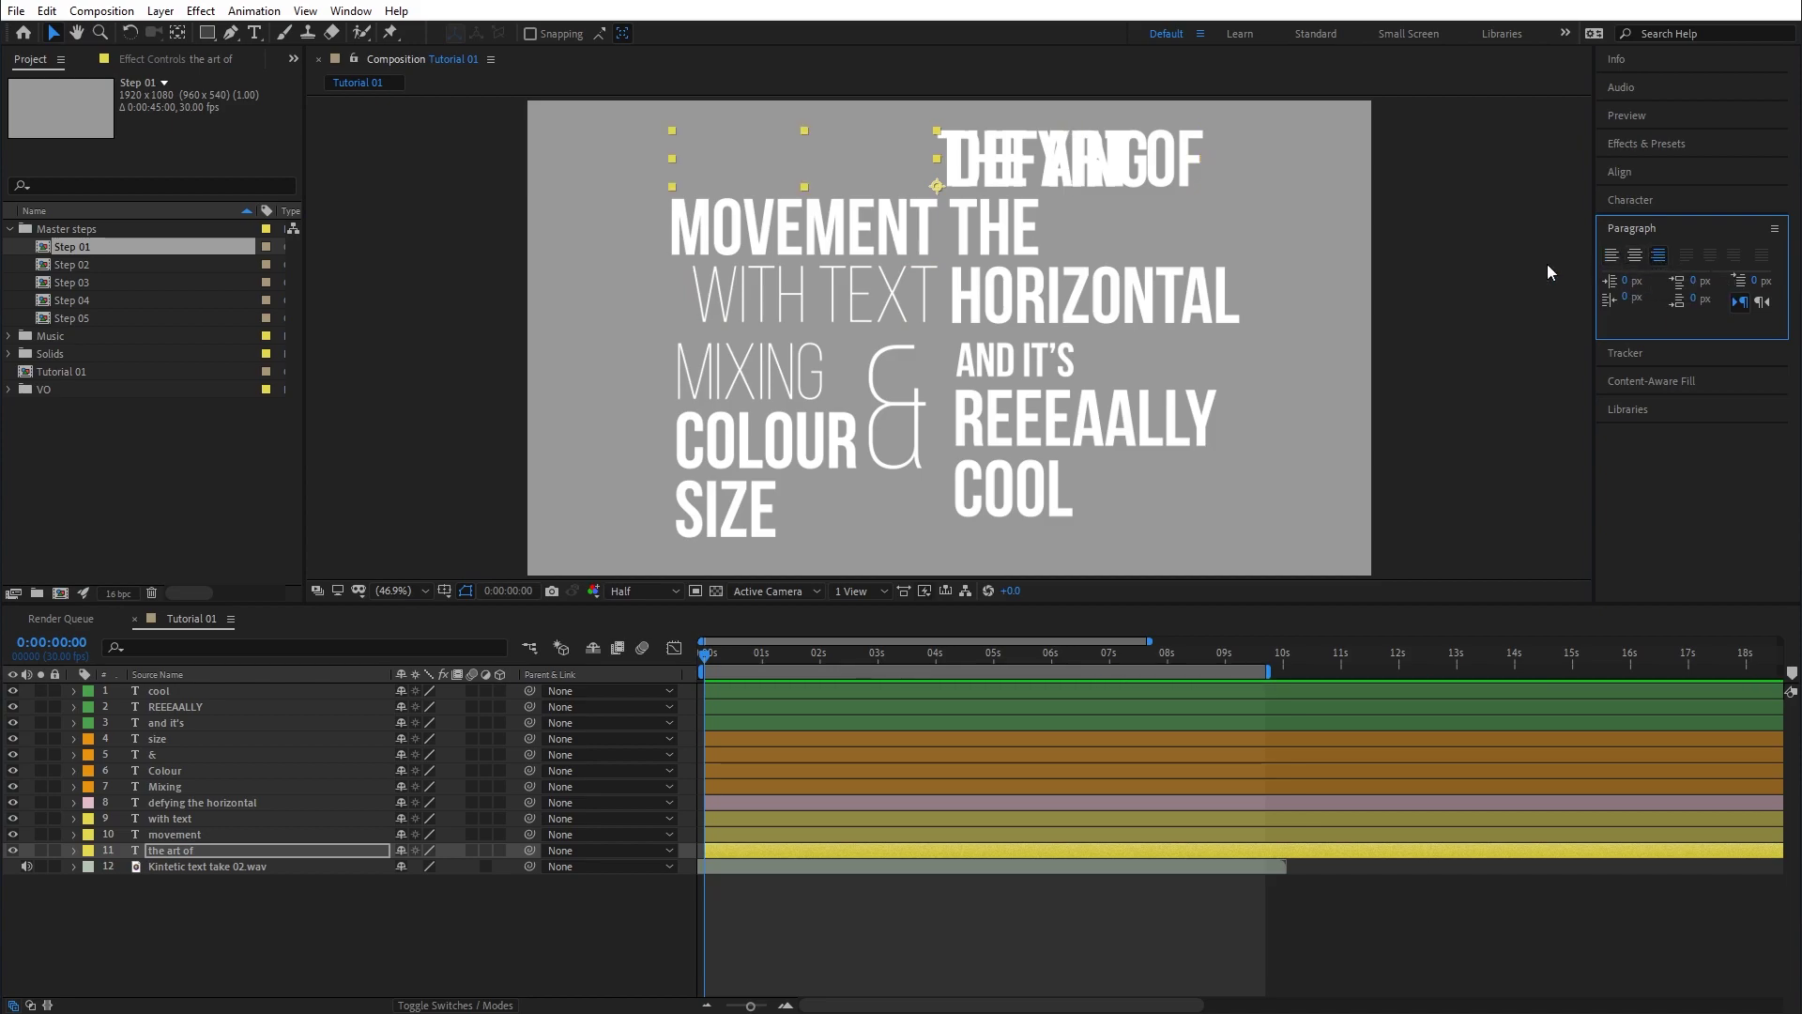
pyautogui.click(1073, 190)
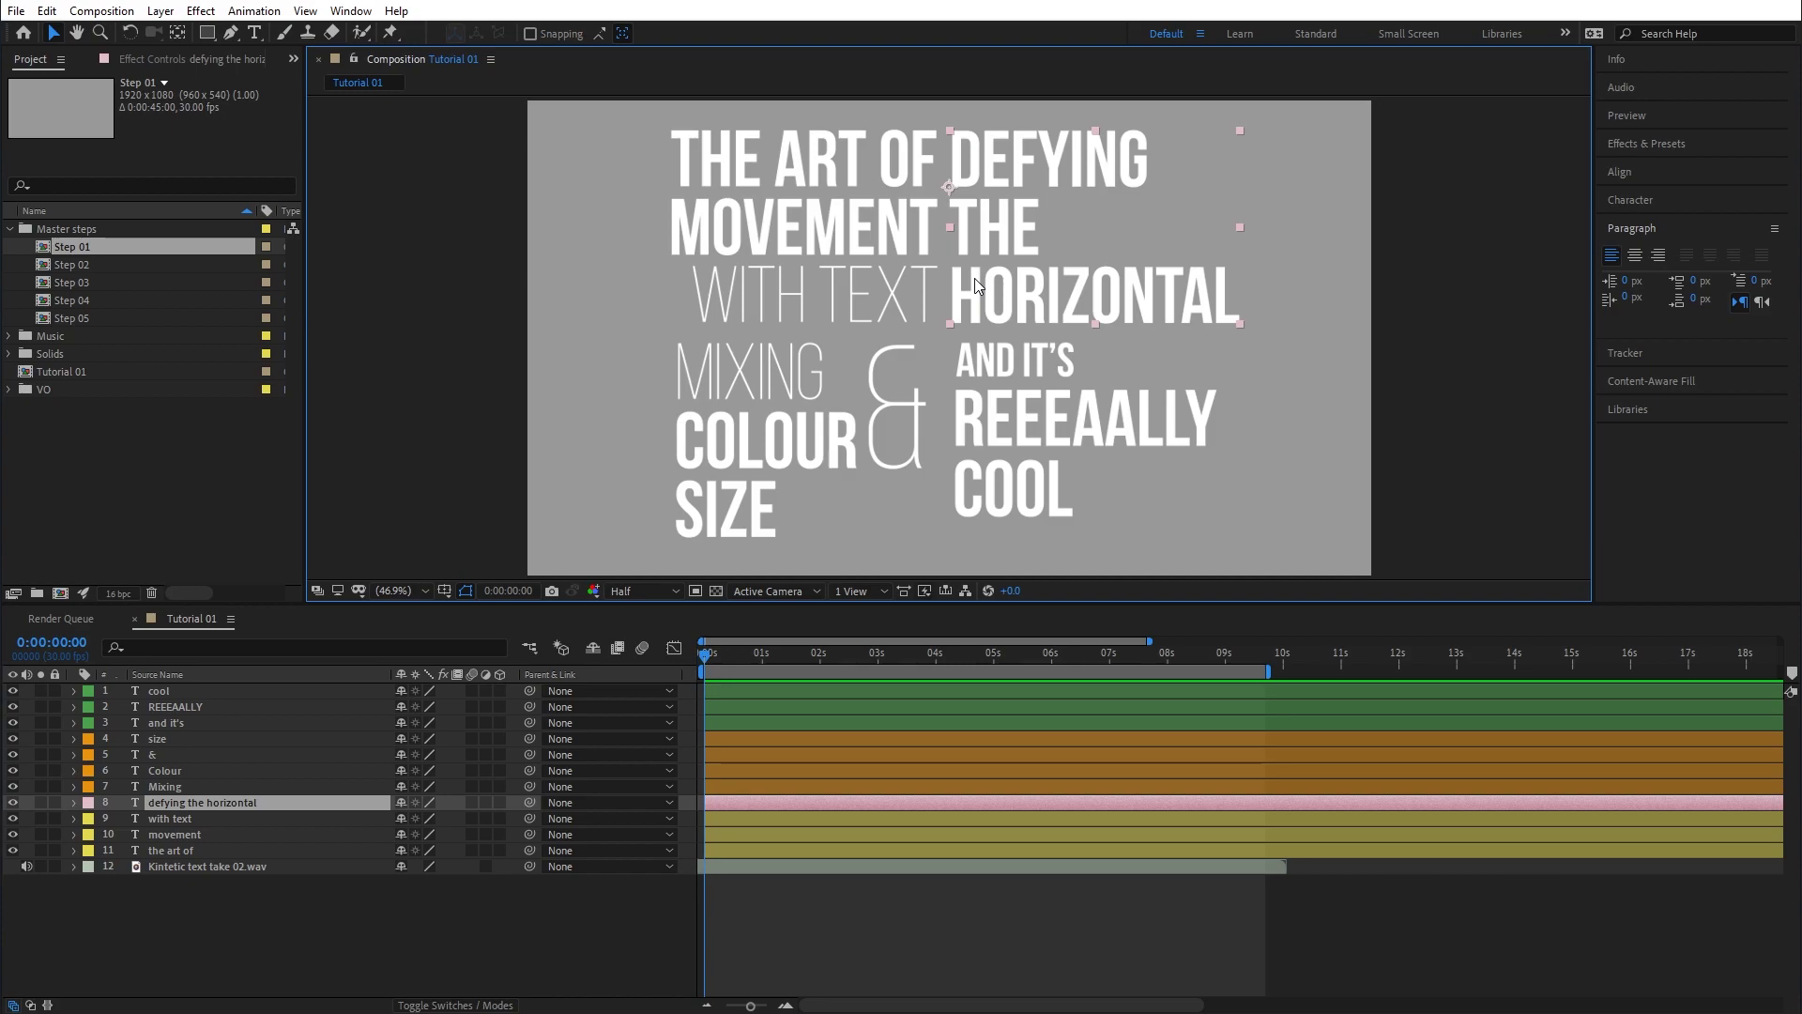
pyautogui.click(711, 665)
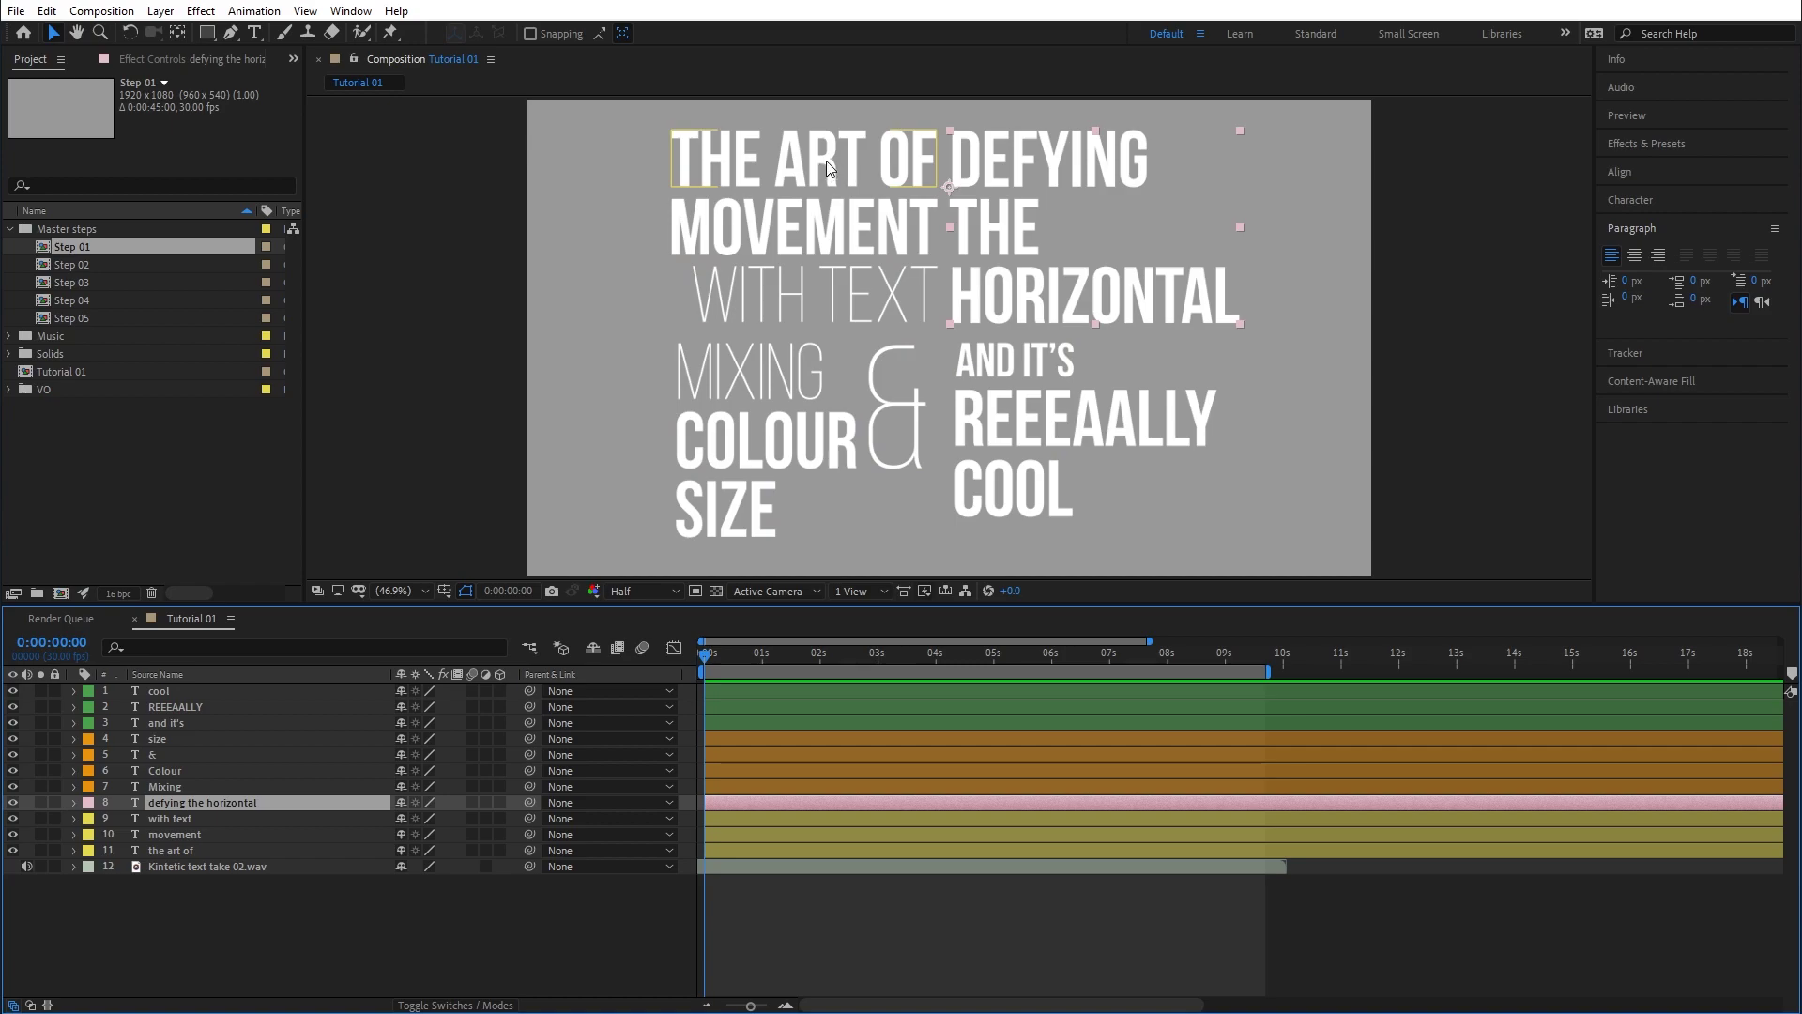
pyautogui.click(848, 177)
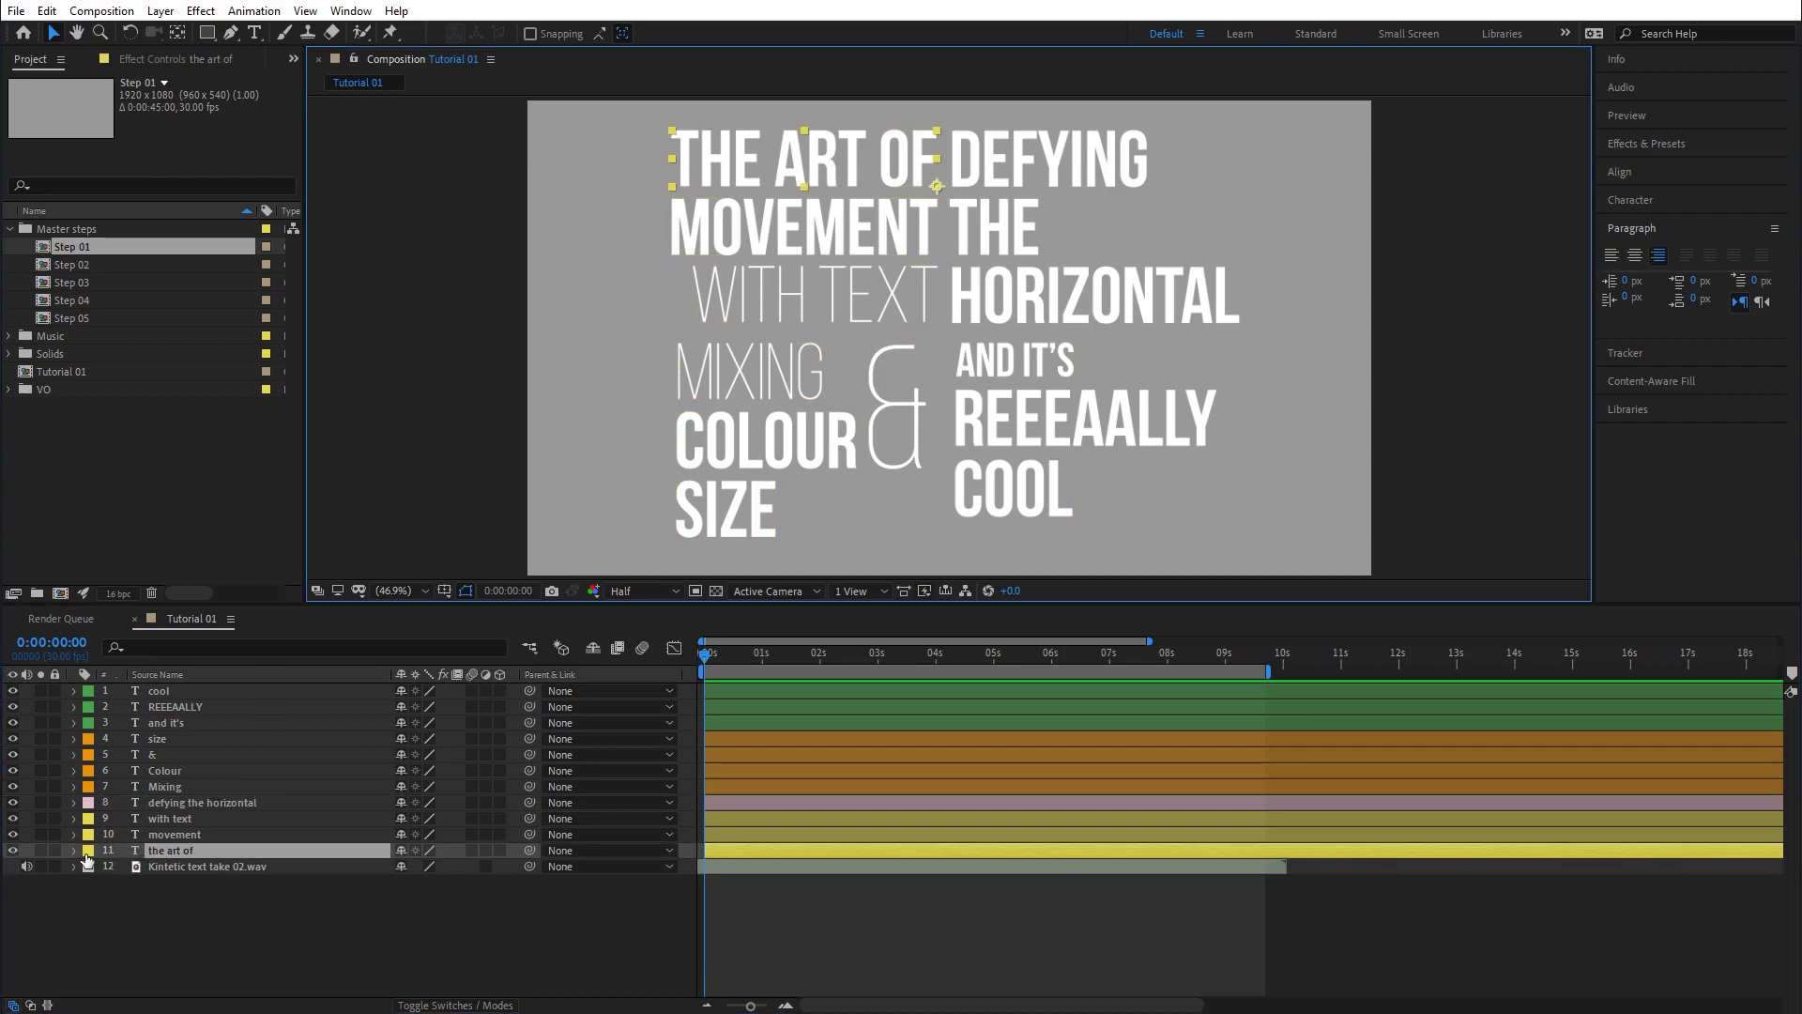
pyautogui.click(88, 850)
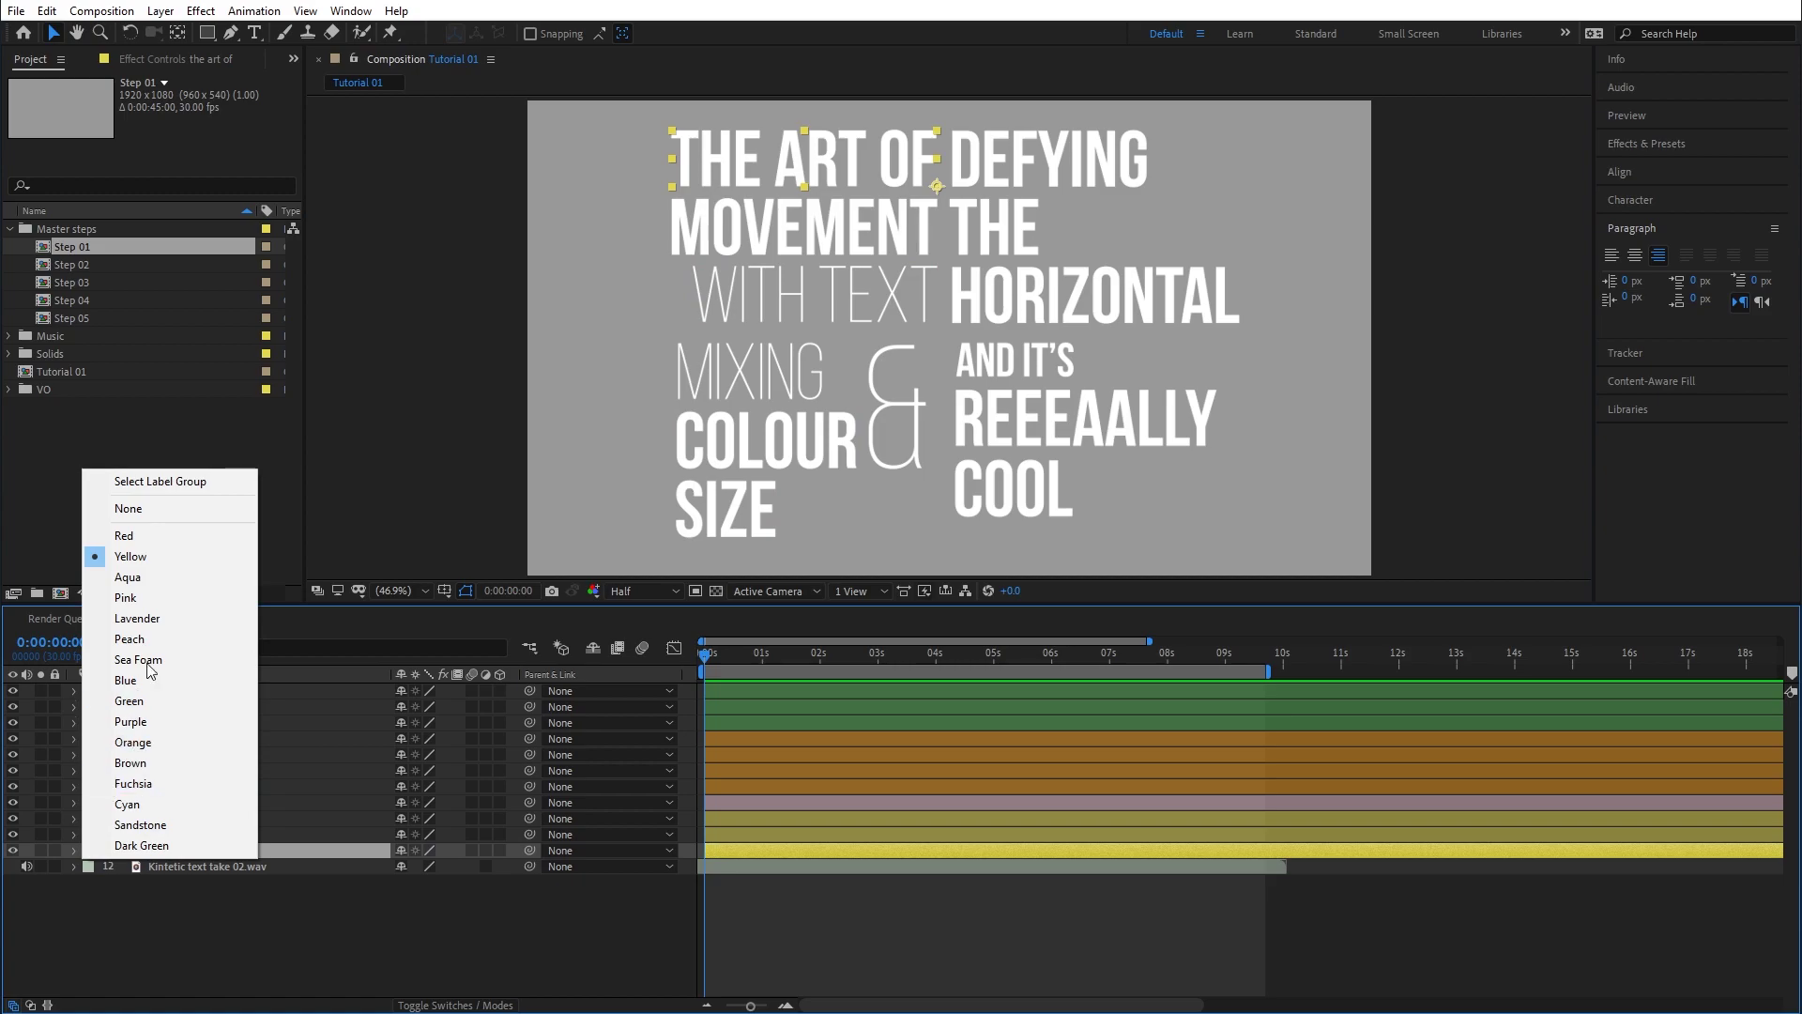
pyautogui.click(286, 943)
pyautogui.moveTo(705, 660)
pyautogui.mouseDown()
pyautogui.moveTo(932, 659)
pyautogui.moveTo(704, 660)
pyautogui.mouseUp()
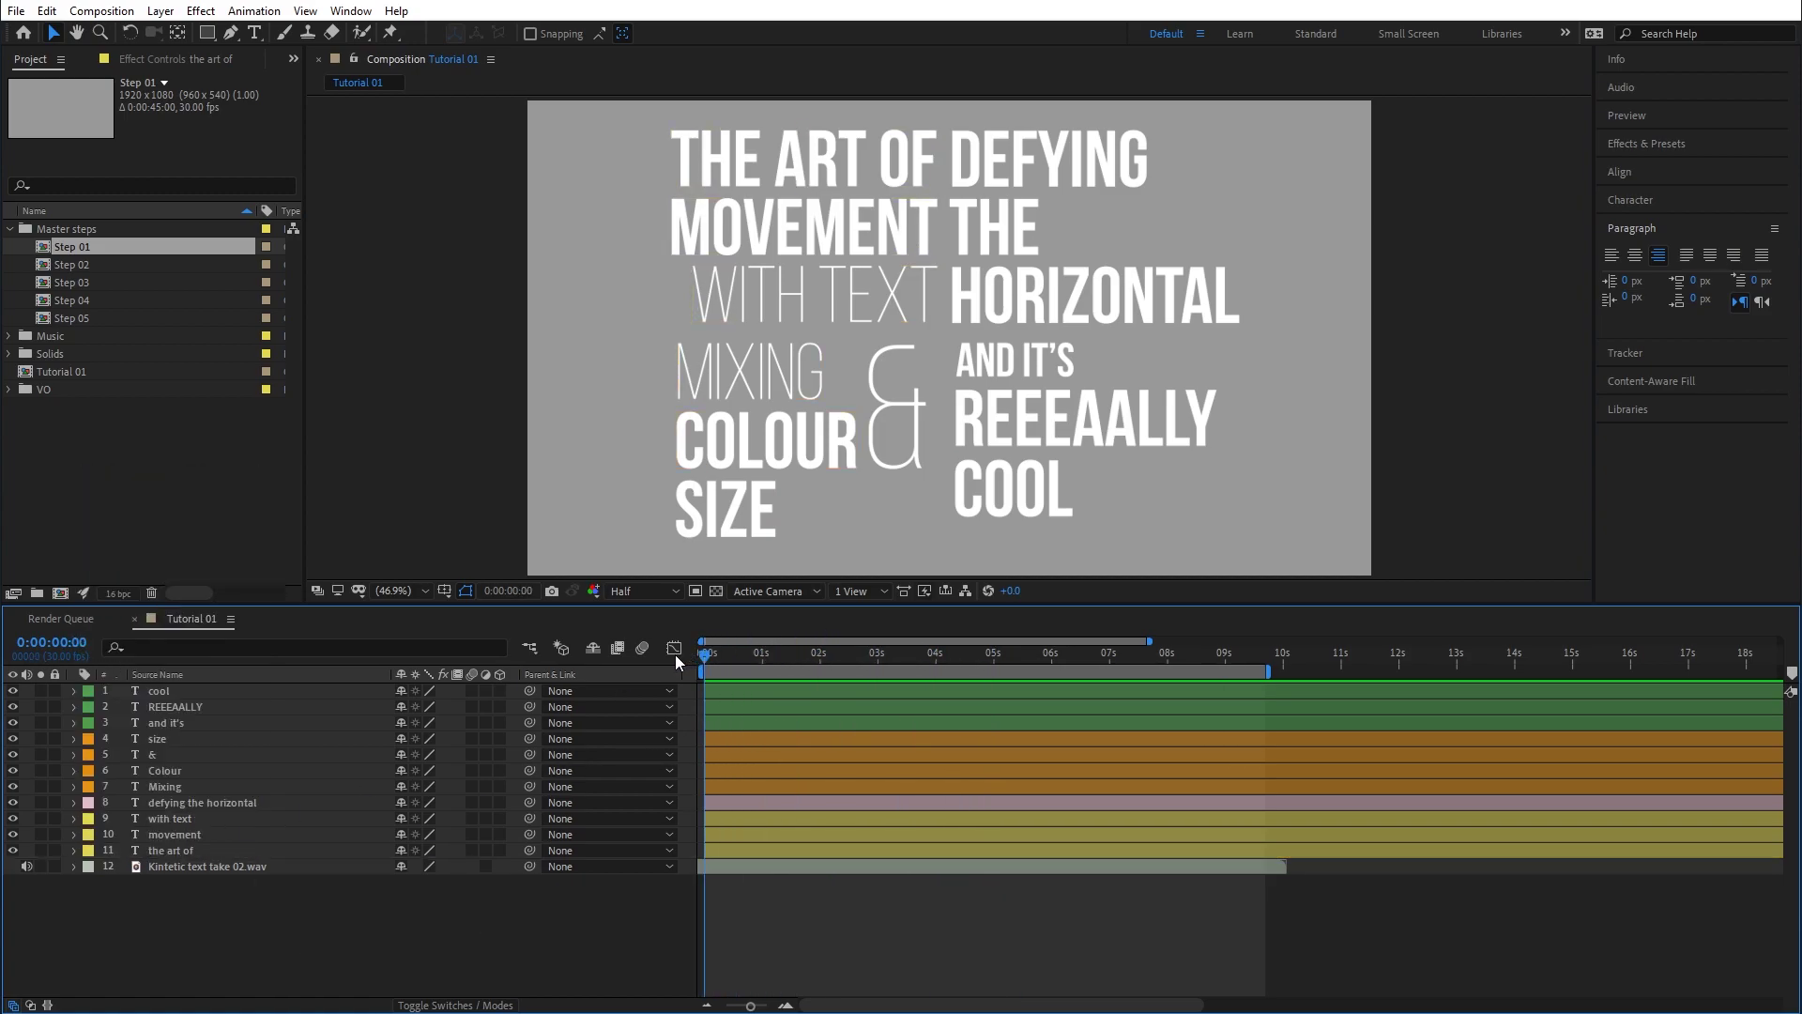
# Reveal the audio waveform of the Kintetic text take 02.wav layer in the timeline.
pyautogui.click(205, 868)
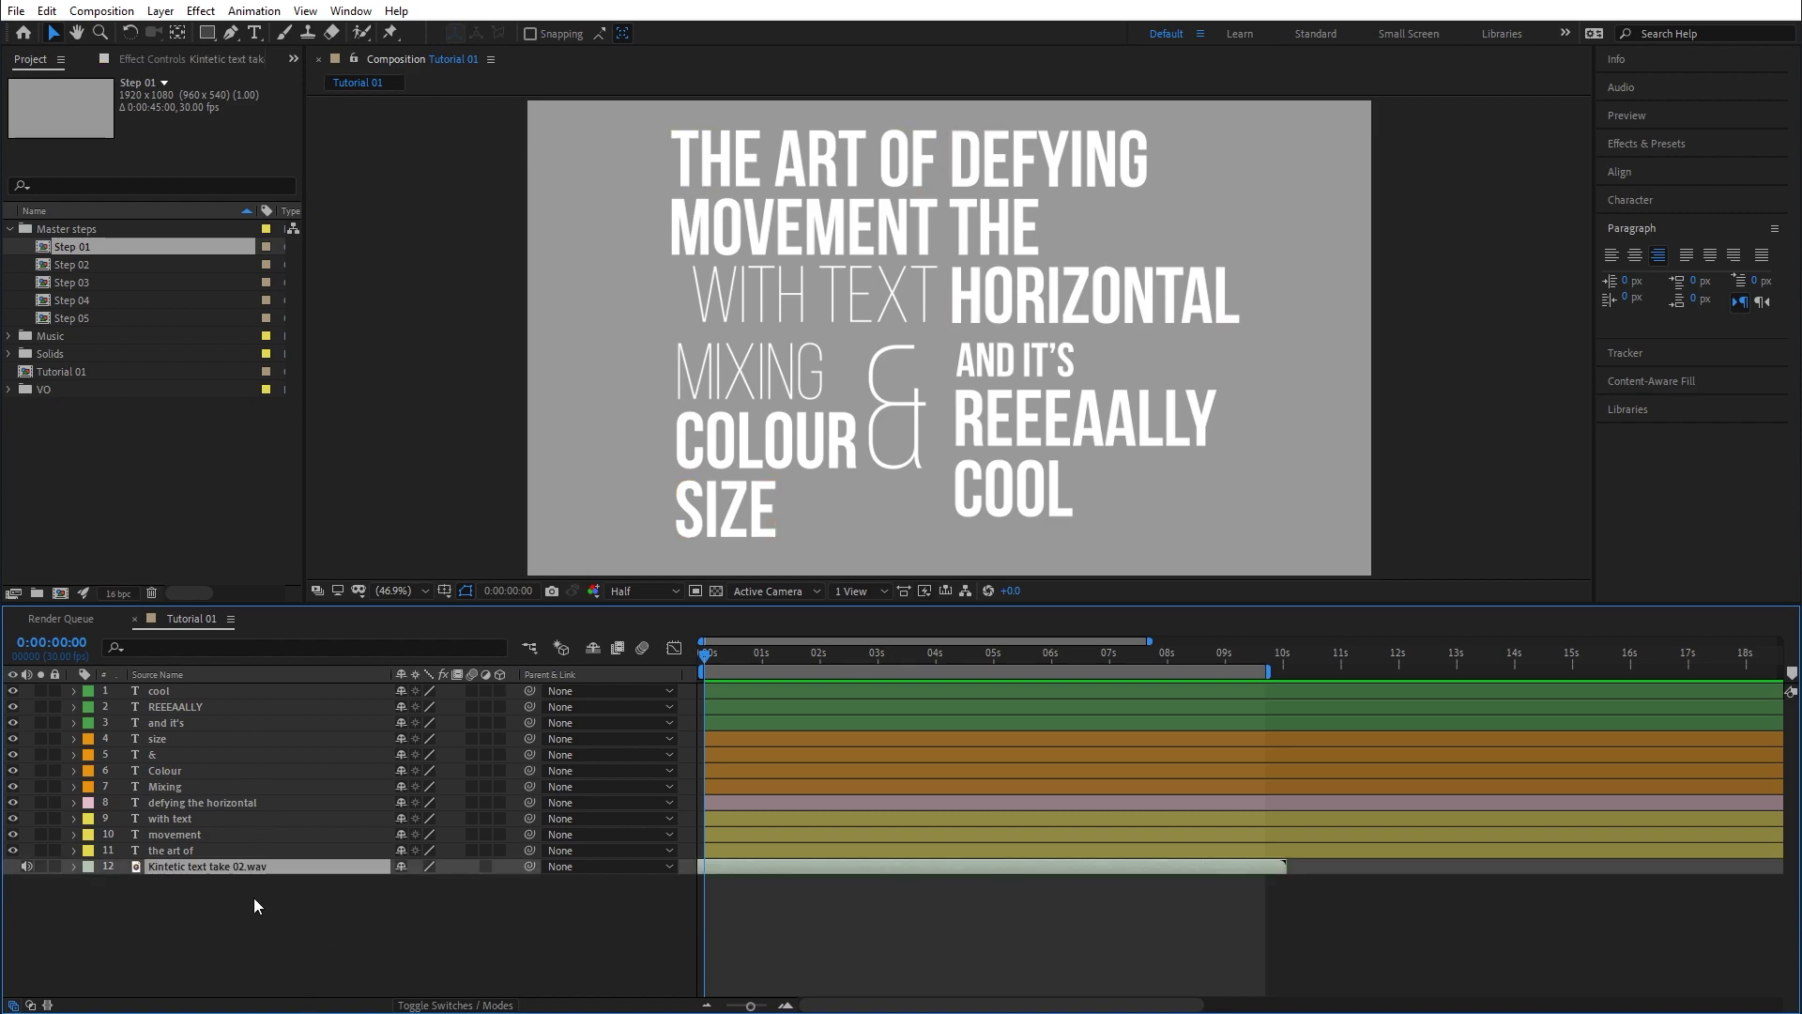
pyautogui.press('l')
pyautogui.press('l')
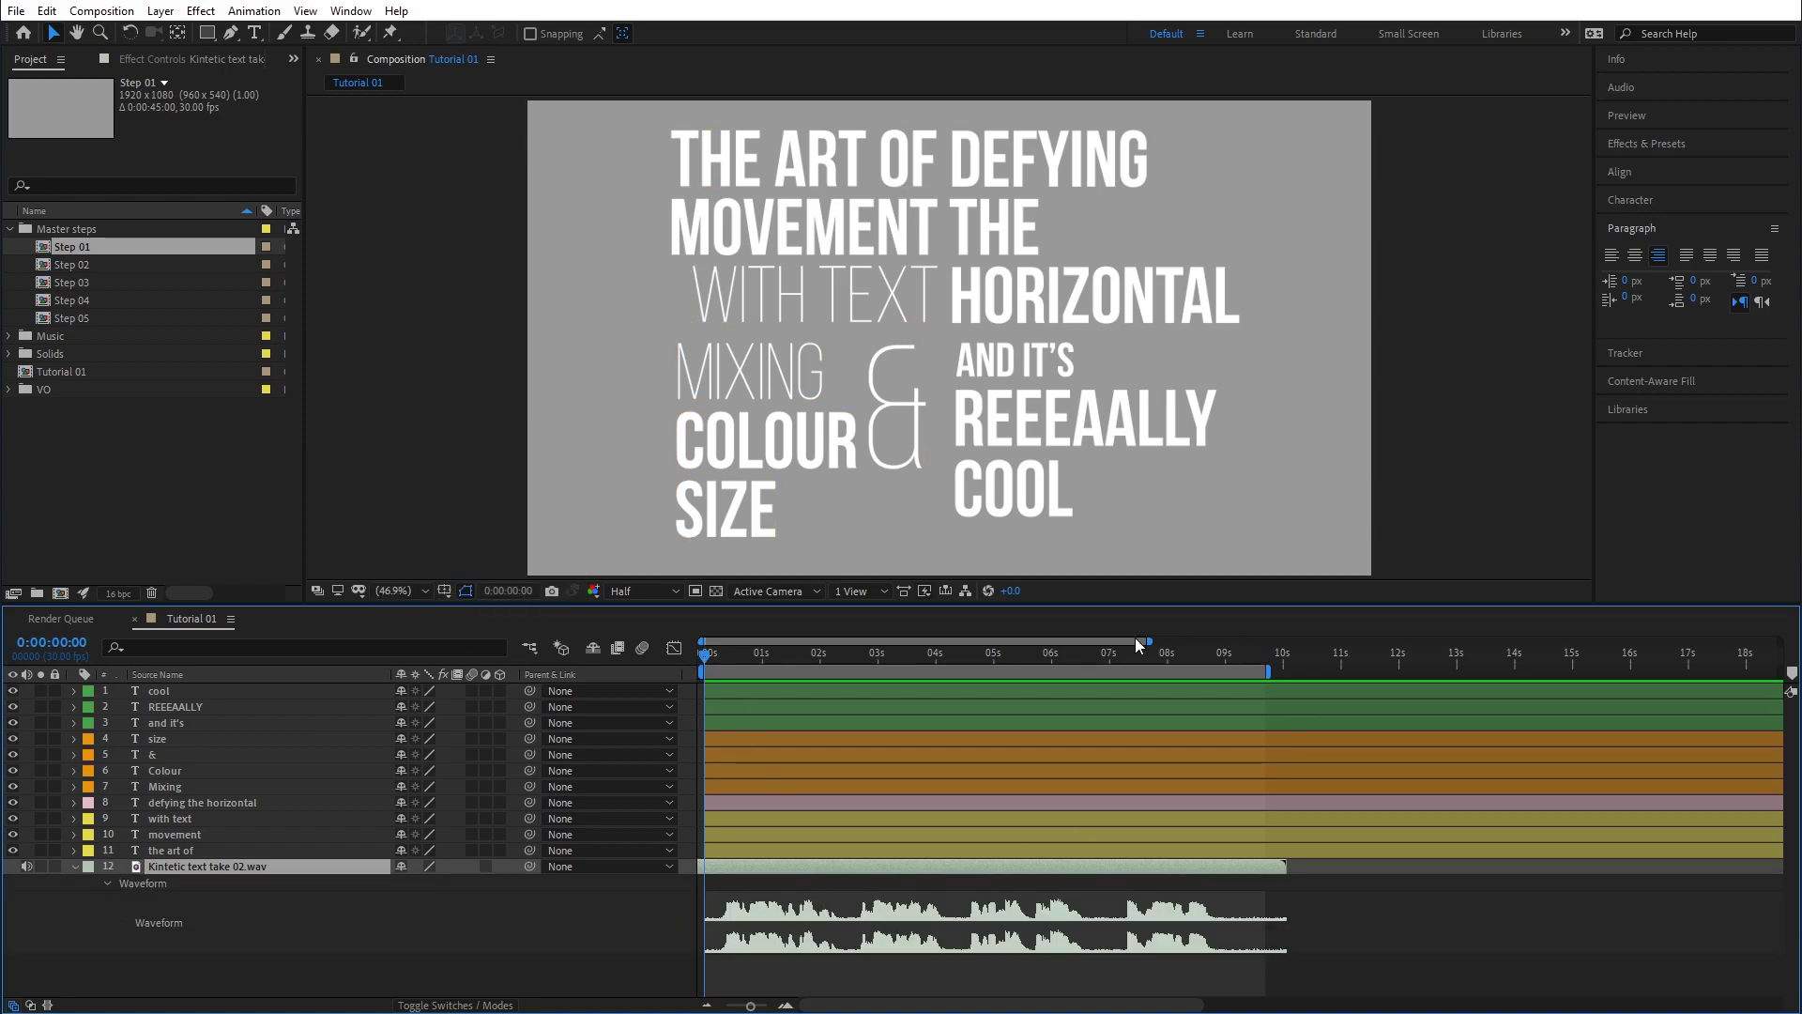
# Add a layer marker to the voice-over audio layer at 0:00:00:11 with the comment "The art".
pyautogui.moveTo(1150, 640); pyautogui.dragTo(1083, 640)
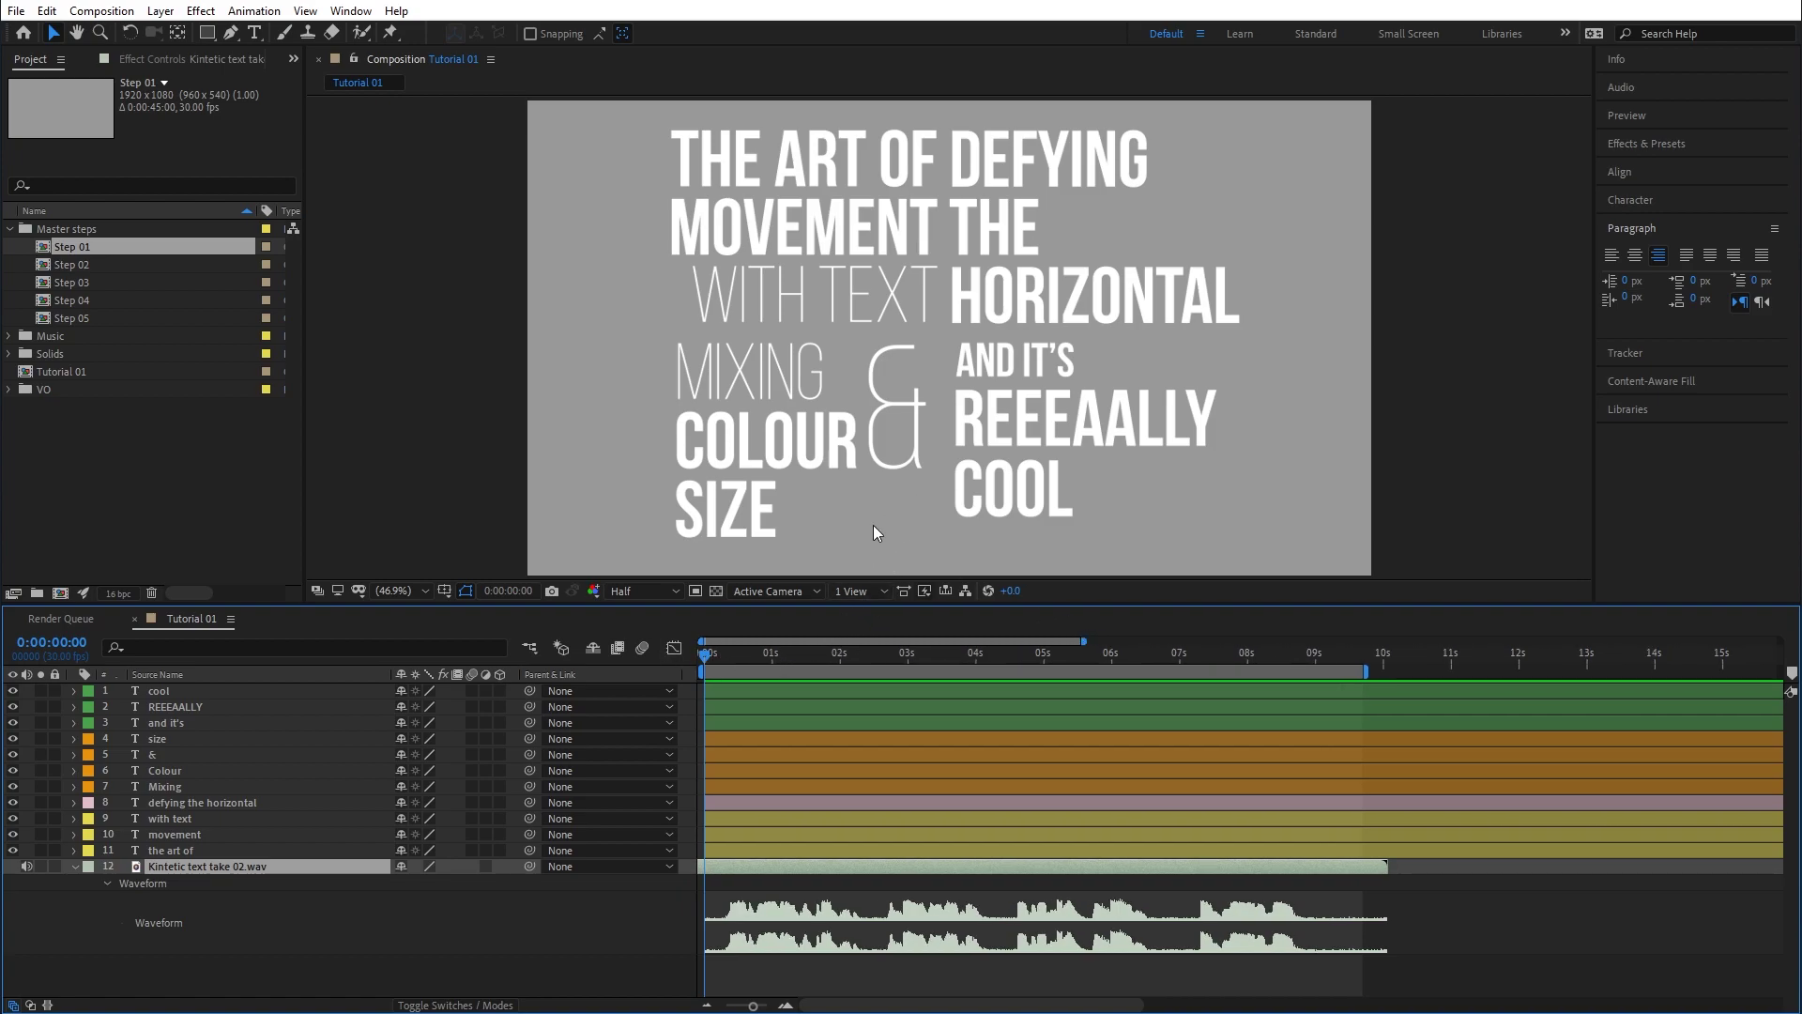
pyautogui.moveTo(707, 663)
pyautogui.mouseDown()
pyautogui.moveTo(1297, 662)
pyautogui.moveTo(733, 679)
pyautogui.moveTo(772, 672)
pyautogui.moveTo(726, 664)
pyautogui.mouseUp()
pyautogui.moveTo(720, 665)
pyautogui.mouseDown()
pyautogui.moveTo(751, 664)
pyautogui.moveTo(731, 672)
pyautogui.mouseUp()
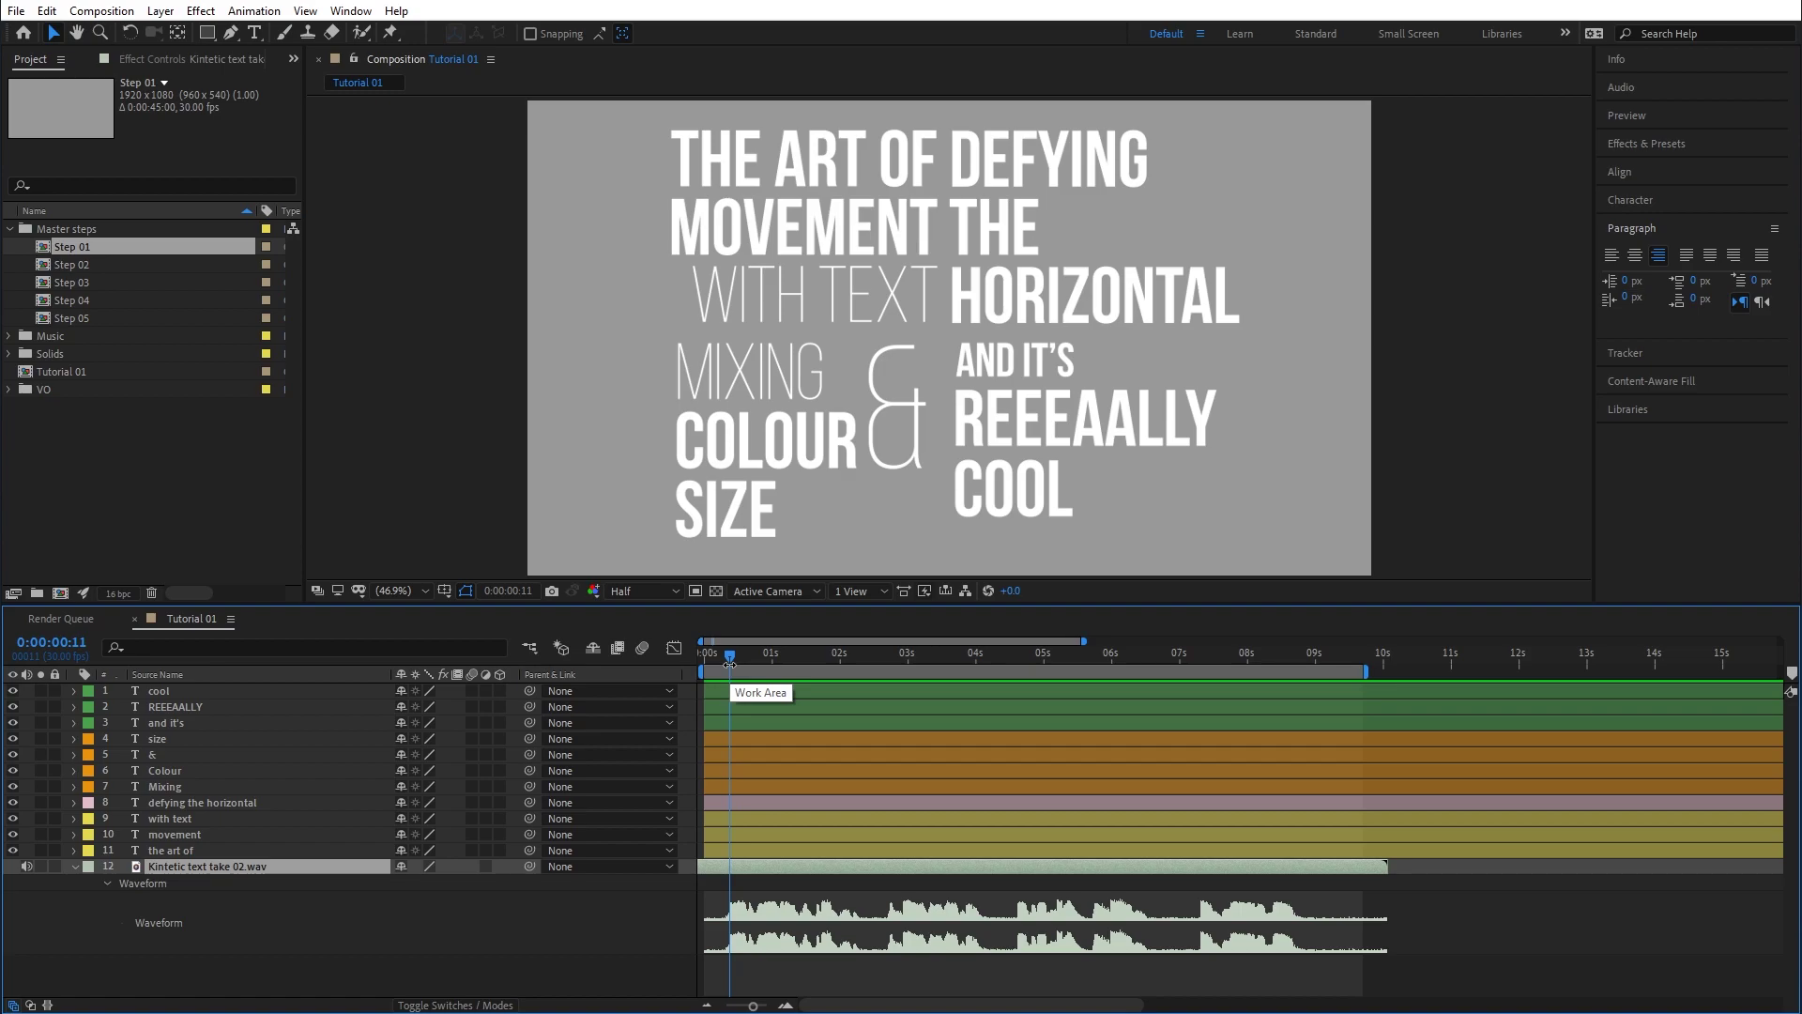
pyautogui.press('KP_Multiply')
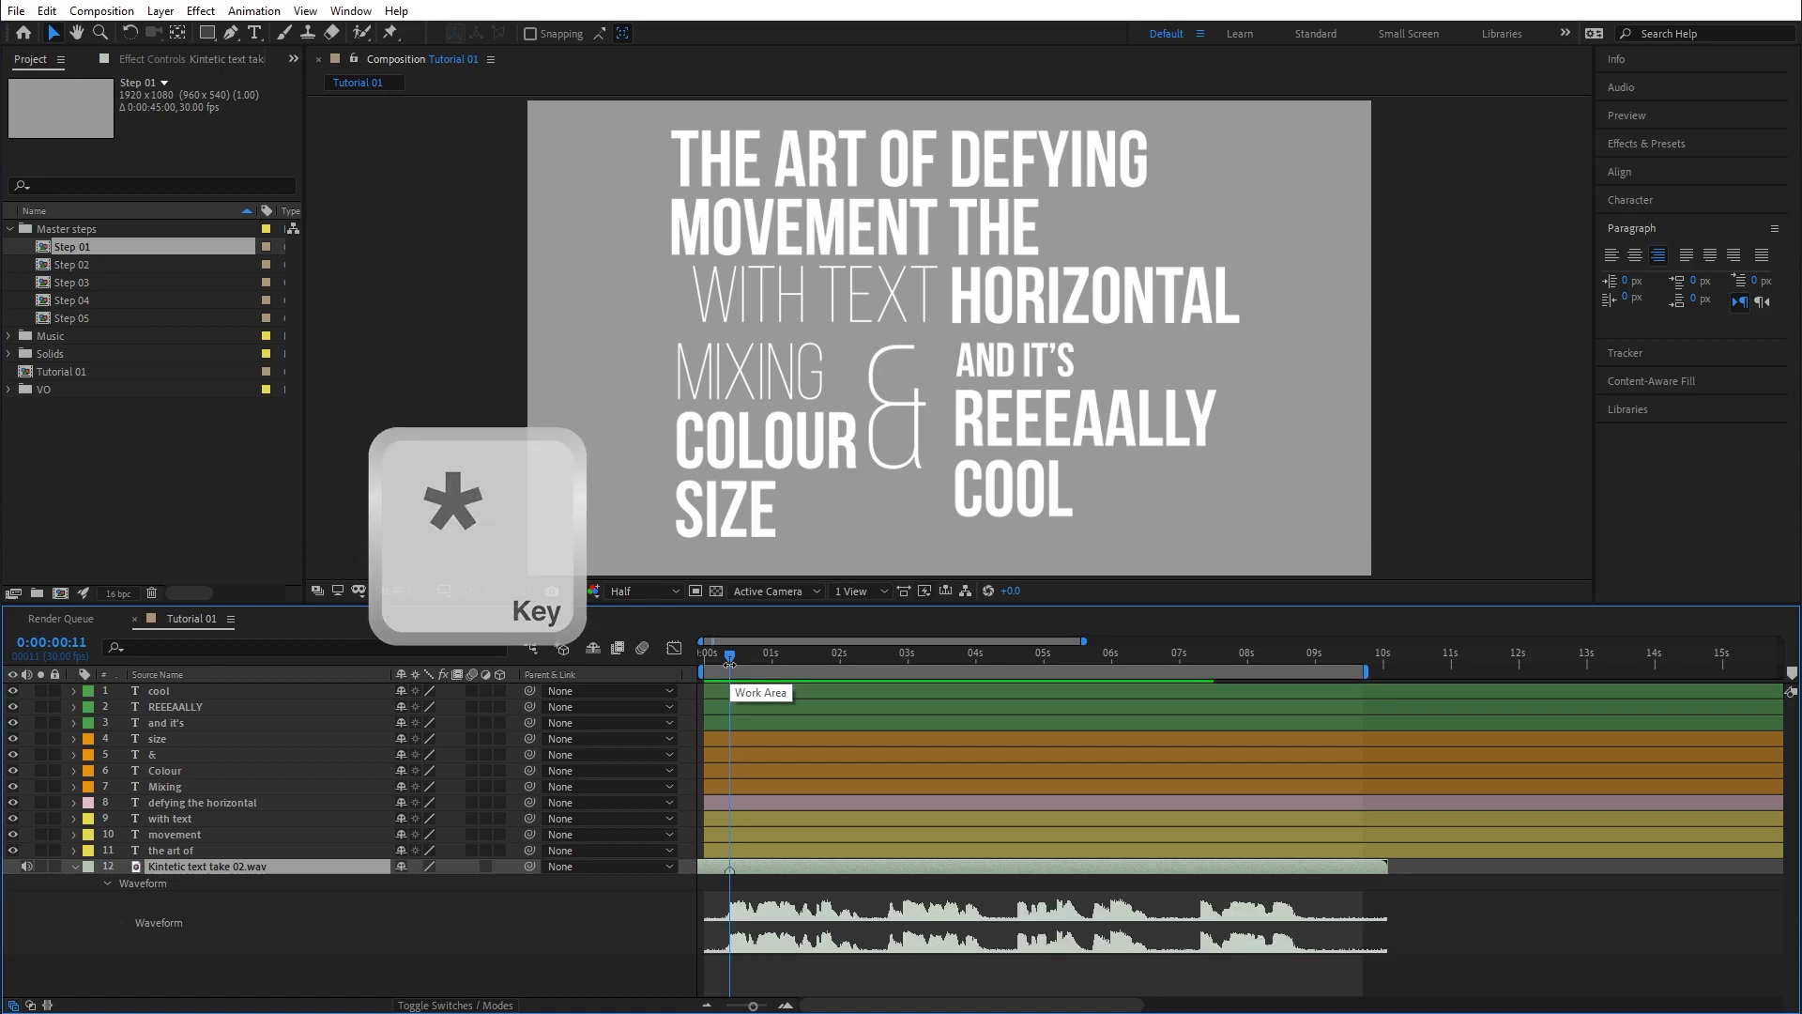
pyautogui.doubleClick(728, 871)
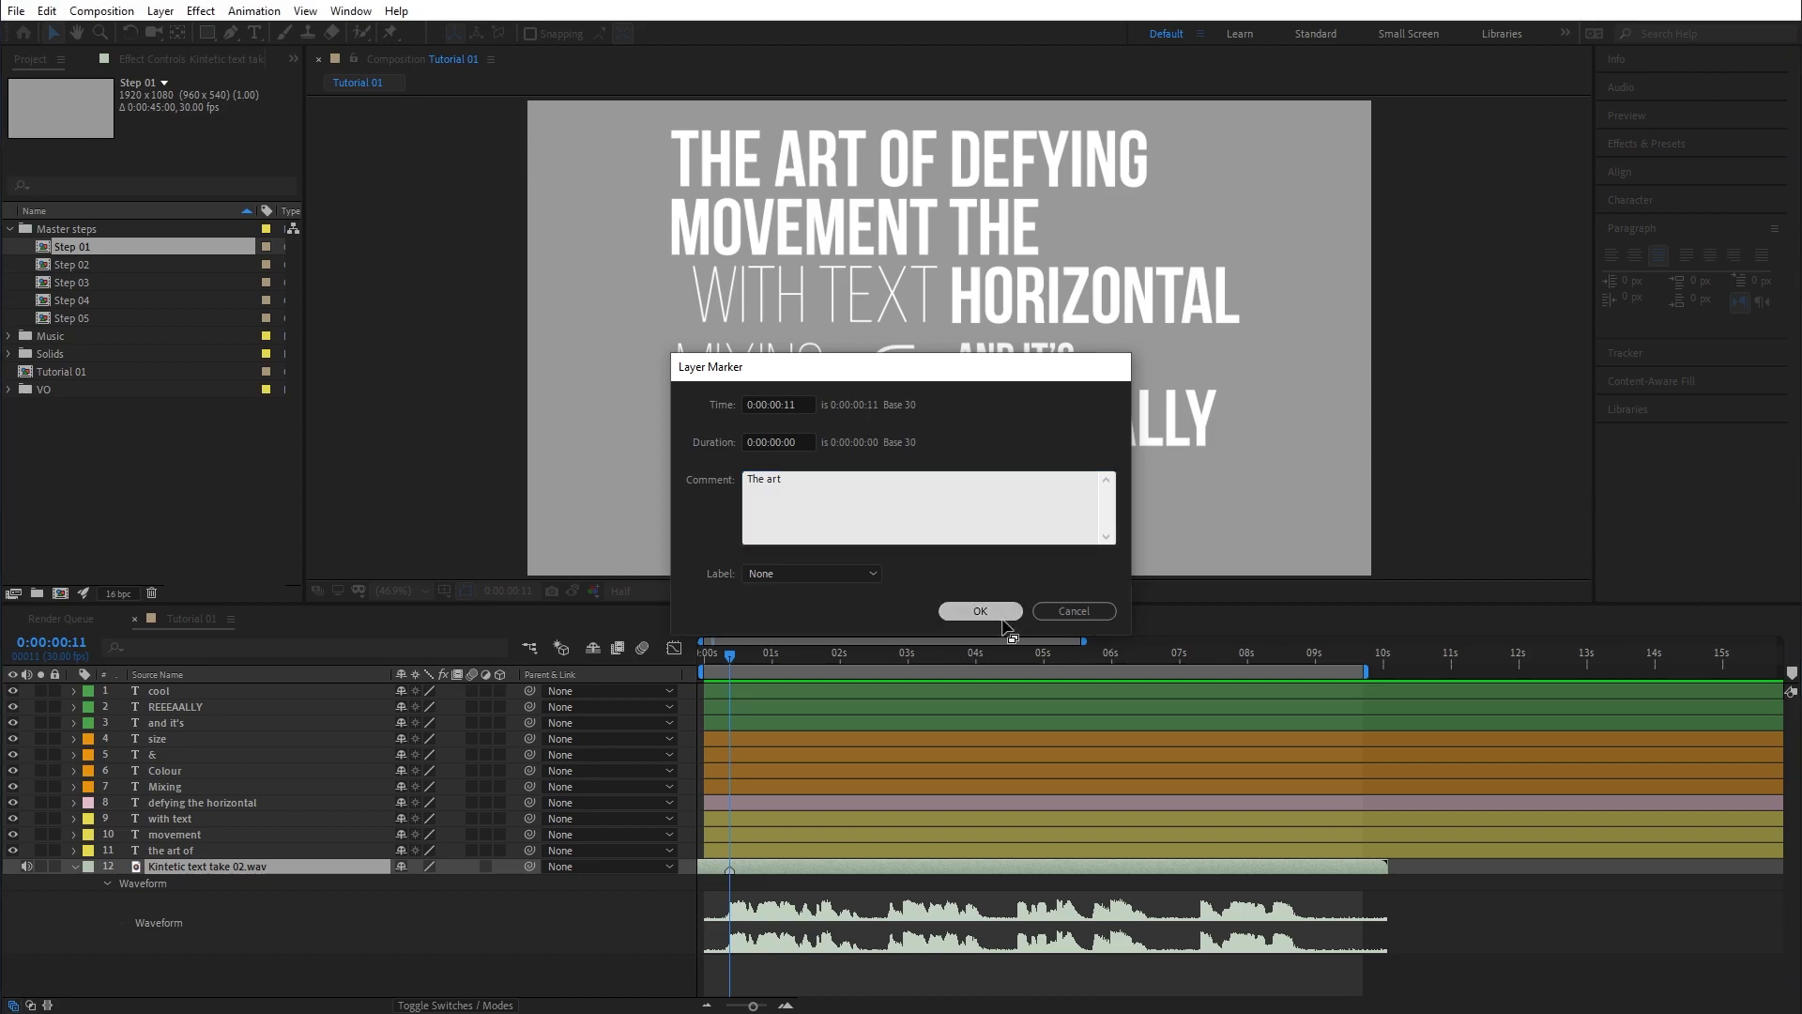
pyautogui.click(979, 611)
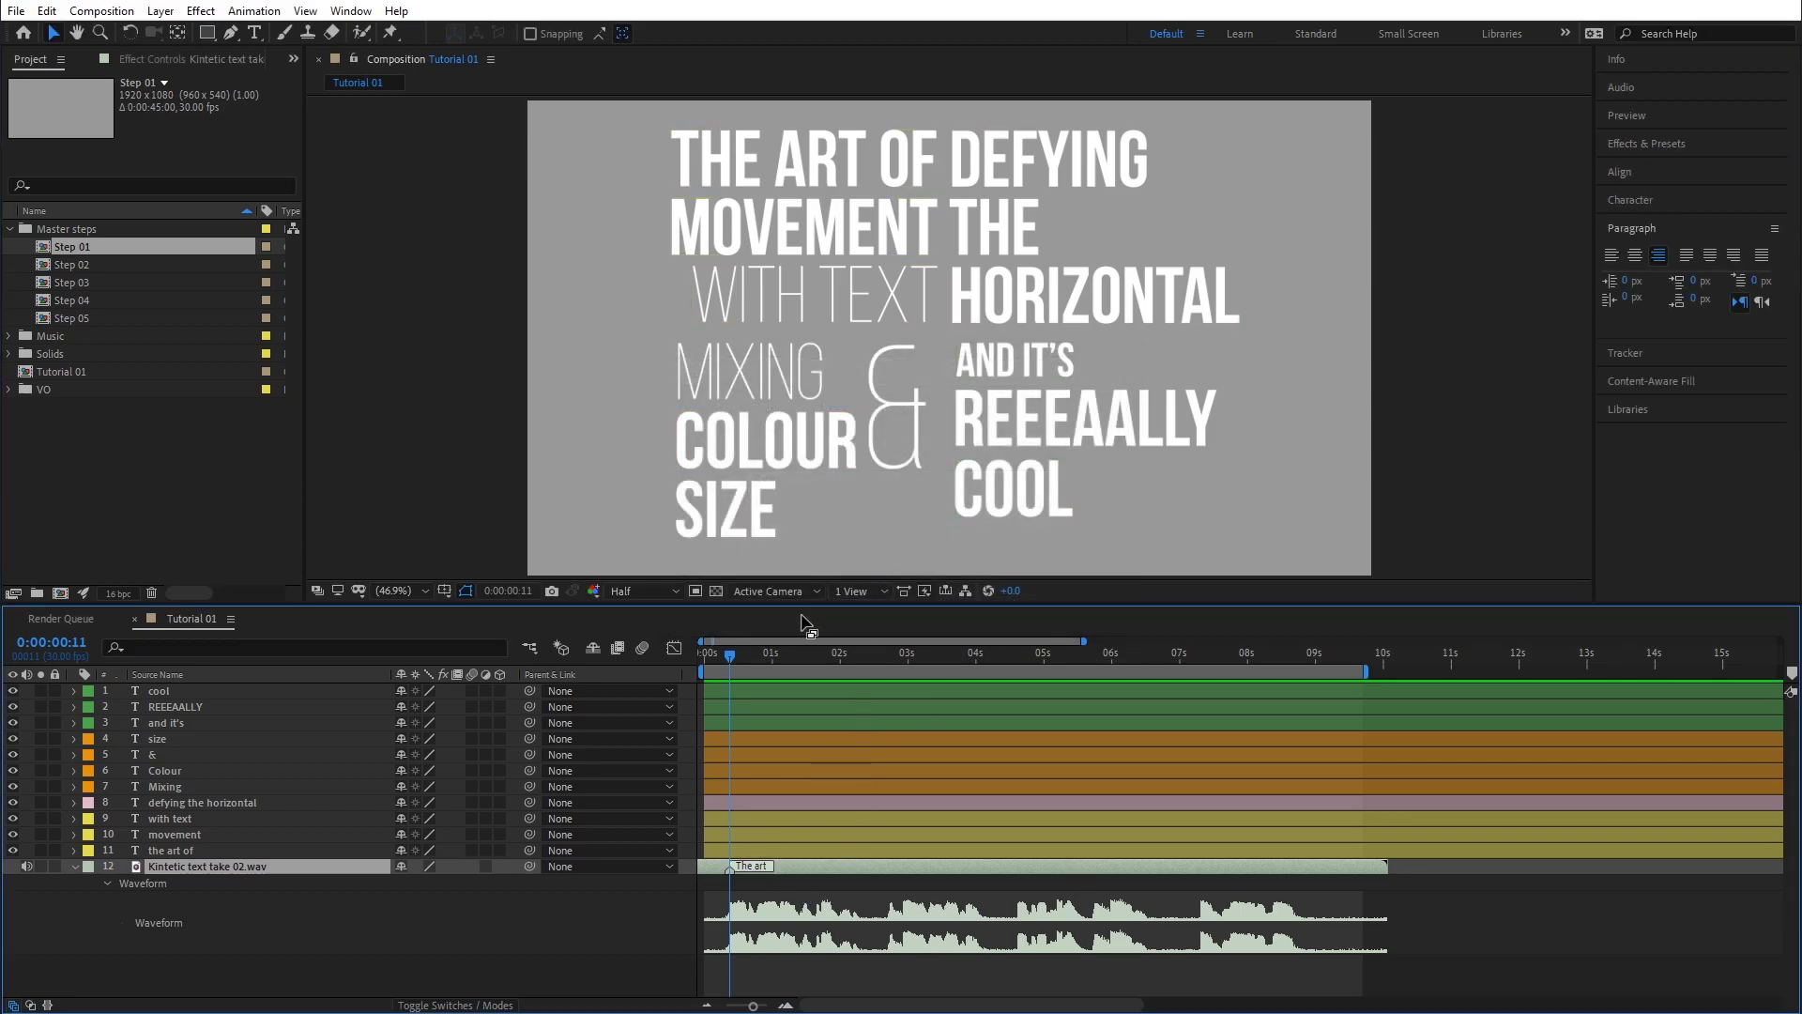
# Hide all text layers from cool through defying the horizontal, return to 0:00:00:00 and deselect them.
pyautogui.moveTo(725, 655); pyautogui.dragTo(764, 657)
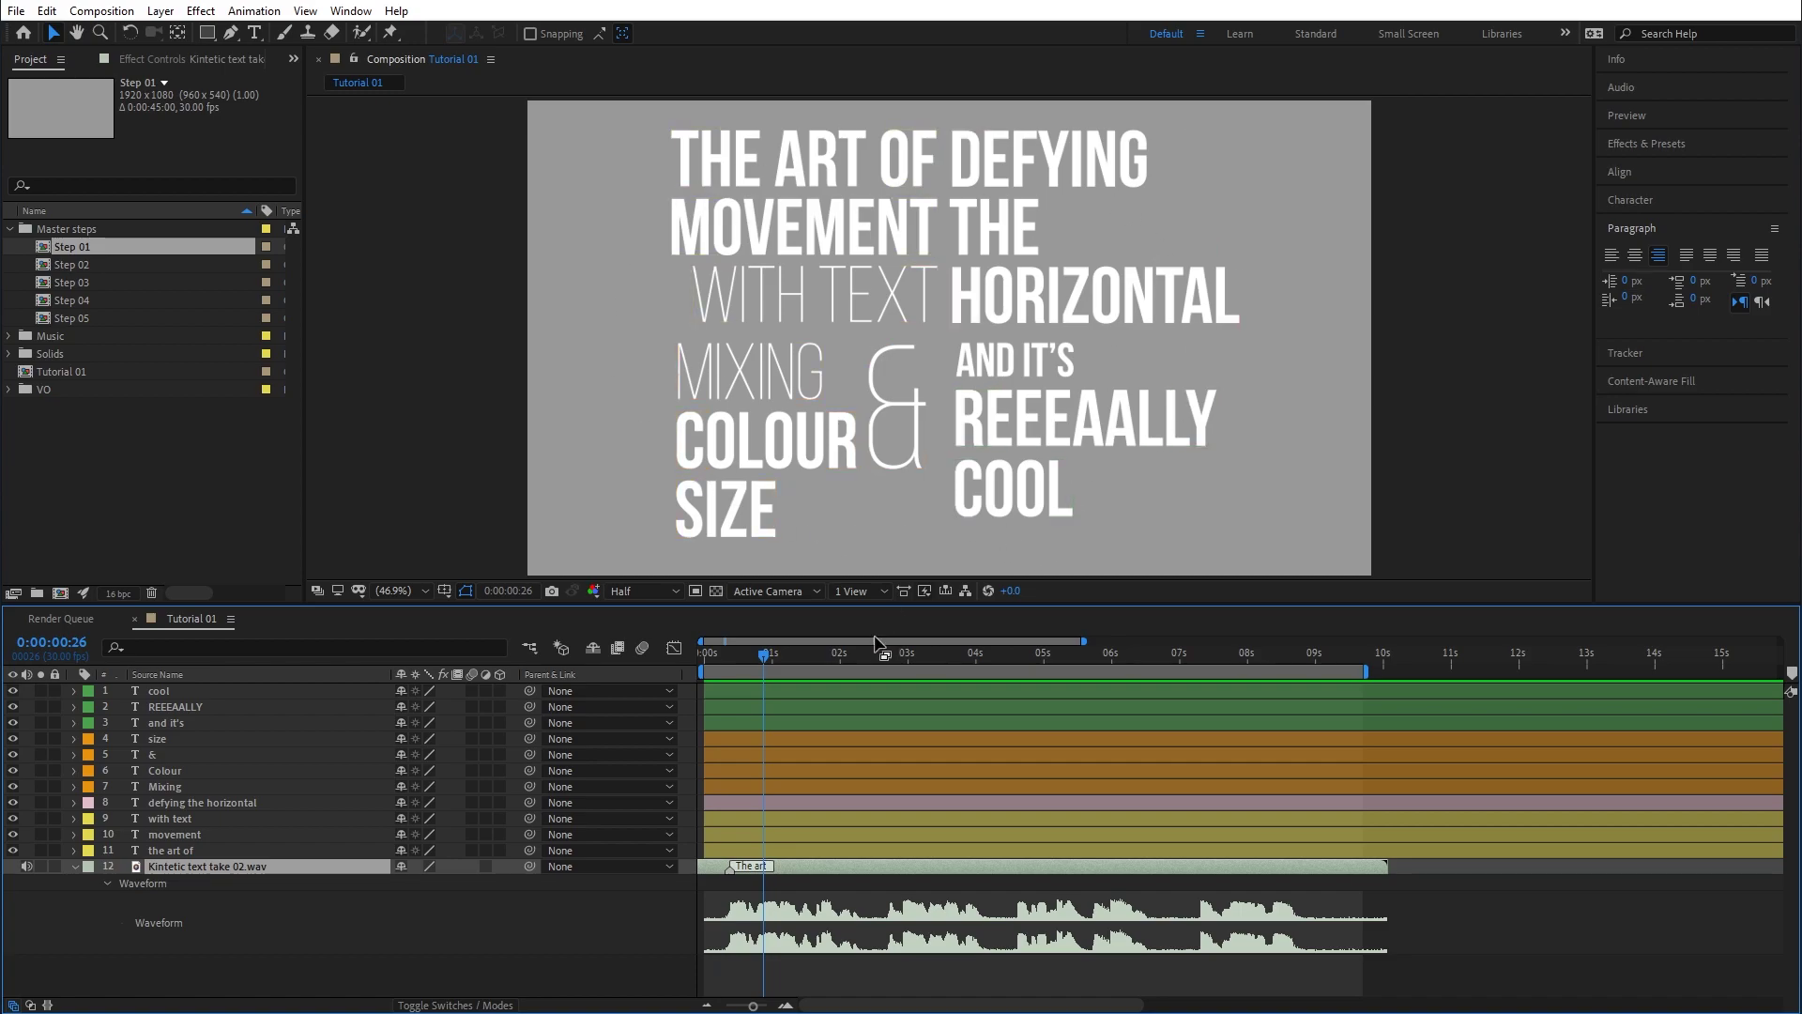
pyautogui.moveTo(758, 662)
pyautogui.mouseDown()
pyautogui.moveTo(715, 663)
pyautogui.moveTo(737, 671)
pyautogui.mouseUp()
pyautogui.click(170, 692)
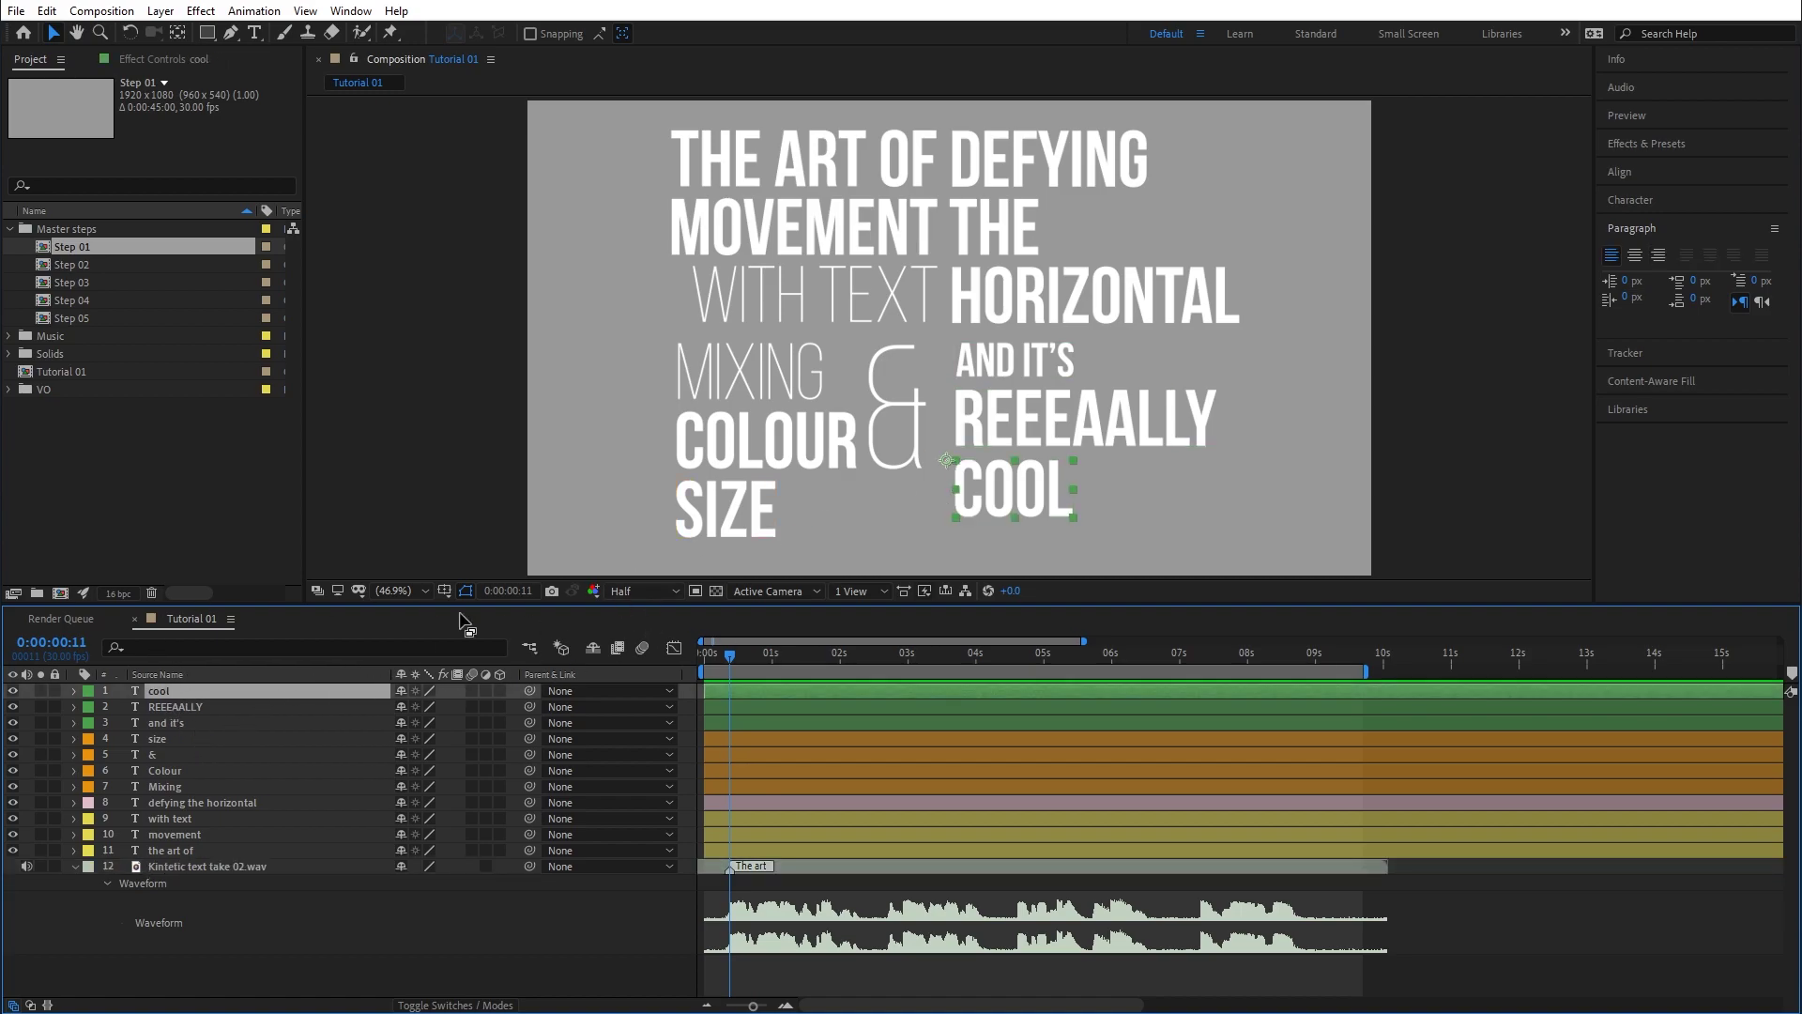
pyautogui.keyDown('shift'); pyautogui.click(178, 805); pyautogui.keyUp('shift')
pyautogui.click(12, 802)
pyautogui.click(708, 660)
pyautogui.moveTo(696, 668); pyautogui.dragTo(700, 664)
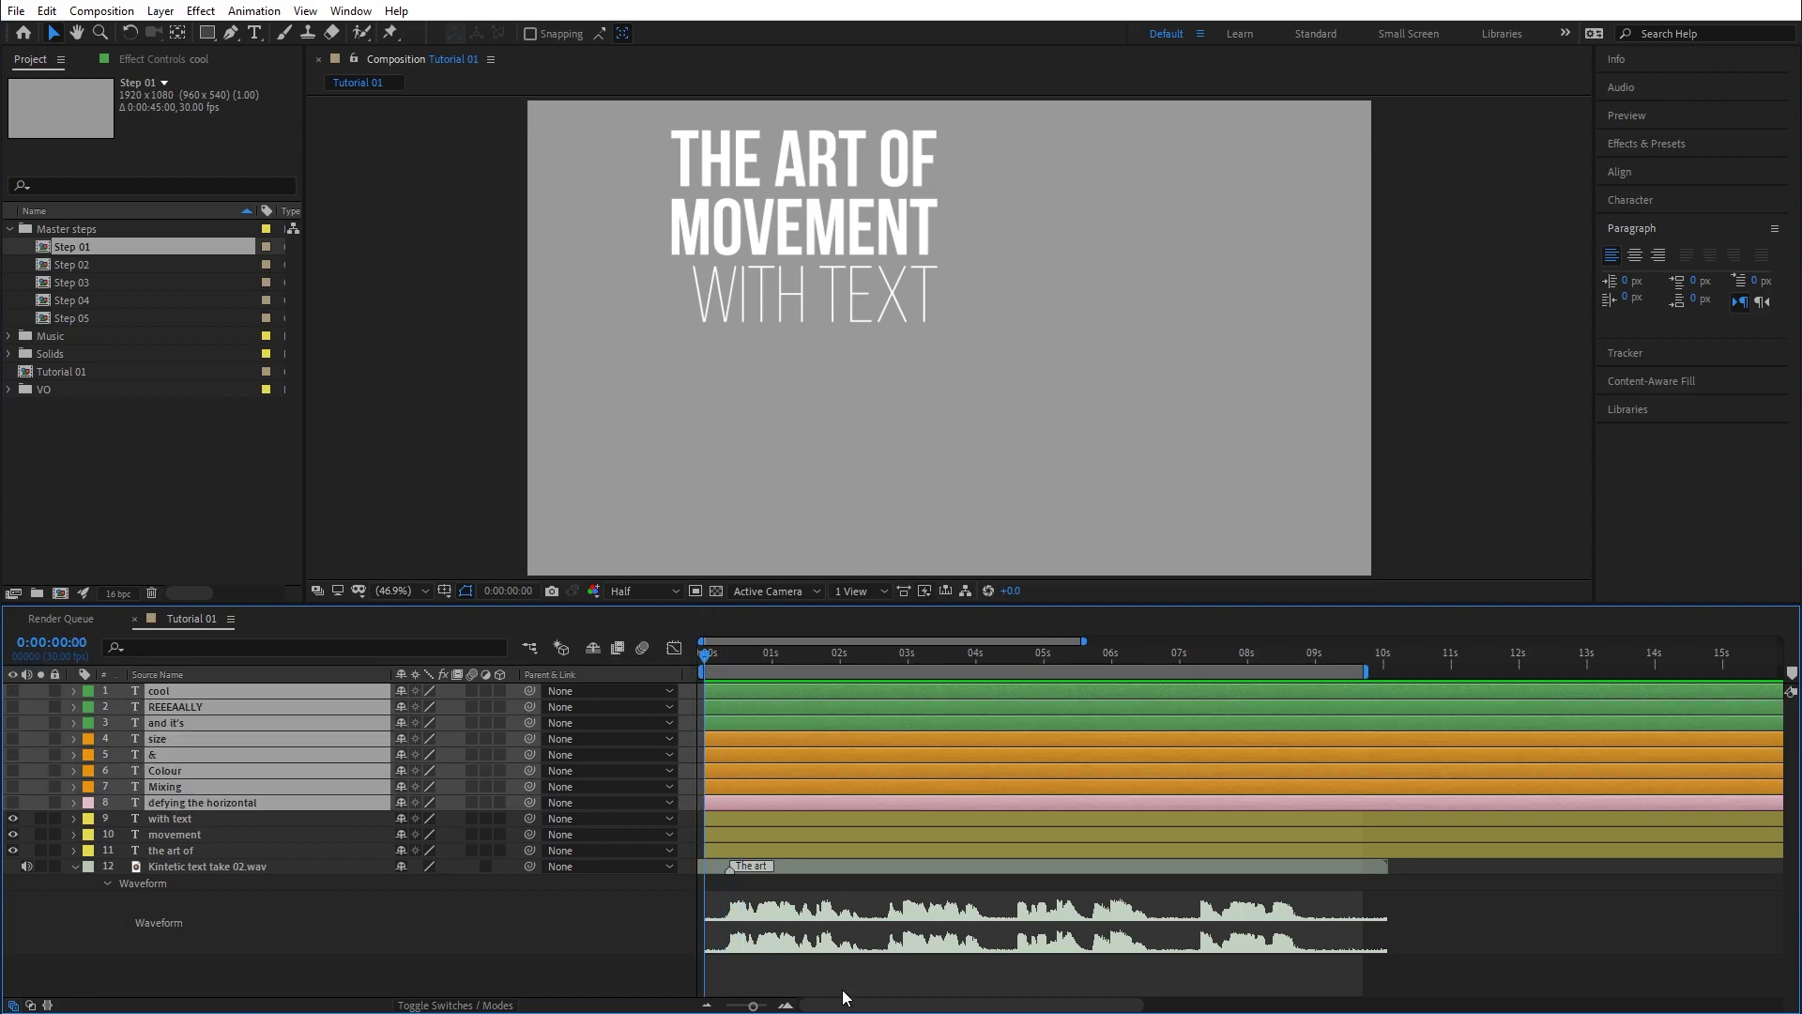
pyautogui.click(838, 915)
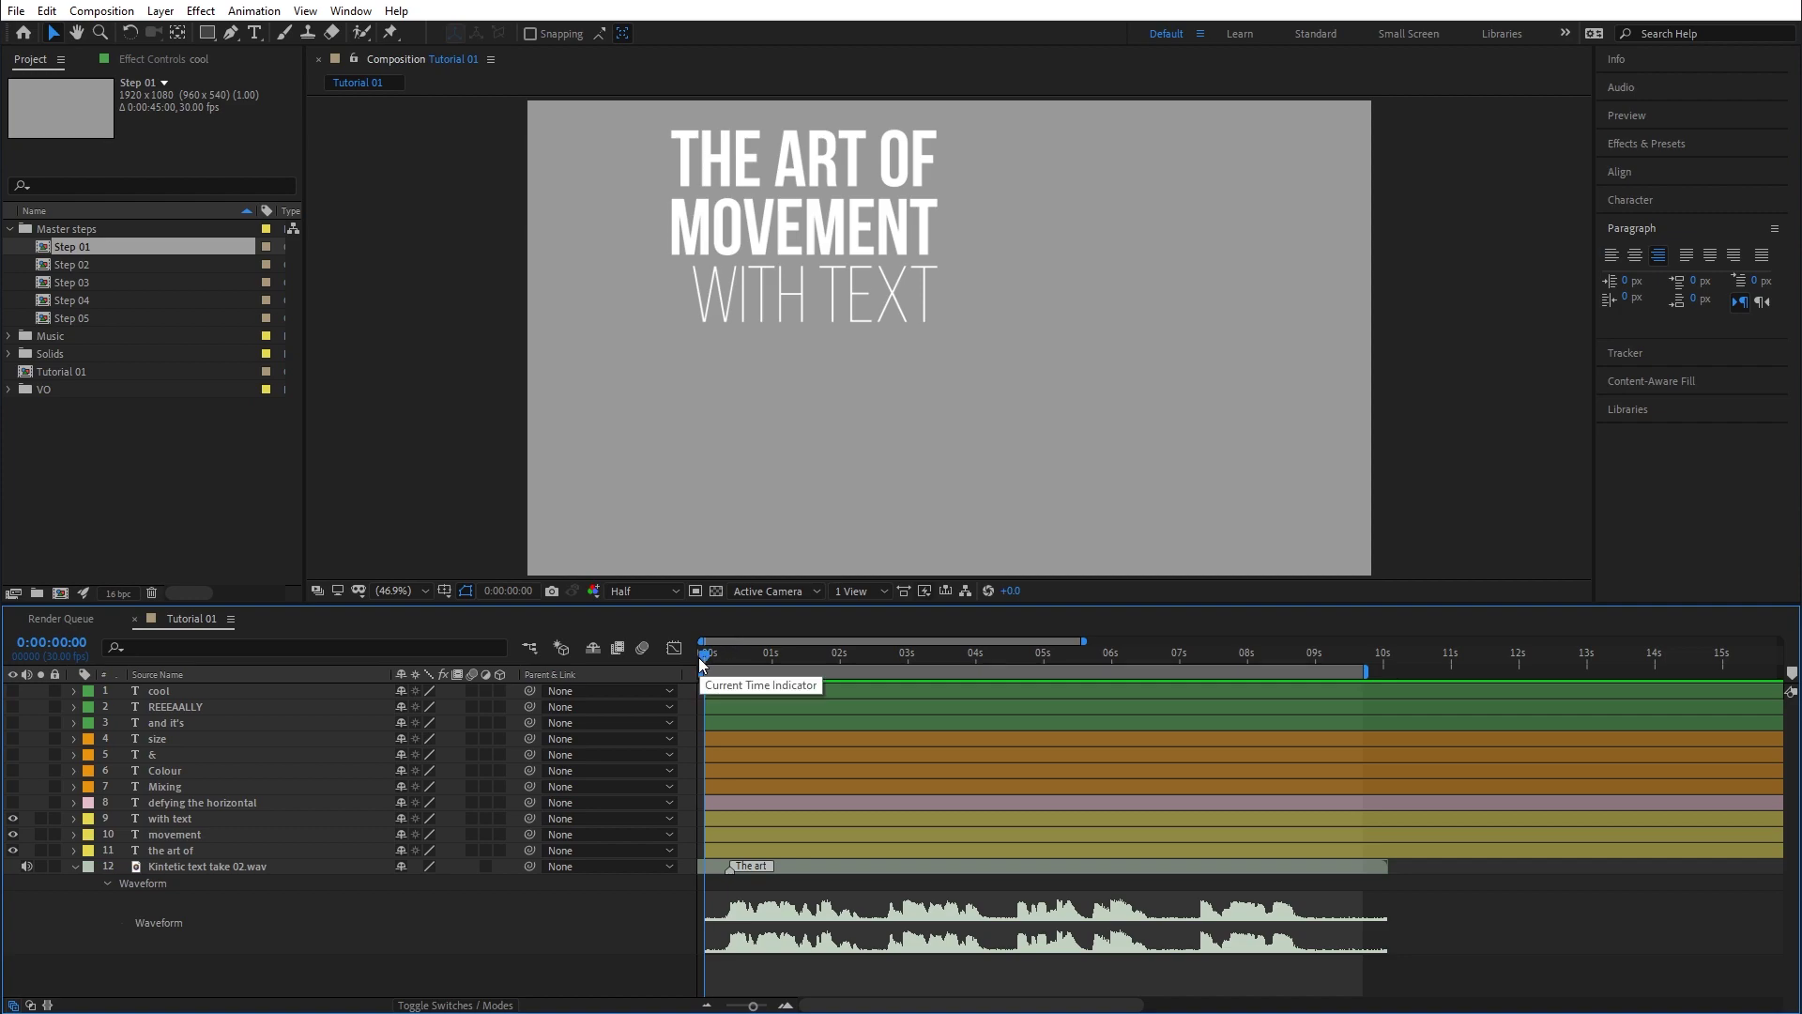
# Make the "the art of" text layer start at 0:00:00:10.
pyautogui.moveTo(706, 664)
pyautogui.mouseDown()
pyautogui.moveTo(750, 672)
pyautogui.moveTo(728, 670)
pyautogui.mouseUp()
pyautogui.click(838, 162)
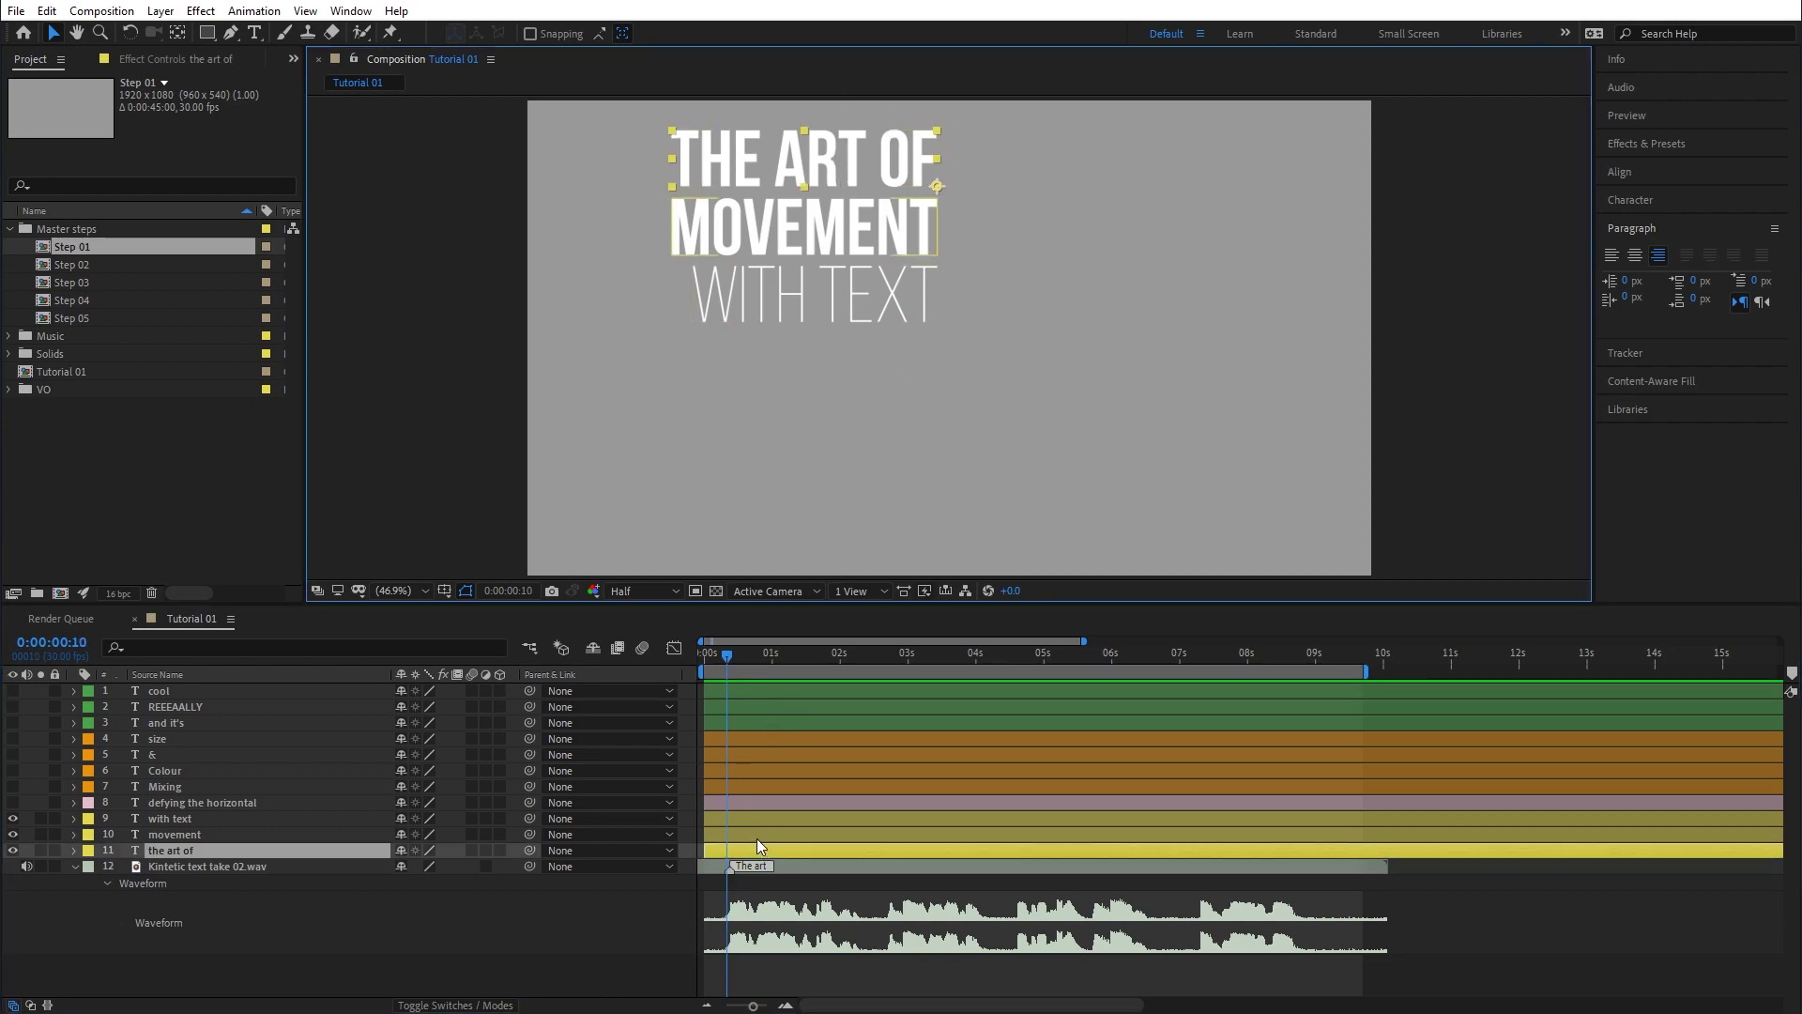
pyautogui.moveTo(841, 852); pyautogui.dragTo(833, 850)
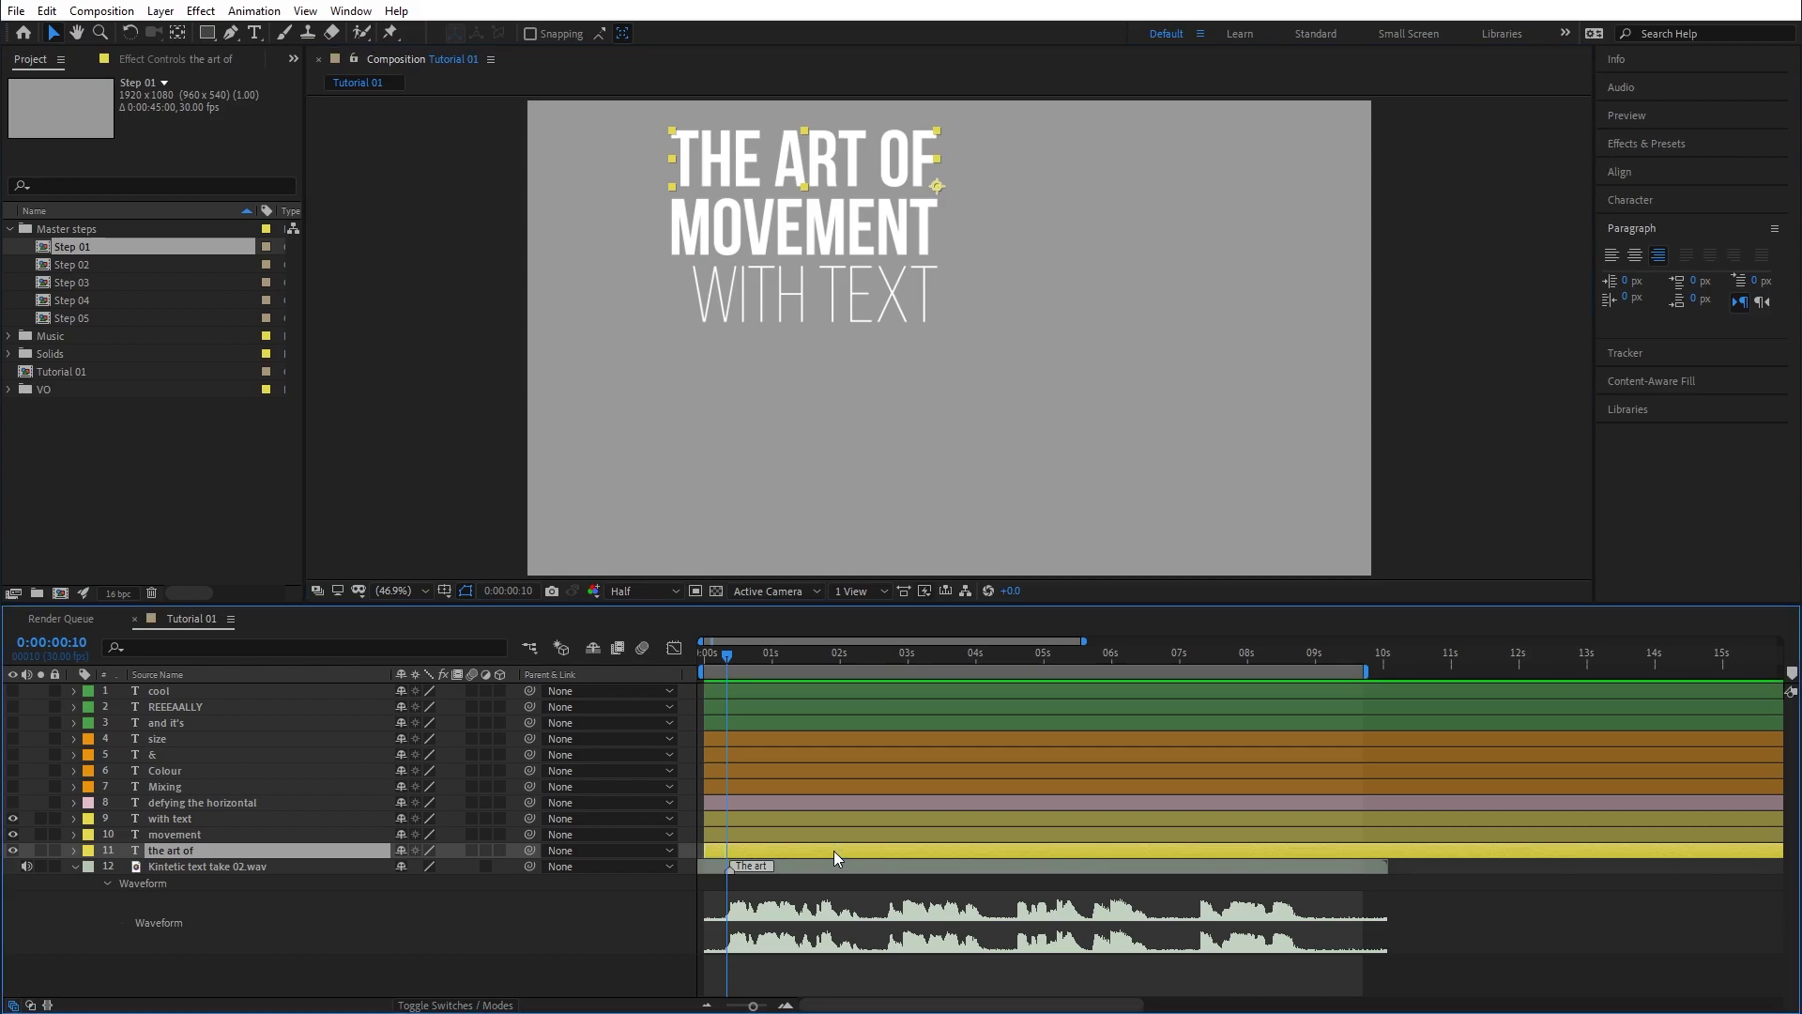
pyautogui.press('[')
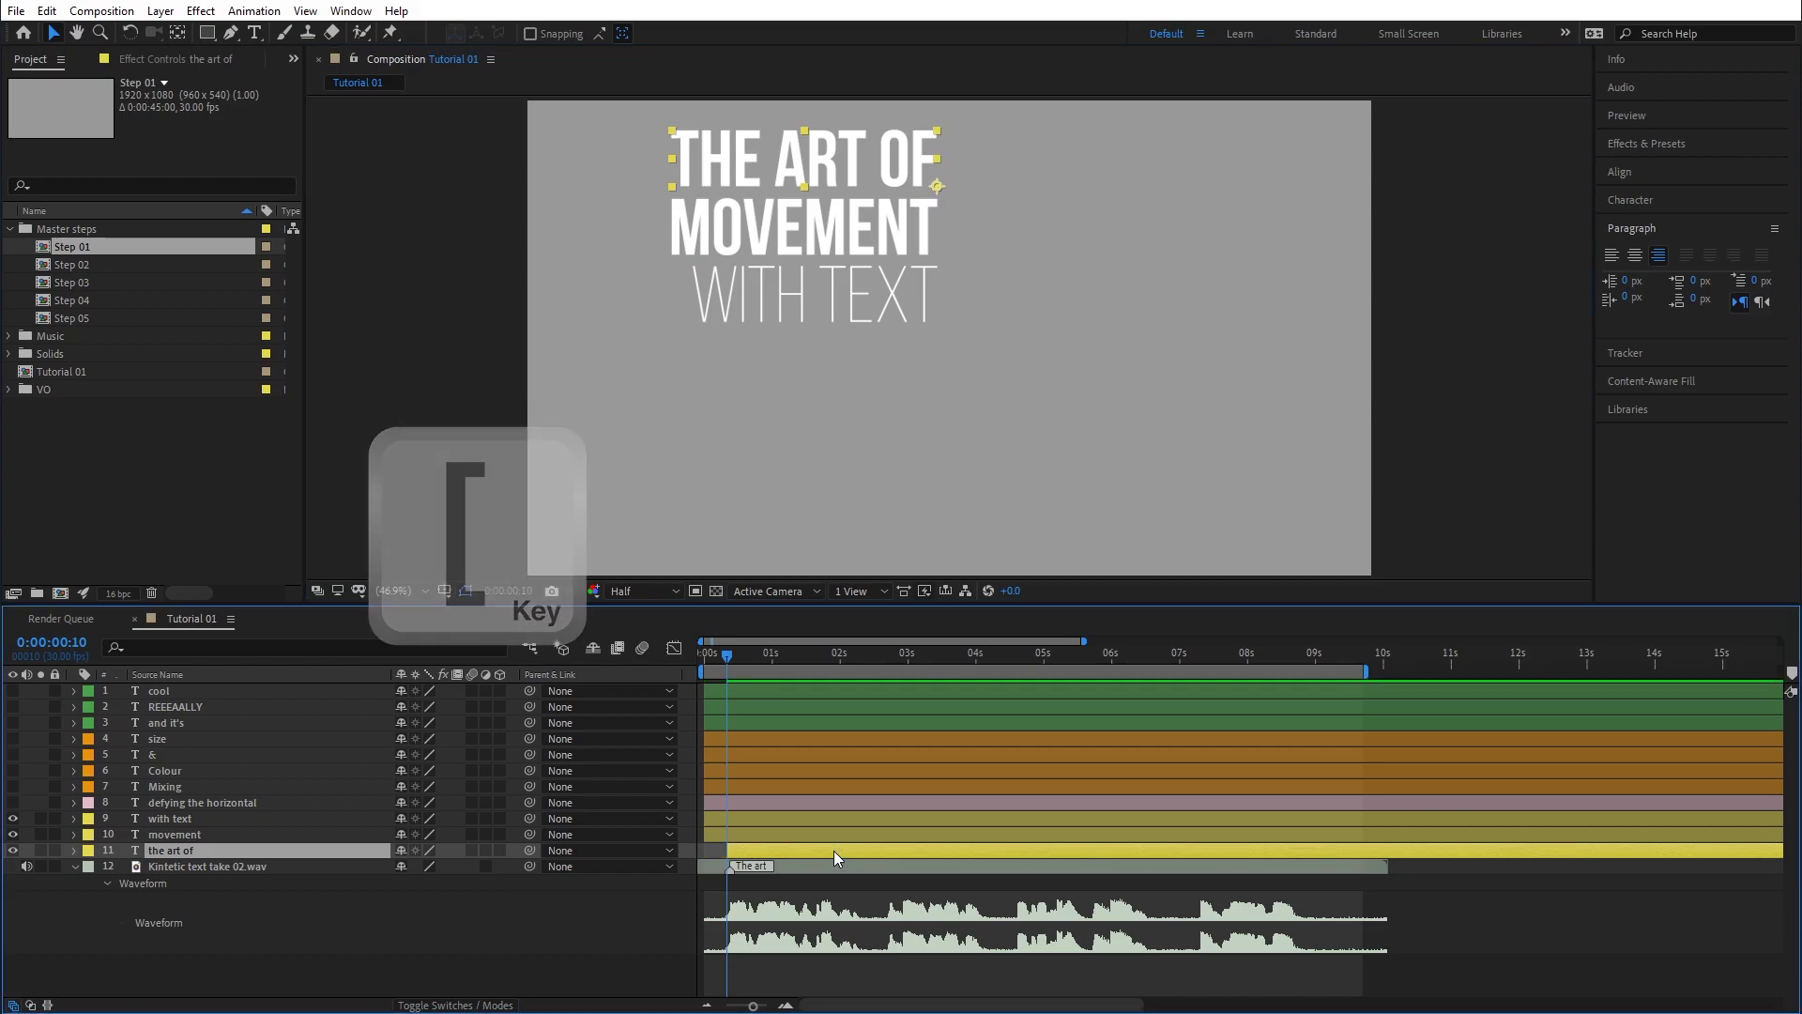
# Trim the start of the "movement" text layer to 0:00:00:23.
pyautogui.moveTo(727, 657)
pyautogui.mouseDown()
pyautogui.moveTo(710, 657)
pyautogui.moveTo(756, 672)
pyautogui.mouseUp()
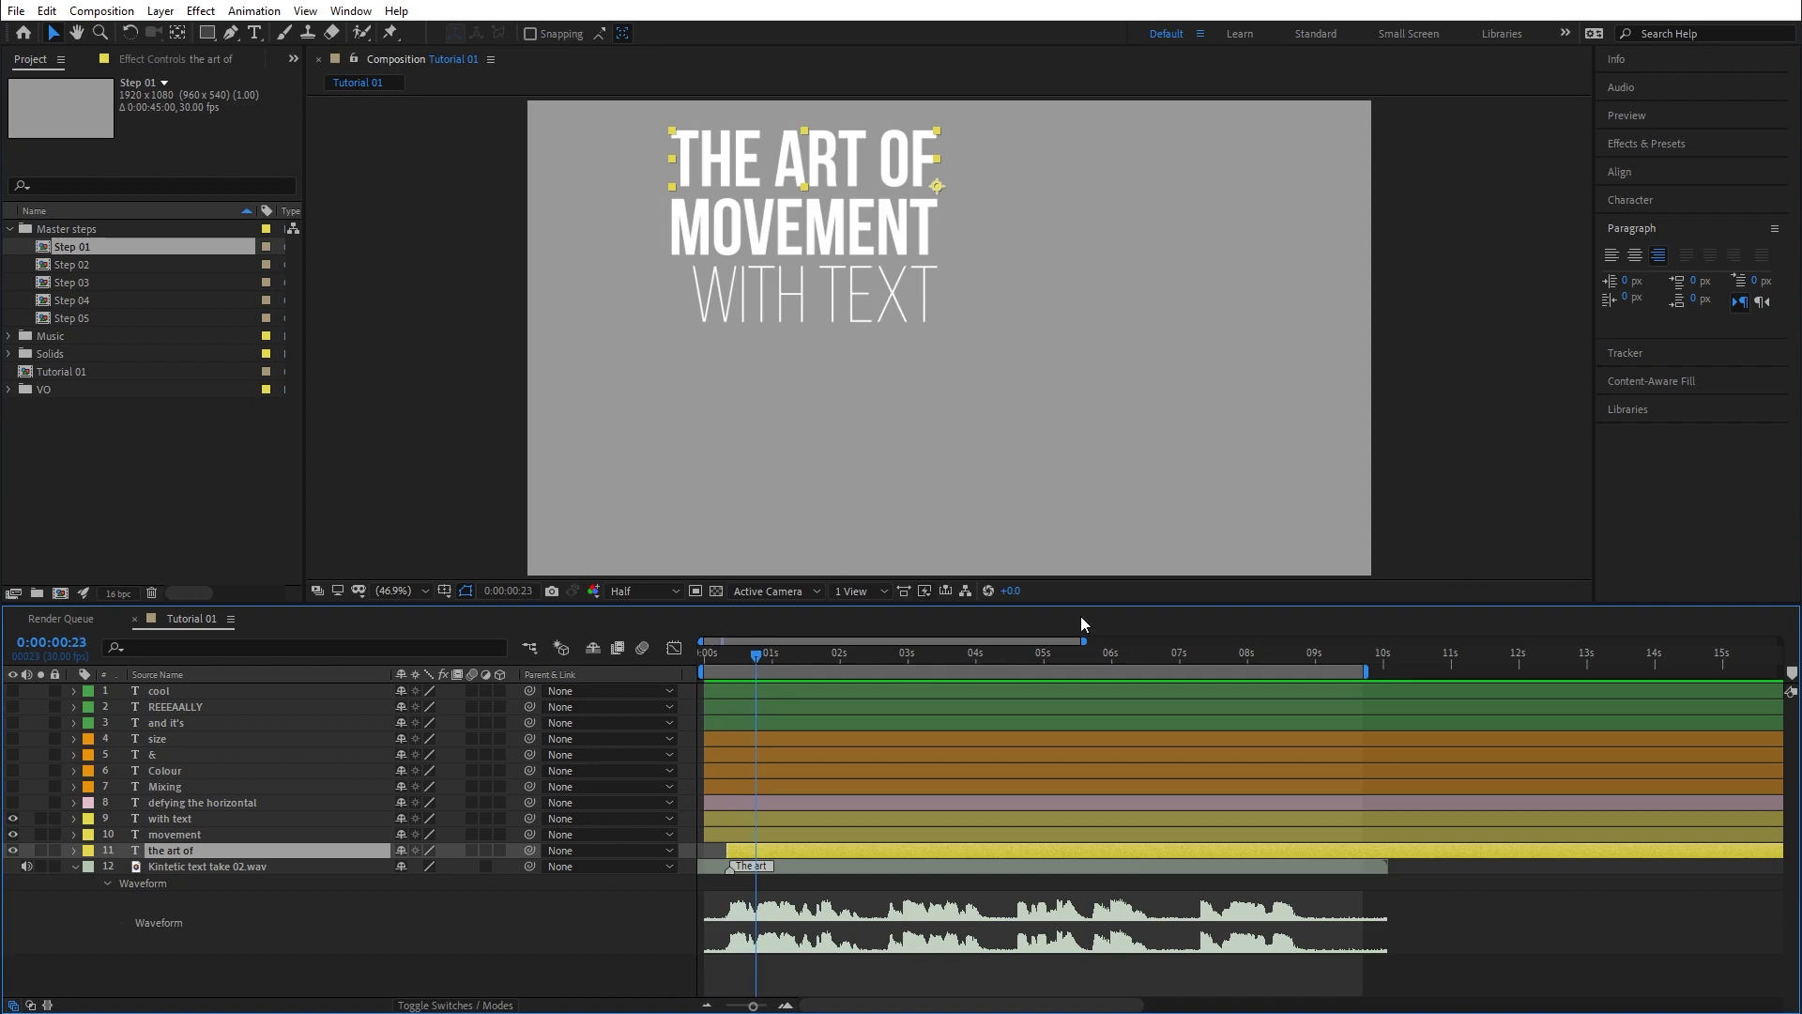
pyautogui.moveTo(1068, 639); pyautogui.dragTo(881, 641)
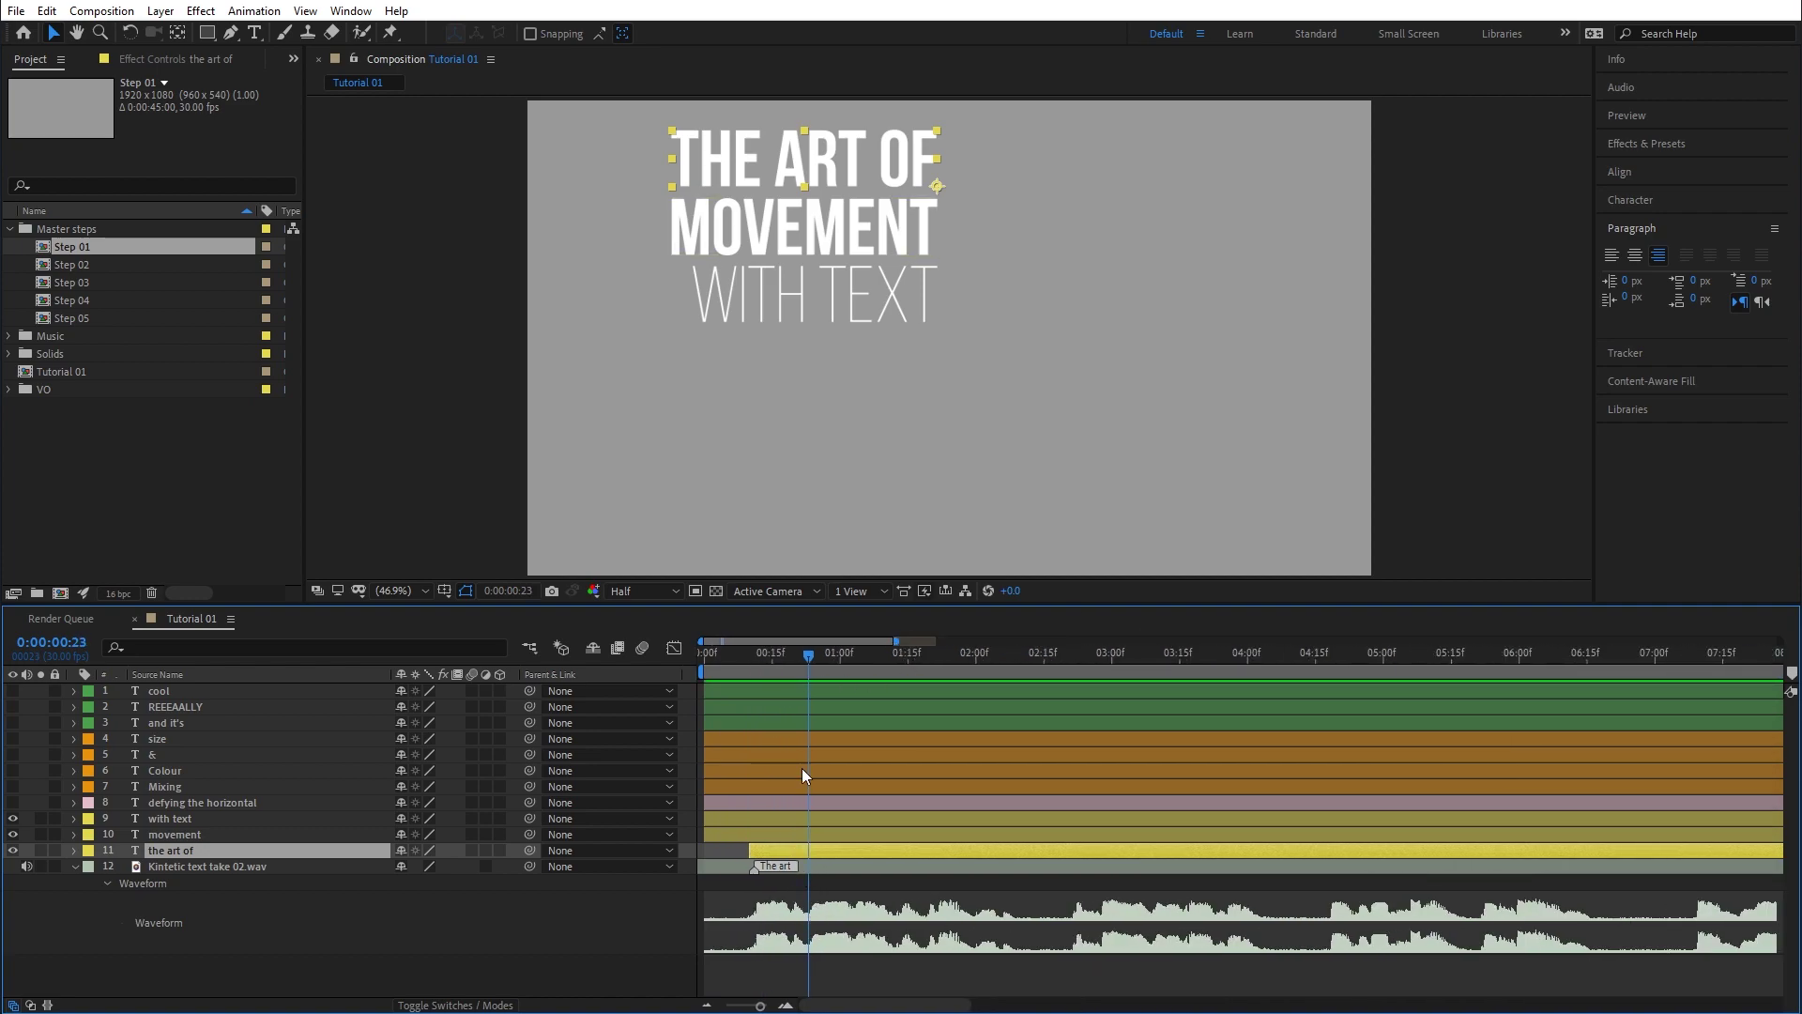
pyautogui.click(770, 836)
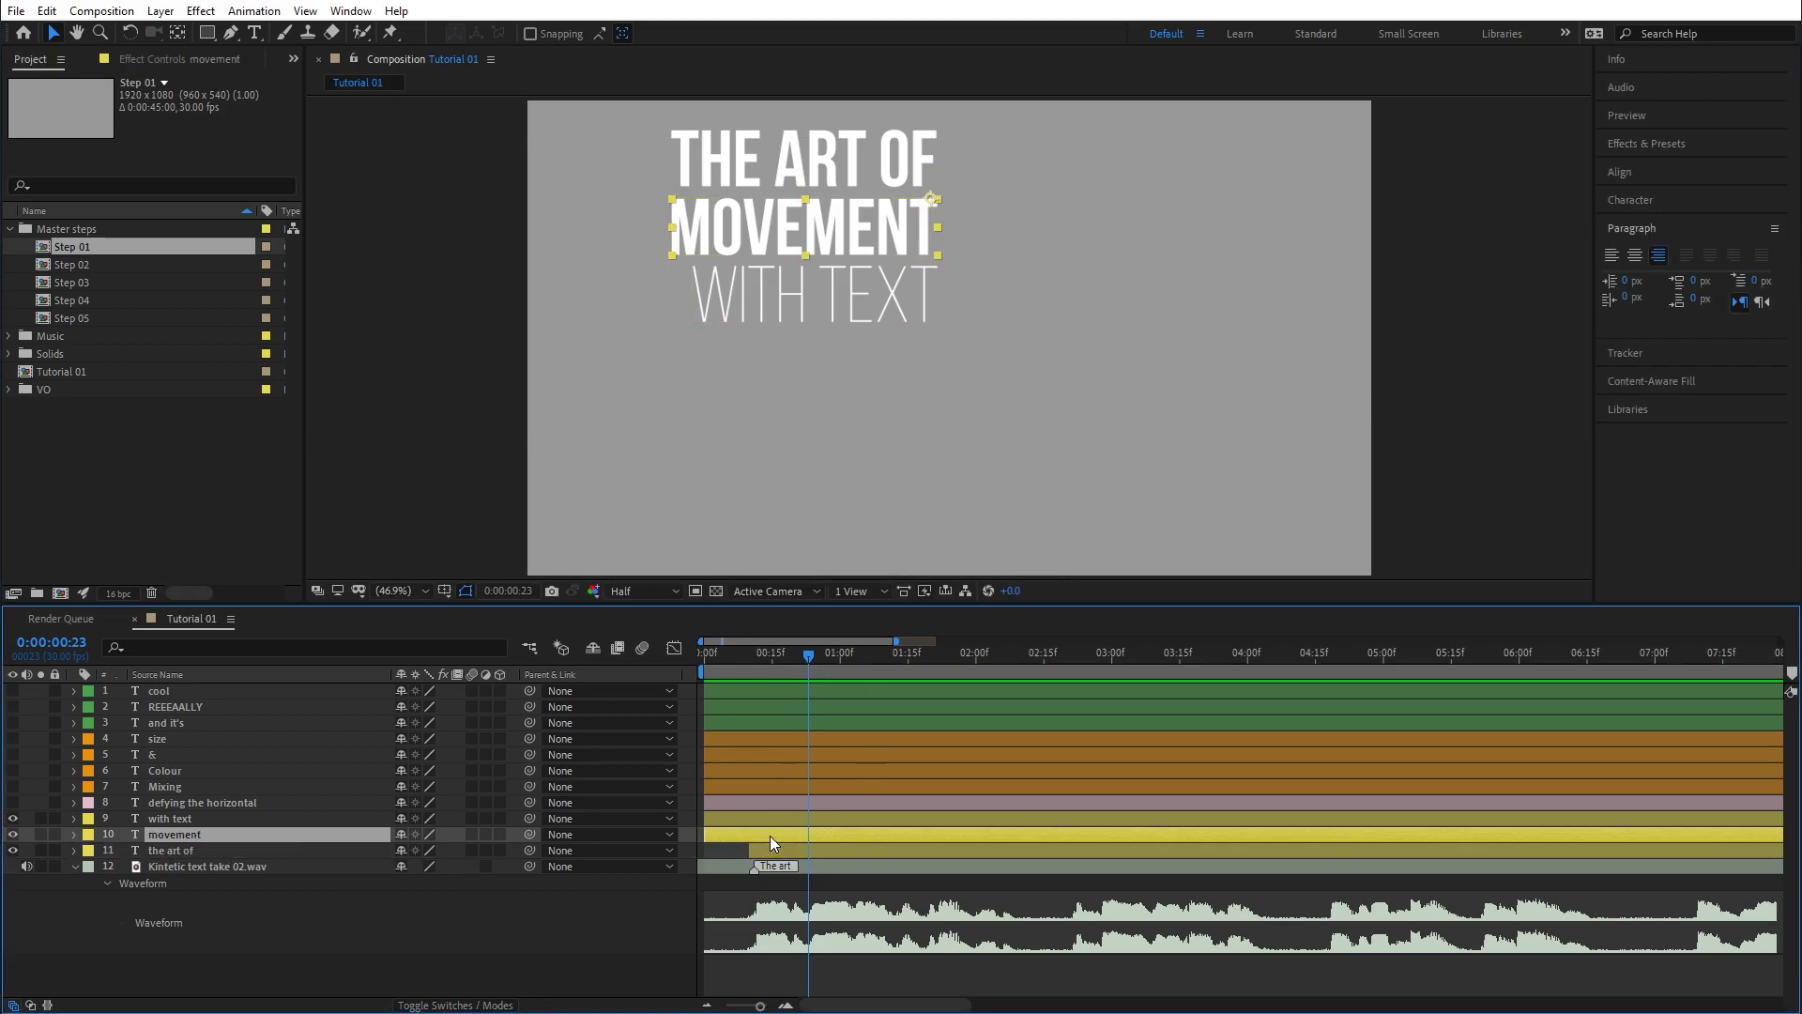
pyautogui.hotkey('alt', '[')
# Trim the start of the "with text" layer to 0:00:01:13.
pyautogui.moveTo(717, 655); pyautogui.dragTo(901, 701)
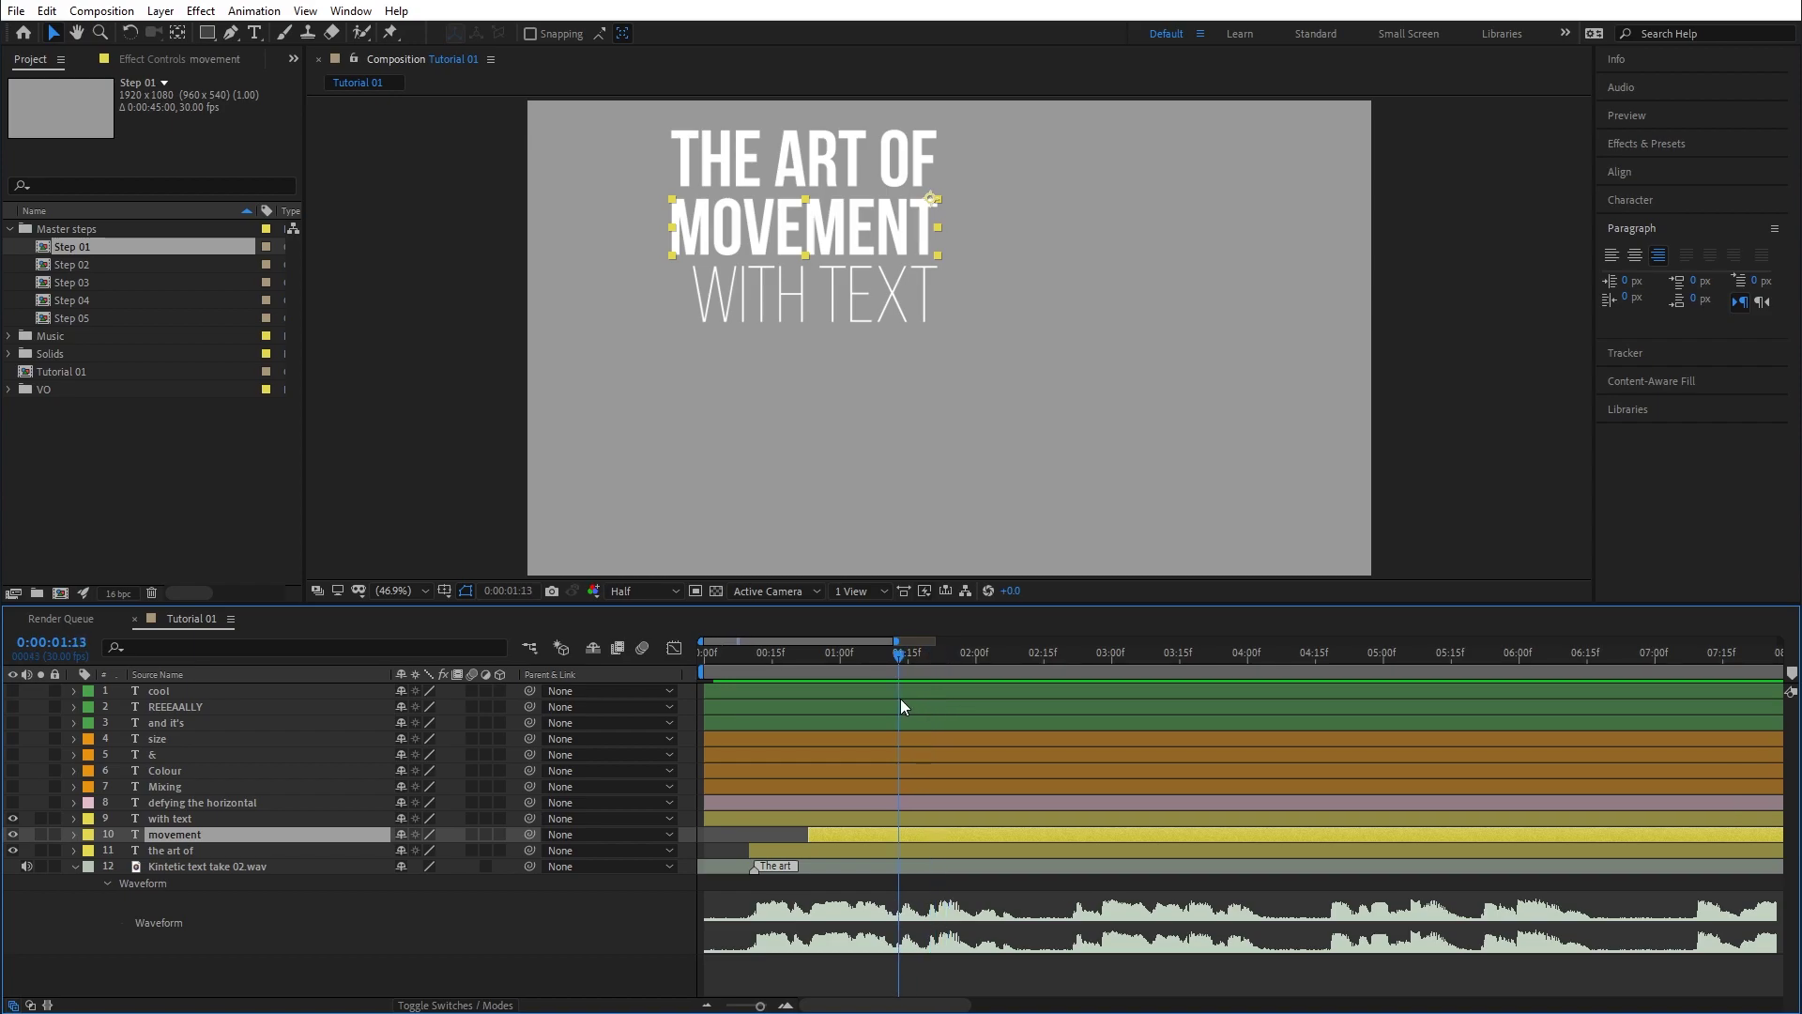
pyautogui.click(928, 816)
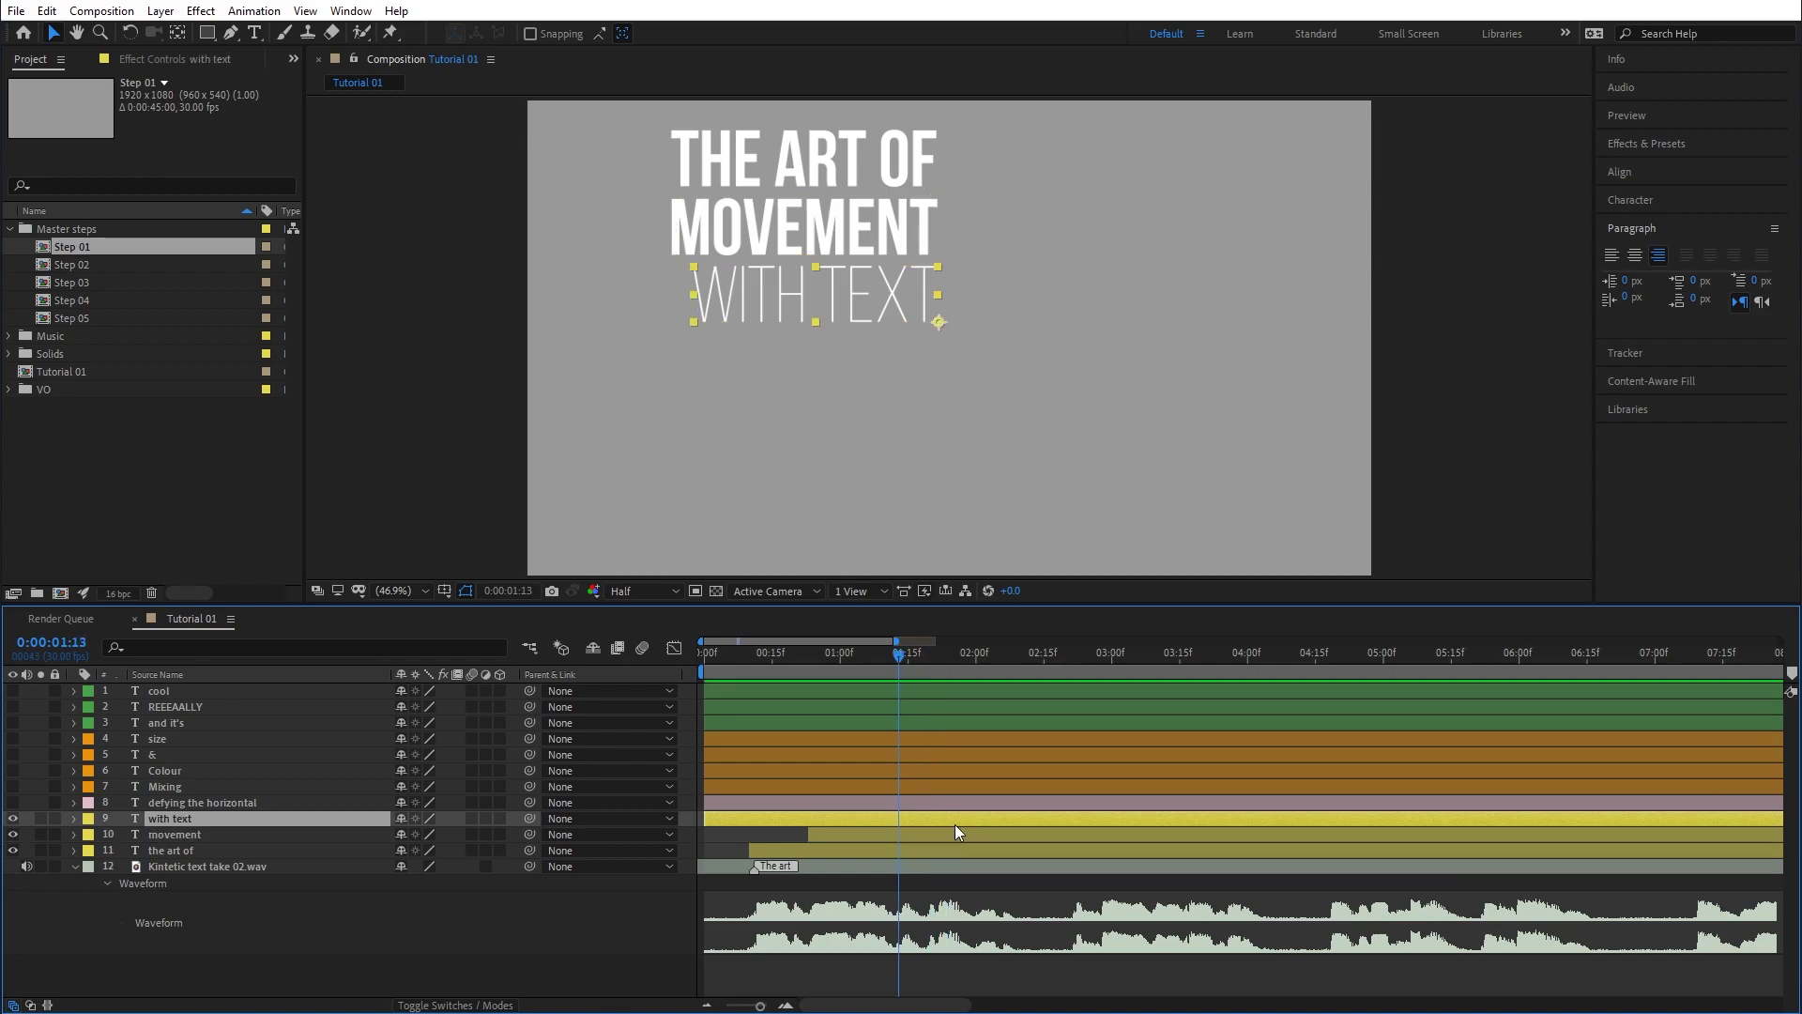
pyautogui.hotkey('alt', '[')
# End the work area at 0:00:02:13 and preview the timing of the first three text layers.
pyautogui.moveTo(896, 654); pyautogui.dragTo(1037, 660)
pyautogui.press('b')
pyautogui.press('n')
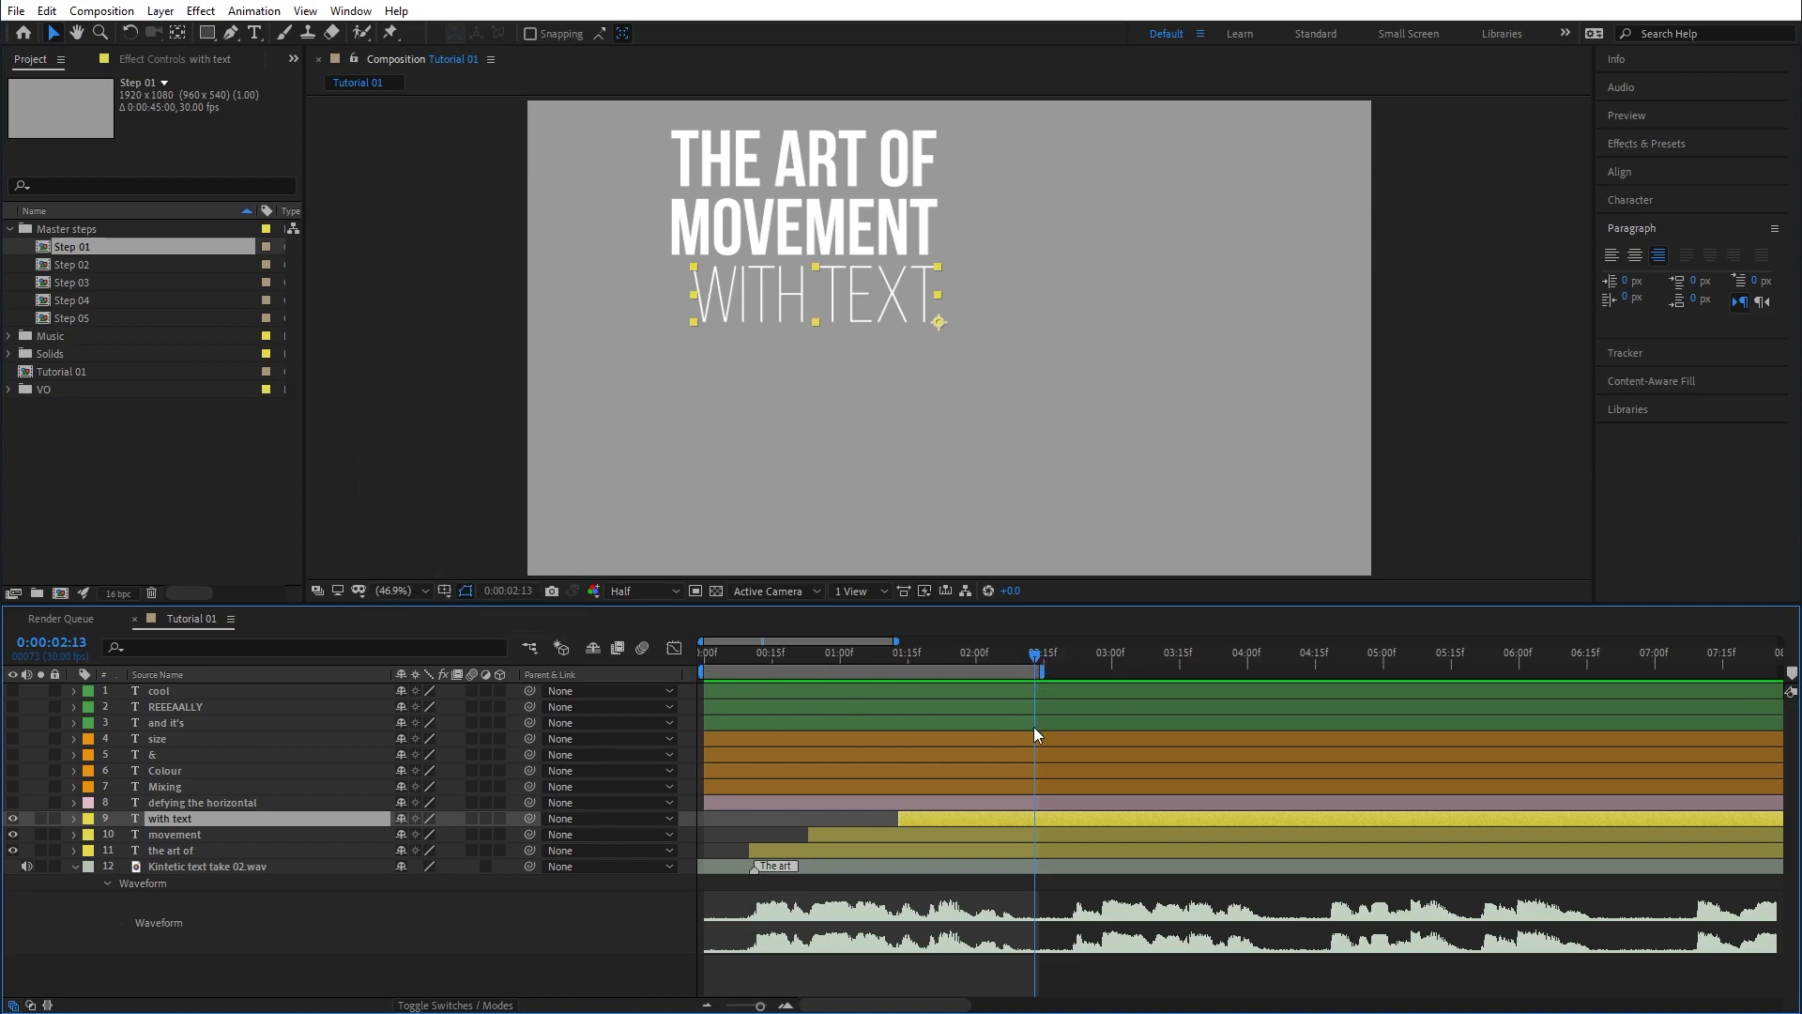
pyautogui.press('space')
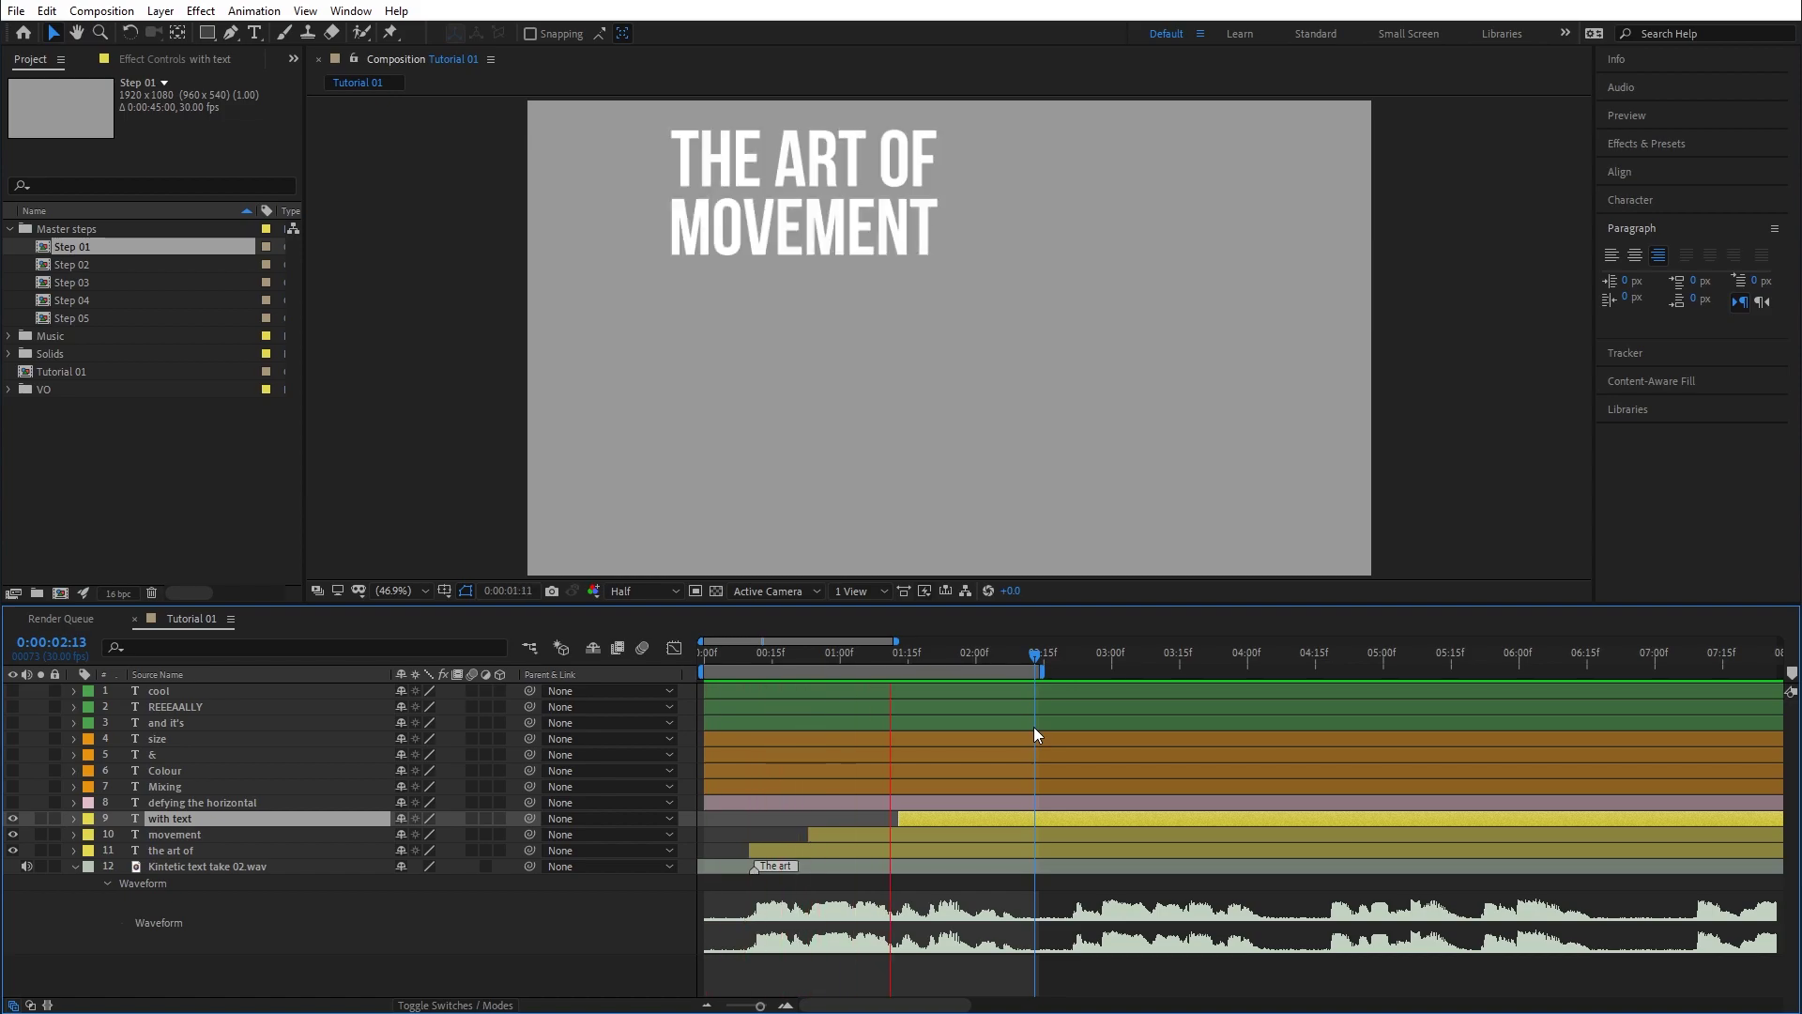
pyautogui.press('space')
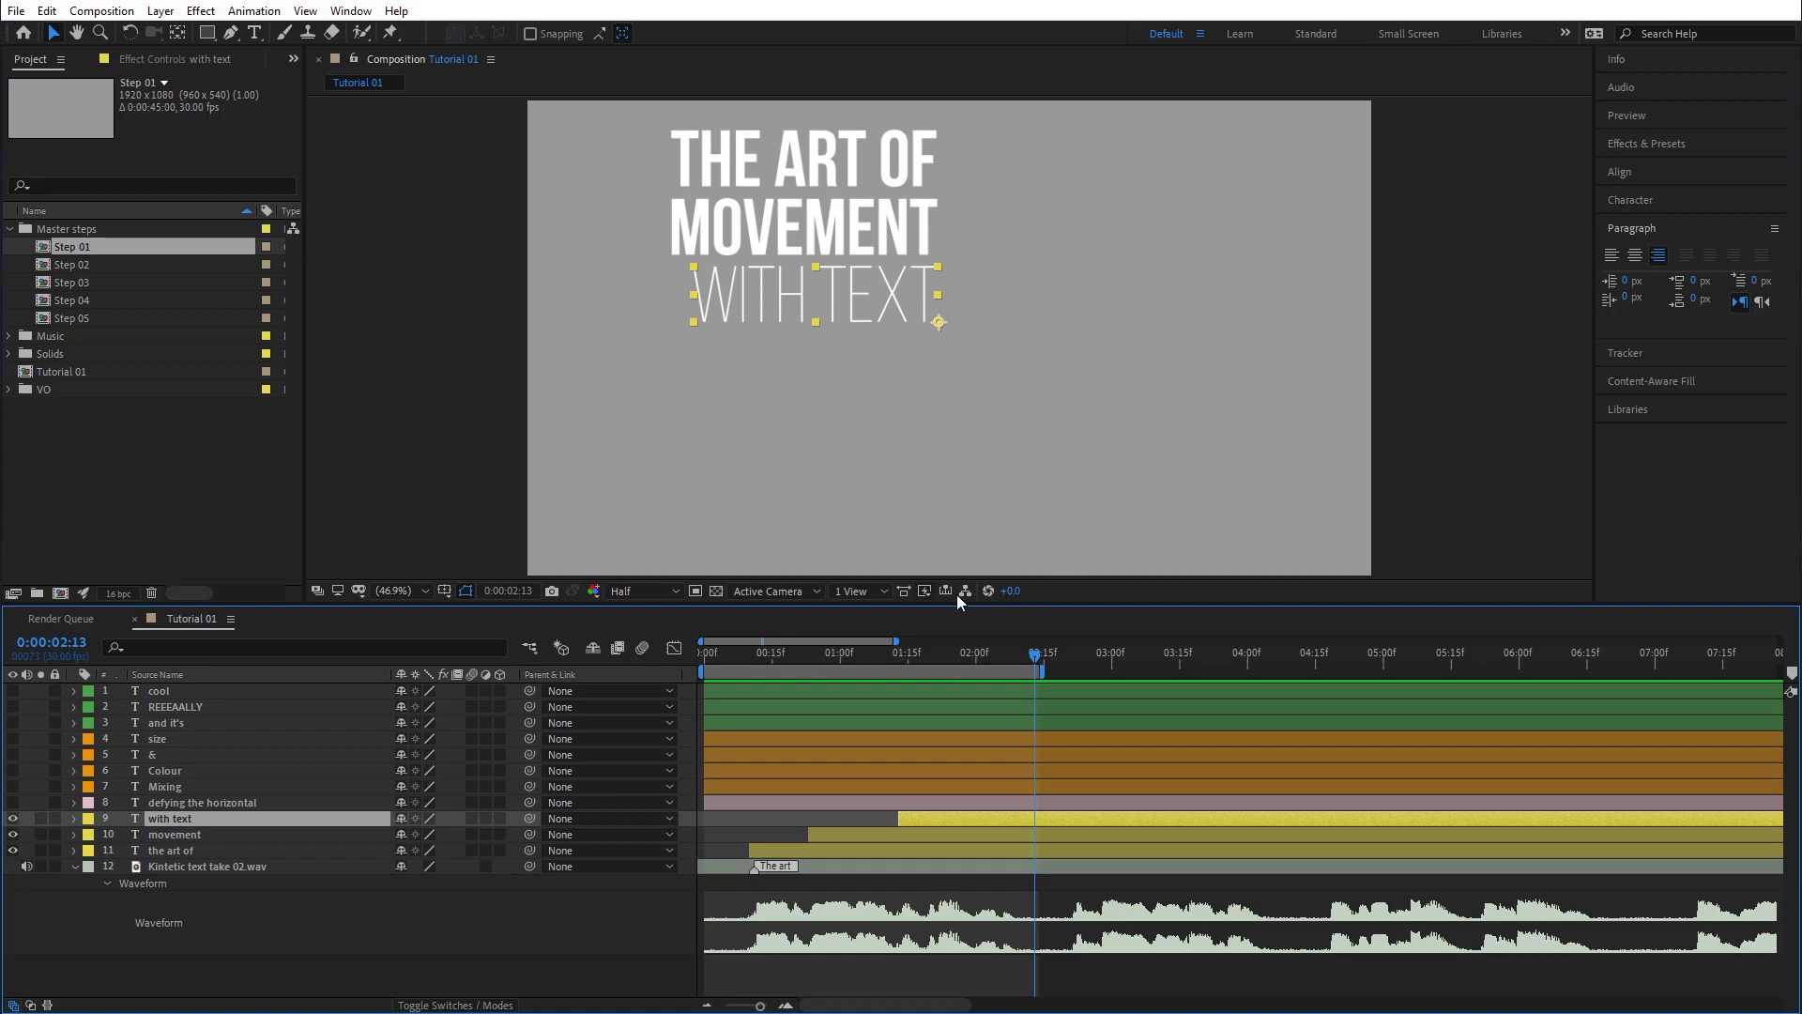
# Show the "defying the horizontal" layer and trim its start to 0:00:02:22.
pyautogui.moveTo(758, 649); pyautogui.dragTo(1076, 684)
pyautogui.click(186, 803)
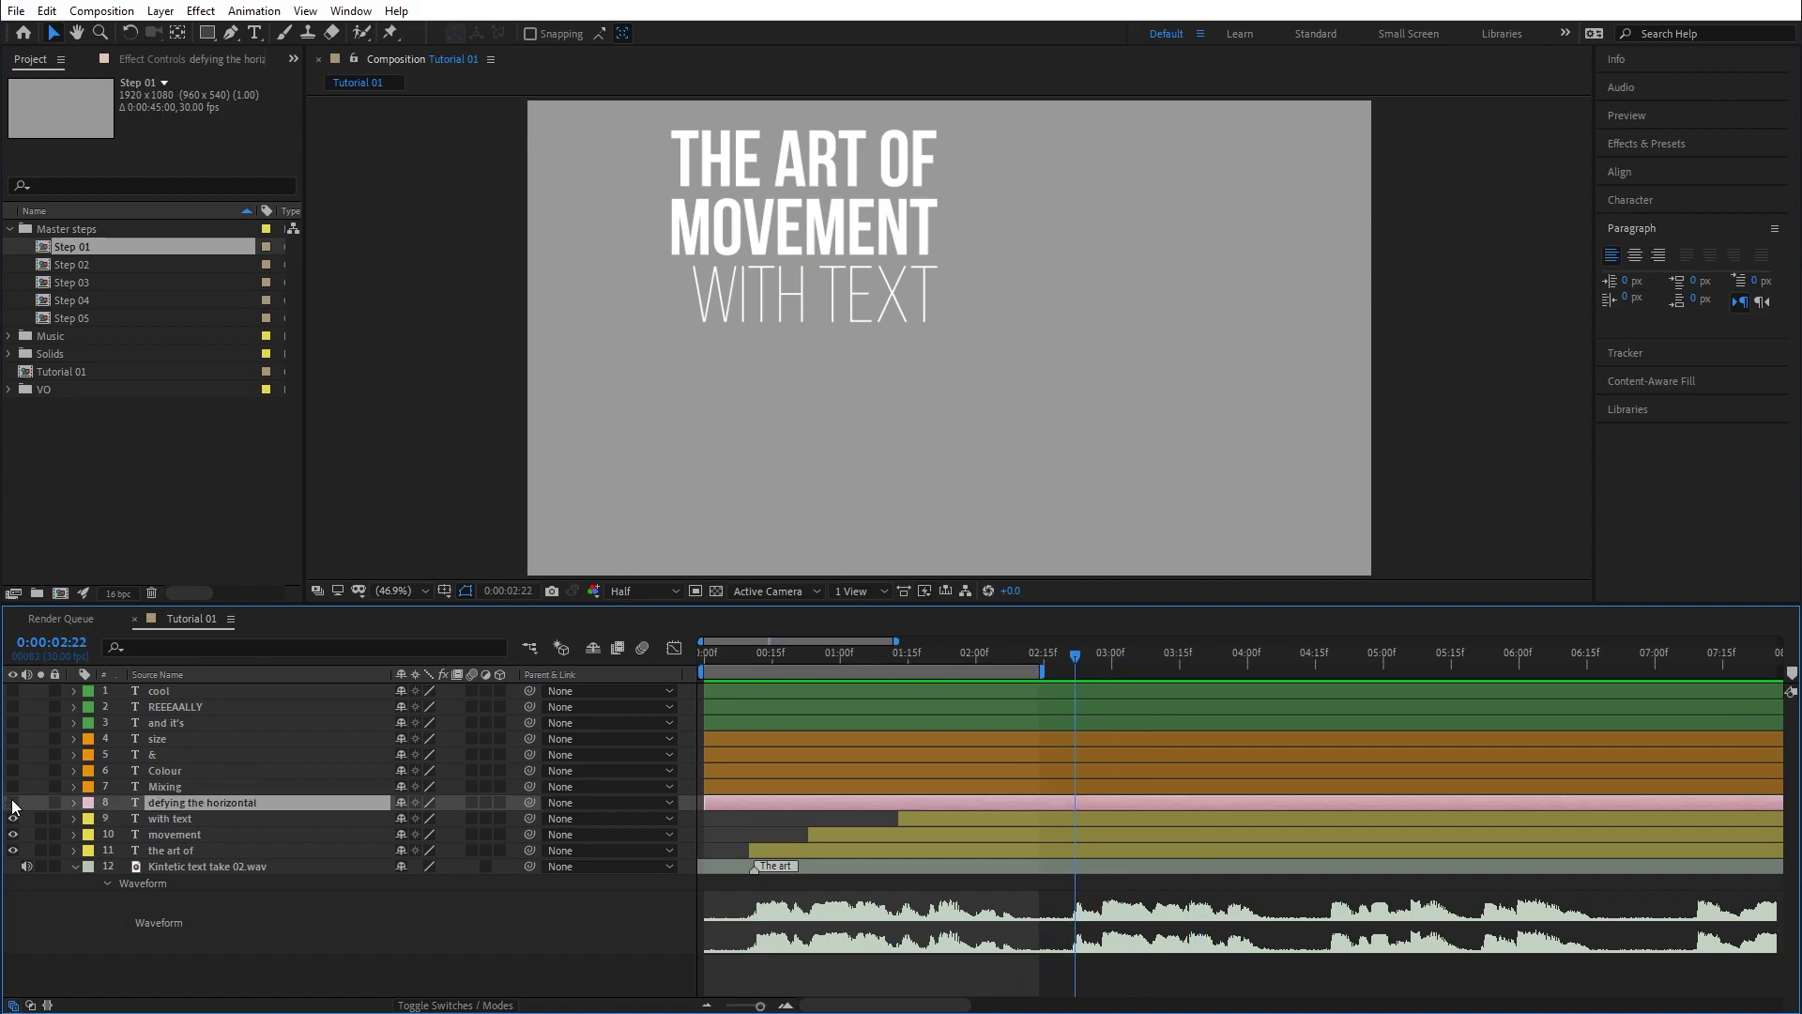
pyautogui.click(13, 803)
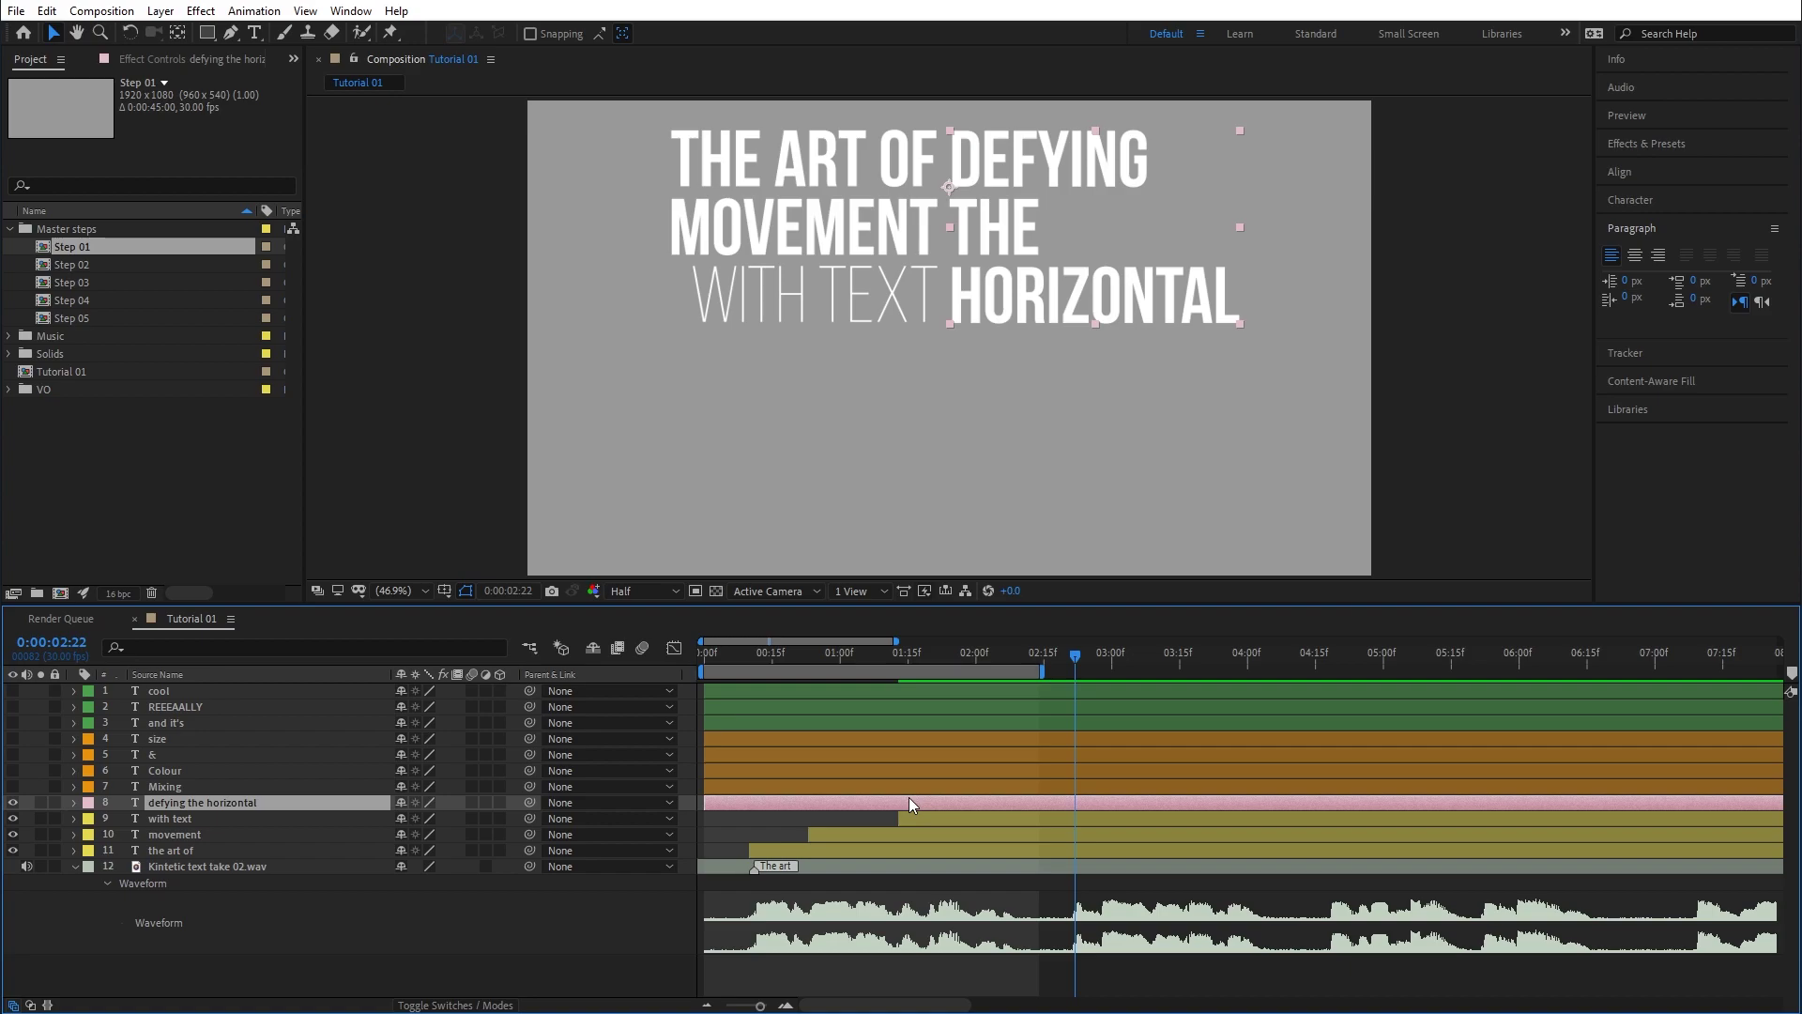
pyautogui.hotkey('alt', '[')
# Move the current time to 0:00:04:18 and show the Mixing, Colour, & and size layers.
pyautogui.click(872, 655)
pyautogui.moveTo(897, 651); pyautogui.dragTo(1329, 686)
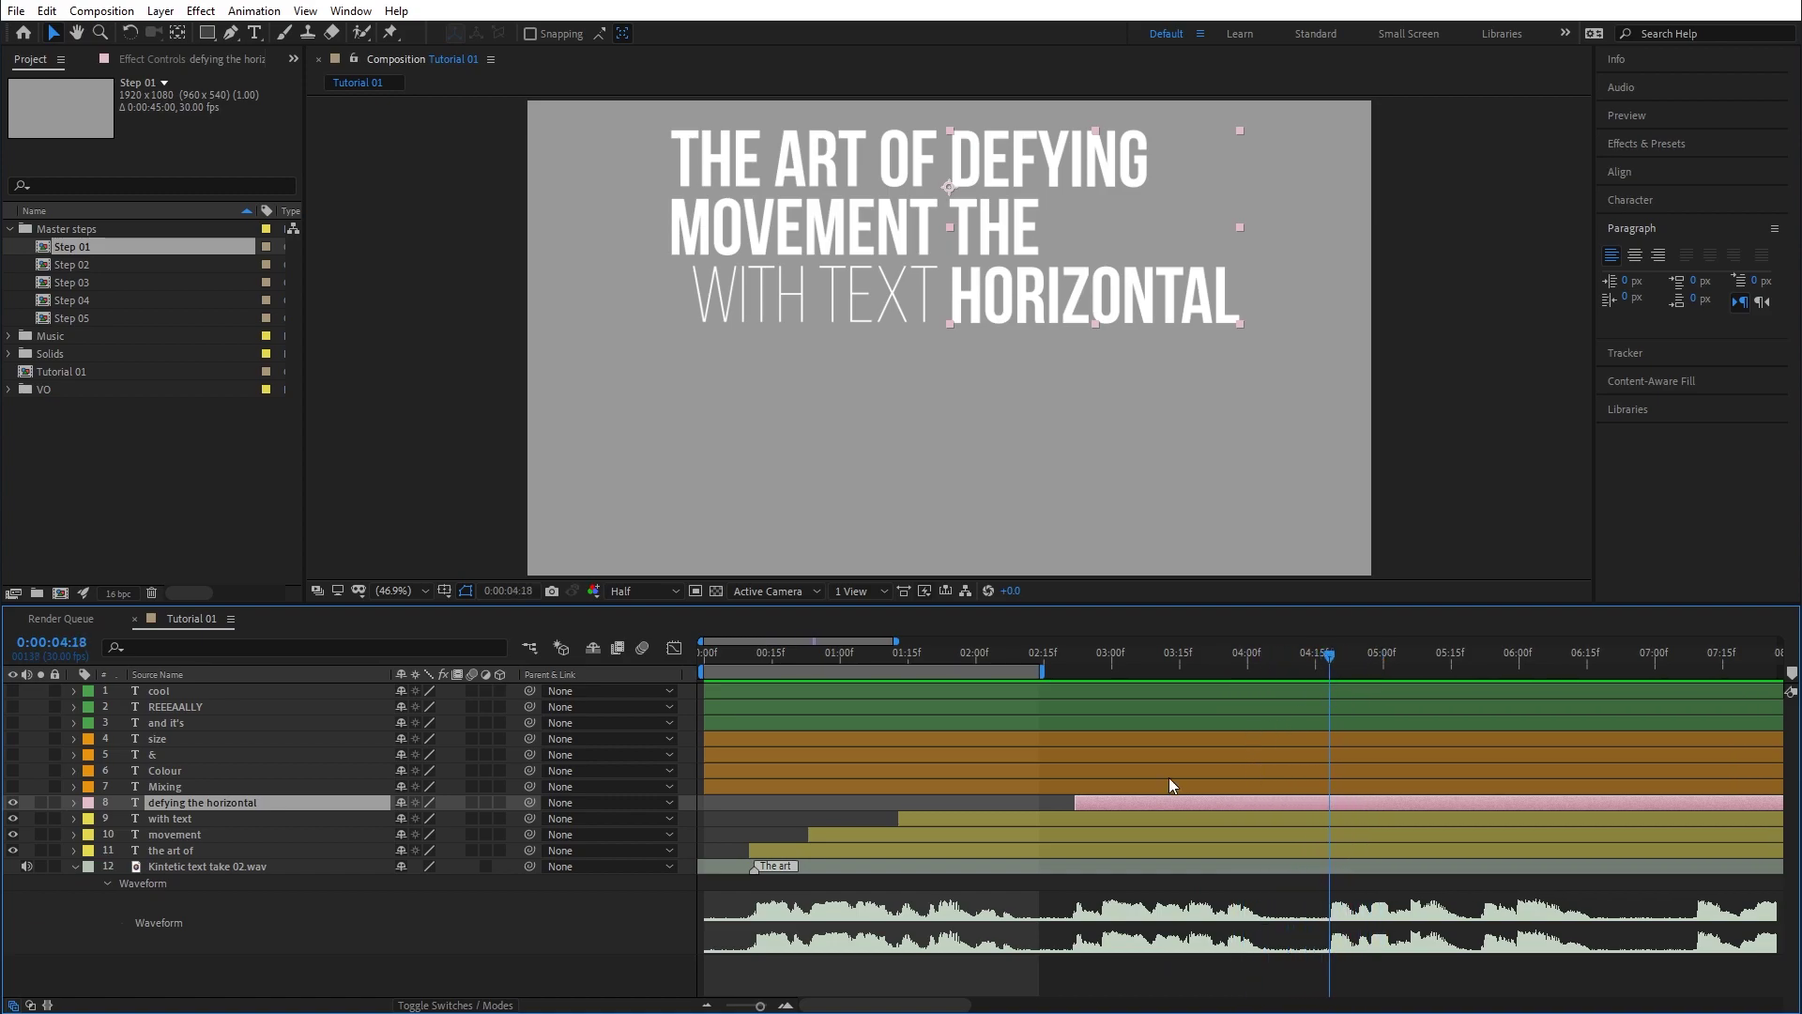
pyautogui.click(164, 786)
pyautogui.moveTo(12, 784); pyautogui.dragTo(13, 755)
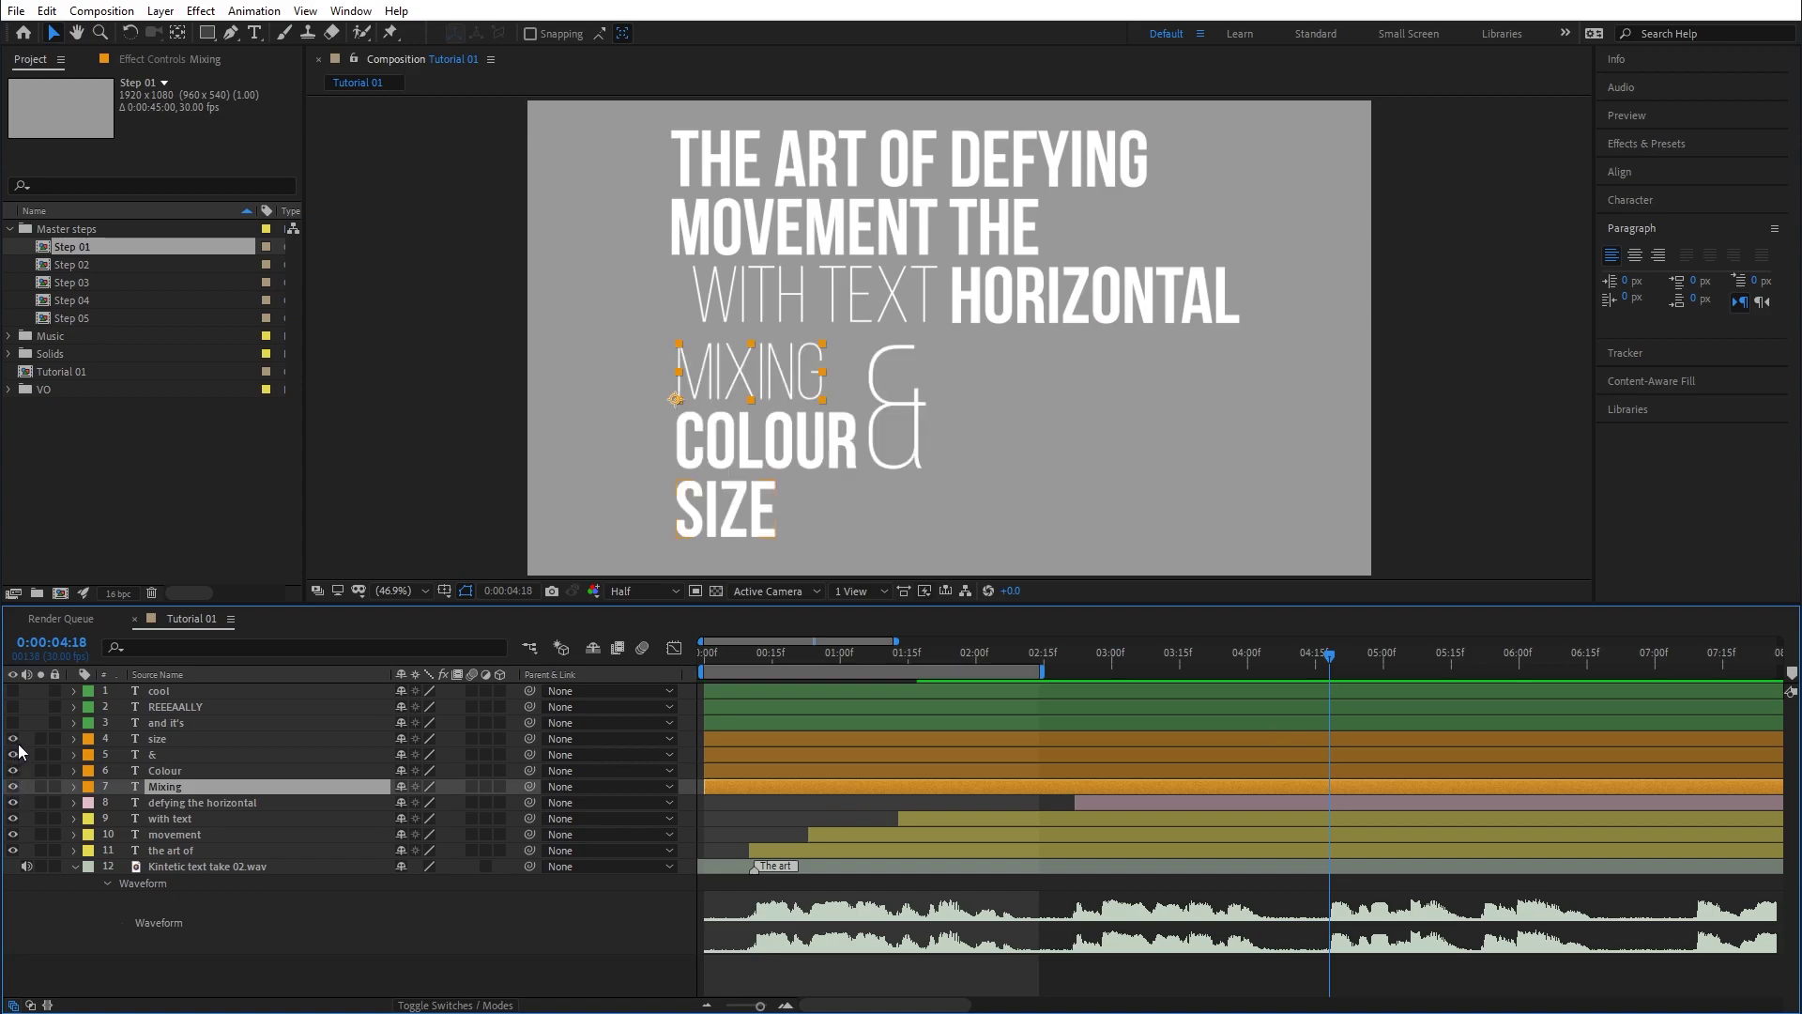
# Slide the size, &, Colour and Mixing layers to start at about 0:00:05:02, and move the start of Mixing to 0:00:04:18.
pyautogui.click(169, 739)
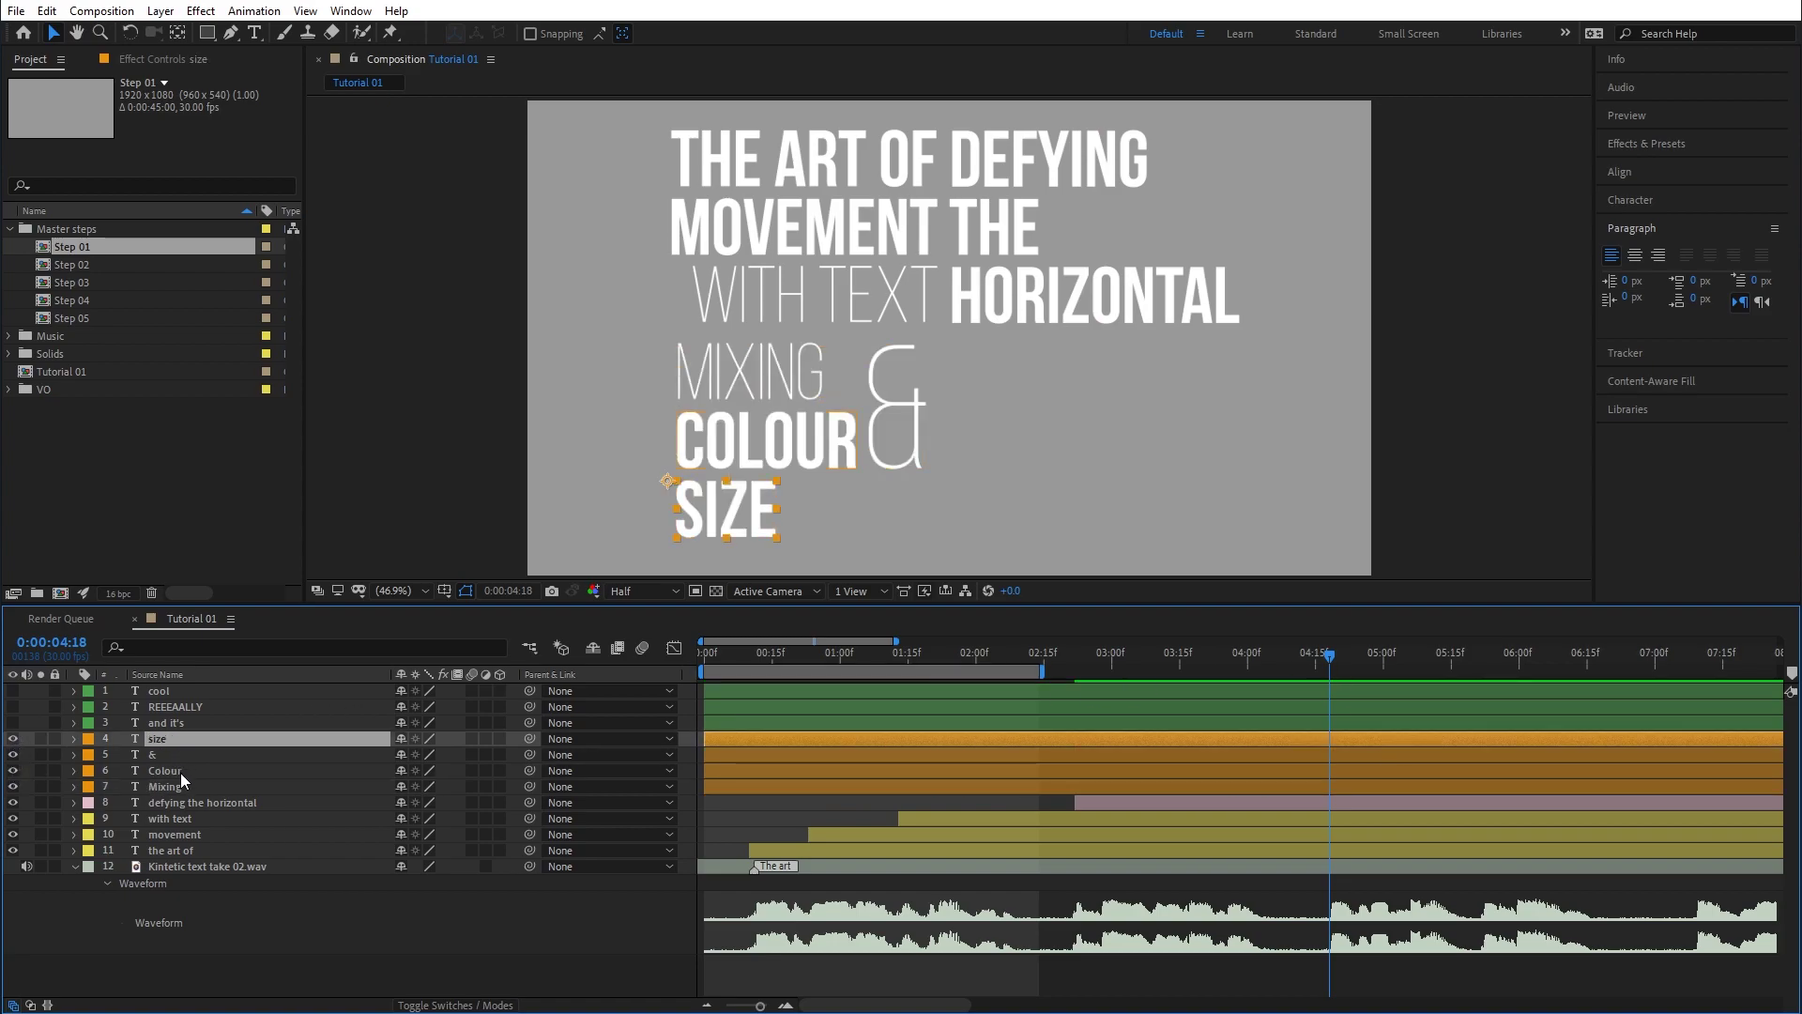
pyautogui.keyDown('shift'); pyautogui.click(261, 785); pyautogui.keyUp('shift')
pyautogui.moveTo(802, 785); pyautogui.dragTo(1401, 781)
pyautogui.click(1317, 685)
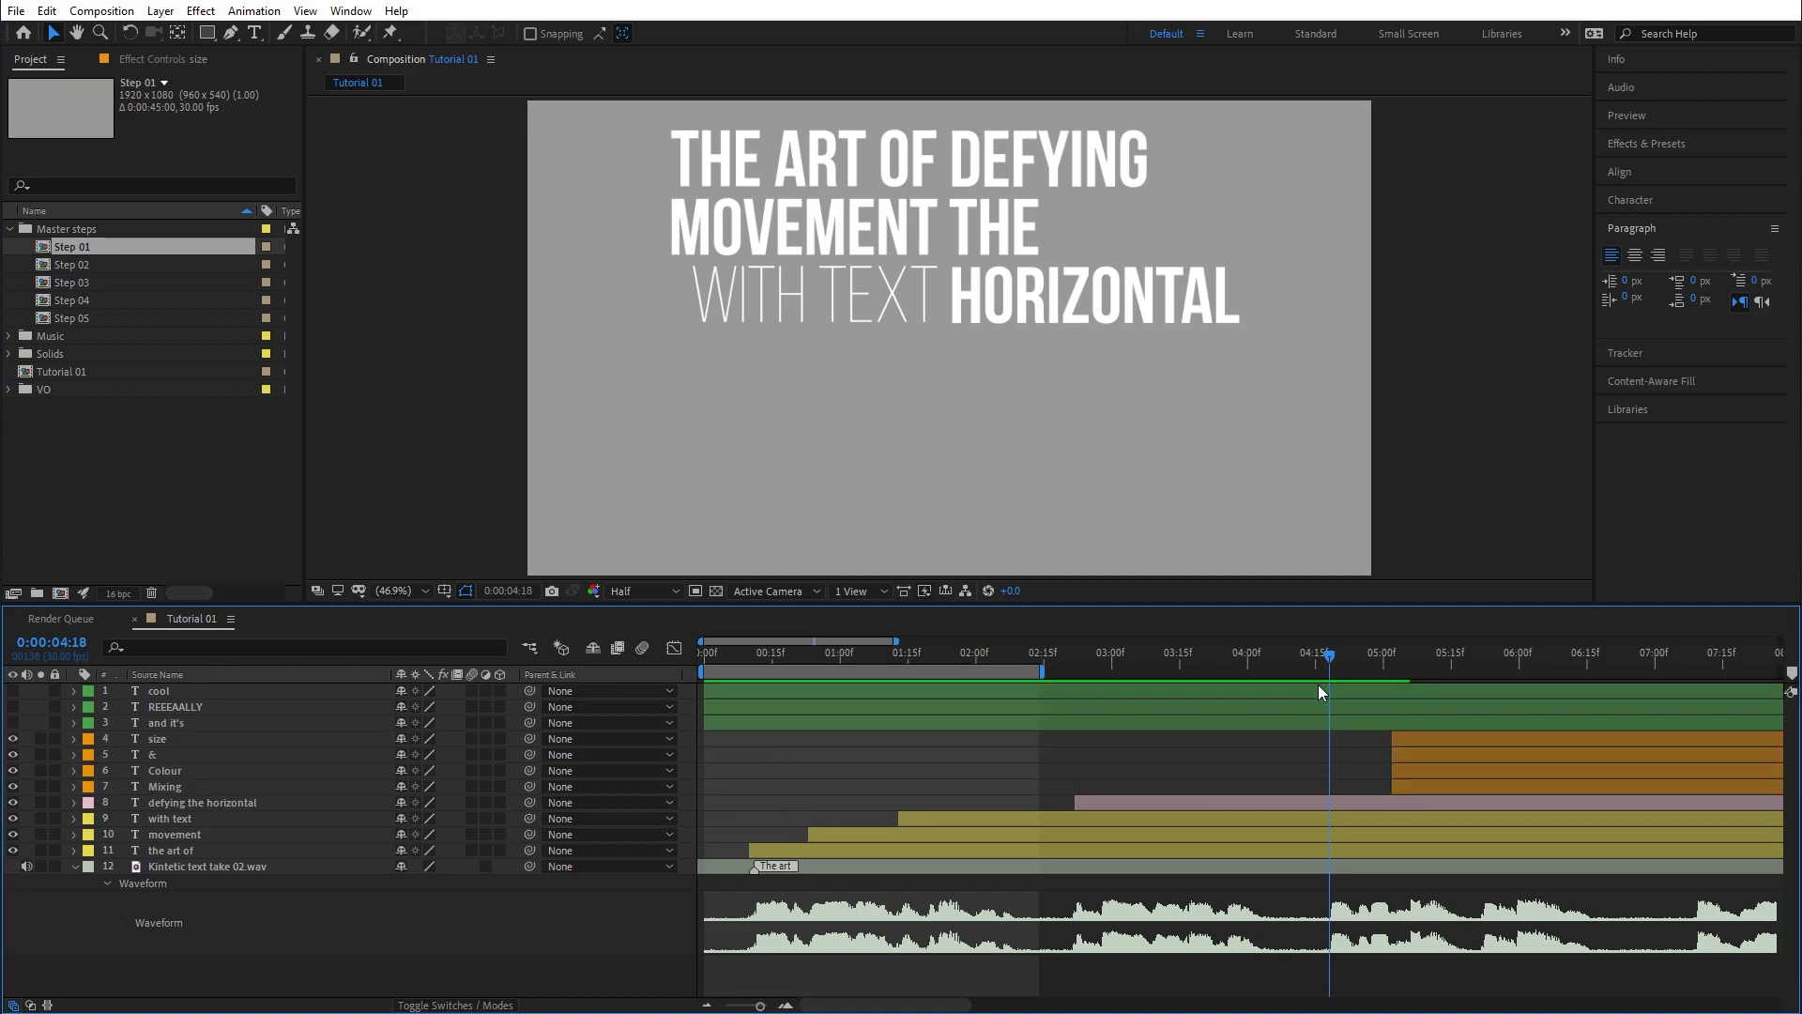
pyautogui.click(1410, 786)
pyautogui.press('[')
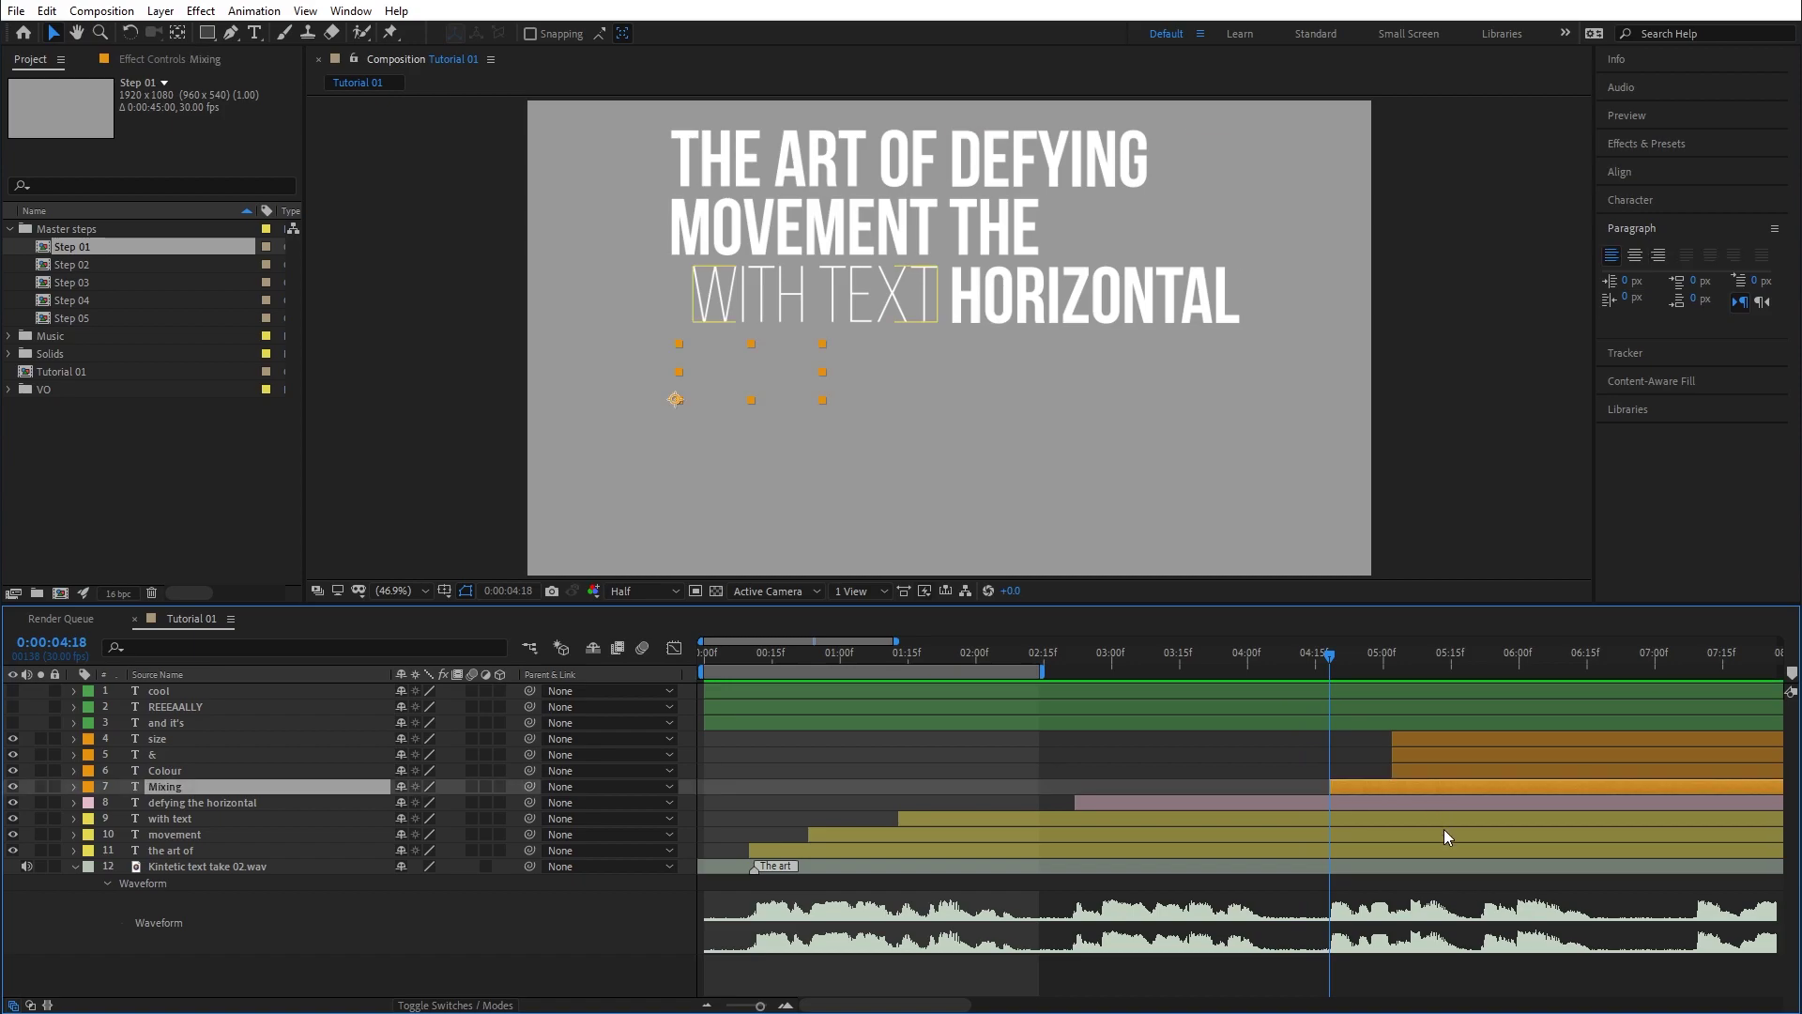
# Move the current time to 0:00:05:06 and trim the start of the Colour layer to it.
pyautogui.click(1306, 657)
pyautogui.moveTo(1306, 656); pyautogui.dragTo(1410, 682)
pyautogui.click(1338, 762)
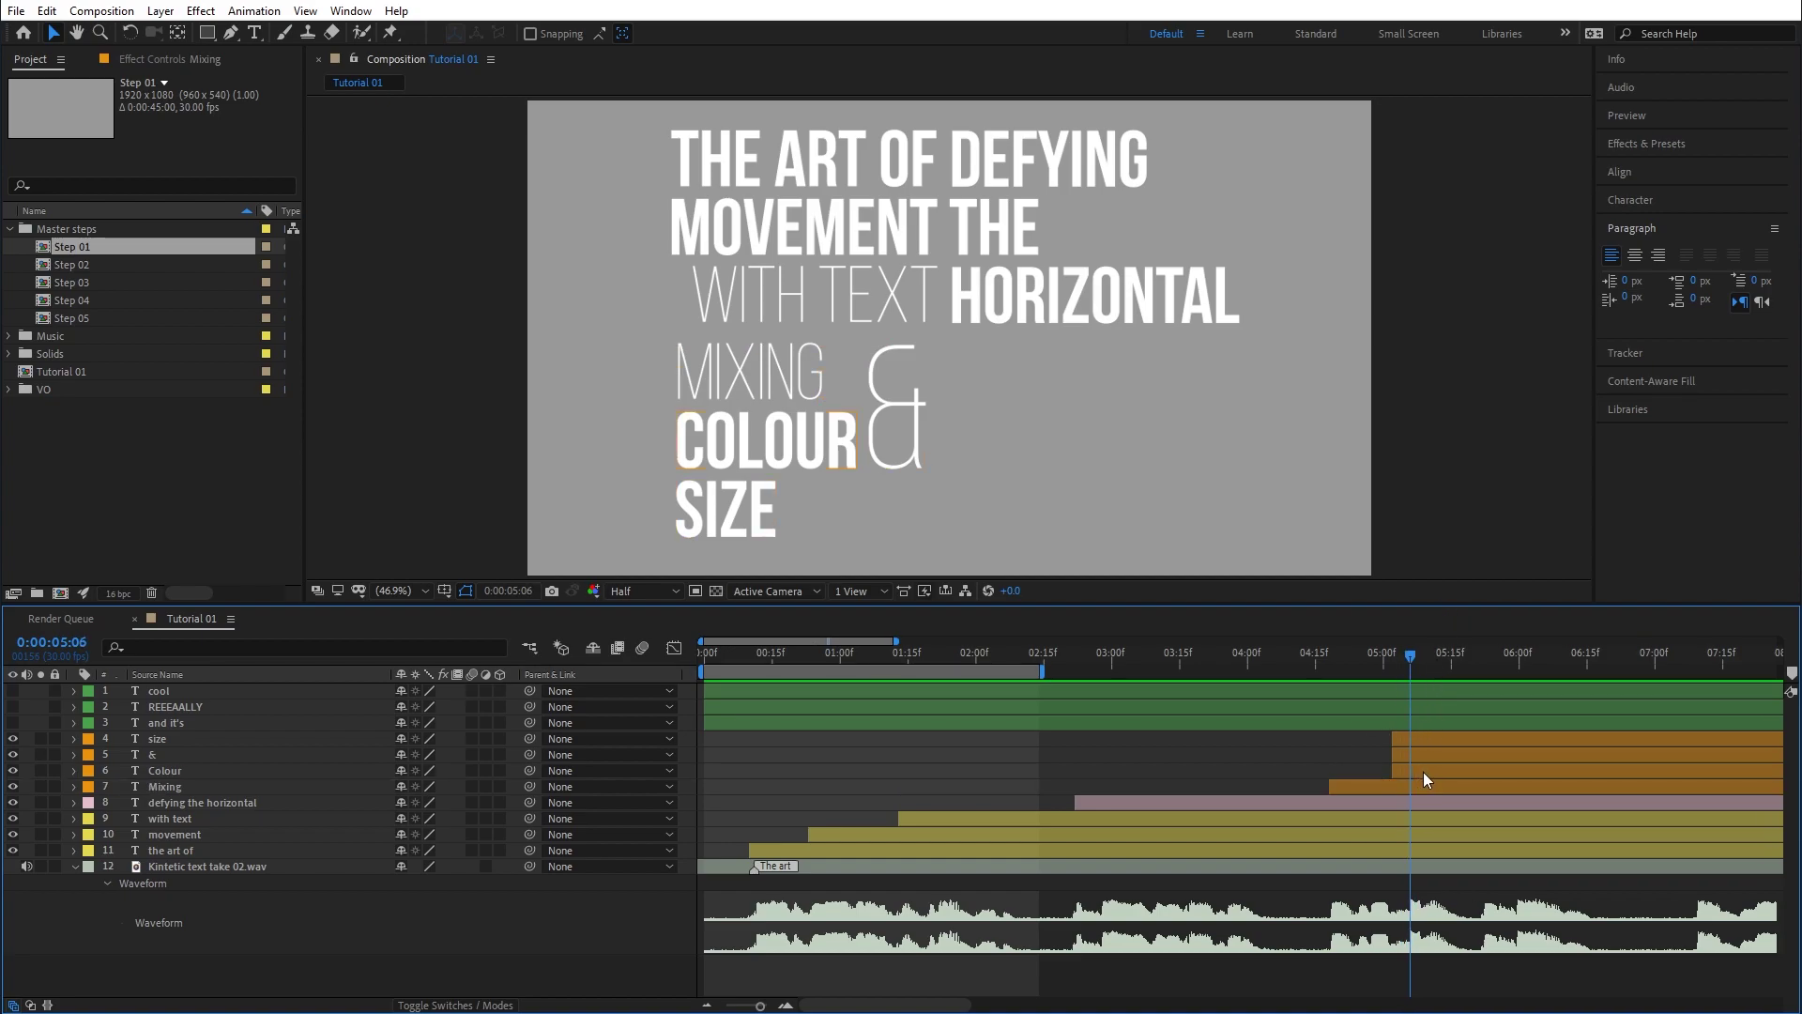
pyautogui.click(1425, 770)
pyautogui.hotkey('alt', '[')
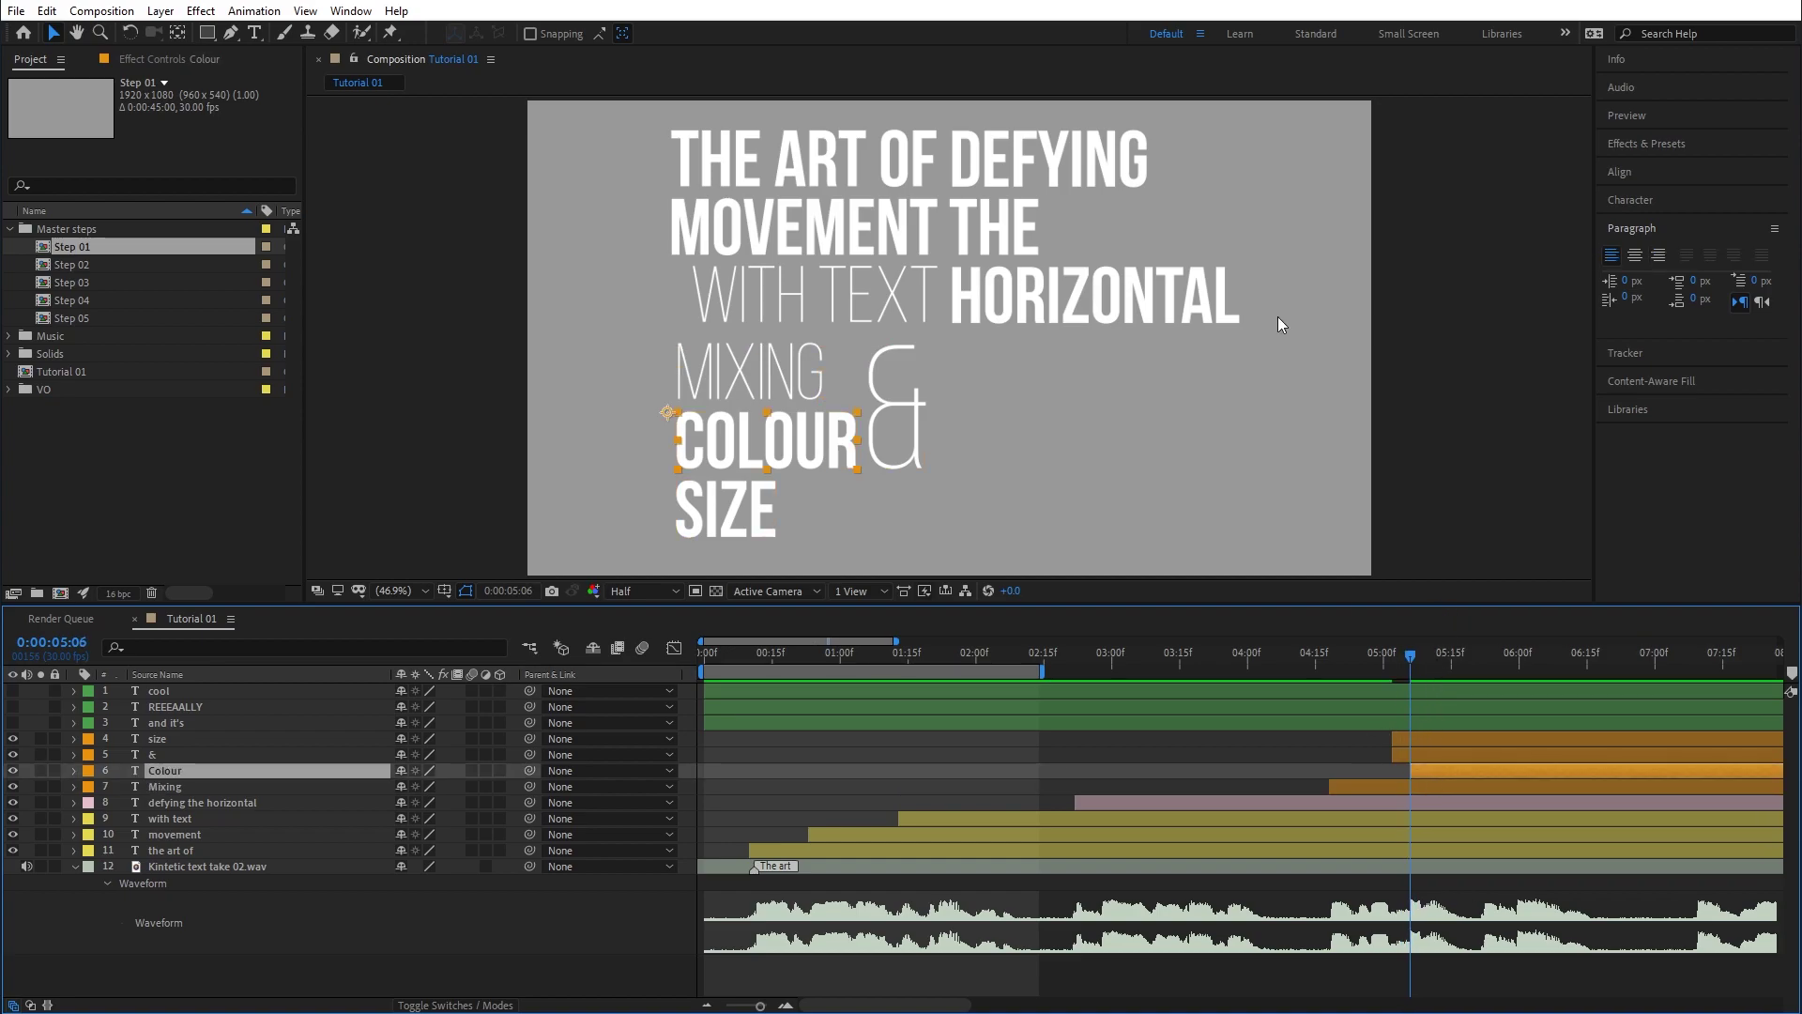
# Trim the start of the & layer to 0:00:05:21 and the start of the size layer to 0:00:06:01.
pyautogui.moveTo(1412, 657); pyautogui.dragTo(1479, 672)
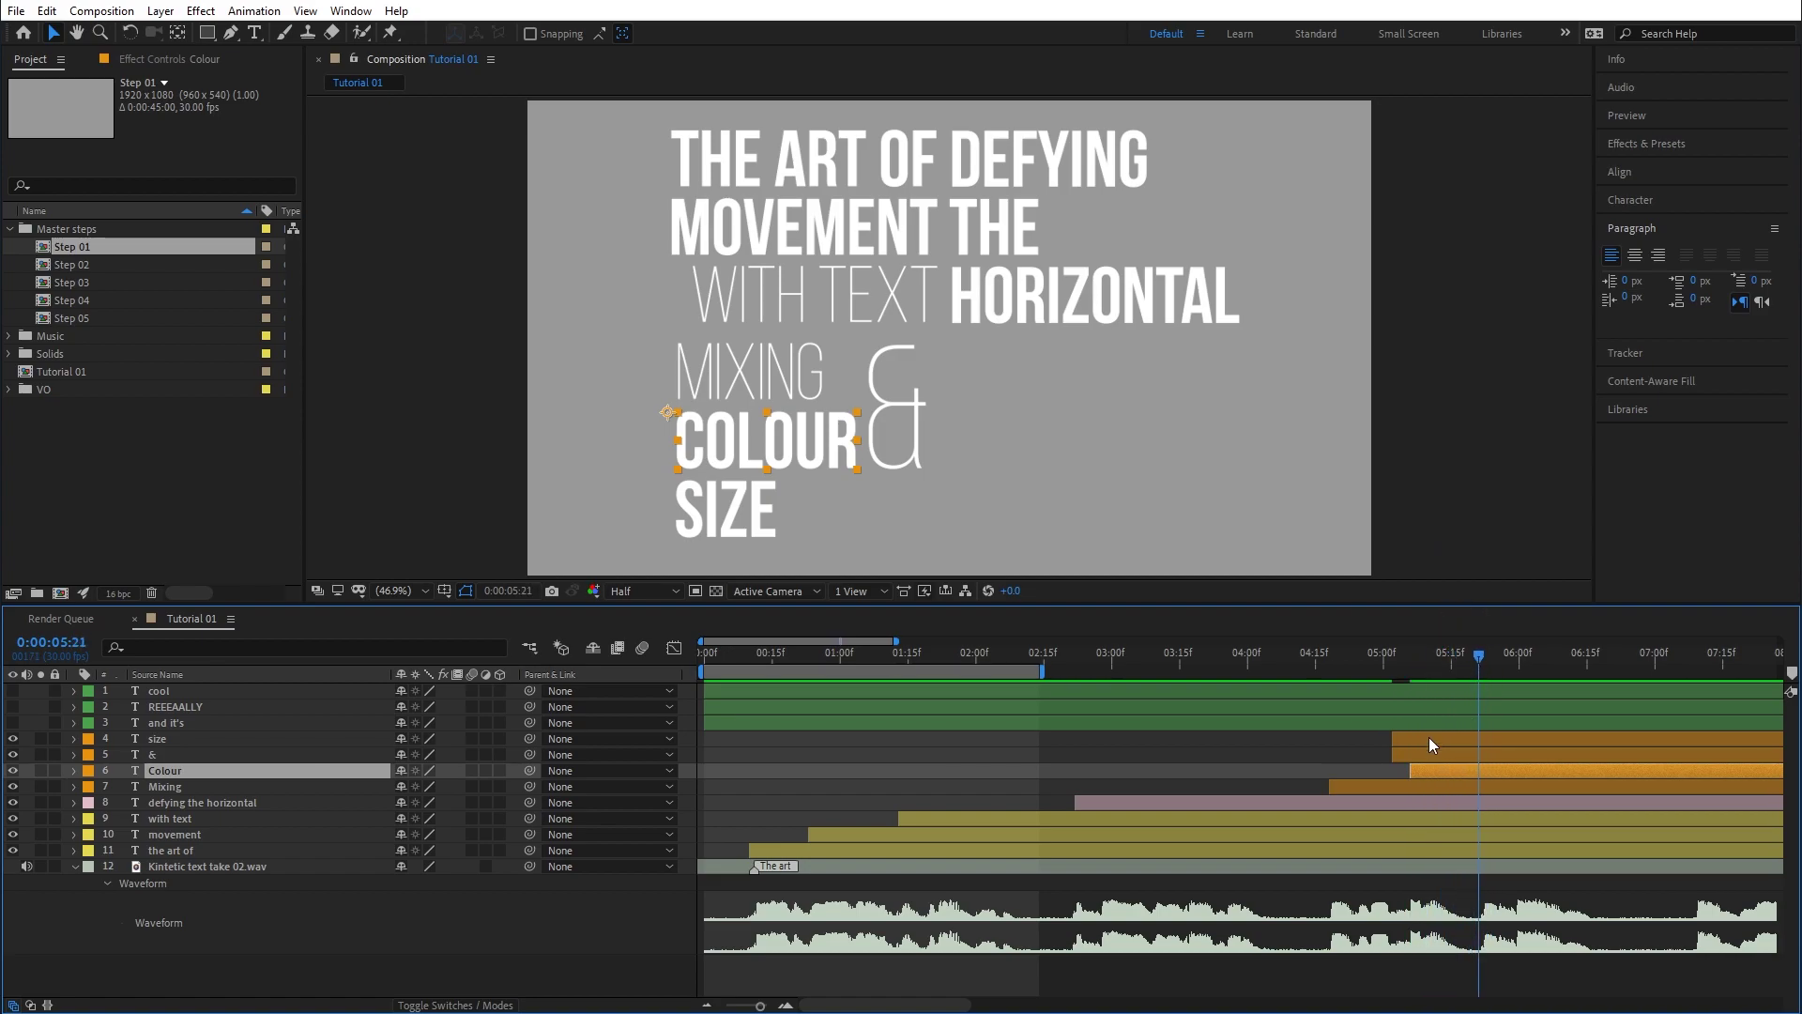
pyautogui.click(1455, 761)
pyautogui.hotkey('alt', '[')
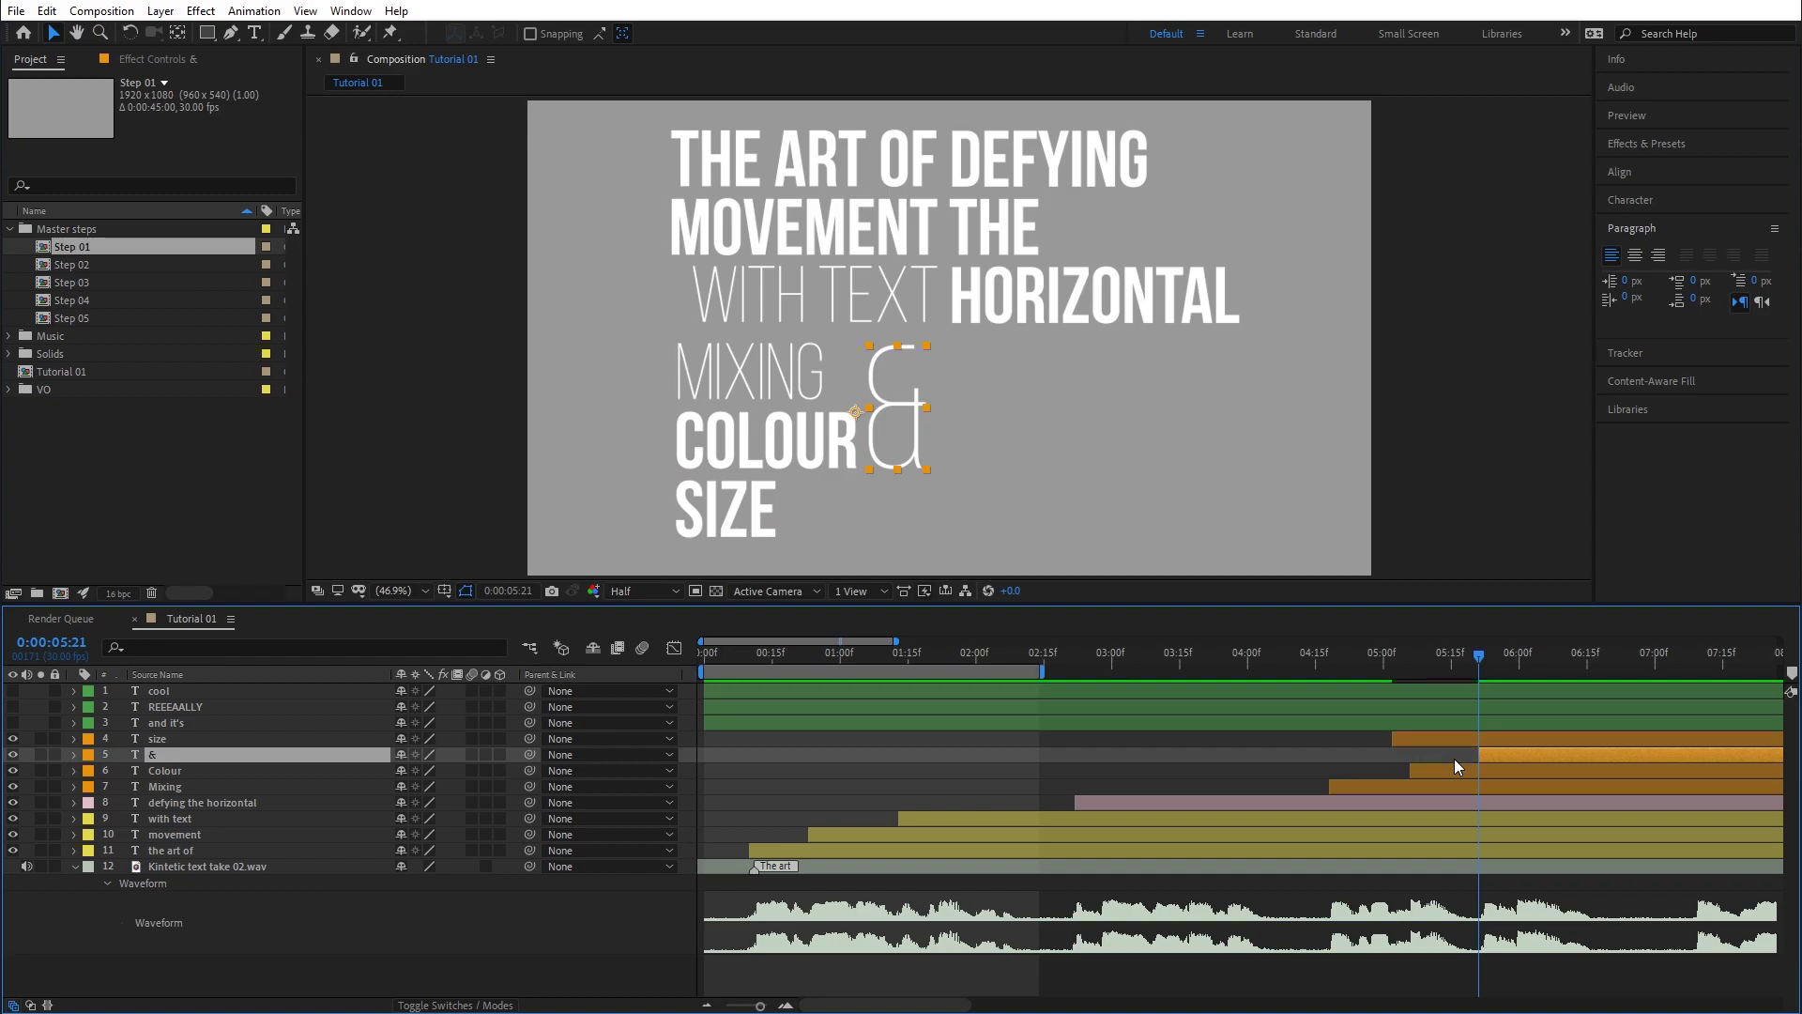
pyautogui.moveTo(1421, 661); pyautogui.dragTo(1524, 674)
pyautogui.click(1539, 744)
pyautogui.hotkey('alt', '[')
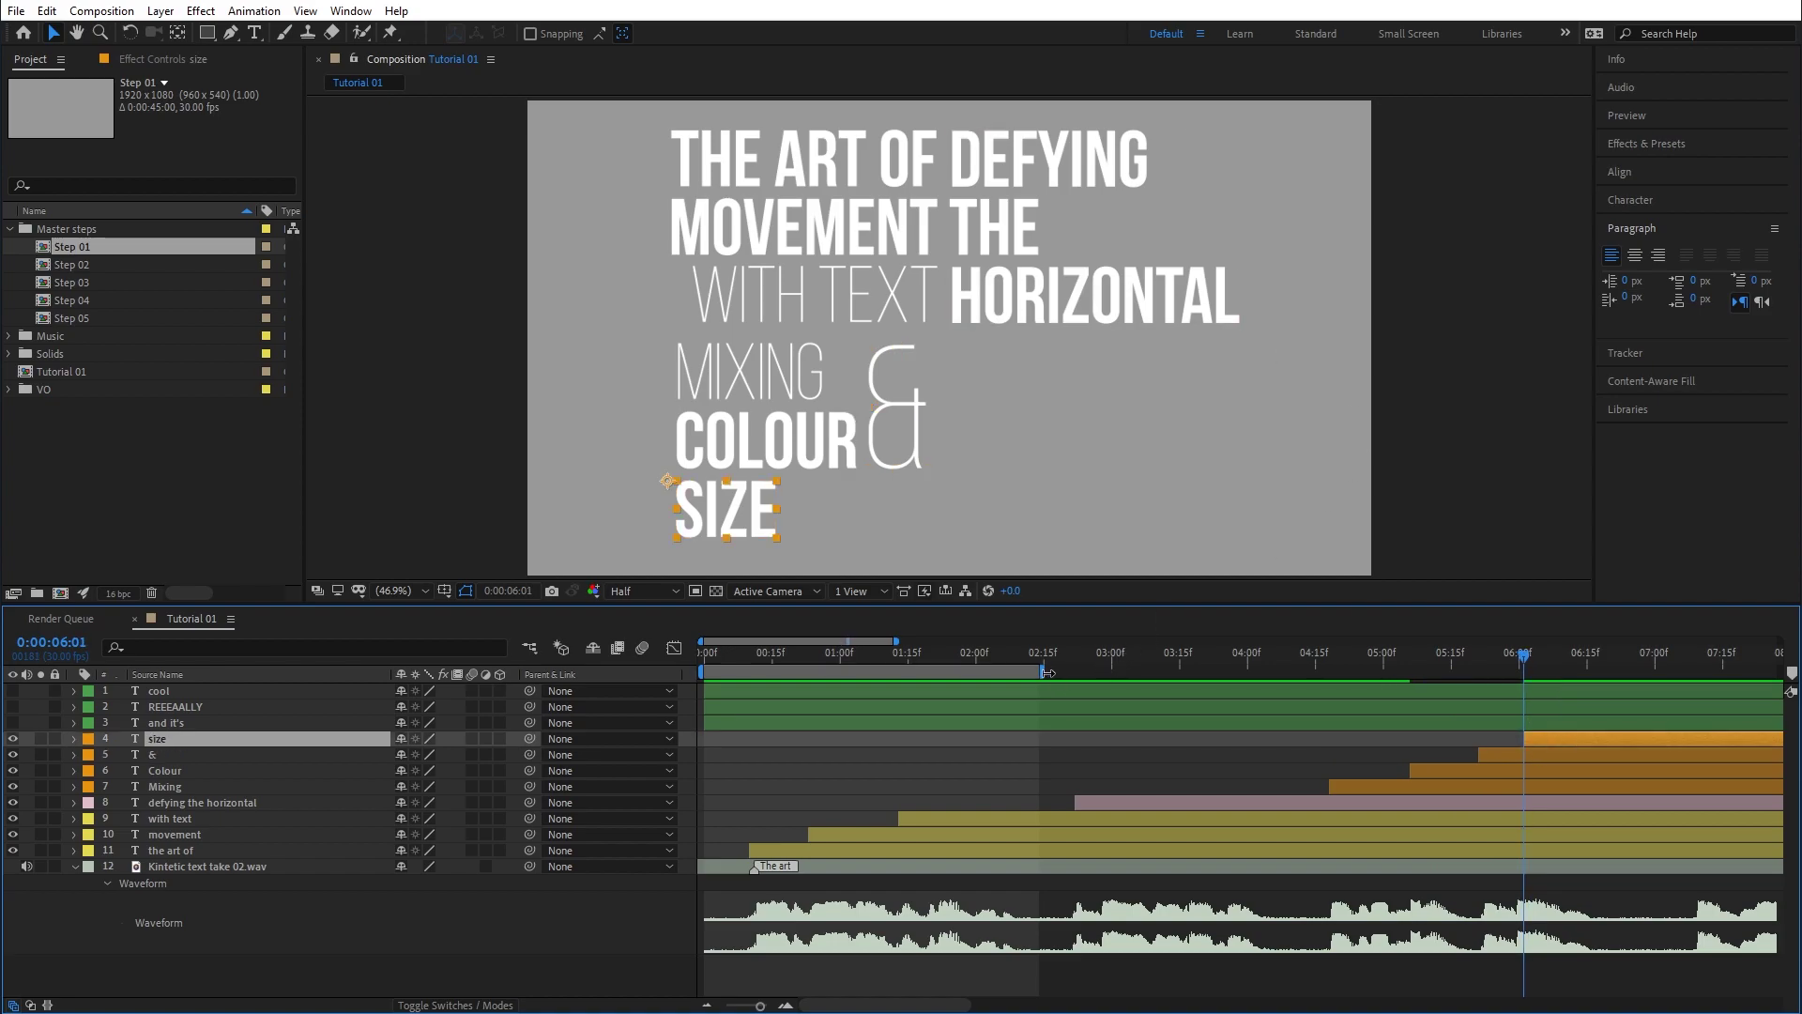
# Extend the end of the work area to about 0:00:07:06 and preview the text timing.
pyautogui.moveTo(1048, 673); pyautogui.dragTo(1678, 677)
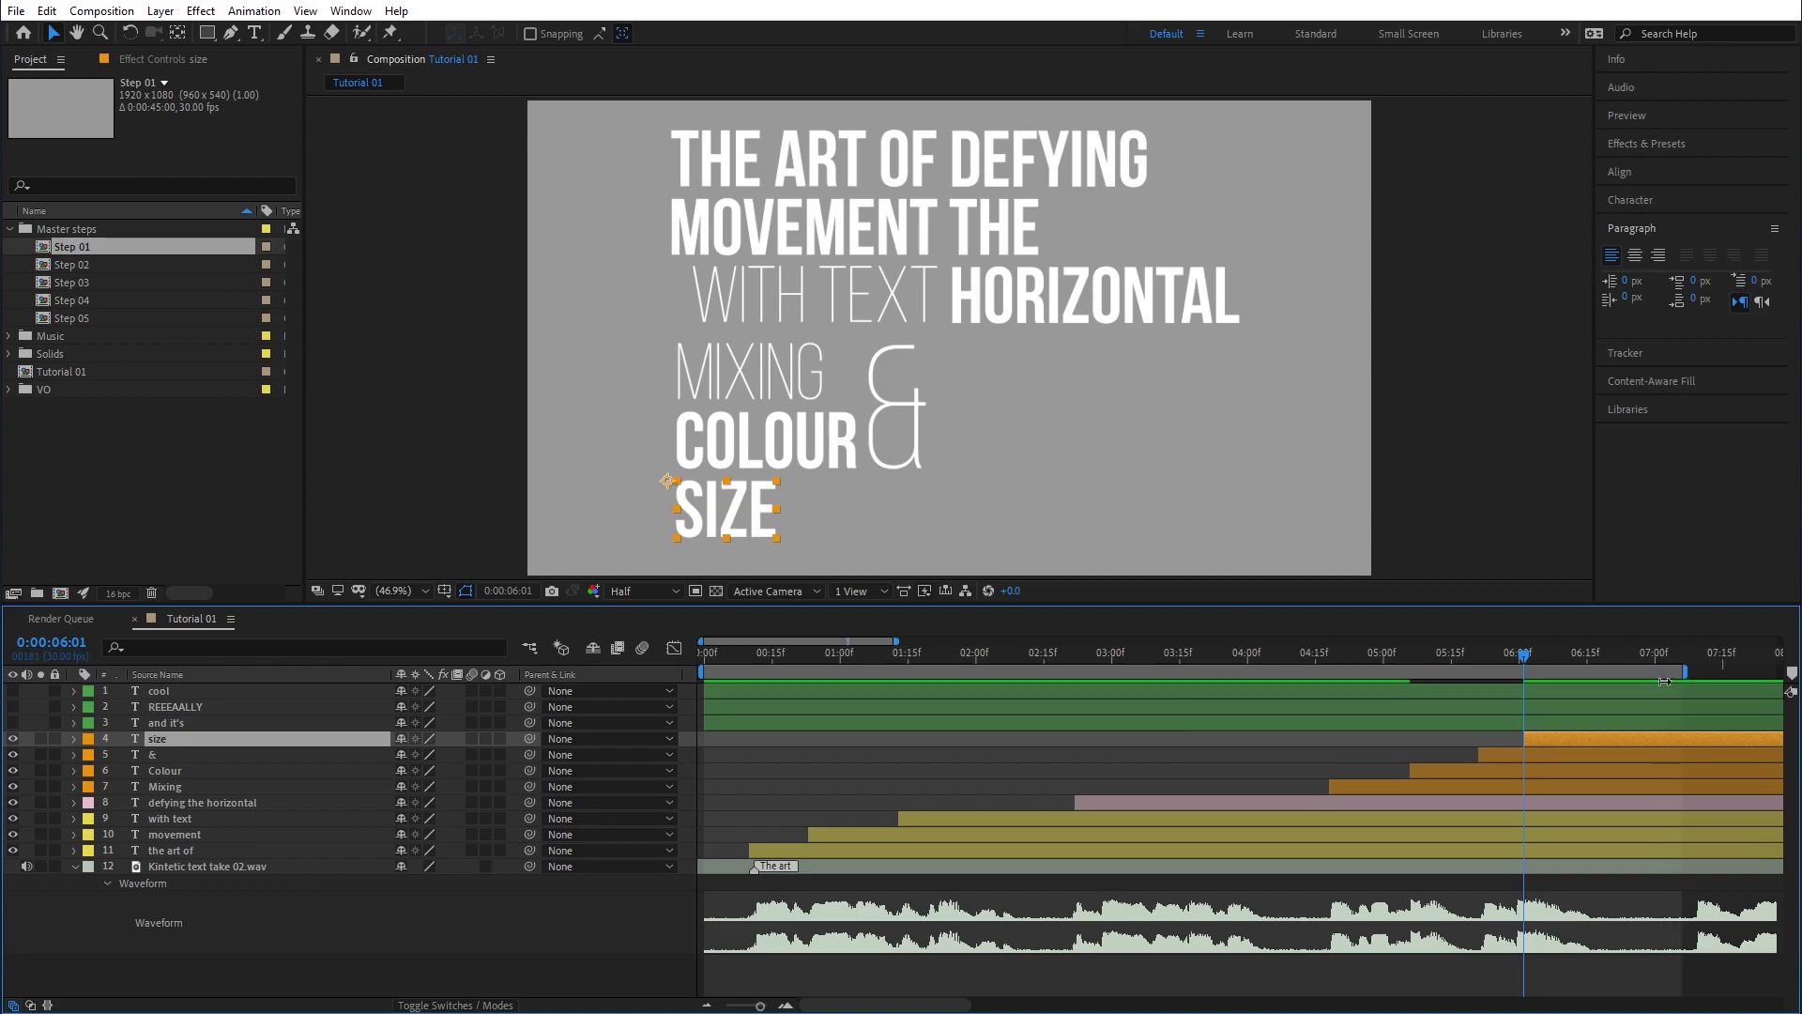
pyautogui.press('space')
# Show the "and it's", REEEAALLY and cool layers, and trim the start of "and it's" to 0:00:07:09.
pyautogui.moveTo(874, 640); pyautogui.dragTo(993, 677)
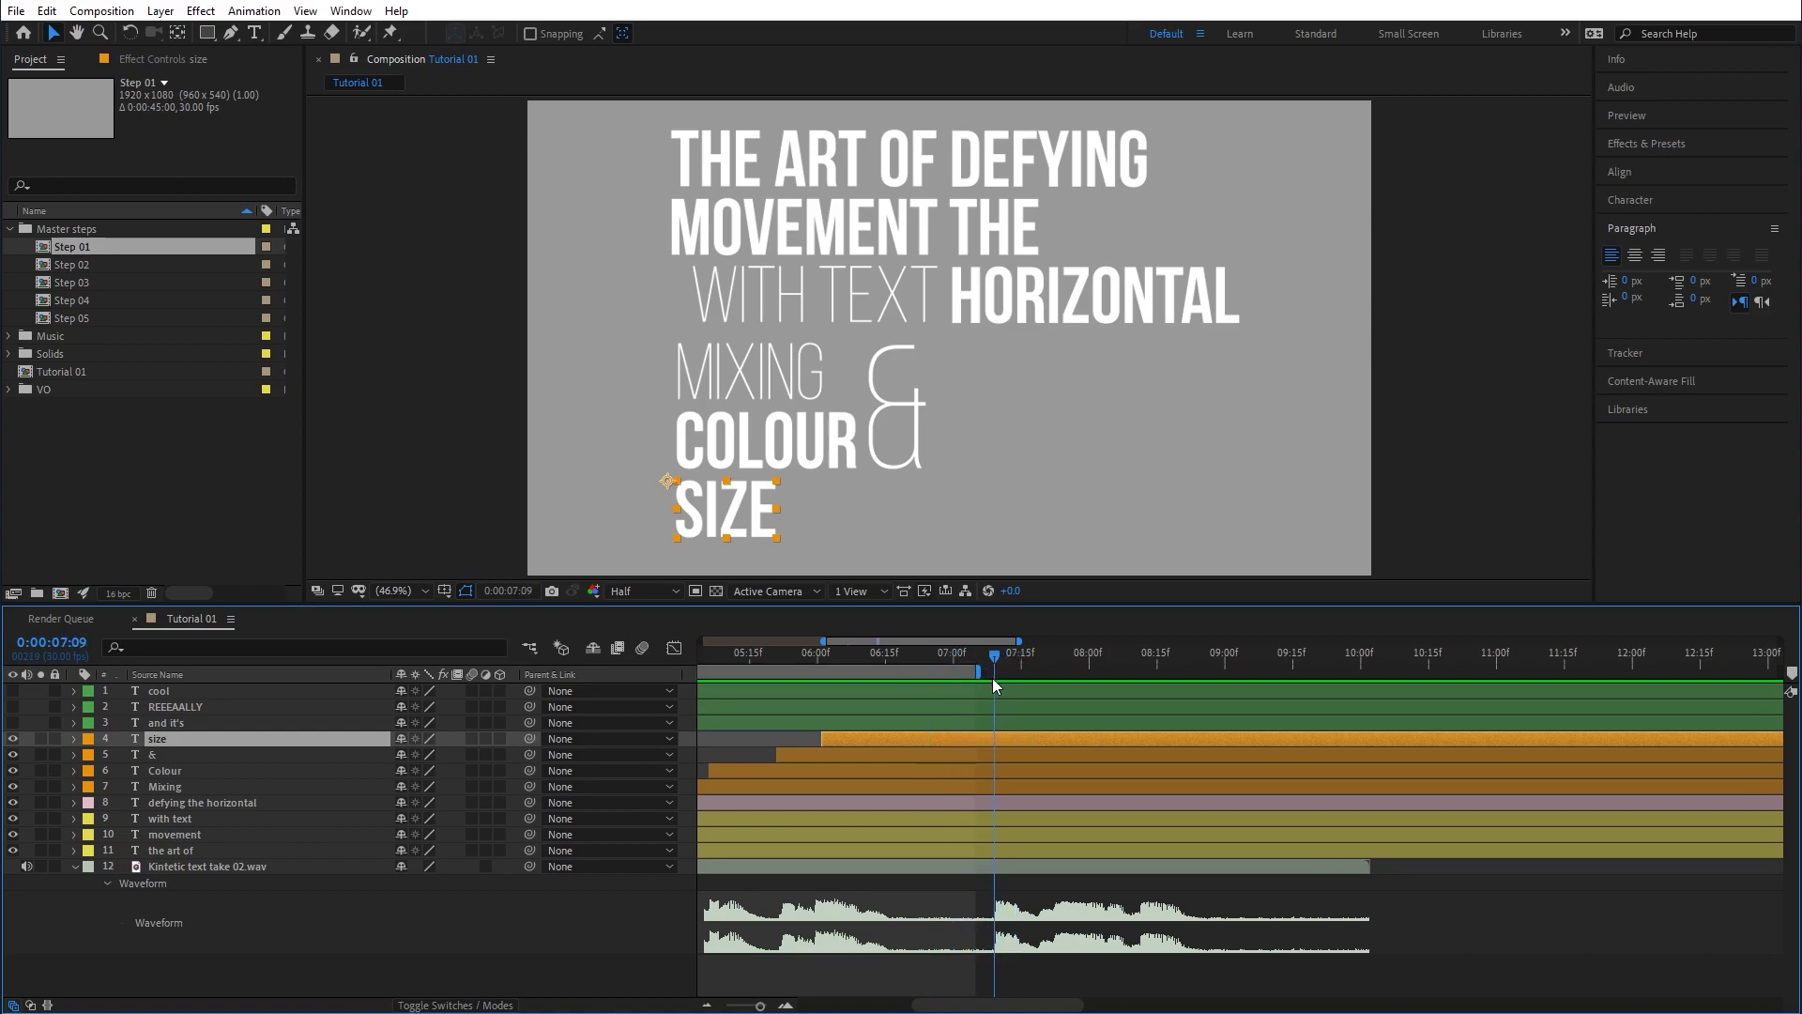
pyautogui.click(166, 723)
pyautogui.moveTo(17, 719); pyautogui.dragTo(18, 692)
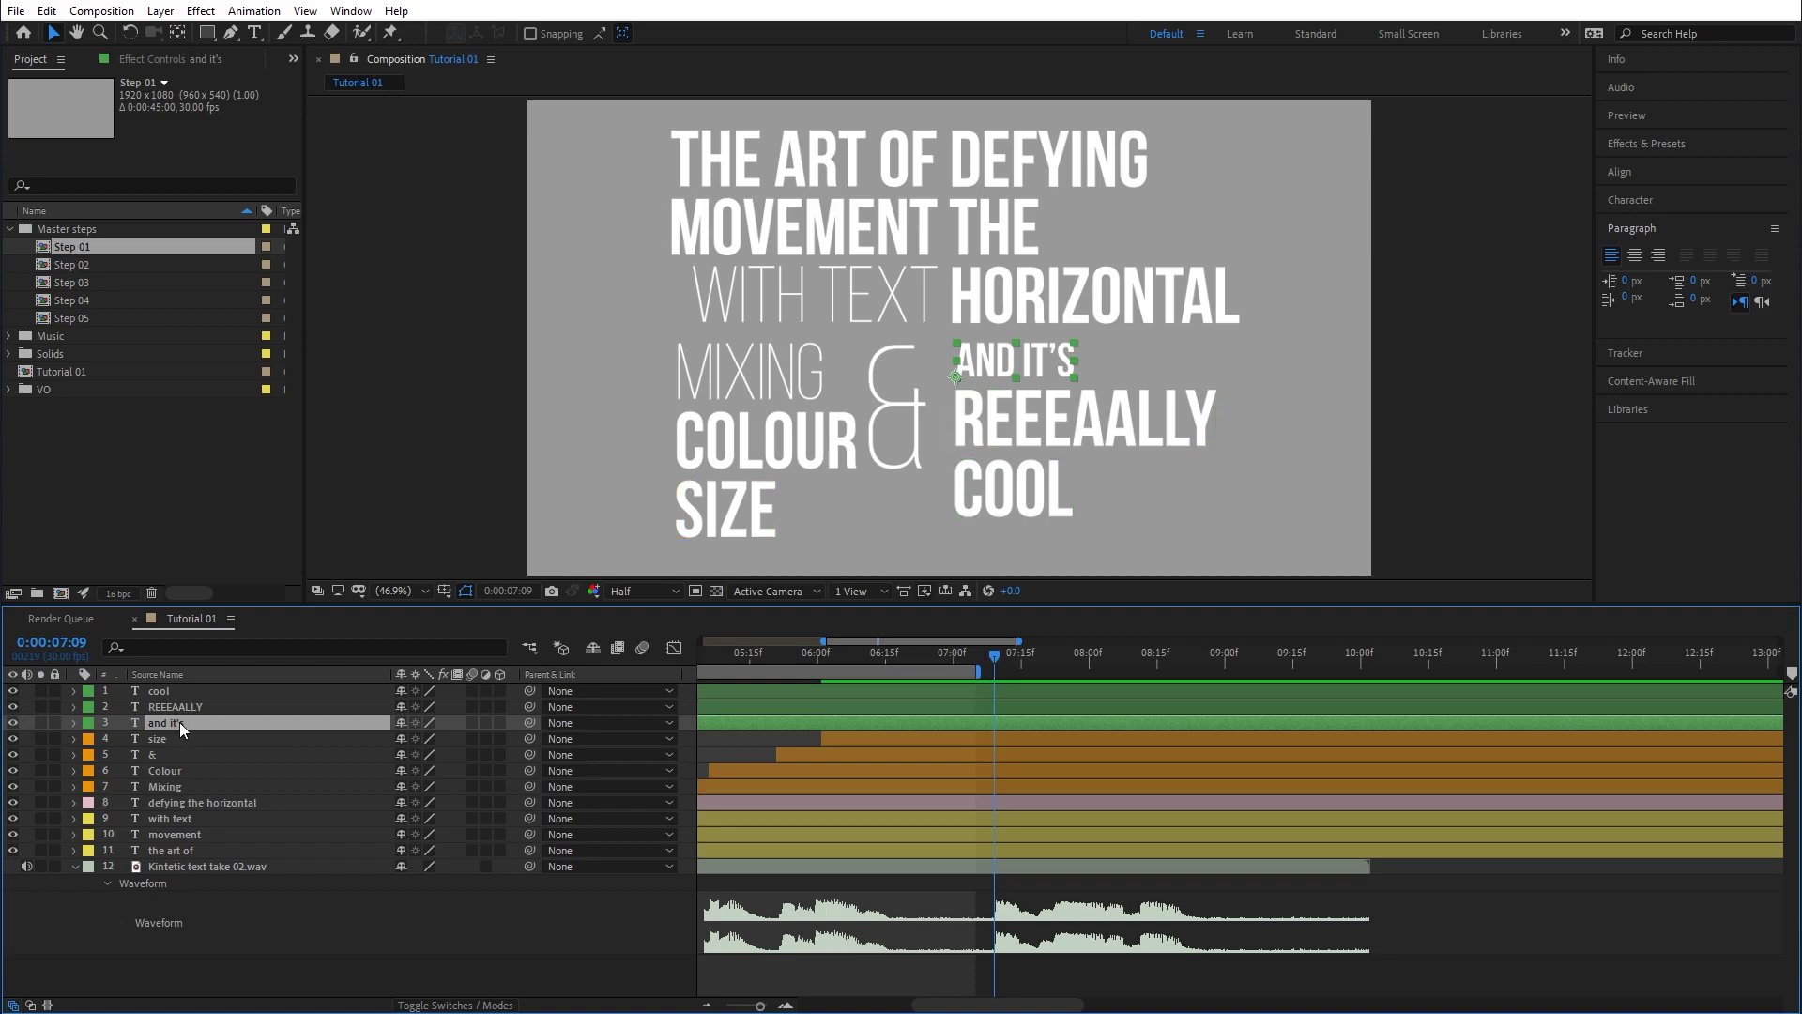
pyautogui.hotkey('alt', '[')
# Trim the start of the REEEAALLY layer to 0:00:07:20 and the start of the cool layer to 0:00:08:11.
pyautogui.moveTo(994, 654); pyautogui.dragTo(1048, 675)
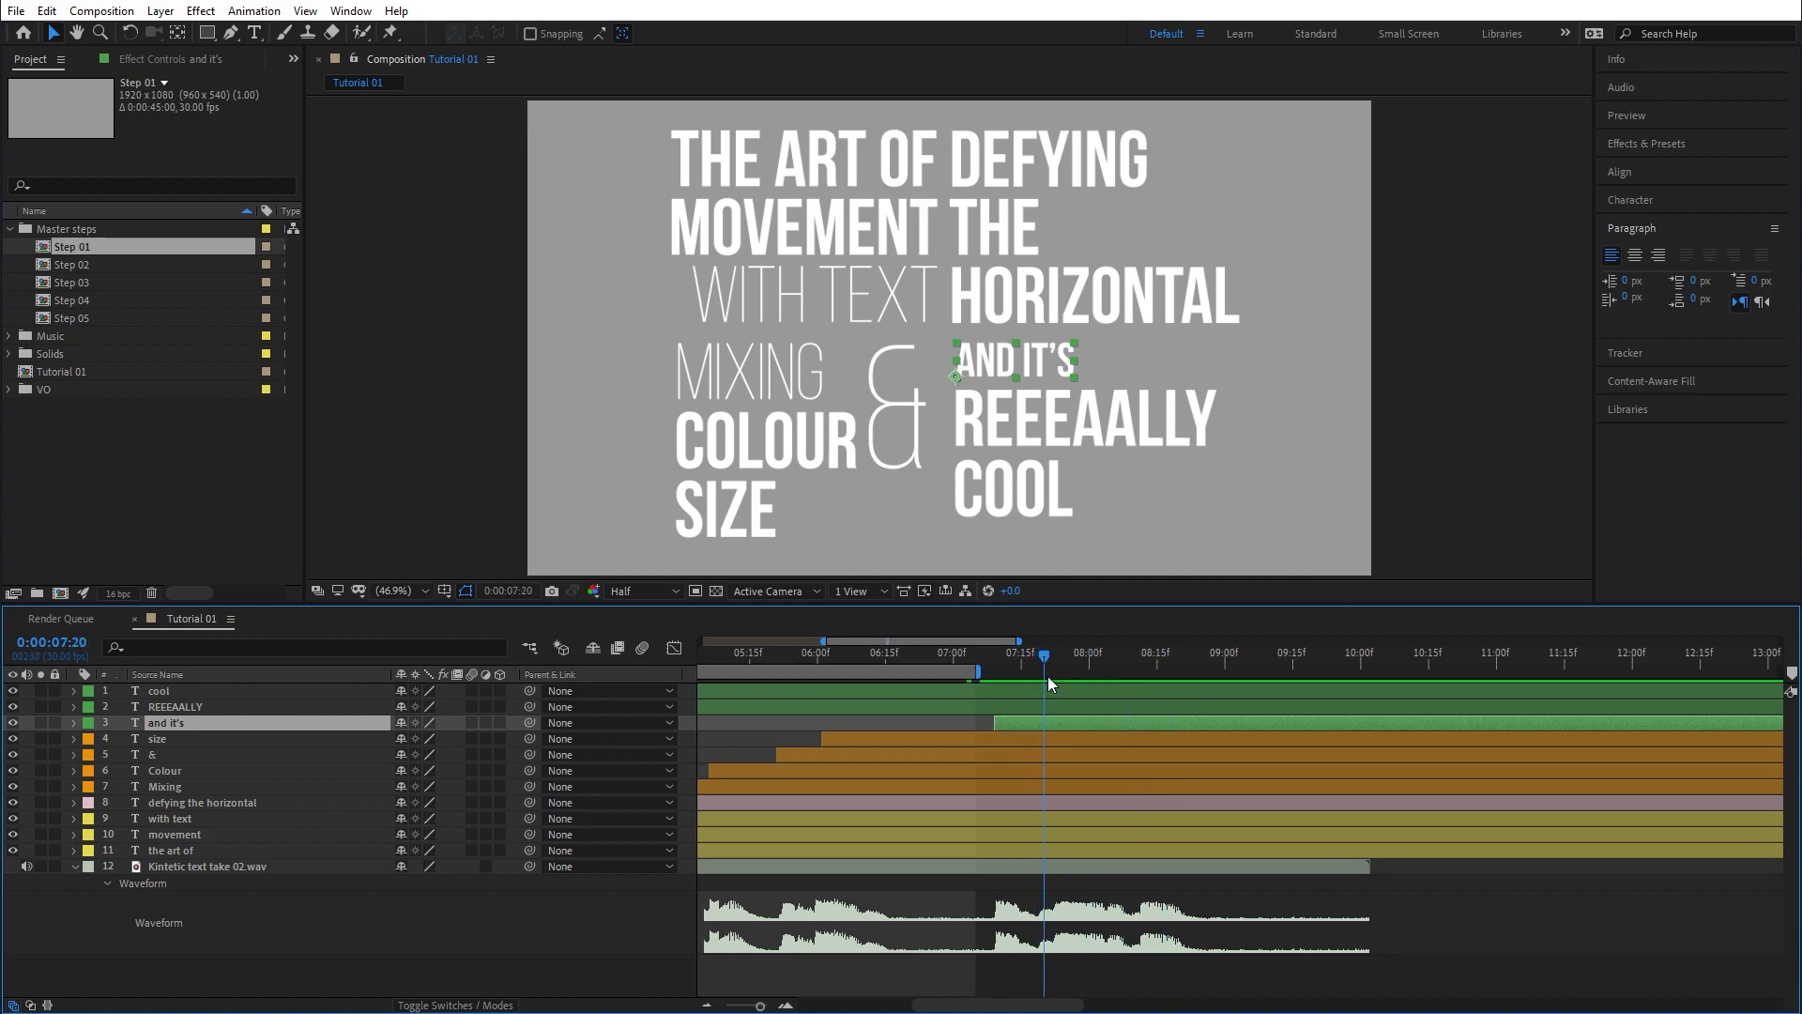
pyautogui.click(774, 706)
pyautogui.hotkey('alt', '[')
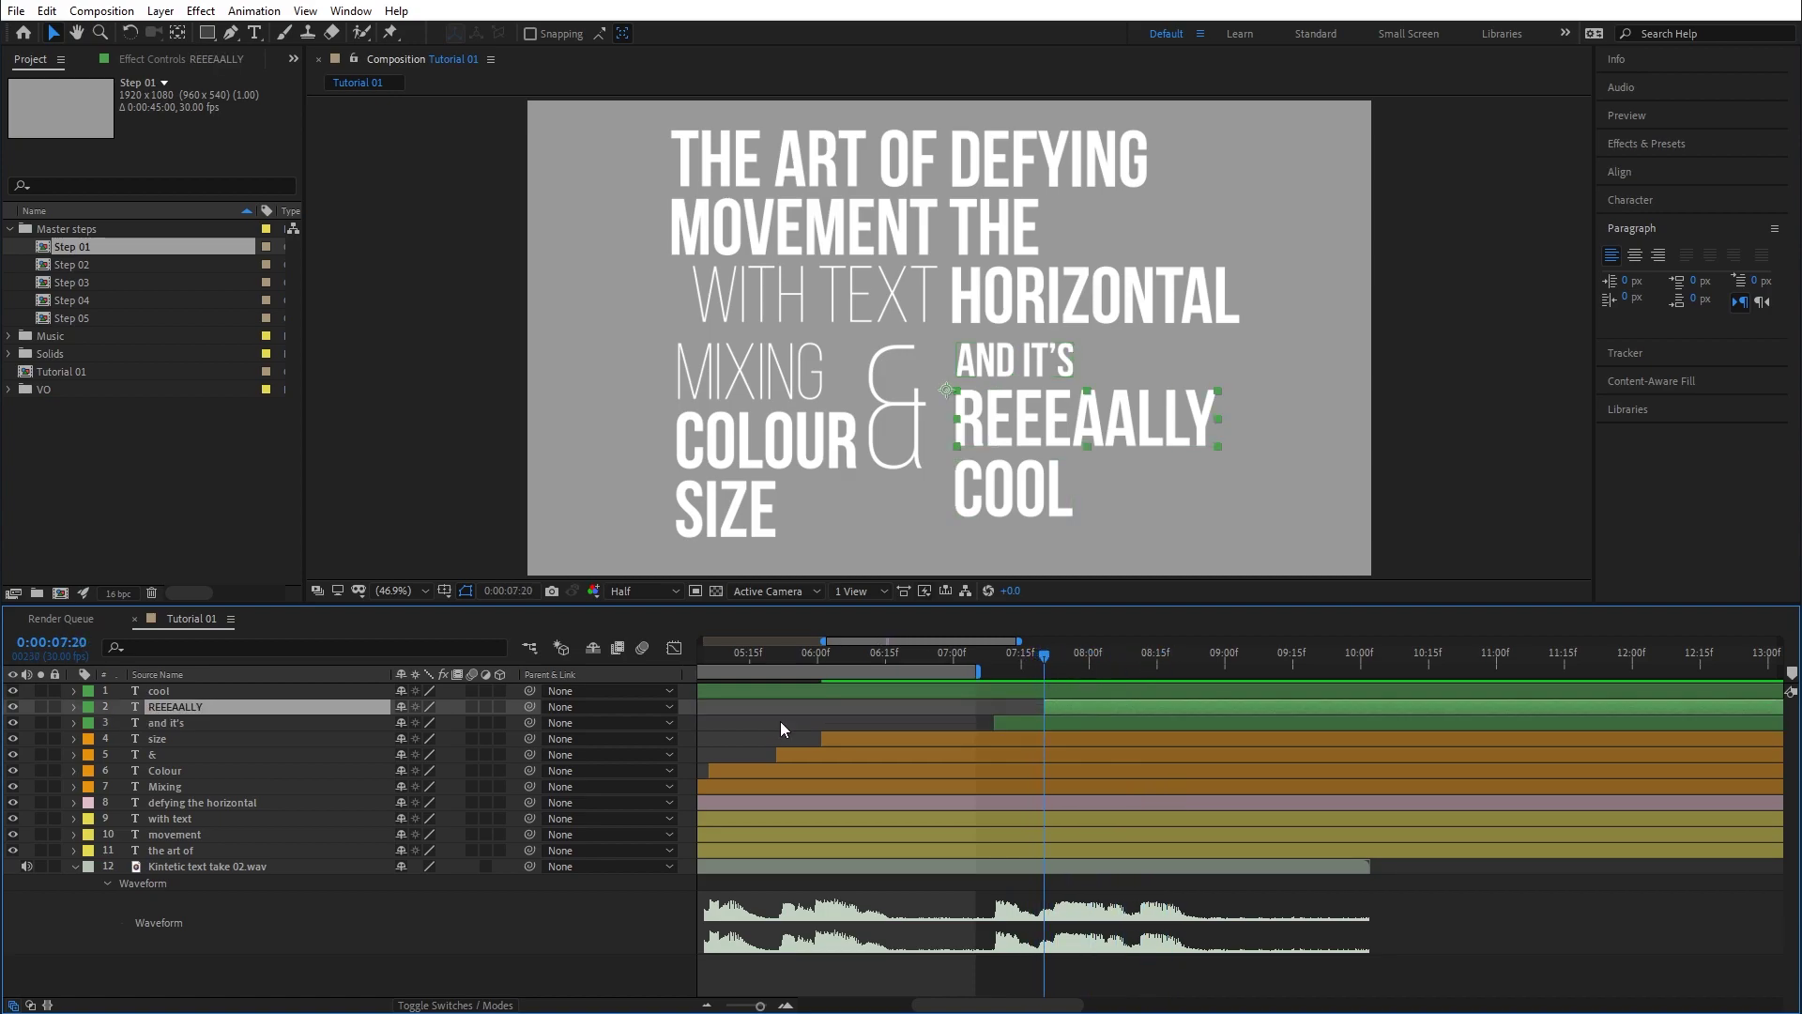
pyautogui.moveTo(1048, 668); pyautogui.dragTo(1139, 659)
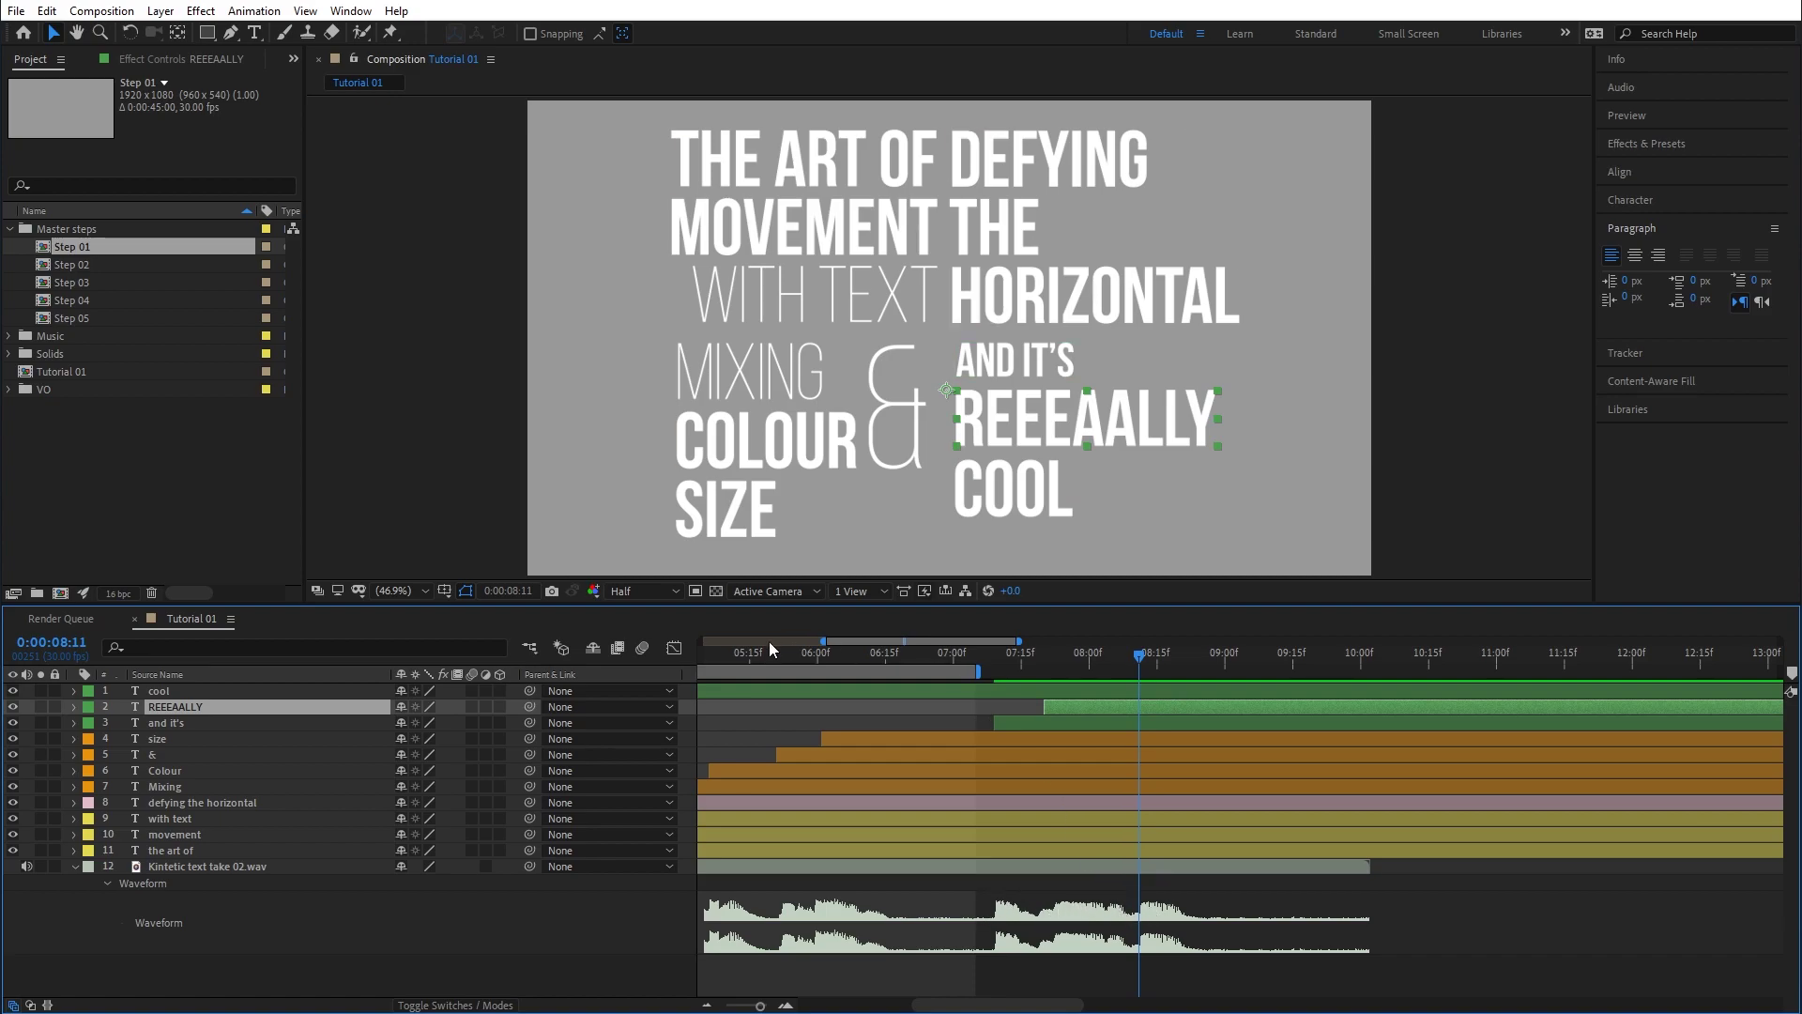
pyautogui.hotkey('ctrl', 'Up')
pyautogui.hotkey('alt', '[')
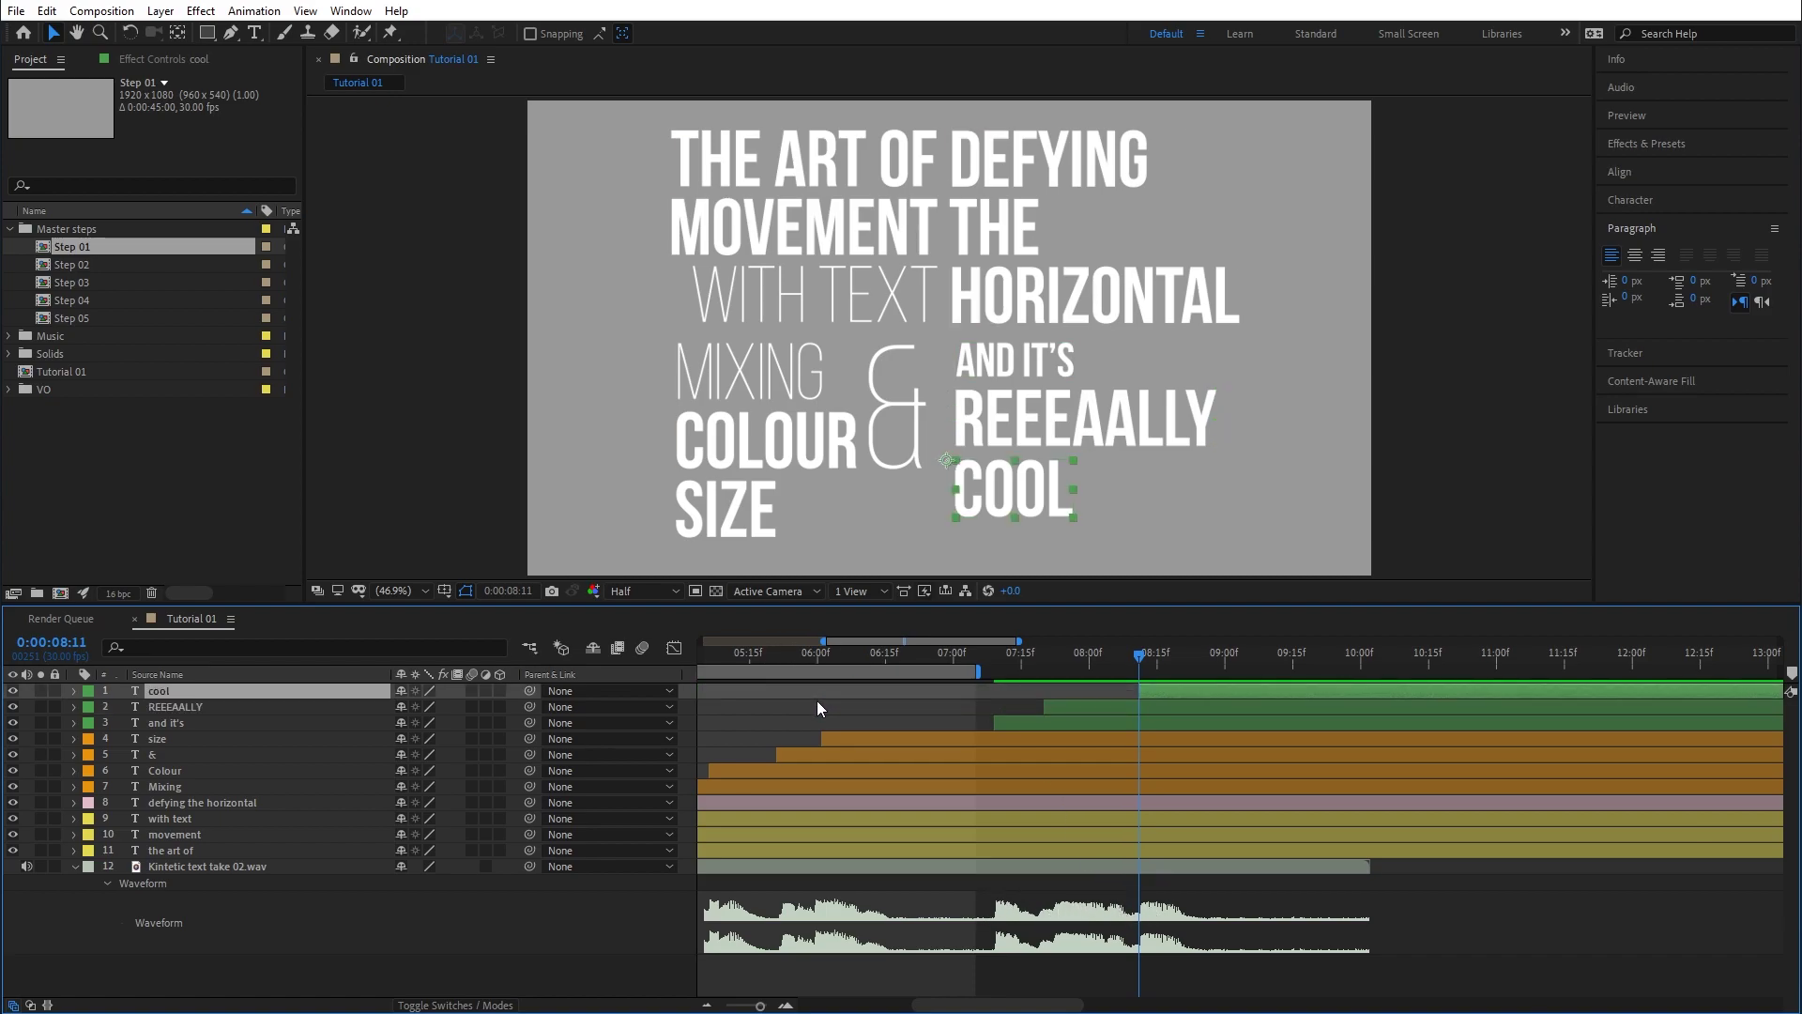
# End the work area at 0:00:09:10 and preview the timing of all the text layers.
pyautogui.moveTo(1083, 663); pyautogui.dragTo(1269, 662)
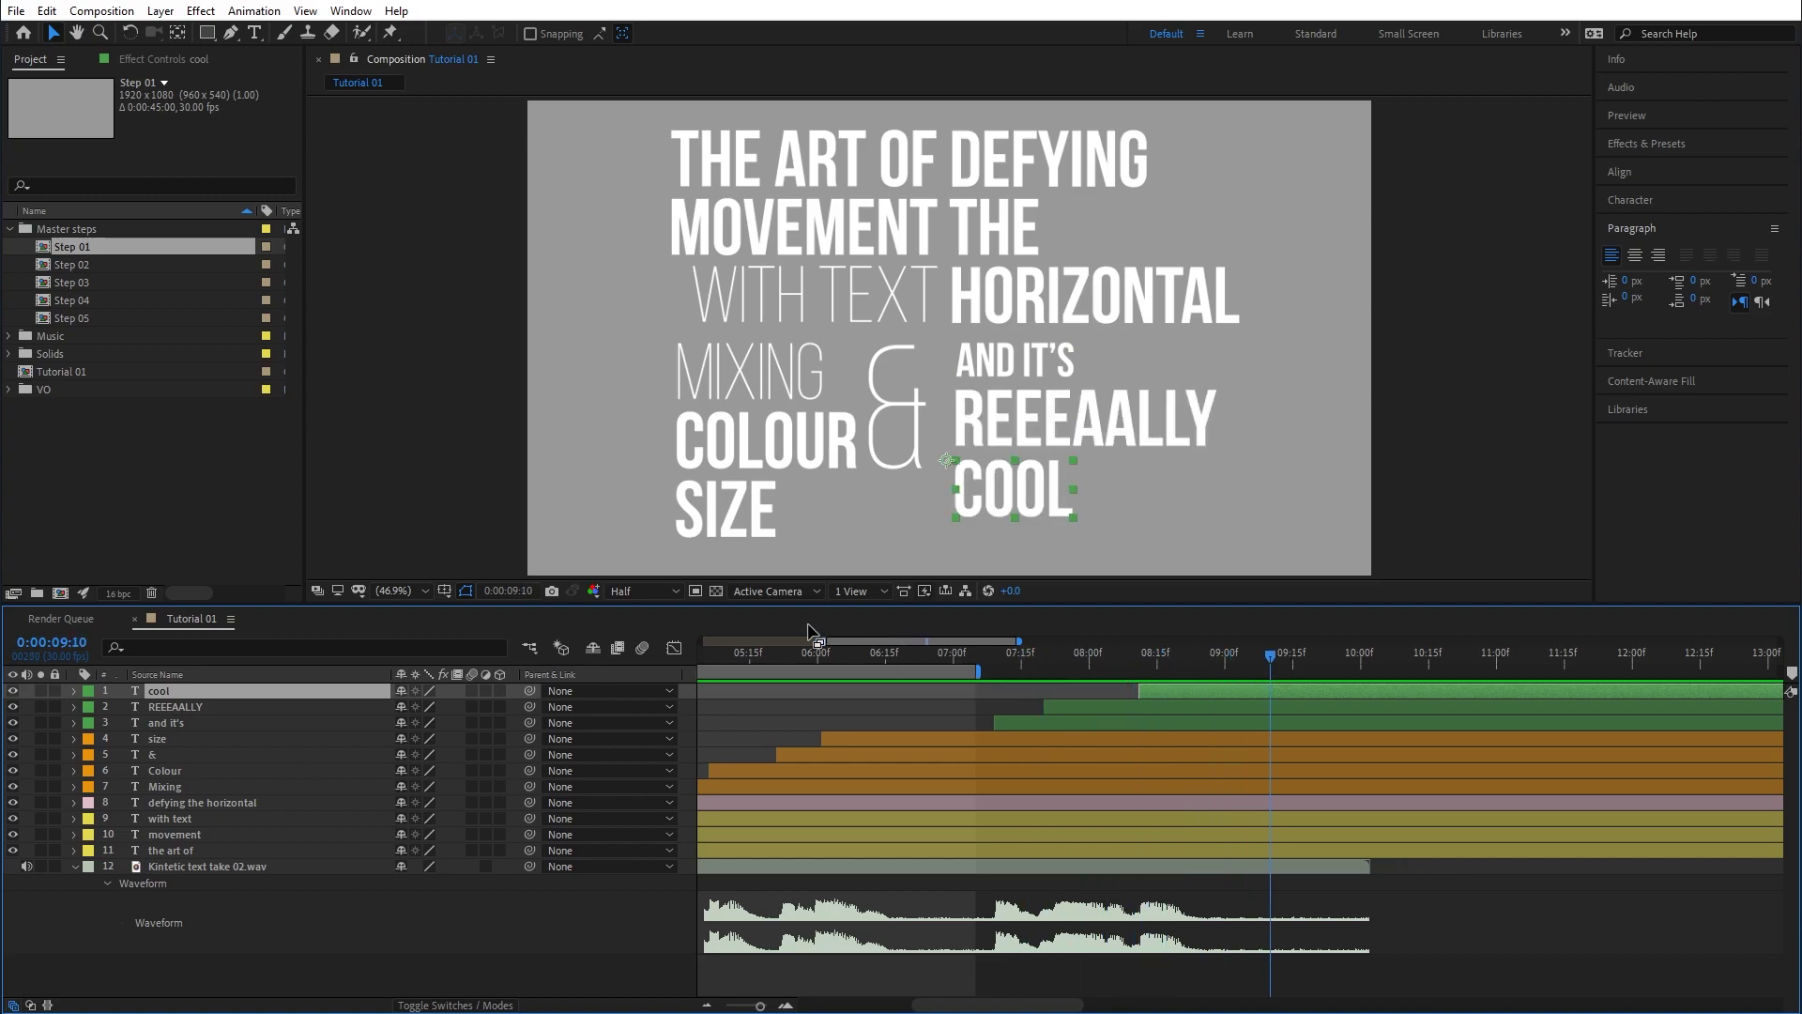
pyautogui.moveTo(818, 641); pyautogui.dragTo(700, 641)
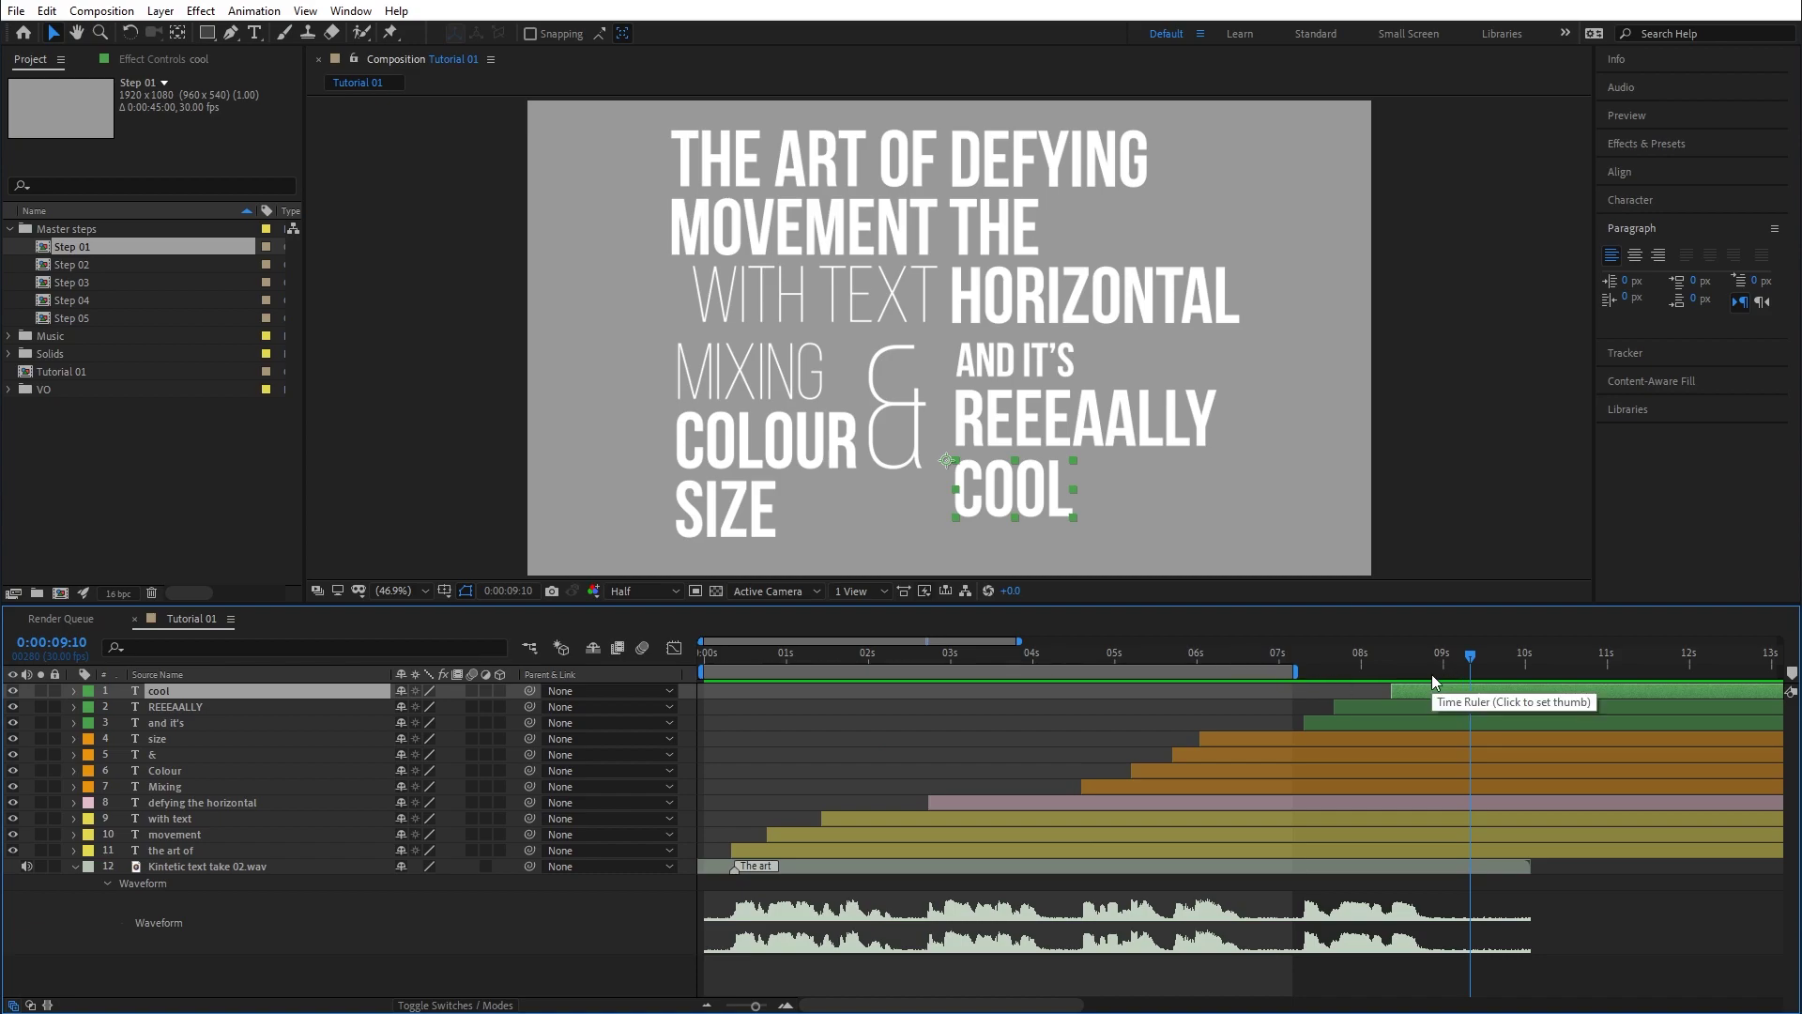
pyautogui.press('n')
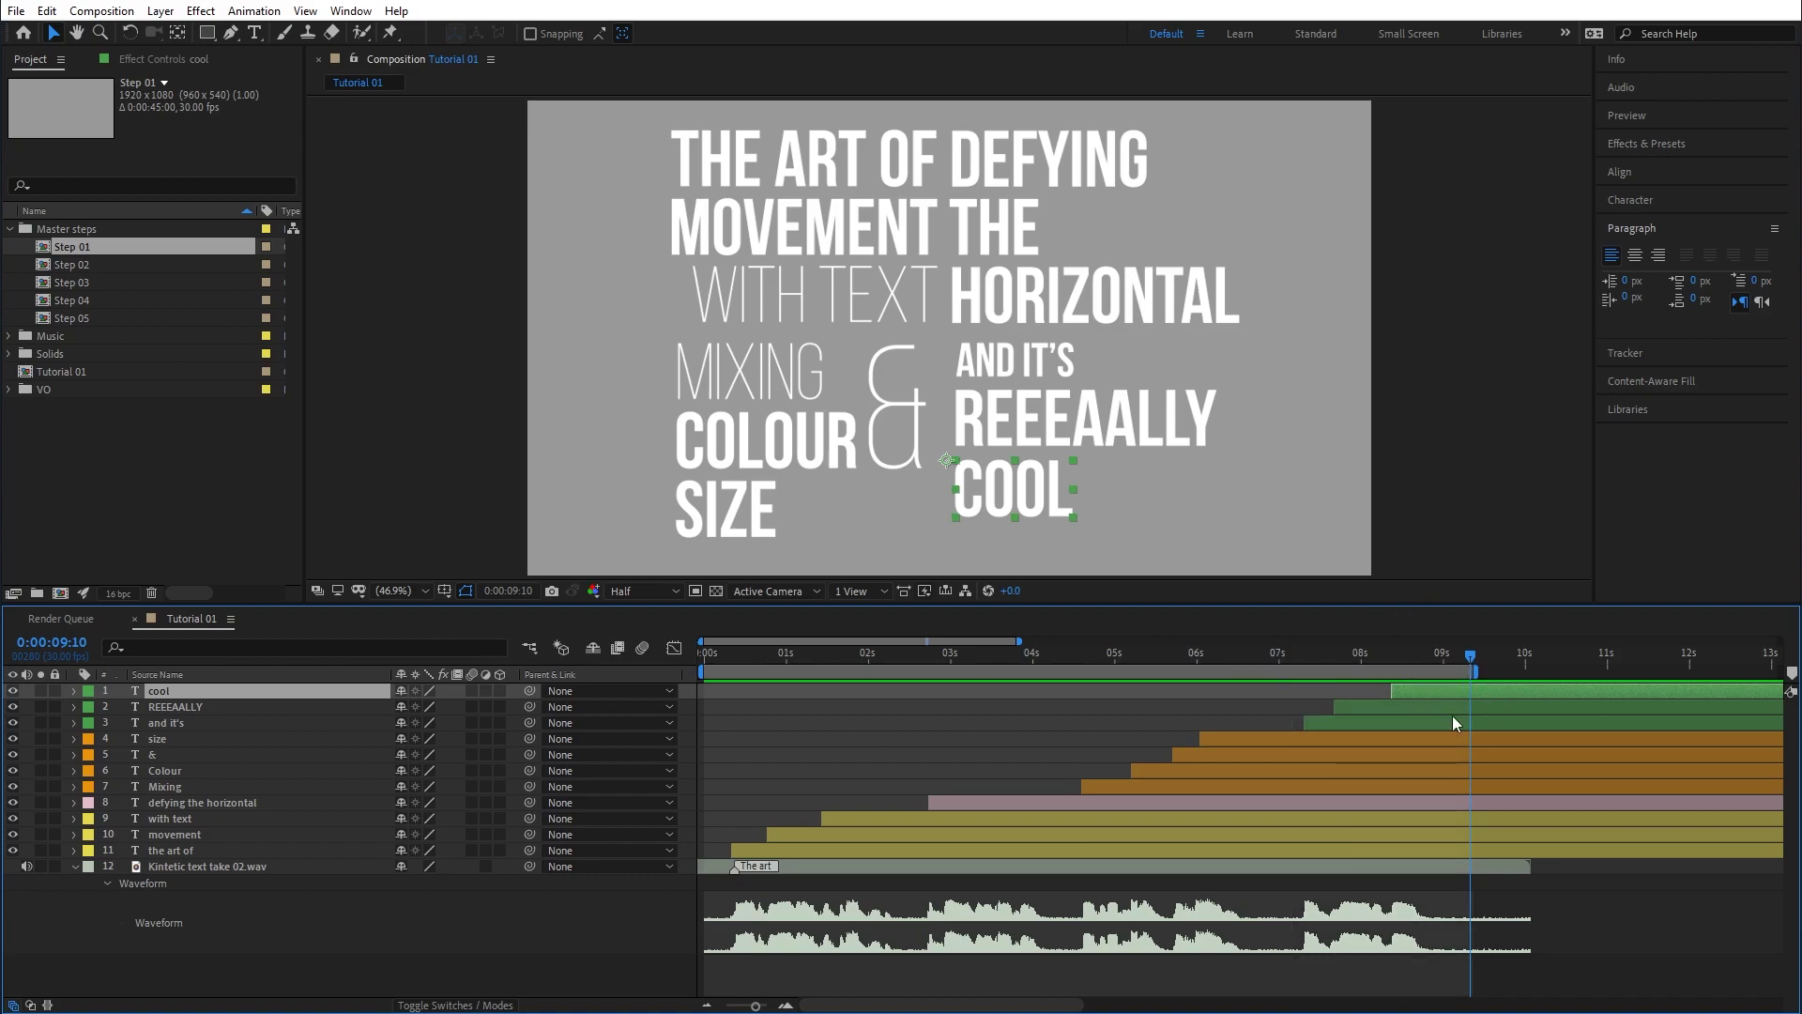
pyautogui.click(1607, 965)
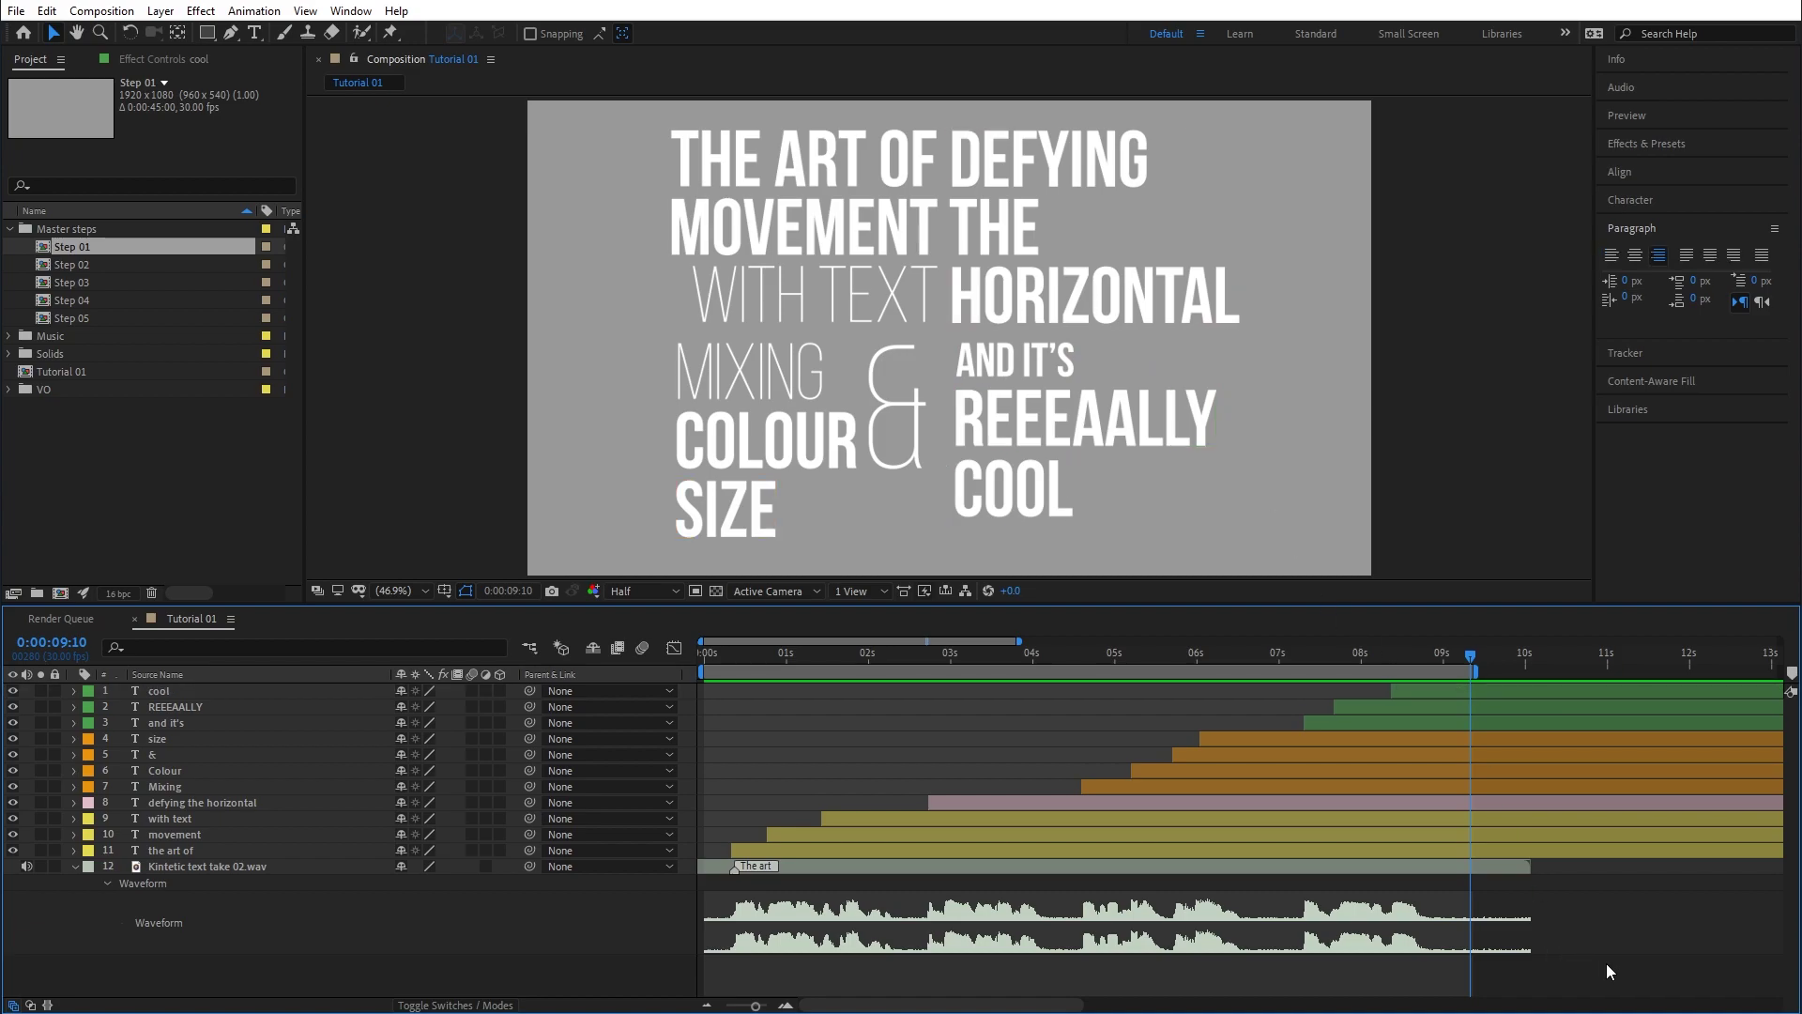
pyautogui.press('space')
pyautogui.press('space')
pyautogui.moveTo(743, 647); pyautogui.dragTo(1450, 651)
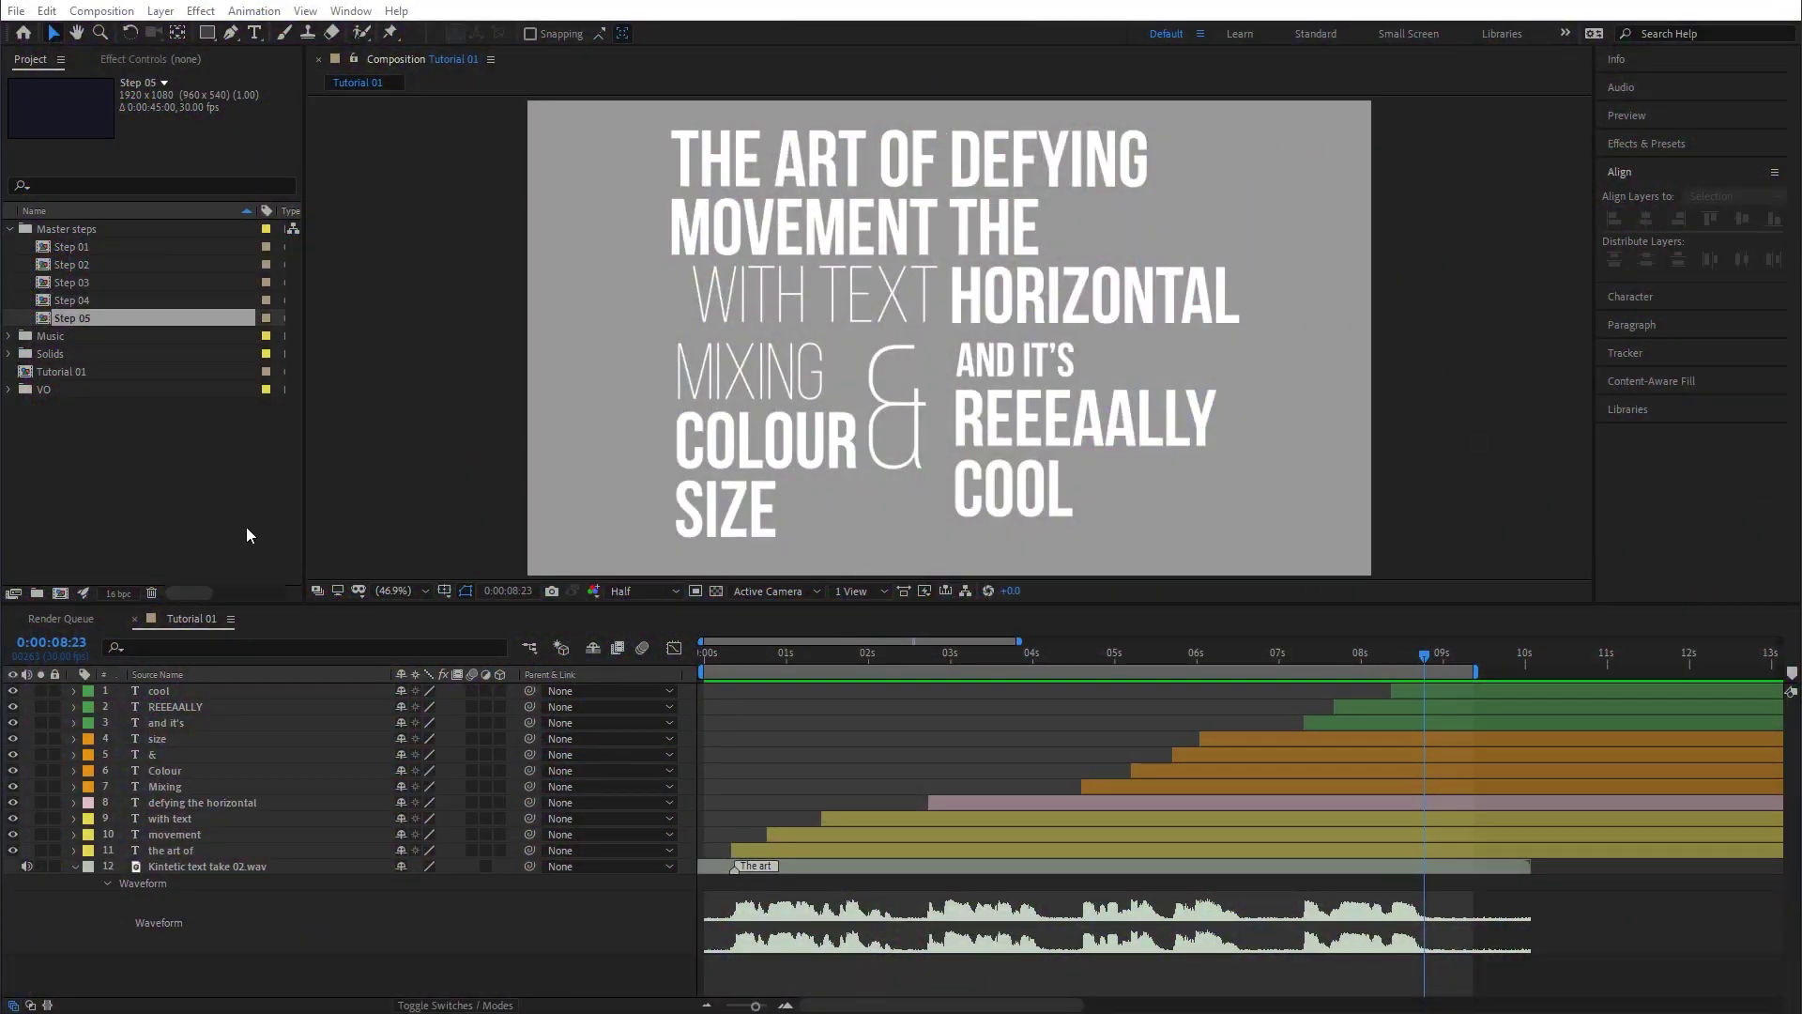
# Hide all text layers from cool down to "defying the horizontal", leaving only the first three phrases visible.
pyautogui.click(159, 692)
pyautogui.moveTo(12, 691); pyautogui.dragTo(14, 789)
pyautogui.click(12, 803)
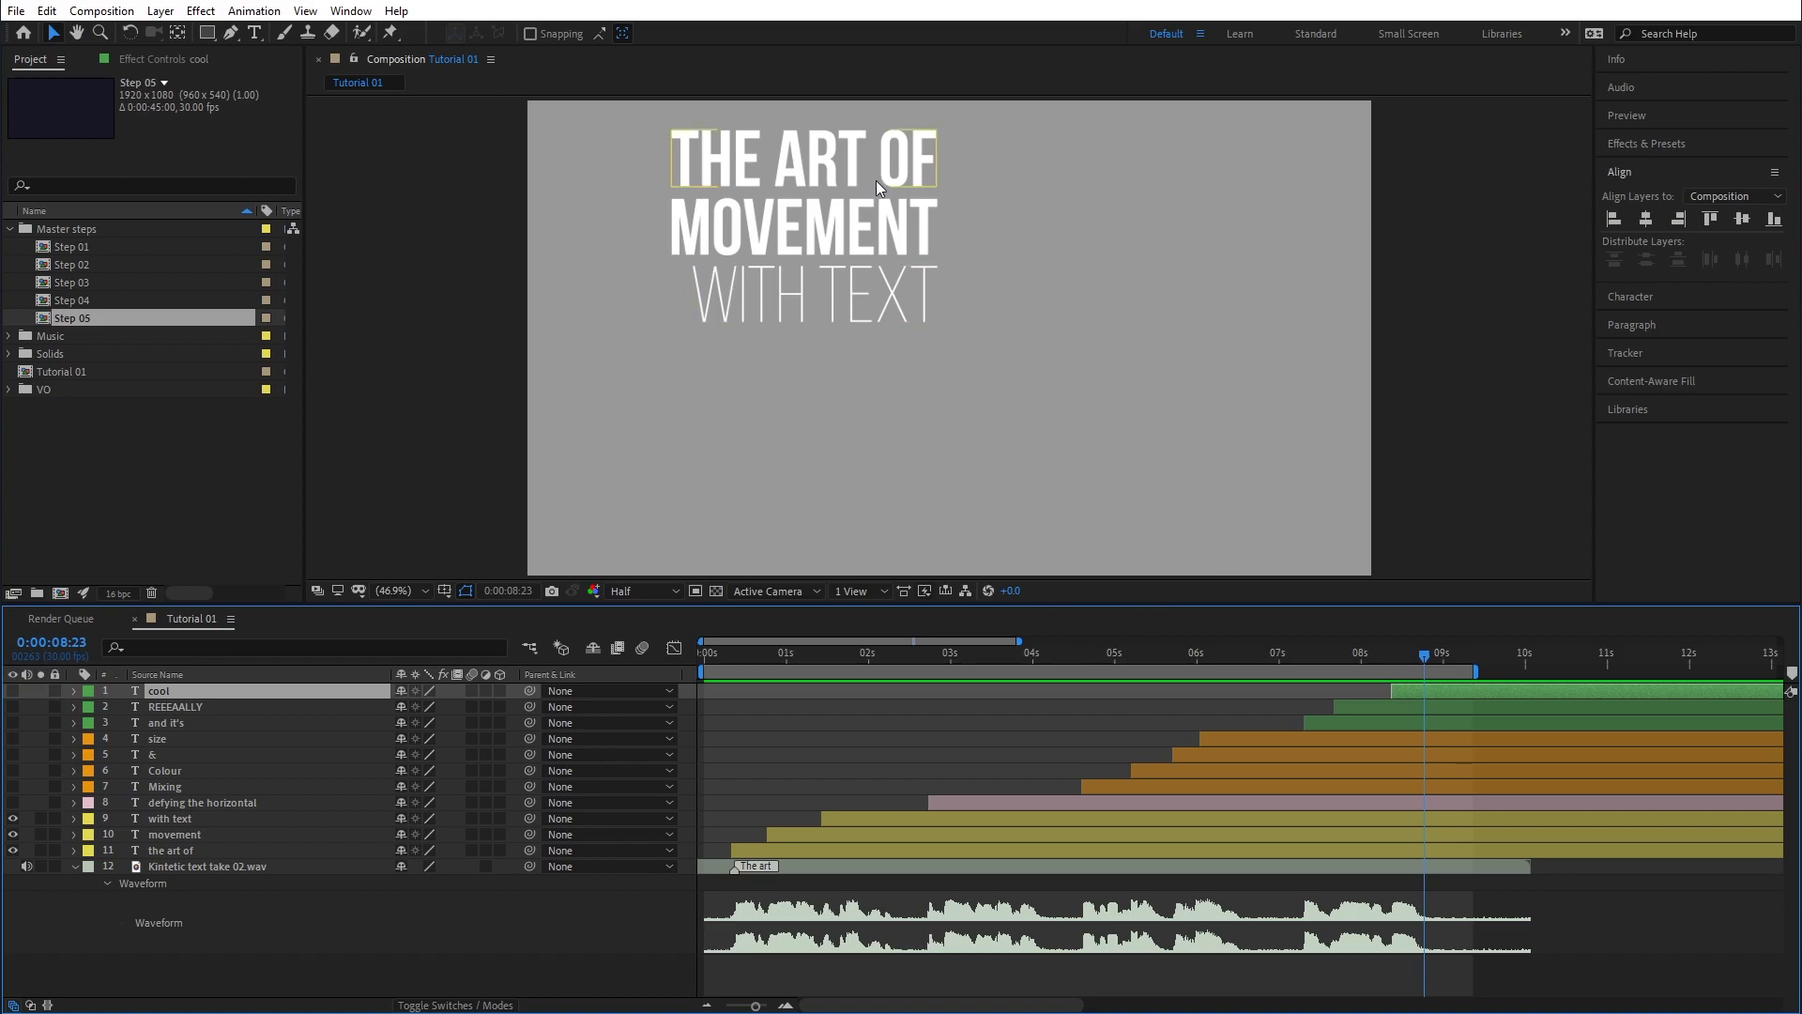
# Move "the art of", "movement" and "with text" together towards the centre of the composition, and deselect them.
pyautogui.click(846, 161)
pyautogui.keyDown('shift'); pyautogui.click(910, 287); pyautogui.keyUp('shift')
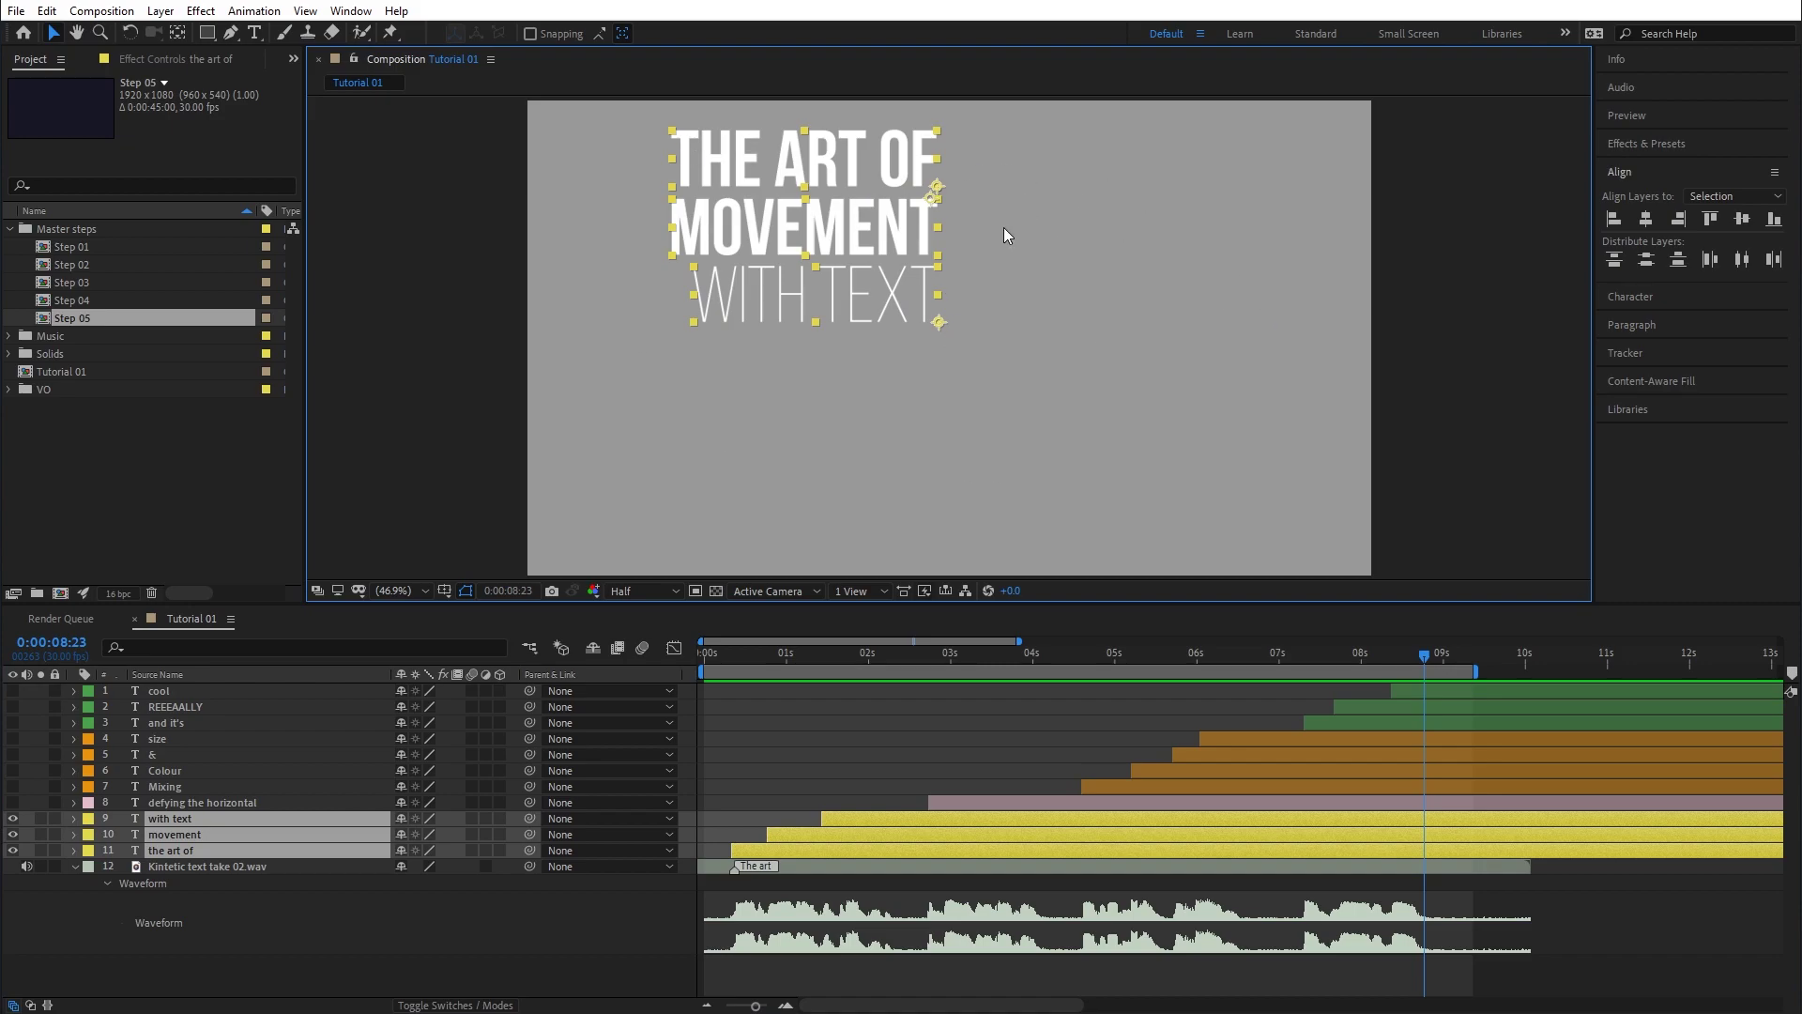
pyautogui.moveTo(898, 237); pyautogui.dragTo(1005, 319)
pyautogui.hotkey('ctrl', 'shift', 'a')
# Centre "the art of" horizontally in the composition, and align the right edges of all three visible text layers.
pyautogui.click(983, 251)
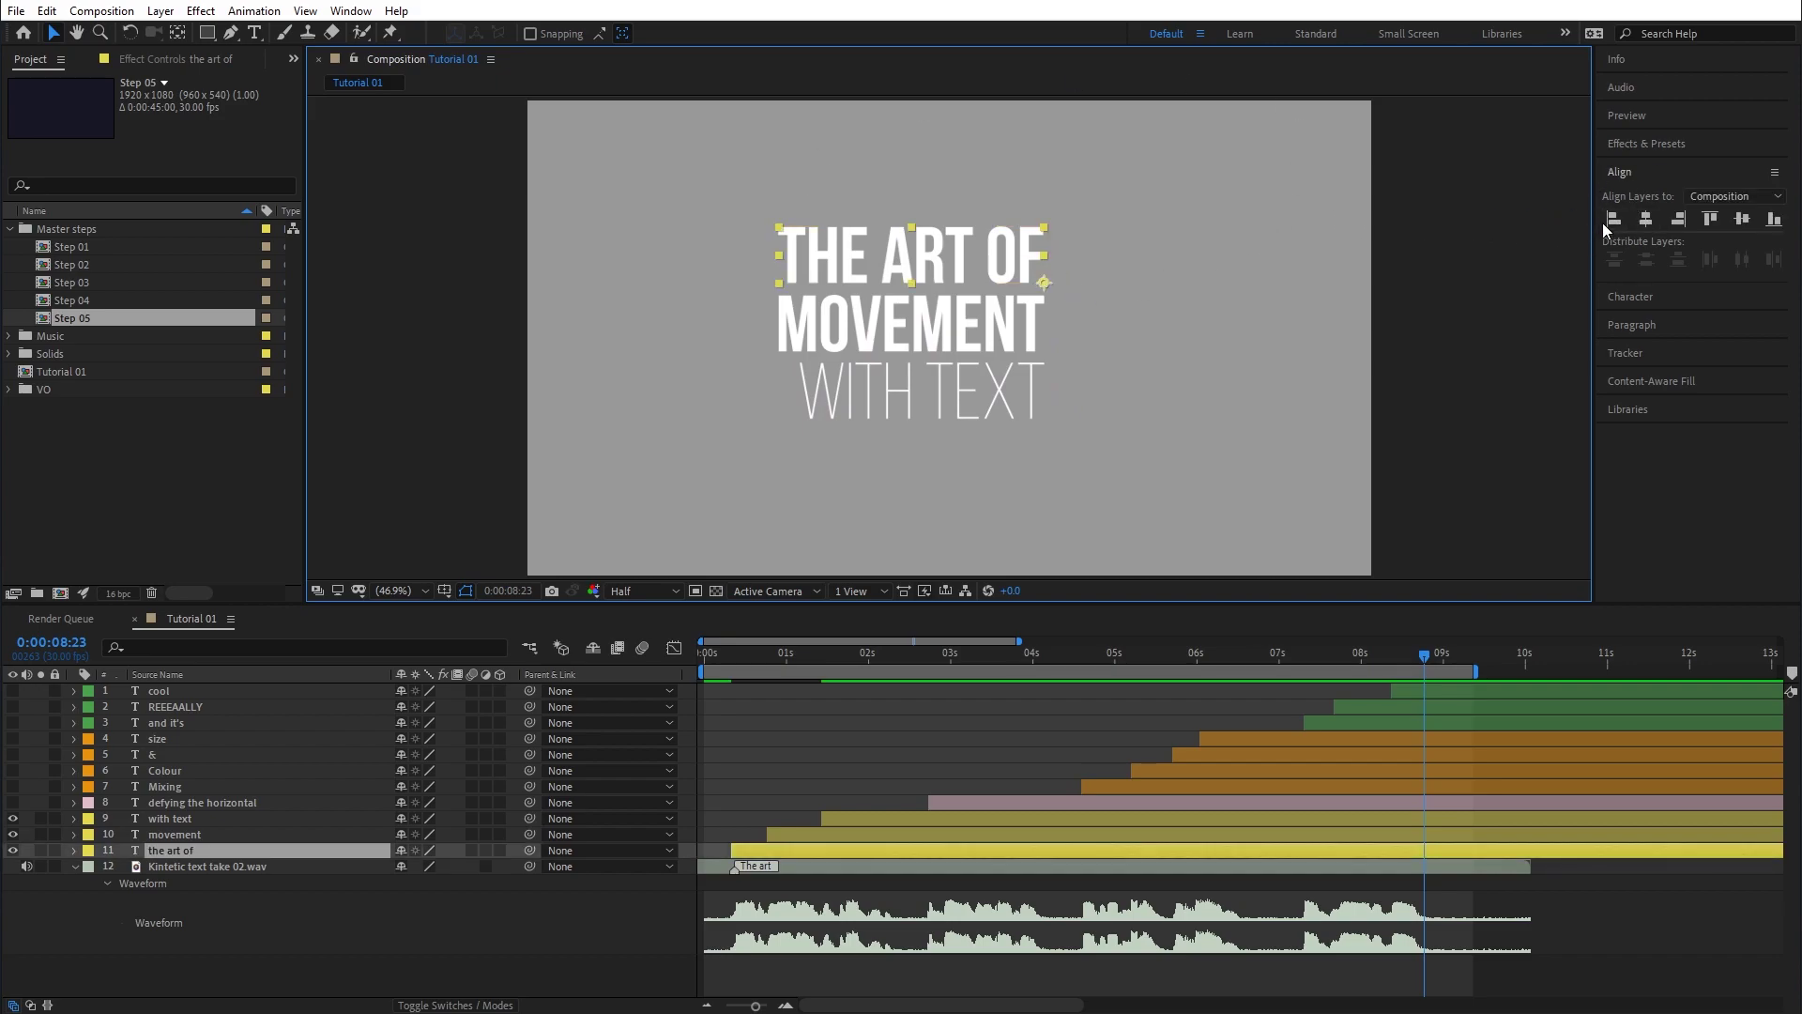
pyautogui.click(1645, 220)
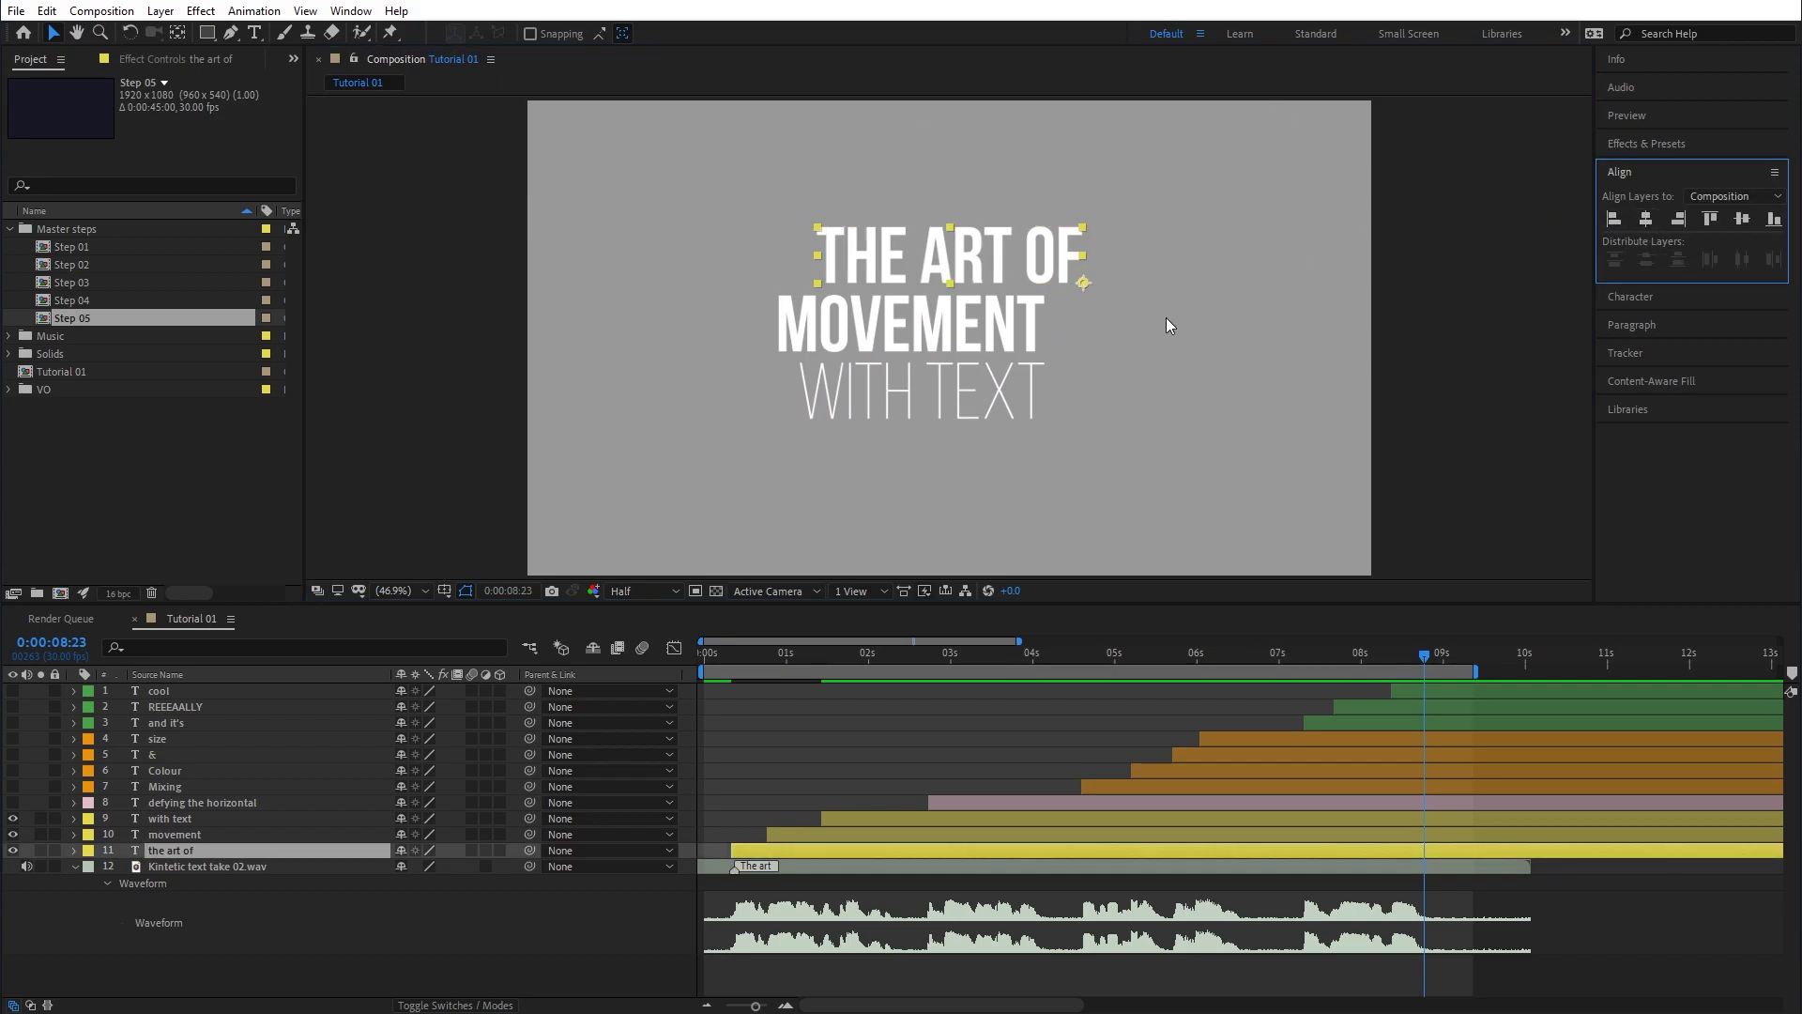
pyautogui.keyDown('shift'); pyautogui.click(1028, 333); pyautogui.keyUp('shift')
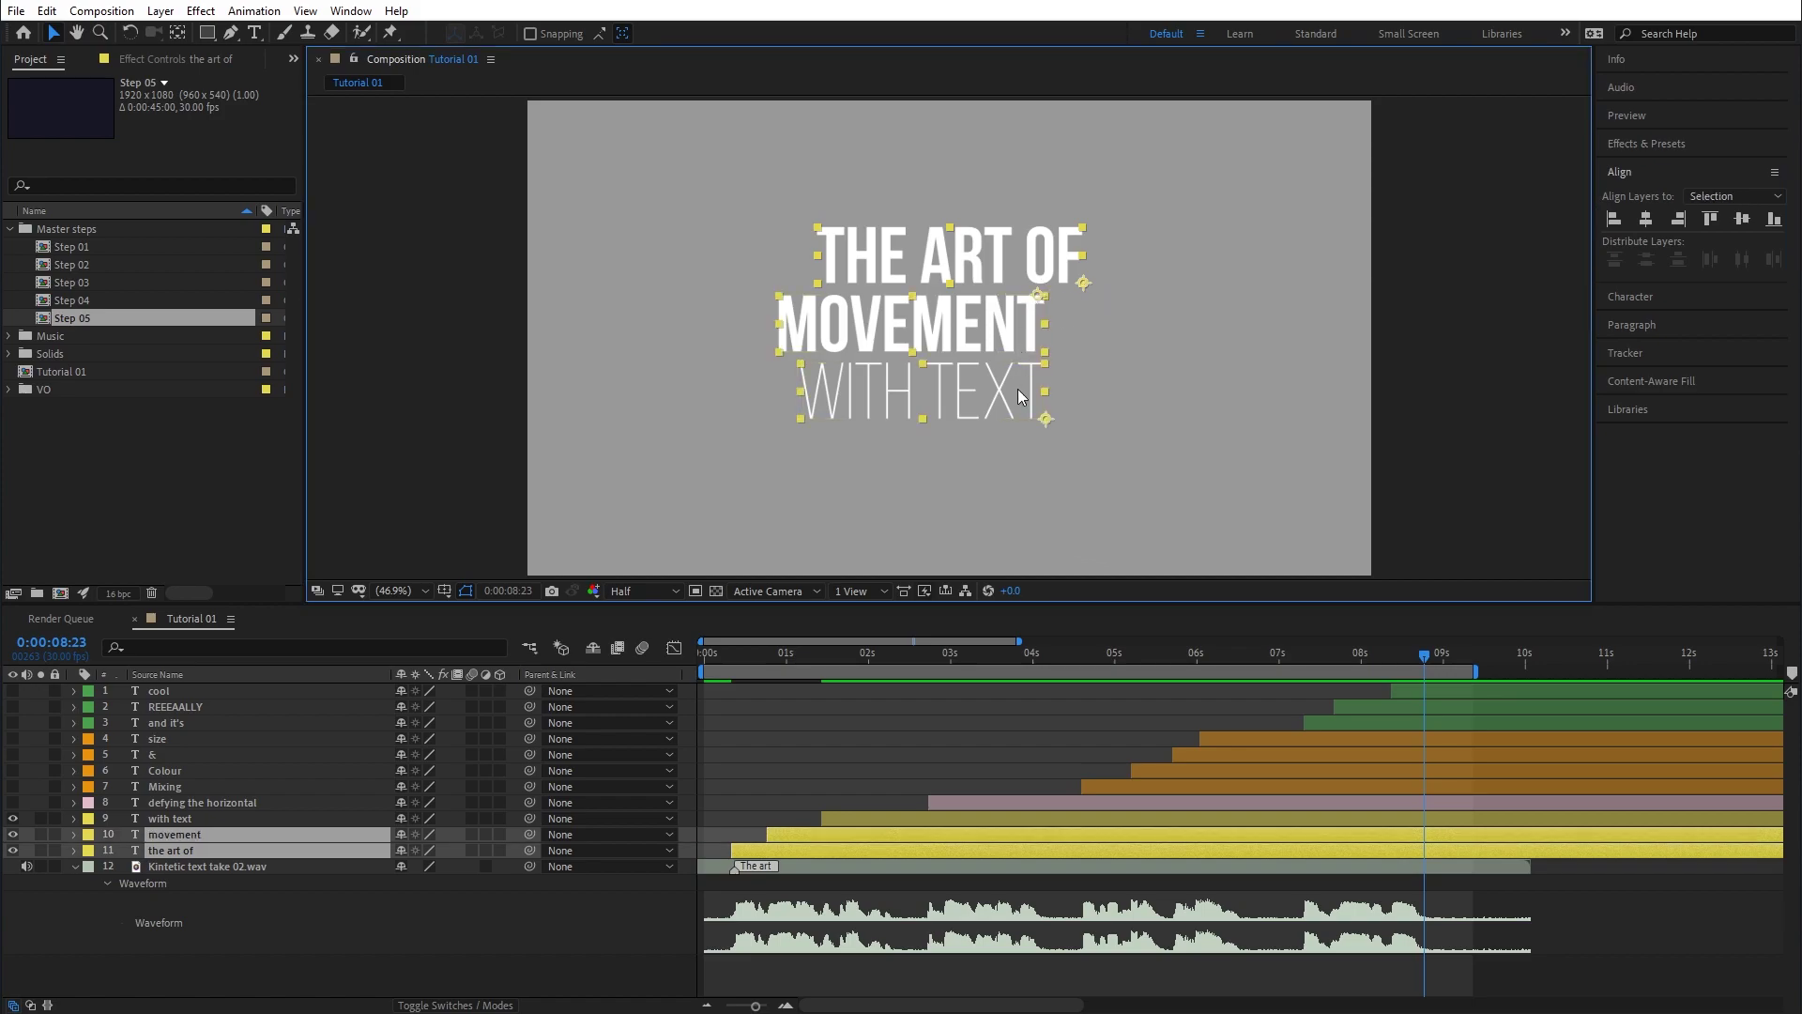
pyautogui.keyDown('shift'); pyautogui.click(1017, 389); pyautogui.keyUp('shift')
pyautogui.click(1678, 218)
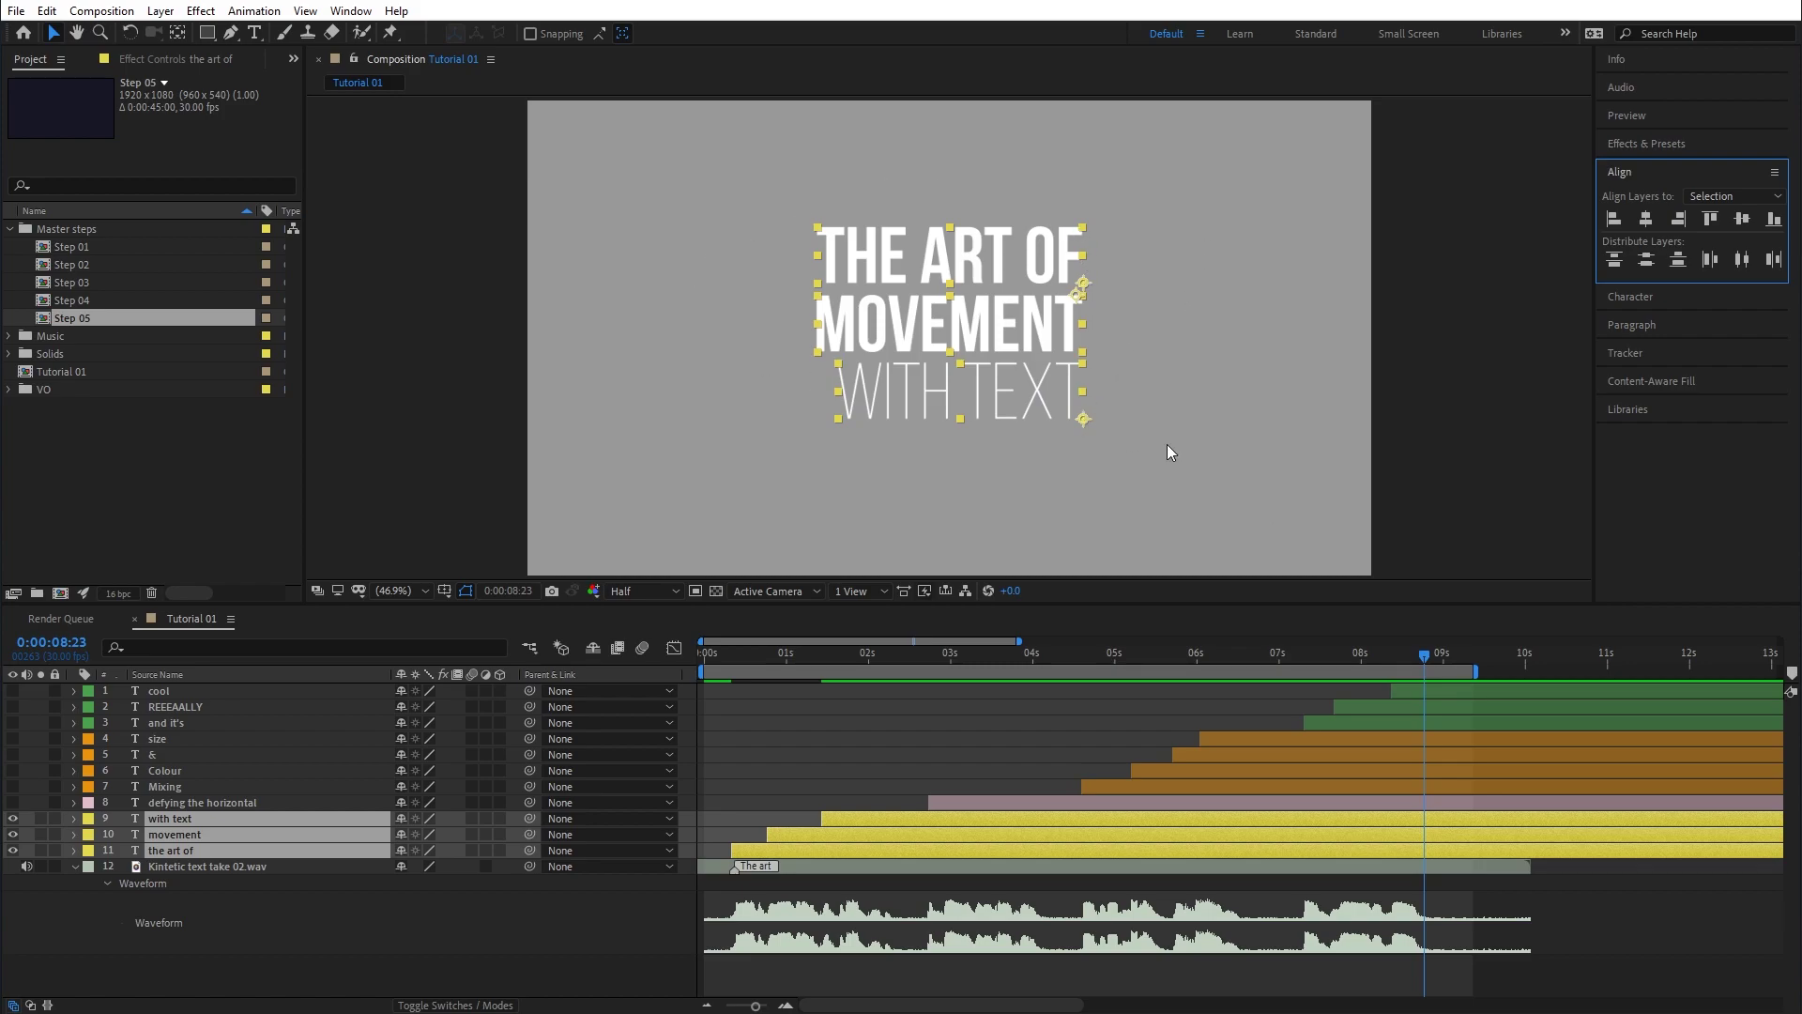
# Scrub through the opening text in Tutorial 01 and in the Step 05 composition to compare them, and return to Tutorial 01.
pyautogui.moveTo(713, 651); pyautogui.dragTo(748, 666)
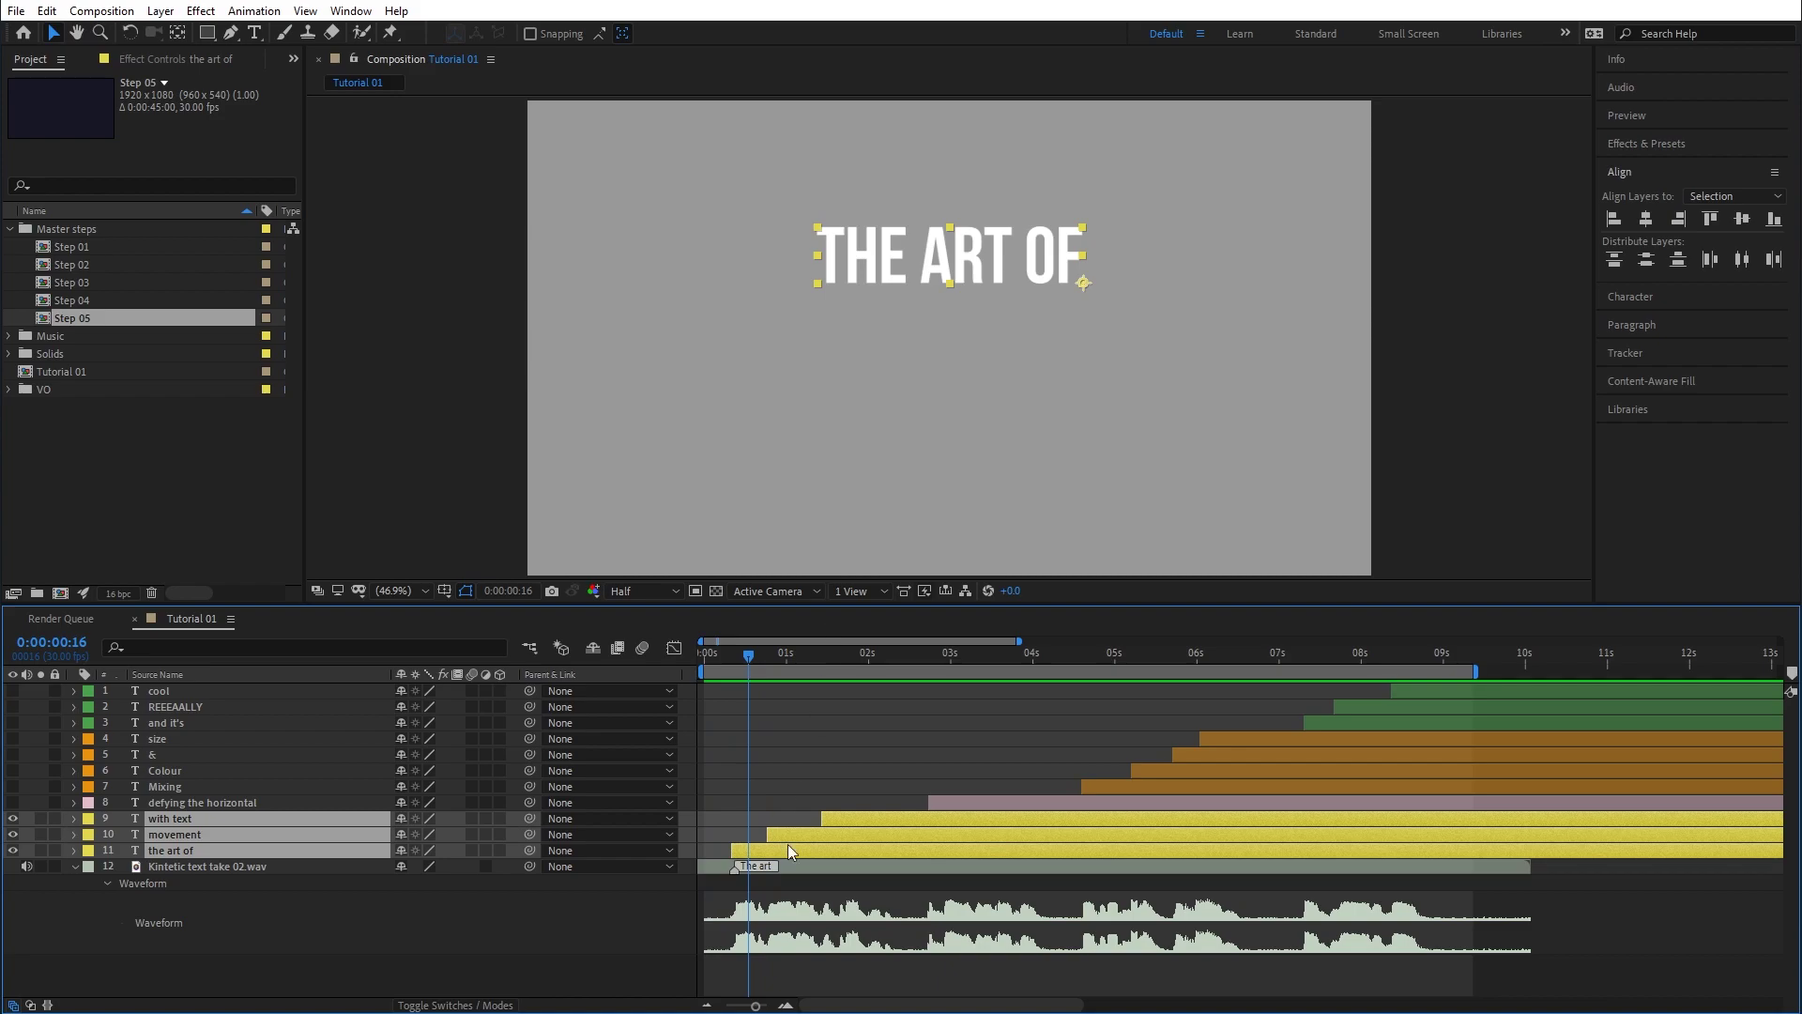
pyautogui.click(841, 977)
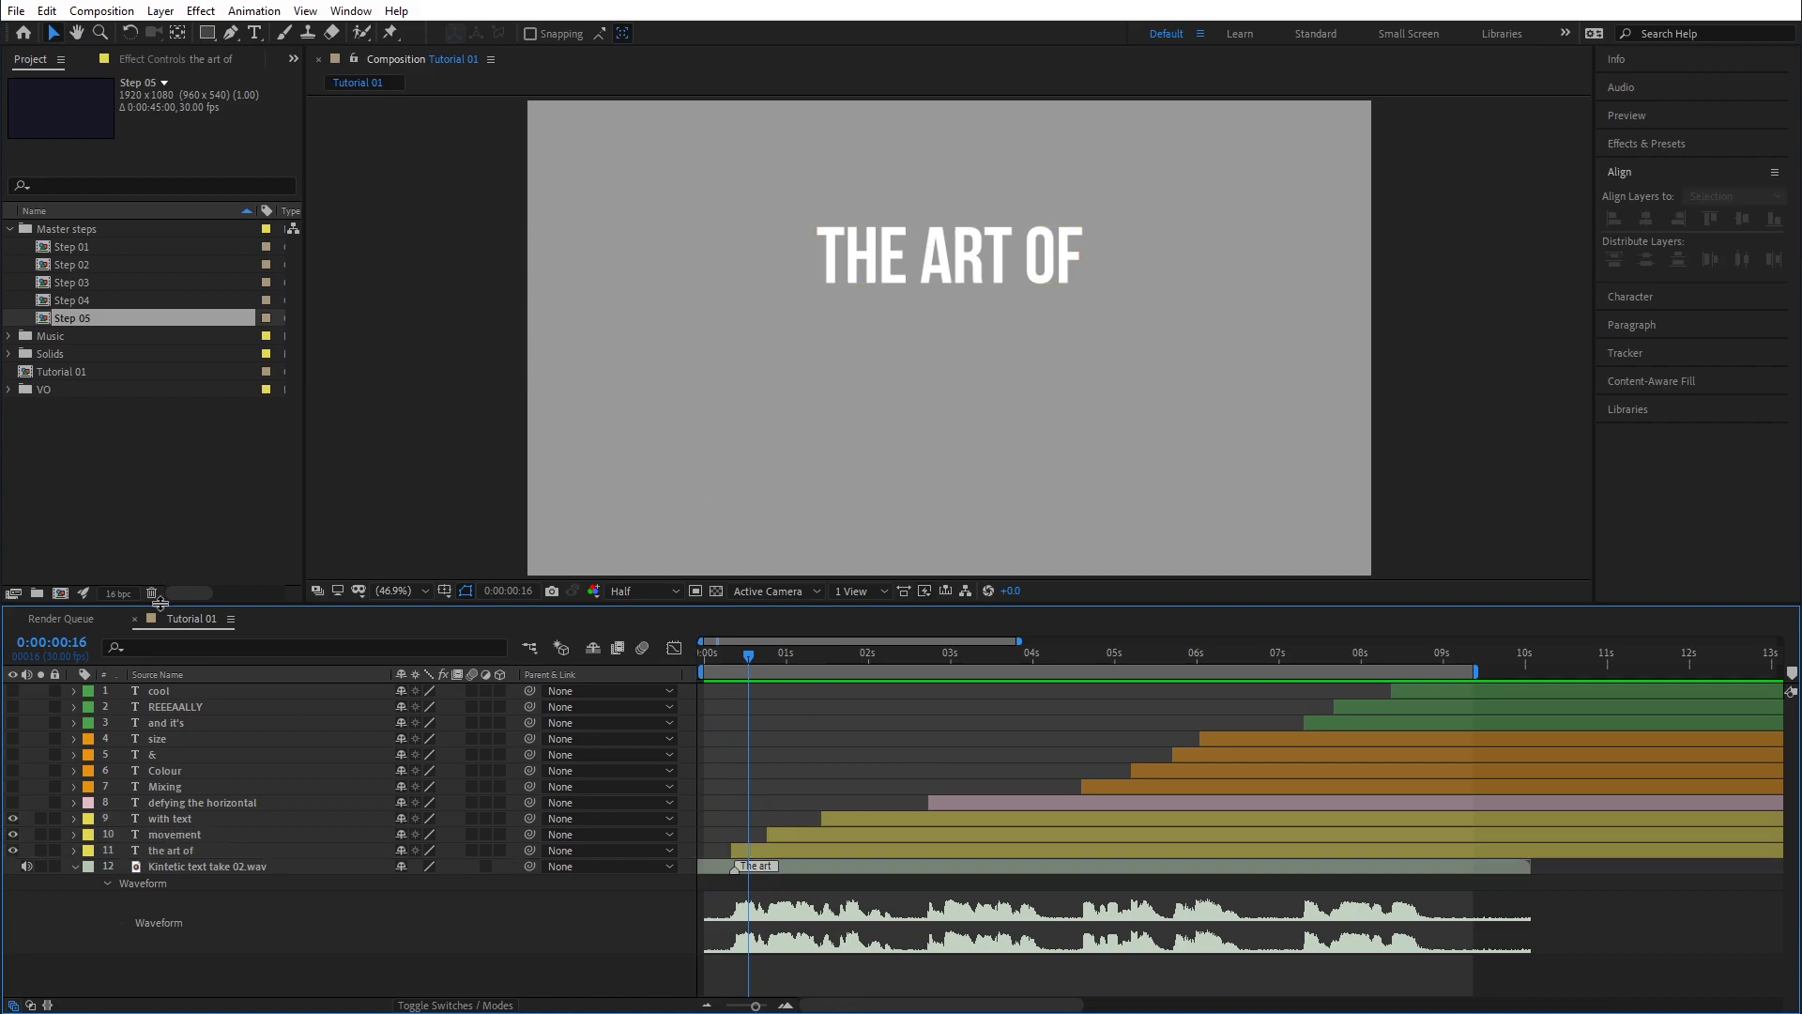
pyautogui.doubleClick(43, 321)
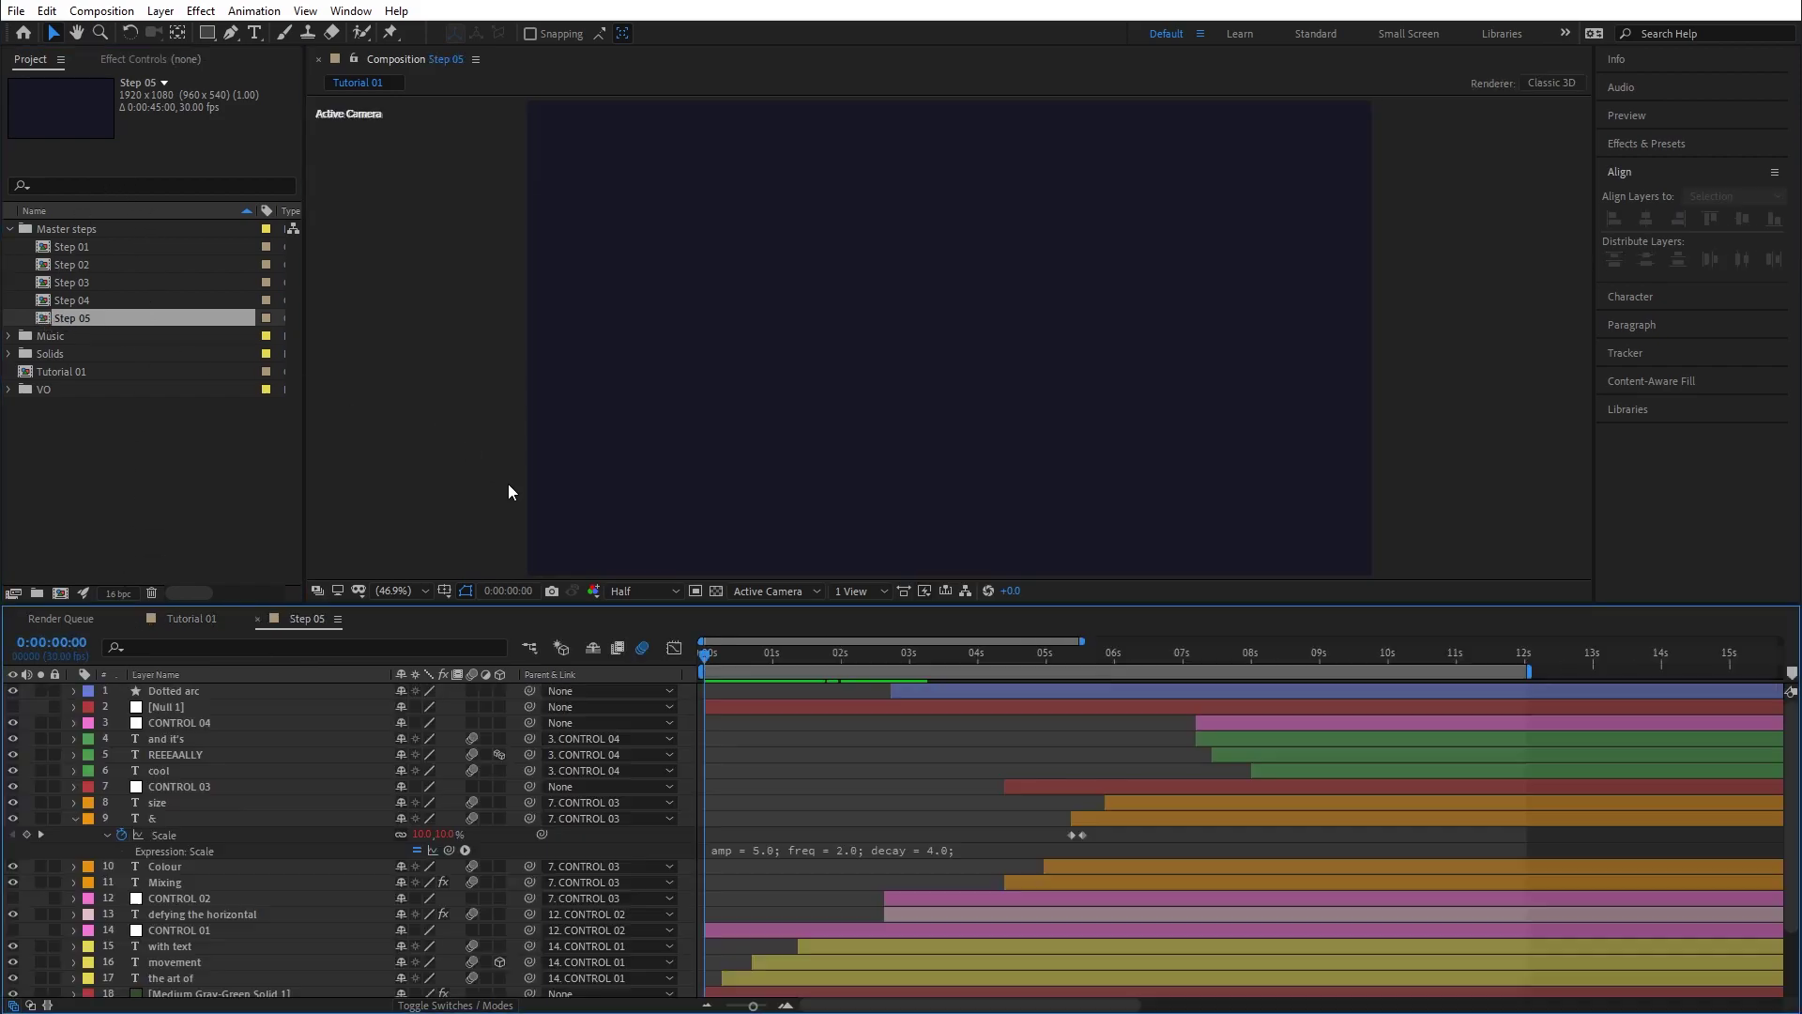
pyautogui.moveTo(718, 653); pyautogui.dragTo(758, 668)
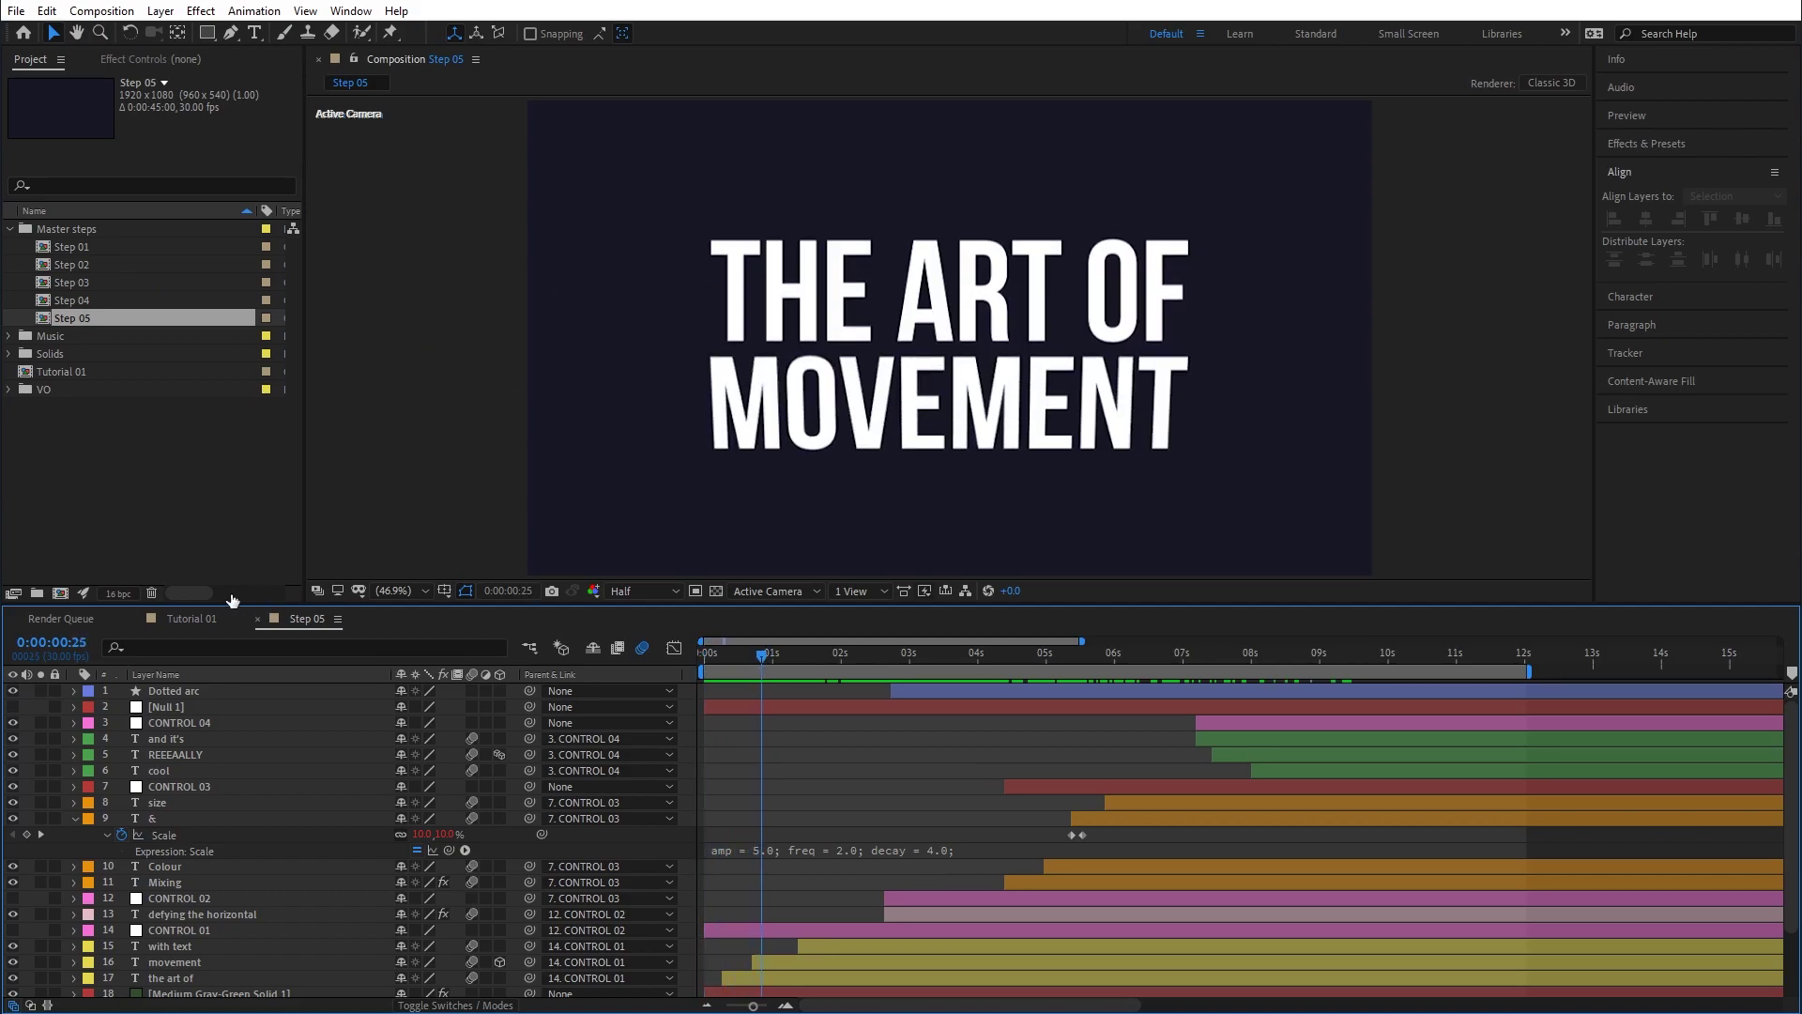
pyautogui.click(193, 619)
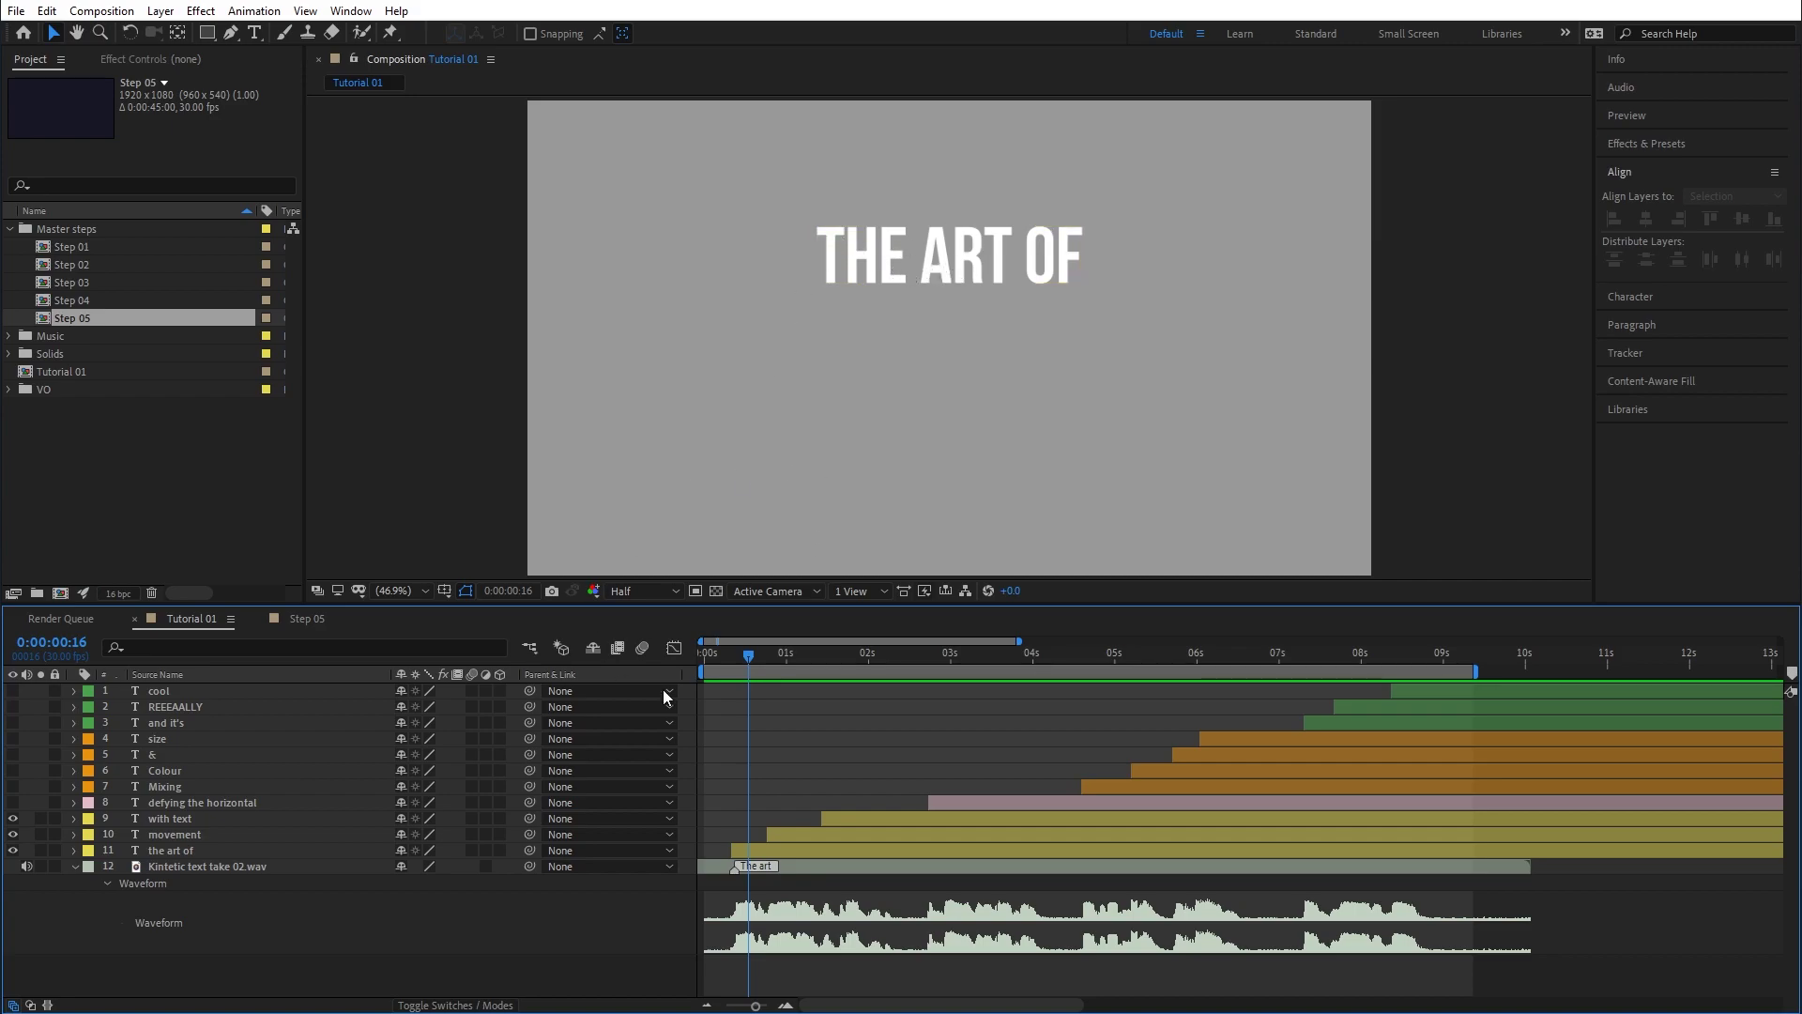
# Move the current time to 0:00:00:10 and add a Position text animator to the "the art of" layer.
pyautogui.click(73, 850)
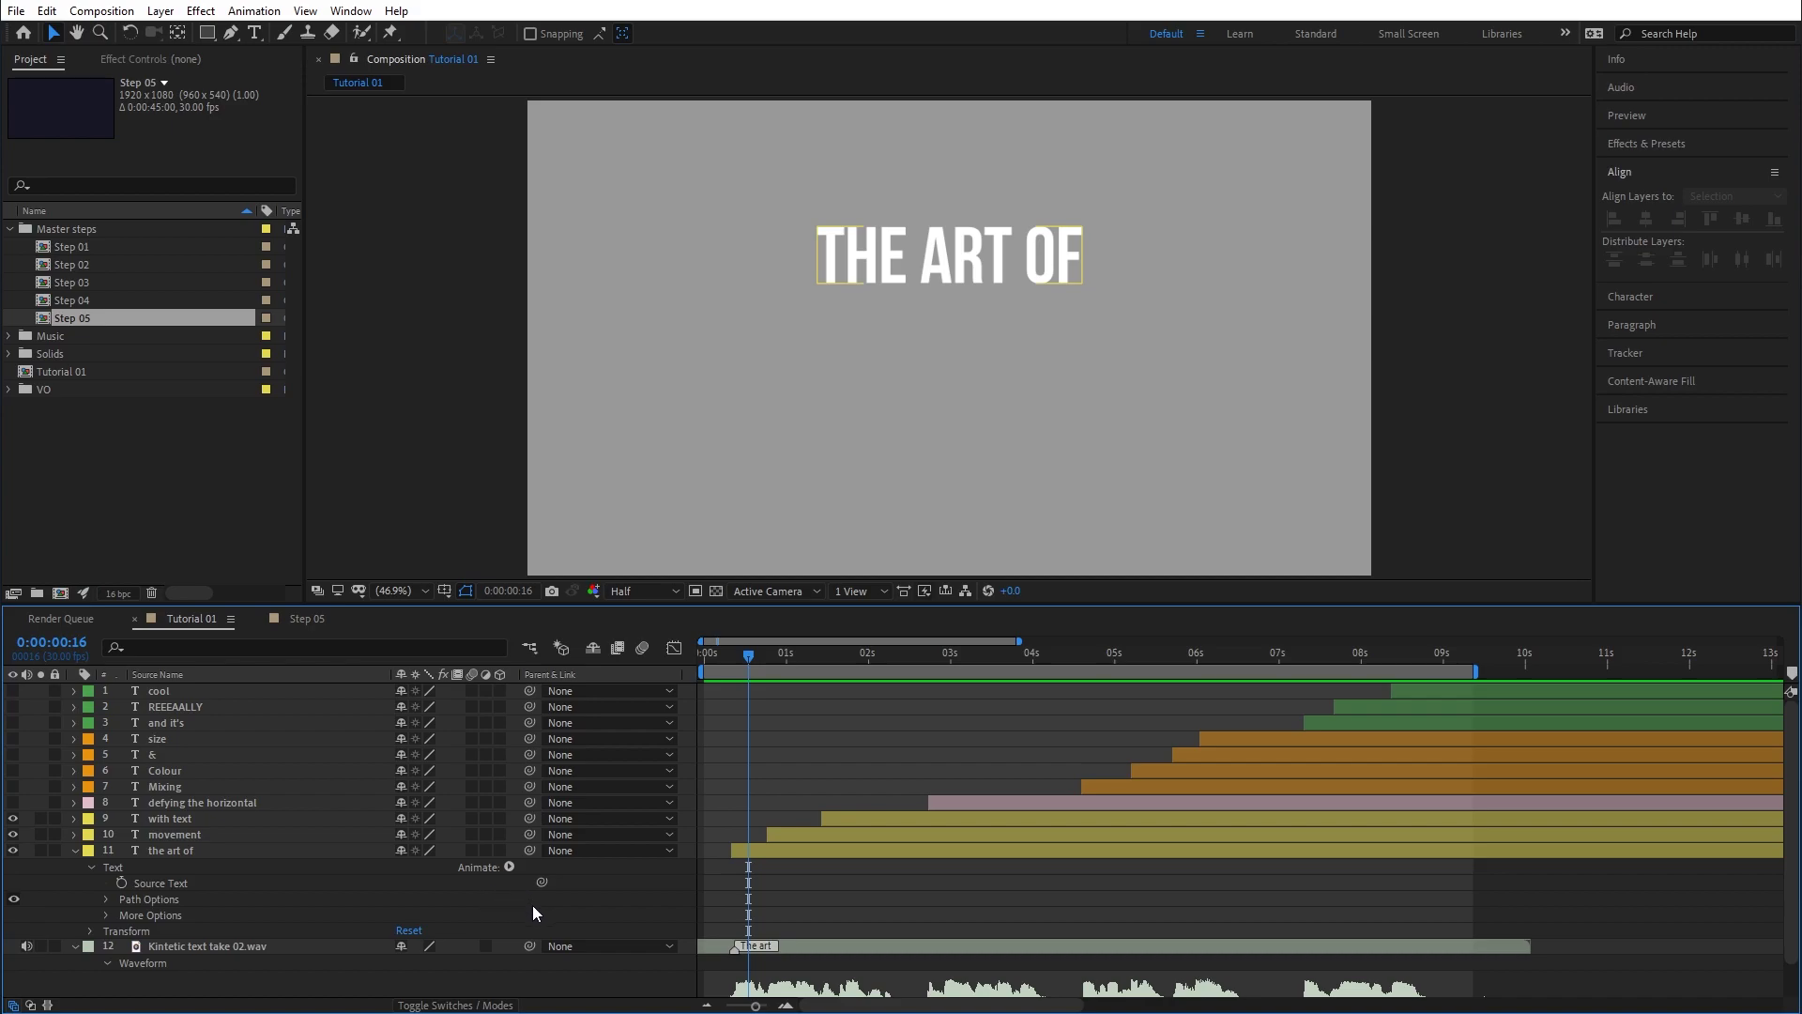
pyautogui.click(566, 912)
pyautogui.moveTo(758, 657)
pyautogui.mouseDown()
pyautogui.moveTo(706, 657)
pyautogui.moveTo(774, 663)
pyautogui.moveTo(730, 667)
pyautogui.mouseUp()
pyautogui.click(199, 850)
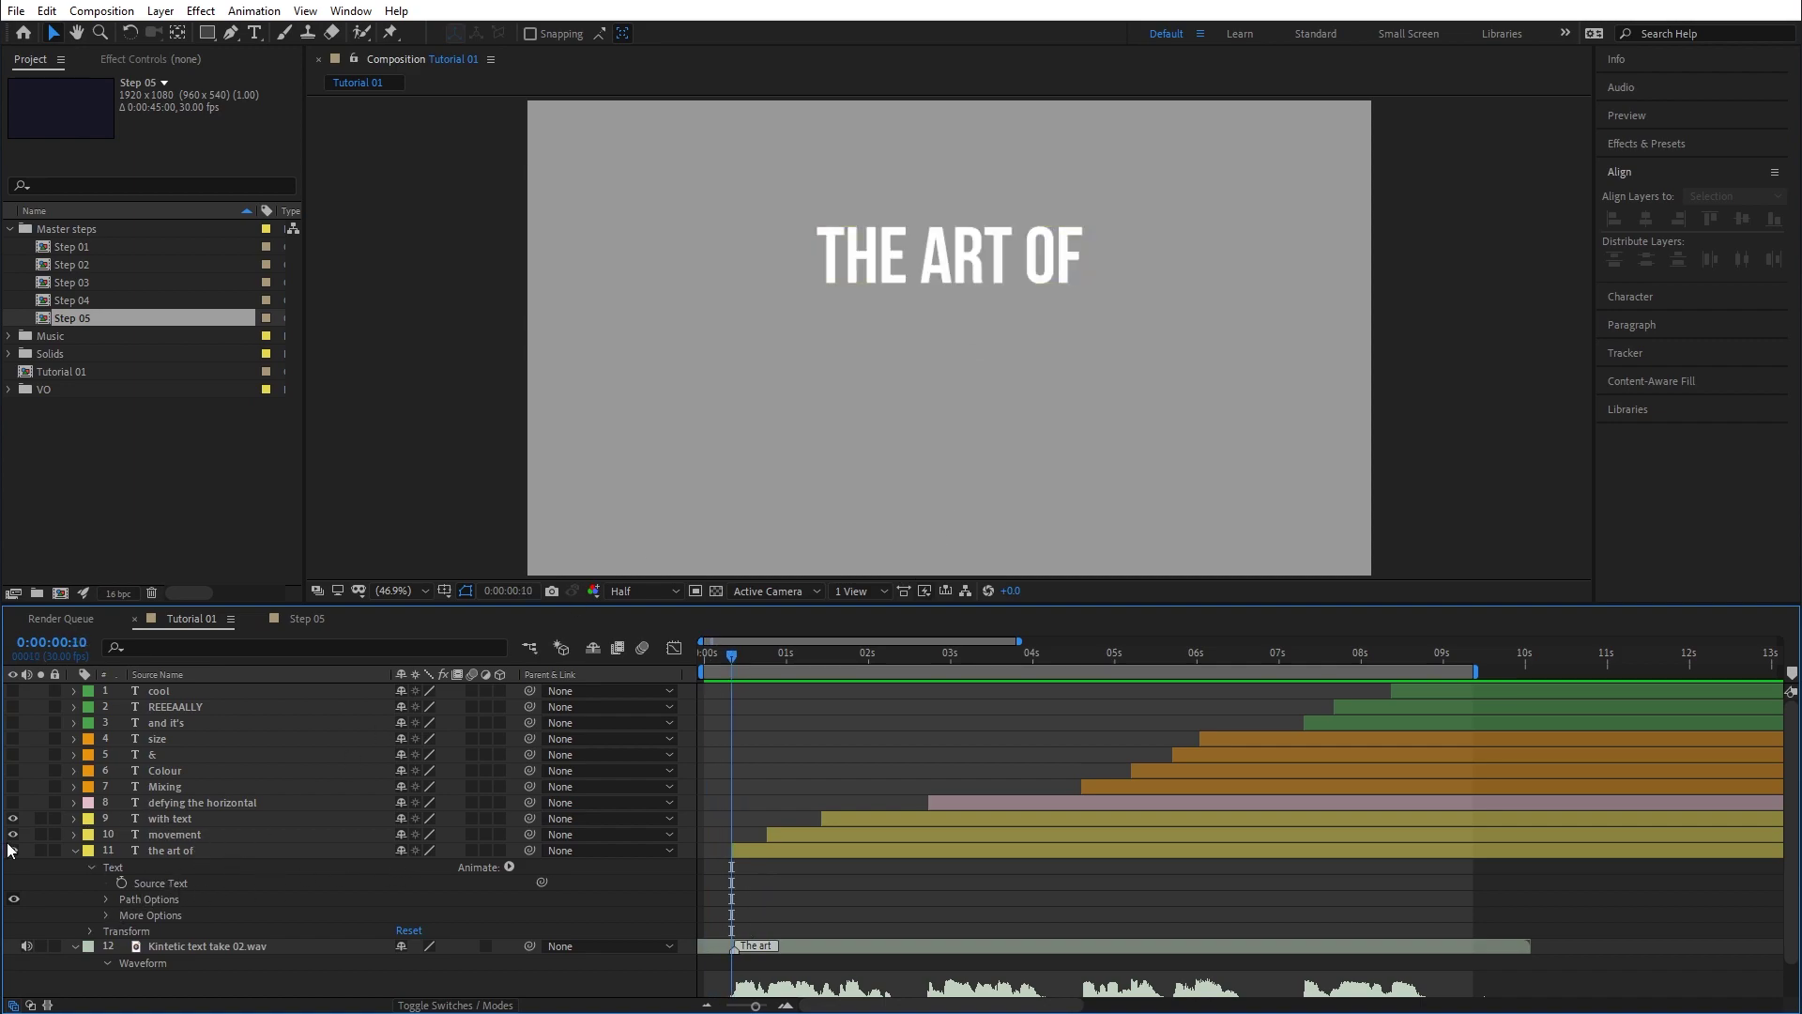
pyautogui.click(73, 852)
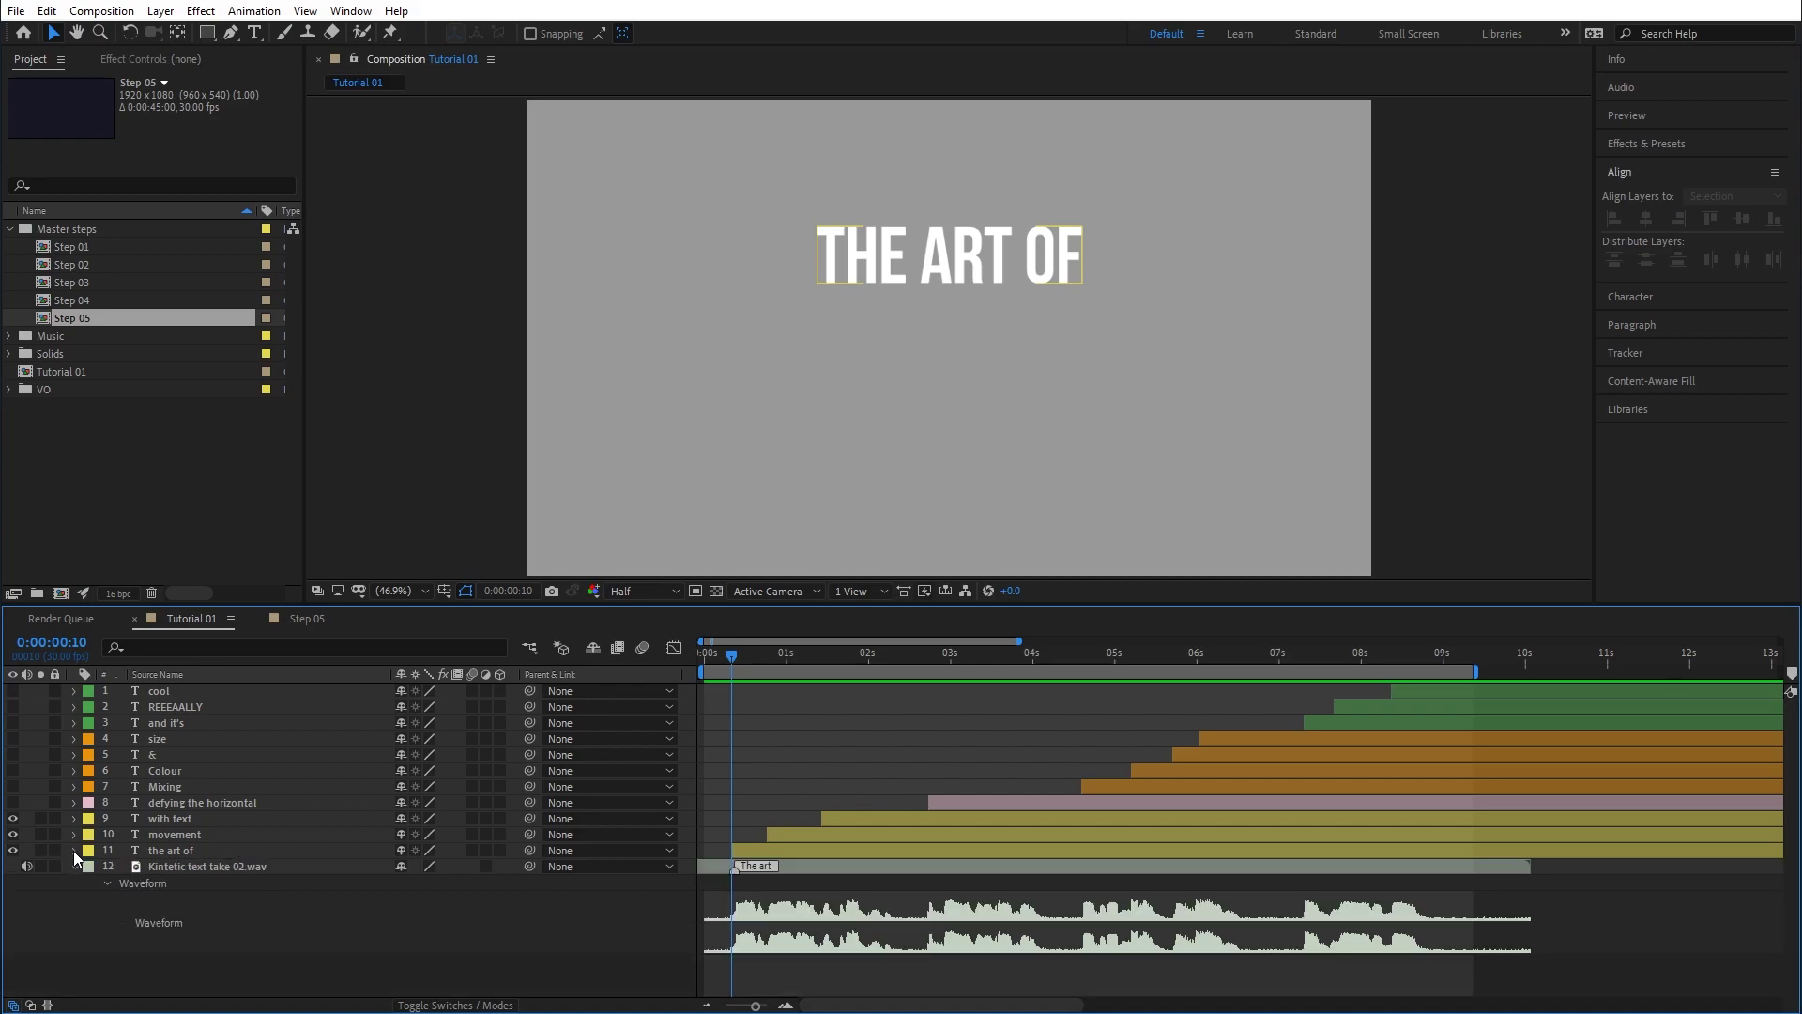
pyautogui.click(73, 850)
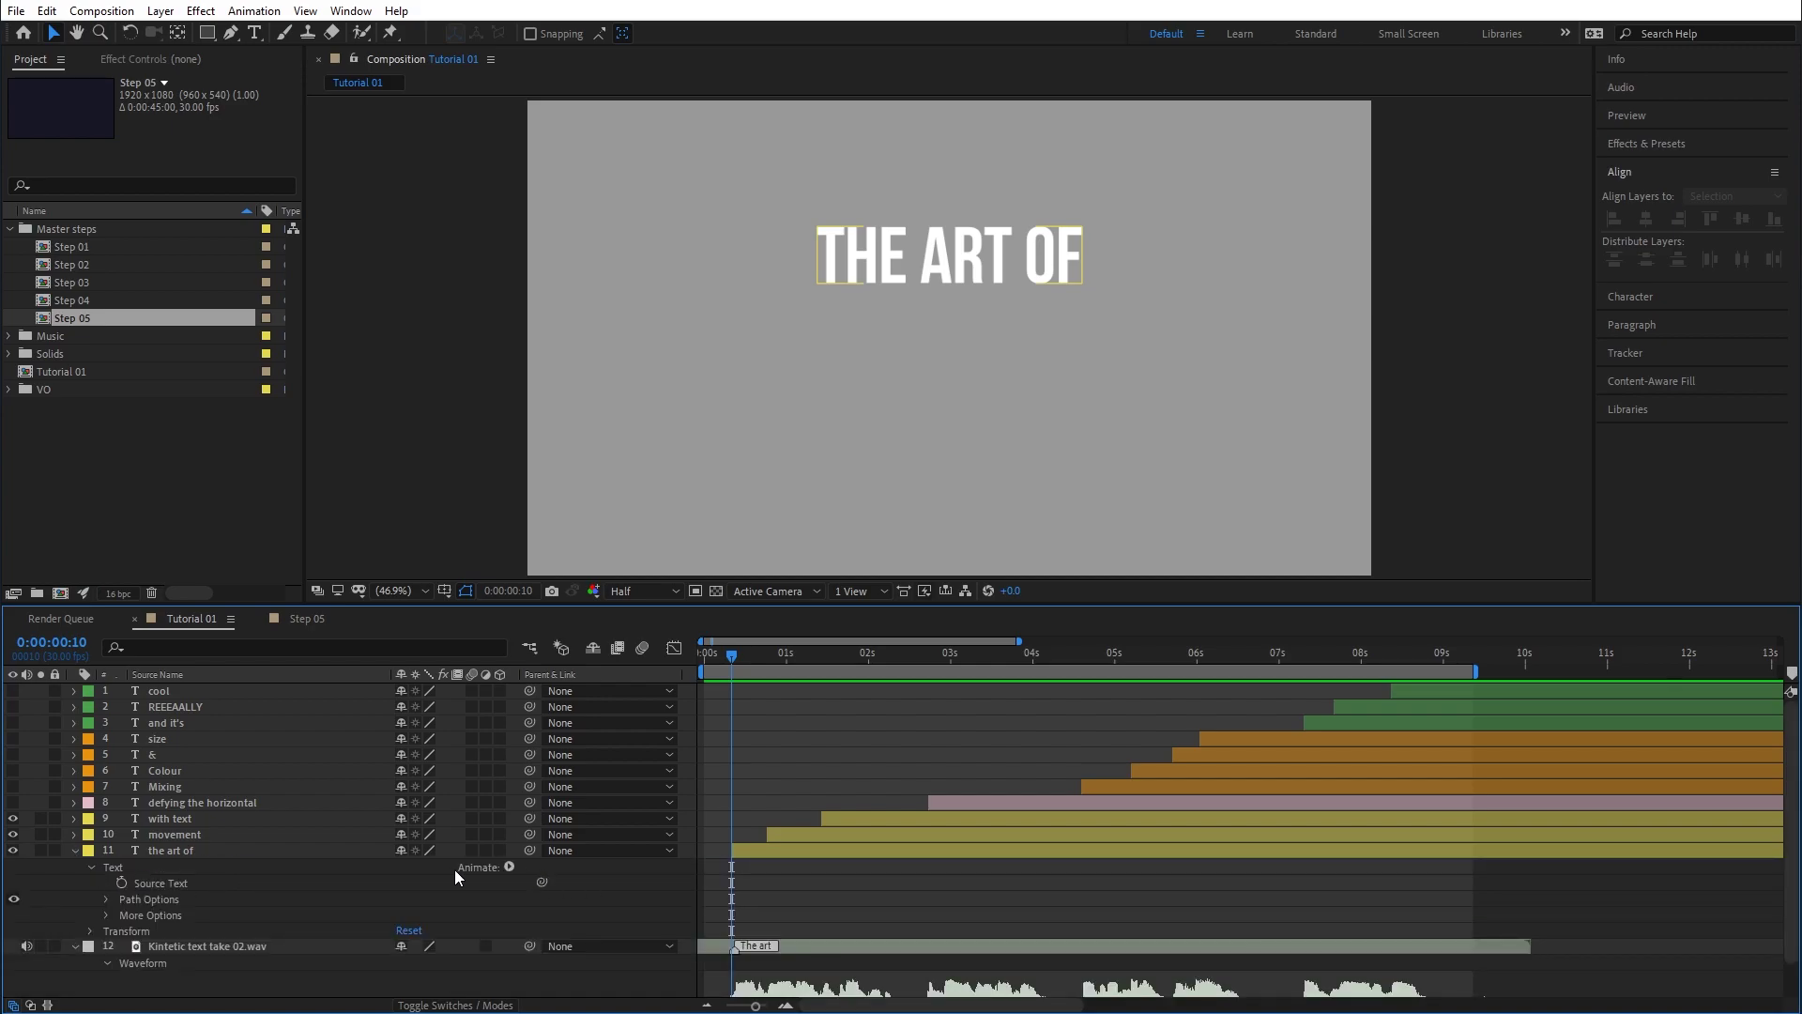
pyautogui.click(509, 867)
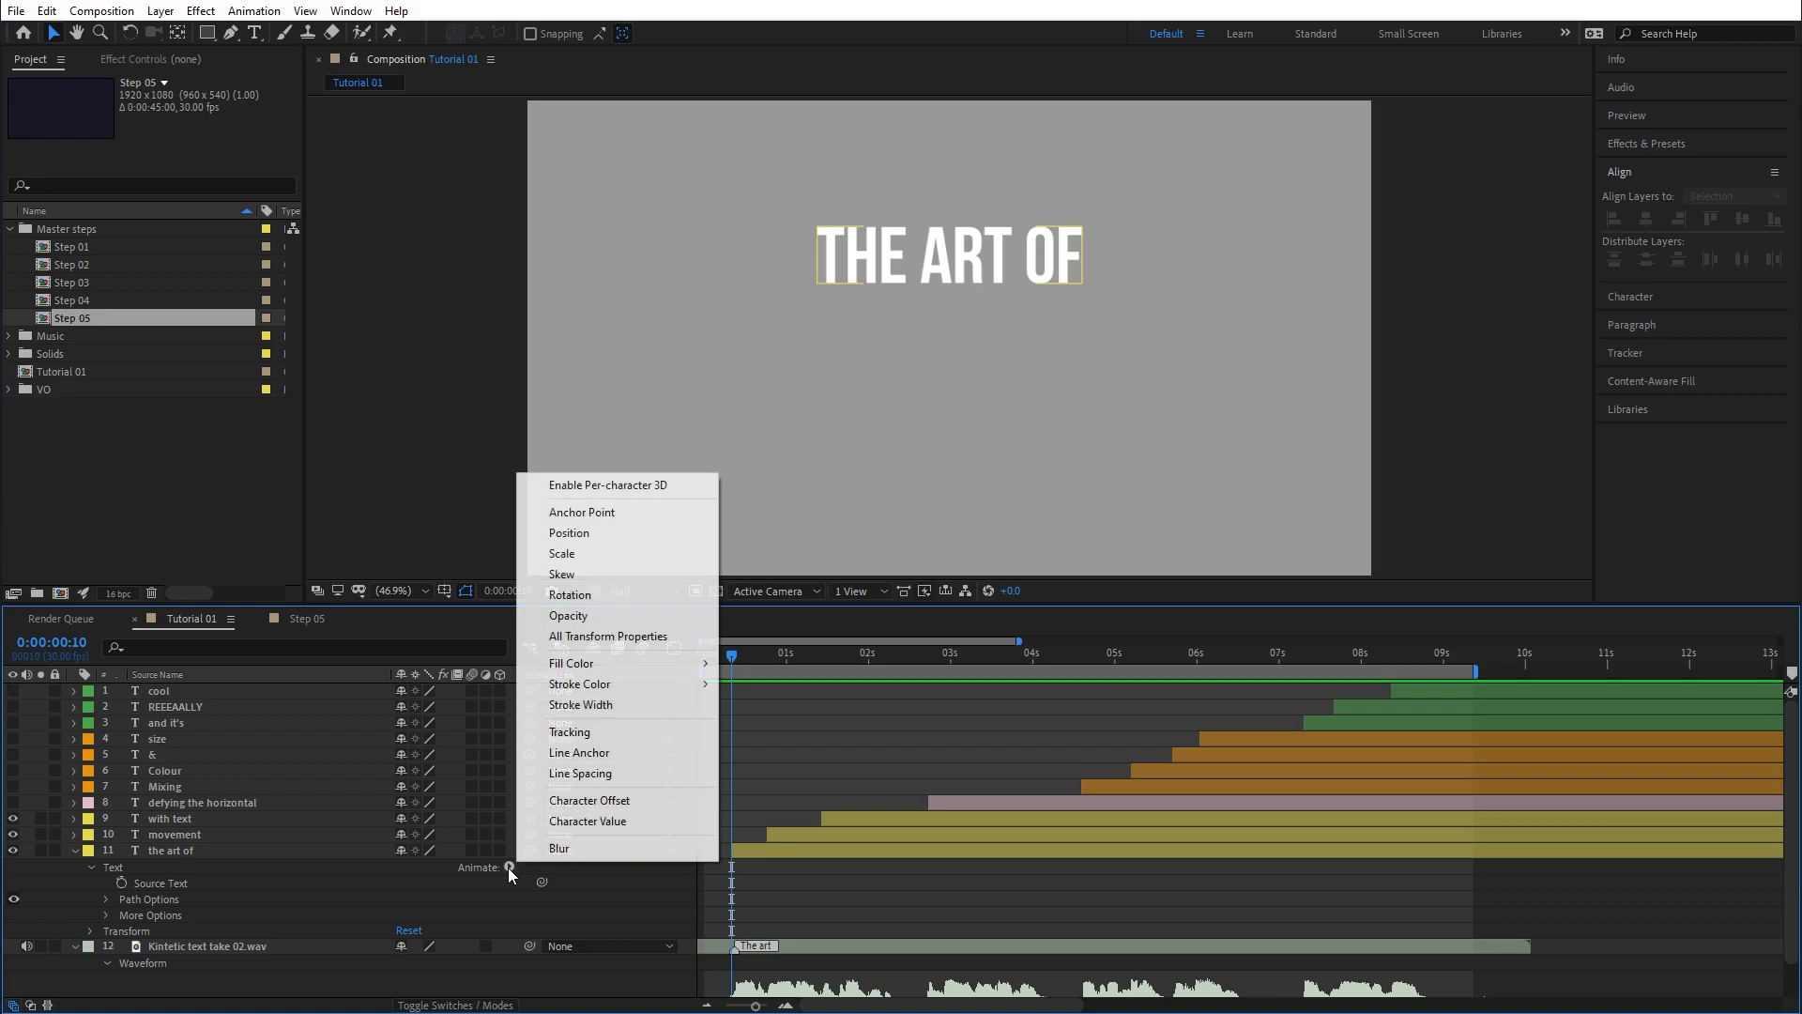
pyautogui.click(595, 534)
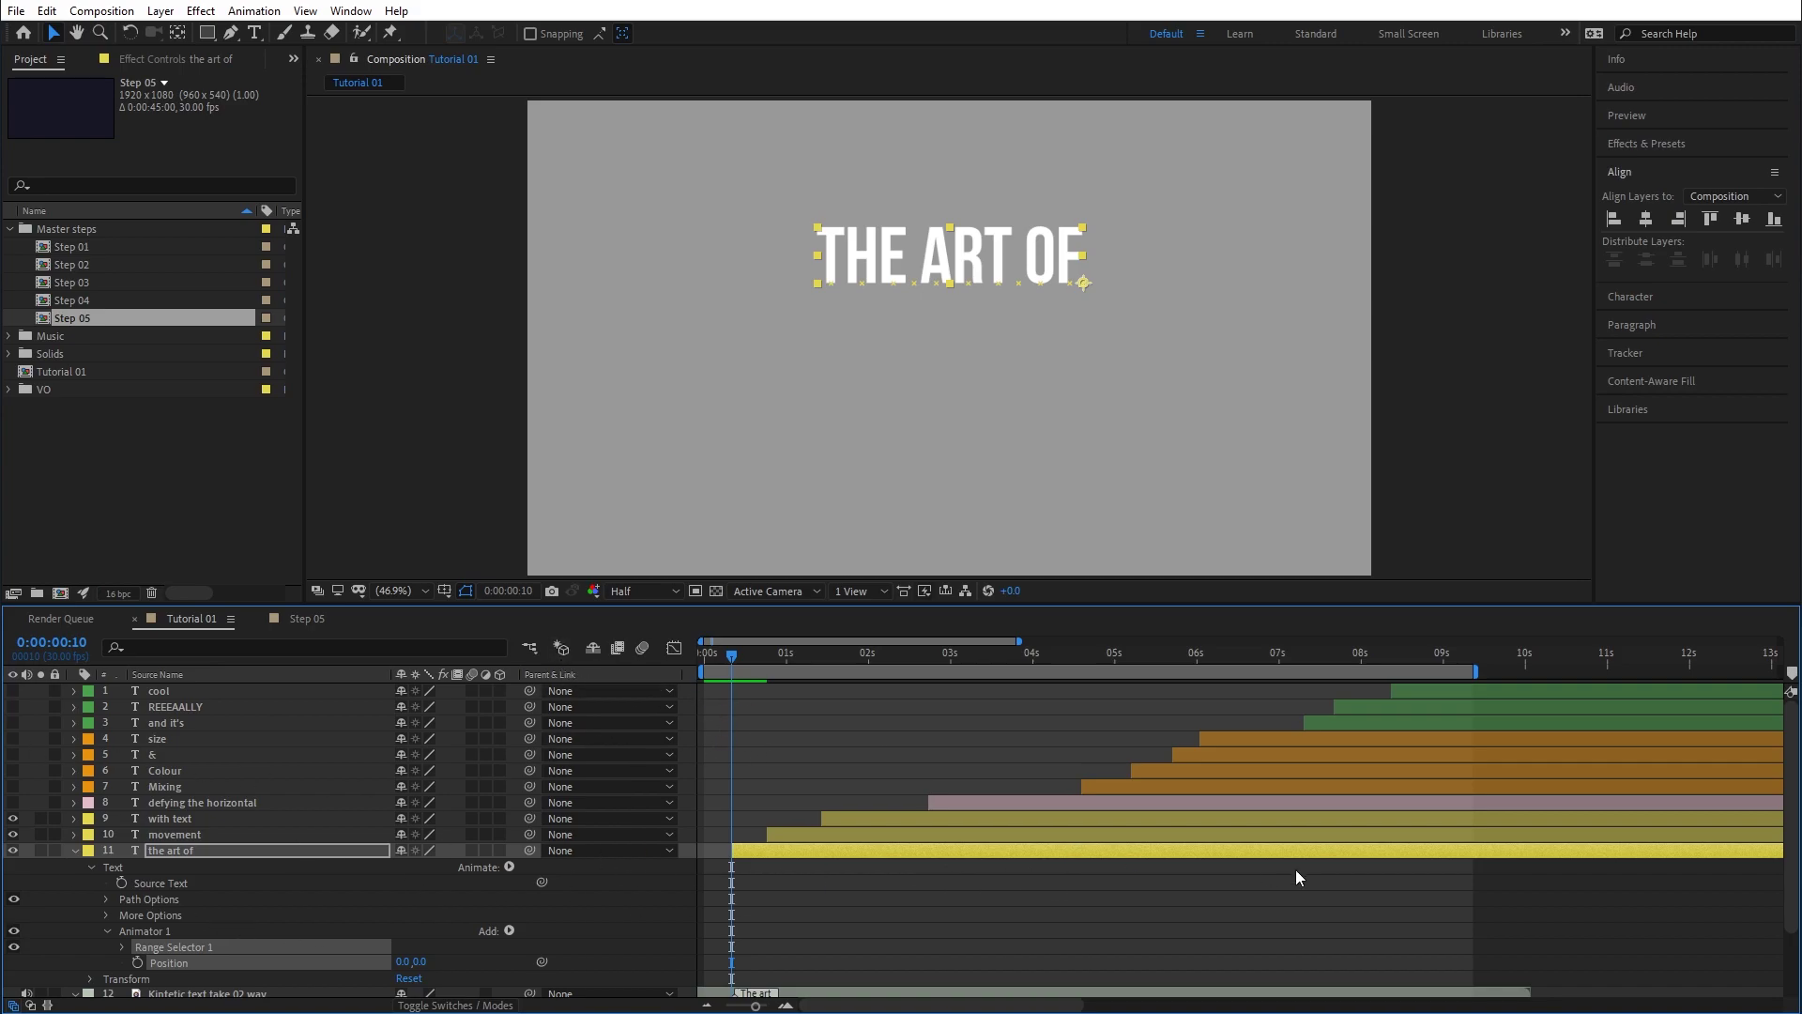
# Set the Position of Animator 1 on "the art of" to -311, 0, shifting the text sideways.
pyautogui.click(158, 959)
pyautogui.moveTo(402, 964); pyautogui.dragTo(222, 965)
pyautogui.moveTo(418, 961); pyautogui.dragTo(369, 961)
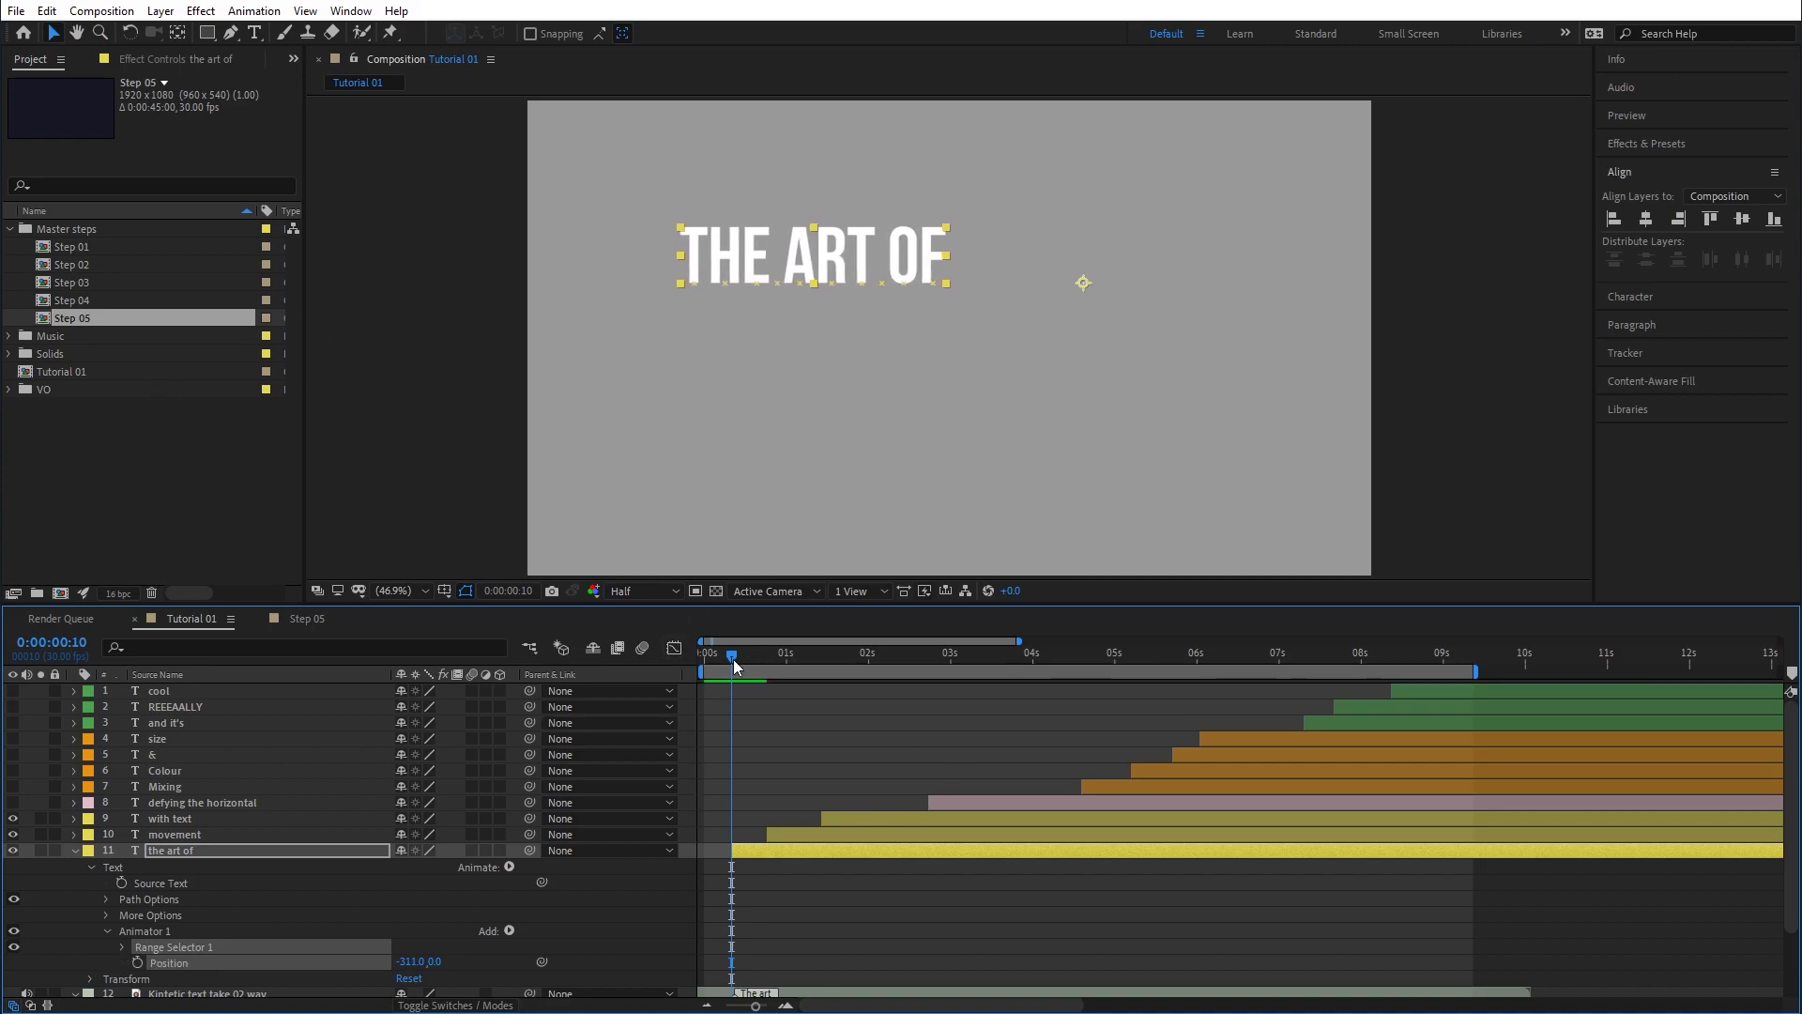
# Reveal the Start, End and Offset properties of Range Selector 1 in Animator 1 on "the art of".
pyautogui.click(109, 931)
pyautogui.click(106, 933)
pyautogui.scroll(-3, 1797, 800)
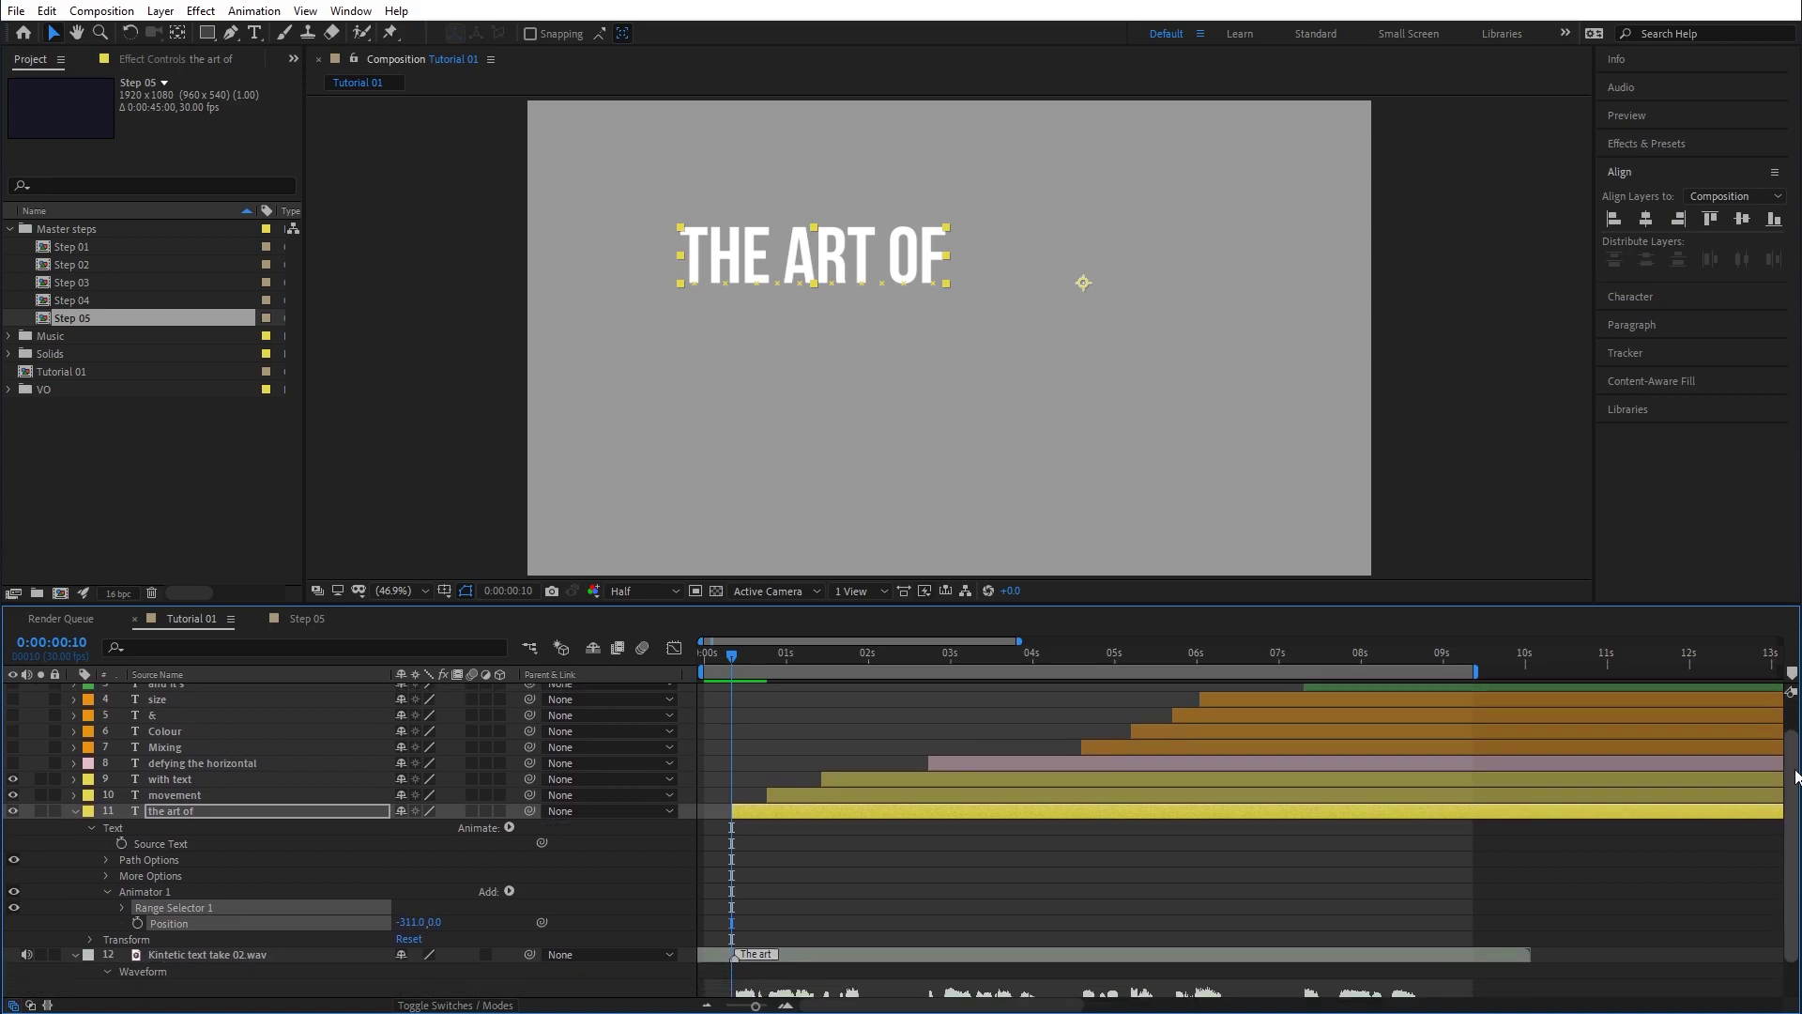
pyautogui.scroll(-1, 1797, 800)
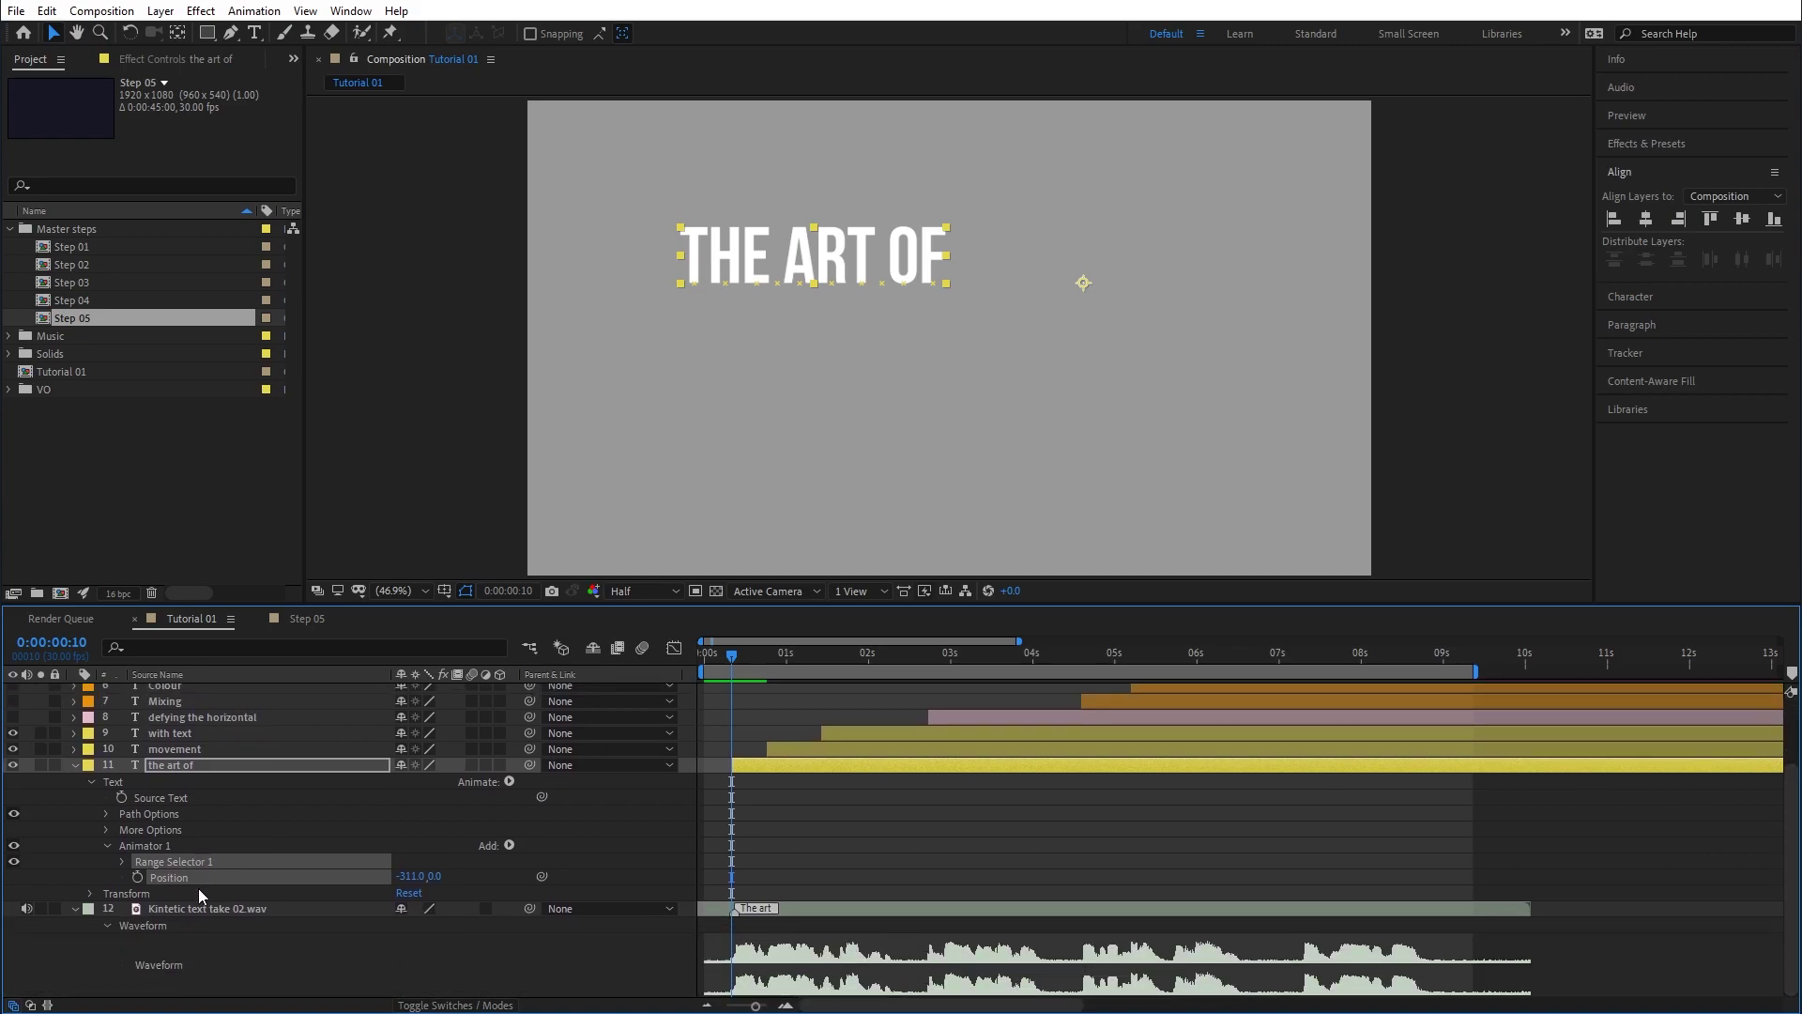
pyautogui.click(107, 847)
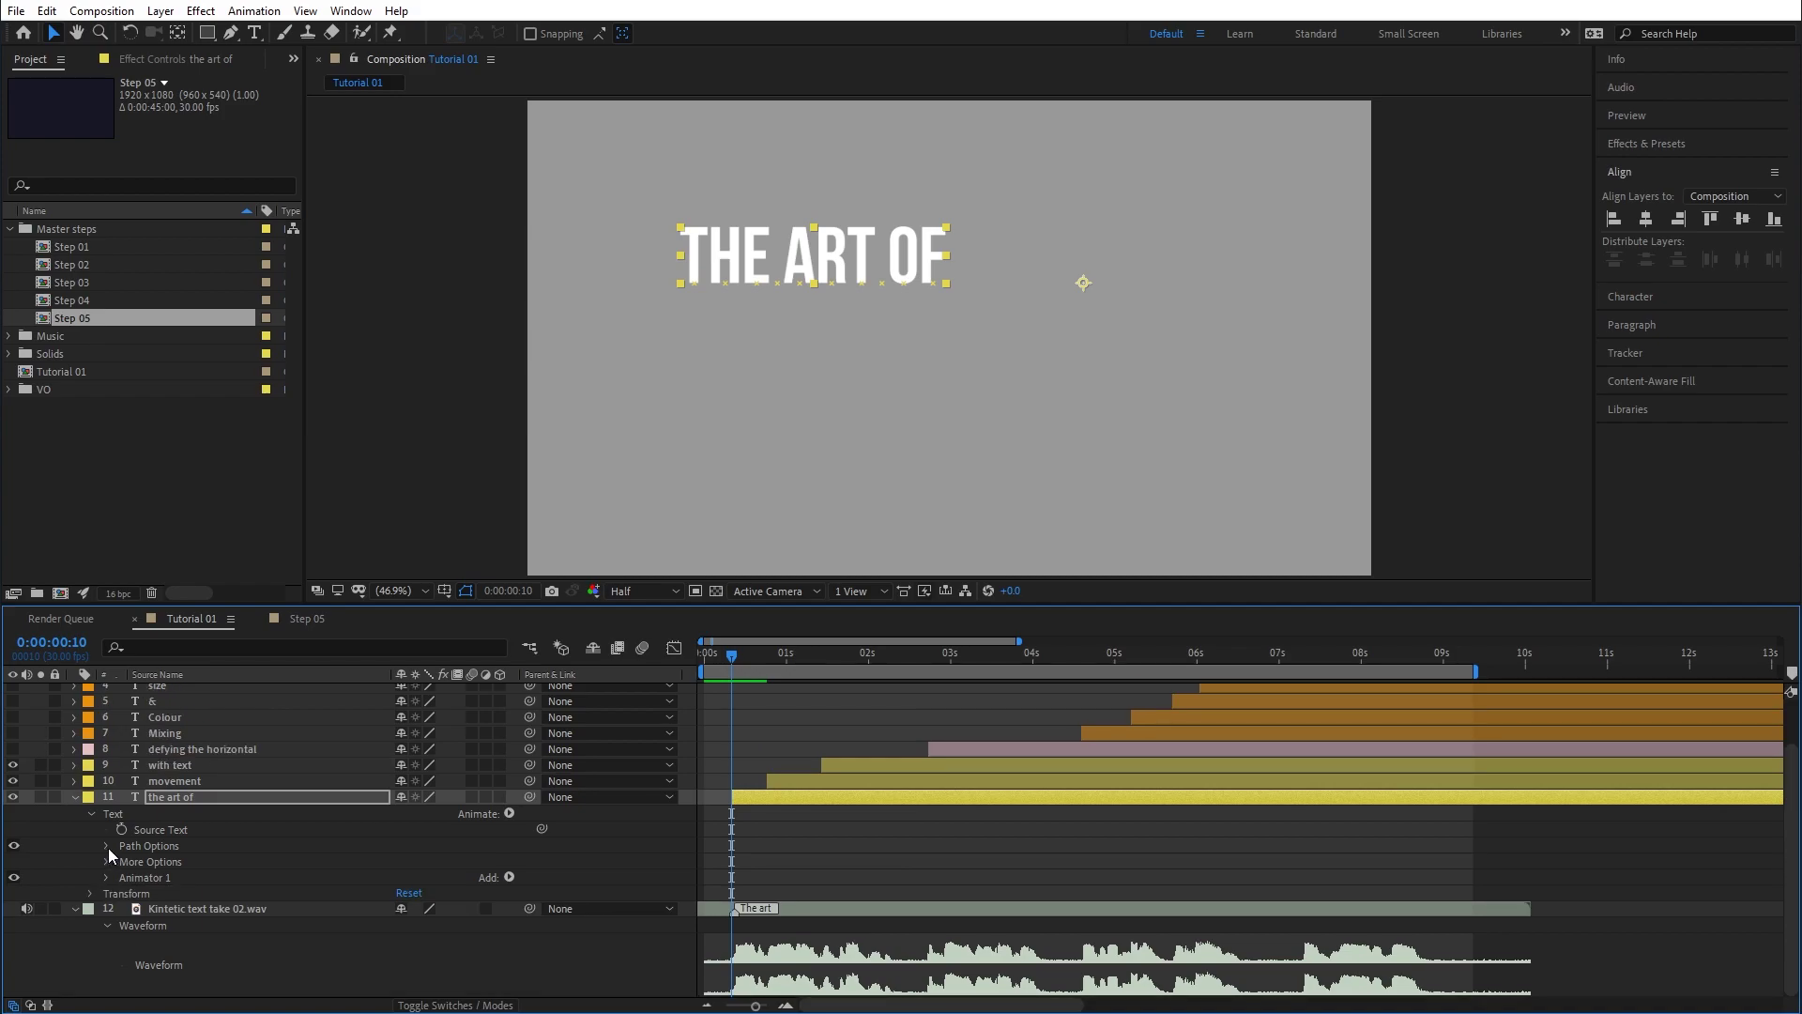
pyautogui.click(106, 877)
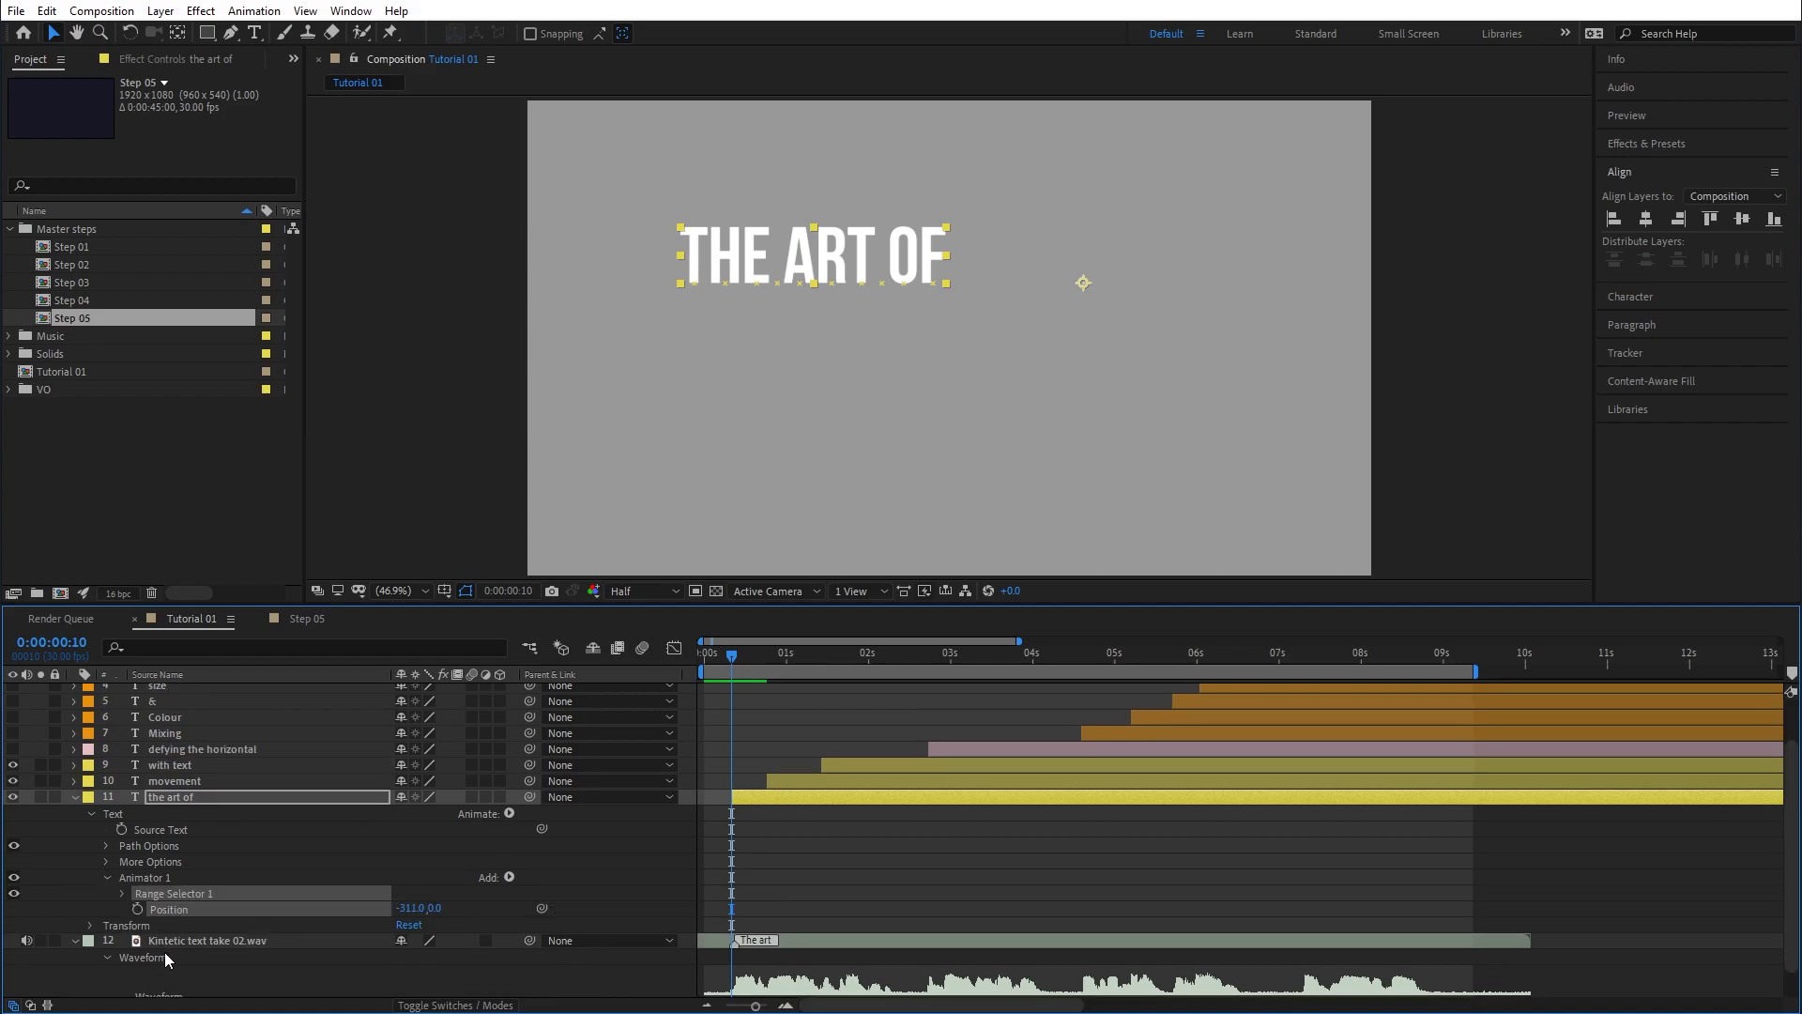
pyautogui.click(121, 893)
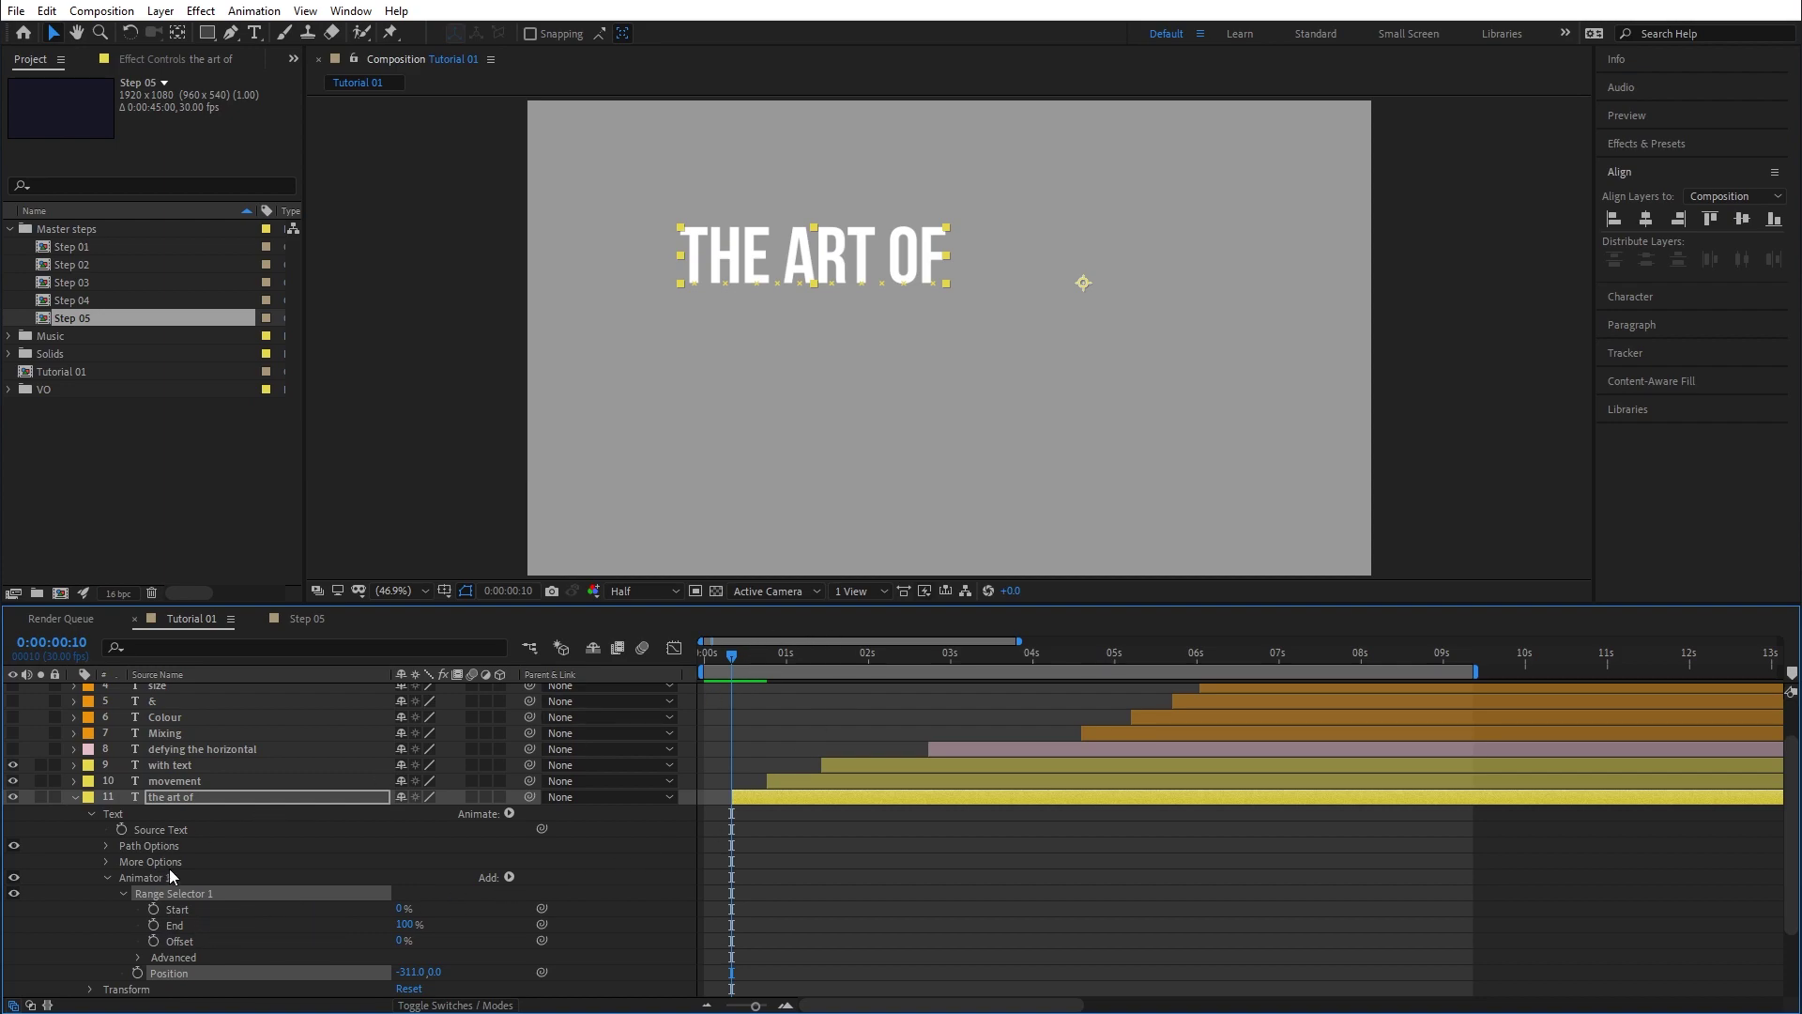
# Keyframe Range Selector 1's Start at 0% at 0:00:00:10 and 100% at 0:00:00:23, and scrub through the motion.
pyautogui.moveTo(727, 667); pyautogui.dragTo(730, 656)
pyautogui.click(153, 909)
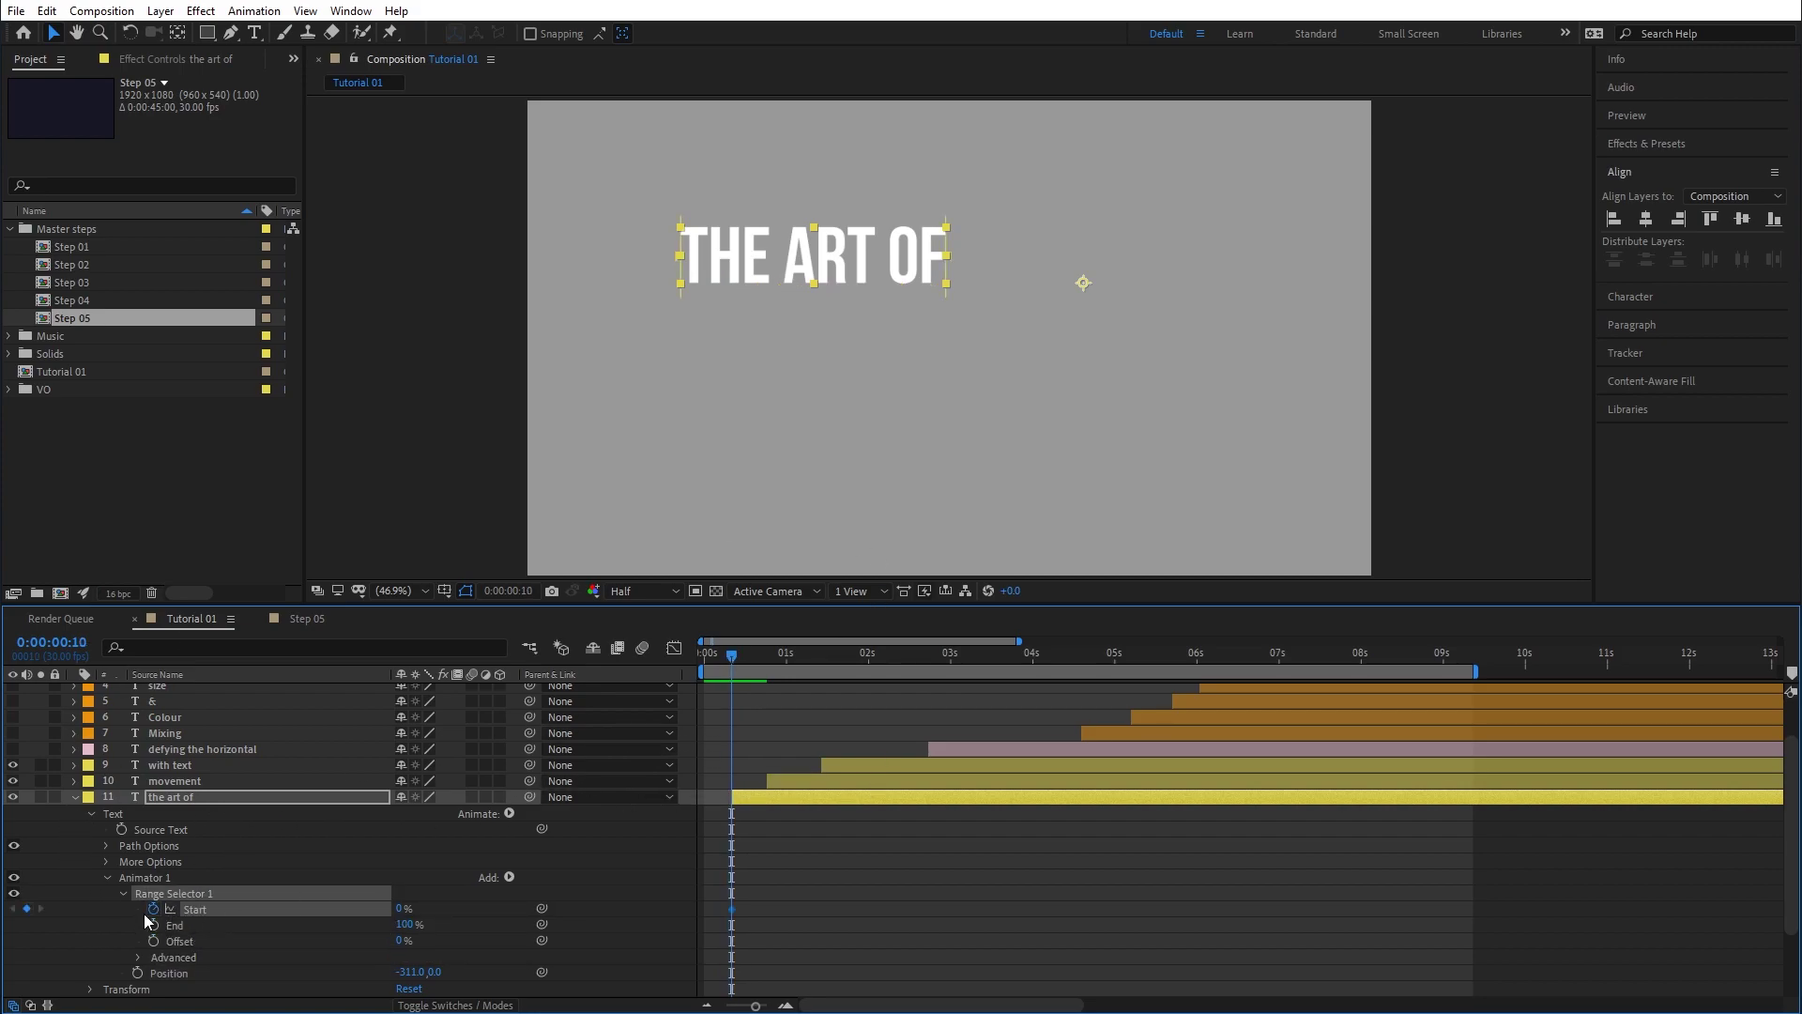
pyautogui.moveTo(745, 664); pyautogui.dragTo(766, 661)
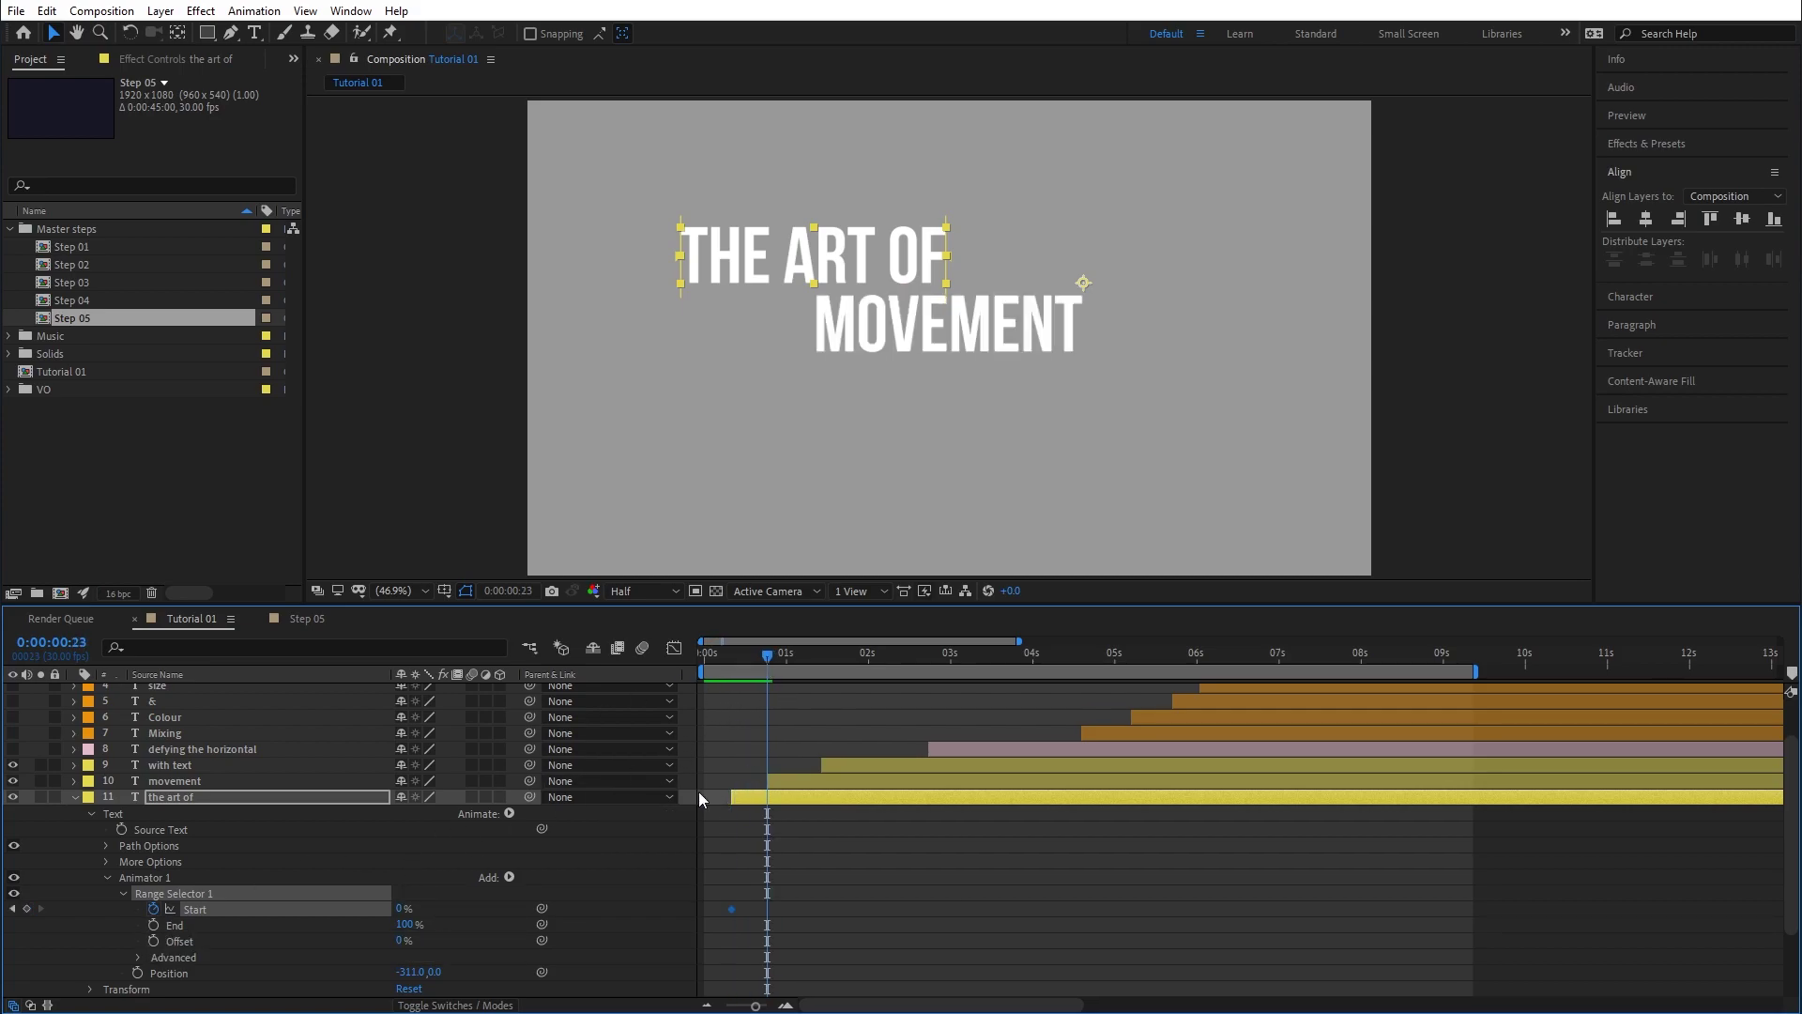
pyautogui.click(153, 924)
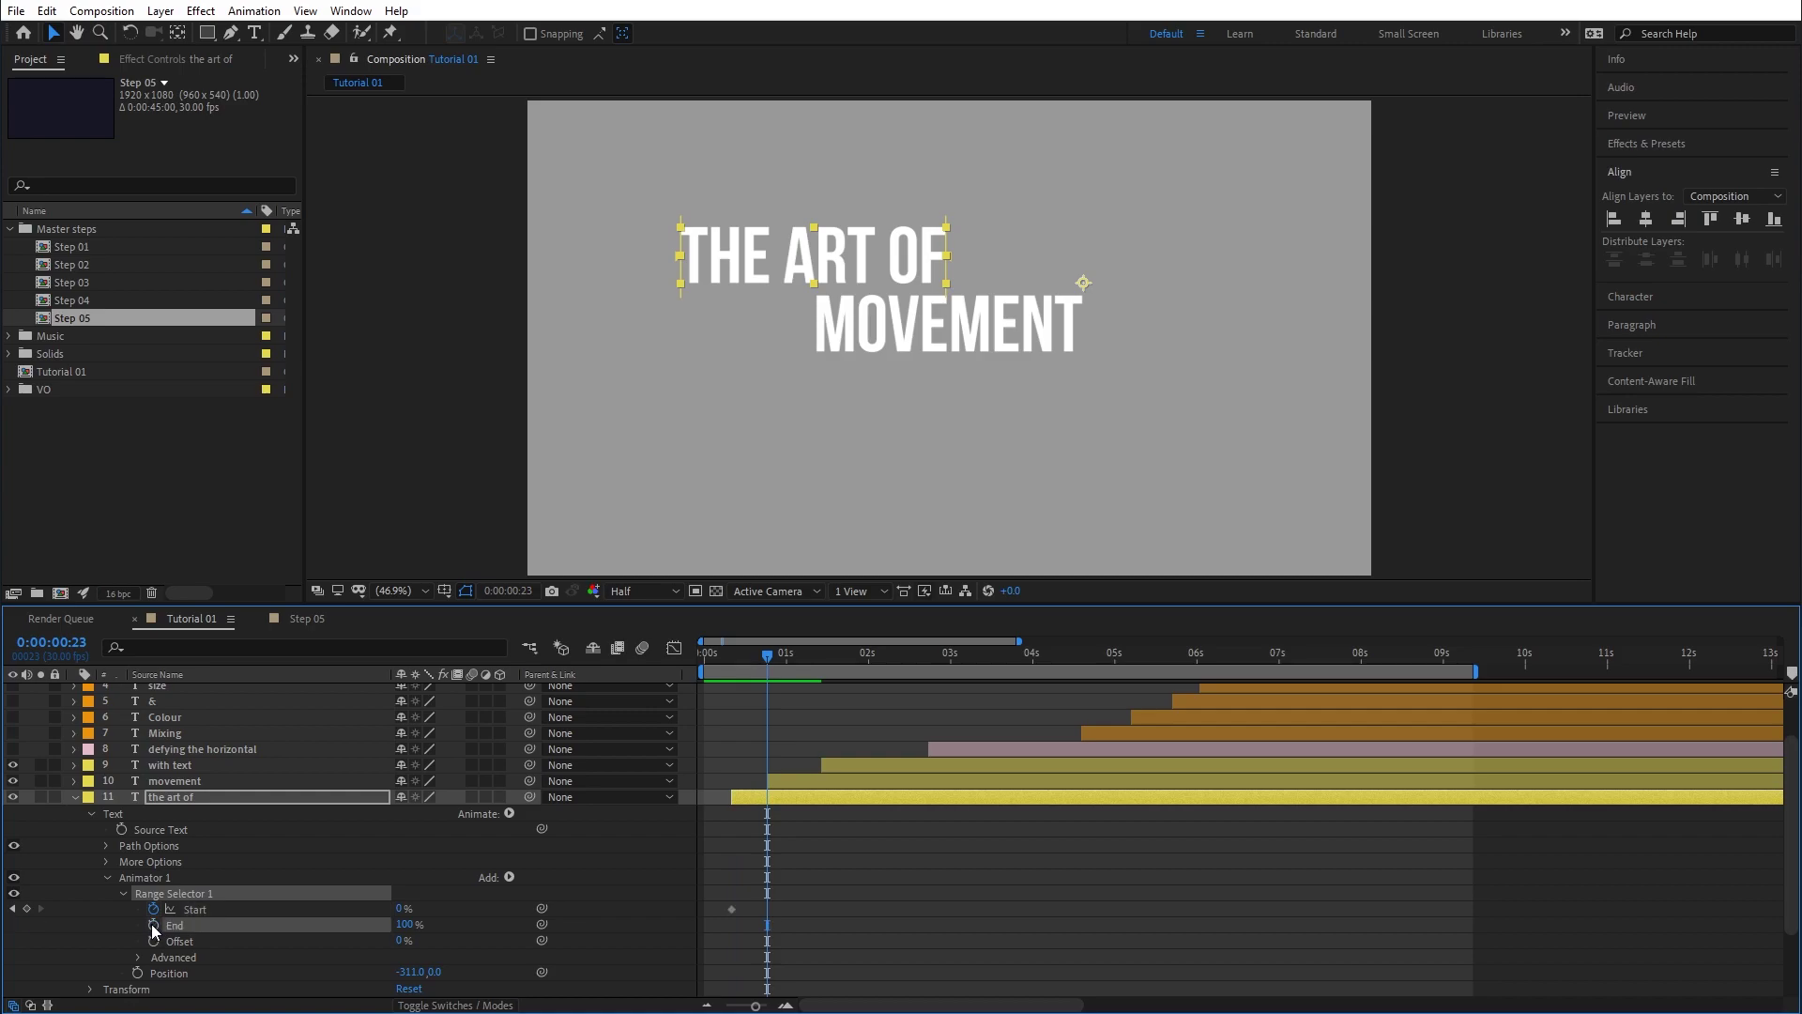
pyautogui.moveTo(415, 907); pyautogui.dragTo(518, 915)
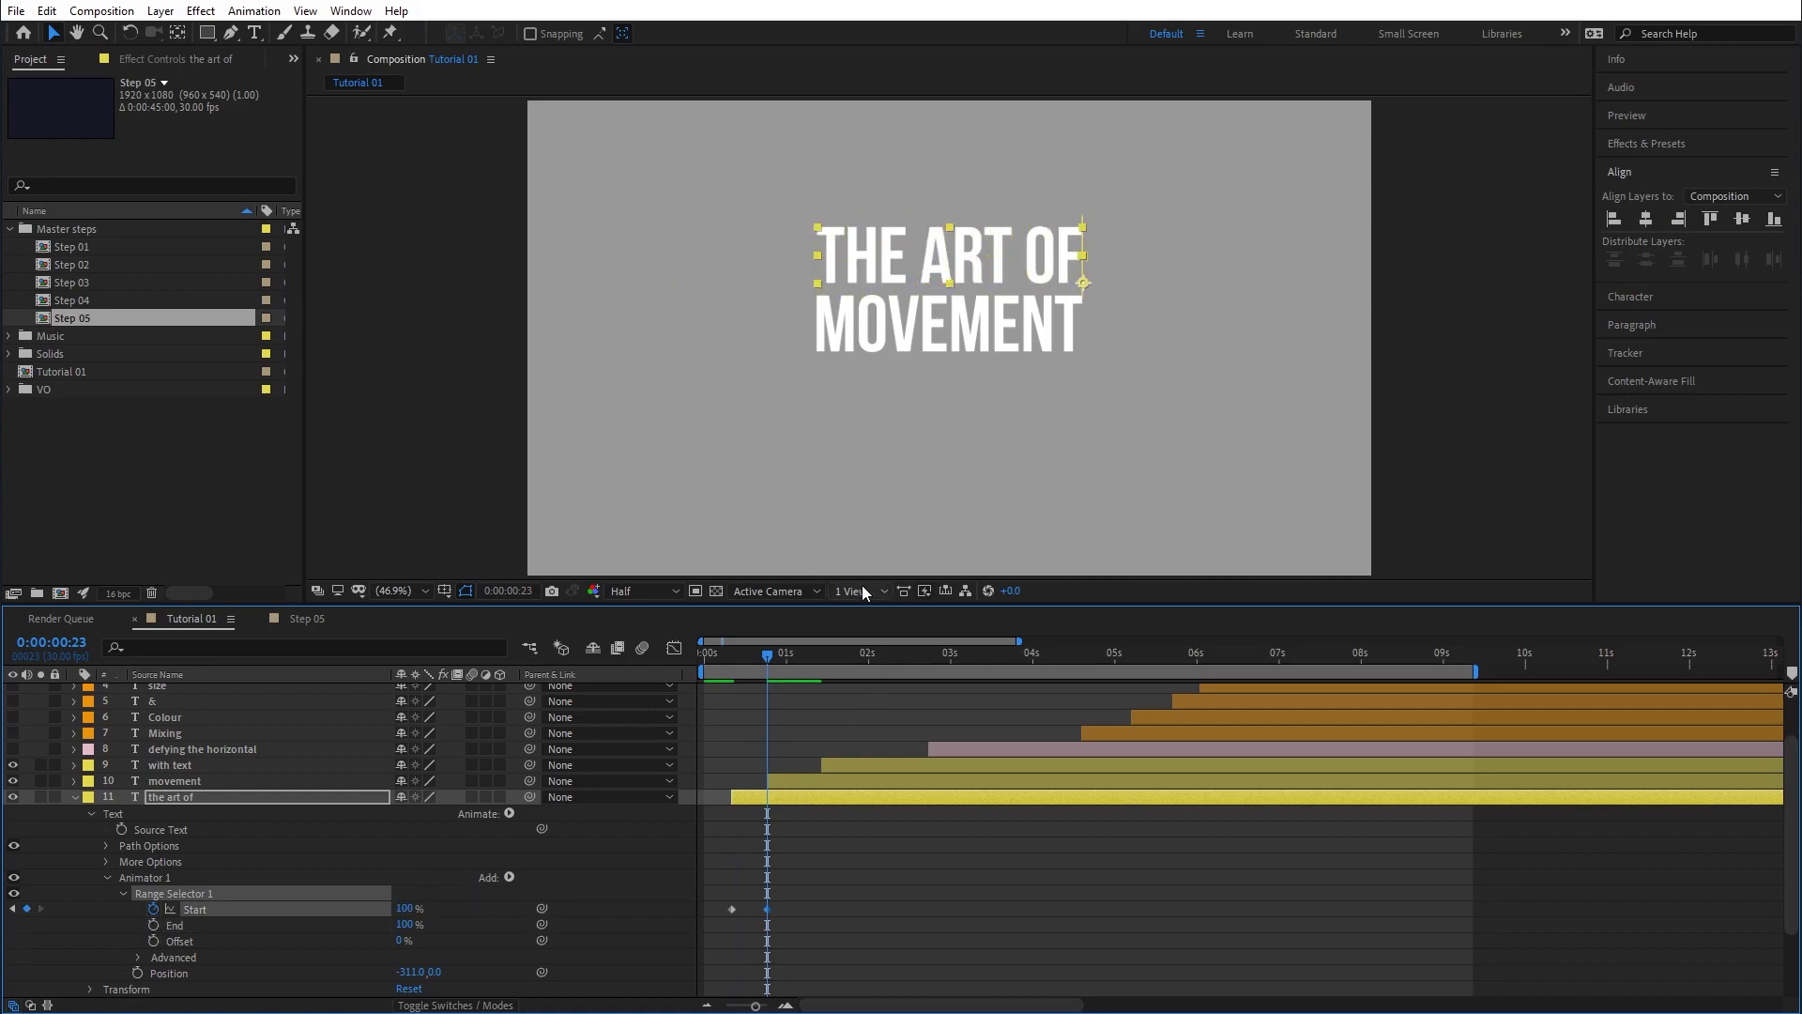
pyautogui.moveTo(746, 662)
pyautogui.mouseDown()
pyautogui.moveTo(787, 666)
pyautogui.moveTo(715, 667)
pyautogui.moveTo(756, 665)
pyautogui.mouseUp()
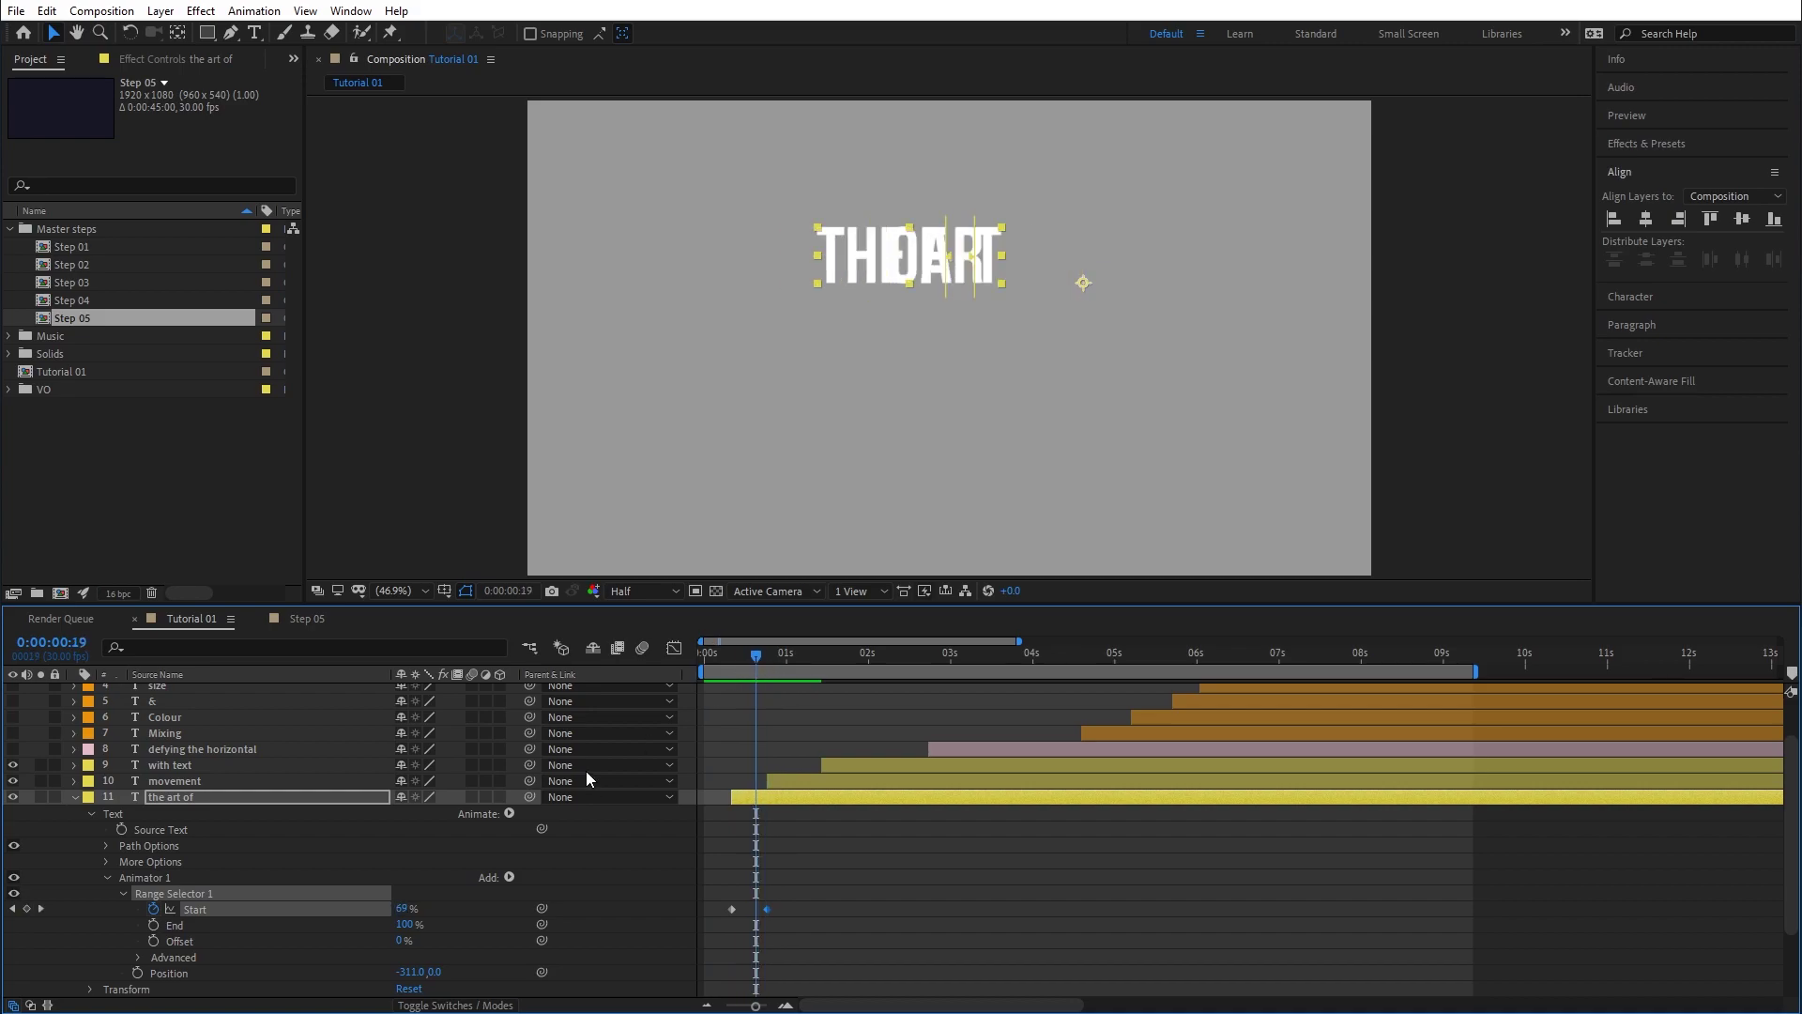
# In Range Selector 1's advanced options, base the selection on Words.
pyautogui.click(139, 958)
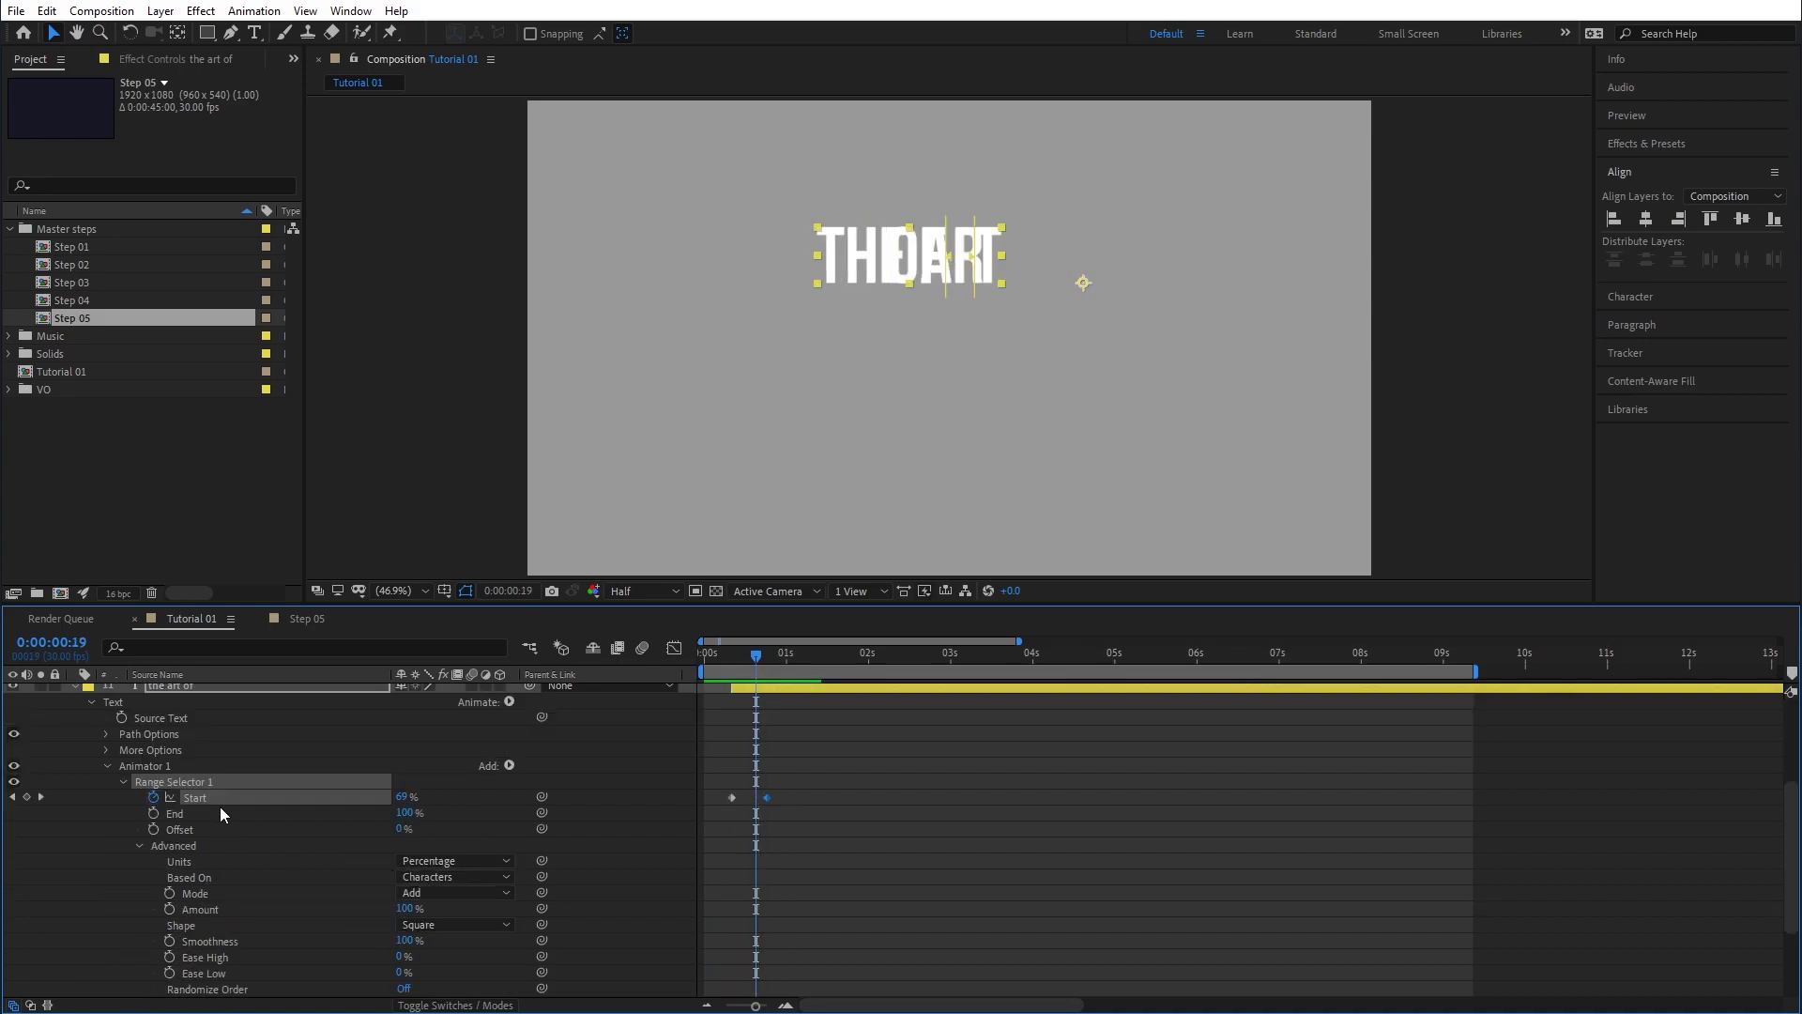
pyautogui.click(455, 878)
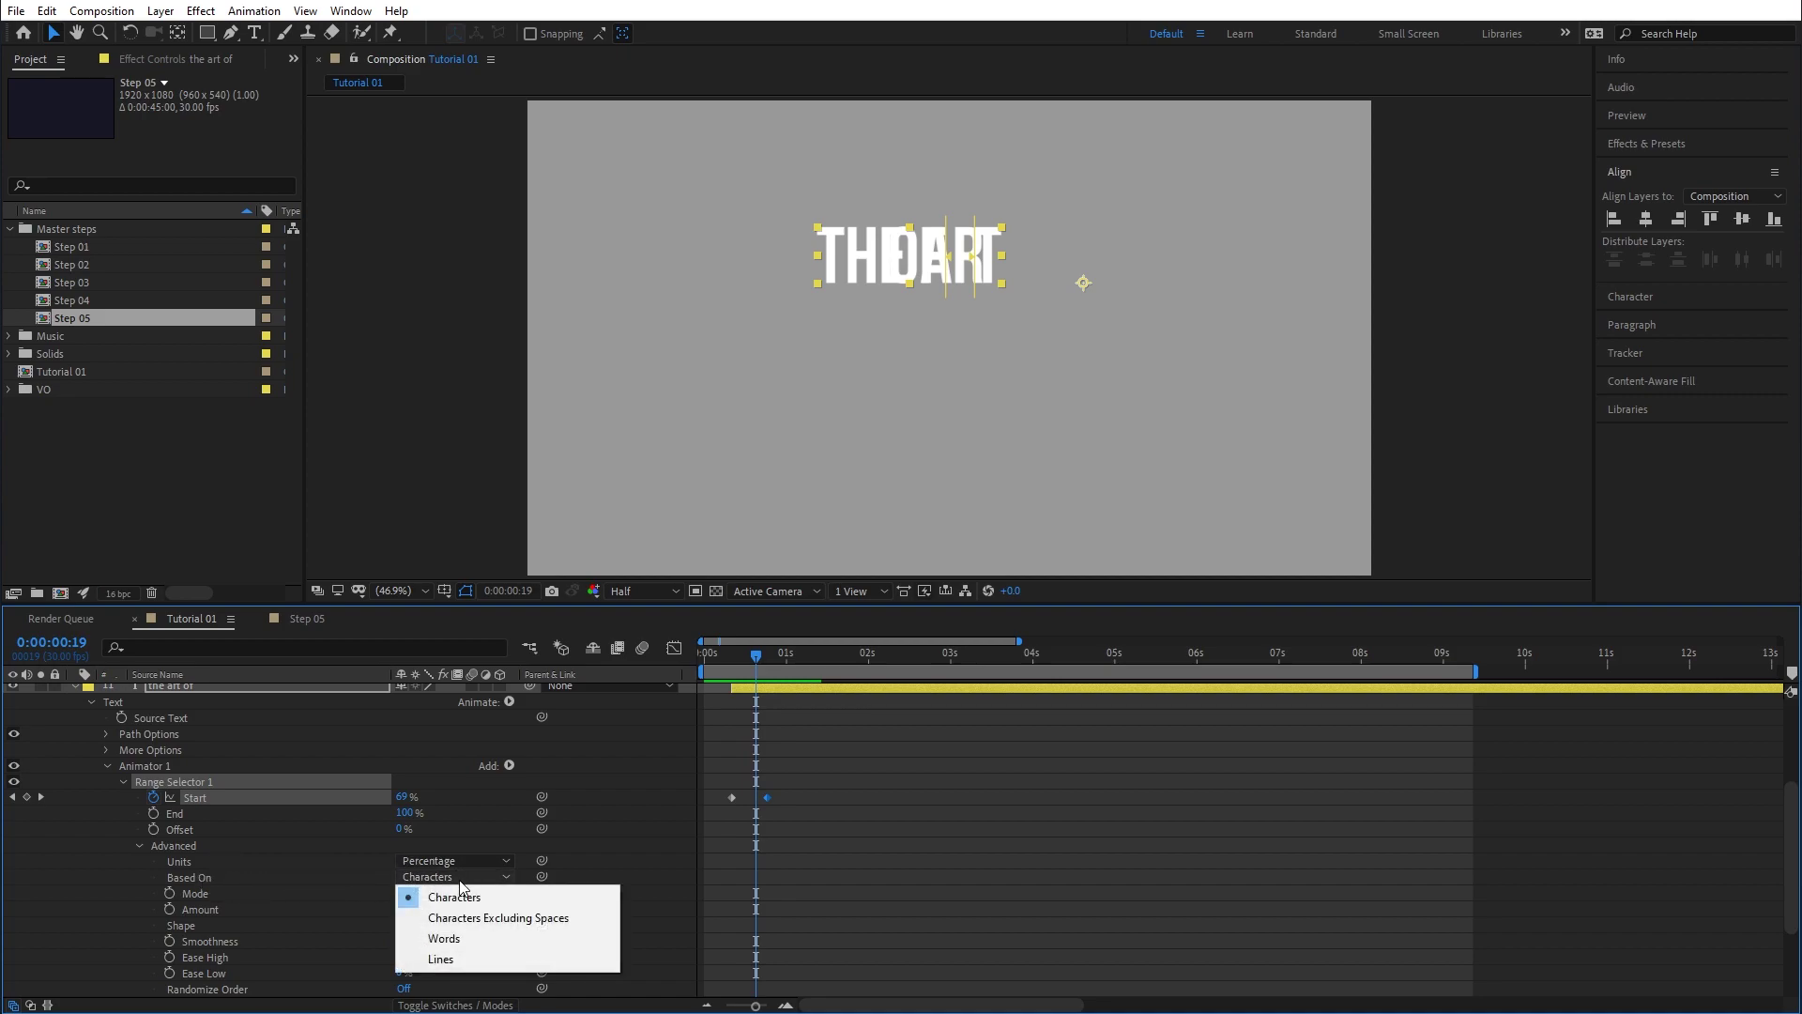
pyautogui.click(446, 938)
# Scrub through the word-by-word motion, compare it with the Step 05 composition, and return to Tutorial 01.
pyautogui.moveTo(769, 650)
pyautogui.mouseDown()
pyautogui.moveTo(717, 660)
pyautogui.moveTo(792, 666)
pyautogui.moveTo(720, 666)
pyautogui.moveTo(785, 668)
pyautogui.moveTo(728, 657)
pyautogui.moveTo(770, 666)
pyautogui.moveTo(728, 672)
pyautogui.moveTo(753, 672)
pyautogui.mouseUp()
pyautogui.click(306, 620)
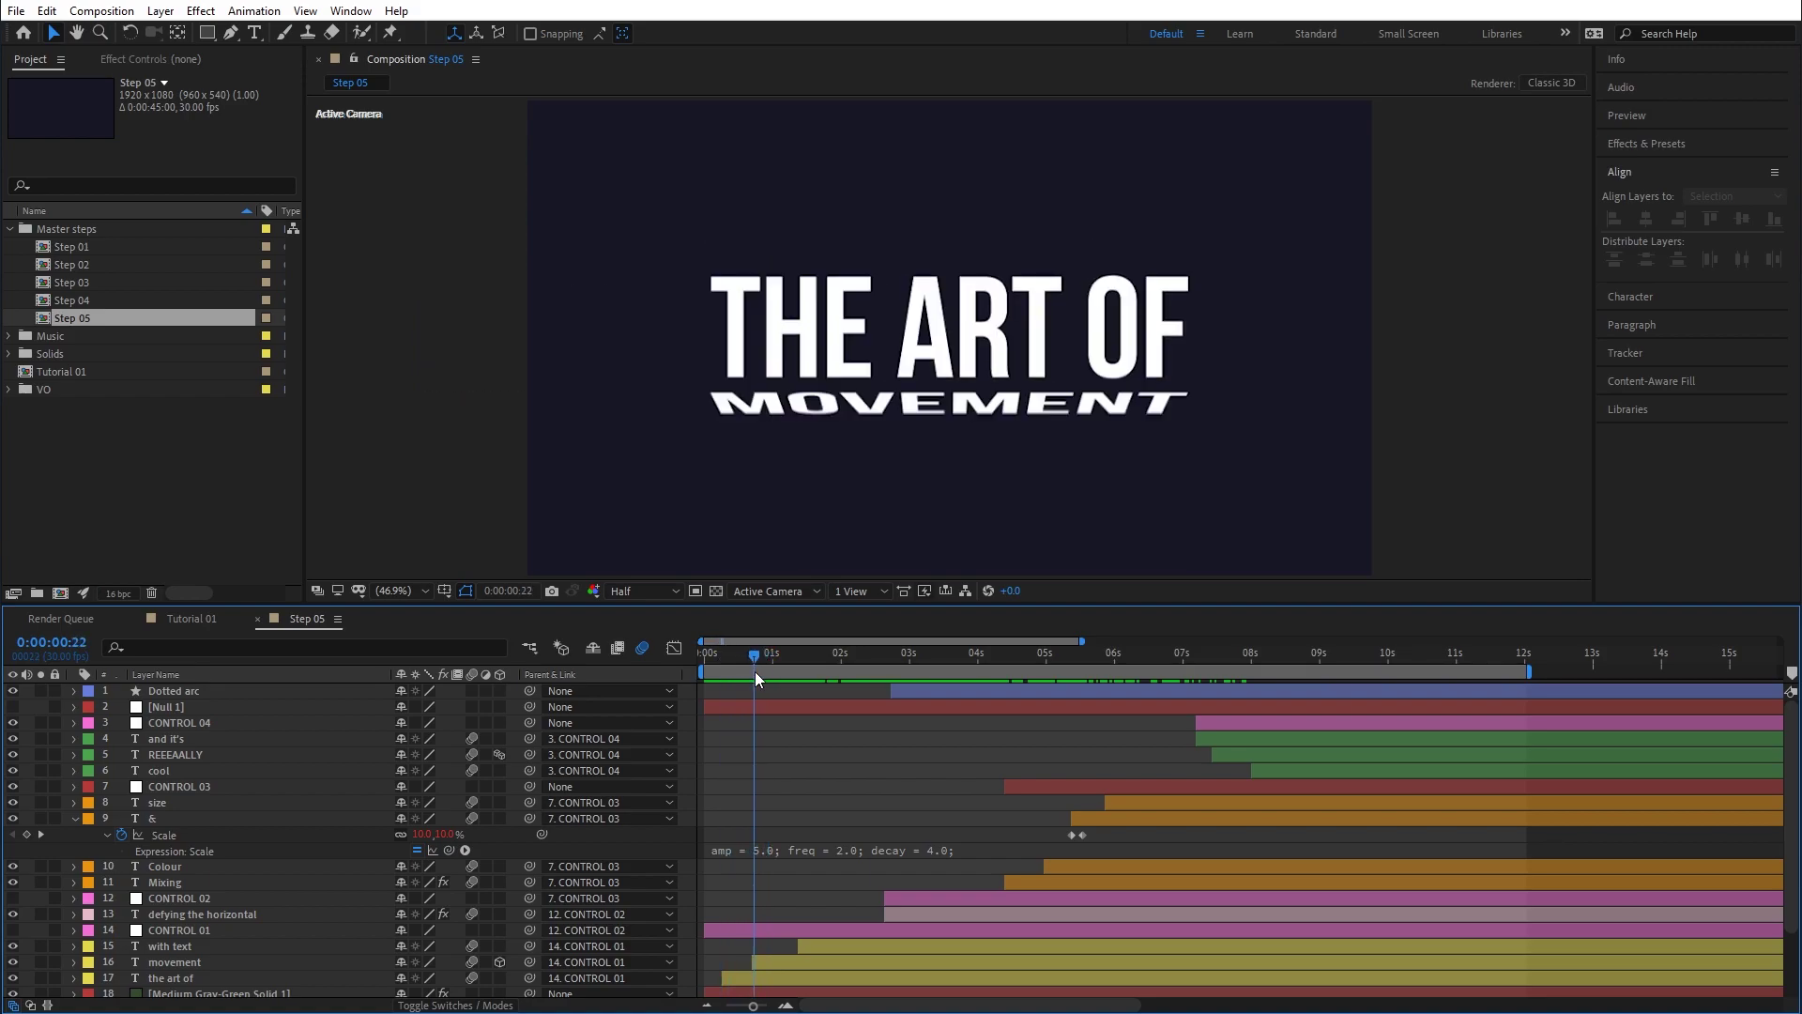
pyautogui.click(190, 620)
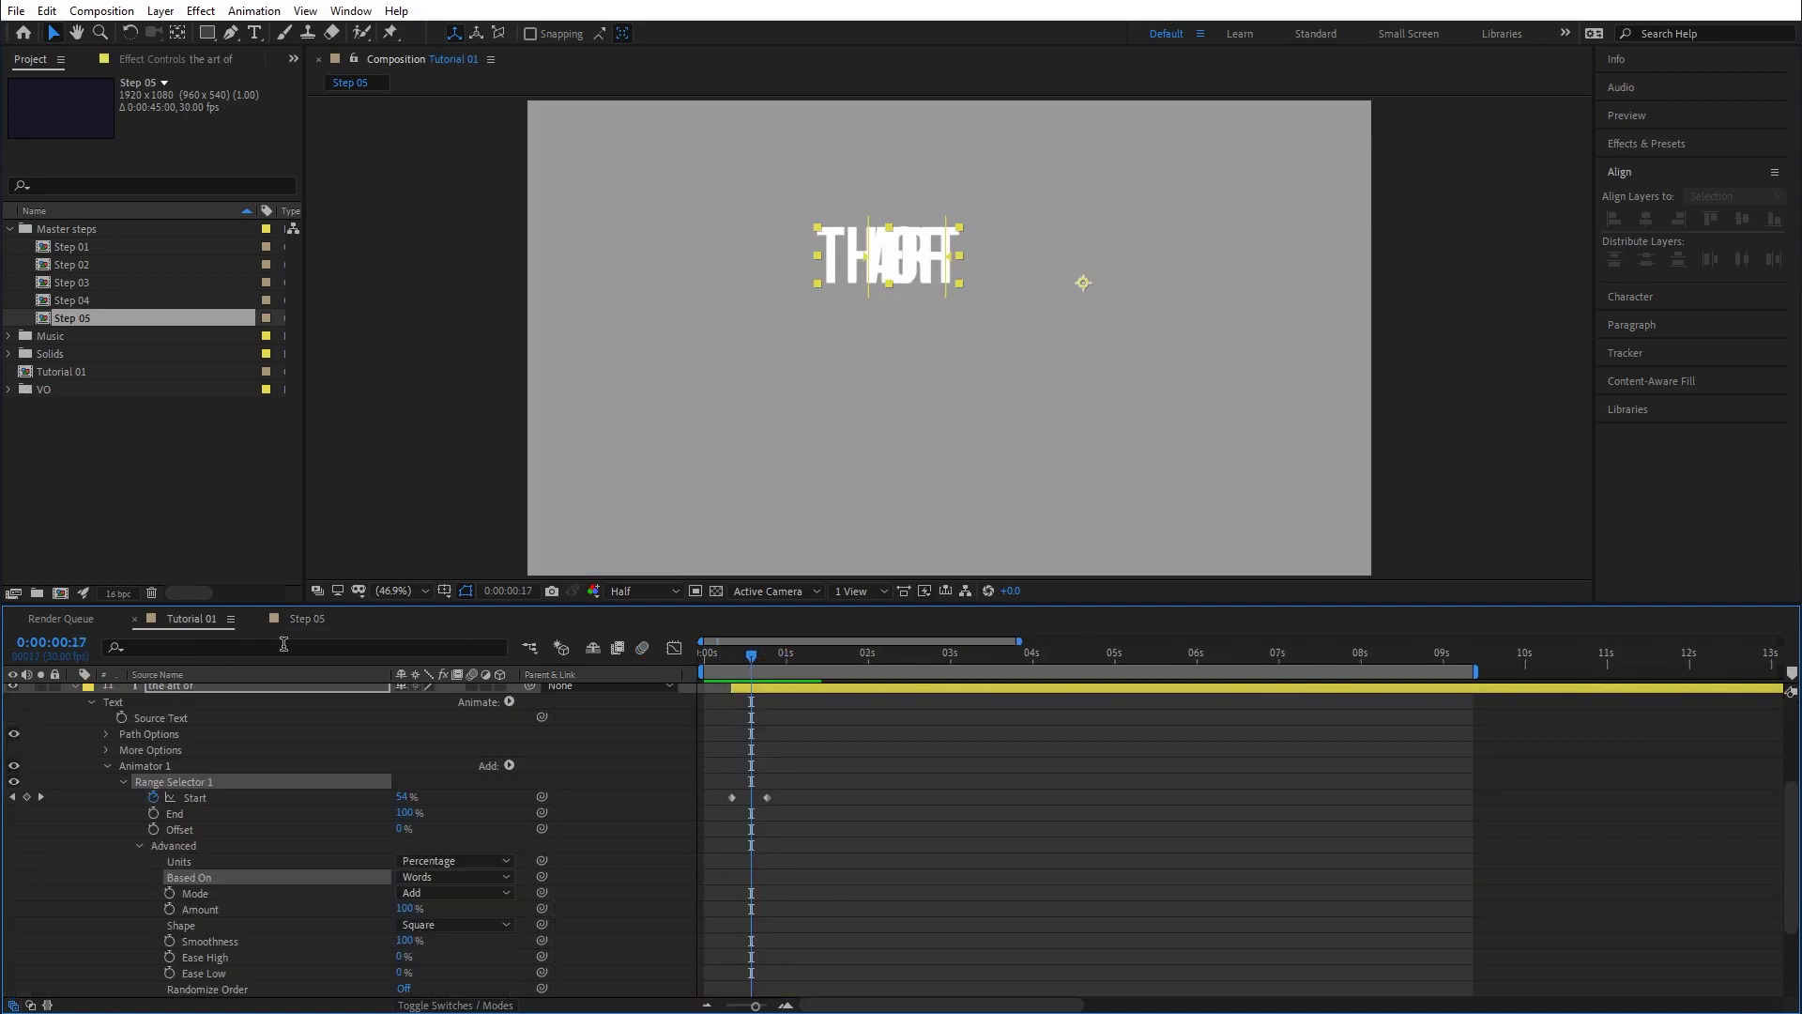
# Replace the Start keyframes of Range Selector 1 with End keyframes of 100% at 0:00:00:10 and 0% at 0:00:00:23.
pyautogui.moveTo(719, 660); pyautogui.dragTo(732, 663)
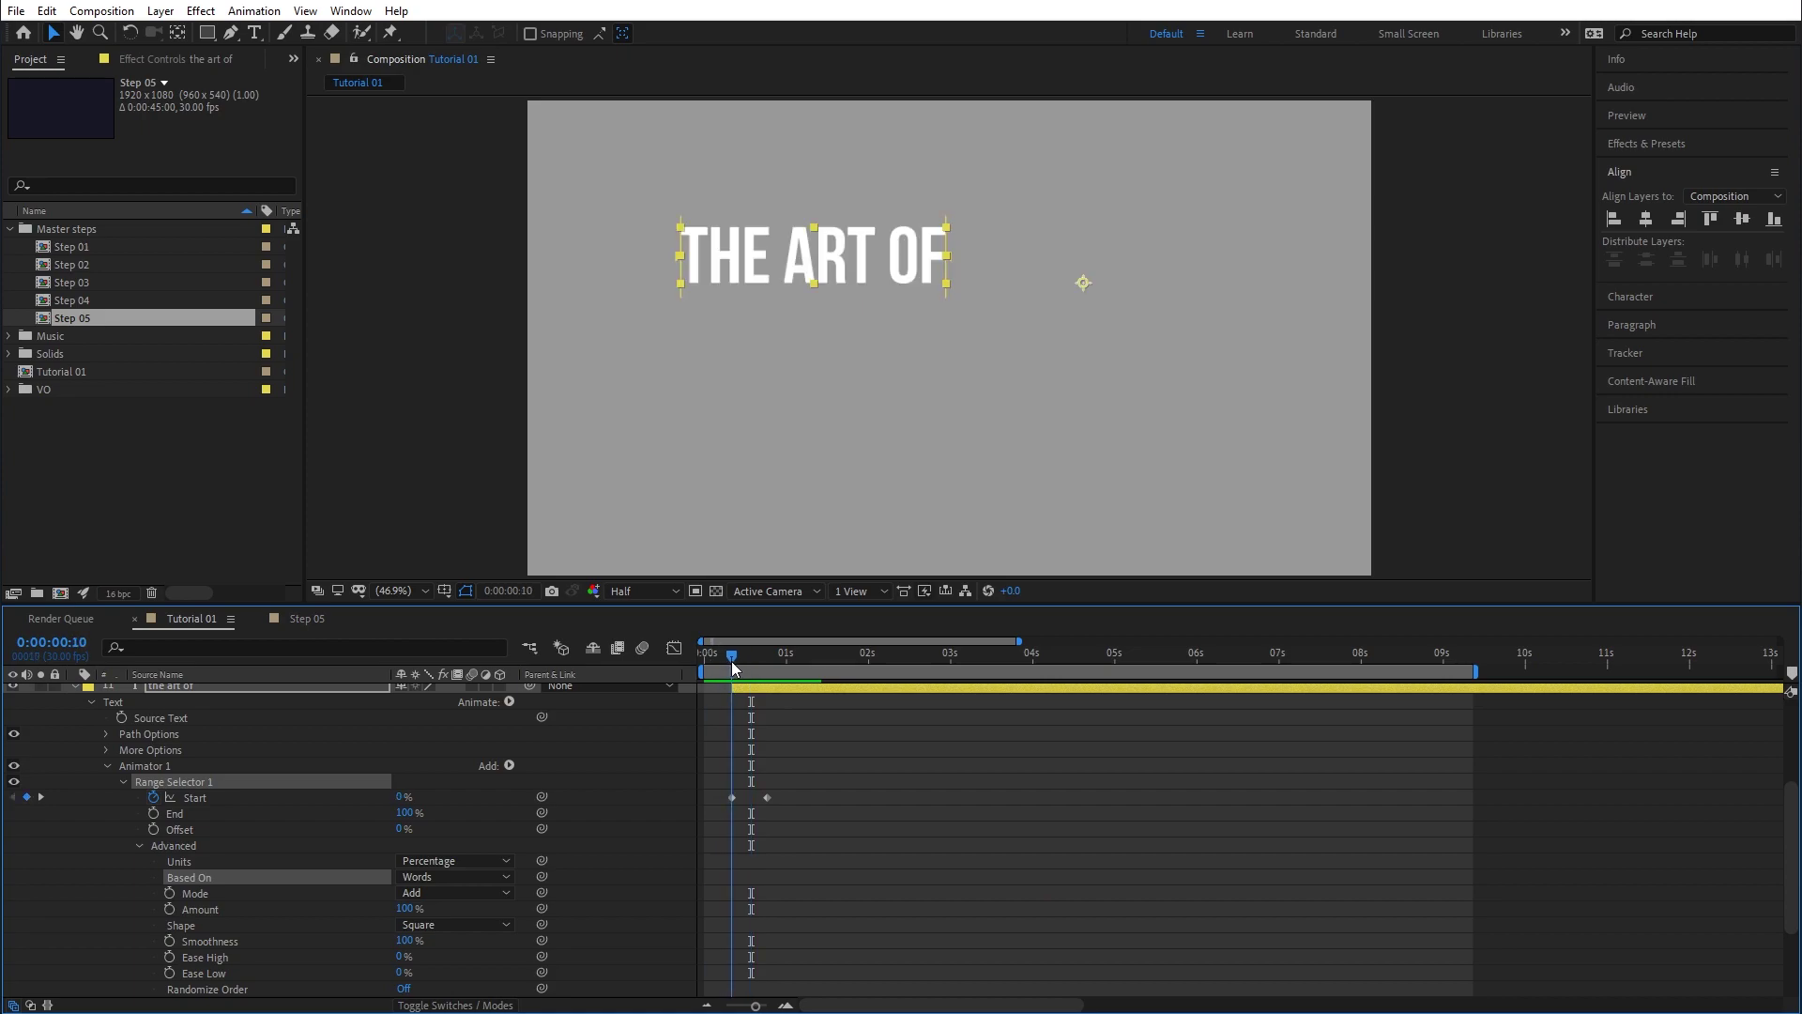
pyautogui.moveTo(795, 779); pyautogui.dragTo(724, 804)
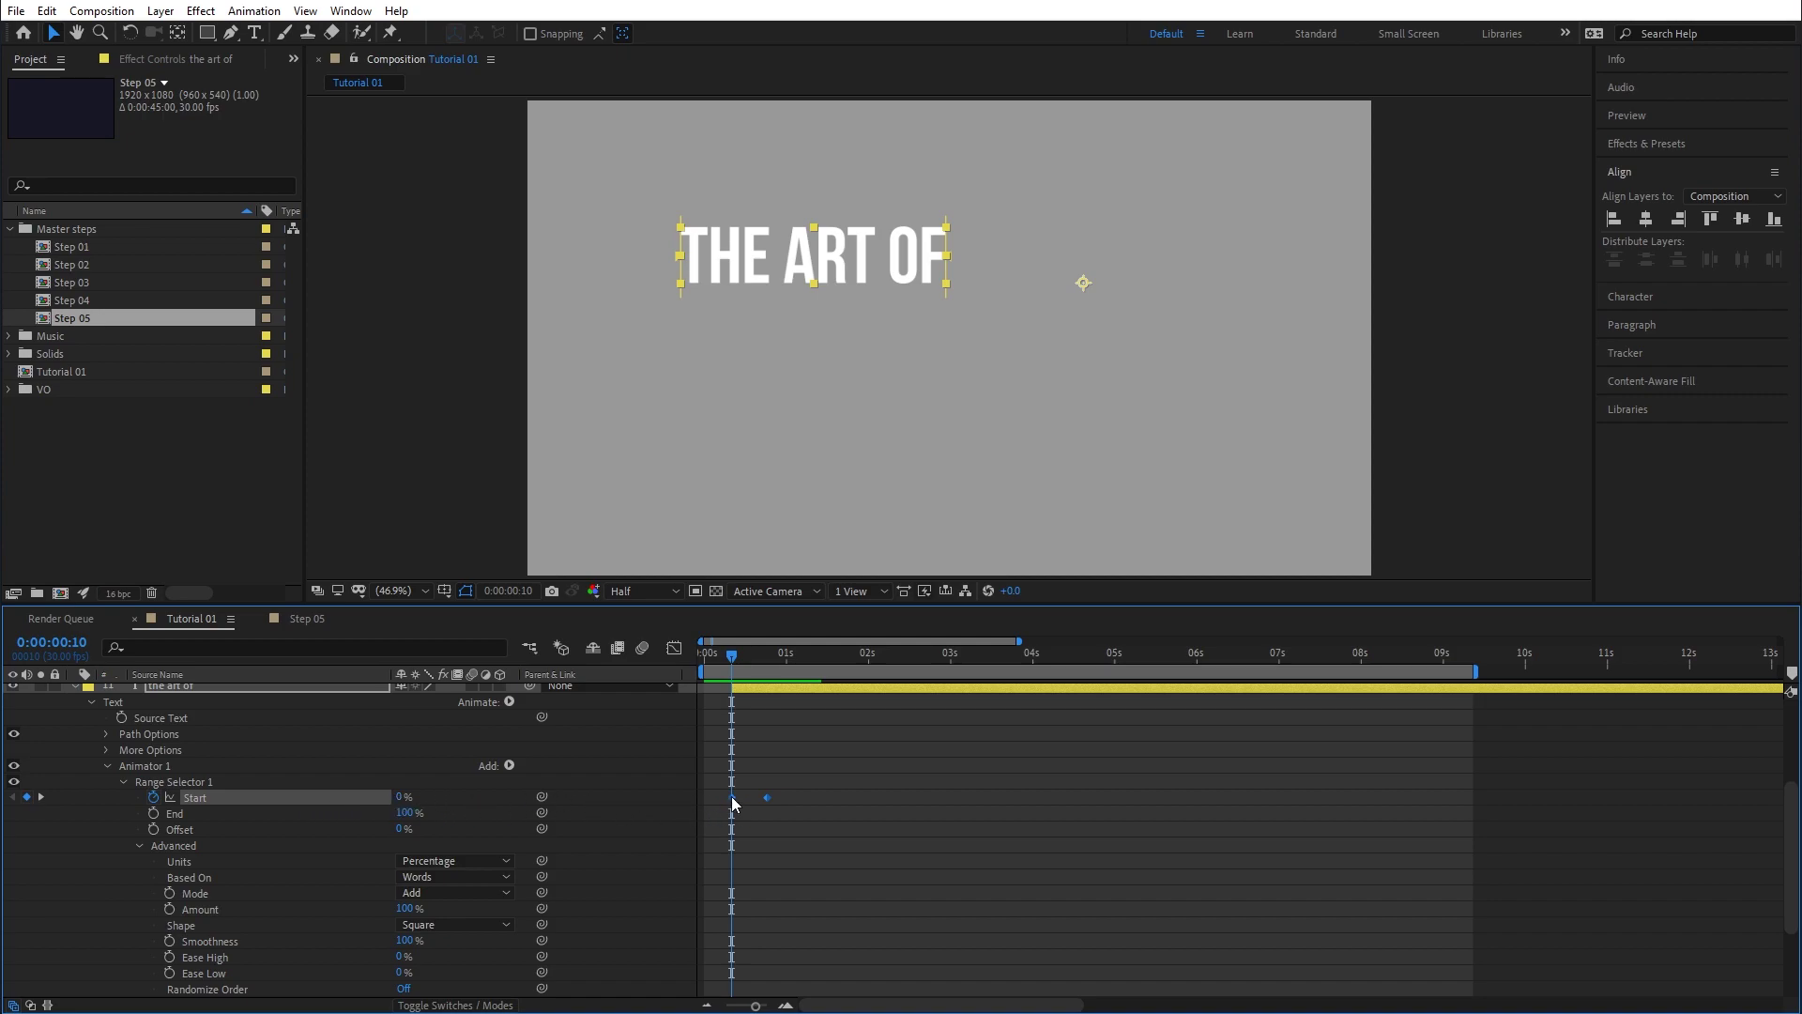
pyautogui.moveTo(733, 656)
pyautogui.mouseDown()
pyautogui.moveTo(762, 656)
pyautogui.moveTo(730, 657)
pyautogui.mouseUp()
pyautogui.keyDown('shift'); pyautogui.click(697, 814); pyautogui.keyUp('shift')
pyautogui.press('Delete')
pyautogui.click(154, 814)
pyautogui.moveTo(734, 655); pyautogui.dragTo(767, 661)
pyautogui.moveTo(397, 818); pyautogui.dragTo(301, 820)
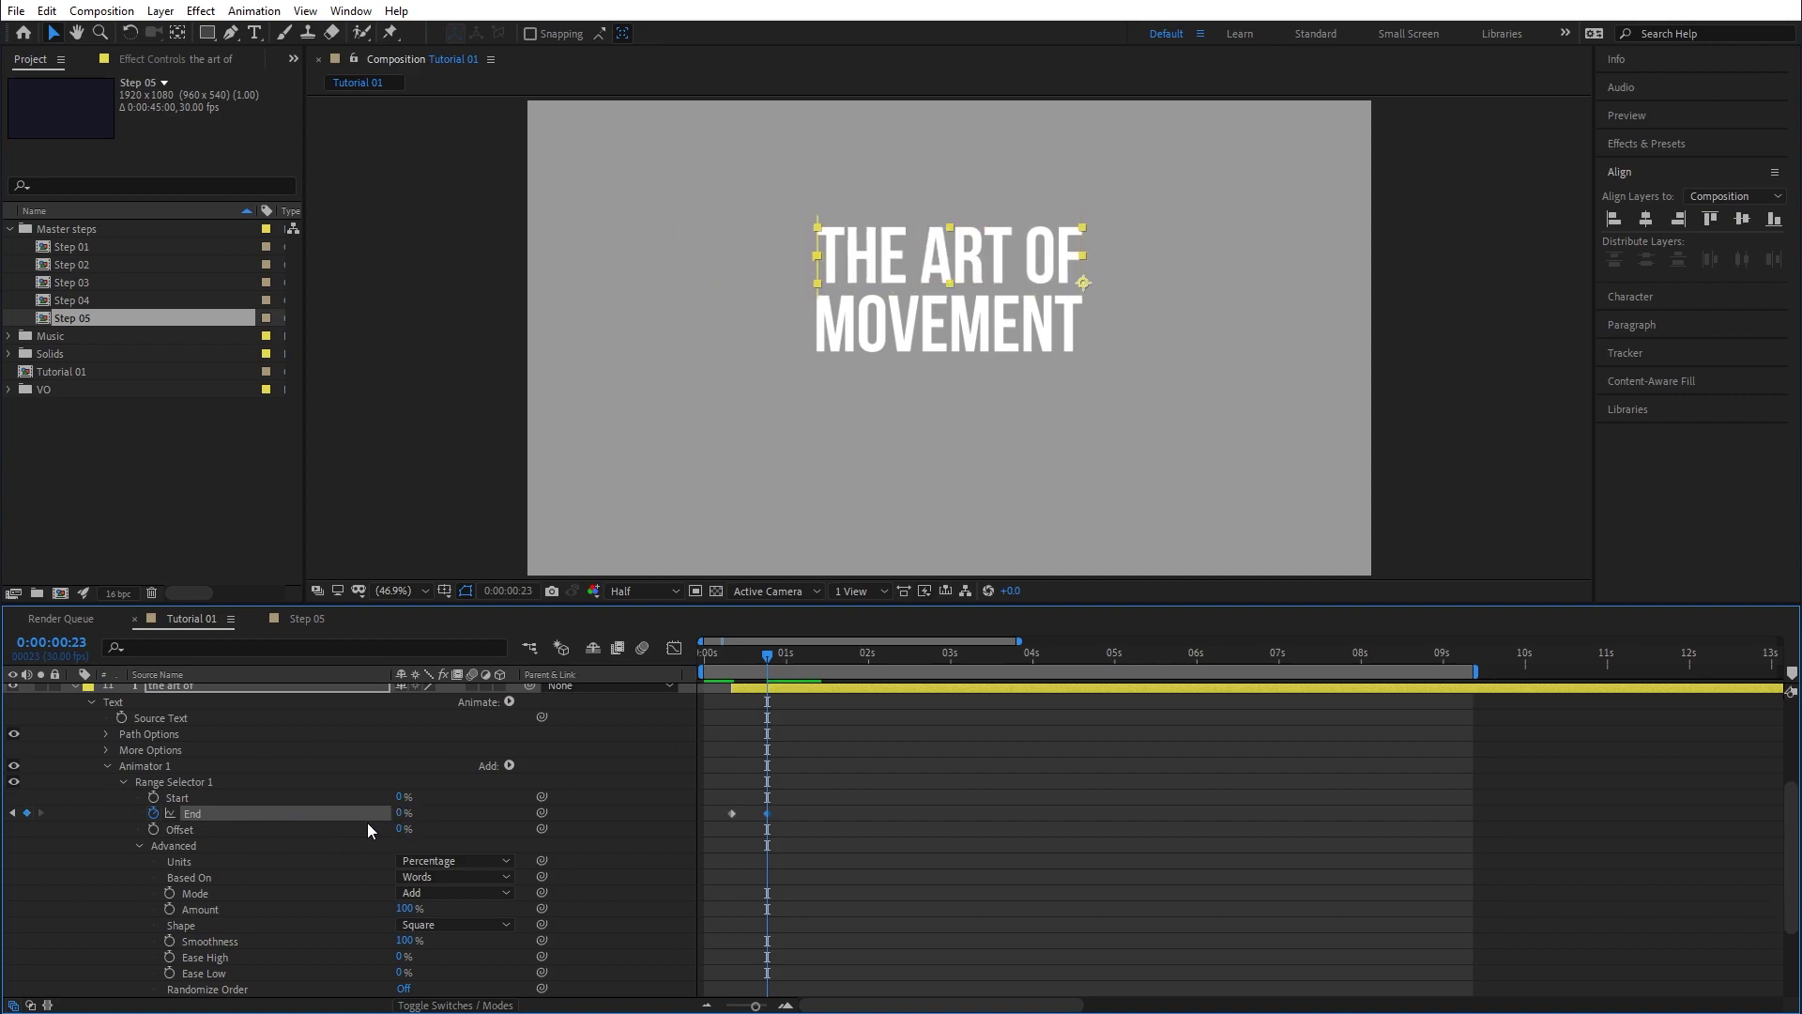
# Play back the opening text animation from the beginning, and stop with the current time at 0:00:00:23.
pyautogui.moveTo(736, 654); pyautogui.dragTo(718, 657)
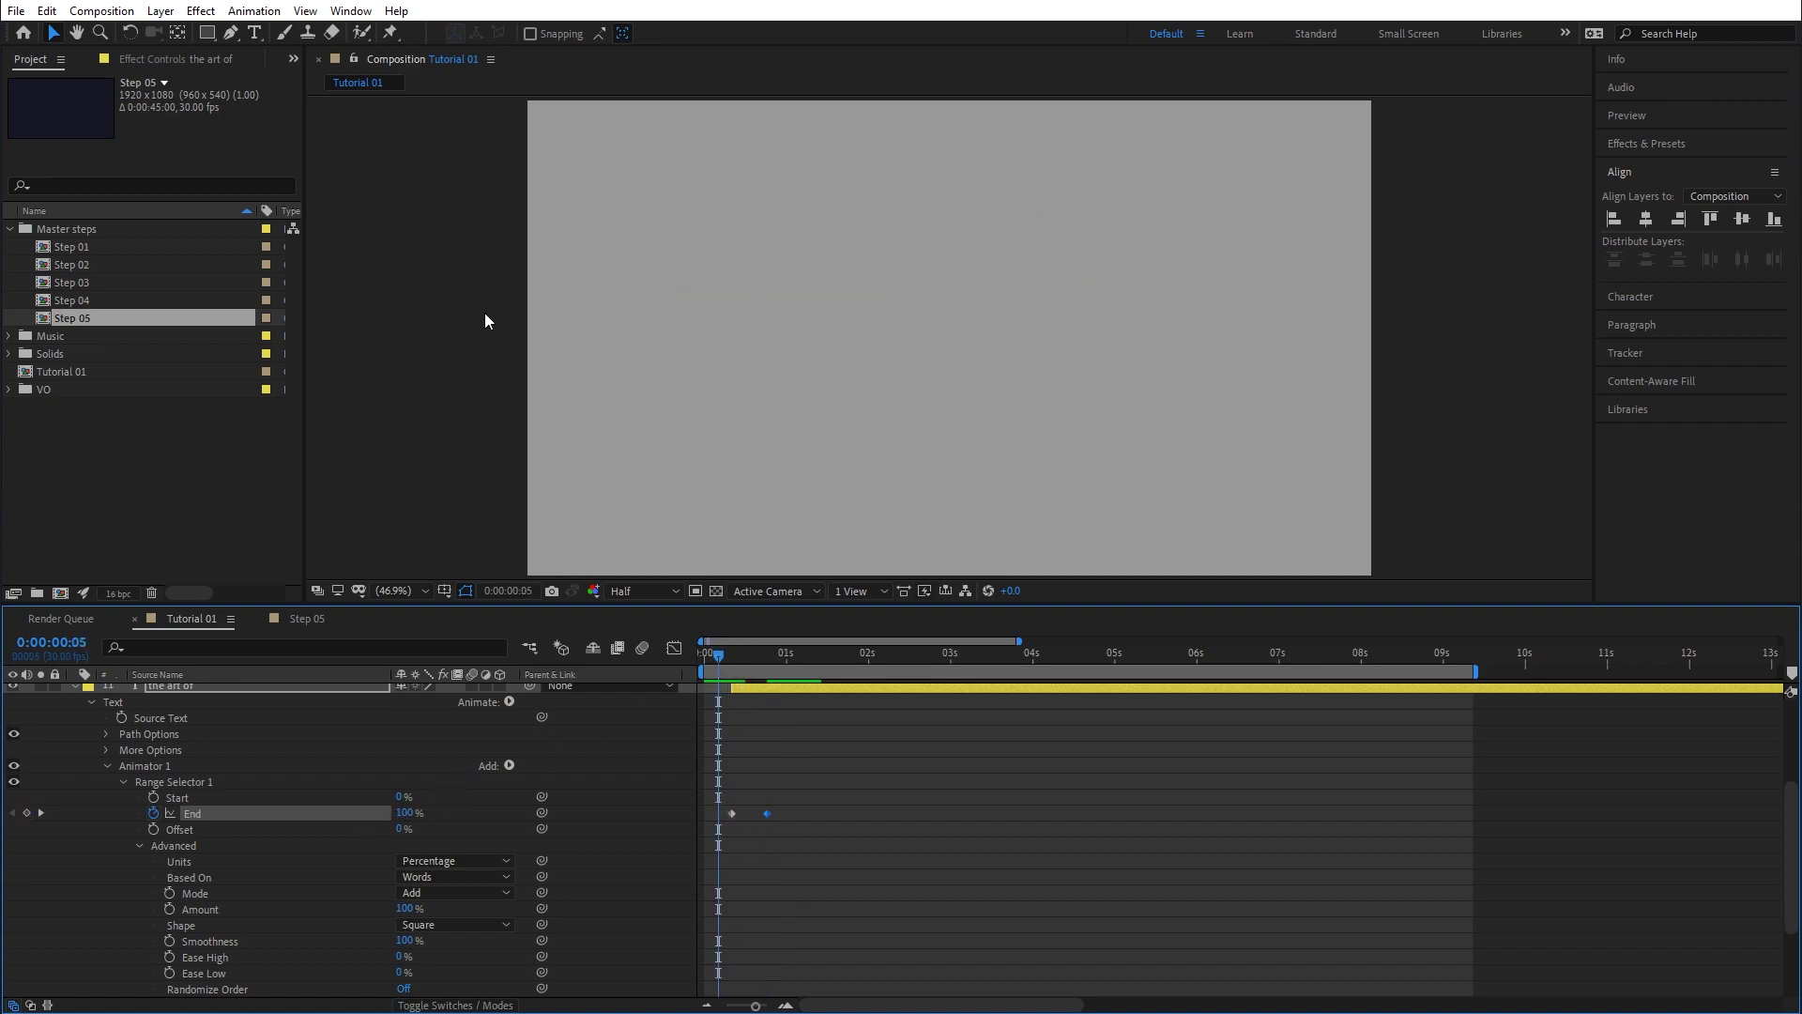
pyautogui.moveTo(704, 649)
pyautogui.mouseDown()
pyautogui.moveTo(771, 674)
pyautogui.moveTo(691, 668)
pyautogui.mouseUp()
pyautogui.press('space')
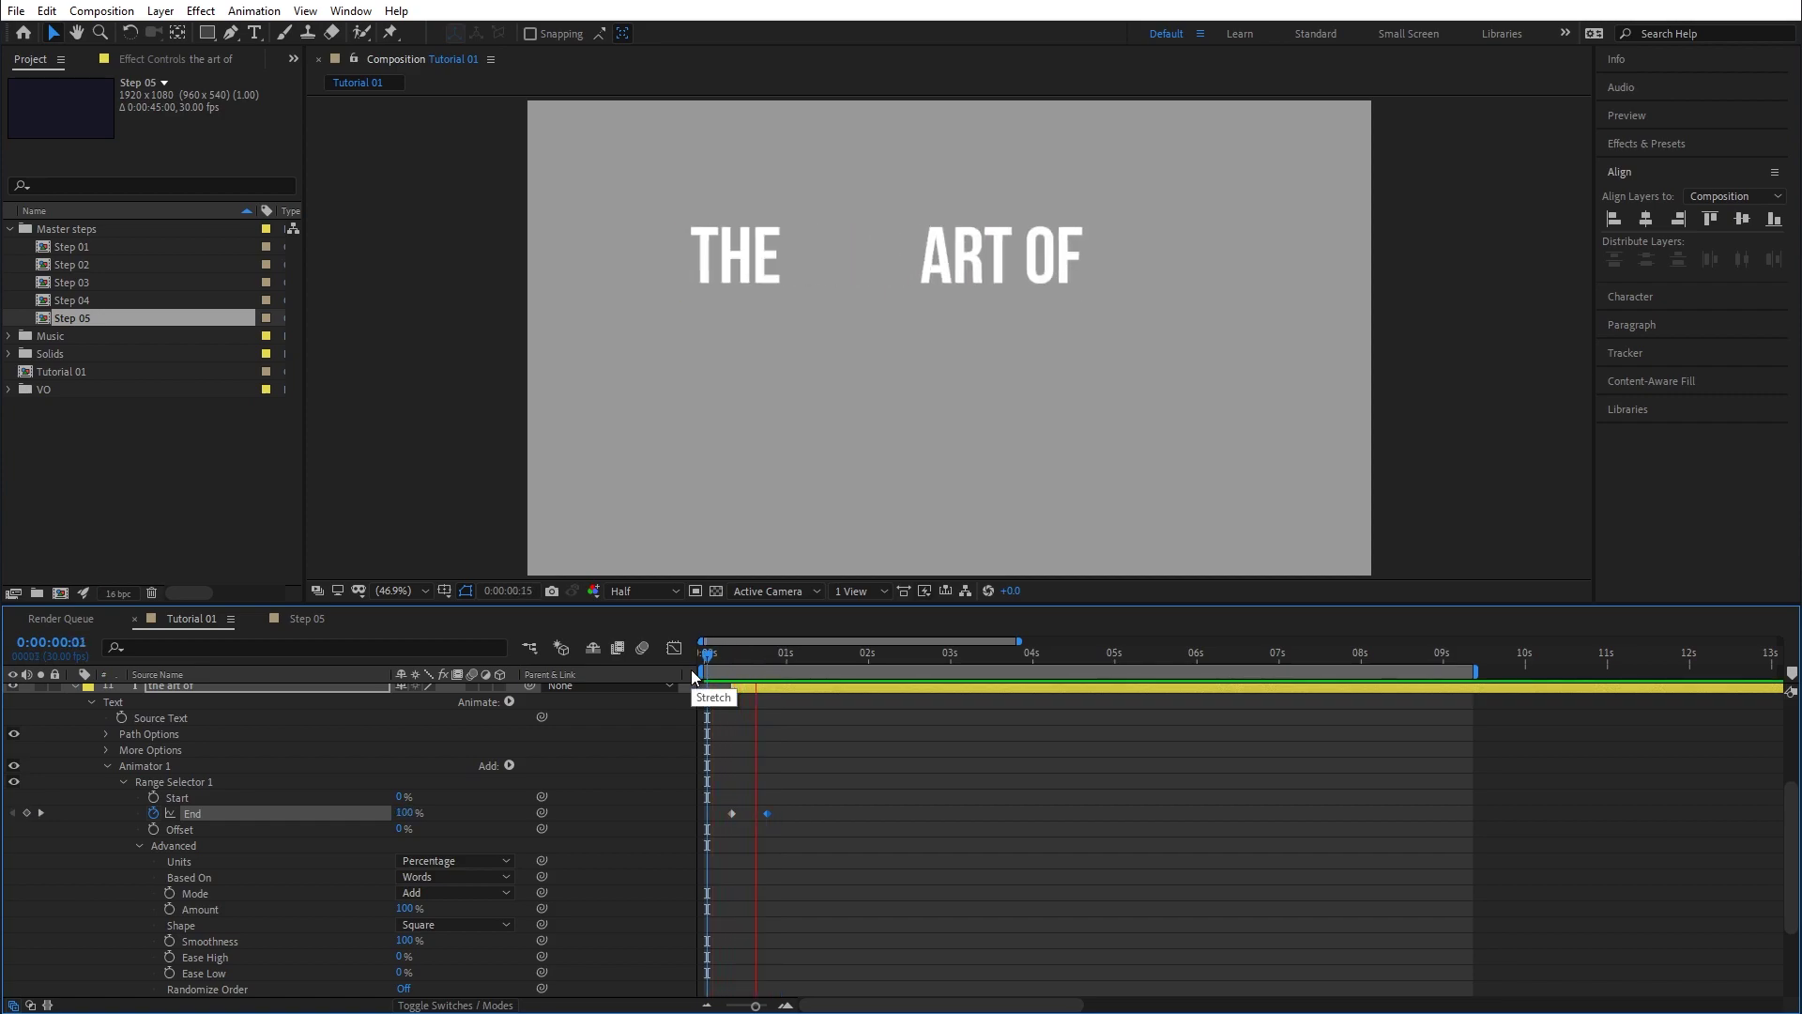
pyautogui.press('space')
pyautogui.moveTo(713, 656); pyautogui.dragTo(774, 665)
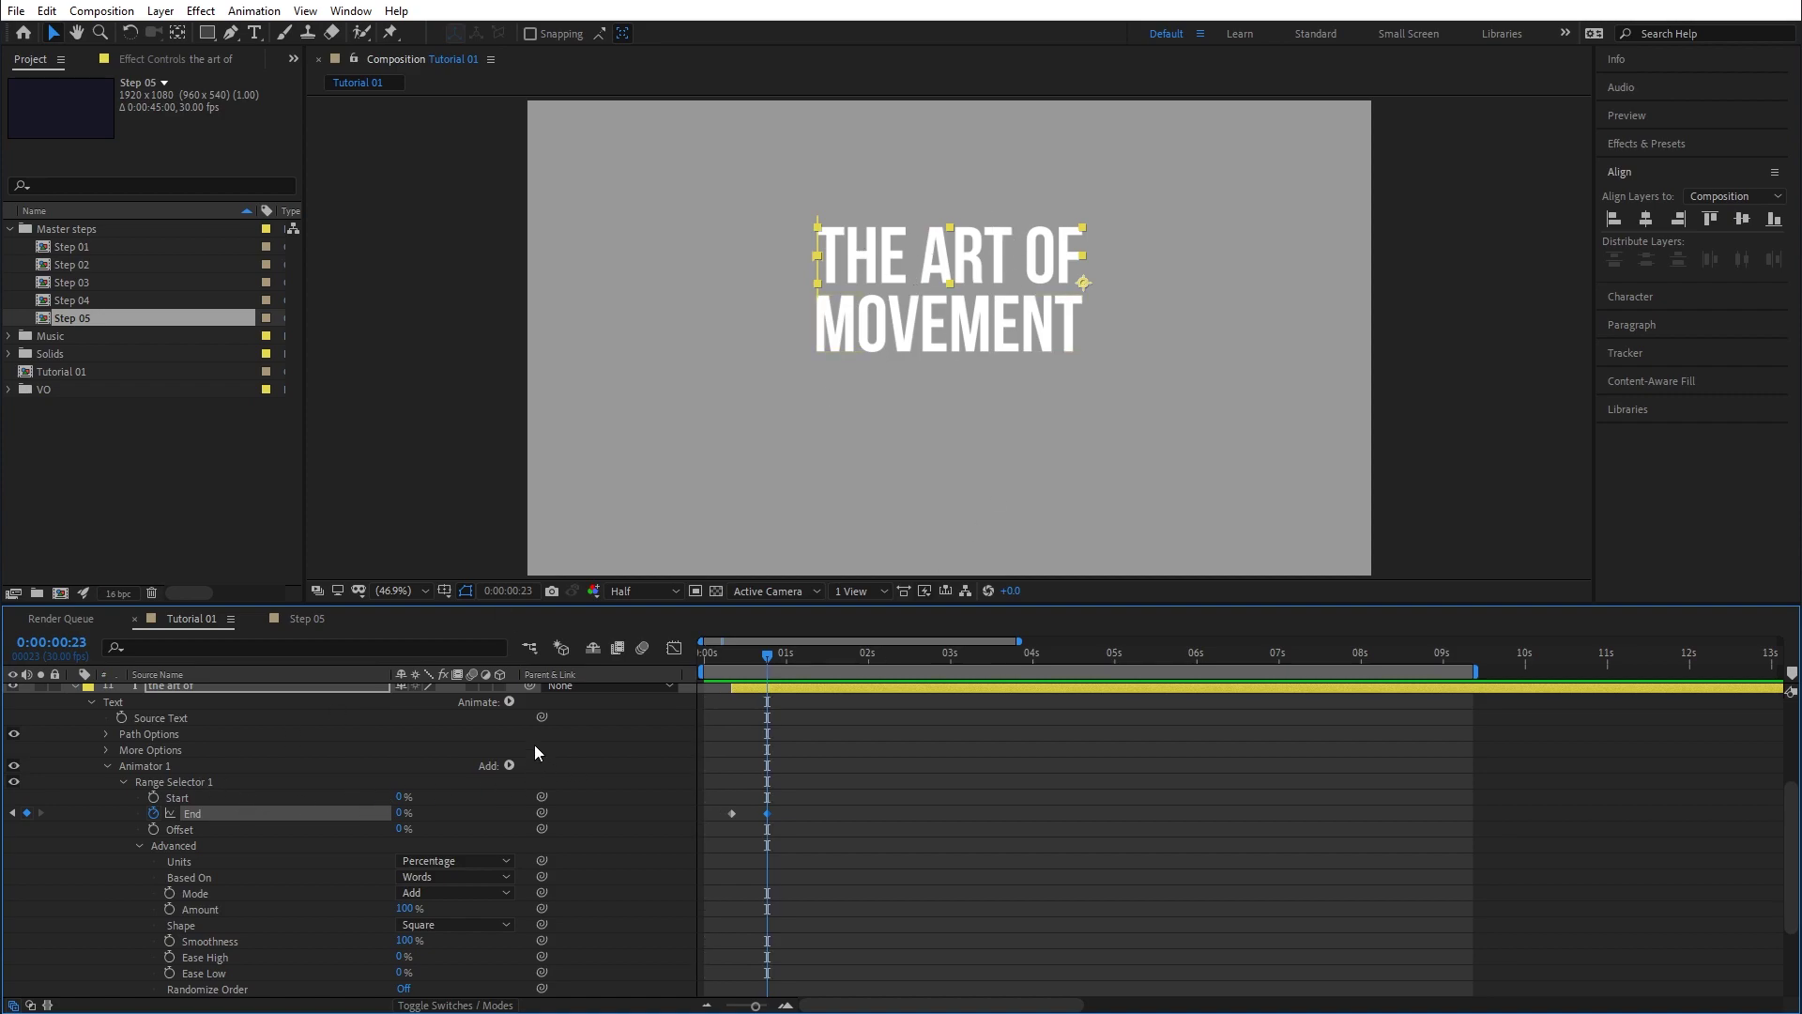
# Add an Opacity property to Animator 1 on "the art of" and set it to 0%.
pyautogui.click(508, 701)
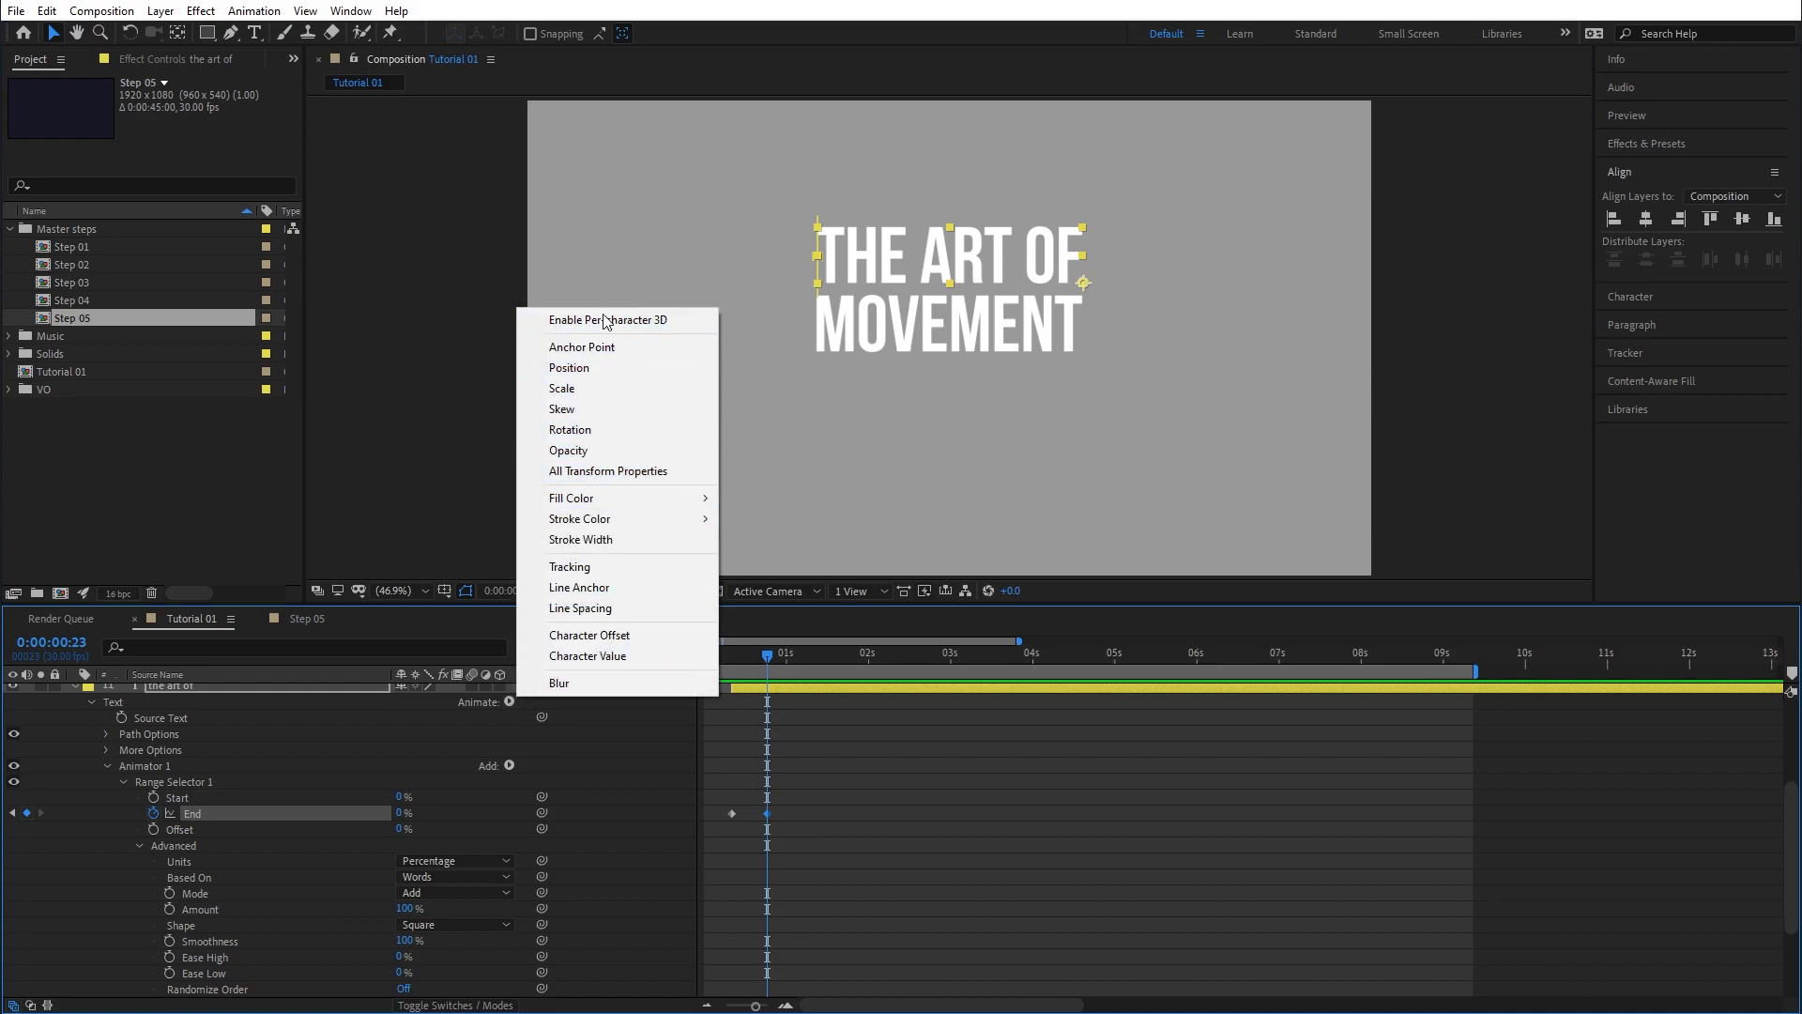
pyautogui.click(581, 451)
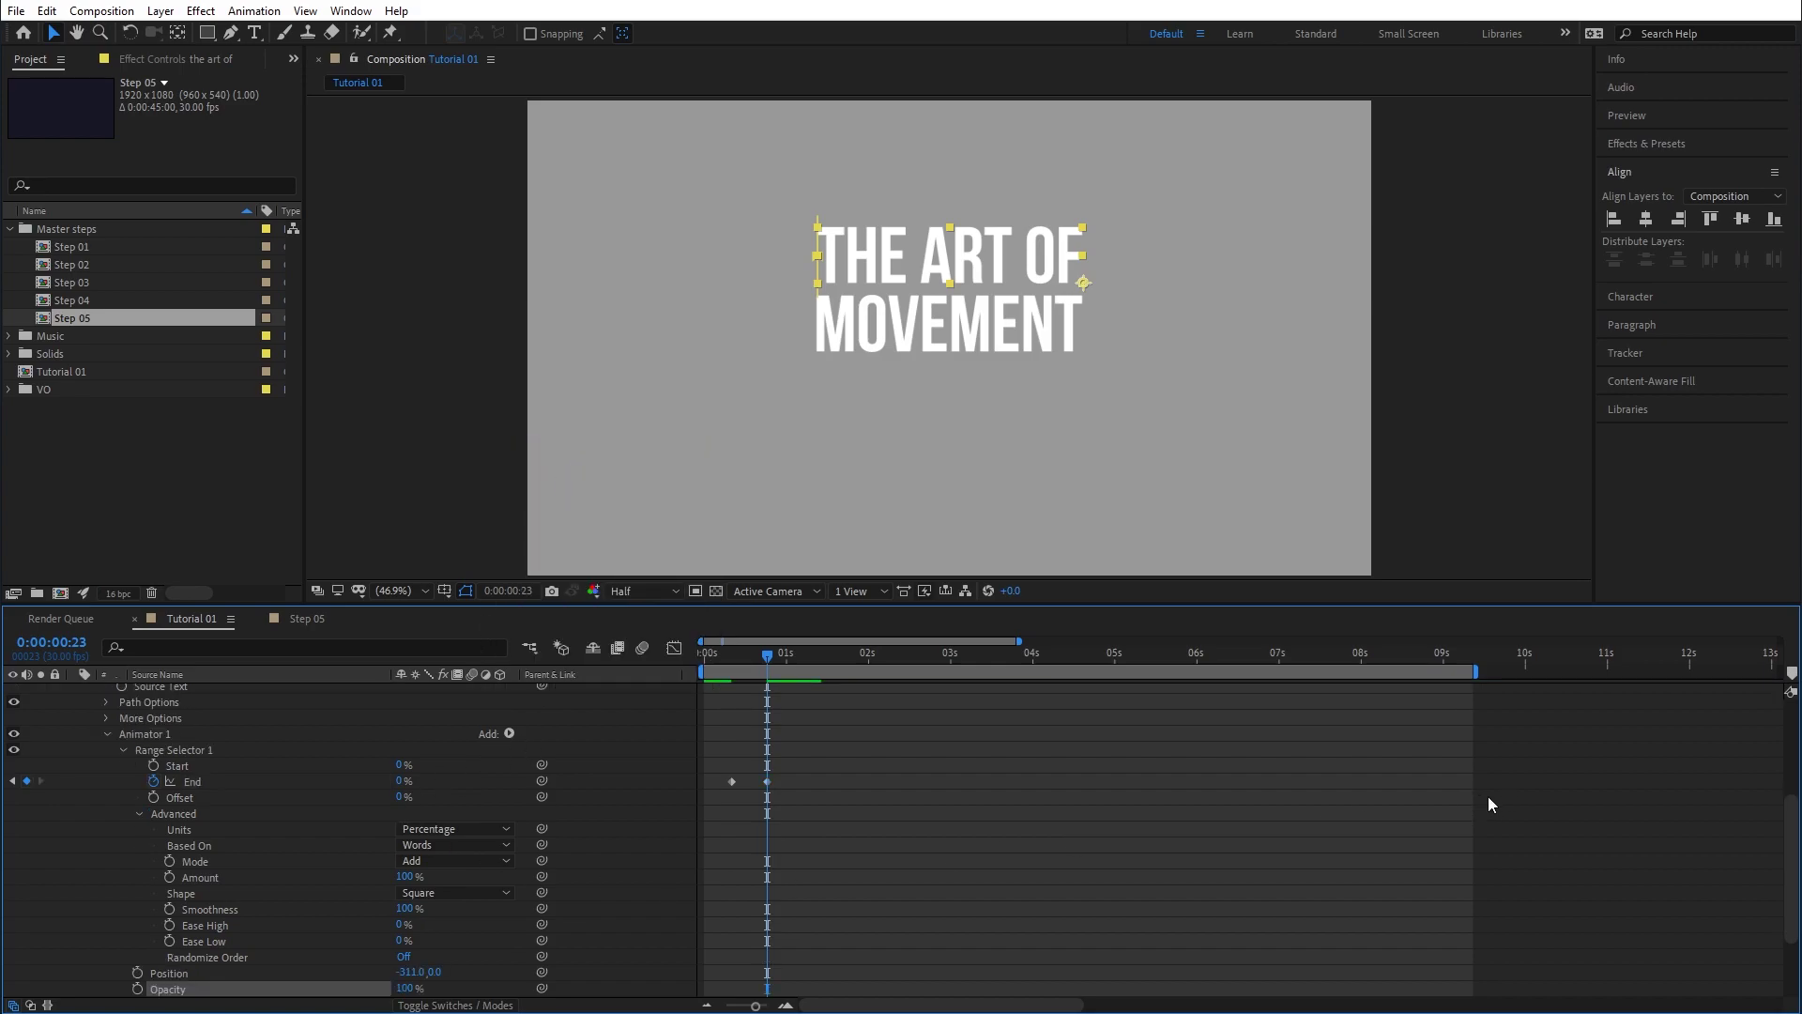
pyautogui.scroll(-3, 1786, 865)
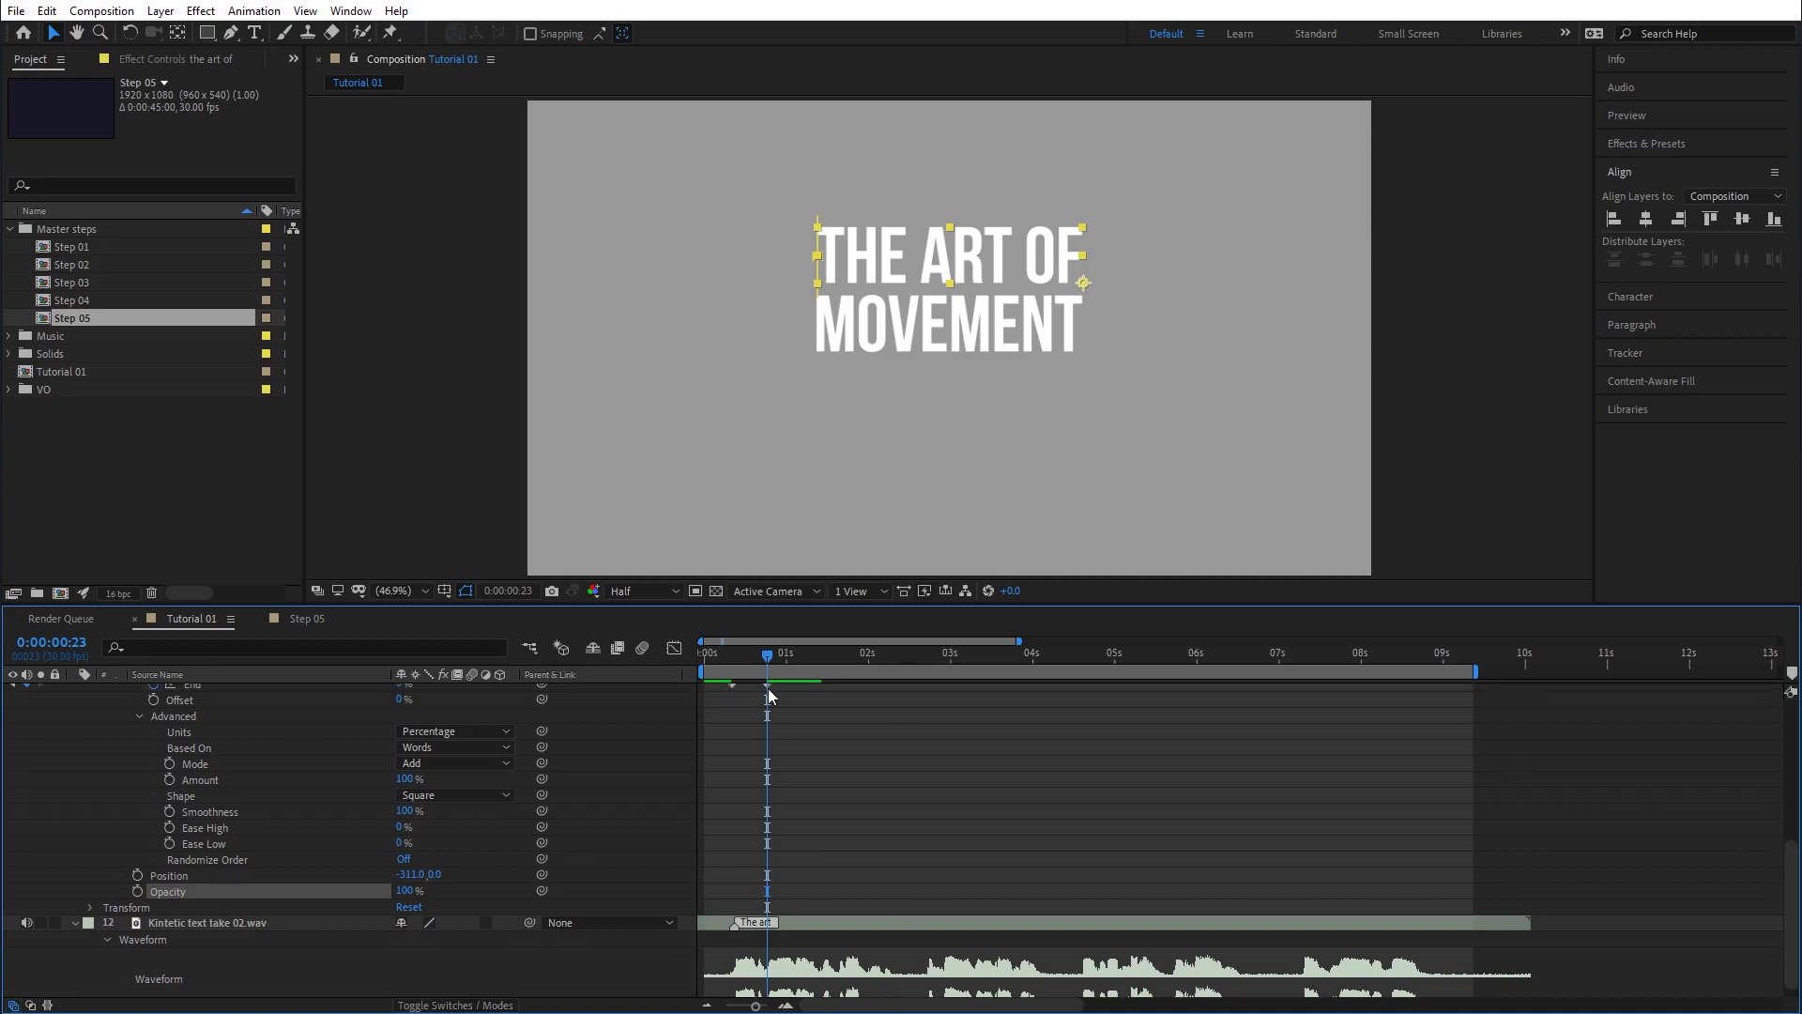
pyautogui.scroll(1, 1788, 863)
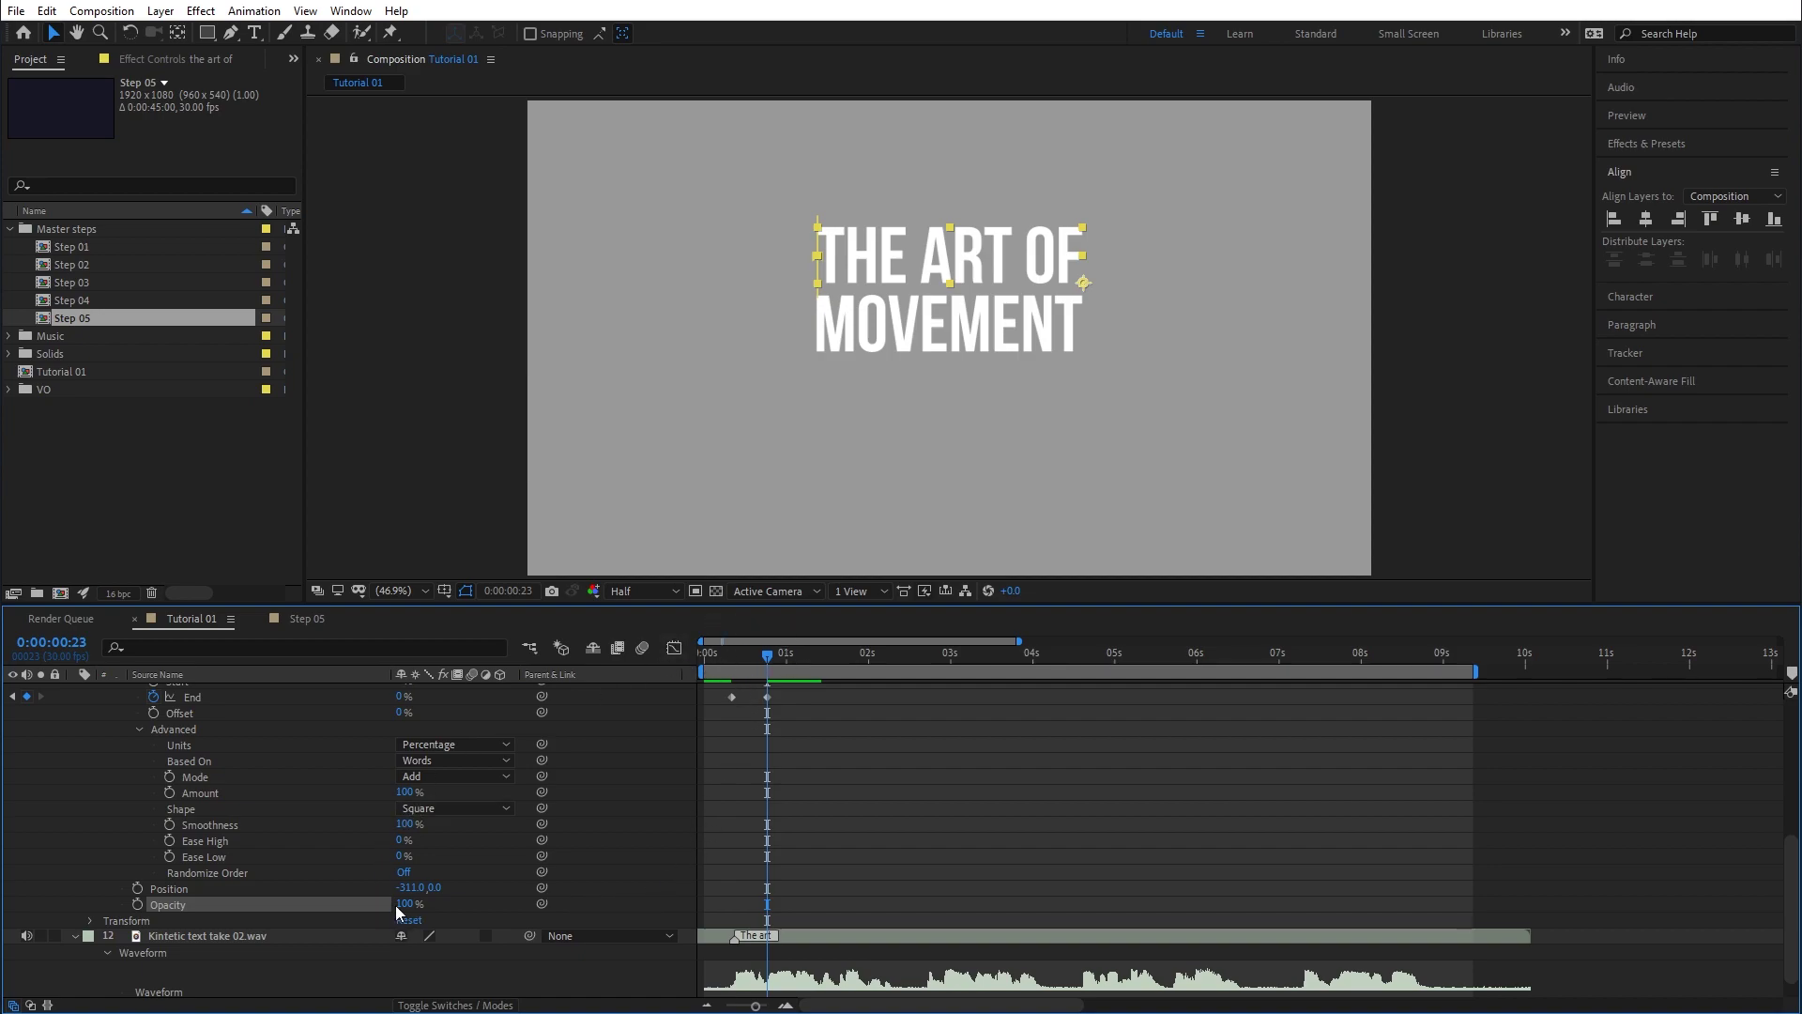
pyautogui.moveTo(406, 903); pyautogui.dragTo(229, 913)
# Scrub between the End keyframes to check how the words of "the art of" slide and fade in.
pyautogui.click(715, 655)
pyautogui.moveTo(715, 655); pyautogui.dragTo(731, 656)
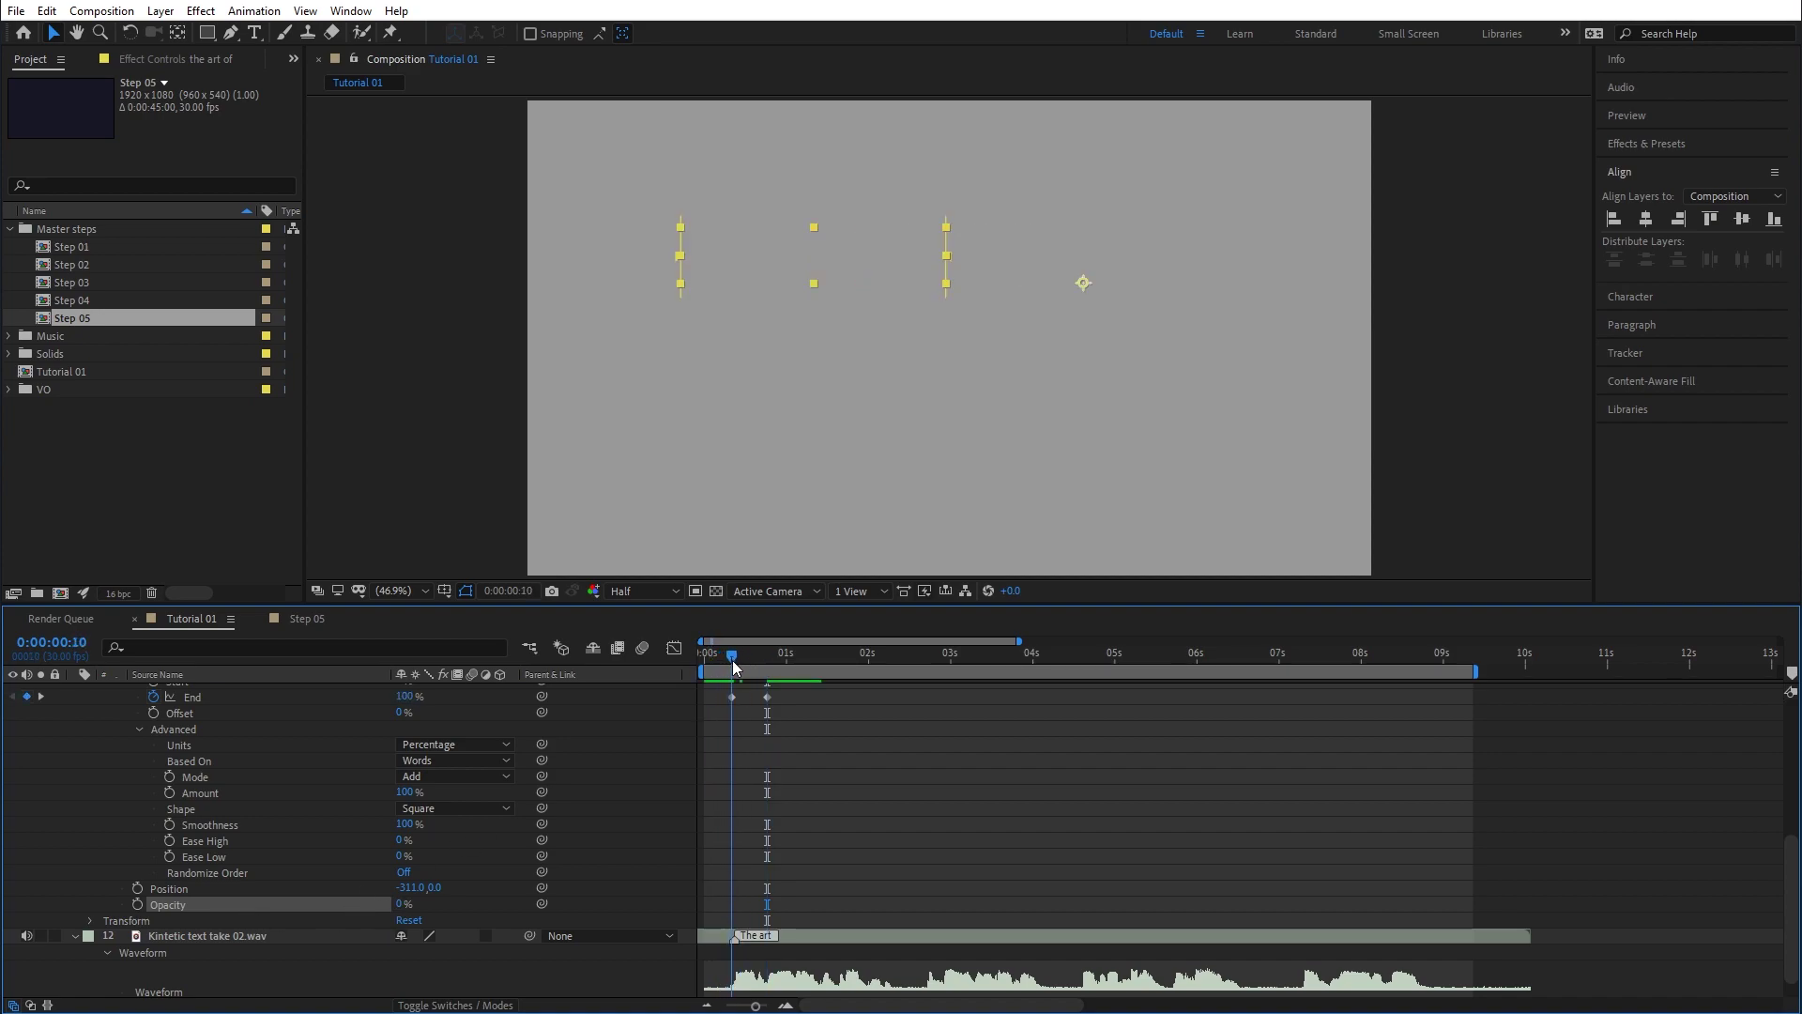
pyautogui.moveTo(401, 906)
pyautogui.mouseDown()
pyautogui.moveTo(467, 908)
pyautogui.moveTo(404, 907)
pyautogui.mouseUp()
pyautogui.moveTo(732, 660)
pyautogui.mouseDown()
pyautogui.moveTo(779, 660)
pyautogui.moveTo(712, 659)
pyautogui.mouseUp()
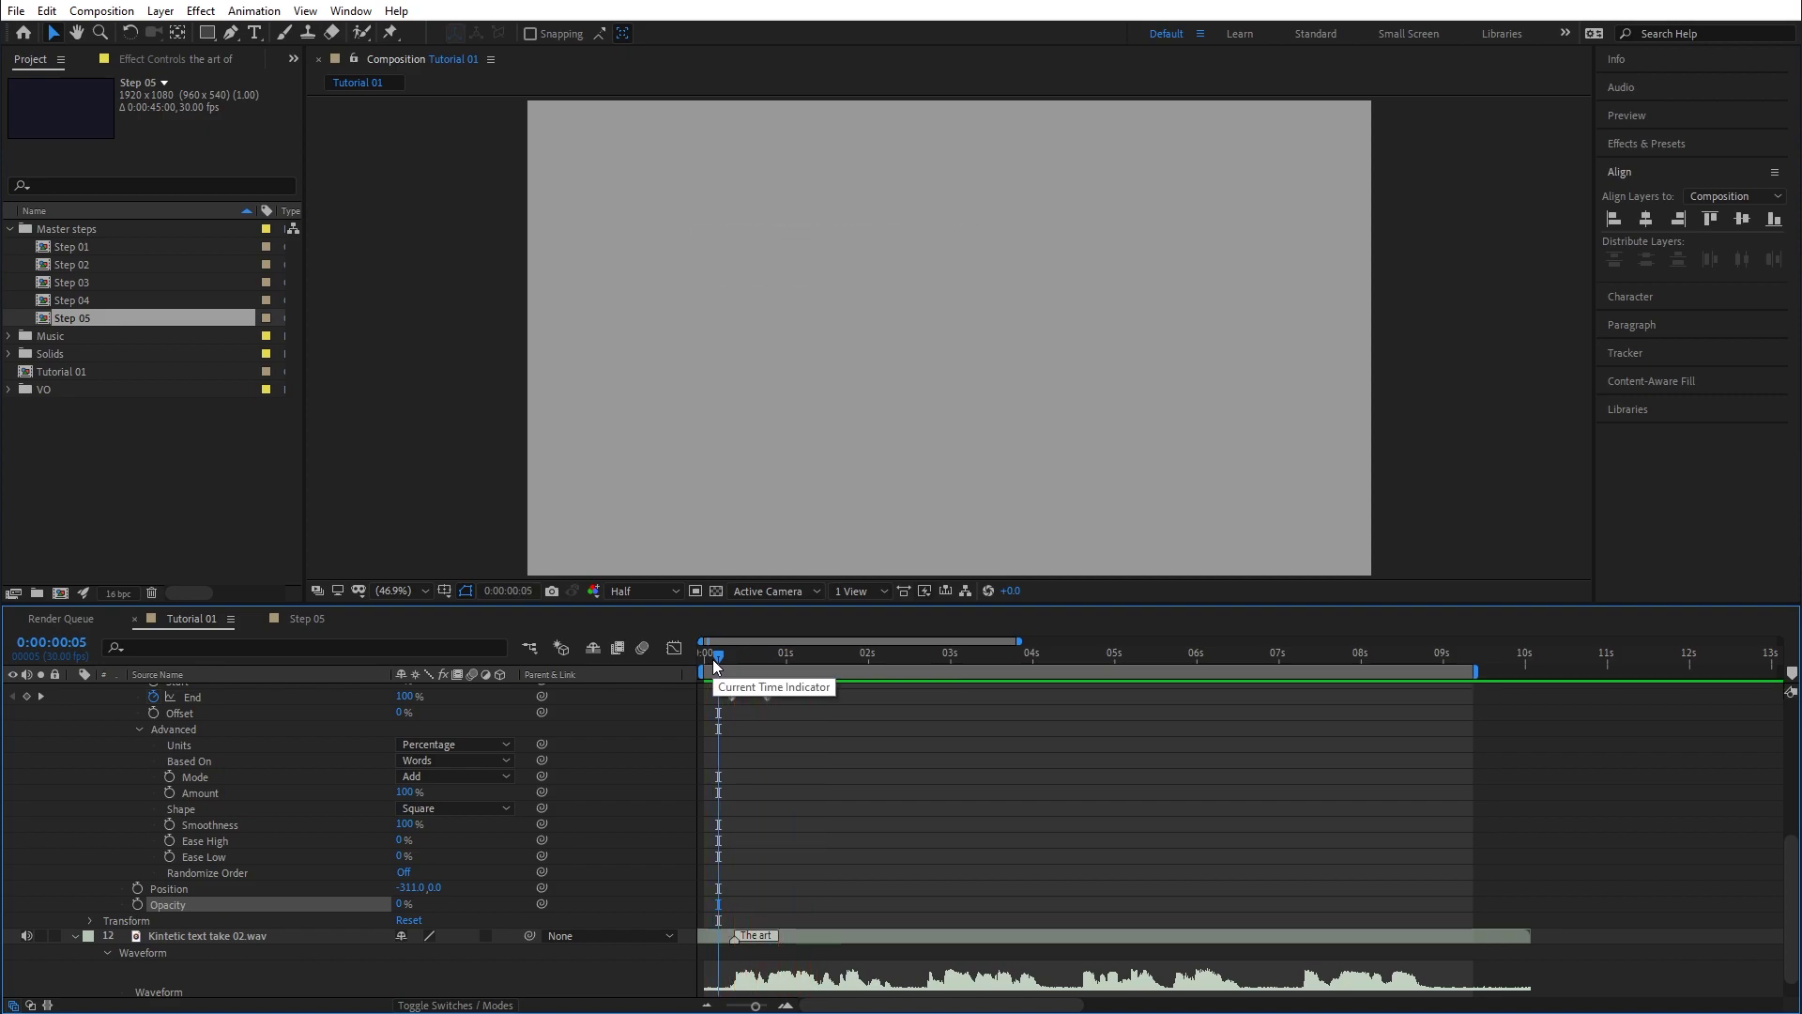
pyautogui.moveTo(717, 653); pyautogui.dragTo(745, 656)
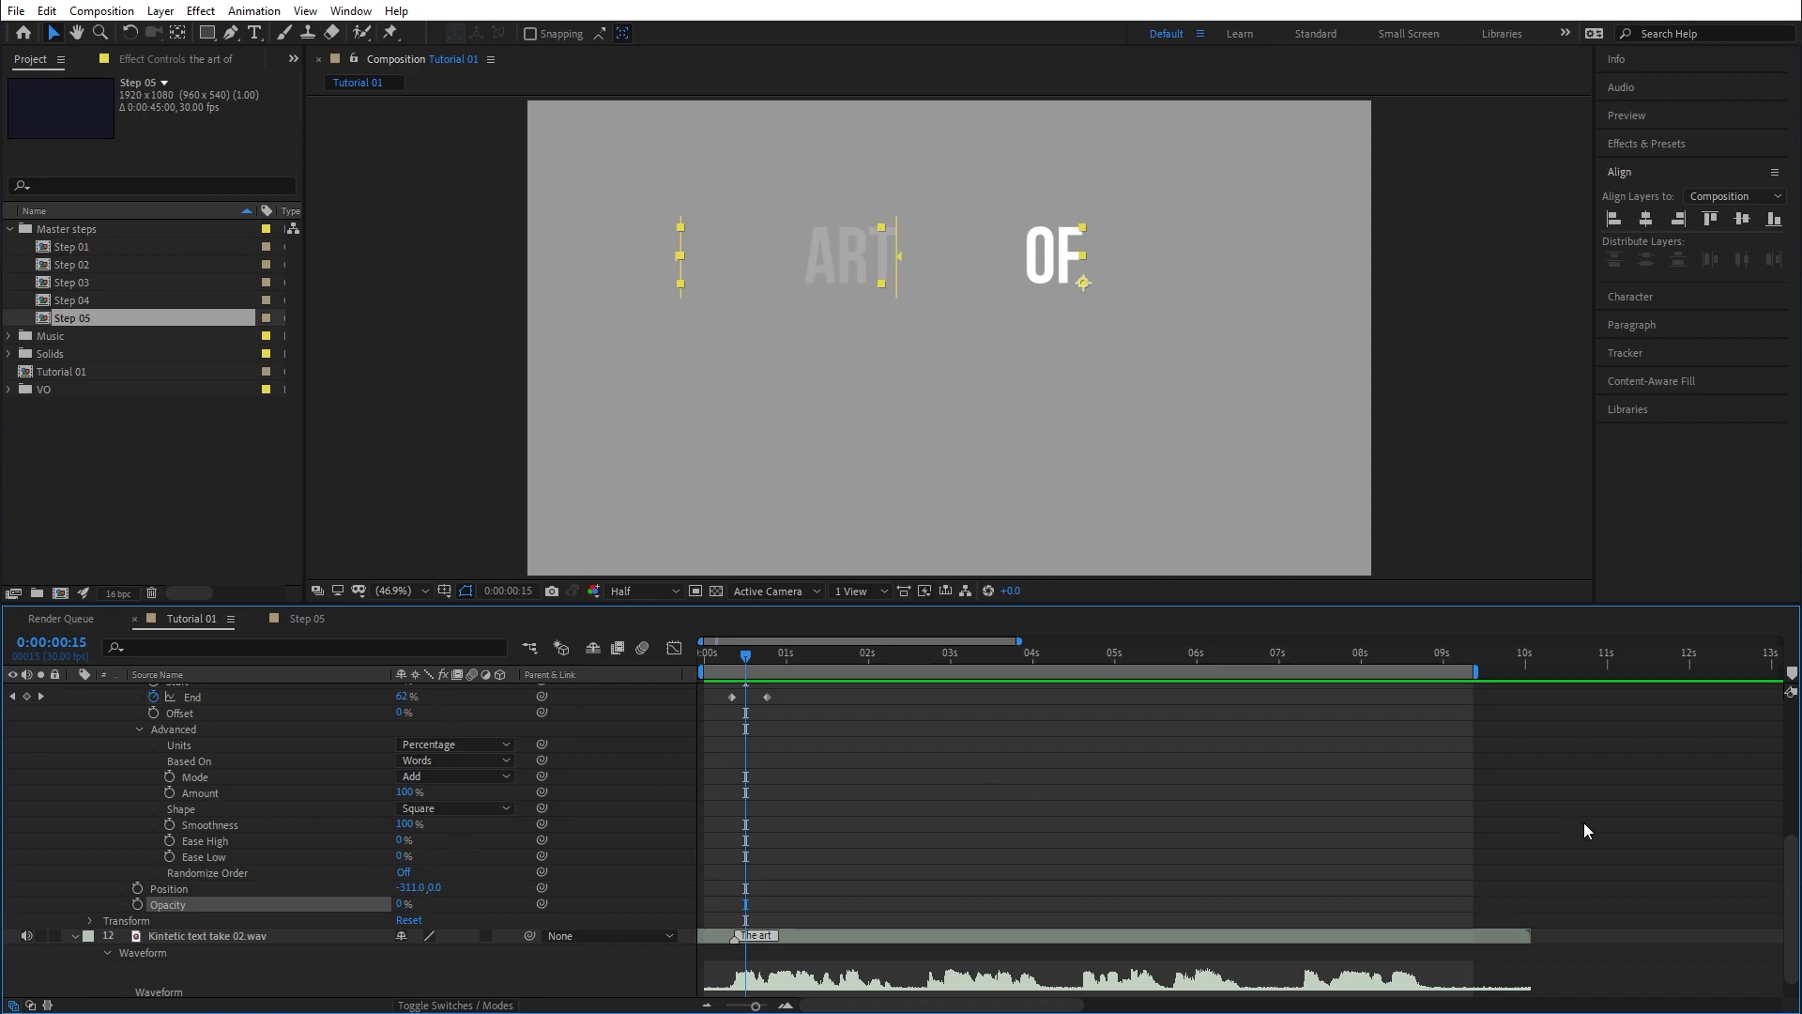
# Look through the properties that can be added to Animator 1, and close the list without adding one.
pyautogui.moveTo(1791, 845); pyautogui.dragTo(1791, 802)
pyautogui.click(510, 739)
pyautogui.moveTo(554, 745)
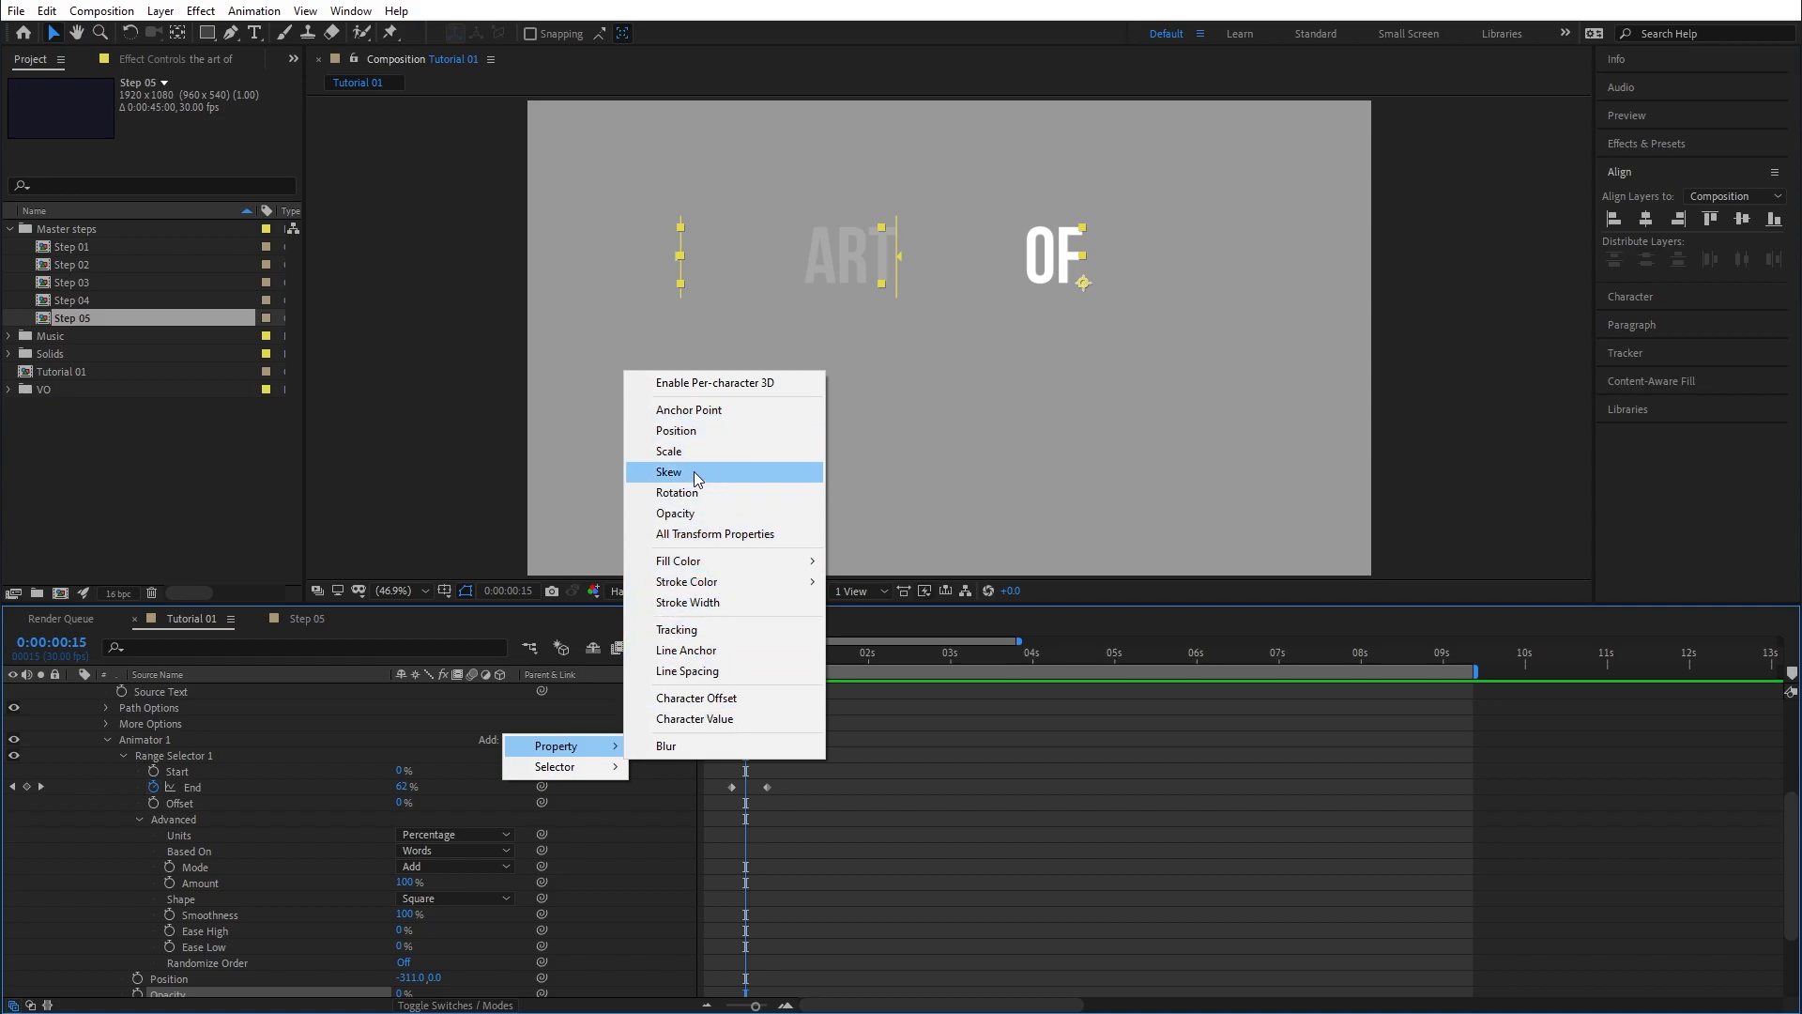
pyautogui.click(922, 646)
# Collapse Animator 1 on "the art of" and select the "movement" text layer at 0:00:00:23.
pyautogui.moveTo(921, 647); pyautogui.dragTo(764, 674)
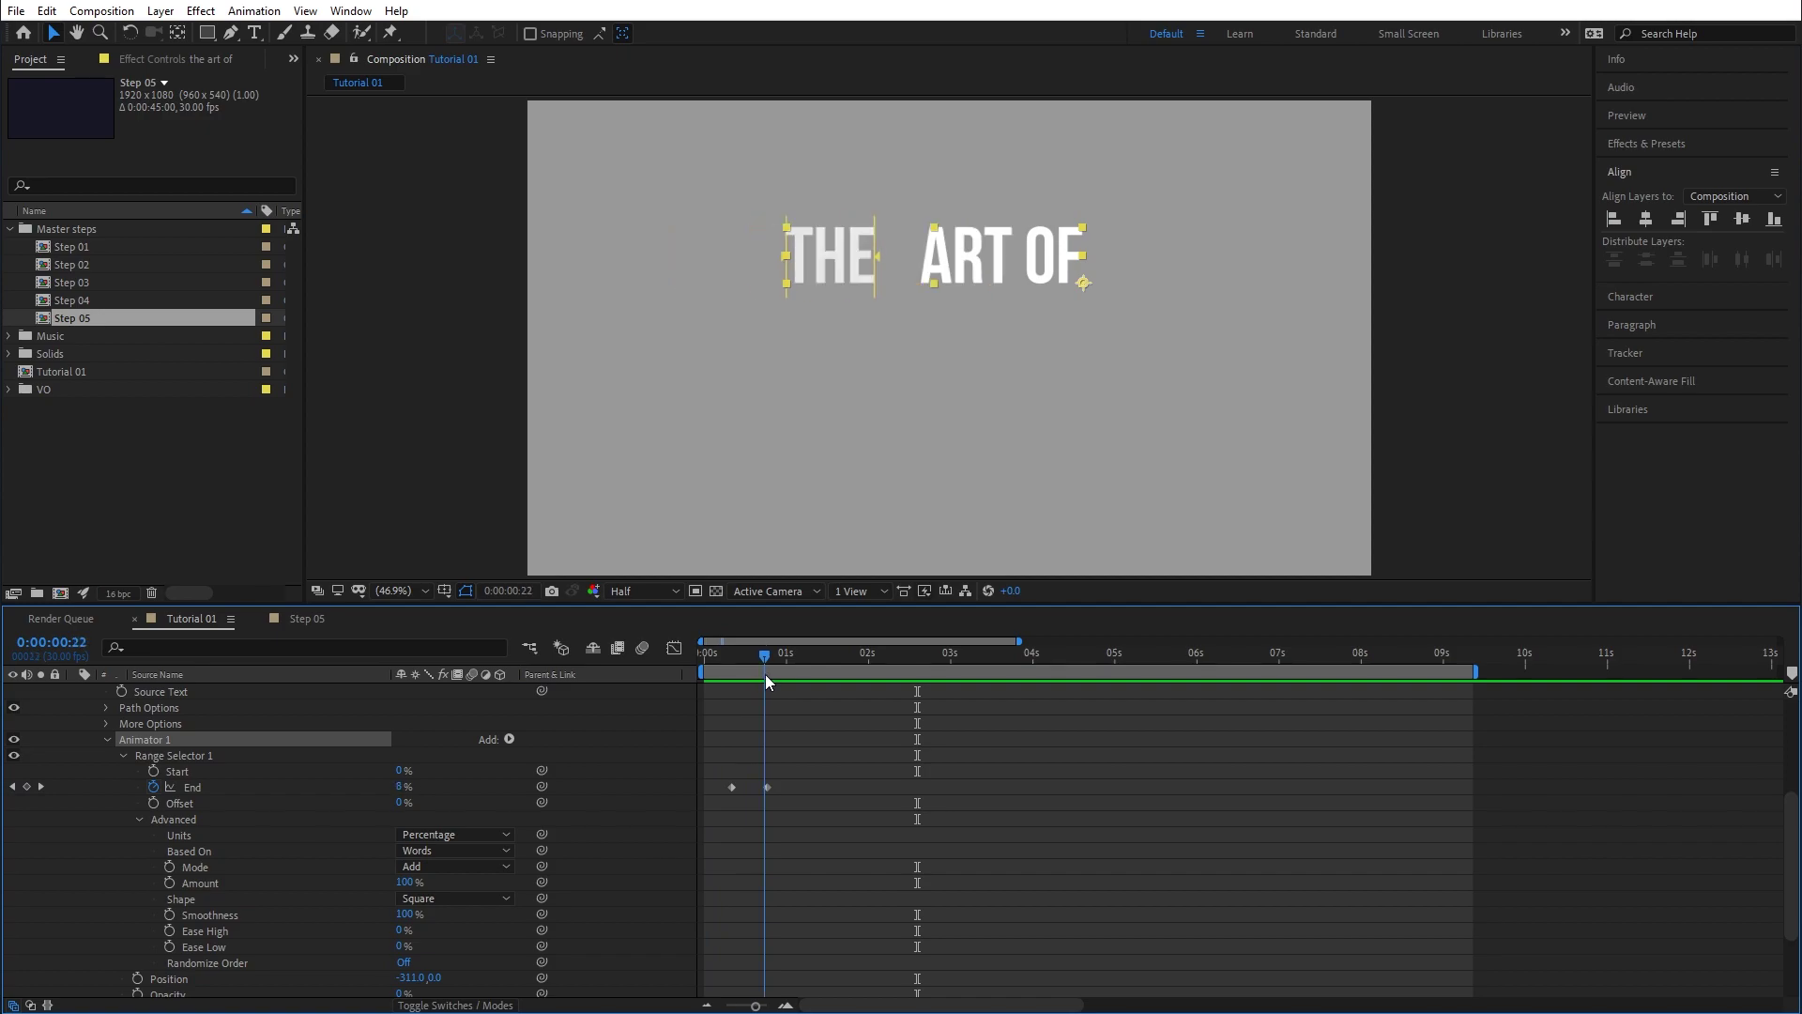
pyautogui.click(103, 741)
pyautogui.moveTo(714, 655); pyautogui.dragTo(767, 663)
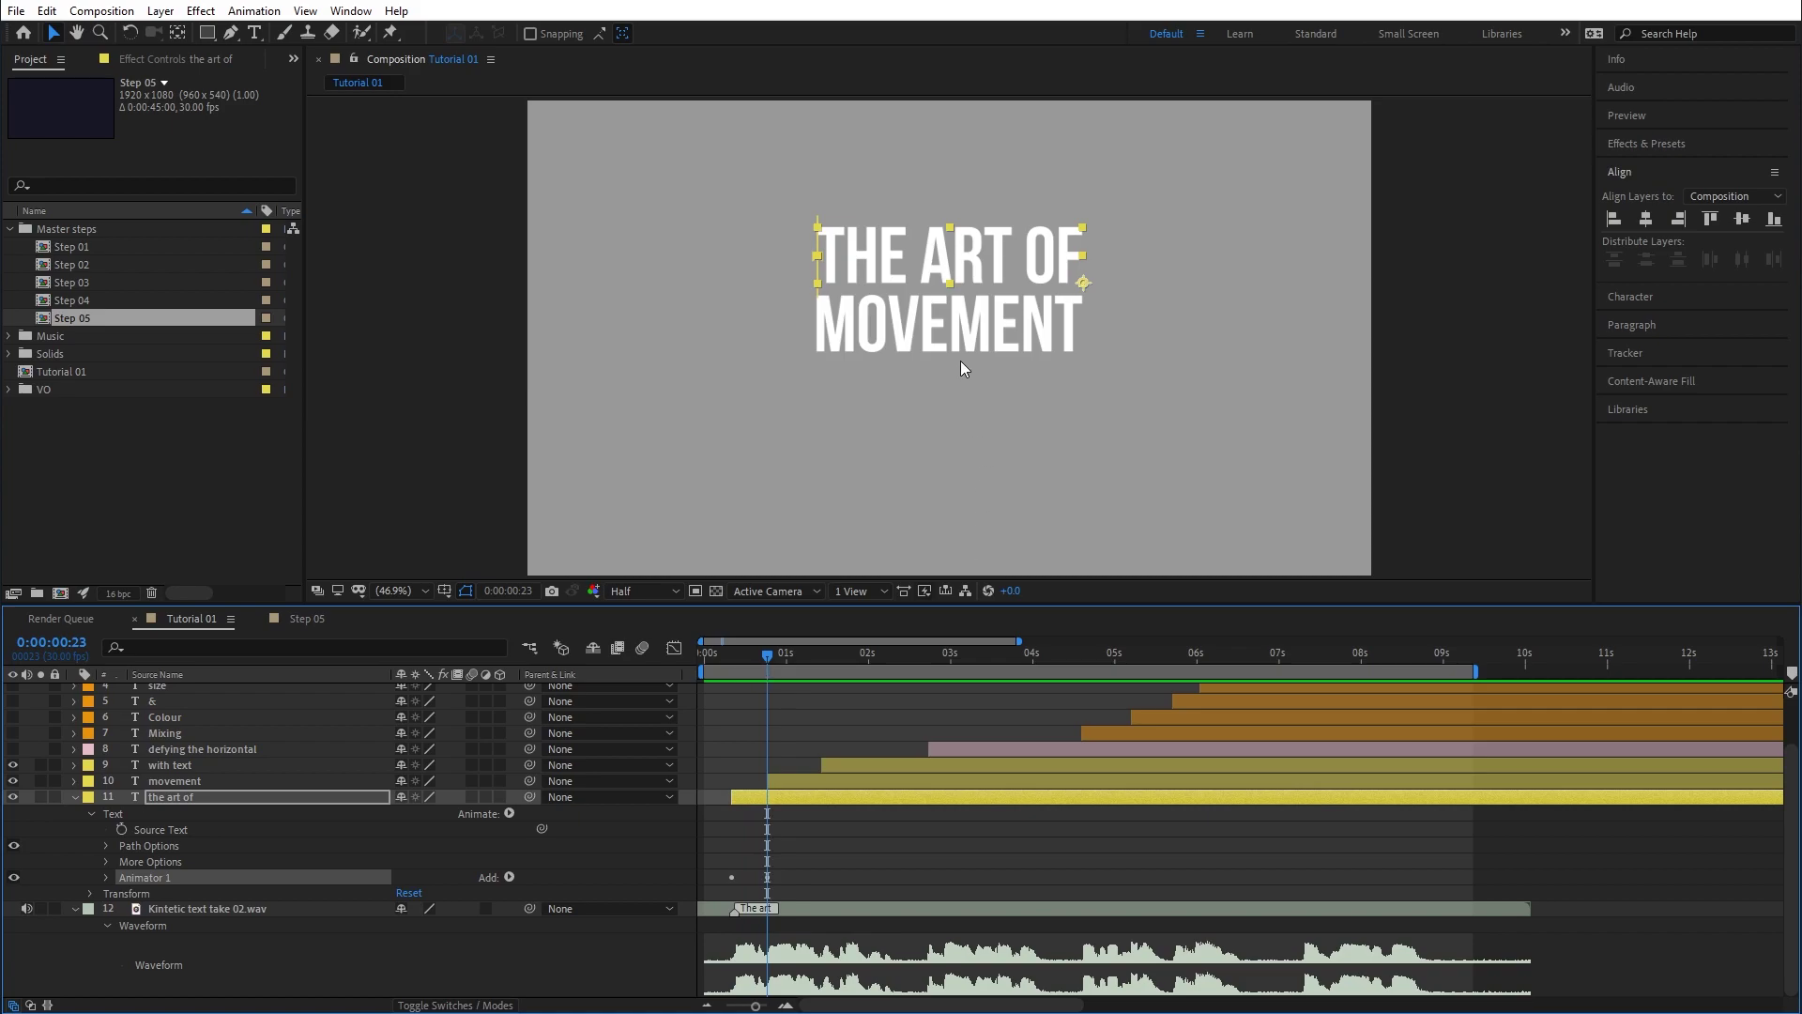
pyautogui.click(974, 333)
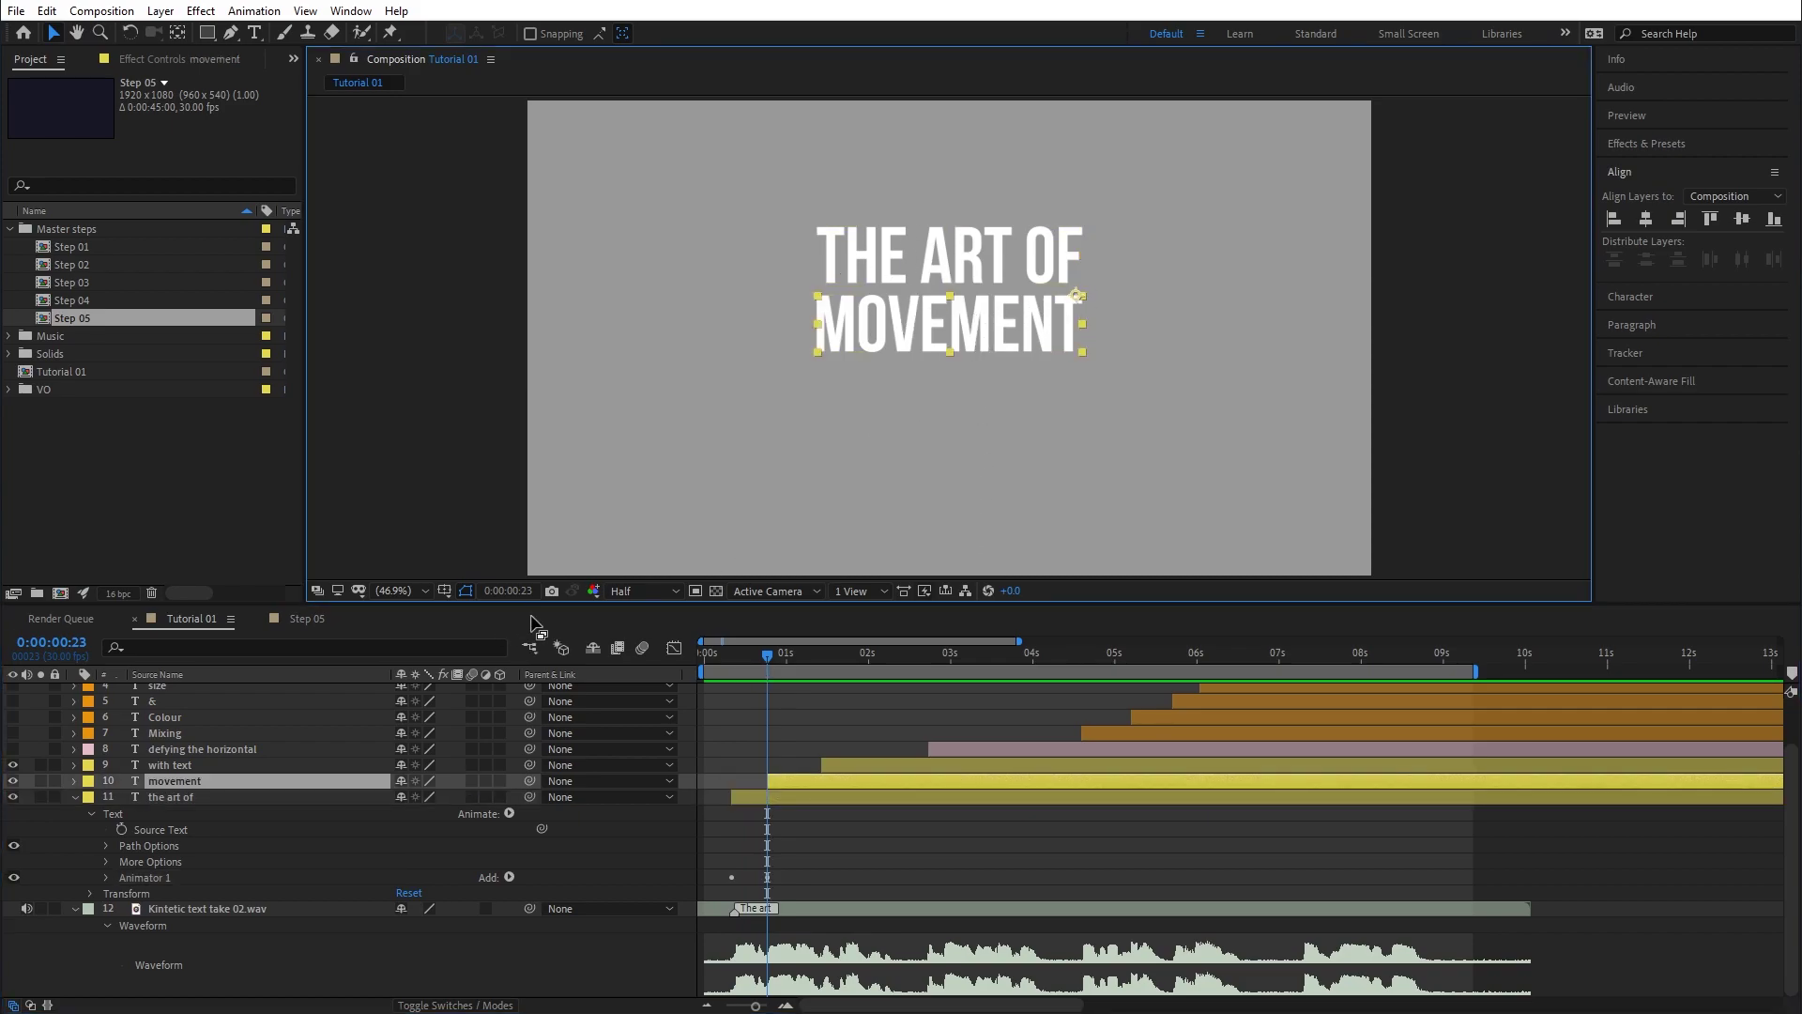
# Examine how "movement" unfolds in Step 05, return to Tutorial 01, and check the layers' modes and switches.
pyautogui.click(307, 618)
pyautogui.moveTo(741, 656)
pyautogui.mouseDown()
pyautogui.moveTo(727, 657)
pyautogui.moveTo(775, 664)
pyautogui.moveTo(739, 673)
pyautogui.moveTo(777, 673)
pyautogui.moveTo(756, 674)
pyautogui.mouseUp()
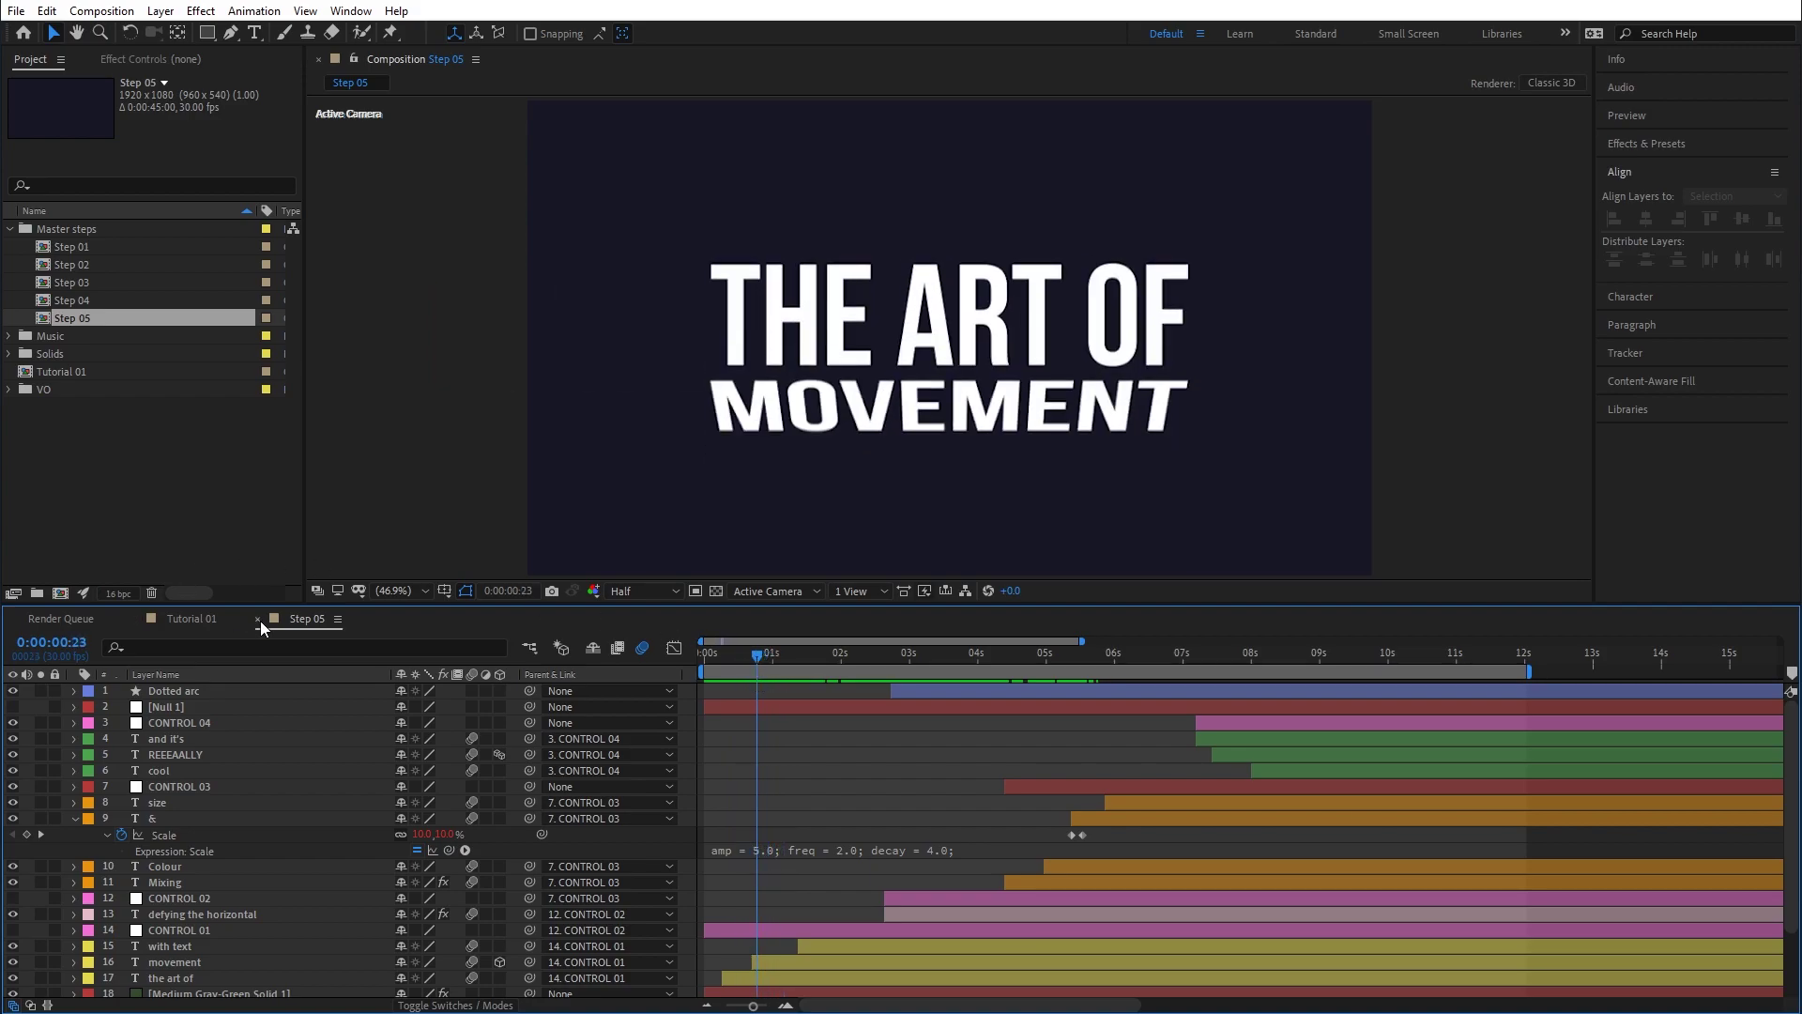
pyautogui.click(199, 620)
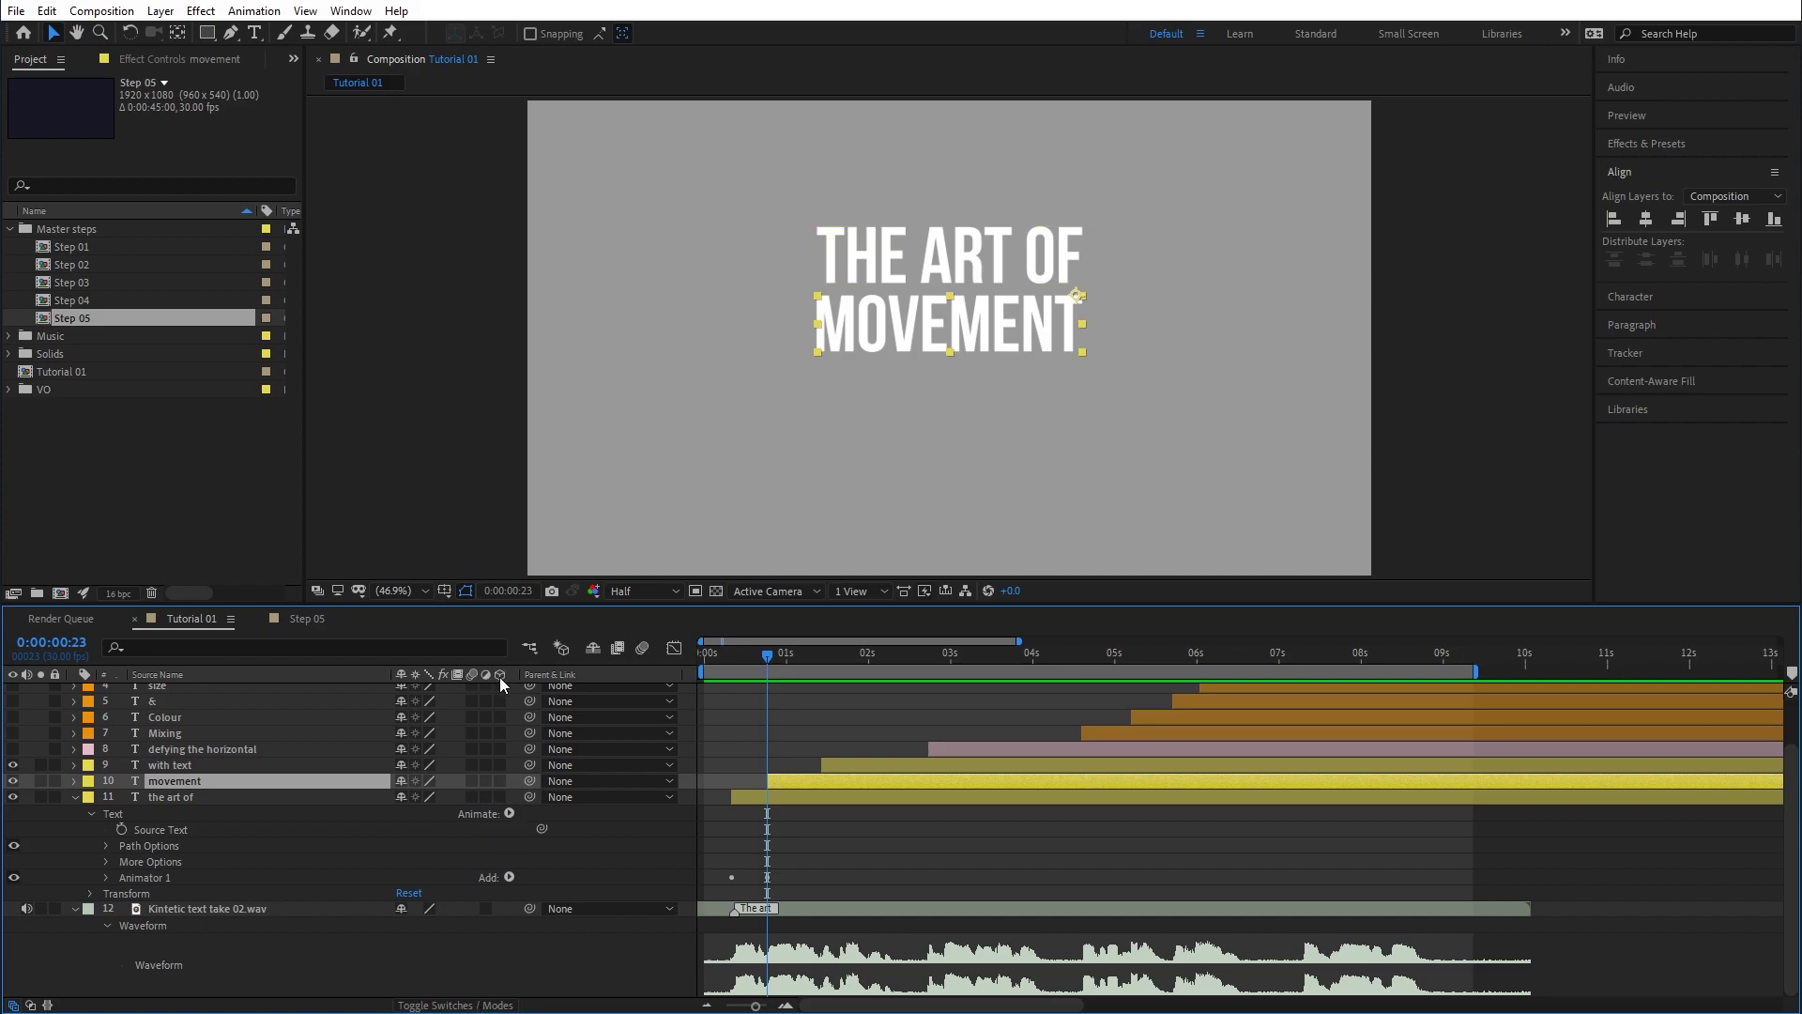
pyautogui.click(478, 1005)
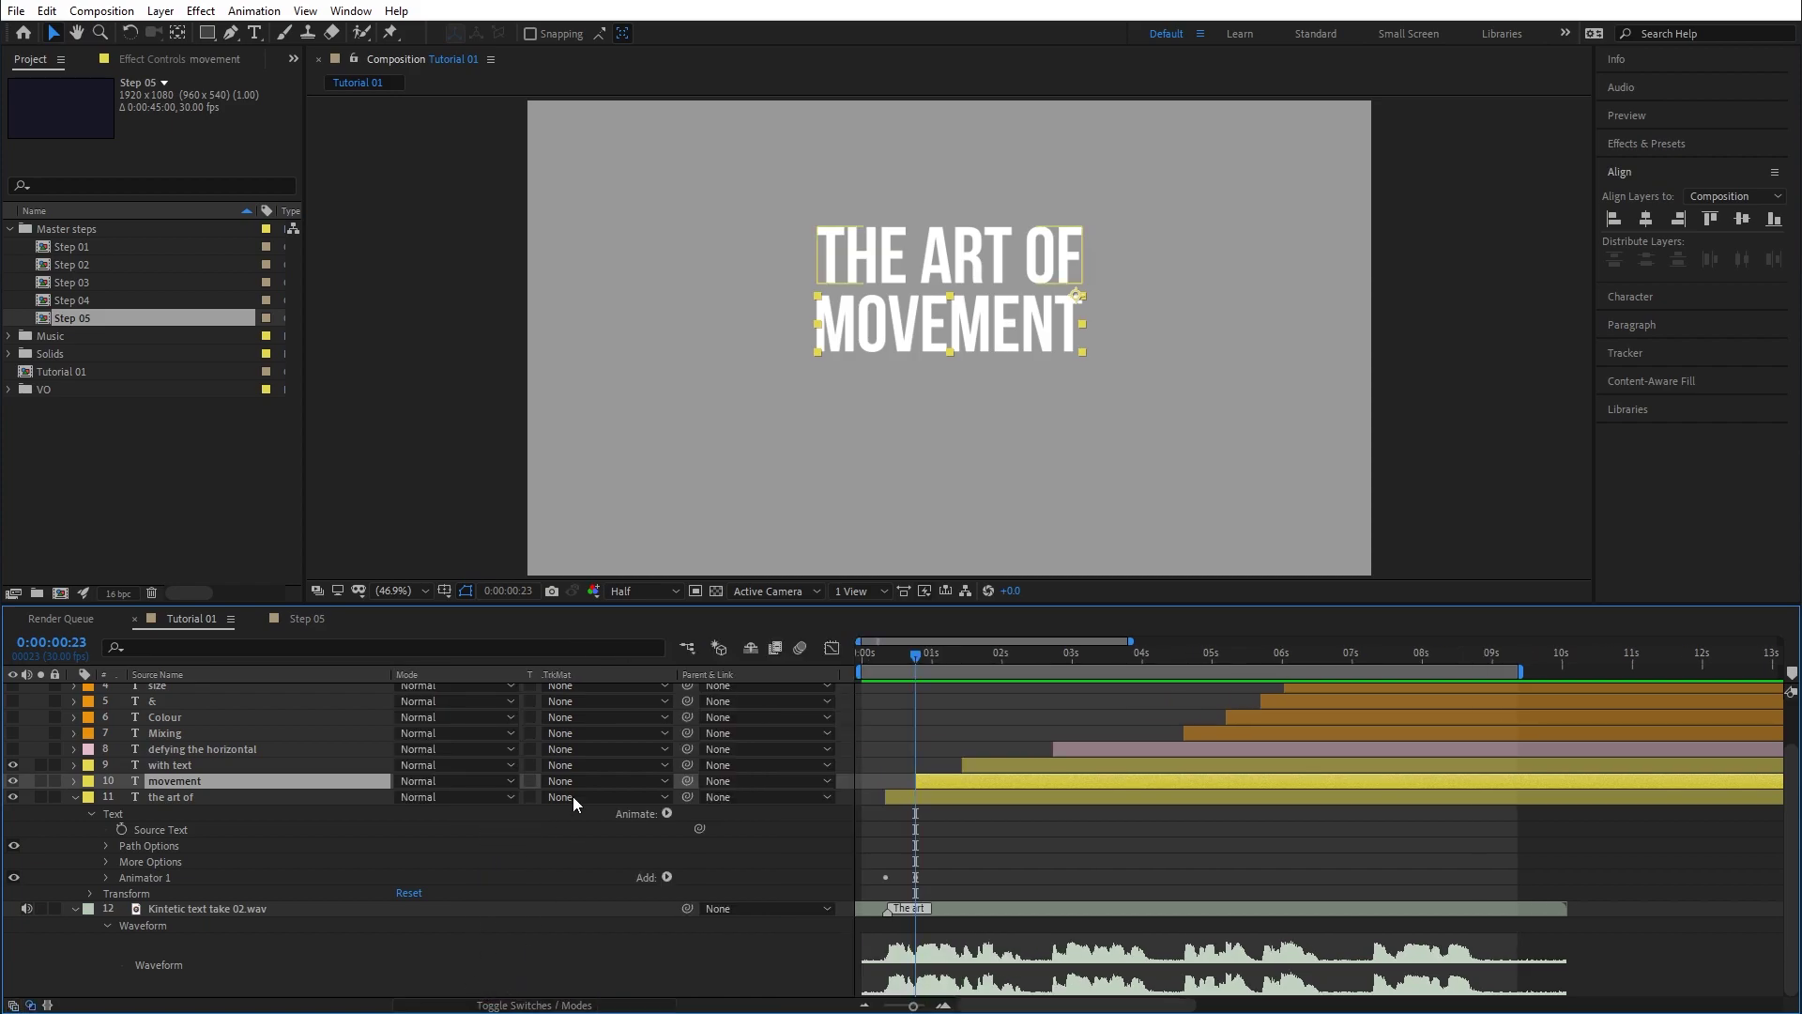
pyautogui.click(533, 1005)
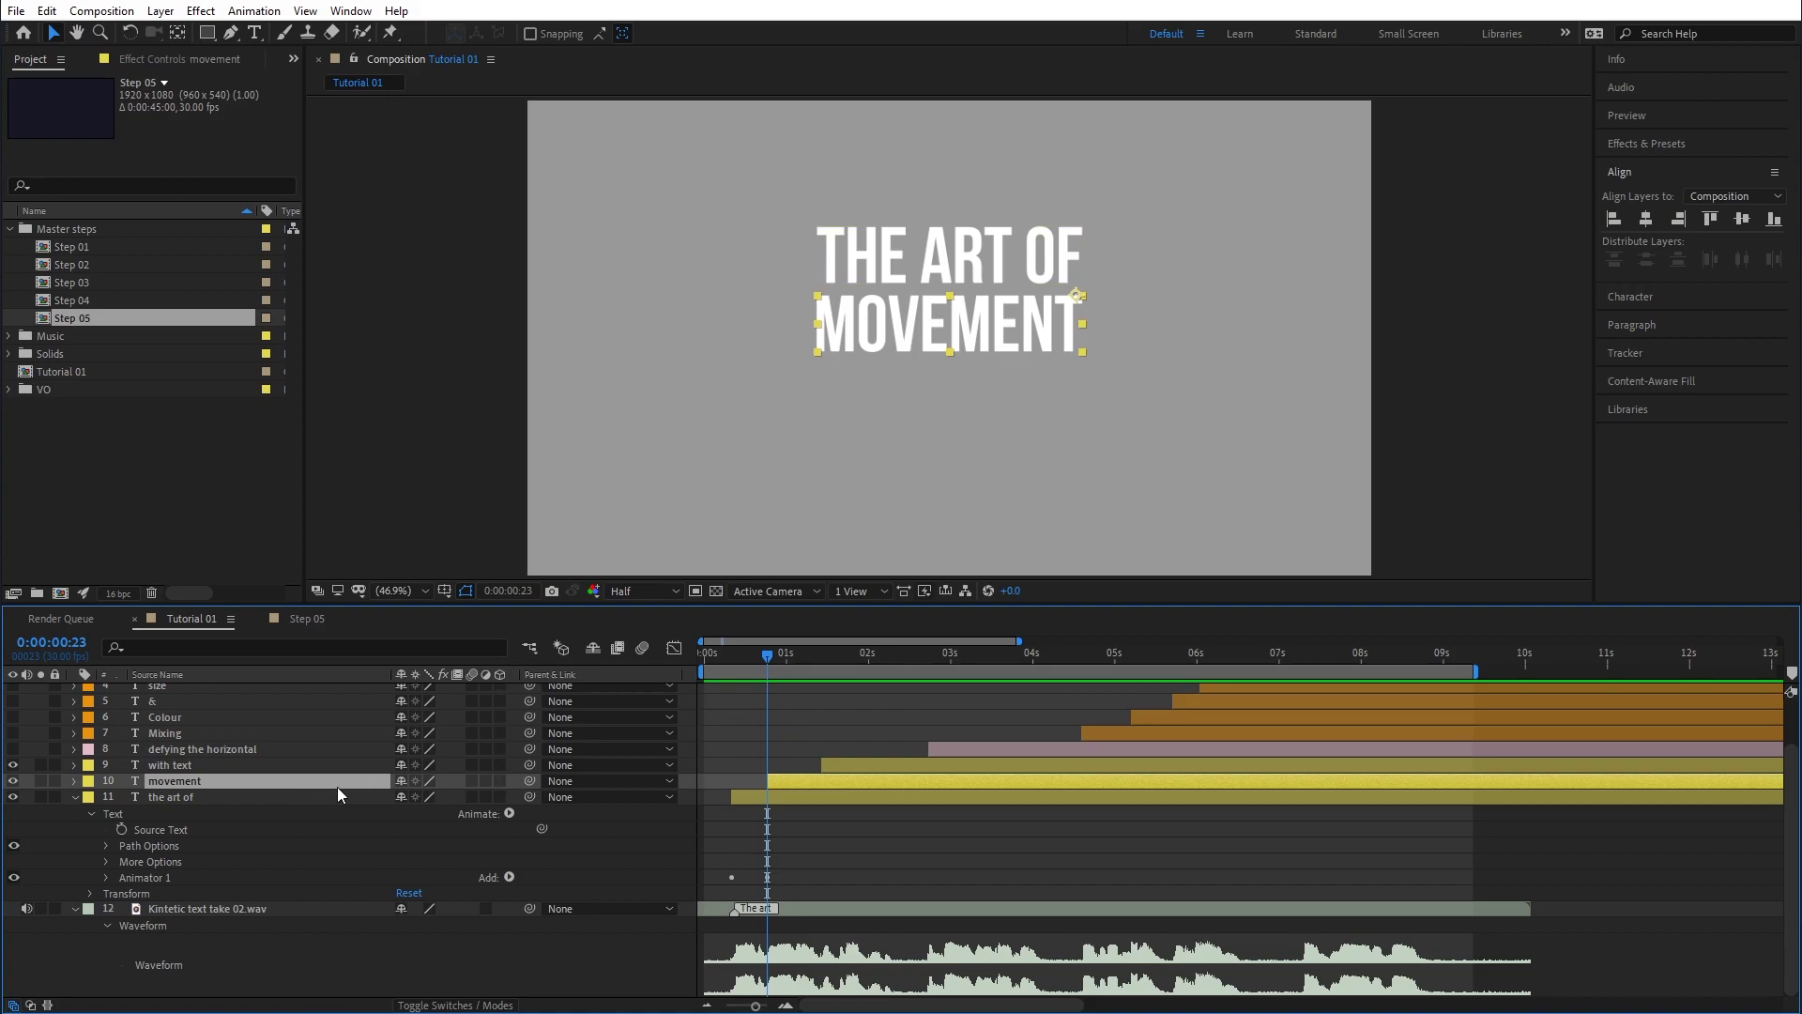
# Try to reposition the anchor point of "movement" with the Pan Behind tool while it is a 3D layer.
pyautogui.click(500, 779)
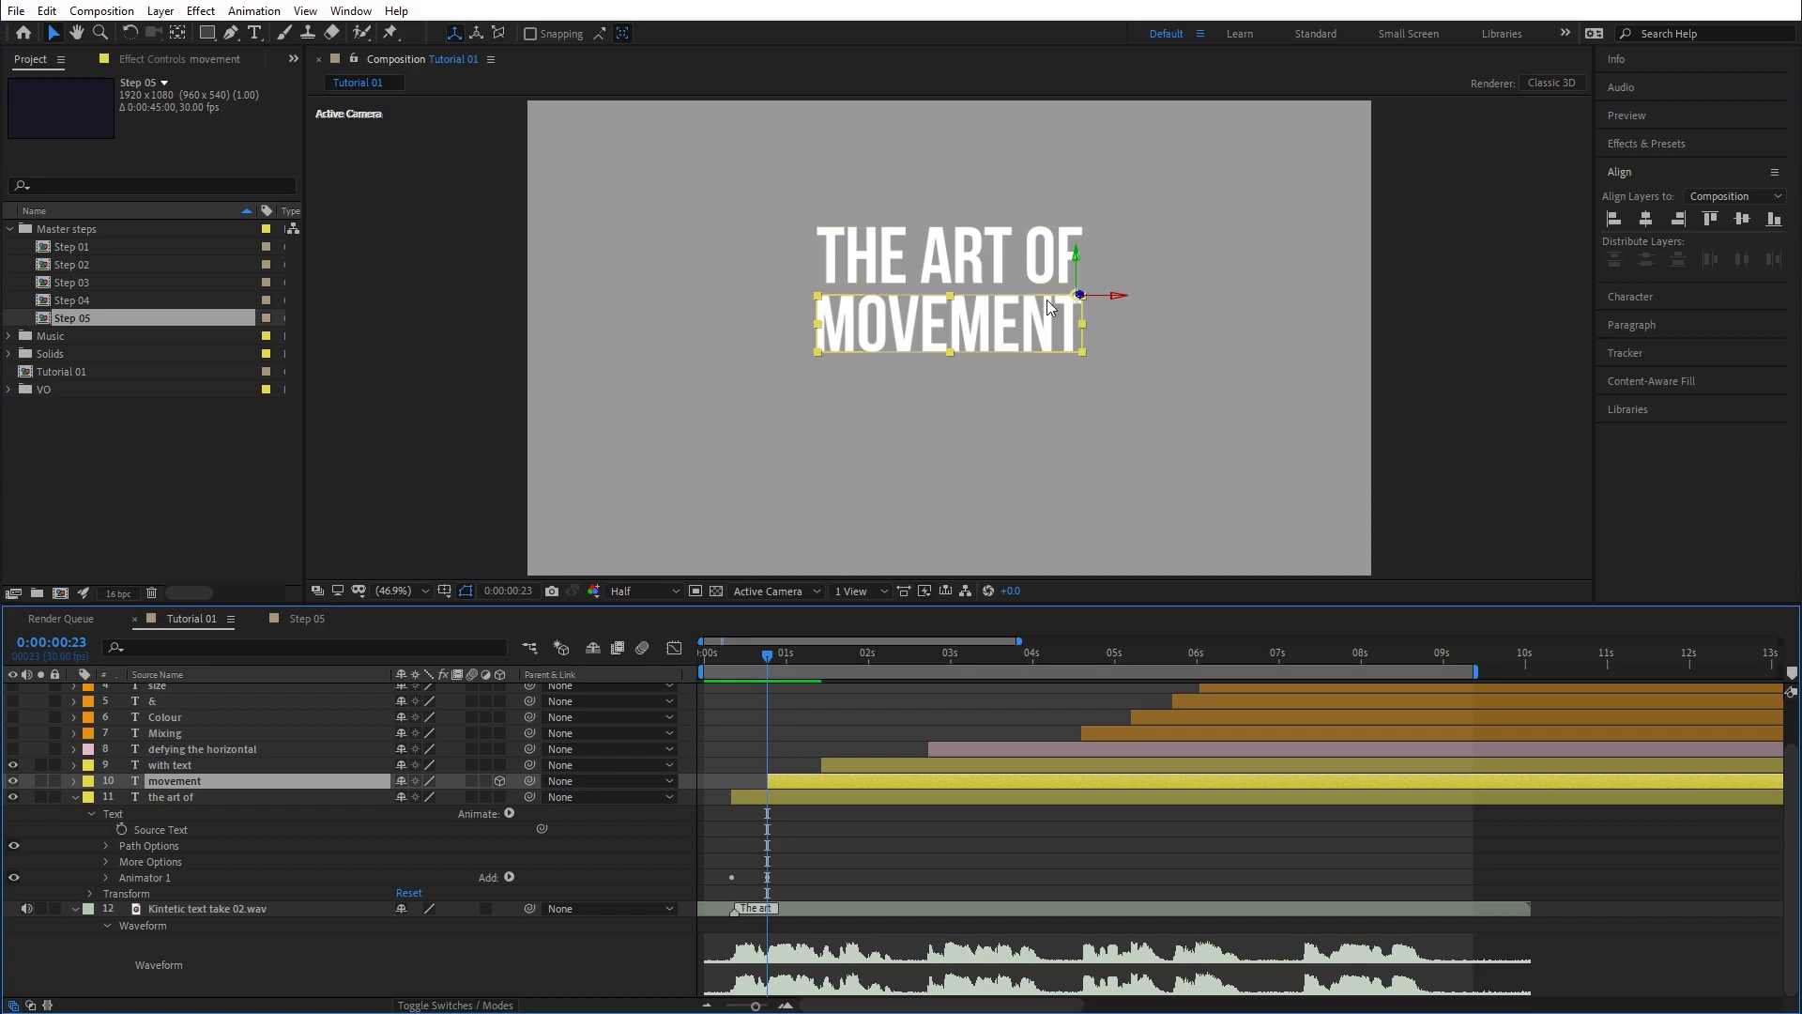
pyautogui.click(177, 33)
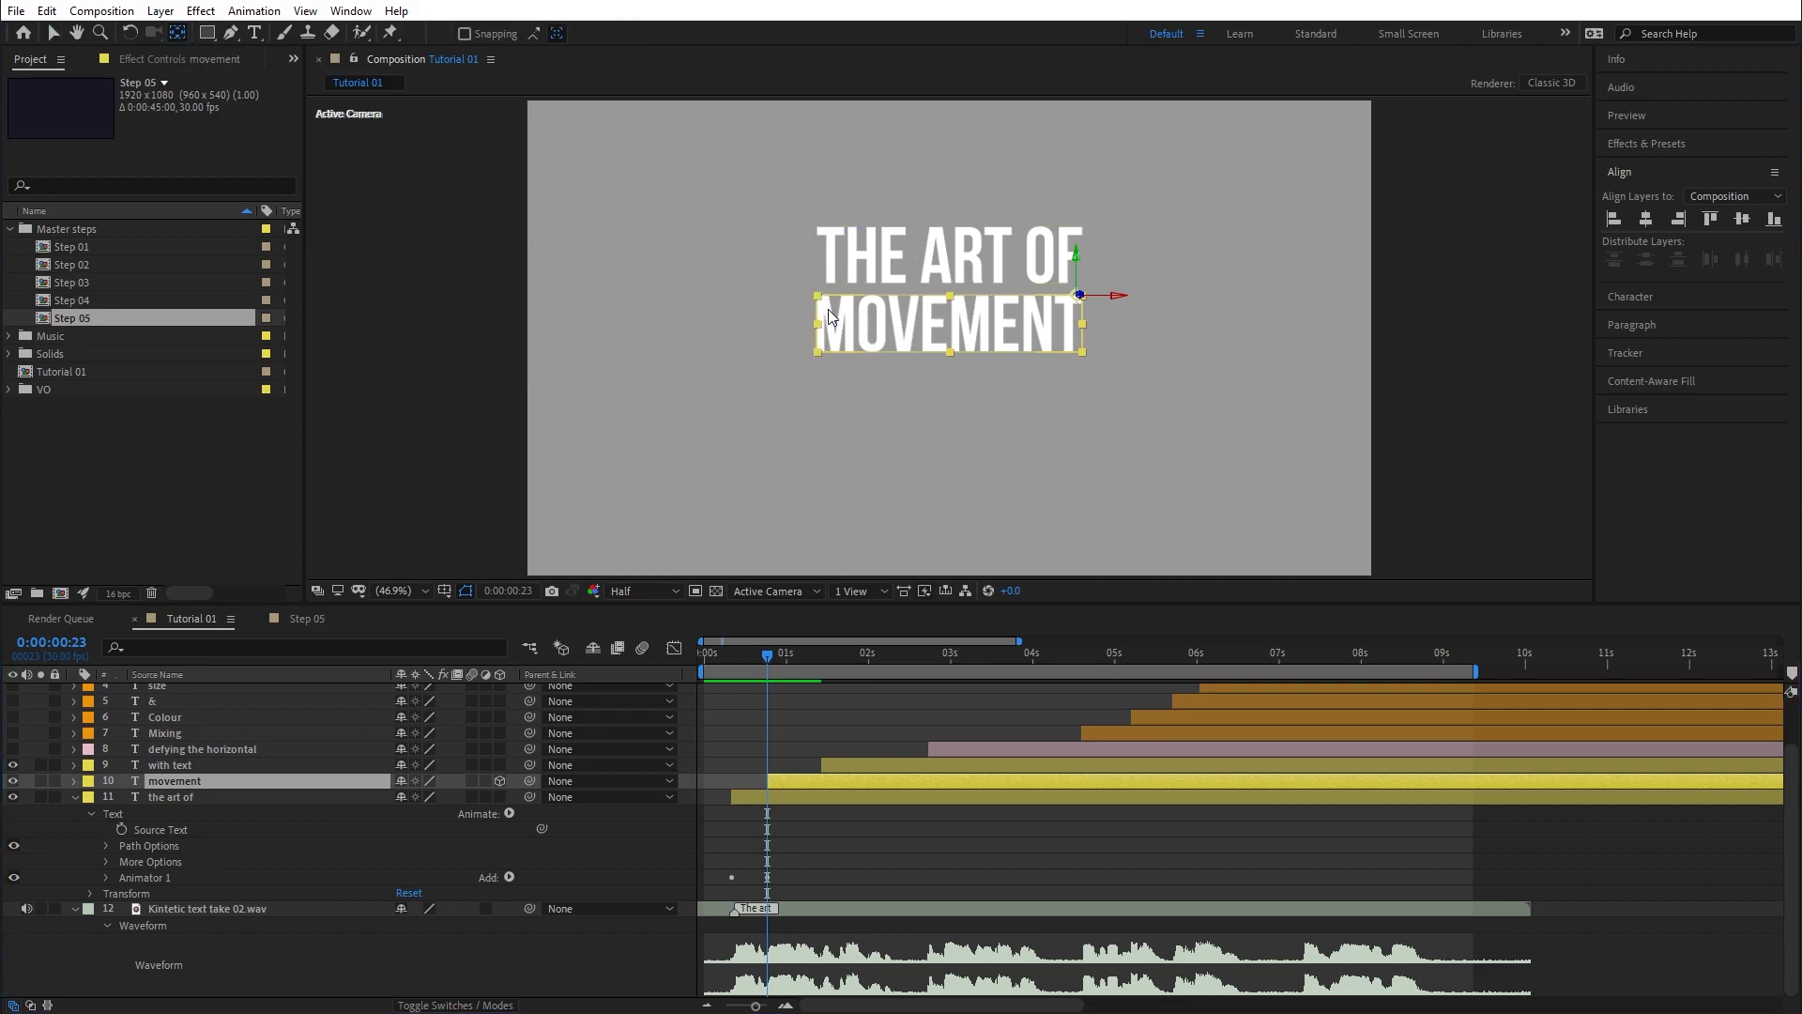
pyautogui.click(1046, 299)
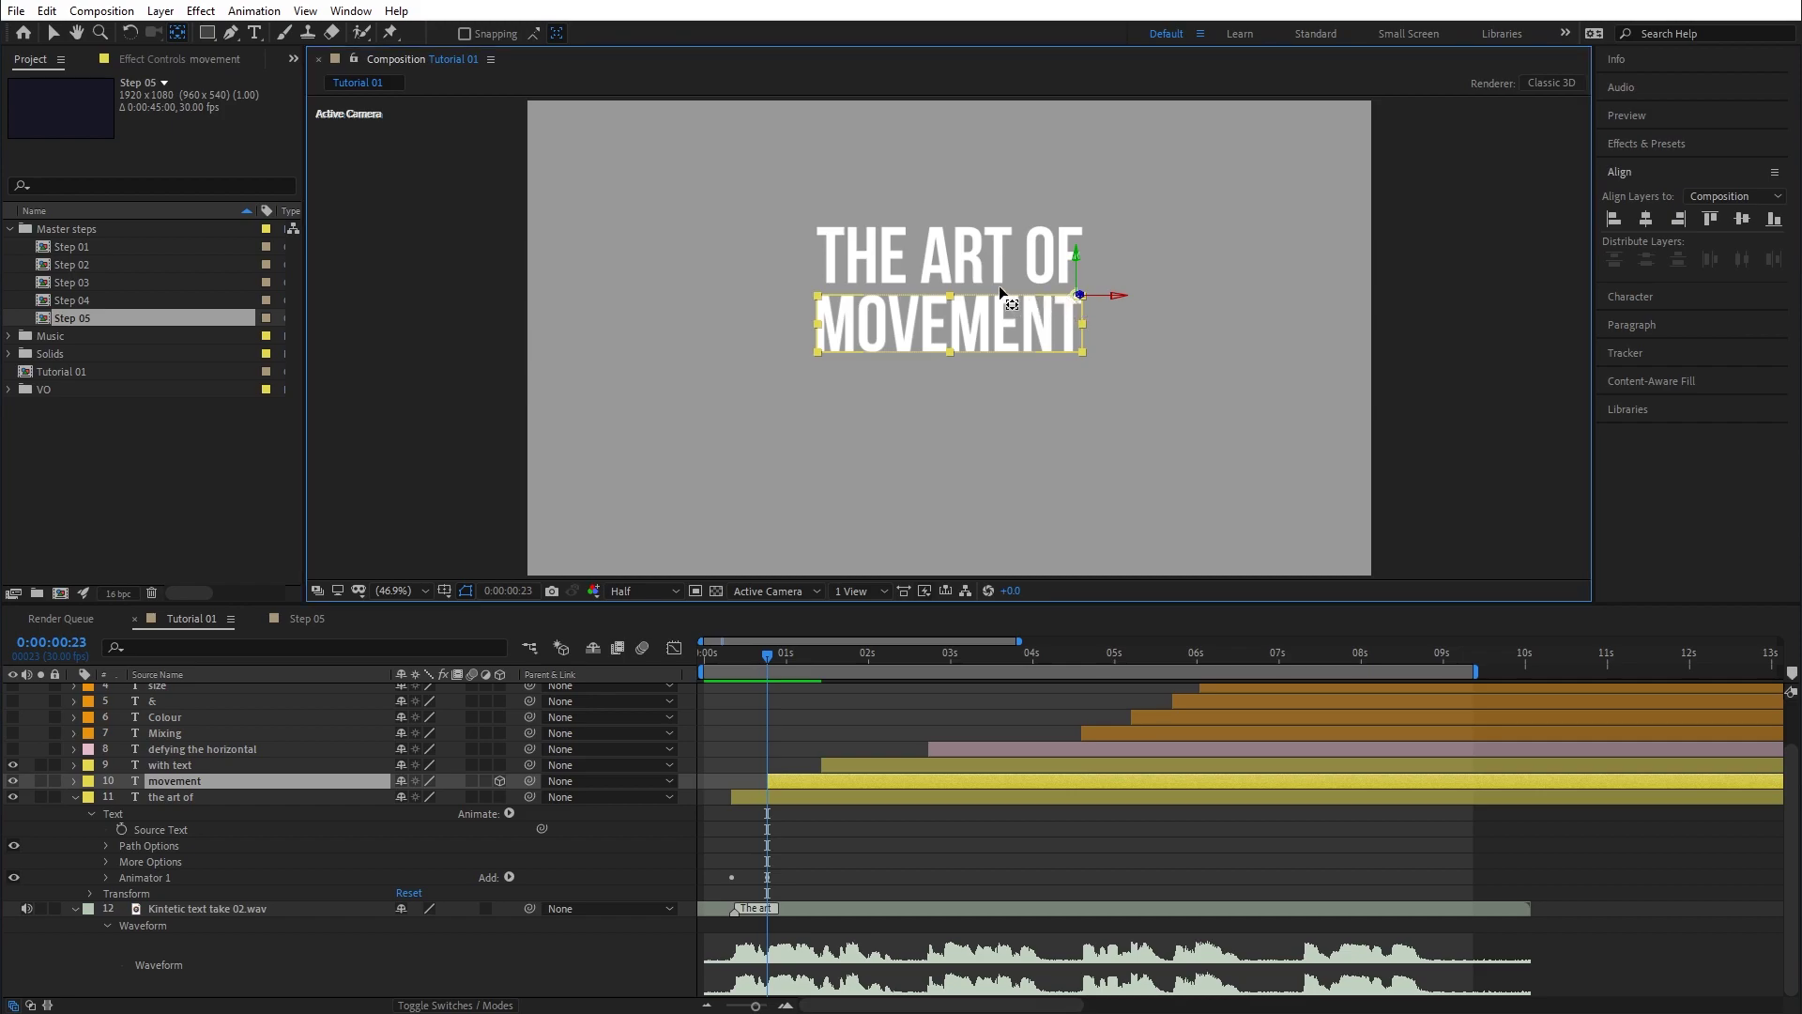
pyautogui.moveTo(1053, 294)
pyautogui.mouseDown()
pyautogui.moveTo(993, 288)
pyautogui.moveTo(1006, 322)
pyautogui.moveTo(1079, 315)
pyautogui.moveTo(1051, 294)
pyautogui.moveTo(831, 301)
pyautogui.moveTo(1075, 317)
pyautogui.mouseUp()
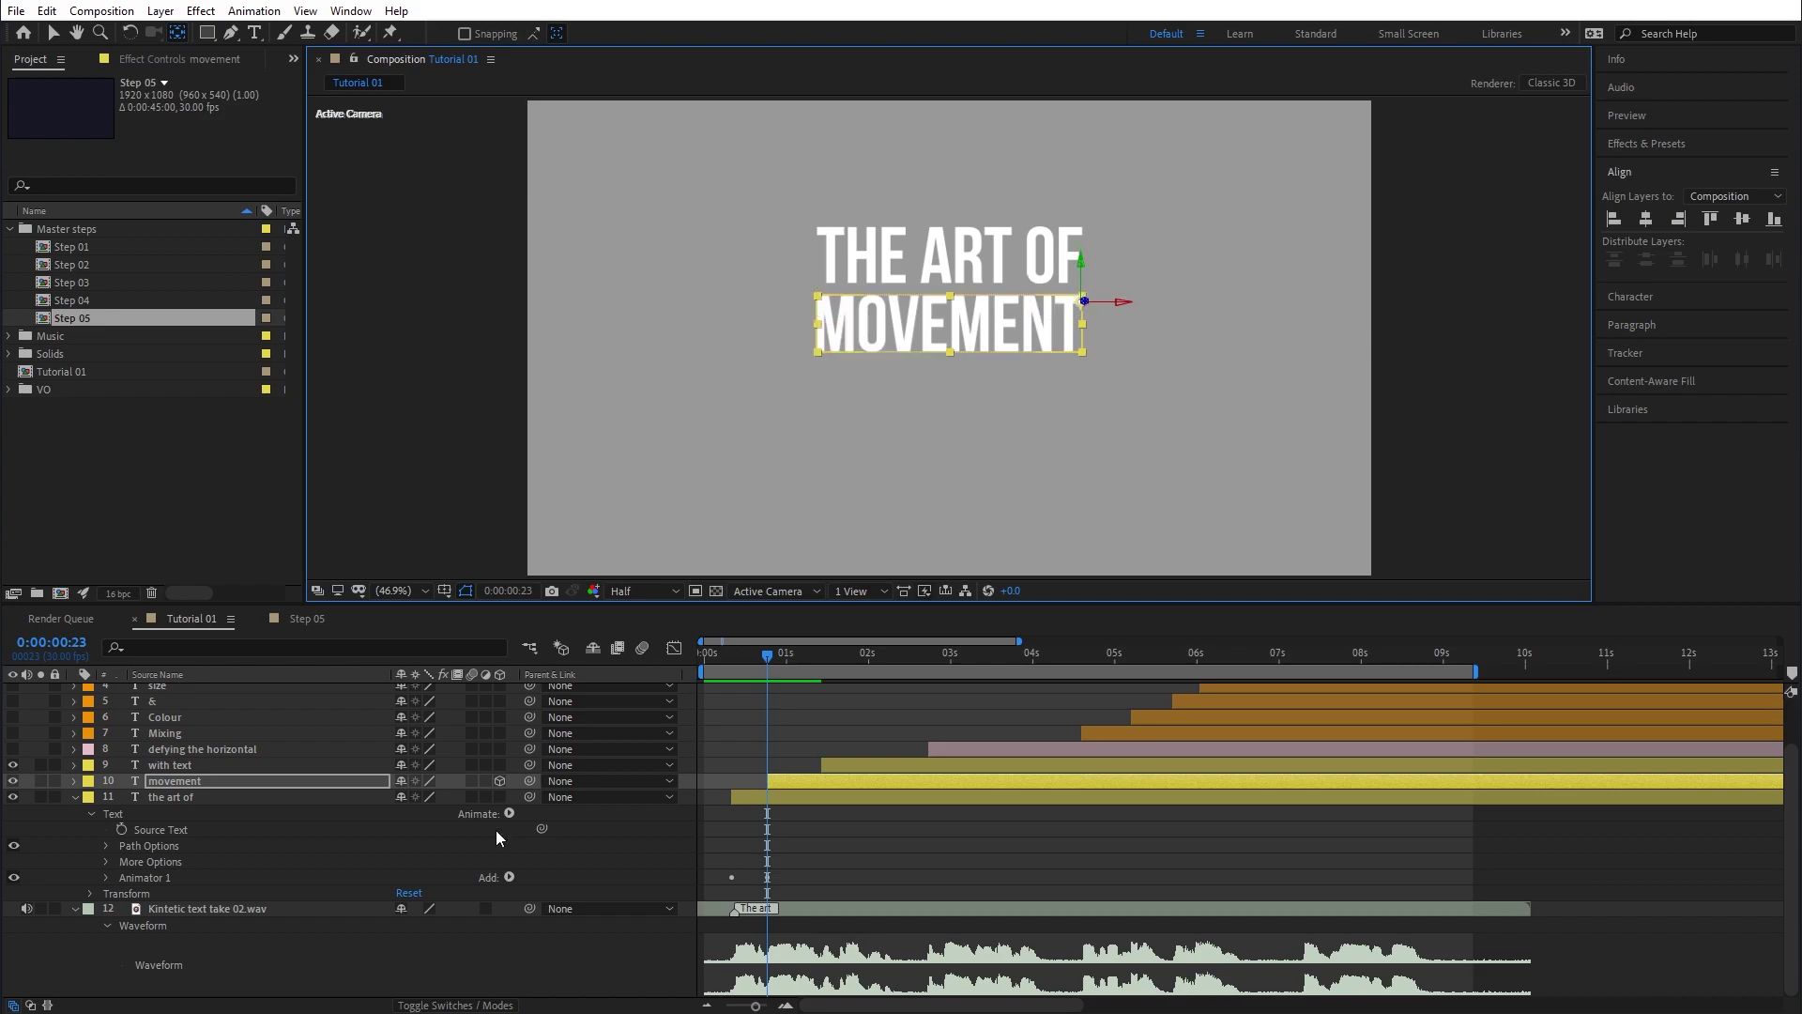
# Return "movement" to 2D and place its anchor point at the middle of the text's upper edge.
pyautogui.click(501, 780)
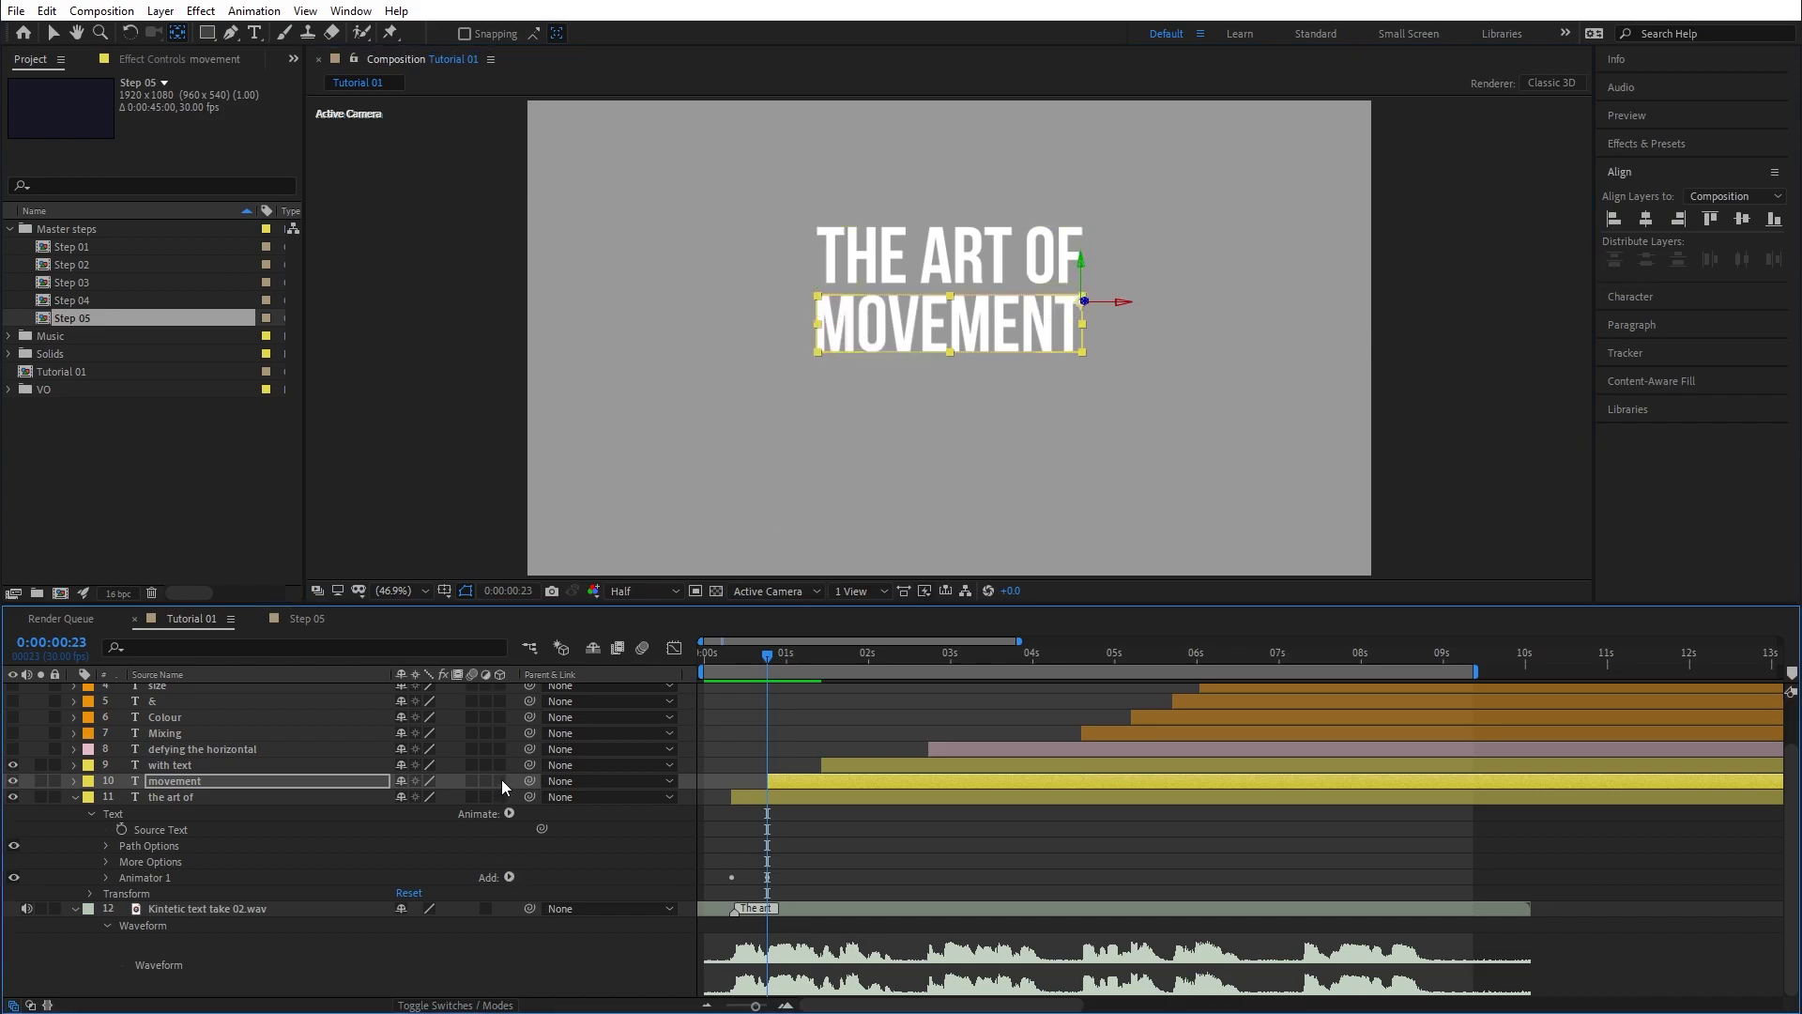
pyautogui.click(1064, 300)
pyautogui.moveTo(1065, 300)
pyautogui.mouseDown()
pyautogui.moveTo(914, 300)
pyautogui.moveTo(819, 353)
pyautogui.moveTo(1082, 297)
pyautogui.mouseUp()
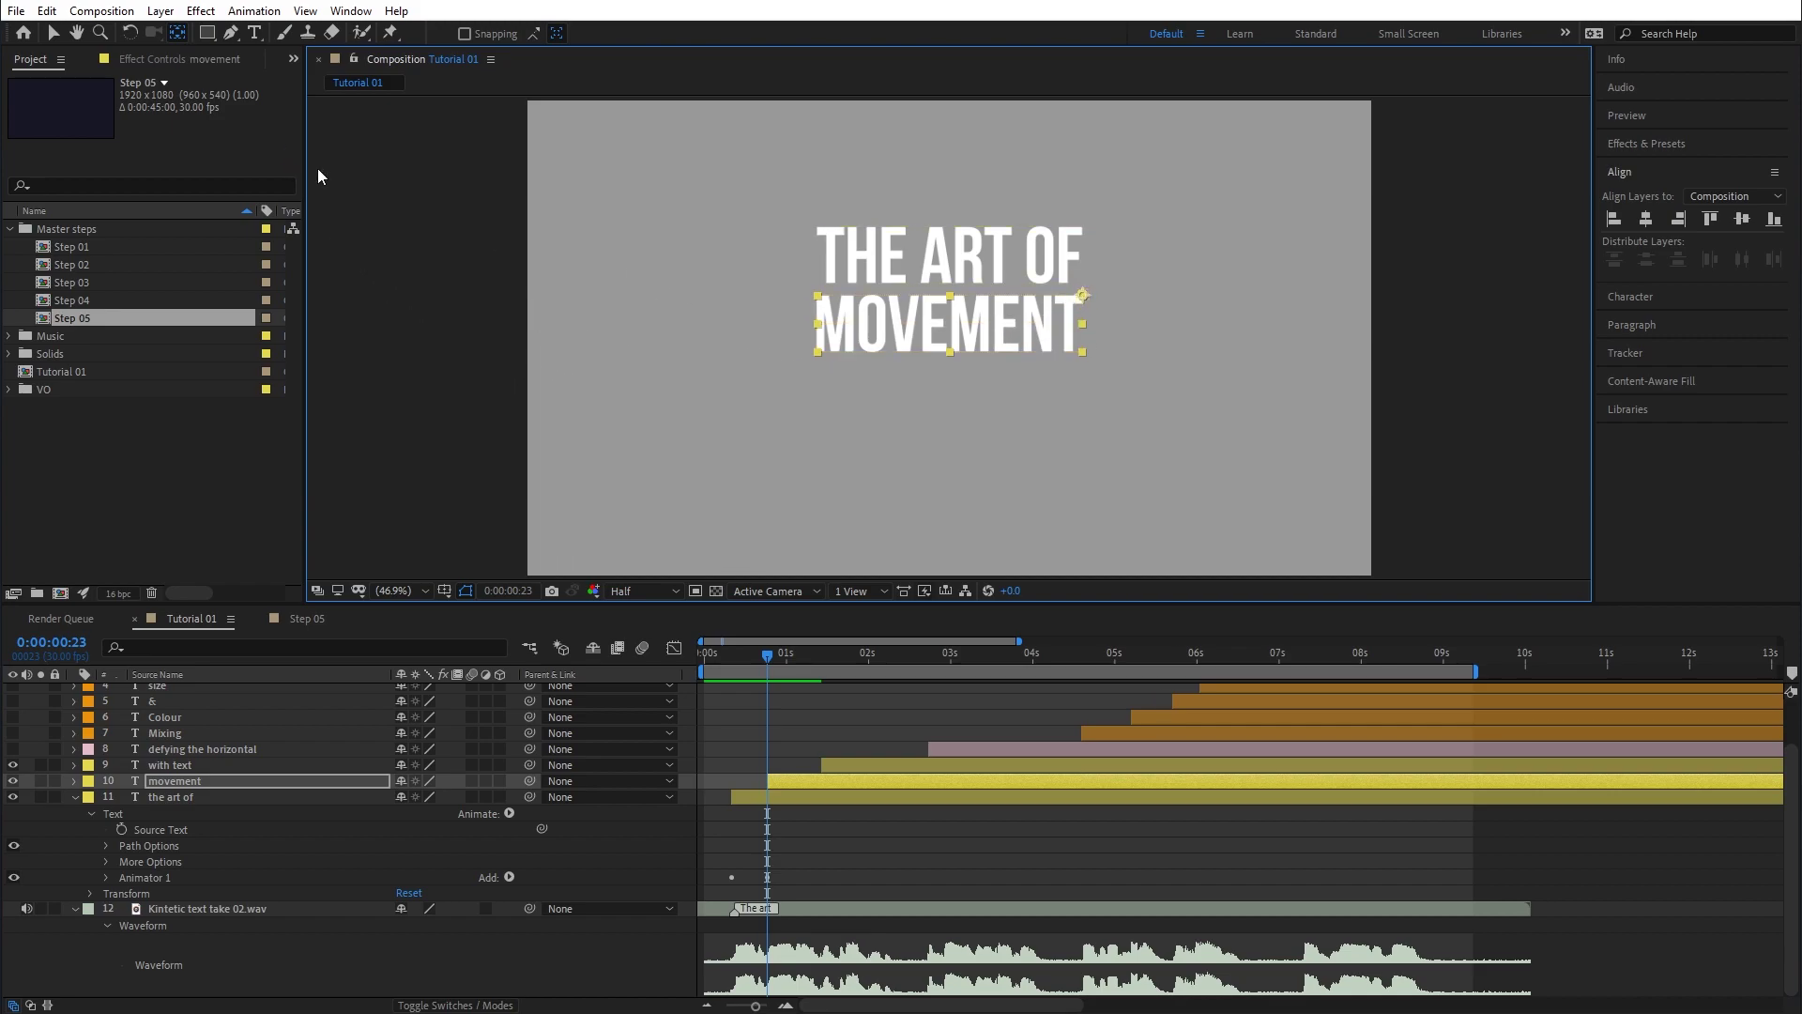
pyautogui.doubleClick(178, 34)
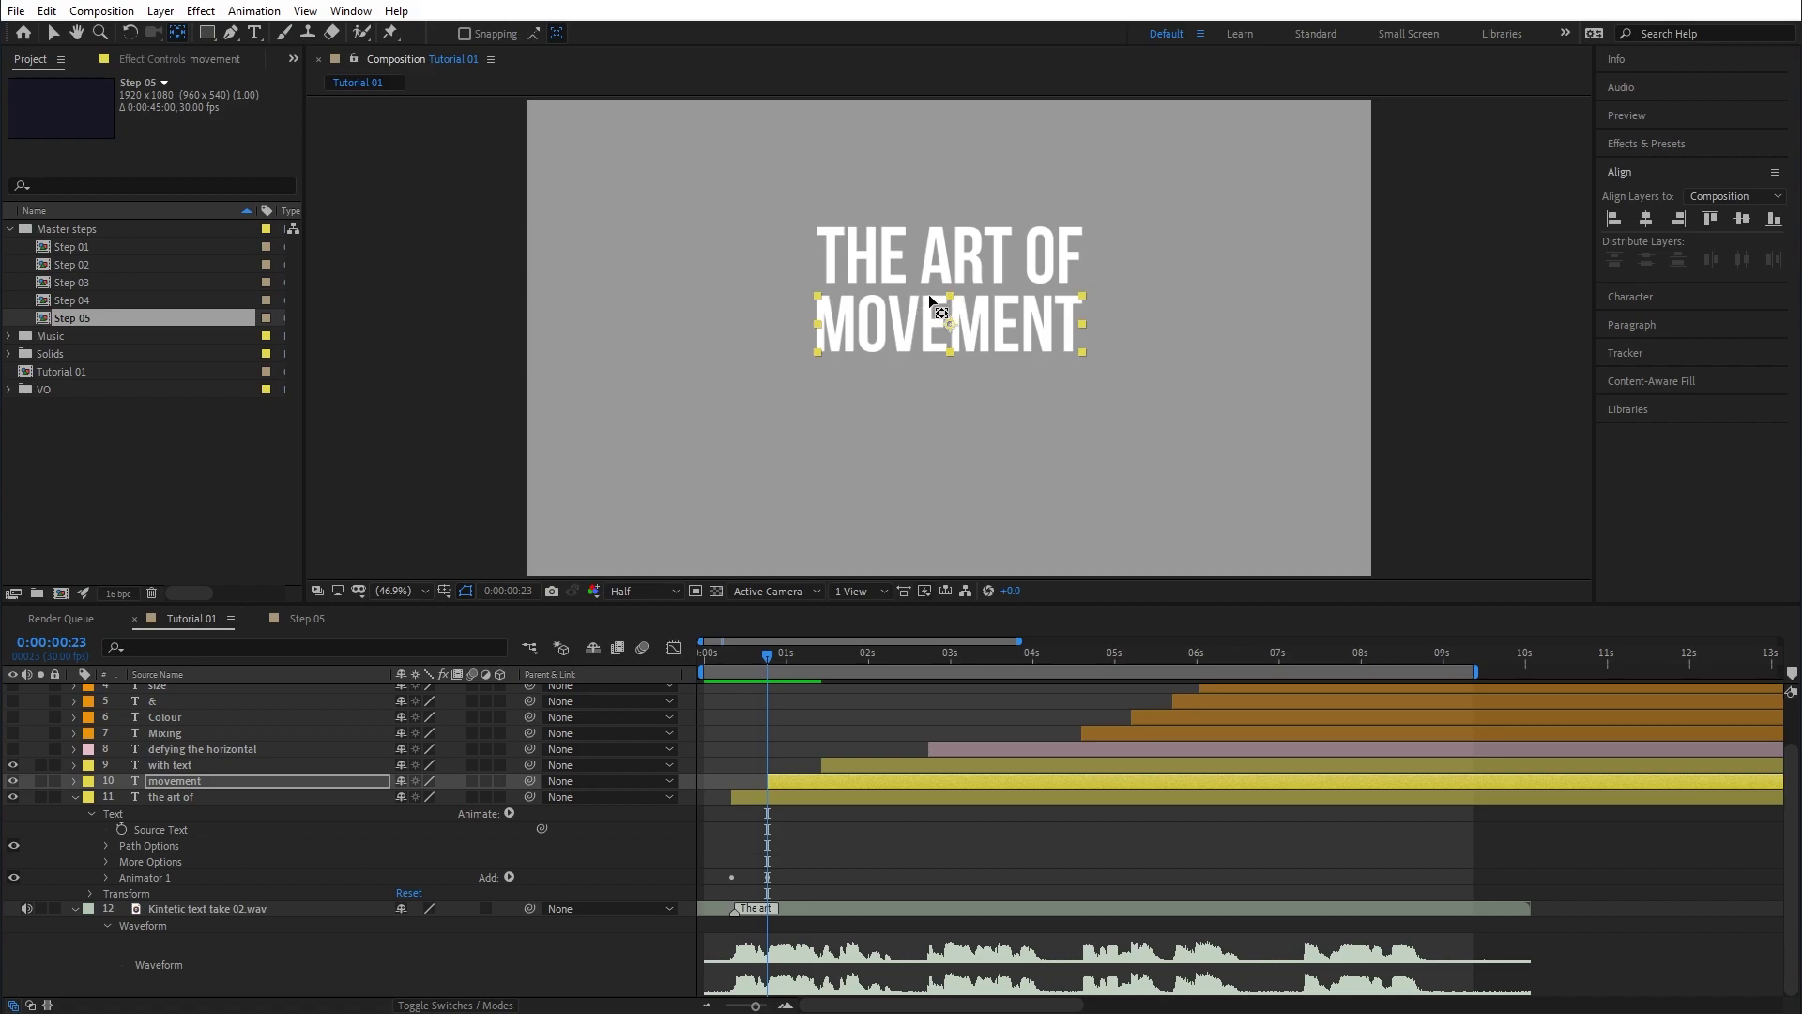
pyautogui.click(965, 315)
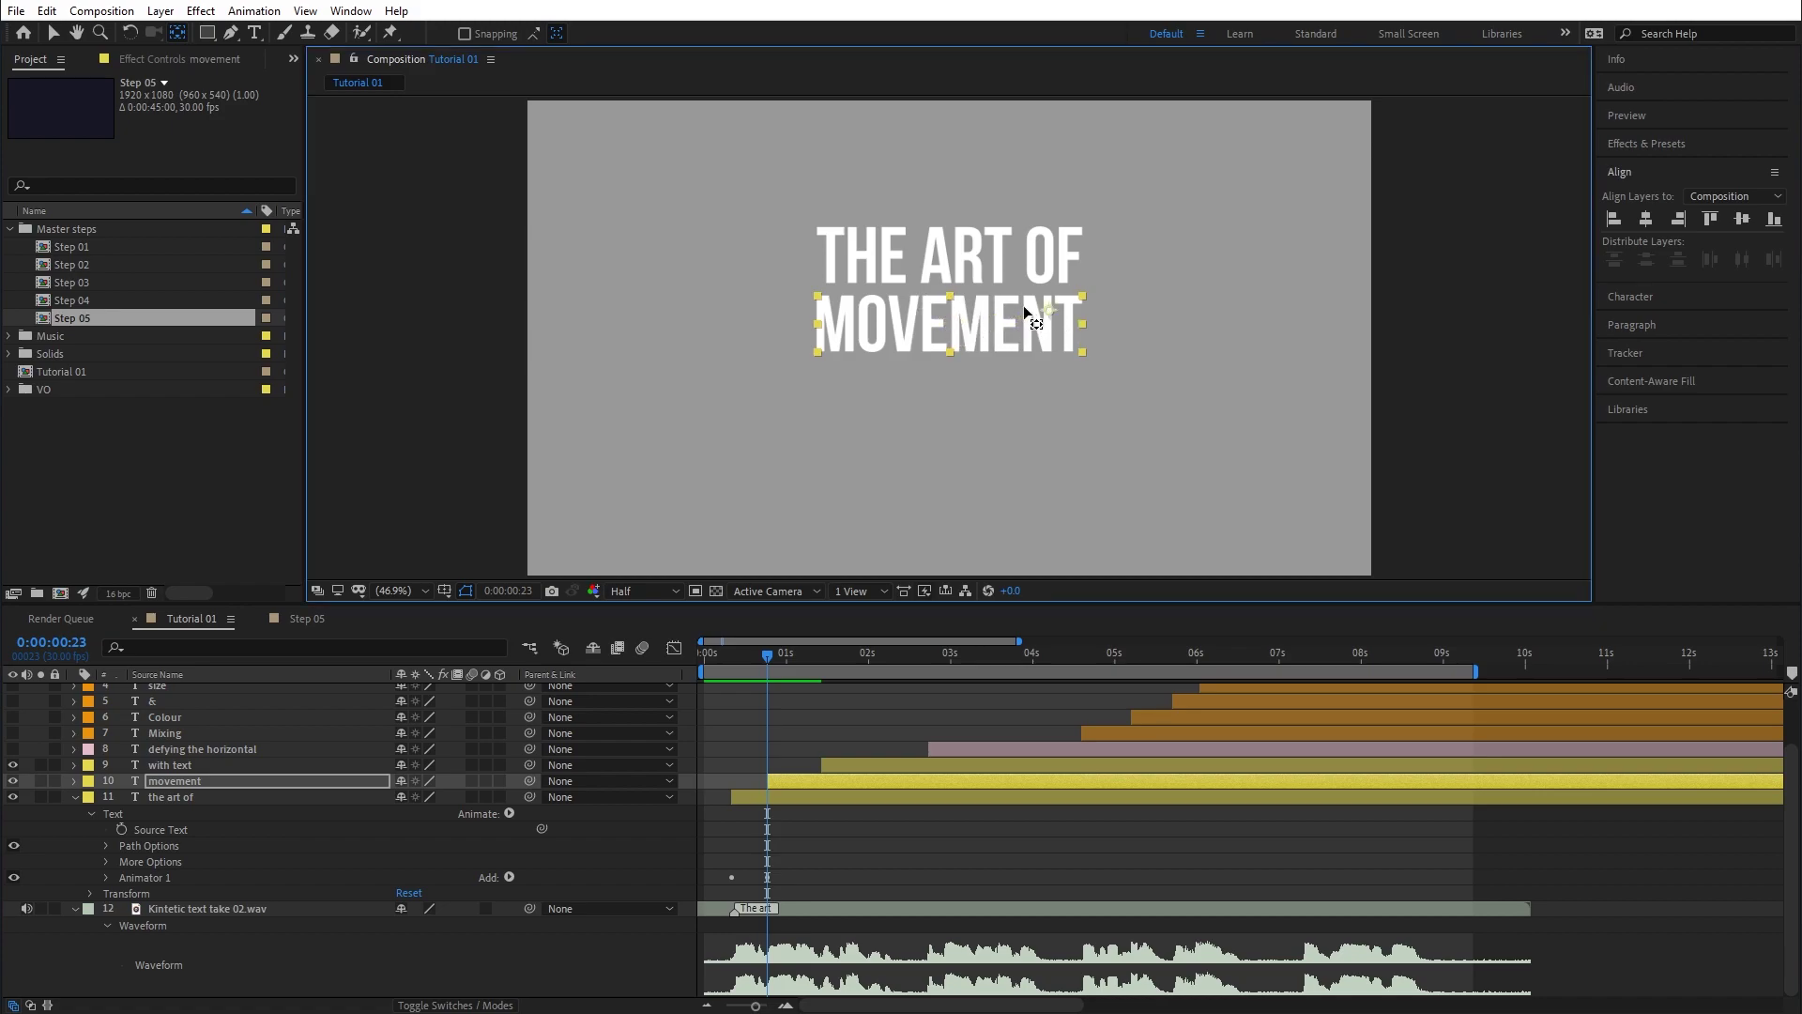
pyautogui.moveTo(951, 302); pyautogui.dragTo(1077, 301)
pyautogui.moveTo(1045, 302); pyautogui.dragTo(952, 301)
# Make "movement" a 3D layer and reveal only its rotation properties in the timeline.
pyautogui.click(498, 779)
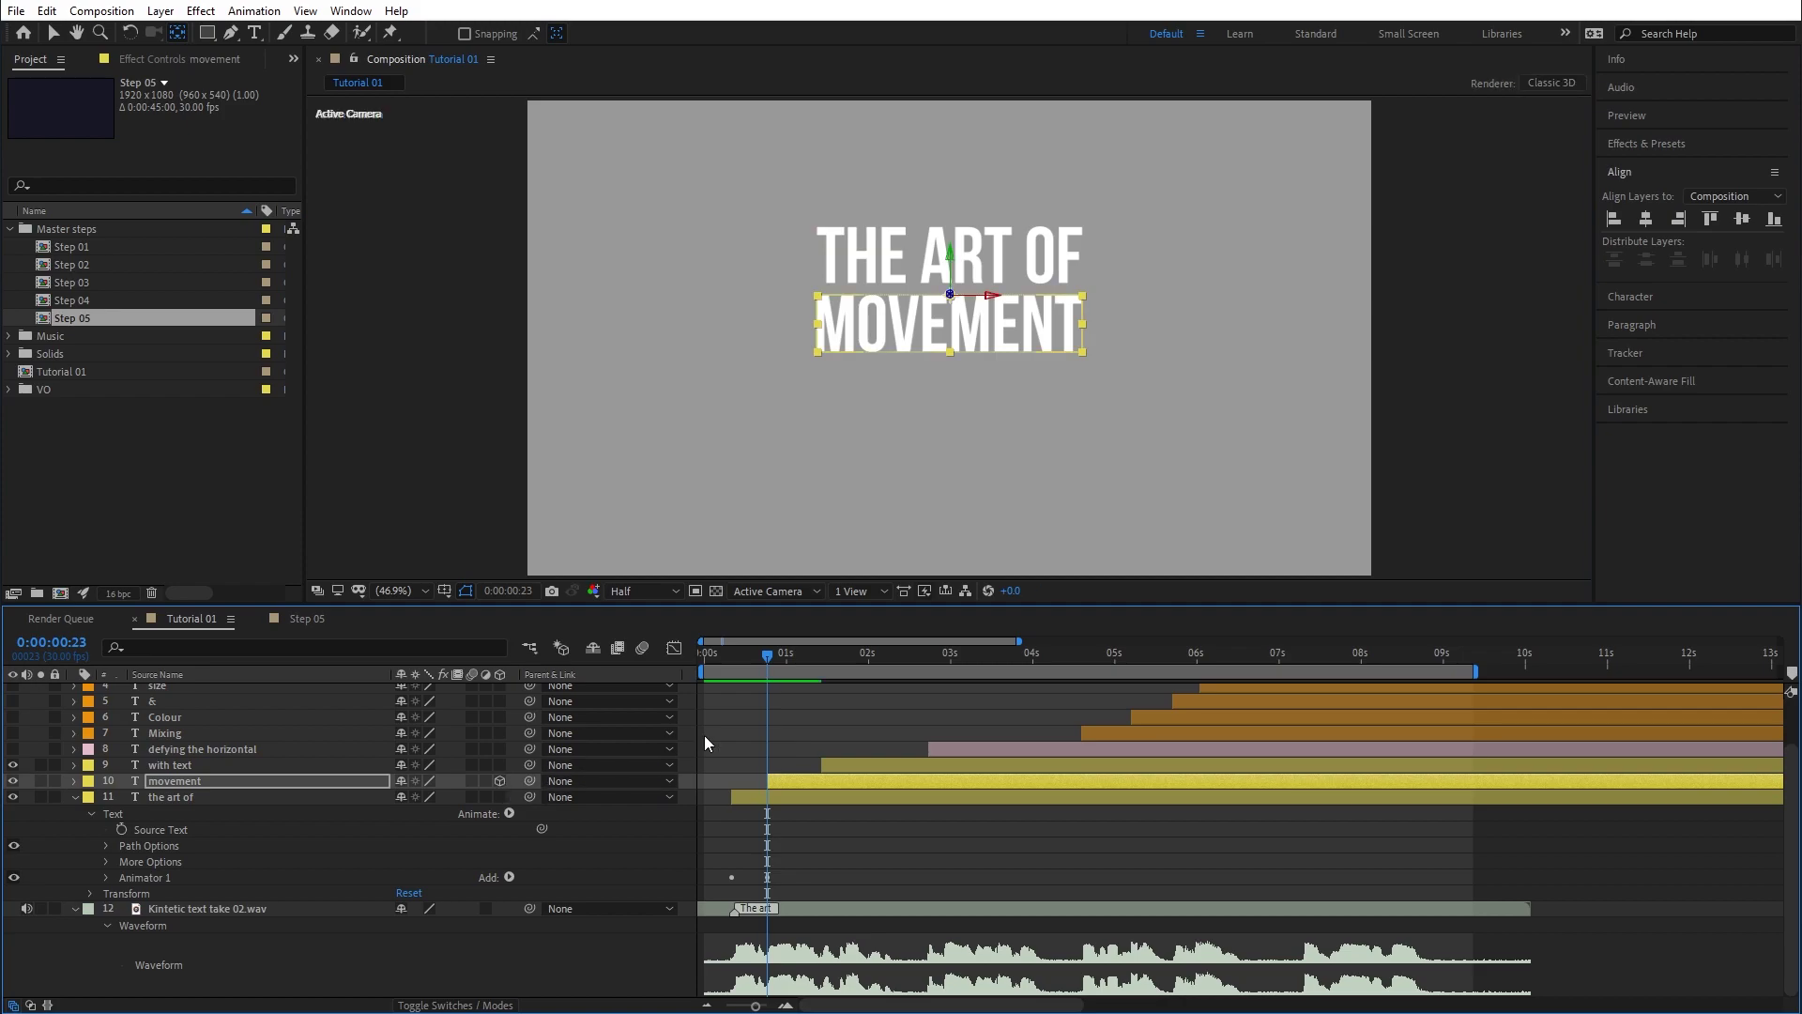
pyautogui.moveTo(711, 656); pyautogui.dragTo(761, 672)
pyautogui.click(74, 781)
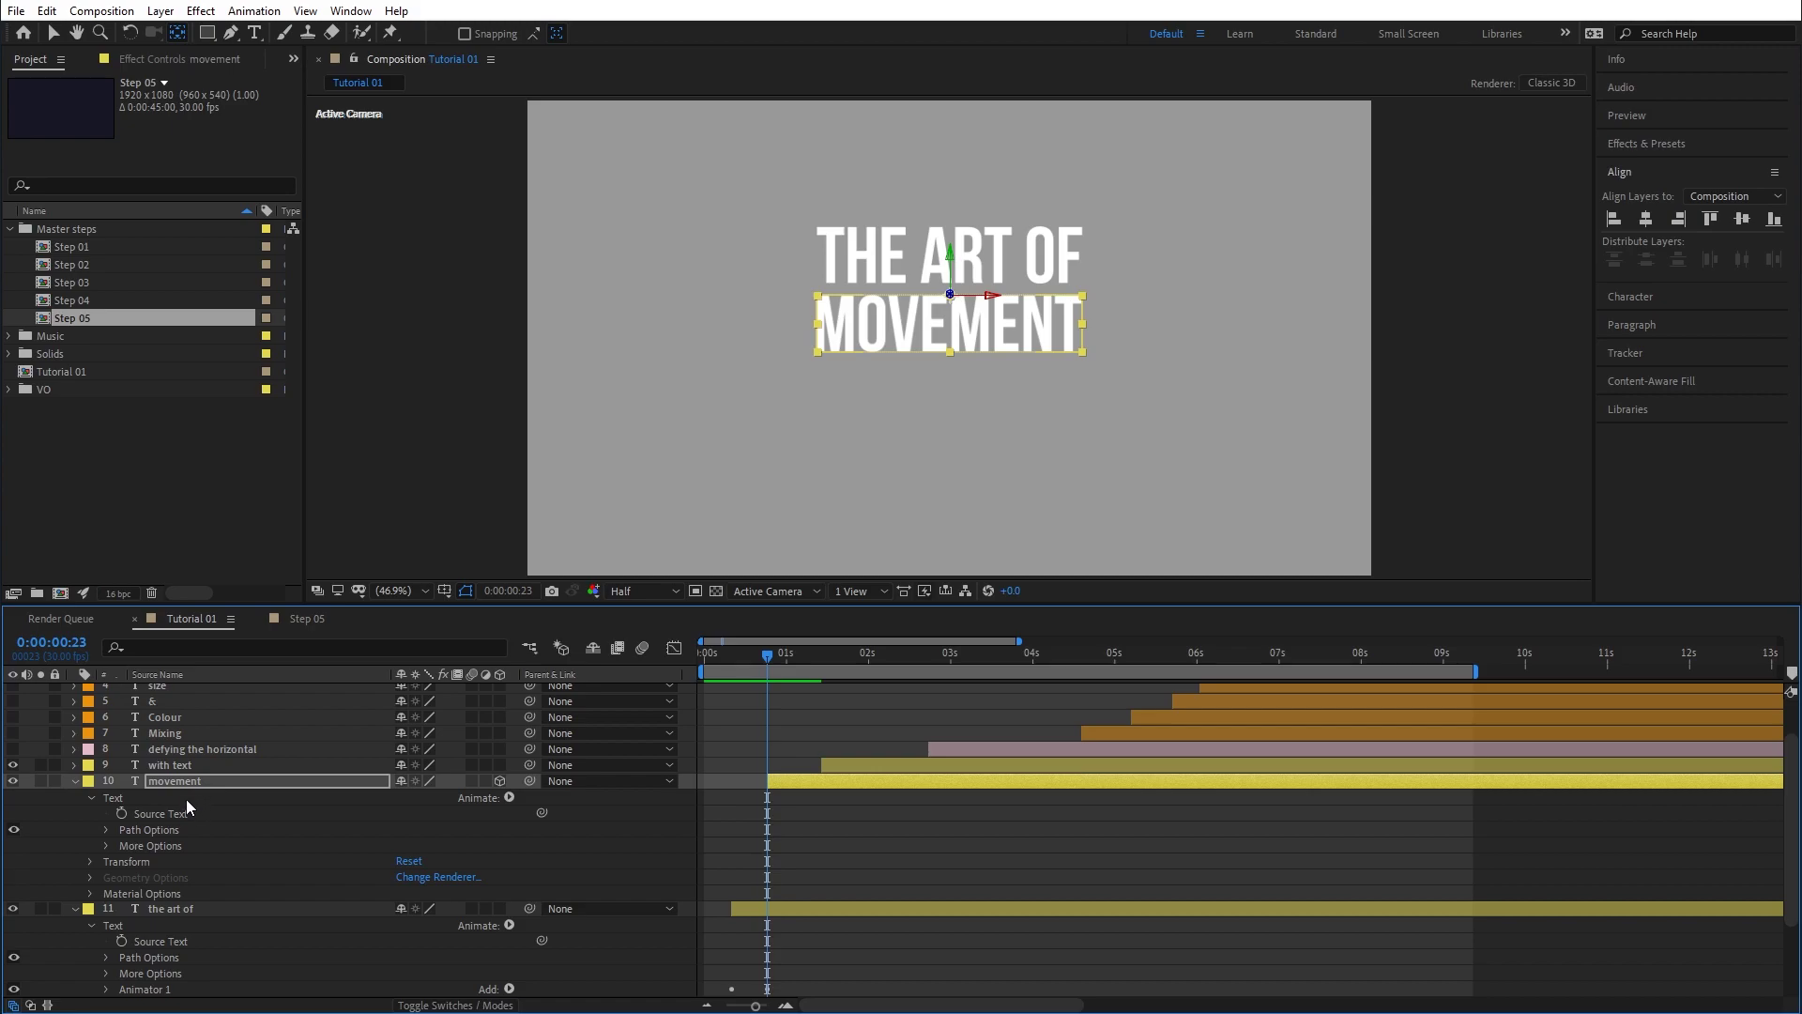
pyautogui.press('r')
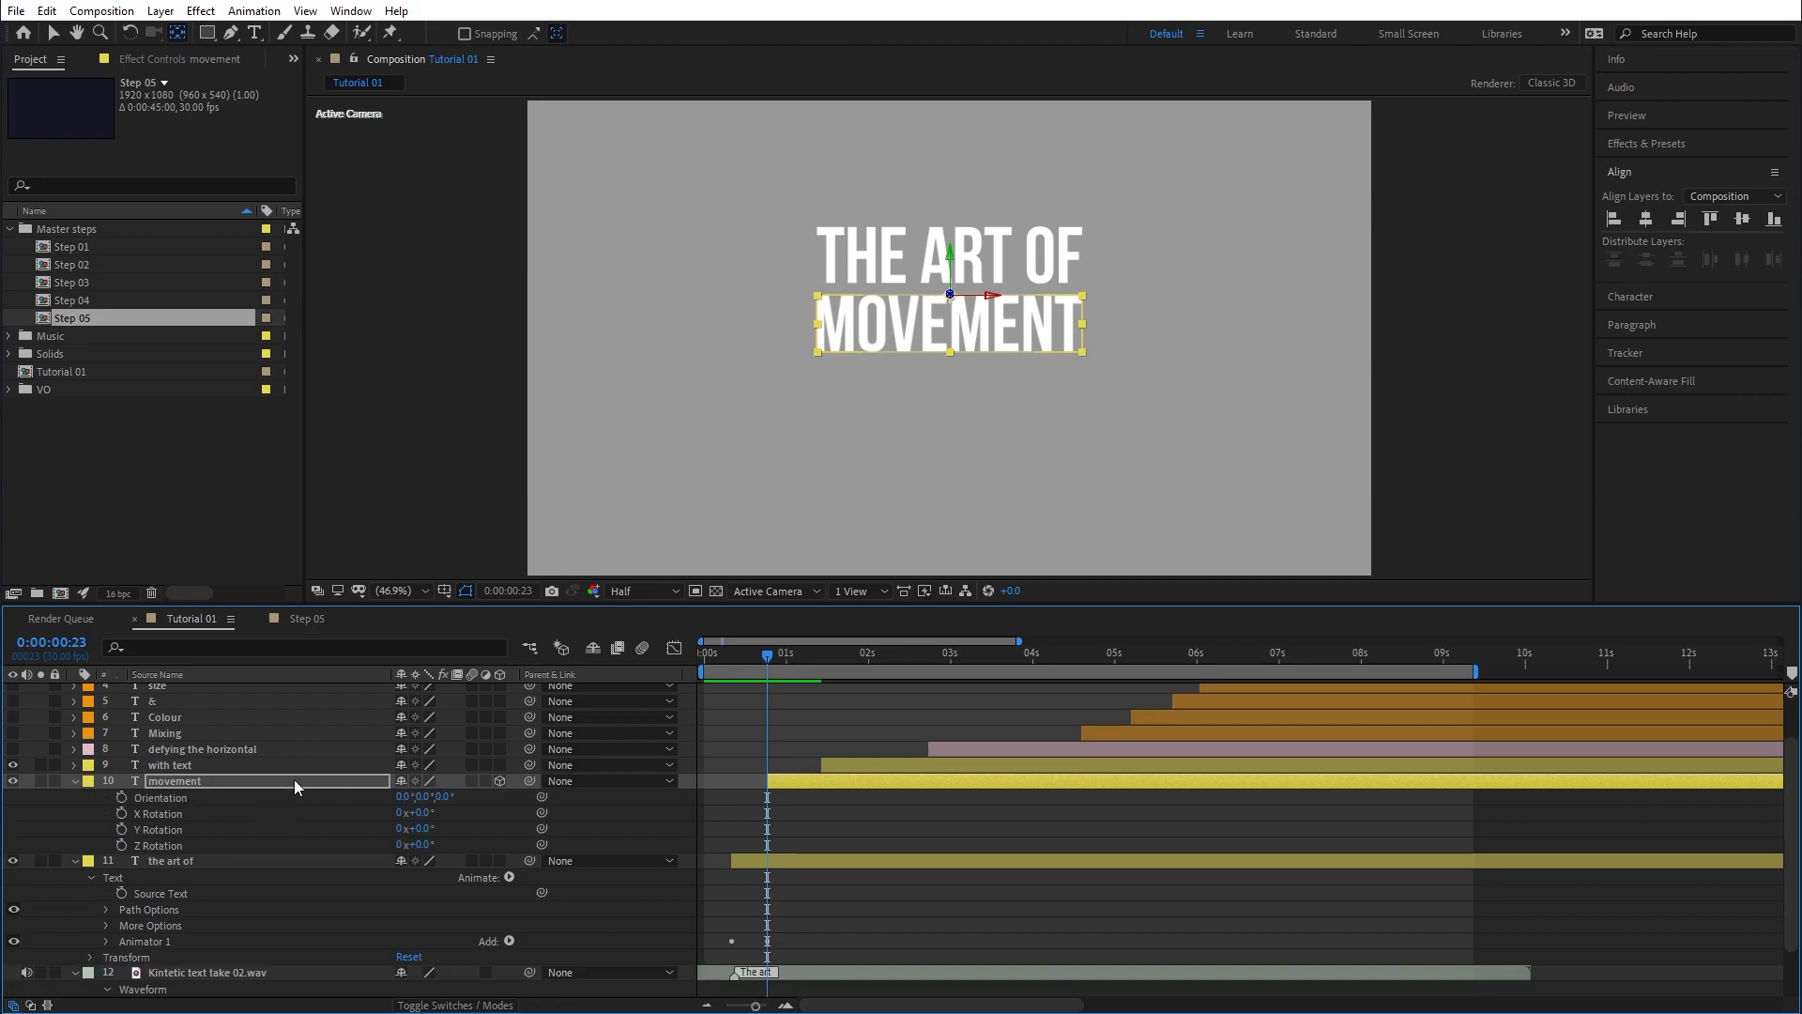
# Compare the rotation properties of "movement" in 2D and 3D, then try out its Z Rotation and undo that change.
pyautogui.click(499, 780)
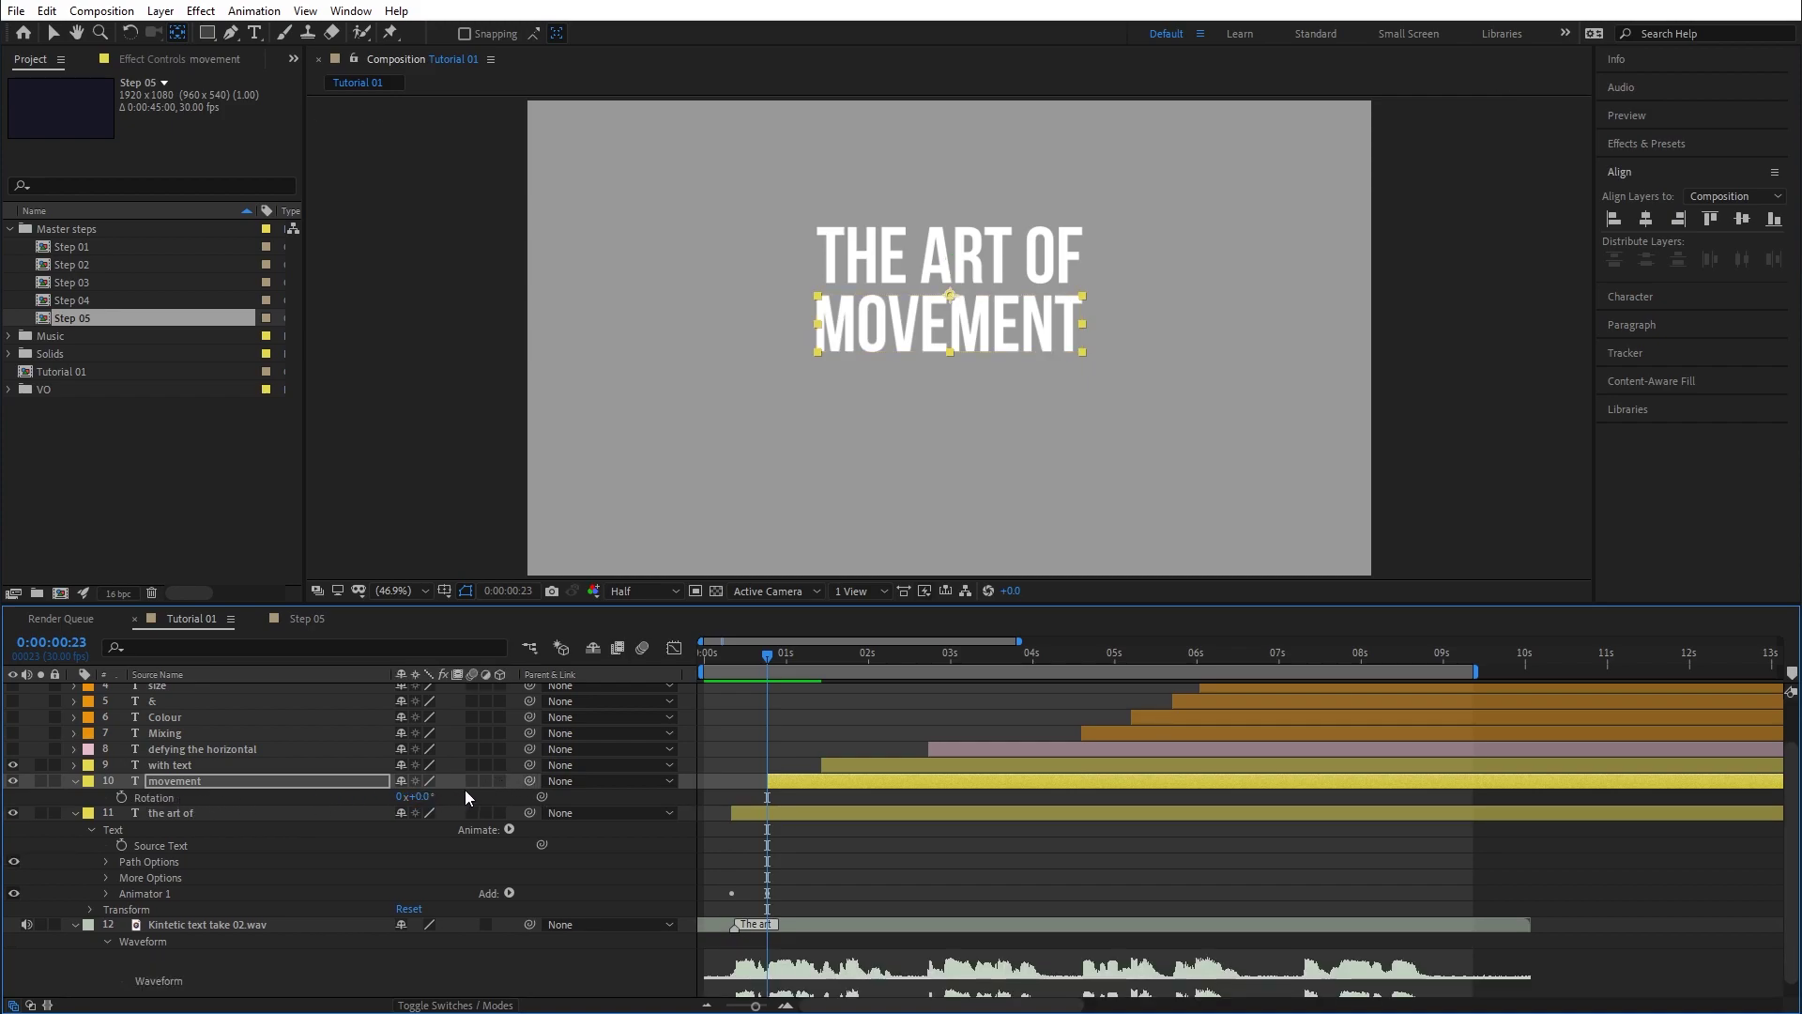
pyautogui.click(500, 781)
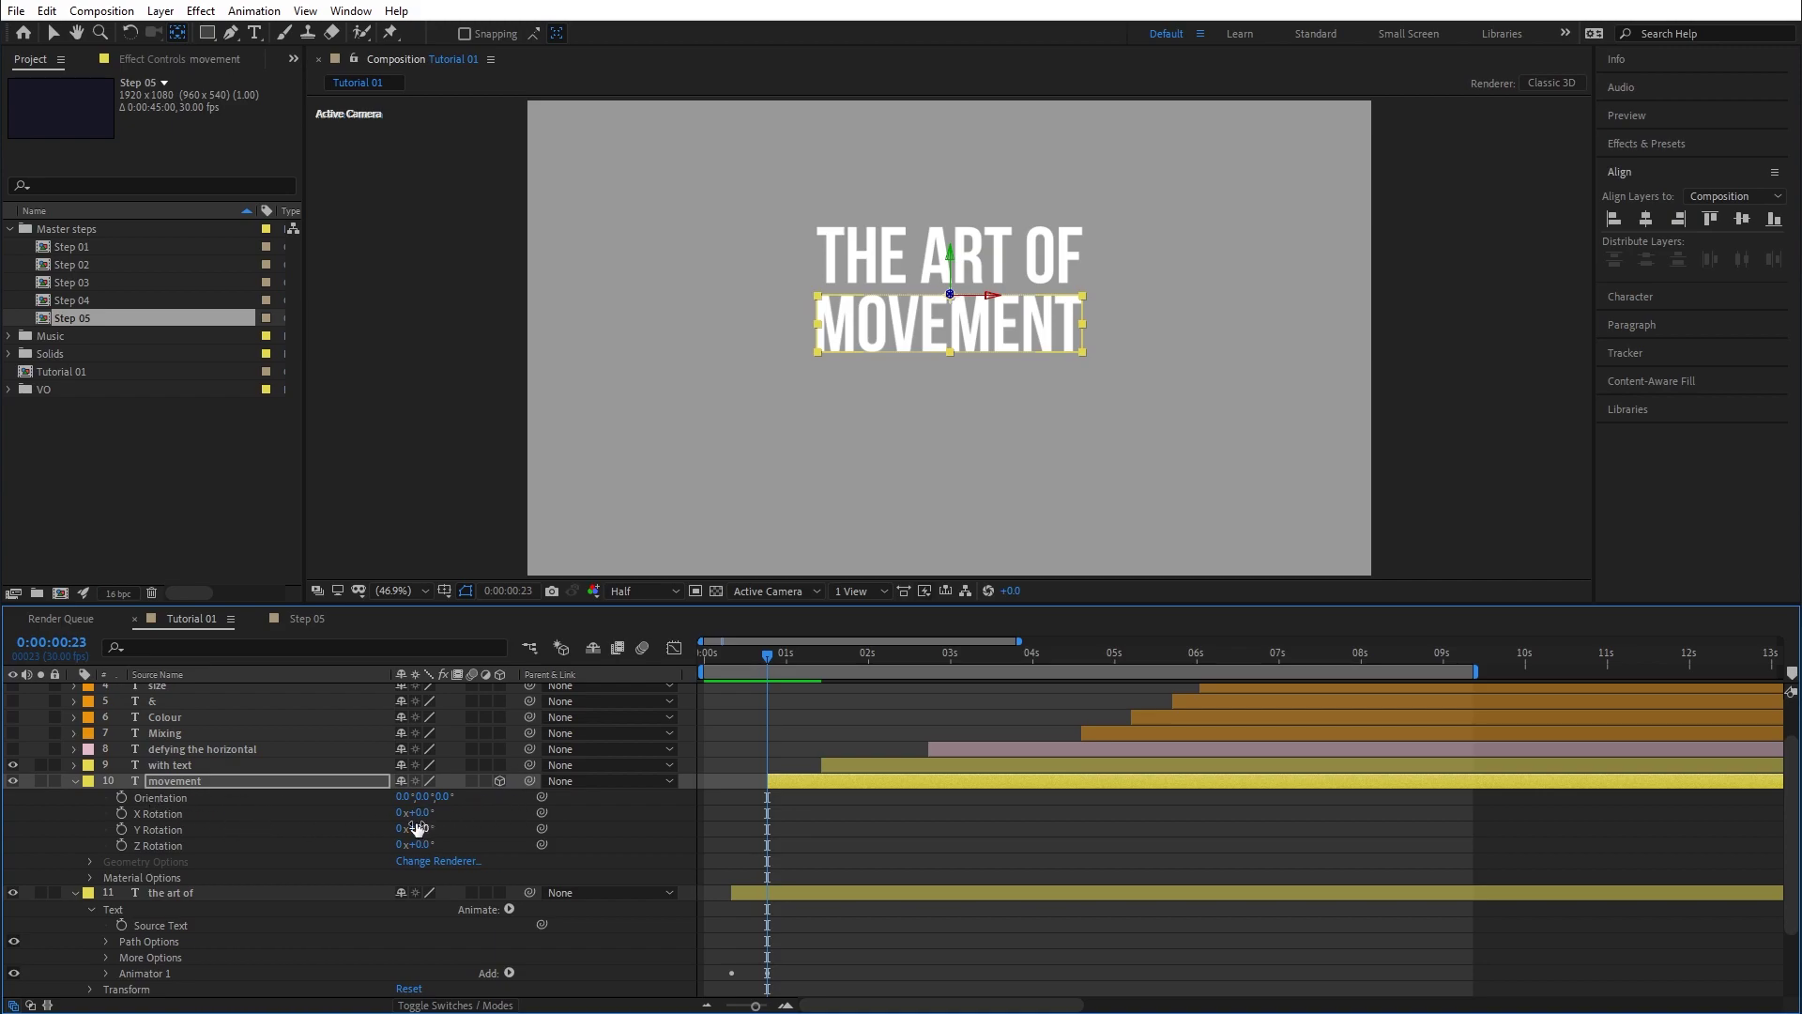
pyautogui.moveTo(416, 812); pyautogui.dragTo(501, 812)
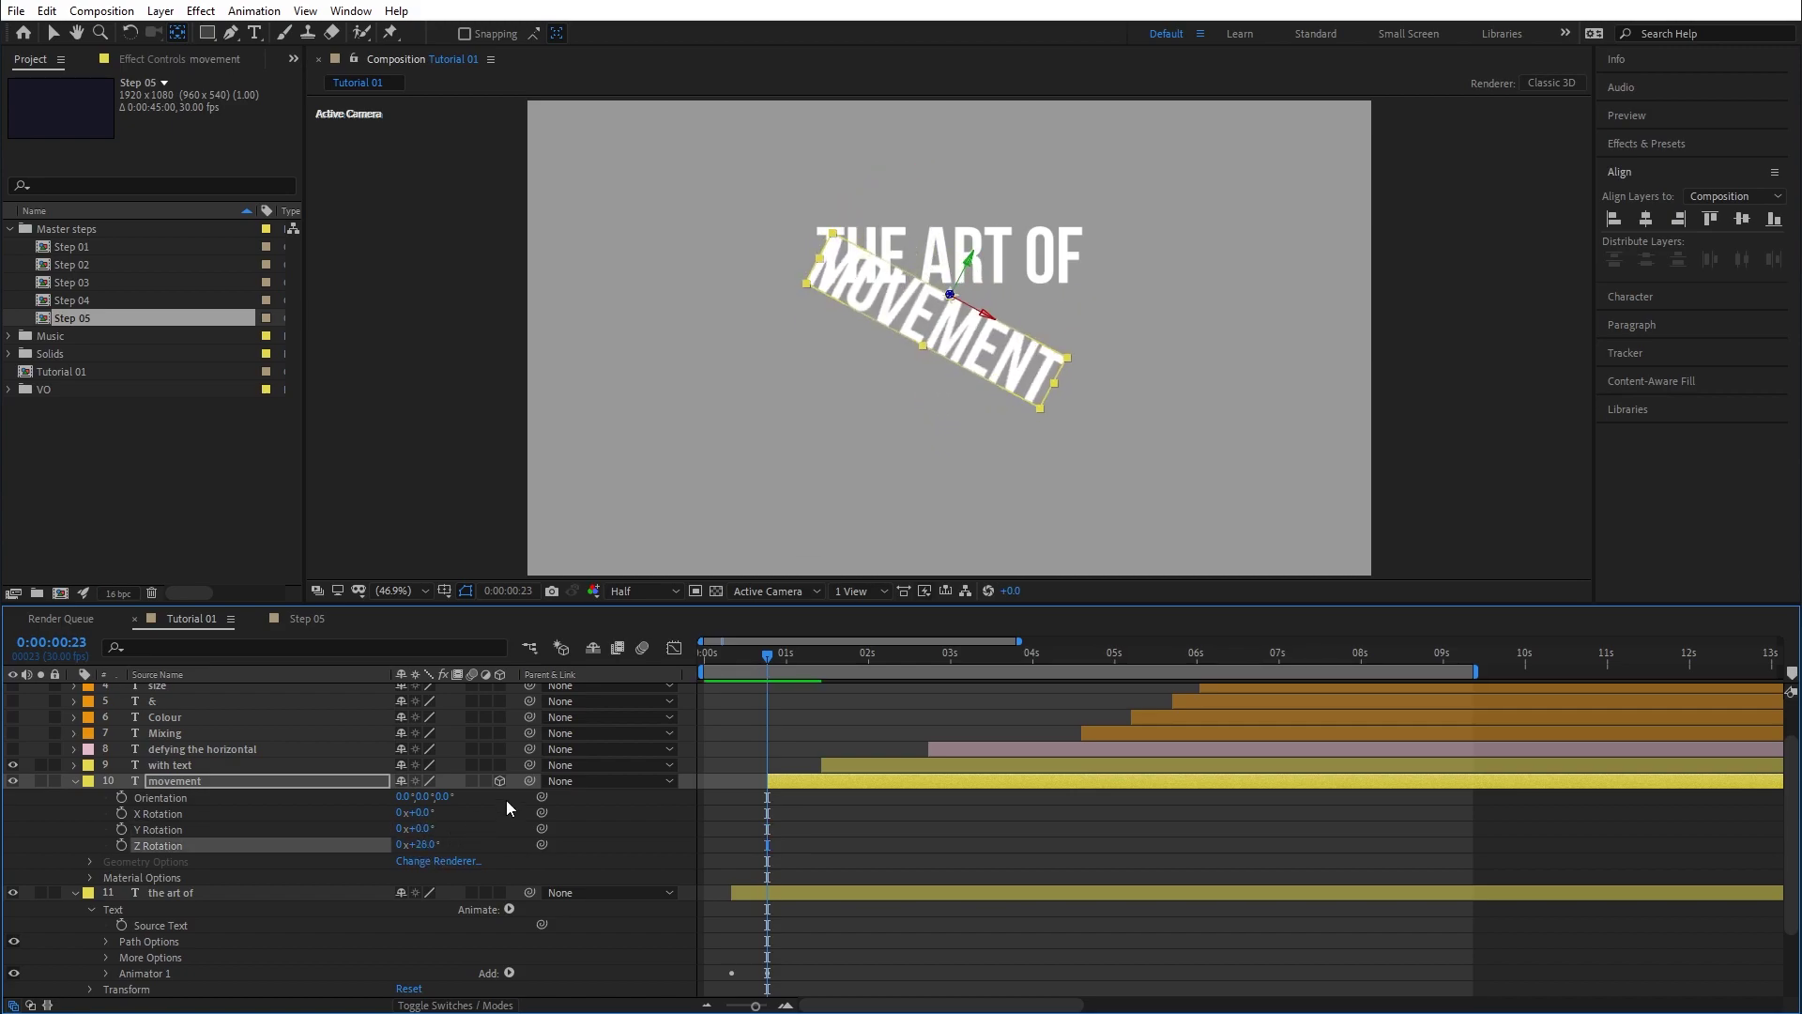
pyautogui.hotkey('ctrl', 'z')
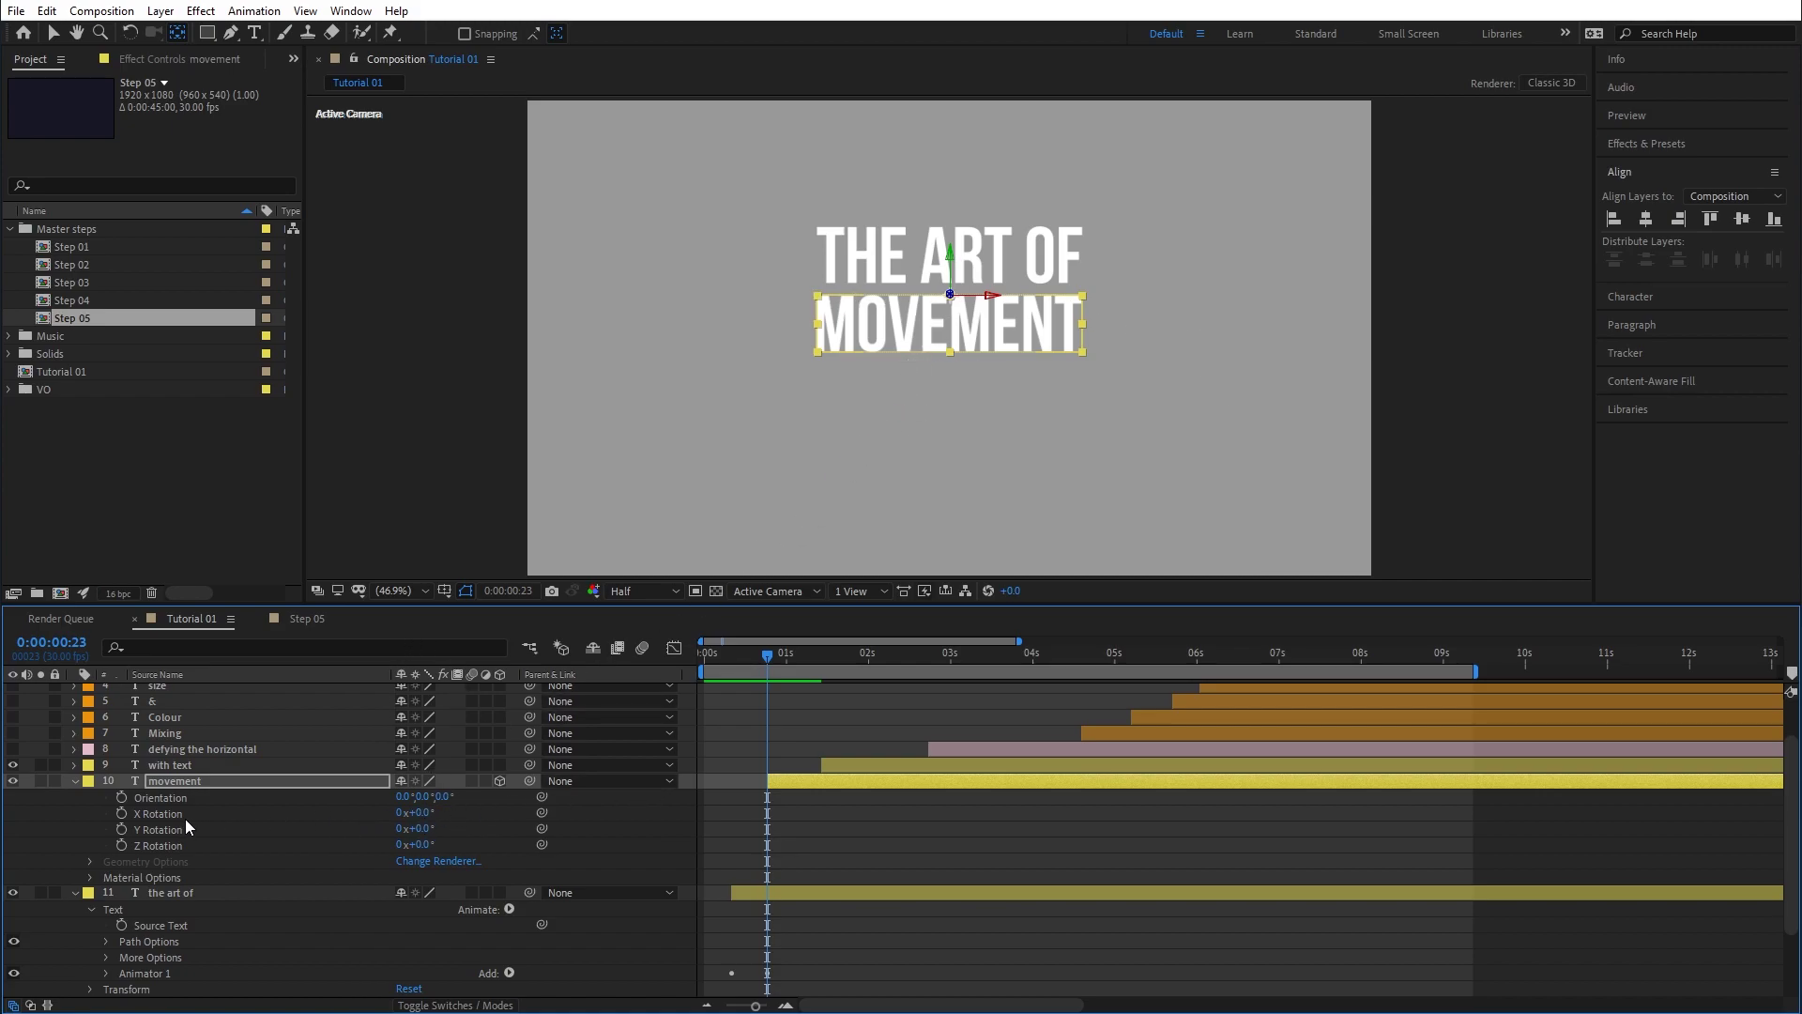
# Keyframe the X Rotation of "movement" from 91° at 0:00:00:23 to 0° at 0:00:00:28.
pyautogui.click(122, 814)
pyautogui.moveTo(420, 813); pyautogui.dragTo(521, 823)
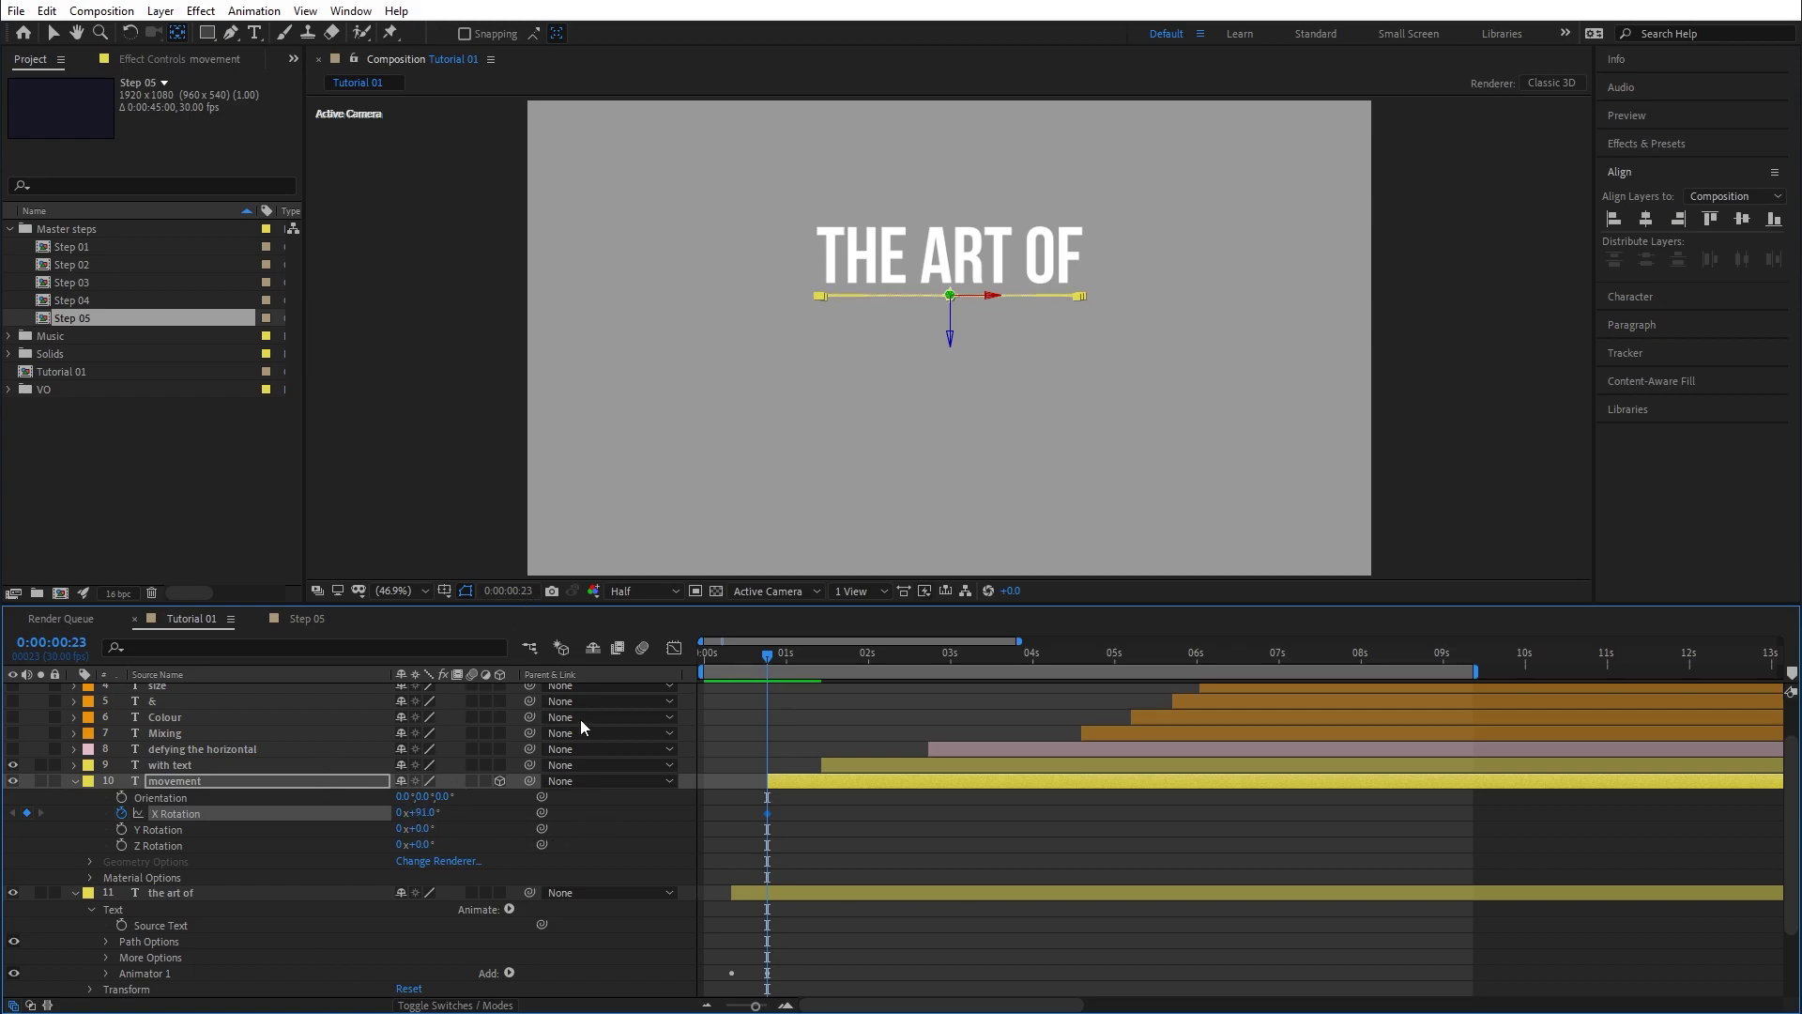
pyautogui.moveTo(777, 655)
pyautogui.mouseDown()
pyautogui.moveTo(759, 659)
pyautogui.moveTo(786, 668)
pyautogui.moveTo(760, 669)
pyautogui.moveTo(782, 675)
pyautogui.mouseUp()
pyautogui.click(424, 813)
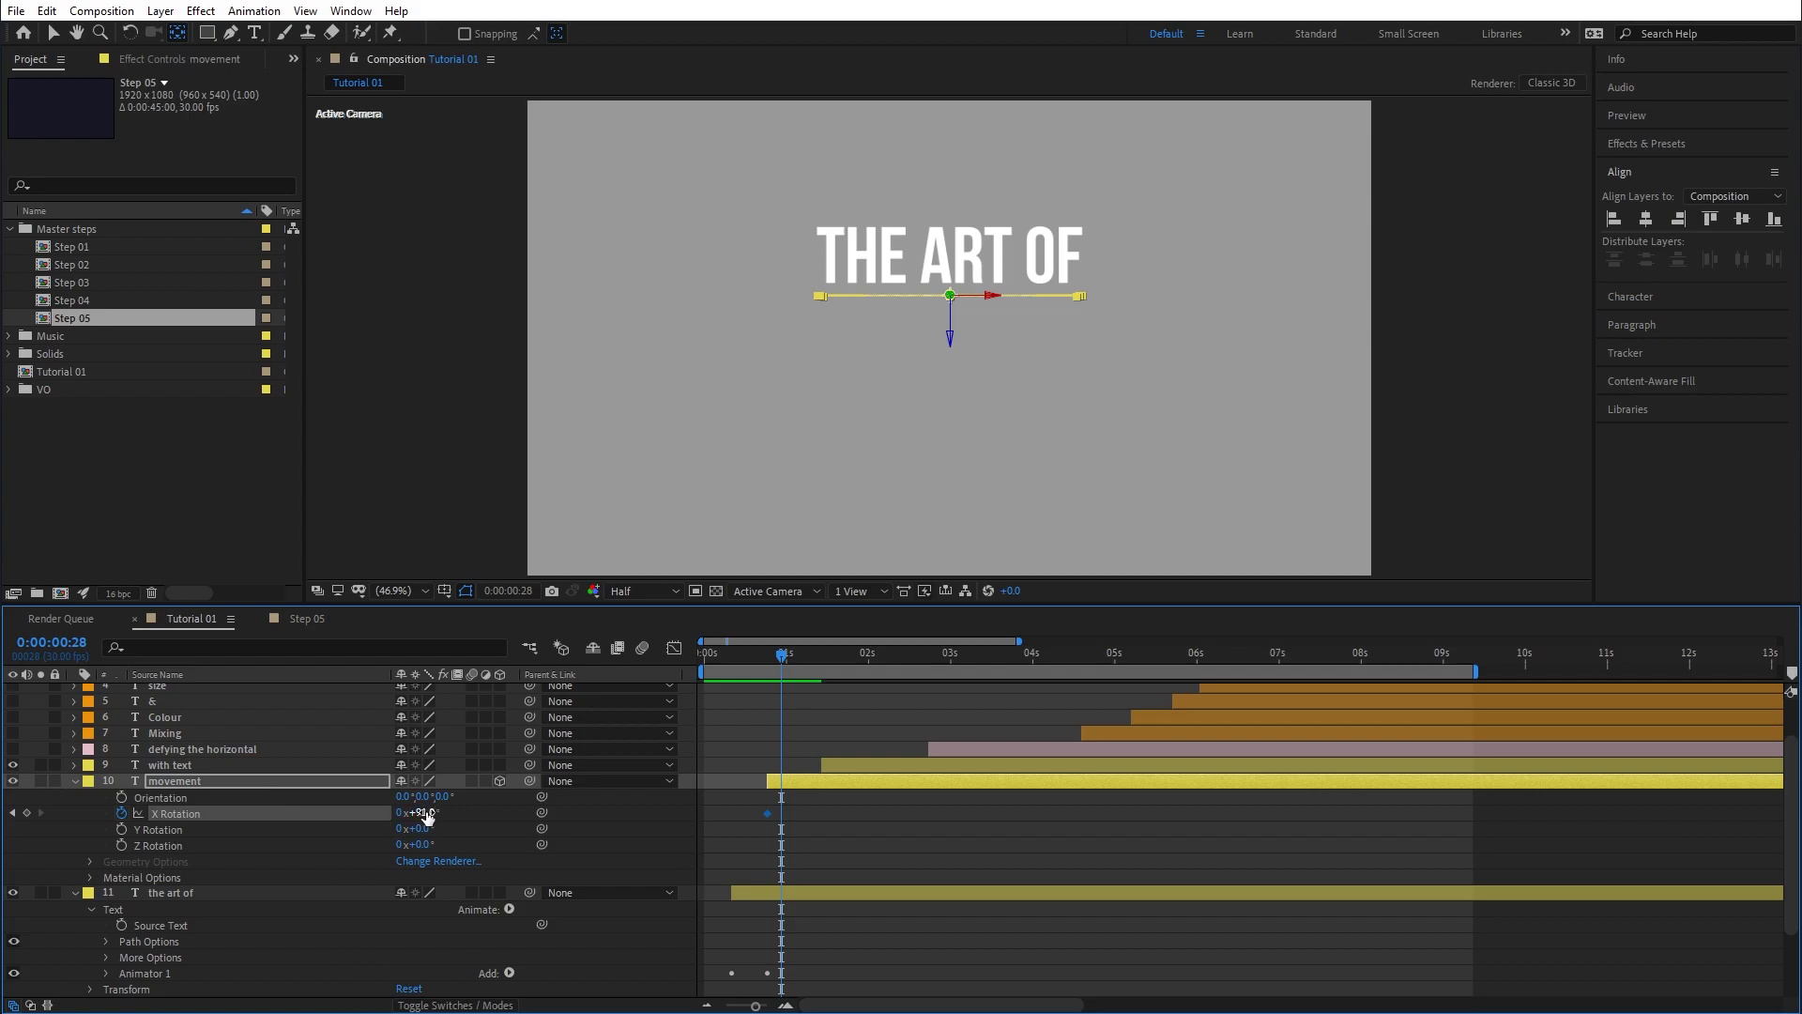
pyautogui.write('0')
pyautogui.press('Return')
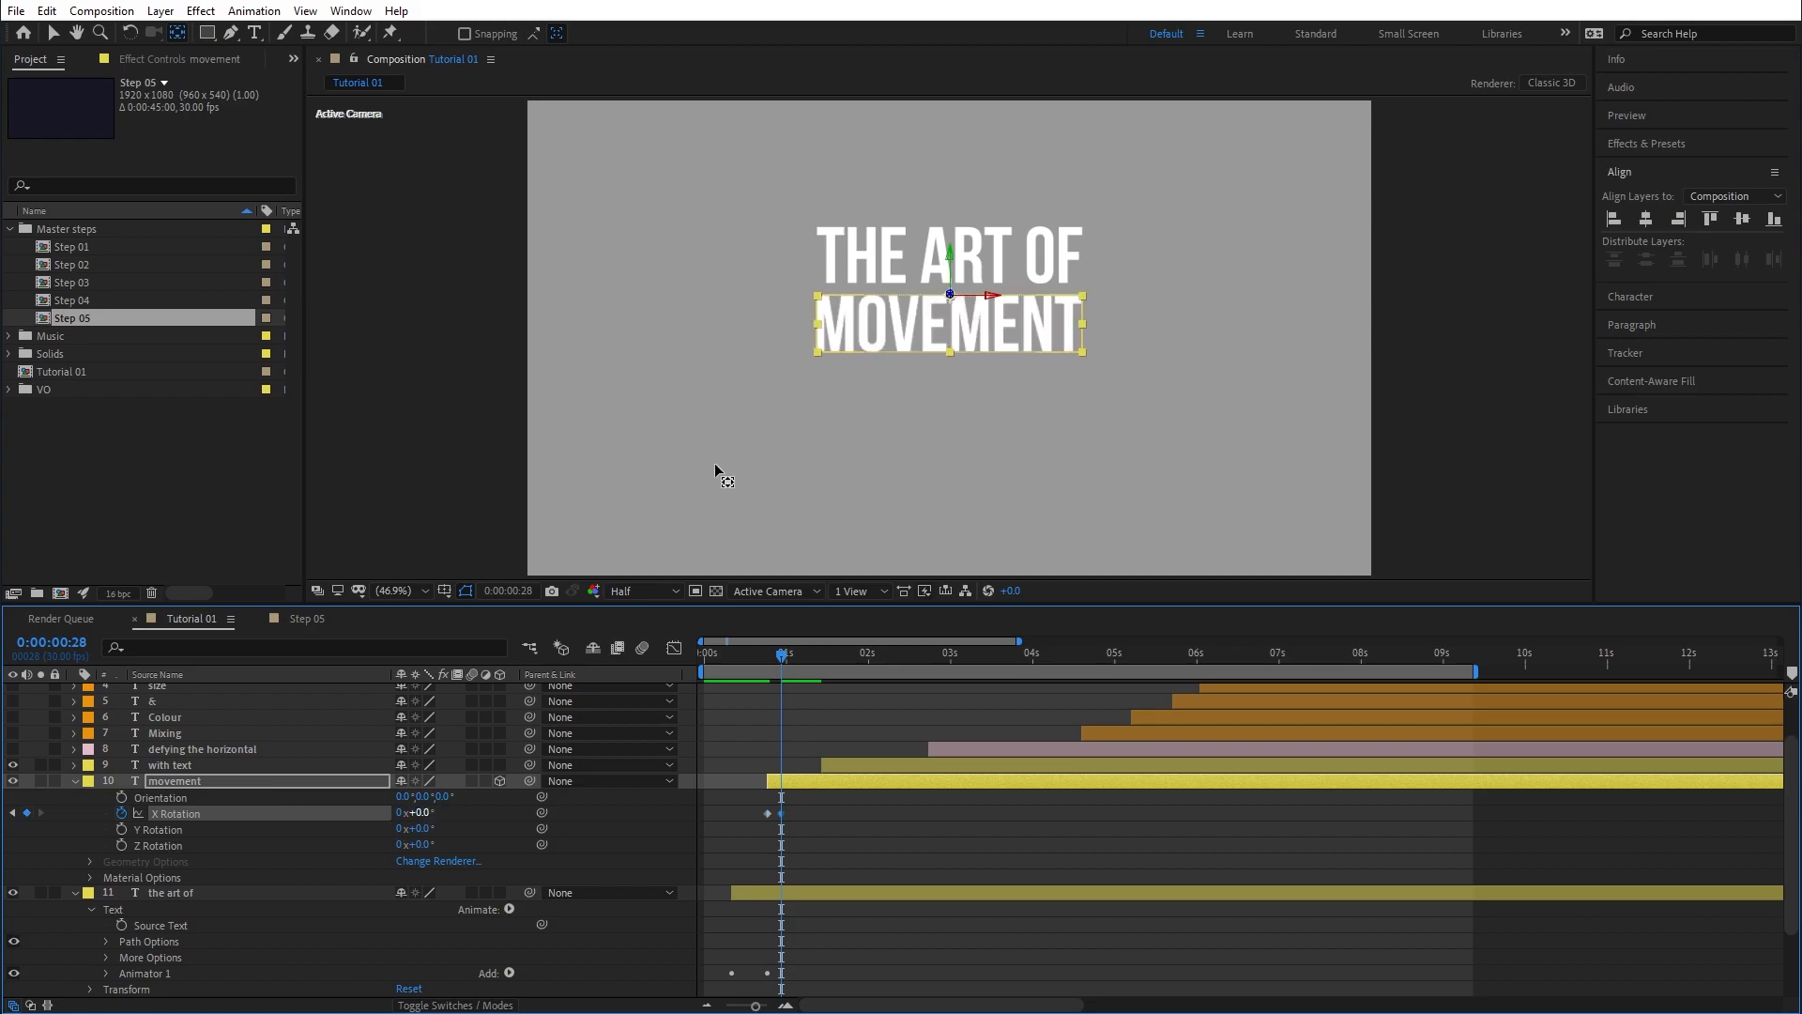
# Scrub through the unfolding of "movement" and try Easy Ease on its second X Rotation keyframe.
pyautogui.moveTo(760, 655)
pyautogui.mouseDown()
pyautogui.moveTo(803, 661)
pyautogui.moveTo(734, 661)
pyautogui.moveTo(788, 671)
pyautogui.moveTo(735, 670)
pyautogui.moveTo(751, 667)
pyautogui.mouseUp()
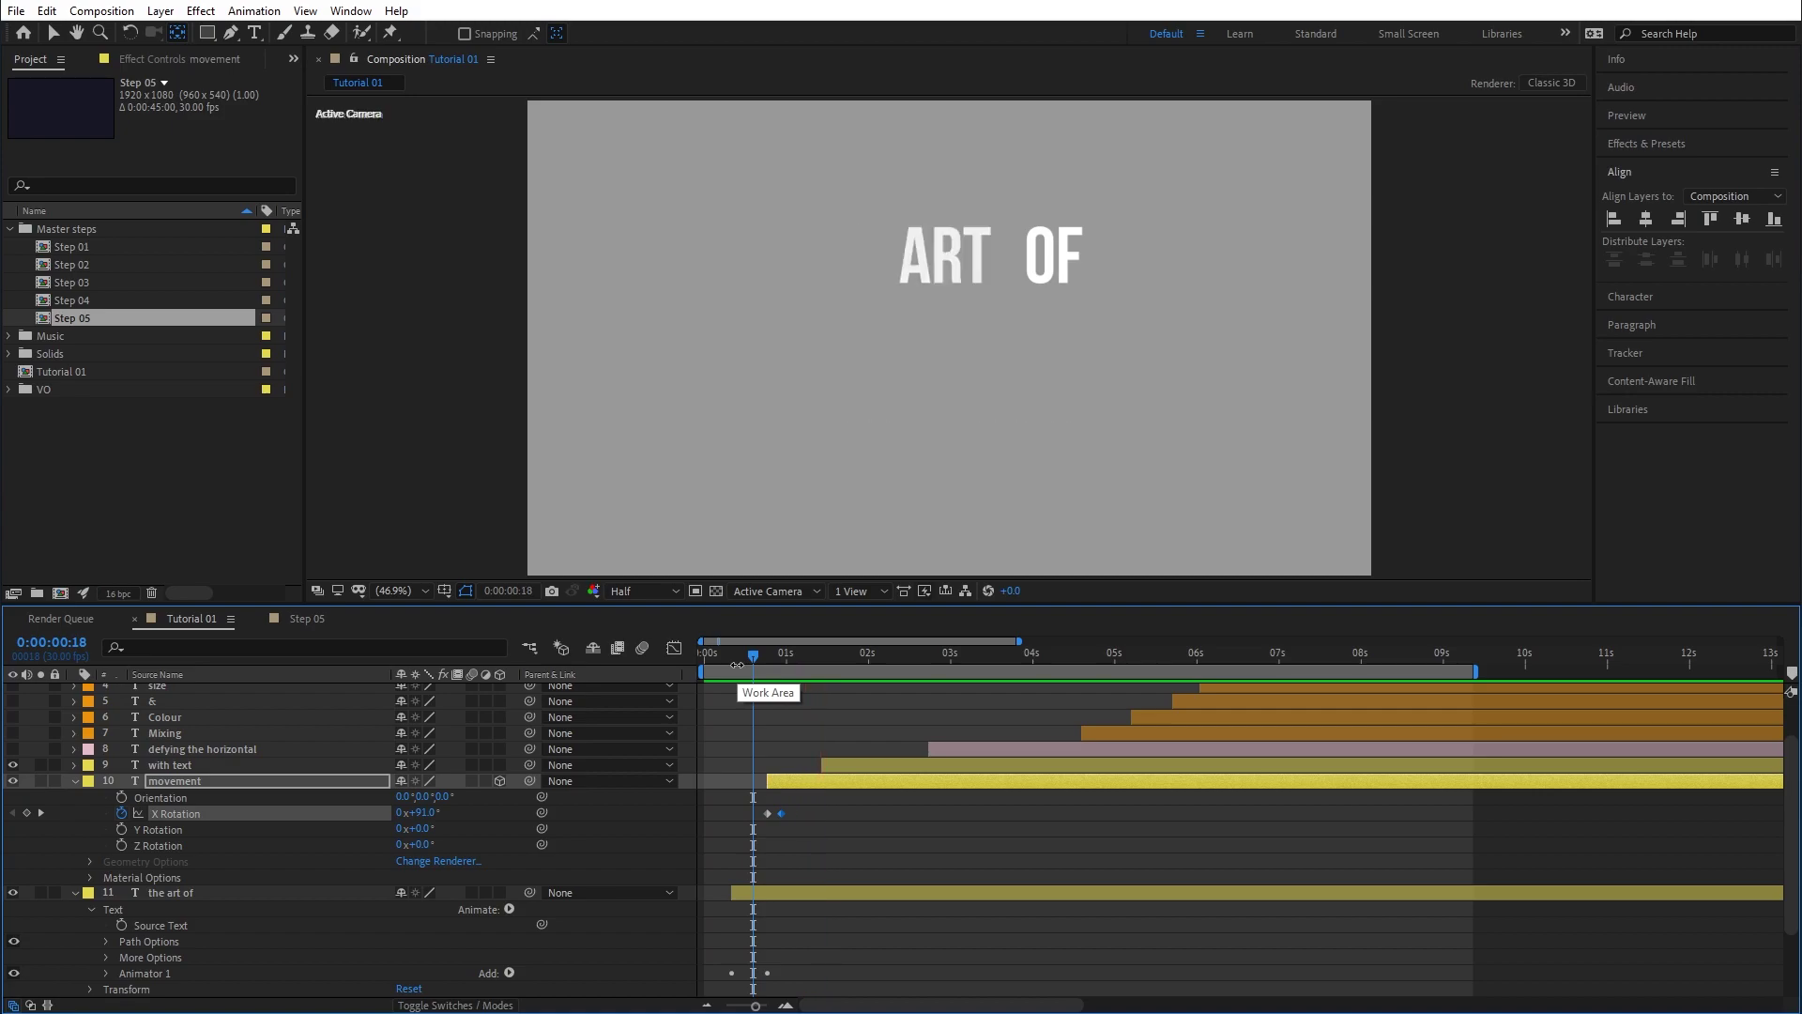
pyautogui.moveTo(739, 653); pyautogui.dragTo(777, 668)
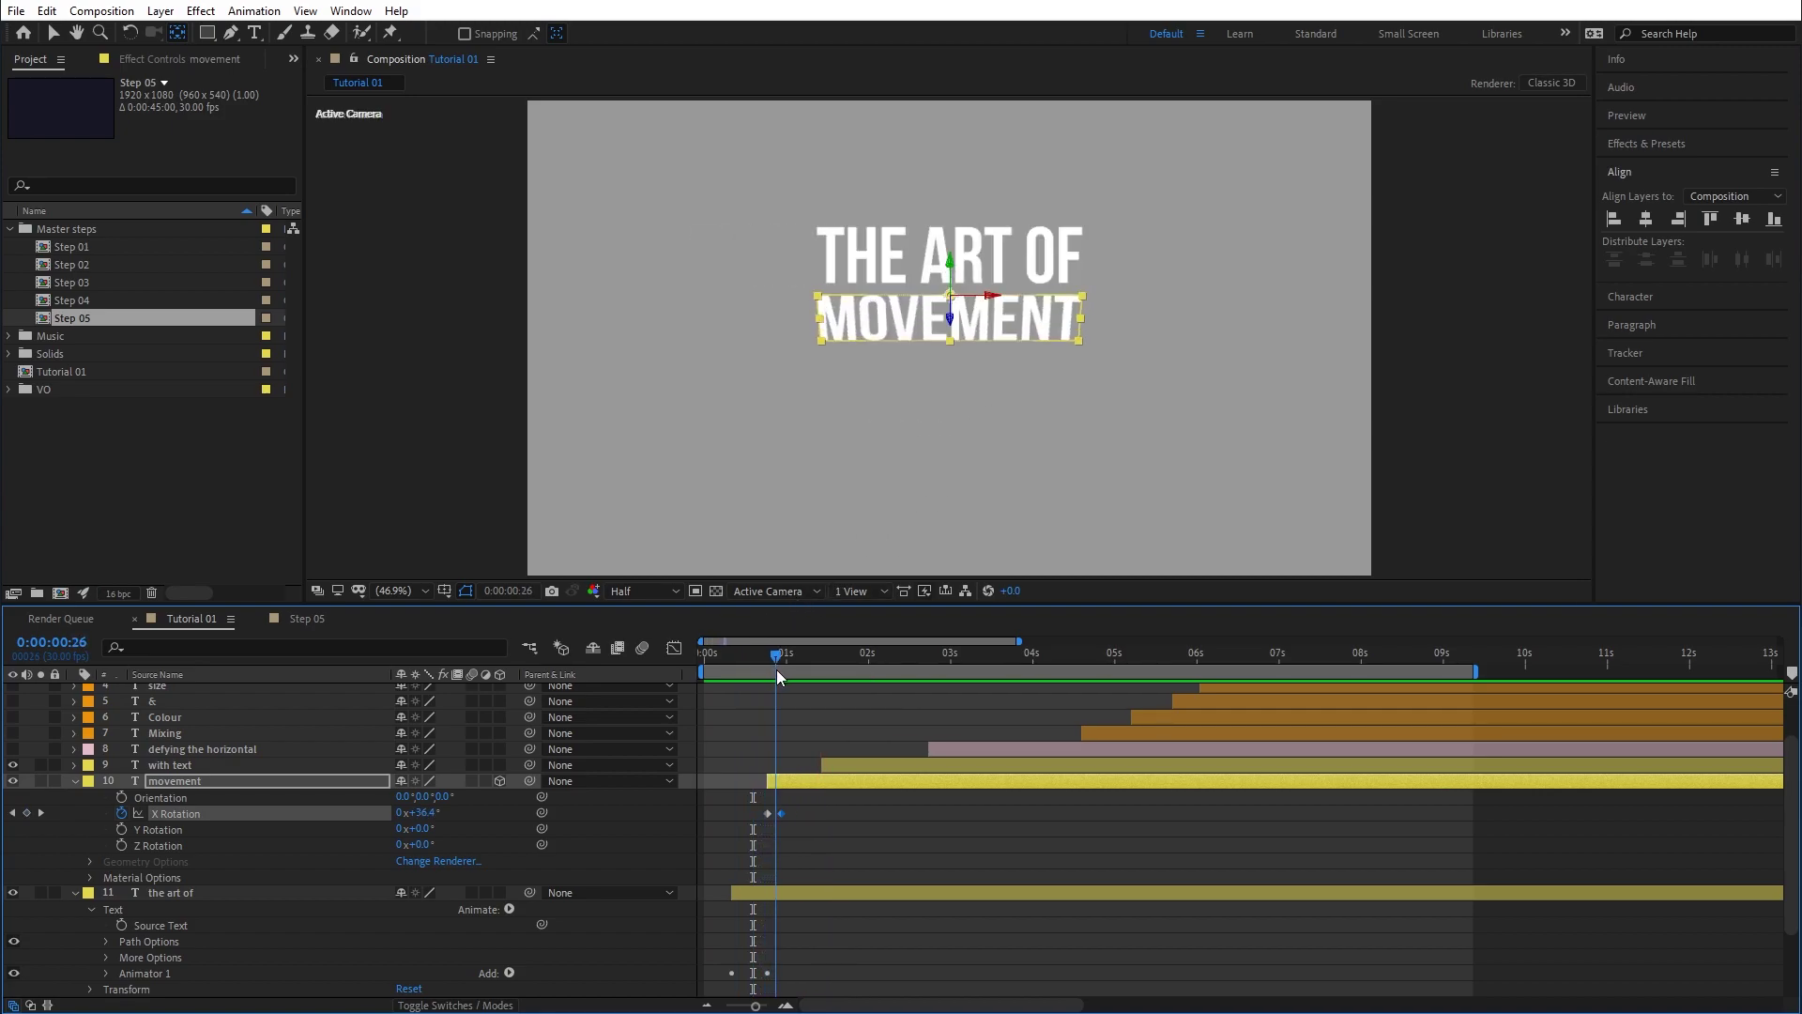
pyautogui.click(794, 817)
pyautogui.click(779, 814)
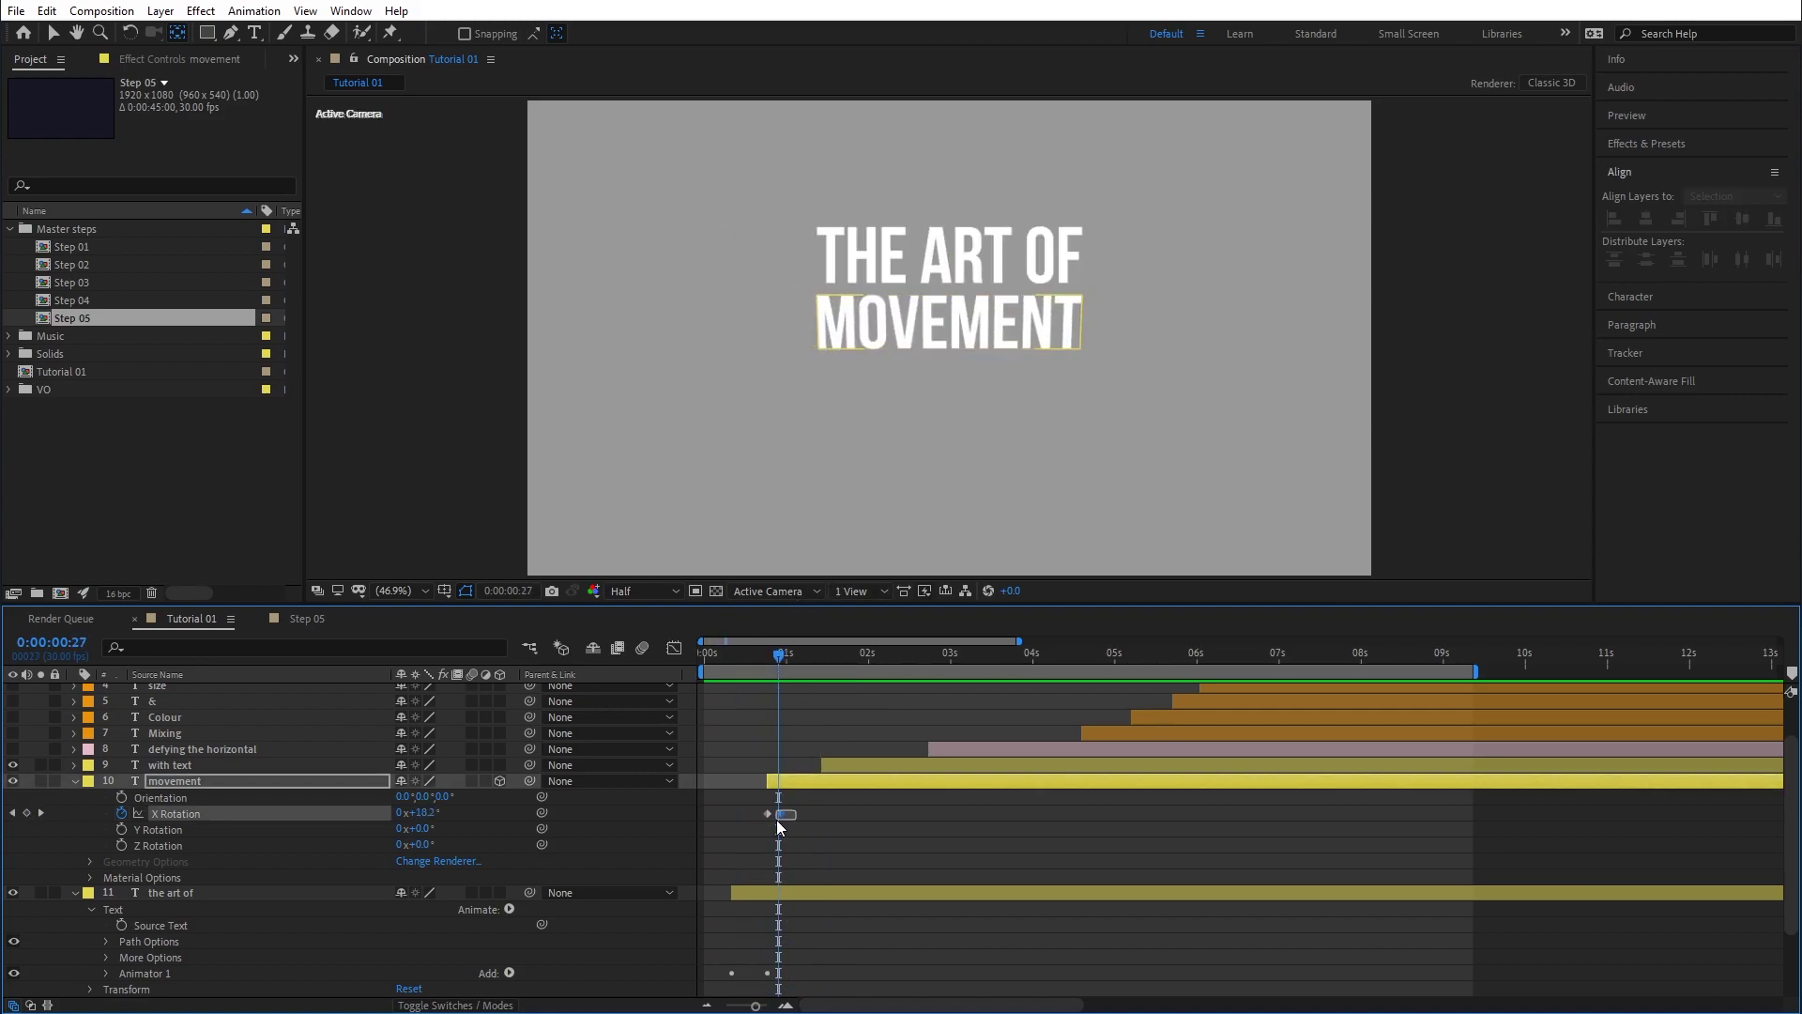
pyautogui.press('F9')
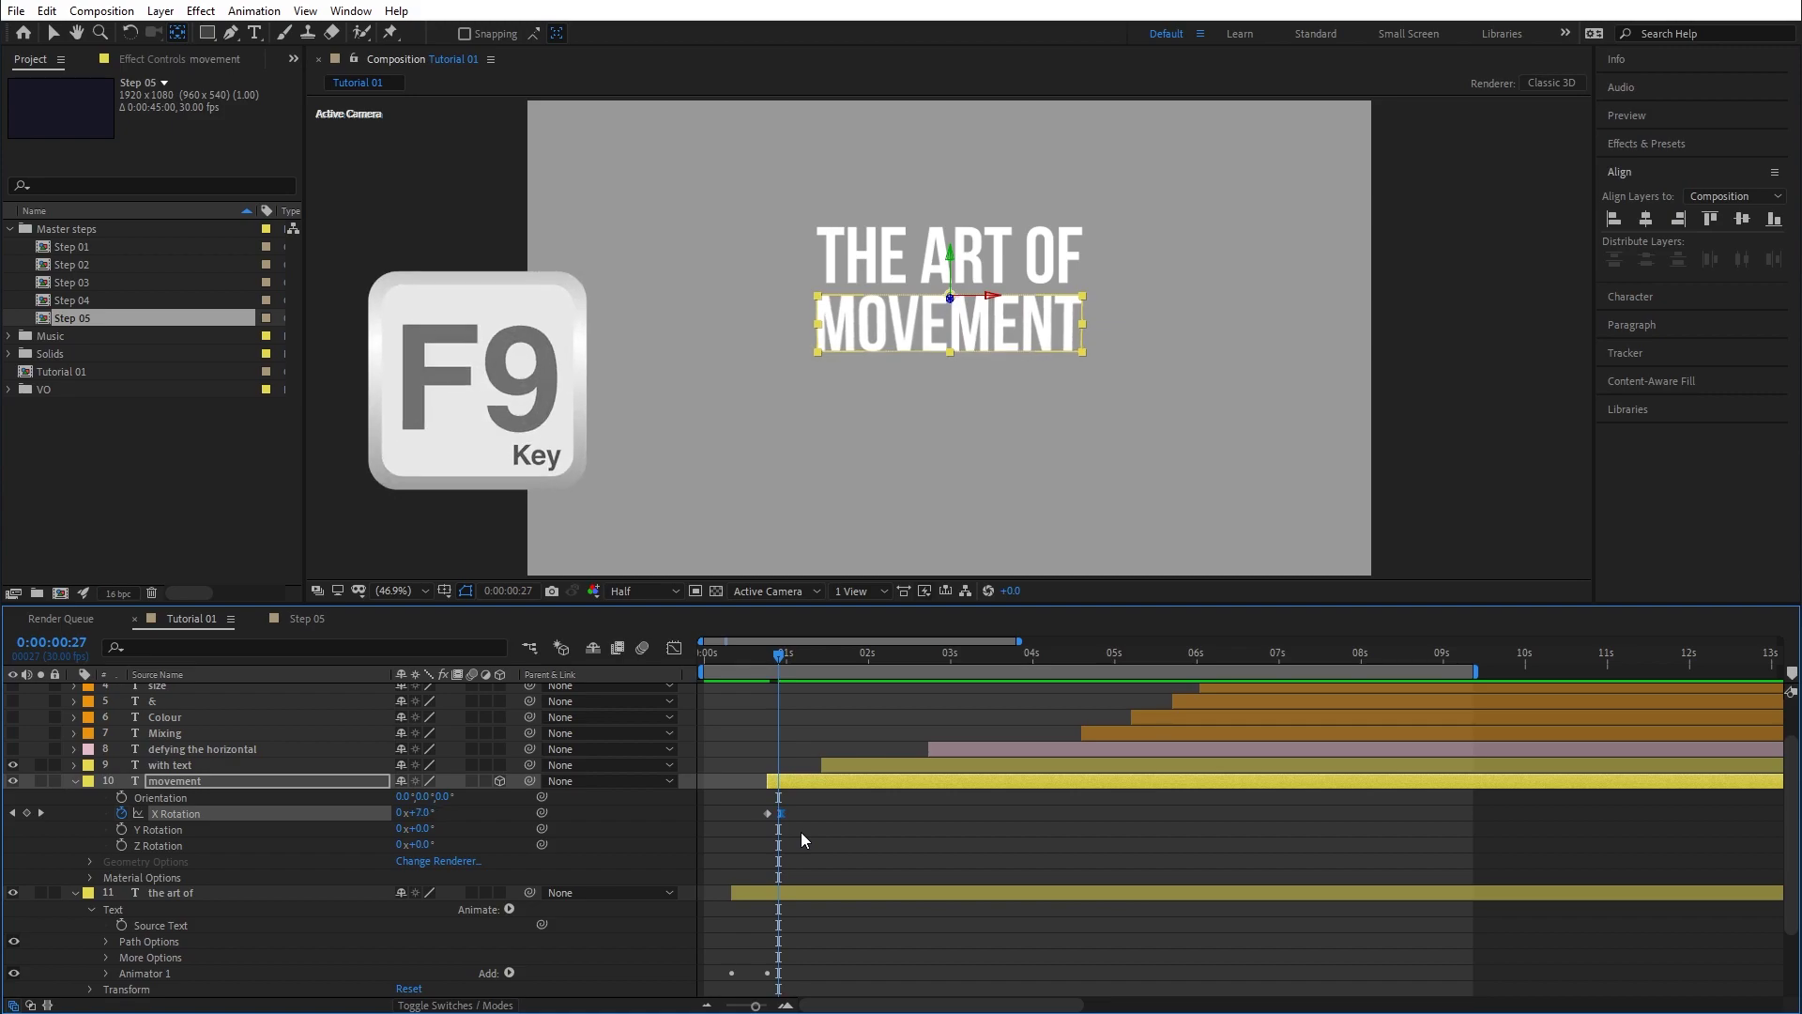
pyautogui.moveTo(735, 655); pyautogui.dragTo(793, 676)
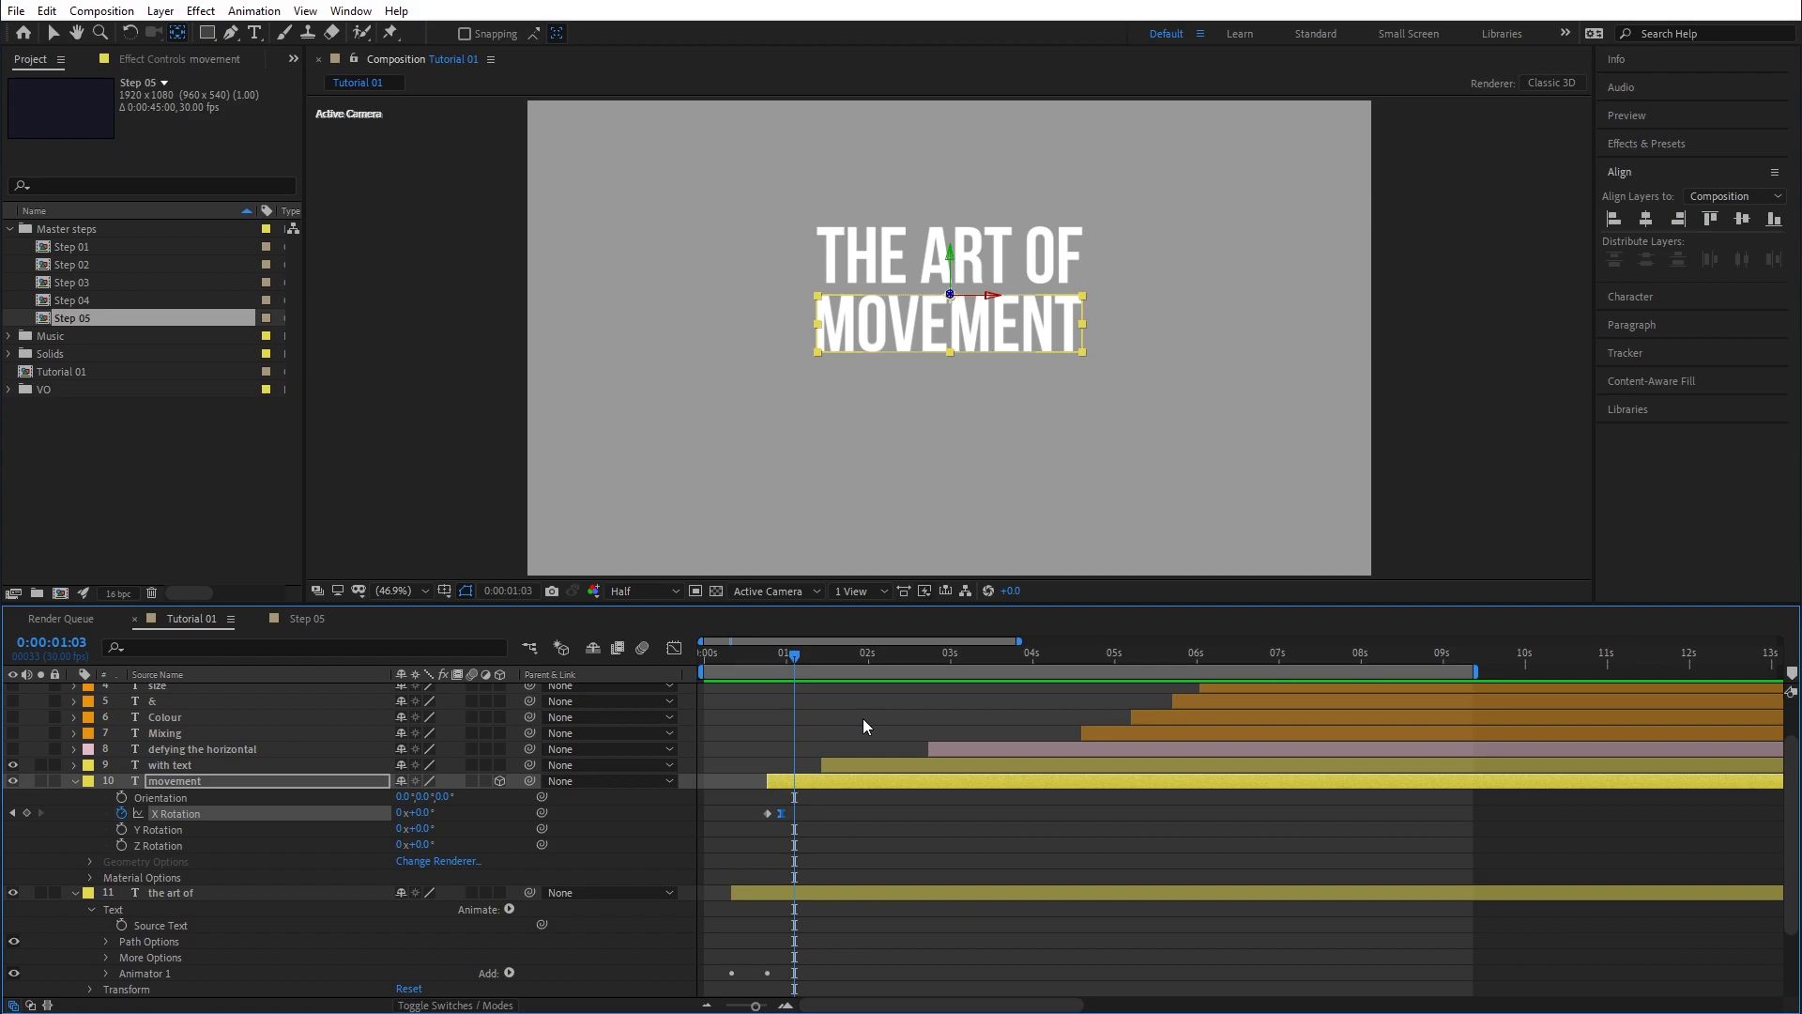
pyautogui.press('j')
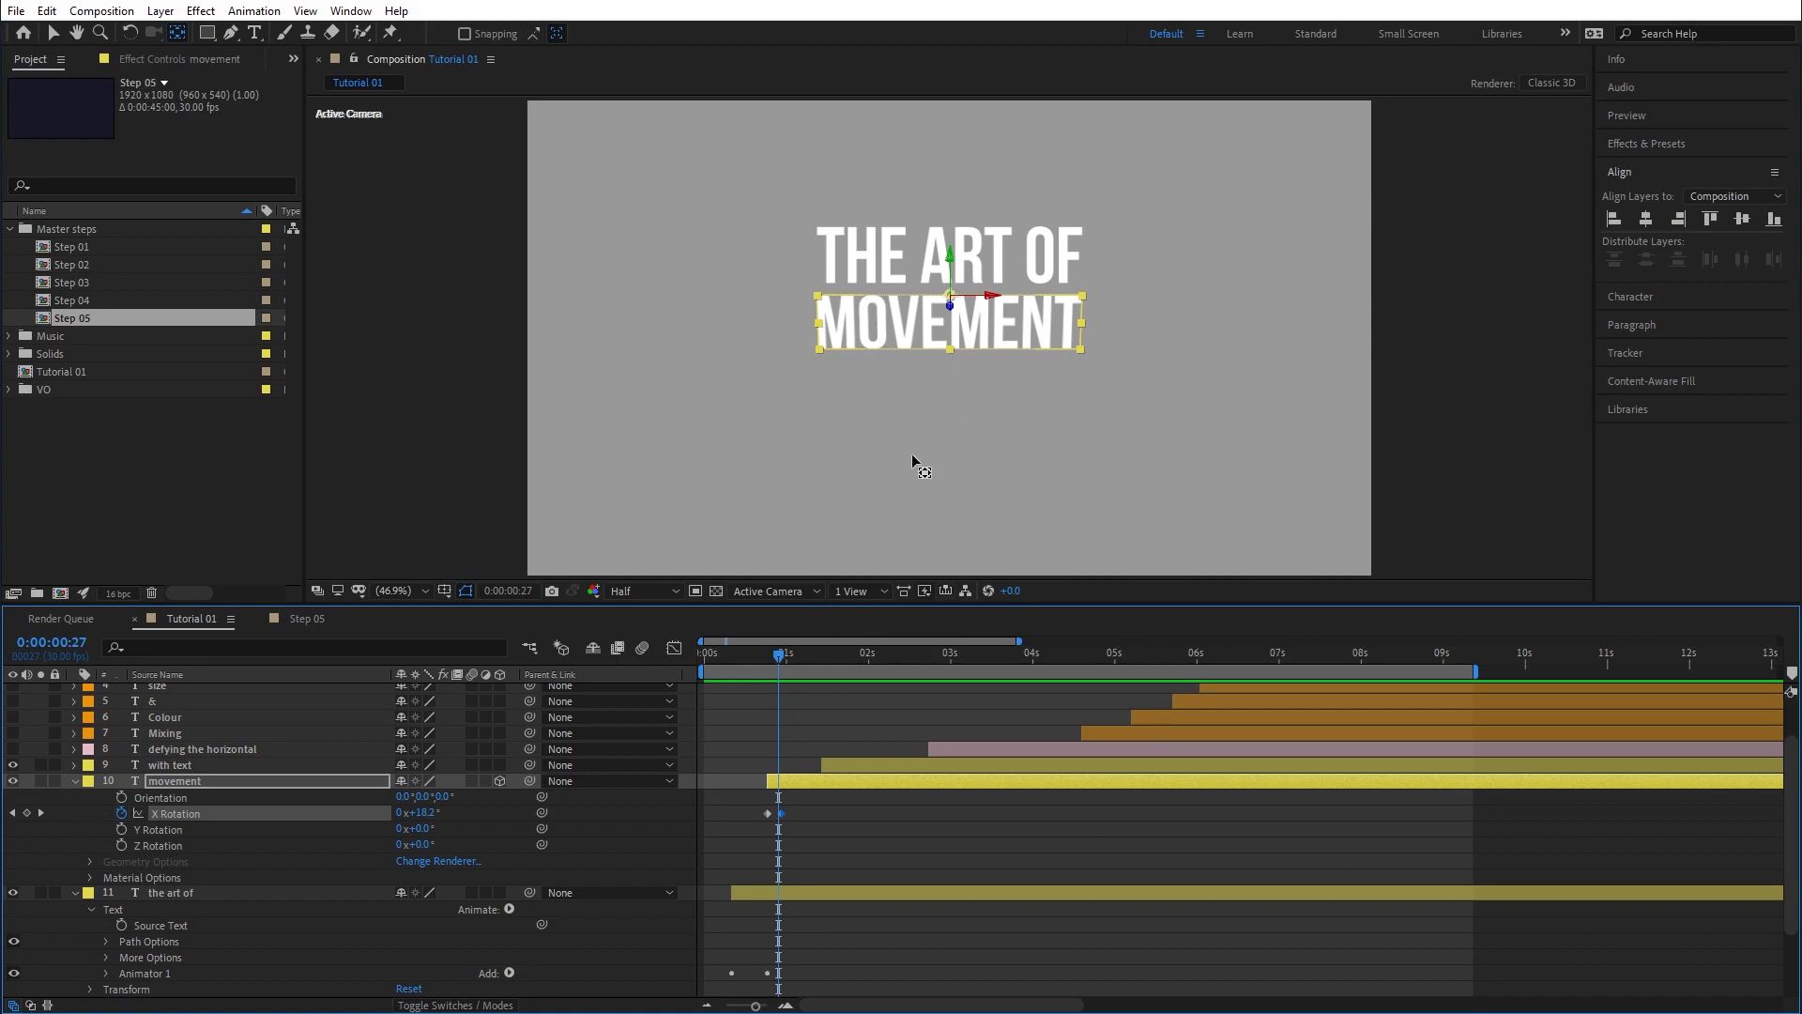
# Try a manual bounce with X Rotation keyframes from -28° at 0:00:00:28 to 0° at 0:00:01:10, and preview it.
pyautogui.moveTo(768, 660); pyautogui.dragTo(781, 673)
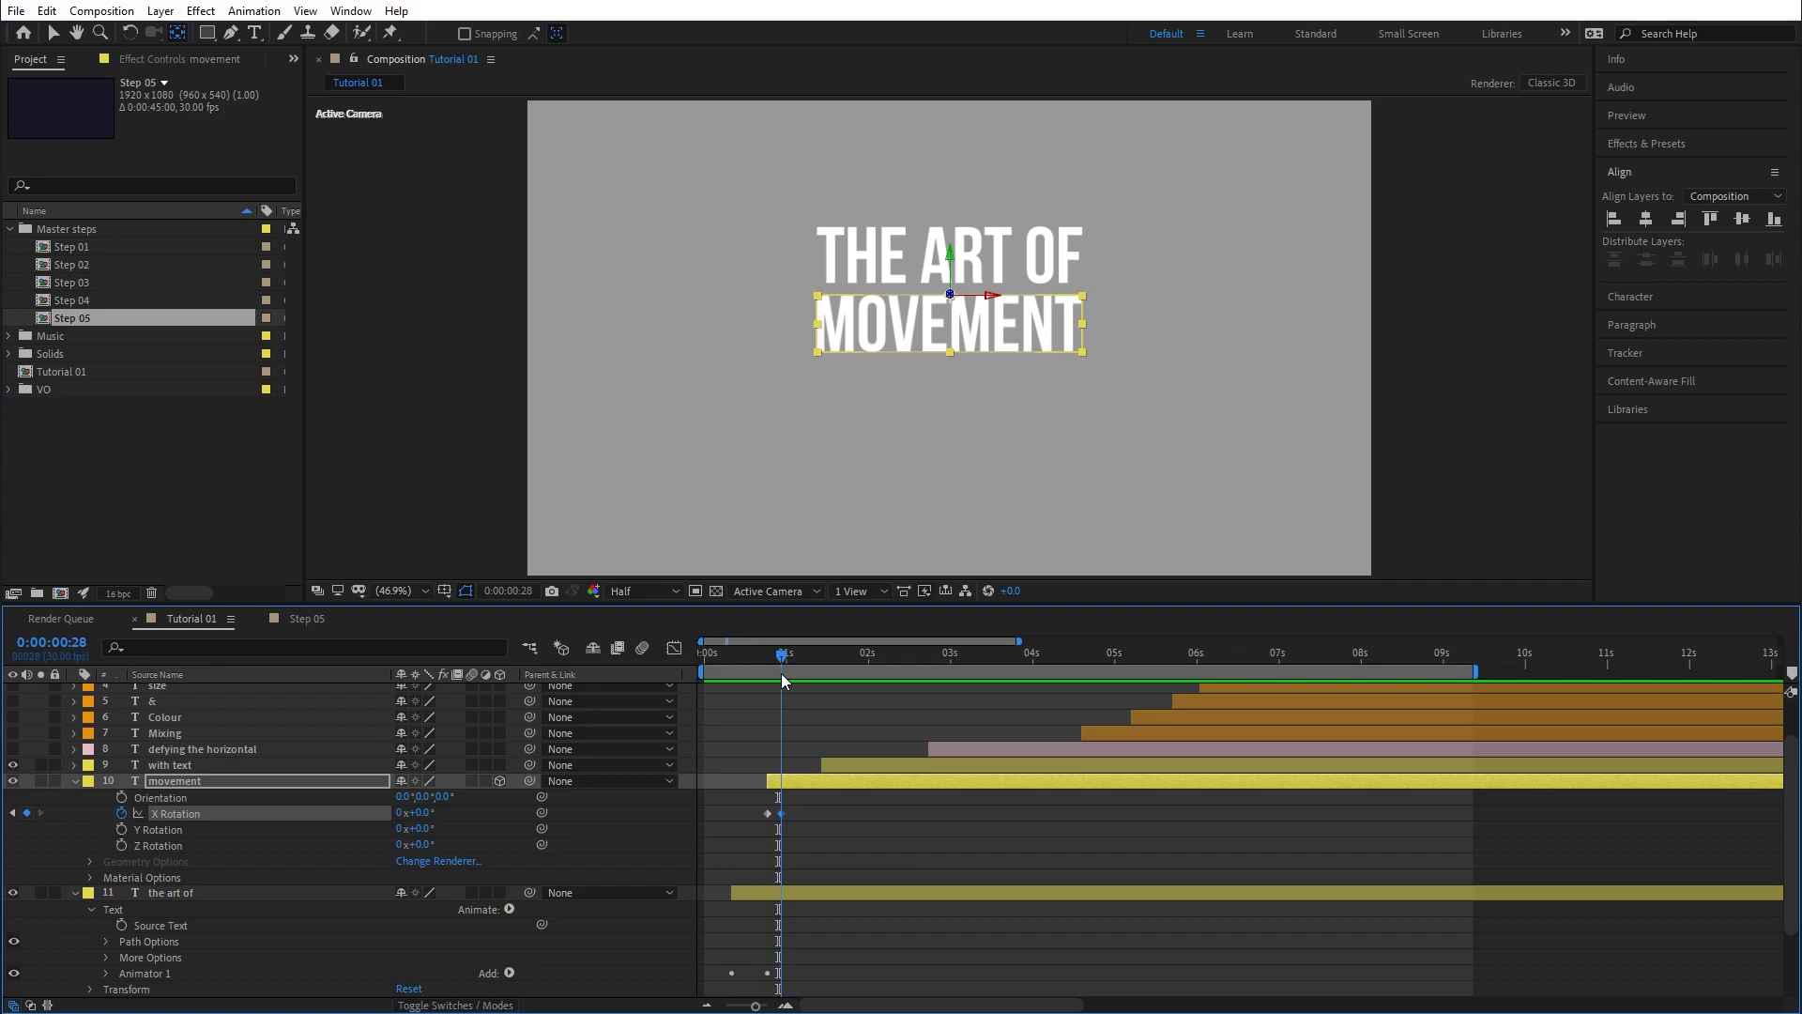
pyautogui.moveTo(415, 813); pyautogui.dragTo(401, 812)
pyautogui.moveTo(787, 658); pyautogui.dragTo(797, 659)
pyautogui.moveTo(418, 813); pyautogui.dragTo(444, 813)
pyautogui.moveTo(807, 657); pyautogui.dragTo(813, 658)
pyautogui.moveTo(450, 813); pyautogui.dragTo(444, 822)
pyautogui.click(429, 812)
pyautogui.write('0')
pyautogui.press('Return')
pyautogui.press('space')
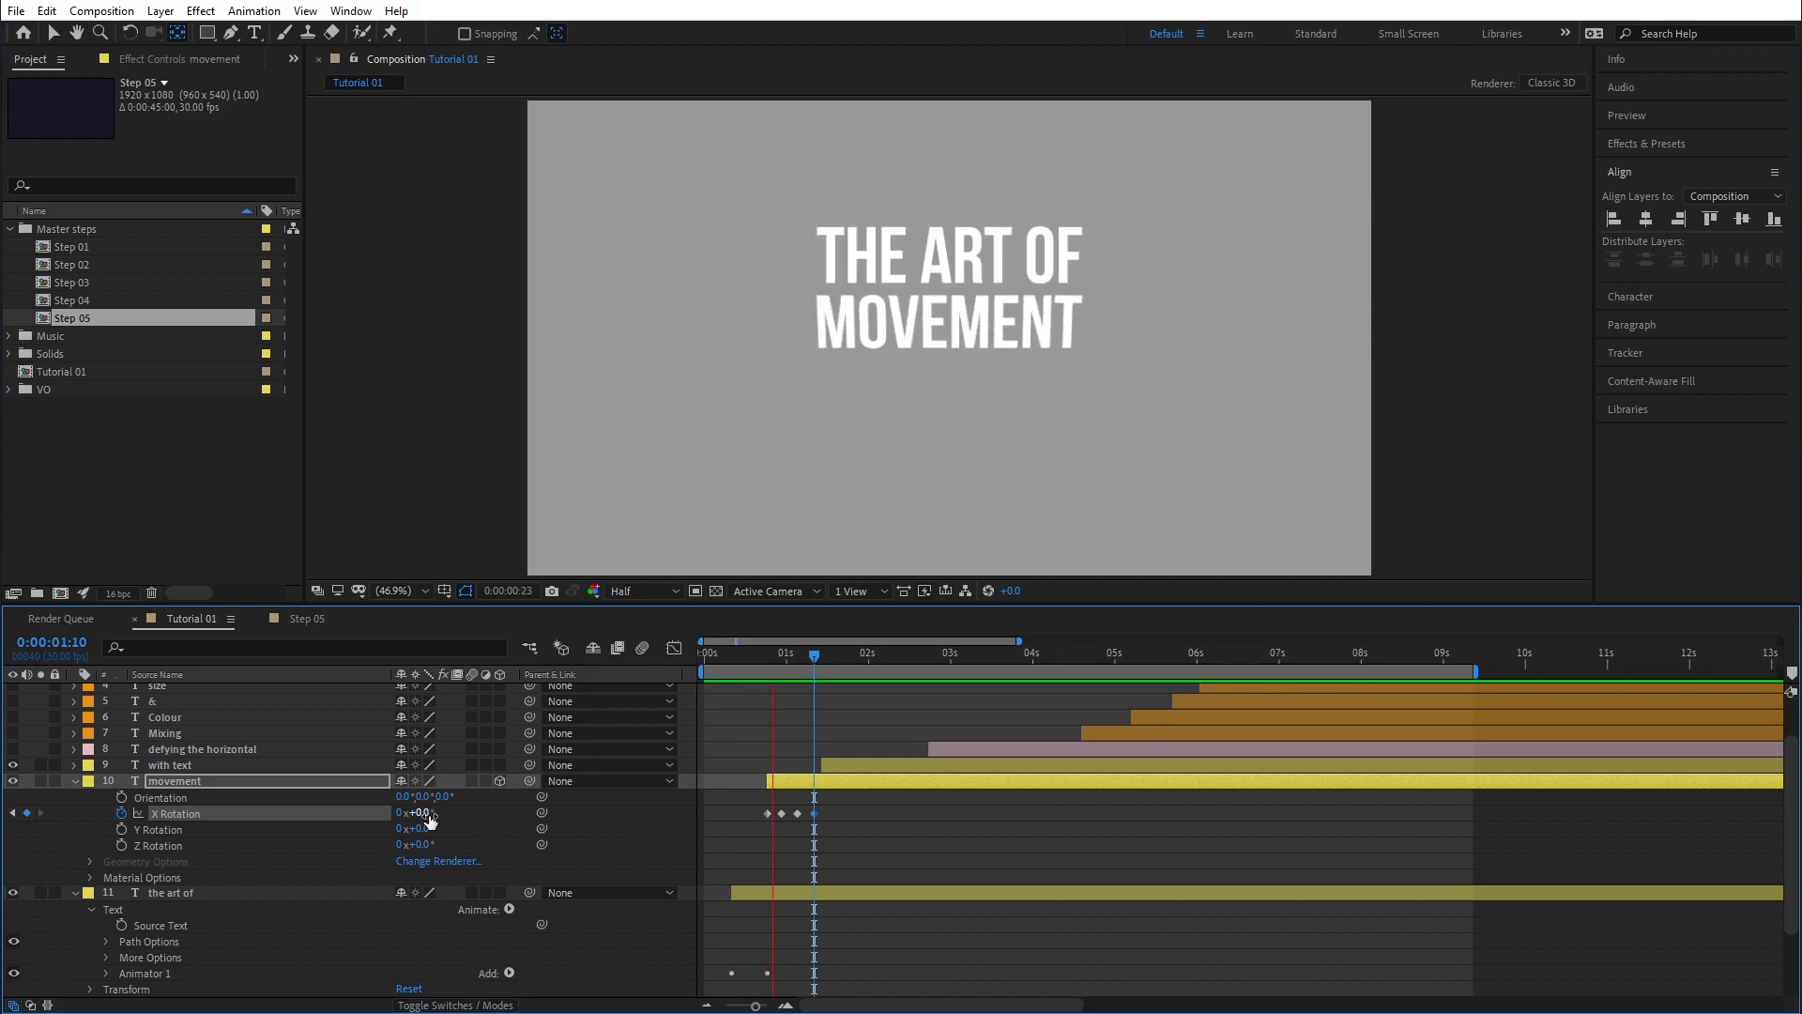
pyautogui.press('space')
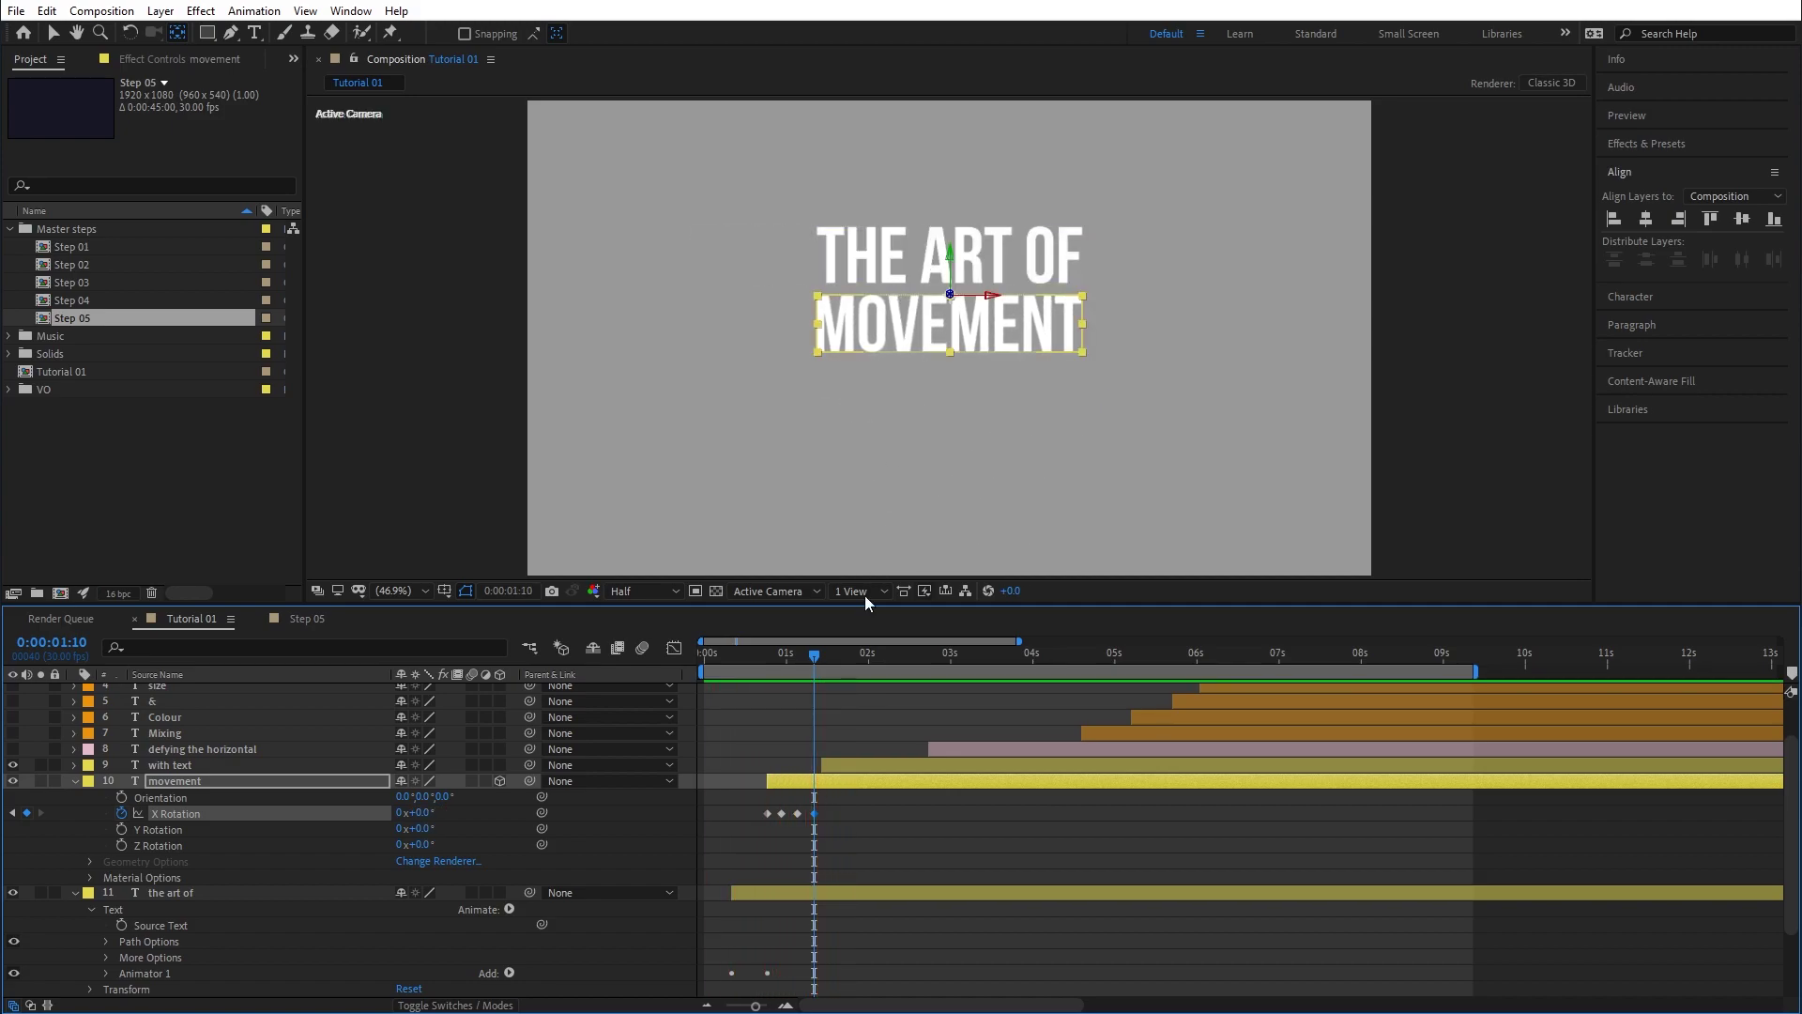
# Delete the extra bounce keyframes and set the X Rotation of "movement" to 0° at 0:00:00:28.
pyautogui.hotkey('ctrl', 'z')
pyautogui.moveTo(855, 808); pyautogui.dragTo(791, 824)
pyautogui.press('Delete')
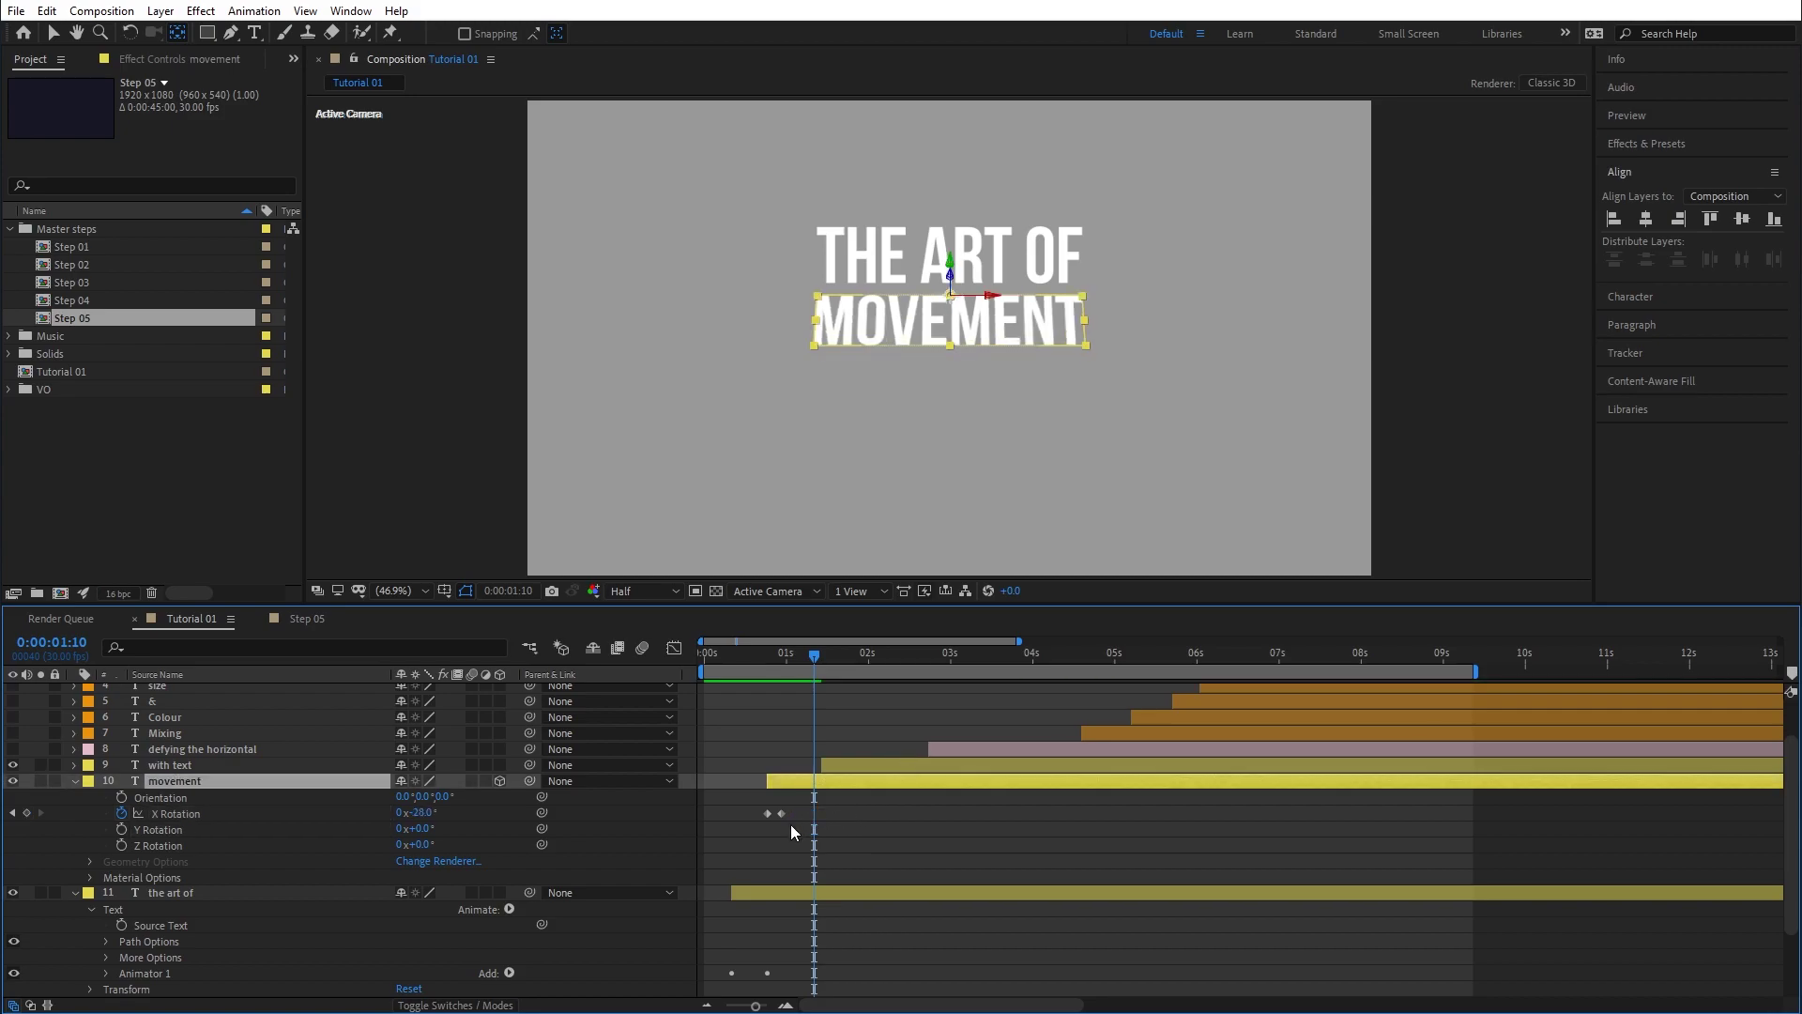
pyautogui.click(764, 655)
pyautogui.click(420, 813)
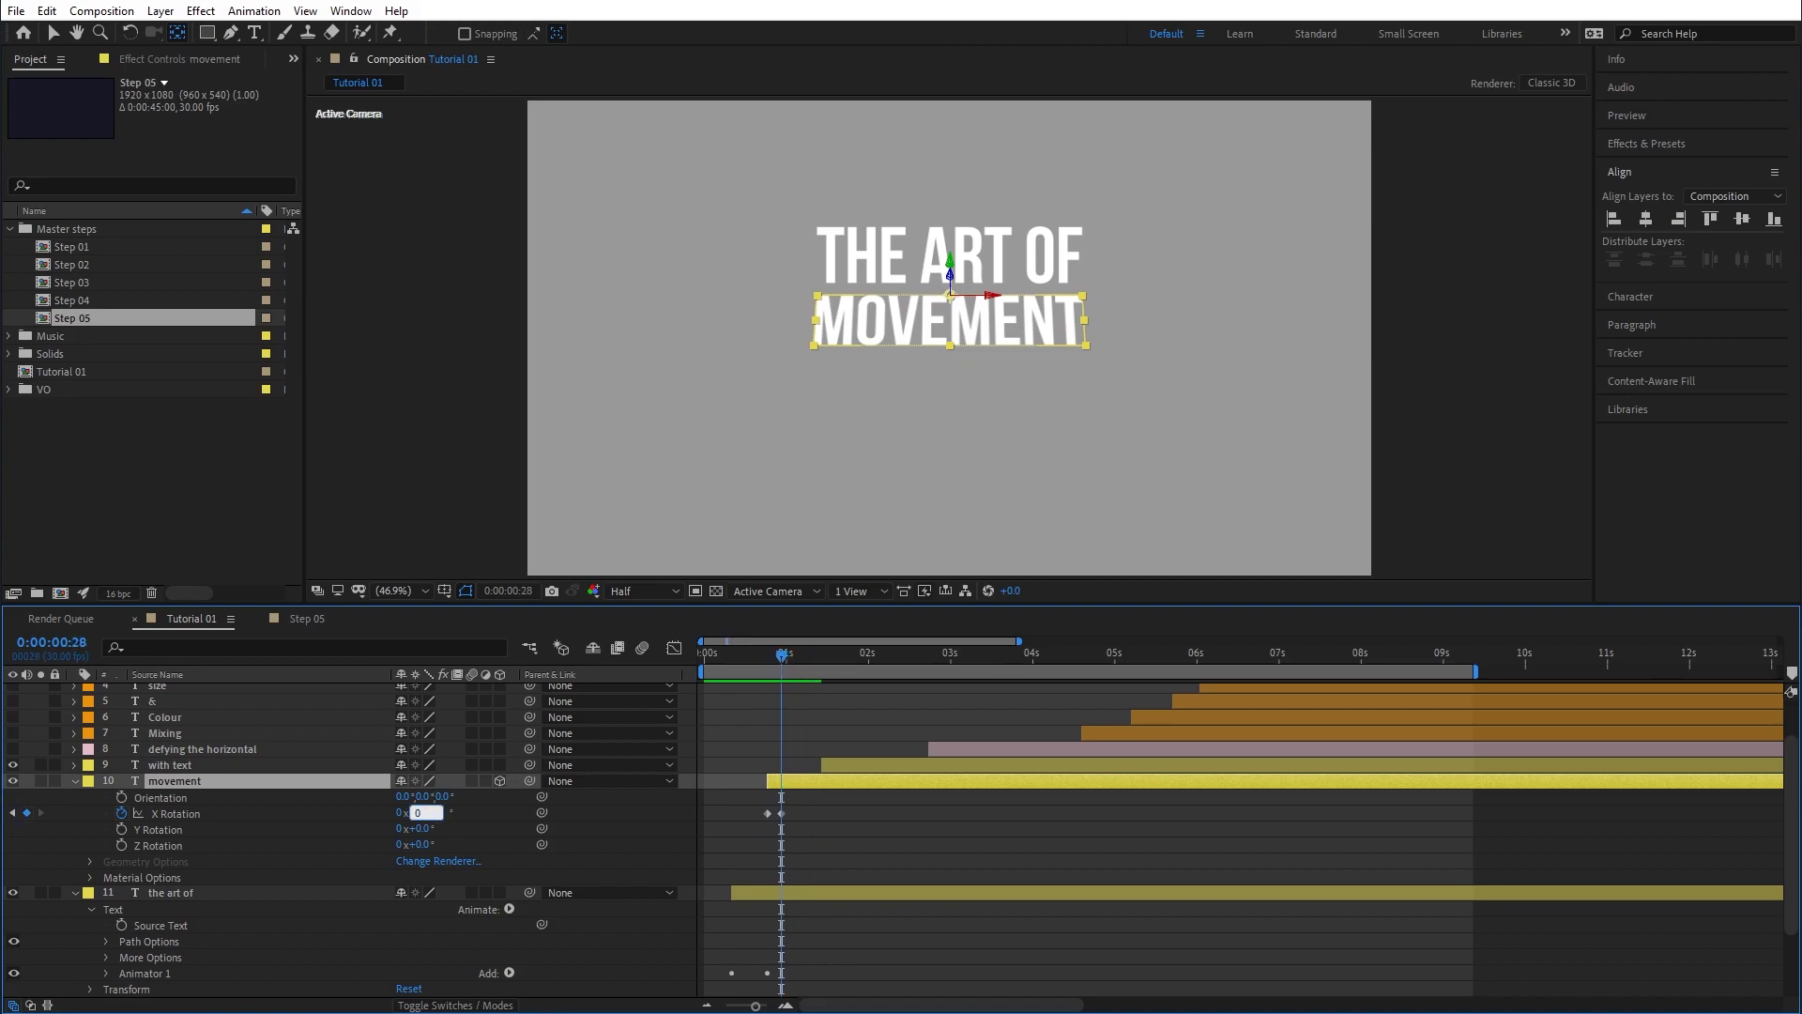
pyautogui.press('Return')
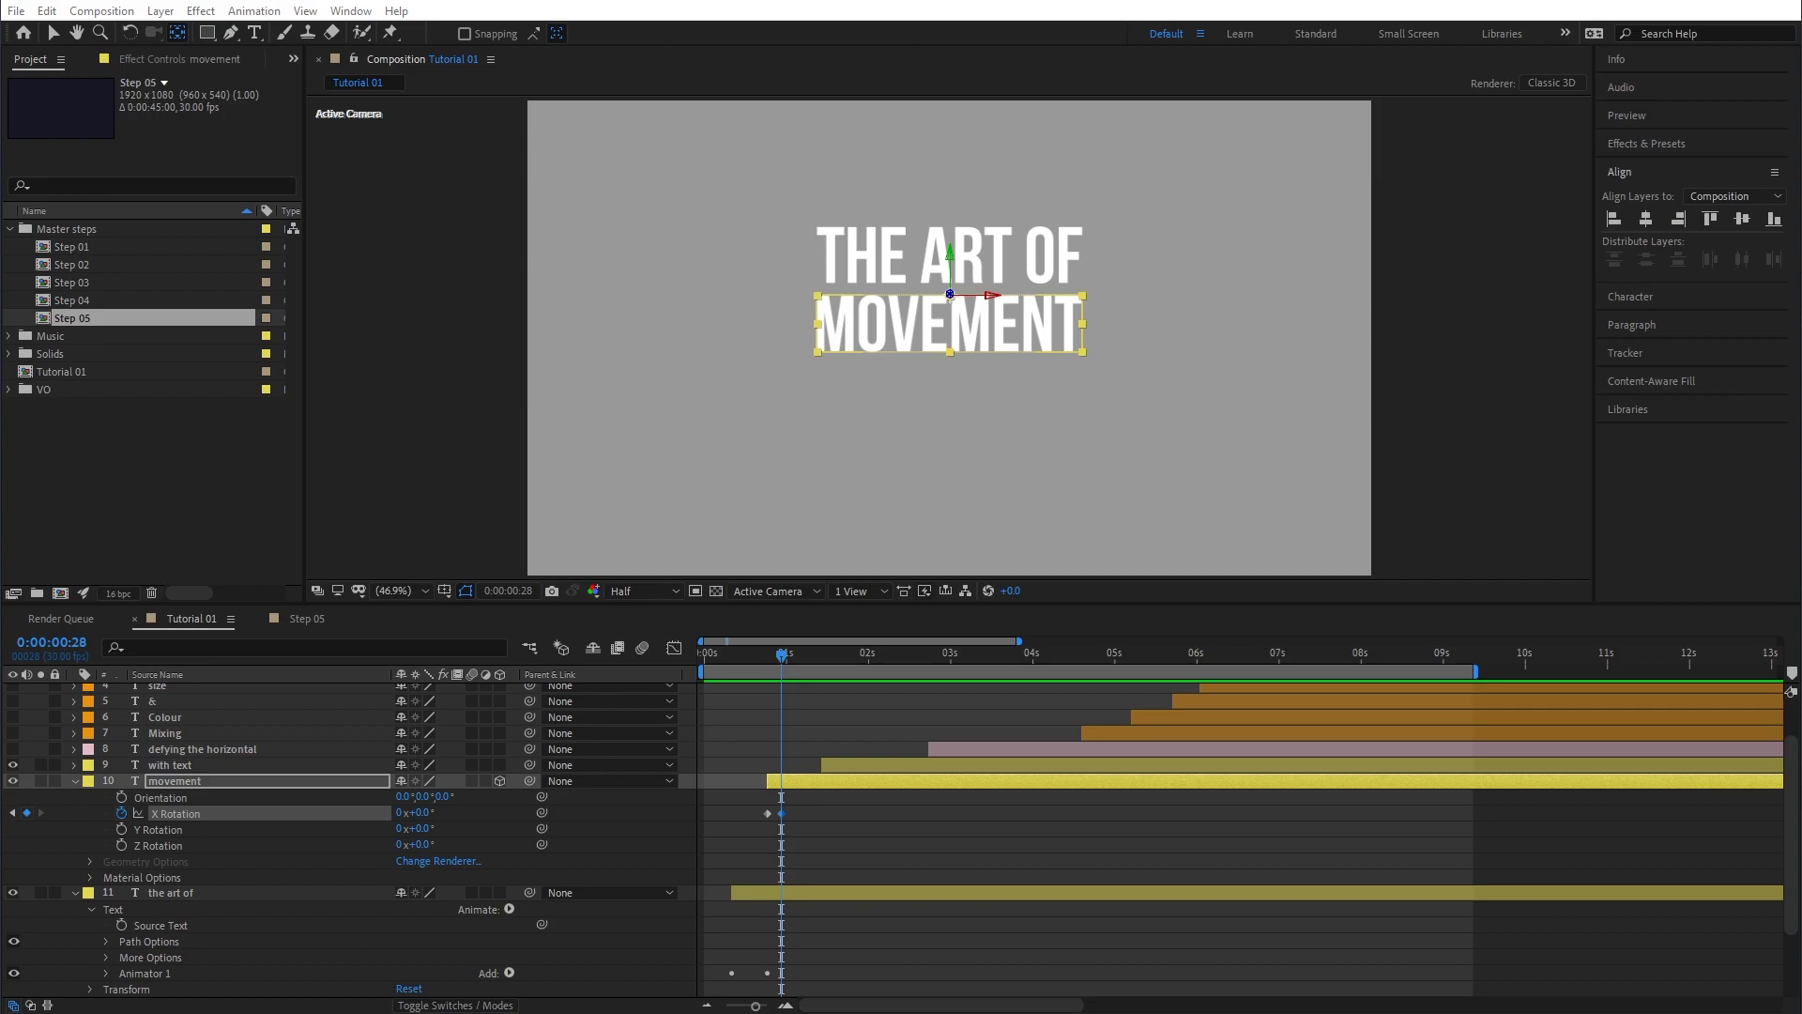
# Bring up "Inertia all objects.txt" in Notepad and select the bounce expression from "amp = 5.0" through the final closing brace.
pyautogui.moveTo(0, 497); pyautogui.dragTo(667, 152)
pyautogui.moveTo(789, 578); pyautogui.dragTo(932, 932)
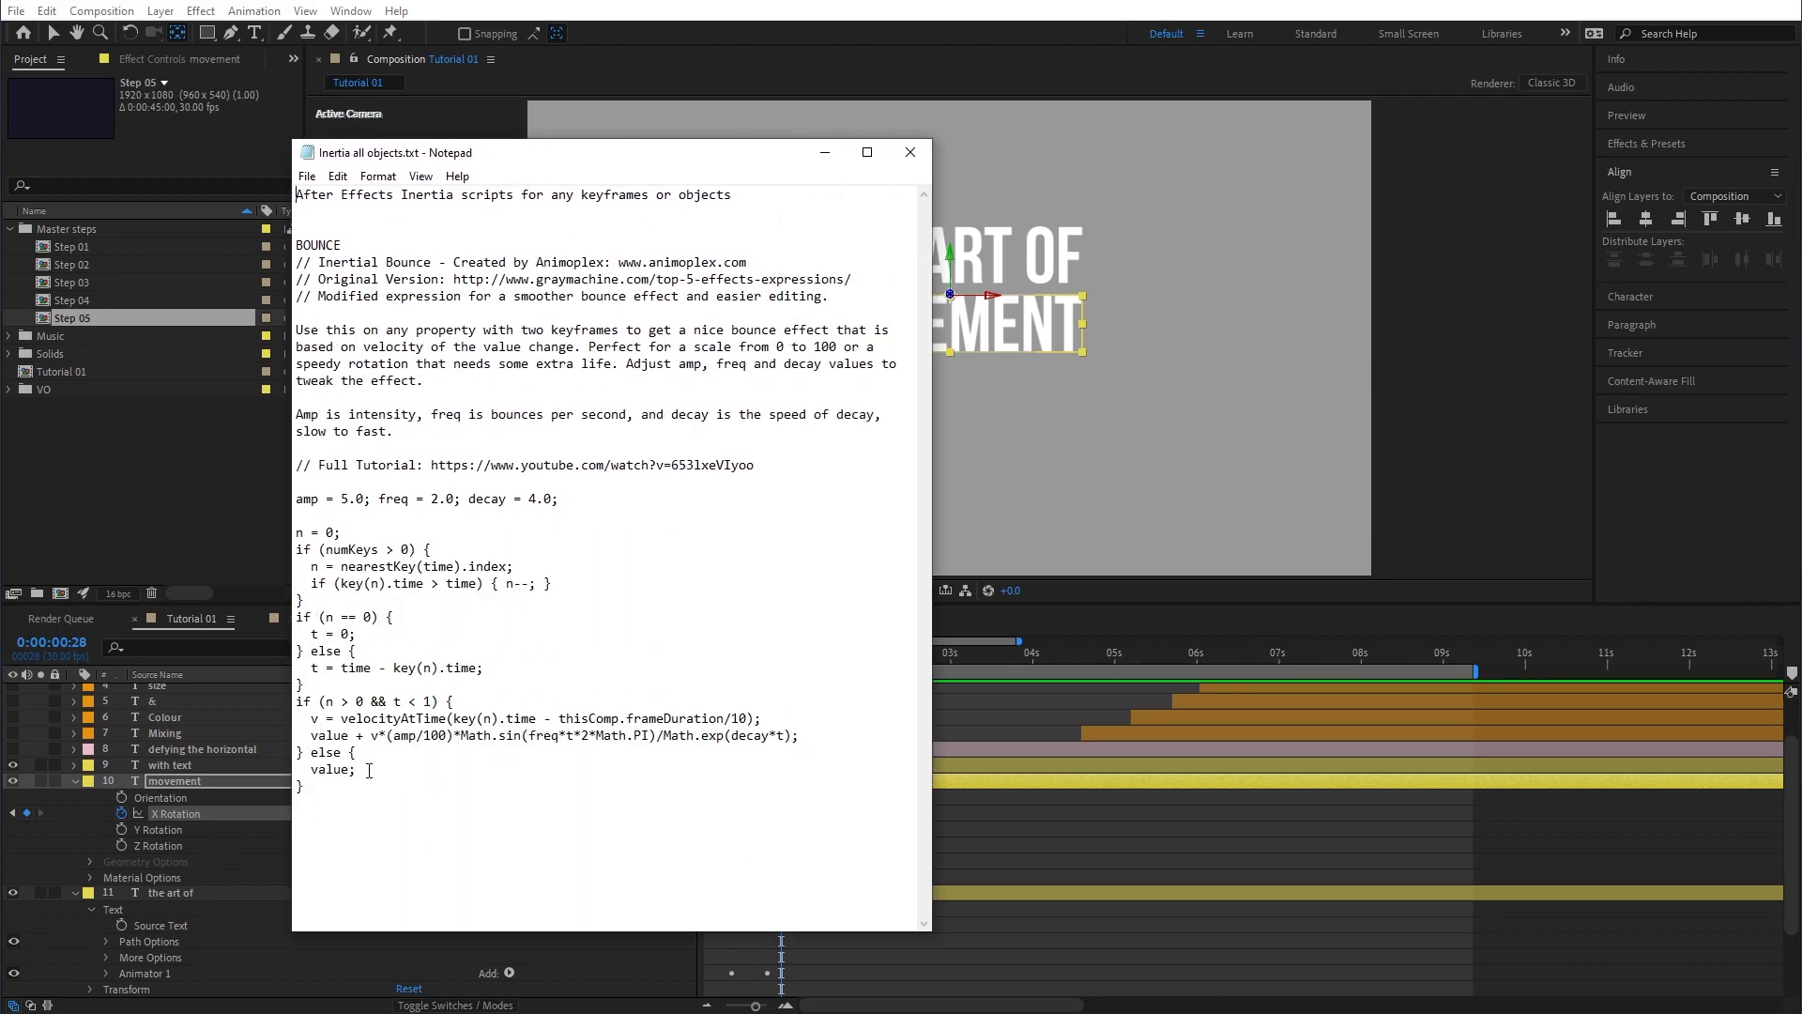
pyautogui.moveTo(327, 787); pyautogui.dragTo(281, 501)
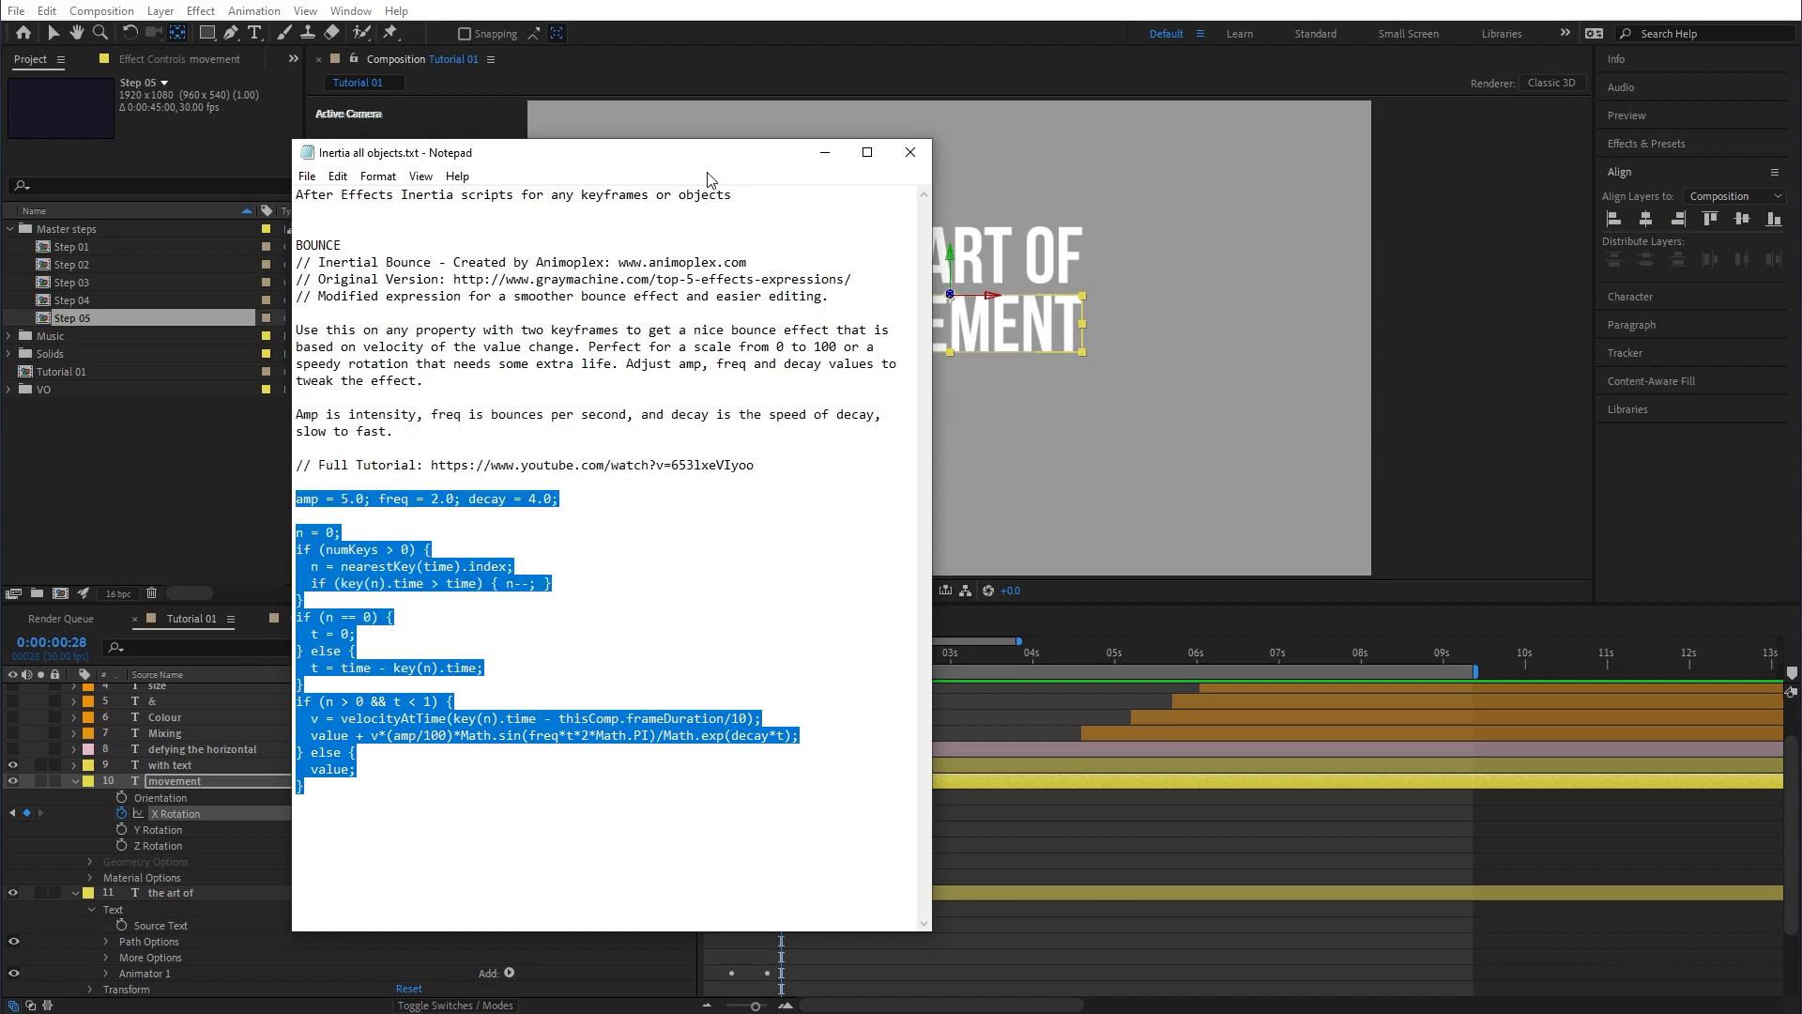
pyautogui.moveTo(721, 161); pyautogui.dragTo(740, 108)
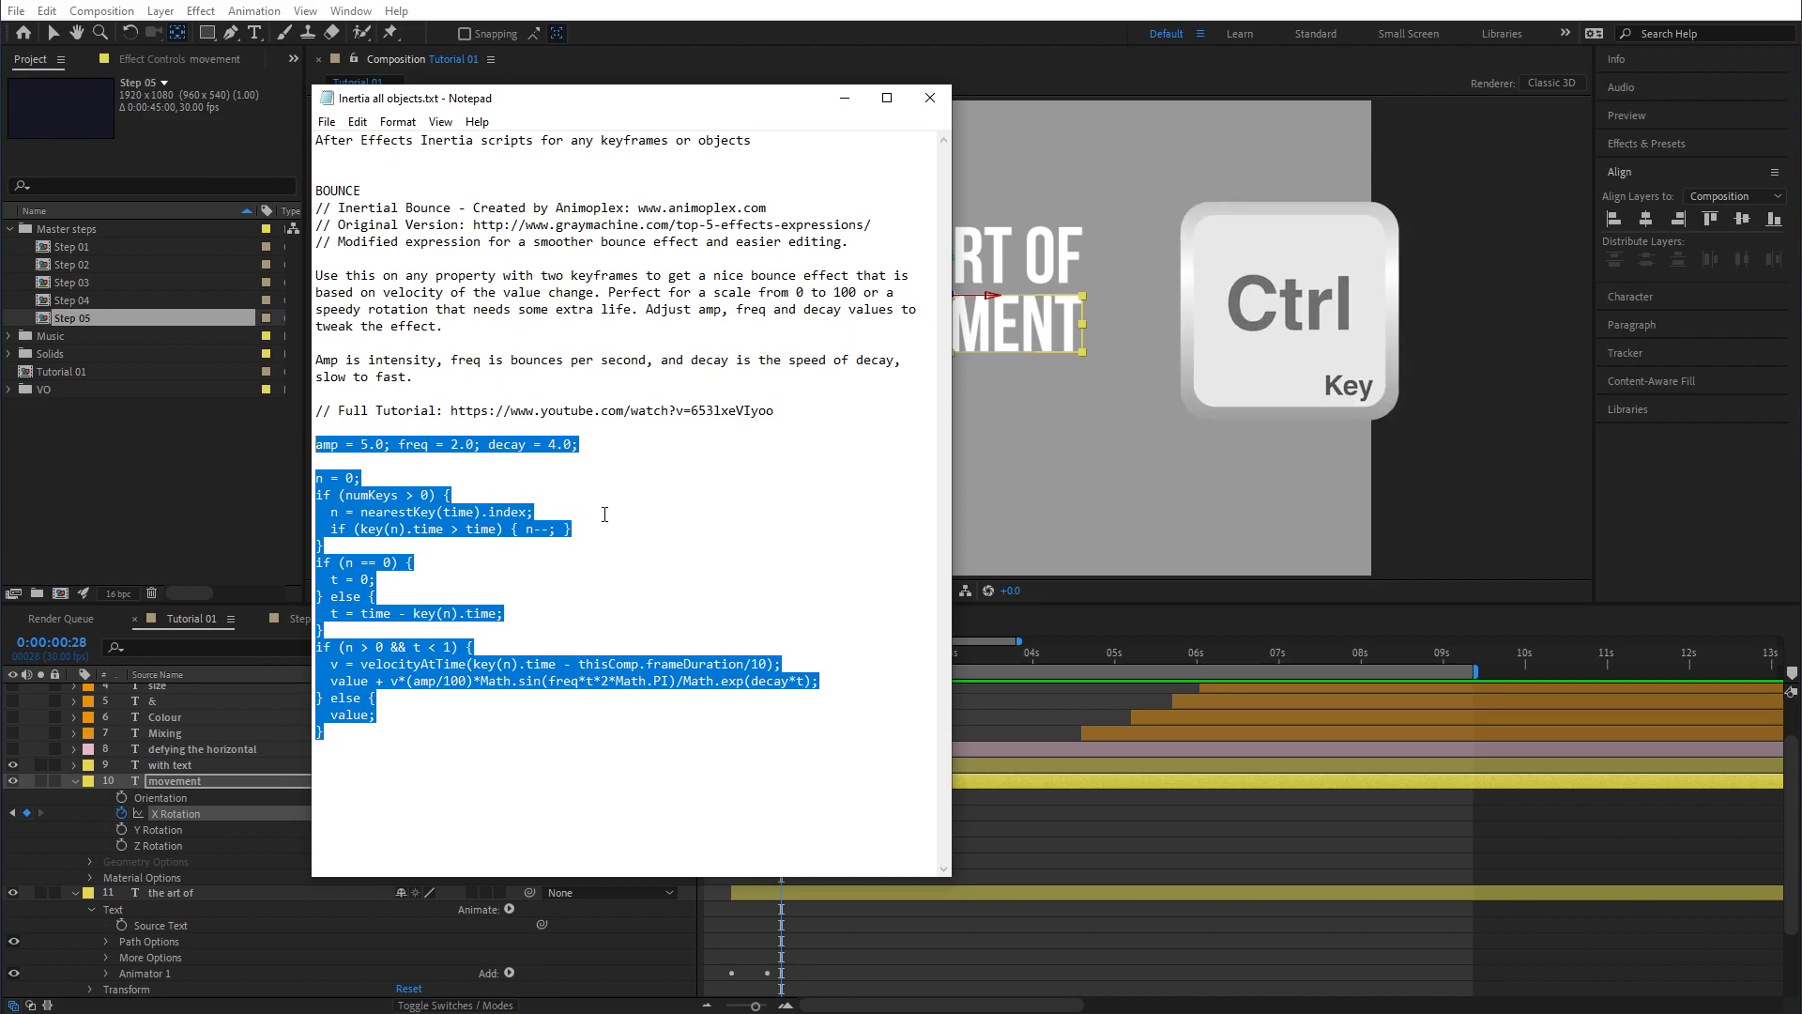
pyautogui.click(427, 724)
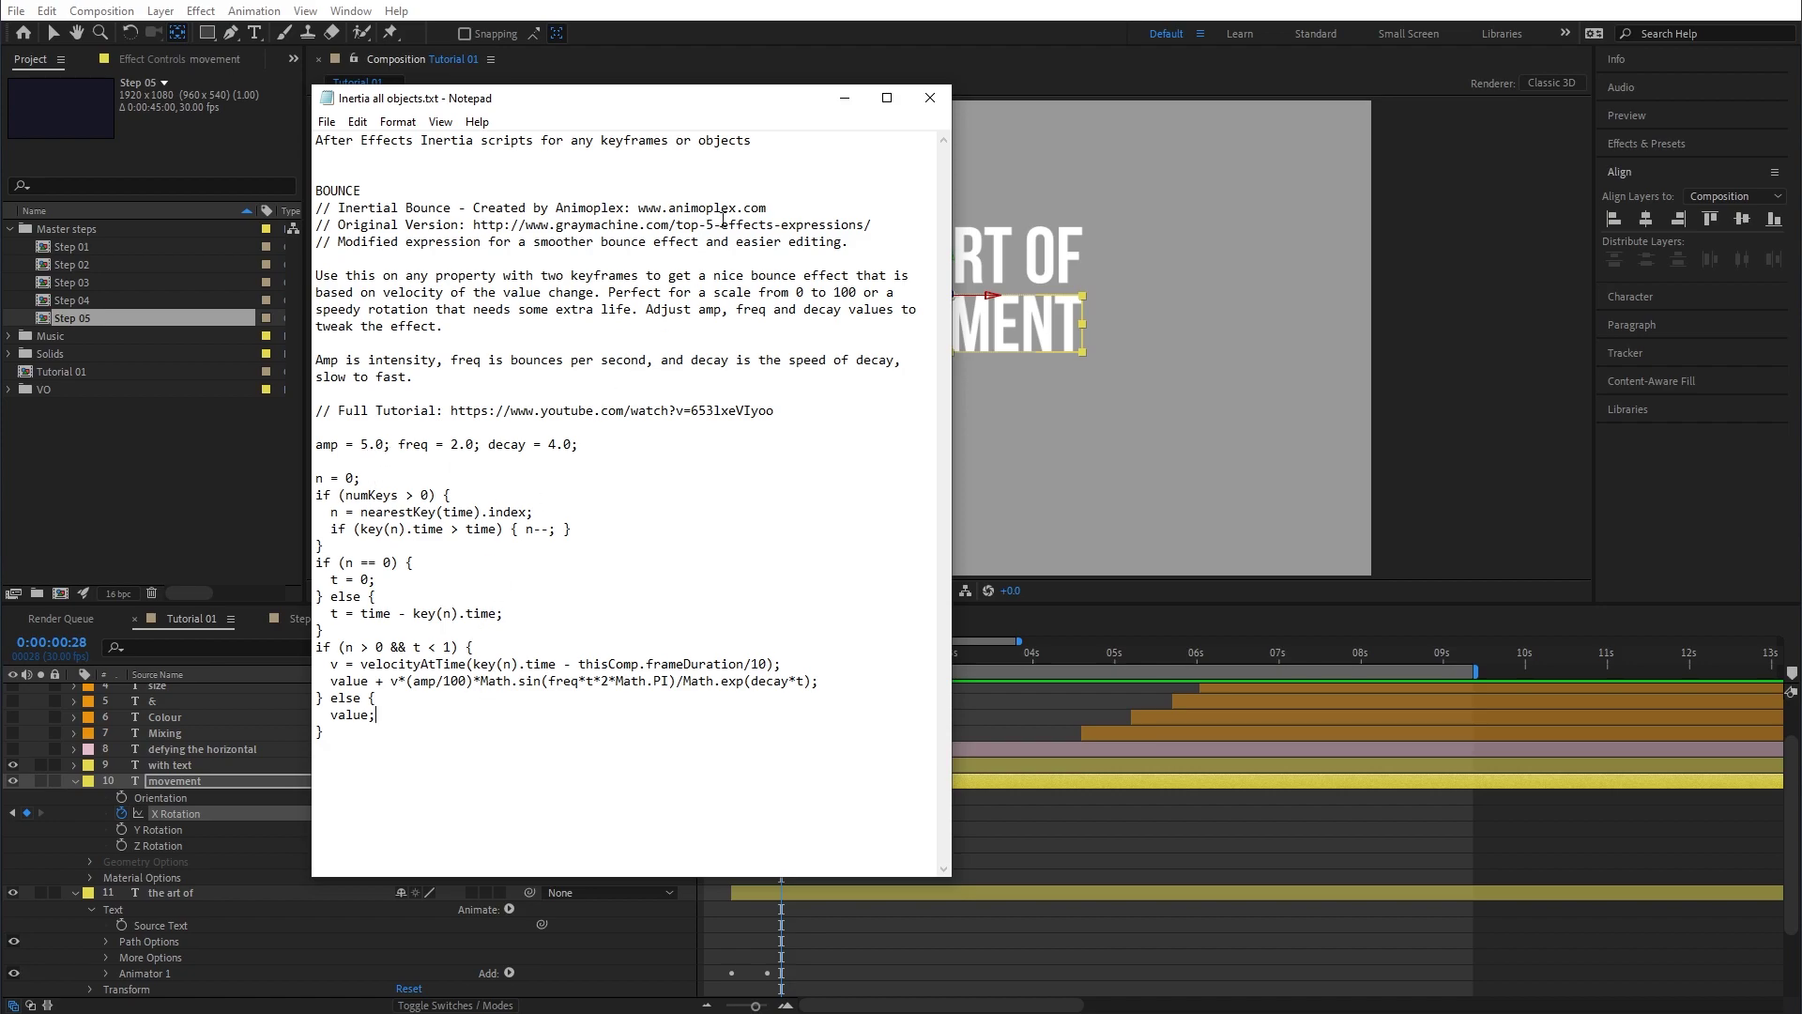
pyautogui.moveTo(326, 734); pyautogui.dragTo(284, 452)
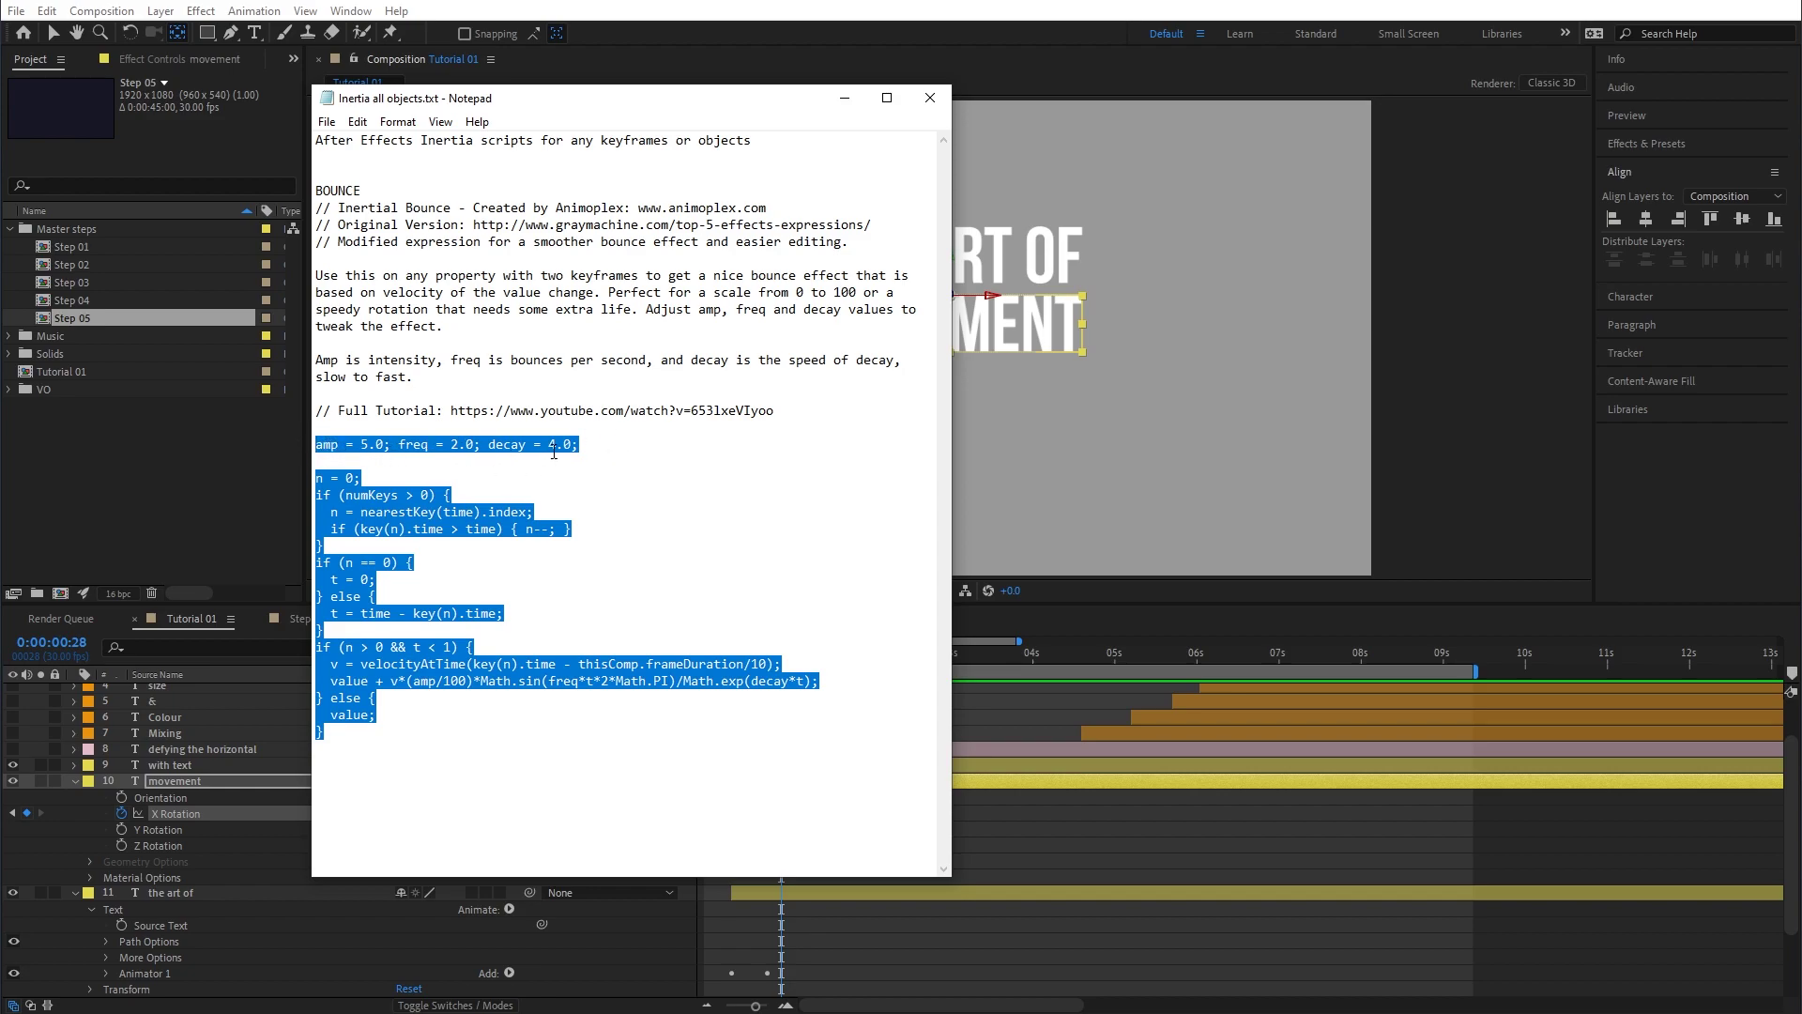
# Copy the selected bounce expression from Notepad and apply it as an expression to the X Rotation of "movement" in After Effects.
pyautogui.rightClick(412, 443)
pyautogui.click(245, 503)
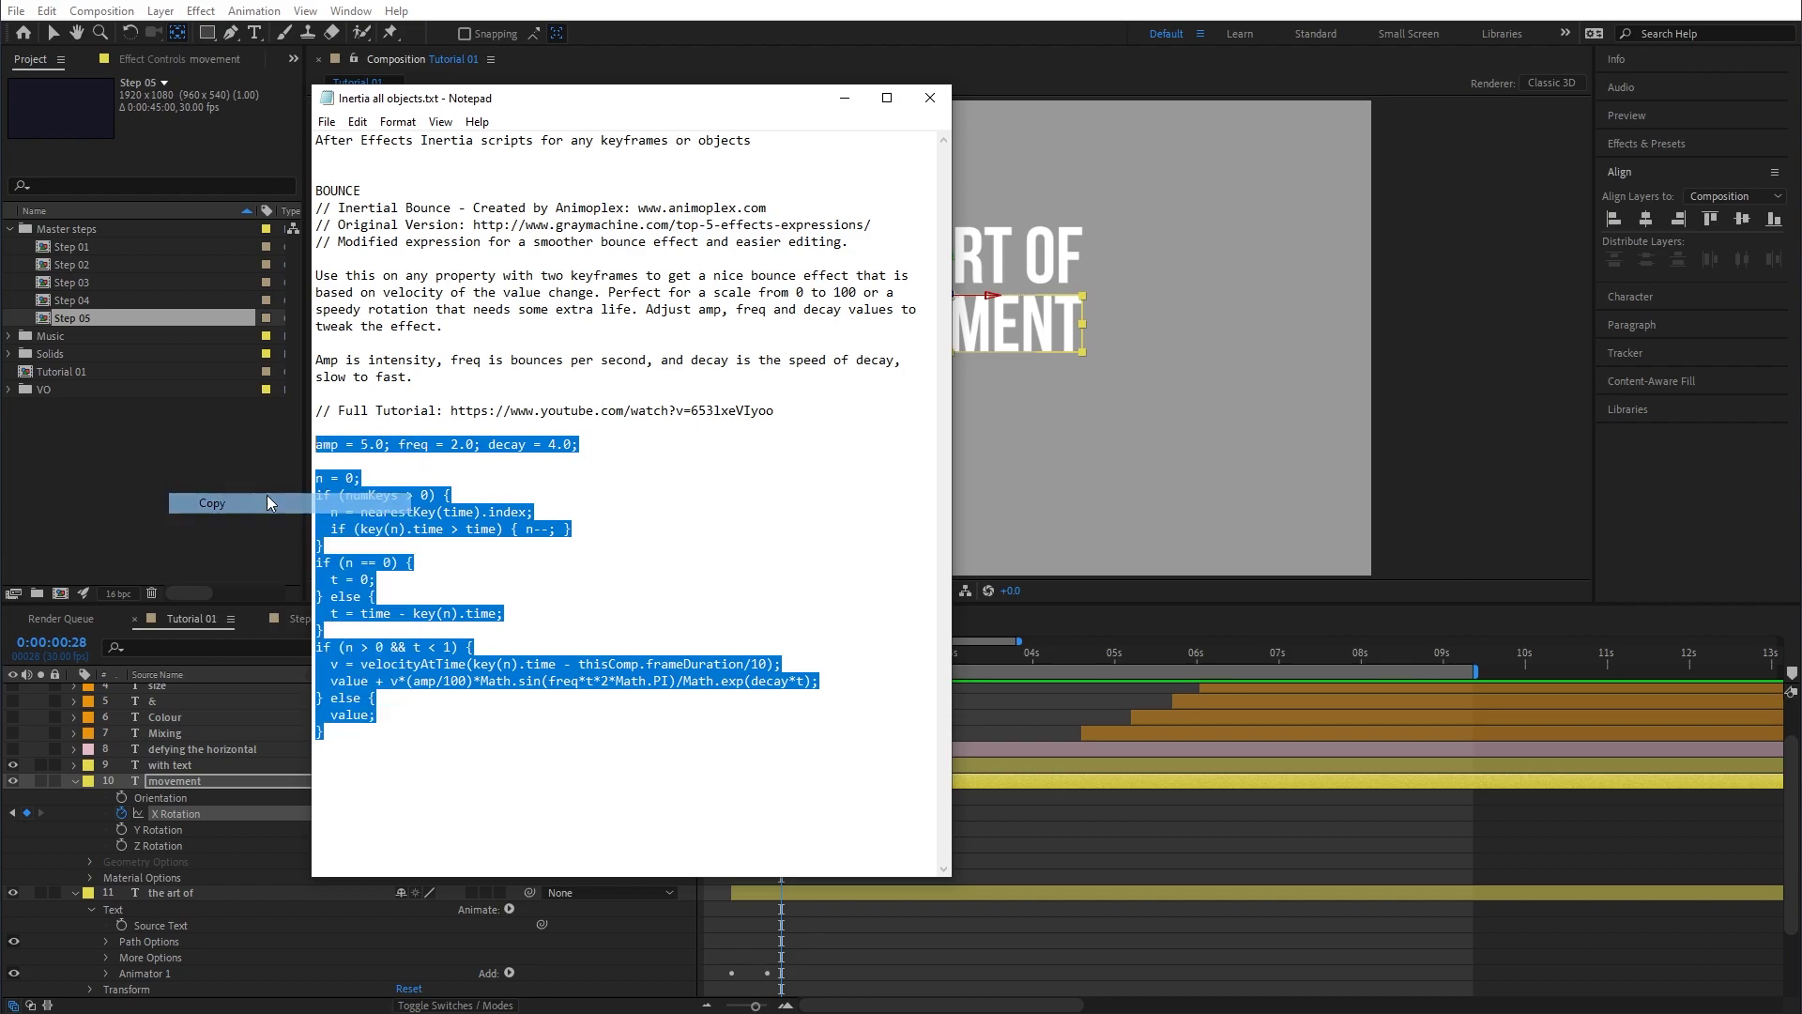
pyautogui.click(843, 97)
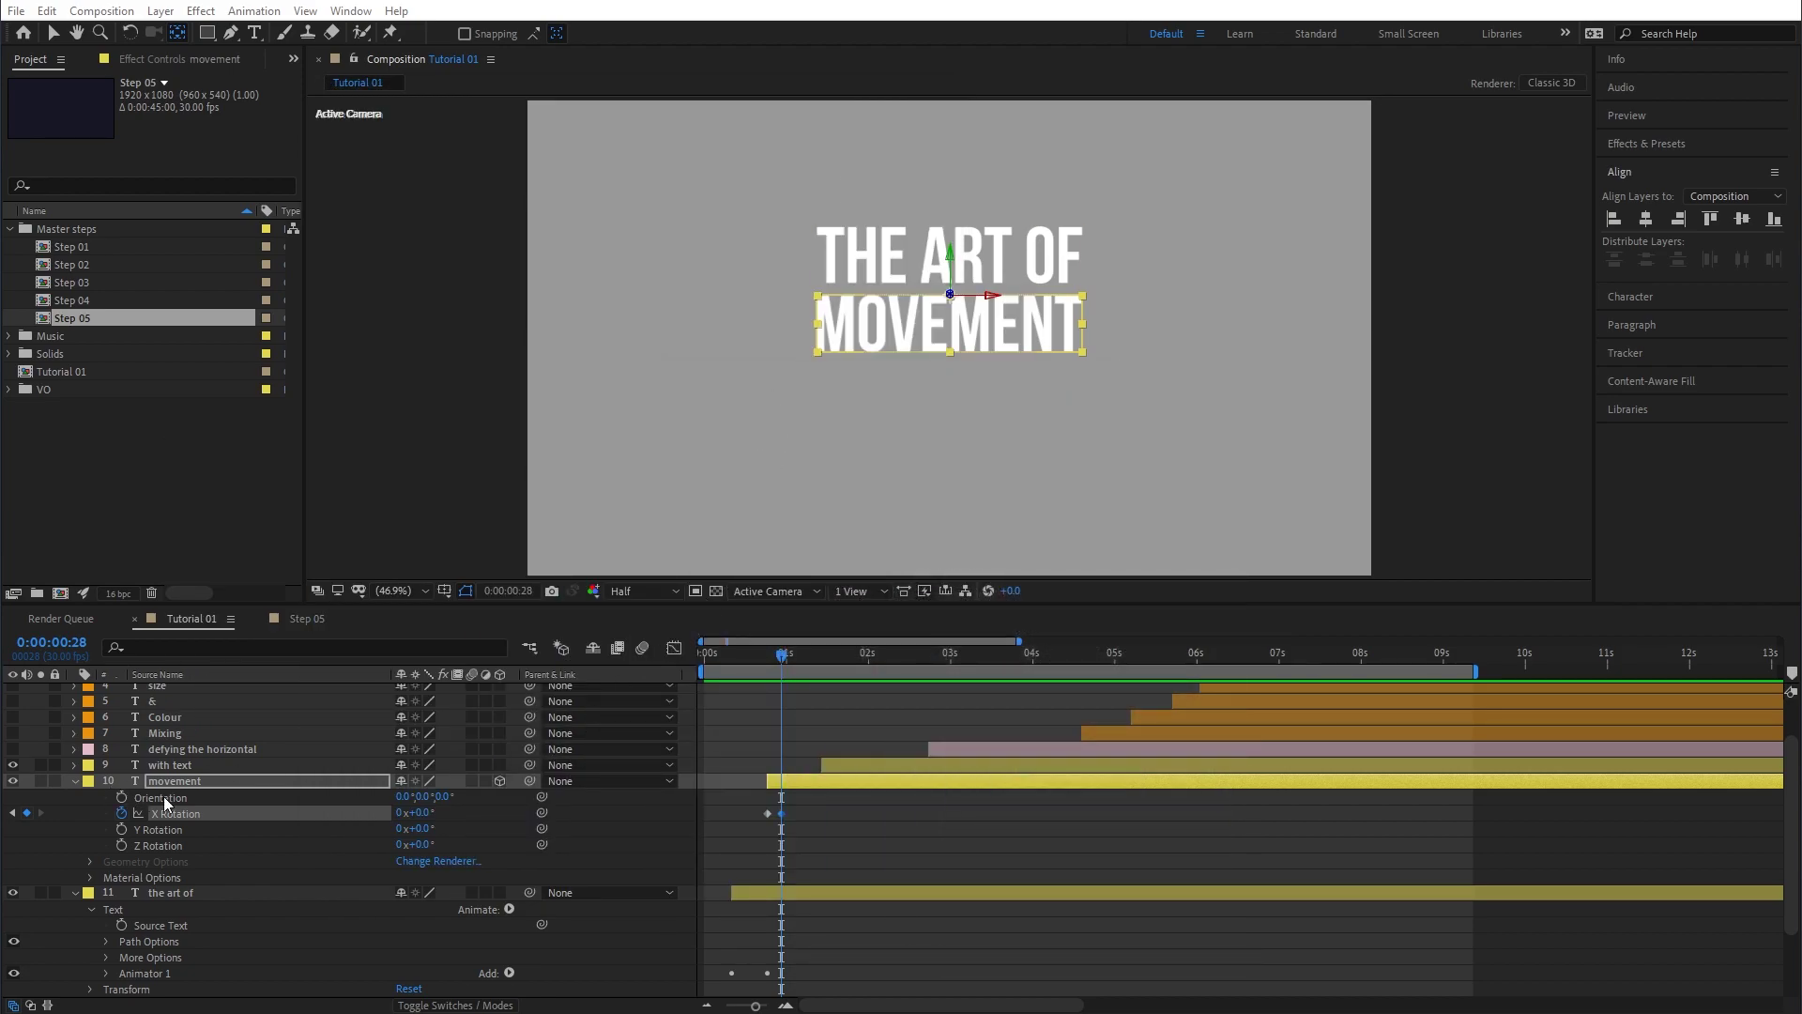
pyautogui.click(805, 815)
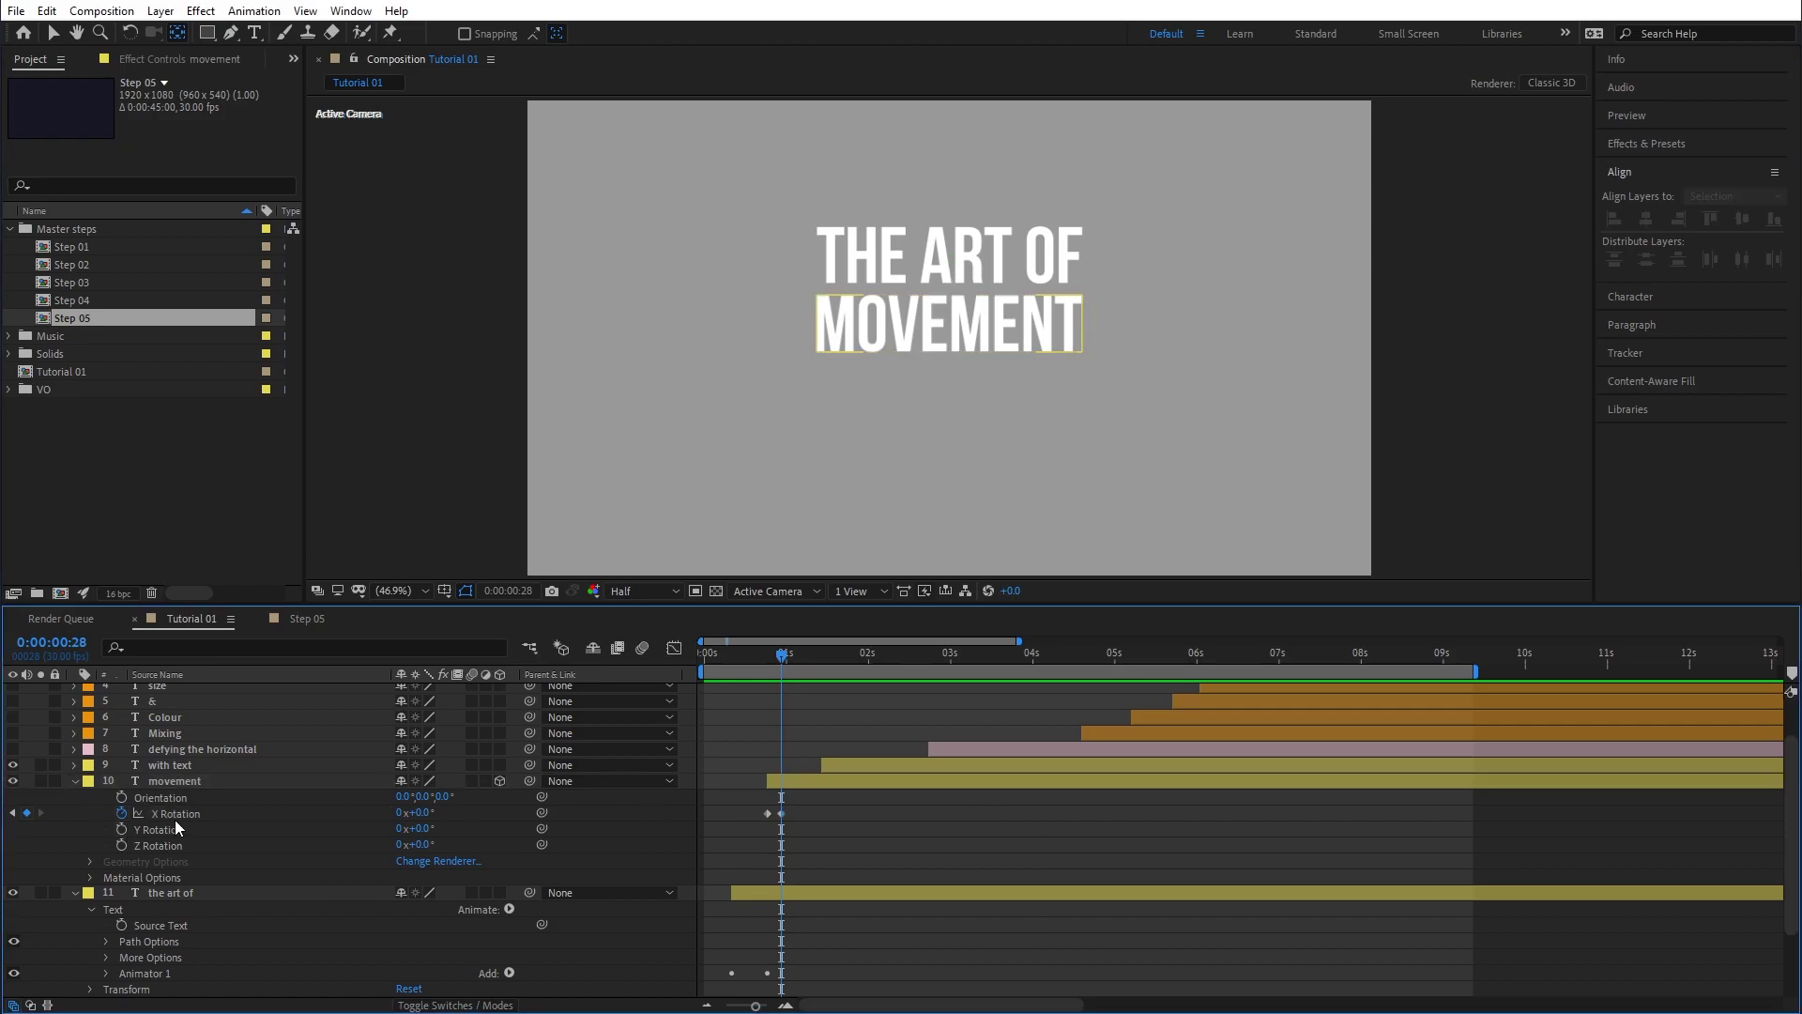
pyautogui.keyDown('alt'); pyautogui.click(121, 812); pyautogui.keyUp('alt')
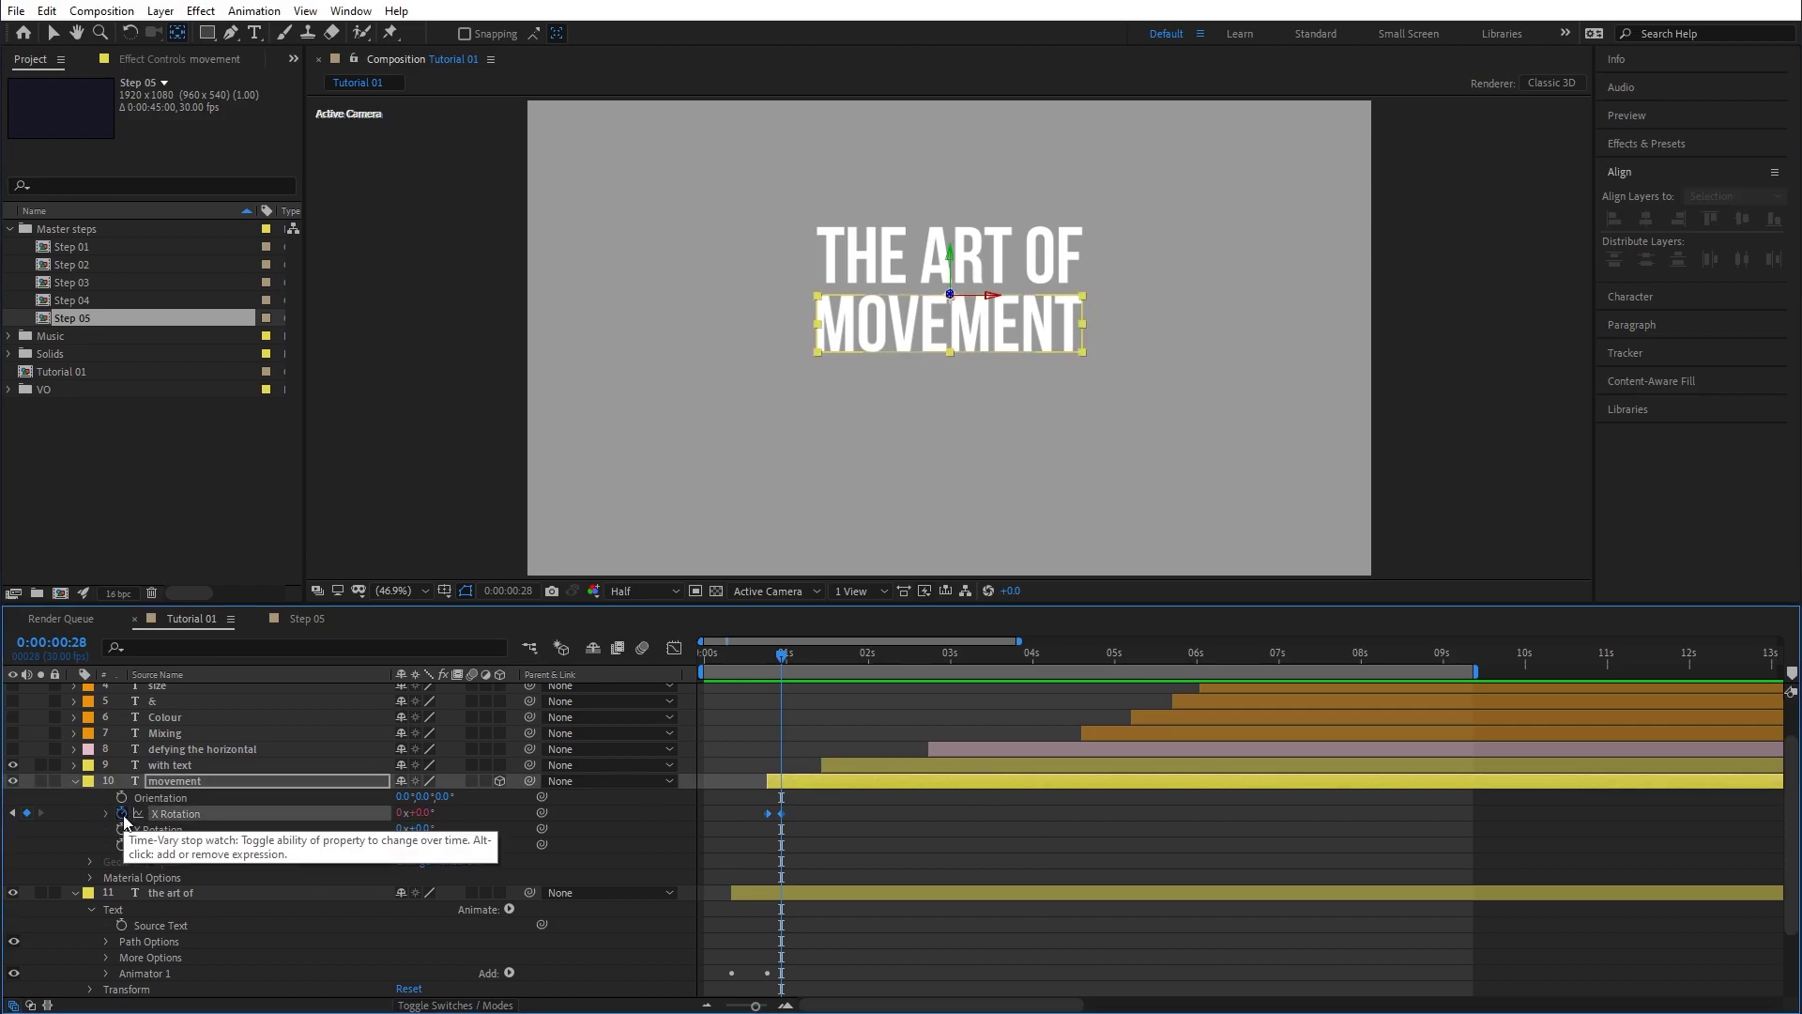
pyautogui.hotkey('ctrl', 'v')
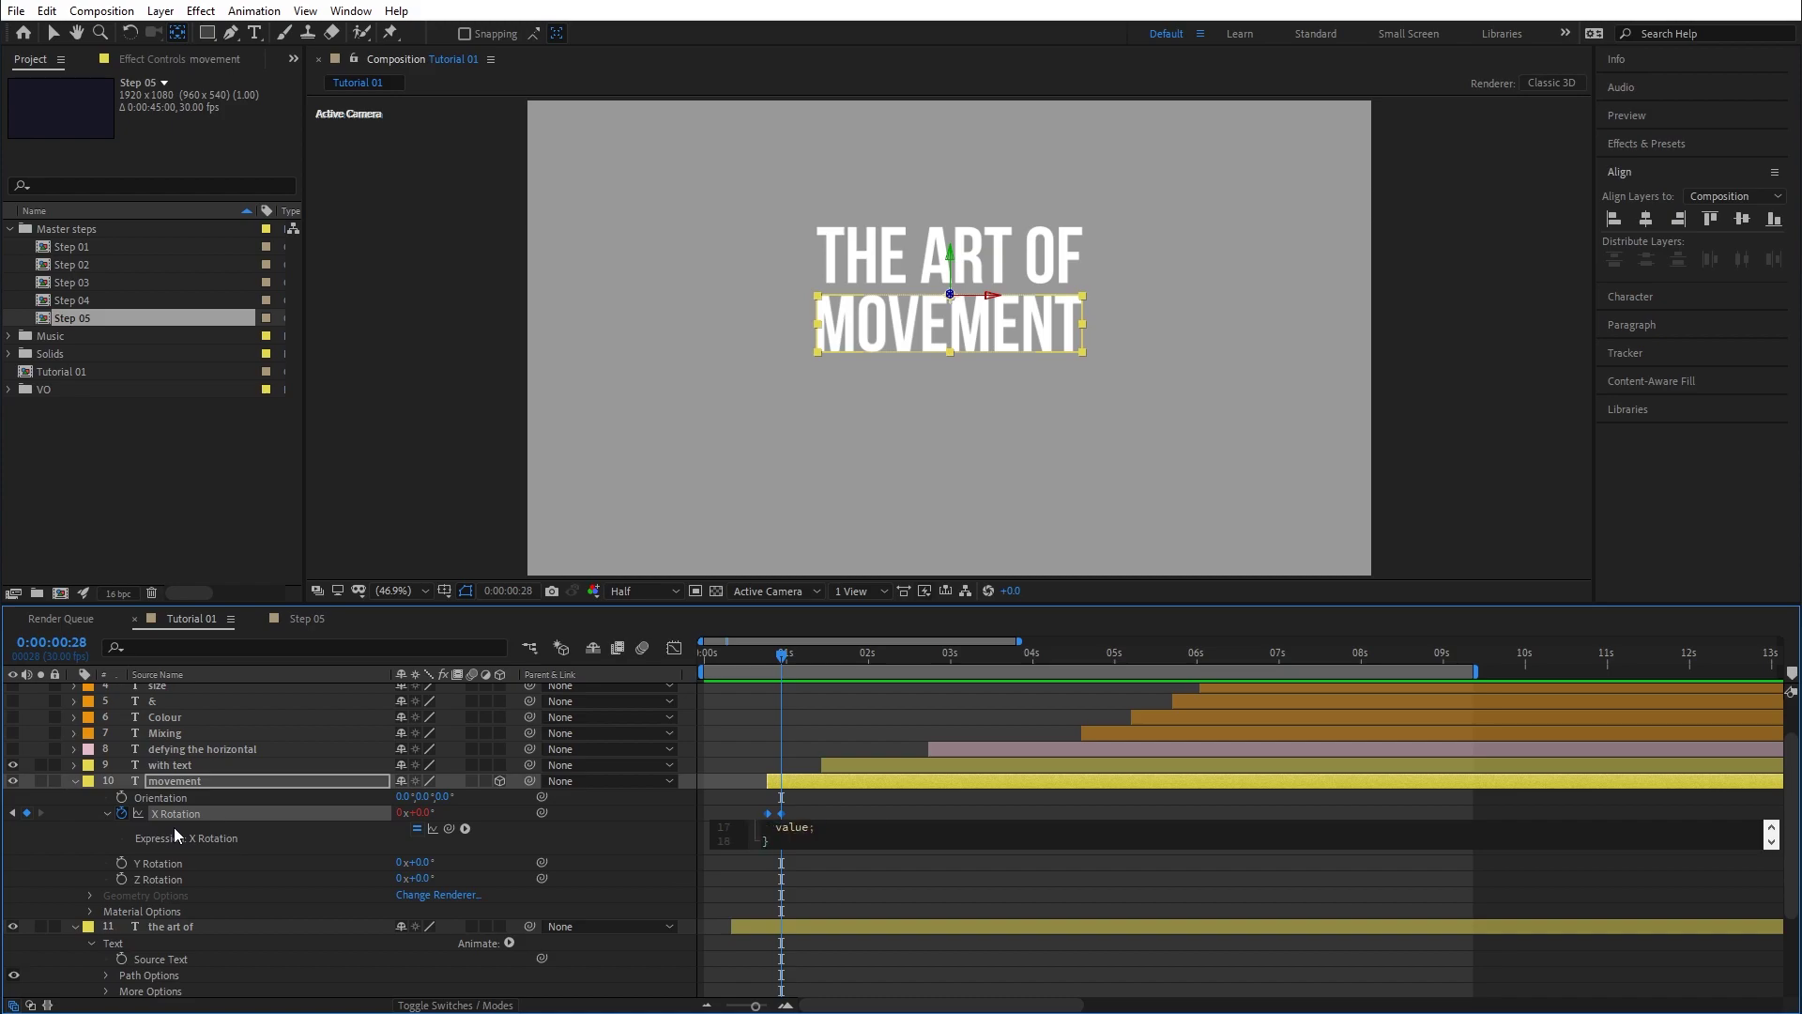
pyautogui.click(1434, 801)
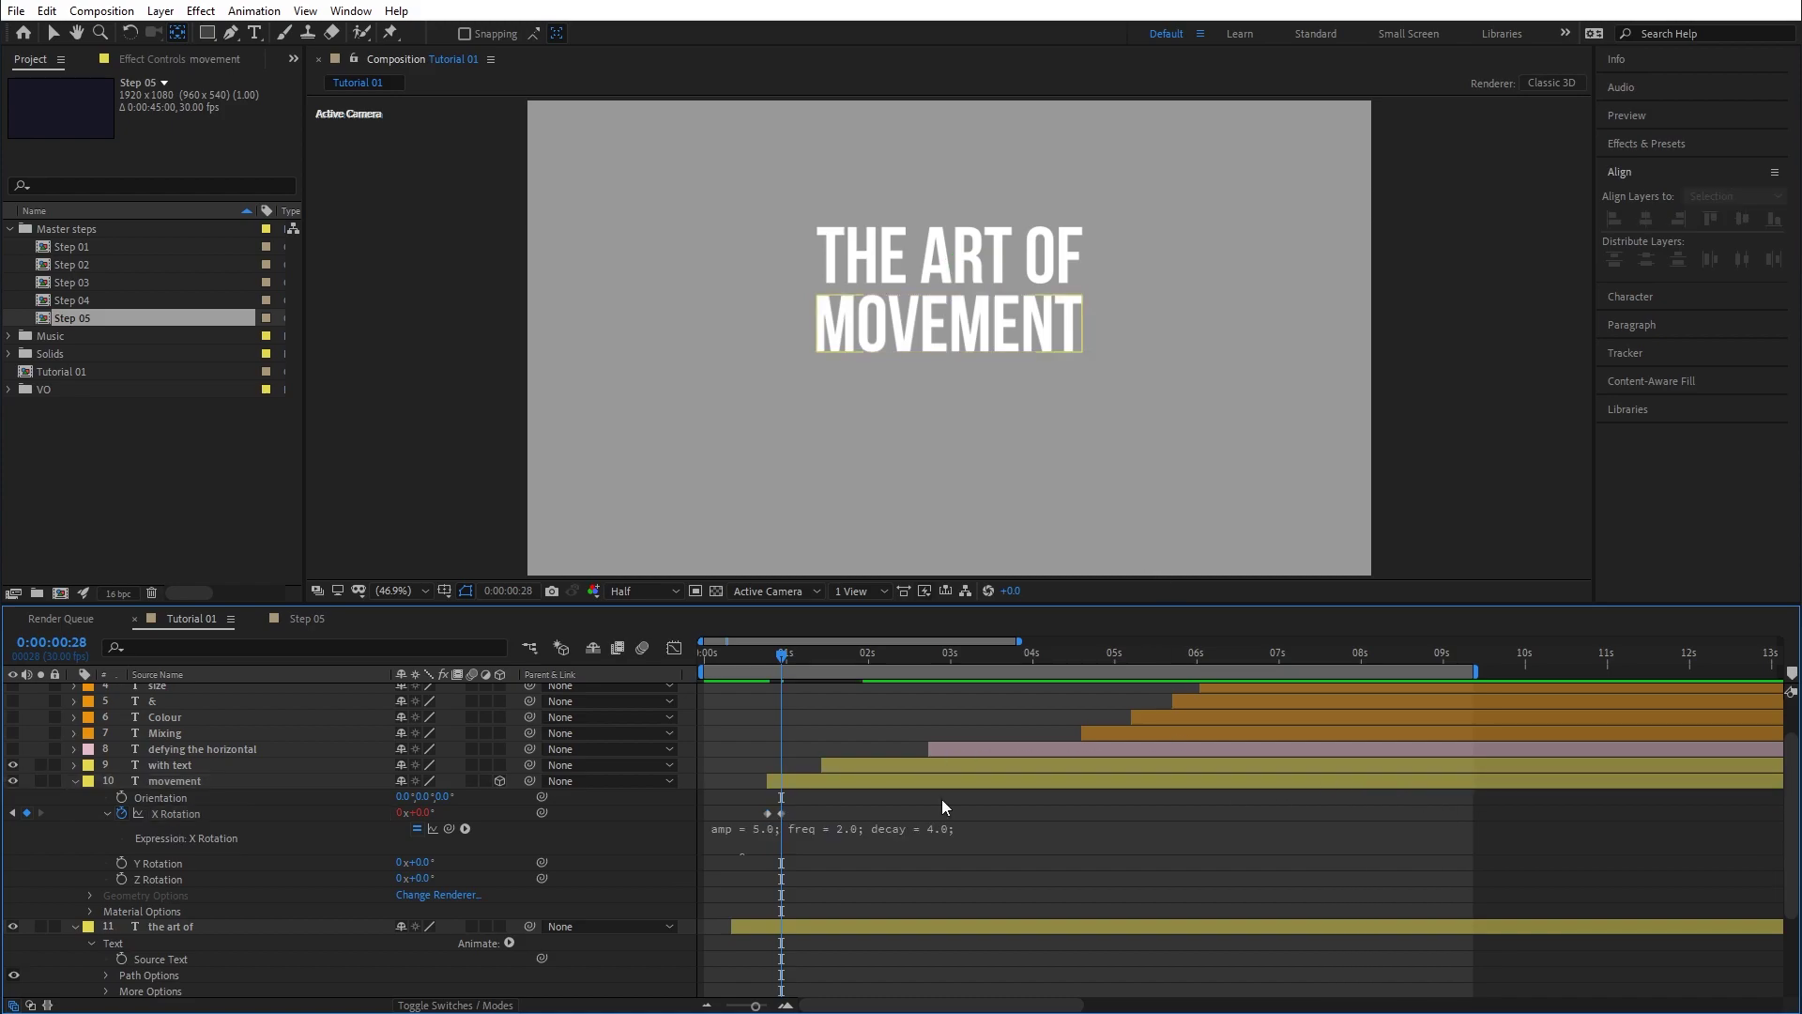
# Preview and scrub the X Rotation bounce of "movement" around its second keyframe.
pyautogui.moveTo(764, 655); pyautogui.dragTo(788, 656)
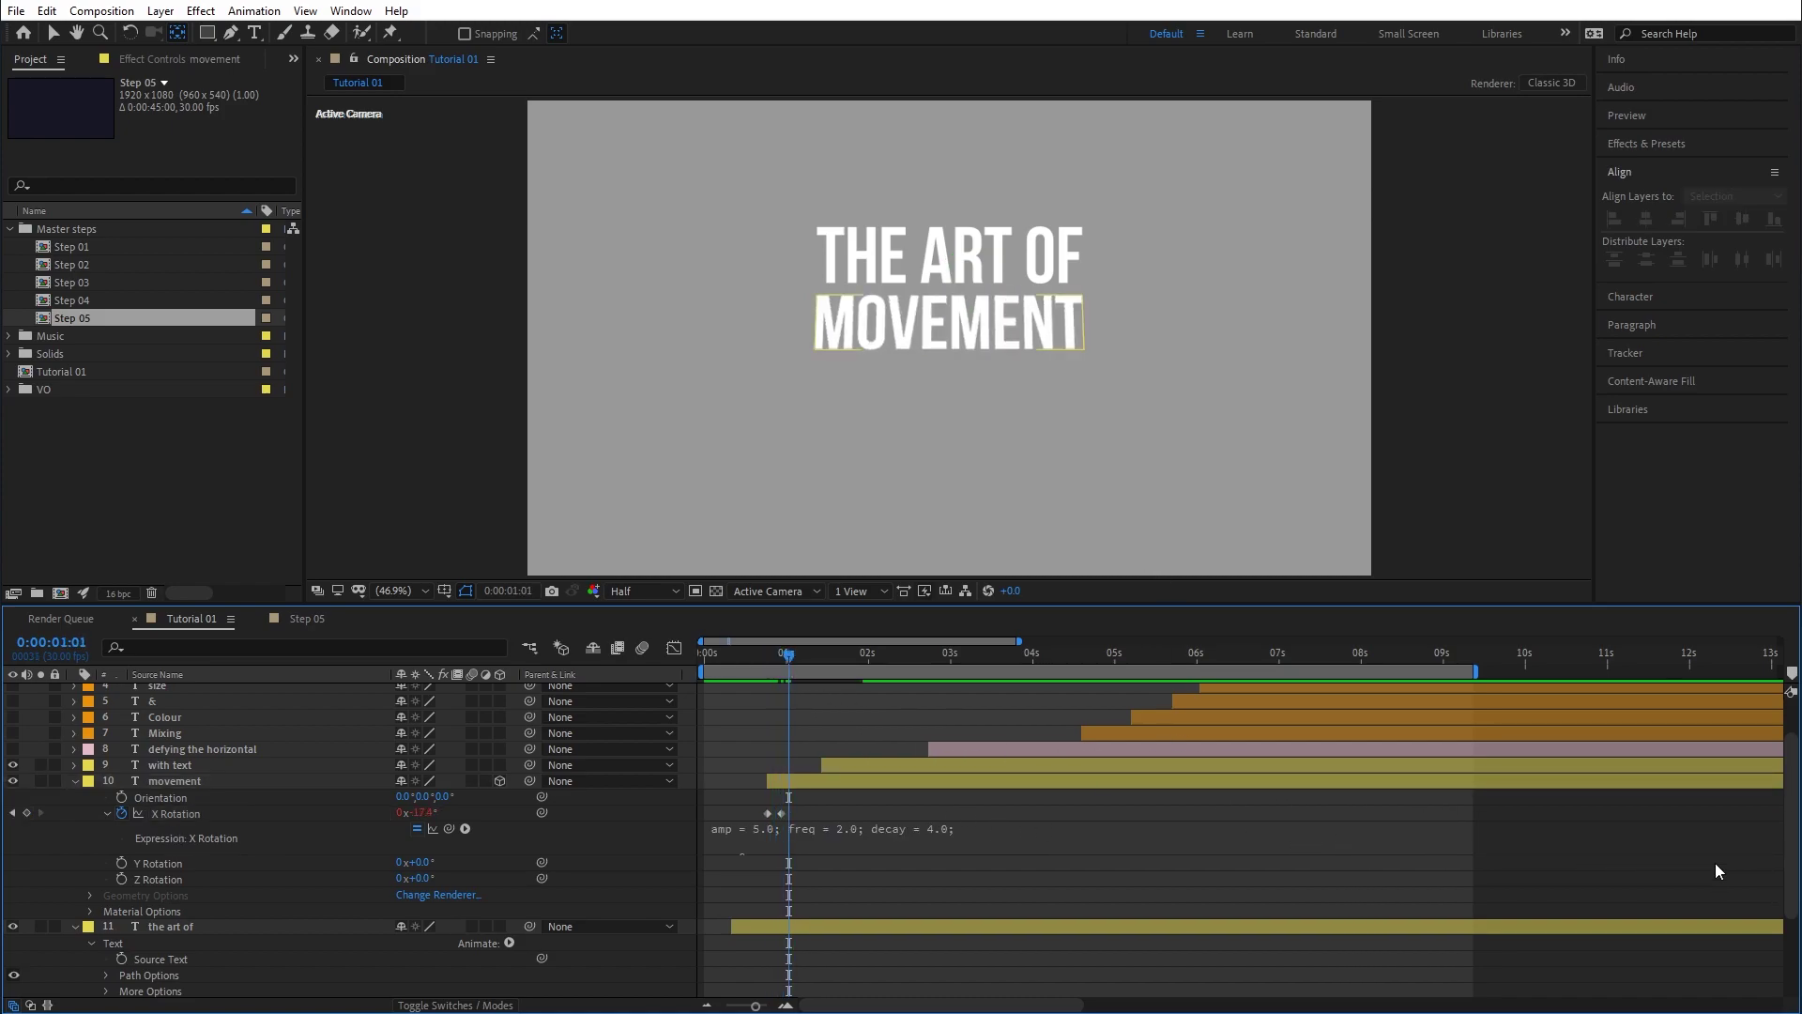
pyautogui.moveTo(1360, 850)
pyautogui.mouseDown()
pyautogui.moveTo(1352, 973)
pyautogui.moveTo(1351, 864)
pyautogui.mouseUp()
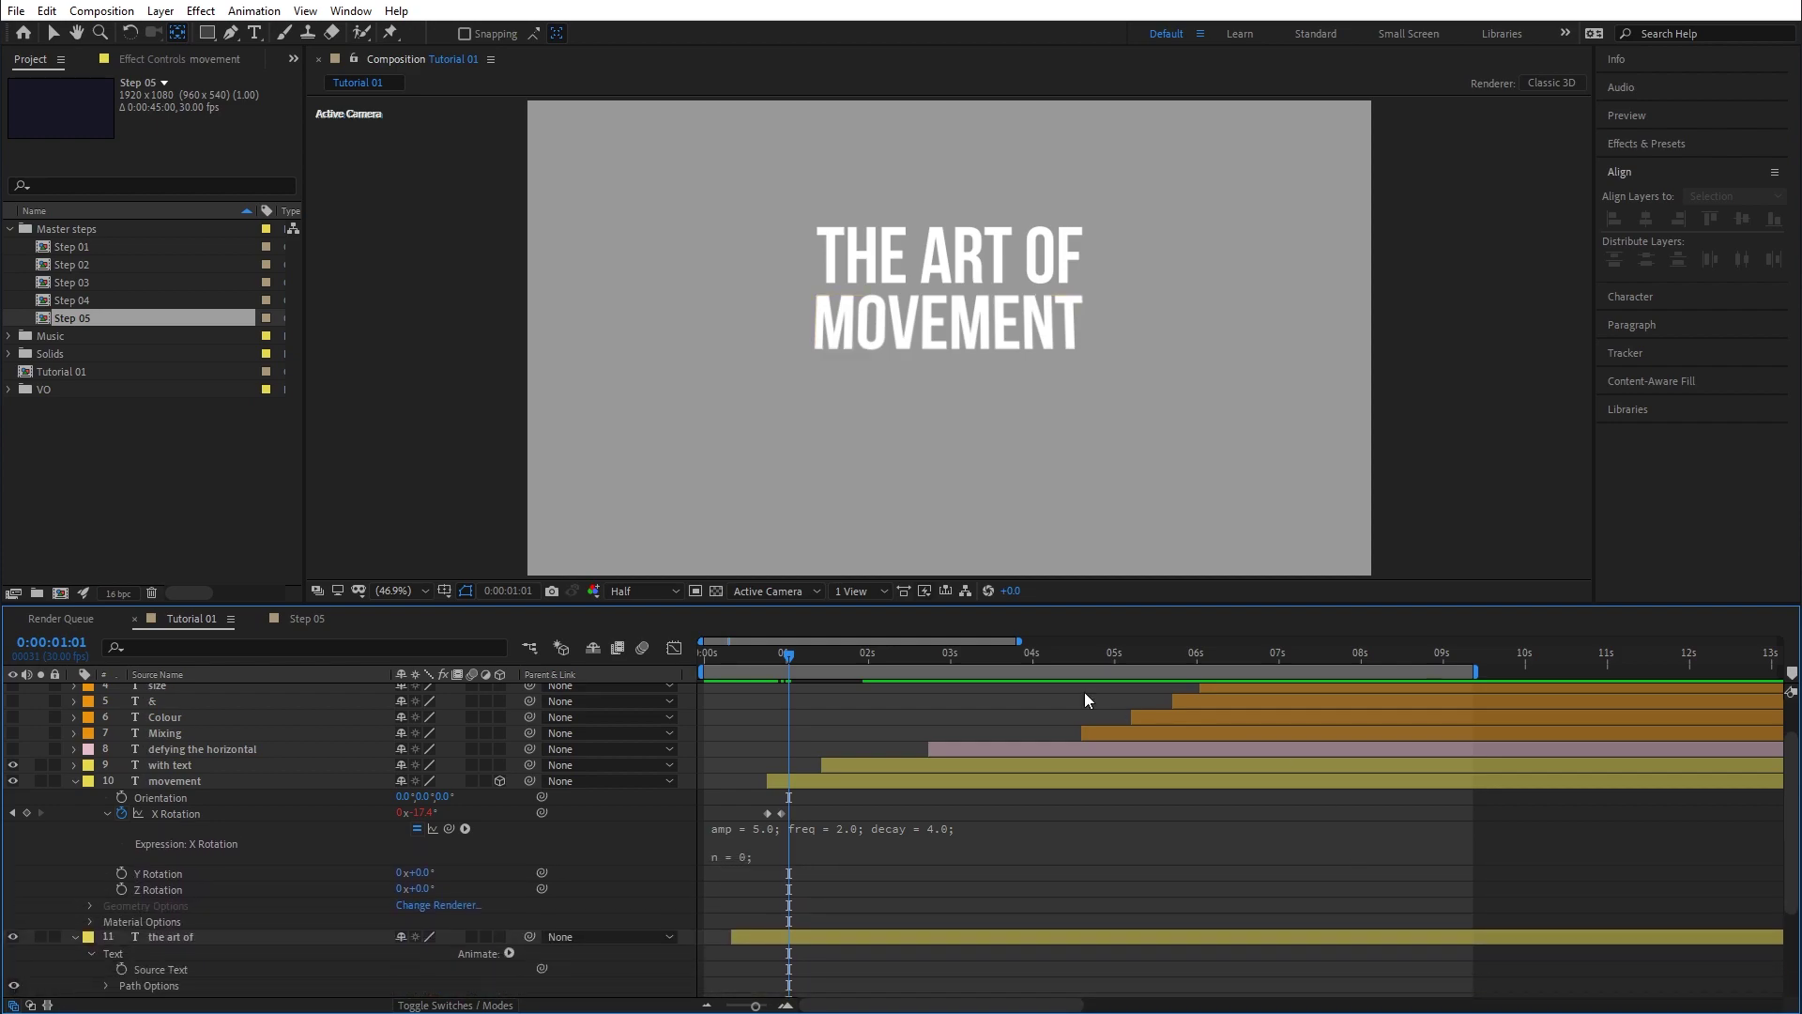
pyautogui.moveTo(744, 662); pyautogui.dragTo(794, 678)
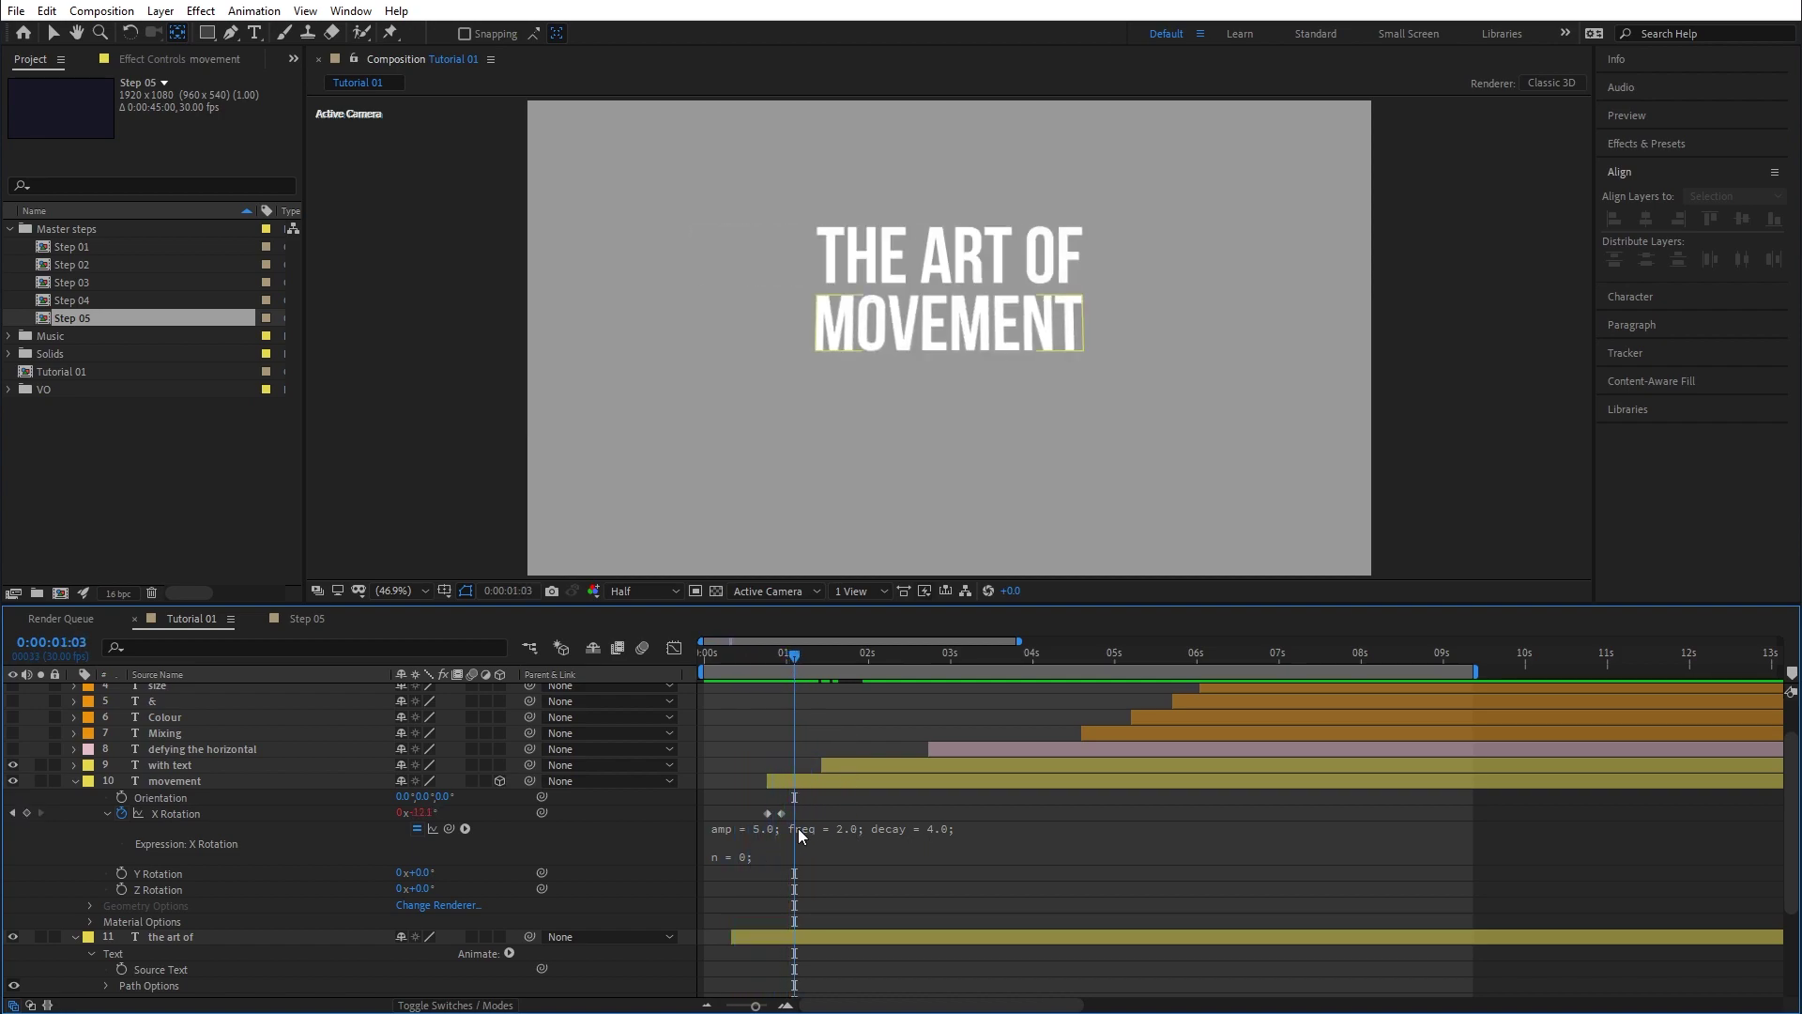
pyautogui.click(791, 684)
pyautogui.press('space')
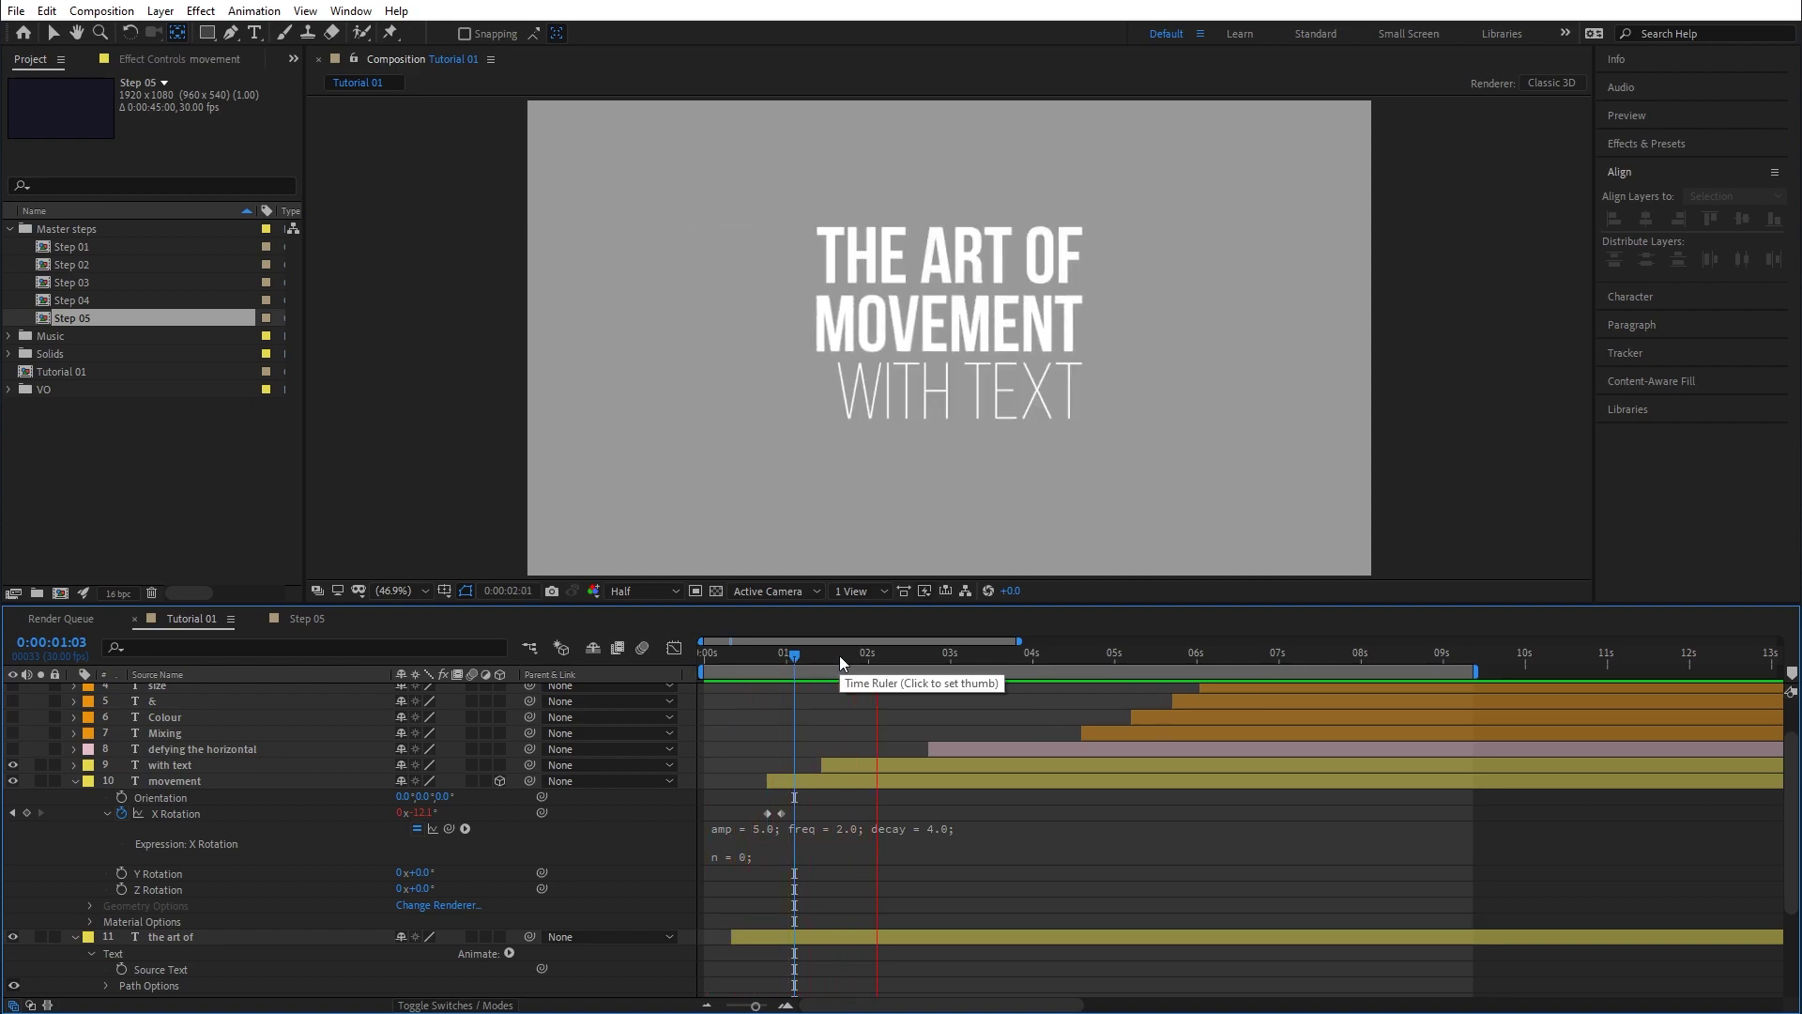
pyautogui.click(780, 655)
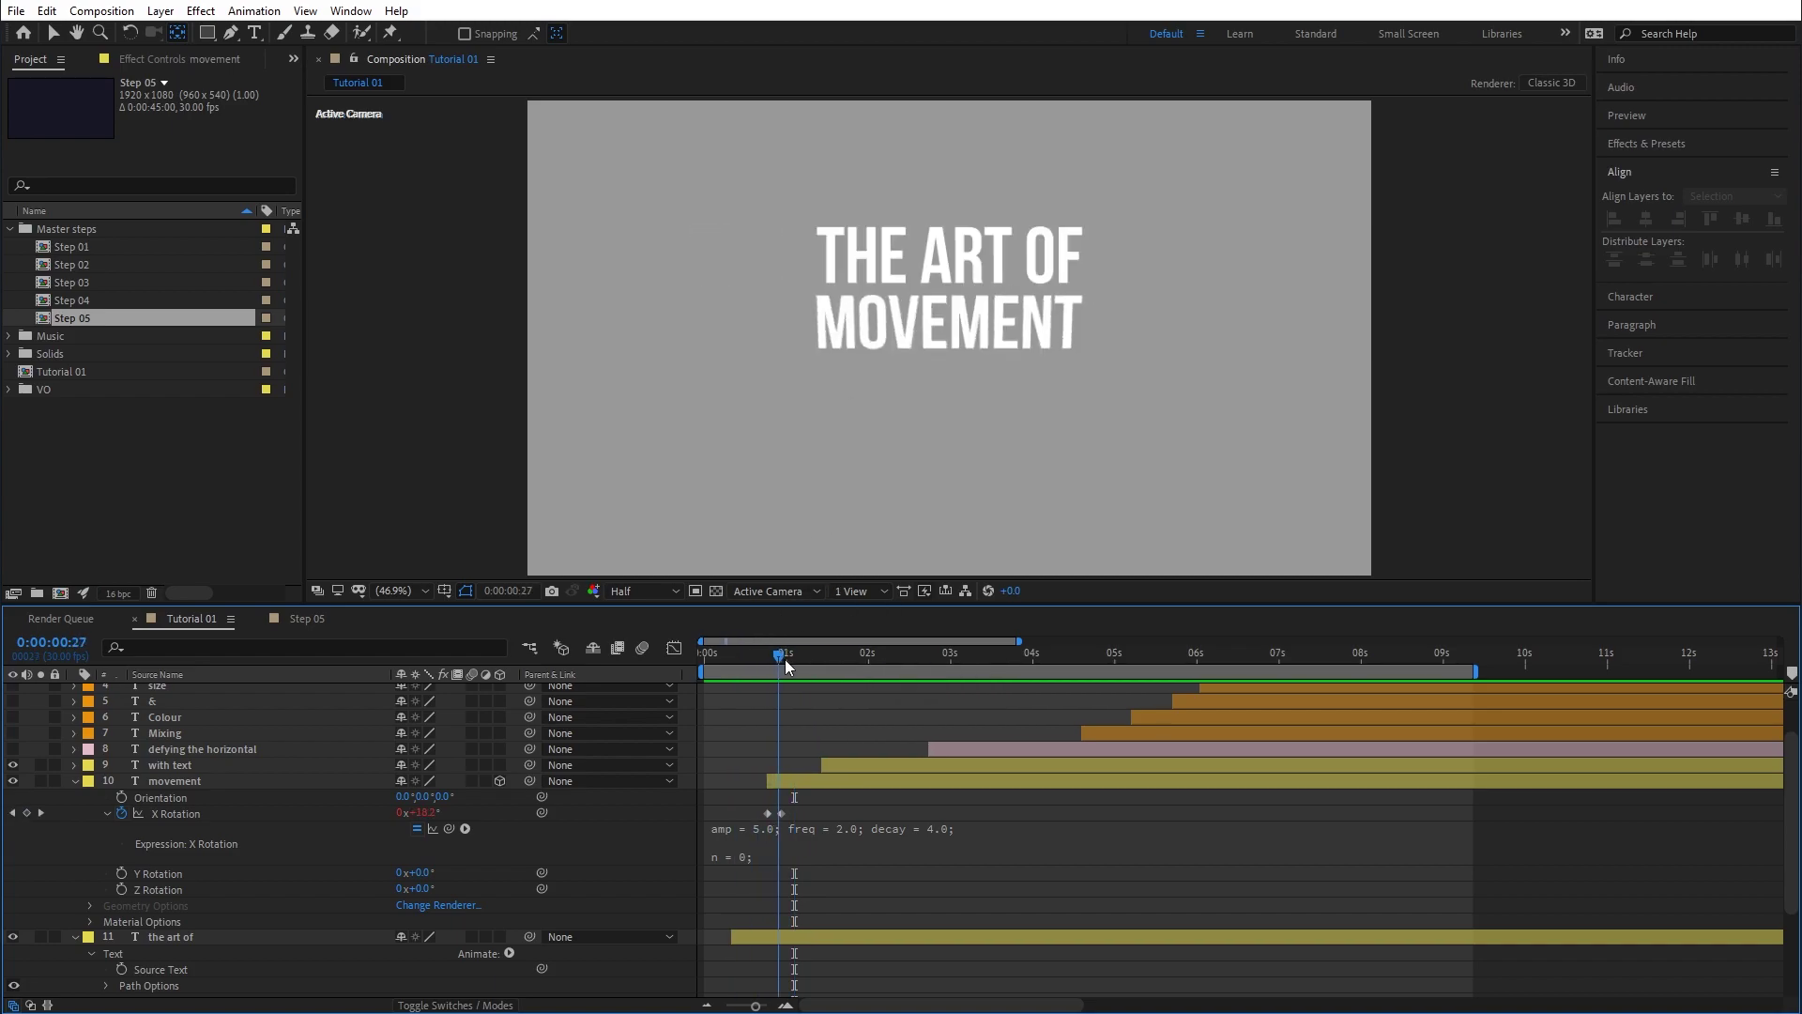
pyautogui.press('pagedown')
pyautogui.press('pagedown')
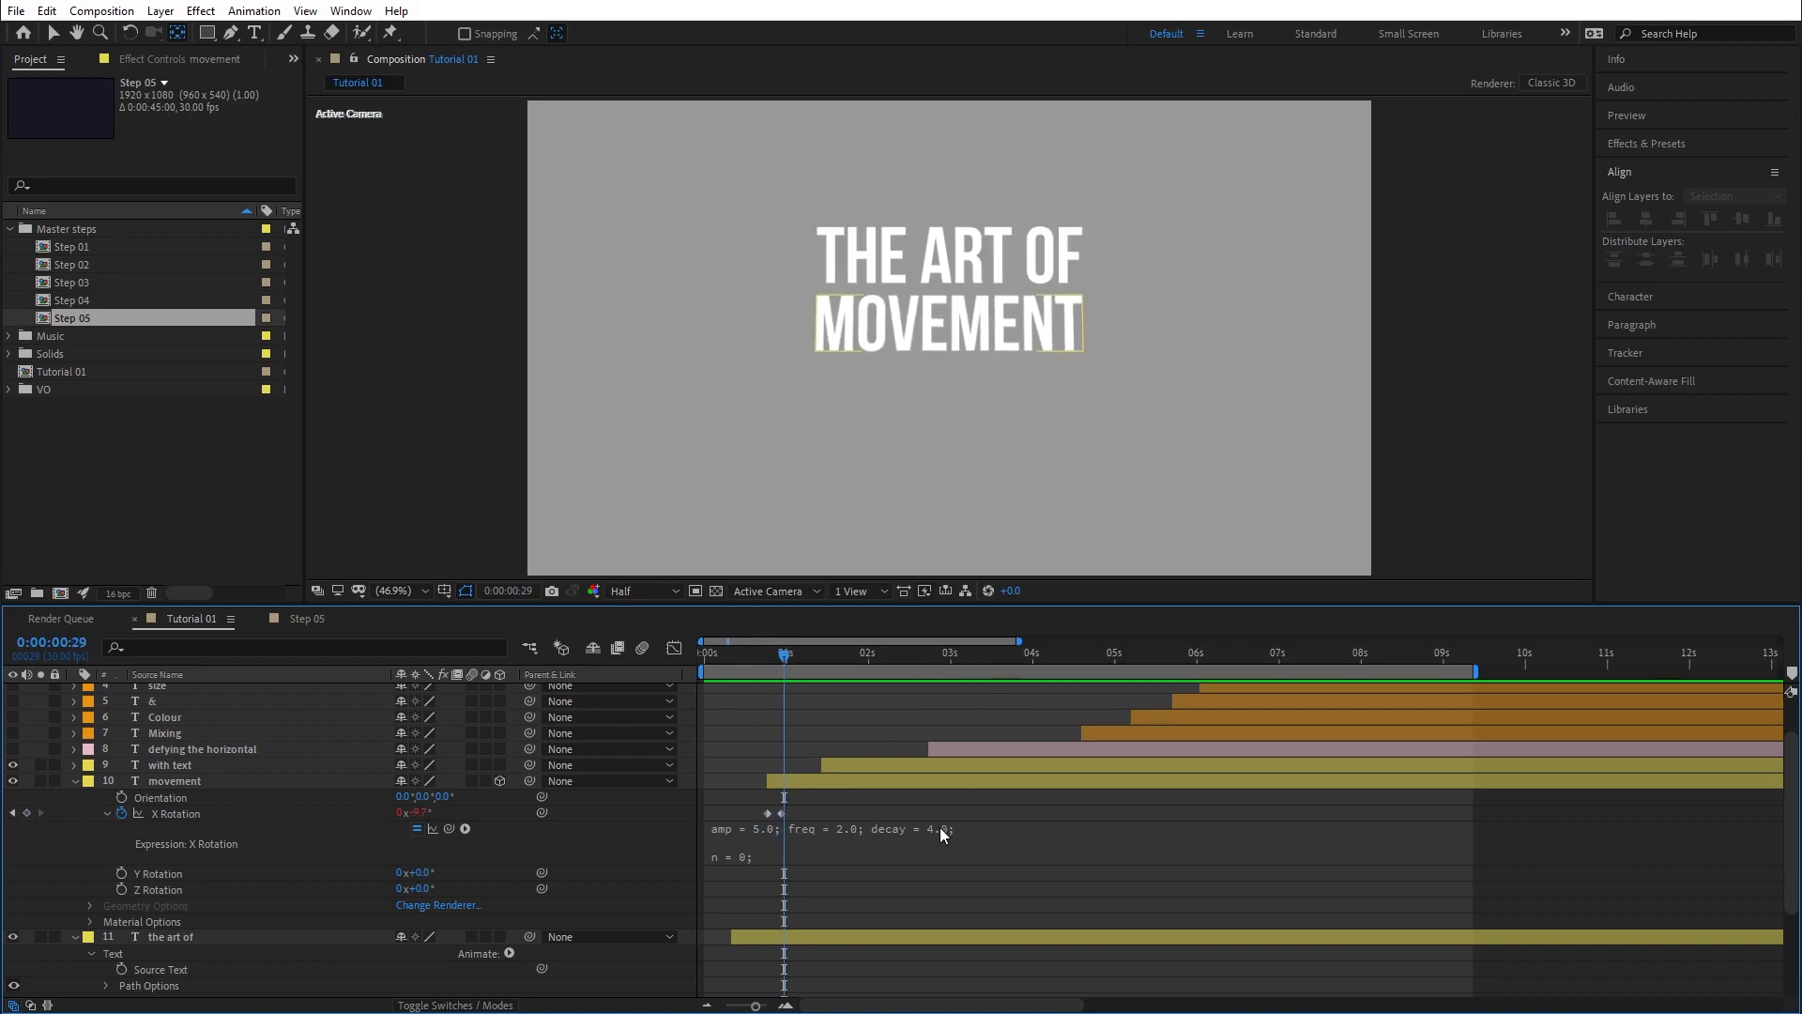
# Try a freq value of 4.0 in the X Rotation expression of "movement", preview it, and undo the change.
pyautogui.click(932, 835)
pyautogui.click(886, 831)
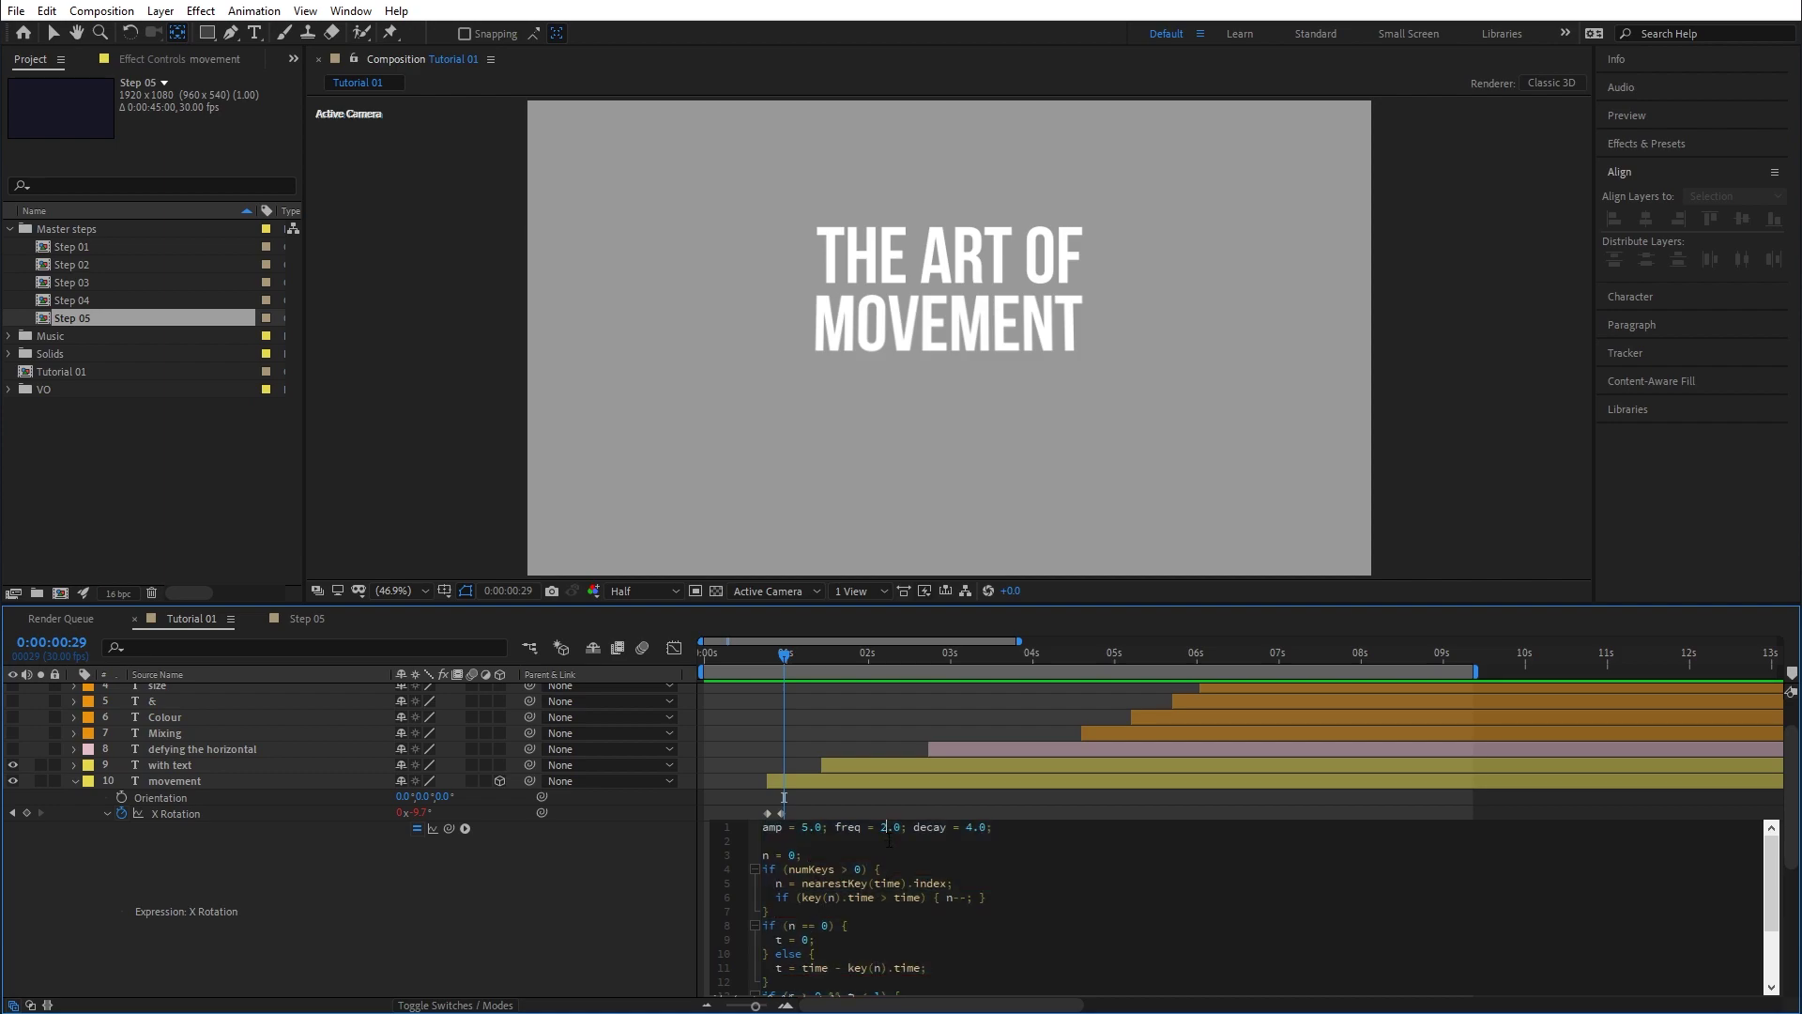
pyautogui.doubleClick(883, 826)
pyautogui.click(1636, 800)
pyautogui.press('space')
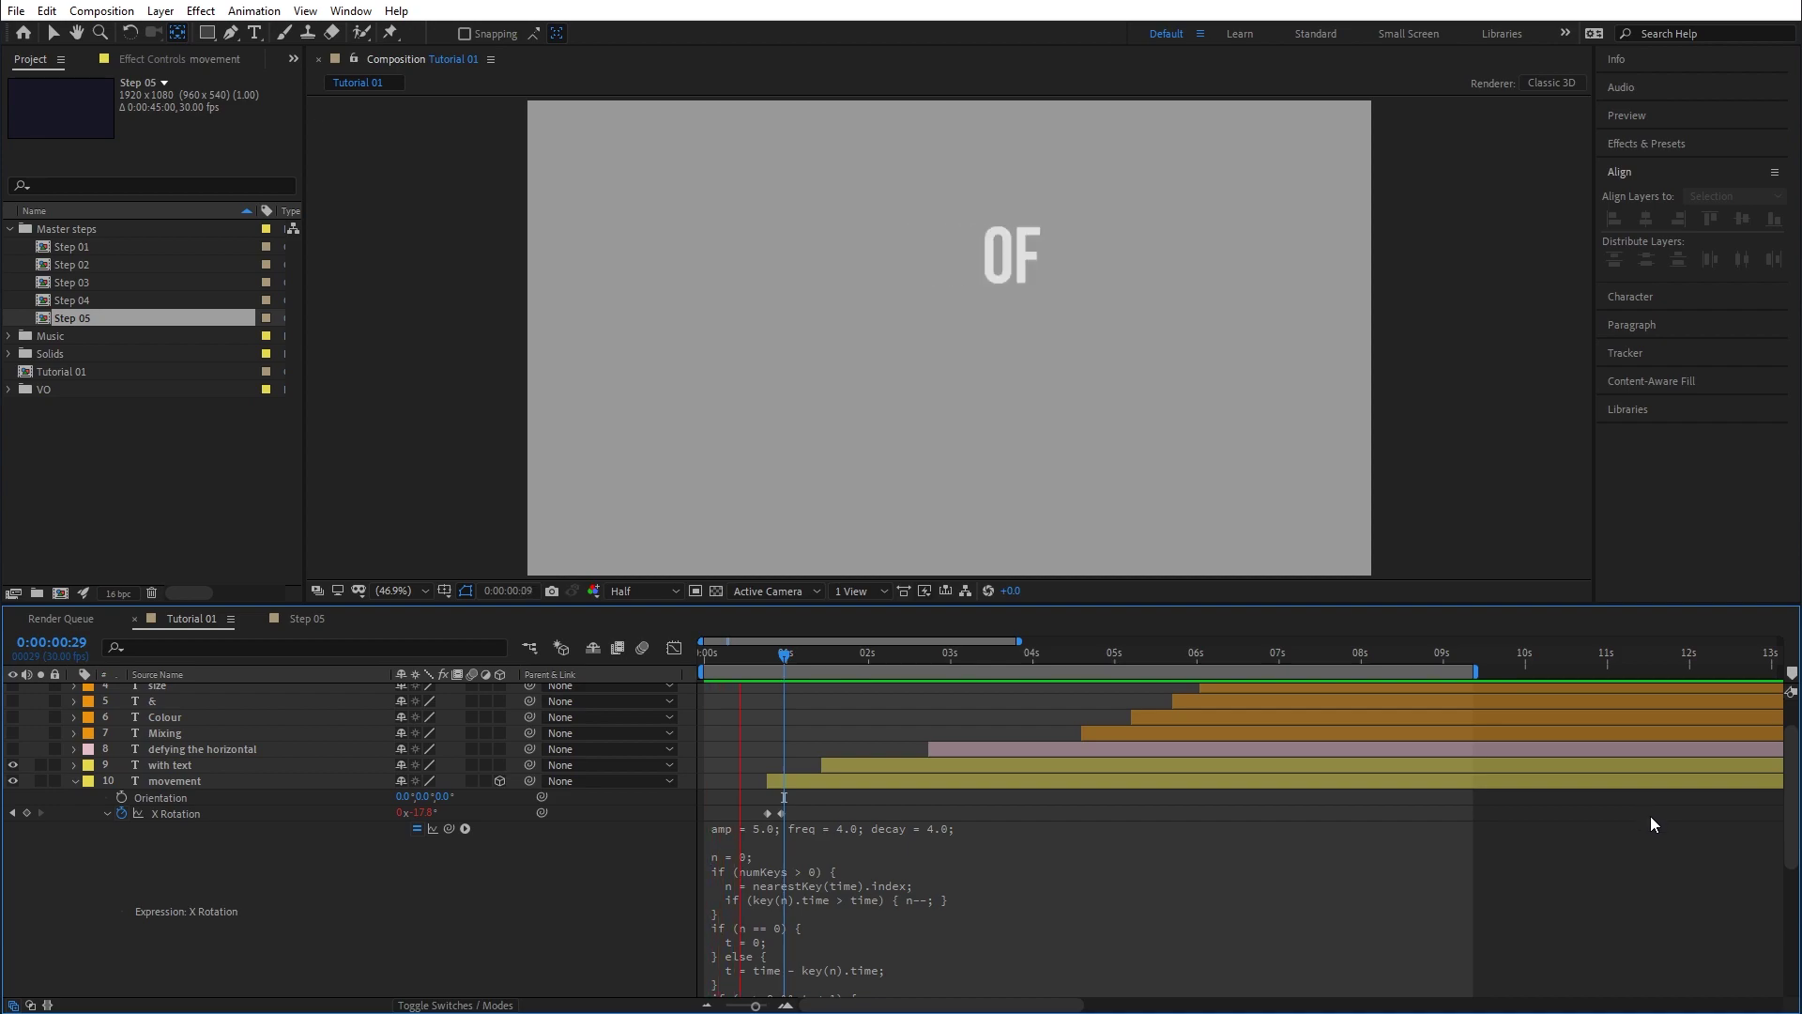
pyautogui.press('space')
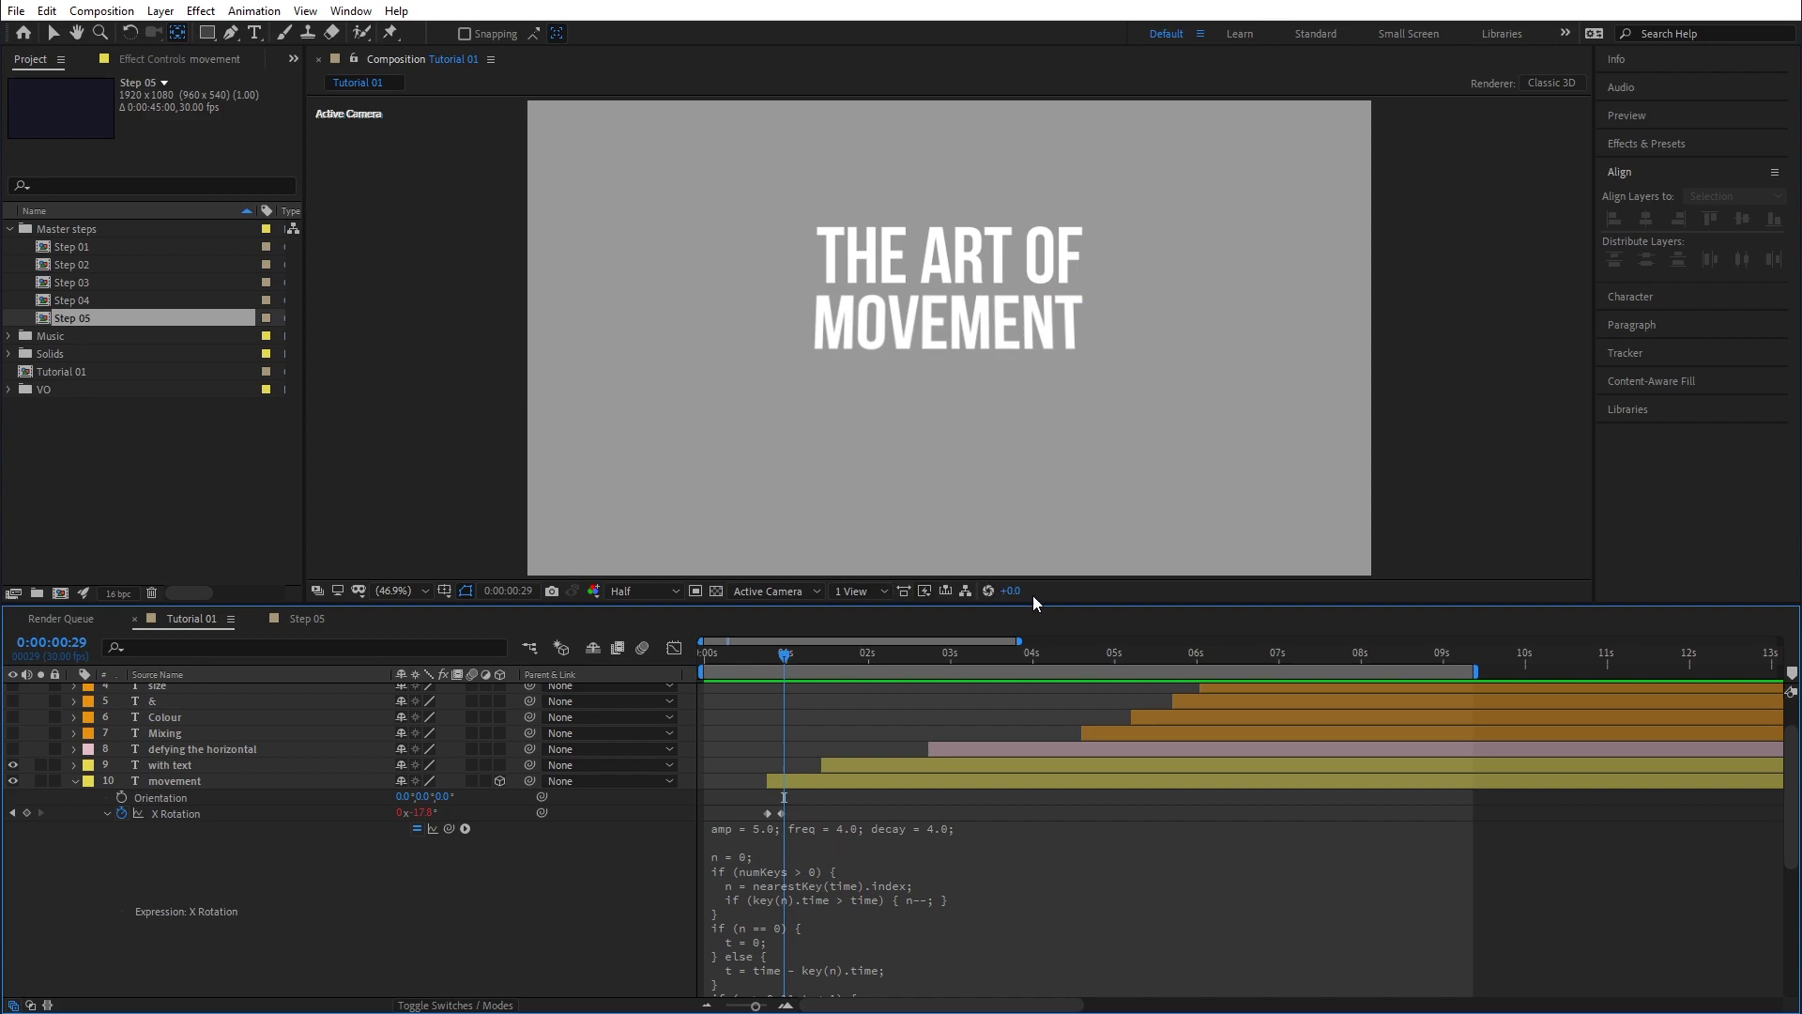
pyautogui.hotkey('ctrl', 'z')
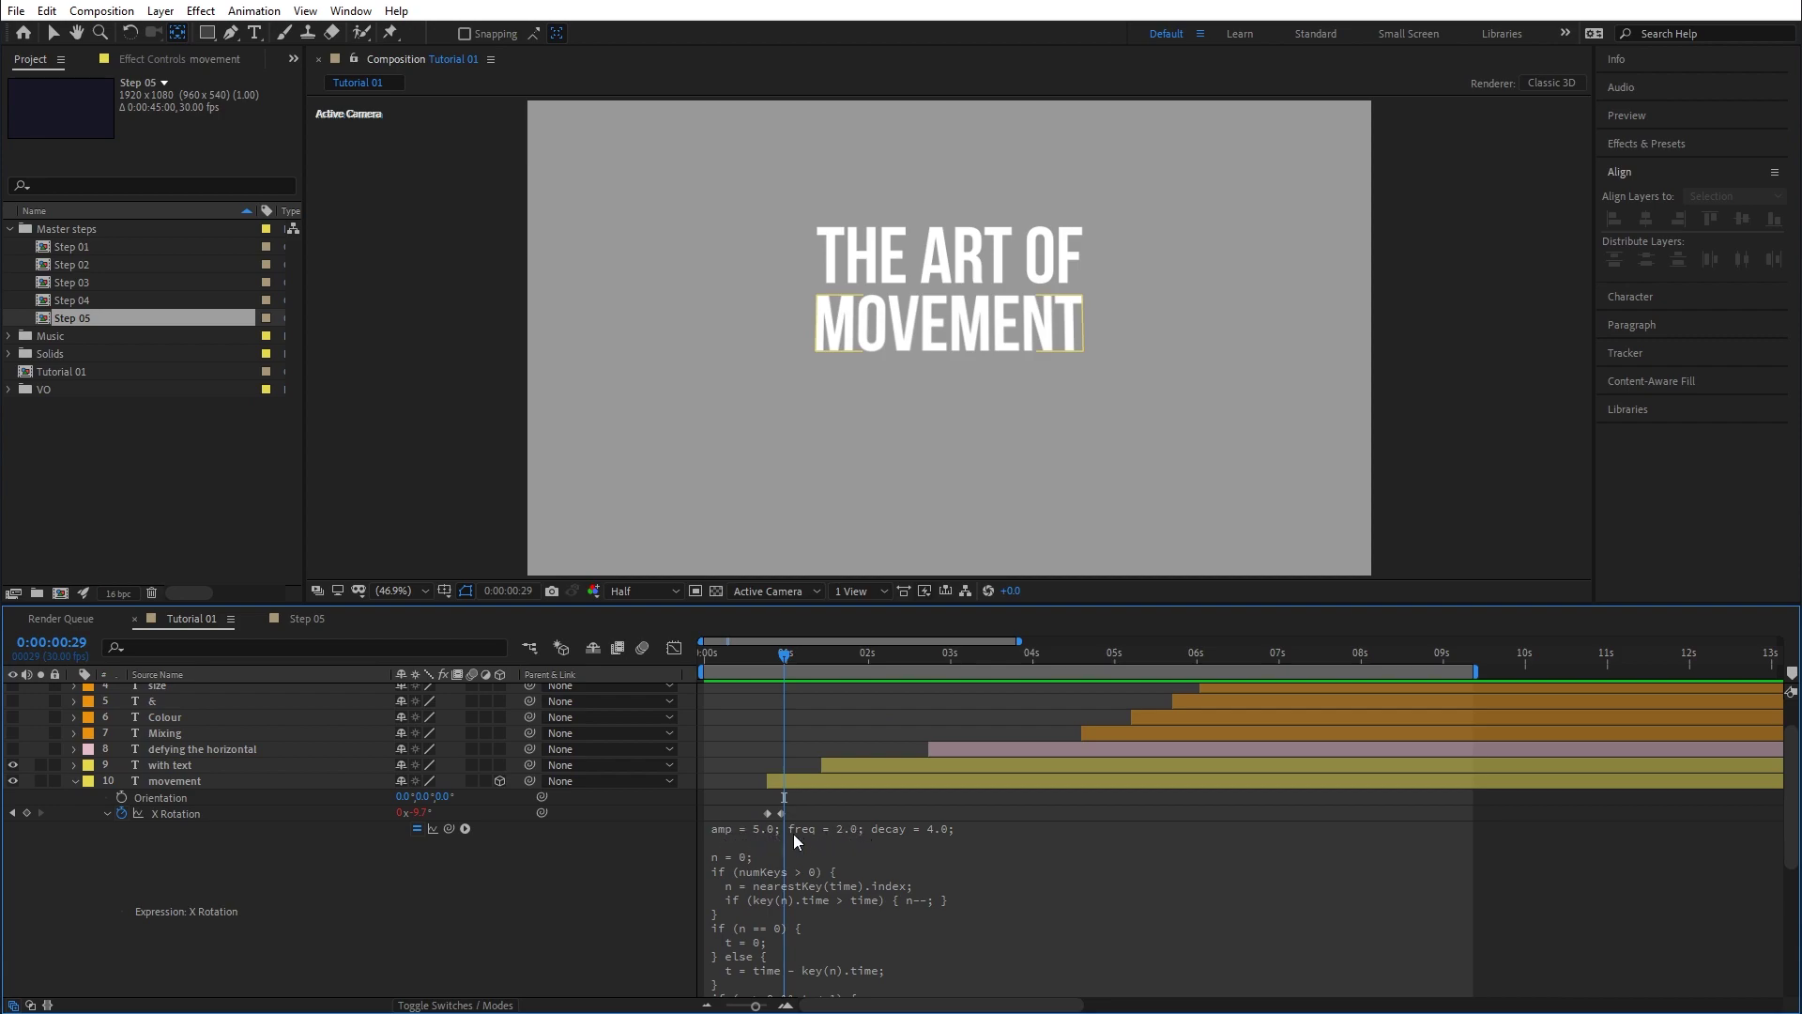
# Try a decay value of 9.0 in the X Rotation expression of "movement" and revert it to 4.0.
pyautogui.click(931, 831)
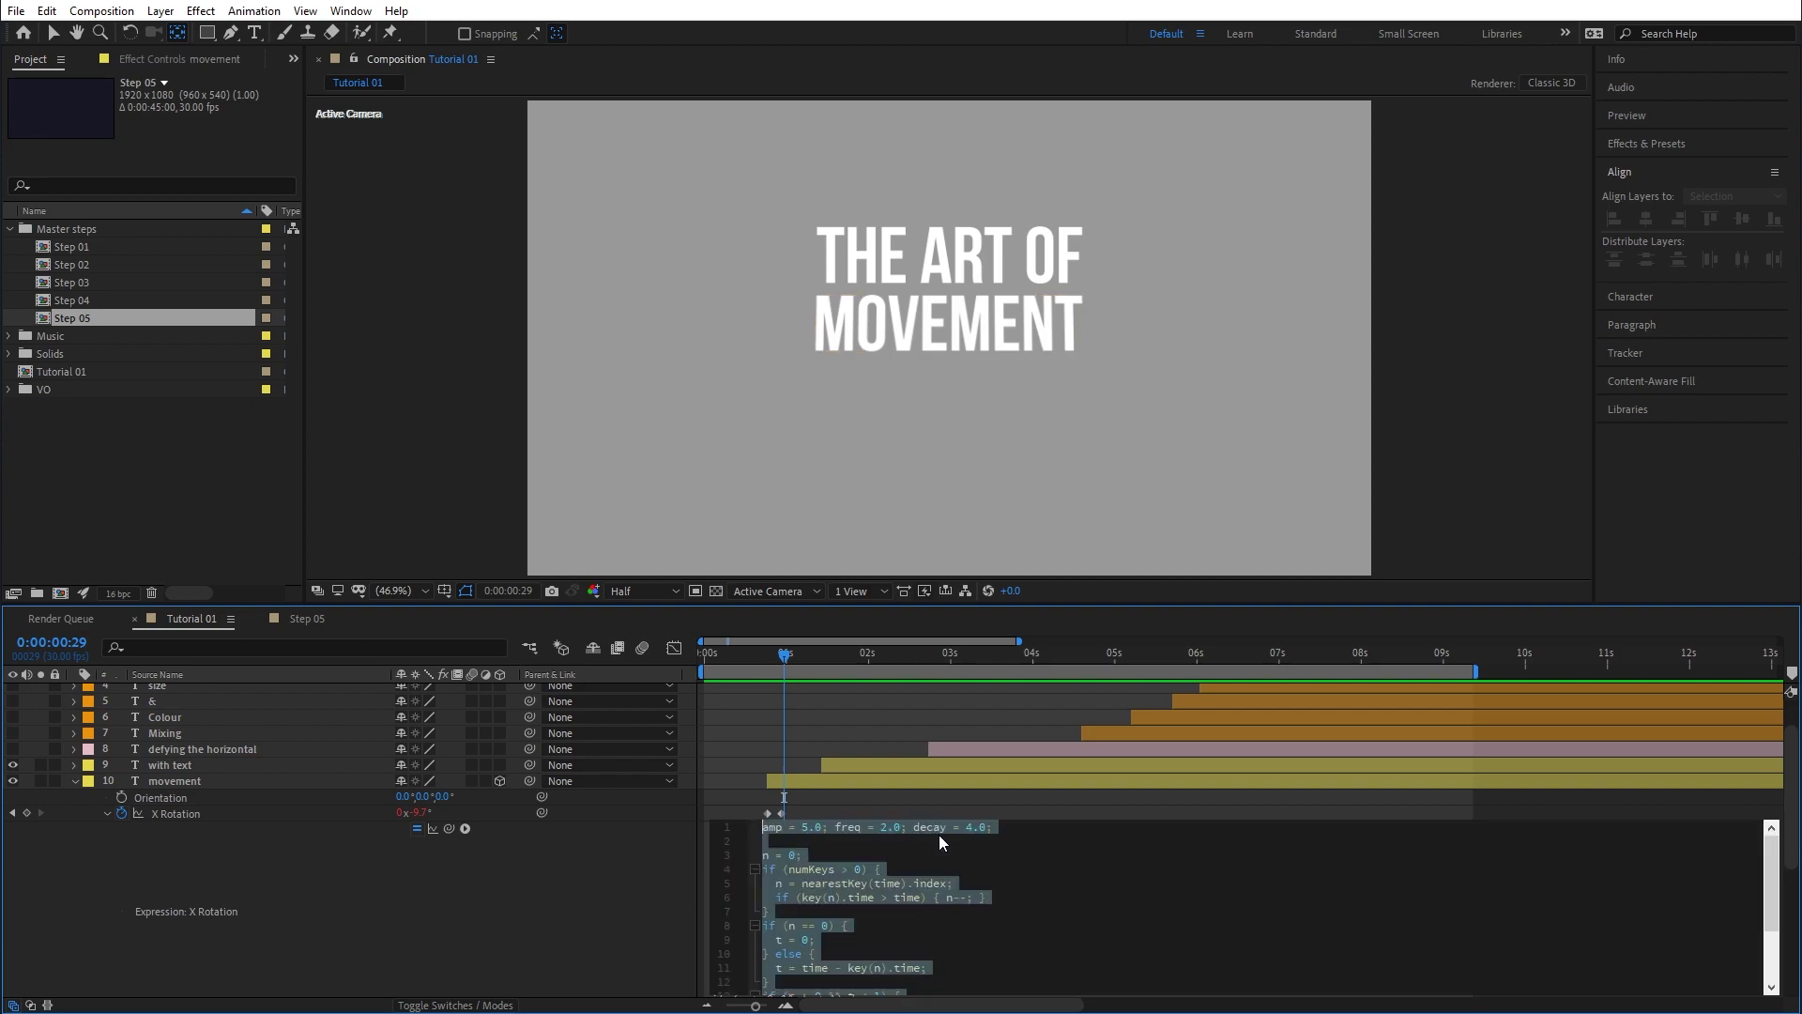
pyautogui.click(972, 840)
pyautogui.doubleClick(969, 827)
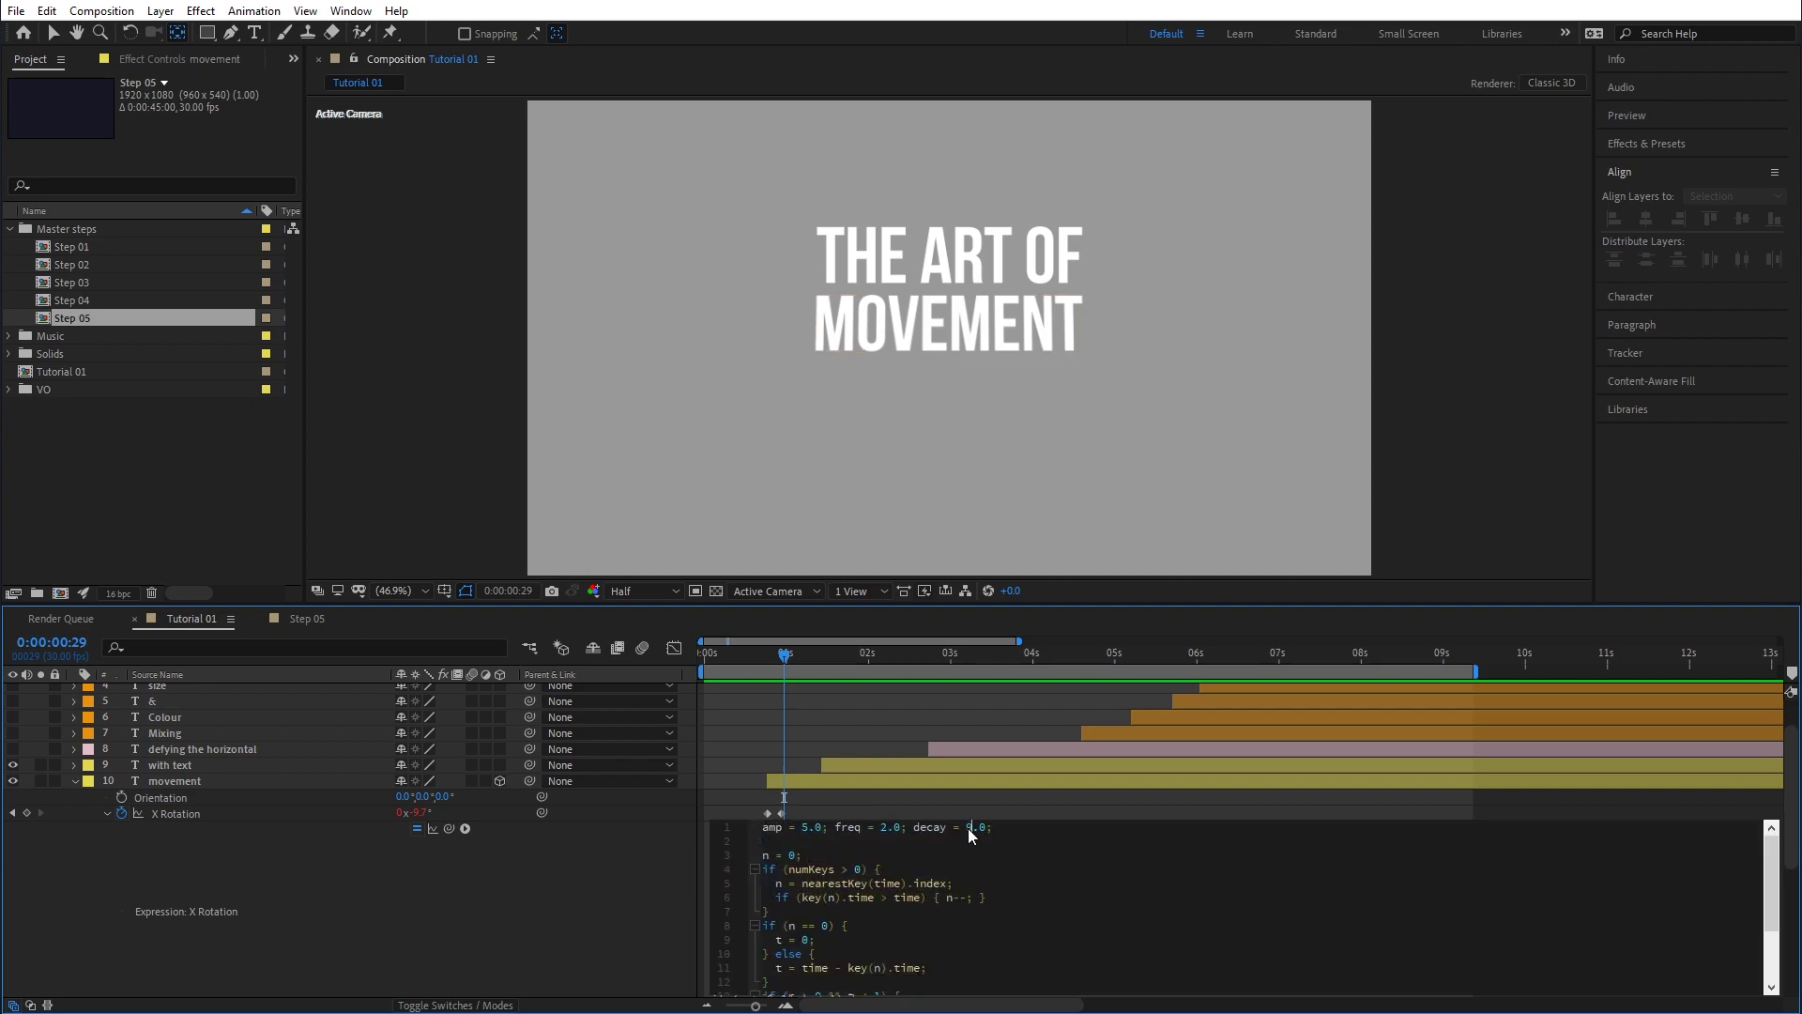
pyautogui.write('9')
pyautogui.click(1359, 801)
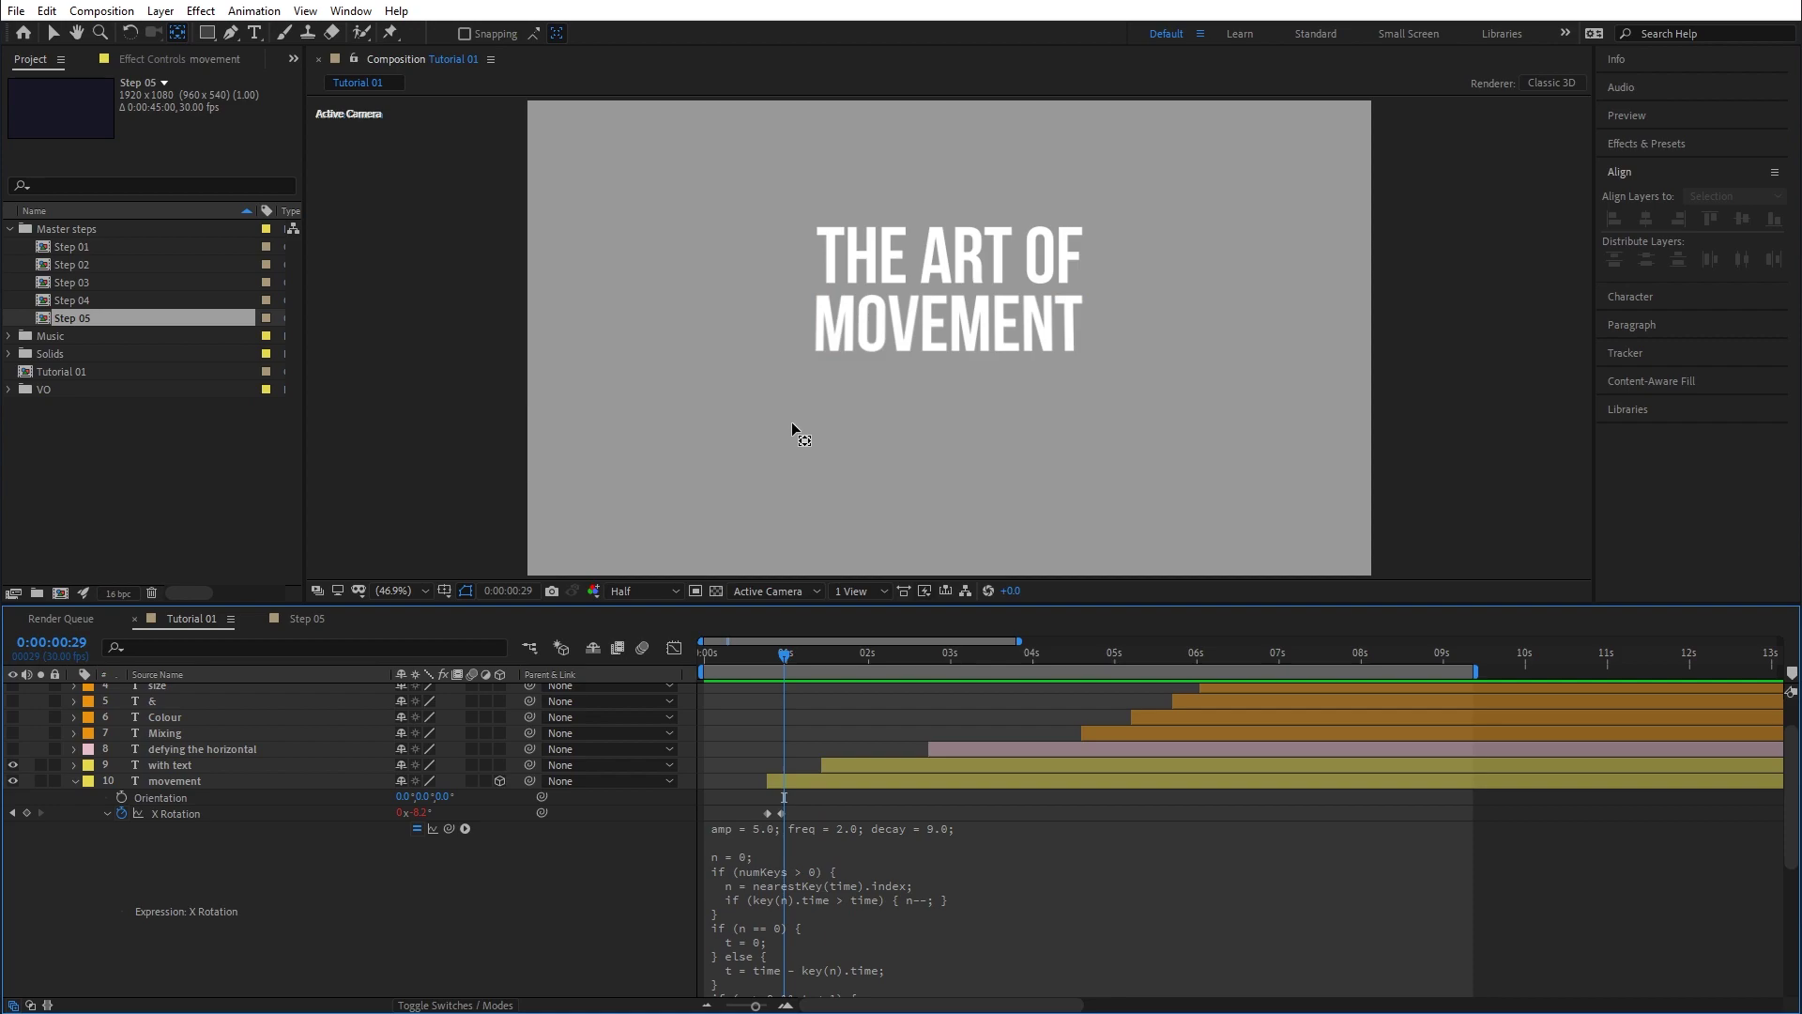
pyautogui.click(995, 849)
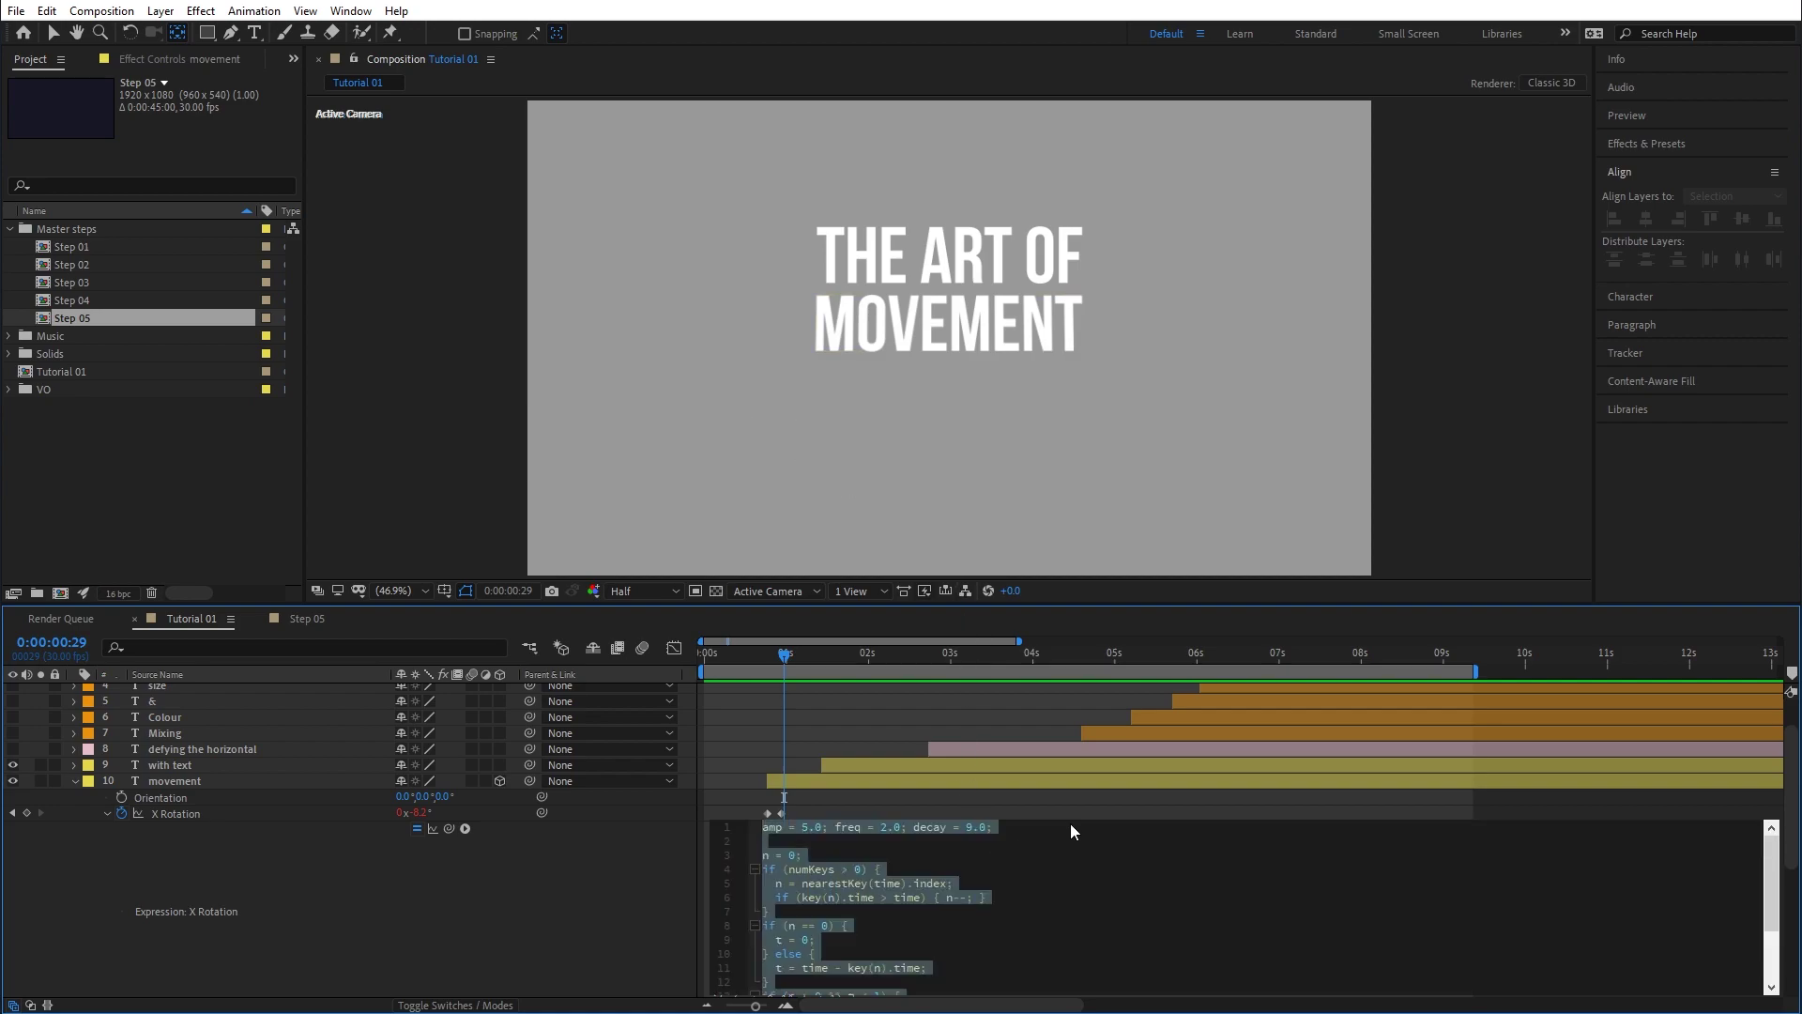
pyautogui.click(1081, 812)
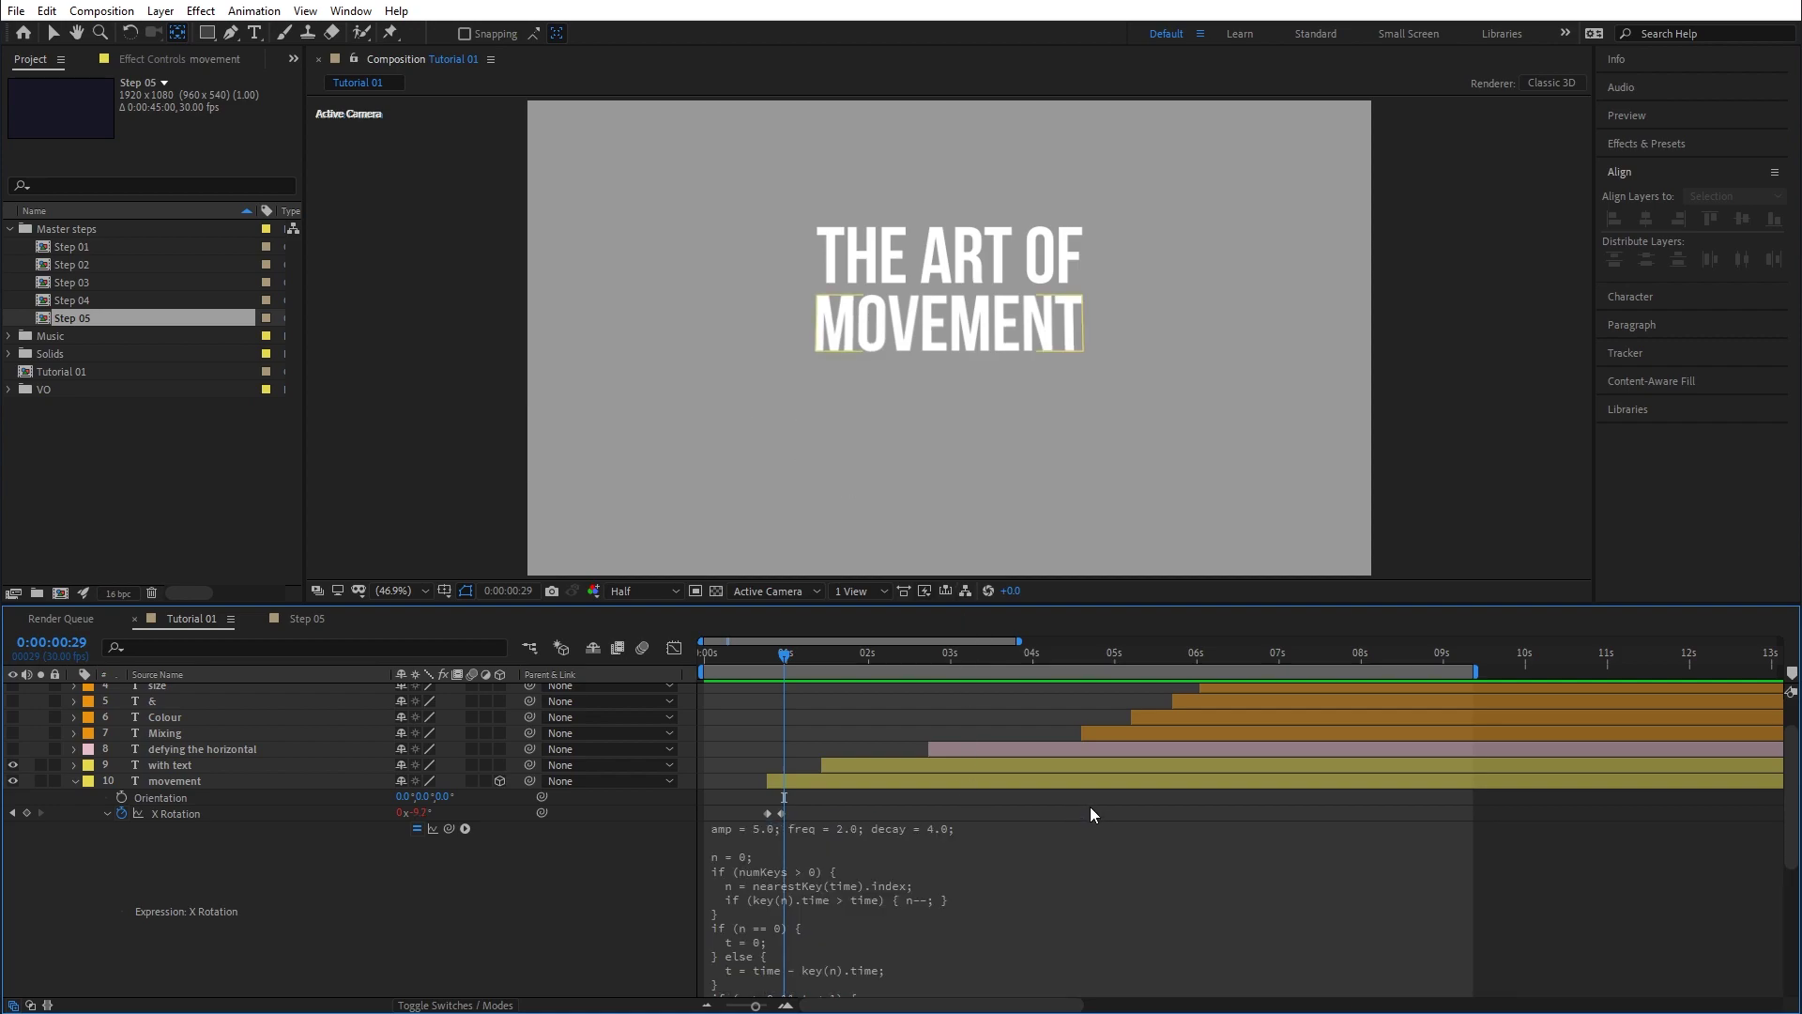
# Preview the bounce, collapse the "movement" and "the art of" layers, and move the current time to 0:00:01:13.
pyautogui.press('space')
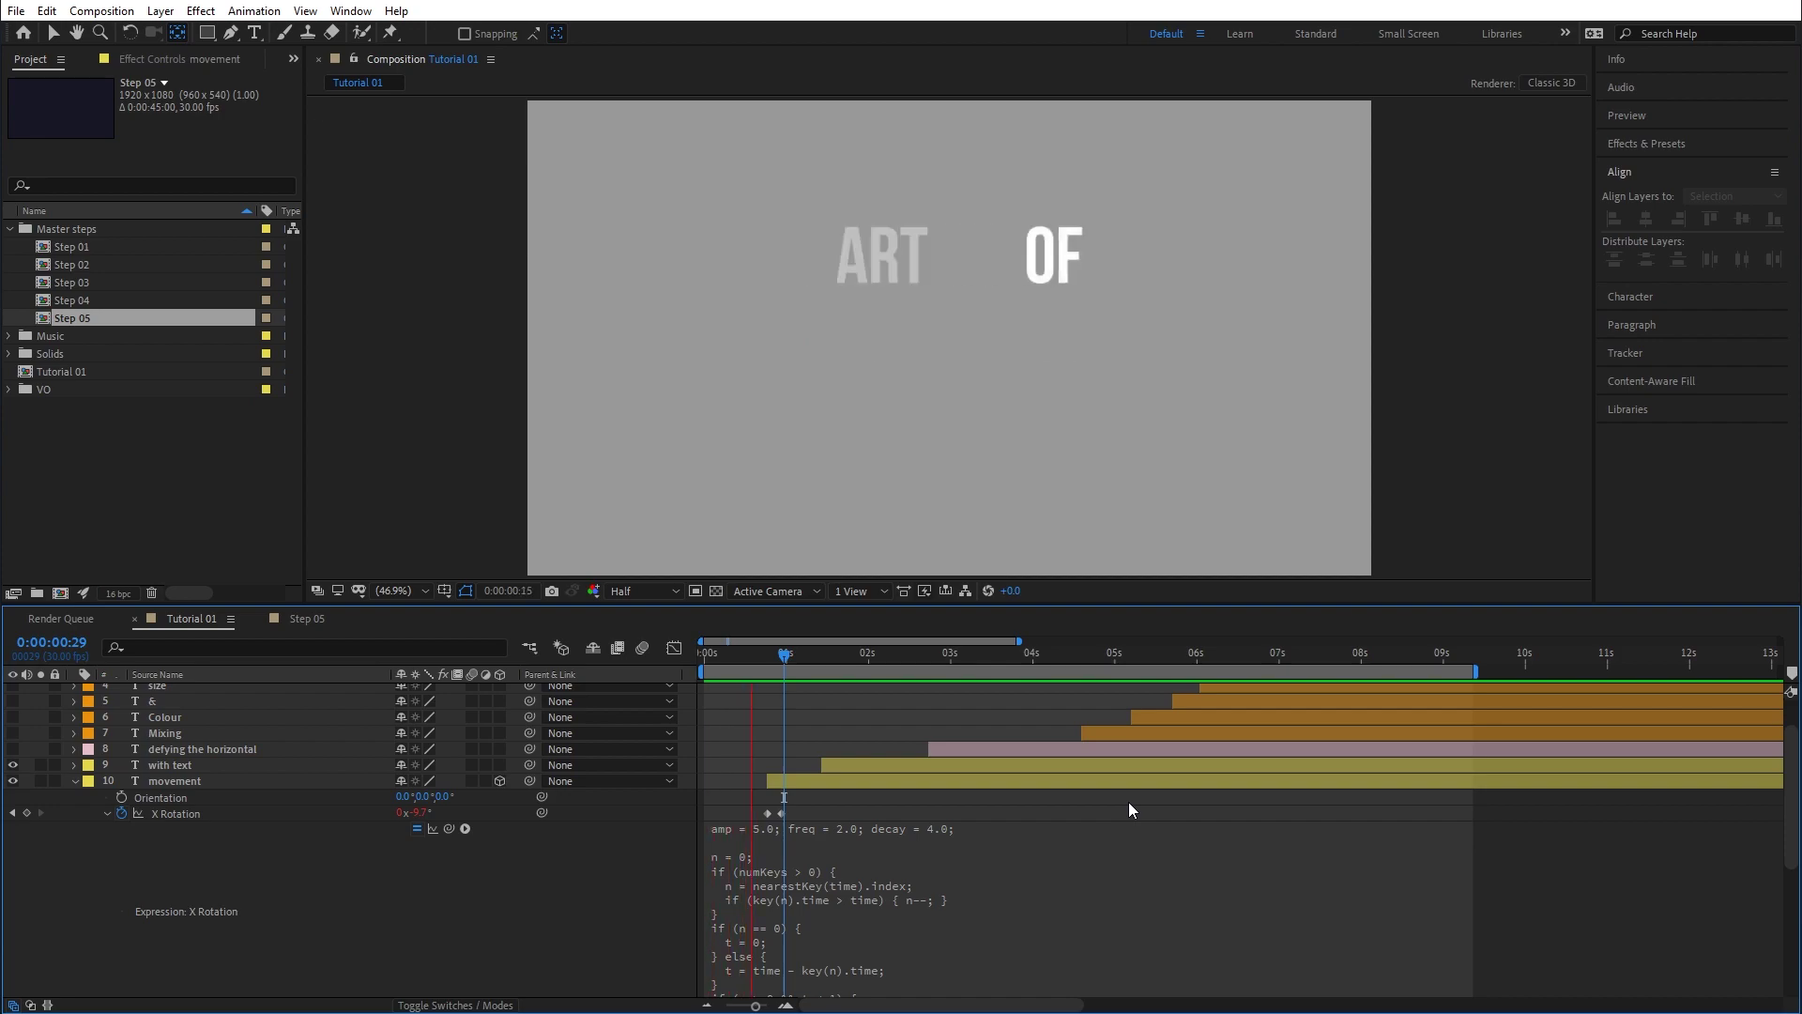
pyautogui.press('space')
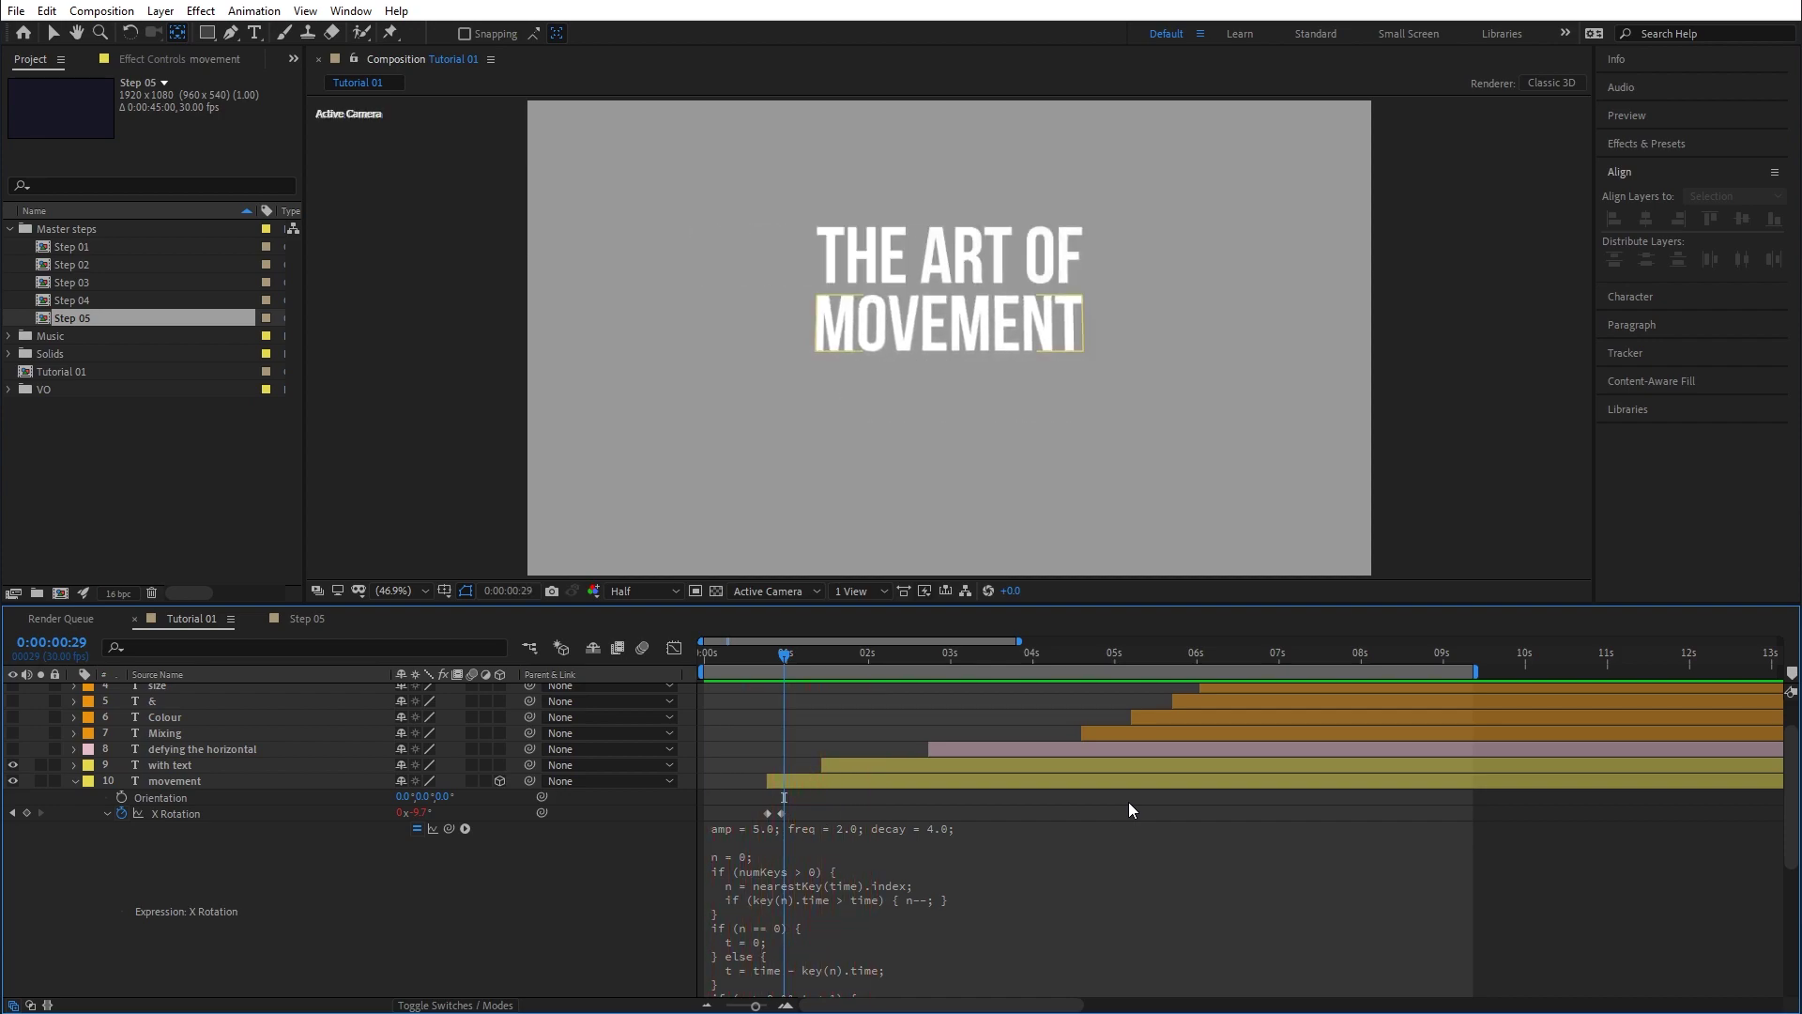
pyautogui.click(74, 780)
pyautogui.moveTo(768, 661); pyautogui.dragTo(823, 687)
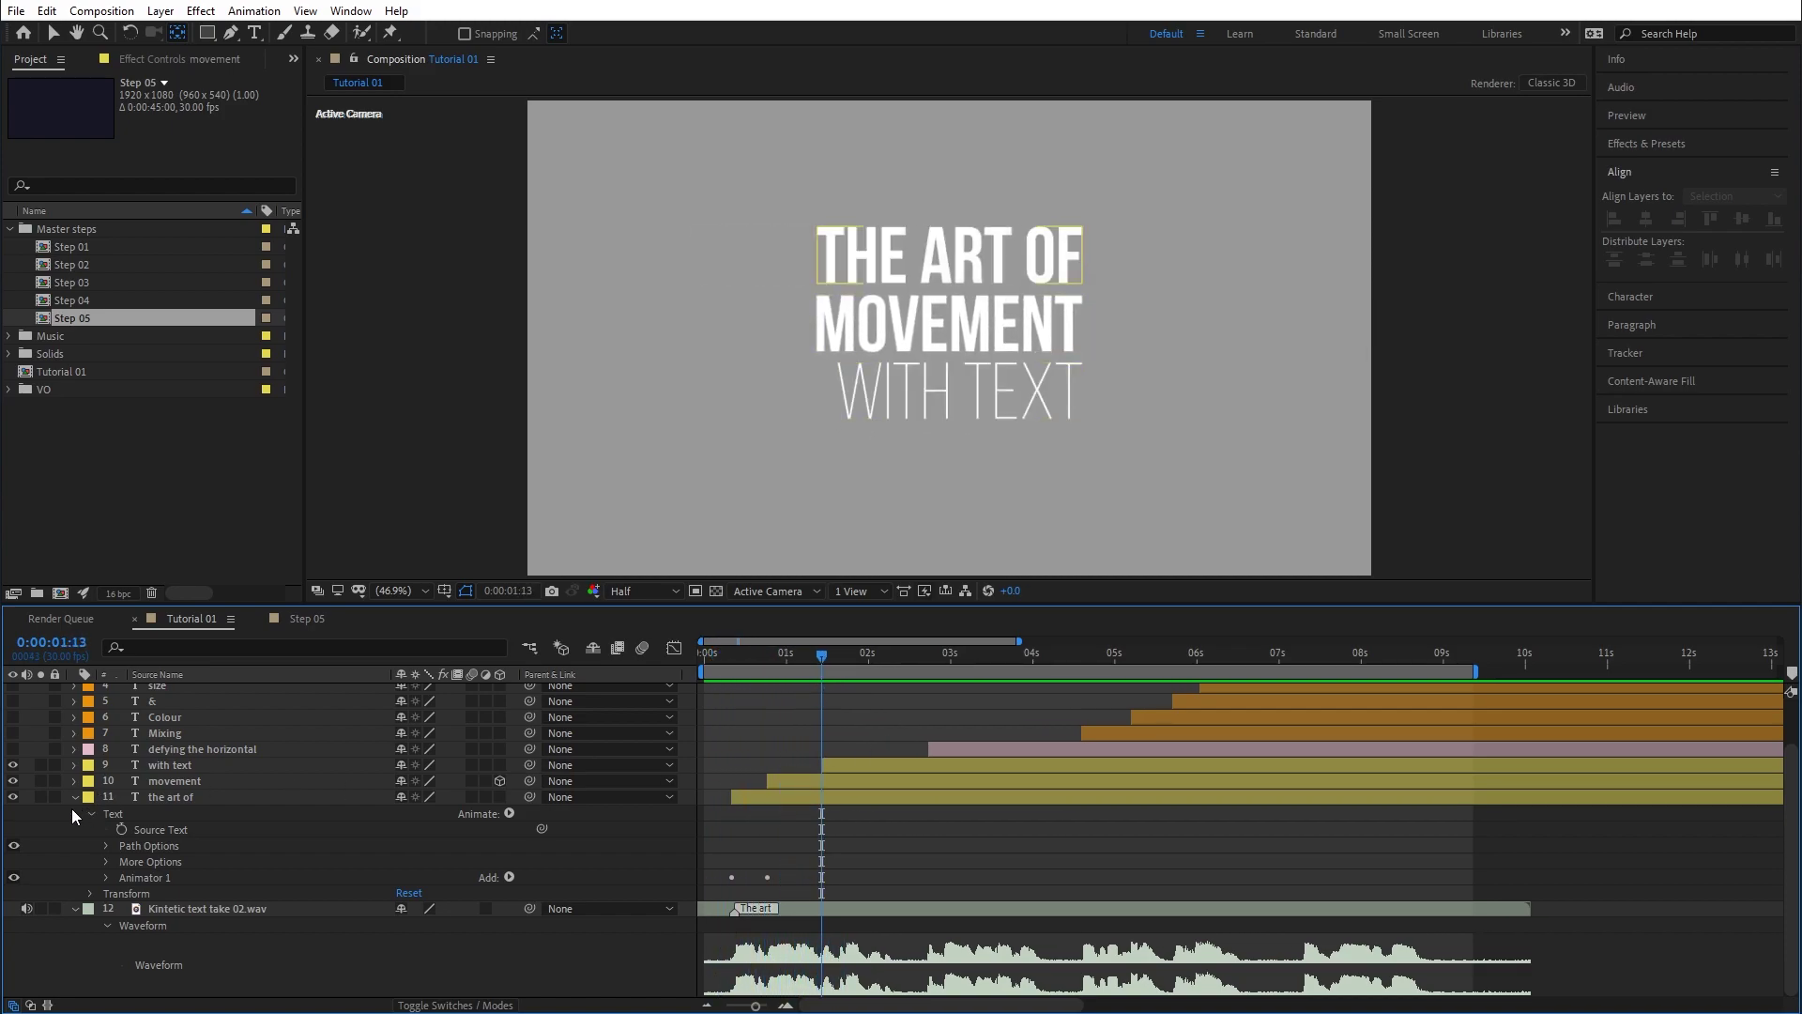
pyautogui.press('u')
# Select the "with text" layer with the Selection tool and scrub its reference animation in the Step 05 composition.
pyautogui.click(786, 742)
pyautogui.click(852, 818)
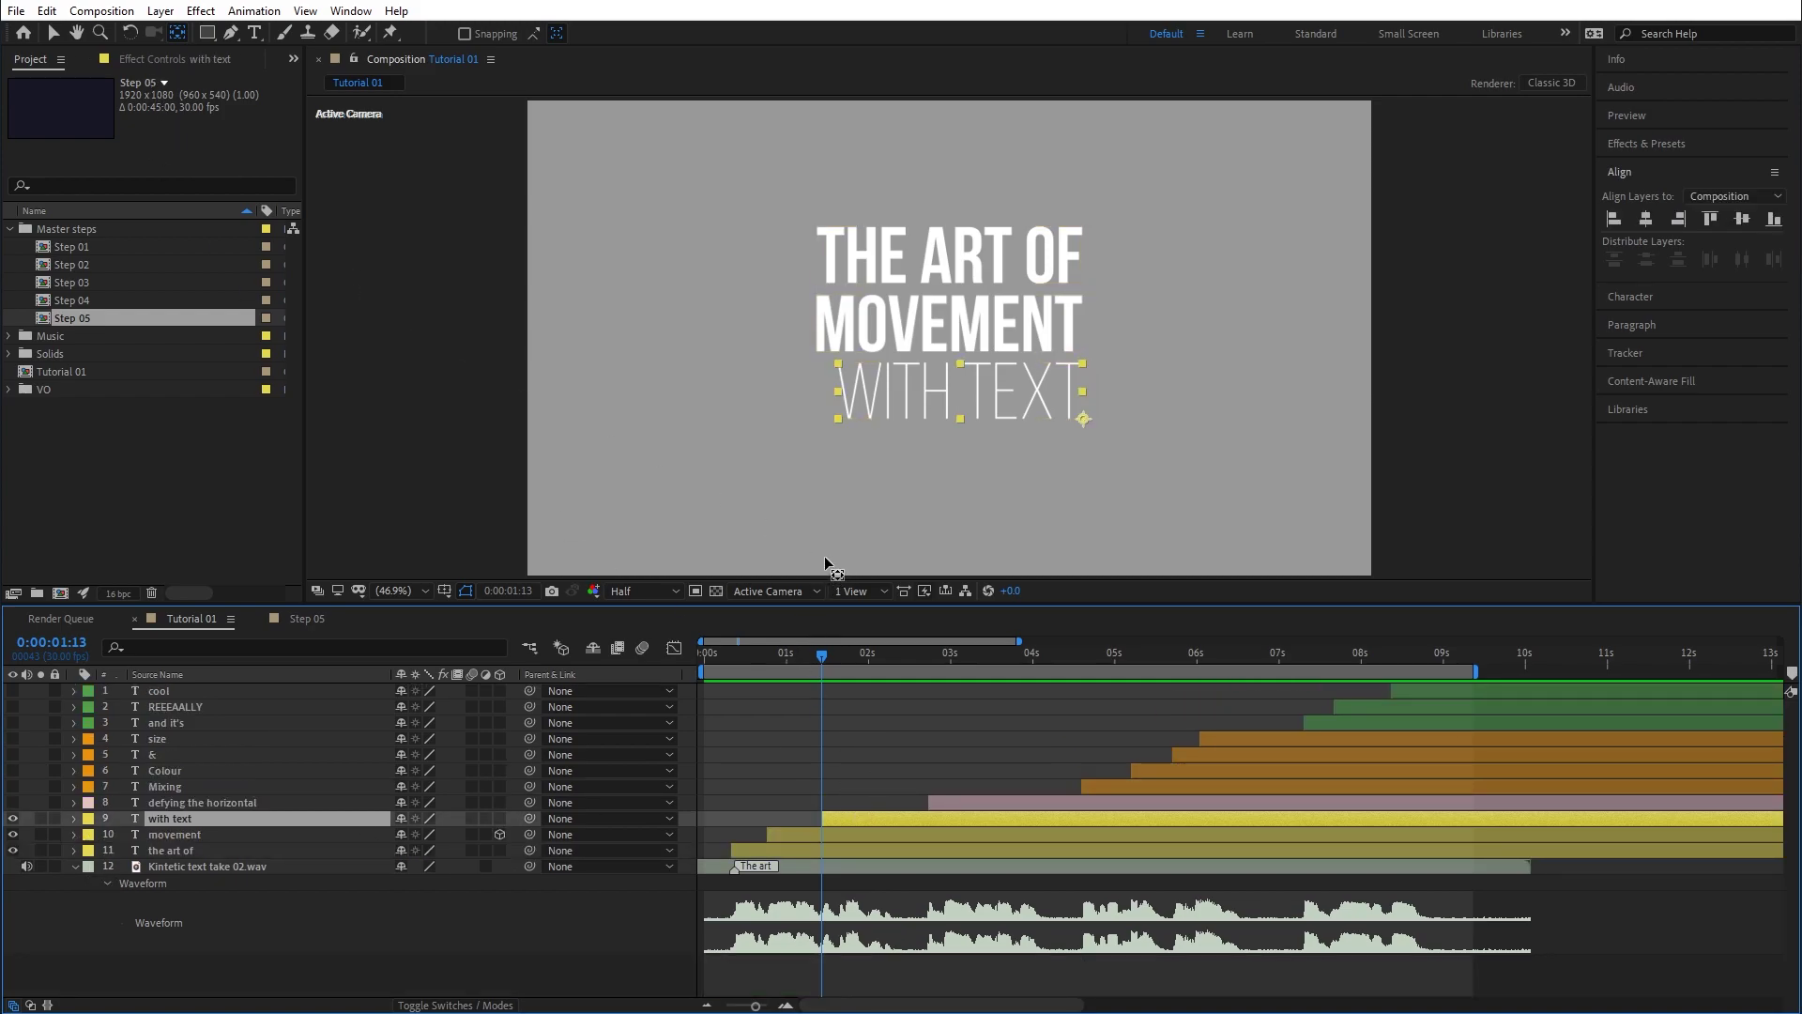
pyautogui.press('v')
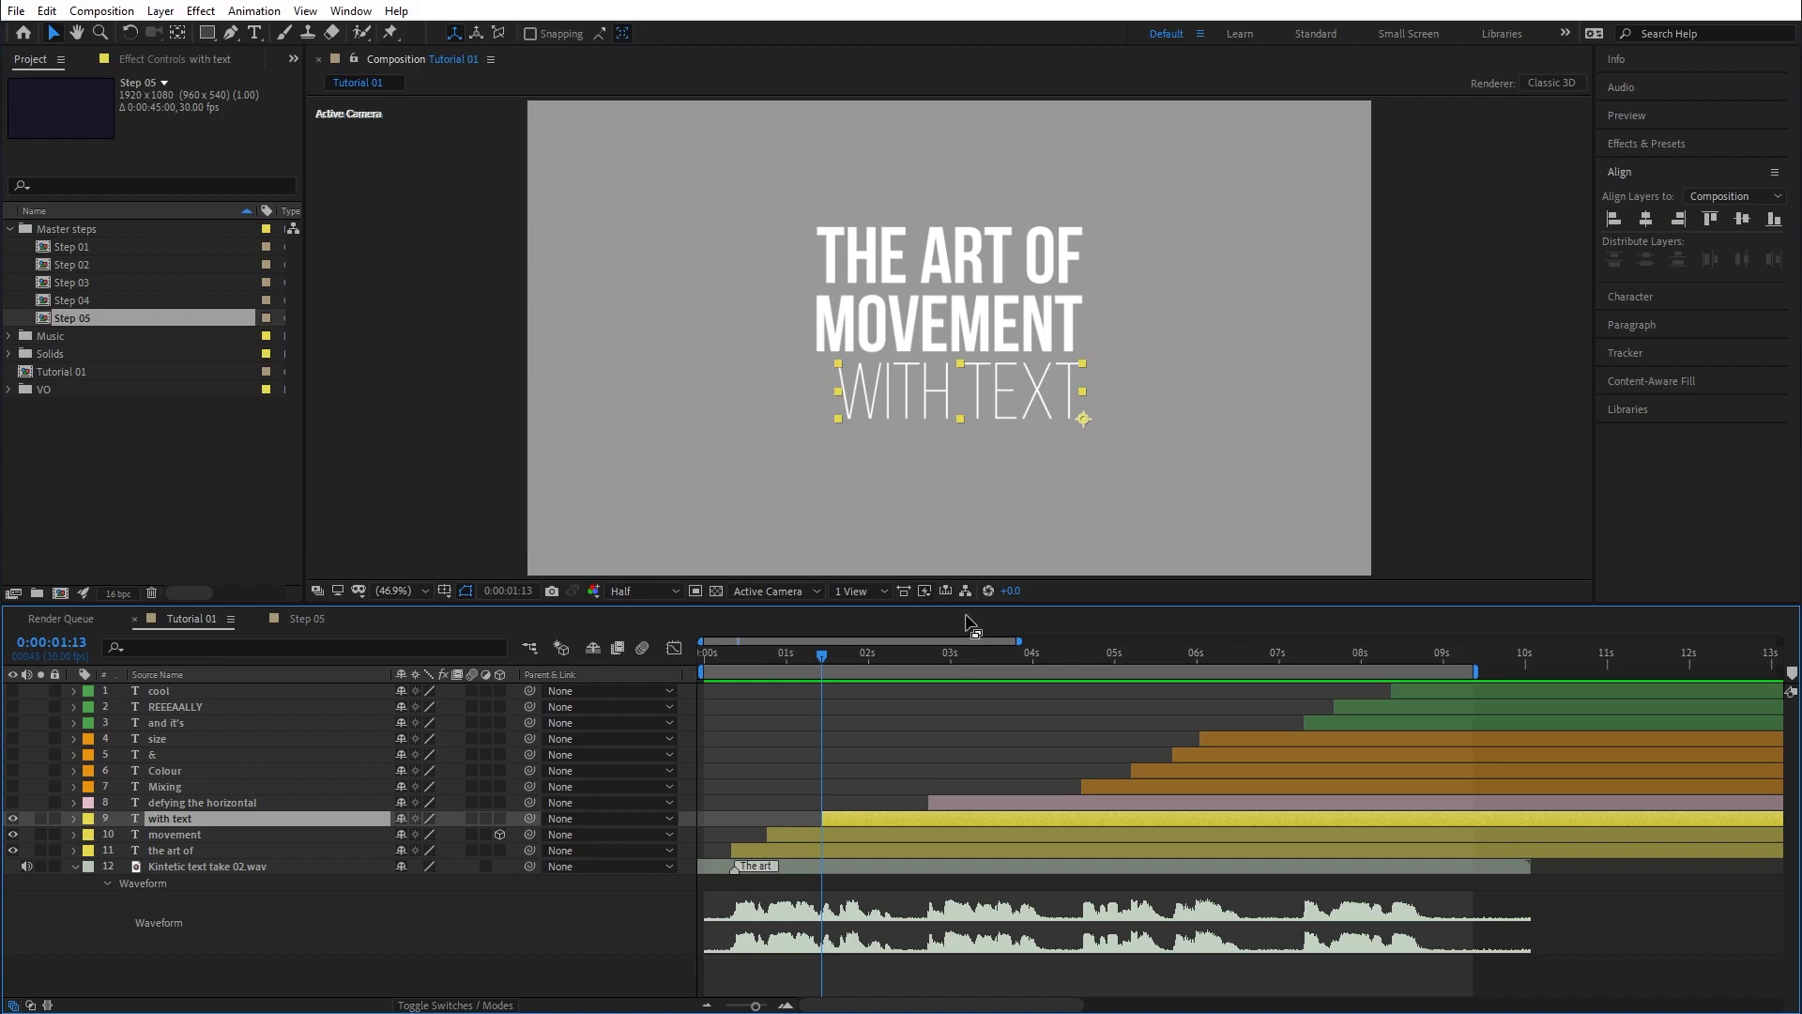
pyautogui.moveTo(826, 657); pyautogui.dragTo(820, 662)
pyautogui.click(291, 618)
pyautogui.moveTo(763, 659); pyautogui.dragTo(858, 666)
# Add a Position text animator to "with text" and offset its letters downward to 0.0, 191.0.
pyautogui.click(75, 818)
pyautogui.click(509, 834)
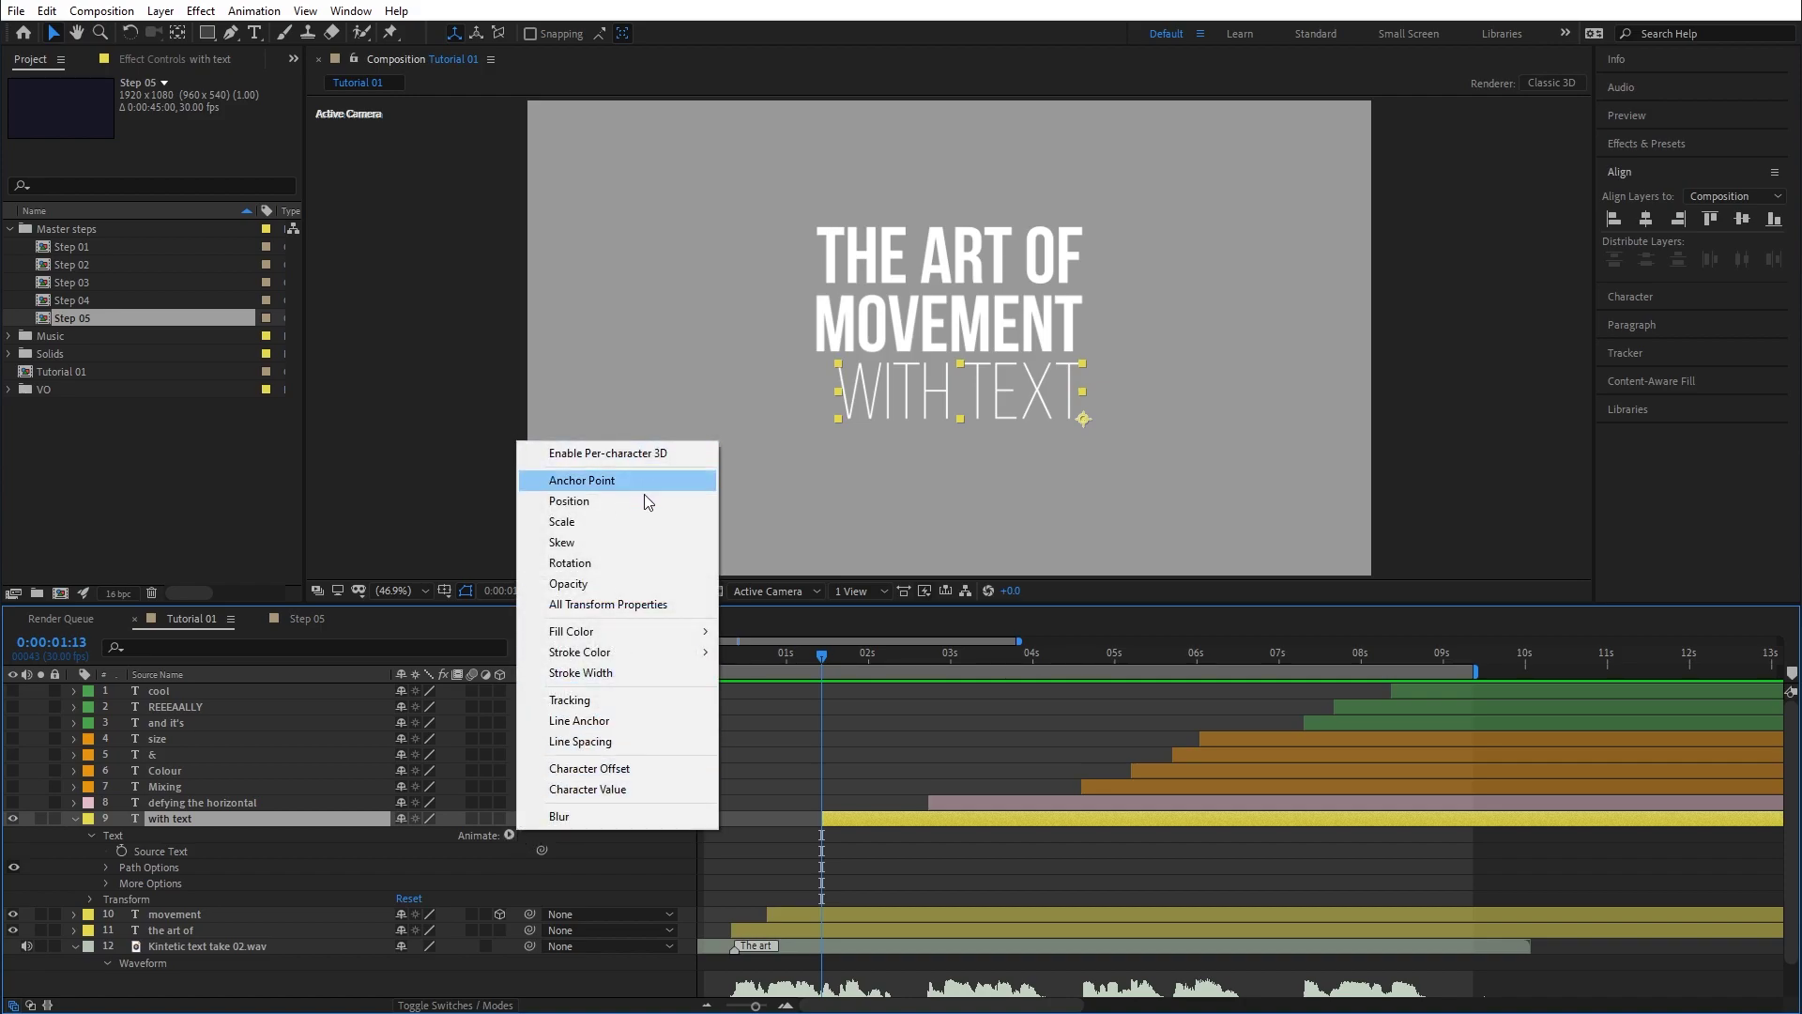
pyautogui.click(580, 501)
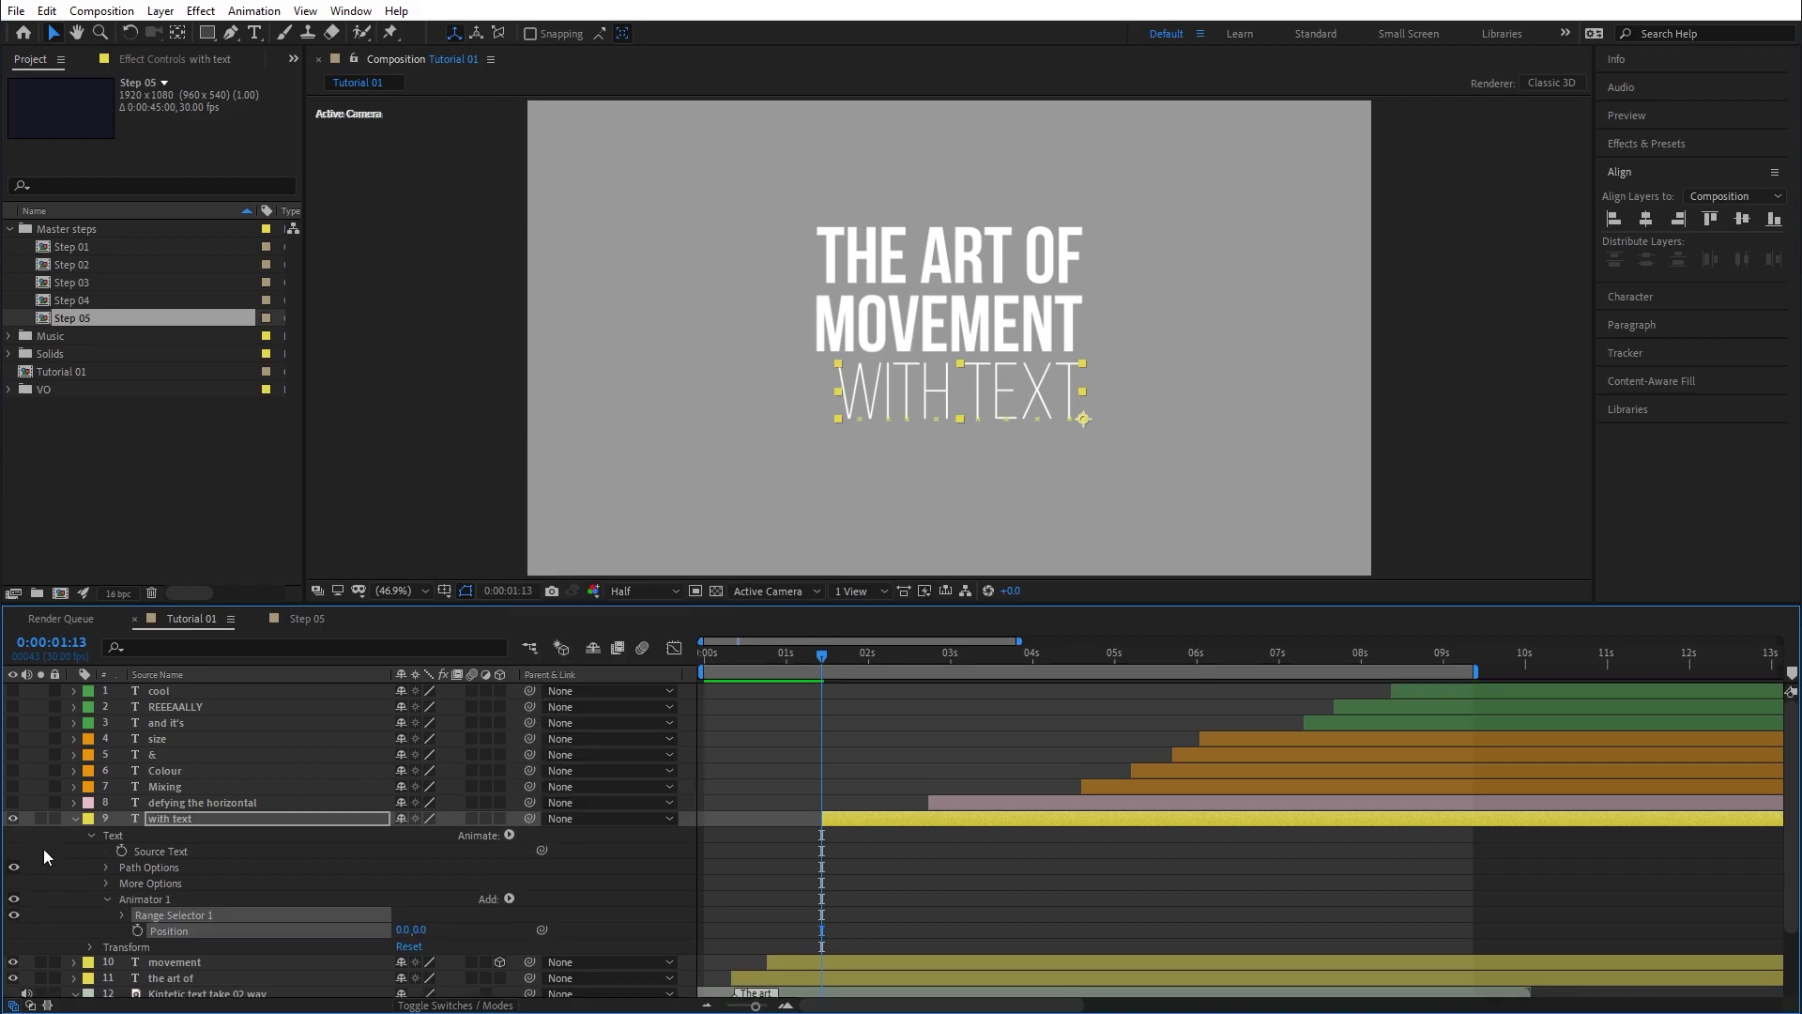
pyautogui.moveTo(422, 929); pyautogui.dragTo(477, 937)
pyautogui.moveTo(585, 941); pyautogui.dragTo(693, 890)
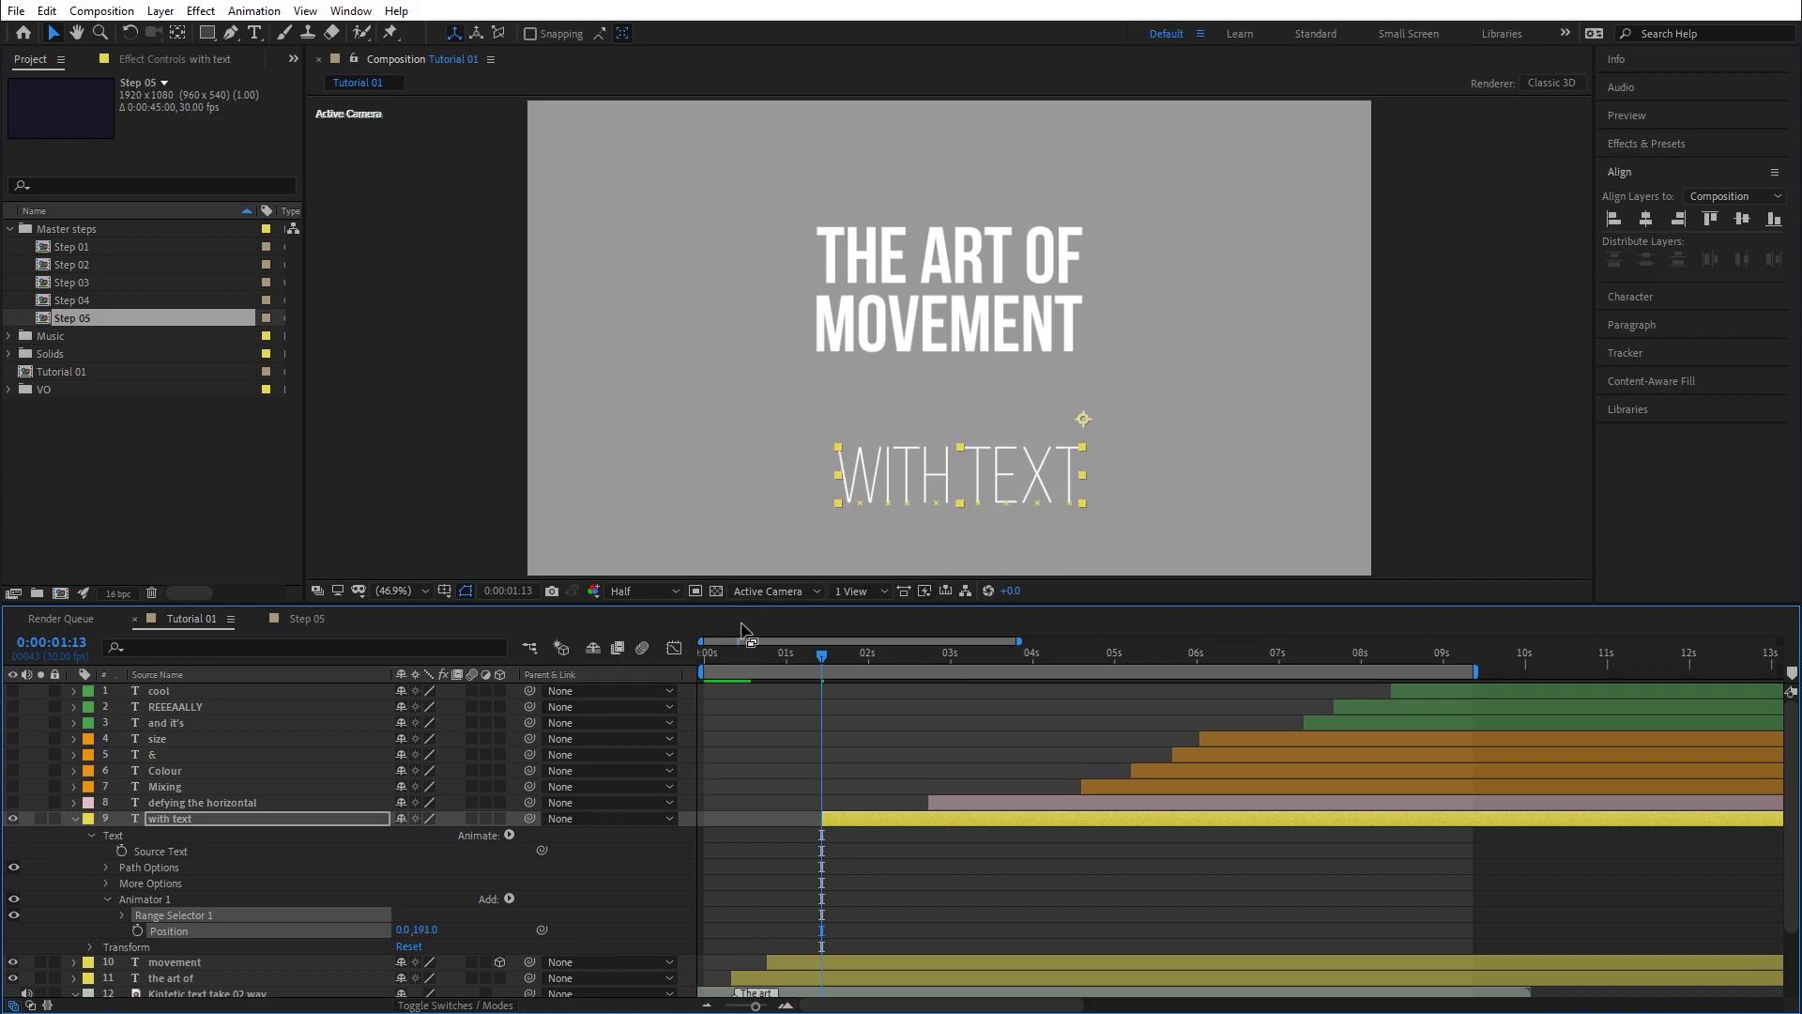
# Keyframe the Range Selector Start of "with text" from 0% at 0:00:01:13 to 100% at 0:00:01:24.
pyautogui.click(108, 900)
pyautogui.click(105, 899)
pyautogui.click(108, 900)
pyautogui.click(109, 898)
pyautogui.click(122, 915)
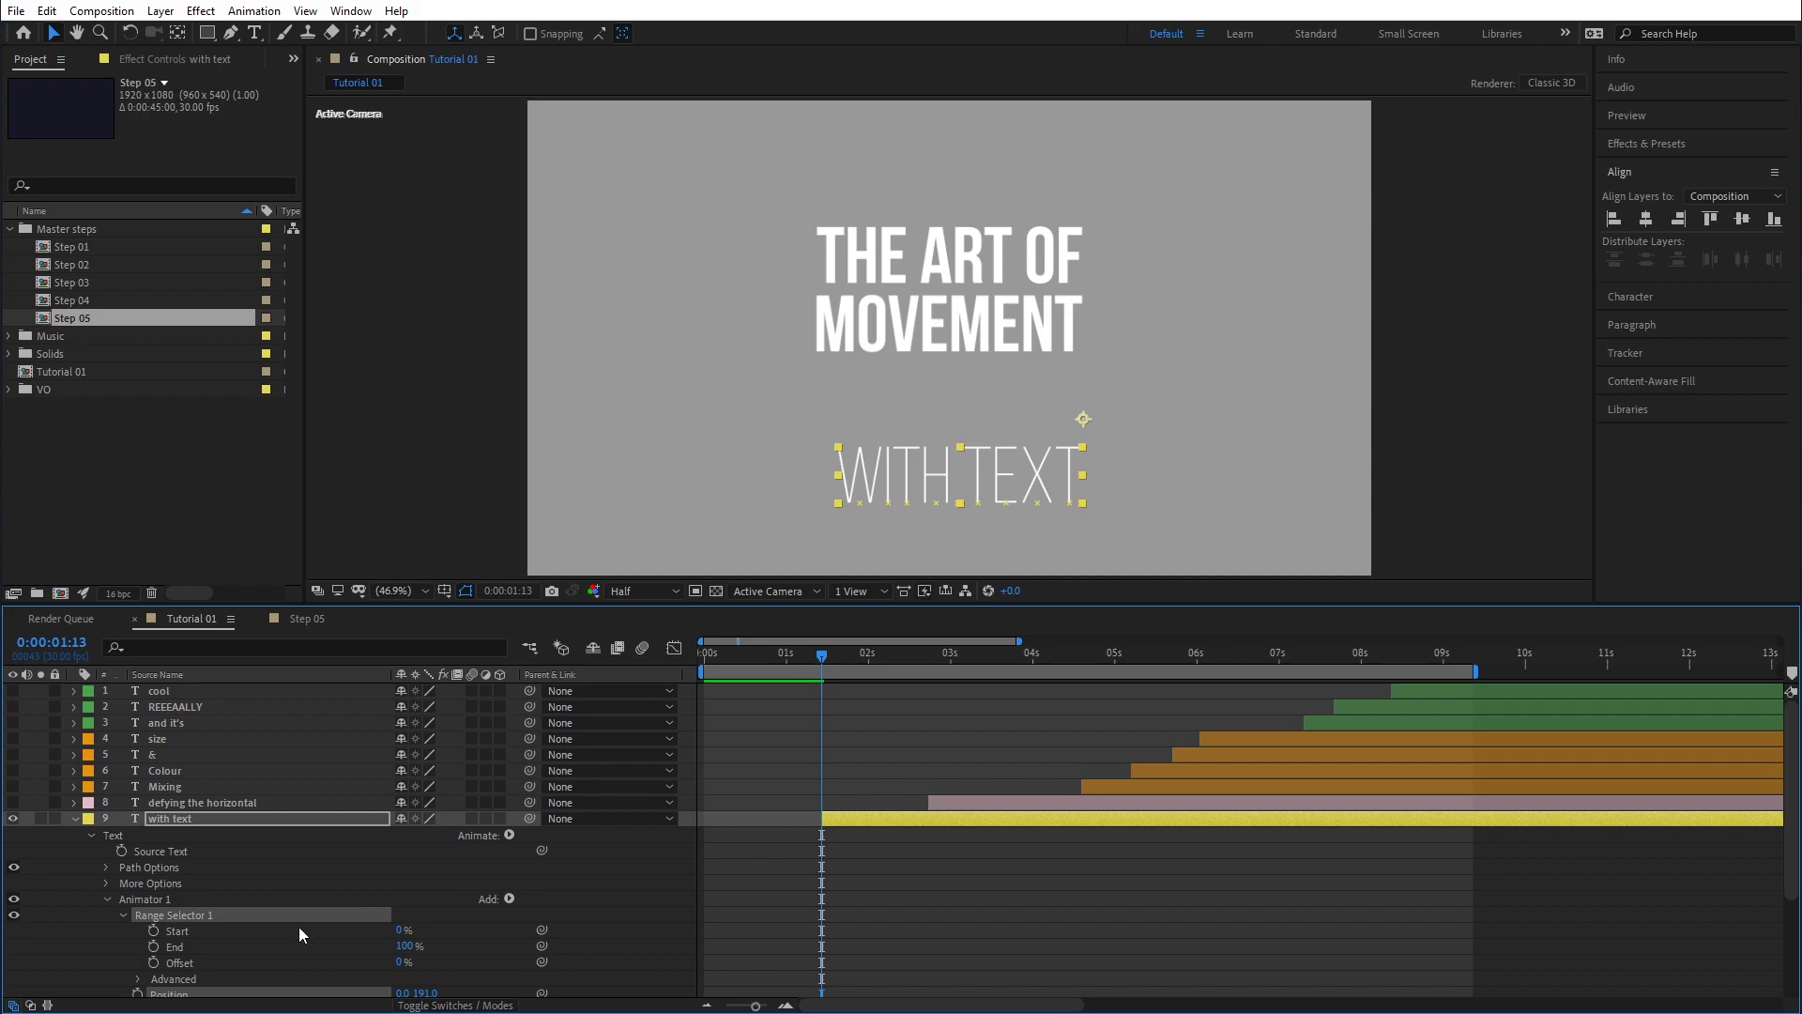
pyautogui.click(153, 930)
pyautogui.moveTo(824, 648)
pyautogui.mouseDown()
pyautogui.moveTo(861, 666)
pyautogui.moveTo(822, 668)
pyautogui.moveTo(852, 669)
pyautogui.mouseUp()
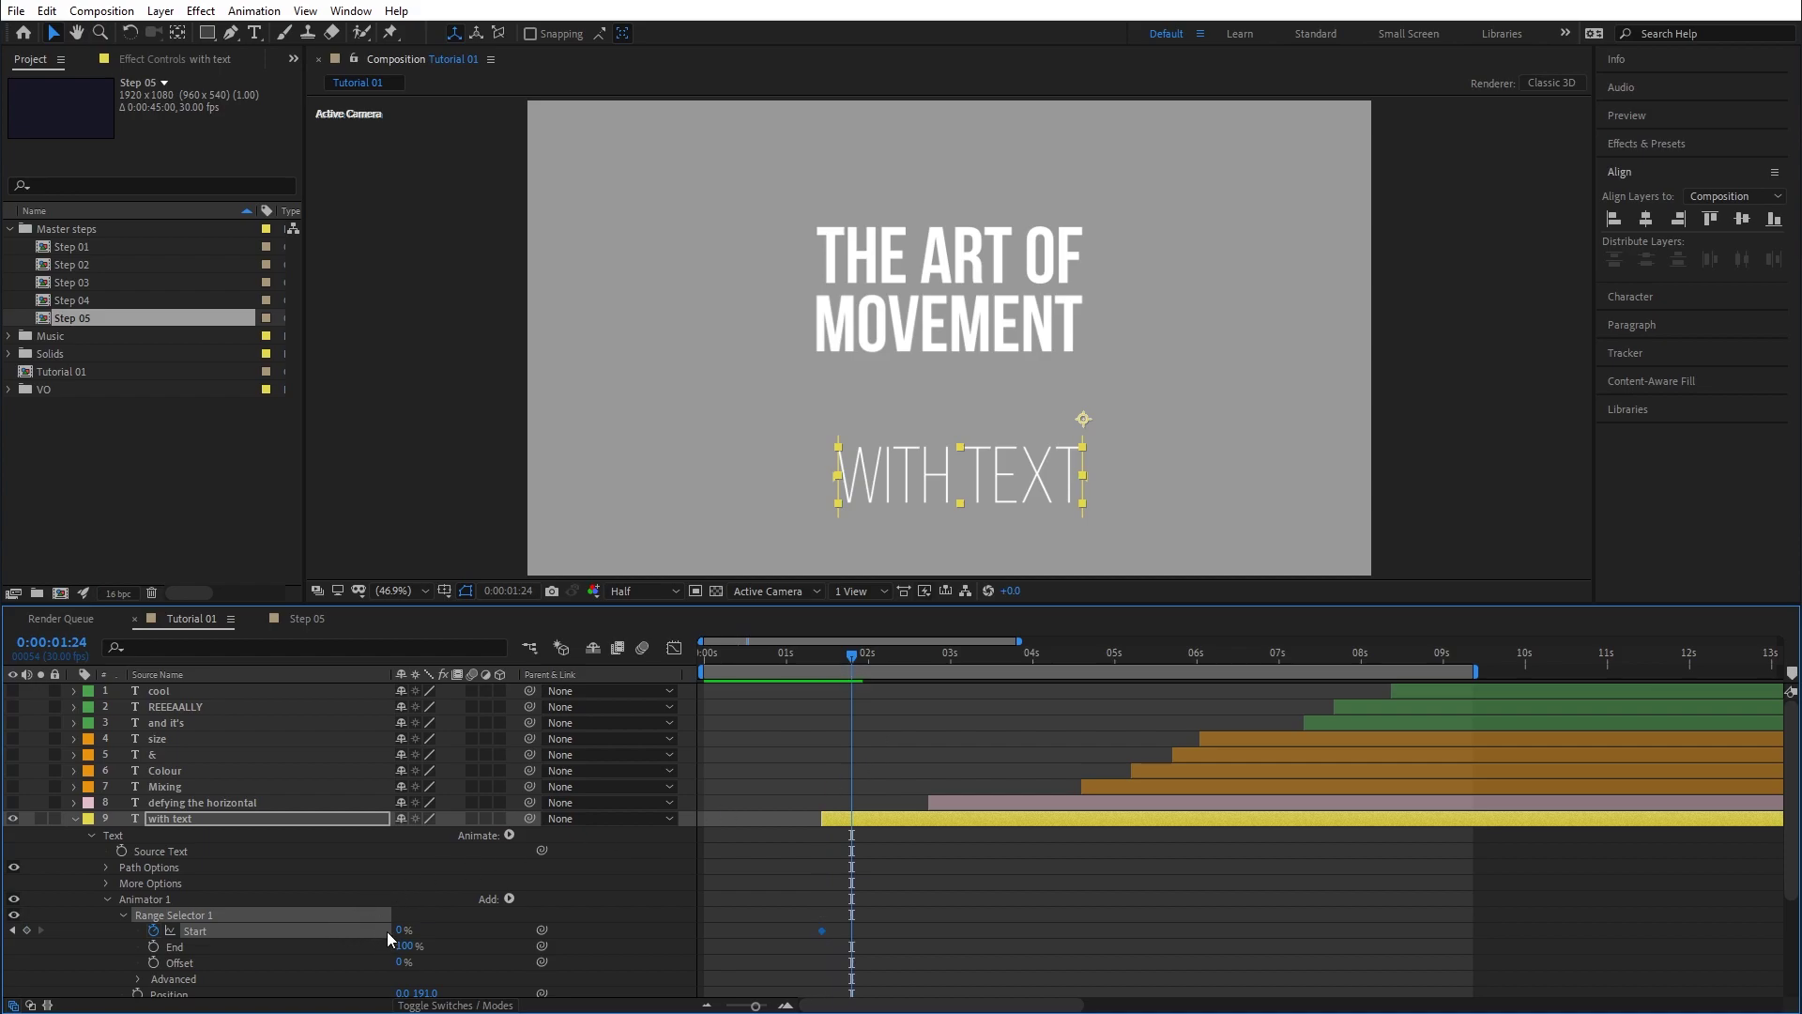
pyautogui.moveTo(396, 929); pyautogui.dragTo(620, 933)
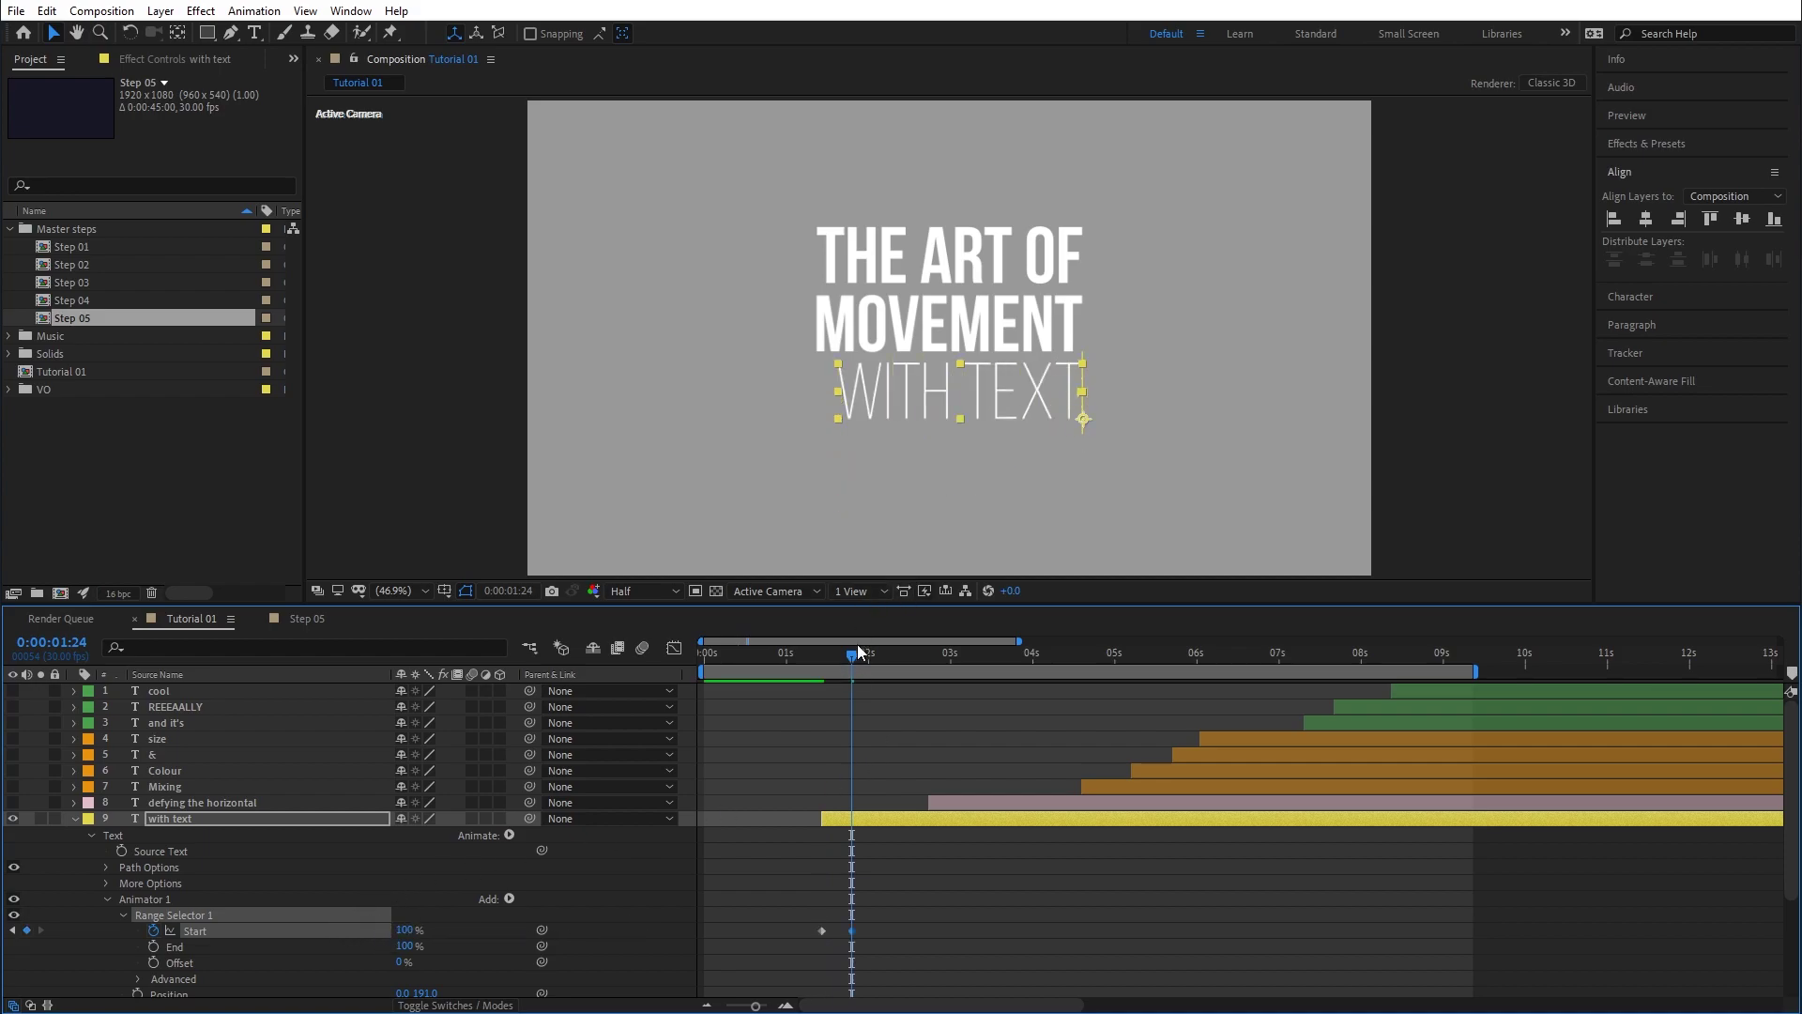
# Scrub through the letter-by-letter rise of "with text" up to 0:00:02:00 and bring its full animator properties into view.
pyautogui.moveTo(810, 659); pyautogui.dragTo(859, 679)
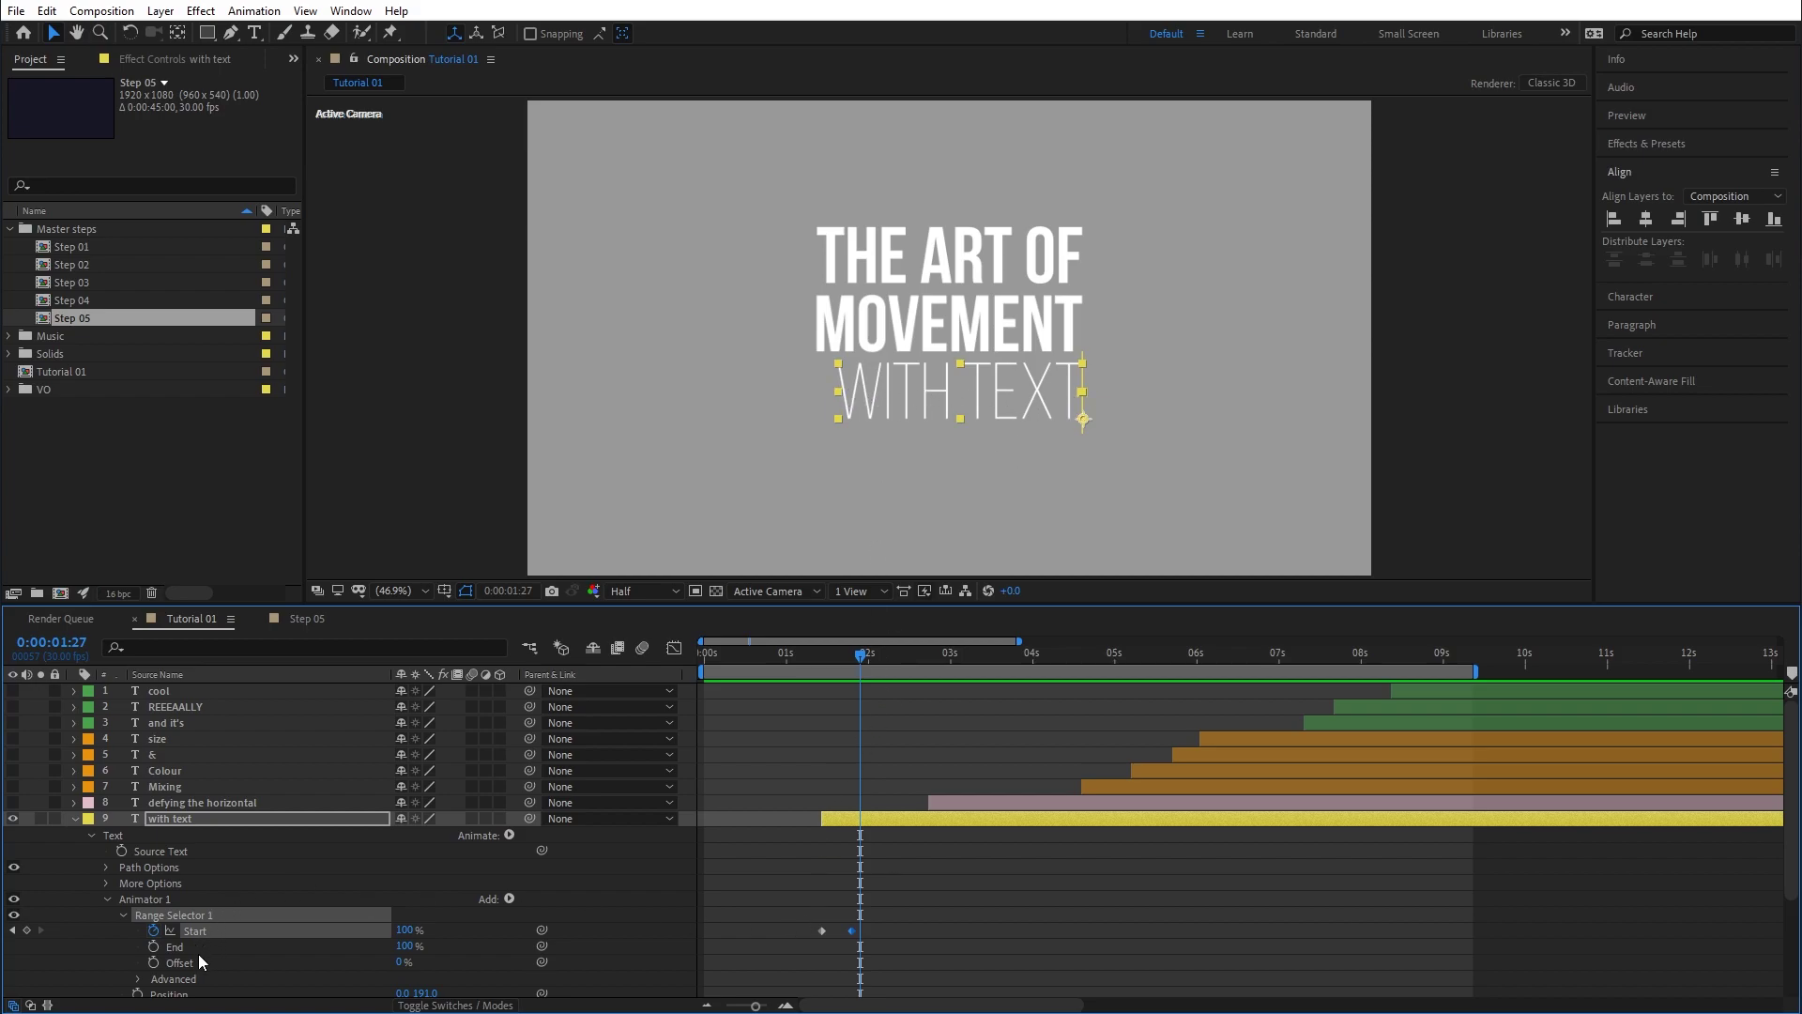
pyautogui.moveTo(857, 670)
pyautogui.mouseDown()
pyautogui.moveTo(739, 669)
pyautogui.moveTo(868, 678)
pyautogui.mouseUp()
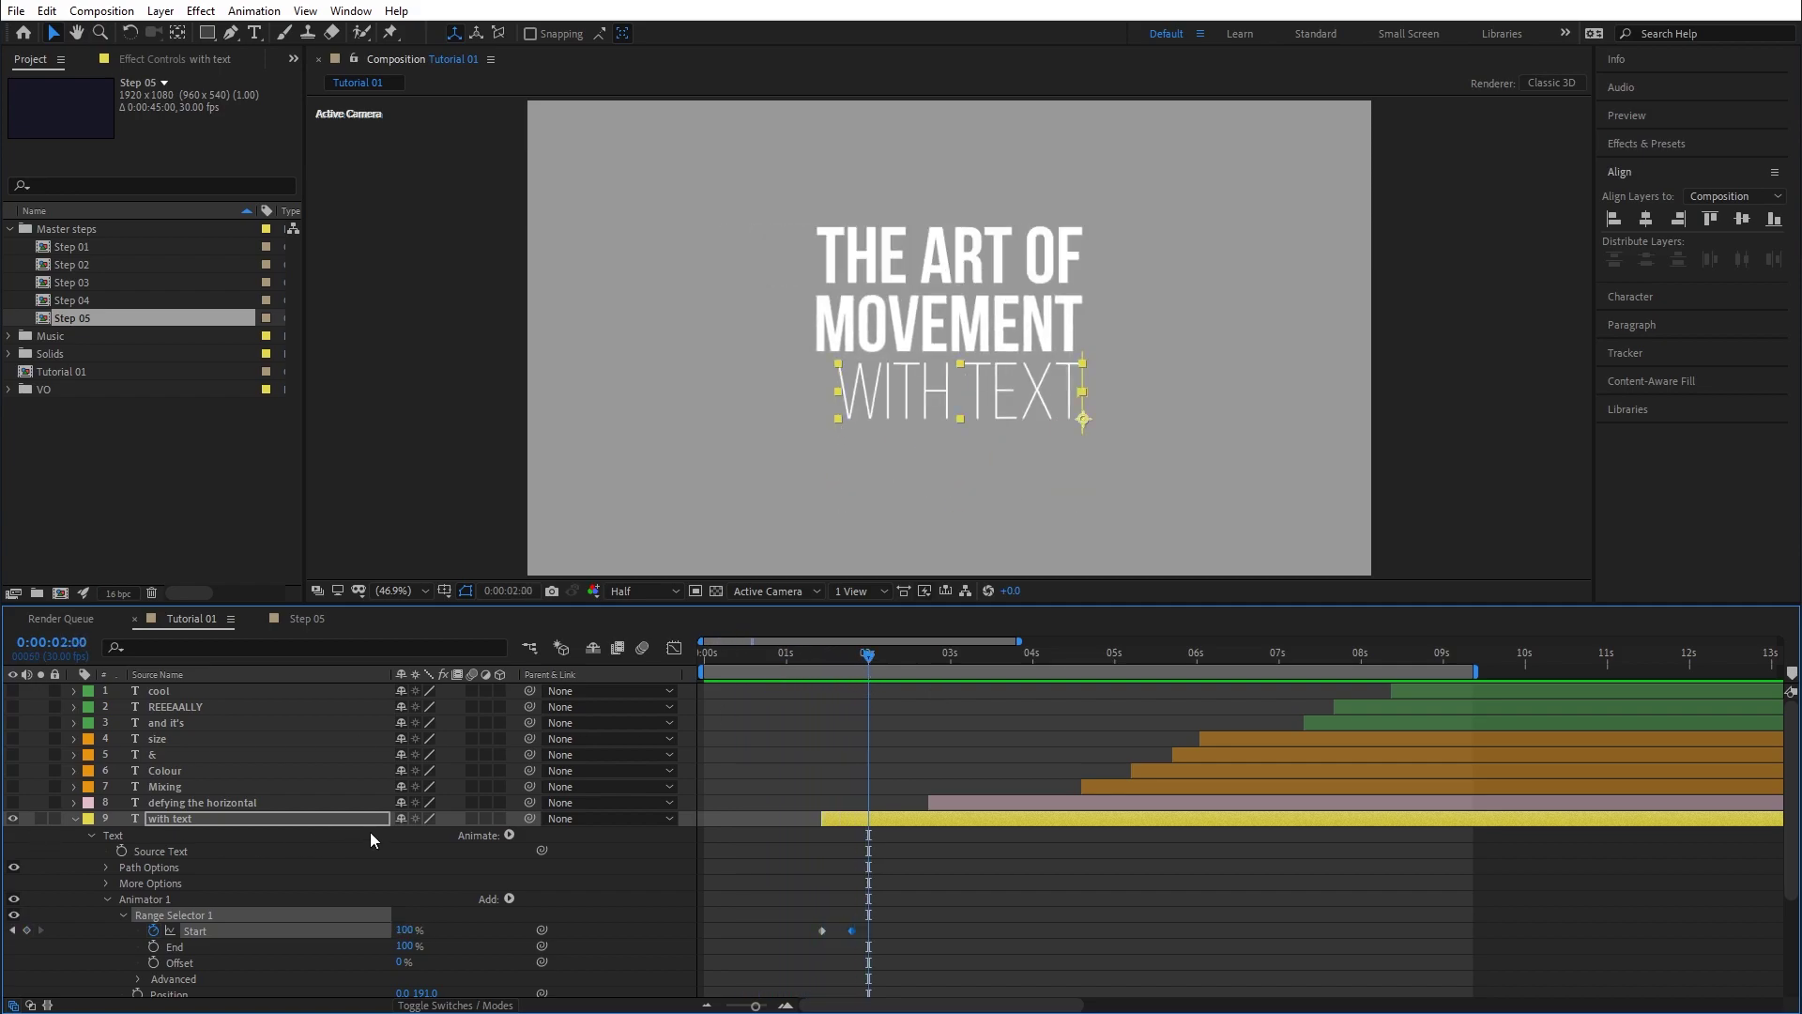
pyautogui.moveTo(1791, 793); pyautogui.dragTo(1790, 837)
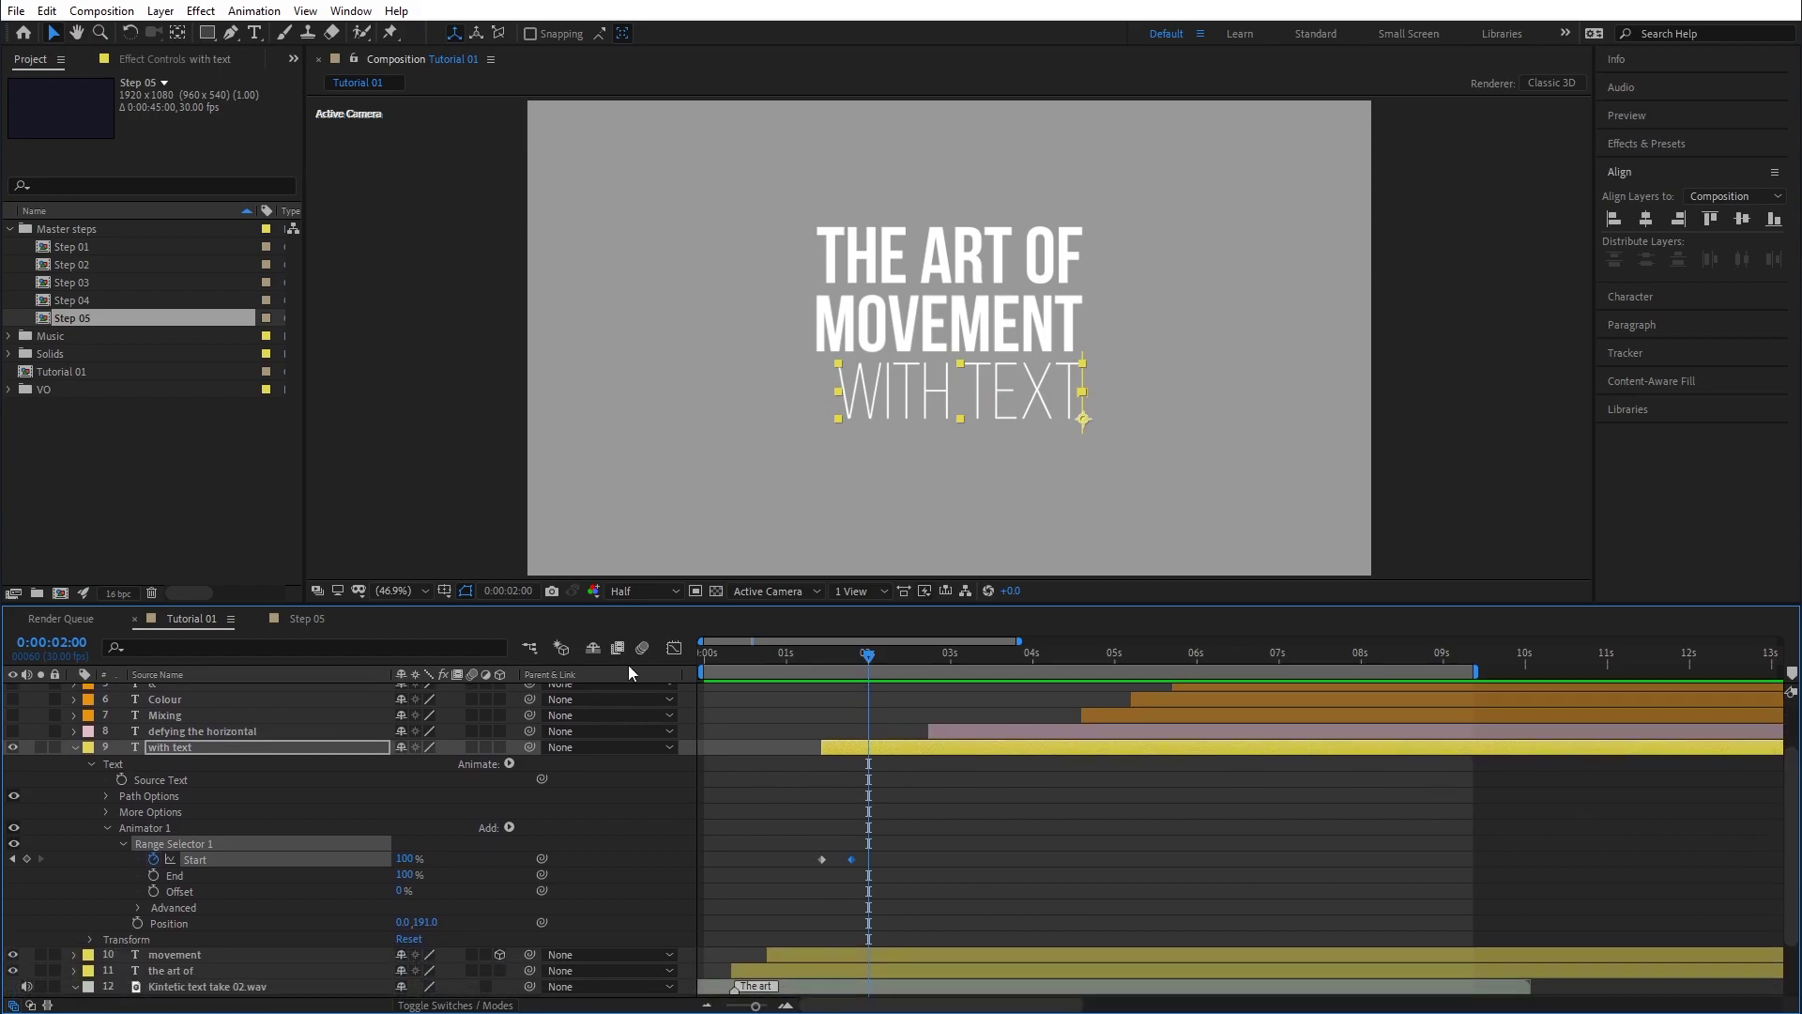
# Add an Opacity property to the "with text" text animator and set it to 2%.
pyautogui.click(508, 763)
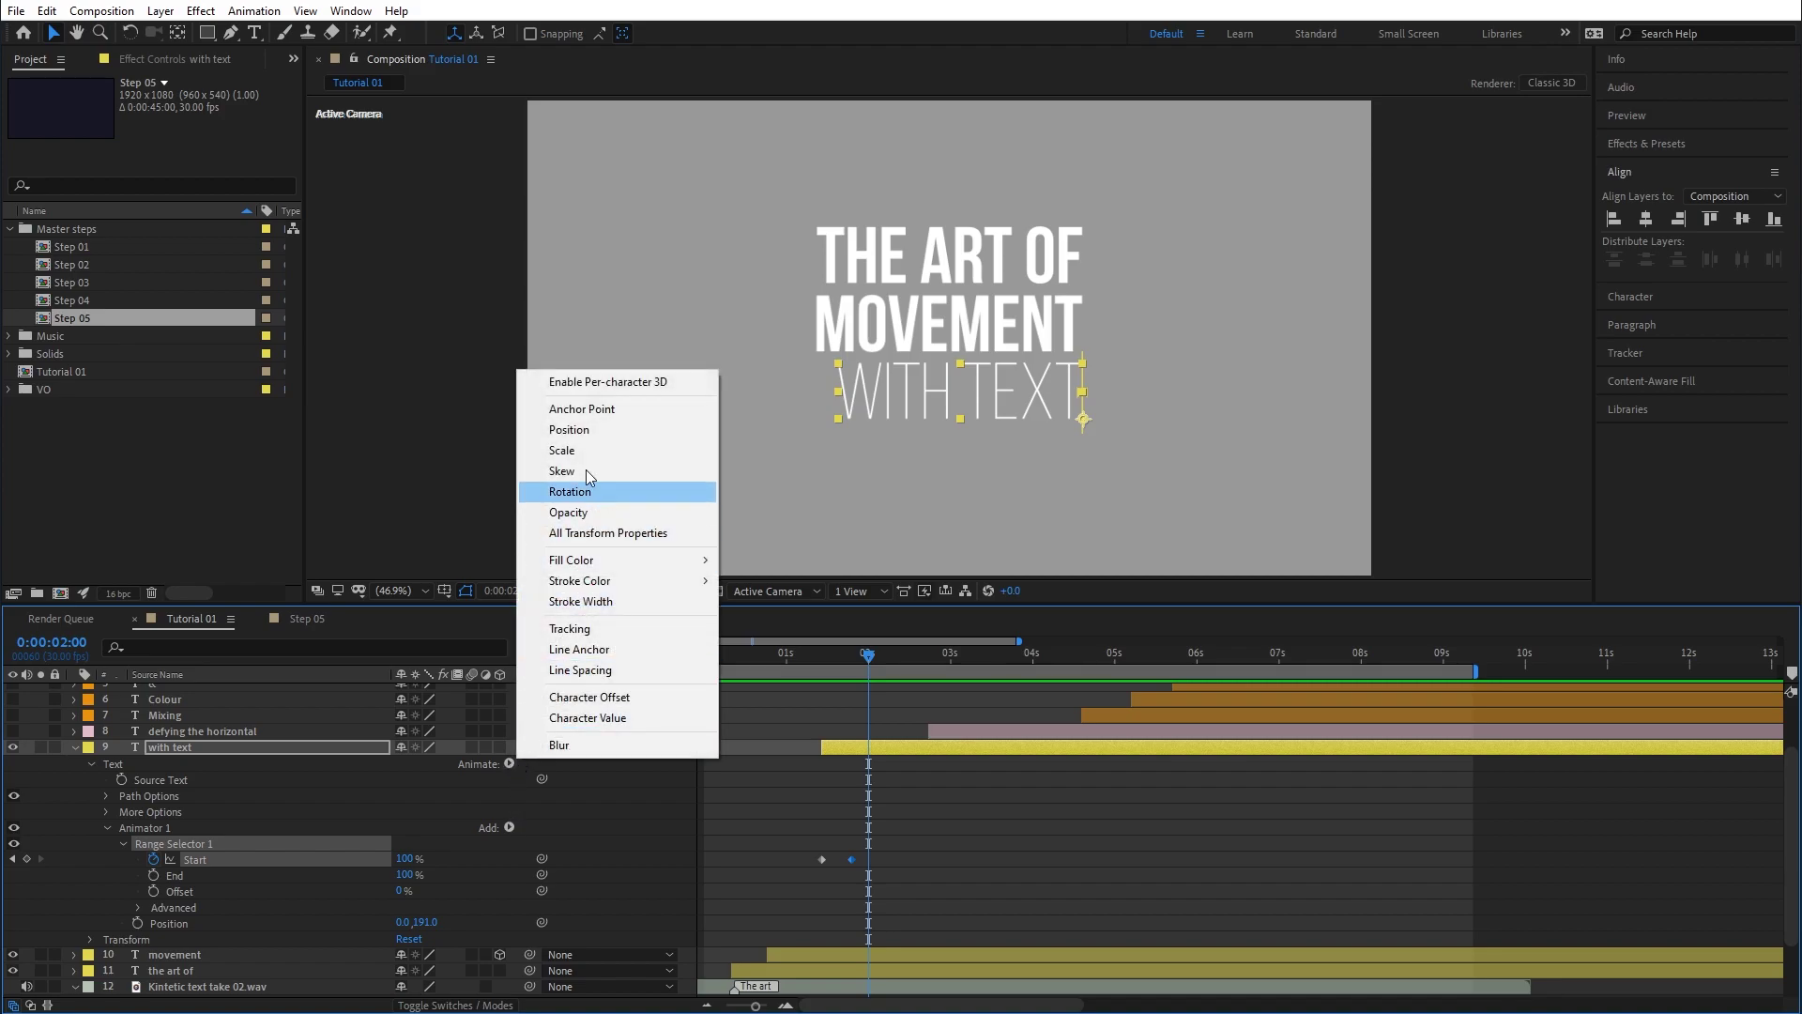
pyautogui.click(573, 513)
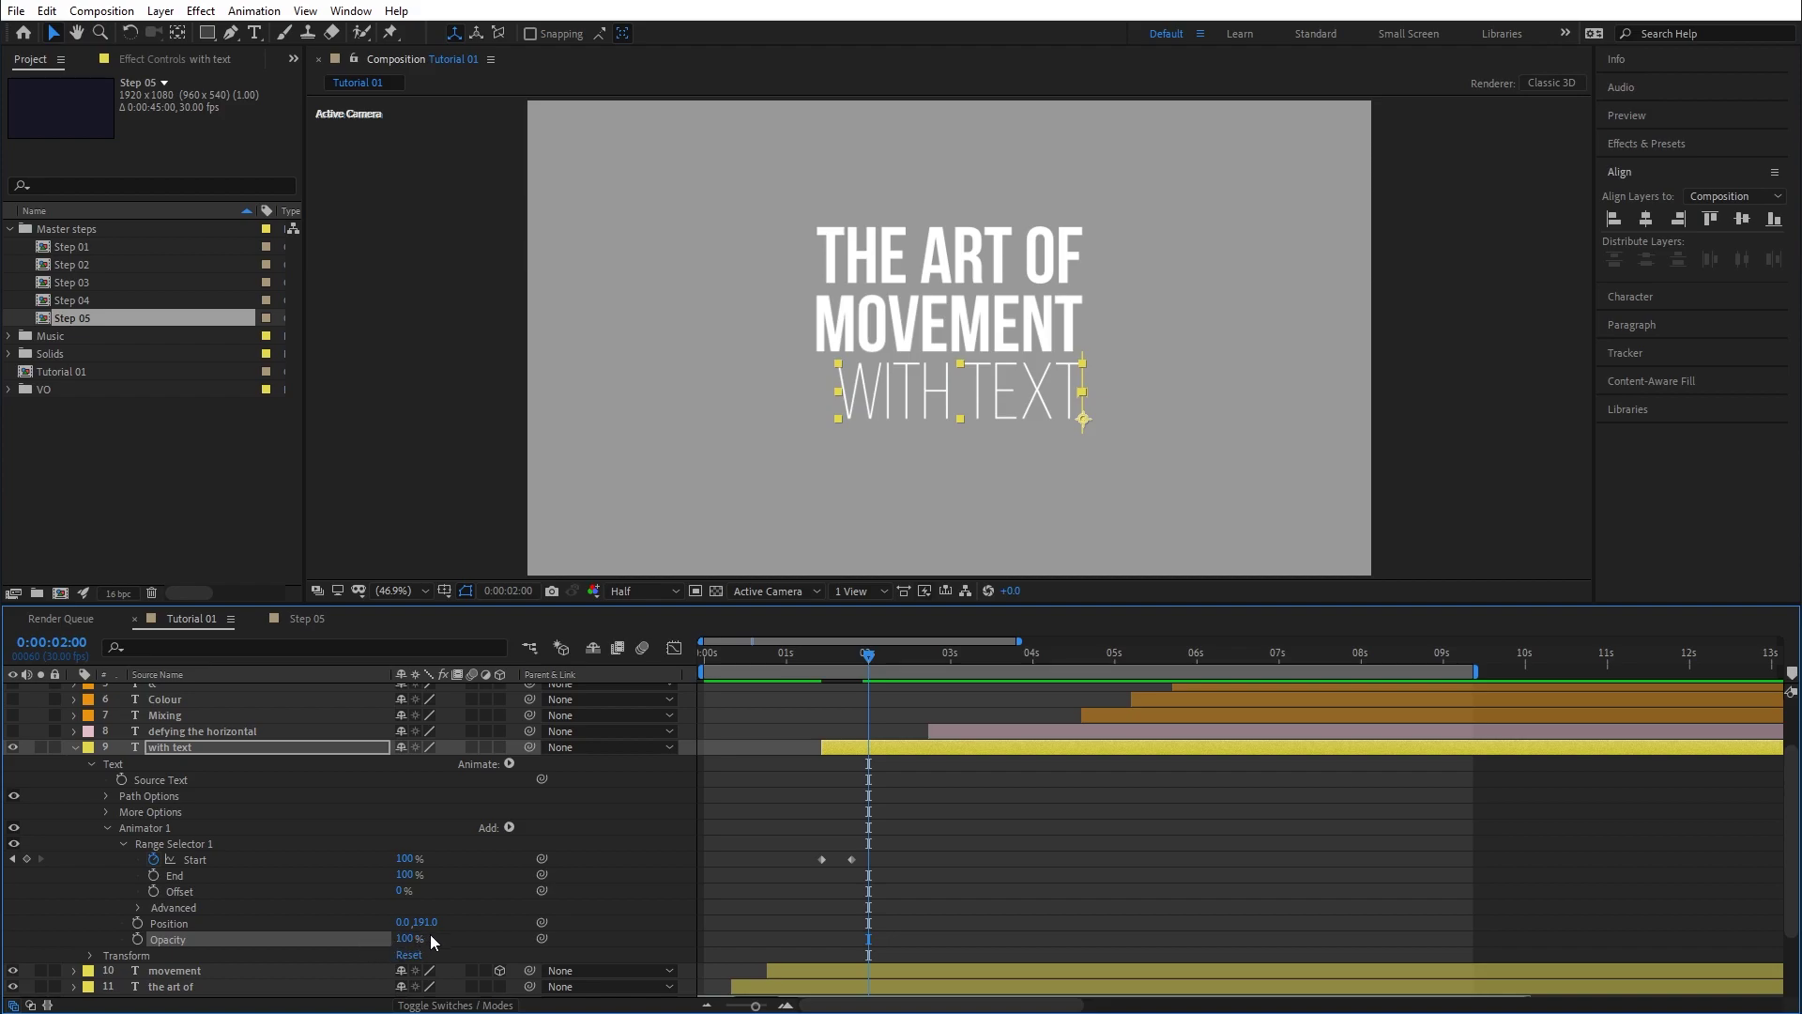
pyautogui.click(403, 937)
pyautogui.write('2')
pyautogui.press('Return')
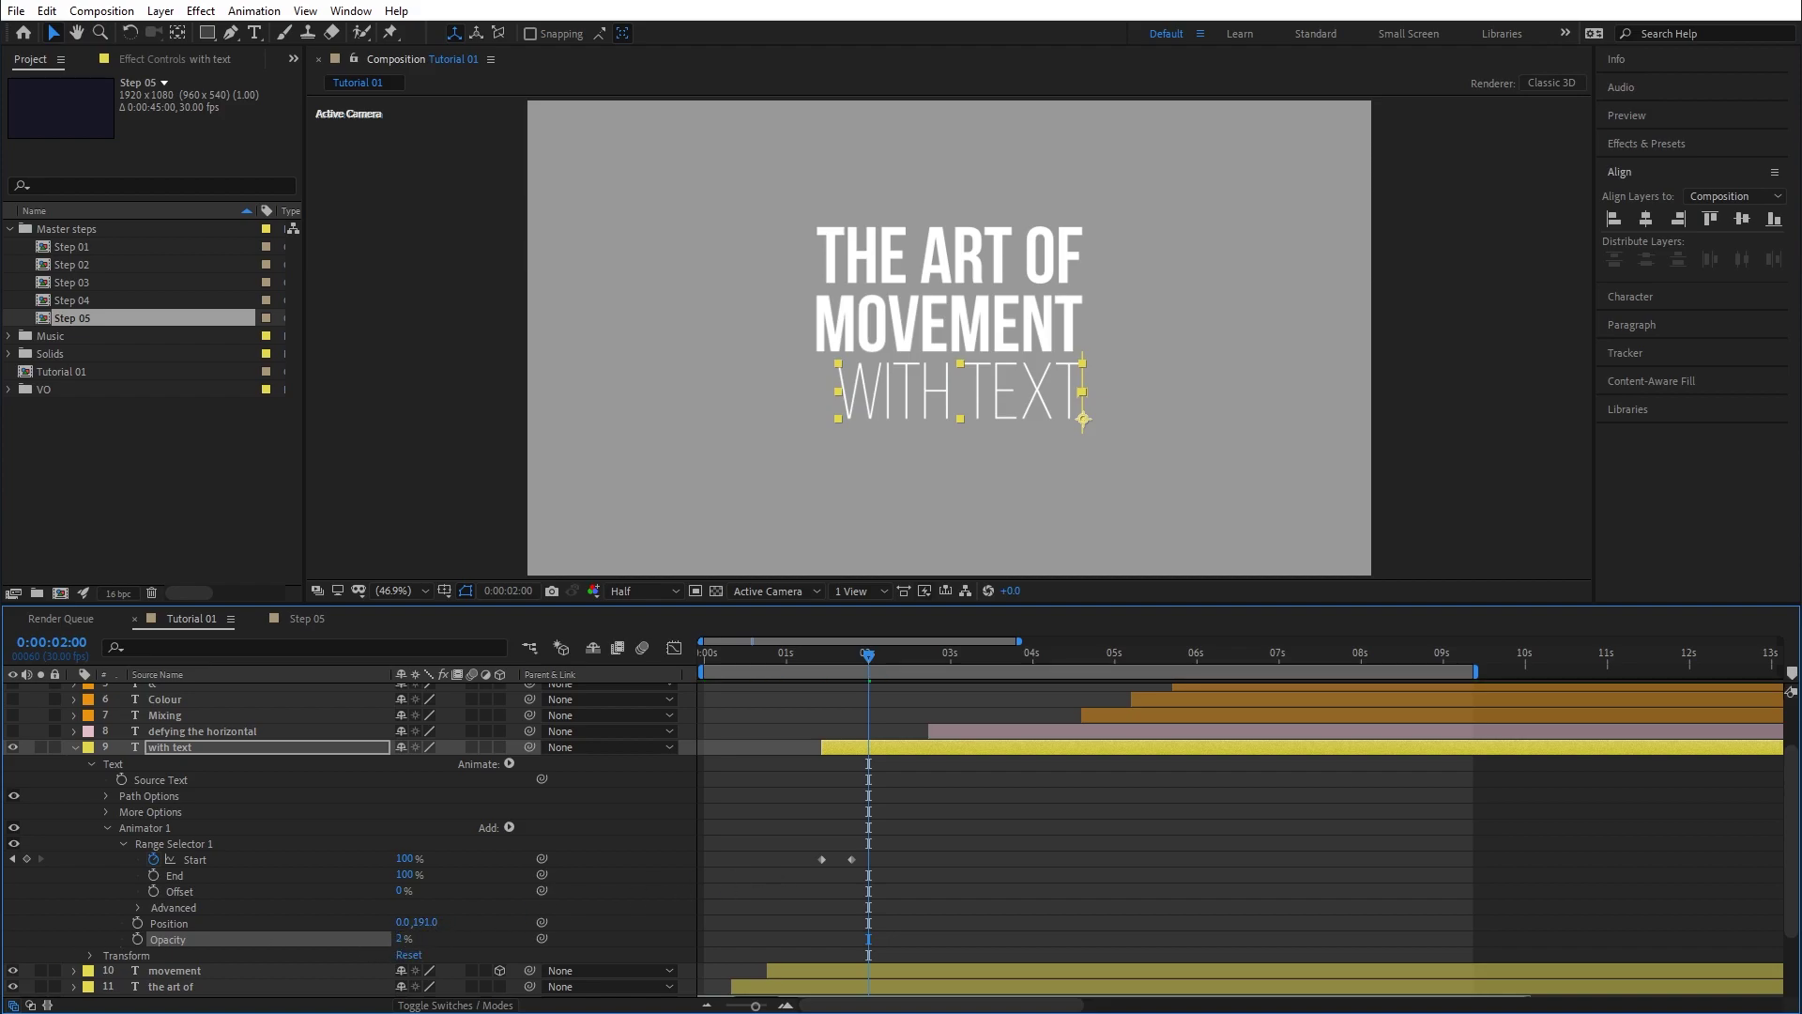
# Apply Easy Ease to the Range Selector Start keyframe of "with text" at 0:00:01:24 and preview the animation.
pyautogui.moveTo(808, 649); pyautogui.dragTo(852, 668)
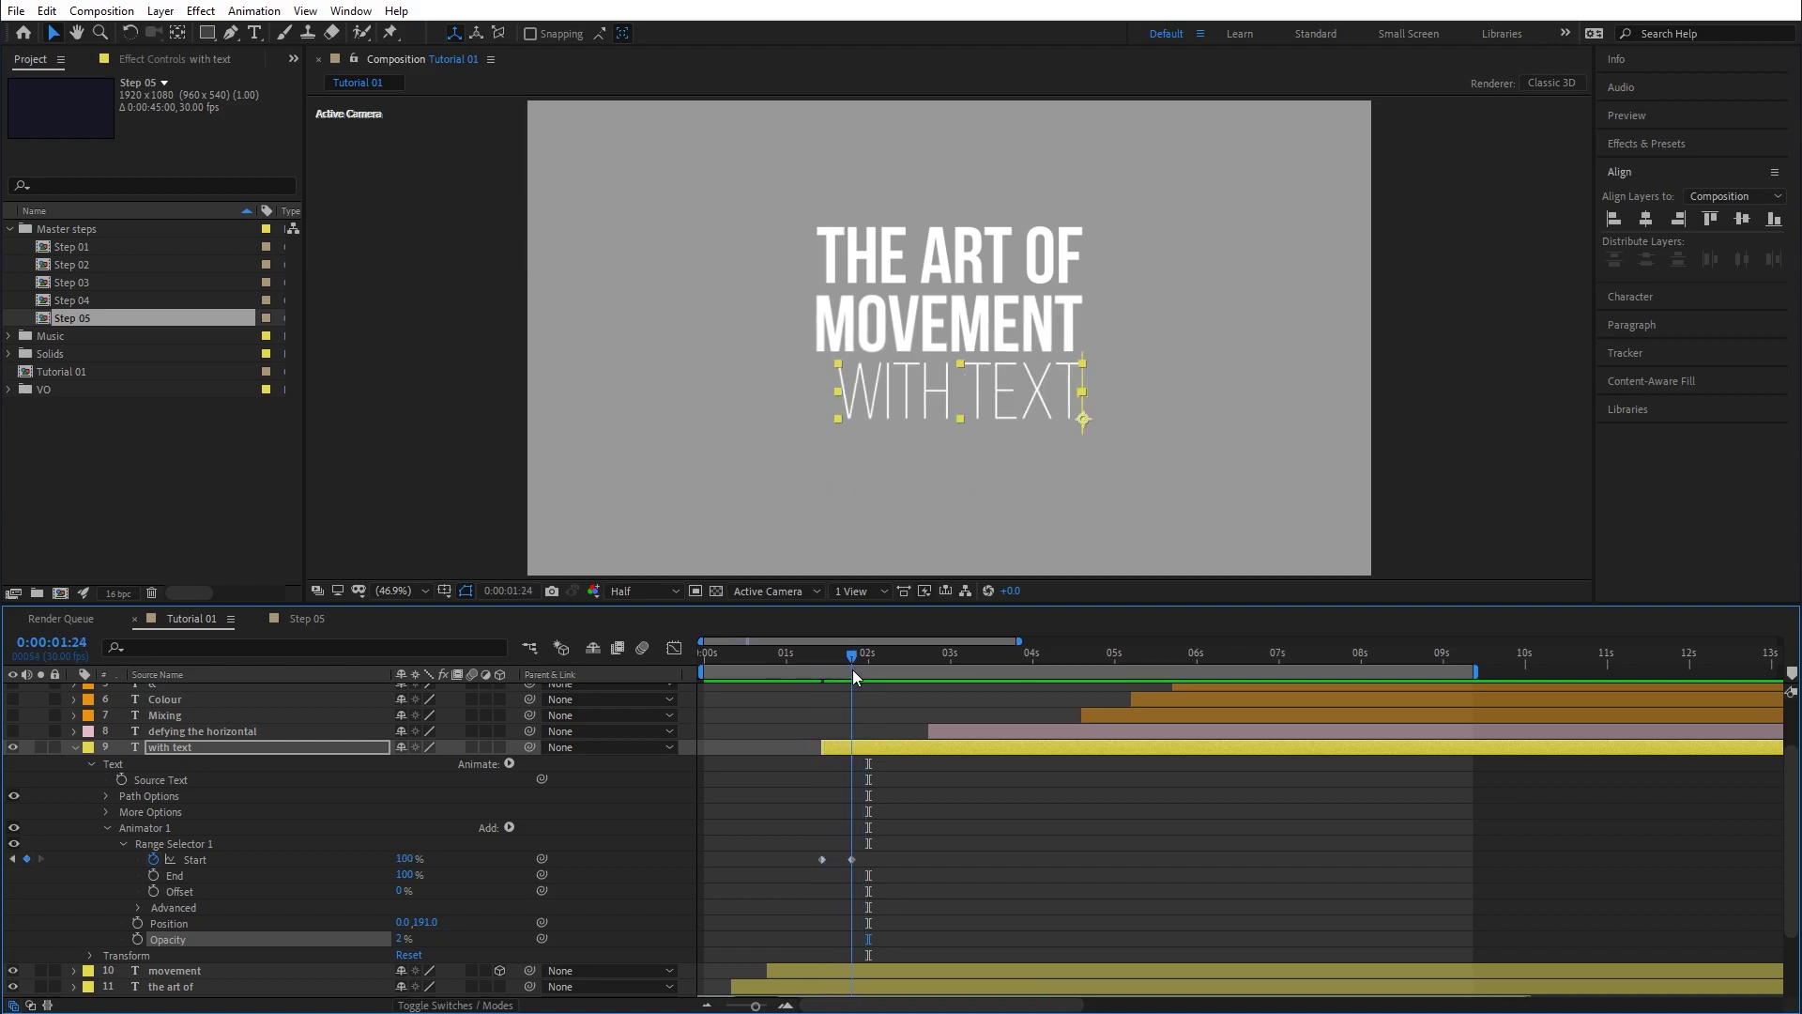
pyautogui.moveTo(867, 845); pyautogui.dragTo(844, 869)
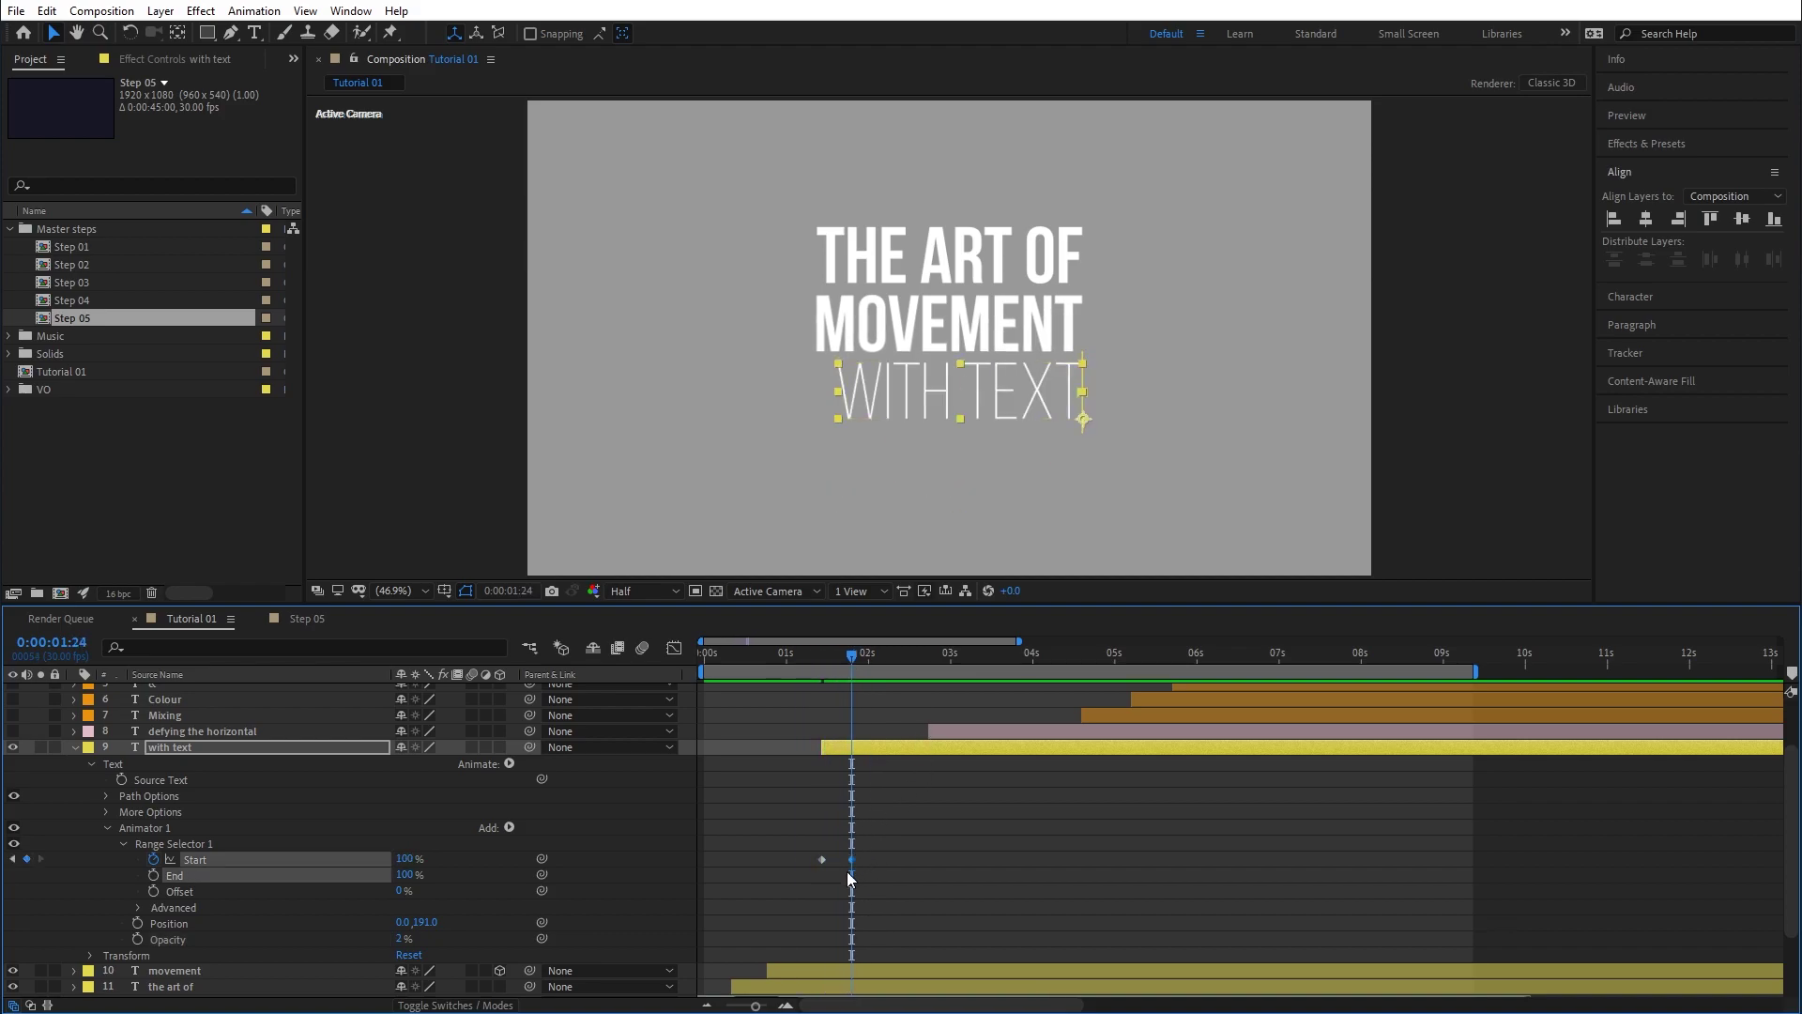
pyautogui.press('F9')
pyautogui.moveTo(813, 657)
pyautogui.mouseDown()
pyautogui.moveTo(849, 667)
pyautogui.moveTo(781, 669)
pyautogui.mouseUp()
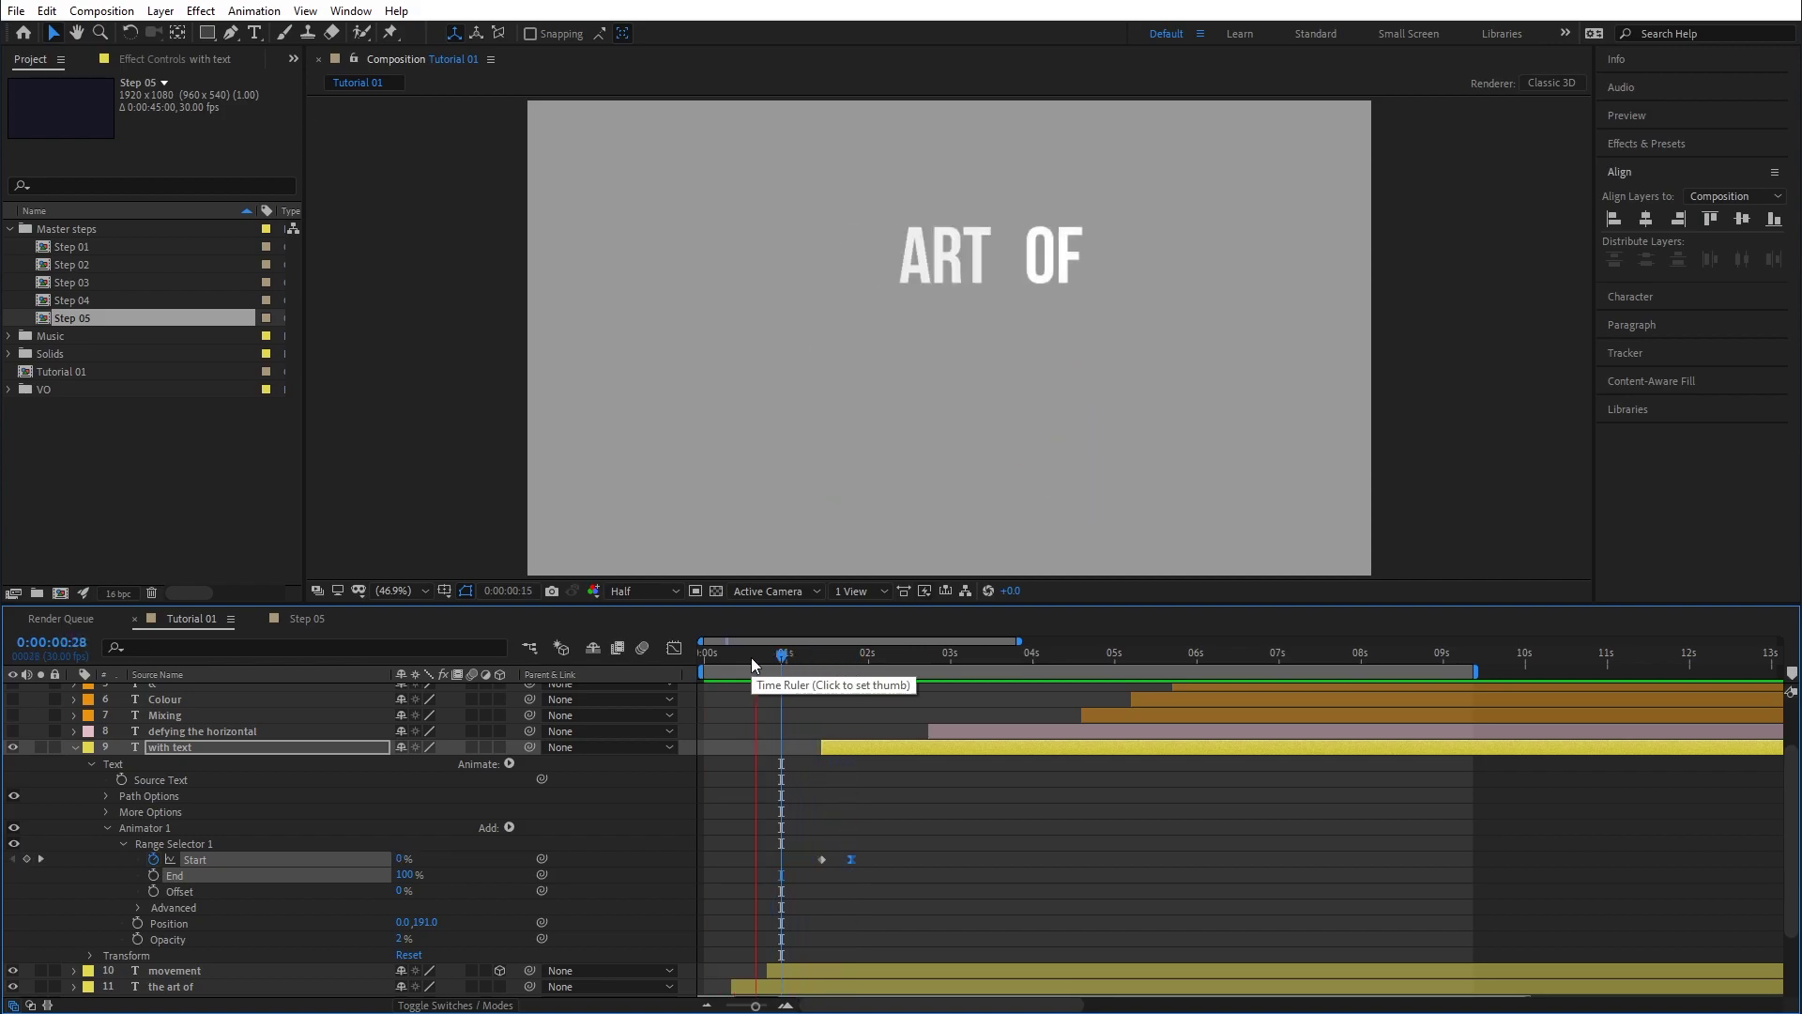
pyautogui.press('space')
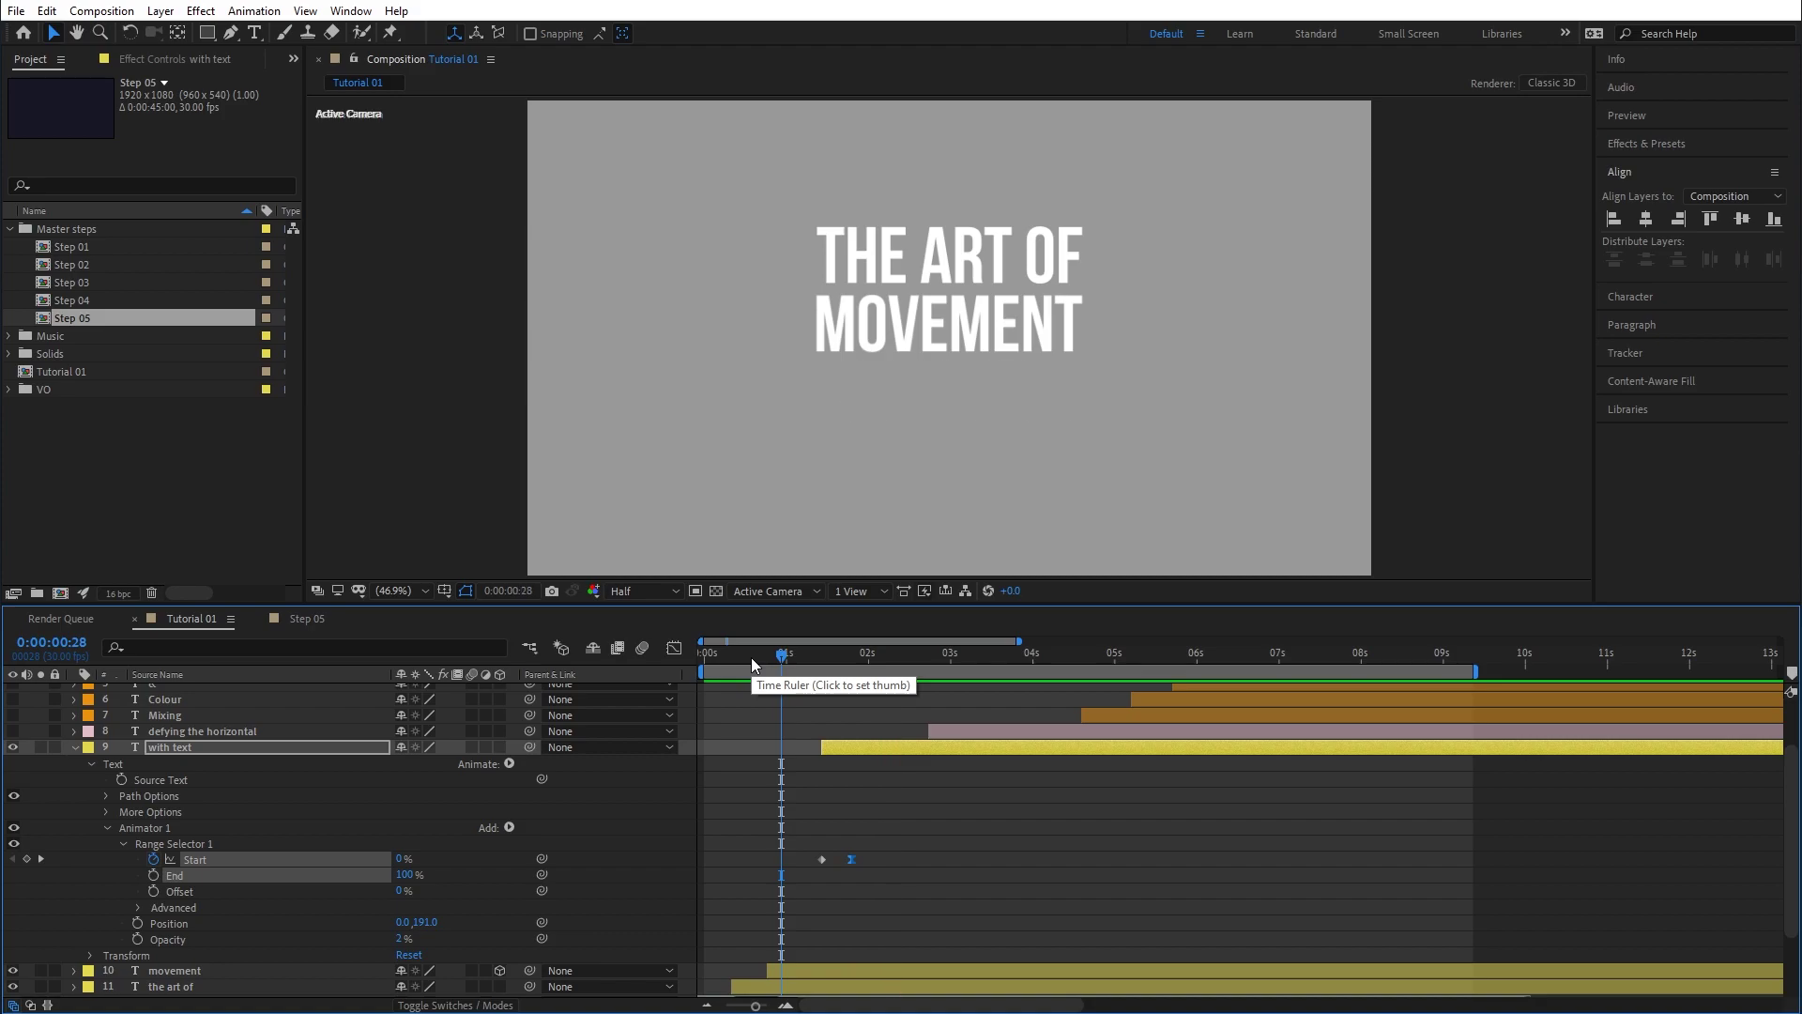
# Collapse "with text", reveal the keyframes of "the art of", and apply Easy Ease to its last Range Selector End keyframe.
pyautogui.click(75, 747)
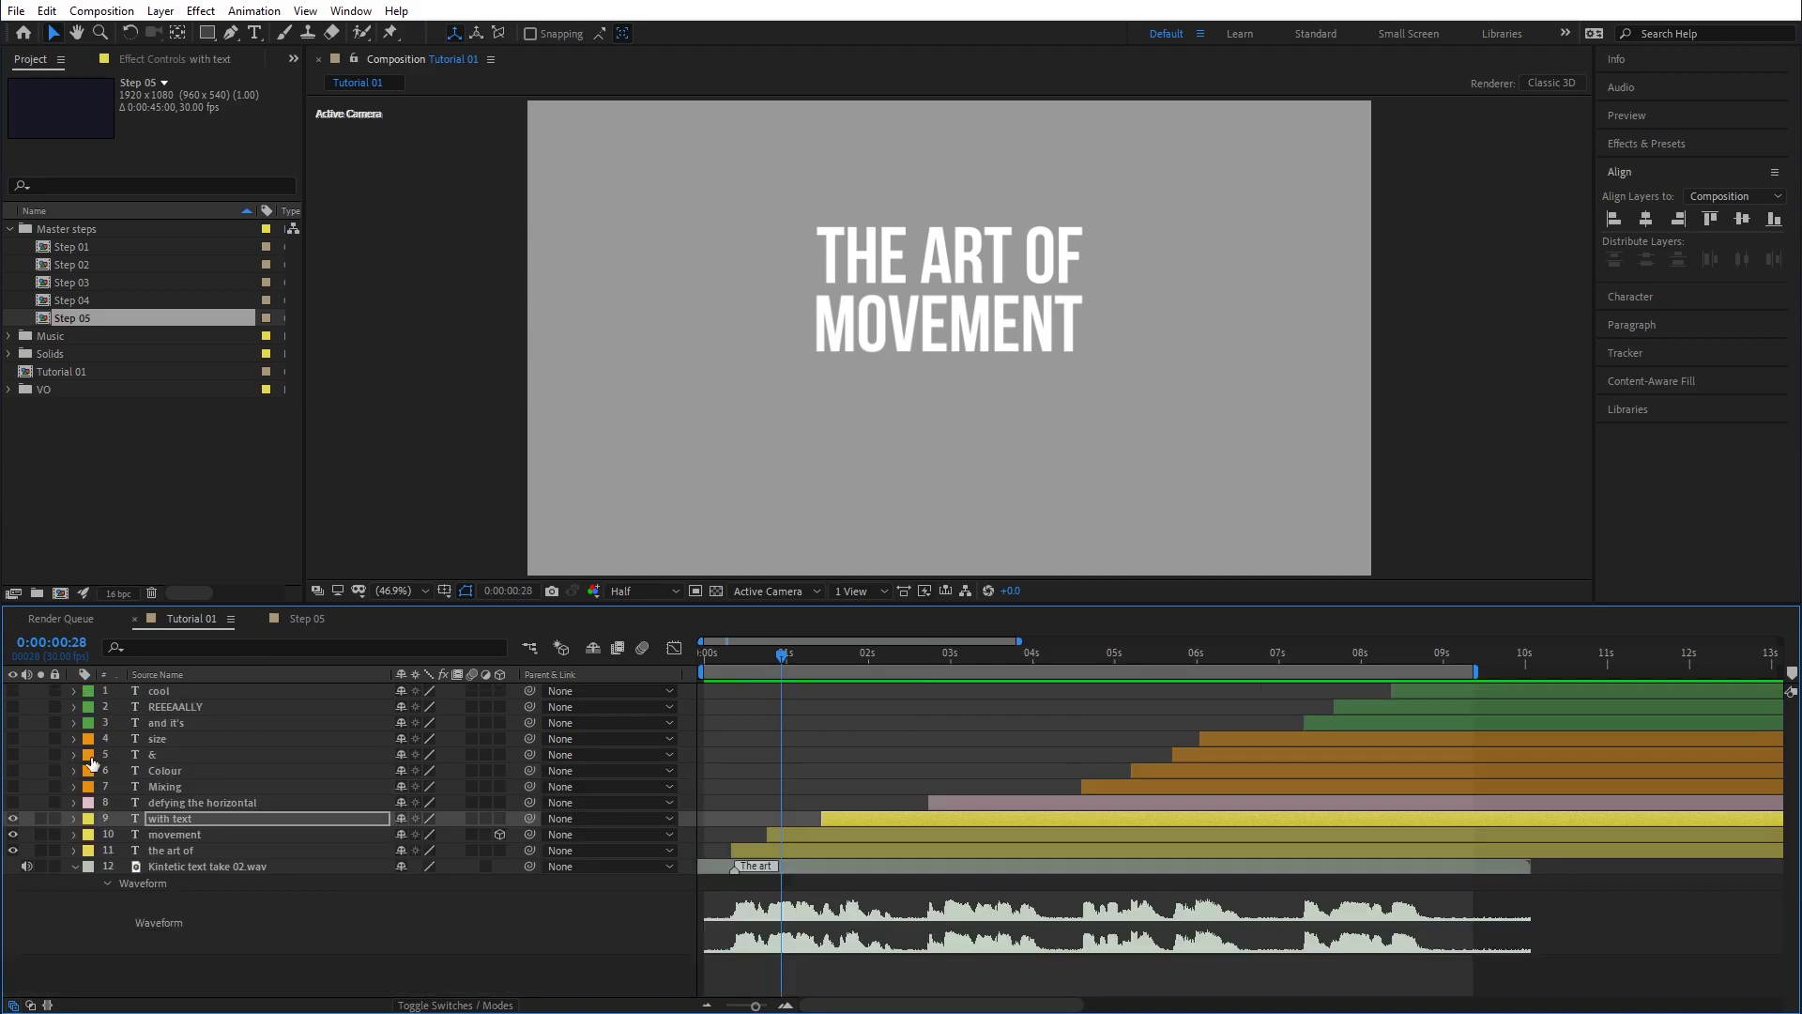
pyautogui.click(171, 850)
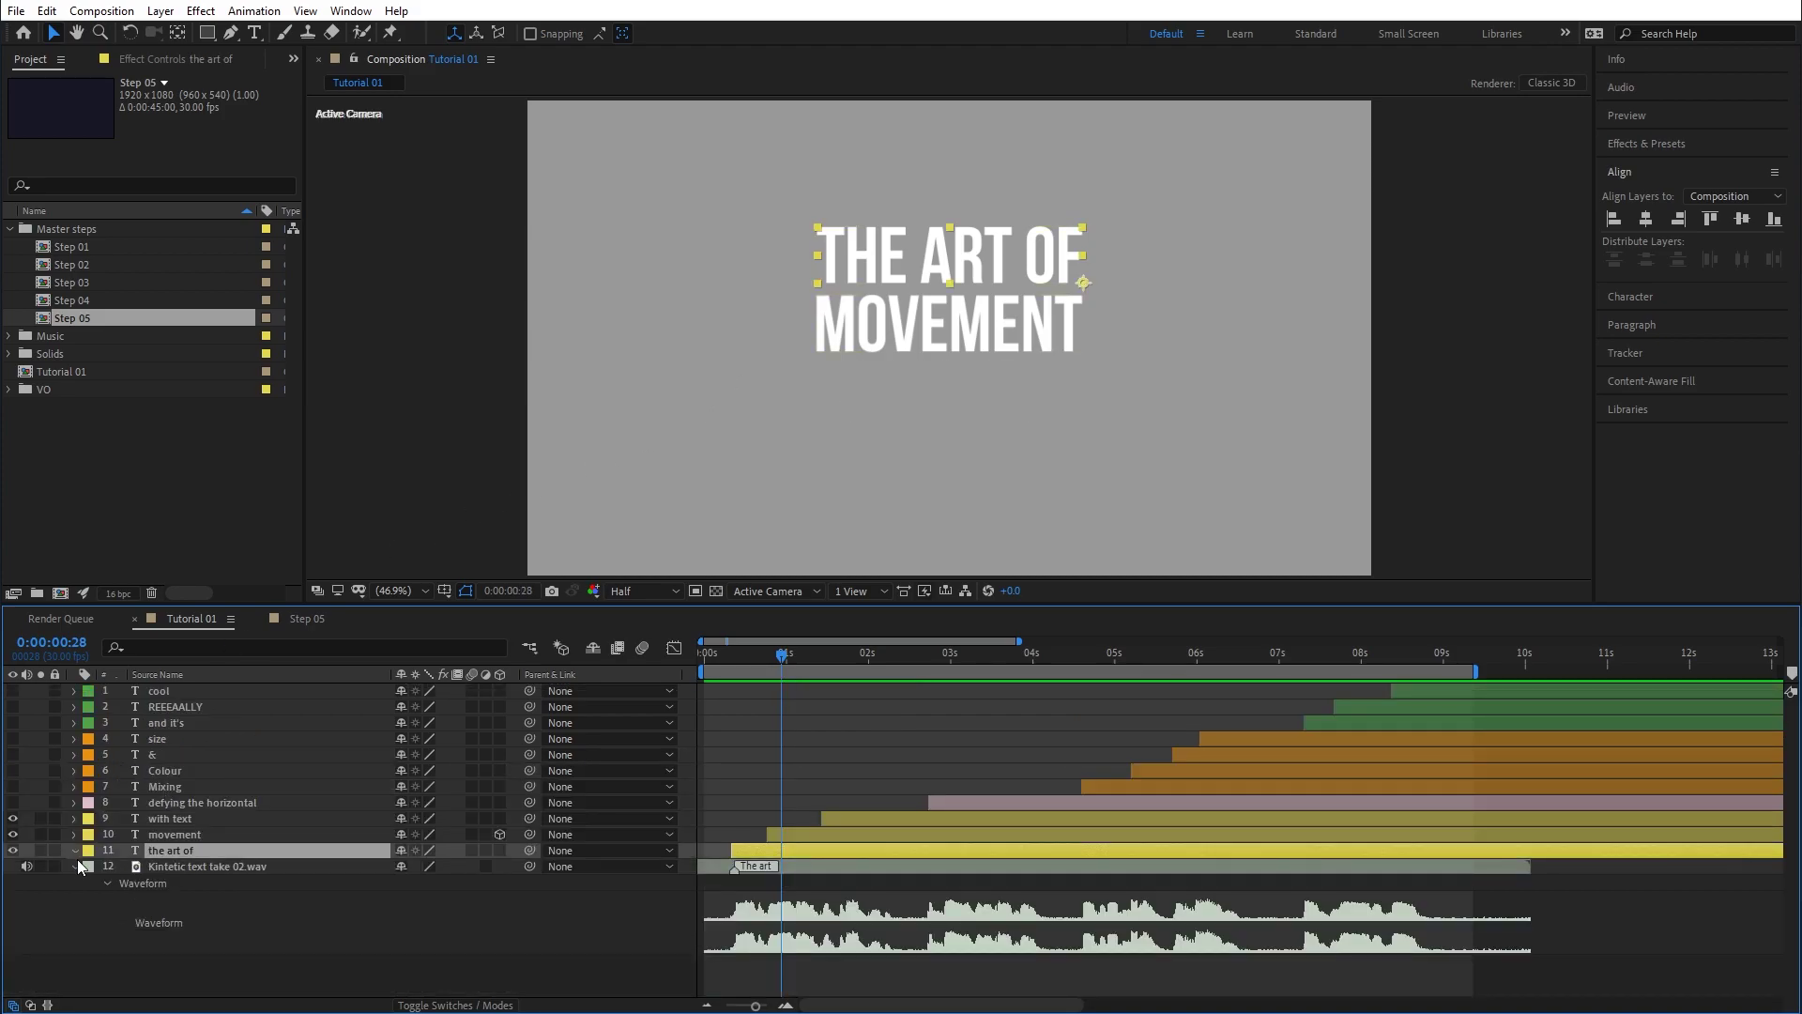
pyautogui.click(75, 851)
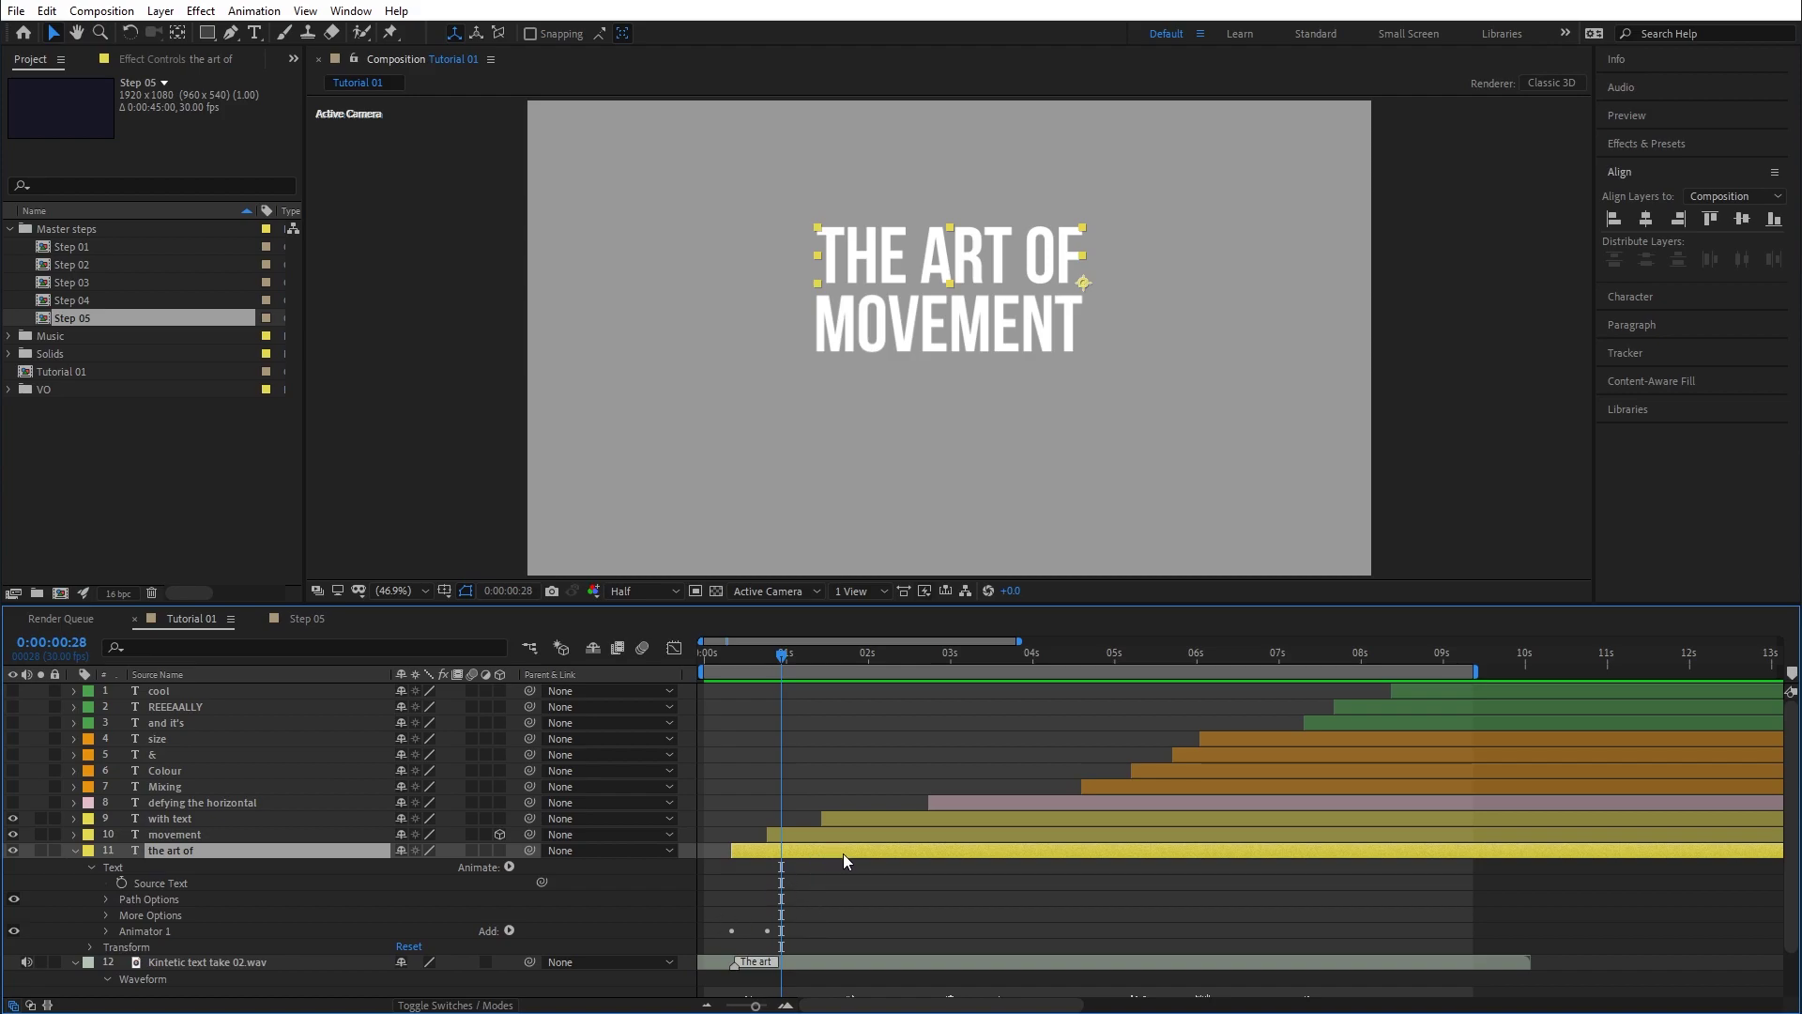
pyautogui.press('u')
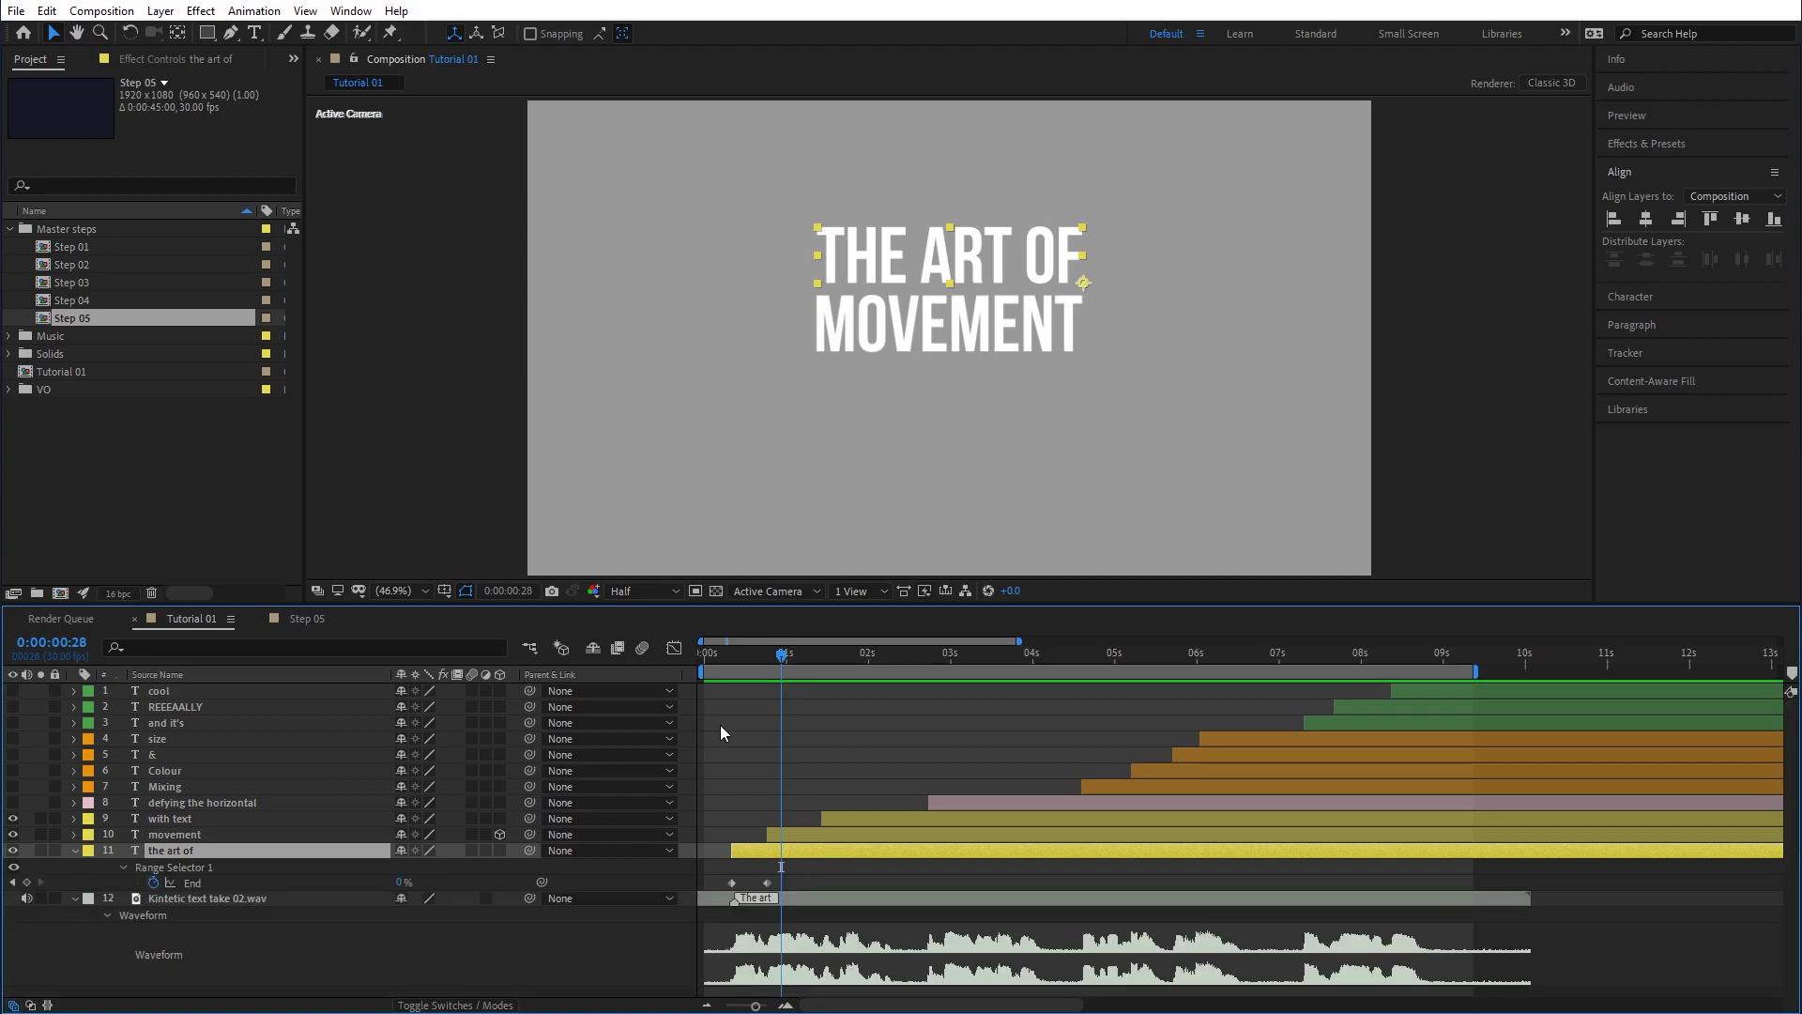
pyautogui.click(767, 882)
pyautogui.press('F9')
# Play and scrub the title animation from the start through the letter-by-letter reveal of "with text" to check the timing.
pyautogui.press('space')
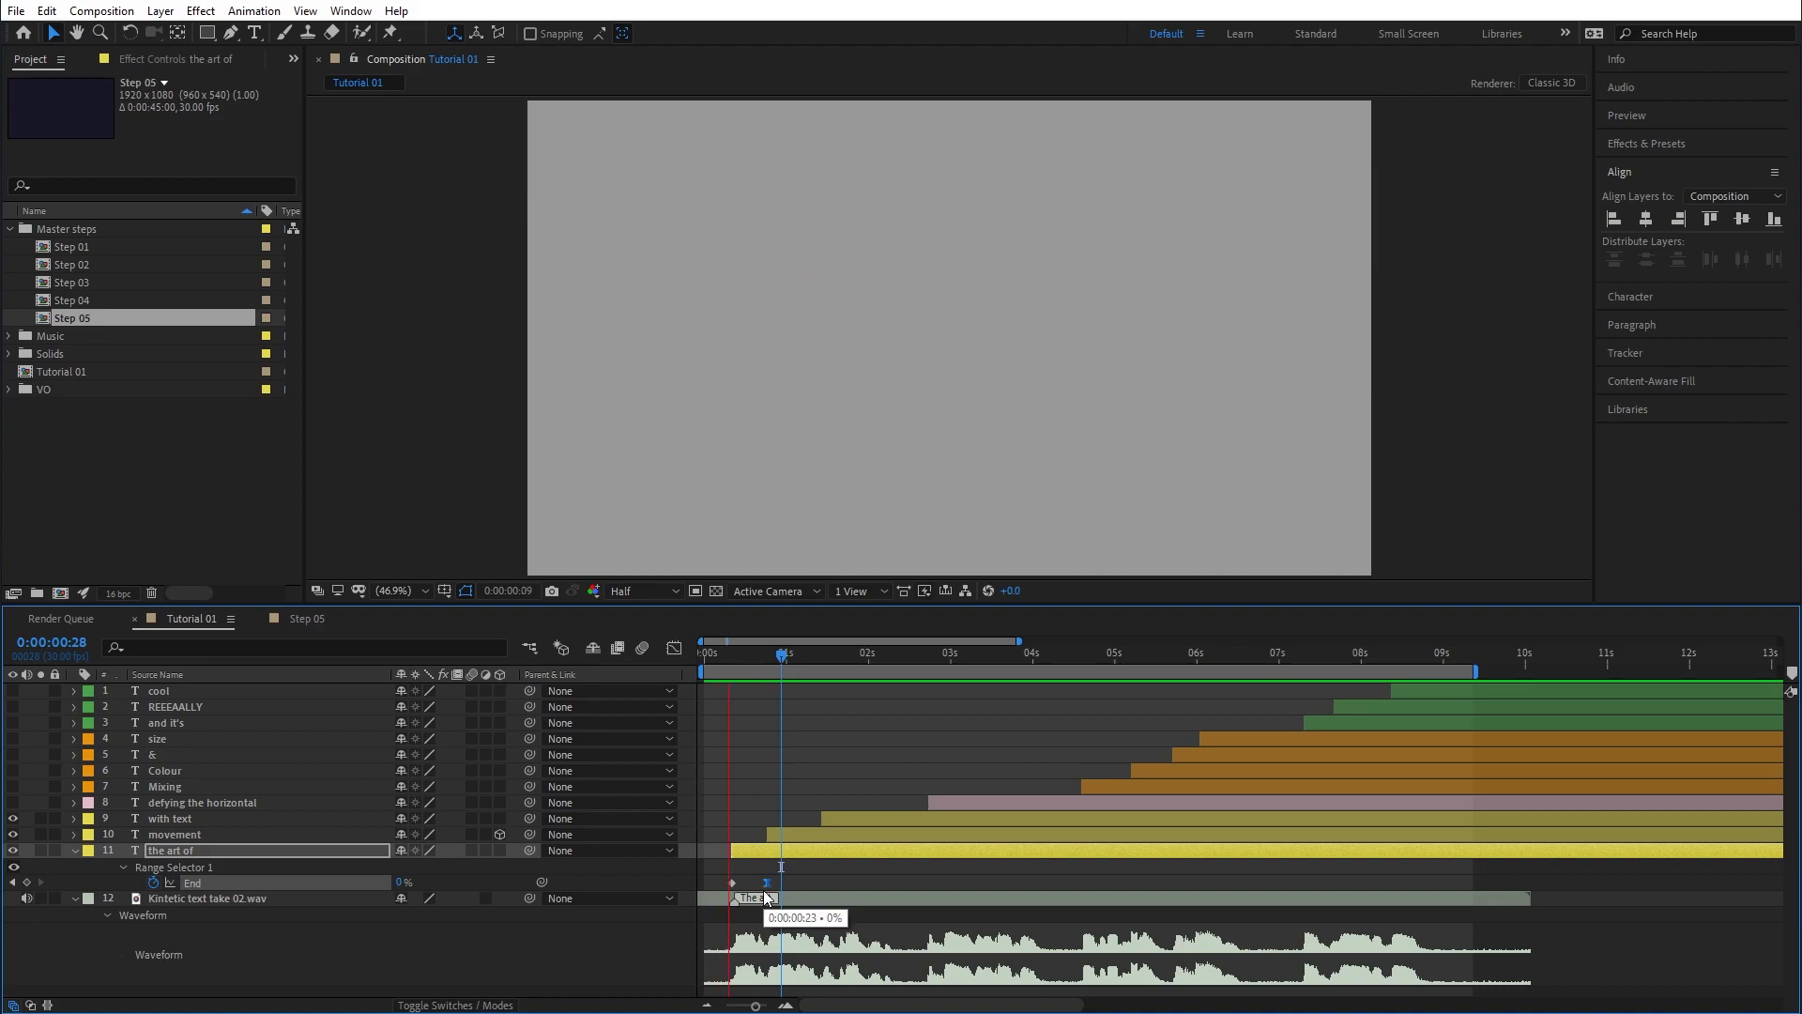
pyautogui.press('space')
pyautogui.moveTo(743, 661); pyautogui.dragTo(710, 663)
pyautogui.press('space')
pyautogui.press('space')
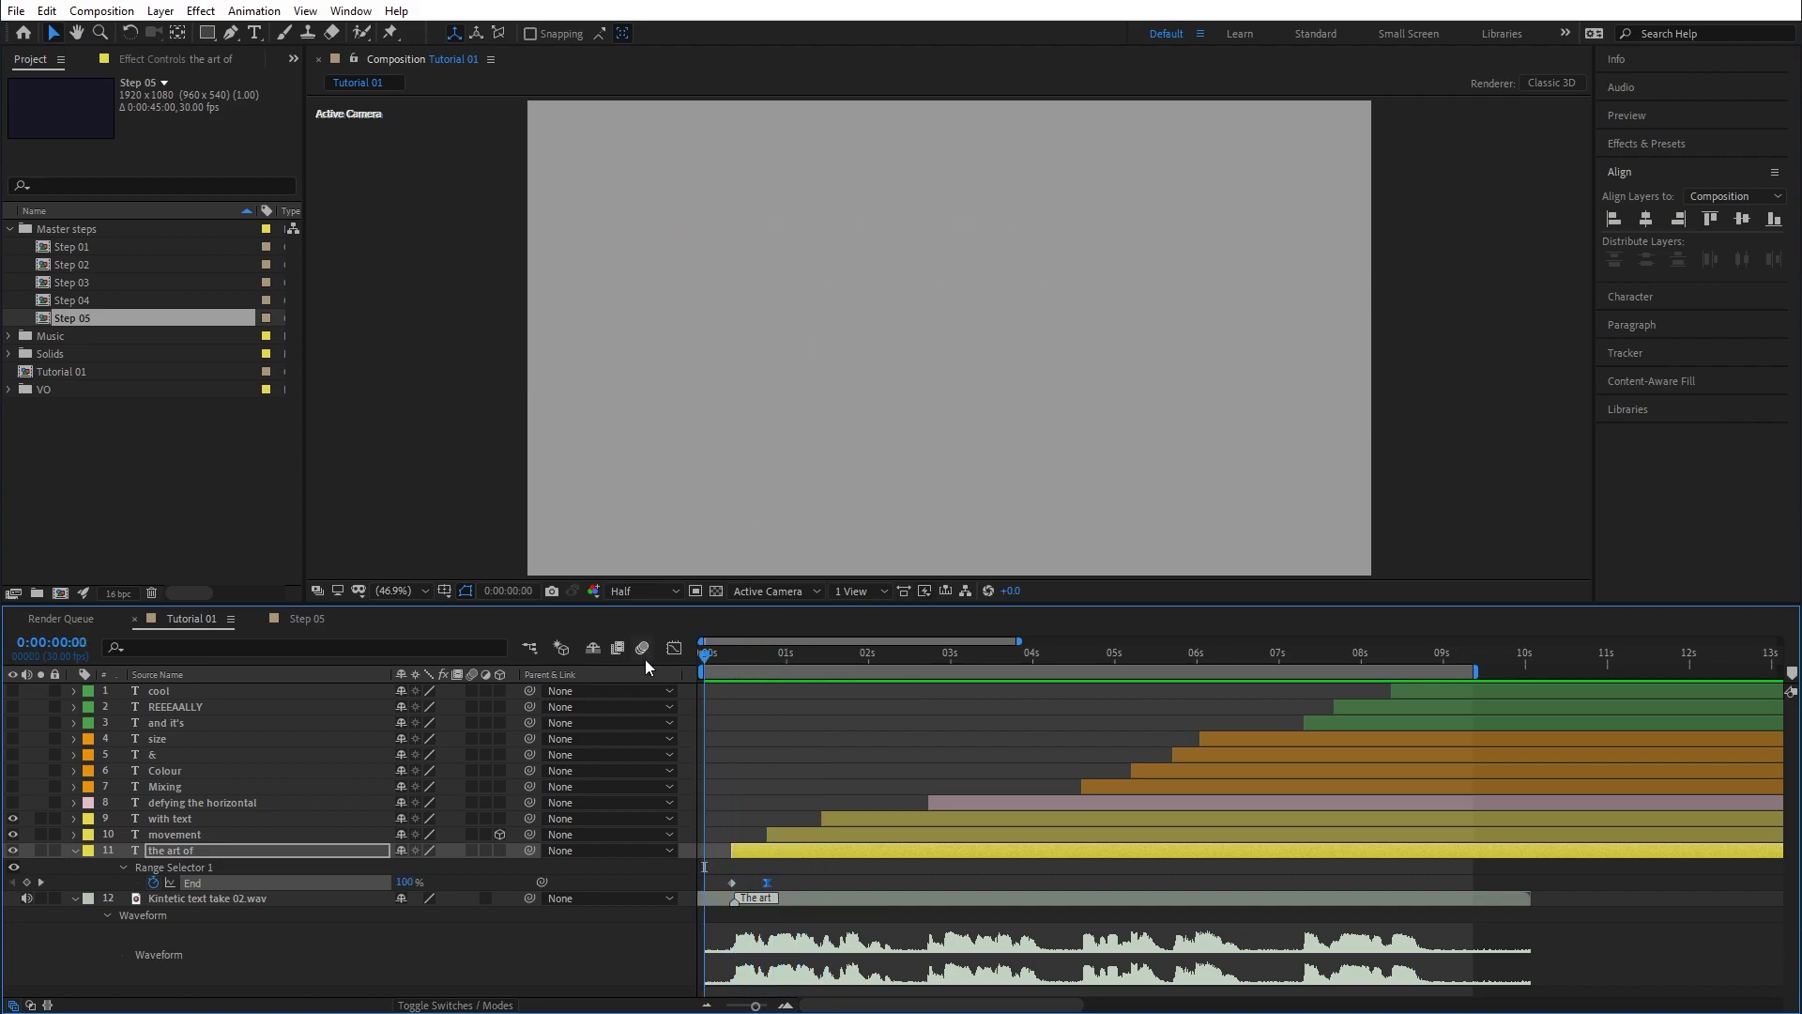
pyautogui.press('space')
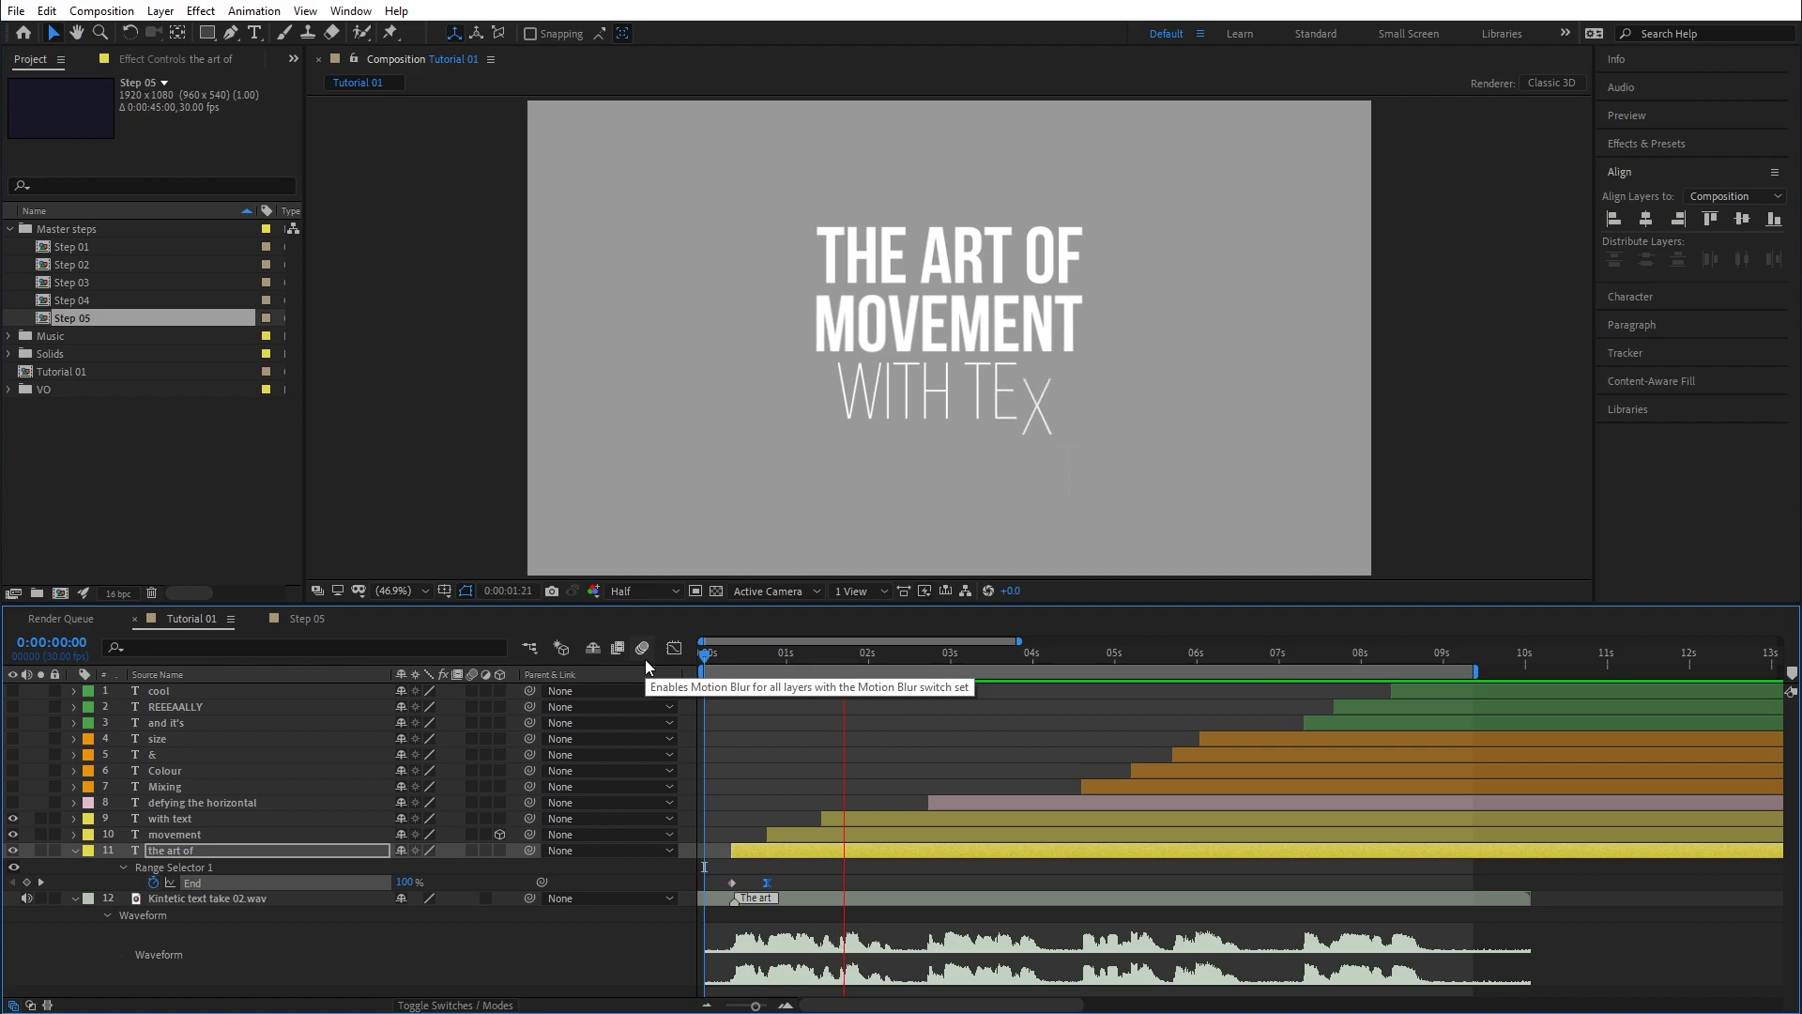
pyautogui.press('space')
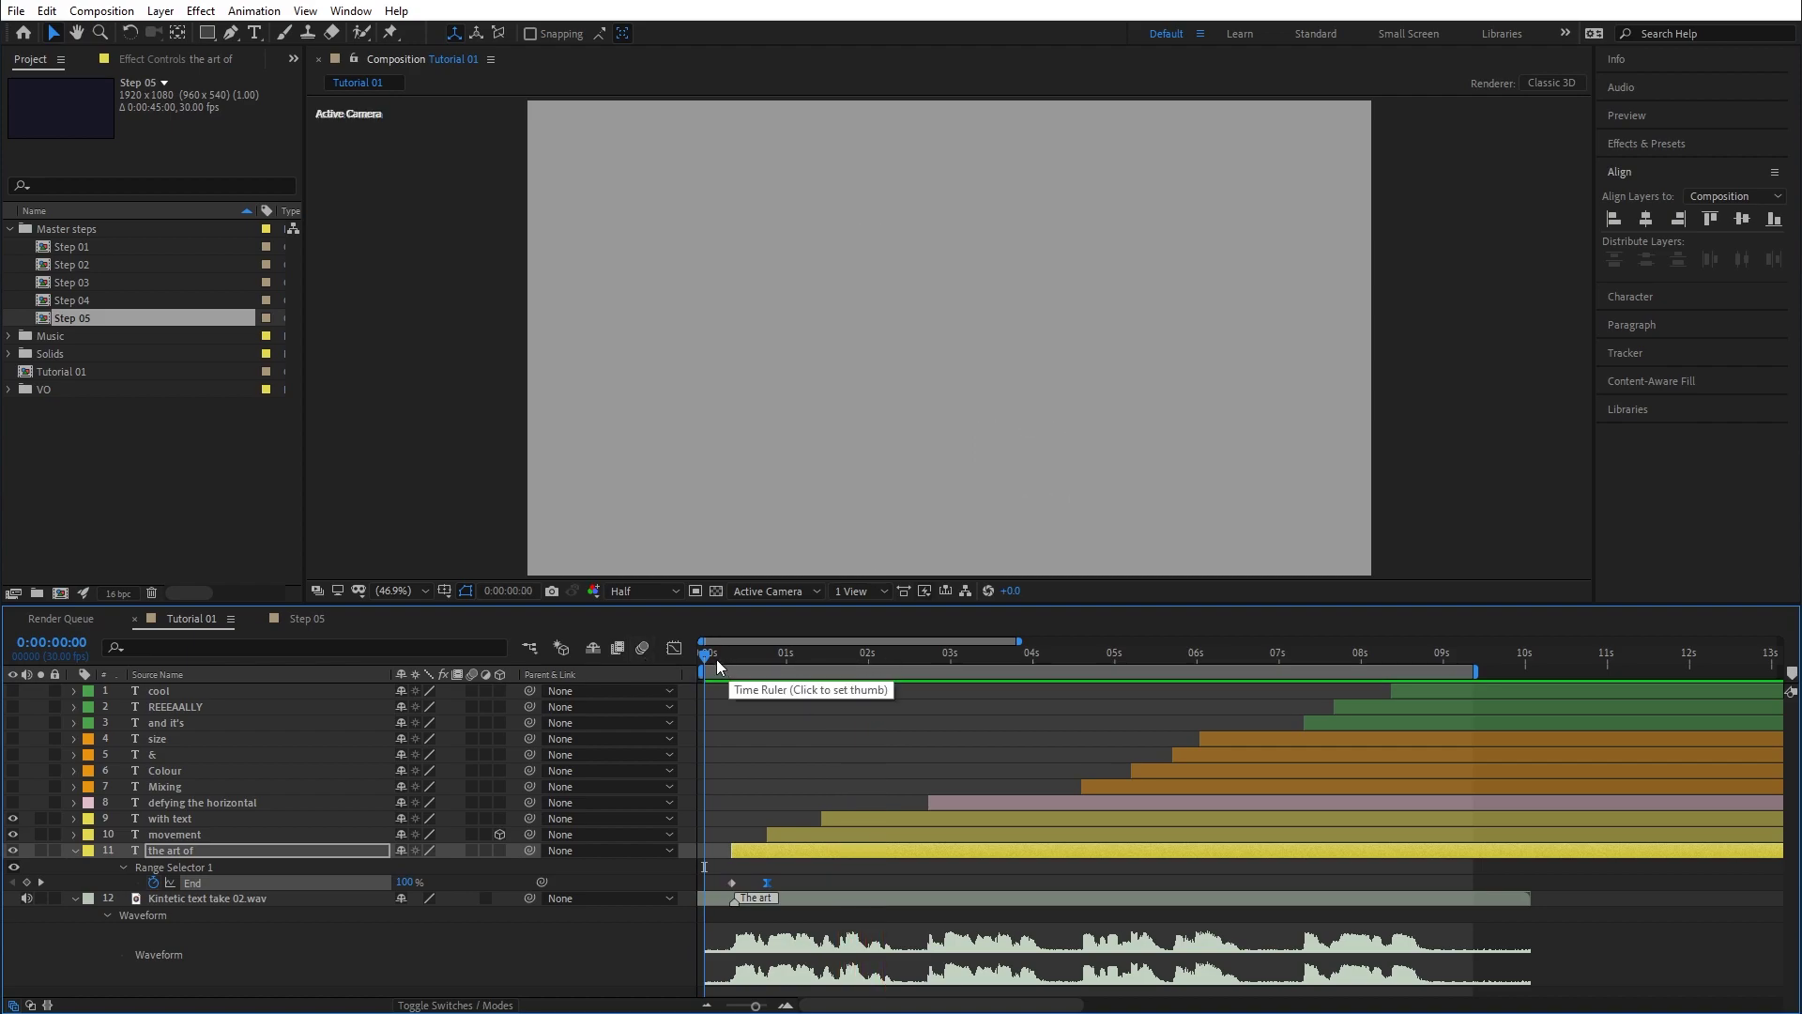
pyautogui.press('space')
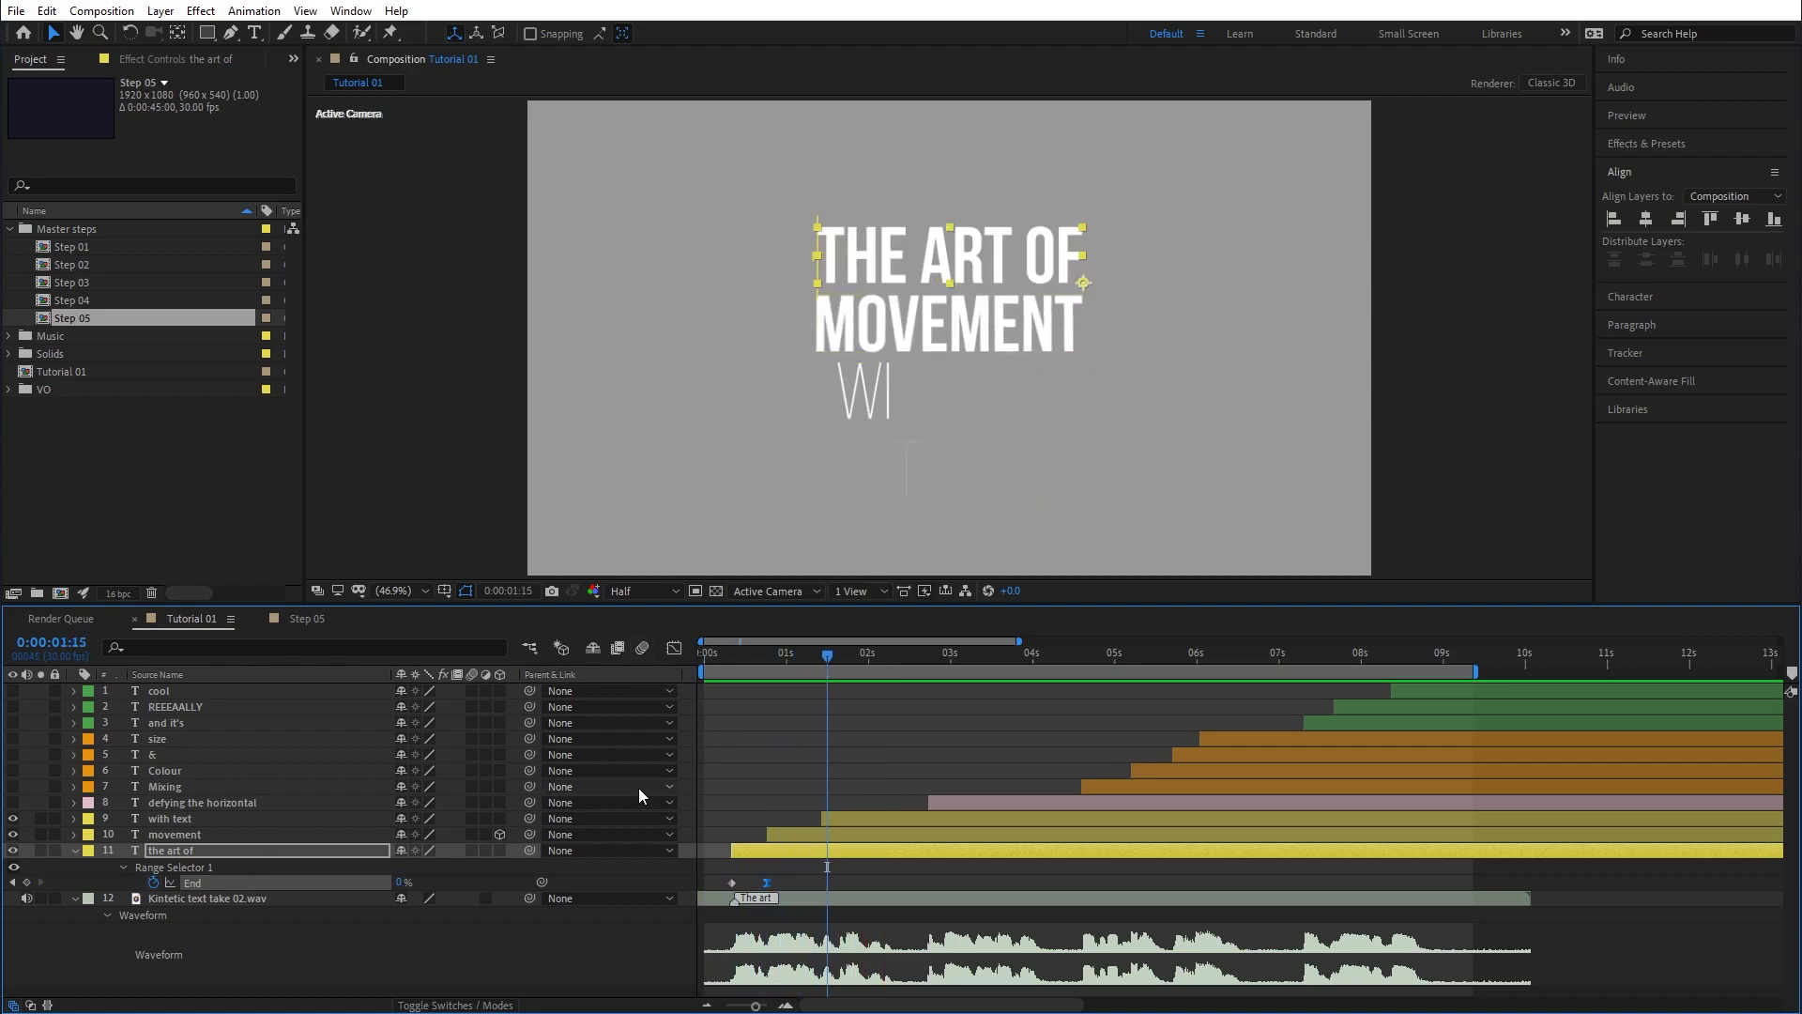
pyautogui.press('space')
pyautogui.press('space')
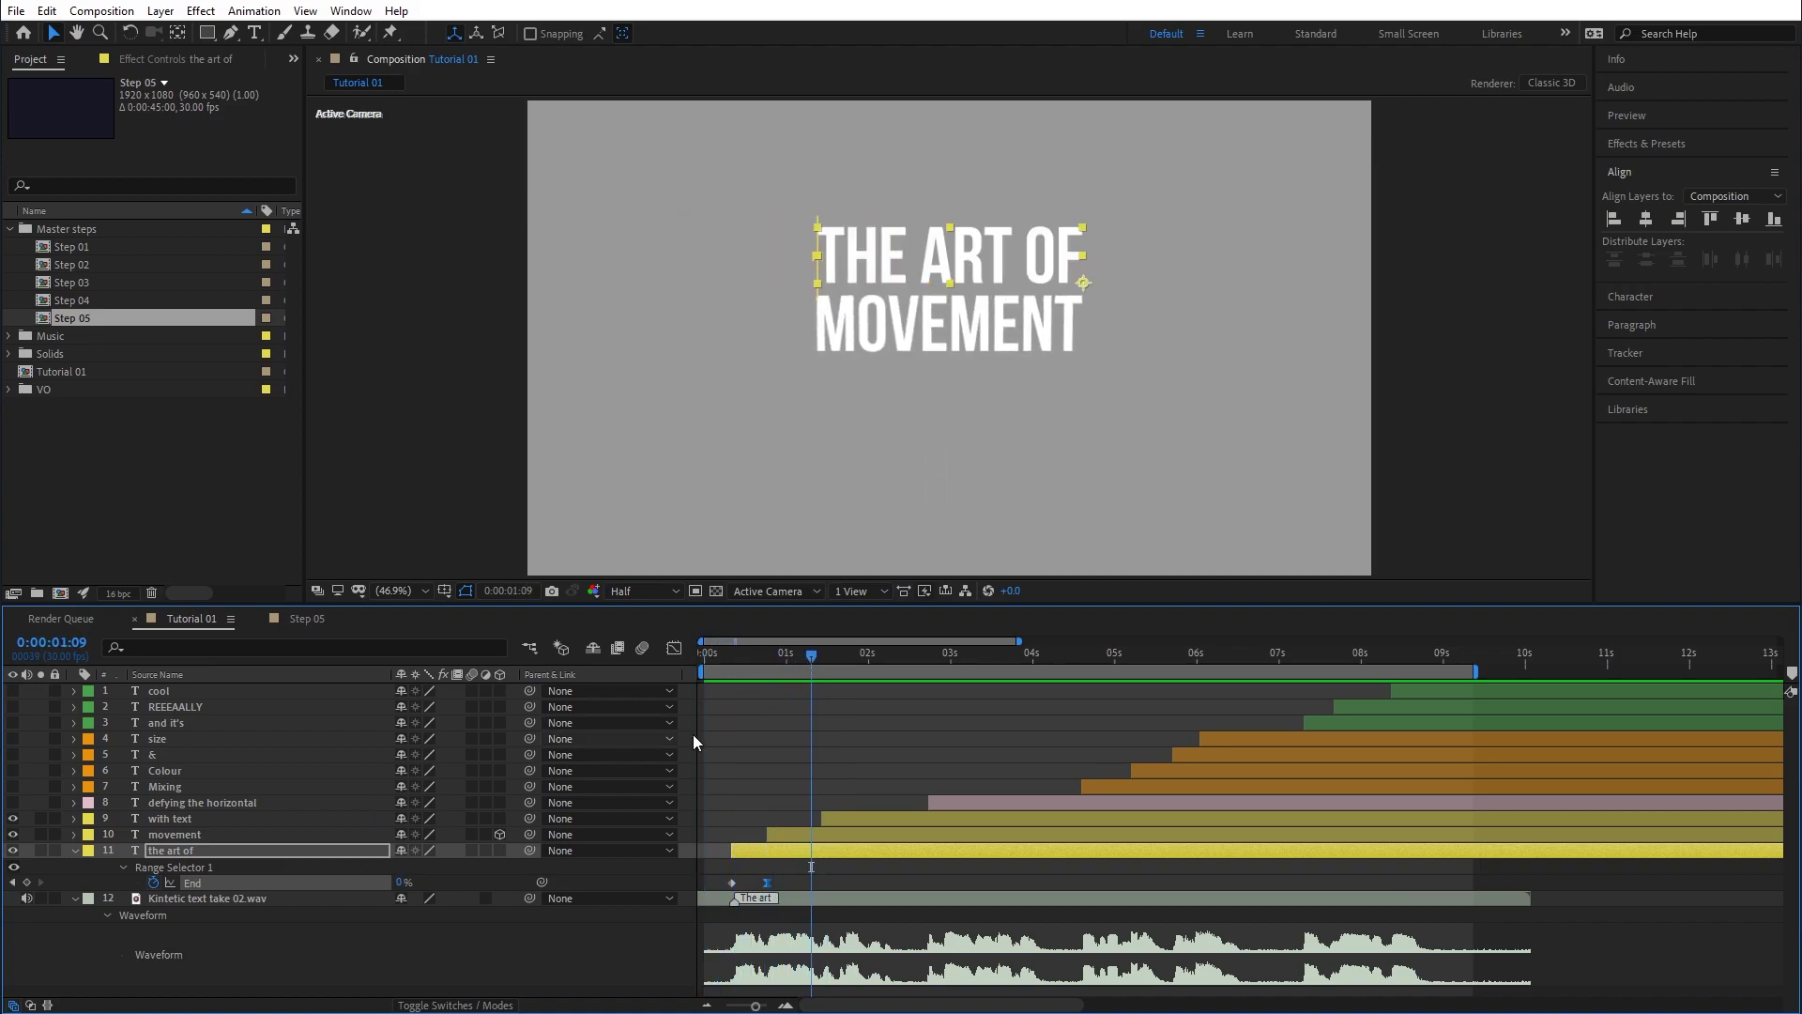
pyautogui.moveTo(719, 657); pyautogui.dragTo(775, 657)
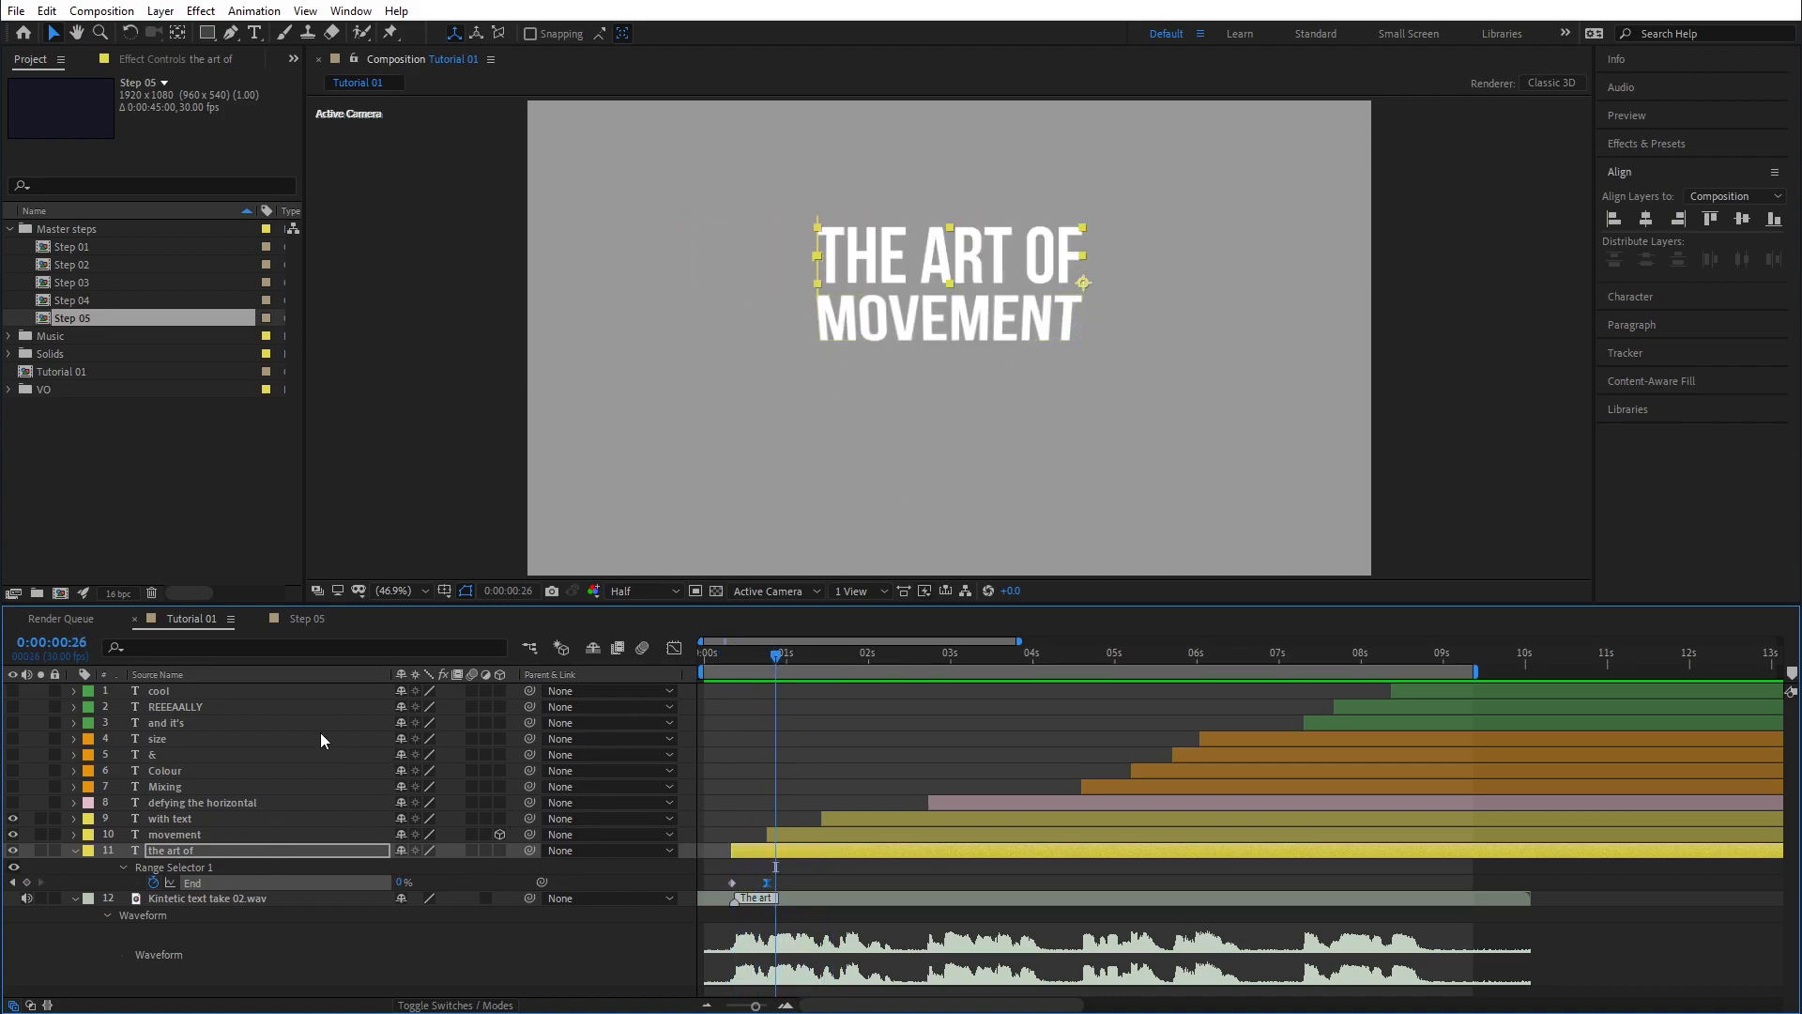
pyautogui.moveTo(757, 661); pyautogui.dragTo(835, 670)
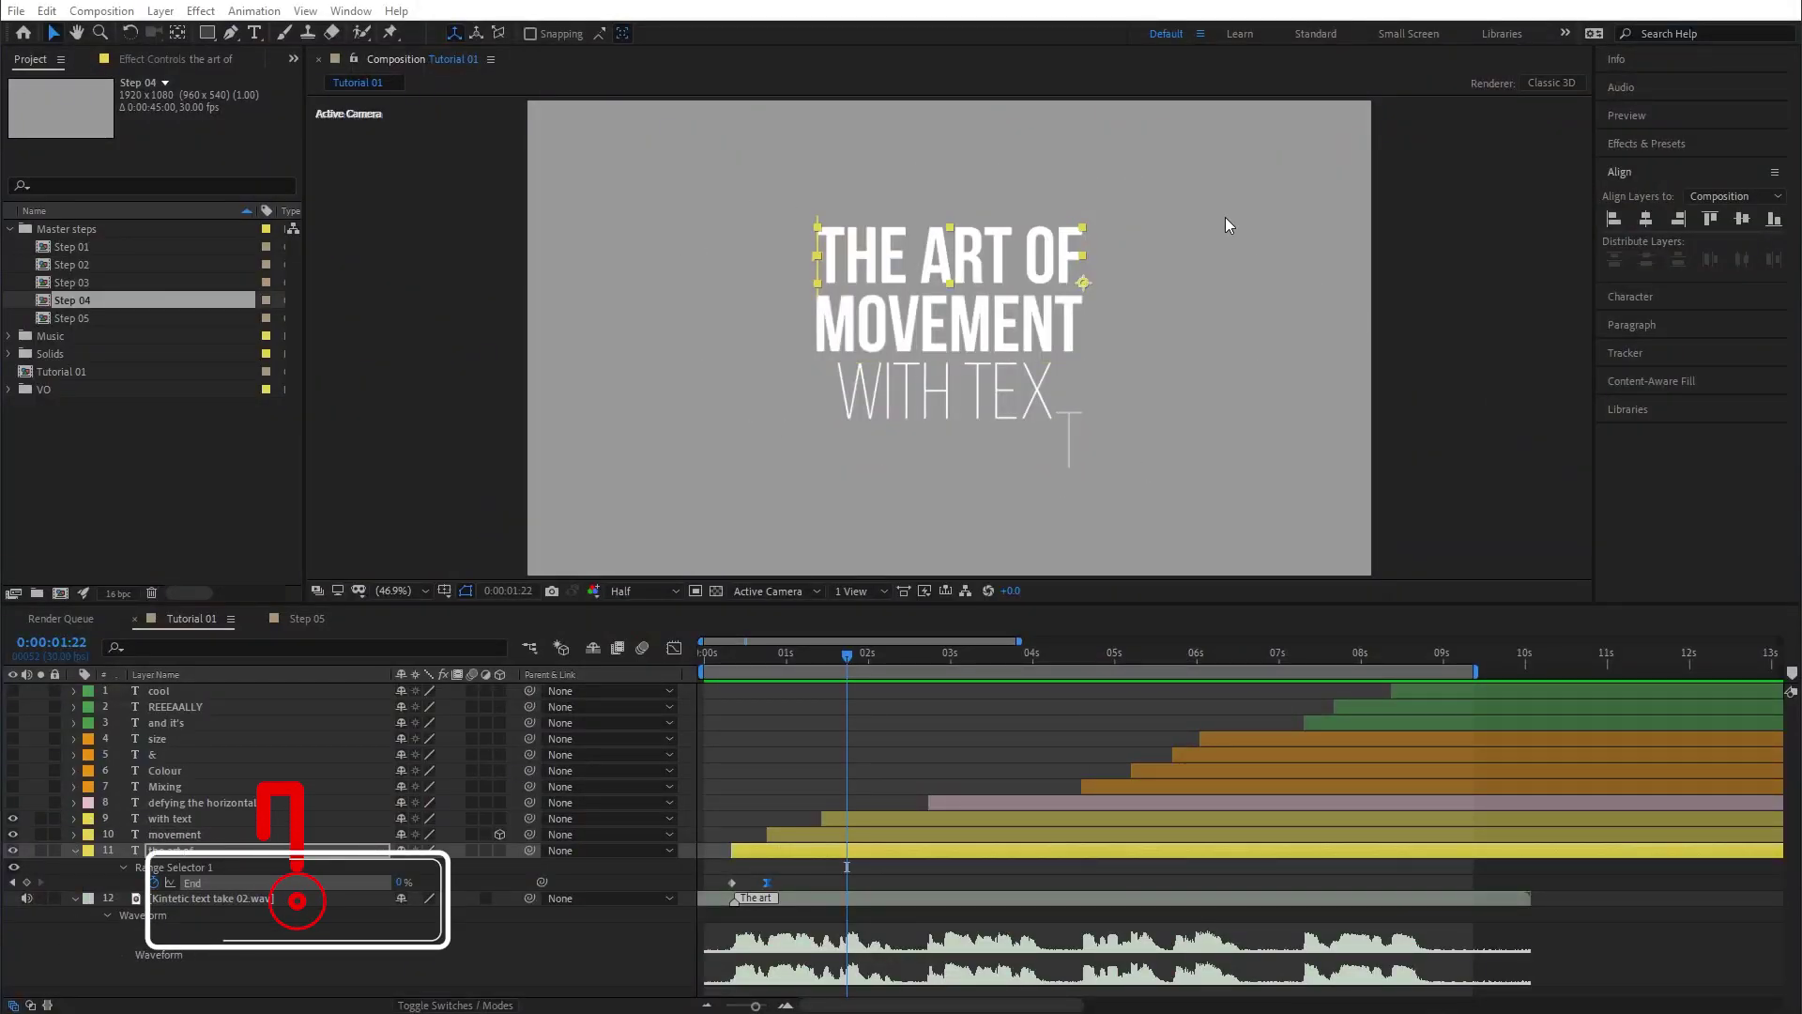
# Scrub the opening title lines in the Step 05 reference composition, and return to the Tutorial 01 composition.
pyautogui.click(302, 617)
pyautogui.moveTo(729, 655); pyautogui.dragTo(861, 672)
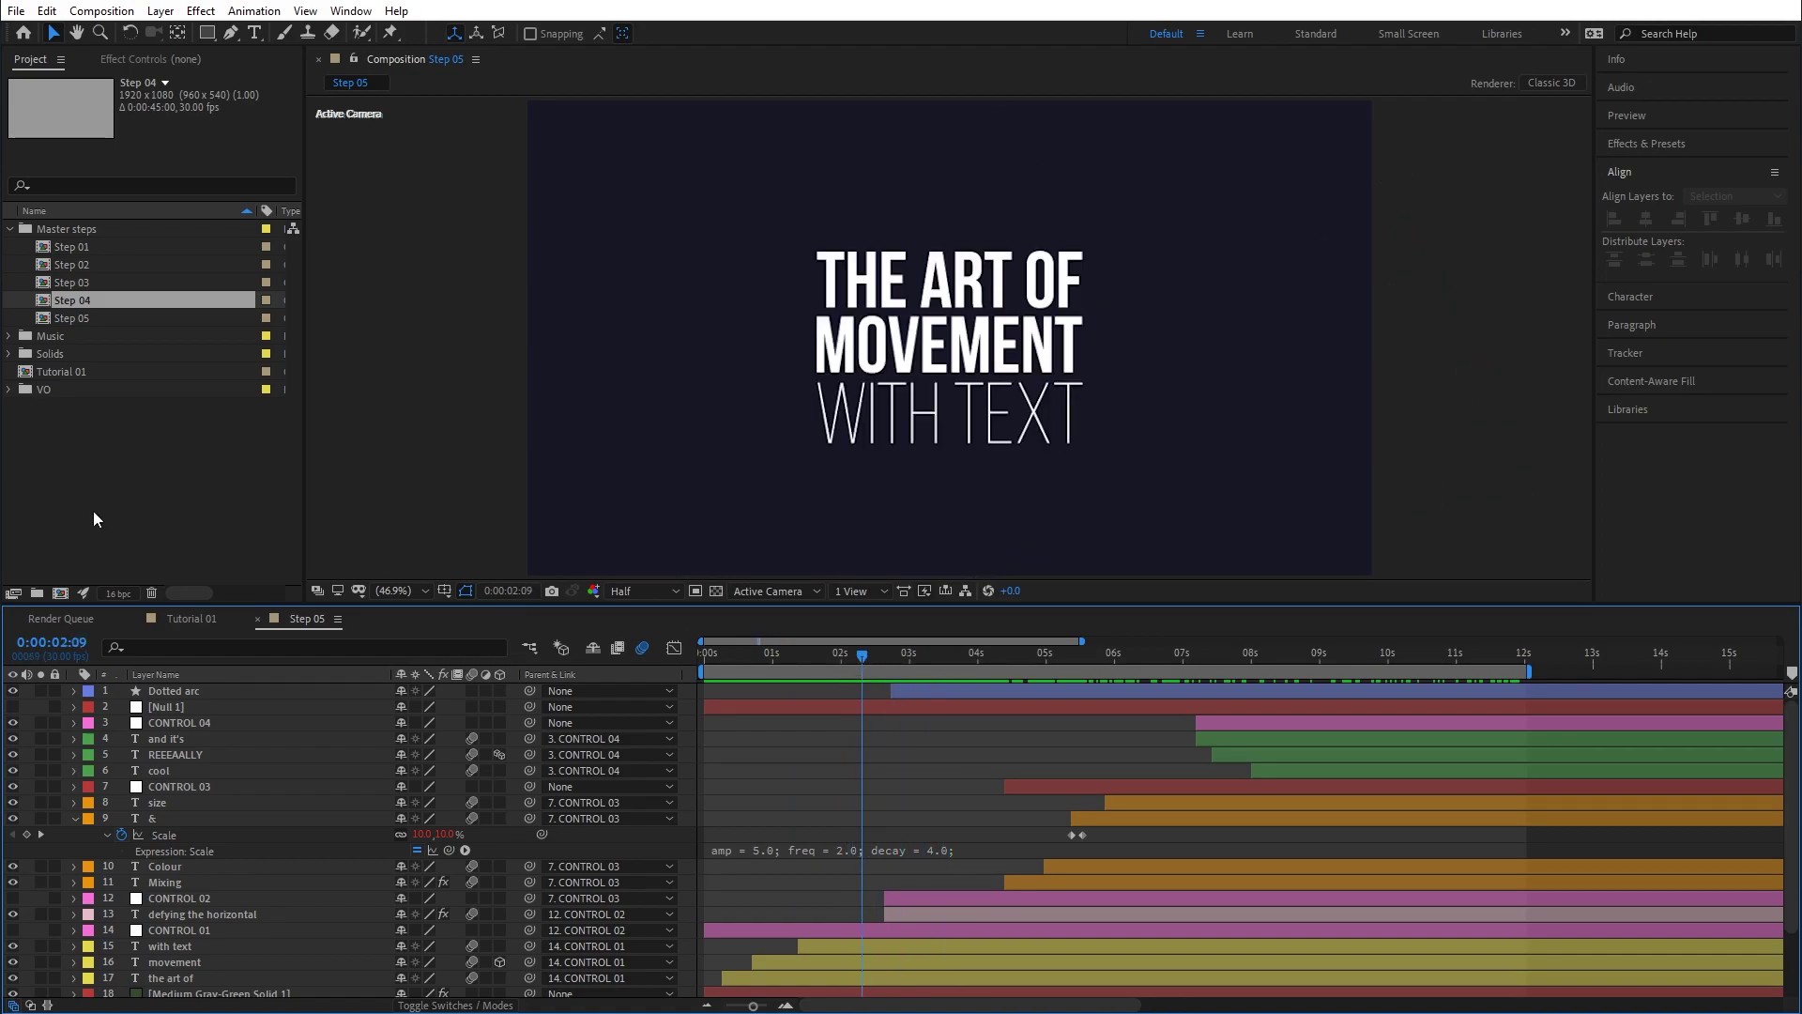
pyautogui.click(199, 617)
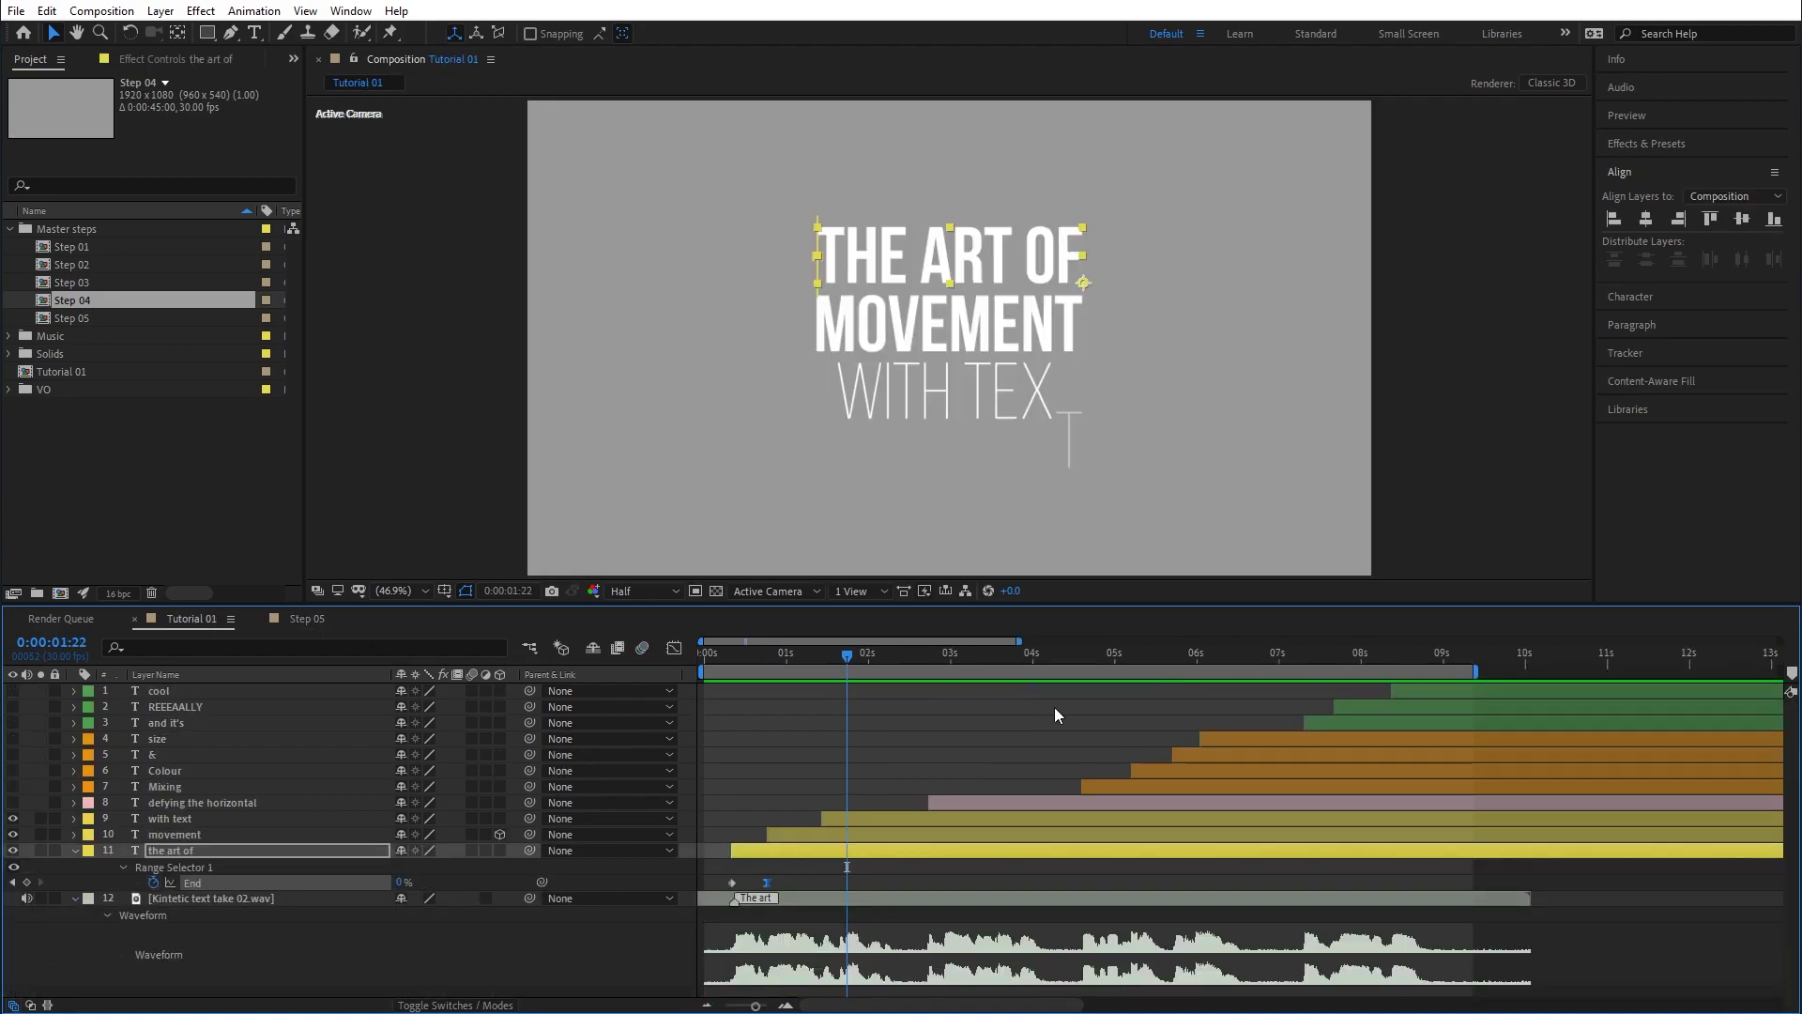
# At 0:00:02:04, create a null object named CONTROL 01 and place it directly above the "with text" layer.
pyautogui.moveTo(846, 657)
pyautogui.mouseDown()
pyautogui.moveTo(768, 650)
pyautogui.moveTo(881, 658)
pyautogui.mouseUp()
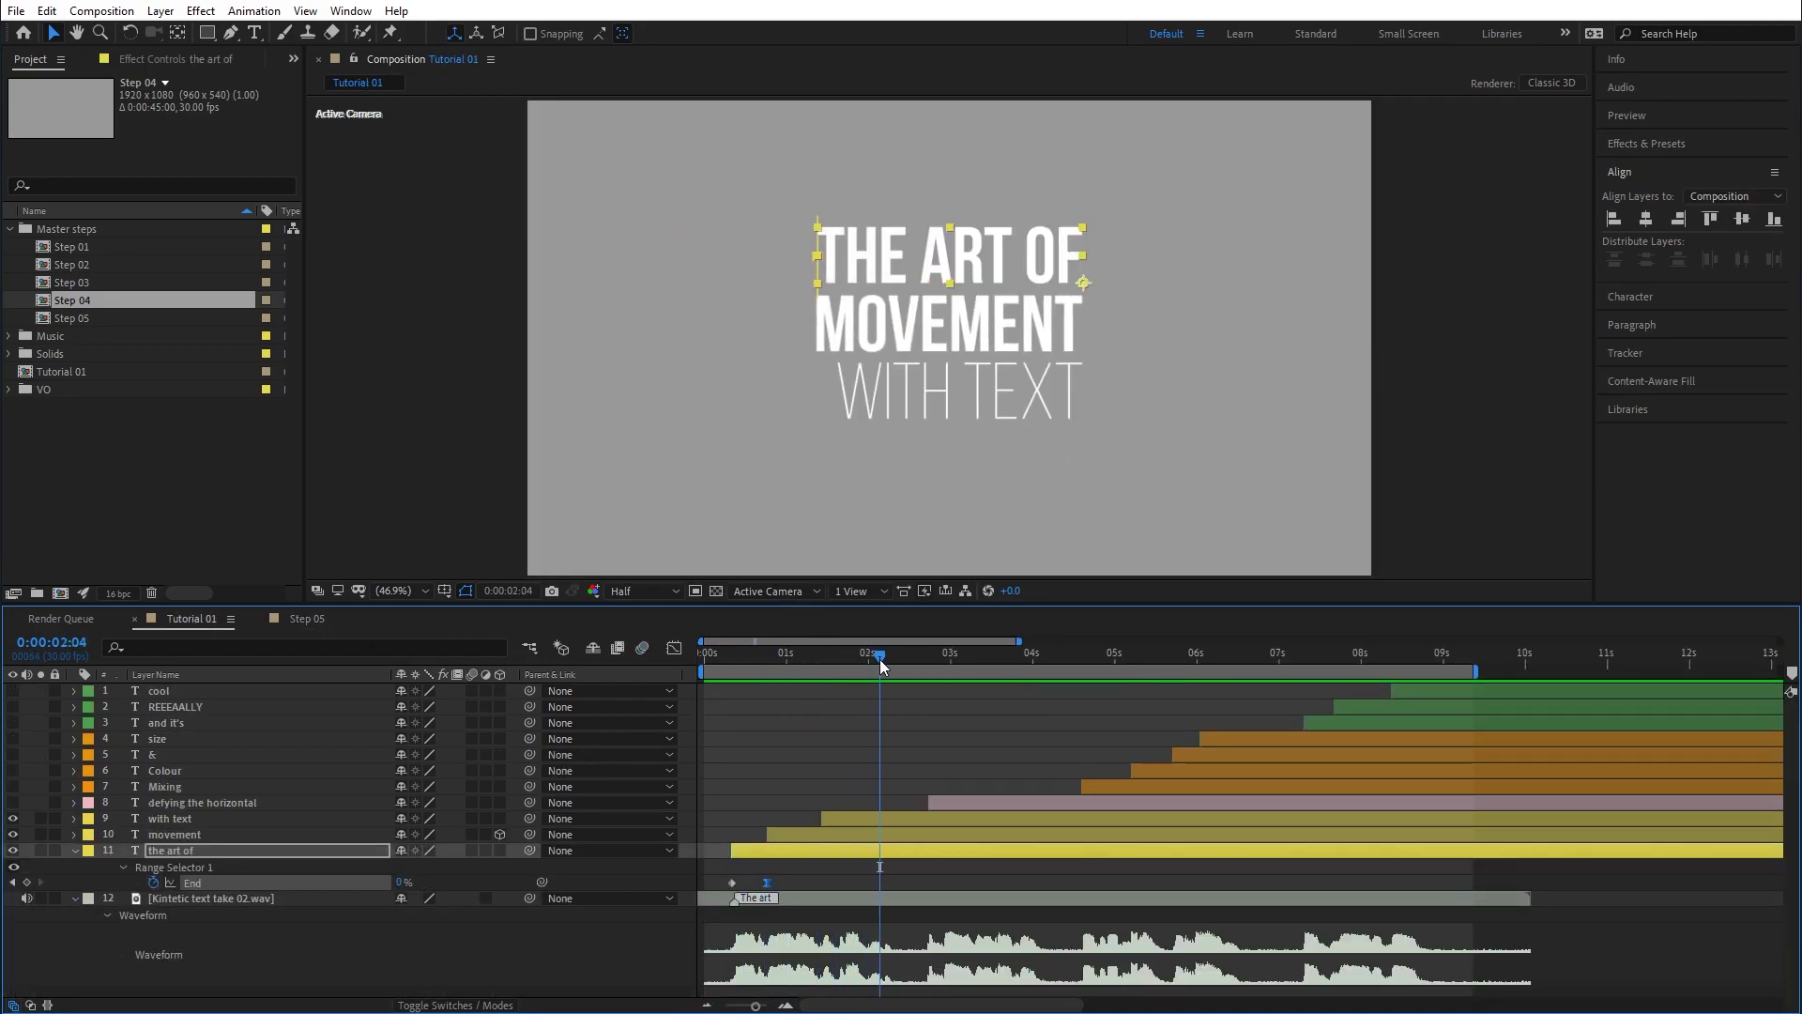
pyautogui.click(158, 12)
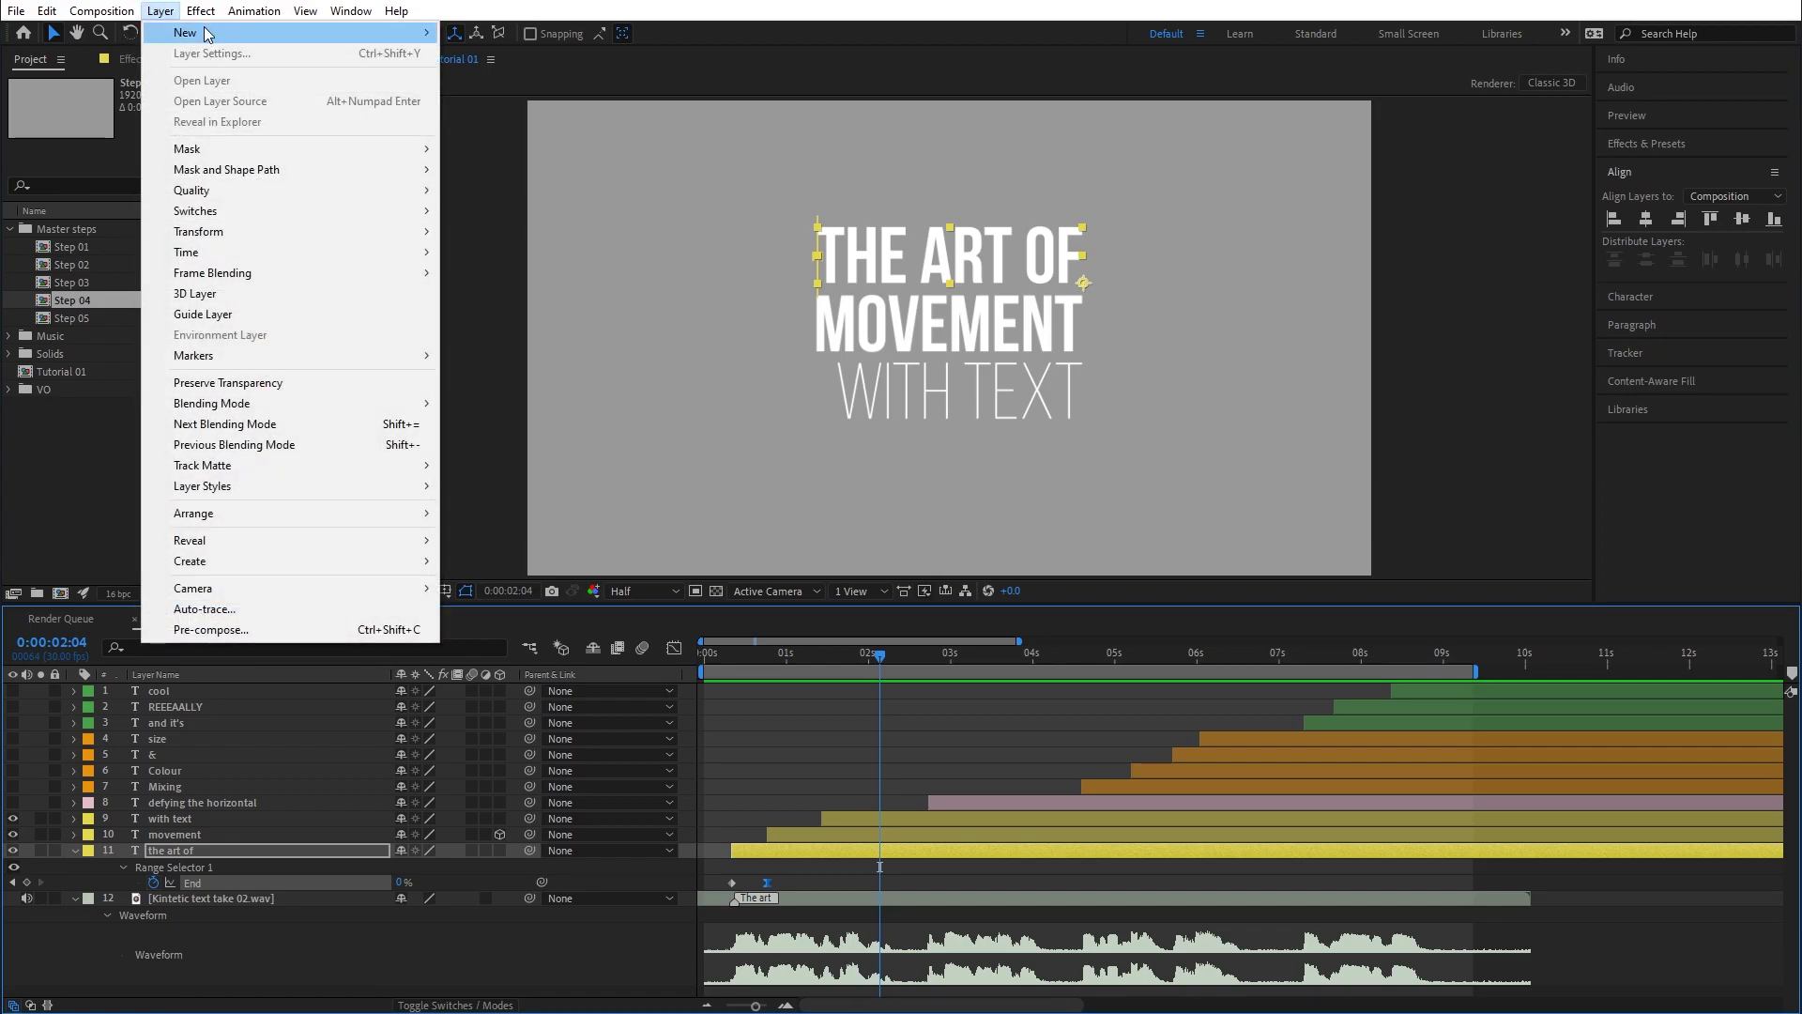
pyautogui.moveTo(208, 33)
pyautogui.click(526, 115)
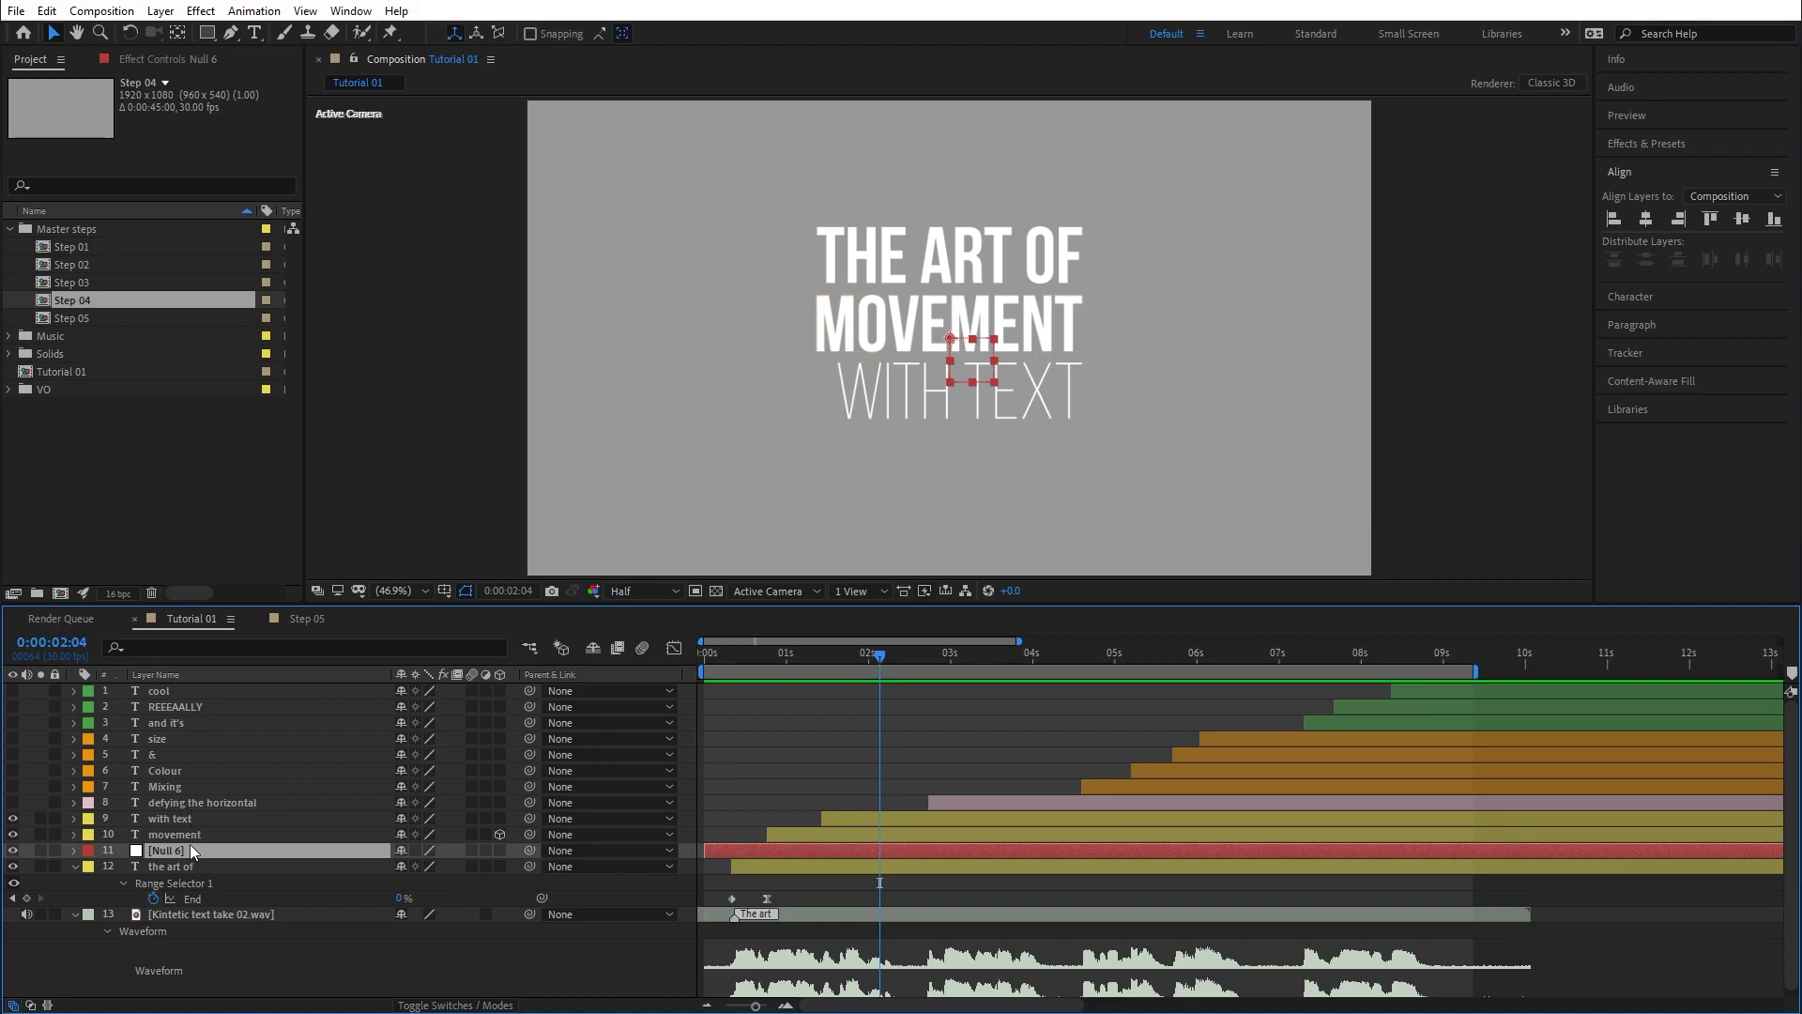
pyautogui.press('Return')
pyautogui.write('CONTROL 01')
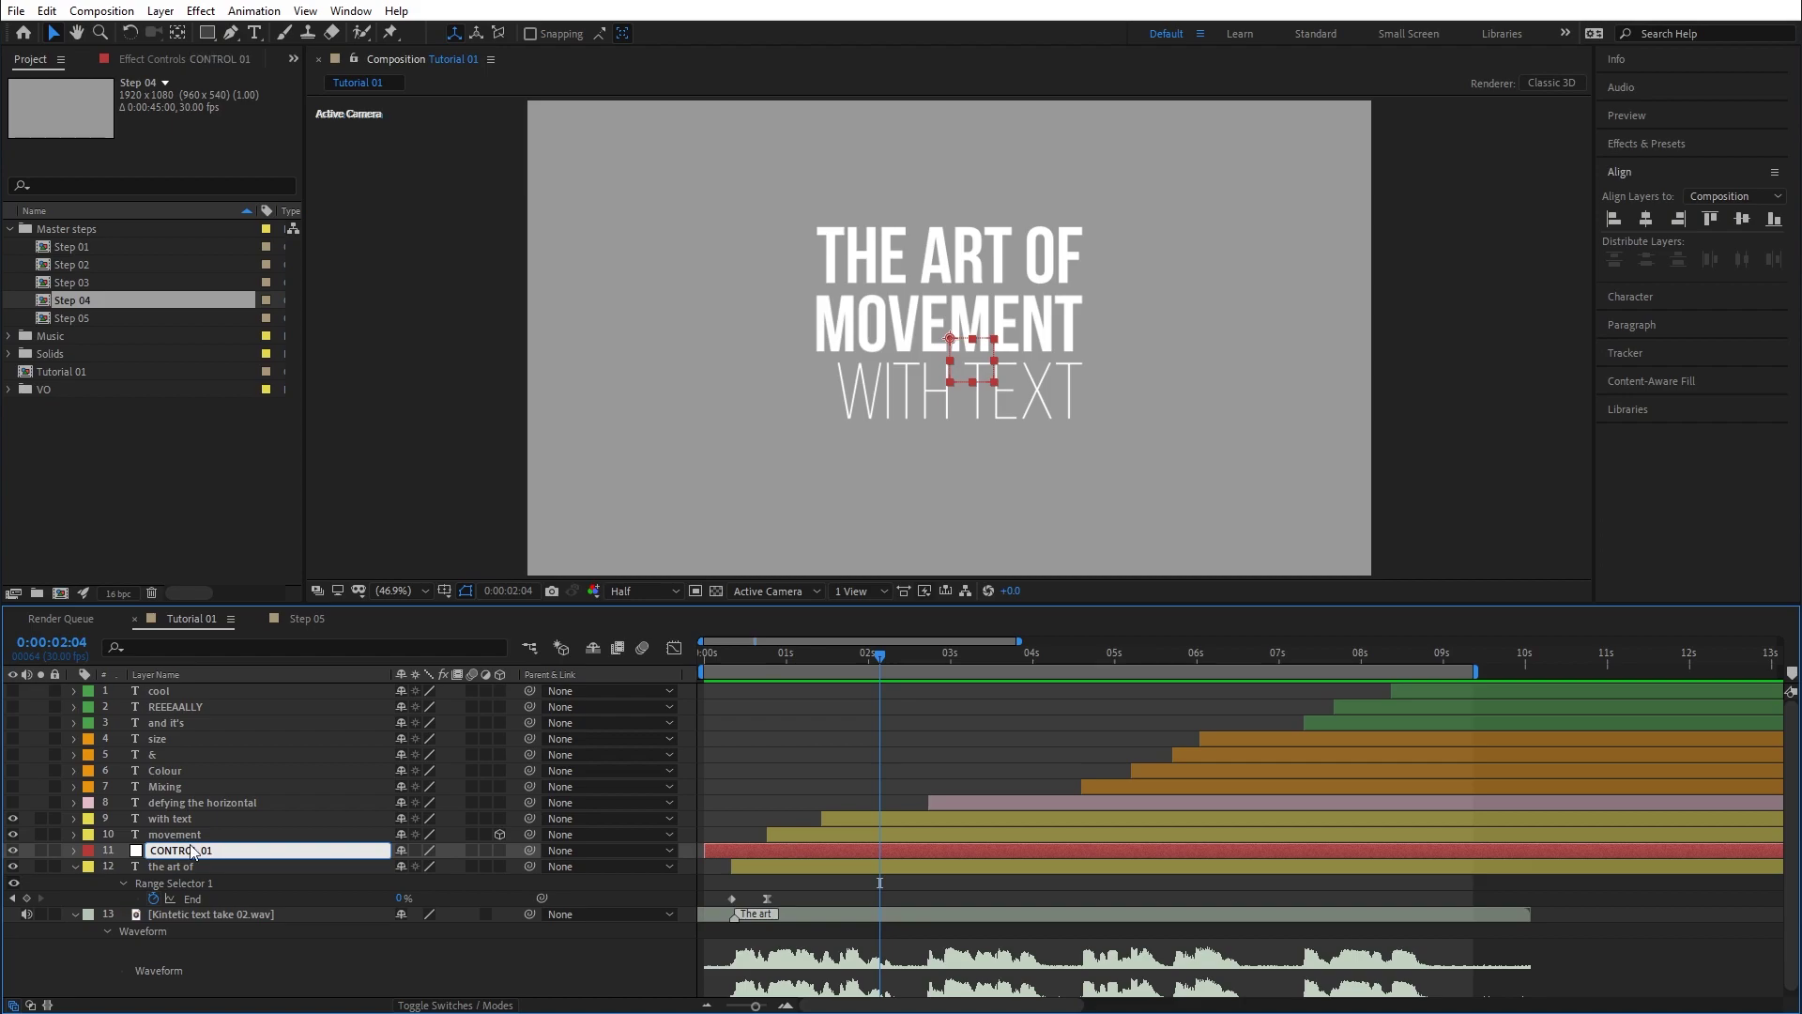
pyautogui.press('Return')
pyautogui.moveTo(228, 848); pyautogui.dragTo(231, 808)
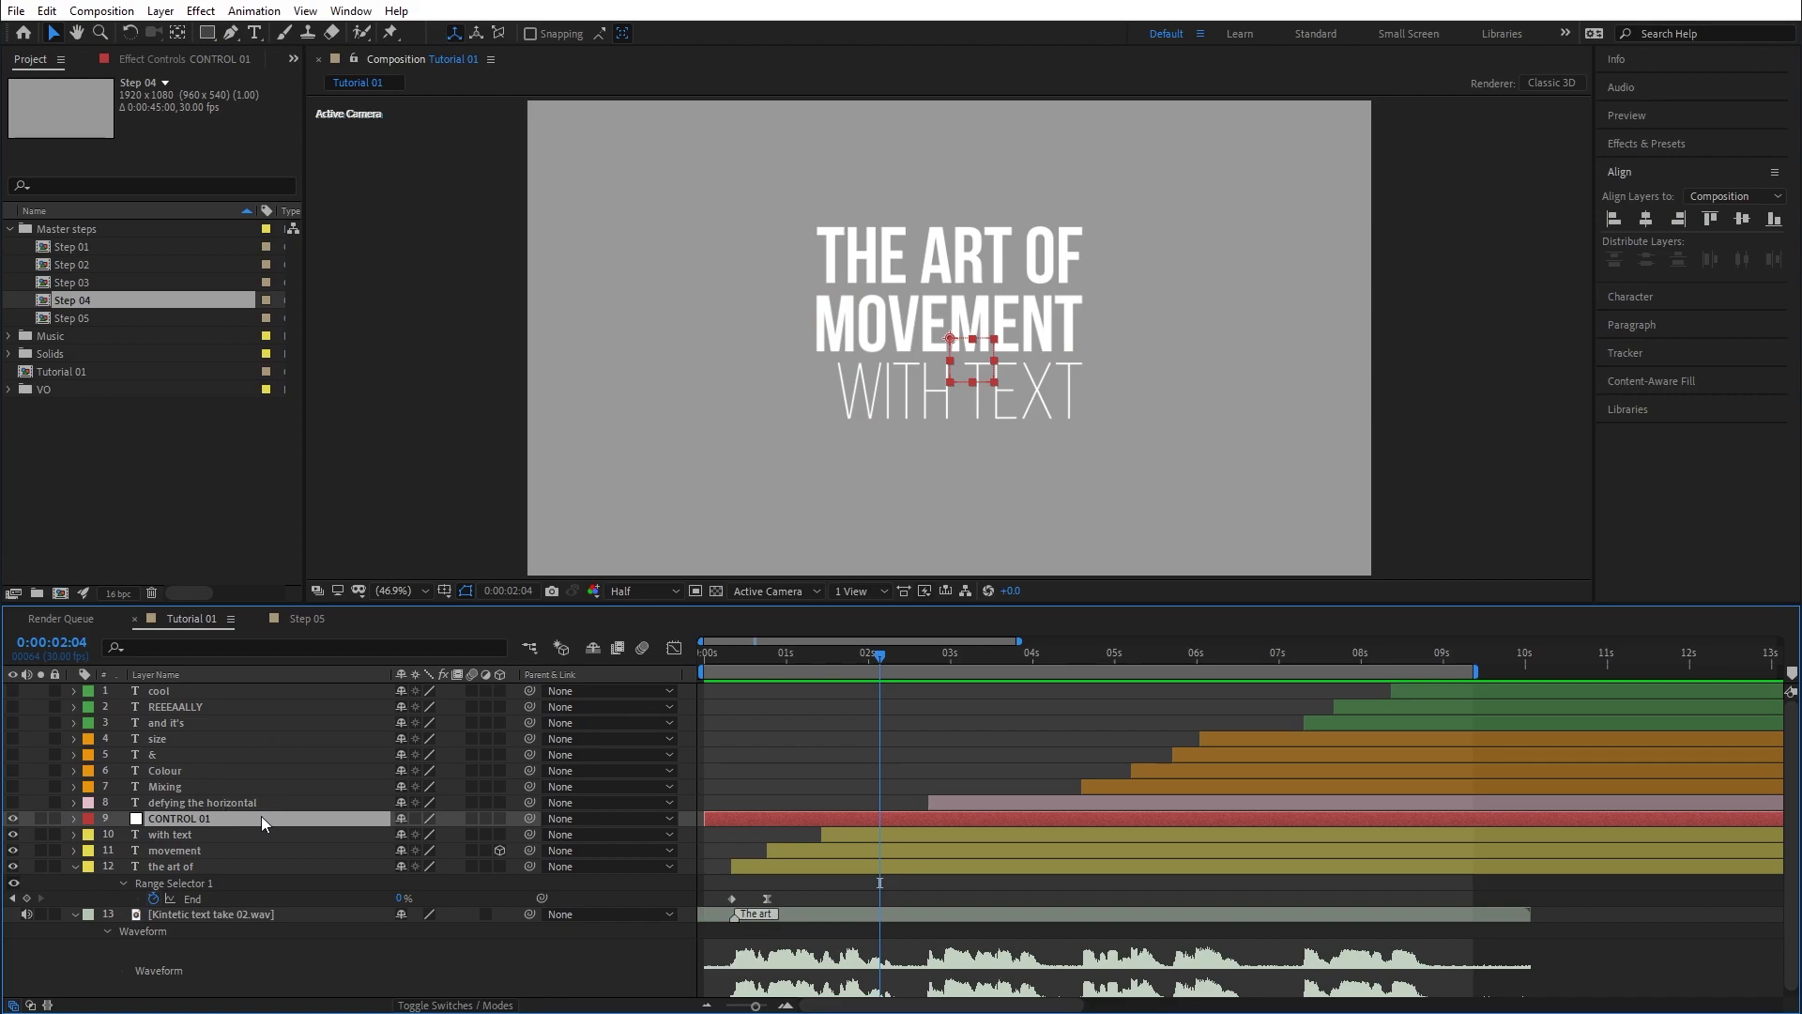
# Try moving the CONTROL 01 null and rotating it as a 3D layer, and restore it to an unrotated 2D layer.
pyautogui.press('p')
pyautogui.moveTo(408, 833); pyautogui.dragTo(530, 833)
pyautogui.press('r')
pyautogui.hotkey('ctrl', 'z')
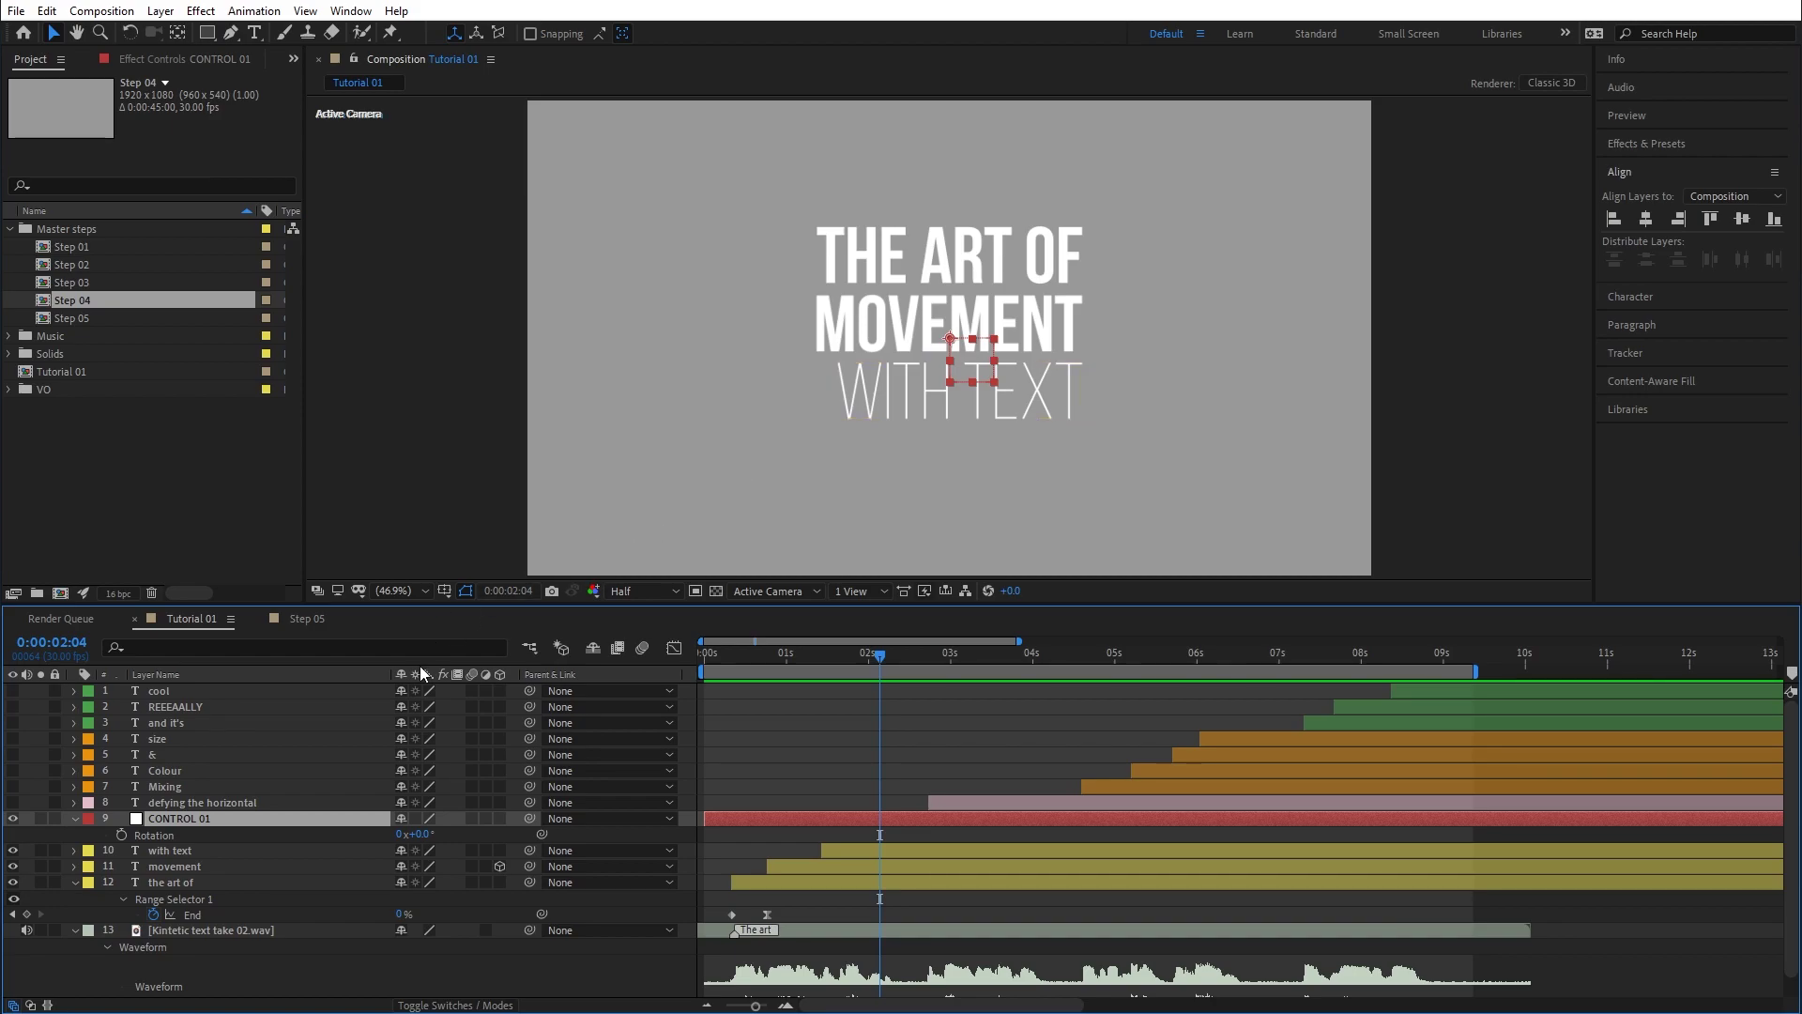
pyautogui.click(499, 817)
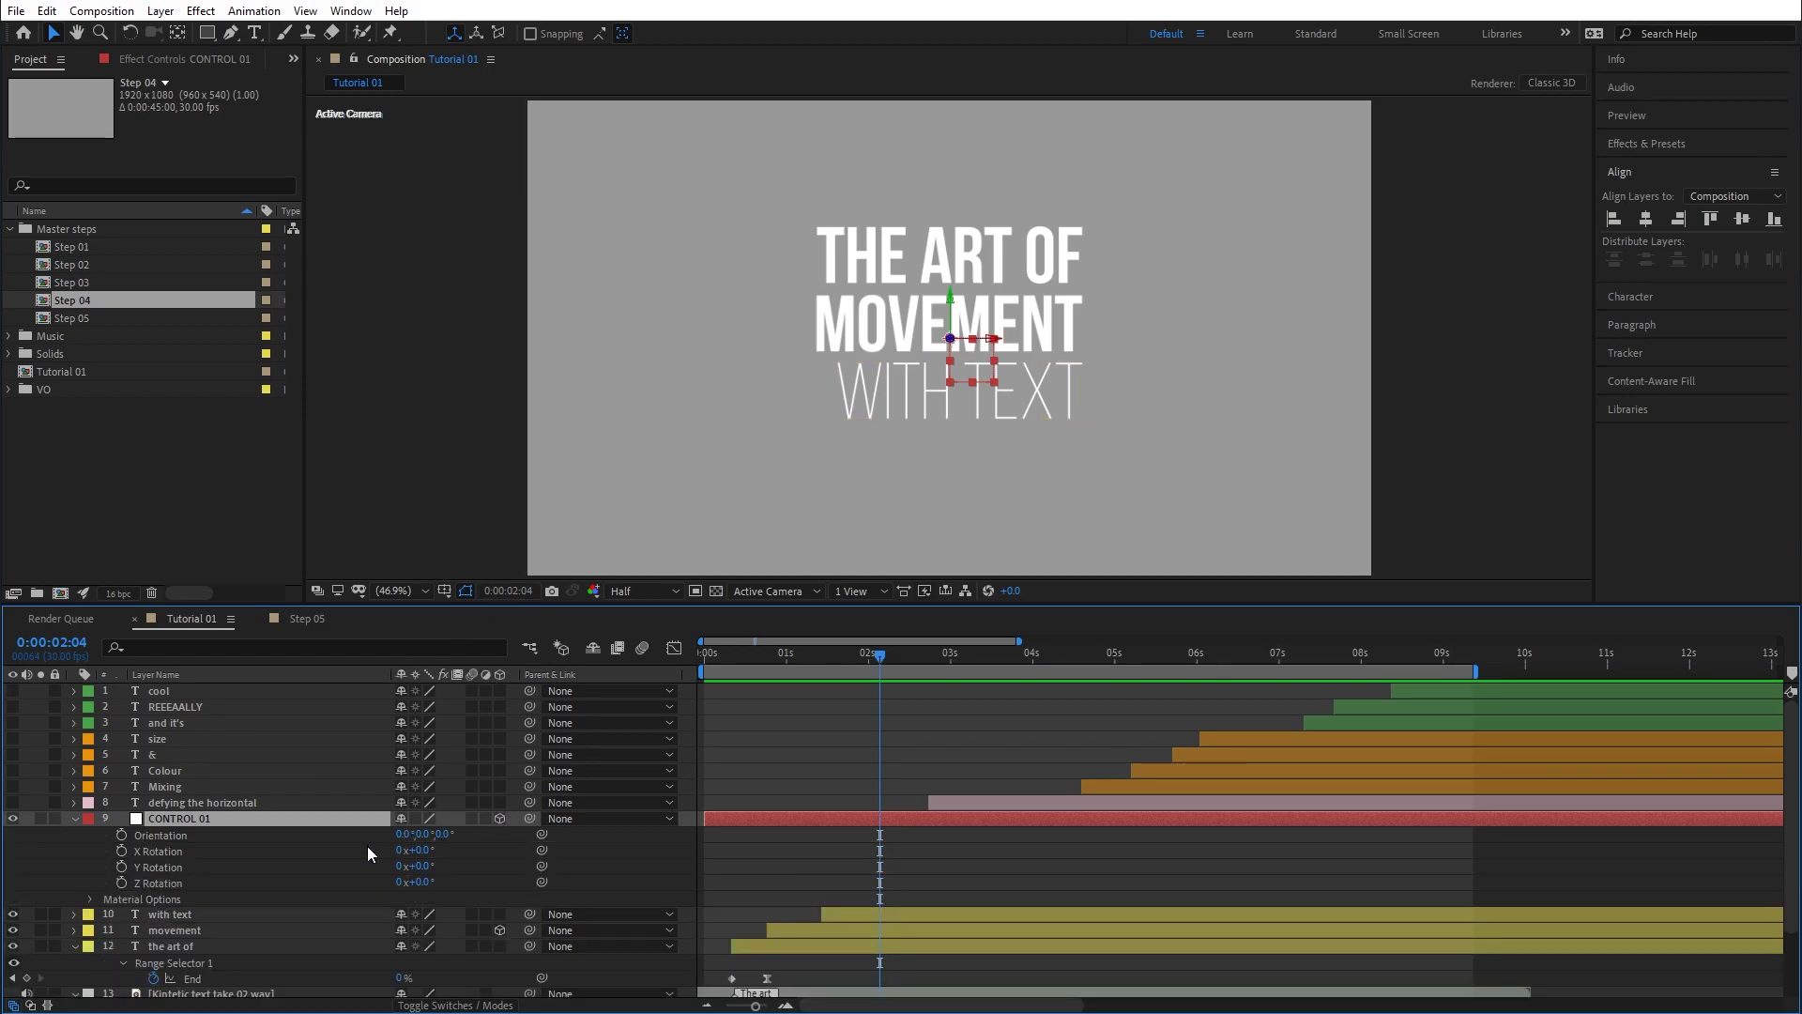
pyautogui.moveTo(419, 865); pyautogui.dragTo(495, 845)
pyautogui.click(500, 817)
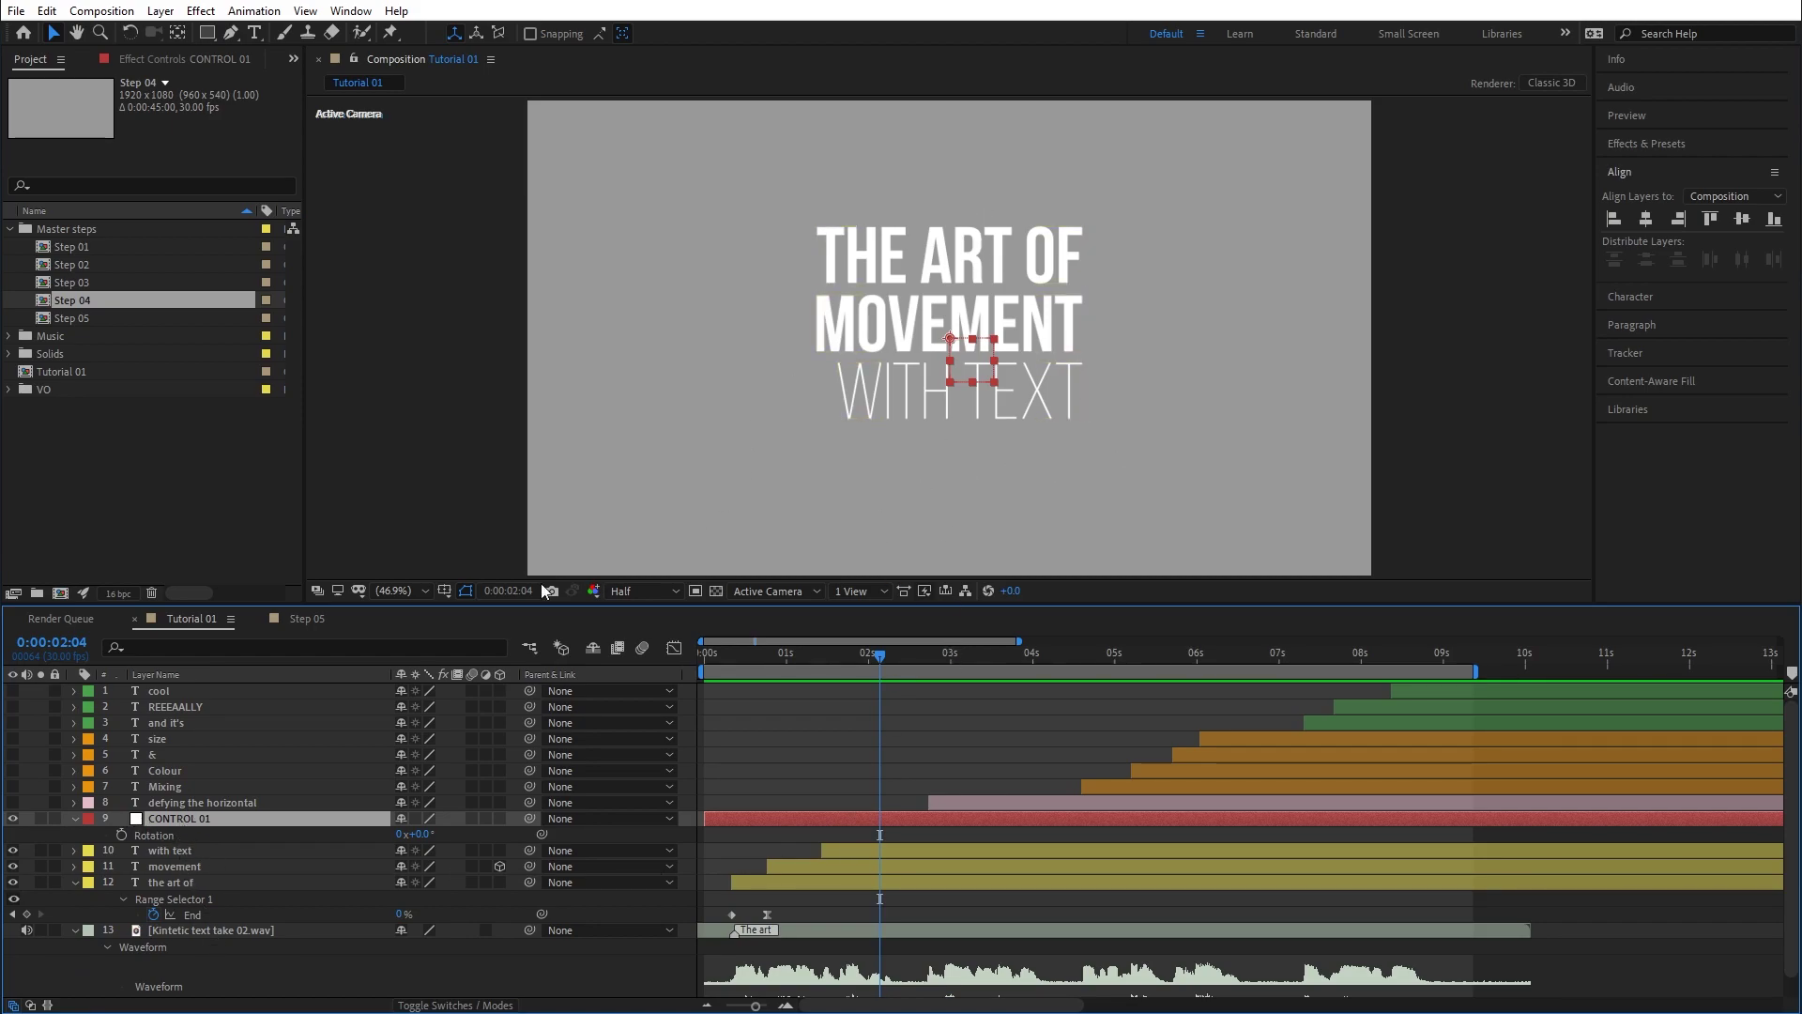
pyautogui.click(182, 851)
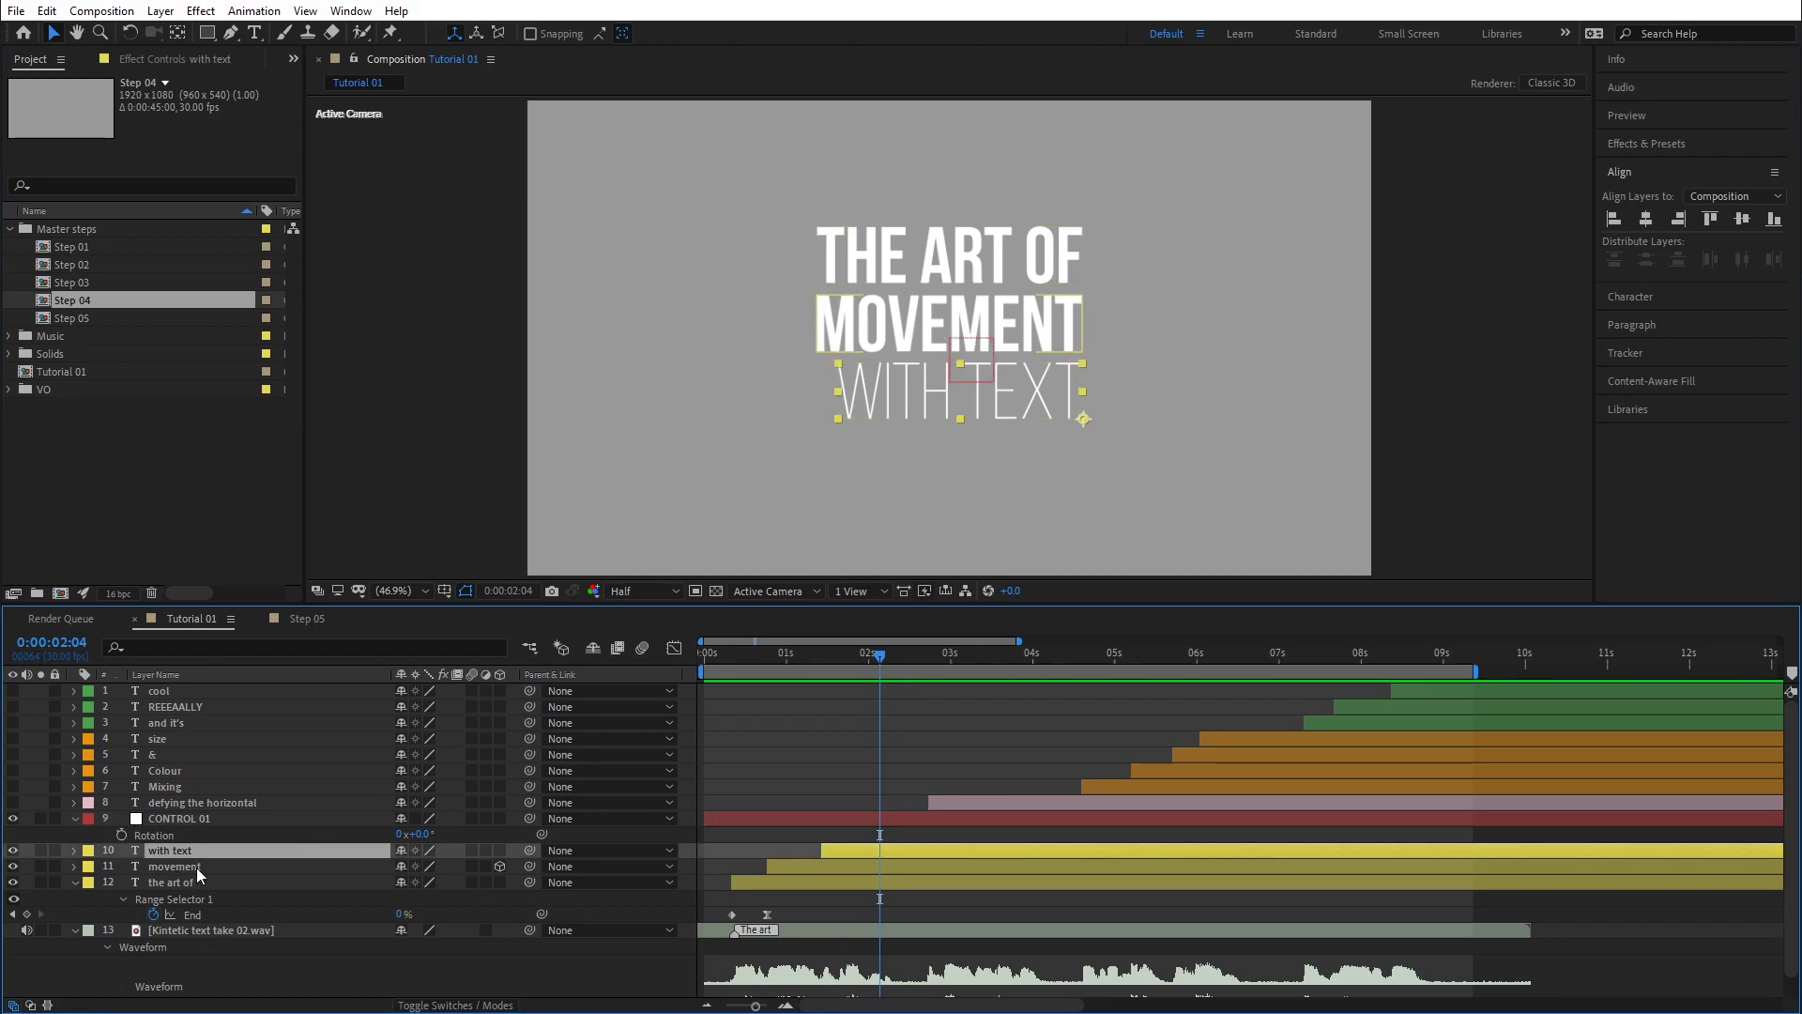
pyautogui.keyDown('shift'); pyautogui.click(195, 881); pyautogui.keyUp('shift')
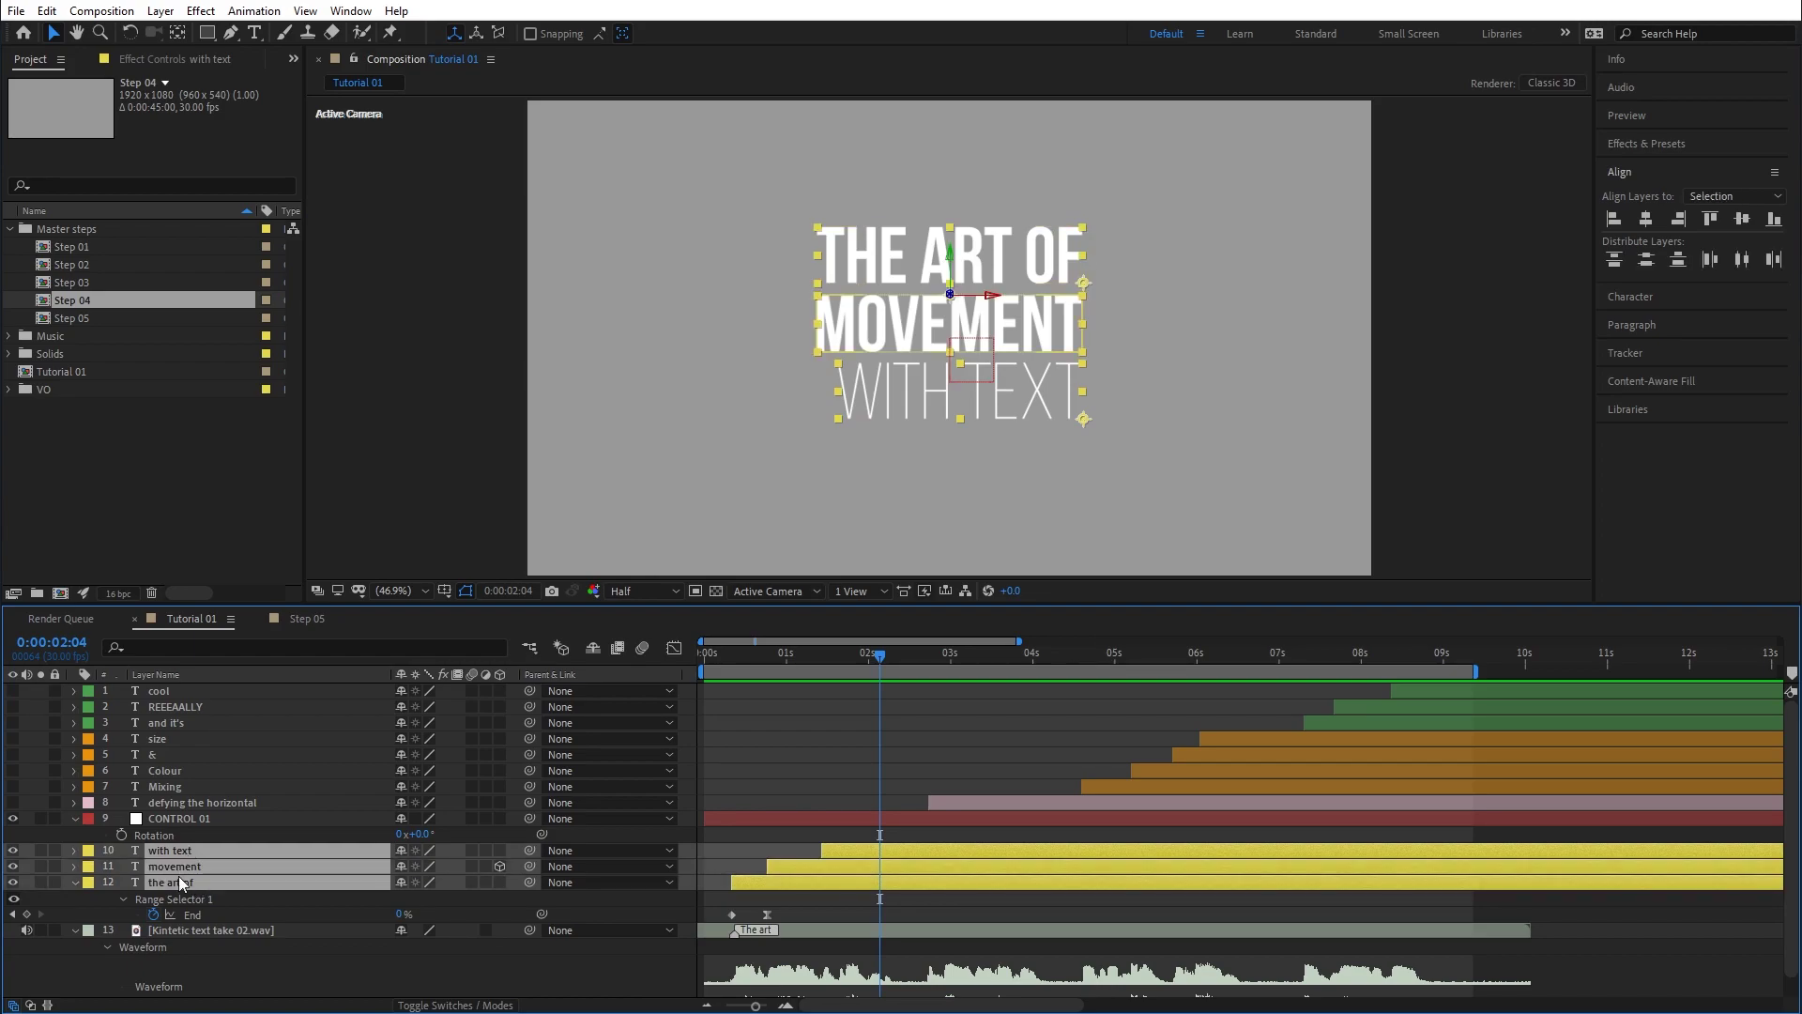
pyautogui.click(578, 852)
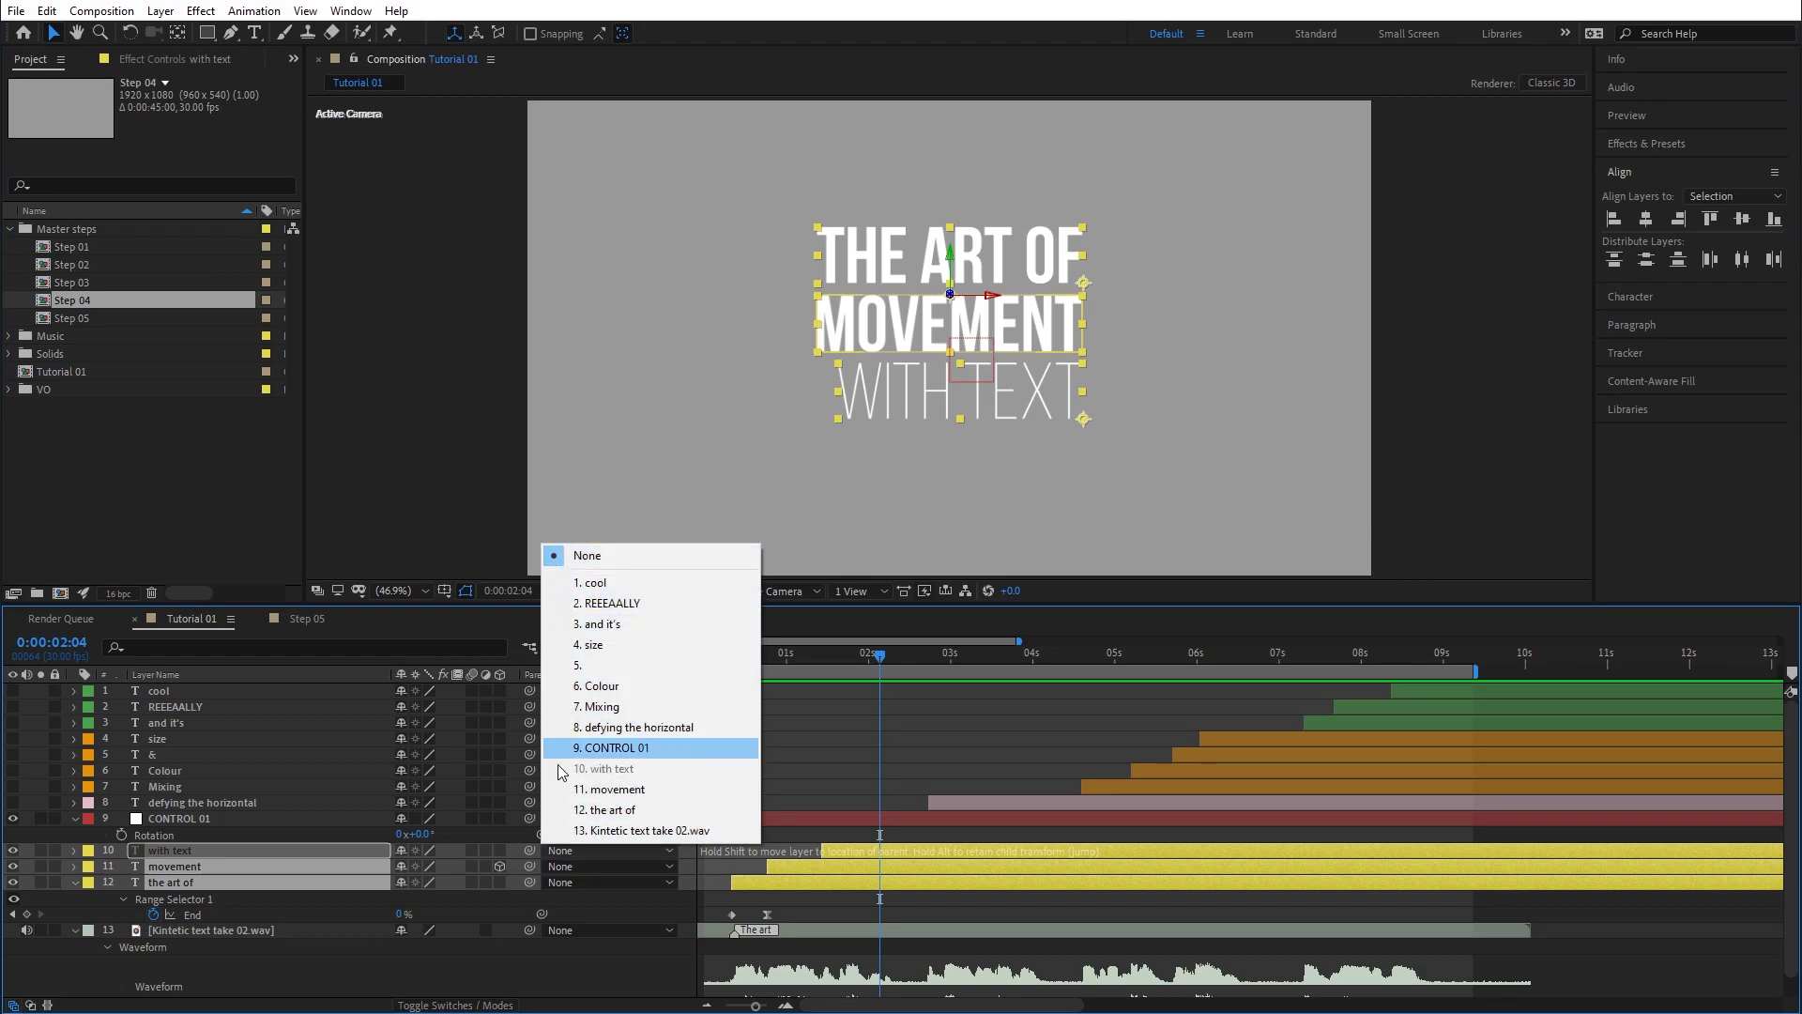
pyautogui.click(318, 927)
# Parent the "with text", "movement" and "the art of" layers to the CONTROL 01 null.
pyautogui.click(238, 849)
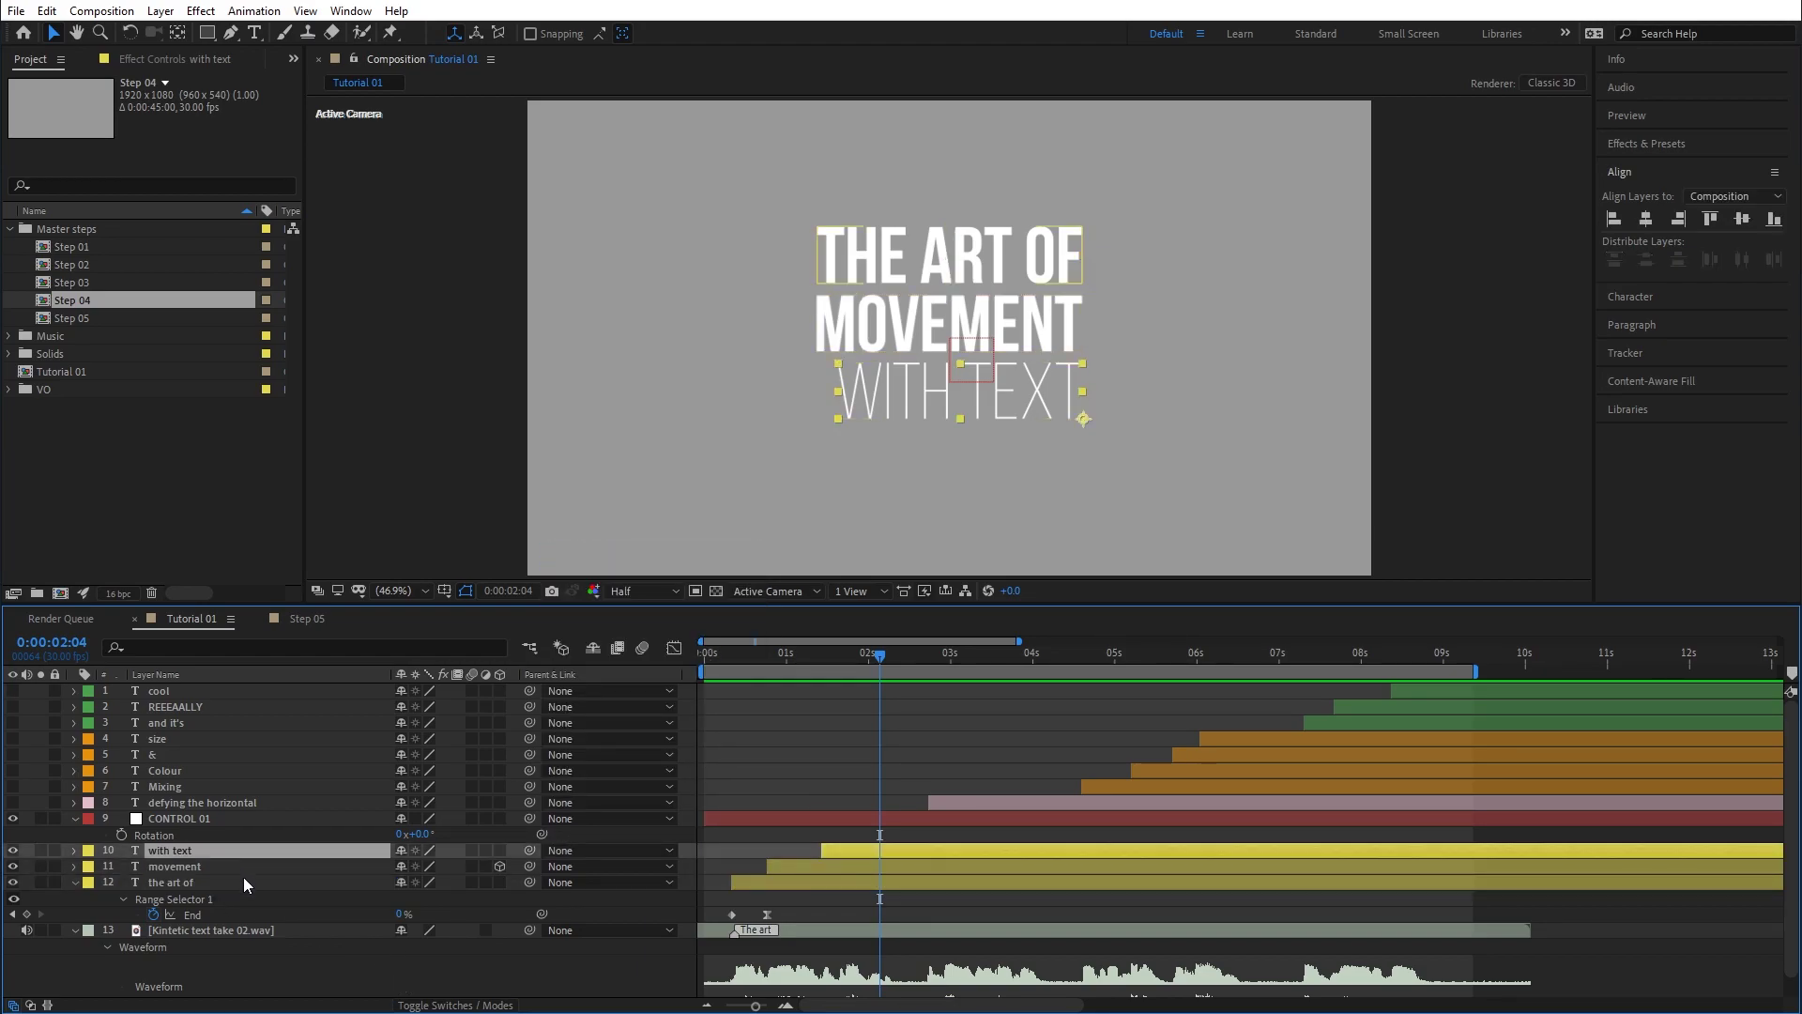
pyautogui.keyDown('shift'); pyautogui.click(244, 877); pyautogui.keyUp('shift')
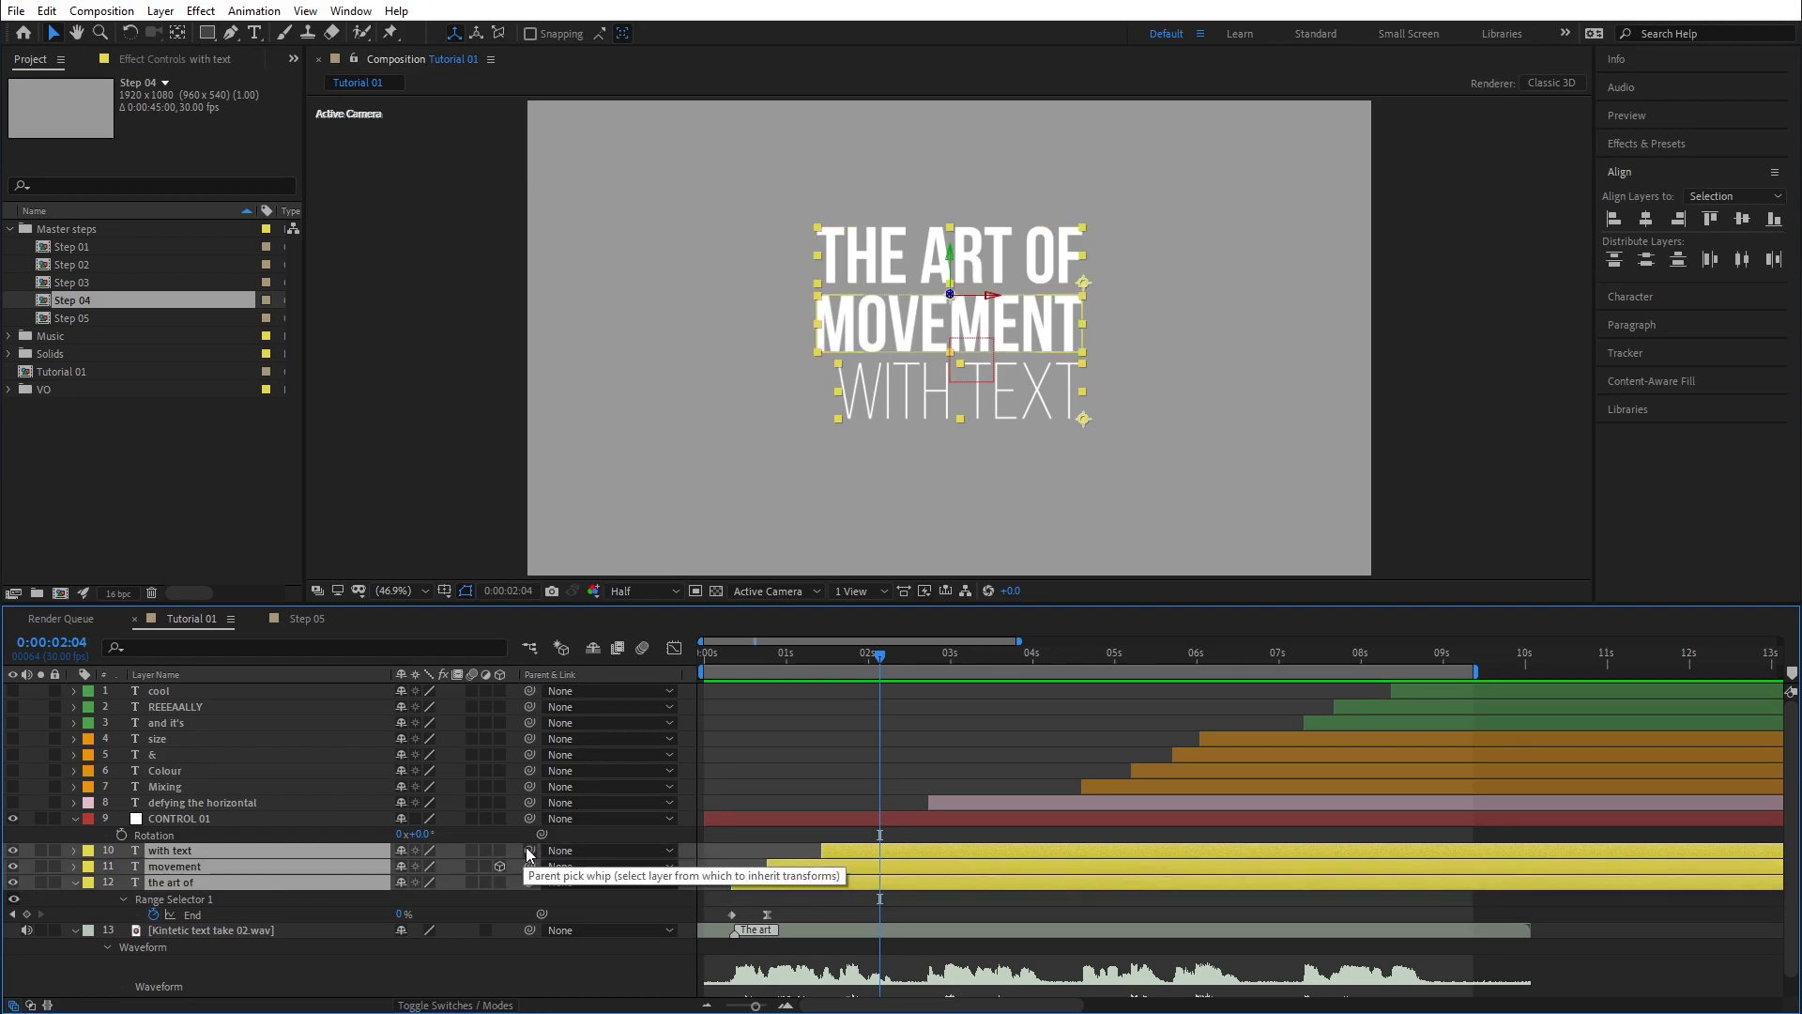
pyautogui.moveTo(530, 849); pyautogui.dragTo(187, 820)
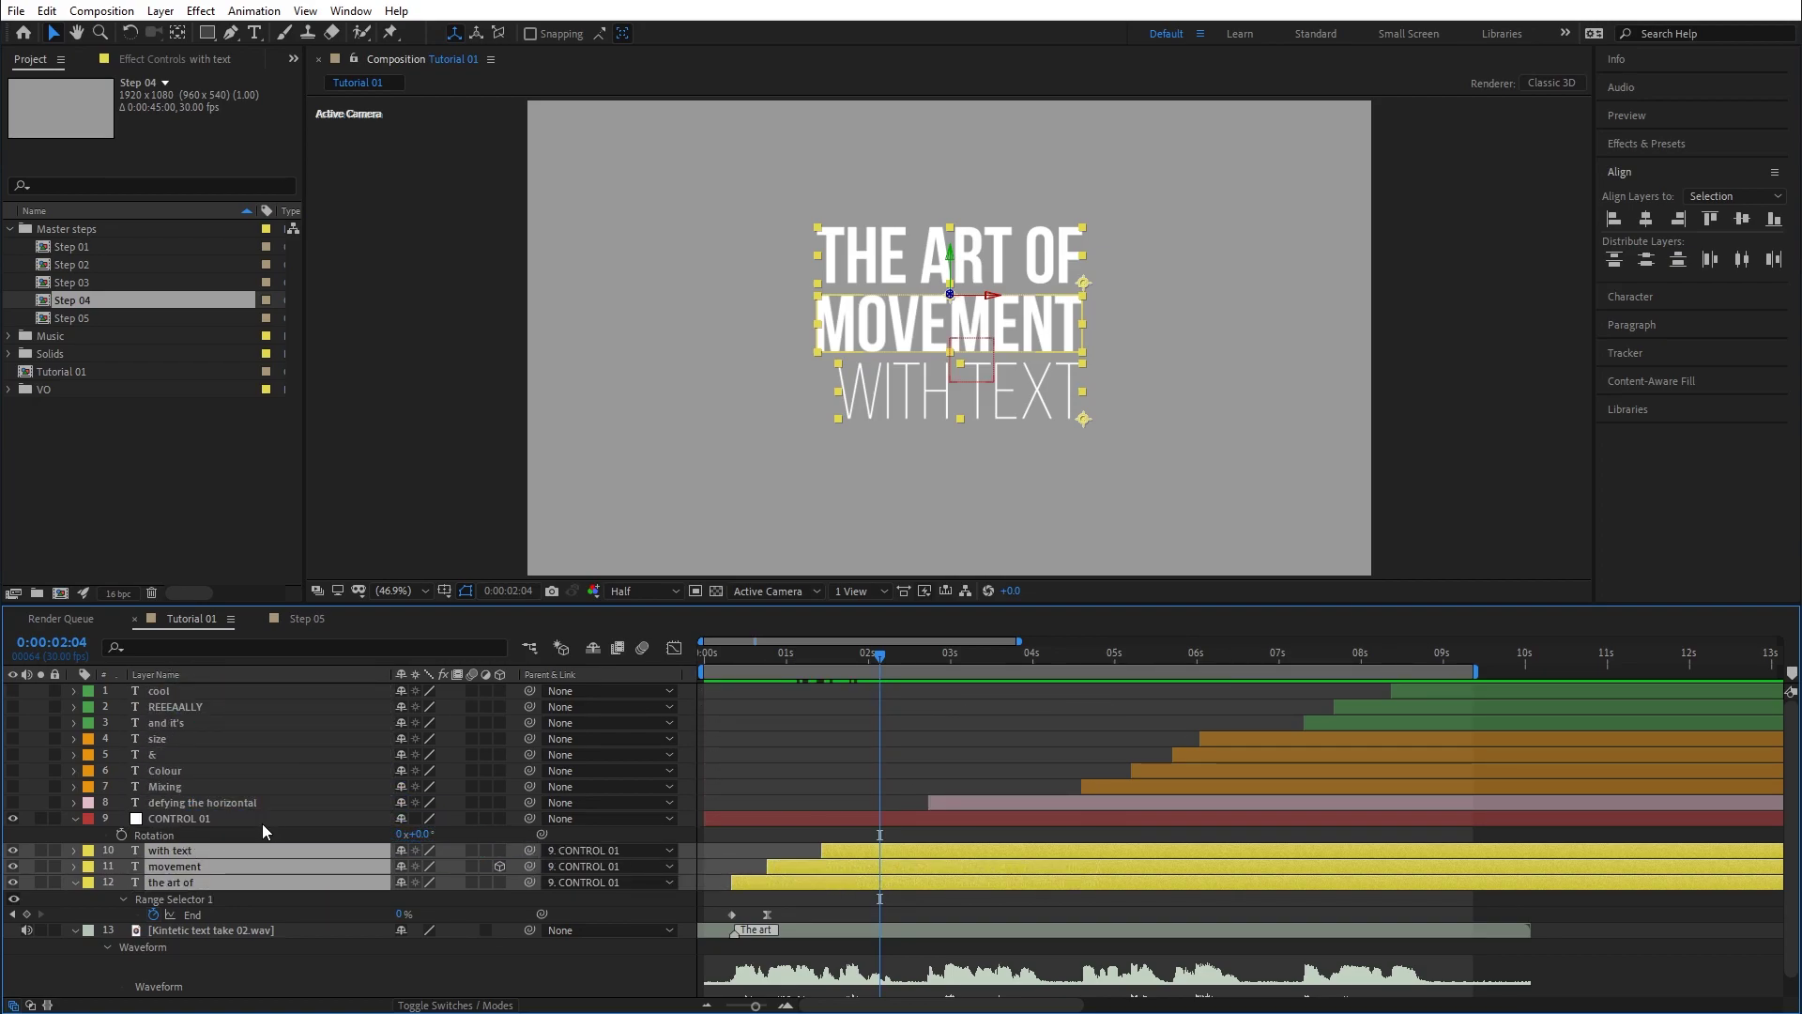
# Try rotating and moving the CONTROL 01 null and moving the "the art of" layer on its own, and undo each change.
pyautogui.click(190, 817)
pyautogui.moveTo(411, 834); pyautogui.dragTo(467, 818)
pyautogui.hotkey('ctrl', 'z')
pyautogui.moveTo(973, 361); pyautogui.dragTo(1044, 351)
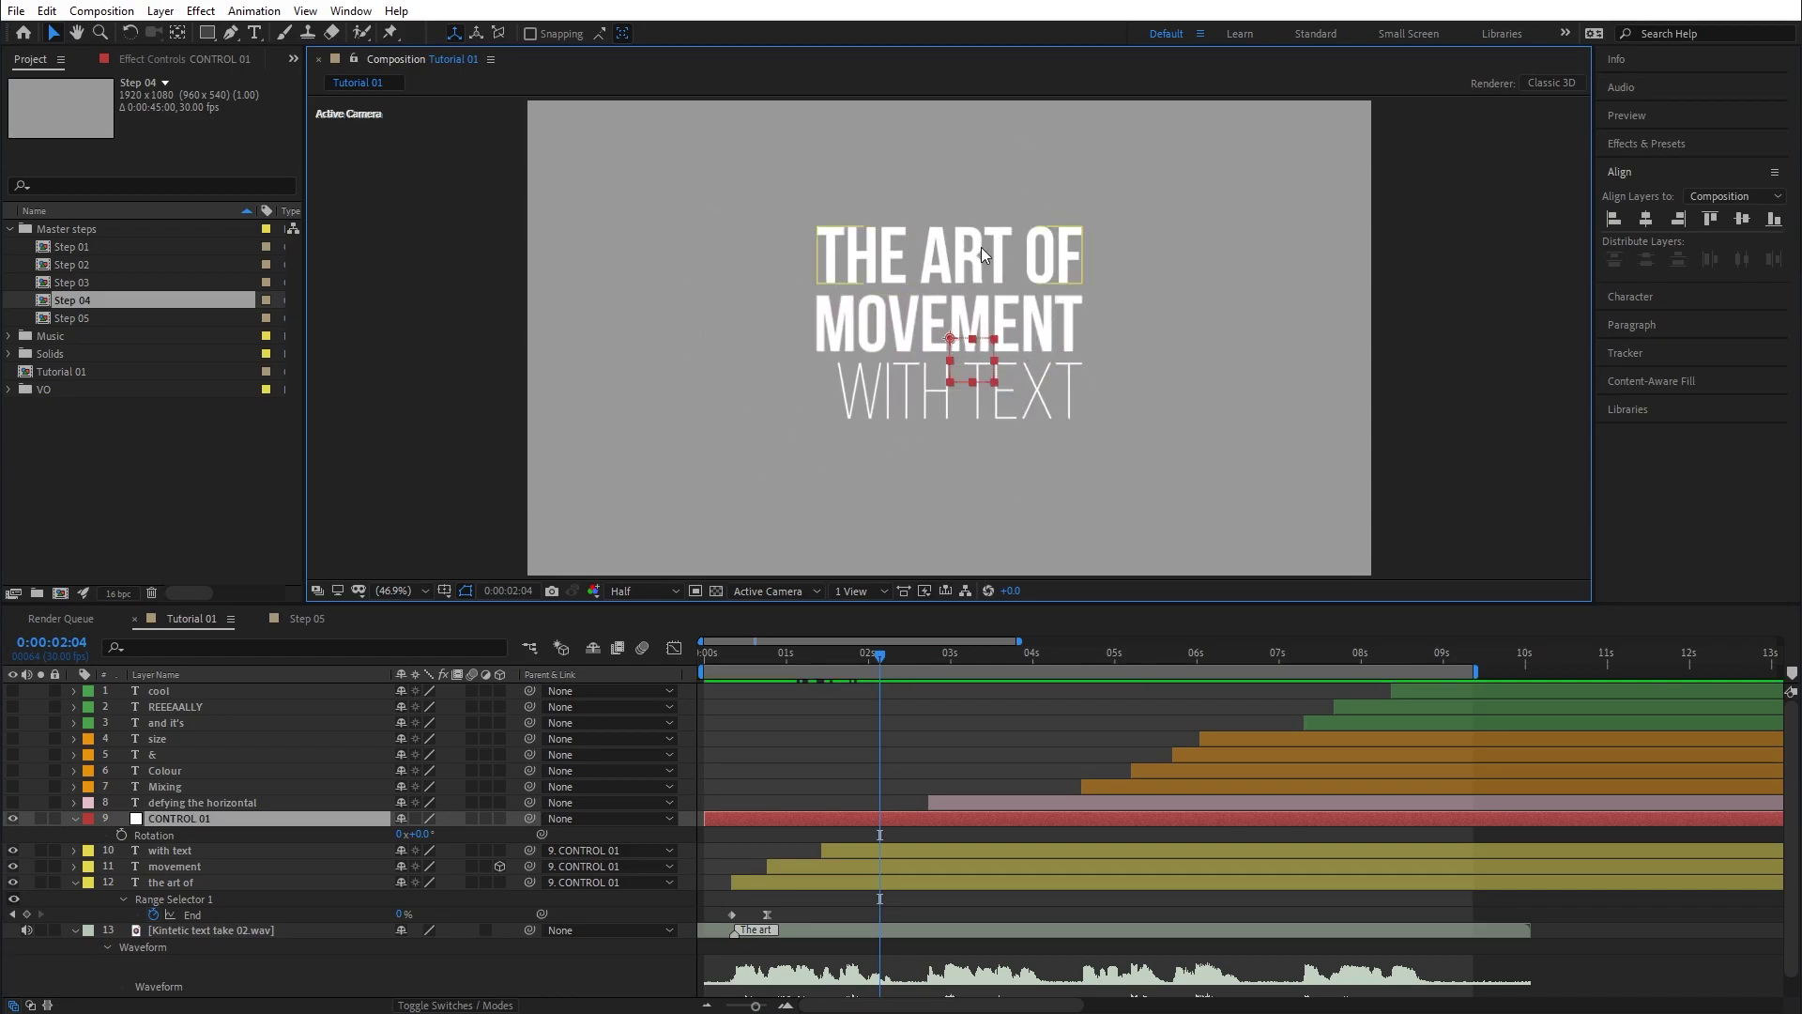
pyautogui.moveTo(950, 263); pyautogui.dragTo(852, 214)
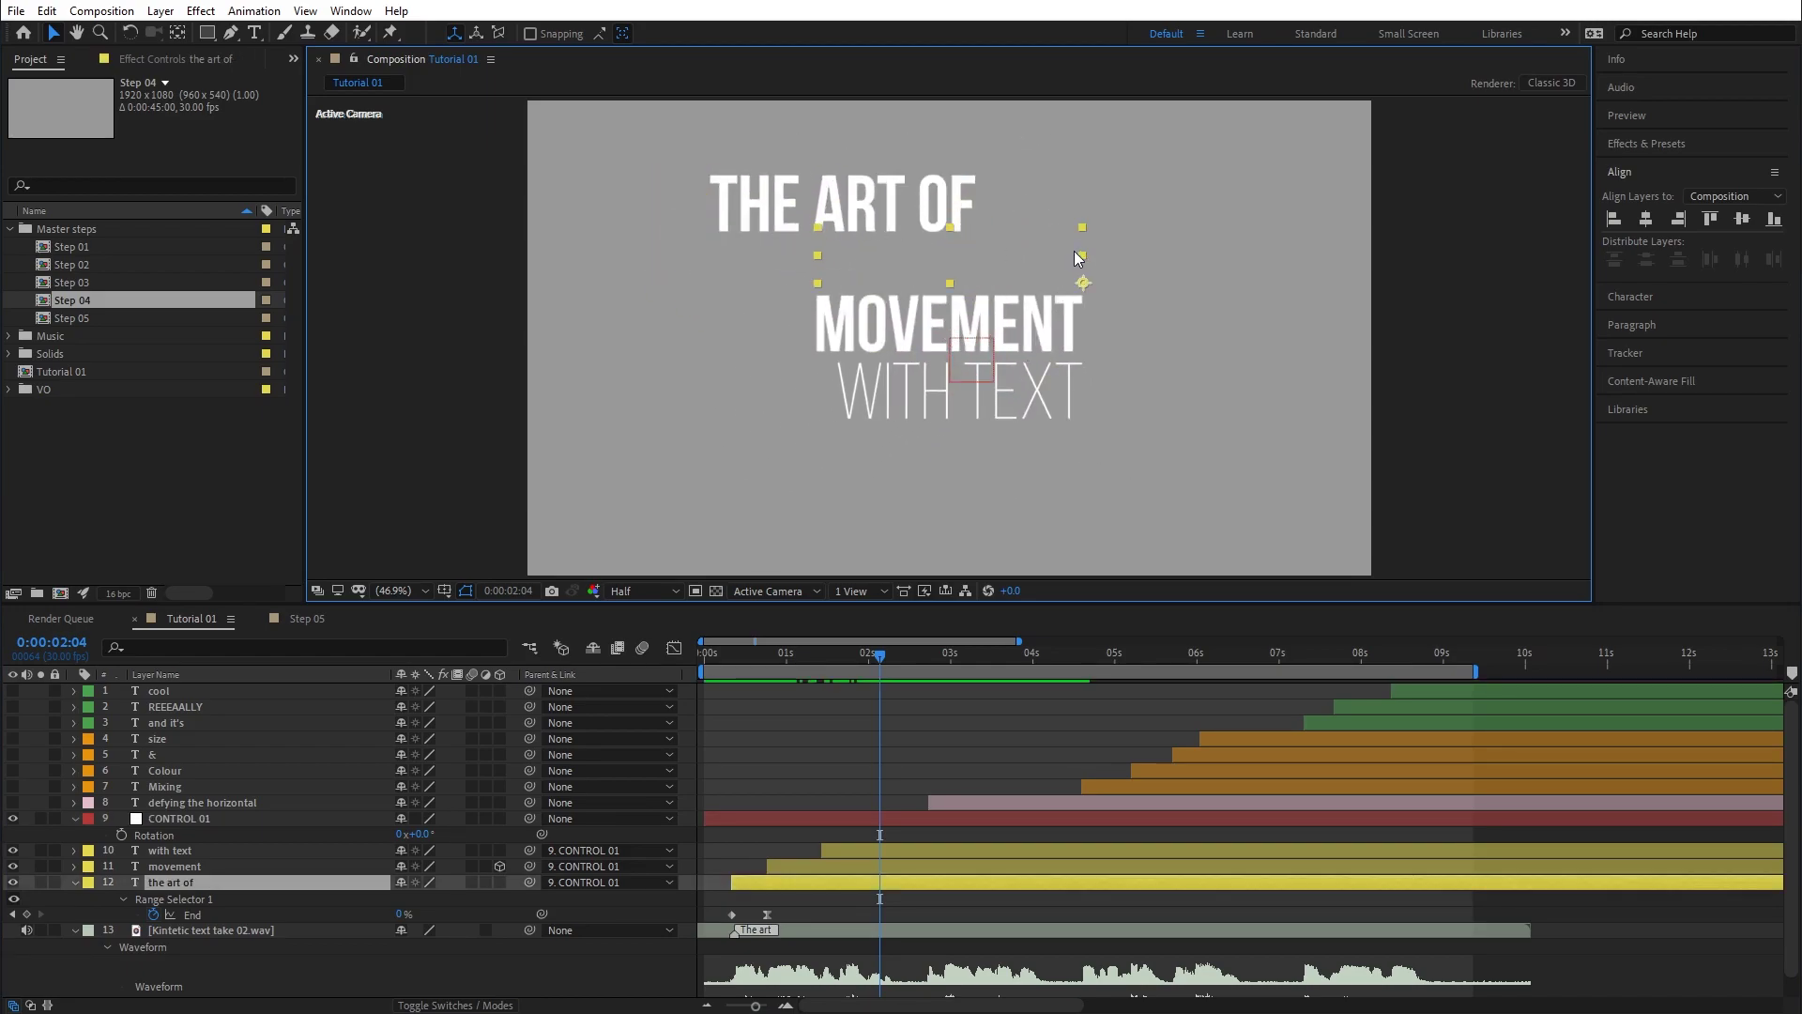
pyautogui.hotkey('ctrl', 'z')
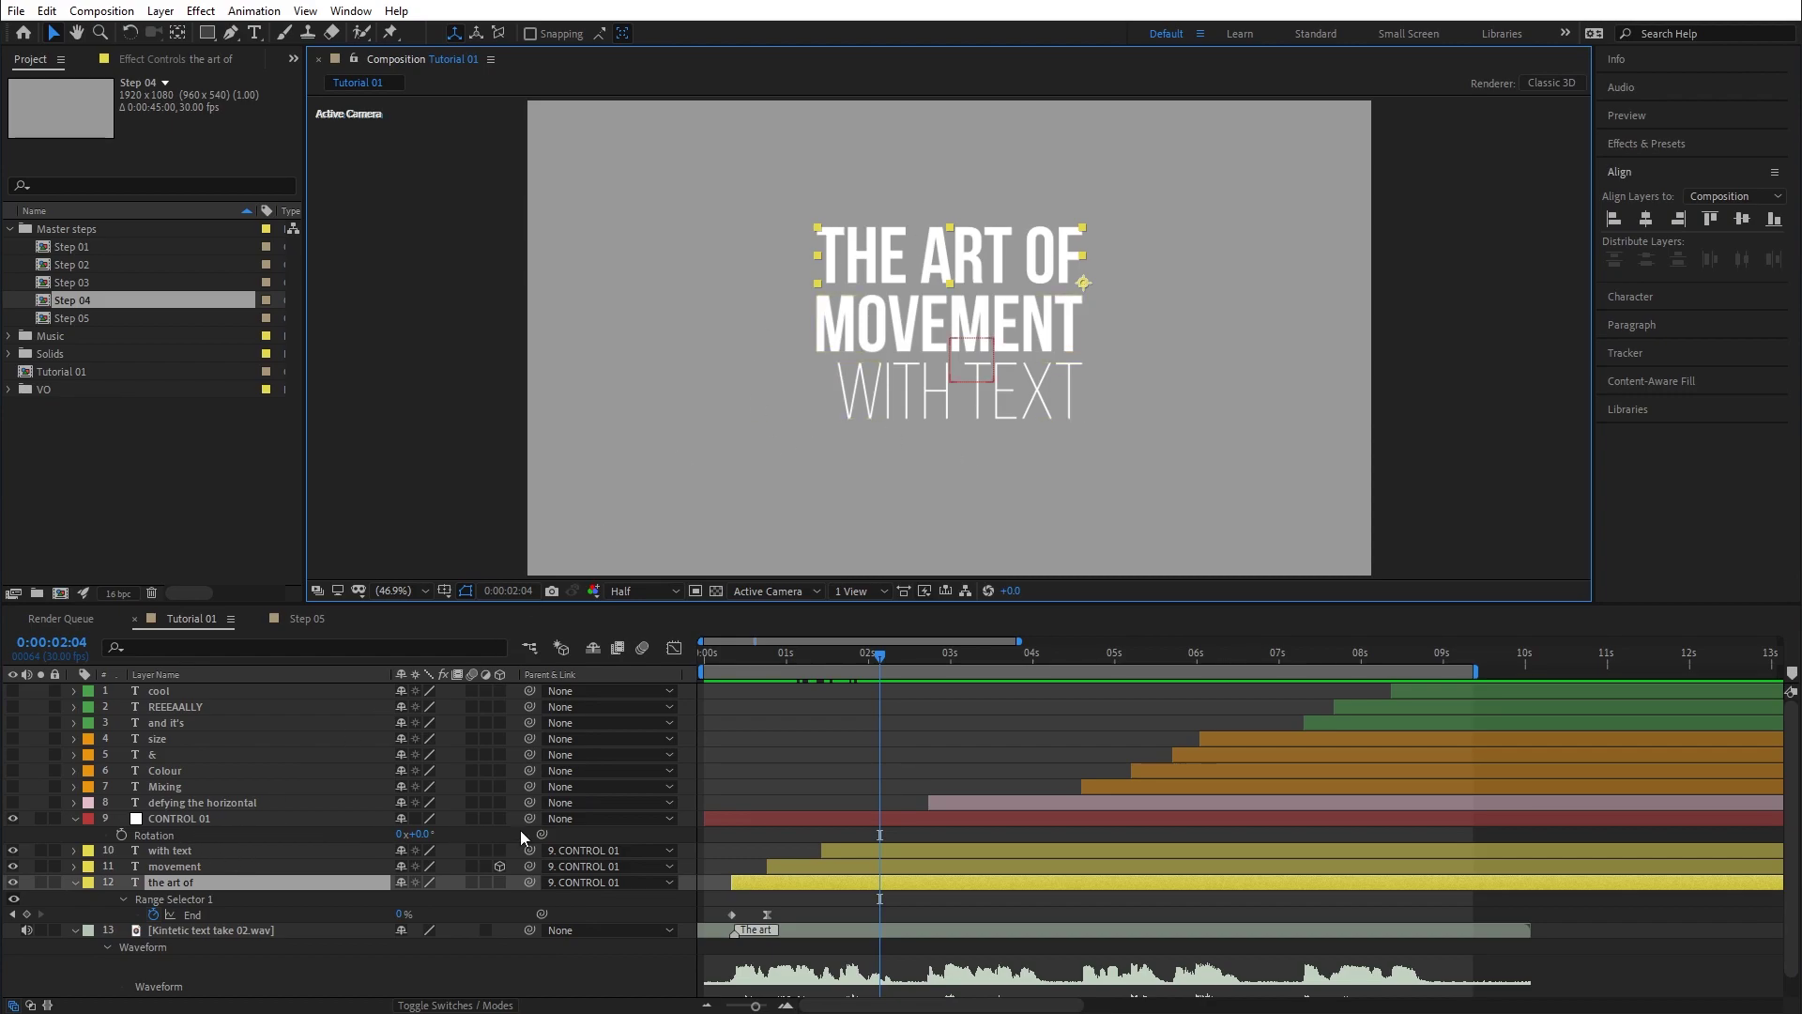
# At 0:00:01:25, set keyframes for the current position and scale of the CONTROL 01 null.
pyautogui.moveTo(759, 657); pyautogui.dragTo(855, 688)
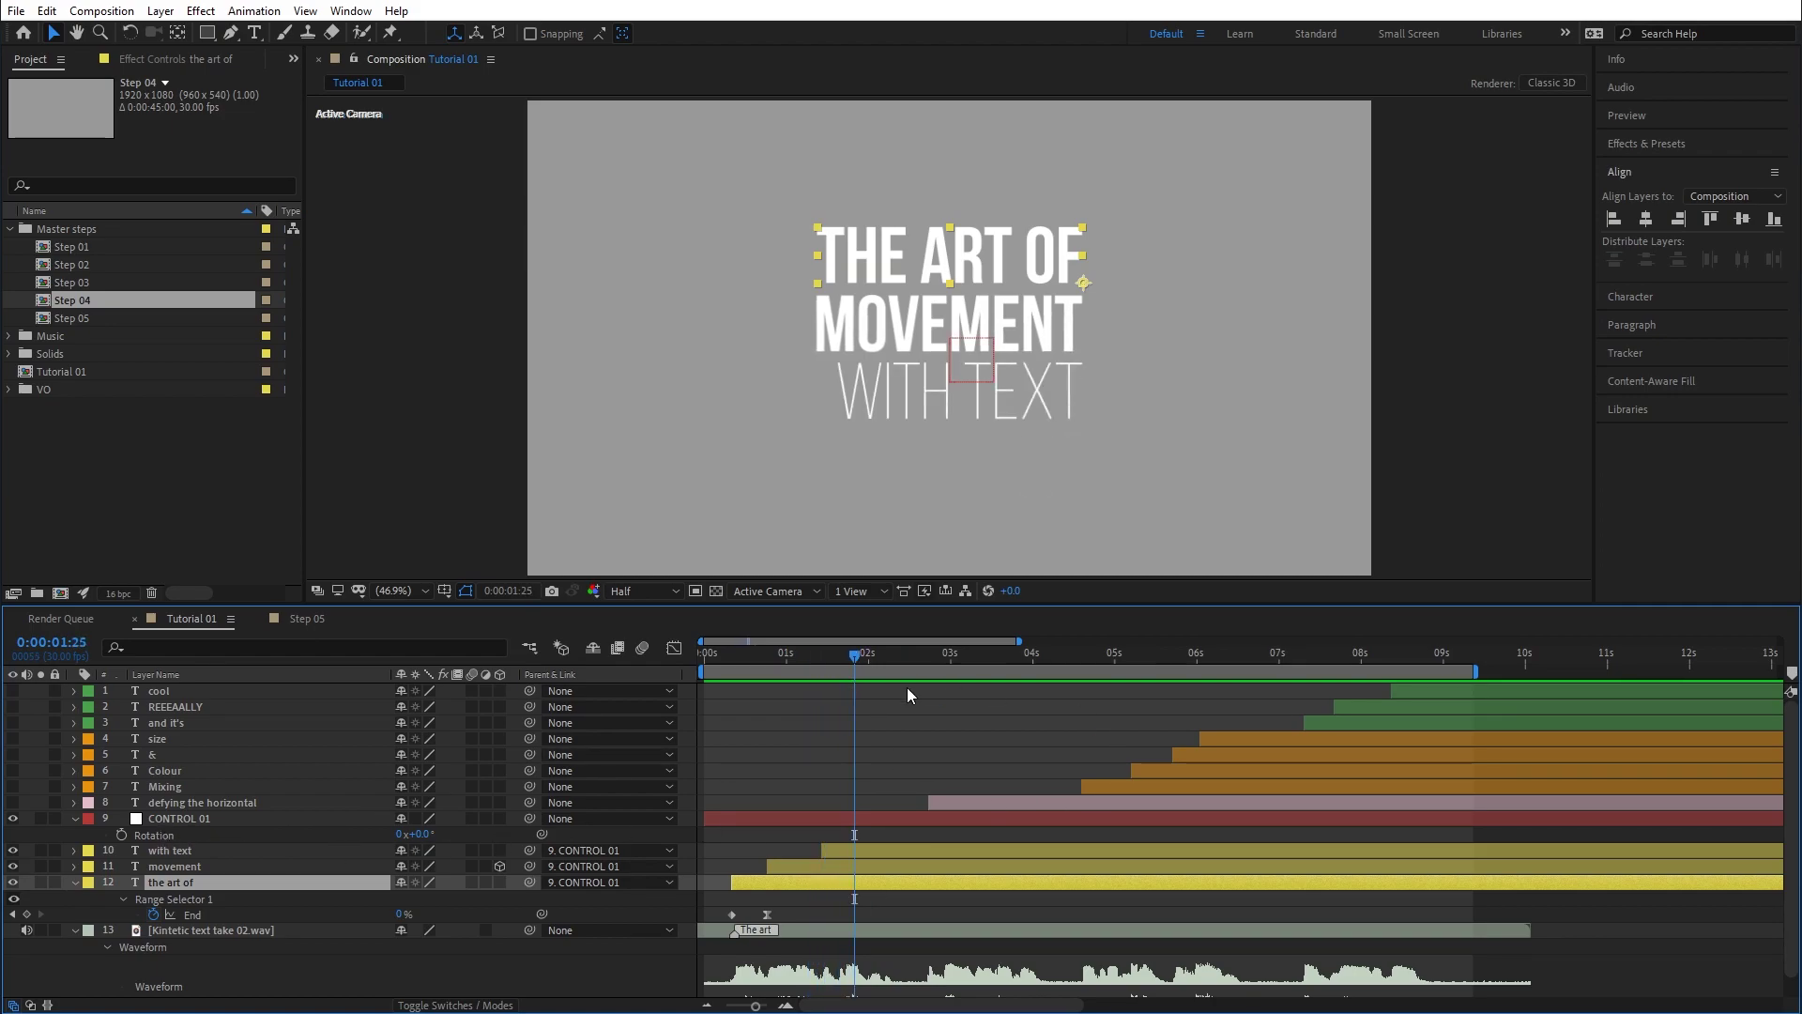
pyautogui.moveTo(801, 655); pyautogui.dragTo(854, 657)
pyautogui.click(167, 818)
pyautogui.press('p')
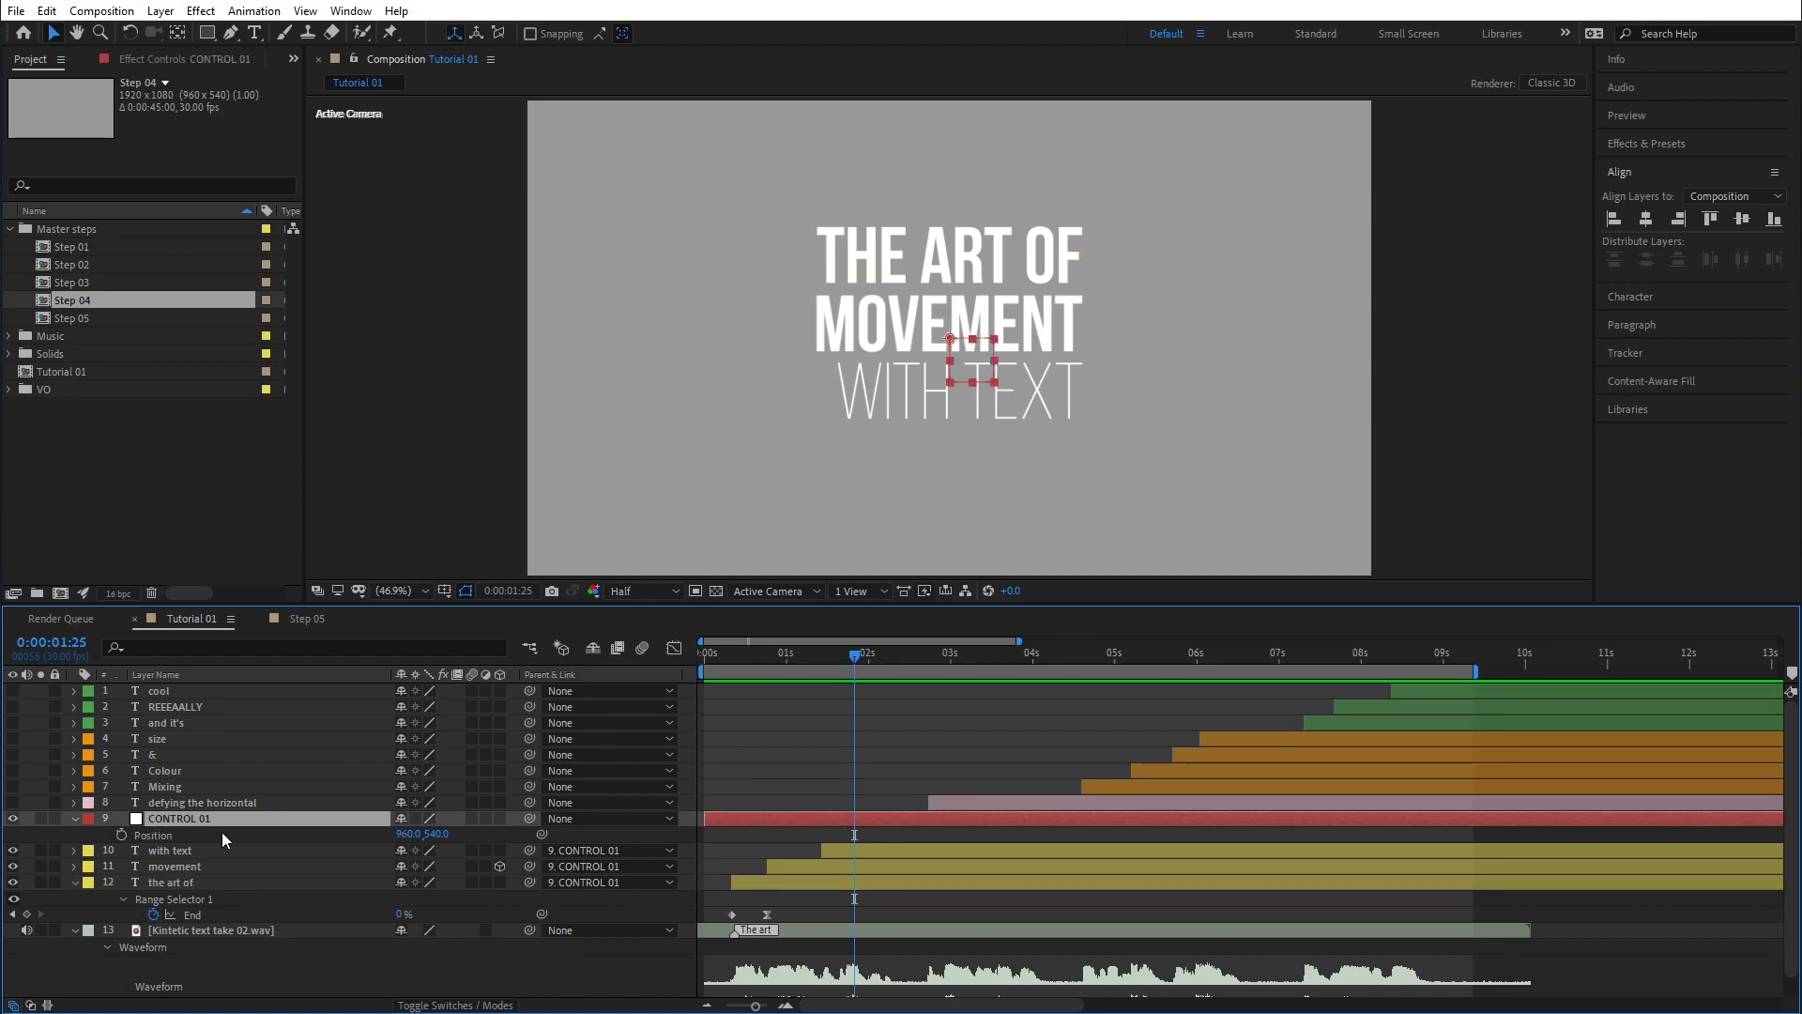
pyautogui.click(122, 834)
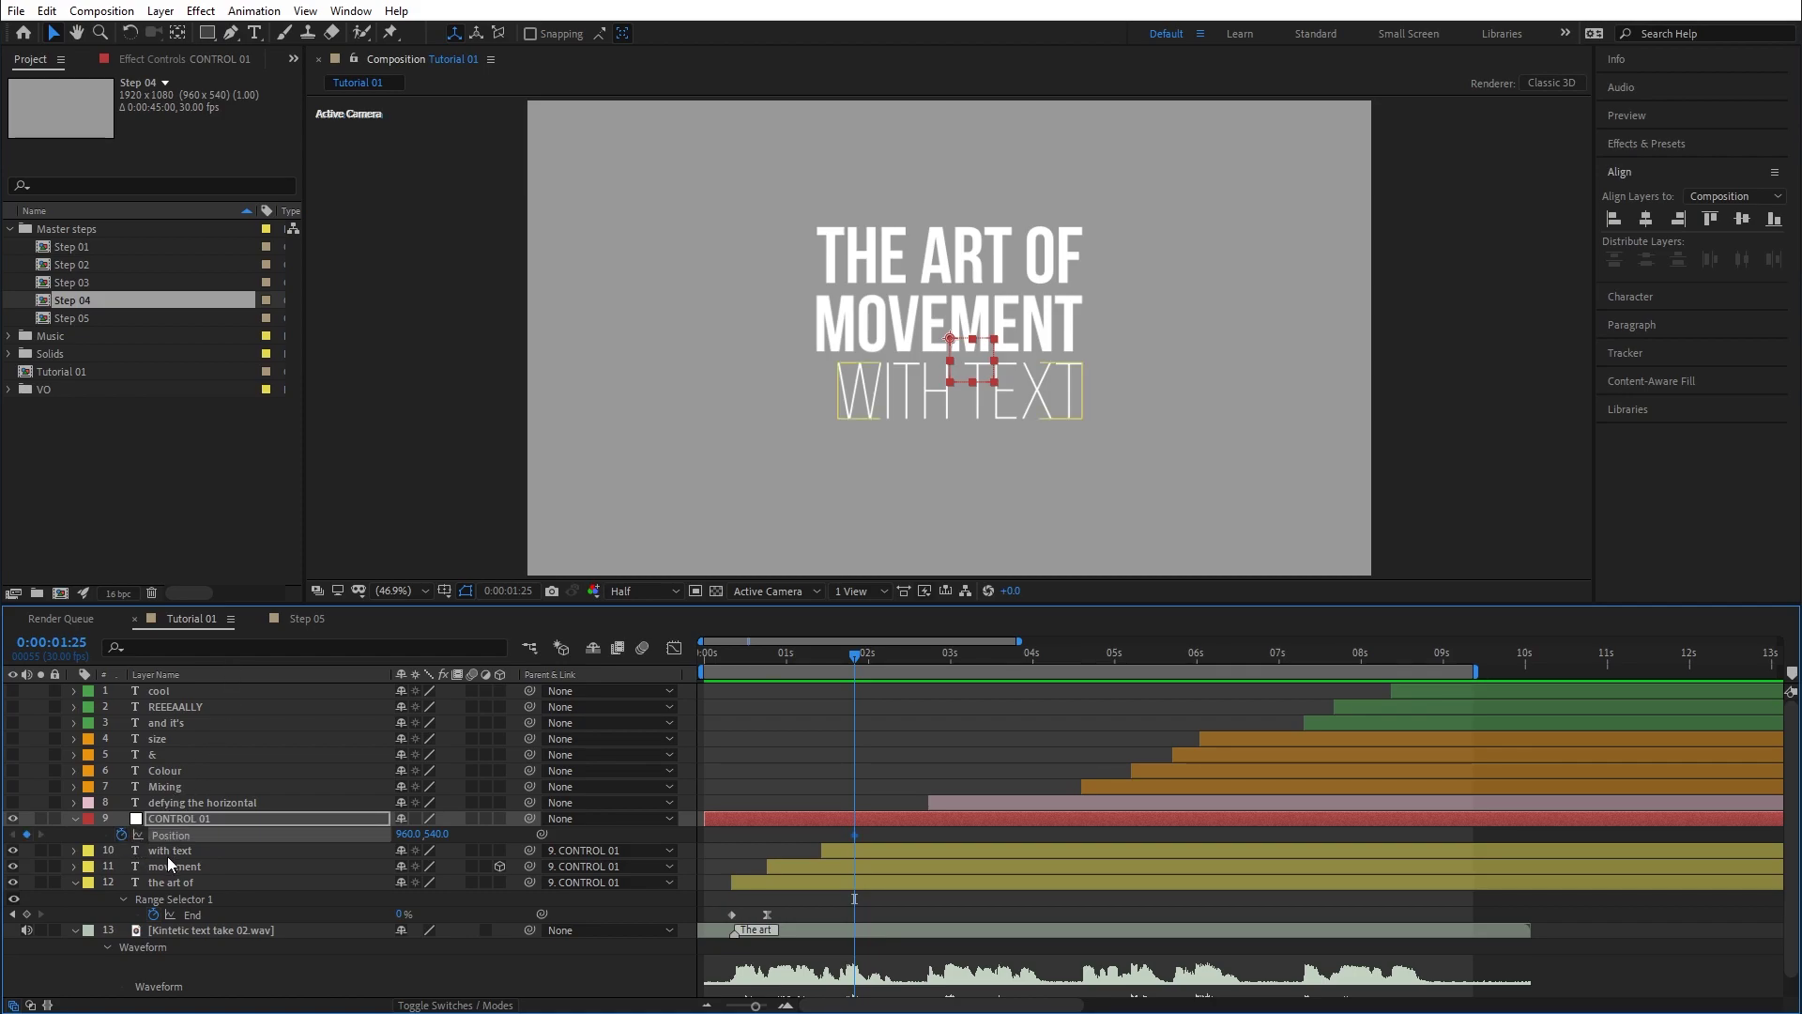
pyautogui.hotkey('shift', 's')
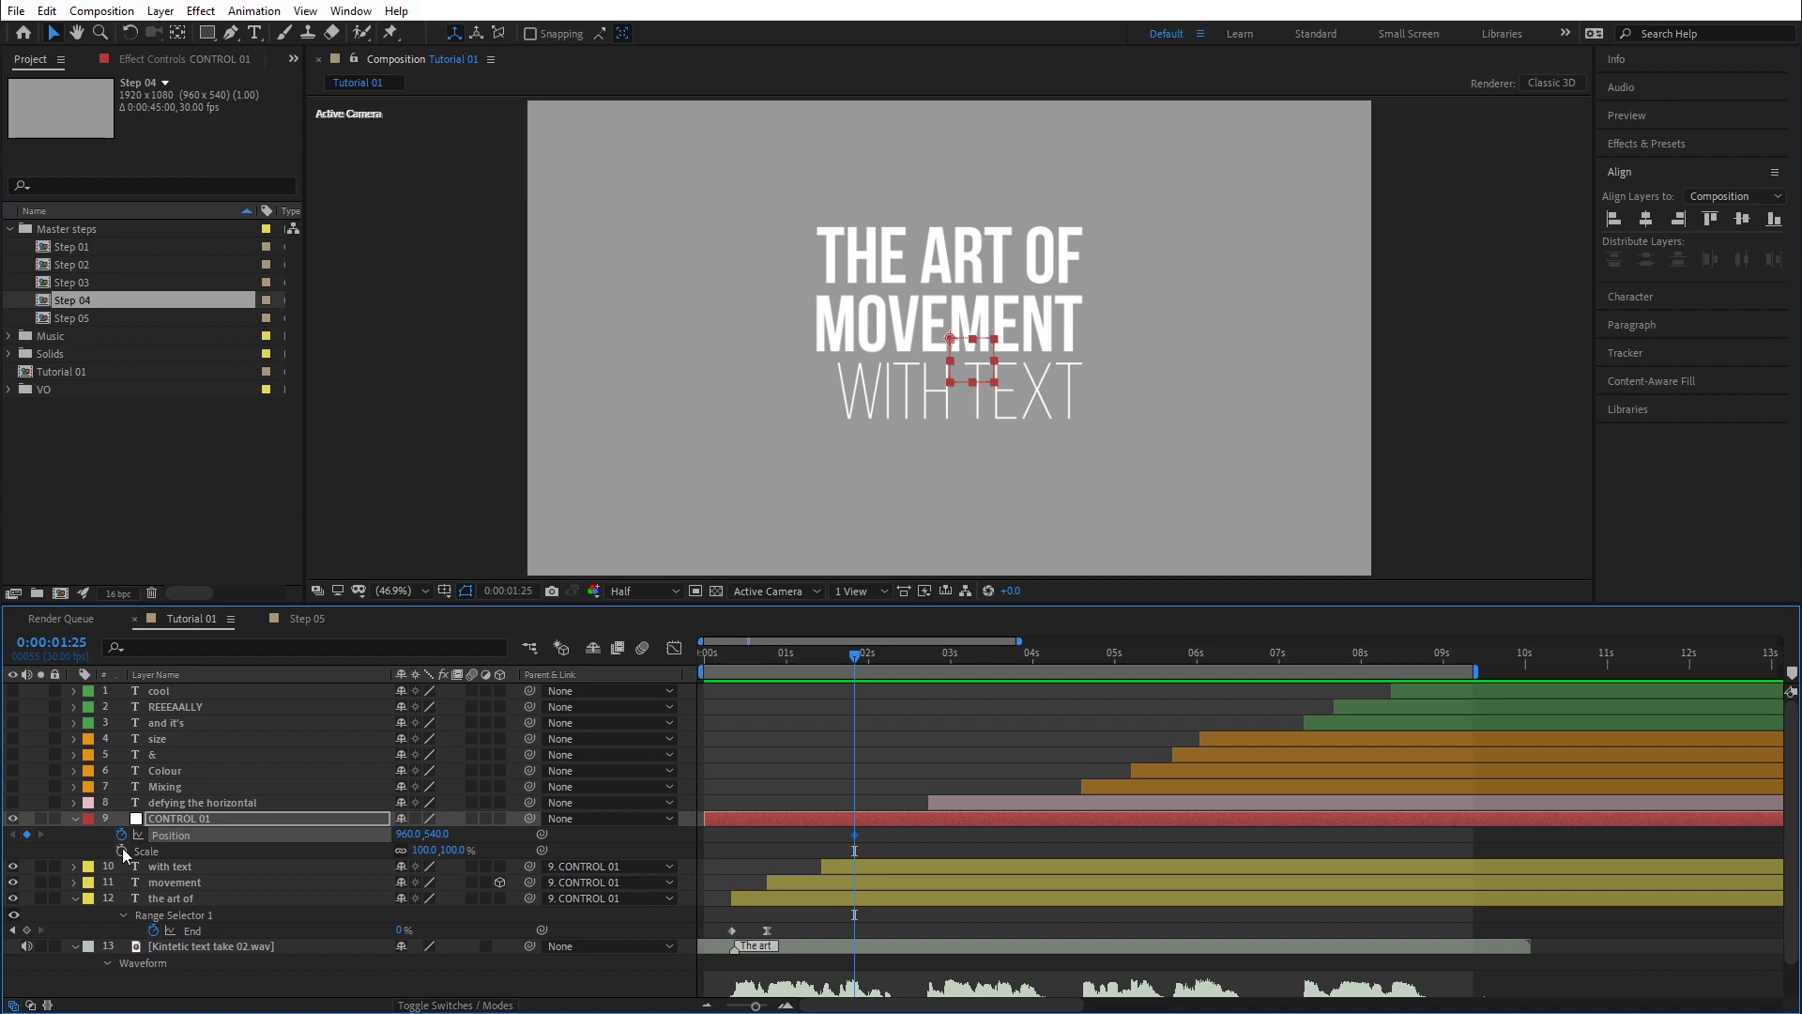
pyautogui.click(121, 850)
# At 0:00:01:11, scale the CONTROL 01 null to 180% and move it straight down to about 960, 813.
pyautogui.moveTo(854, 645); pyautogui.dragTo(819, 661)
pyautogui.click(421, 849)
pyautogui.write('180')
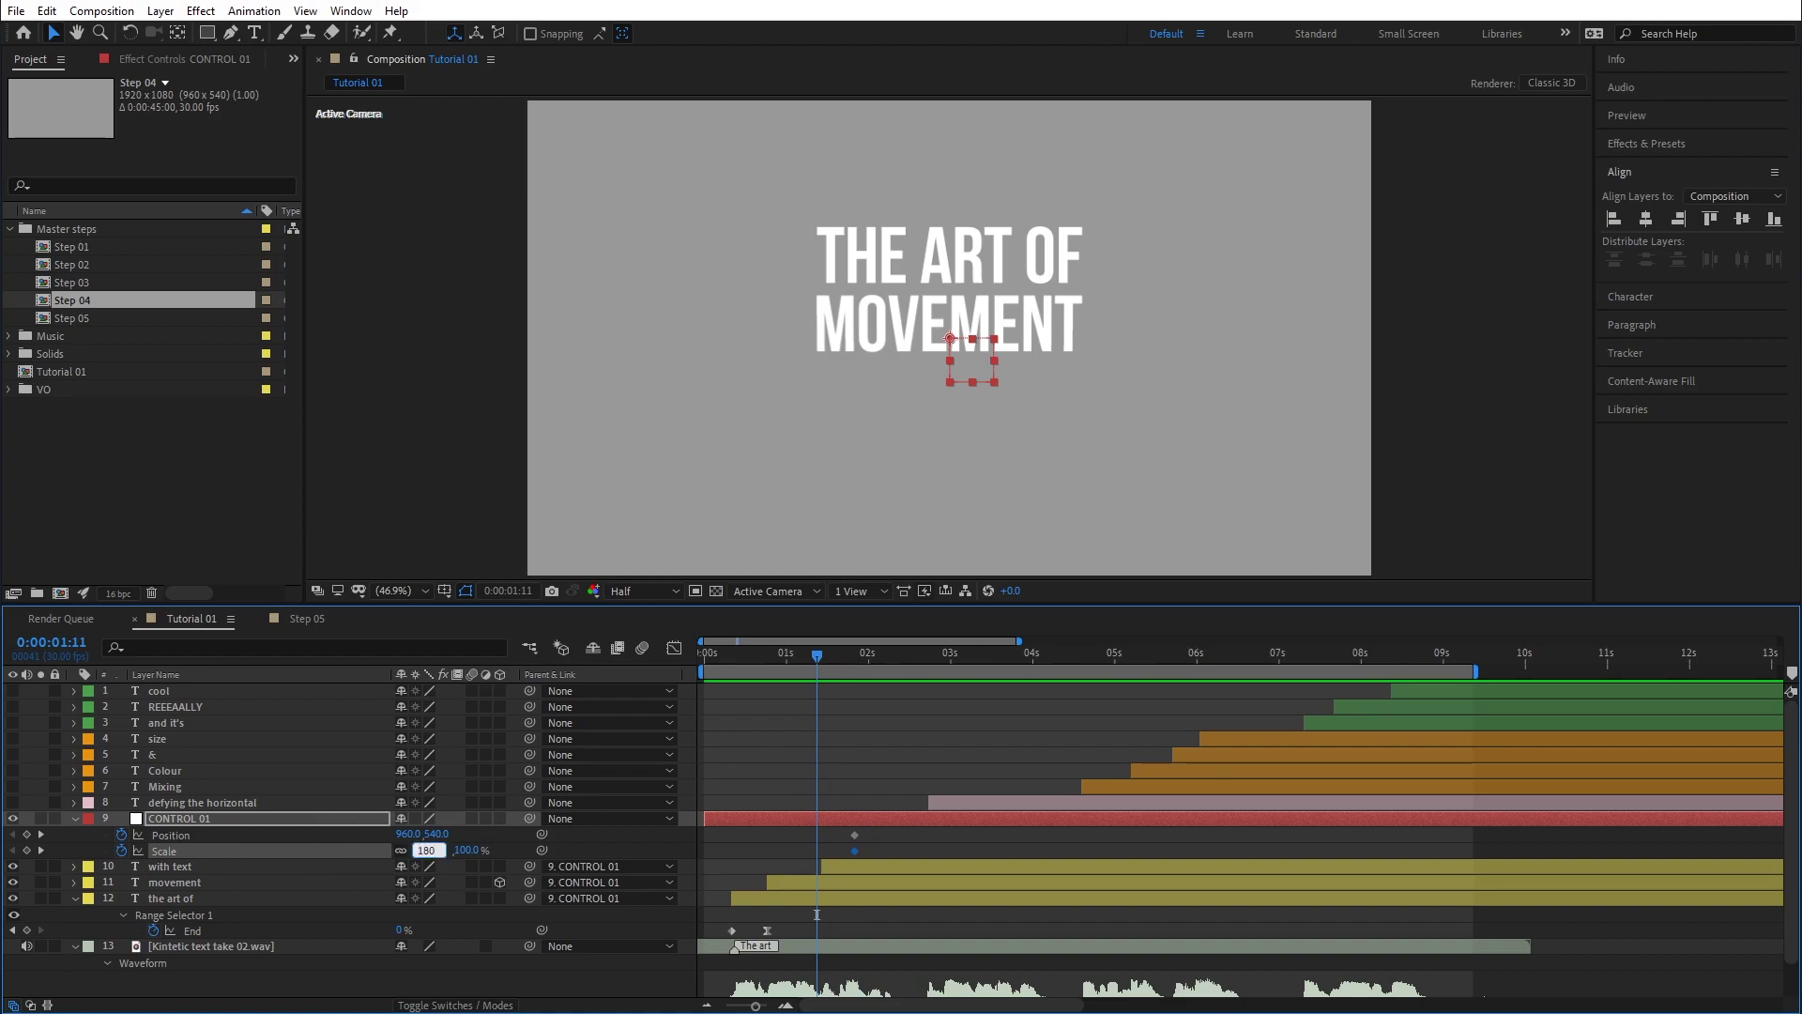
pyautogui.press('Return')
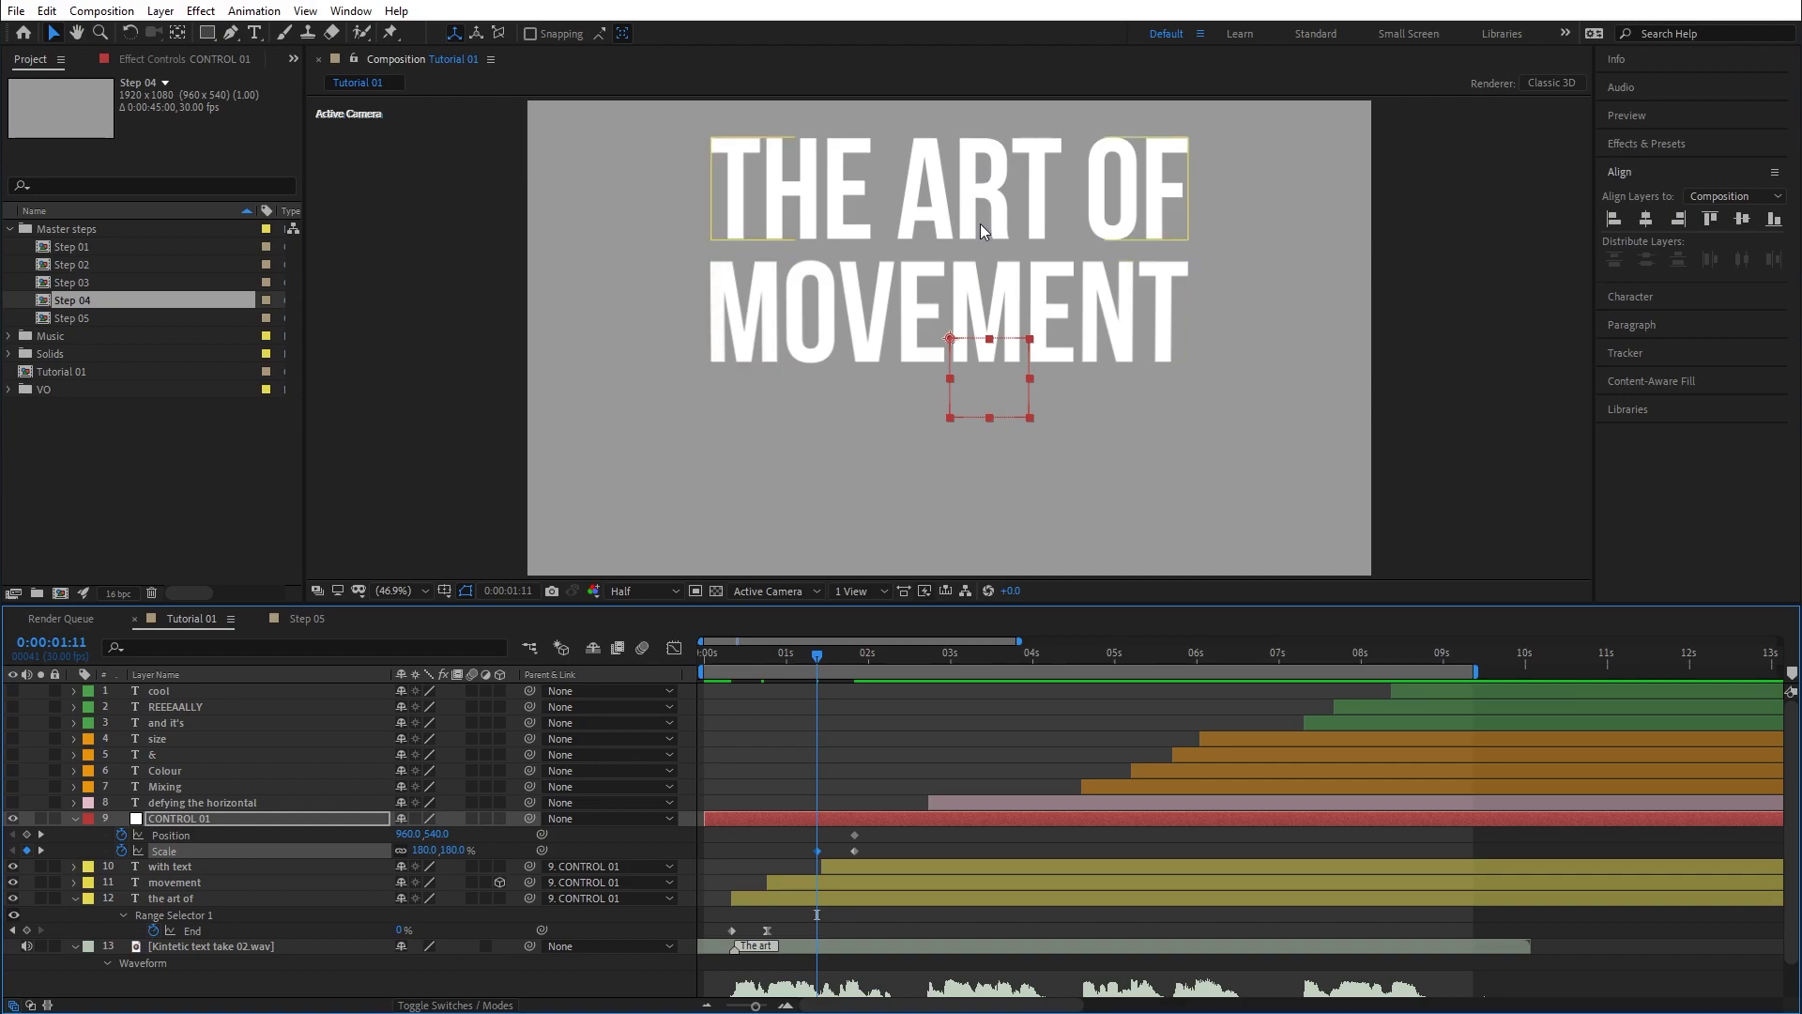
pyautogui.moveTo(970, 199); pyautogui.dragTo(974, 160)
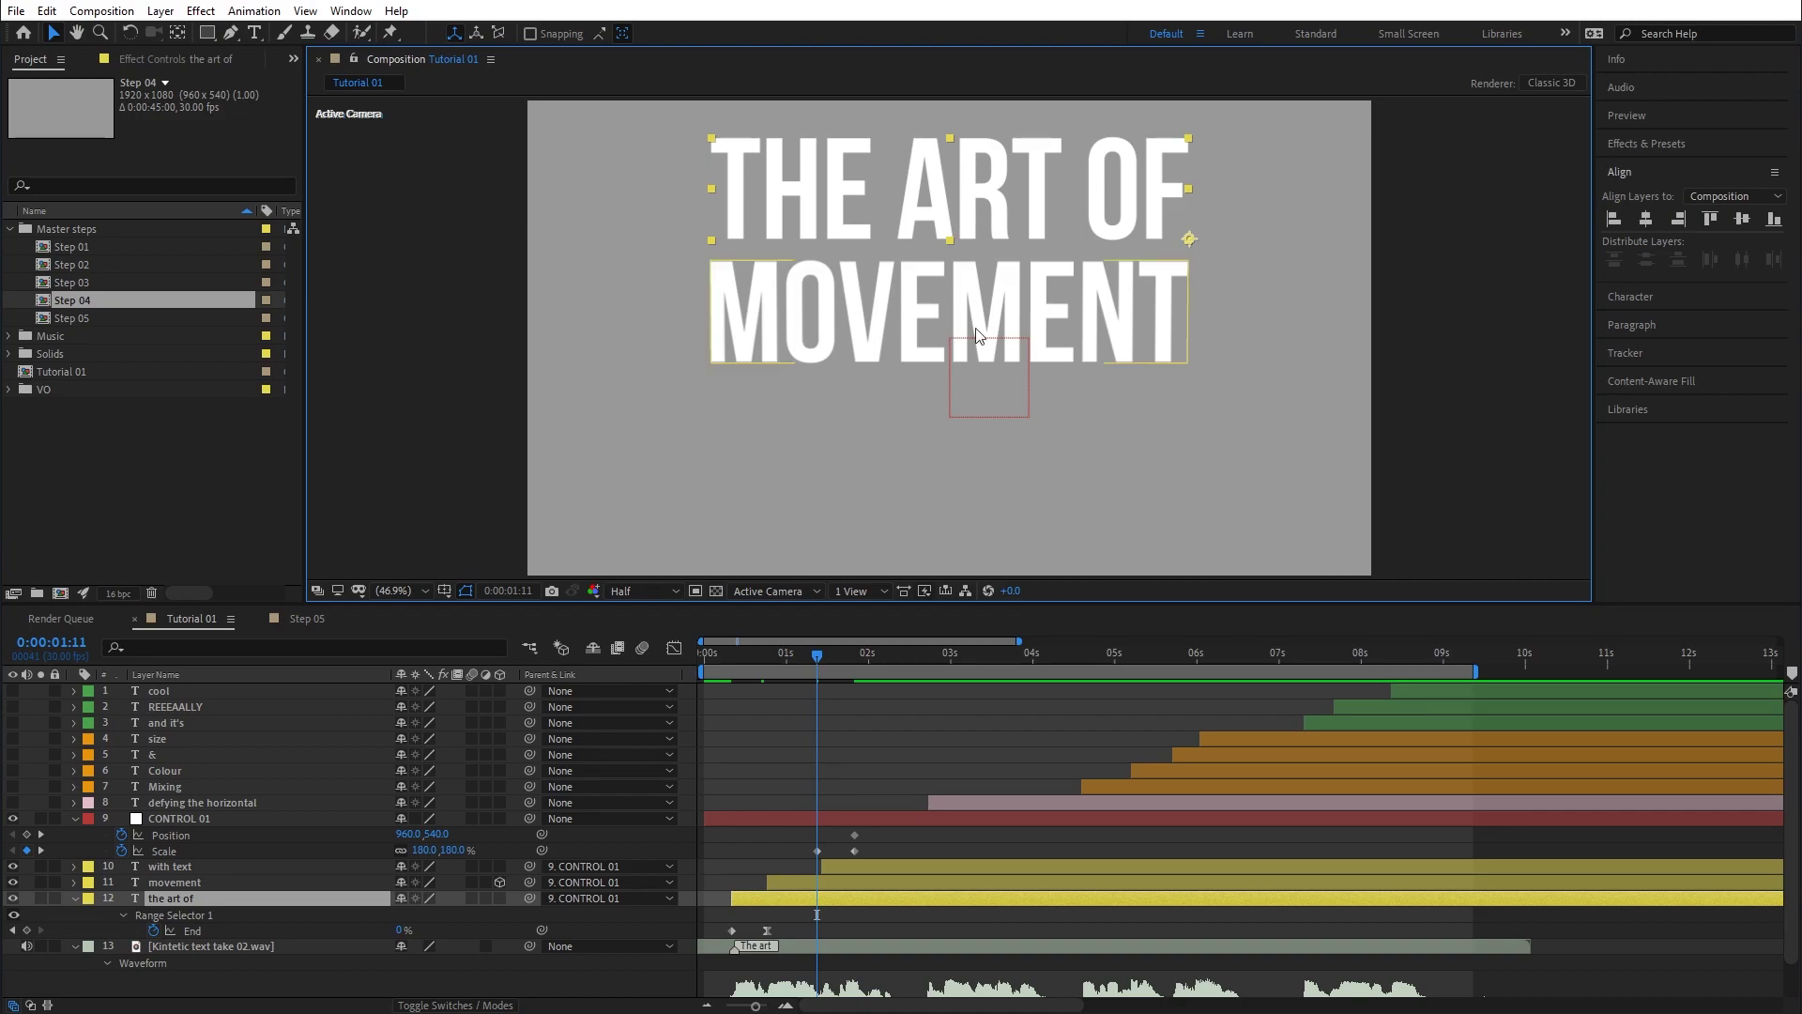
pyautogui.moveTo(985, 399); pyautogui.dragTo(982, 502)
# Bring CONTROL 01's two pairs of position and scale keyframes closer together, and apply Easy Ease to the end pair.
pyautogui.moveTo(768, 655); pyautogui.dragTo(862, 667)
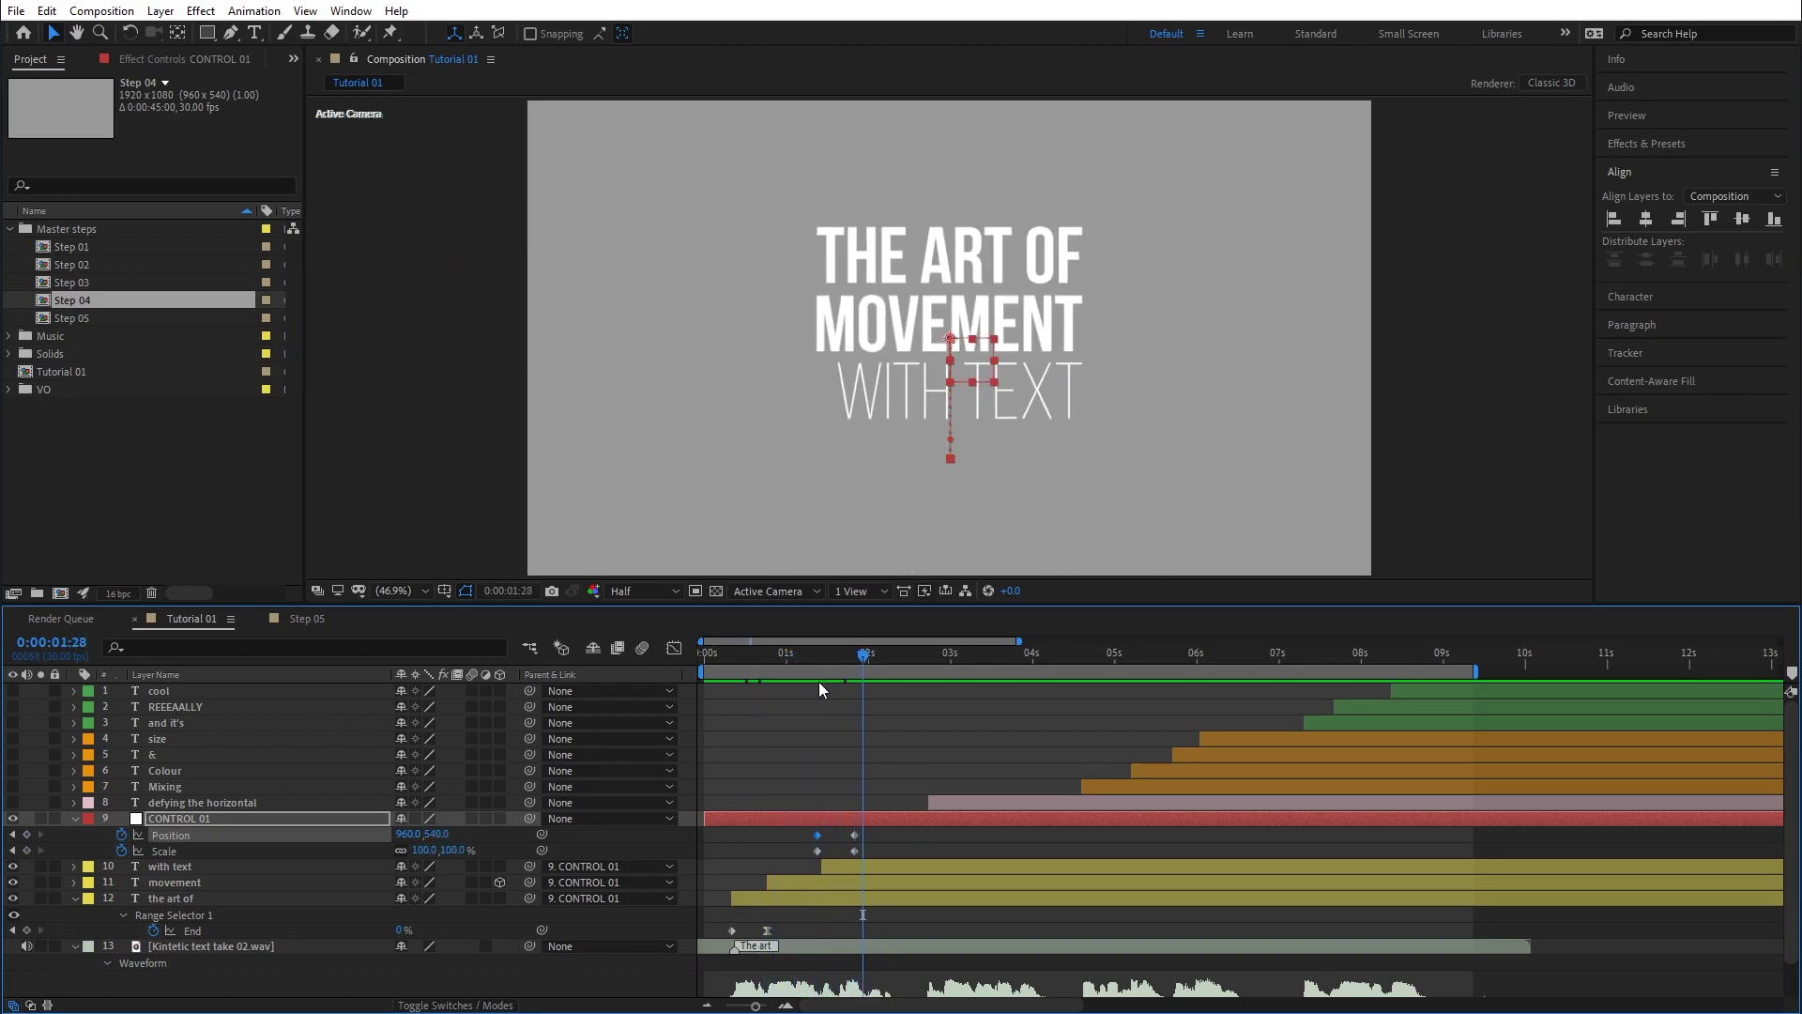
pyautogui.moveTo(865, 828)
pyautogui.mouseDown()
pyautogui.moveTo(860, 848)
pyautogui.moveTo(814, 853)
pyautogui.moveTo(845, 856)
pyautogui.mouseUp()
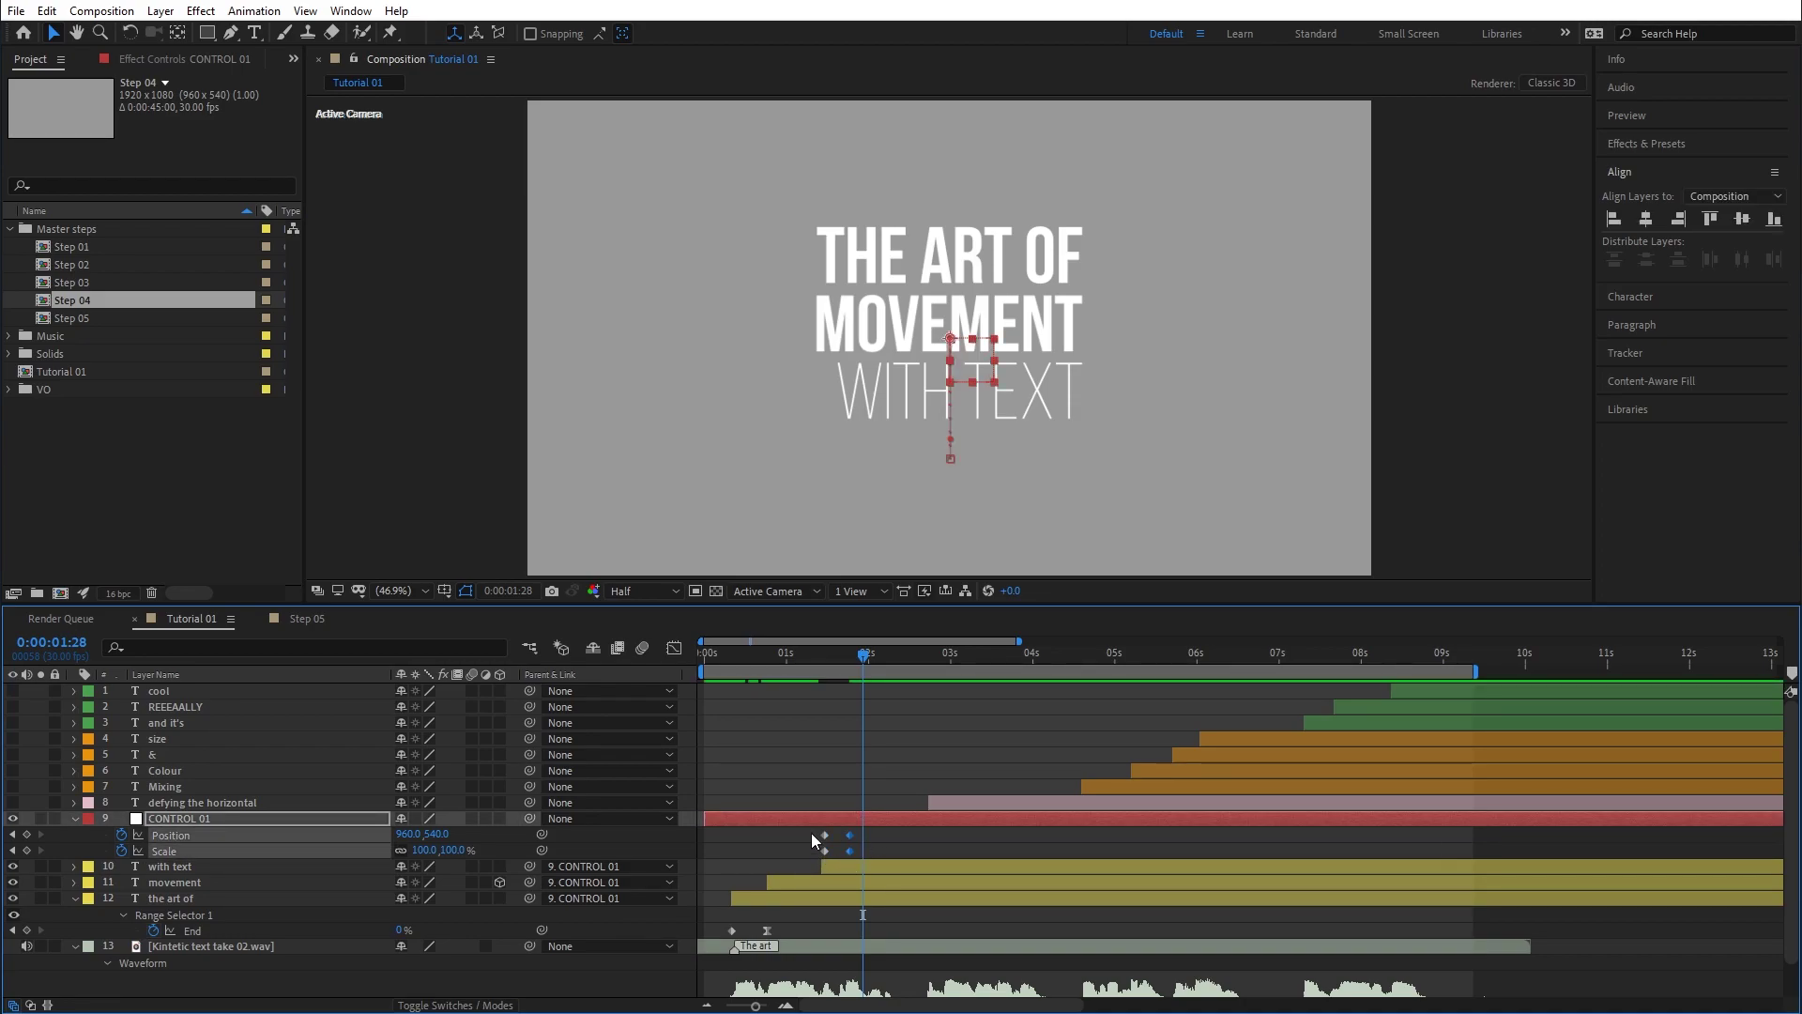
pyautogui.press('F9')
pyautogui.moveTo(843, 656); pyautogui.dragTo(798, 656)
pyautogui.press('space')
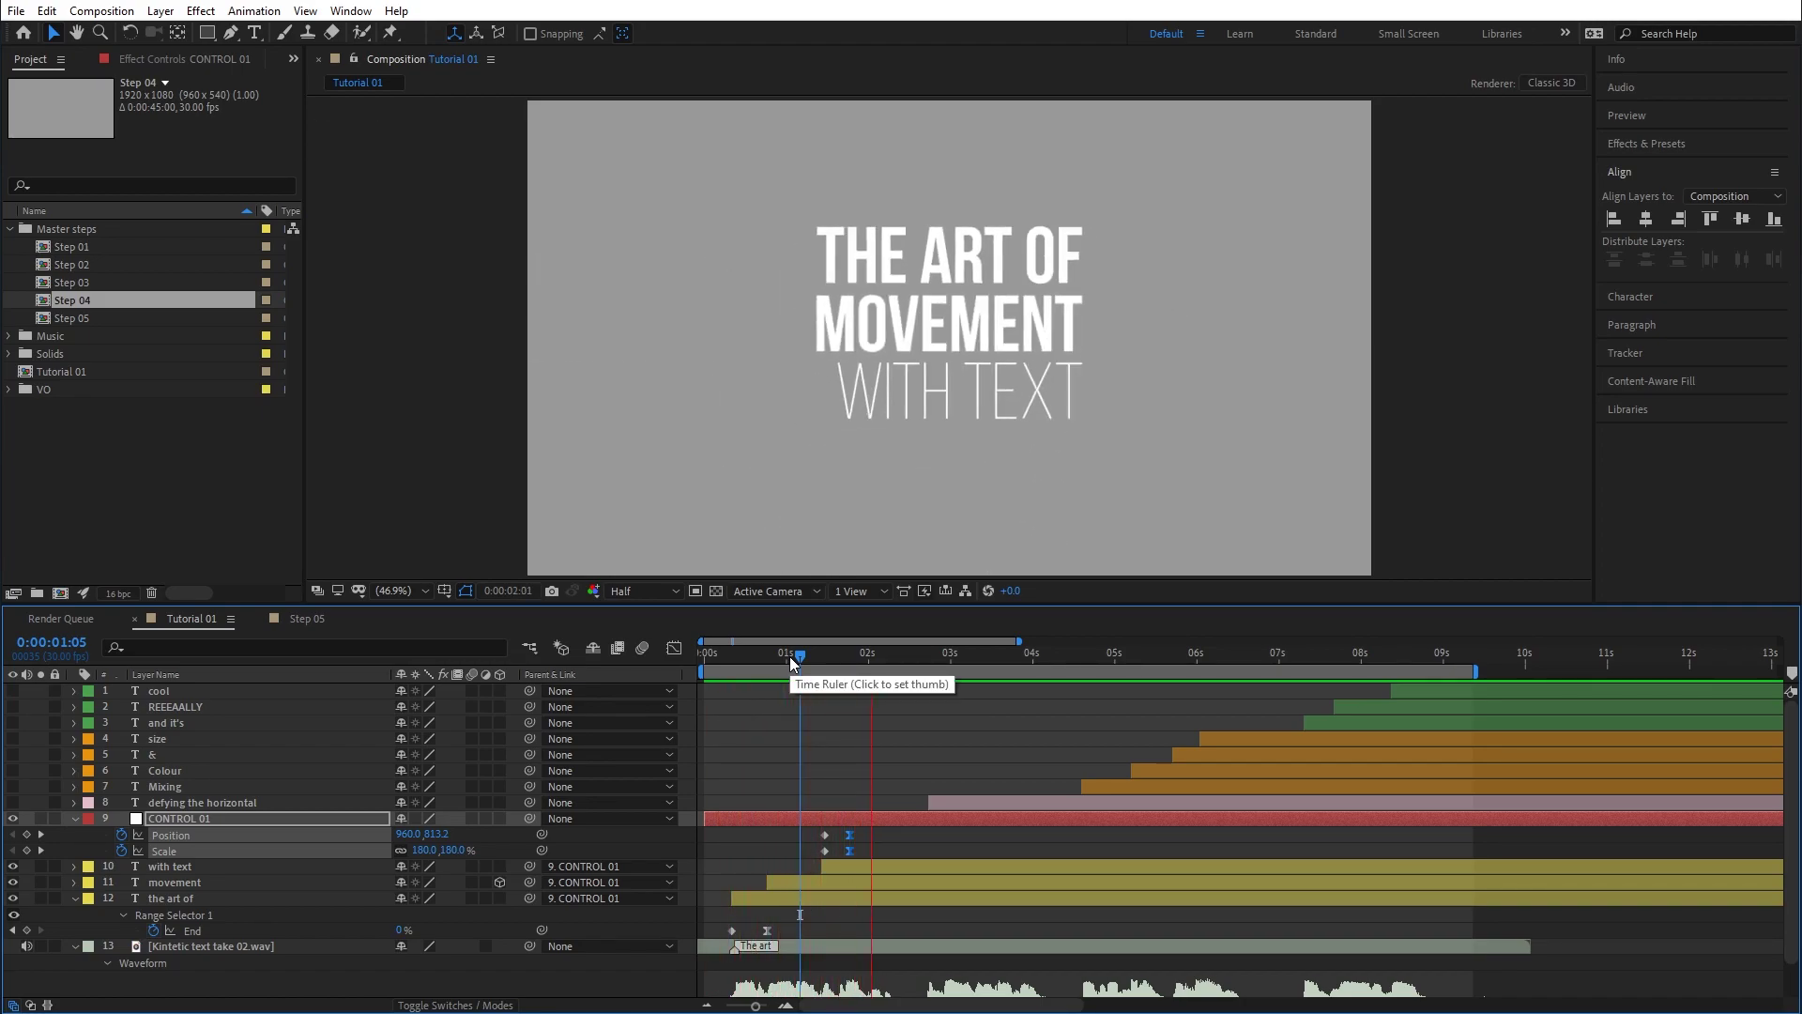
pyautogui.press('space')
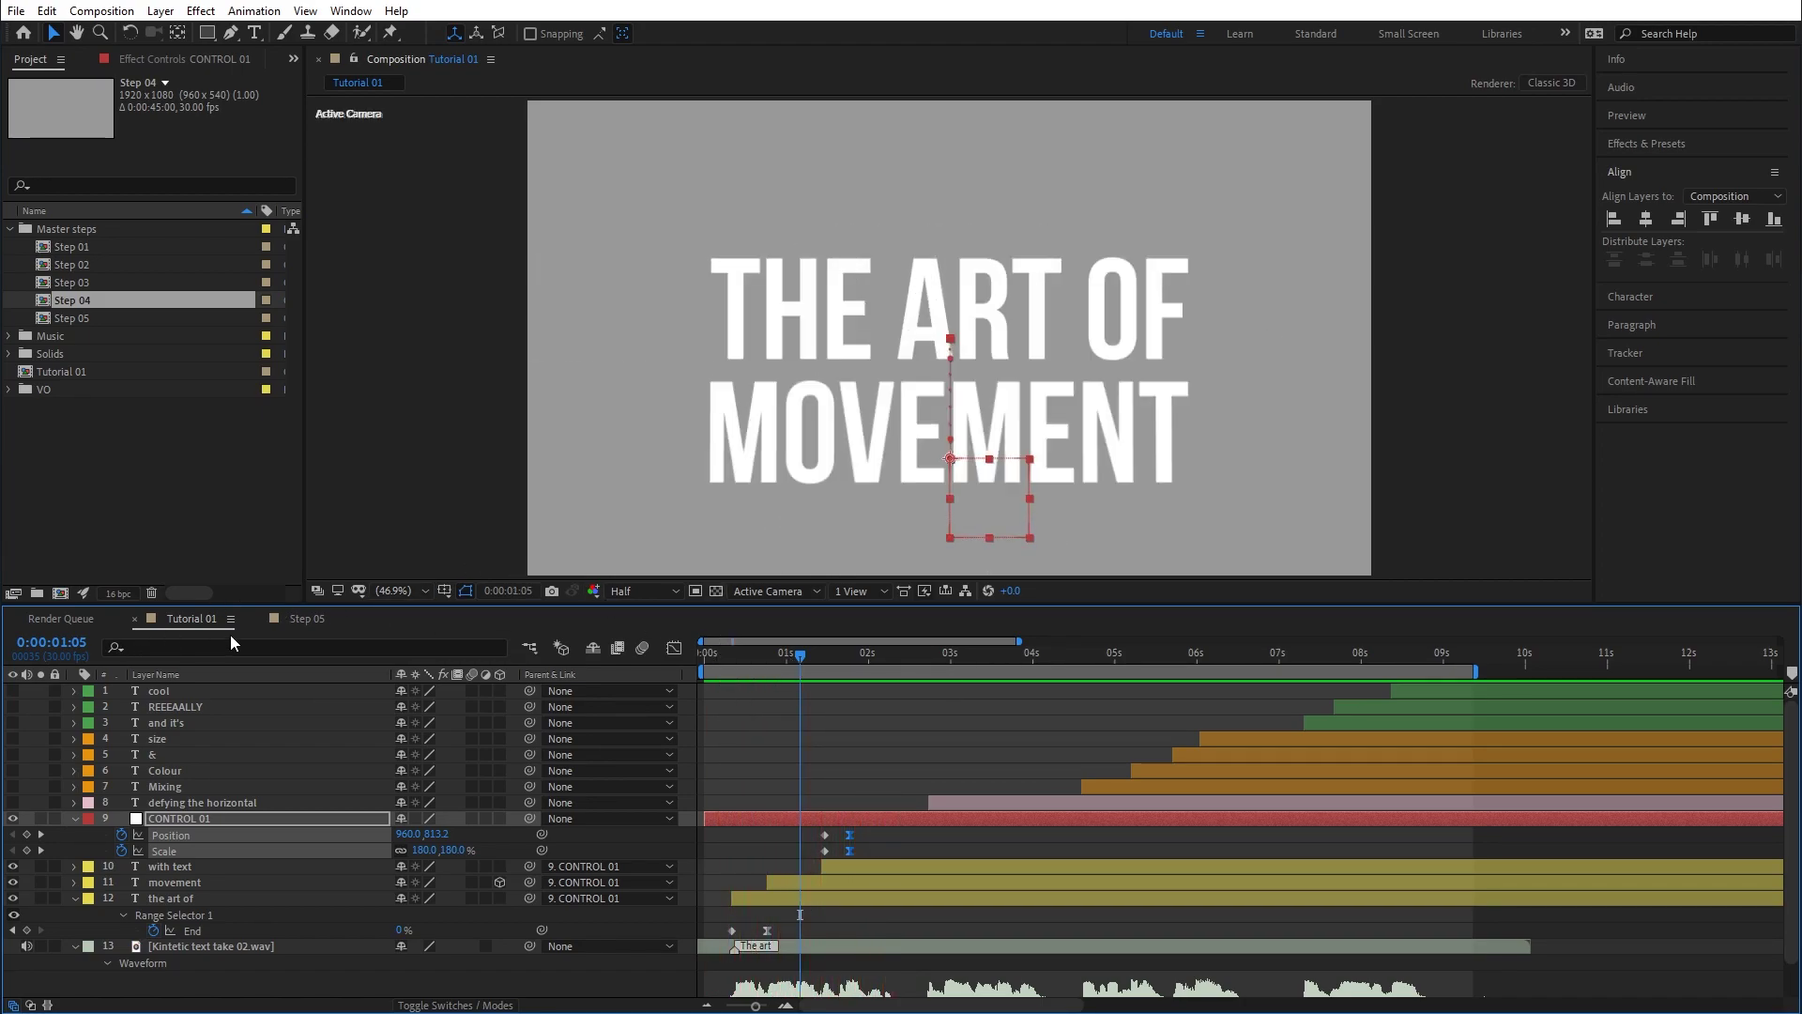
# Compare the opening title move in the Step 05 reference composition with the one in Tutorial 01 by scrubbing both.
pyautogui.click(295, 620)
pyautogui.moveTo(765, 655); pyautogui.dragTo(850, 657)
pyautogui.click(192, 619)
pyautogui.moveTo(736, 655); pyautogui.dragTo(871, 655)
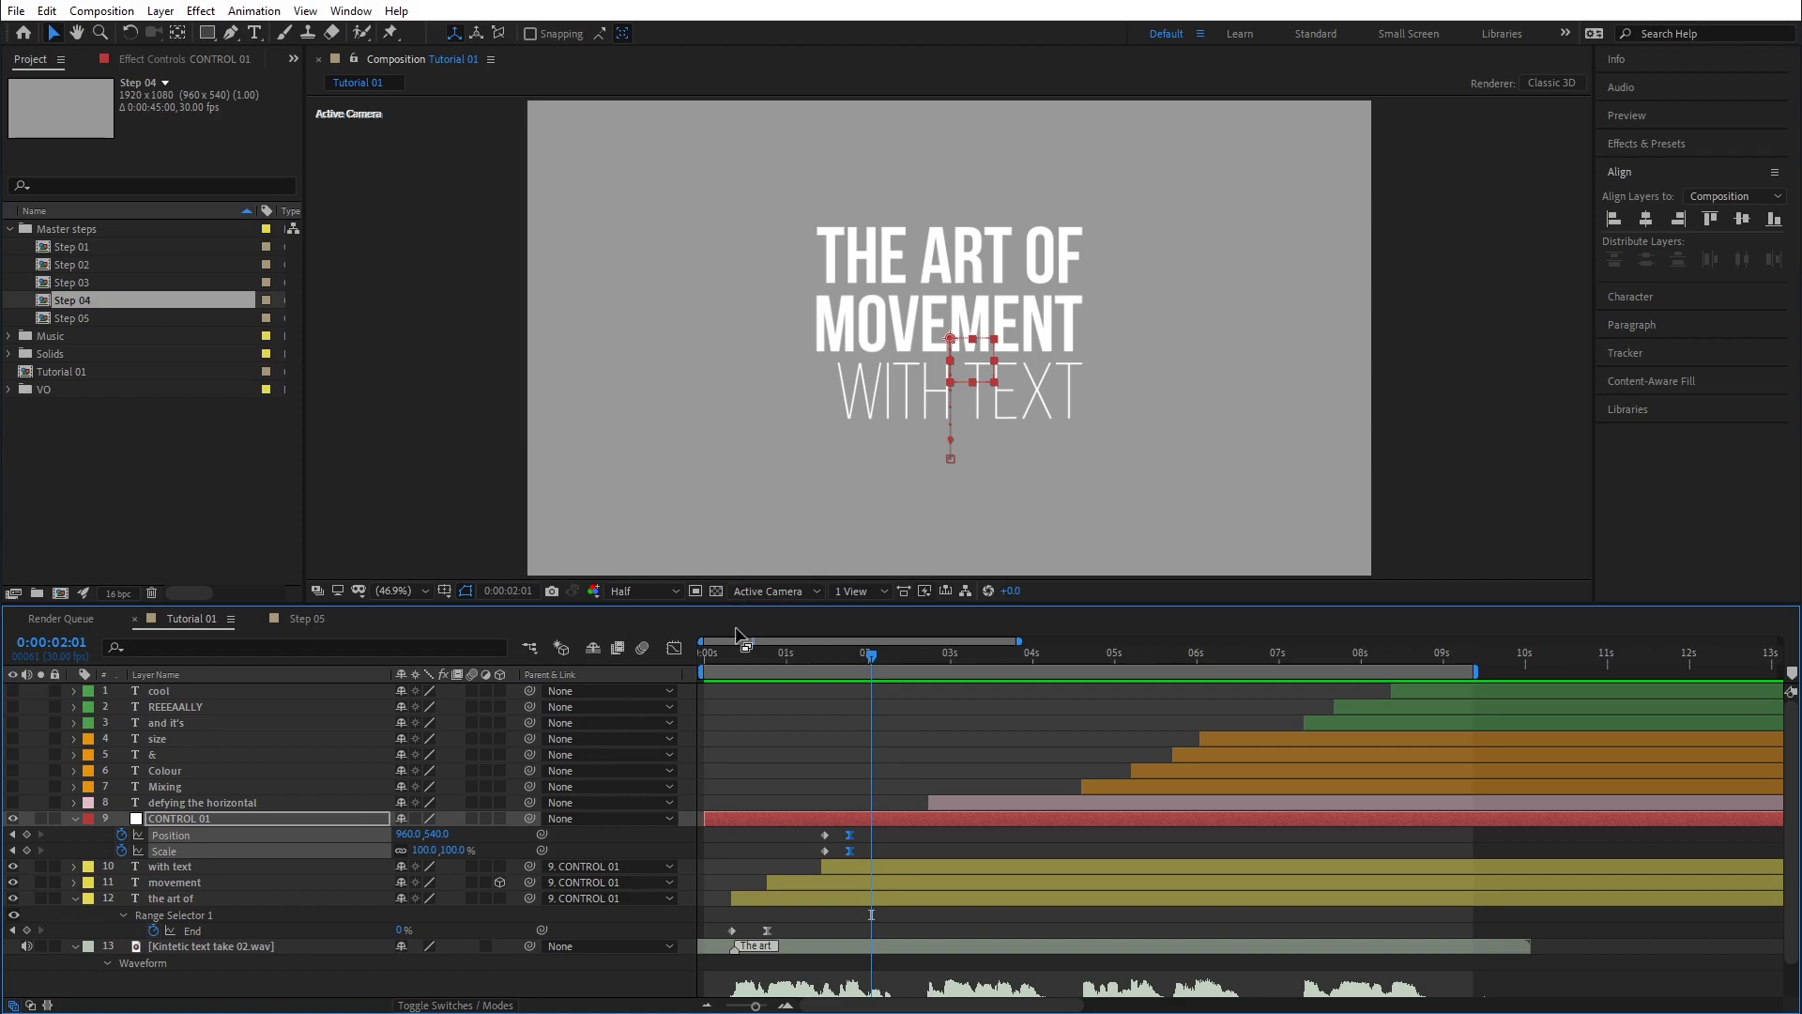
pyautogui.moveTo(751, 659)
pyautogui.mouseDown()
pyautogui.moveTo(798, 656)
pyautogui.moveTo(775, 657)
pyautogui.mouseUp()
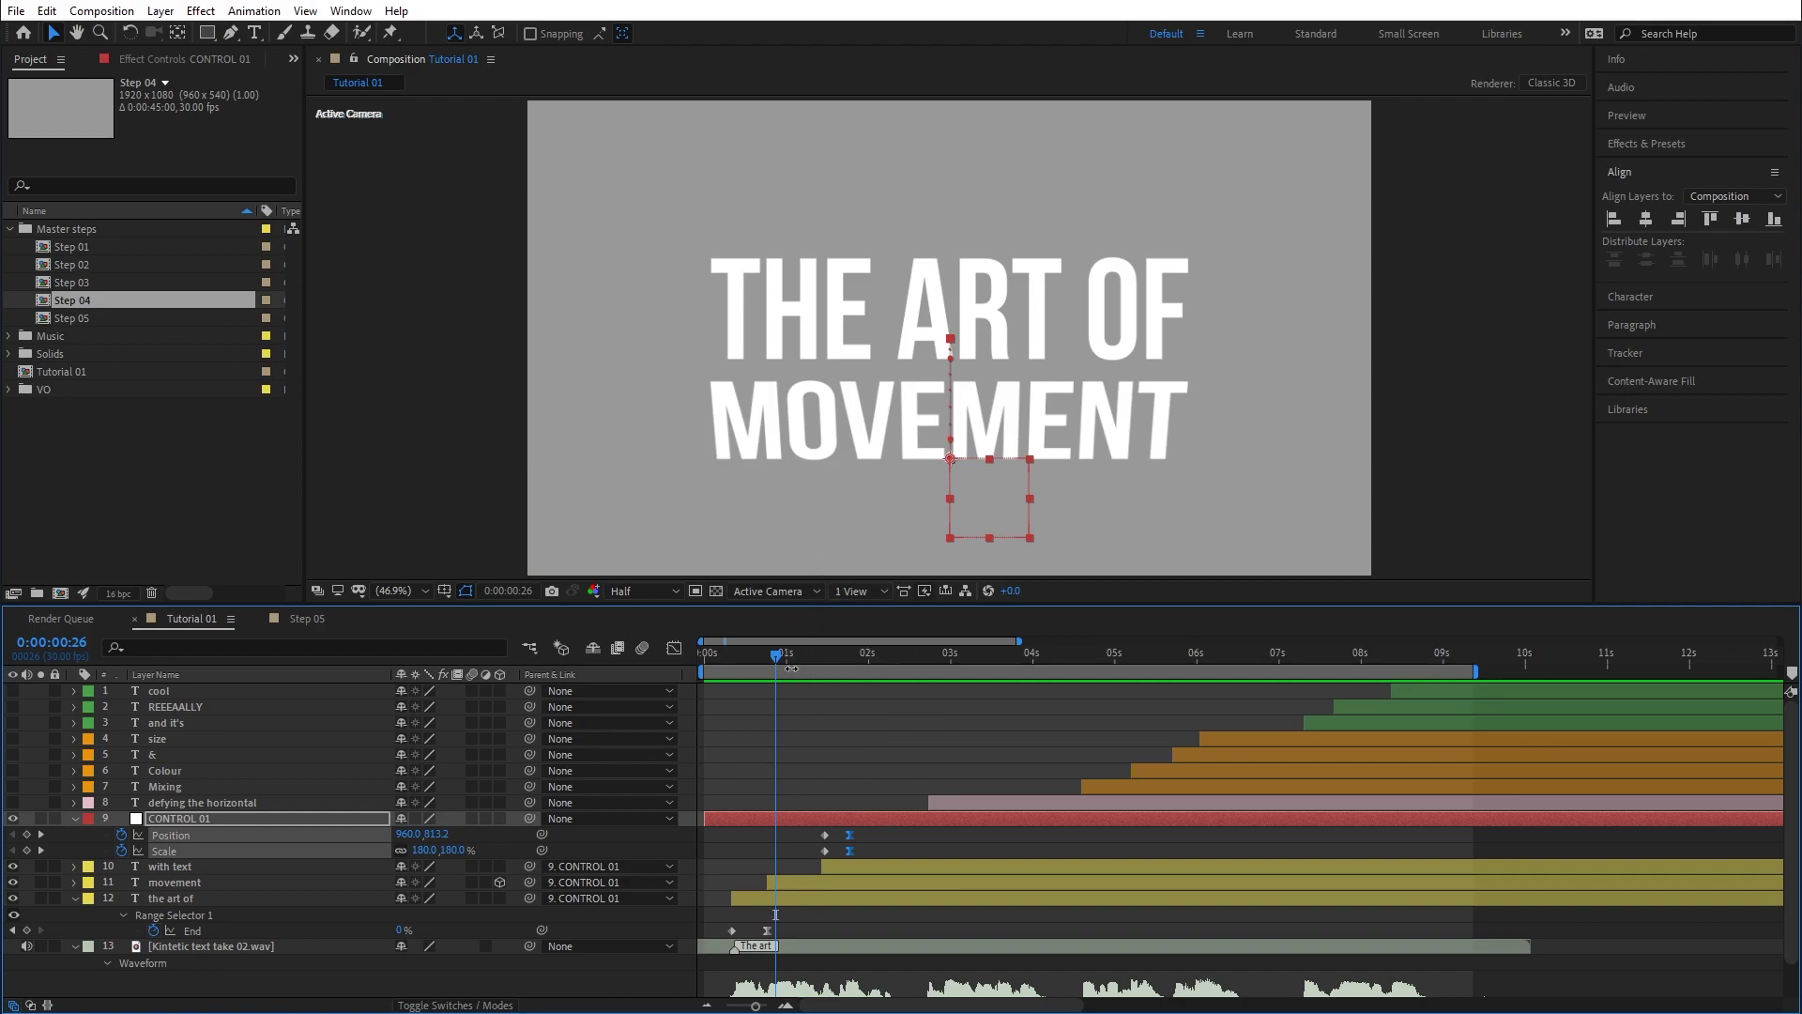
pyautogui.moveTo(730, 652); pyautogui.dragTo(933, 677)
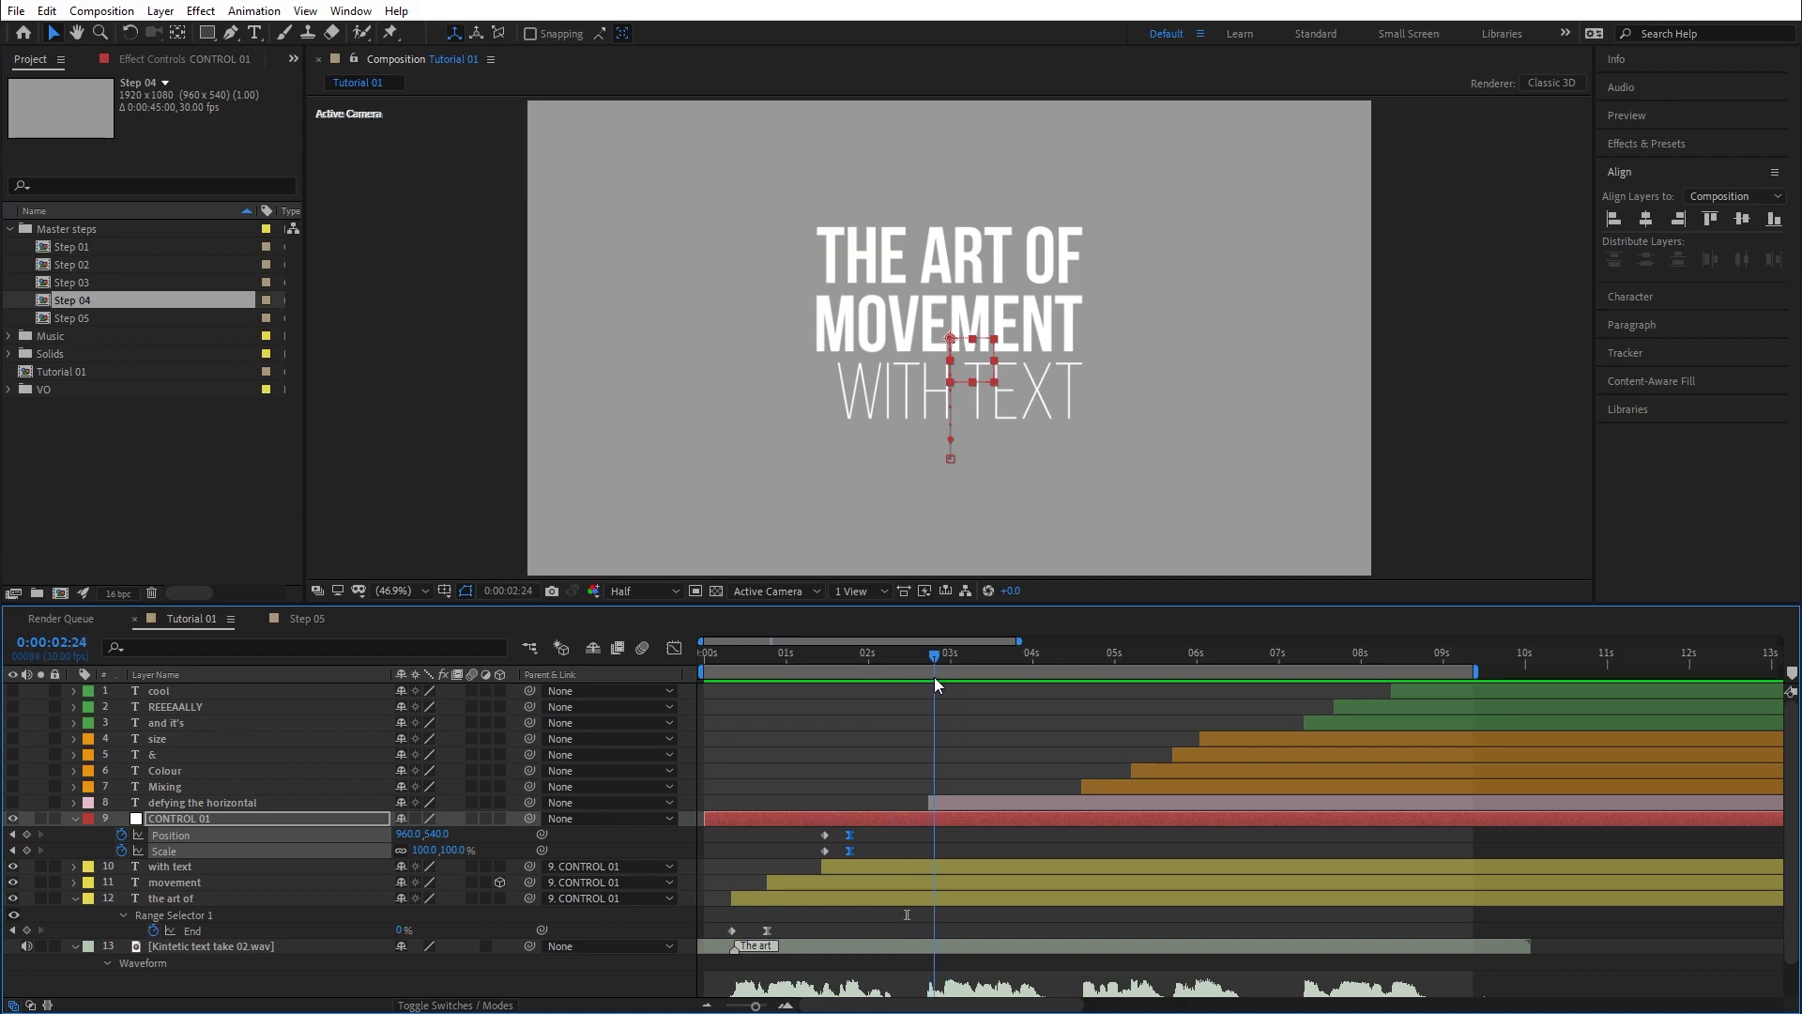
# Make the "defying the horizontal" layer visible and place its text directly to the right of the existing title lines, top edges aligned.
pyautogui.click(193, 802)
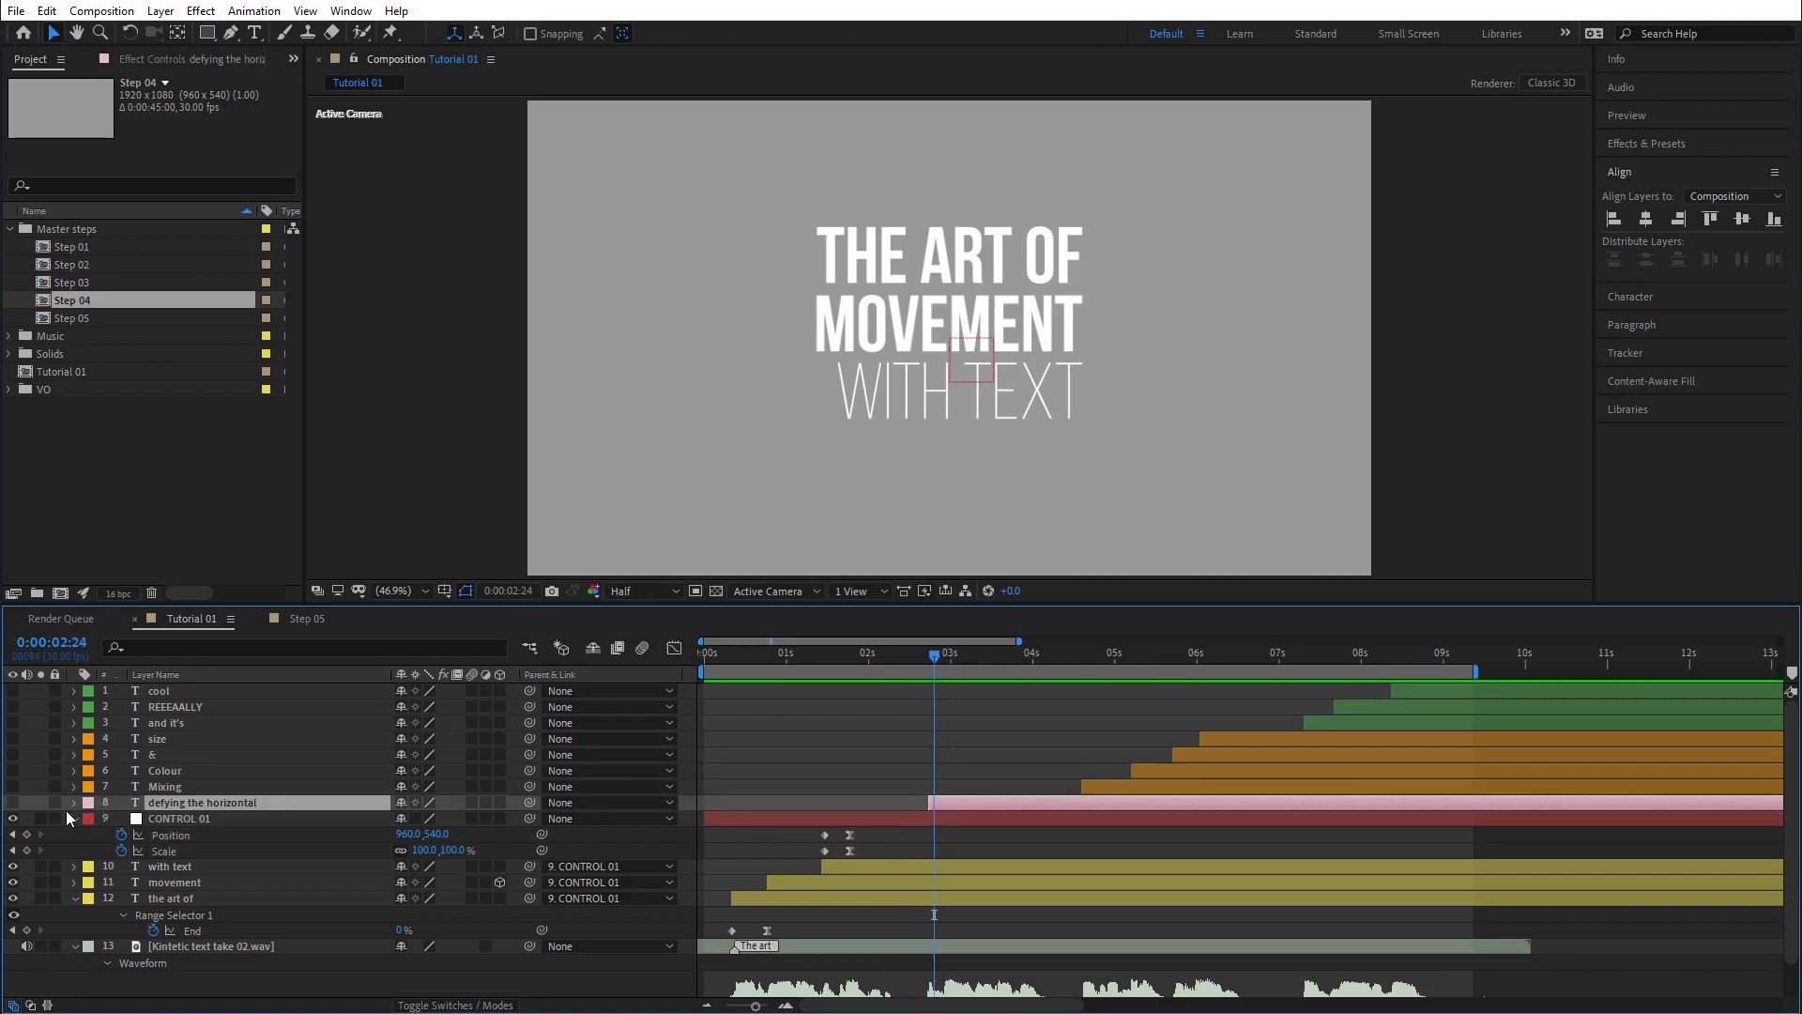
pyautogui.click(13, 802)
pyautogui.moveTo(935, 671)
pyautogui.mouseDown()
pyautogui.moveTo(817, 666)
pyautogui.moveTo(951, 655)
pyautogui.mouseUp()
pyautogui.moveTo(1040, 170); pyautogui.dragTo(1178, 257)
pyautogui.moveTo(784, 655); pyautogui.dragTo(969, 663)
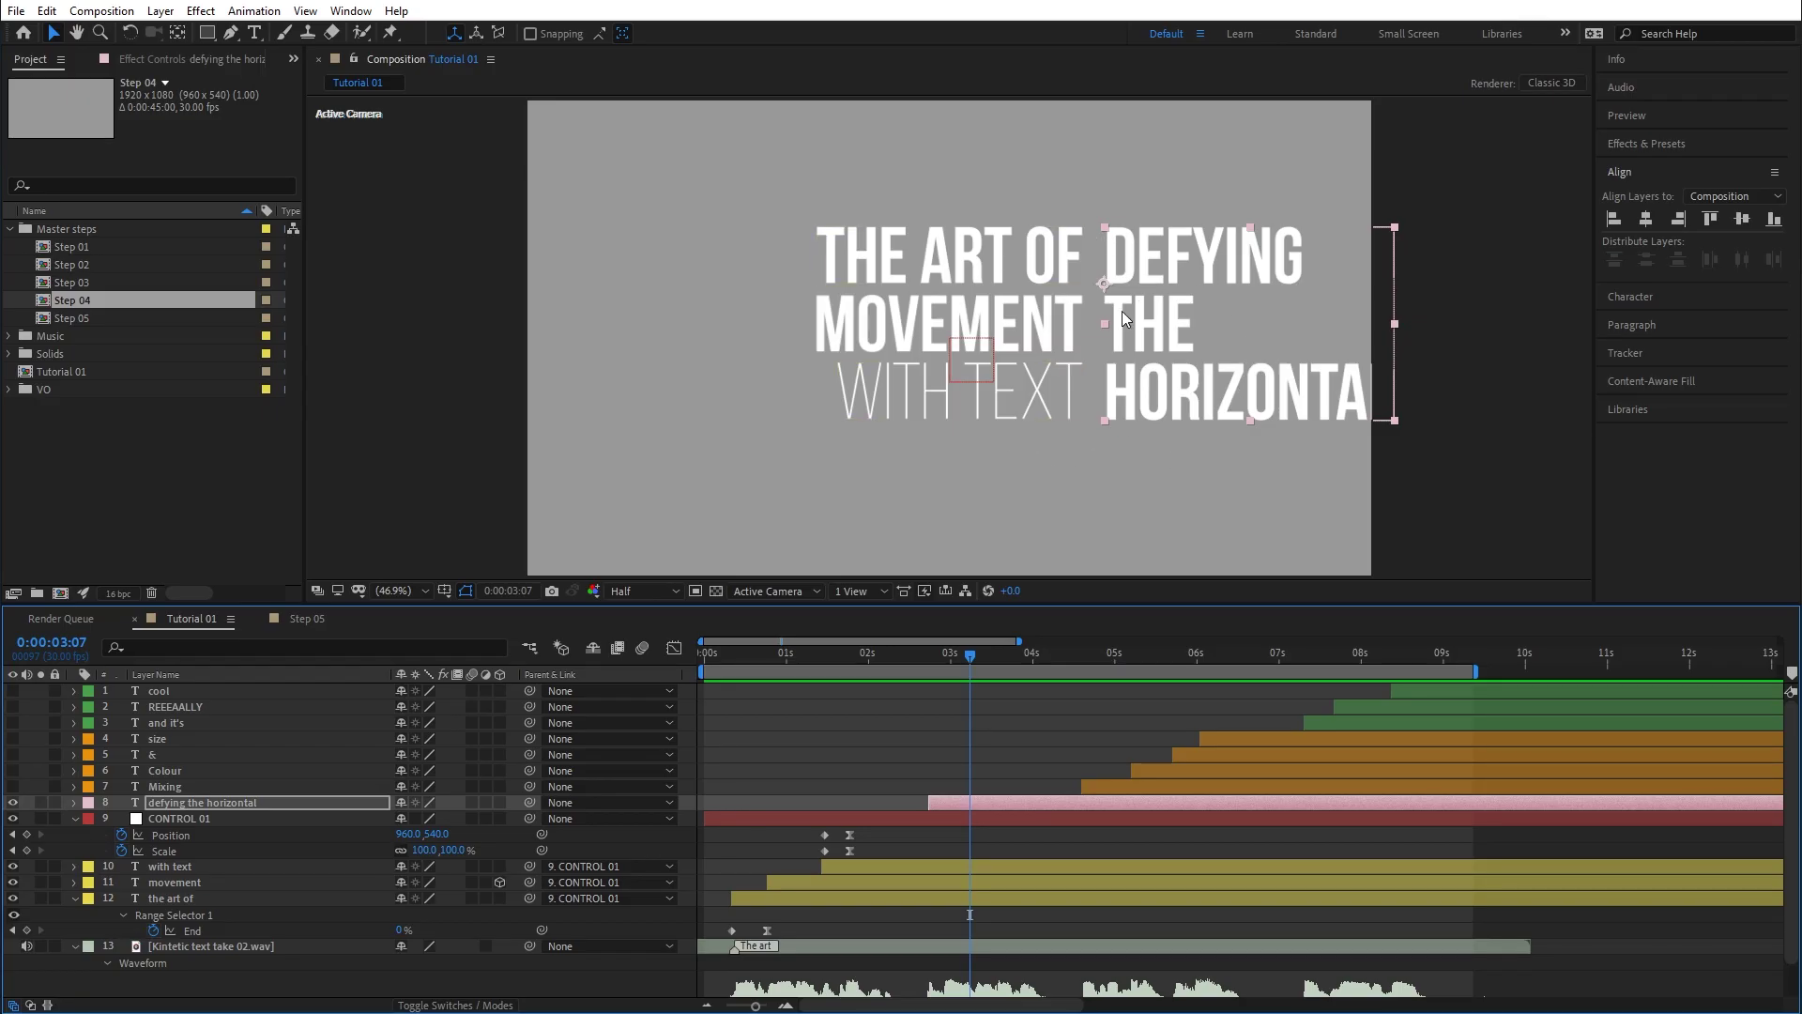
pyautogui.press('Up')
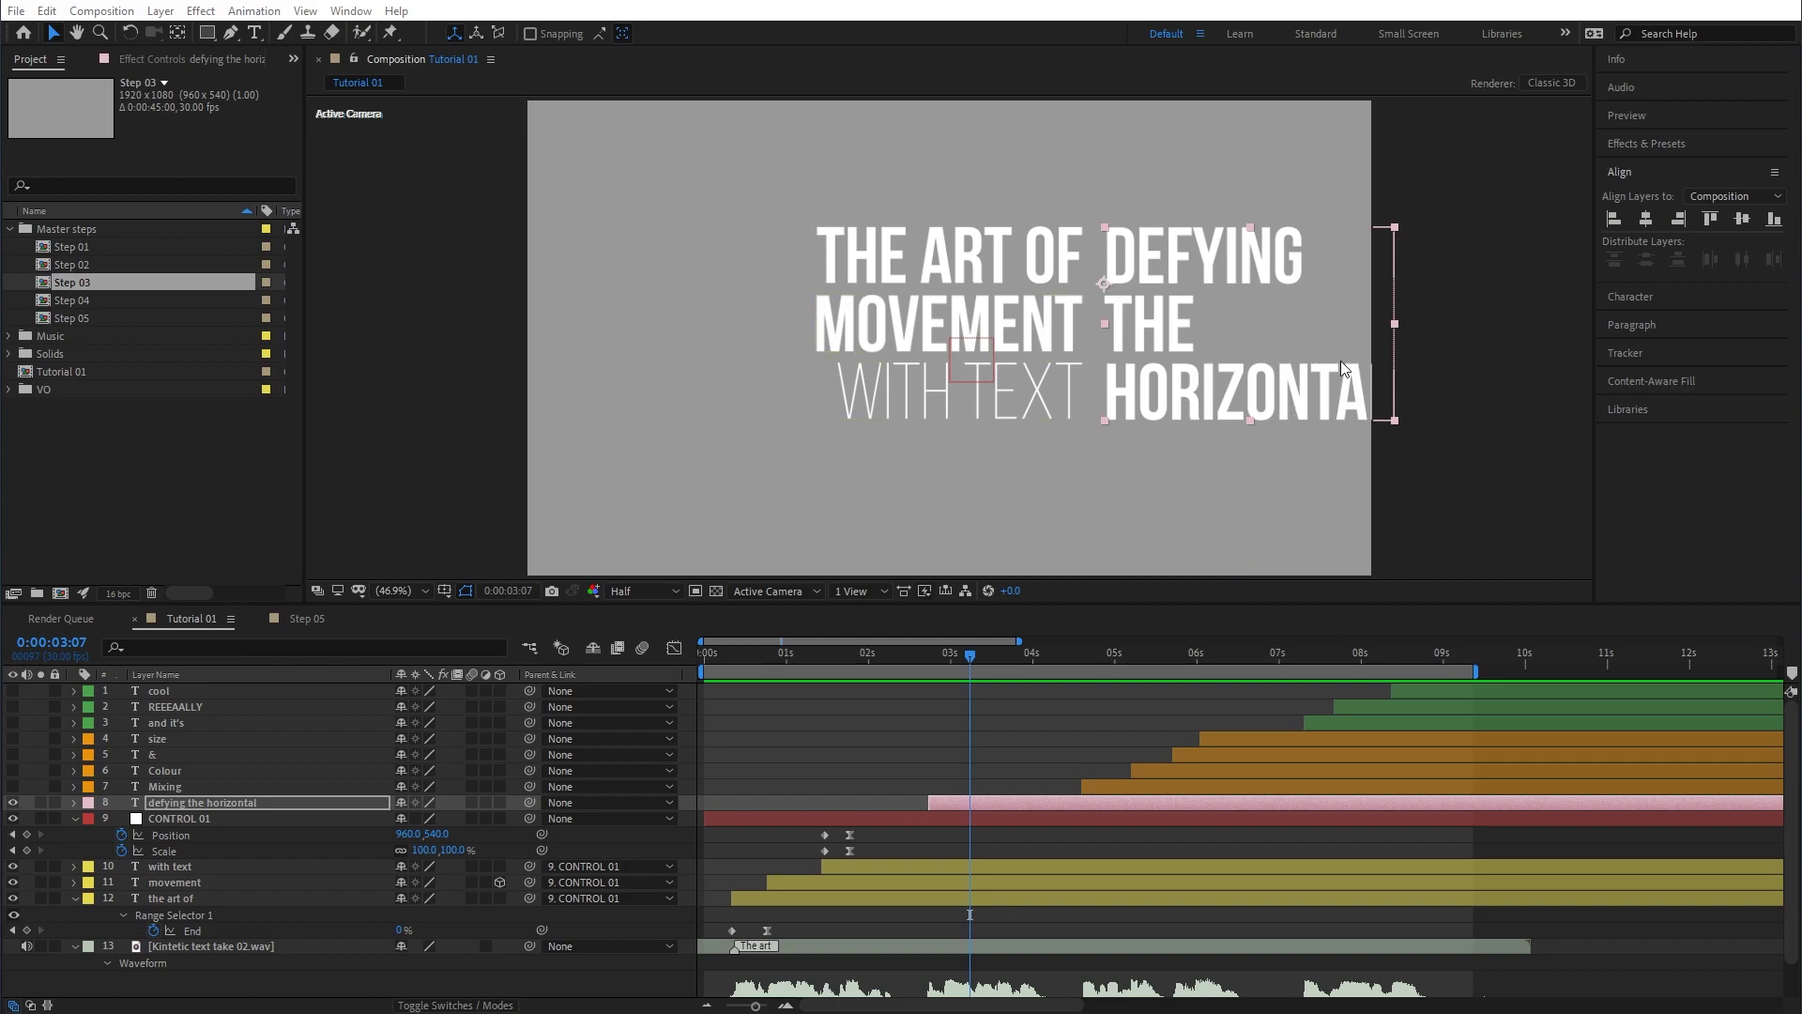
pyautogui.click(1196, 258)
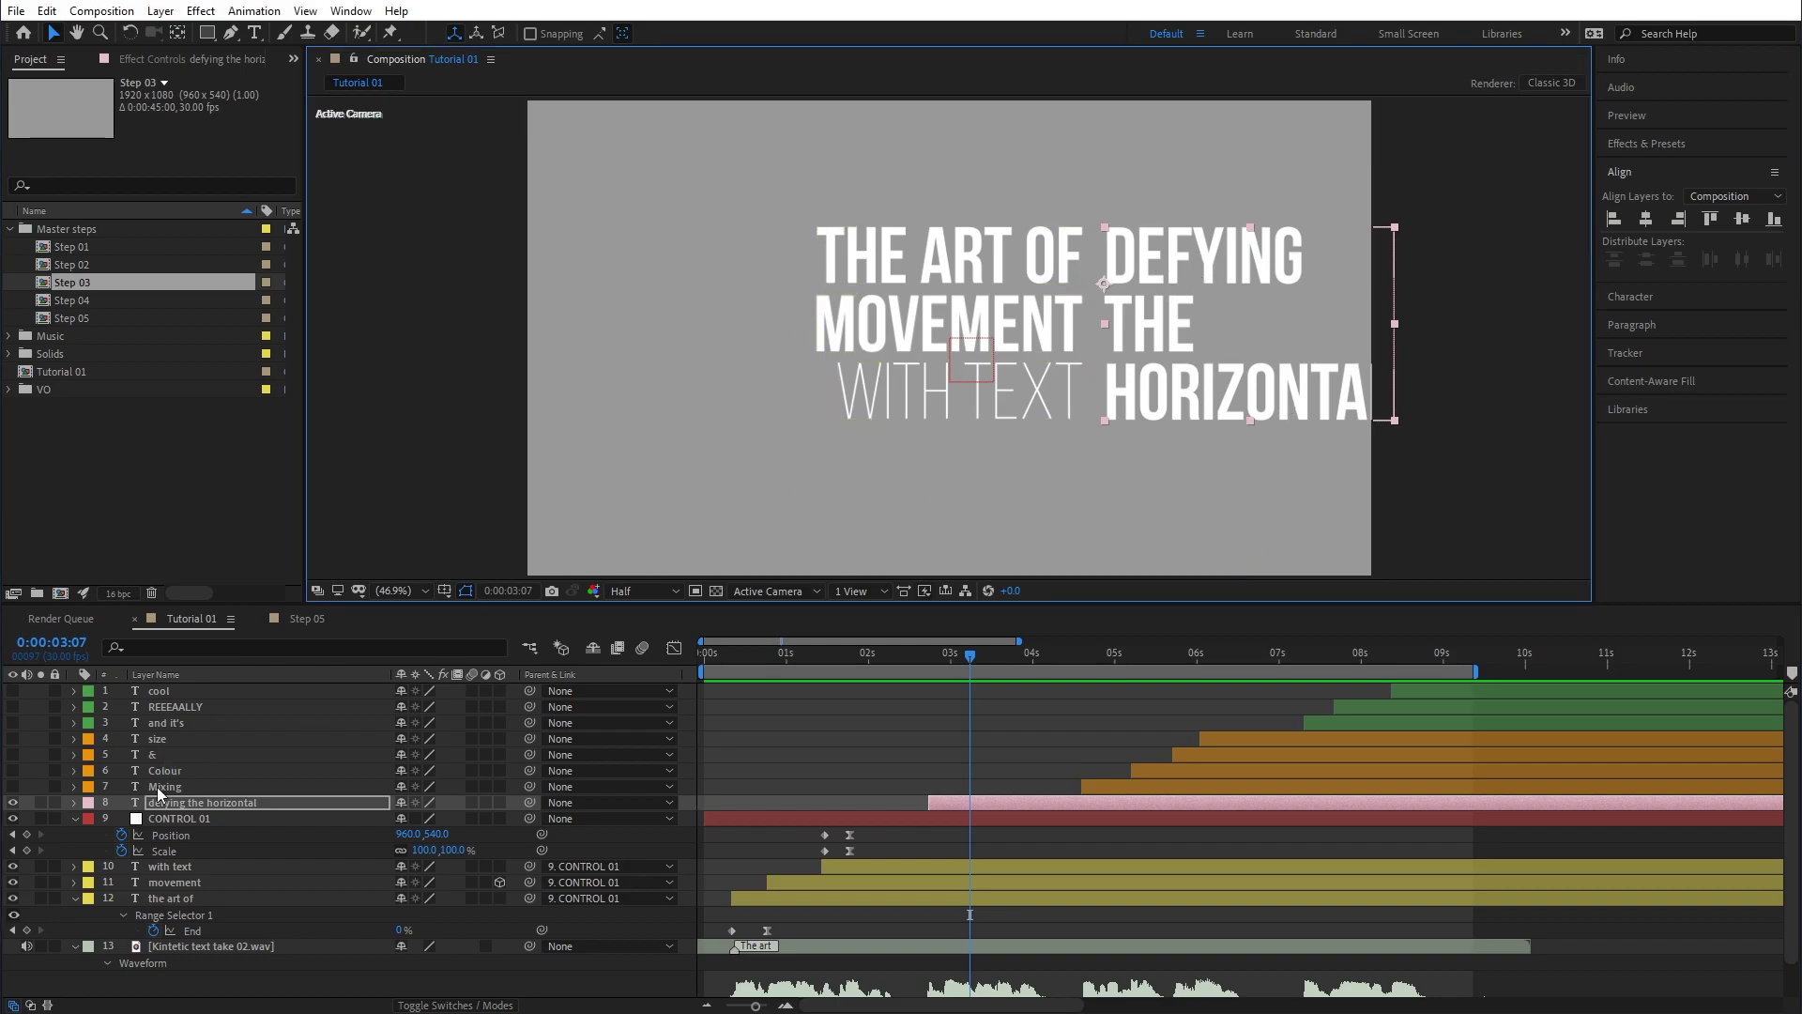
# At 0:00:02:22, add a Position text animator to the "defying the horizontal" layer and set its offset to 0, 278.
pyautogui.moveTo(961, 655)
pyautogui.mouseDown()
pyautogui.moveTo(892, 657)
pyautogui.moveTo(929, 663)
pyautogui.mouseUp()
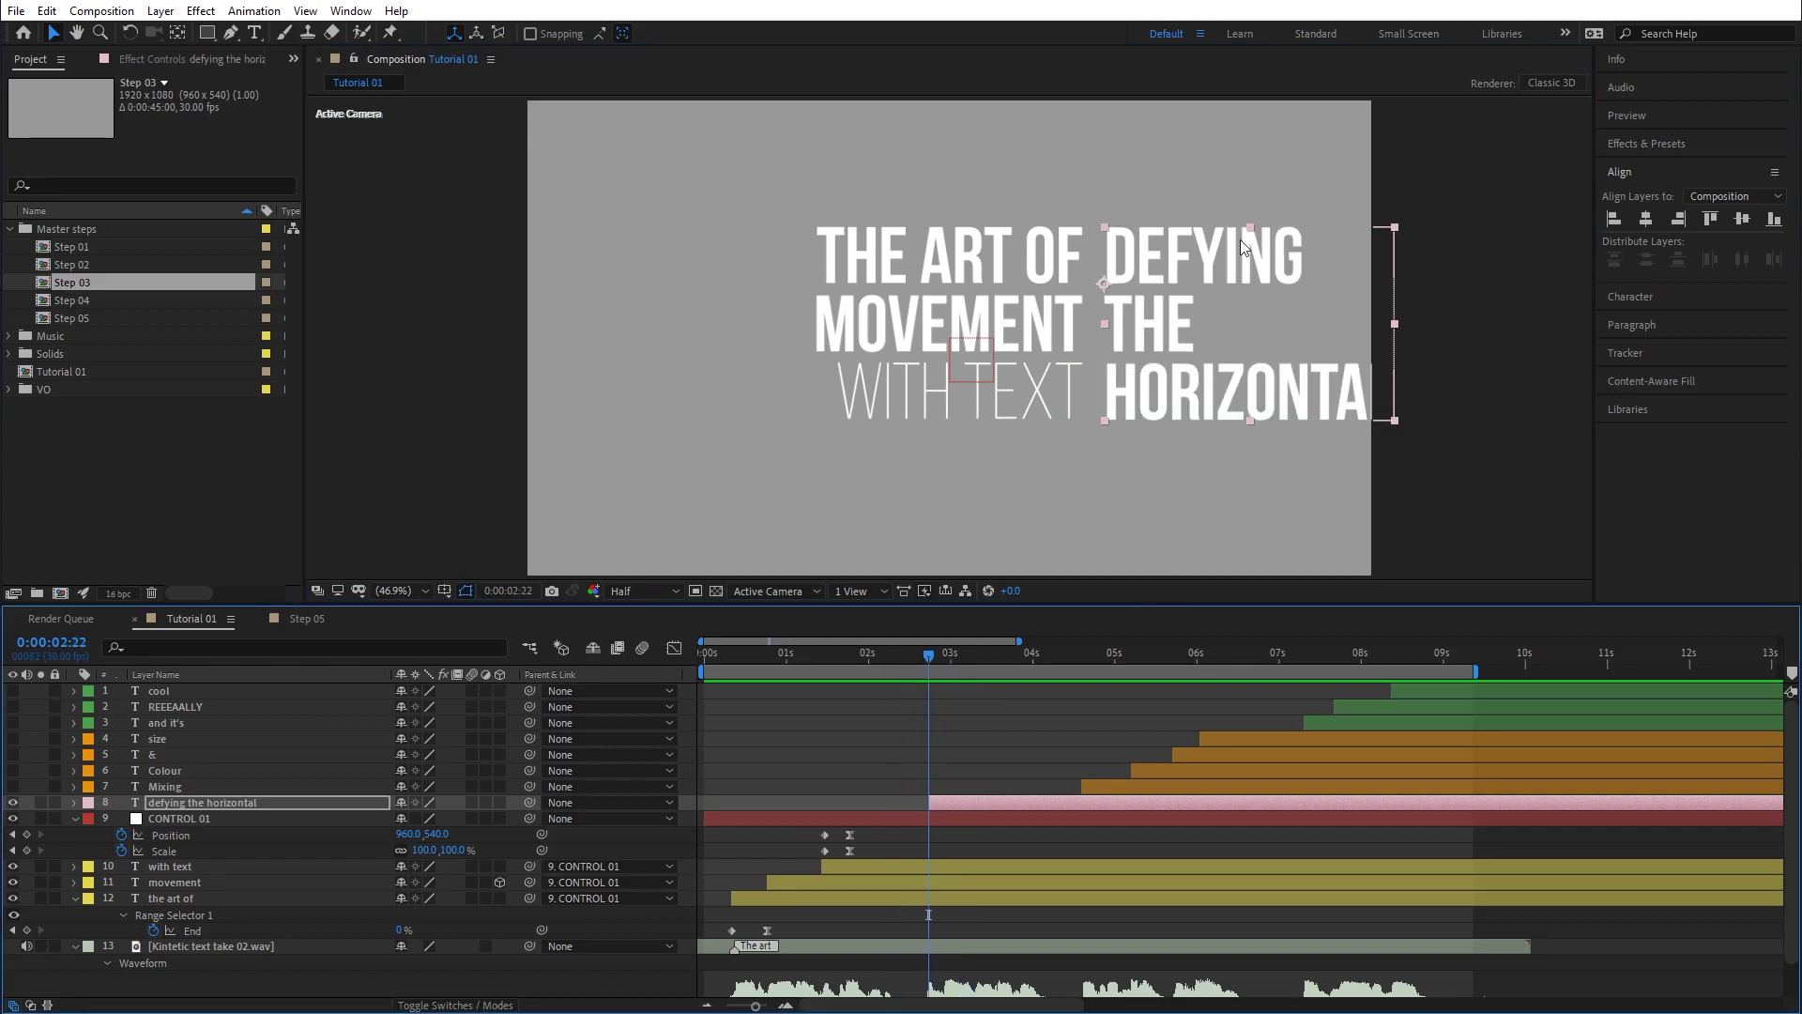
pyautogui.click(73, 802)
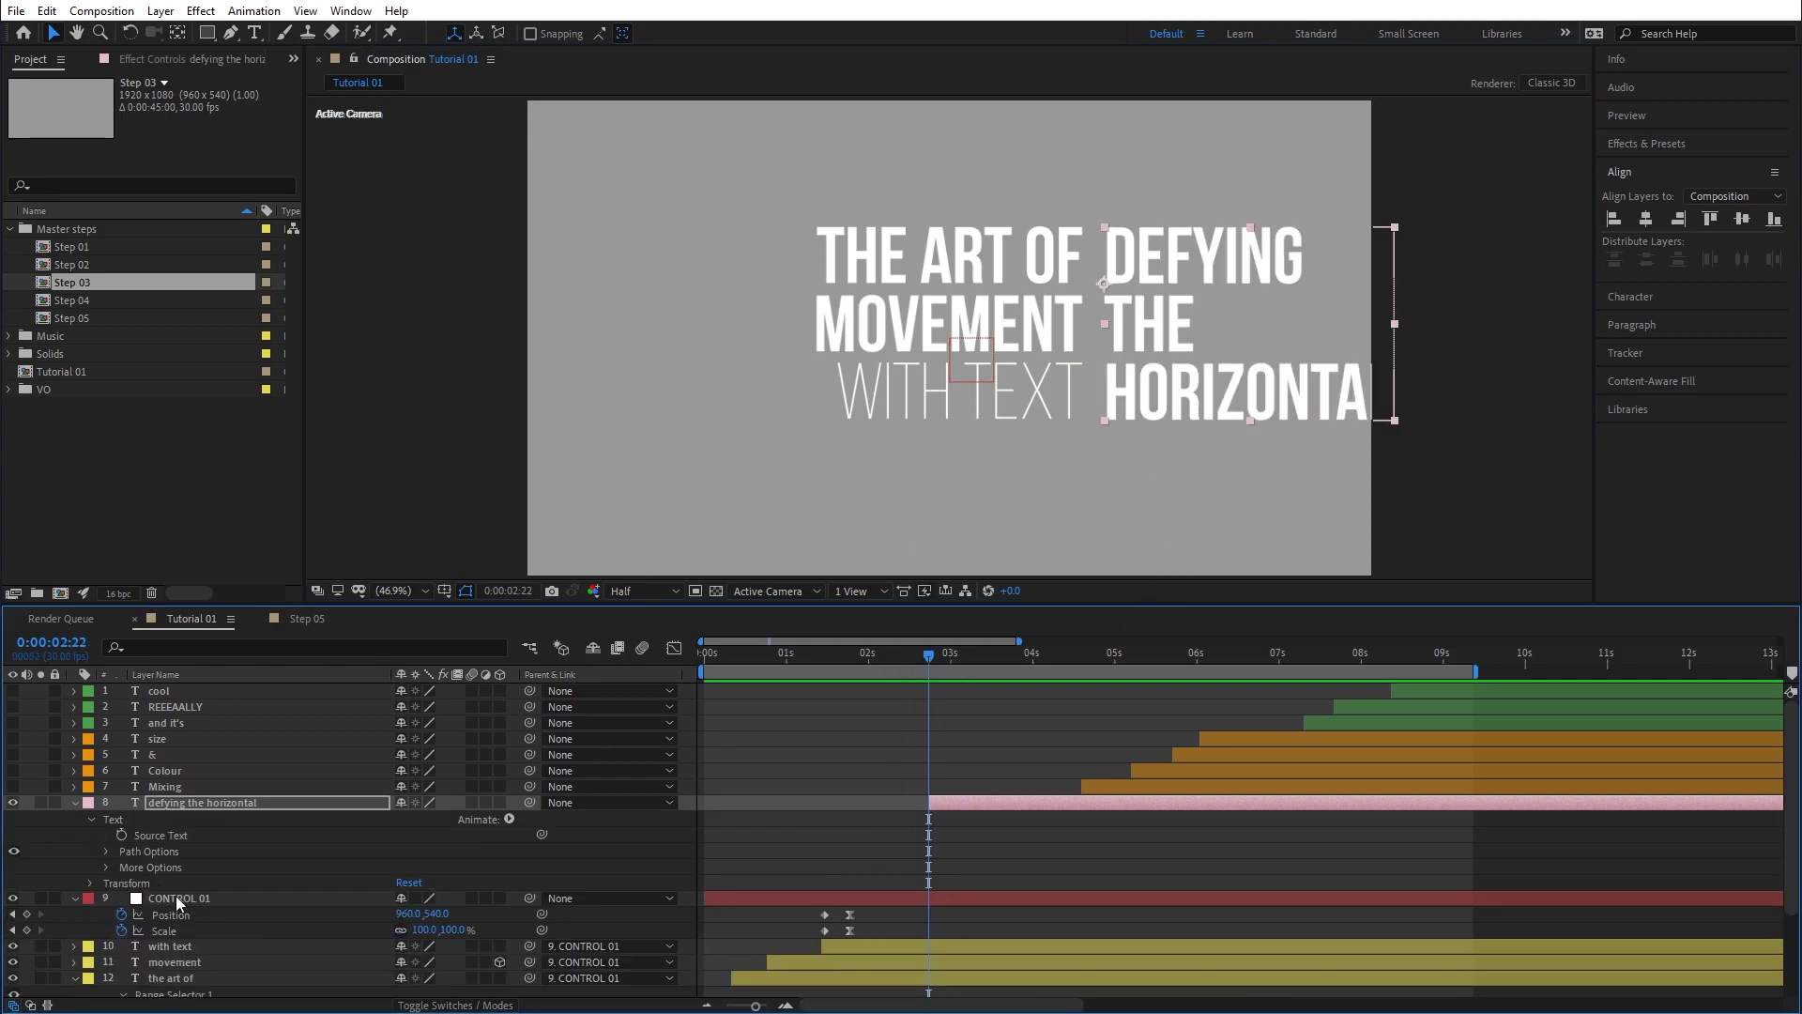
pyautogui.click(75, 899)
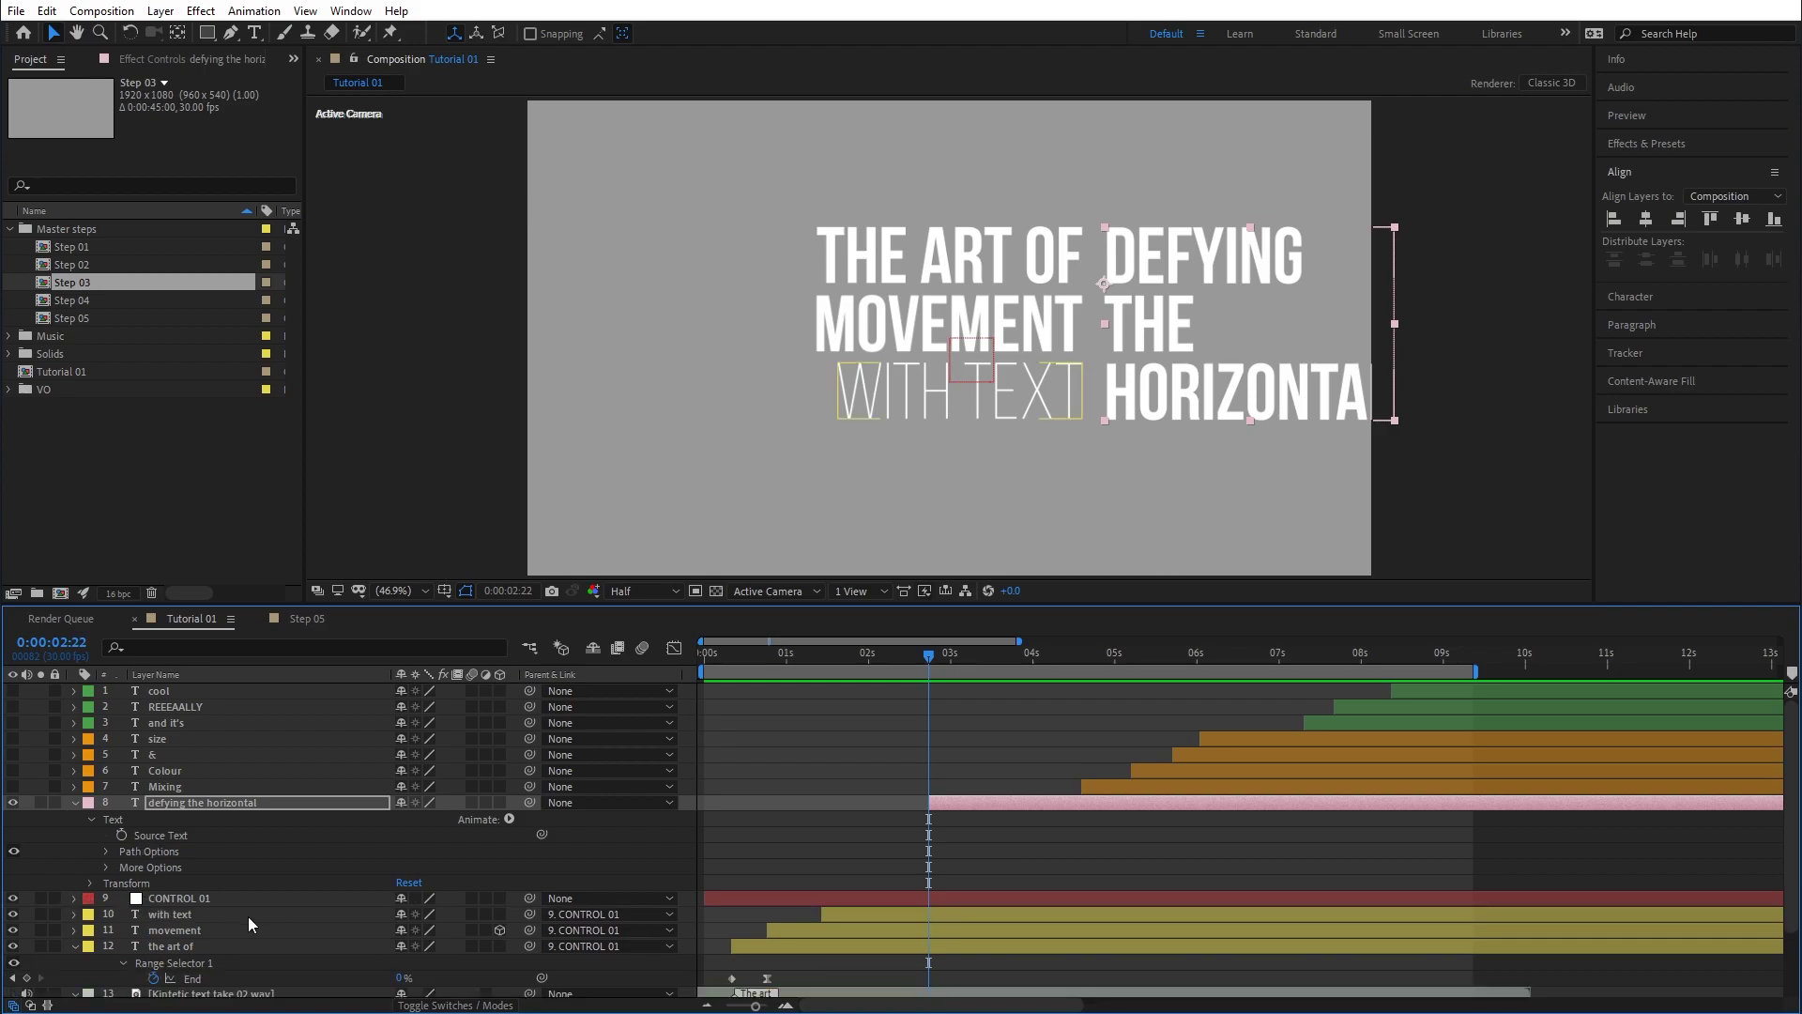
pyautogui.click(74, 946)
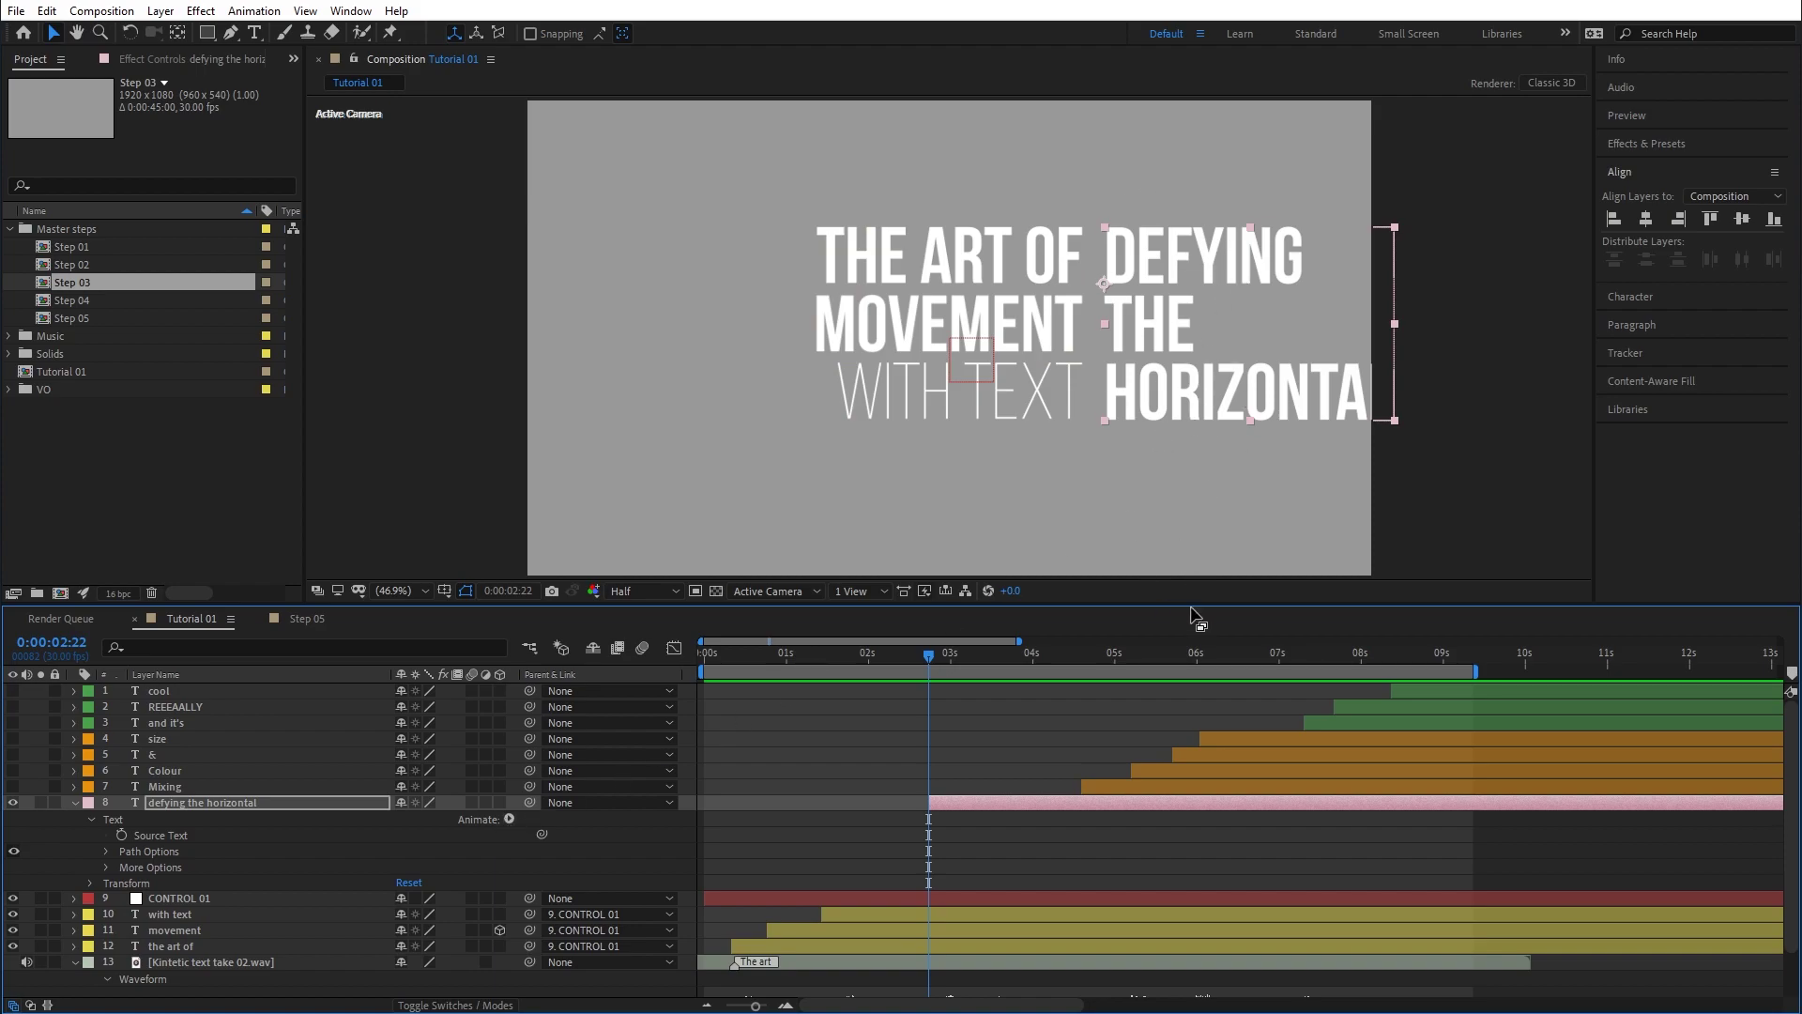
pyautogui.click(510, 818)
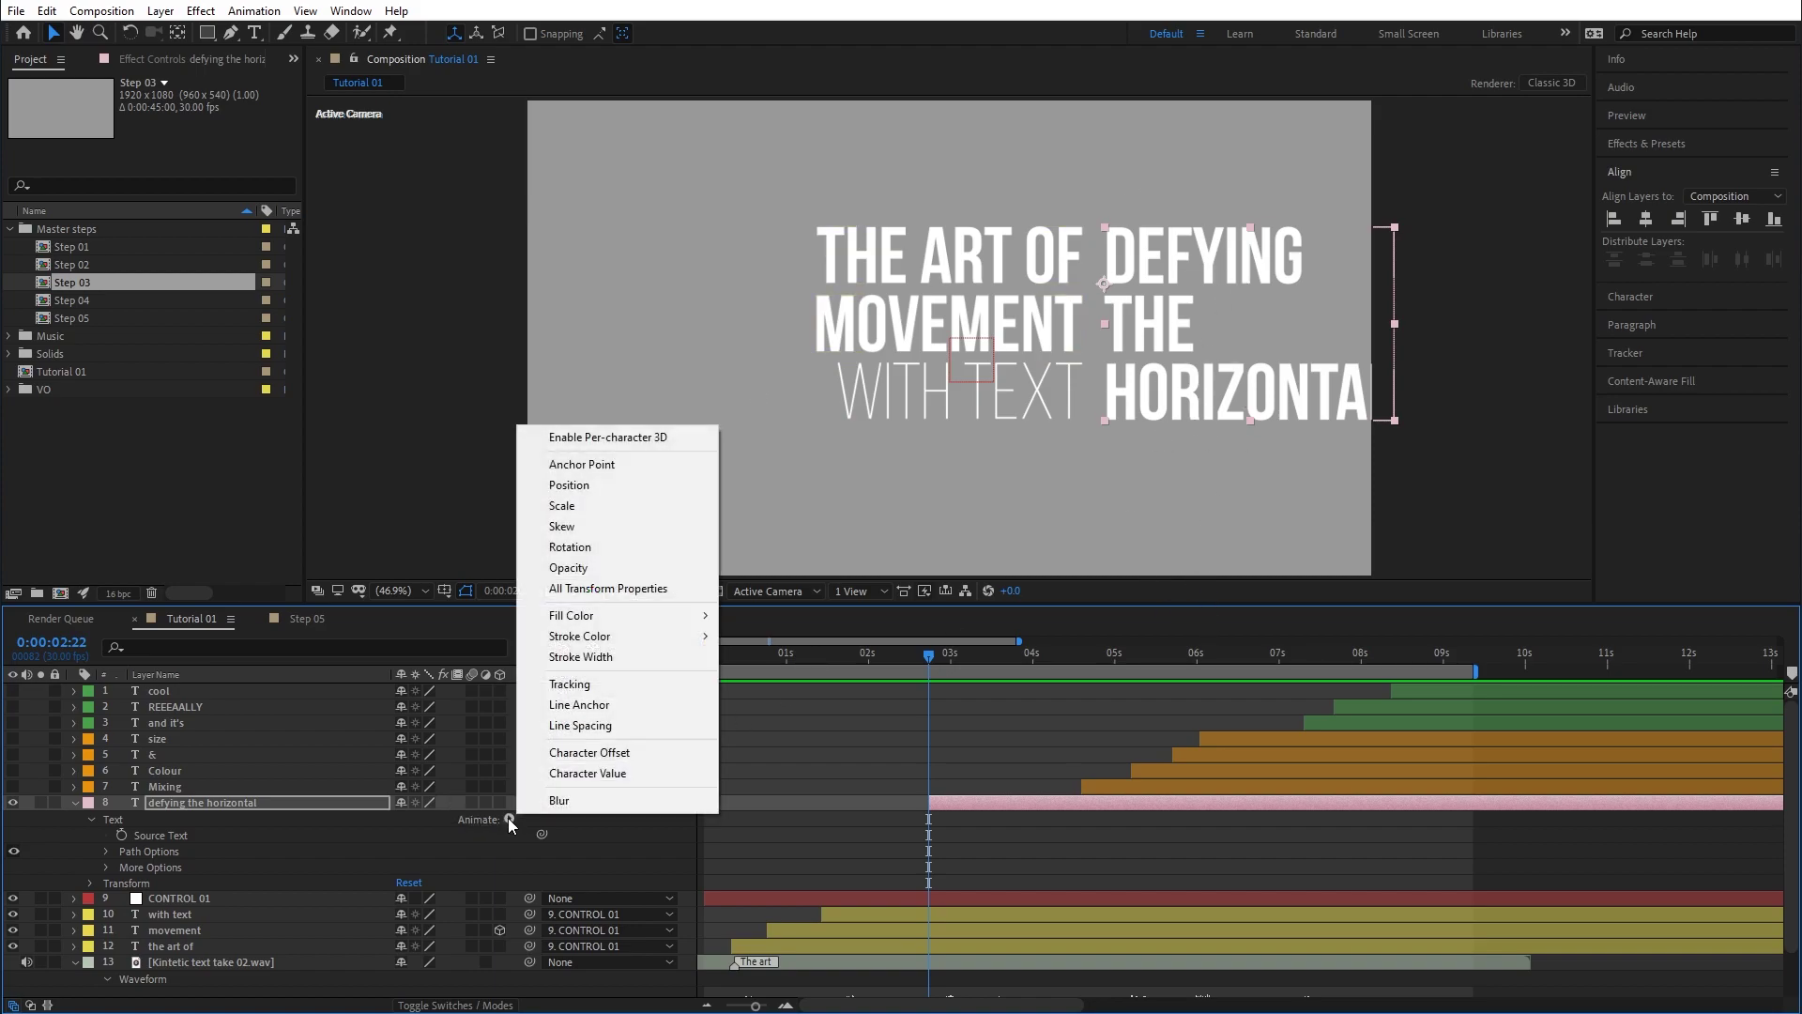
pyautogui.click(570, 485)
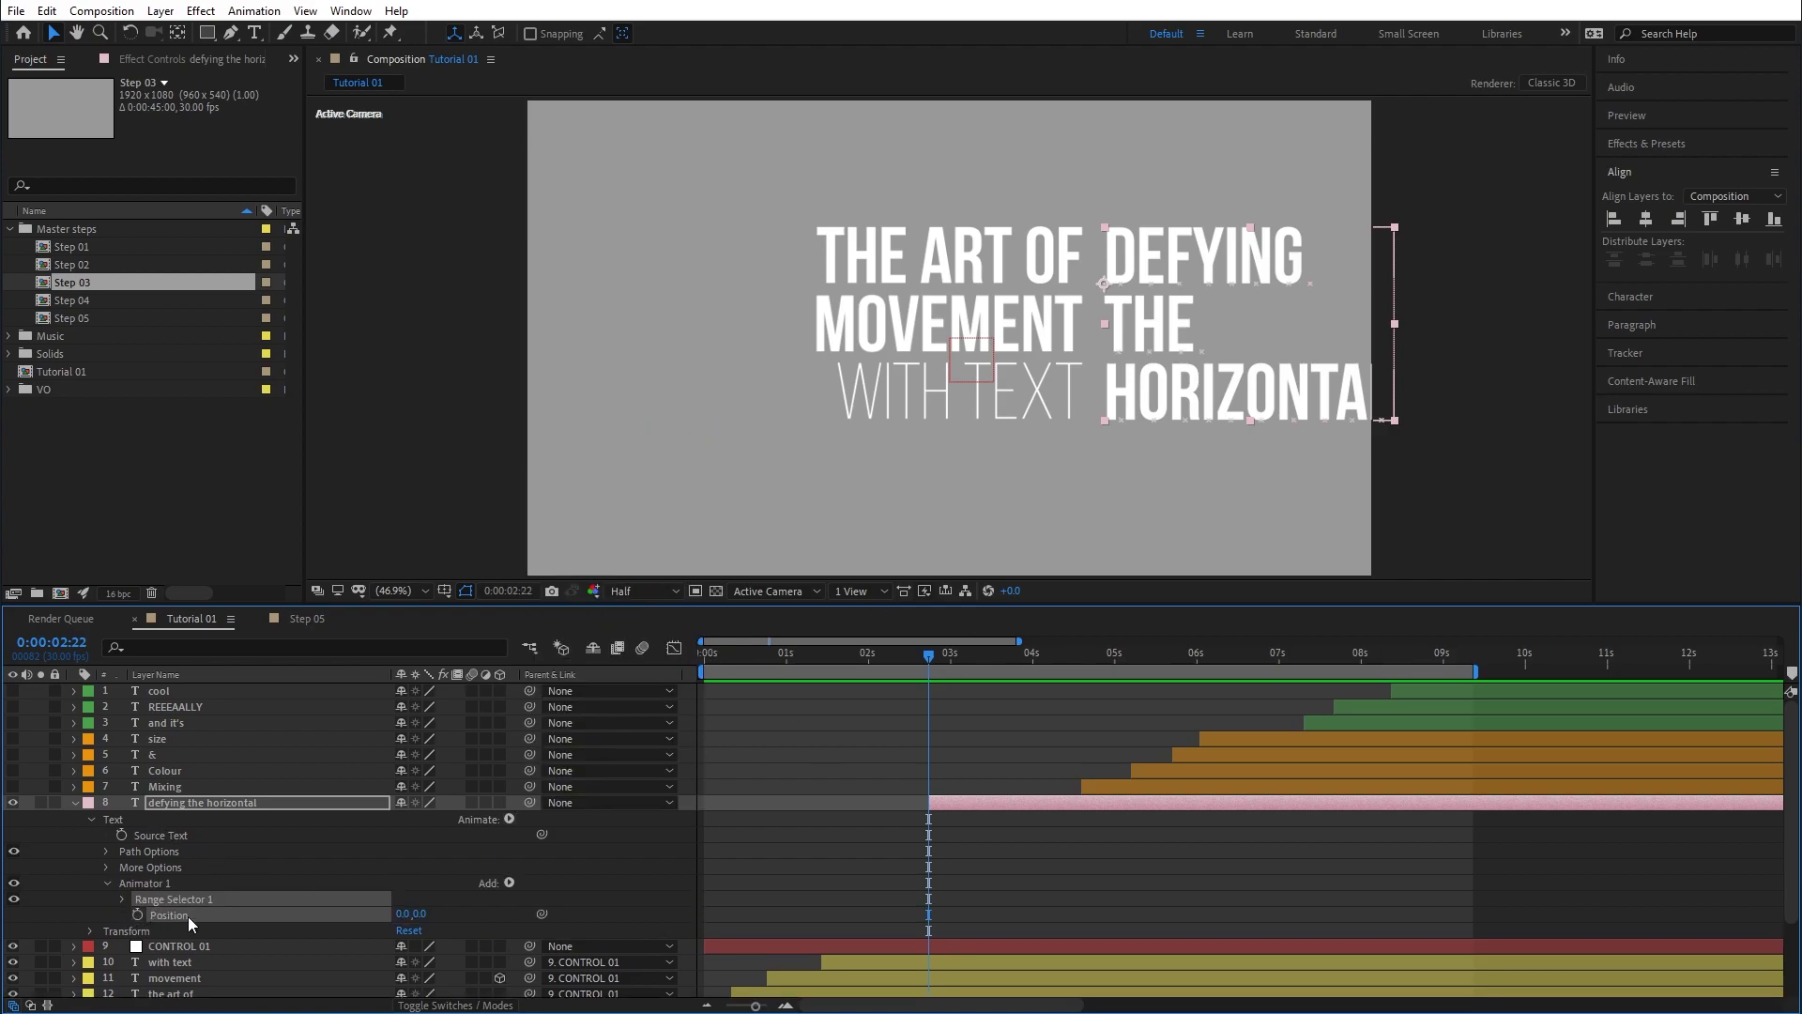
pyautogui.moveTo(423, 914); pyautogui.dragTo(685, 922)
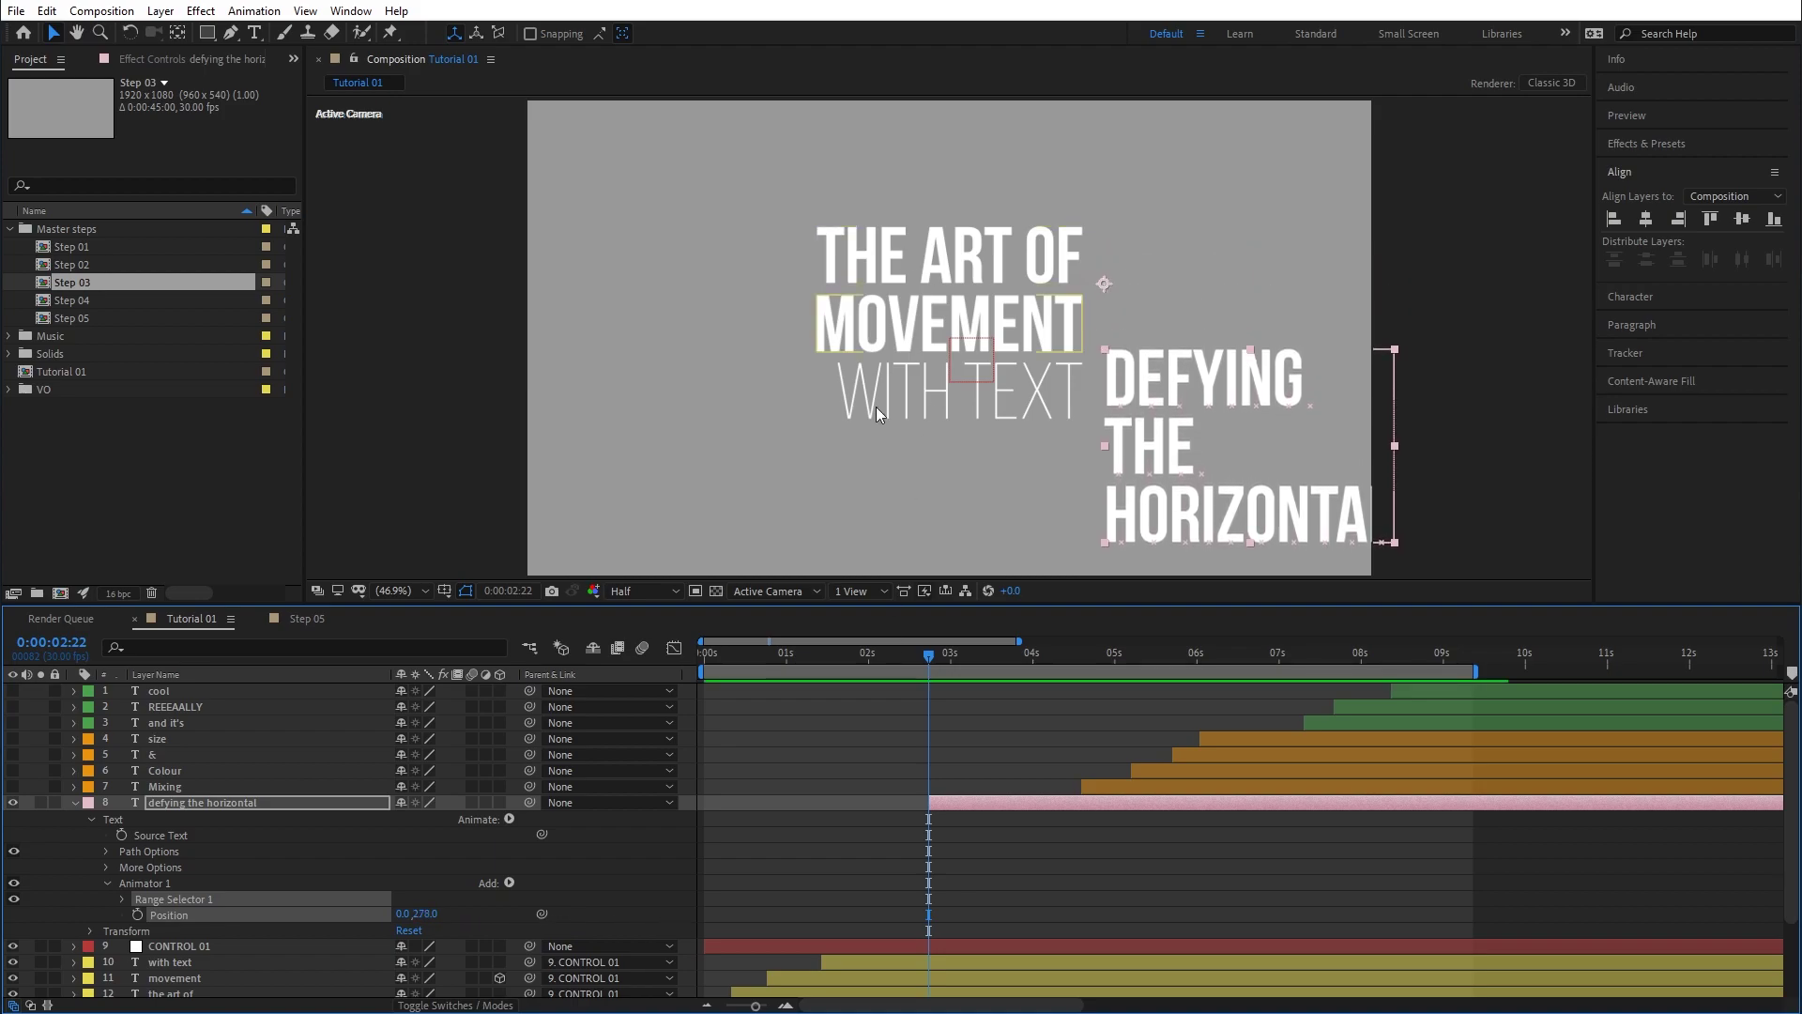
pyautogui.moveTo(933, 657)
pyautogui.mouseDown()
pyautogui.moveTo(995, 666)
pyautogui.moveTo(927, 671)
pyautogui.mouseUp()
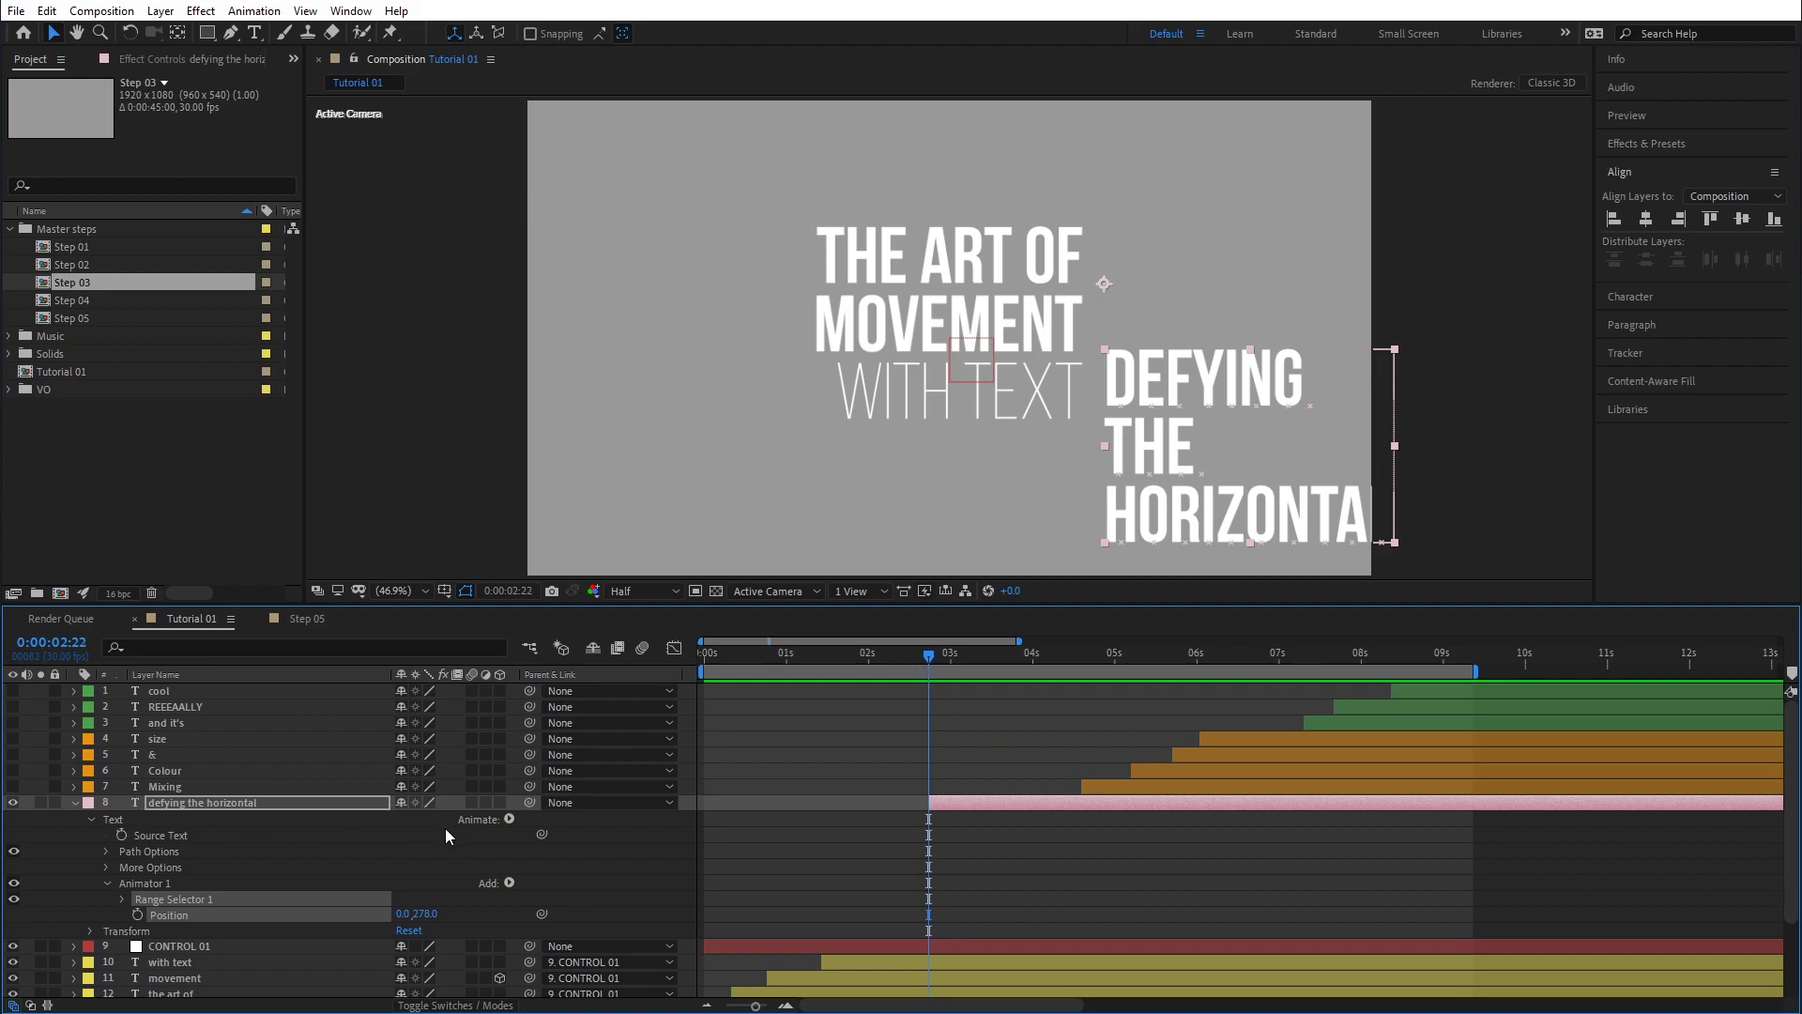
# Keyframe the Start of Range Selector 1 on "defying the horizontal" from 0% at 0:00:02:22 to 100% at 0:00:03:10.
pyautogui.click(108, 883)
pyautogui.click(105, 883)
pyautogui.click(110, 882)
pyautogui.click(108, 885)
pyautogui.click(122, 899)
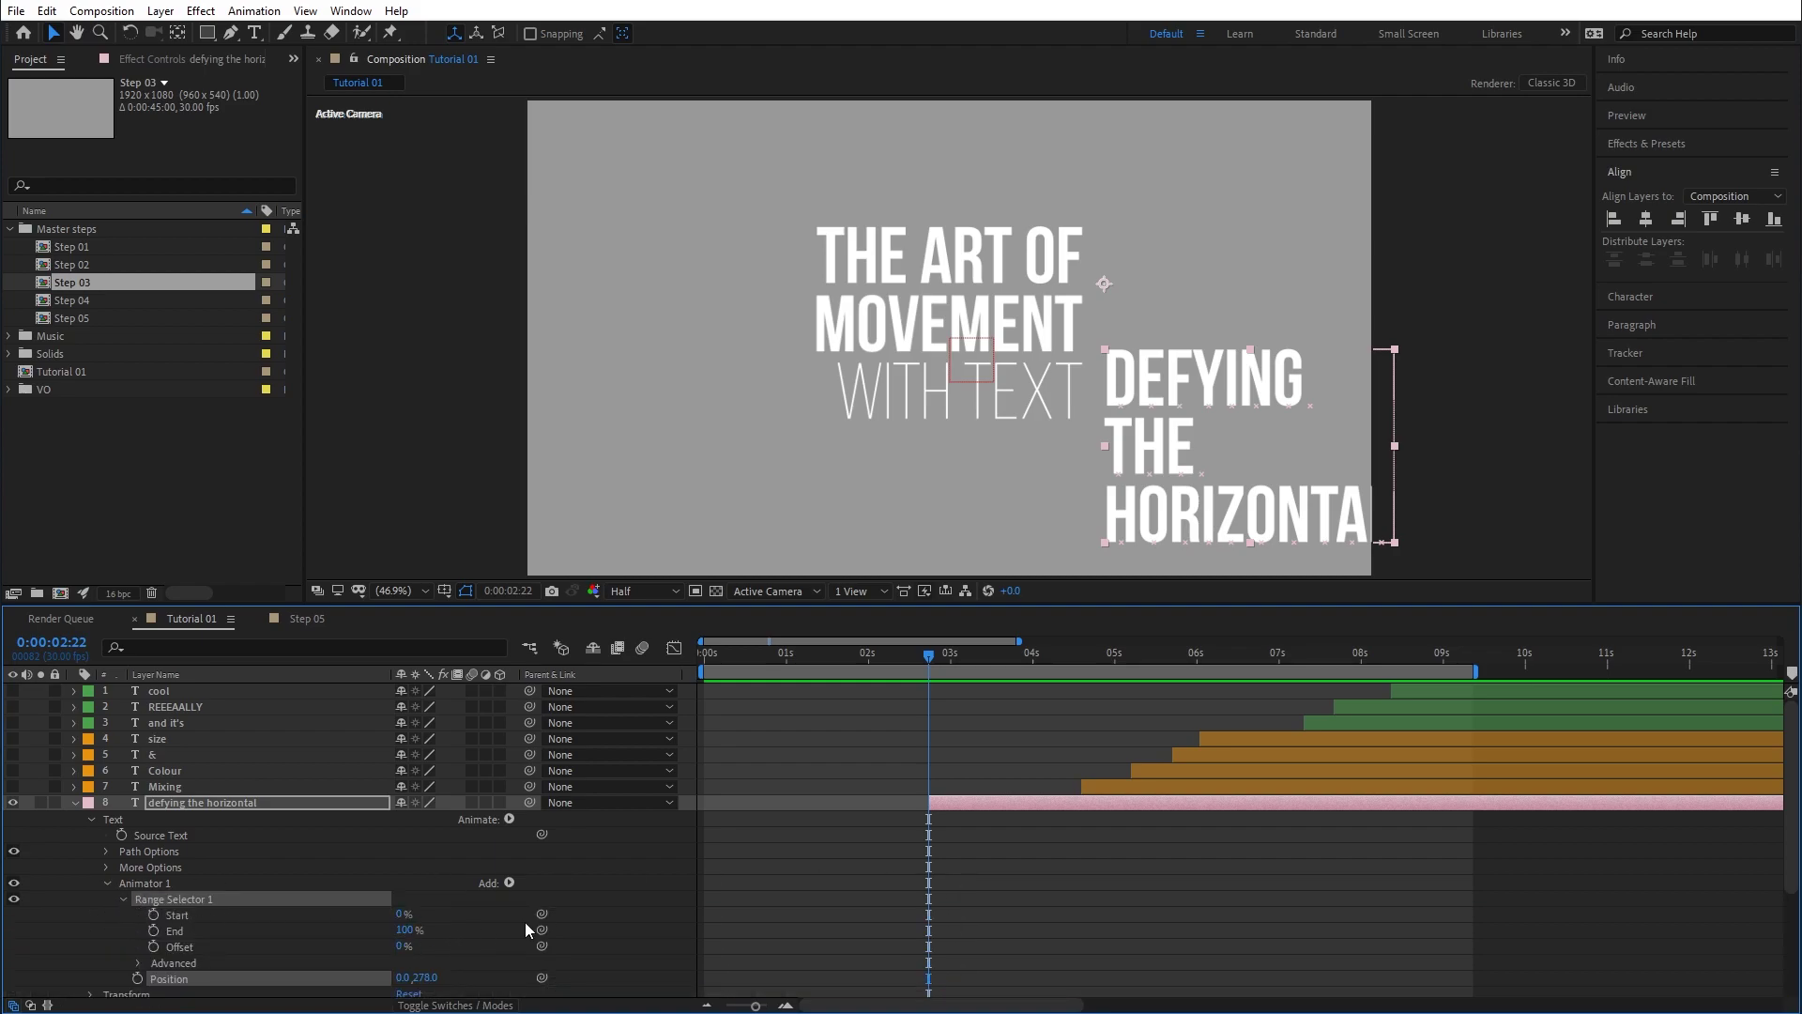
pyautogui.click(154, 914)
pyautogui.moveTo(927, 655); pyautogui.dragTo(999, 666)
pyautogui.moveTo(954, 671); pyautogui.dragTo(978, 671)
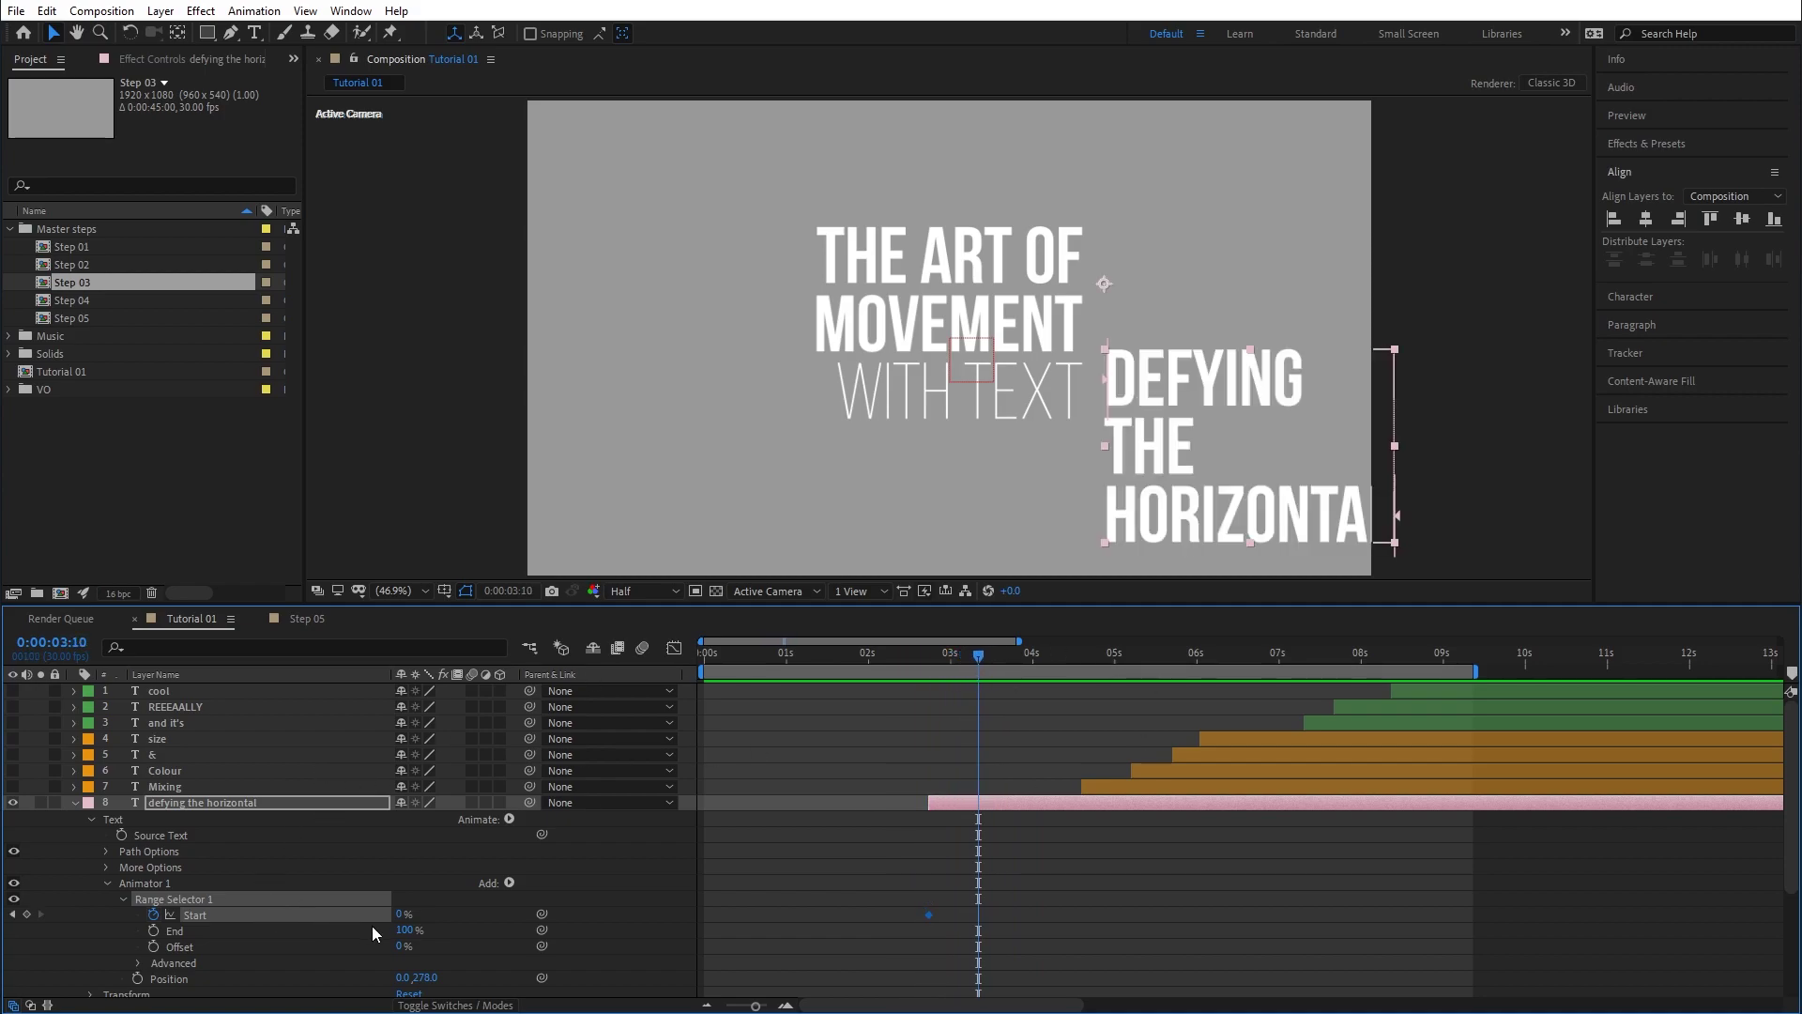
pyautogui.moveTo(401, 915); pyautogui.dragTo(580, 915)
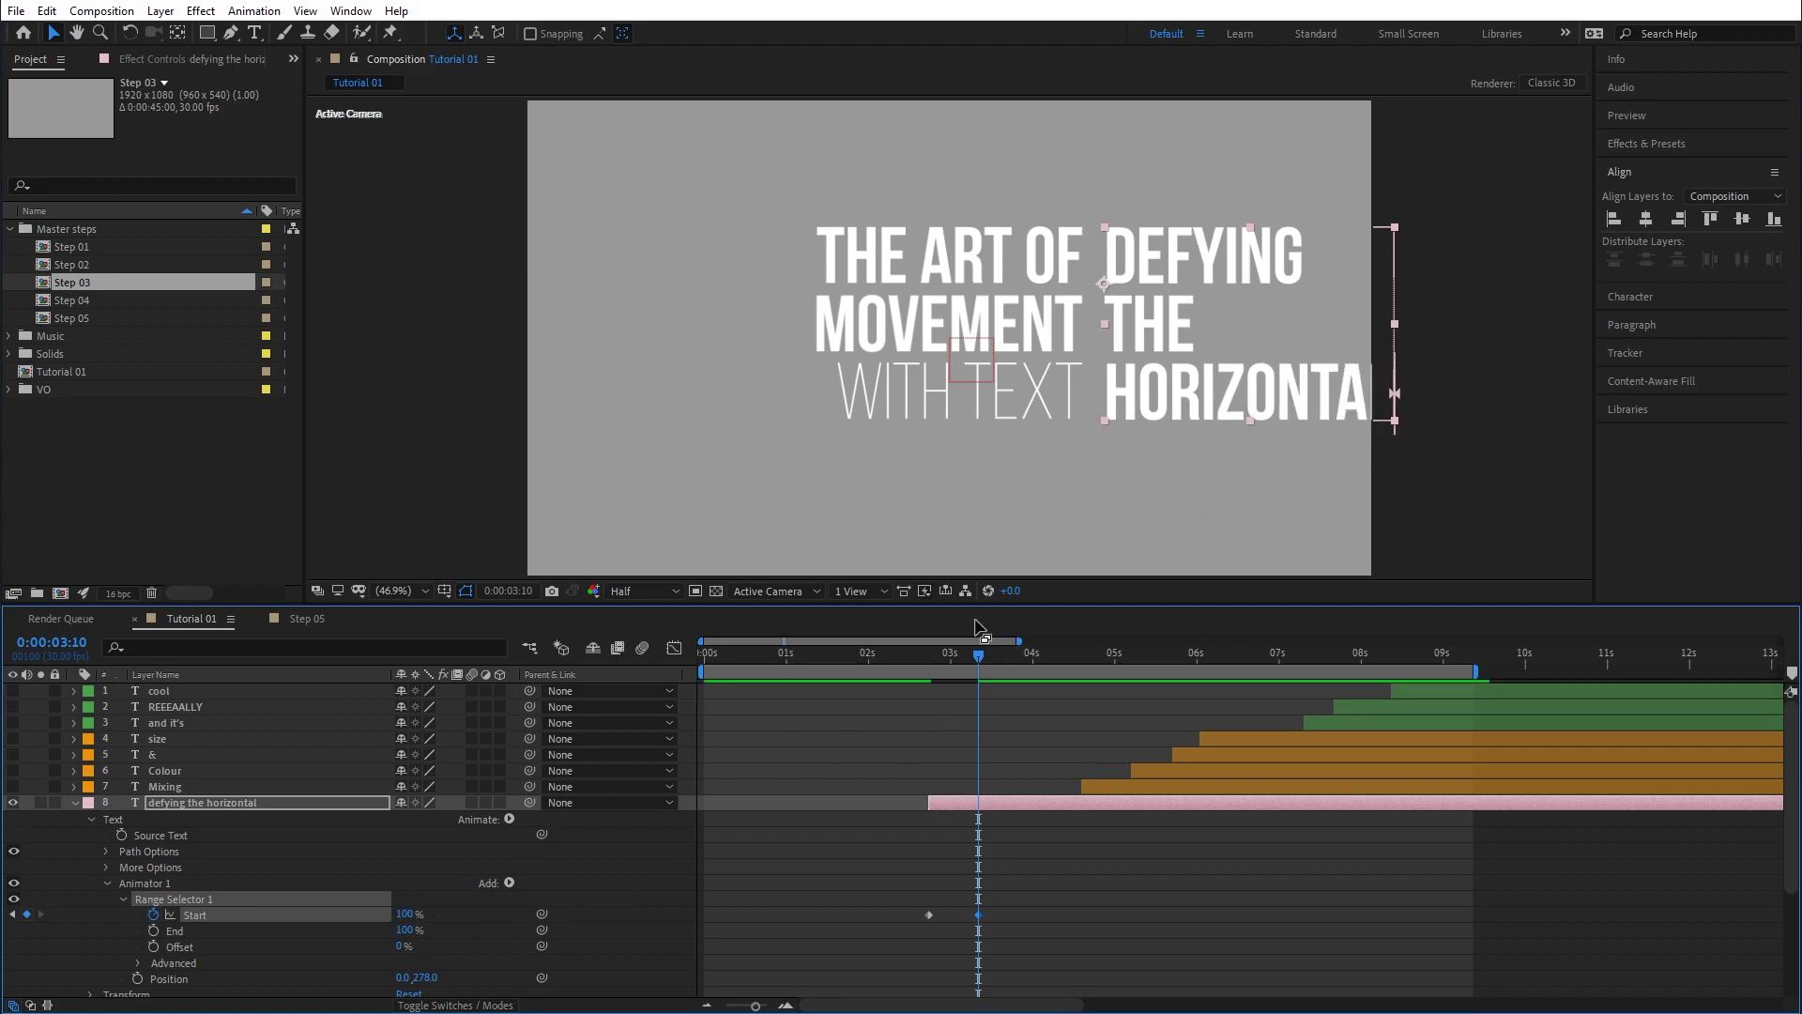
# Base Animator 1's Range Selector 1 on Words for "defying the horizontal" and scrub through the word-by-word reveal.
pyautogui.click(907, 657)
pyautogui.moveTo(933, 657); pyautogui.dragTo(961, 661)
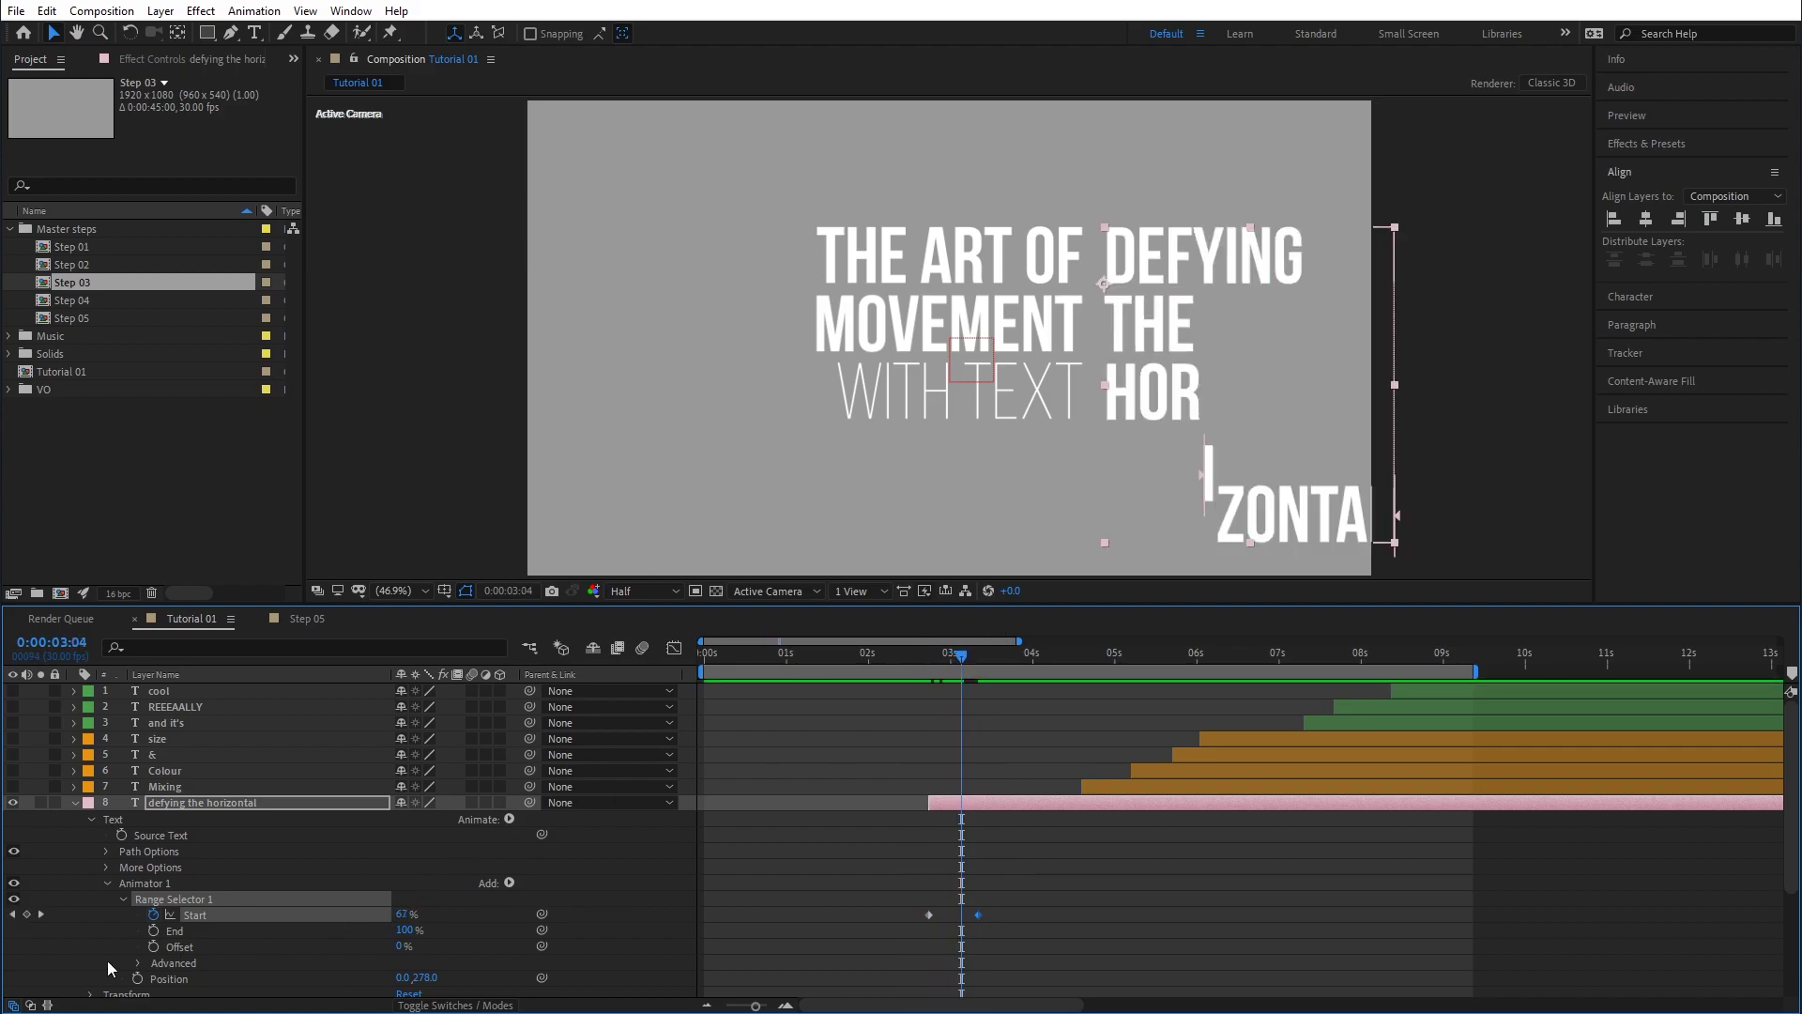
pyautogui.click(137, 963)
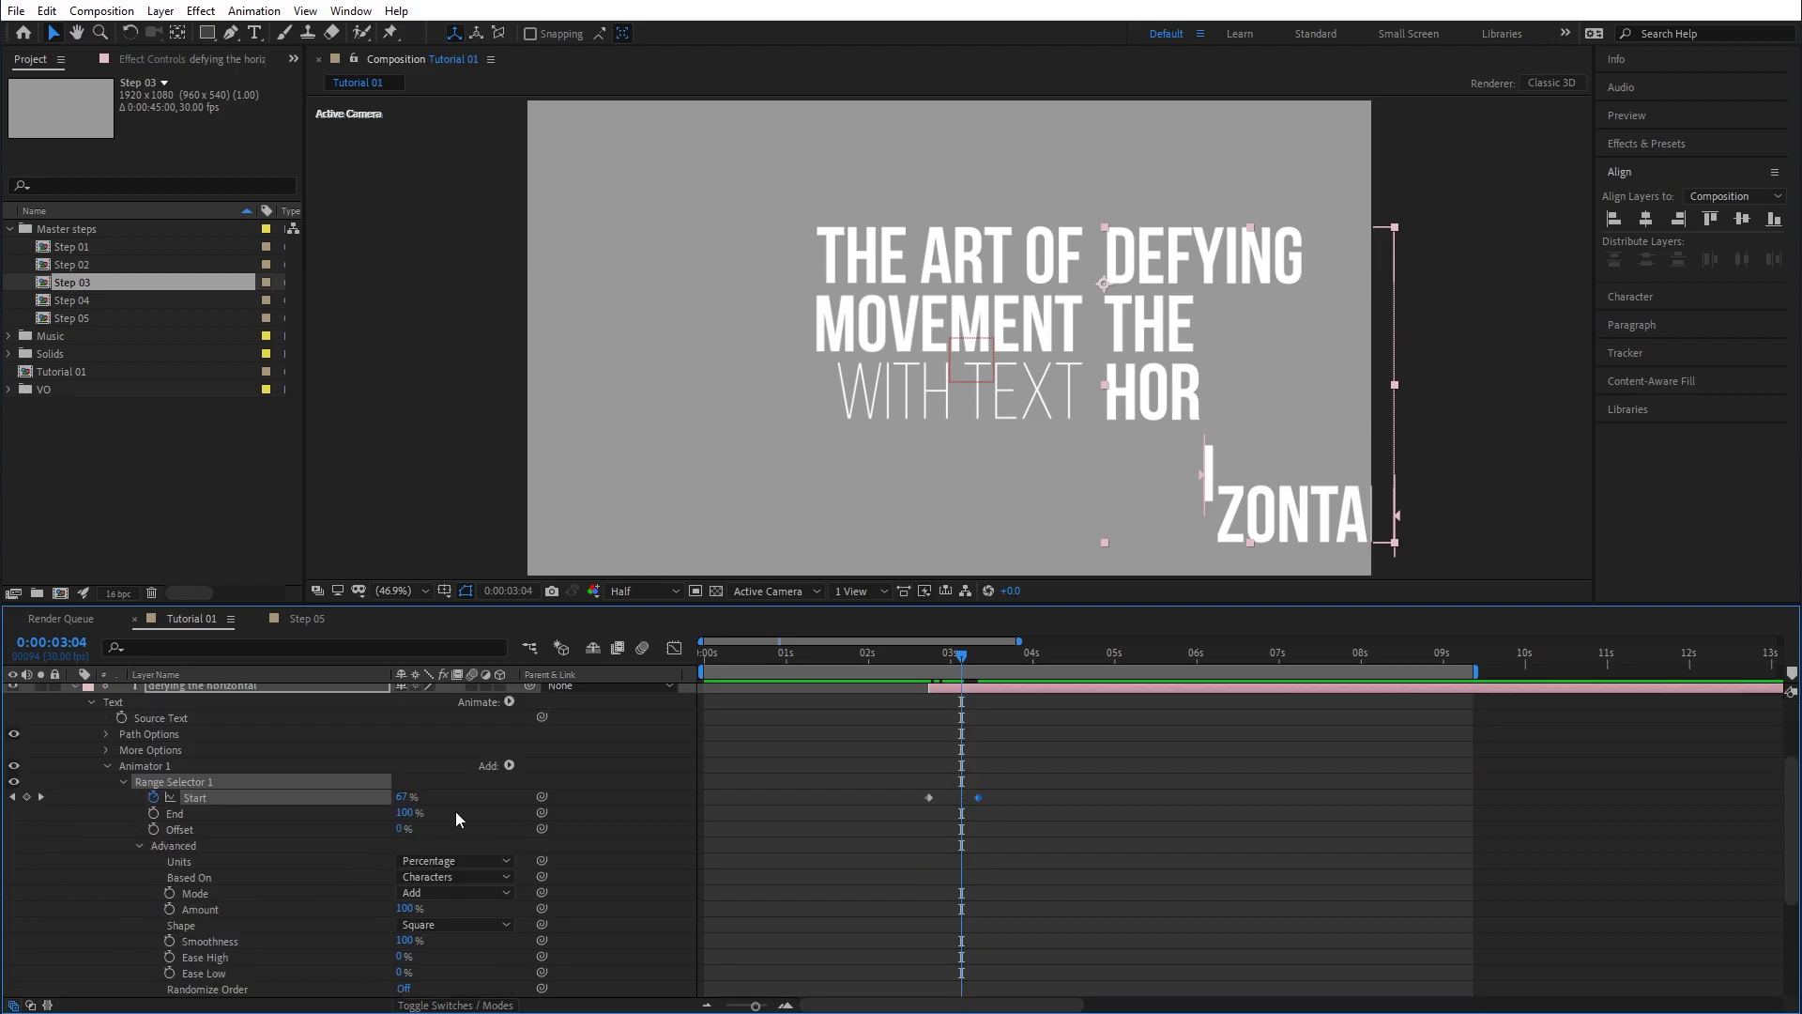
pyautogui.click(451, 878)
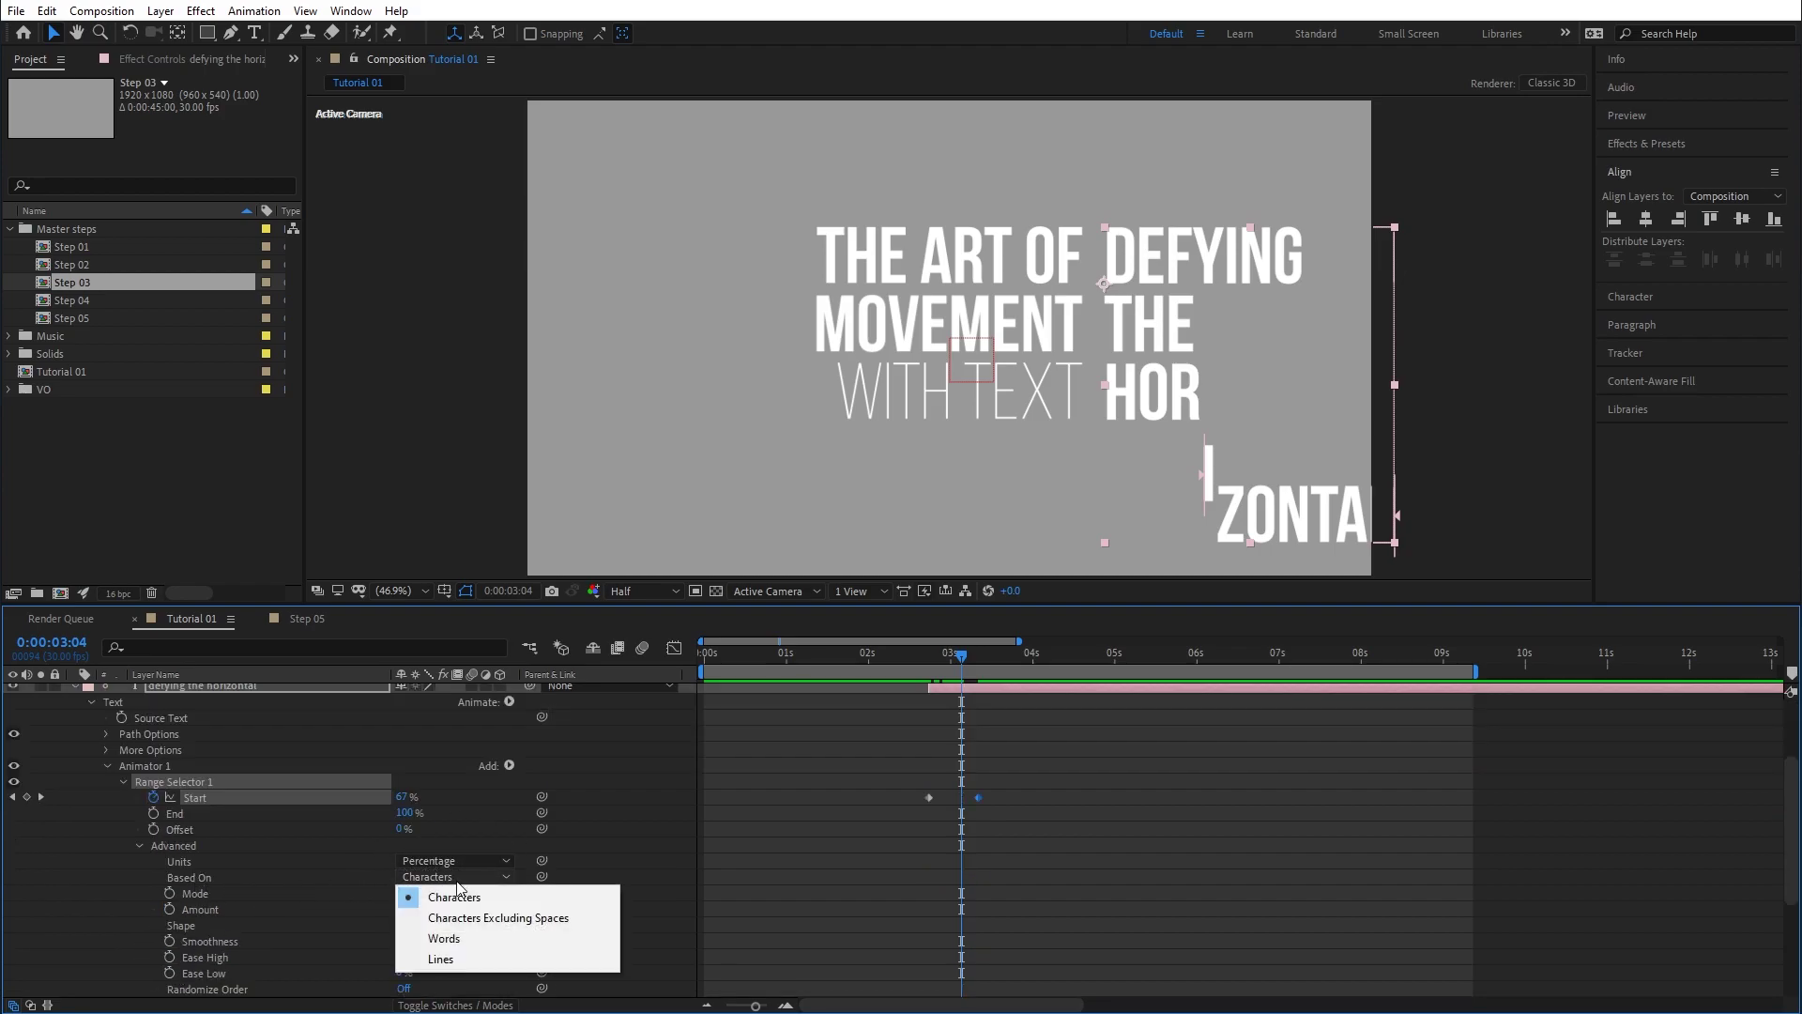
pyautogui.click(460, 939)
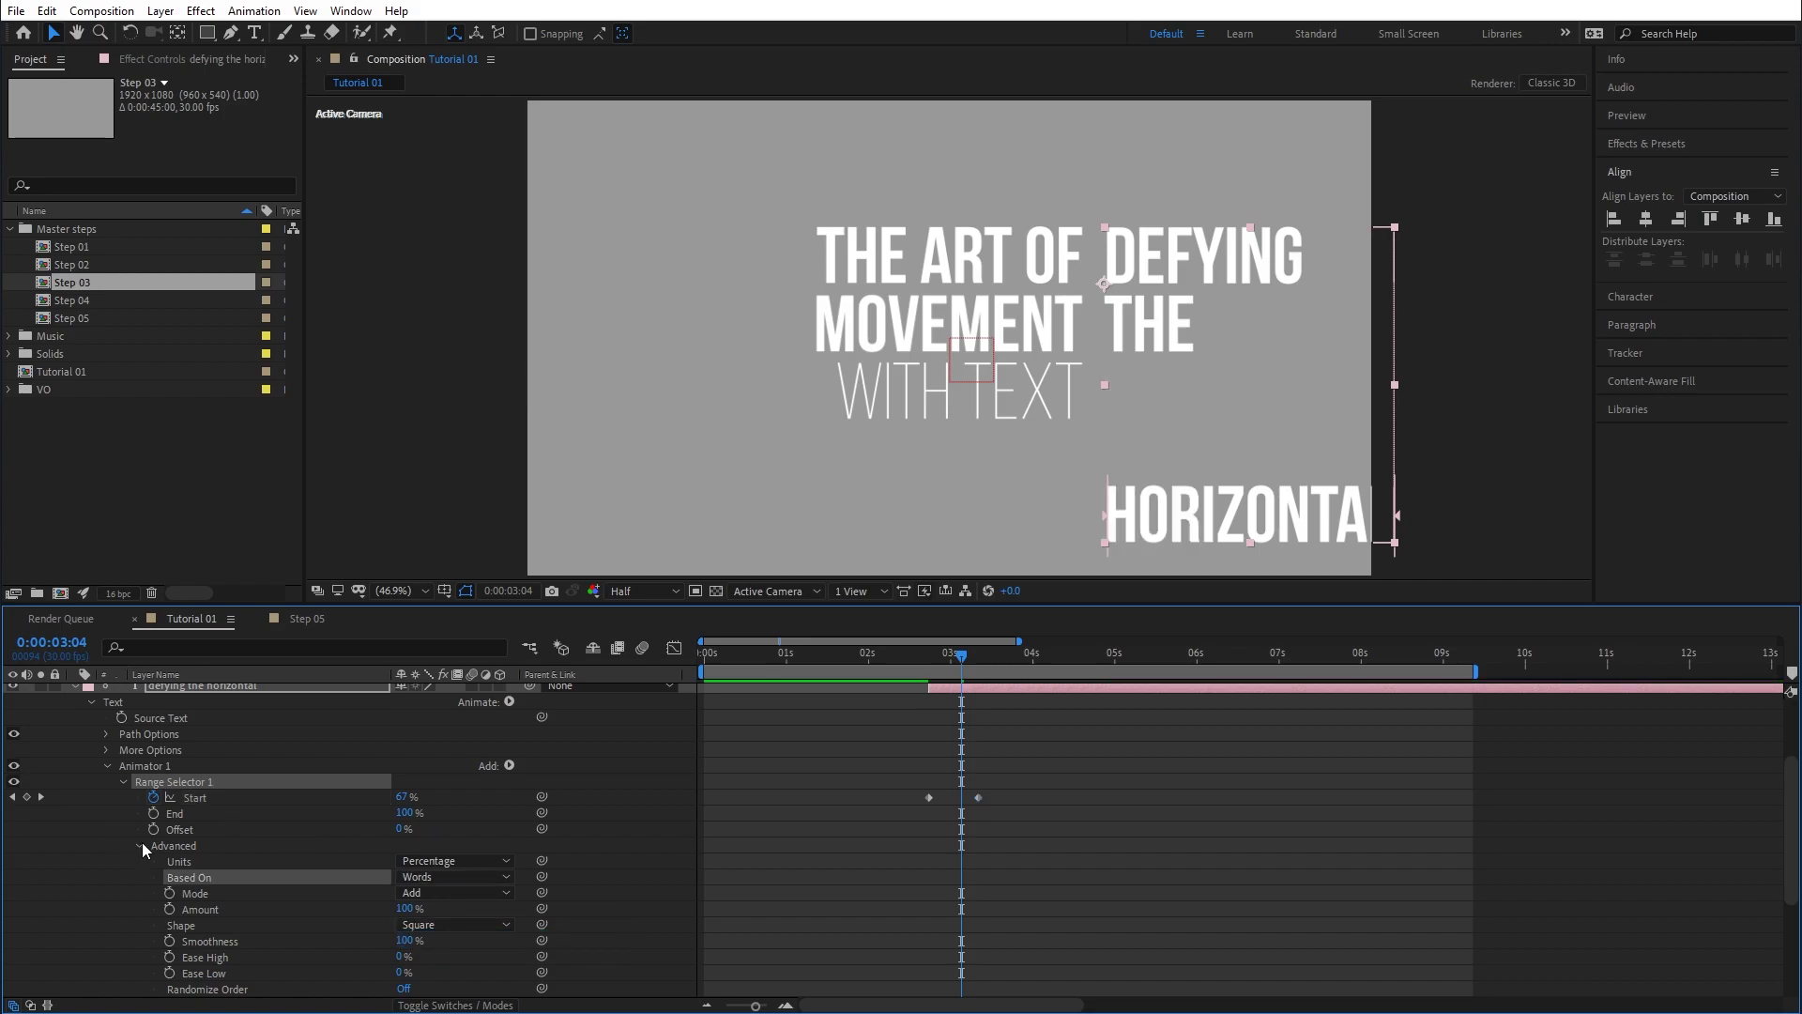
pyautogui.click(139, 845)
pyautogui.moveTo(920, 665); pyautogui.dragTo(967, 662)
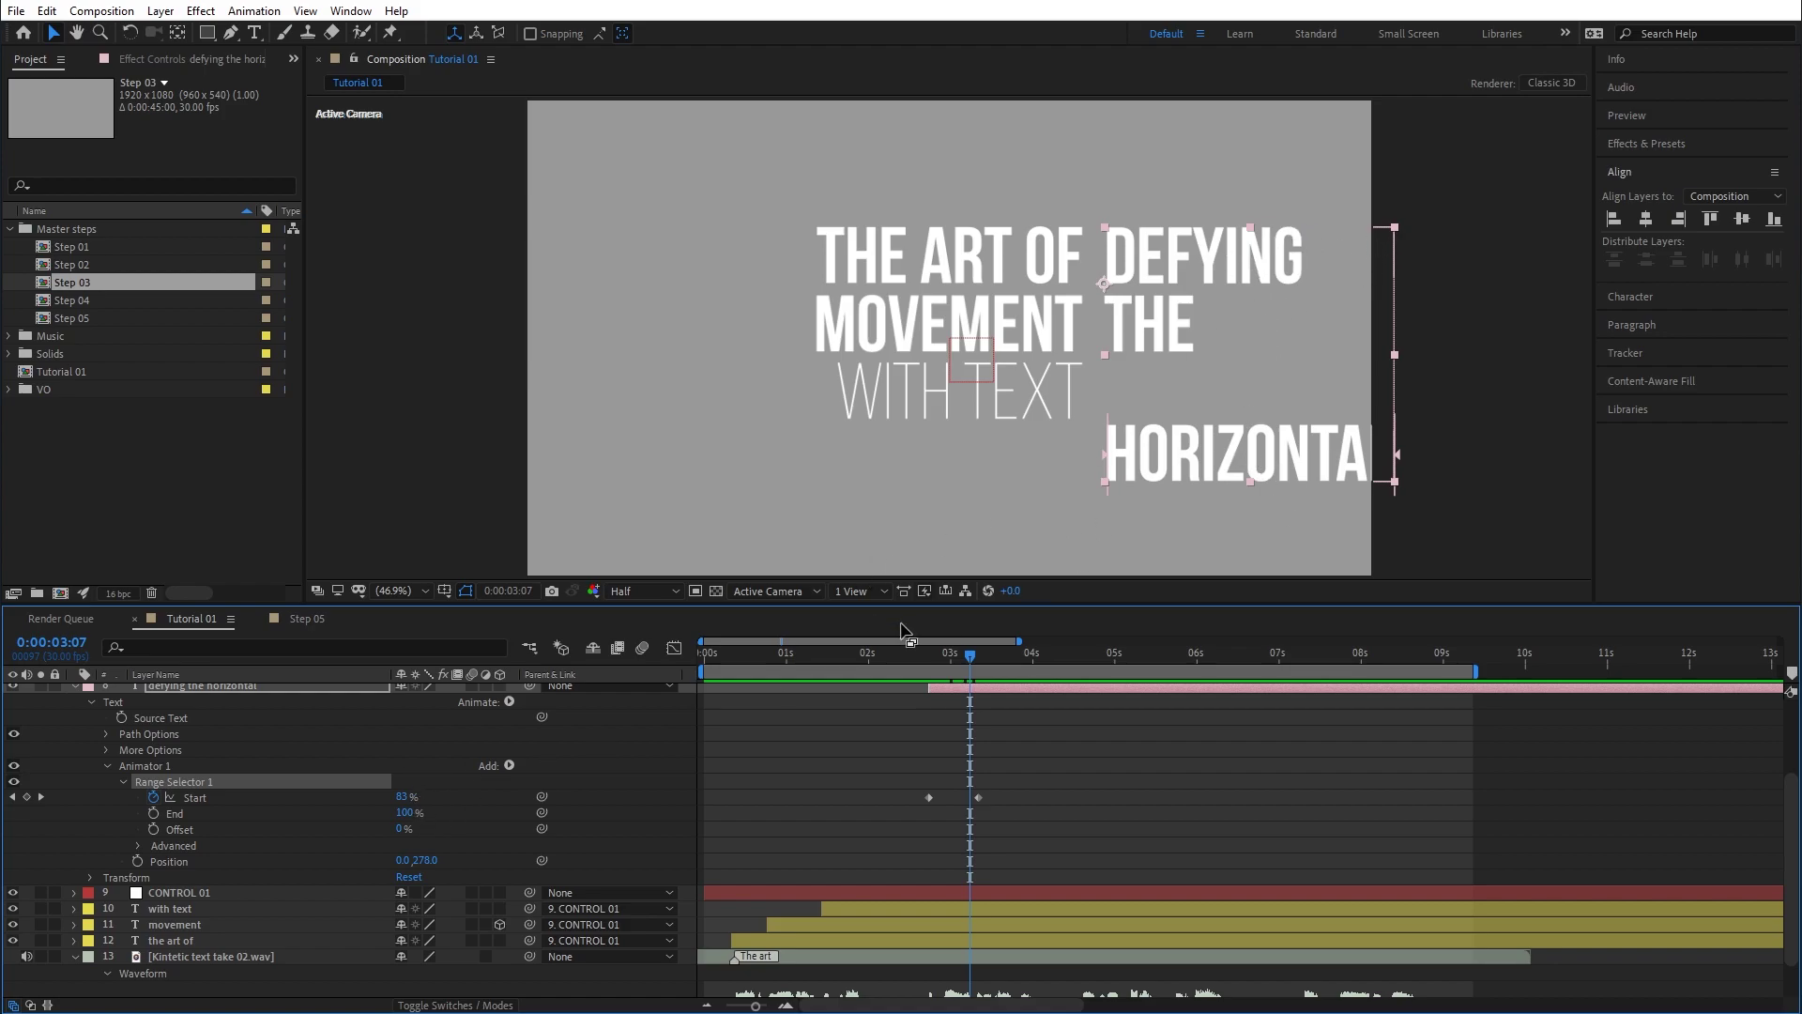
# Apply Easy Ease to the ending Start keyframe of Animator 1's Range Selector 1 on "defying the horizontal".
pyautogui.moveTo(882, 663); pyautogui.dragTo(990, 689)
pyautogui.moveTo(958, 786); pyautogui.dragTo(1010, 819)
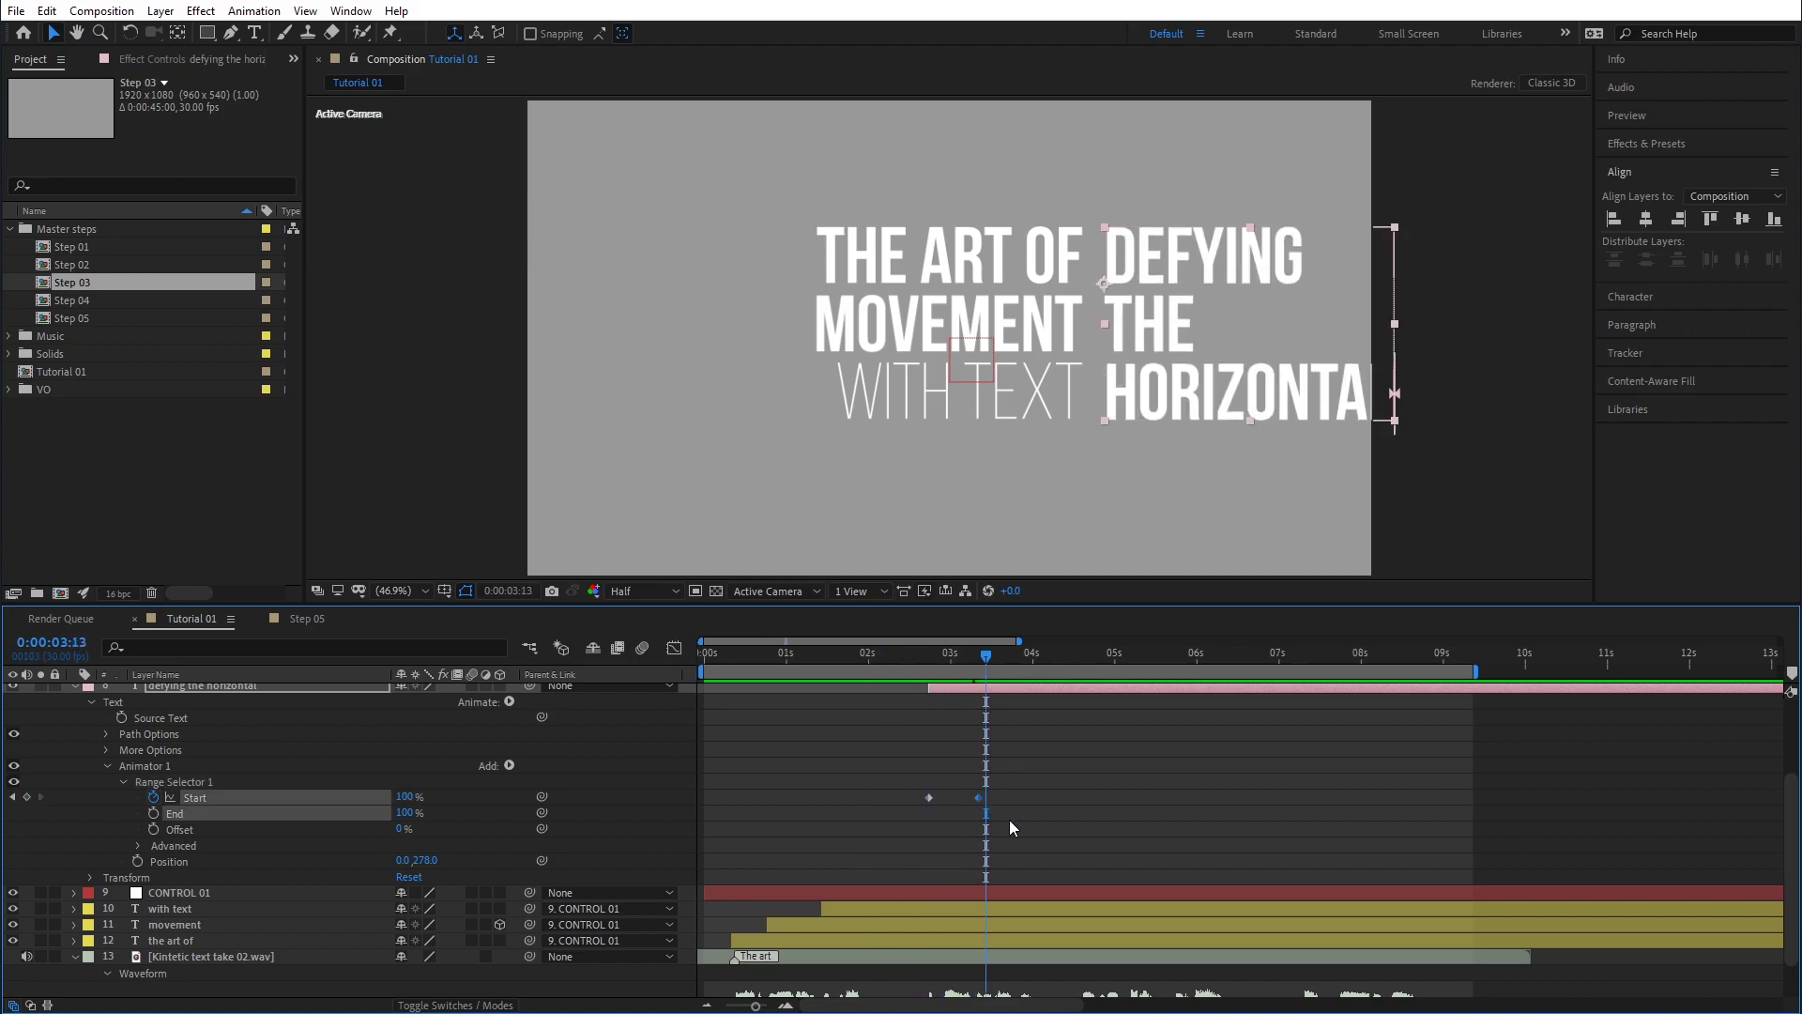
pyautogui.press('F9')
# Add an Opacity property to Animator 1 of "defying the horizontal", set it to 0%, and preview the fade-in.
pyautogui.moveTo(941, 656)
pyautogui.mouseDown()
pyautogui.moveTo(897, 664)
pyautogui.moveTo(972, 661)
pyautogui.moveTo(931, 670)
pyautogui.mouseUp()
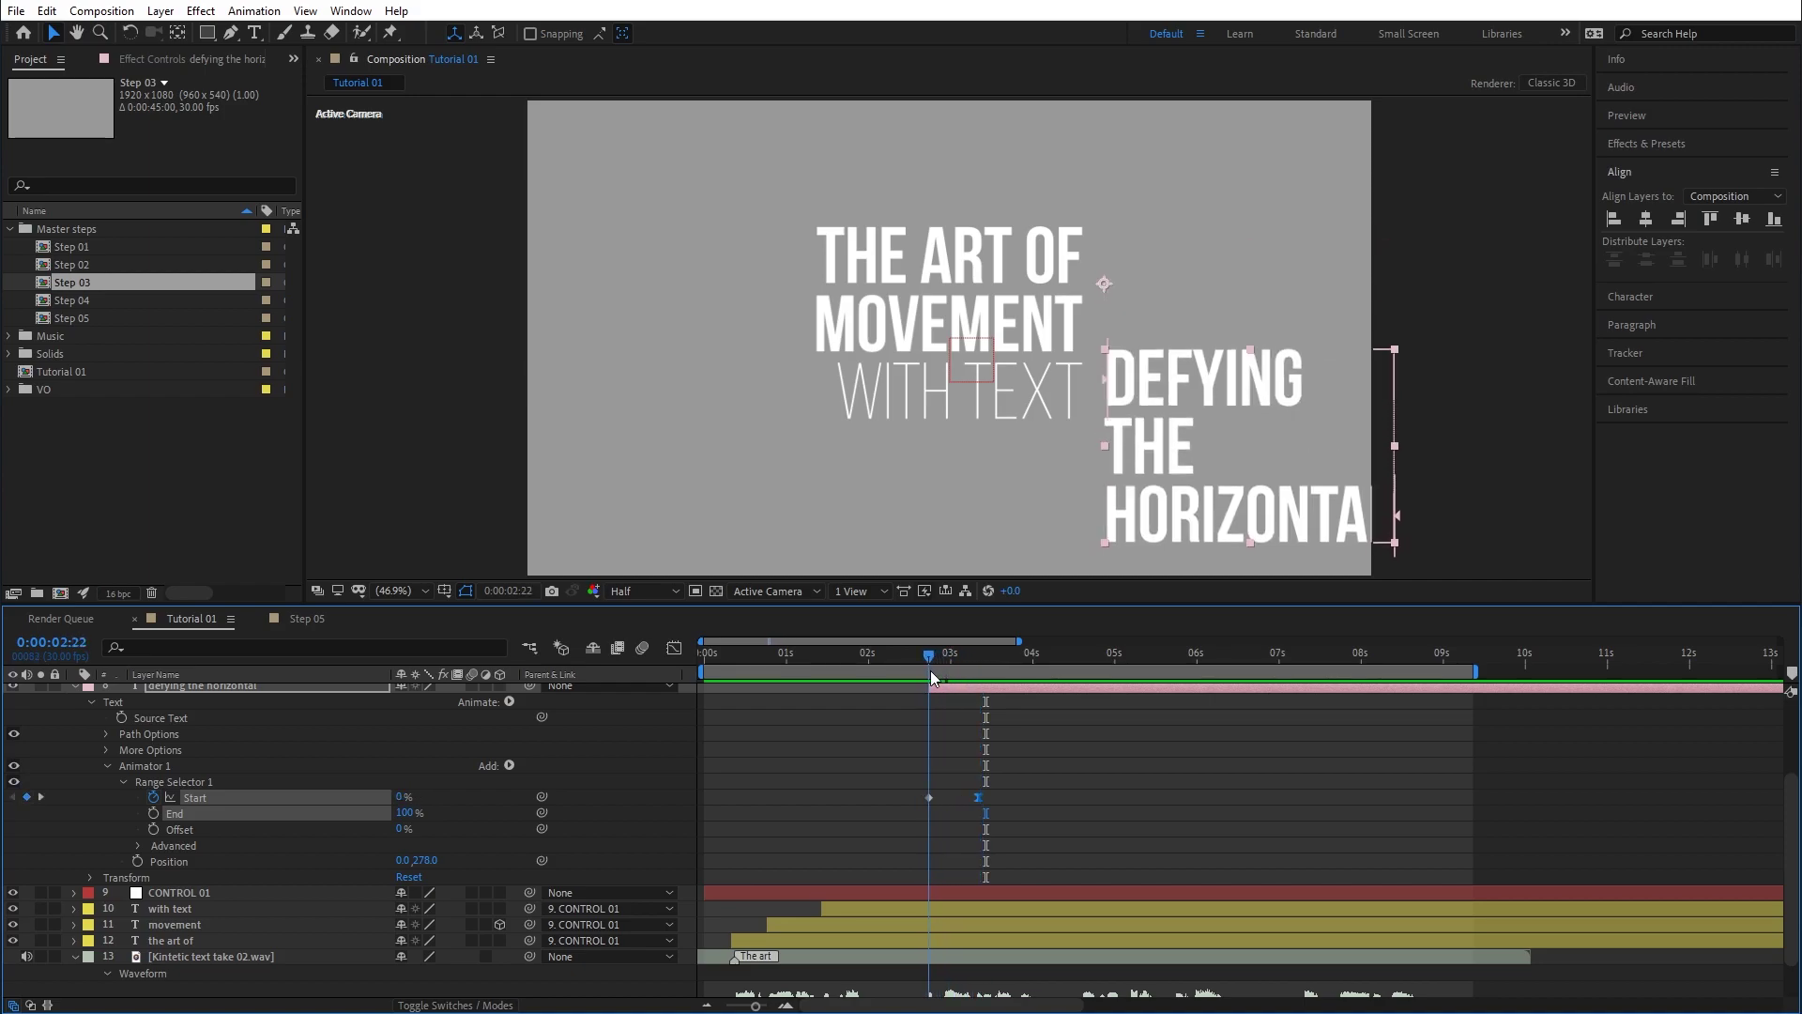
pyautogui.click(509, 764)
pyautogui.moveTo(555, 771)
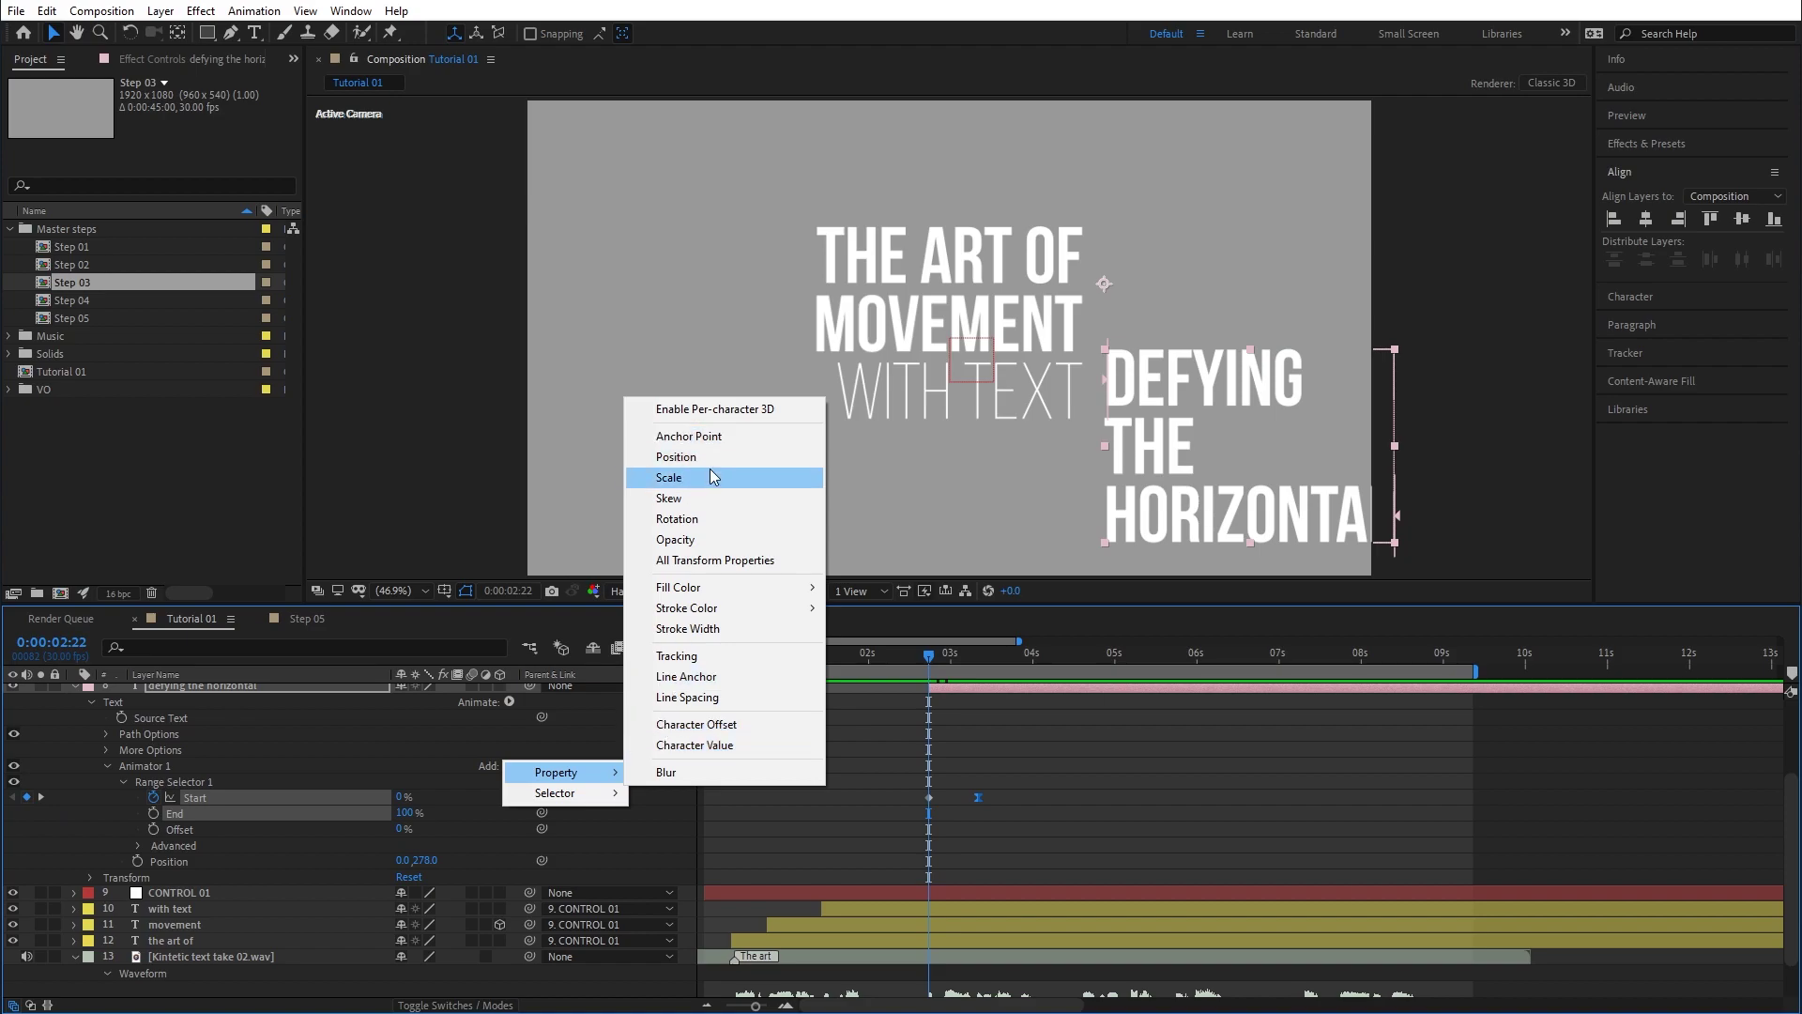
pyautogui.click(675, 539)
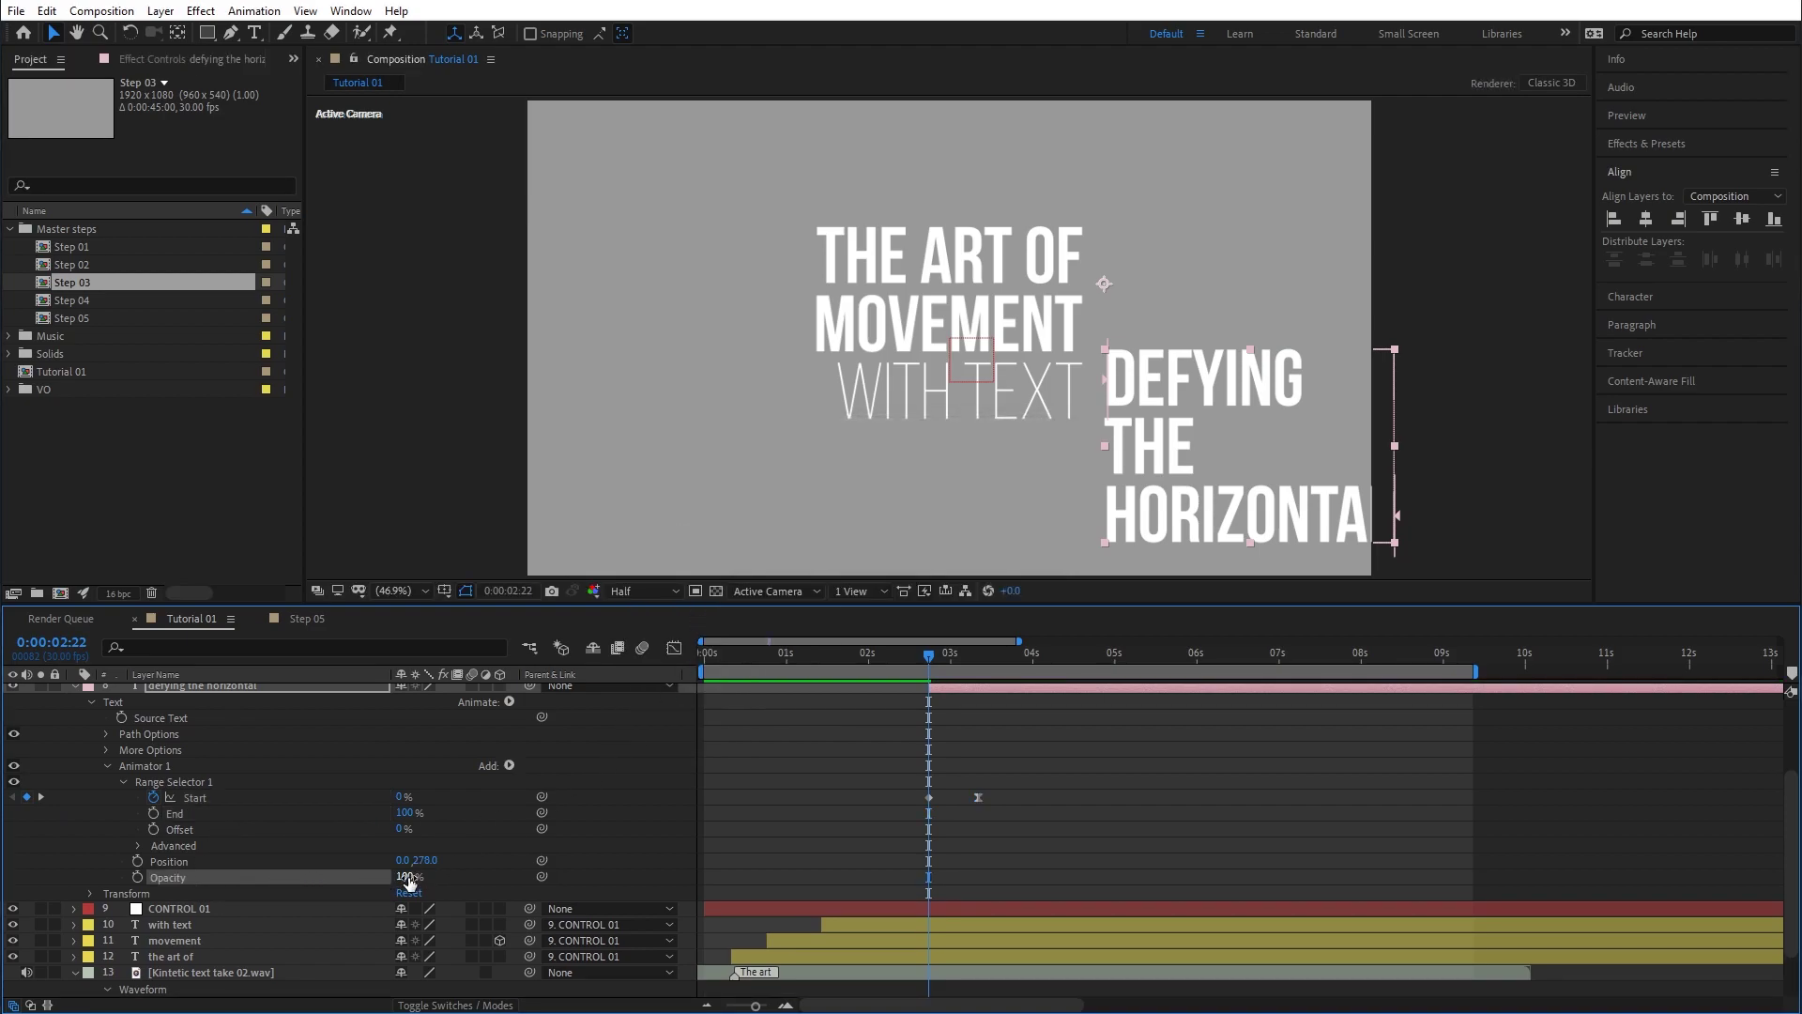
pyautogui.moveTo(403, 876); pyautogui.dragTo(241, 875)
pyautogui.moveTo(925, 655); pyautogui.dragTo(976, 669)
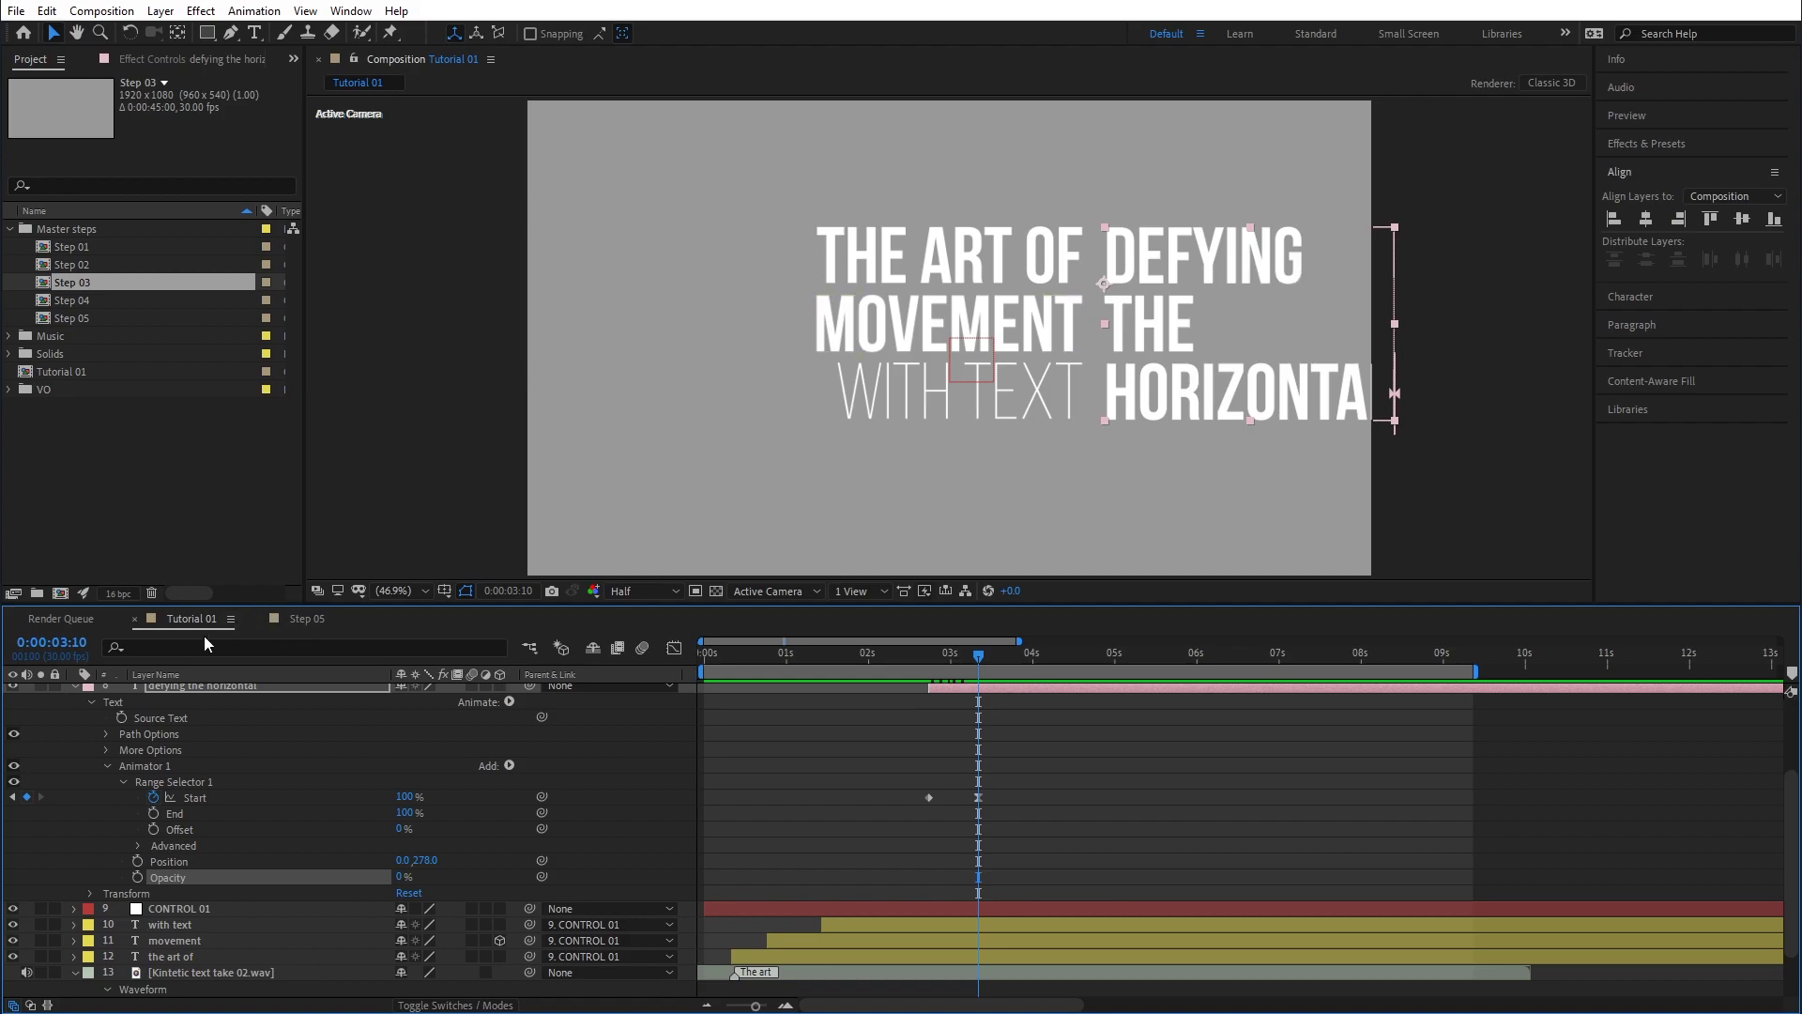
# Compare the "defying the horizontal" reveal in the Step 05 reference composition with the one in Tutorial 01.
pyautogui.click(296, 617)
pyautogui.moveTo(826, 657); pyautogui.dragTo(892, 668)
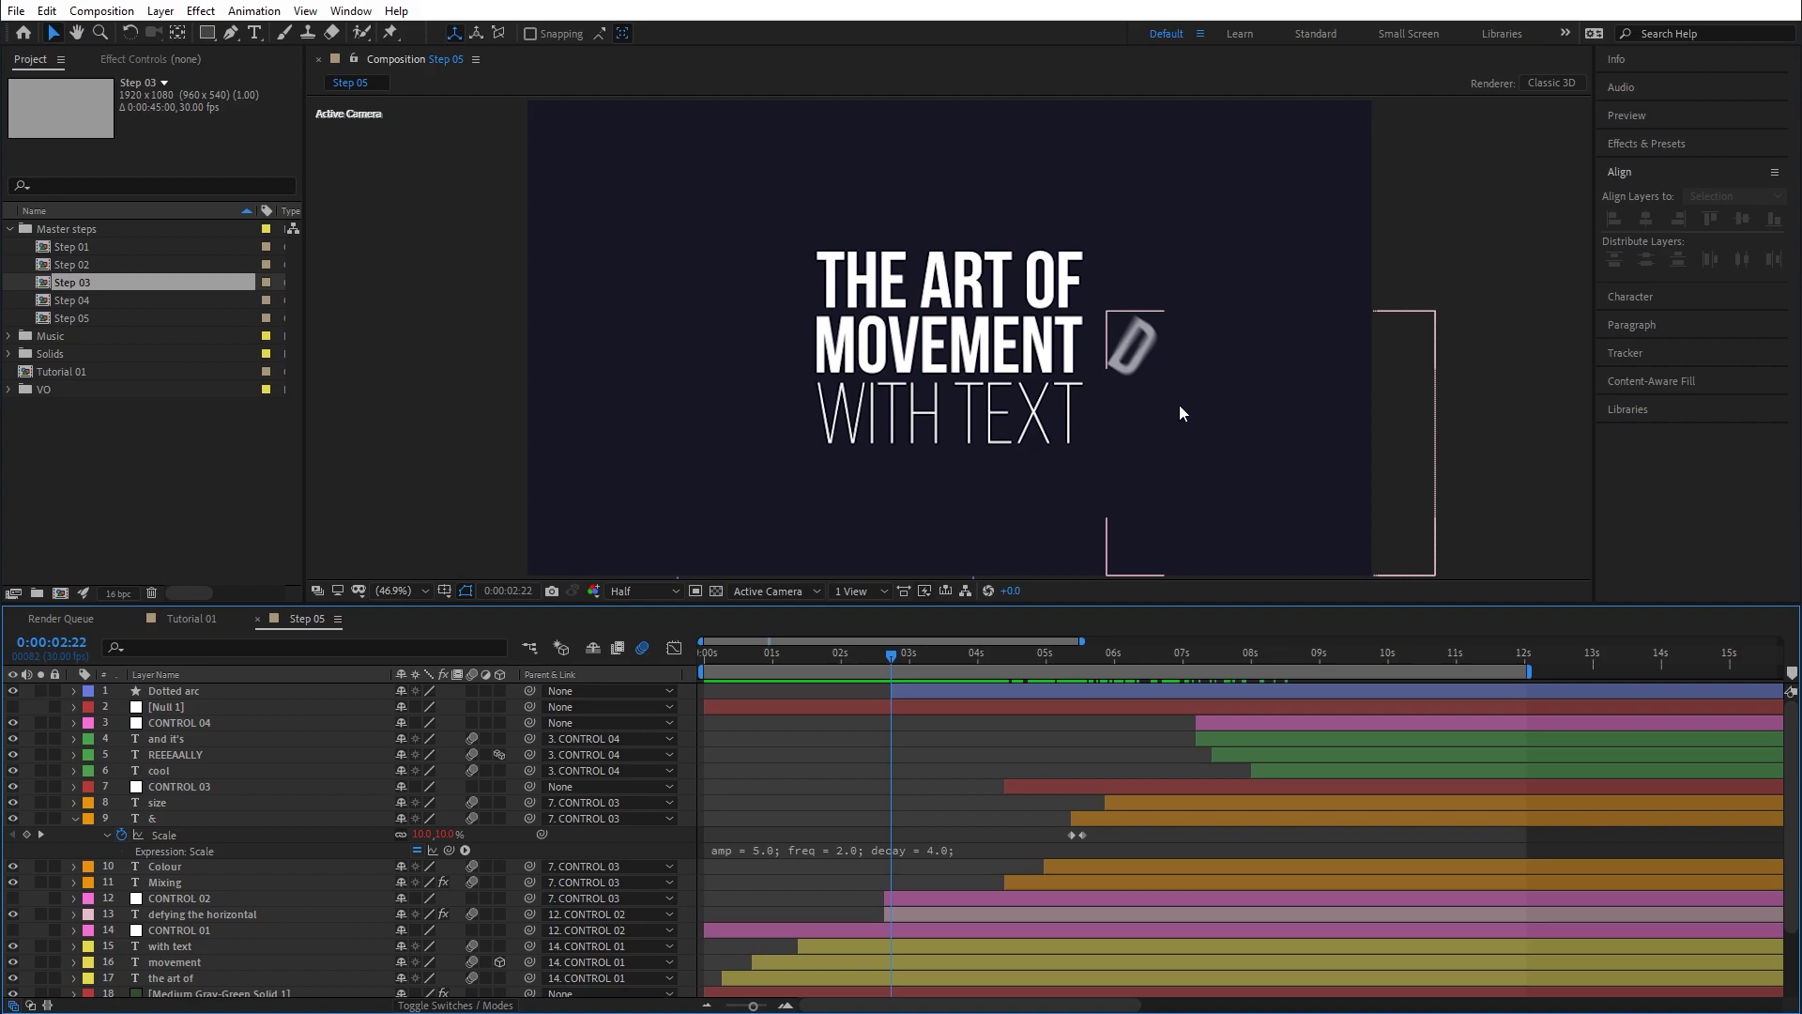
pyautogui.click(894, 656)
pyautogui.moveTo(888, 657)
pyautogui.mouseDown()
pyautogui.moveTo(958, 668)
pyautogui.moveTo(871, 666)
pyautogui.mouseUp()
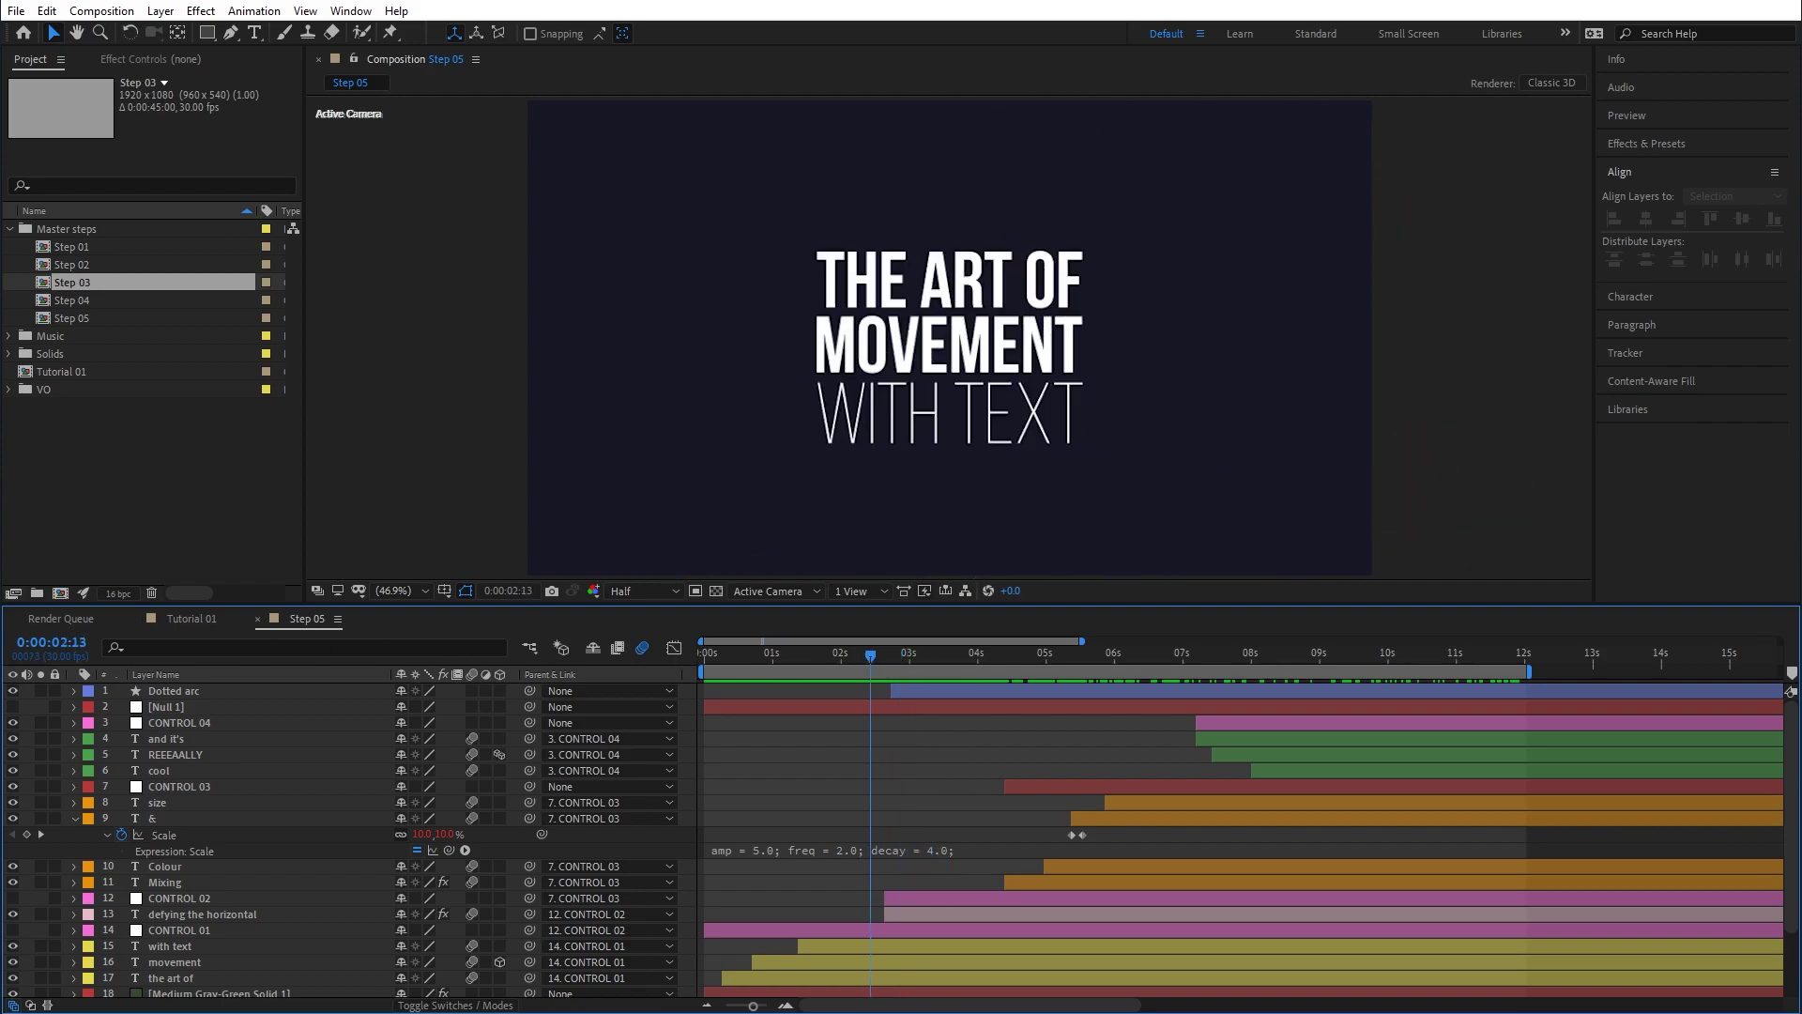
pyautogui.click(199, 623)
pyautogui.moveTo(902, 654); pyautogui.dragTo(972, 668)
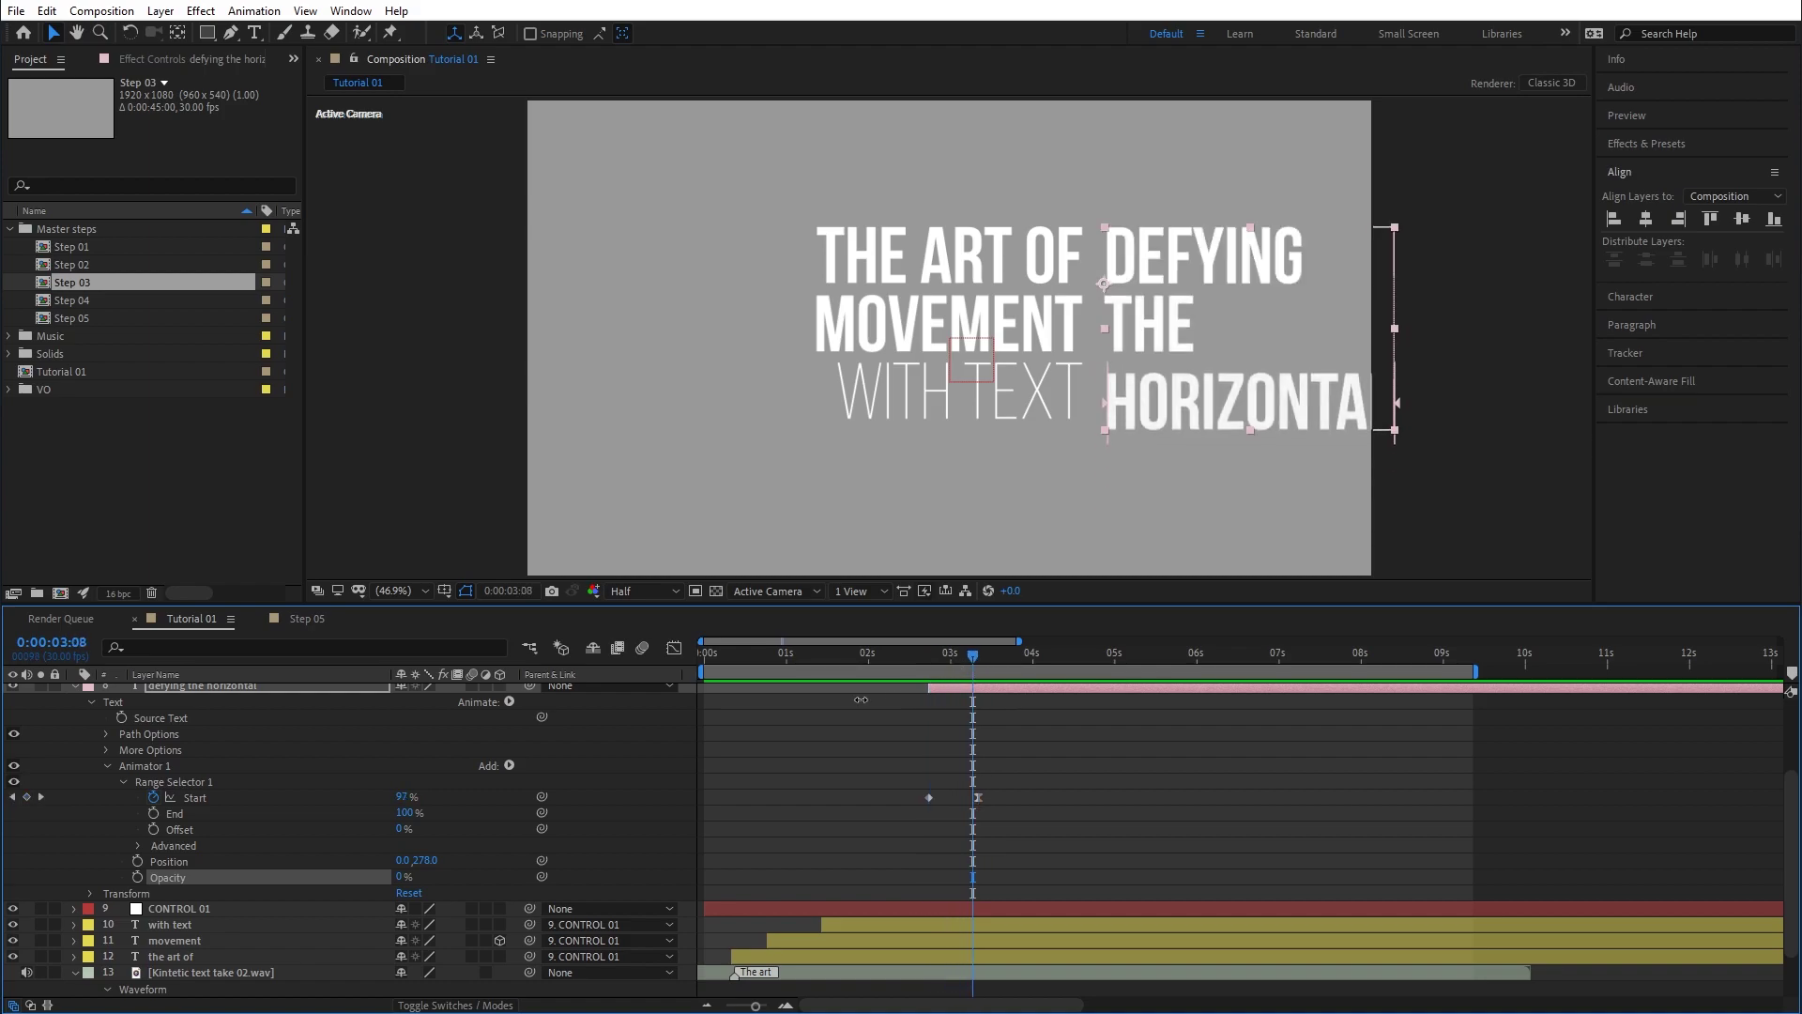
# Try a Rotation property of 2x+156° inside Animator 1 of "defying the horizontal", and remove it.
pyautogui.click(122, 782)
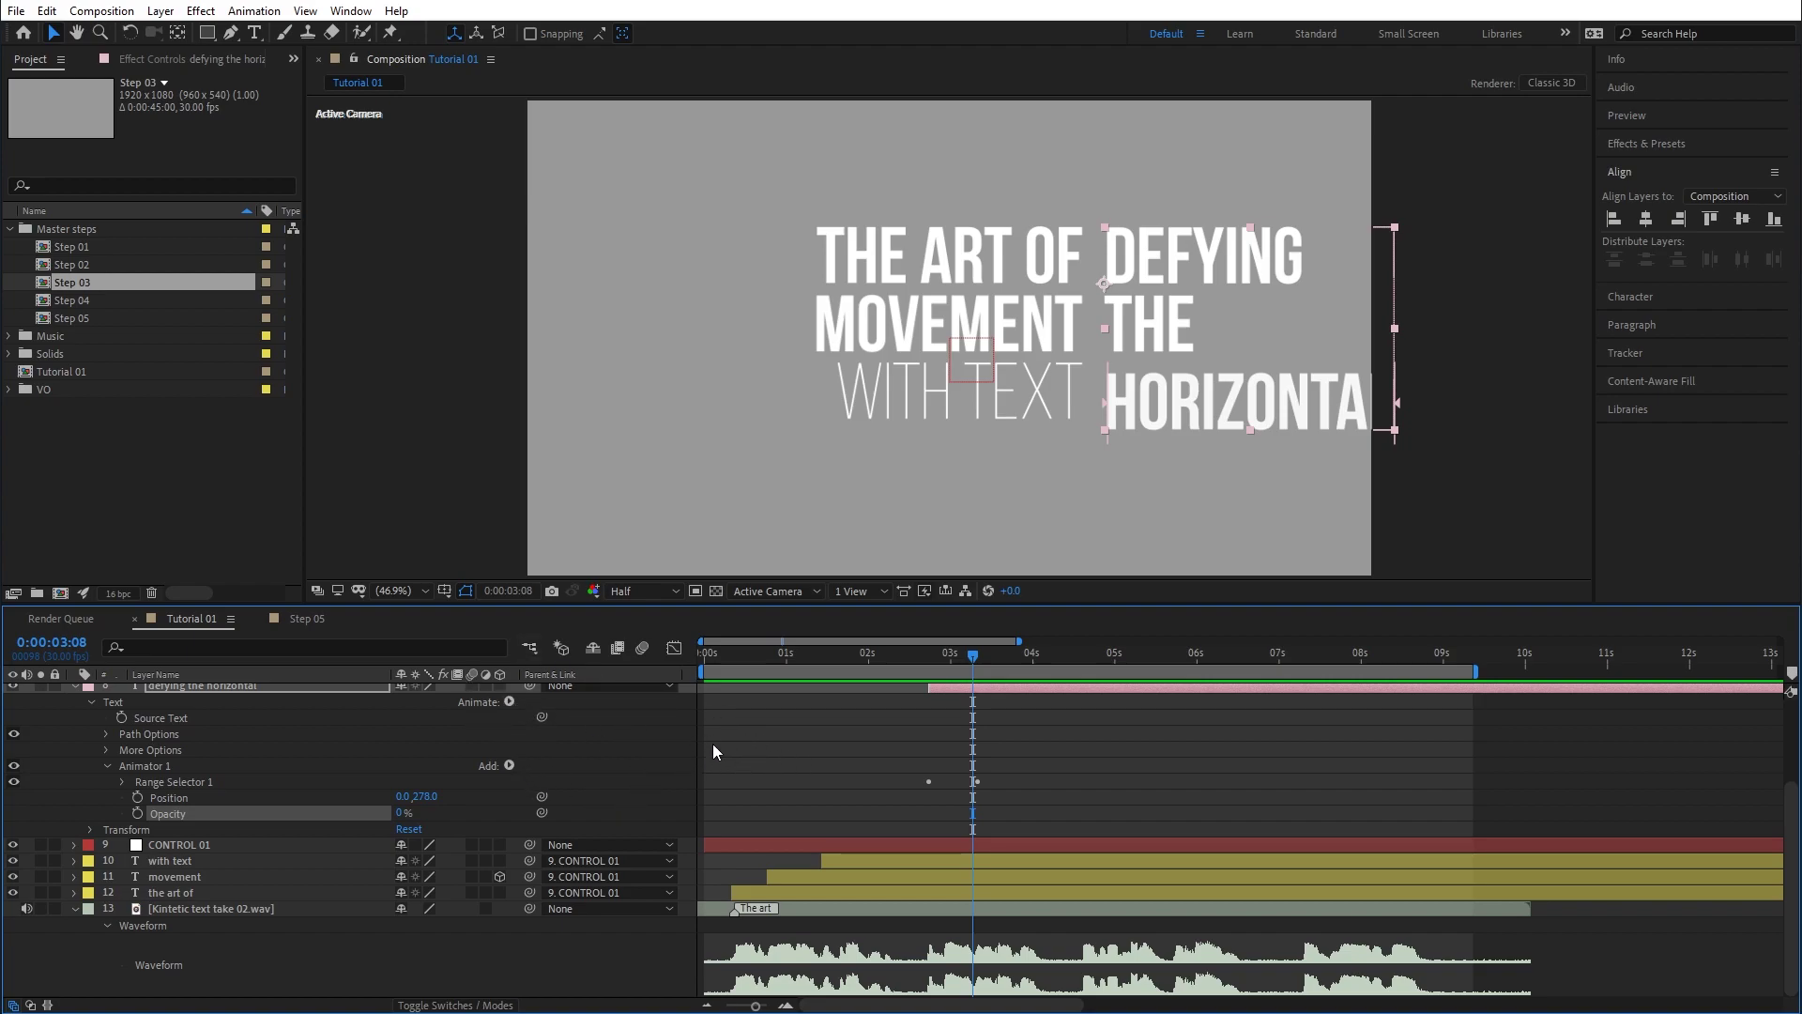
pyautogui.click(509, 701)
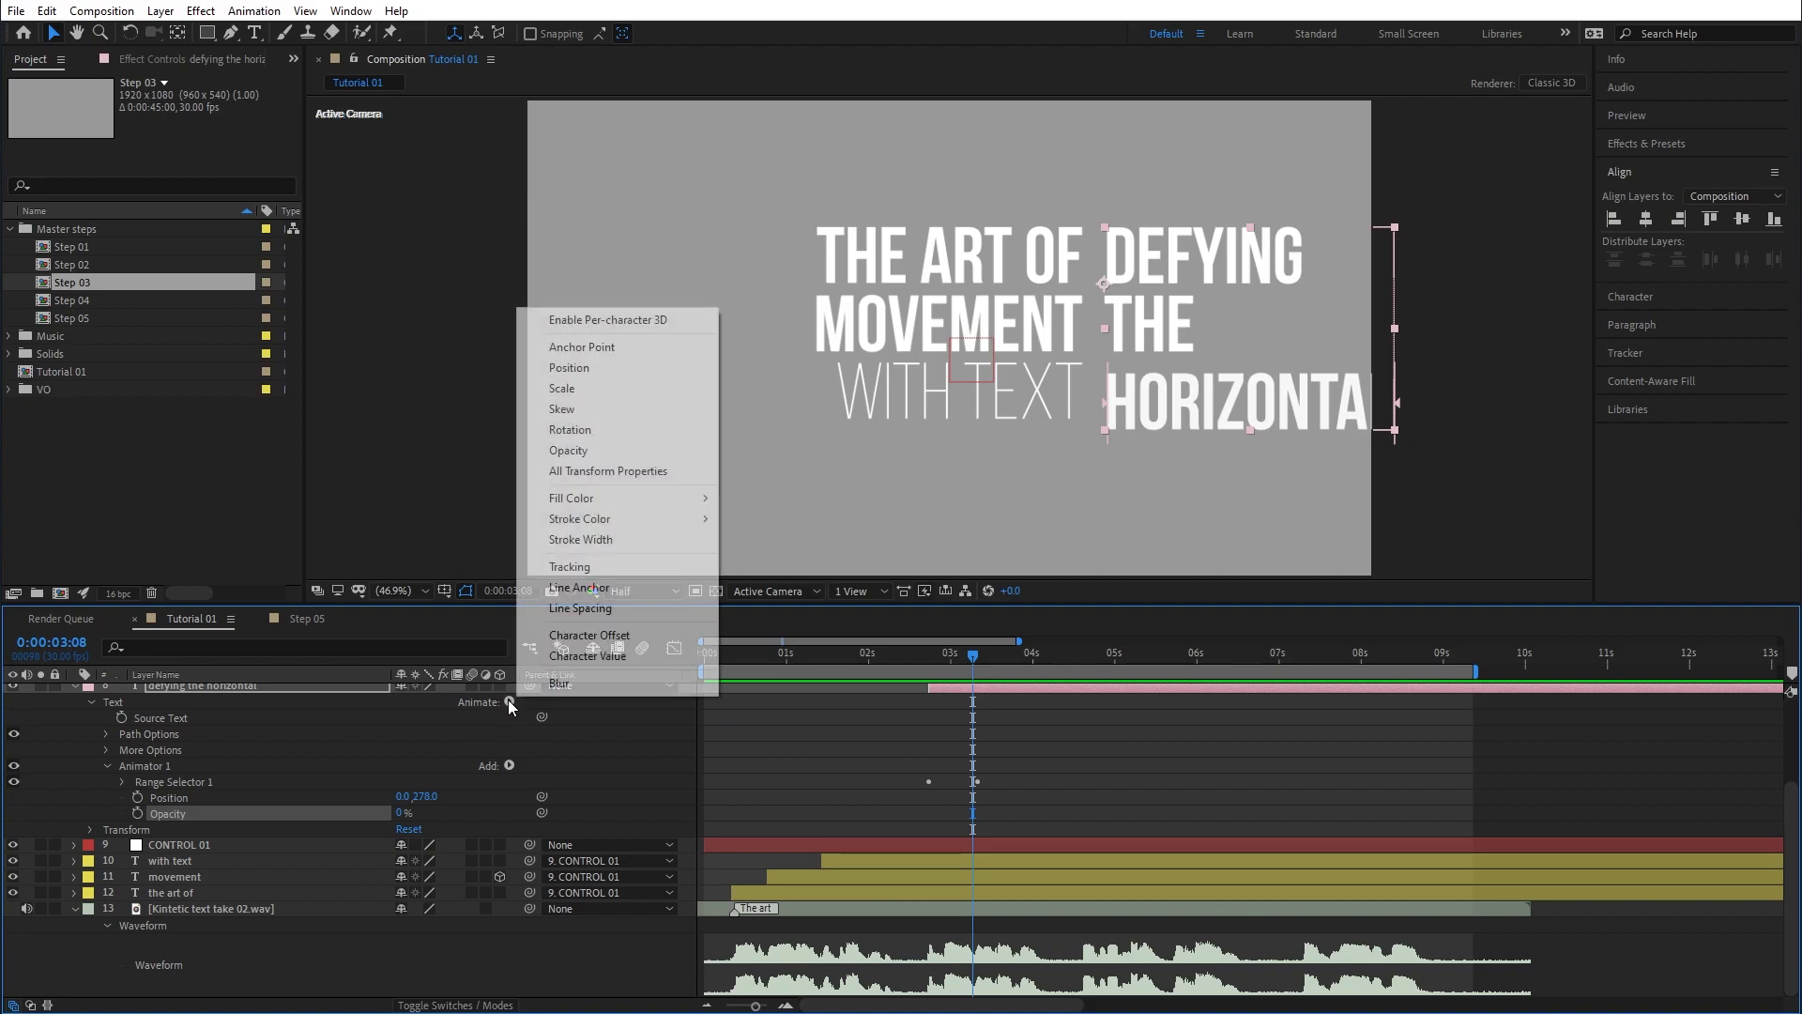
pyautogui.click(591, 430)
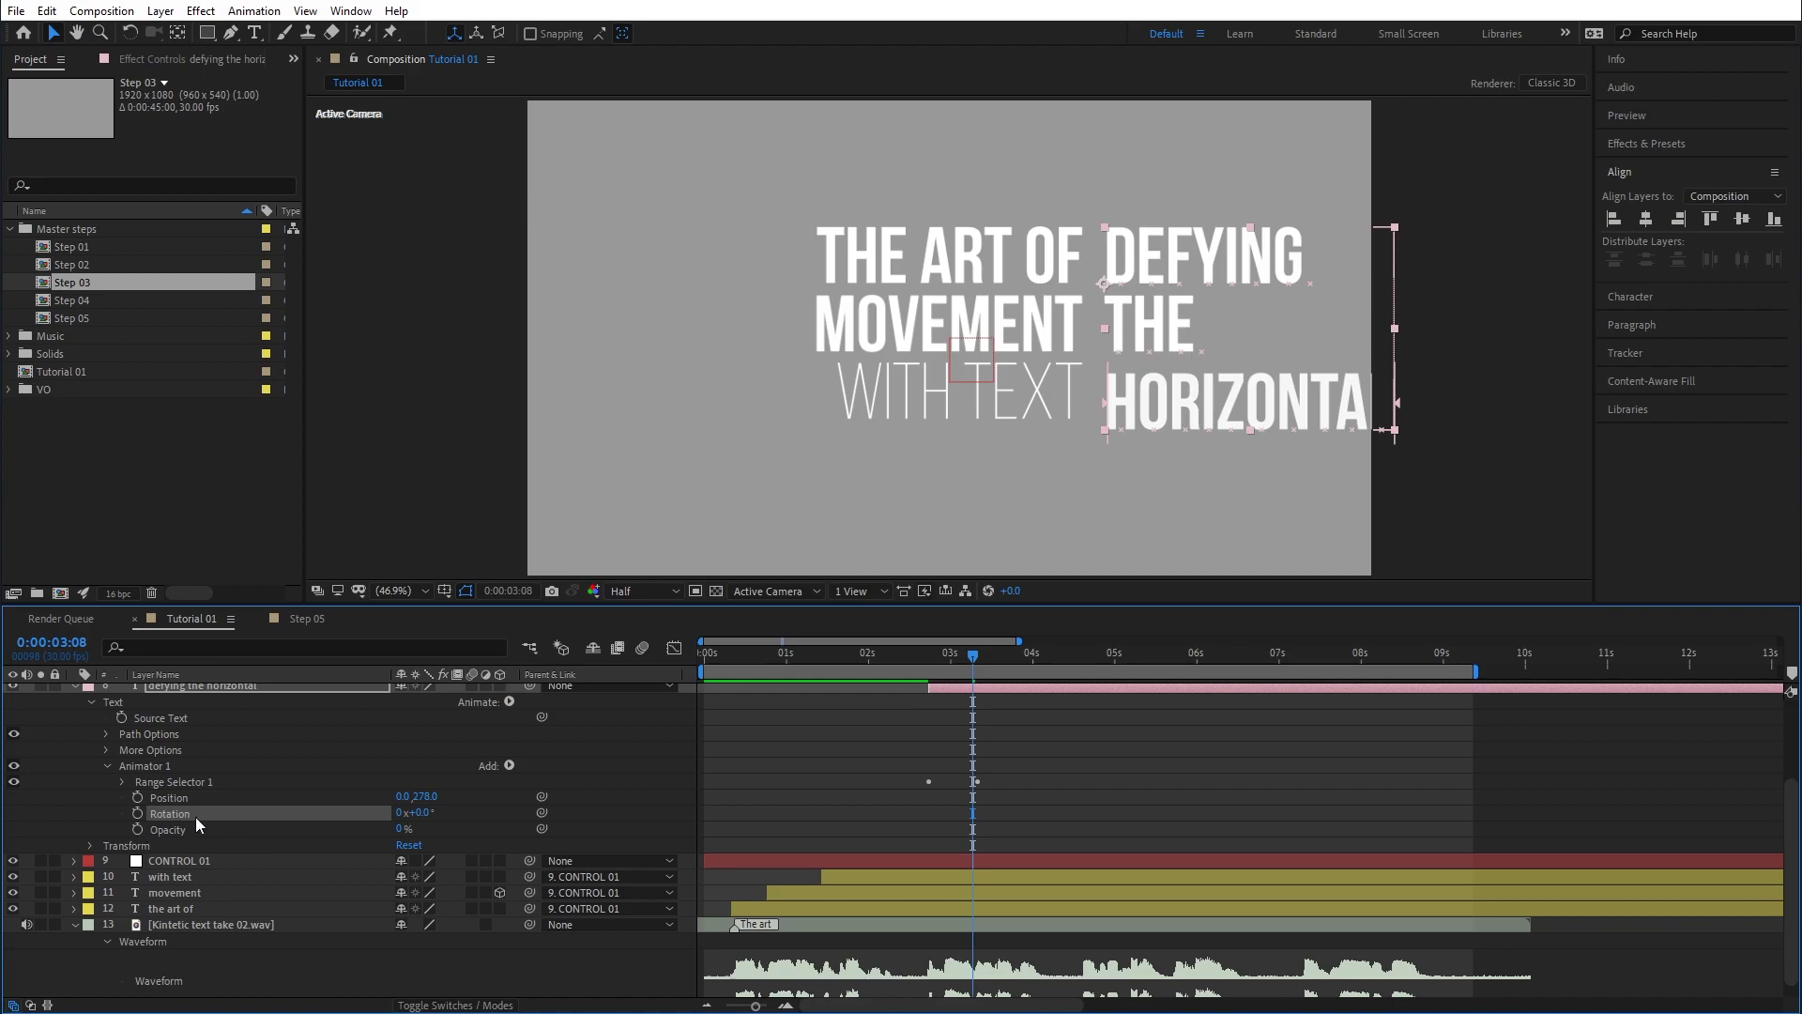
pyautogui.moveTo(423, 815); pyautogui.dragTo(1019, 690)
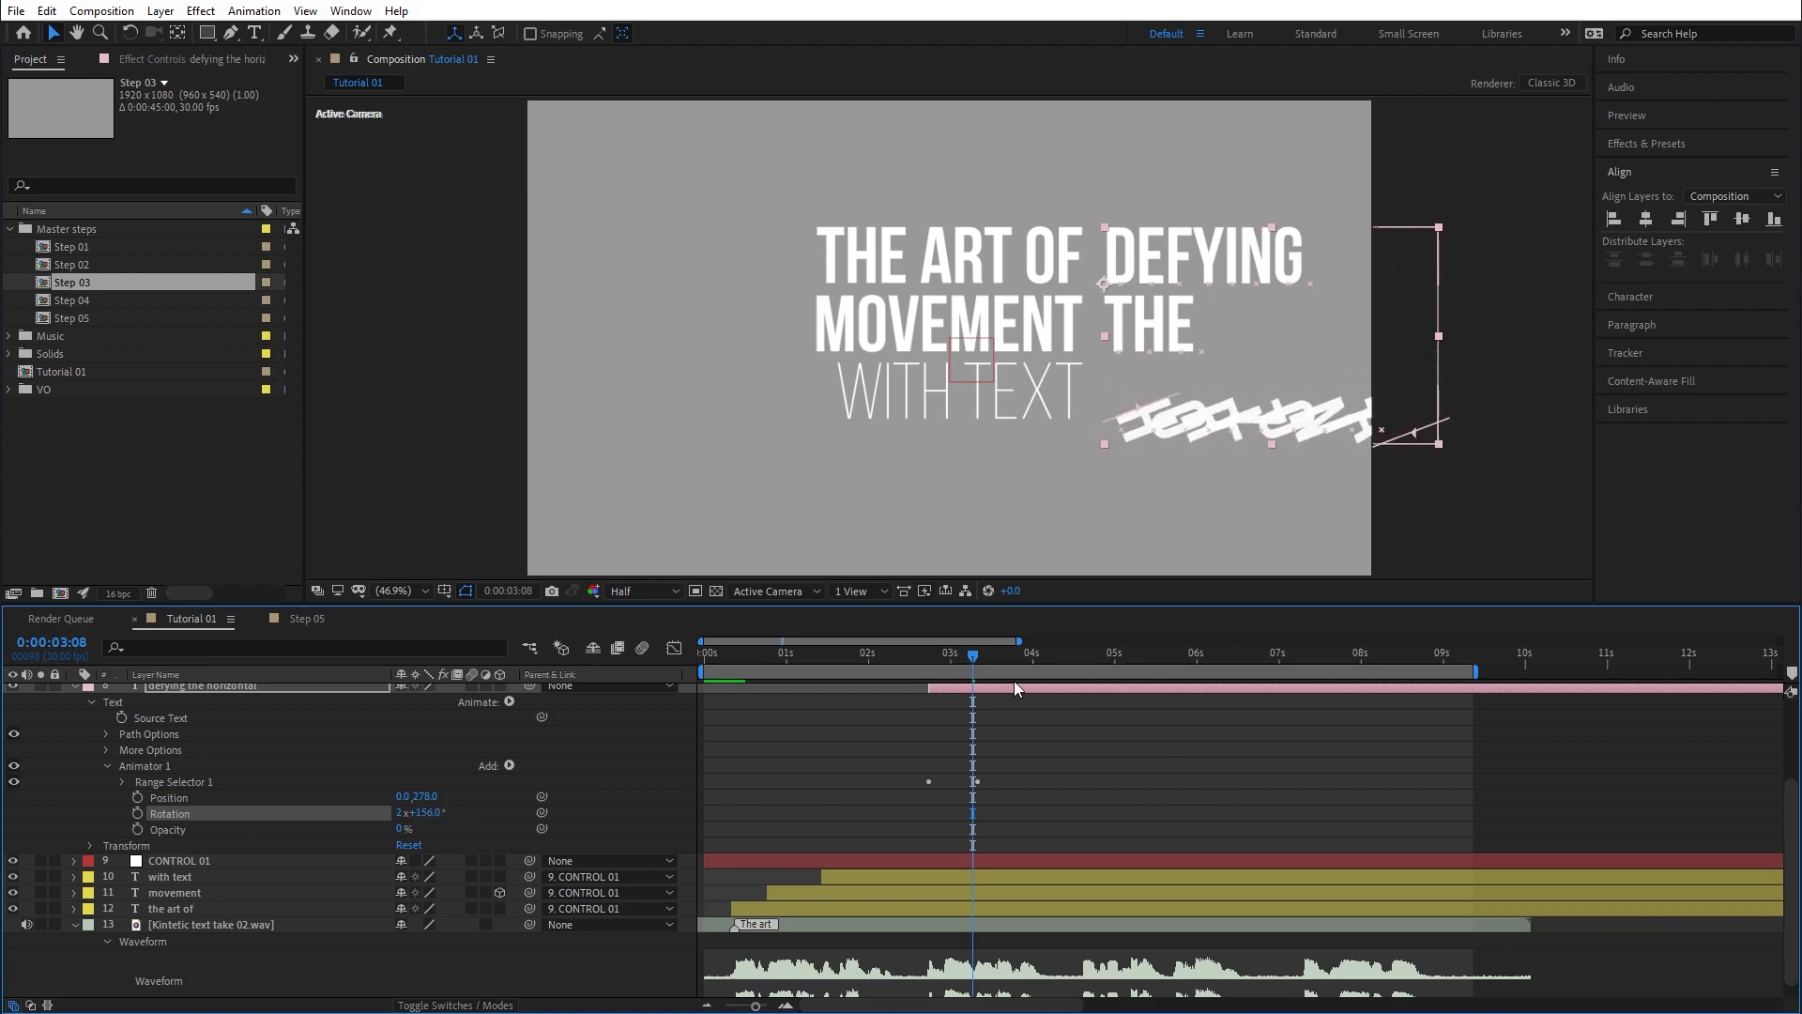
pyautogui.moveTo(933, 648); pyautogui.dragTo(976, 664)
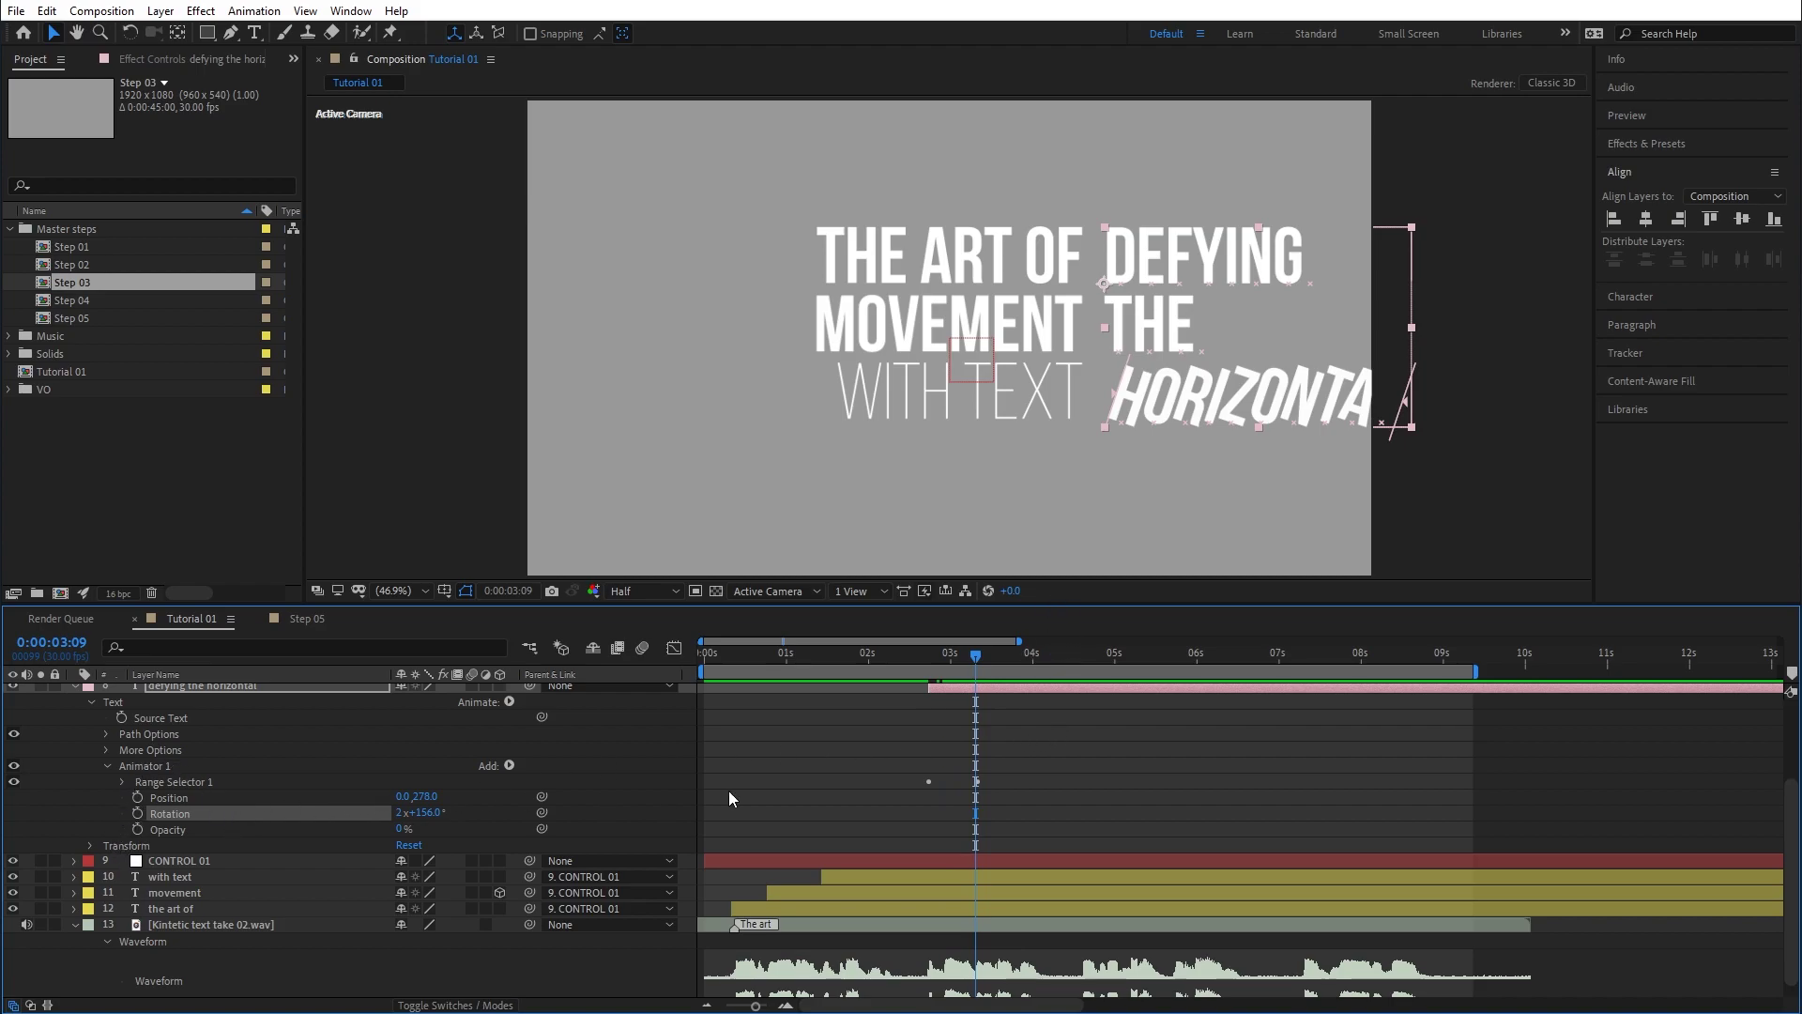
pyautogui.press('pageup')
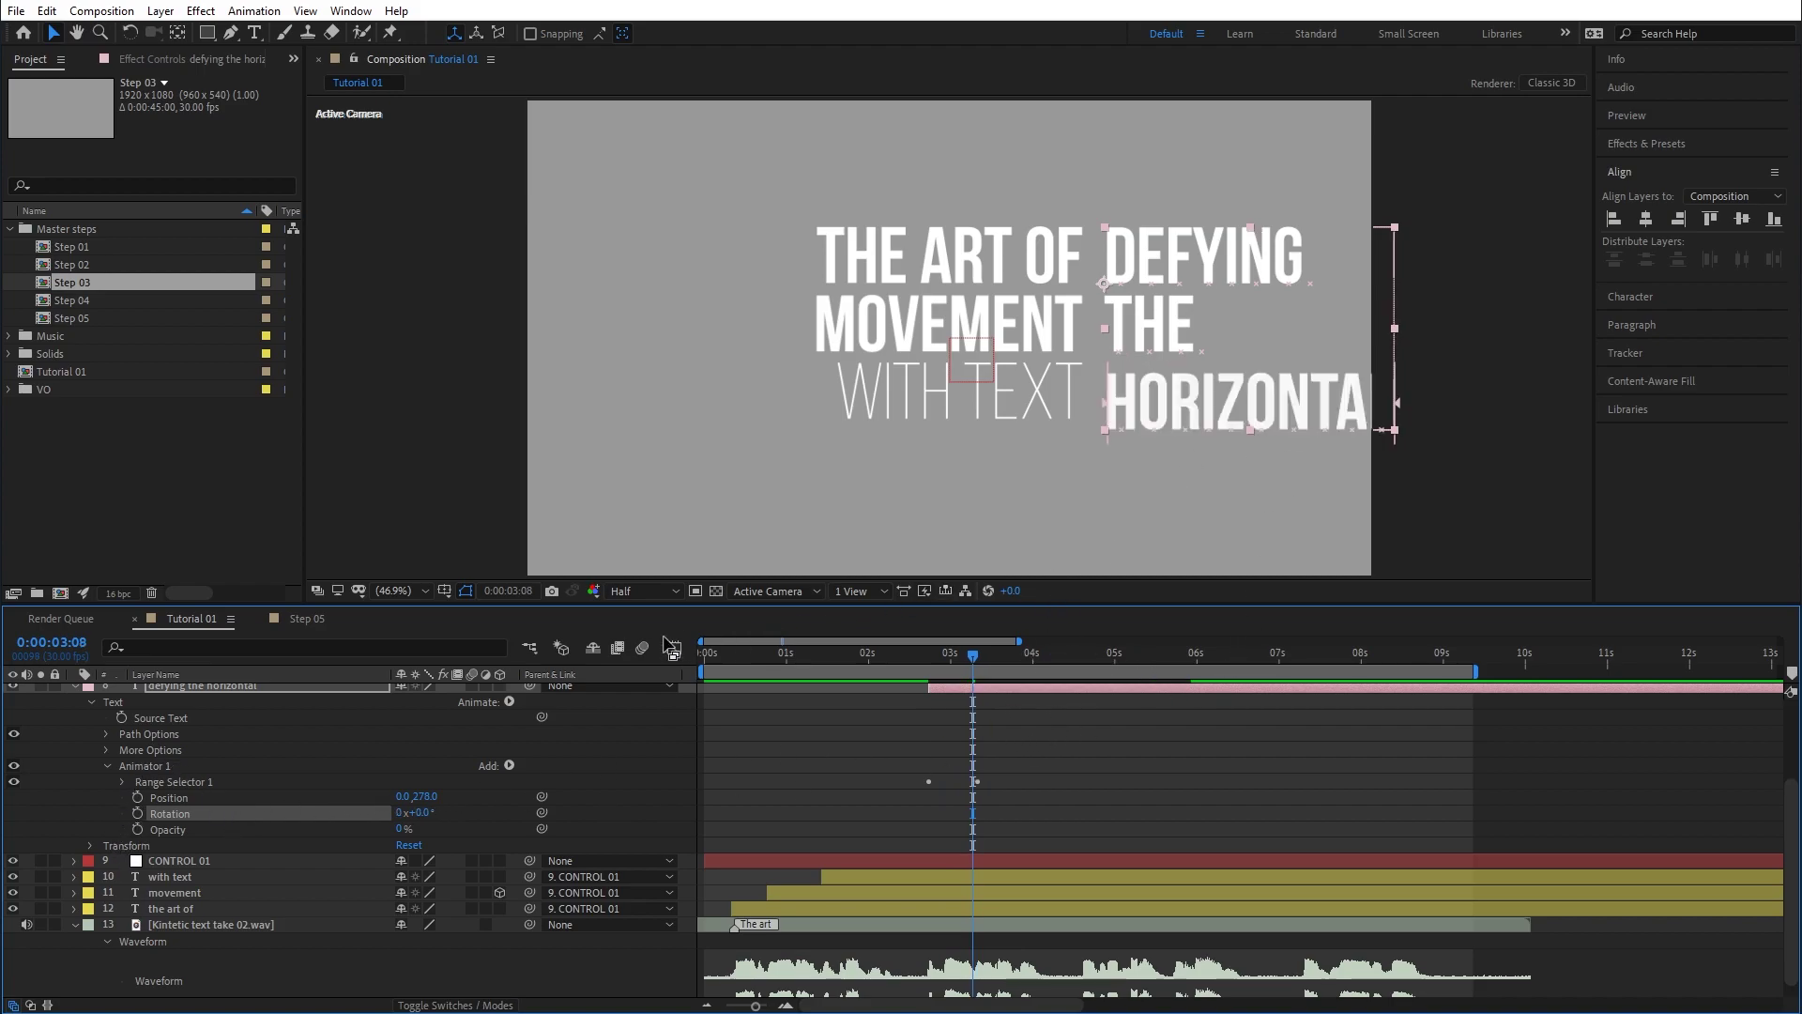
pyautogui.press('Delete')
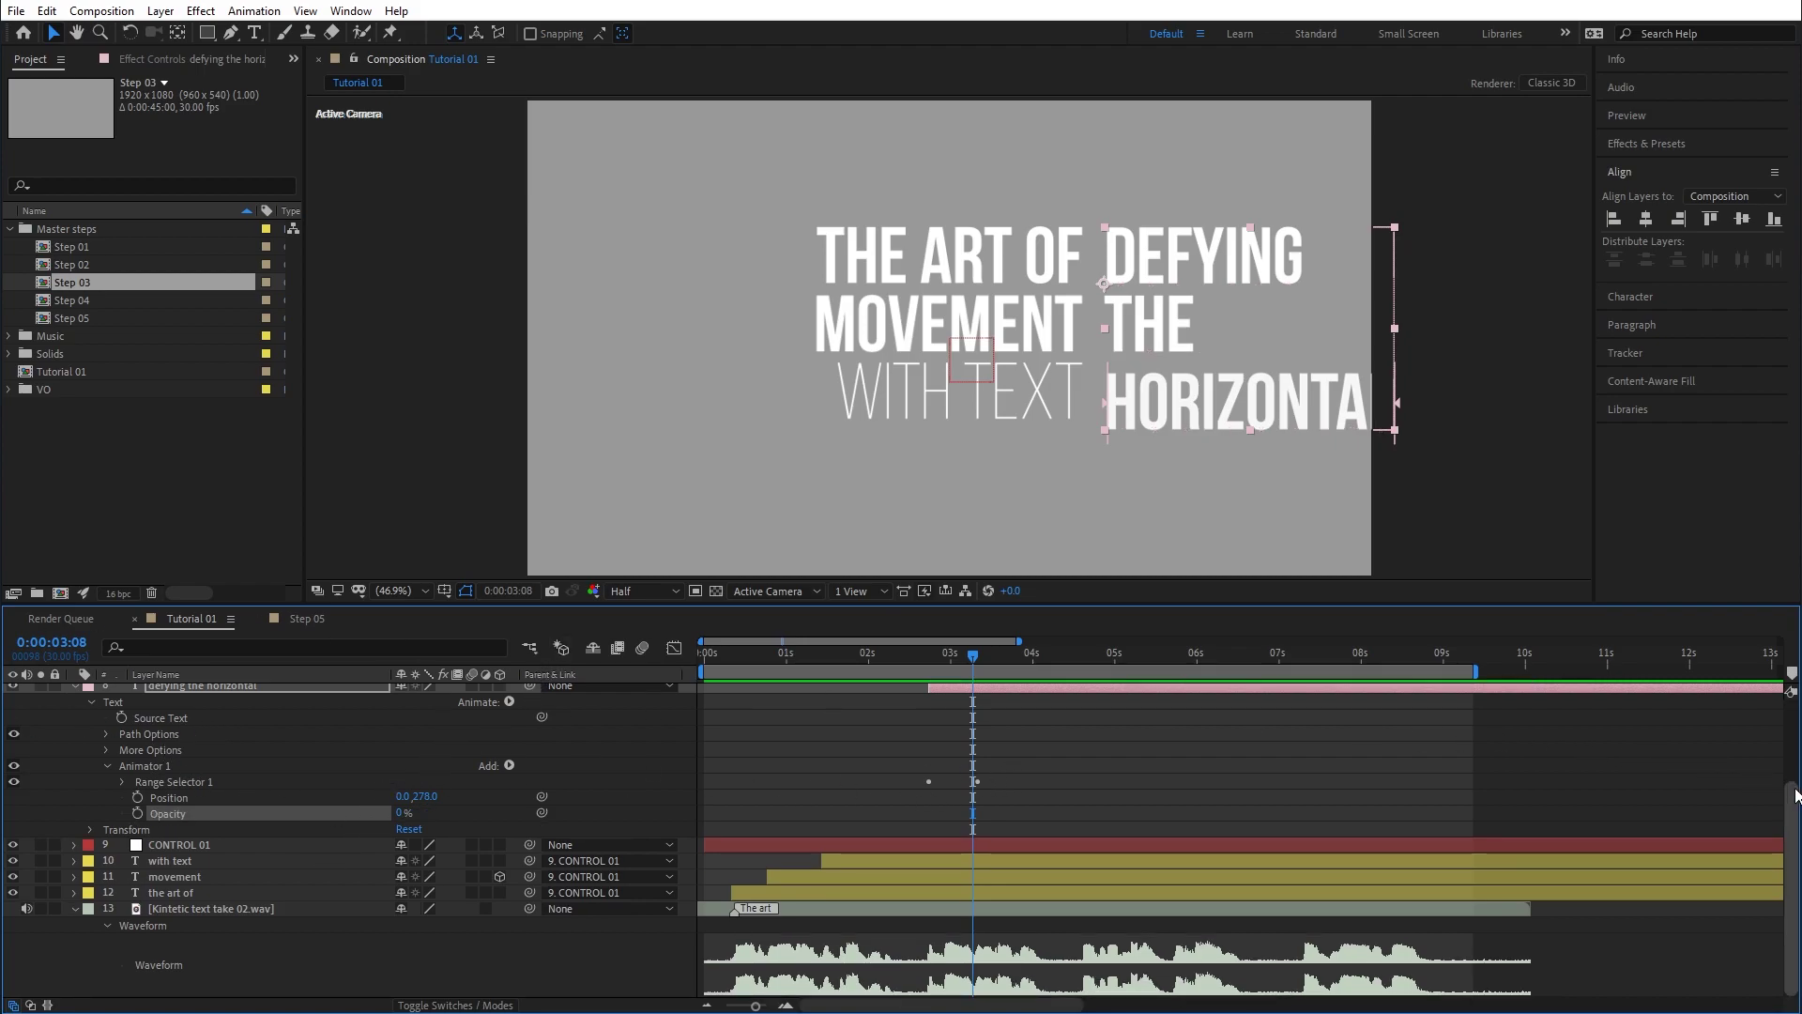
# Add a separate Rotation animator to "defying the horizontal" and set its rotation to 90° at 0:00:02:22.
pyautogui.scroll(1, 1796, 794)
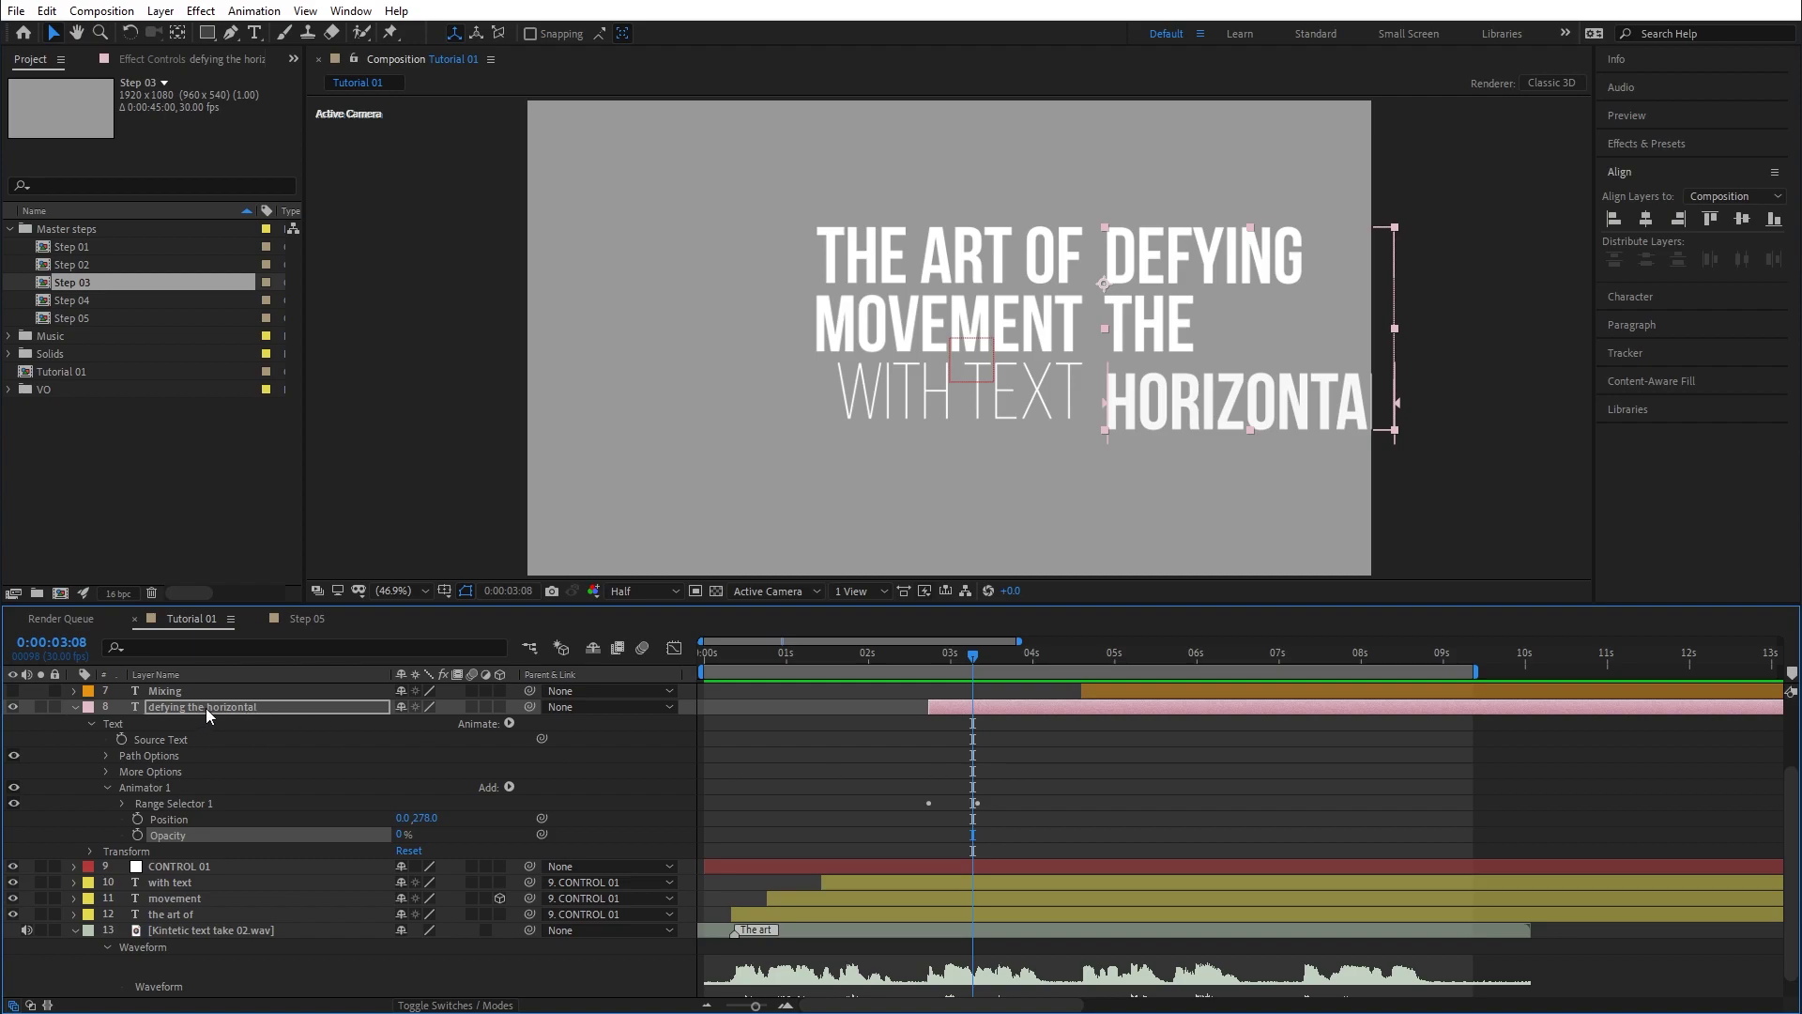
pyautogui.click(139, 723)
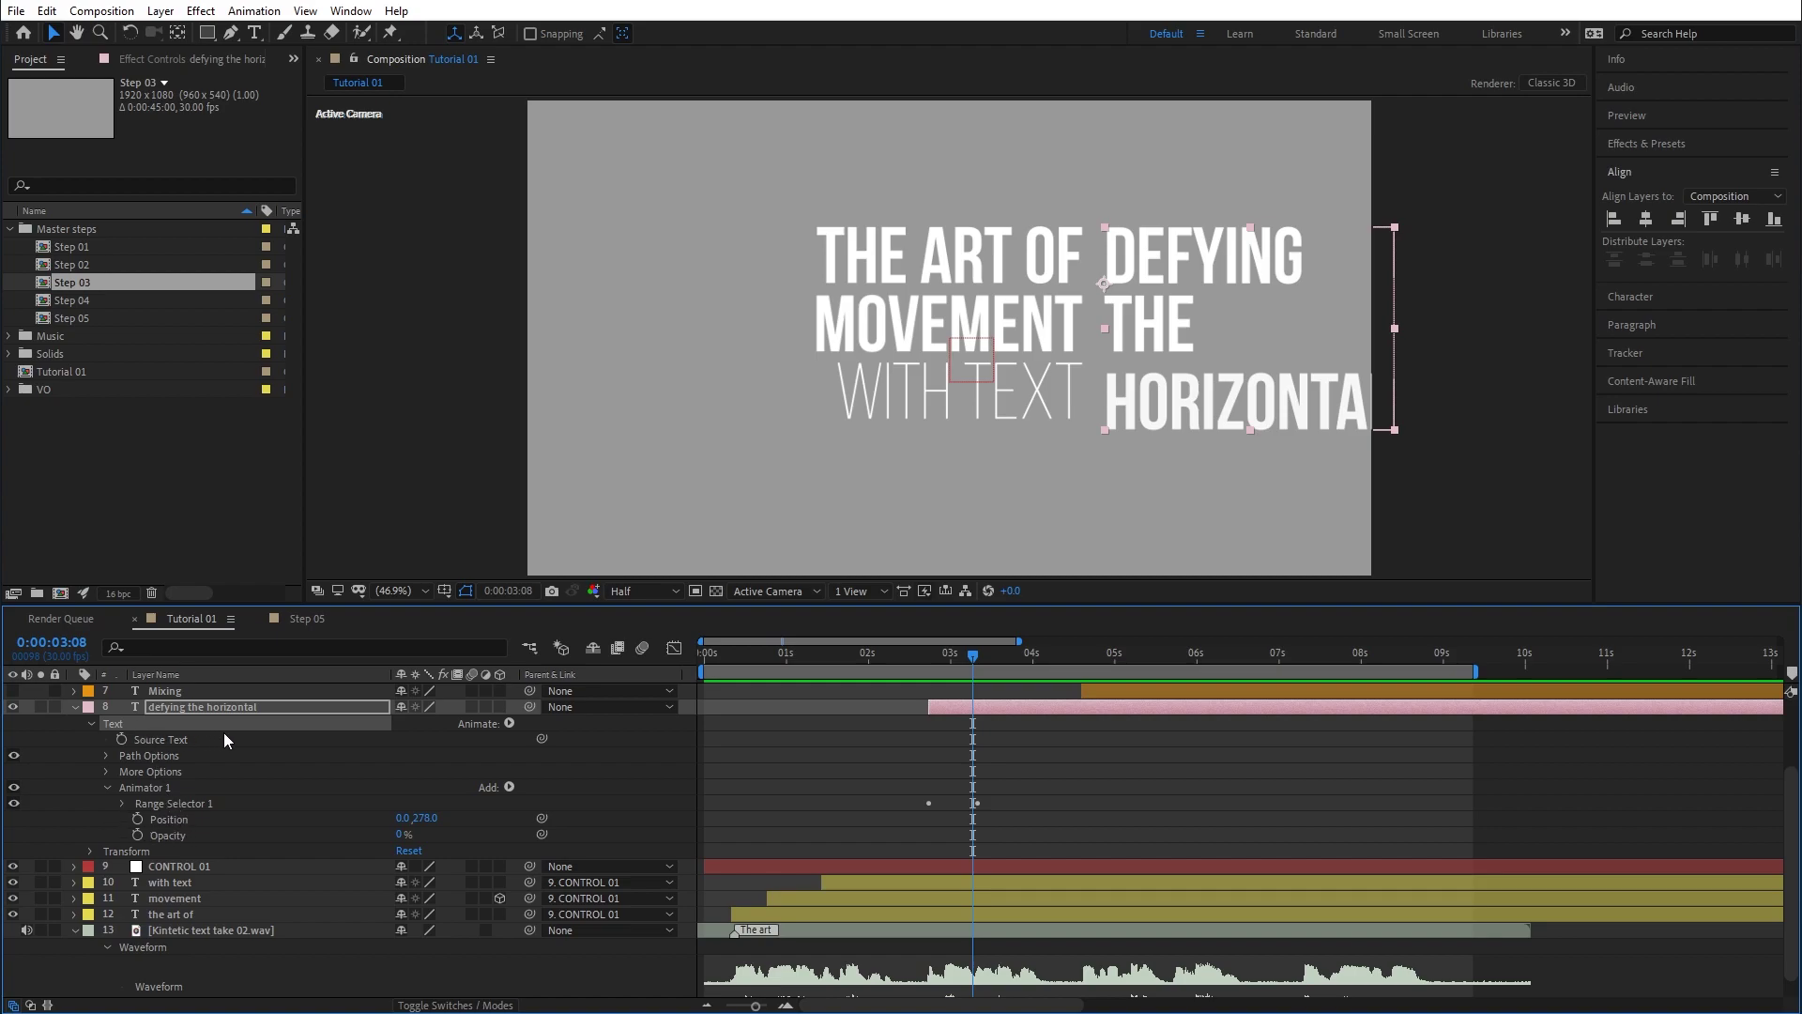
pyautogui.click(509, 723)
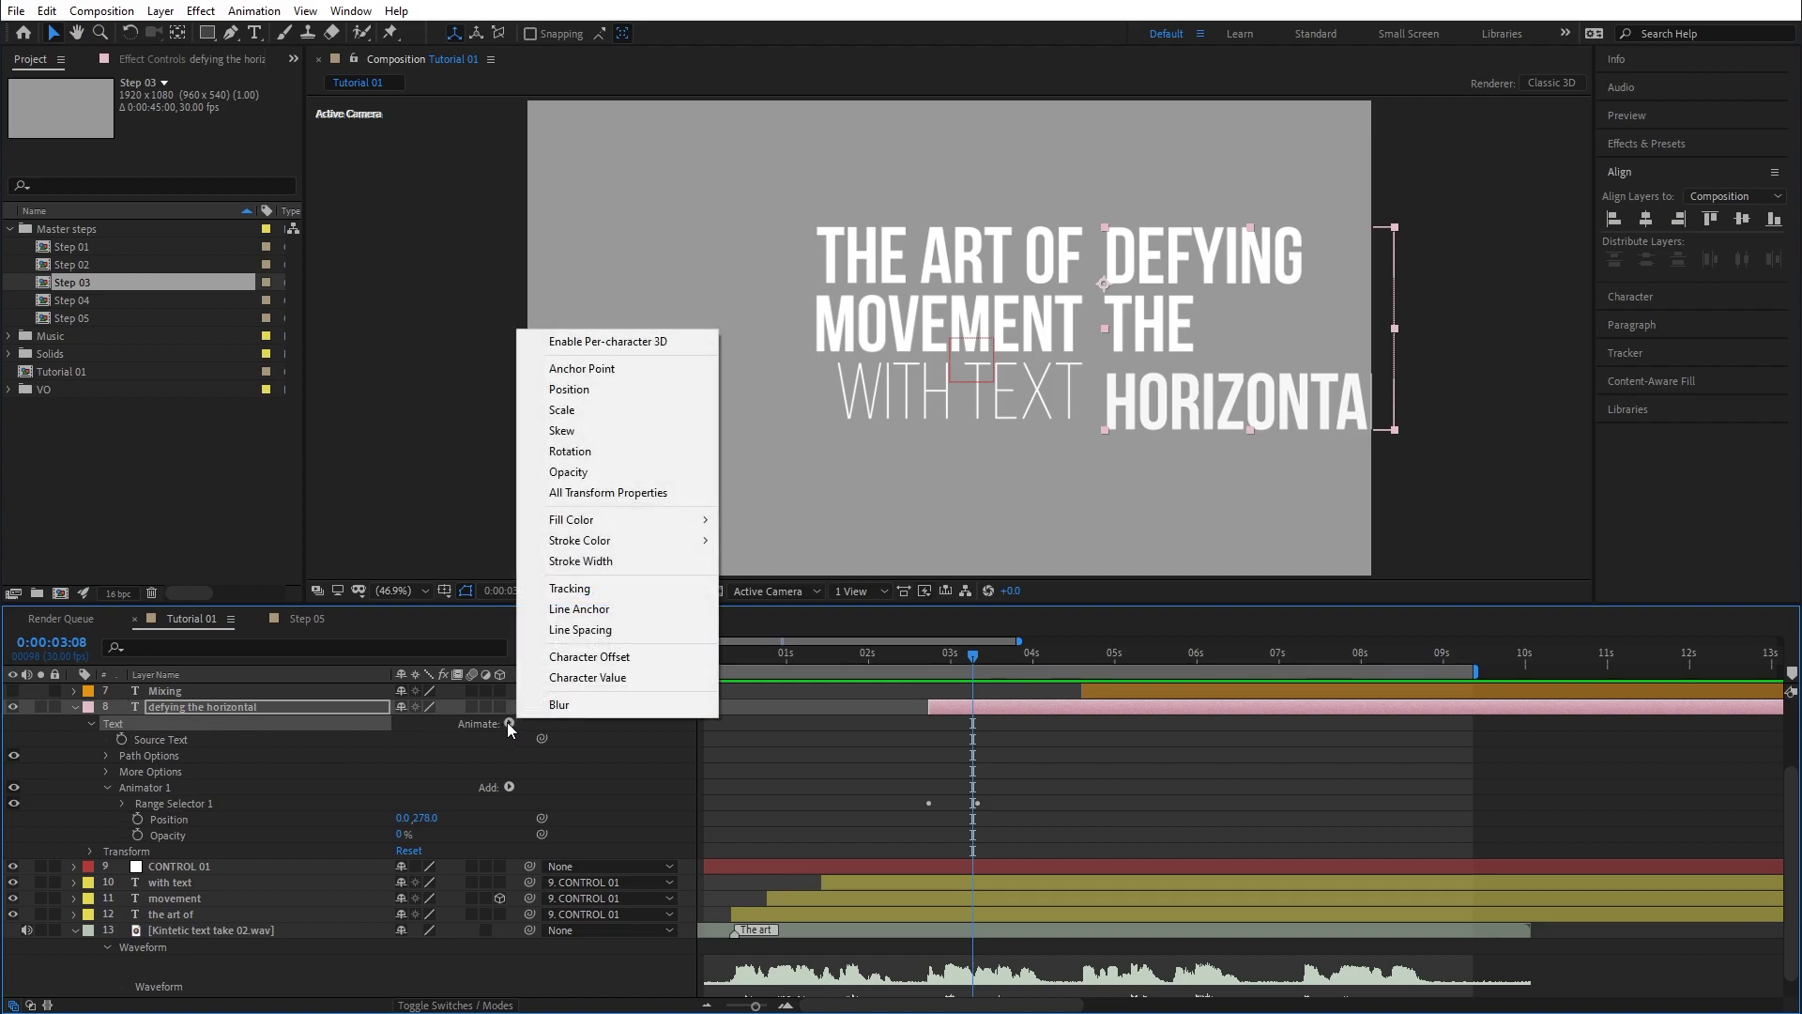
pyautogui.click(574, 453)
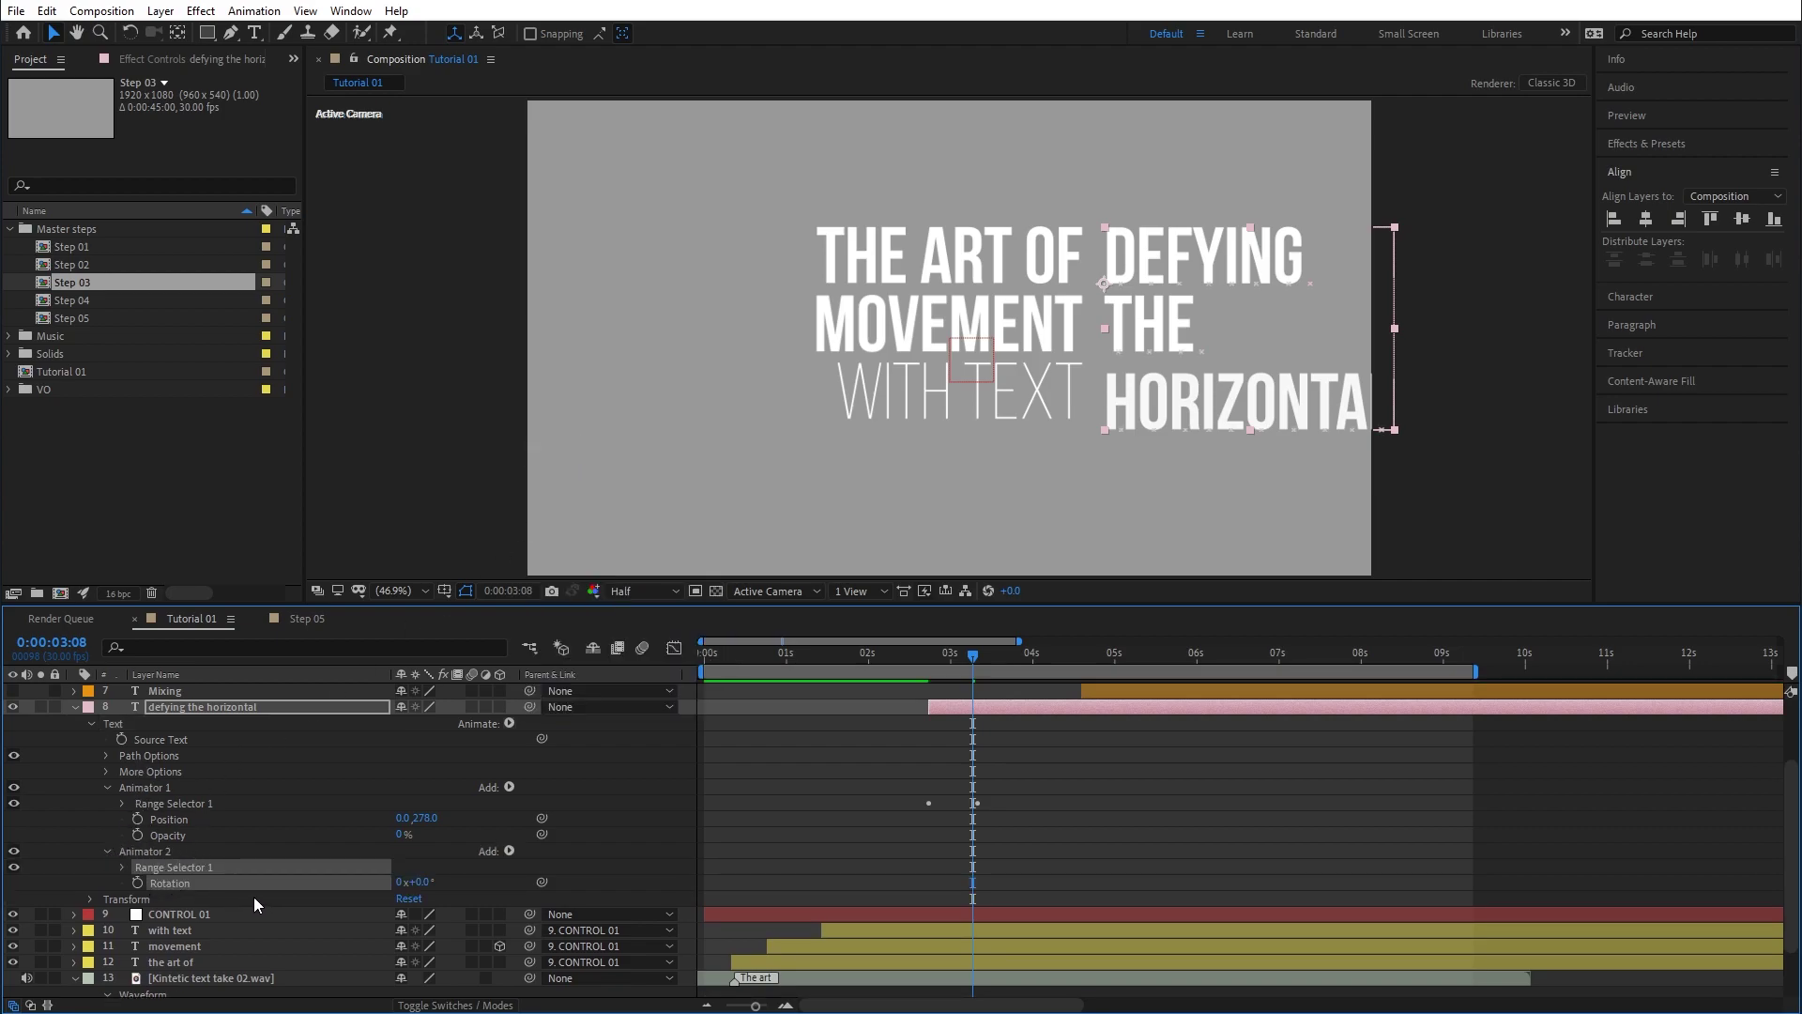
pyautogui.click(929, 661)
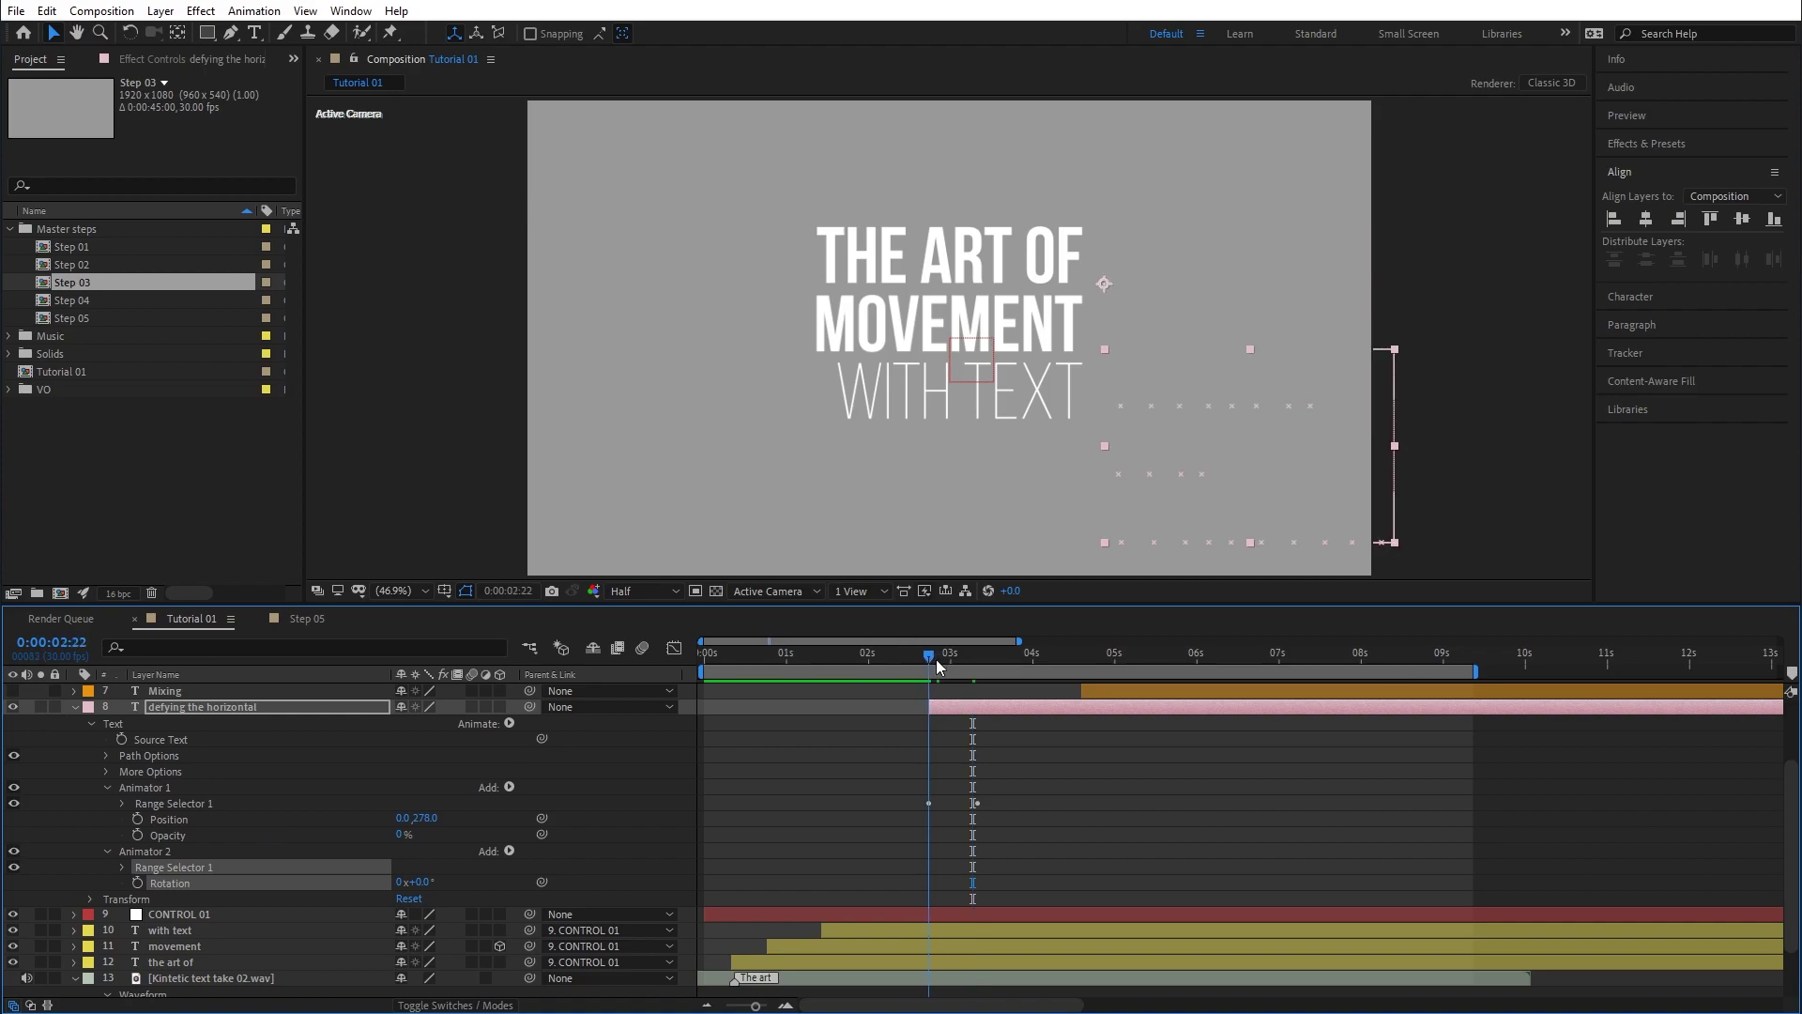
pyautogui.click(1012, 729)
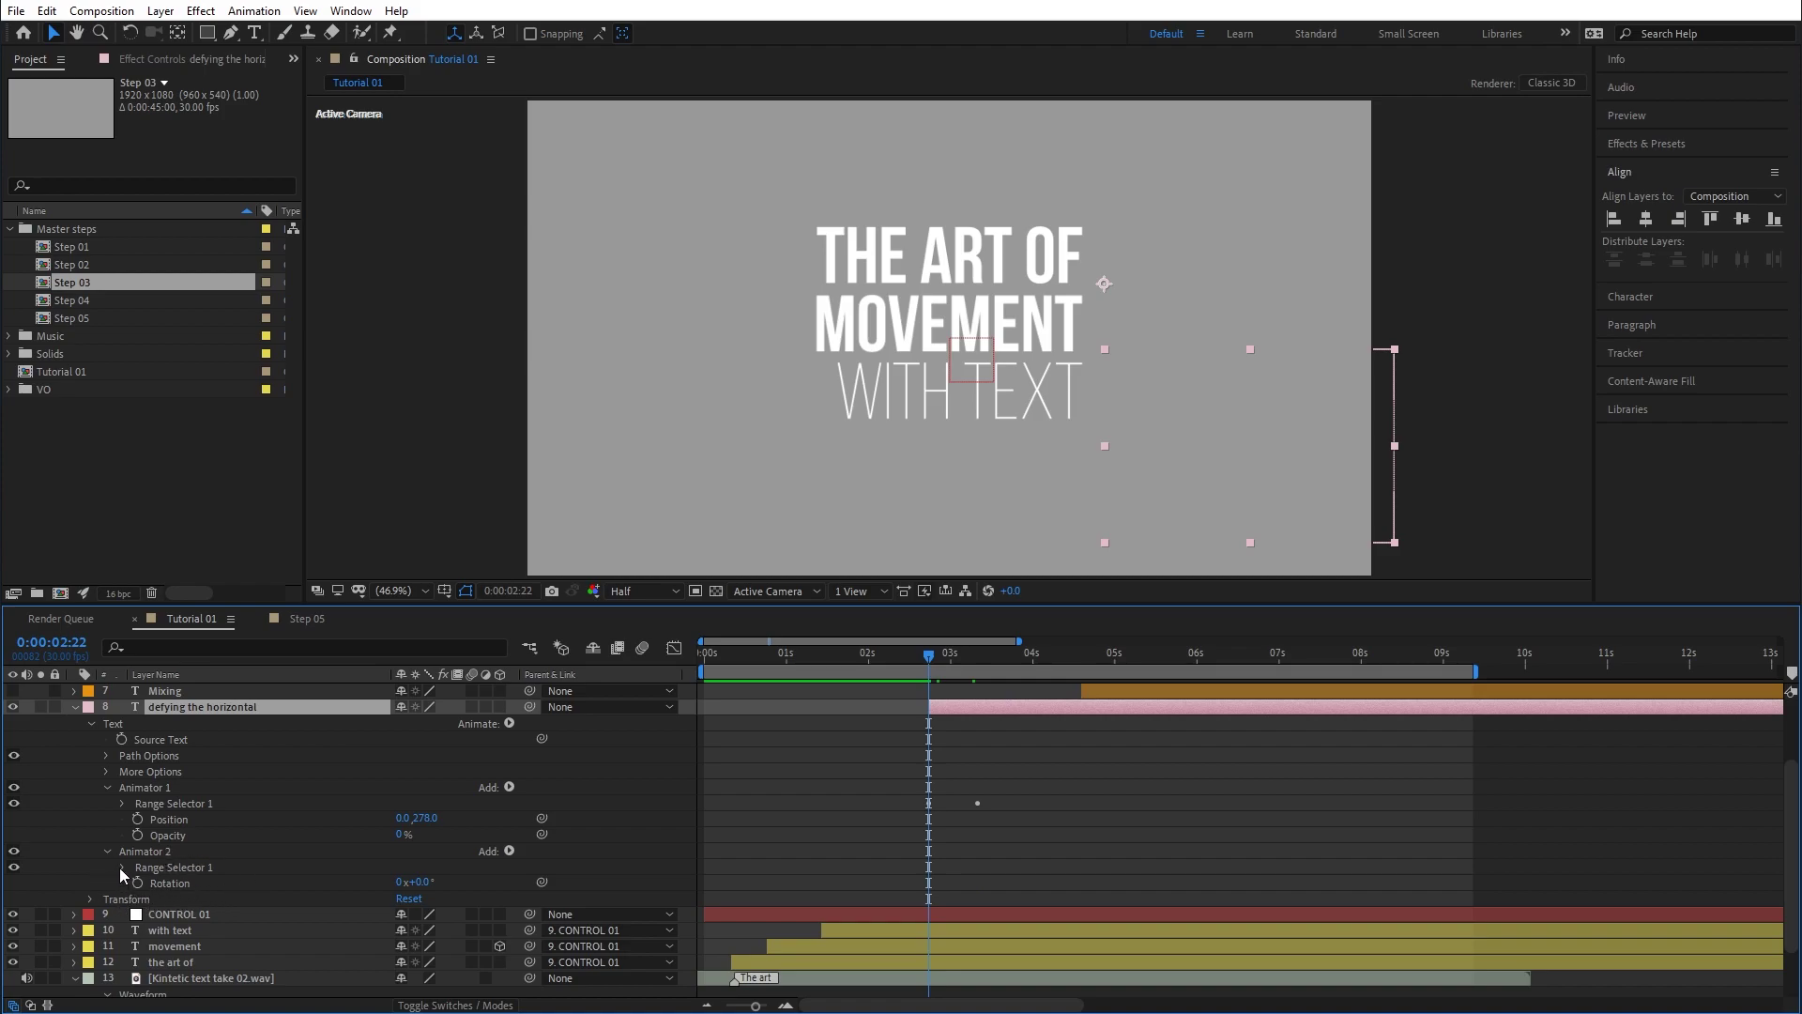
pyautogui.moveTo(422, 887); pyautogui.dragTo(498, 894)
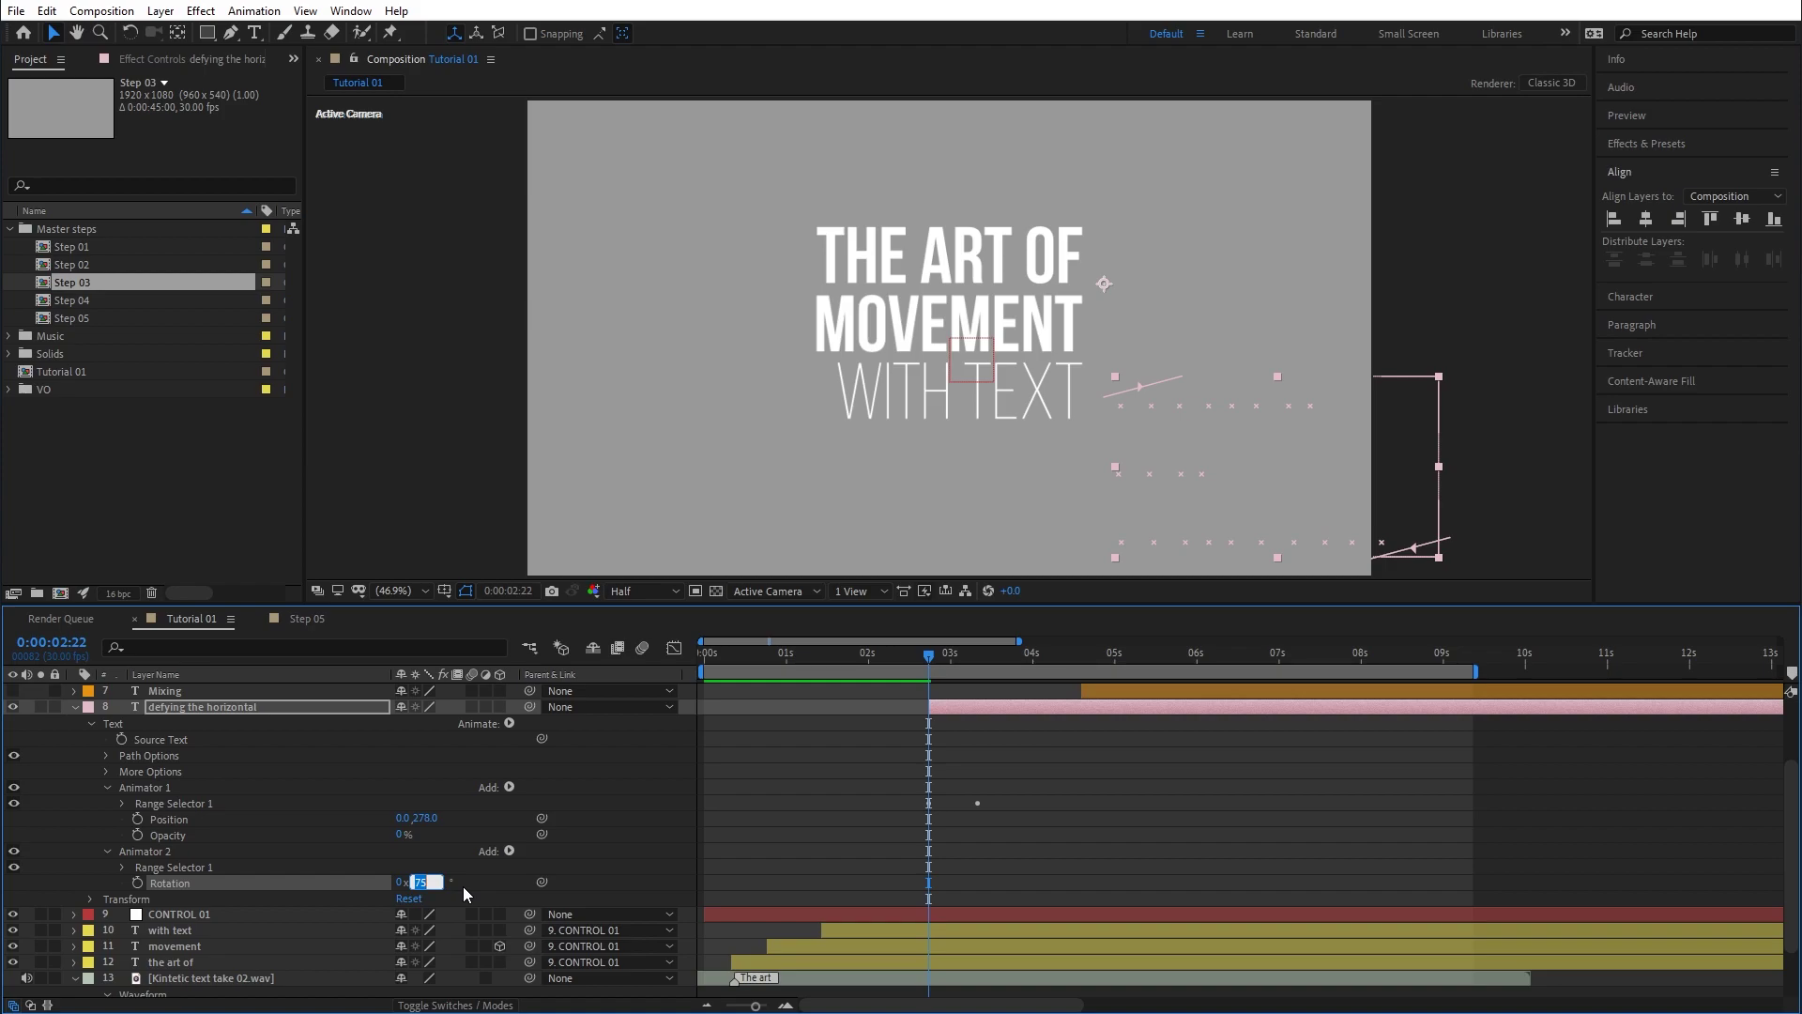
pyautogui.press('Return')
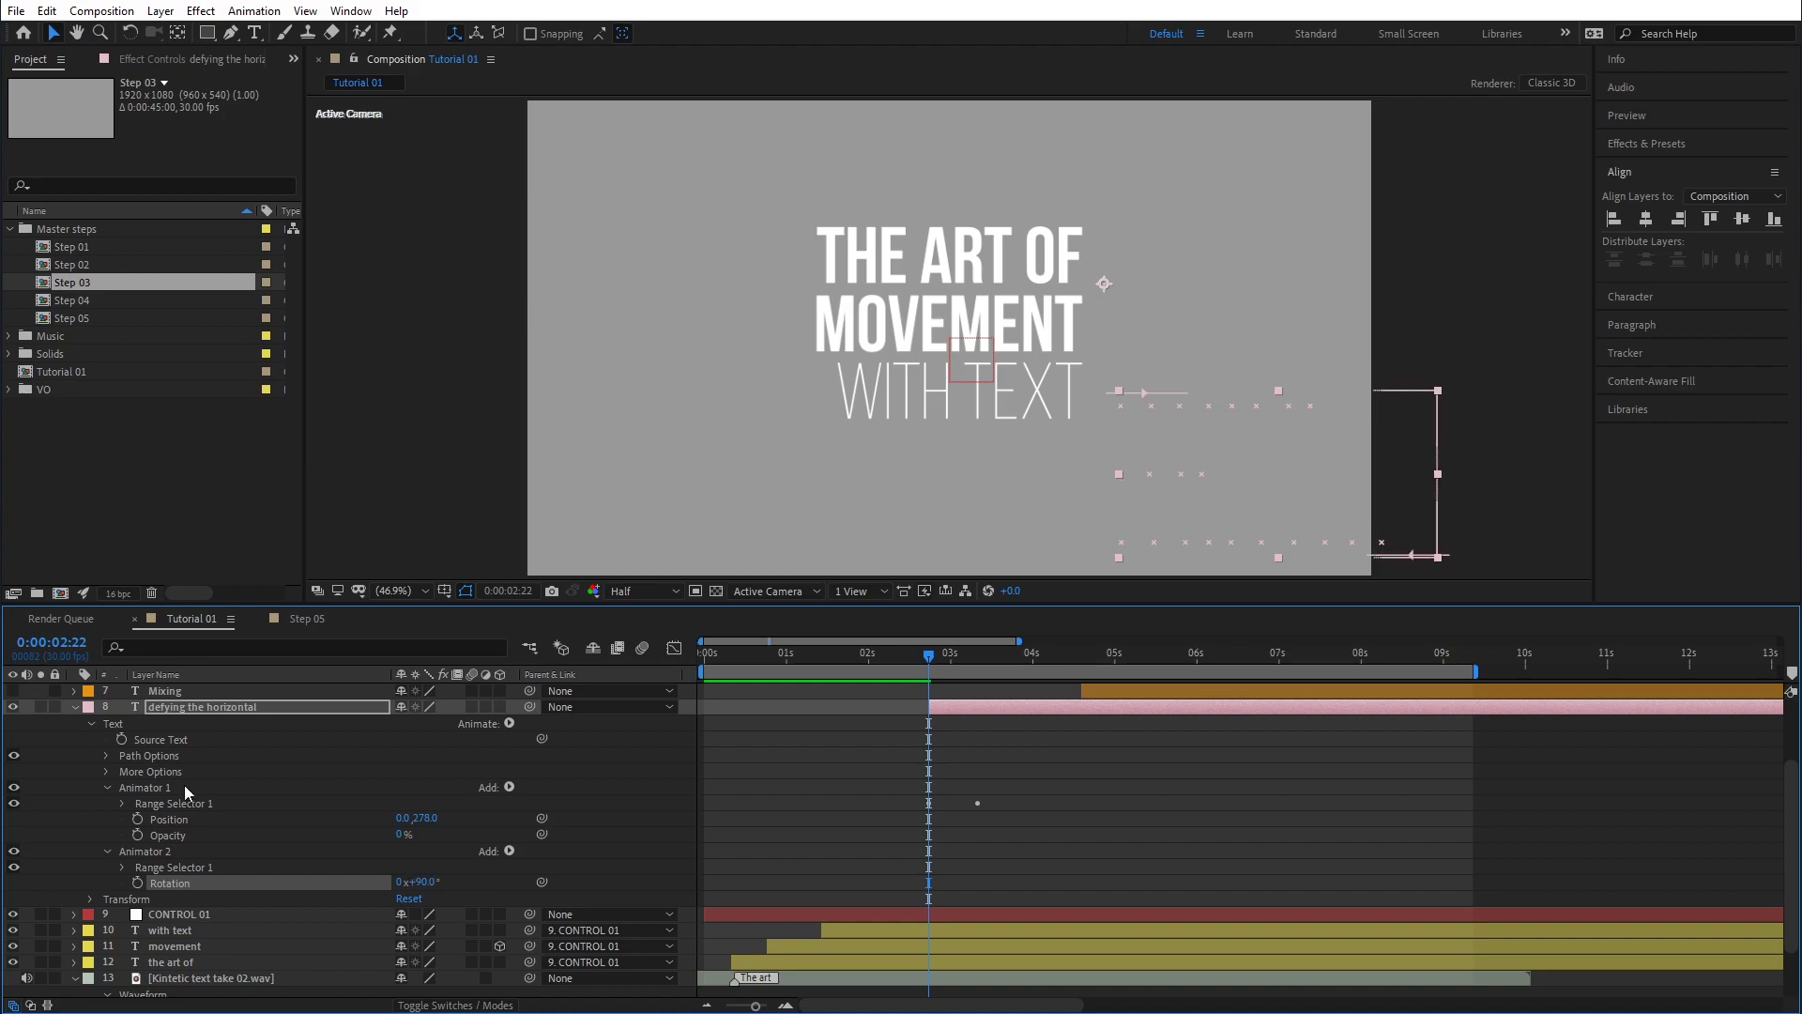
# Keyframe the Start of Animator 2's Range Selector 1 from 0% at 0:00:02:22 to 100% at 0:00:03:10.
pyautogui.click(122, 868)
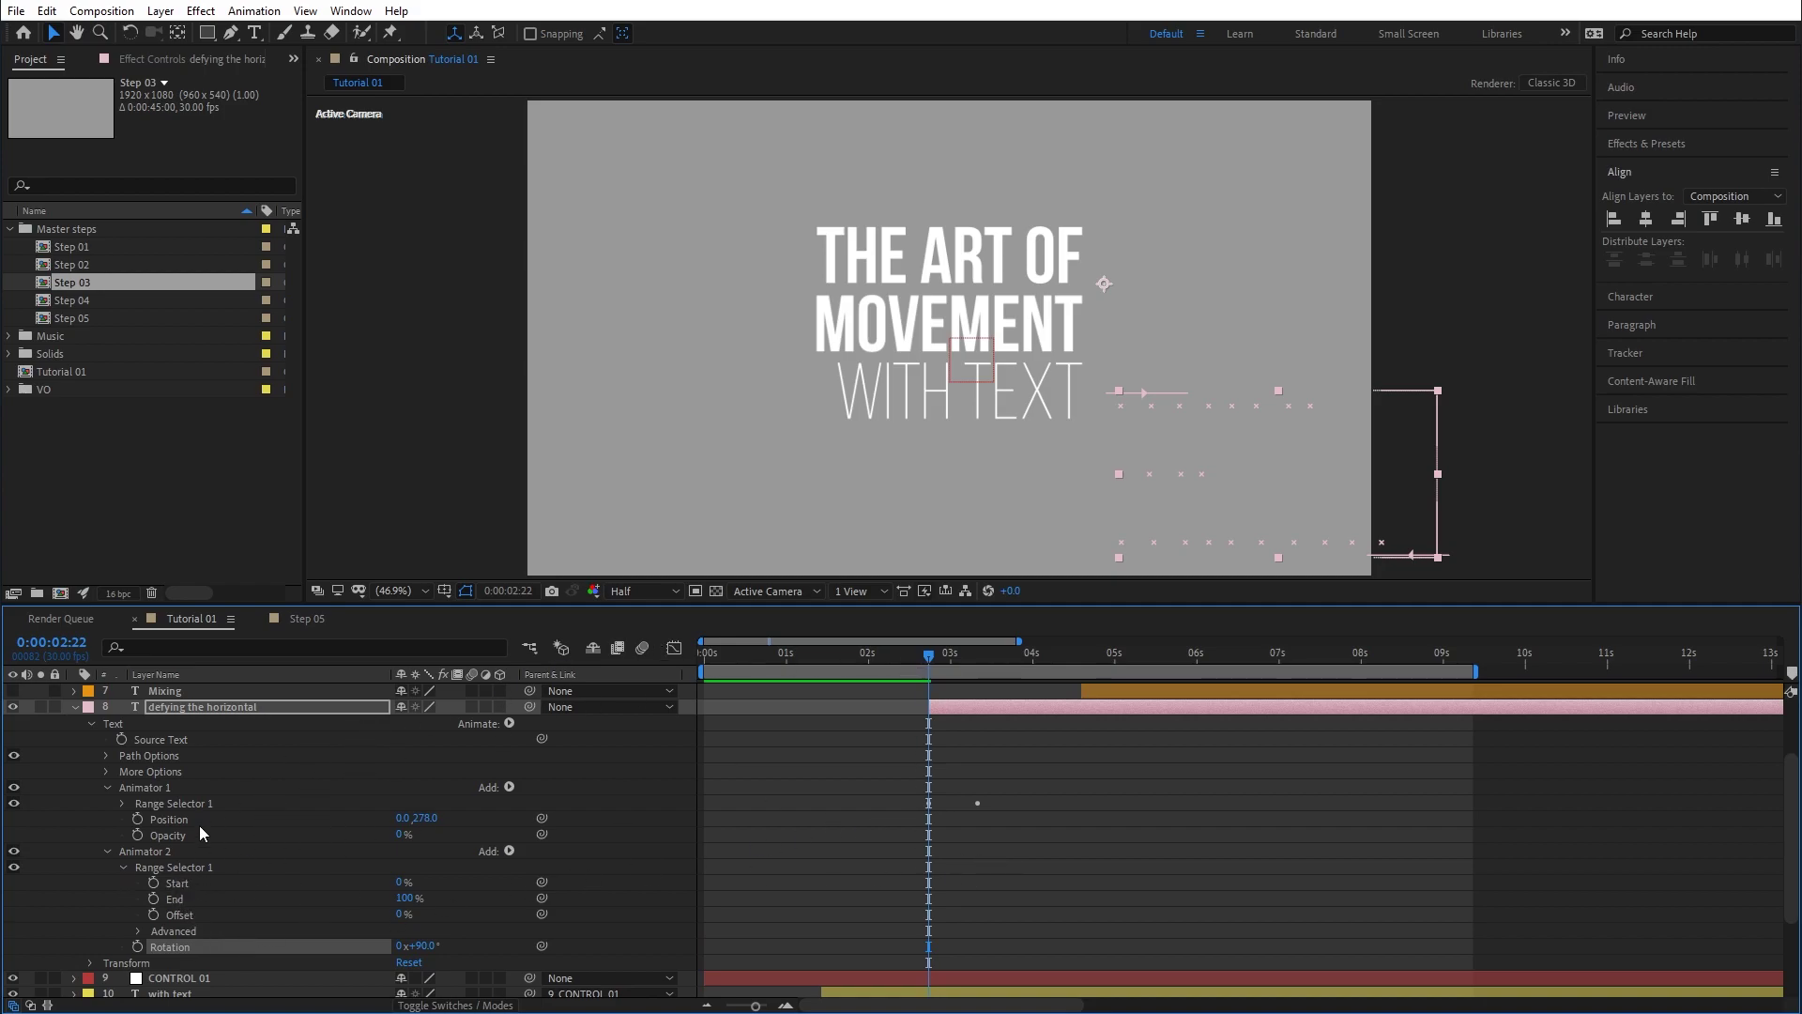
pyautogui.click(153, 883)
pyautogui.moveTo(933, 653); pyautogui.dragTo(978, 664)
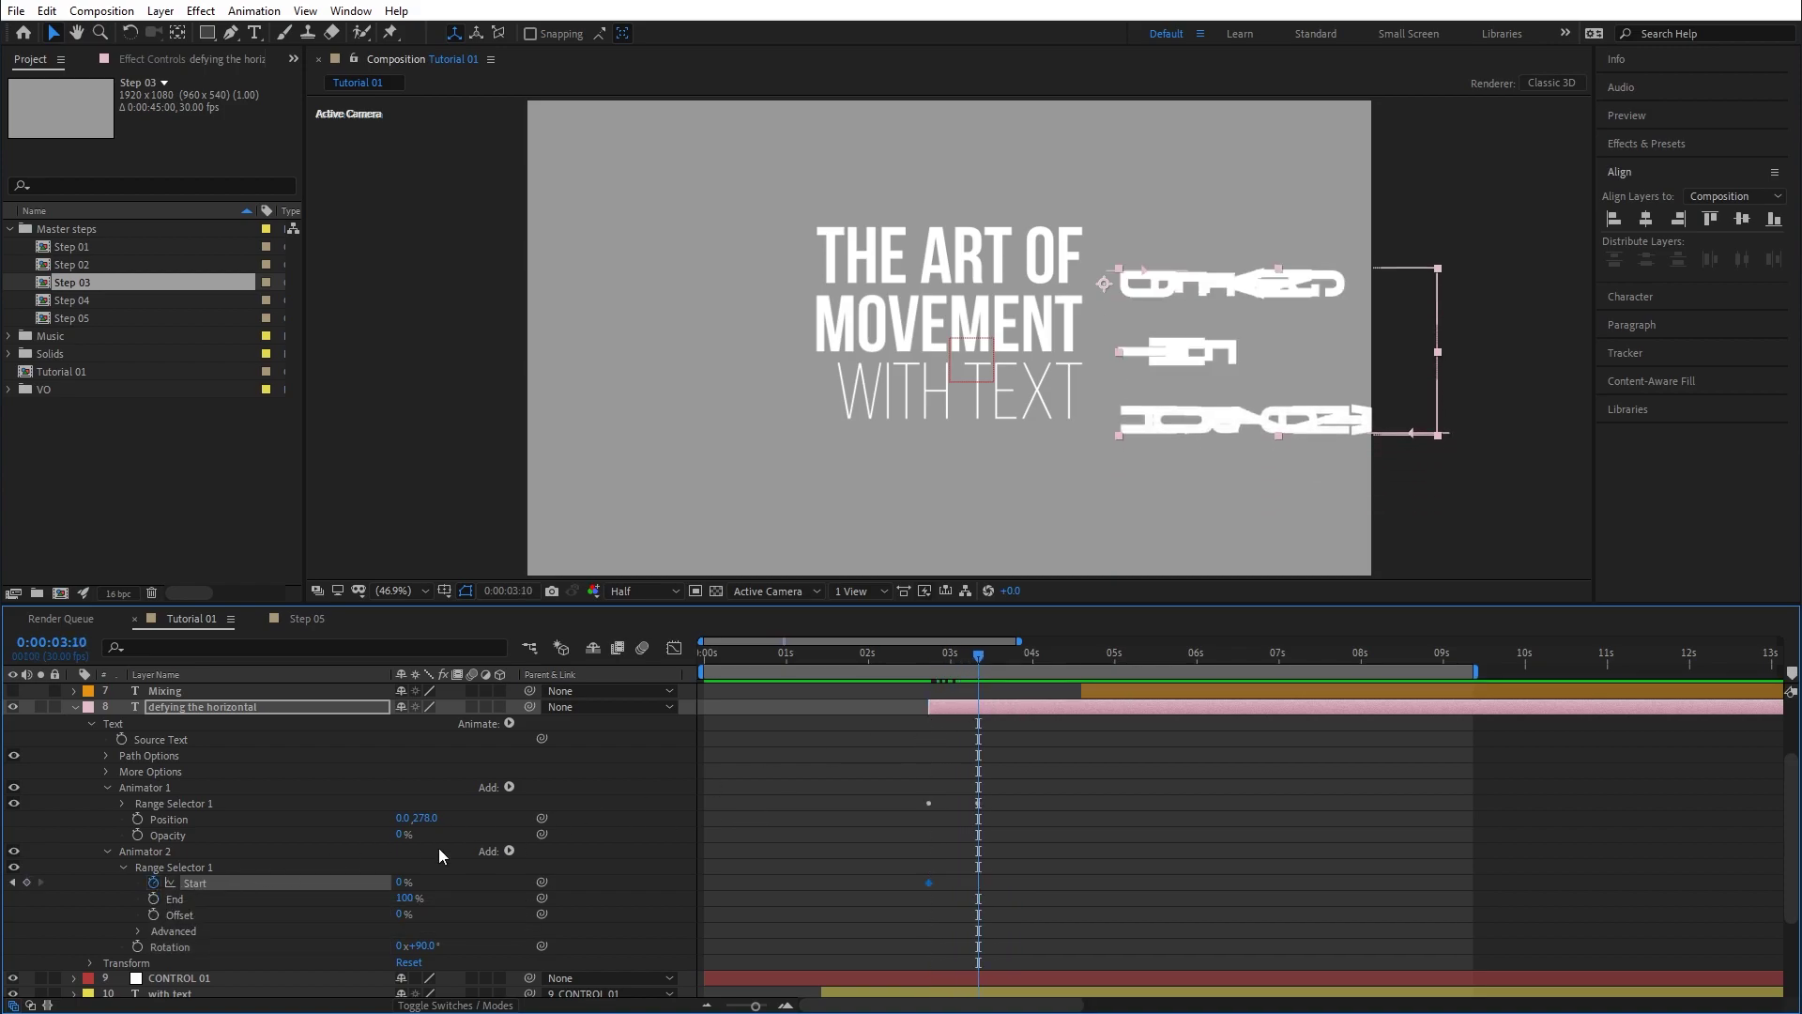
pyautogui.moveTo(399, 882); pyautogui.dragTo(507, 882)
pyautogui.click(933, 657)
pyautogui.moveTo(932, 657); pyautogui.dragTo(966, 674)
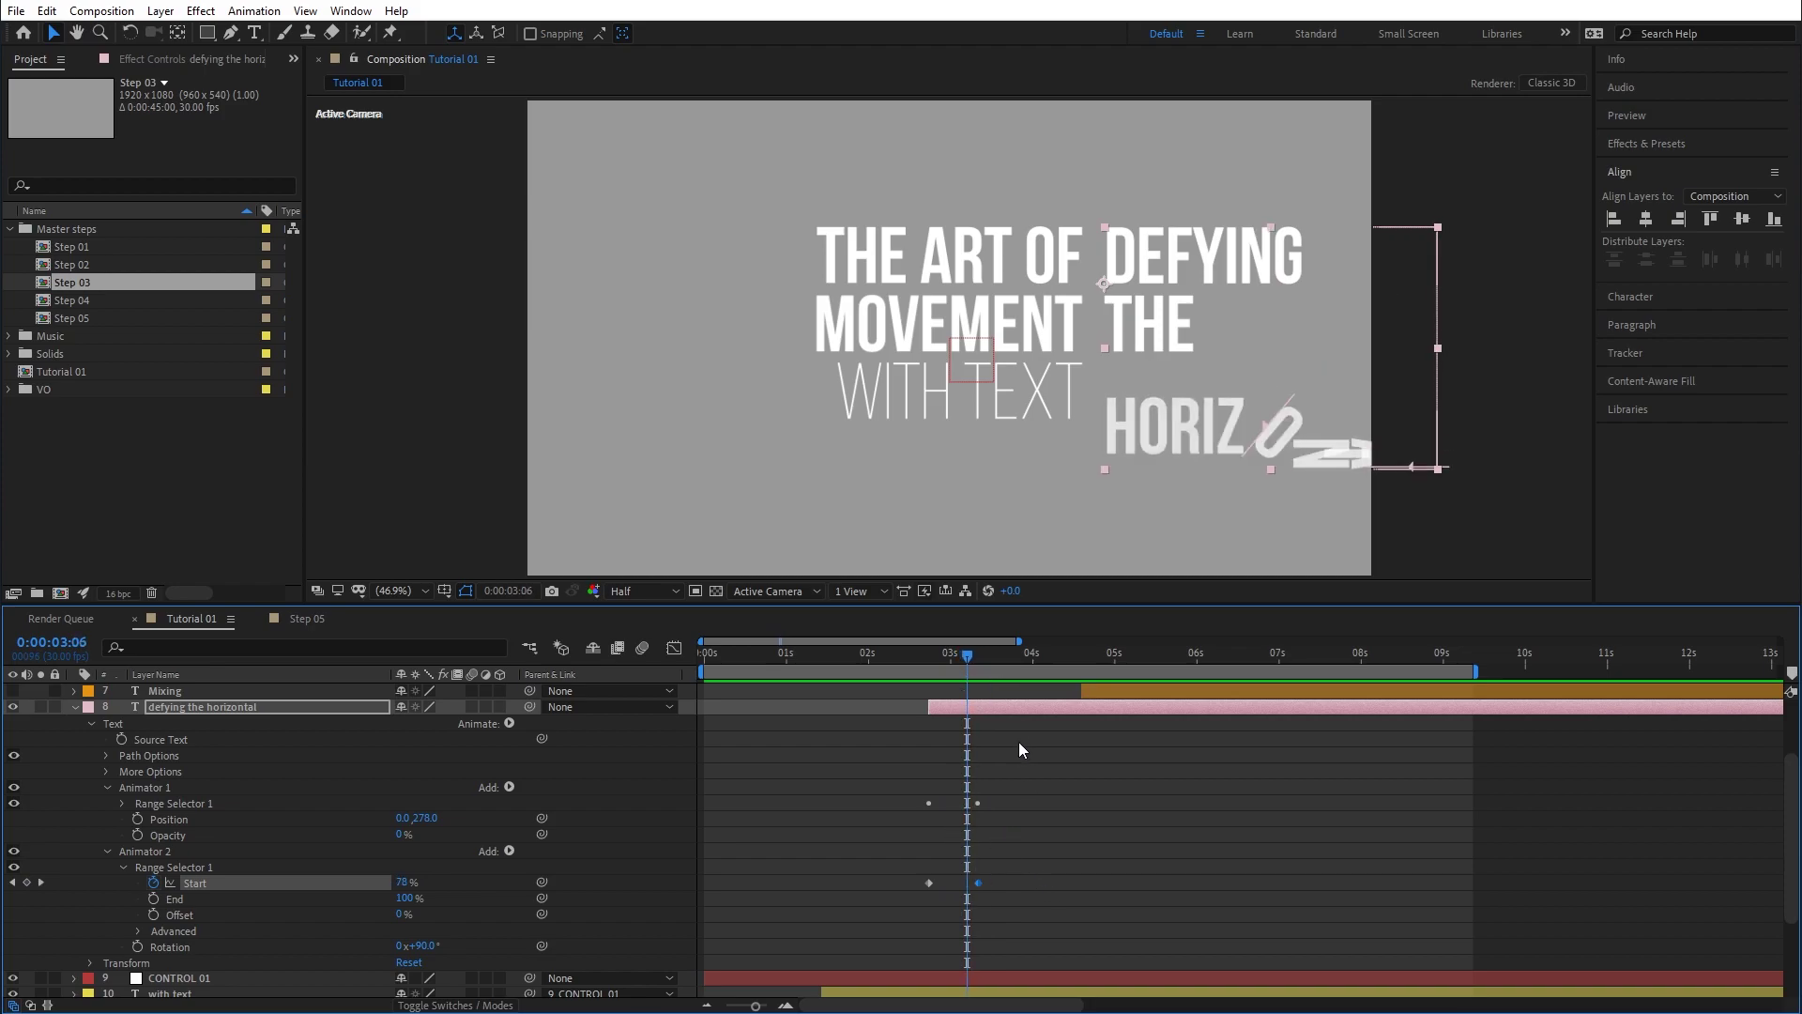
# Show only the layer's keyframed properties and shift the rotation animator's ending Start keyframe just past the eased end keyframe of Animator 1.
pyautogui.click(1013, 712)
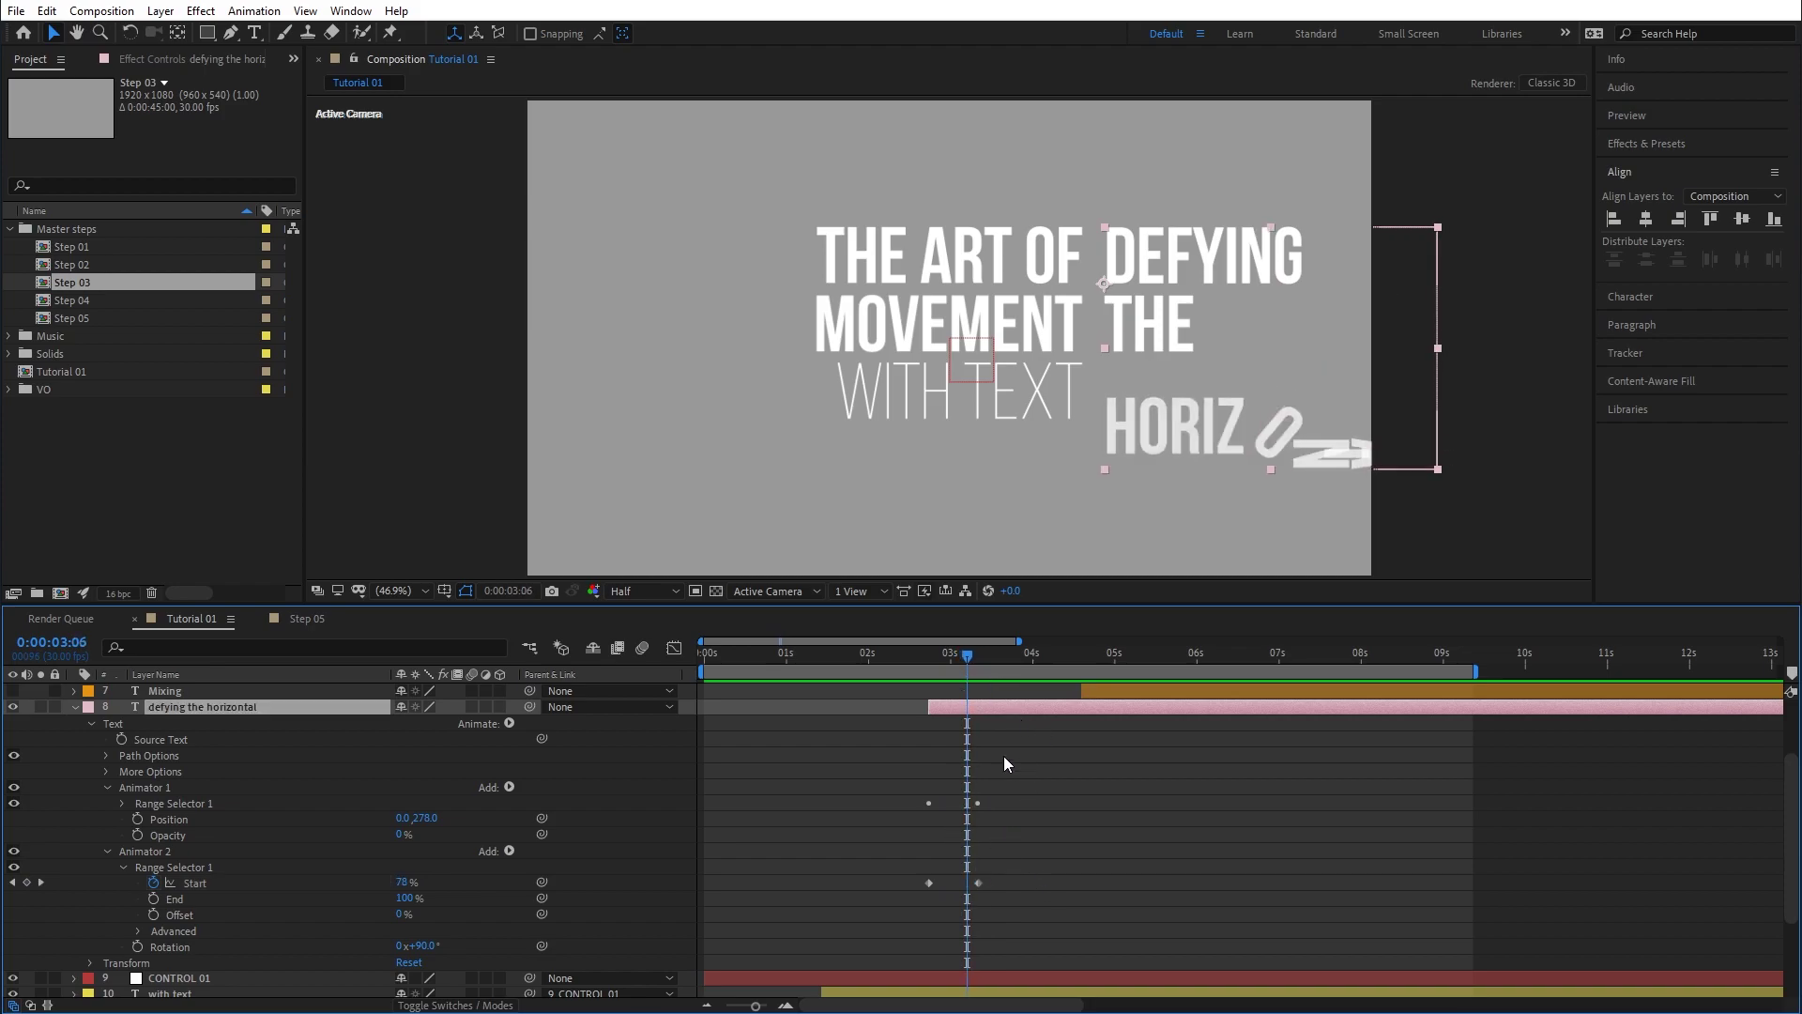
pyautogui.press('u')
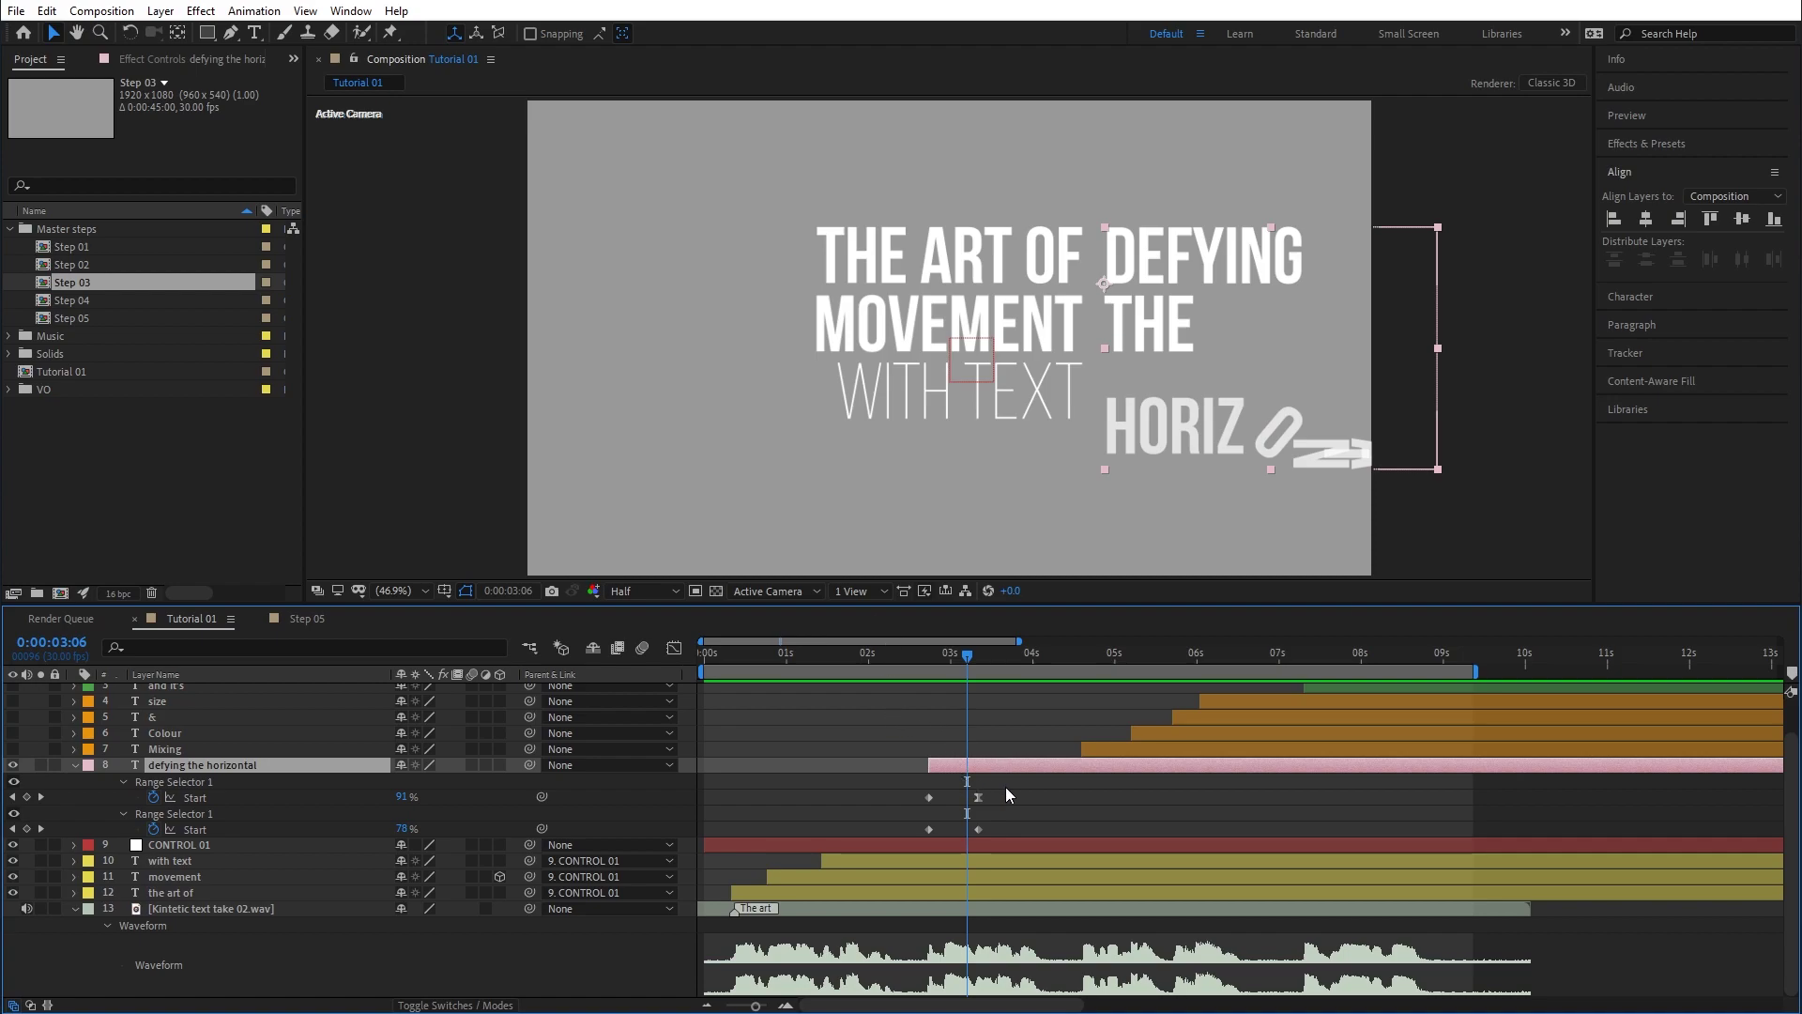
pyautogui.moveTo(978, 796); pyautogui.dragTo(987, 830)
pyautogui.moveTo(949, 655); pyautogui.dragTo(976, 672)
pyautogui.moveTo(989, 829)
pyautogui.mouseDown()
pyautogui.moveTo(1028, 839)
pyautogui.moveTo(950, 843)
pyautogui.moveTo(995, 841)
pyautogui.moveTo(963, 804)
pyautogui.moveTo(981, 828)
pyautogui.mouseUp()
pyautogui.click(972, 796)
pyautogui.click(983, 829)
pyautogui.moveTo(925, 643); pyautogui.dragTo(954, 662)
pyautogui.moveTo(811, 668); pyautogui.dragTo(895, 668)
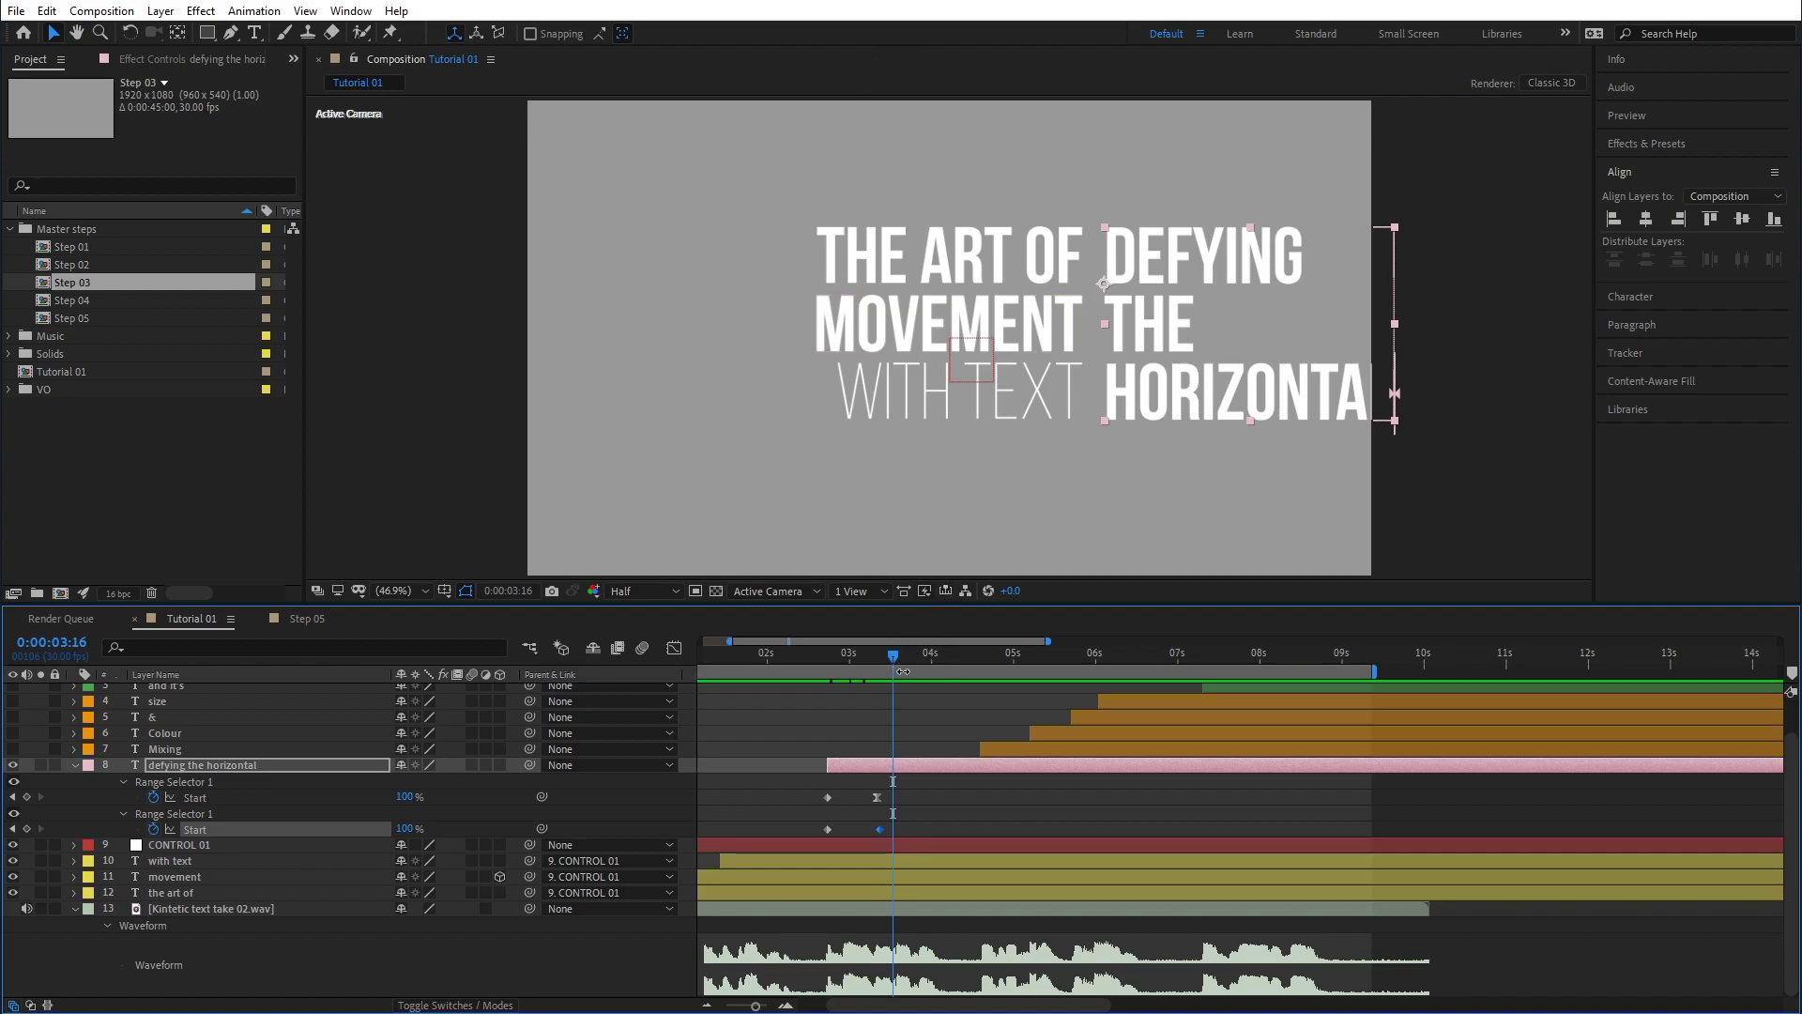
pyautogui.moveTo(797, 647); pyautogui.dragTo(871, 657)
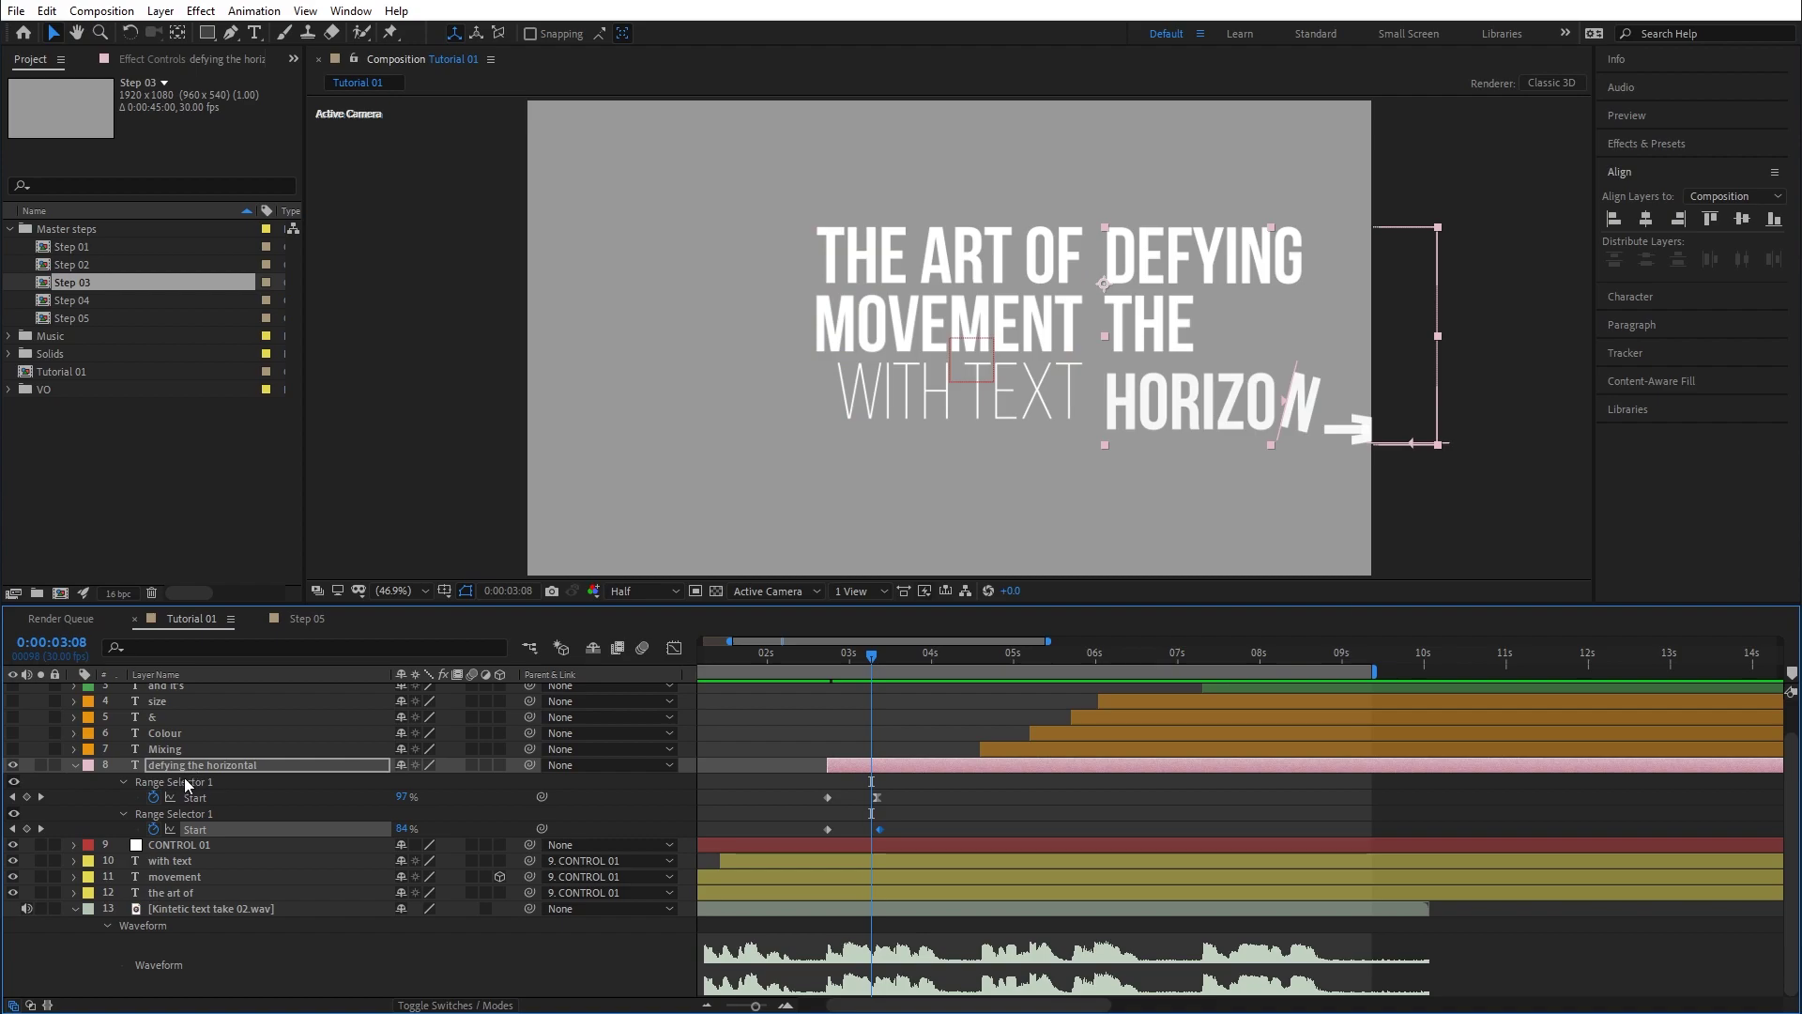
# Add a null object above "defying the horizontal" and shift its layer to start at 0:00:02:22, in line with that text.
pyautogui.moveTo(813, 655); pyautogui.dragTo(827, 657)
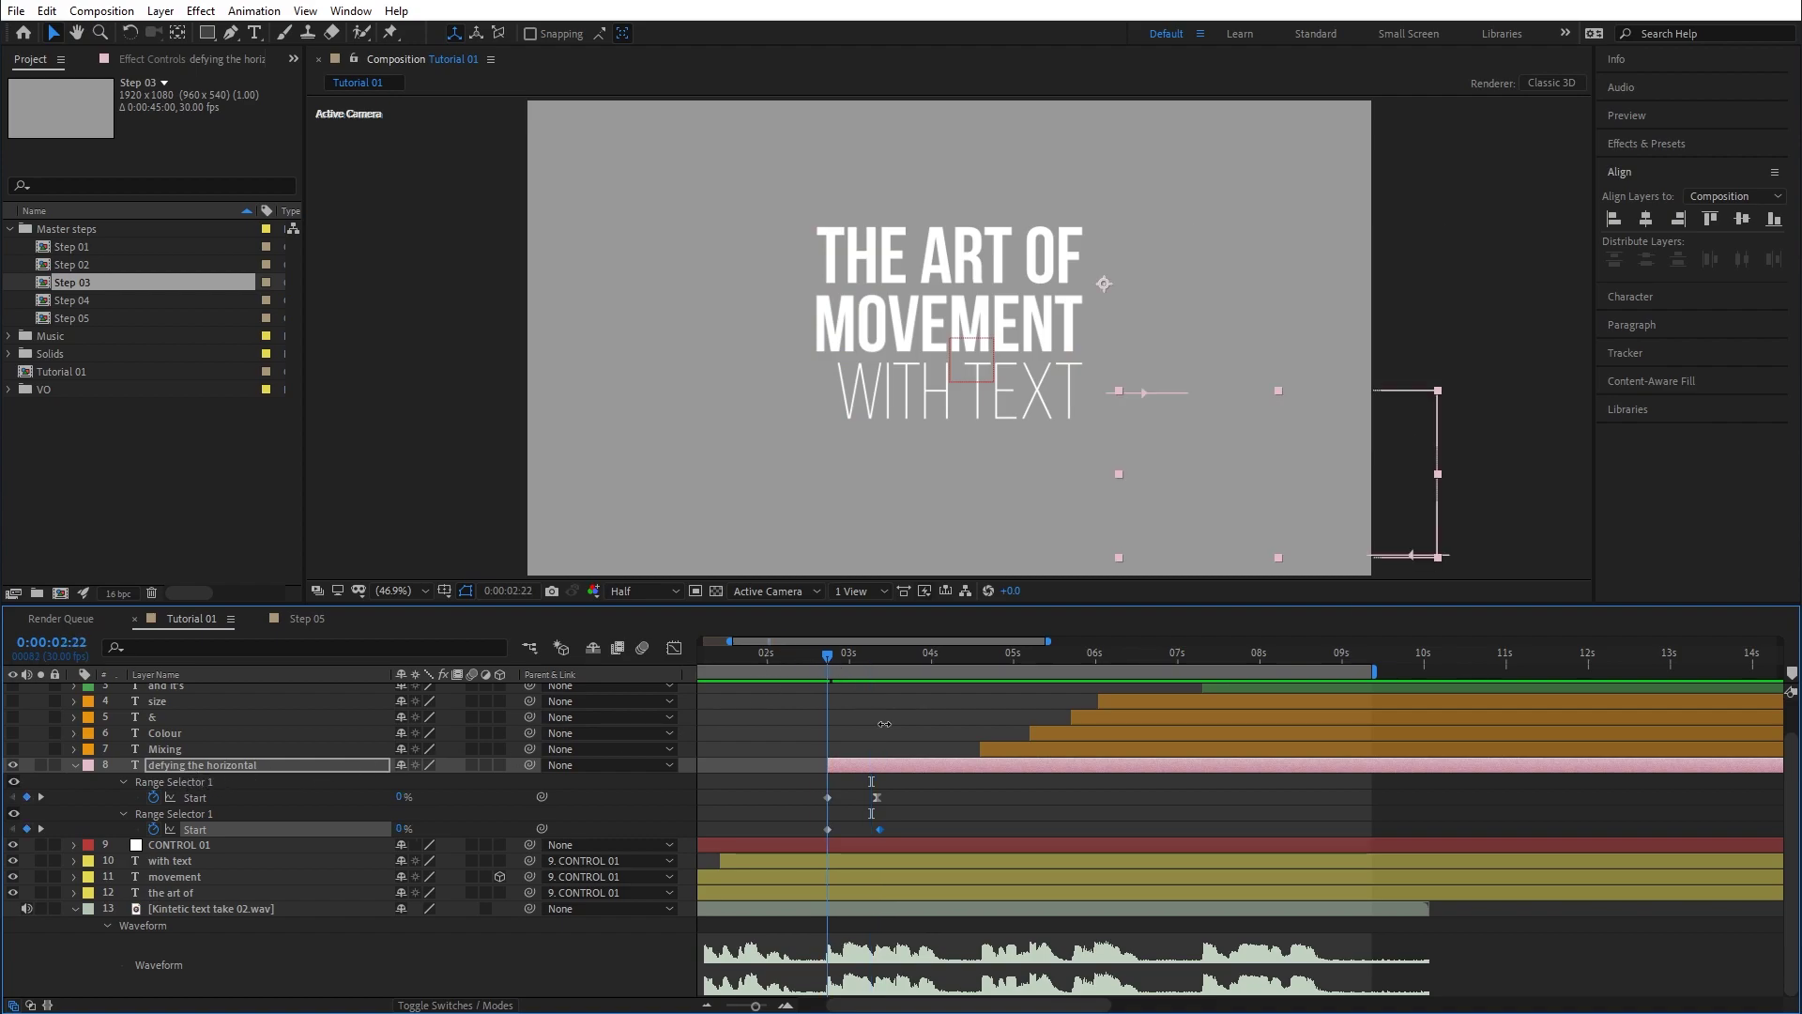
pyautogui.click(897, 760)
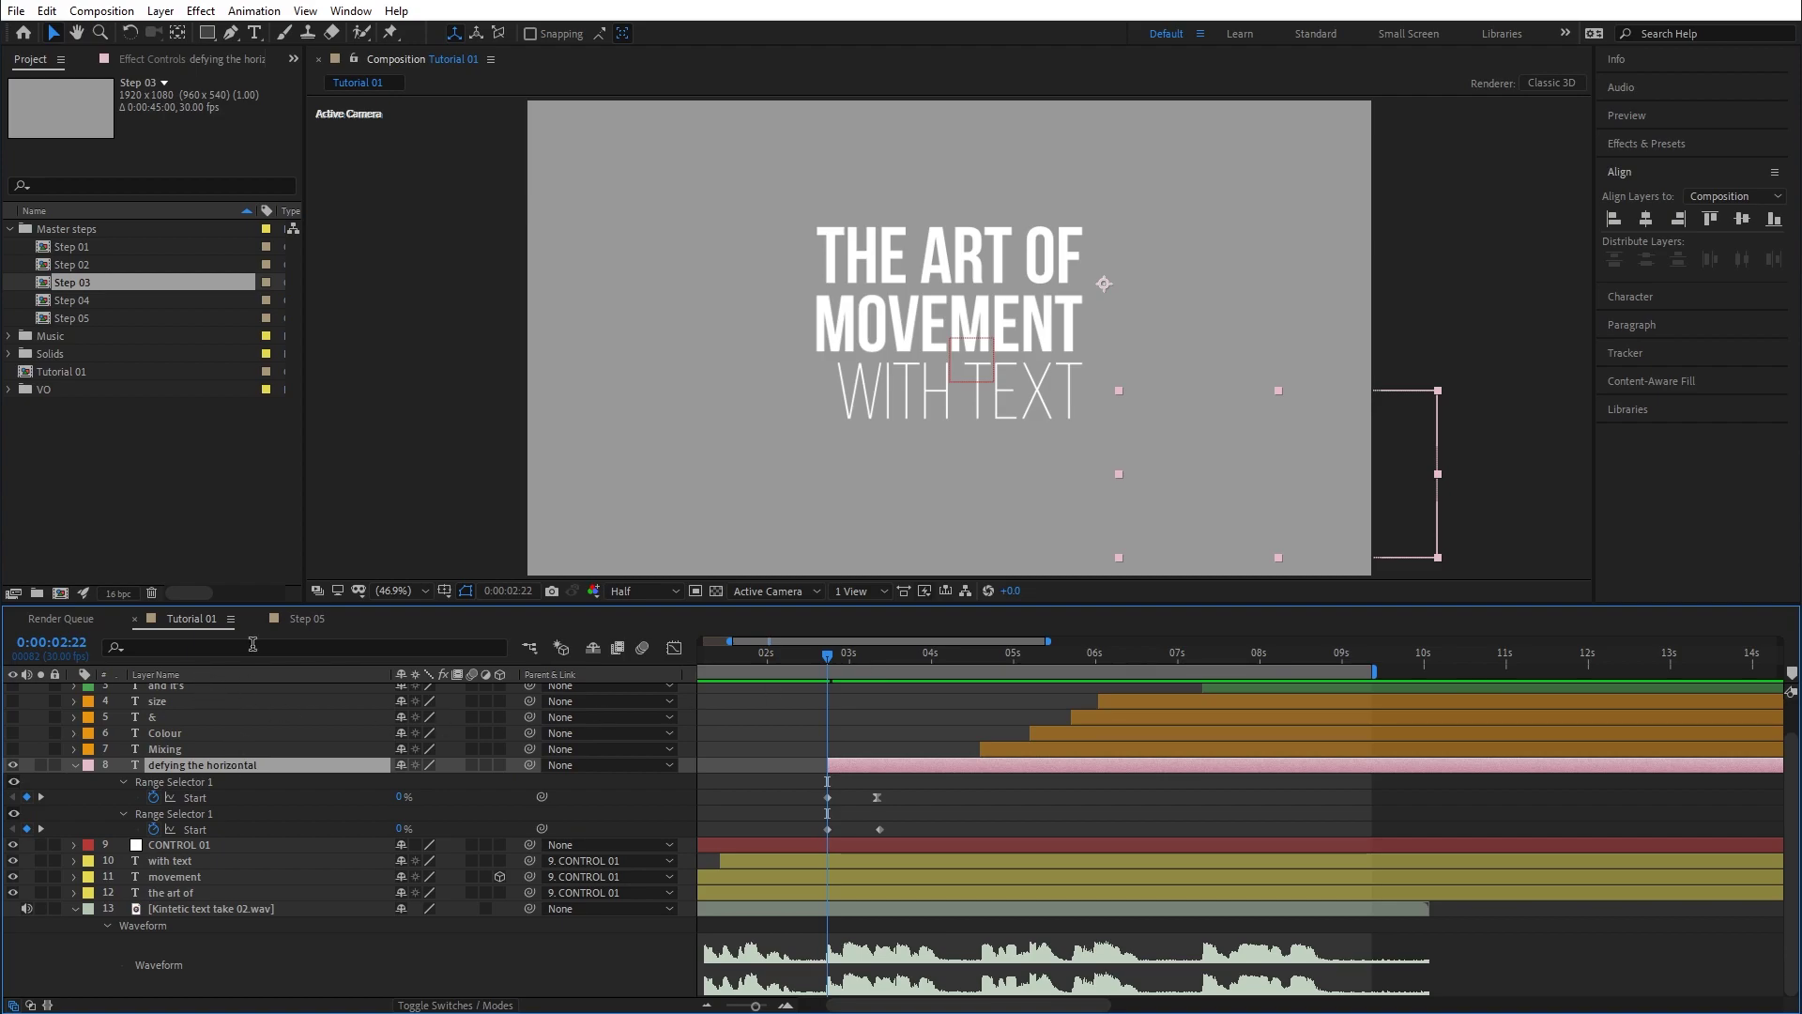
pyautogui.click(160, 10)
pyautogui.moveTo(186, 33)
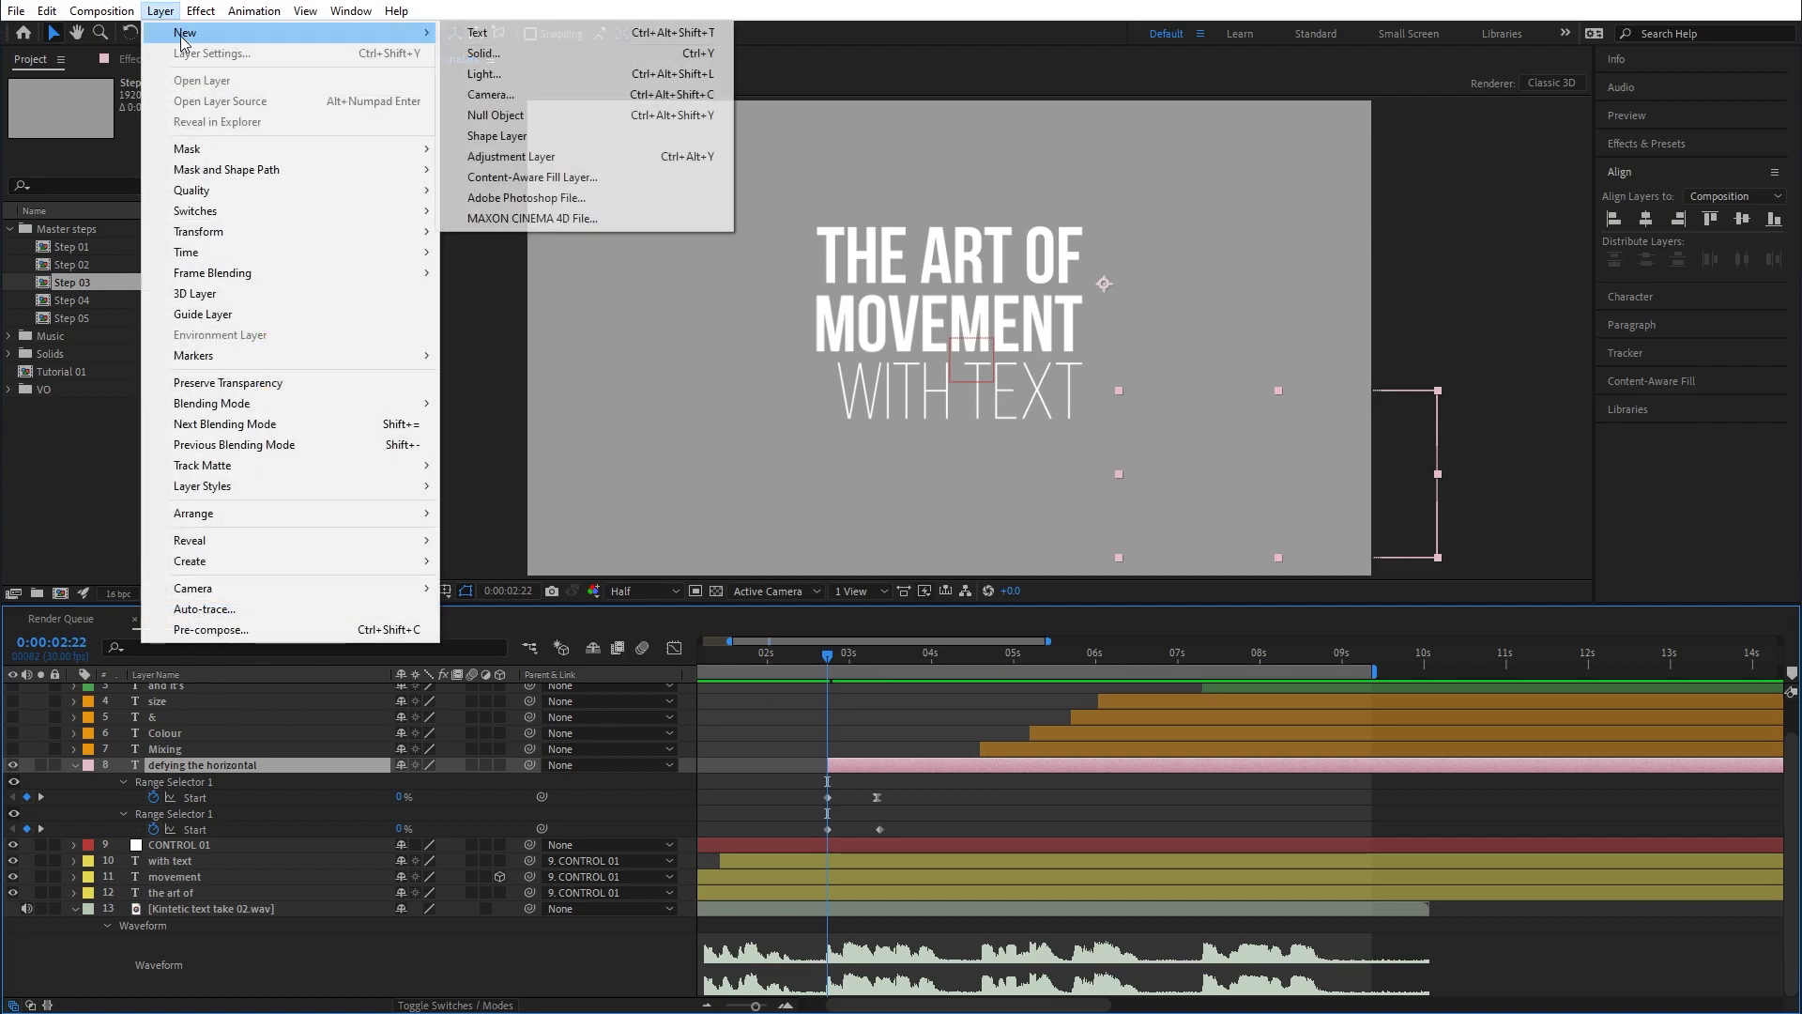
pyautogui.click(508, 117)
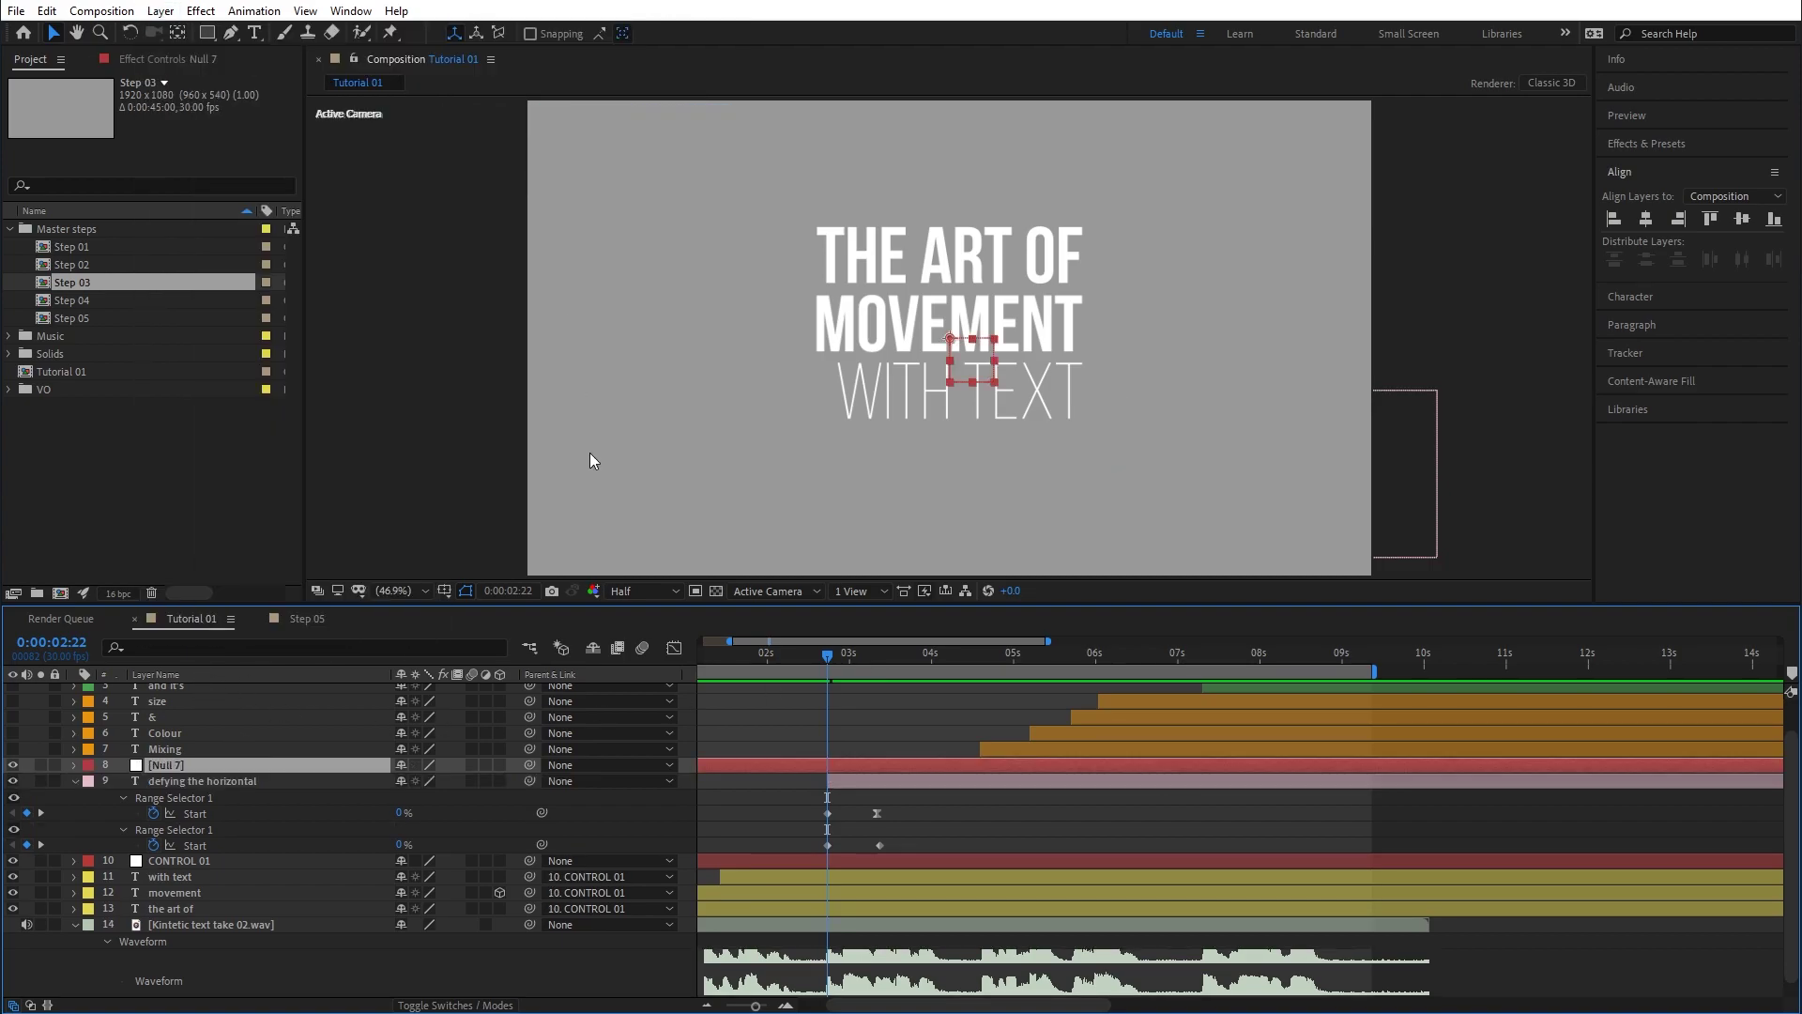
pyautogui.moveTo(728, 765); pyautogui.dragTo(938, 768)
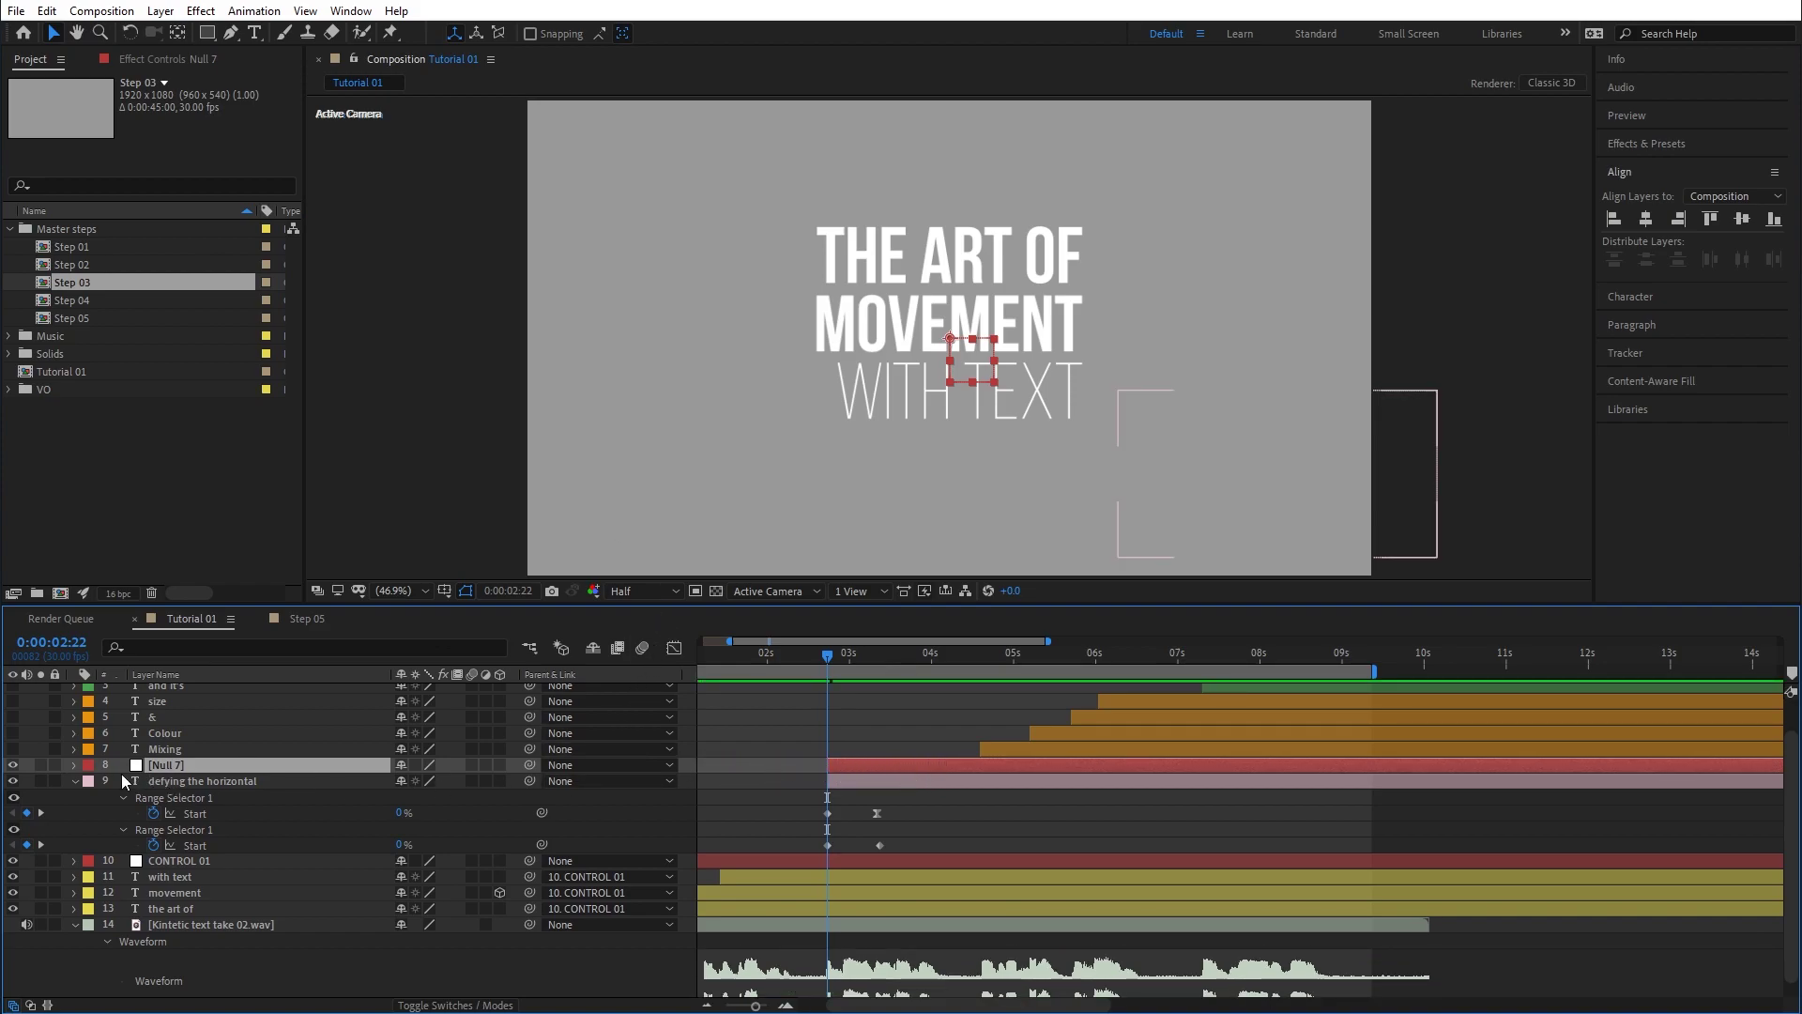
# Give the new null a Fuchsia label and rename it CONTROL 02.
pyautogui.click(88, 765)
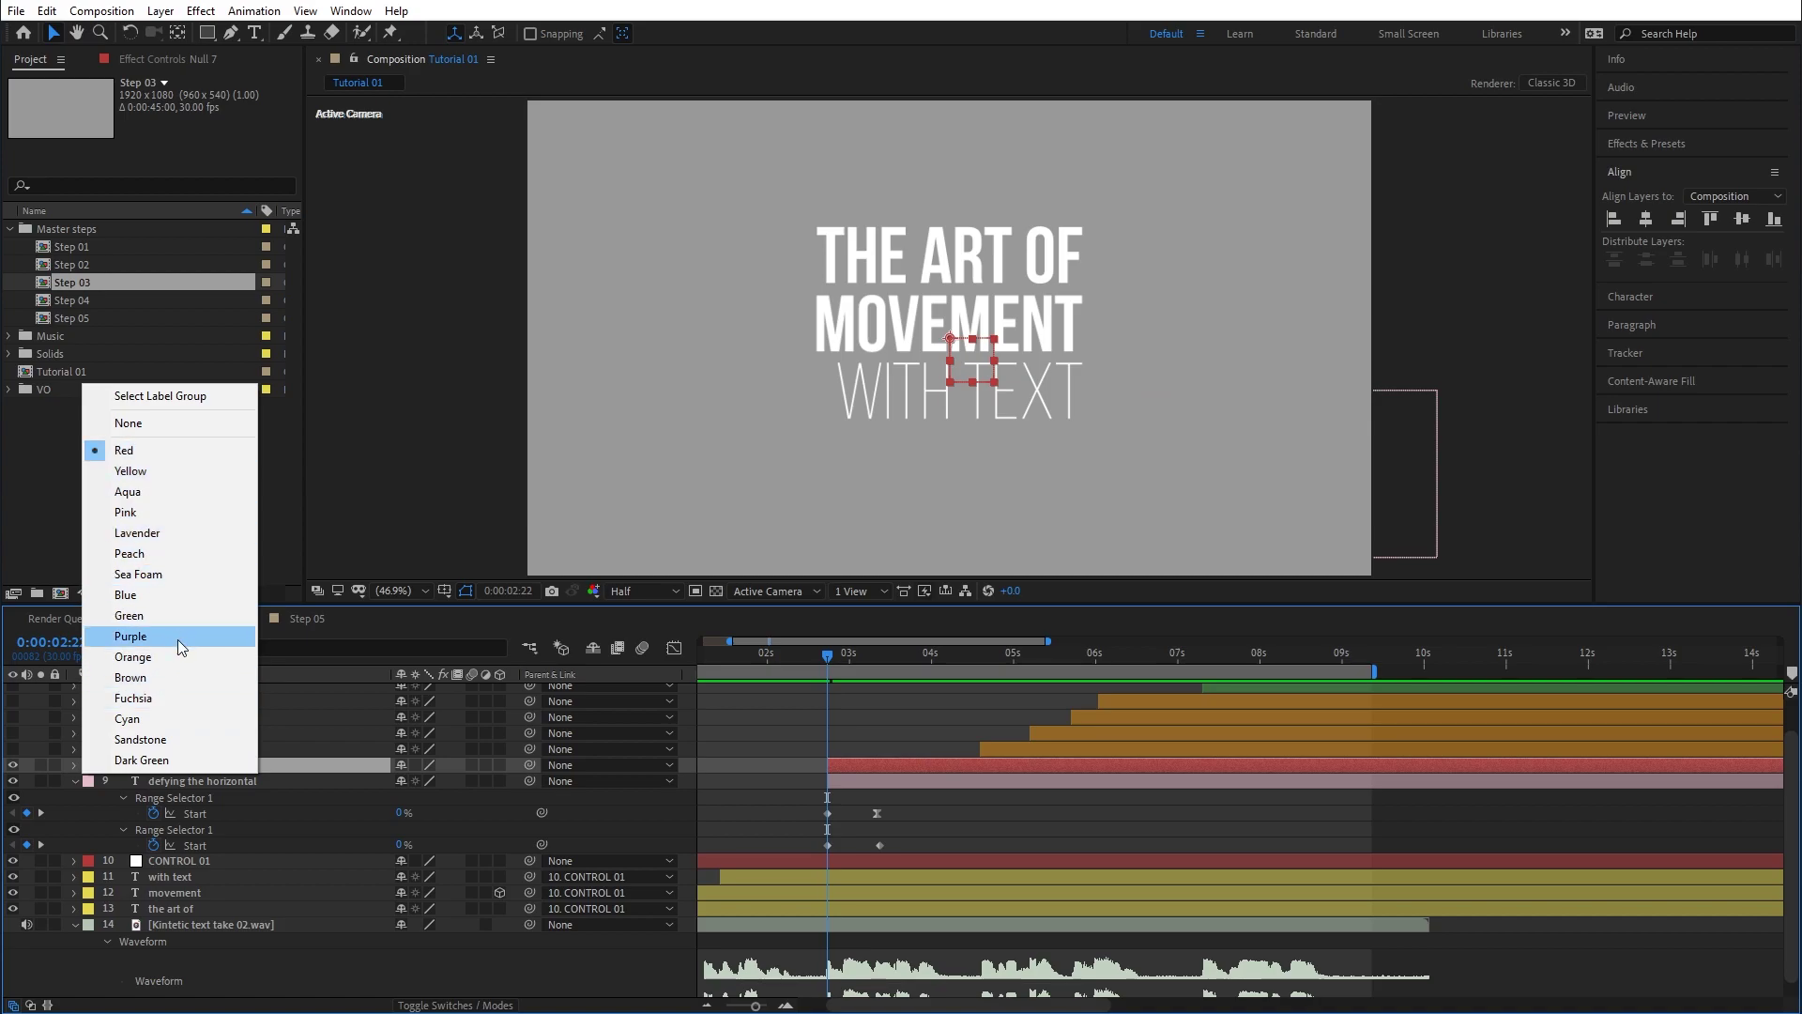
pyautogui.click(150, 698)
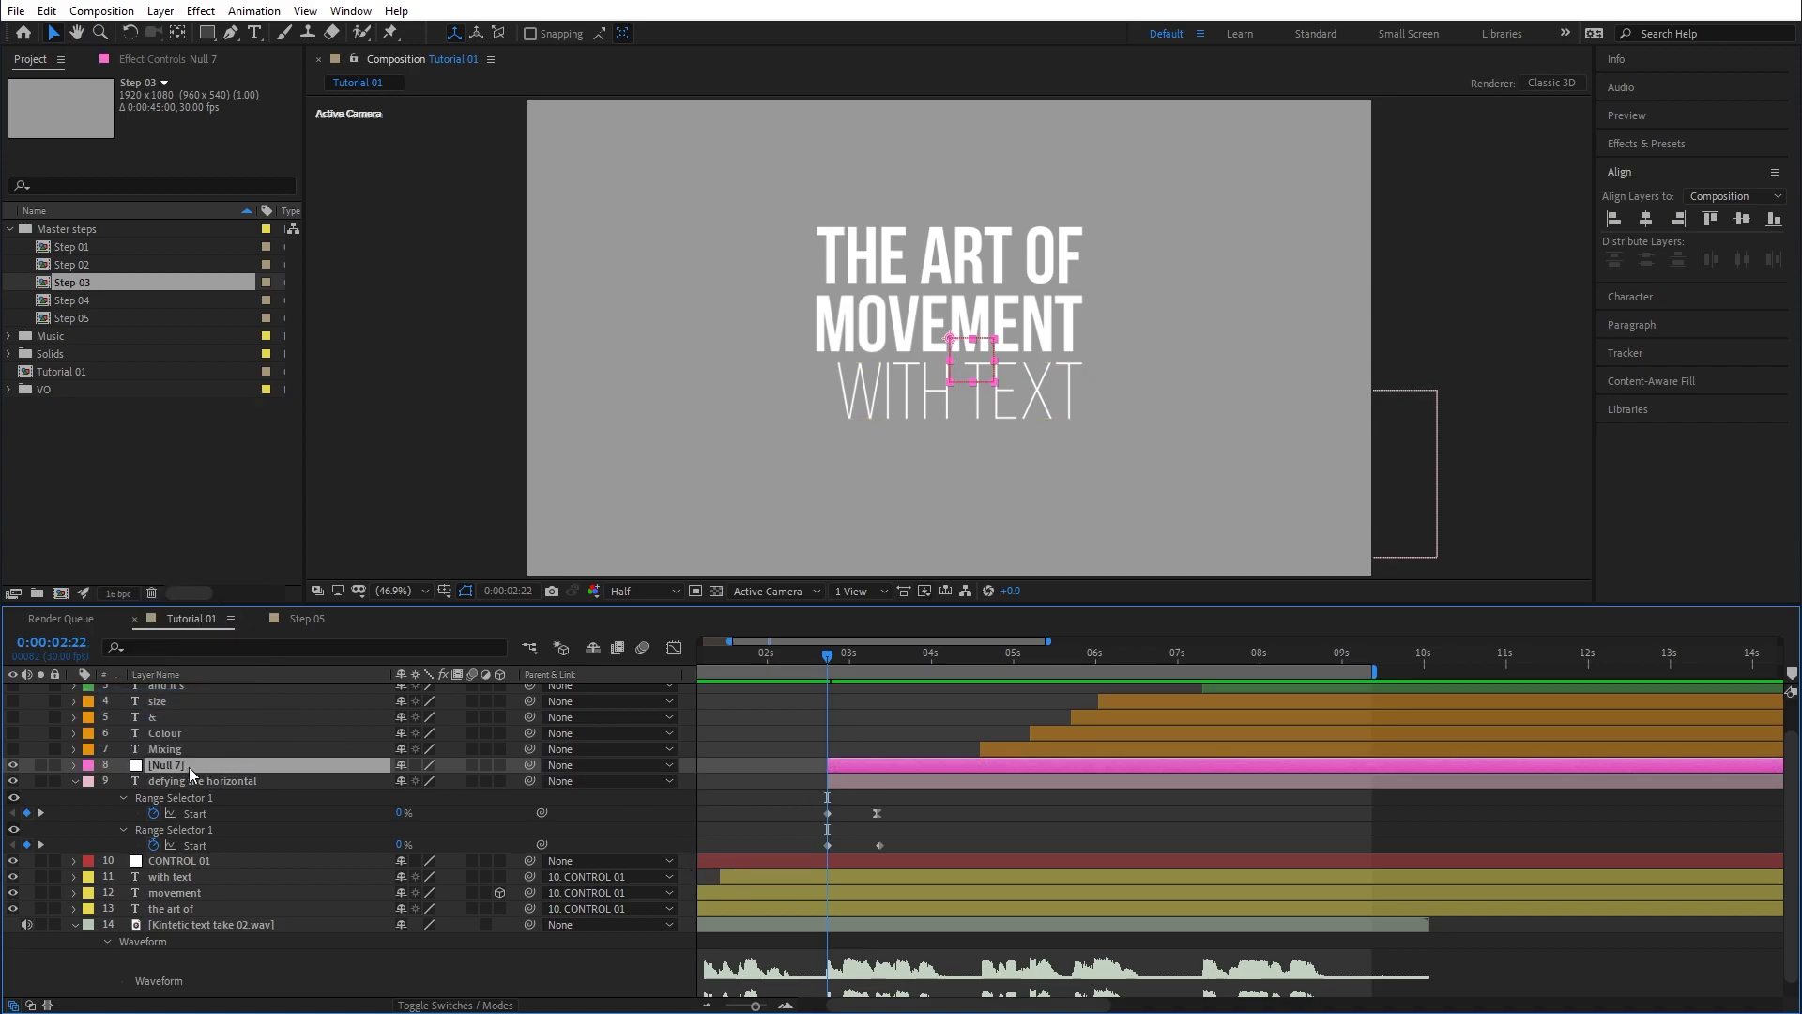
pyautogui.press('Return')
pyautogui.write('CONTROL 02')
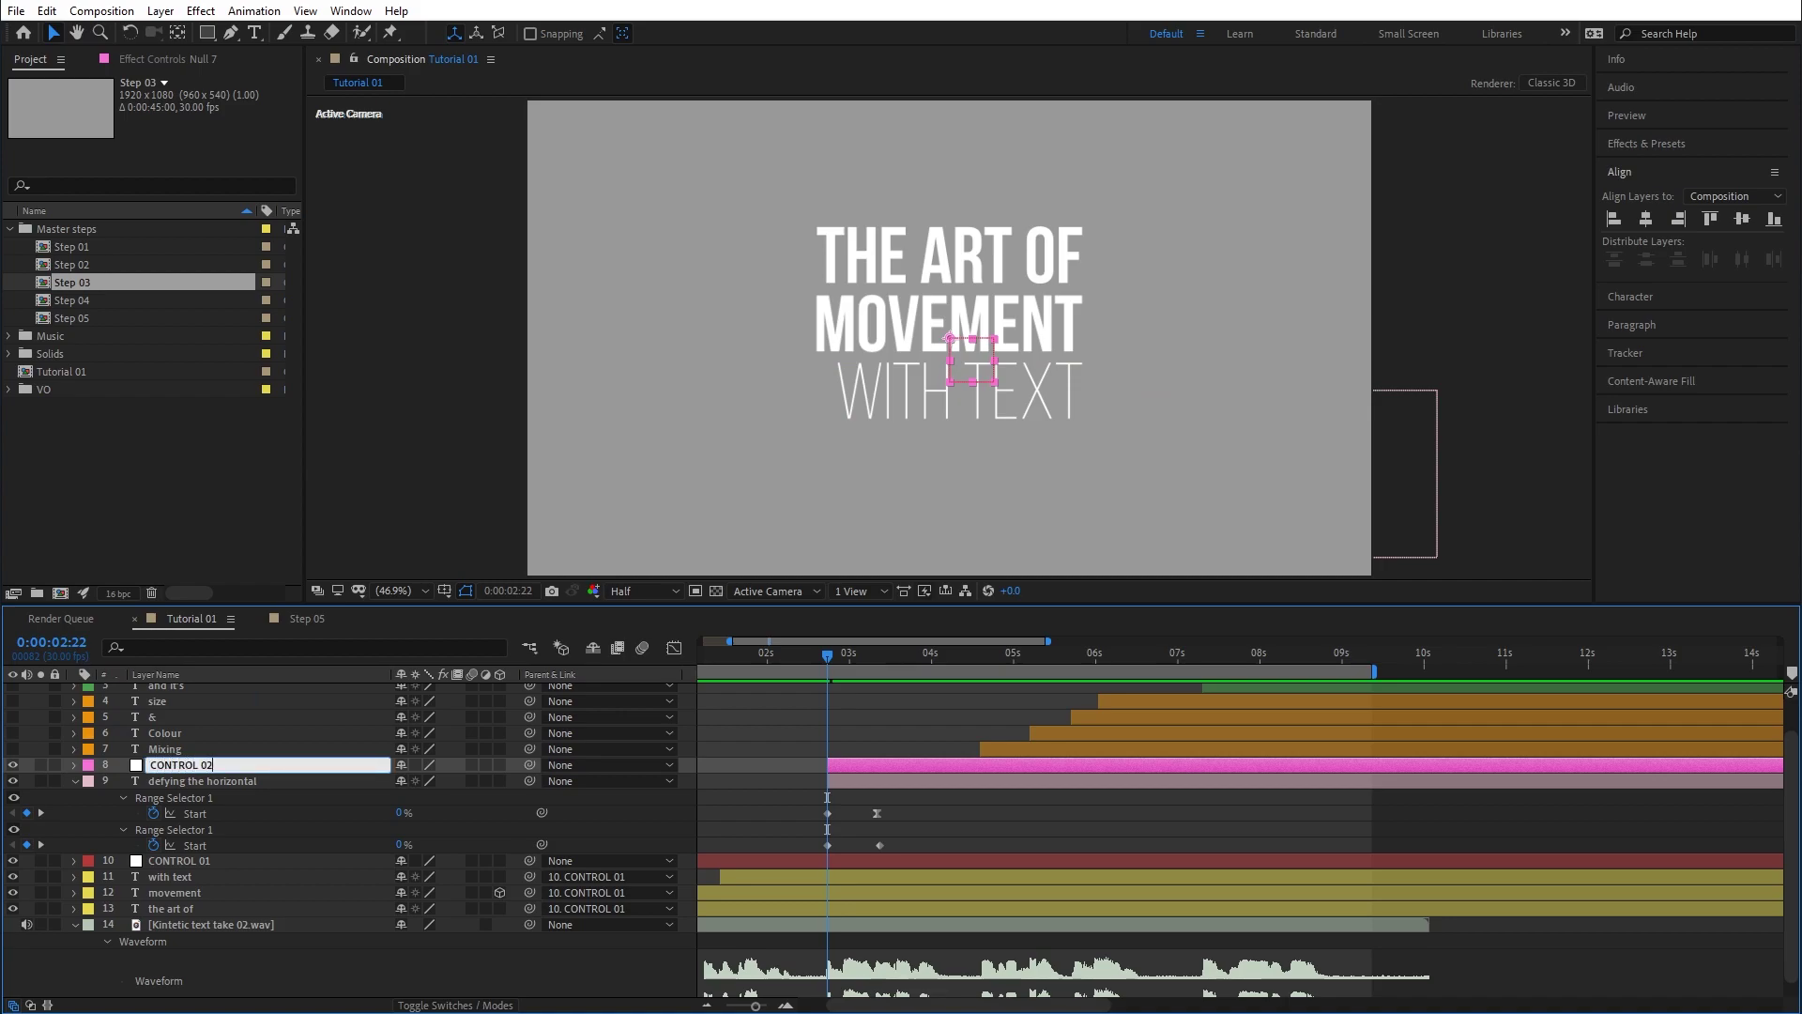
pyautogui.press('Return')
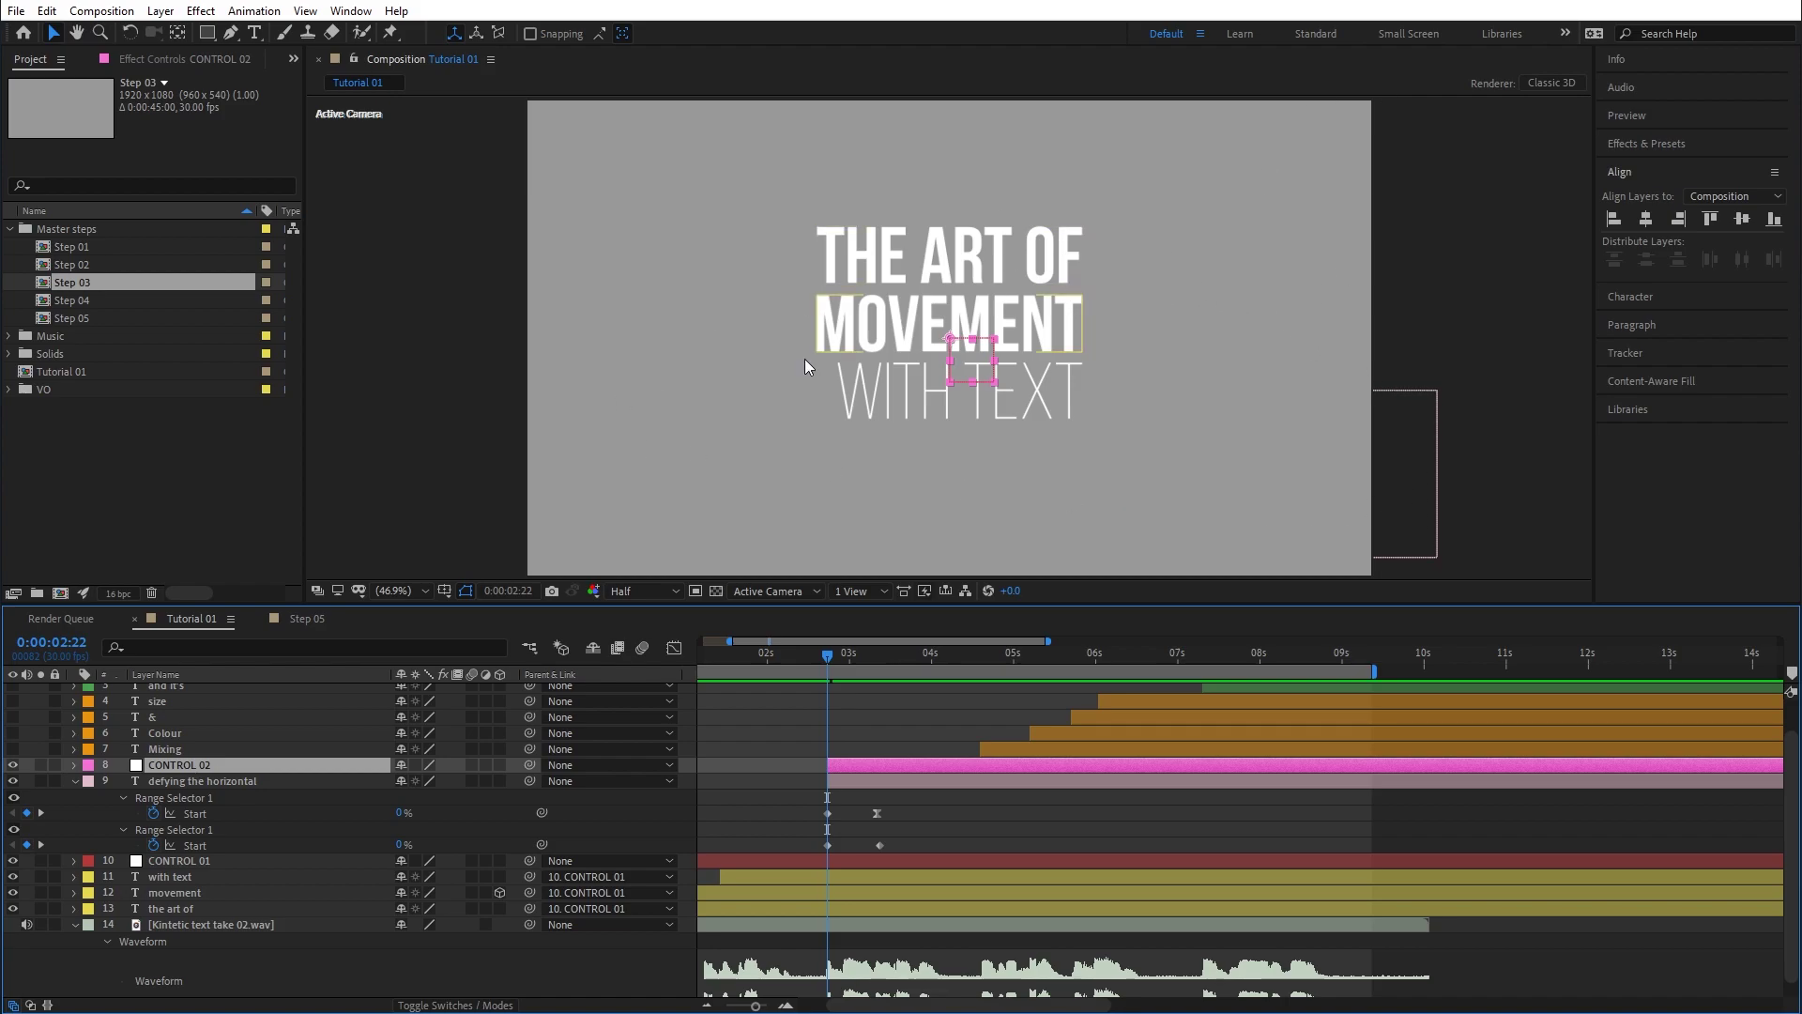
# Parent the "defying the horizontal" text layer to the CONTROL 02 null.
pyautogui.moveTo(819, 655); pyautogui.dragTo(862, 663)
pyautogui.click(302, 622)
pyautogui.click(190, 620)
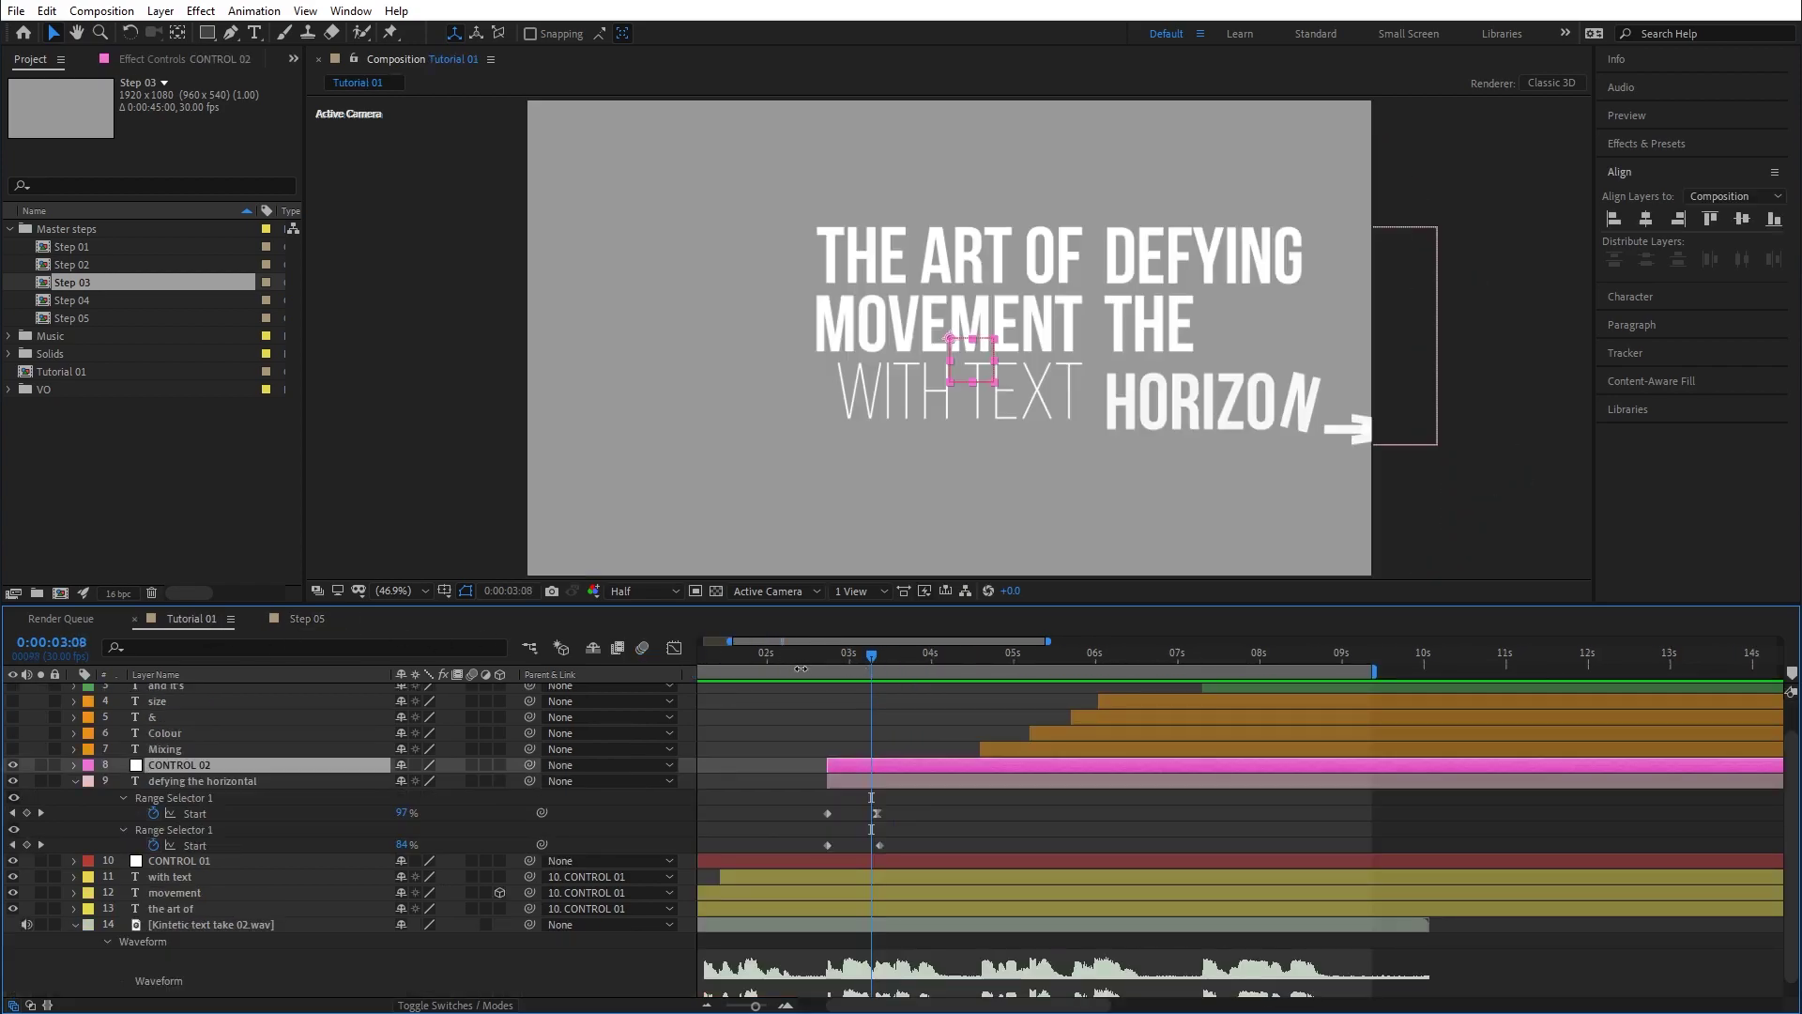
pyautogui.moveTo(829, 650); pyautogui.dragTo(904, 657)
pyautogui.click(227, 779)
pyautogui.moveTo(530, 780); pyautogui.dragTo(233, 763)
pyautogui.click(281, 765)
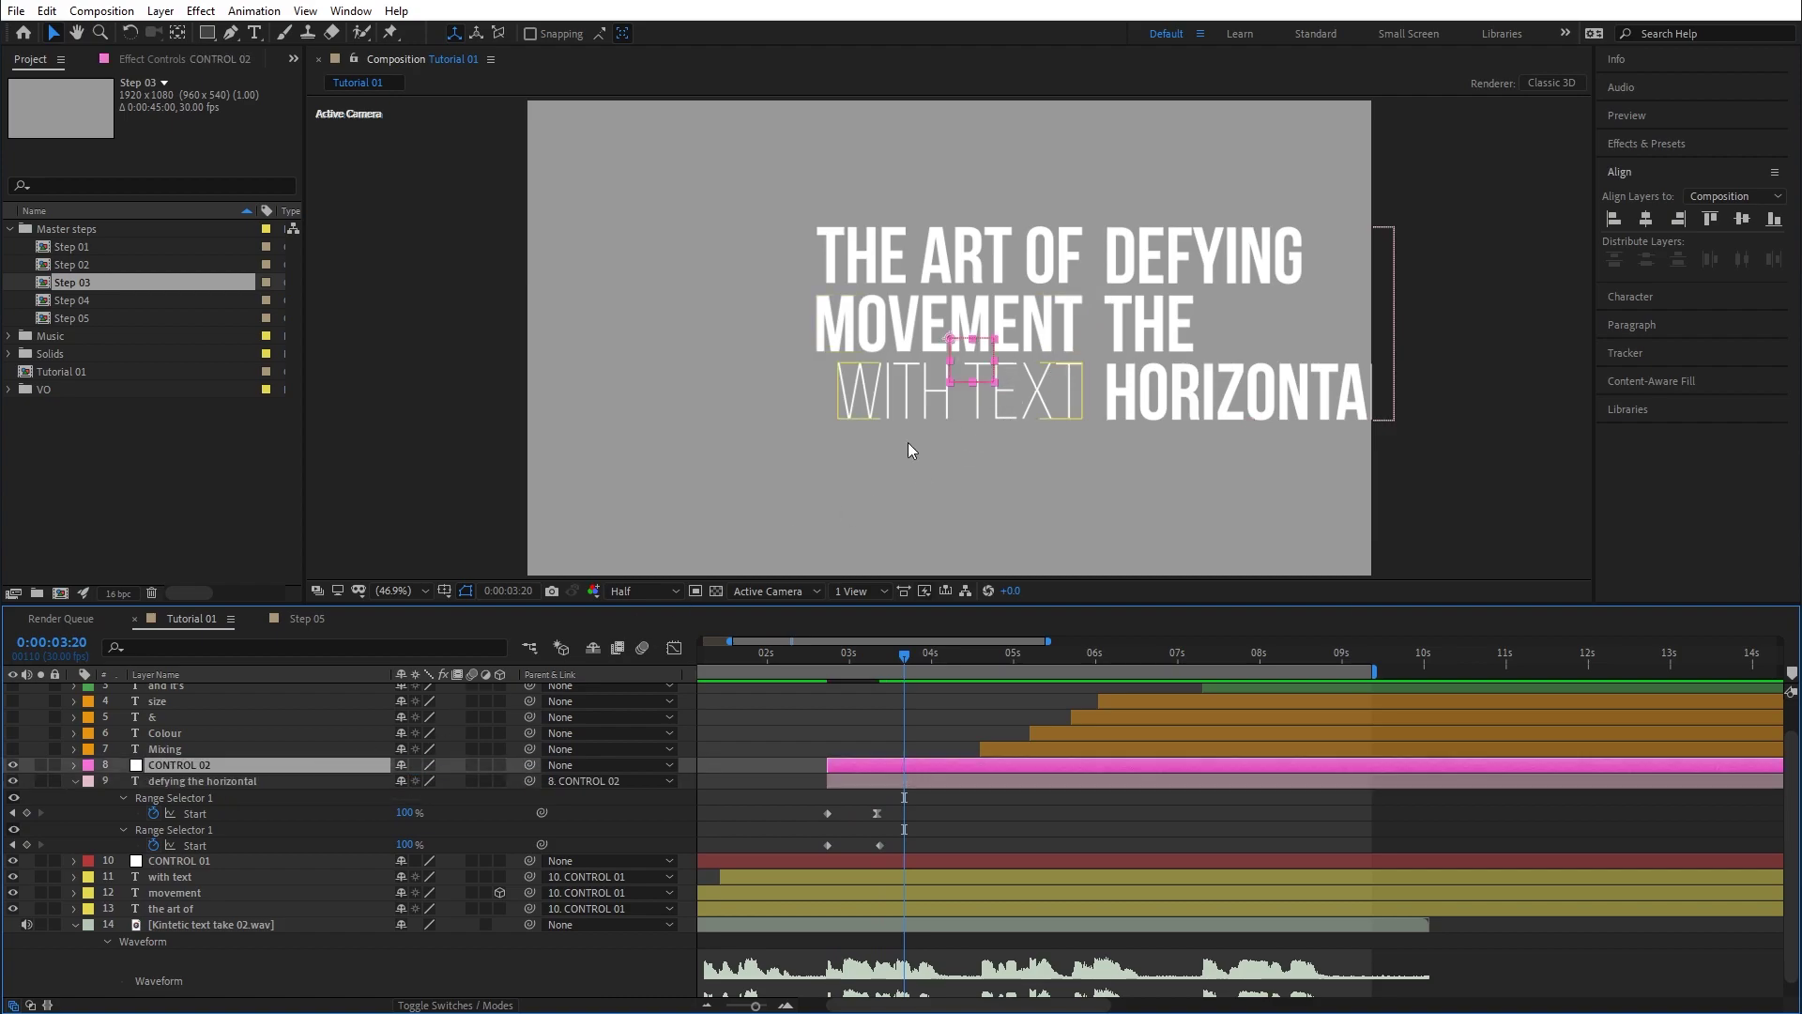
# Try rotating CONTROL 02 to test the parented text, and restore its rotation to 0°.
pyautogui.press('r')
pyautogui.moveTo(422, 780)
pyautogui.mouseDown()
pyautogui.moveTo(377, 779)
pyautogui.moveTo(404, 780)
pyautogui.mouseUp()
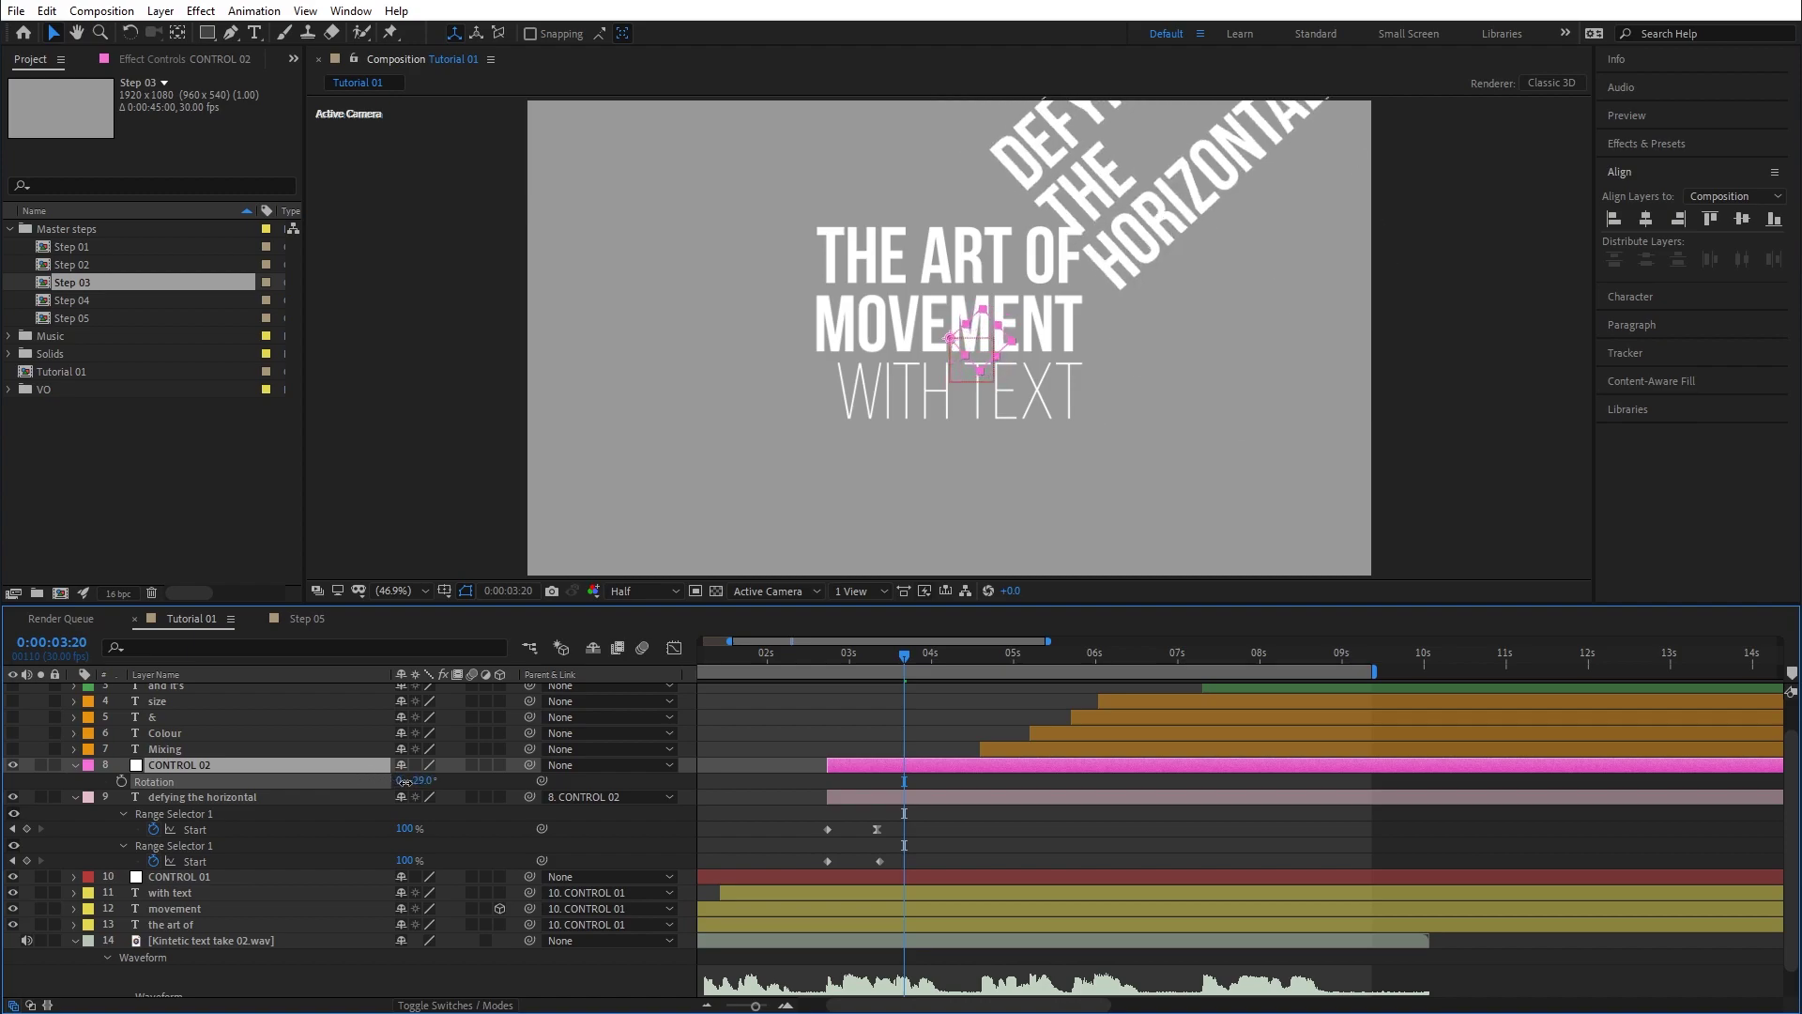
pyautogui.click(416, 780)
pyautogui.write('0')
pyautogui.press('Return')
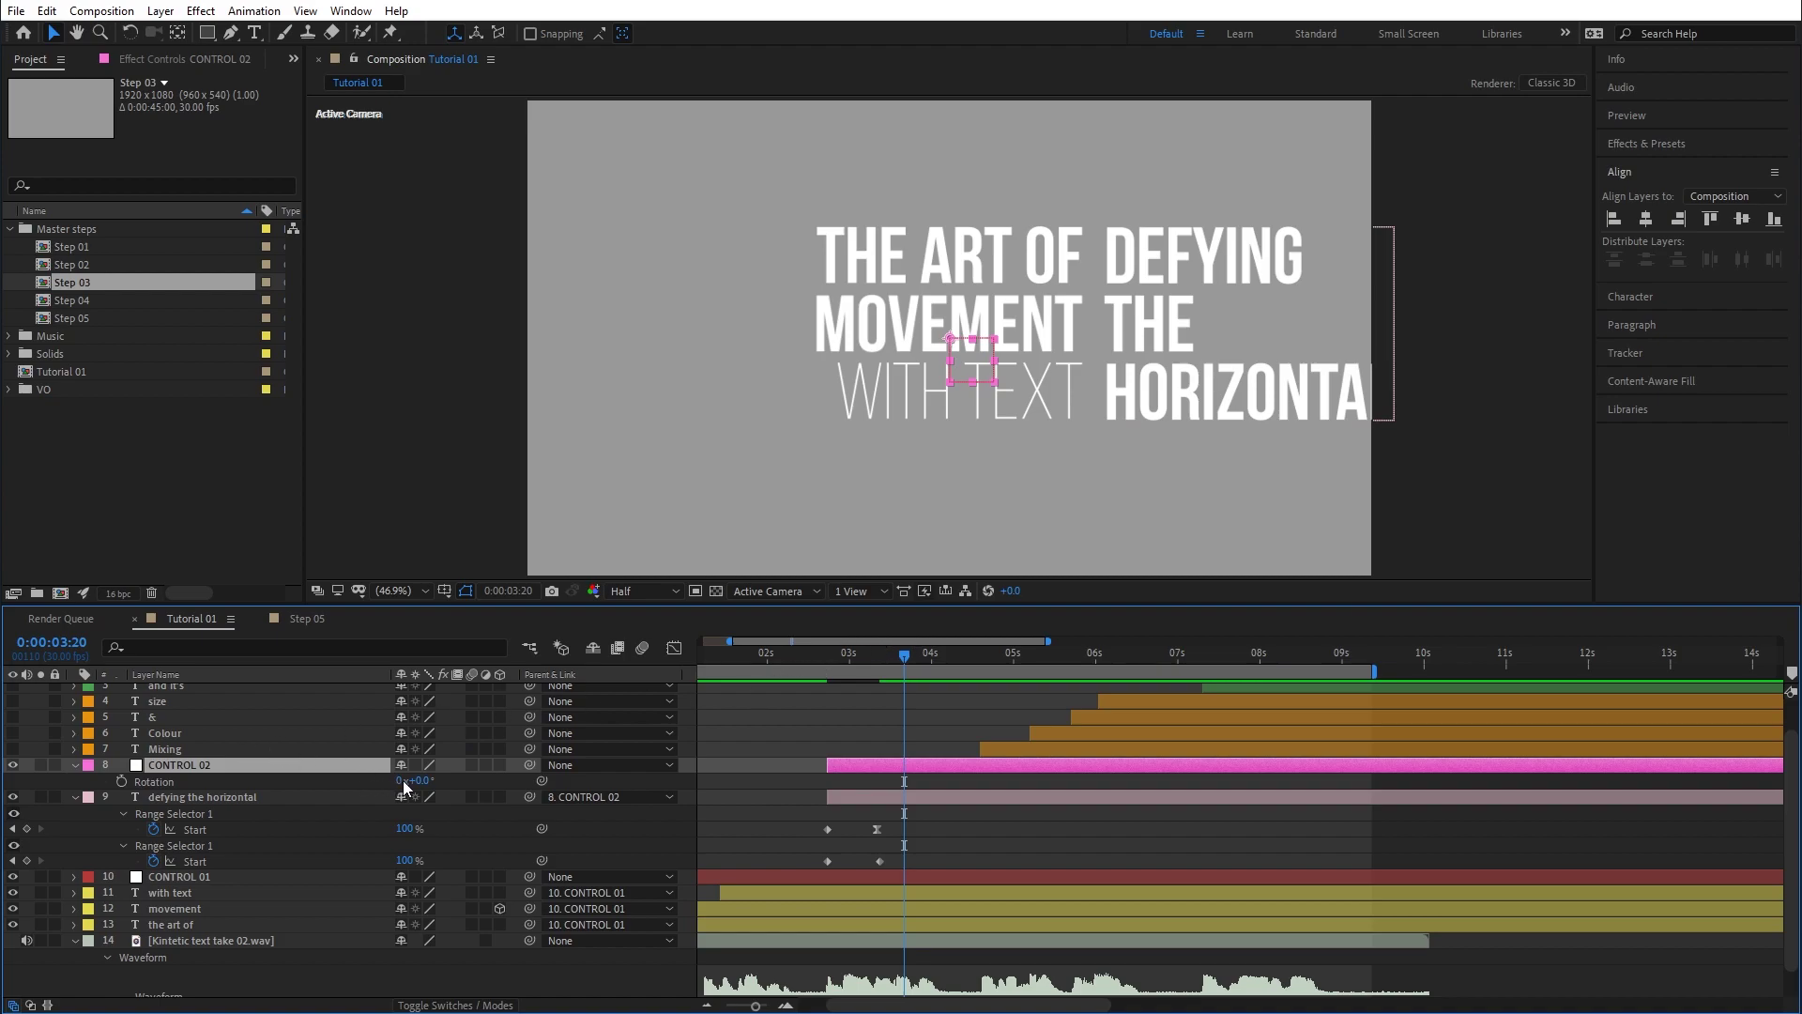
pyautogui.moveTo(403, 785); pyautogui.dragTo(480, 739)
pyautogui.hotkey('ctrl', 'z')
# Parent the CONTROL 01 null to CONTROL 02, test the rotation of the whole group and undo the test.
pyautogui.click(218, 877)
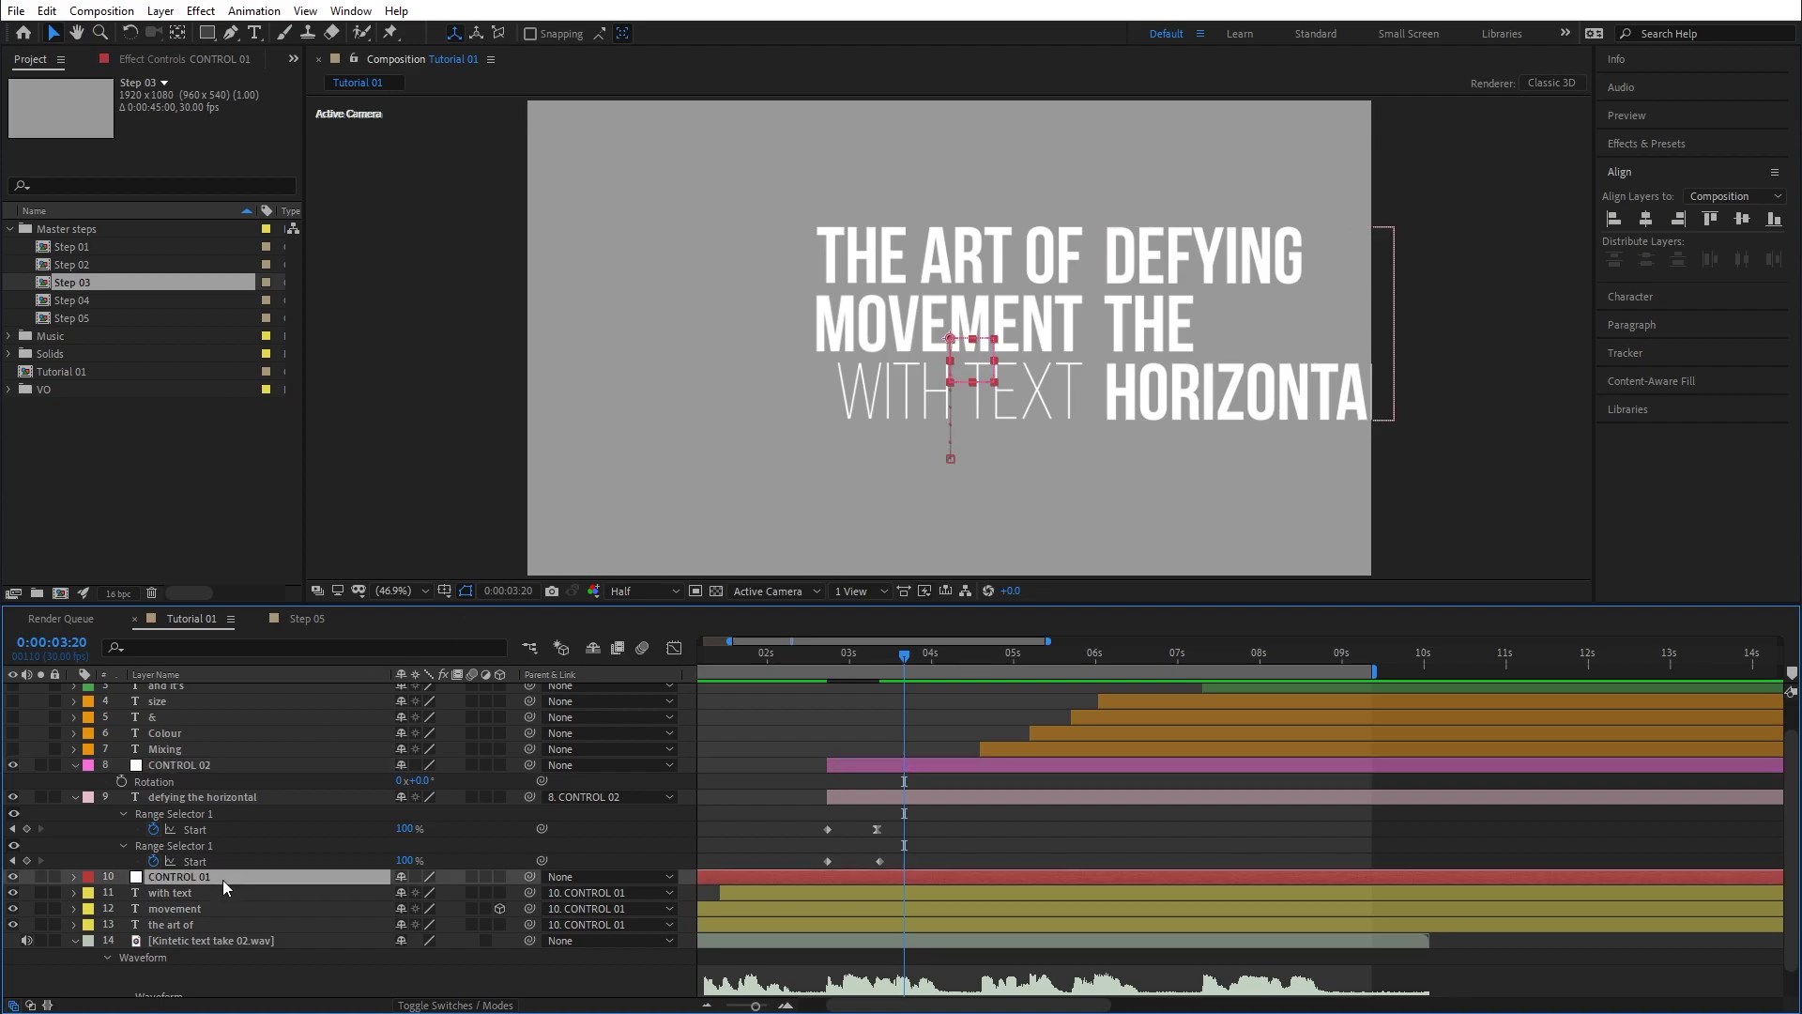
pyautogui.moveTo(528, 875); pyautogui.dragTo(209, 766)
pyautogui.click(217, 765)
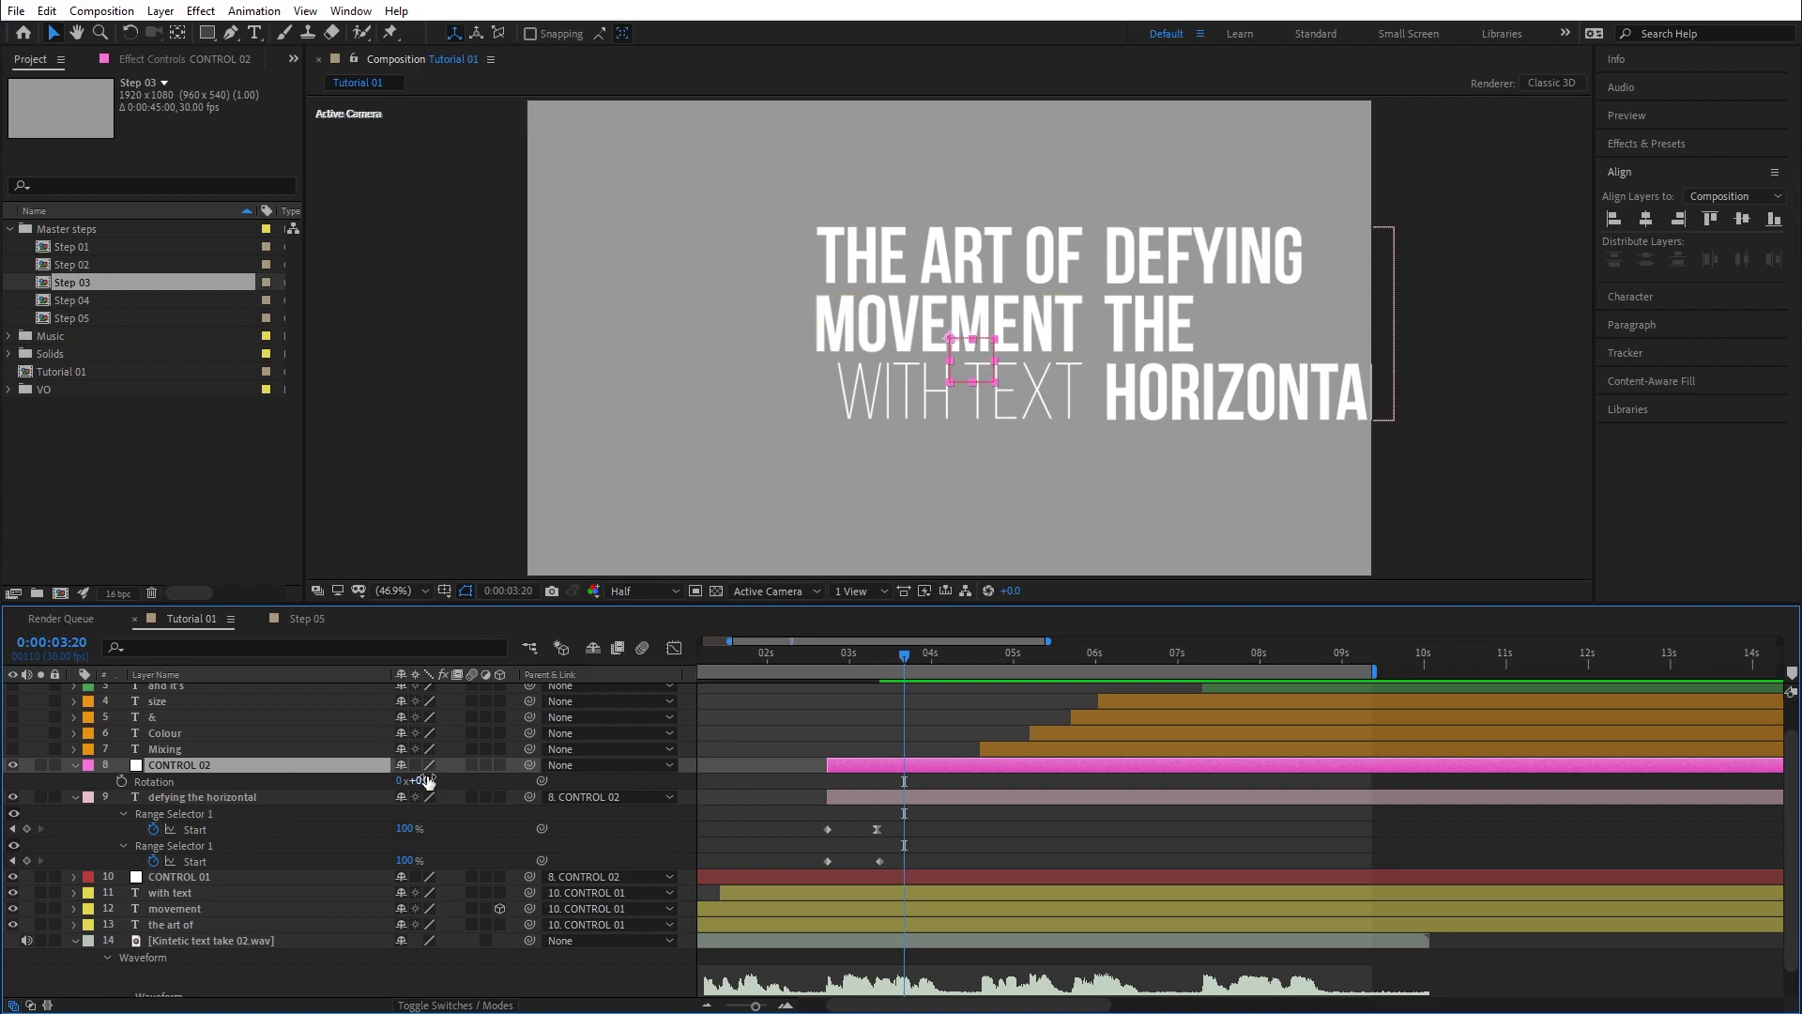
pyautogui.moveTo(427, 780)
pyautogui.mouseDown()
pyautogui.moveTo(460, 780)
pyautogui.moveTo(430, 780)
pyautogui.mouseUp()
pyautogui.hotkey('ctrl', 'z')
# Set starting Position and Rotation keyframes for CONTROL 02 at 0:00:02:22.
pyautogui.moveTo(826, 652)
pyautogui.mouseDown()
pyautogui.moveTo(809, 651)
pyautogui.moveTo(848, 657)
pyautogui.moveTo(830, 662)
pyautogui.mouseUp()
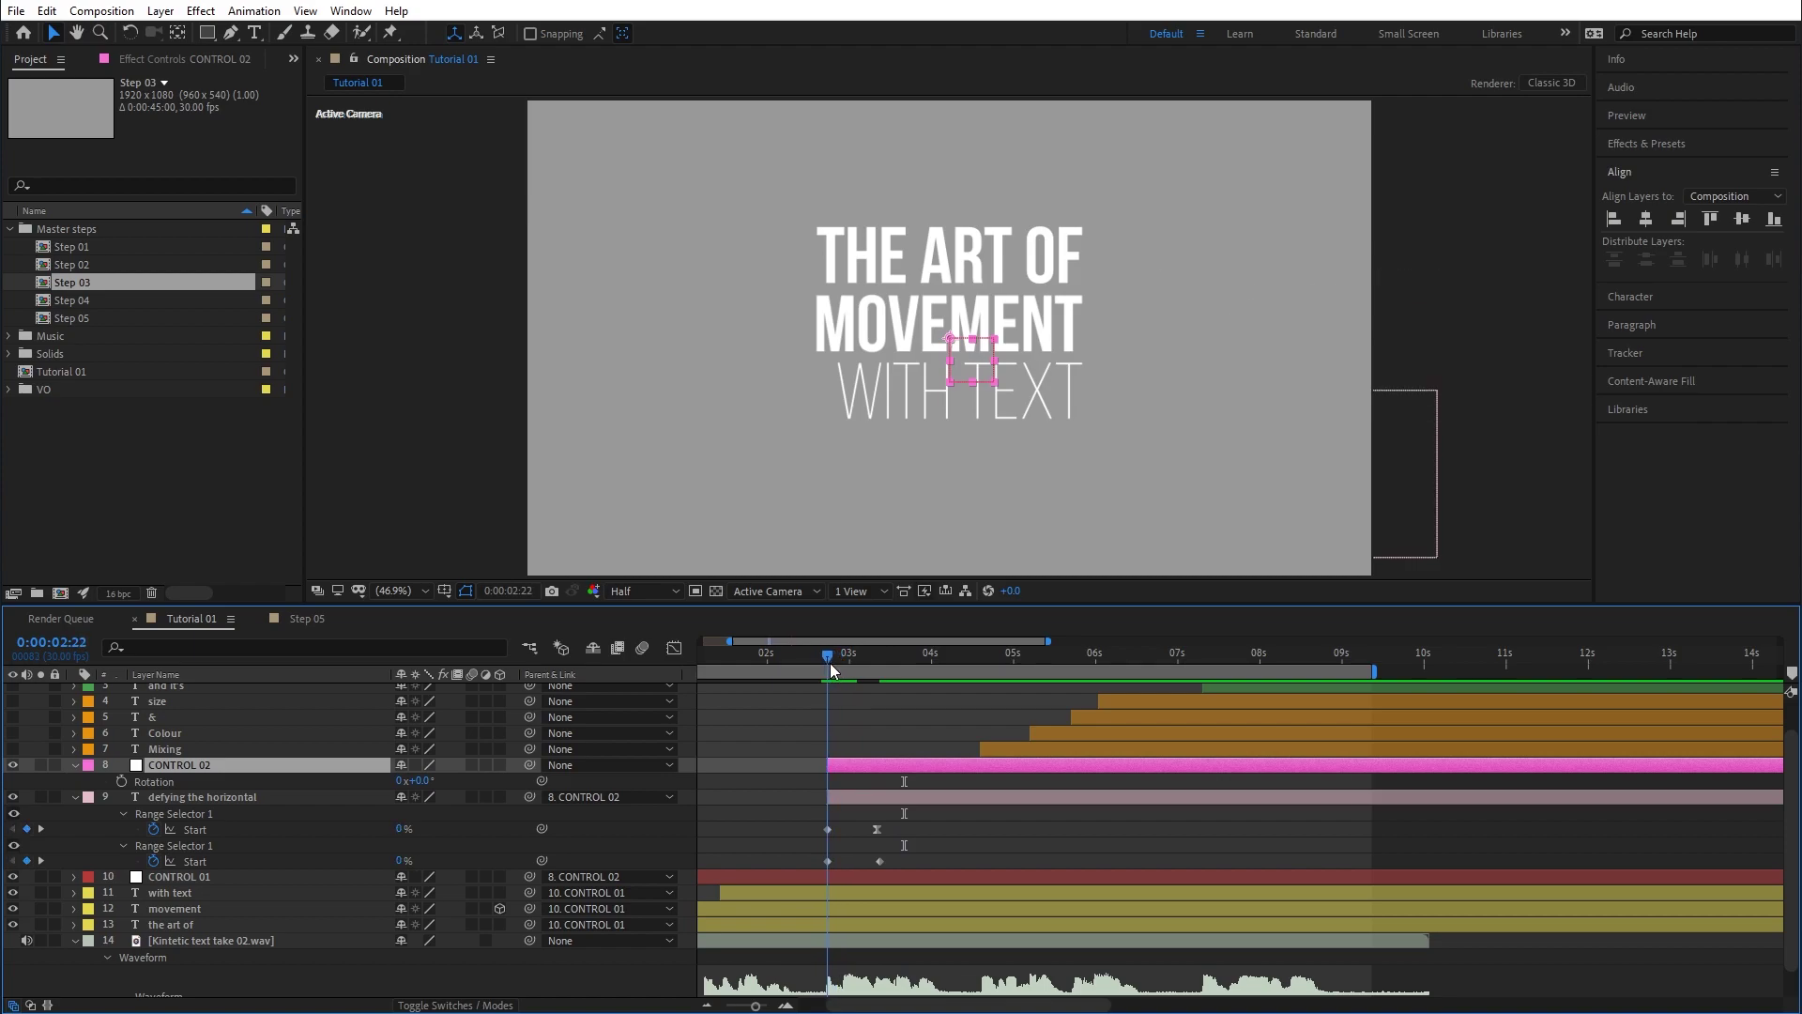
pyautogui.click(122, 781)
pyautogui.hotkey('shift', 'p')
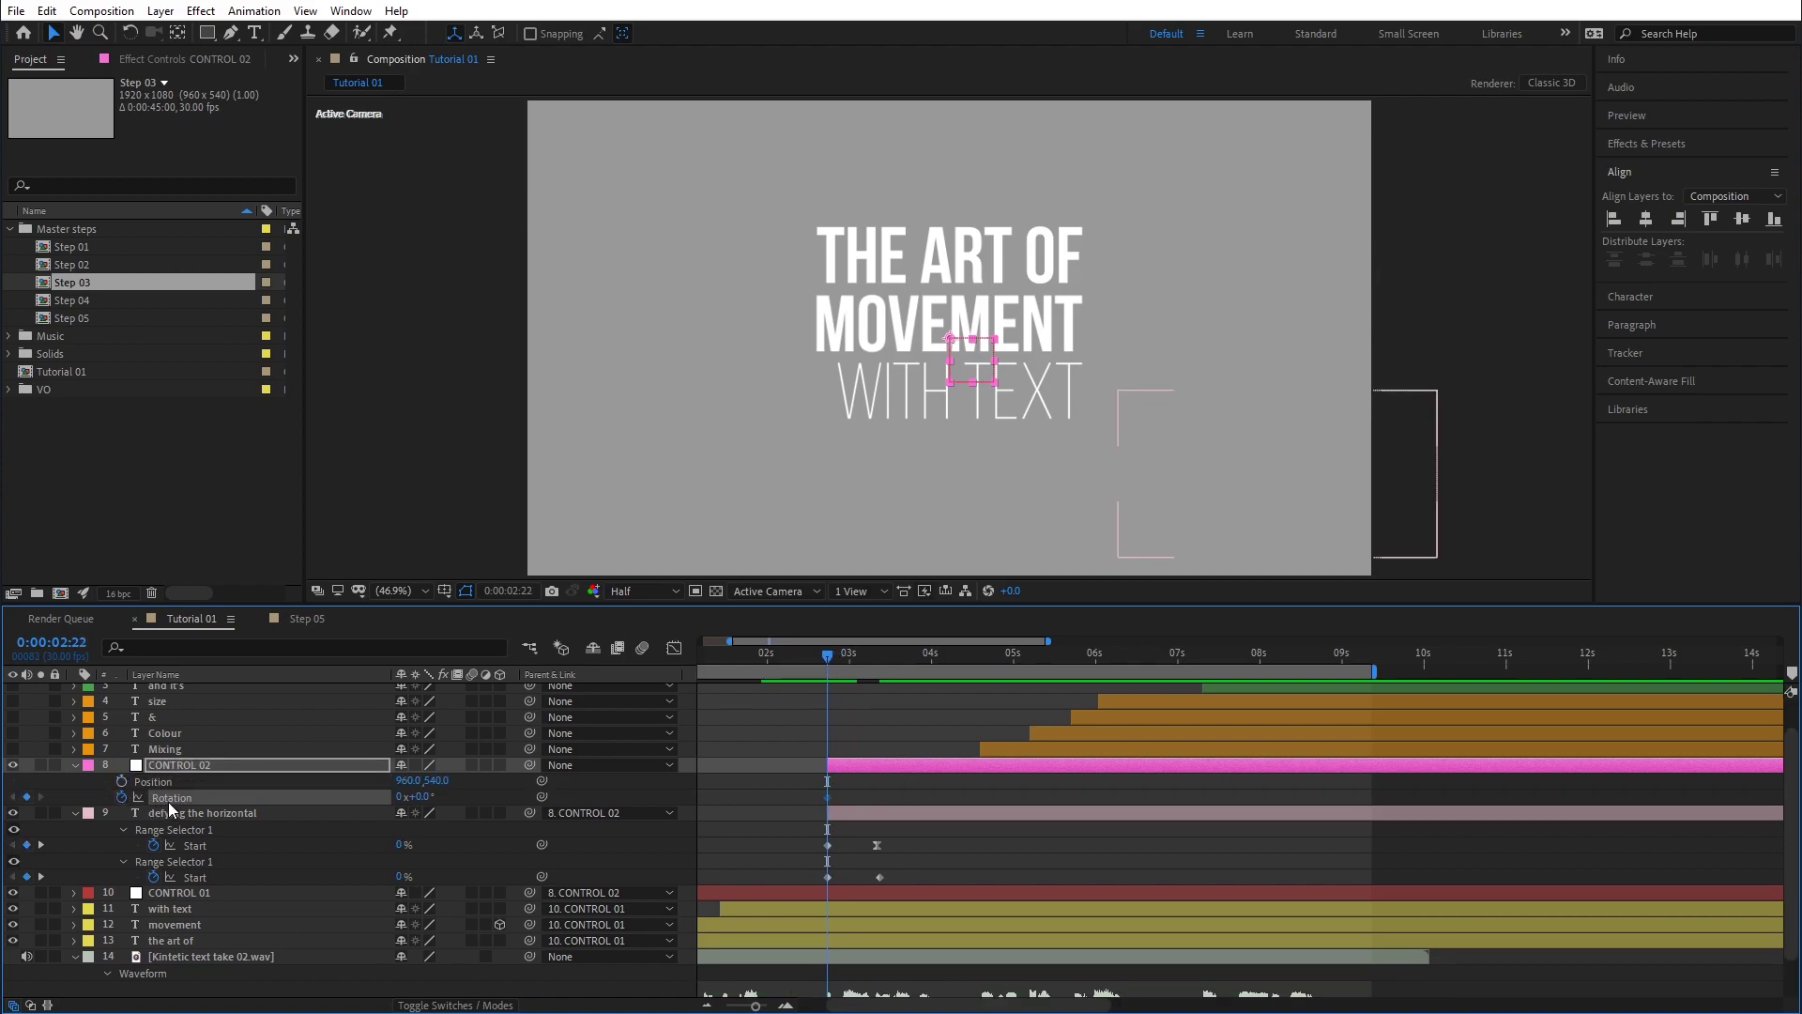
pyautogui.click(122, 781)
# At 0:00:03:02, keyframe CONTROL 02's rotation at -90° and its position at 960, 1391.
pyautogui.moveTo(826, 657); pyautogui.dragTo(860, 659)
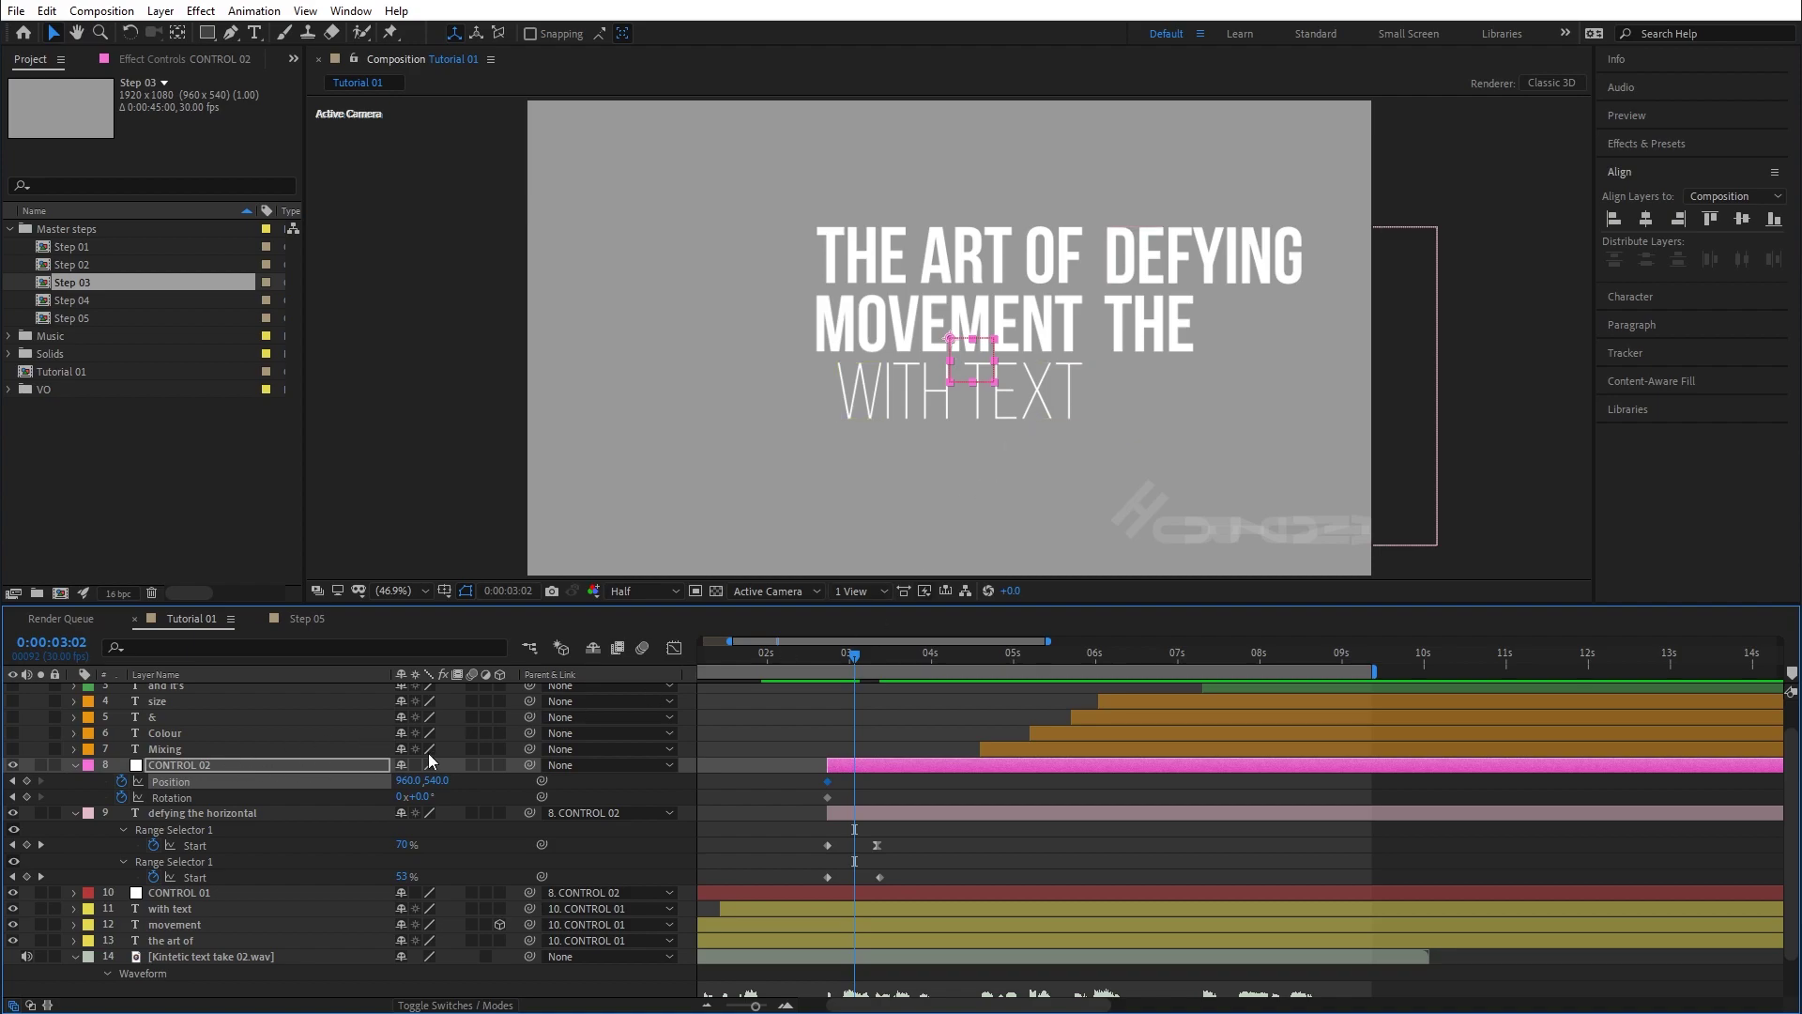
pyautogui.moveTo(419, 796); pyautogui.dragTo(380, 802)
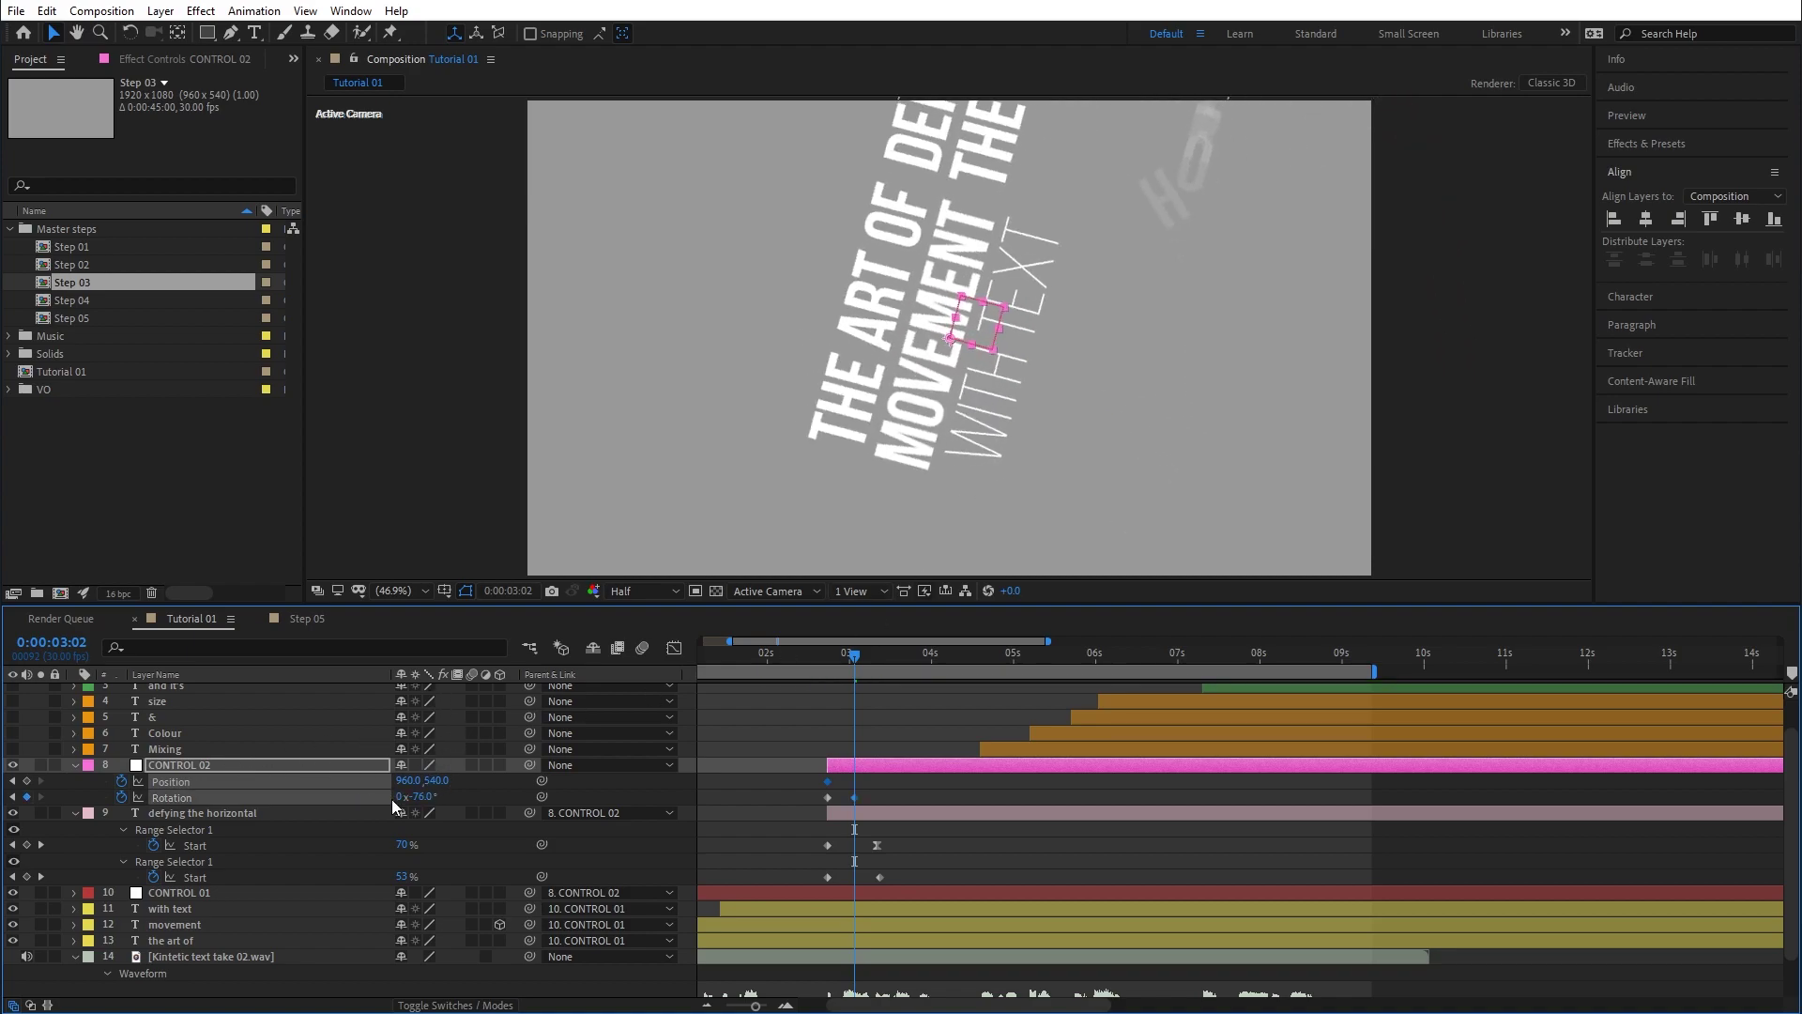
pyautogui.click(424, 797)
pyautogui.write('-90')
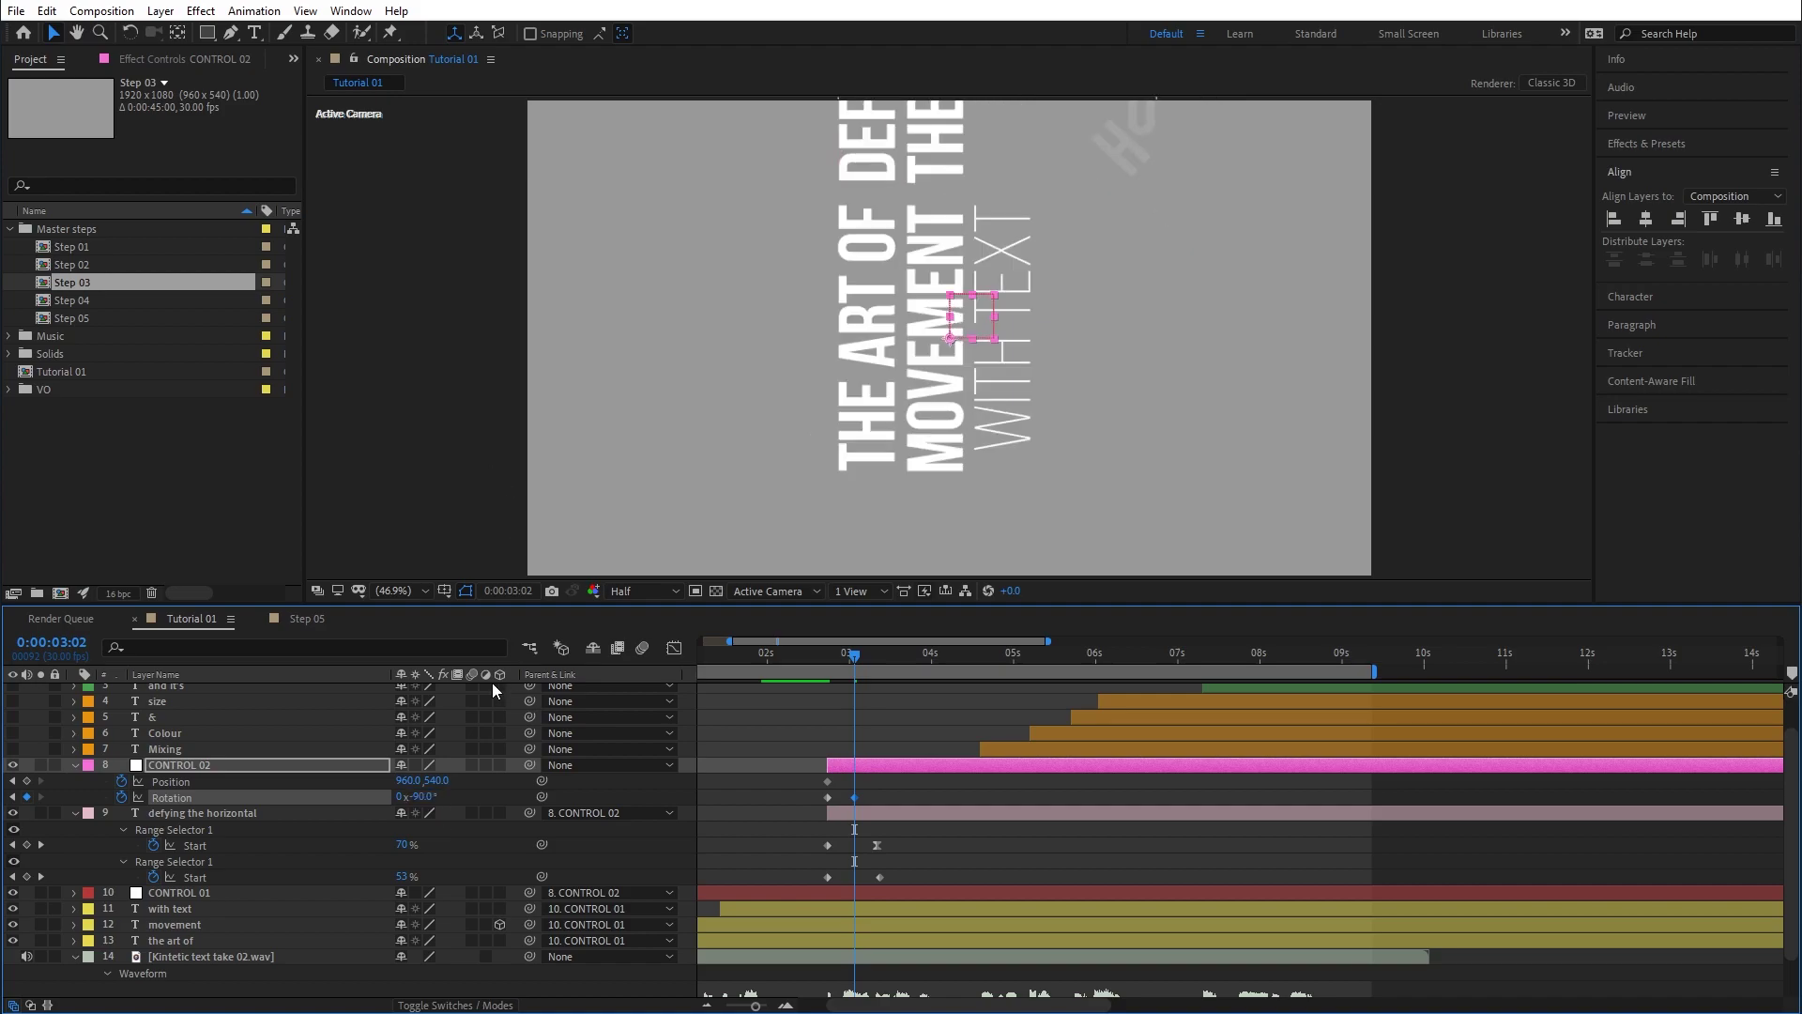
pyautogui.moveTo(434, 784); pyautogui.dragTo(1219, 790)
pyautogui.moveTo(797, 651); pyautogui.dragTo(854, 667)
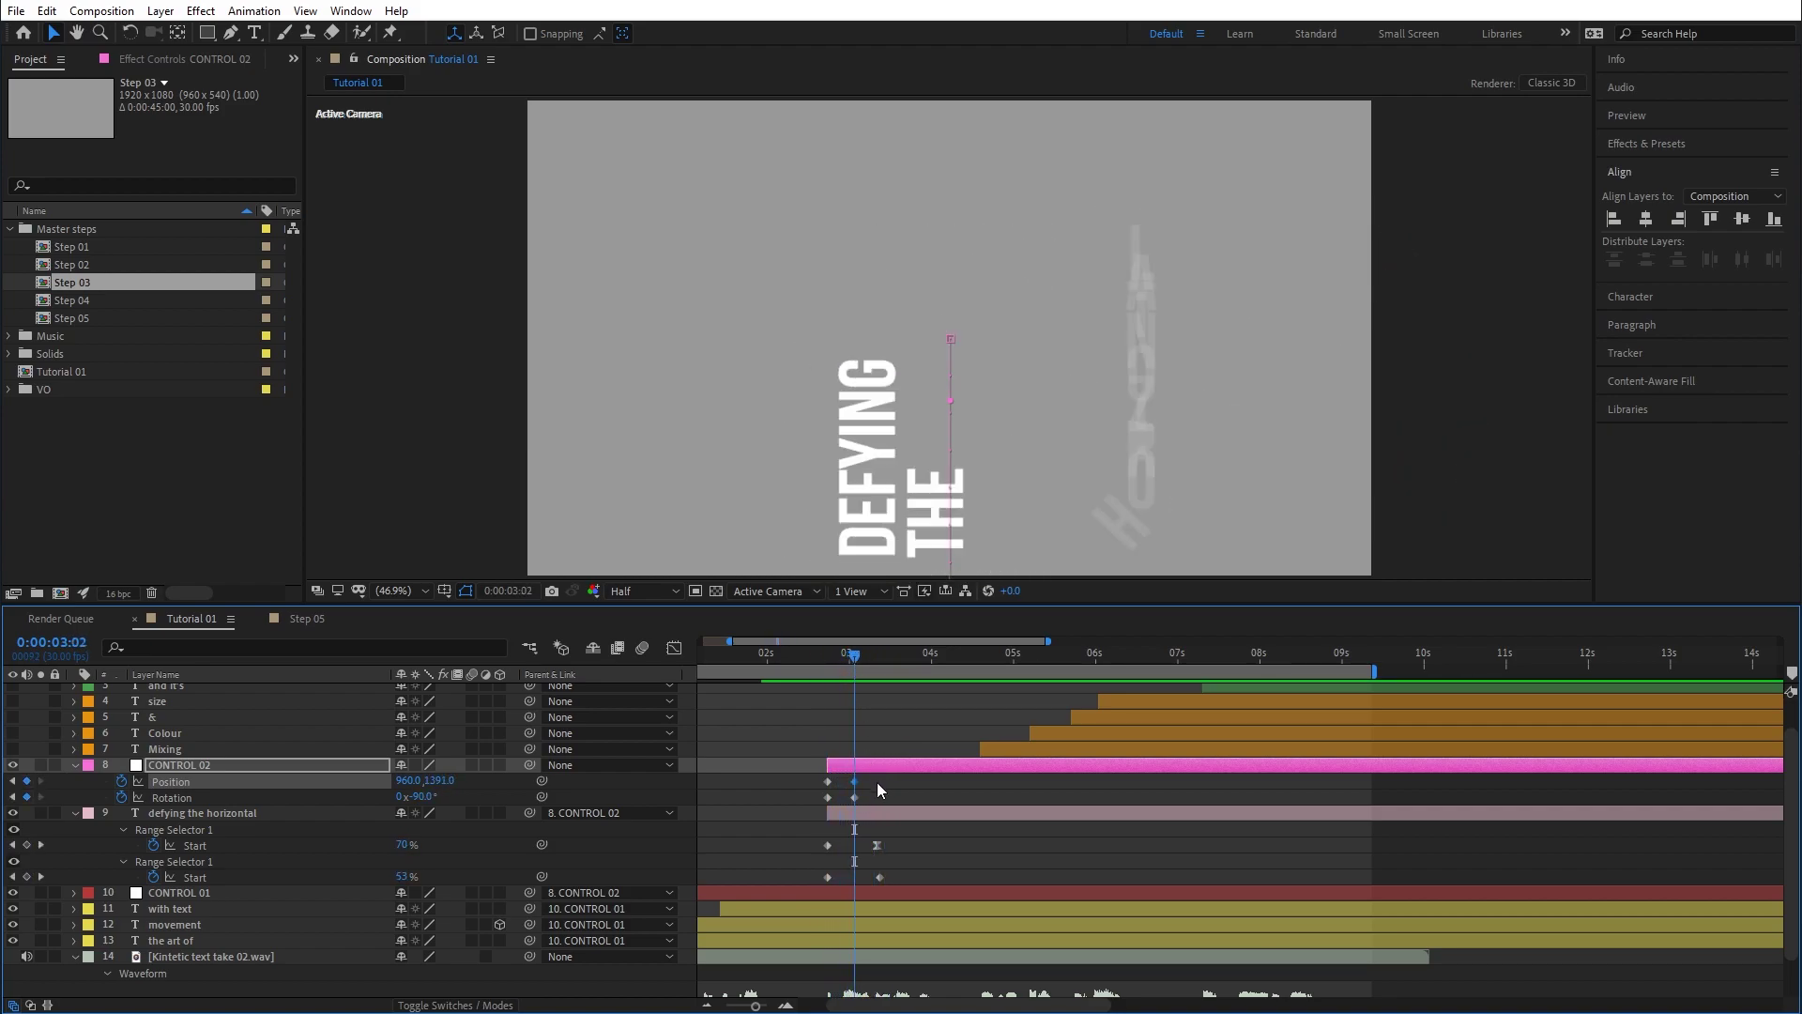
# Apply Easy Ease to the ending Position and Rotation keyframes of CONTROL 02 and check the motion.
pyautogui.moveTo(877, 783); pyautogui.dragTo(848, 800)
pyautogui.press('F9')
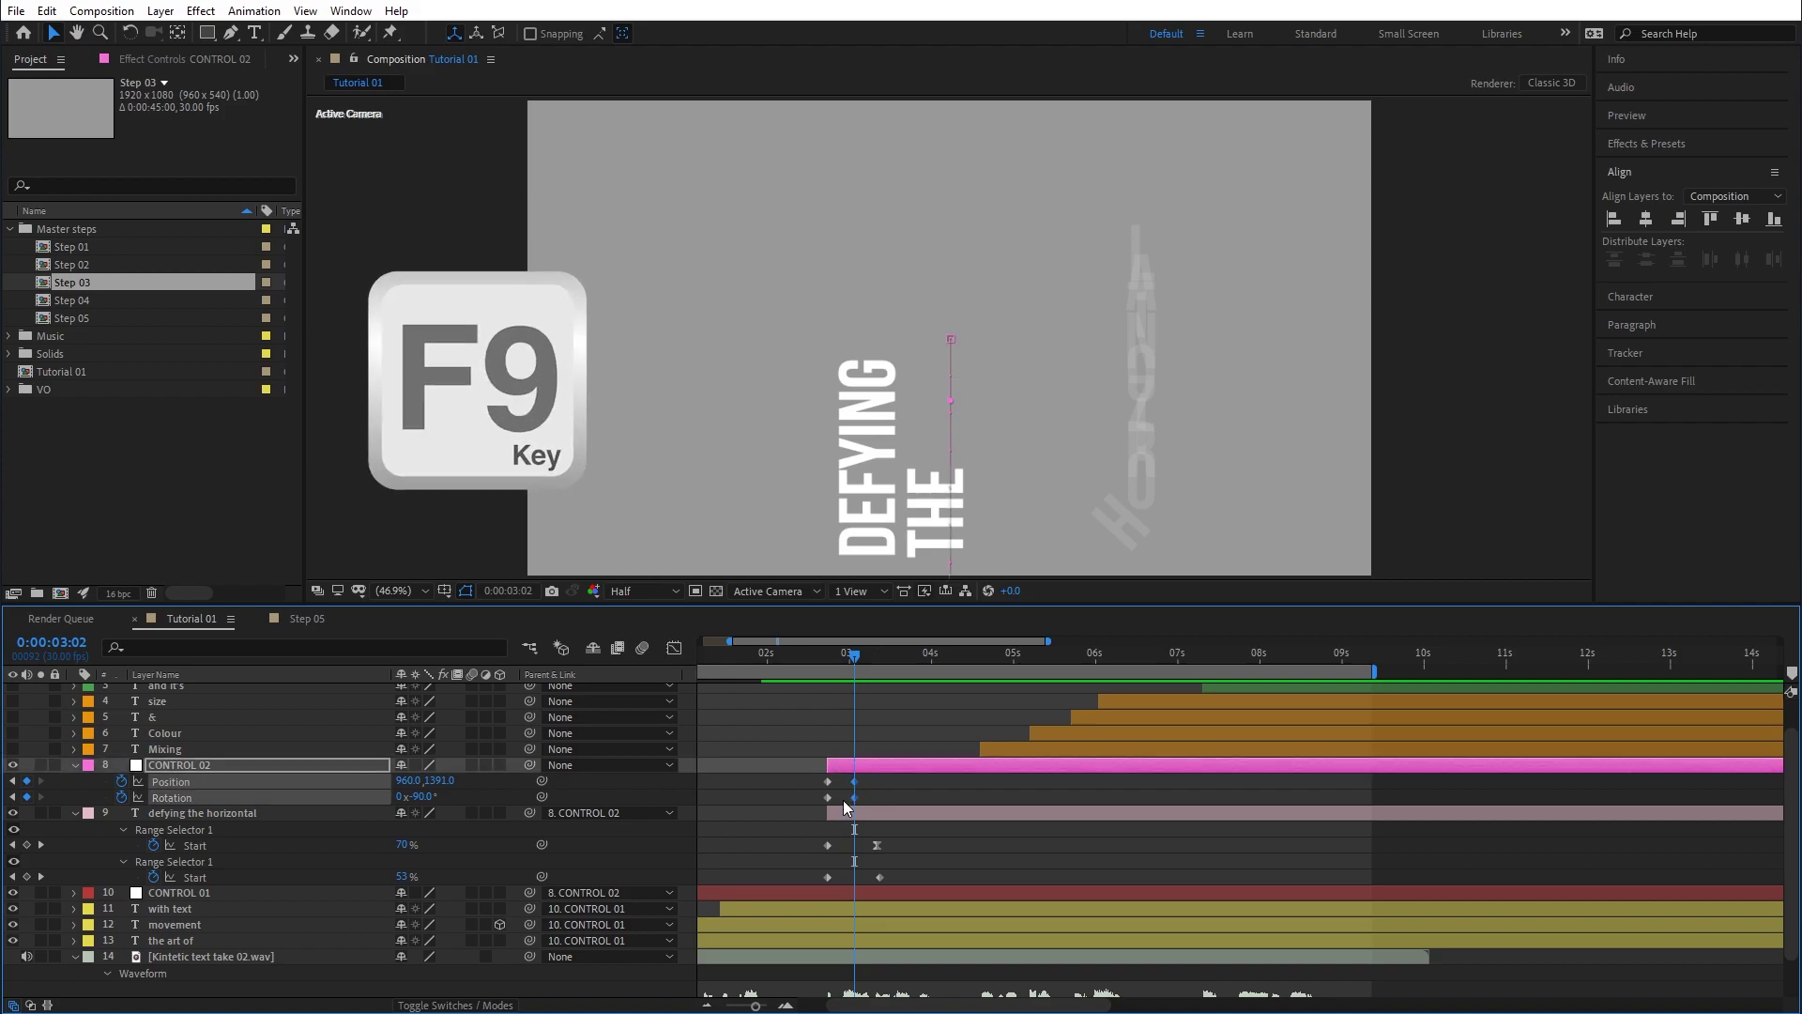
pyautogui.moveTo(763, 664); pyautogui.dragTo(865, 663)
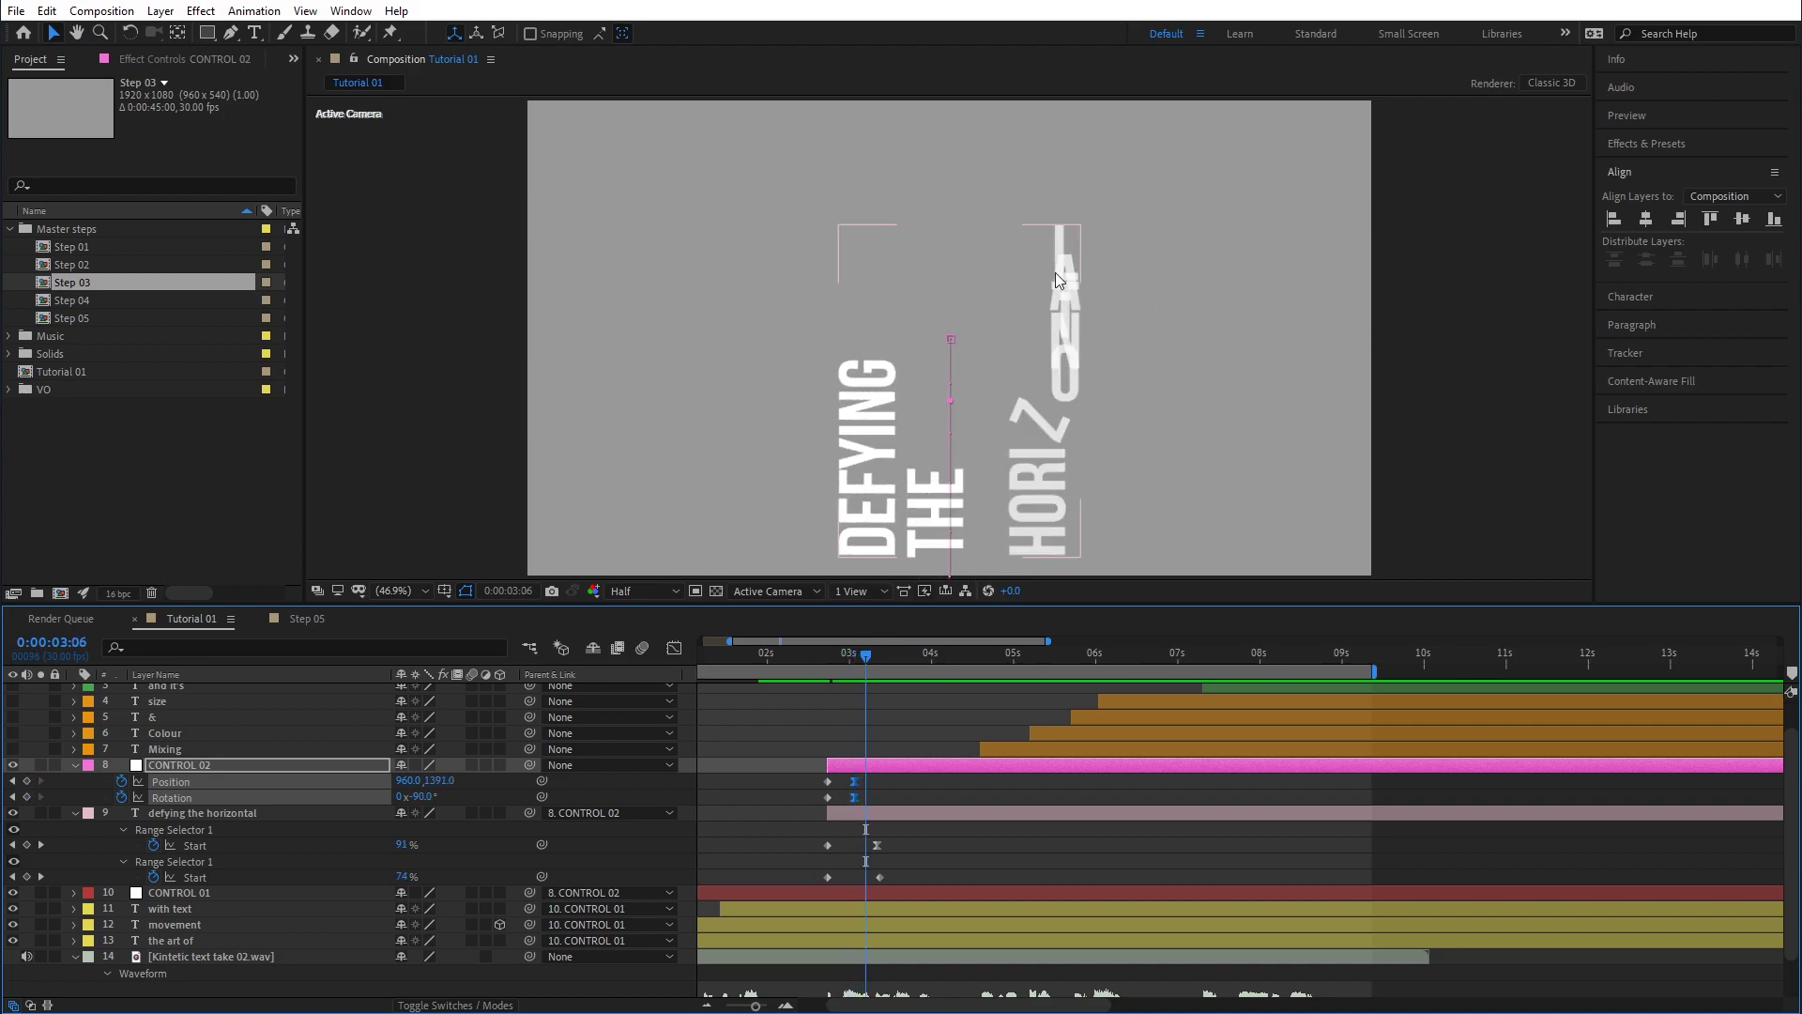
# Set the work area from shortly before the text's entrance to 0:00:04:00 and preview the animation.
pyautogui.moveTo(809, 657); pyautogui.dragTo(932, 663)
pyautogui.press('b')
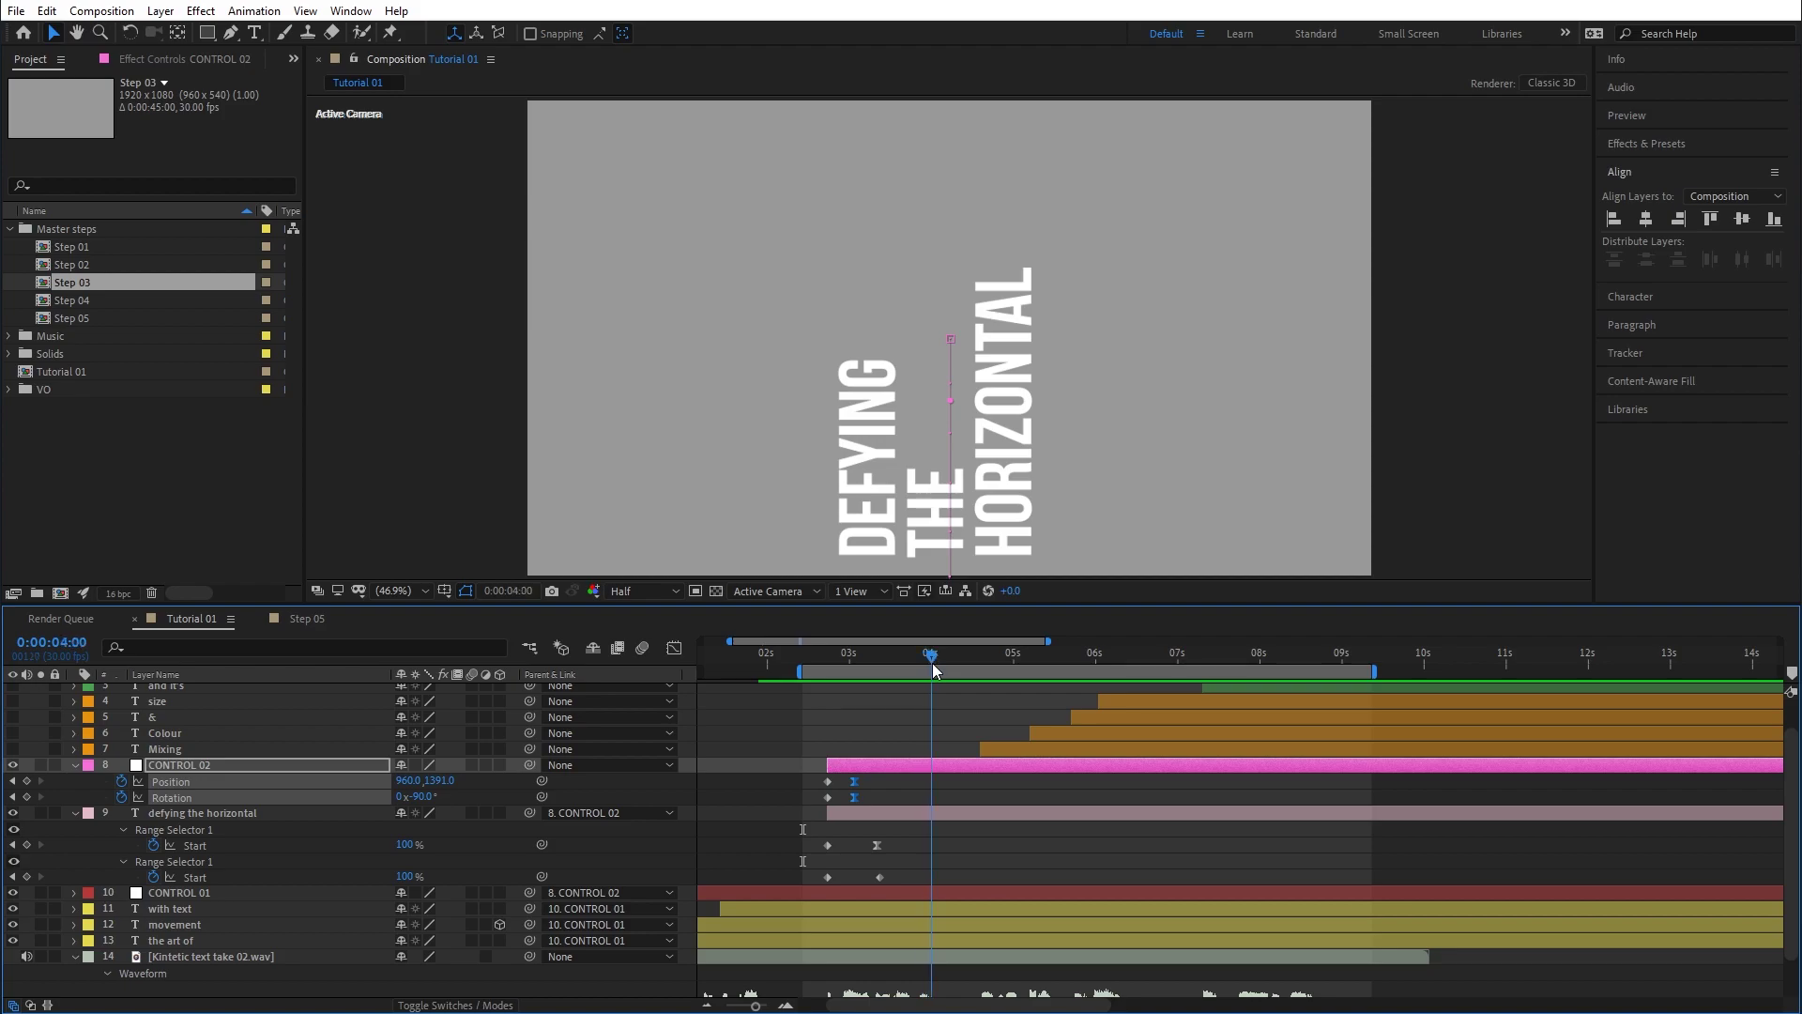
pyautogui.press('n')
pyautogui.press('space')
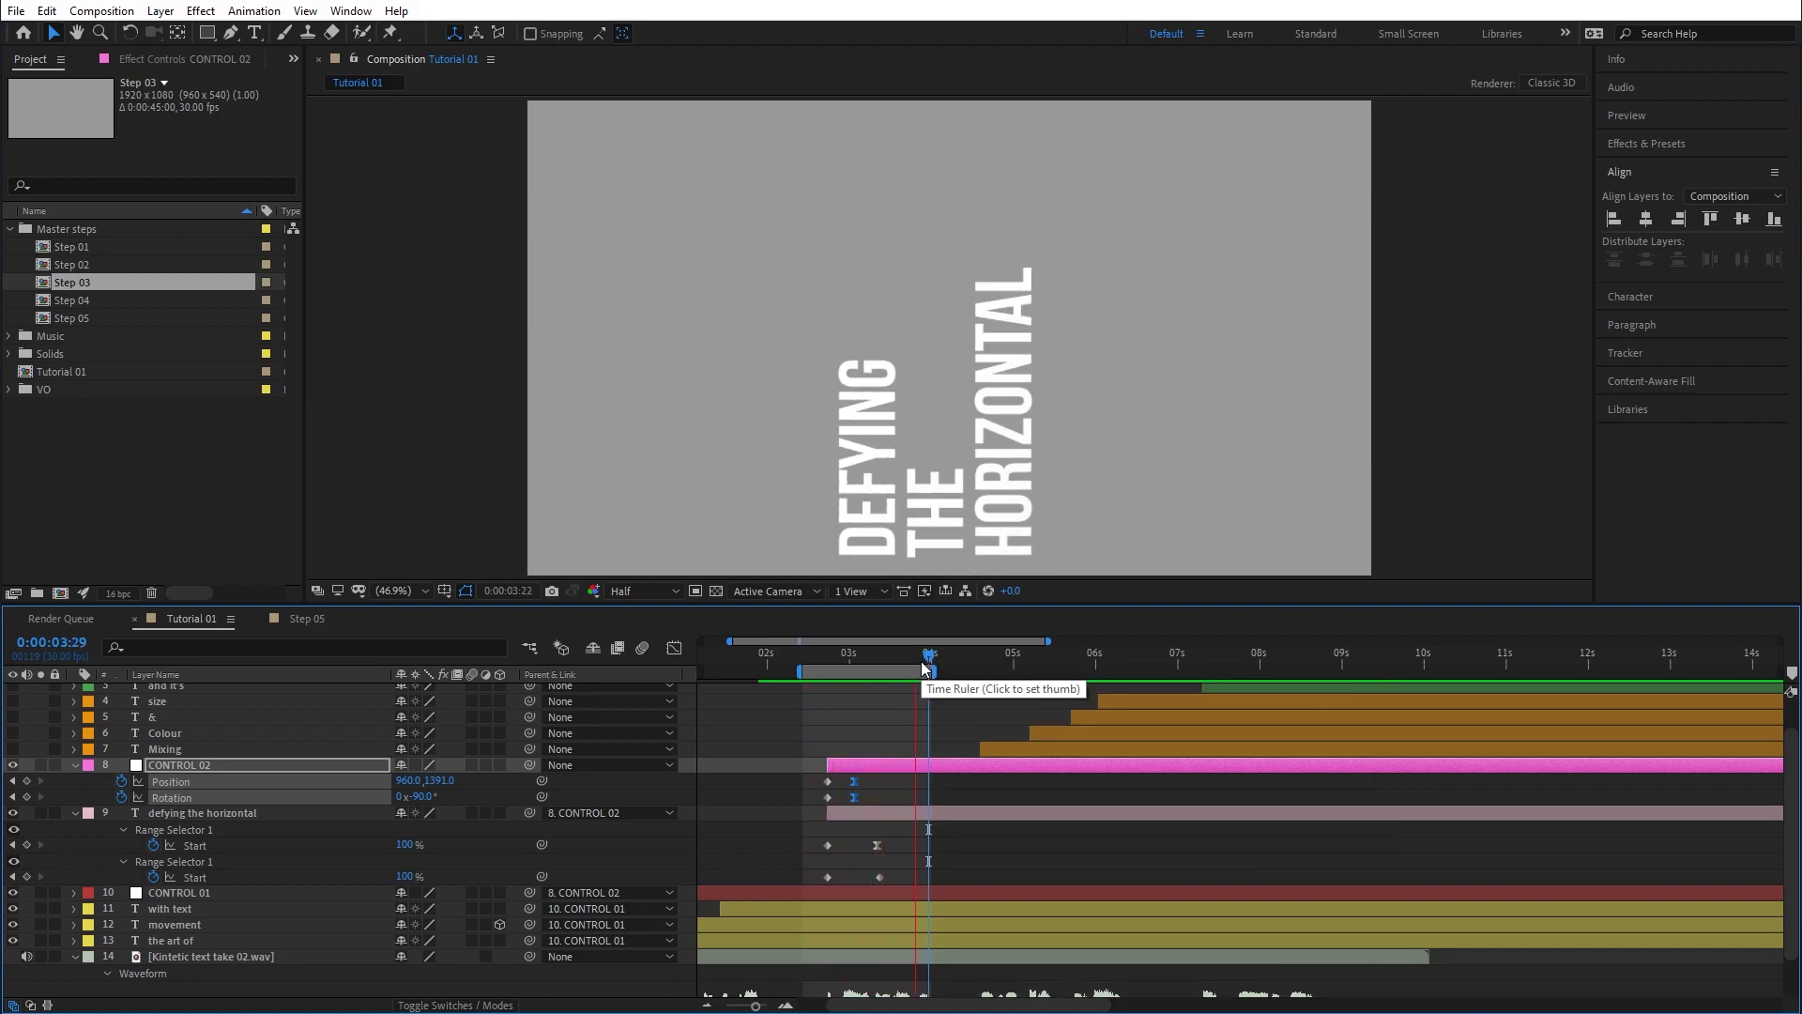
# Move CONTROL 02's ending Position and Rotation keyframes to just past 0:00:03:10 and preview the slower turn.
pyautogui.click(826, 657)
pyautogui.moveTo(837, 661); pyautogui.dragTo(875, 661)
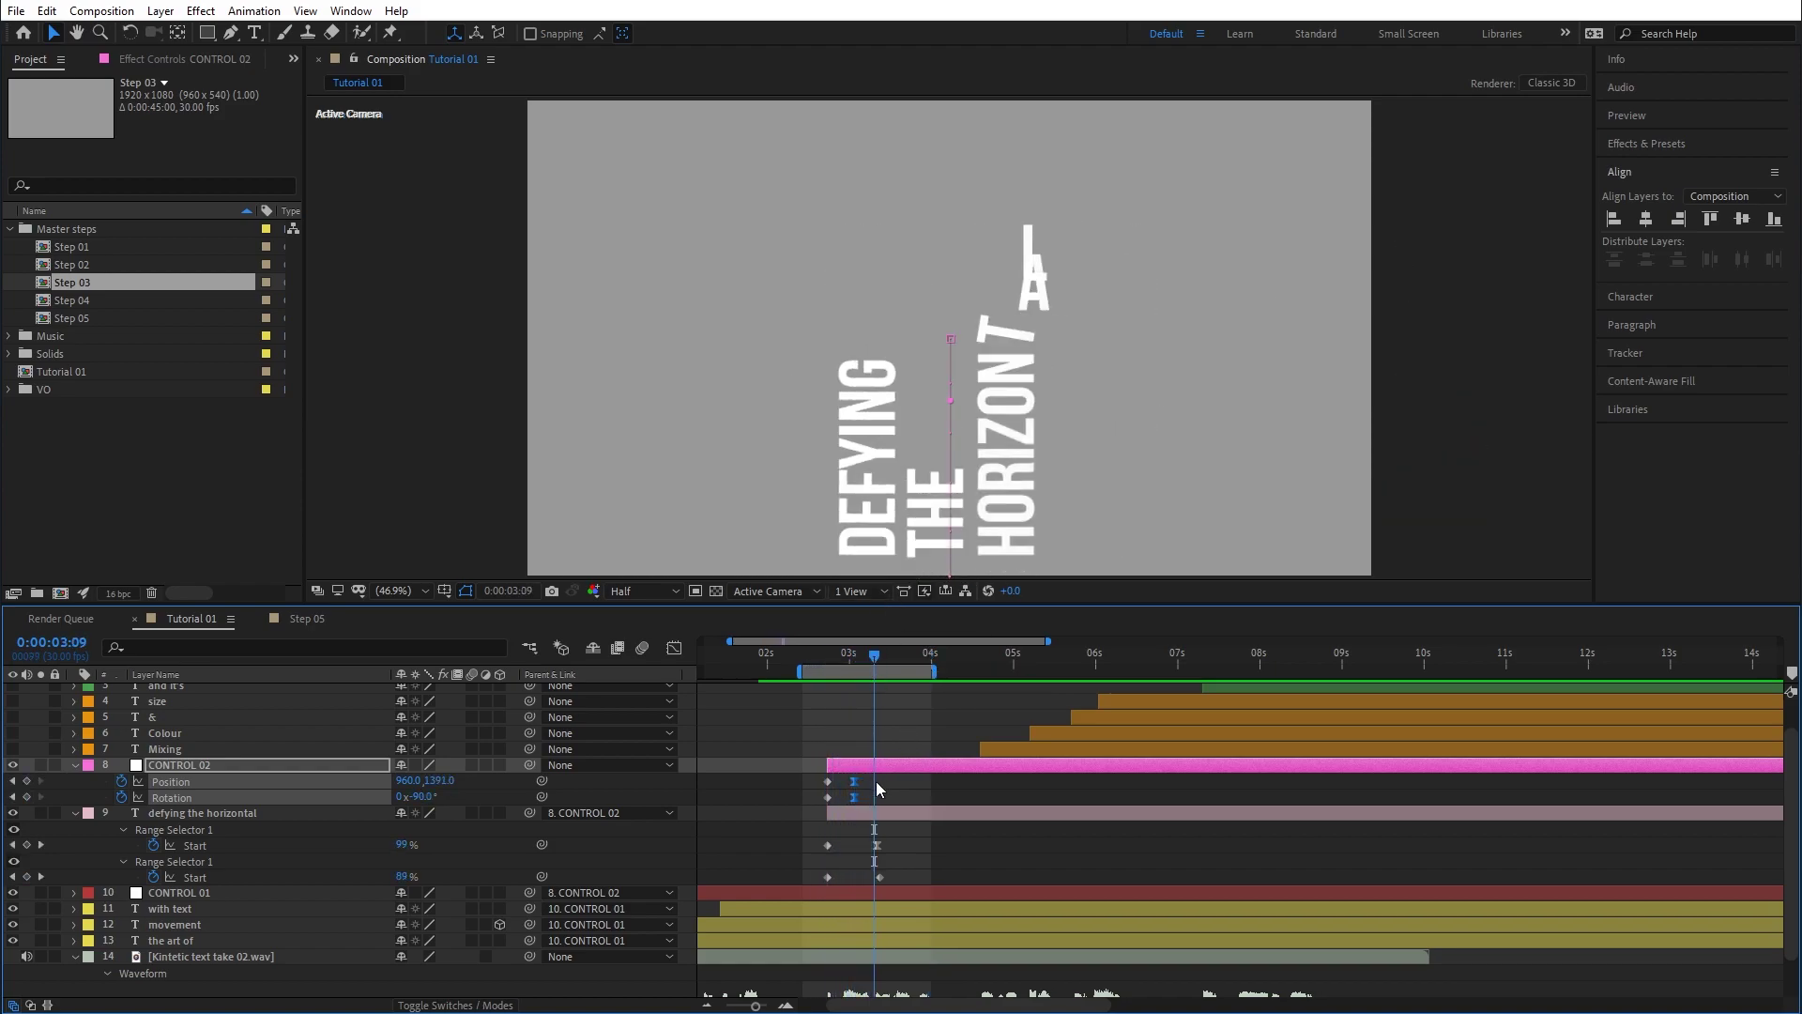
pyautogui.moveTo(853, 795); pyautogui.dragTo(882, 797)
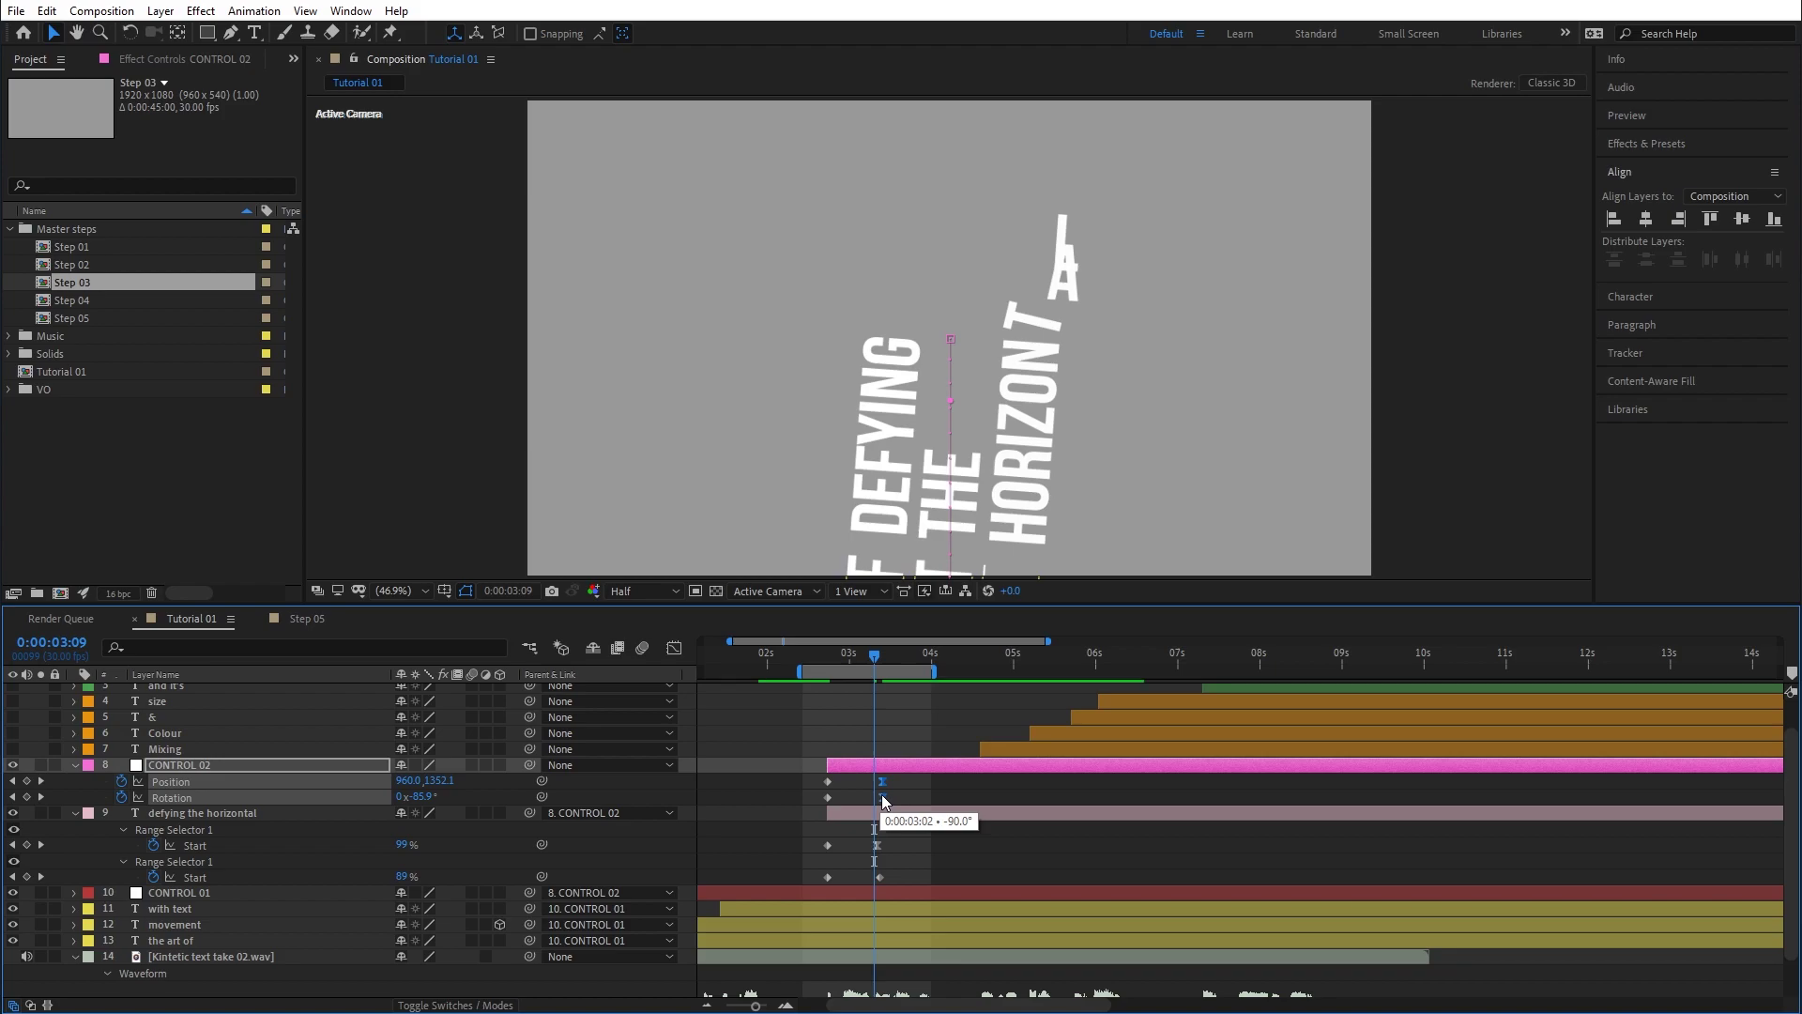
pyautogui.press('space')
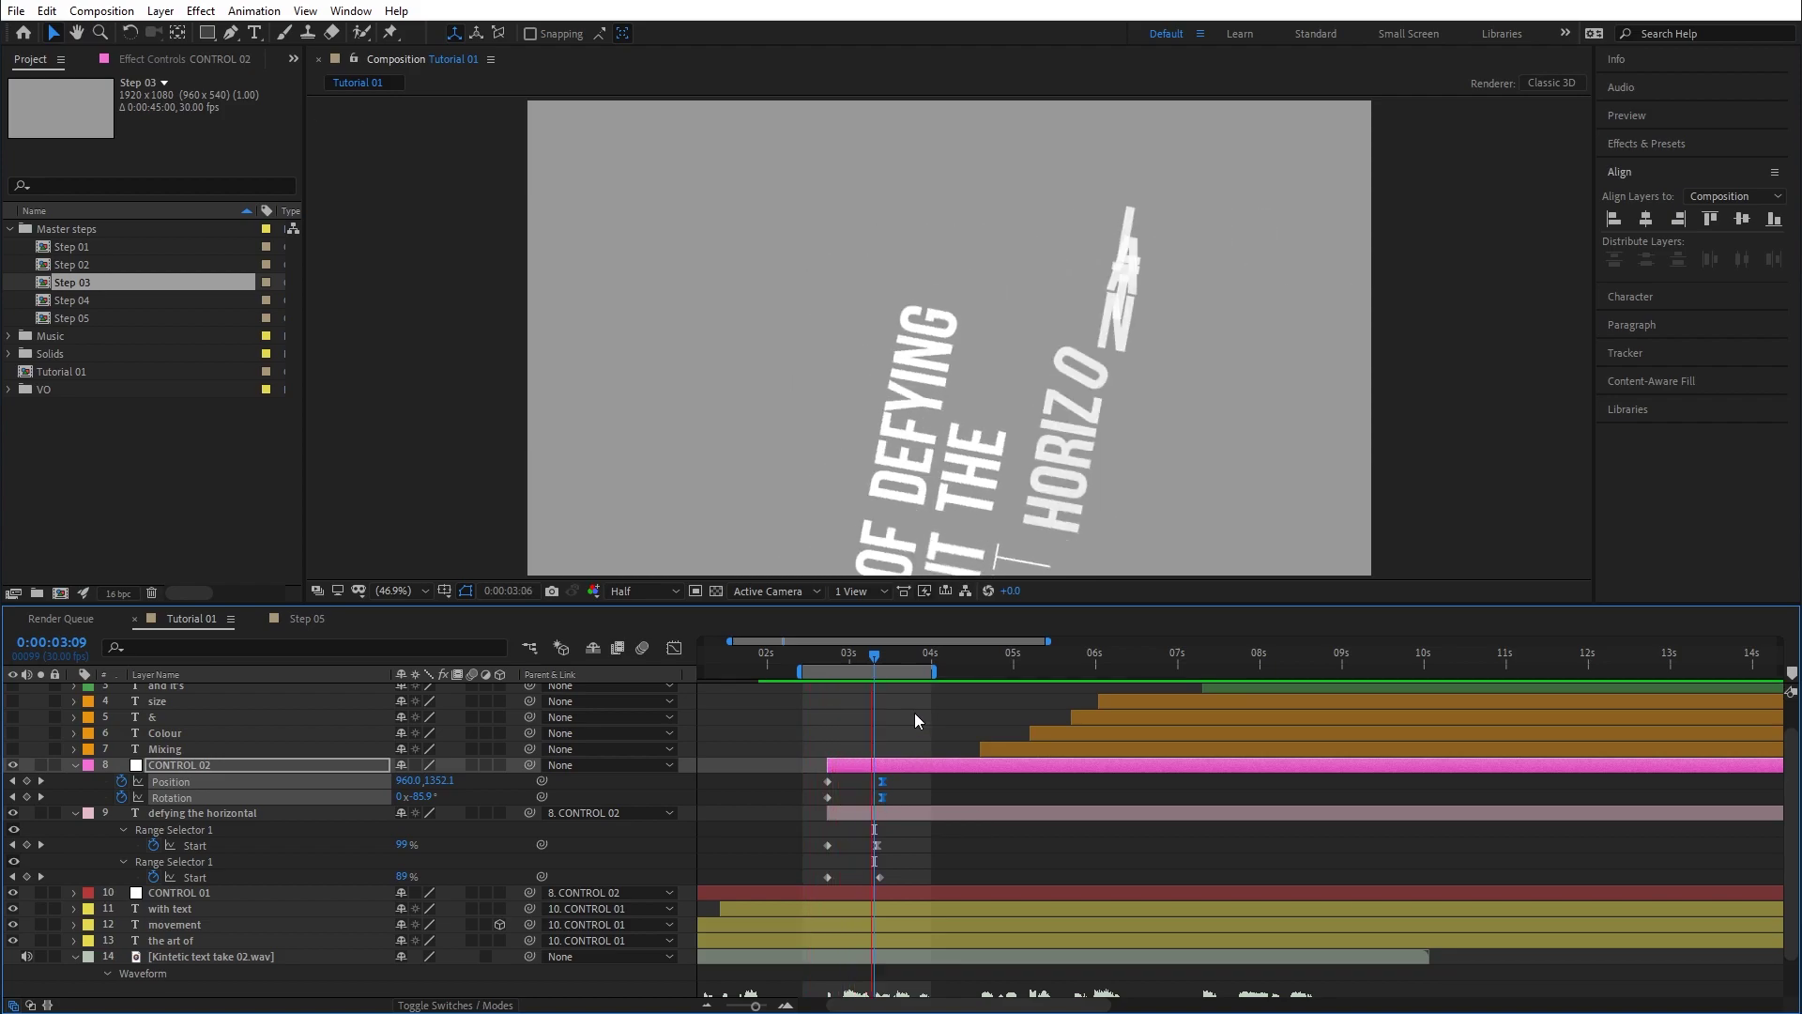
pyautogui.press('space')
pyautogui.moveTo(820, 664); pyautogui.dragTo(879, 683)
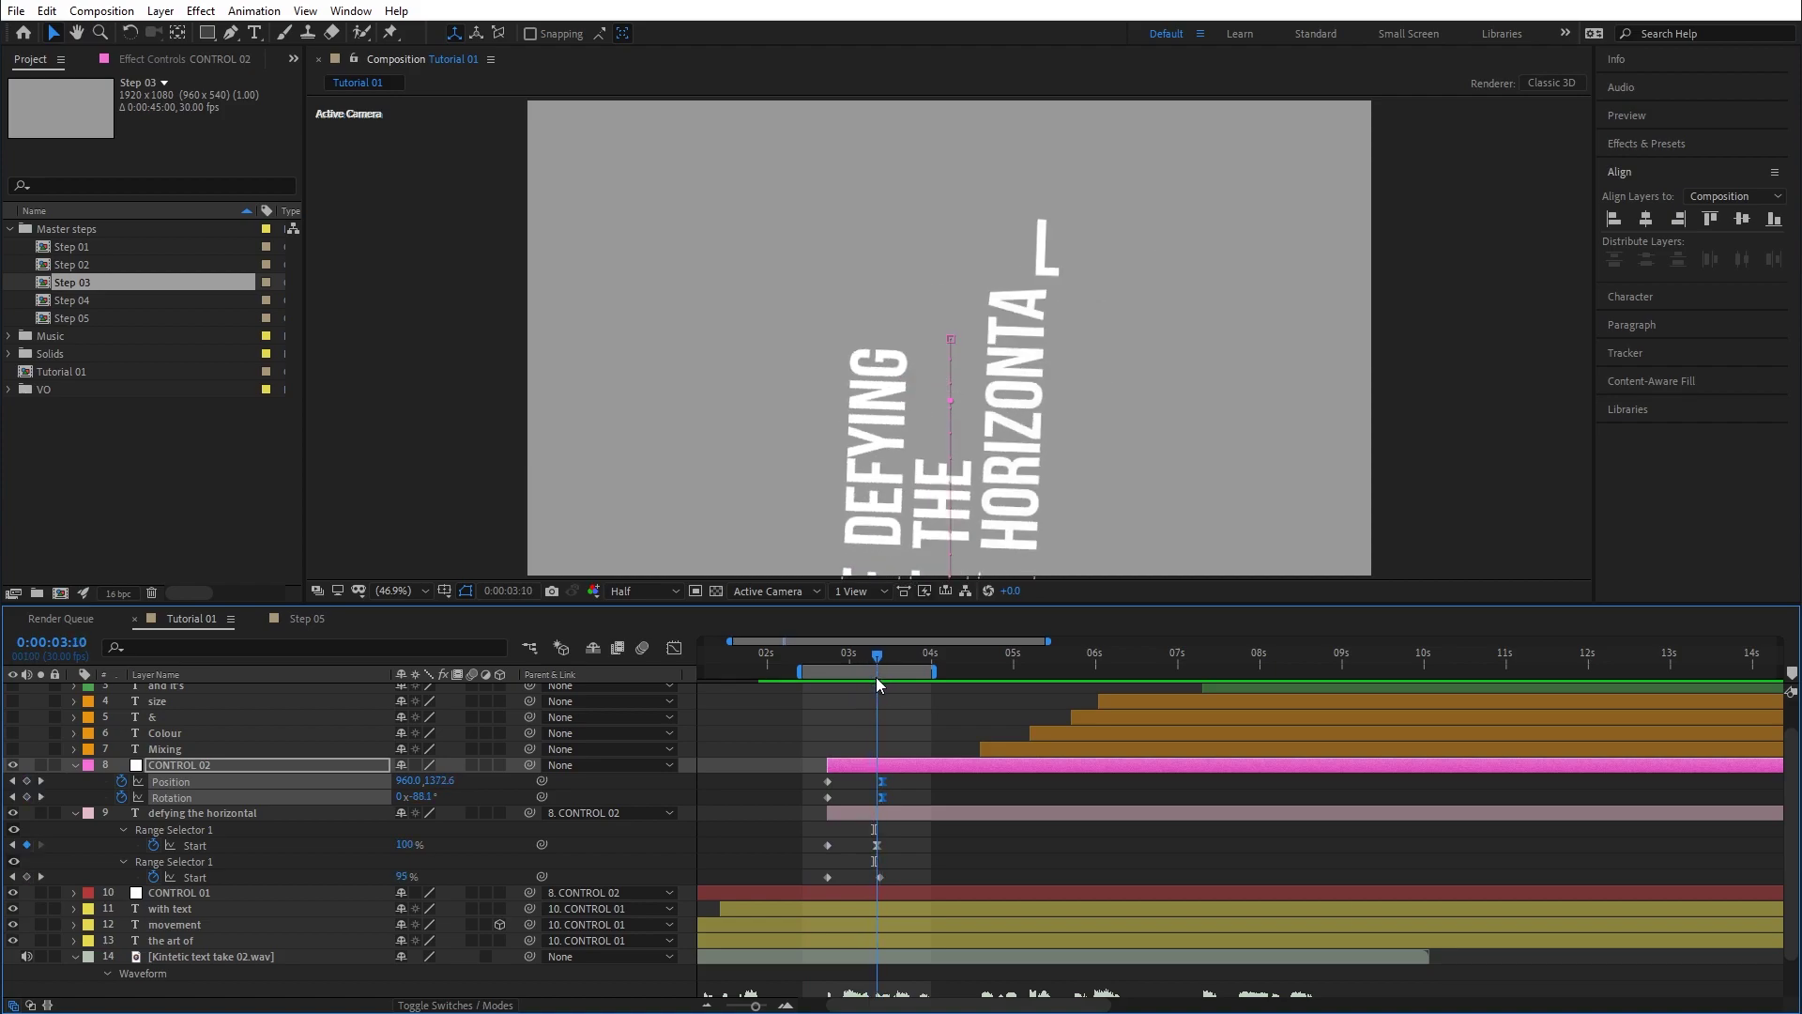
# Move the ending Start keyframes of "defying the horizontal" to 0:00:03:07 for the first range selector and 0:00:03:10 for the second.
pyautogui.click(929, 857)
pyautogui.click(451, 813)
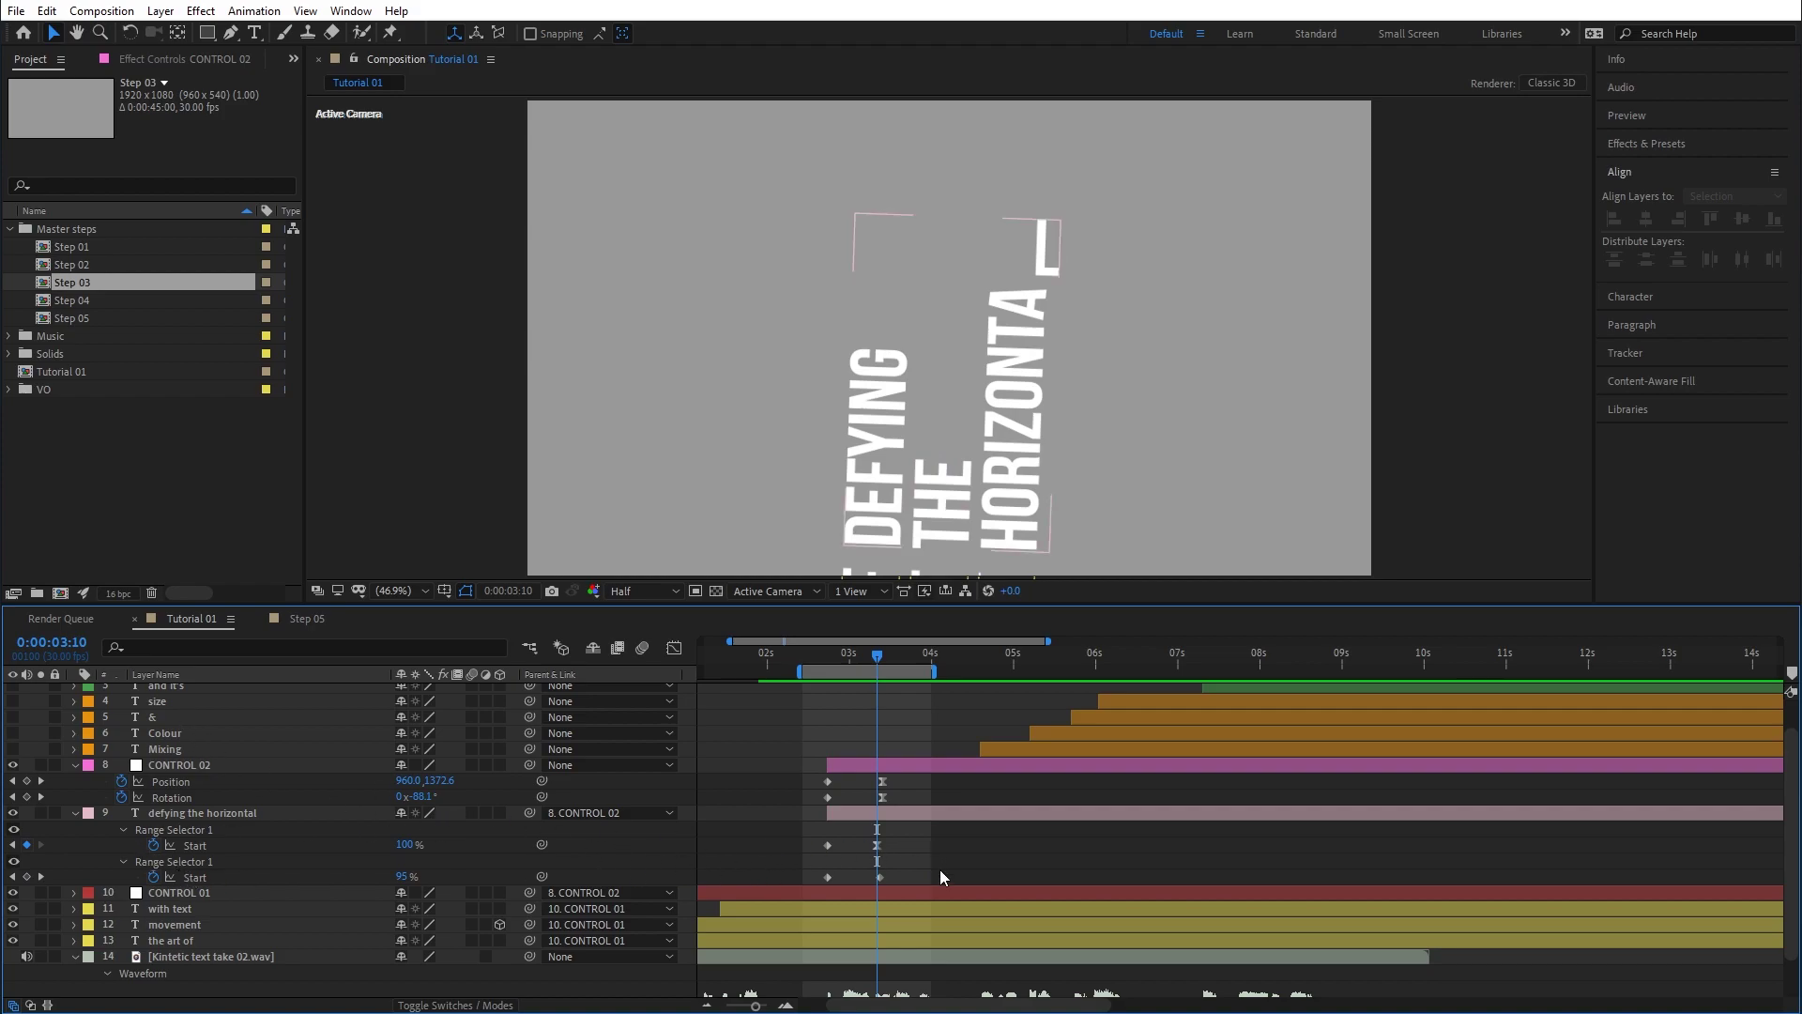
pyautogui.click(879, 876)
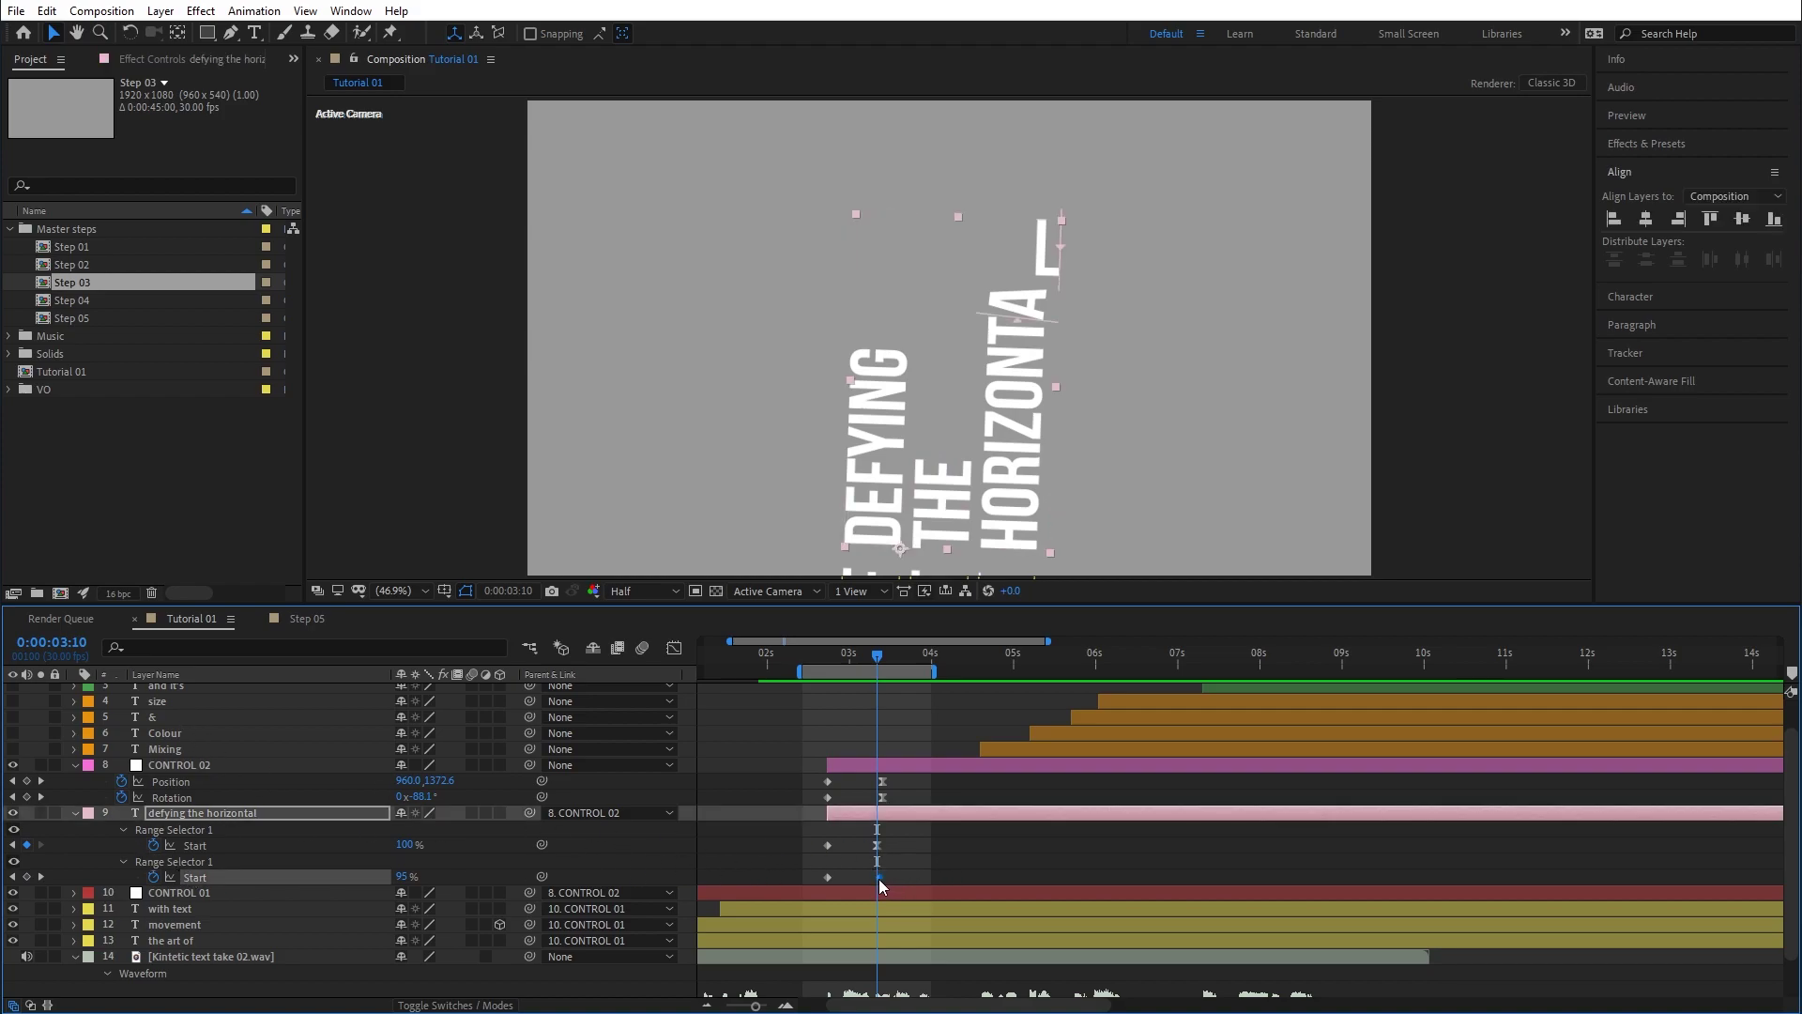
pyautogui.moveTo(880, 883); pyautogui.dragTo(878, 887)
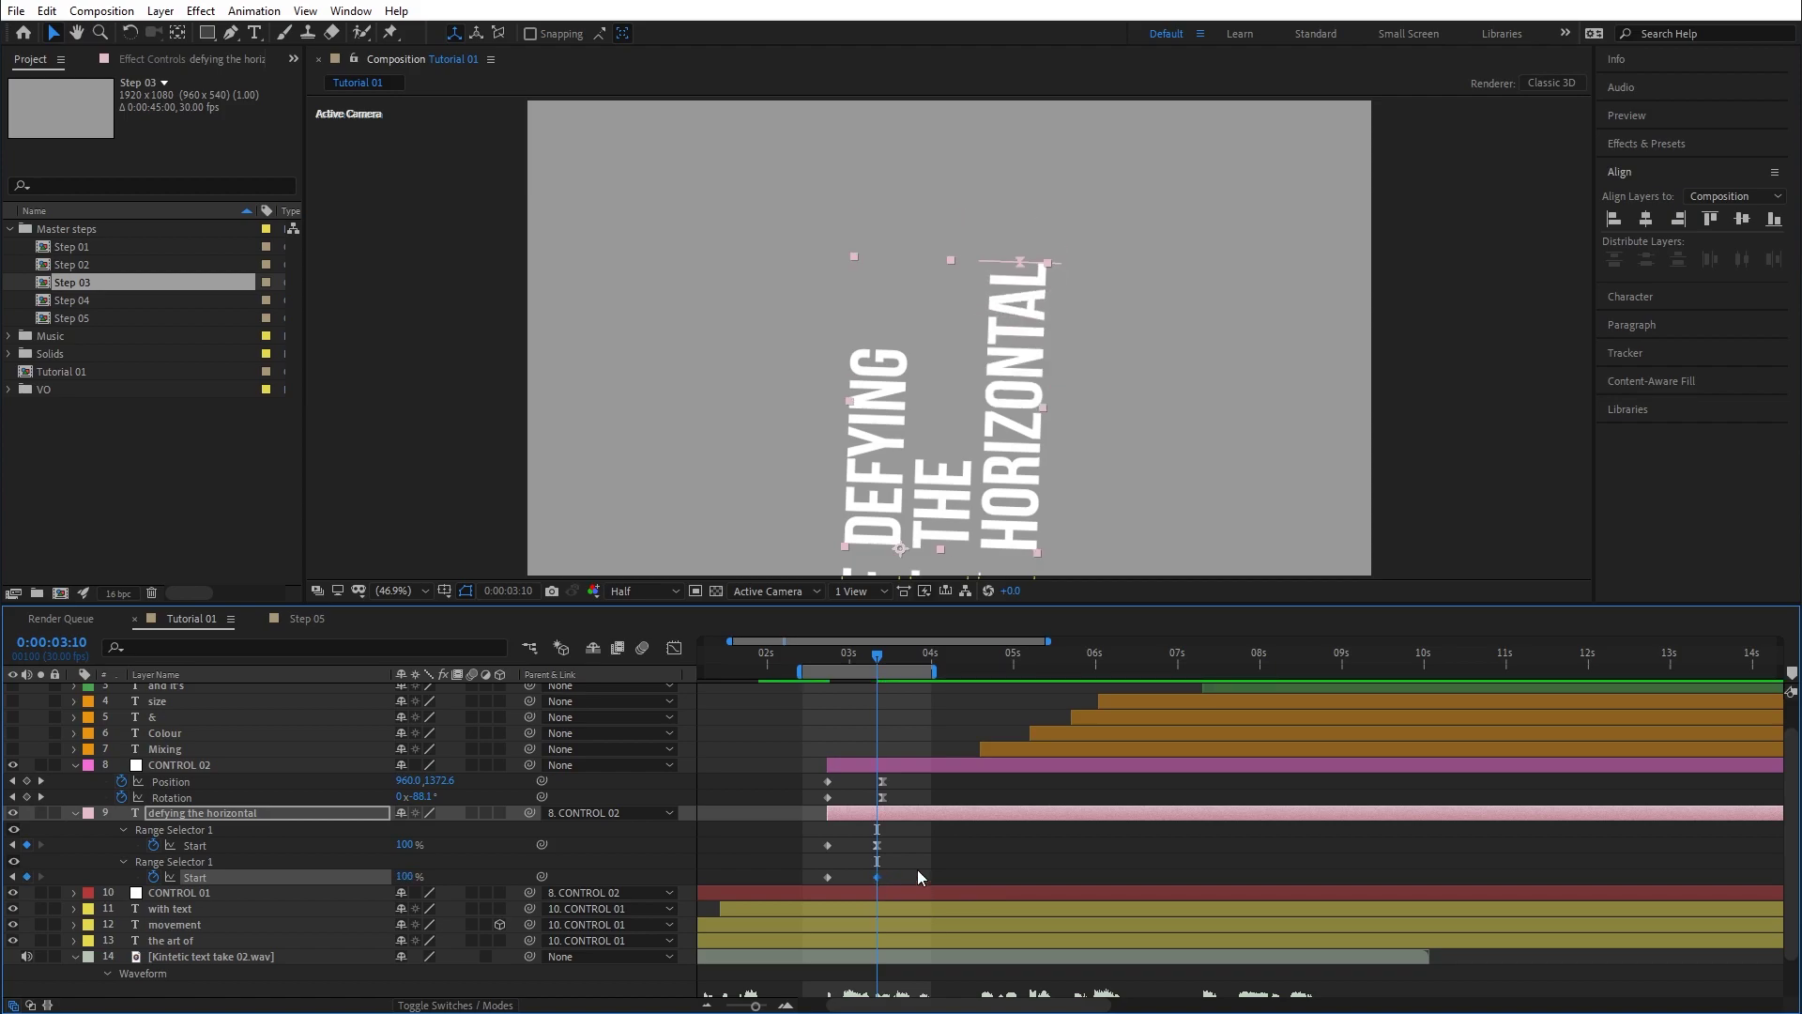
pyautogui.click(876, 845)
pyautogui.moveTo(869, 845); pyautogui.dragTo(868, 845)
pyautogui.moveTo(831, 661); pyautogui.dragTo(869, 670)
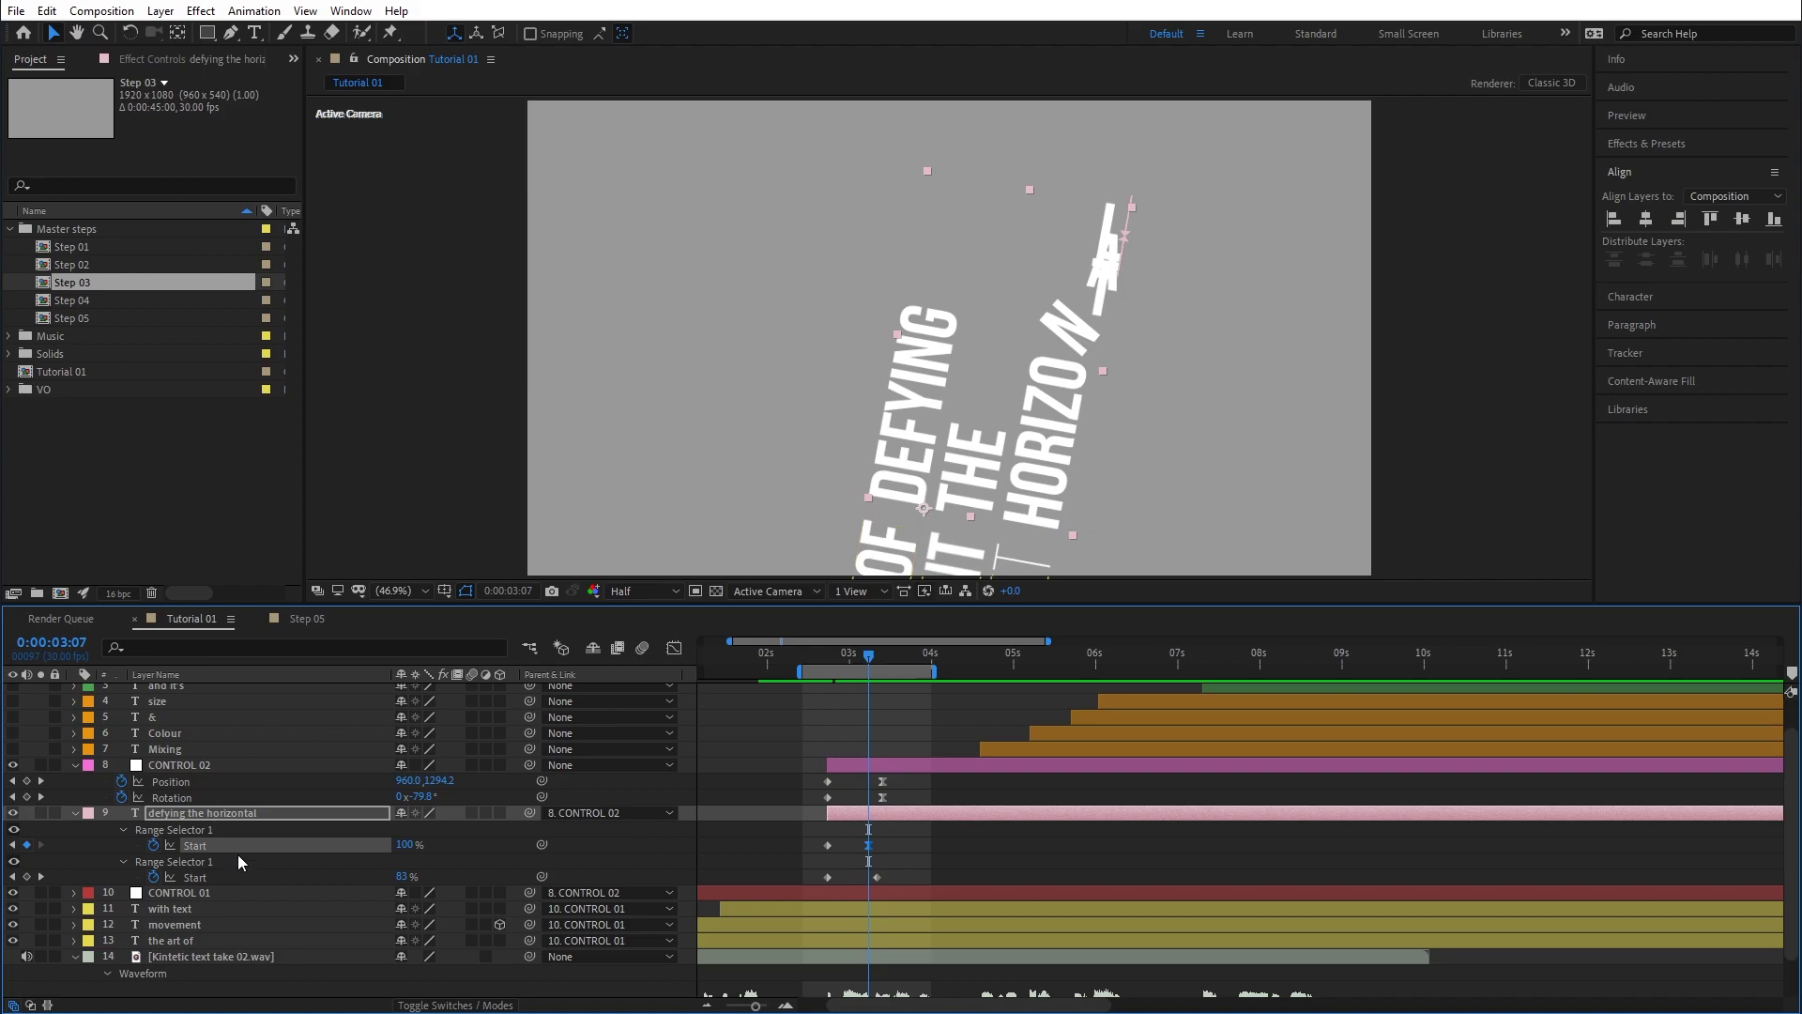
# Collapse the properties of the "defying the horizontal" layer.
pyautogui.click(192, 865)
pyautogui.click(123, 861)
pyautogui.click(123, 861)
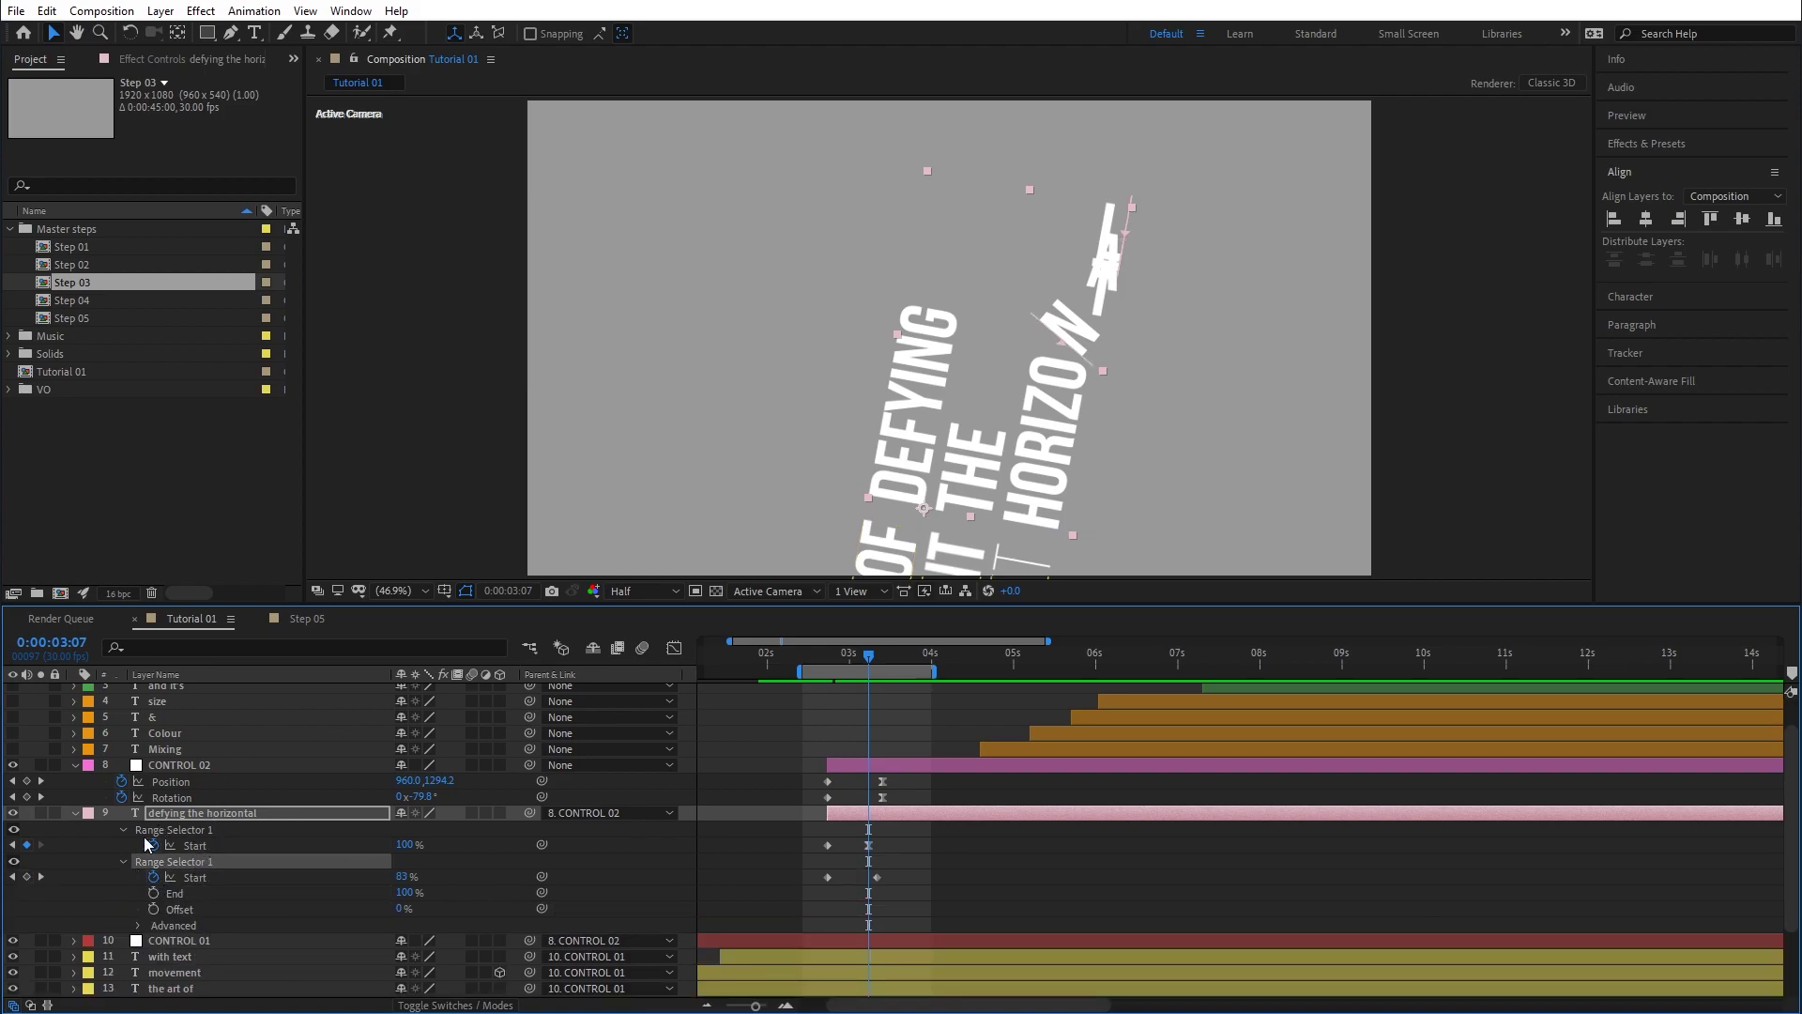
pyautogui.click(73, 813)
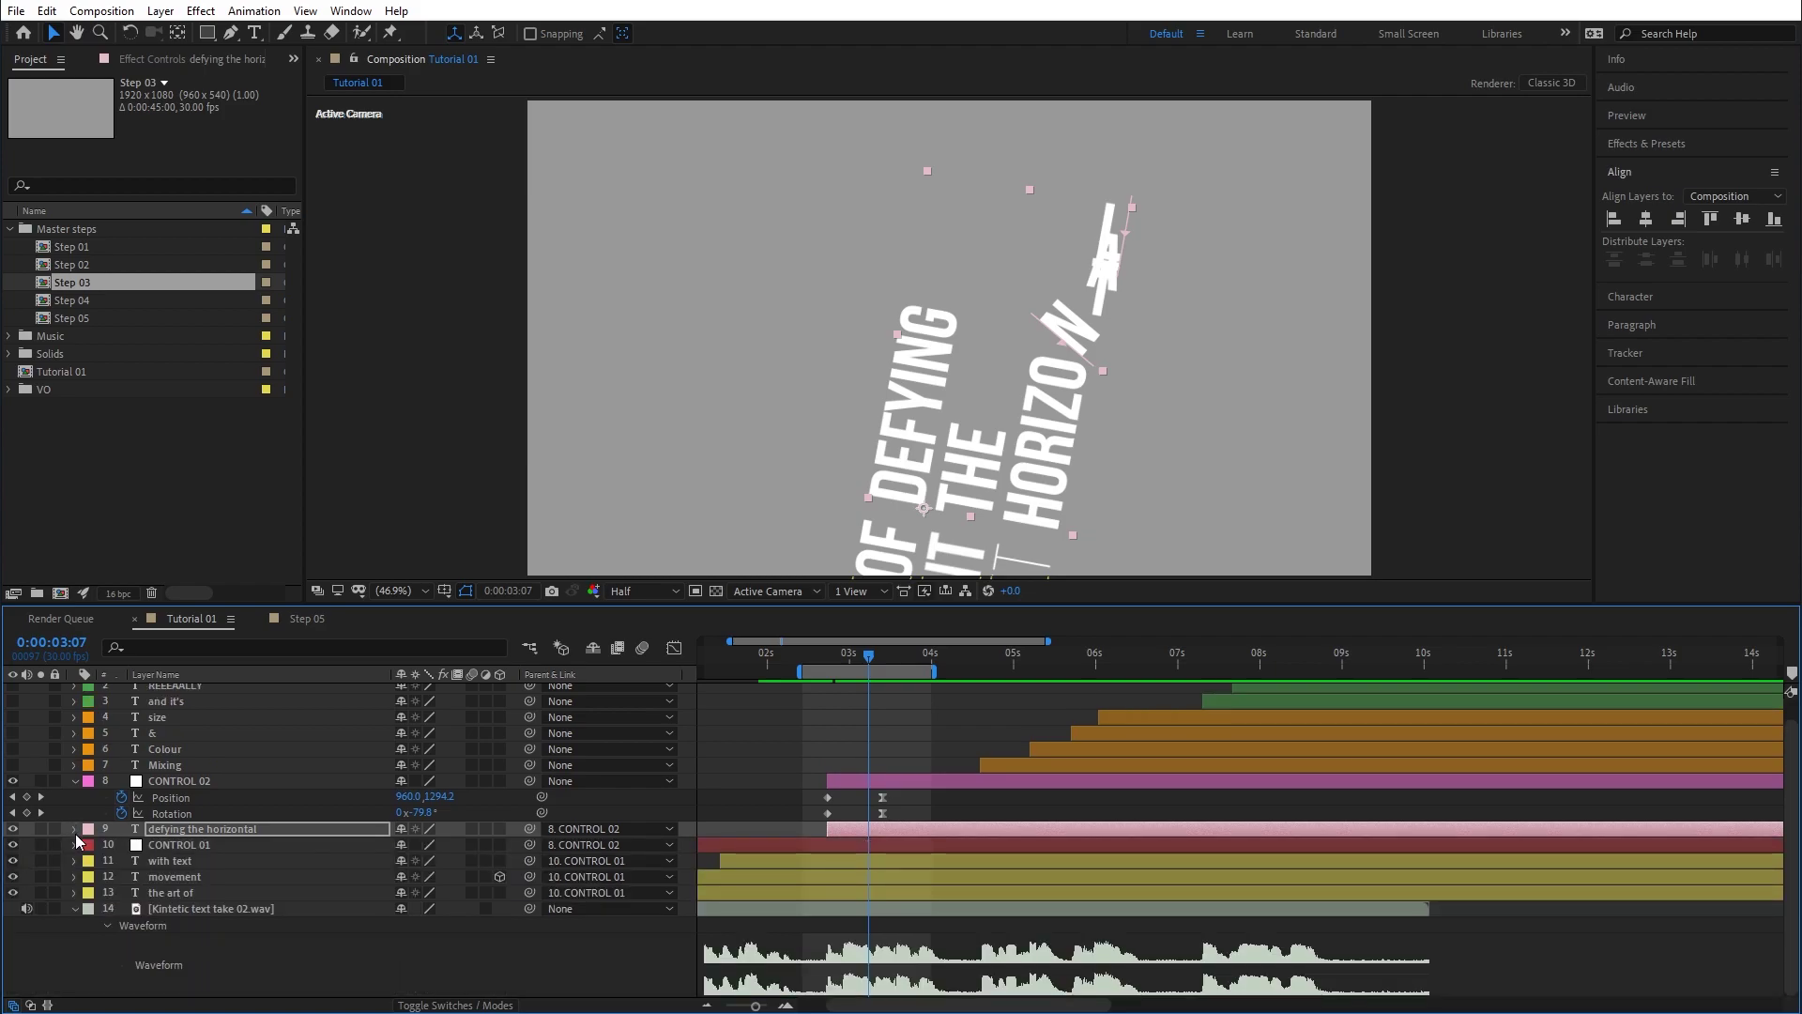
# Add an Opacity property to Animator 2 of "defying the horizontal", set it to 0%, and check the letters fading in.
pyautogui.click(75, 825)
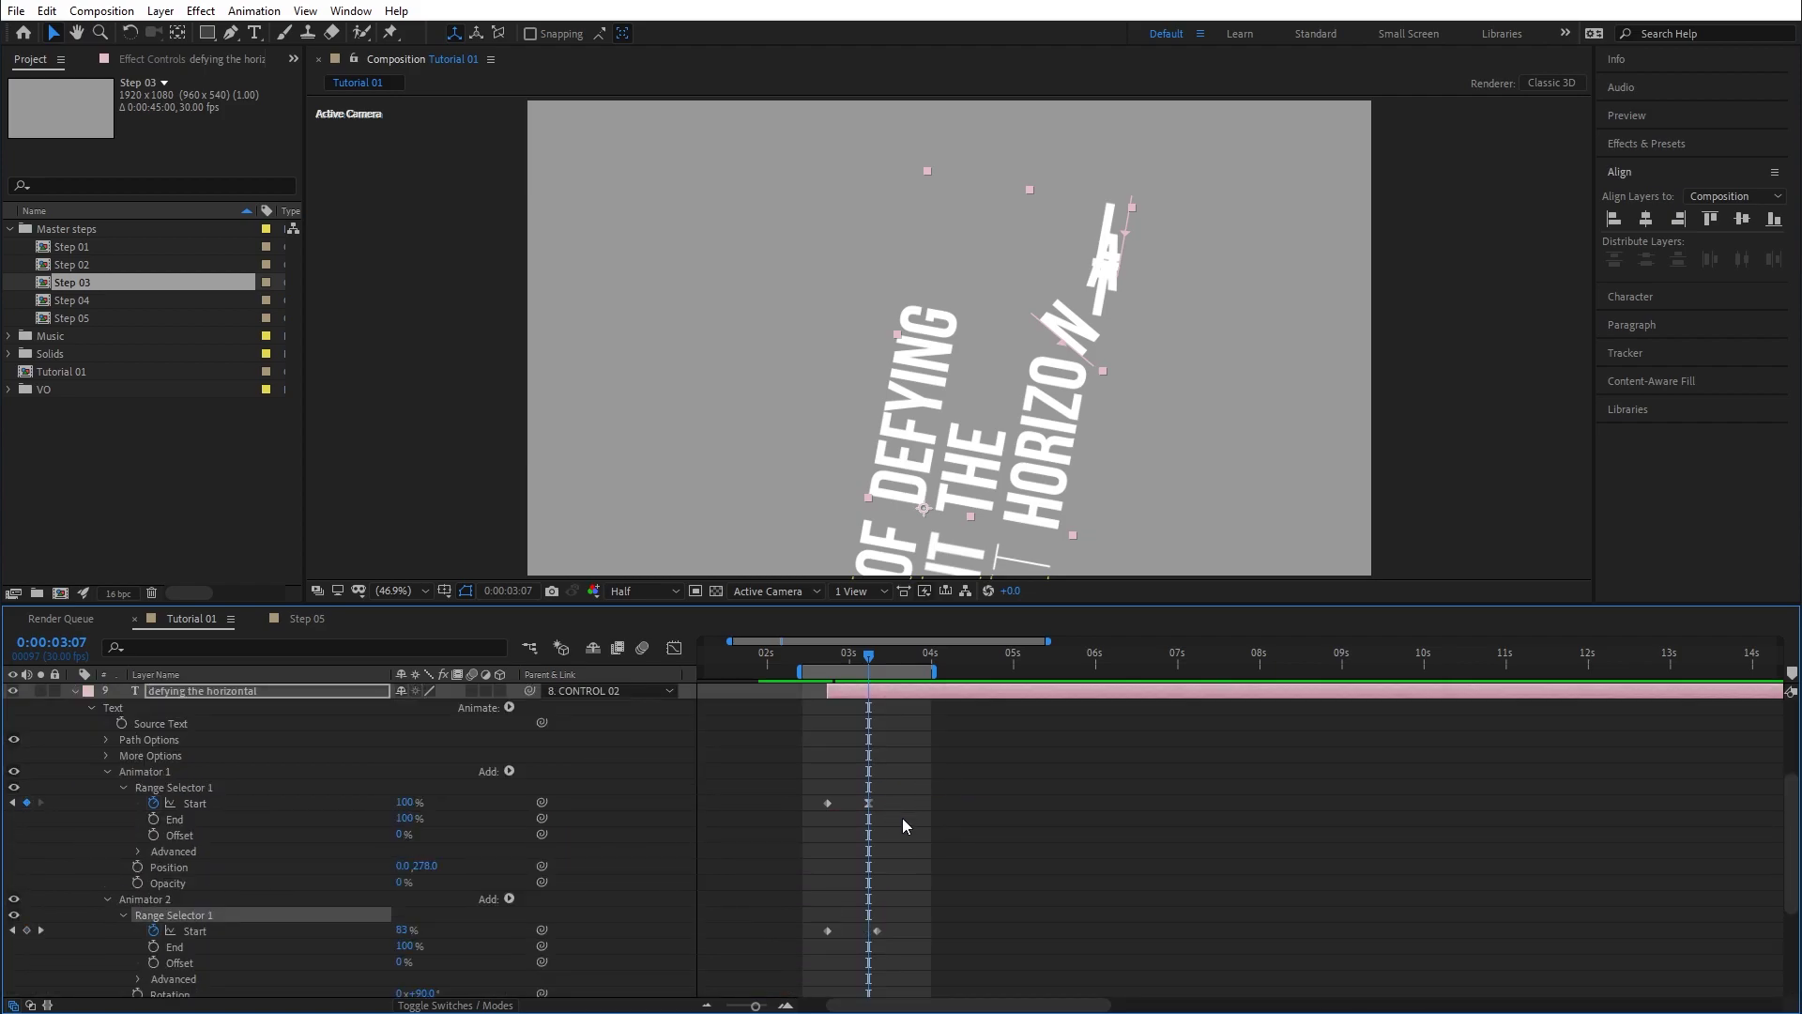
pyautogui.click(152, 899)
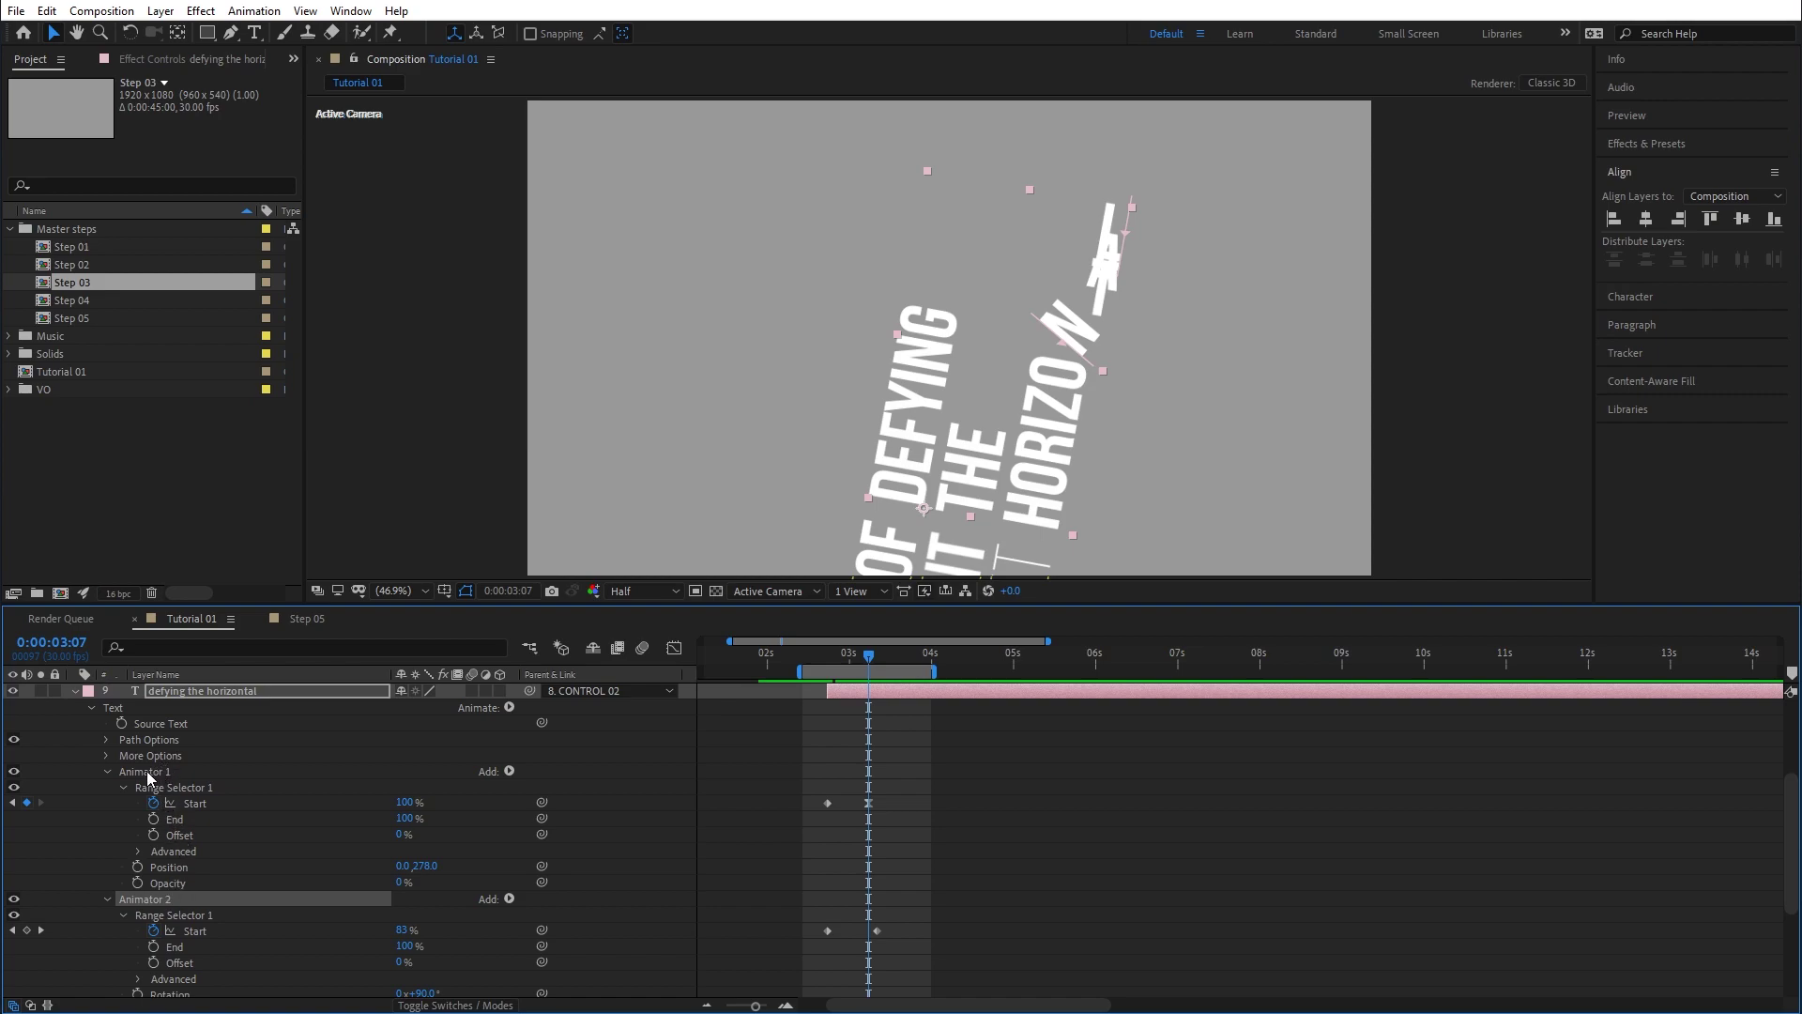
pyautogui.click(511, 898)
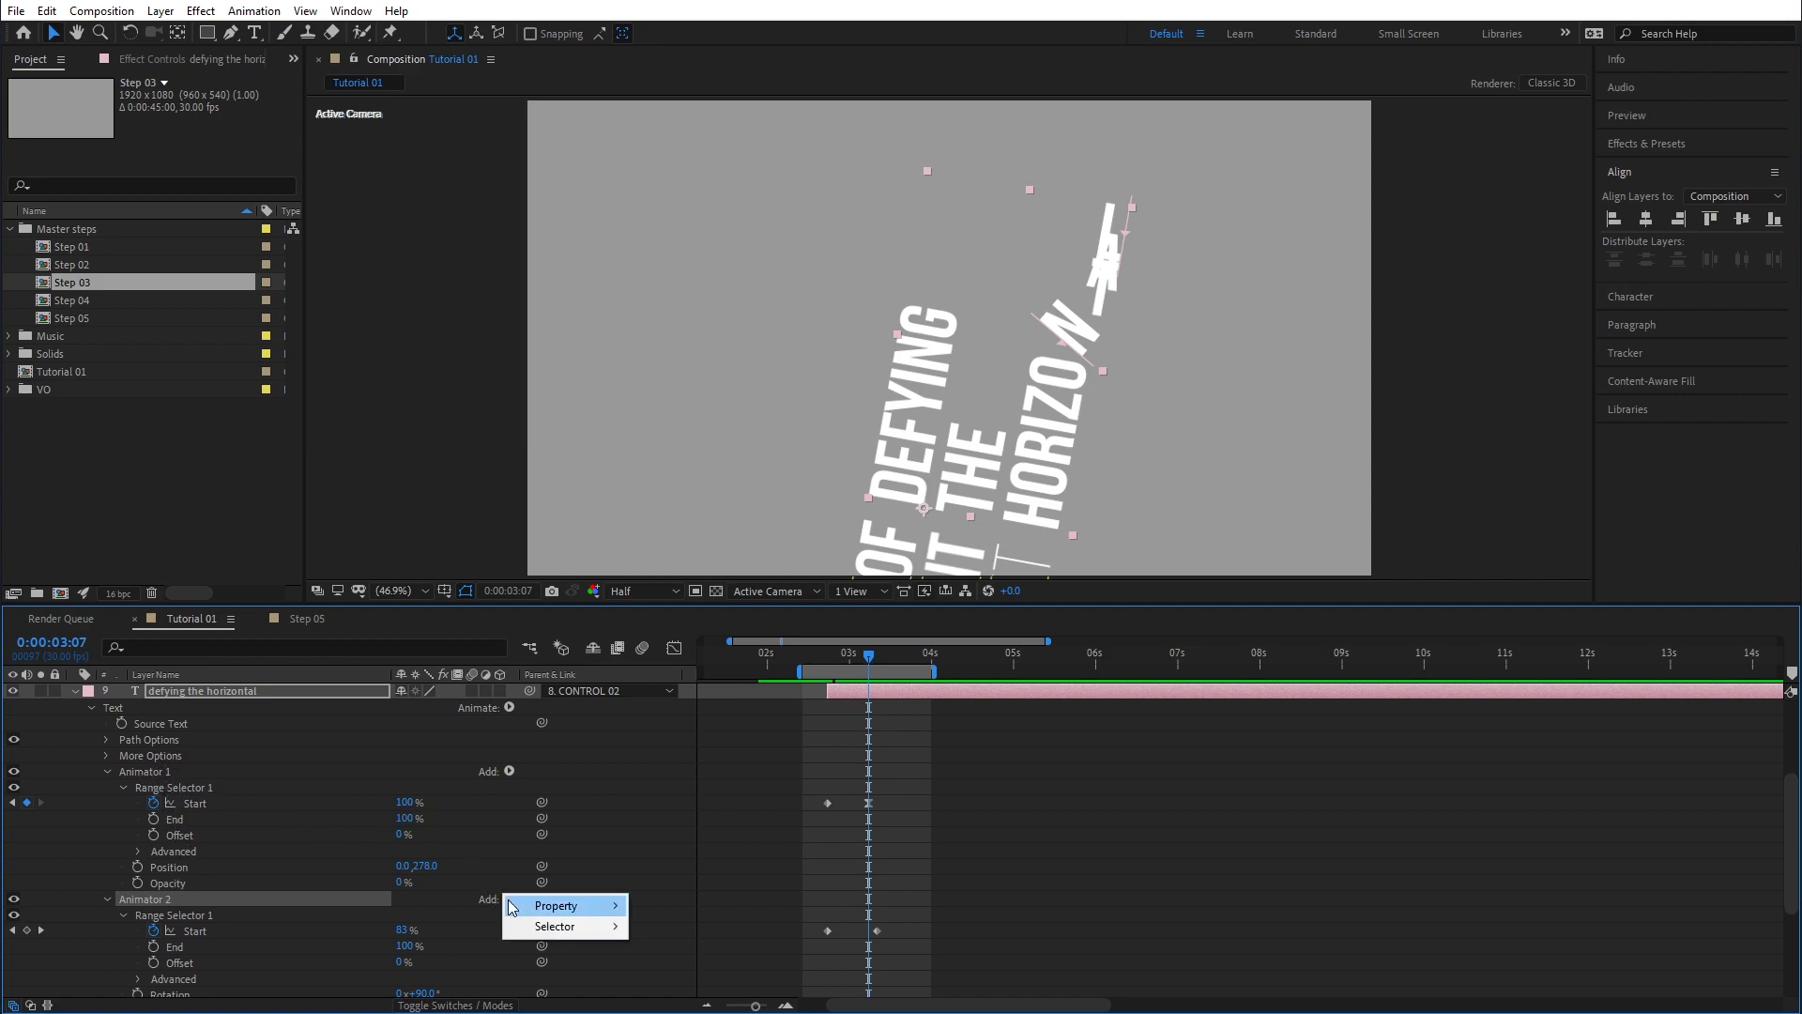
pyautogui.moveTo(554, 906)
pyautogui.click(699, 674)
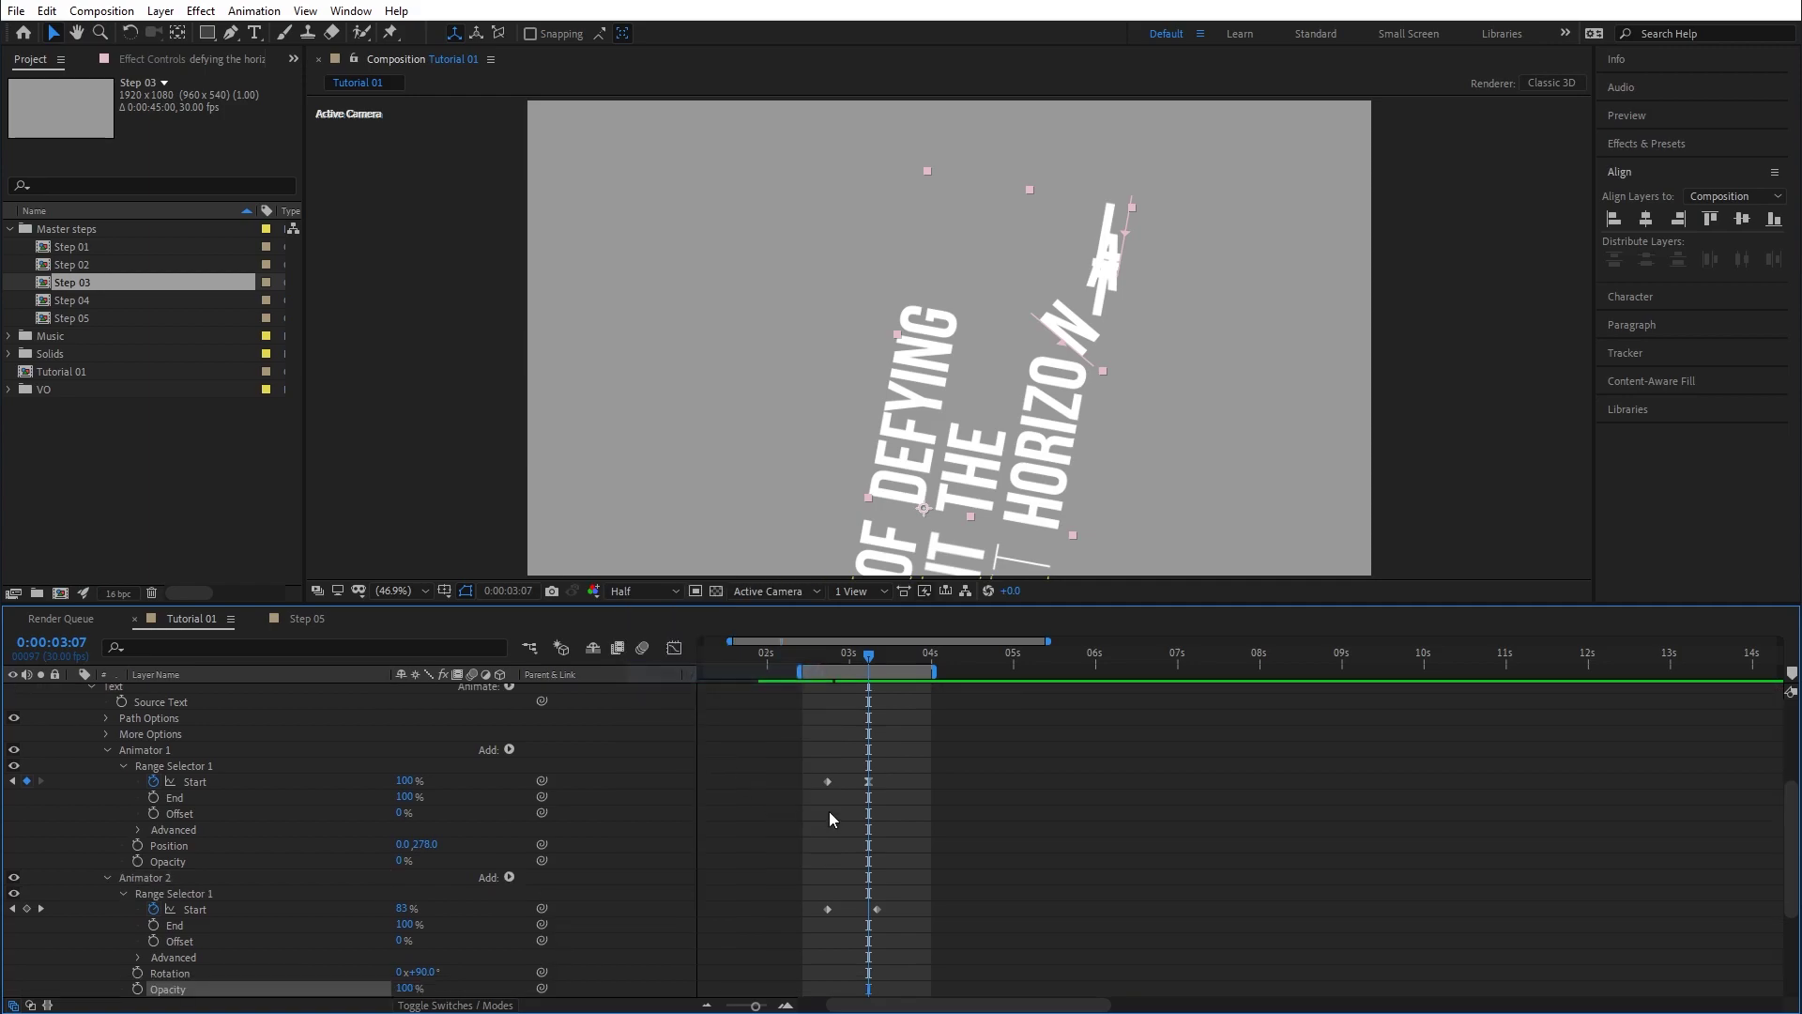
pyautogui.moveTo(1790, 859); pyautogui.dragTo(1787, 899)
pyautogui.scroll(-3, 392, 842)
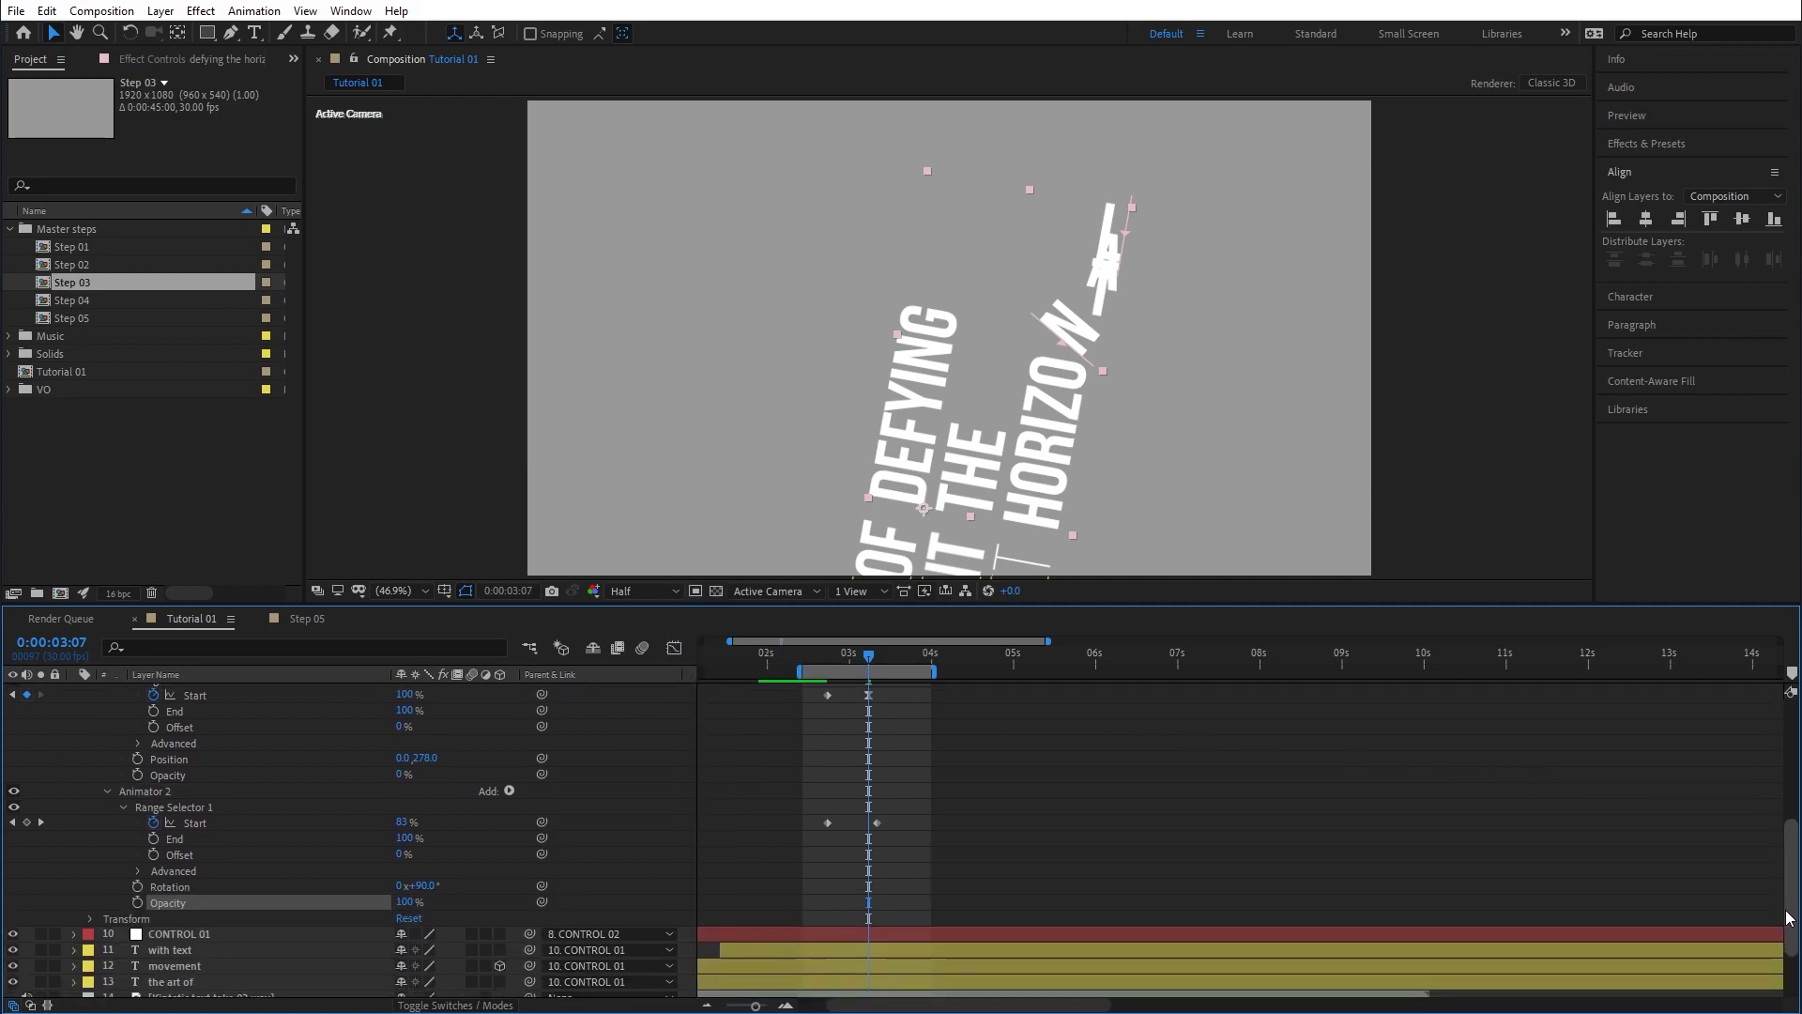
pyautogui.moveTo(386, 887); pyautogui.dragTo(279, 888)
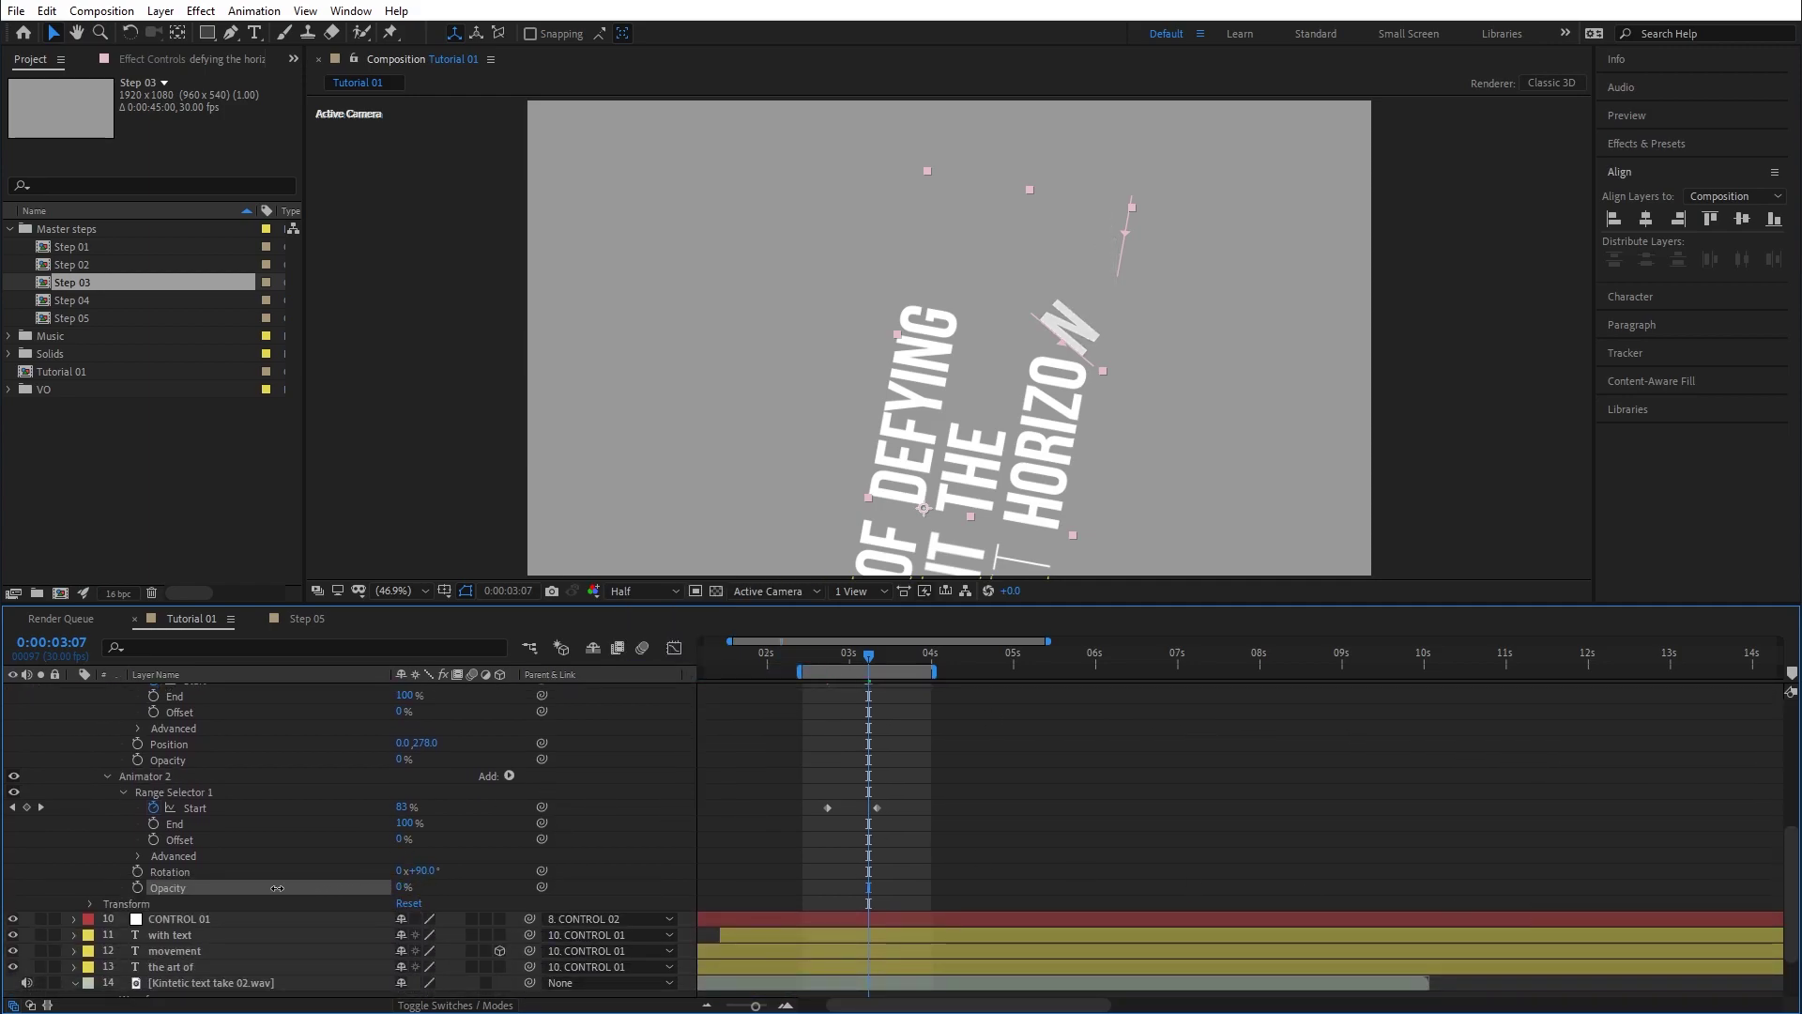
pyautogui.moveTo(838, 654); pyautogui.dragTo(880, 657)
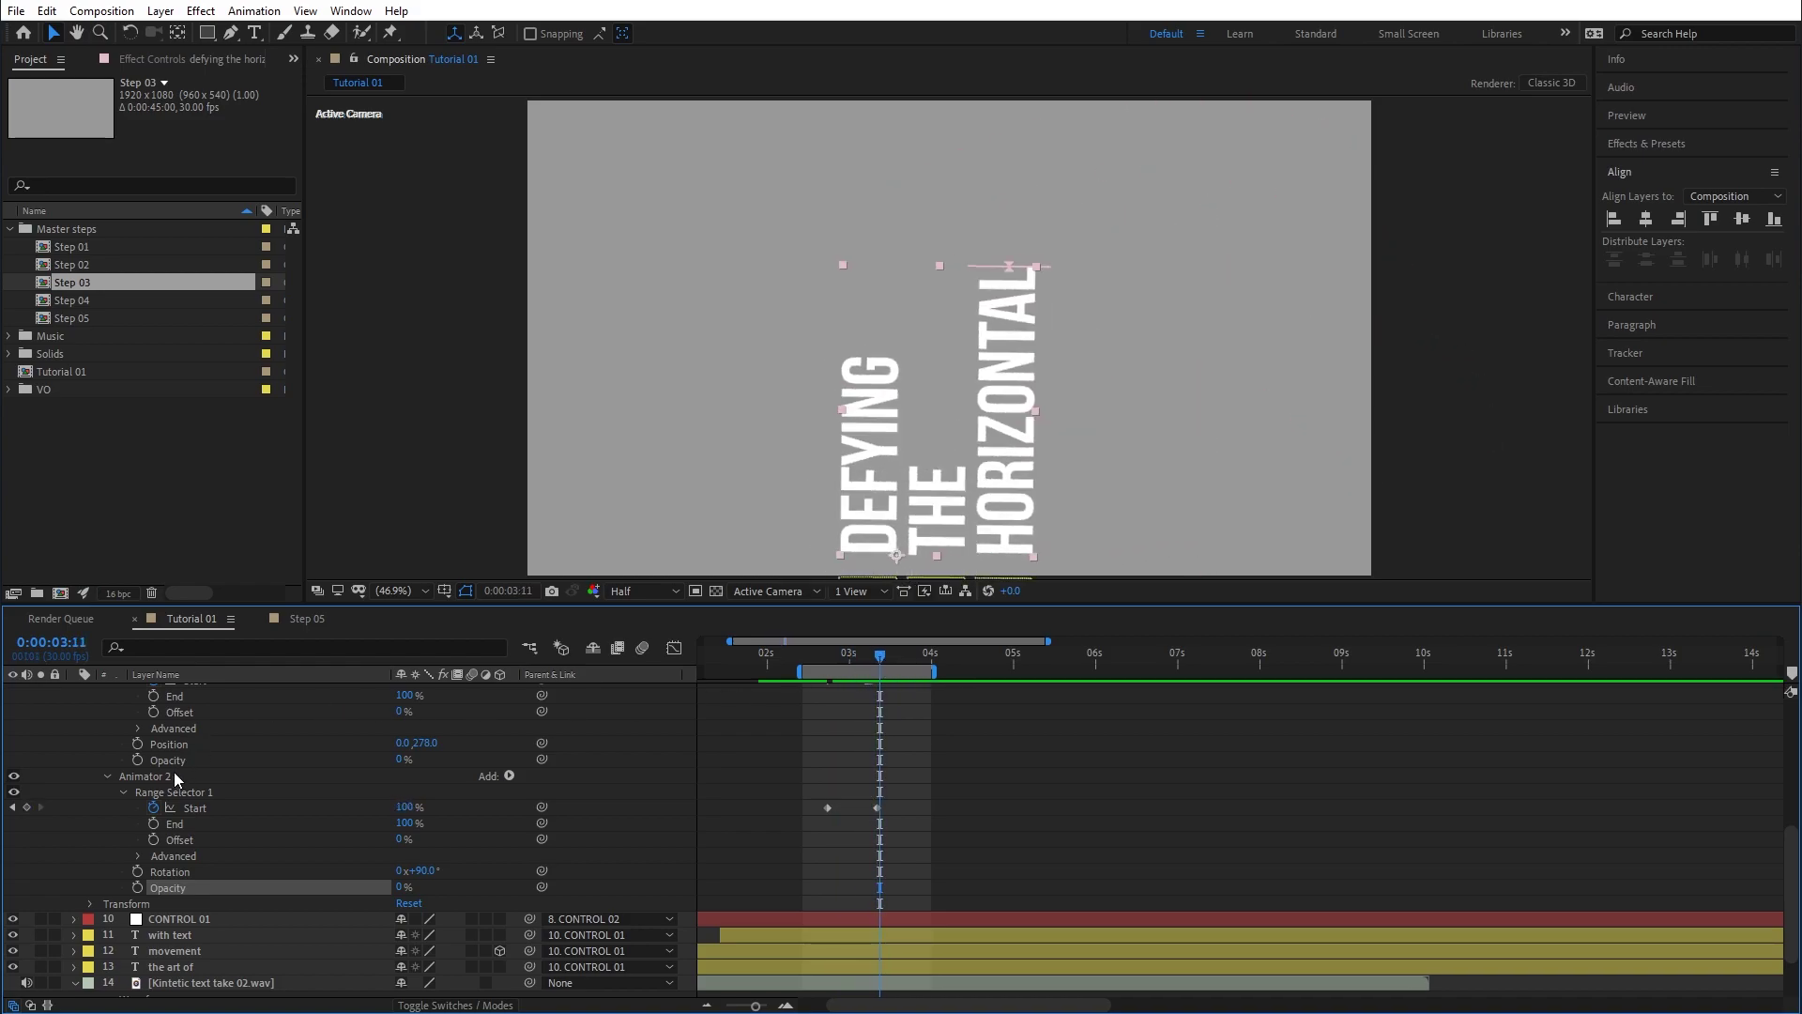
# Delete the Opacity property from Animator 1 of "defying the horizontal" and preview the reveal.
pyautogui.scroll(2, 347, 732)
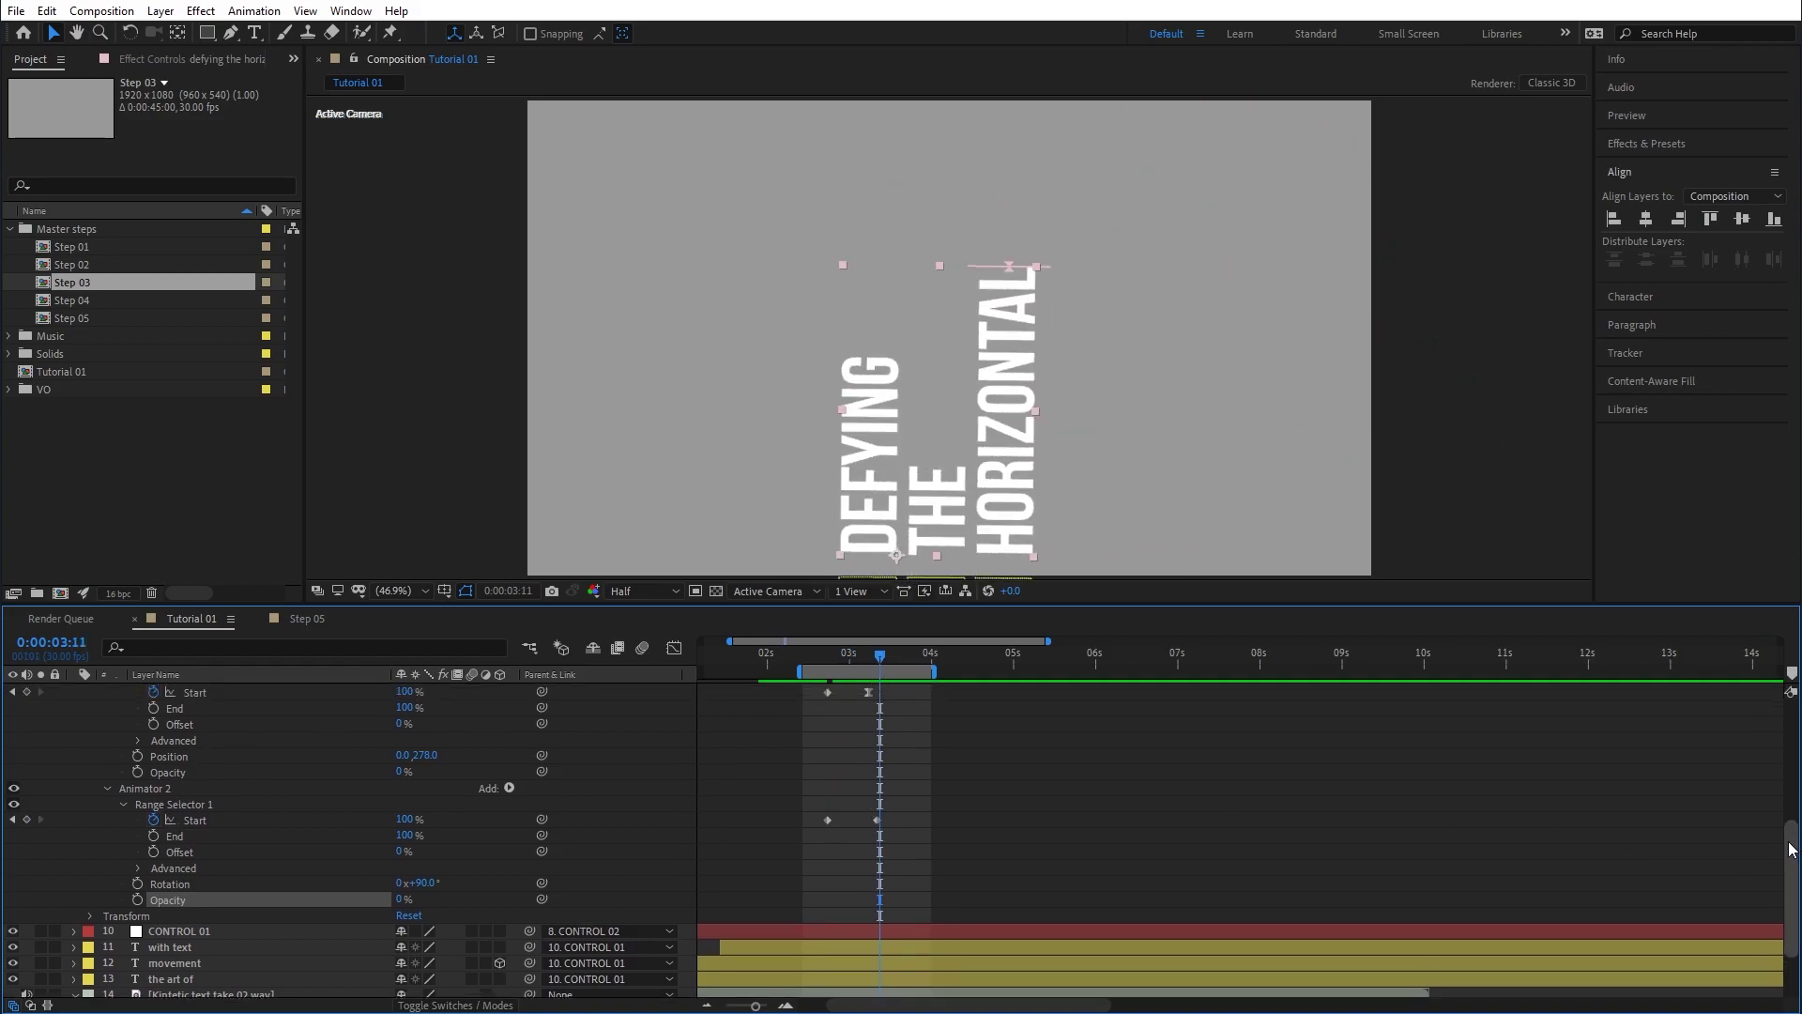
pyautogui.click(187, 793)
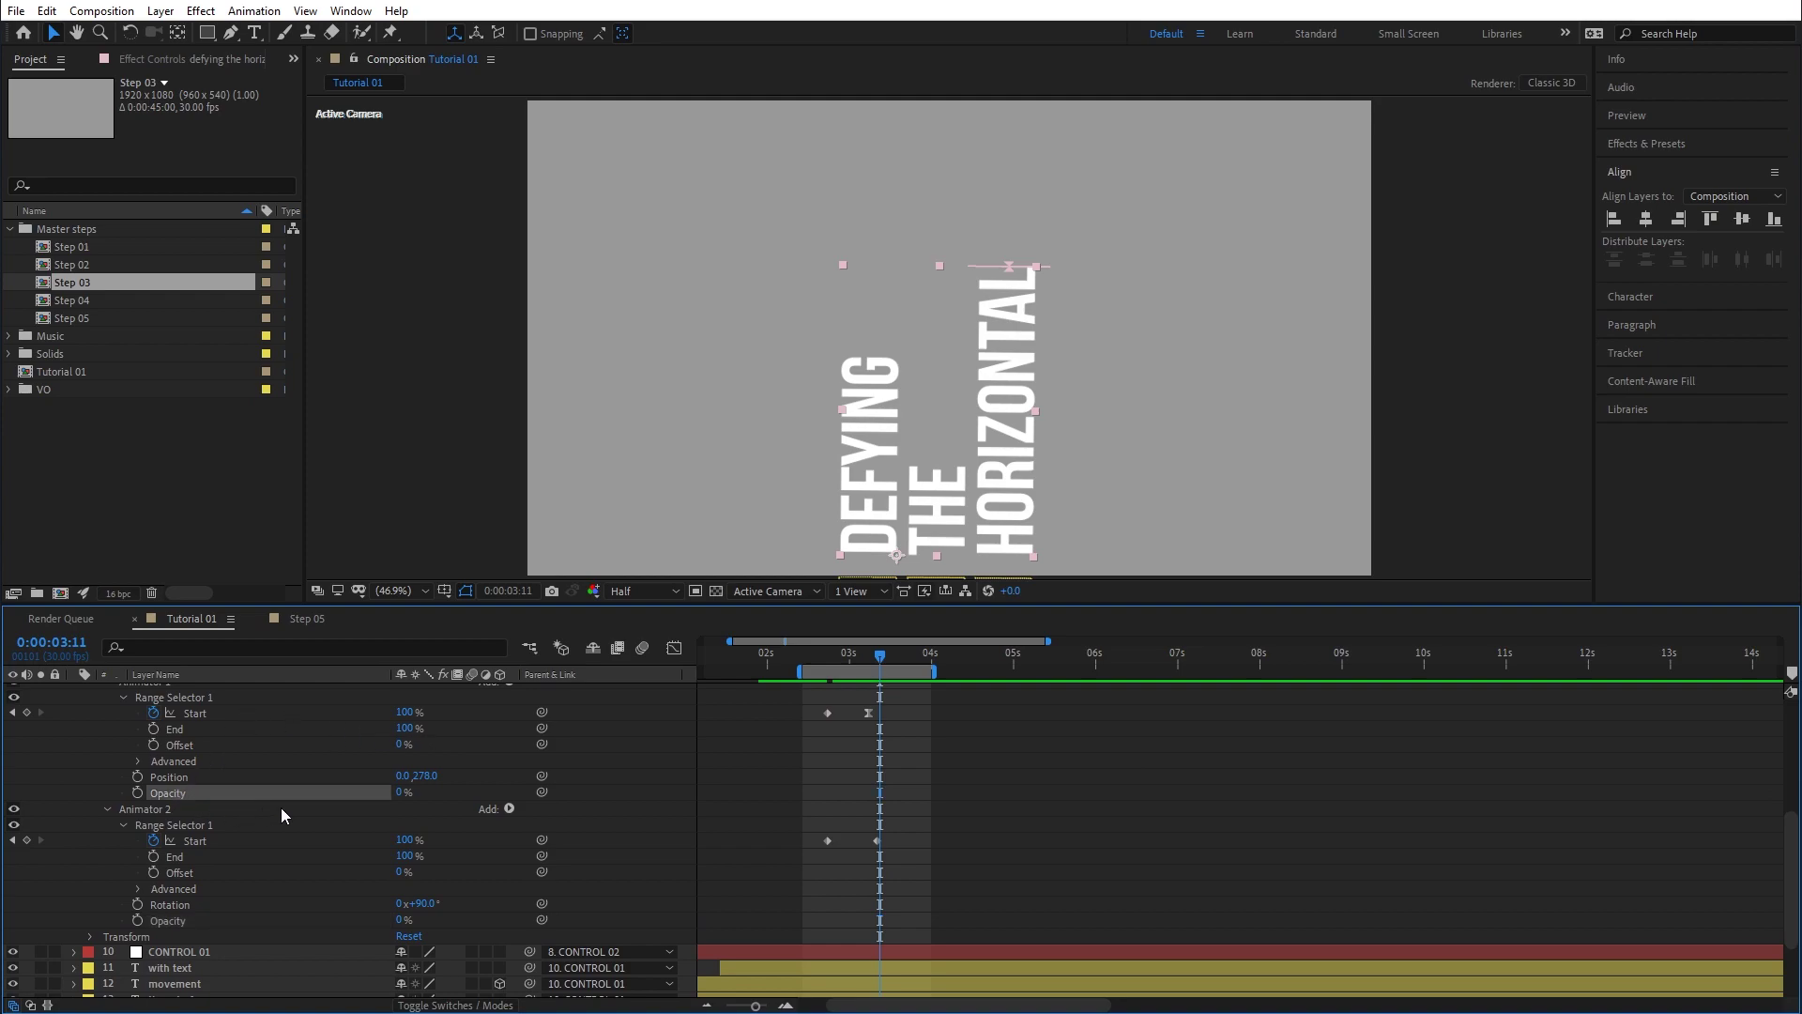
pyautogui.press('Delete')
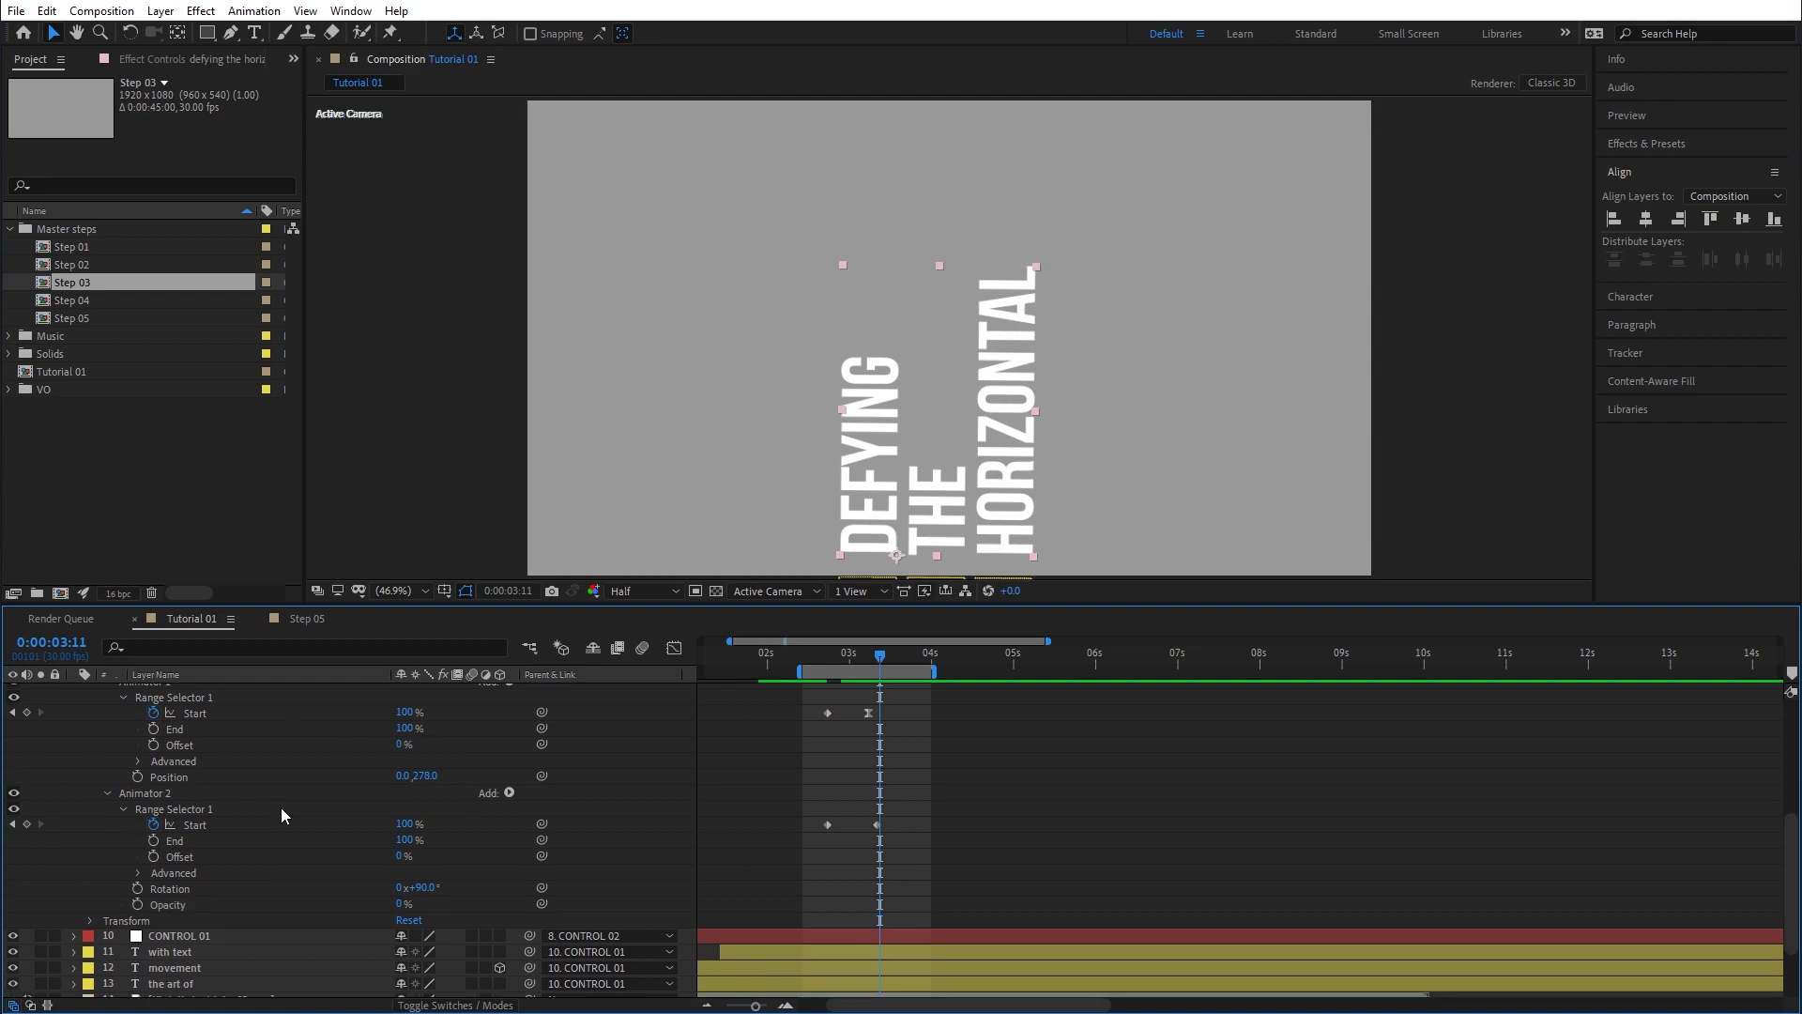
pyautogui.moveTo(813, 657); pyautogui.dragTo(852, 668)
pyautogui.press('space')
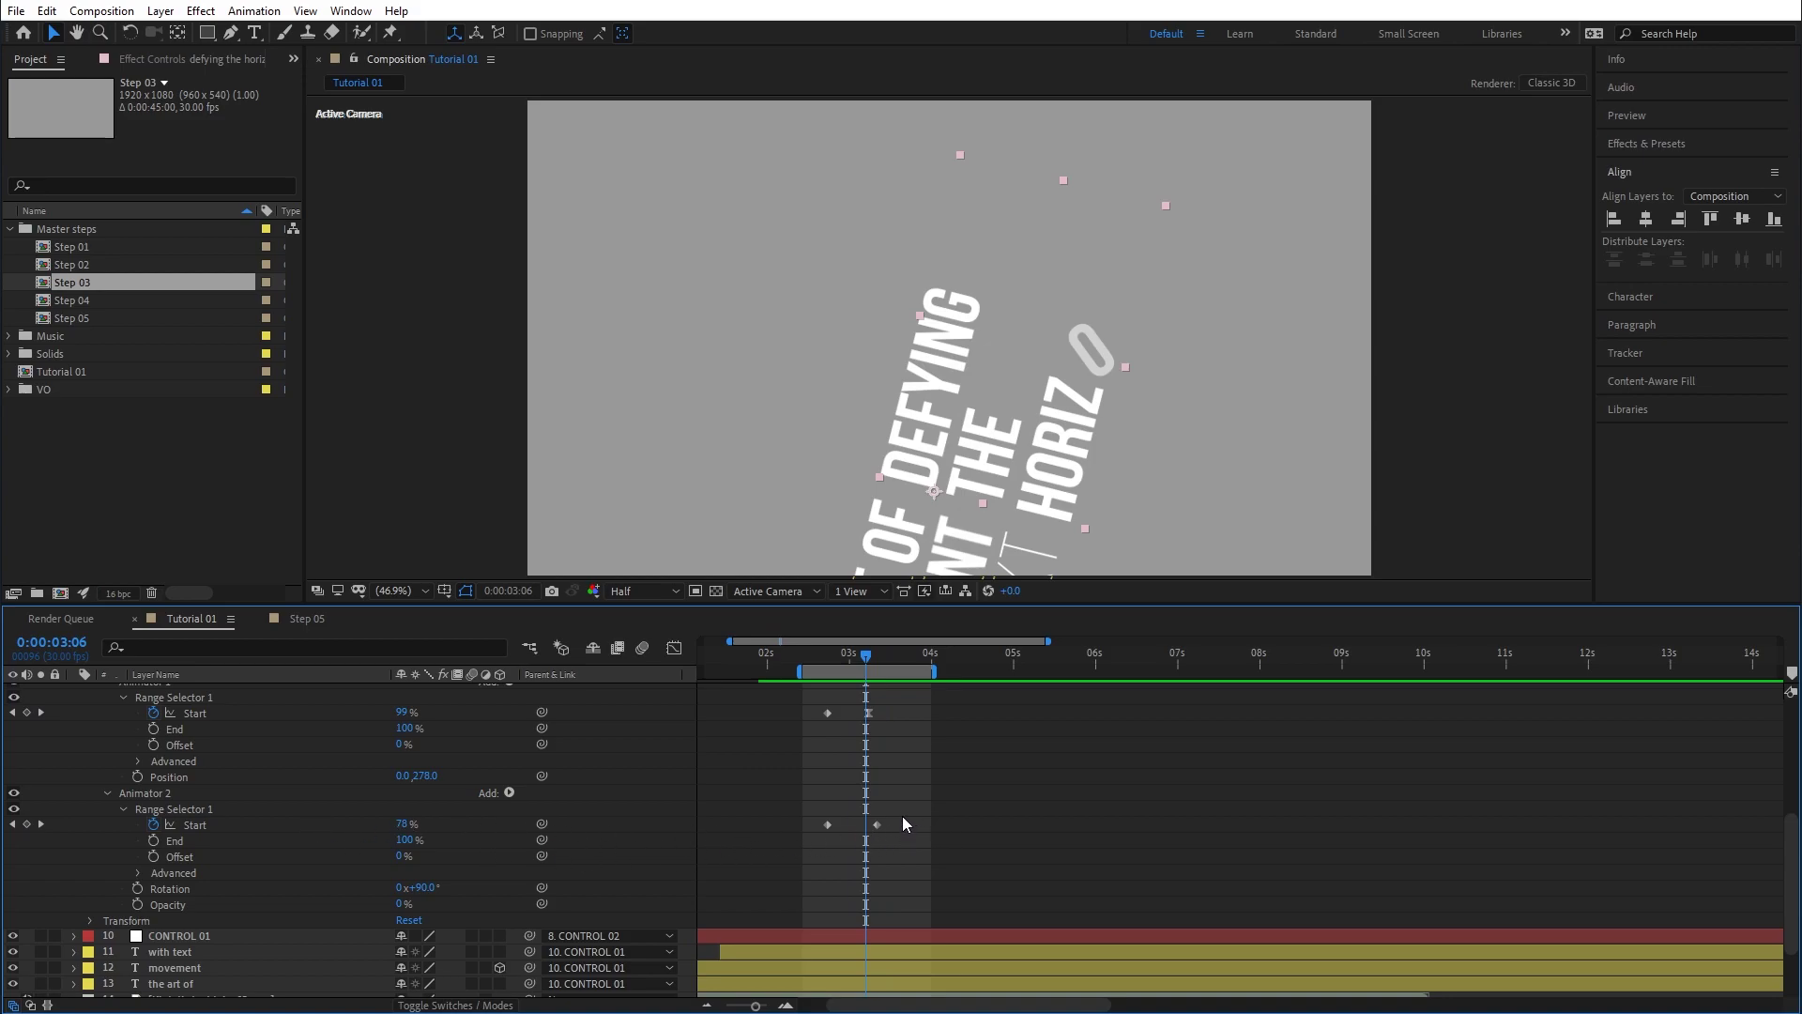
# Apply Easy Ease to the ending Start keyframe of Animator 2 and preview the letter rotation.
pyautogui.click(877, 824)
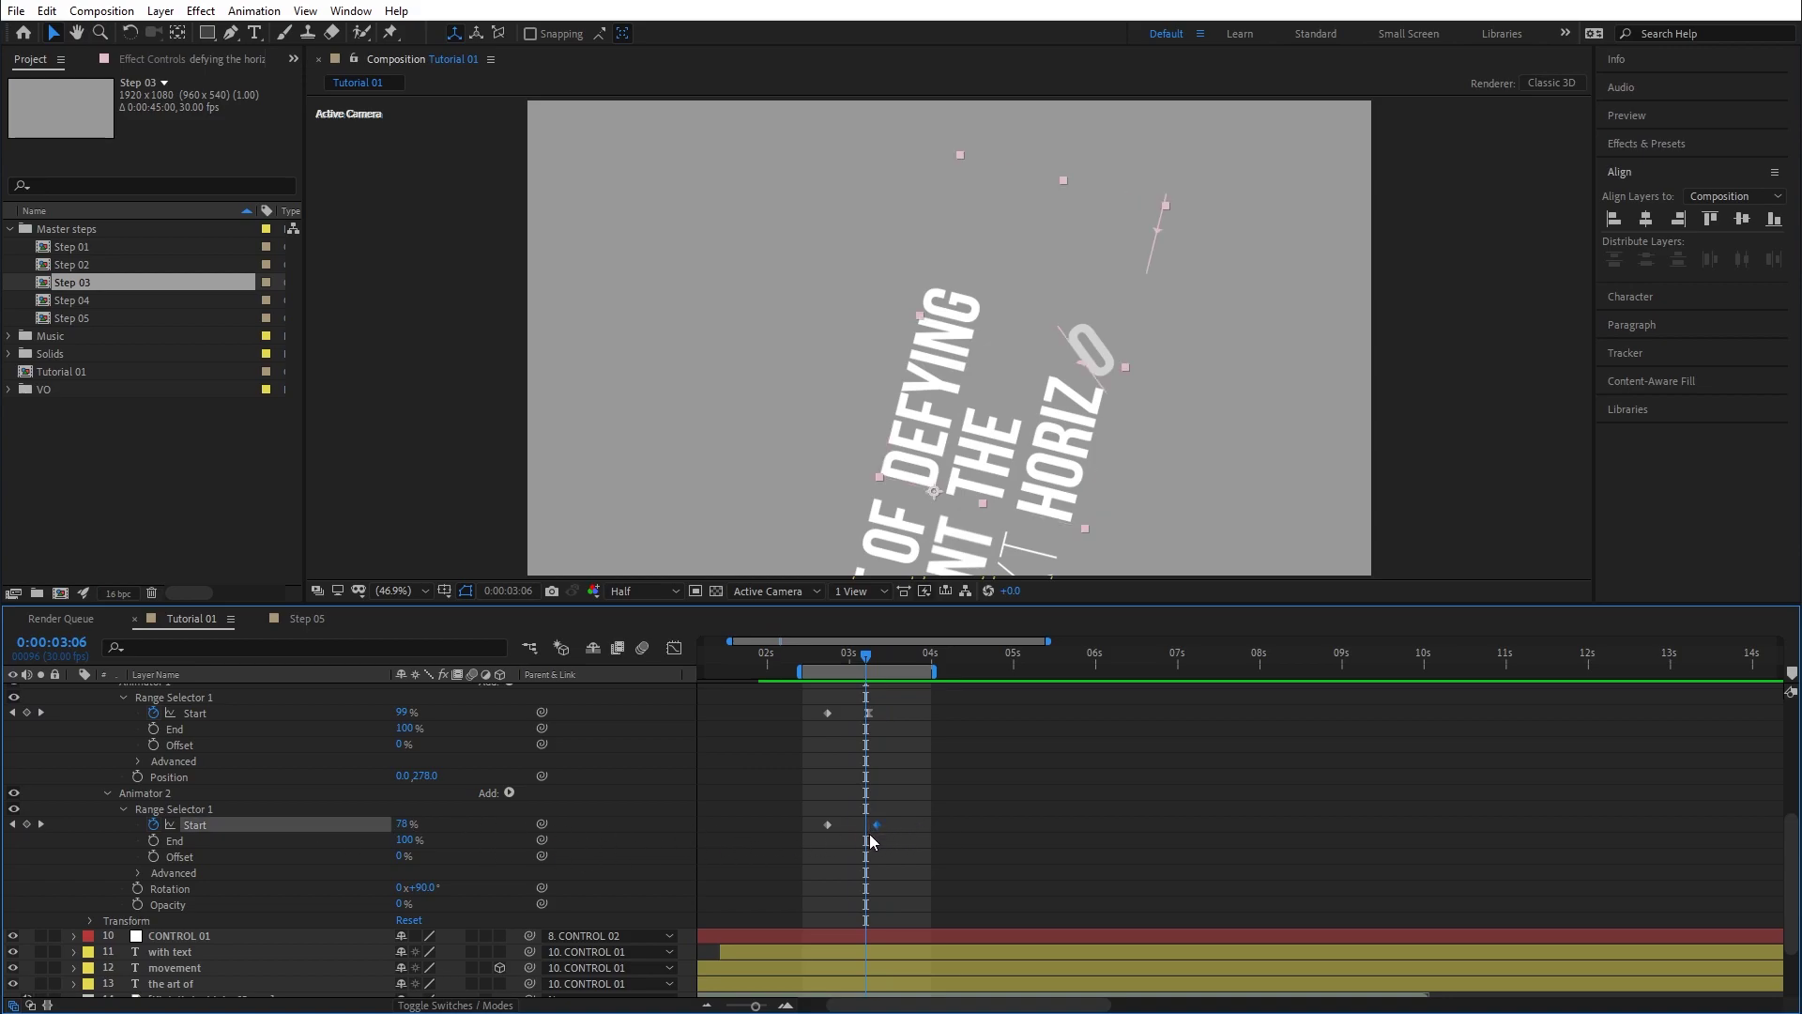
pyautogui.press('F9')
pyautogui.press('space')
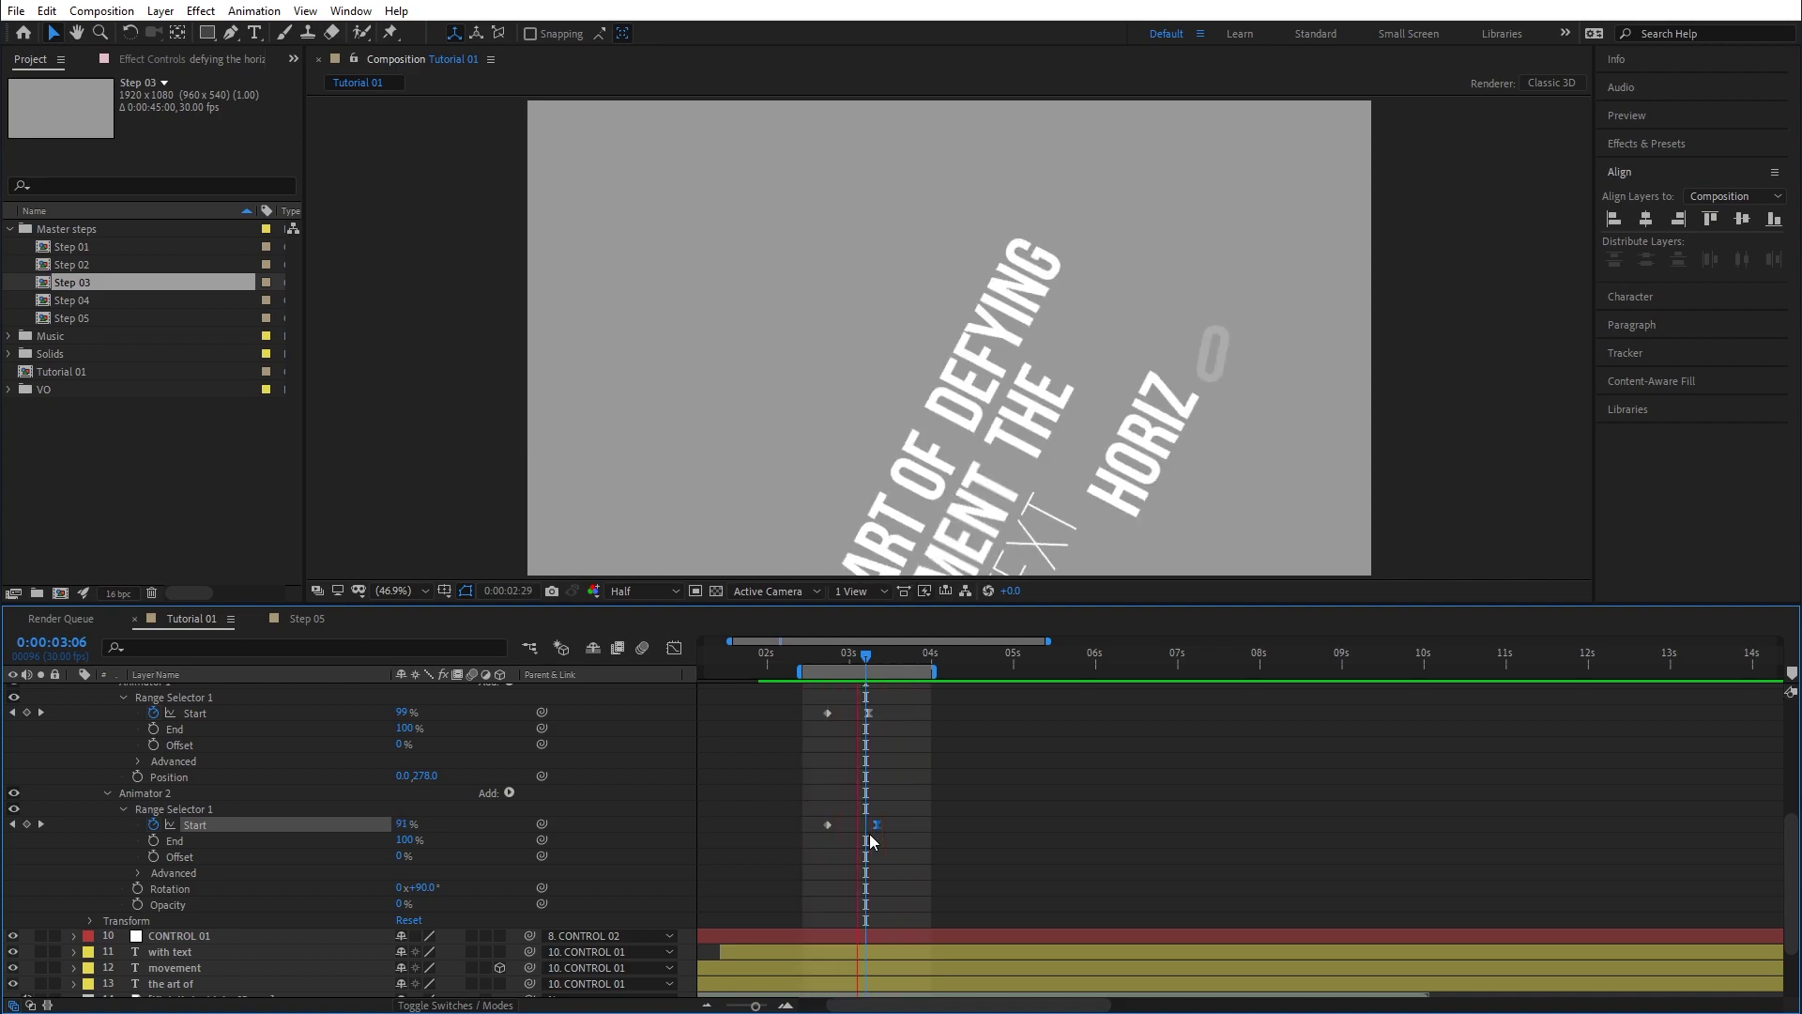
pyautogui.press('space')
# Move Animator 2's ending Start keyframe a few frames later and return to 0:00:02:17.
pyautogui.moveTo(814, 656); pyautogui.dragTo(874, 678)
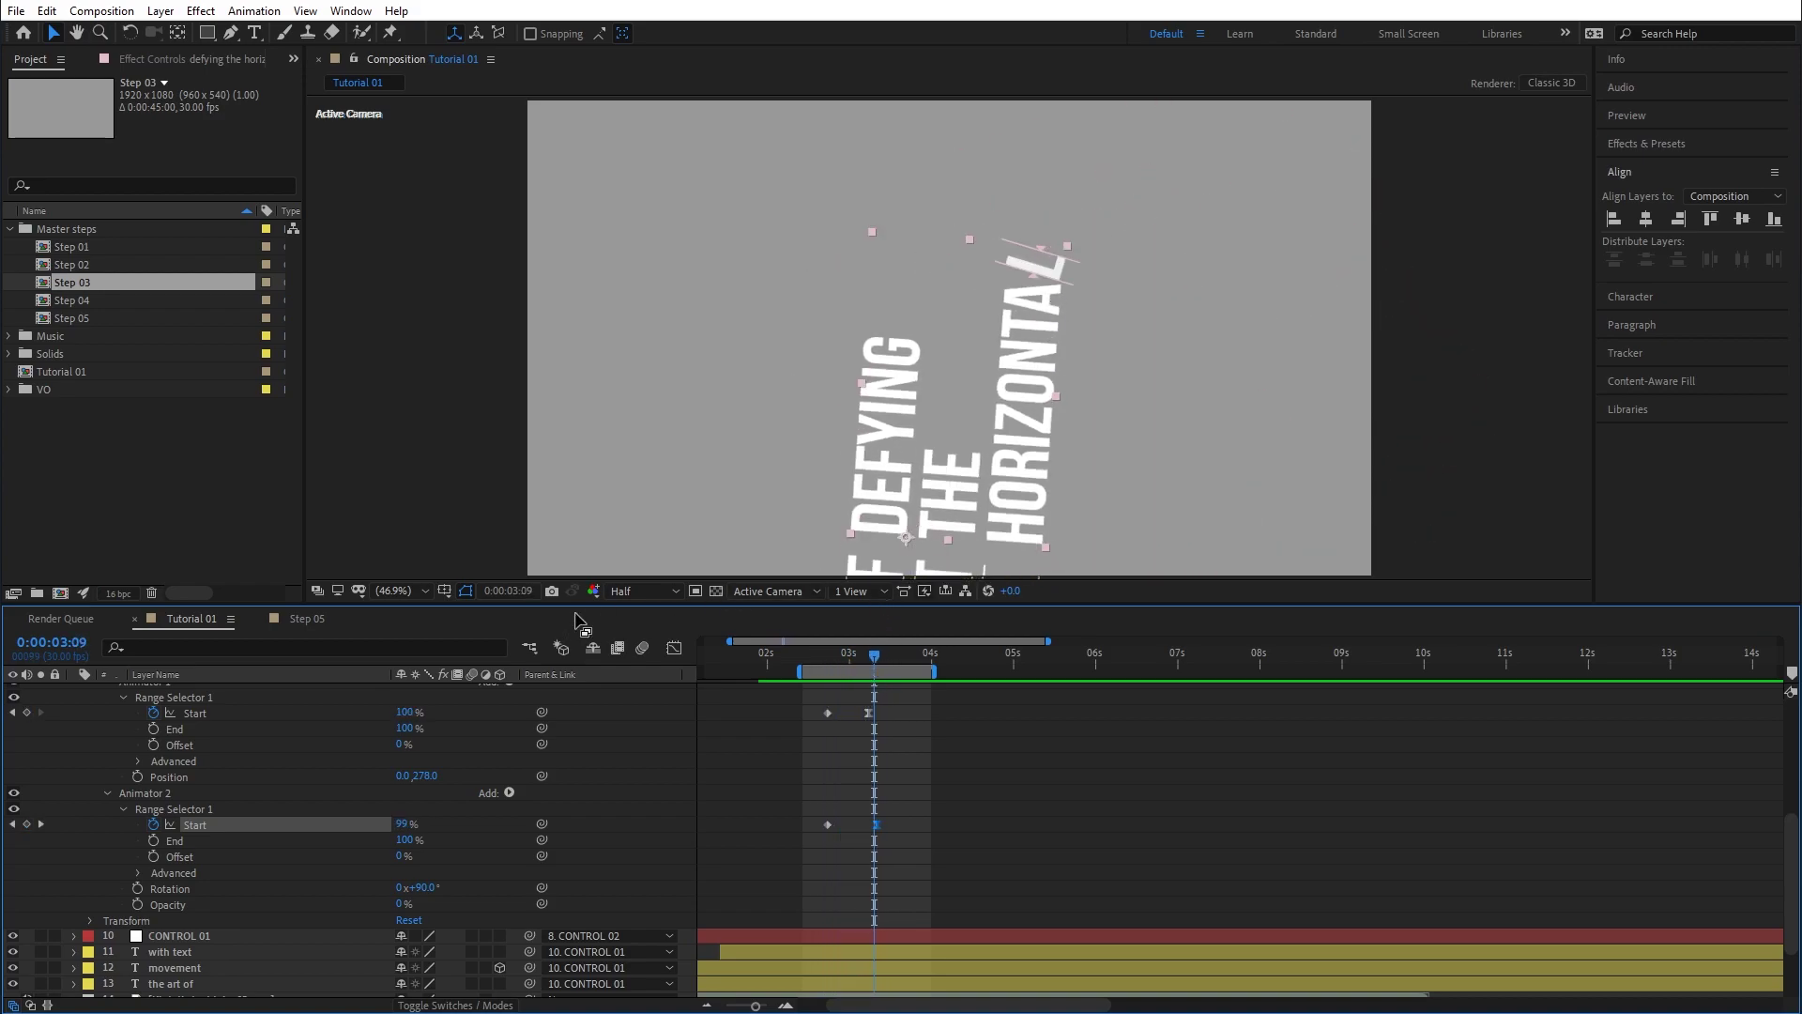
pyautogui.moveTo(875, 824); pyautogui.dragTo(886, 824)
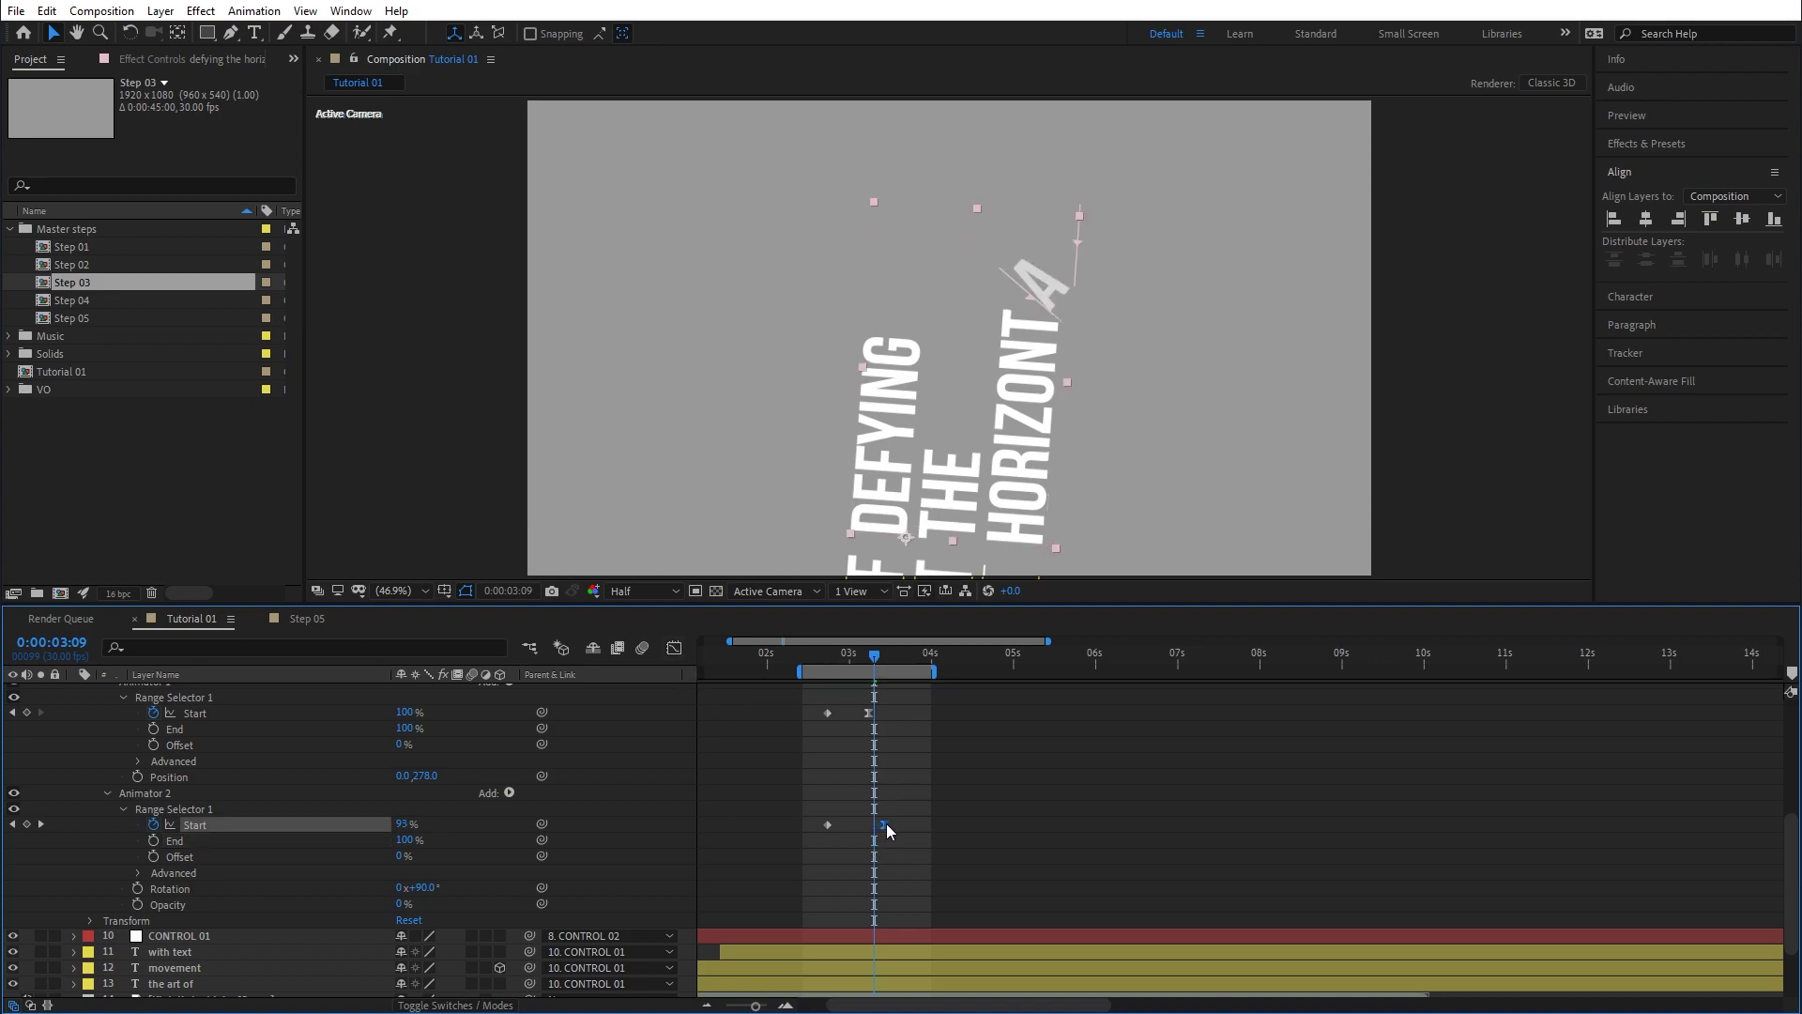
pyautogui.moveTo(811, 654); pyautogui.dragTo(814, 657)
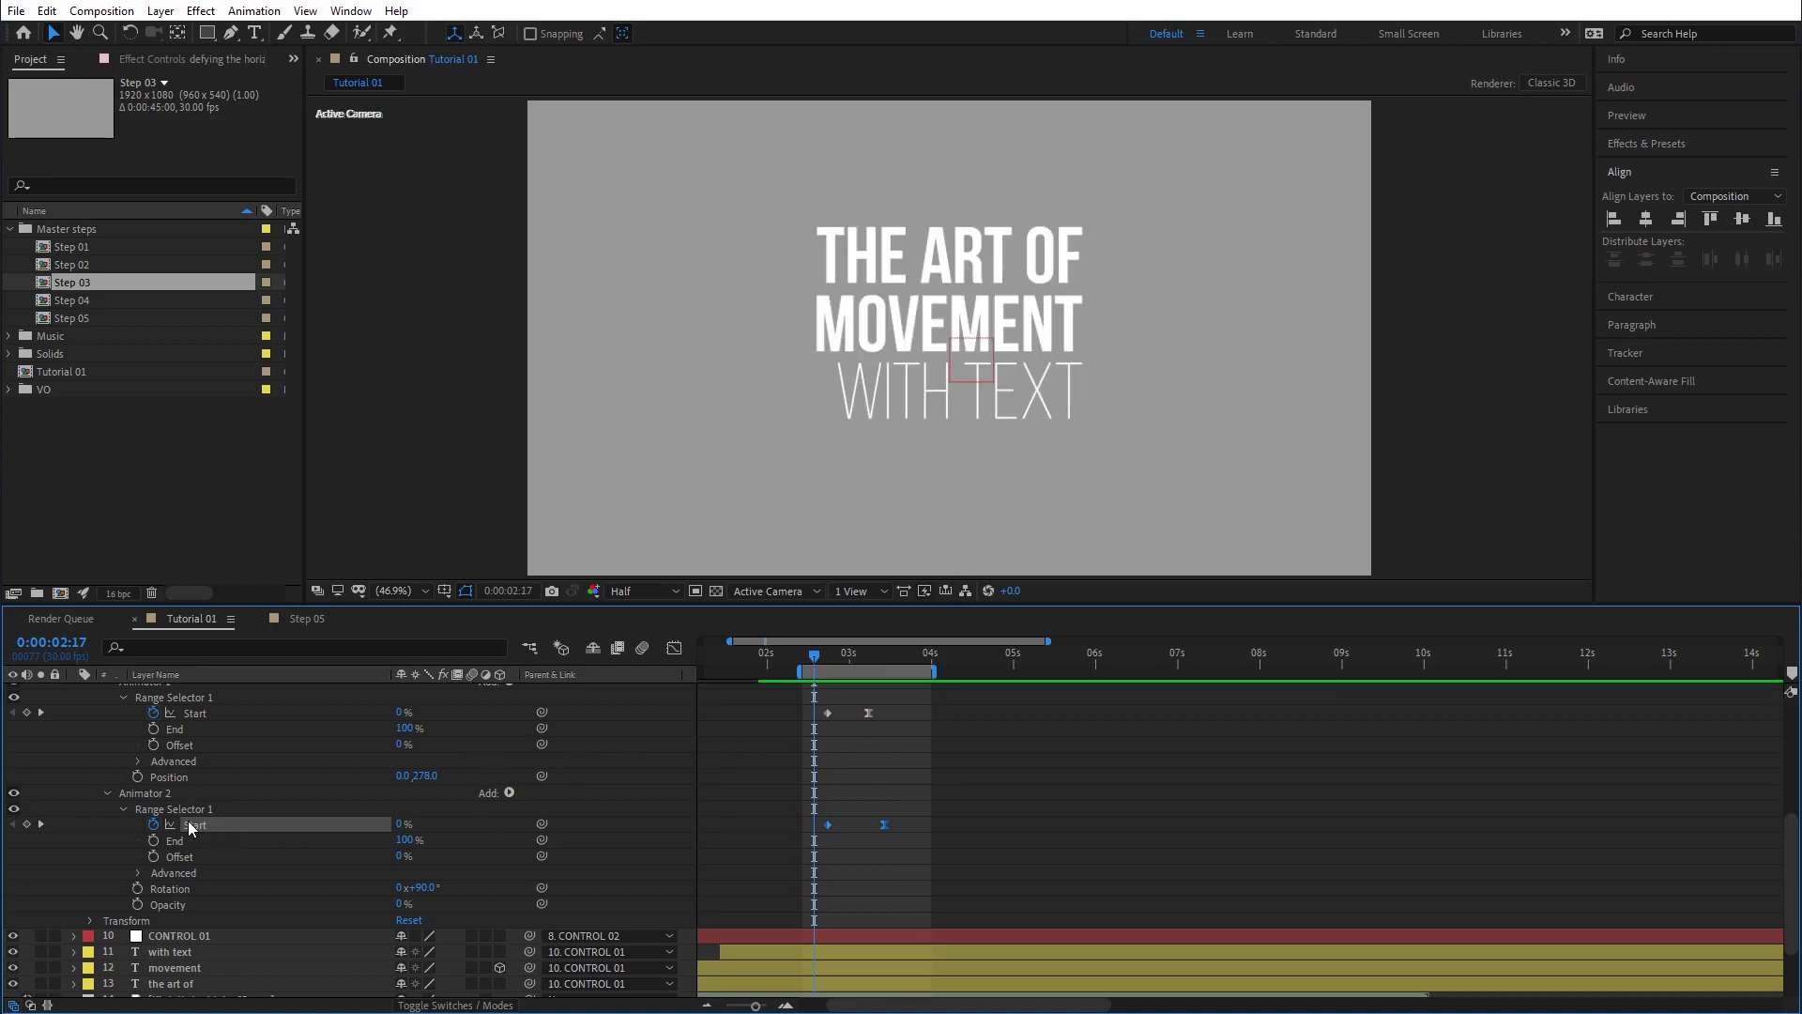
# Lengthen the incoming ease of Animator 2's ending Start keyframe in the value graph so the reveal slows more gradually.
pyautogui.click(674, 648)
pyautogui.click(884, 705)
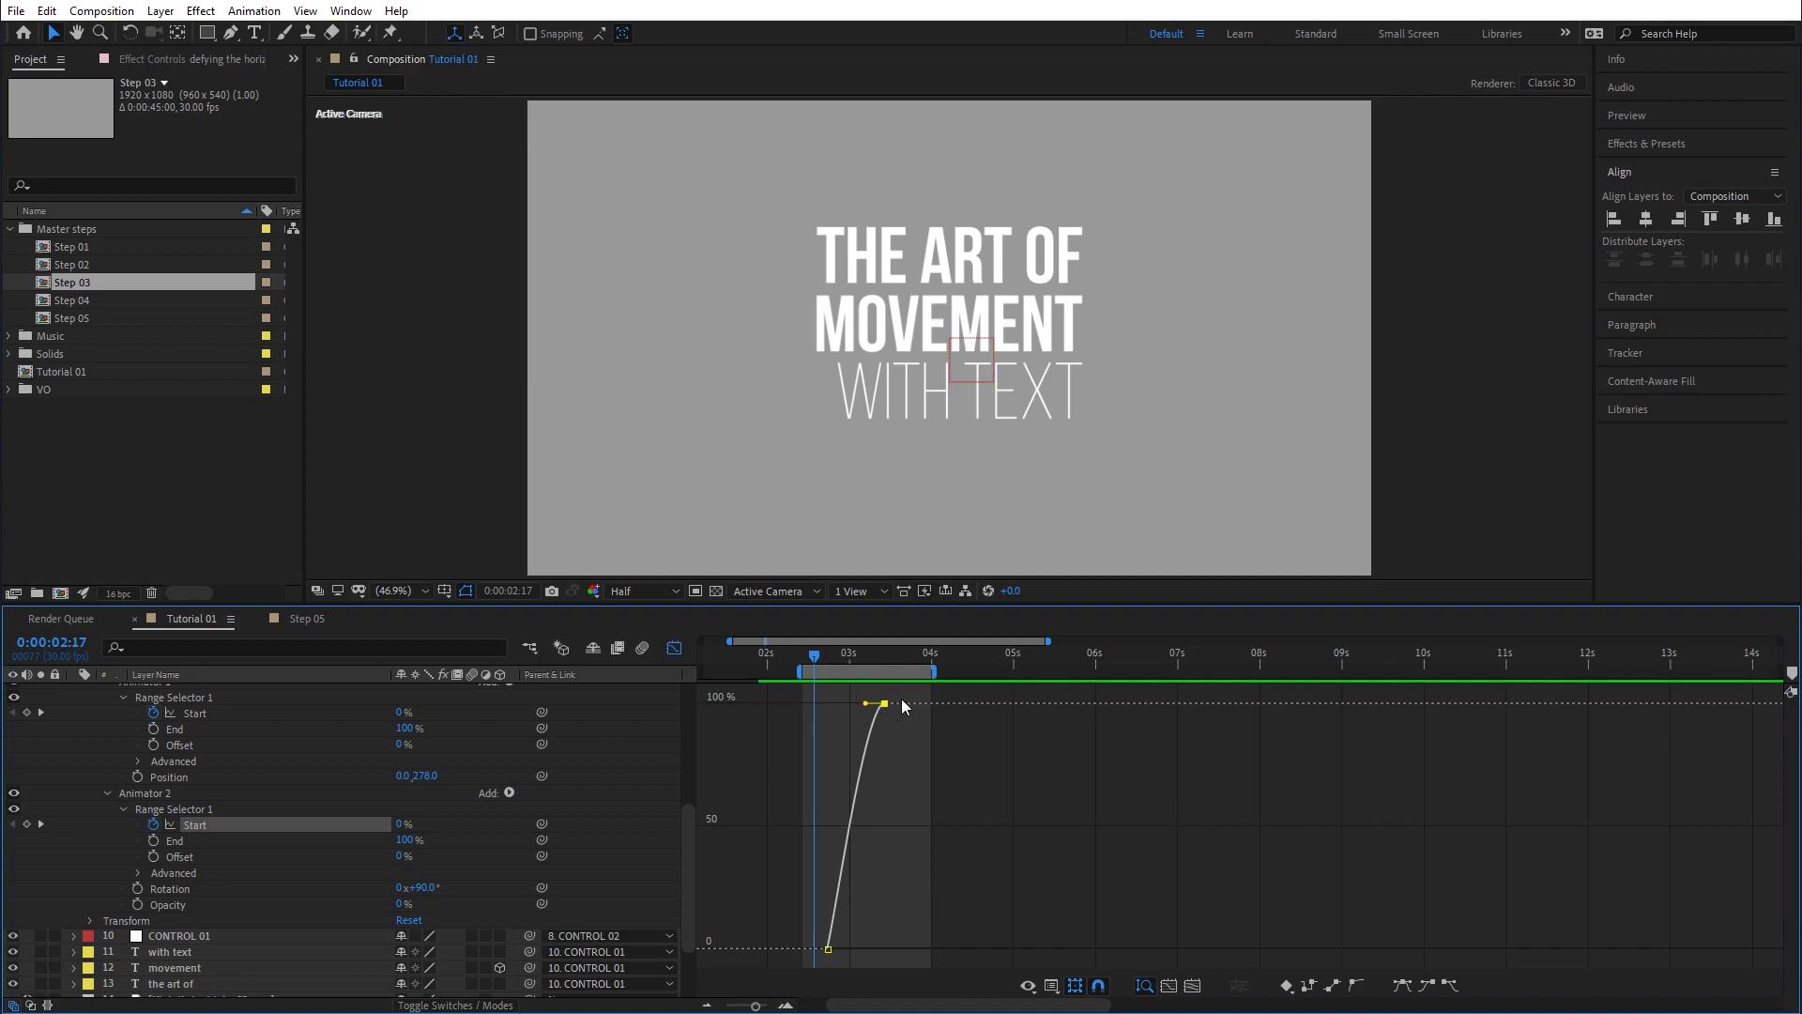
pyautogui.moveTo(818, 650); pyautogui.dragTo(844, 710)
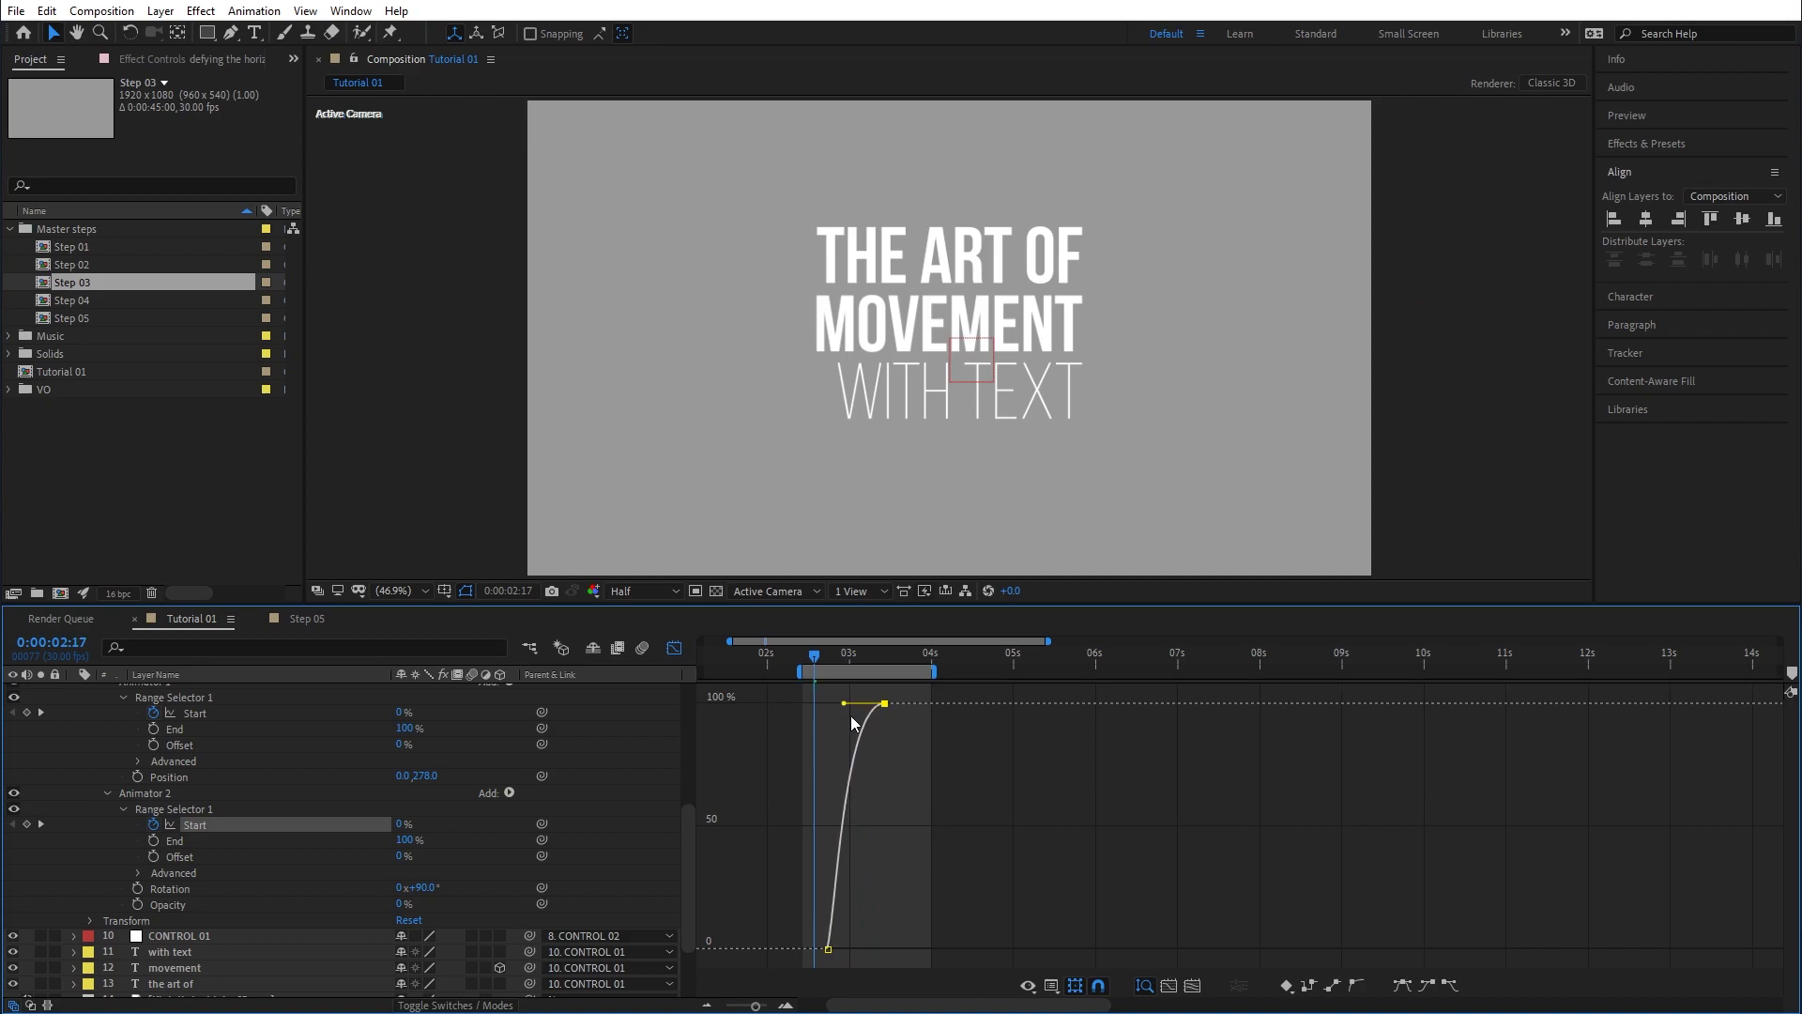
pyautogui.moveTo(907, 706)
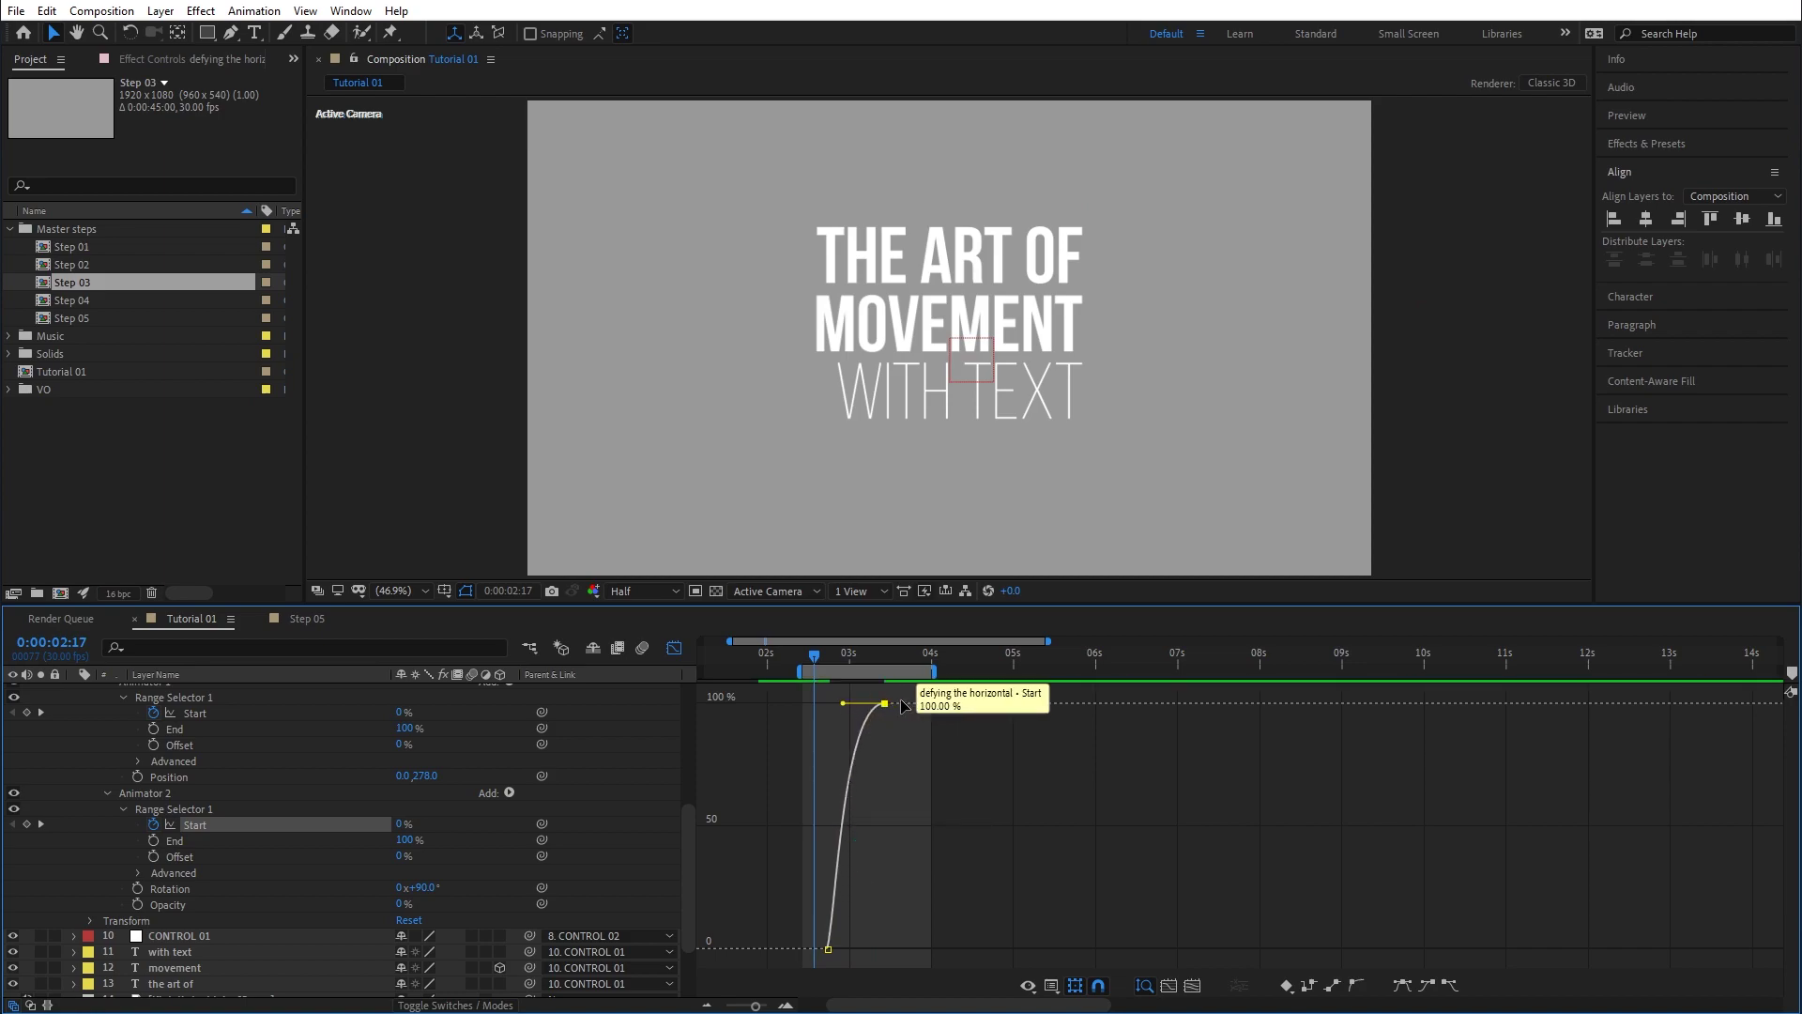
# Move Animator 2's ending Start keyframe in the value graph to about 0:00:03:19, keep a long ease-in, and preview the reveal.
pyautogui.moveTo(819, 656); pyautogui.dragTo(869, 656)
pyautogui.click(865, 656)
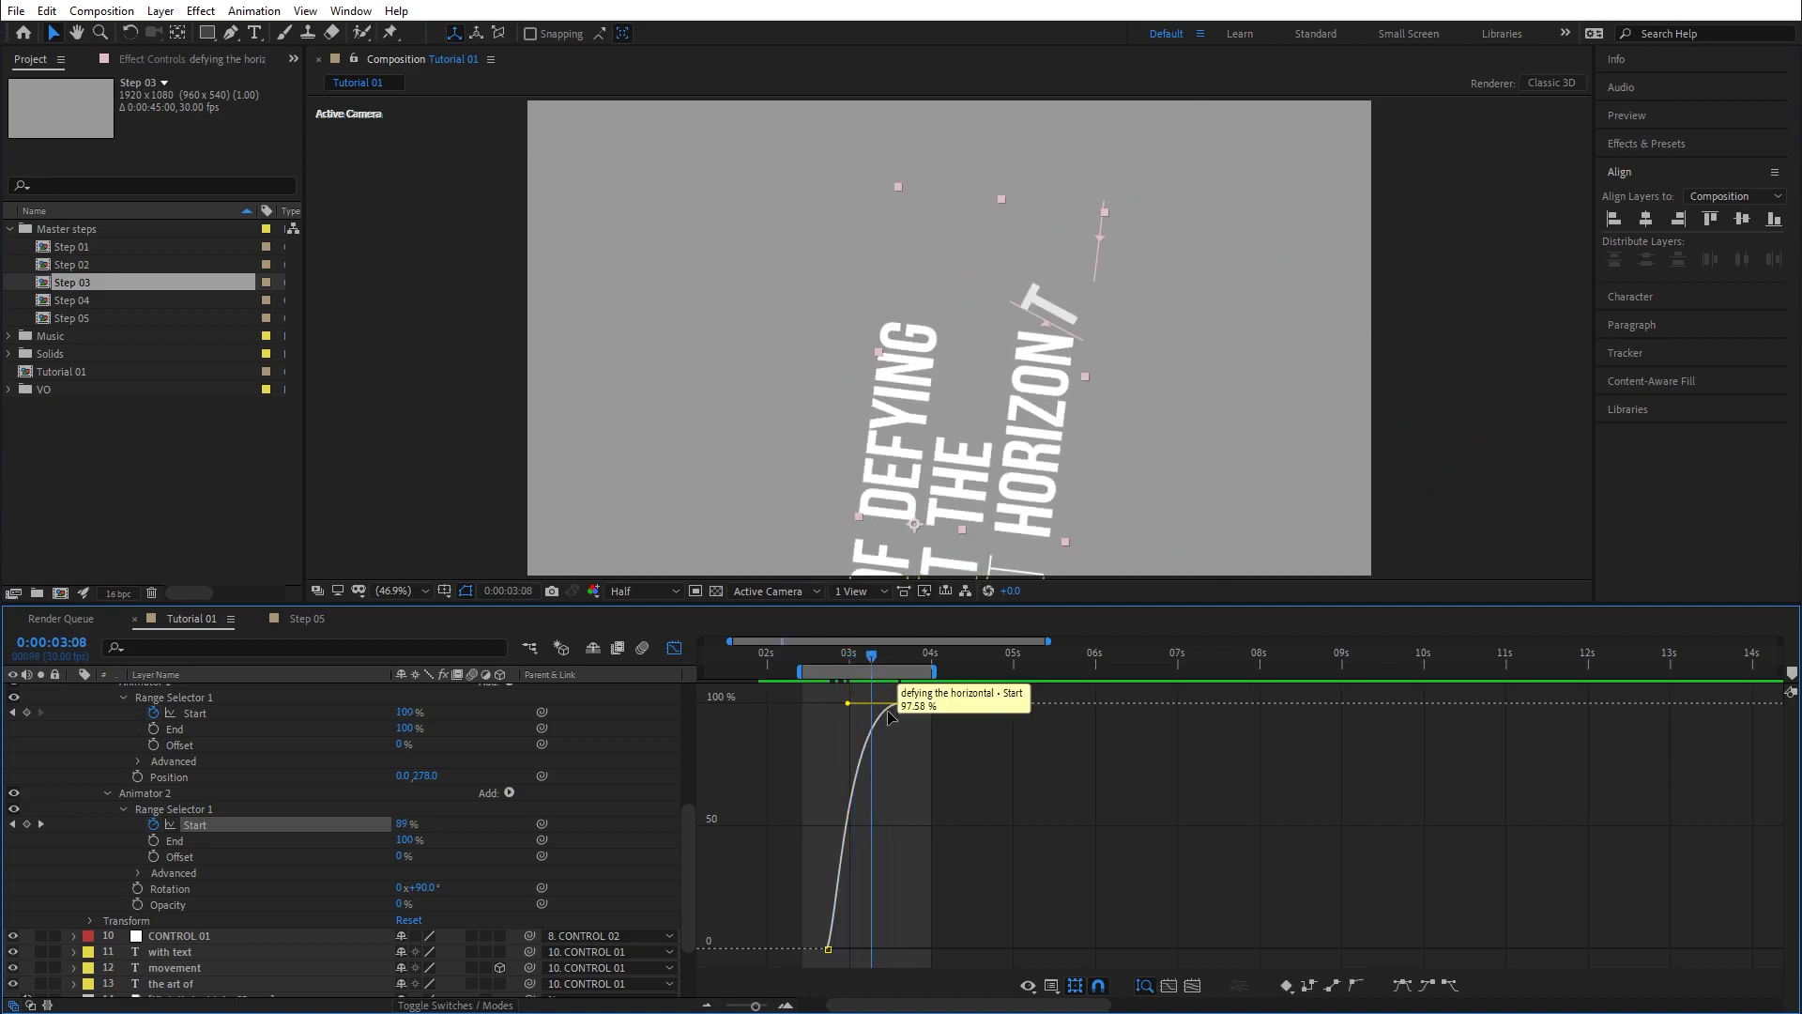
pyautogui.moveTo(1096, 1007); pyautogui.dragTo(970, 1010)
pyautogui.moveTo(756, 1007); pyautogui.dragTo(763, 1007)
pyautogui.press('pagedown')
pyautogui.press('pagedown')
pyautogui.moveTo(1164, 704); pyautogui.dragTo(1239, 665)
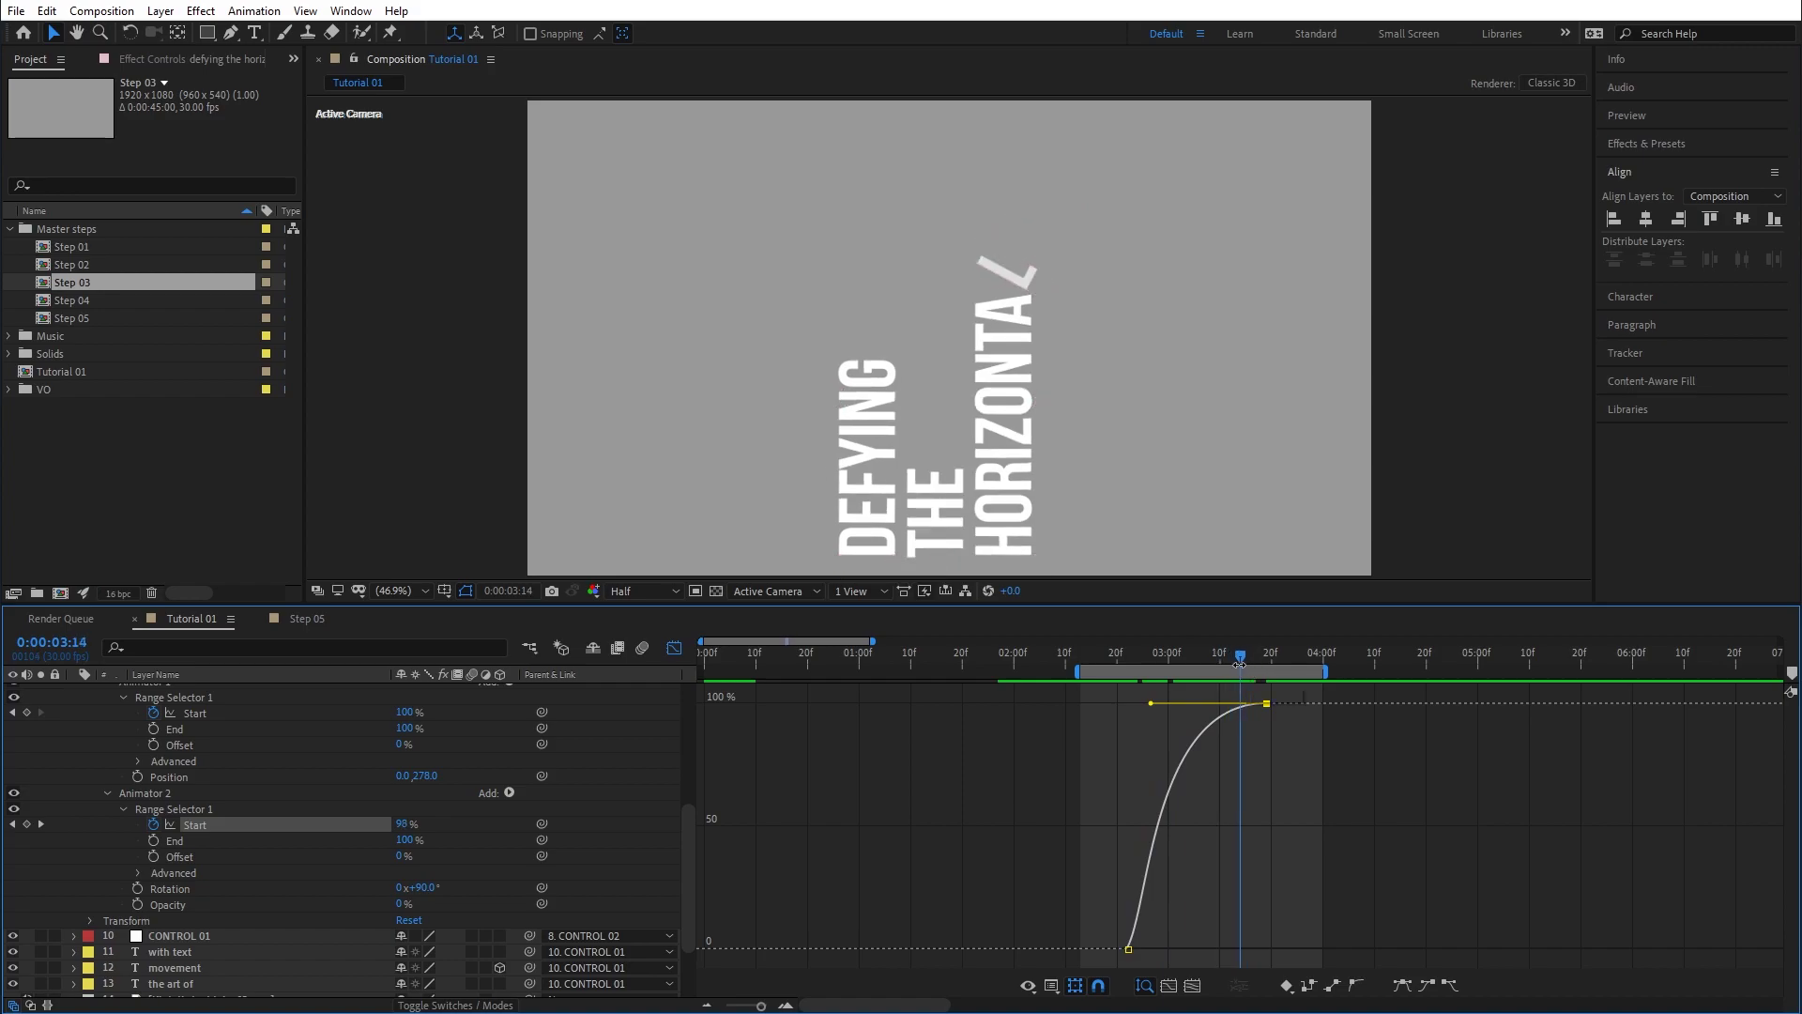
pyautogui.press('space')
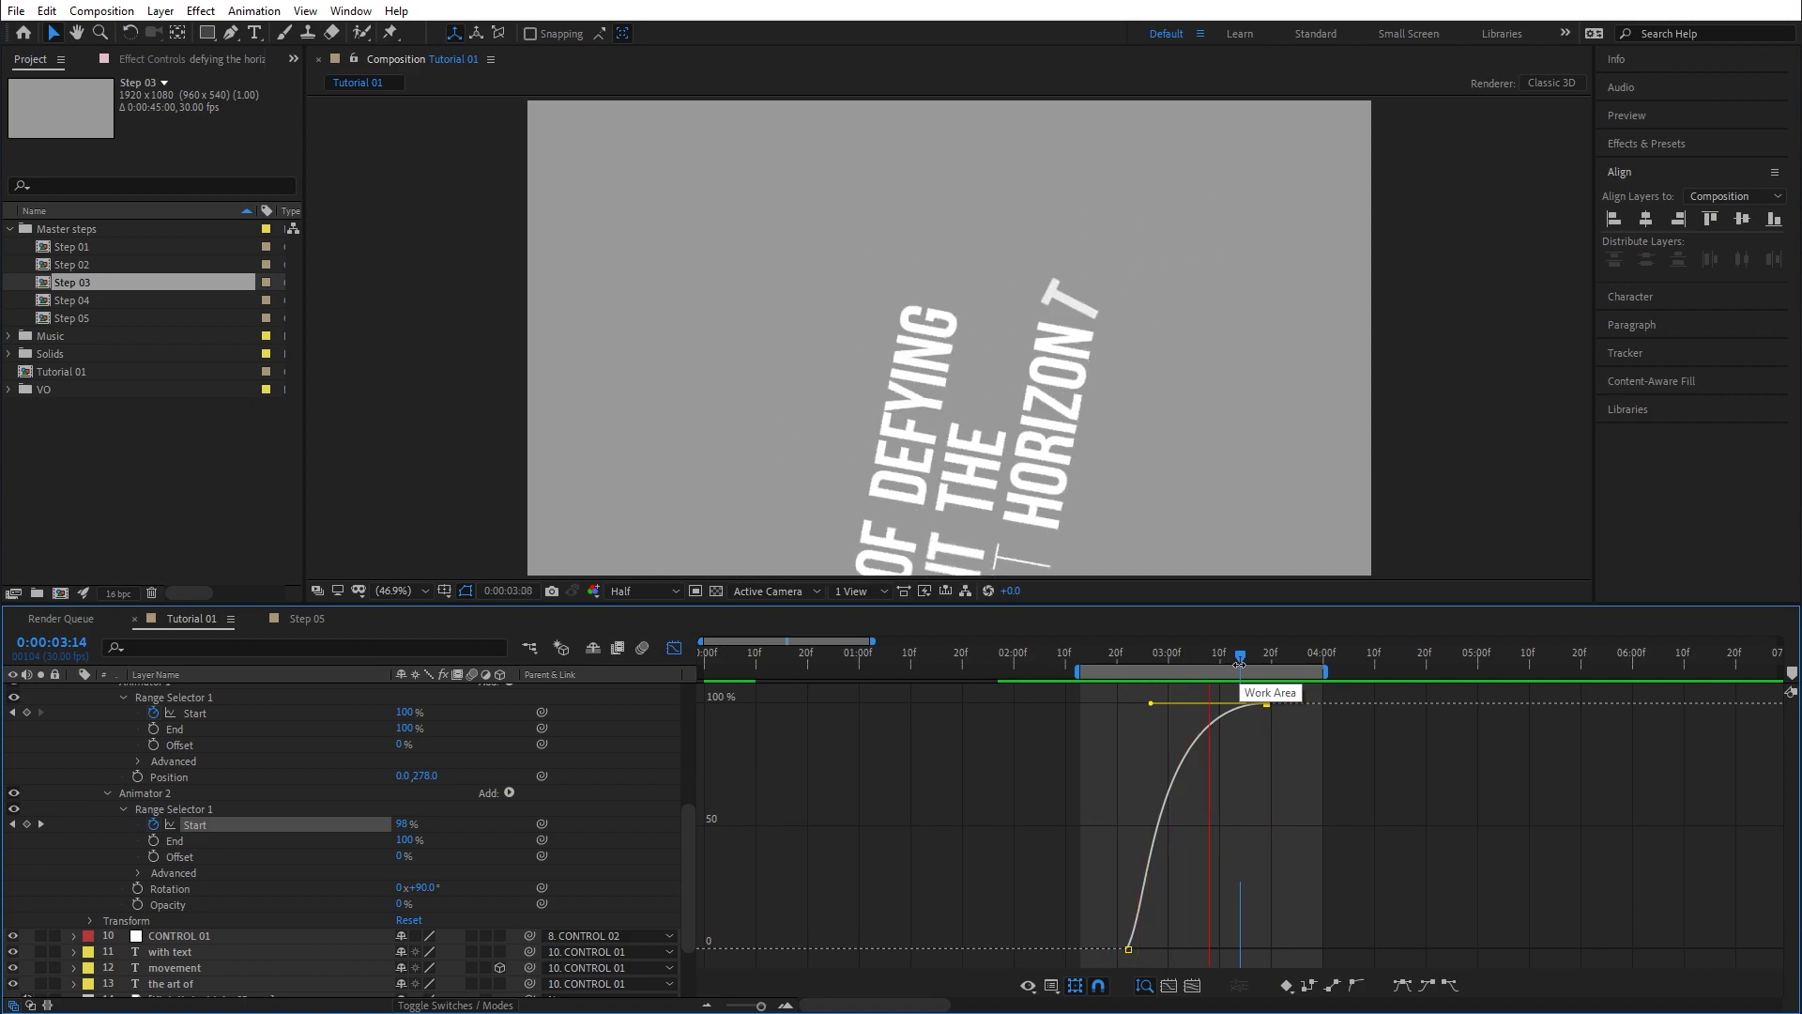
pyautogui.press('space')
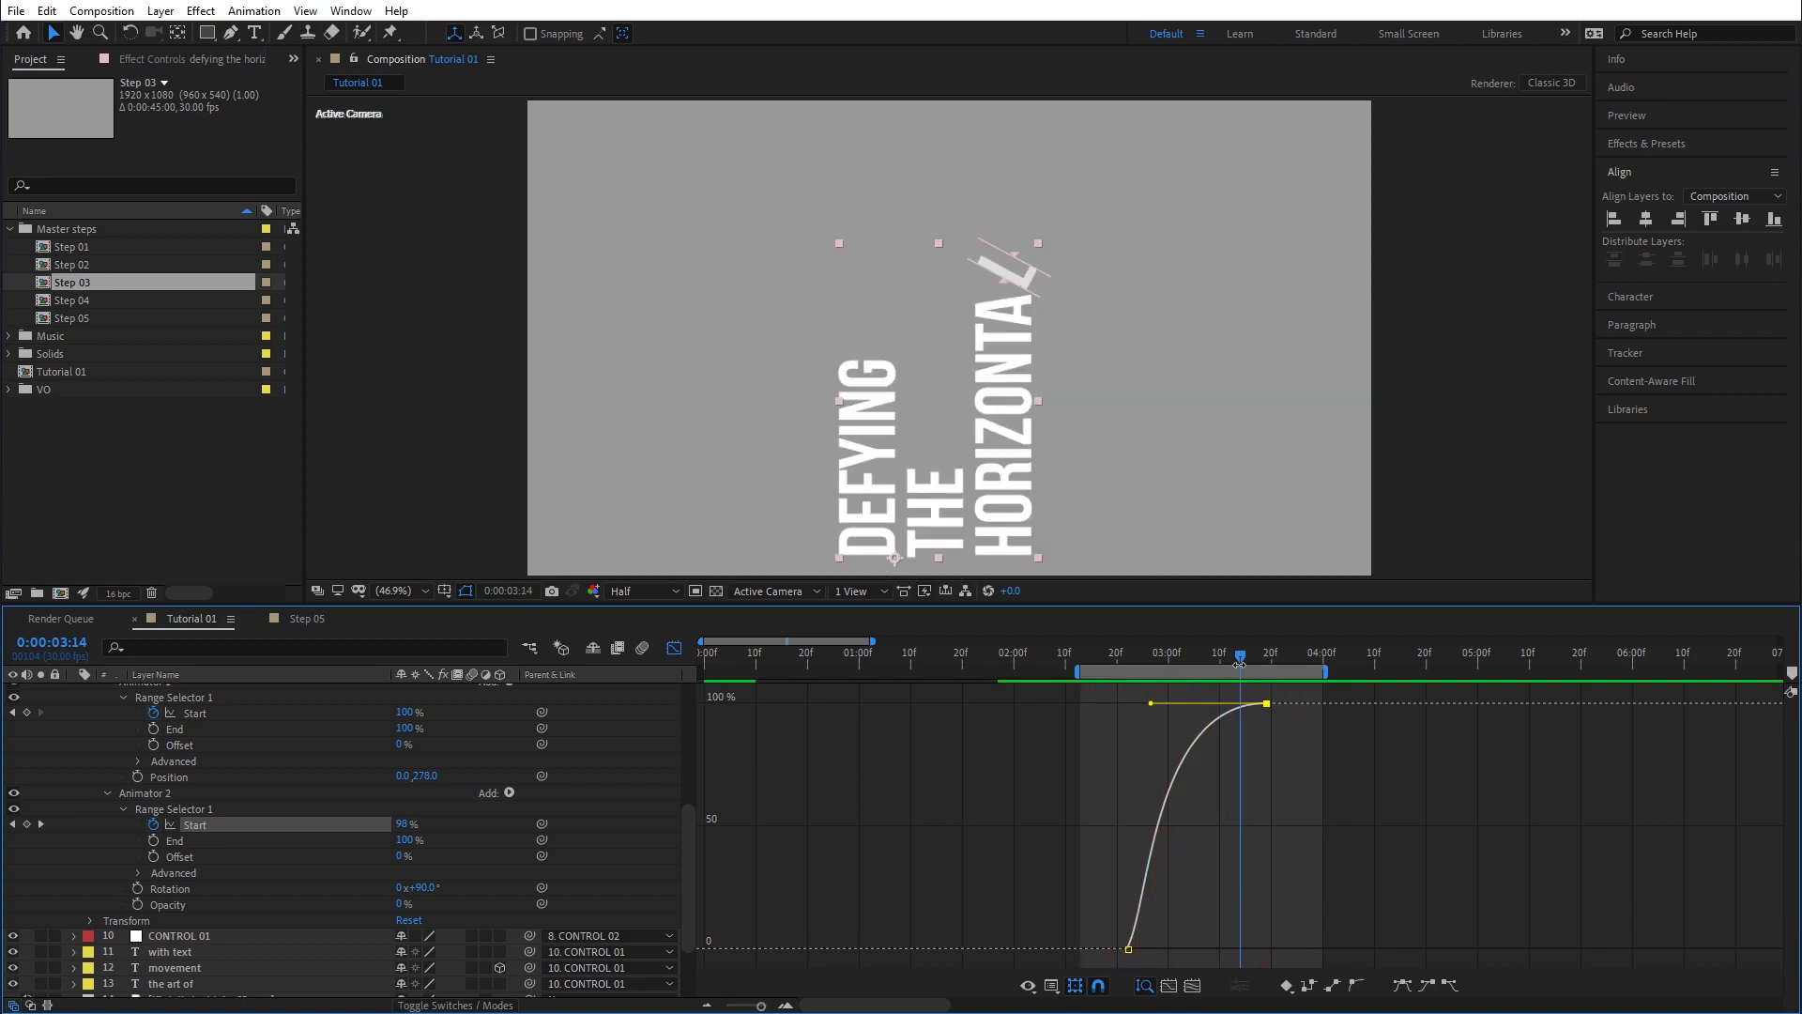
# Leave the graph view, extend the work area back to the composition's start, and preview the animation.
pyautogui.click(673, 649)
pyautogui.moveTo(874, 641); pyautogui.dragTo(962, 655)
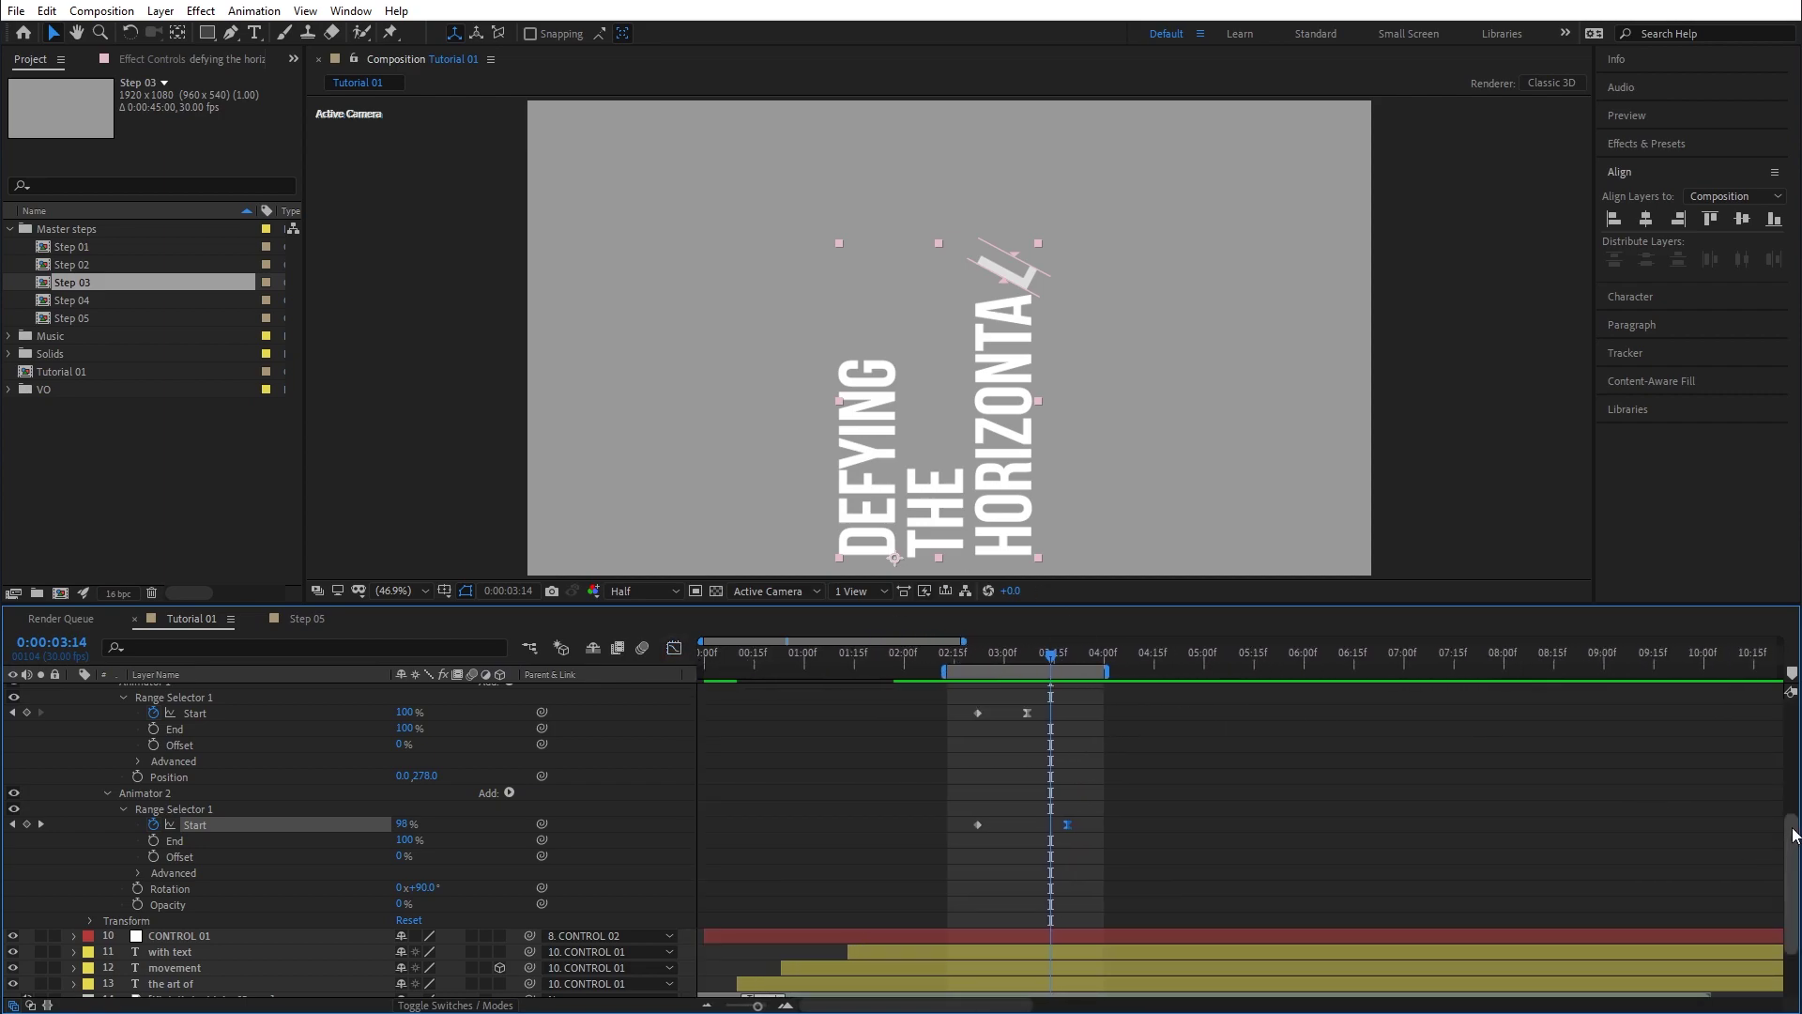
pyautogui.scroll(5, 1764, 845)
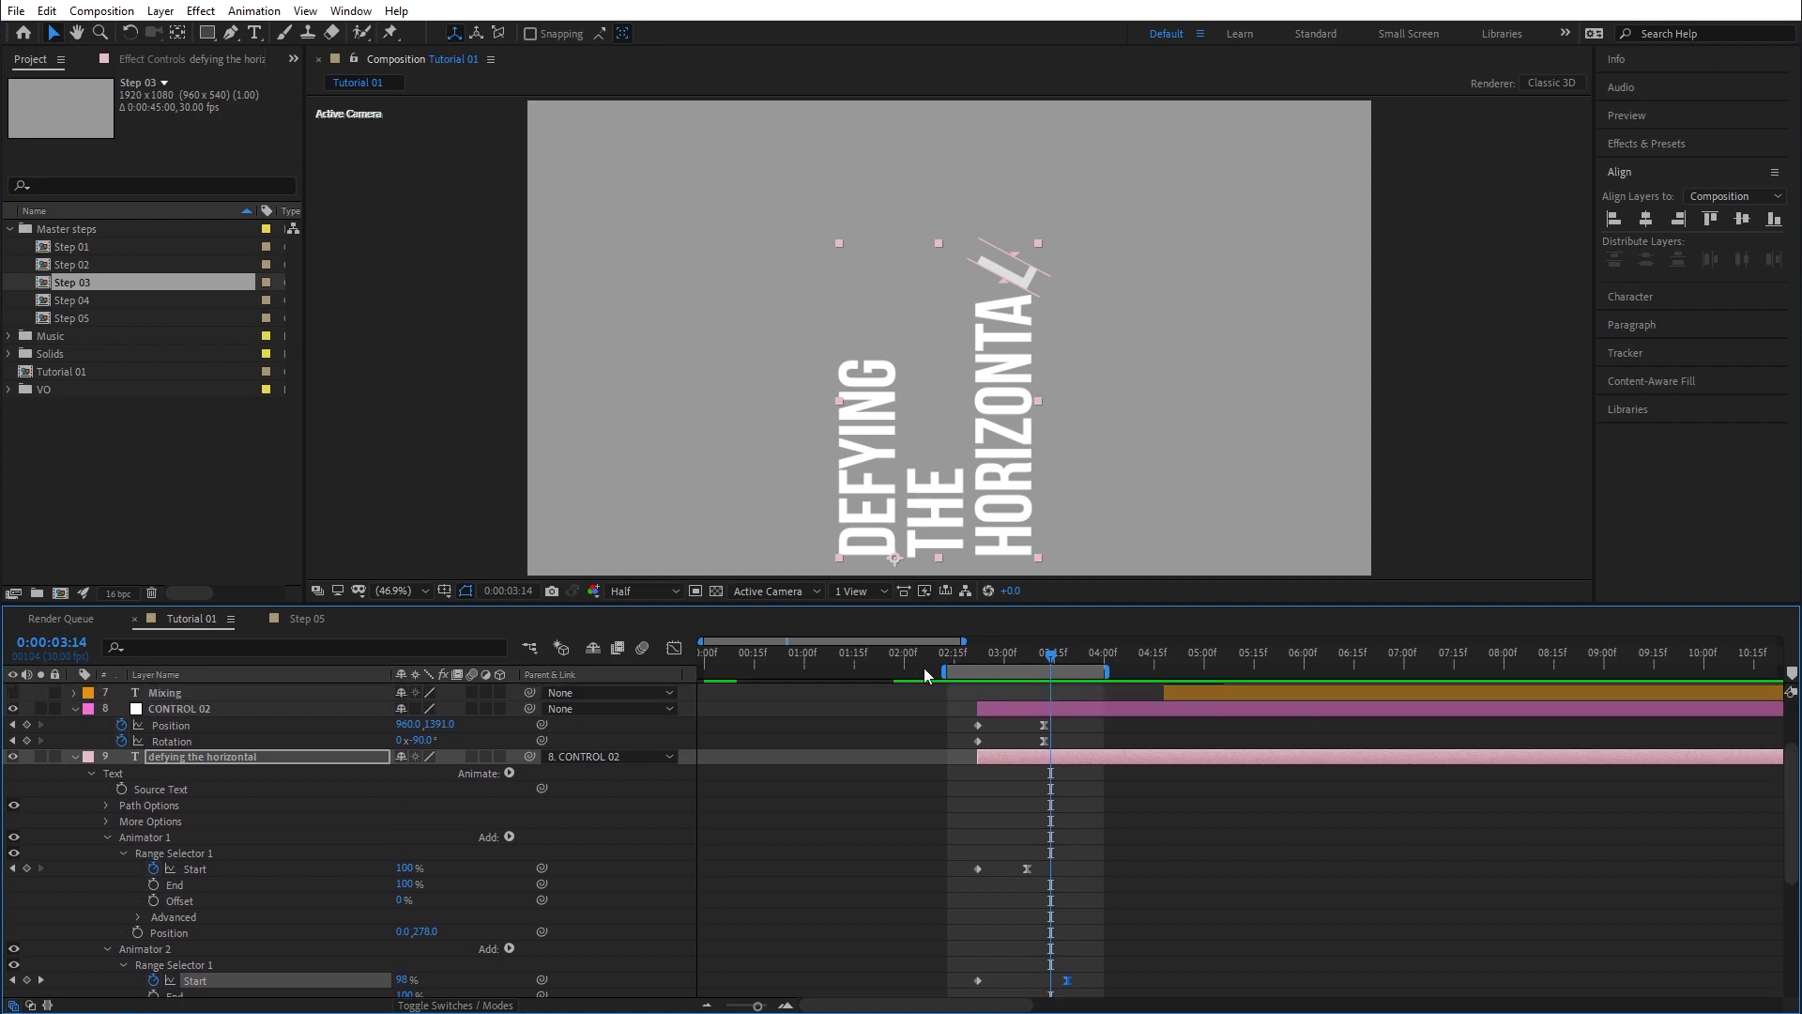
pyautogui.moveTo(942, 670); pyautogui.dragTo(659, 676)
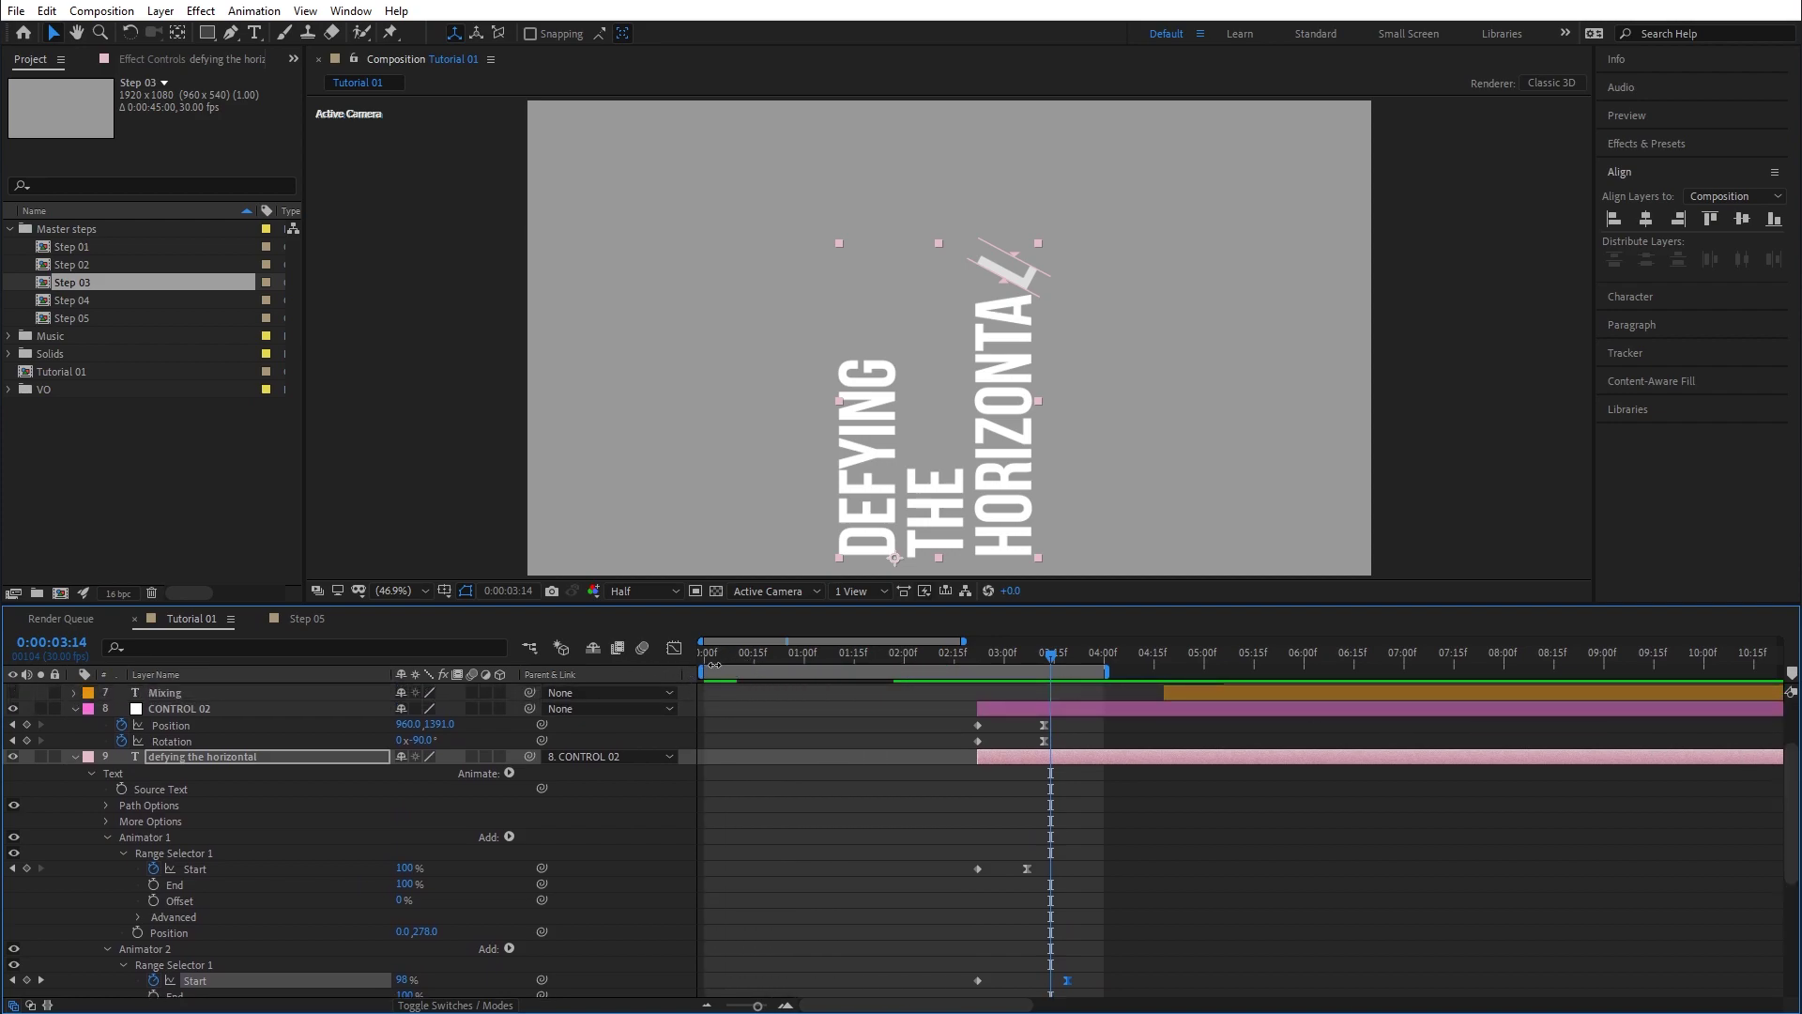
pyautogui.press('space')
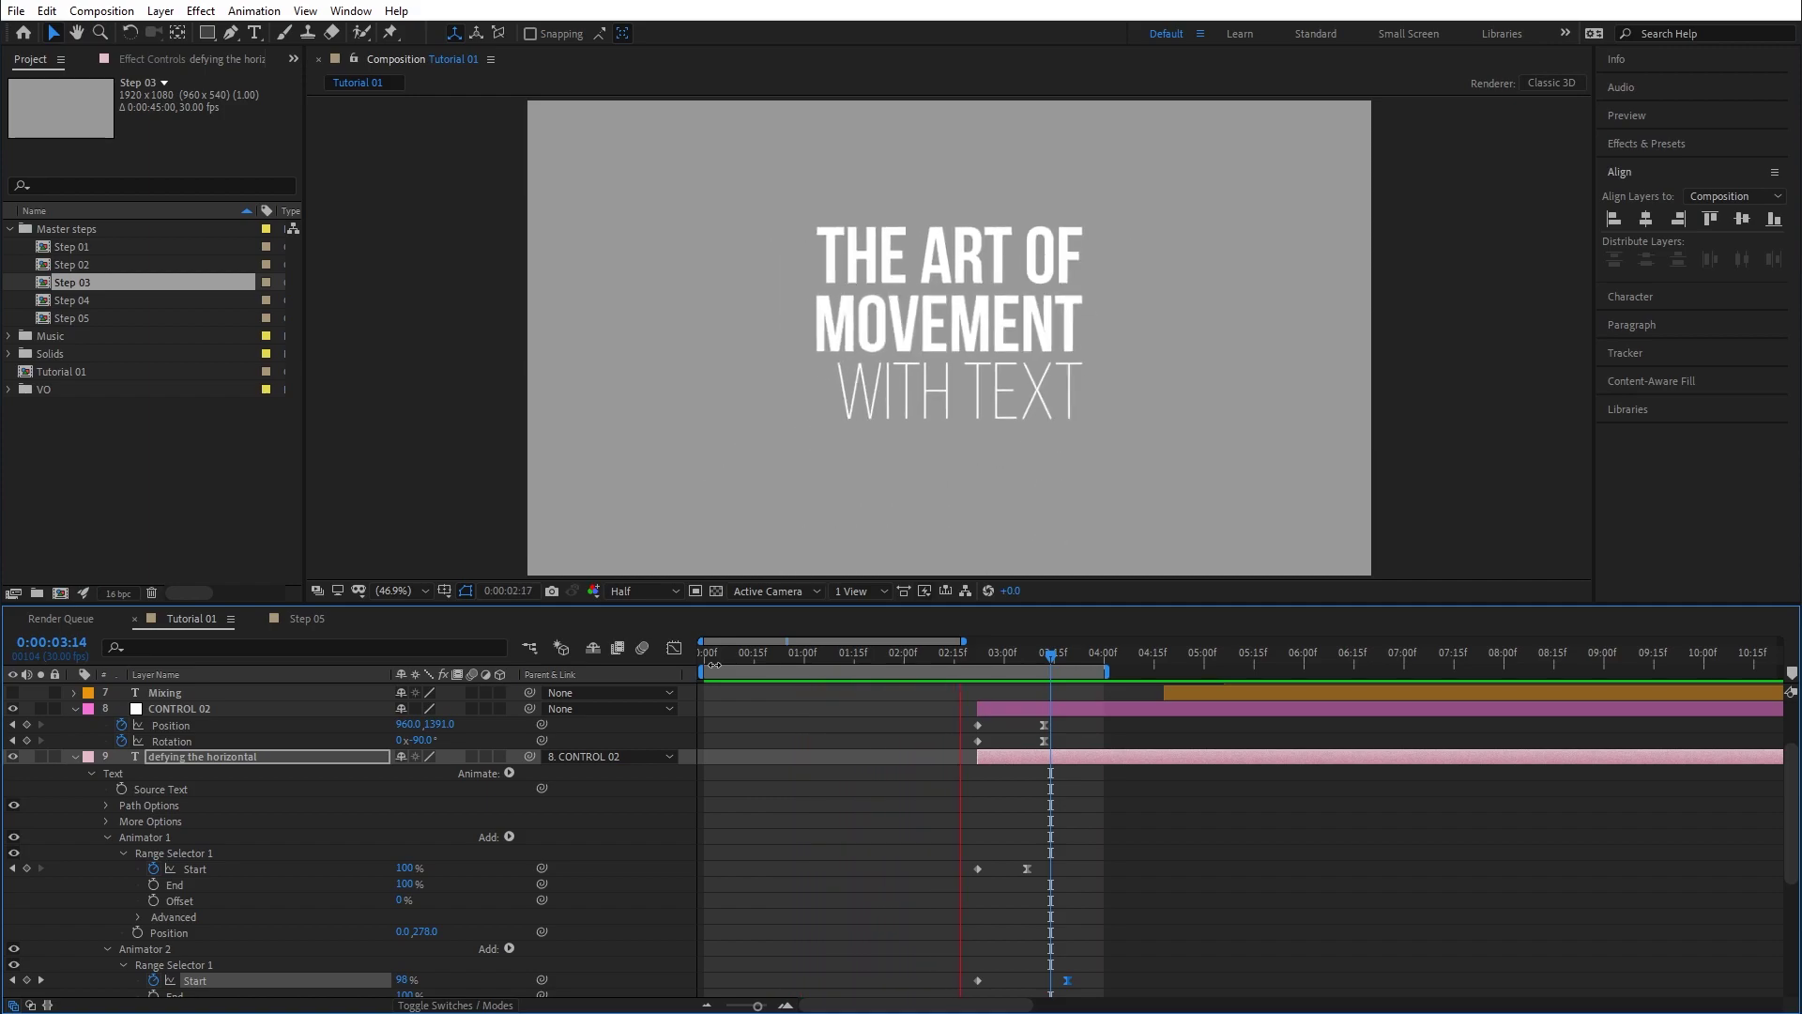
pyautogui.press('space')
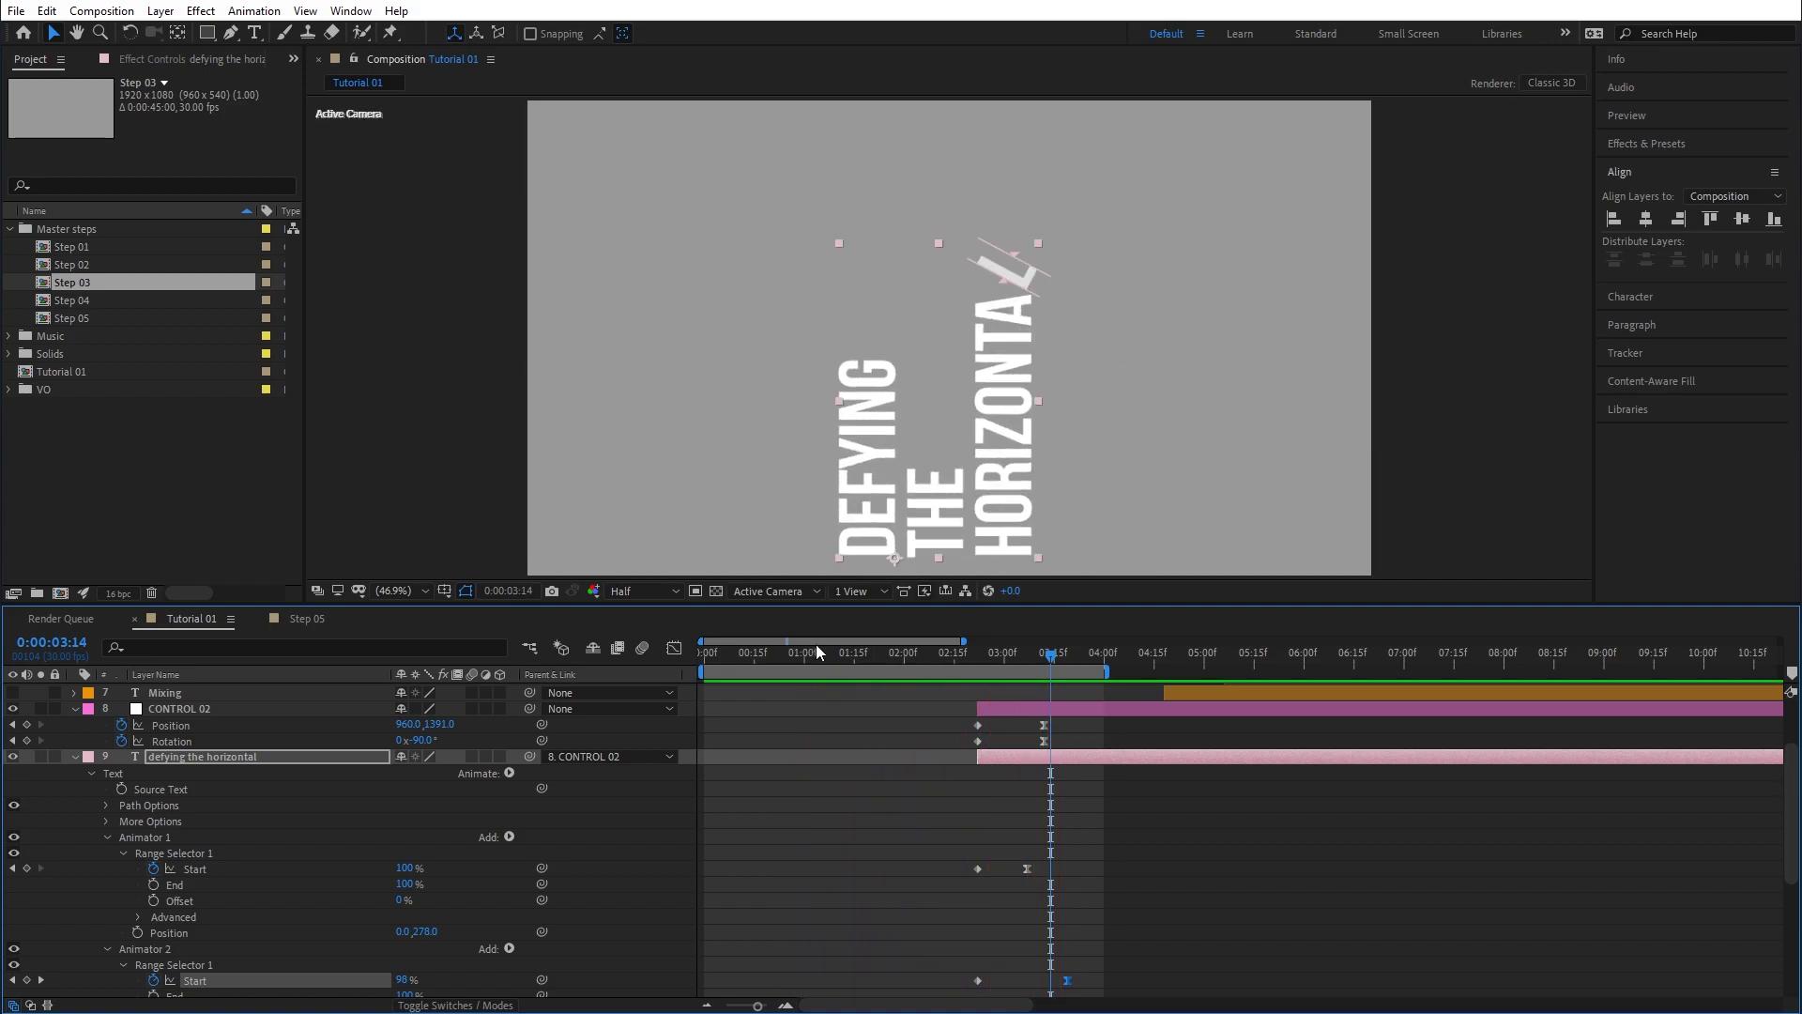
# Scrub through the "defying the horizontal" reveal up to 0:00:03:25 to examine the last letters settling.
pyautogui.moveTo(744, 654); pyautogui.dragTo(1061, 655)
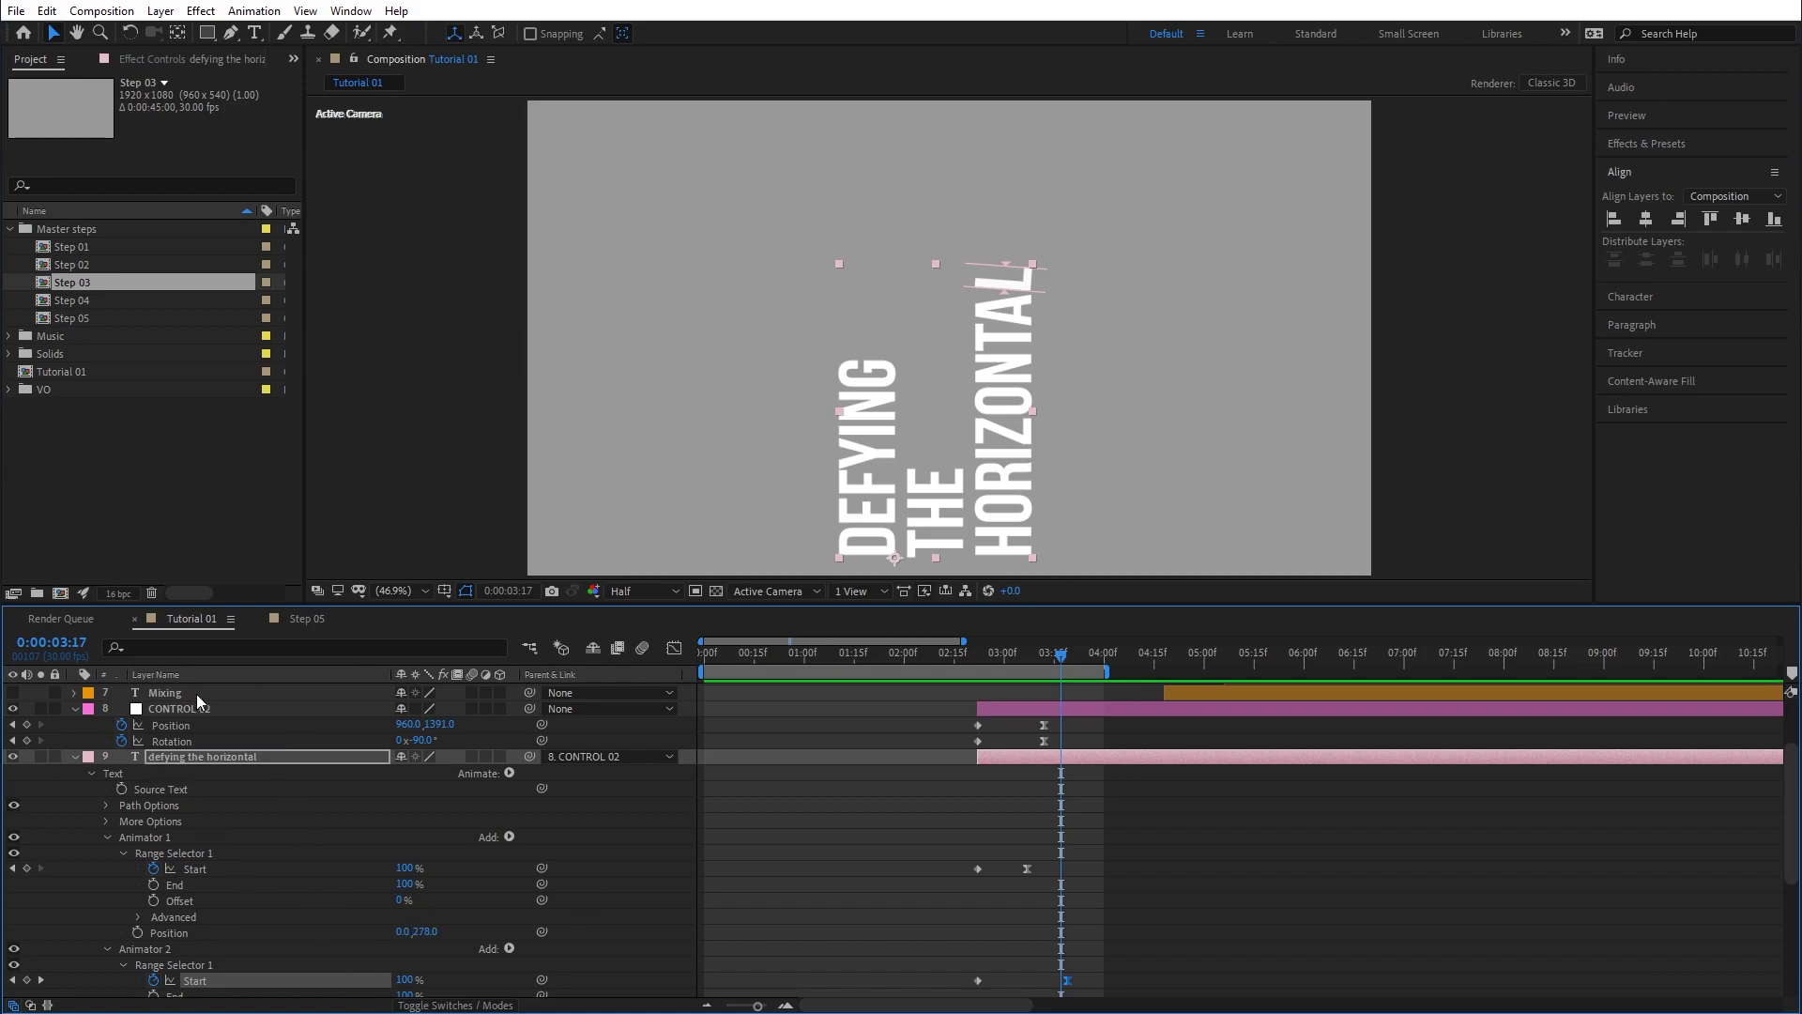
pyautogui.moveTo(953, 655); pyautogui.dragTo(1050, 658)
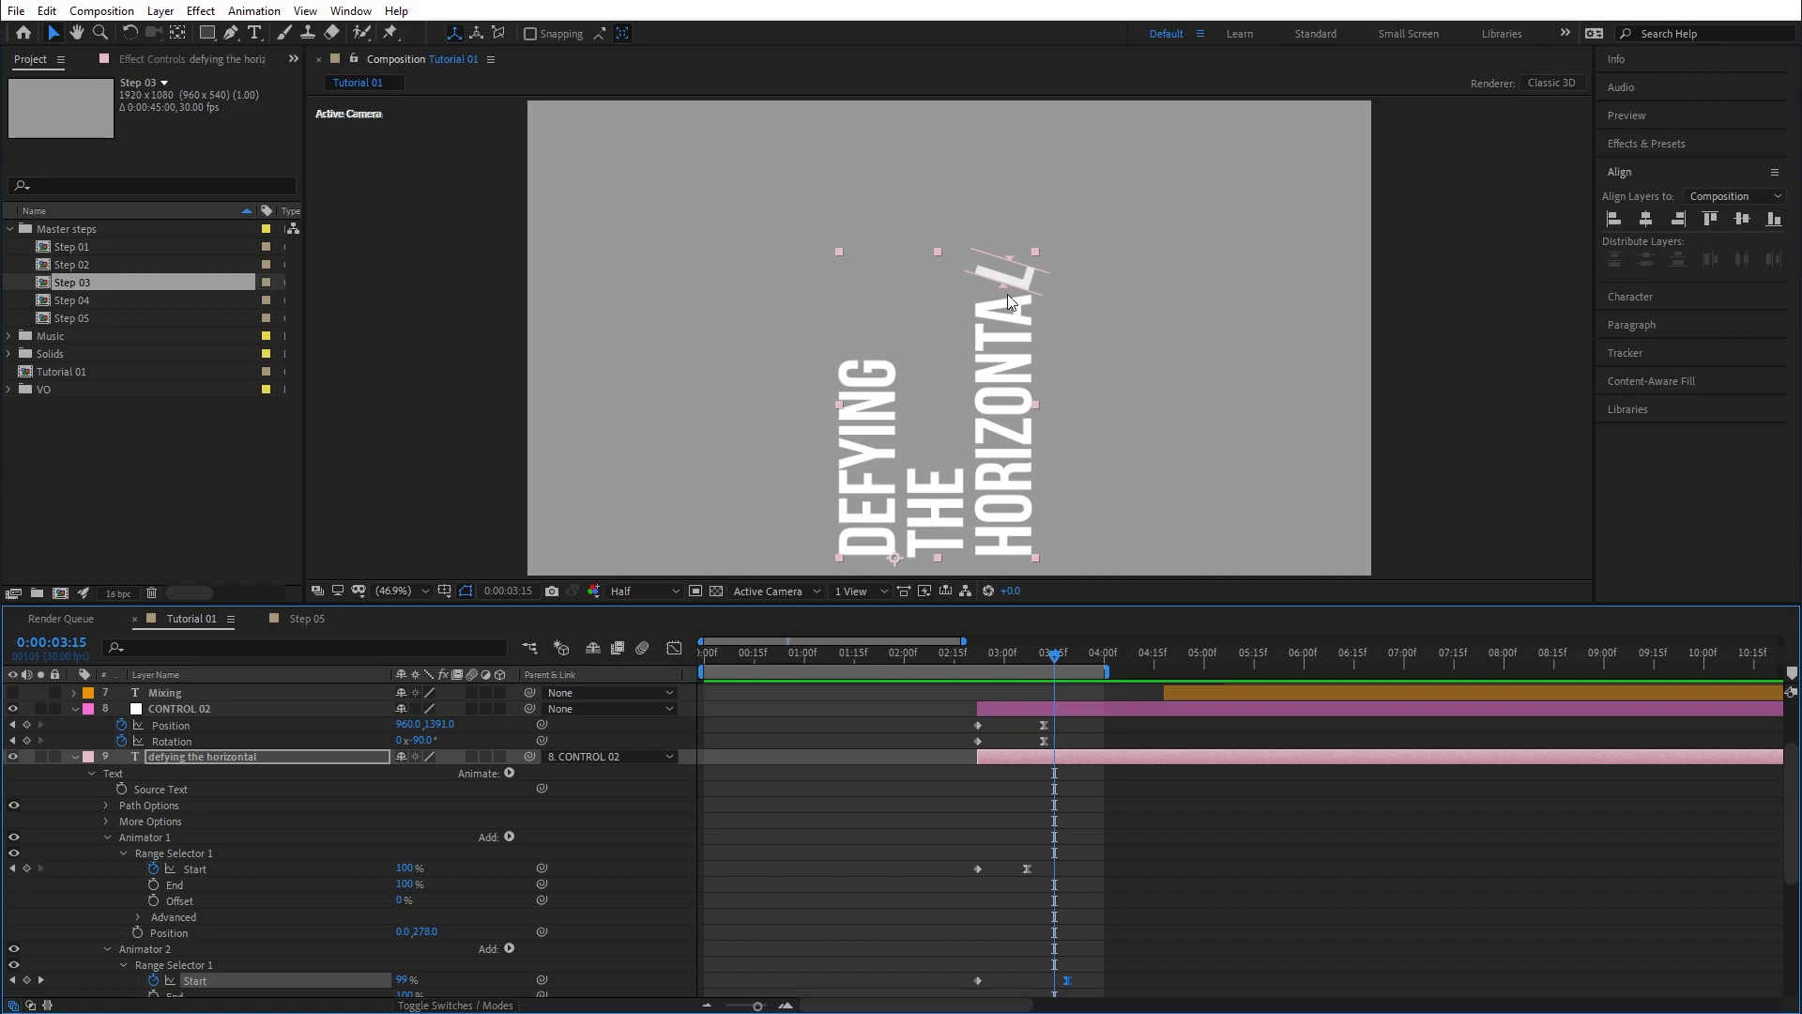
pyautogui.moveTo(966, 657); pyautogui.dragTo(1086, 662)
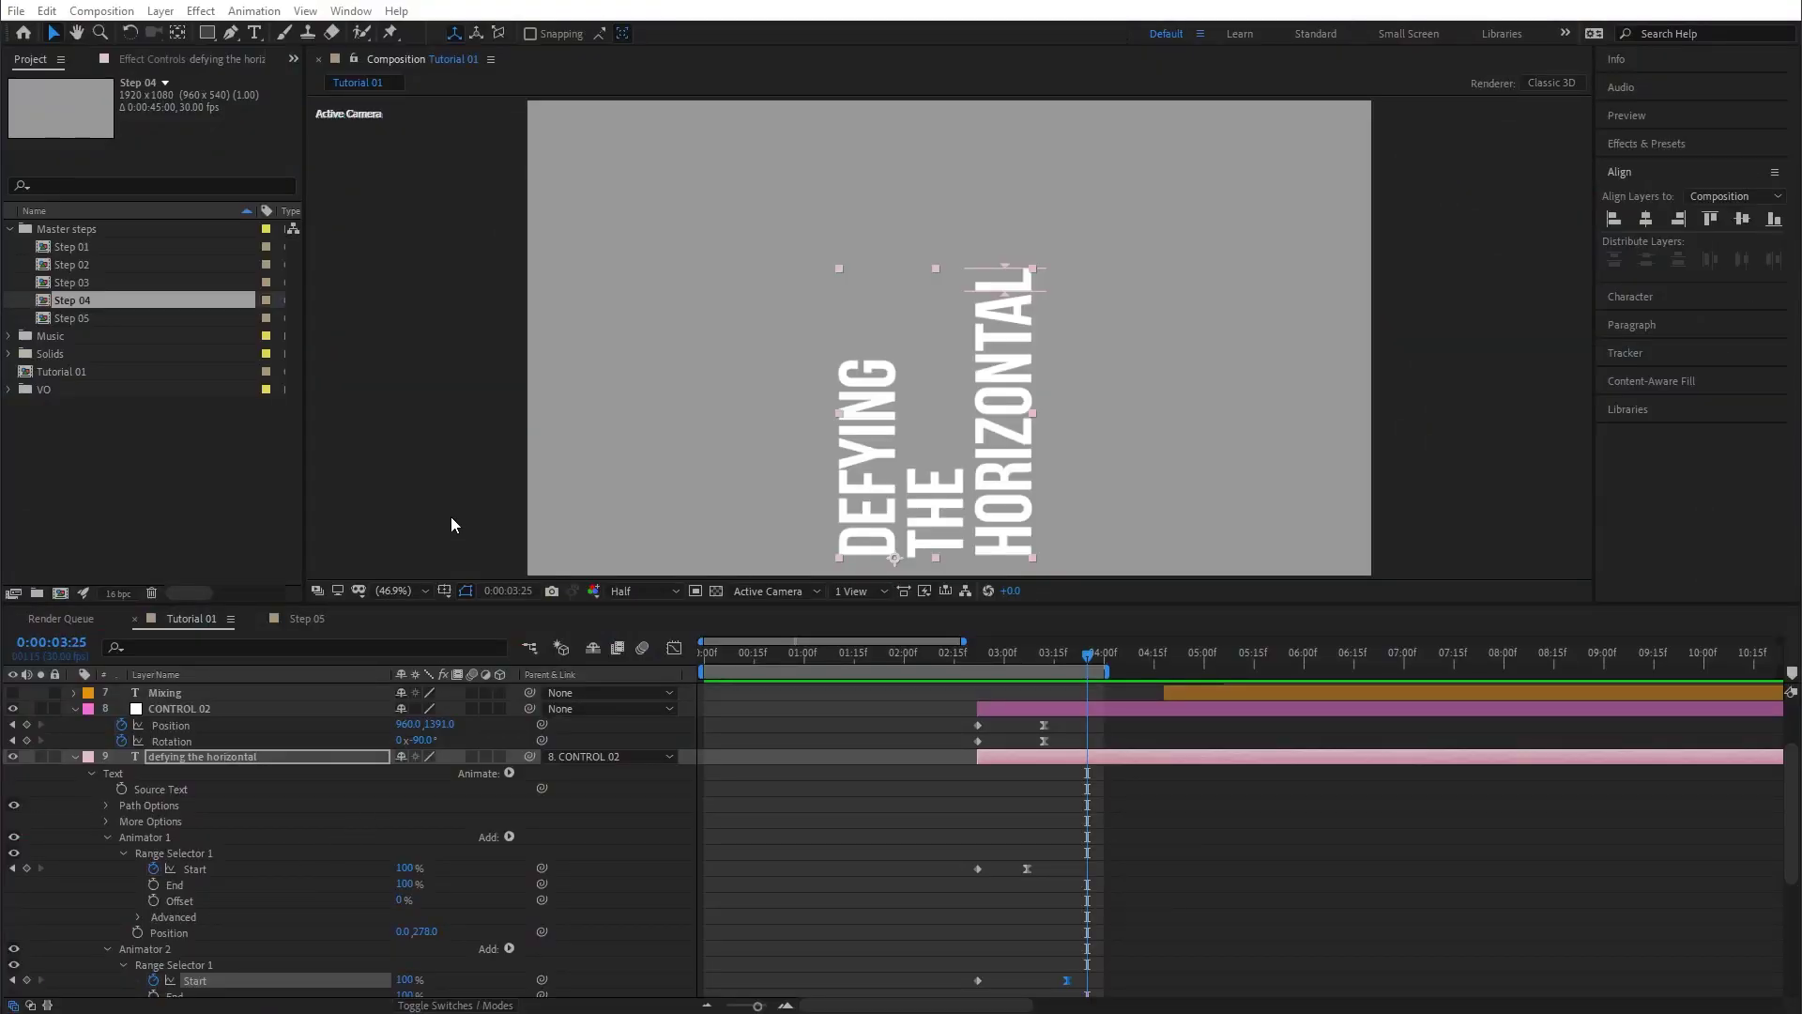
# Scrub through the section after "defying the horizontal" in the Step 05 composition as a reference, then return to Tutorial 01.
pyautogui.click(308, 617)
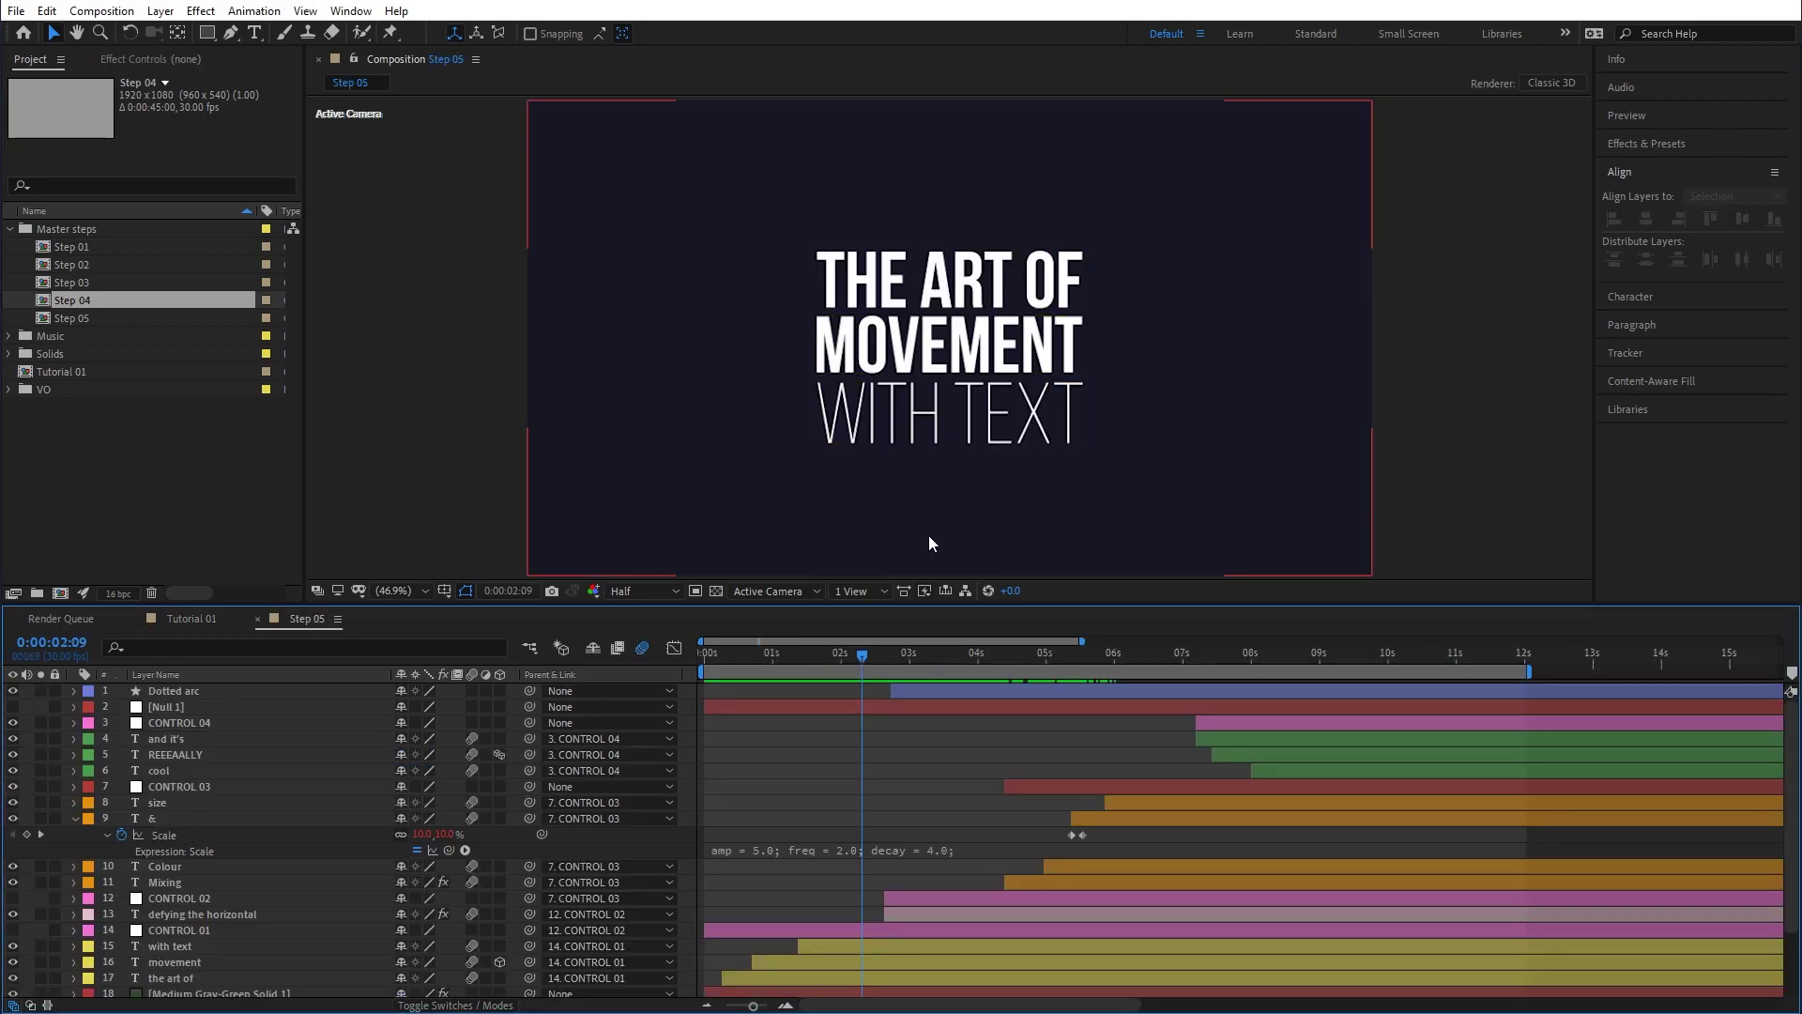
pyautogui.moveTo(860, 657); pyautogui.dragTo(1091, 677)
pyautogui.moveTo(1088, 680)
pyautogui.mouseDown()
pyautogui.moveTo(1133, 681)
pyautogui.moveTo(999, 683)
pyautogui.moveTo(987, 655)
pyautogui.moveTo(1062, 657)
pyautogui.mouseUp()
pyautogui.click(192, 620)
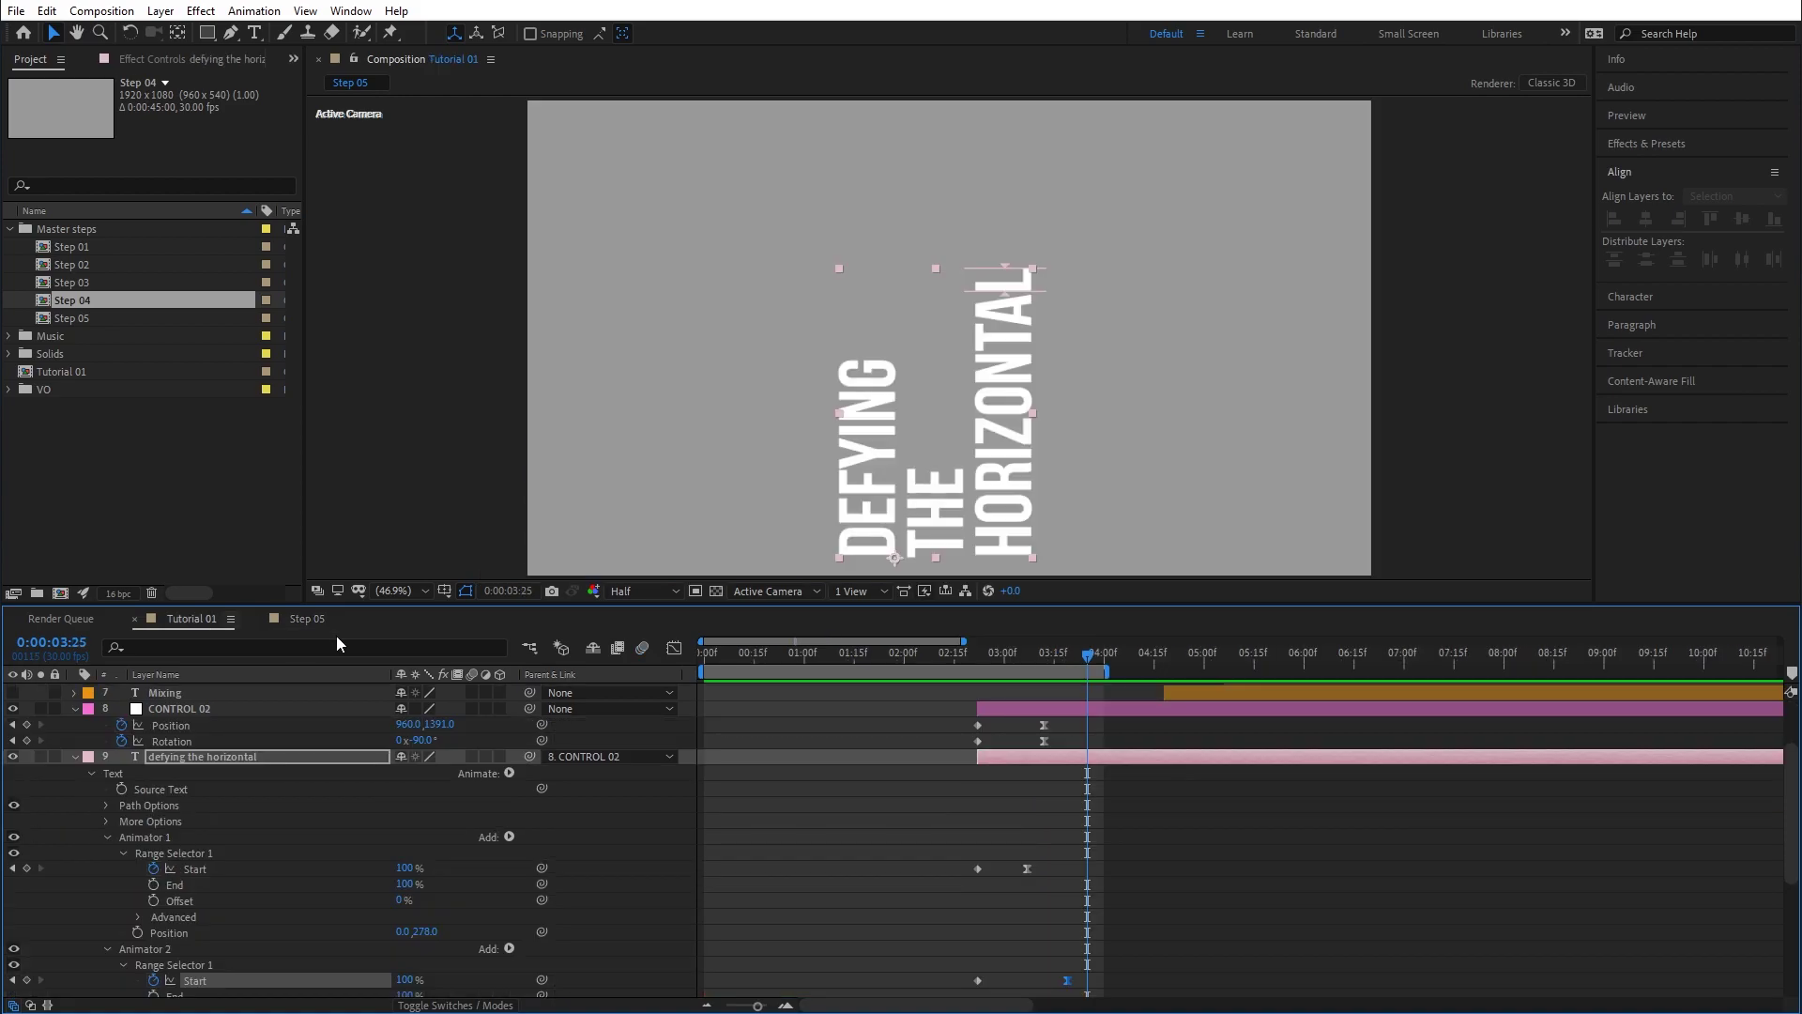
# Collapse the properties of "defying the horizontal" and CONTROL 02, and move the current time to 0:00:05:14.
pyautogui.click(75, 756)
pyautogui.scroll(2, 66, 777)
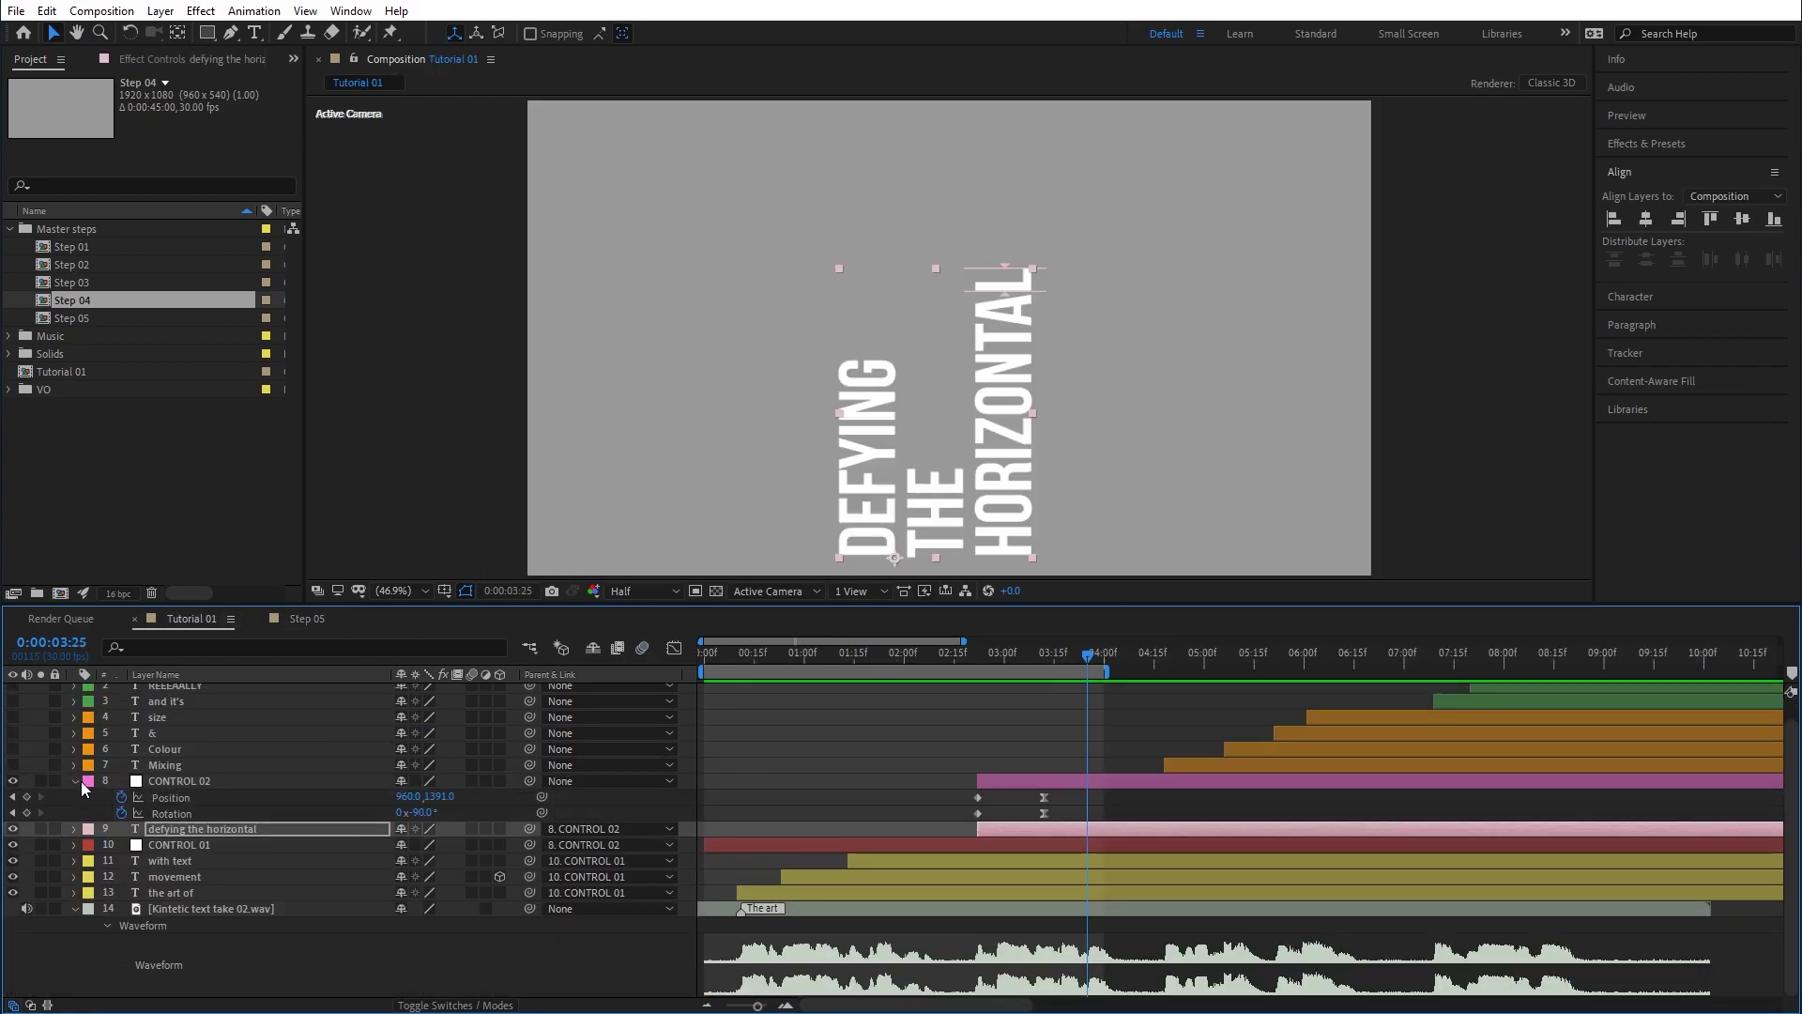
pyautogui.click(76, 781)
pyautogui.moveTo(1089, 654); pyautogui.dragTo(1252, 663)
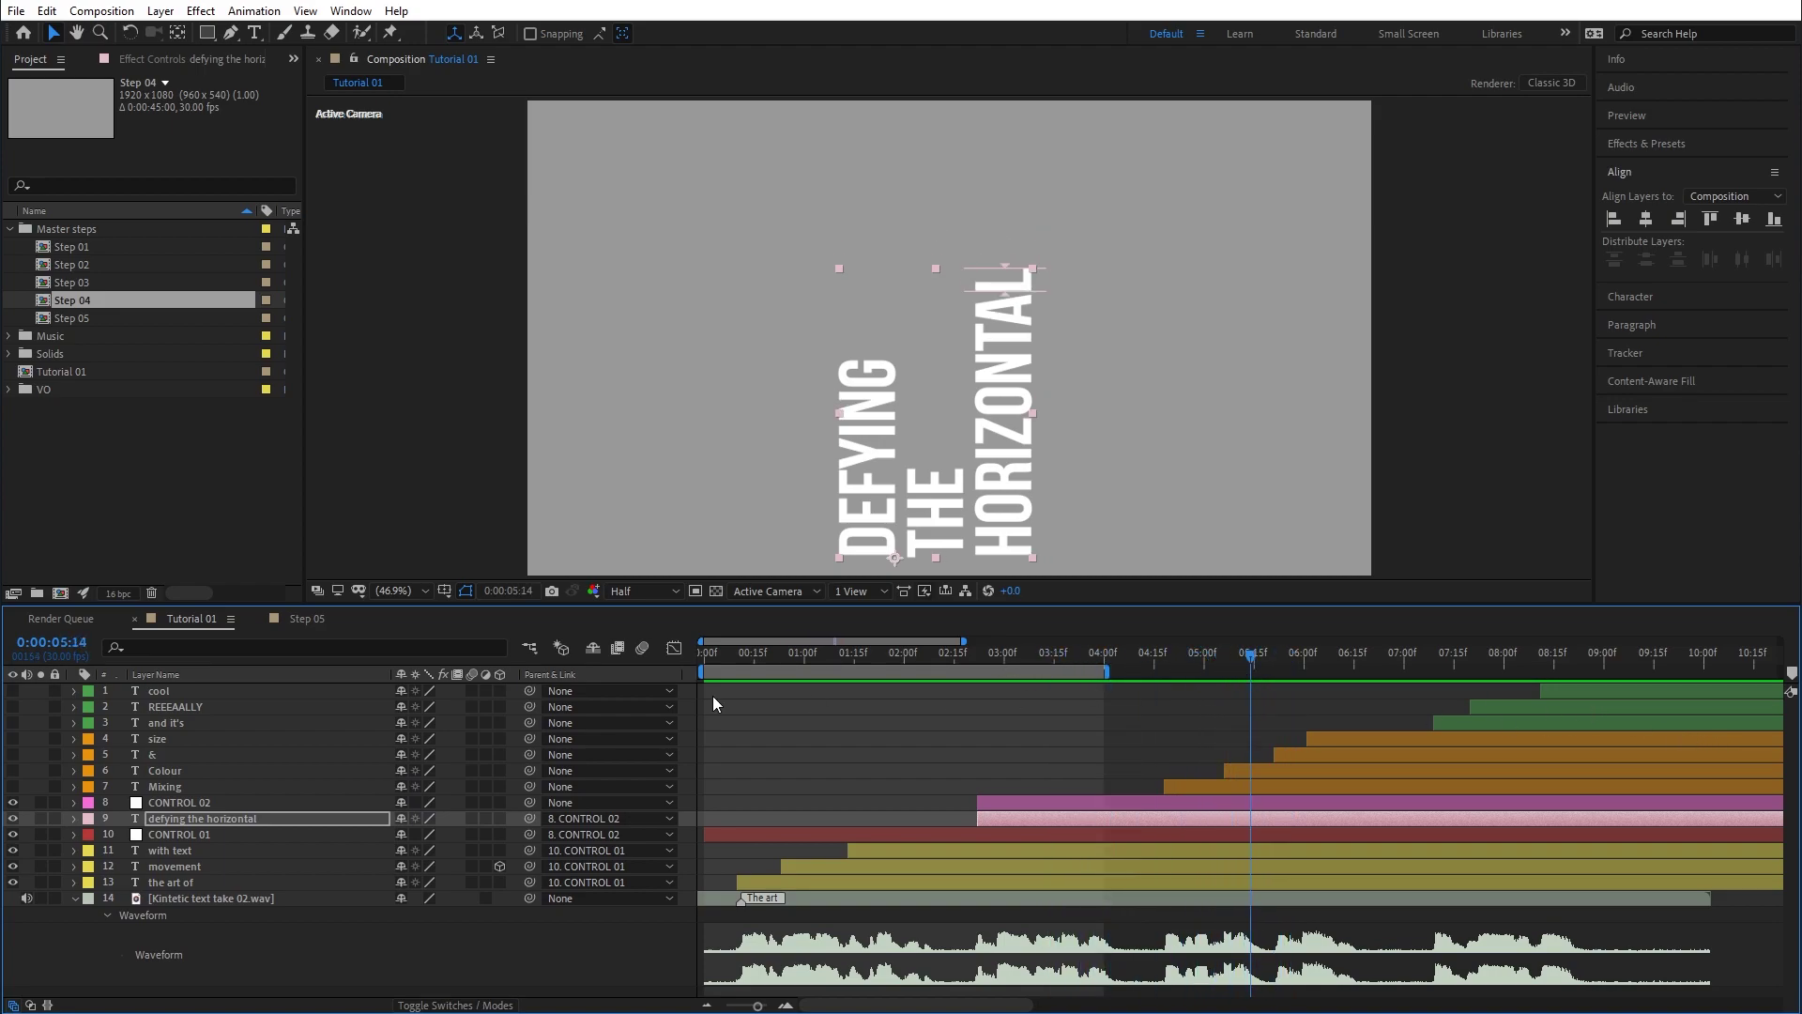
# Make the Mixing, Colour, & and size layers visible and move all four together beside HORIZONTAL at 0:00:06:05.
pyautogui.click(169, 788)
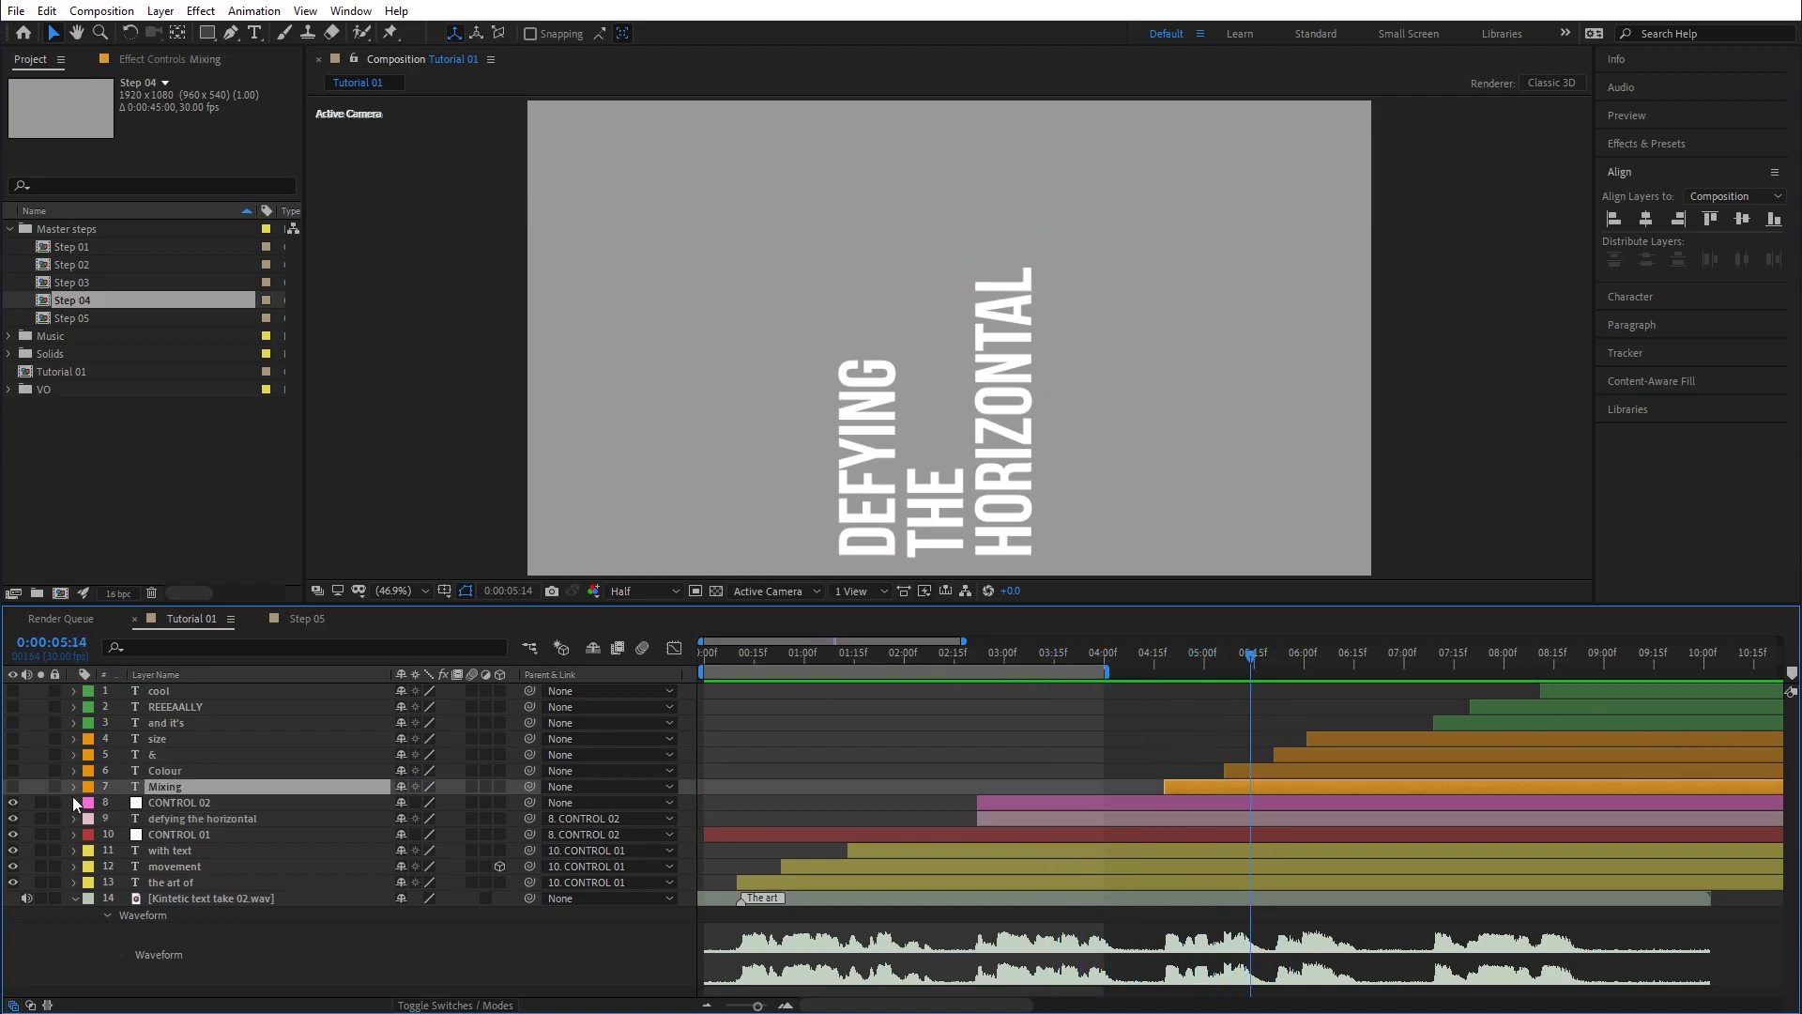
pyautogui.moveTo(13, 786); pyautogui.dragTo(13, 771)
pyautogui.click(13, 771)
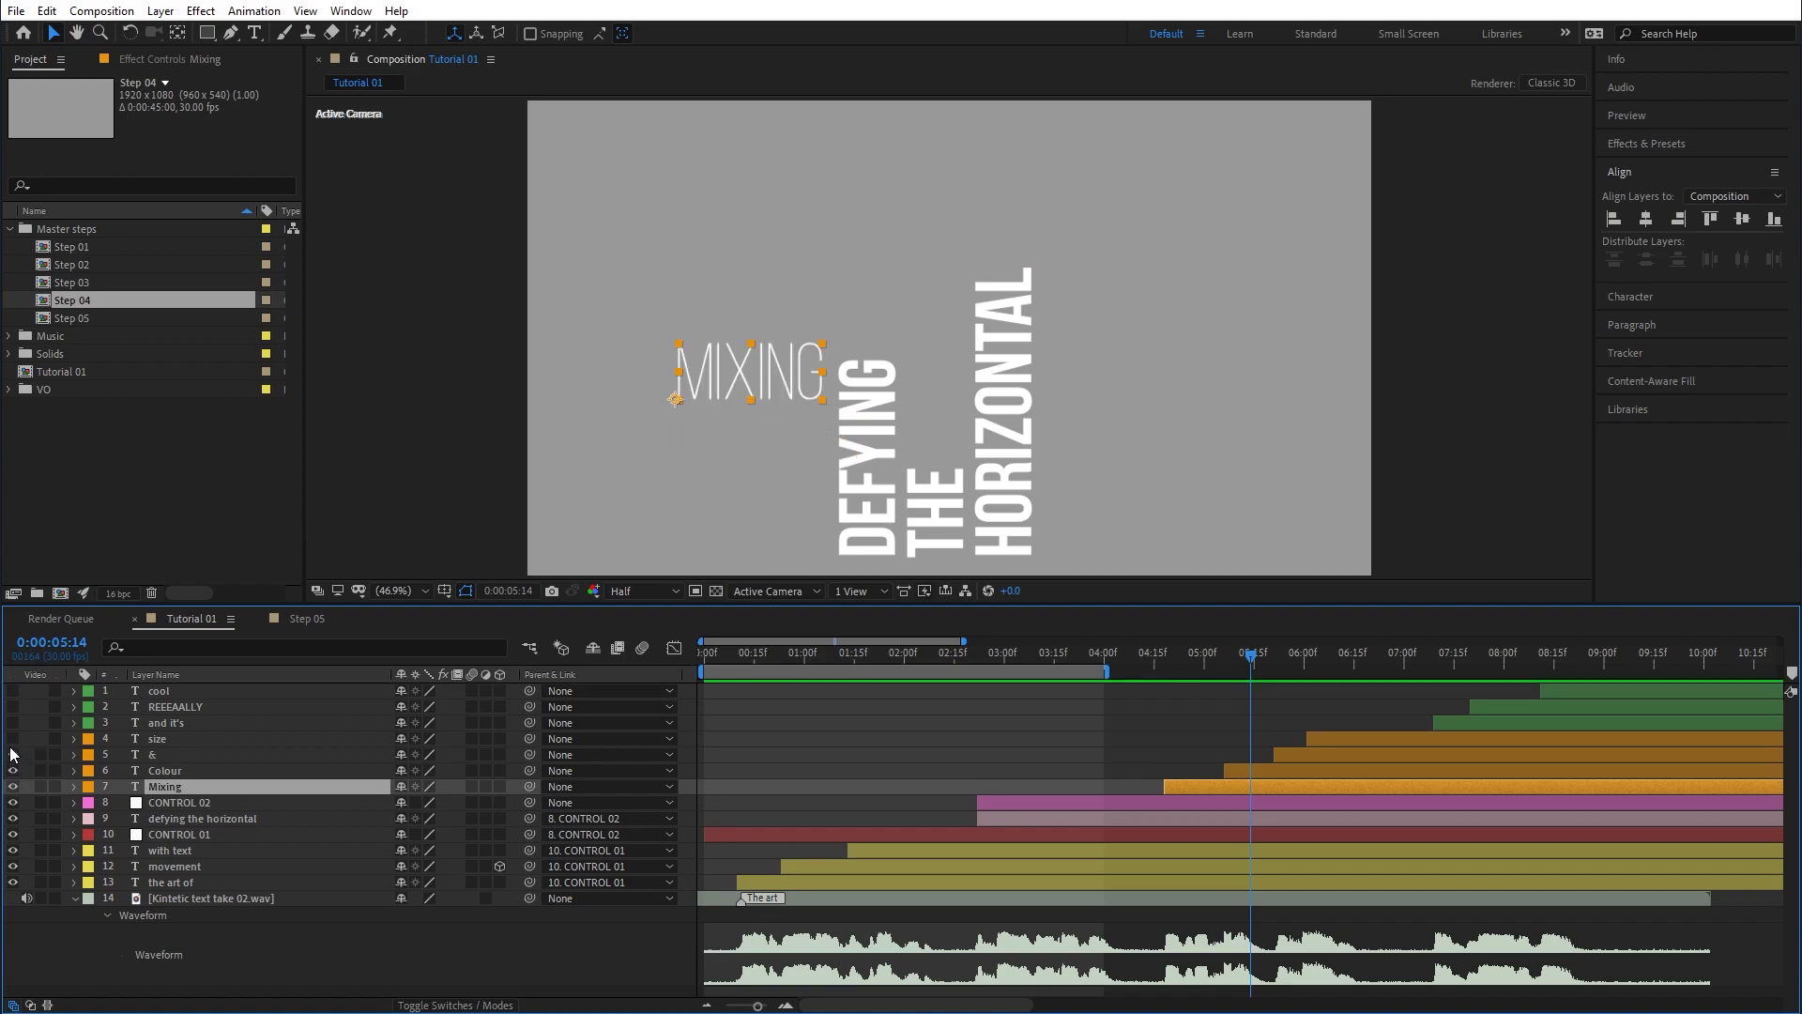
pyautogui.moveTo(1146, 657); pyautogui.dragTo(1322, 673)
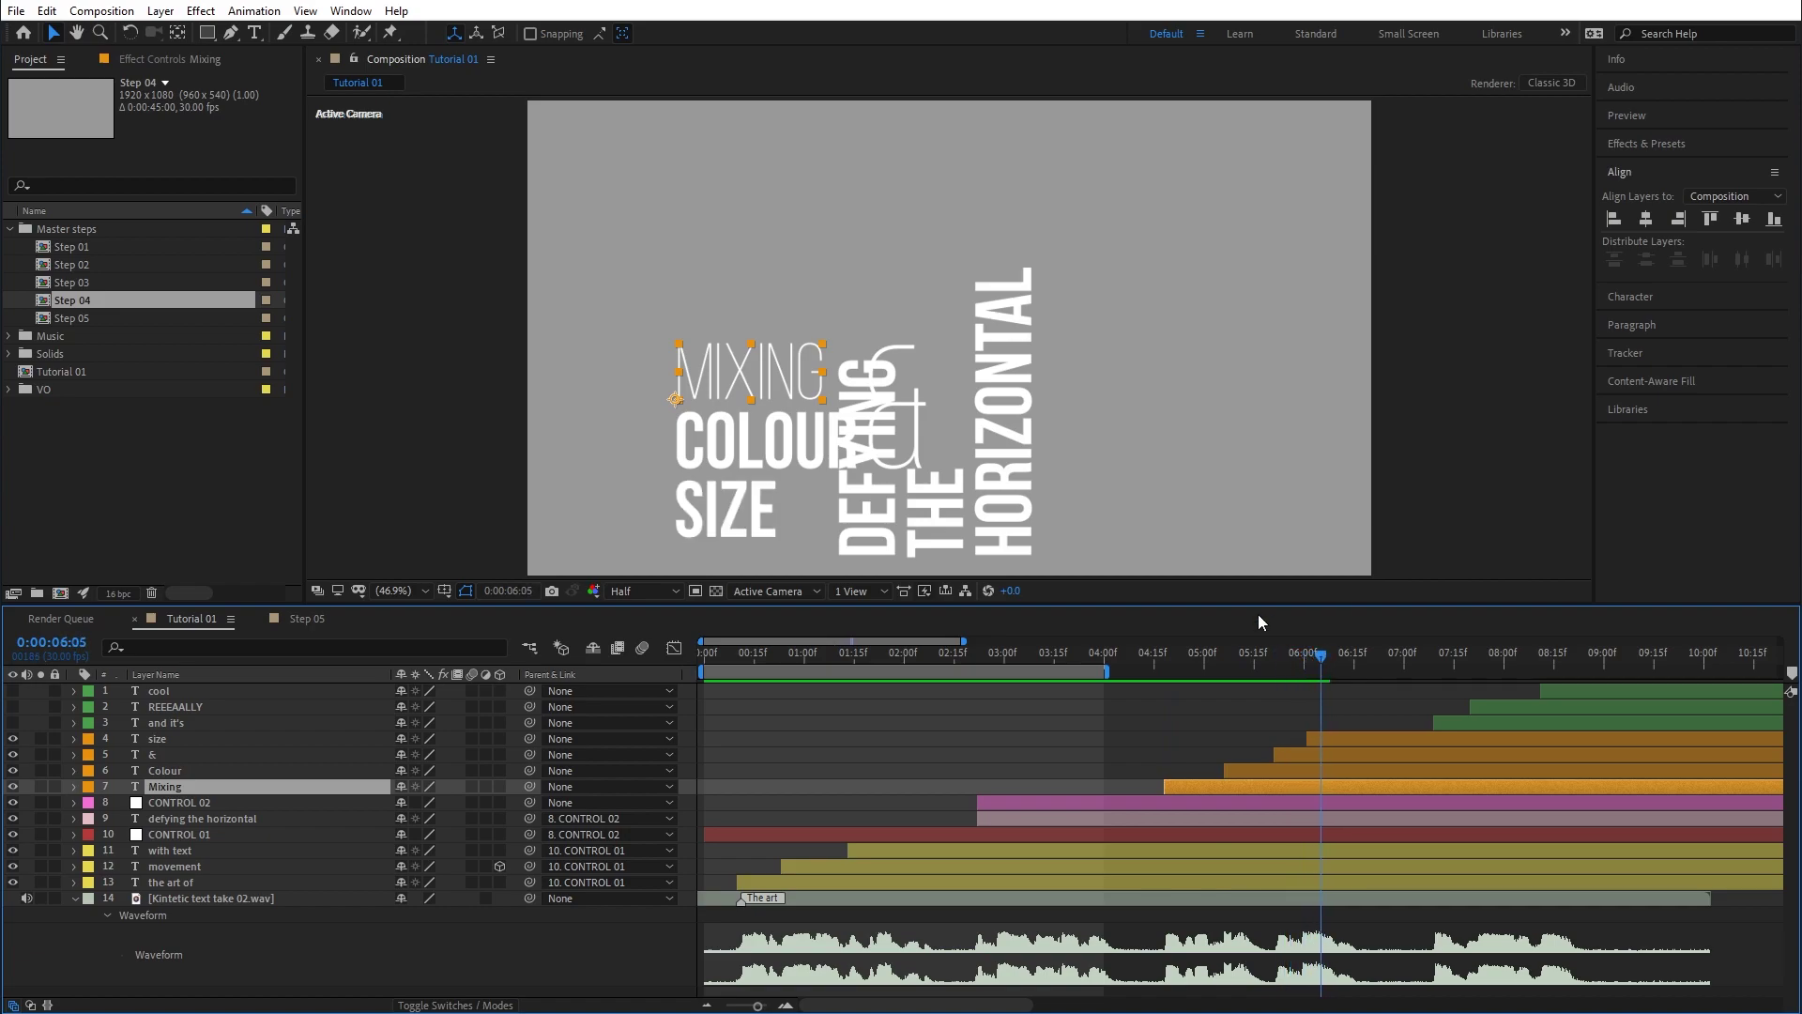
pyautogui.keyDown('shift'); pyautogui.click(1353, 741); pyautogui.keyUp('shift')
pyautogui.moveTo(709, 454); pyautogui.dragTo(1080, 384)
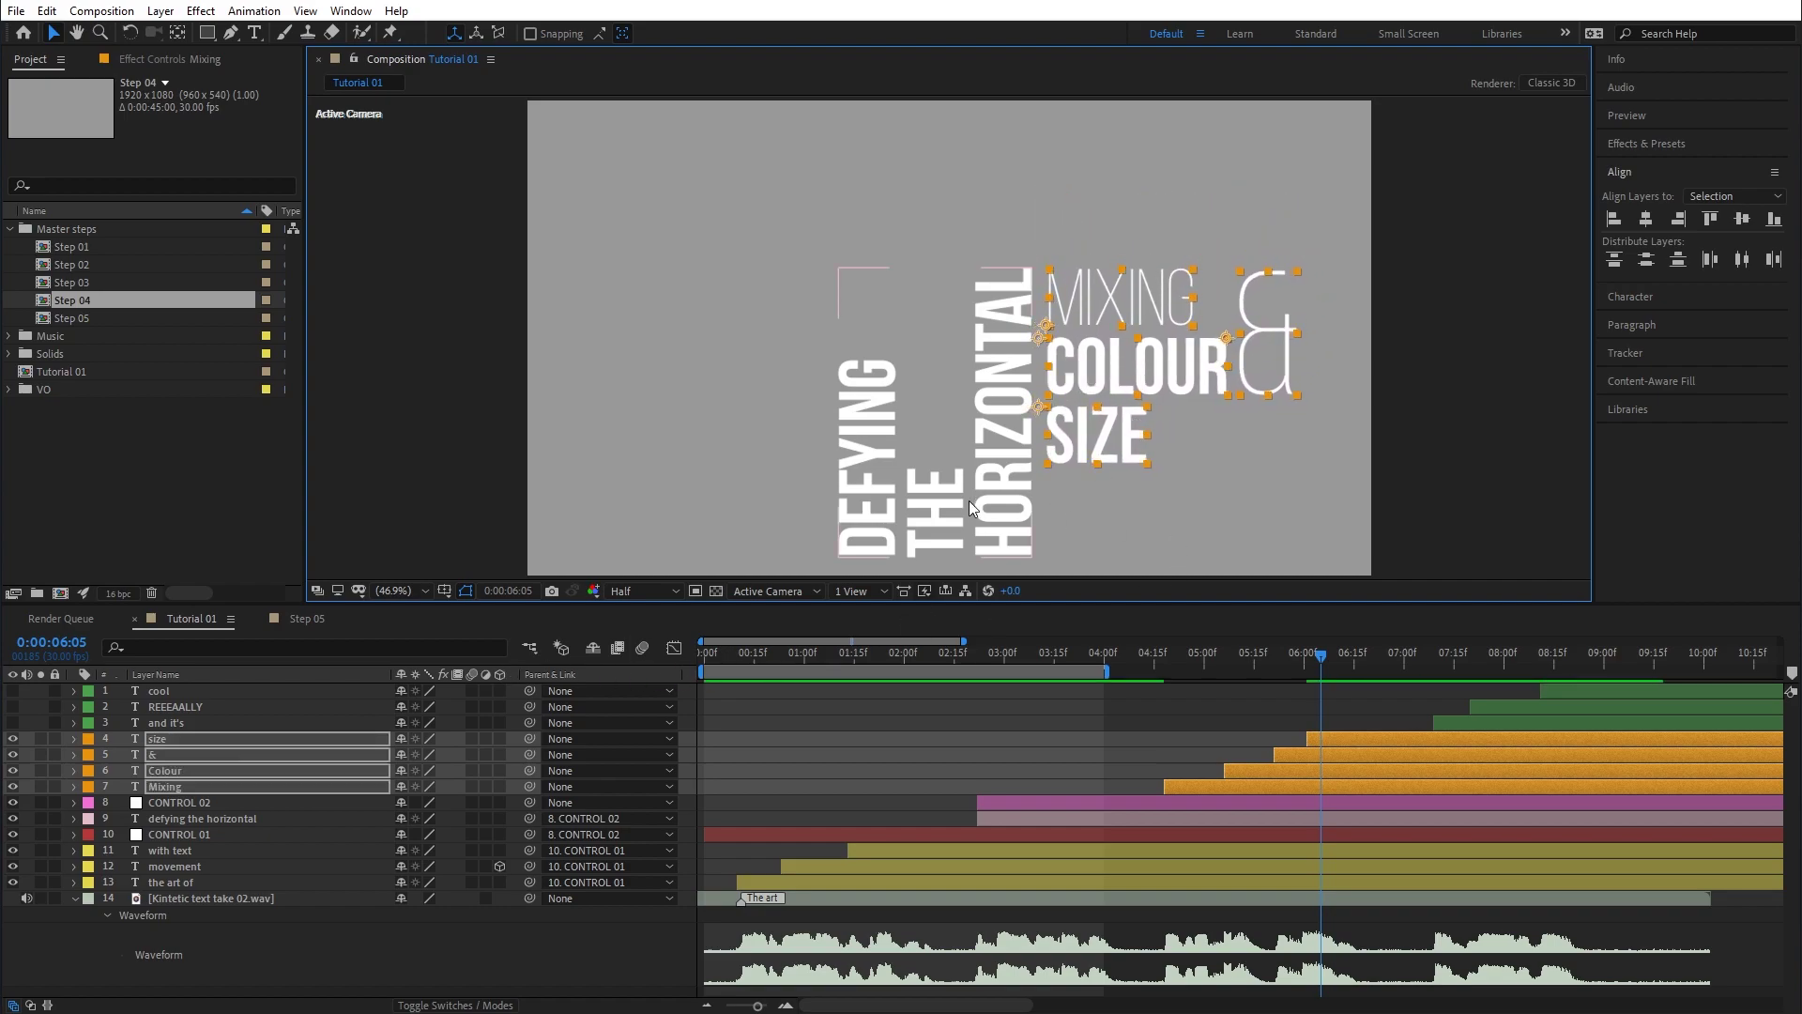
# Add a 100% scale keyframe to CONTROL 02, aligned with its first position and rotation keyframes.
pyautogui.click(919, 514)
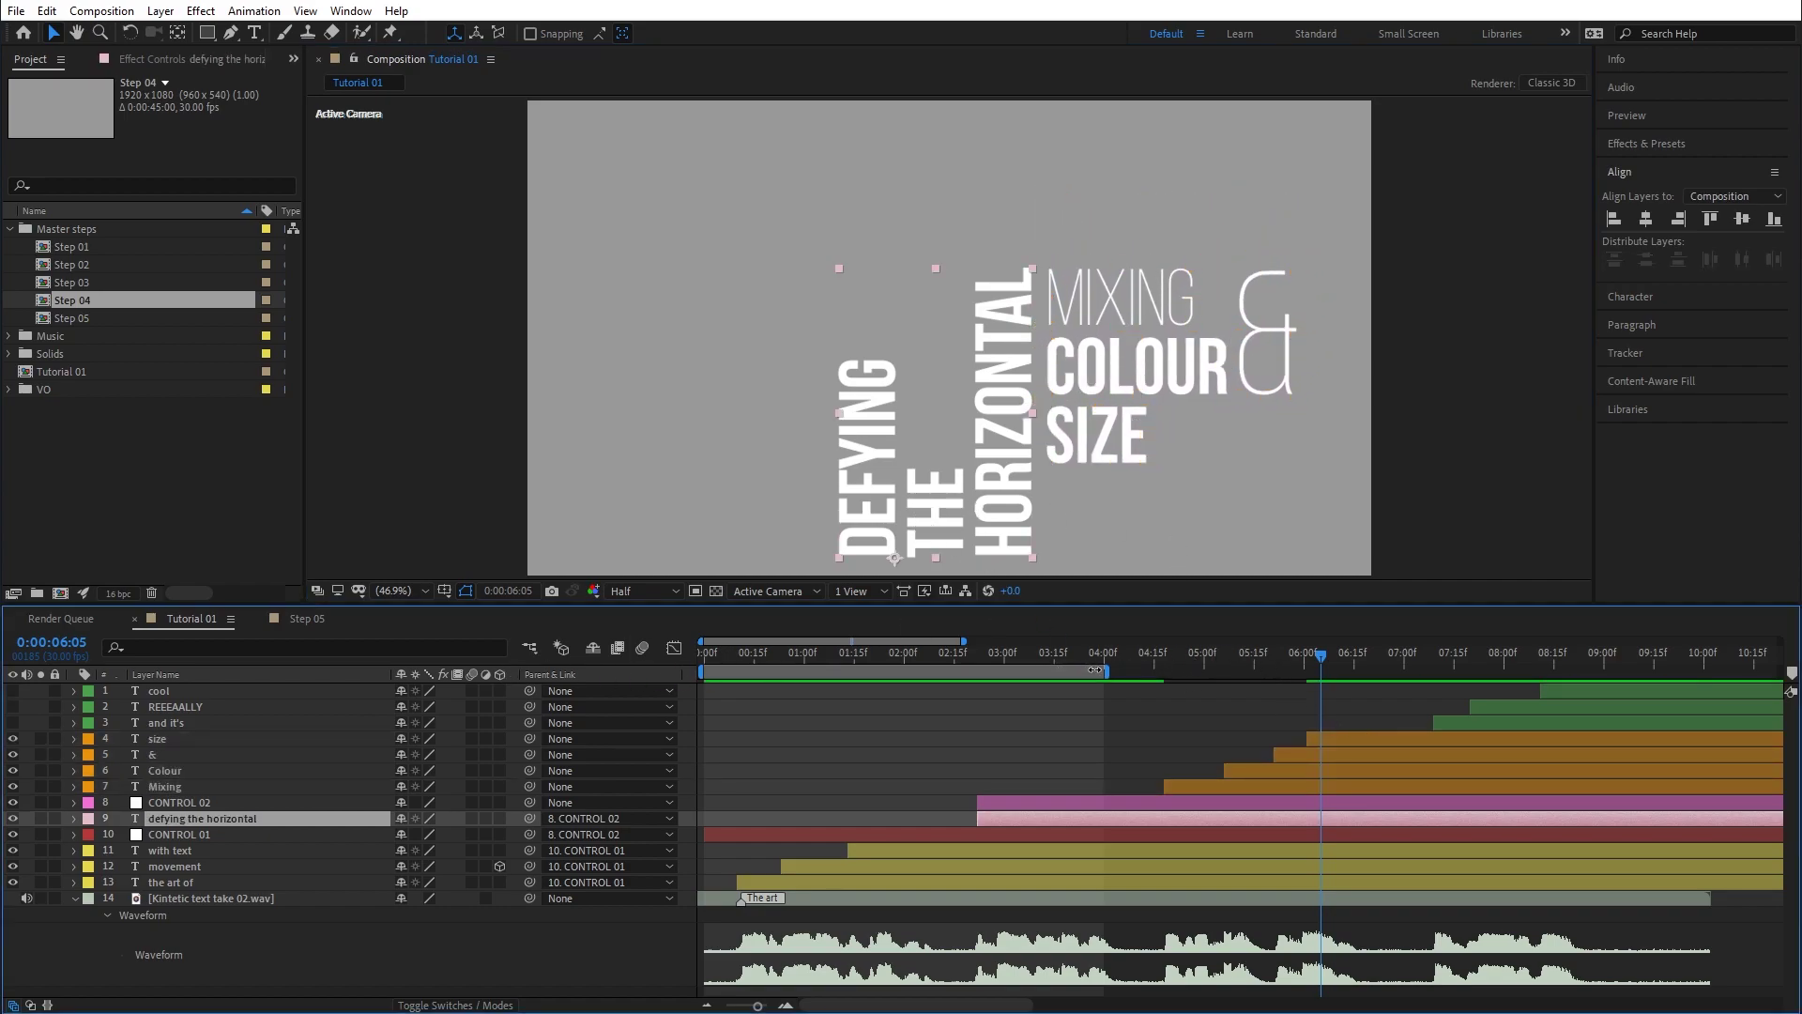
pyautogui.moveTo(991, 657); pyautogui.dragTo(1030, 662)
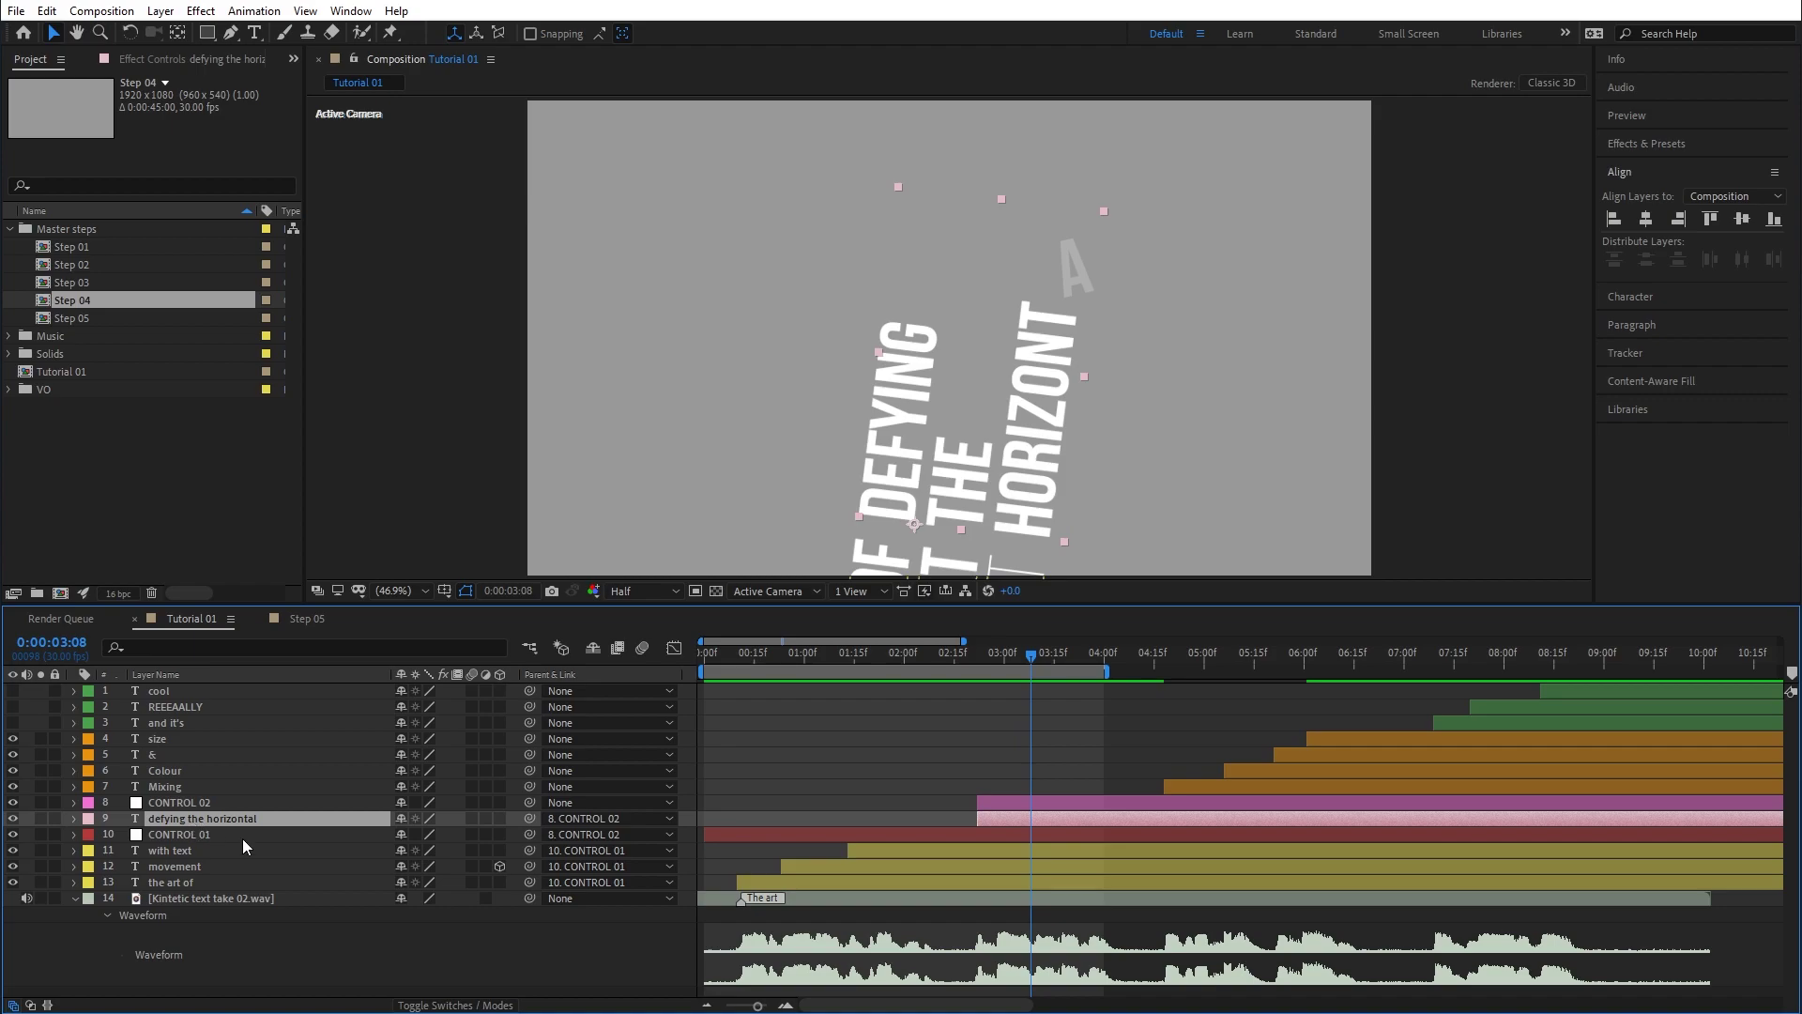
pyautogui.click(175, 803)
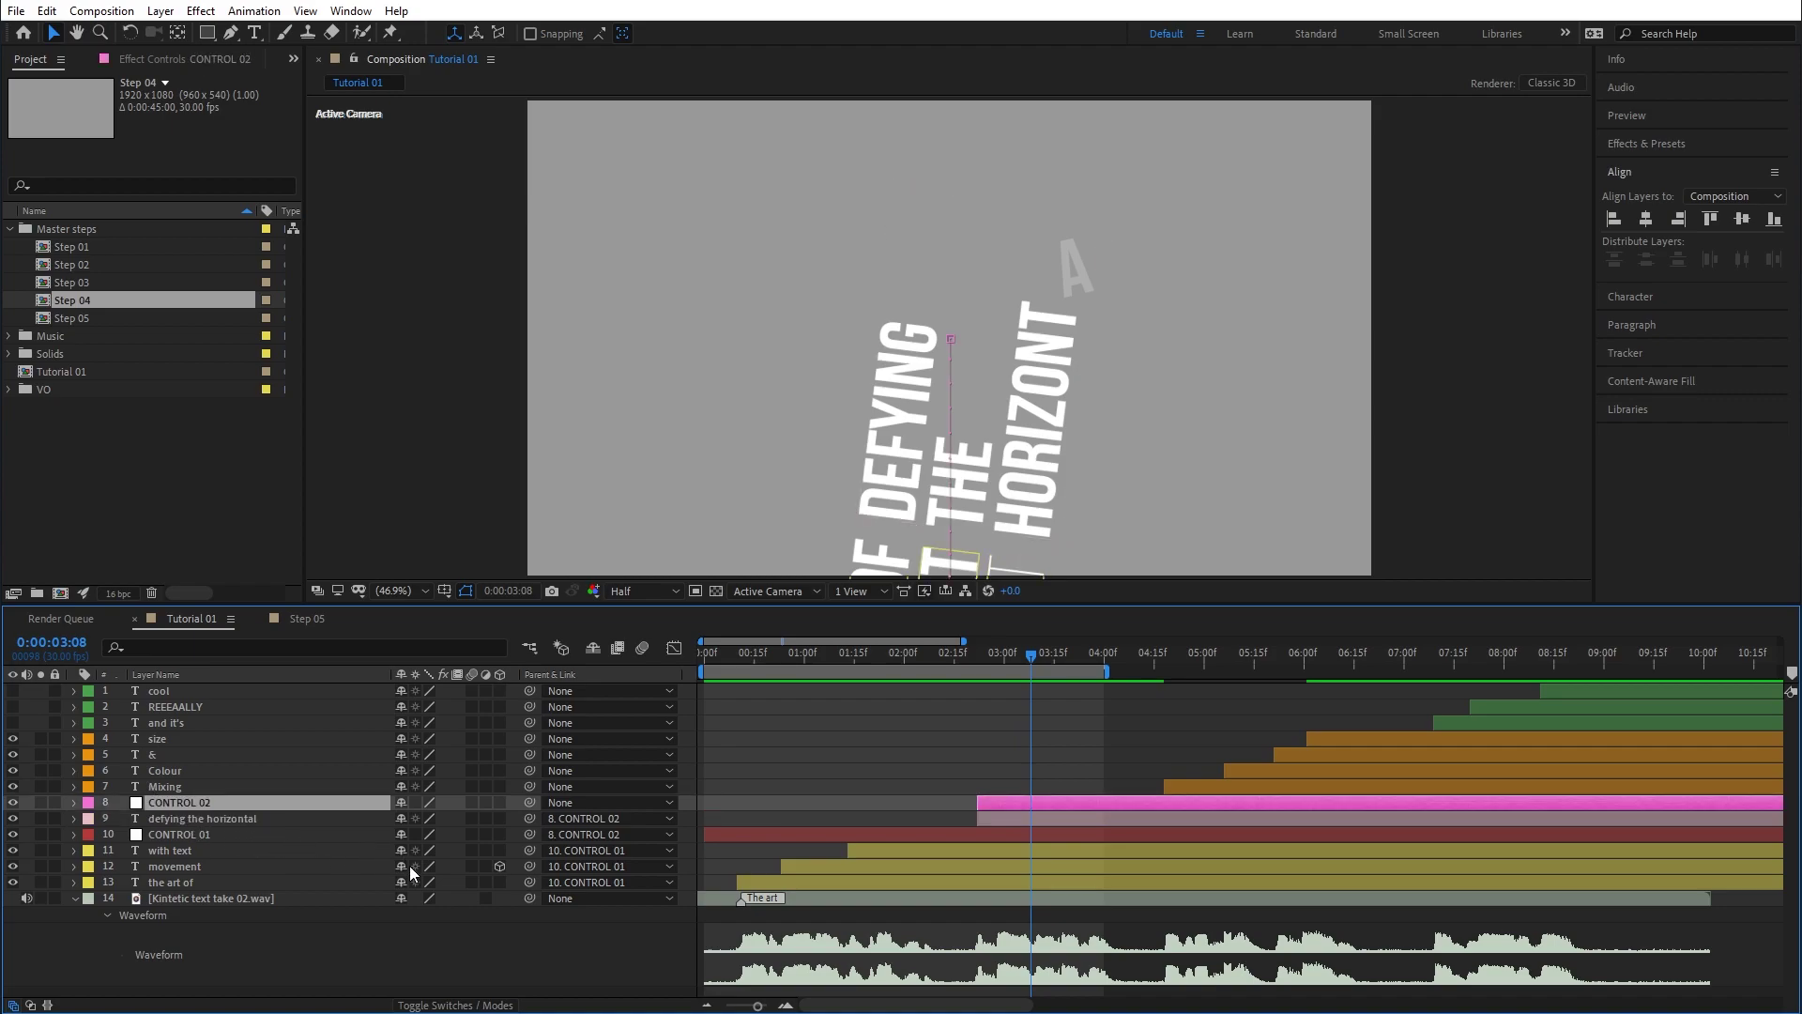
pyautogui.press('u')
pyautogui.moveTo(987, 658); pyautogui.dragTo(1043, 666)
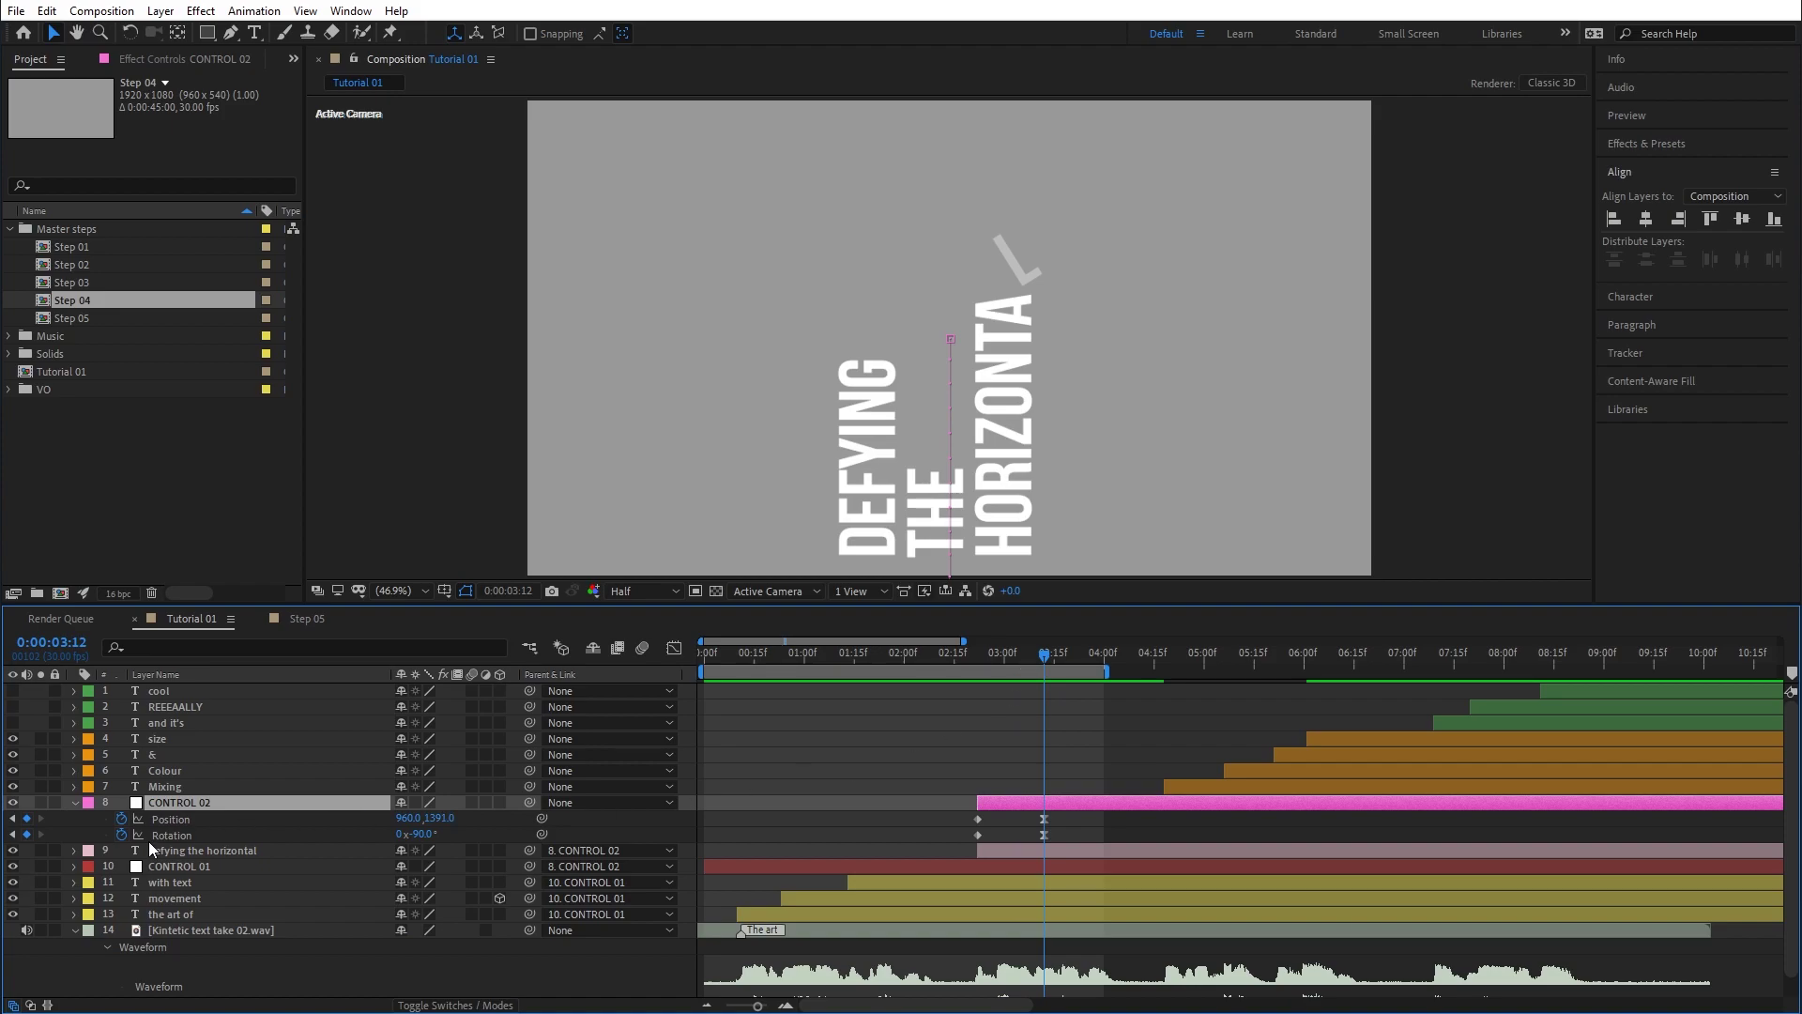
pyautogui.hotkey('shift', 's')
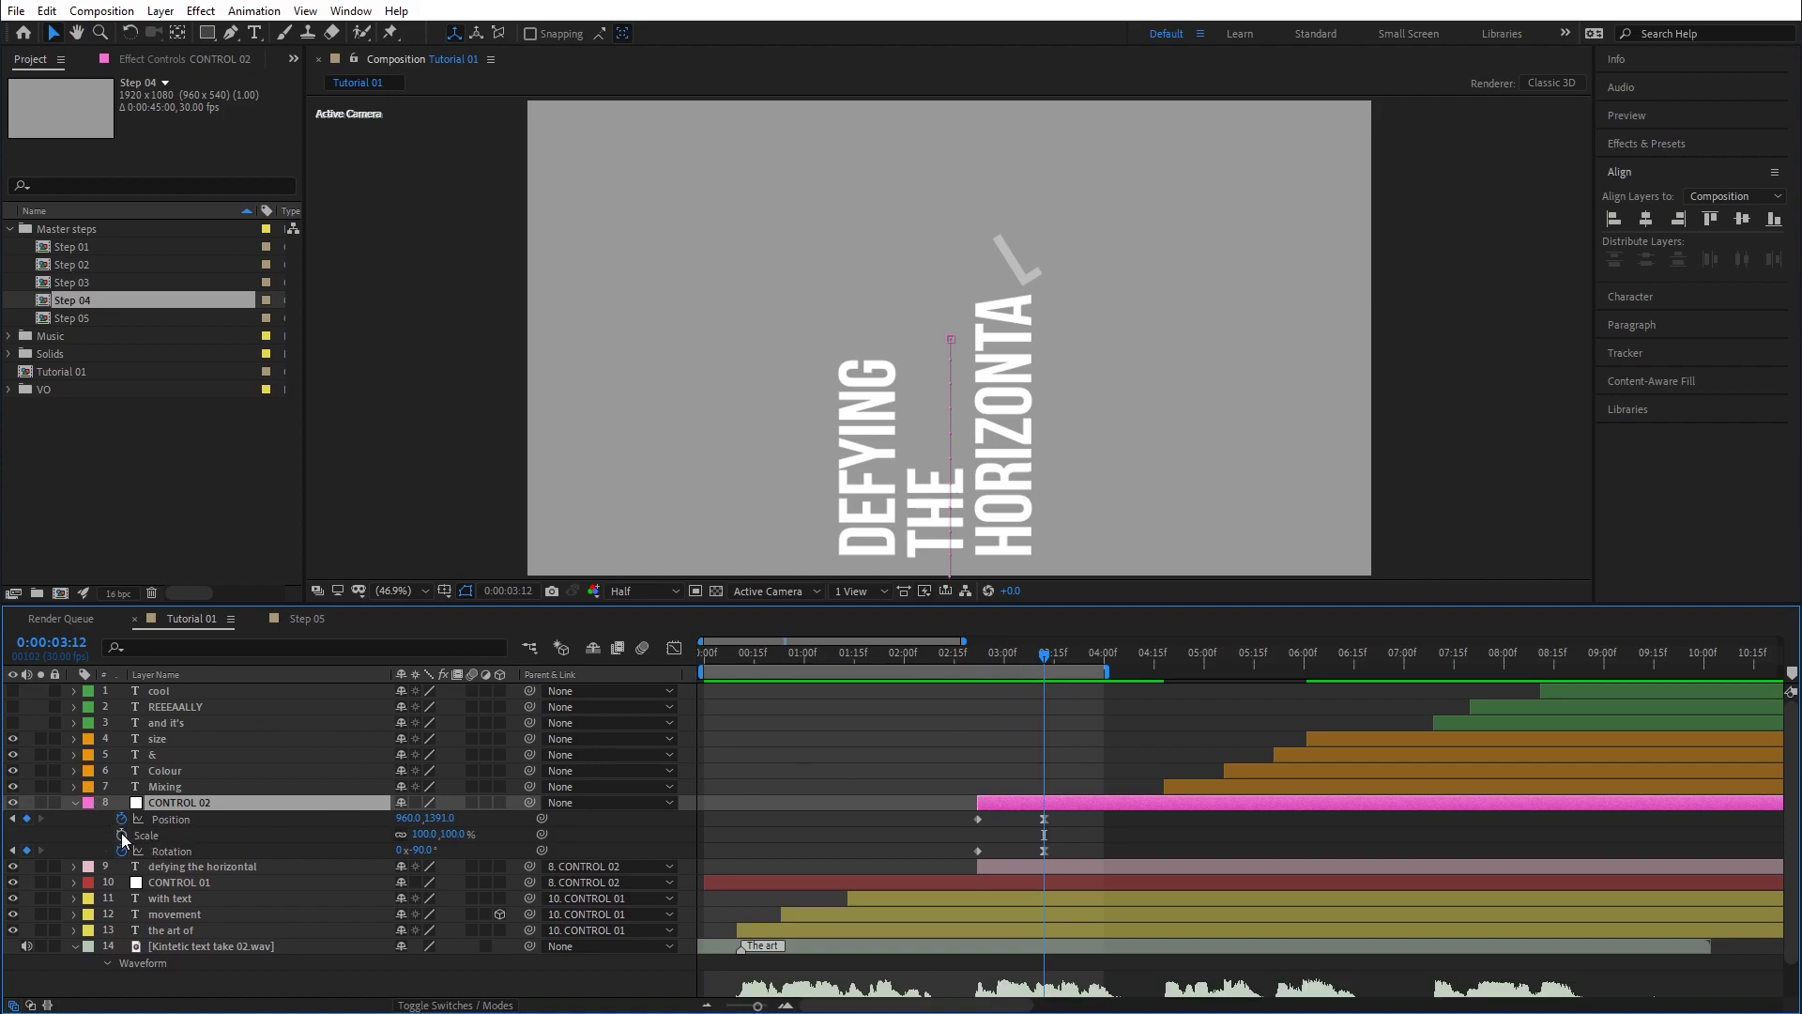
pyautogui.click(121, 834)
pyautogui.moveTo(1040, 835); pyautogui.dragTo(977, 834)
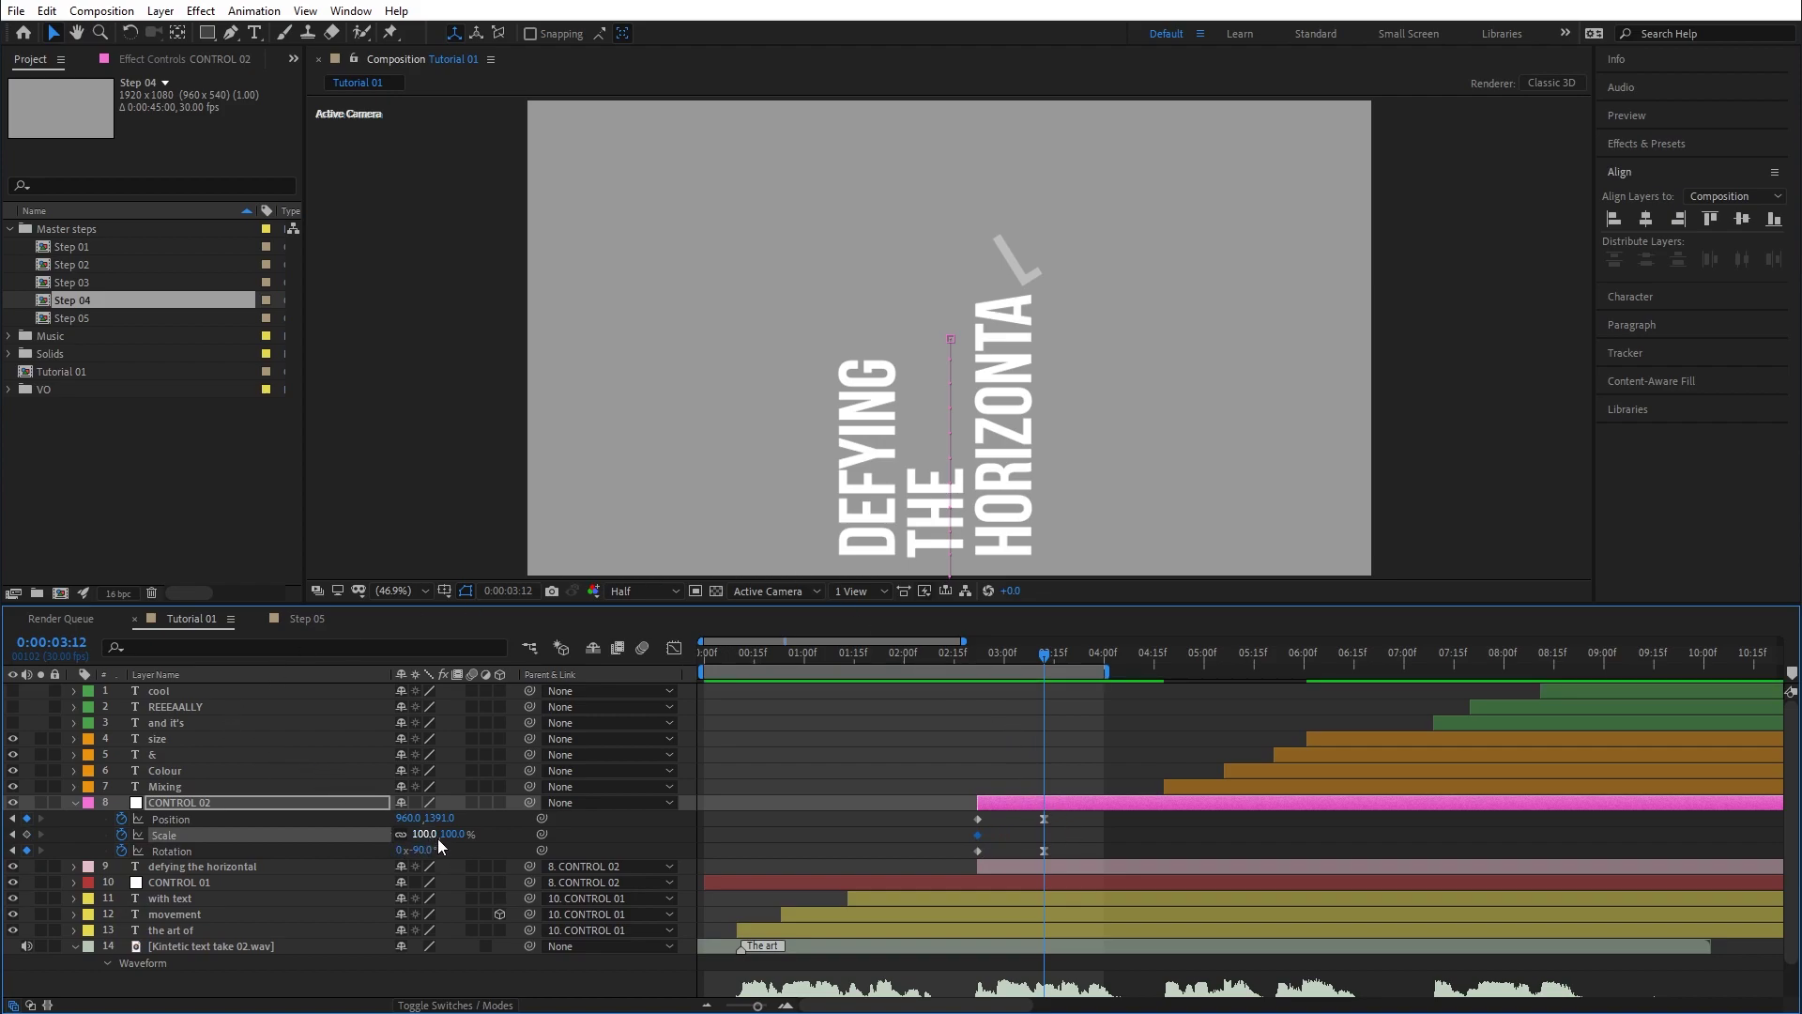
# At 0:00:03:12, scale CONTROL 02 to 119% and lower it to a Y position of 1451, then scrub through the move.
pyautogui.moveTo(427, 834); pyautogui.dragTo(452, 841)
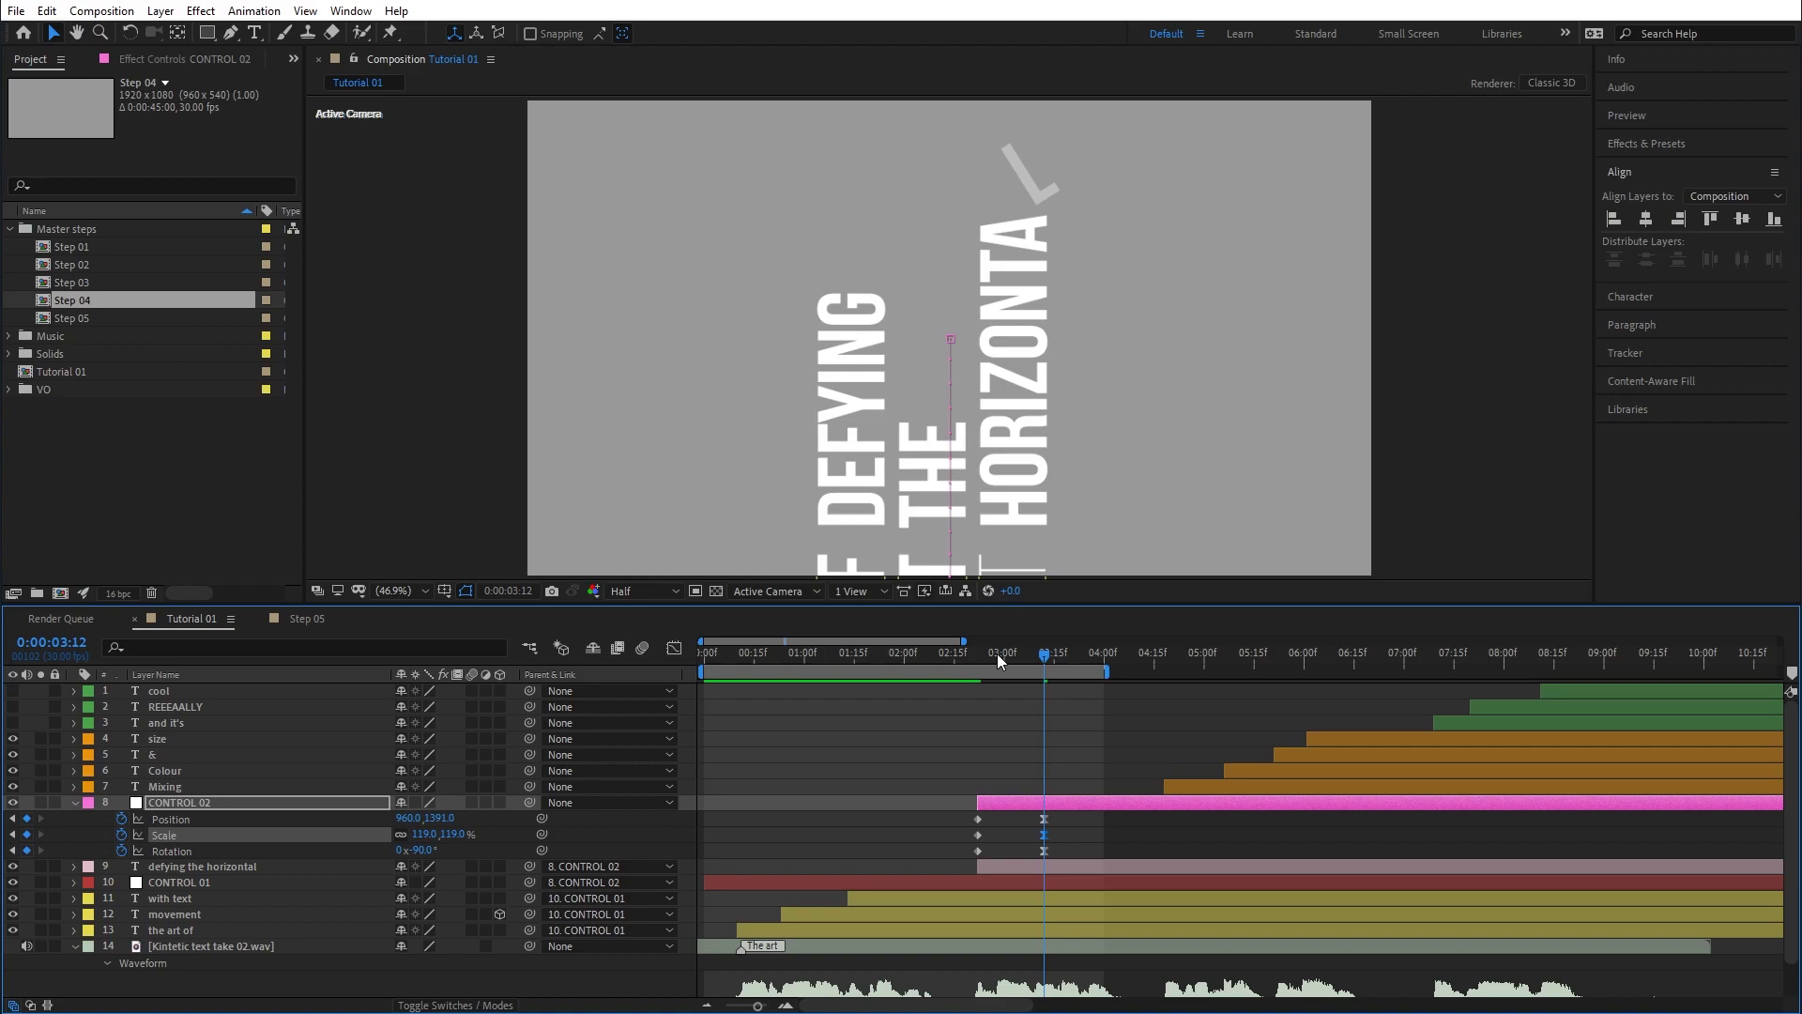
pyautogui.hotkey('shift', 'Down')
pyautogui.hotkey('shift', 'Down')
pyautogui.hotkey('shift', 'Down')
pyautogui.hotkey('shift', 'Down')
pyautogui.hotkey('shift', 'Down')
pyautogui.hotkey('shift', 'Down')
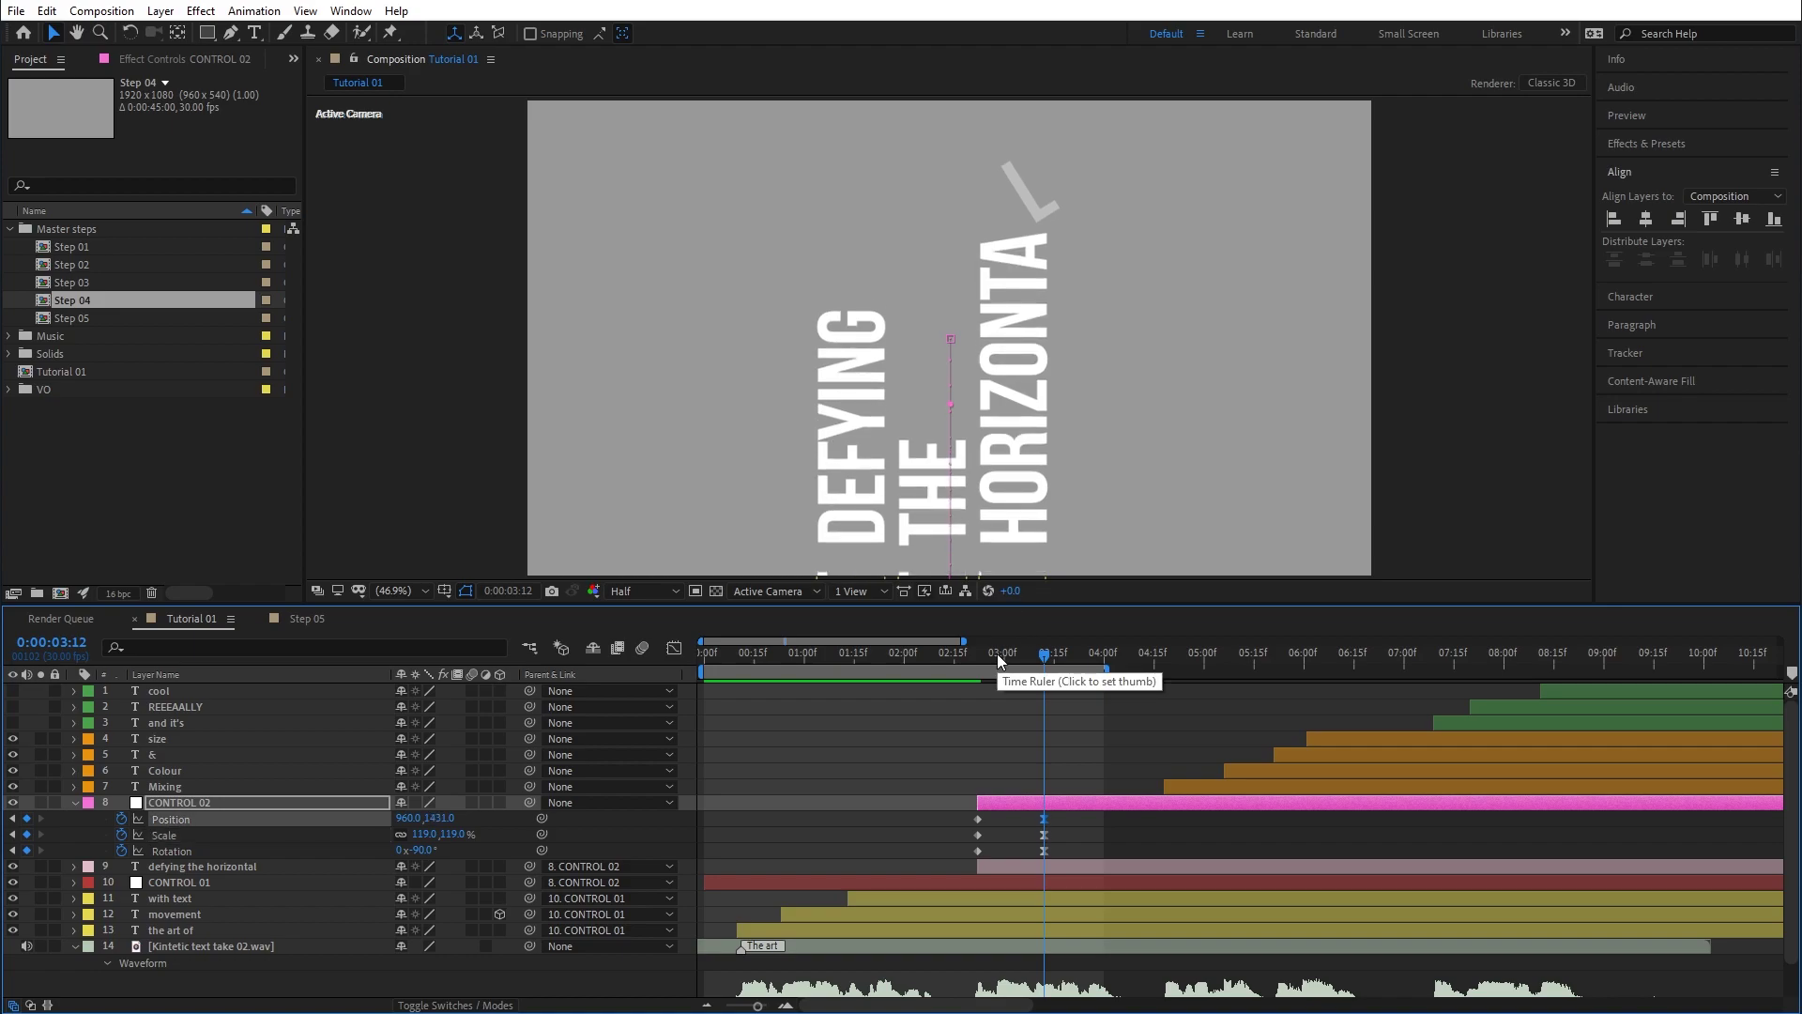
pyautogui.moveTo(961, 656); pyautogui.dragTo(1047, 670)
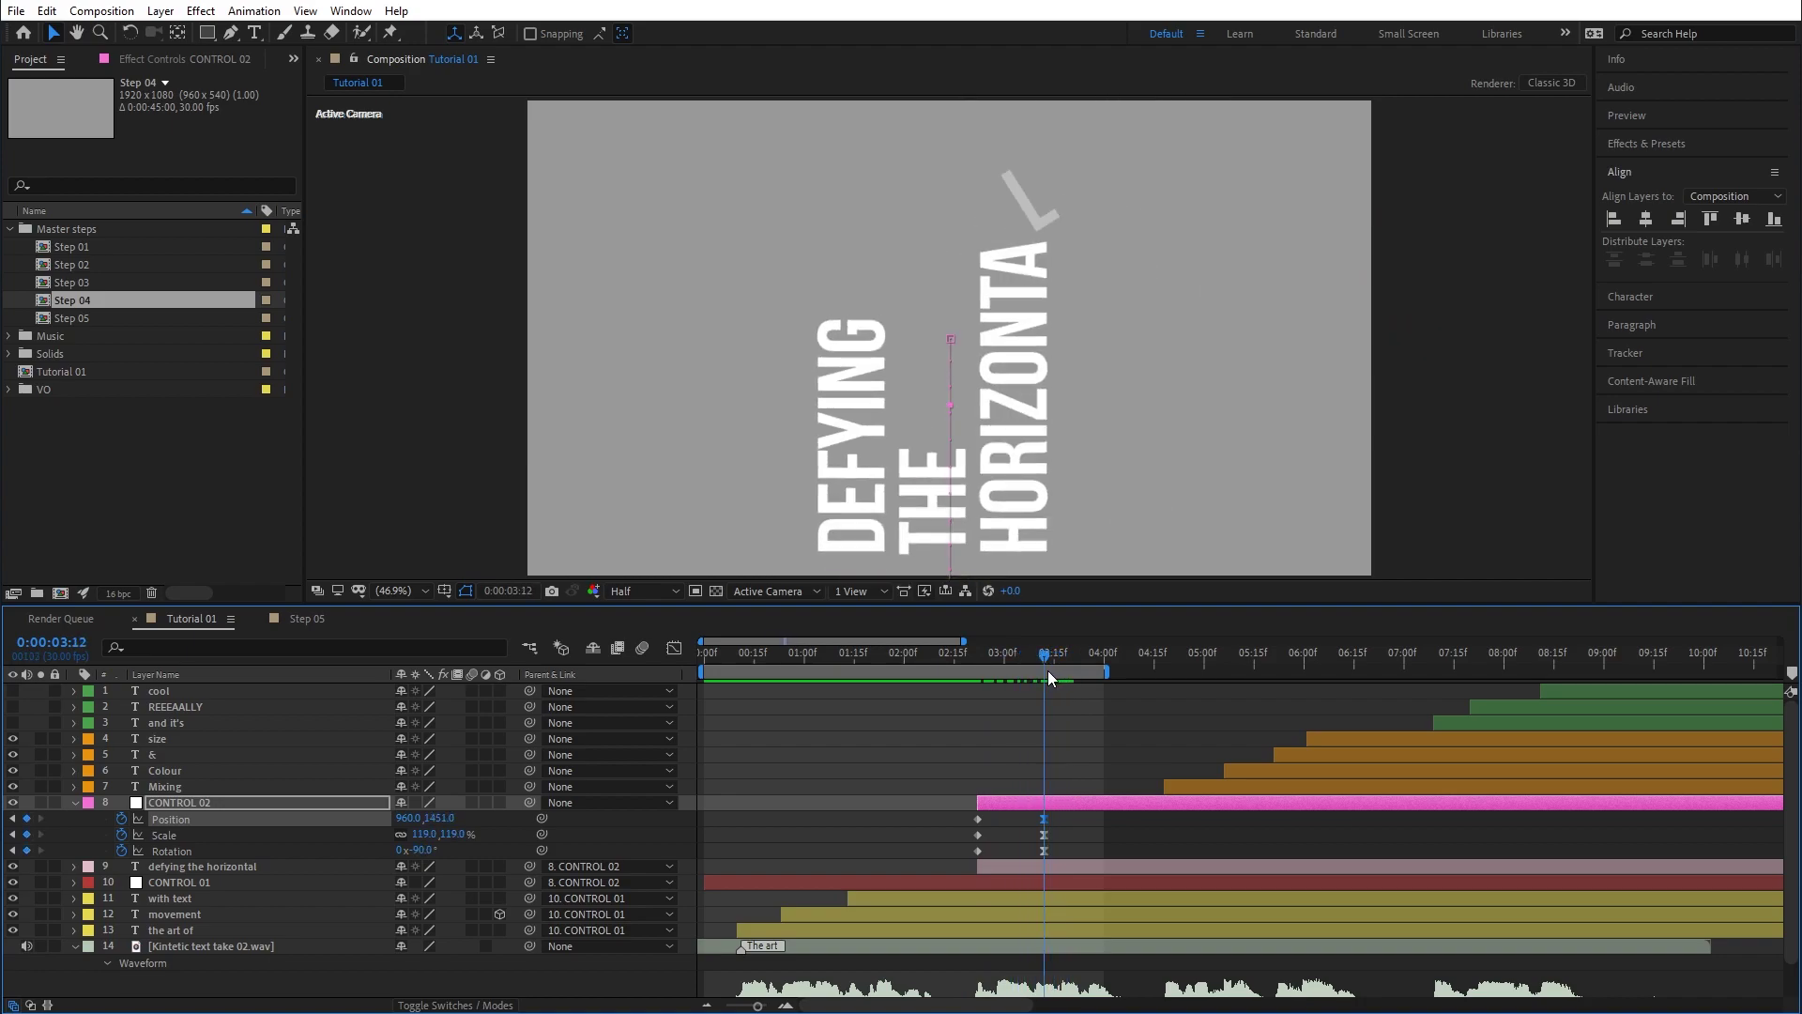
# Set CONTROL 02's scale to 130% and its Y position to 1511 at the 0:00:03:12 keyframes.
pyautogui.click(427, 835)
pyautogui.press('Return')
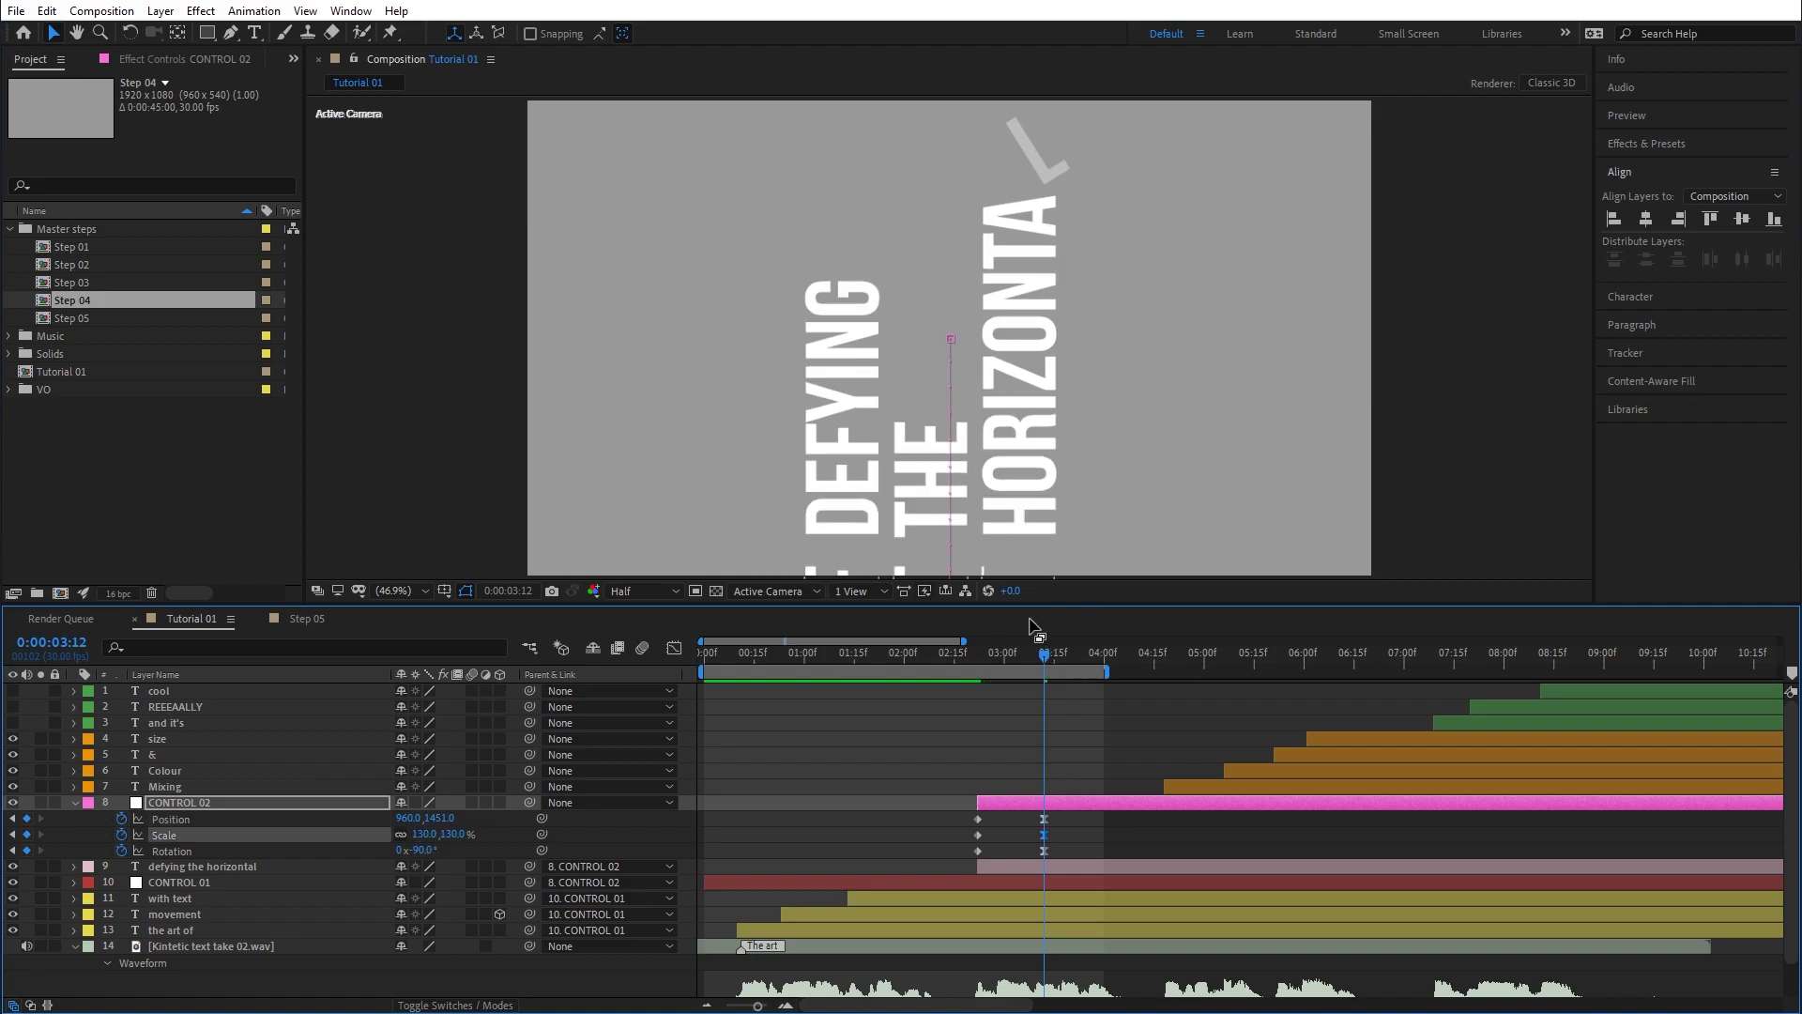
pyautogui.hotkey('shift', 'Down')
pyautogui.hotkey('shift', 'Down')
pyautogui.hotkey('shift', 'Down')
pyautogui.hotkey('shift', 'Down')
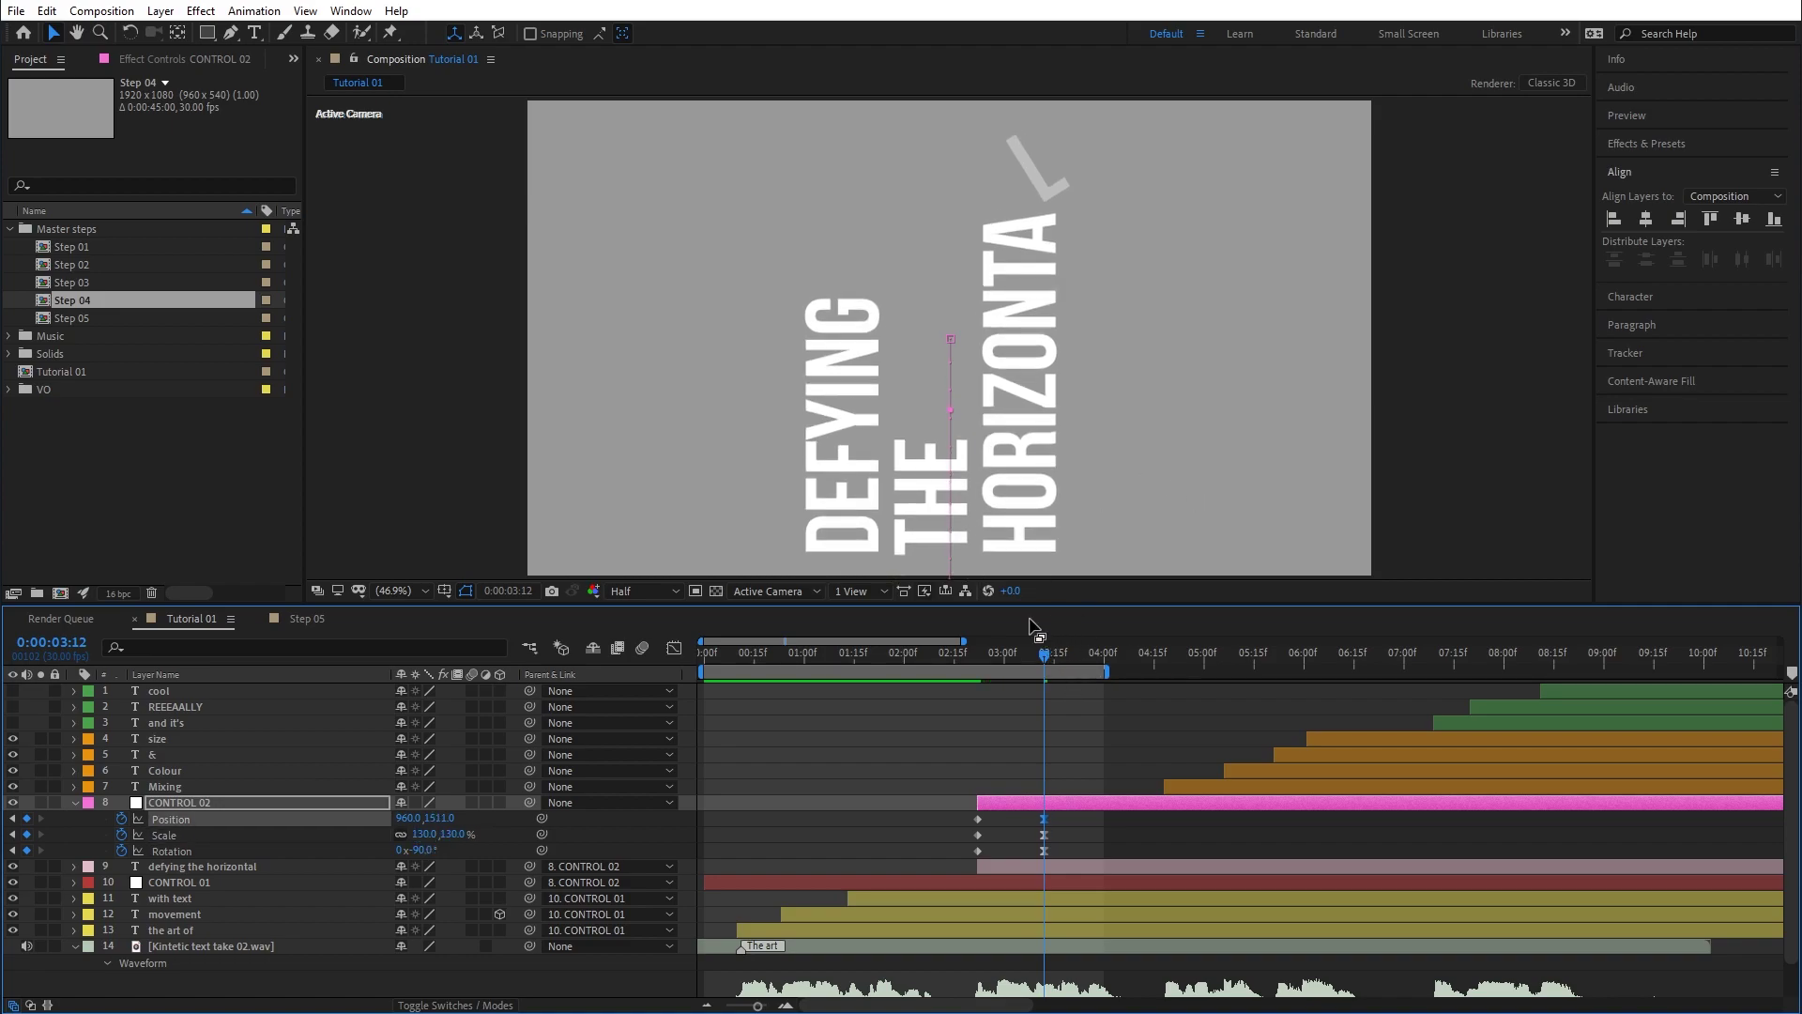
# Move the Mixing, Colour, & and size layers together up beside the enlarged HORIZONTAL, level with its upper end.
pyautogui.moveTo(989, 656); pyautogui.dragTo(1314, 657)
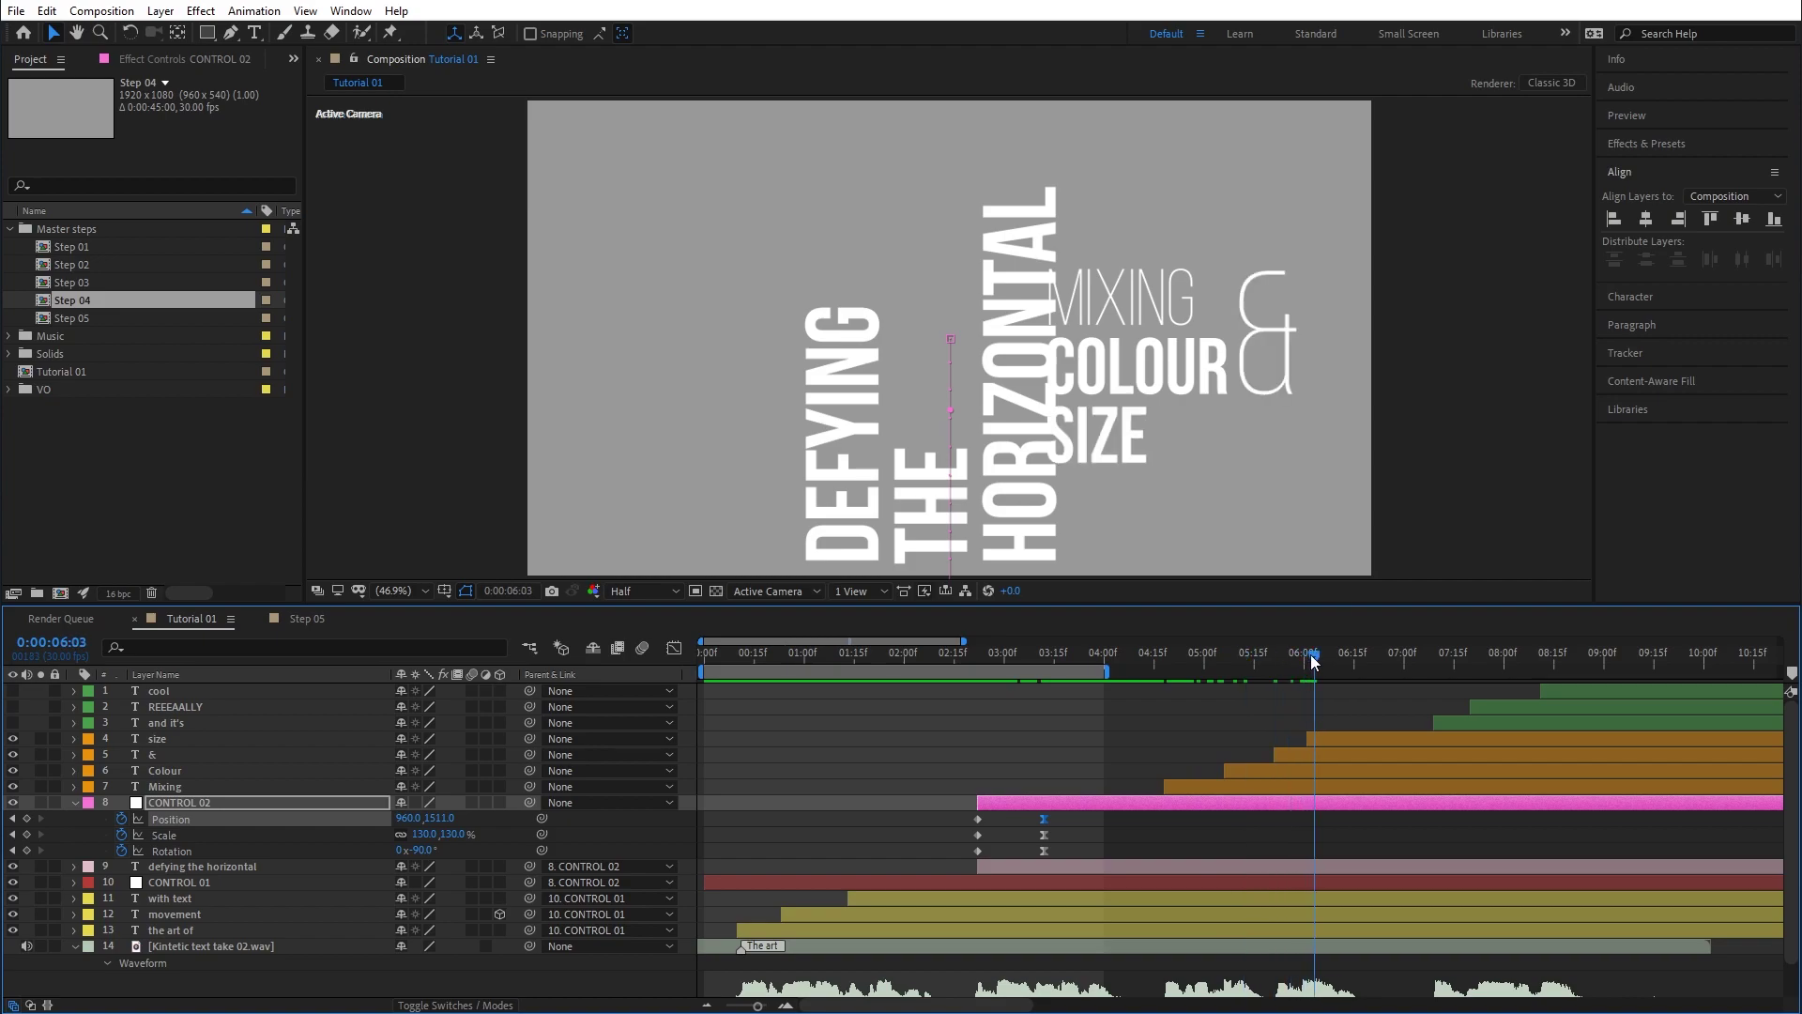
pyautogui.moveTo(1333, 719); pyautogui.dragTo(1345, 781)
pyautogui.moveTo(1088, 430); pyautogui.dragTo(1111, 355)
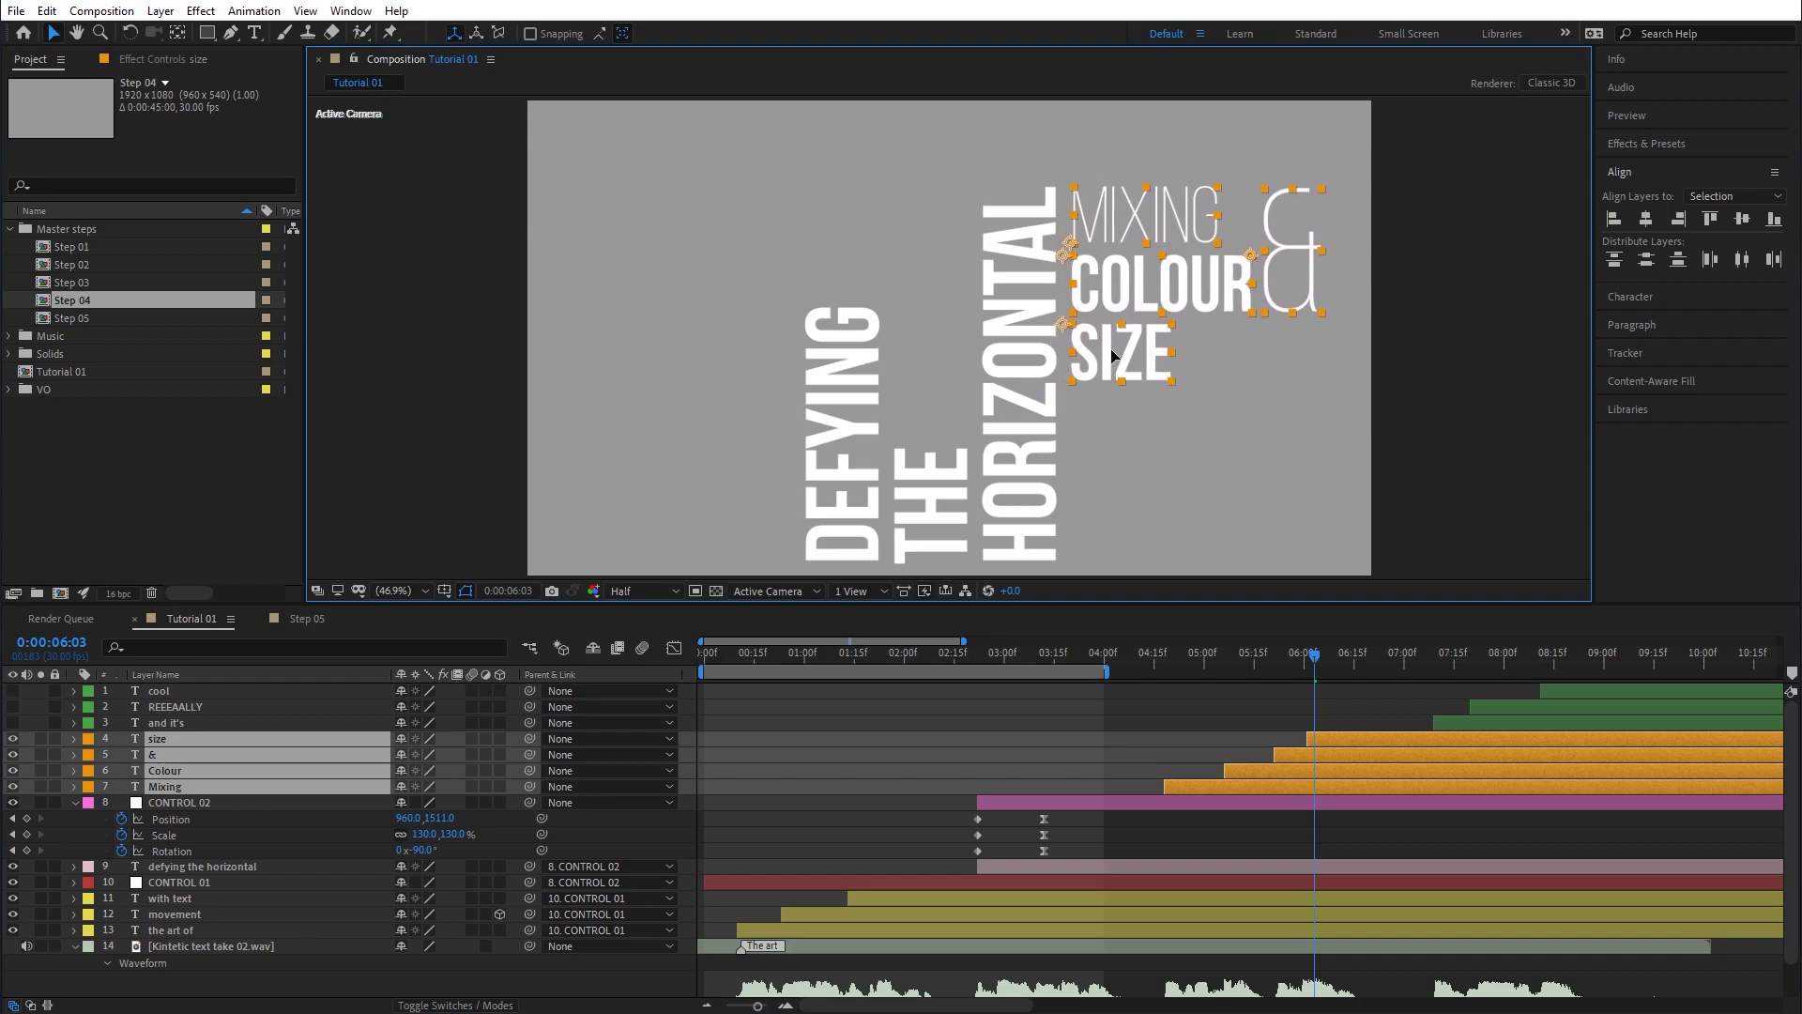
pyautogui.moveTo(1155, 660); pyautogui.dragTo(1337, 674)
pyautogui.click(1383, 413)
# Scale the size layer to 244% so the word spans the width of COLOUR and the ampersand.
pyautogui.click(1127, 359)
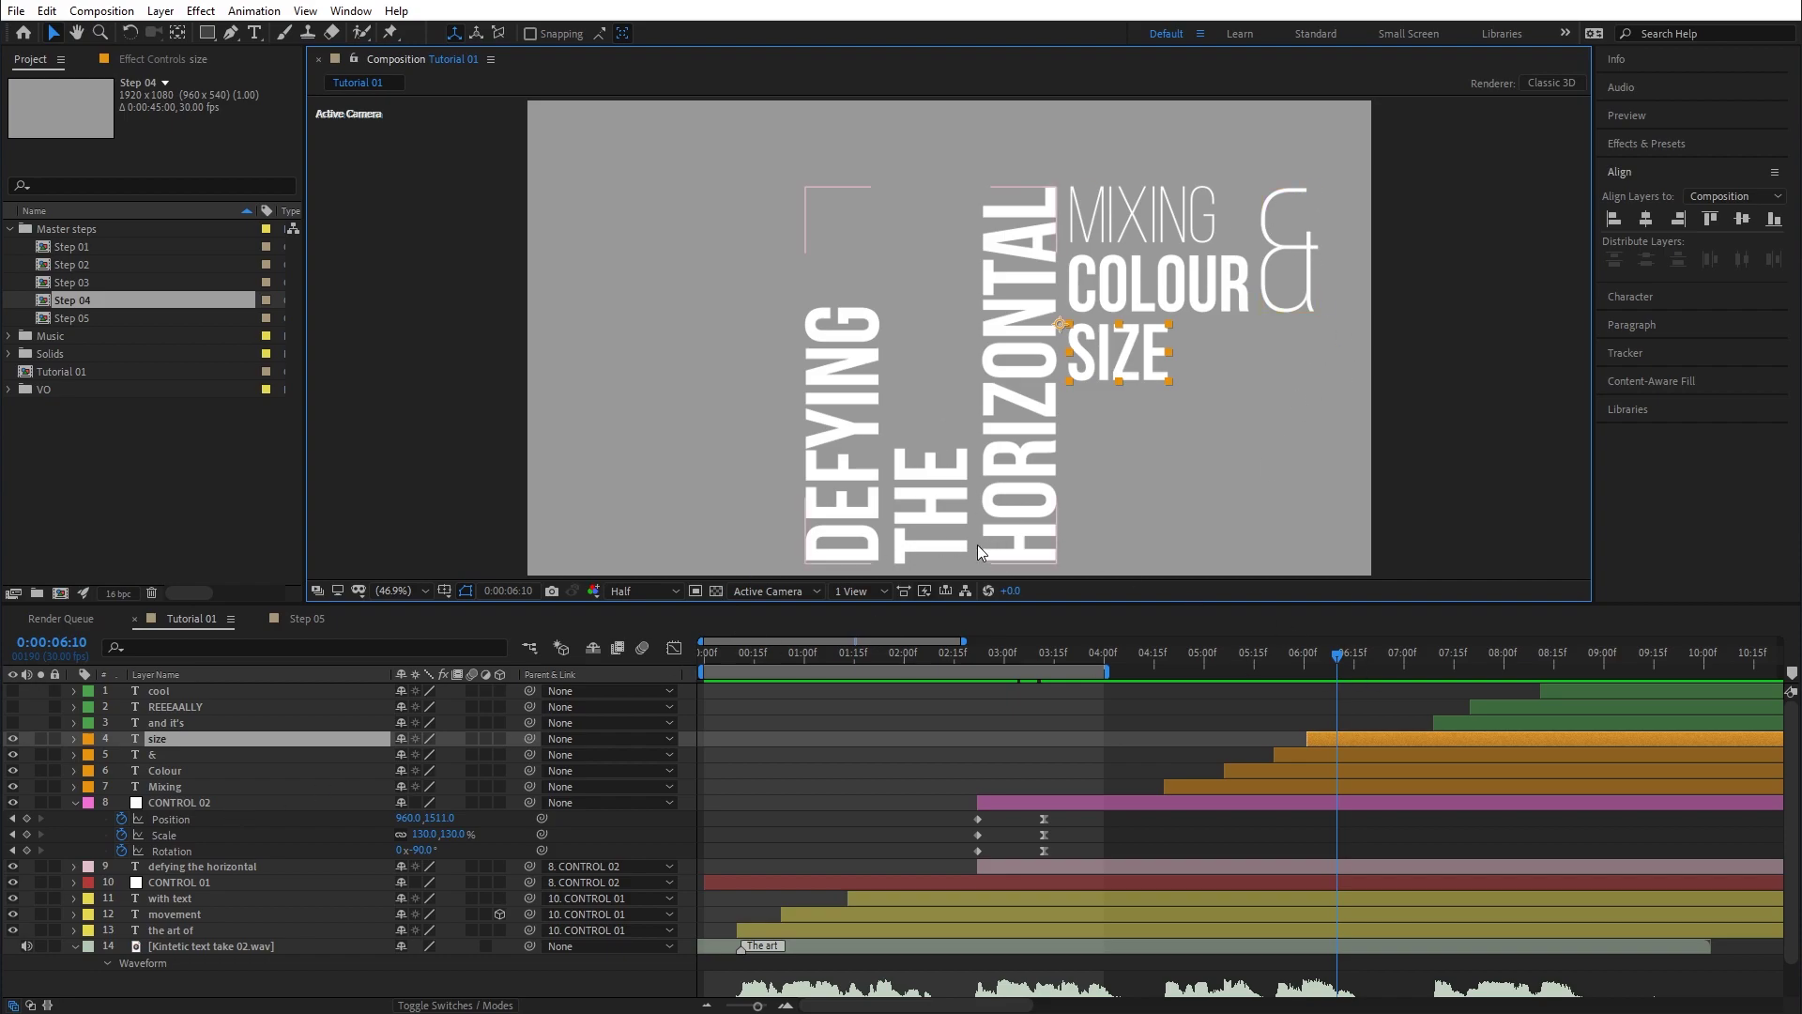
pyautogui.press('s')
pyautogui.moveTo(465, 760); pyautogui.dragTo(618, 803)
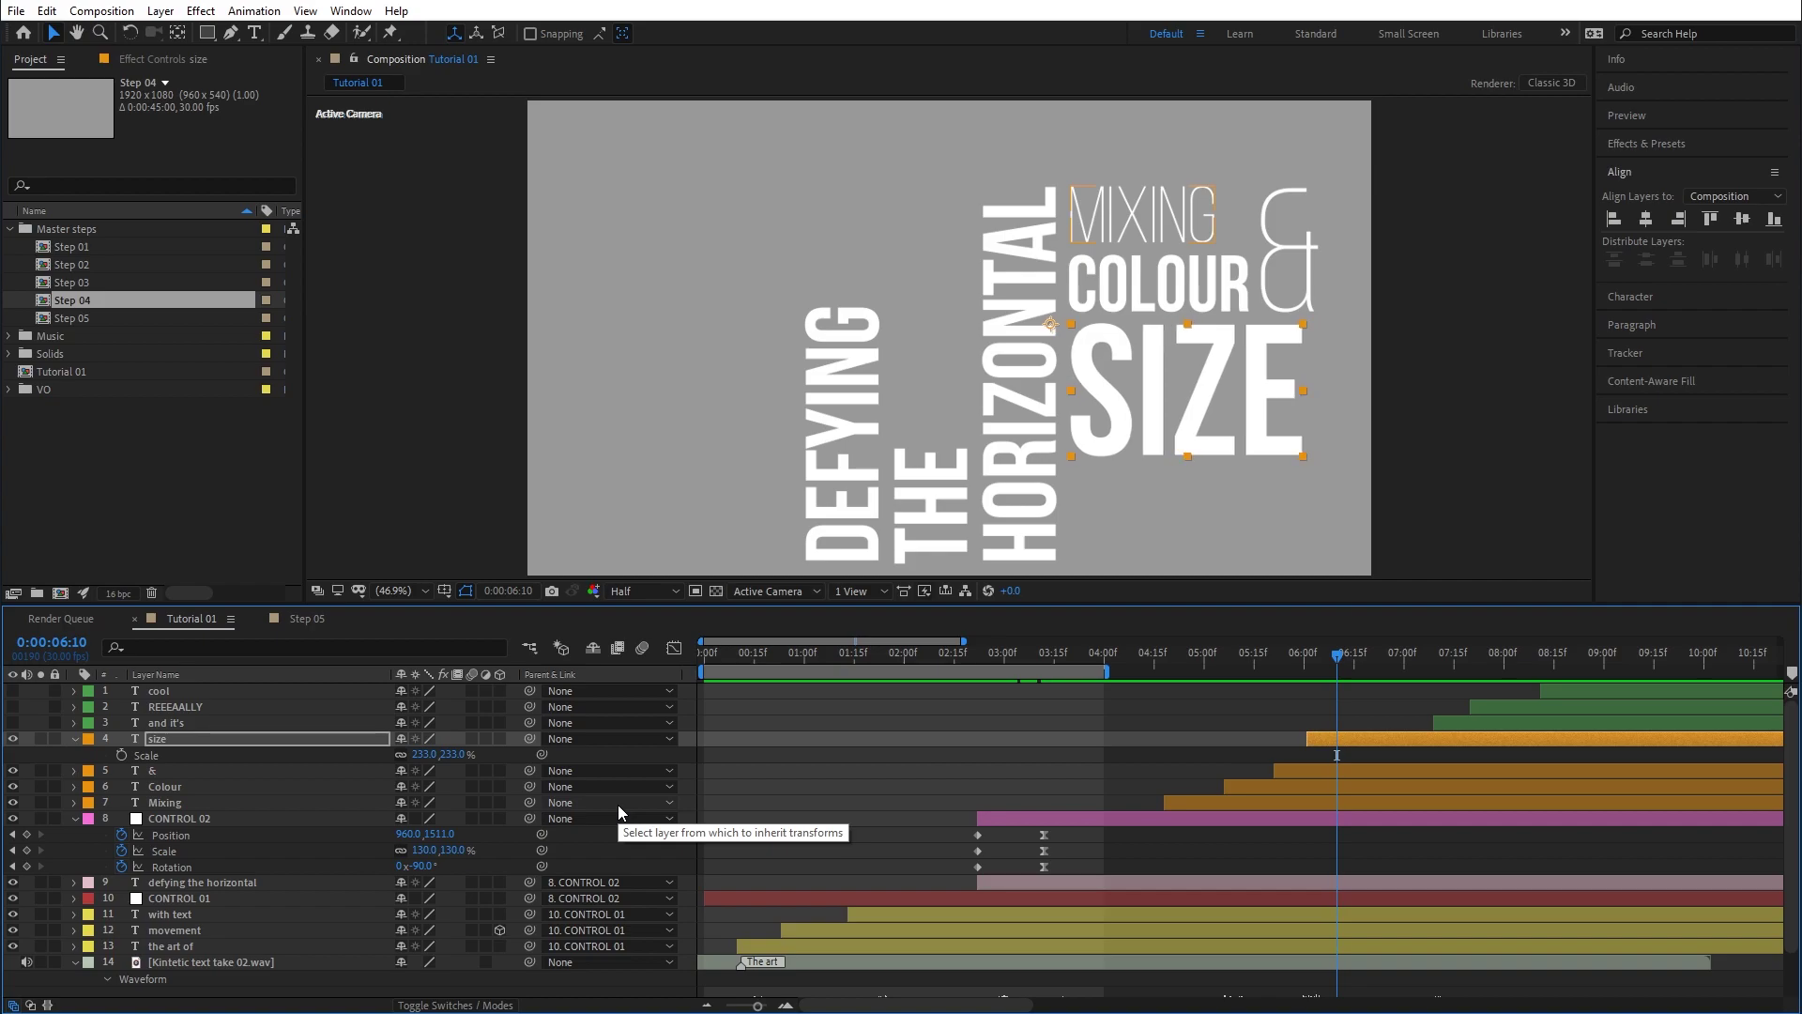
pyautogui.moveTo(419, 753); pyautogui.dragTo(901, 686)
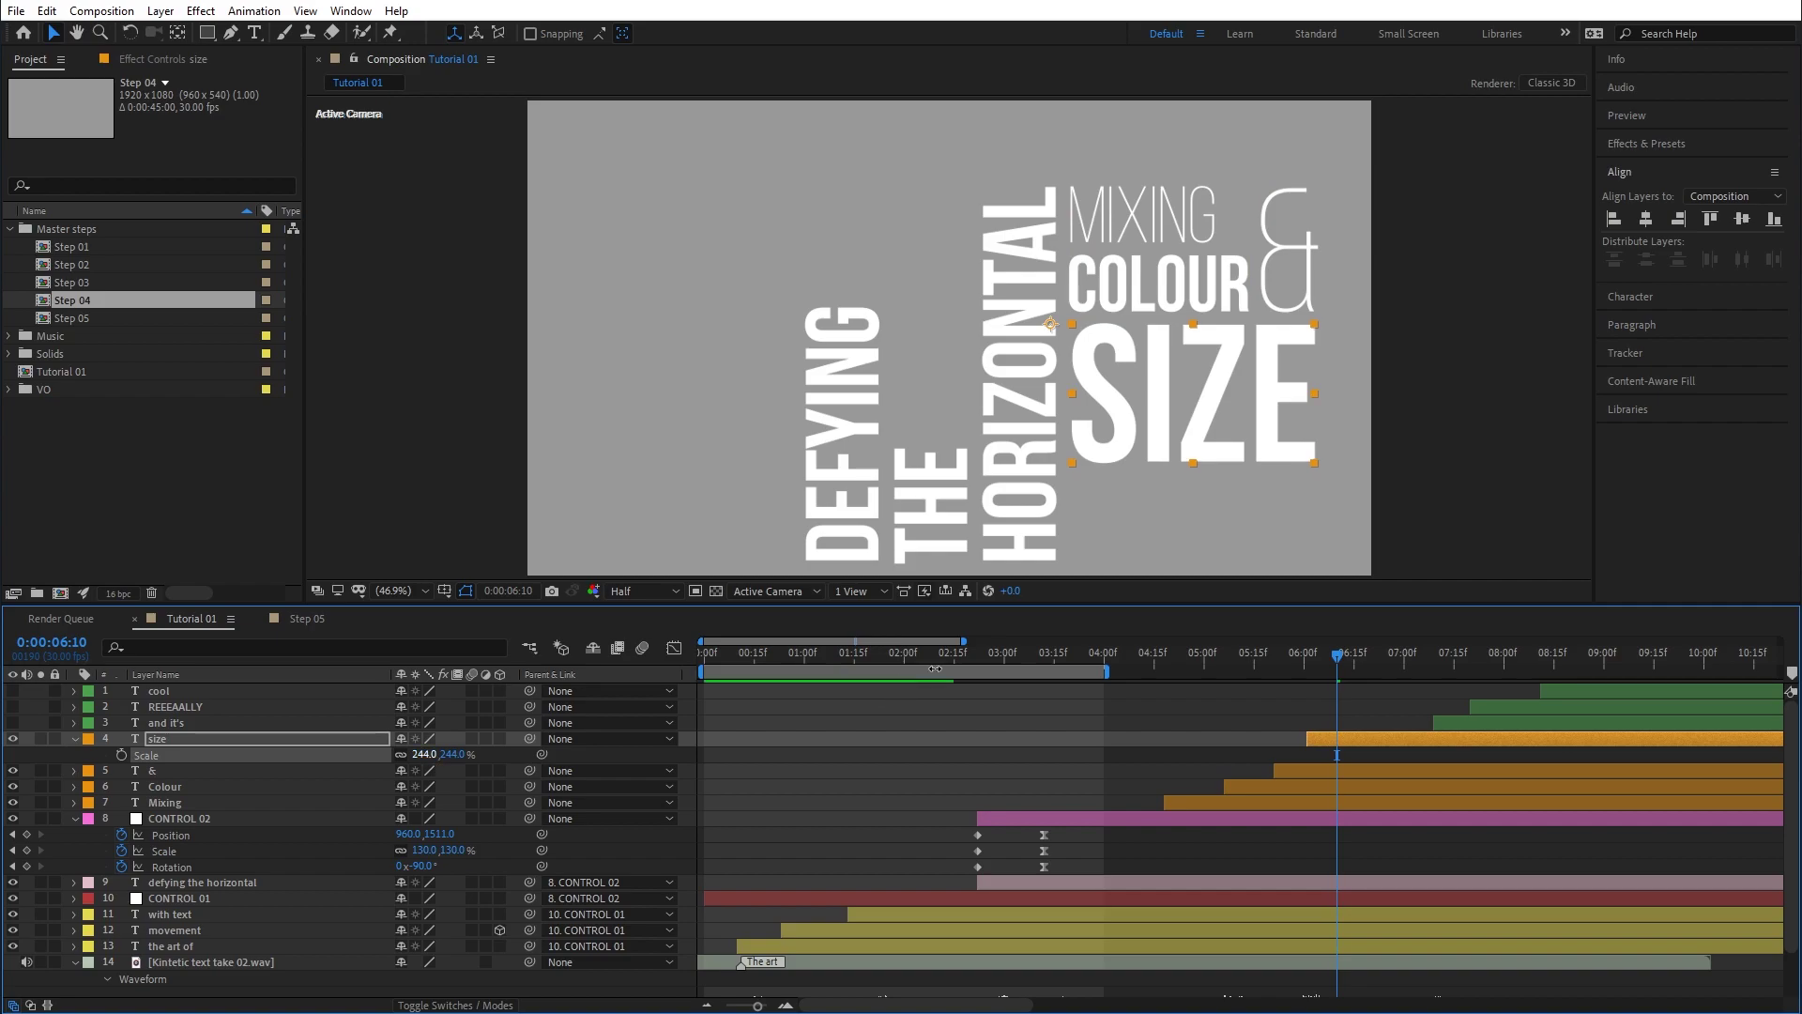
# Nudge the SIZE text slightly left so its edge lines up with the MIXING and COLOUR text above.
pyautogui.moveTo(1128, 411); pyautogui.dragTo(1125, 422)
pyautogui.click(1336, 664)
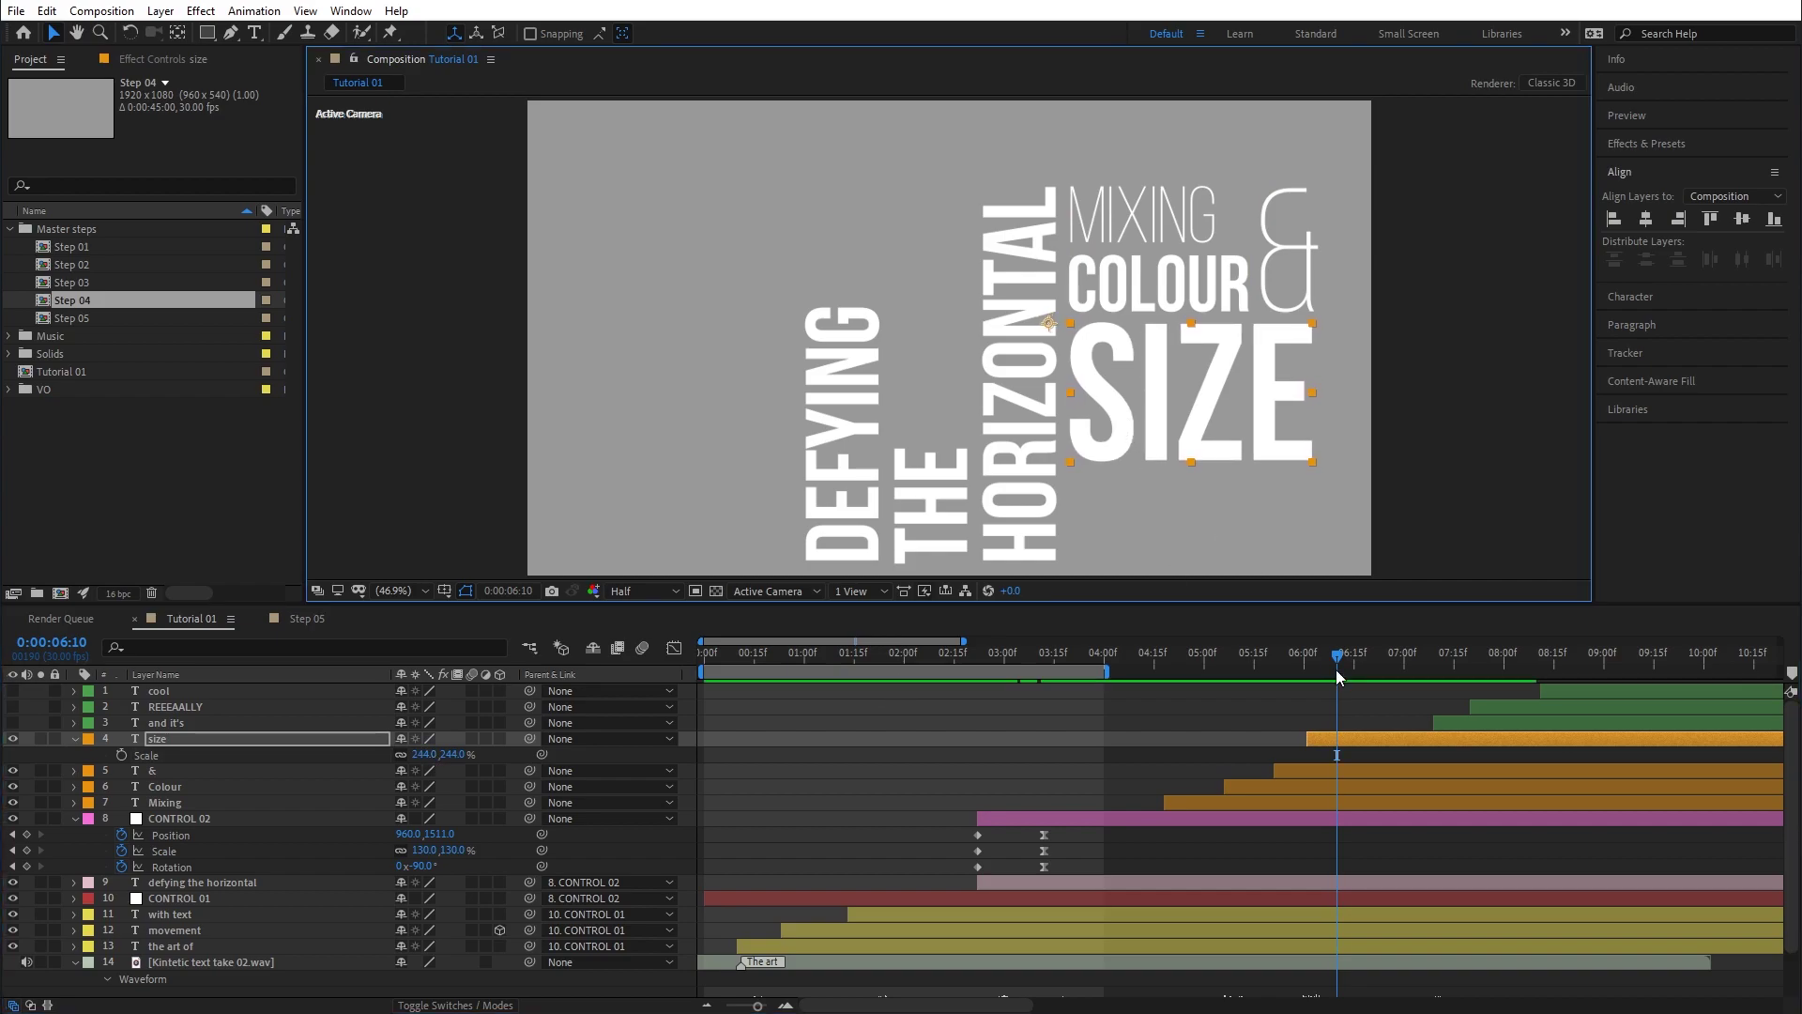
# Examine the Step 05 composition for how DEFYING THE HORIZONTAL shifts as MIXING and COLOUR appear, and return to Tutorial 01.
pyautogui.moveTo(981, 655); pyautogui.dragTo(1323, 668)
pyautogui.click(305, 619)
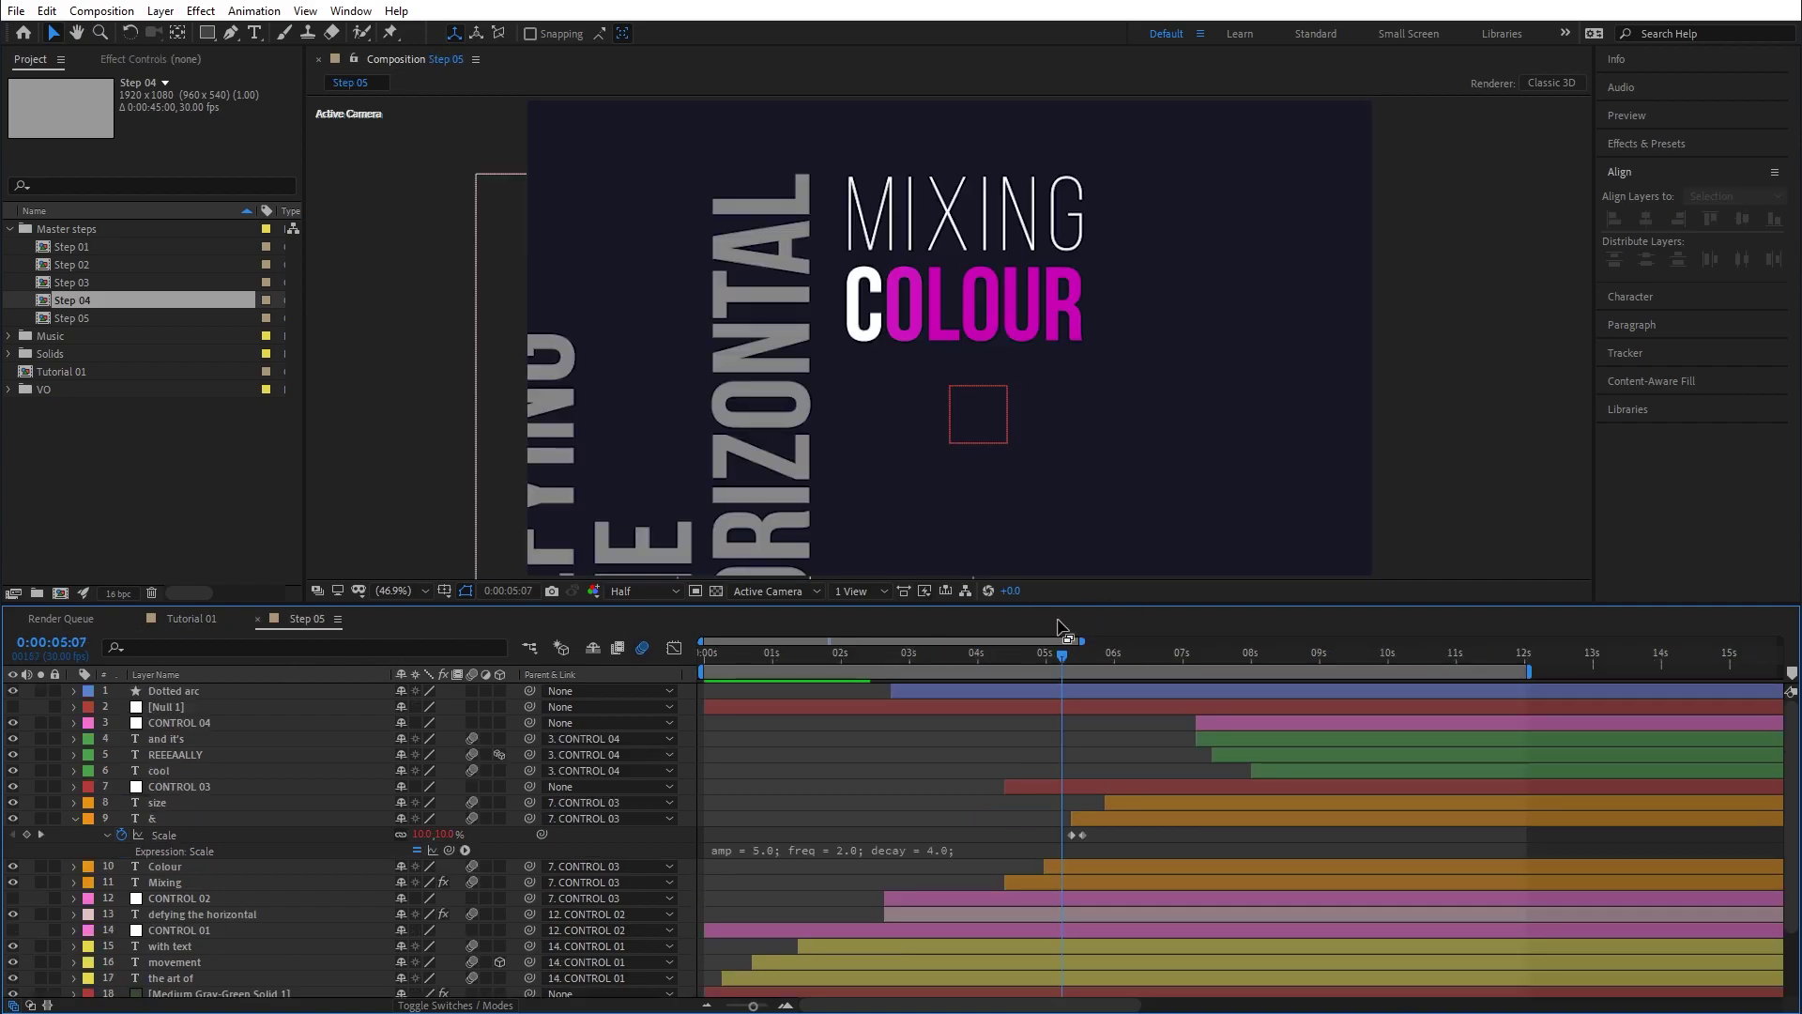
pyautogui.moveTo(783, 657); pyautogui.dragTo(1033, 676)
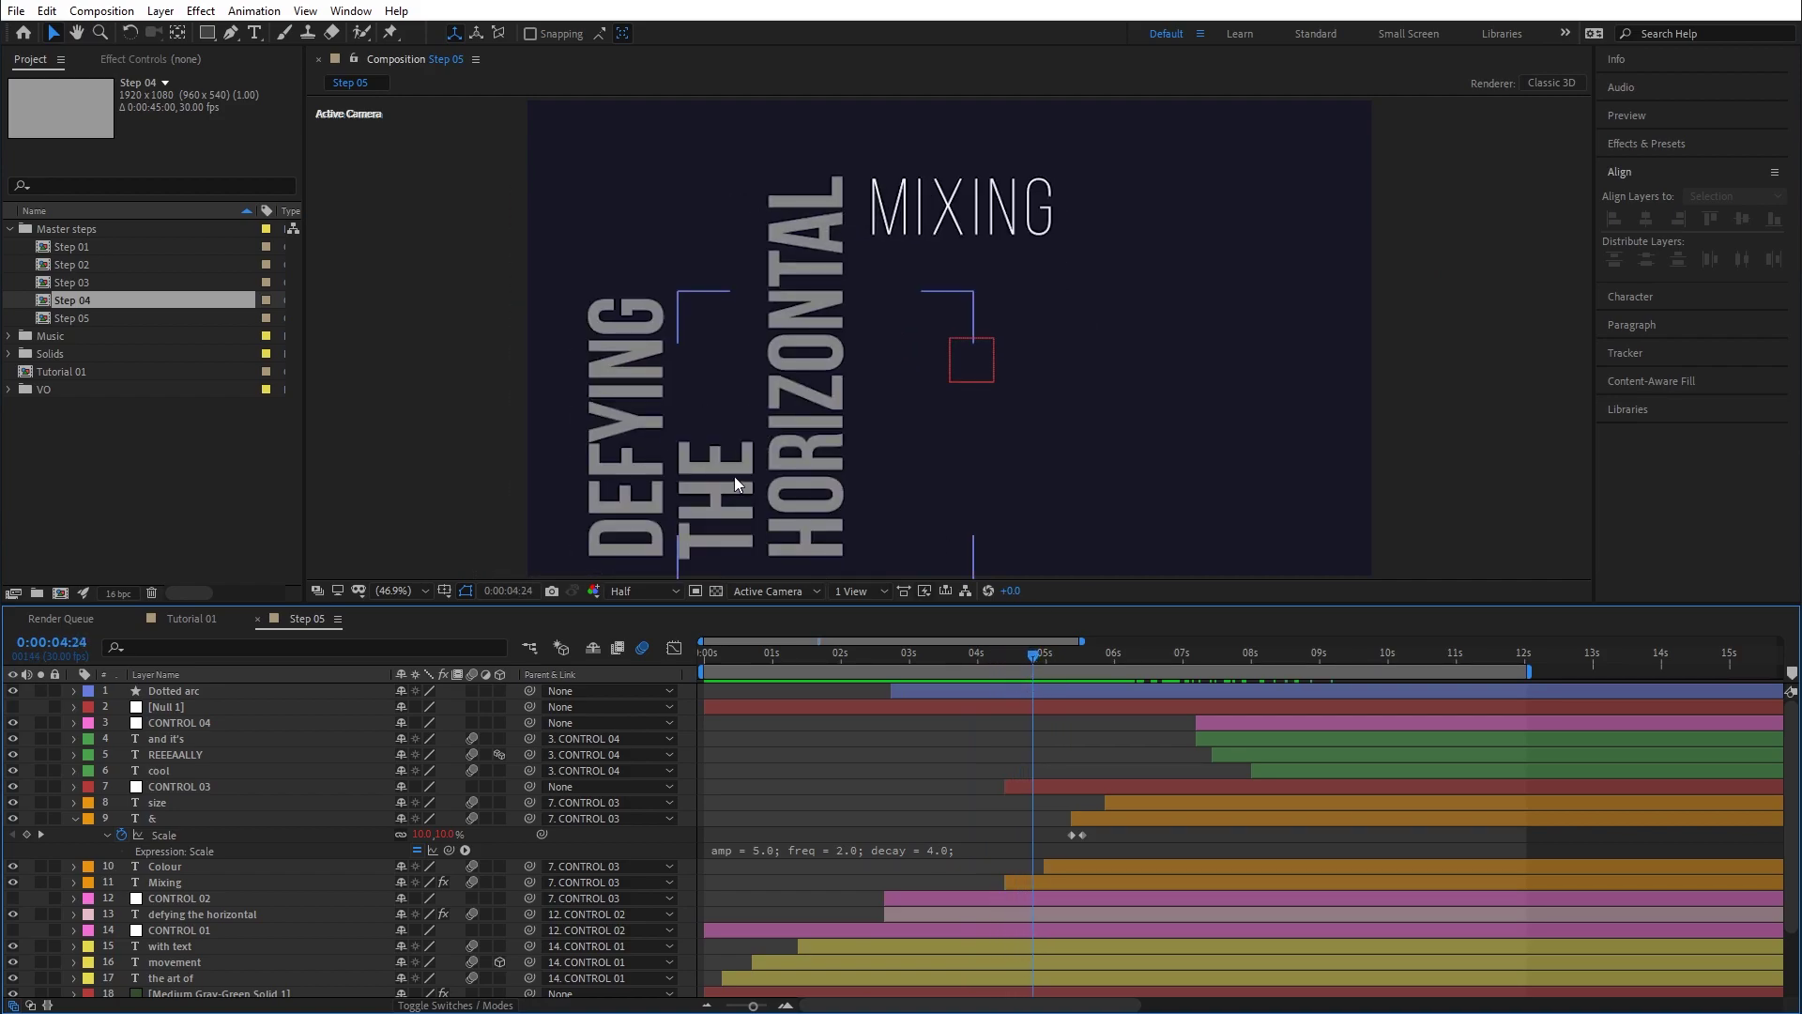
pyautogui.click(1025, 664)
pyautogui.moveTo(1025, 661); pyautogui.dragTo(1140, 691)
pyautogui.click(185, 620)
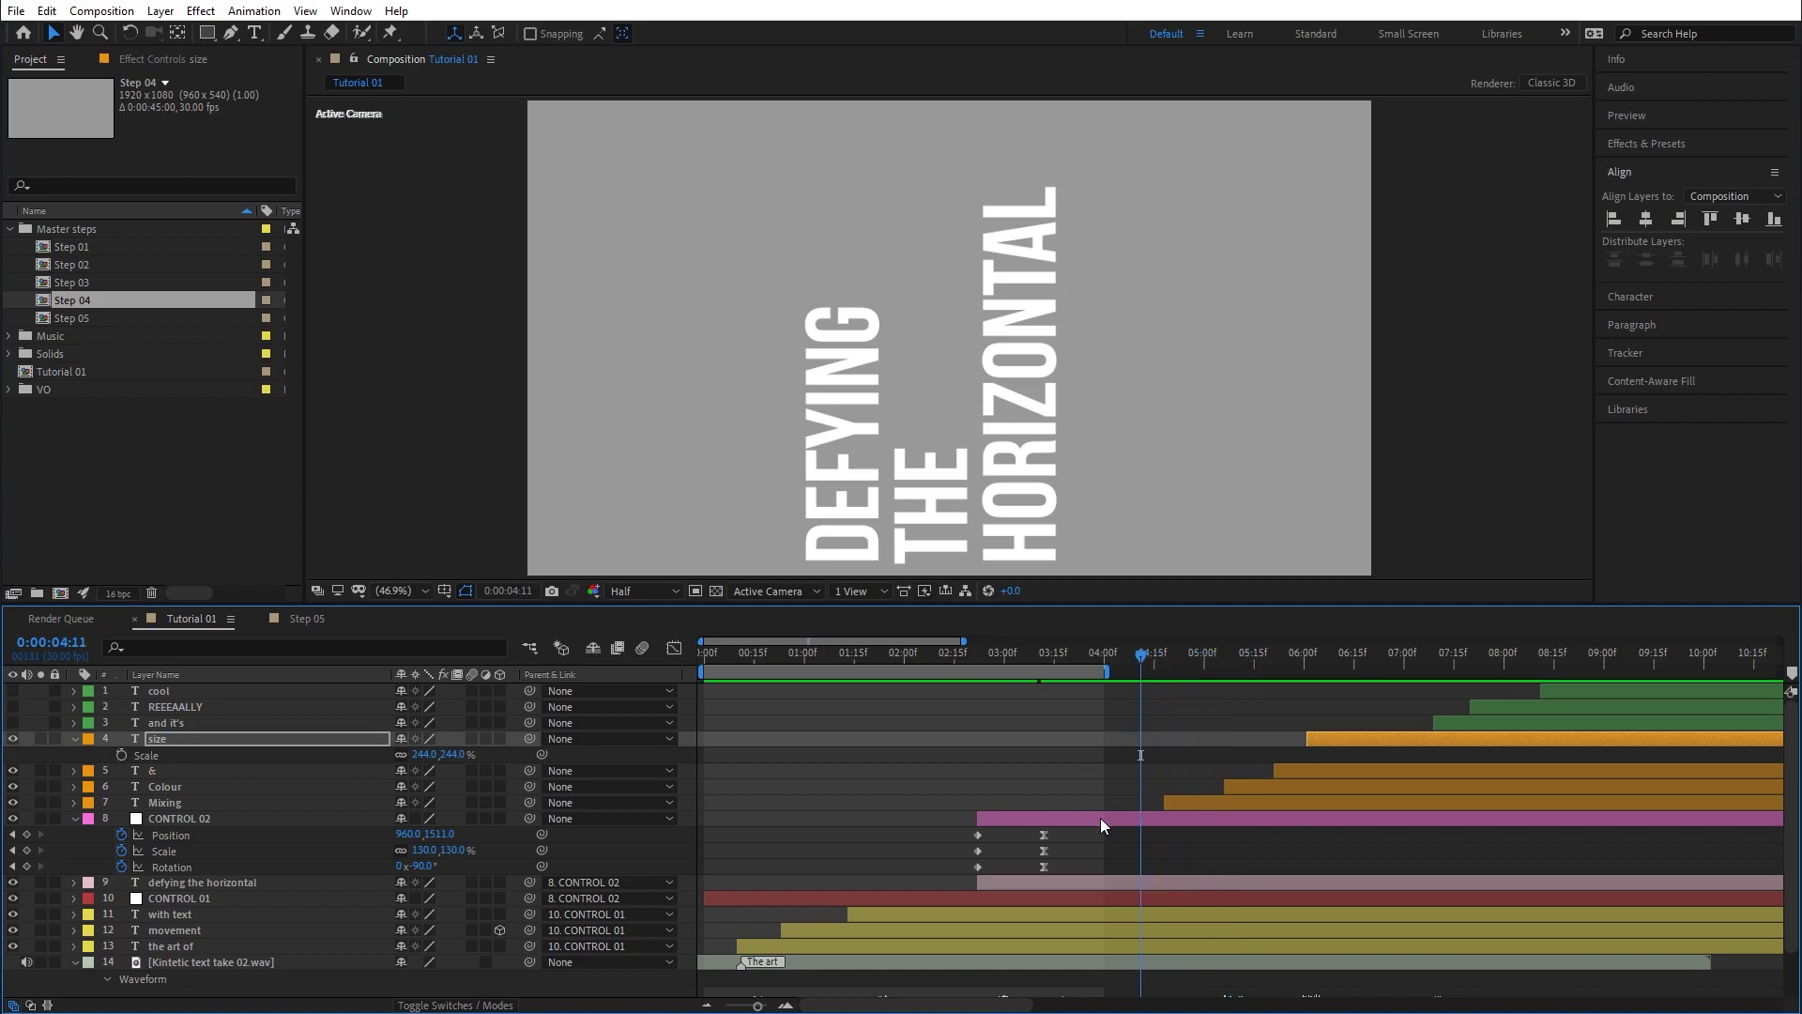
# Keyframe CONTROL 02's Position at 0:00:04:11, and at 0:00:04:18 shift it left to X 454.
pyautogui.click(1100, 818)
pyautogui.click(27, 834)
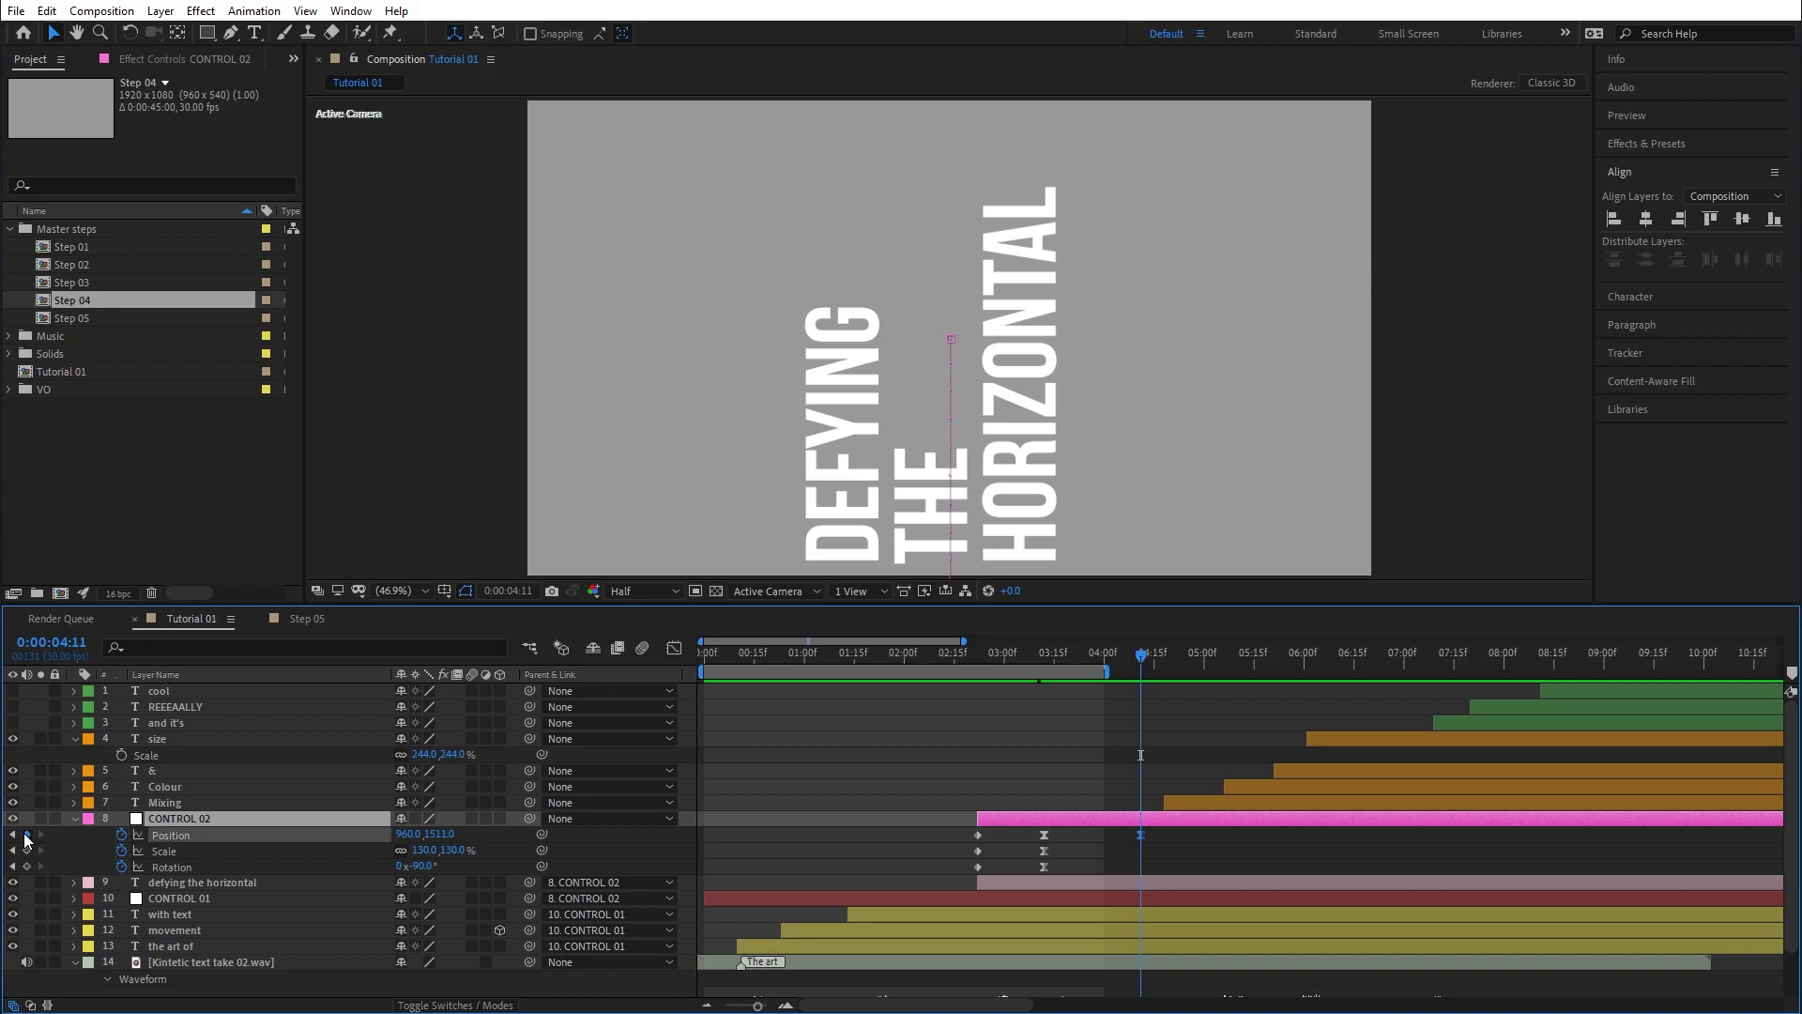
pyautogui.moveTo(1140, 662); pyautogui.dragTo(1163, 662)
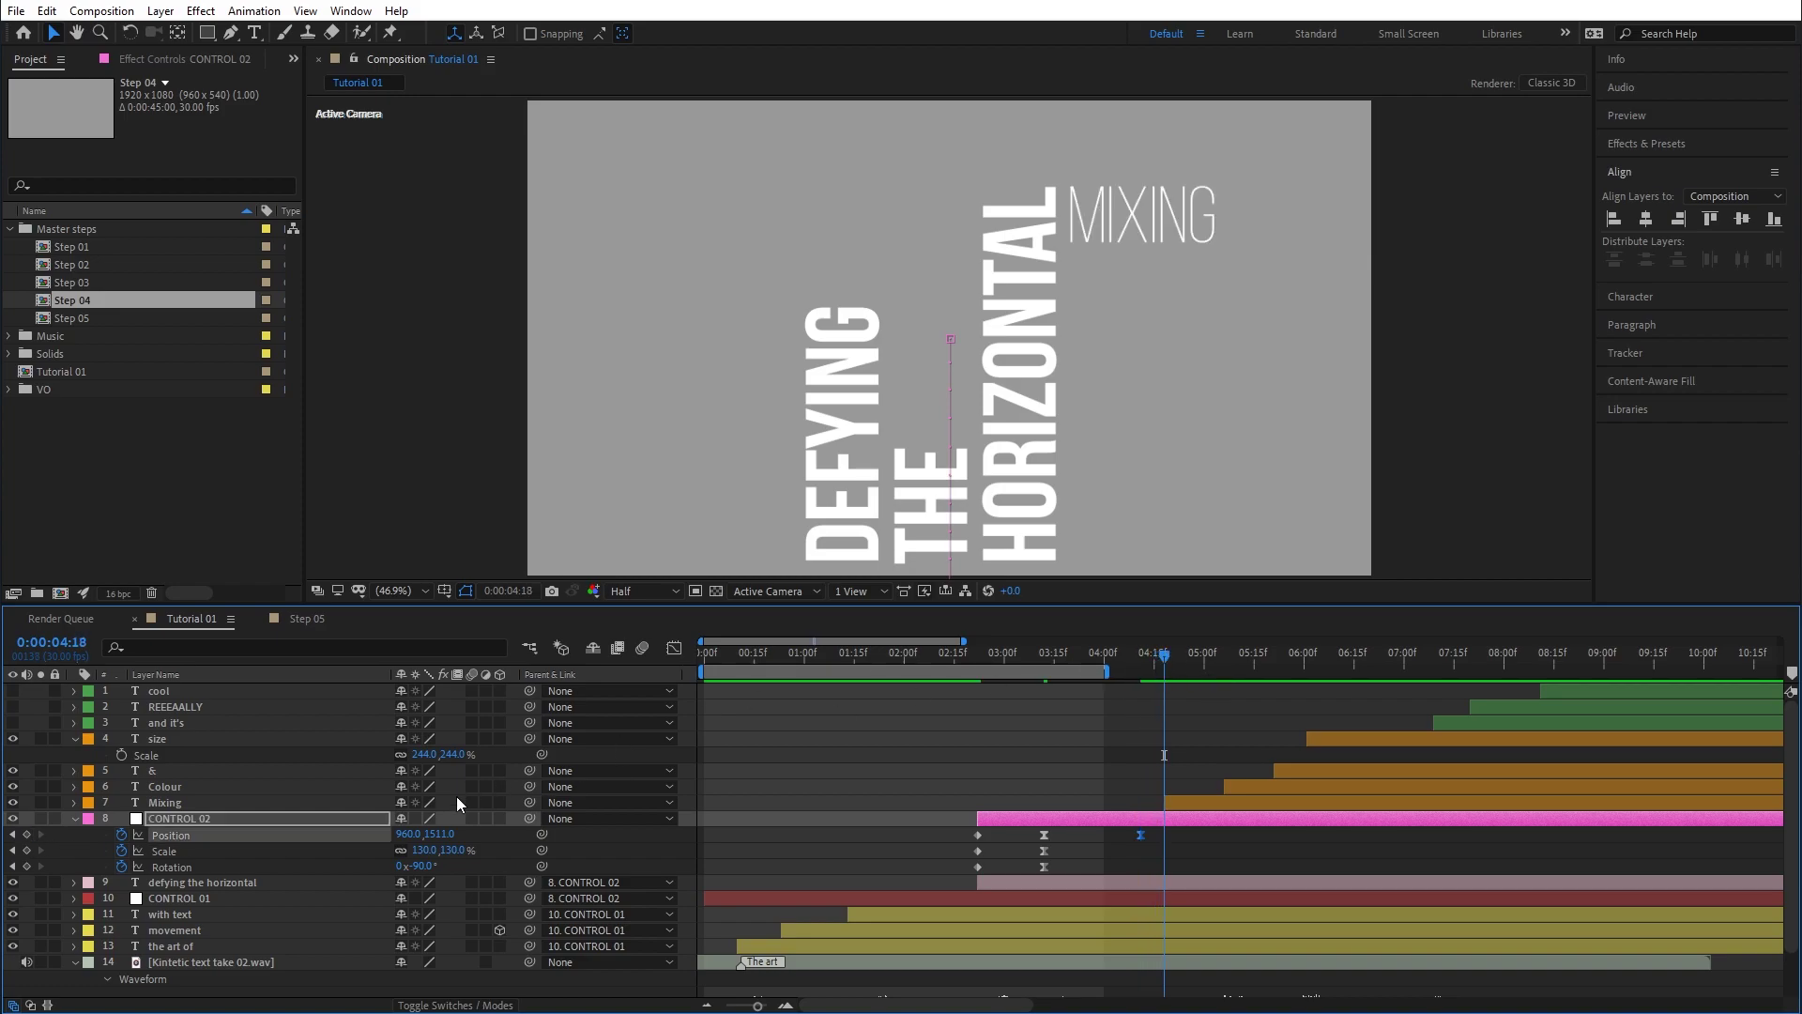
pyautogui.moveTo(401, 835); pyautogui.dragTo(164, 835)
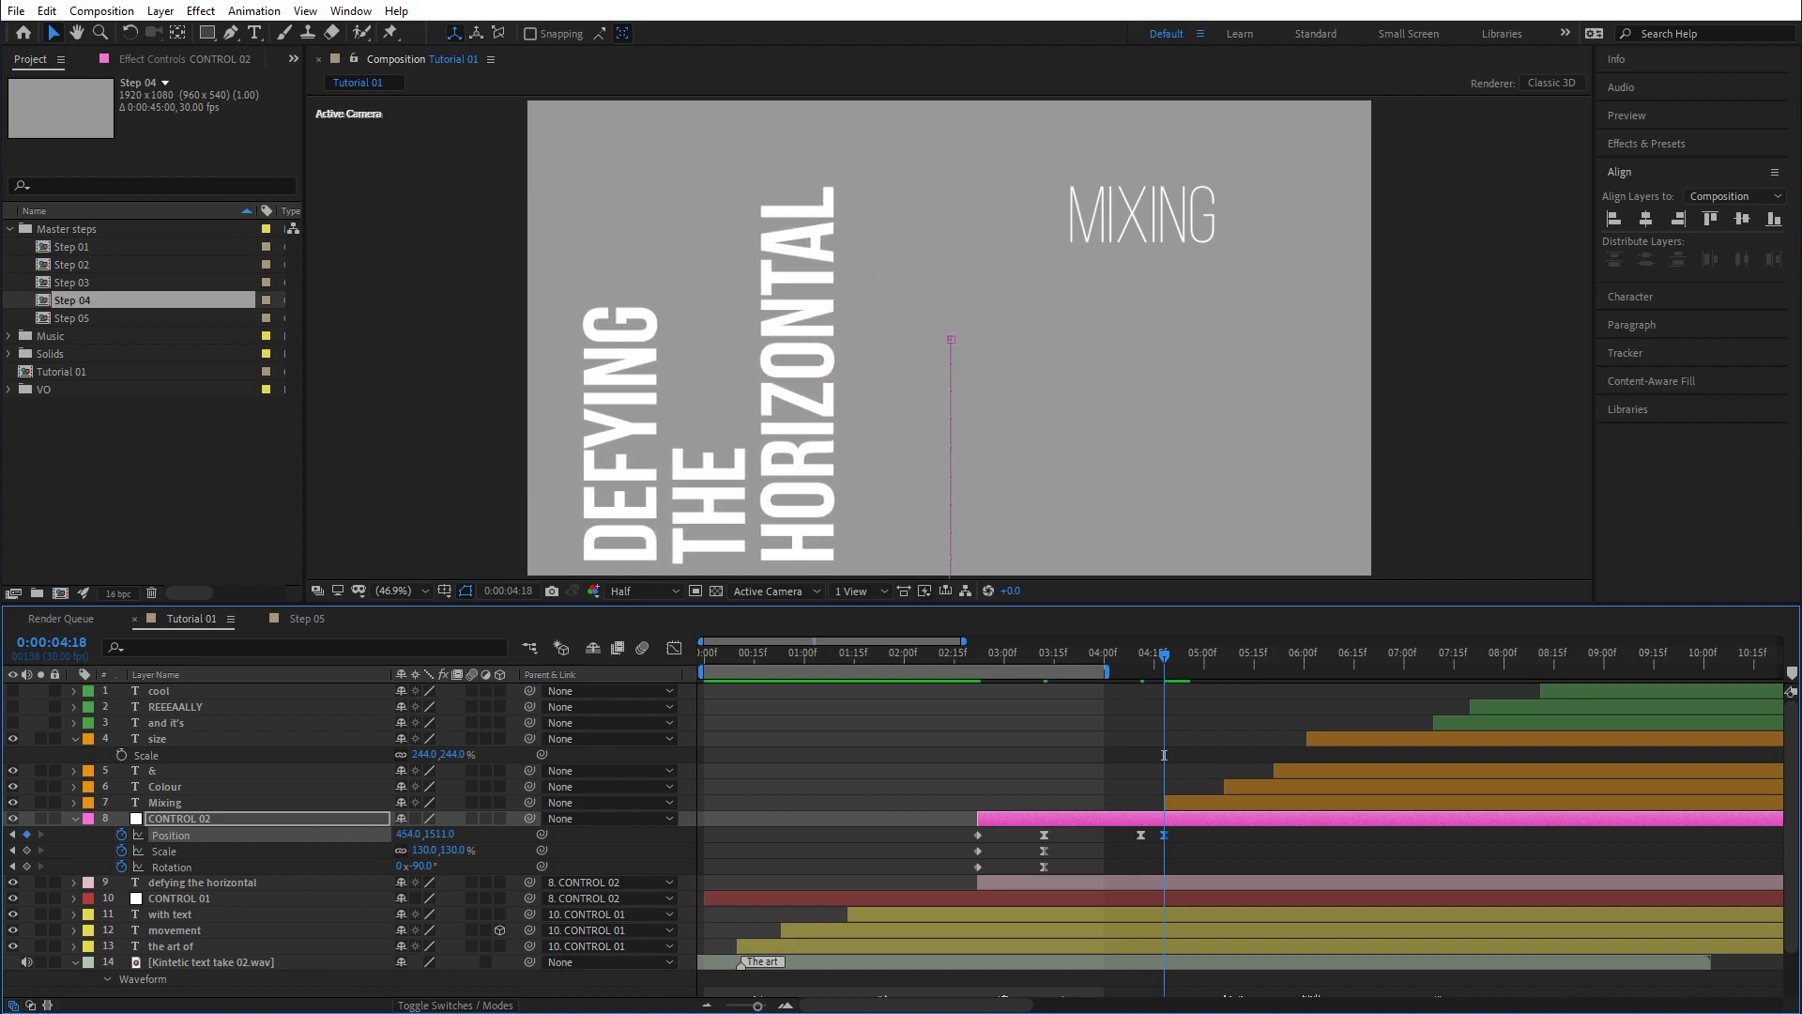
# Move the Mixing, Colour, & and size text layers together to the left, next to the shifted HORIZONTAL text.
pyautogui.moveTo(1129, 651); pyautogui.dragTo(1163, 673)
pyautogui.moveTo(1186, 666); pyautogui.dragTo(1365, 798)
pyautogui.moveTo(1115, 240); pyautogui.dragTo(883, 220)
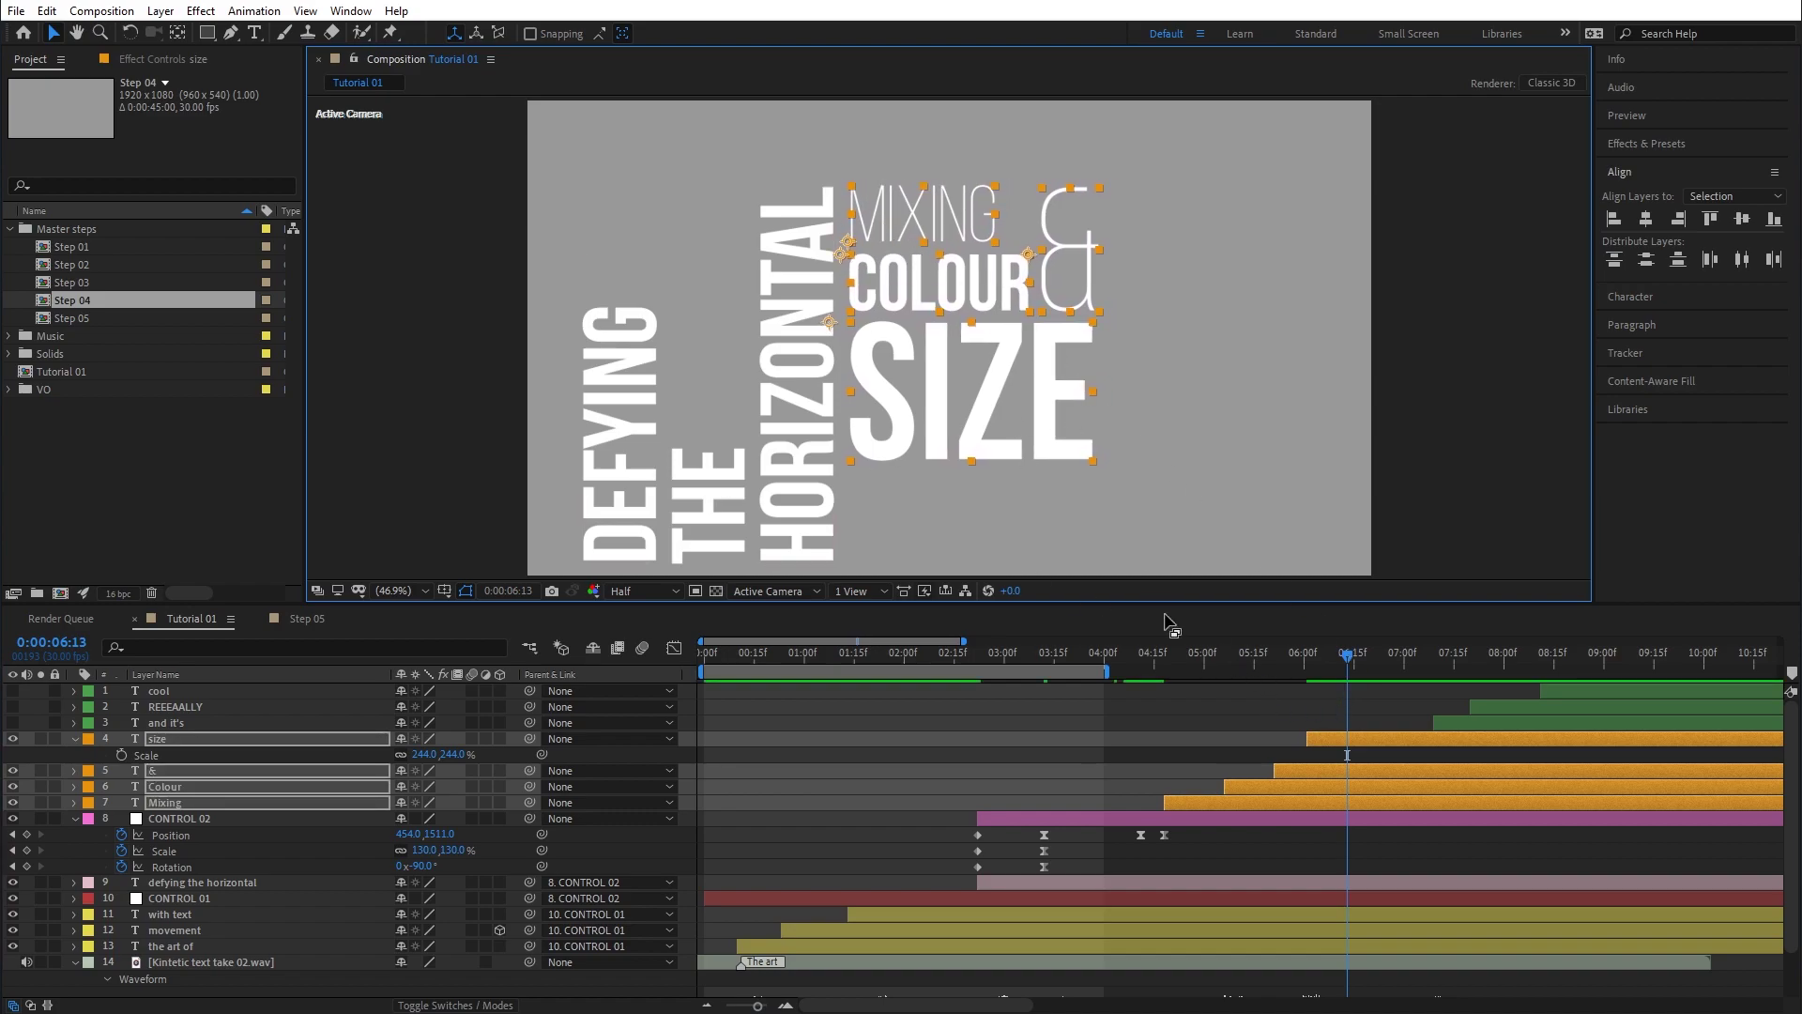
pyautogui.moveTo(1130, 660); pyautogui.dragTo(1367, 683)
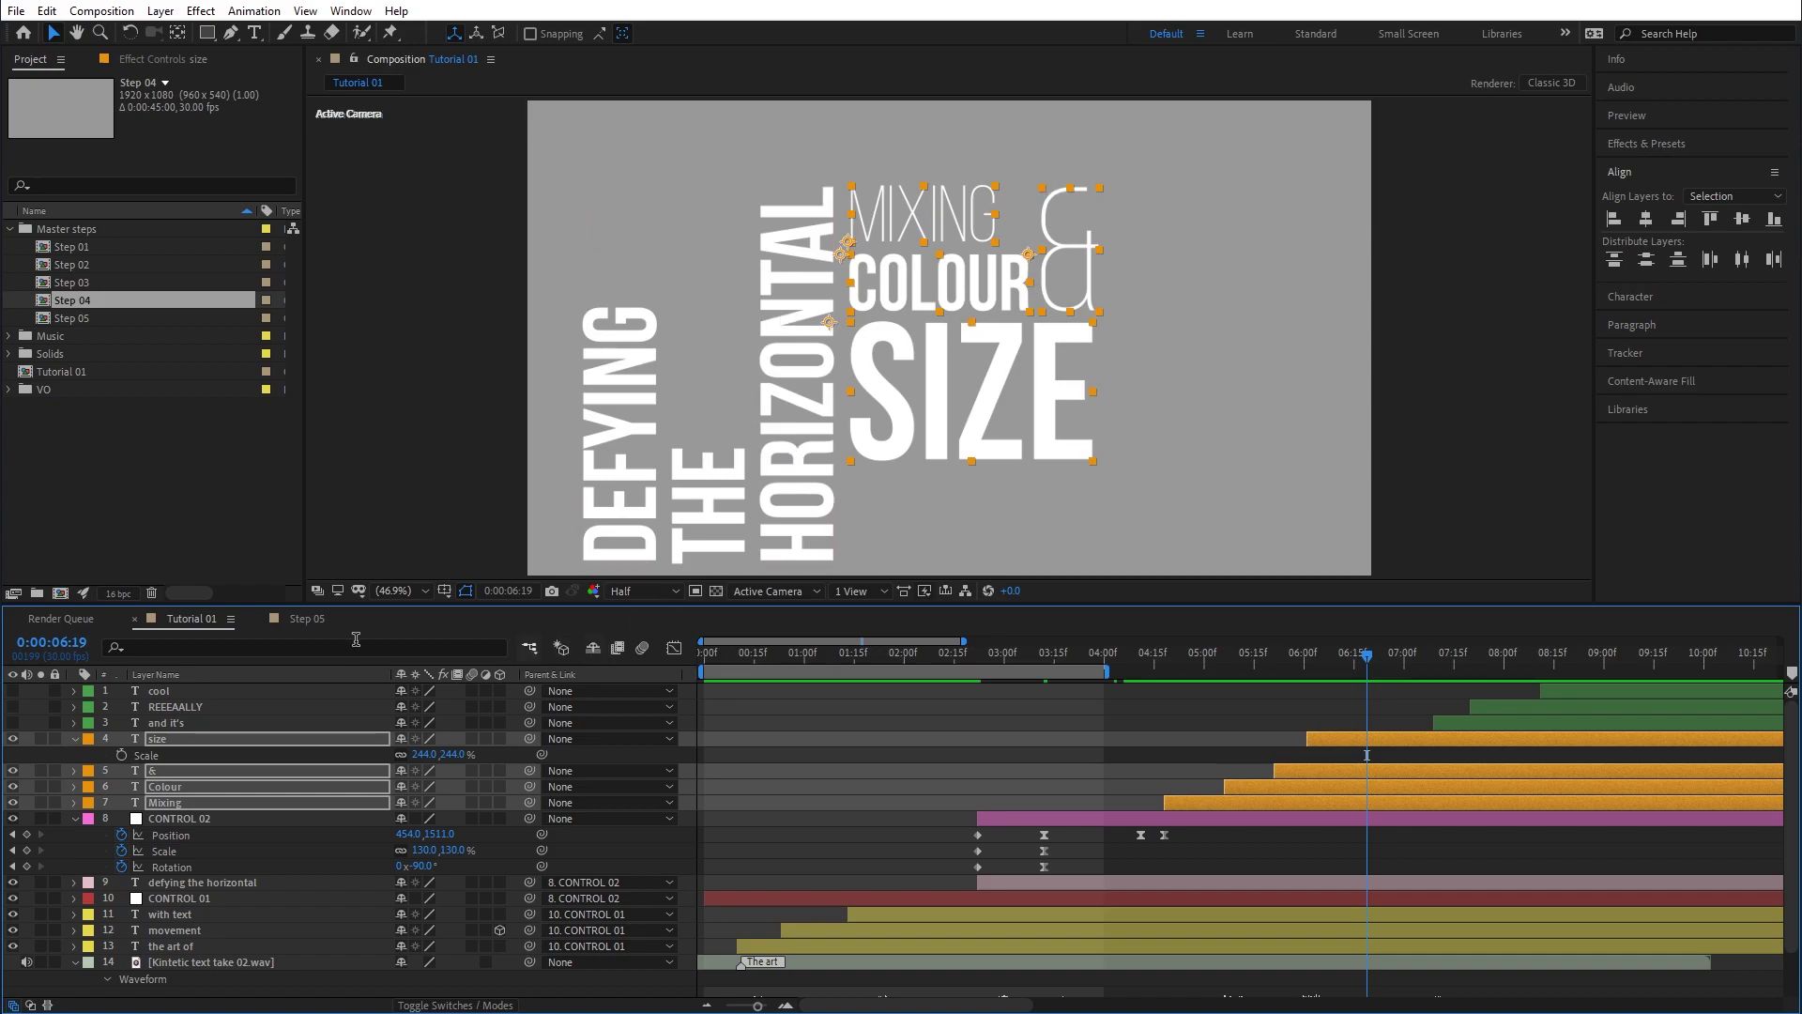
# Check the DEFYING THE HORIZONTAL text's colour change in the Step 05 composition and return to Tutorial 01.
pyautogui.click(306, 619)
pyautogui.moveTo(822, 660); pyautogui.dragTo(1064, 653)
pyautogui.click(206, 623)
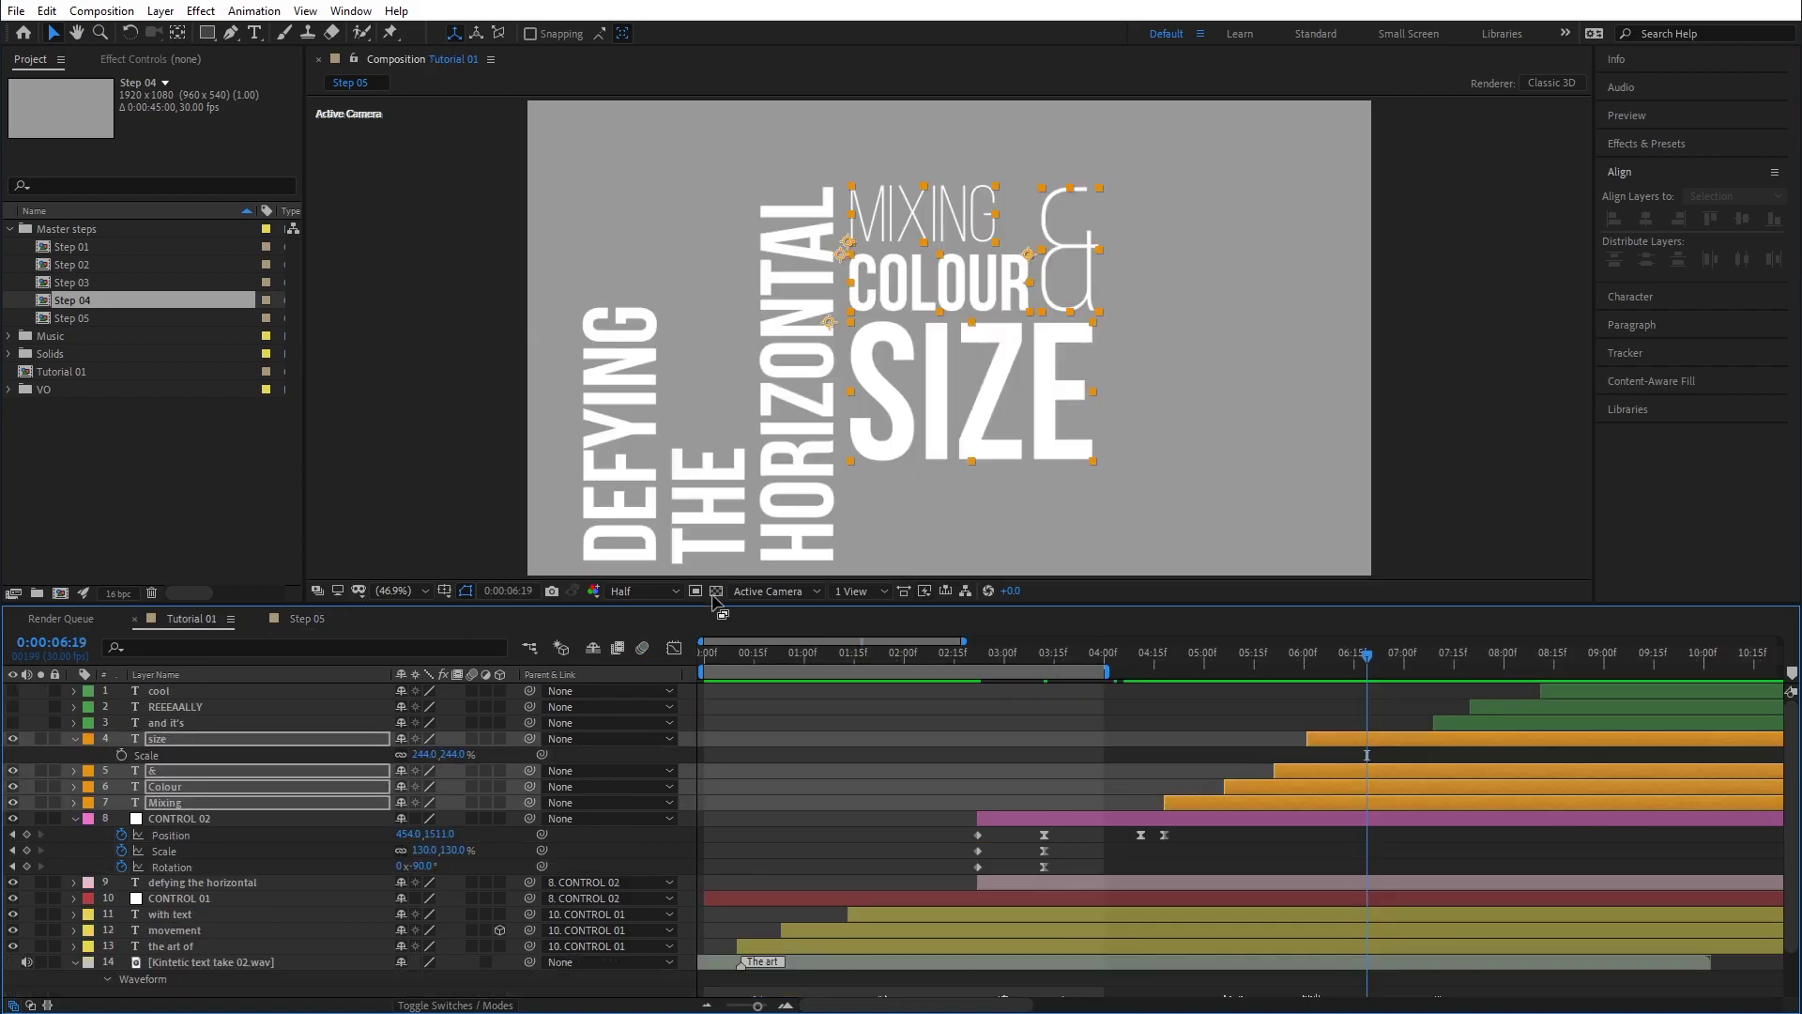
# Apply the Fill effect to the "defying the horizontal" layer with the playhead at 0:00:04:11.
pyautogui.moveTo(1039, 661); pyautogui.dragTo(1140, 672)
pyautogui.click(878, 496)
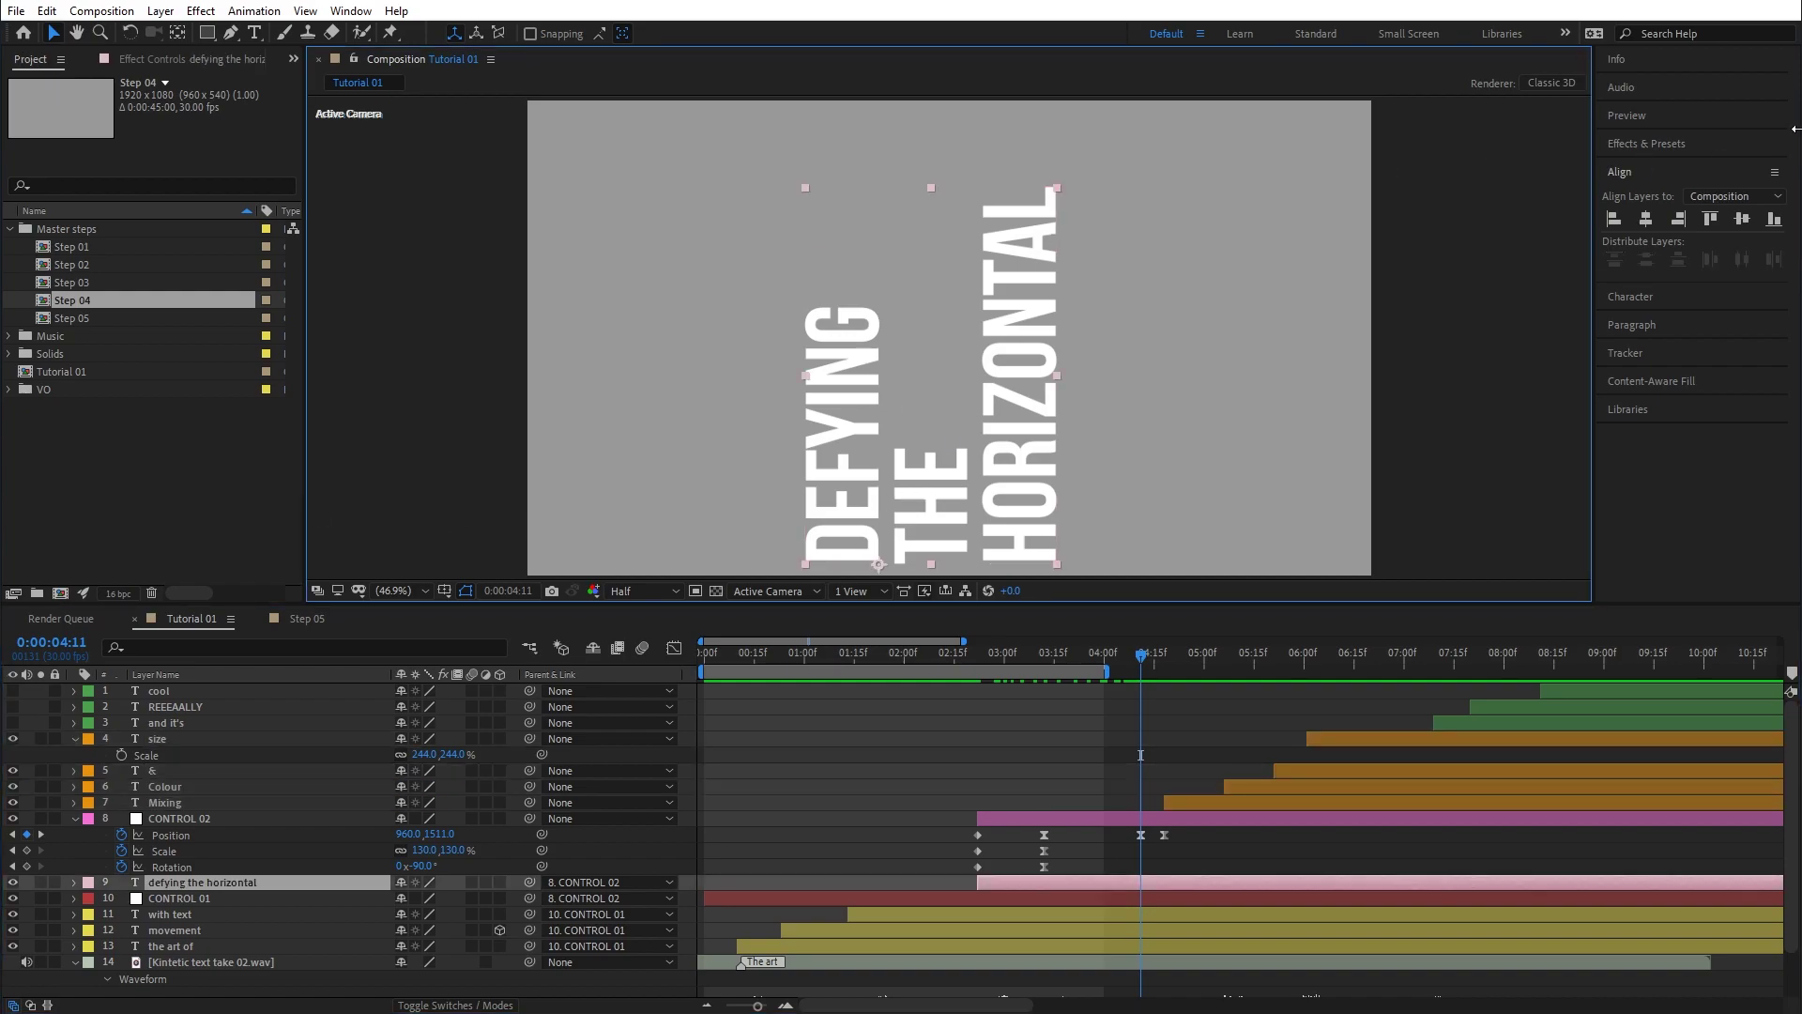
pyautogui.click(1661, 143)
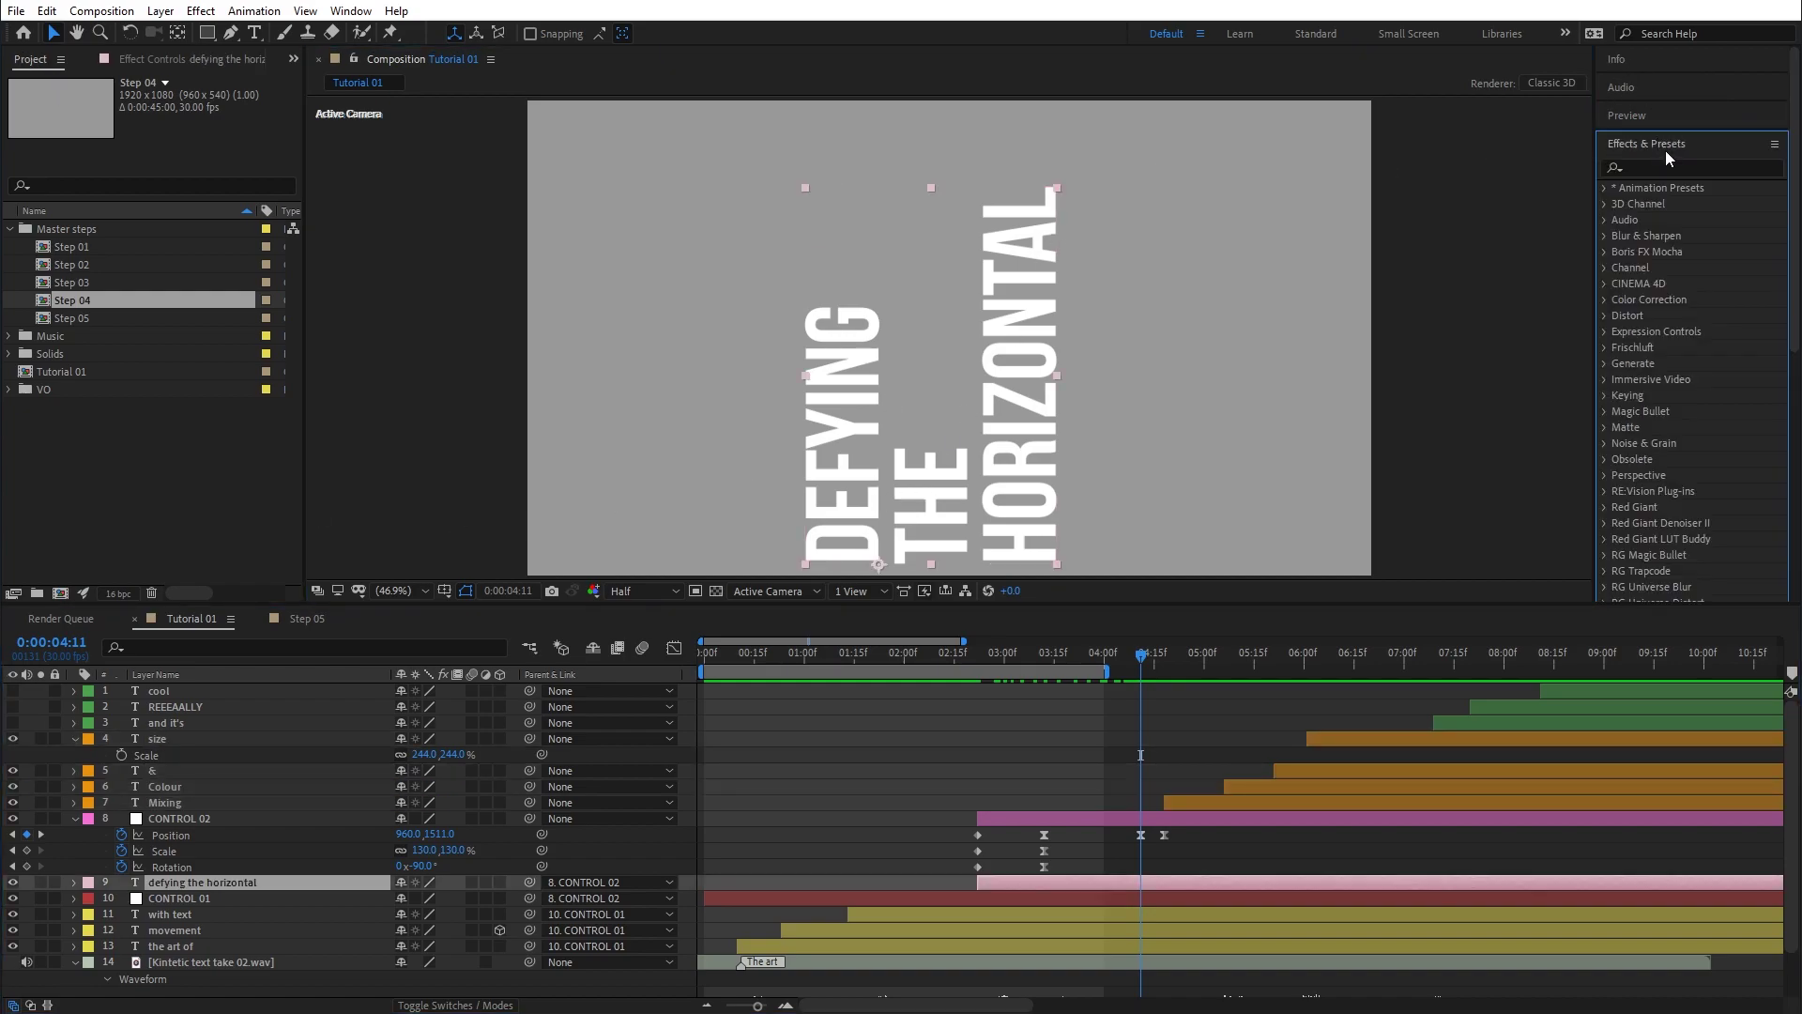
pyautogui.click(1645, 167)
pyautogui.write('fill')
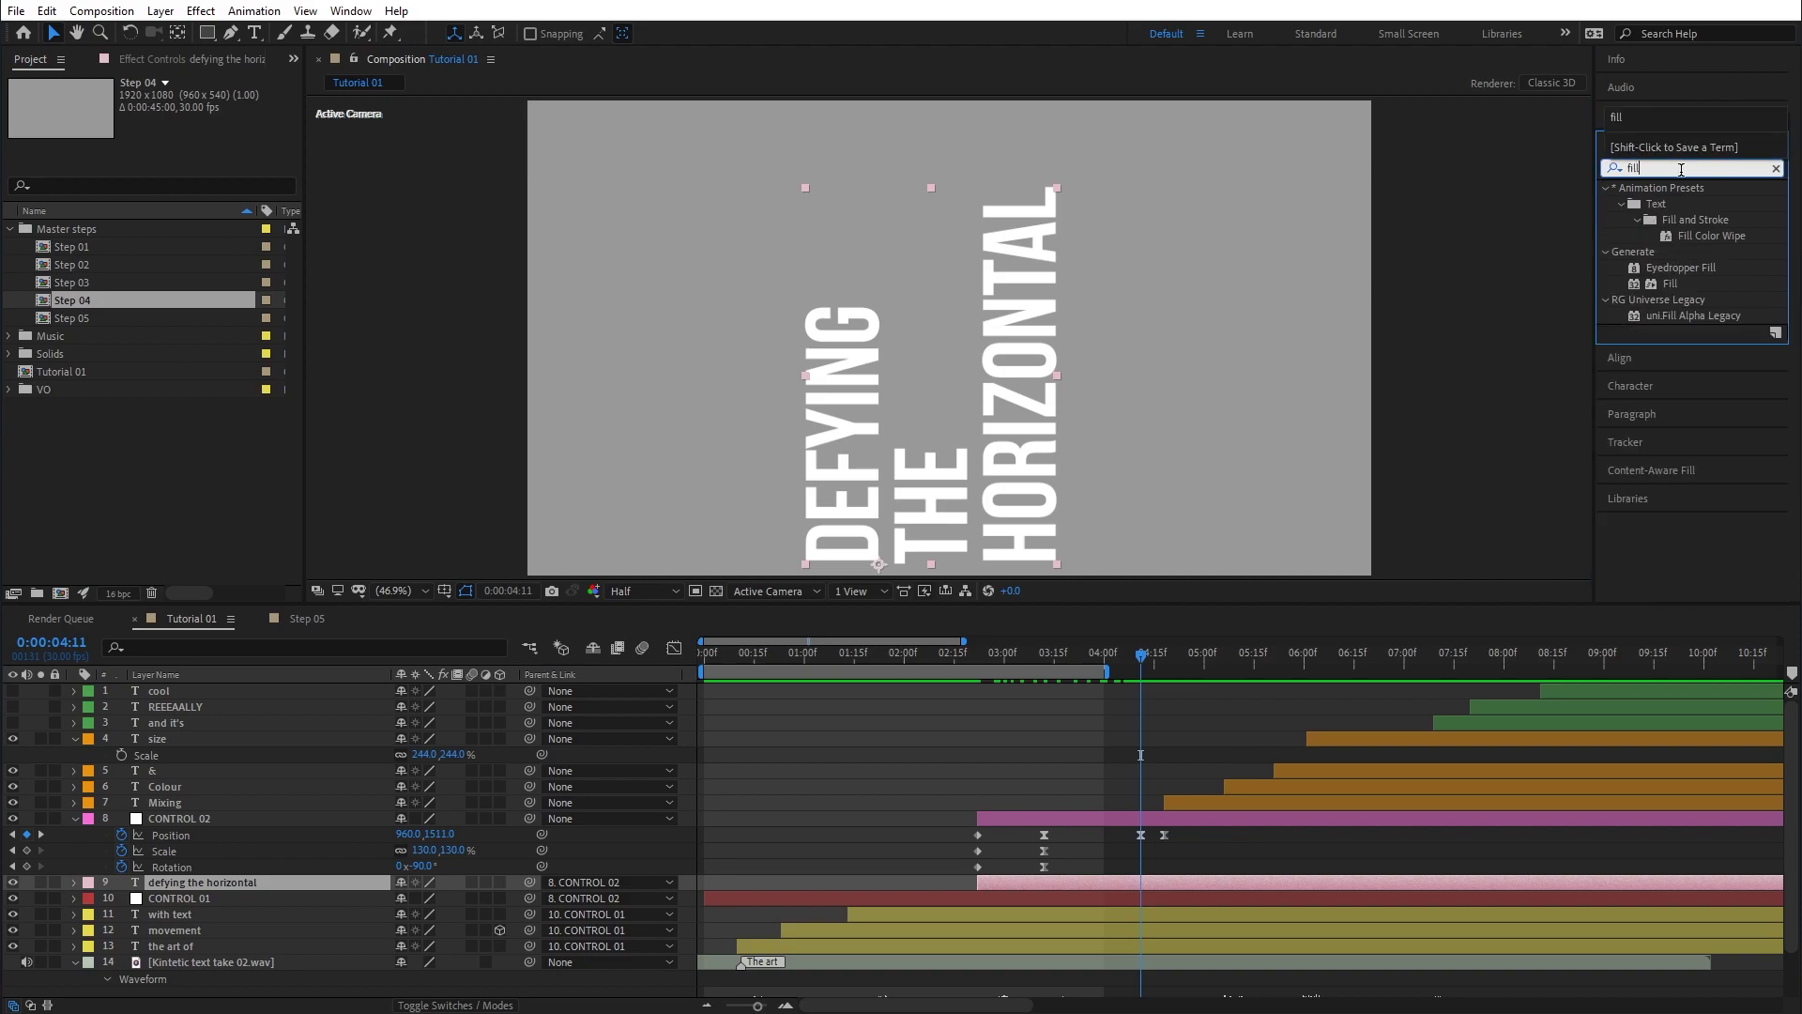
pyautogui.moveTo(1671, 291); pyautogui.dragTo(239, 887)
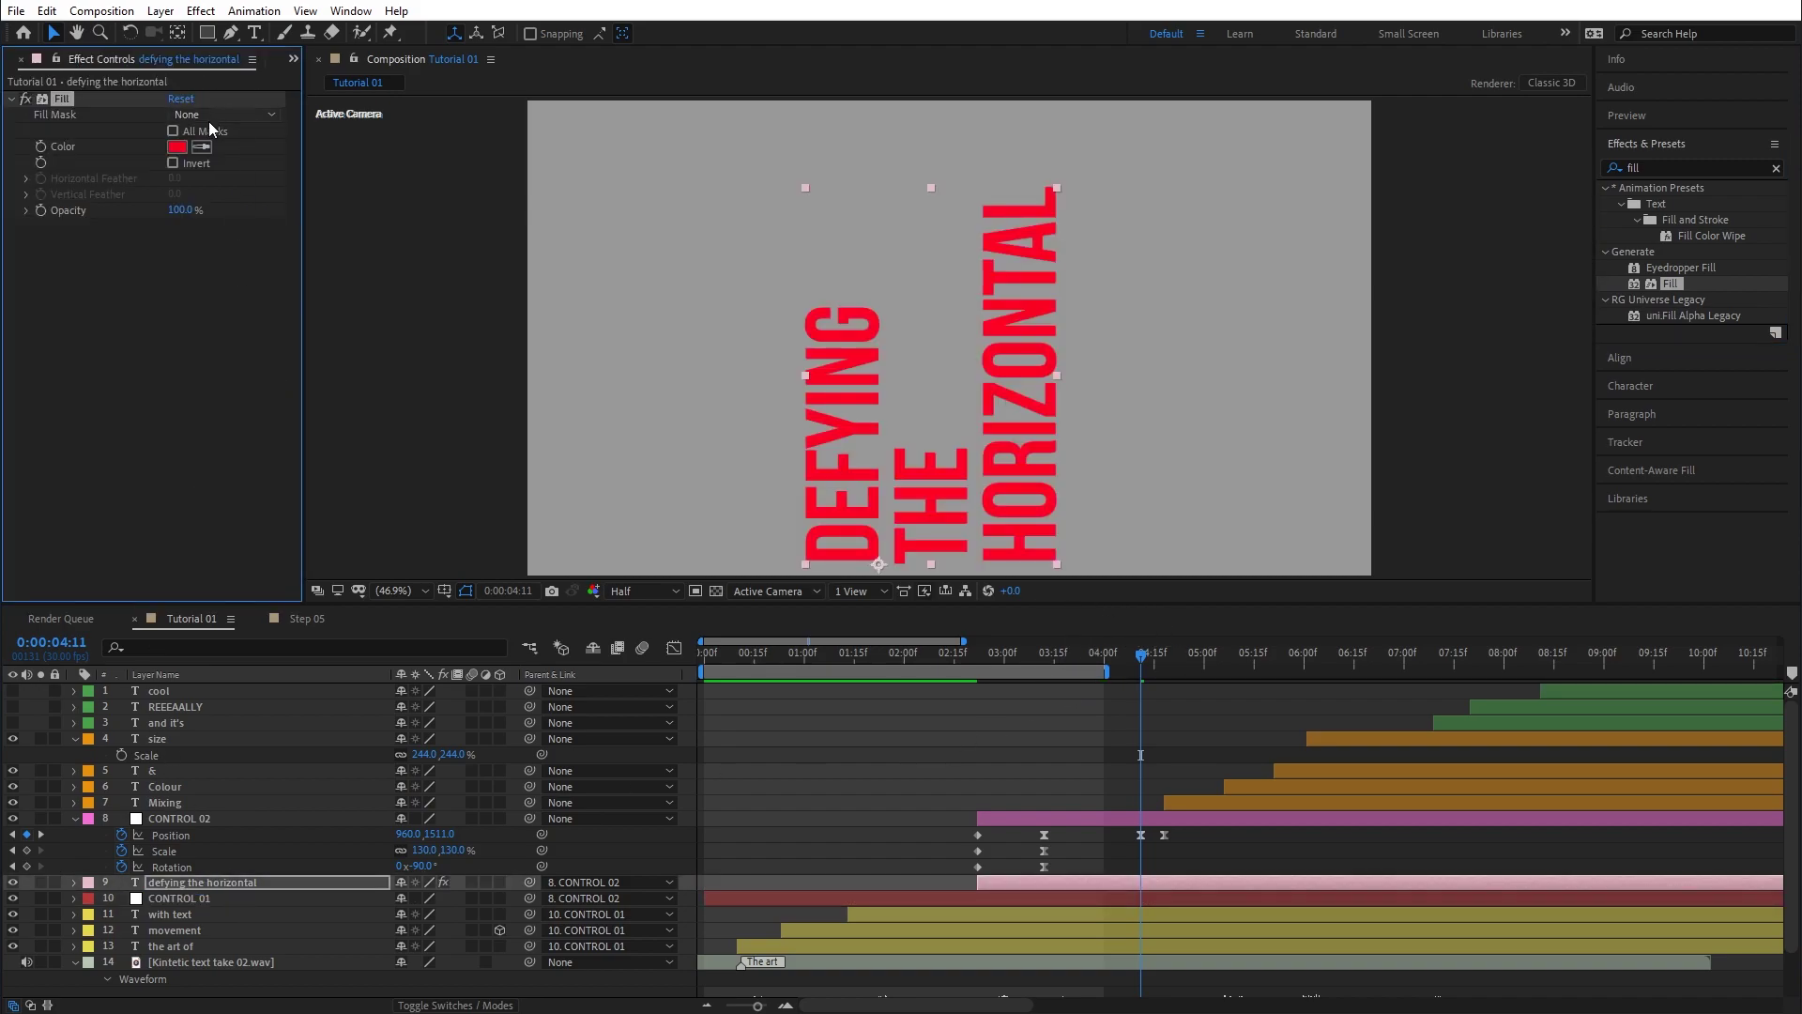
# Set the Fill colour to grey 858585 and enable keyframing for Color at 0:00:04:11.
pyautogui.click(178, 146)
pyautogui.moveTo(282, 686)
pyautogui.mouseDown()
pyautogui.moveTo(167, 680)
pyautogui.moveTo(177, 661)
pyautogui.moveTo(177, 705)
pyautogui.mouseUp()
pyautogui.click(639, 599)
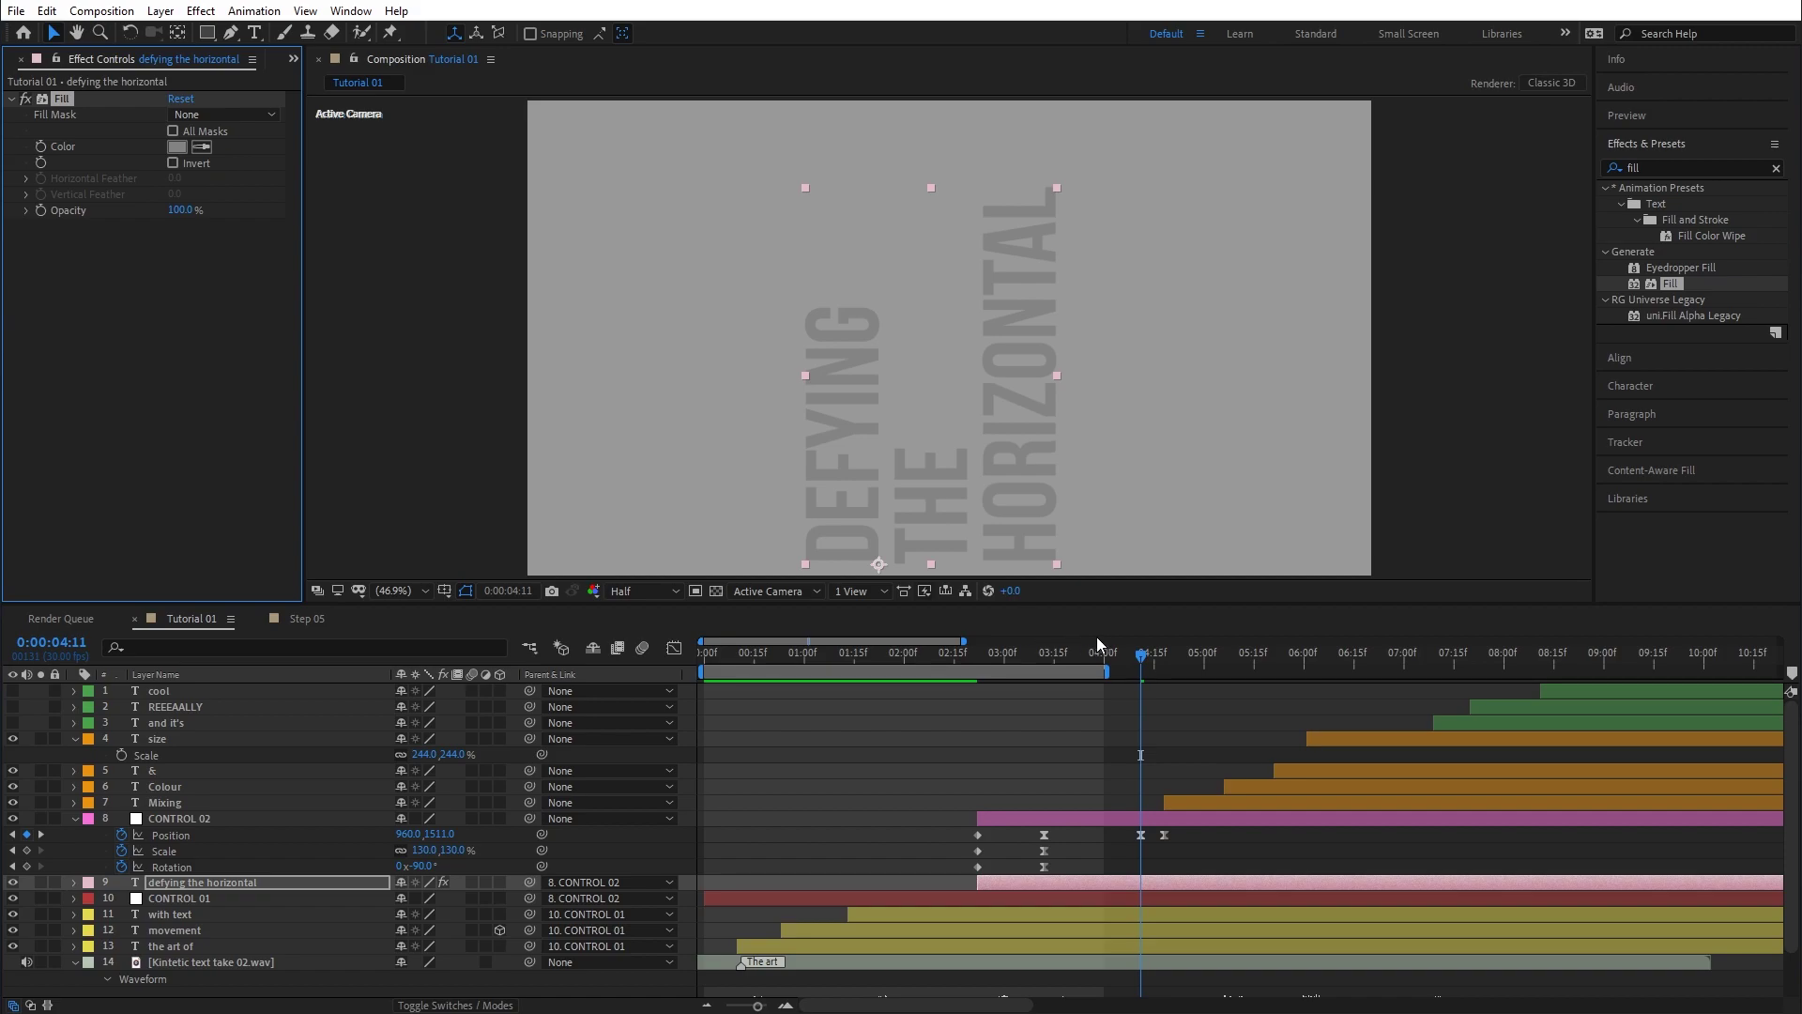
pyautogui.click(26, 210)
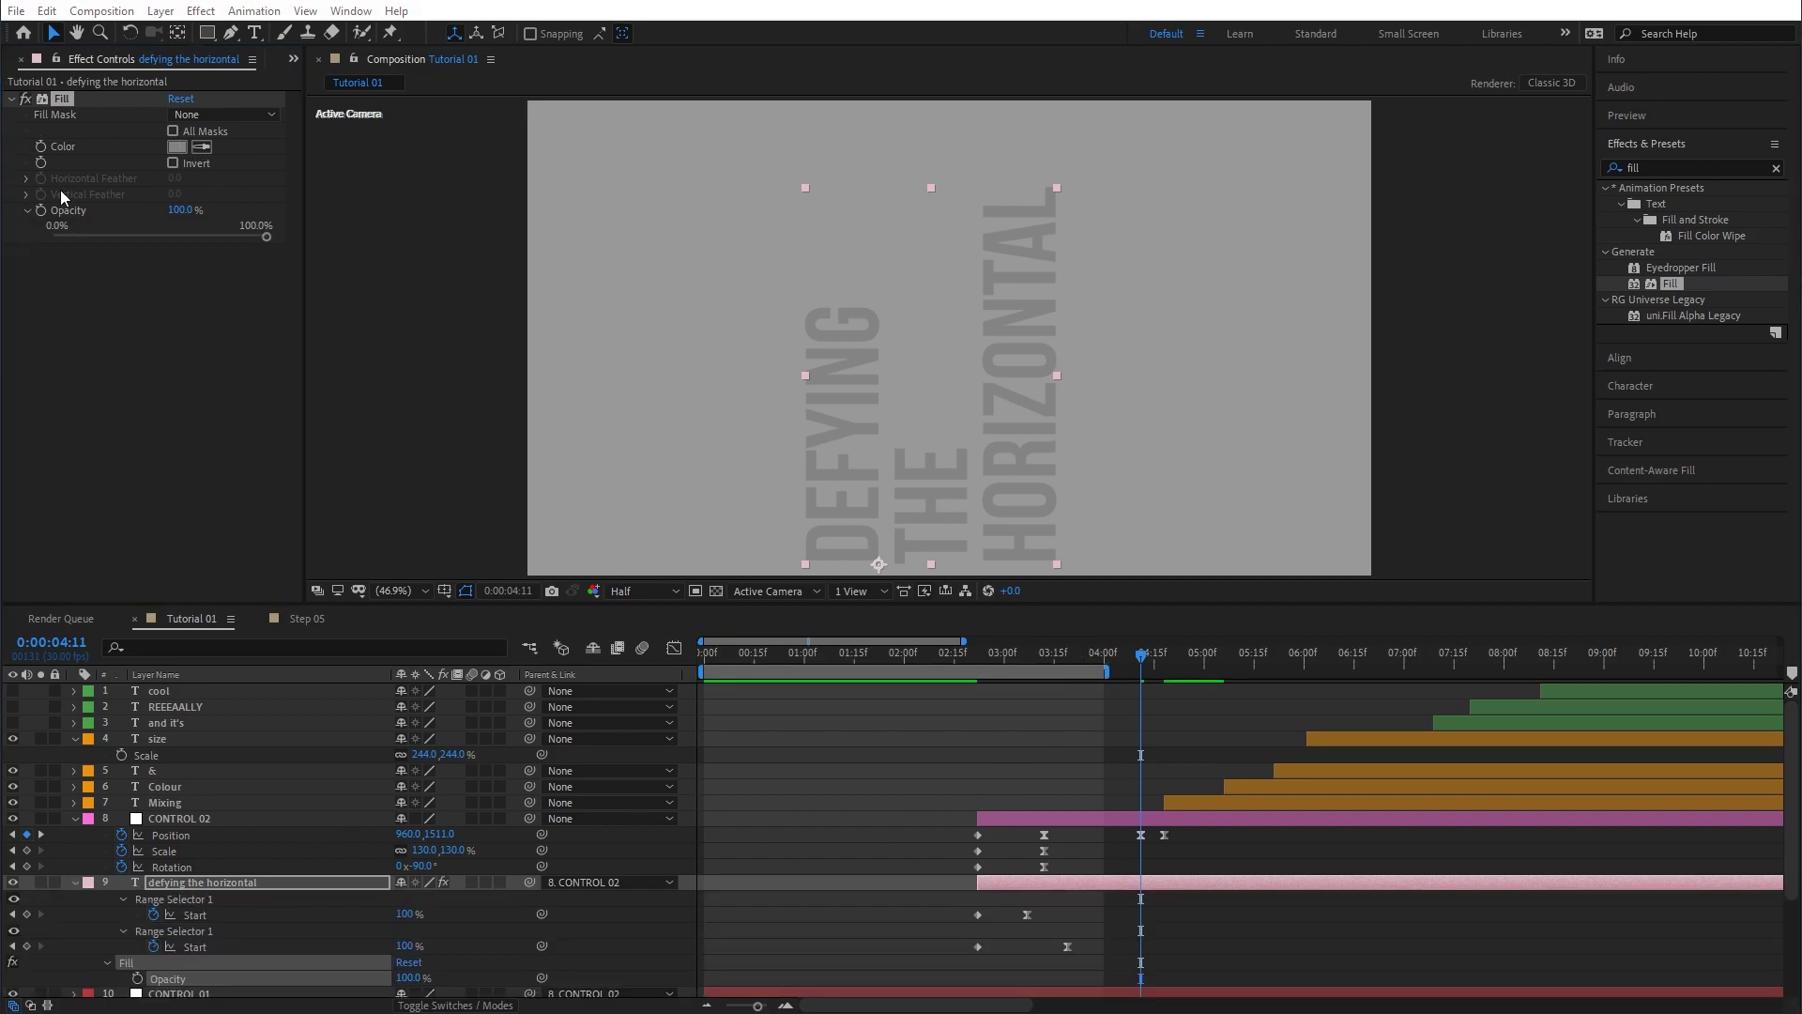
pyautogui.click(42, 147)
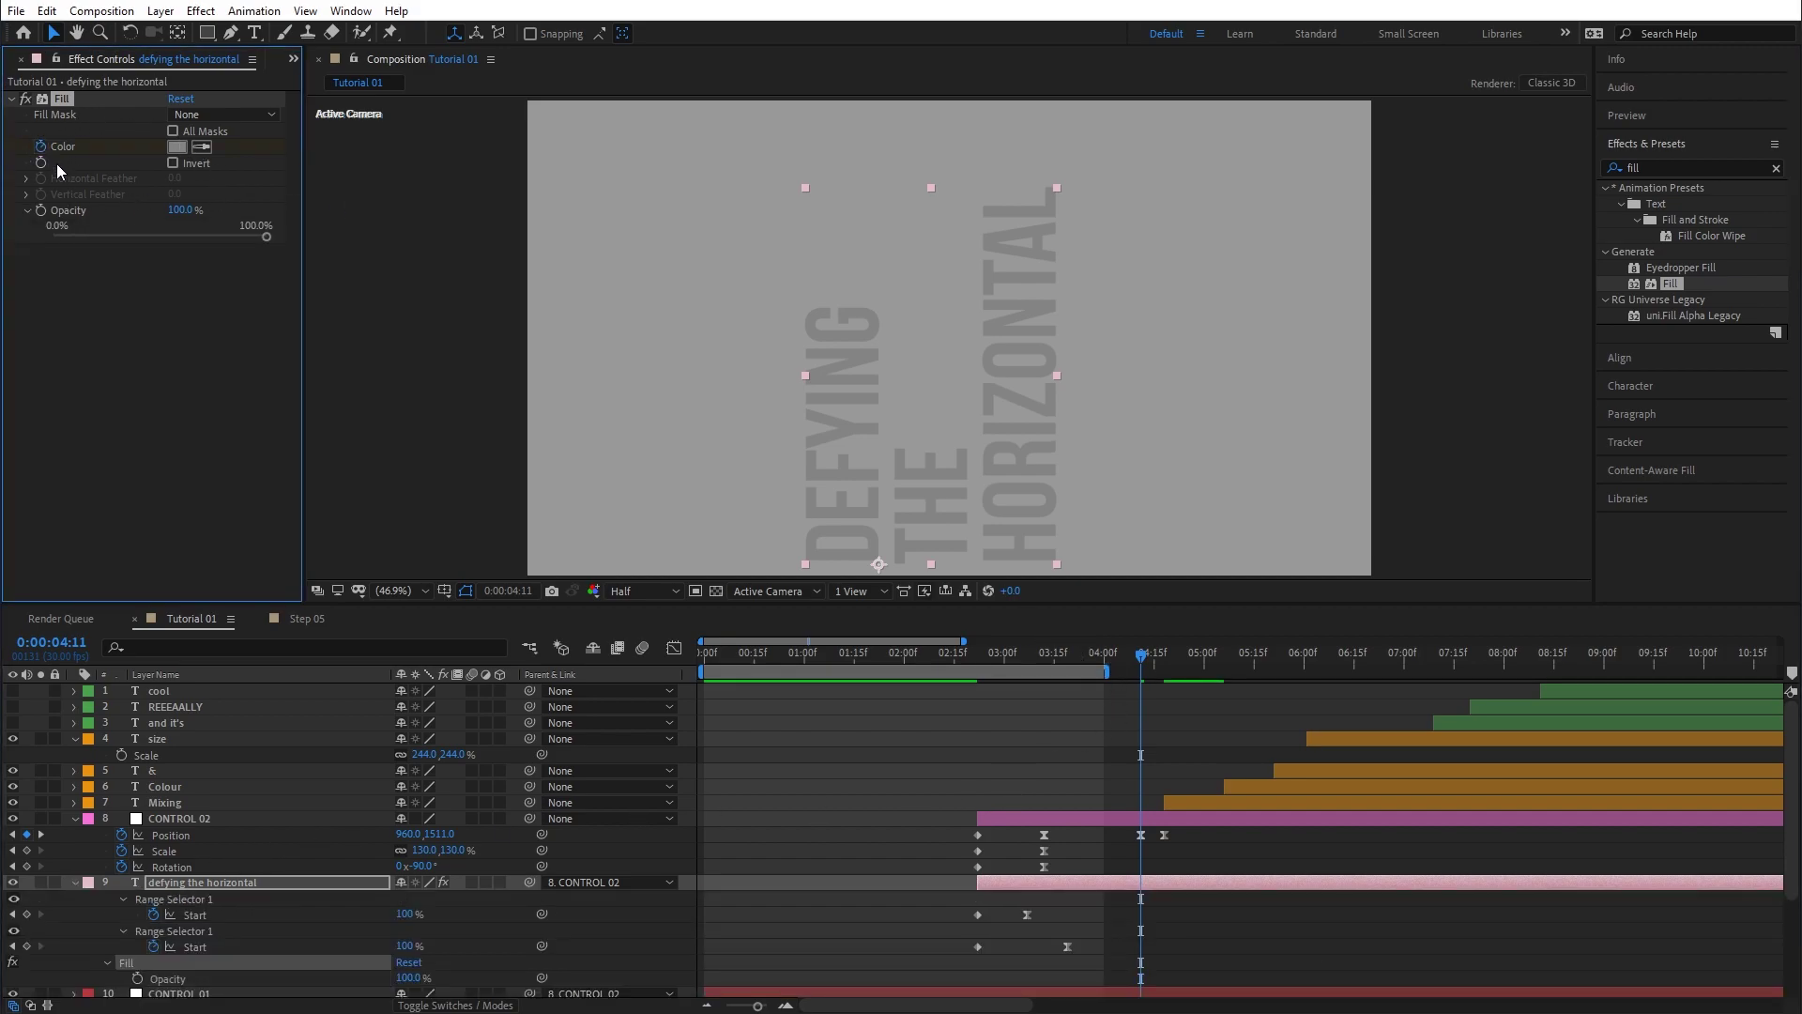
# Reveal the "defying the horizontal" layer's keyframes and move the grey Fill Color keyframe to 0:00:04:18.
pyautogui.click(1165, 882)
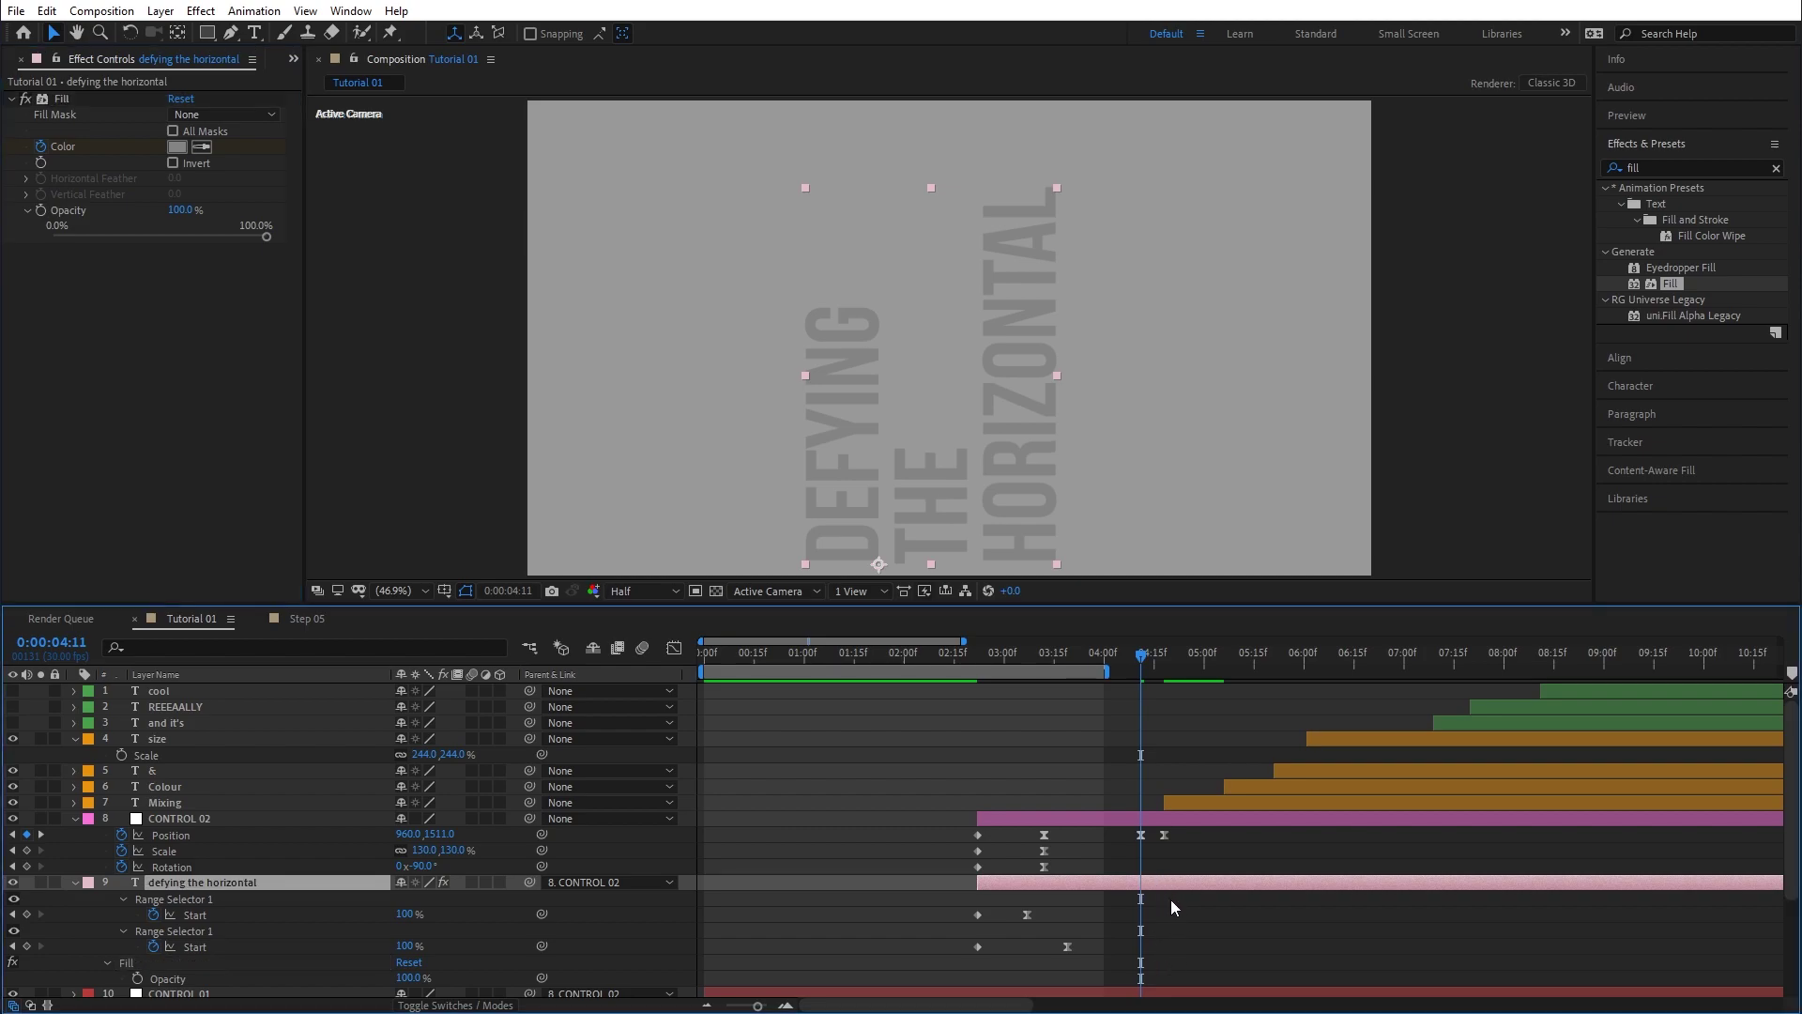
pyautogui.press('u')
pyautogui.press('u')
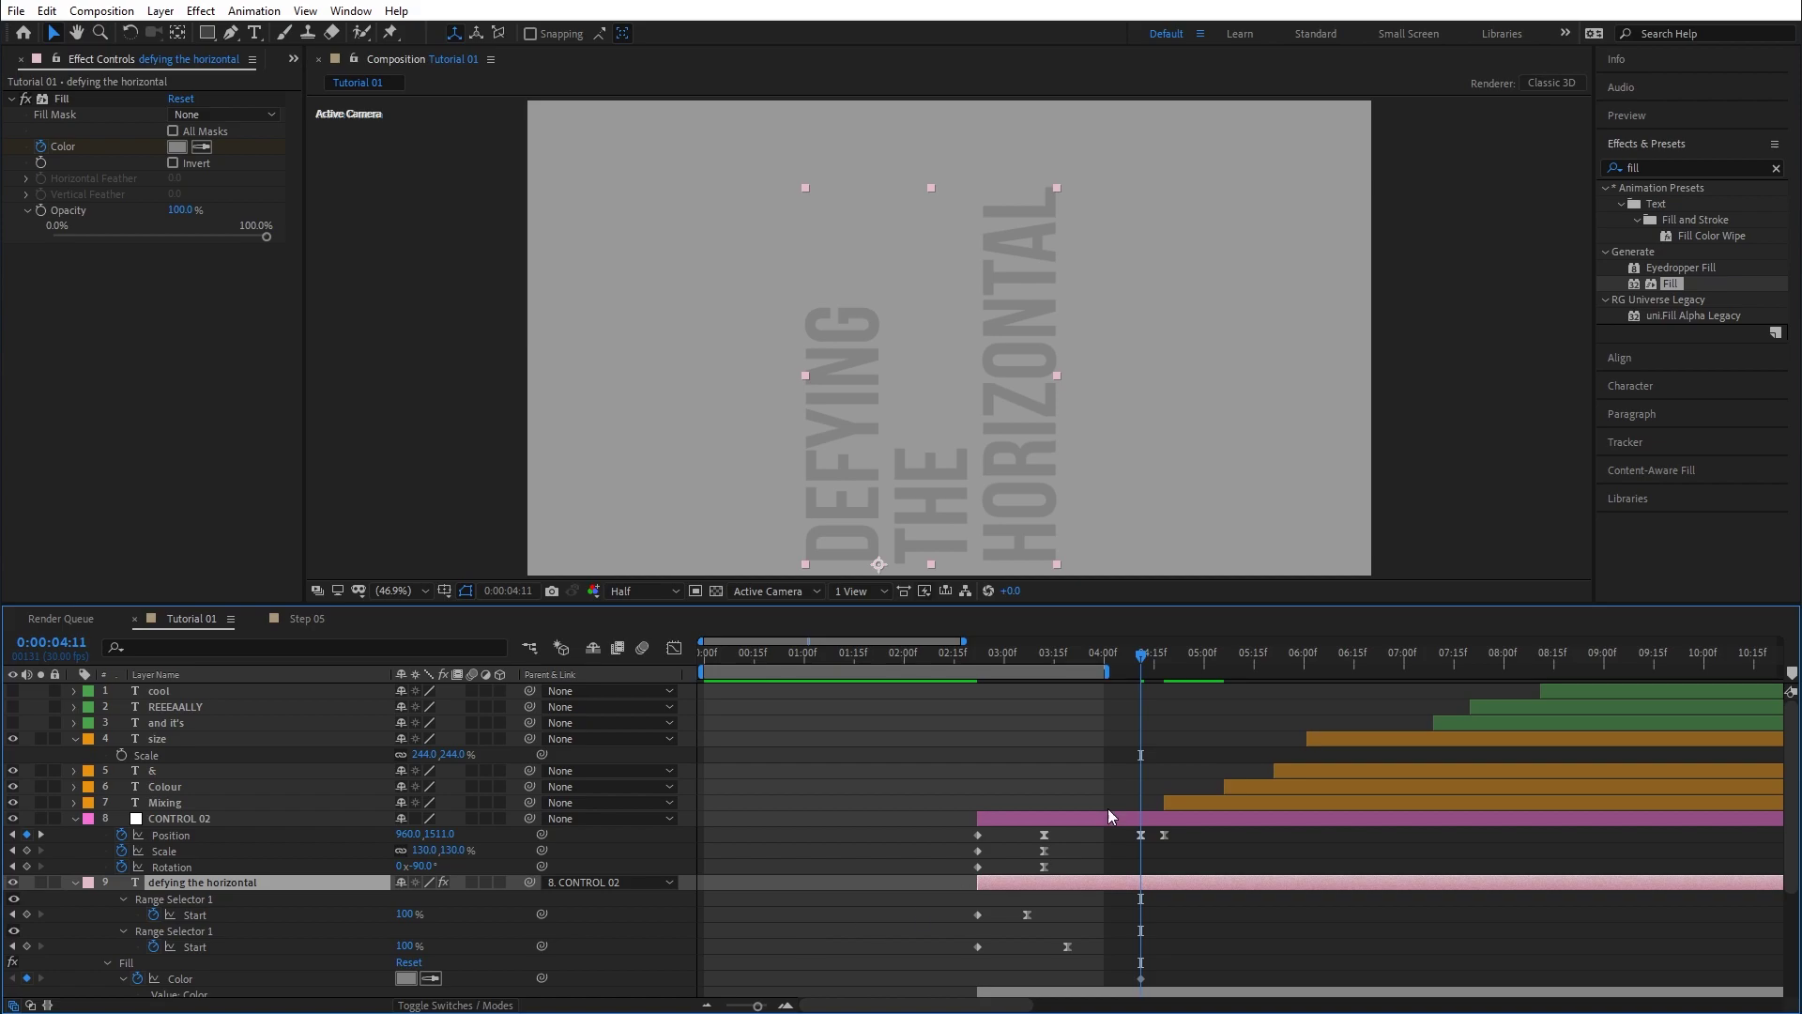
pyautogui.moveTo(1143, 657); pyautogui.dragTo(1141, 665)
pyautogui.moveTo(1143, 983); pyautogui.dragTo(1169, 983)
pyautogui.moveTo(1141, 659); pyautogui.dragTo(1164, 659)
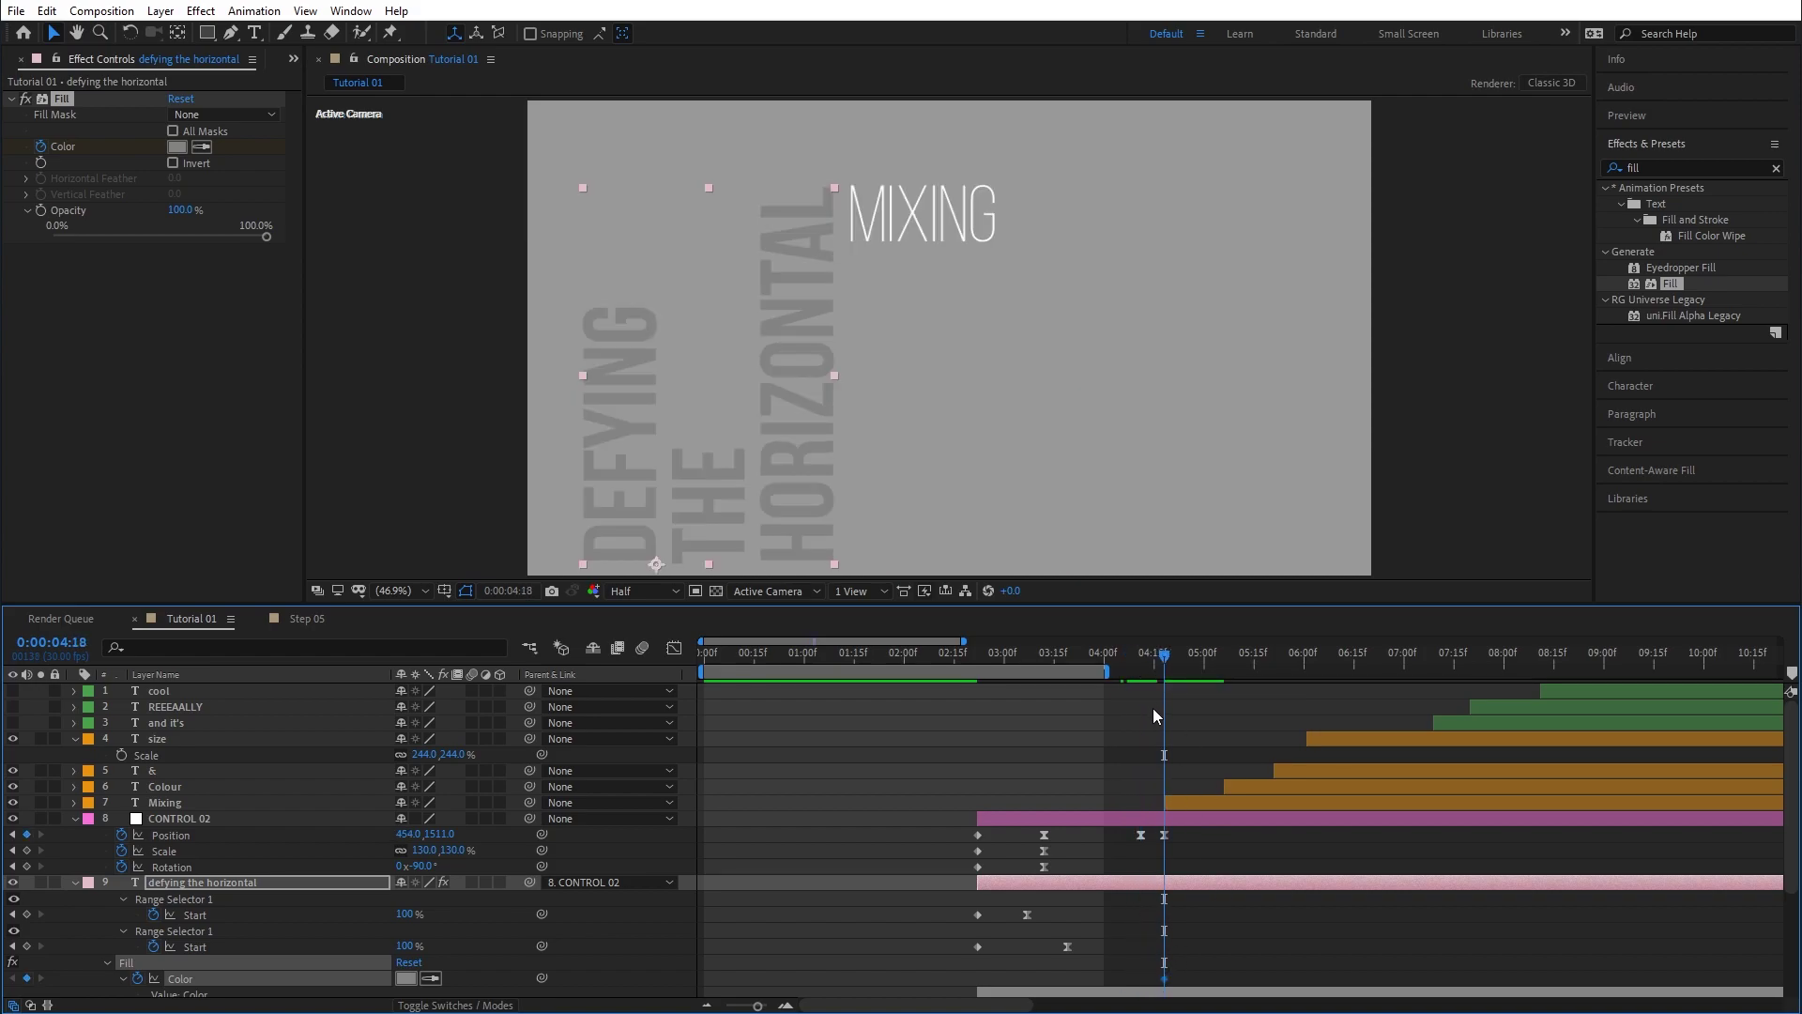
# Set the Fill colour to white at 0:00:04:11 and preview the fade from white to grey.
pyautogui.moveTo(1152, 655); pyautogui.dragTo(1141, 657)
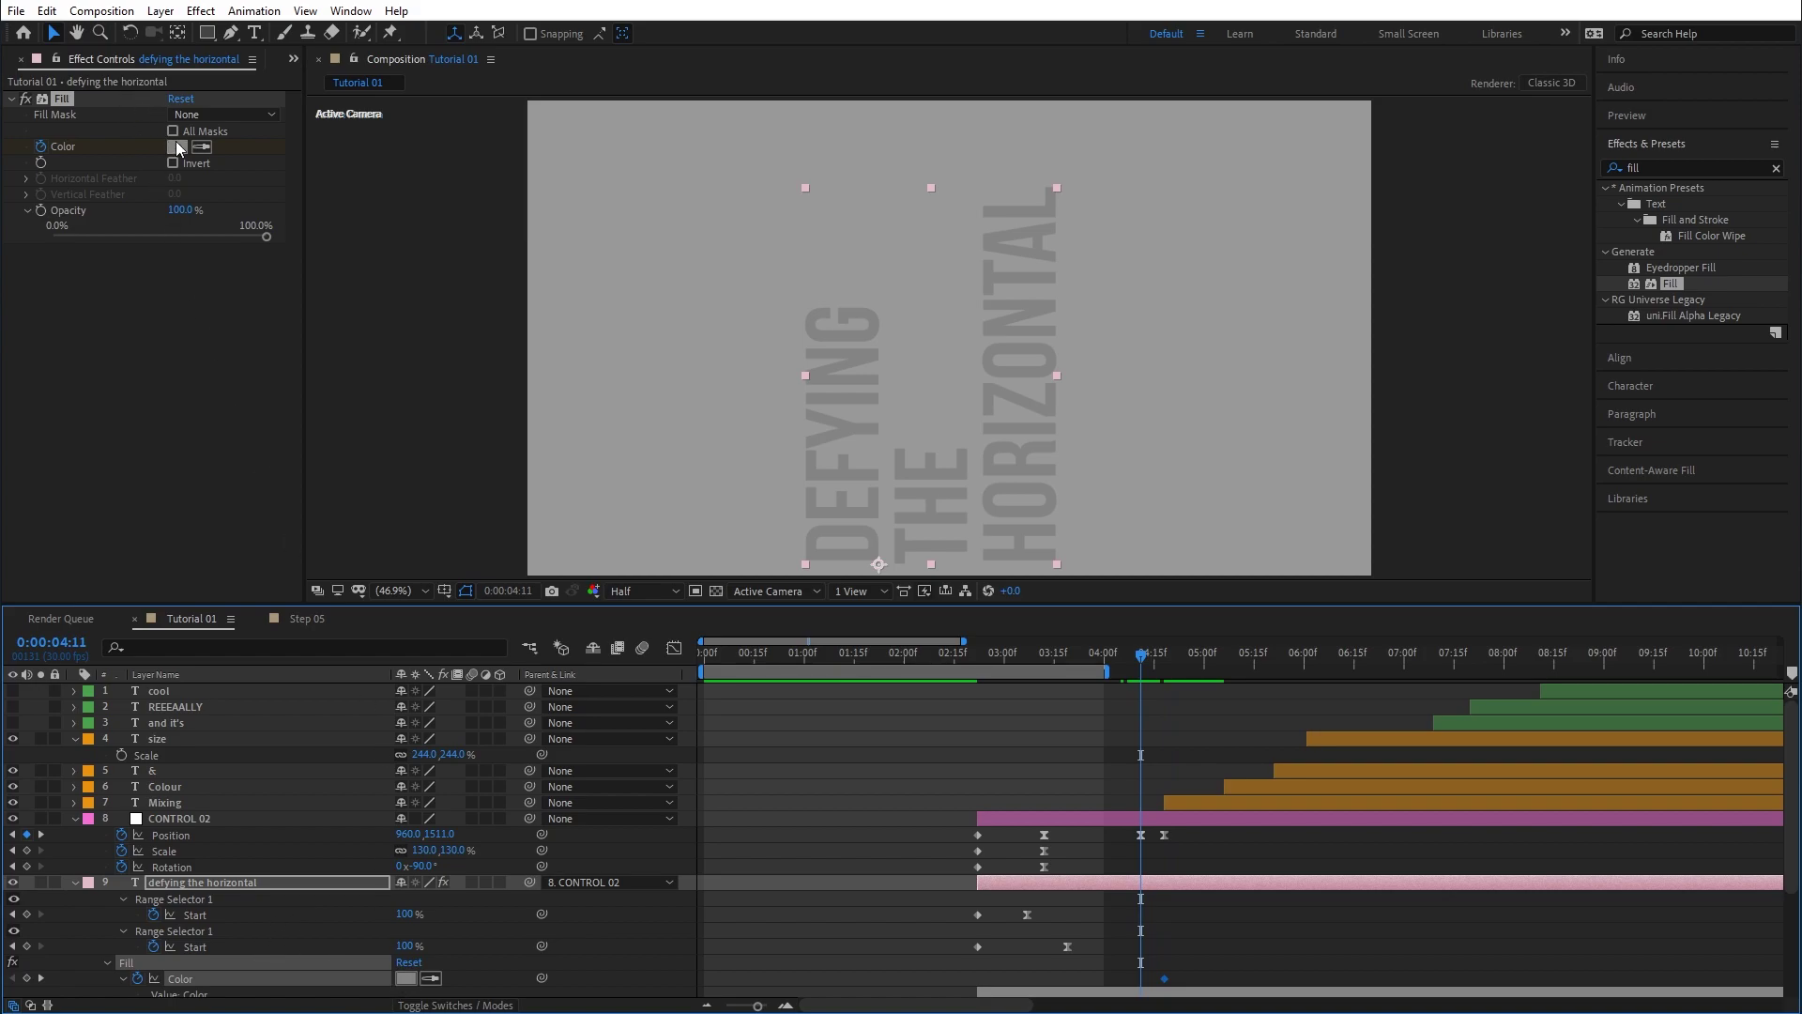
pyautogui.click(406, 978)
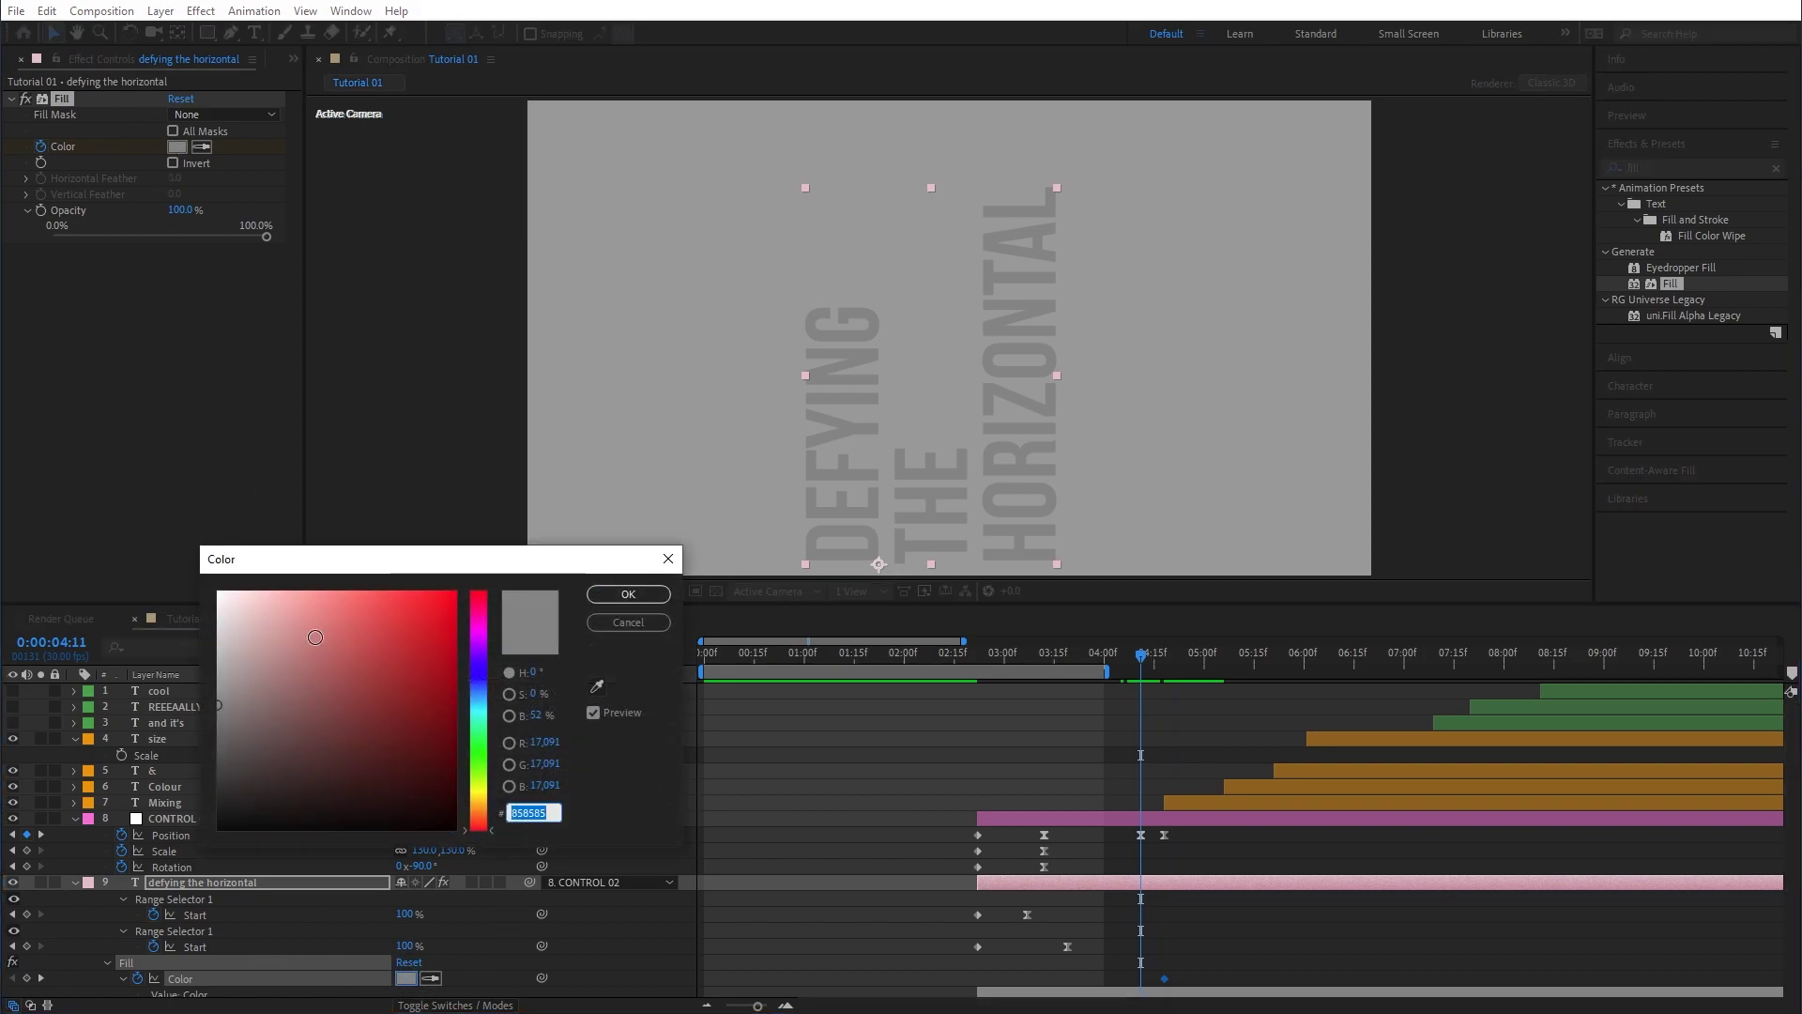
pyautogui.moveTo(329, 643); pyautogui.dragTo(154, 547)
pyautogui.click(628, 595)
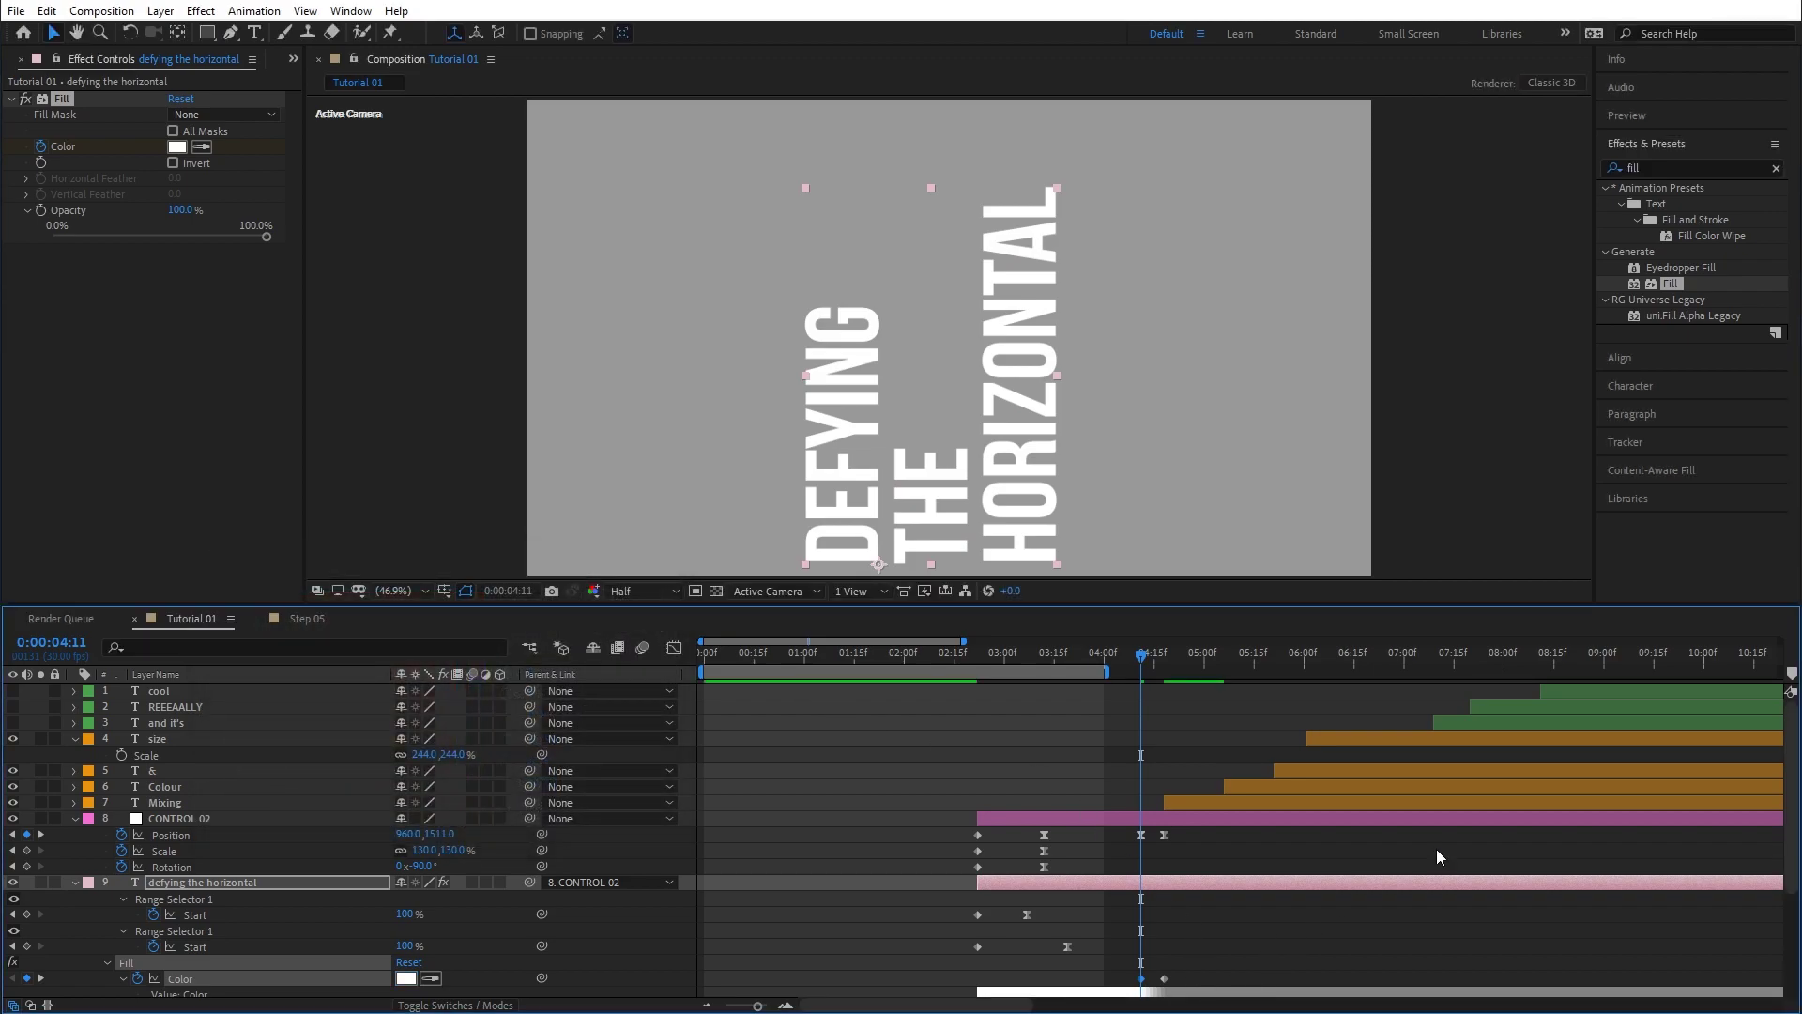
pyautogui.scroll(-2, 1261, 886)
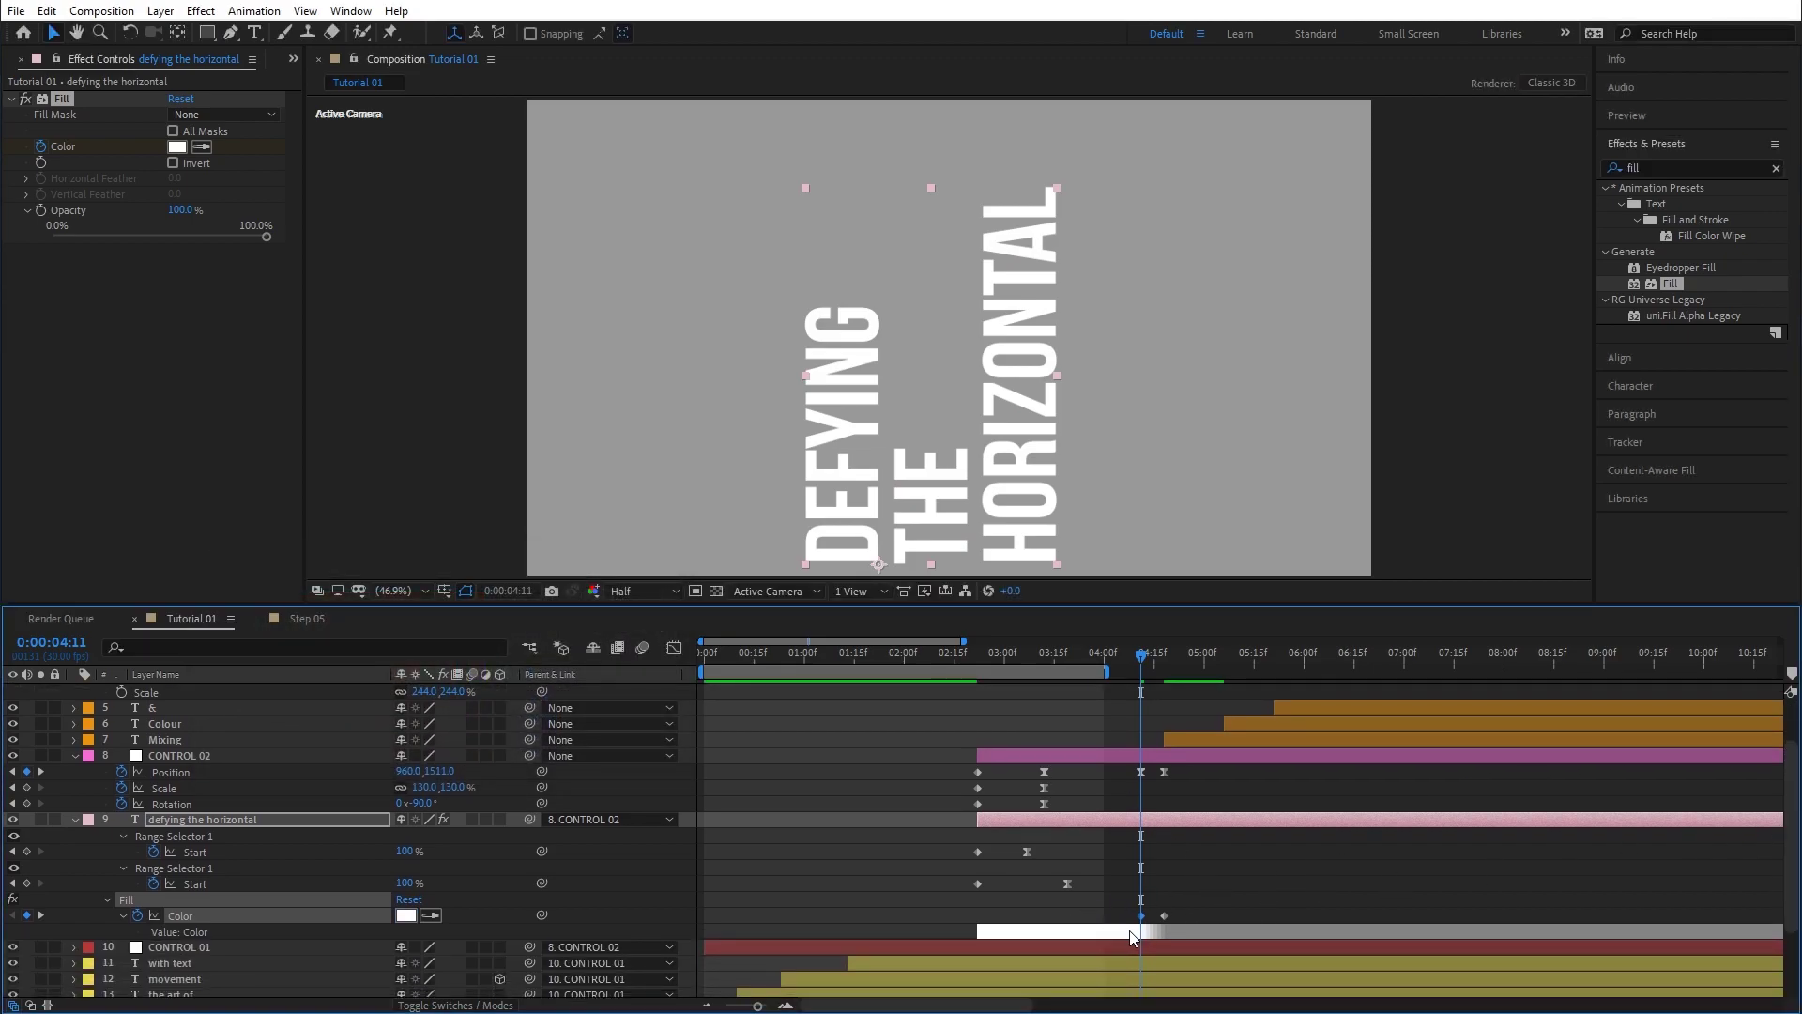
pyautogui.moveTo(1133, 654); pyautogui.dragTo(1166, 676)
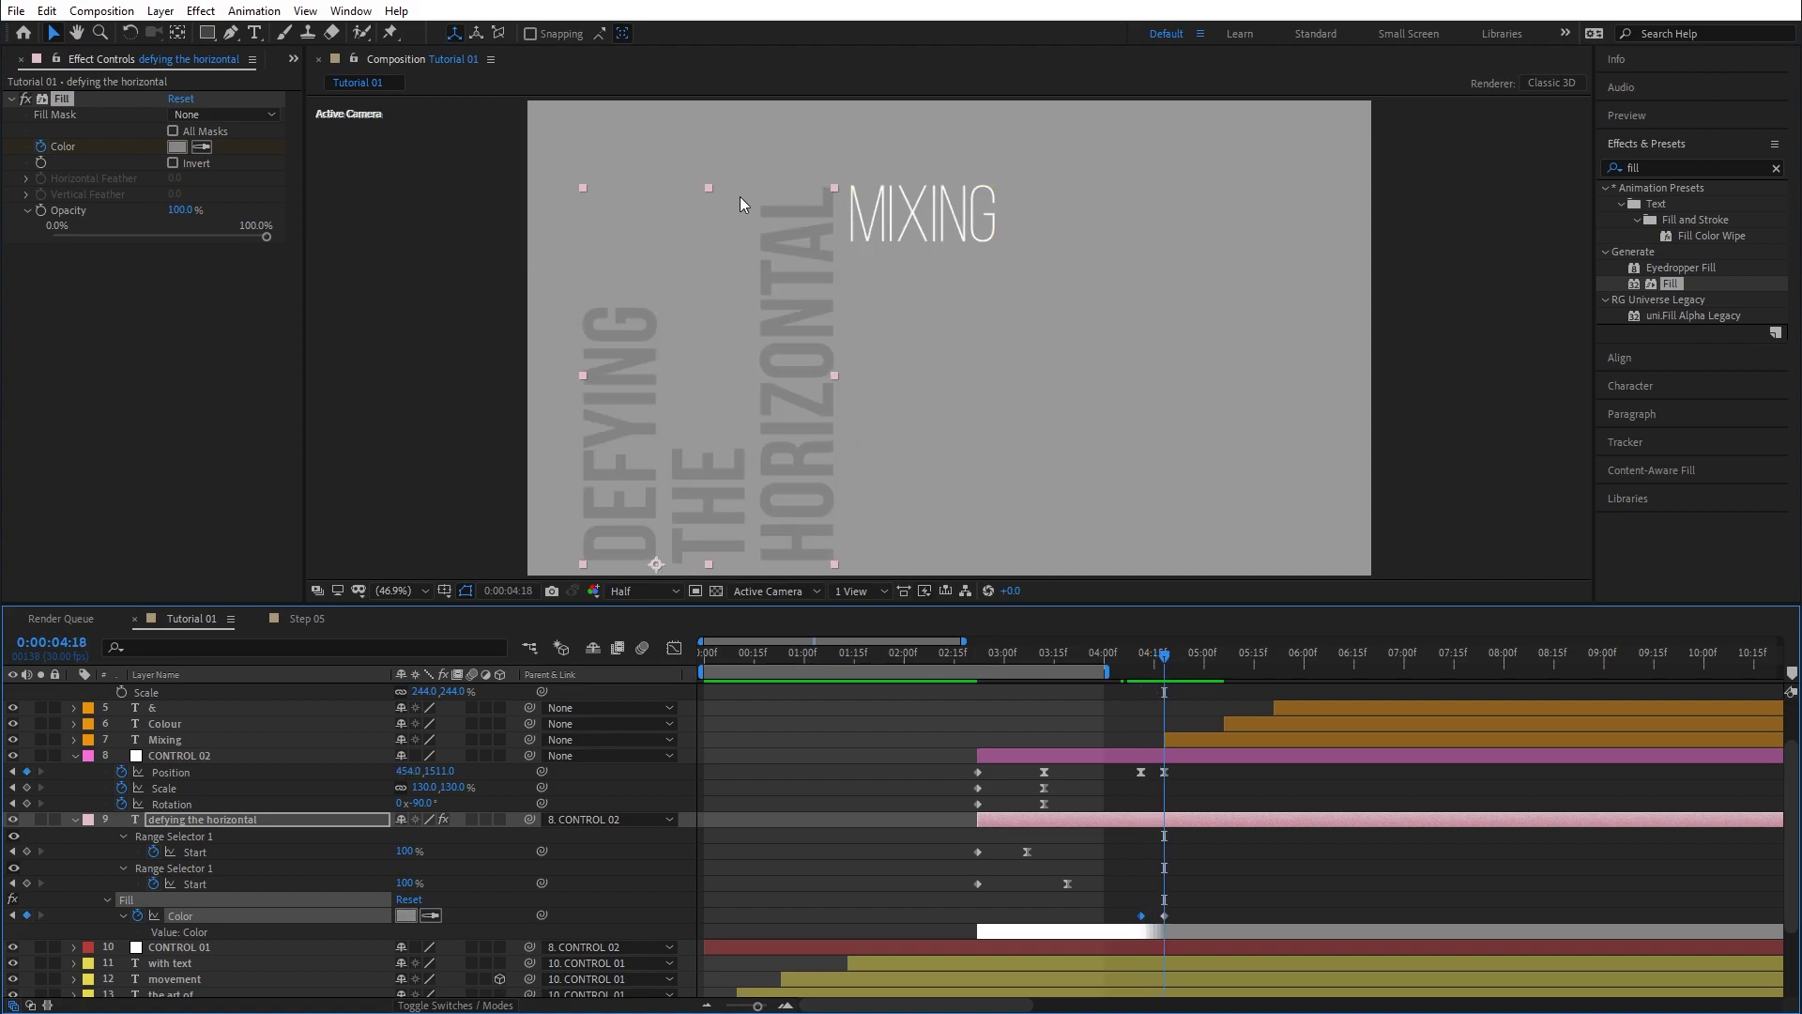
# Shift the Mixing layer earlier in time so it starts at 0:00:04:11.
pyautogui.moveTo(1123, 661)
pyautogui.mouseDown()
pyautogui.moveTo(1167, 663)
pyautogui.moveTo(1140, 667)
pyautogui.mouseUp()
pyautogui.moveTo(1184, 740); pyautogui.dragTo(1161, 740)
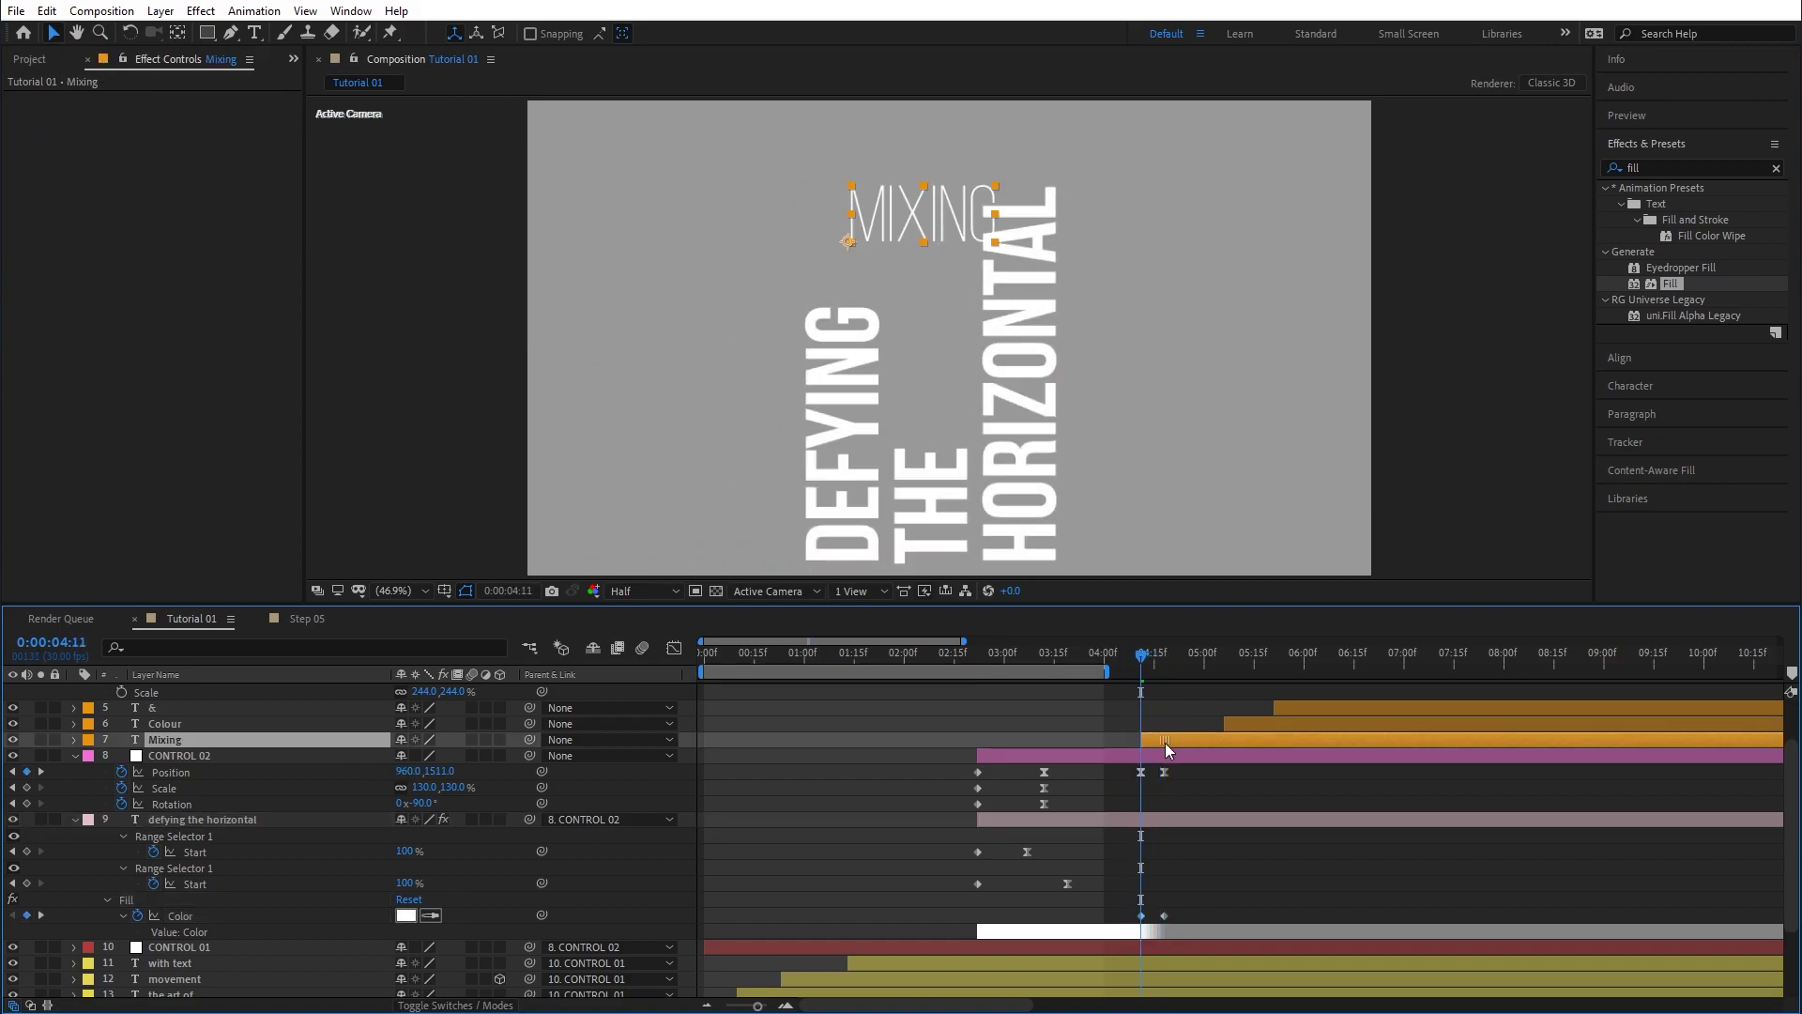
pyautogui.moveTo(1145, 664); pyautogui.dragTo(1143, 667)
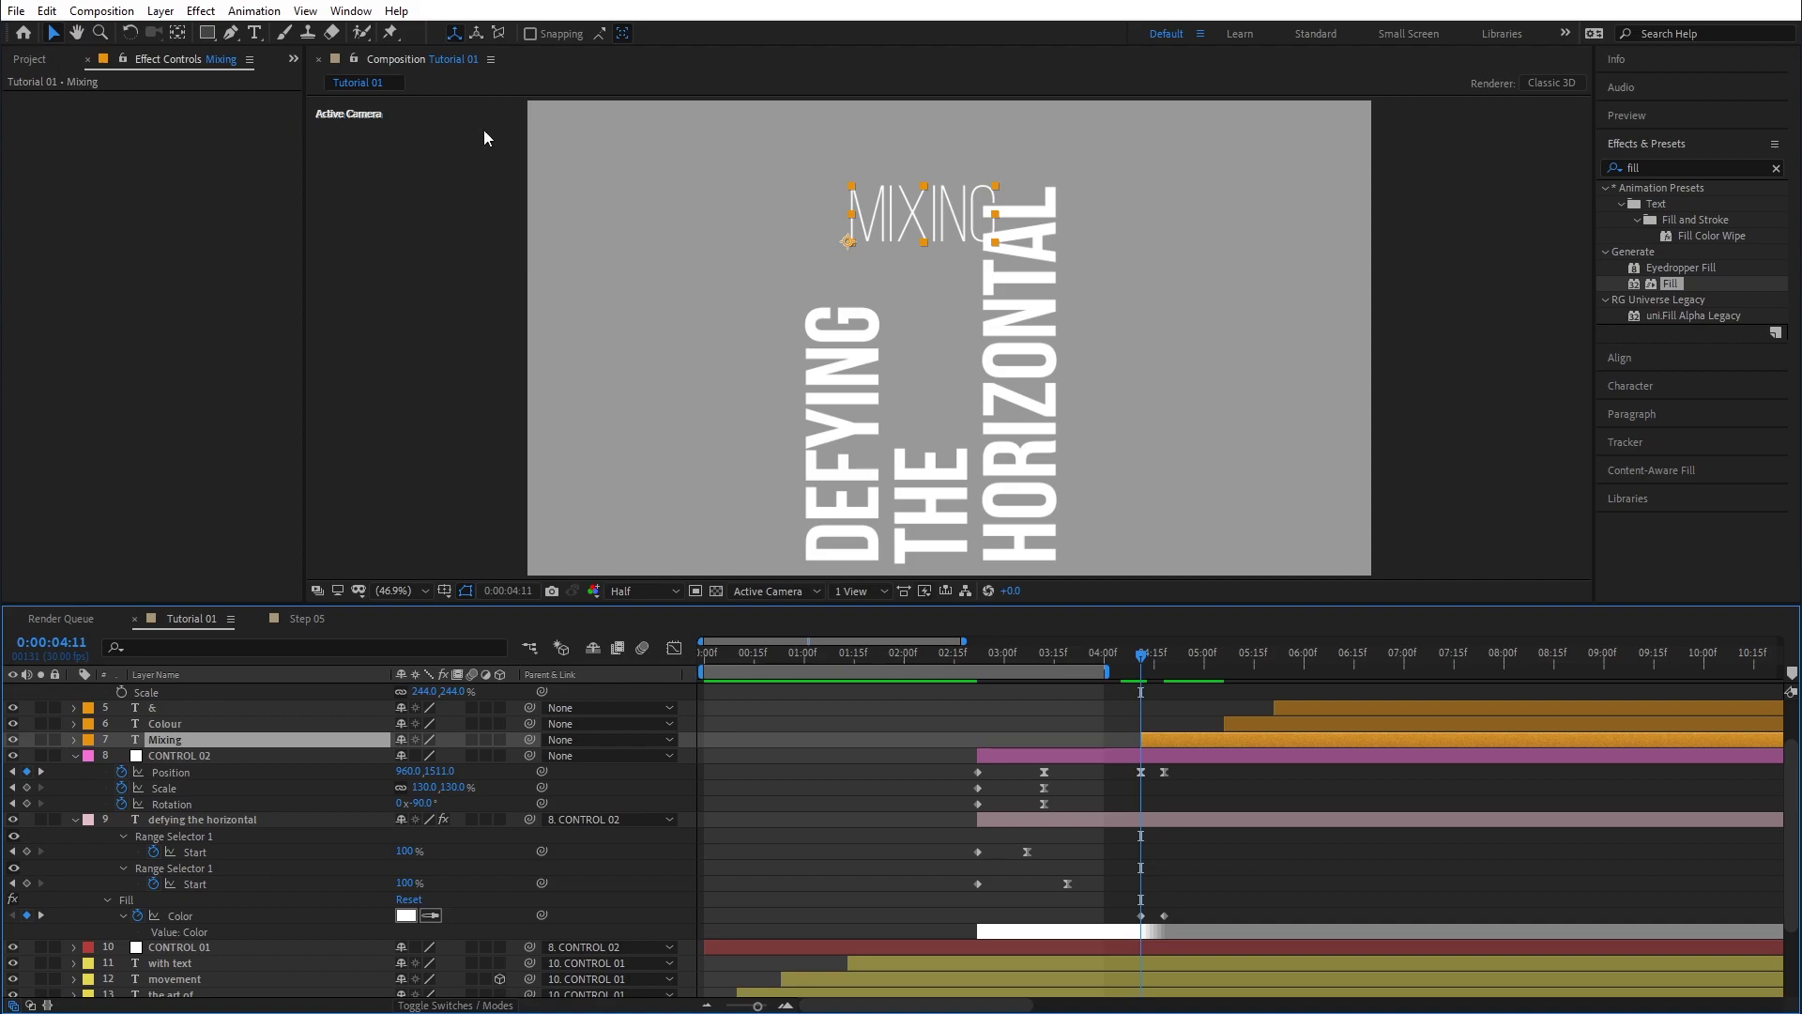
# Find the Linear Wipe transition effect and apply it to the Mixing layer.
pyautogui.click(1776, 168)
pyautogui.write('linear')
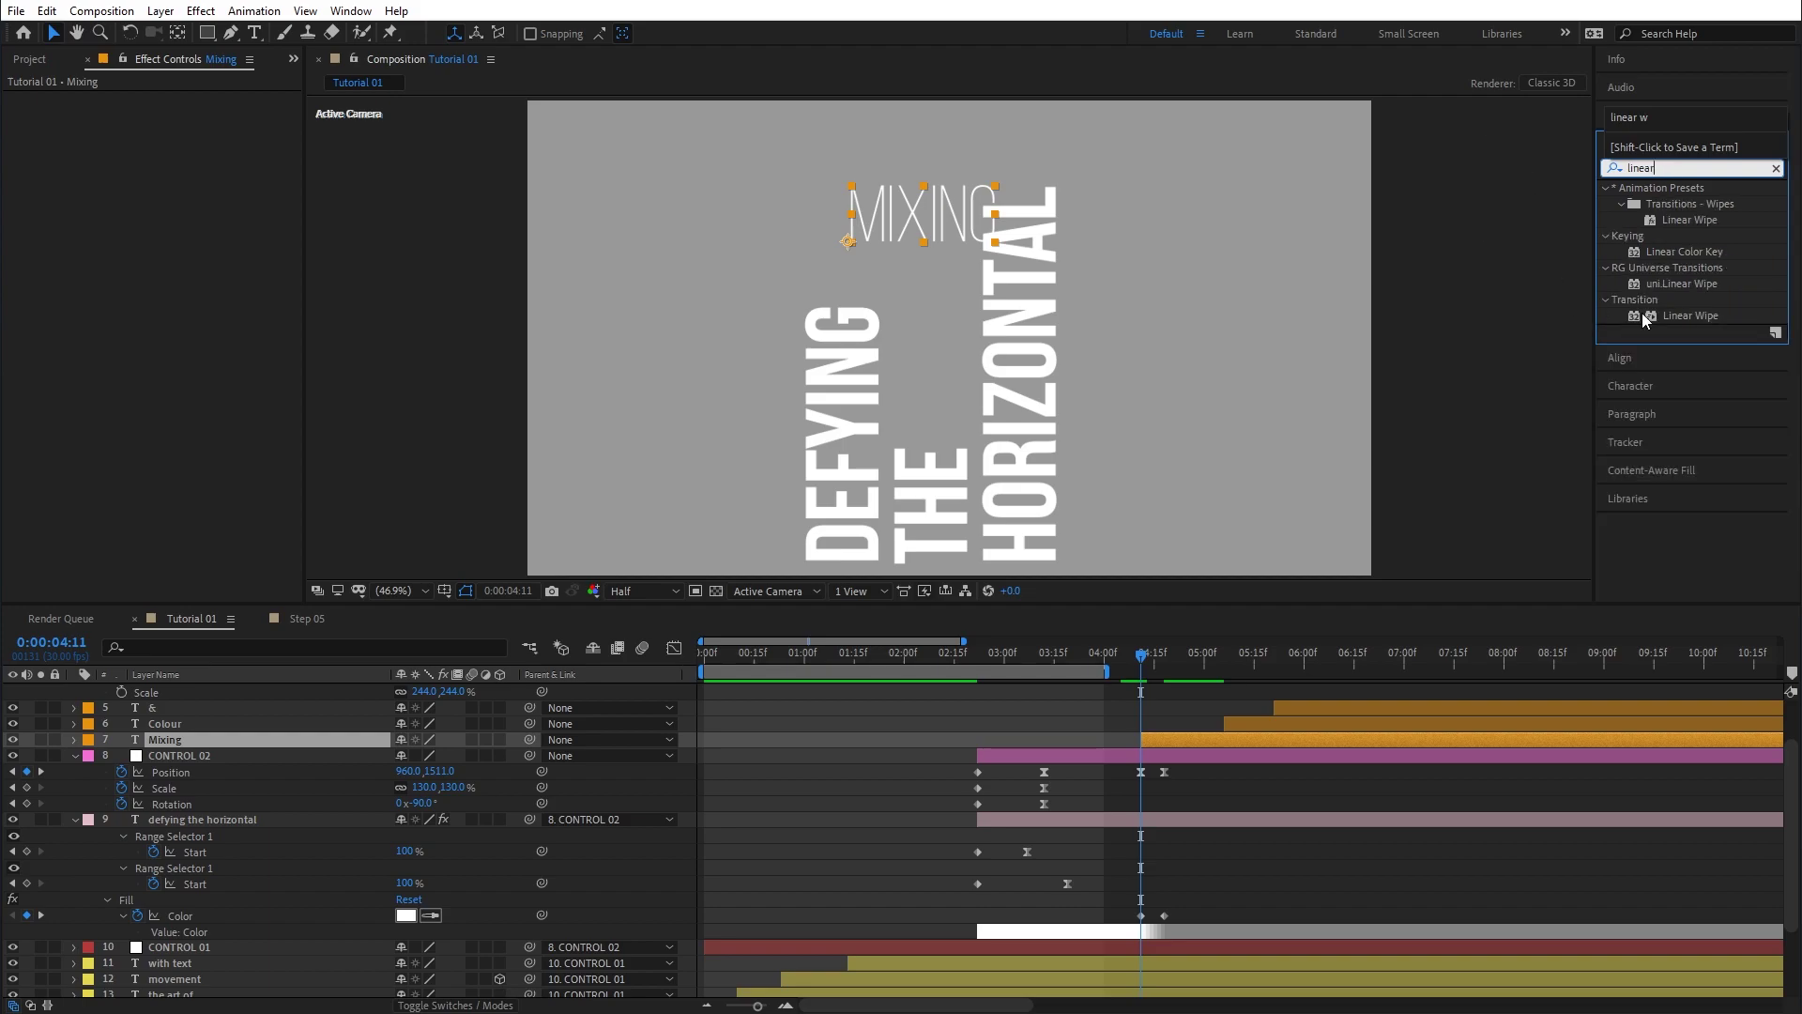
pyautogui.moveTo(1644, 320); pyautogui.dragTo(1180, 742)
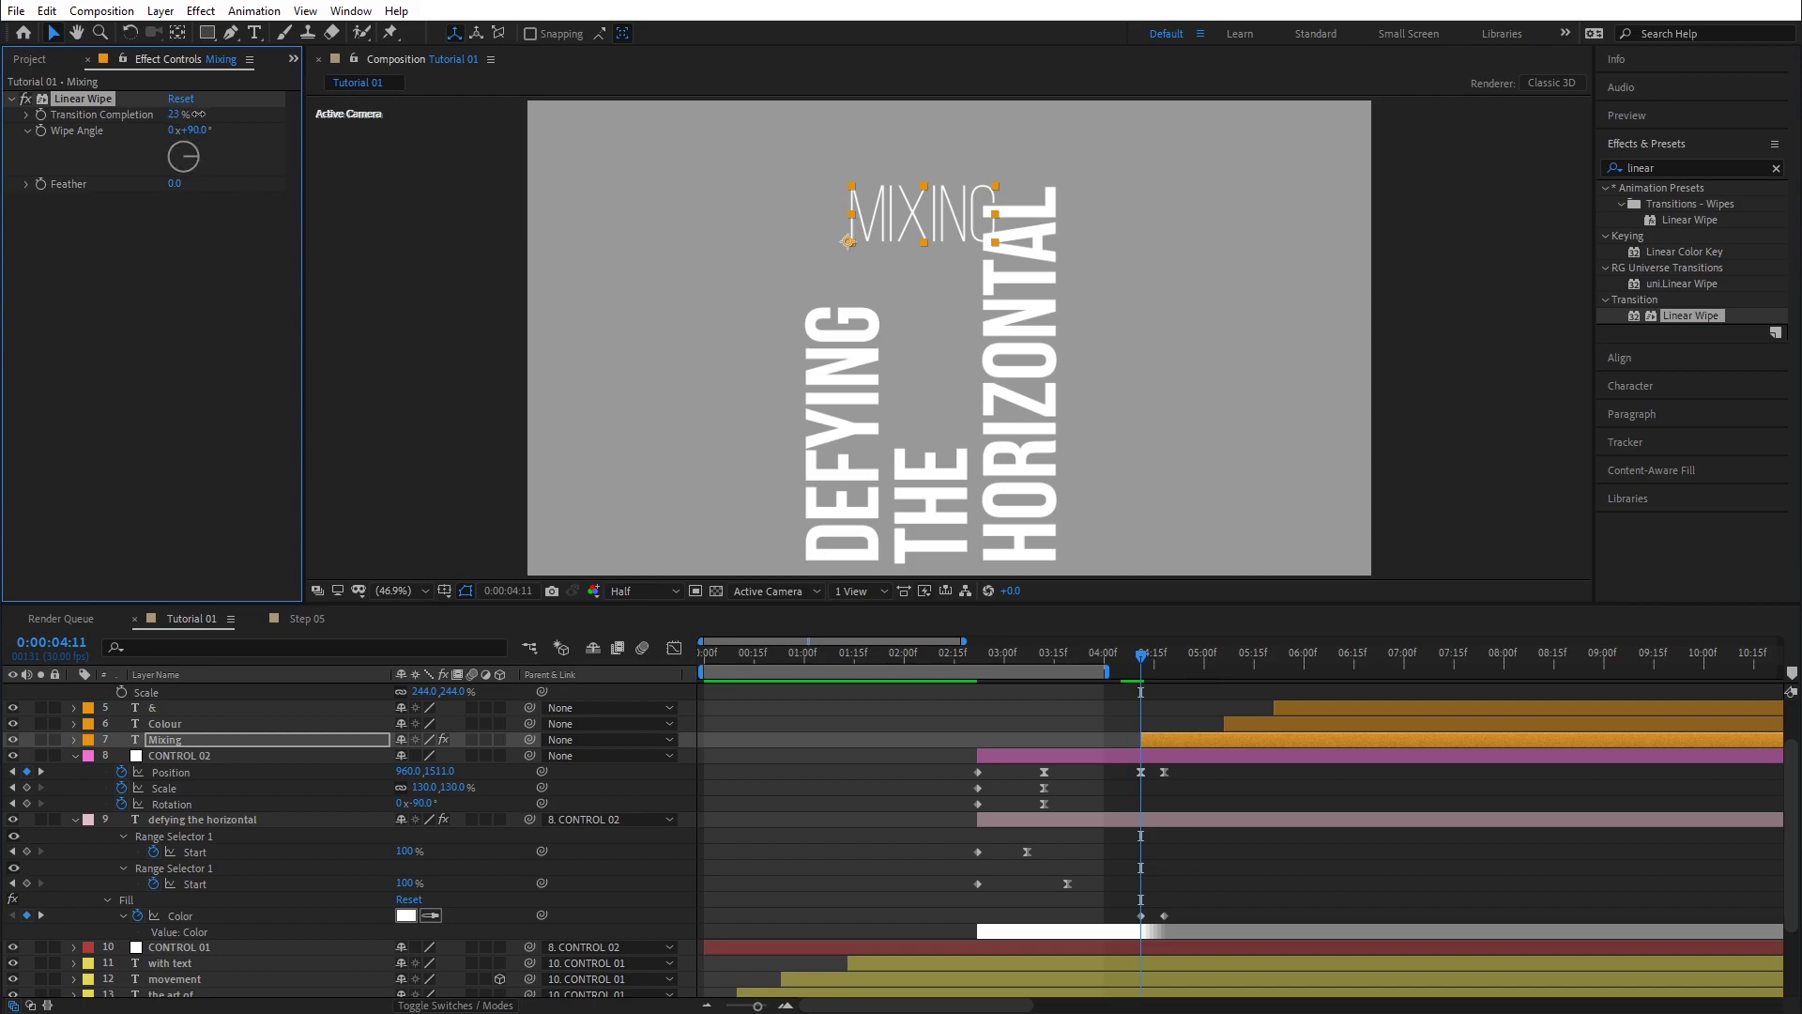
# Keyframe the Linear Wipe's Transition Completion at 86% at 0:00:04:11 and 0% at 0:00:04:18.
pyautogui.moveTo(110, 118); pyautogui.dragTo(172, 122)
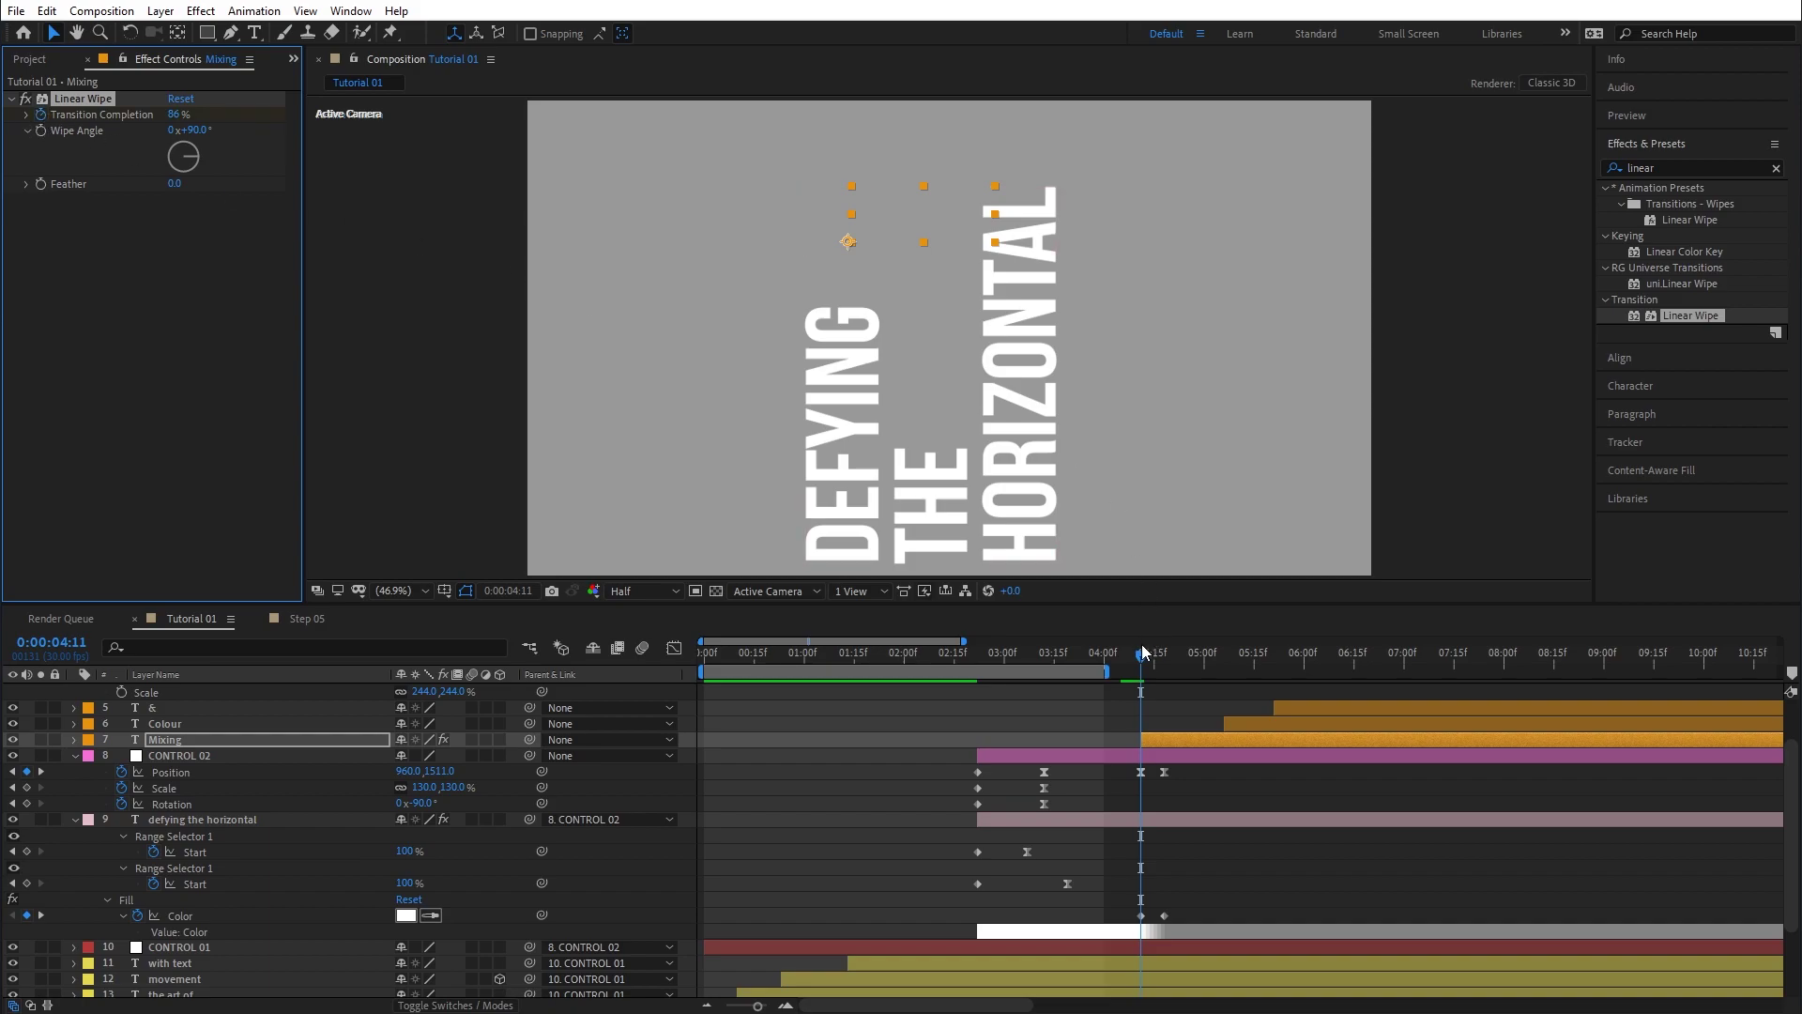
pyautogui.press('u')
pyautogui.moveTo(1151, 662); pyautogui.dragTo(1167, 663)
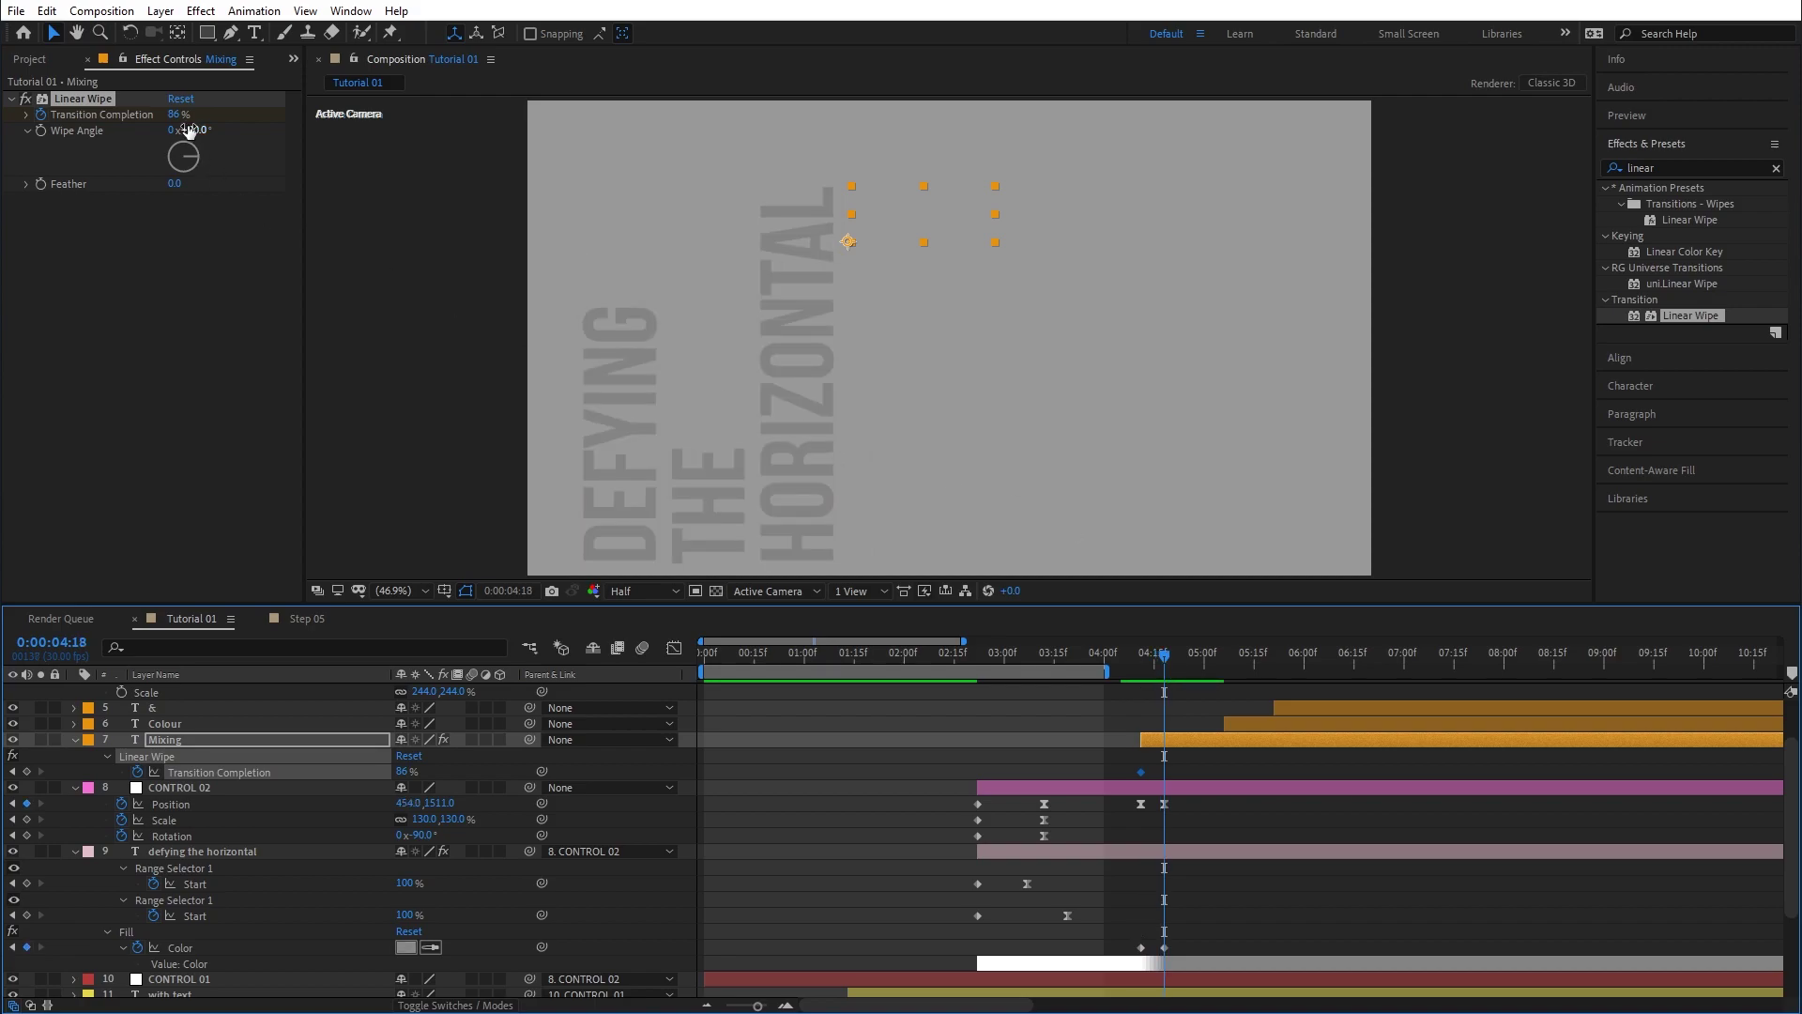
pyautogui.moveTo(174, 115); pyautogui.dragTo(101, 118)
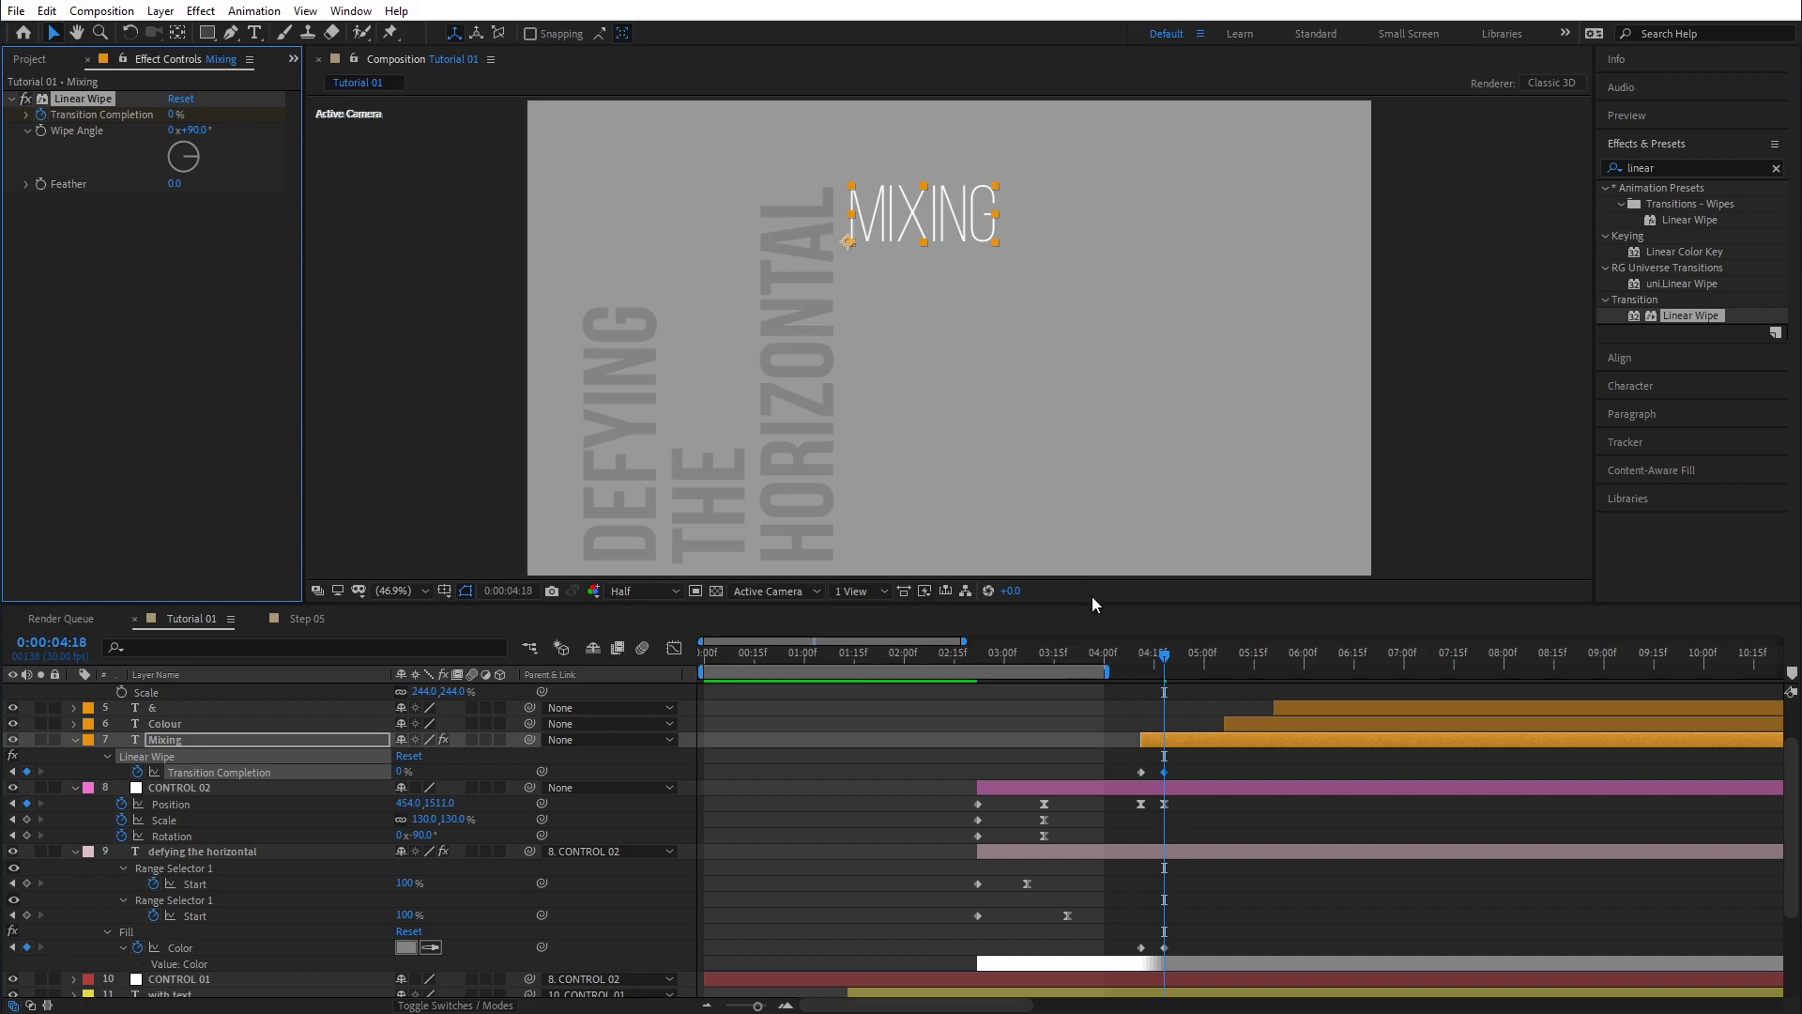
# Preview the MIXING wipe and apply Easy Ease to its Transition Completion keyframe at 0:00:04:18.
pyautogui.moveTo(1143, 653); pyautogui.dragTo(1153, 673)
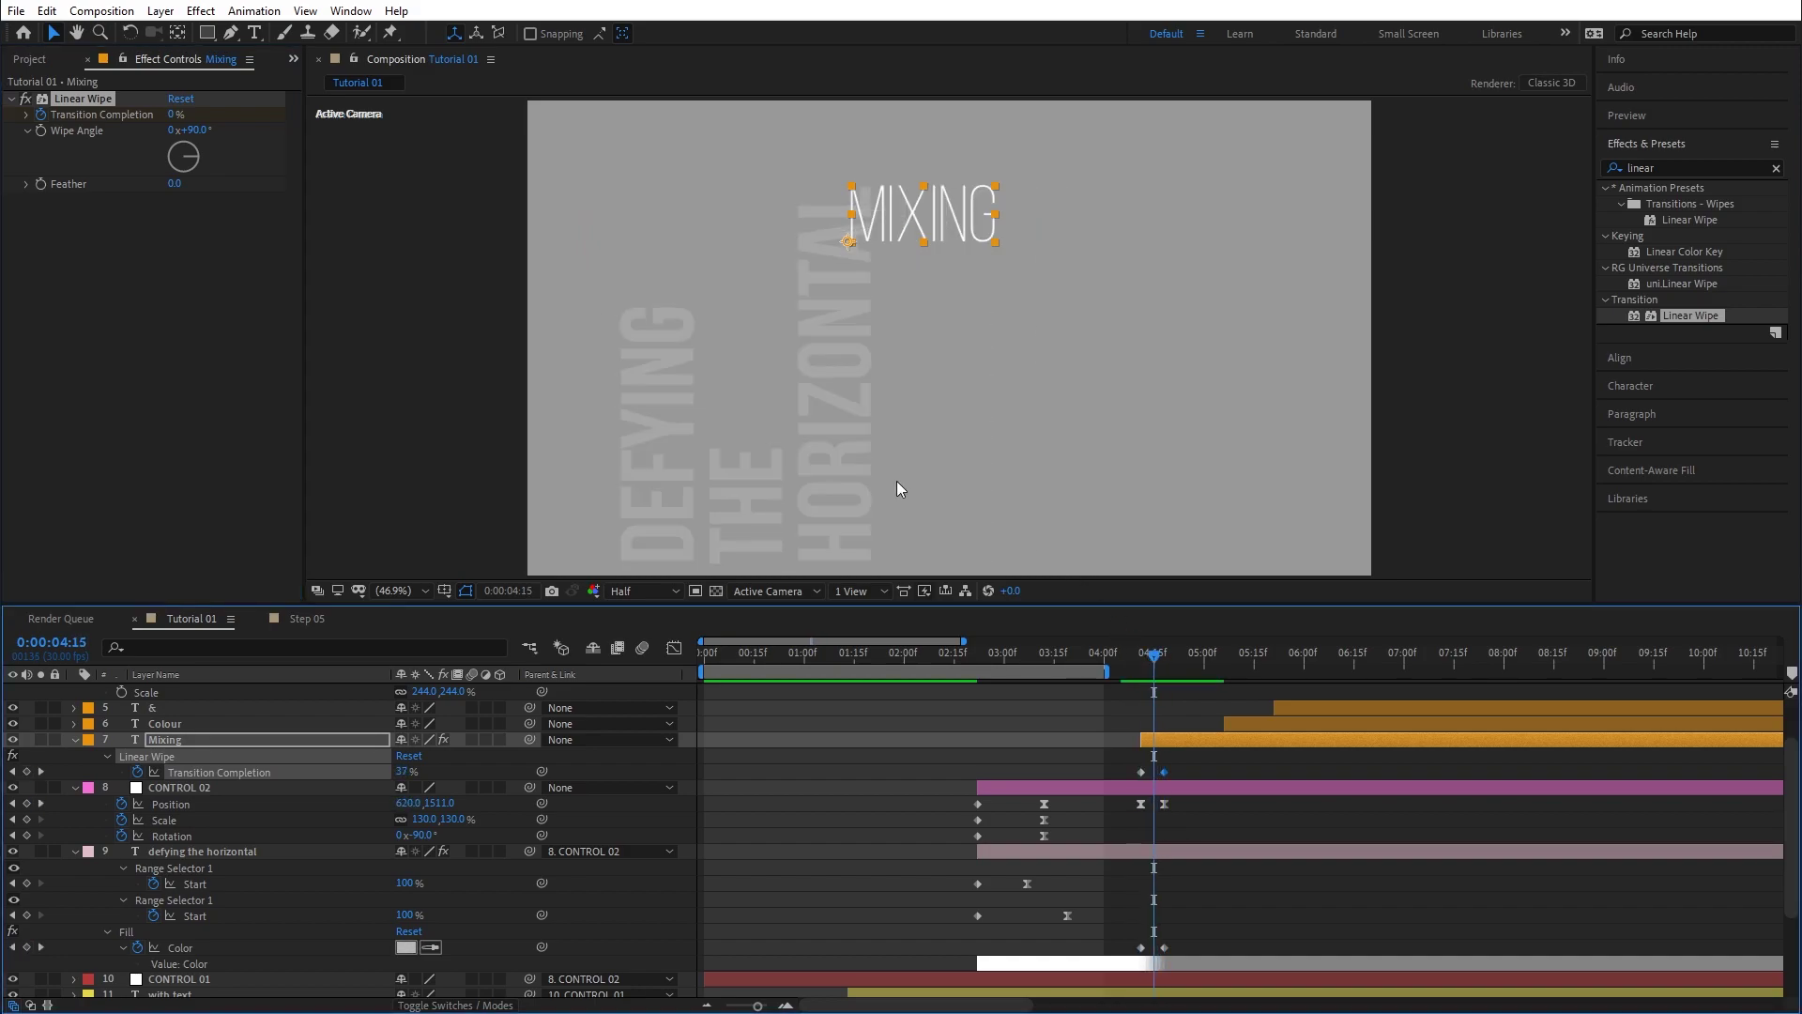
pyautogui.click(1162, 660)
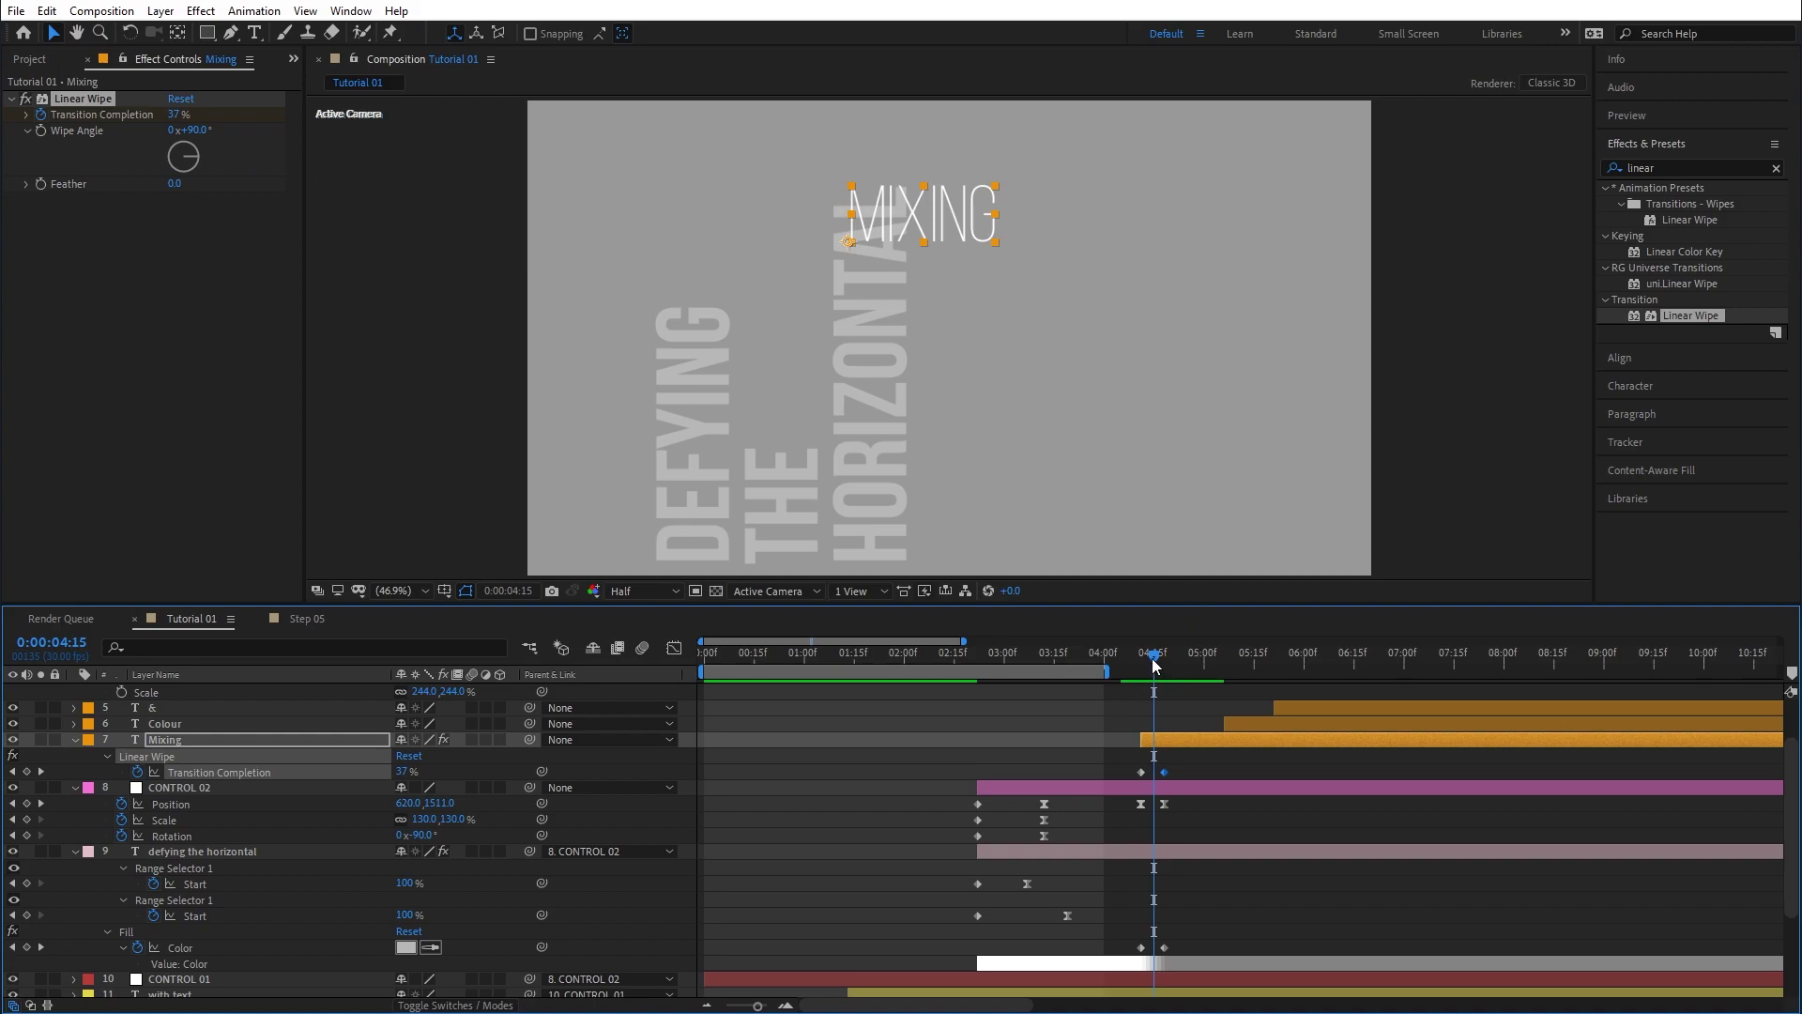
pyautogui.click(1174, 775)
pyautogui.moveTo(1162, 779); pyautogui.dragTo(1162, 778)
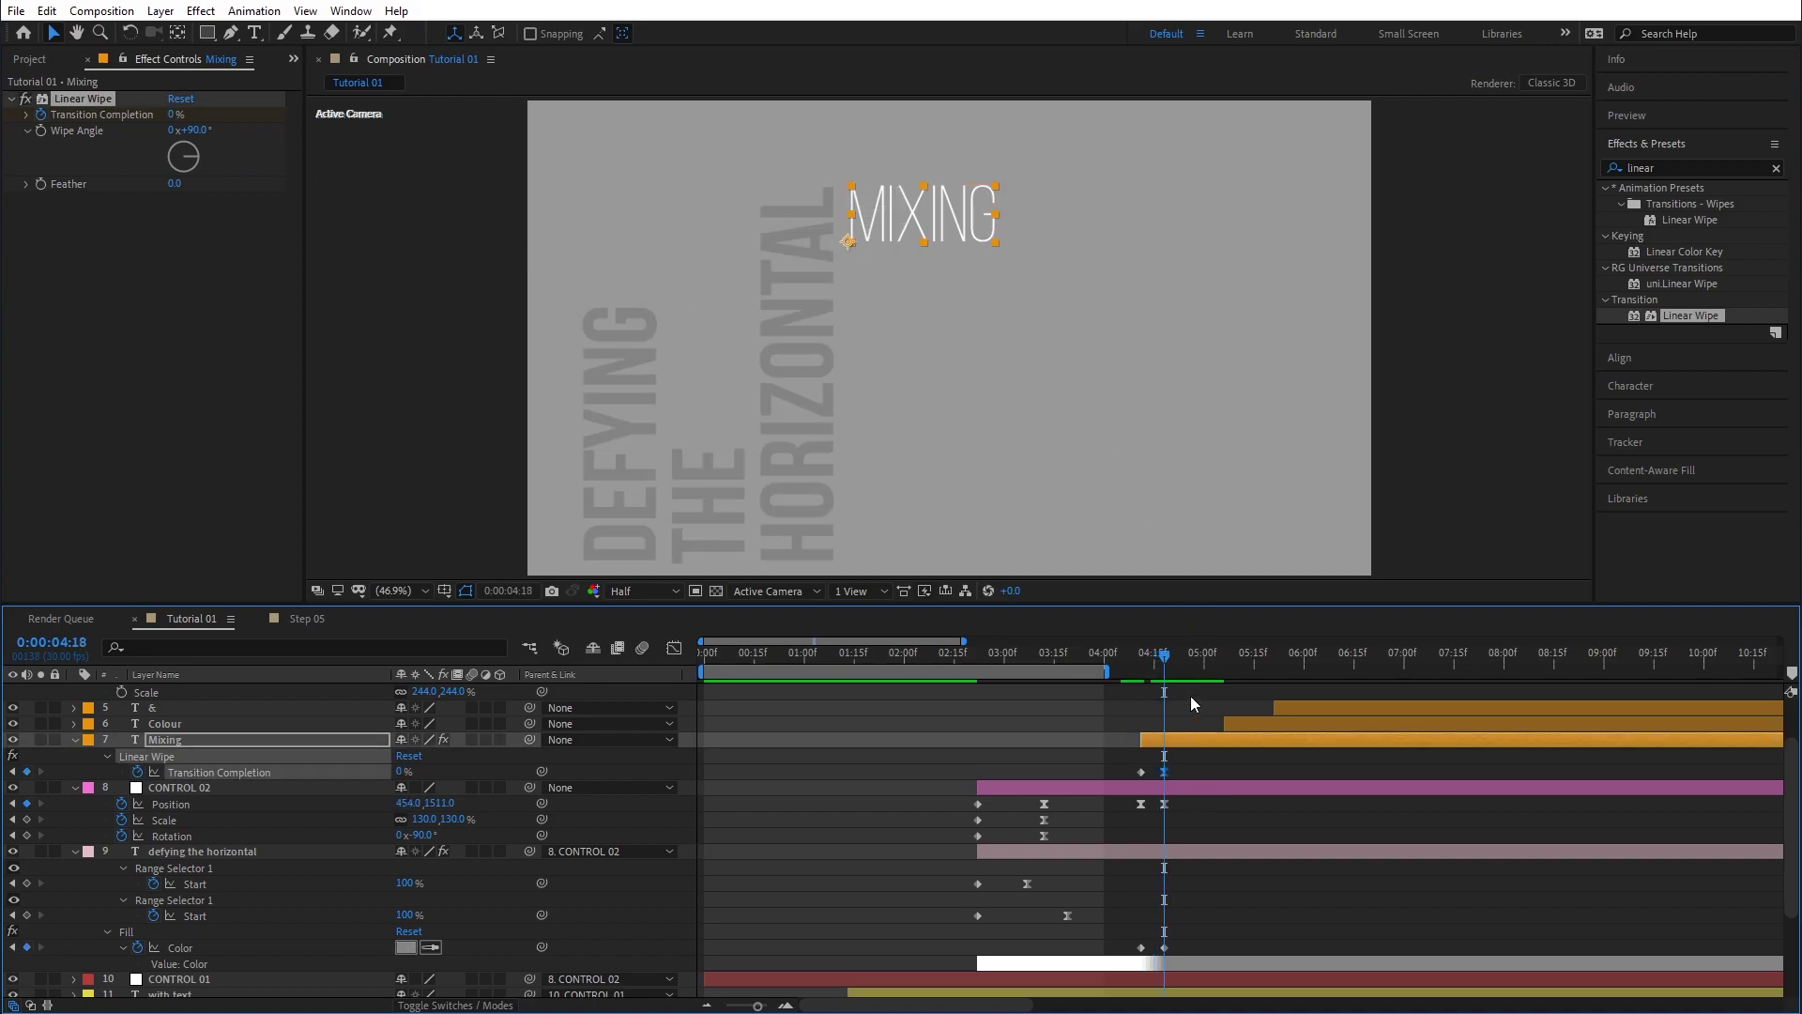
# Scrub through the MIXING wipe and move its ending Transition Completion keyframe slightly later in time.
pyautogui.click(1148, 661)
pyautogui.moveTo(1147, 667); pyautogui.dragTo(1169, 669)
pyautogui.moveTo(1164, 657); pyautogui.dragTo(1151, 661)
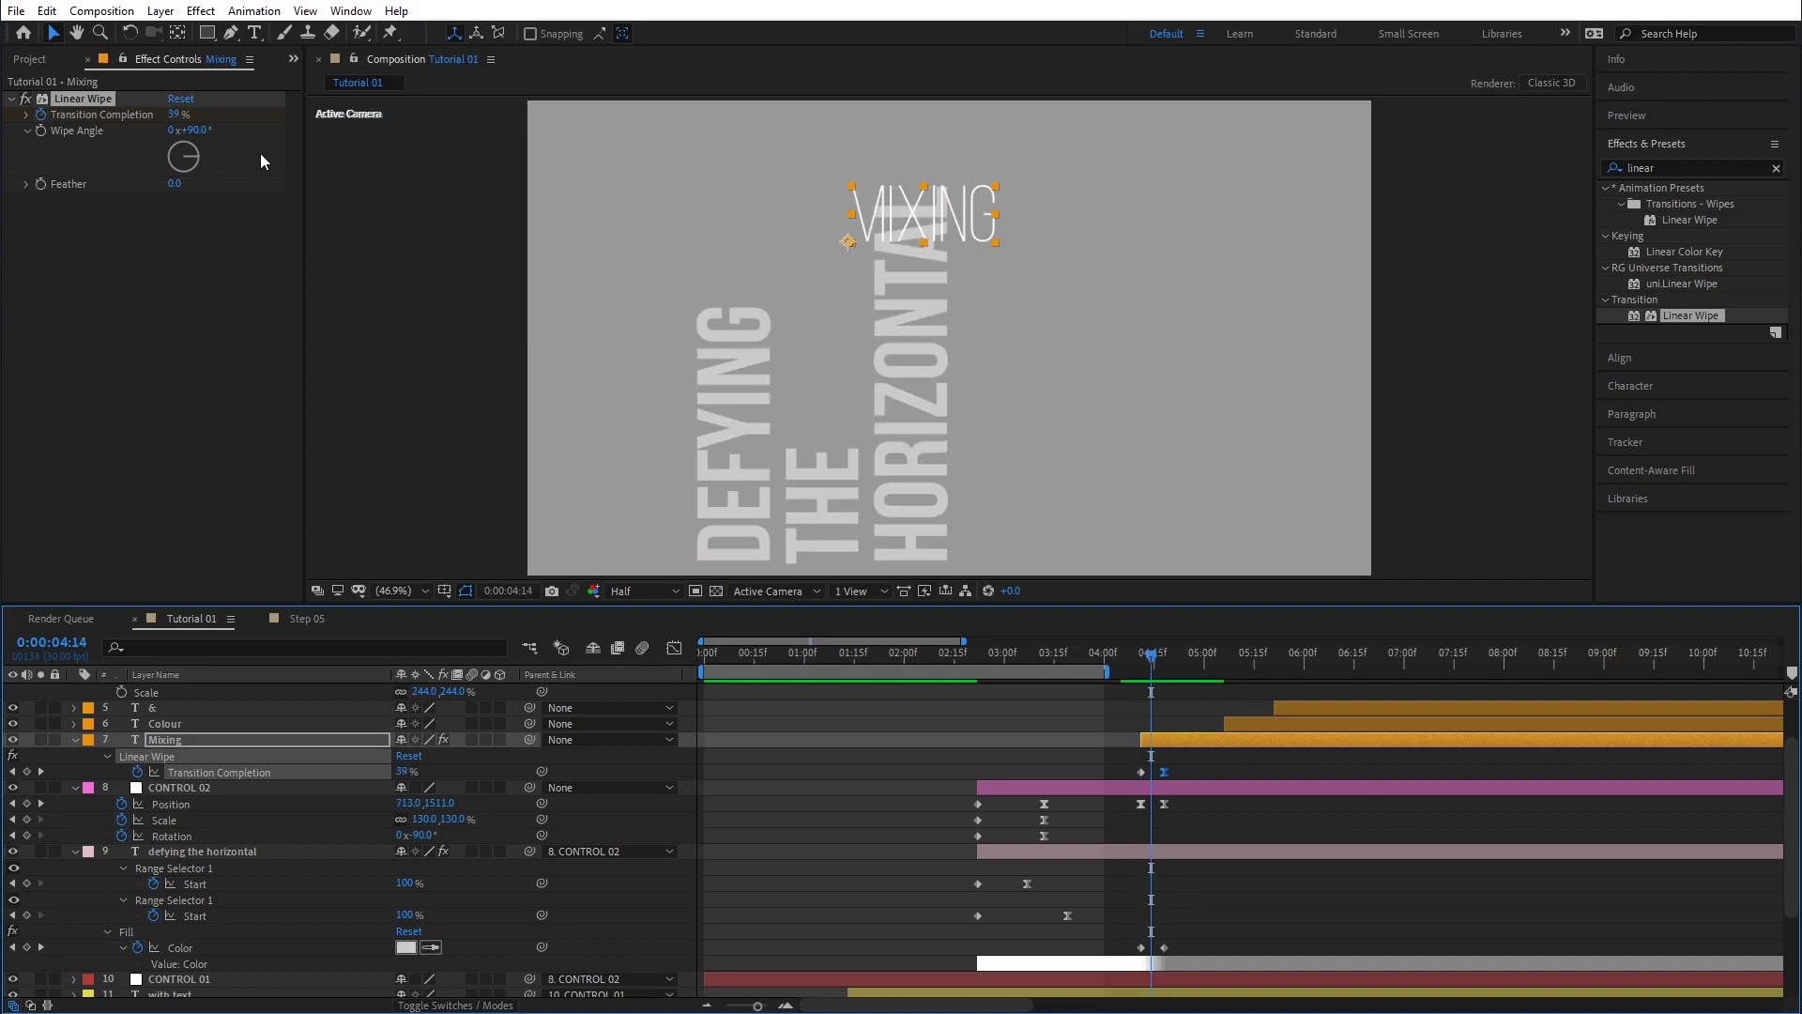
pyautogui.moveTo(1163, 779); pyautogui.dragTo(1170, 778)
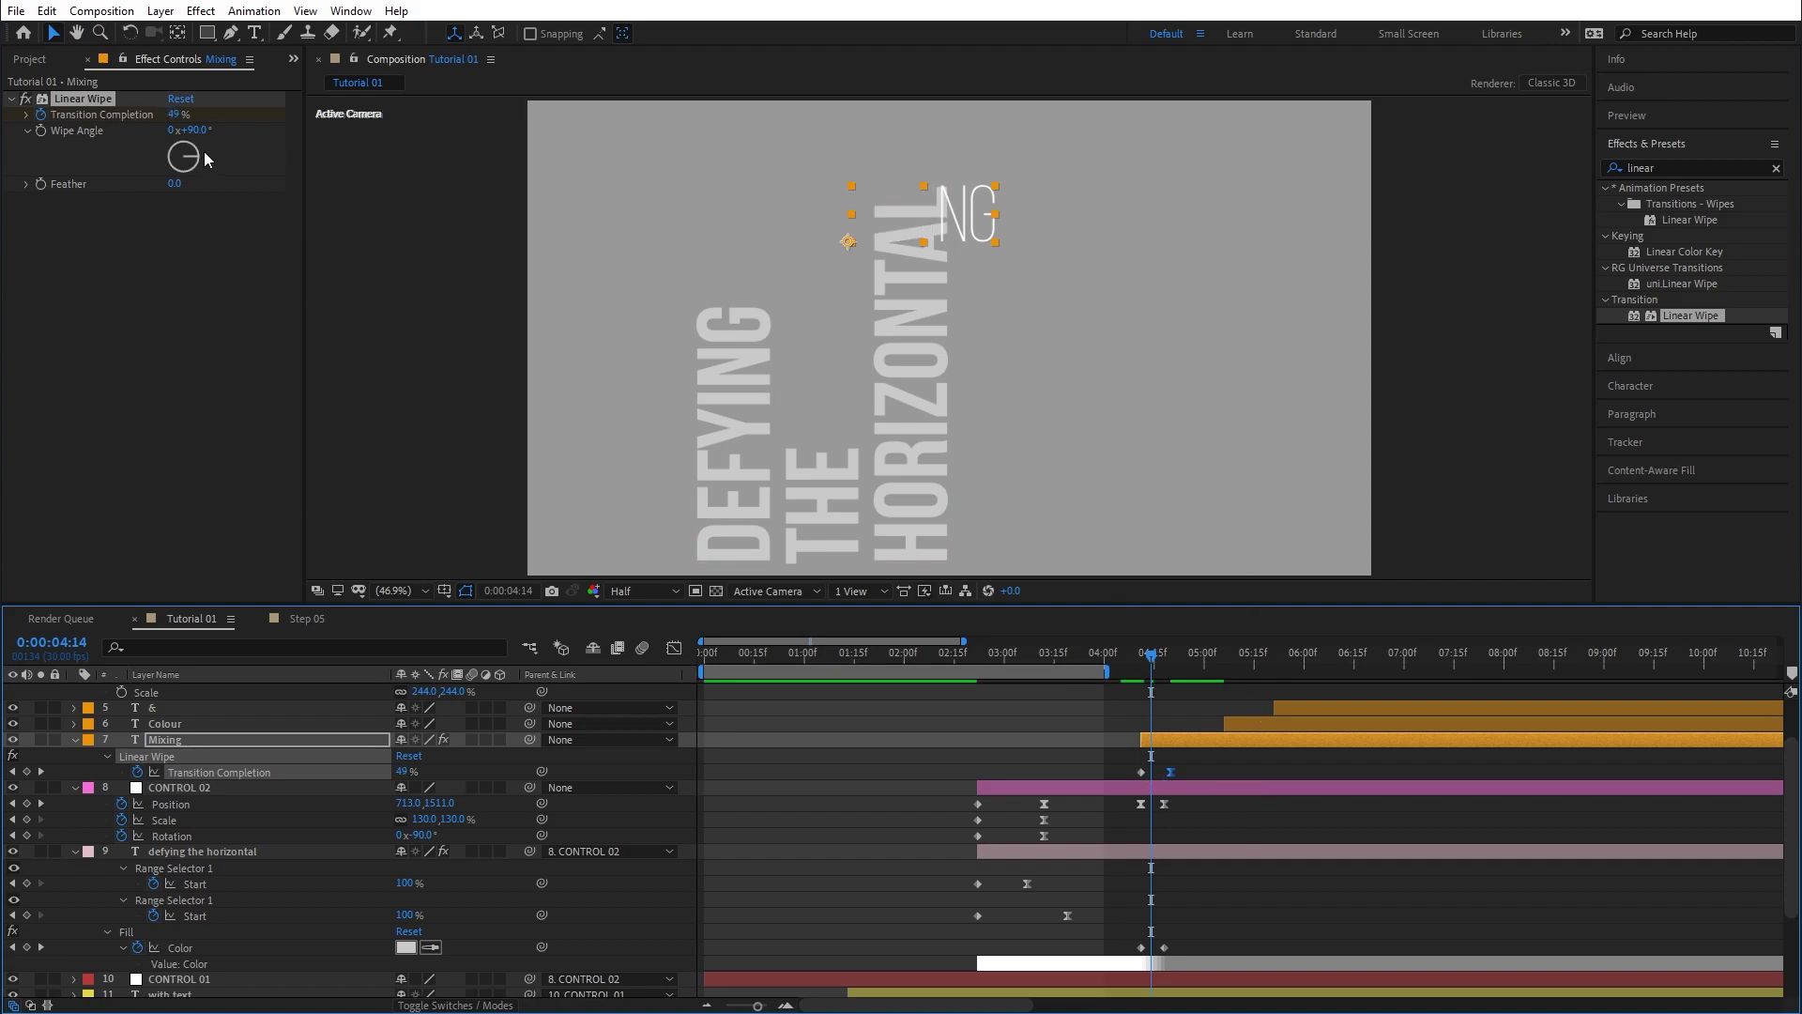
# Set the Linear Wipe's Feather to 112 and delay the ending Transition Completion keyframe by a couple more frames.
pyautogui.moveTo(175, 183)
pyautogui.mouseDown()
pyautogui.moveTo(357, 177)
pyautogui.moveTo(172, 192)
pyautogui.mouseUp()
pyautogui.moveTo(283, 193); pyautogui.dragTo(273, 194)
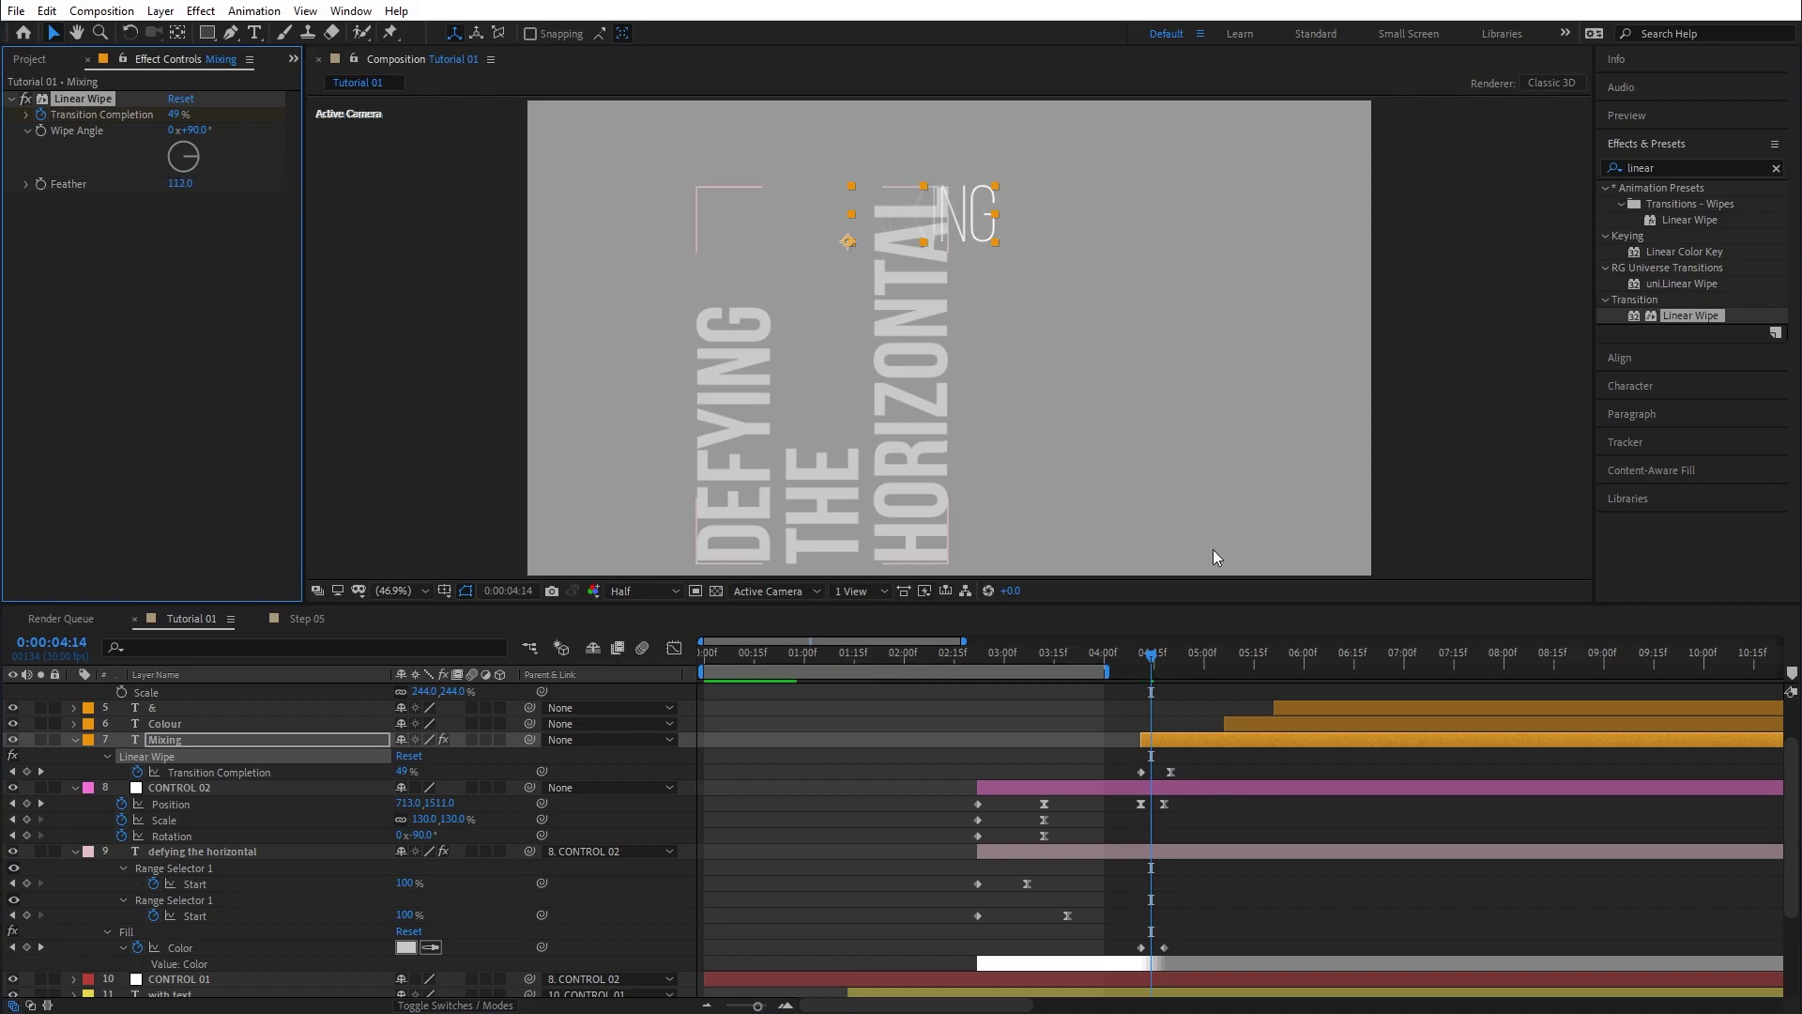
pyautogui.moveTo(1133, 657); pyautogui.dragTo(1153, 666)
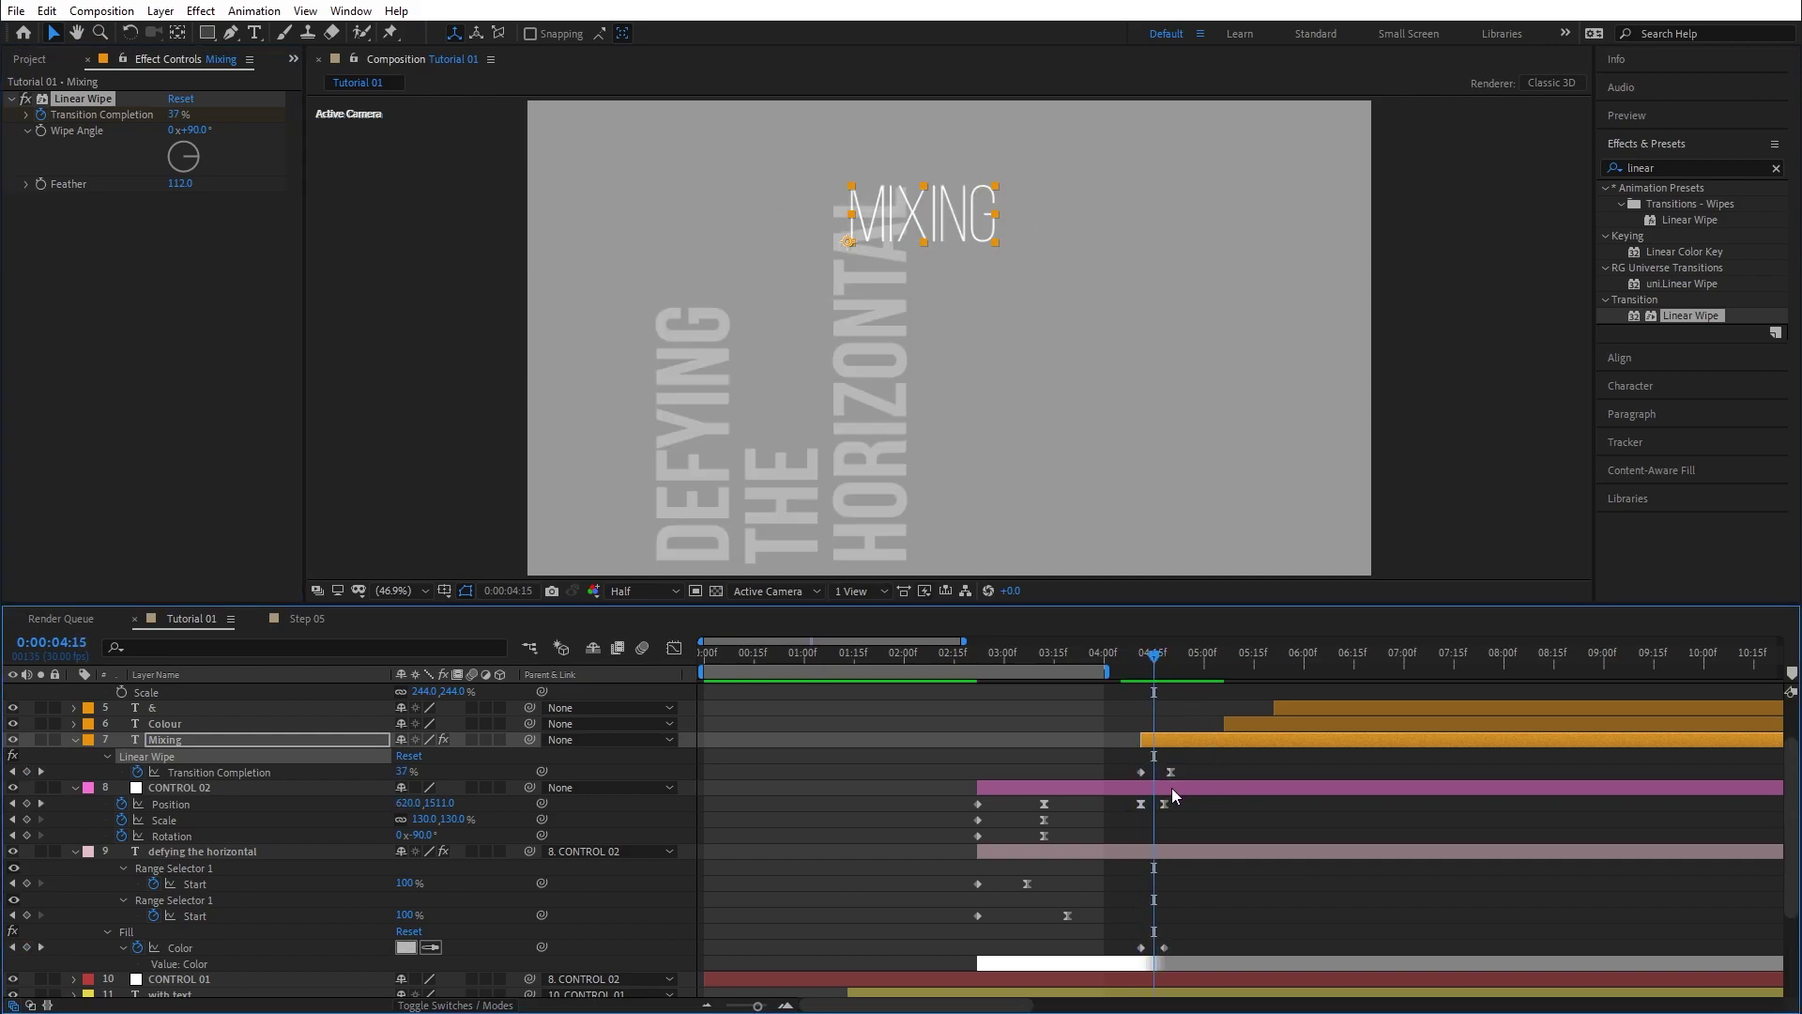
pyautogui.moveTo(1170, 771); pyautogui.dragTo(1177, 771)
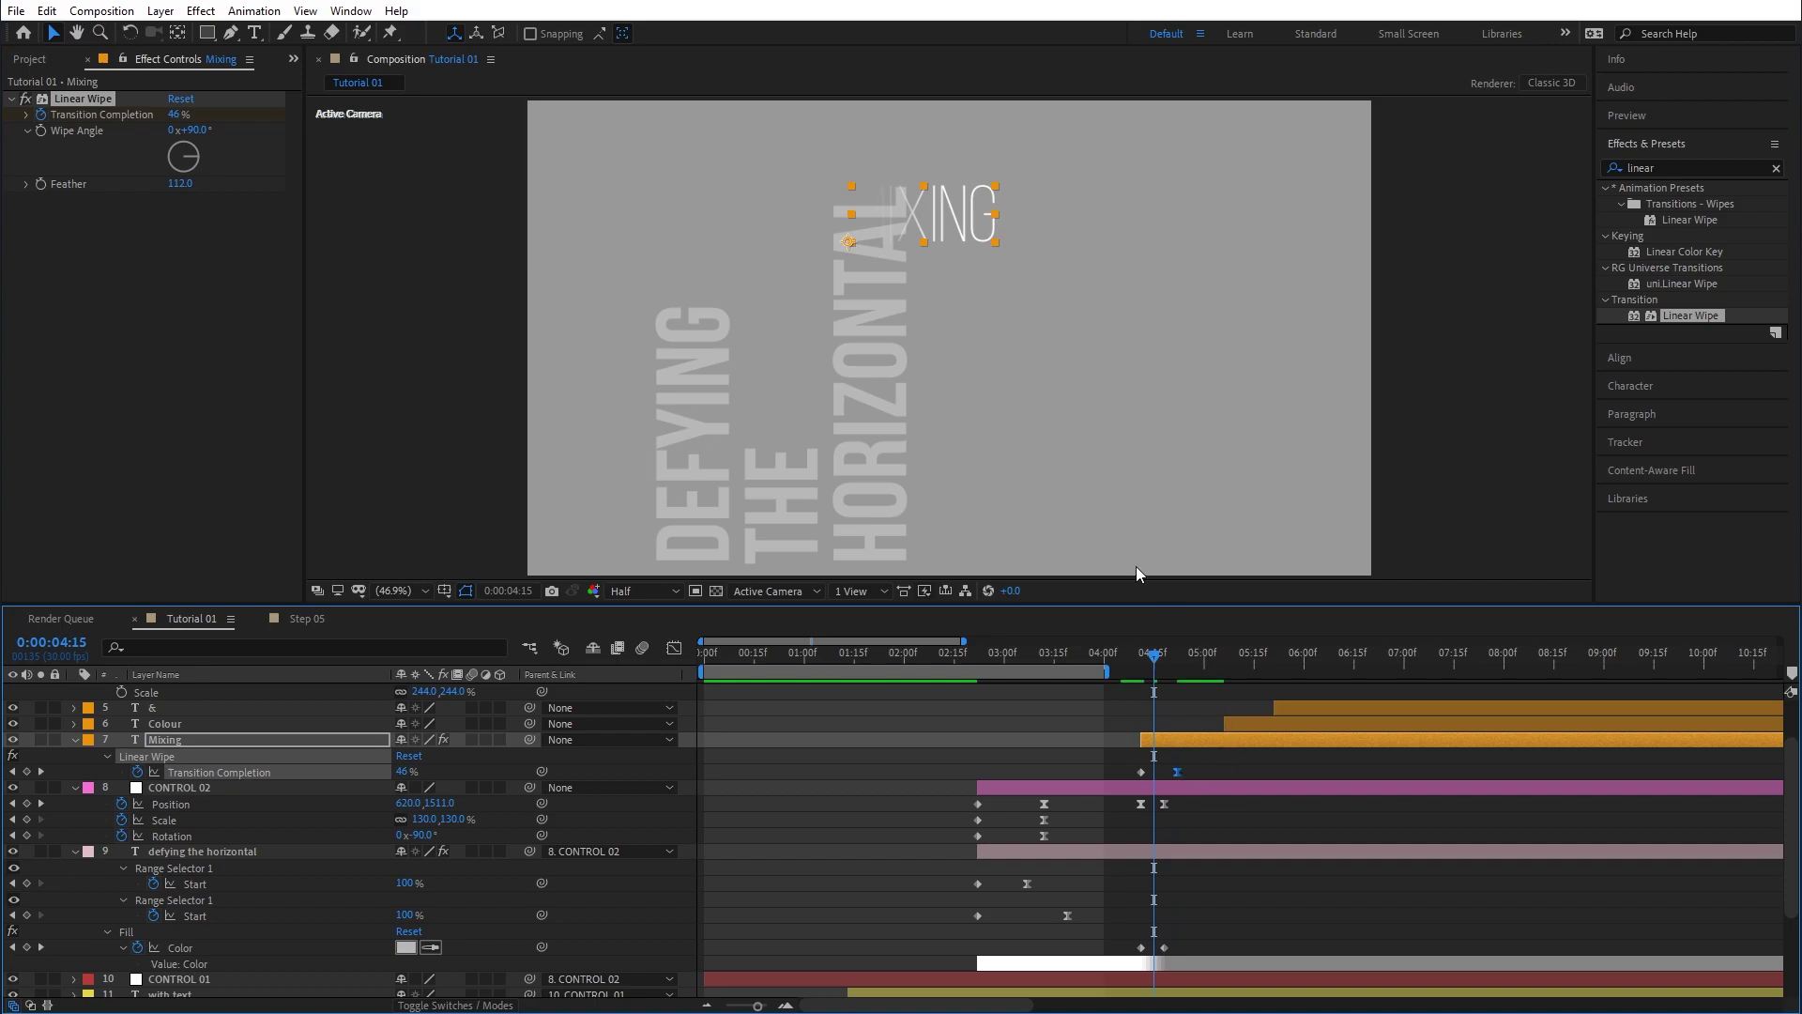
# Set the work area from 0:00:03:19 to shortly after 0:00:05:06 and preview the MIXING wipe.
pyautogui.moveTo(1135, 657); pyautogui.dragTo(1245, 663)
pyautogui.press('b')
pyautogui.press('space')
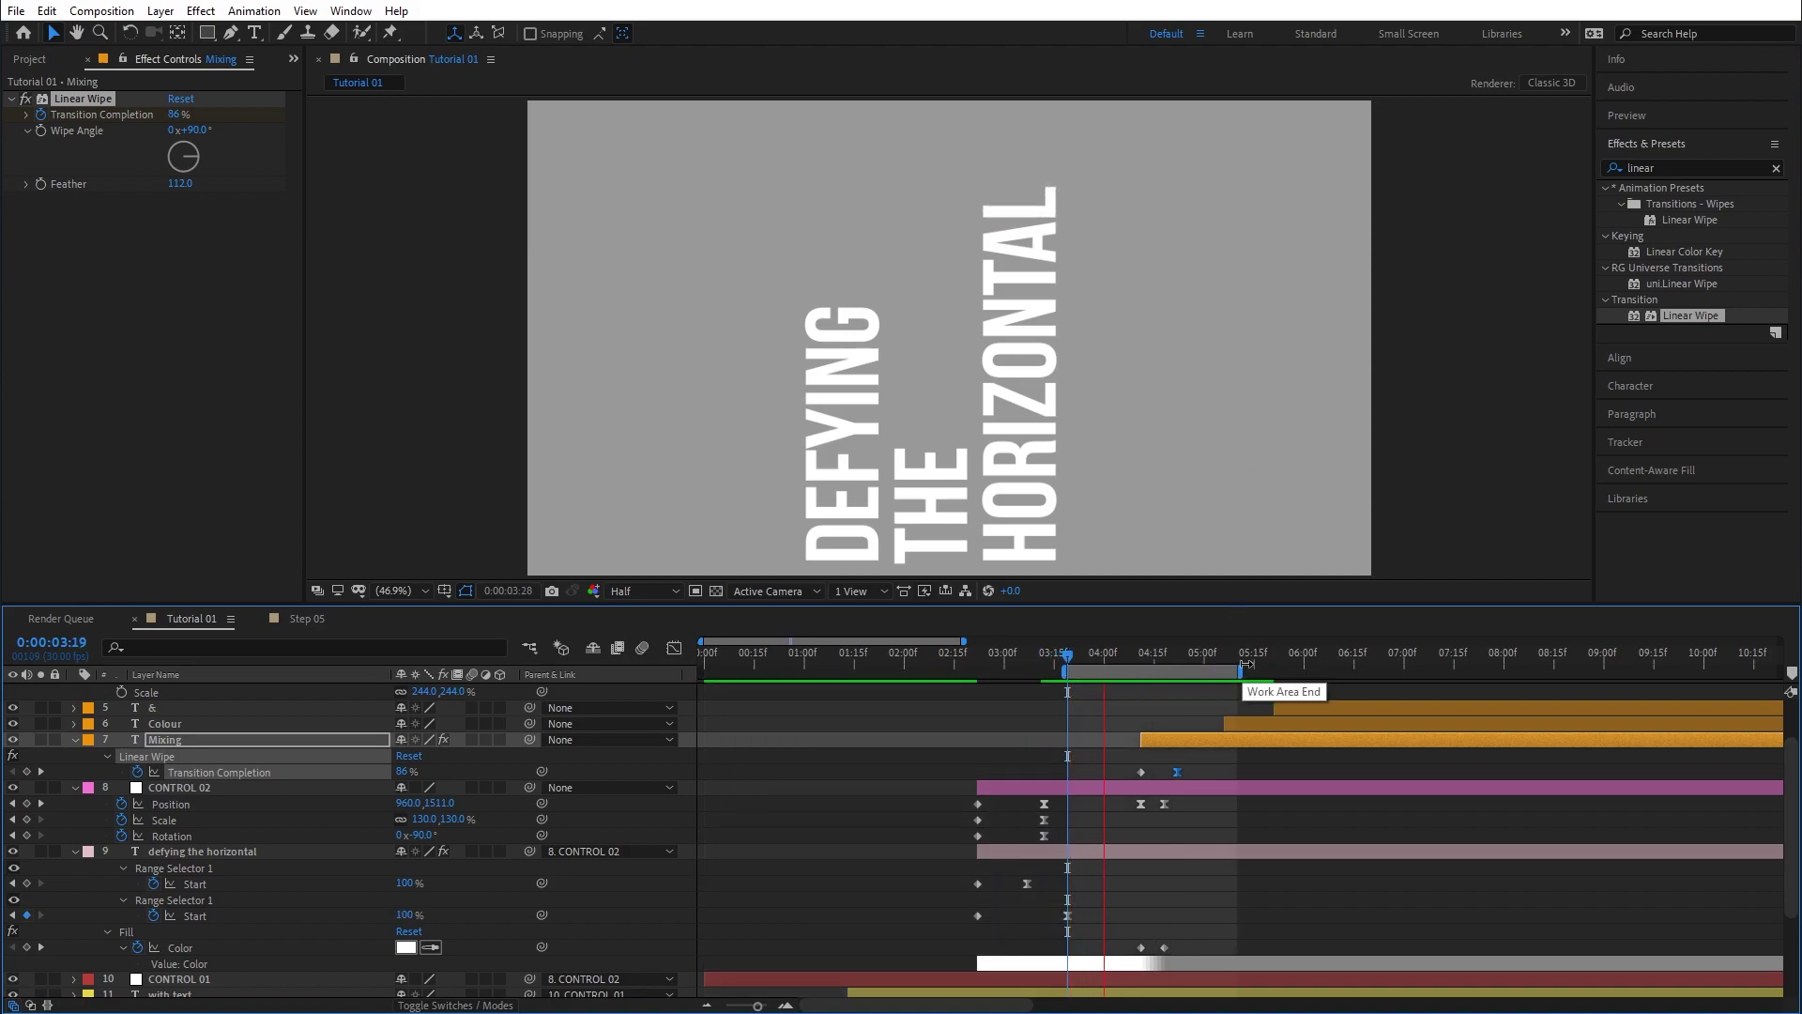
pyautogui.moveTo(1098, 657); pyautogui.dragTo(1224, 673)
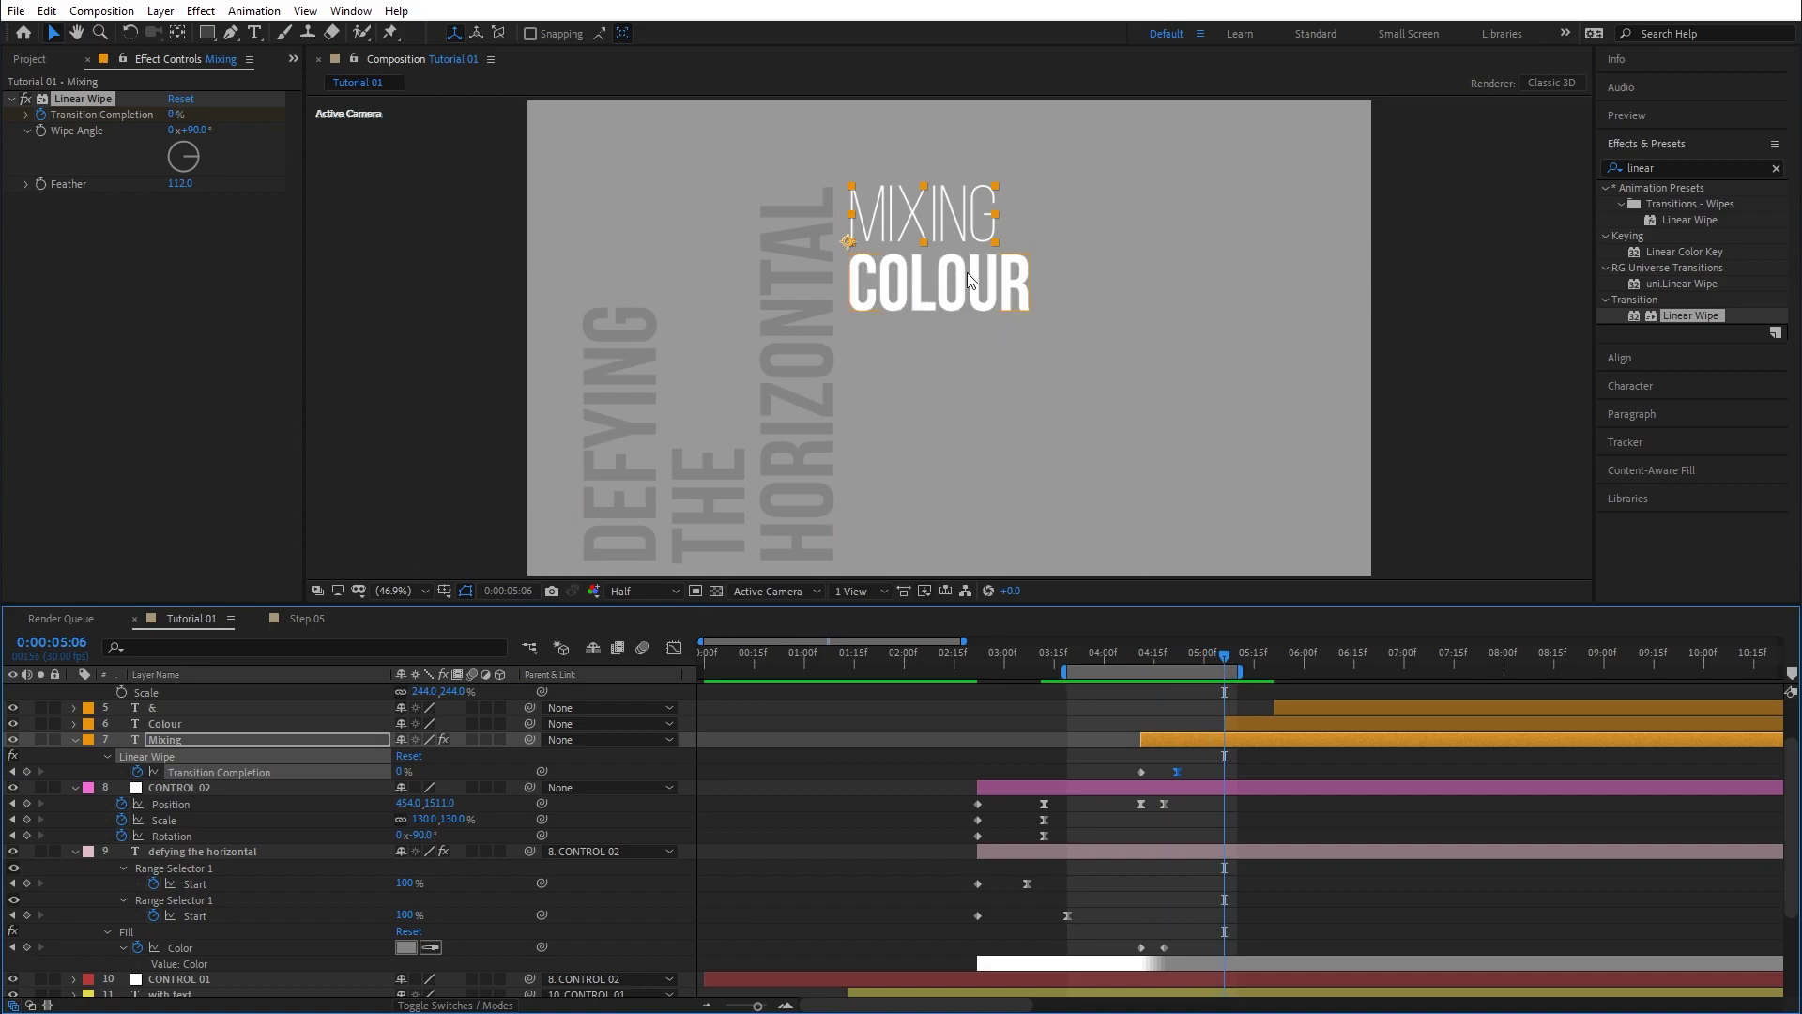
# Review how MIXING COLOUR looks in the Step 05 composition and compare it with the text layout in Tutorial 01.
pyautogui.click(307, 619)
pyautogui.moveTo(984, 656); pyautogui.dragTo(1049, 667)
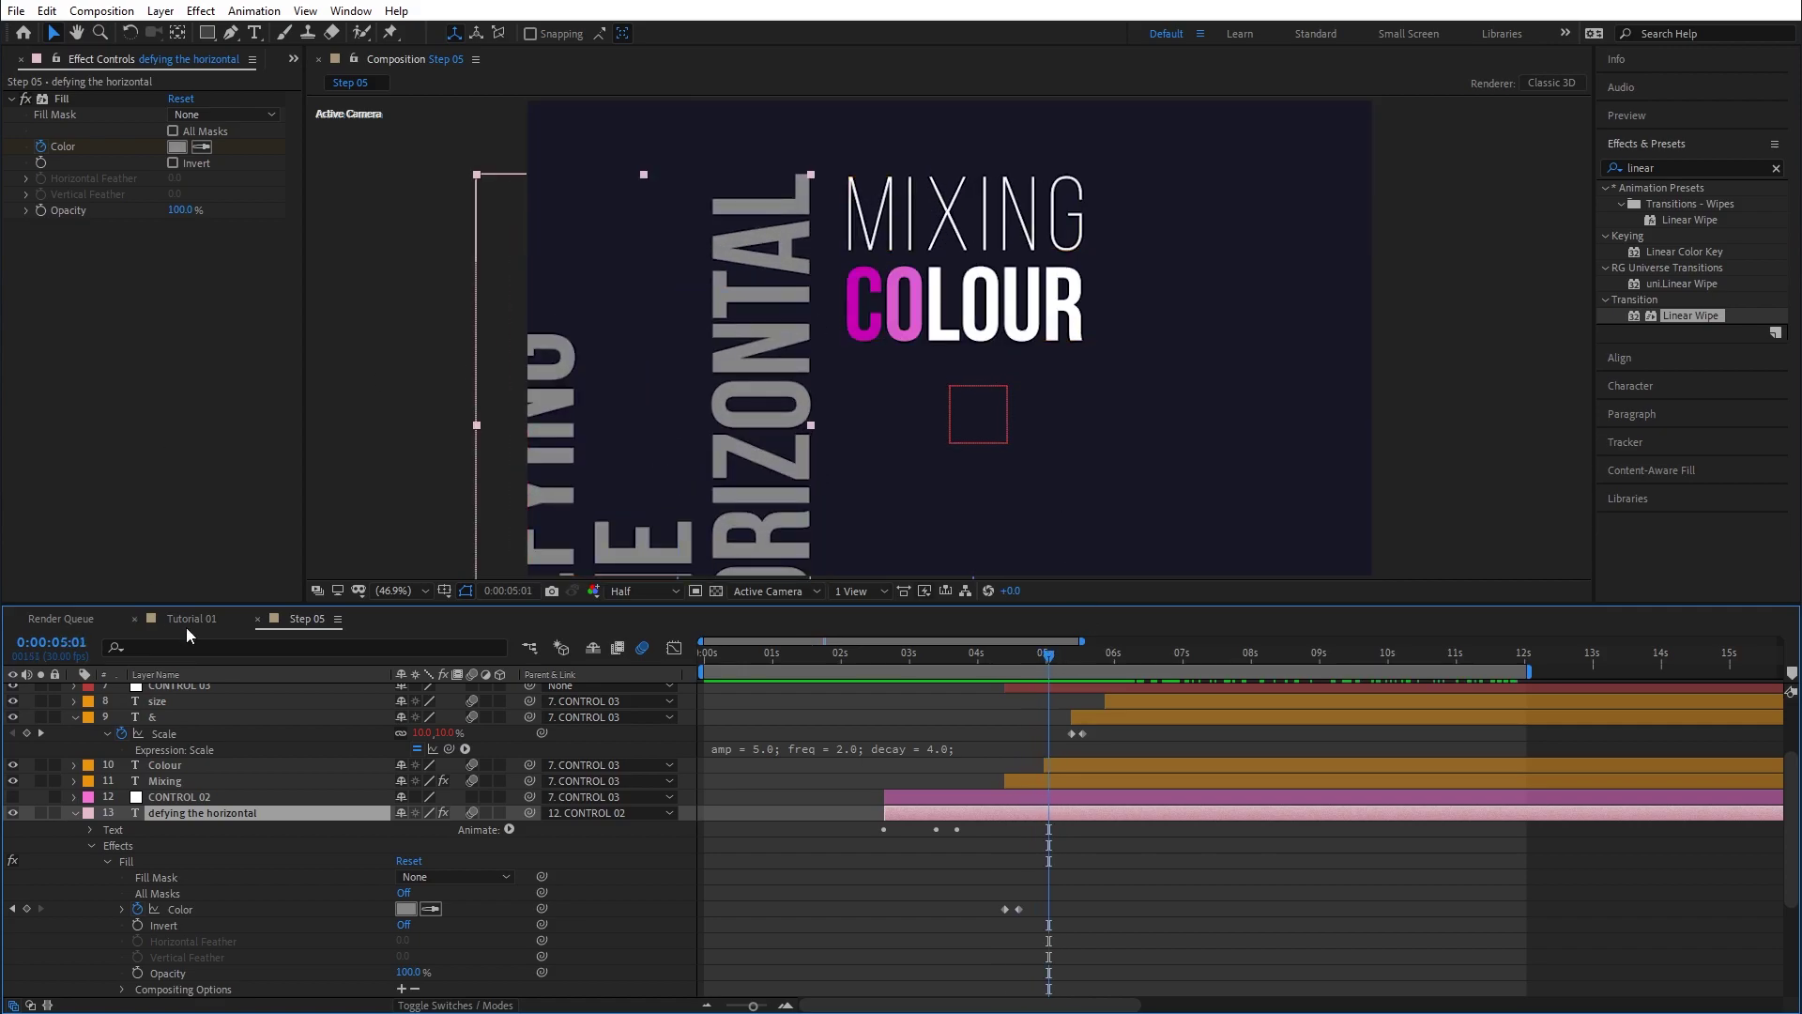
pyautogui.click(226, 623)
pyautogui.moveTo(1129, 656); pyautogui.dragTo(1292, 672)
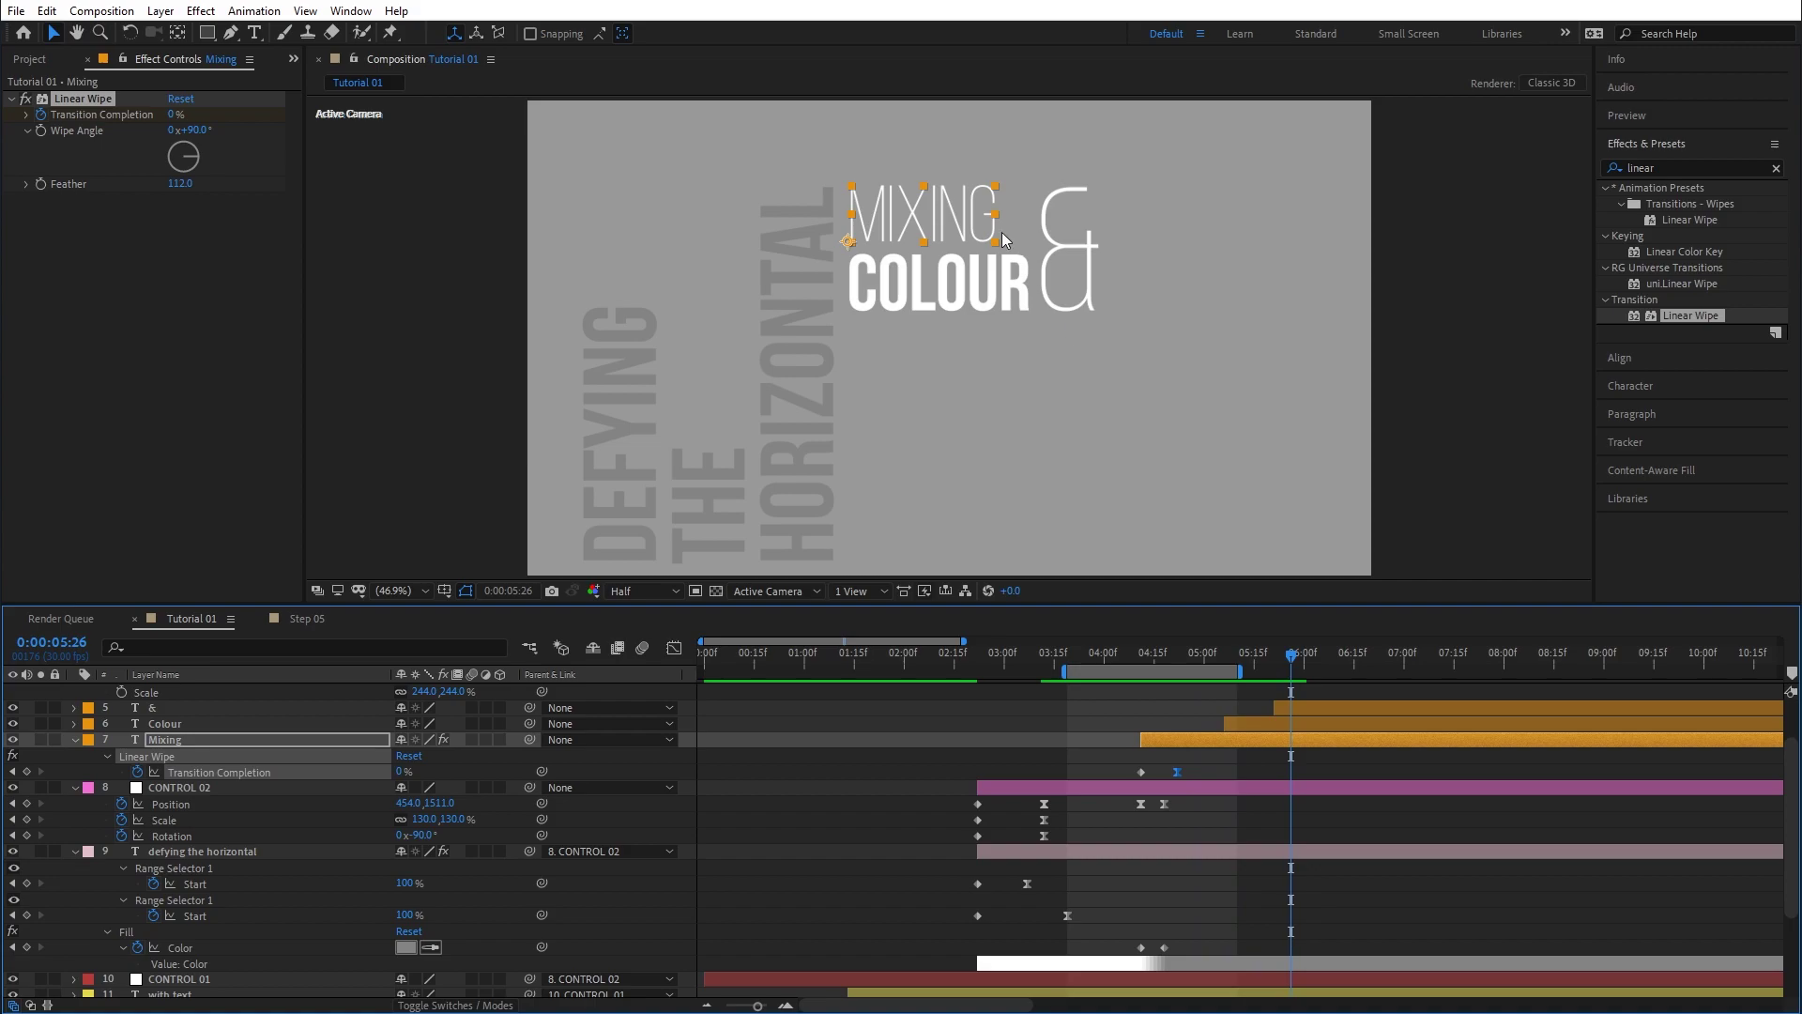
# Set the tracking of the MIXING text to 83 so its width matches COLOUR, and preview it.
pyautogui.click(1644, 411)
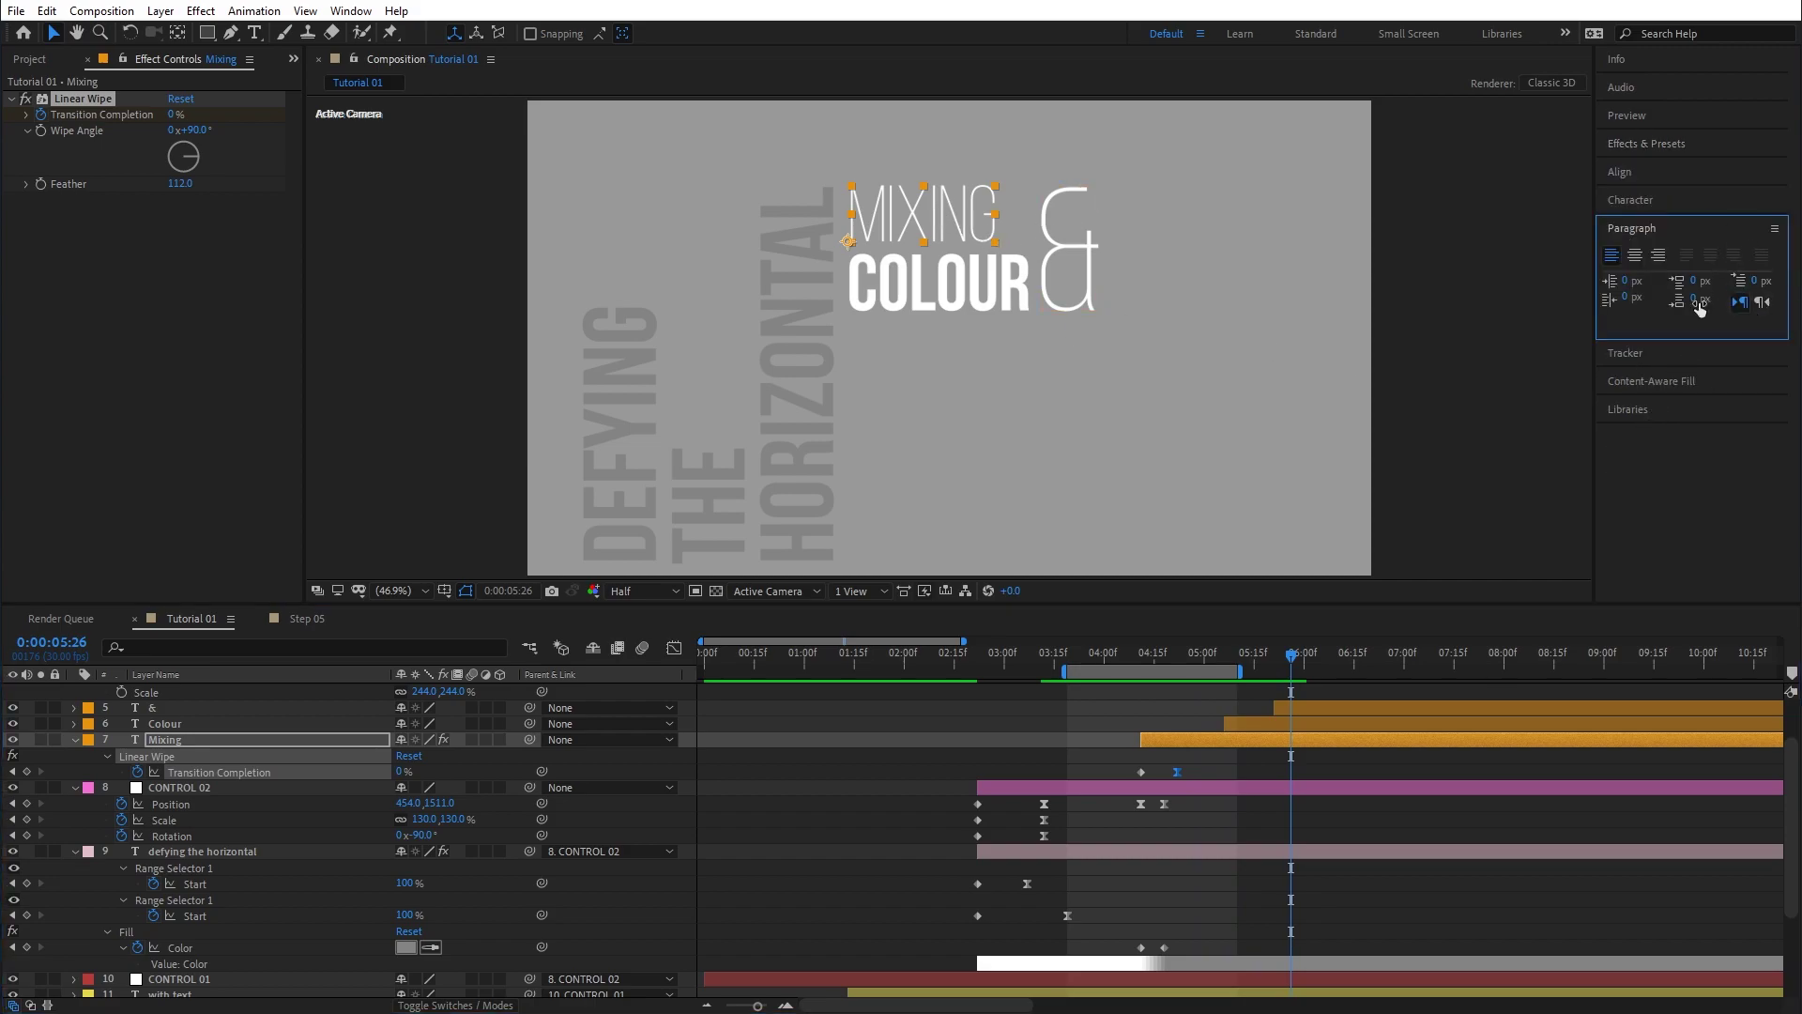
pyautogui.click(1631, 199)
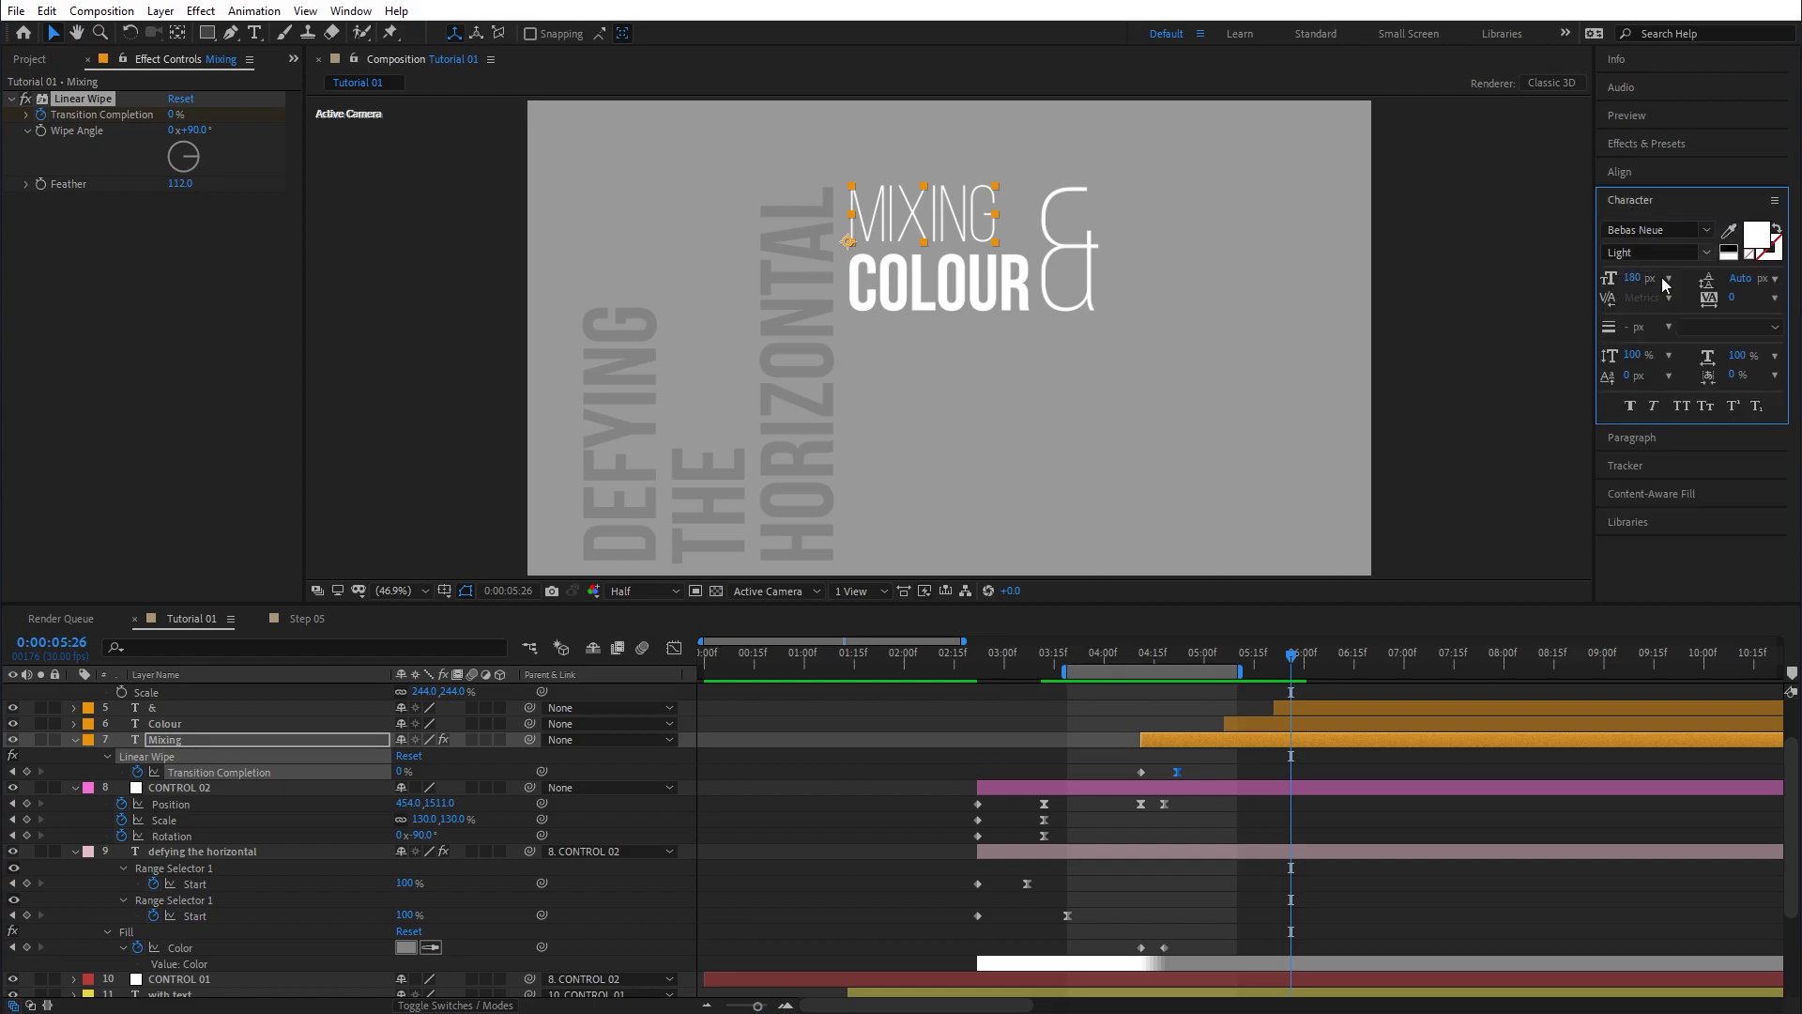
pyautogui.moveTo(1733, 295)
pyautogui.mouseDown()
pyautogui.moveTo(1800, 300)
pyautogui.moveTo(1738, 304)
pyautogui.moveTo(1757, 297)
pyautogui.mouseUp()
pyautogui.press('space')
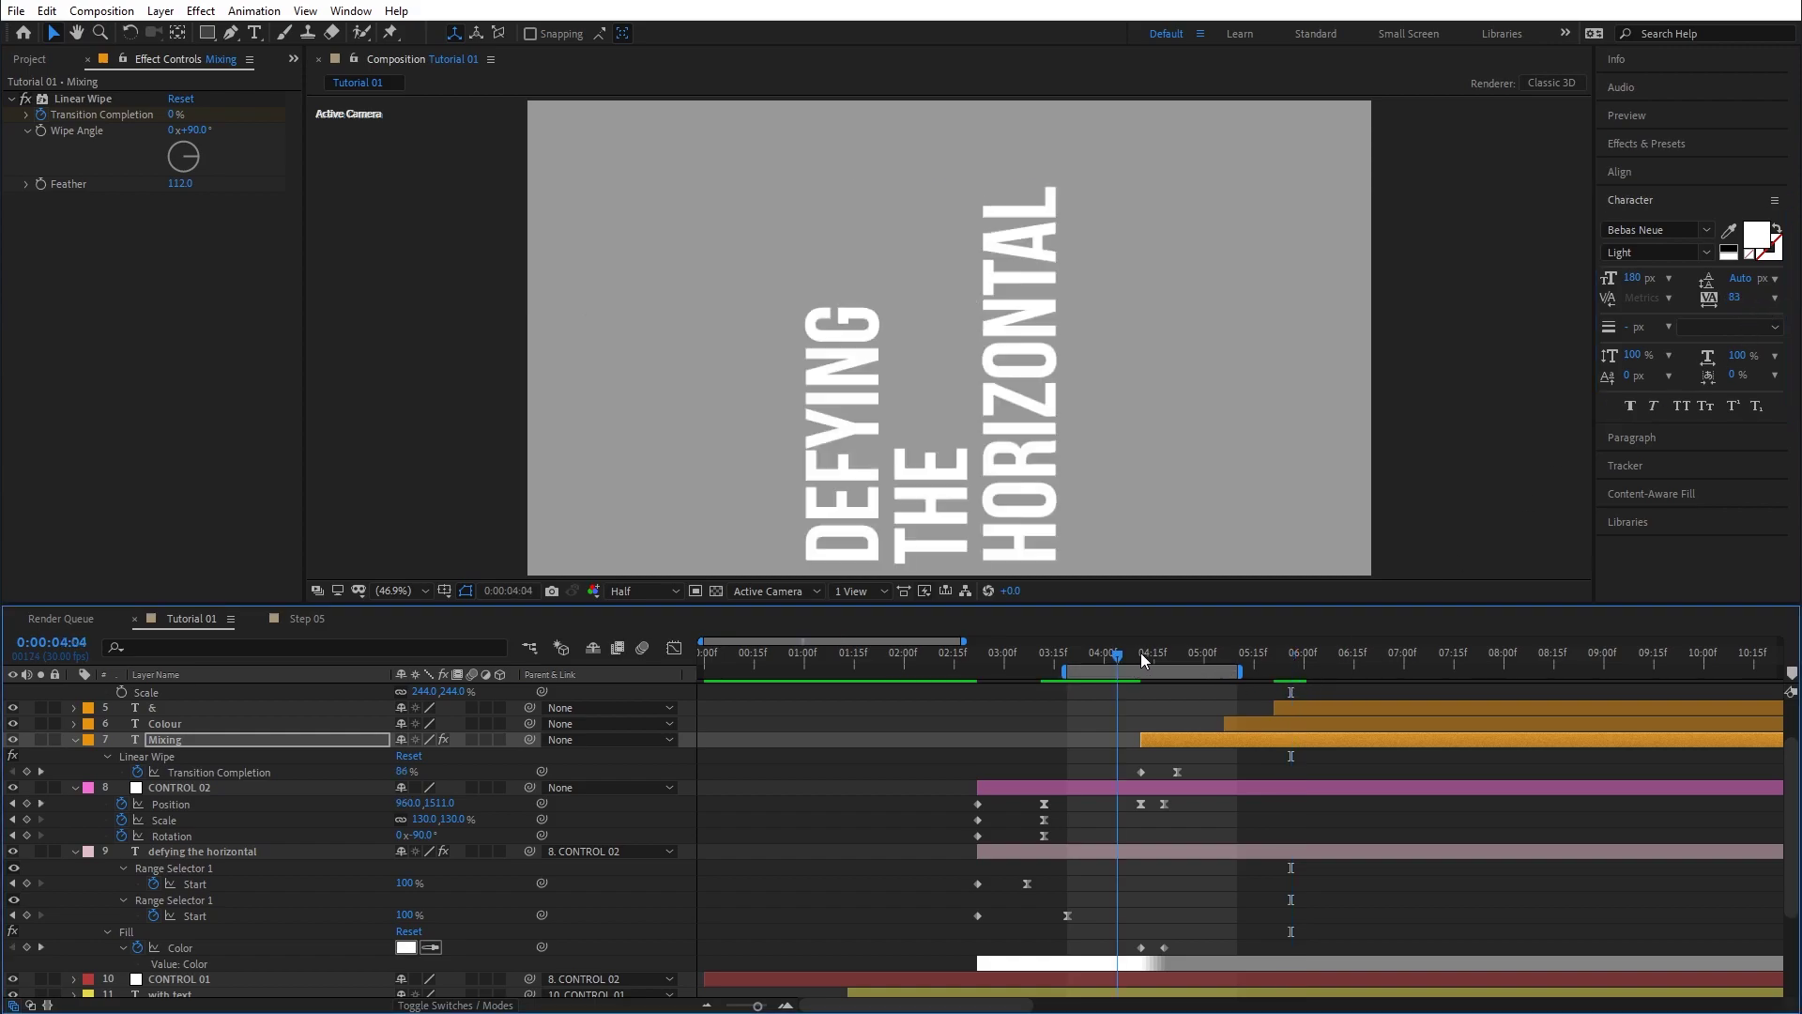
# Select the Colour layer at 0:00:05:06 and collapse the Mixing, CONTROL 02 and defying the horizontal layers.
pyautogui.moveTo(1217, 649)
pyautogui.mouseDown()
pyautogui.moveTo(1065, 668)
pyautogui.moveTo(1320, 679)
pyautogui.moveTo(1180, 679)
pyautogui.moveTo(1248, 680)
pyautogui.moveTo(1222, 657)
pyautogui.mouseUp()
pyautogui.click(1254, 723)
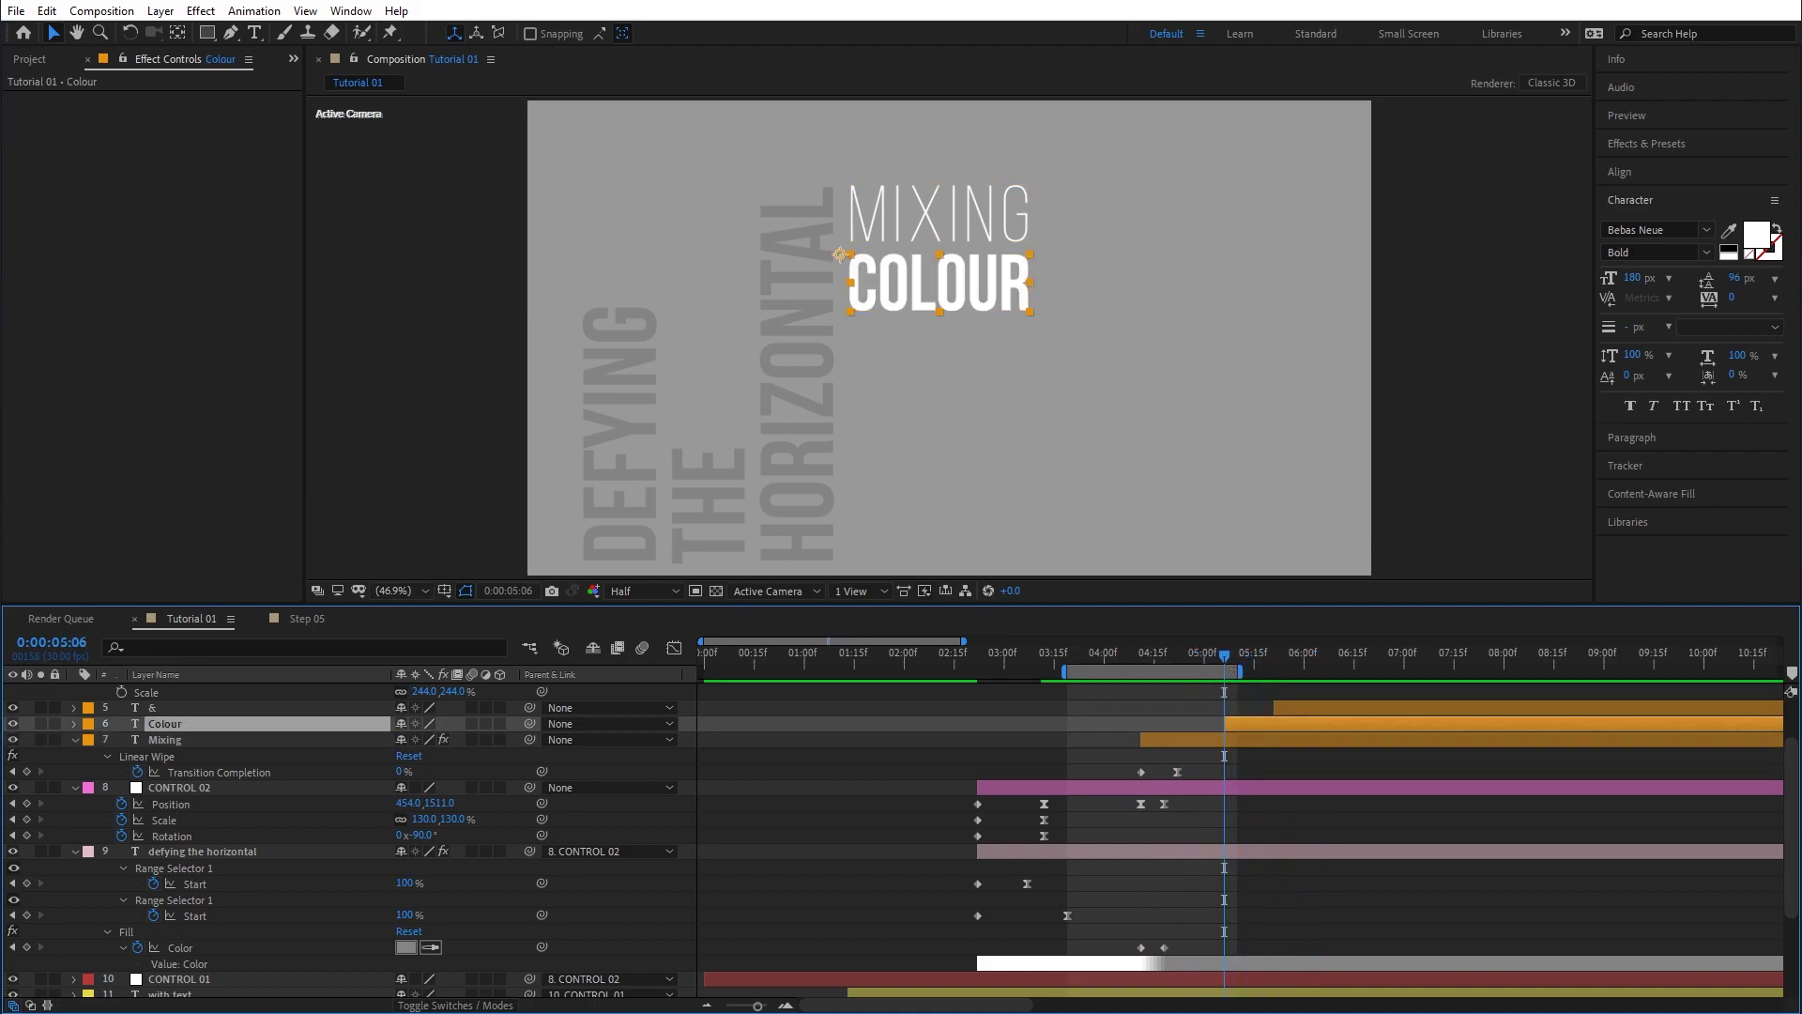
pyautogui.click(75, 740)
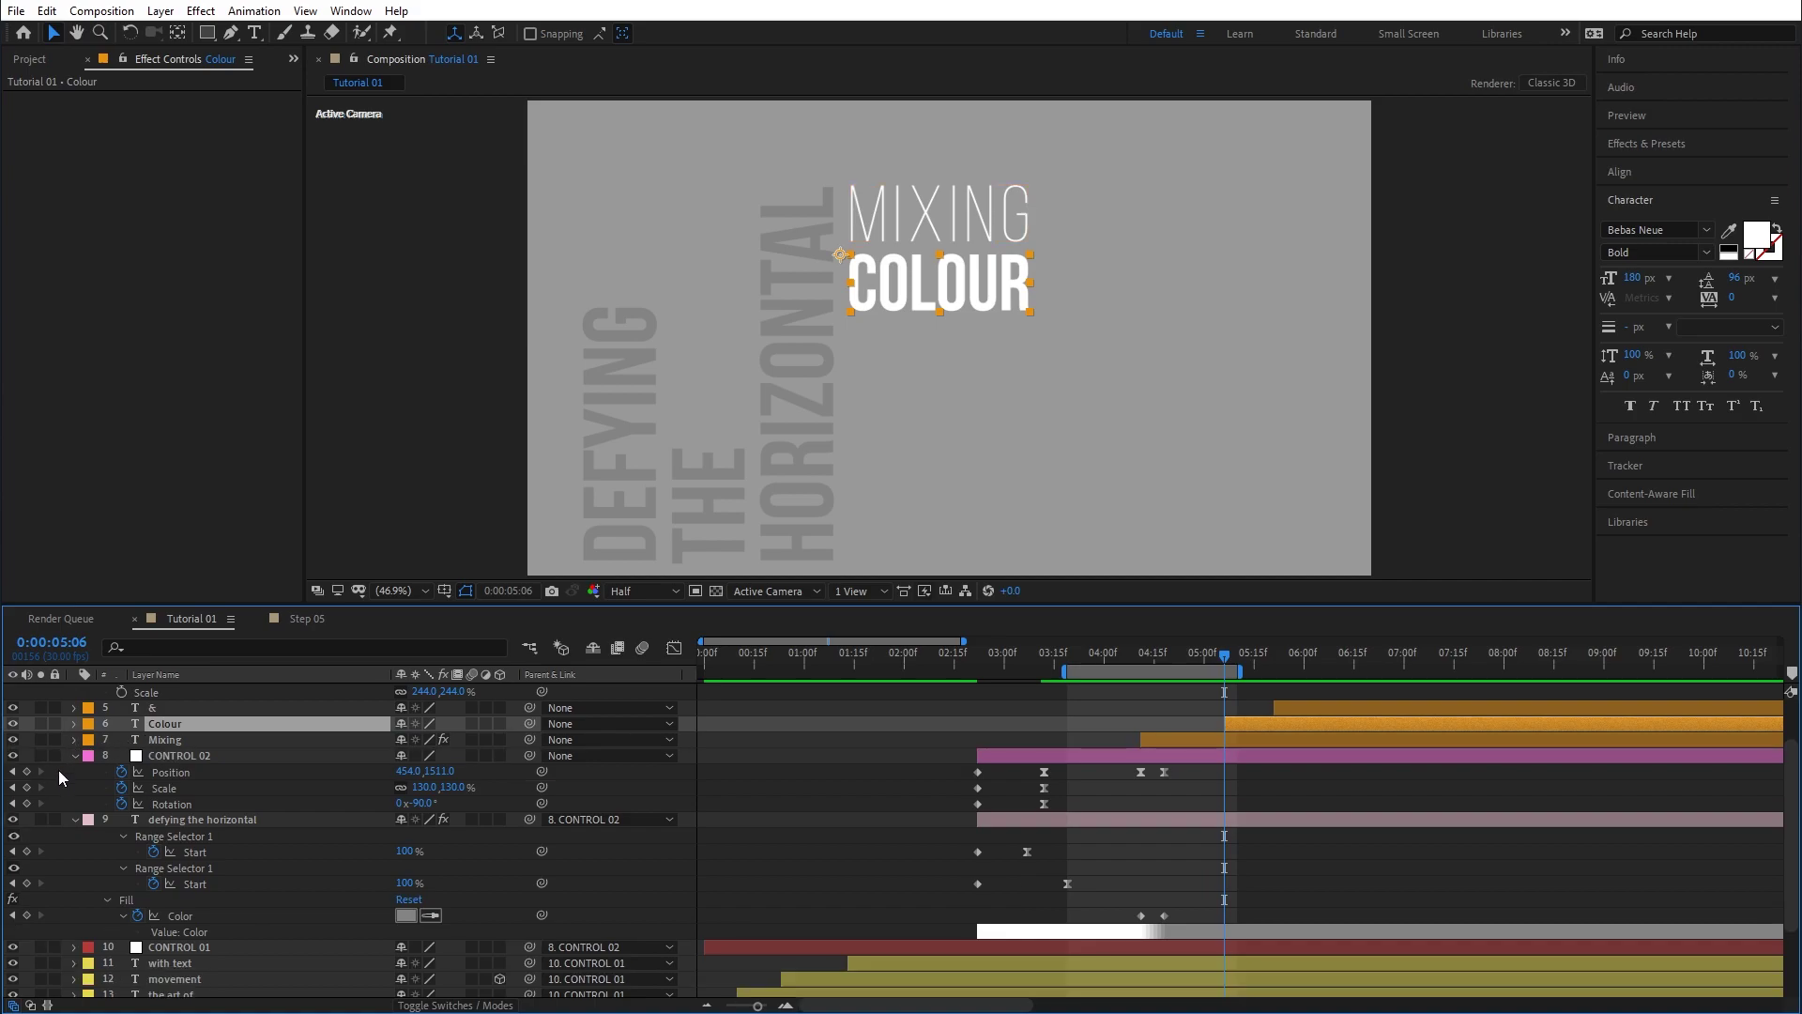
pyautogui.click(75, 754)
pyautogui.click(75, 771)
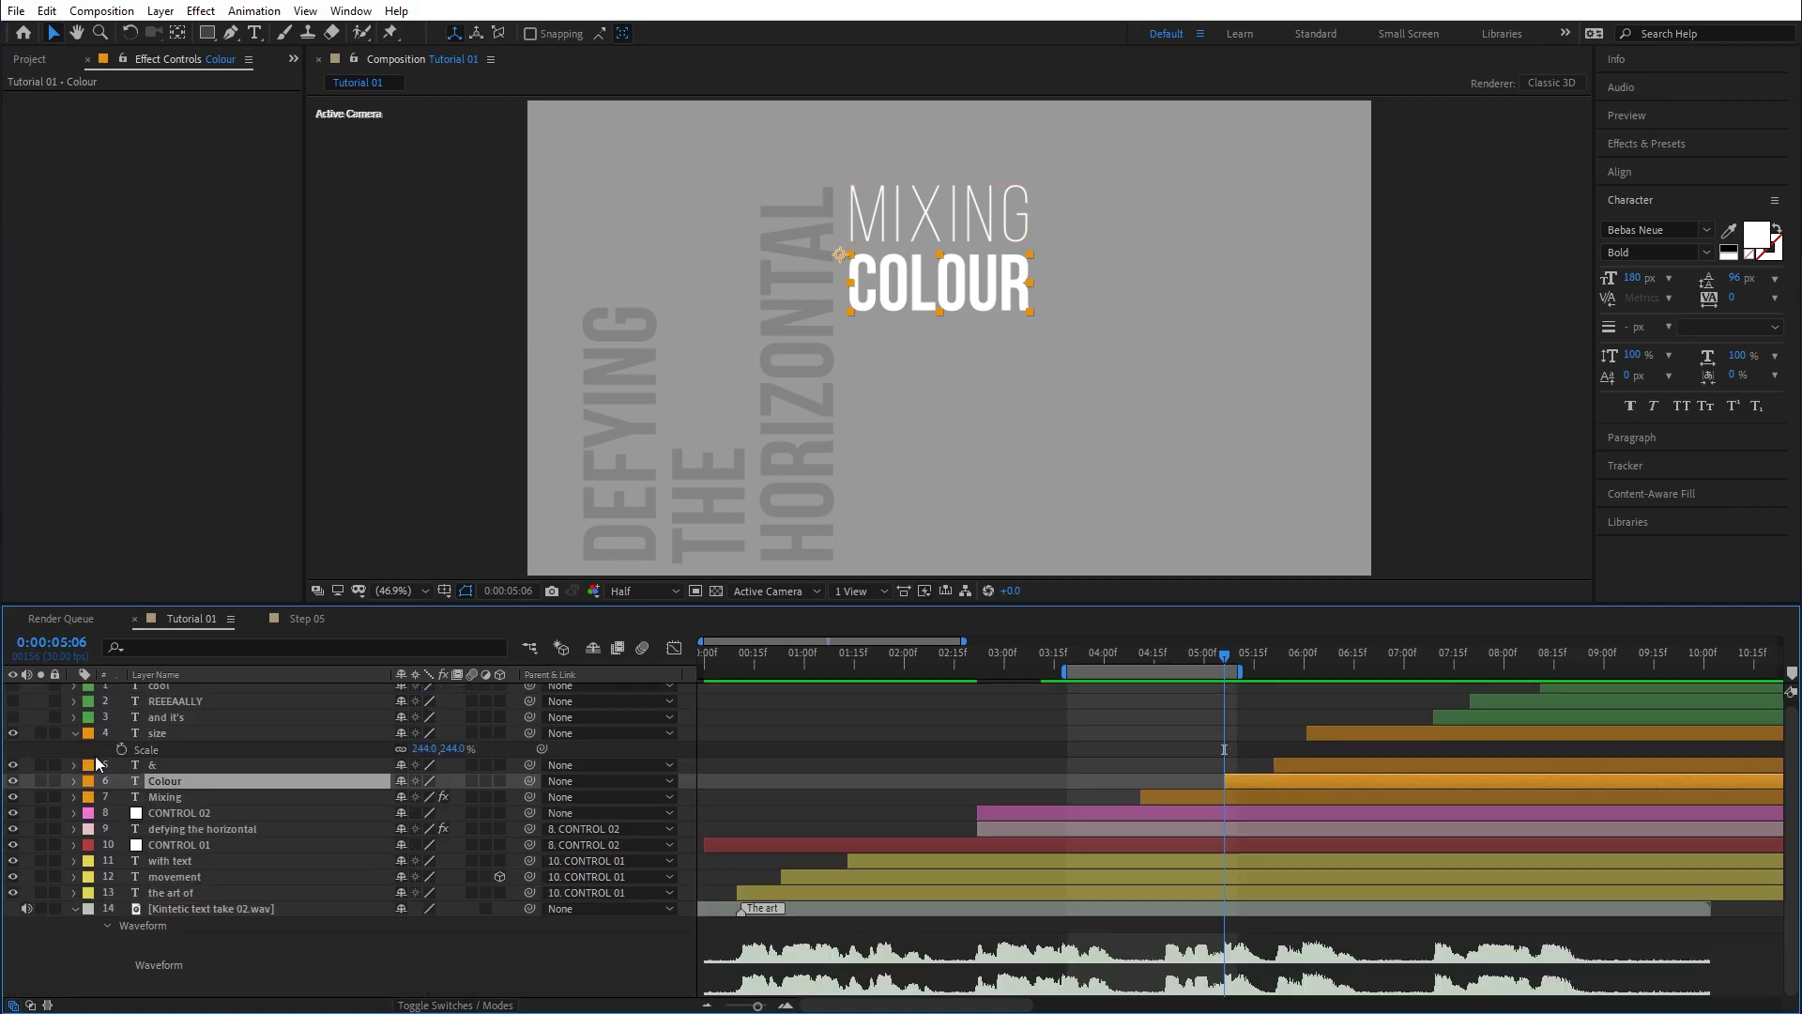
# Add an RGB Fill Color text animator to the Colour layer.
pyautogui.click(74, 781)
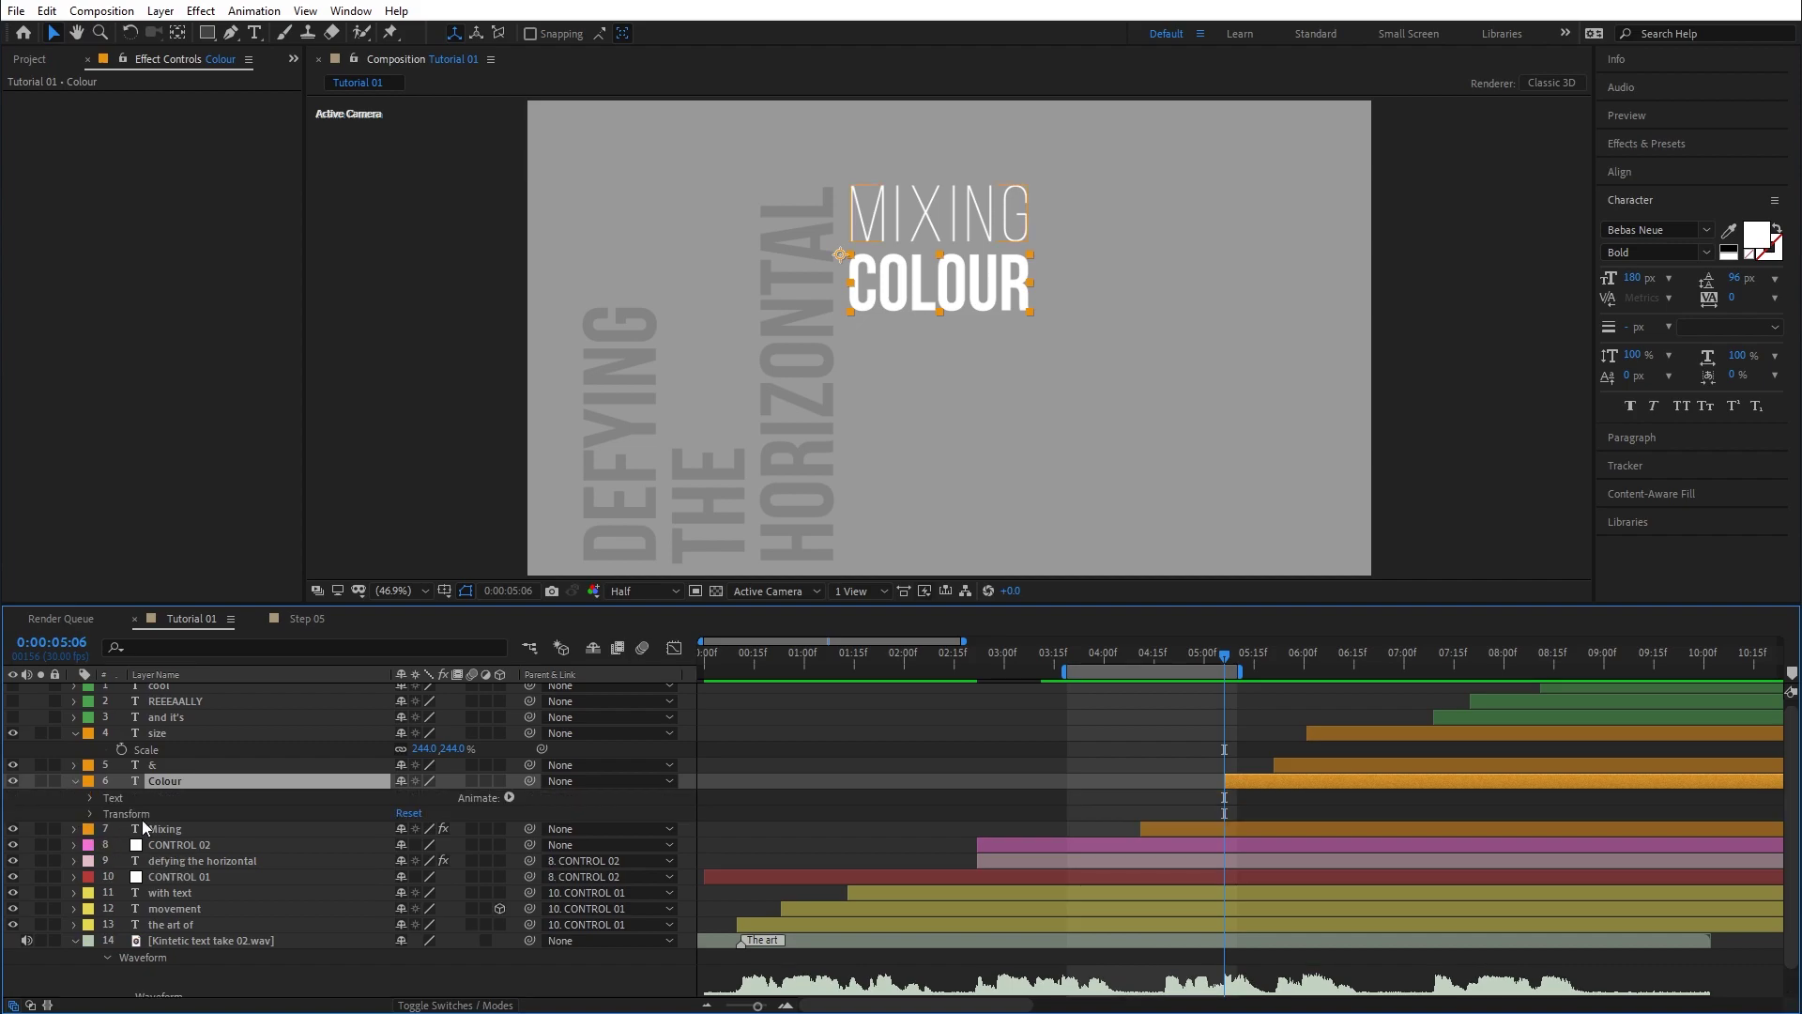
pyautogui.click(508, 798)
pyautogui.moveTo(608, 601)
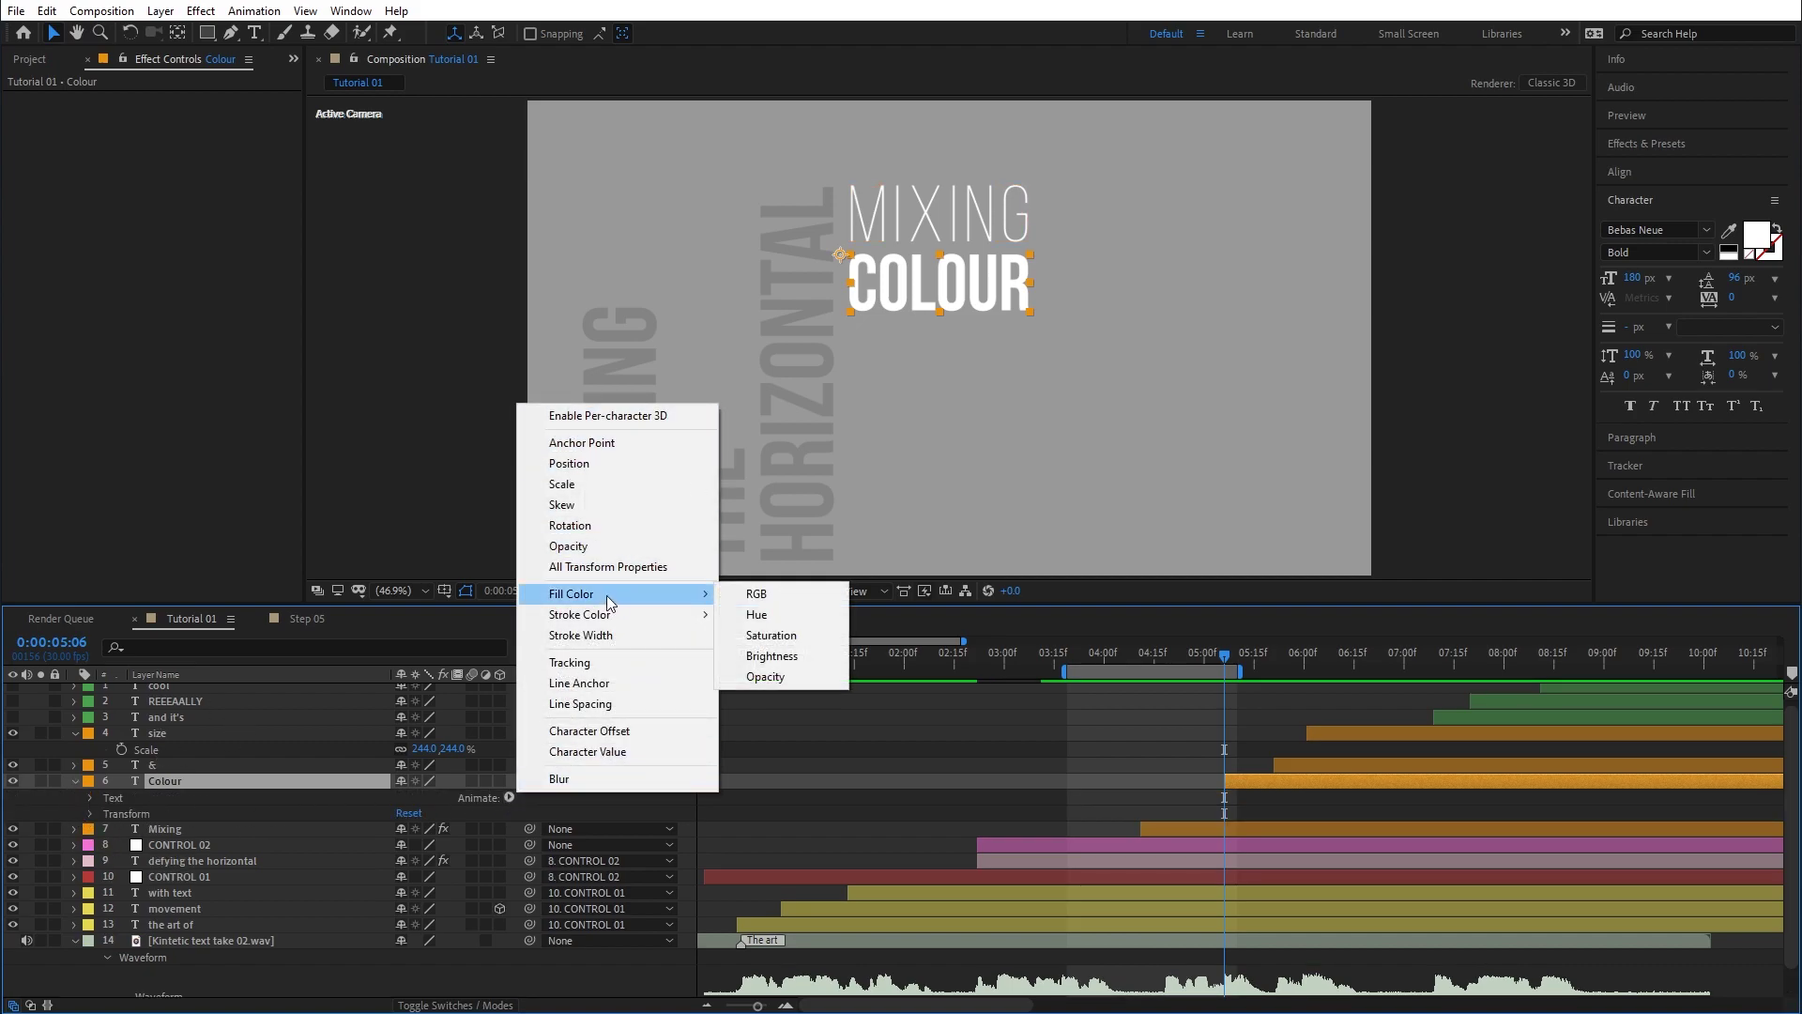
pyautogui.click(775, 595)
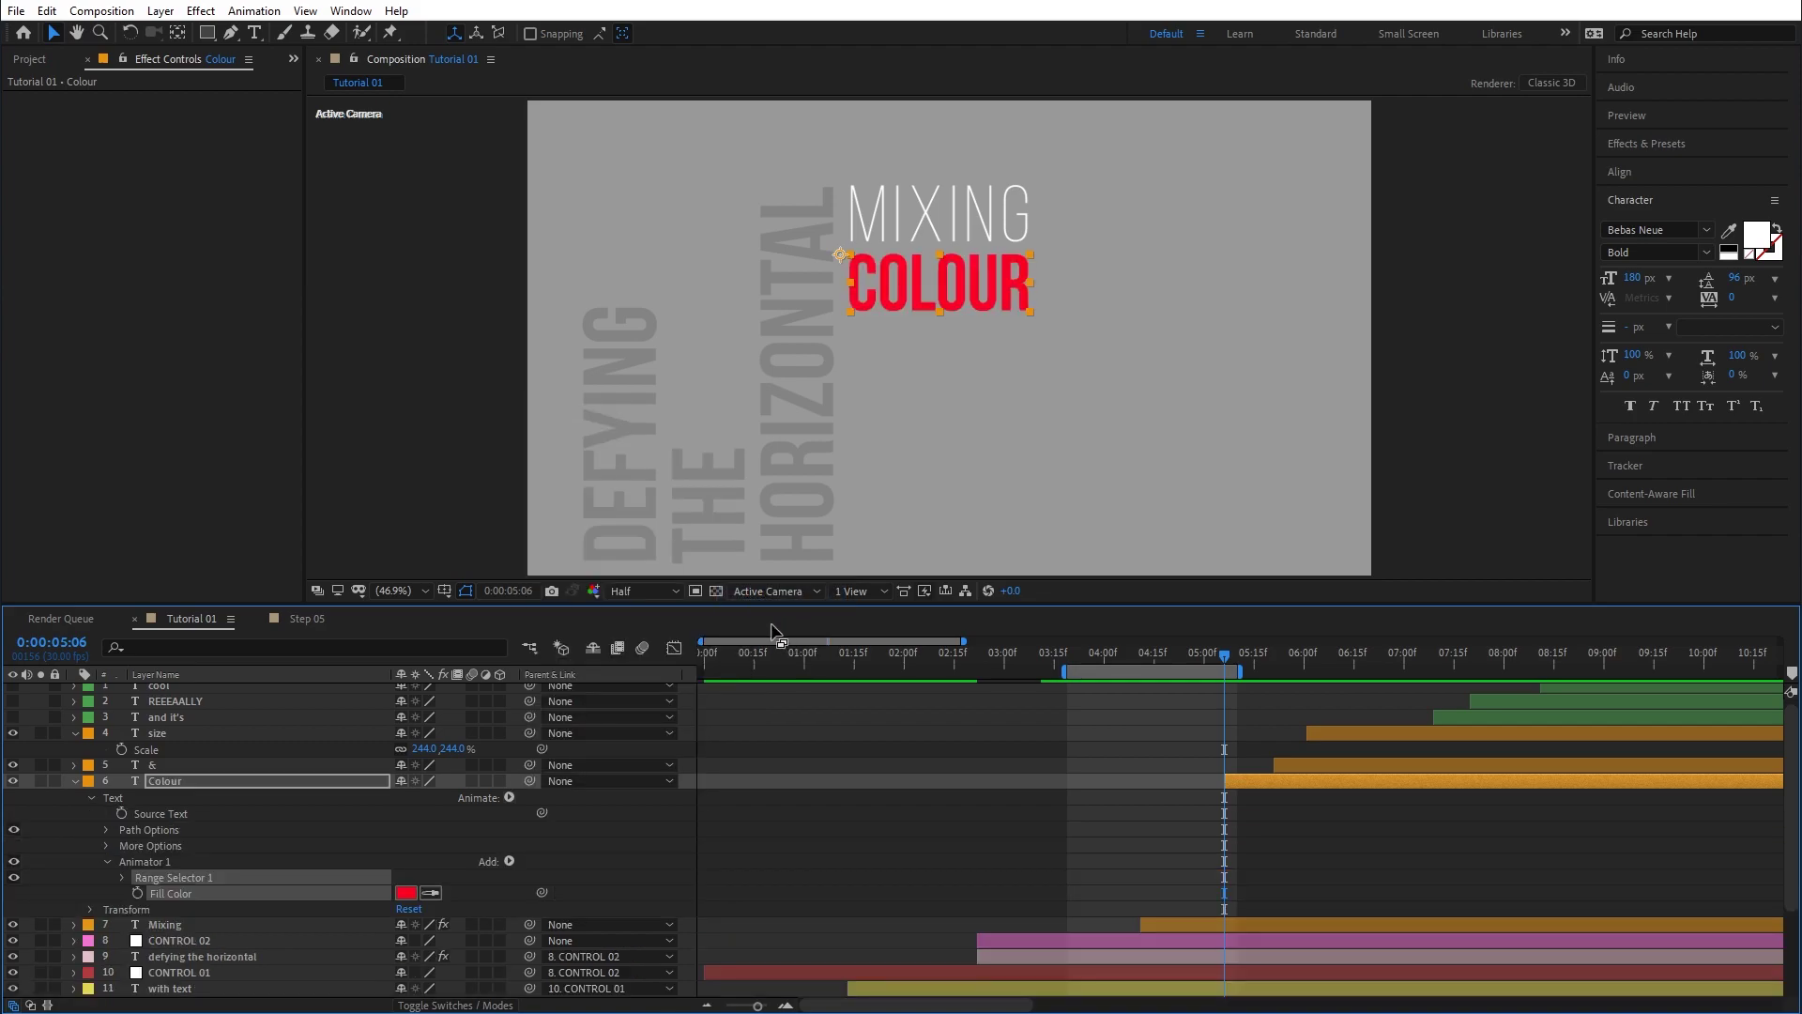
# Set the Colour animator's Fill Color to bright purple, CD29FC.
pyautogui.click(406, 893)
pyautogui.click(479, 640)
pyautogui.moveTo(403, 638); pyautogui.dragTo(423, 612)
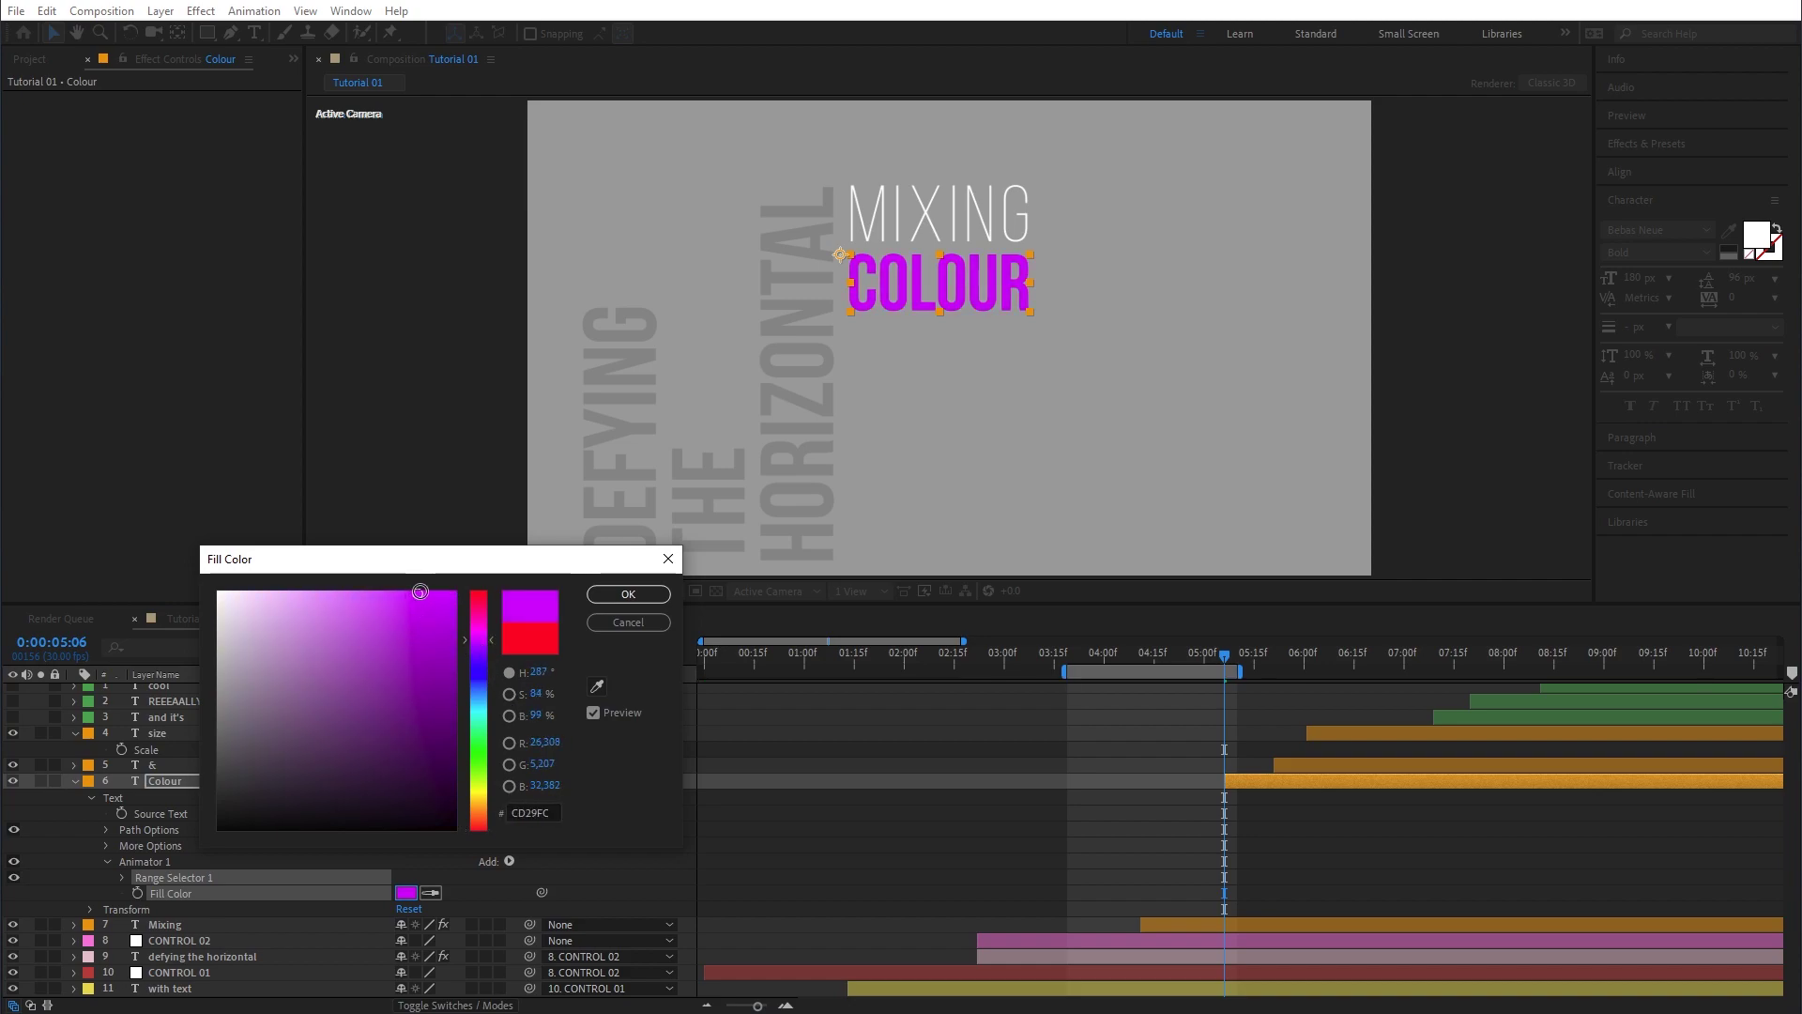
pyautogui.click(628, 594)
# Set the Colour layer's Range Selector Offset to -100% and keyframe it at 0:00:05:06.
pyautogui.moveTo(912, 638); pyautogui.dragTo(998, 642)
pyautogui.moveTo(854, 656)
pyautogui.mouseDown()
pyautogui.moveTo(820, 665)
pyautogui.moveTo(882, 672)
pyautogui.moveTo(858, 673)
pyautogui.mouseUp()
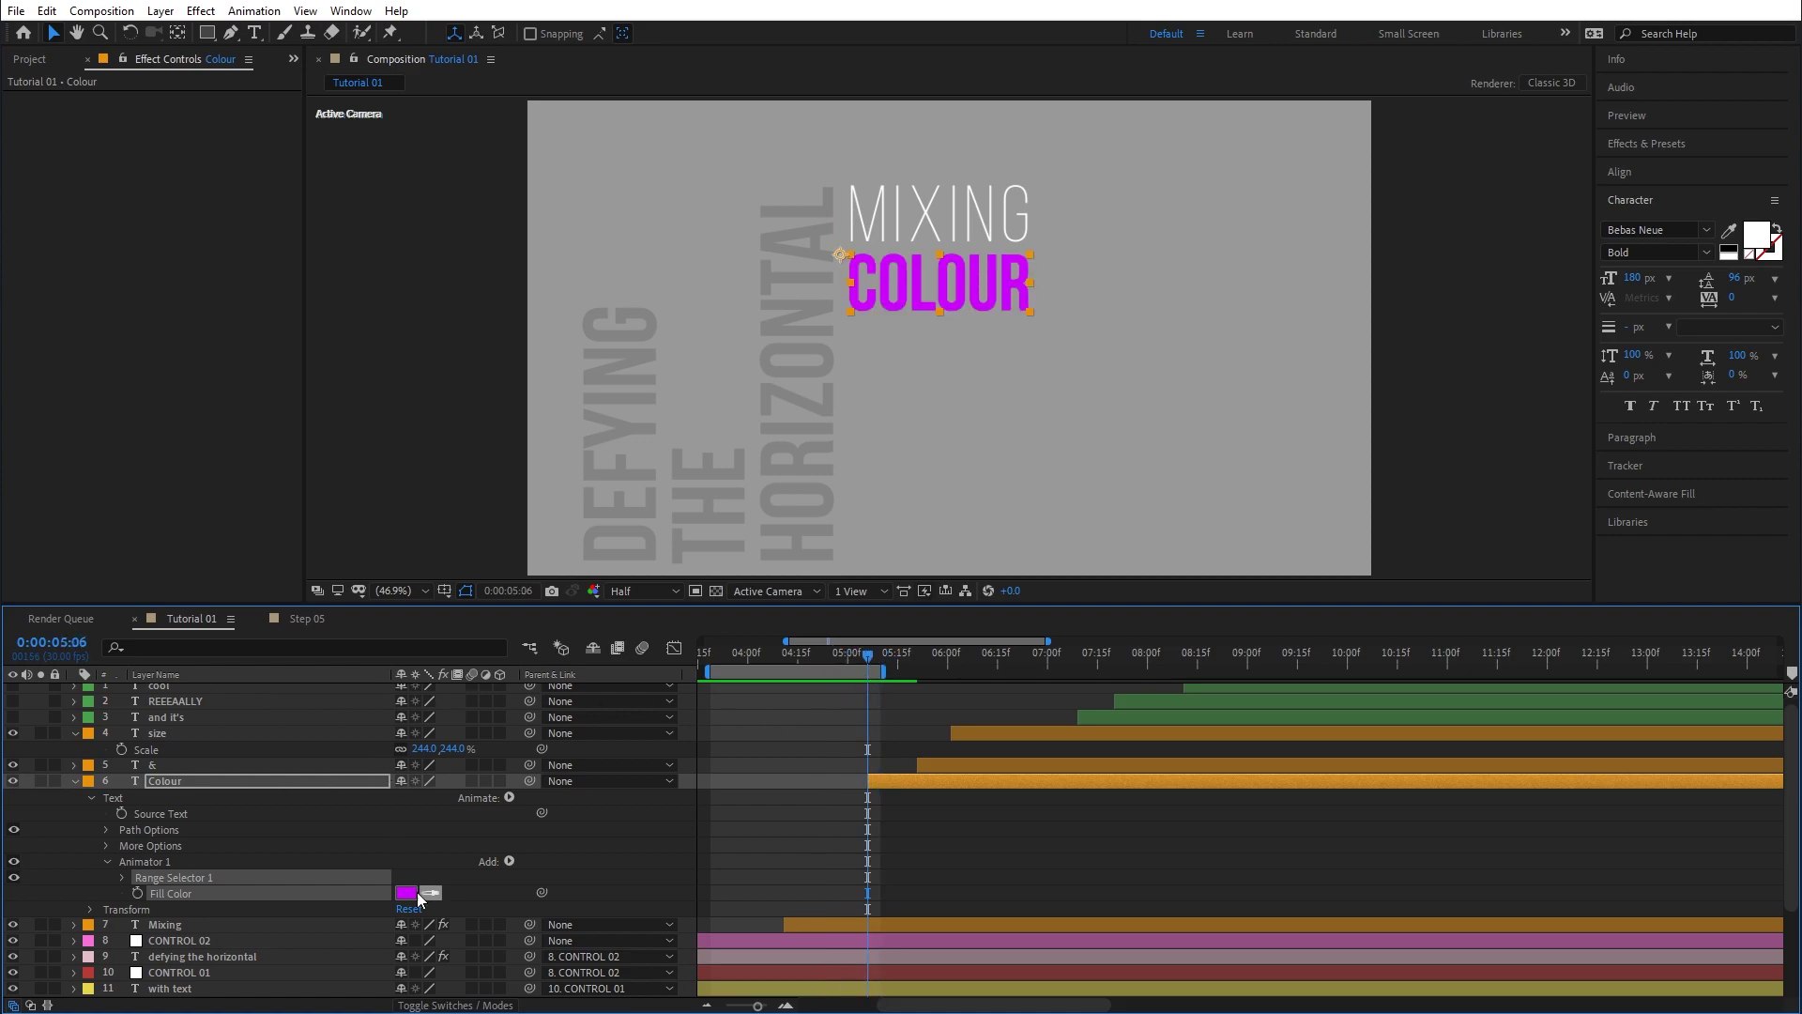
pyautogui.click(122, 877)
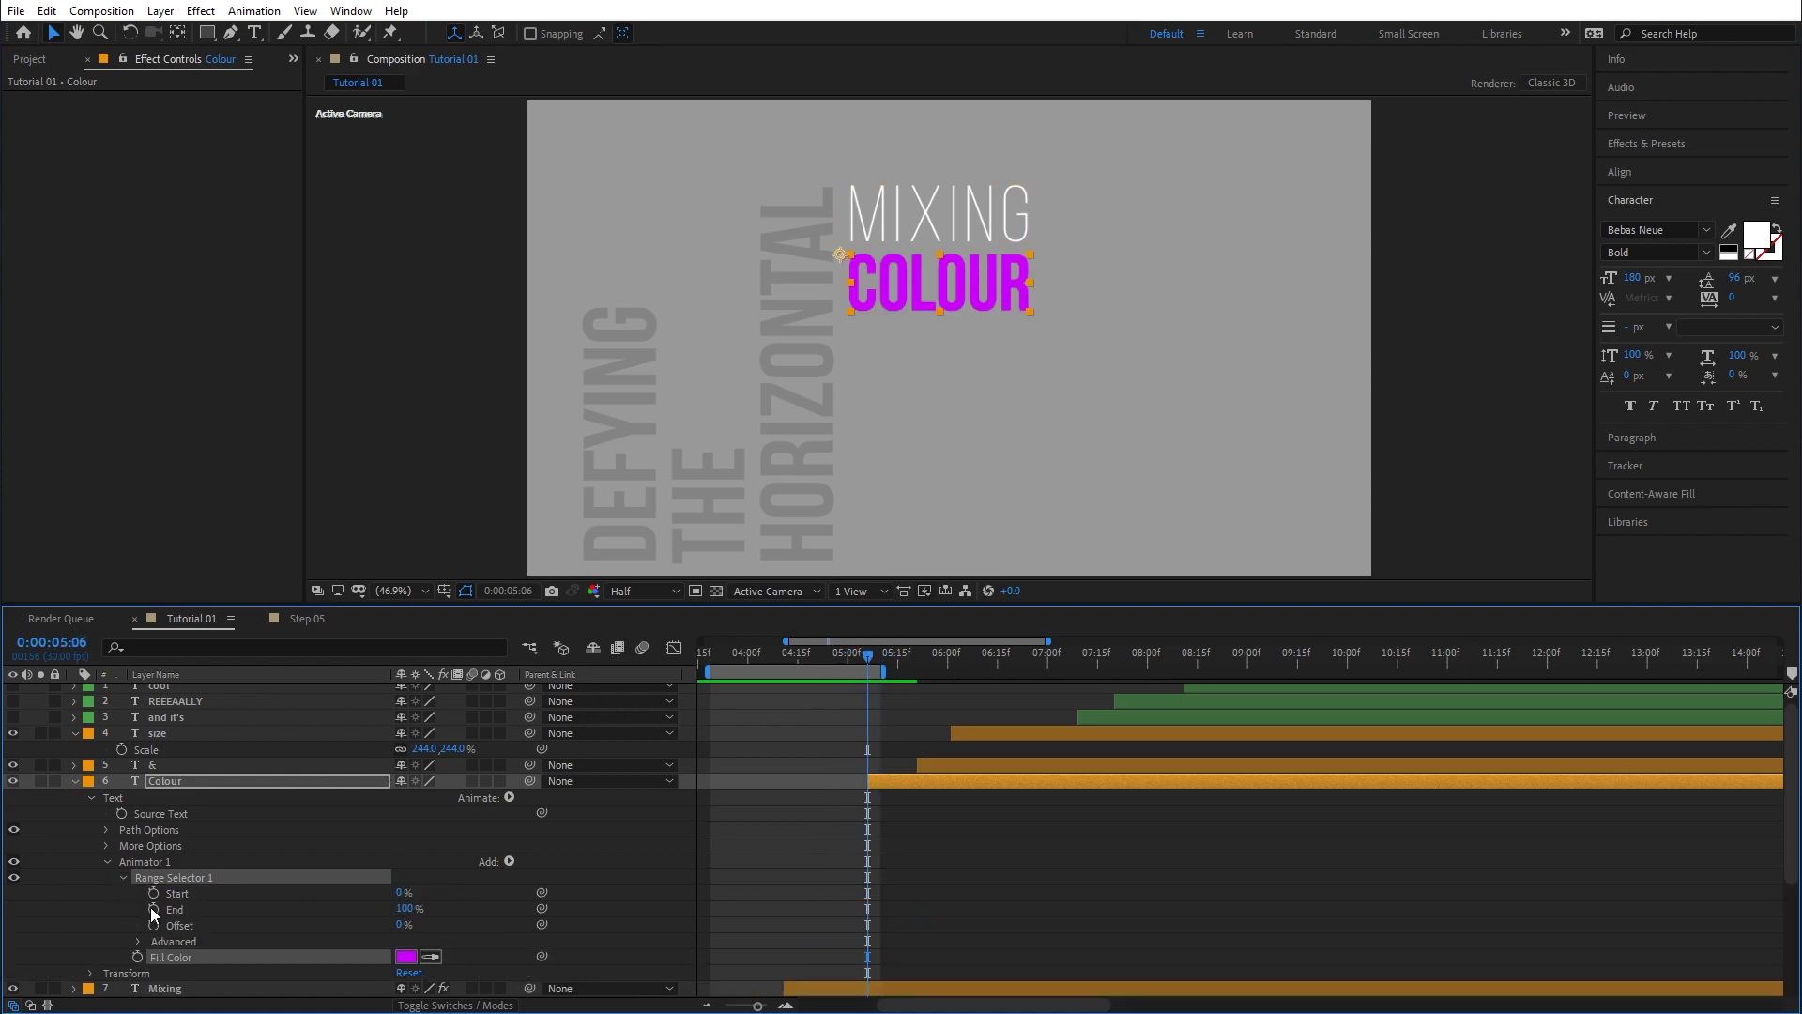
pyautogui.moveTo(1786, 783); pyautogui.dragTo(1712, 822)
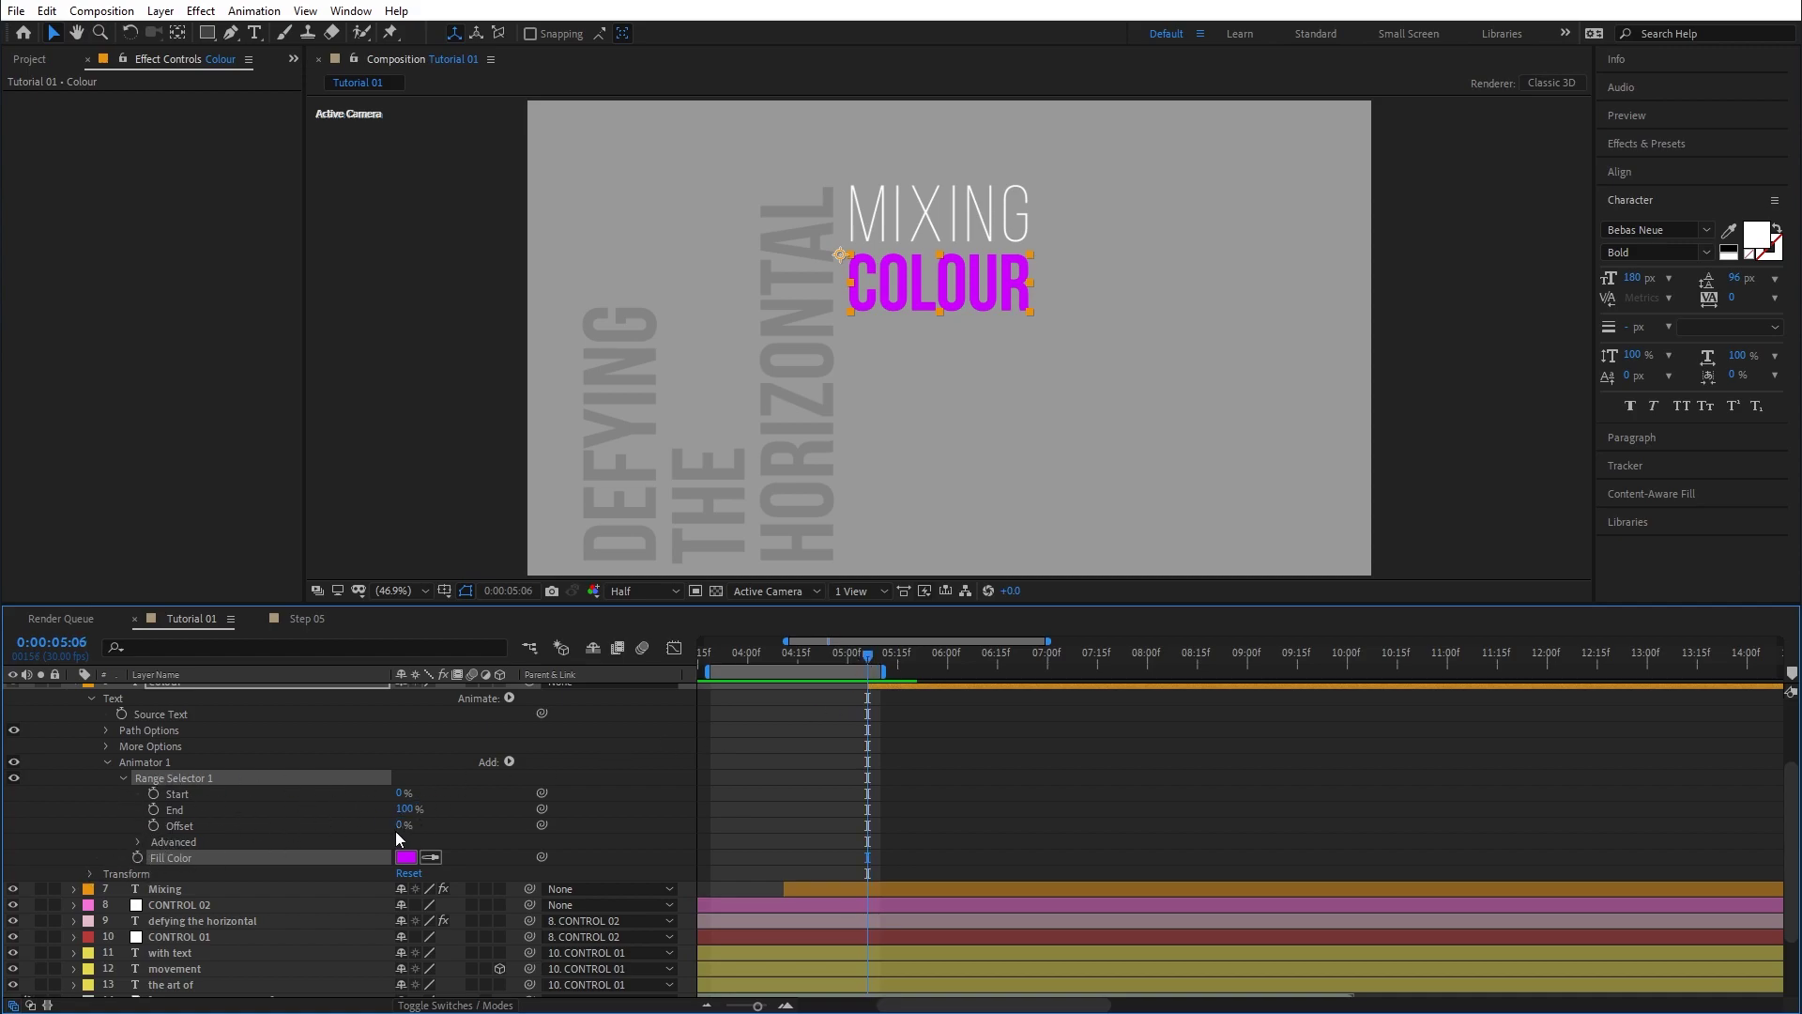
pyautogui.moveTo(400, 825); pyautogui.dragTo(315, 841)
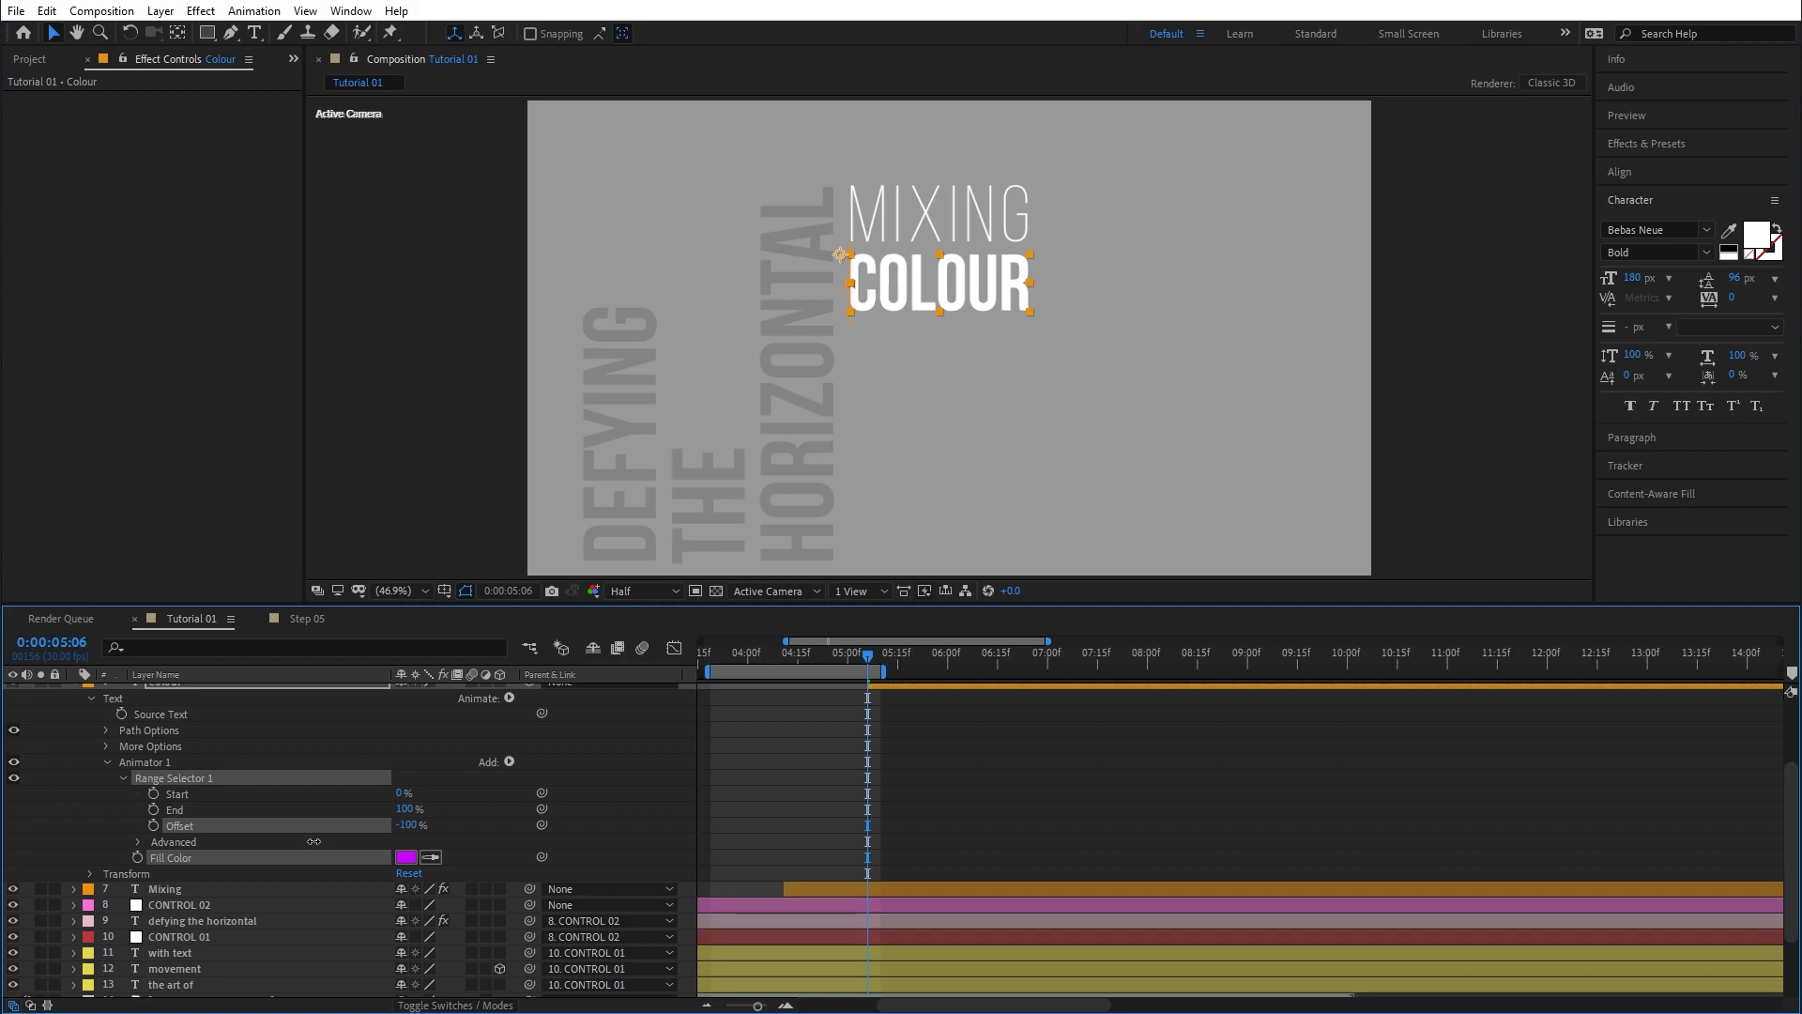
pyautogui.click(153, 825)
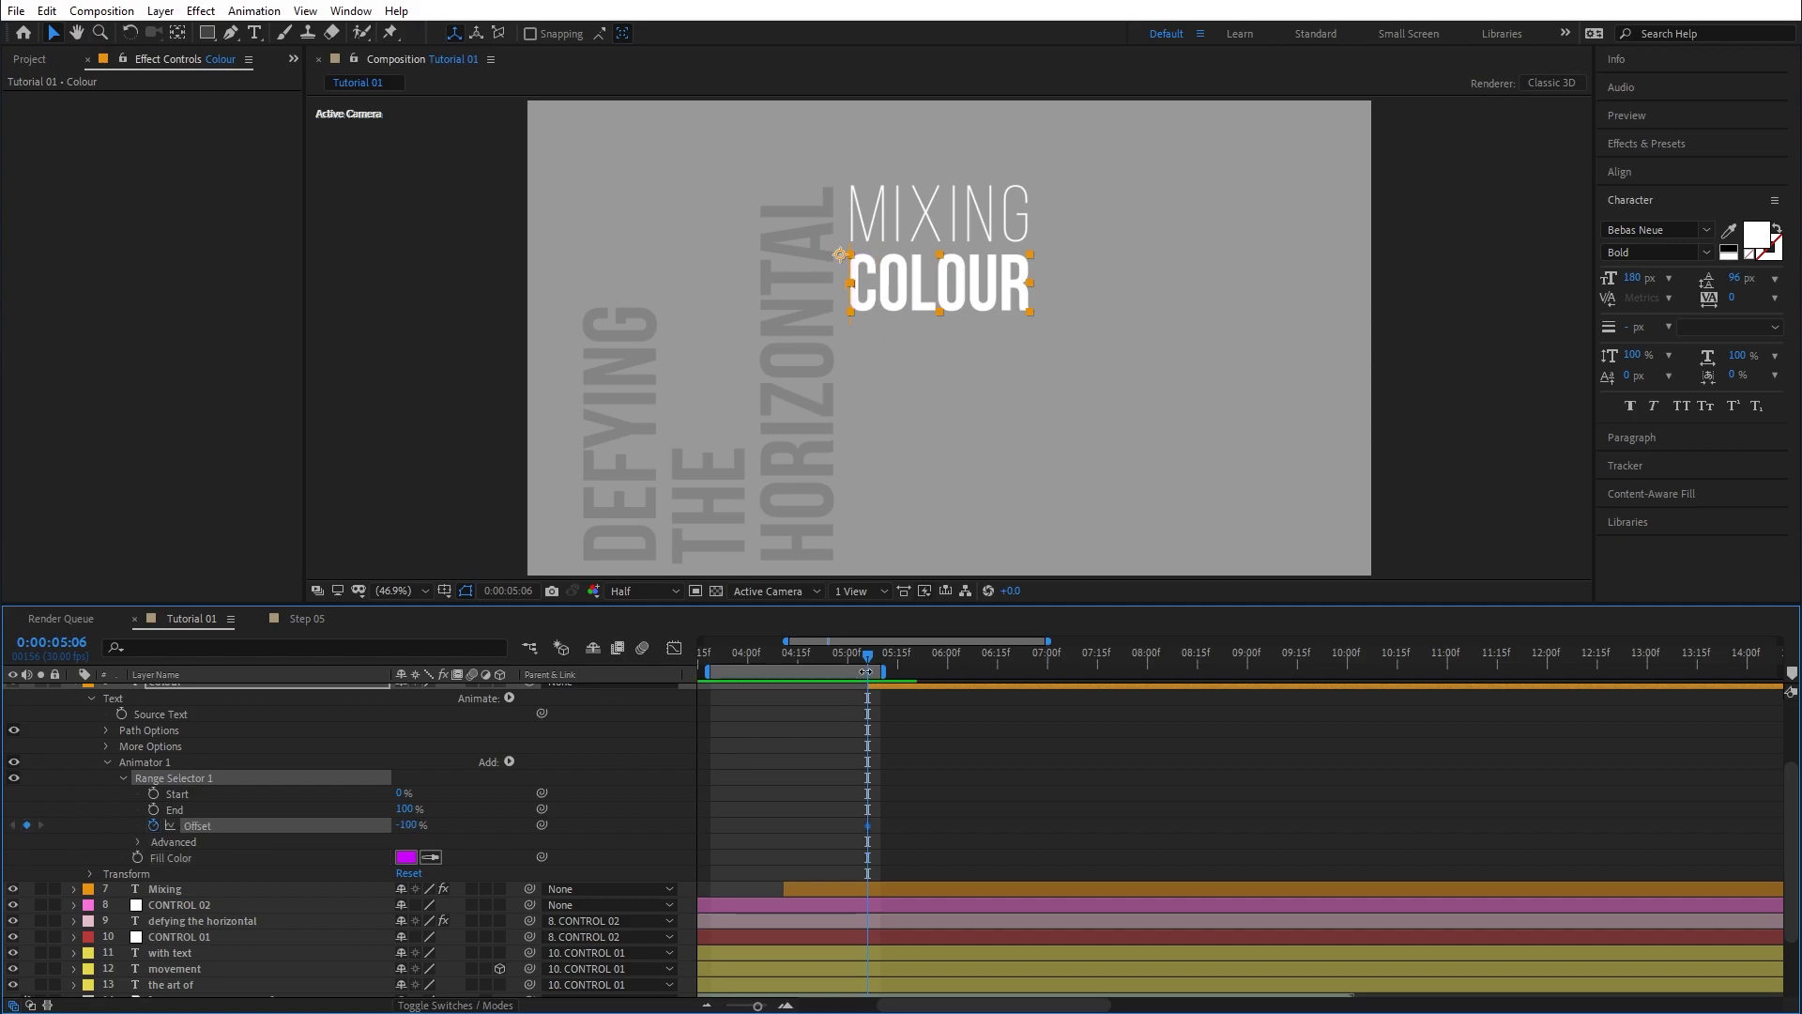
# Keyframe the Range Selector Offset at 100% at 0:00:05:14.
pyautogui.moveTo(869, 653); pyautogui.dragTo(892, 683)
pyautogui.click(413, 824)
pyautogui.moveTo(413, 824); pyautogui.dragTo(641, 829)
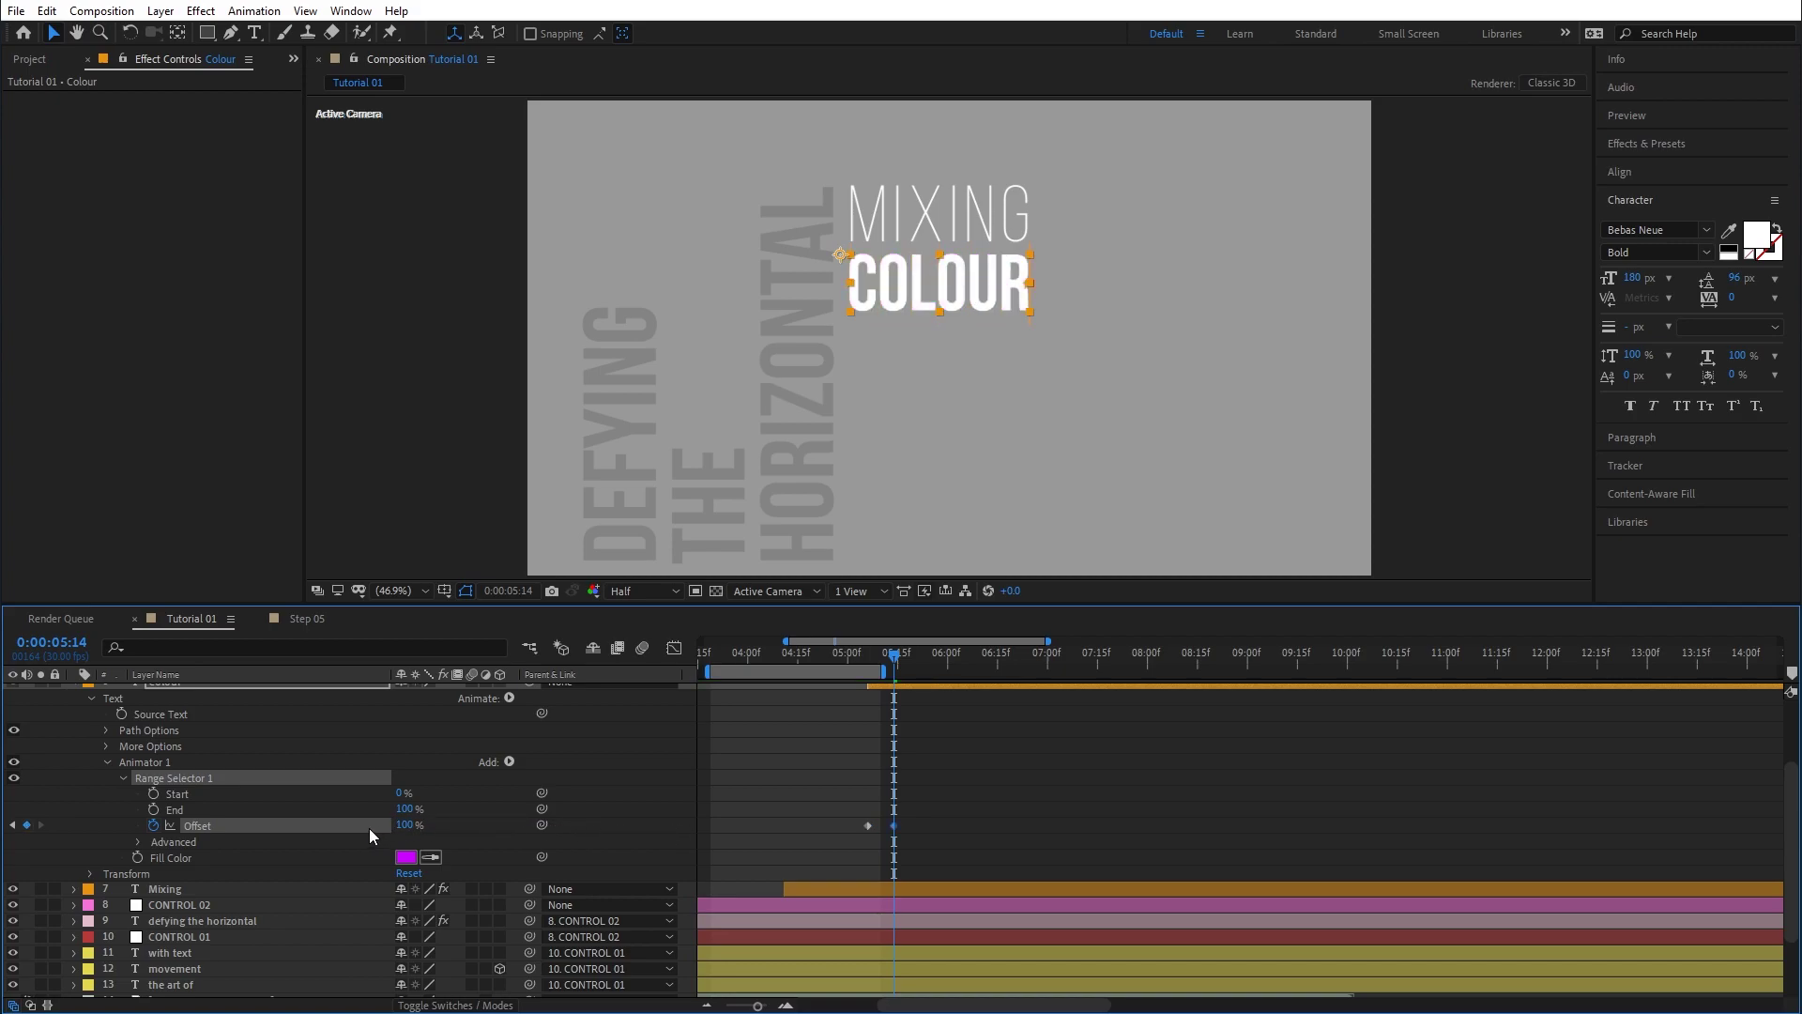
# Scrub through the purple sweep across COLOUR and compare it with the same moment in the Step 05 composition.
pyautogui.moveTo(854, 660); pyautogui.dragTo(870, 663)
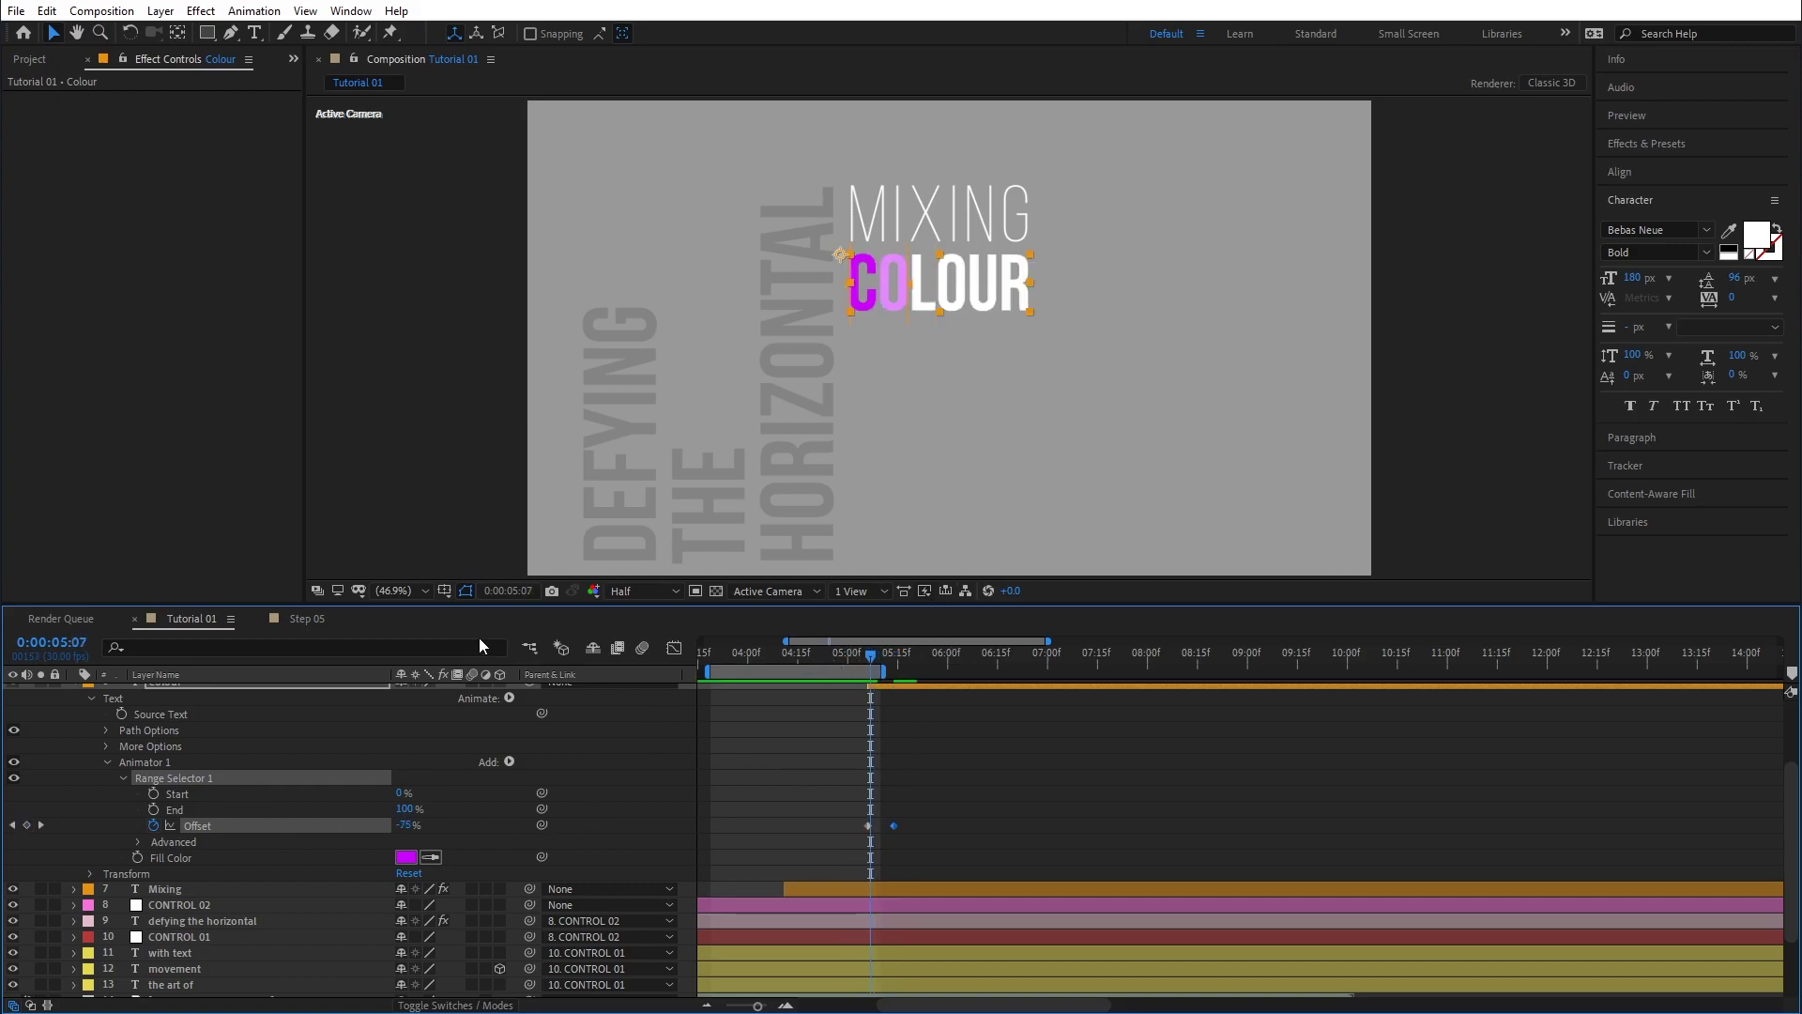
pyautogui.moveTo(824, 650); pyautogui.dragTo(911, 668)
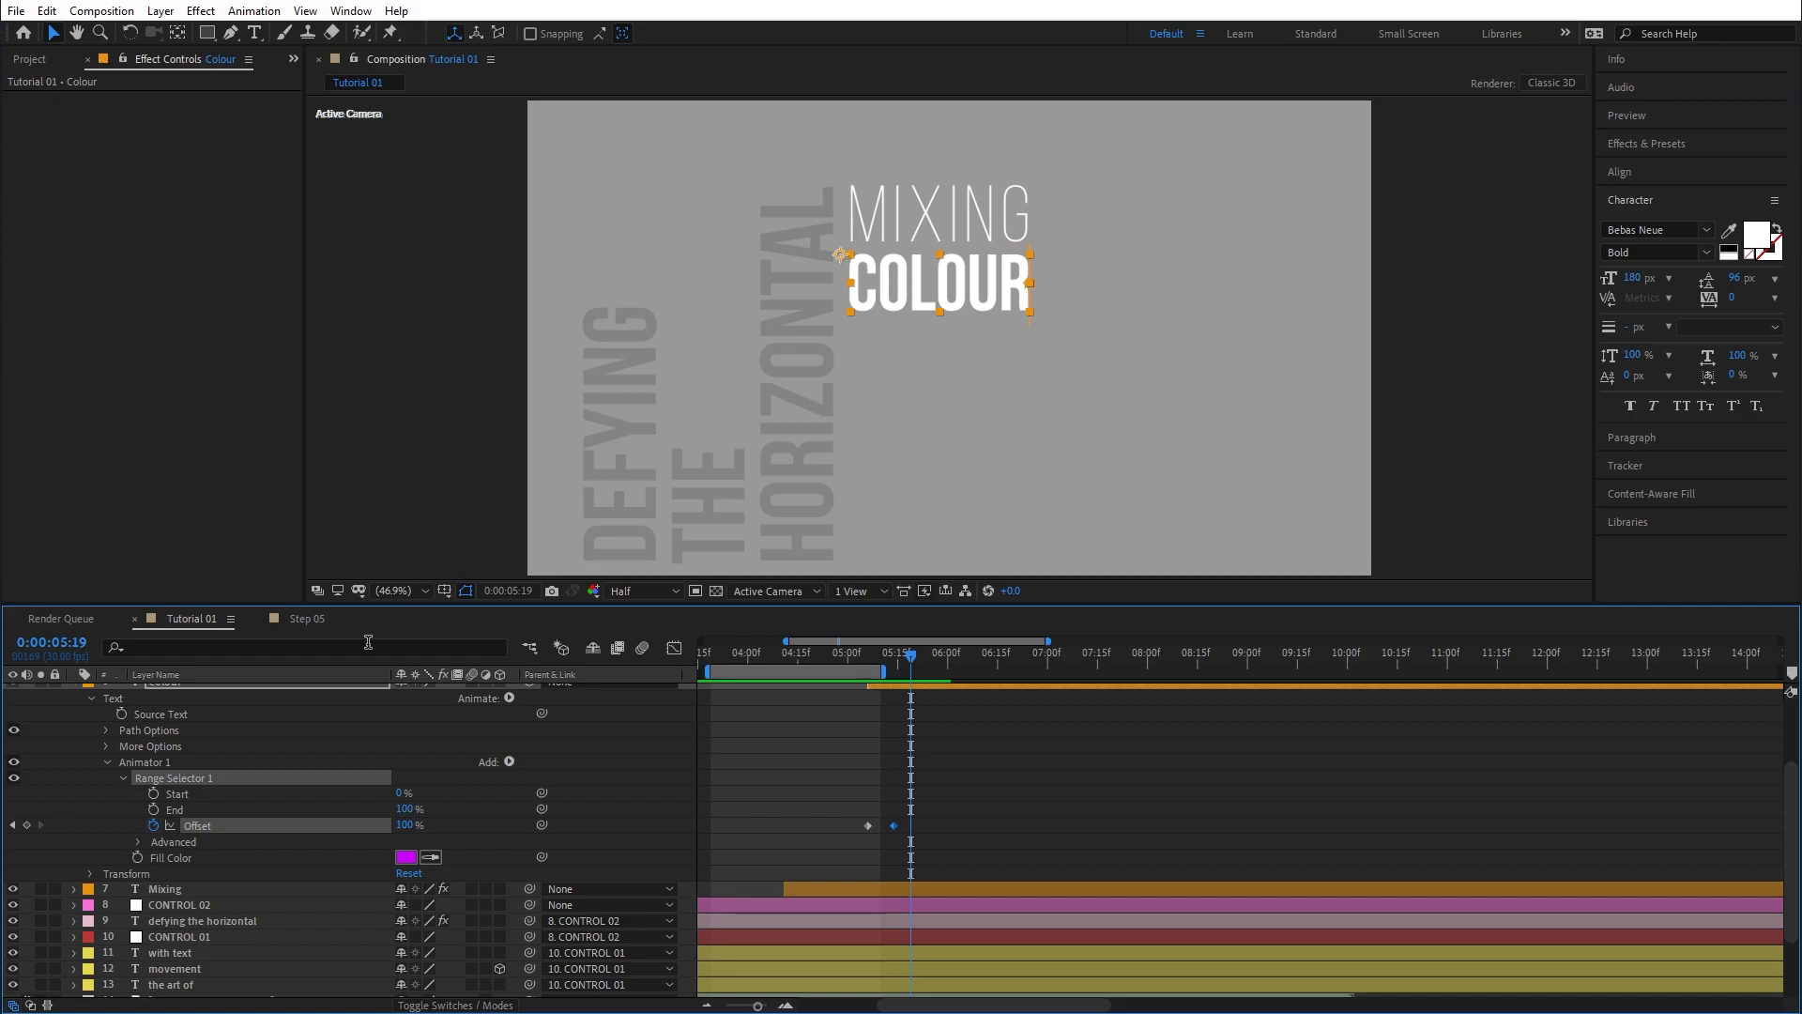
pyautogui.click(306, 618)
pyautogui.moveTo(1022, 649); pyautogui.dragTo(1058, 665)
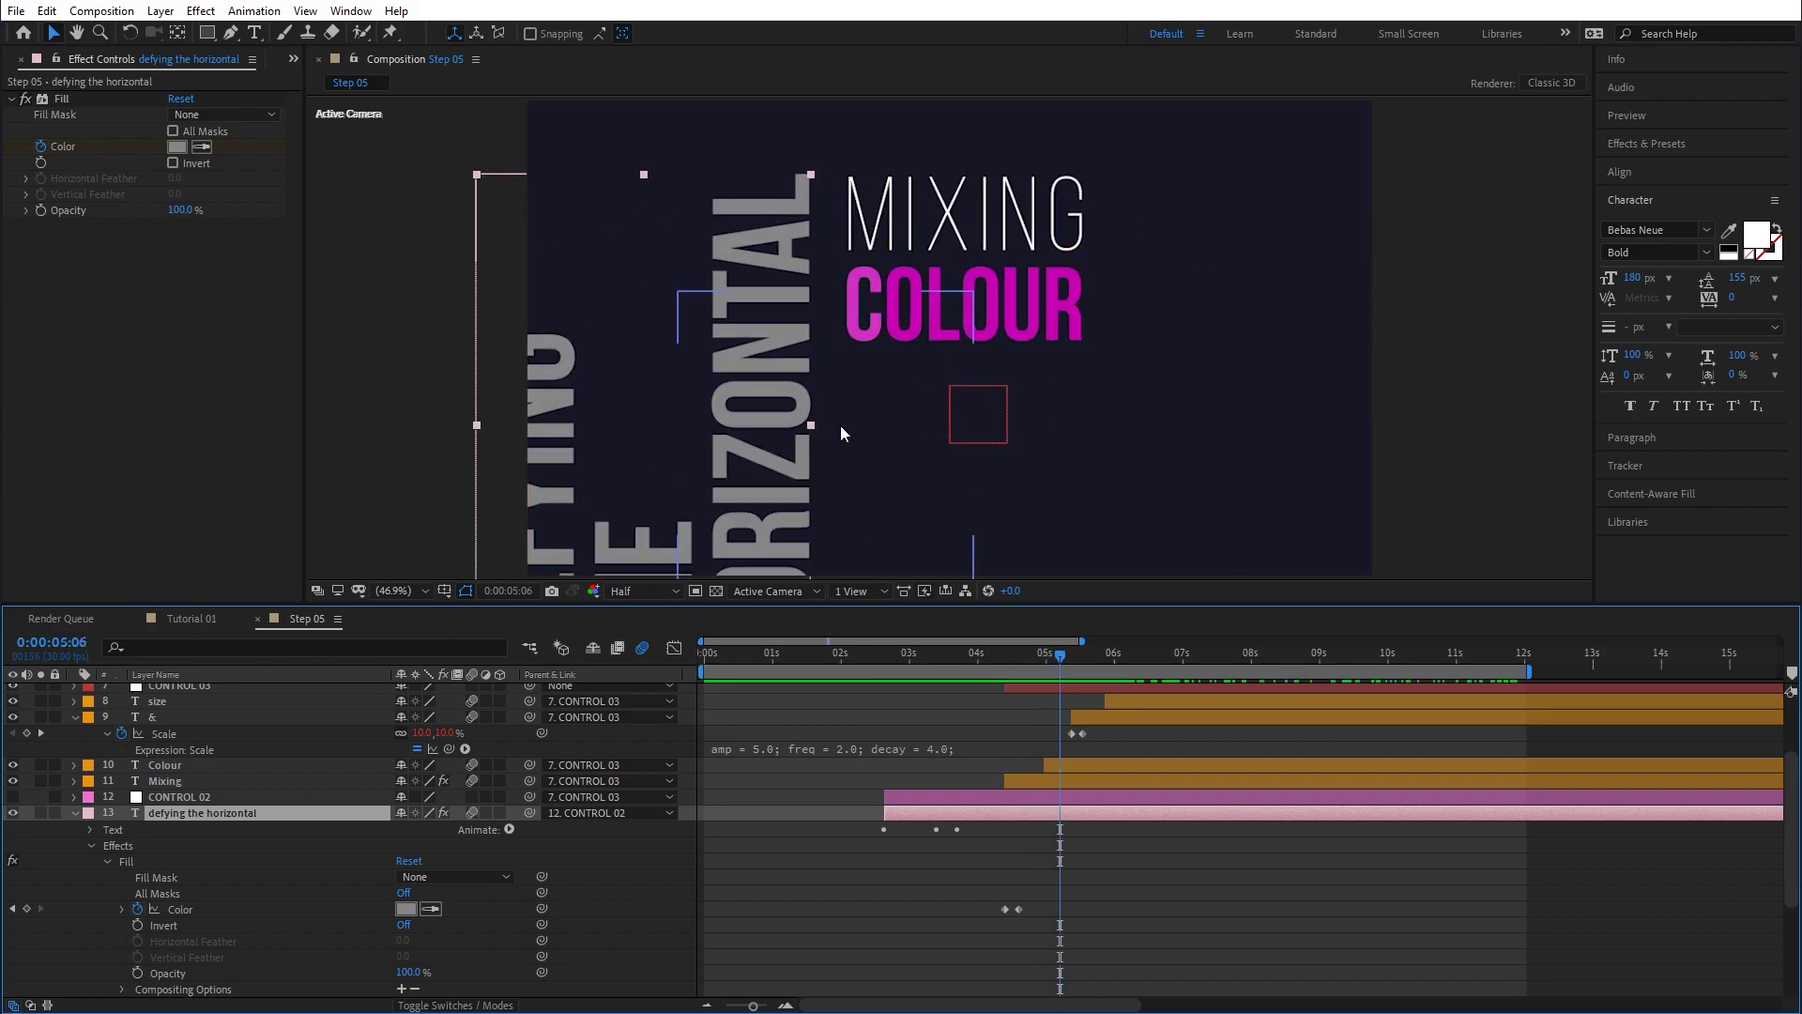
pyautogui.click(178, 618)
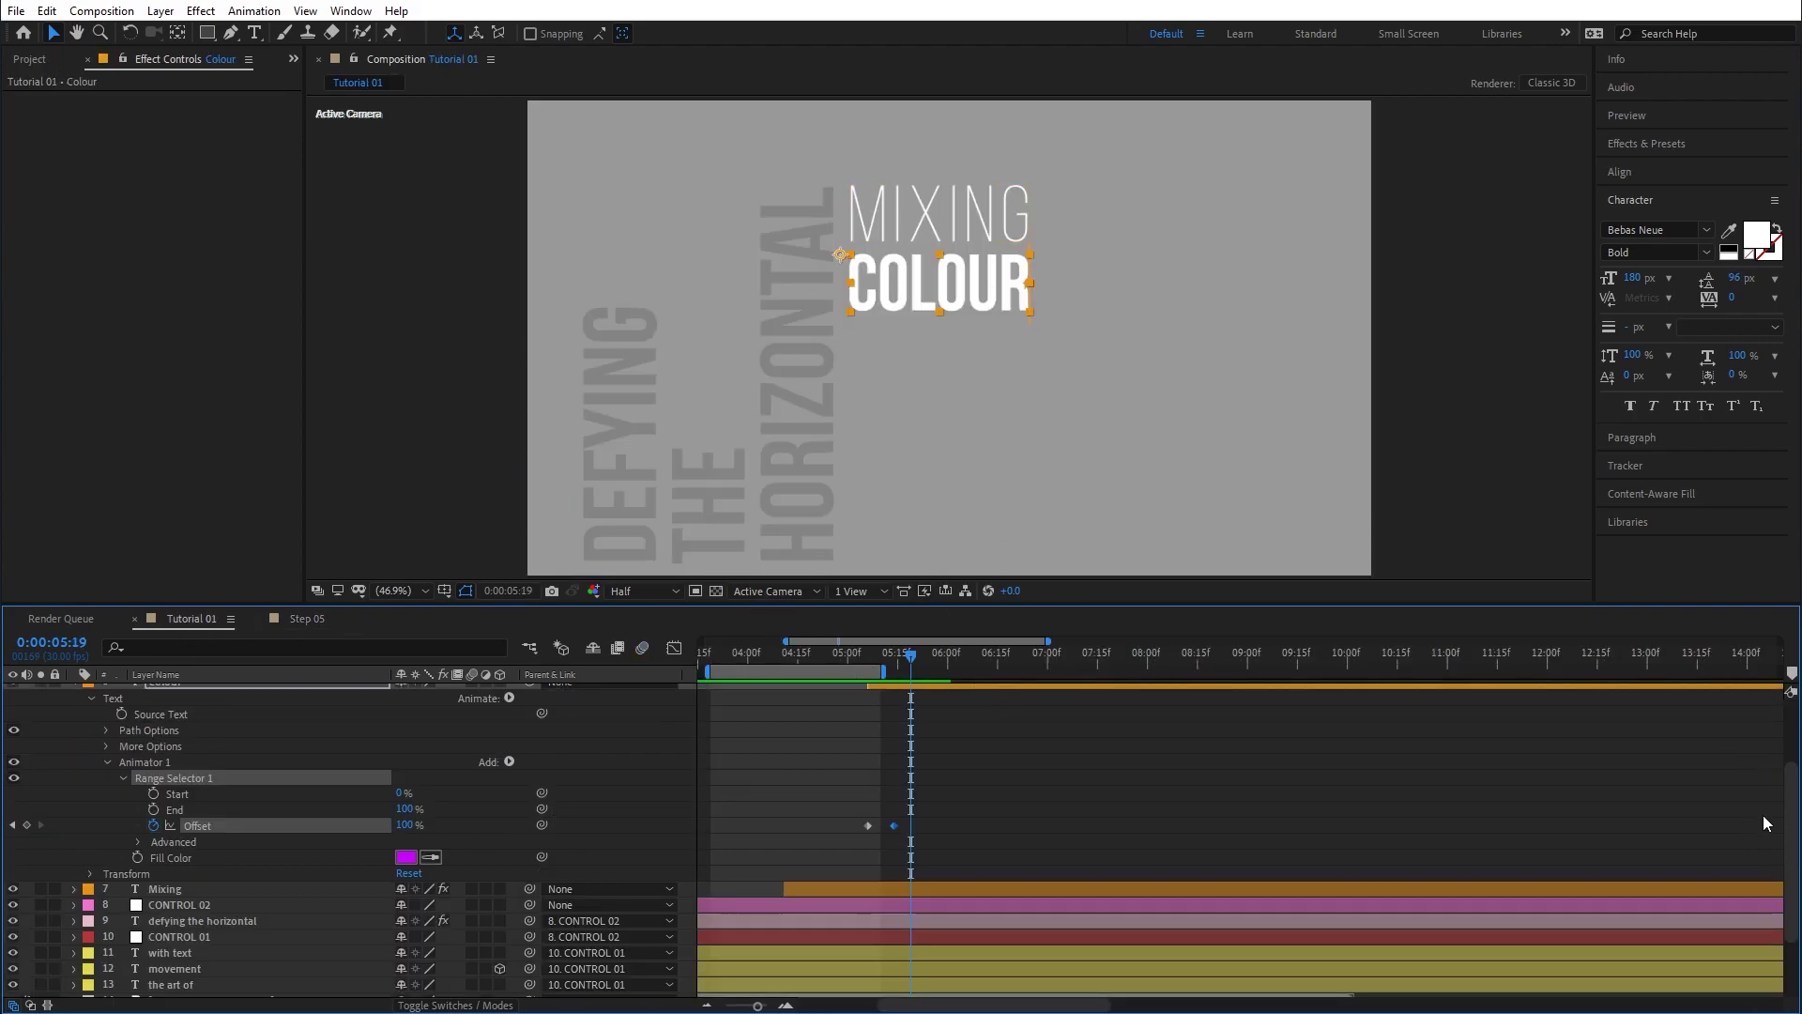
# Create a null object directly above the size layer in Tutorial 01.
pyautogui.scroll(3, 1760, 815)
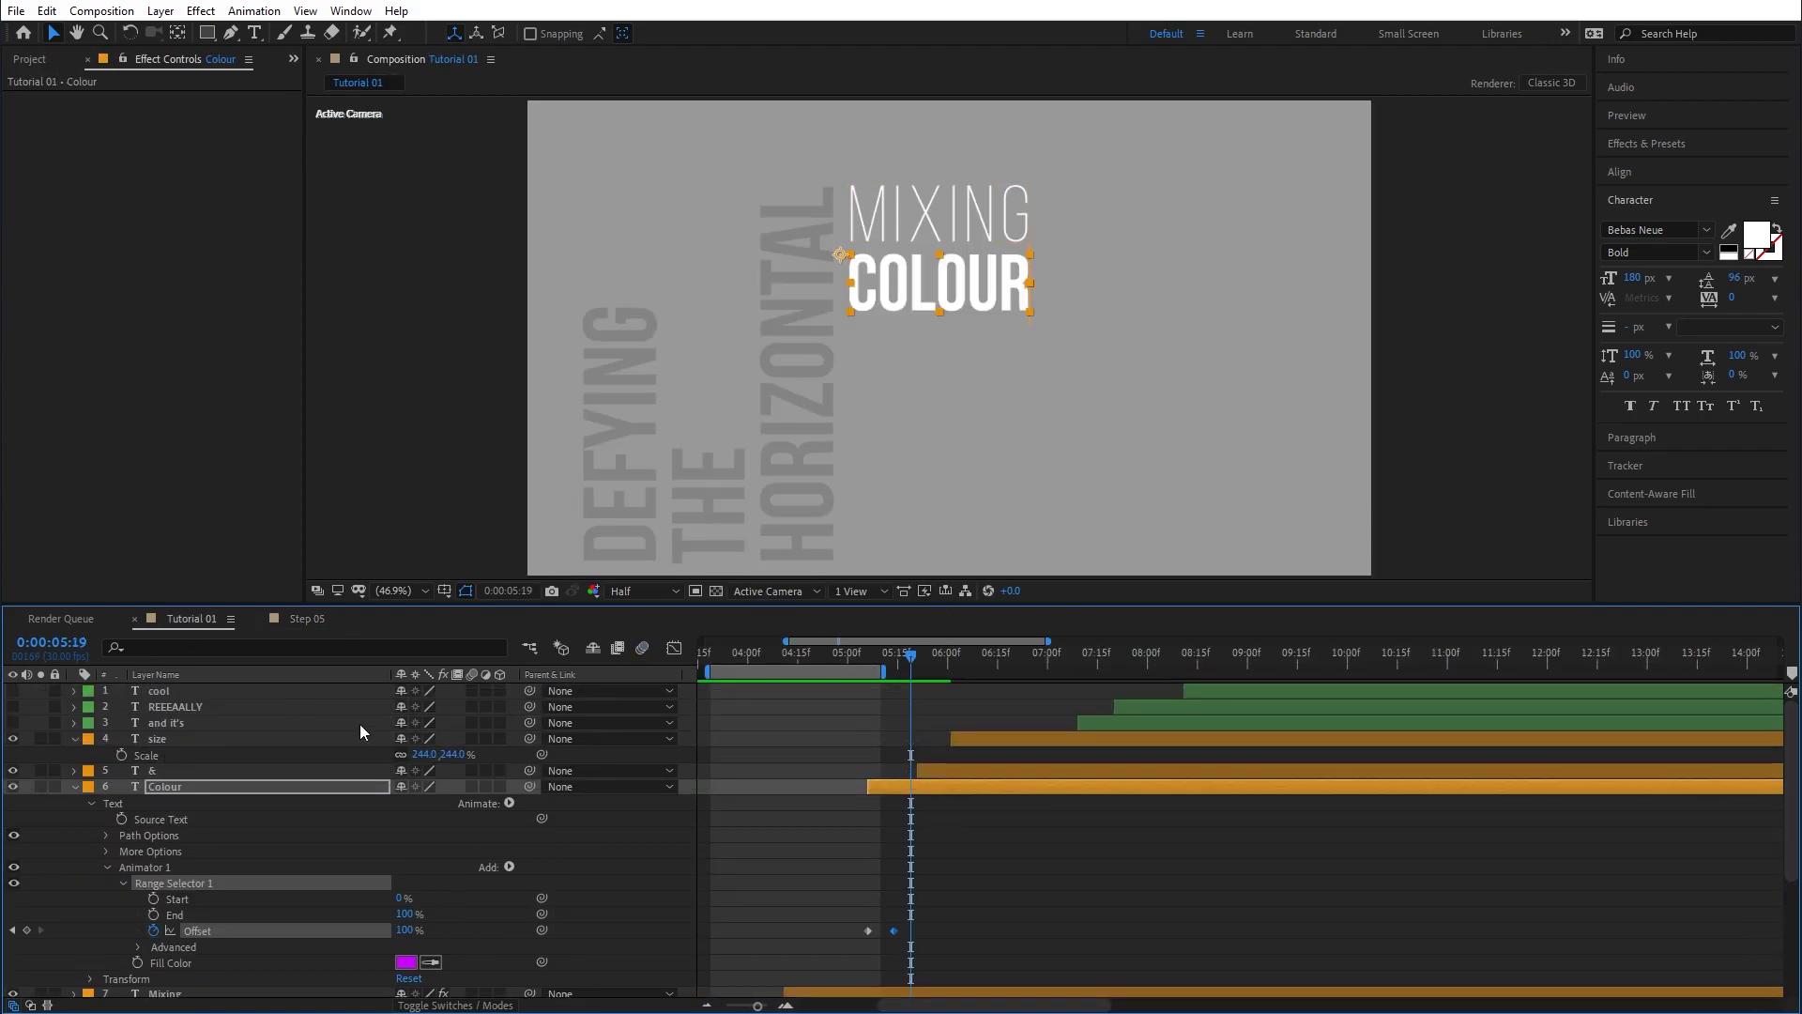
pyautogui.click(159, 739)
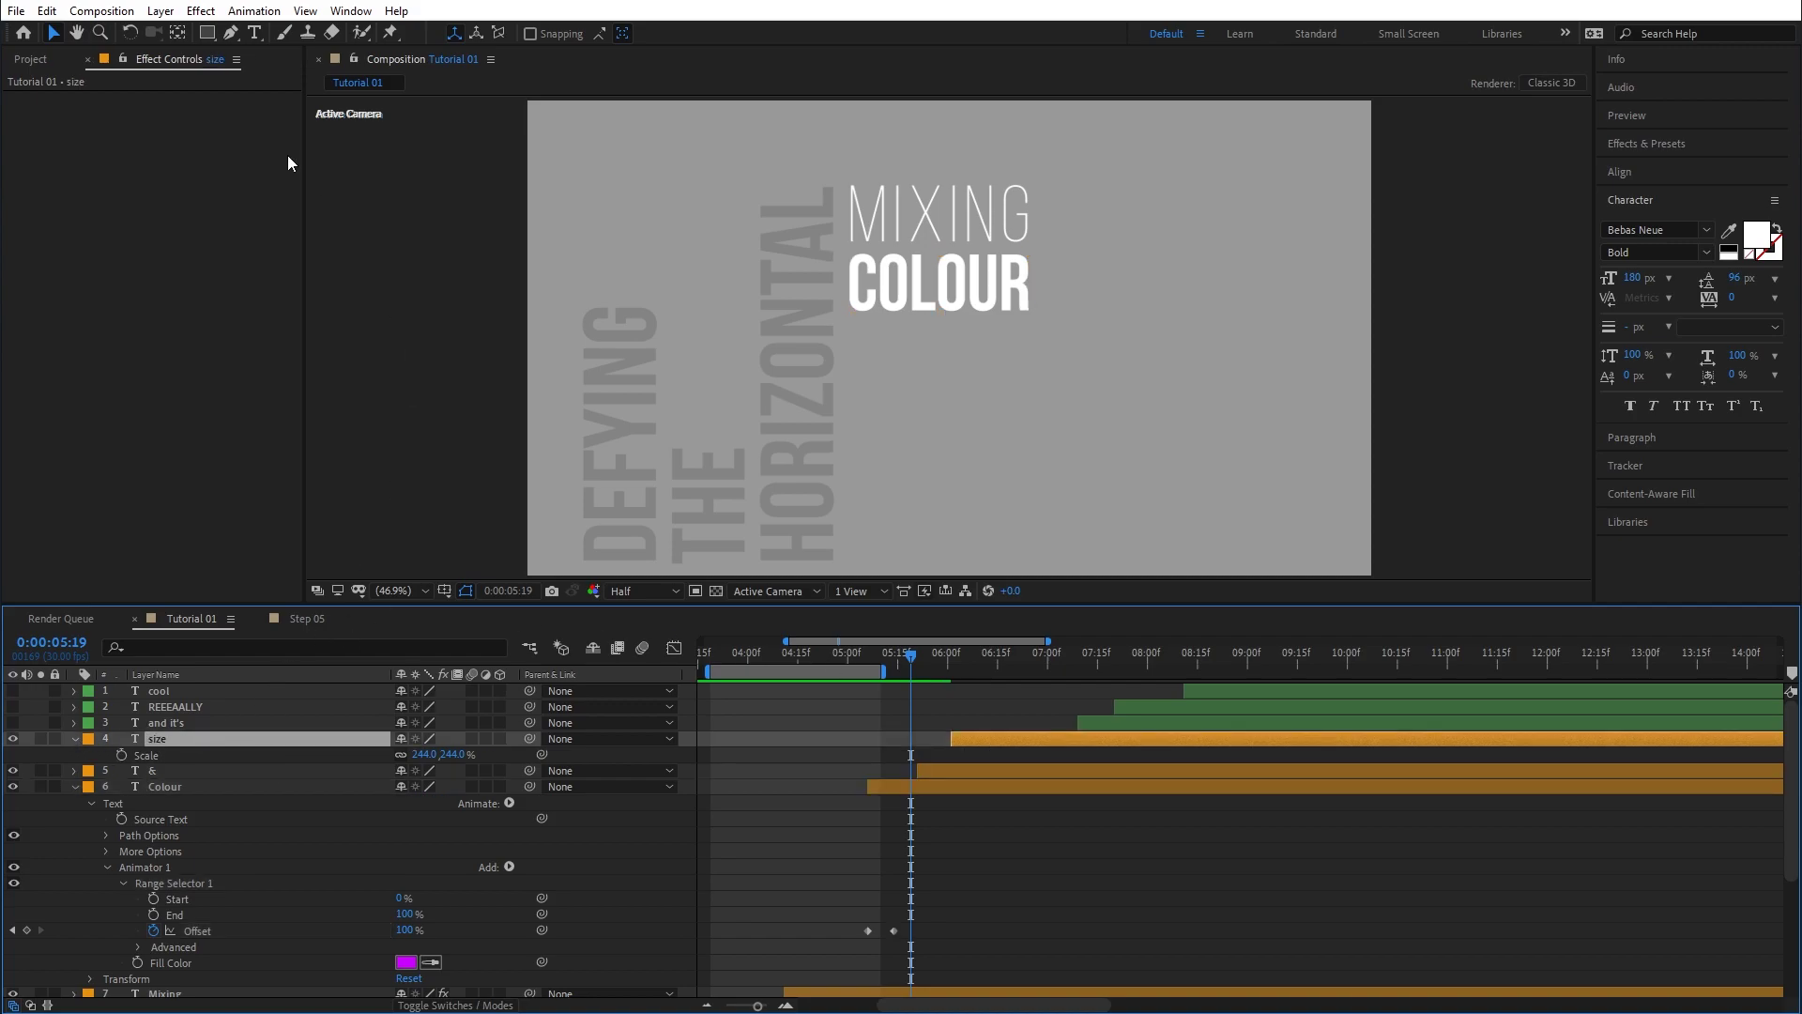
pyautogui.click(165, 12)
pyautogui.moveTo(202, 34)
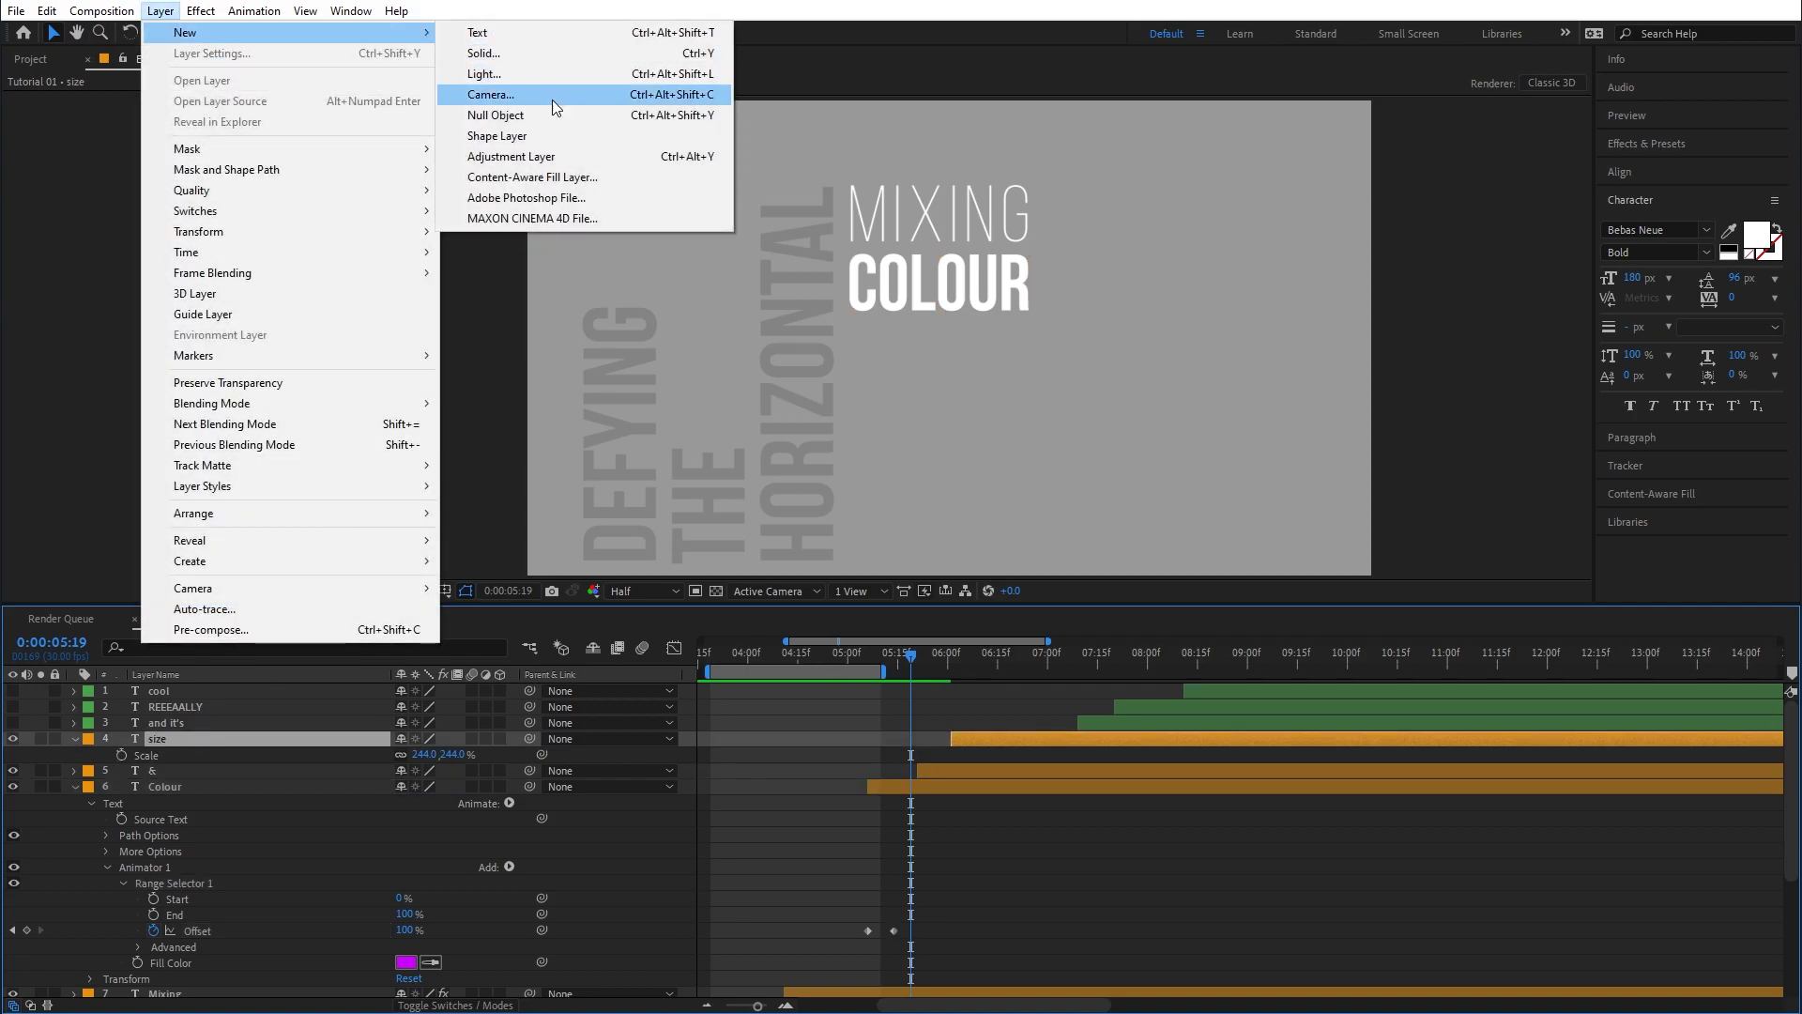
pyautogui.click(516, 122)
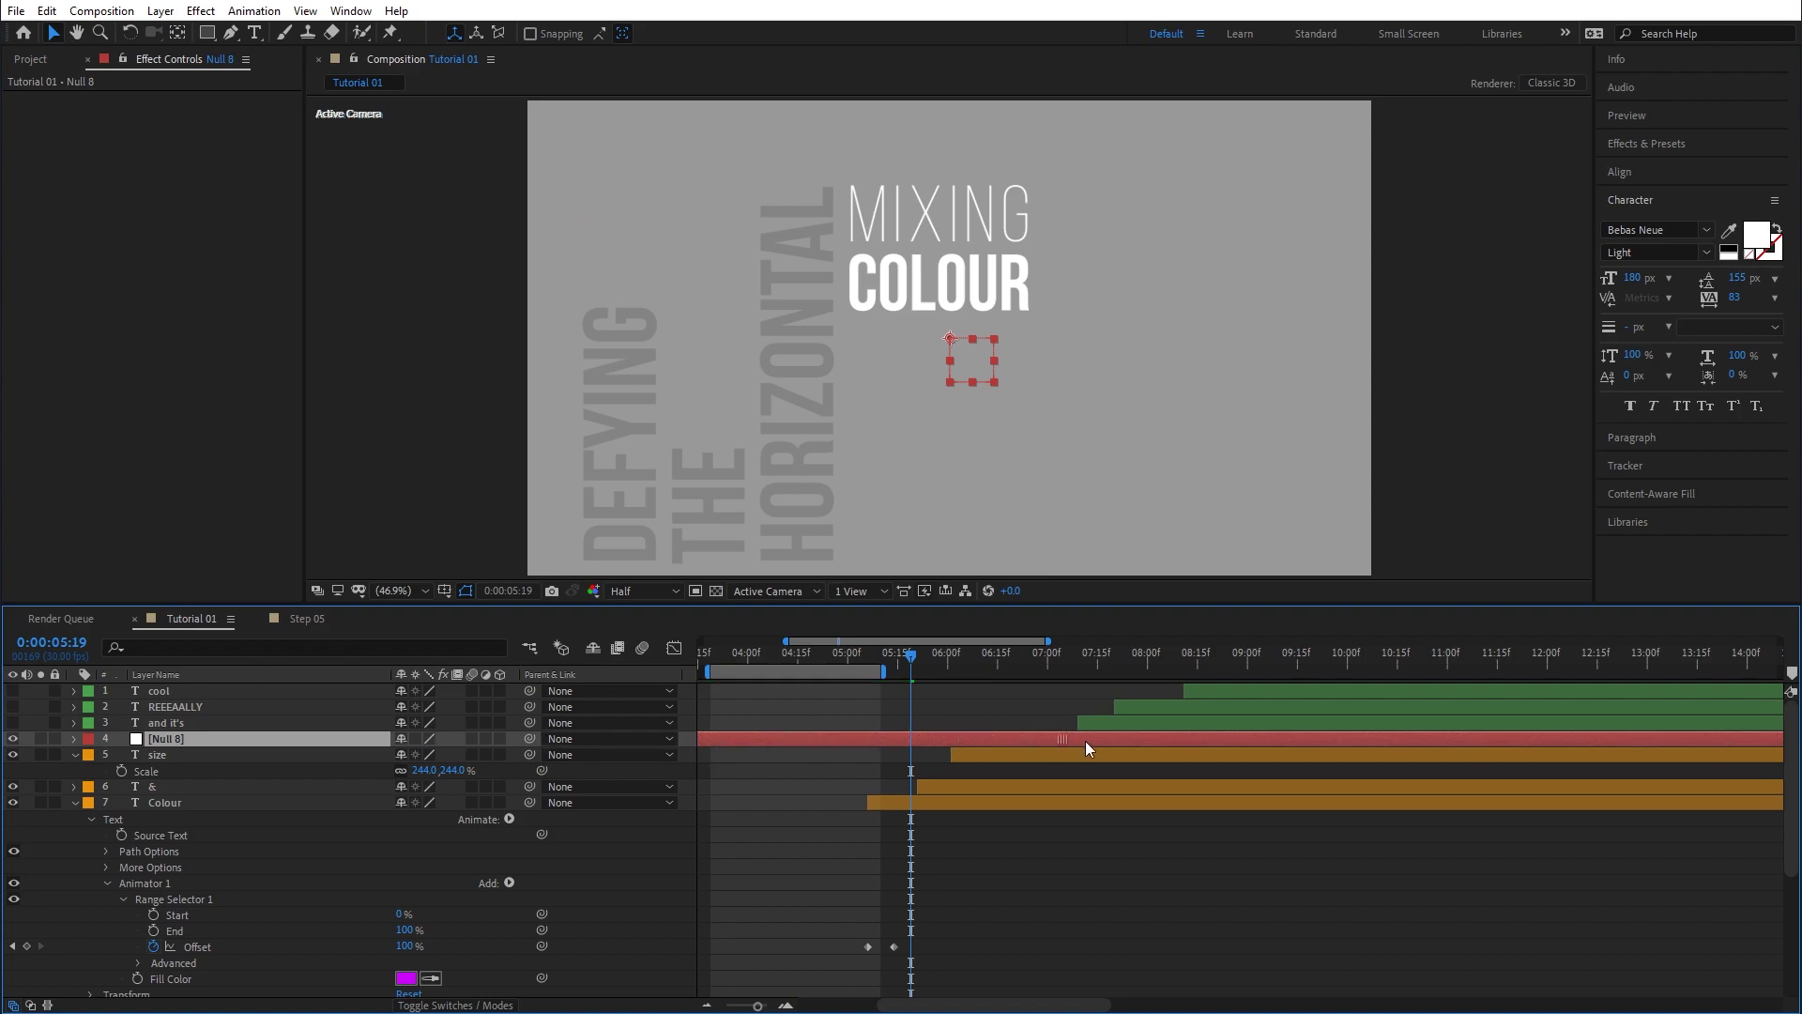
# Shift the new null layer in time so it starts at 0:00:05:06, level with the Colour layer.
pyautogui.moveTo(1077, 740); pyautogui.dragTo(1230, 741)
pyautogui.moveTo(847, 660); pyautogui.dragTo(853, 660)
pyautogui.click(867, 654)
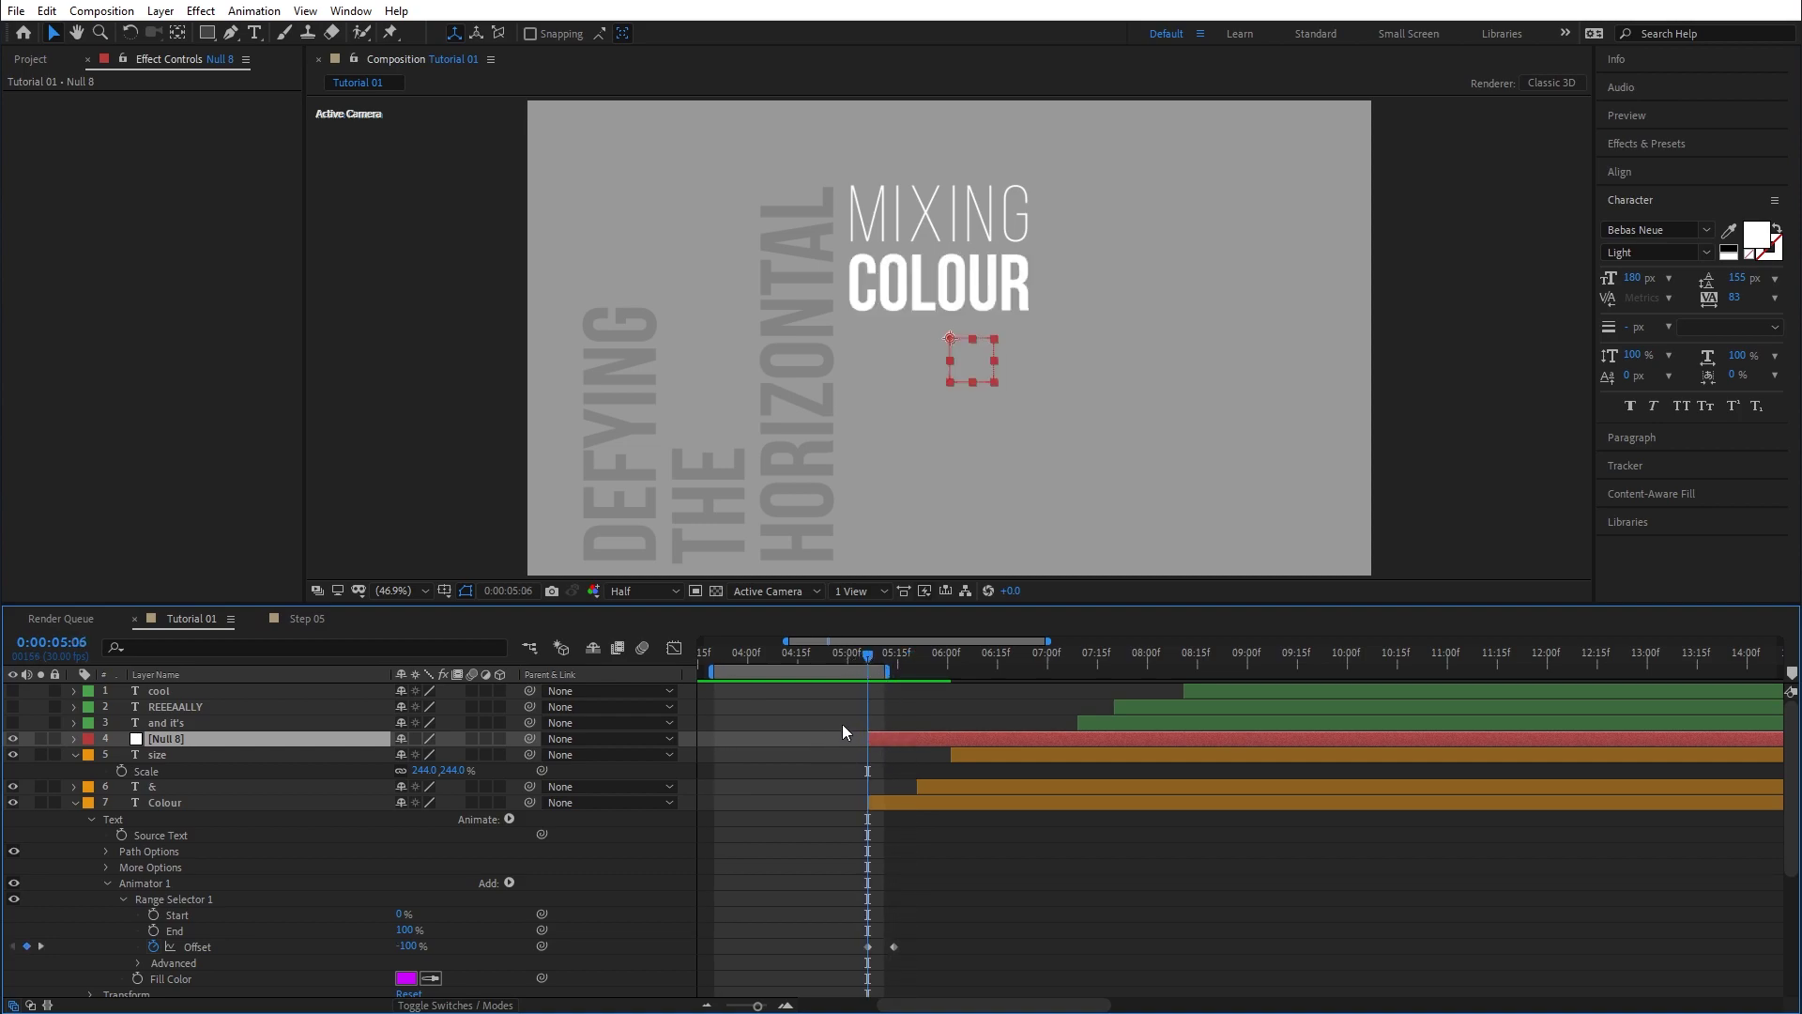
pyautogui.moveTo(868, 738); pyautogui.dragTo(888, 741)
# Rename the new null layer CONTROL 03 and collapse the Colour layer's expanded properties.
pyautogui.press('Return')
pyautogui.write('CONT')
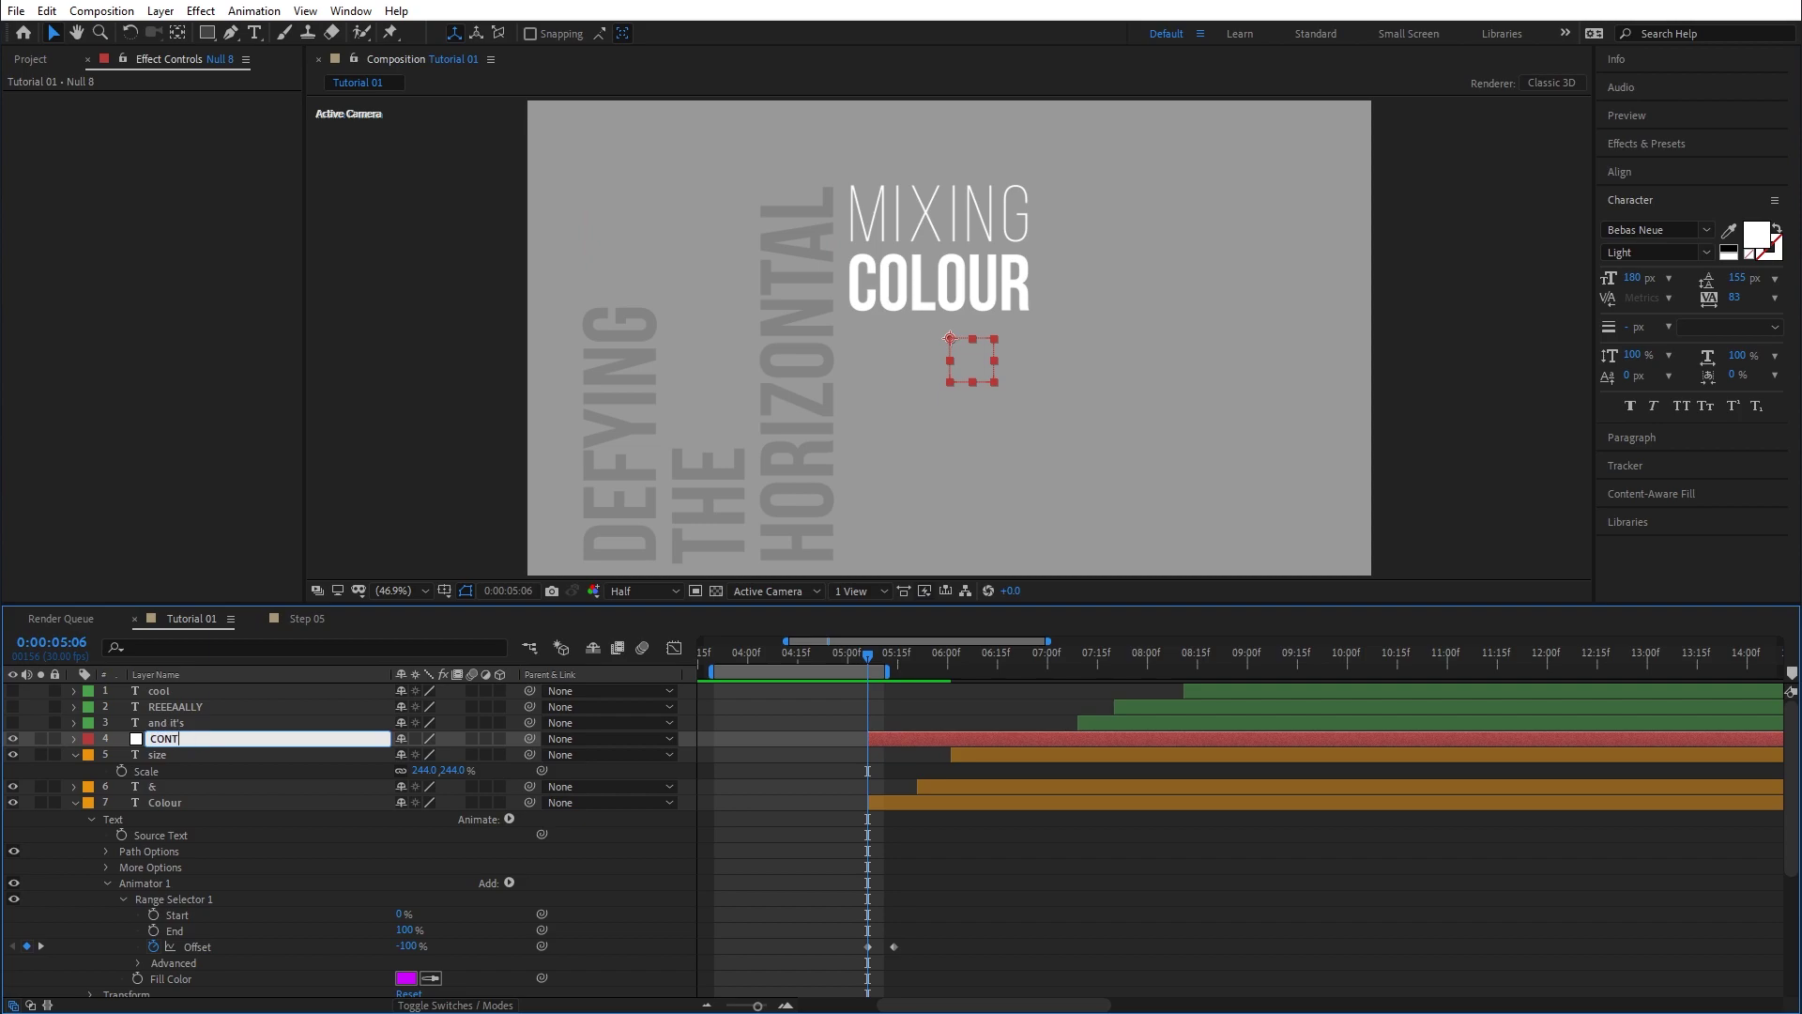
pyautogui.write('ROL 03')
pyautogui.press('Return')
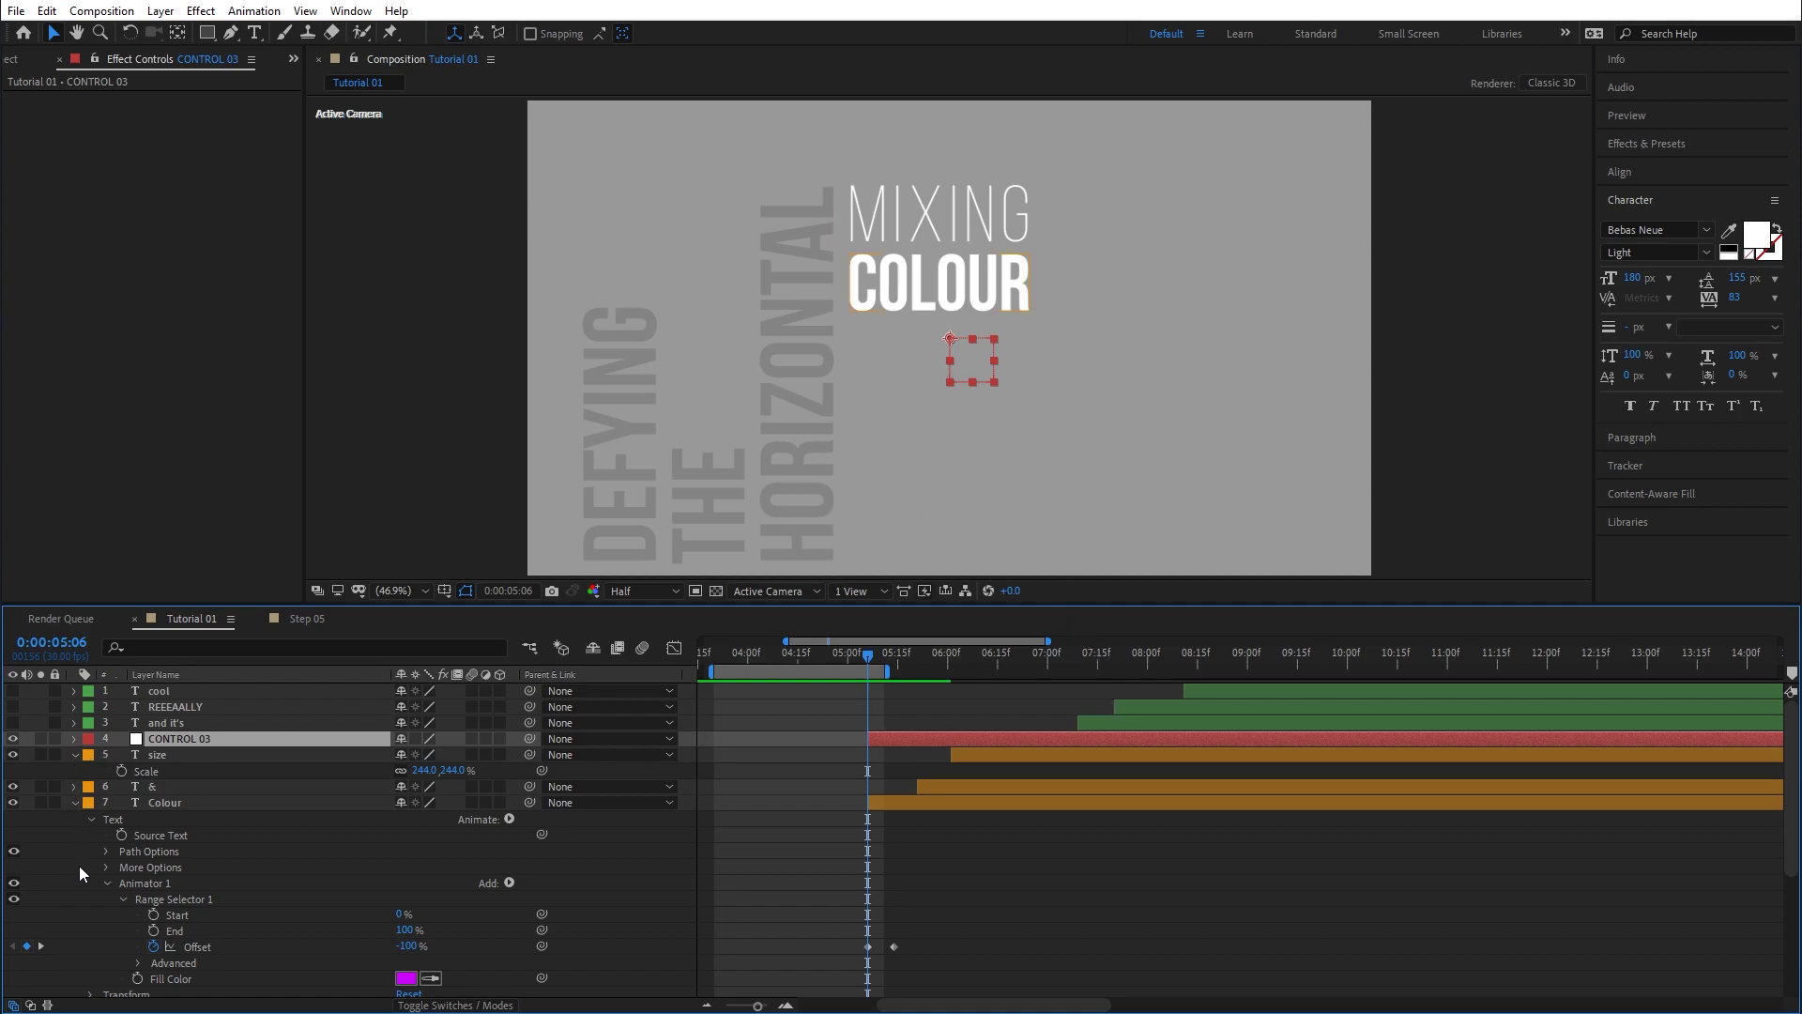
pyautogui.click(75, 804)
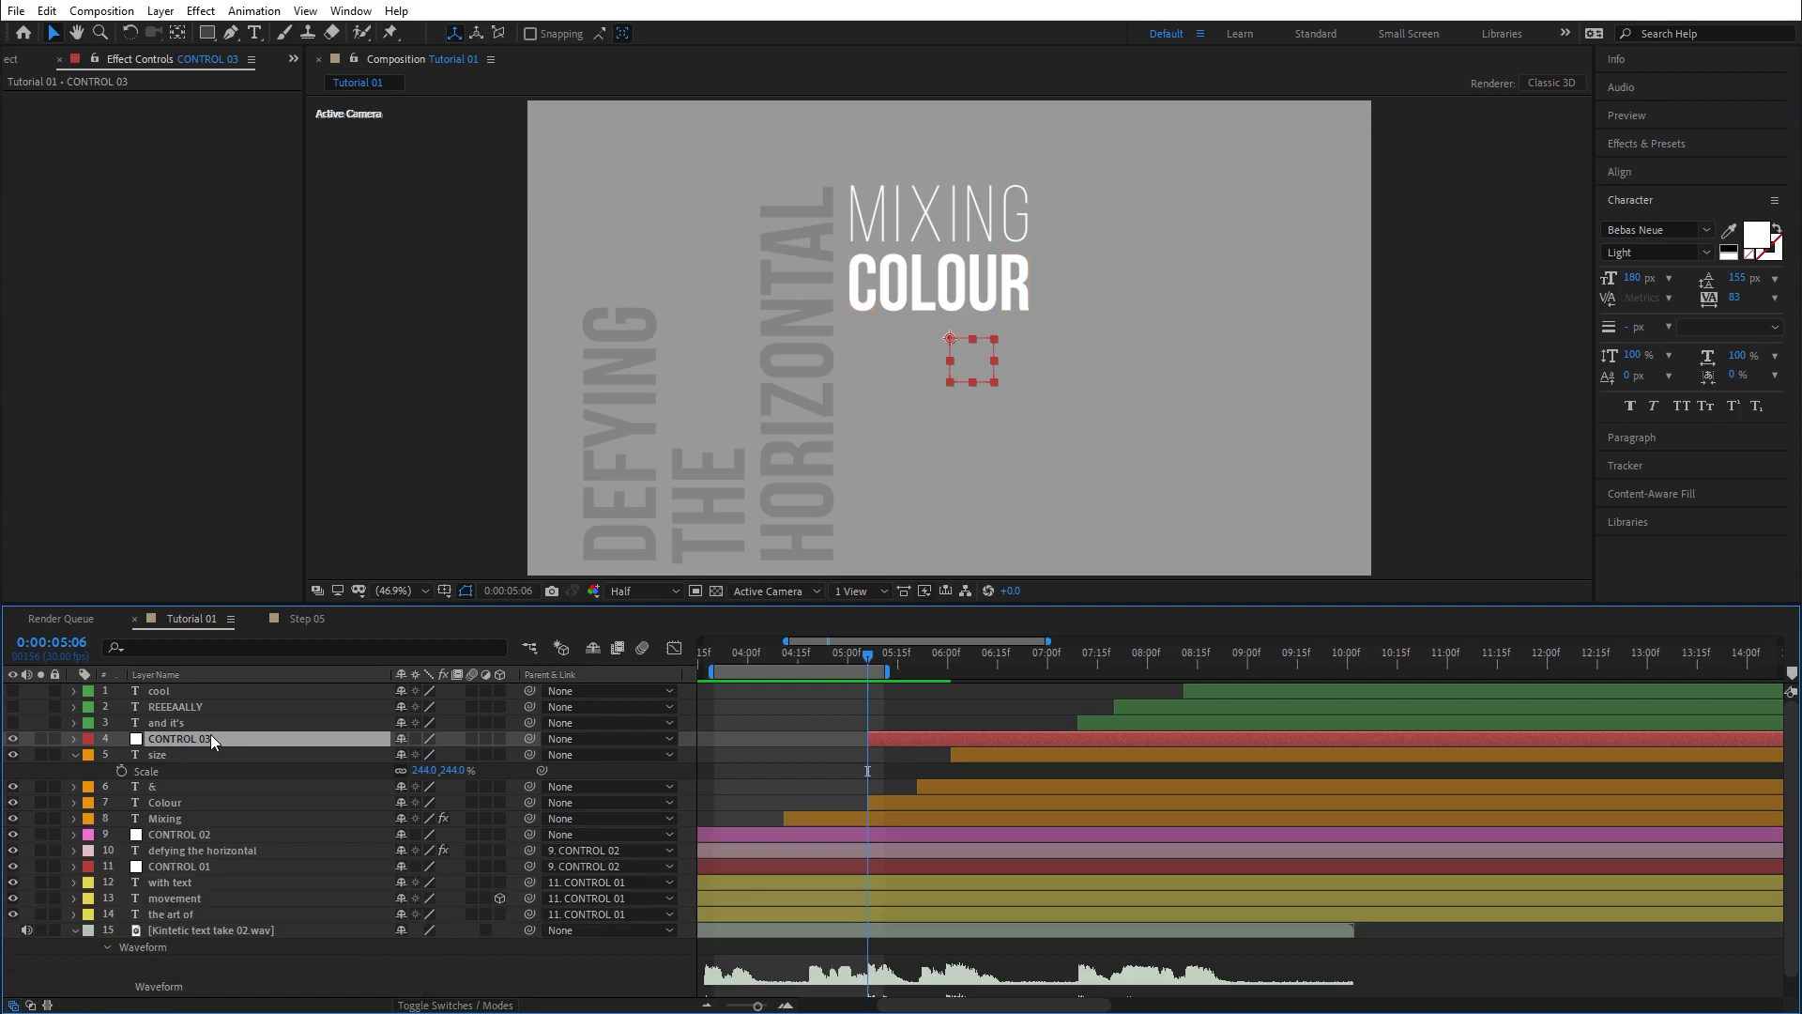
# Show CONTROL 03's Position and Scale together and shift the layer earlier so it starts ahead of the Colour layer.
pyautogui.press('p')
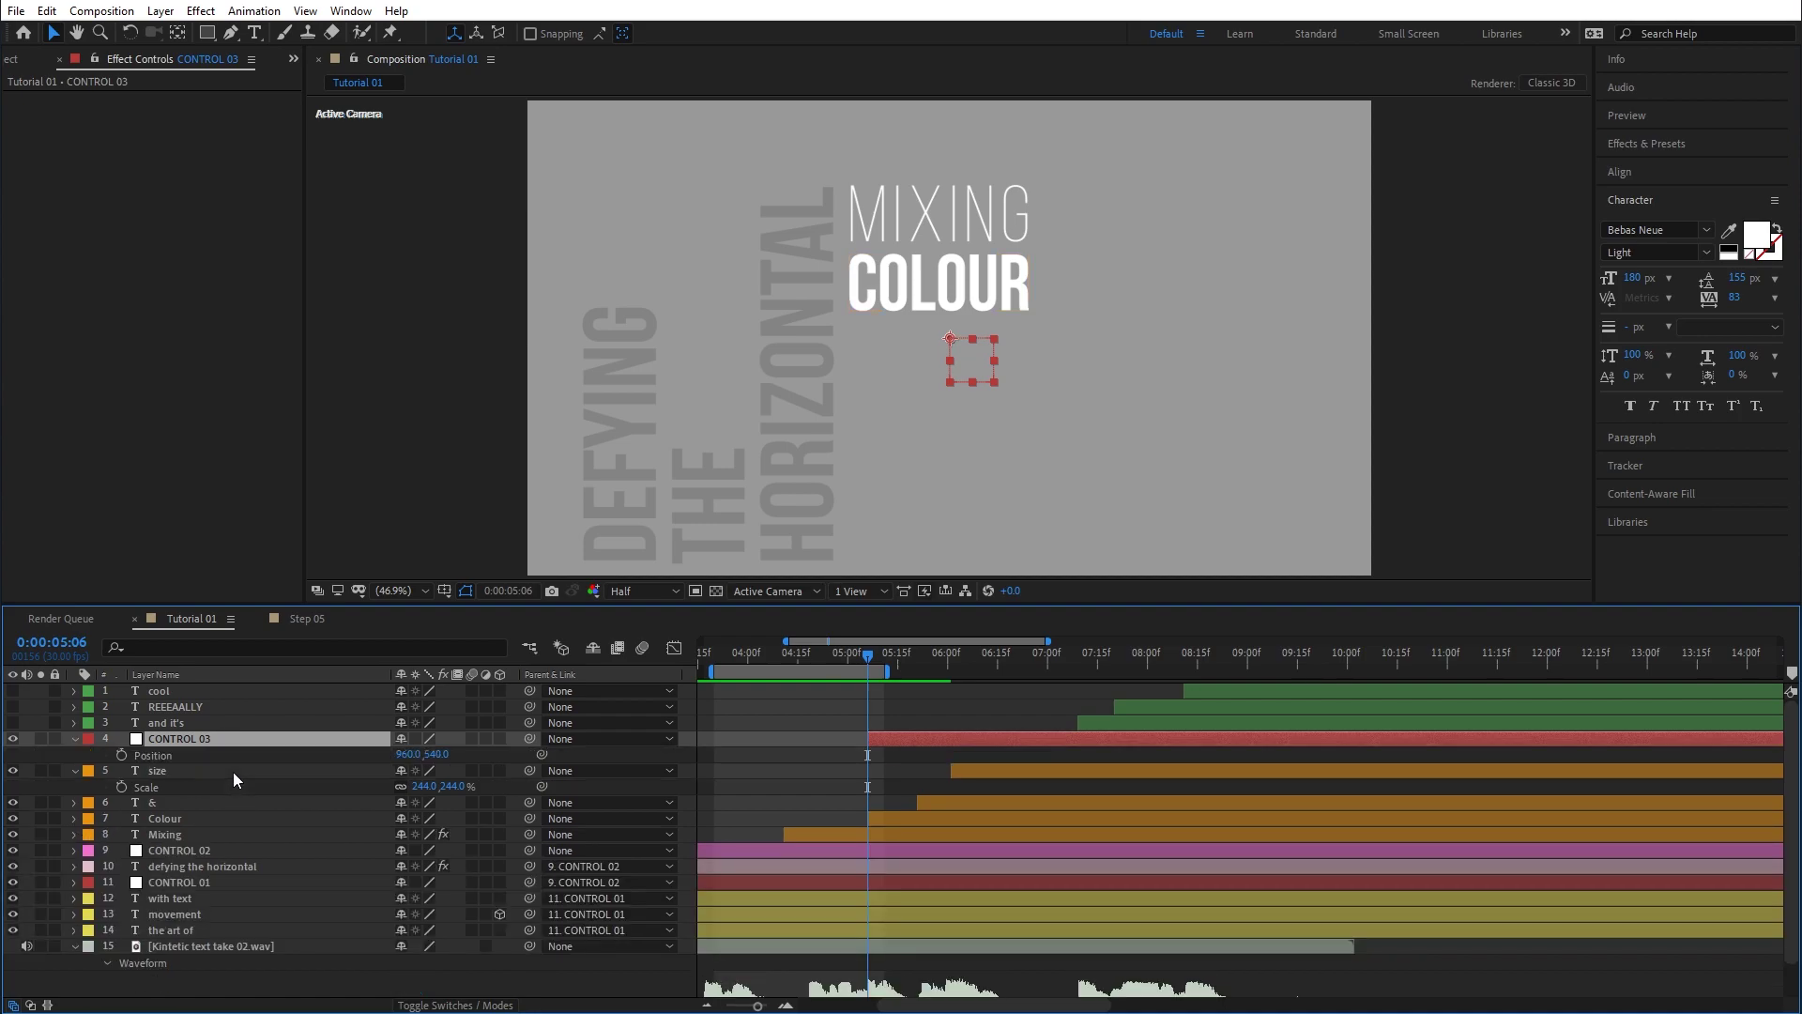
pyautogui.hotkey('shift', 's')
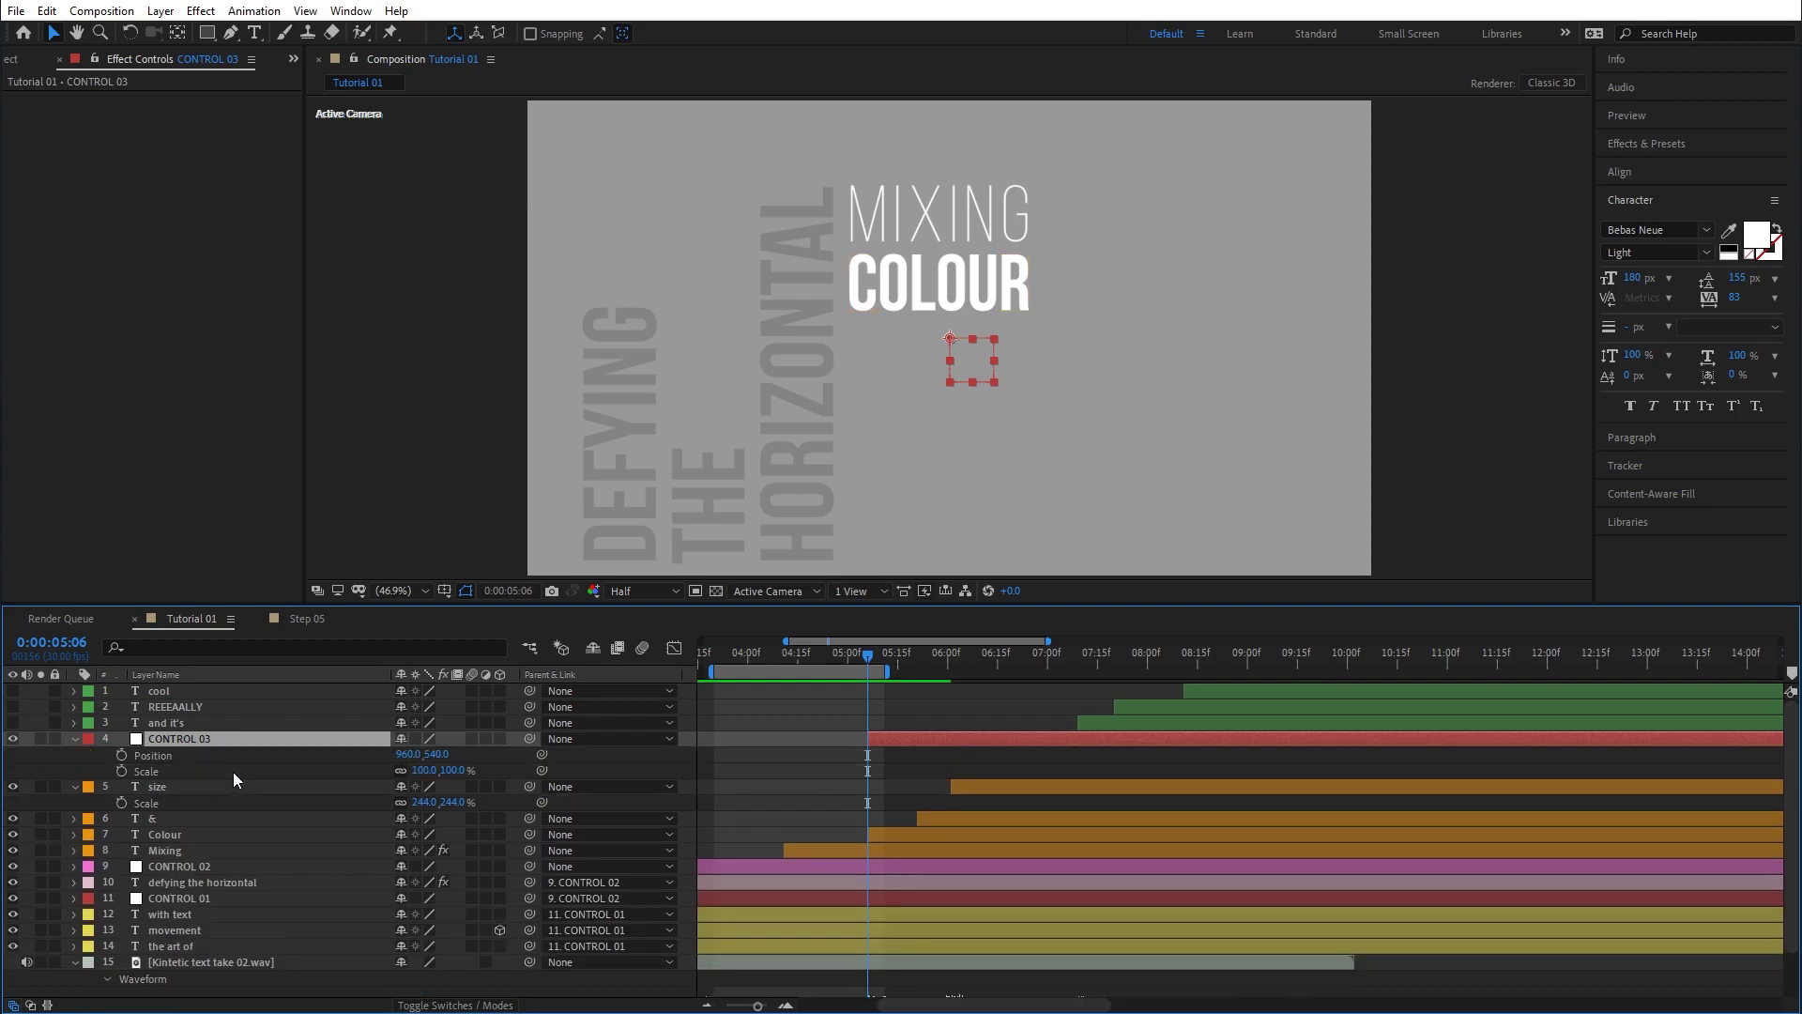
pyautogui.moveTo(861, 651)
pyautogui.mouseDown()
pyautogui.moveTo(840, 655)
pyautogui.moveTo(854, 668)
pyautogui.mouseUp()
pyautogui.moveTo(903, 732); pyautogui.dragTo(860, 741)
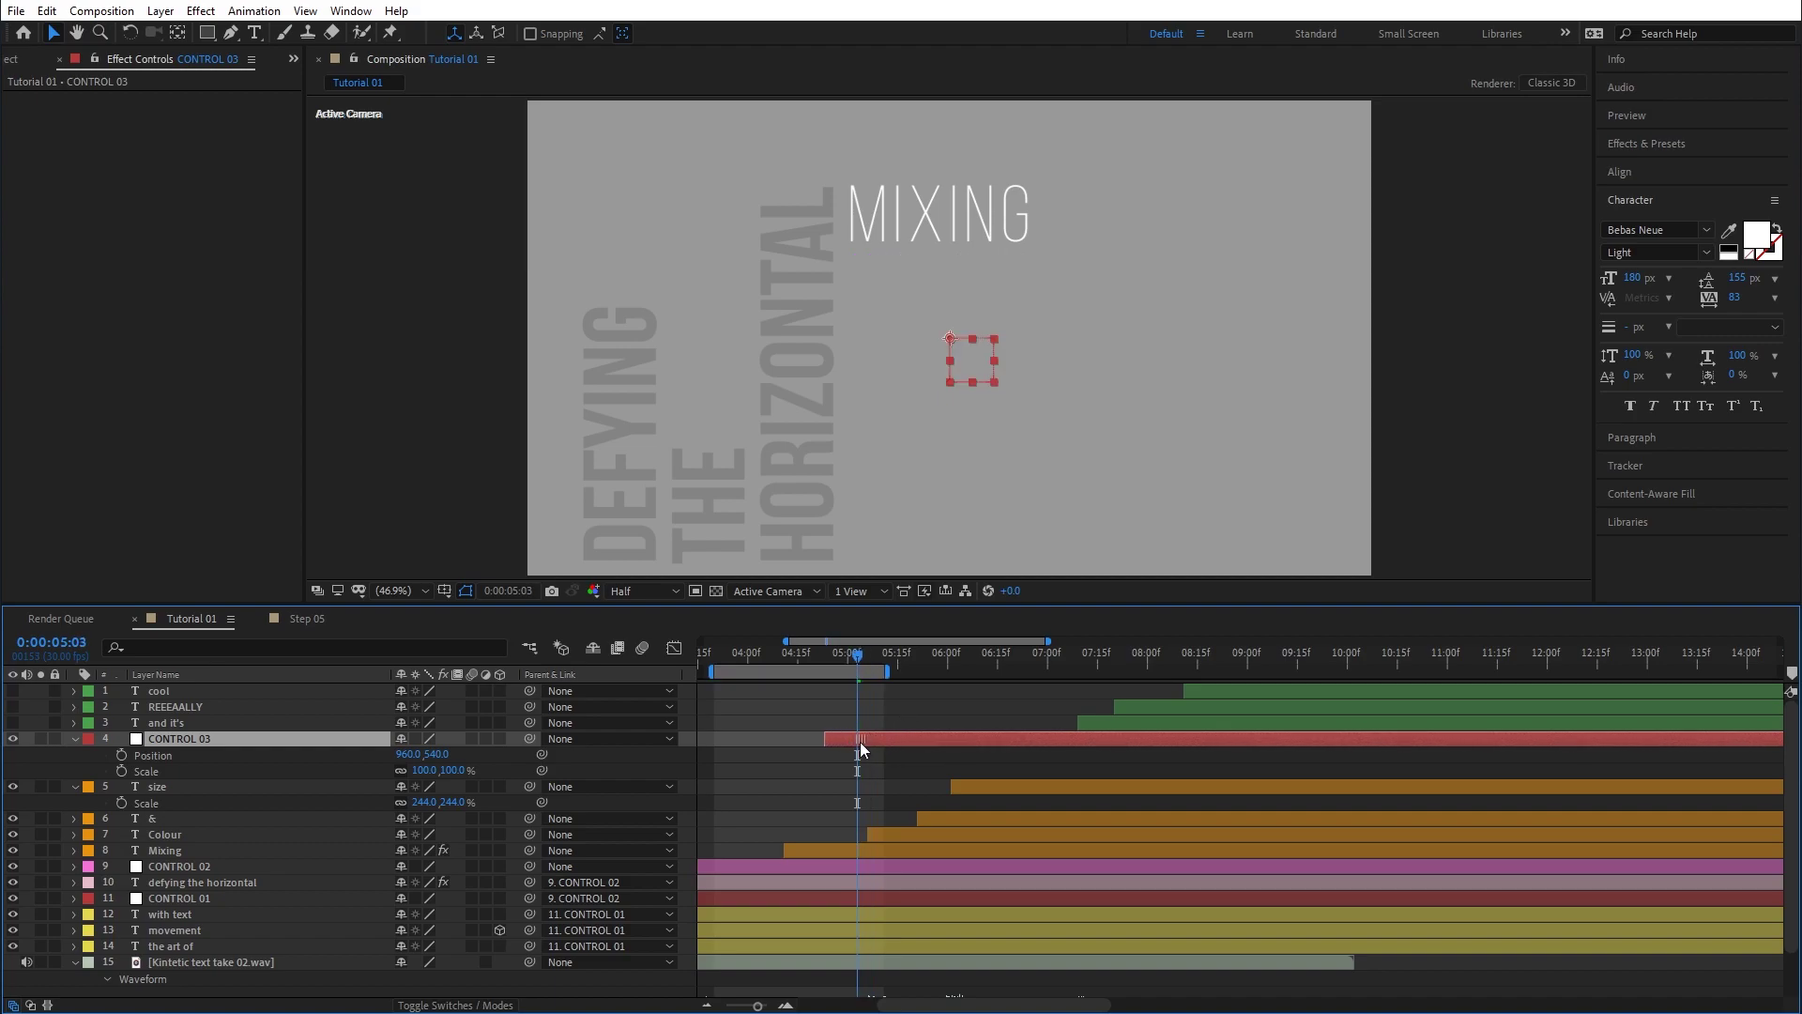
pyautogui.click(824, 656)
pyautogui.moveTo(833, 655)
pyautogui.mouseDown()
pyautogui.moveTo(869, 663)
pyautogui.moveTo(841, 666)
pyautogui.mouseUp()
pyautogui.click(875, 756)
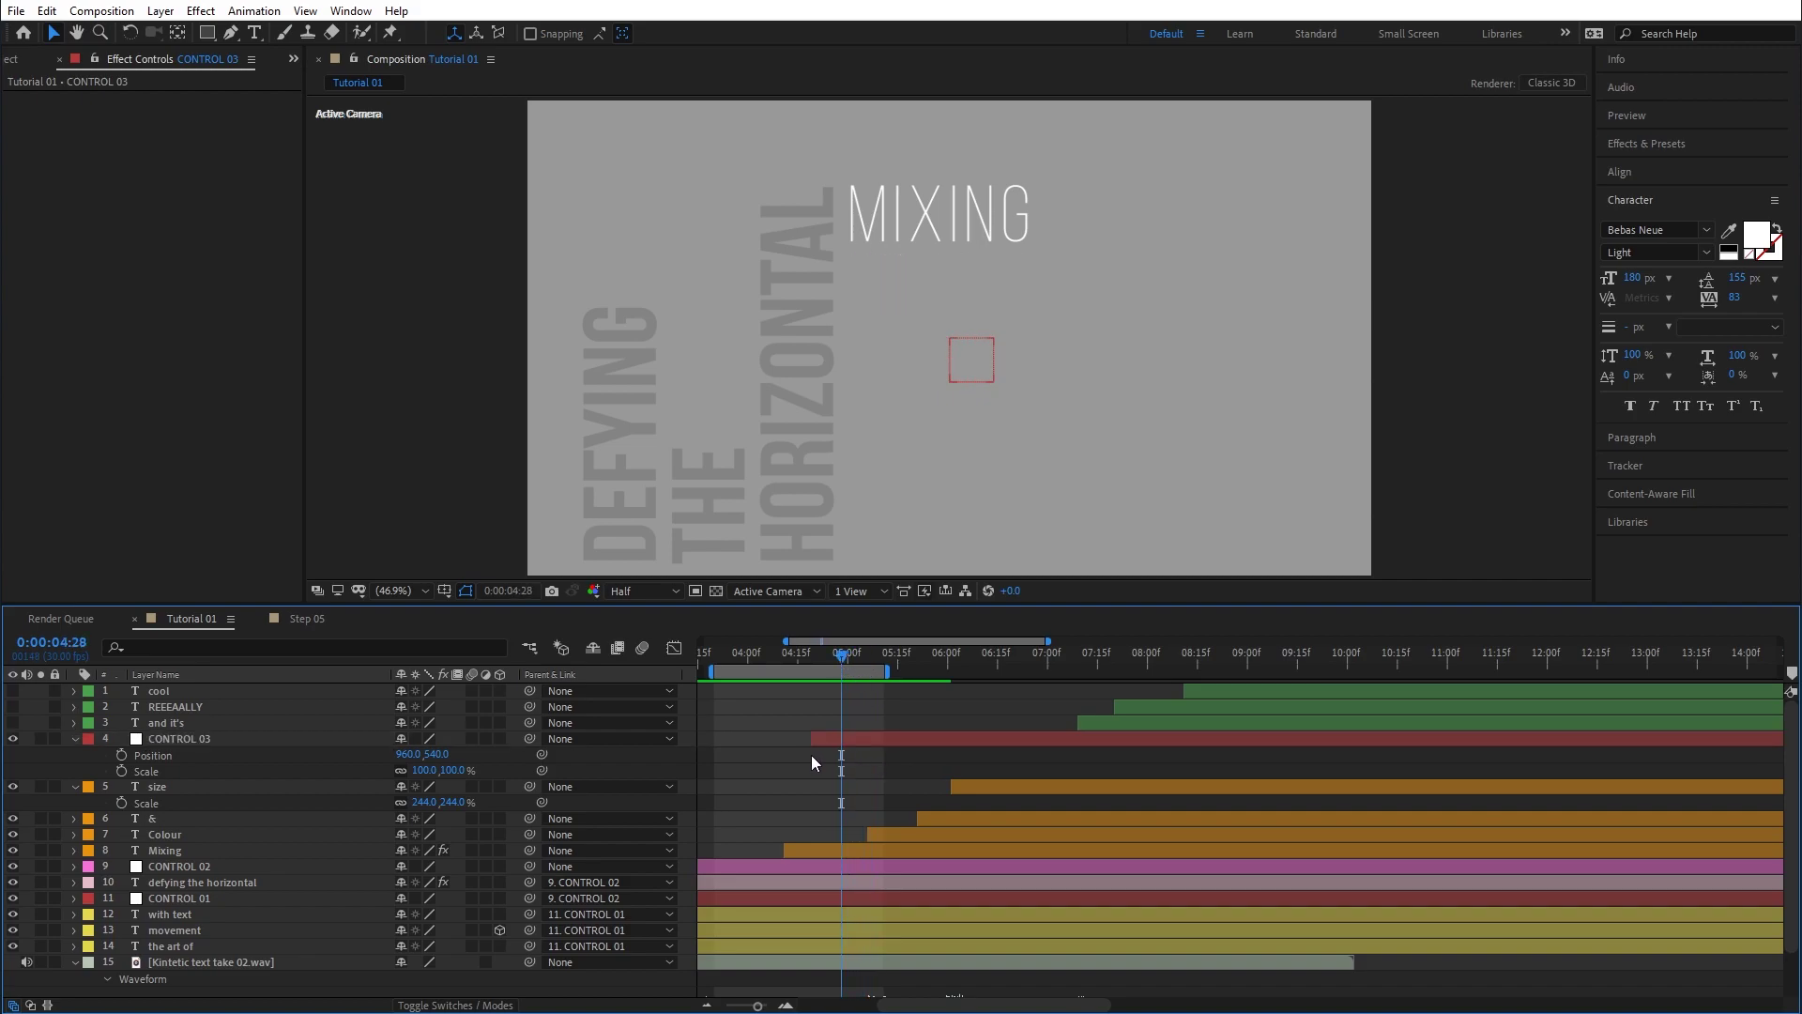
# Keyframe CONTROL 03's Position and Scale at 0:00:04:28 and again at 0:00:05:06.
pyautogui.click(121, 756)
pyautogui.click(122, 771)
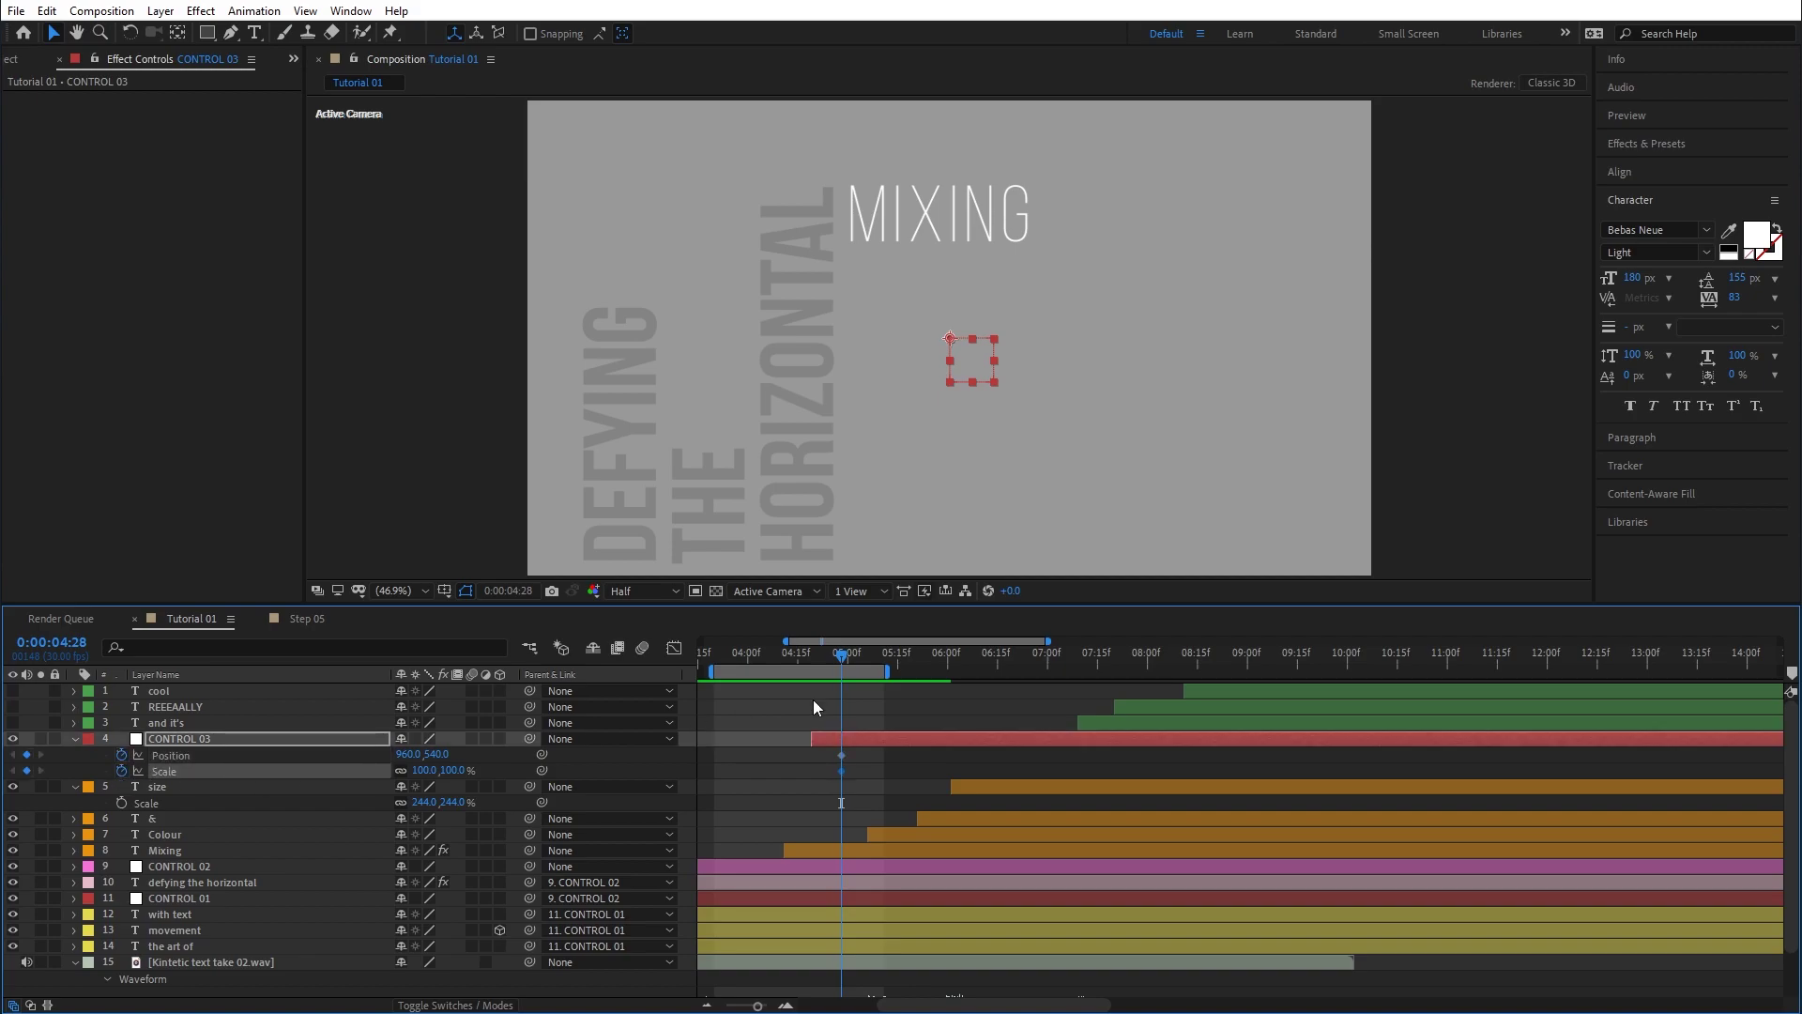
pyautogui.moveTo(842, 657); pyautogui.dragTo(869, 661)
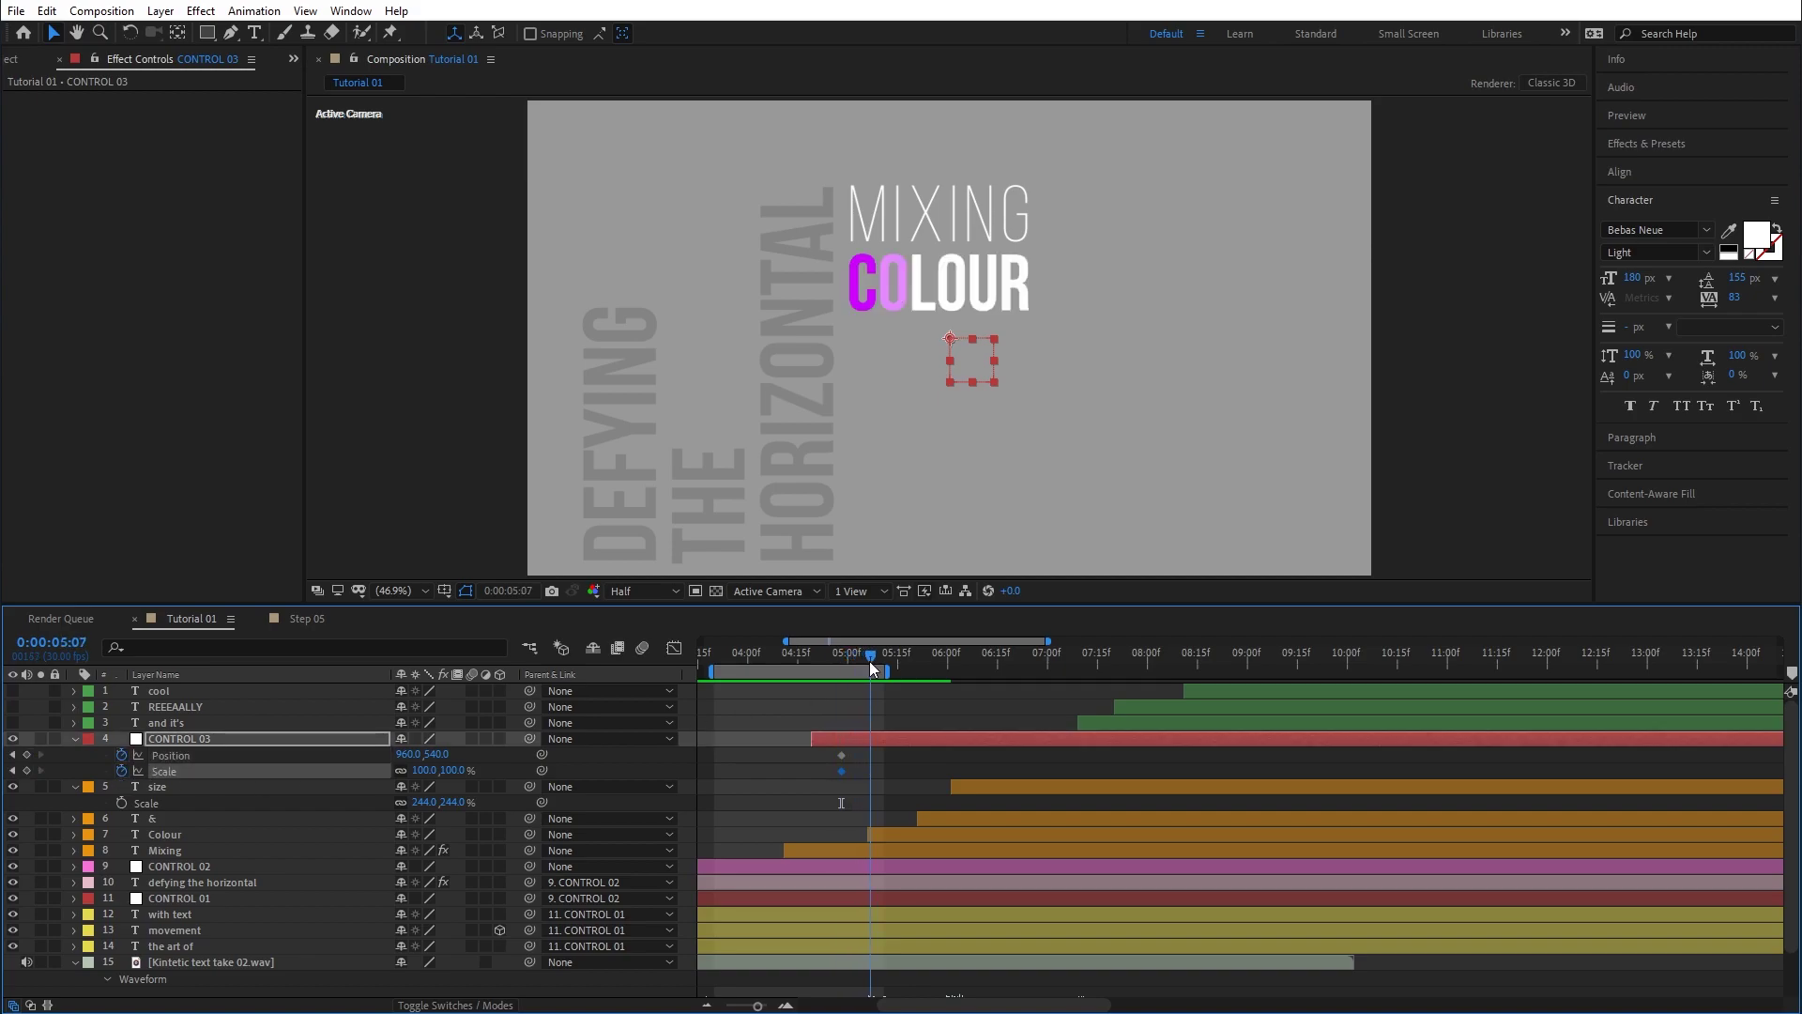
pyautogui.click(26, 755)
pyautogui.click(27, 771)
pyautogui.moveTo(814, 661); pyautogui.dragTo(865, 656)
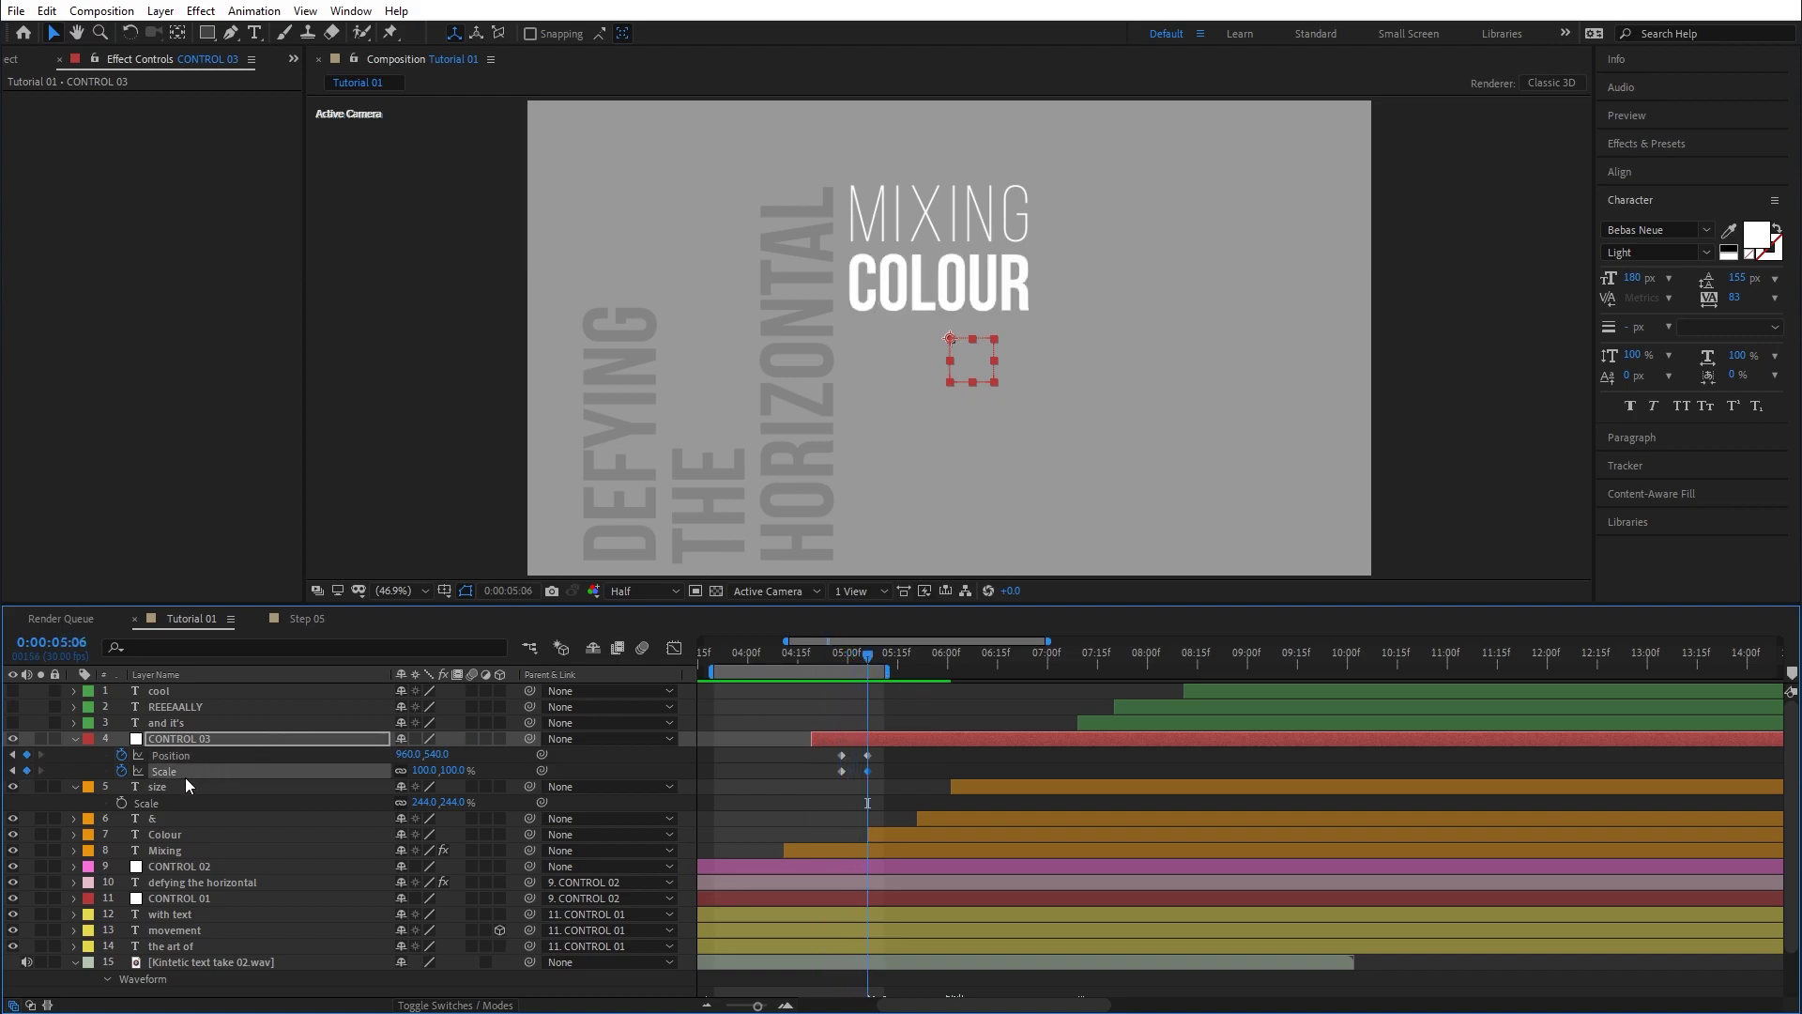
pyautogui.moveTo(456, 770); pyautogui.dragTo(476, 771)
pyautogui.hotkey('ctrl', 'z')
pyautogui.moveTo(829, 655); pyautogui.dragTo(867, 665)
# Parent the Mixing, Colour, & and size layers to CONTROL 03, along with the CONTROL 02 null.
pyautogui.click(167, 850)
pyautogui.keyDown('shift'); pyautogui.click(165, 833); pyautogui.keyUp('shift')
pyautogui.keyDown('shift'); pyautogui.click(150, 818); pyautogui.keyUp('shift')
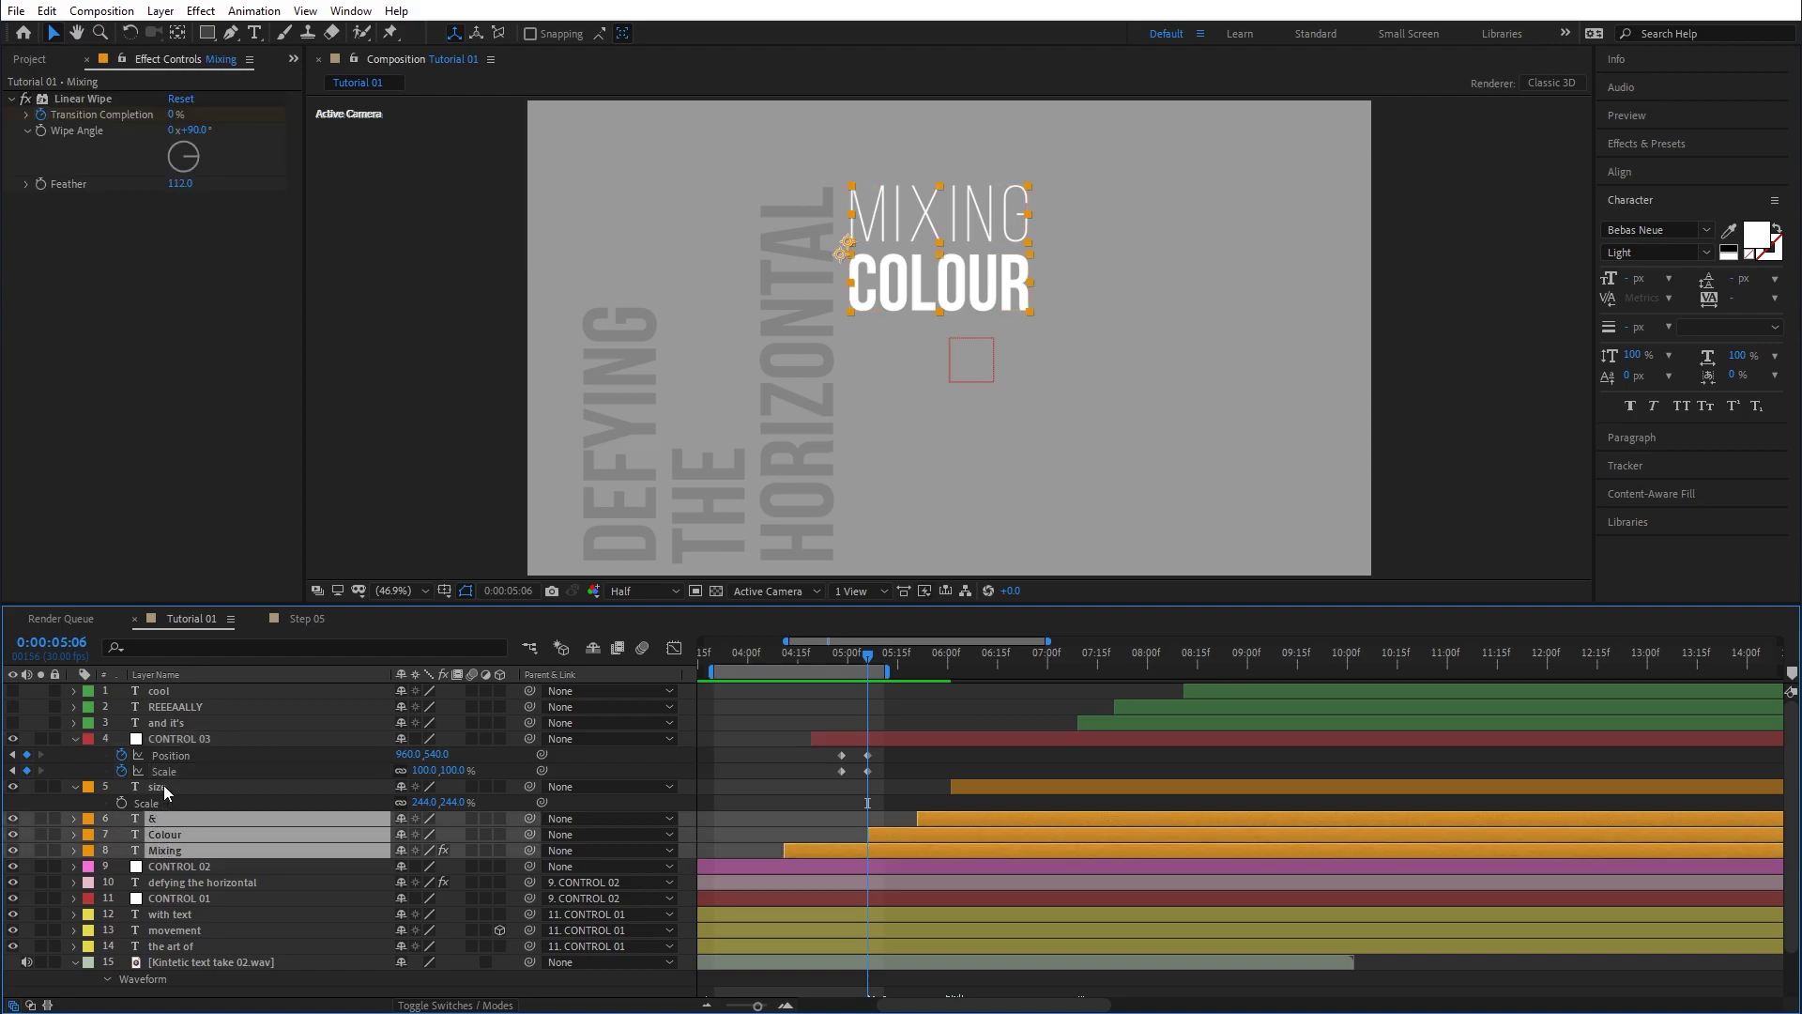
pyautogui.keyDown('shift'); pyautogui.click(161, 786); pyautogui.keyUp('shift')
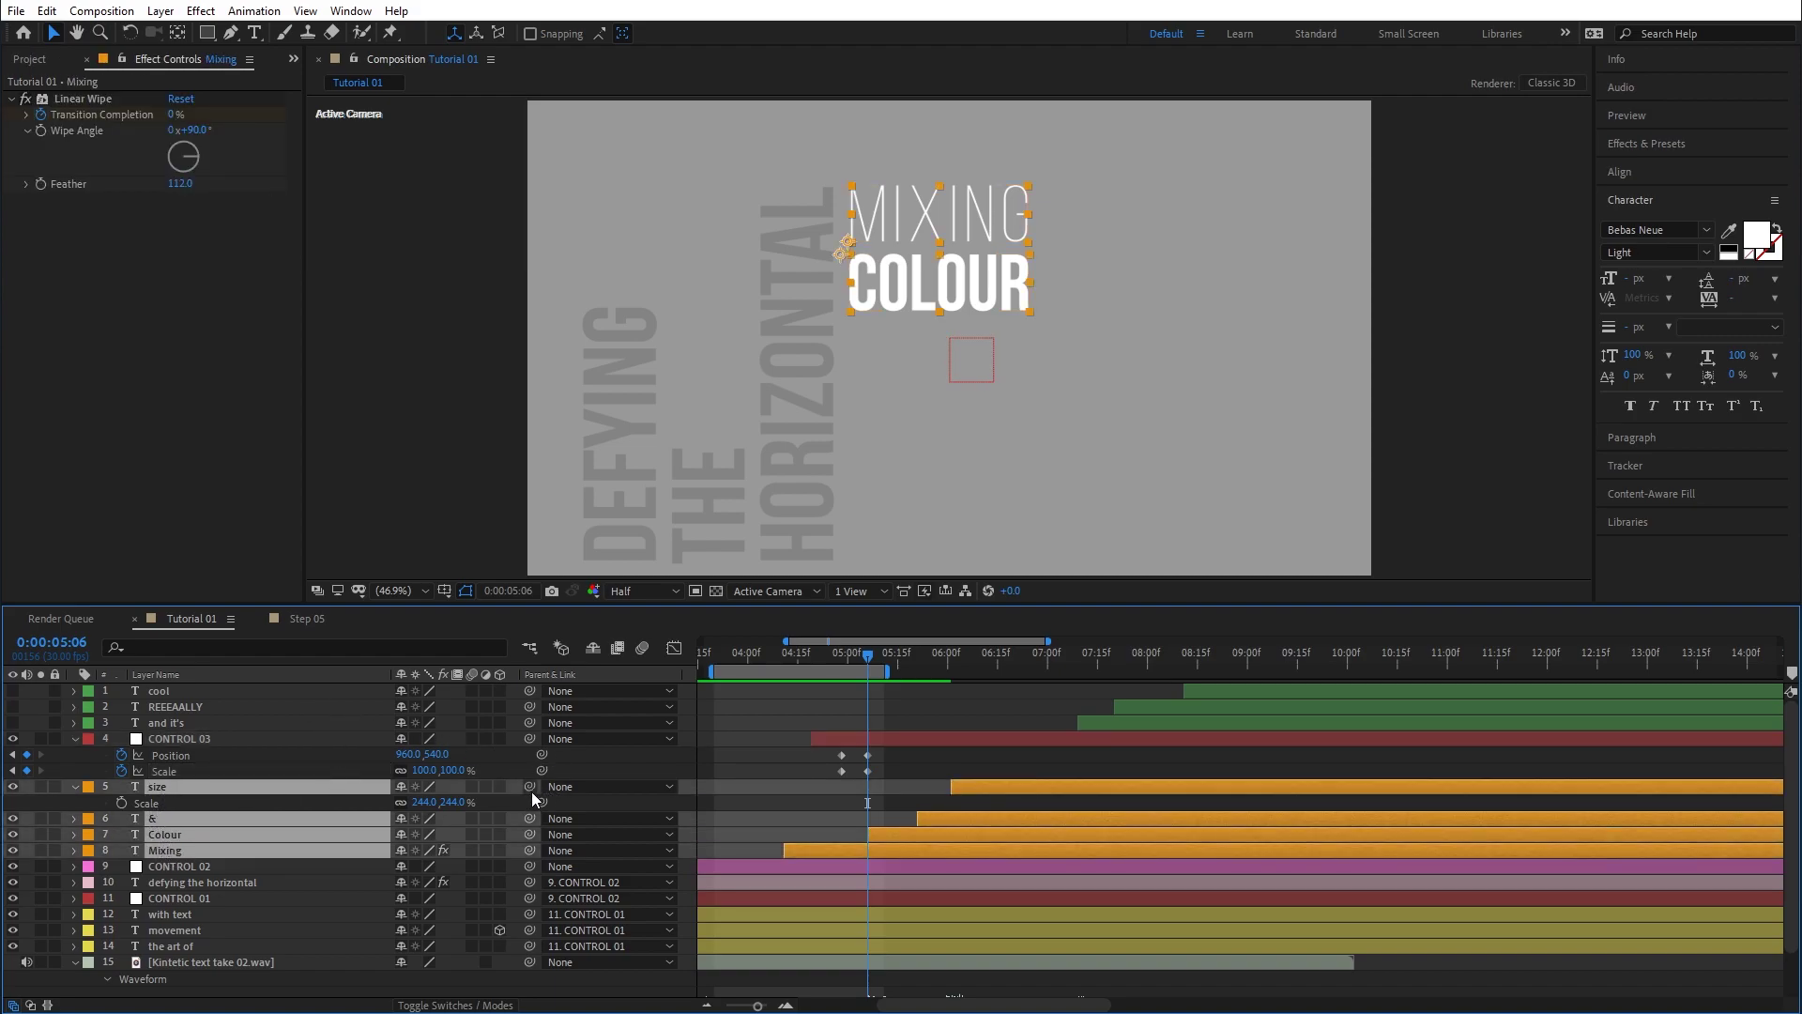
pyautogui.moveTo(430, 777); pyautogui.dragTo(197, 746)
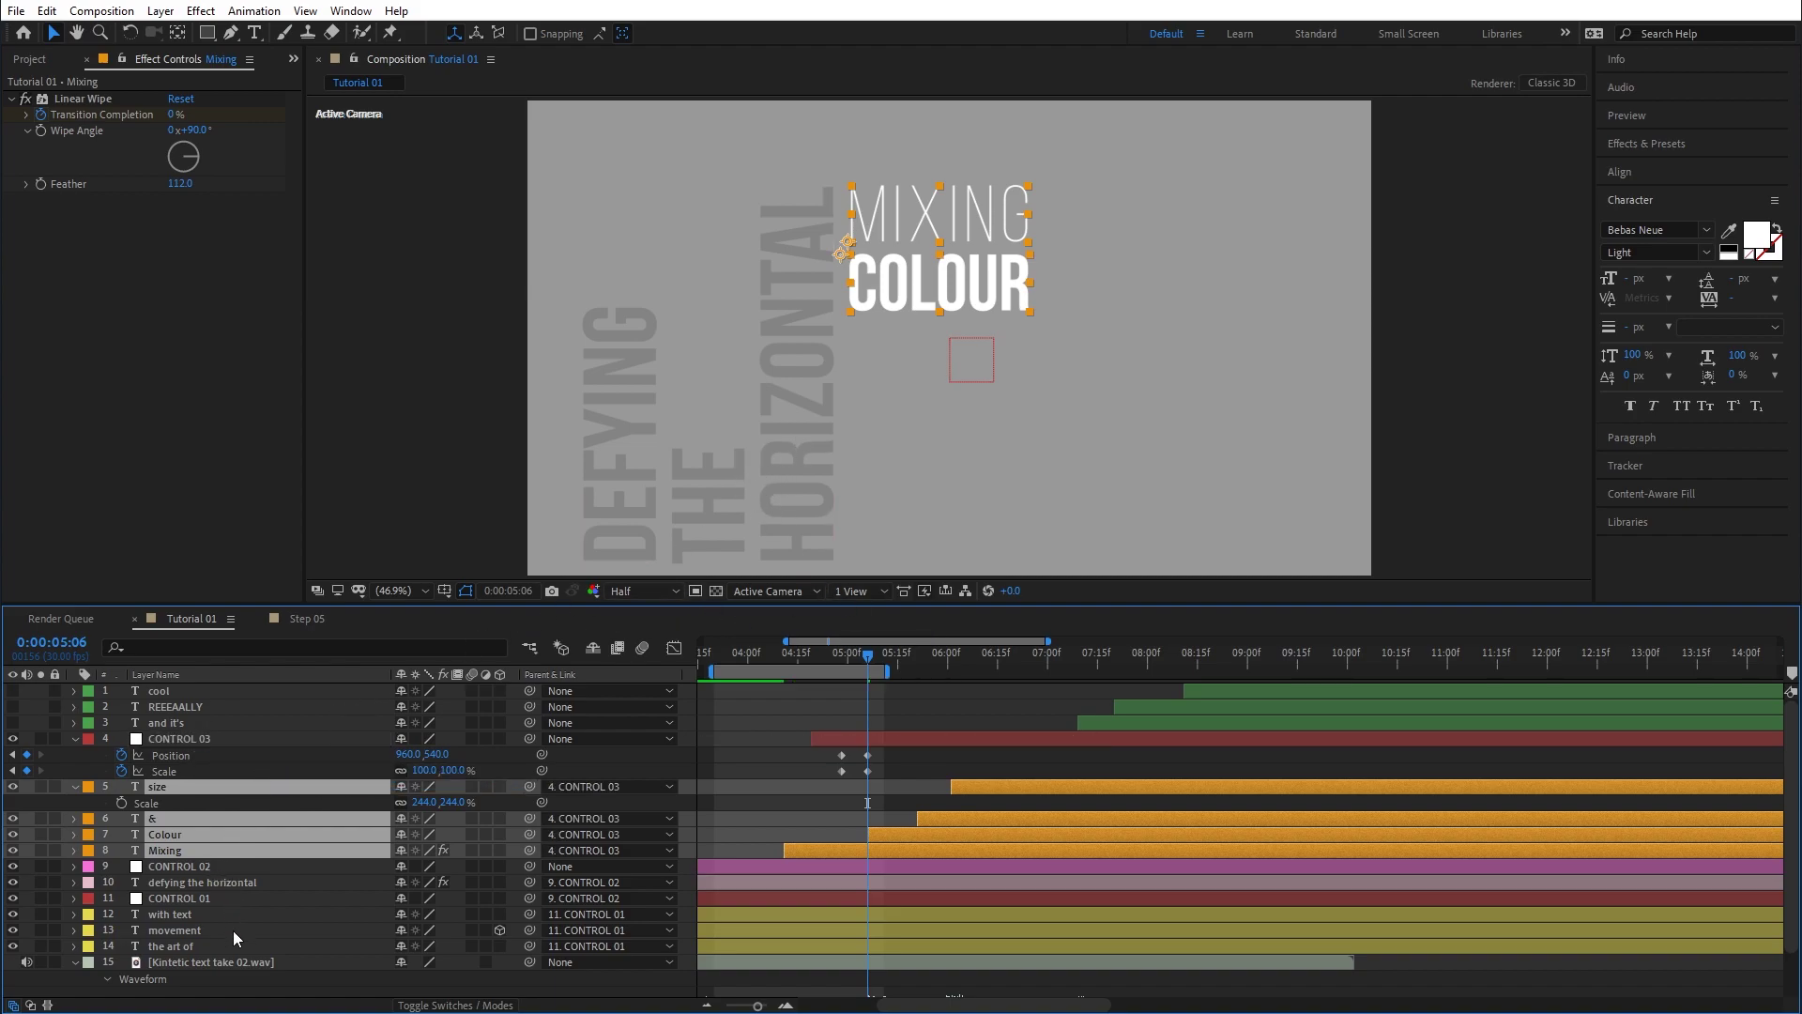
pyautogui.click(199, 865)
pyautogui.moveTo(528, 865); pyautogui.dragTo(182, 739)
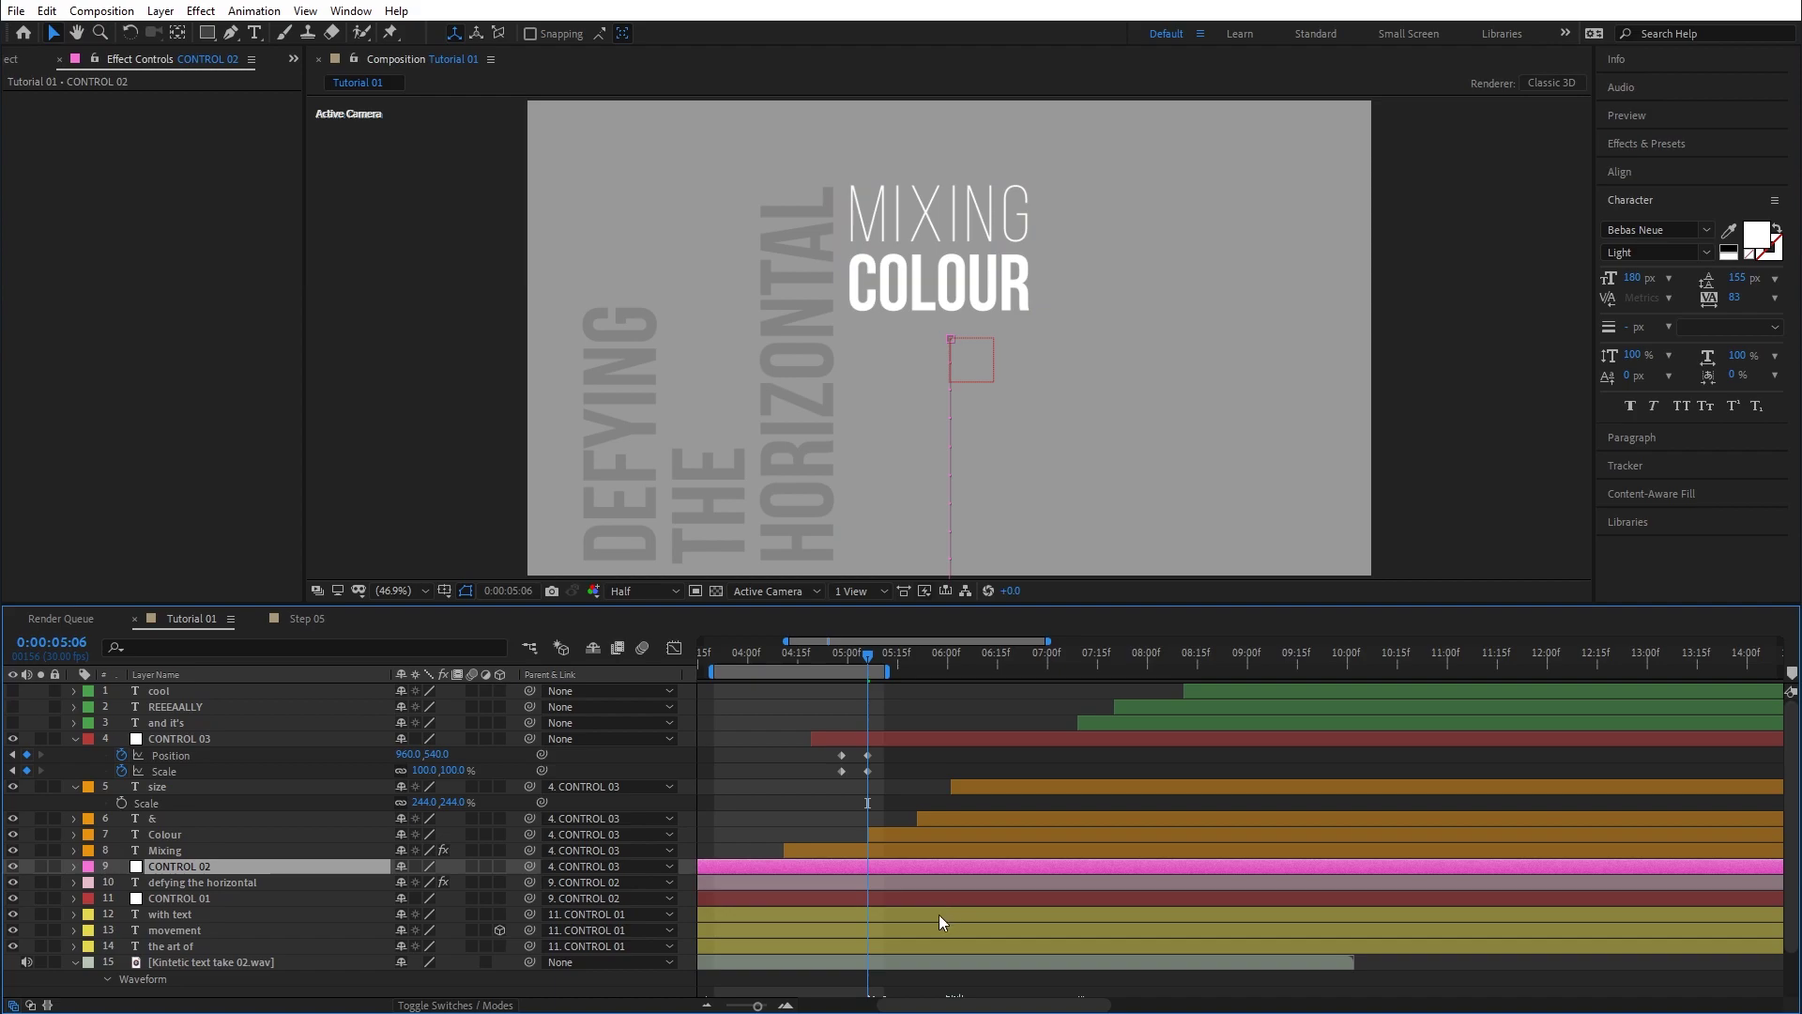
# Set CONTROL 03's Scale to 132% at 0:00:05:06 and check the zoom.
pyautogui.moveTo(836, 655); pyautogui.dragTo(869, 662)
pyautogui.moveTo(424, 771); pyautogui.dragTo(460, 775)
pyautogui.click(745, 737)
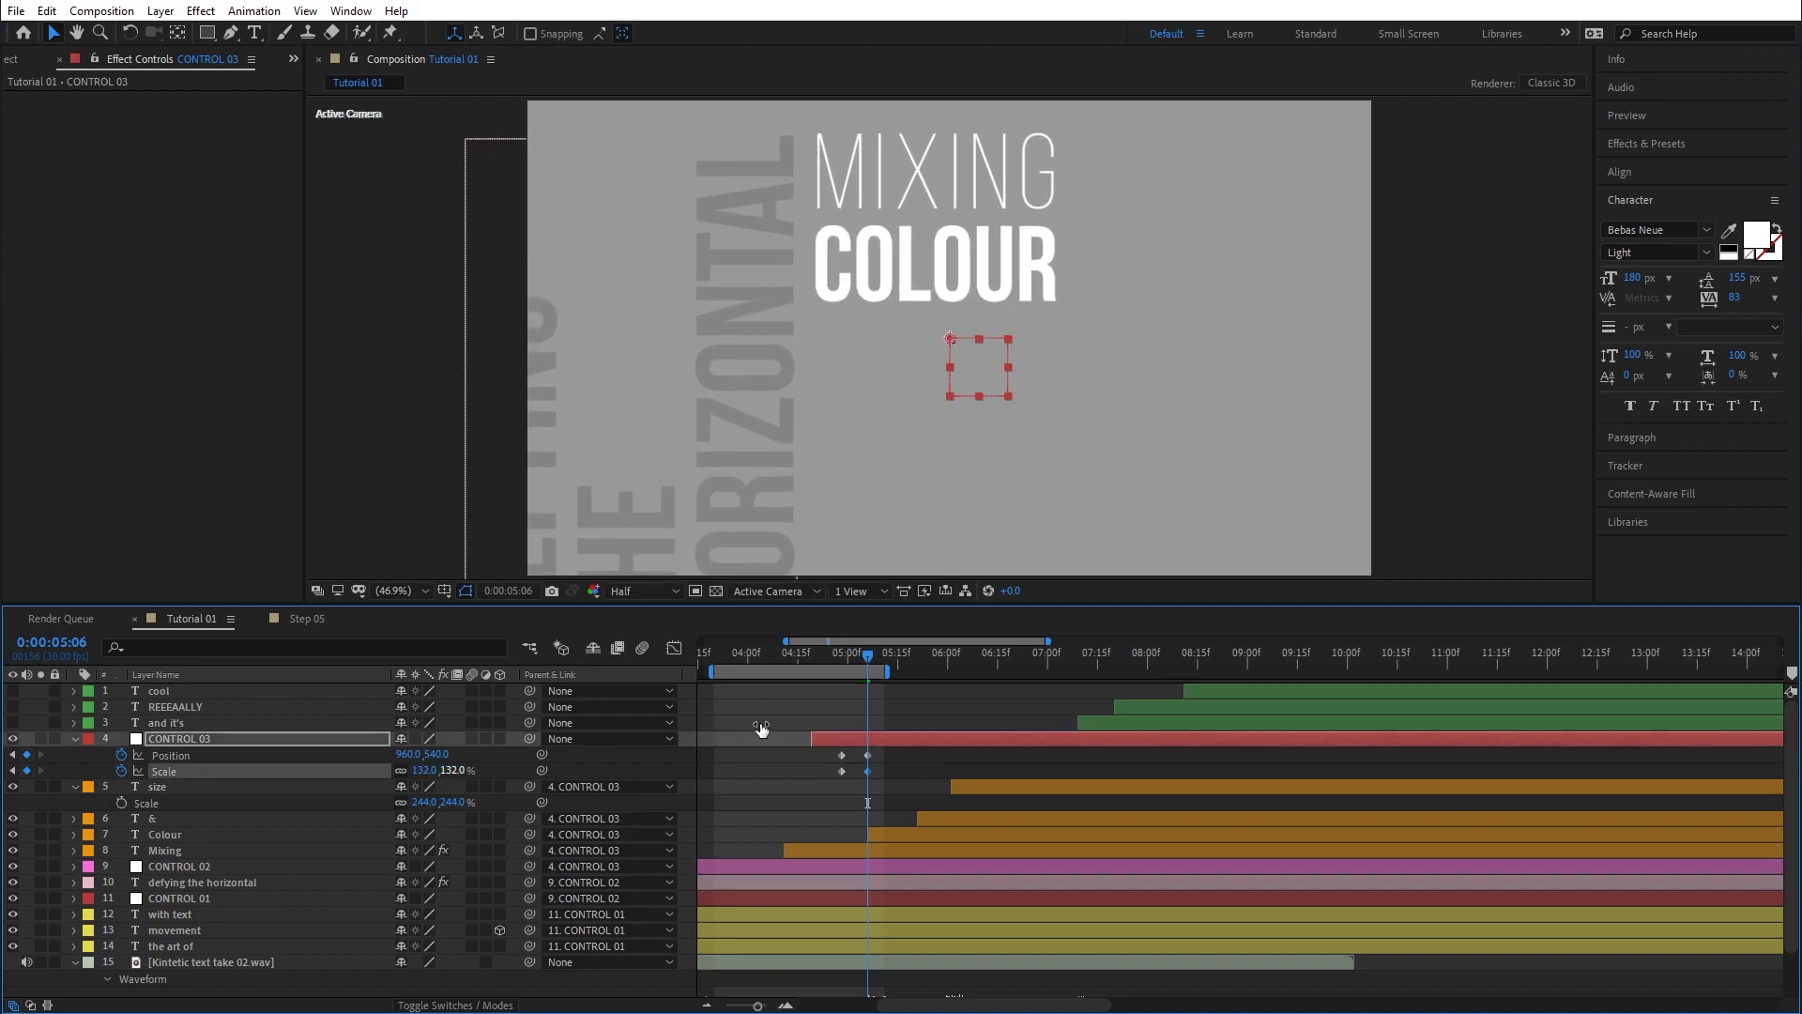
pyautogui.moveTo(802, 657); pyautogui.dragTo(870, 678)
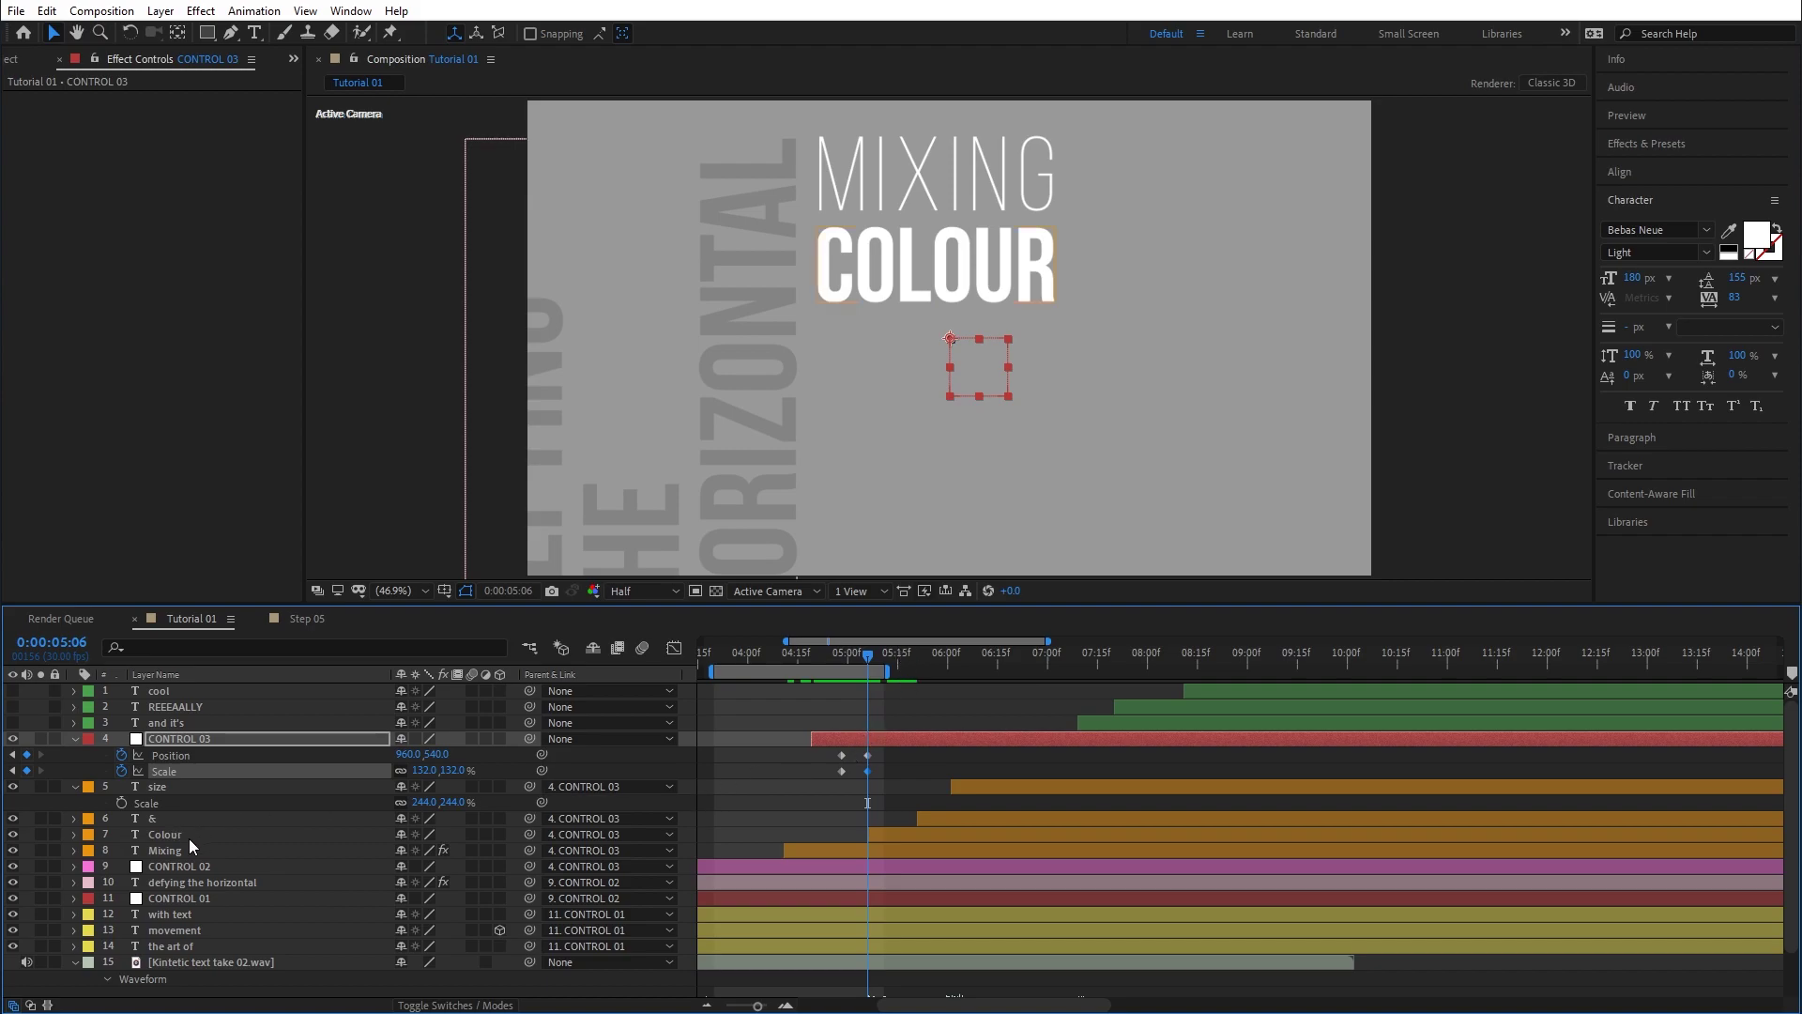
# Shift the & layer slightly earlier so it starts at 0:00:05:18.
pyautogui.click(160, 817)
pyautogui.moveTo(866, 669); pyautogui.dragTo(904, 668)
pyautogui.moveTo(949, 820); pyautogui.dragTo(942, 820)
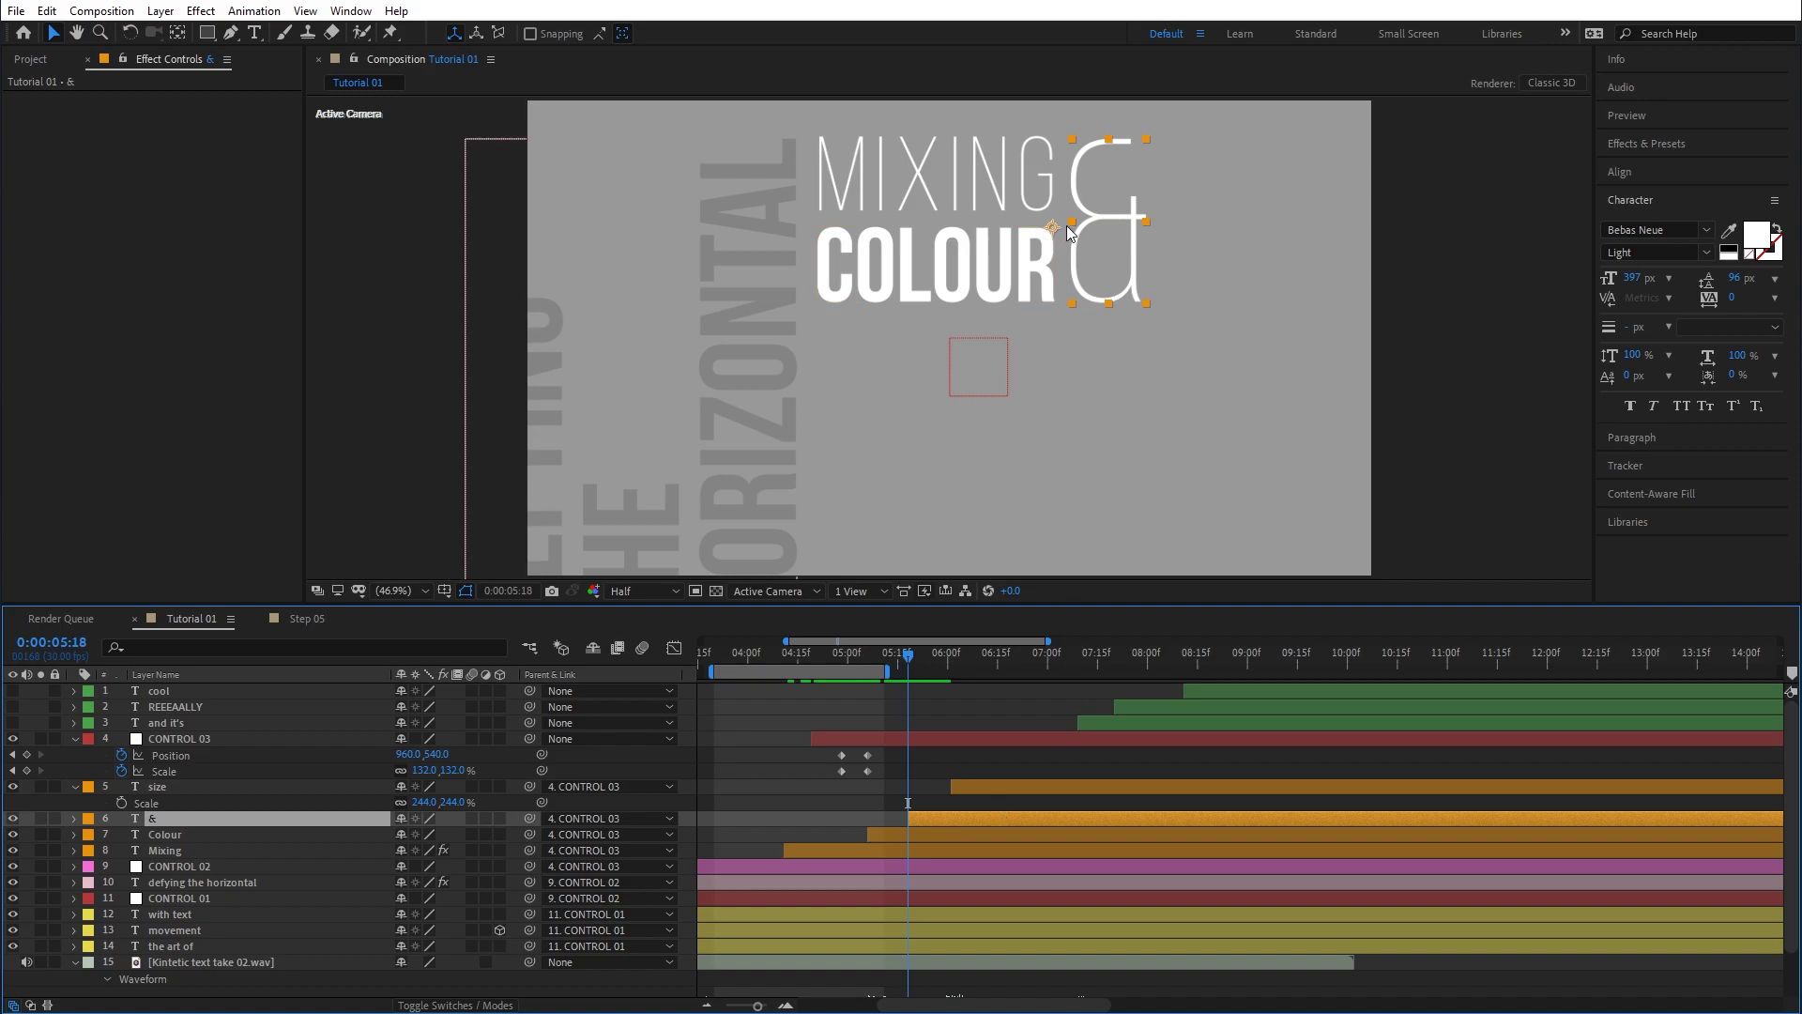
# Move the & layer's anchor point to the upper-left corner of the ampersand and return to the Selection tool.
pyautogui.press('y')
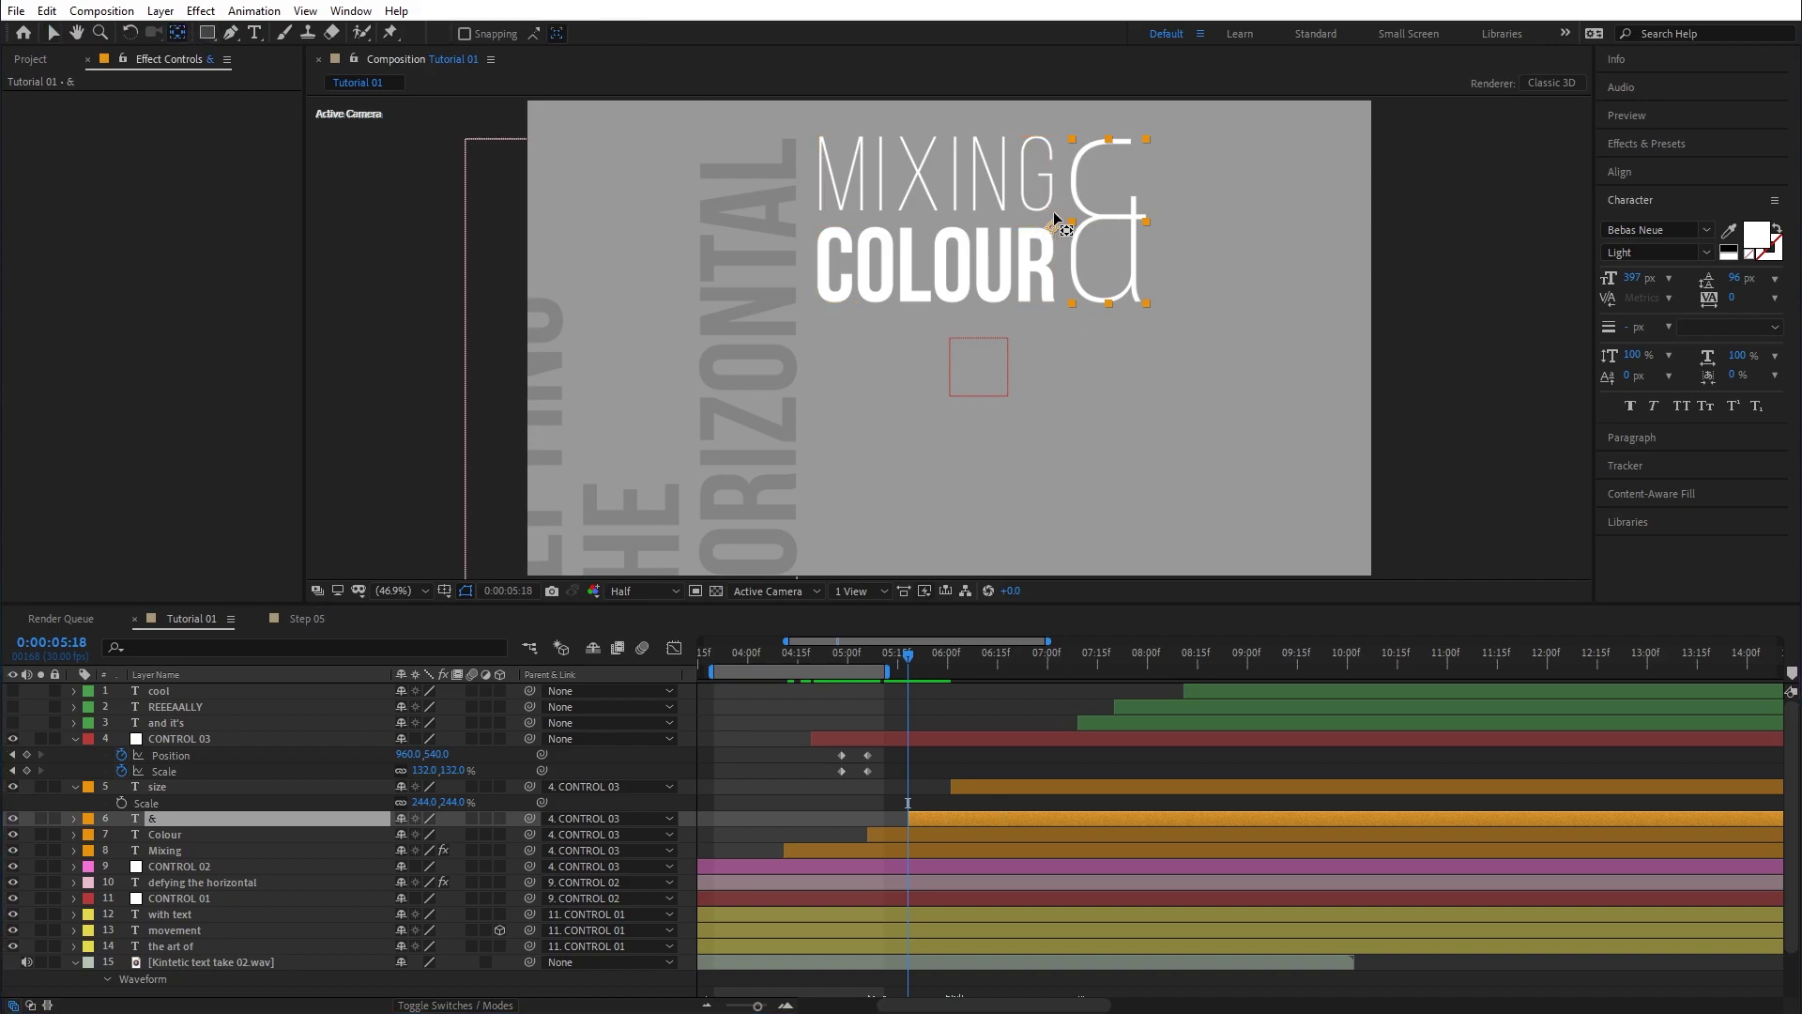
pyautogui.click(1053, 228)
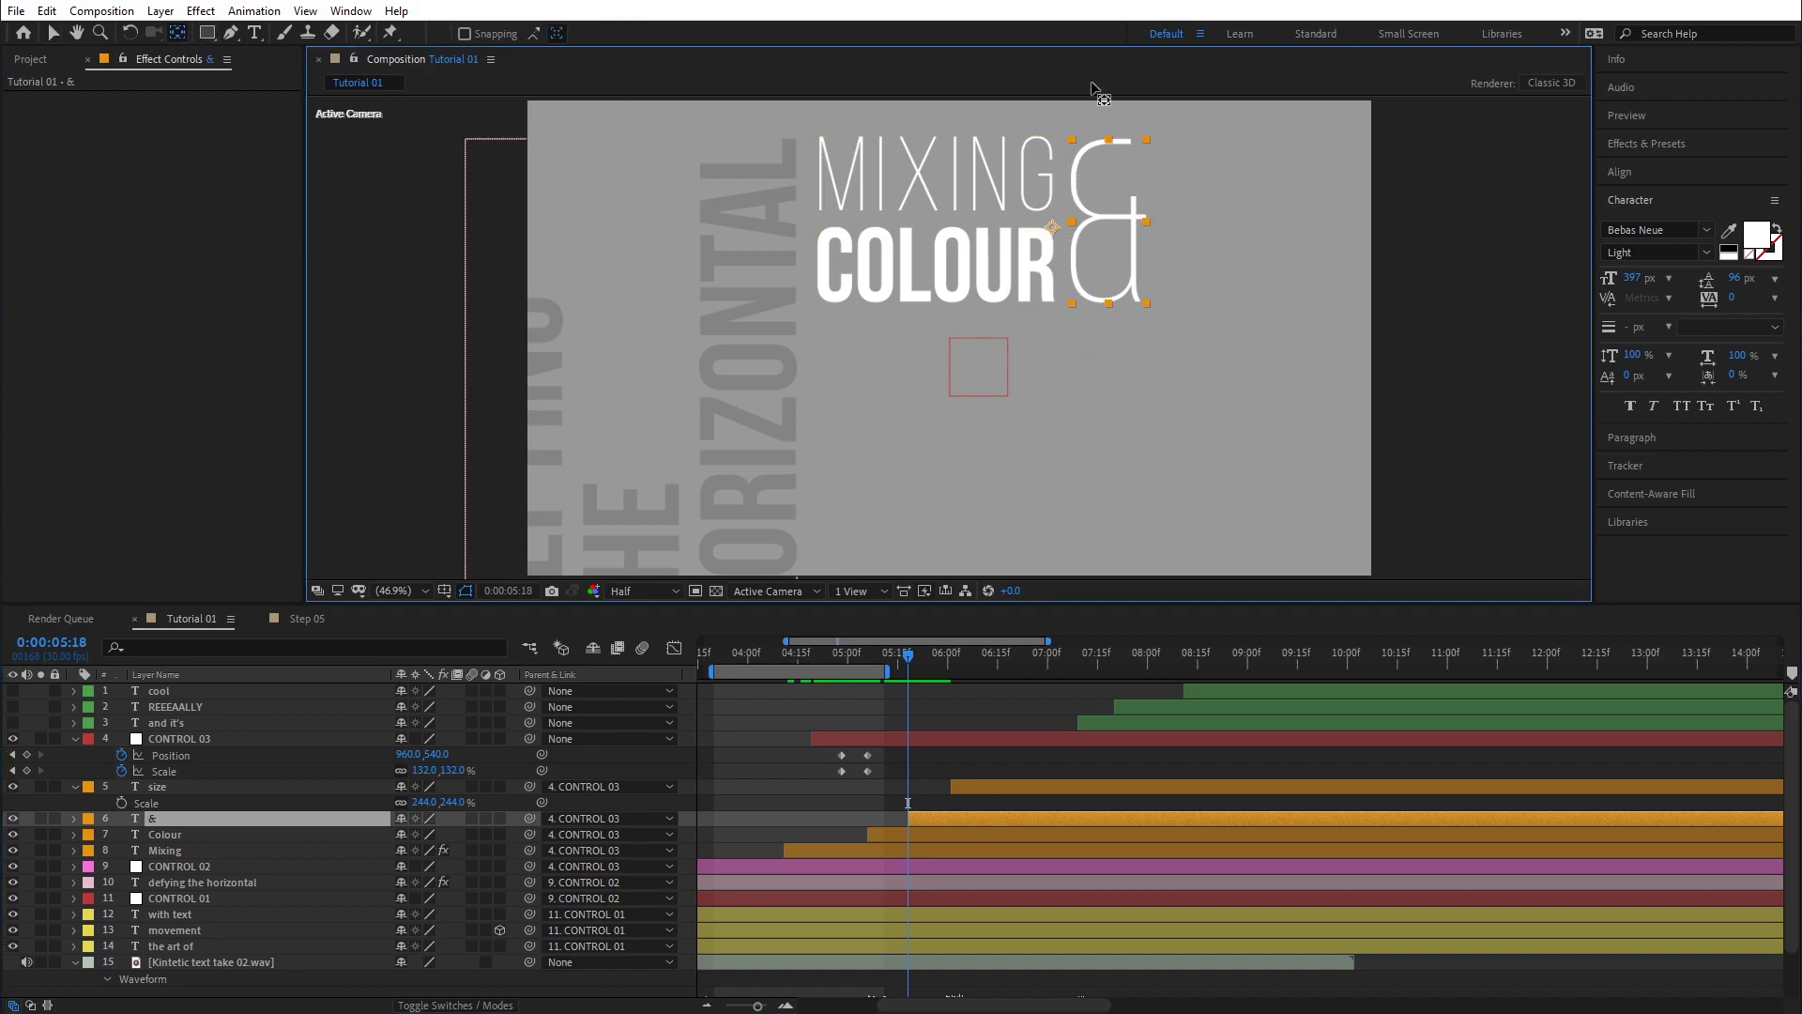
pyautogui.moveTo(1052, 228); pyautogui.dragTo(1074, 147)
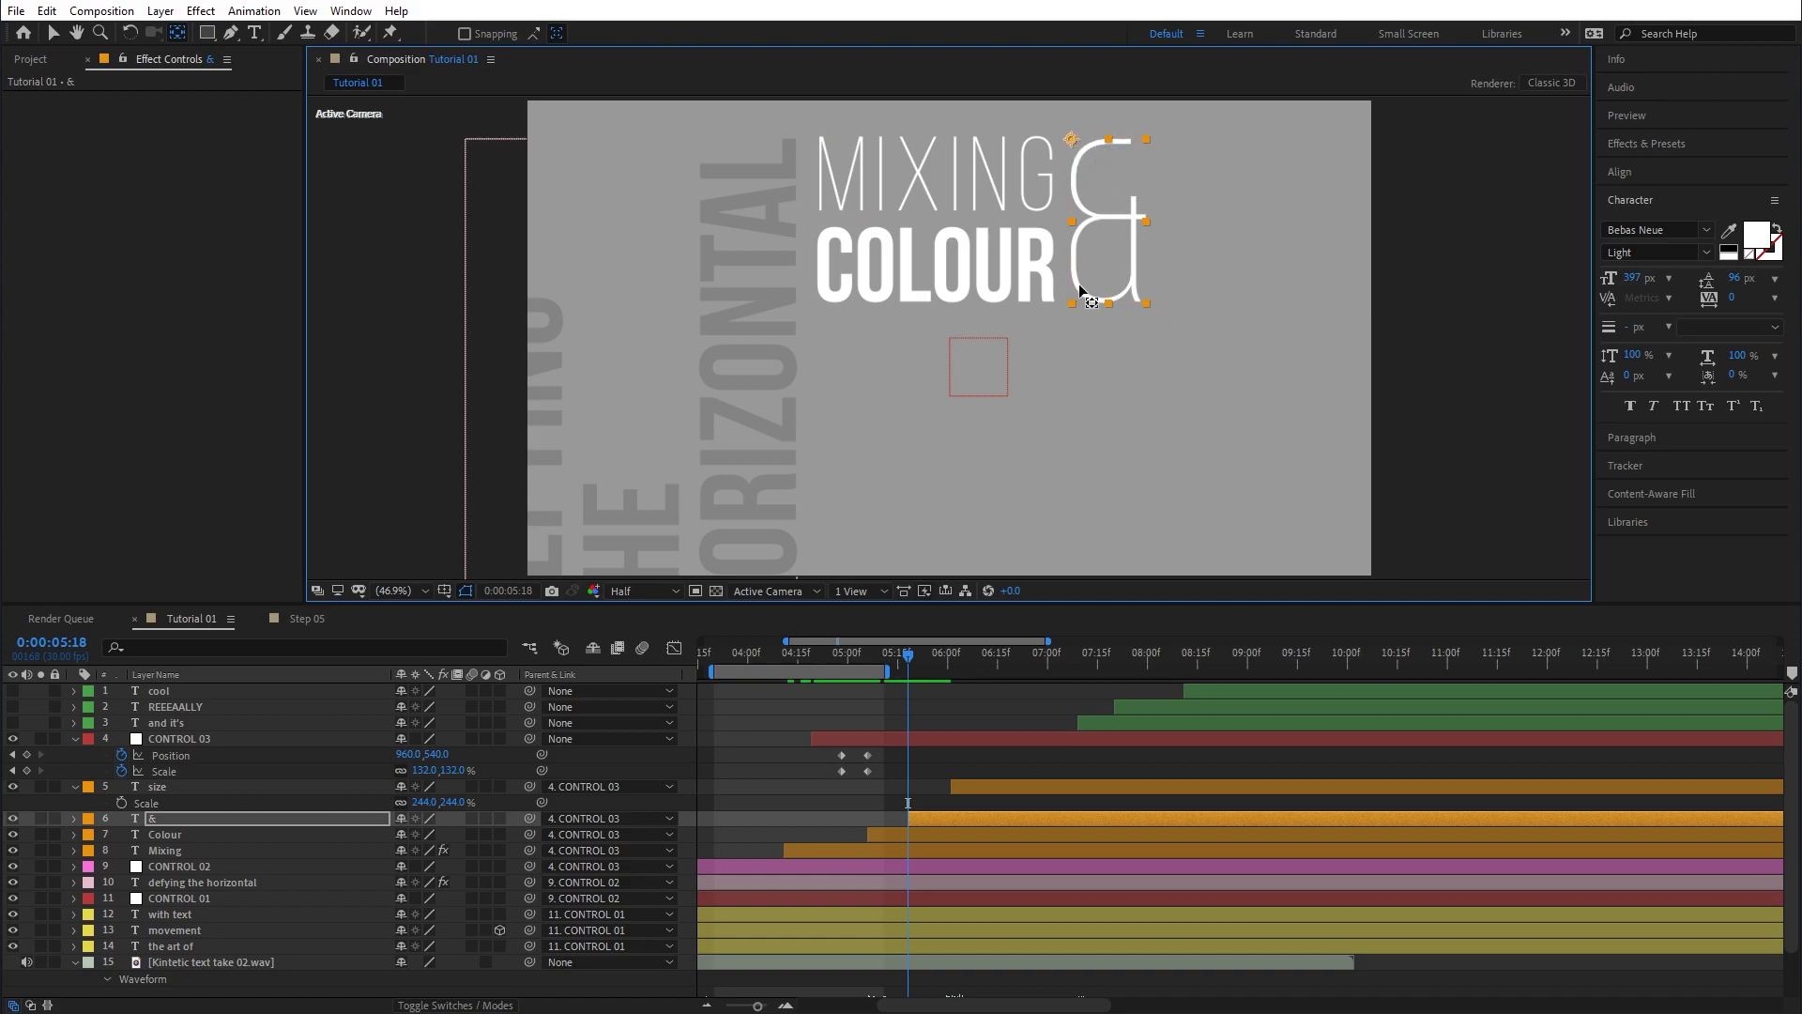
pyautogui.click(929, 817)
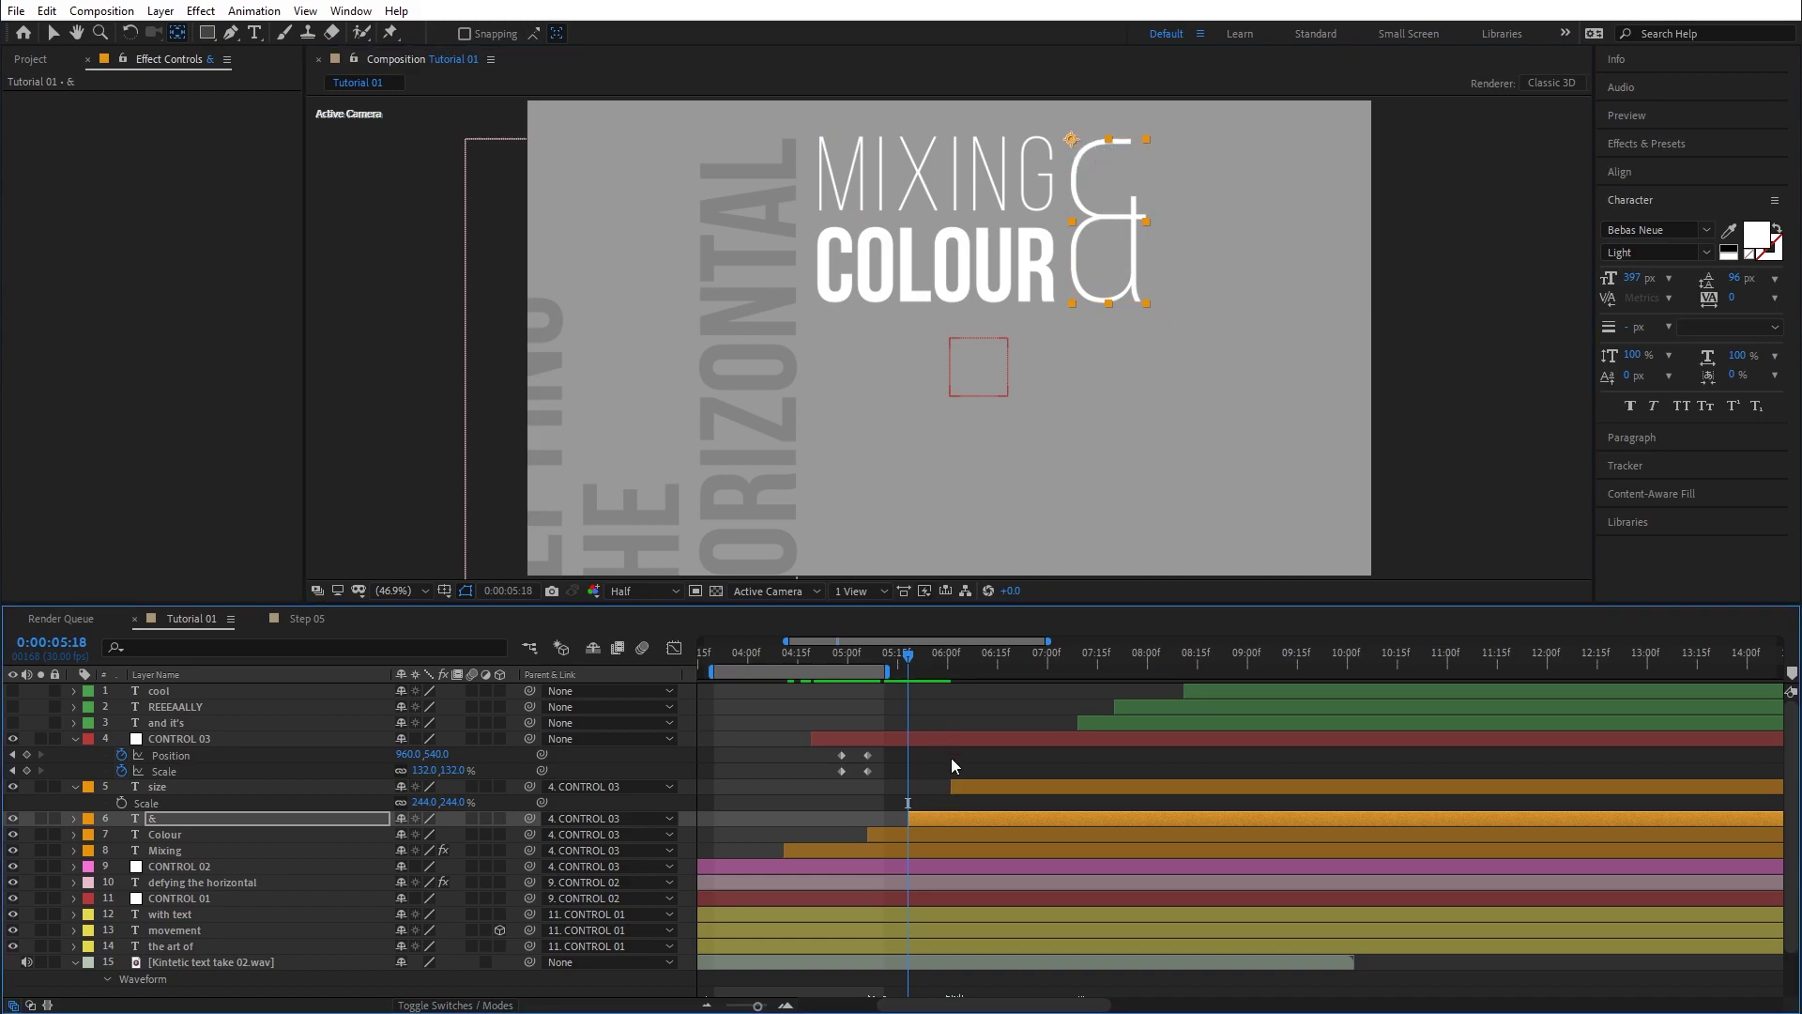
pyautogui.press('v')
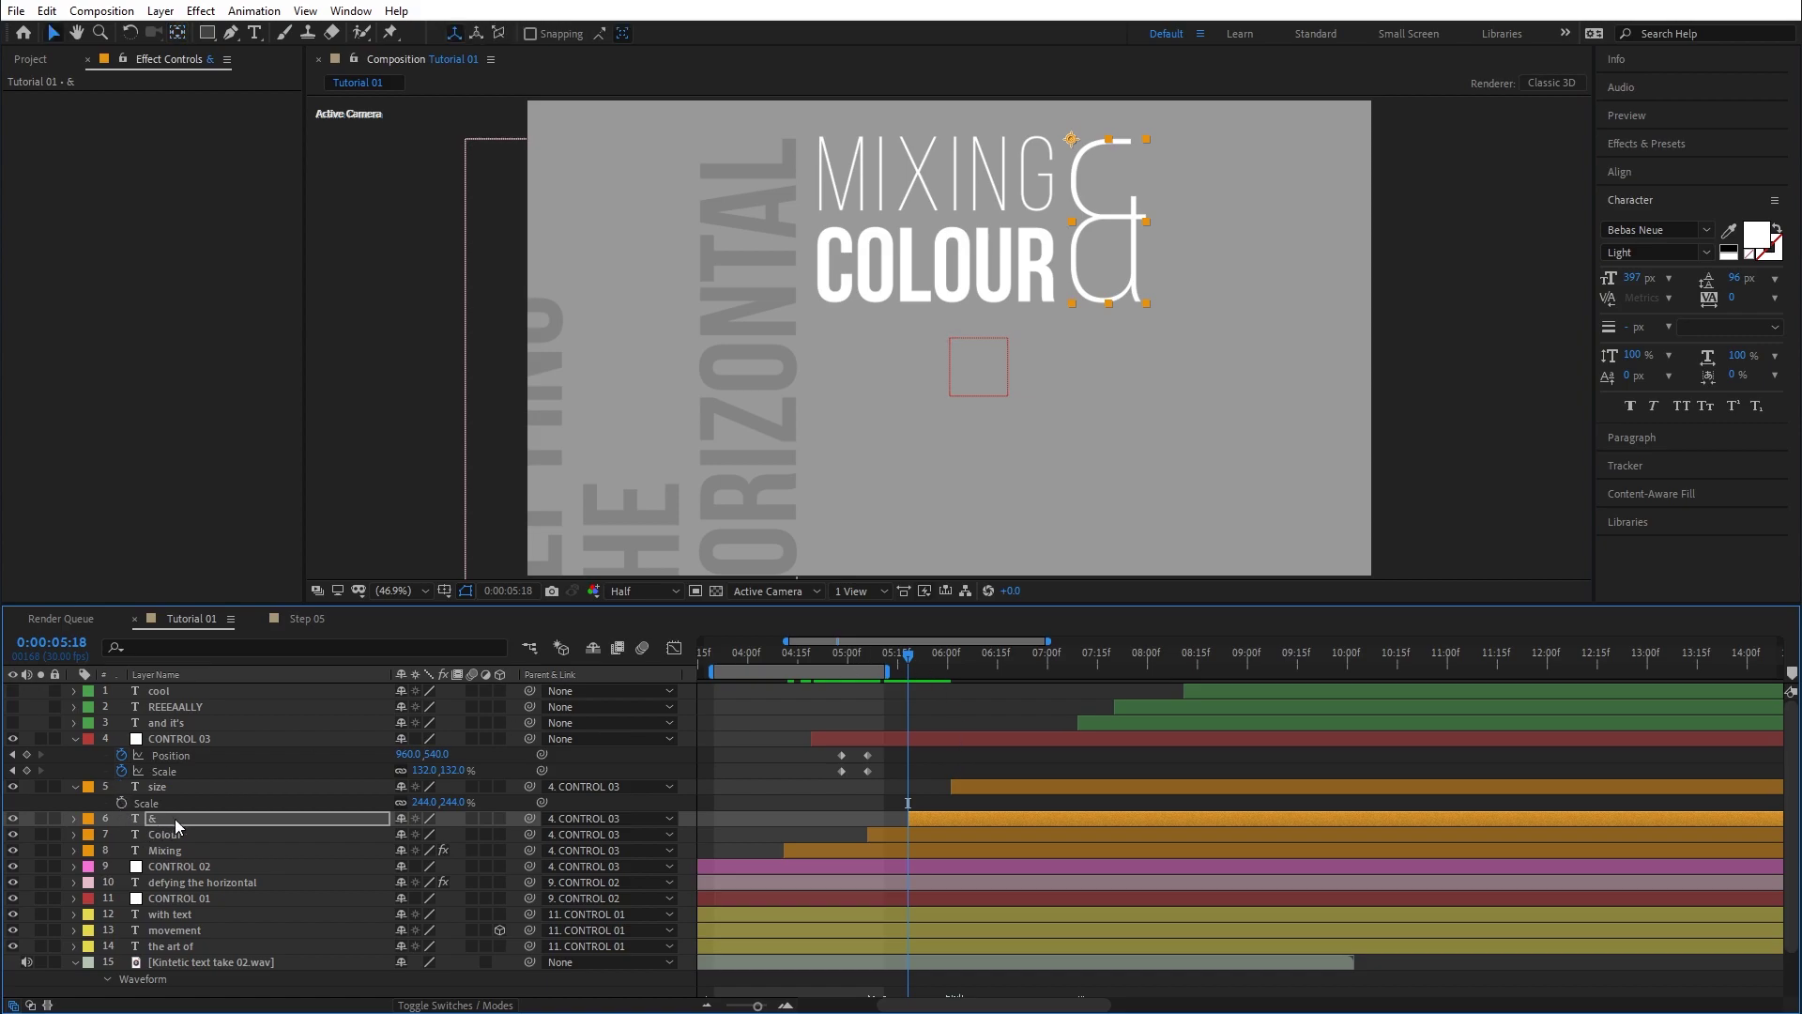
# Keyframe the & layer's Scale from 25% at 0:00:05:18 to 100% at 0:00:05:23.
pyautogui.press('s')
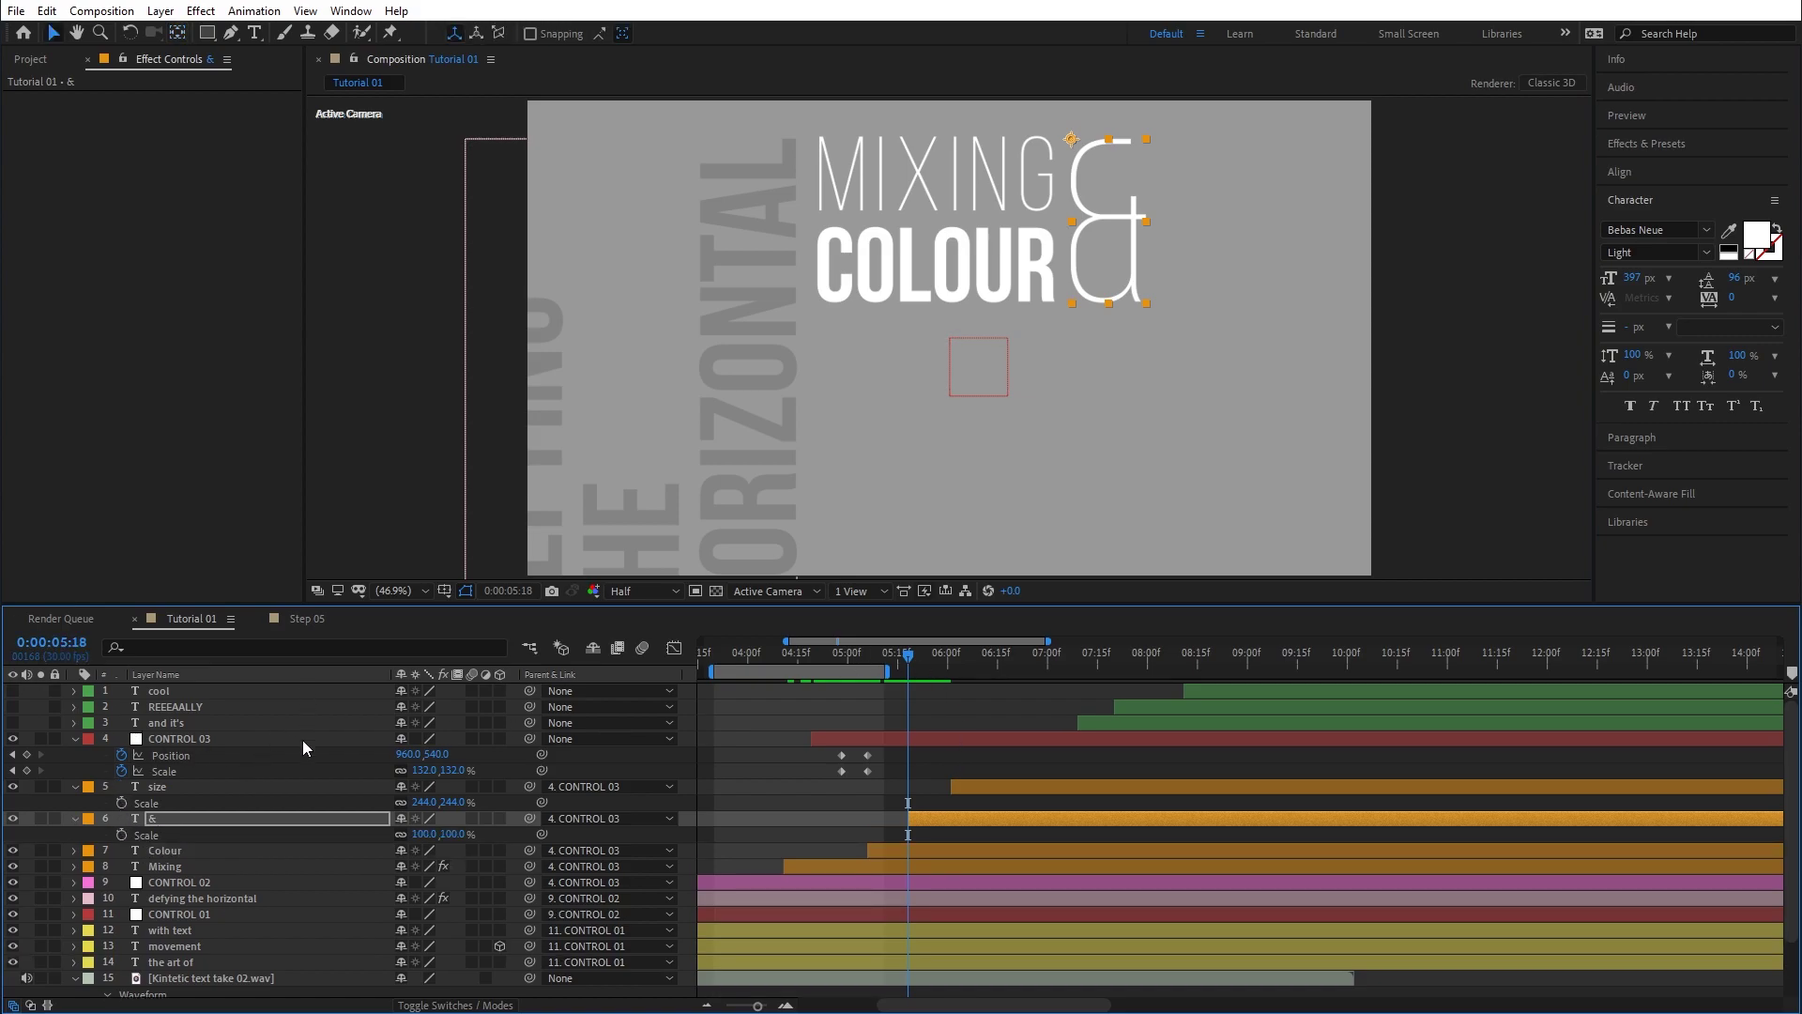
pyautogui.click(422, 835)
pyautogui.write('25')
pyautogui.press('Return')
pyautogui.click(121, 834)
pyautogui.moveTo(915, 657); pyautogui.dragTo(924, 659)
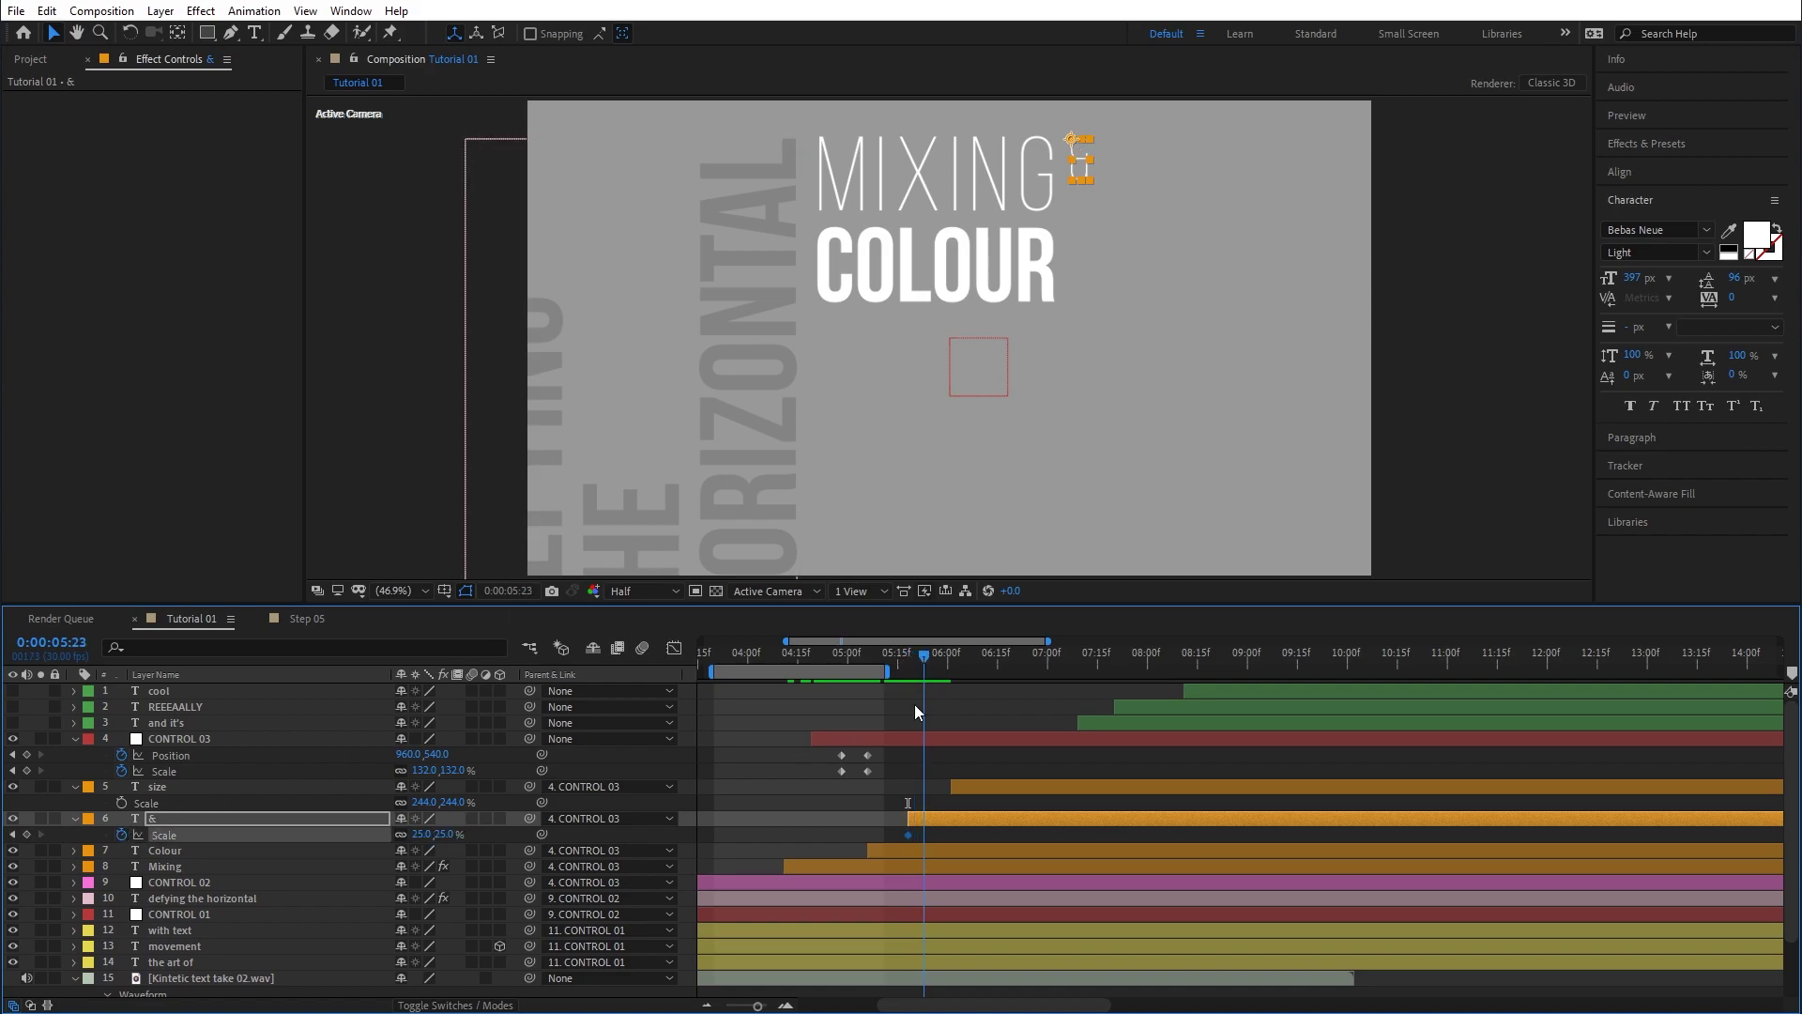
pyautogui.click(417, 835)
pyautogui.press('Return')
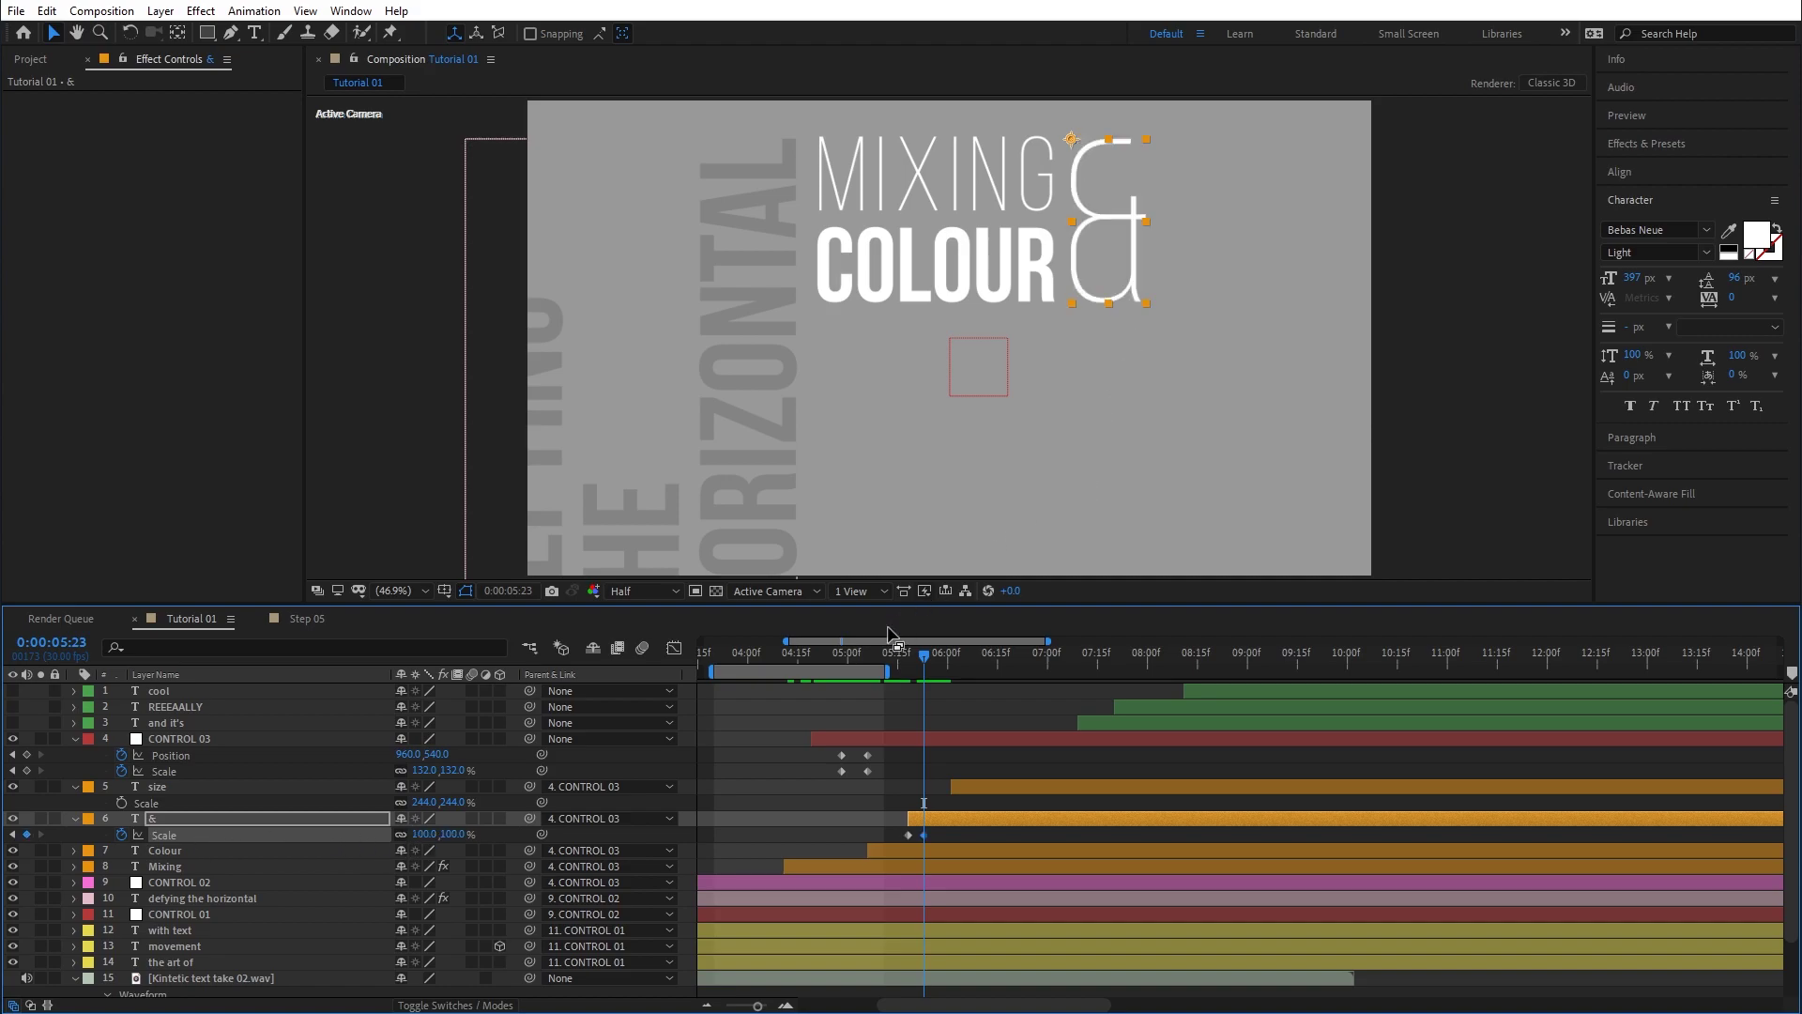
pyautogui.moveTo(874, 649); pyautogui.dragTo(925, 668)
# Copy the inertial bounce expression from Inertia all objects.txt in Notepad and apply it to the & layer's Scale.
pyautogui.hotkey('alt', 'Tab')
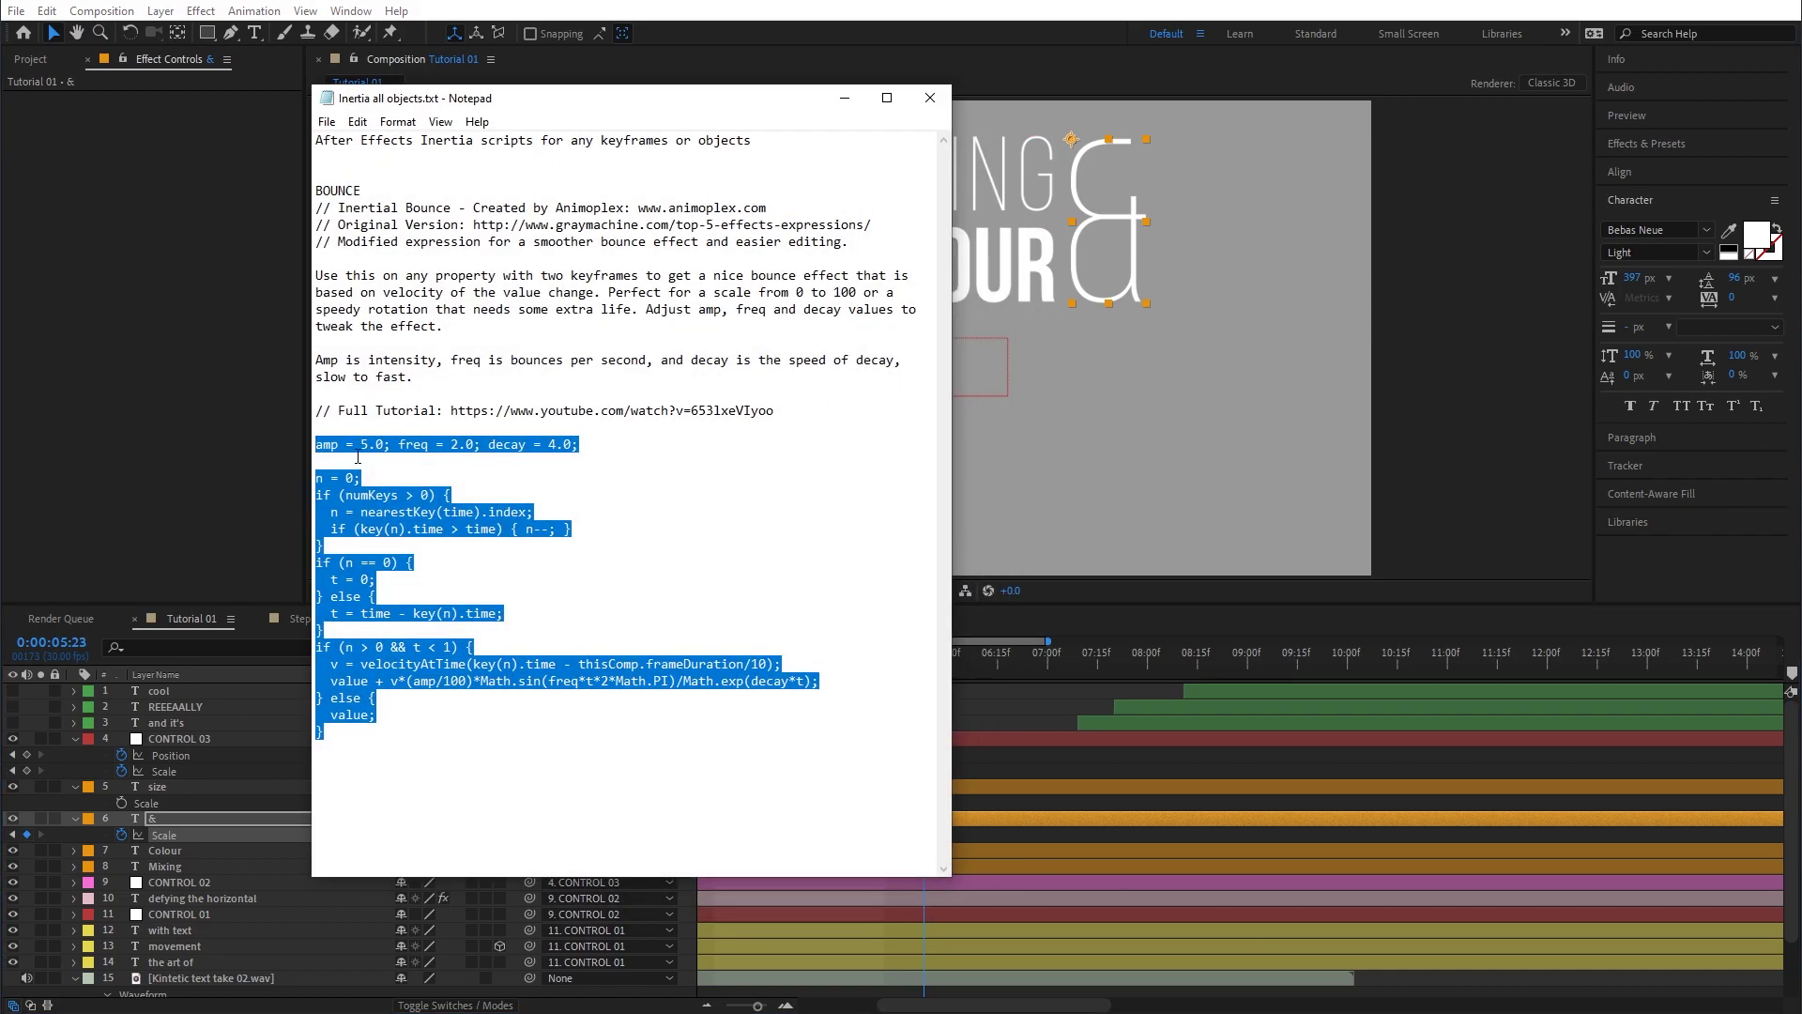
pyautogui.rightClick(370, 450)
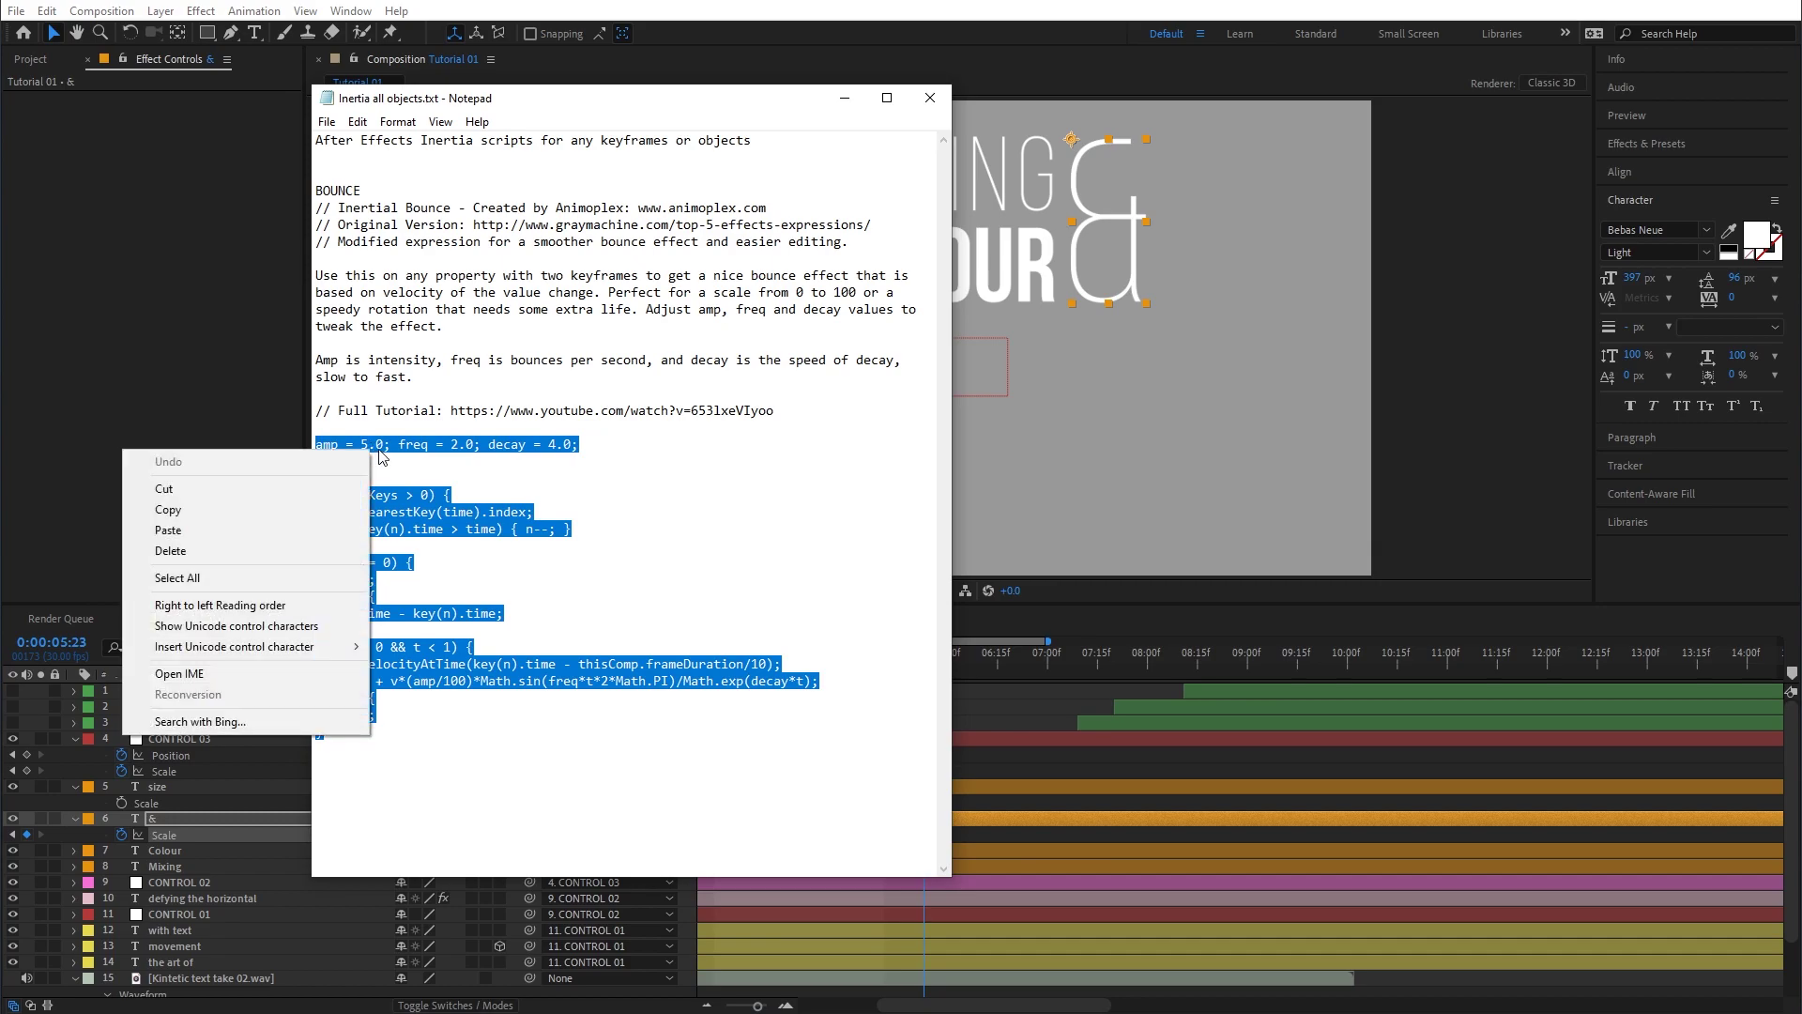
pyautogui.click(217, 510)
pyautogui.click(854, 105)
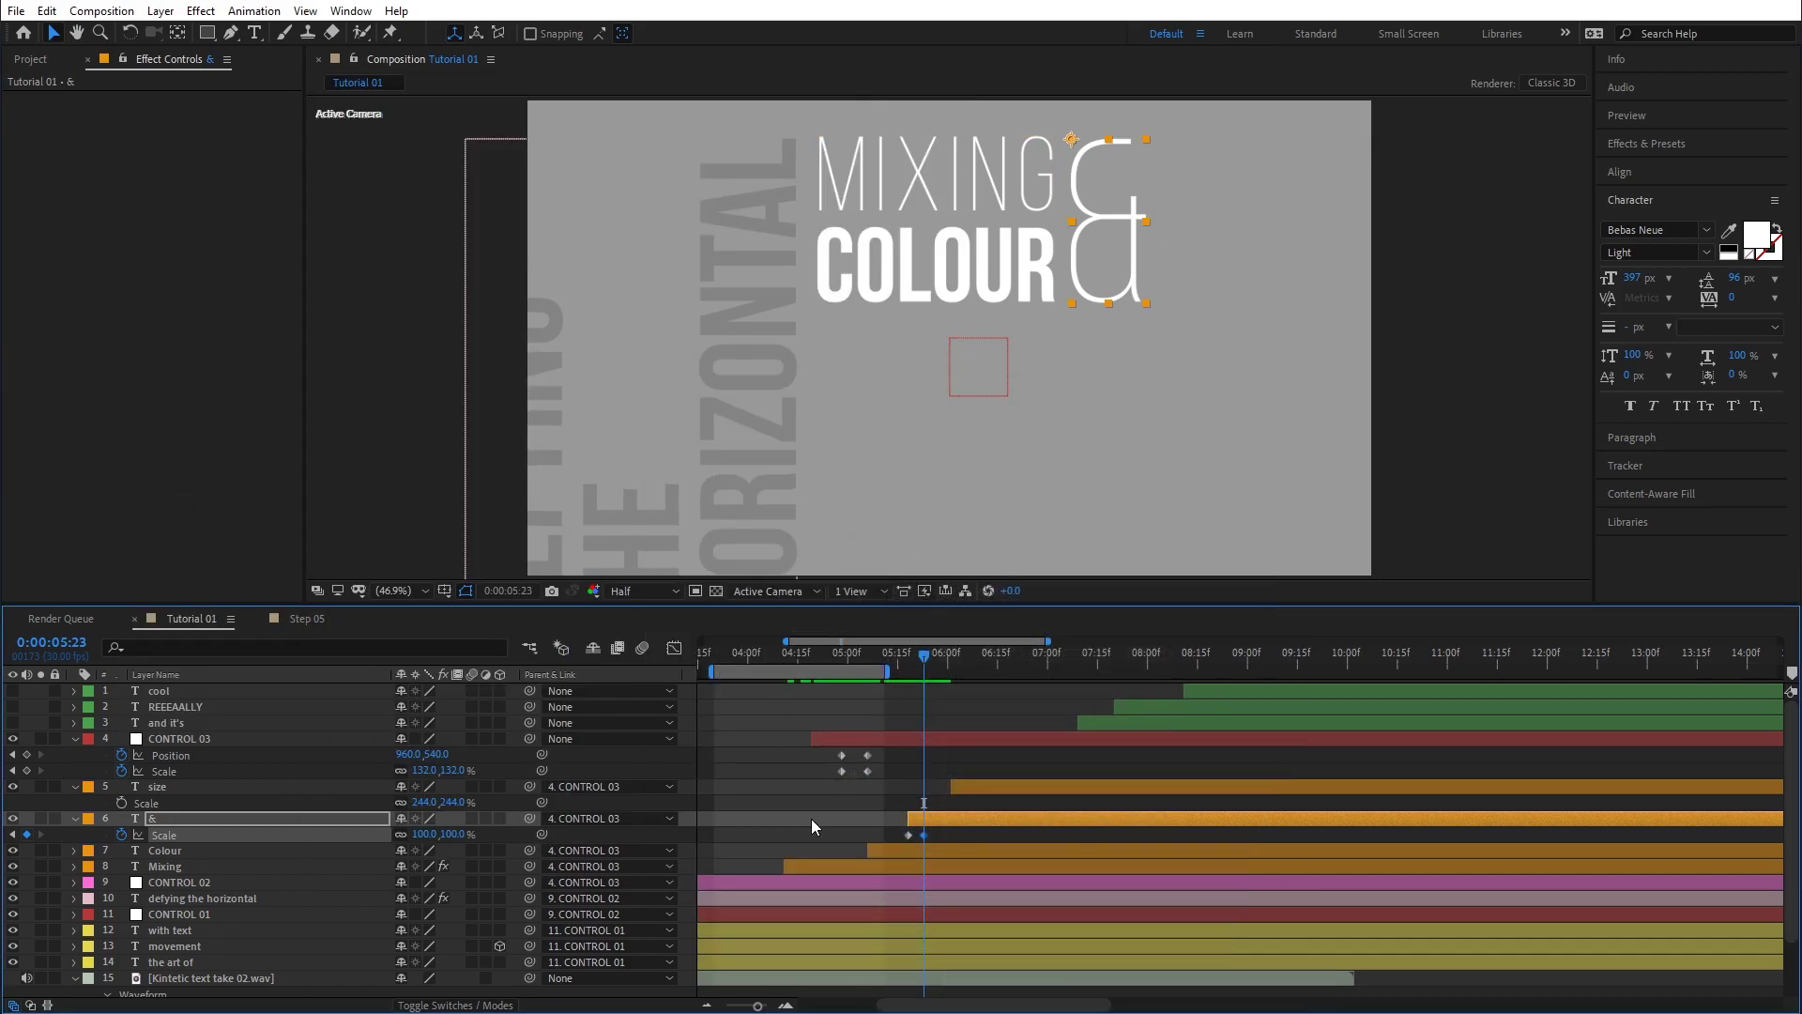
pyautogui.keyDown('alt'); pyautogui.click(121, 833); pyautogui.keyUp('alt')
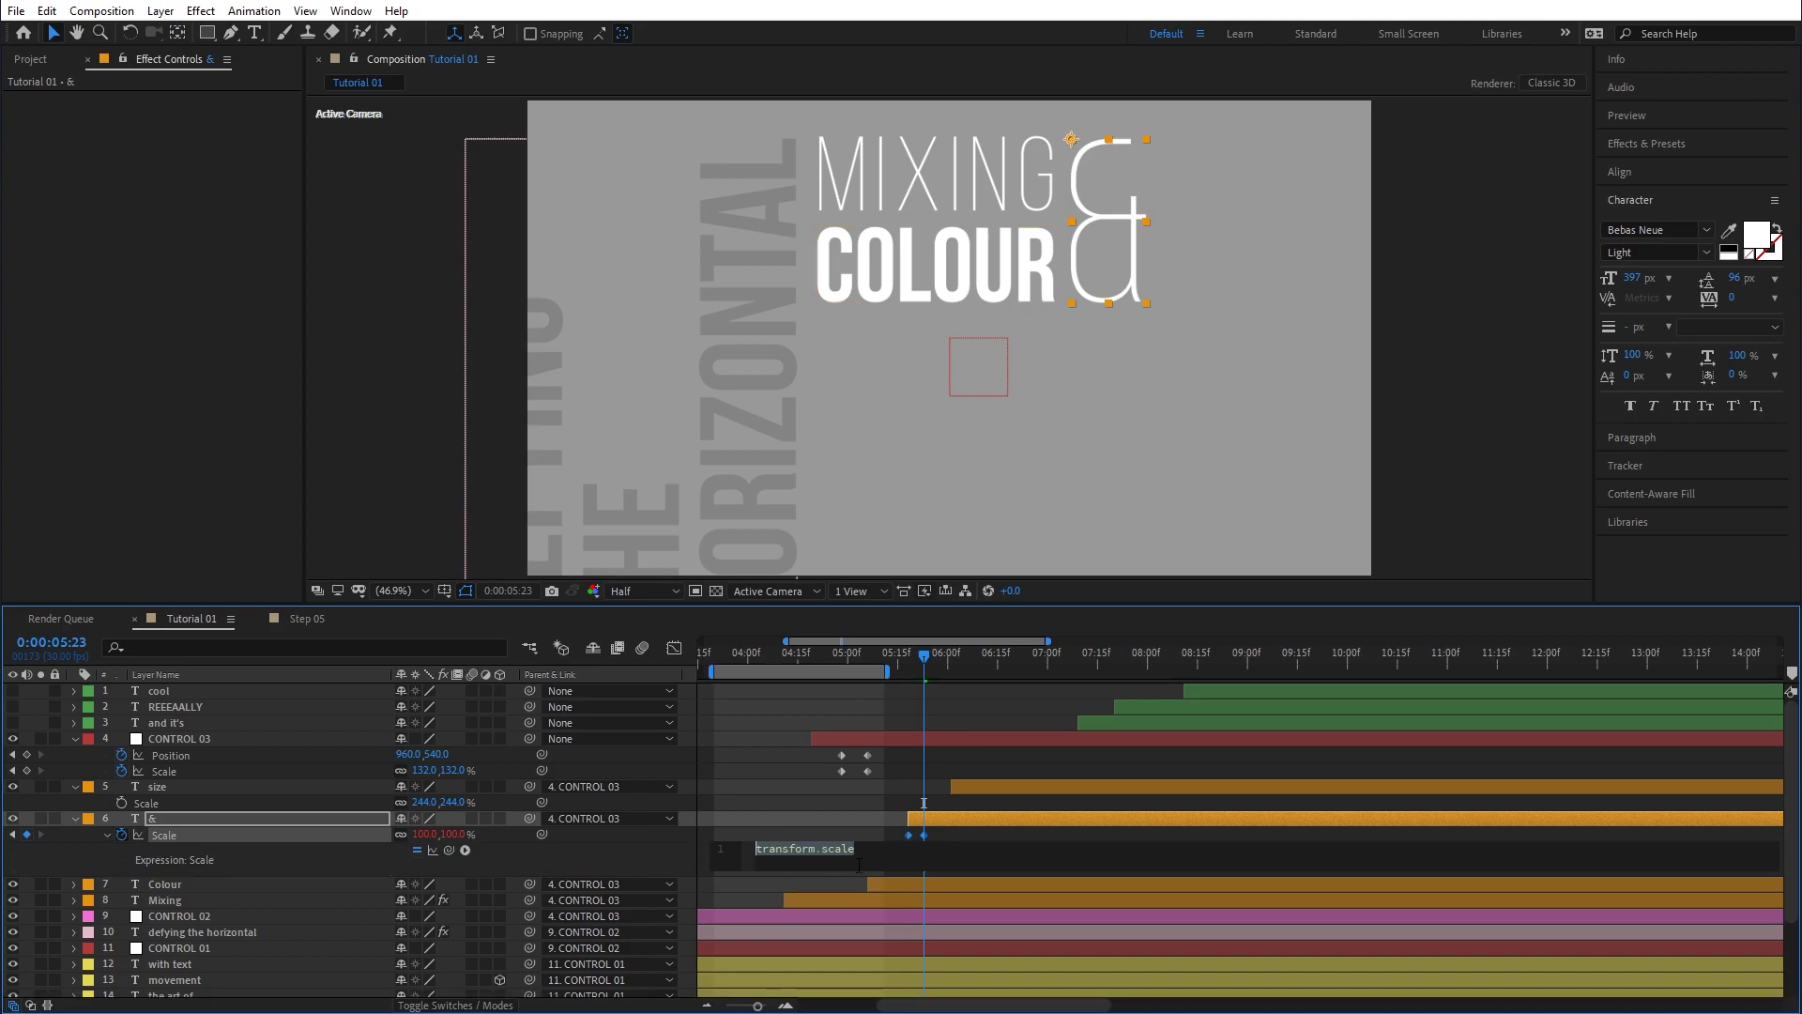
pyautogui.hotkey('ctrl', 'v')
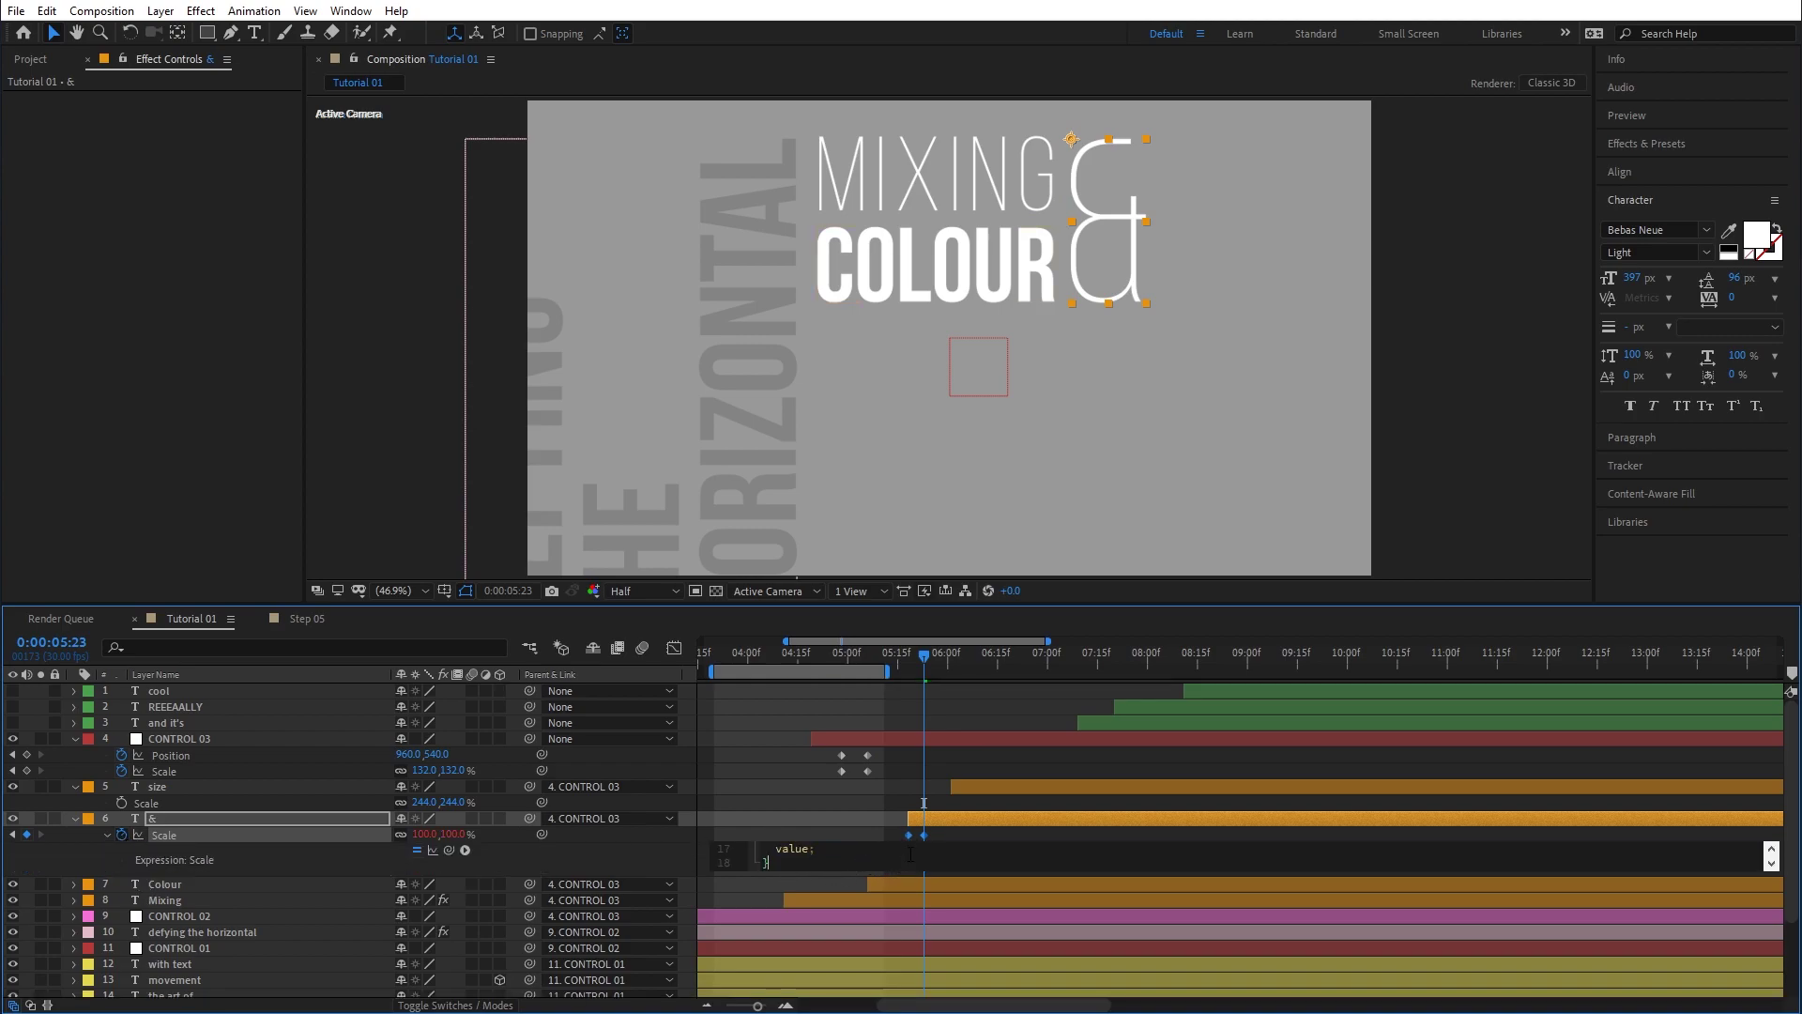
# Move the work area to cover the MIXING COLOUR & SIZE section and preview the ampersand's bounce.
pyautogui.moveTo(824, 649); pyautogui.dragTo(1015, 674)
pyautogui.press('space')
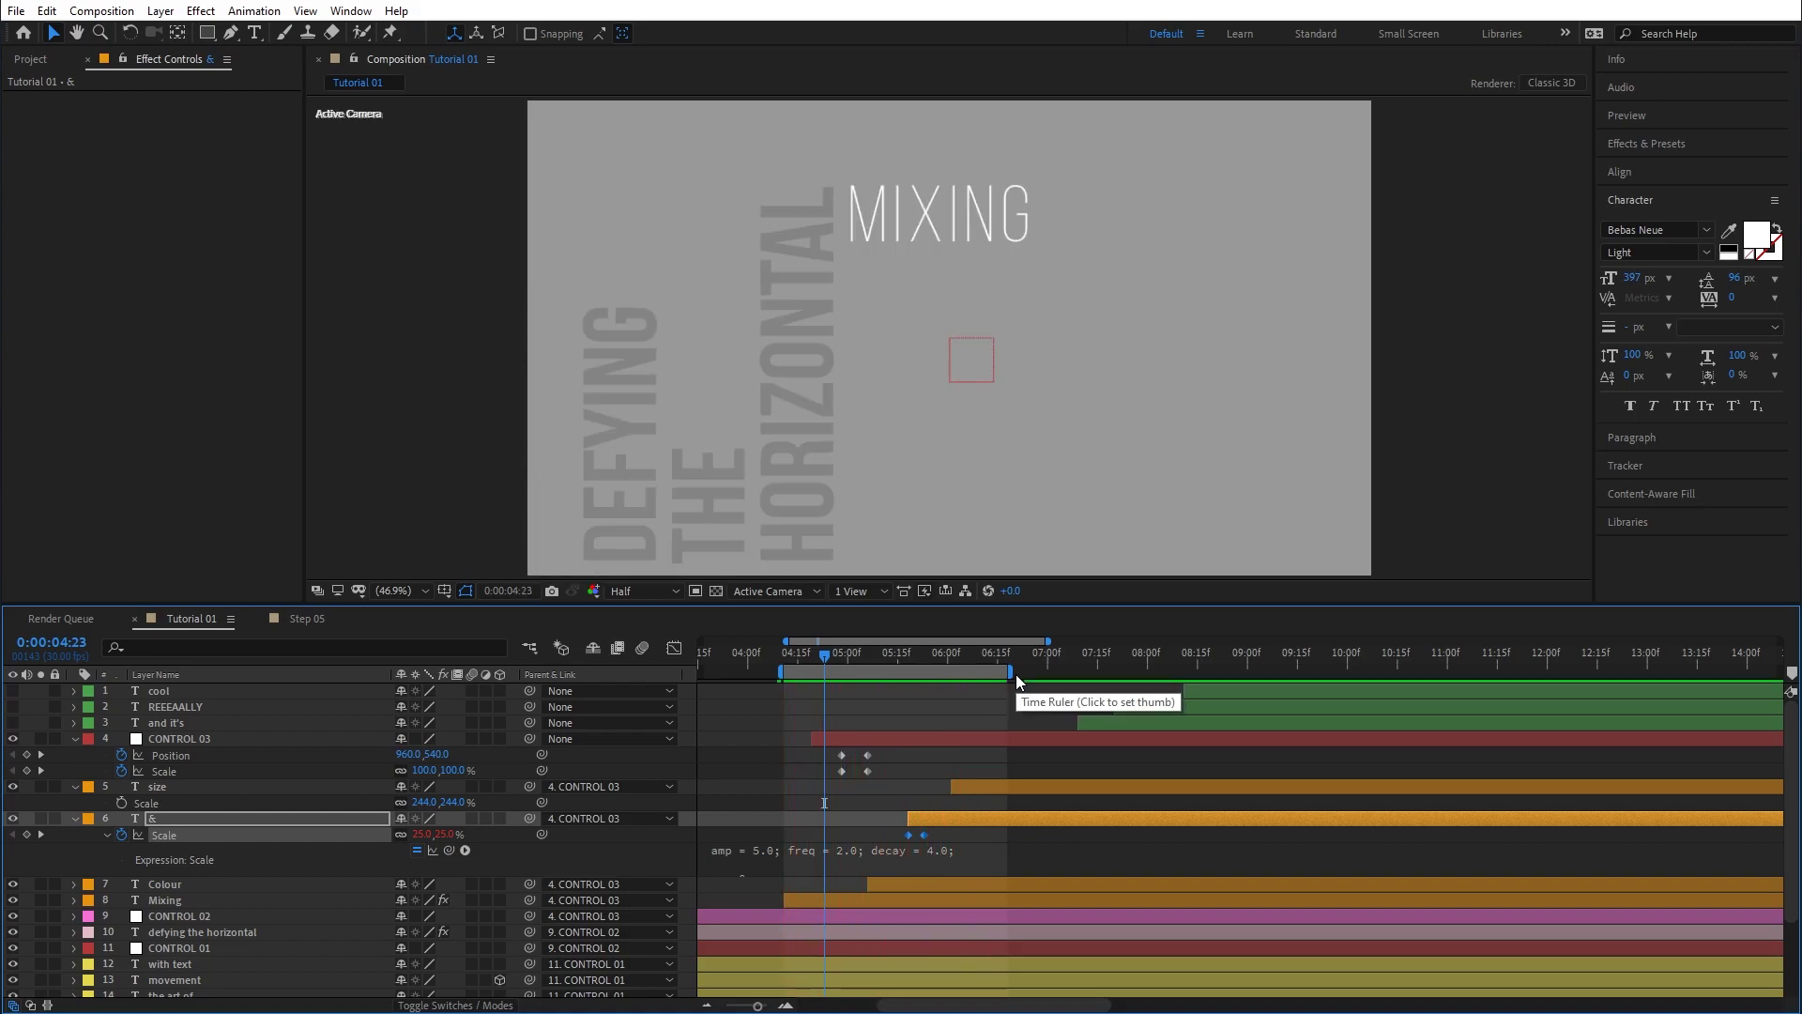
pyautogui.moveTo(824, 651); pyautogui.dragTo(988, 668)
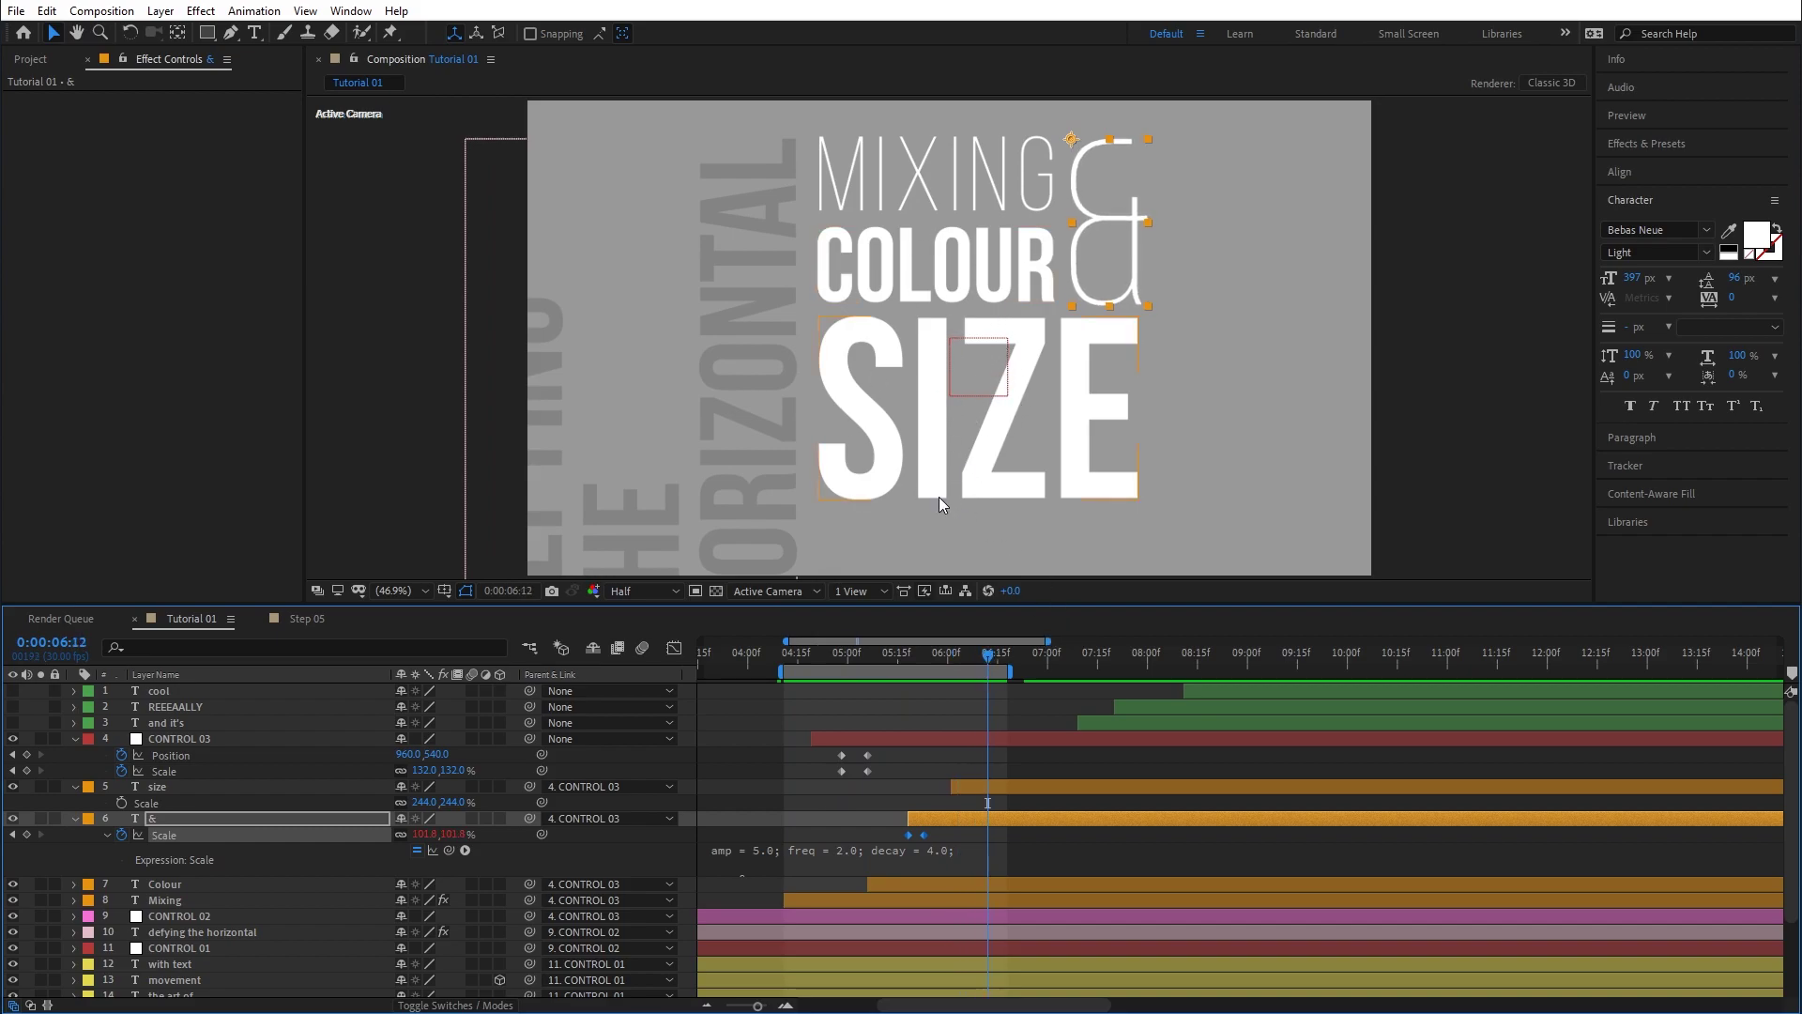
# Examine how SIZE appears and scales up in the Step 05 composition and compare it with Tutorial 01.
pyautogui.click(306, 619)
pyautogui.click(891, 651)
pyautogui.moveTo(917, 654); pyautogui.dragTo(1137, 661)
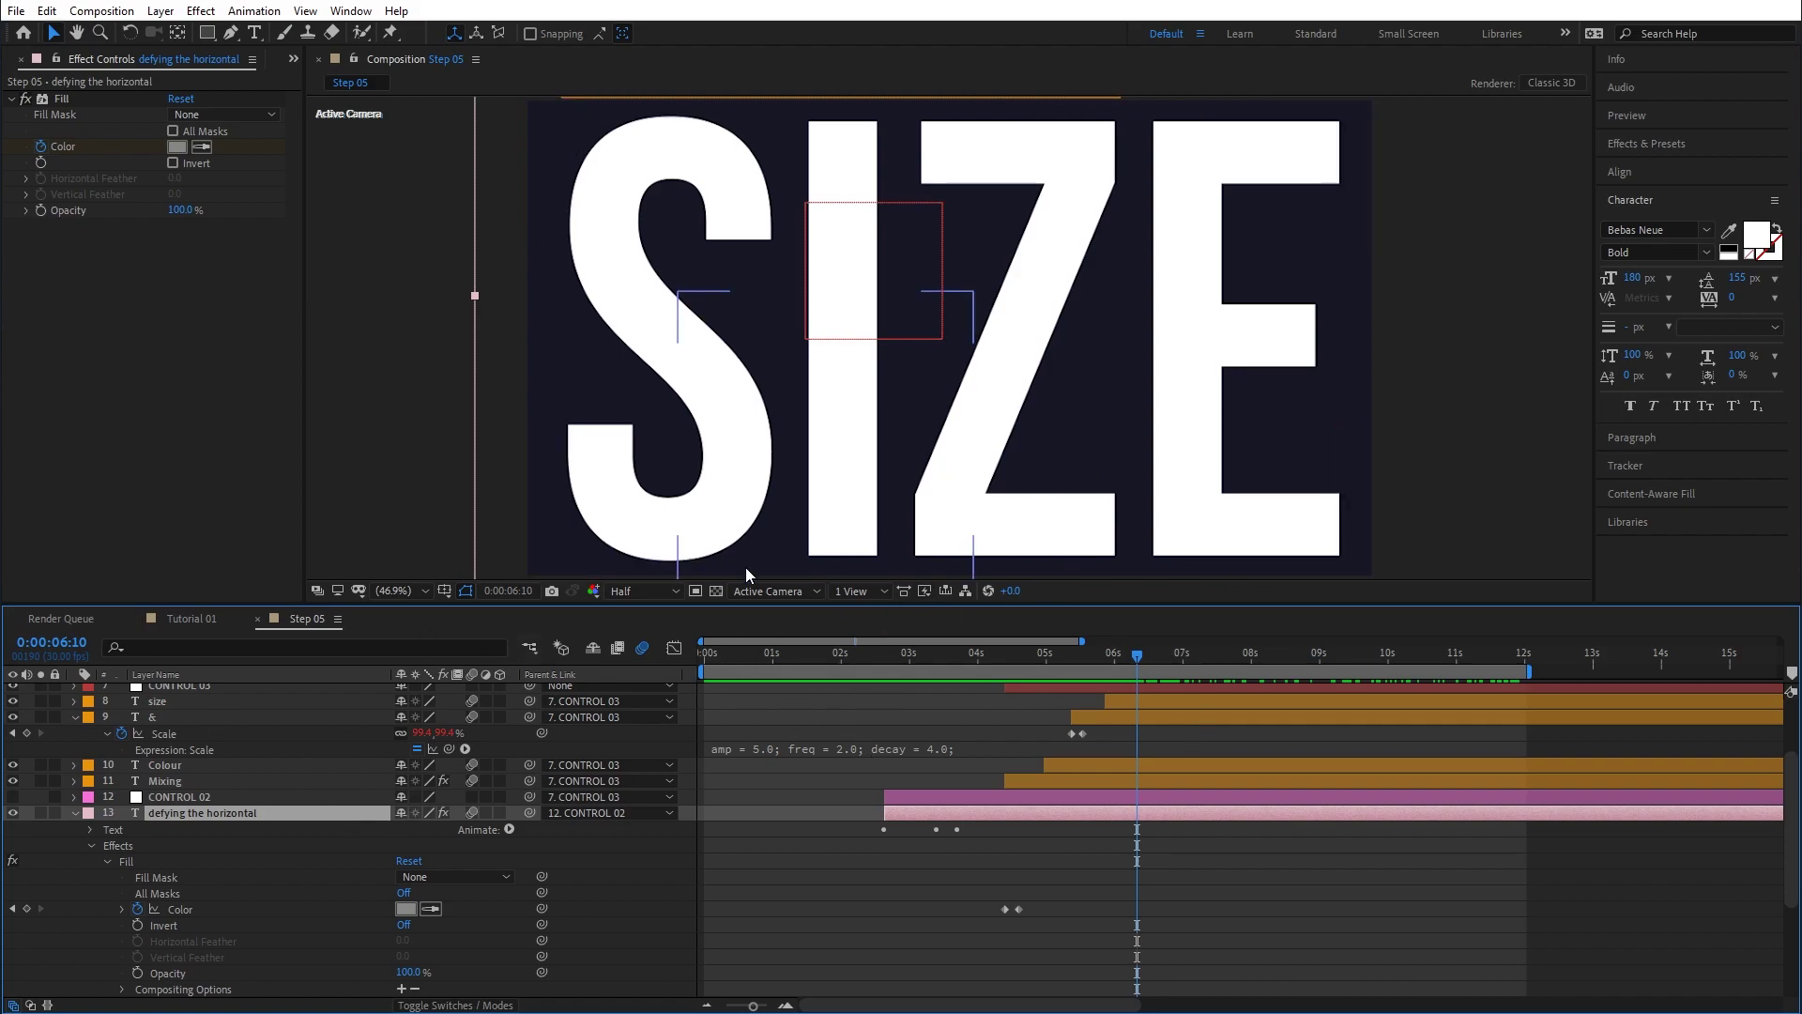
pyautogui.moveTo(851, 655); pyautogui.dragTo(1105, 664)
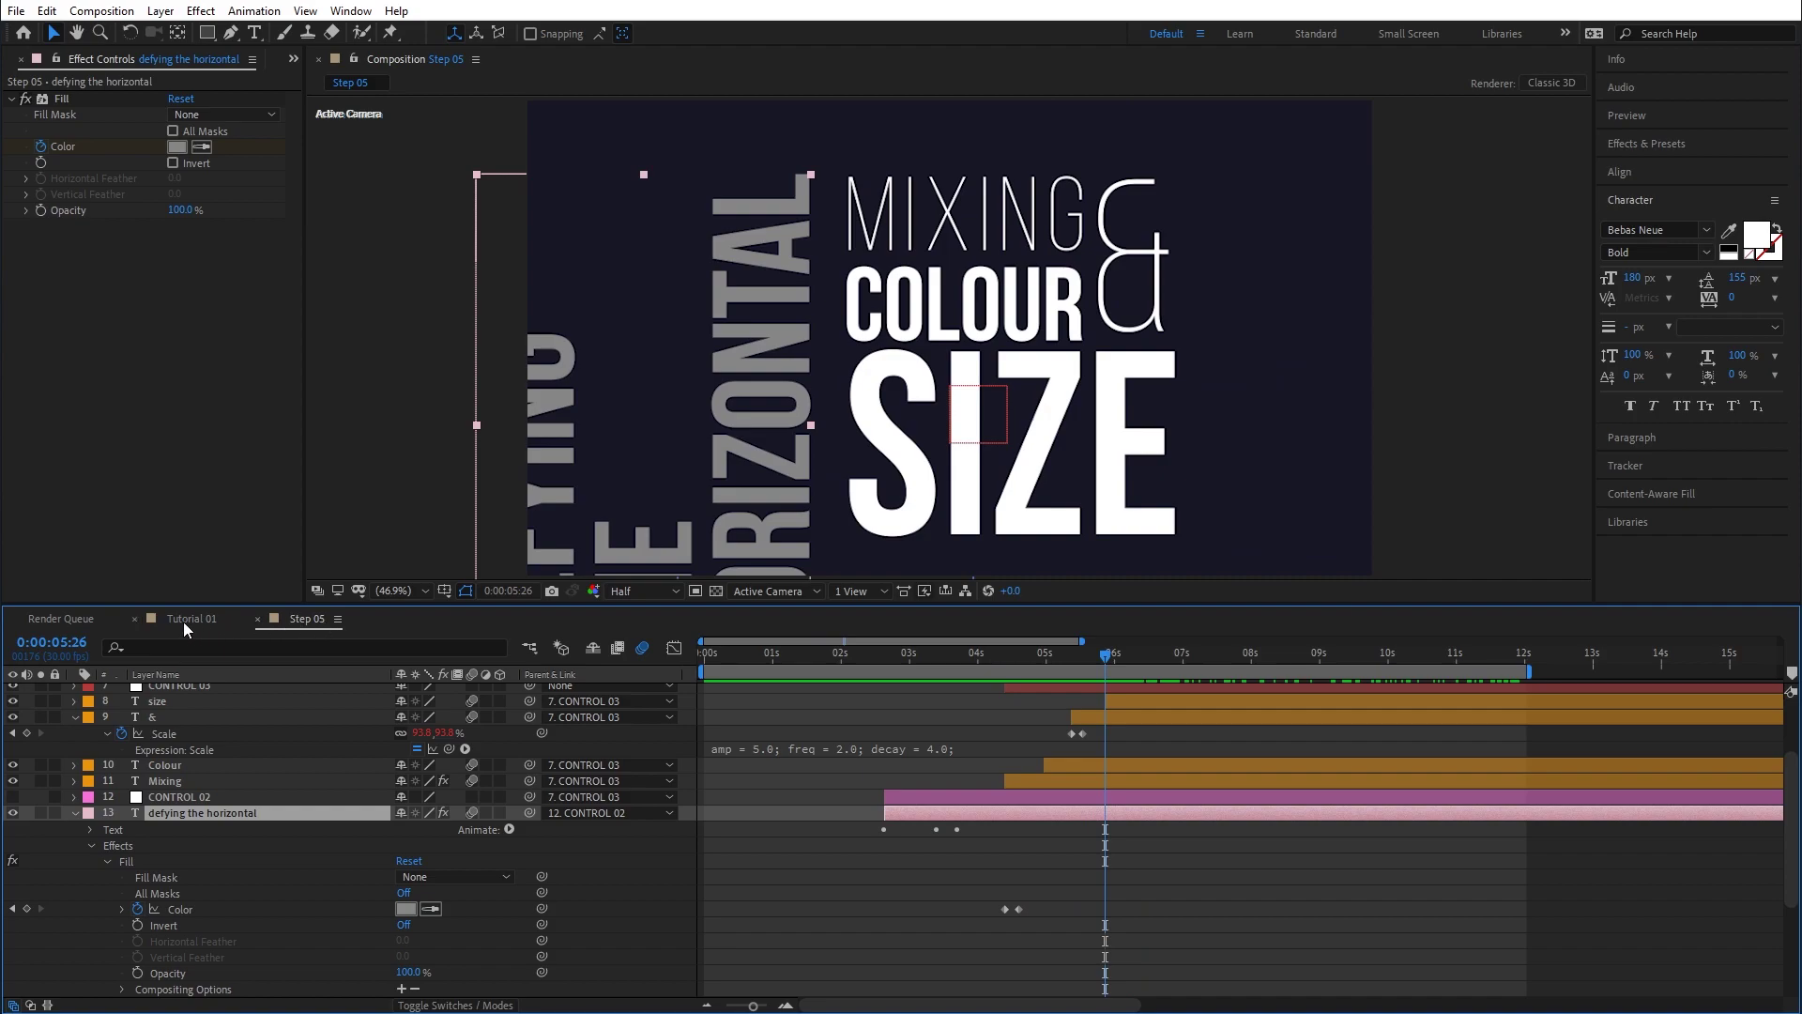
pyautogui.click(187, 629)
pyautogui.moveTo(943, 660)
pyautogui.mouseDown()
pyautogui.moveTo(927, 655)
pyautogui.moveTo(967, 659)
pyautogui.mouseUp()
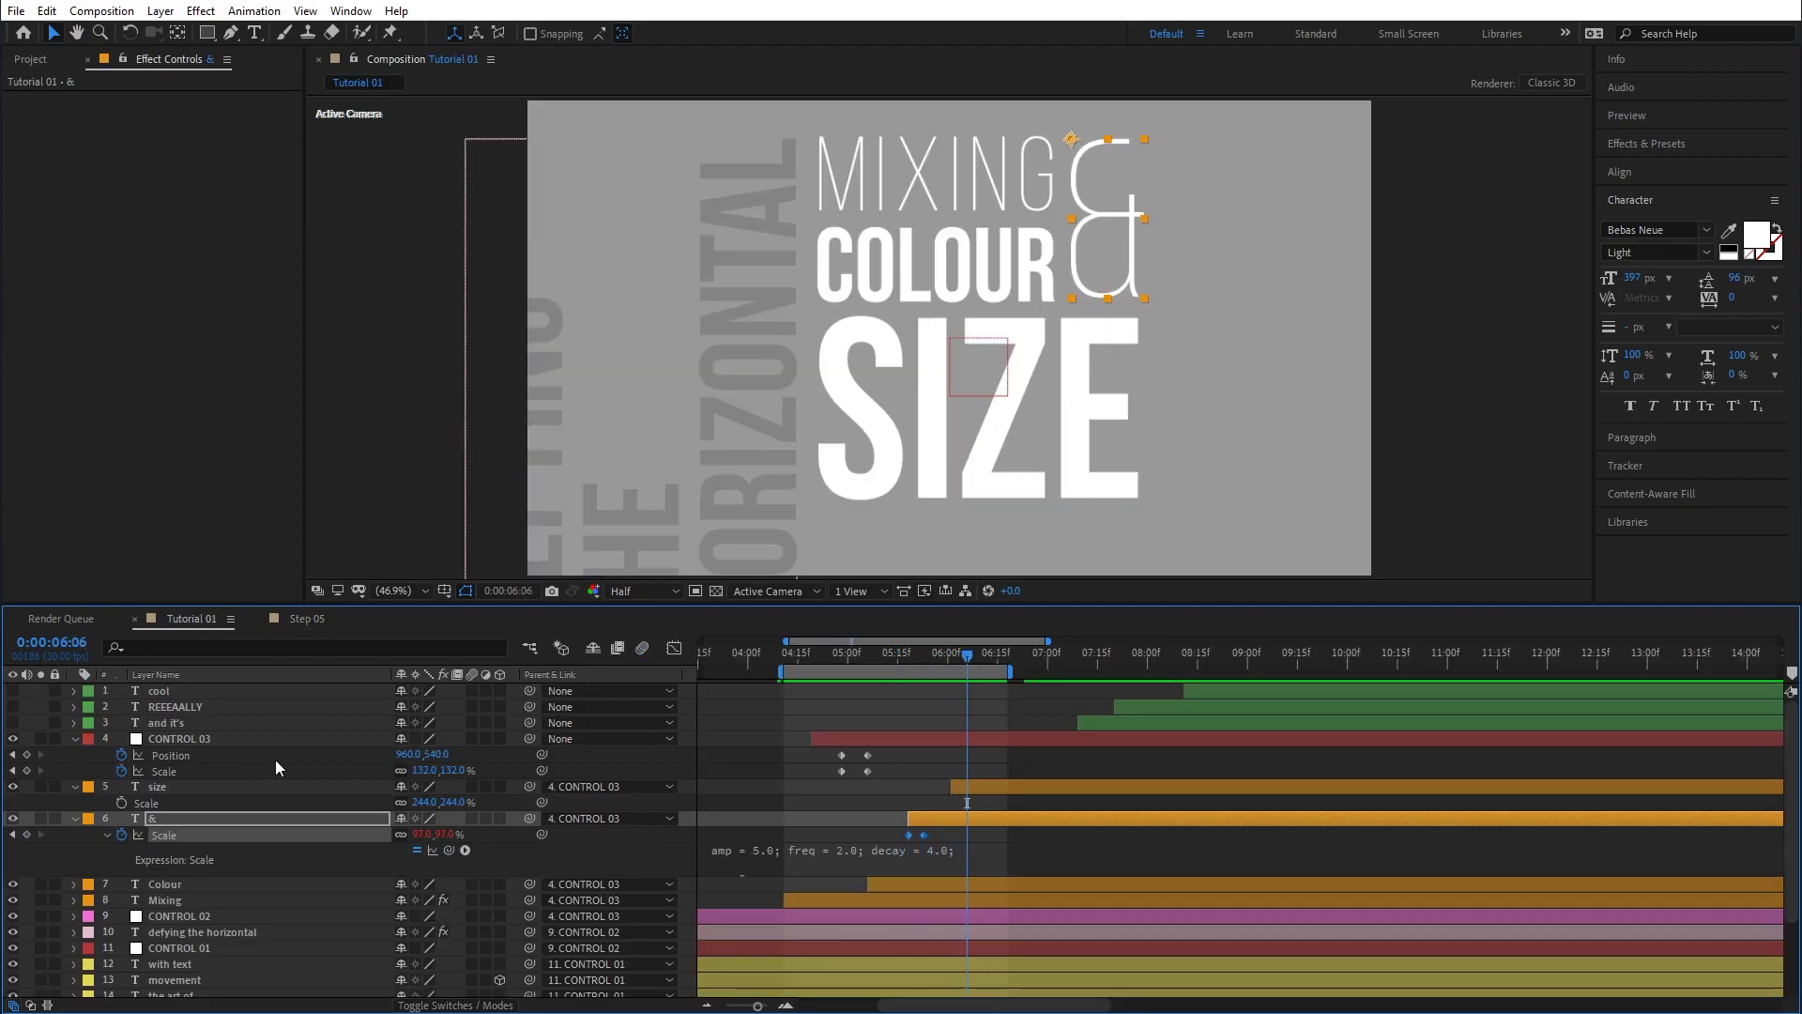
# Shift the size layer so that it starts at 0:00:05:28.
pyautogui.click(189, 785)
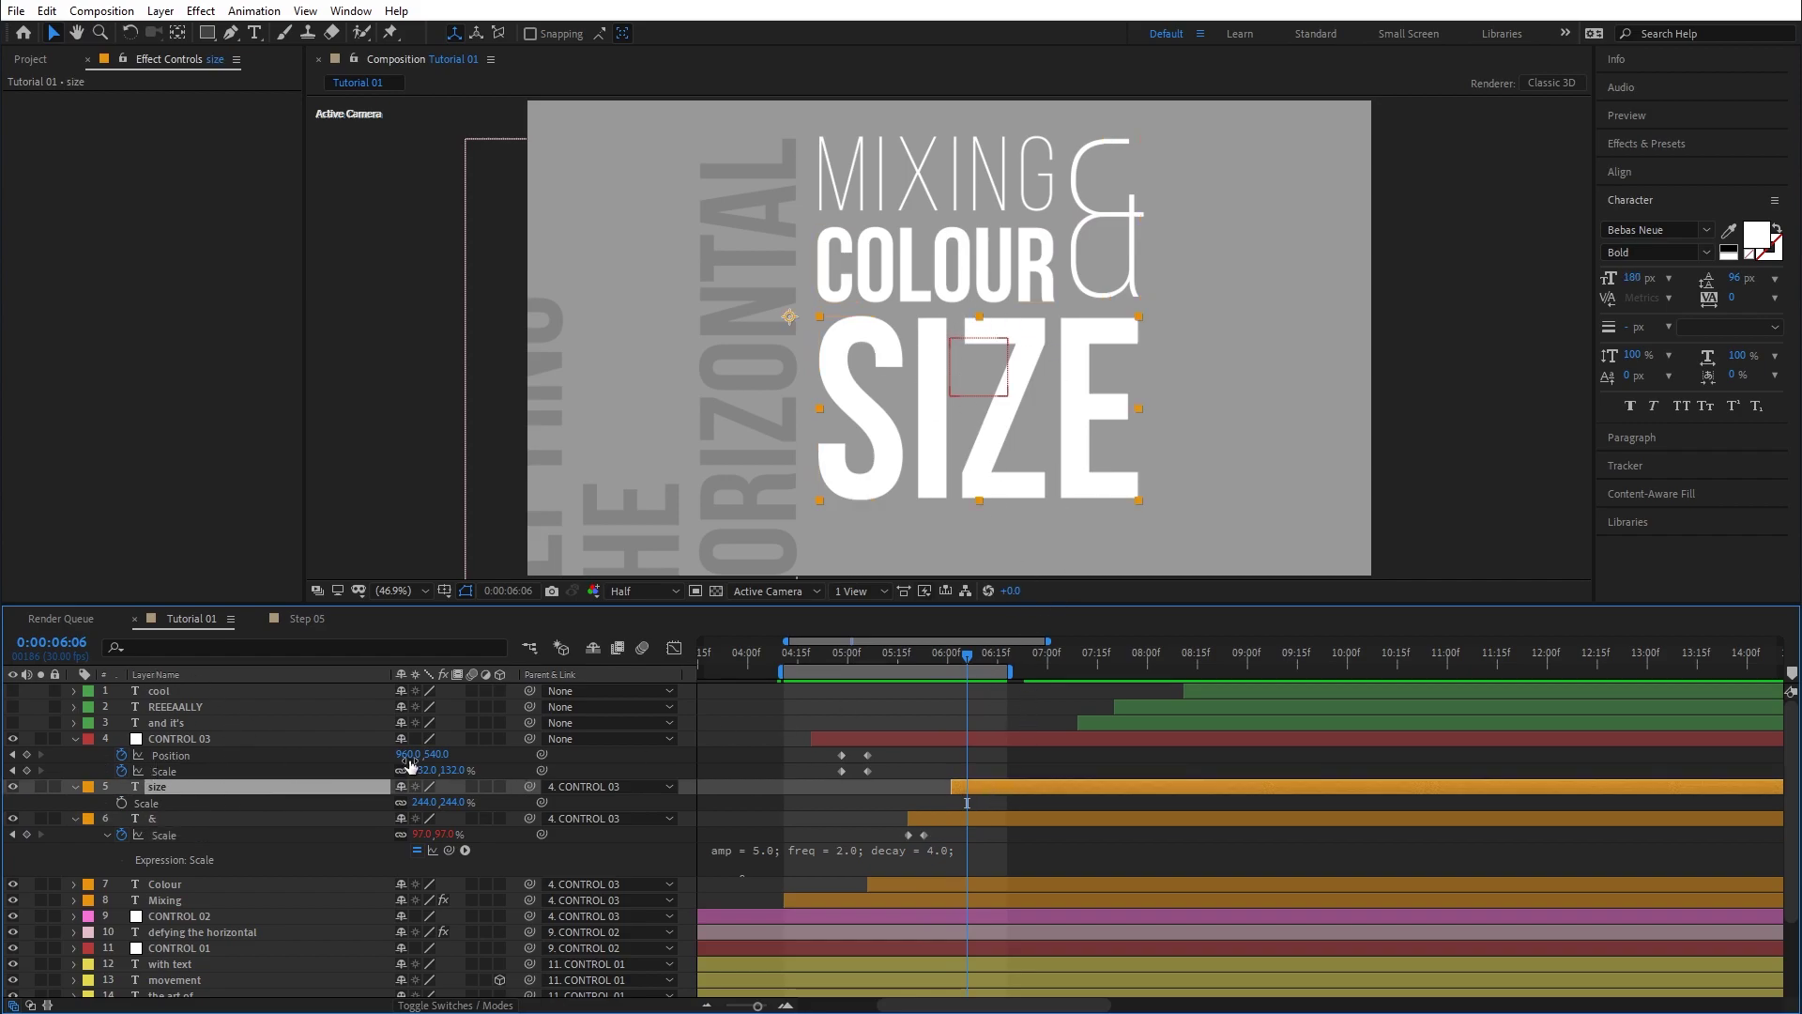
pyautogui.click(212, 738)
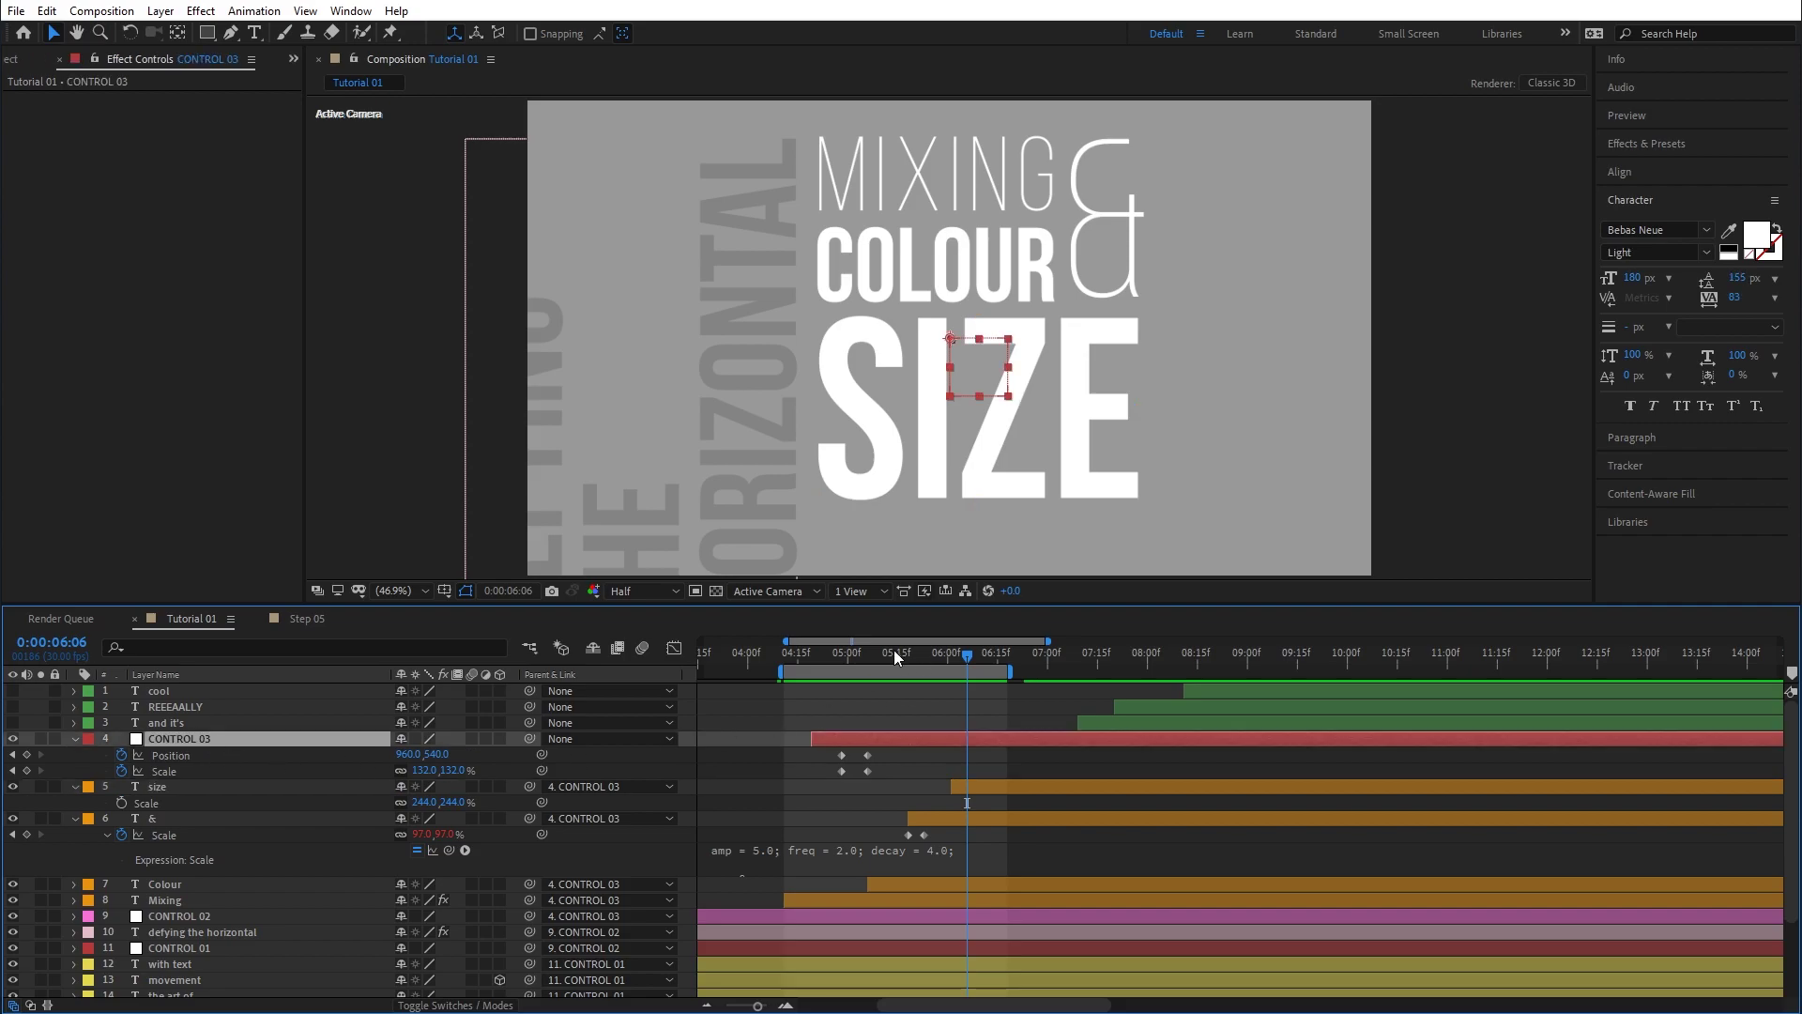
pyautogui.moveTo(932, 650)
pyautogui.mouseDown()
pyautogui.moveTo(955, 662)
pyautogui.moveTo(925, 667)
pyautogui.moveTo(940, 674)
pyautogui.mouseUp()
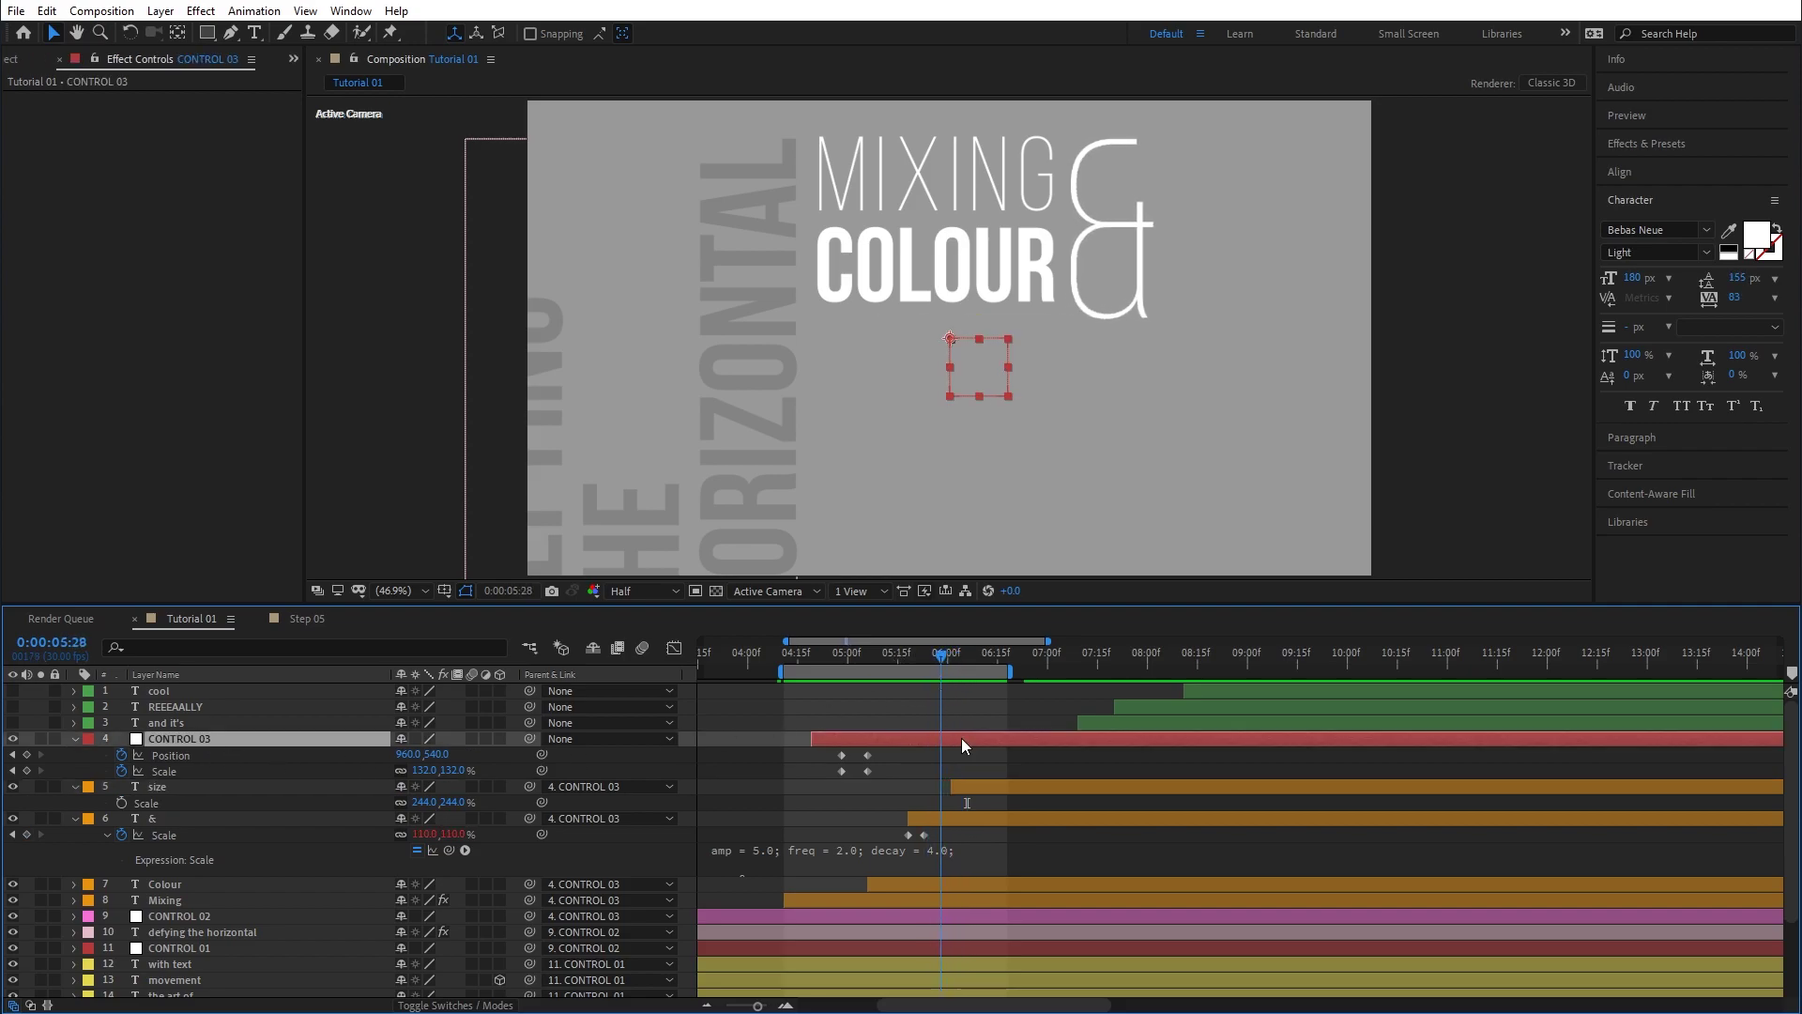
pyautogui.click(997, 795)
pyautogui.moveTo(1001, 793); pyautogui.dragTo(990, 793)
pyautogui.moveTo(915, 655); pyautogui.dragTo(942, 657)
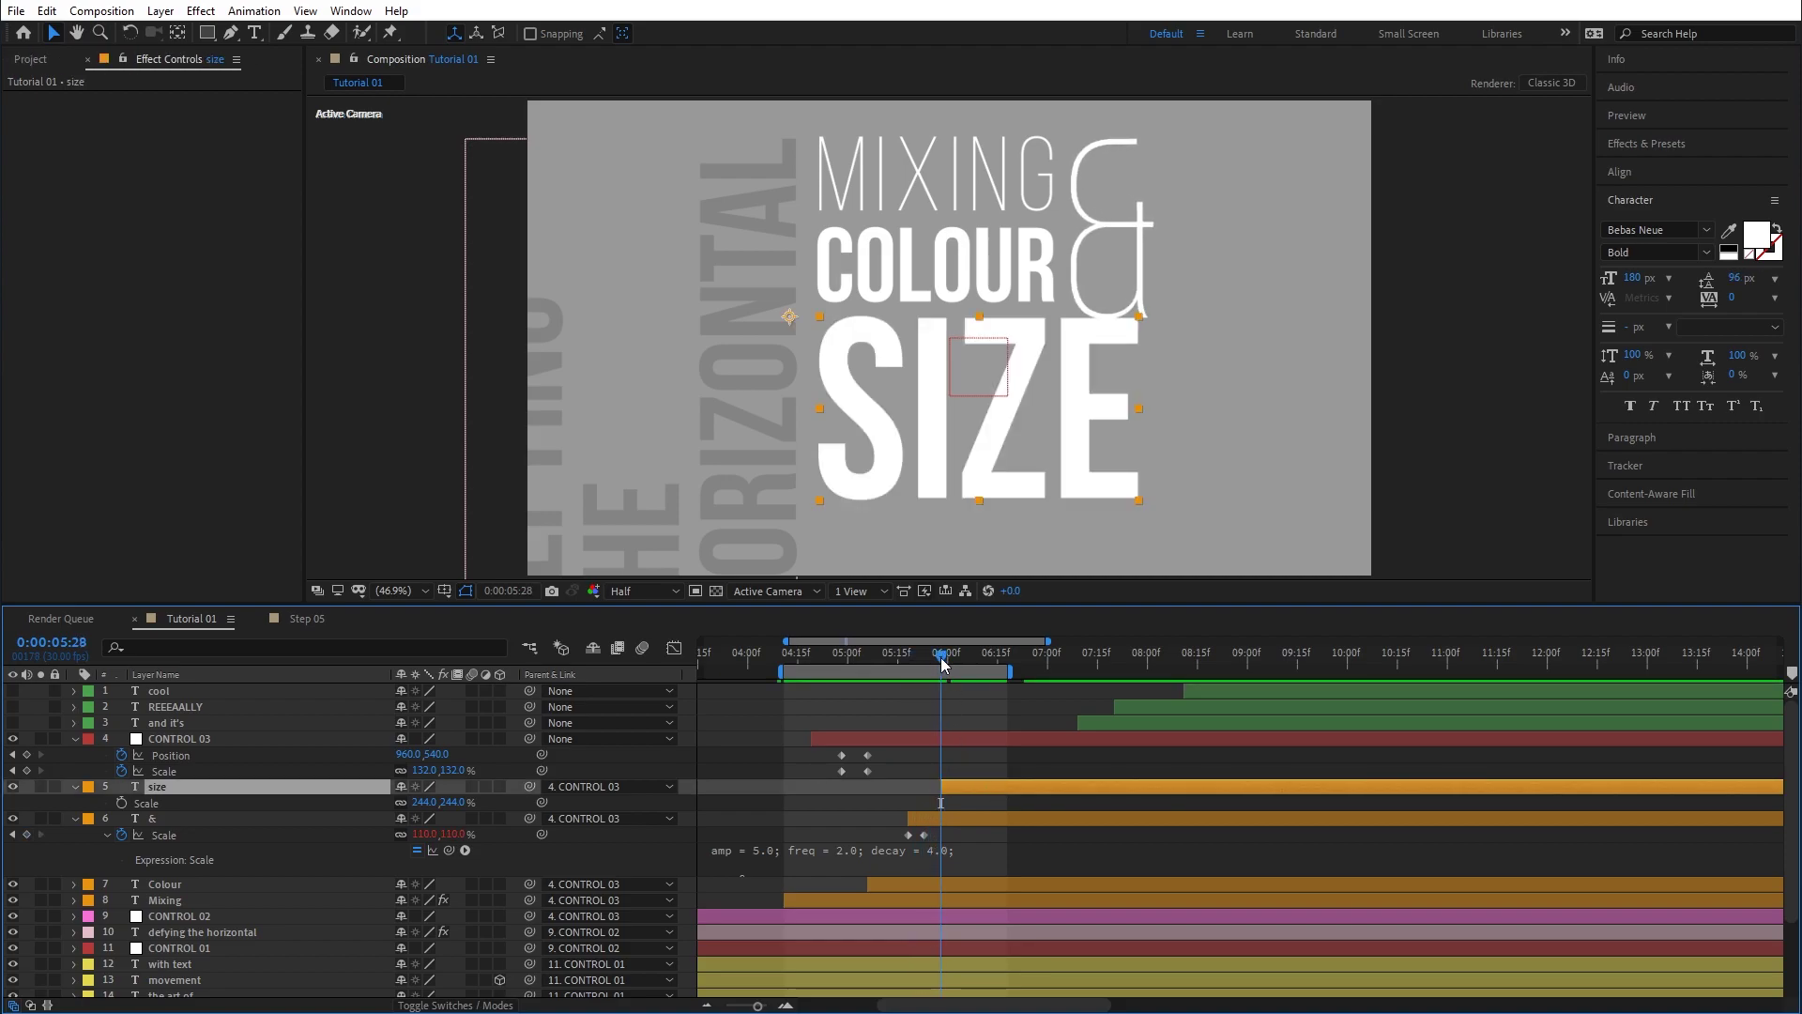
# Keyframe CONTROL 03's Position and Scale at 0:00:05:28, and at 0:00:06:04 scale it to 333% and reposition it so SIZE fills the frame.
pyautogui.click(27, 755)
pyautogui.click(28, 770)
pyautogui.moveTo(942, 656); pyautogui.dragTo(961, 655)
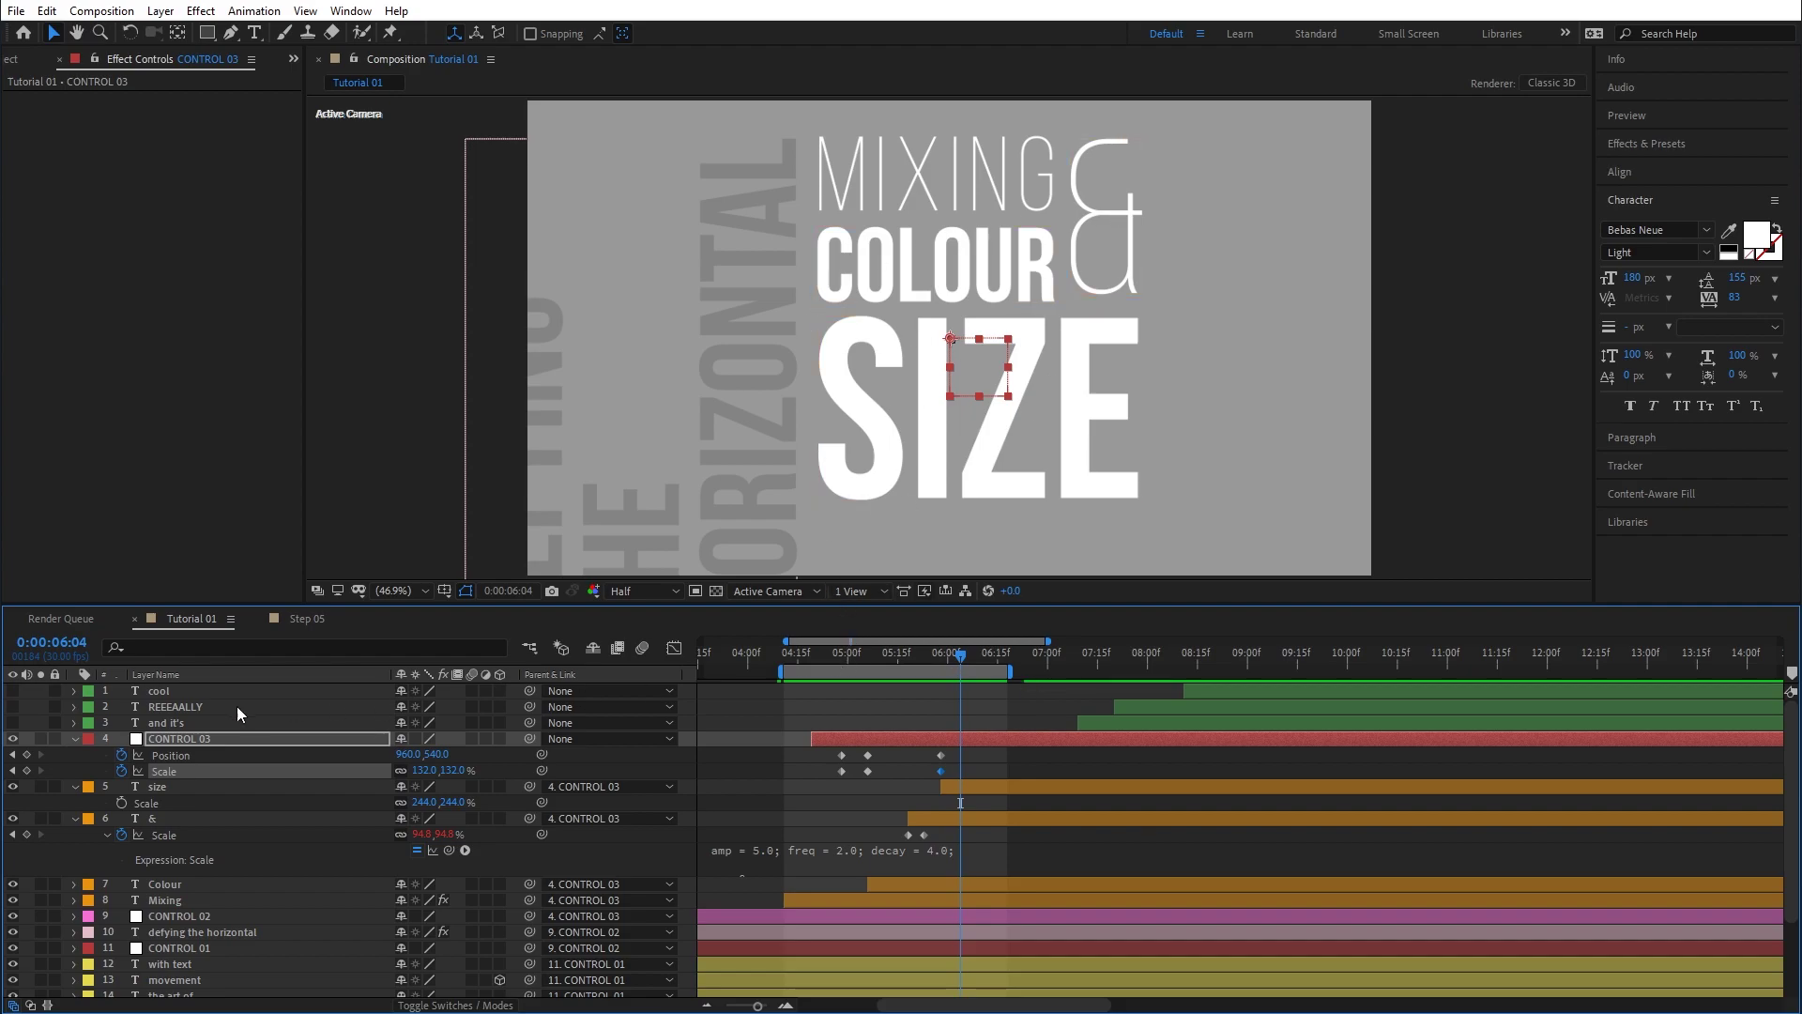
pyautogui.moveTo(421, 771); pyautogui.dragTo(937, 256)
pyautogui.click(1005, 426)
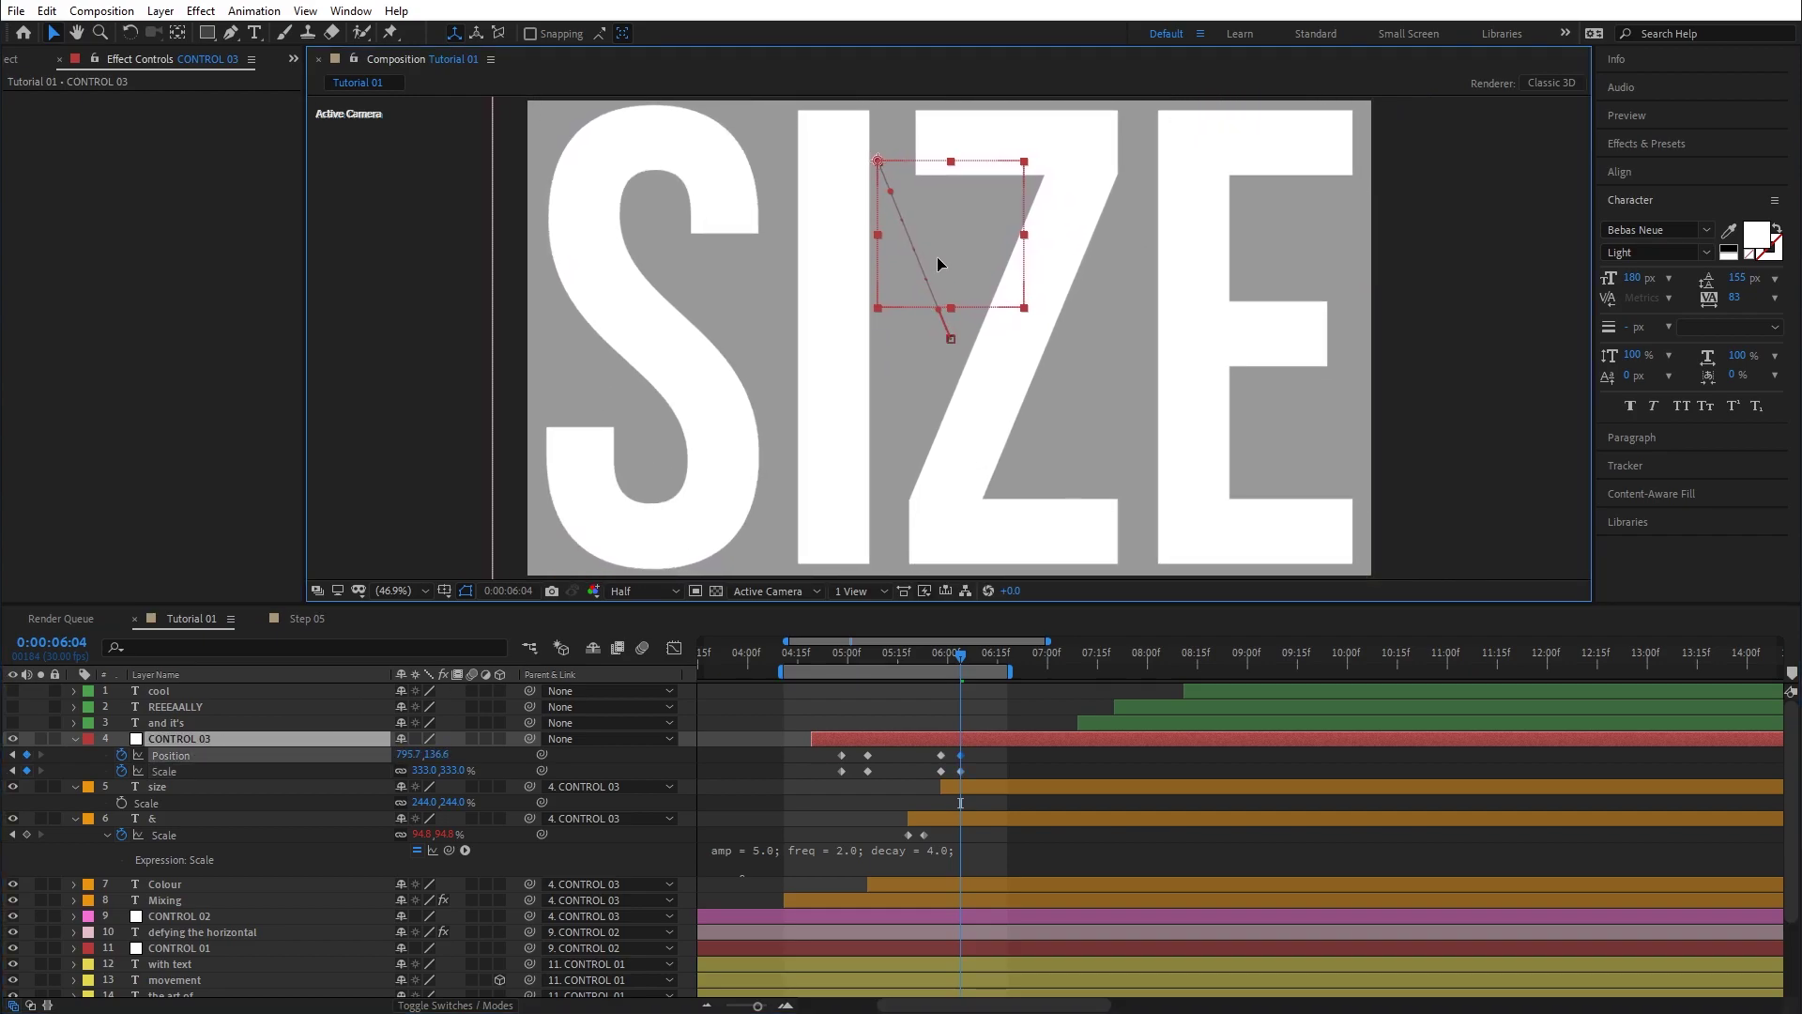
# Ease CONTROL 03's Position and Scale keyframes at 0:00:06:04 and preview the zoom into SIZE.
pyautogui.moveTo(981, 756); pyautogui.dragTo(948, 774)
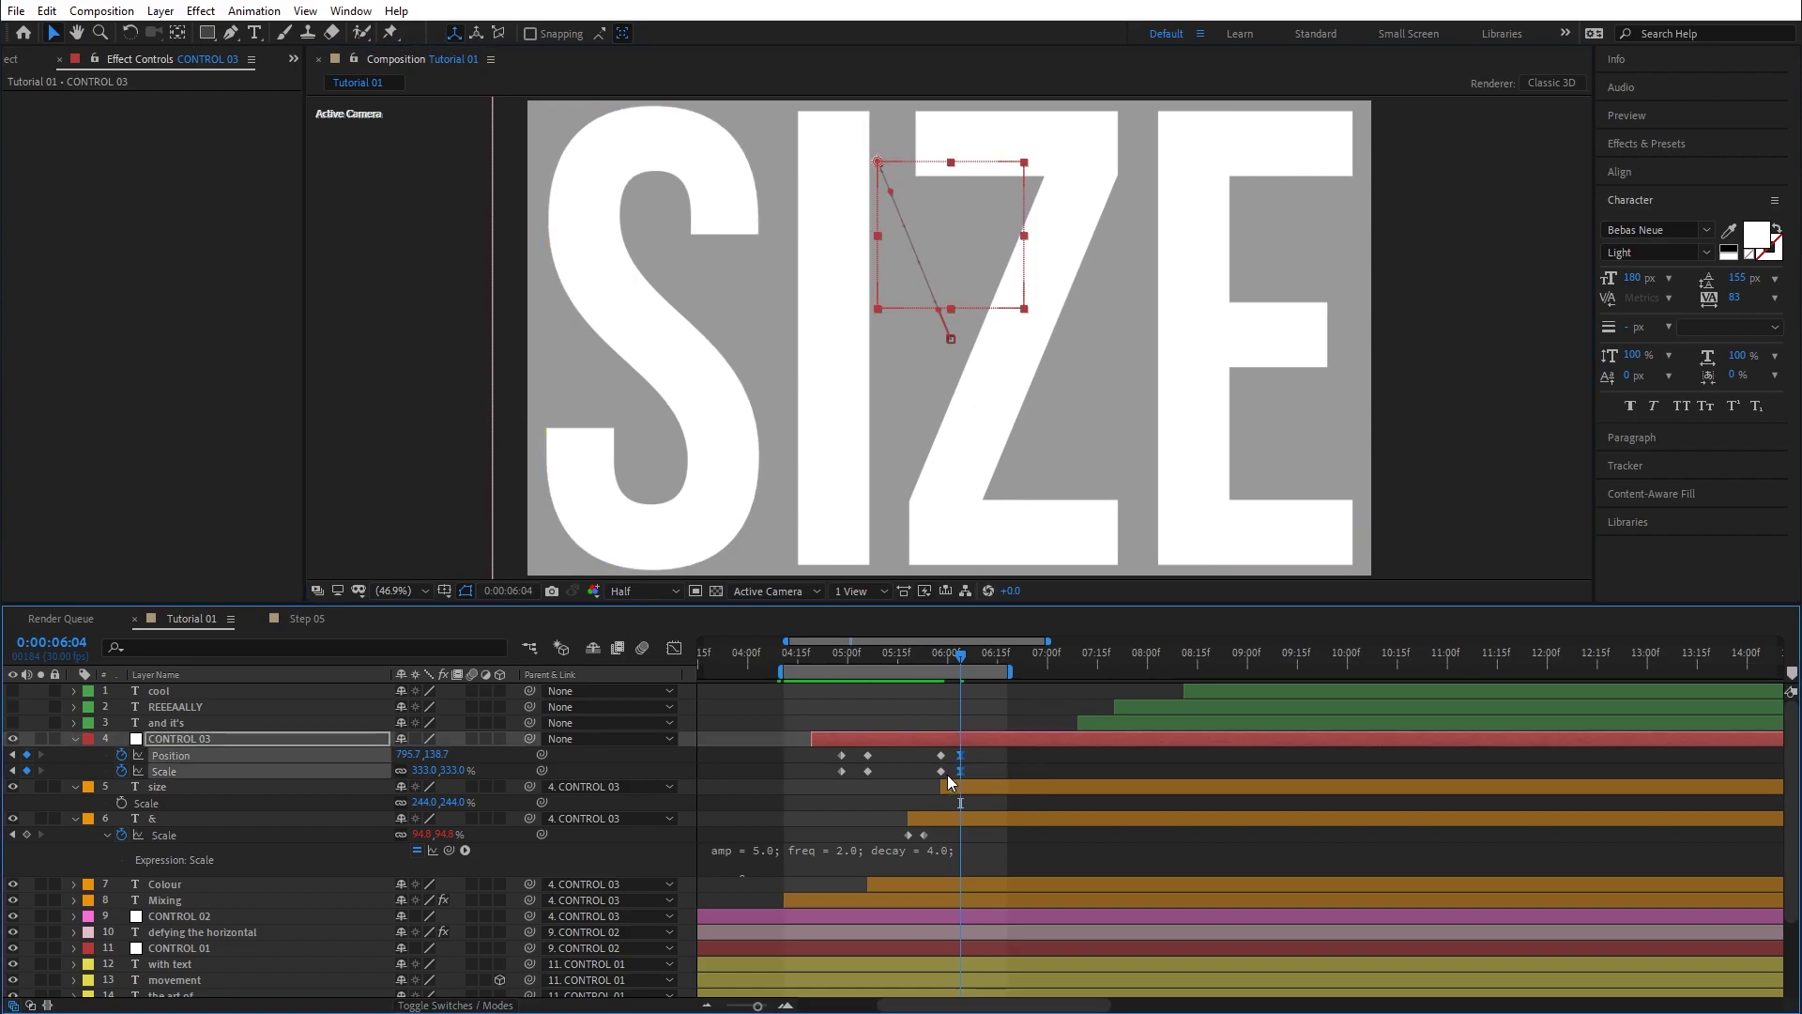
pyautogui.hscroll(-5, 932, 657)
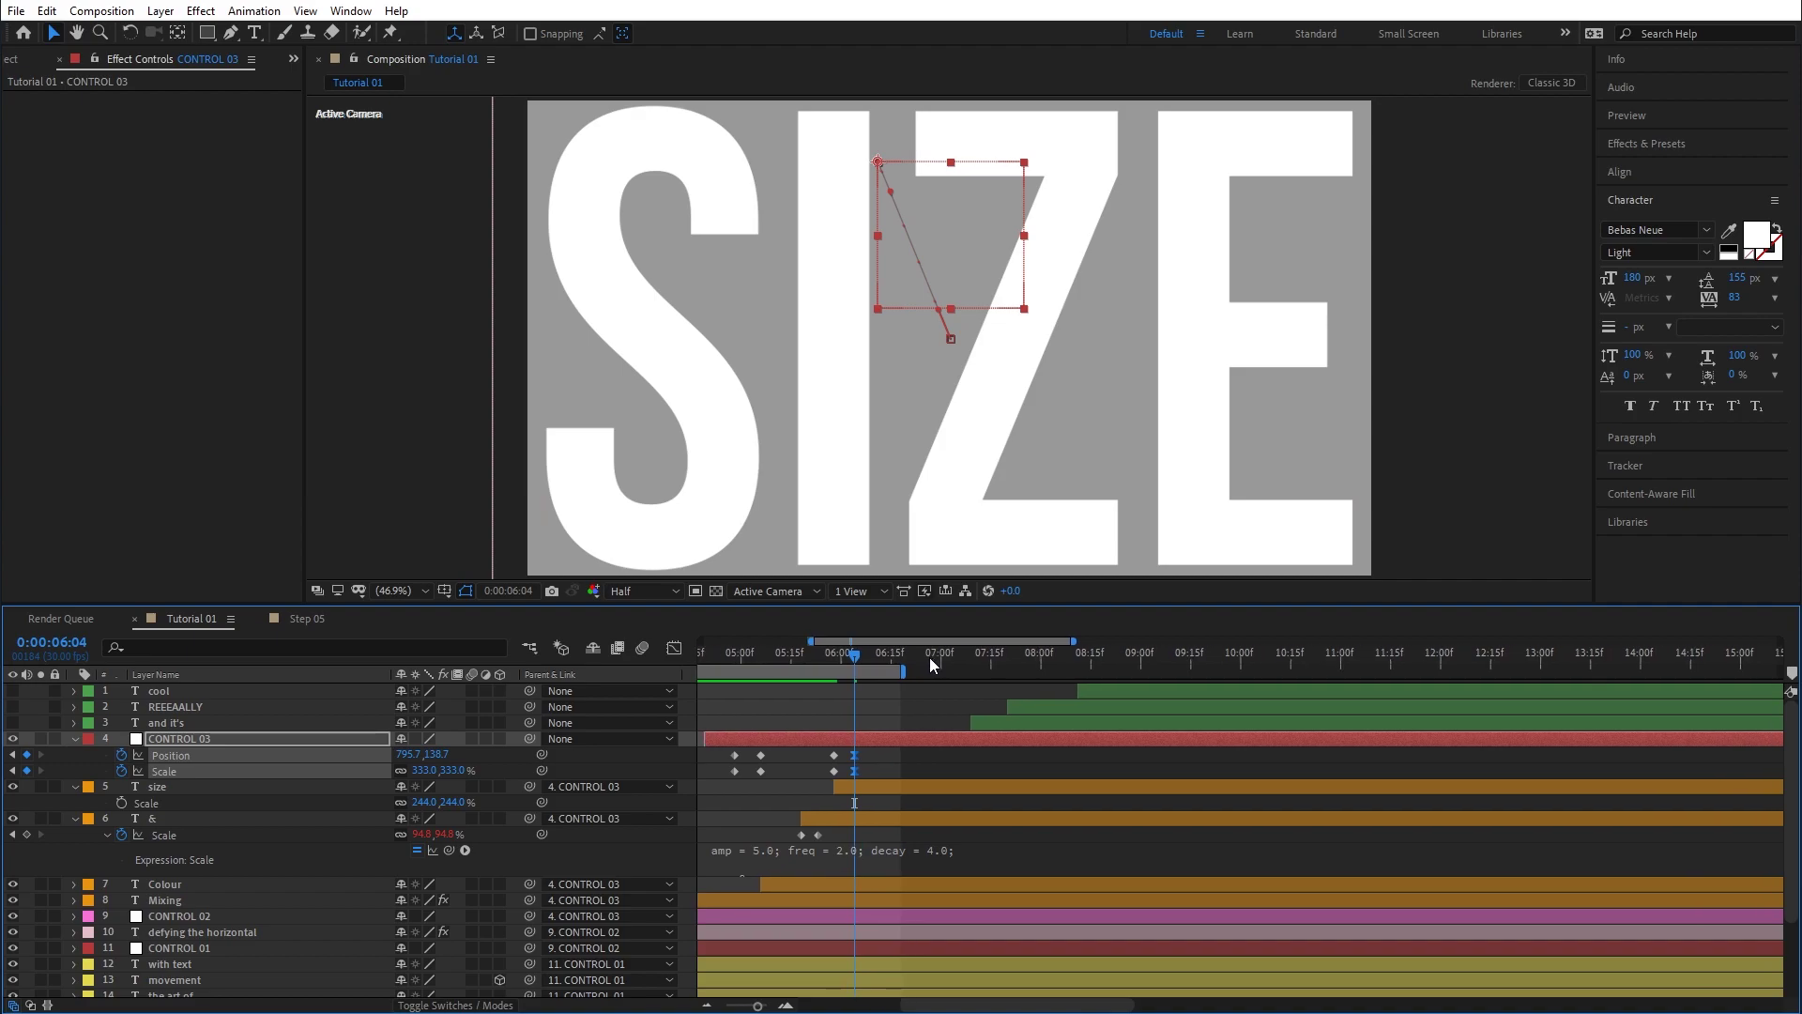
pyautogui.moveTo(1027, 652); pyautogui.dragTo(1086, 663)
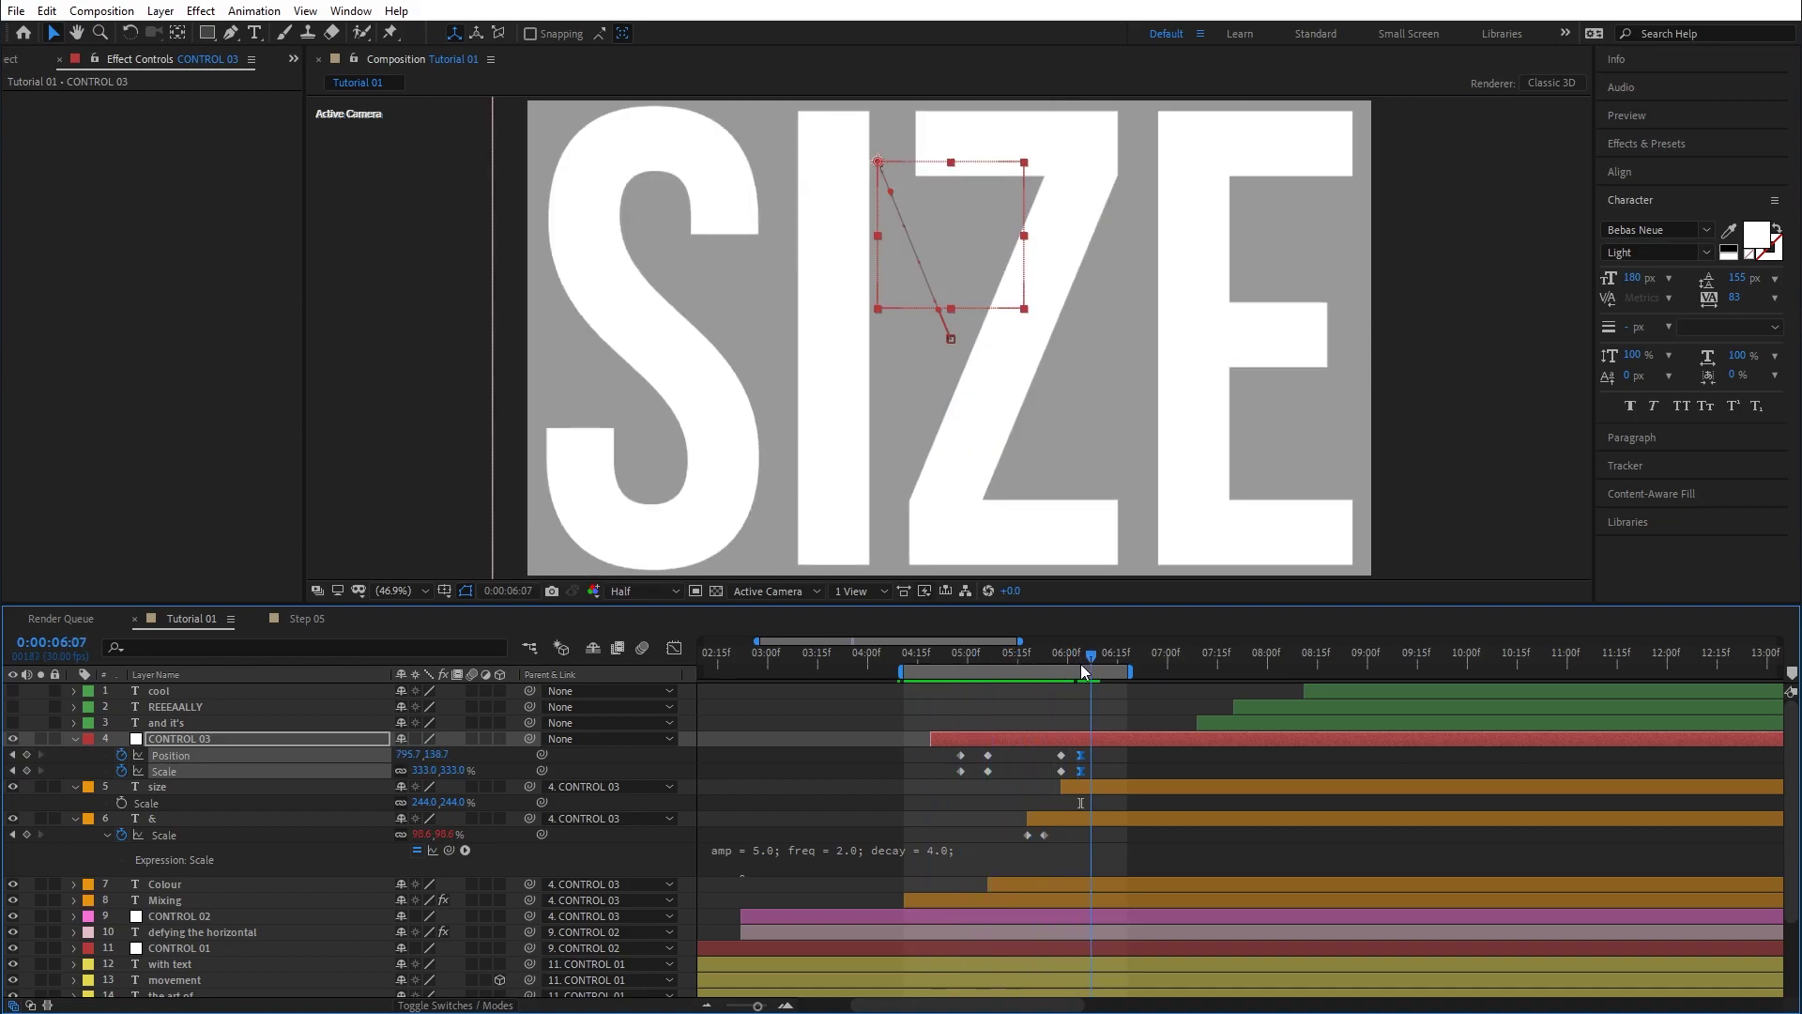
pyautogui.press('space')
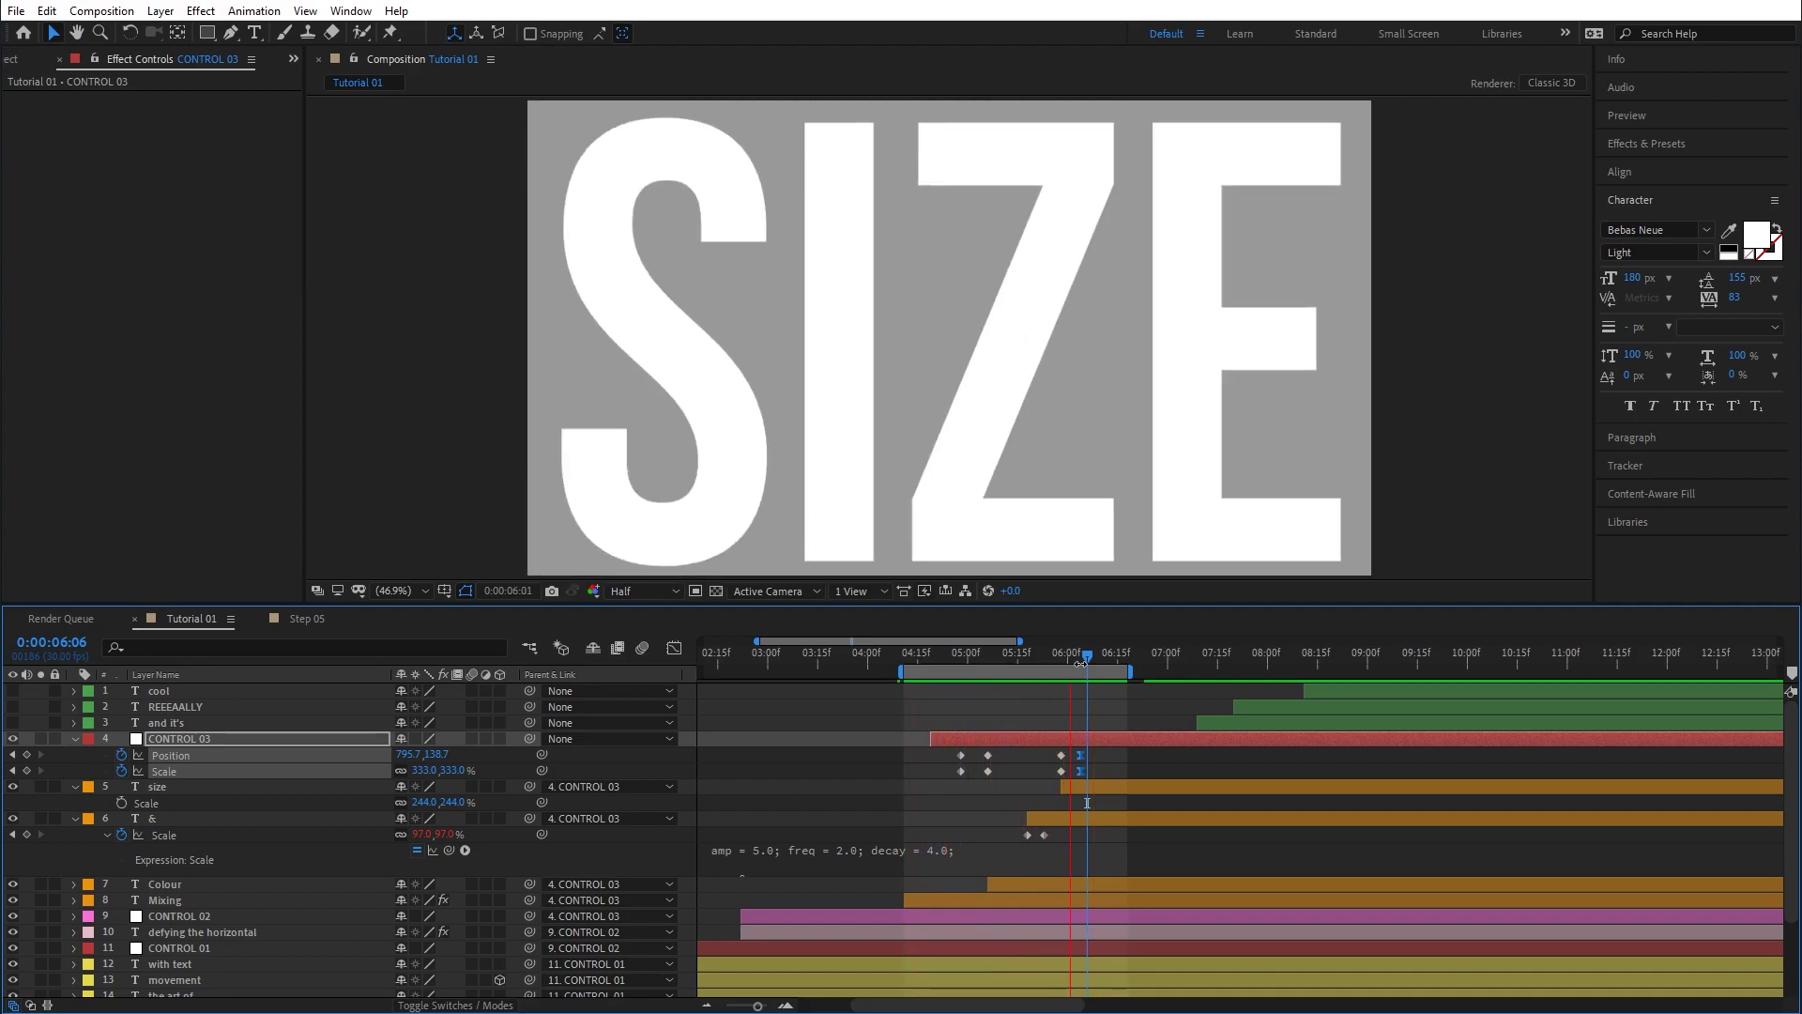
pyautogui.press('space')
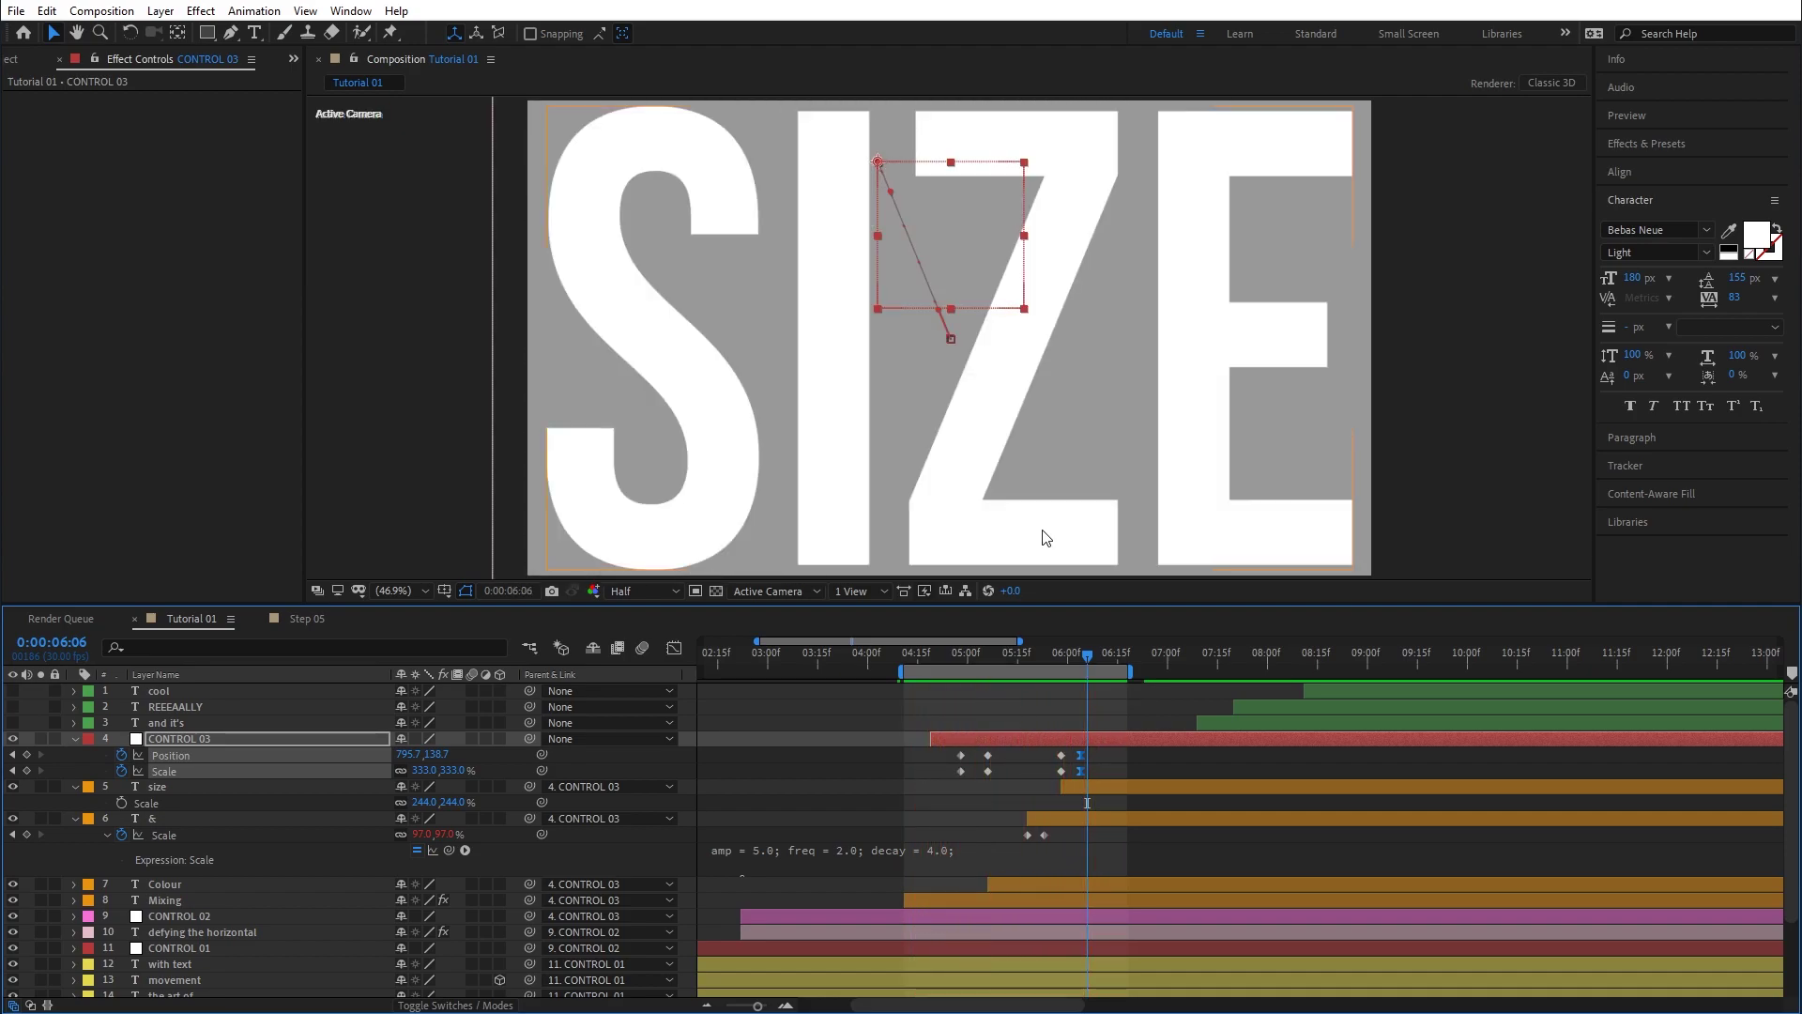
# Move CONTROL 03's eased end keyframes for the SIZE zoom to 0:00:06:06 and preview the slower zoom.
pyautogui.moveTo(931, 653); pyautogui.dragTo(1080, 772)
pyautogui.press('F9')
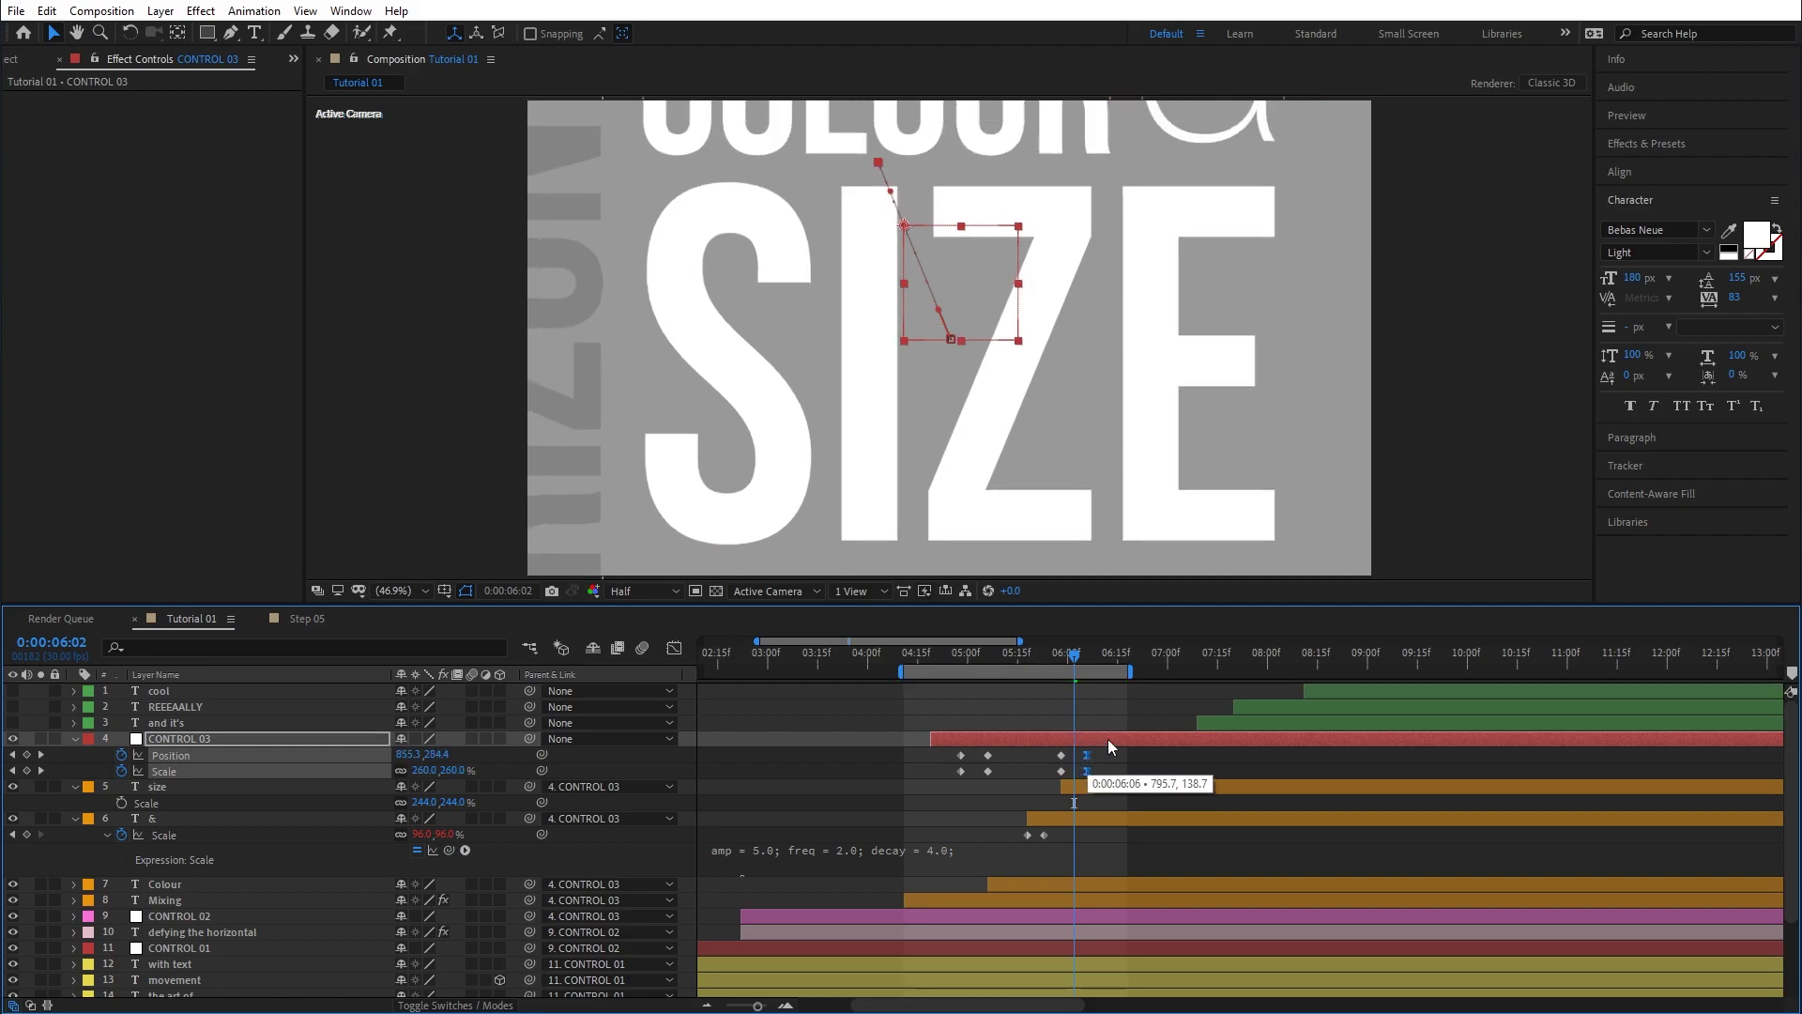
pyautogui.moveTo(1055, 657); pyautogui.dragTo(1033, 655)
pyautogui.press('space')
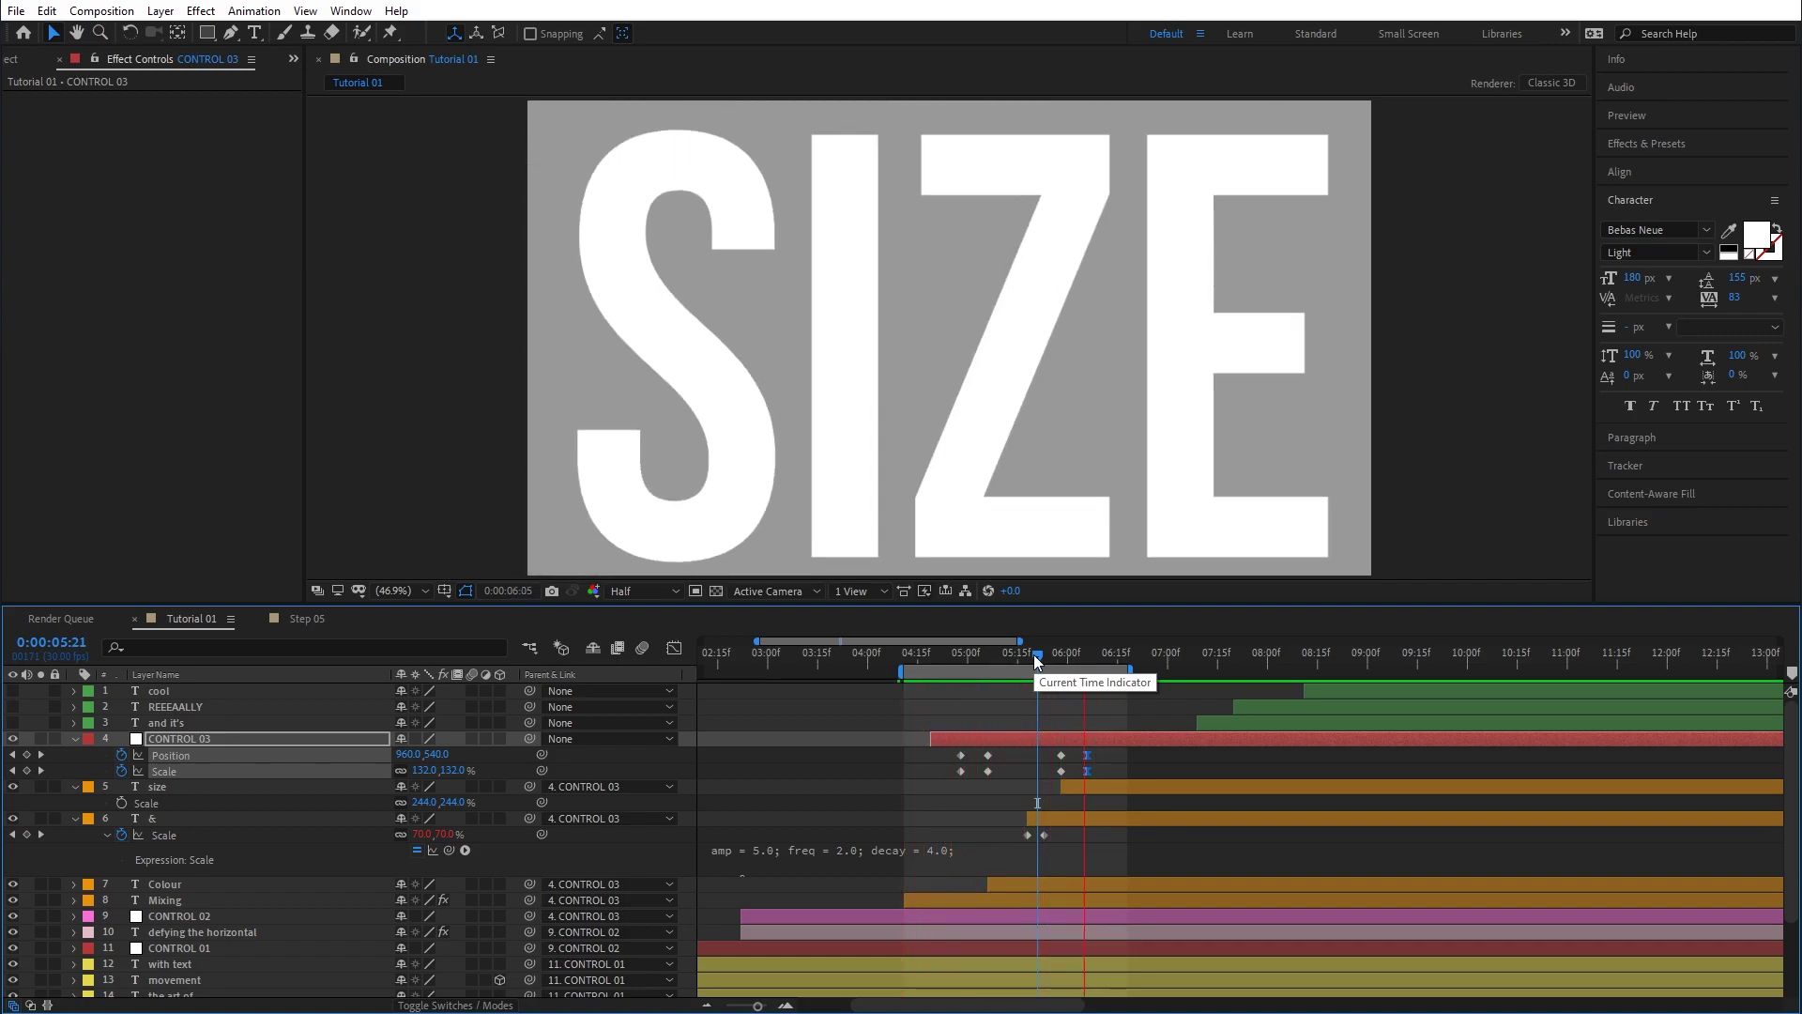
pyautogui.press('space')
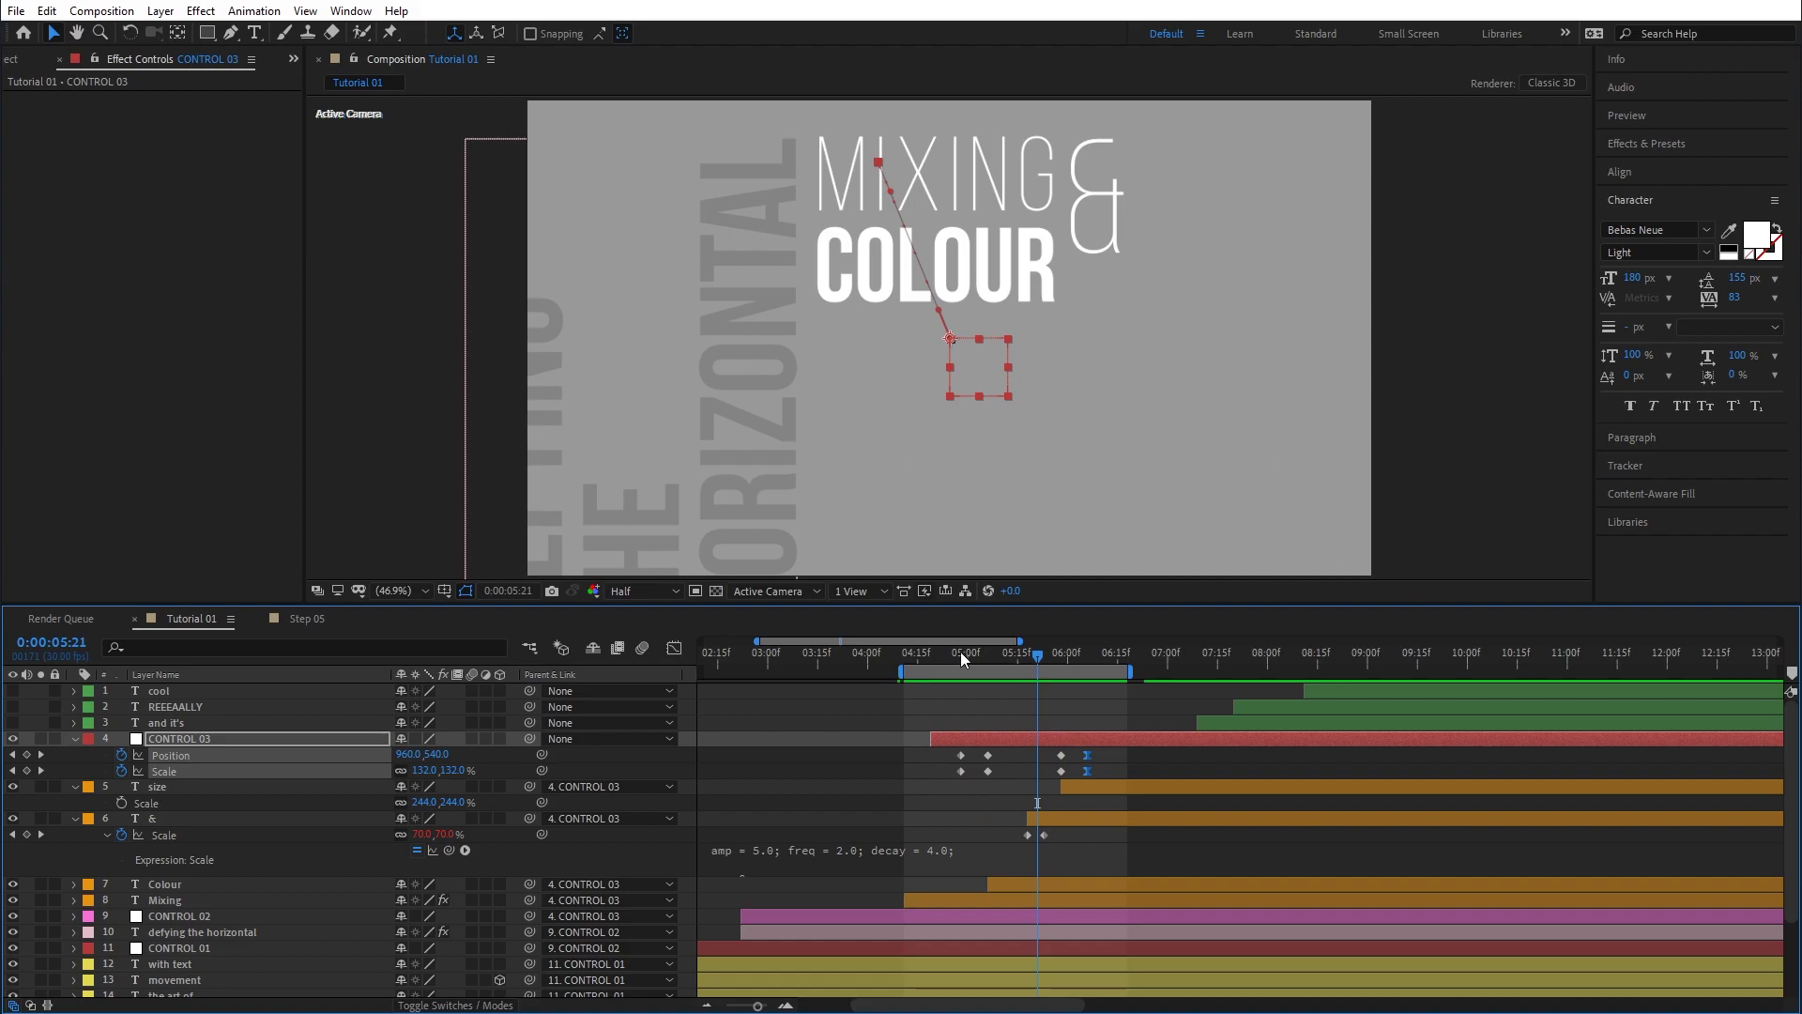
pyautogui.moveTo(986, 657); pyautogui.dragTo(1100, 661)
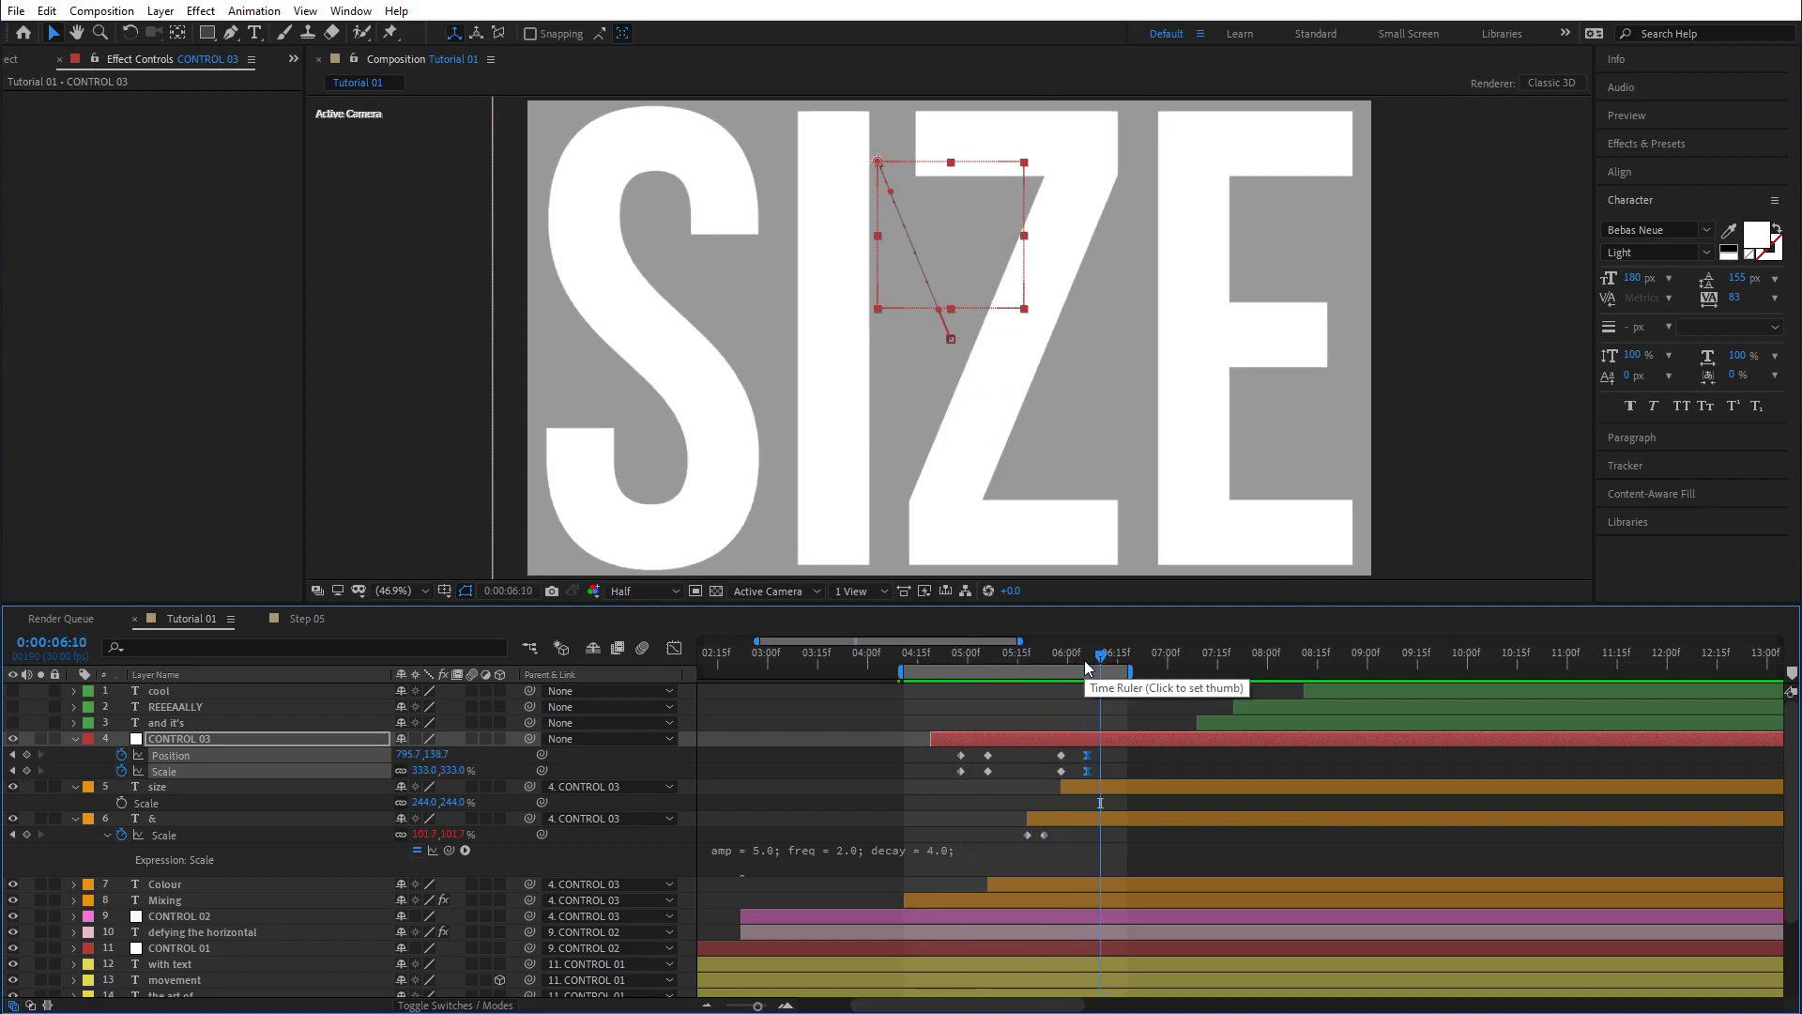
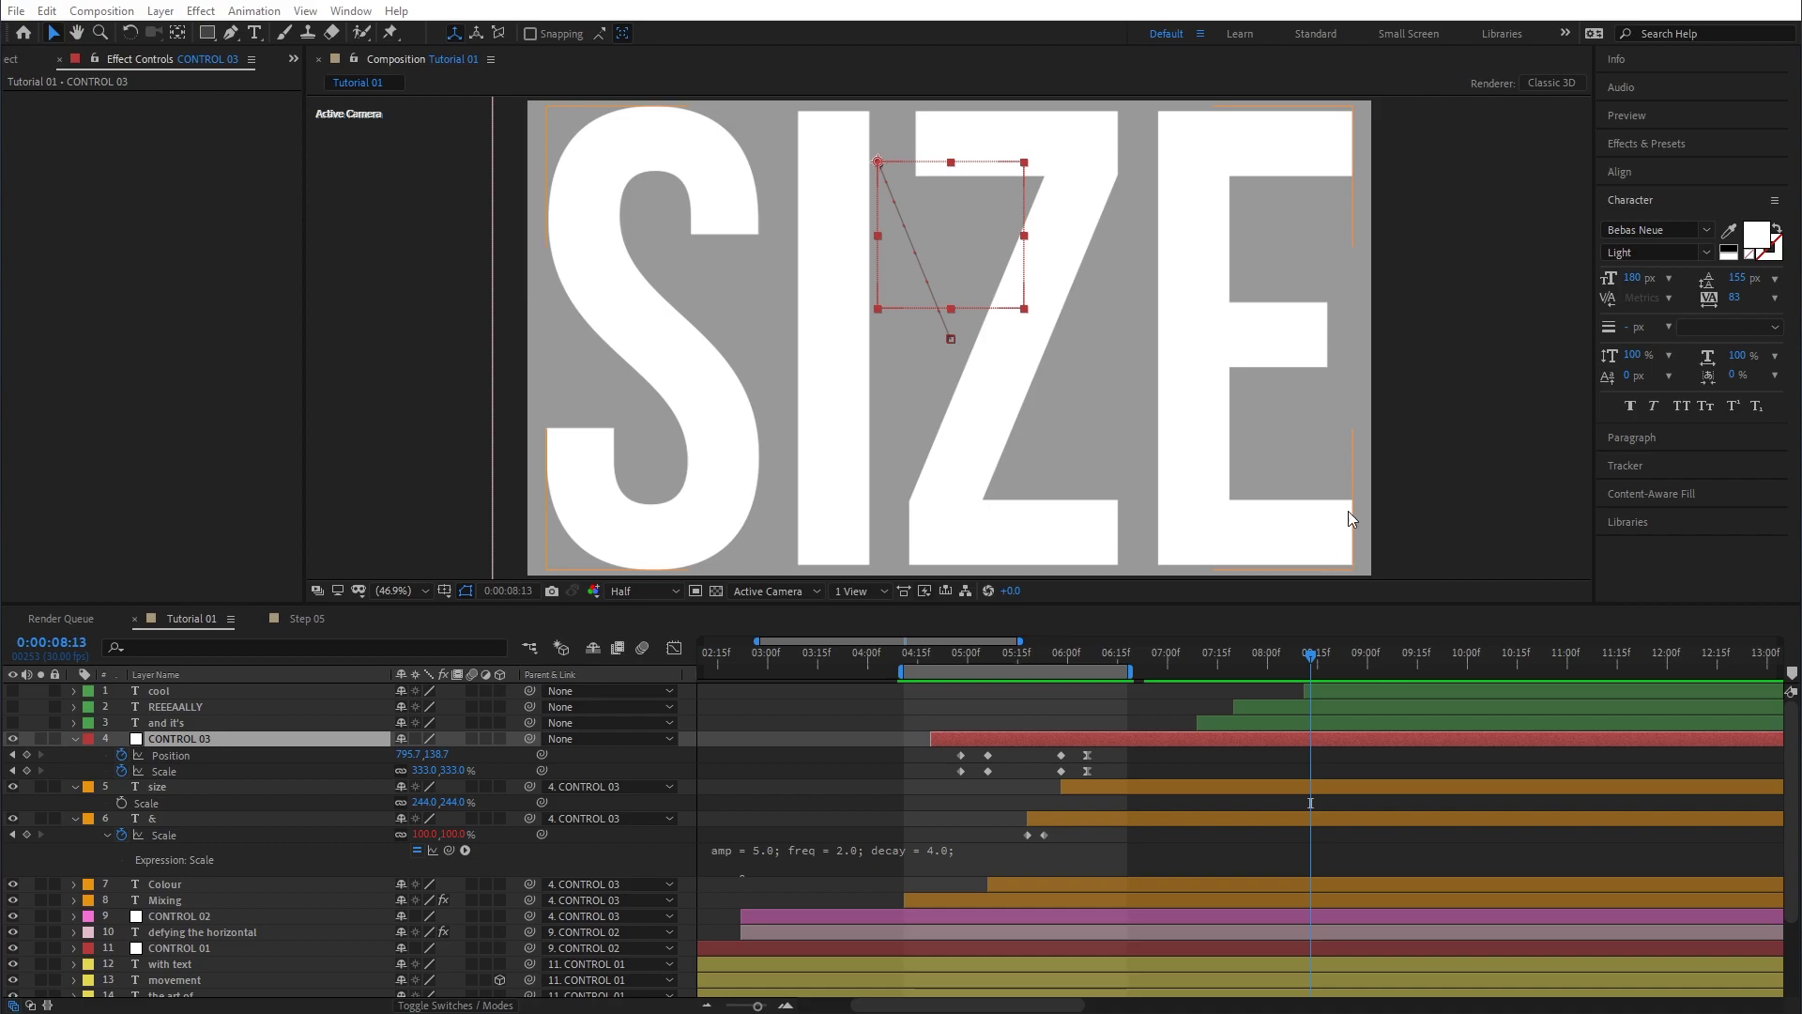
# Keyframe CONTROL 03's Position at 0:00:07:05 and slide SIZE out of frame to the left at 0:00:07:13, with X at -1171.3.
pyautogui.moveTo(1045, 655); pyautogui.dragTo(1184, 678)
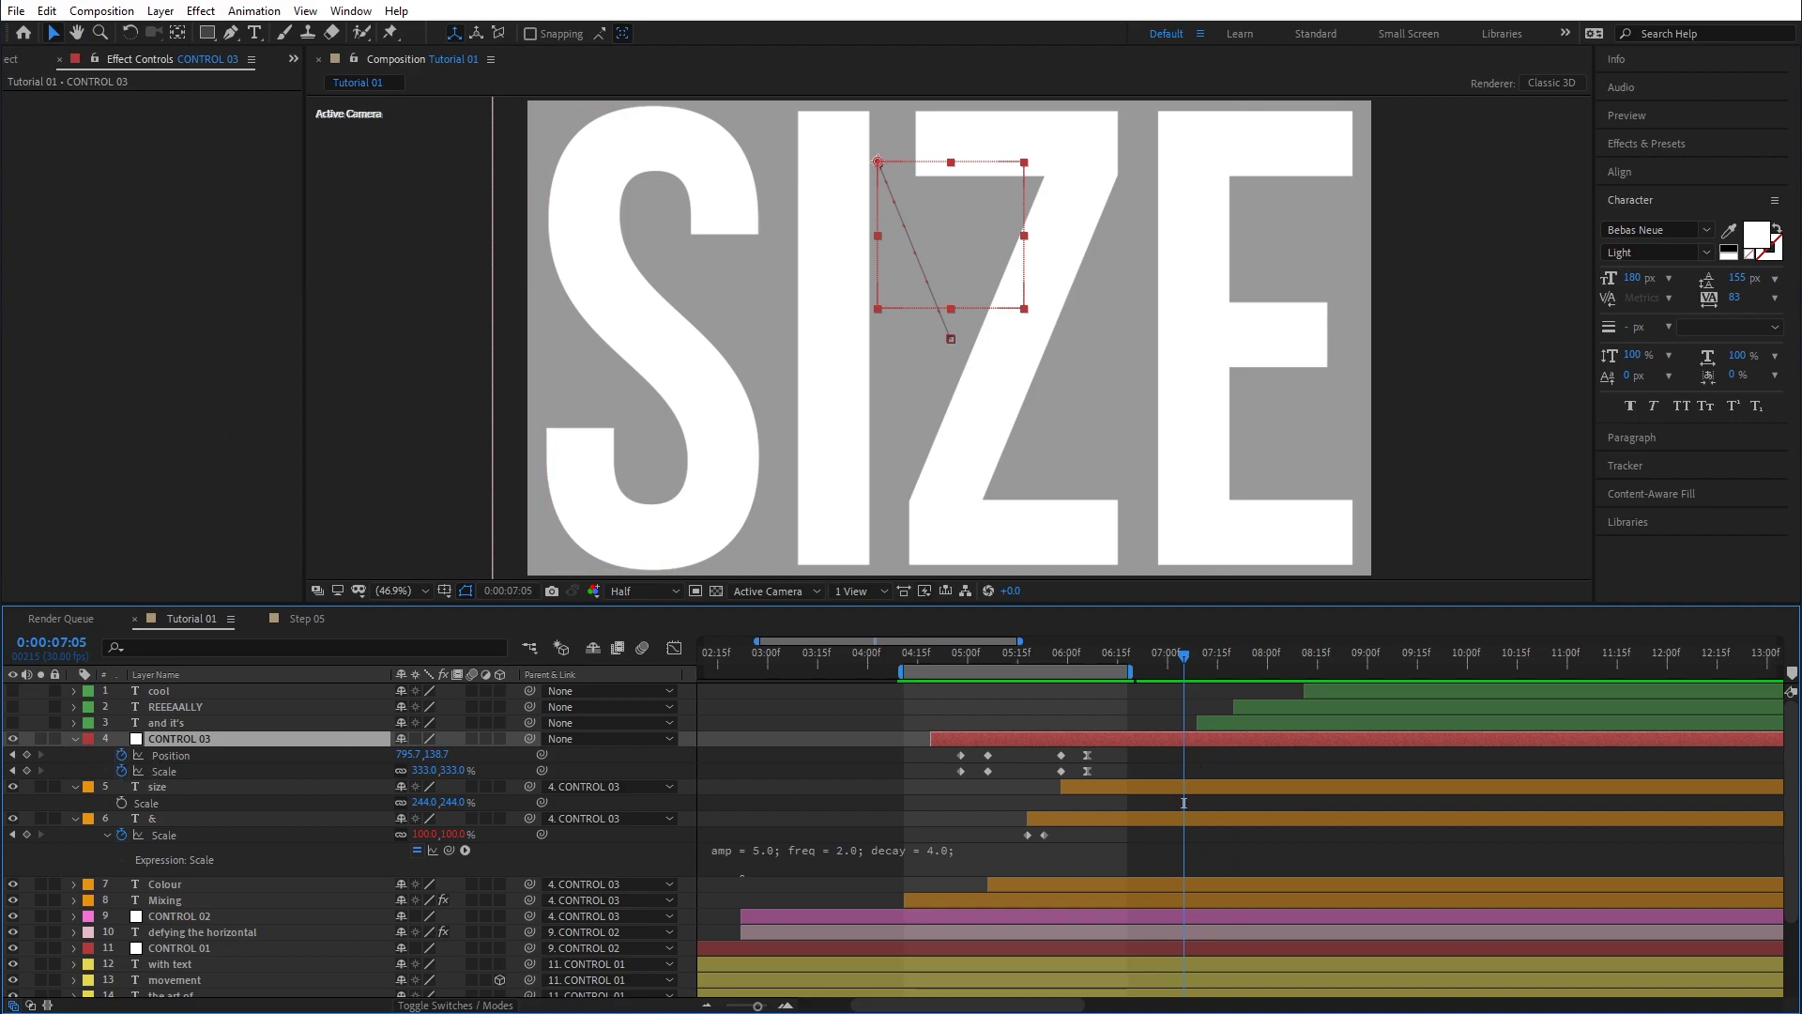
pyautogui.click(26, 754)
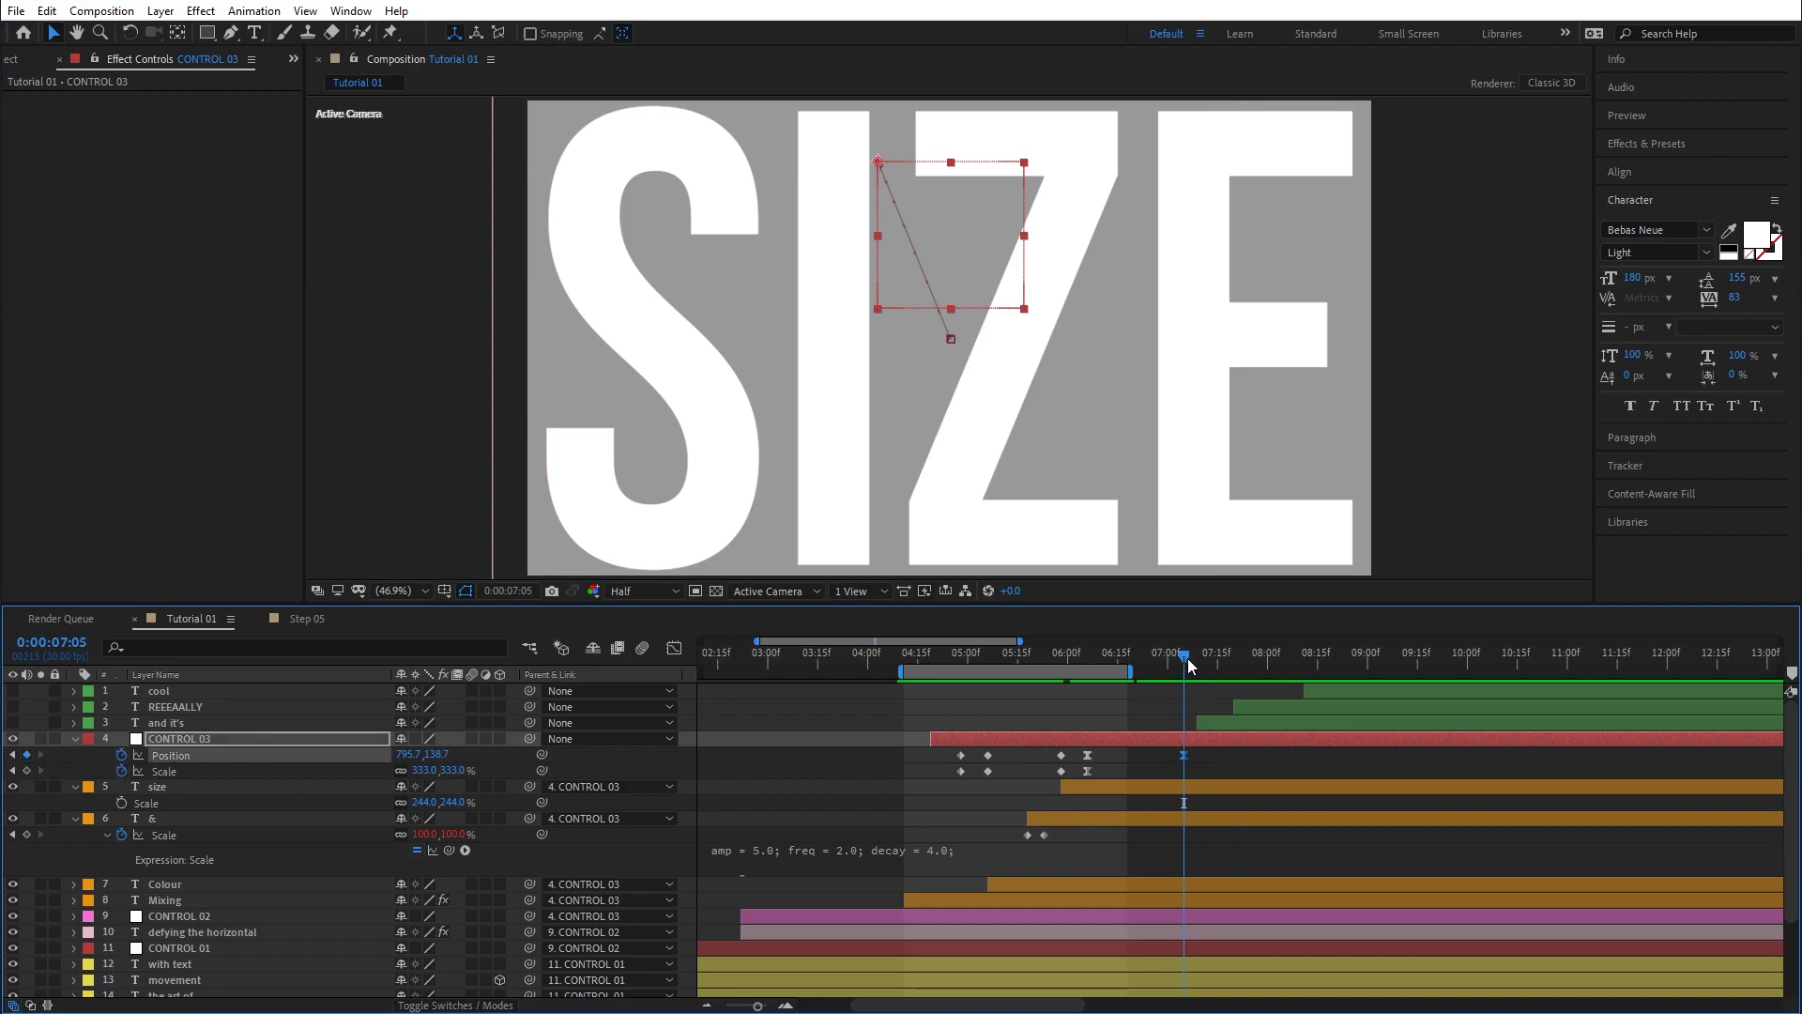
pyautogui.moveTo(1195, 655); pyautogui.dragTo(1212, 657)
pyautogui.moveTo(409, 754); pyautogui.dragTo(238, 740)
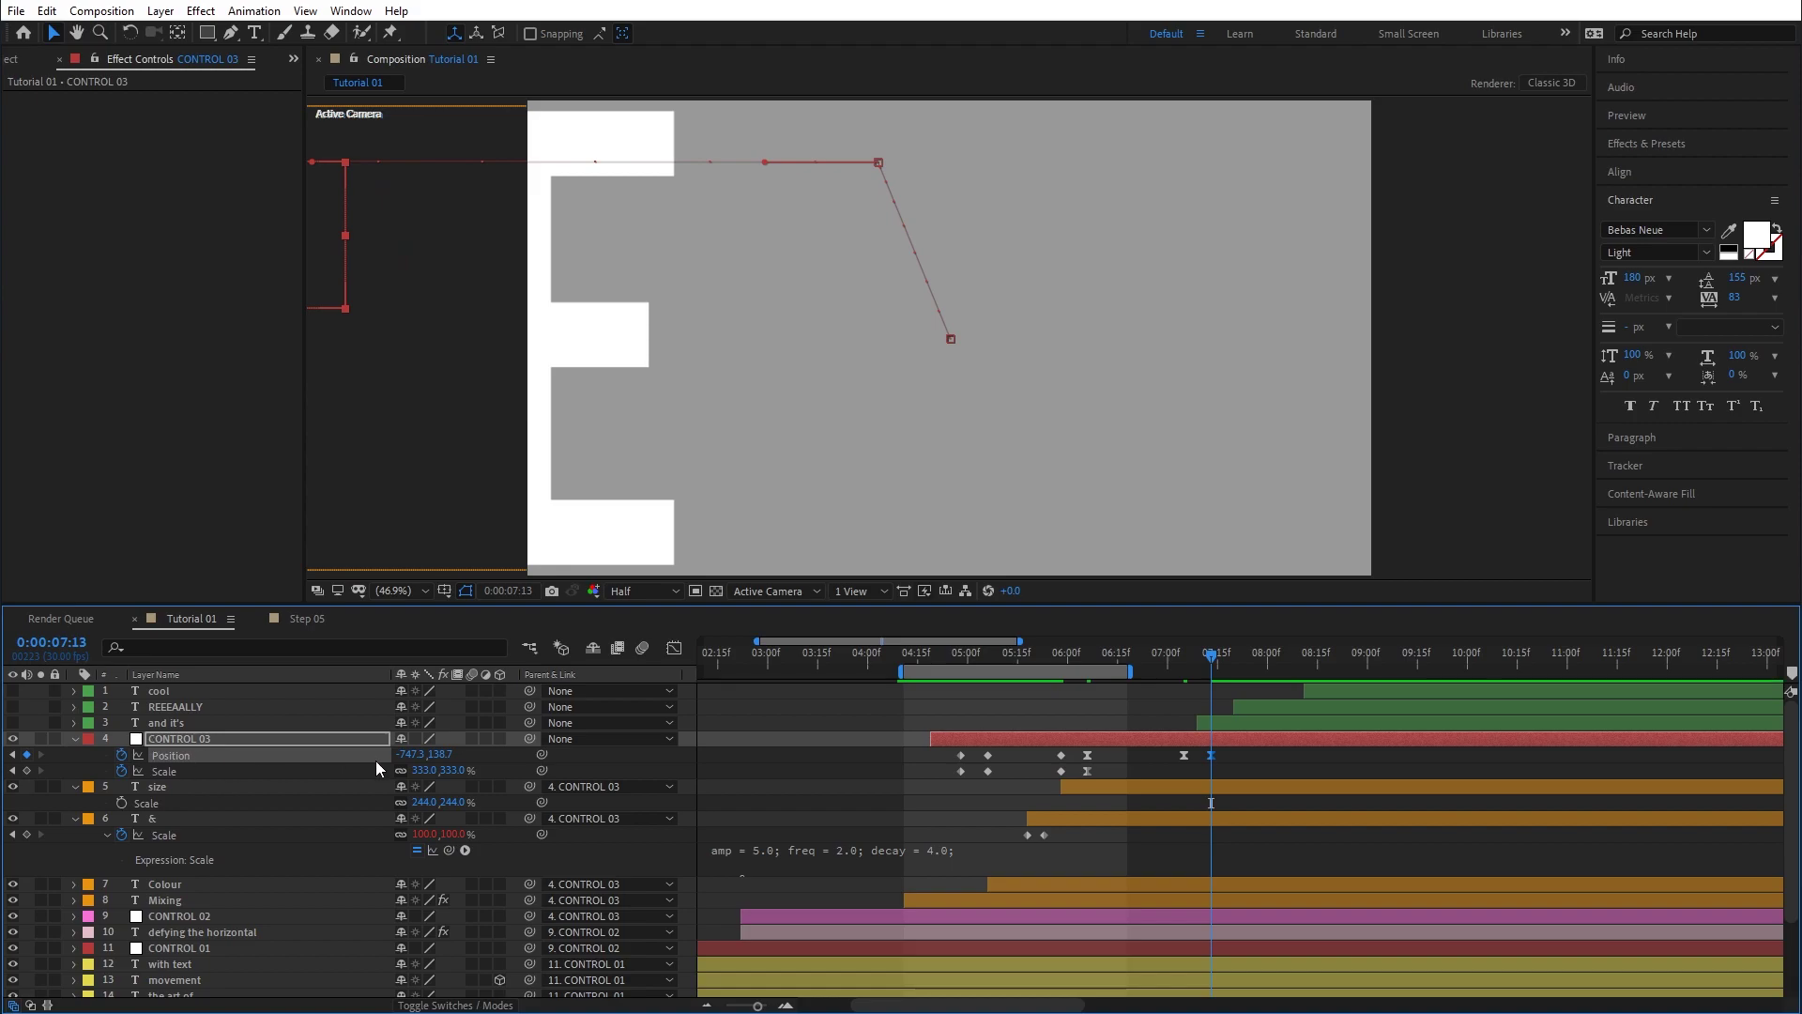
pyautogui.moveTo(410, 758); pyautogui.dragTo(1183, 663)
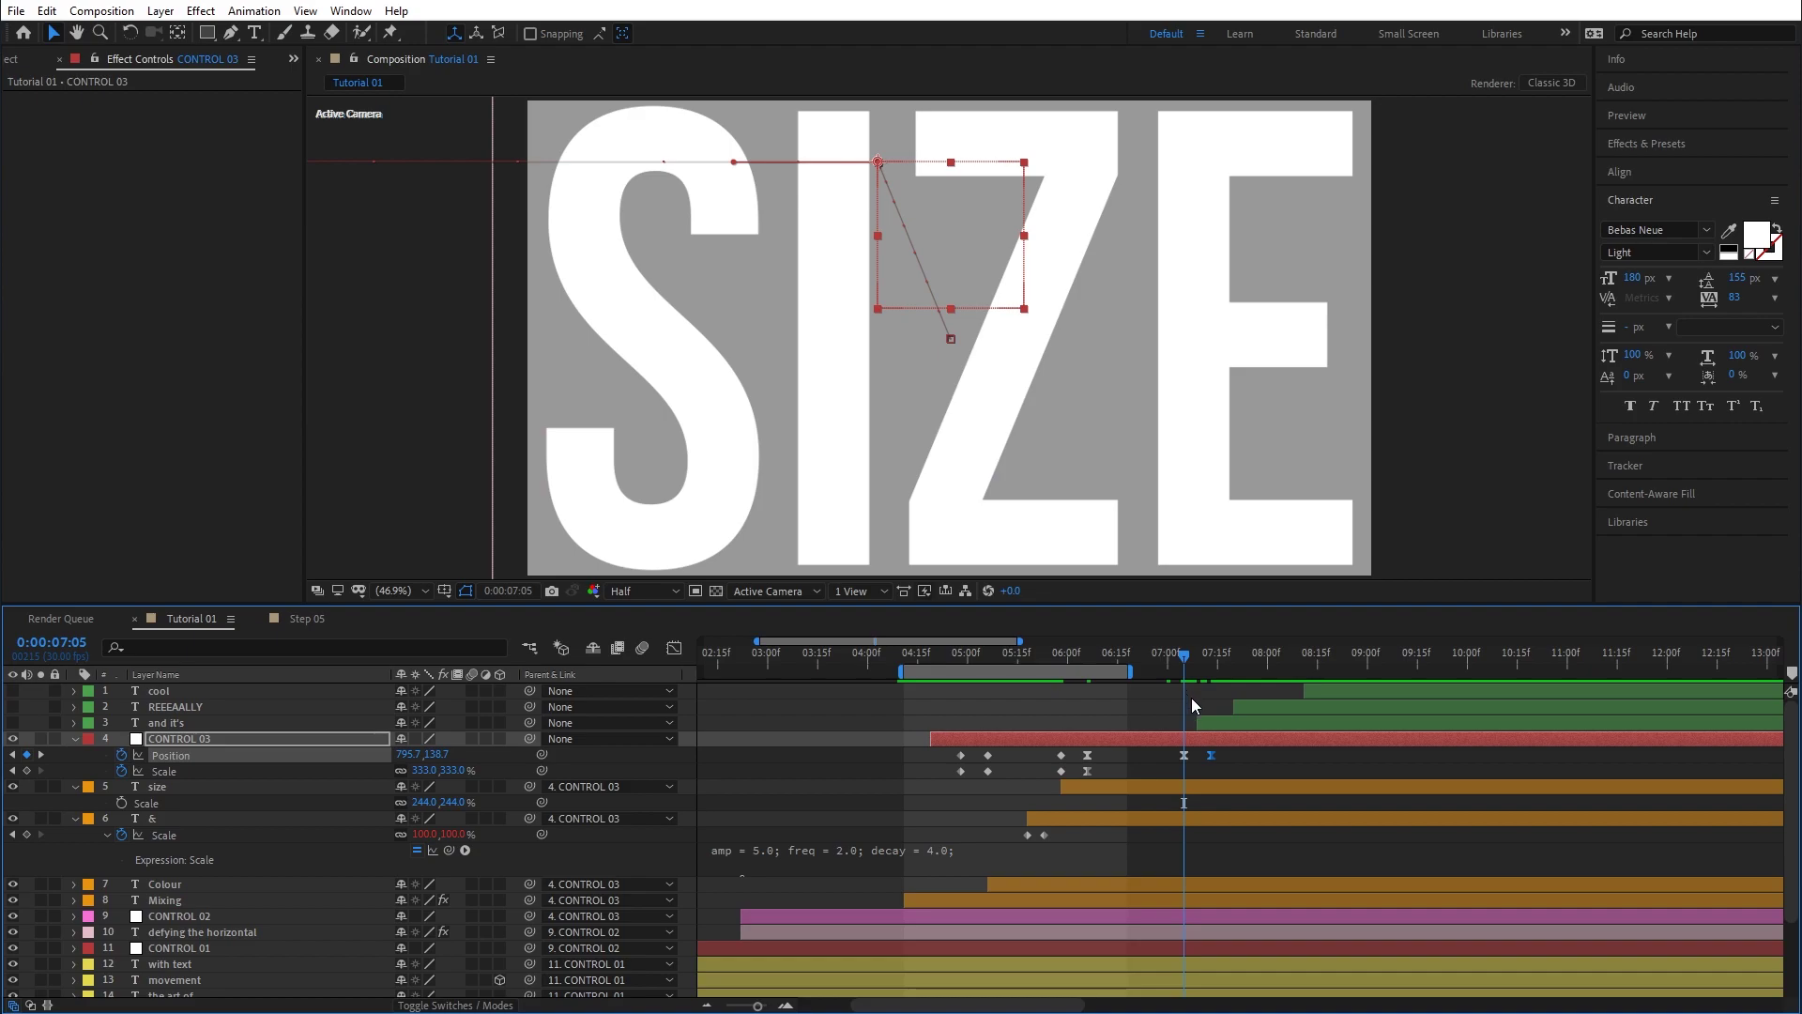
# Add an anticipation Position keyframe to CONTROL 03 at 0:00:07:08 with X at 867.7, and nudge it slightly later.
pyautogui.moveTo(1184, 754); pyautogui.dragTo(1194, 754)
pyautogui.click(26, 754)
pyautogui.moveTo(1185, 654); pyautogui.dragTo(1193, 654)
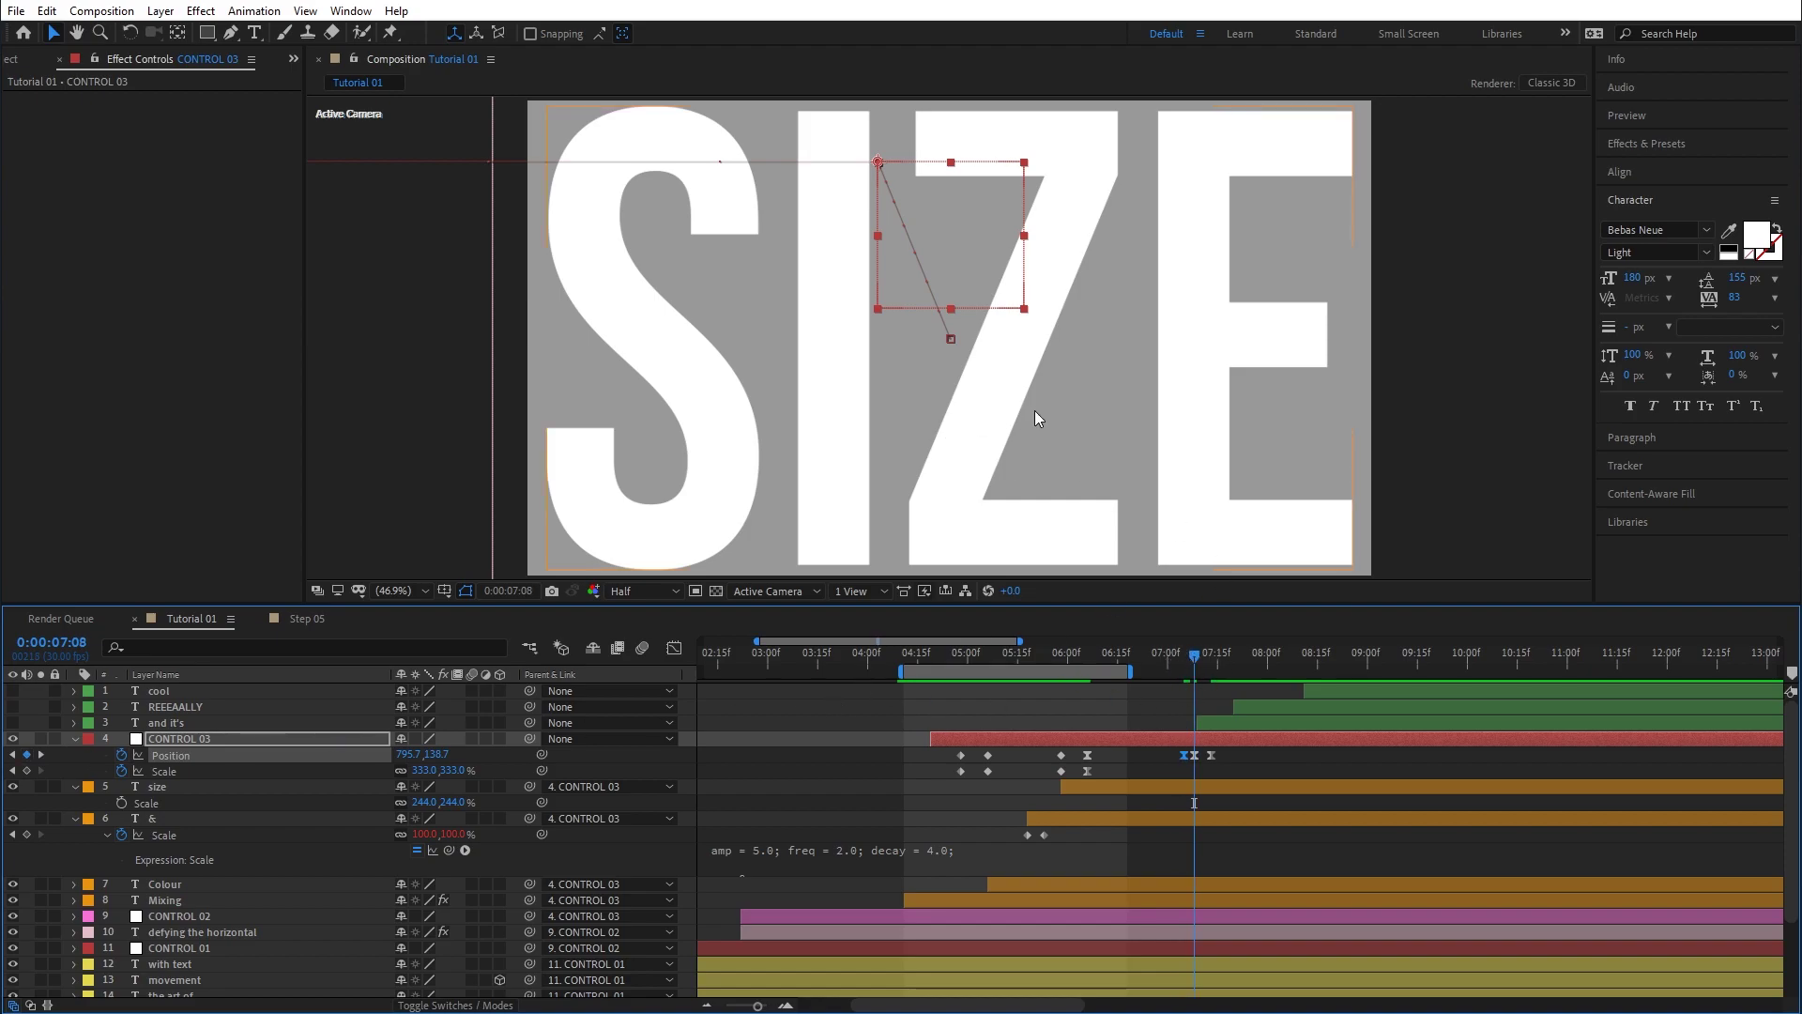
pyautogui.moveTo(409, 755); pyautogui.dragTo(474, 754)
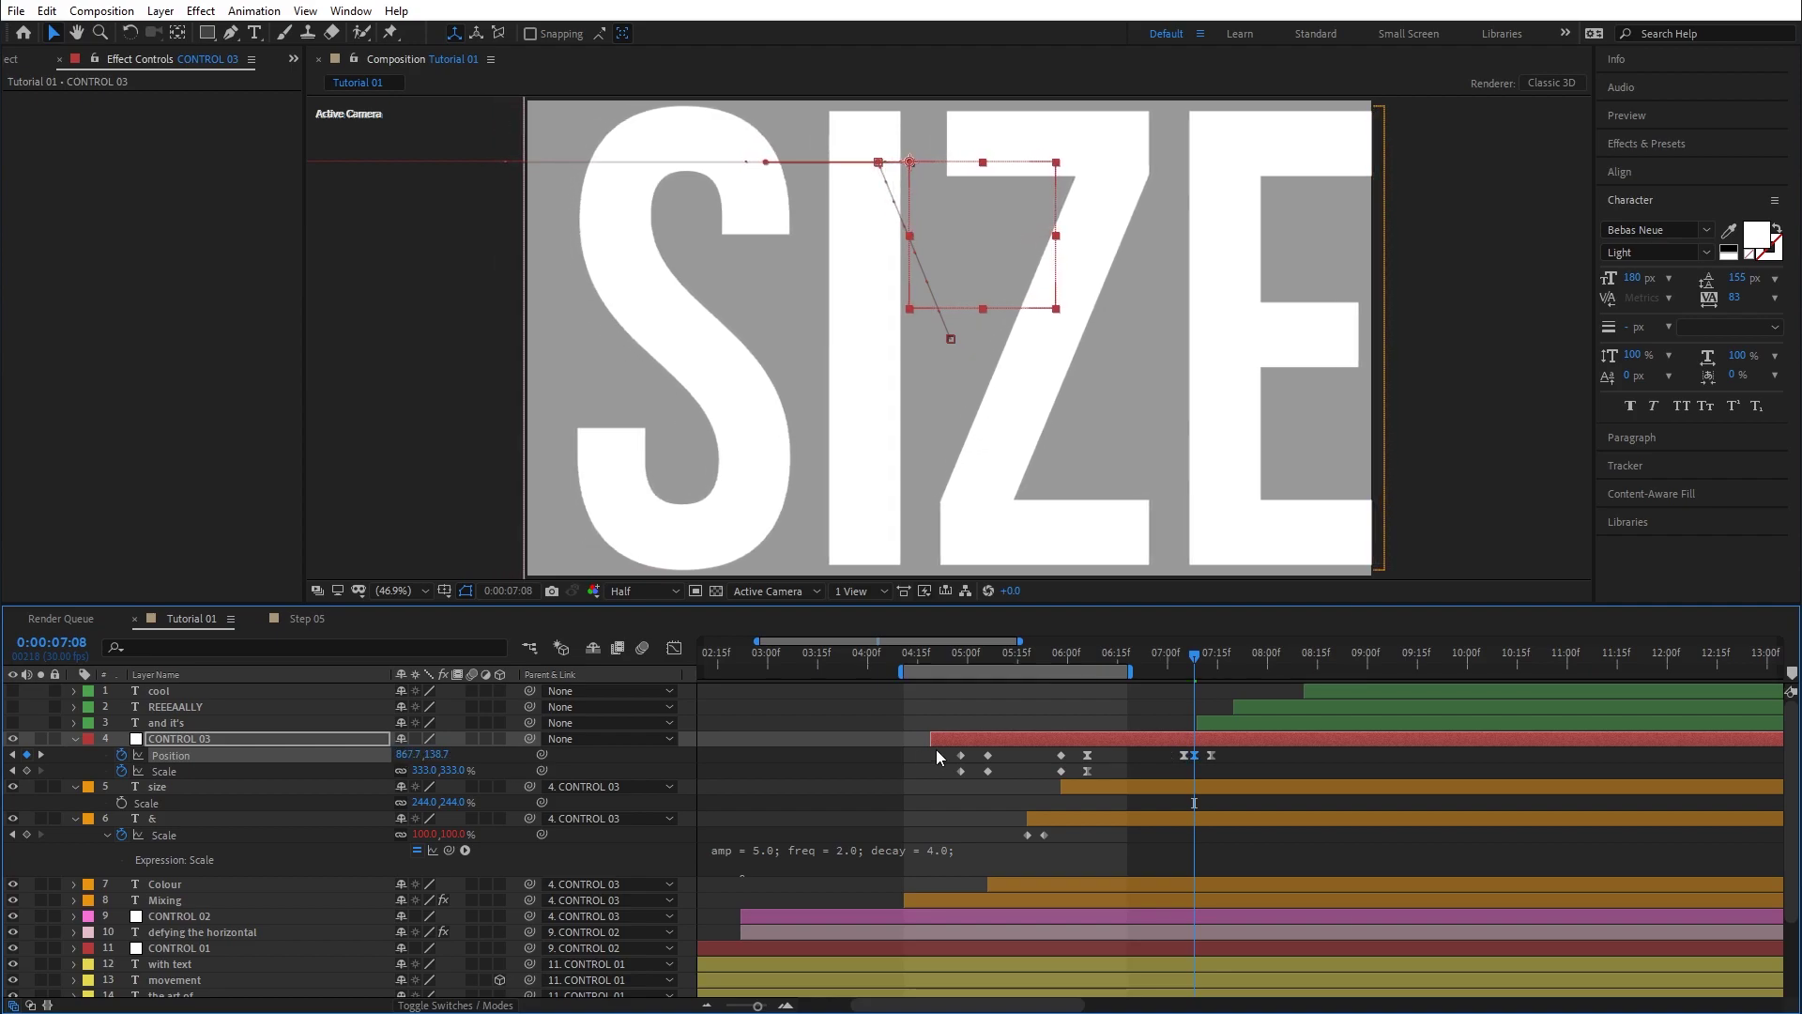
pyautogui.moveTo(1194, 754); pyautogui.dragTo(1198, 755)
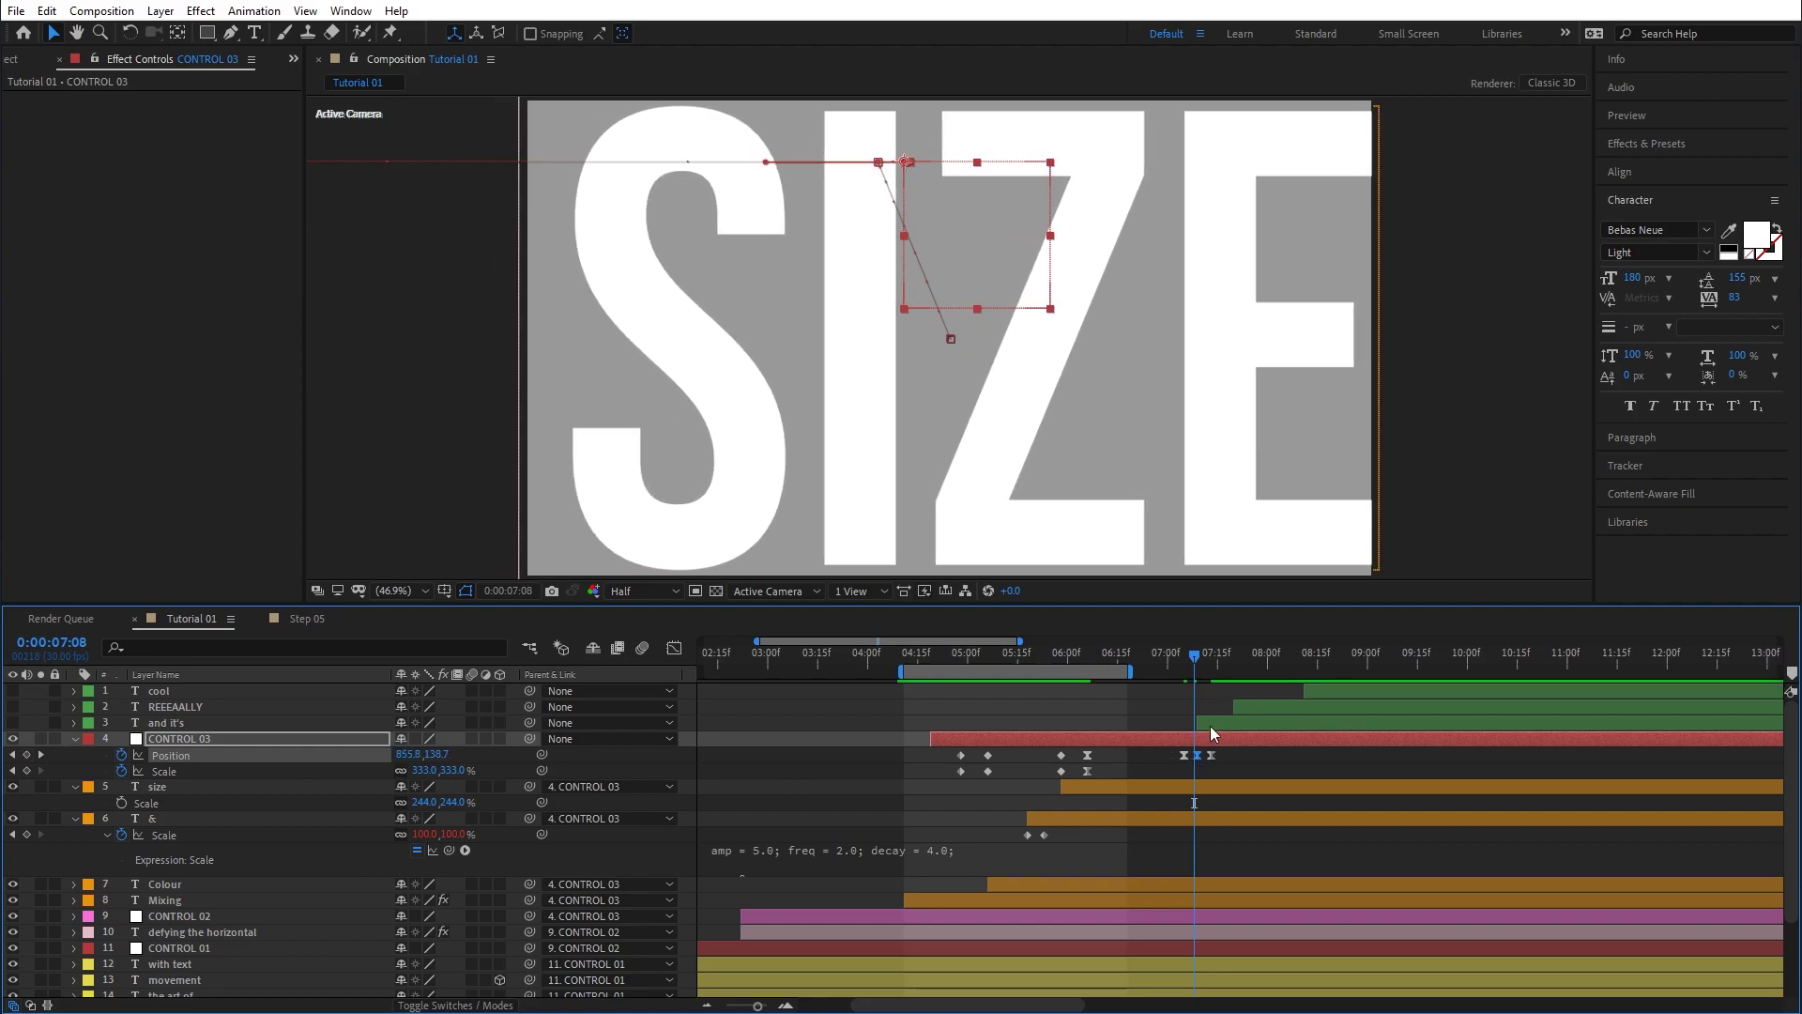
# Move the work area over SIZE's exit, shift the first exit Position keyframe slightly earlier and preview the movement.
pyautogui.moveTo(1182, 666); pyautogui.dragTo(1357, 672)
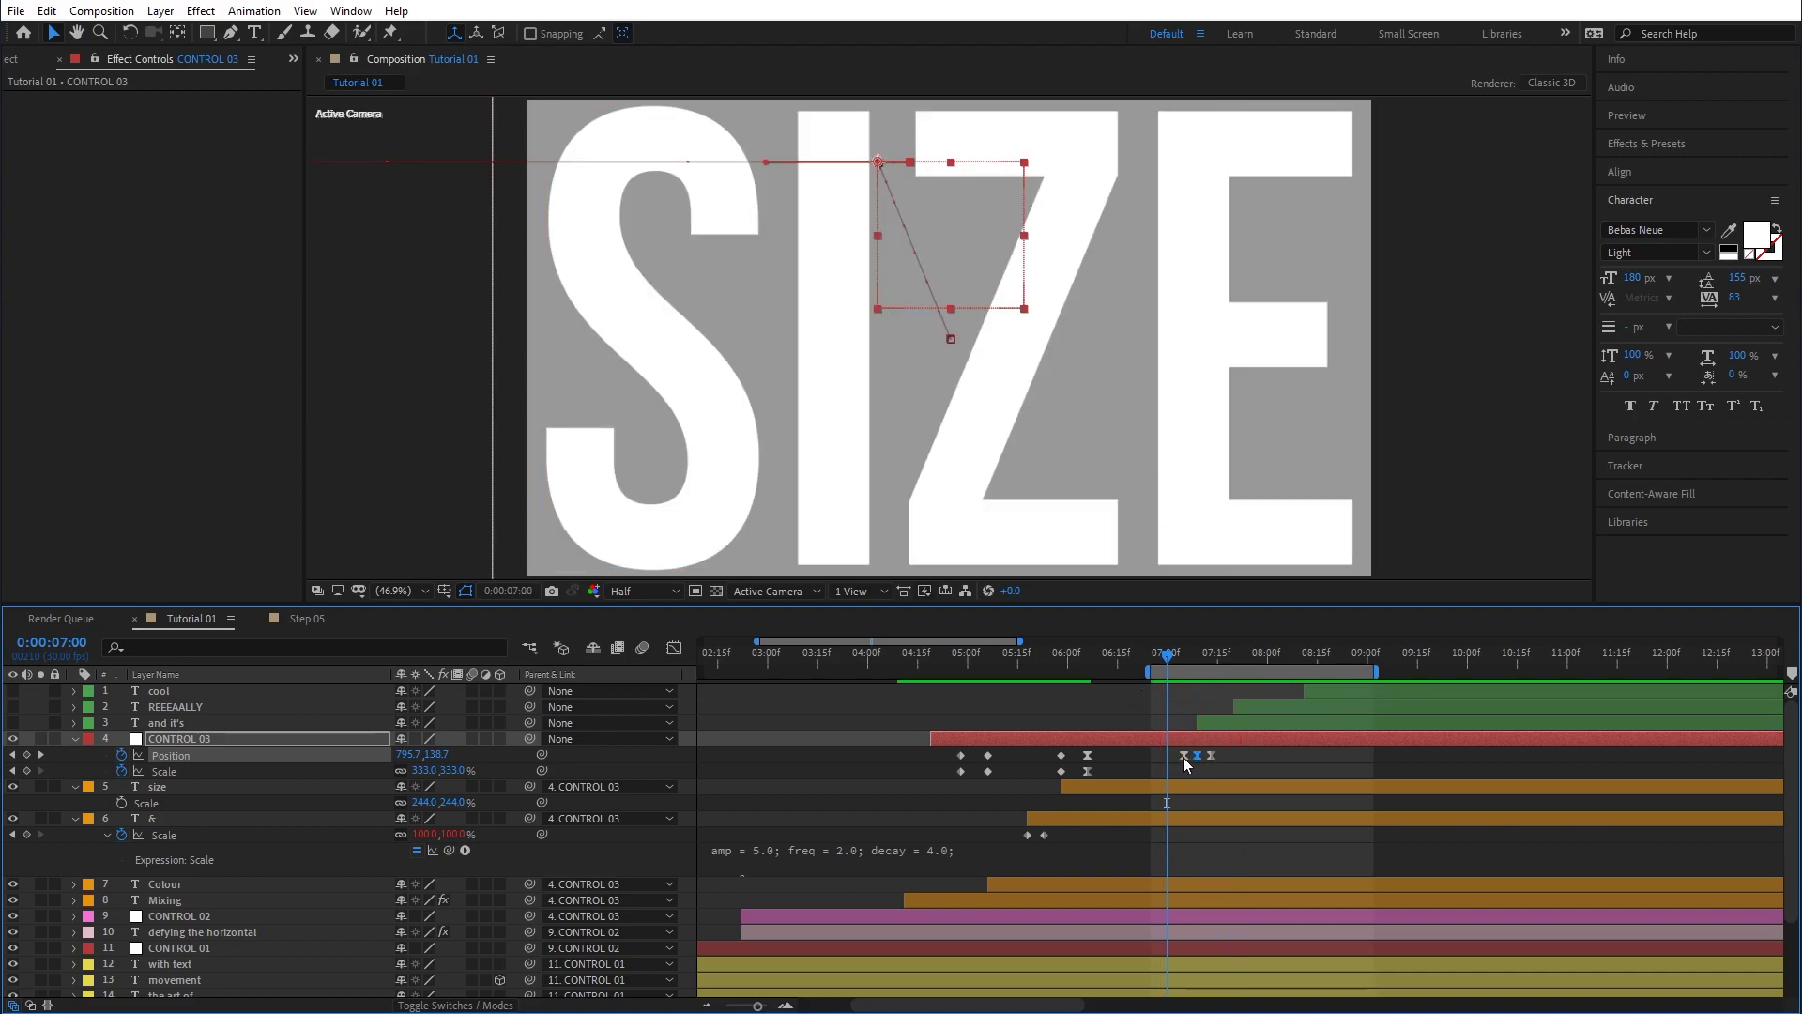
pyautogui.moveTo(1180, 755); pyautogui.dragTo(1175, 757)
pyautogui.press('space')
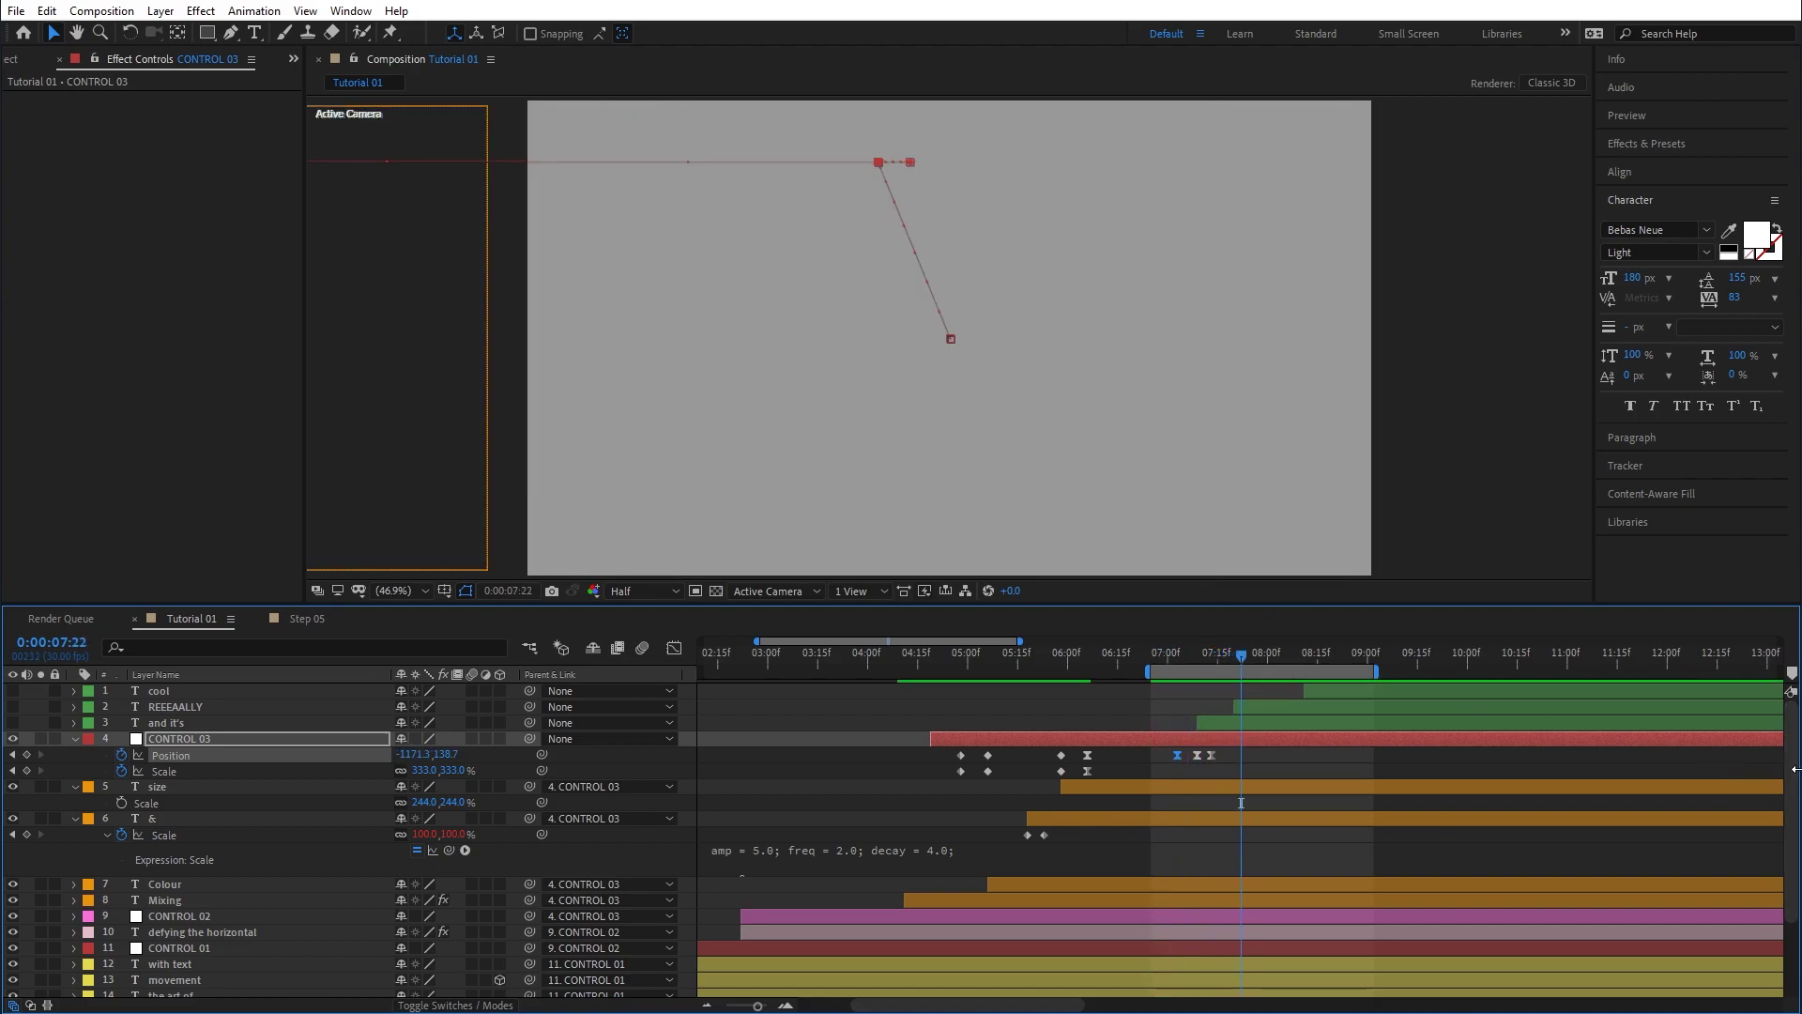
pyautogui.moveTo(1794, 762); pyautogui.dragTo(1796, 770)
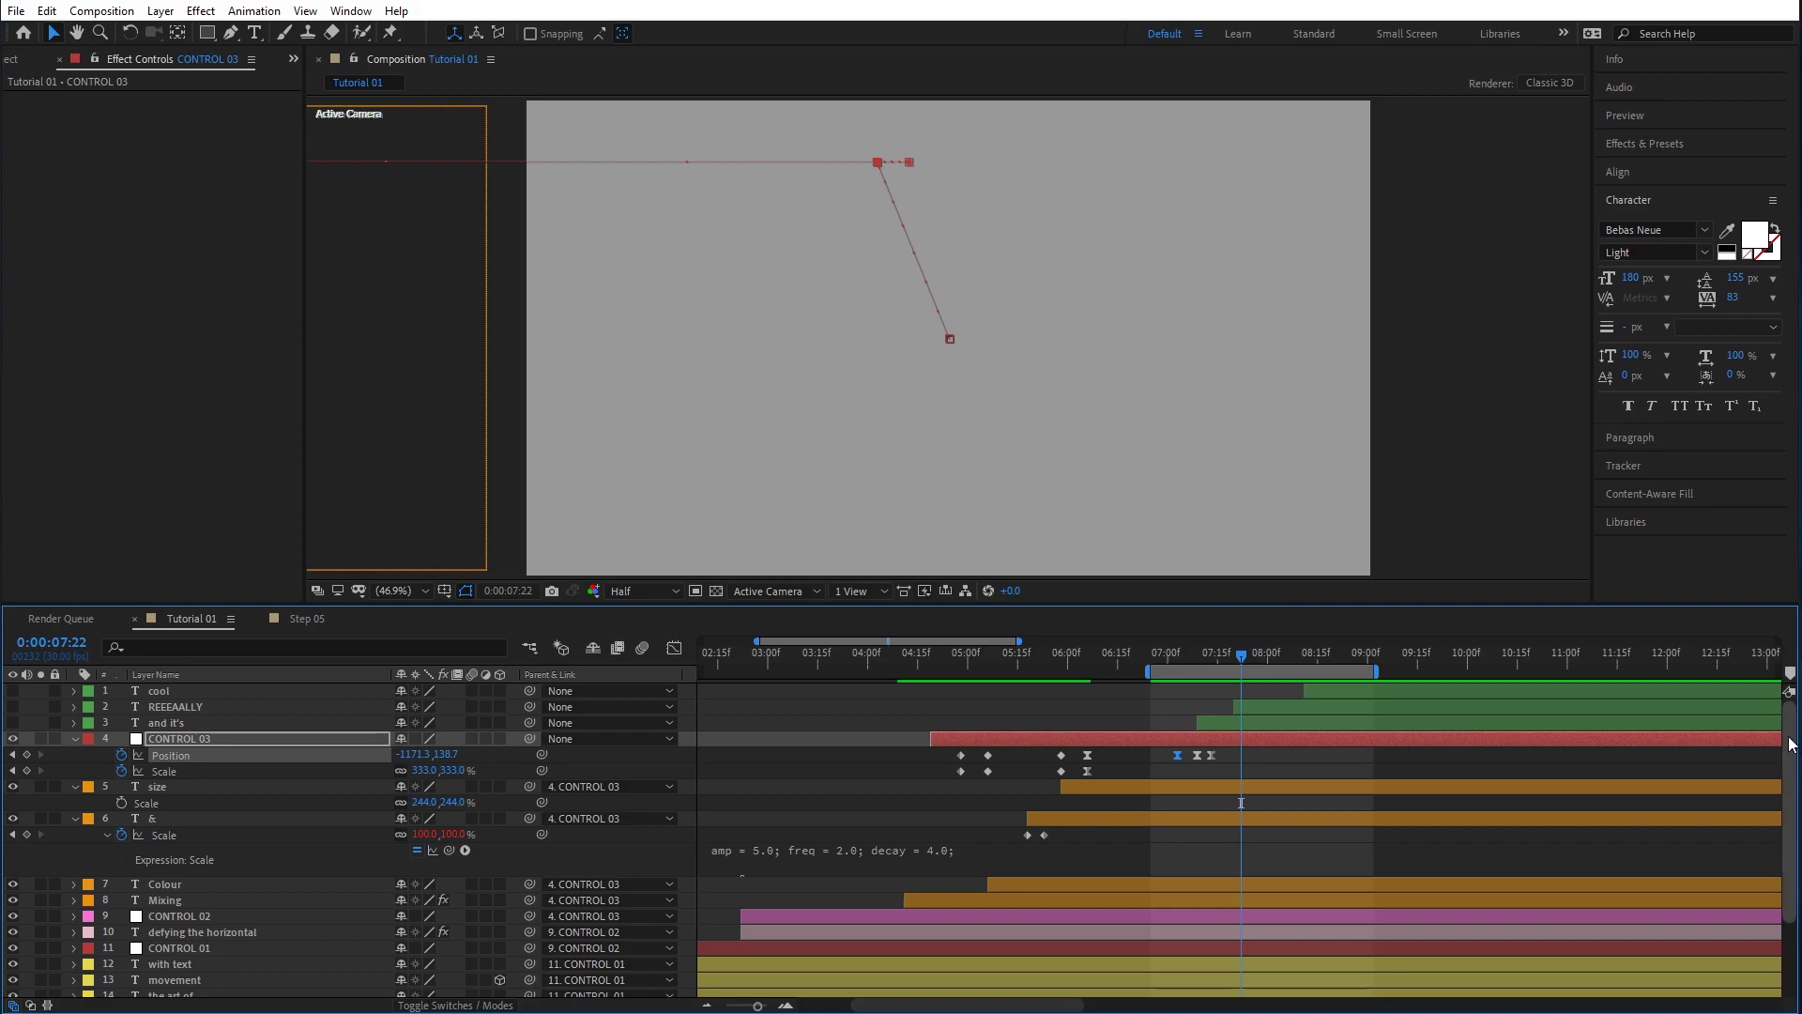
# Examine how AND IT'S and REEEAALLY appear in the Step 05 composition around 0:00:07:20.
pyautogui.click(307, 618)
pyautogui.moveTo(882, 654); pyautogui.dragTo(1227, 685)
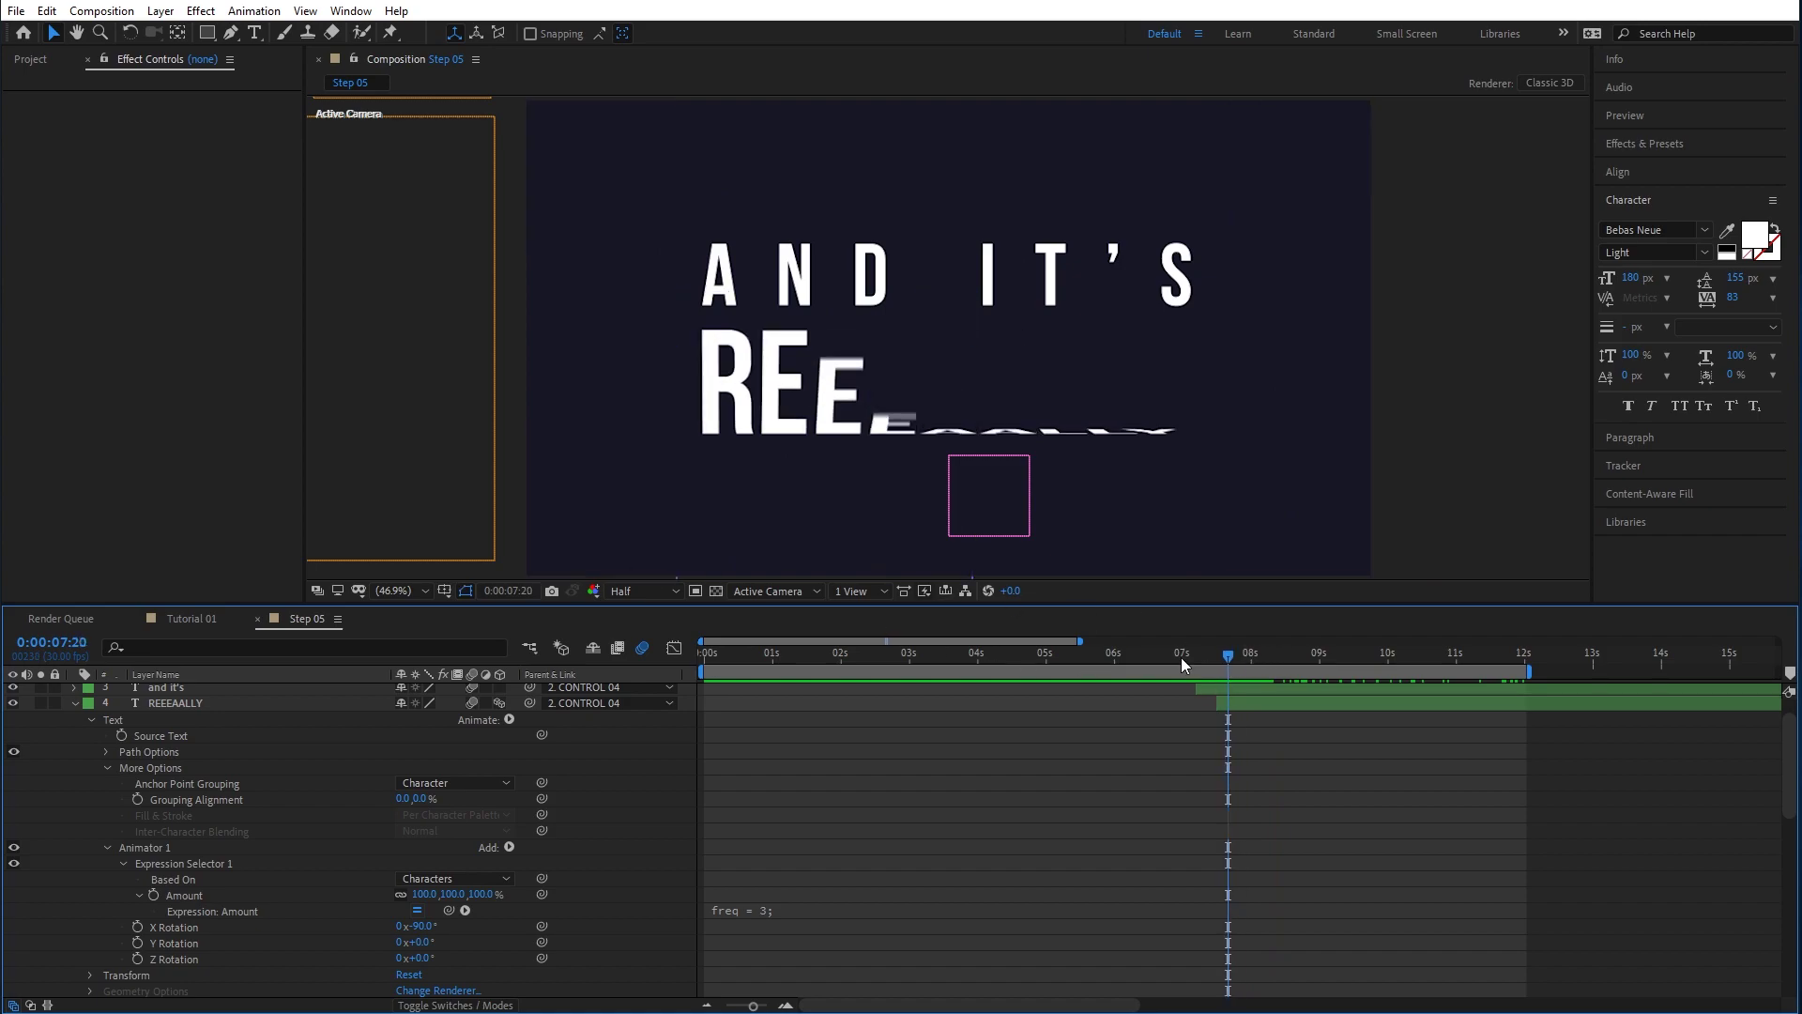
pyautogui.click(1197, 659)
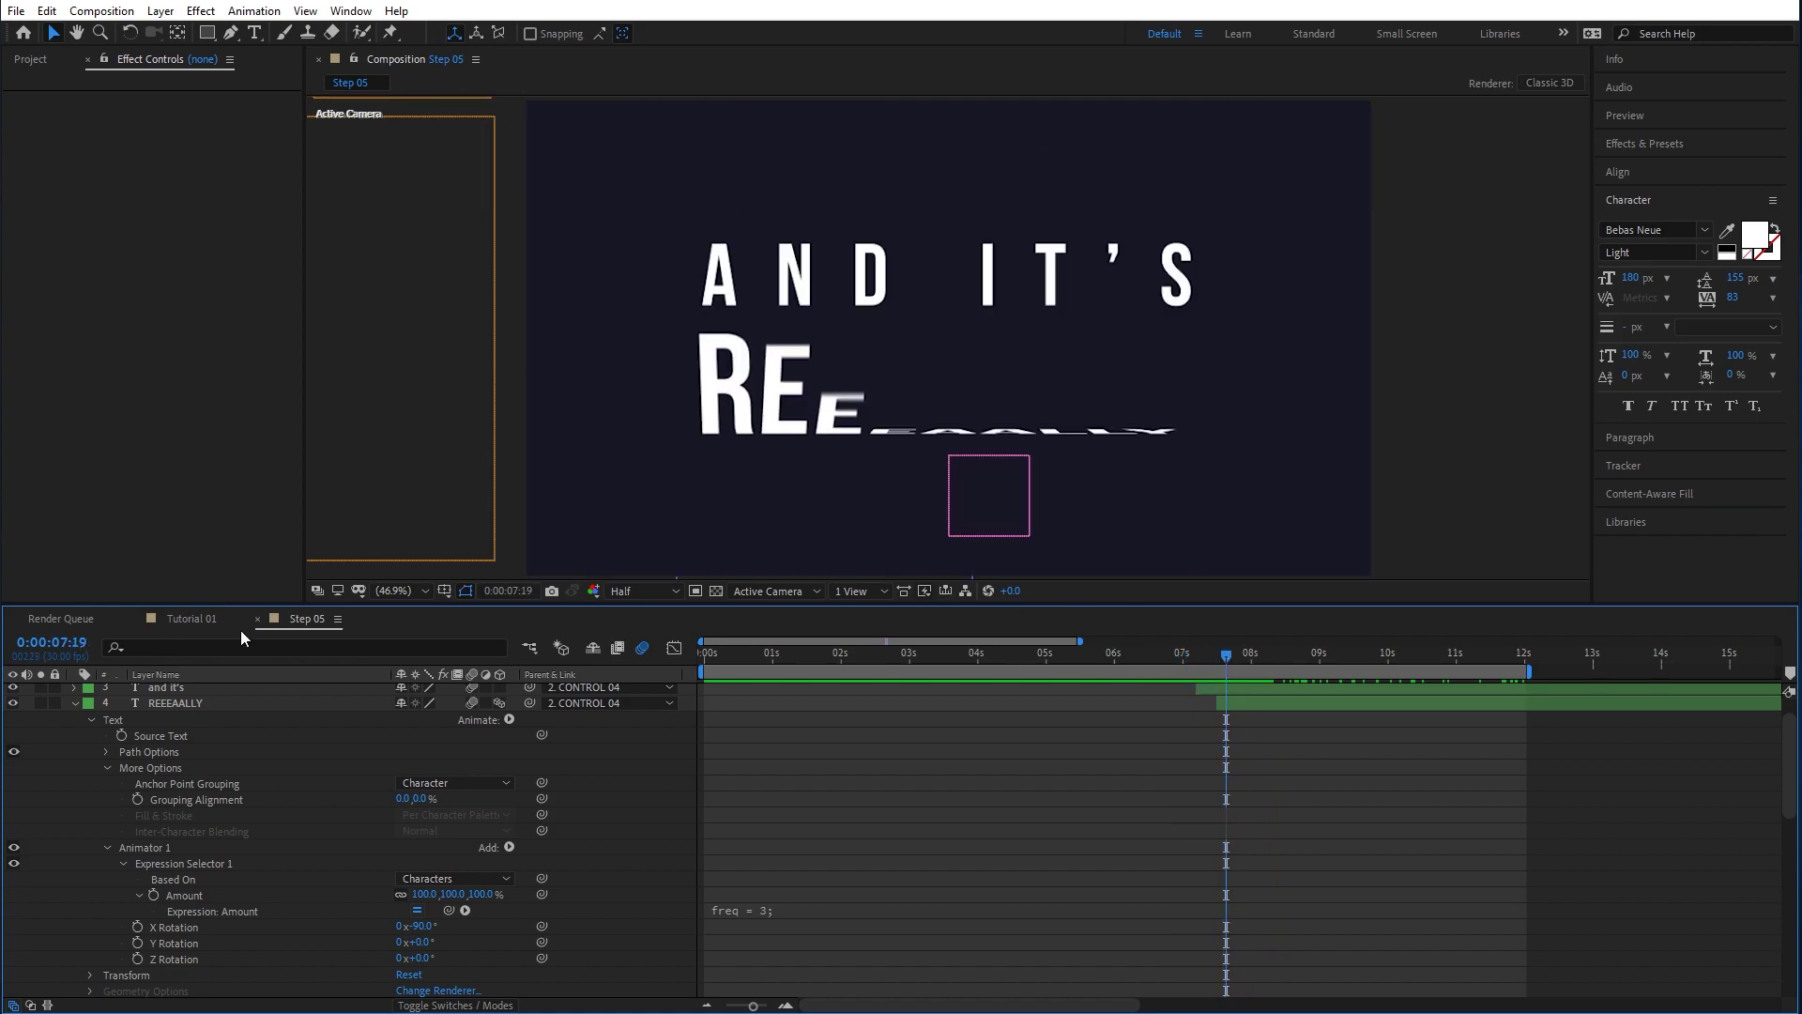
# Show the cool, REEEAALLY and and it's layers in Tutorial 01 and reposition their text together at 0:00:08:24.
pyautogui.click(193, 619)
pyautogui.moveTo(1253, 716); pyautogui.dragTo(724, 706)
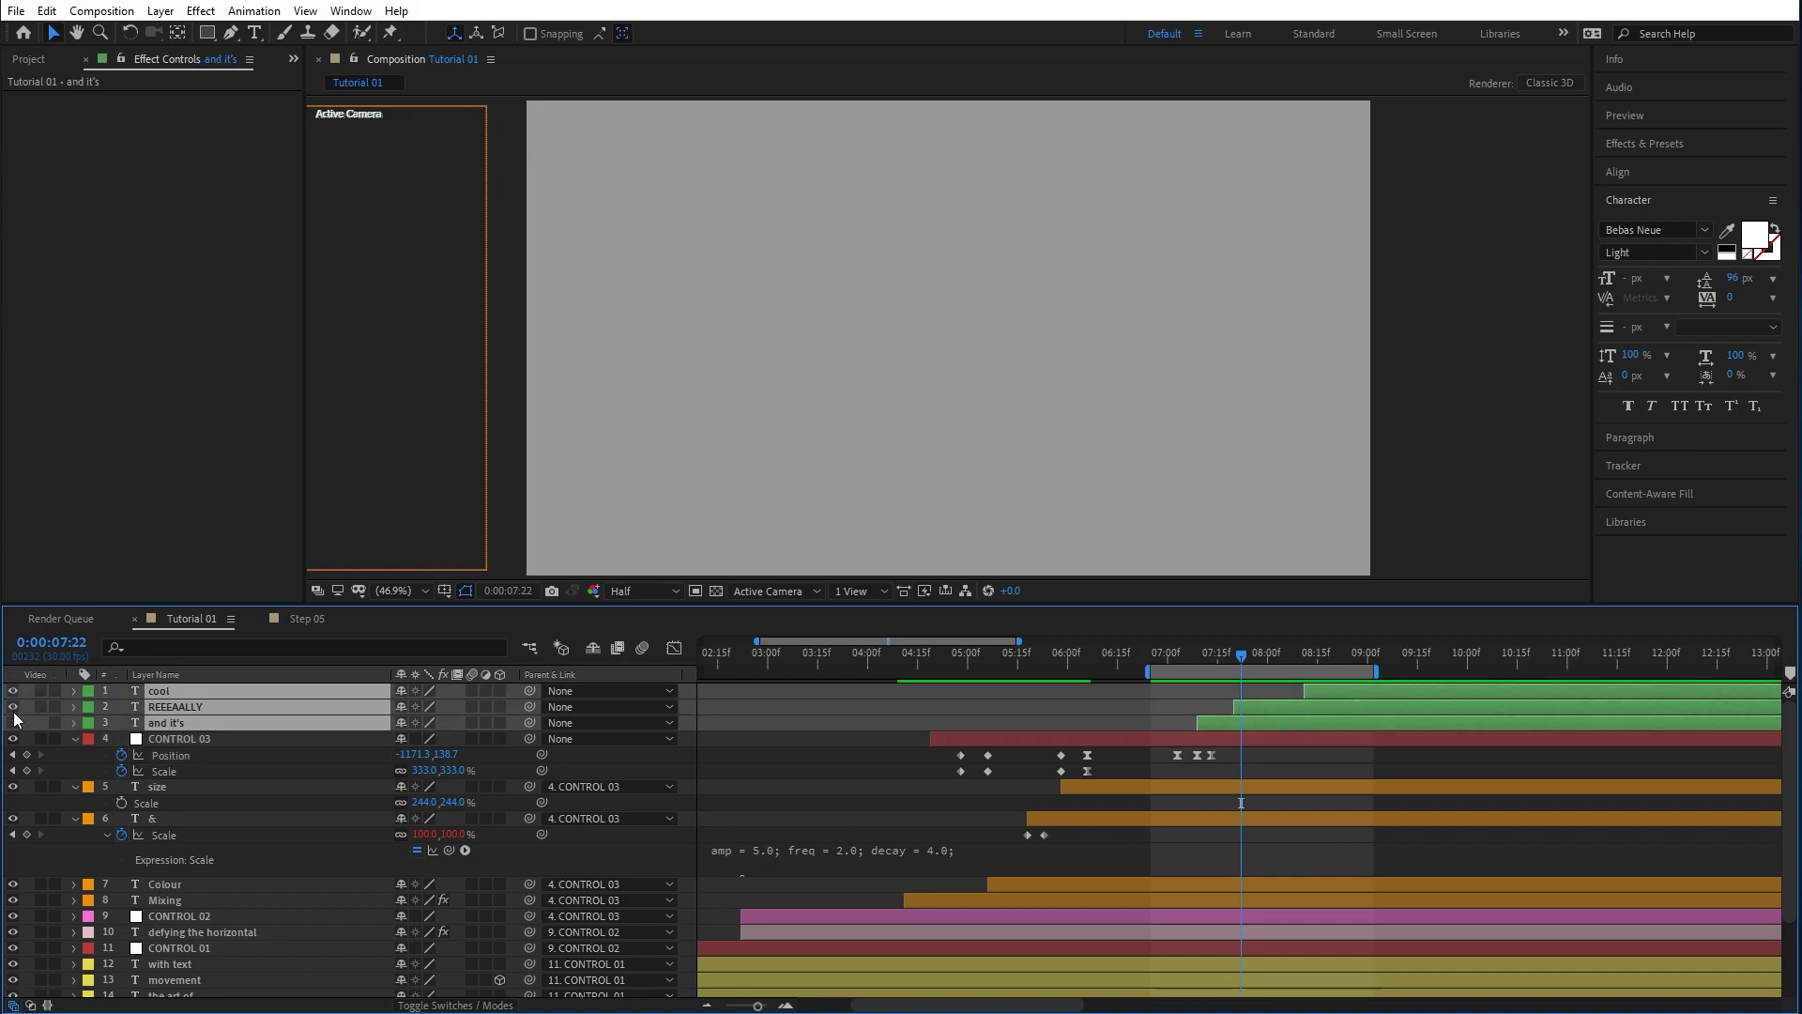
pyautogui.moveTo(1219, 654); pyautogui.dragTo(1353, 654)
pyautogui.moveTo(1022, 418); pyautogui.dragTo(876, 298)
# Set the tracking of the AND IT'S text to 413 so that it spans the width of REEEAALLY.
pyautogui.click(1451, 368)
pyautogui.click(896, 235)
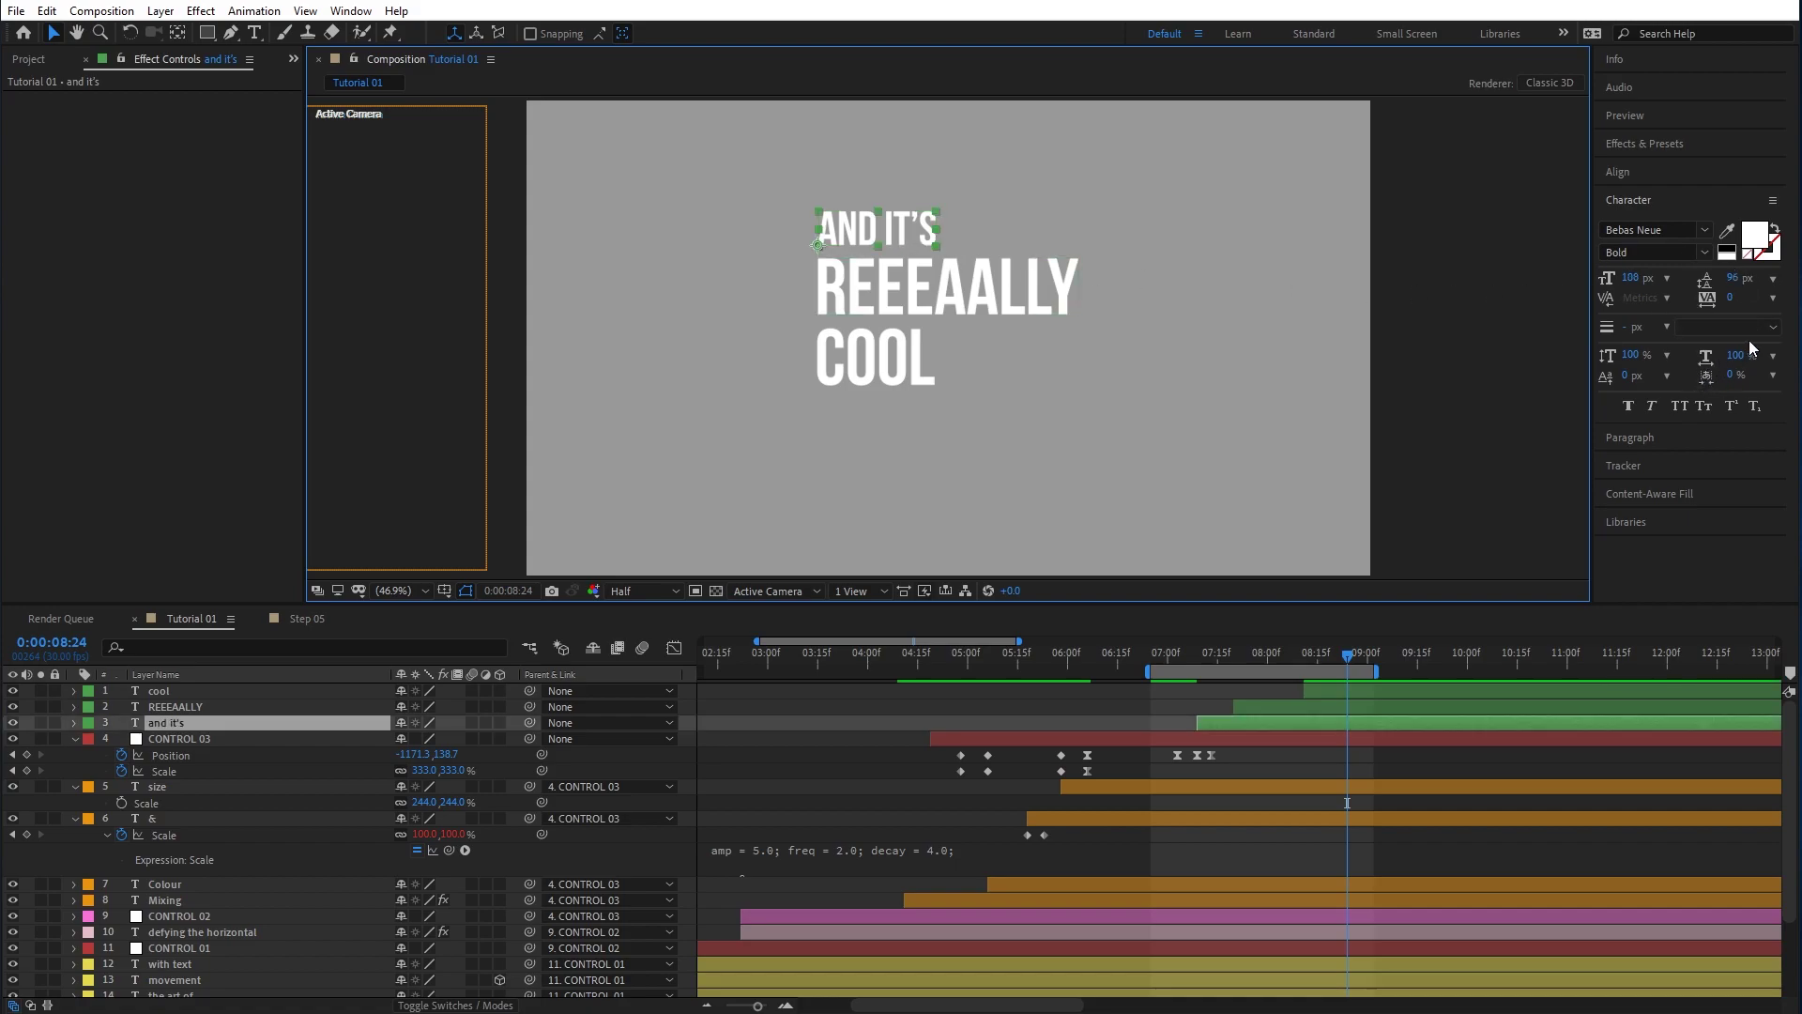
pyautogui.moveTo(1729, 297)
pyautogui.mouseDown()
pyautogui.moveTo(1796, 300)
pyautogui.moveTo(1734, 300)
pyautogui.moveTo(1787, 297)
pyautogui.moveTo(1736, 298)
pyautogui.moveTo(1753, 297)
pyautogui.mouseUp()
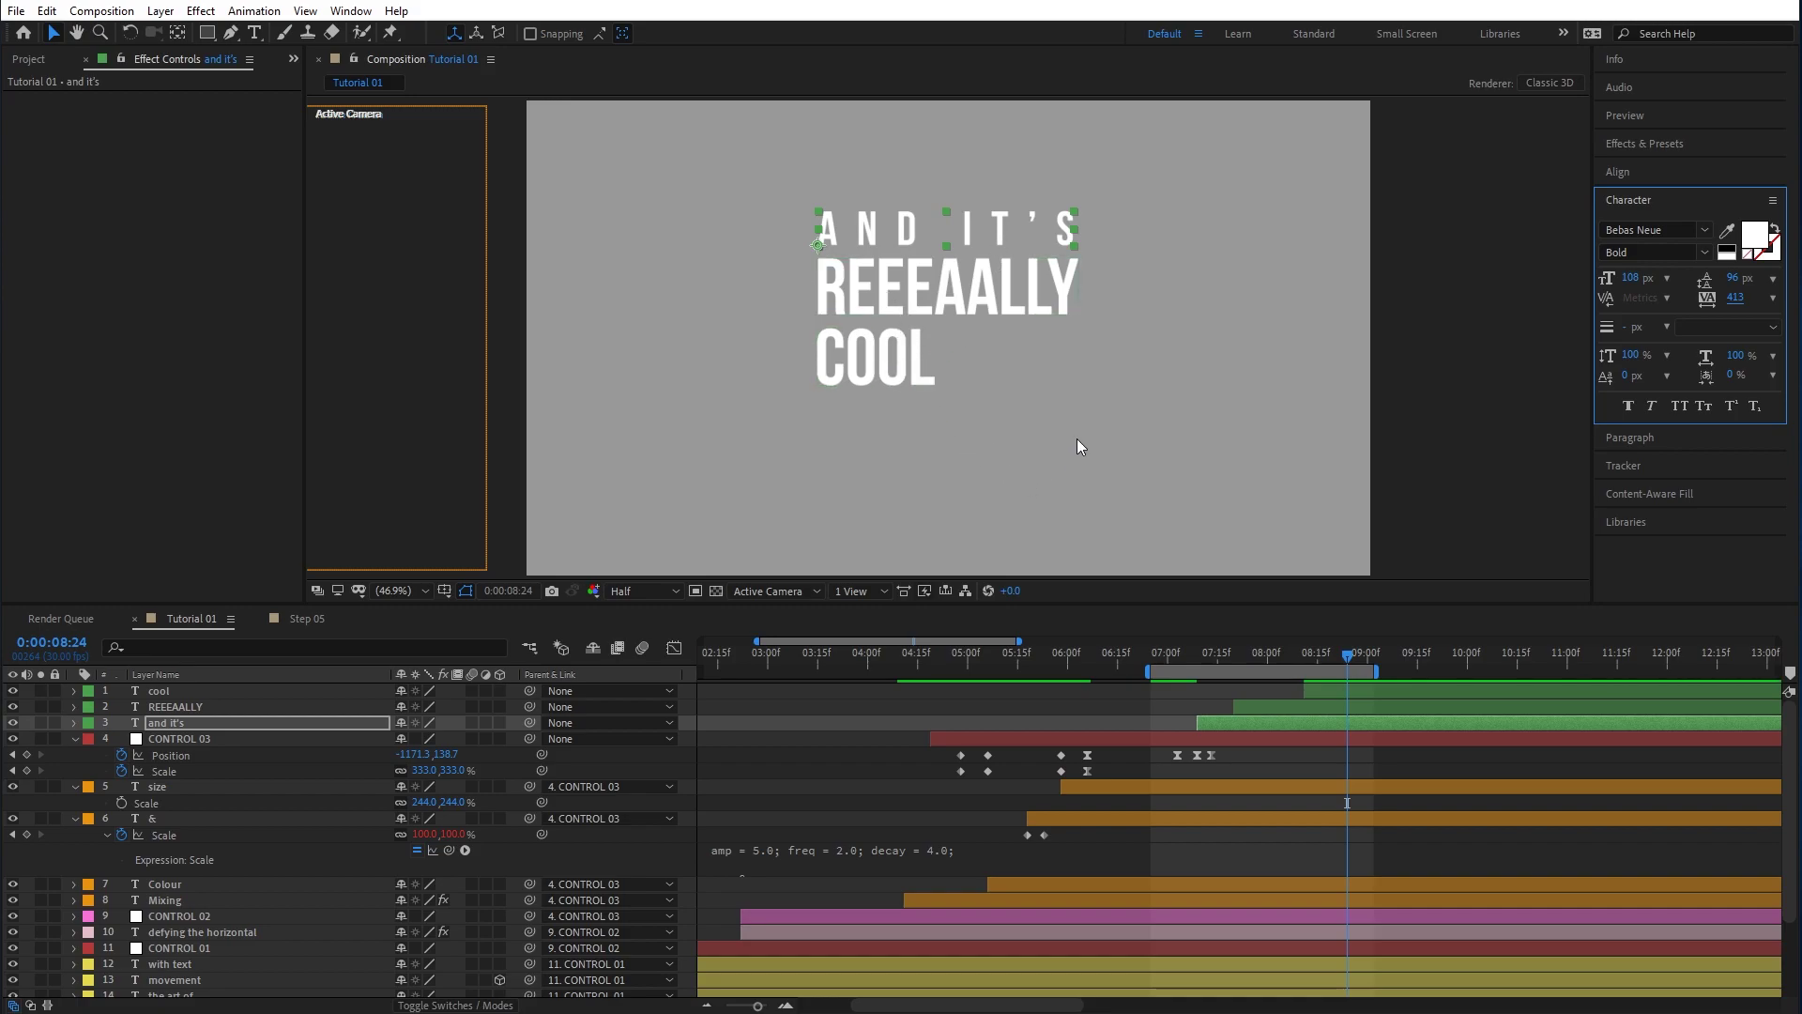
# Check the AND IT'S and REEEAALLY animation in Step 05 again and return to Tutorial 01.
pyautogui.click(305, 618)
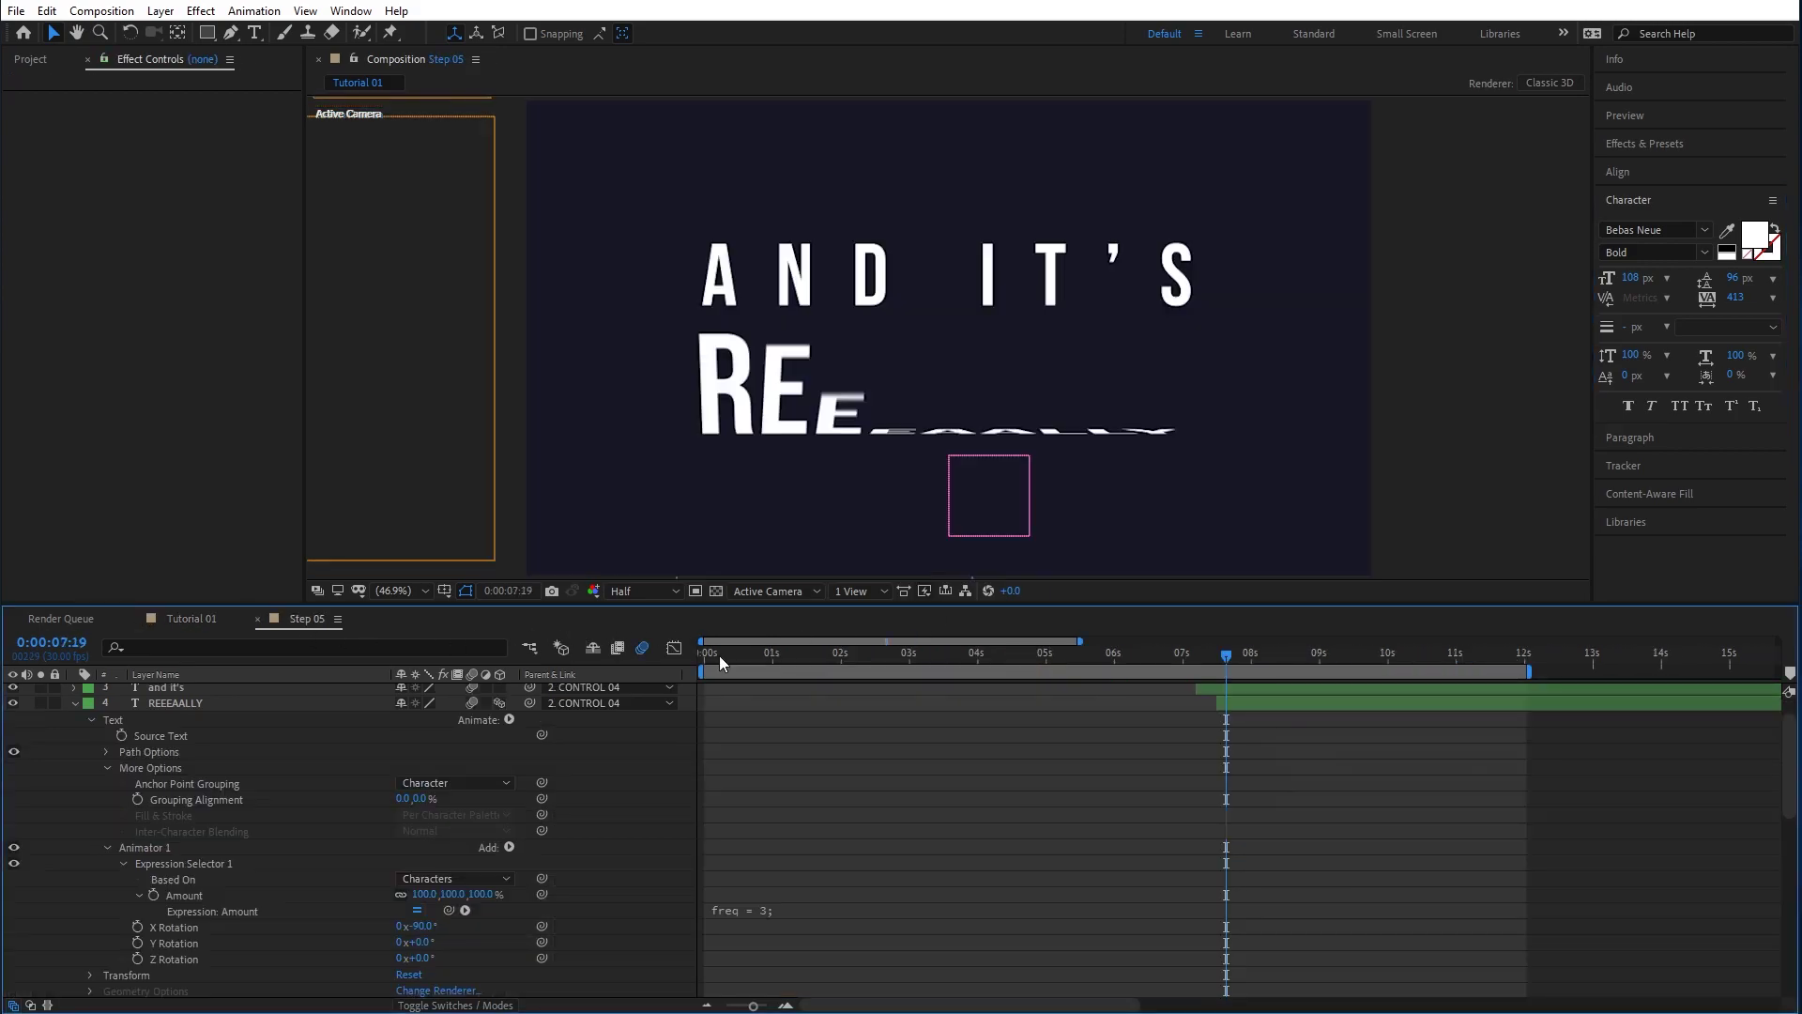
pyautogui.moveTo(1184, 651); pyautogui.dragTo(1227, 673)
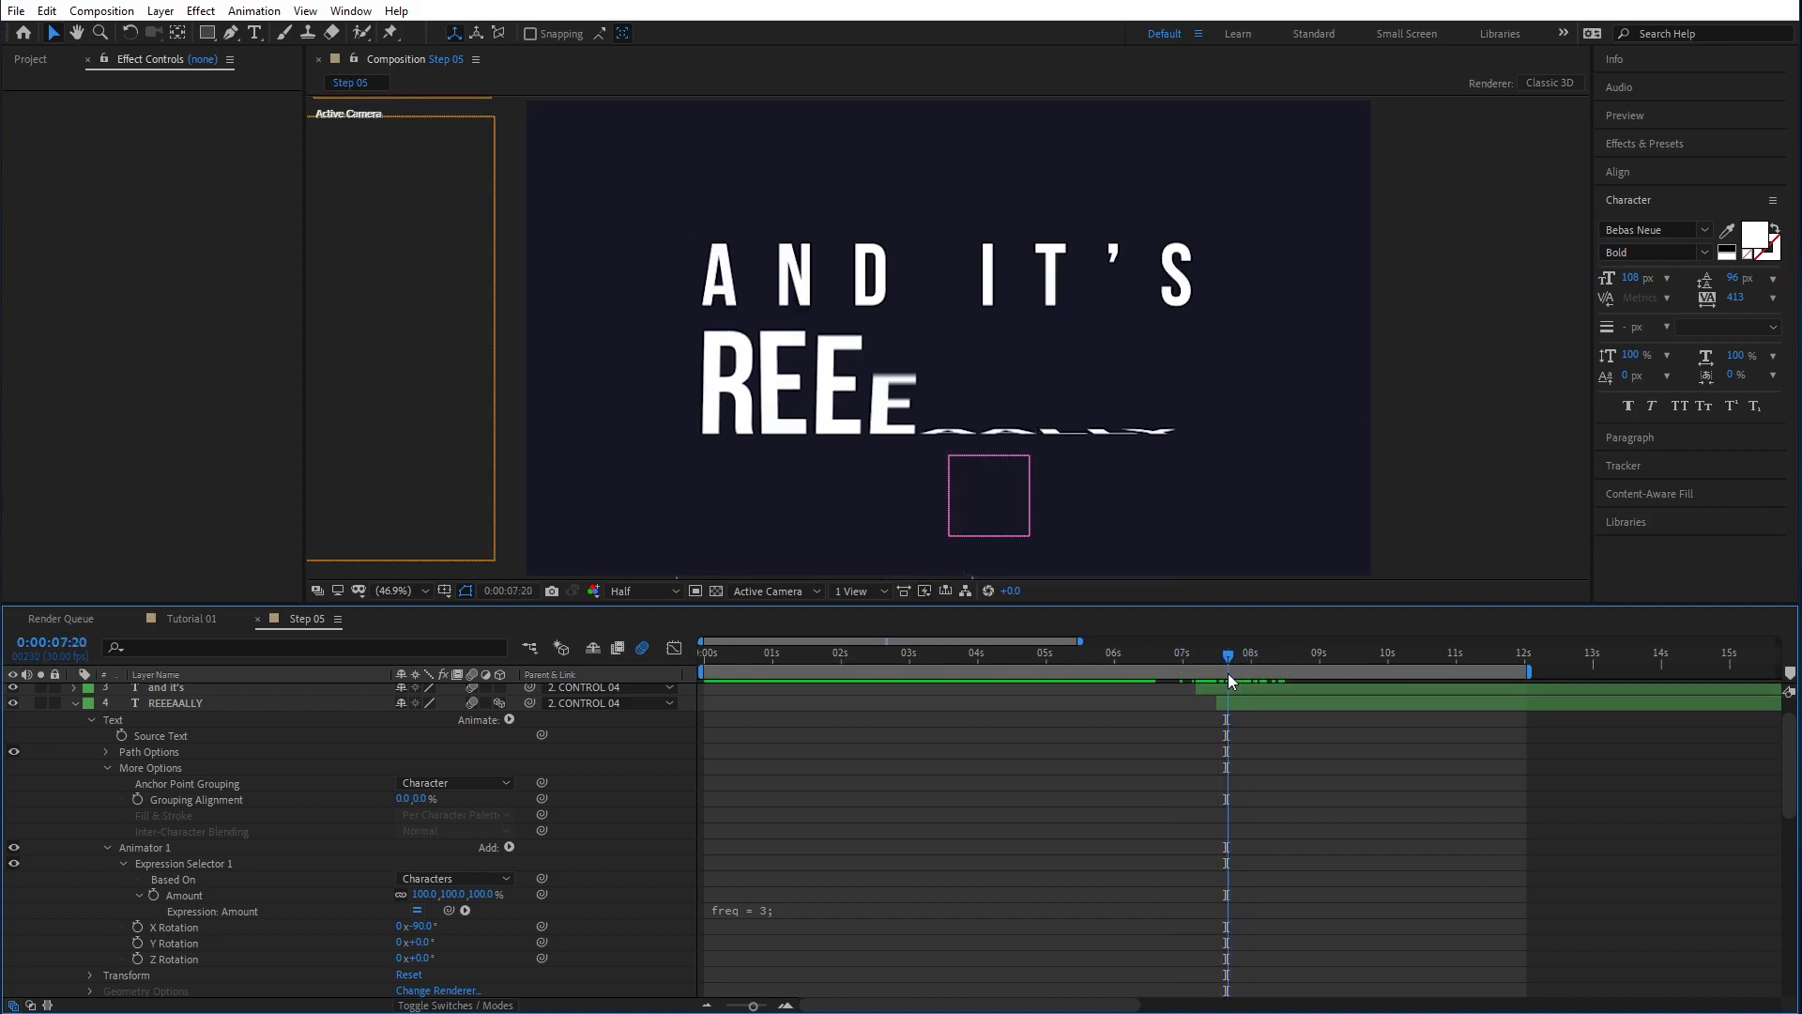
pyautogui.click(193, 618)
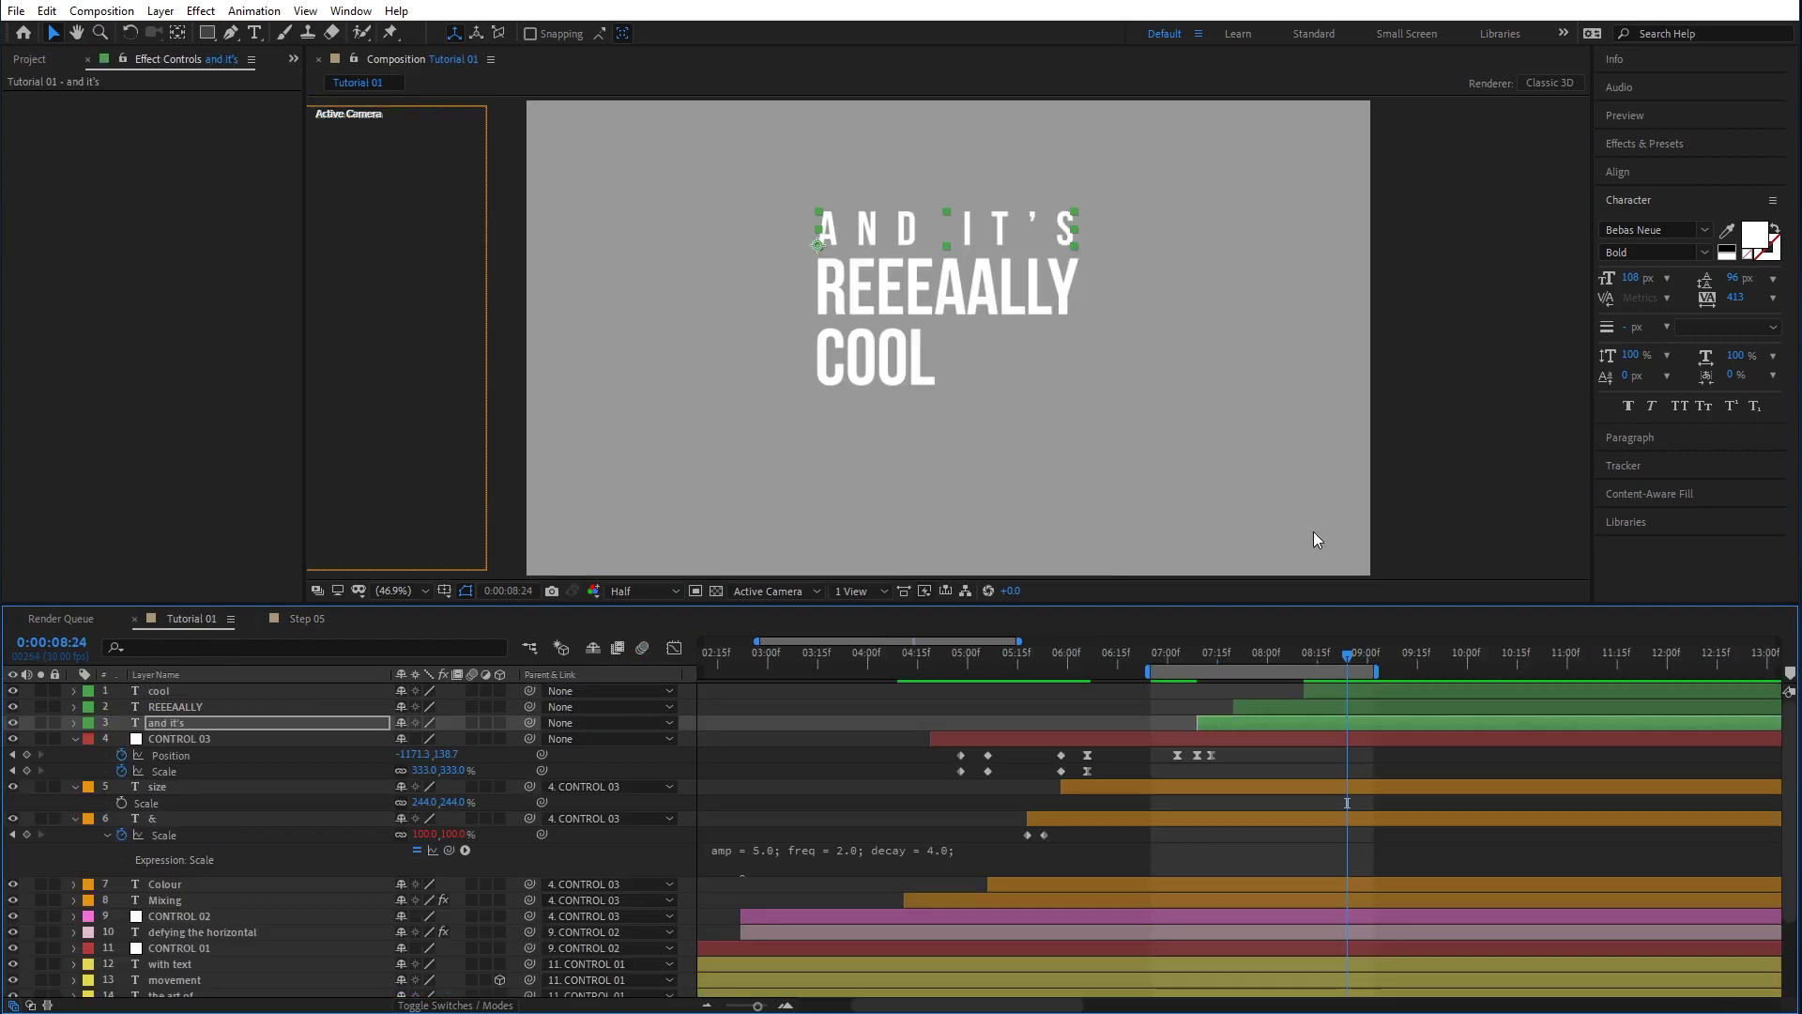
# Hide the cool layer and move the AND IT'S and REEEAALLY text together to the centre of the frame.
pyautogui.click(897, 362)
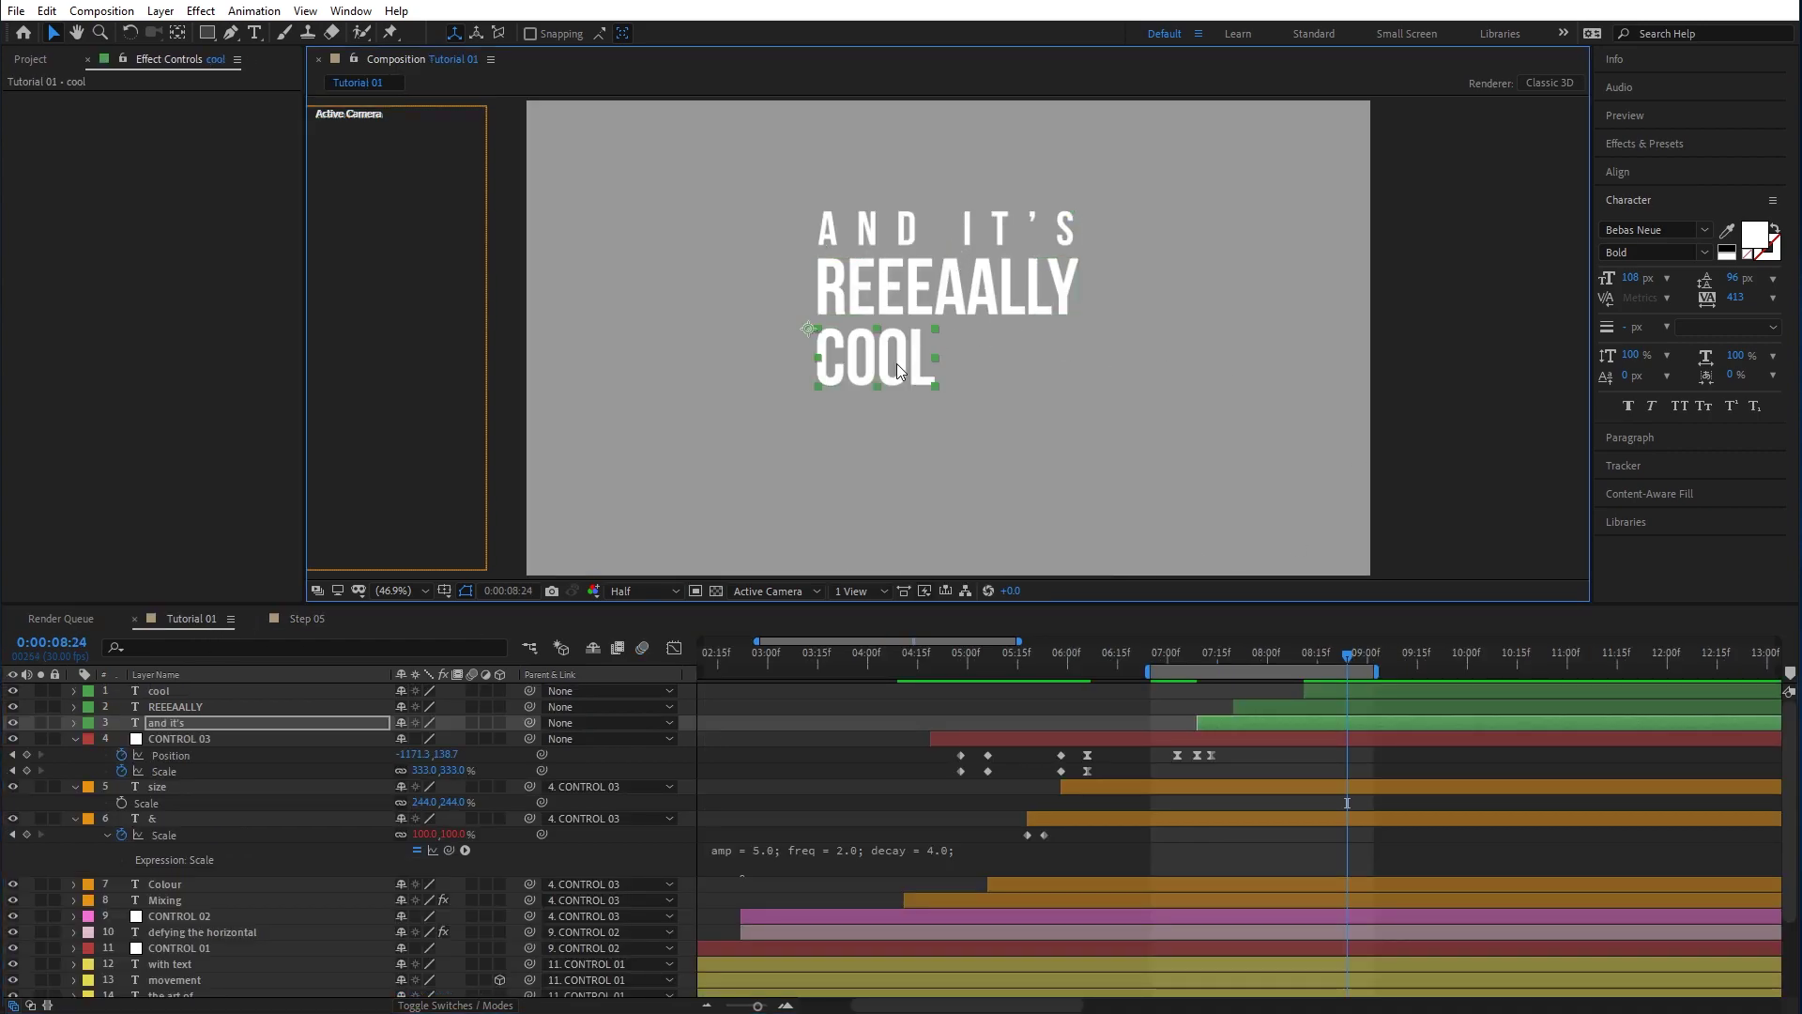
pyautogui.click(14, 692)
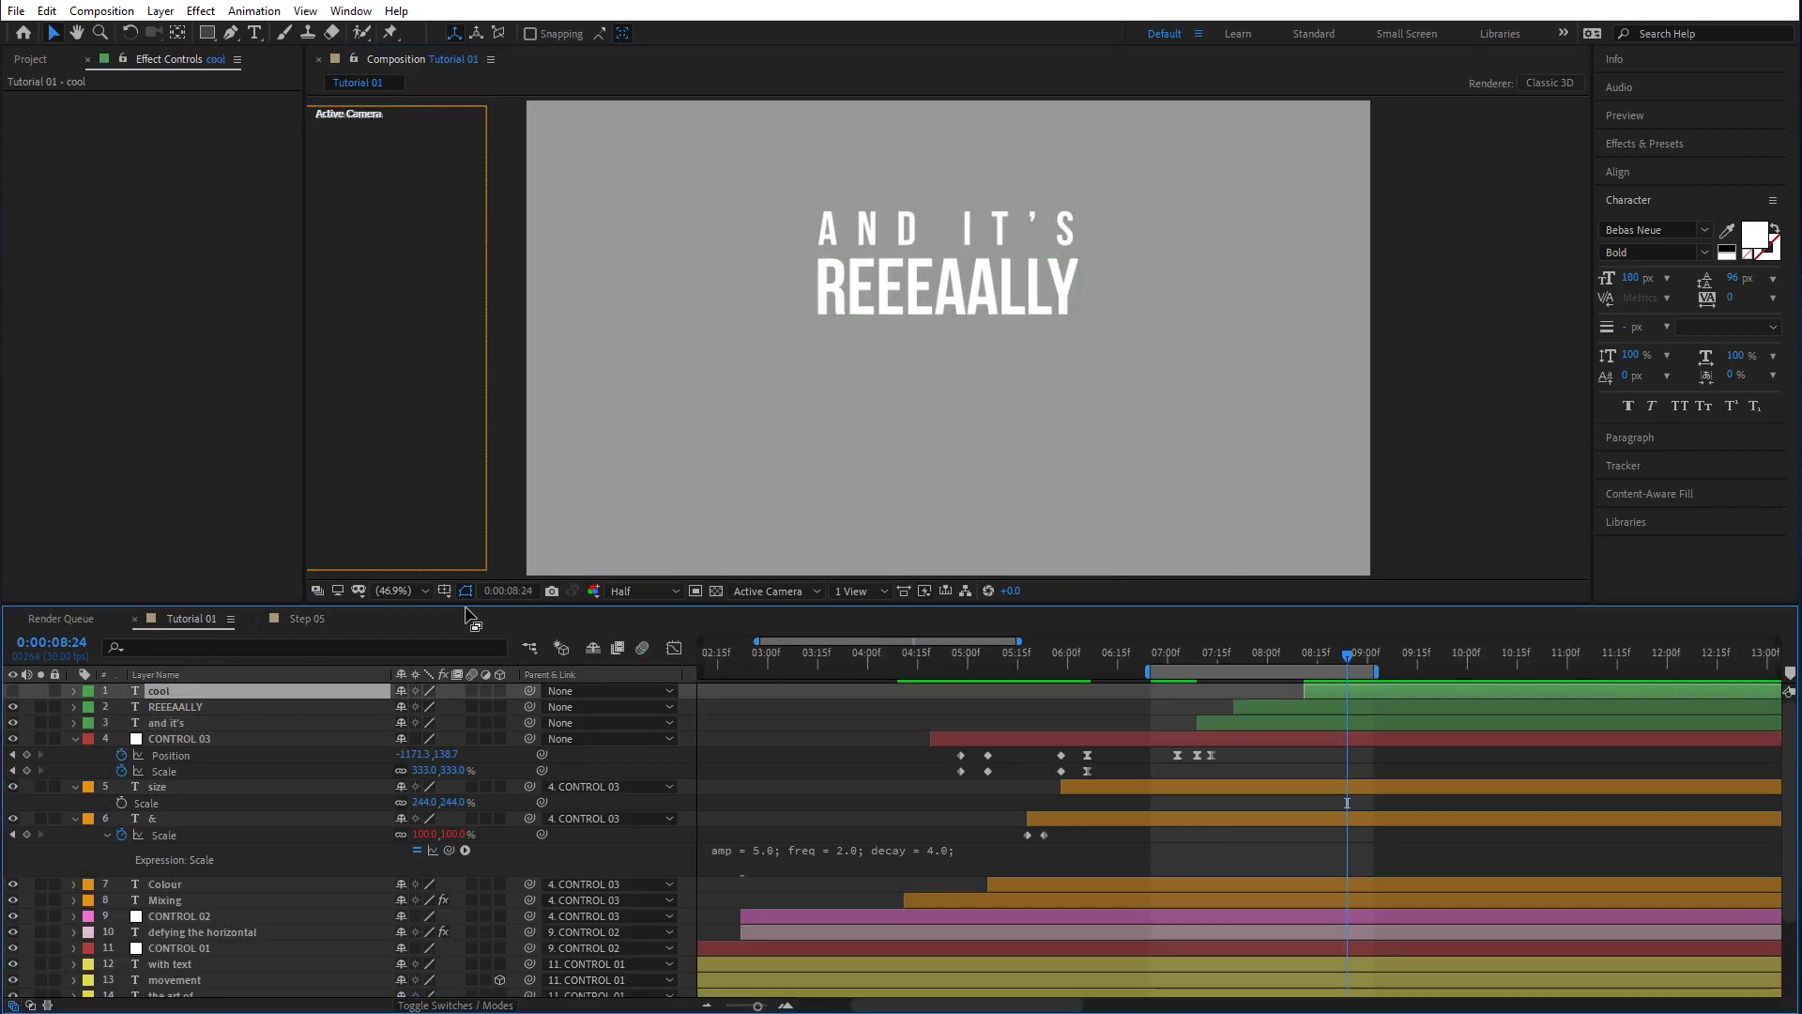
pyautogui.click(907, 232)
pyautogui.keyDown('shift'); pyautogui.click(916, 297); pyautogui.keyUp('shift')
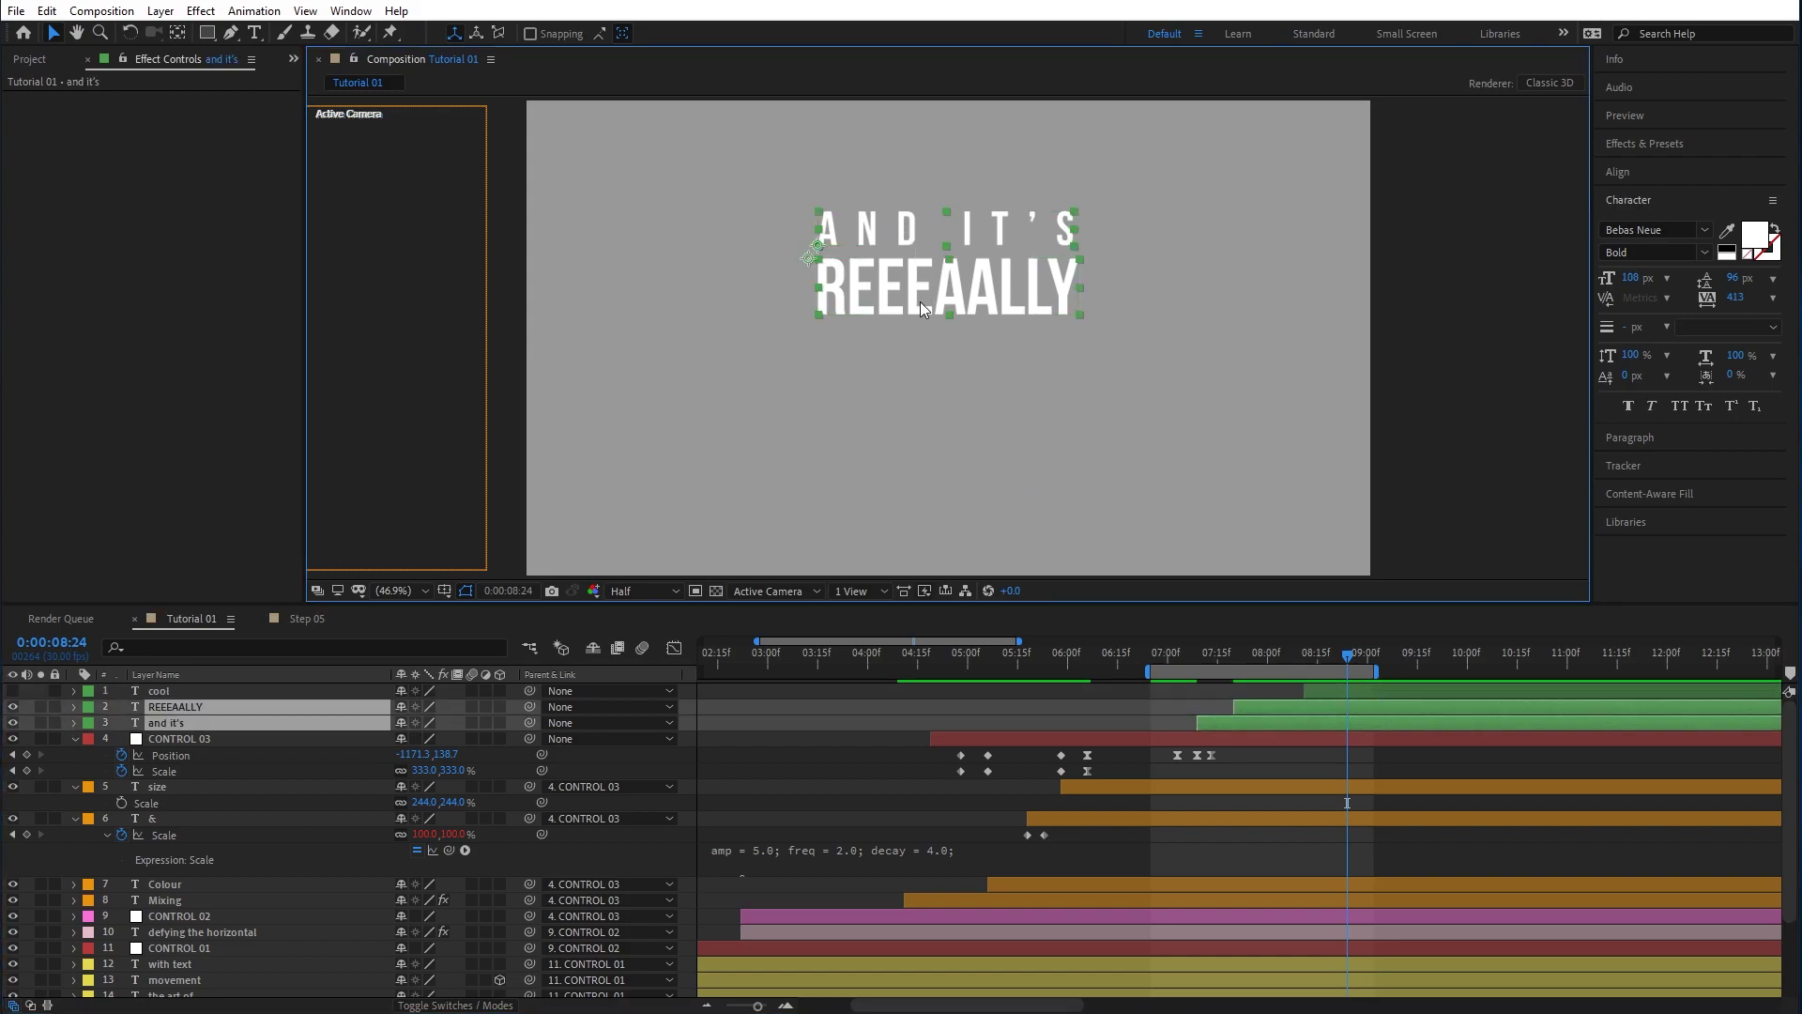
pyautogui.moveTo(918, 286); pyautogui.dragTo(906, 349)
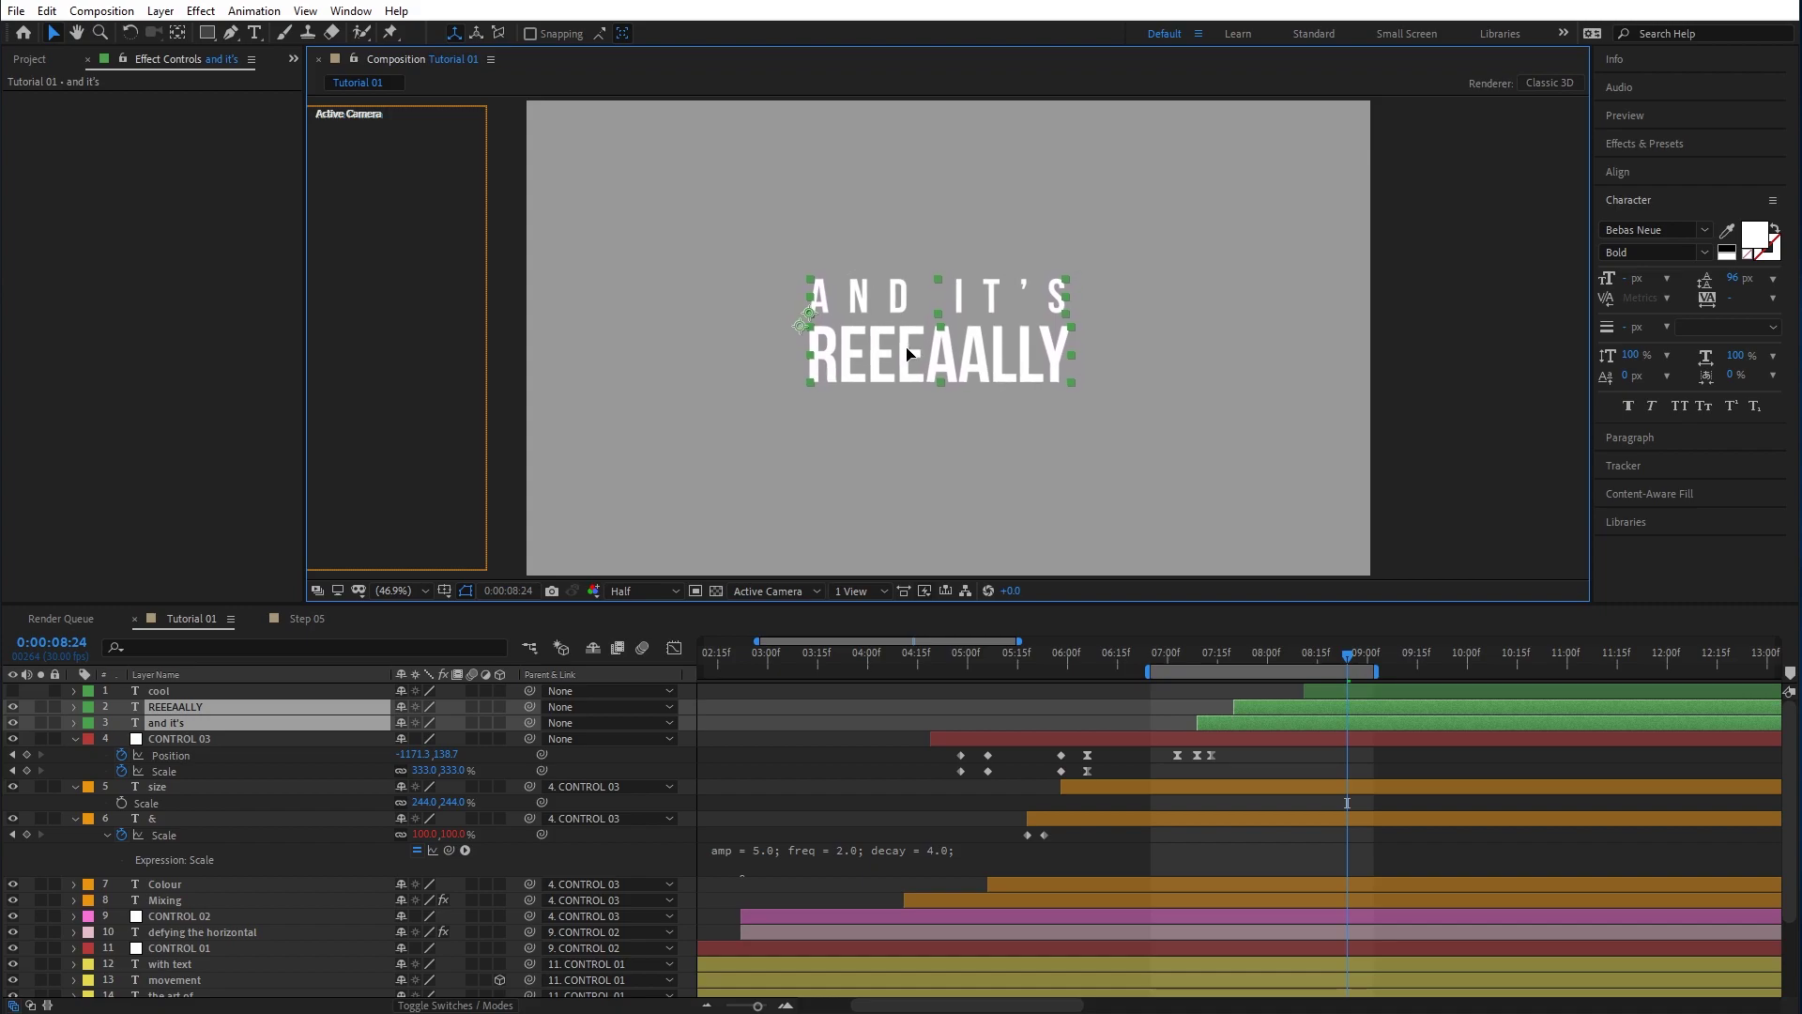
pyautogui.click(1432, 396)
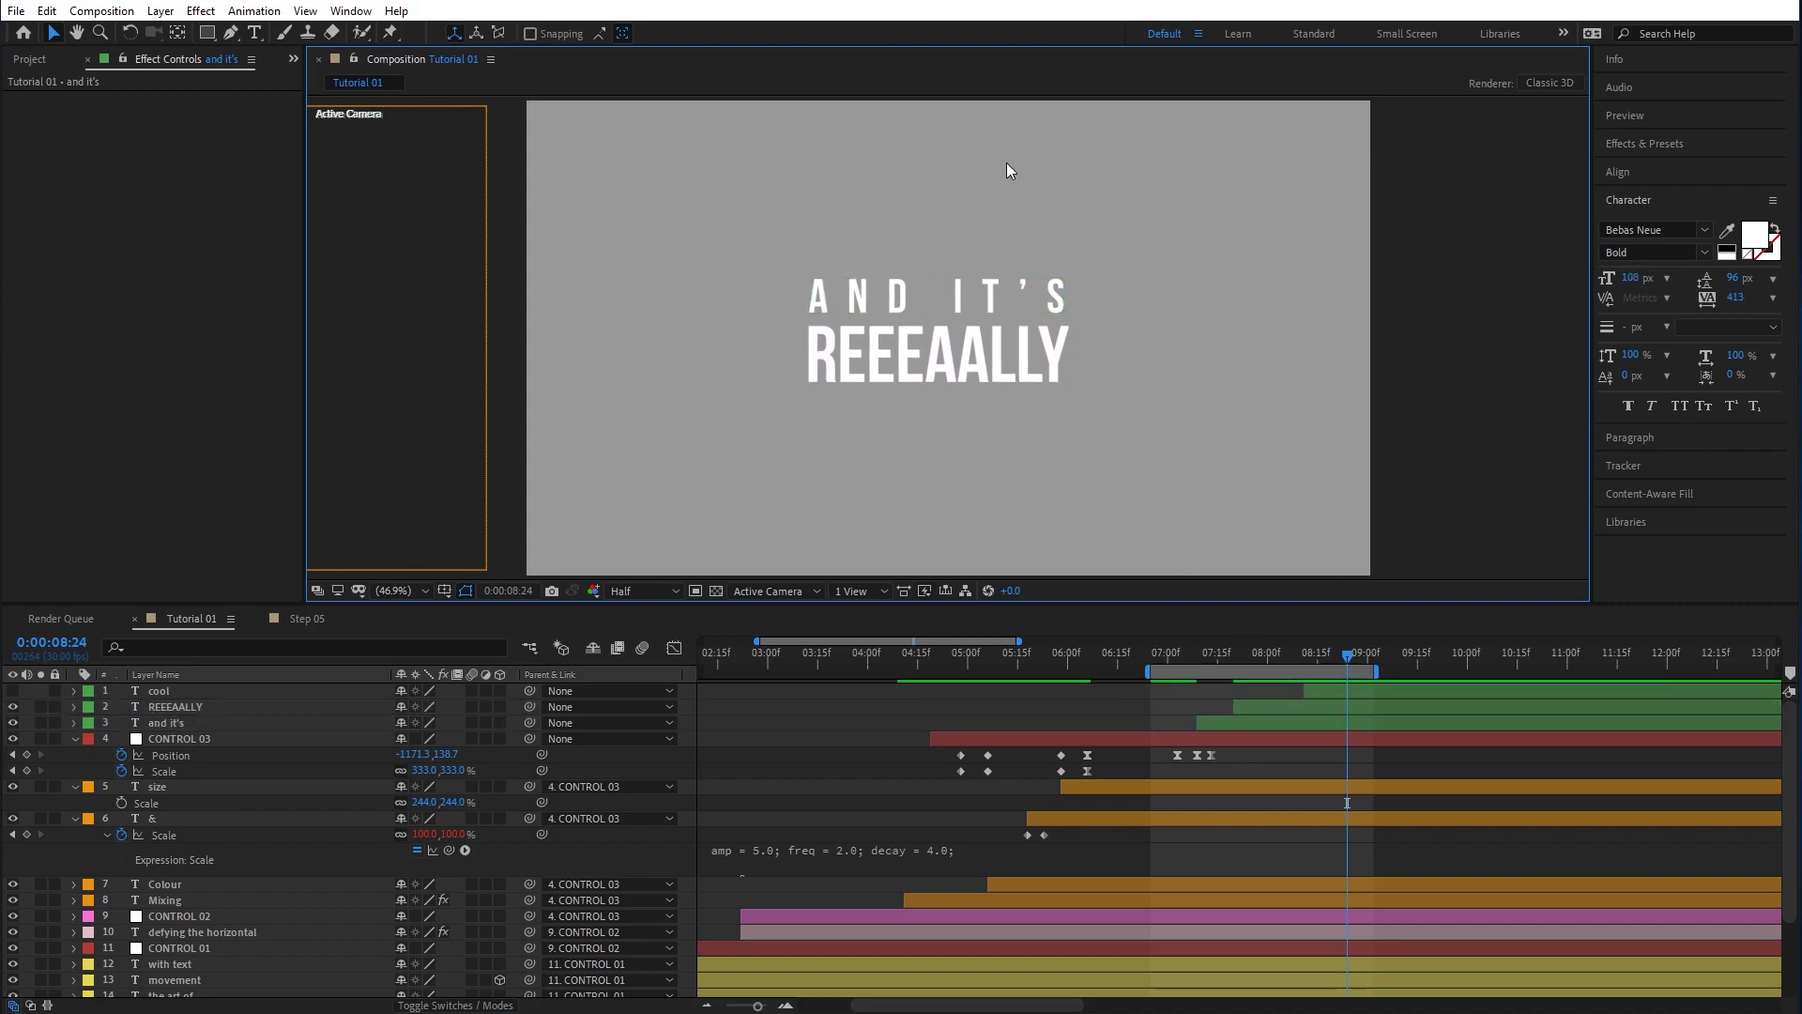
# At 0:00:07:09, add a Position text animator to the and it's layer and set its position to 0, -278.
pyautogui.moveTo(1191, 663)
pyautogui.mouseDown()
pyautogui.moveTo(1164, 668)
pyautogui.moveTo(1196, 670)
pyautogui.mouseUp()
pyautogui.click(1220, 721)
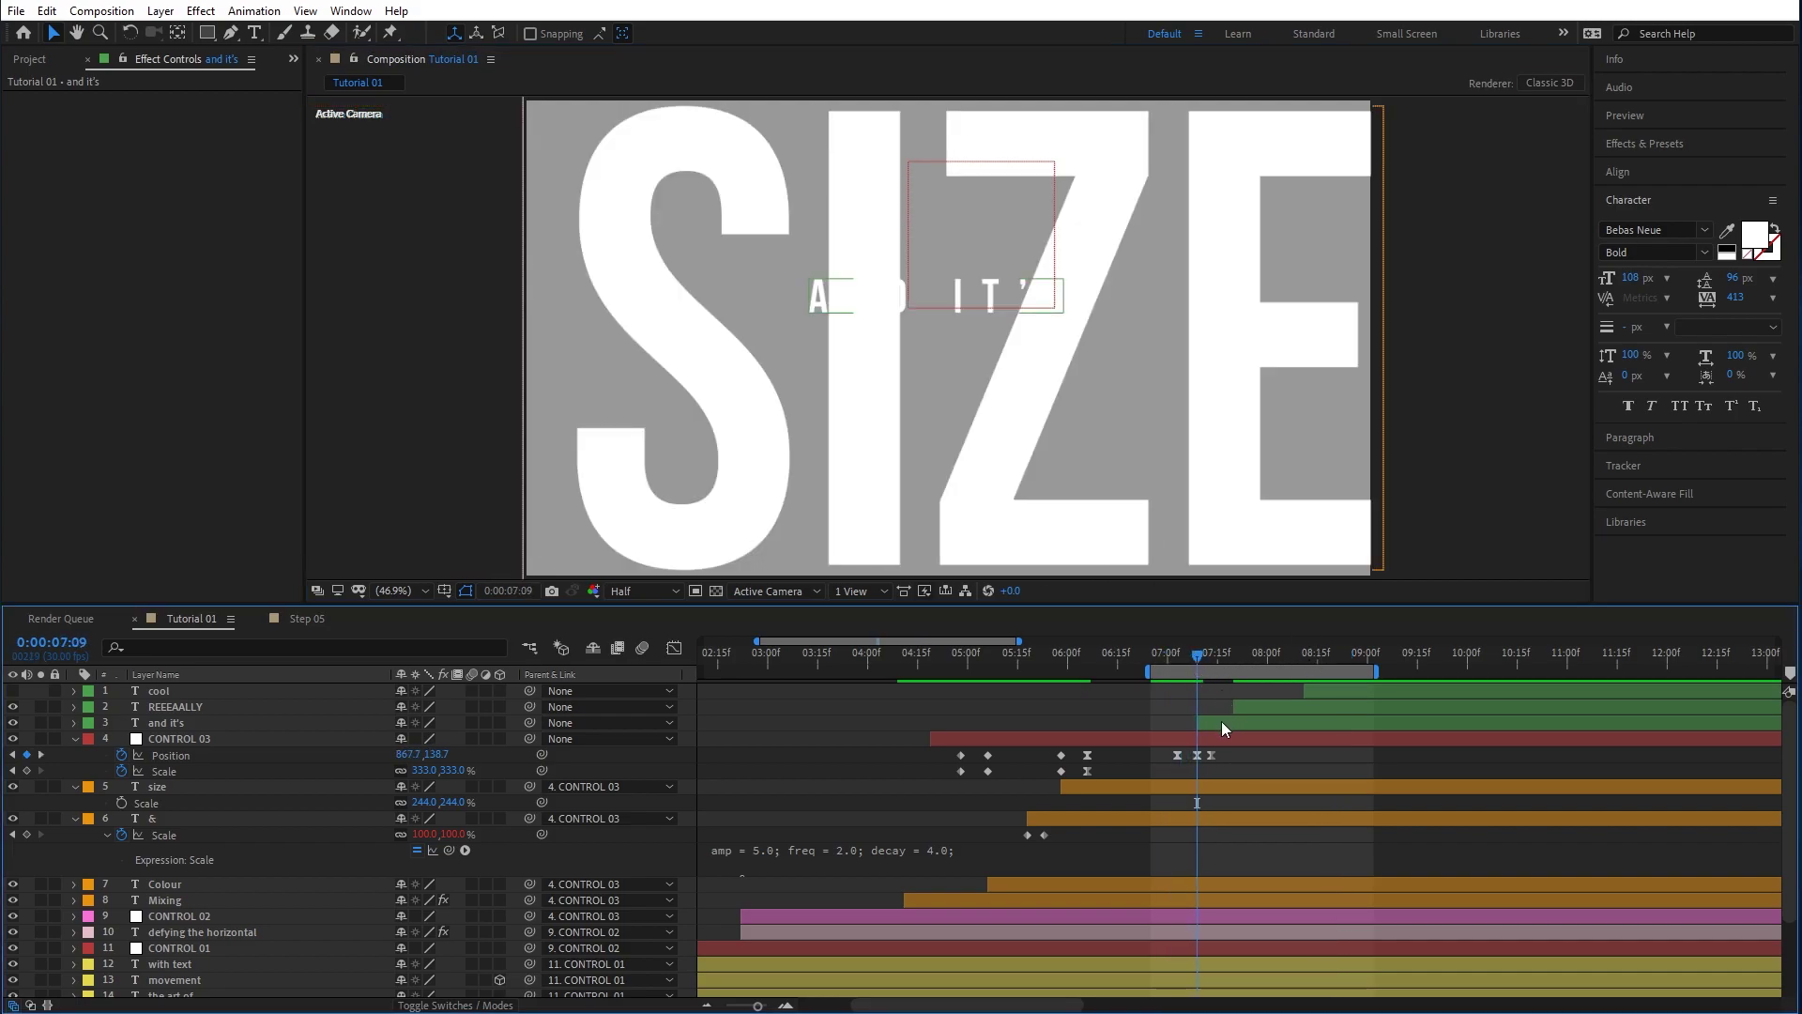
pyautogui.click(75, 723)
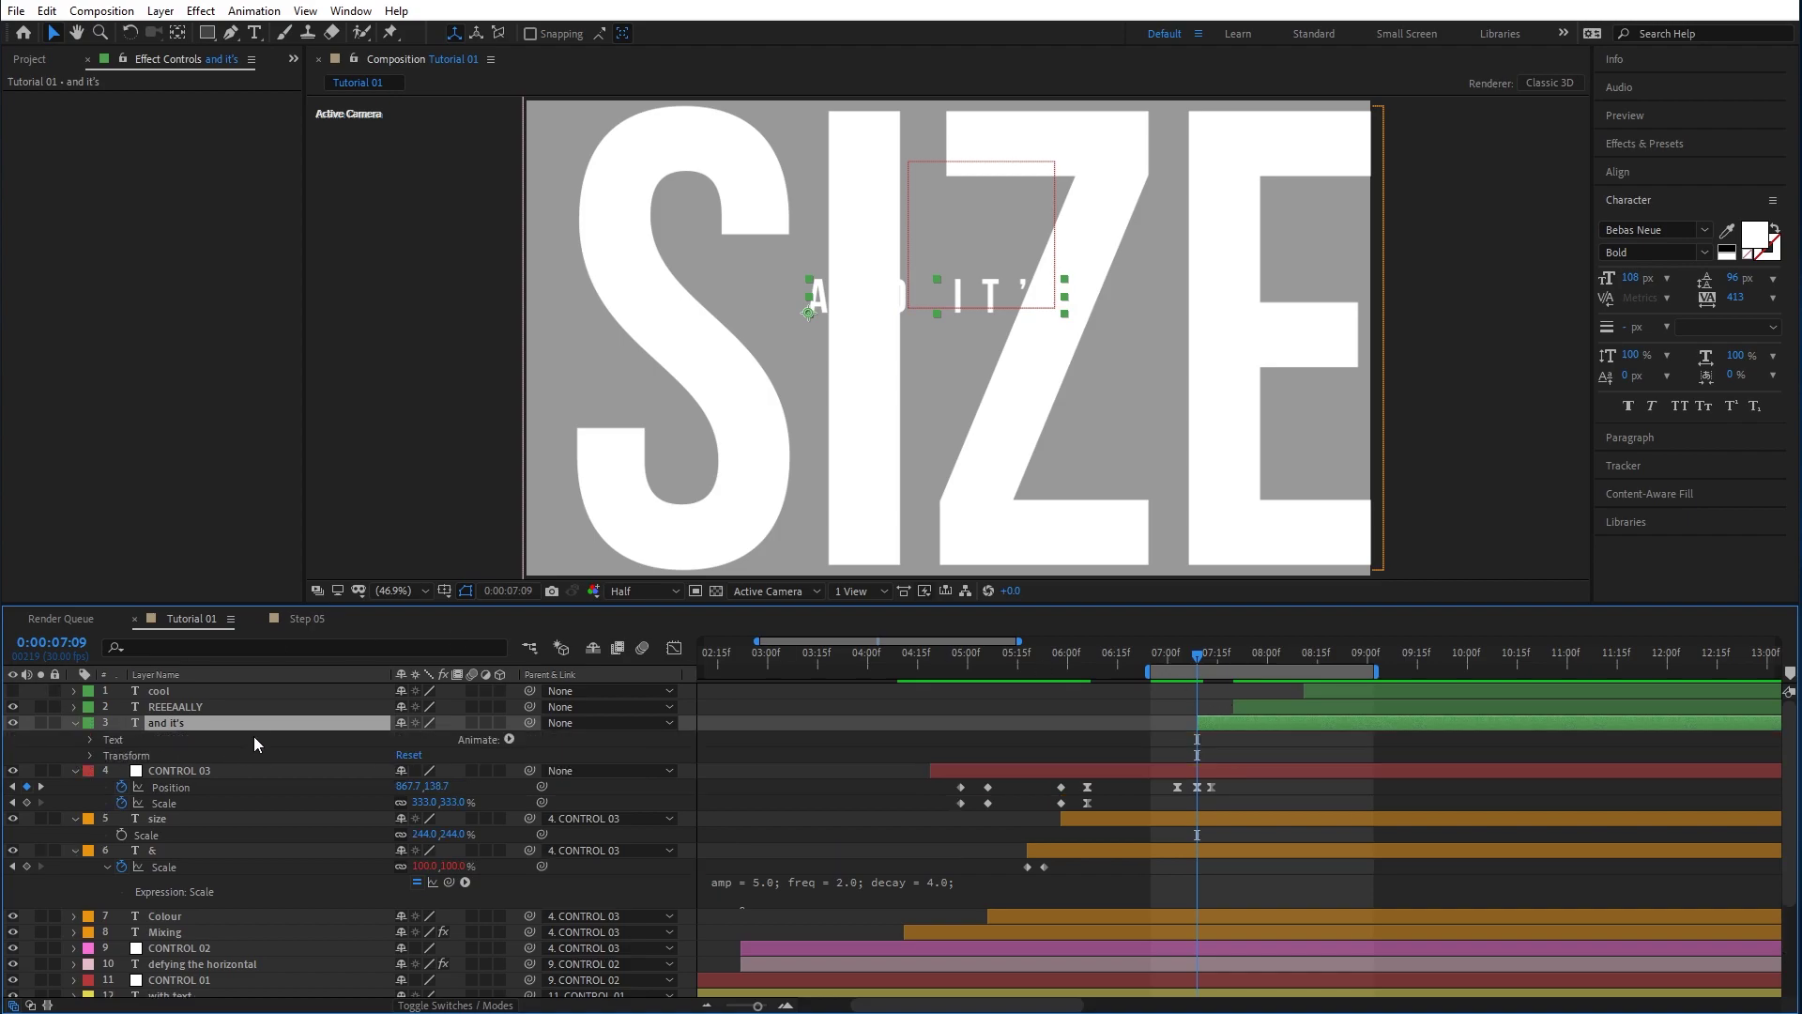
pyautogui.click(509, 739)
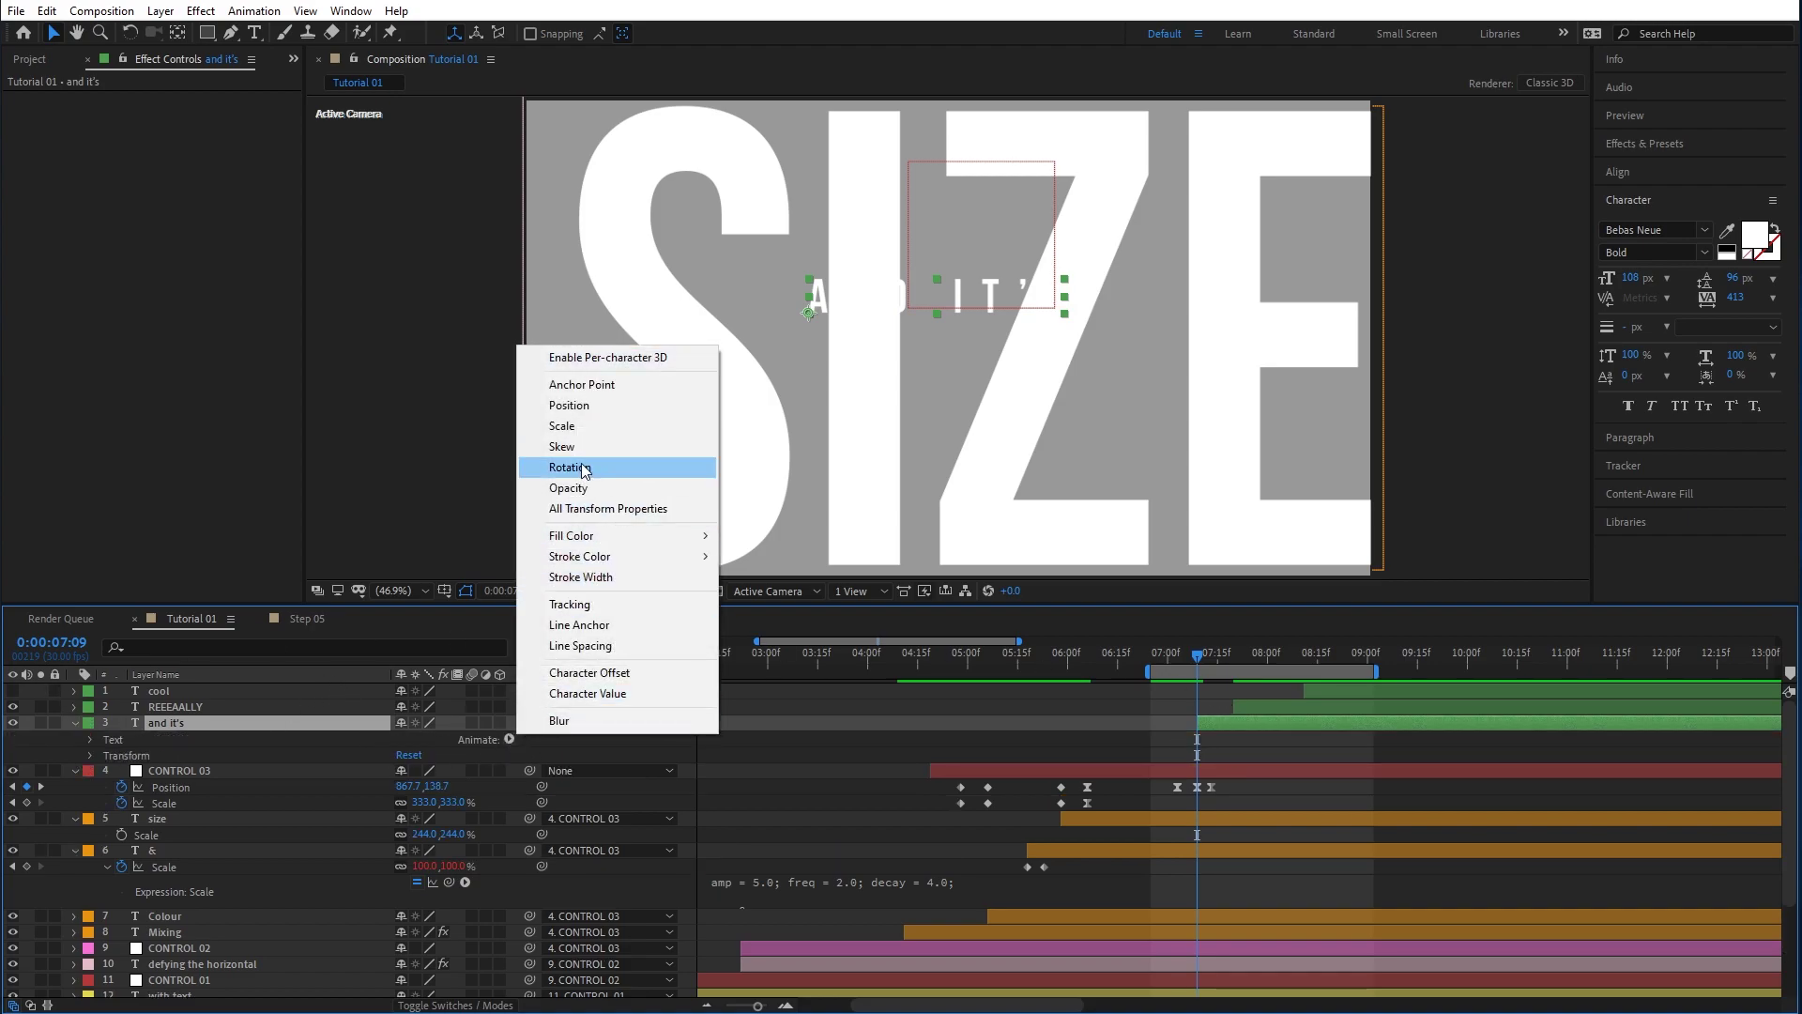
pyautogui.click(571, 405)
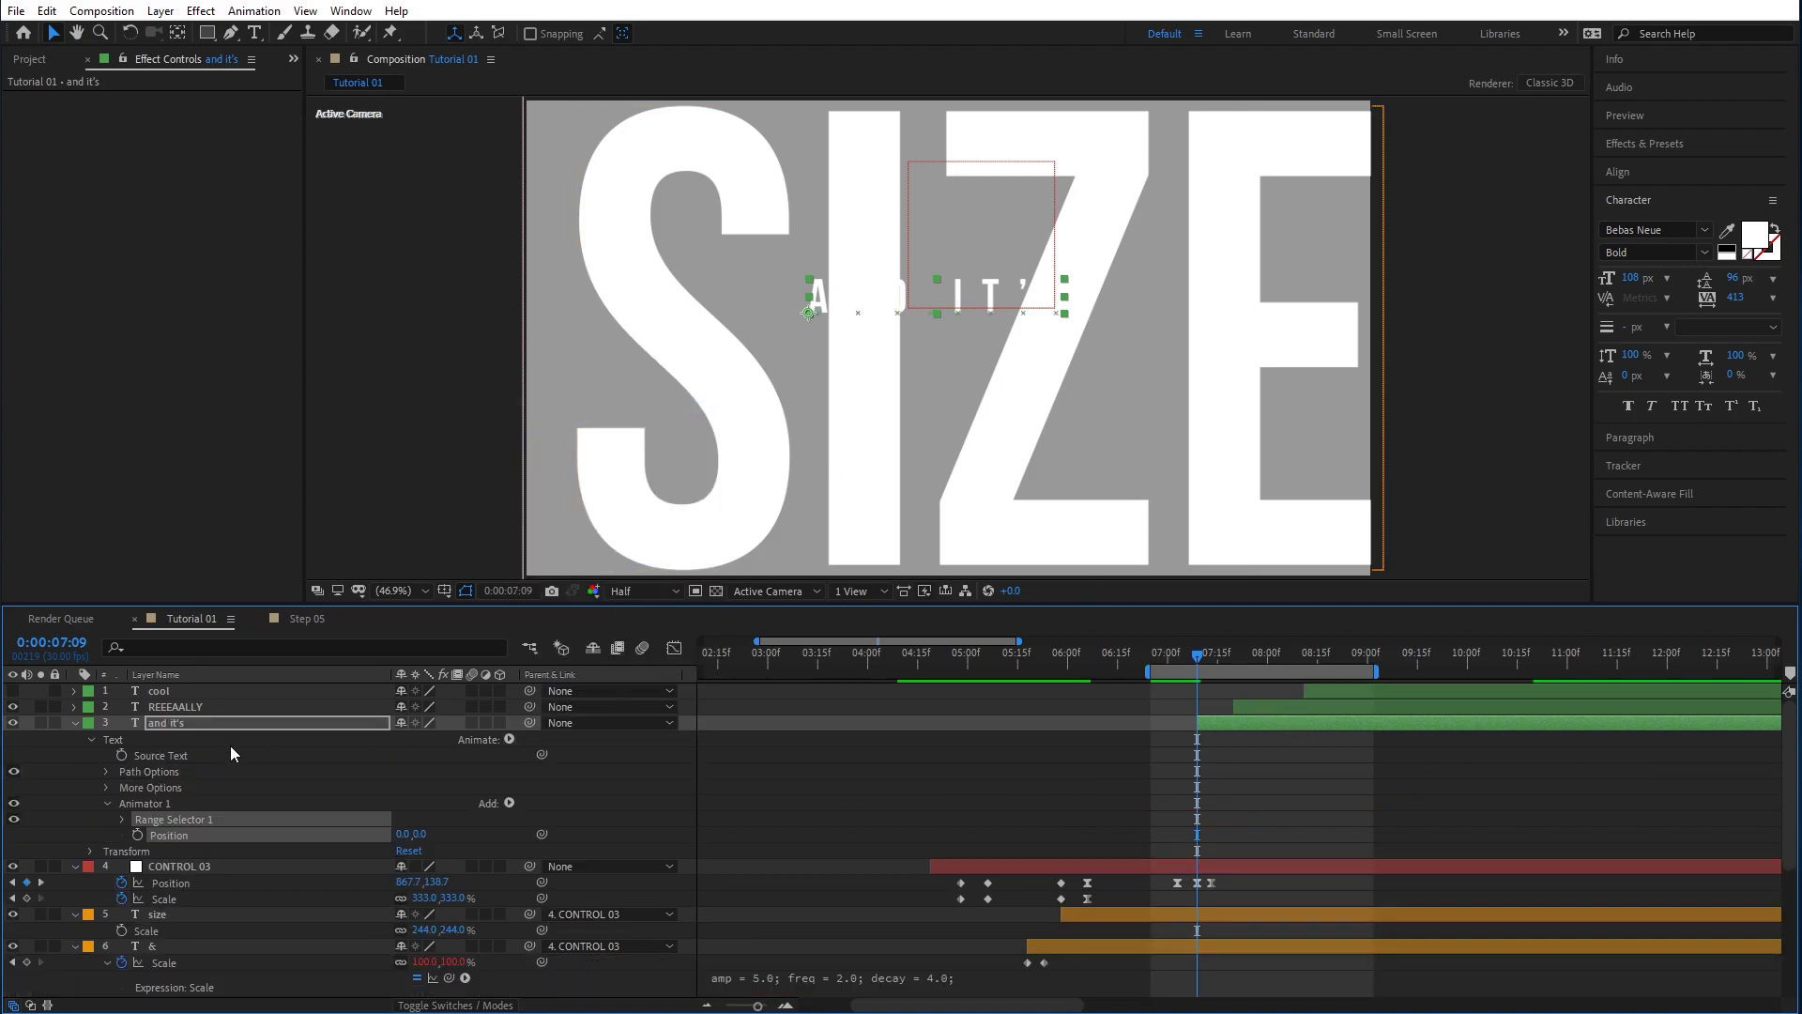
pyautogui.moveTo(419, 833); pyautogui.dragTo(192, 799)
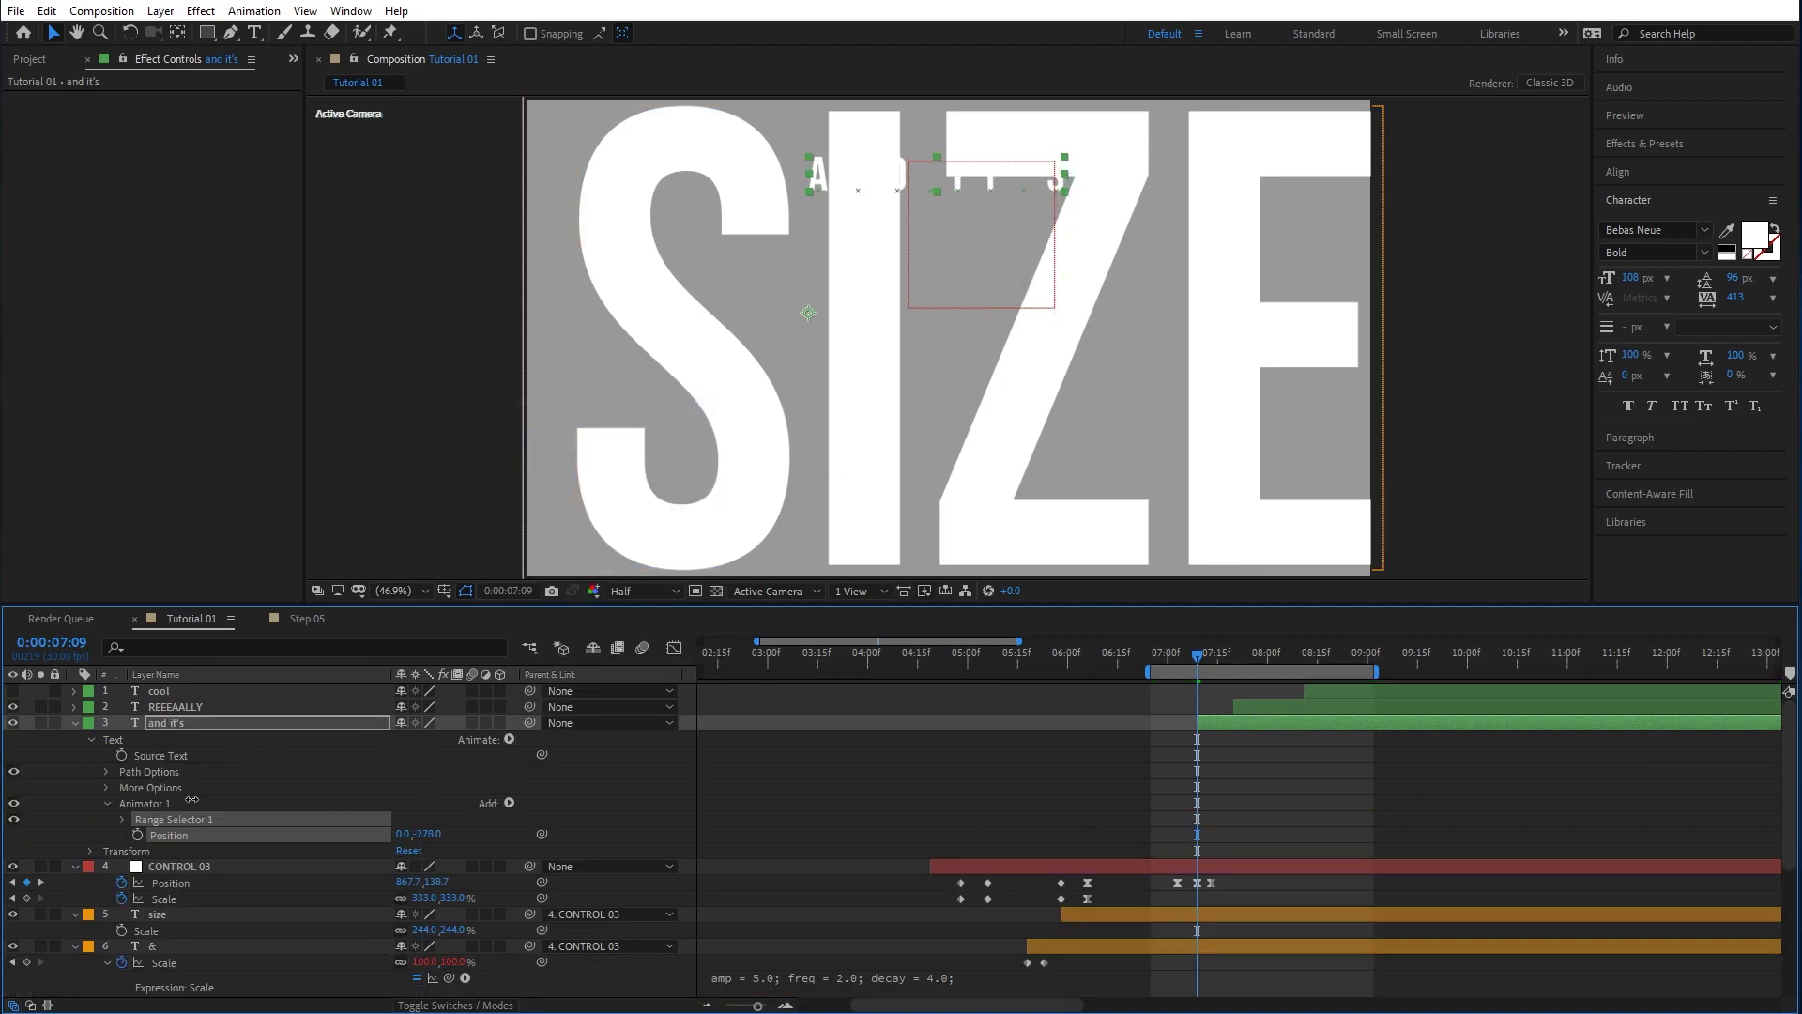
# Keyframe the and it's Range Selector Start from 0% at 0:00:07:09 to 100% at 0:00:07:15 and preview the motion.
pyautogui.click(122, 819)
pyautogui.click(153, 834)
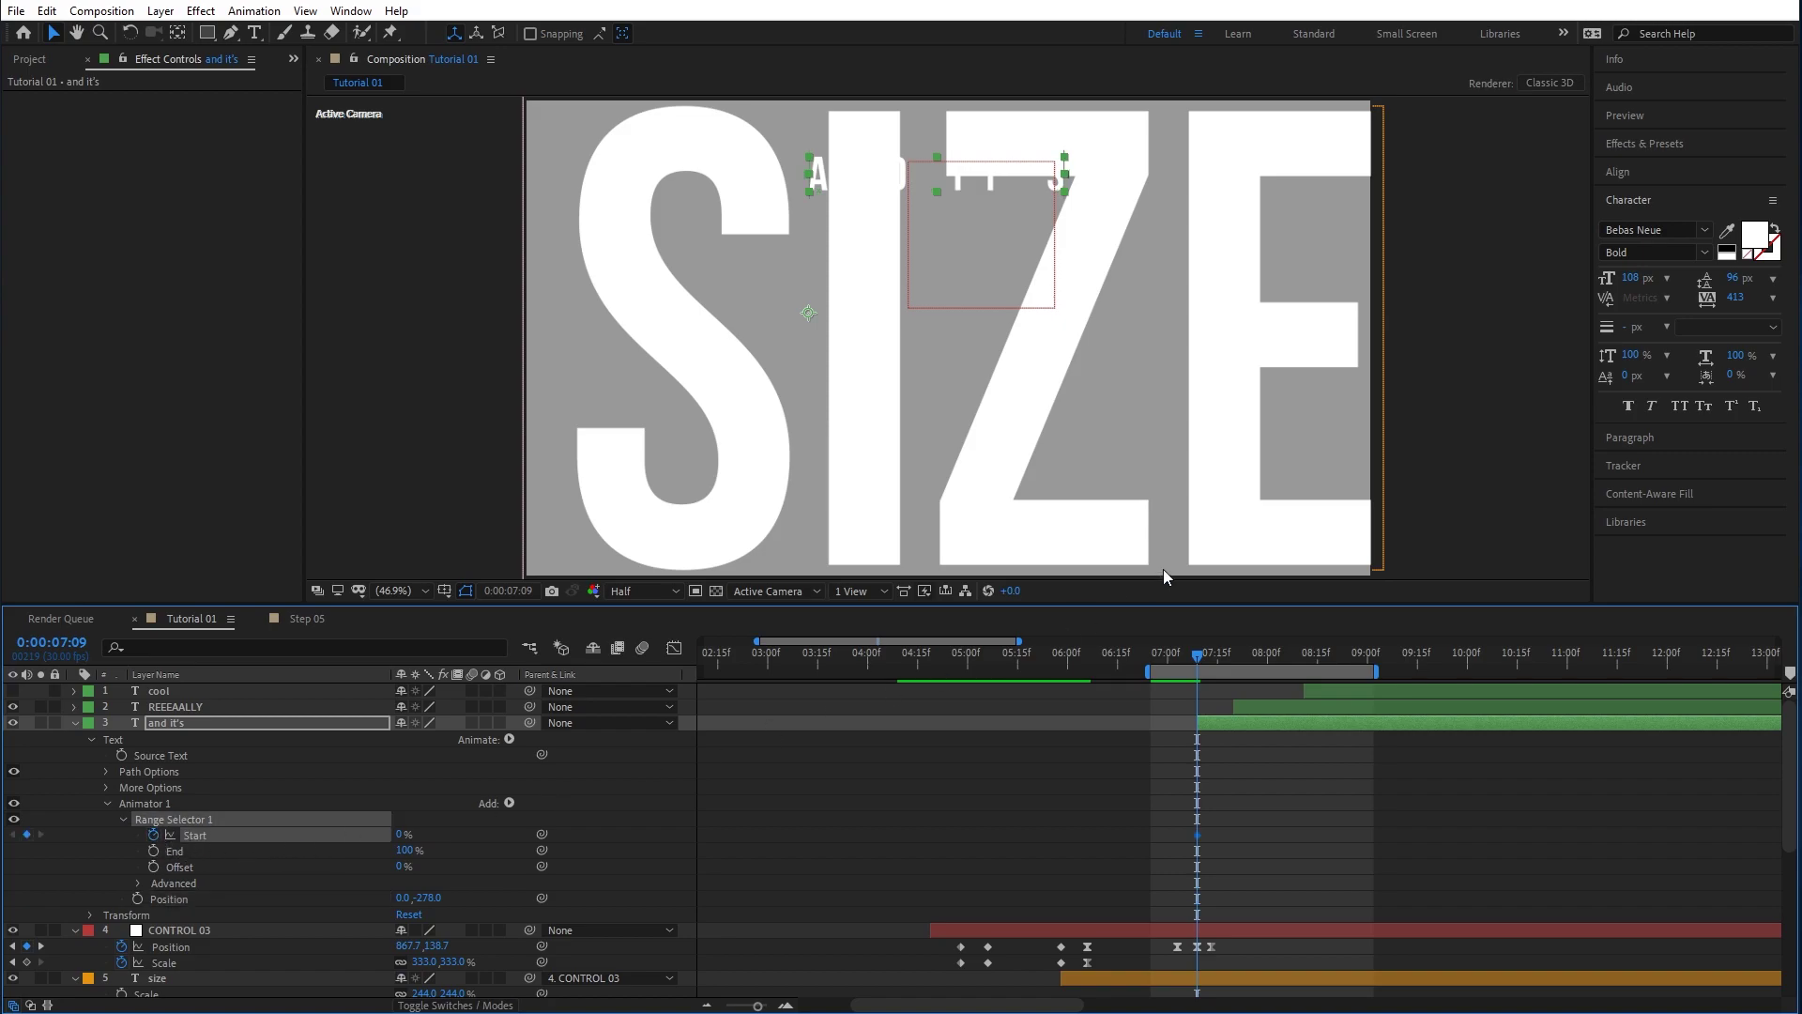
pyautogui.moveTo(1205, 655)
pyautogui.mouseDown()
pyautogui.moveTo(1221, 659)
pyautogui.moveTo(1192, 662)
pyautogui.moveTo(1215, 667)
pyautogui.mouseUp()
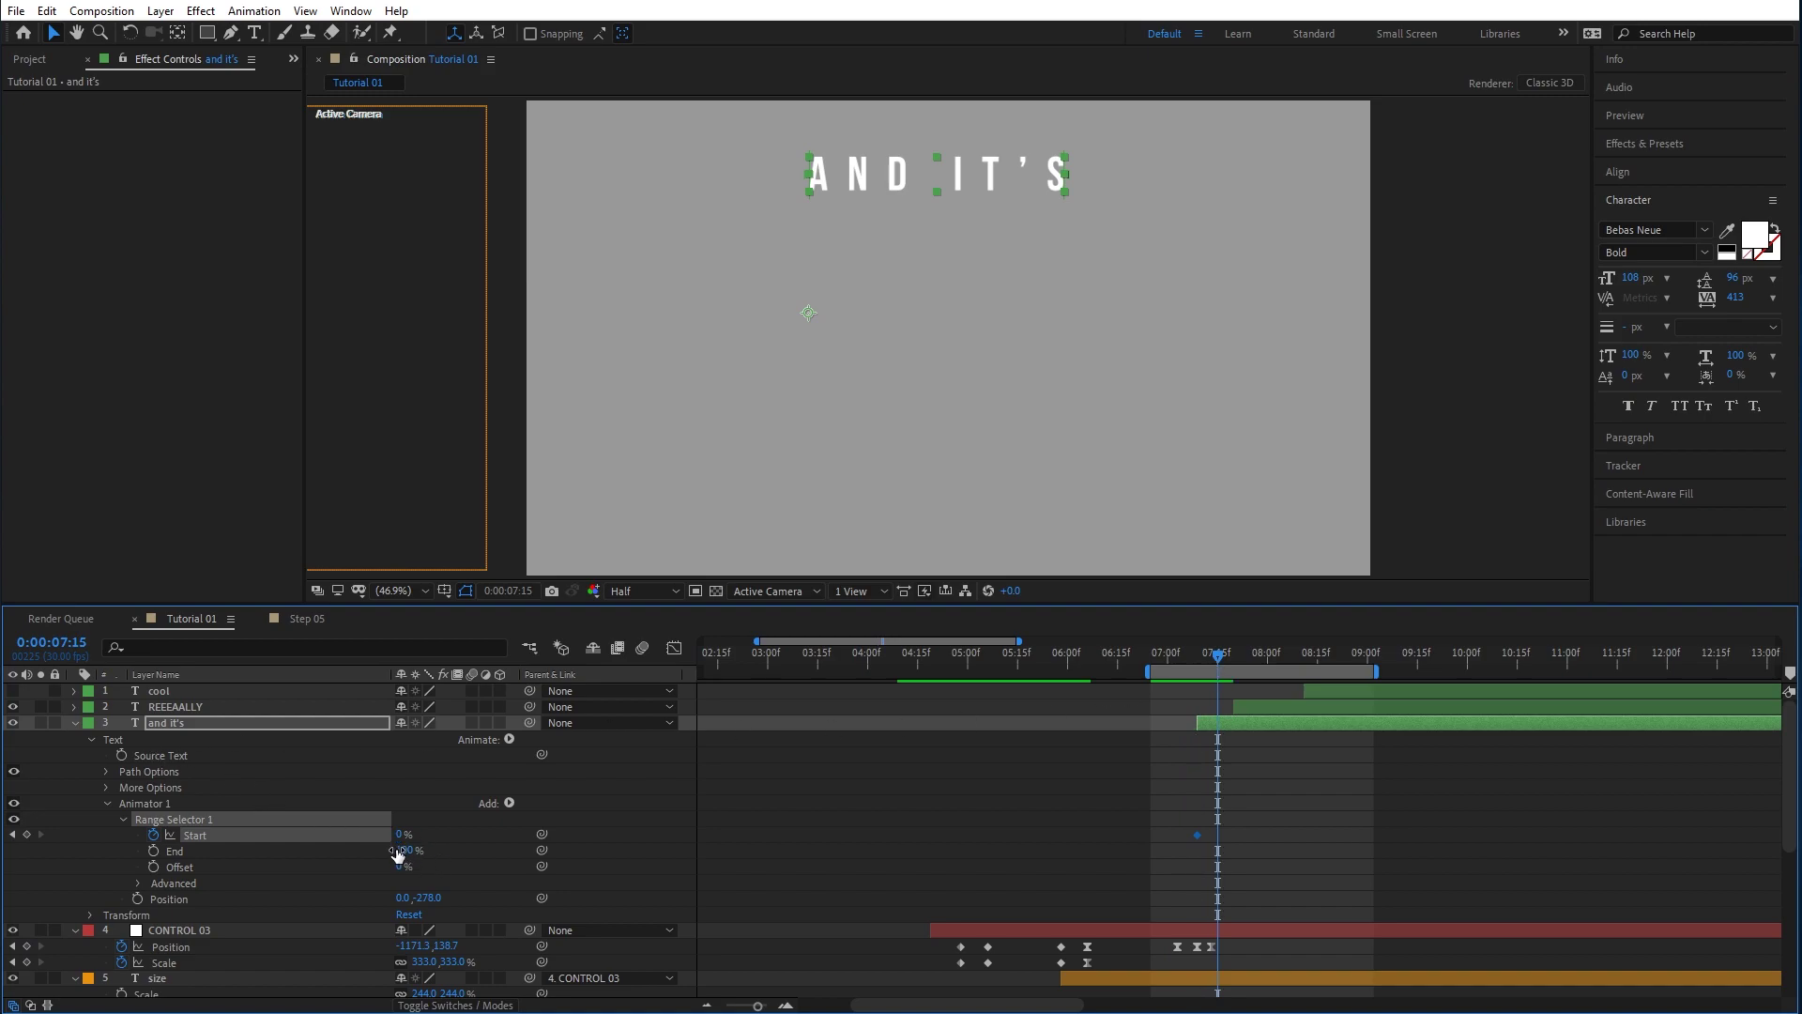
pyautogui.moveTo(399, 840); pyautogui.dragTo(549, 830)
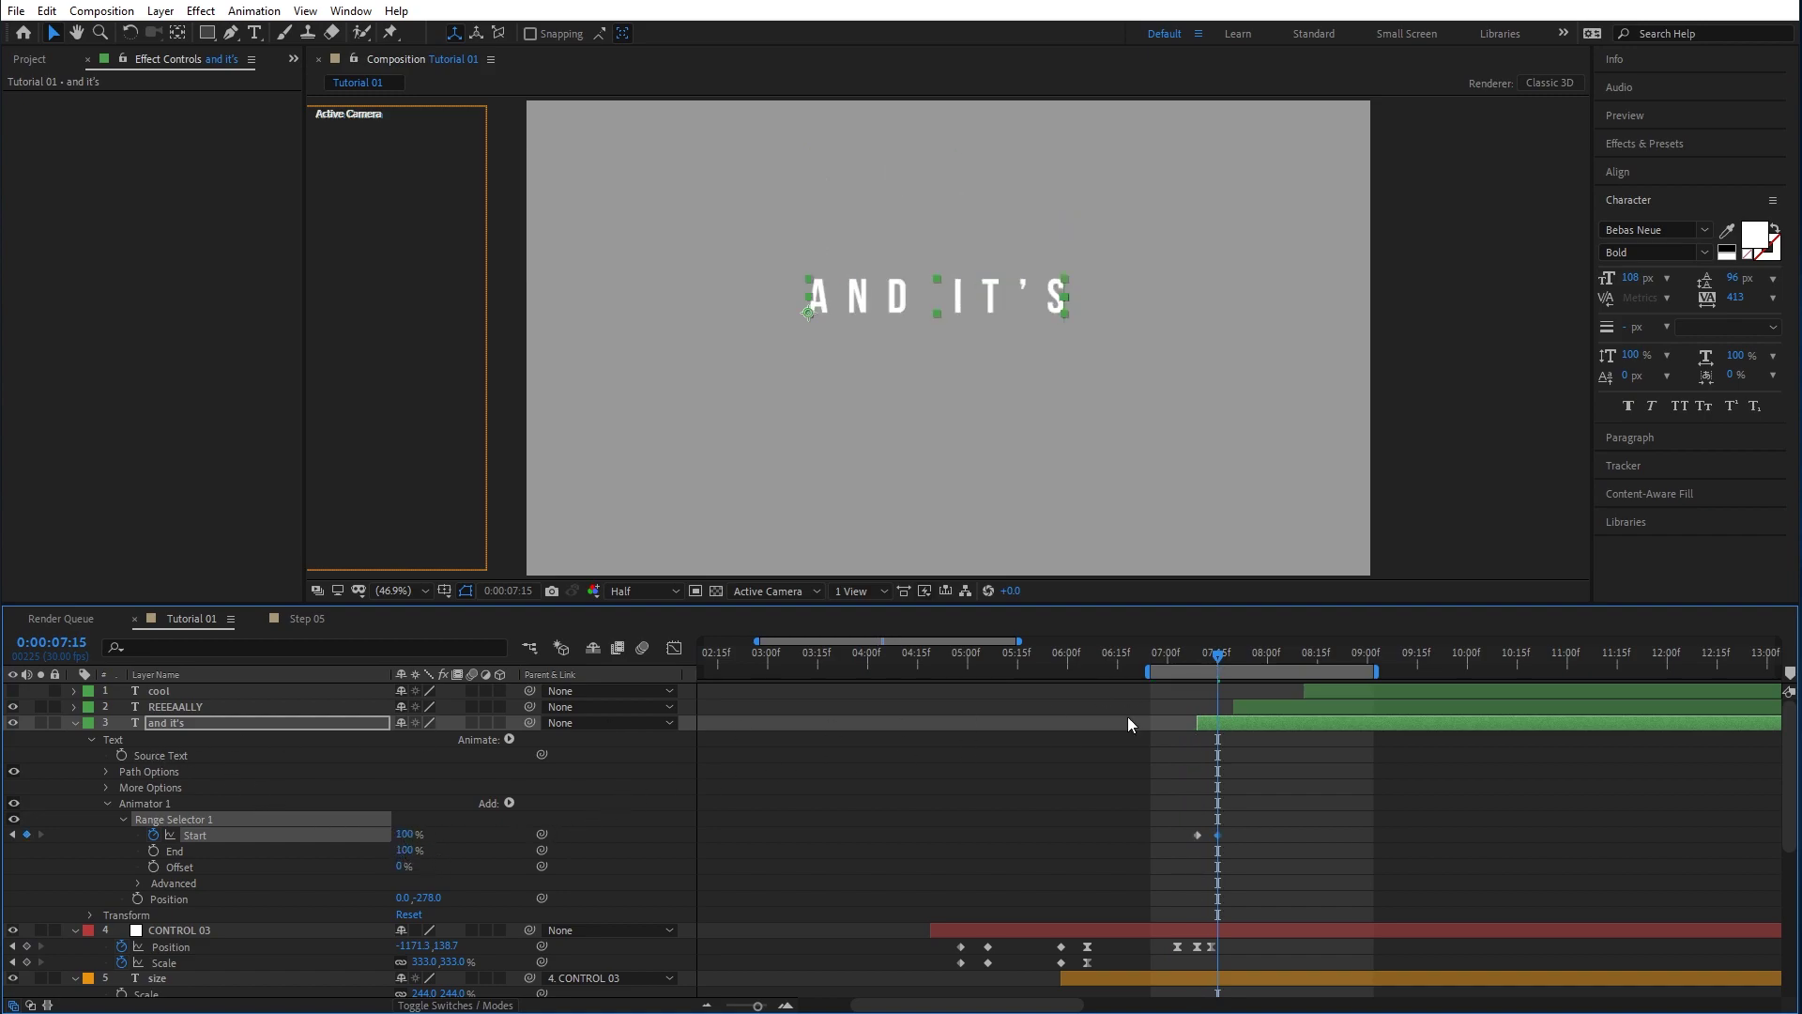
pyautogui.moveTo(1201, 669)
pyautogui.mouseDown()
pyautogui.moveTo(1190, 651)
pyautogui.moveTo(1233, 666)
pyautogui.mouseUp()
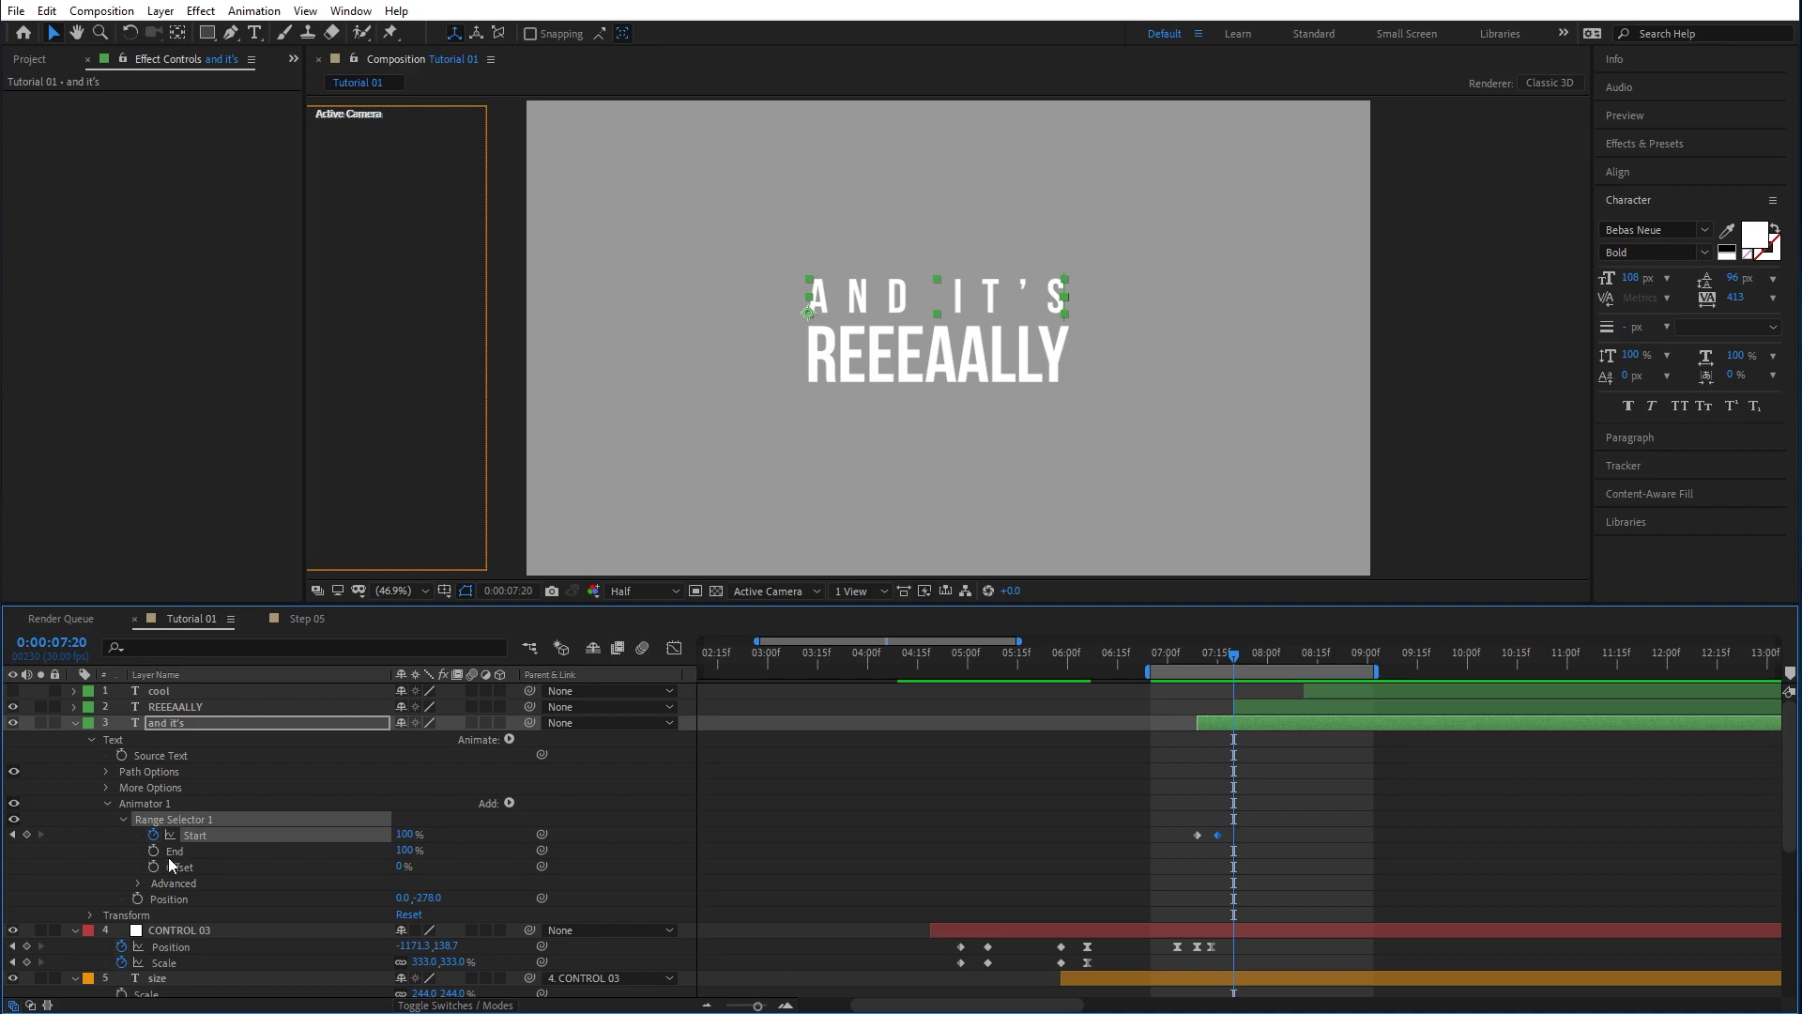
# Base the and it's range selector on Words and preview the word-by-word entrance.
pyautogui.click(139, 882)
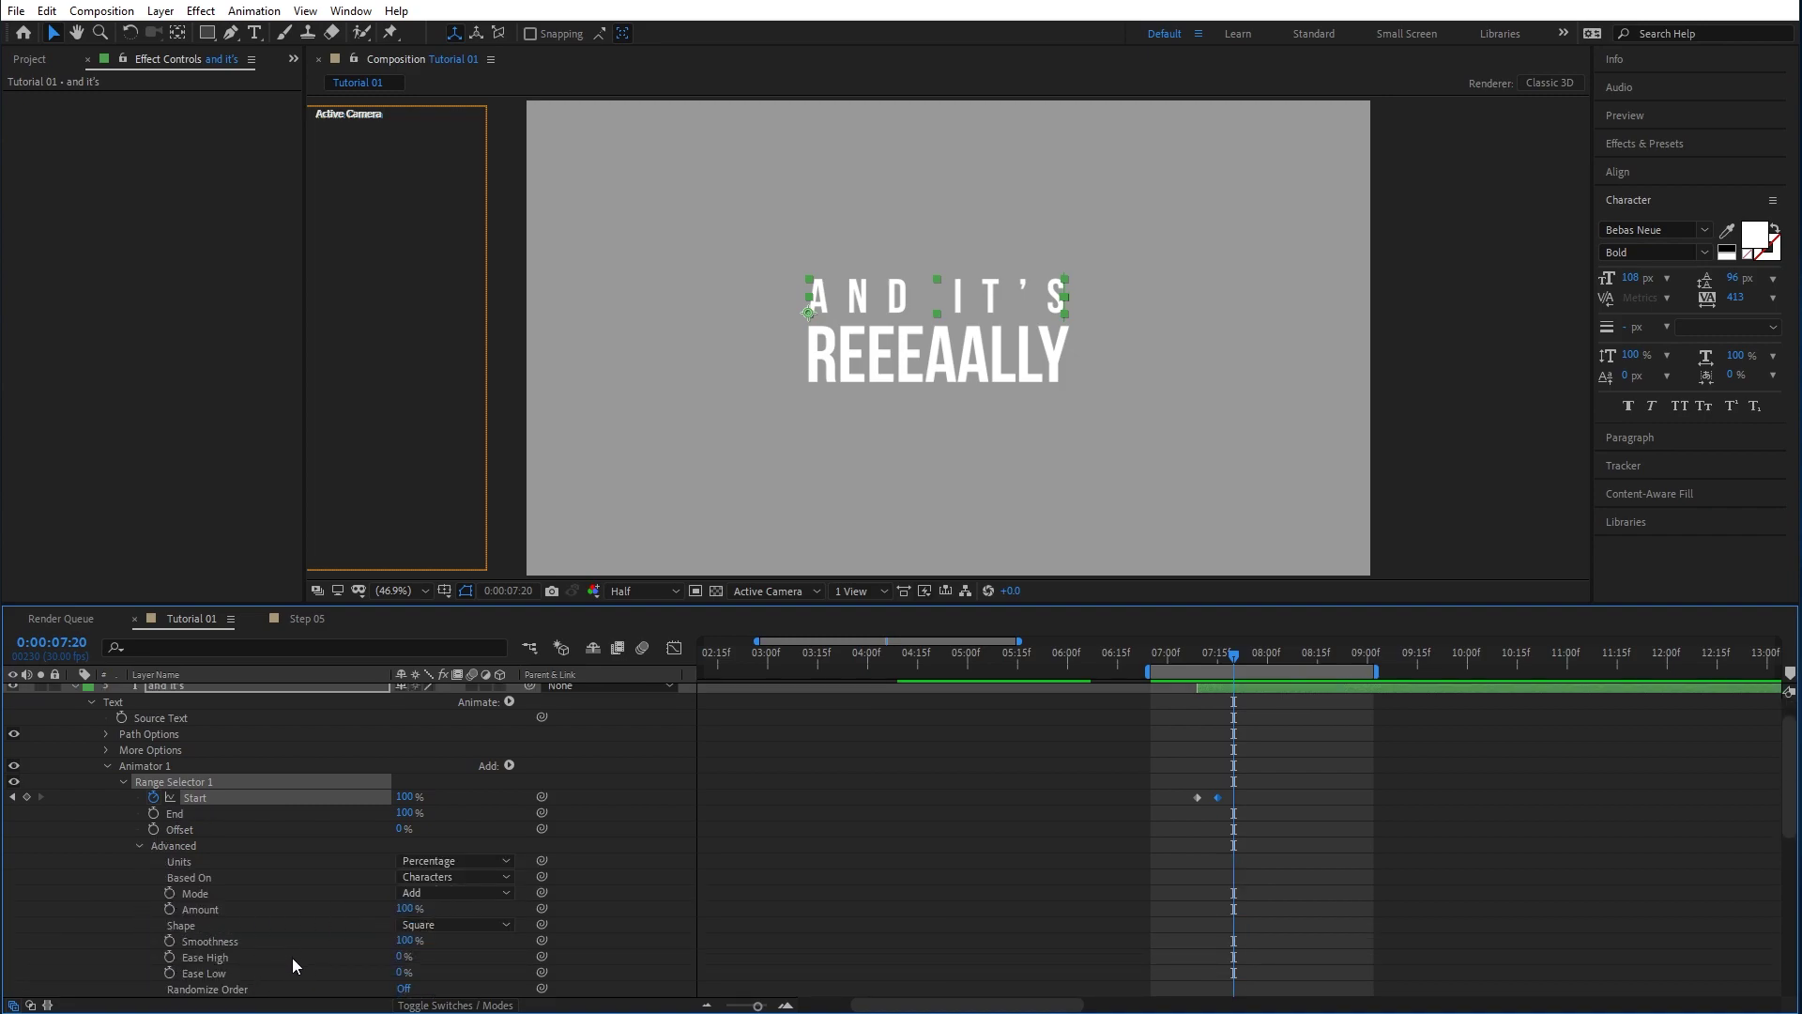
pyautogui.click(448, 877)
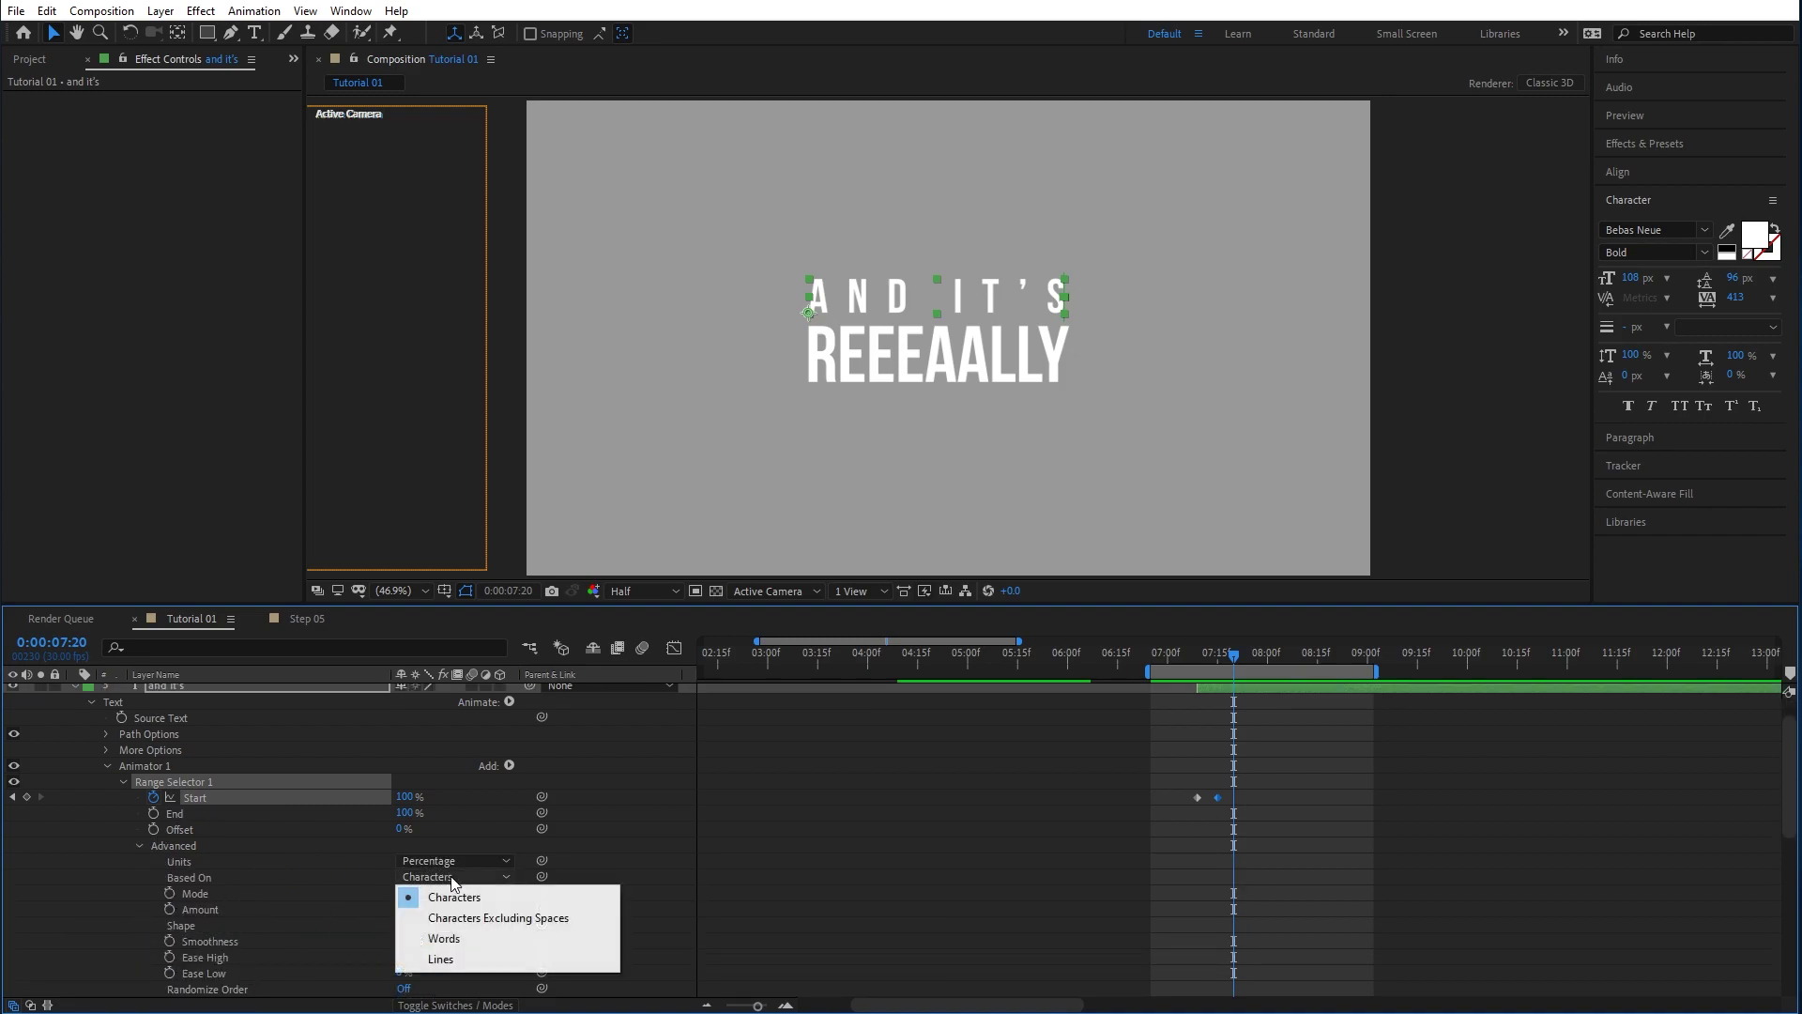
pyautogui.click(456, 938)
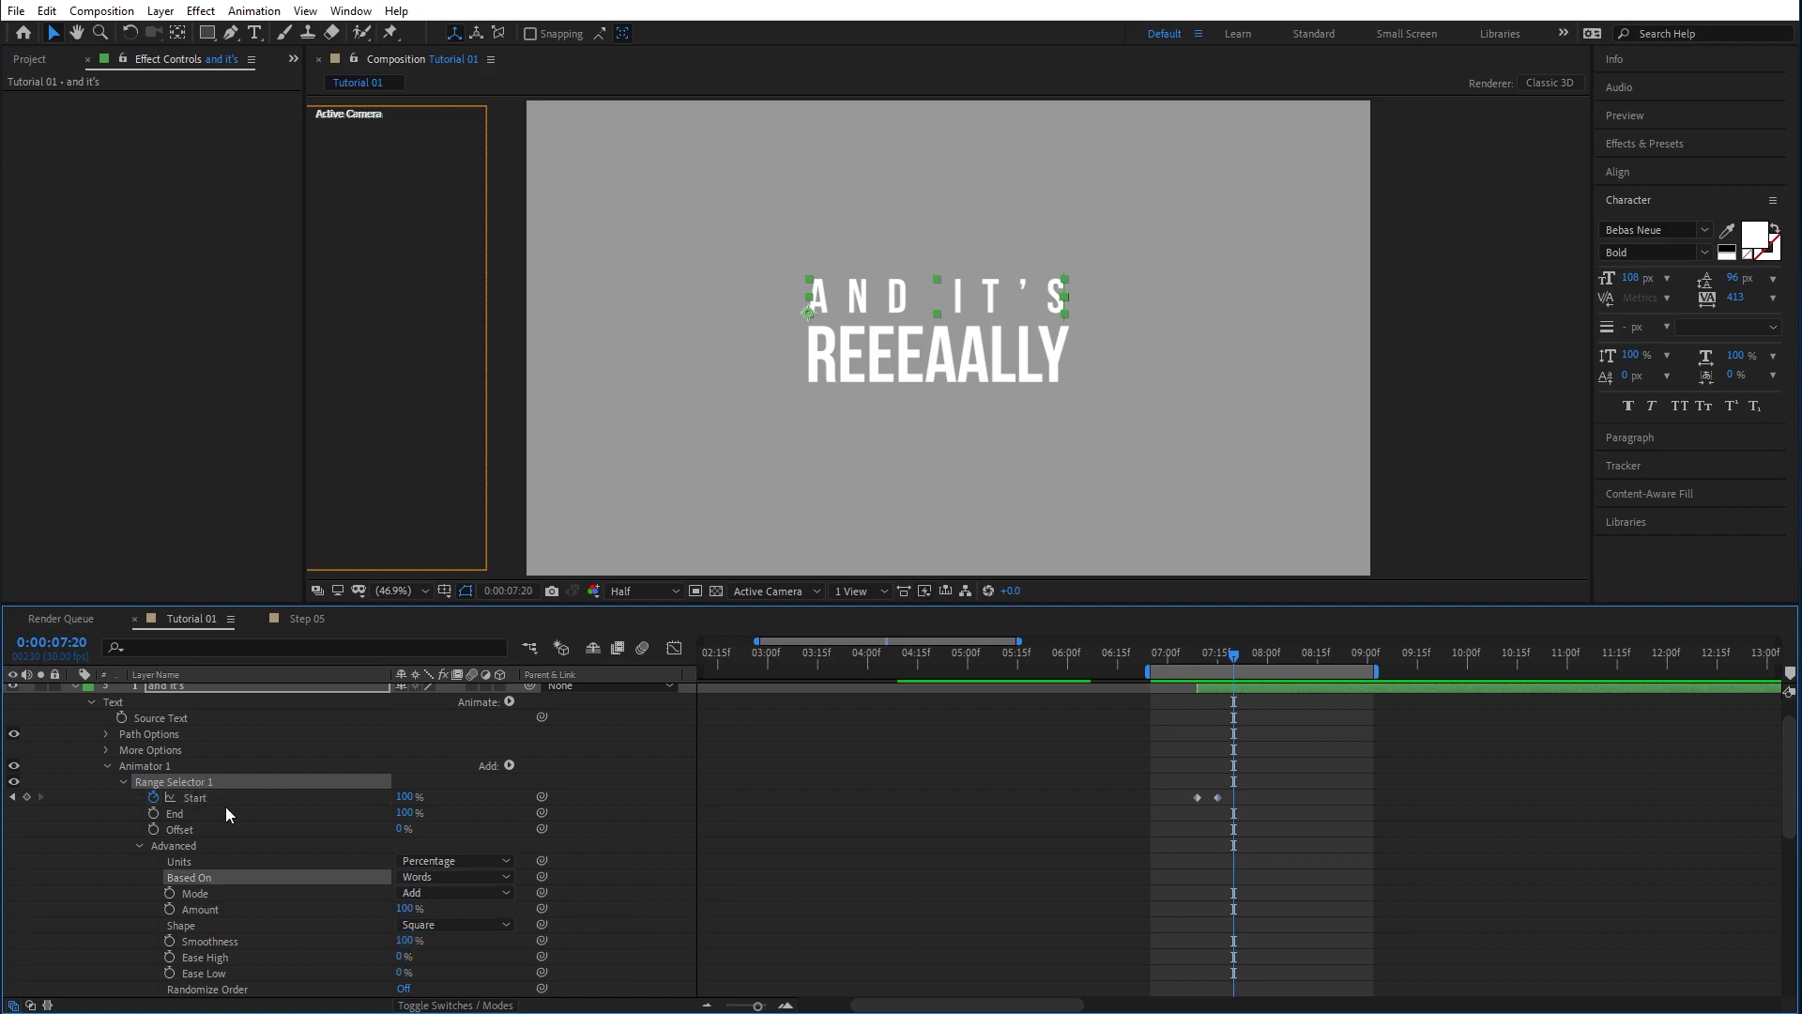
pyautogui.moveTo(1170, 657); pyautogui.dragTo(1230, 657)
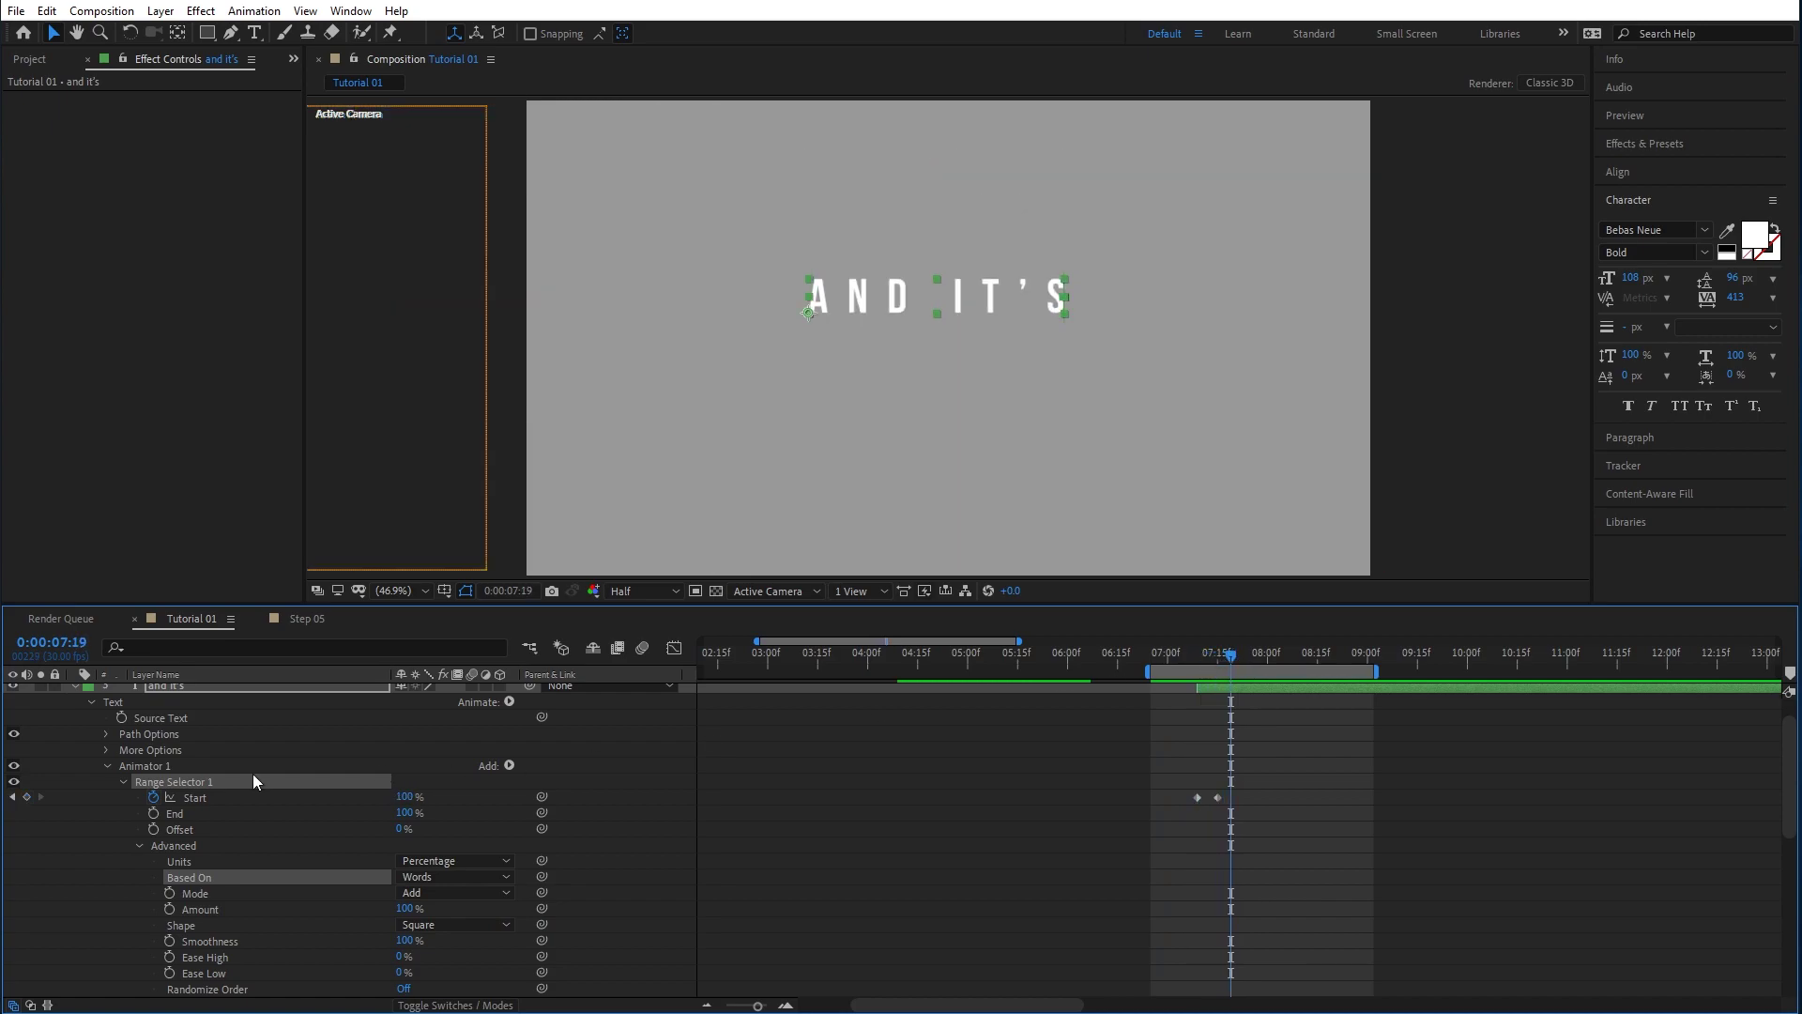
# Add an Opacity property of 0% to the and it's Animator 1, preview the fade-in and collapse the animator.
pyautogui.click(509, 766)
pyautogui.moveTo(563, 773)
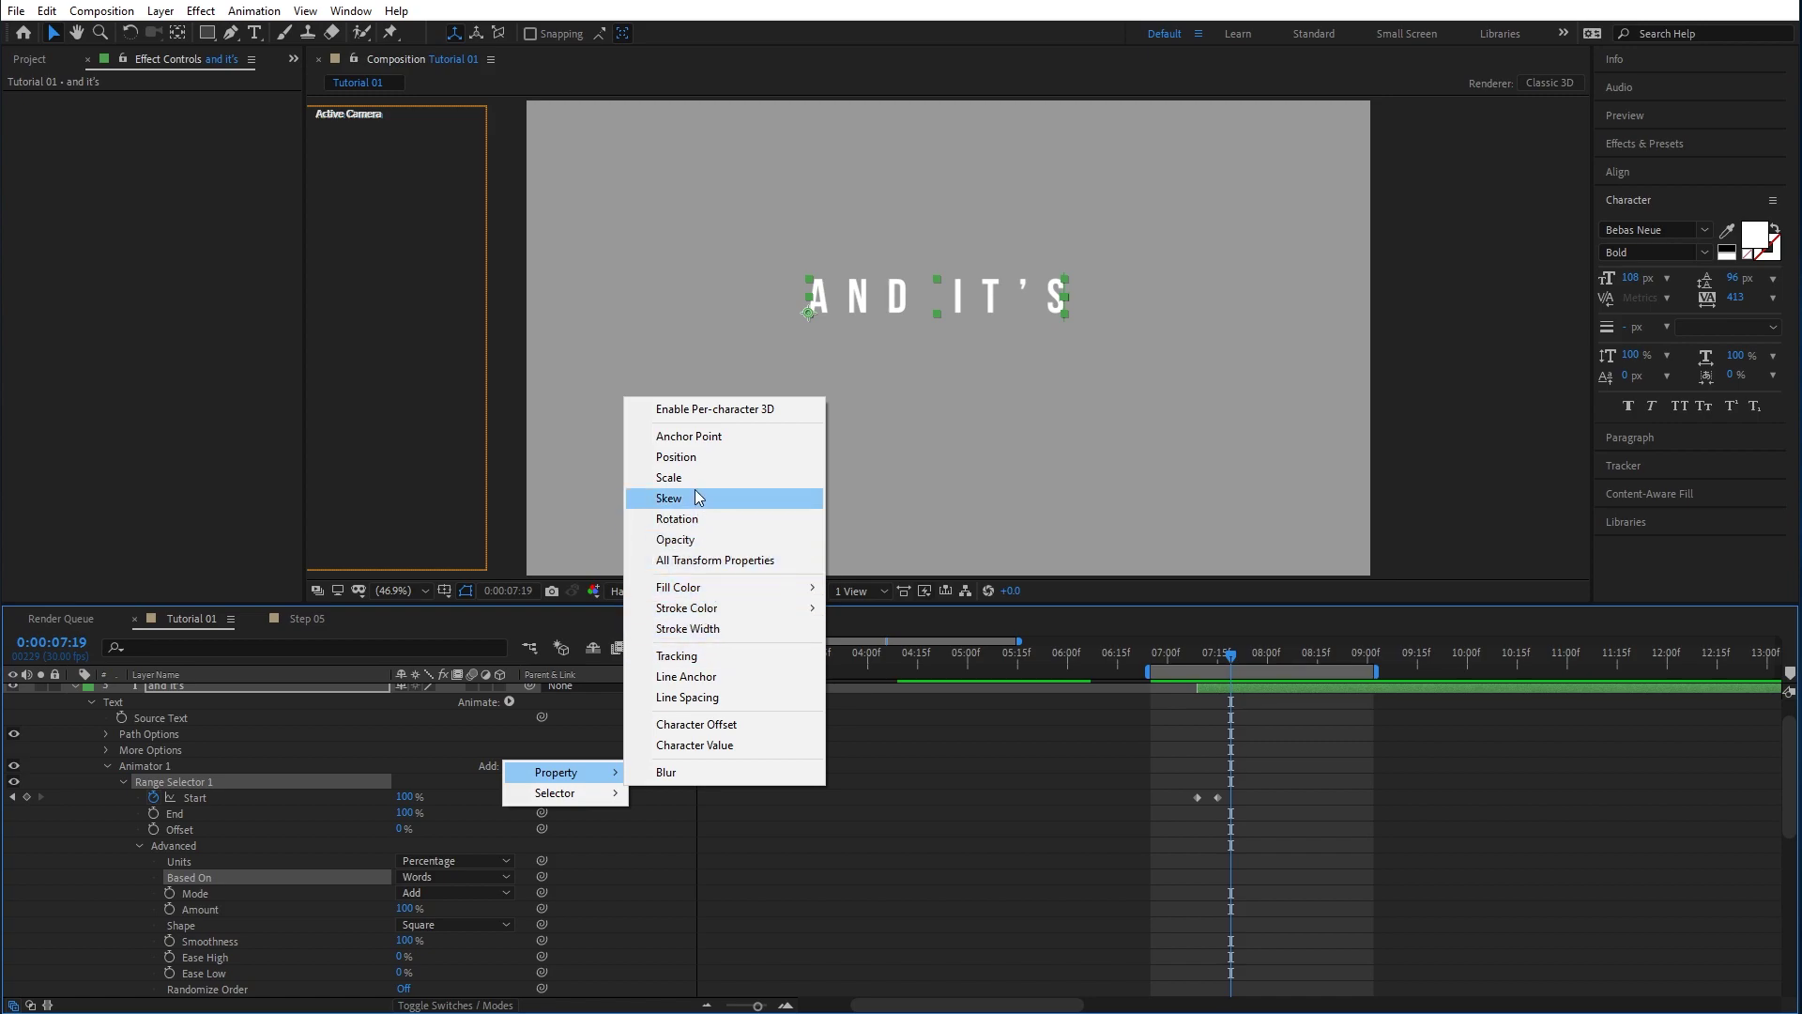
pyautogui.click(676, 539)
pyautogui.click(403, 987)
pyautogui.write('0')
pyautogui.press('Return')
pyautogui.moveTo(1166, 649); pyautogui.dragTo(1237, 685)
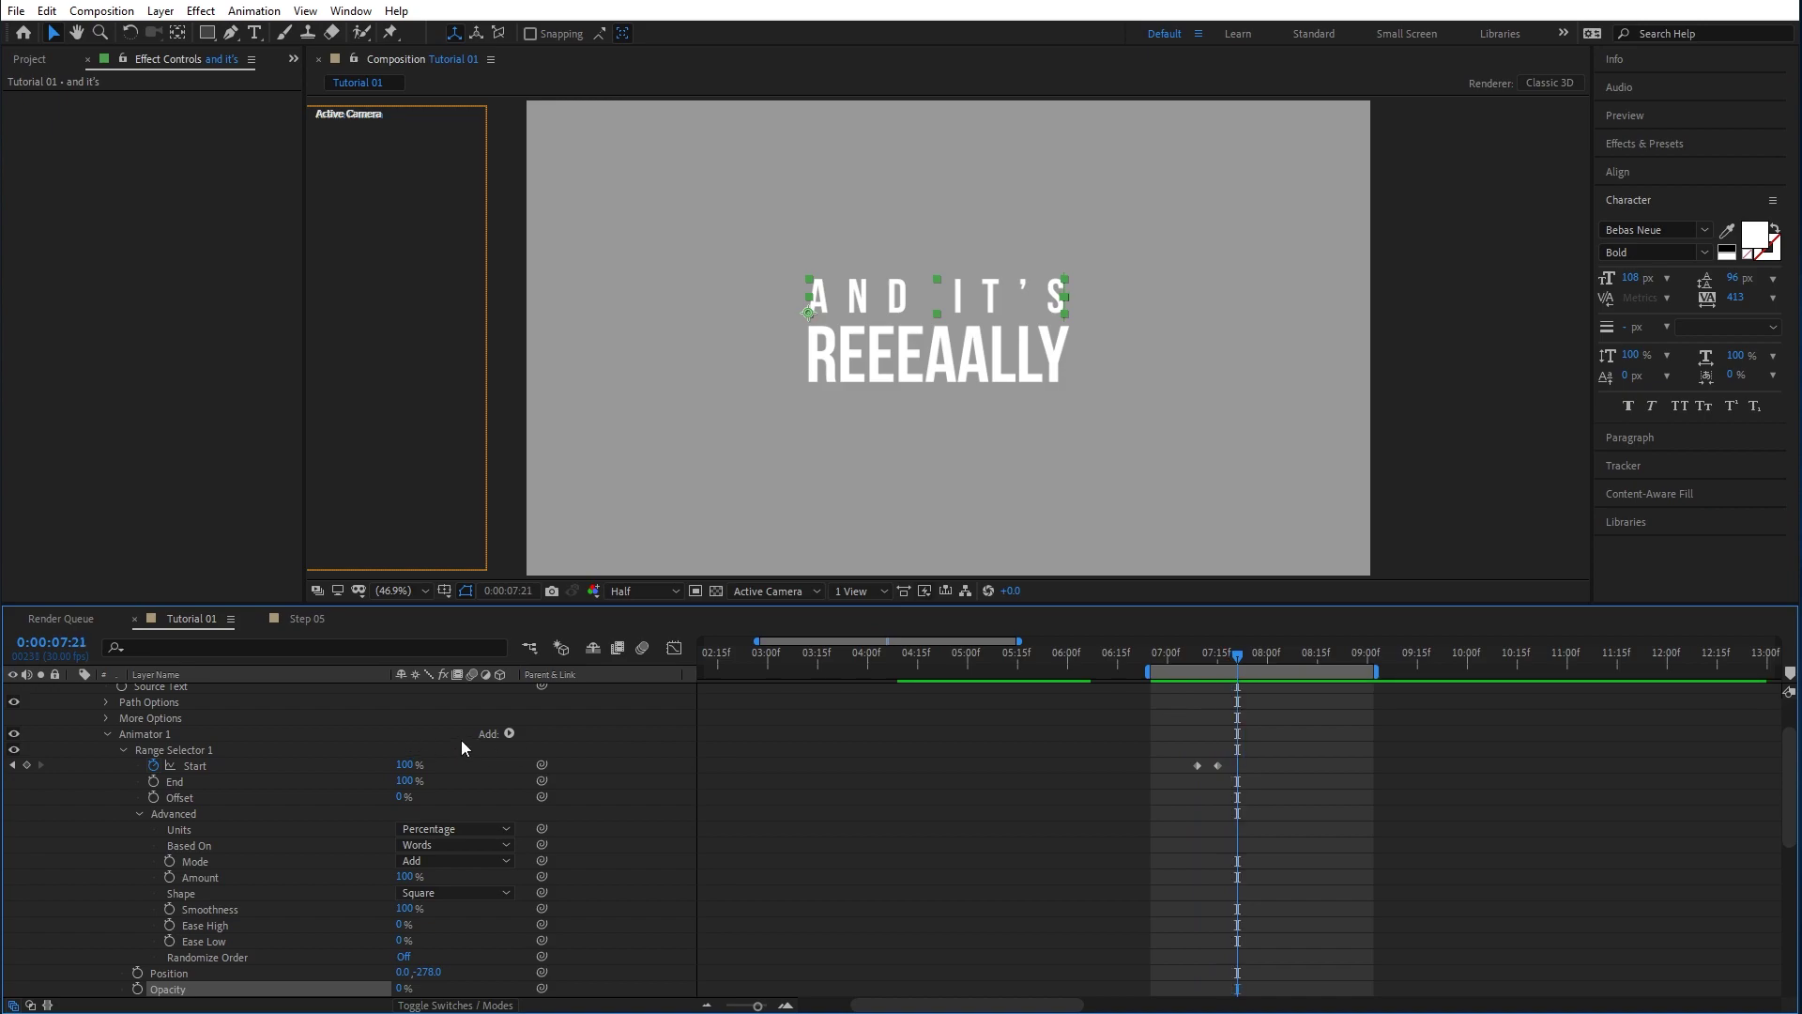
pyautogui.click(108, 734)
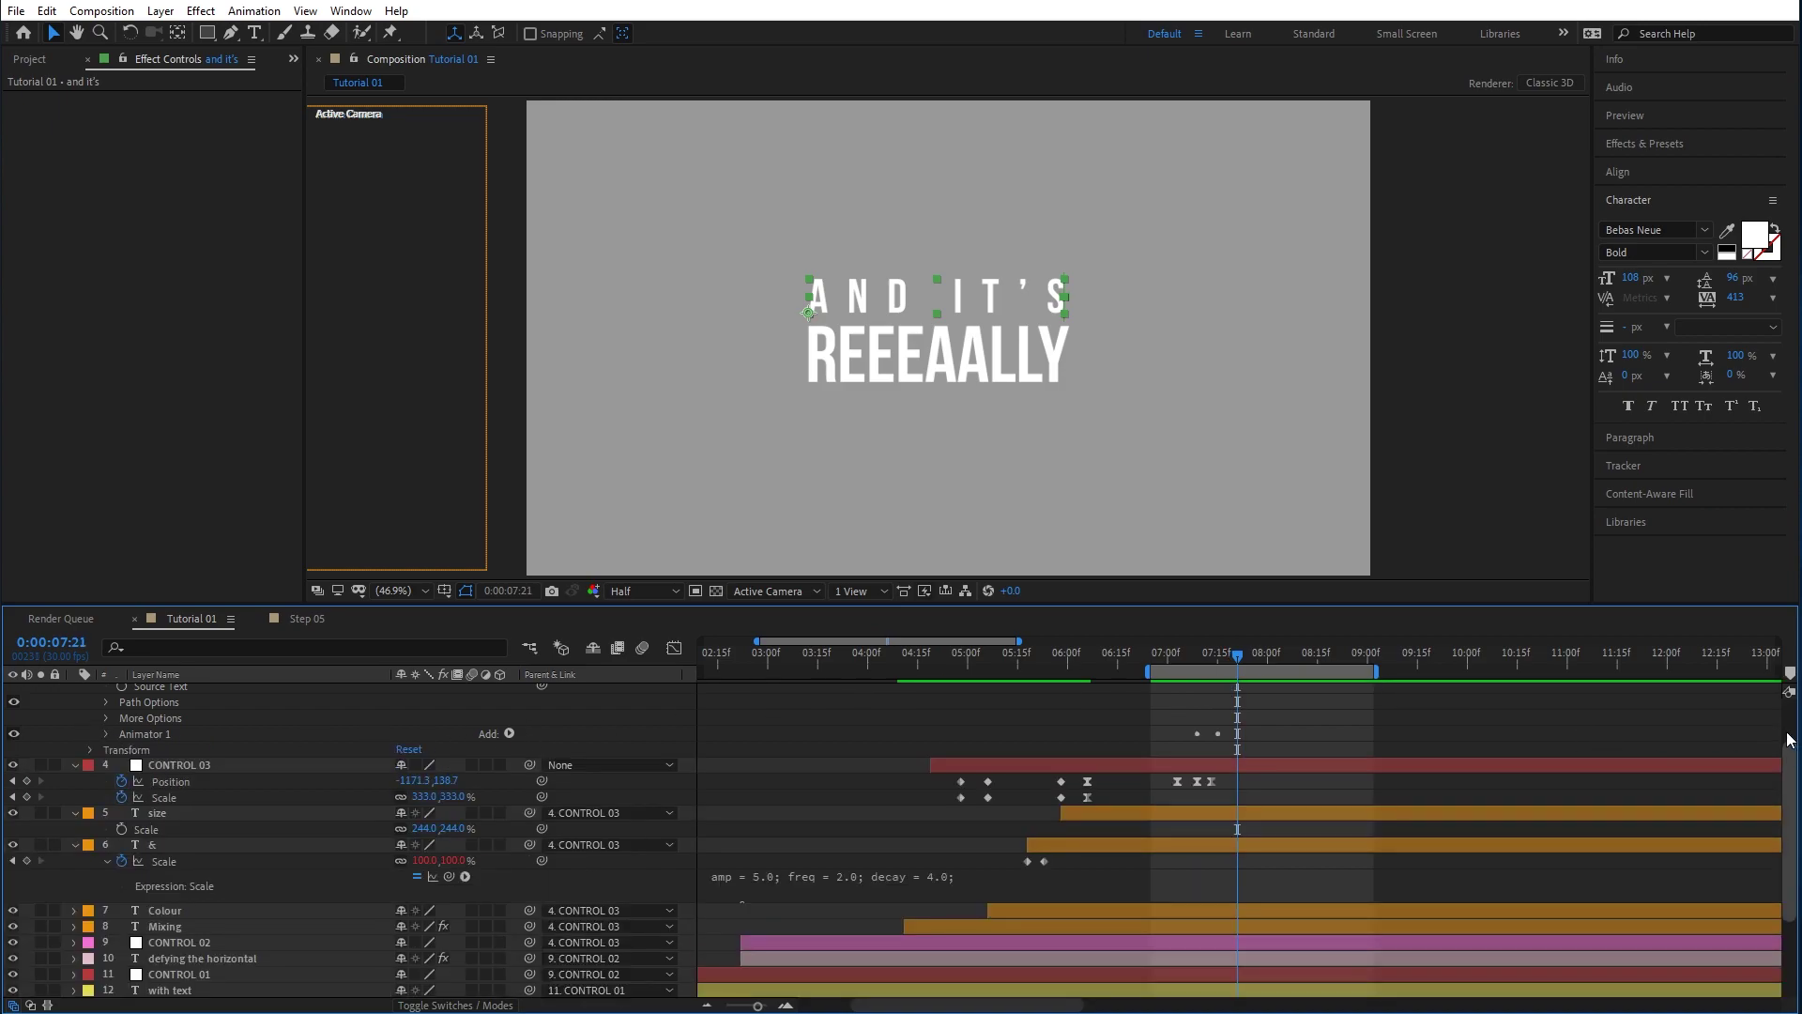
pyautogui.scroll(2, 1788, 744)
pyautogui.moveTo(1212, 648); pyautogui.dragTo(1270, 674)
# Select the REEEAALLY layer at 0:00:07:20, examine its animation in Step 05 and return to Tutorial 01.
pyautogui.click(1254, 706)
pyautogui.click(1230, 655)
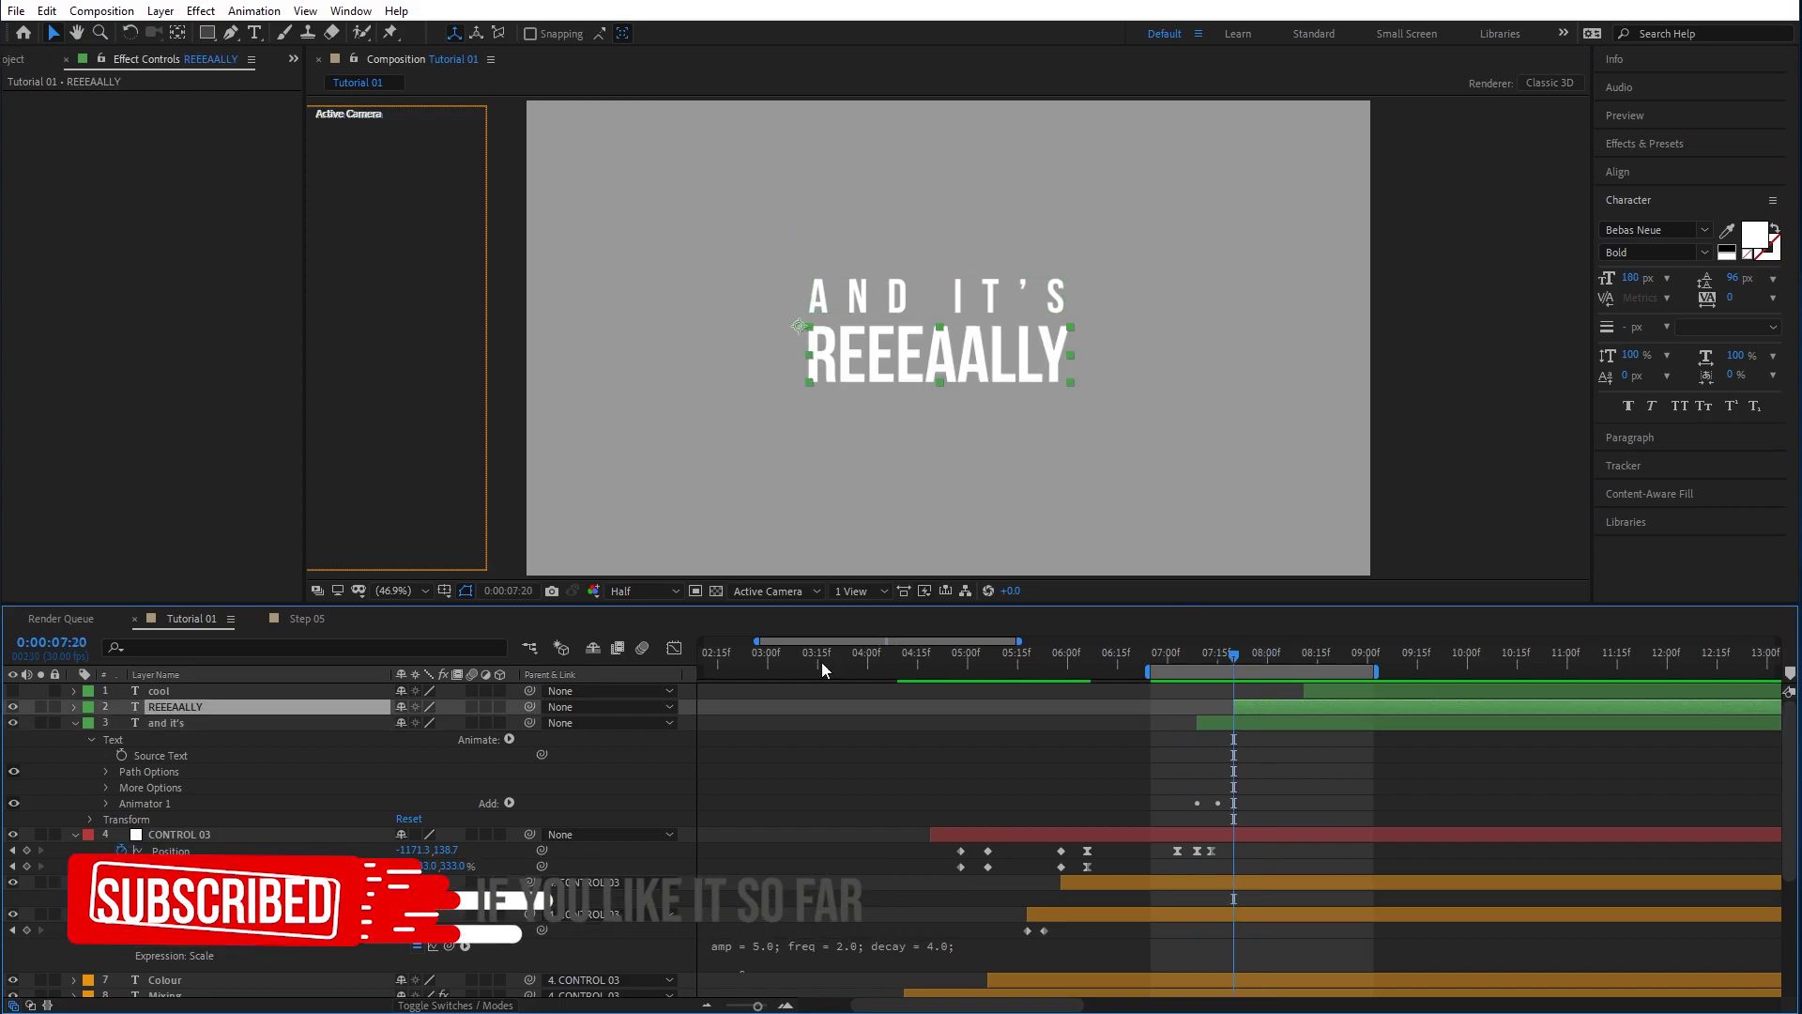
pyautogui.click(296, 617)
pyautogui.moveTo(1182, 650); pyautogui.dragTo(1260, 667)
pyautogui.click(224, 627)
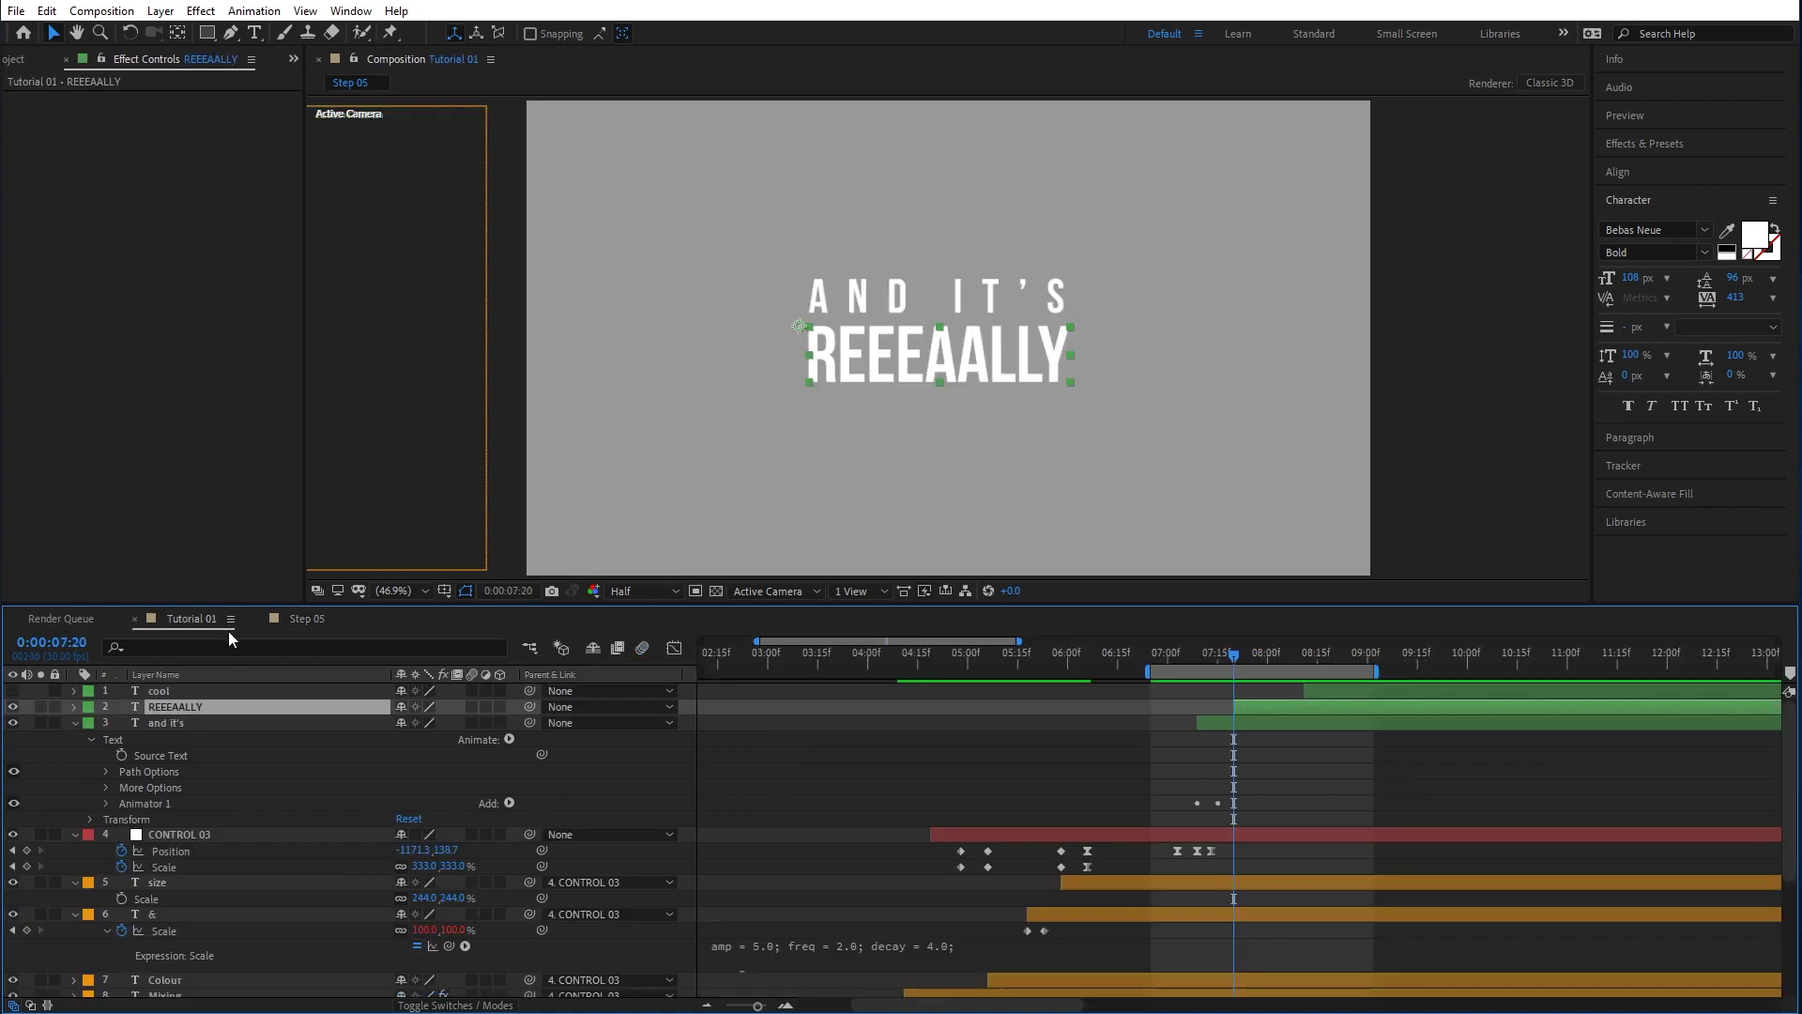
# Collapse the properties of the and it's, CONTROL 03, size and & layers in the timeline.
pyautogui.moveTo(1234, 654); pyautogui.dragTo(1237, 661)
pyautogui.click(75, 724)
pyautogui.click(74, 737)
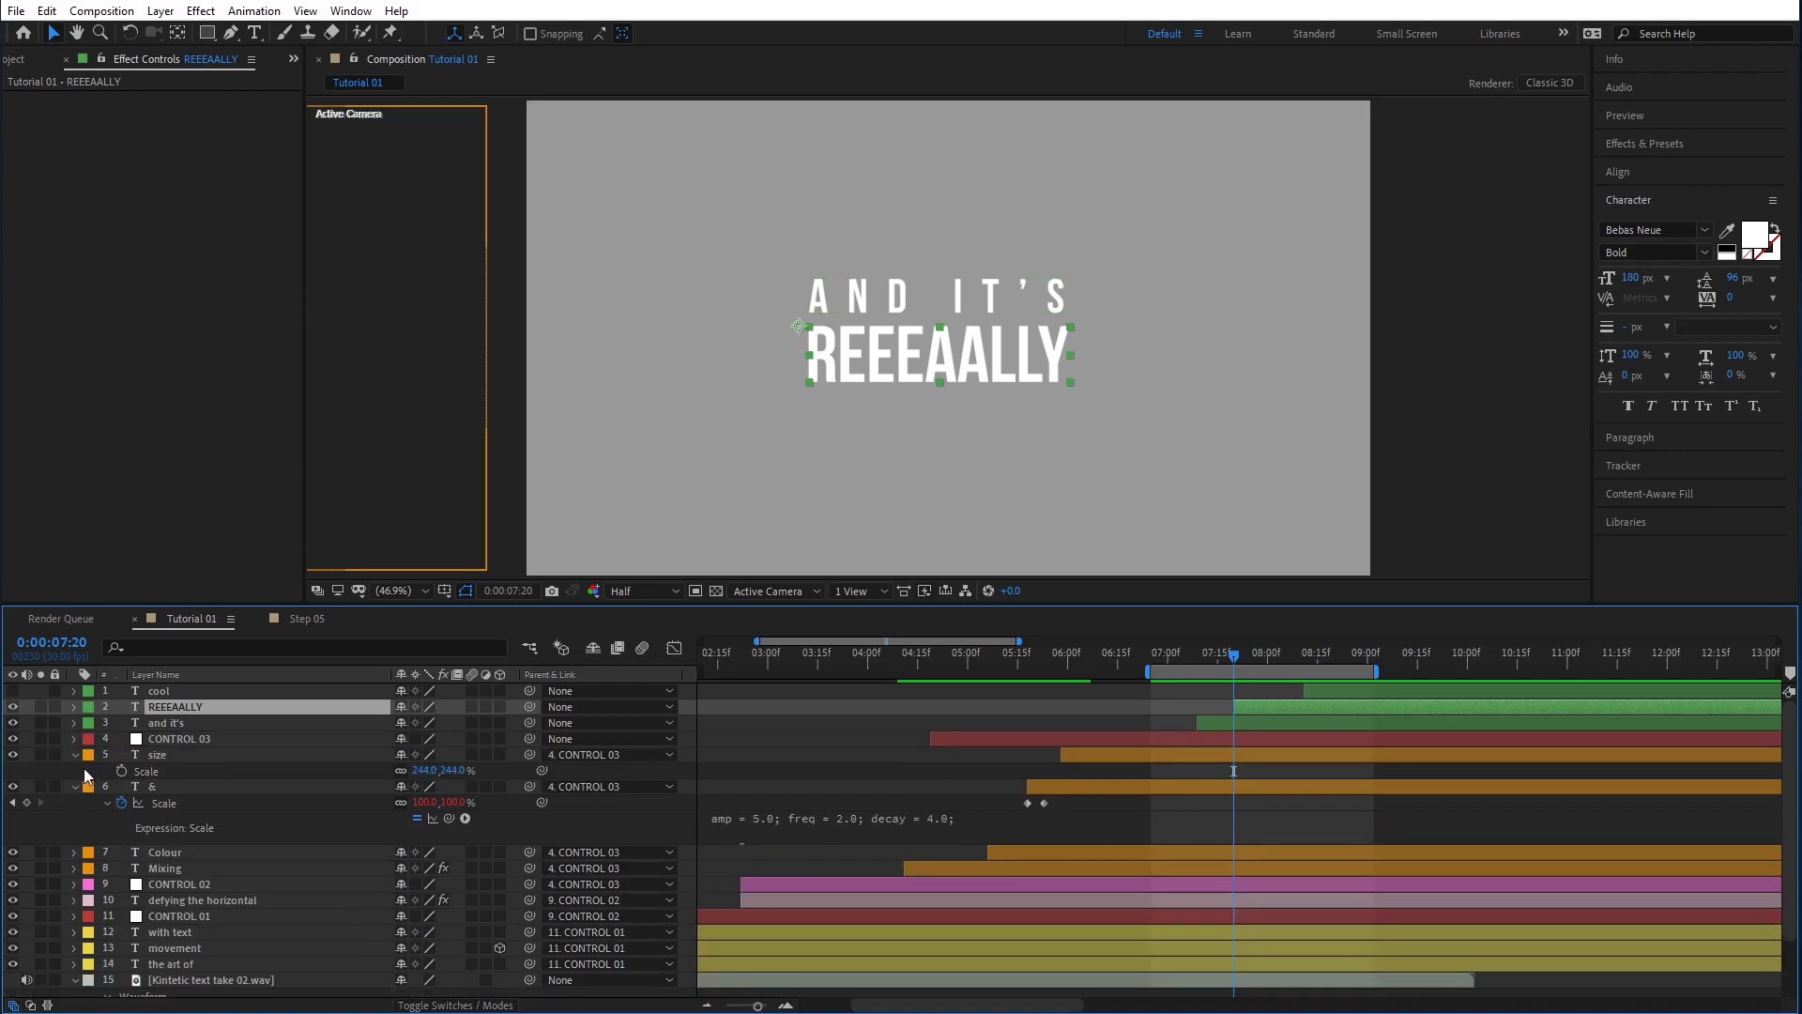
pyautogui.click(75, 754)
pyautogui.click(75, 770)
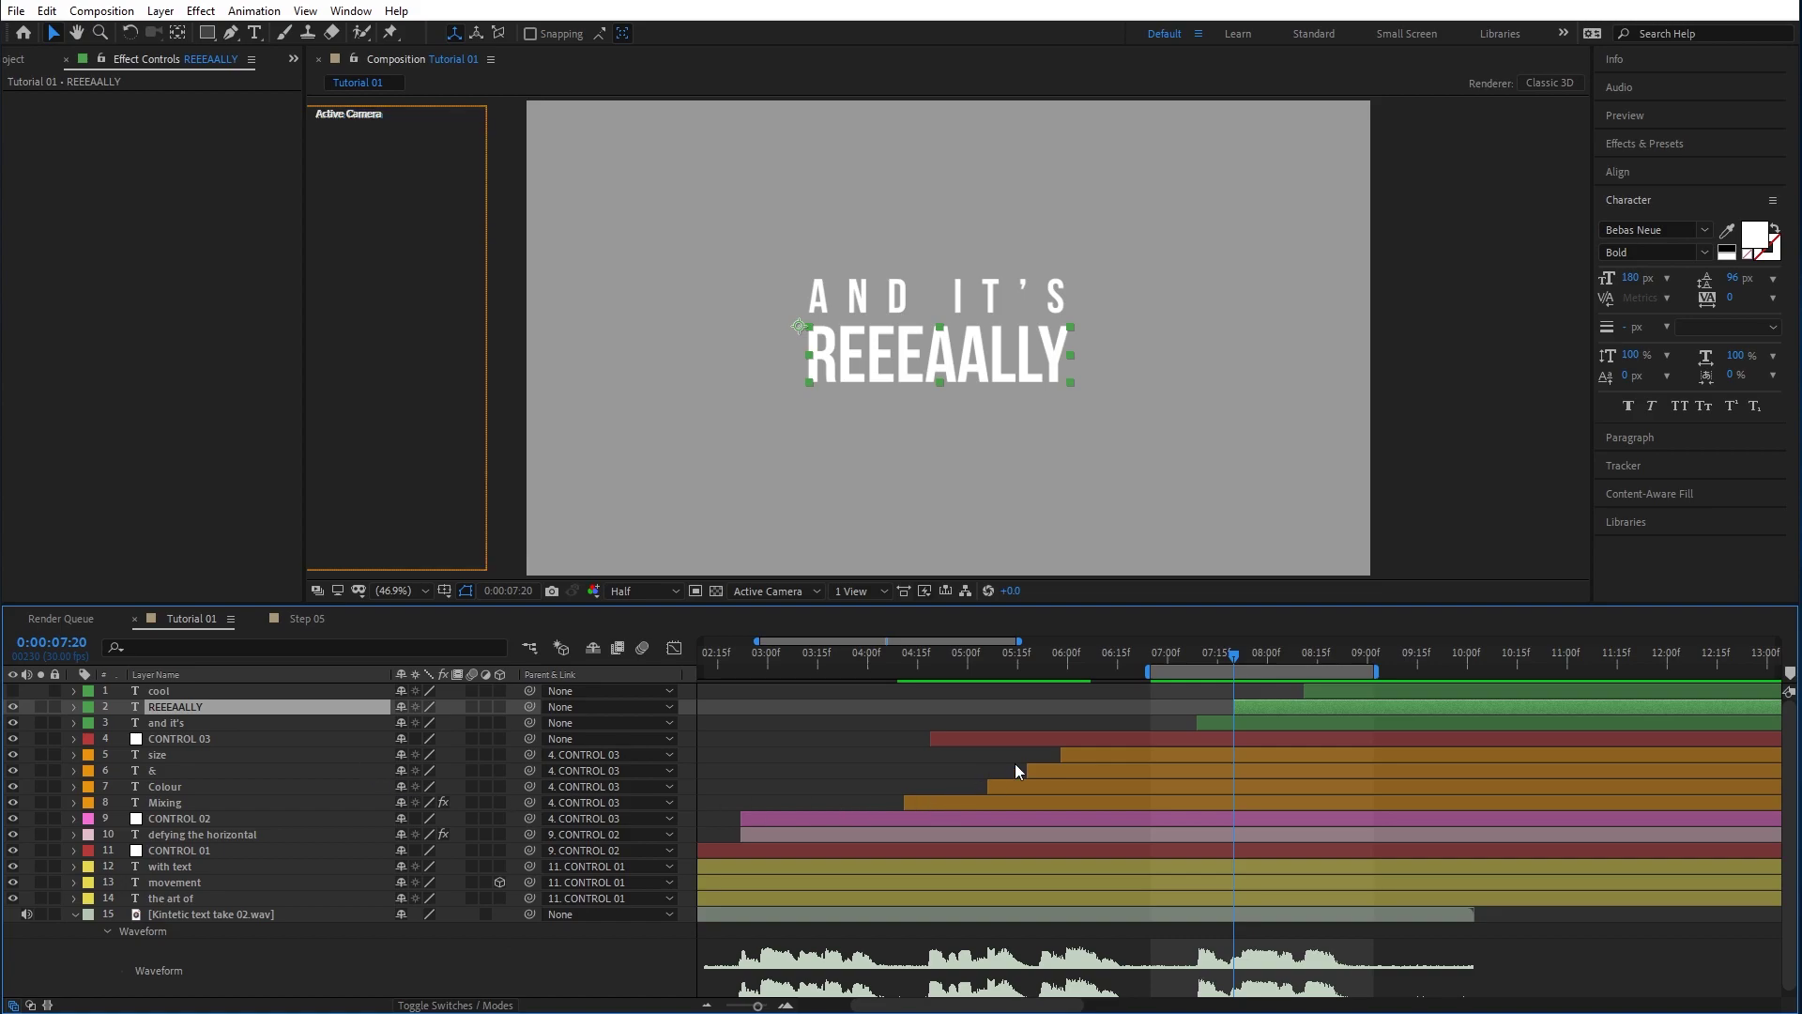
# Expand the REEEAALLY layer's text properties and enable per-character 3D for it.
pyautogui.click(73, 707)
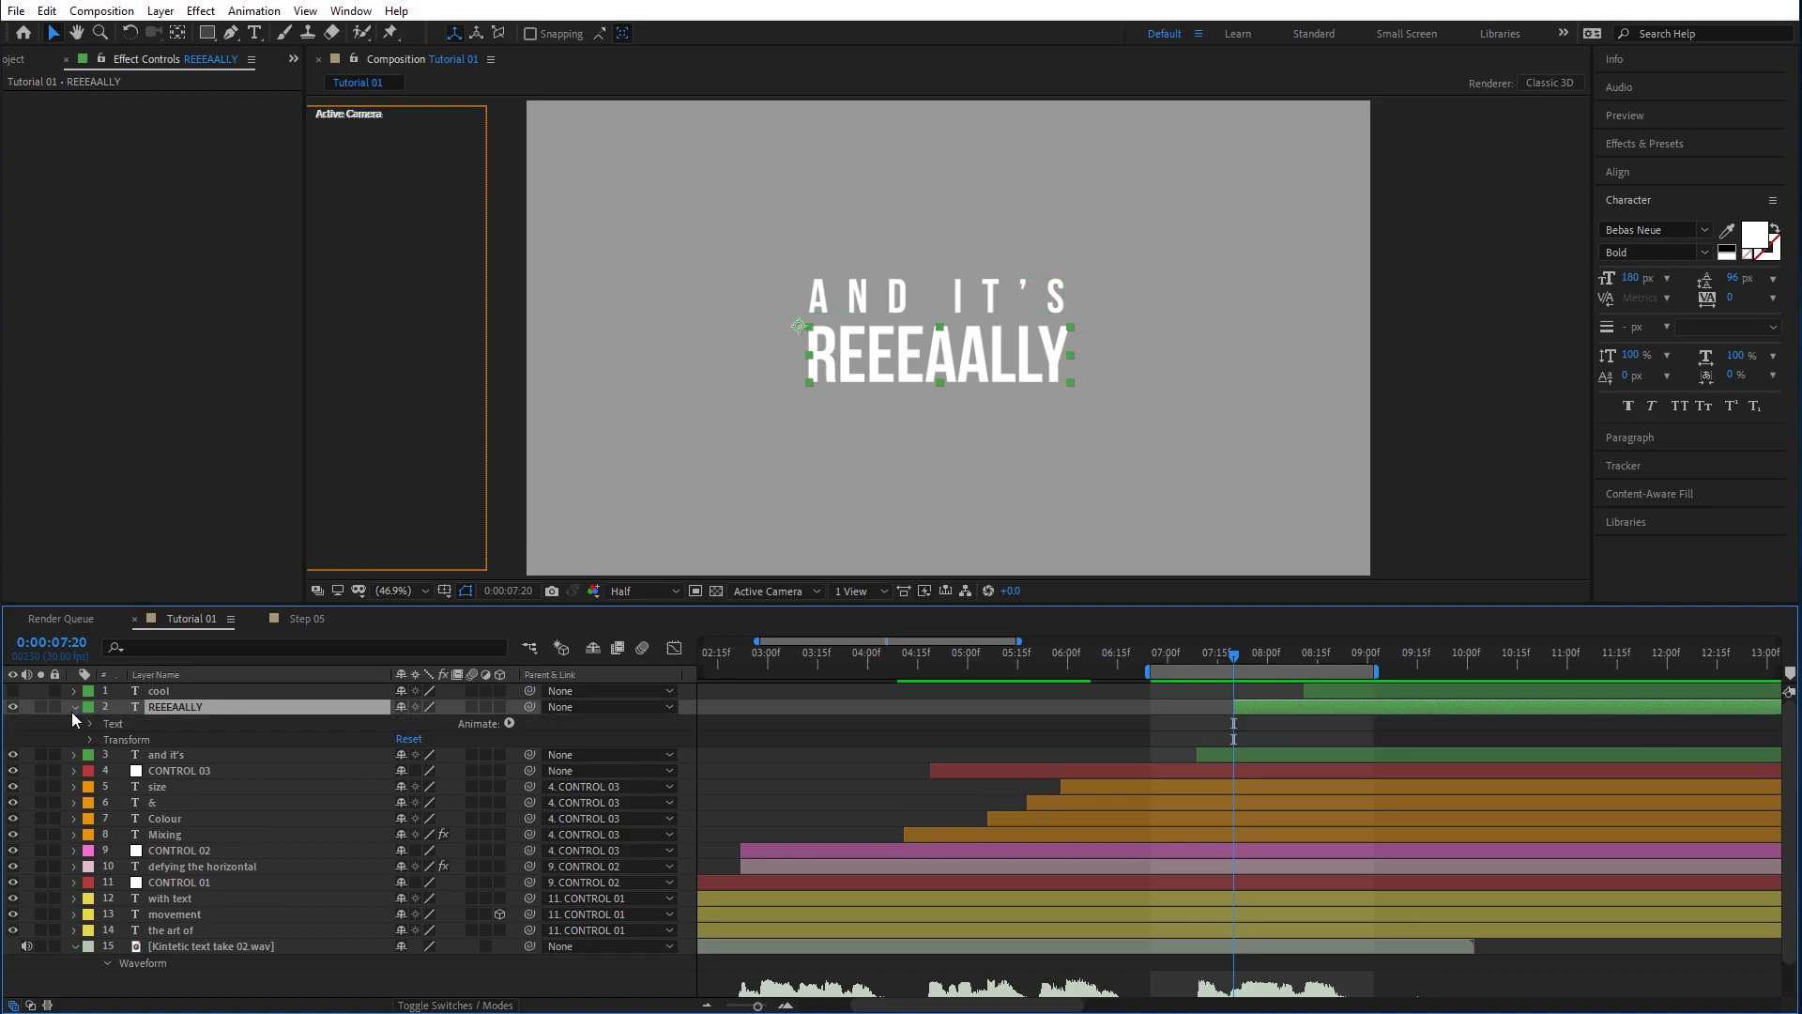
pyautogui.click(89, 724)
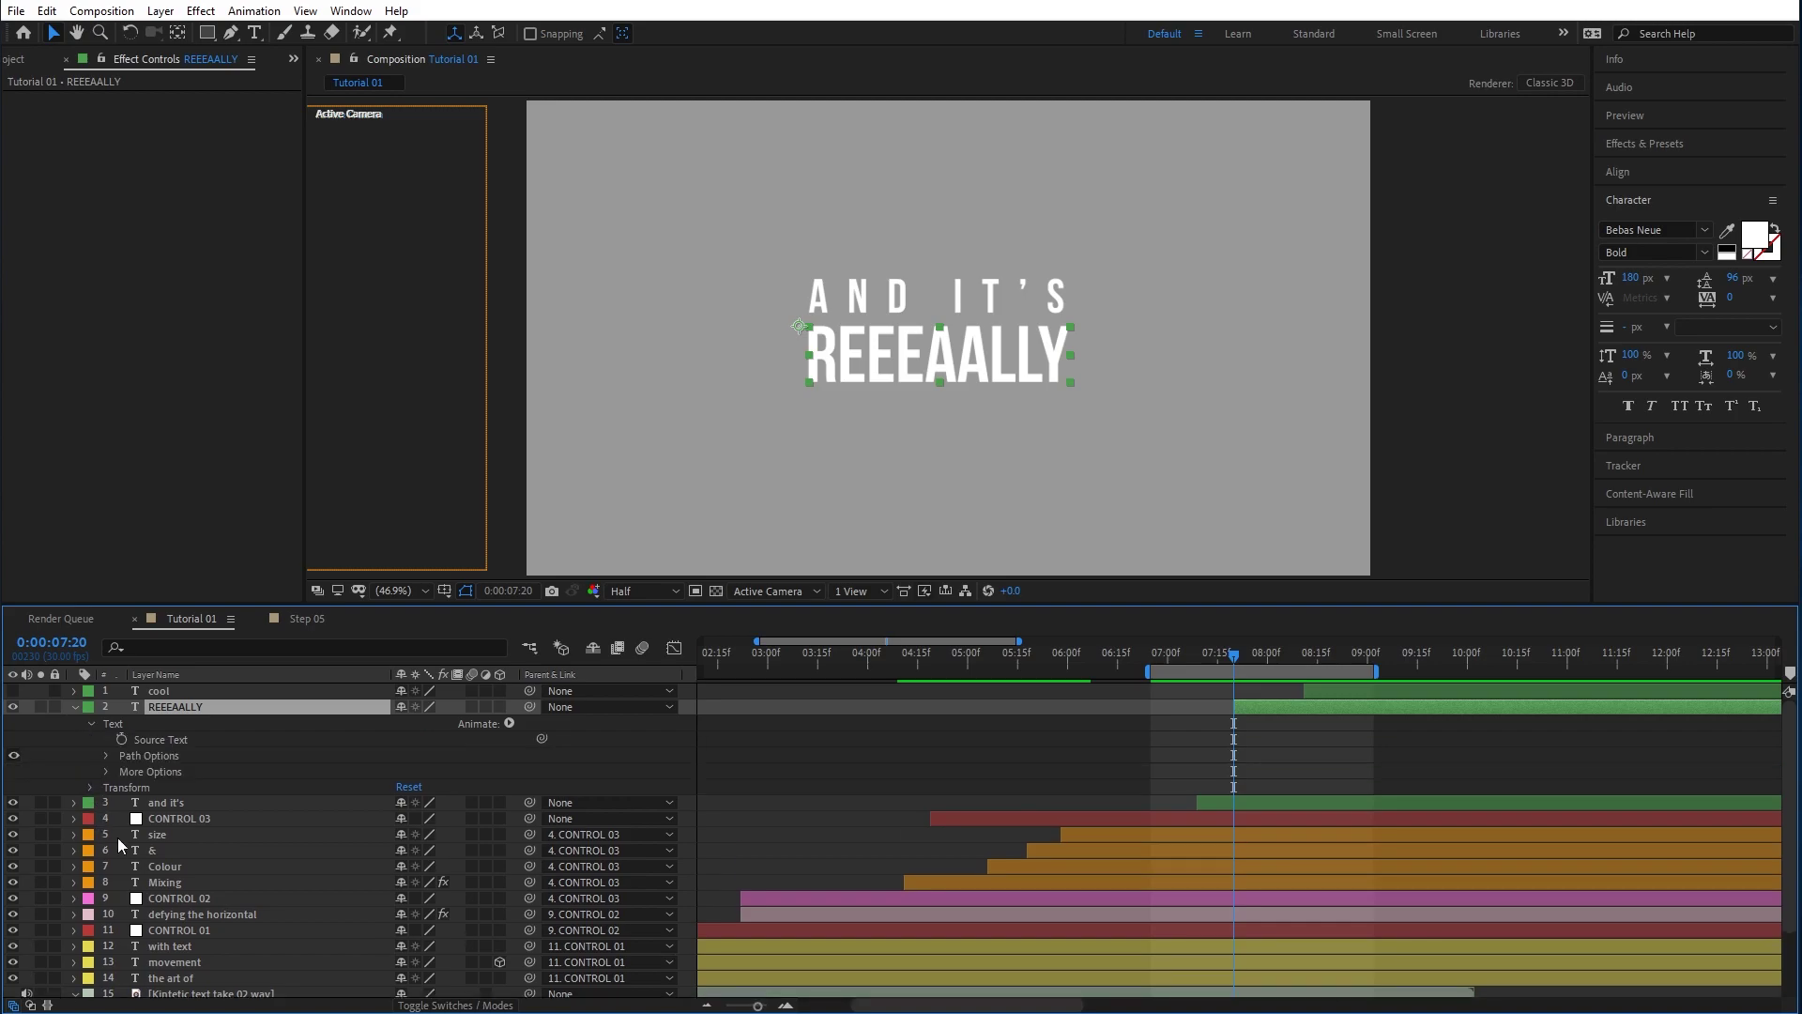
pyautogui.click(509, 724)
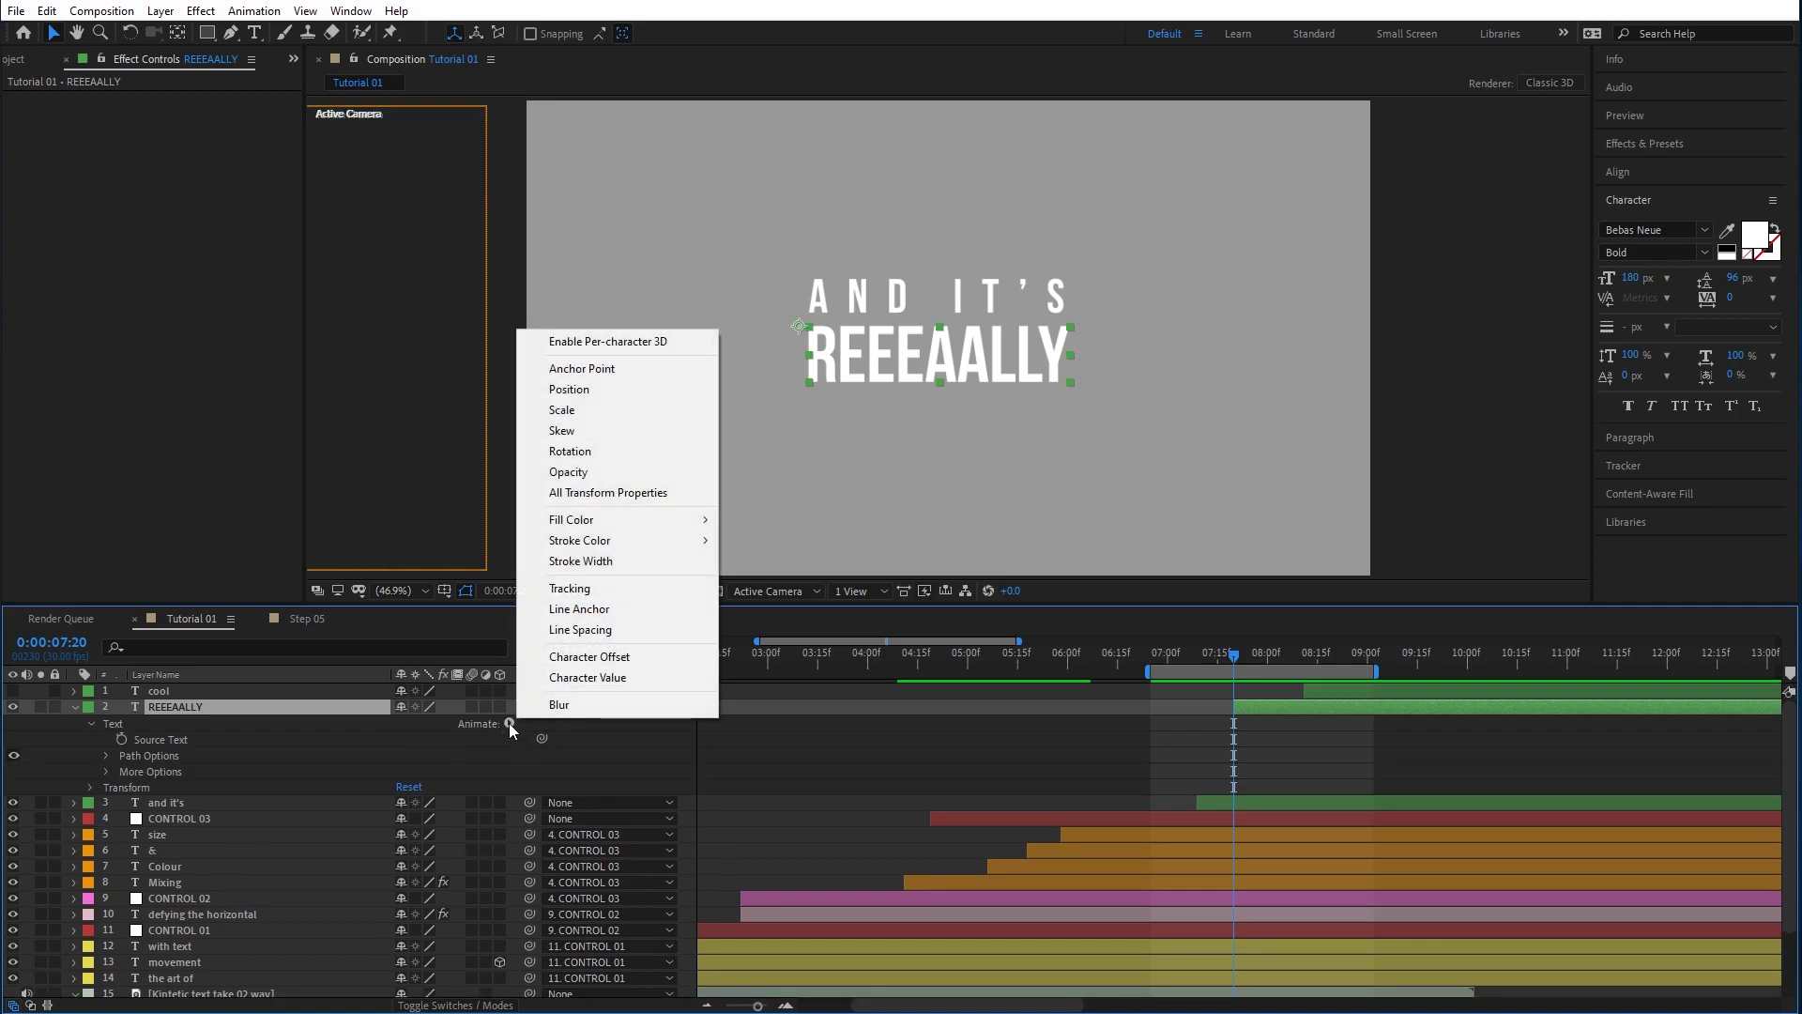
pyautogui.click(635, 345)
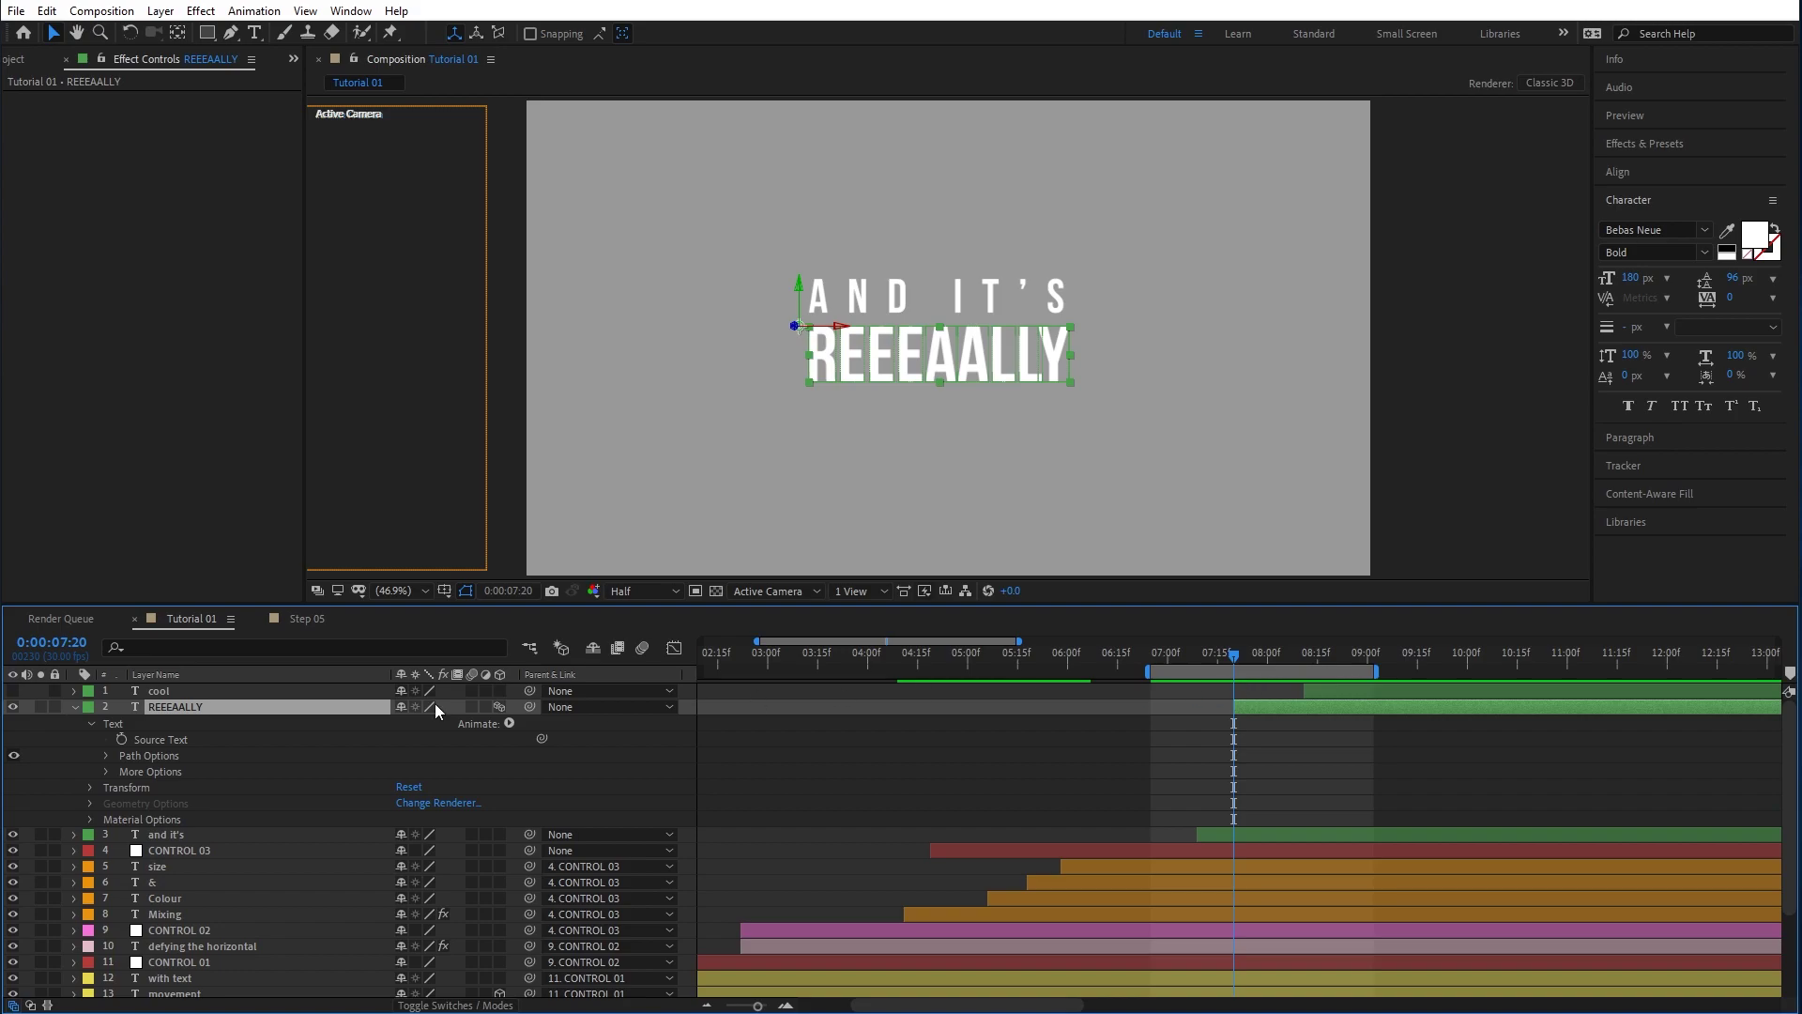
pyautogui.click(1243, 656)
pyautogui.moveTo(1254, 661); pyautogui.dragTo(1234, 672)
# Move the REEEAALLY layer's anchor point to the lower-left corner of its text with the Pan Behind tool.
pyautogui.click(808, 347)
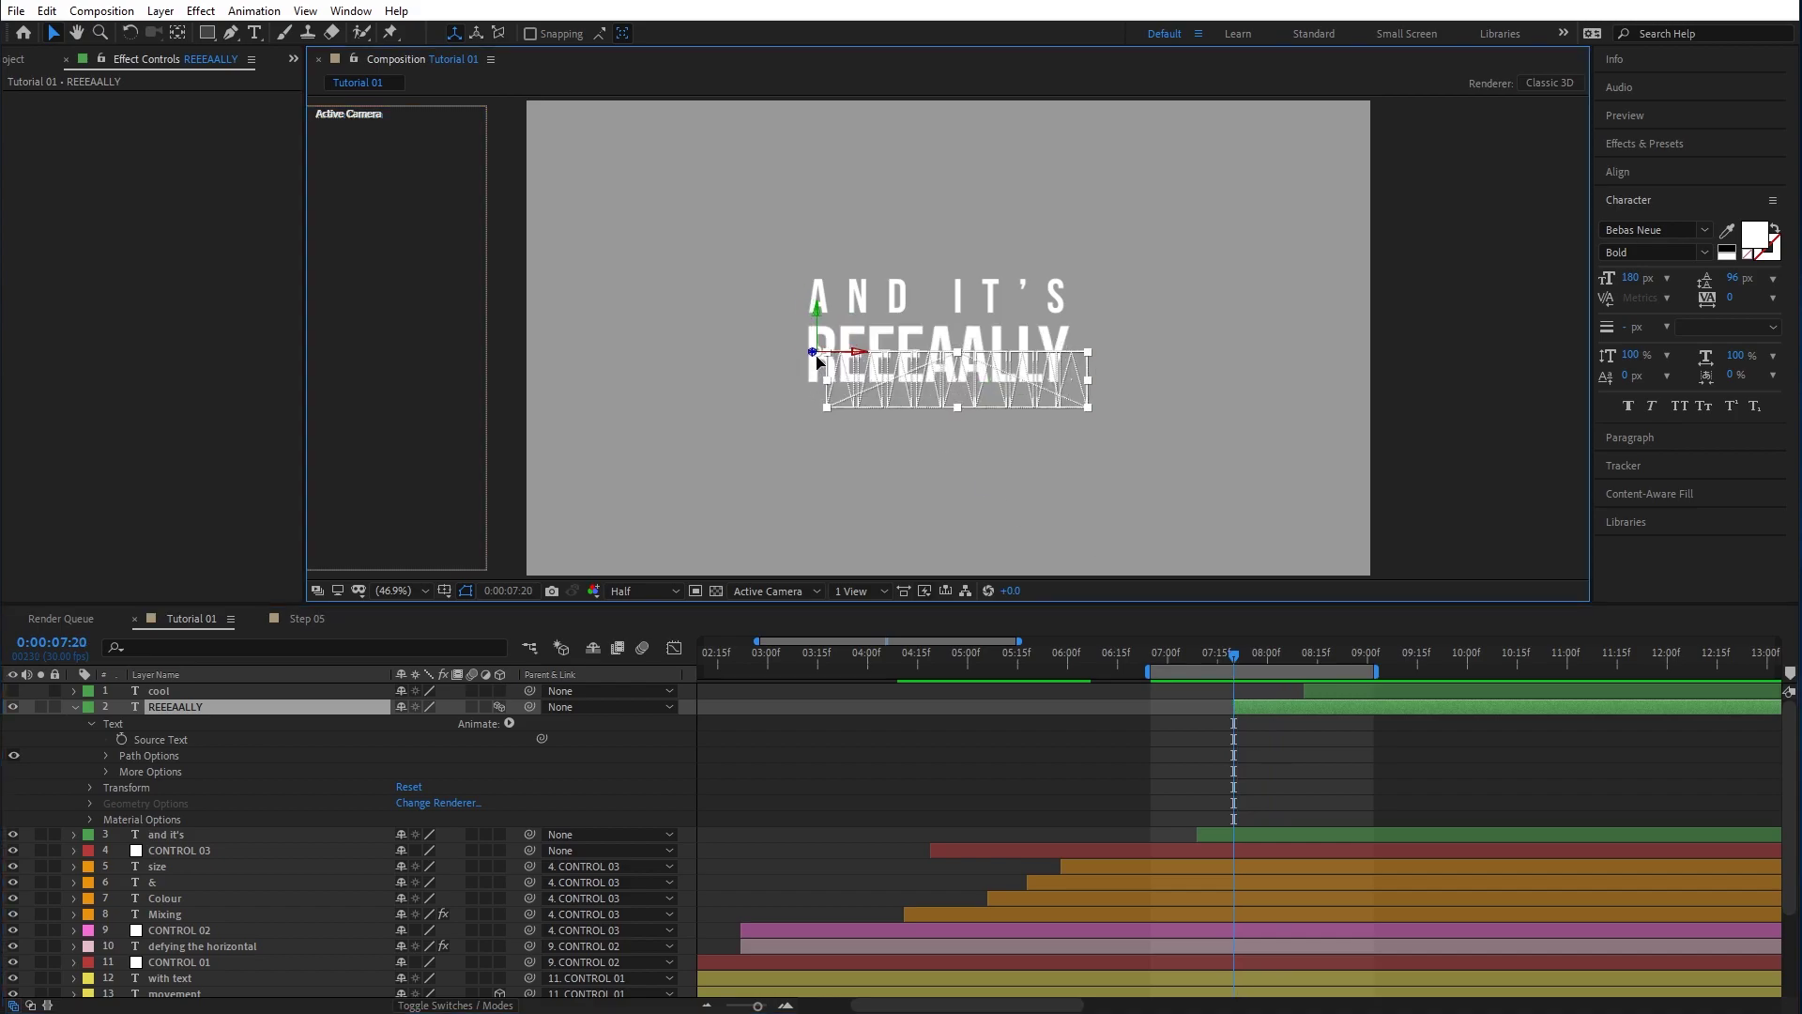
pyautogui.click(177, 32)
pyautogui.click(809, 357)
pyautogui.click(815, 371)
pyautogui.moveTo(800, 334); pyautogui.dragTo(808, 385)
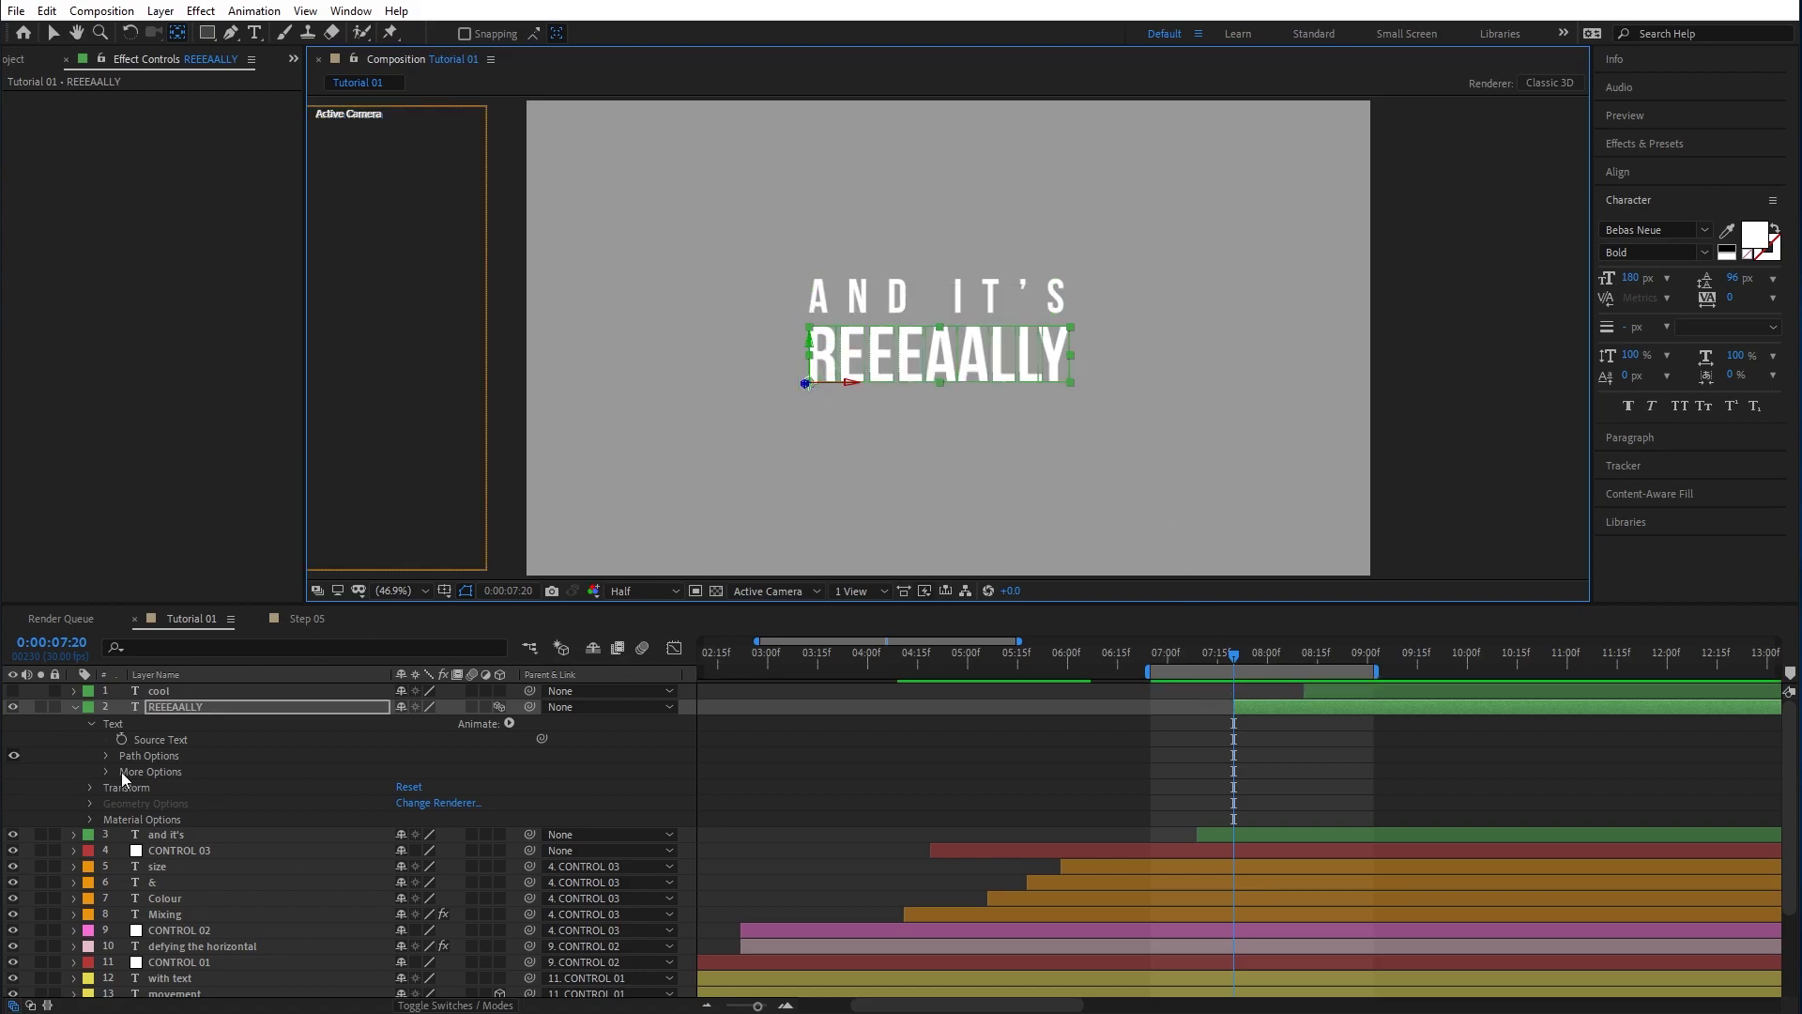
# Look over the REEEAALLY layer's transform properties and add a Rotation text animator to it.
pyautogui.click(90, 787)
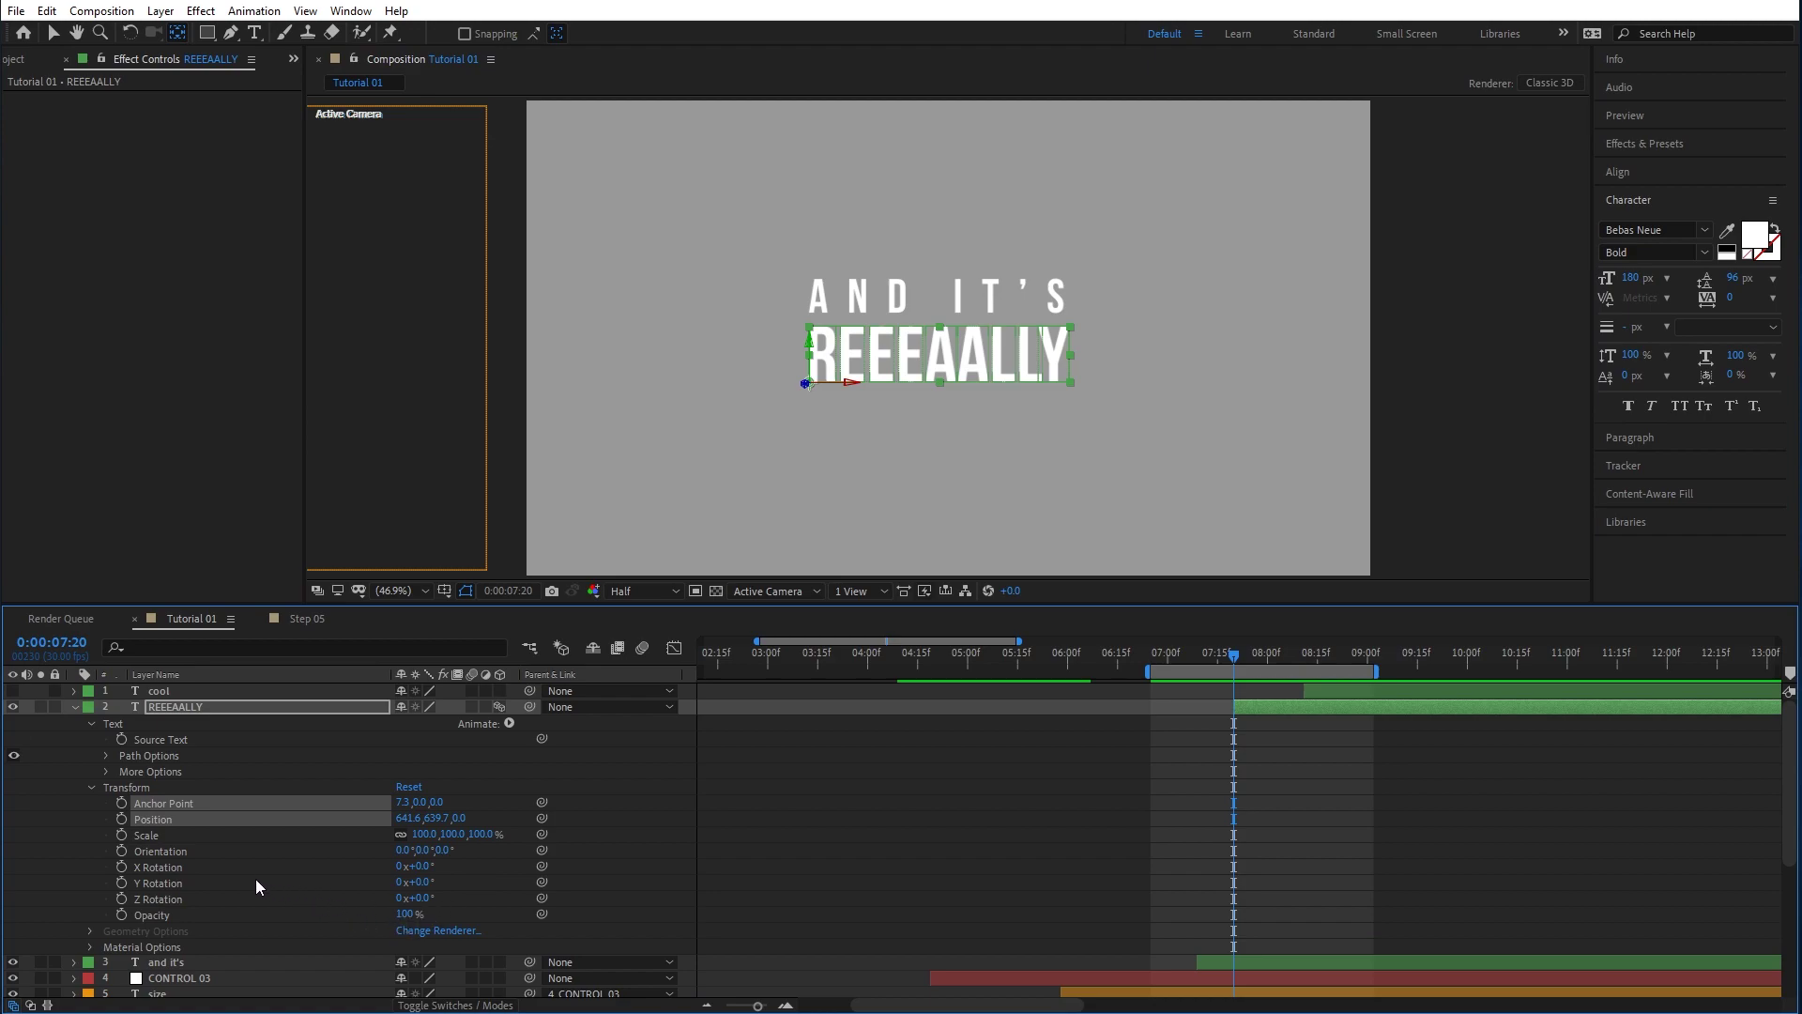
pyautogui.click(91, 787)
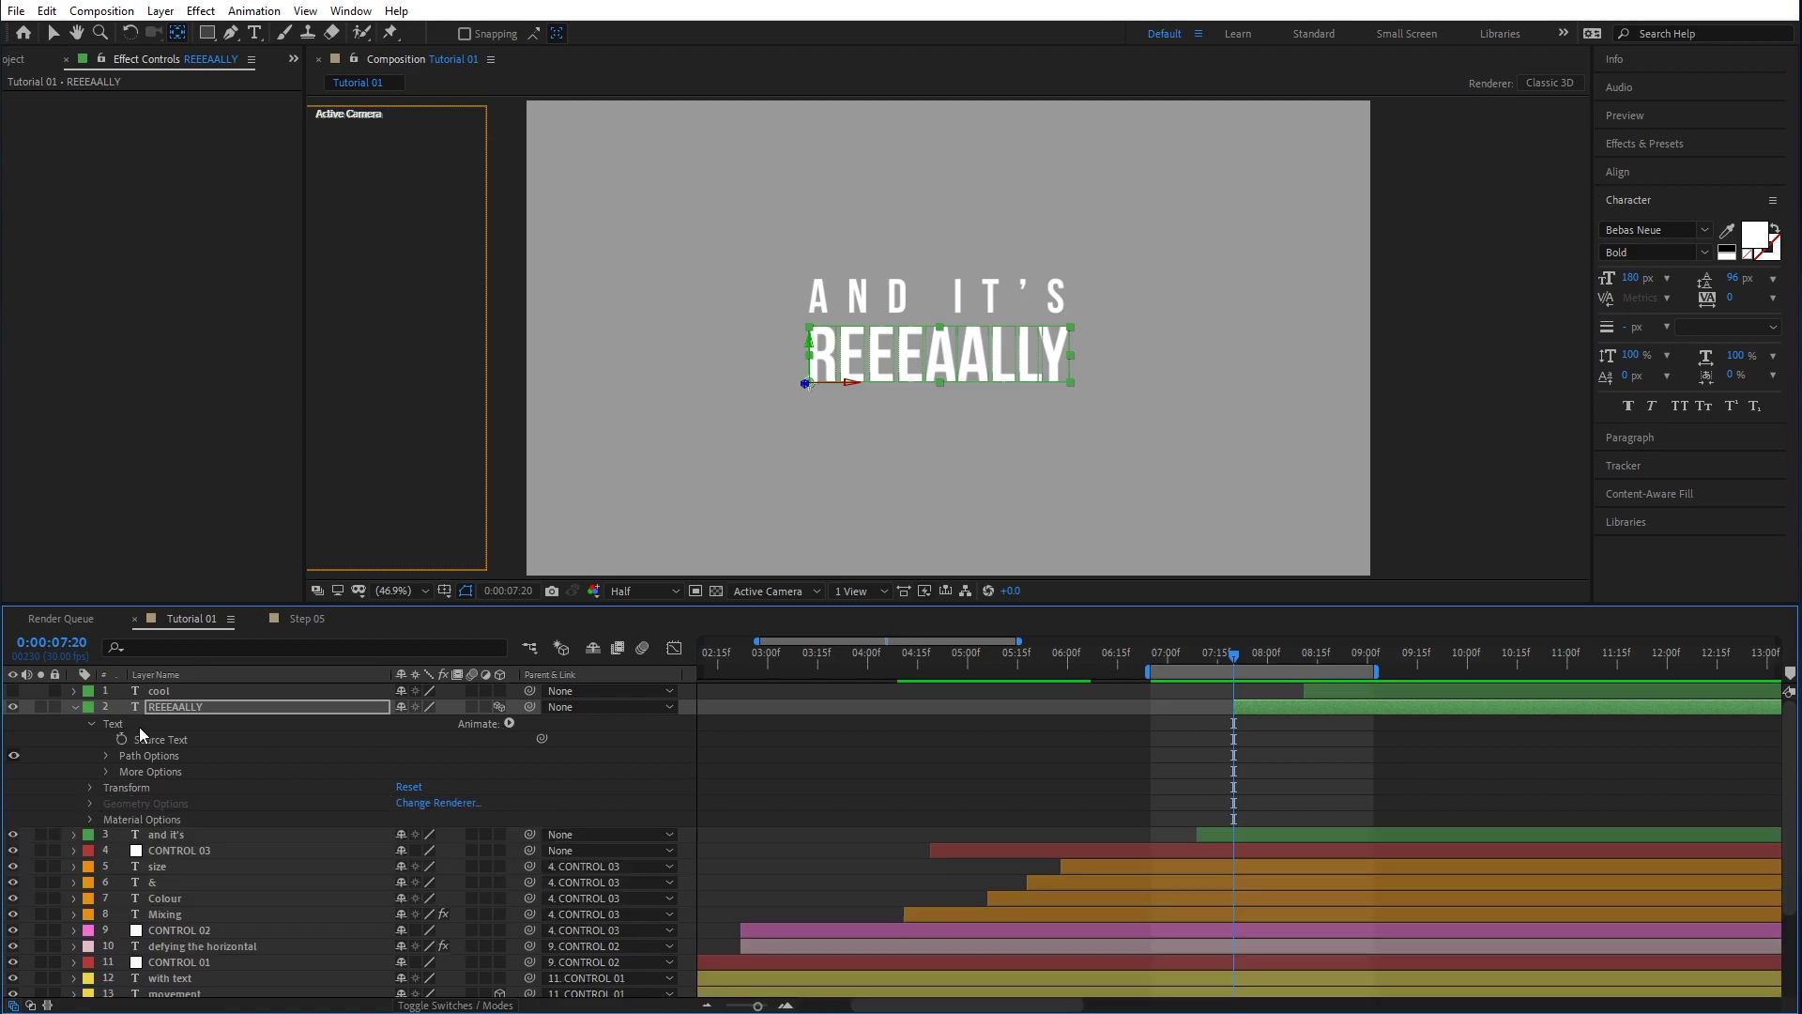
pyautogui.click(508, 723)
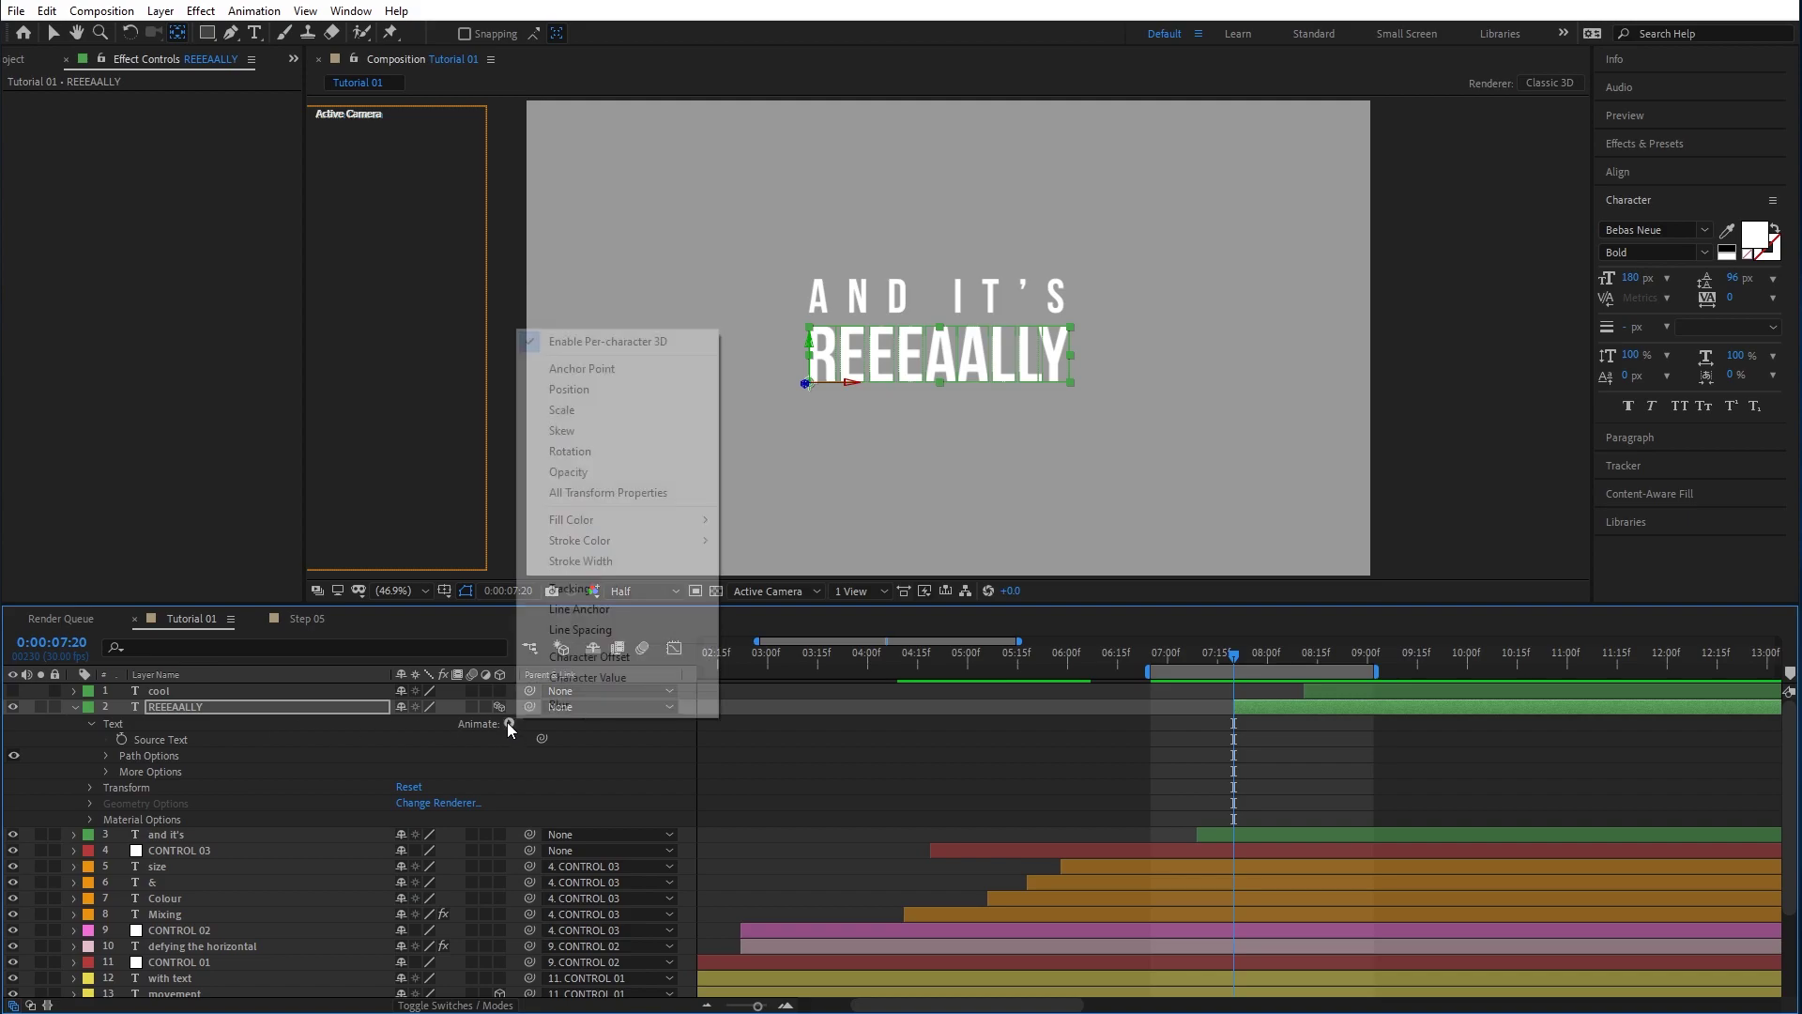
pyautogui.click(595, 451)
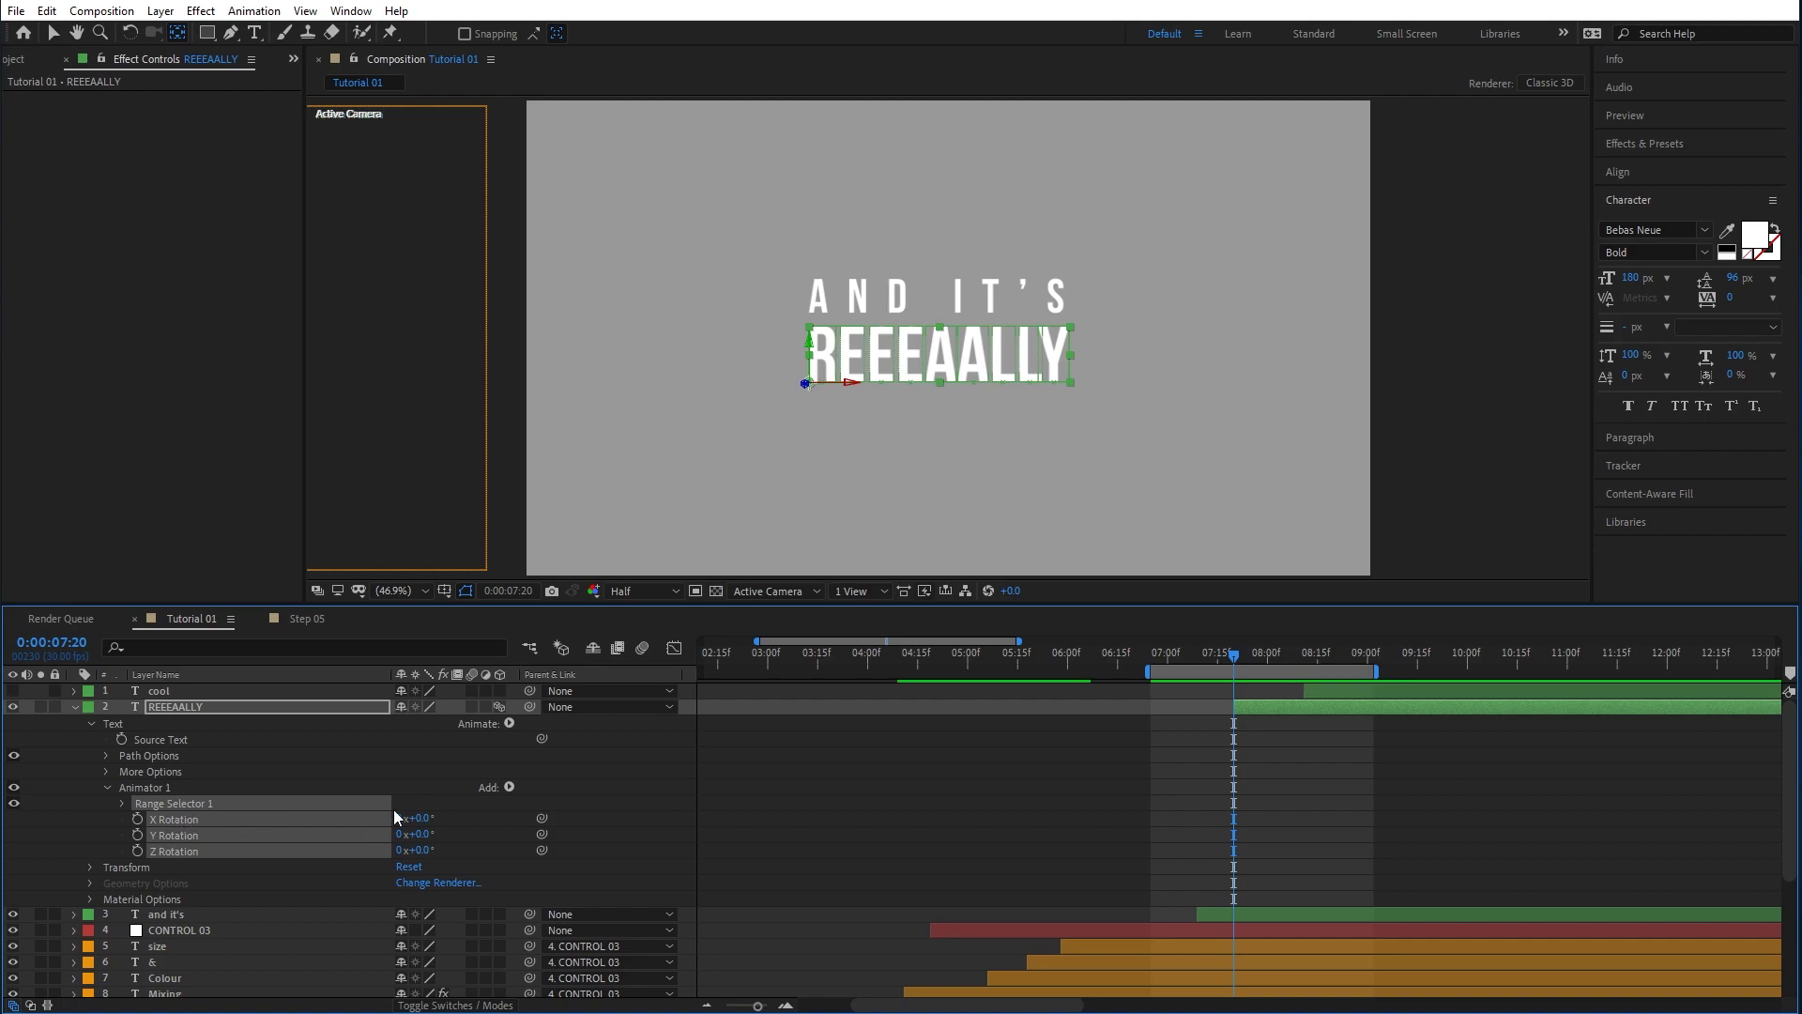
# Set the REEEAALLY animator's X Rotation to -89°, expand Range Selector 1 and return to 0:00:07:20.
pyautogui.moveTo(418, 819); pyautogui.dragTo(345, 824)
pyautogui.click(1225, 657)
pyautogui.moveTo(1225, 657); pyautogui.dragTo(1264, 672)
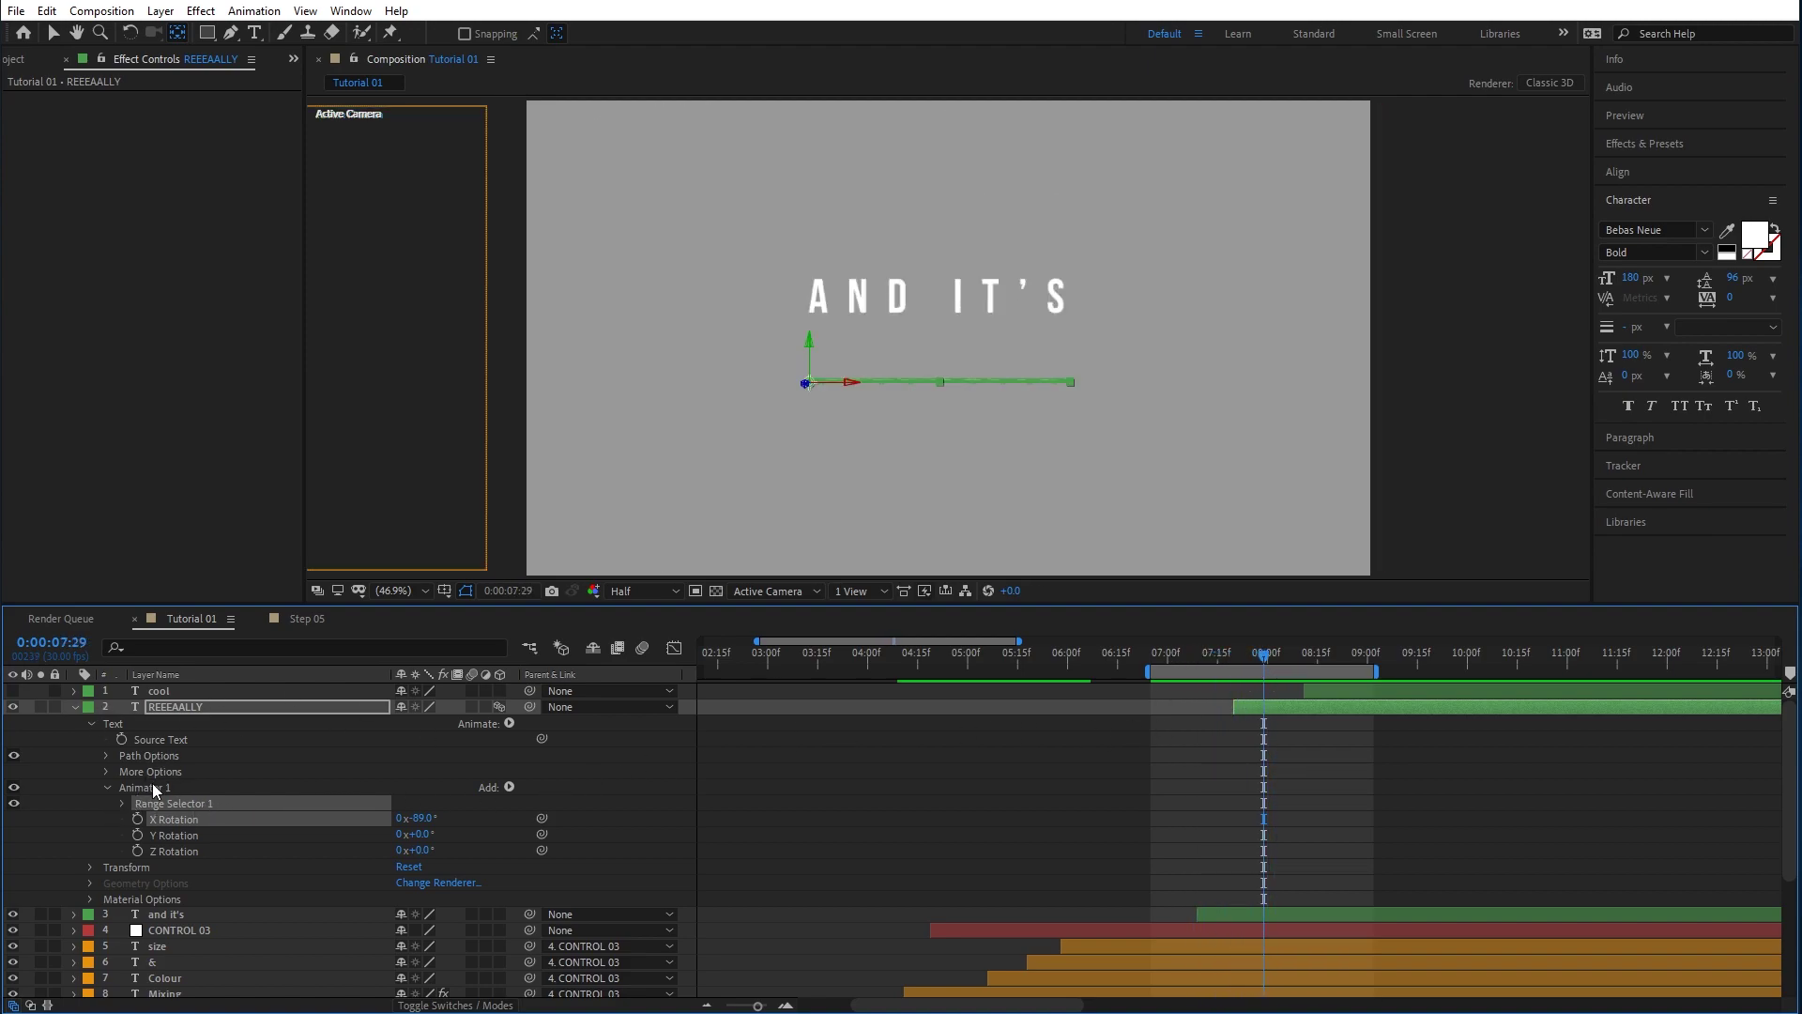
pyautogui.click(123, 804)
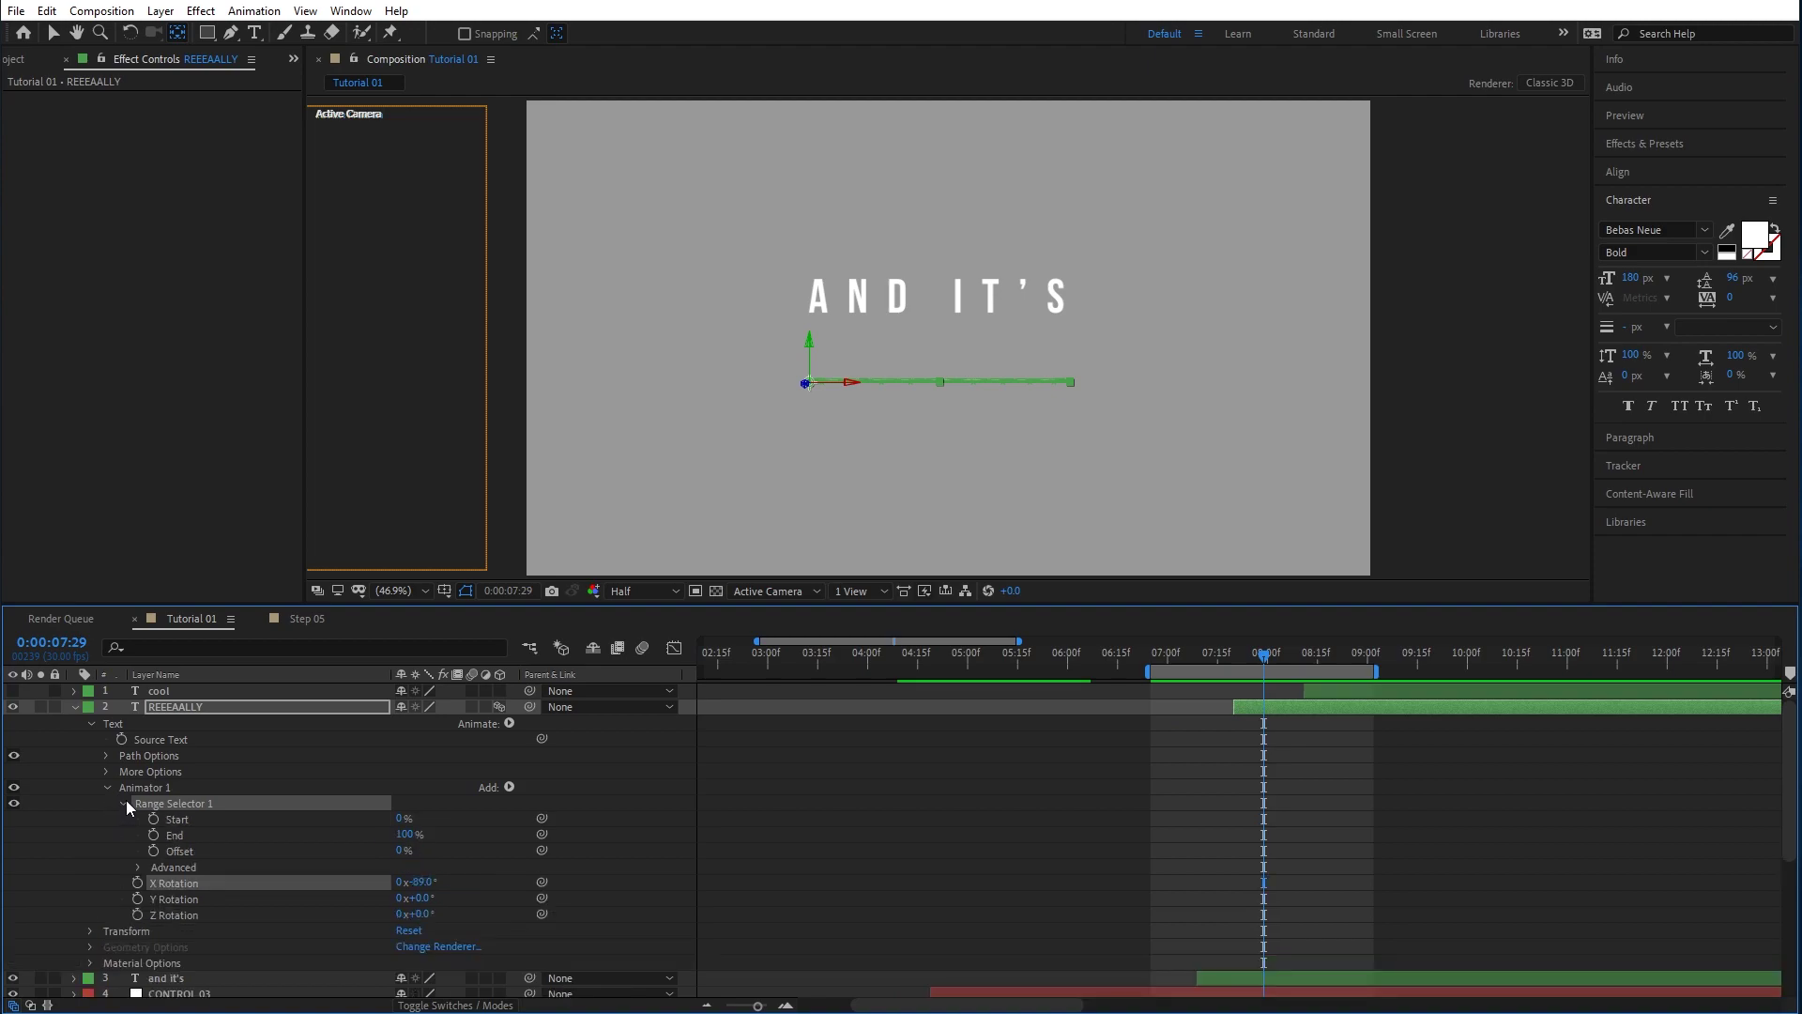
pyautogui.moveTo(1259, 653); pyautogui.dragTo(1235, 662)
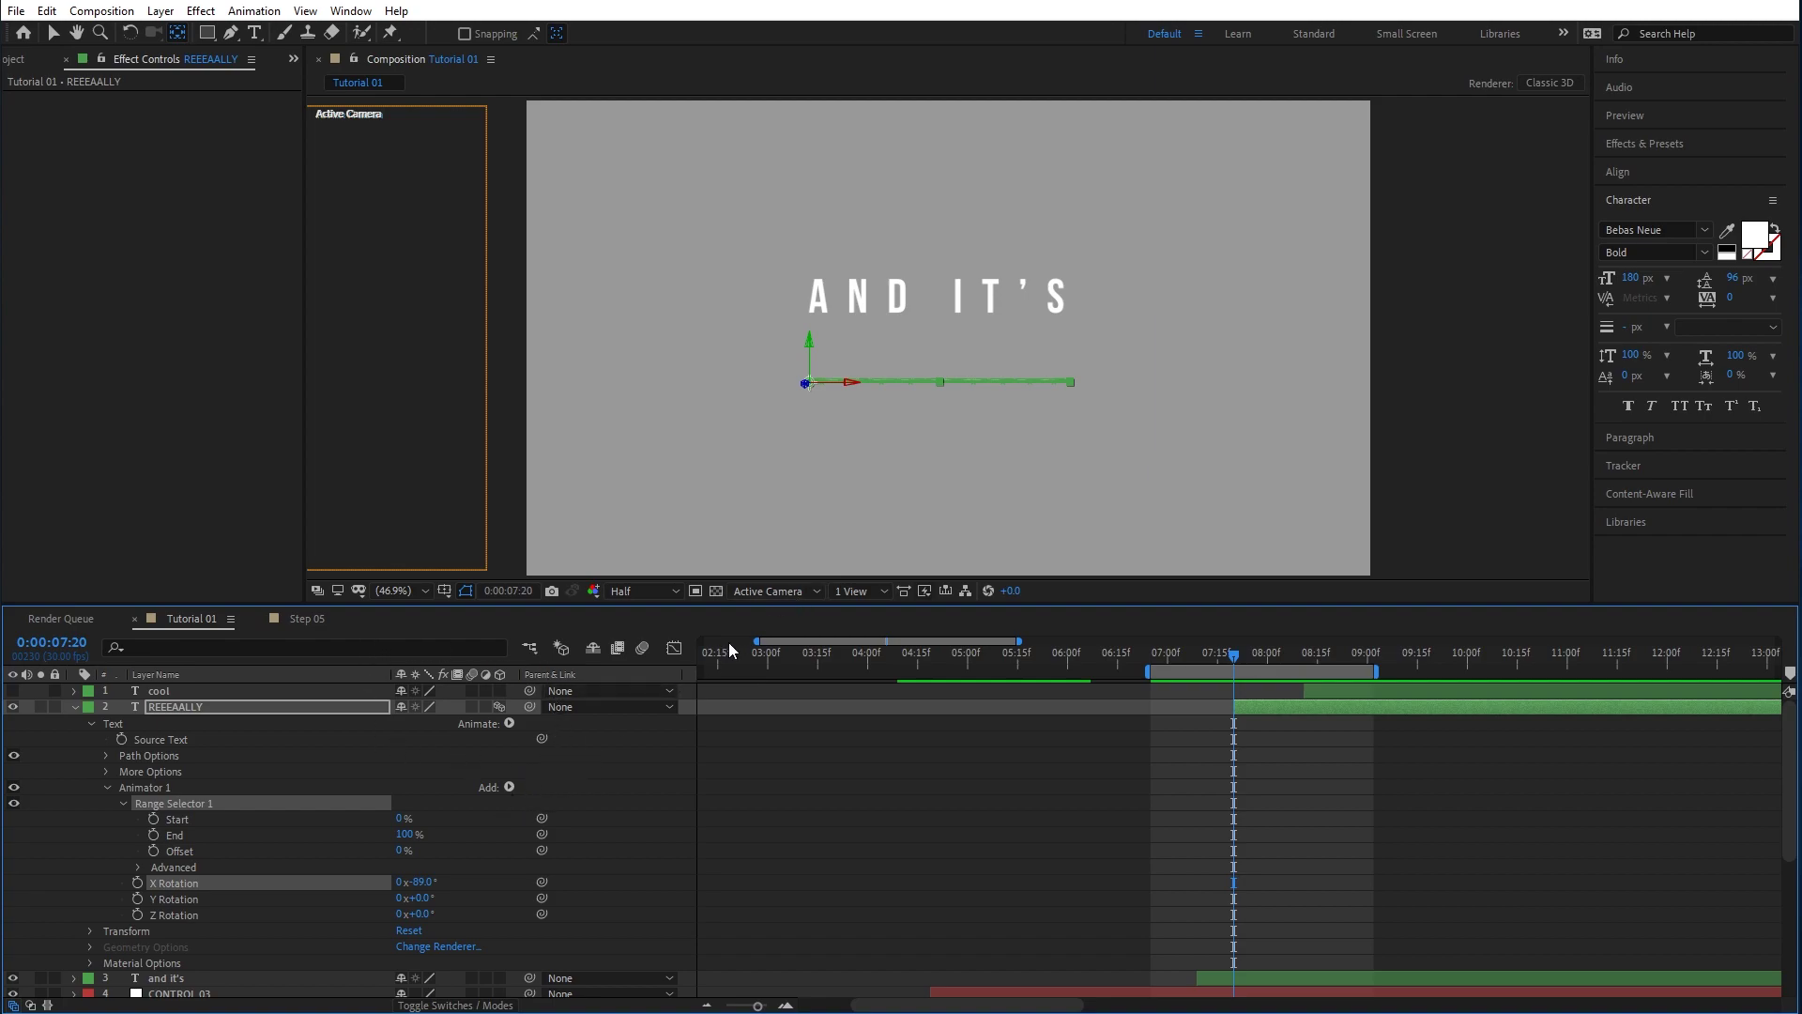
# Add an Expression selector to Animator 1 of the REEEAALLY layer.
pyautogui.click(509, 786)
pyautogui.moveTo(529, 793)
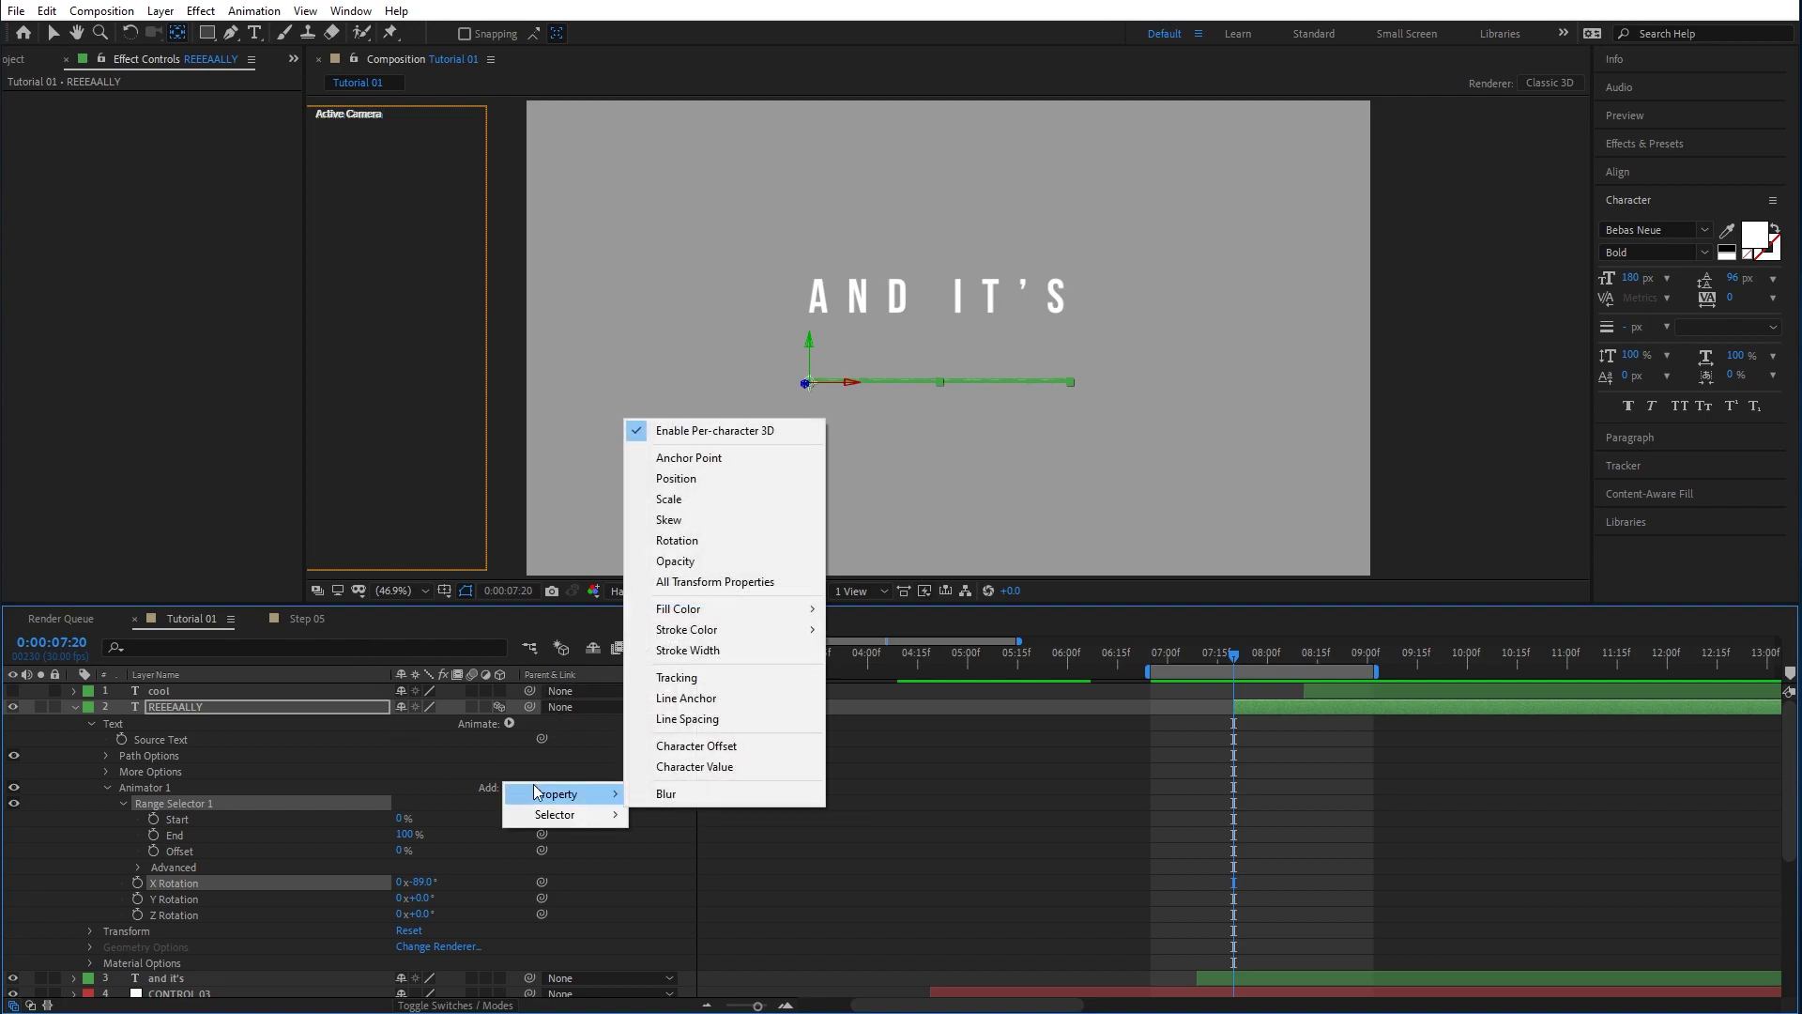
pyautogui.moveTo(567, 815)
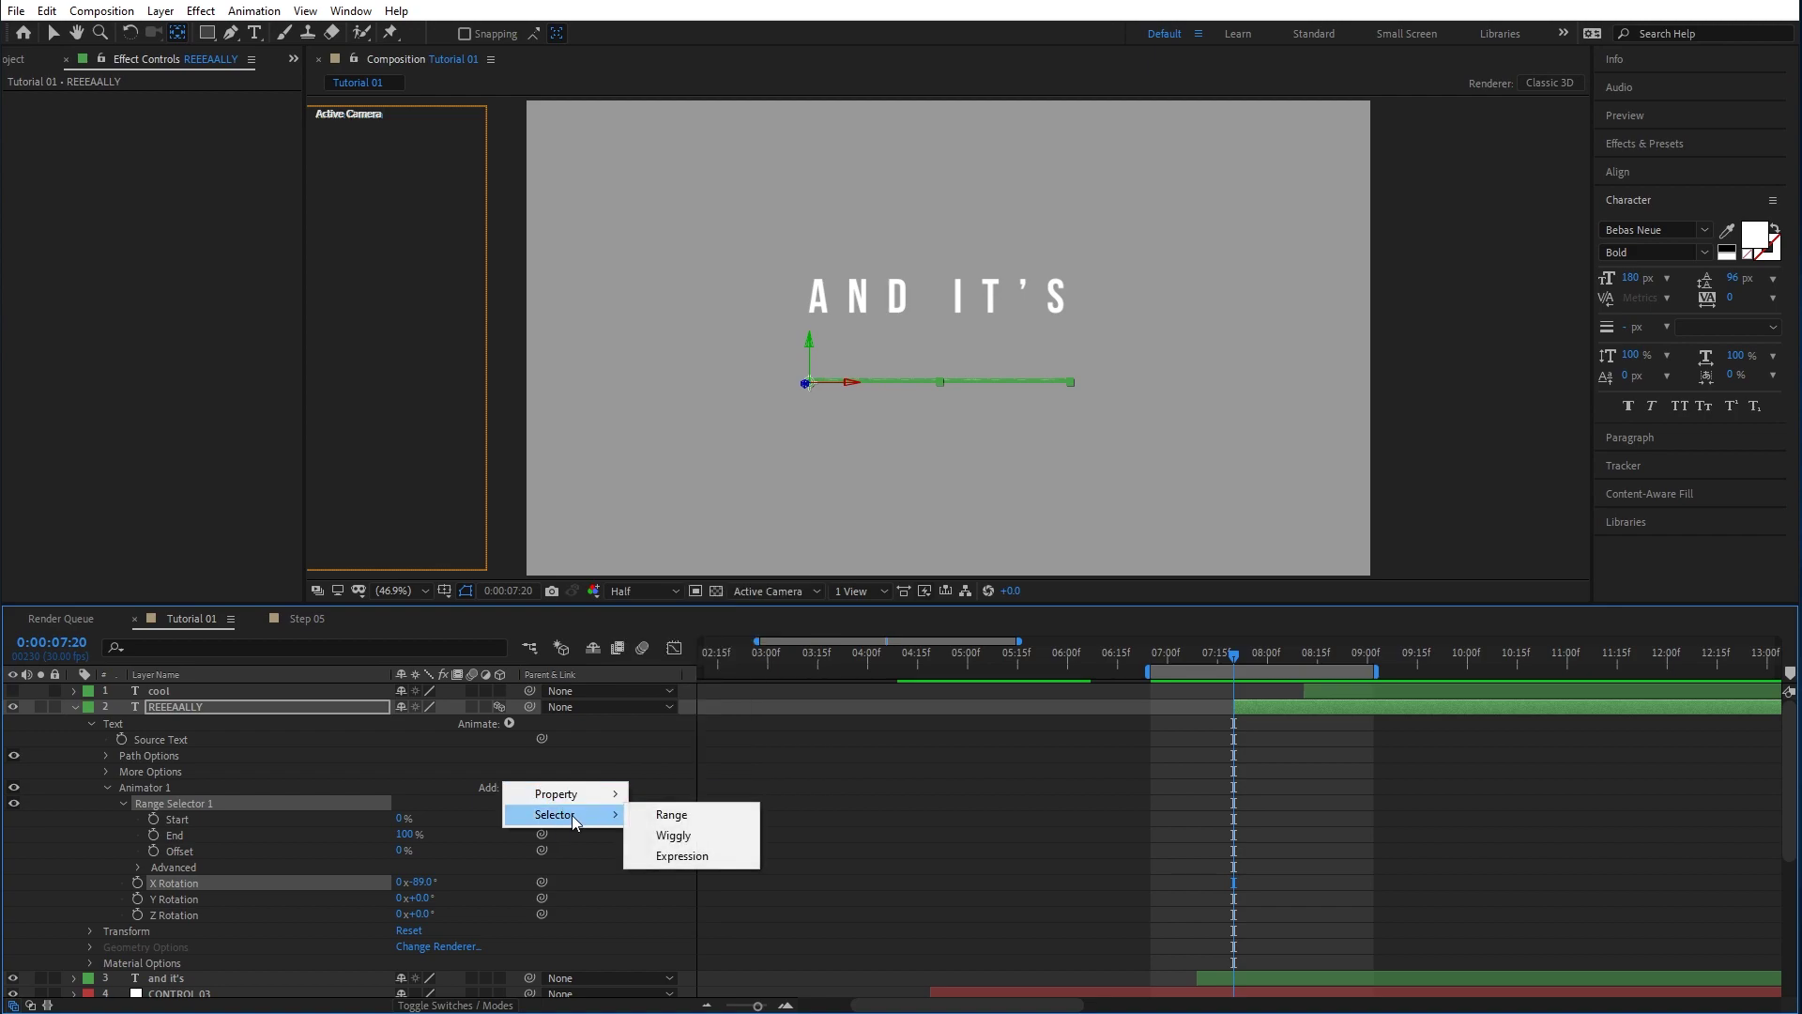
pyautogui.click(689, 856)
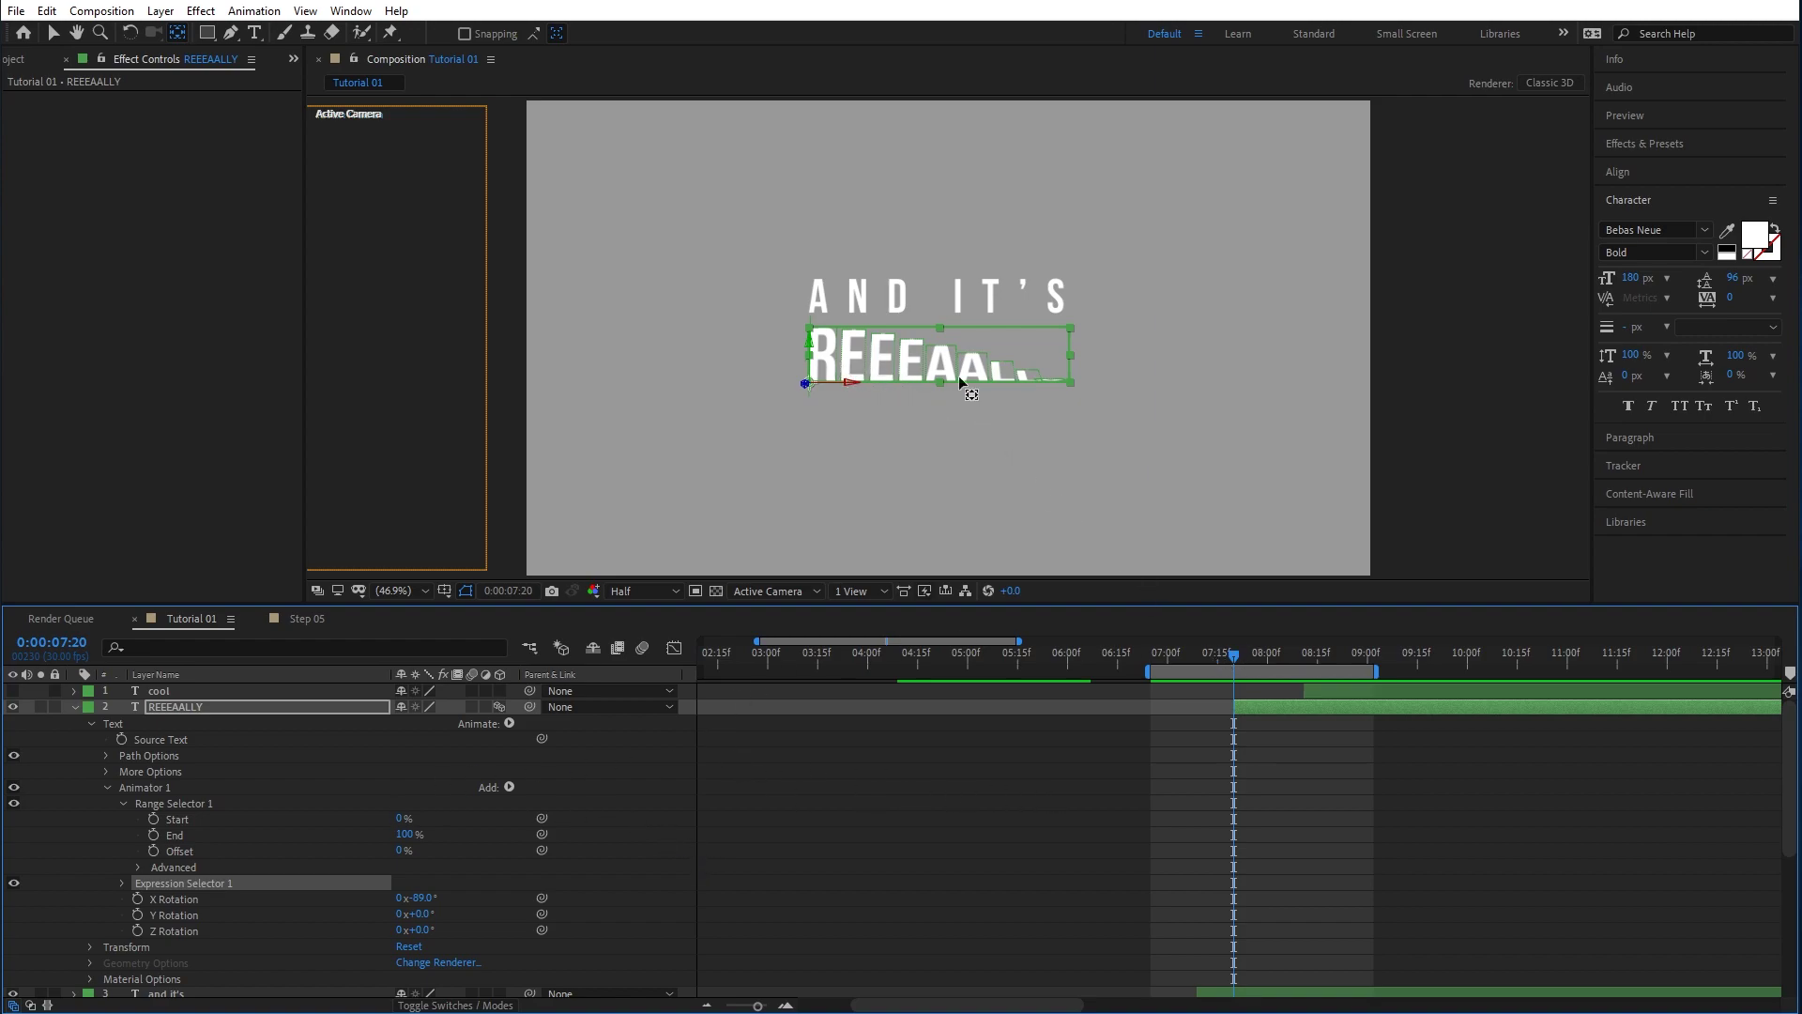
pyautogui.moveTo(1234, 657)
pyautogui.mouseDown()
pyautogui.moveTo(1261, 661)
pyautogui.moveTo(1232, 665)
pyautogui.mouseUp()
pyautogui.moveTo(413, 897)
pyautogui.mouseDown()
pyautogui.moveTo(497, 897)
pyautogui.moveTo(340, 908)
pyautogui.moveTo(570, 886)
pyautogui.moveTo(410, 899)
pyautogui.mouseUp()
# Switch to Text characters inertia.txt in Notepad, copy the non-random expression from "freq = 2;" through the closing brace, and return to After Effects.
pyautogui.moveTo(1496, 997)
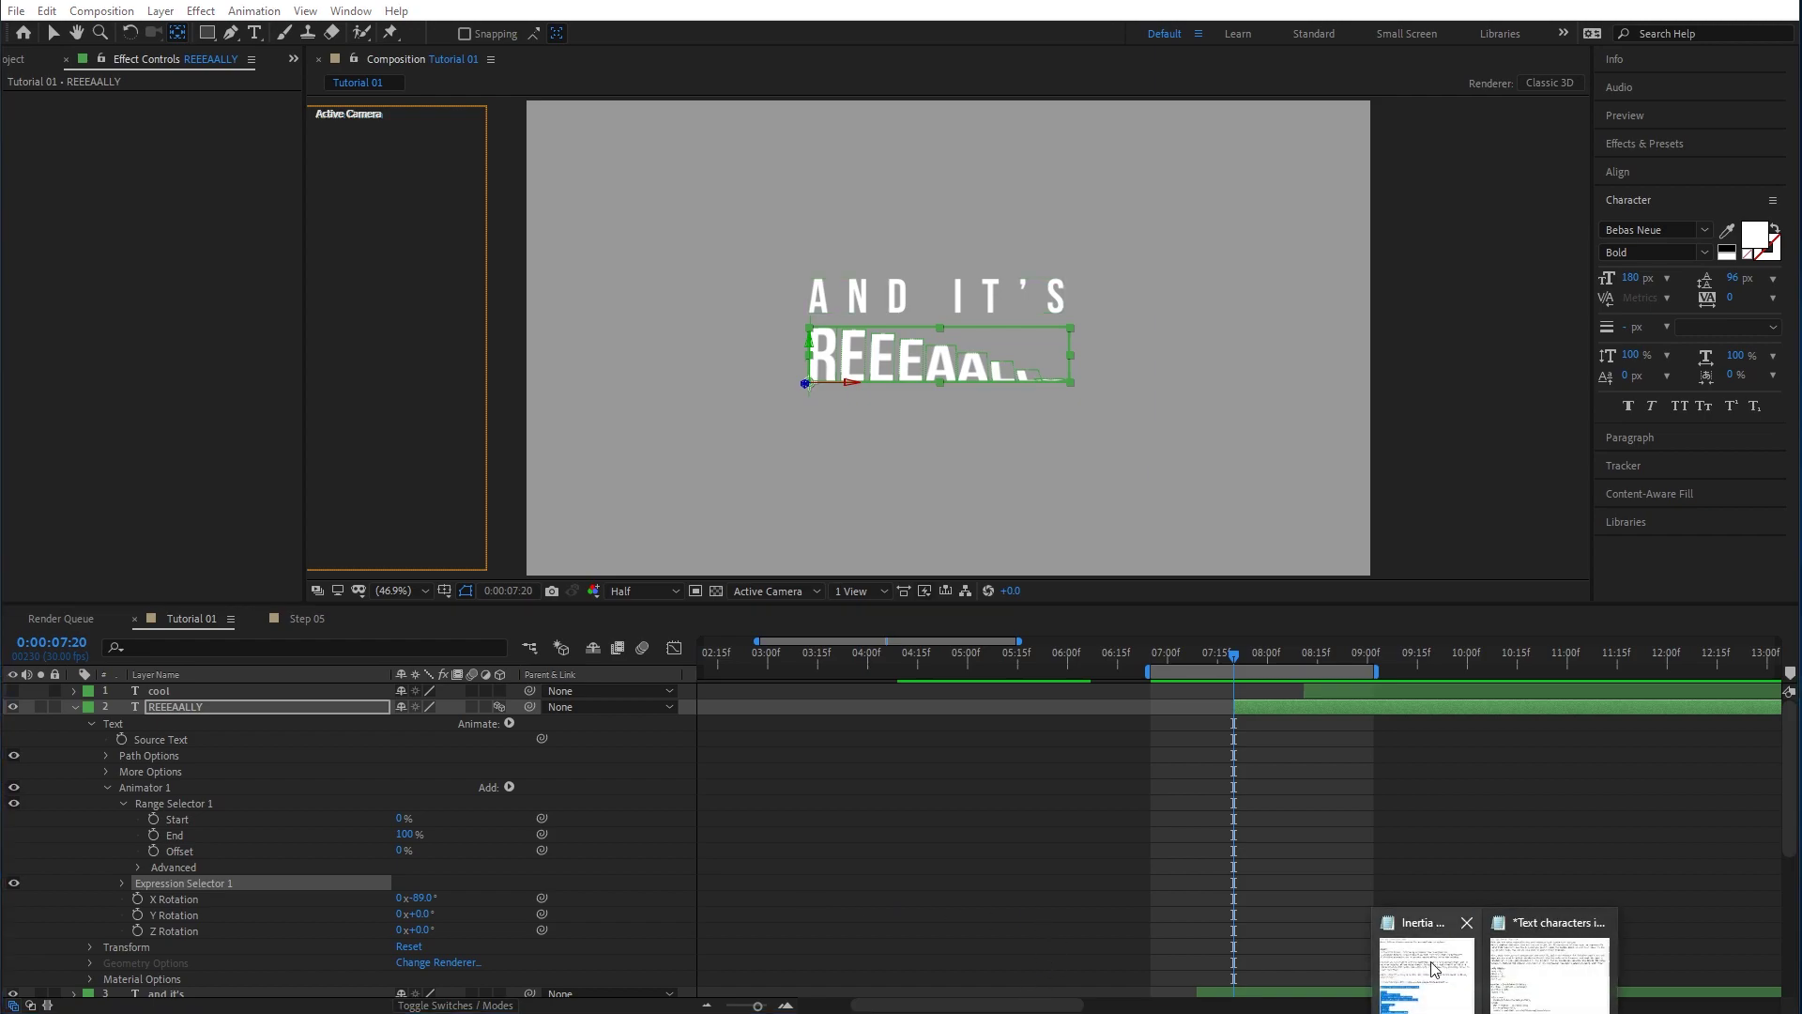
pyautogui.click(1511, 931)
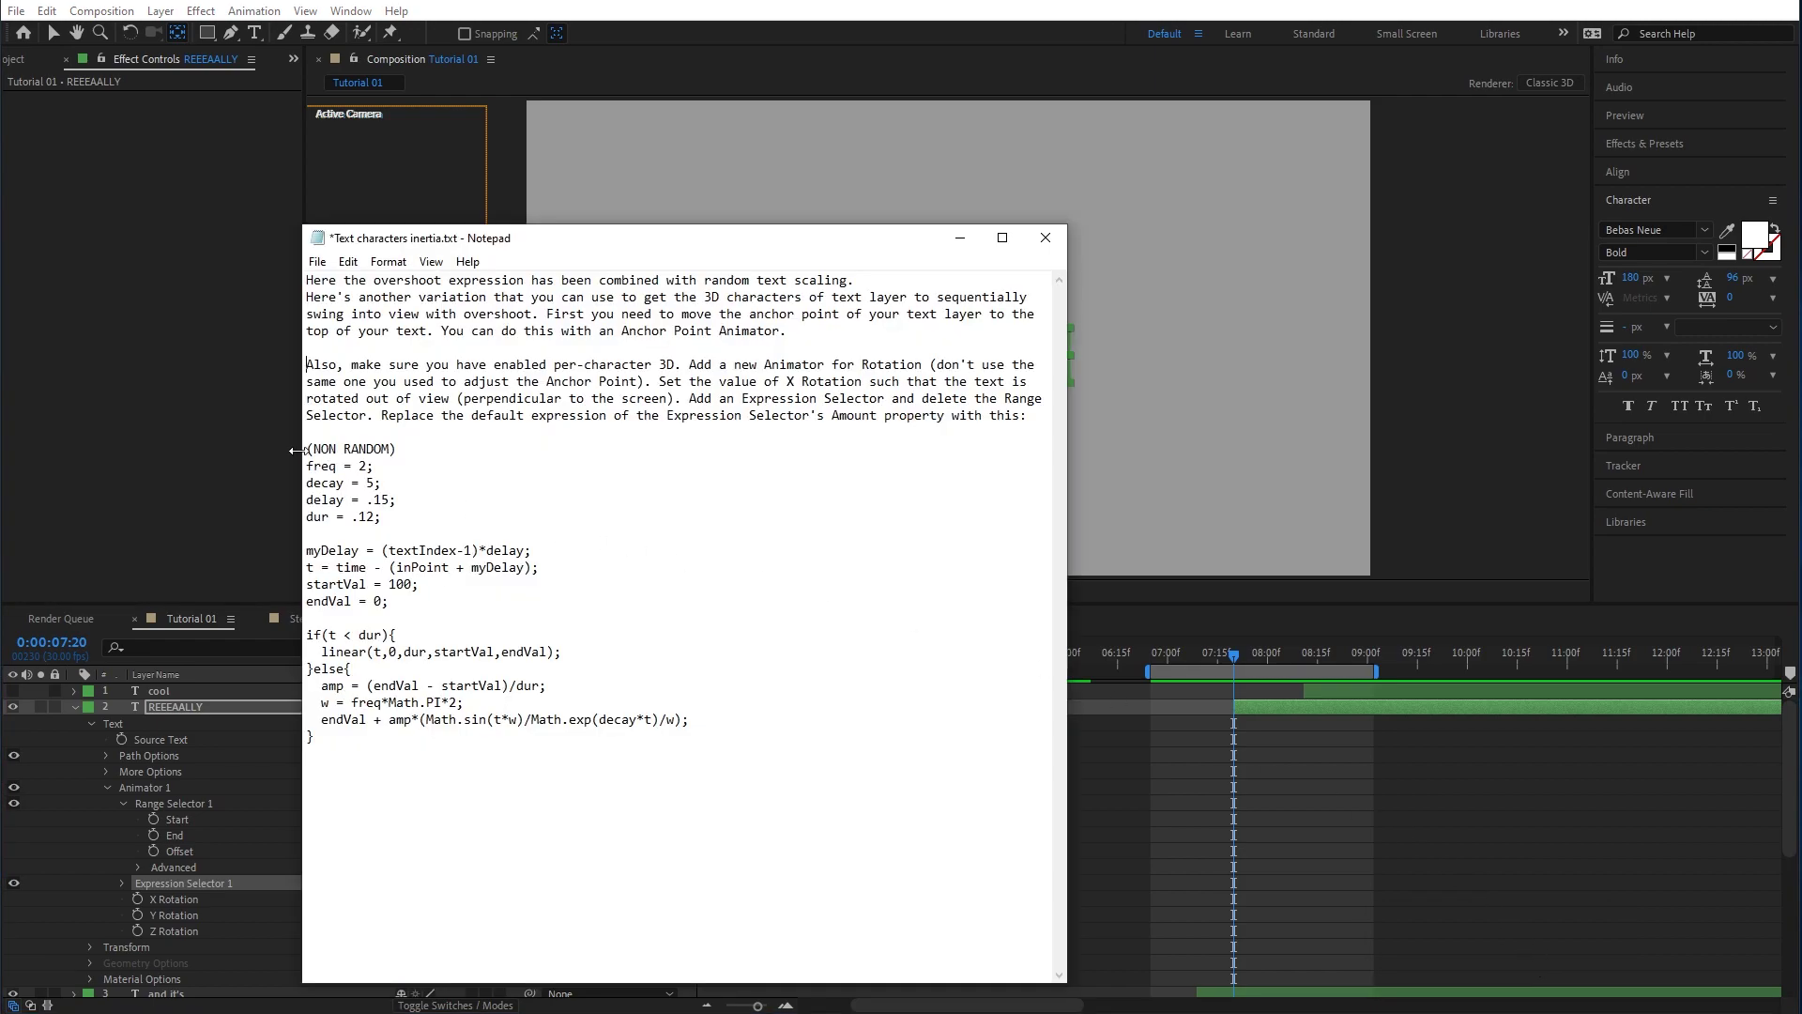
pyautogui.moveTo(307, 460); pyautogui.dragTo(433, 752)
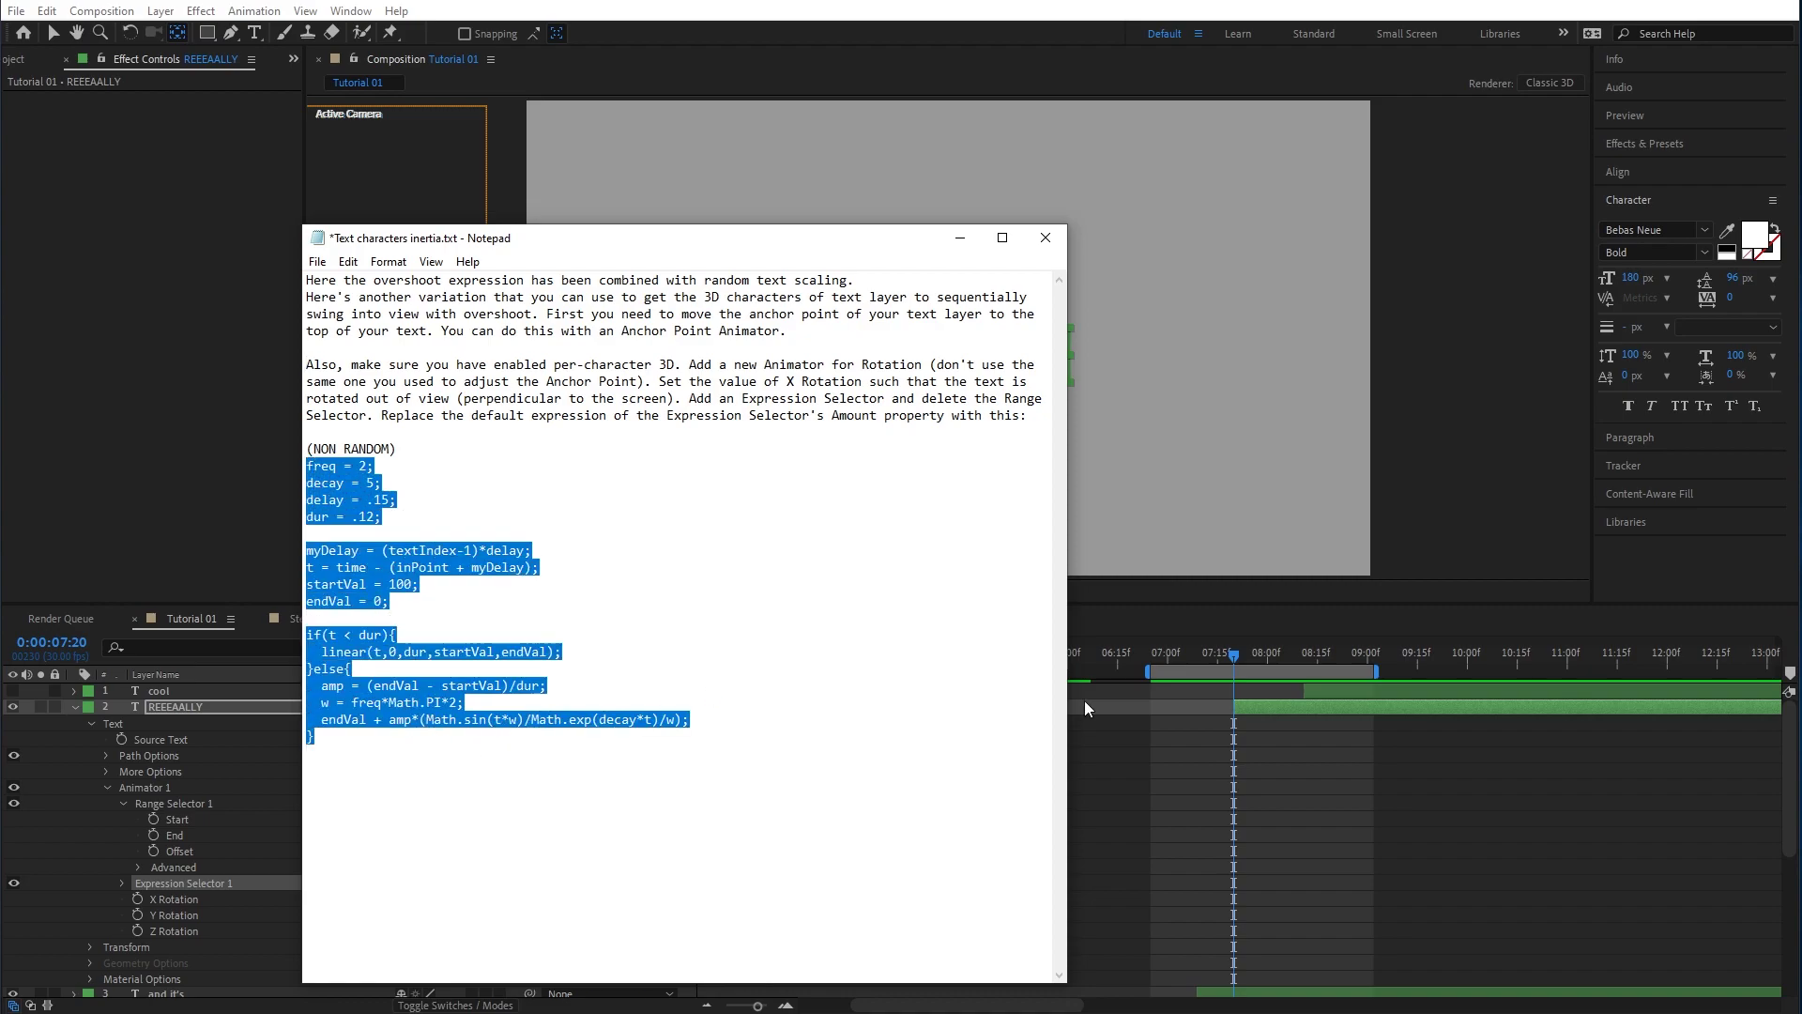
pyautogui.click(1398, 761)
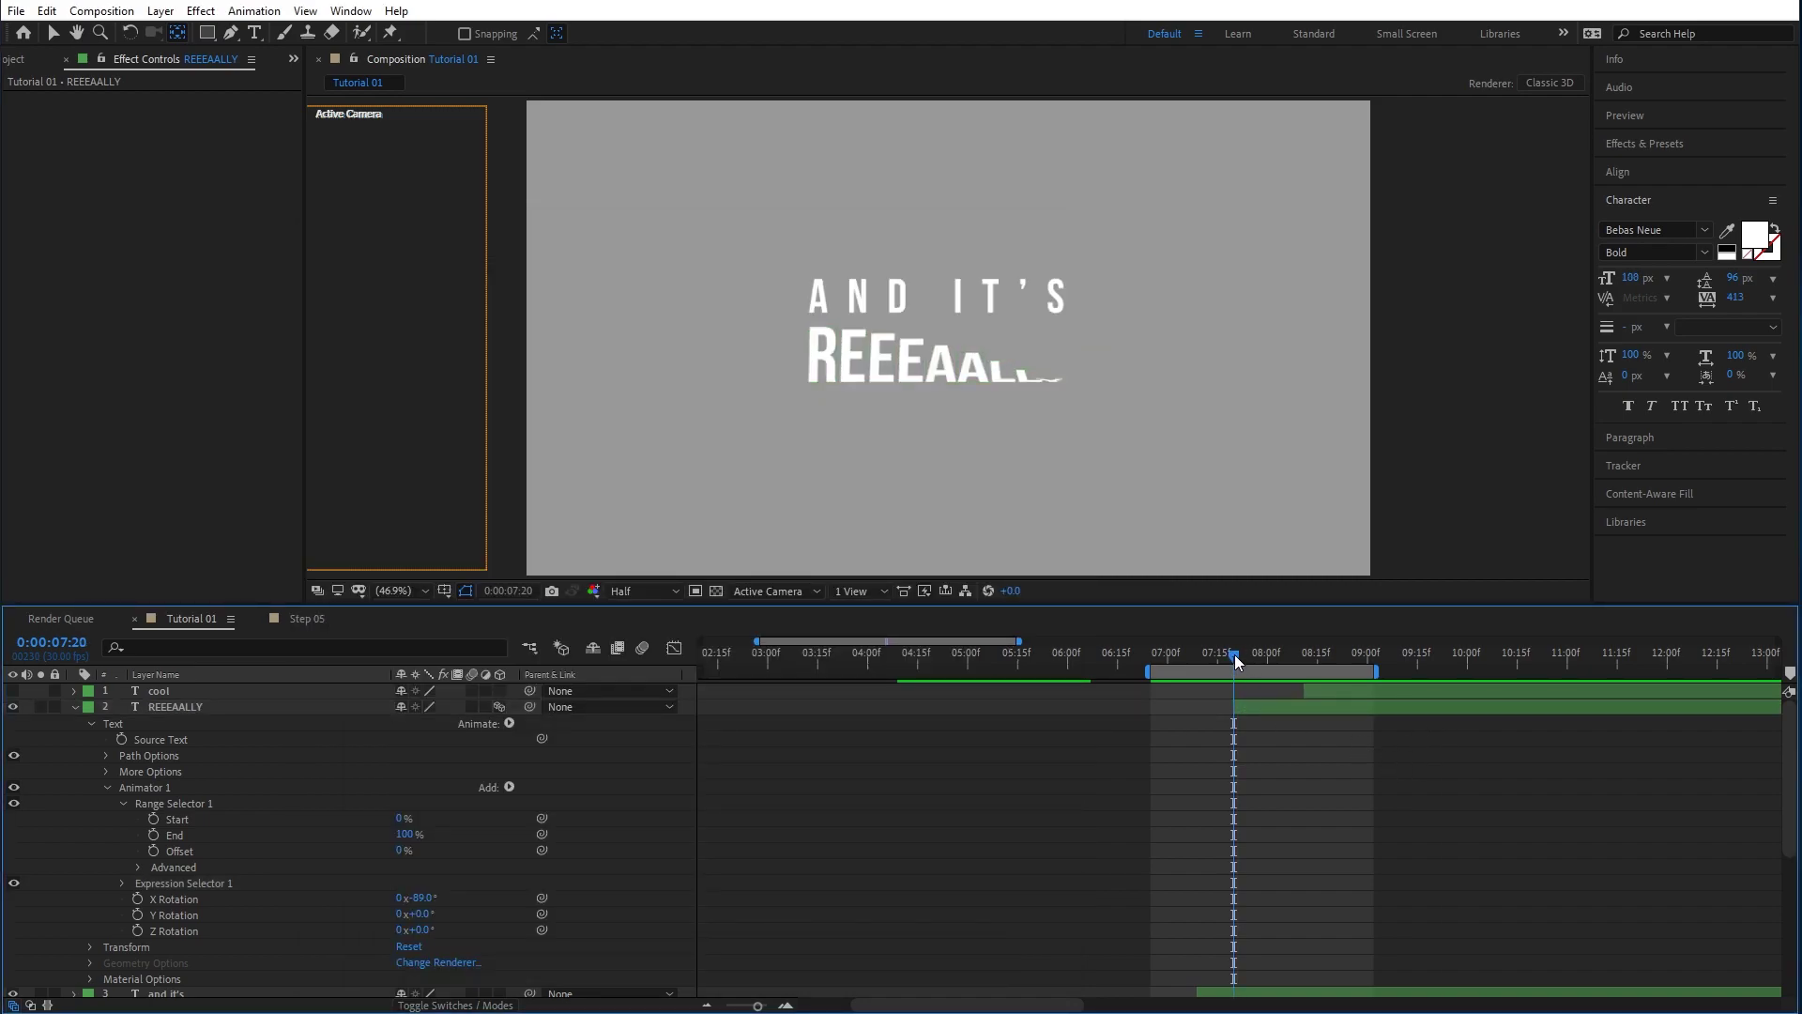
# Try to apply the copied inertia expression to the REEEAALLY animator's X Rotation property.
pyautogui.keyDown('alt'); pyautogui.click(138, 899); pyautogui.keyUp('alt')
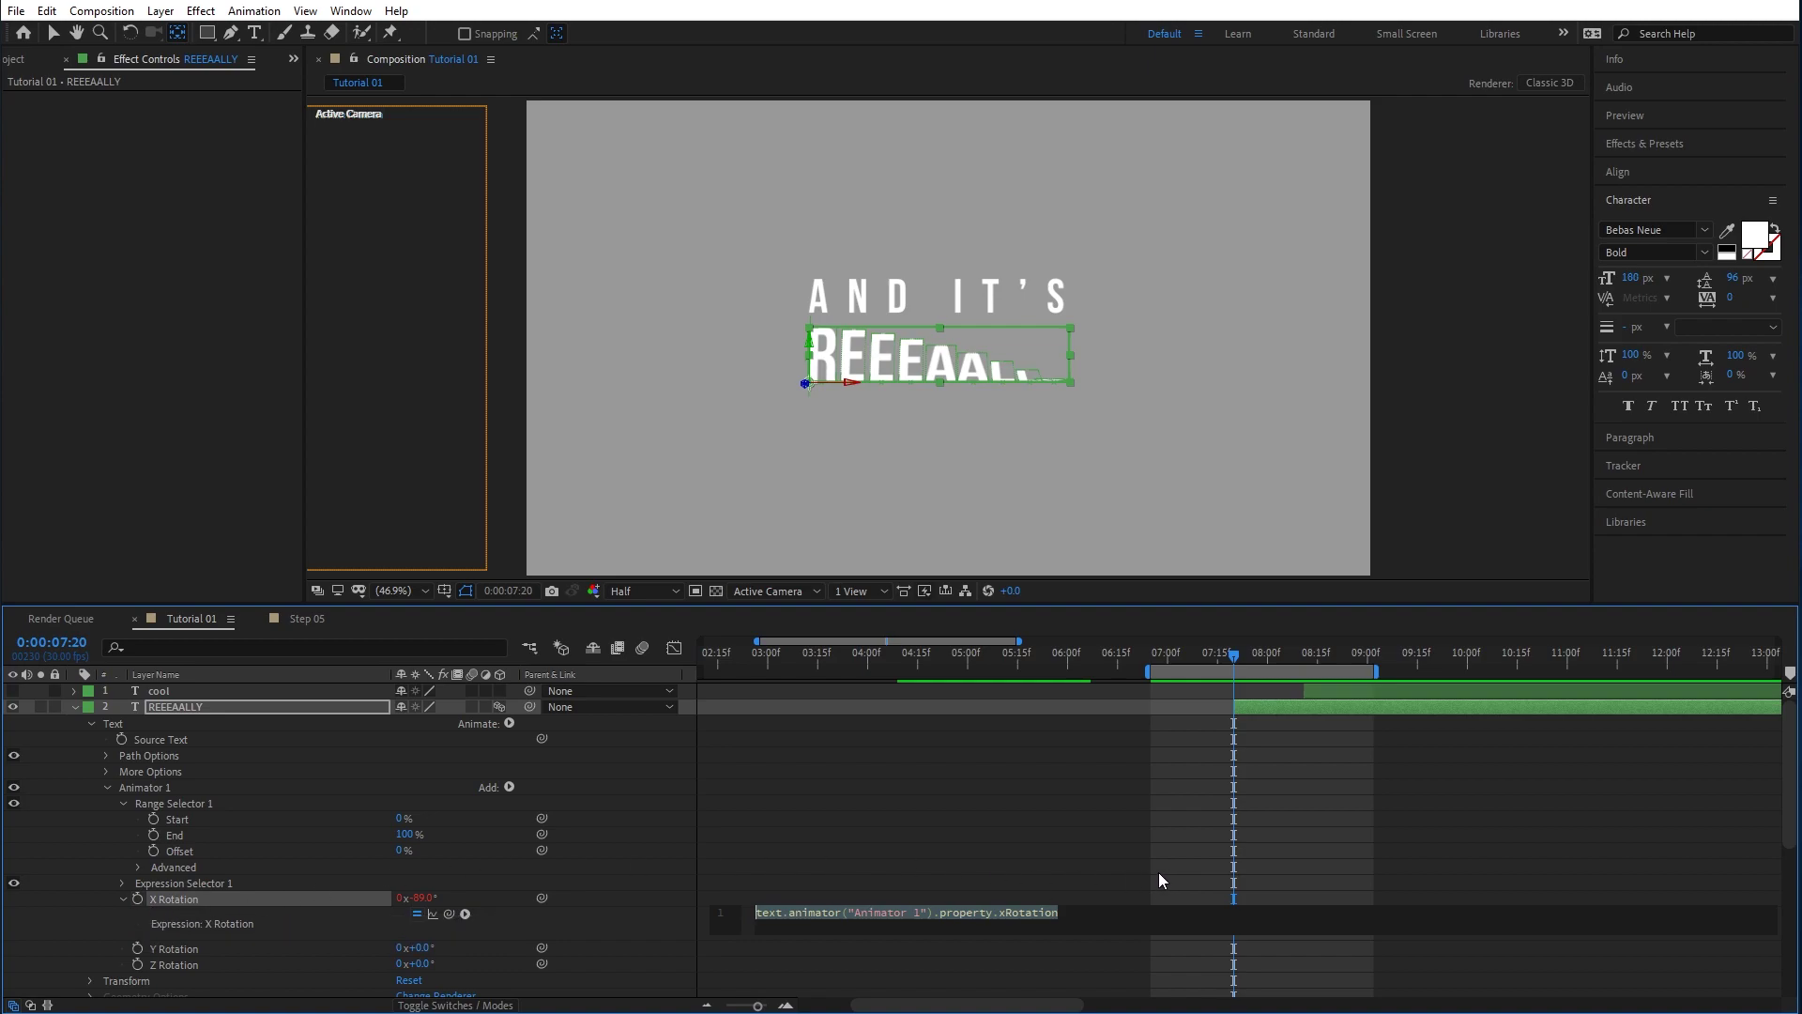
pyautogui.hotkey('ctrl', 'v')
pyautogui.click(1390, 830)
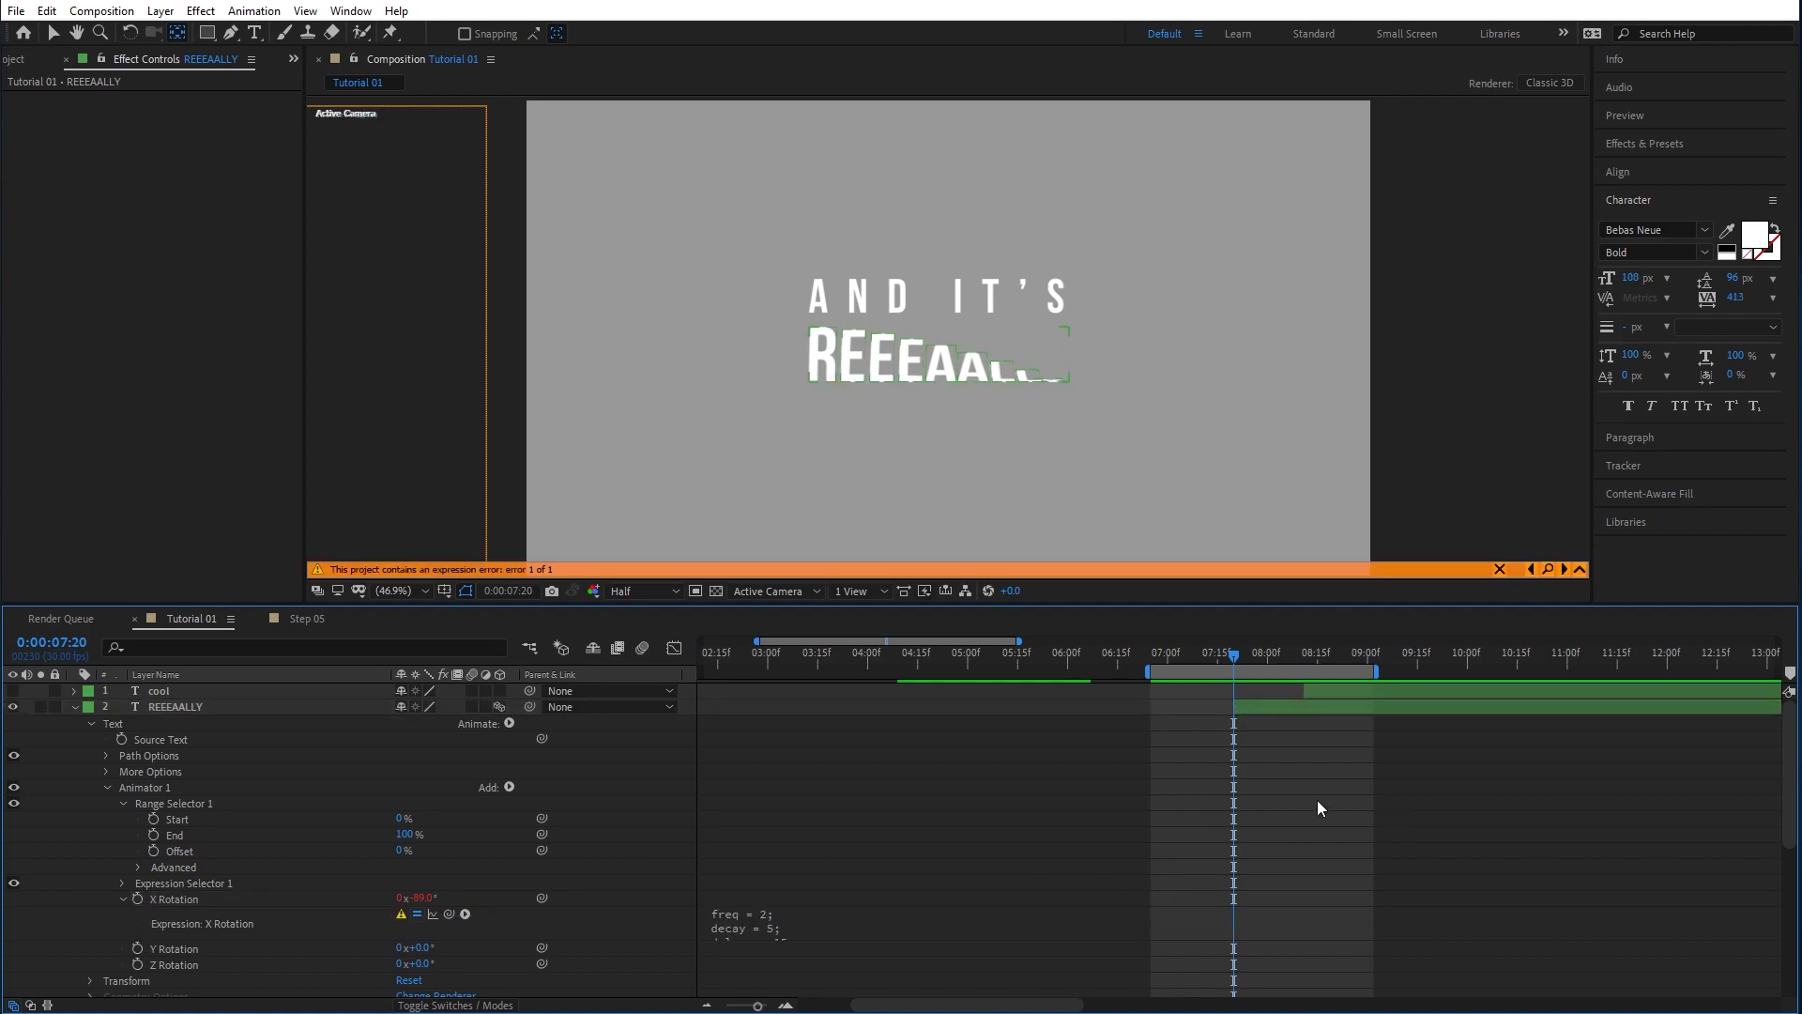
# Delete Range Selector 1 from the REEEAALLY layer's Animator 1 and check the text at 0:00:07:24.
pyautogui.click(223, 805)
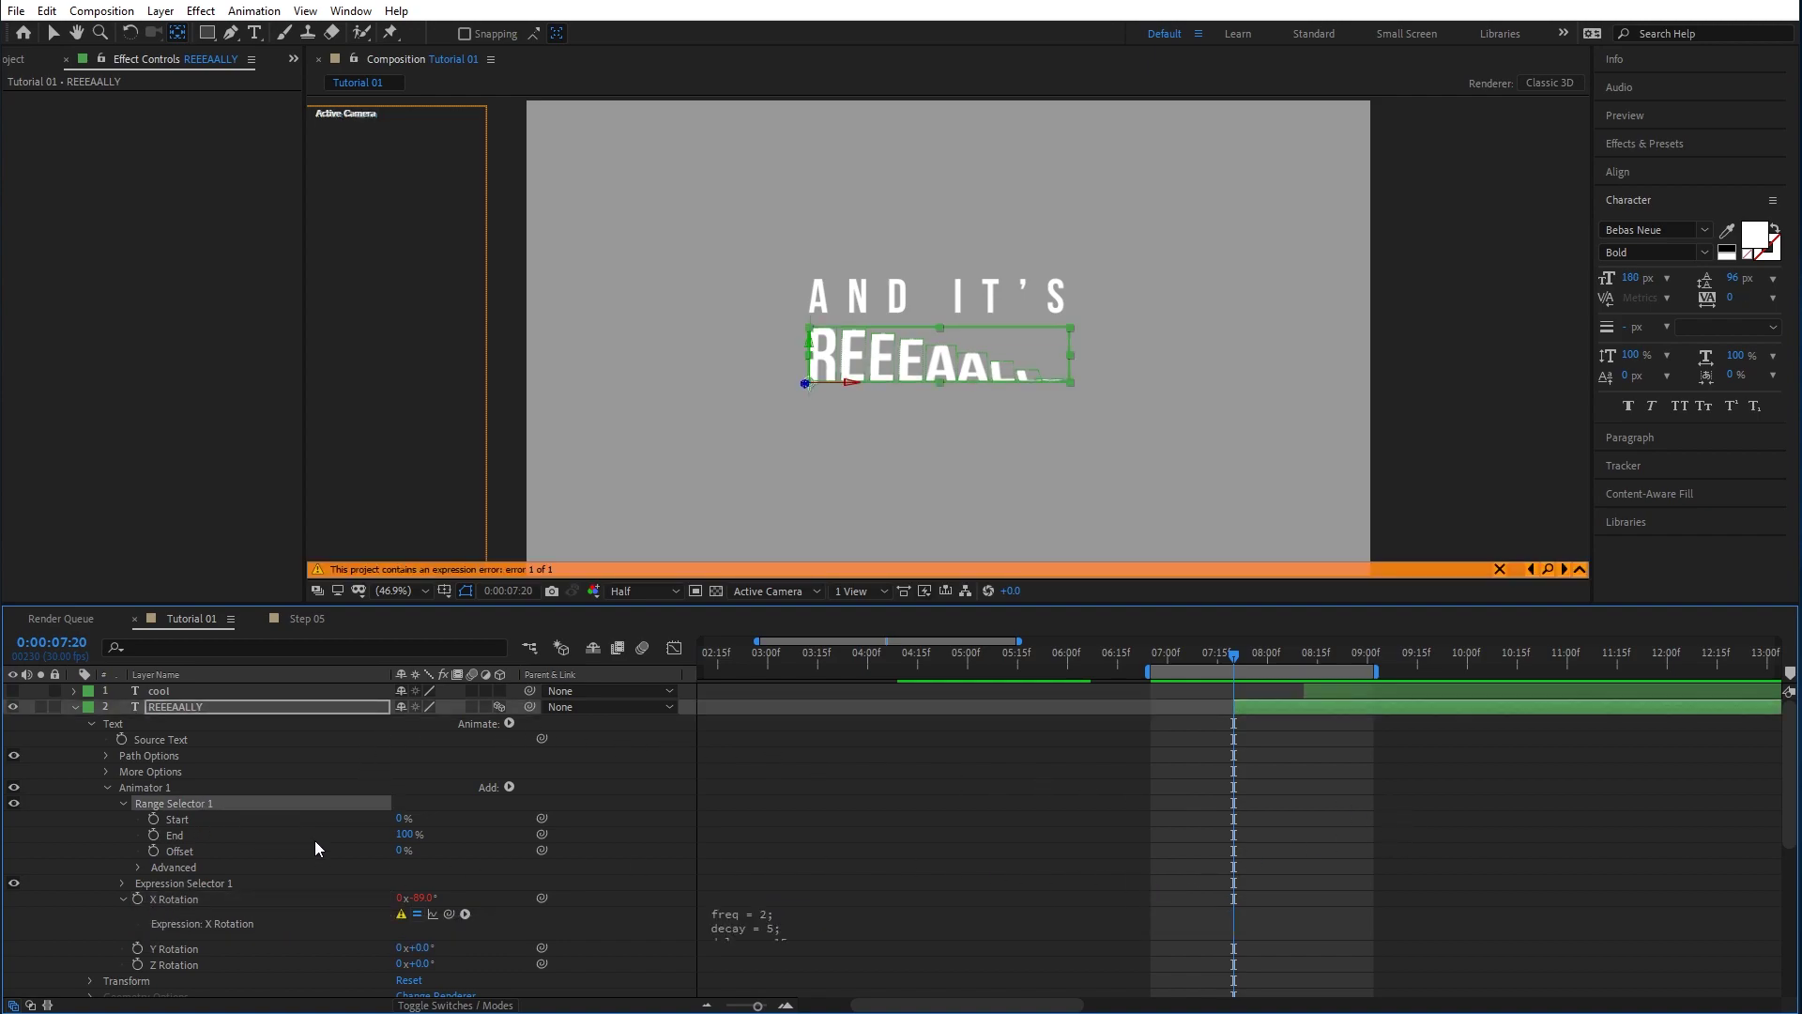
pyautogui.press('Delete')
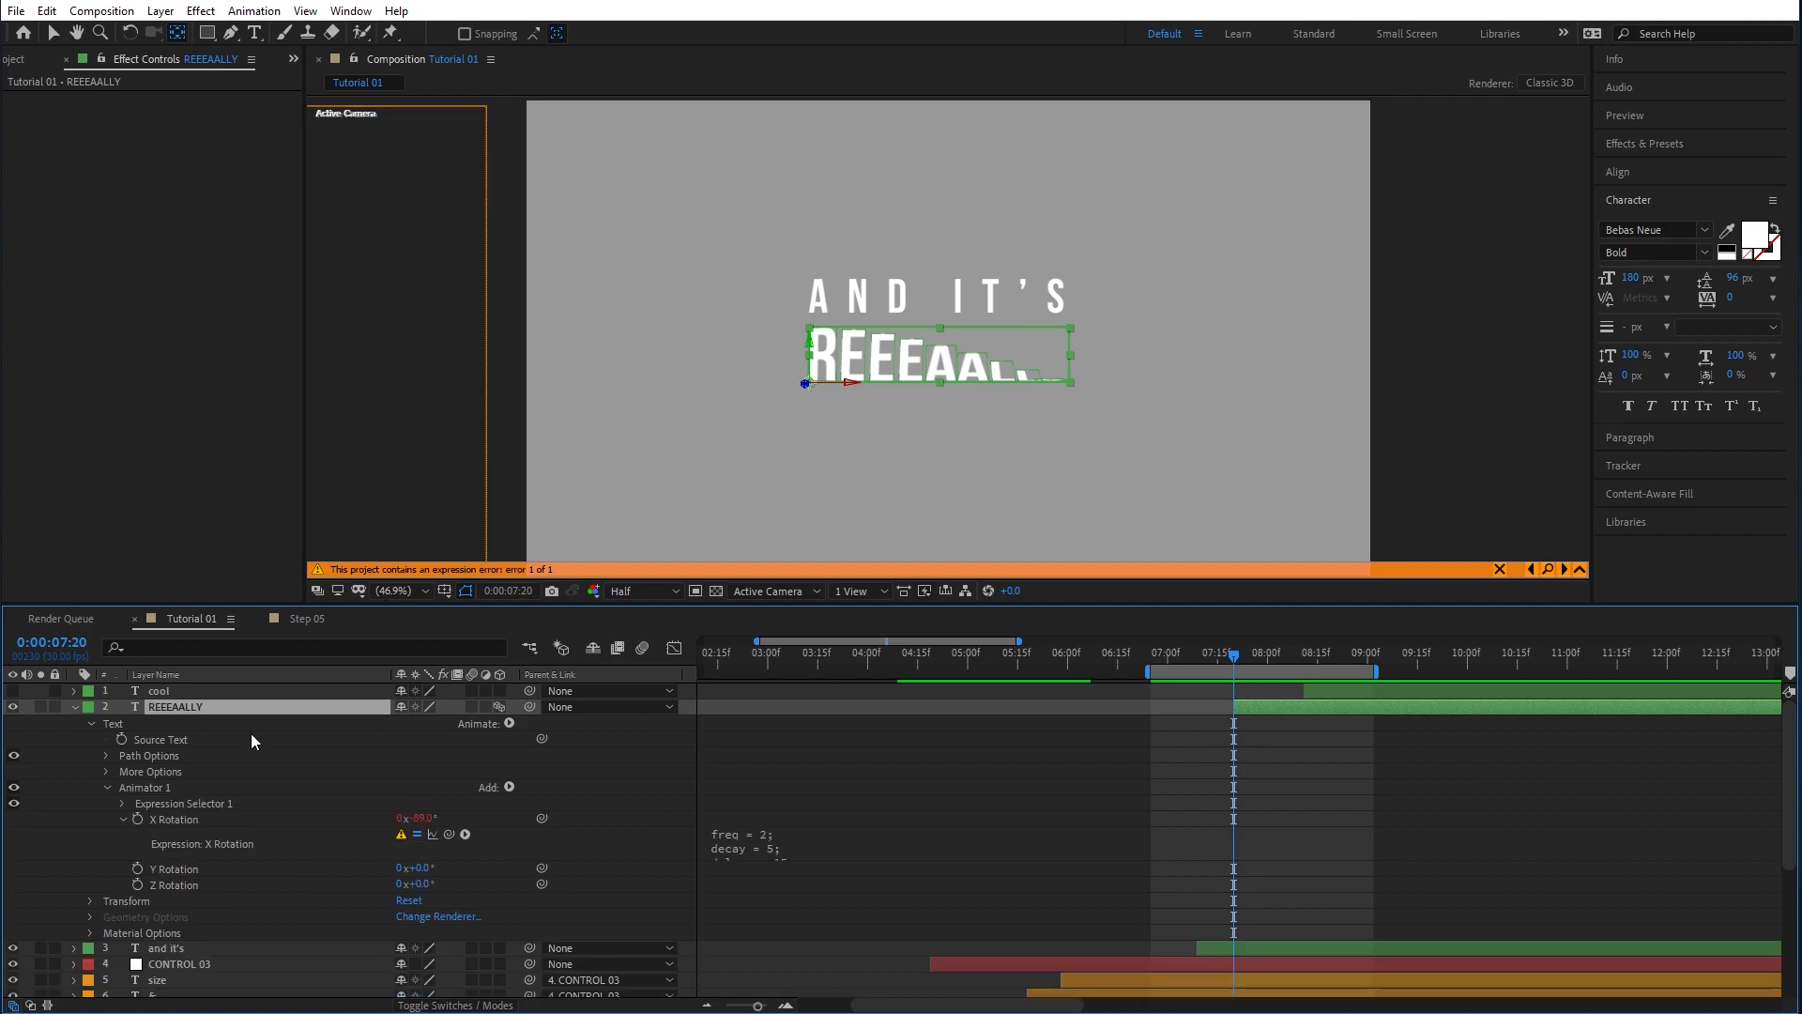
pyautogui.moveTo(1237, 657); pyautogui.dragTo(1247, 659)
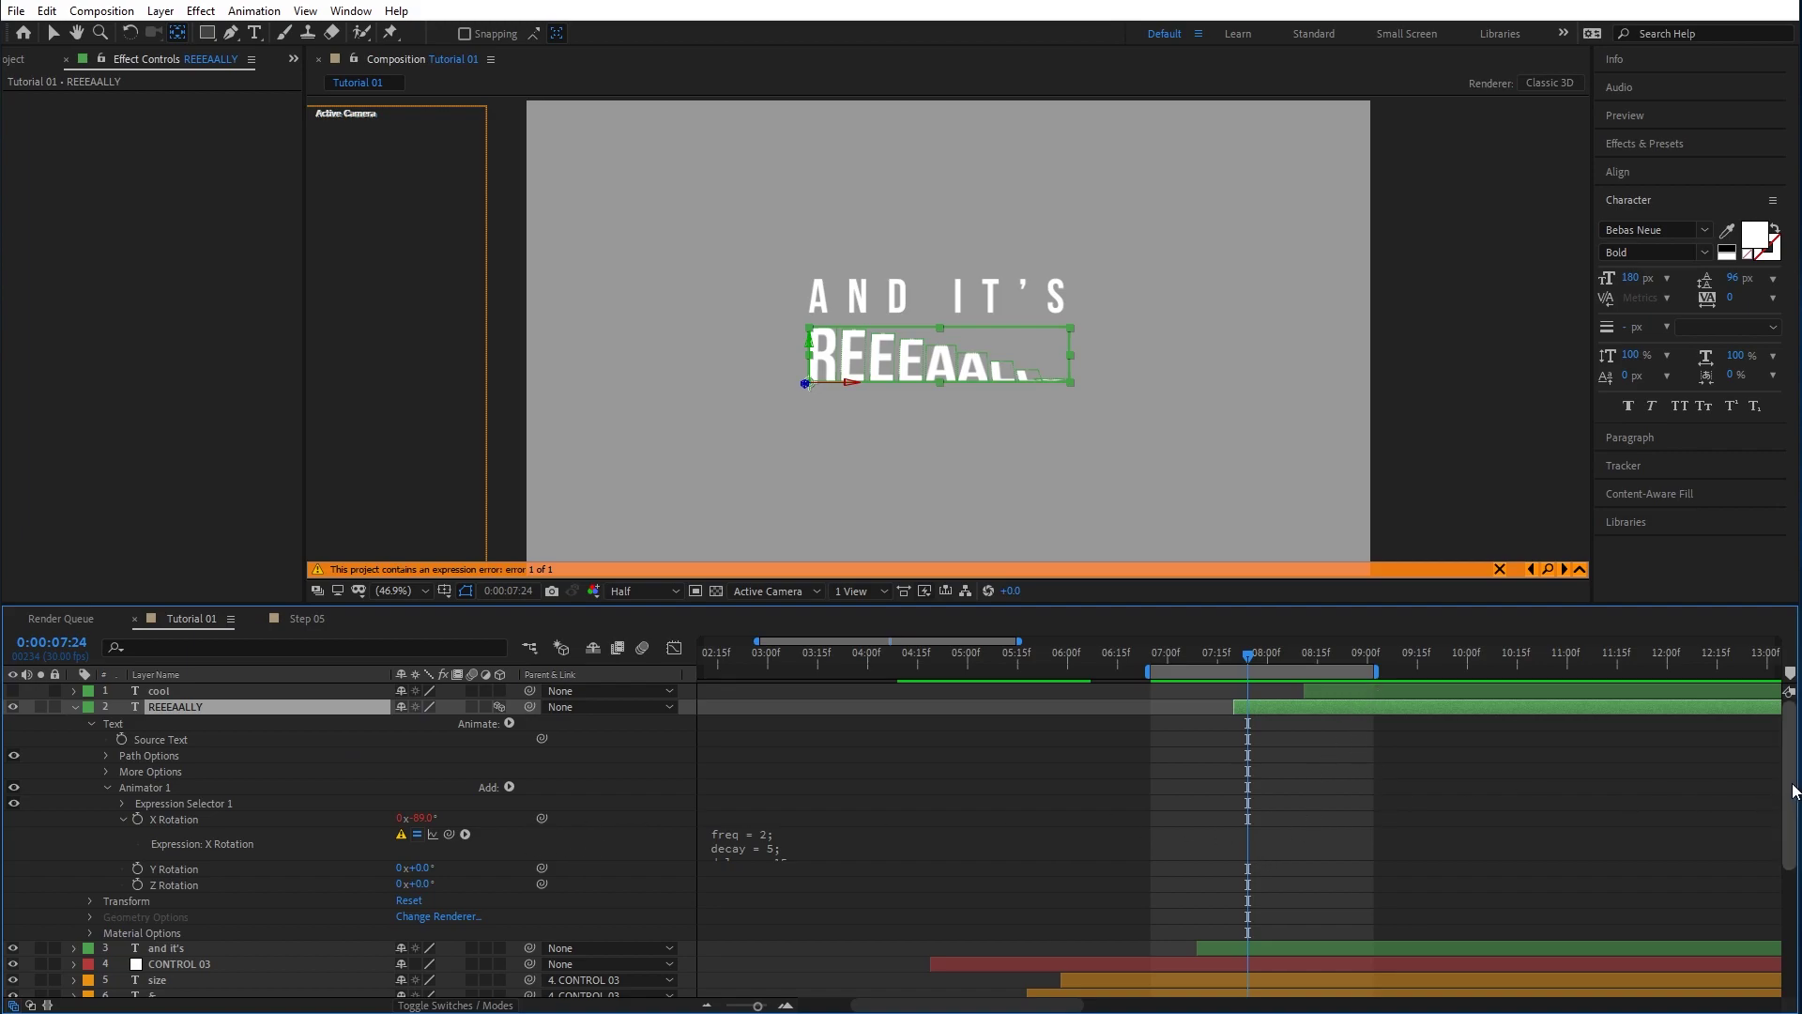
# Enlarge the X Rotation expression and reread the Notepad instructions on which property the inertia expression belongs to.
pyautogui.scroll(-2, 789, 796)
pyautogui.moveTo(806, 813); pyautogui.dragTo(806, 873)
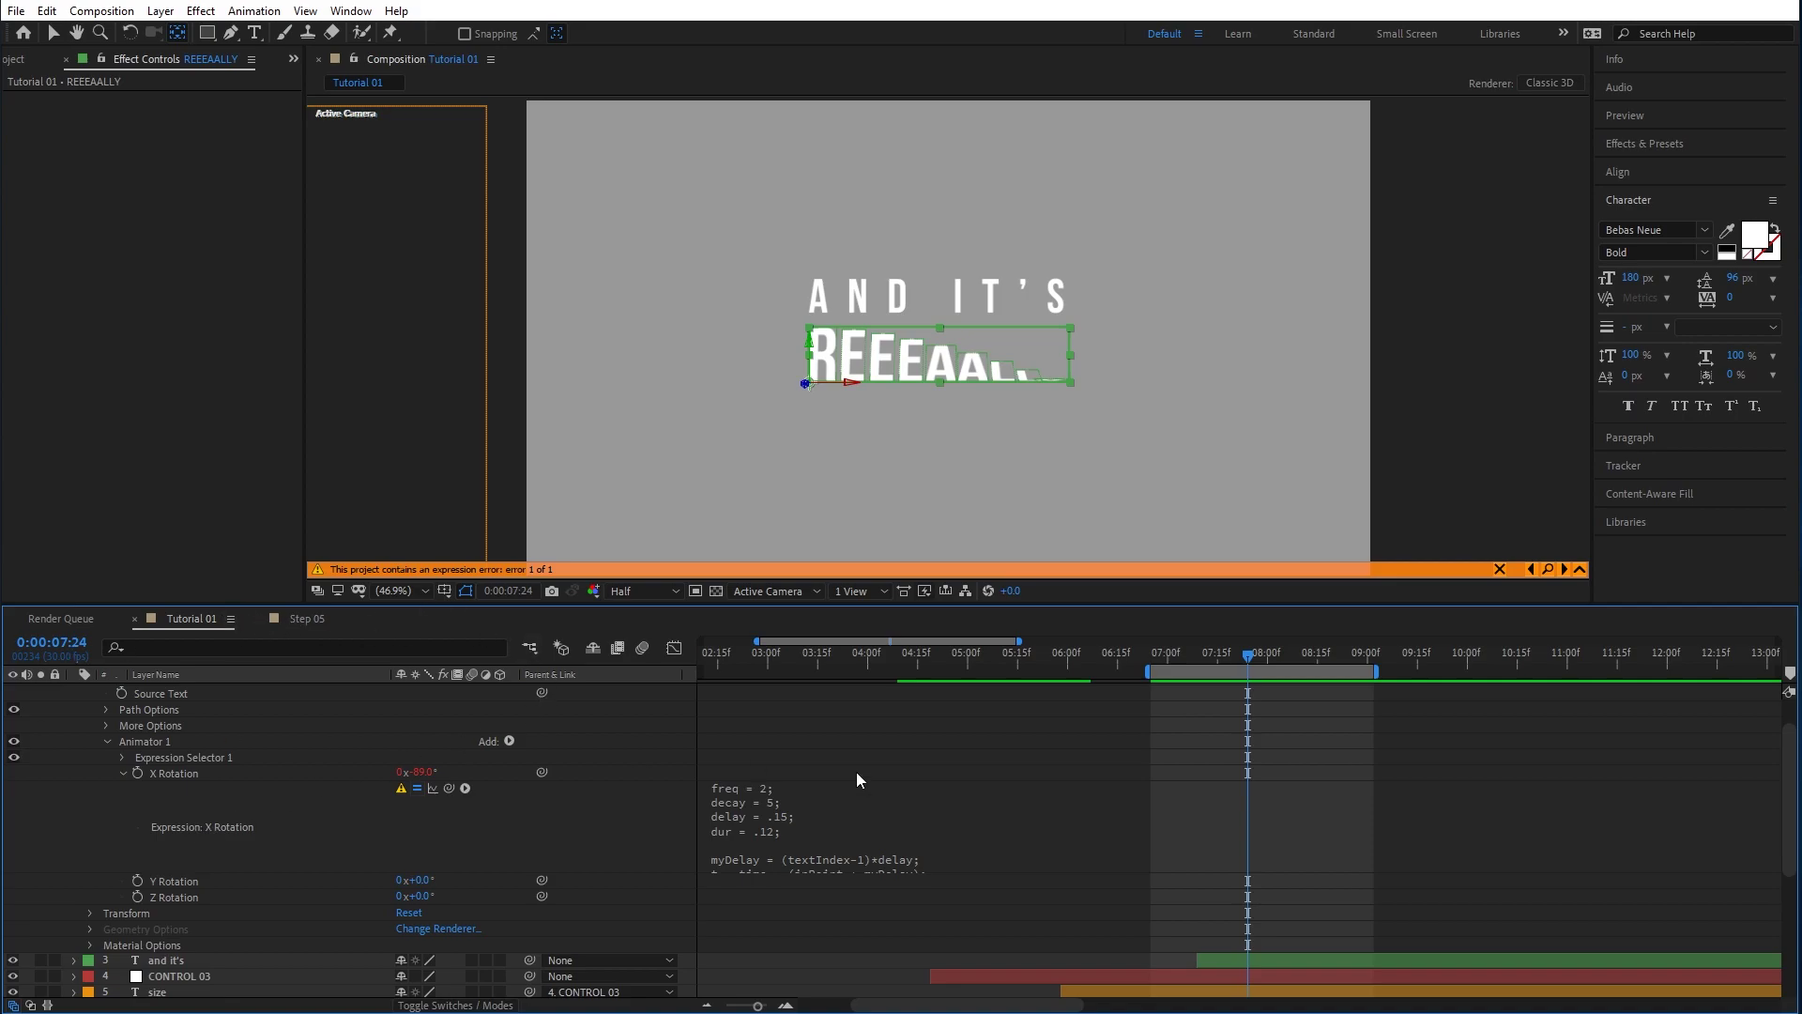
pyautogui.moveTo(1495, 1009)
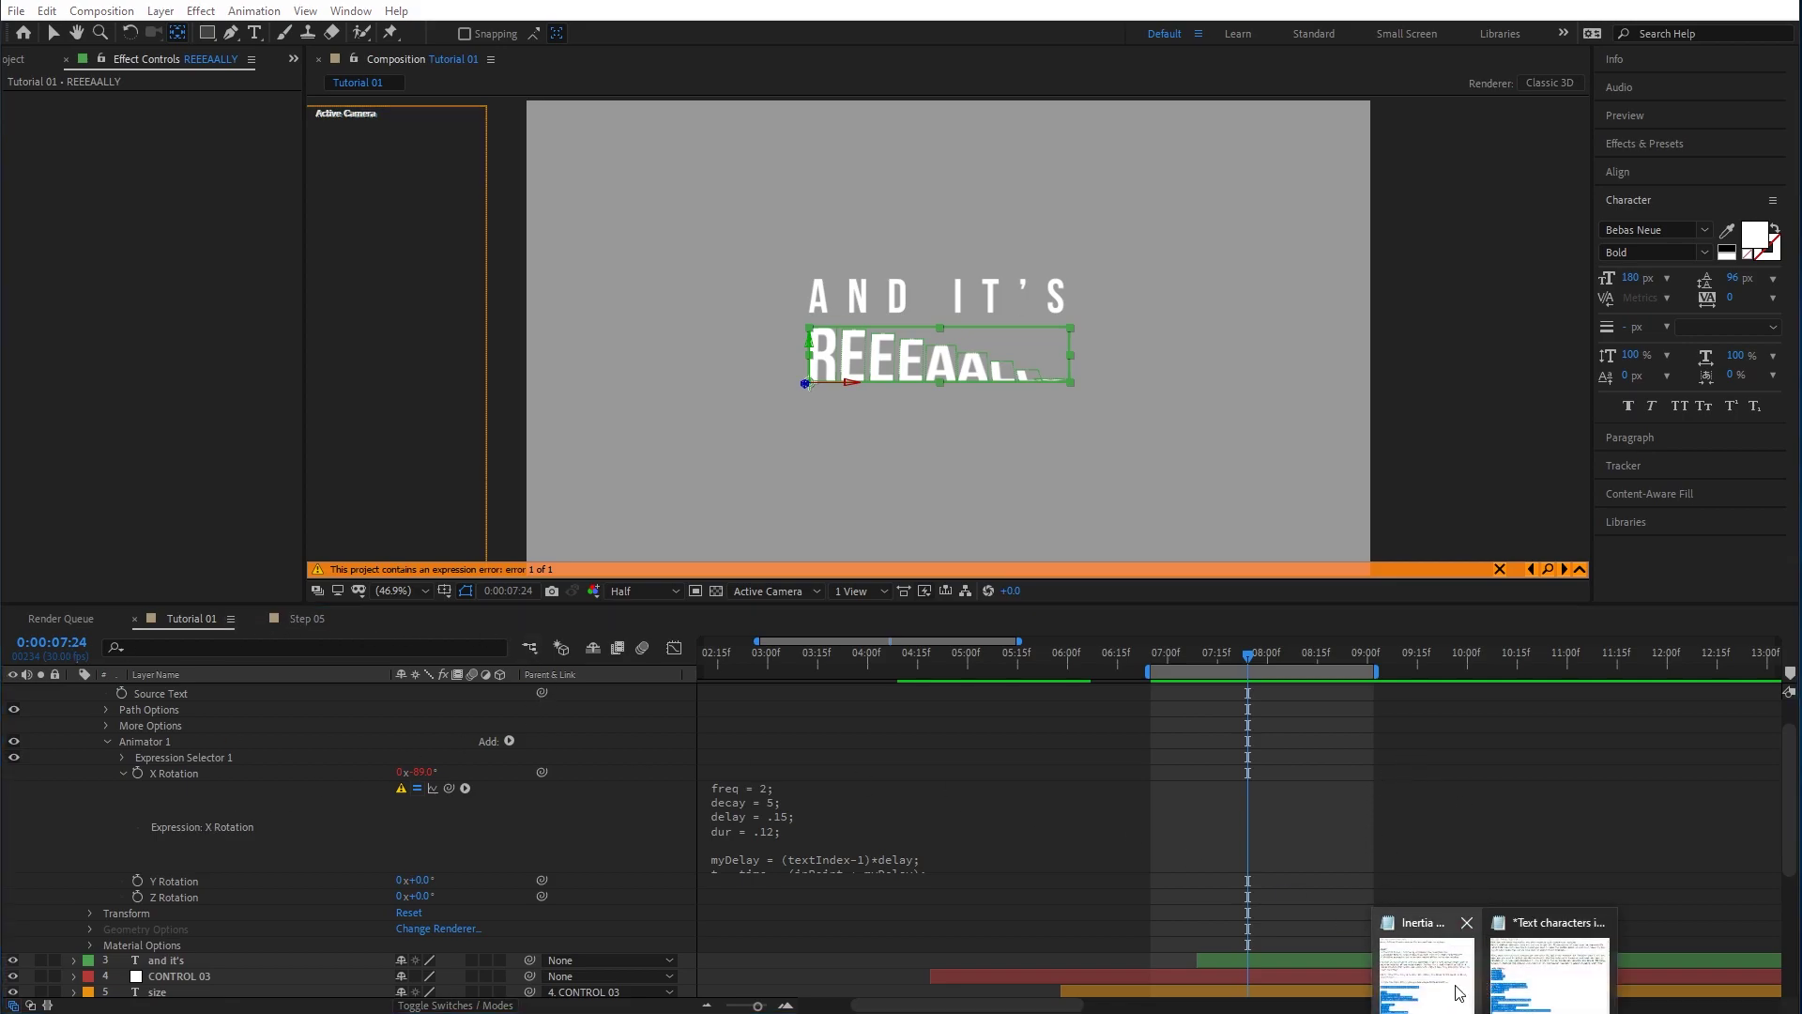
pyautogui.click(1546, 997)
pyautogui.click(765, 365)
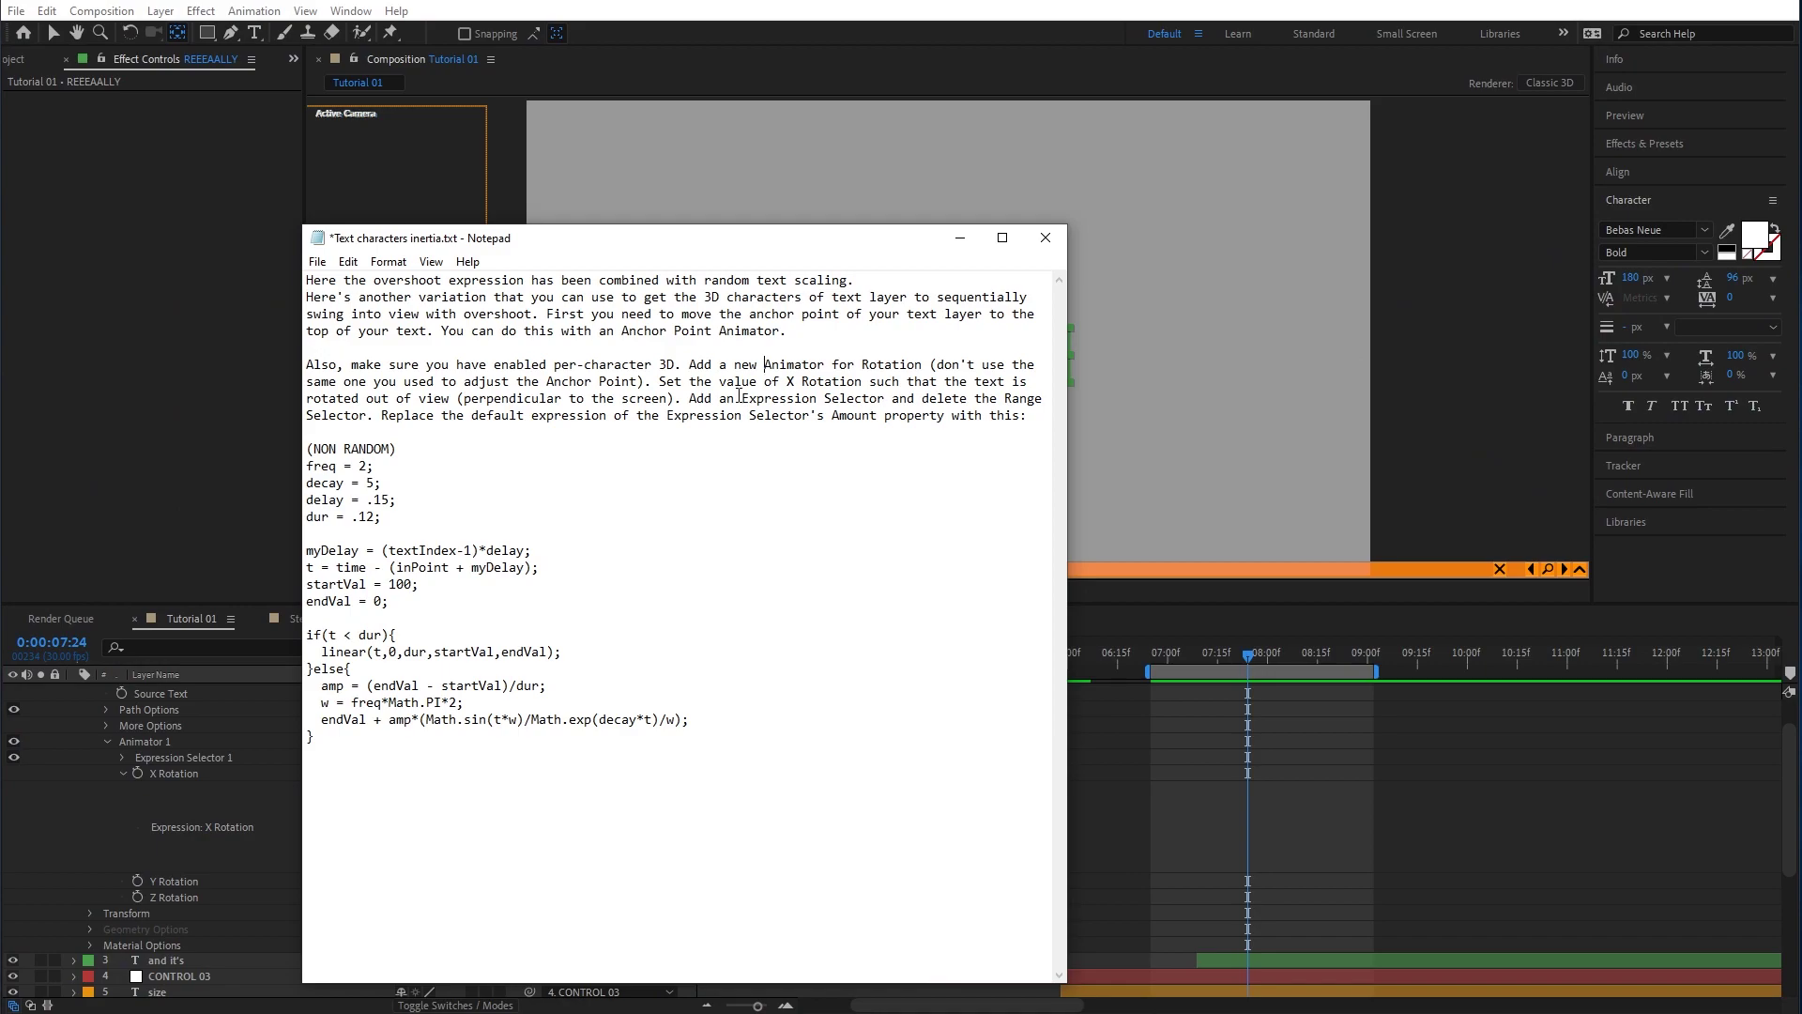
pyautogui.moveTo(928, 382); pyautogui.dragTo(991, 382)
pyautogui.click(765, 414)
pyautogui.moveTo(516, 418); pyautogui.dragTo(525, 417)
pyautogui.moveTo(681, 418); pyautogui.dragTo(907, 416)
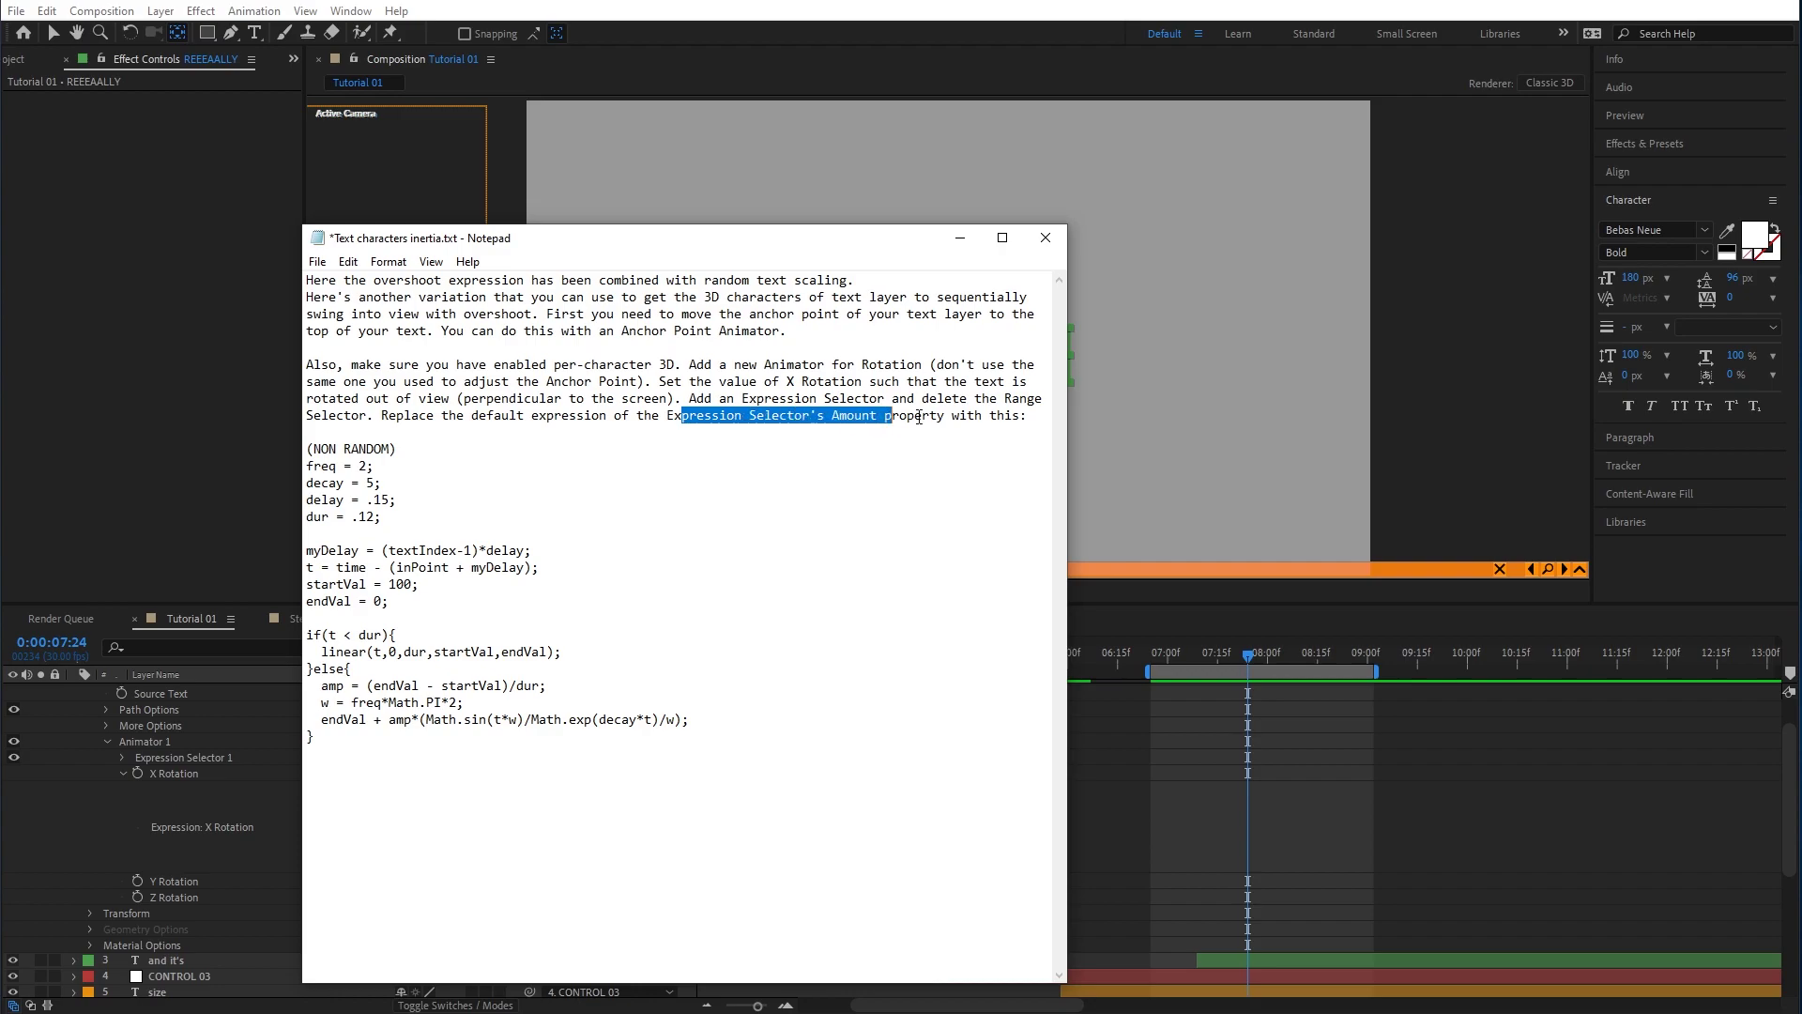
# Remove the inertia expression from the REEEAALLY animator's X Rotation property.
pyautogui.click(272, 780)
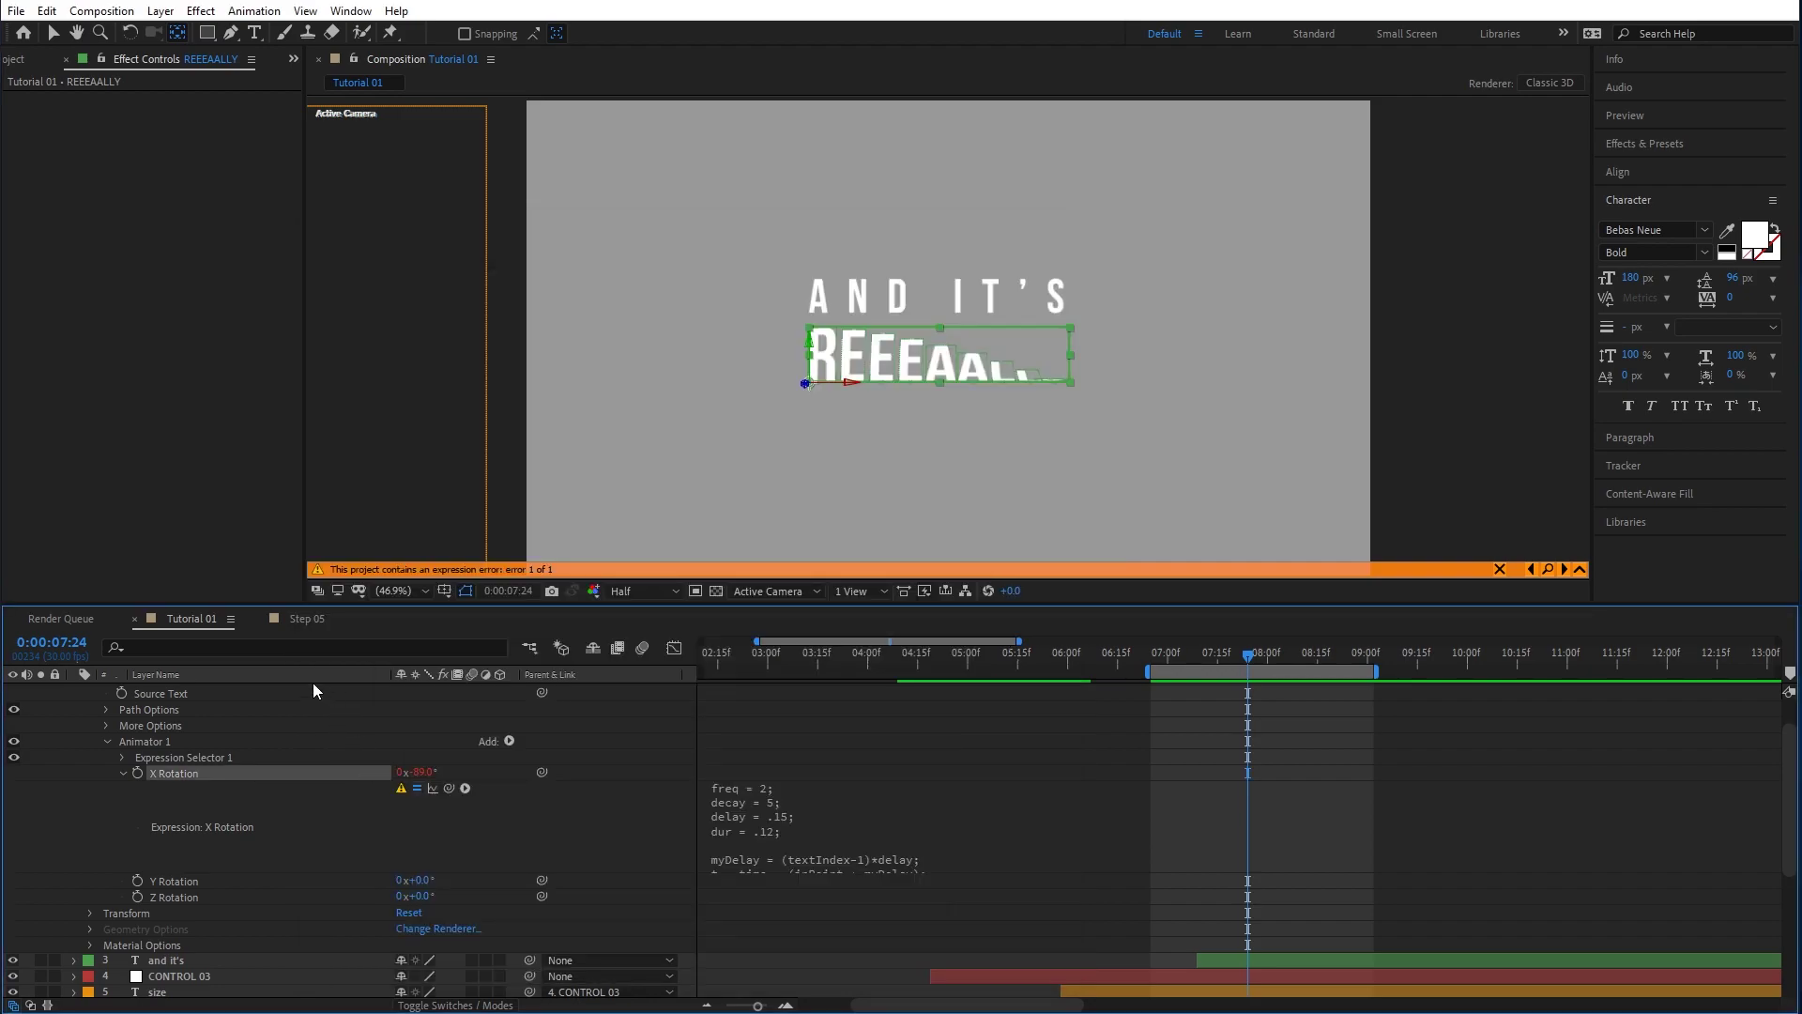
pyautogui.click(817, 840)
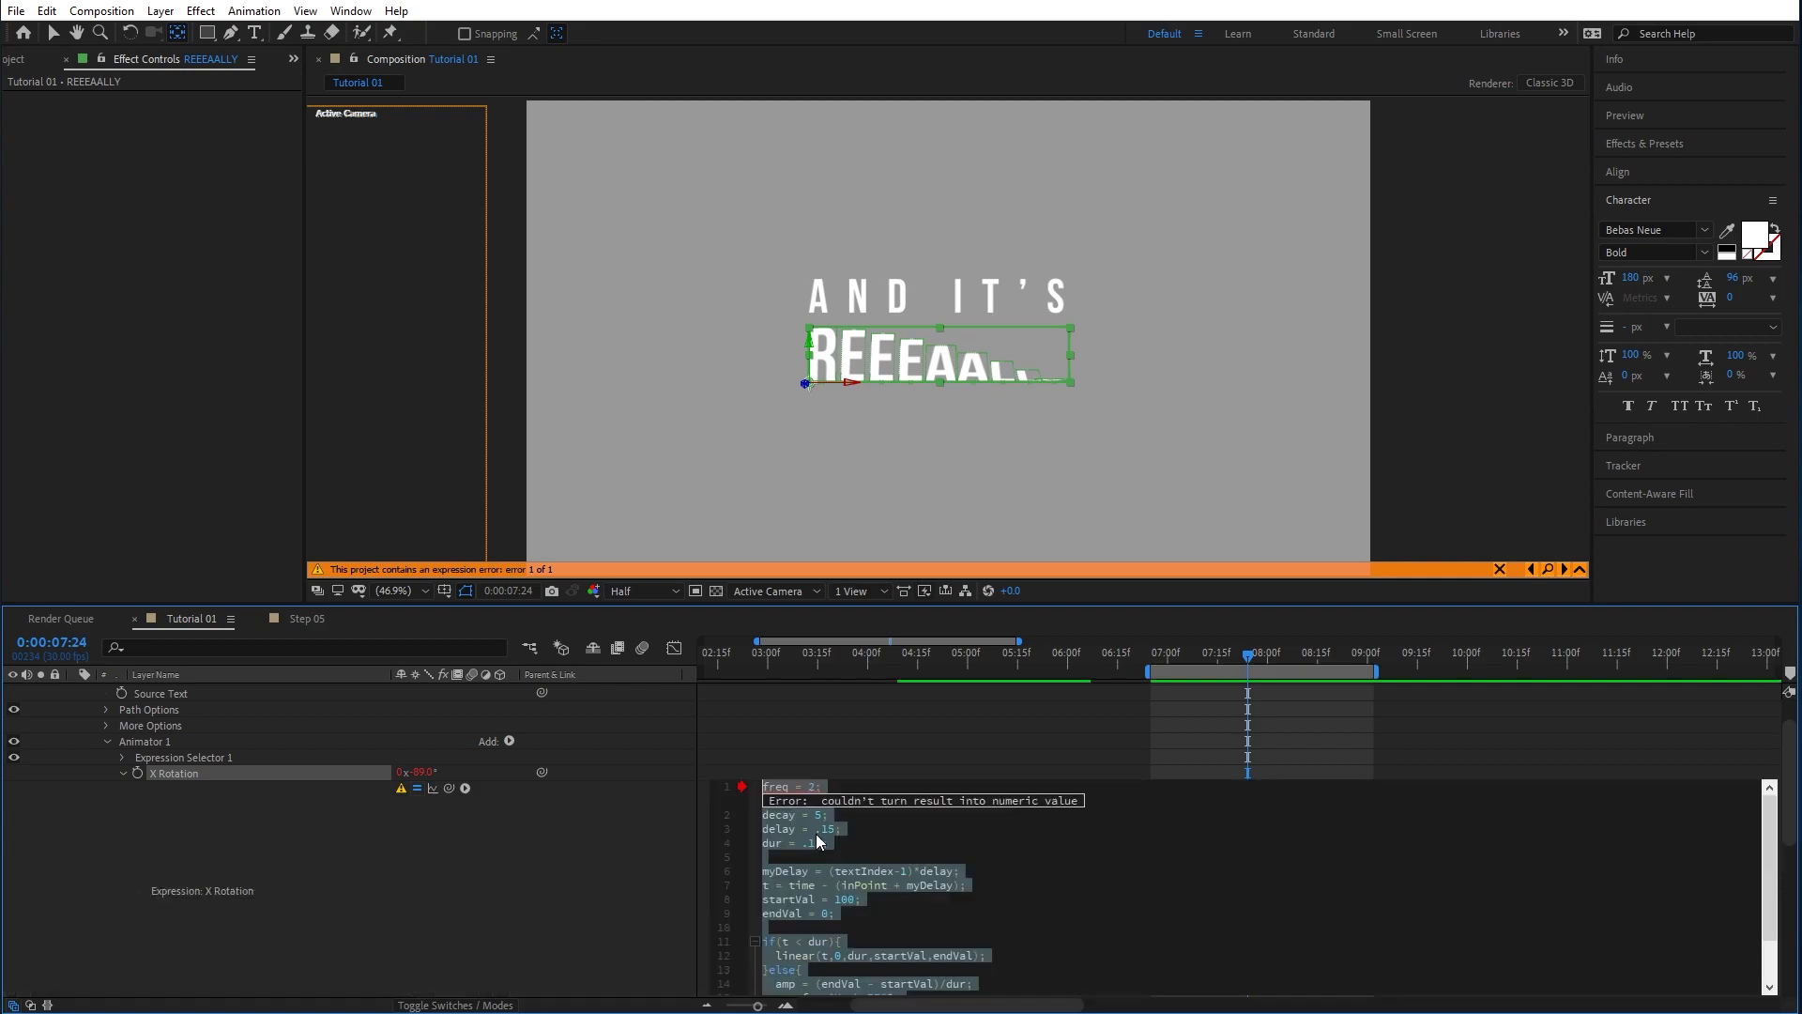
pyautogui.press('BackSpace')
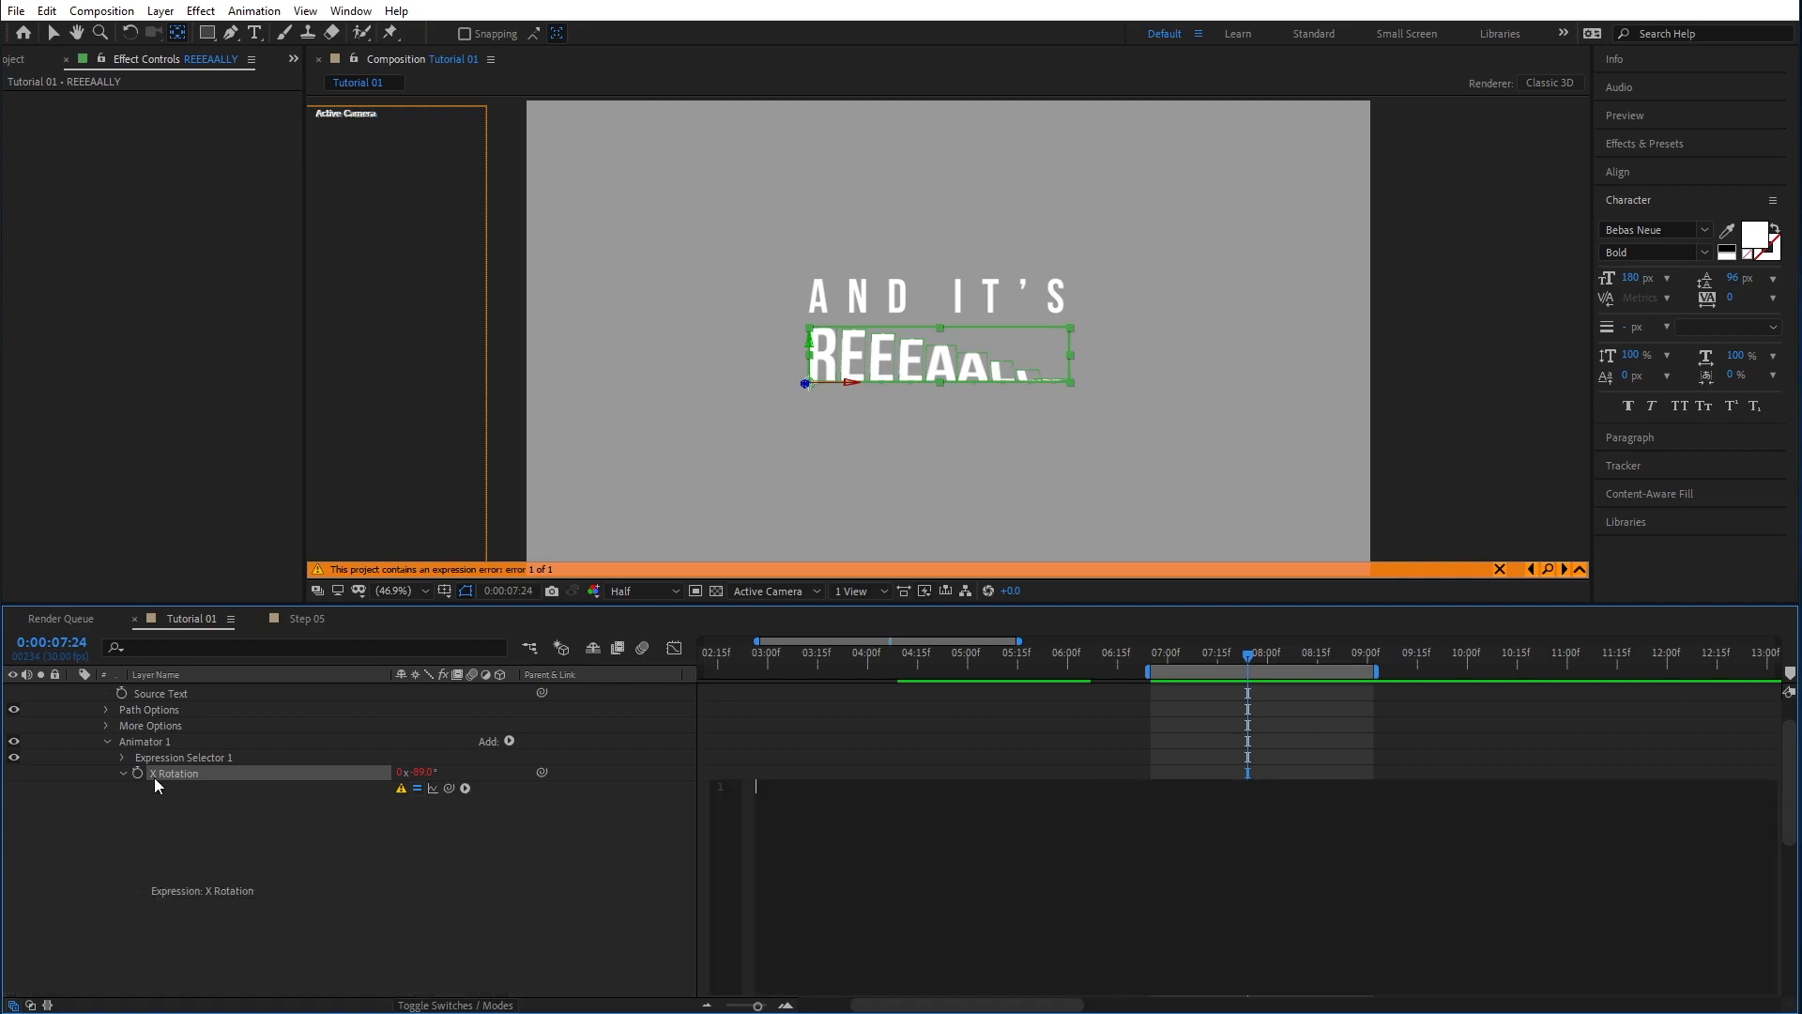
pyautogui.click(124, 773)
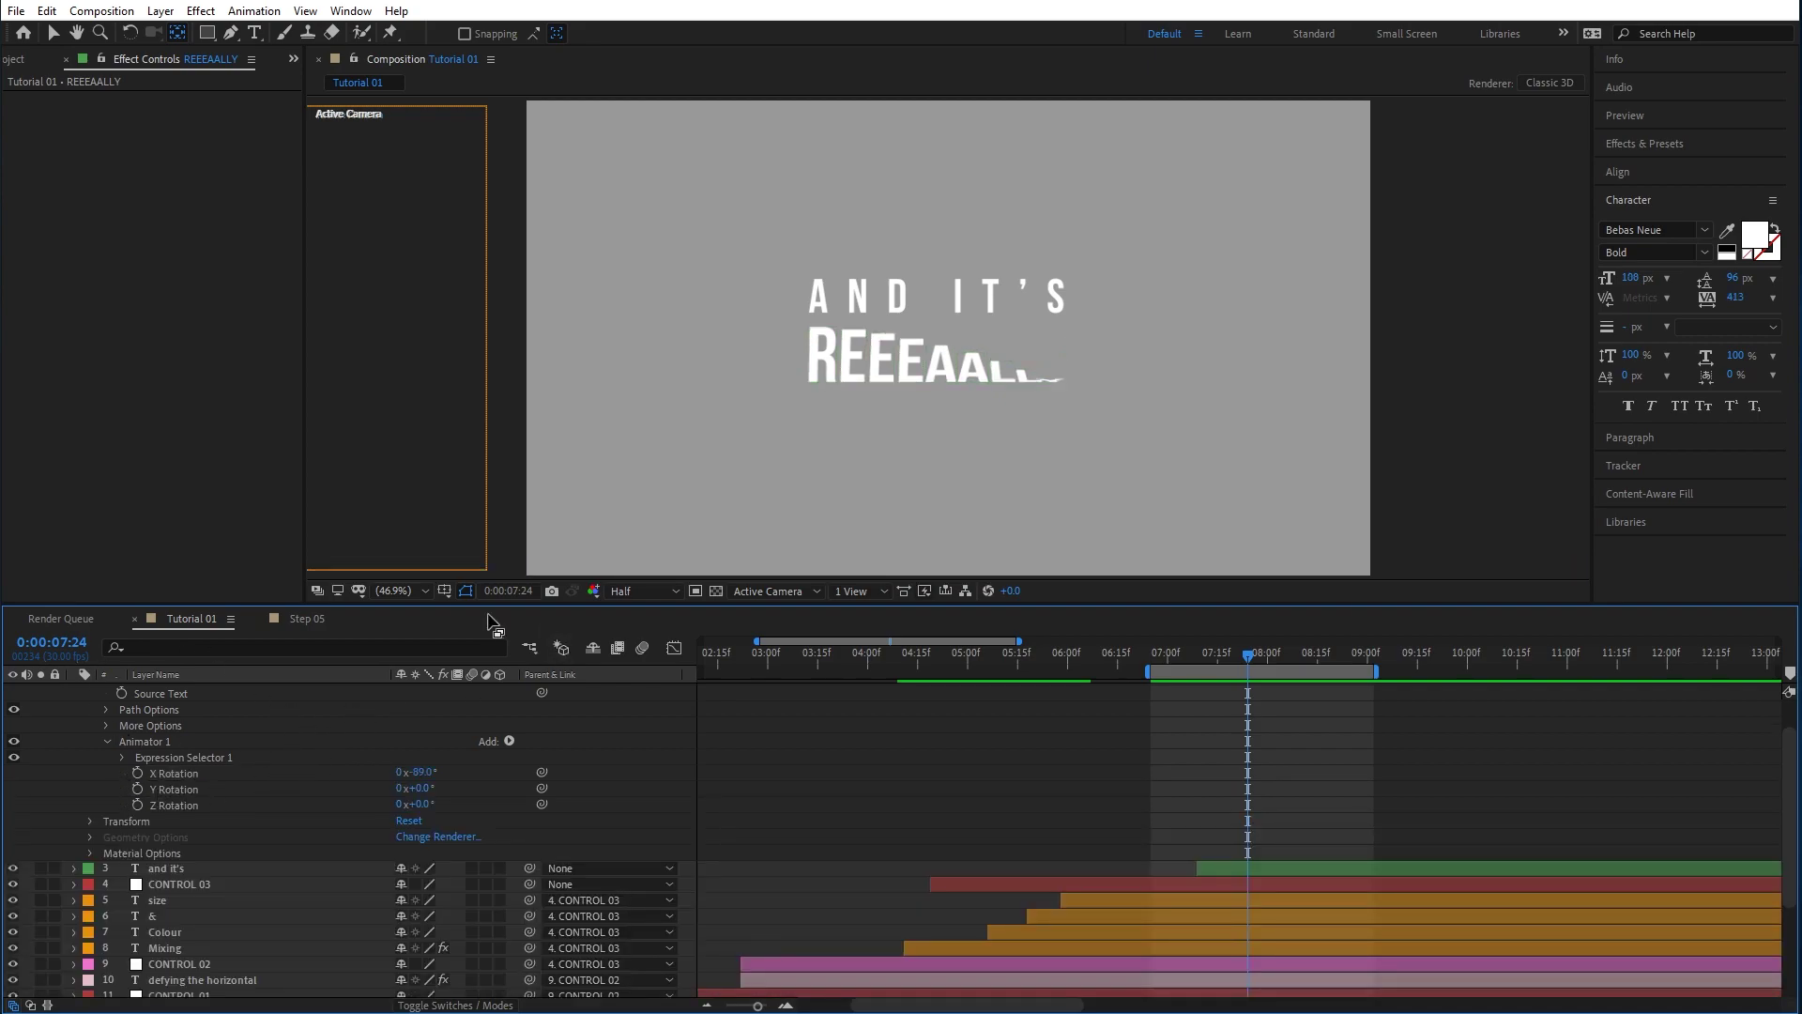
# Expand Expression Selector 1 on the REEEAALLY layer and set the animator's X Rotation to -90°.
pyautogui.click(122, 758)
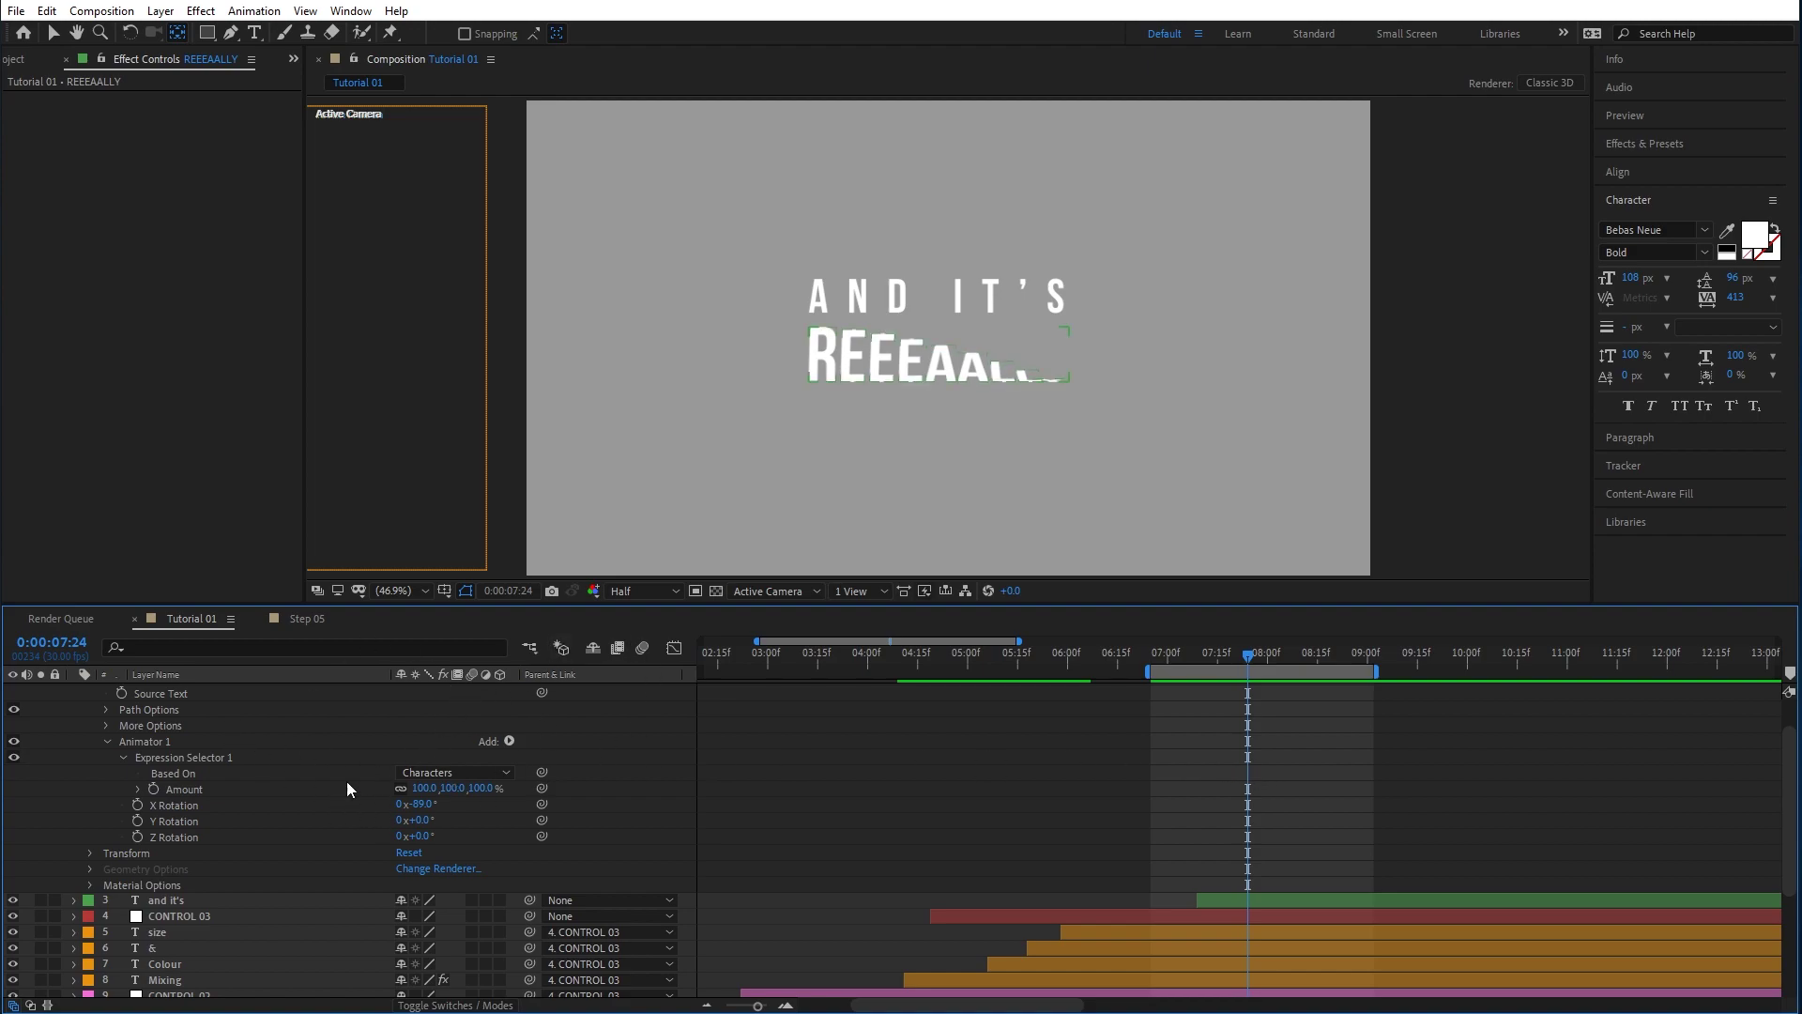
pyautogui.moveTo(431, 805); pyautogui.dragTo(424, 807)
pyautogui.write('-90')
pyautogui.press('Return')
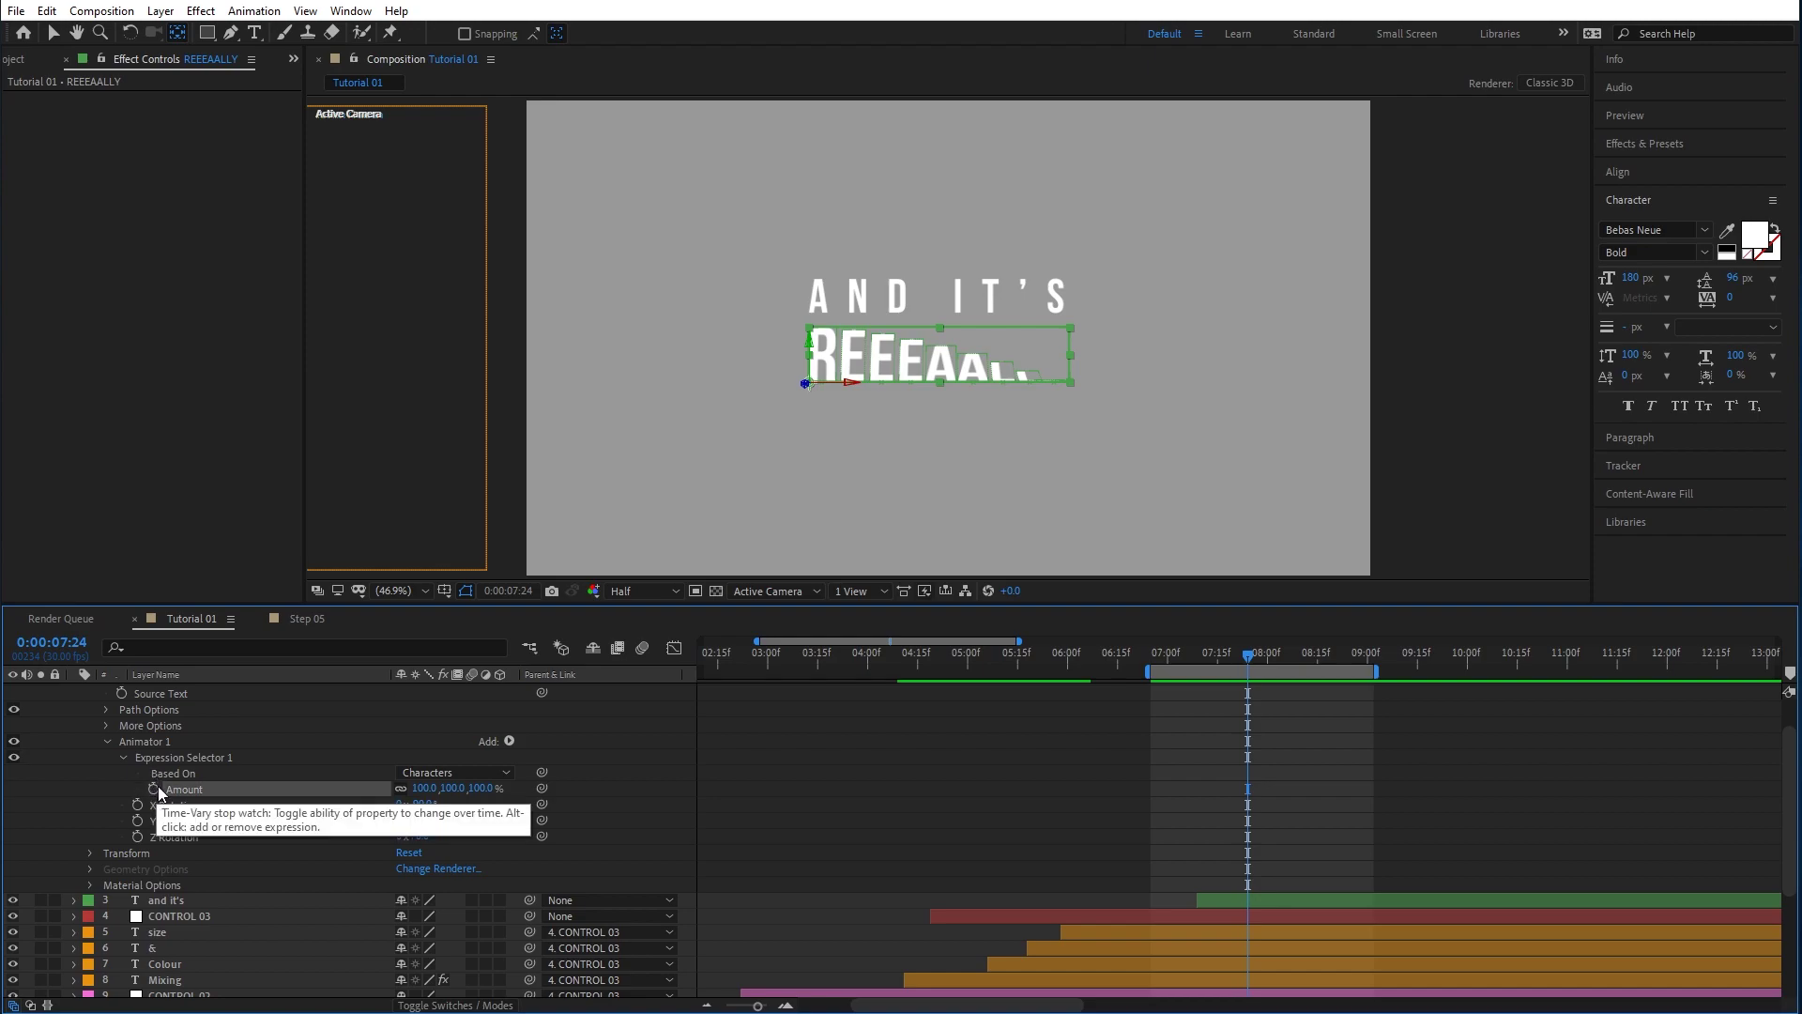
# Replace the default expression of Expression Selector 1's Amount property with the copied inertia expression.
pyautogui.click(188, 790)
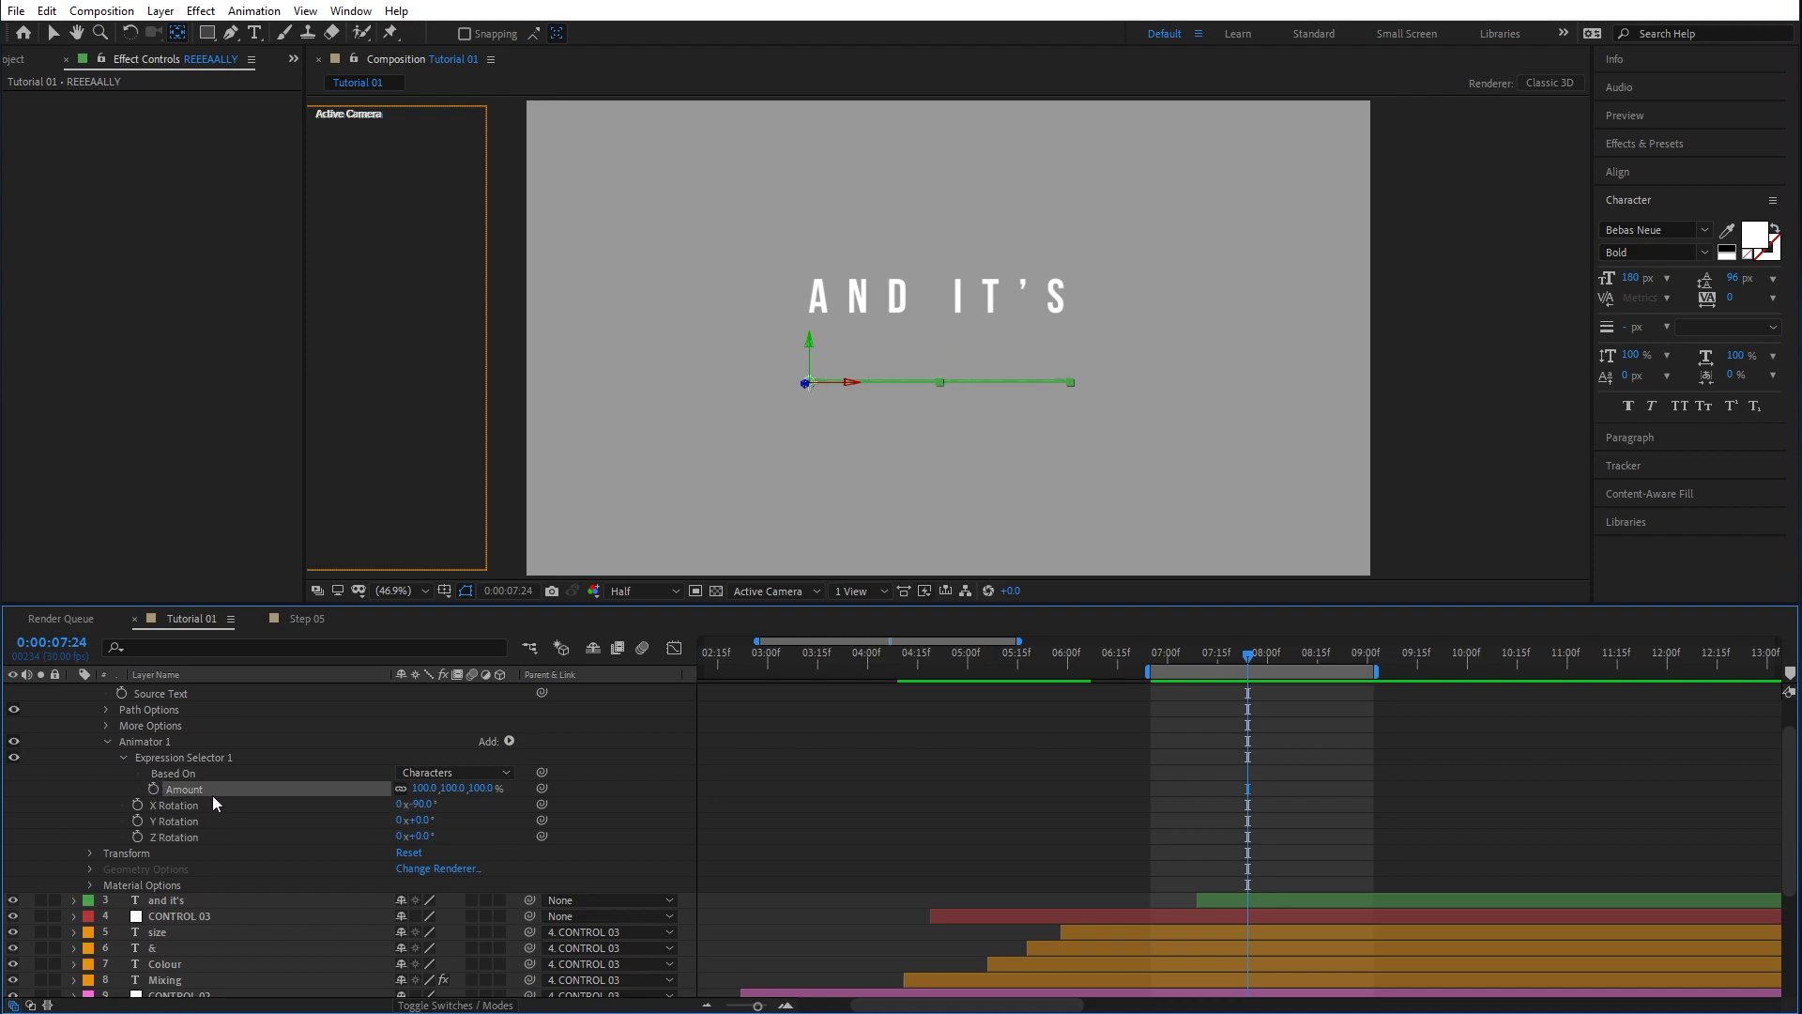
pyautogui.keyDown('alt'); pyautogui.click(152, 788); pyautogui.keyUp('alt')
pyautogui.hotkey('ctrl', 'v')
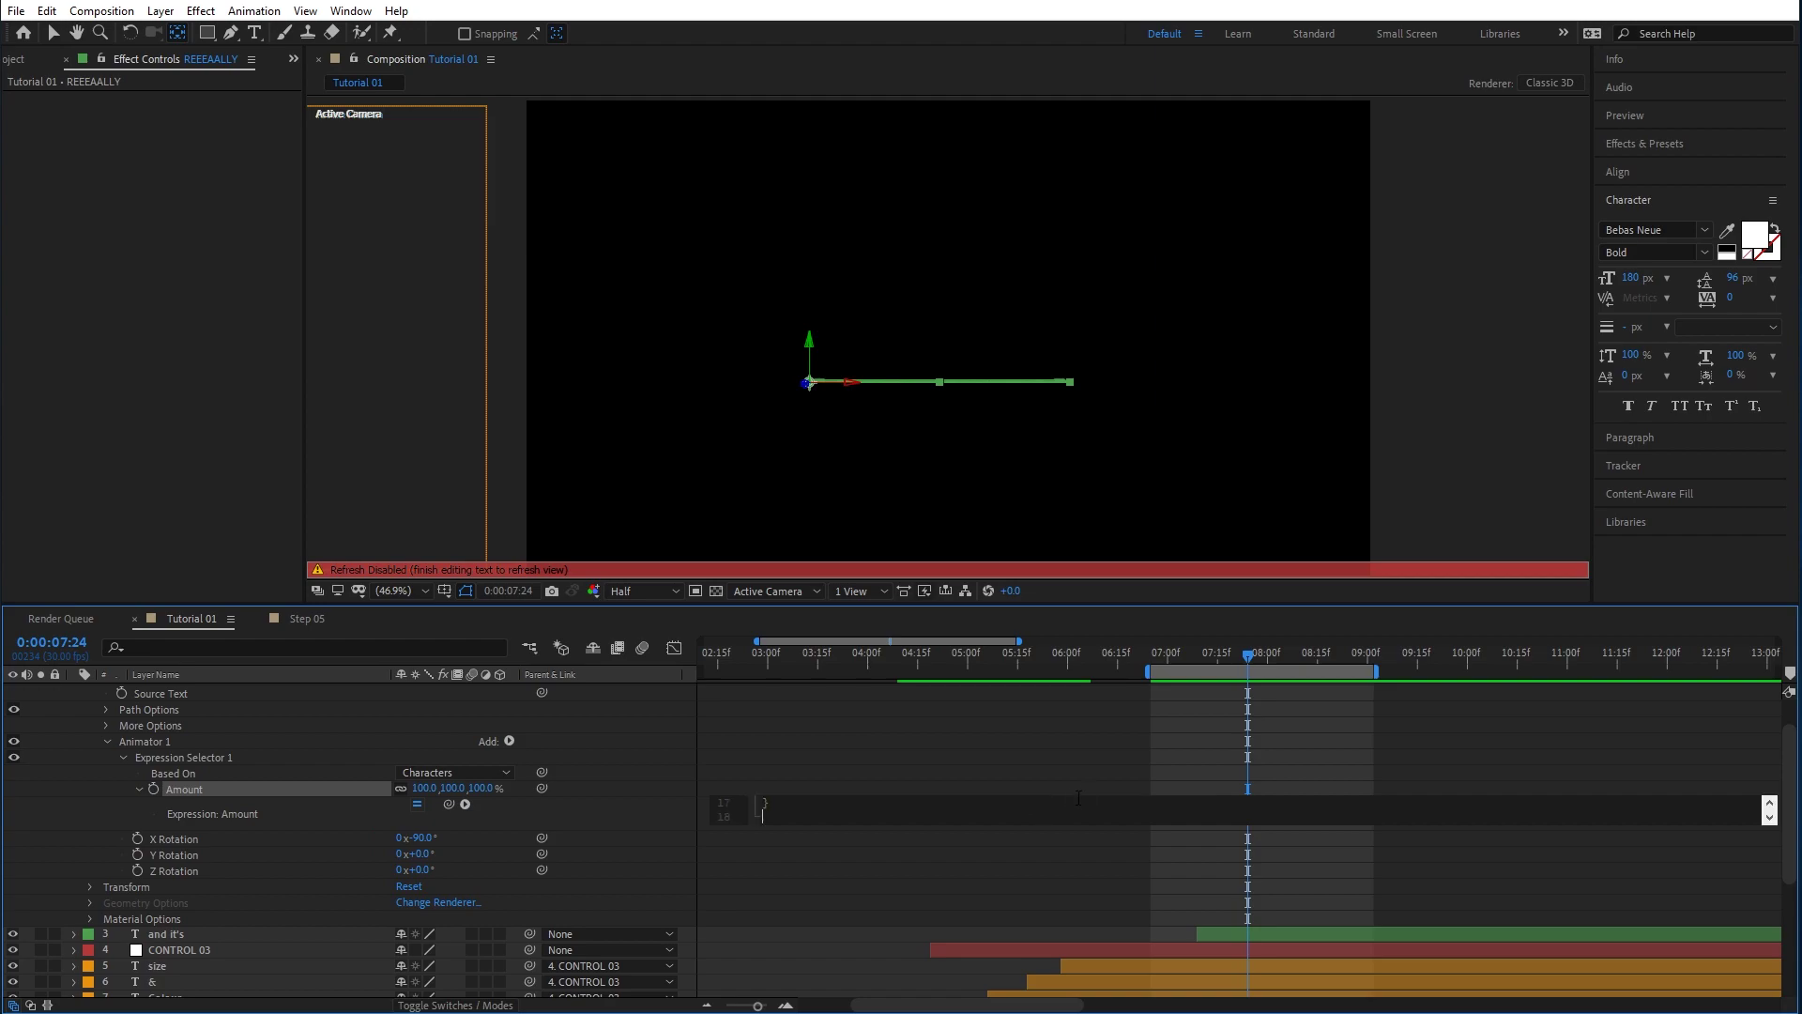
pyautogui.click(1337, 743)
# Scrub and play the REEEAALLY character swing-in animation, and enlarge the Amount expression to show its parameters.
pyautogui.moveTo(1147, 658); pyautogui.dragTo(1358, 654)
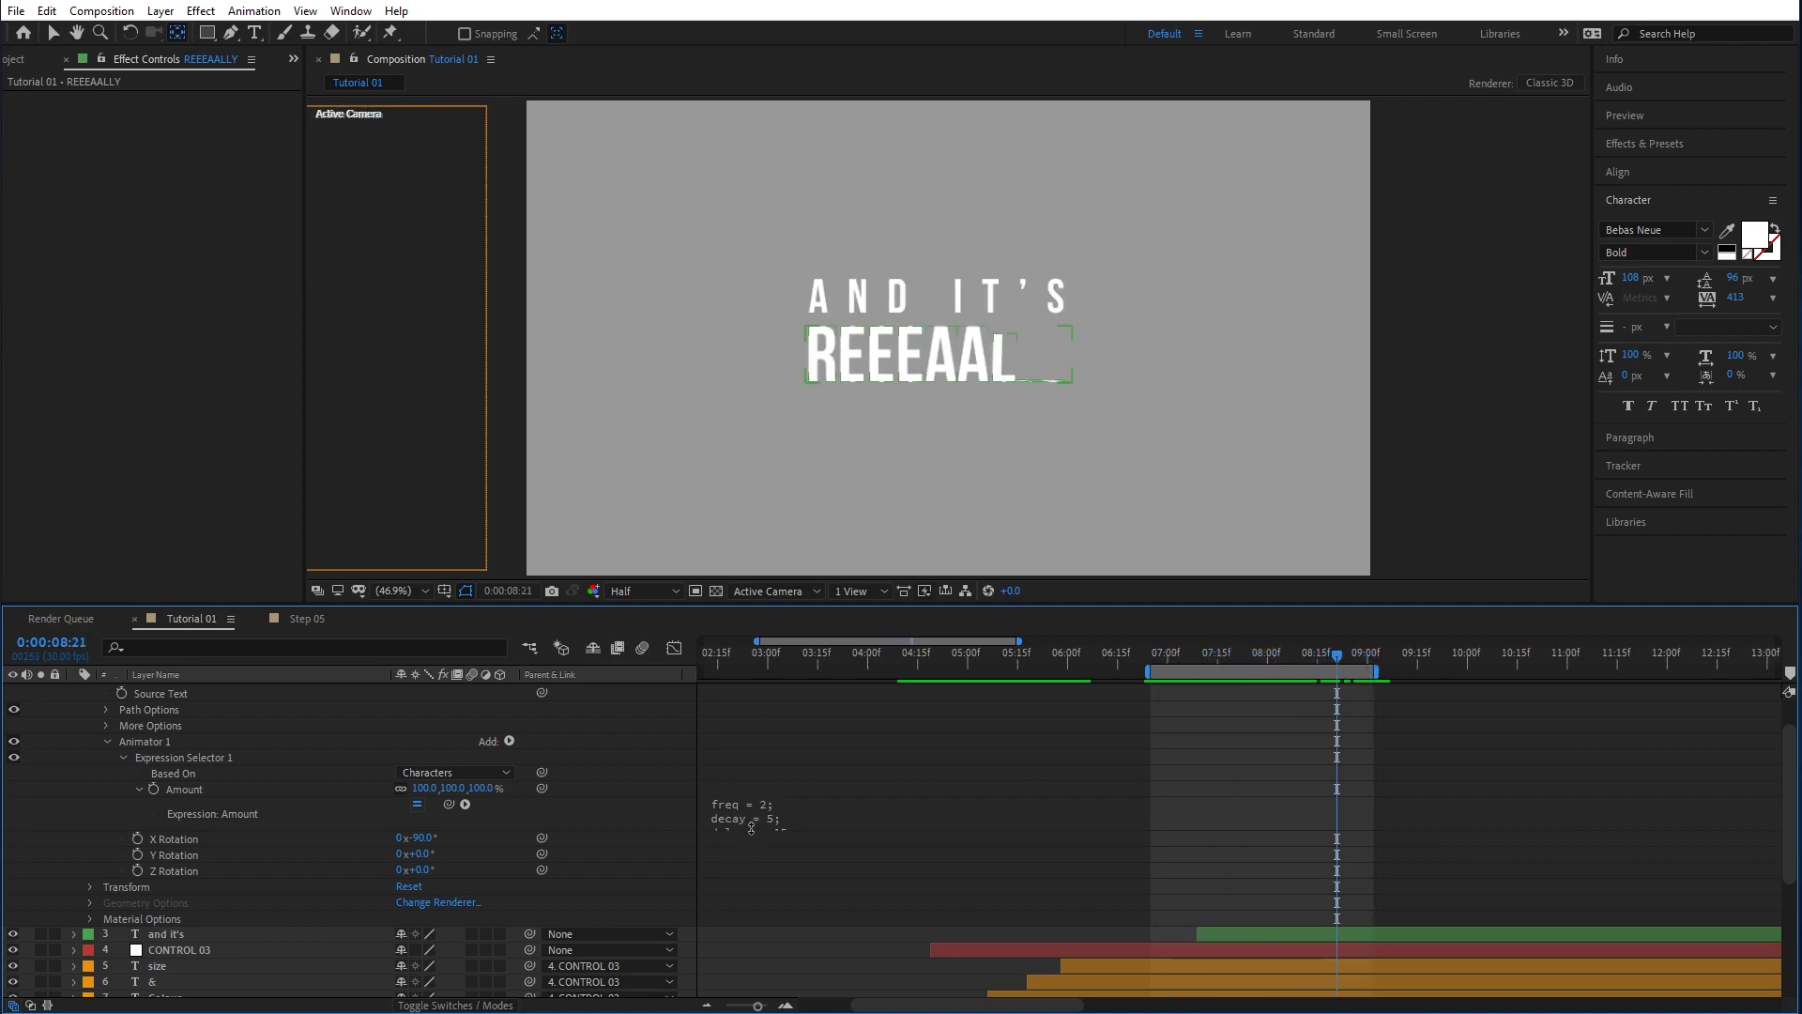
pyautogui.moveTo(749, 830); pyautogui.dragTo(749, 924)
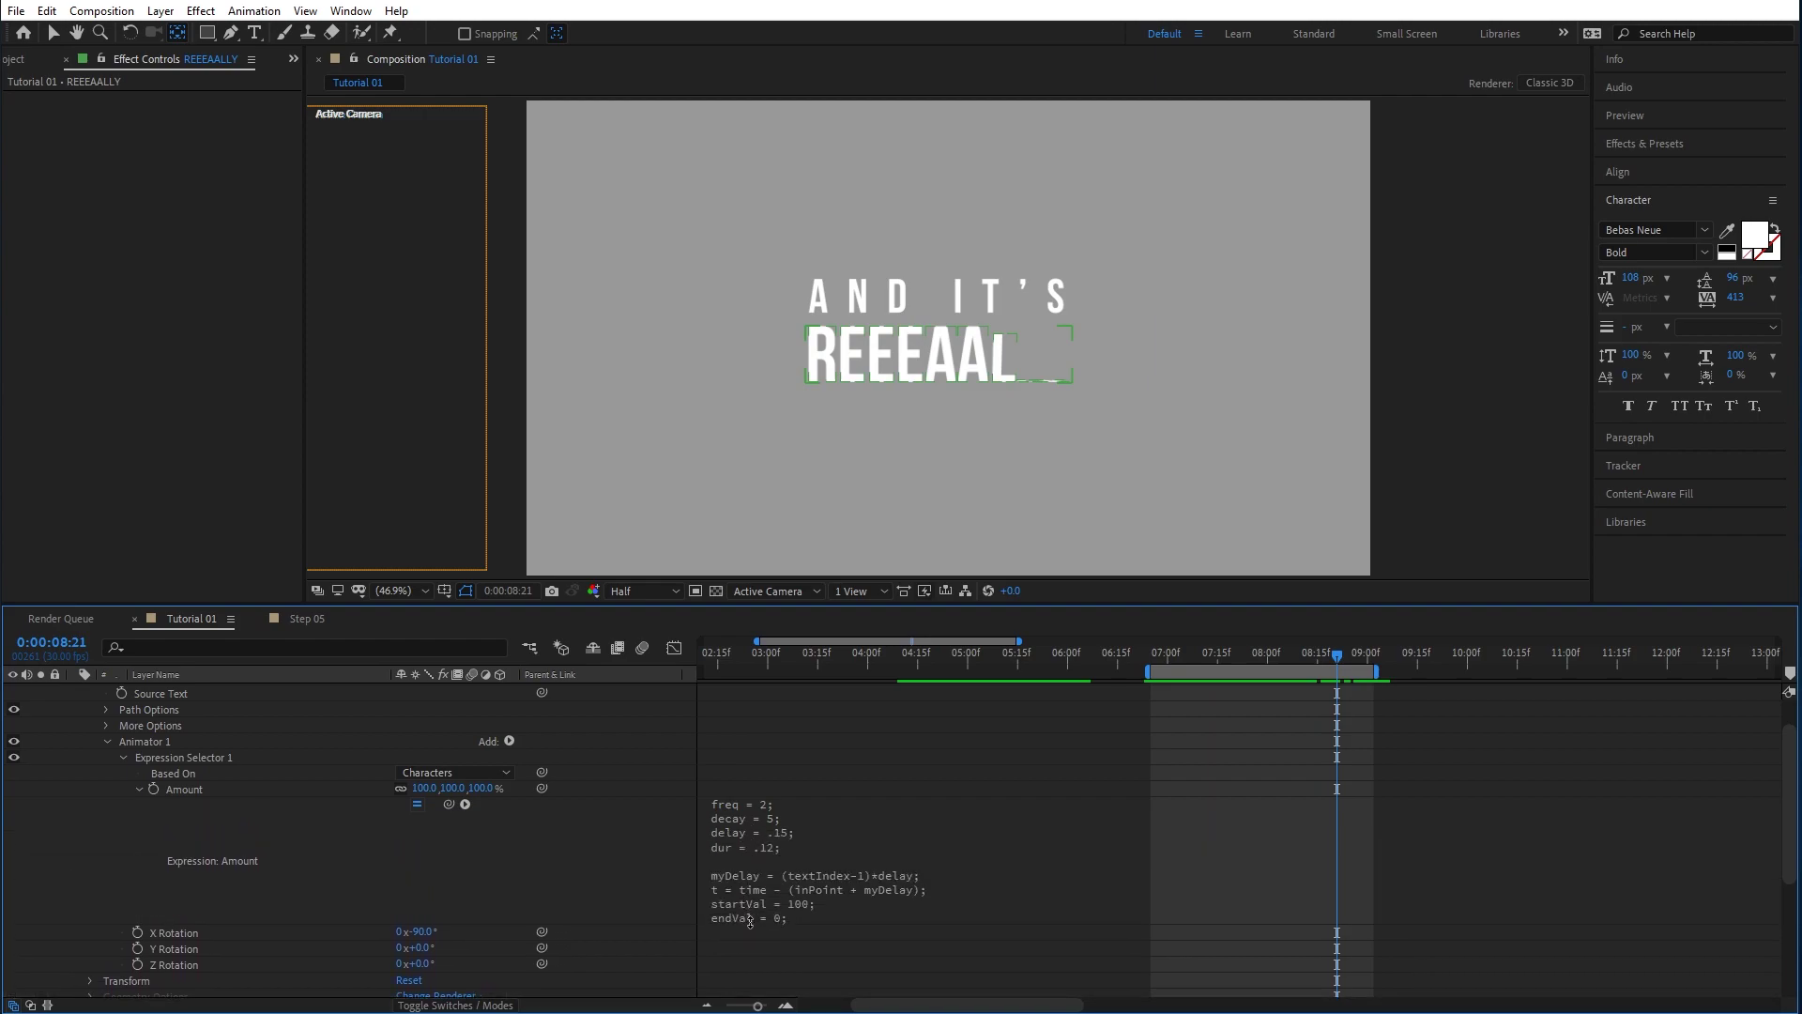
pyautogui.press('space')
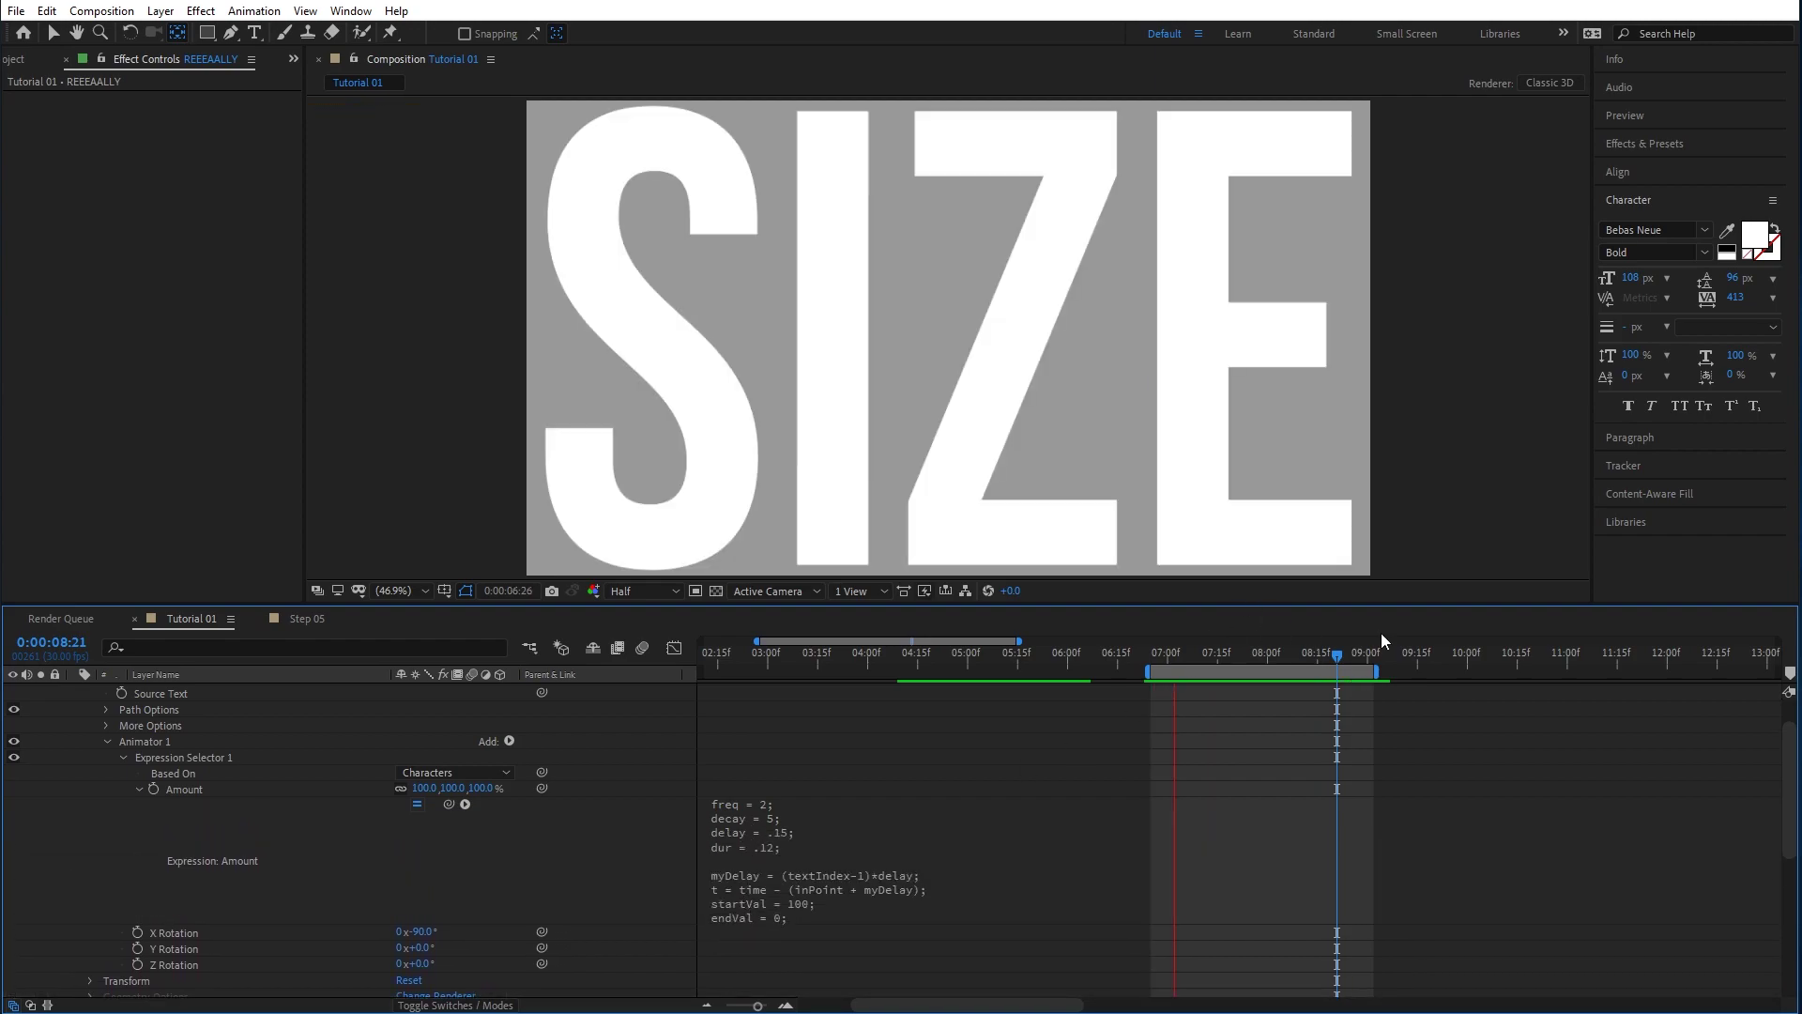
pyautogui.press('space')
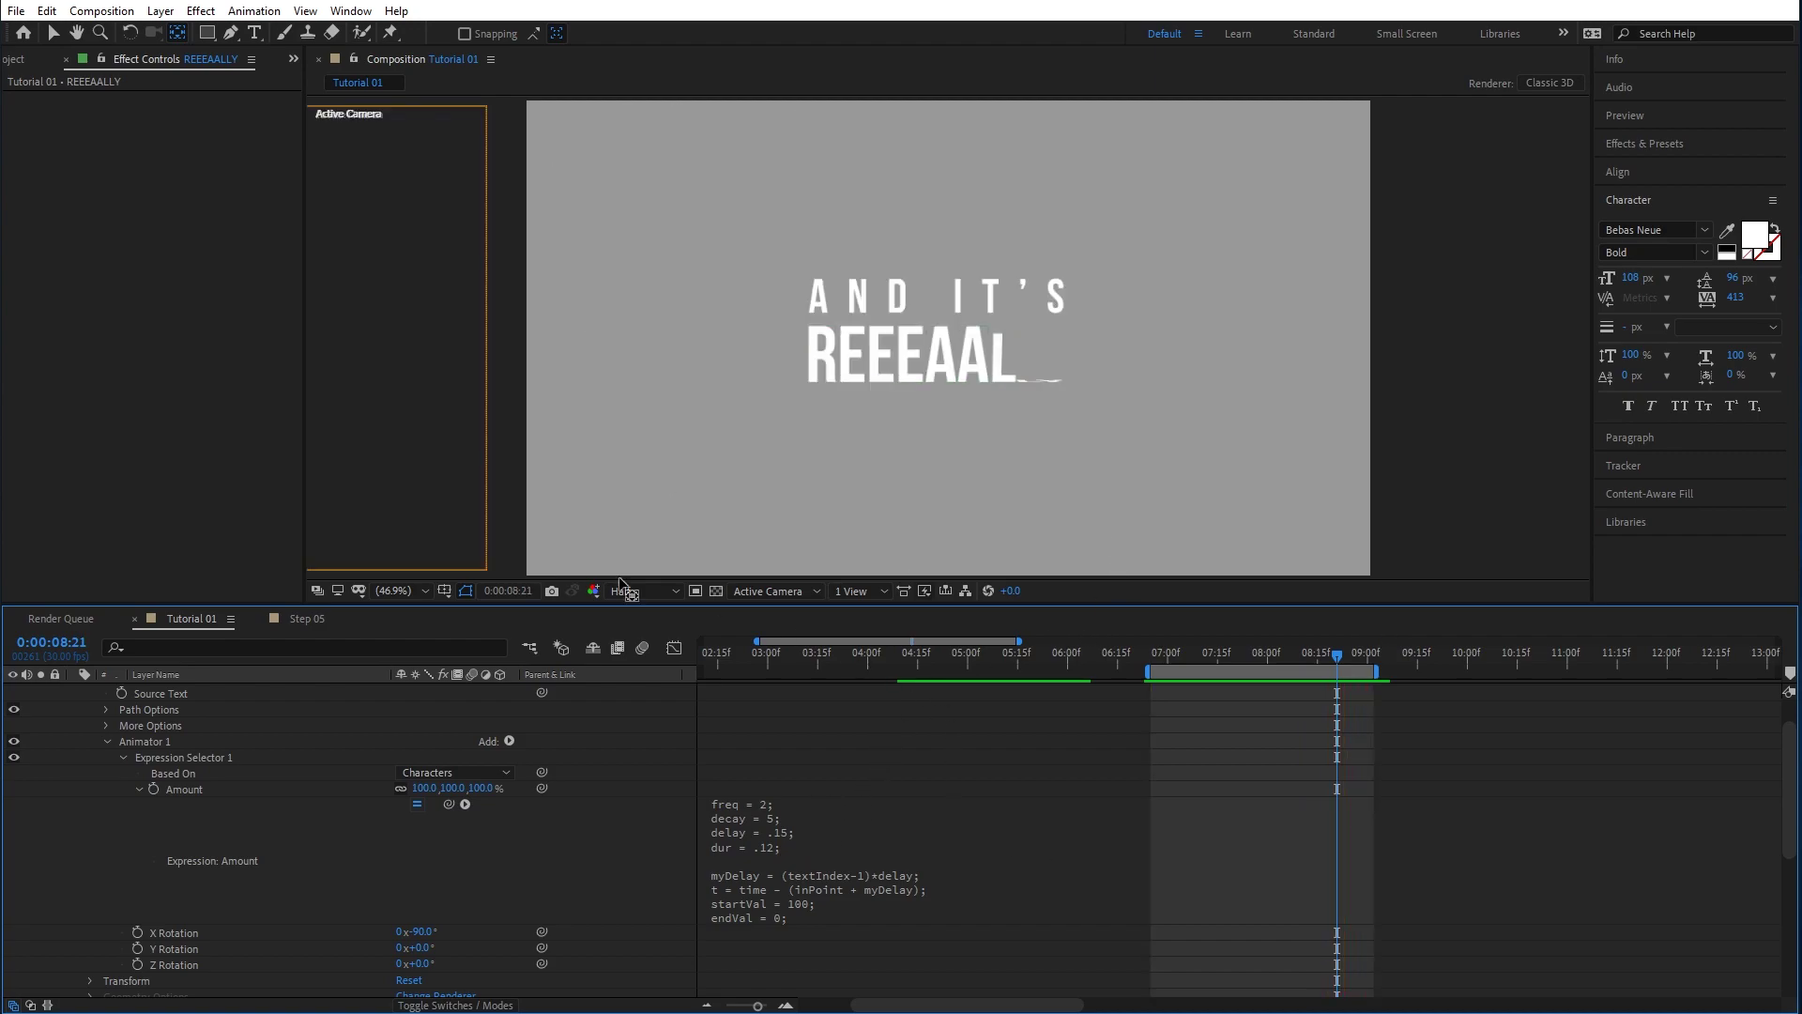
# Open the Step 05 composition and examine the Amount expression parameters of its REEEAALLY layer.
pyautogui.click(304, 618)
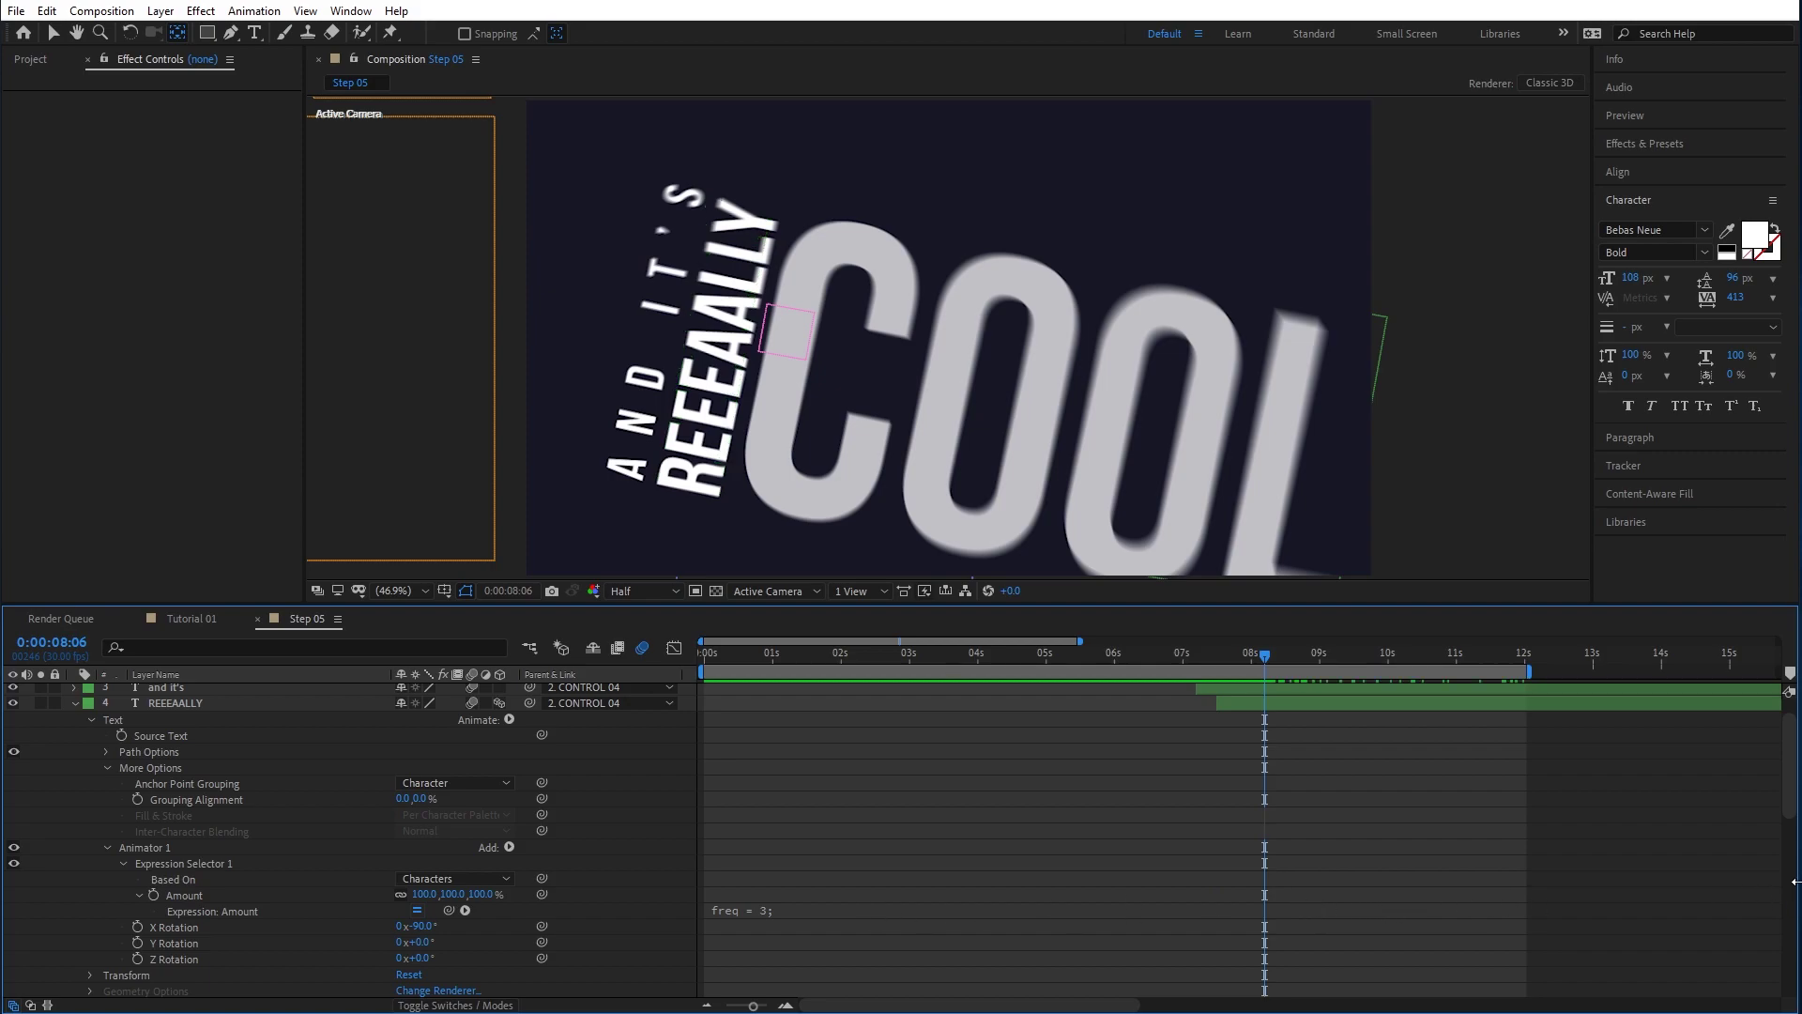
pyautogui.scroll(-5, 1072, 763)
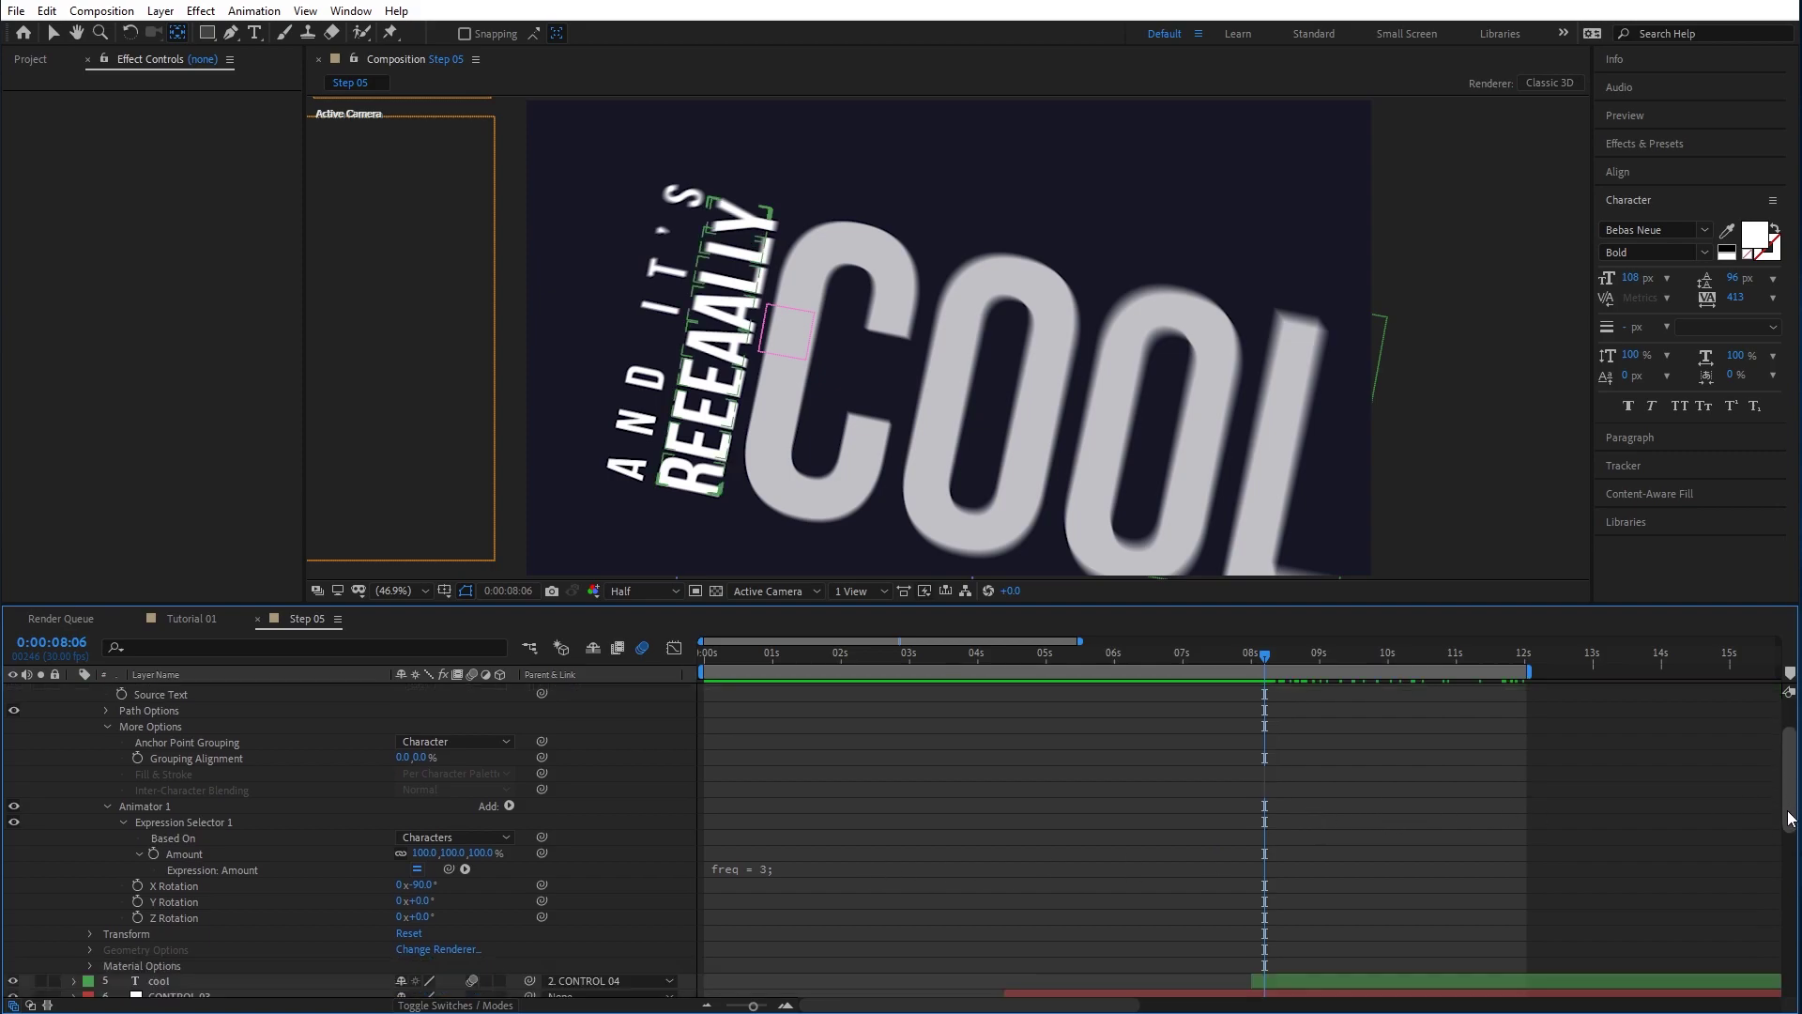
pyautogui.click(824, 726)
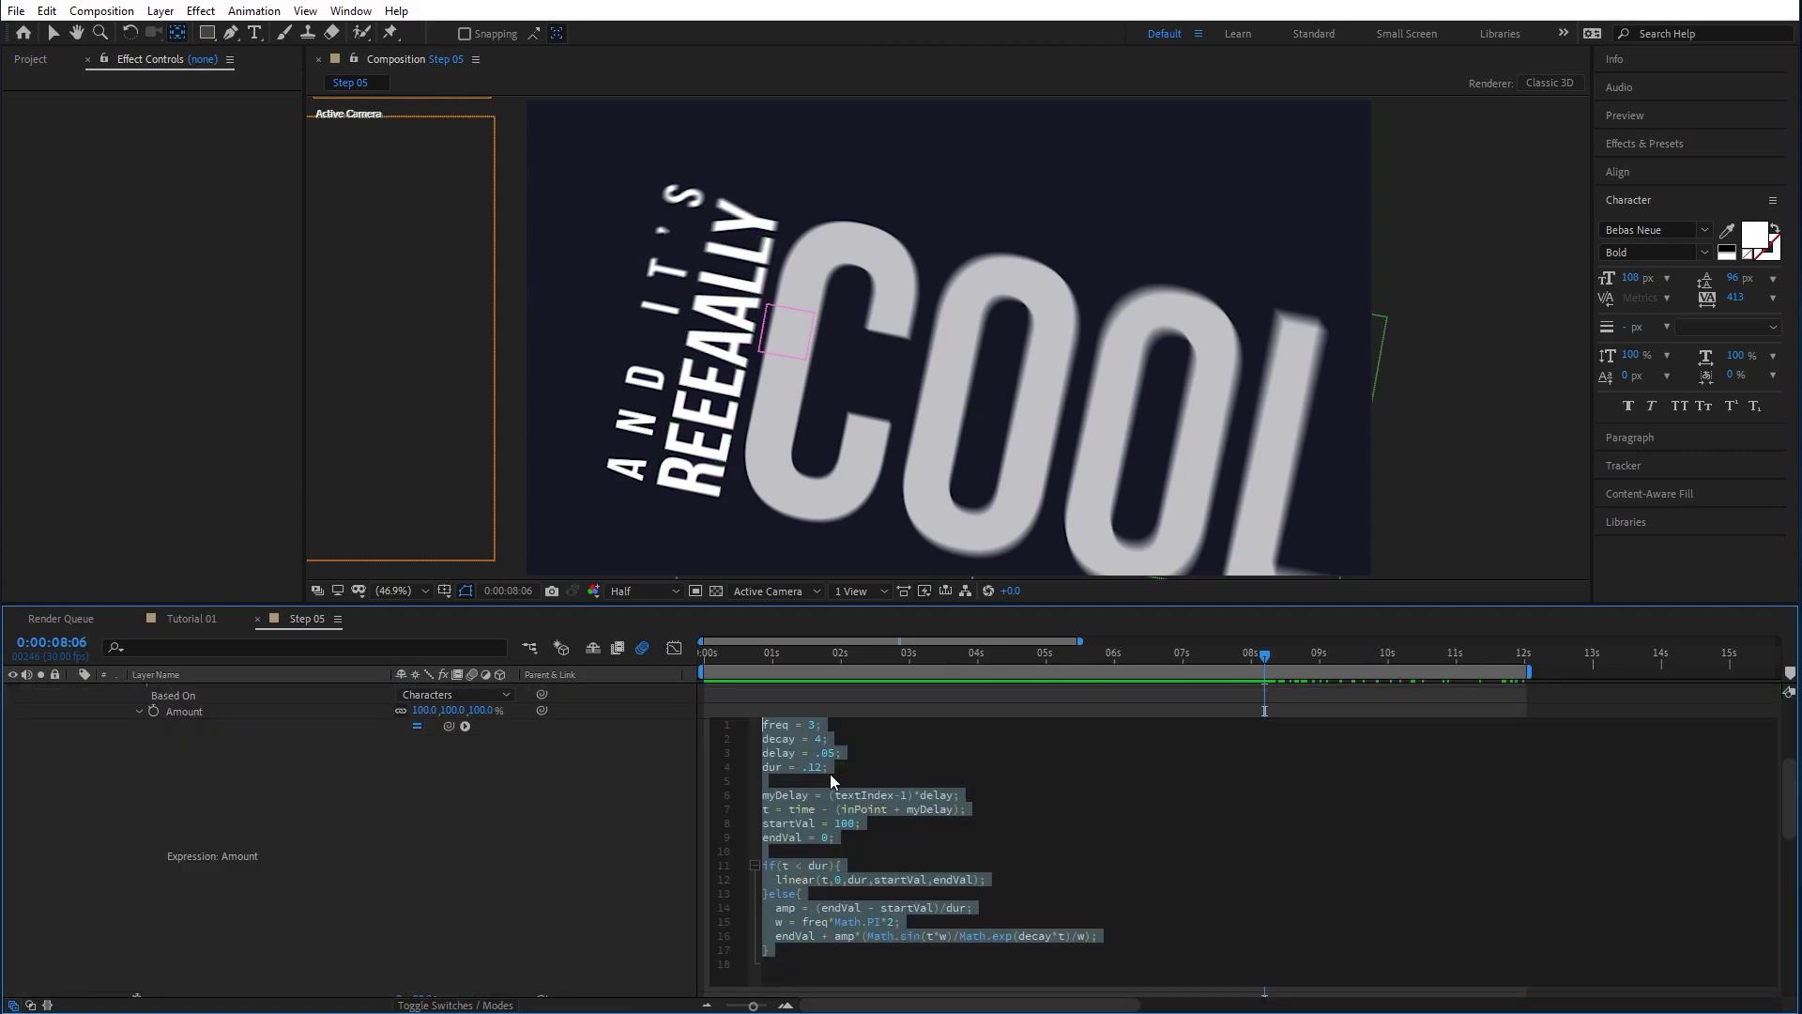
pyautogui.click(933, 749)
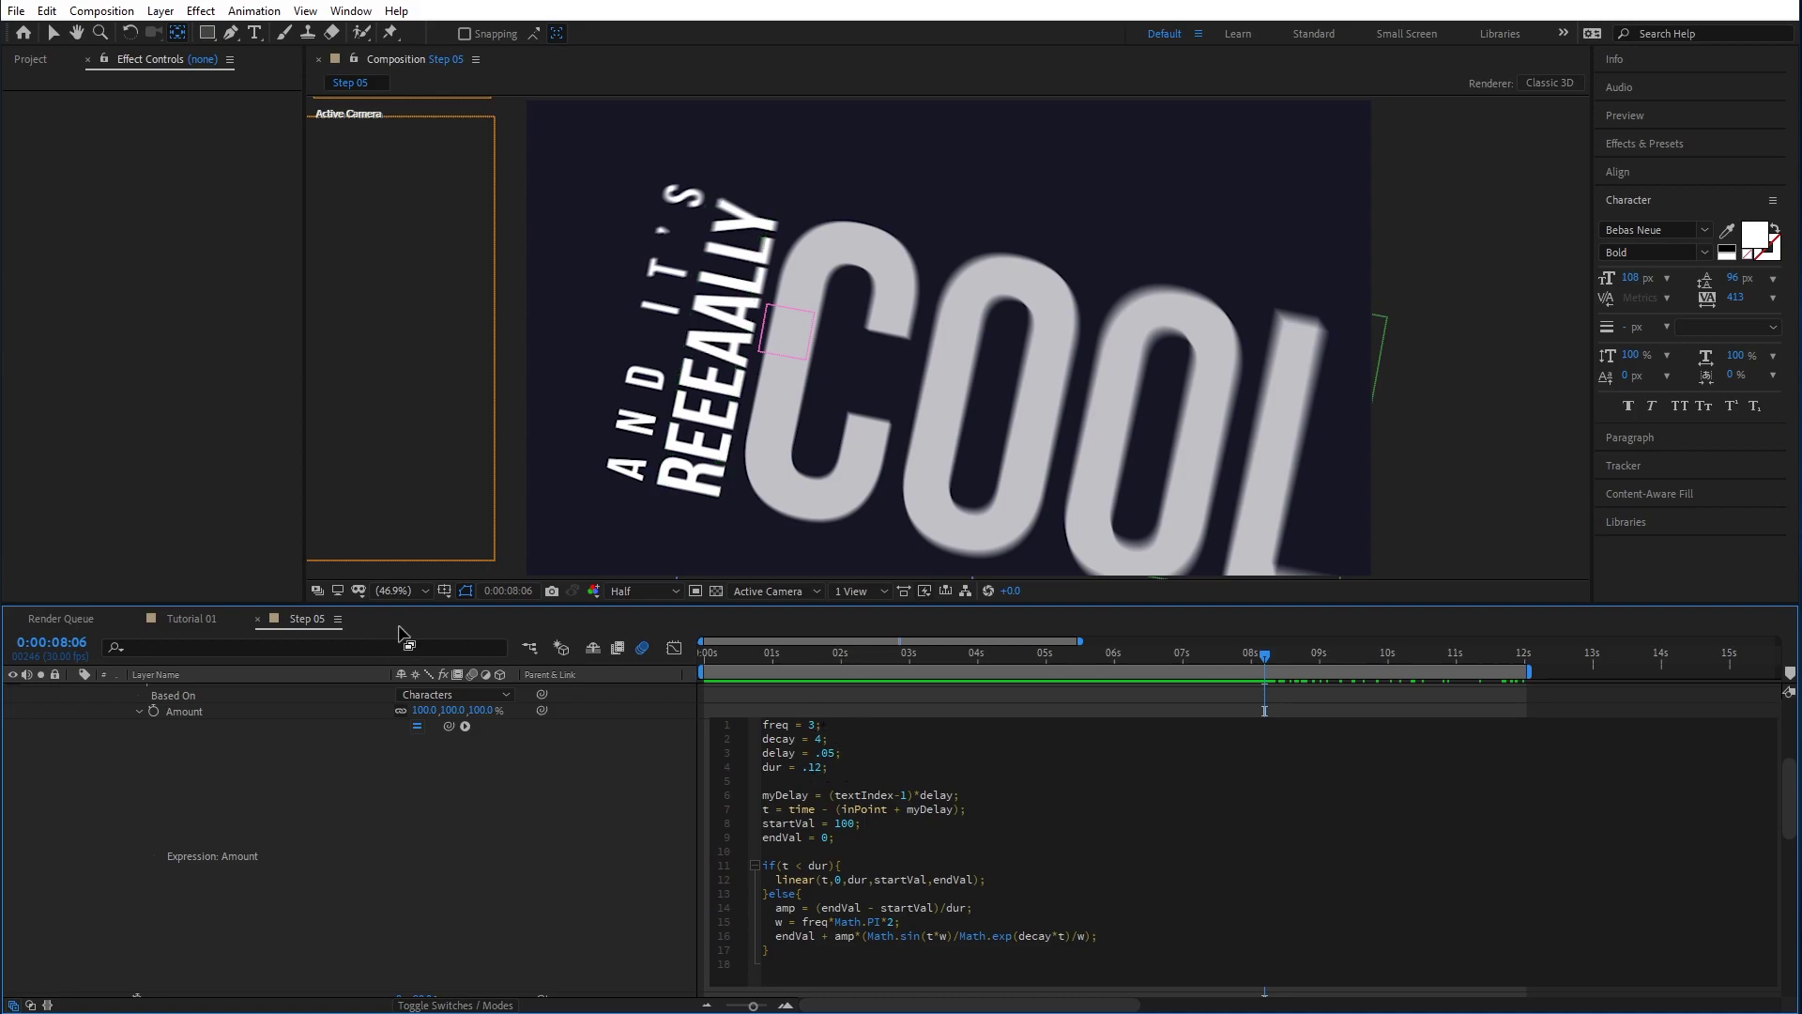
# Compare the Amount expressions in Step 05 and Tutorial 01, and set the delay in Tutorial 01's REEEAALLY expression to .05.
pyautogui.click(208, 618)
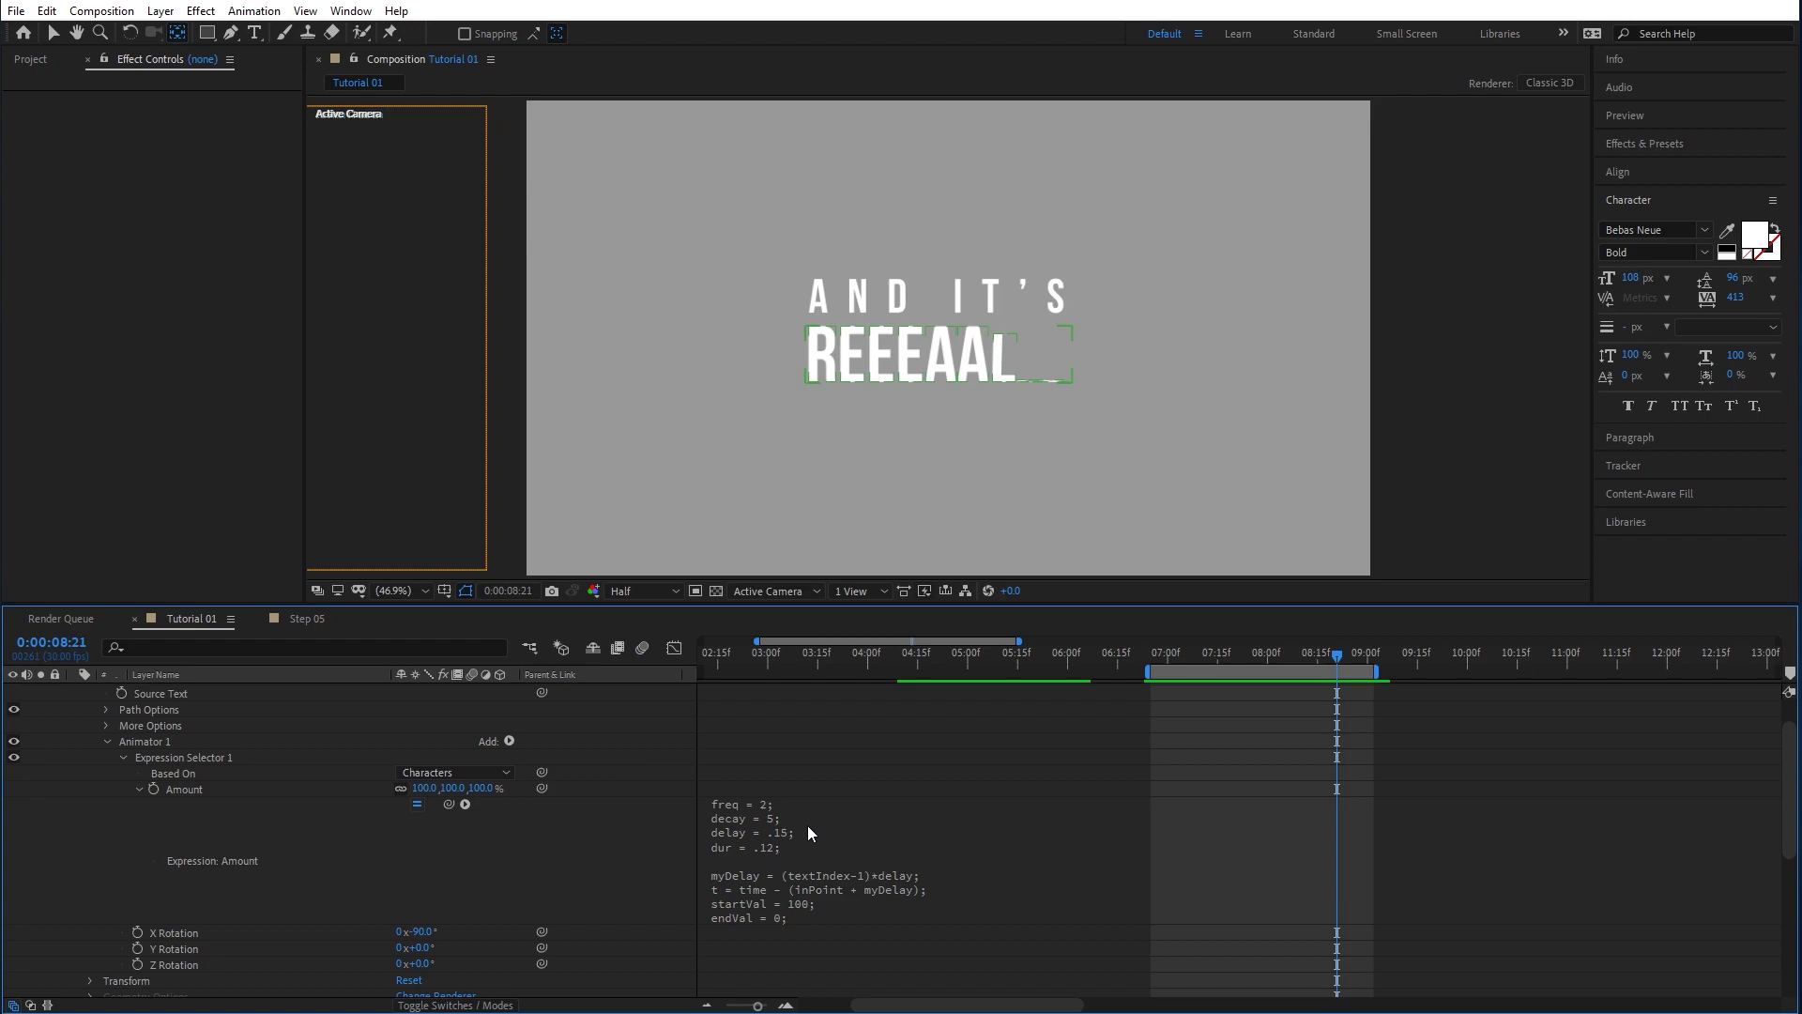
pyautogui.click(299, 616)
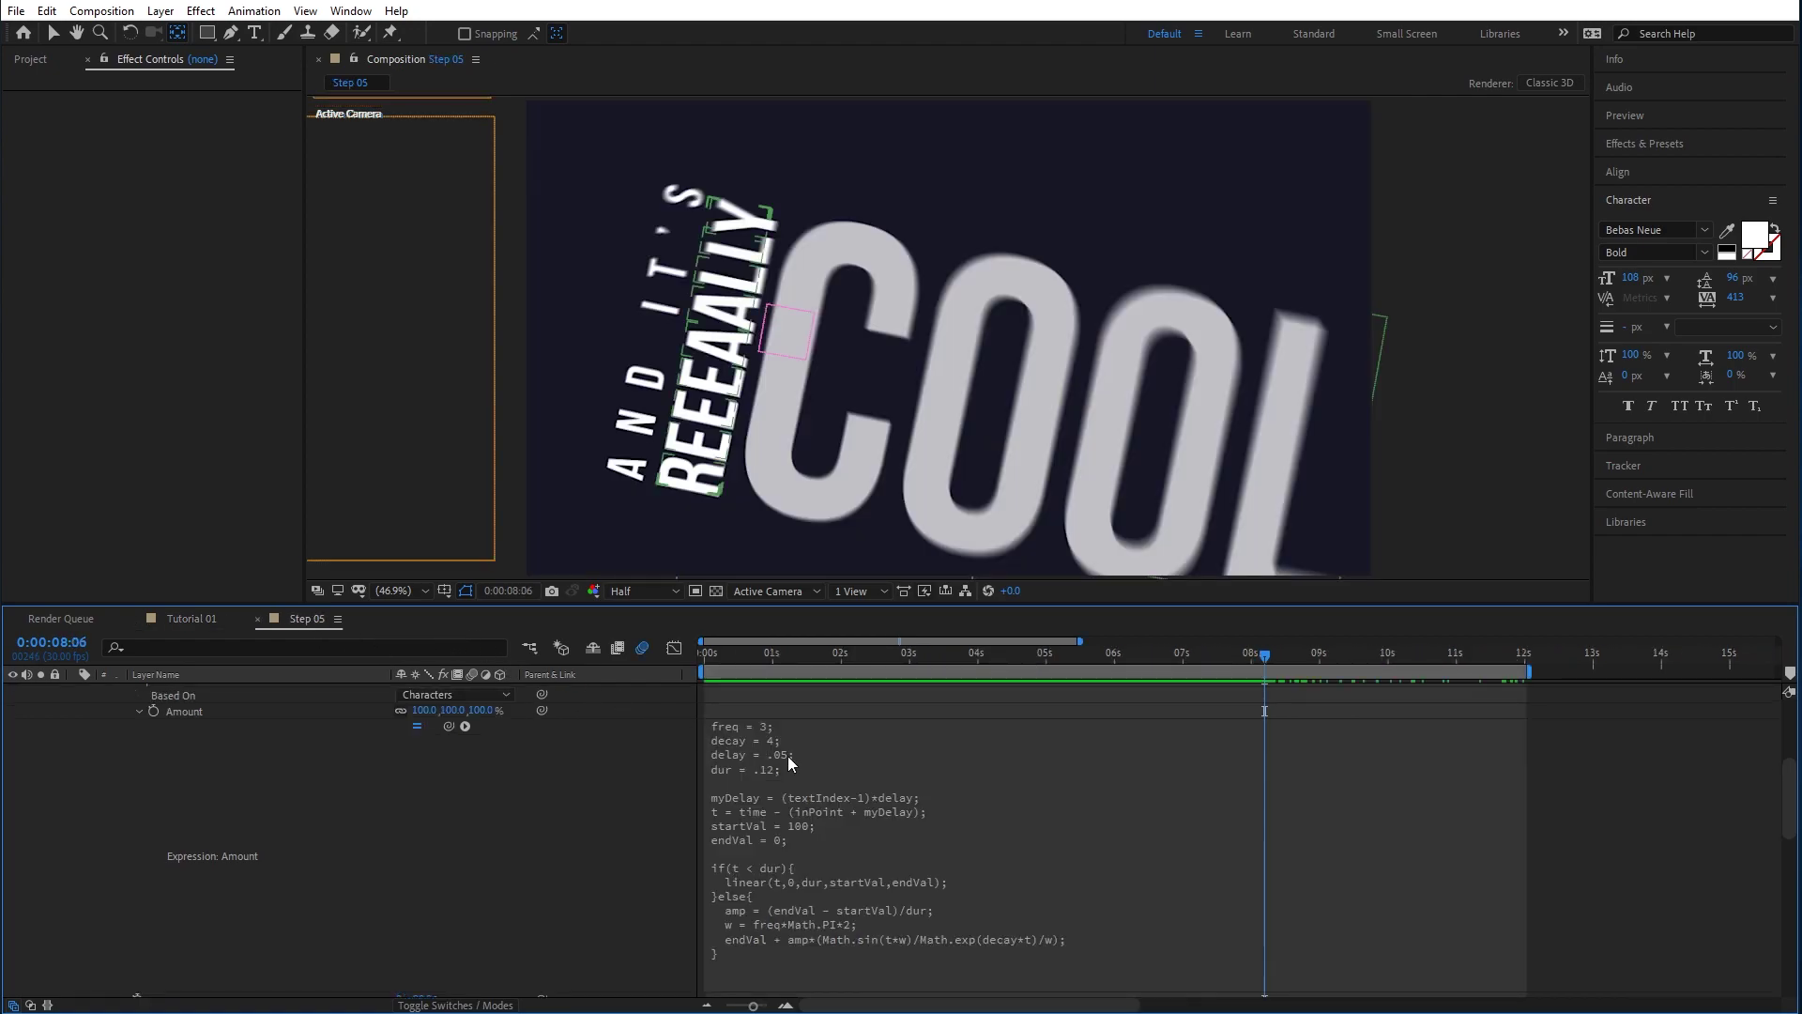
pyautogui.click(191, 618)
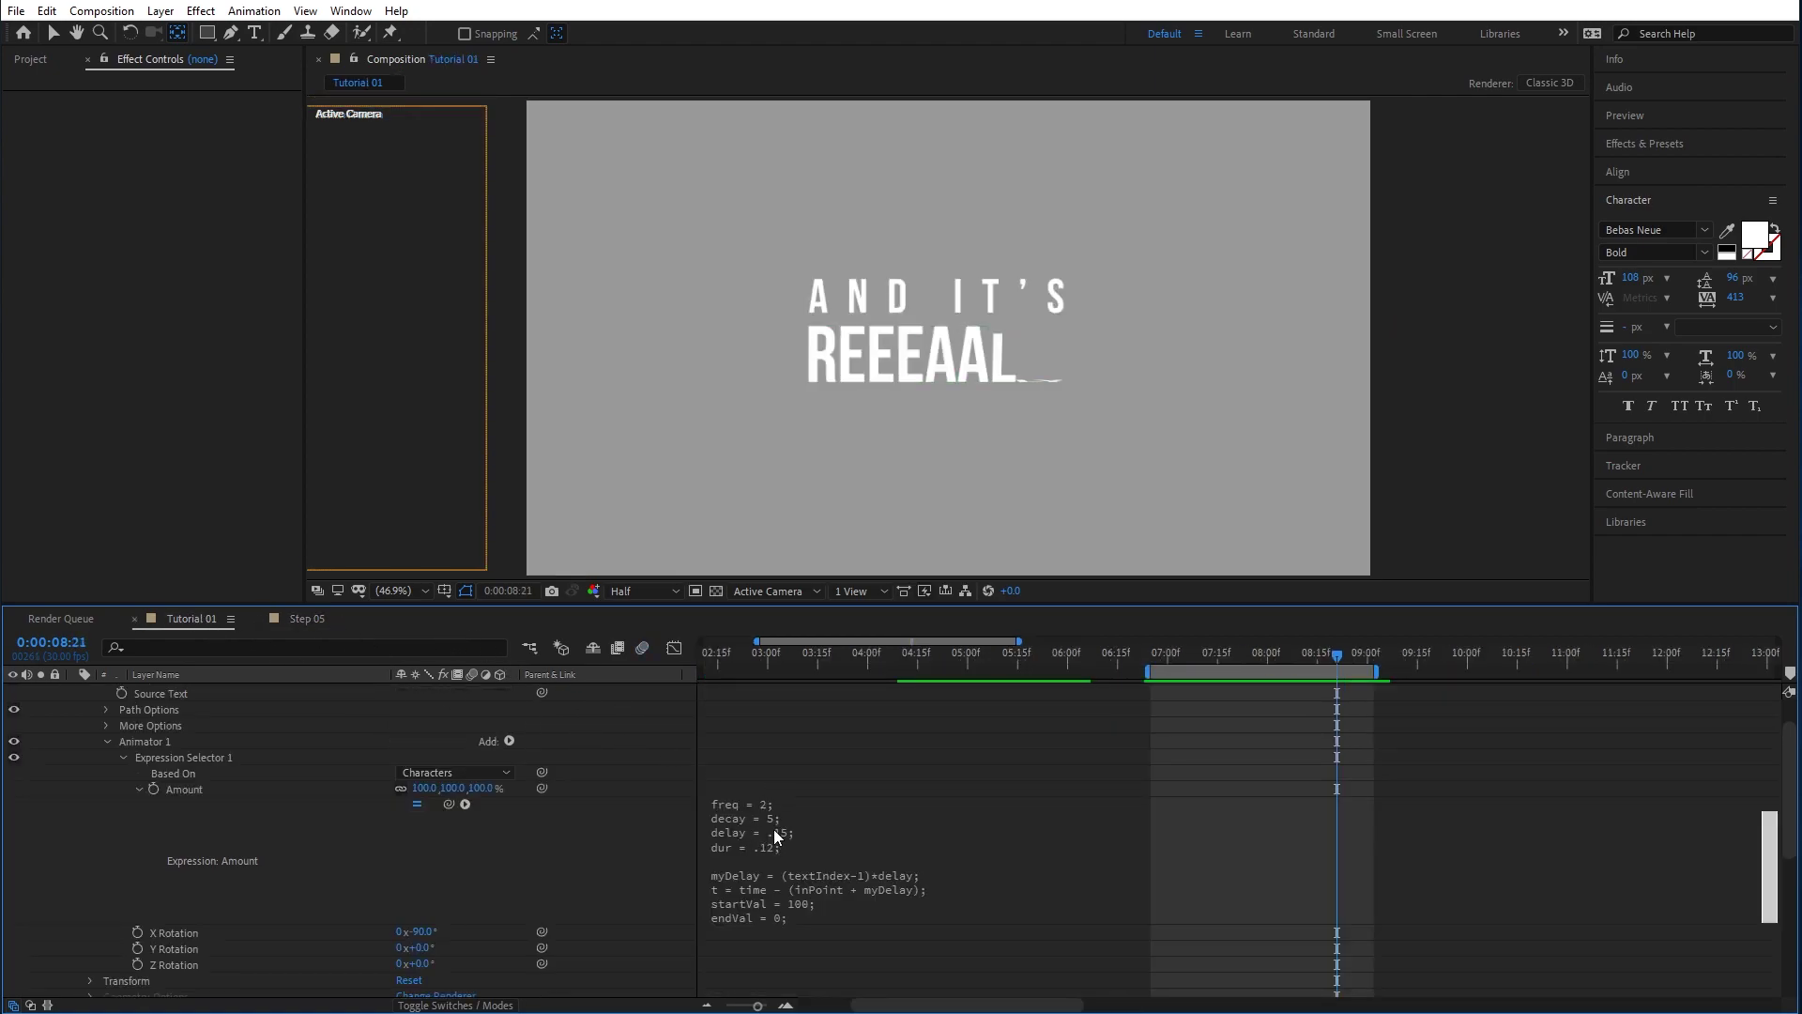
pyautogui.click(808, 842)
pyautogui.click(825, 832)
pyautogui.press('BackSpace')
pyautogui.write('0')
pyautogui.click(1323, 740)
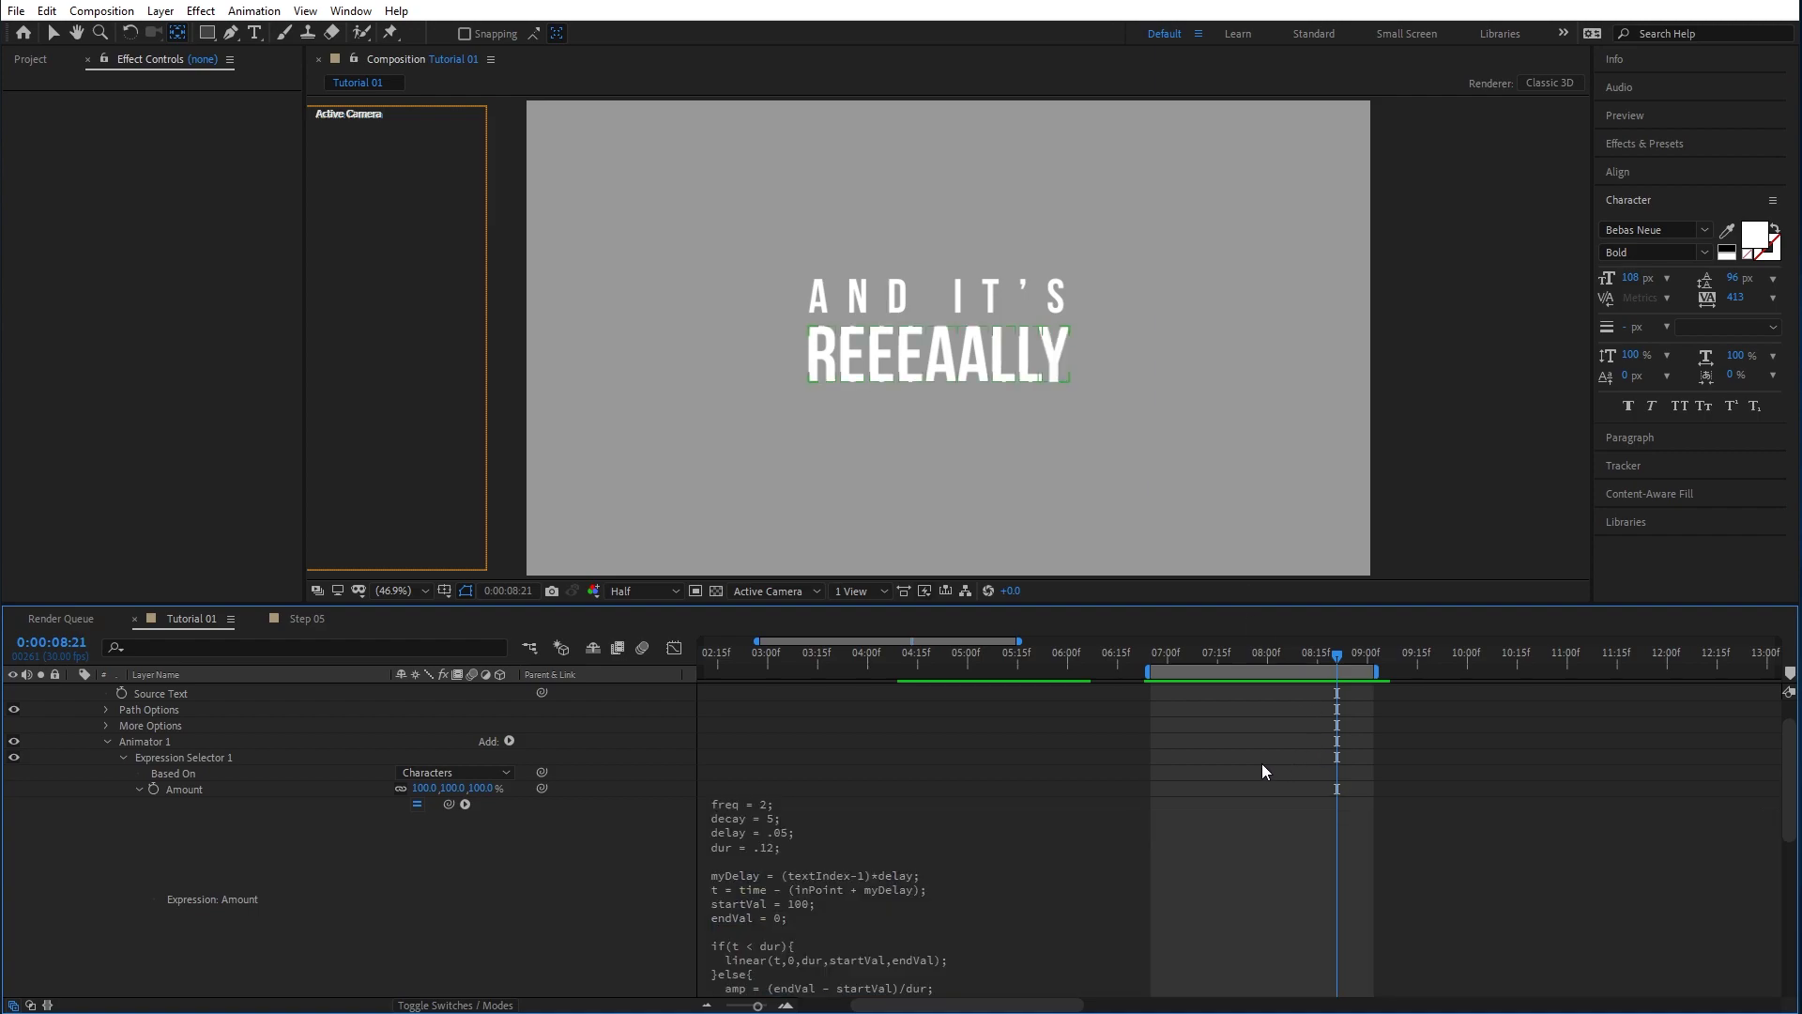
# Play the REEEAALLY character swing-in in Tutorial 01 and scrub back to 0:00:07:00.
pyautogui.press('space')
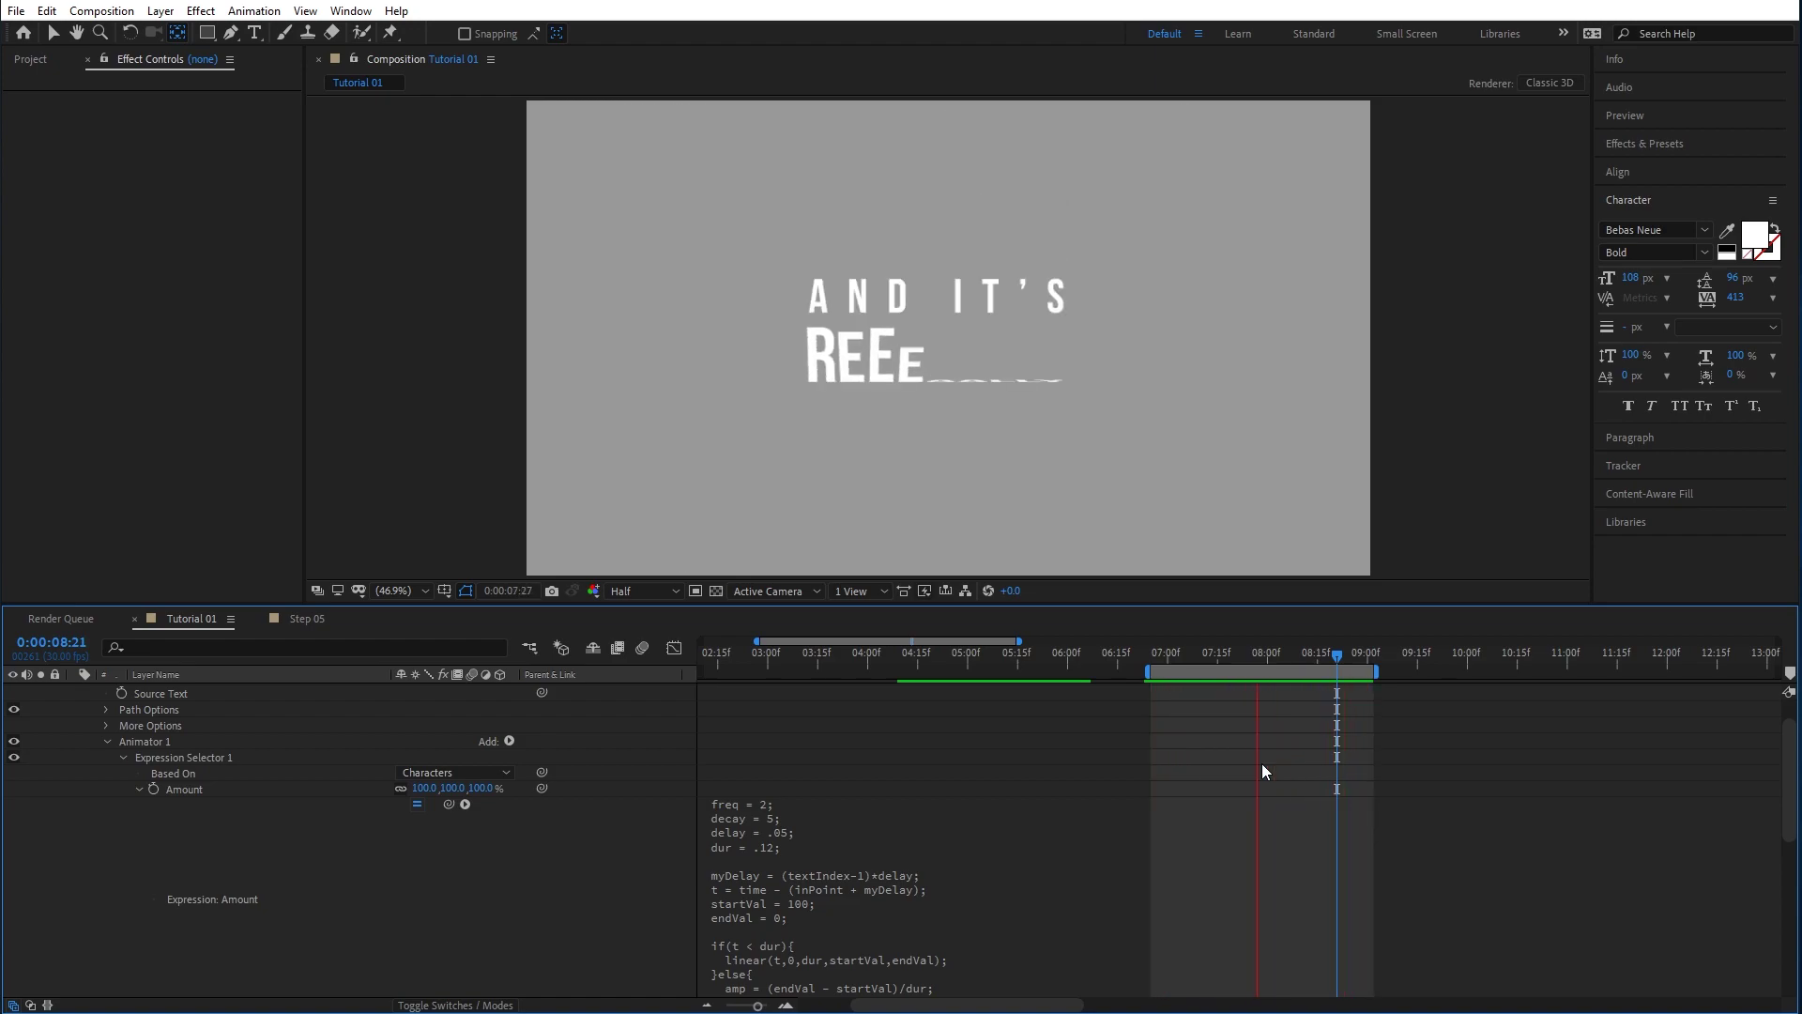
pyautogui.press('space')
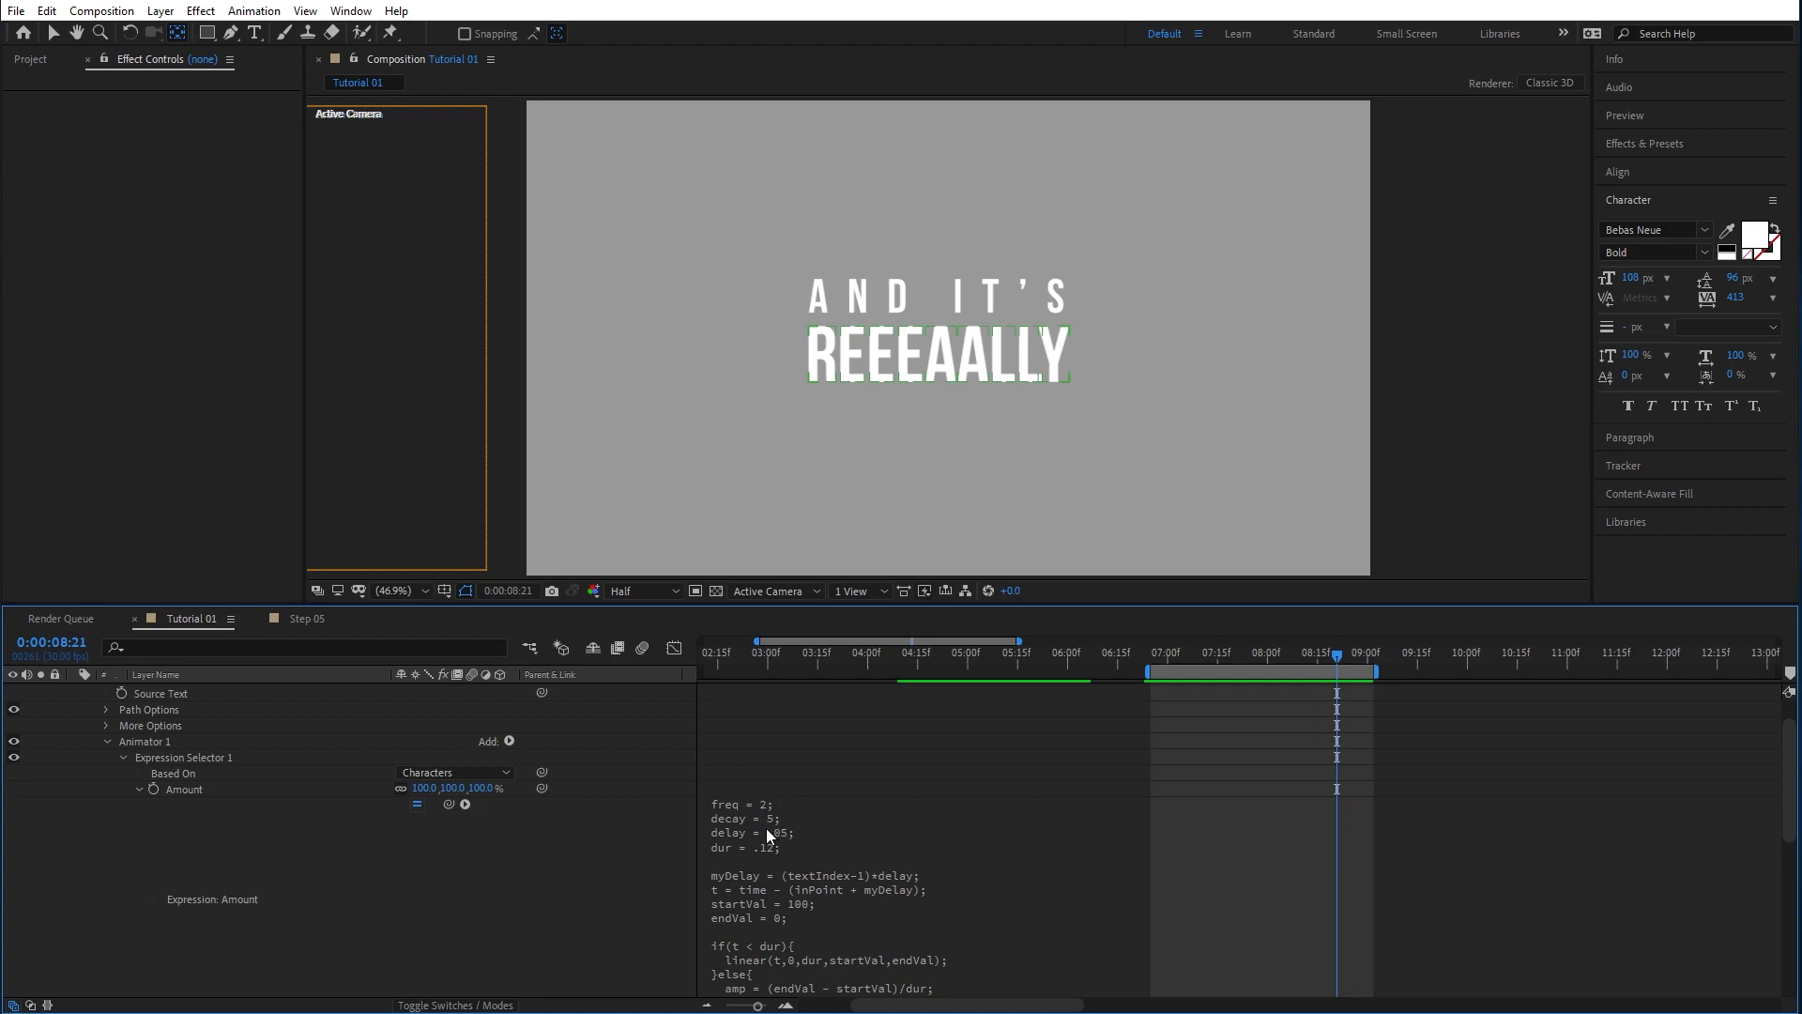
pyautogui.moveTo(1152, 656)
pyautogui.mouseDown()
pyautogui.moveTo(1280, 659)
pyautogui.moveTo(1164, 660)
pyautogui.mouseUp()
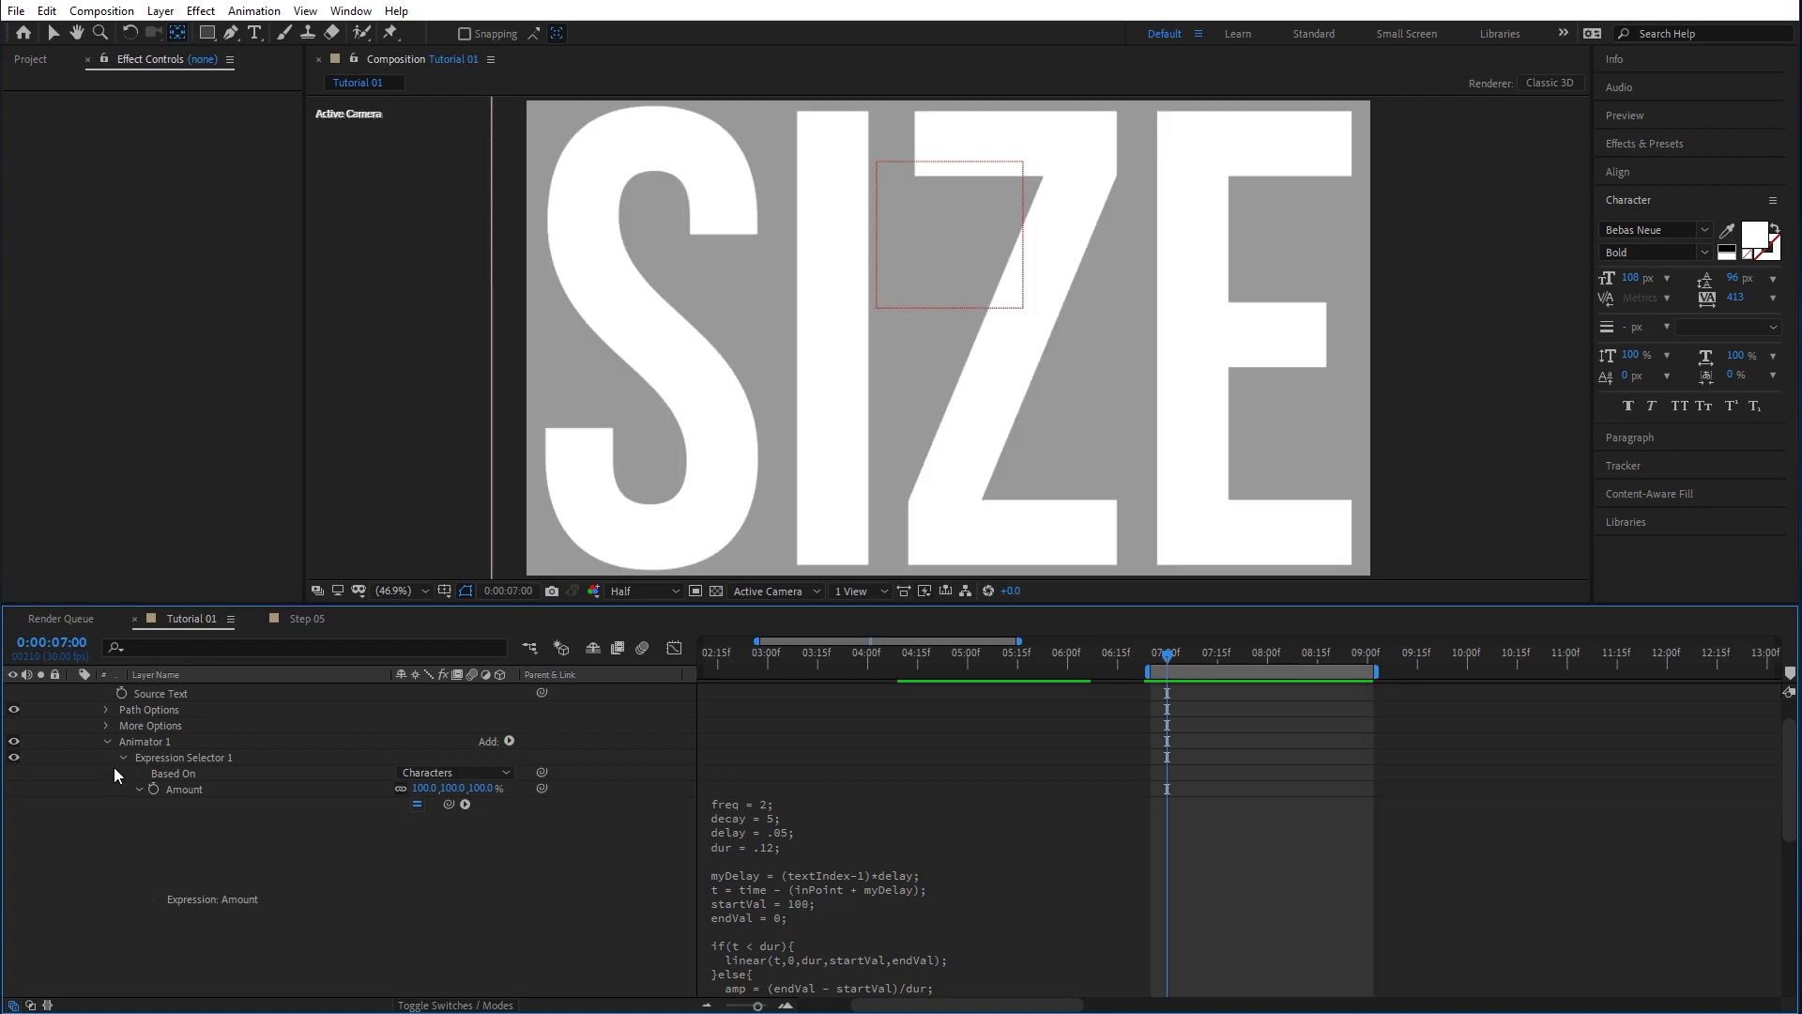
# Collapse REEEAALLY's Animator 1 and layer properties, and reveal the waveform of the audio layer.
pyautogui.click(107, 740)
pyautogui.moveTo(1157, 660); pyautogui.dragTo(1300, 668)
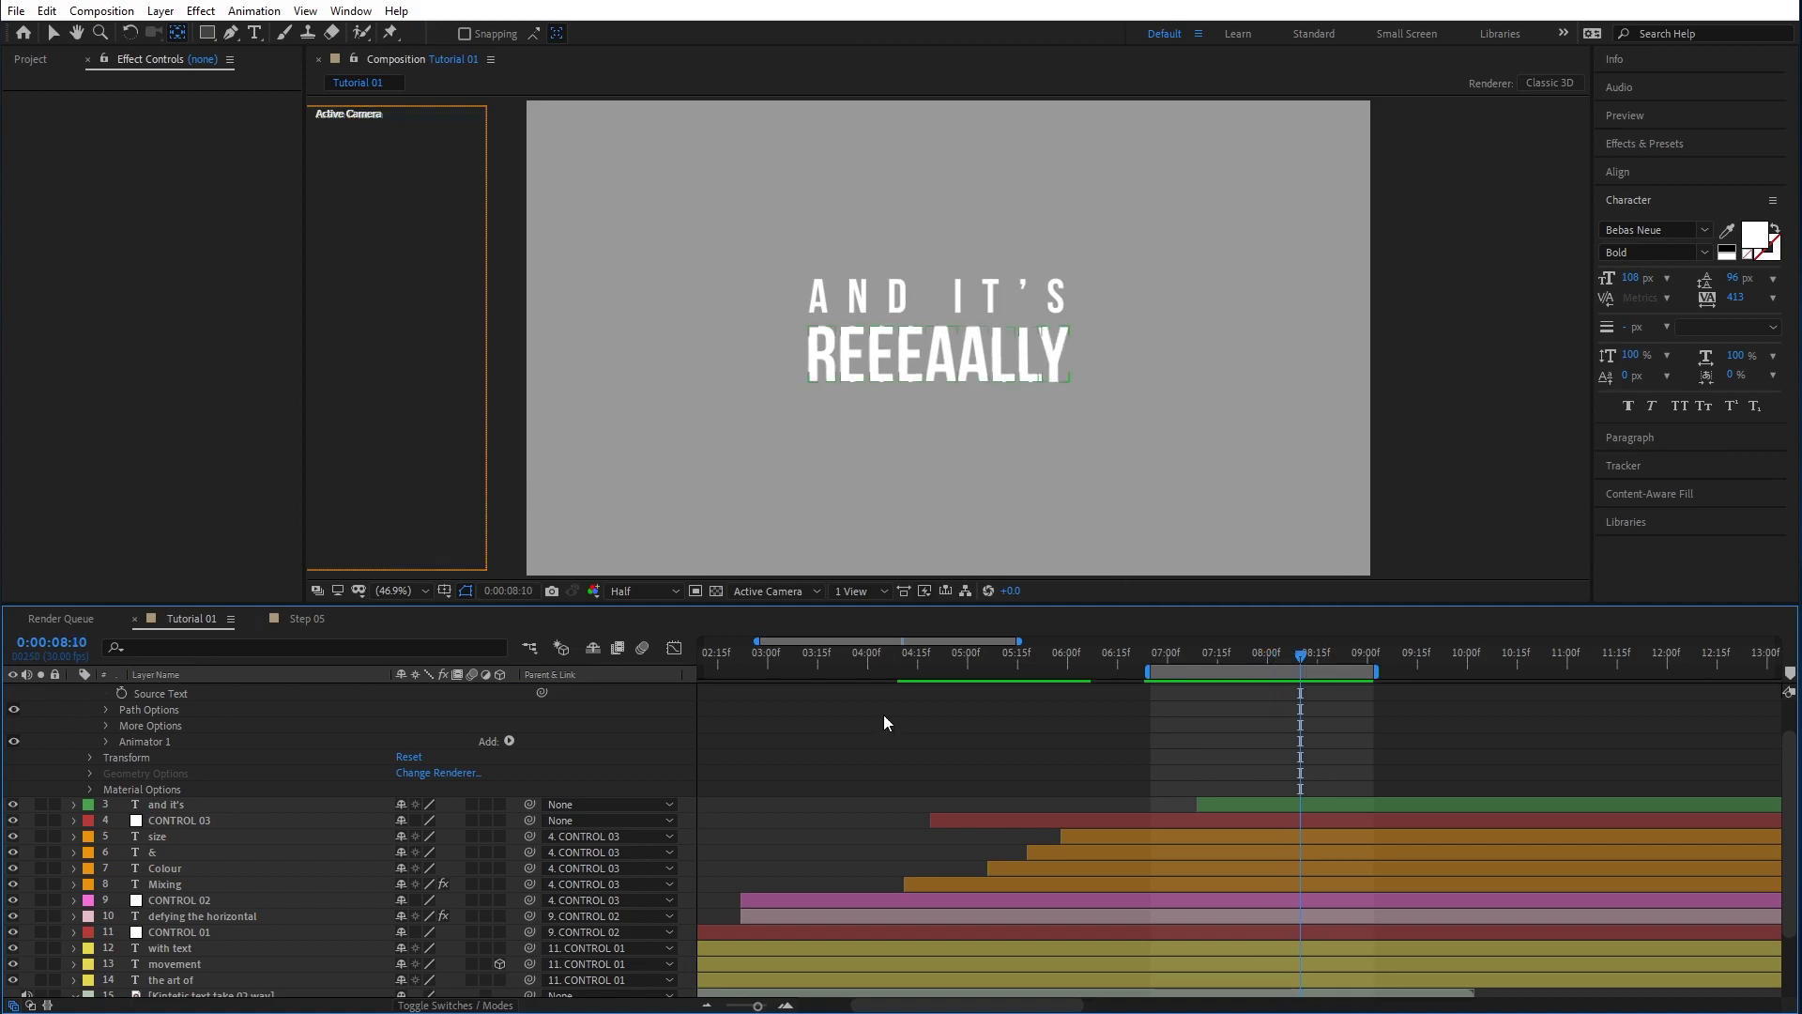
pyautogui.scroll(1, 1786, 770)
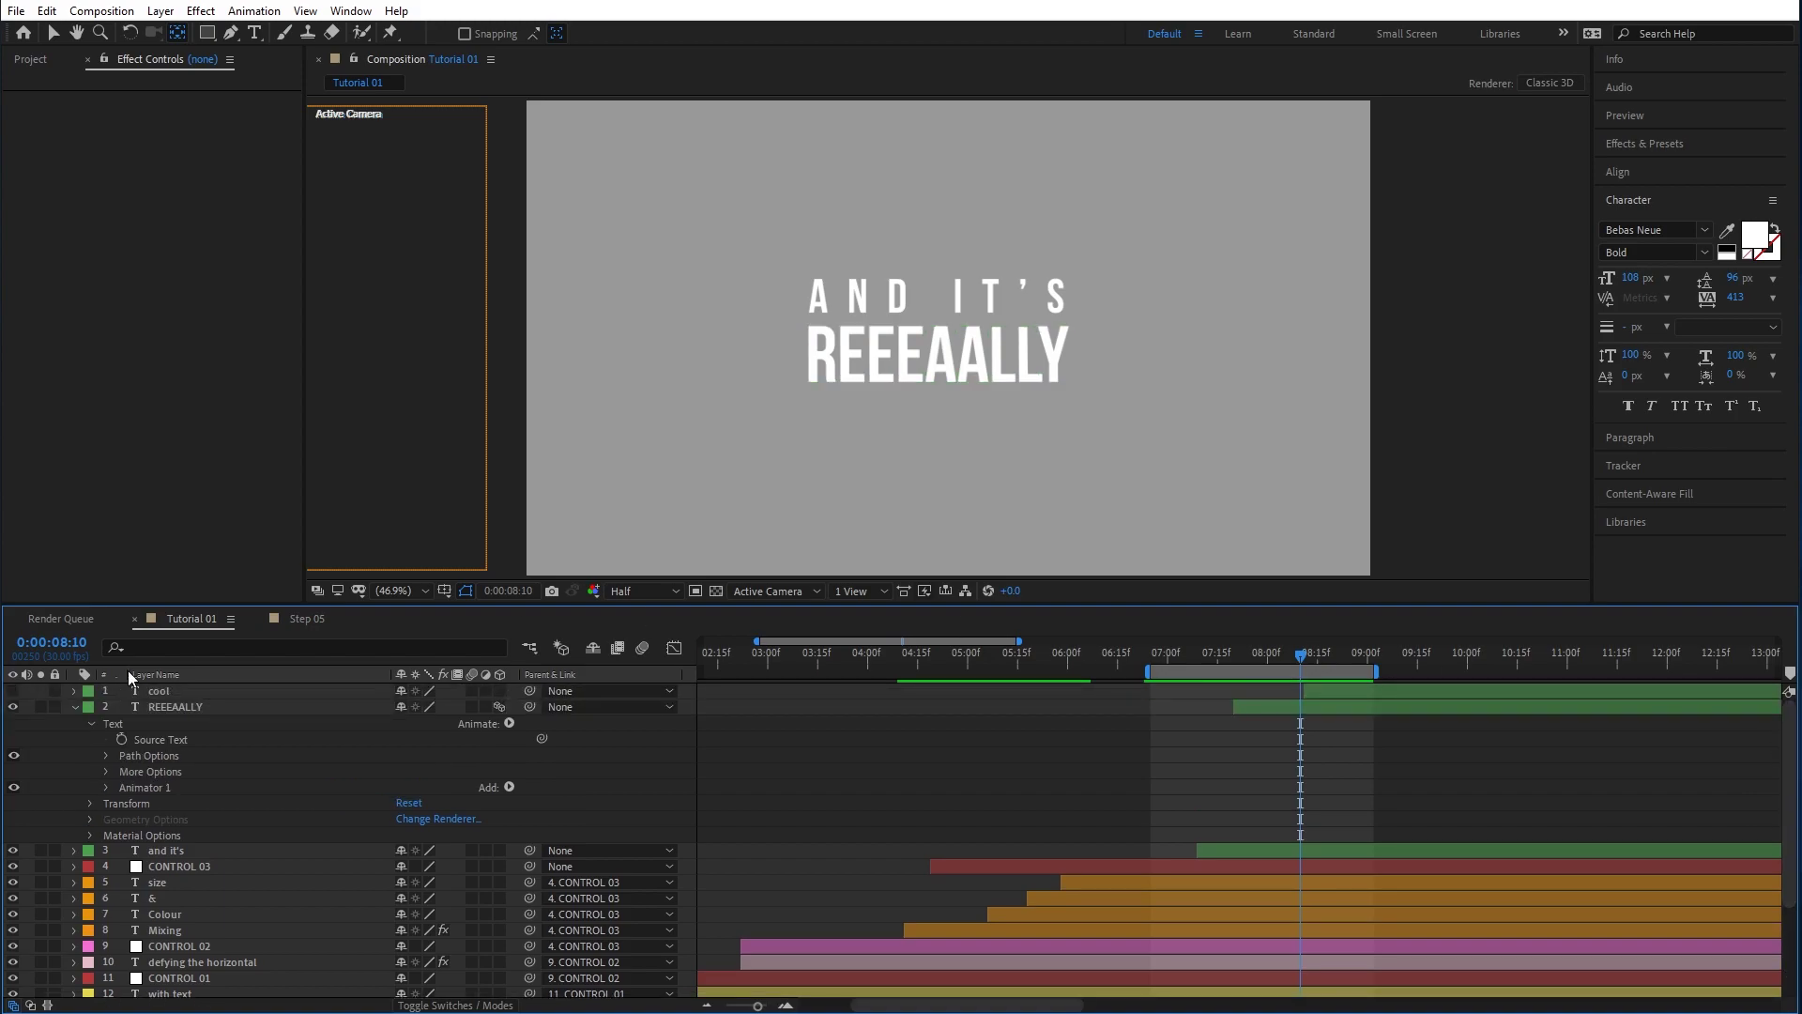
pyautogui.press('l')
pyautogui.press('l')
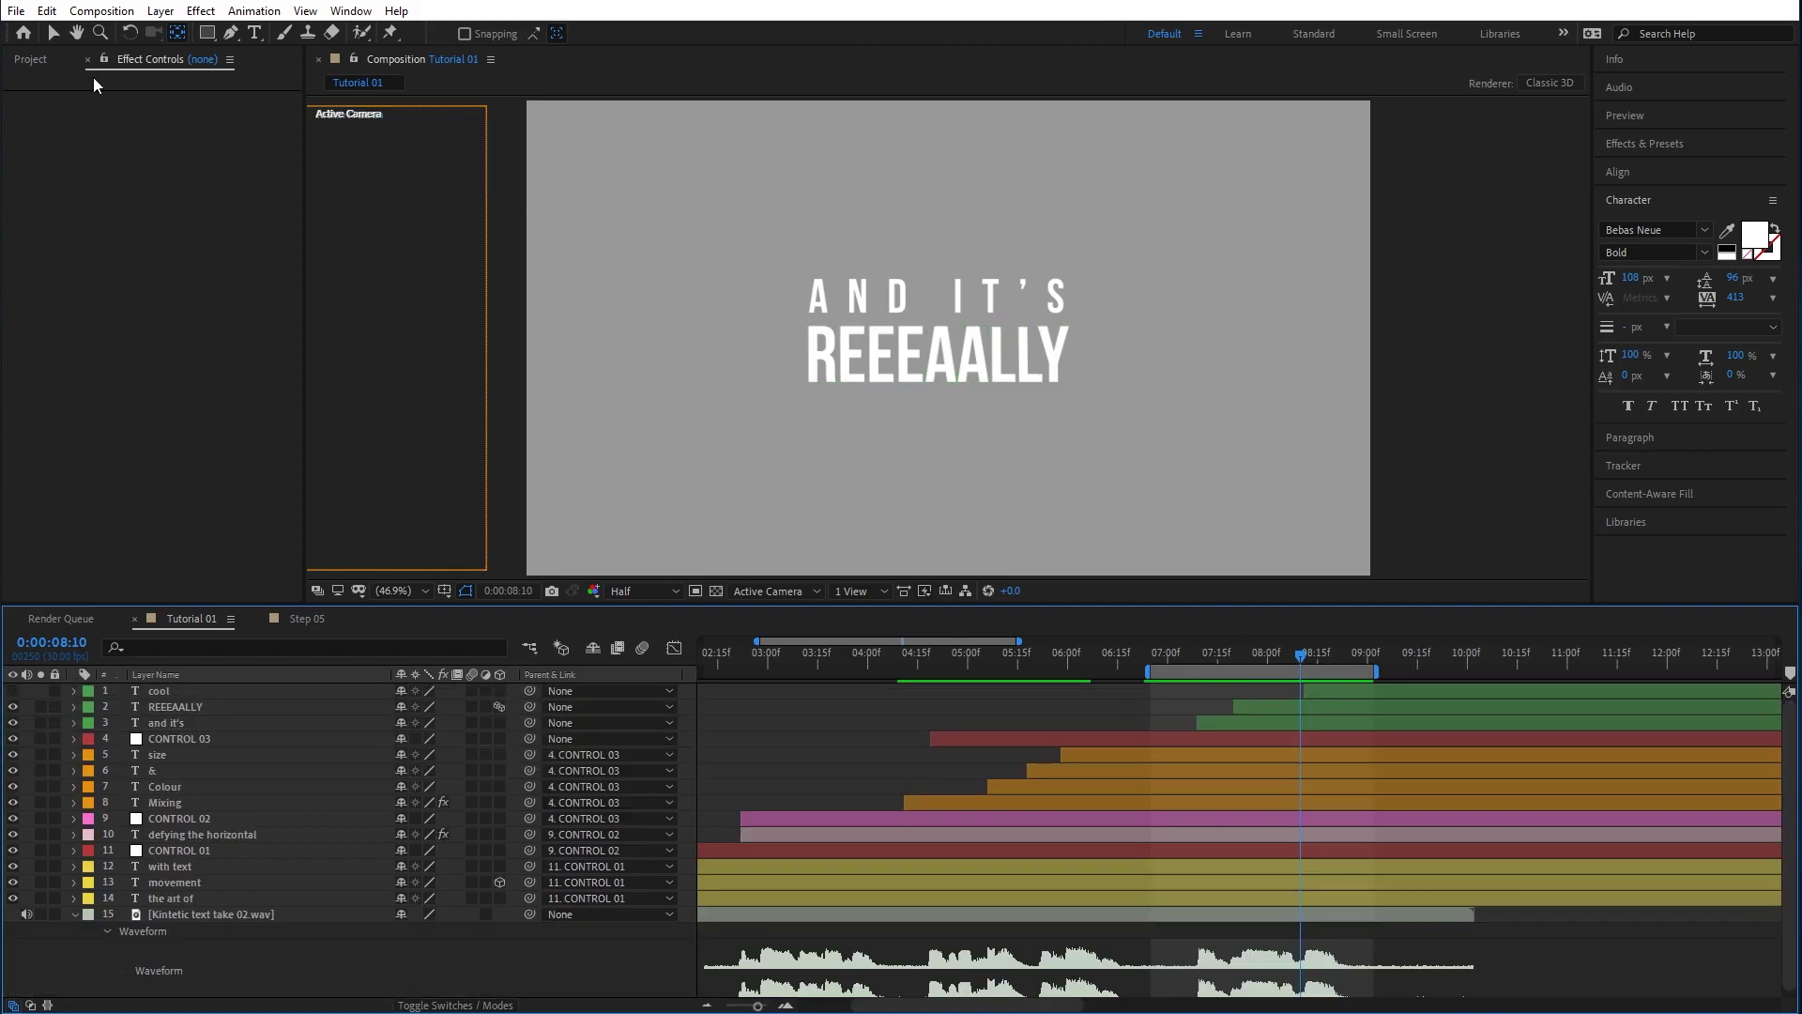
# Create a null object and trim its layer to start at the beginning of the work area, just before 07:00.
pyautogui.click(160, 10)
pyautogui.moveTo(282, 32)
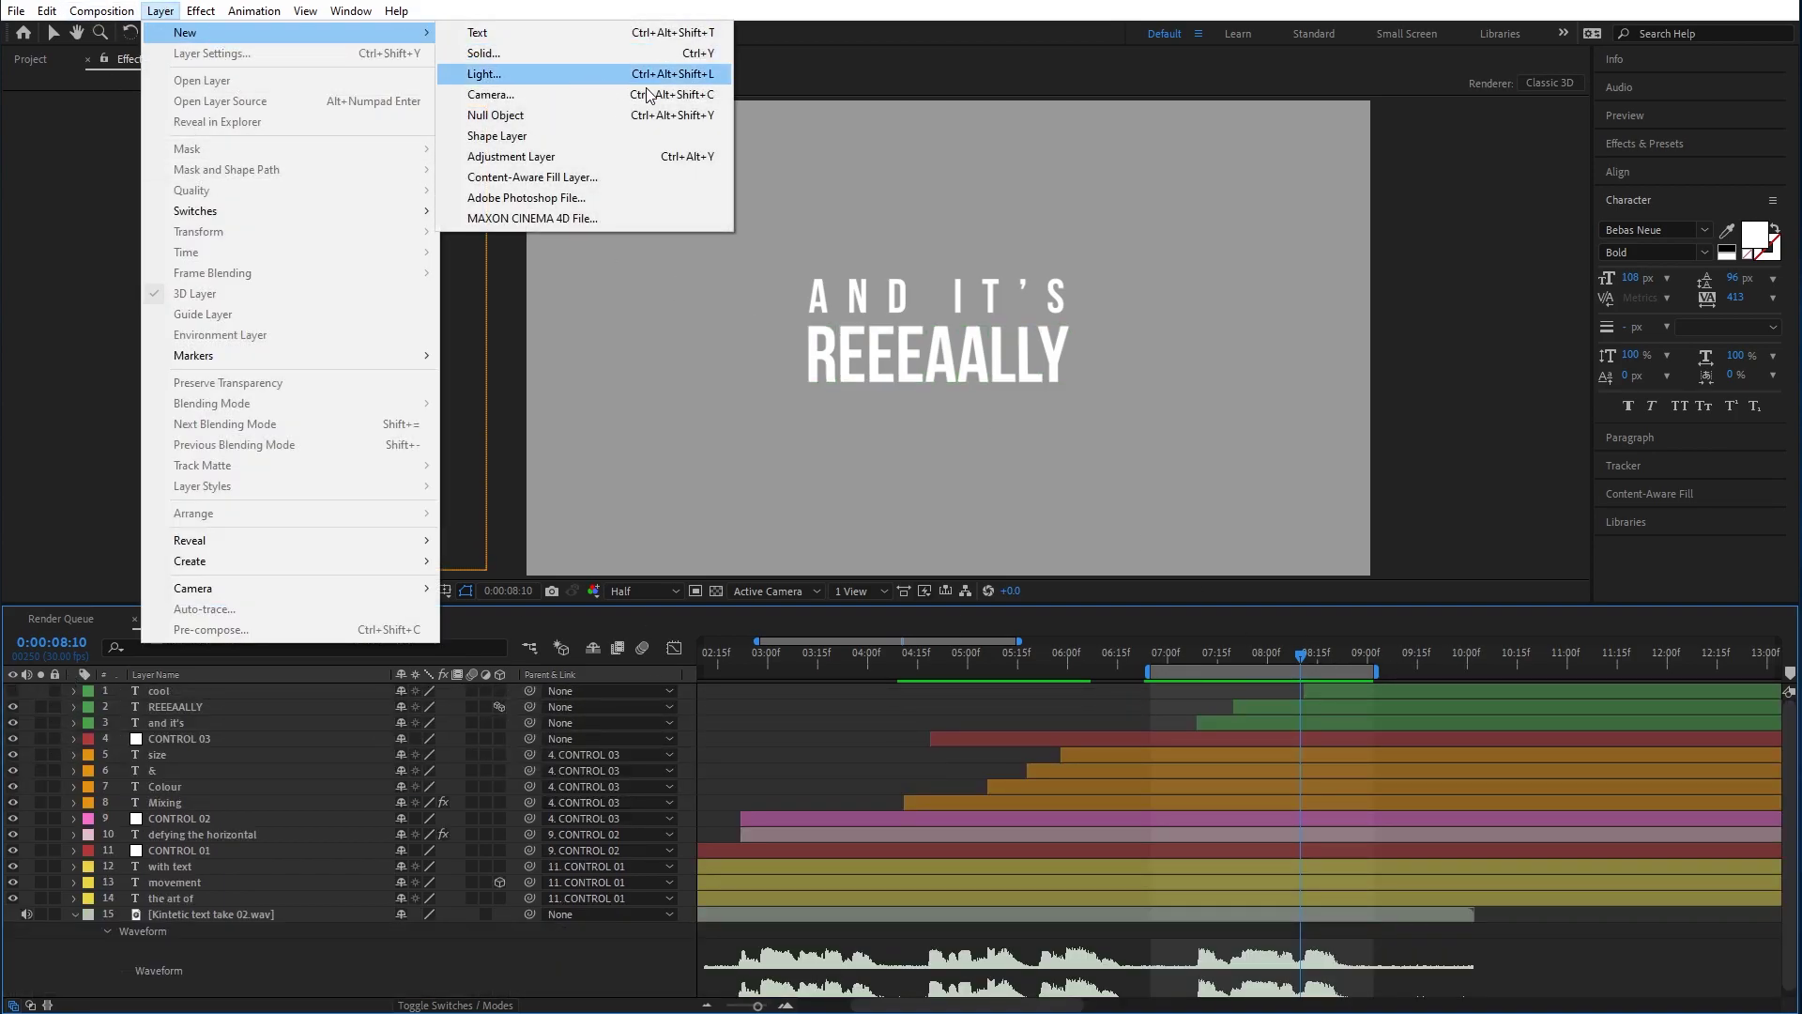
pyautogui.click(534, 114)
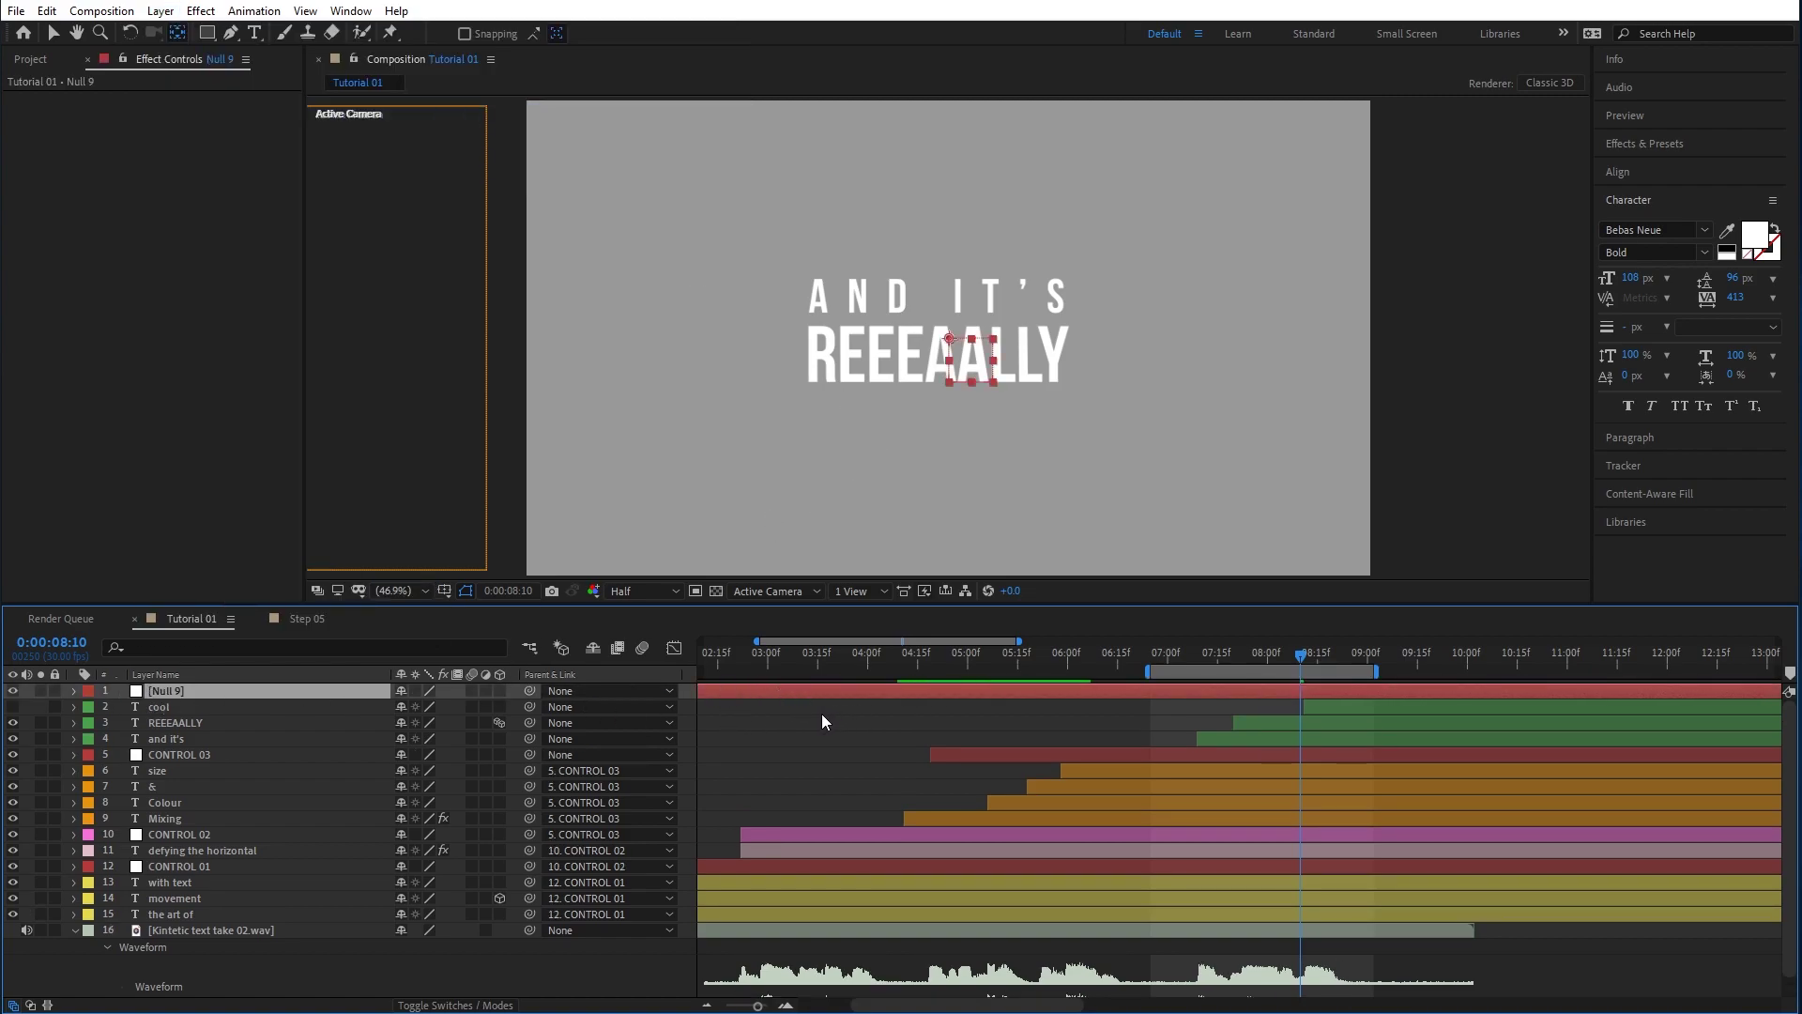
pyautogui.press('v')
pyautogui.moveTo(730, 690); pyautogui.dragTo(1414, 688)
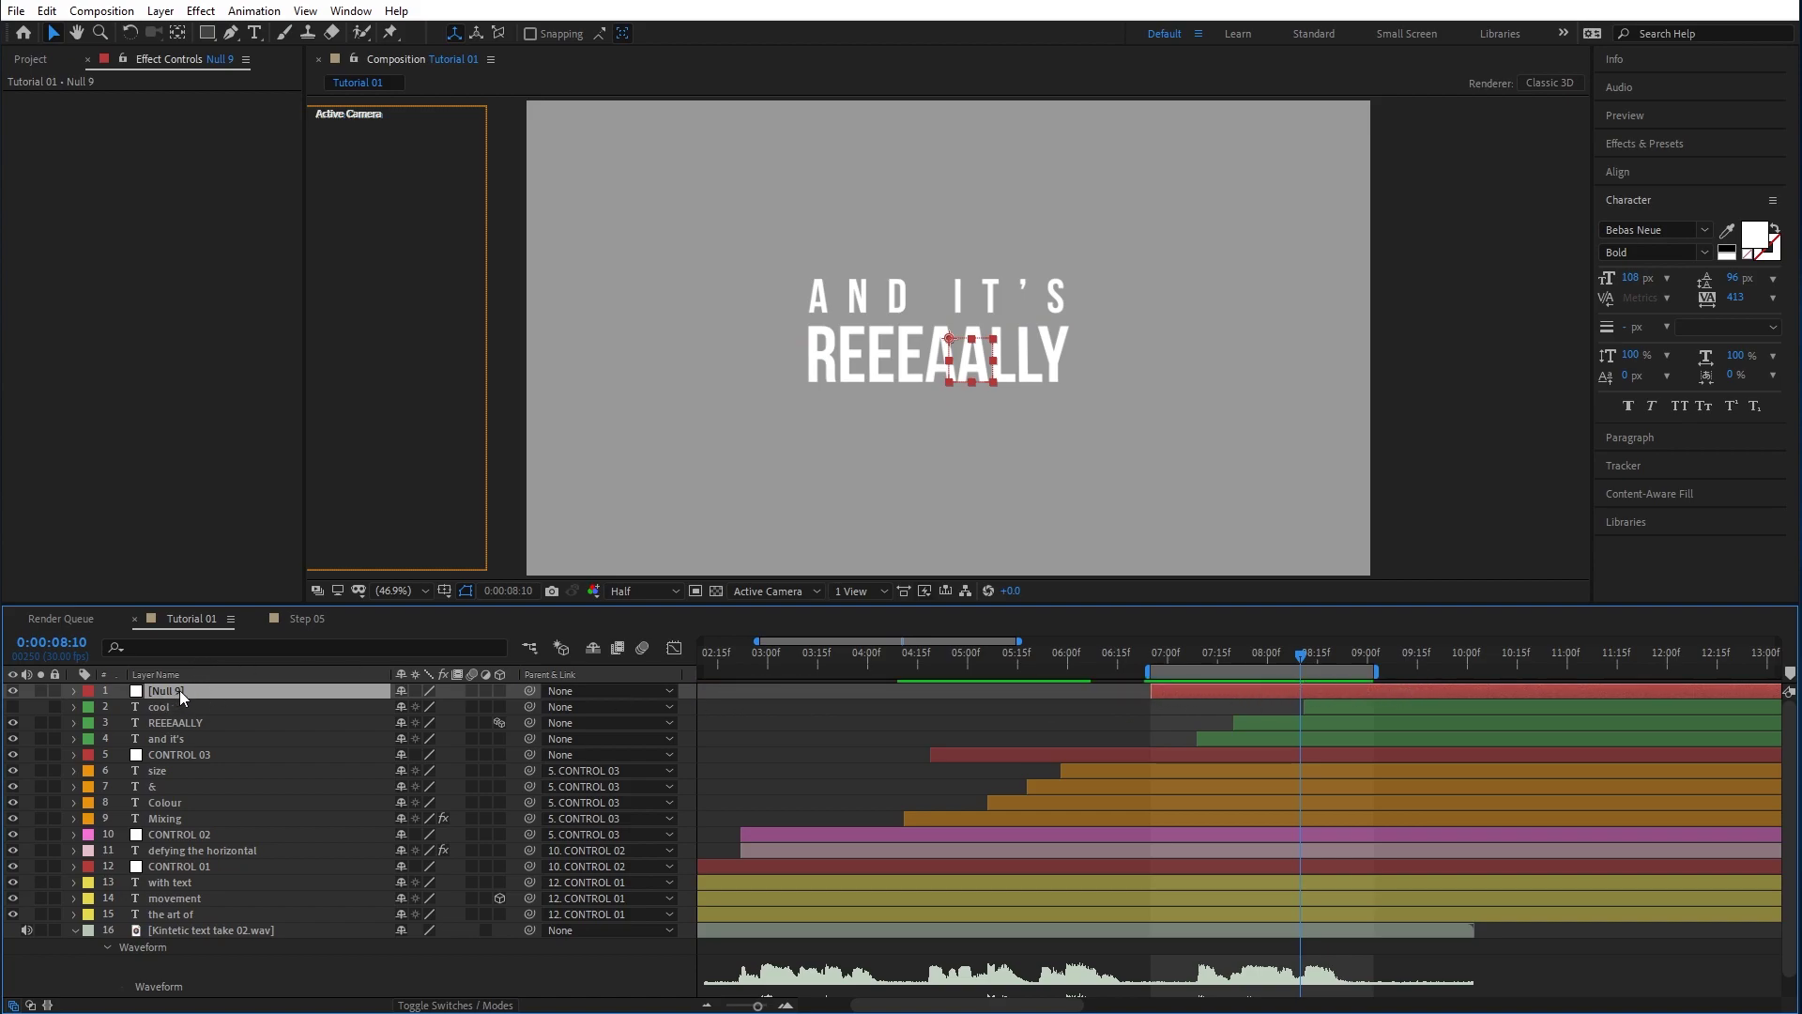
# Rename the new null CONTROL 04 and set its label colour to Fuchsia.
pyautogui.press('Return')
pyautogui.write('CONTROL 04')
pyautogui.press('Return')
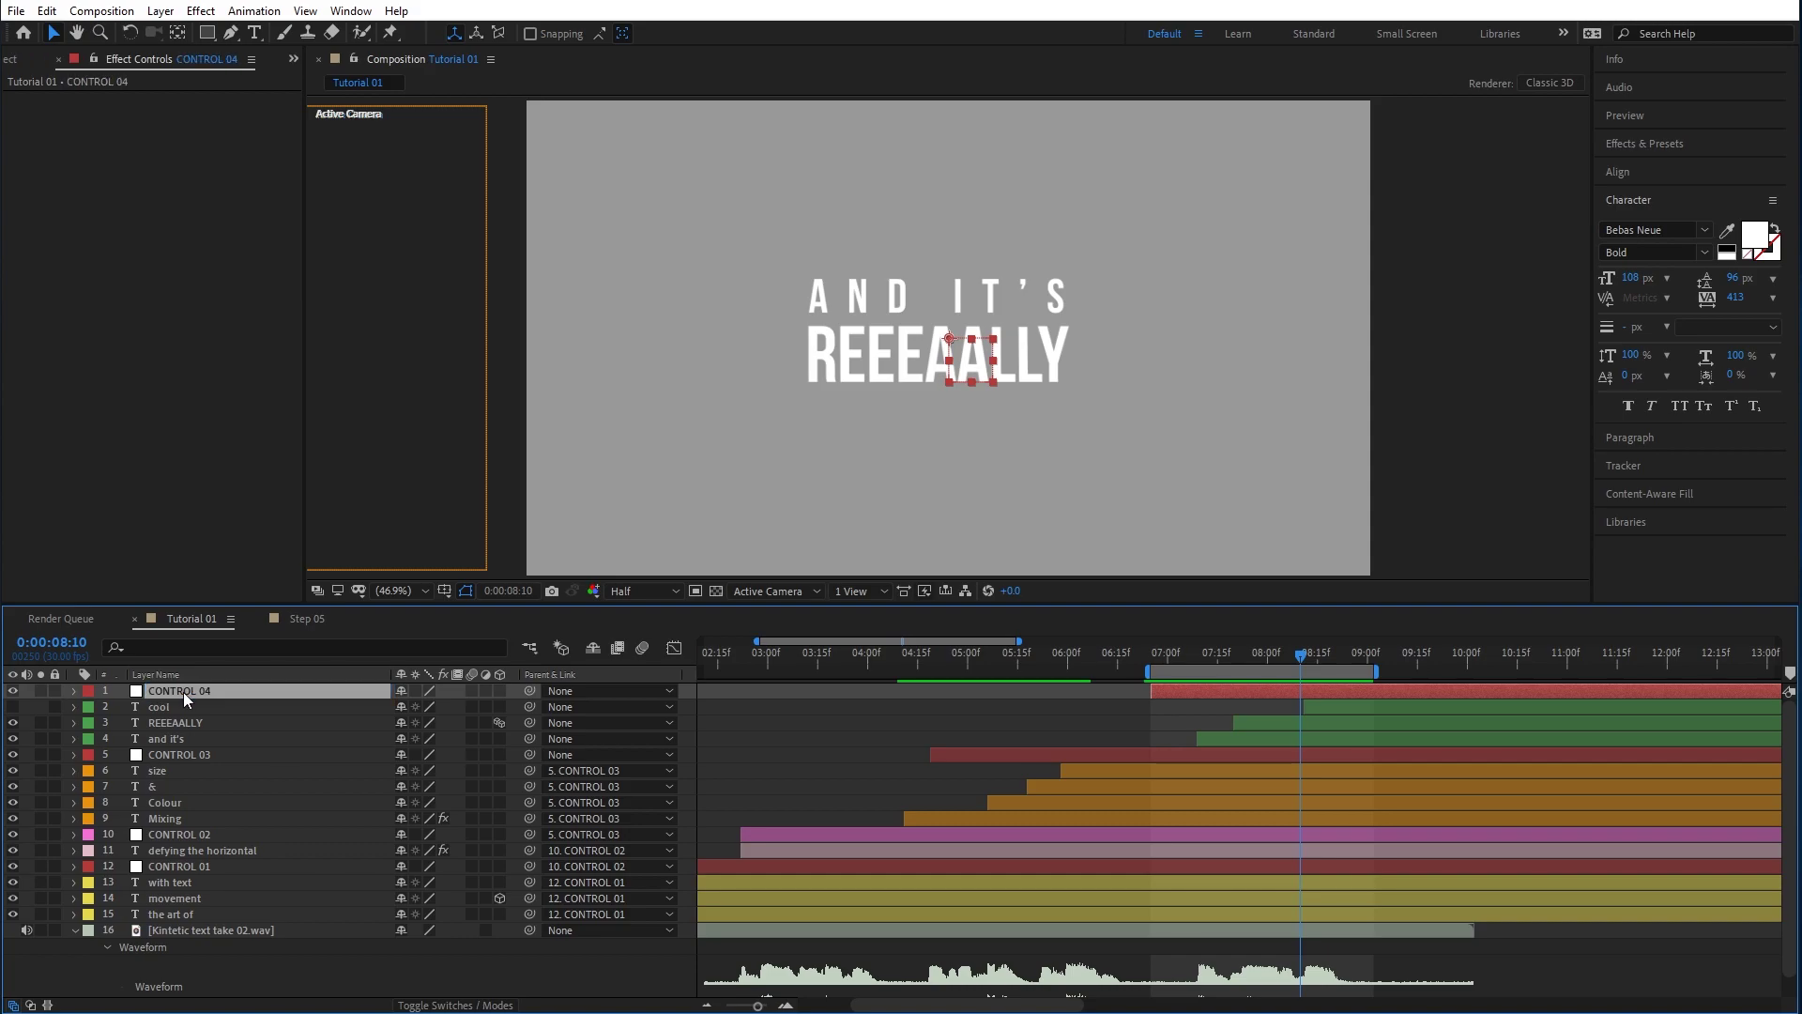
pyautogui.click(89, 691)
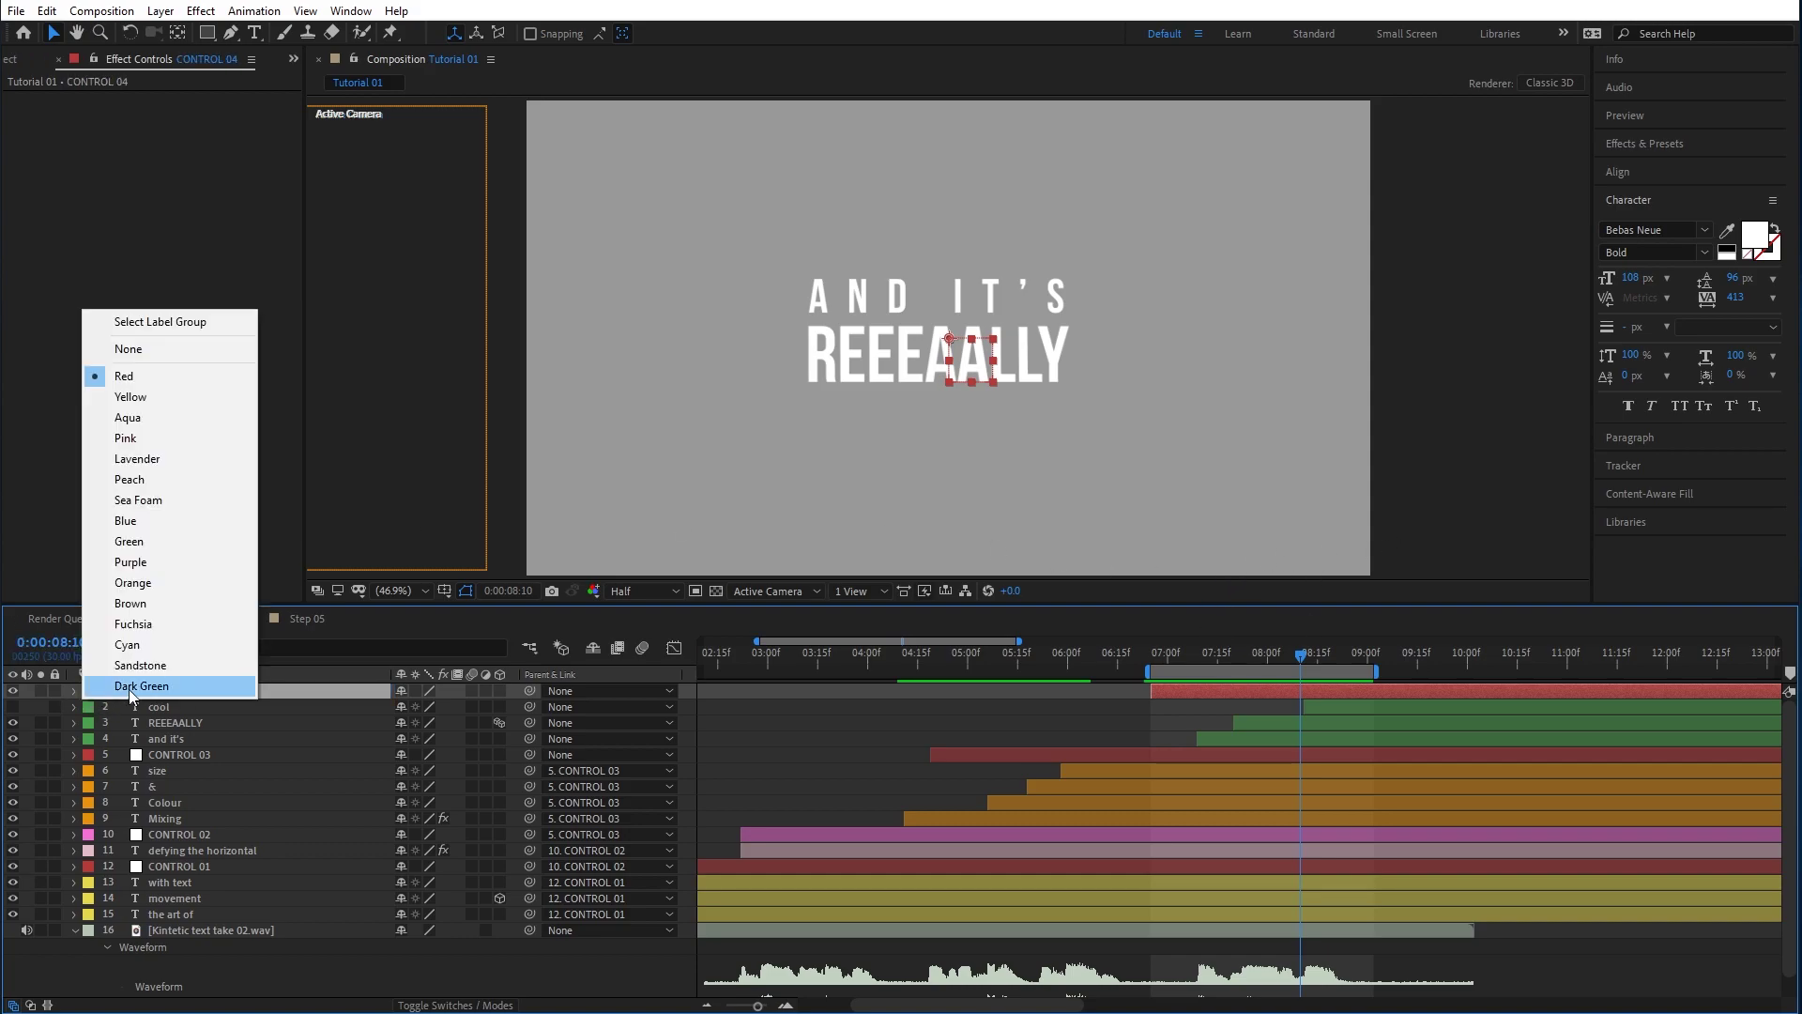
pyautogui.click(131, 623)
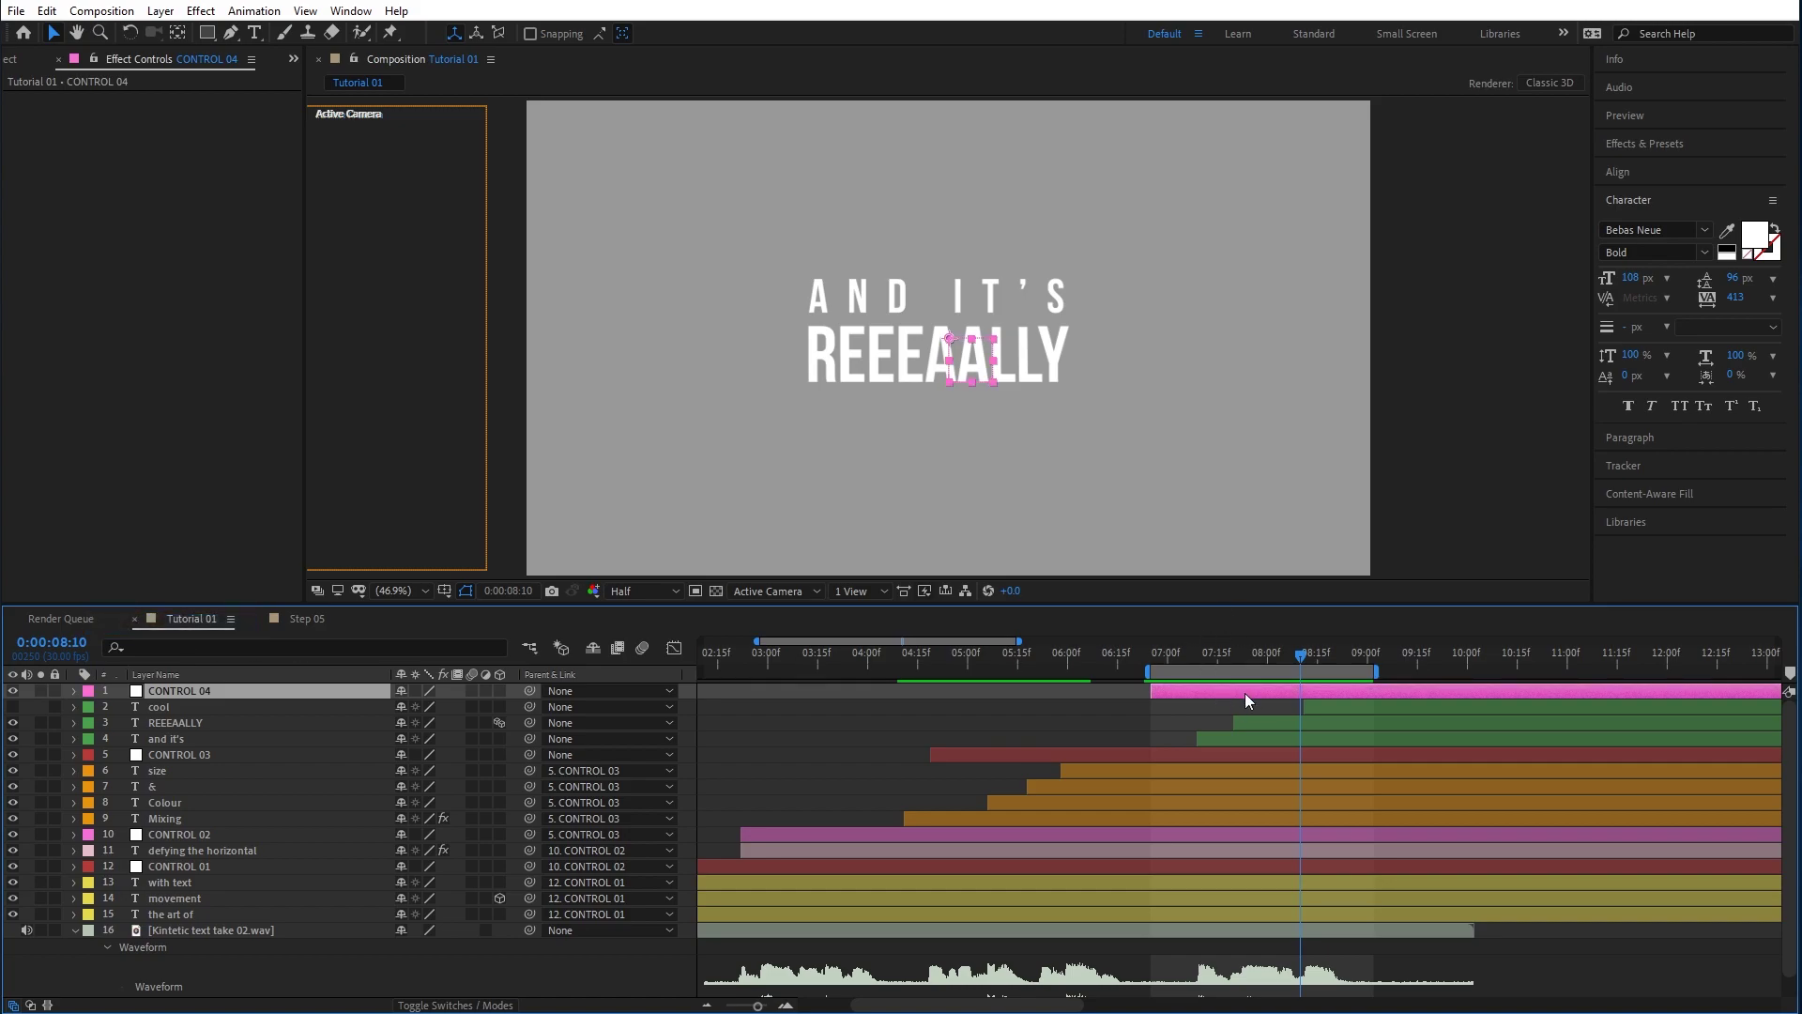
# Parent the cool, REEEAALLY and and it's layers to CONTROL 04.
pyautogui.click(1265, 737)
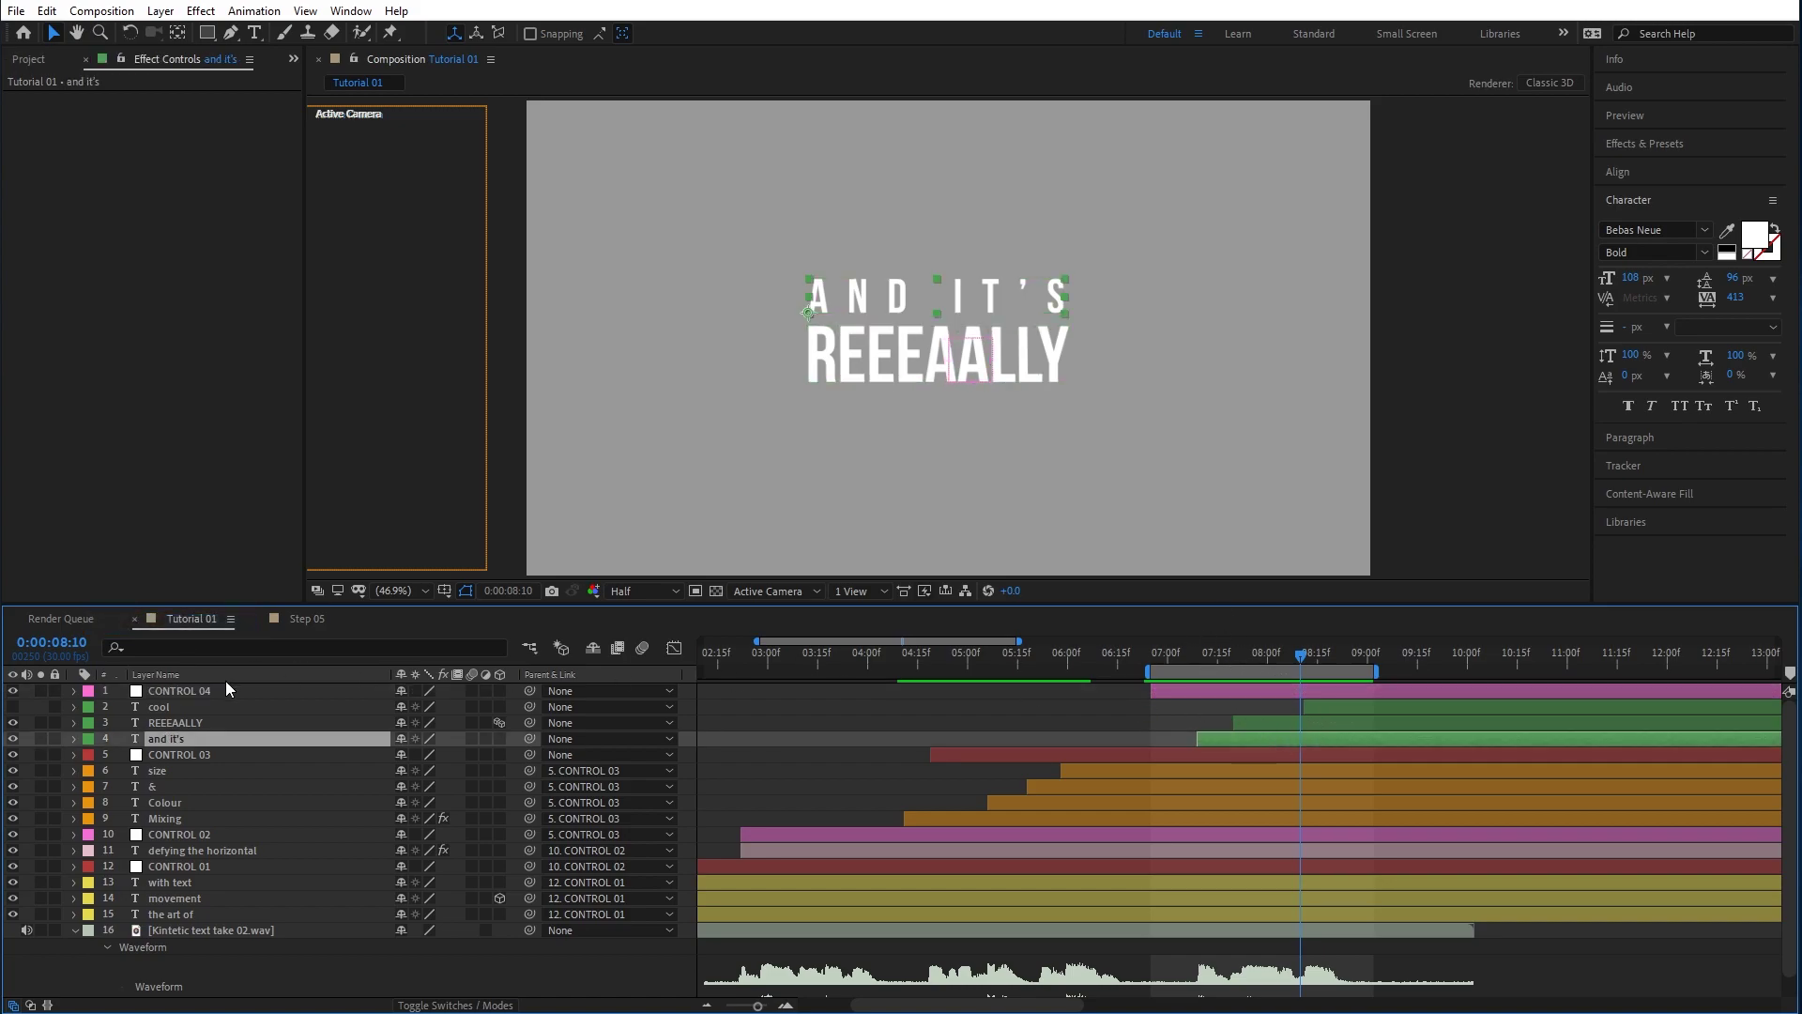
pyautogui.keyDown('shift'); pyautogui.click(166, 711); pyautogui.keyUp('shift')
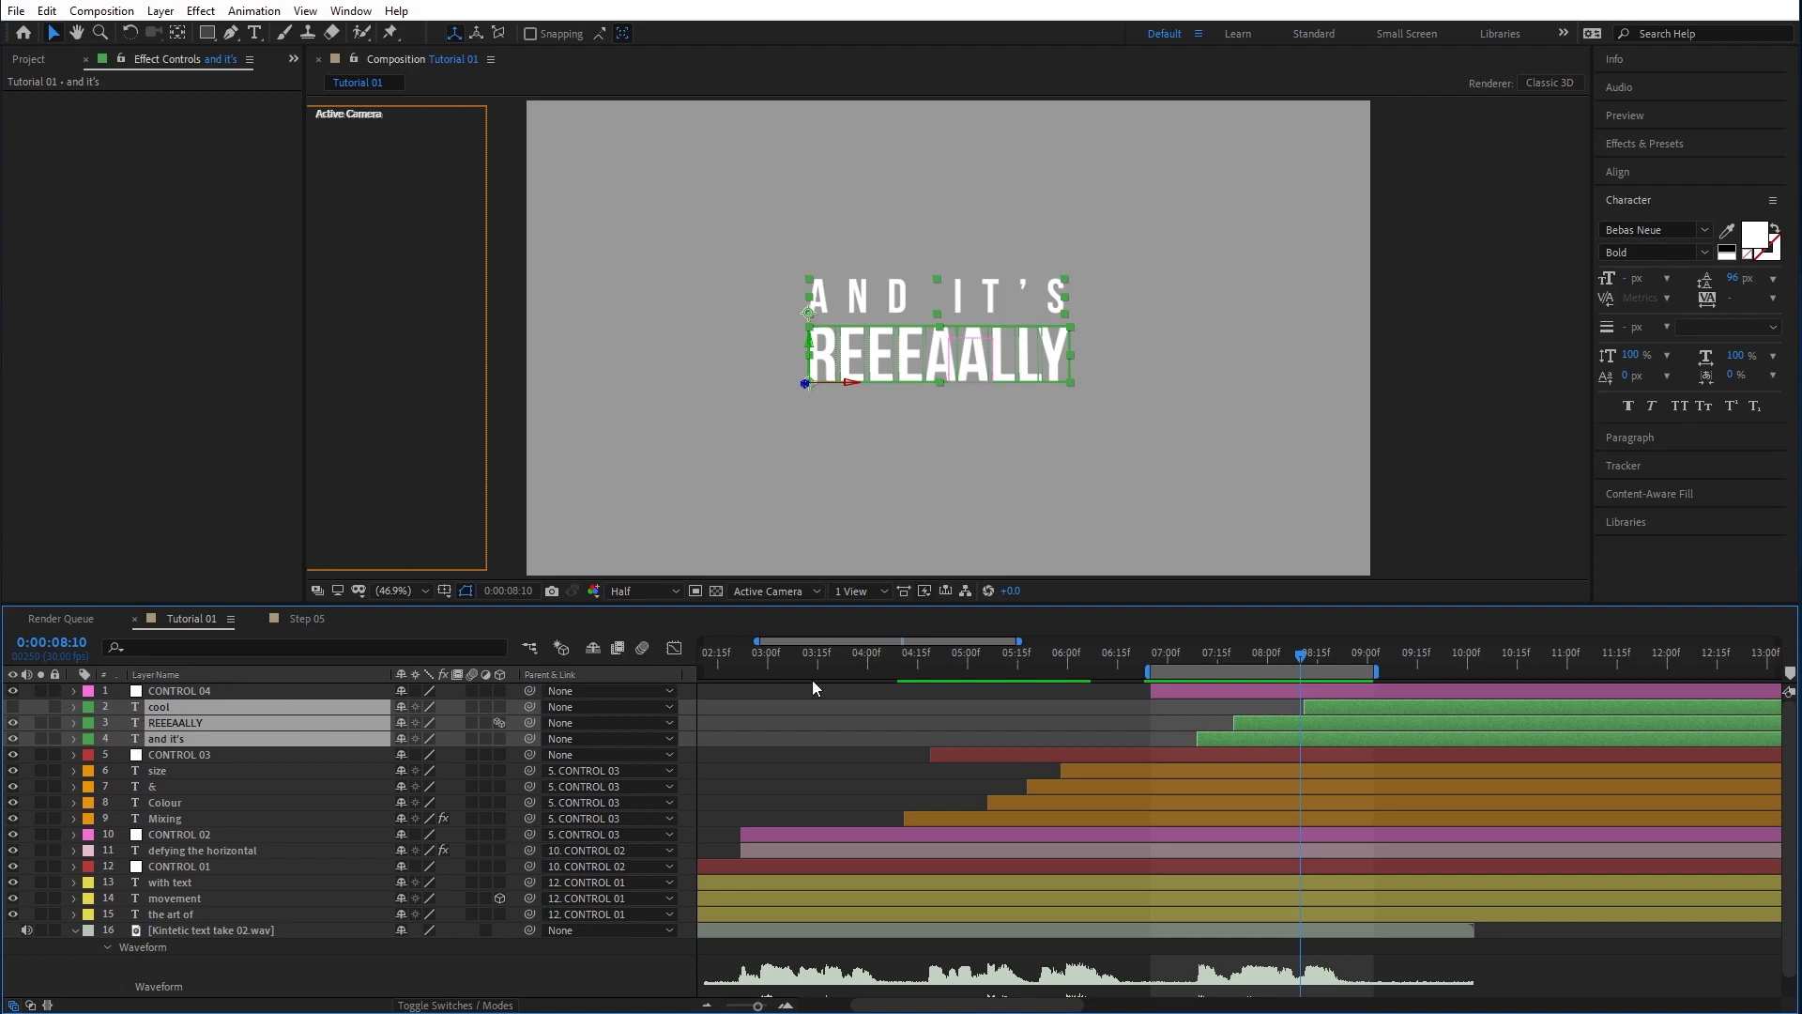
pyautogui.moveTo(529, 707); pyautogui.dragTo(165, 695)
# Scrub the Step 05 composition to examine how AND IT'S REEEAALLY rotates to make room for COOL, and return to Tutorial 01.
pyautogui.moveTo(1184, 655); pyautogui.dragTo(1354, 661)
pyautogui.click(271, 623)
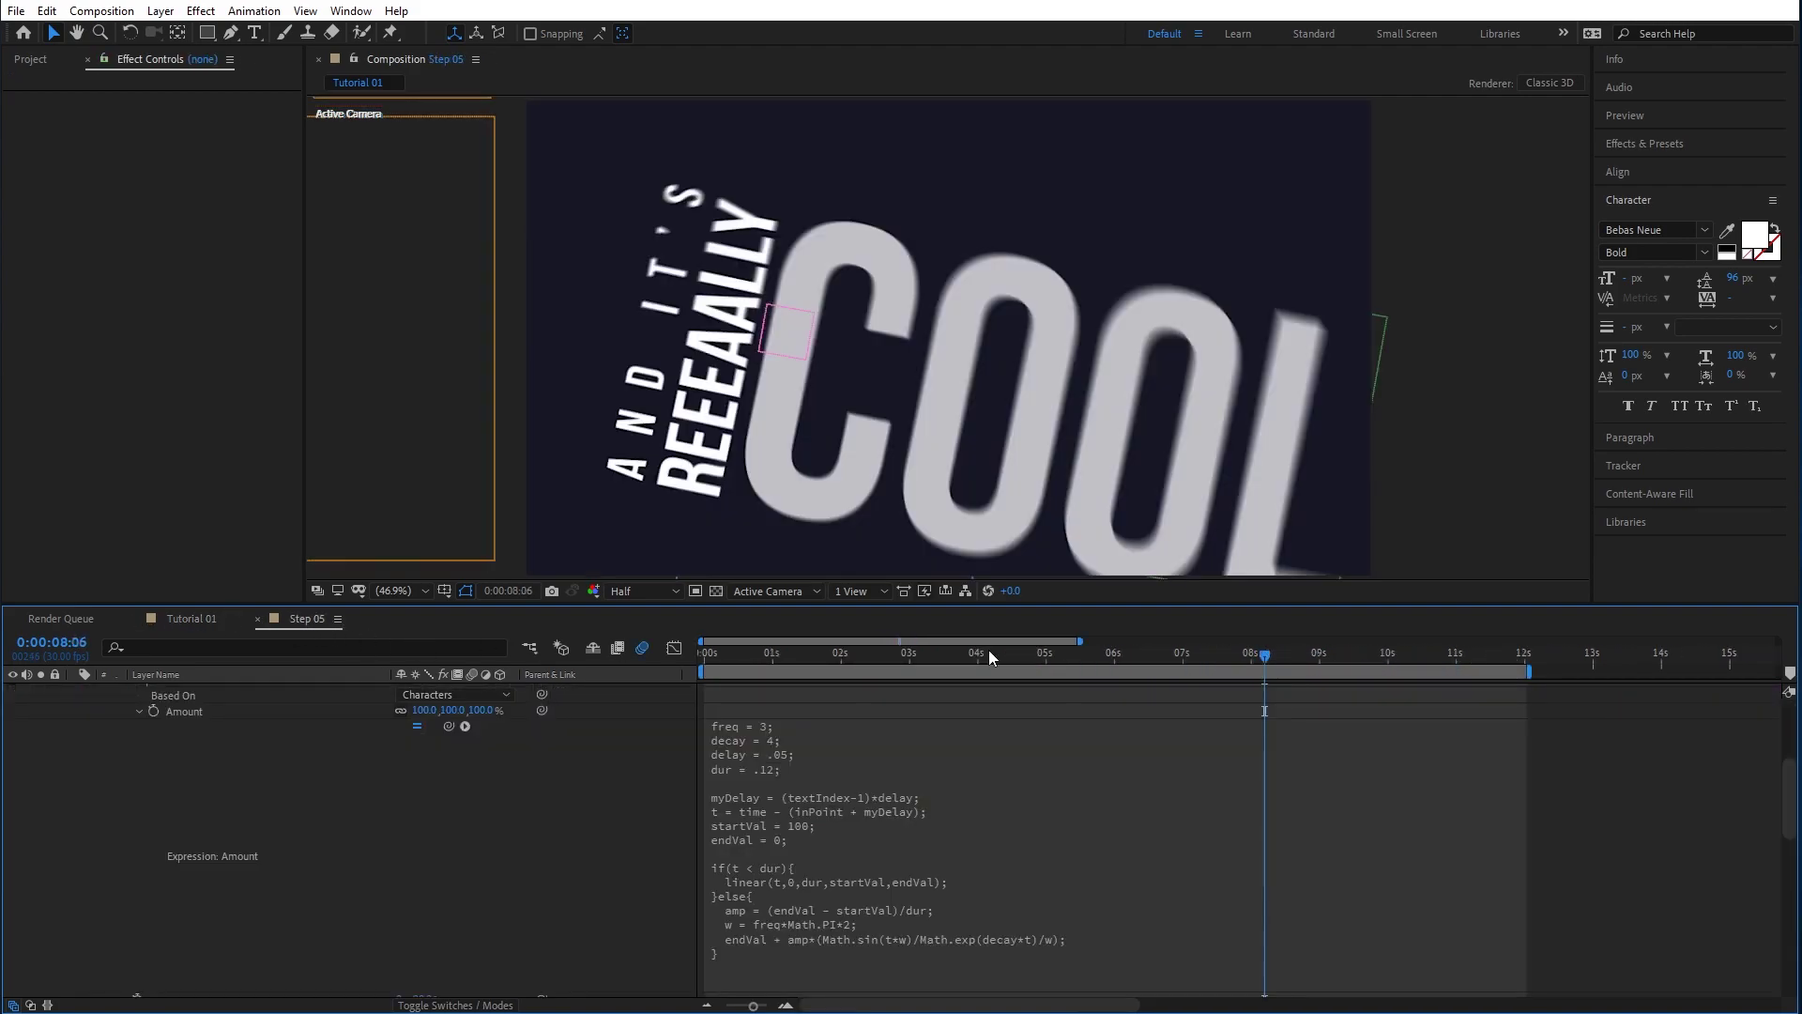
pyautogui.moveTo(819, 658); pyautogui.dragTo(1283, 690)
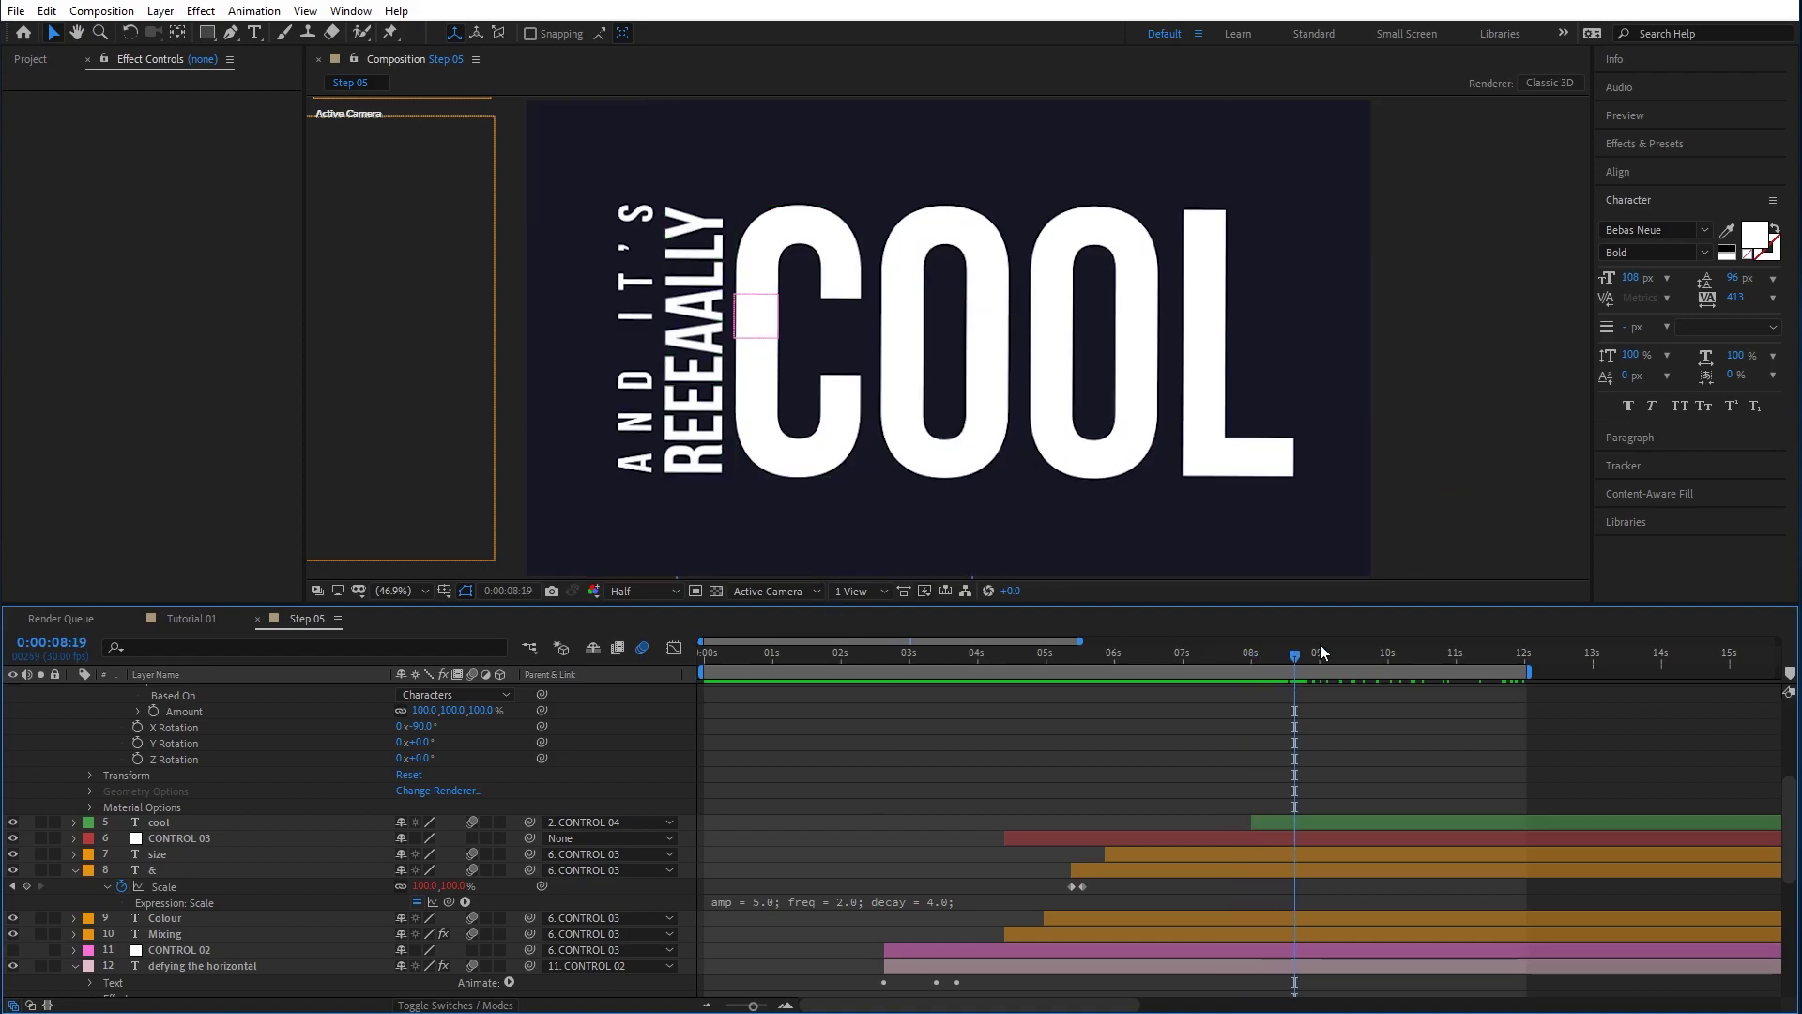
pyautogui.click(216, 614)
pyautogui.click(1177, 710)
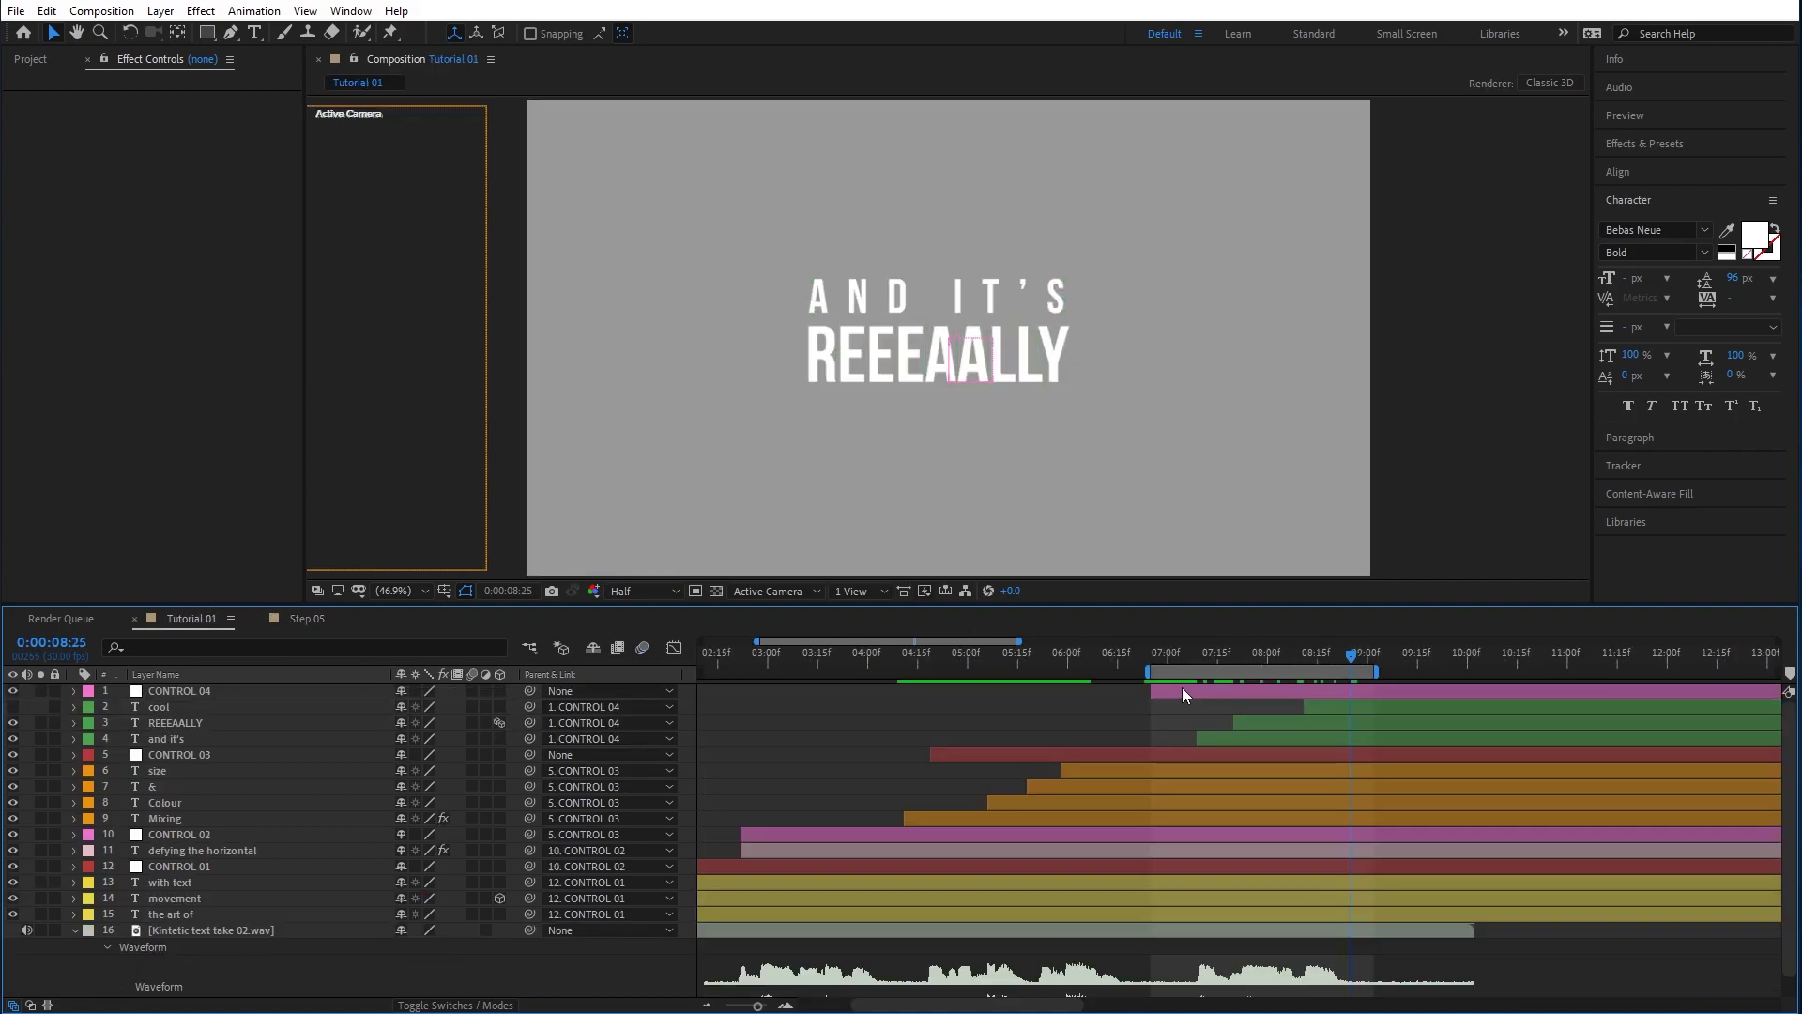
# Reveal CONTROL 04's Position, Scale and Rotation properties and add a keyframe to each at 0:00:08:06.
pyautogui.click(1182, 690)
pyautogui.click(1214, 661)
pyautogui.moveTo(1214, 661); pyautogui.dragTo(1284, 676)
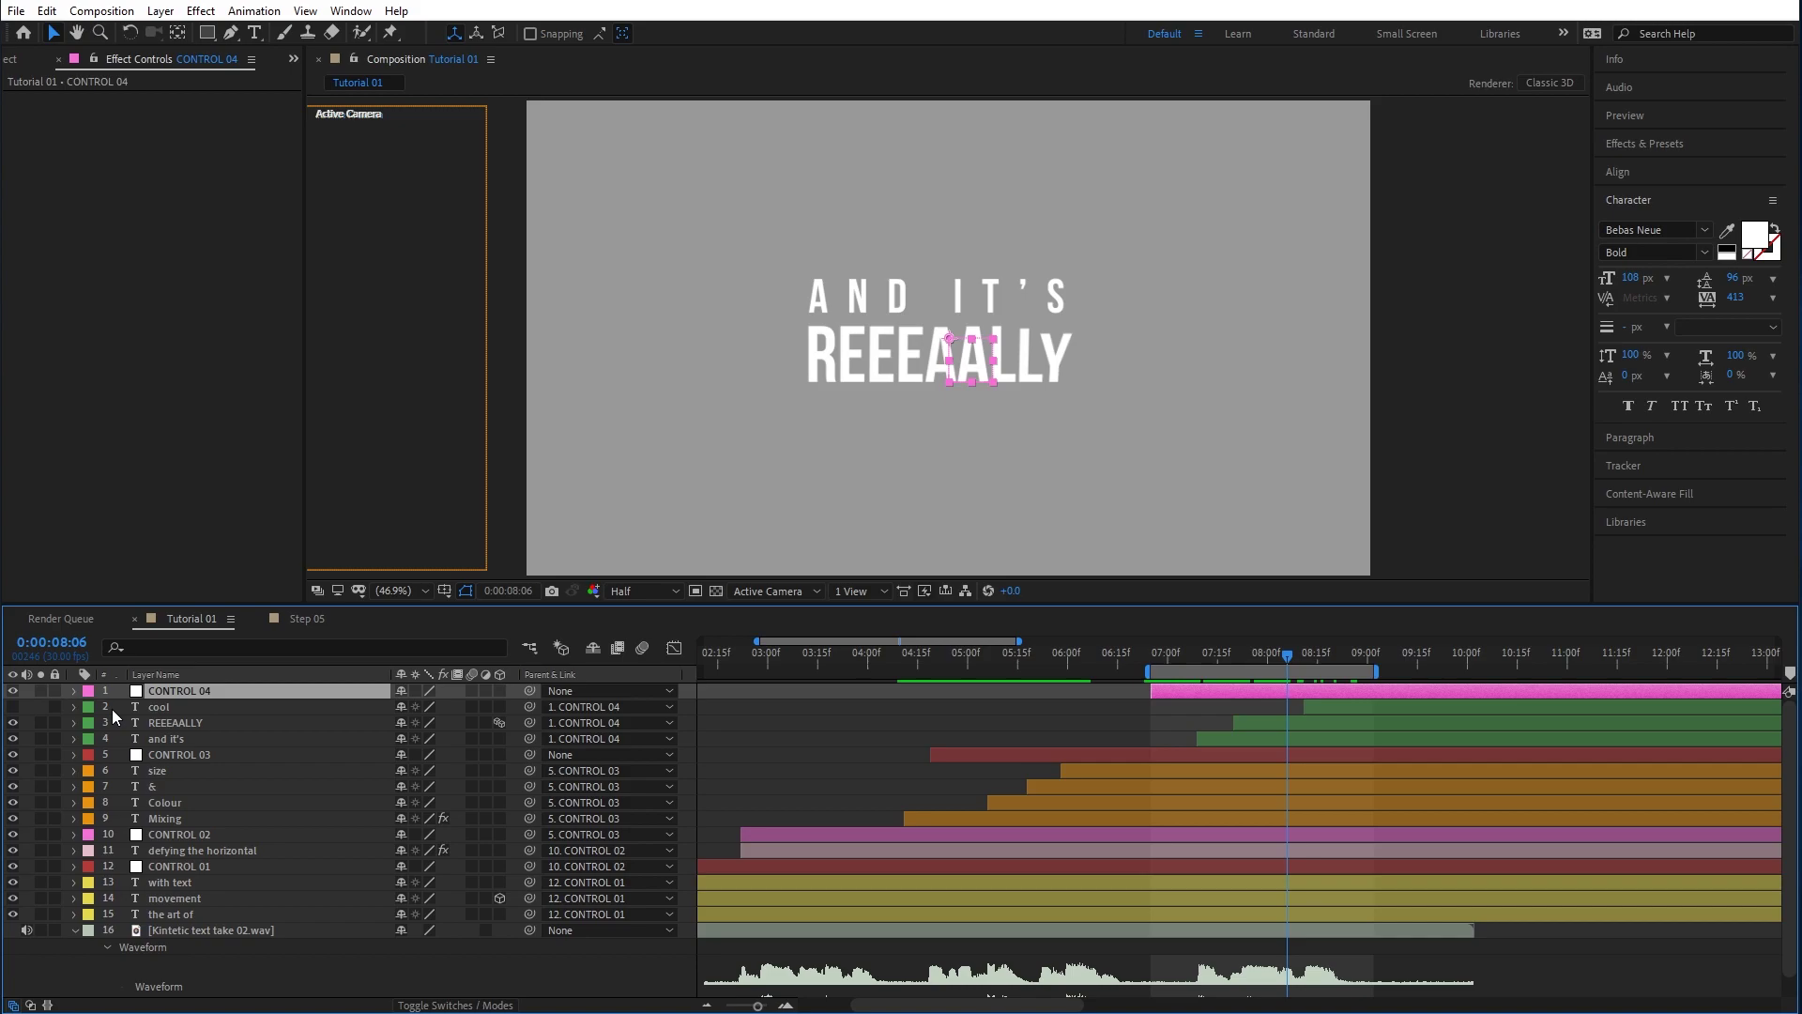
pyautogui.press('s')
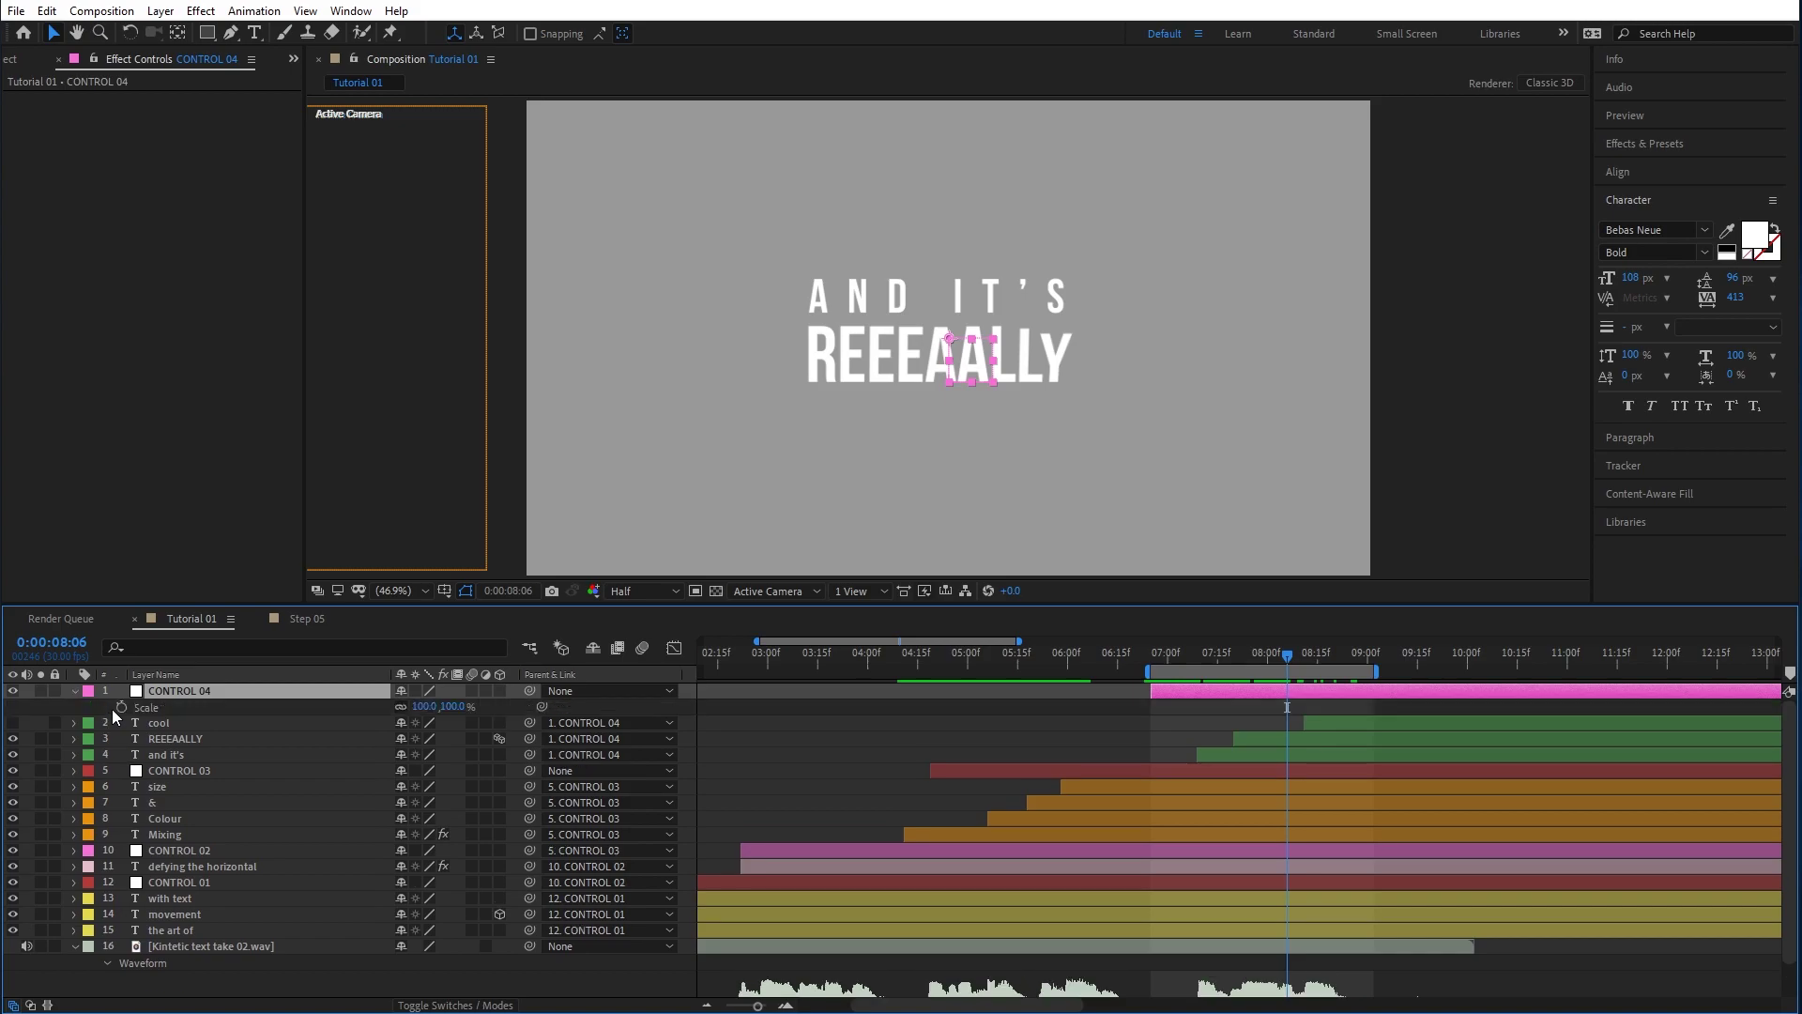
pyautogui.hotkey('shift', 'p')
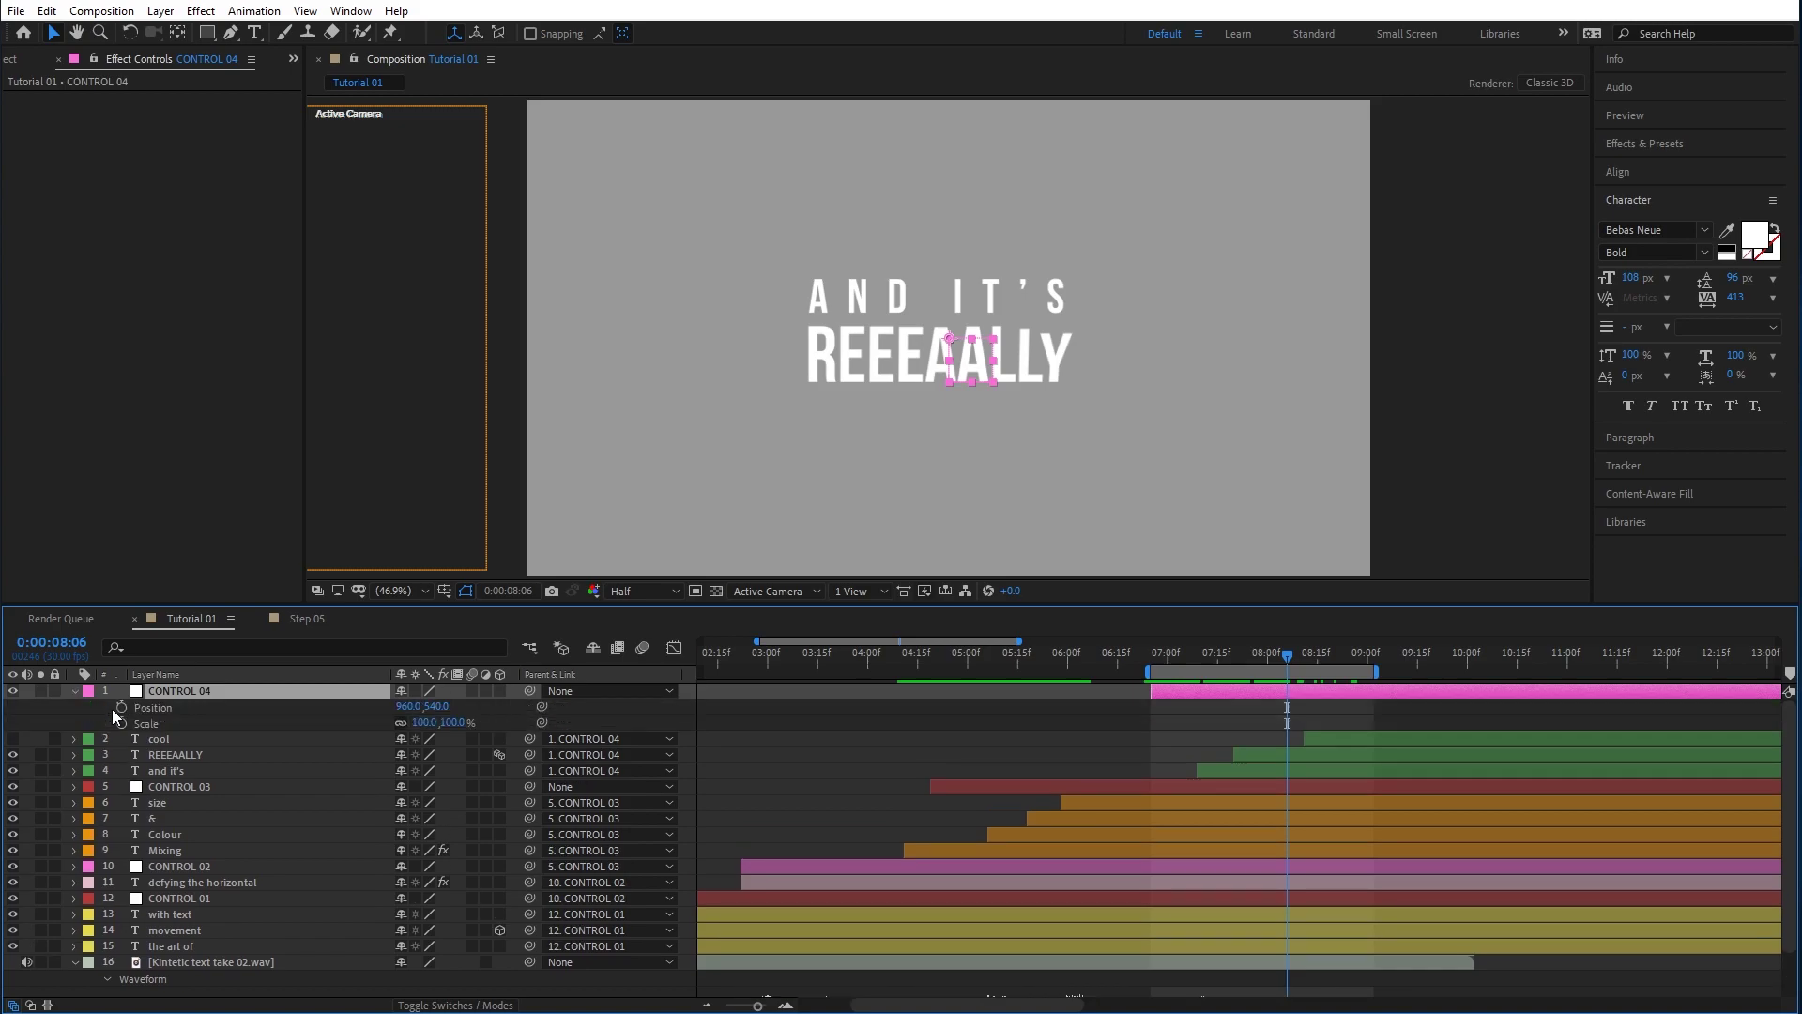
pyautogui.hotkey('shift', 'r')
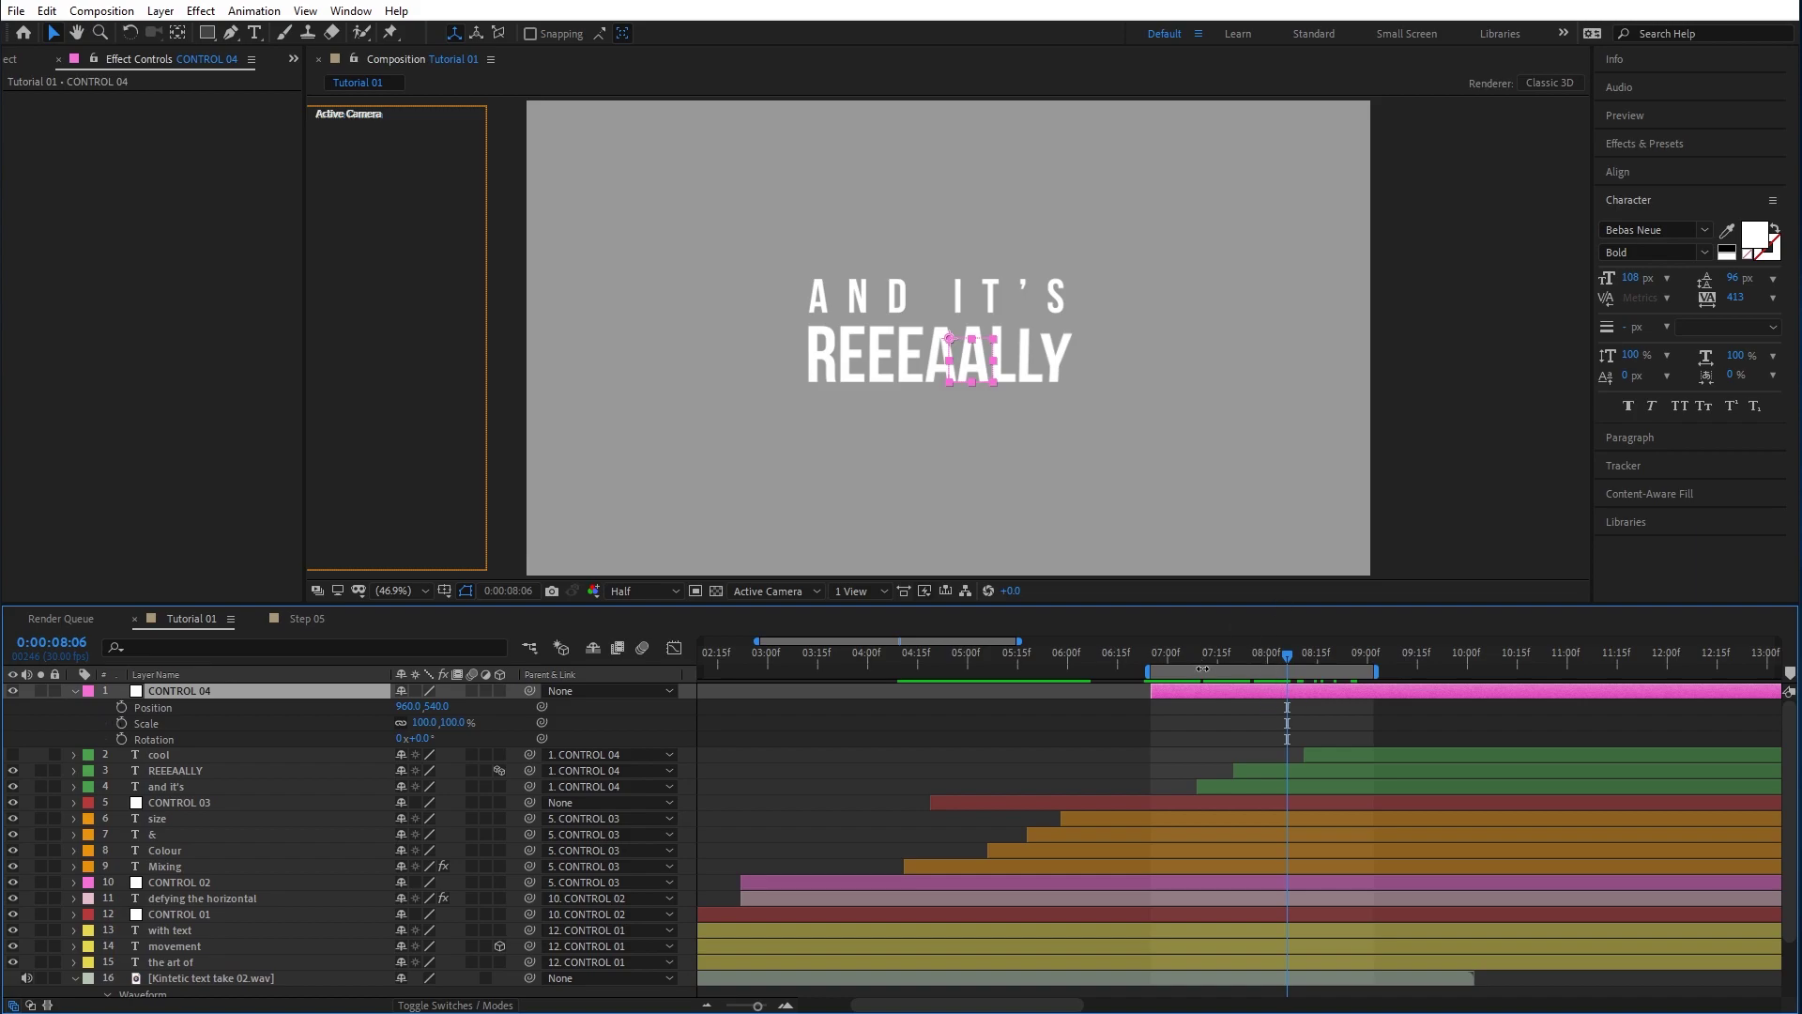
pyautogui.moveTo(1227, 656); pyautogui.dragTo(1287, 678)
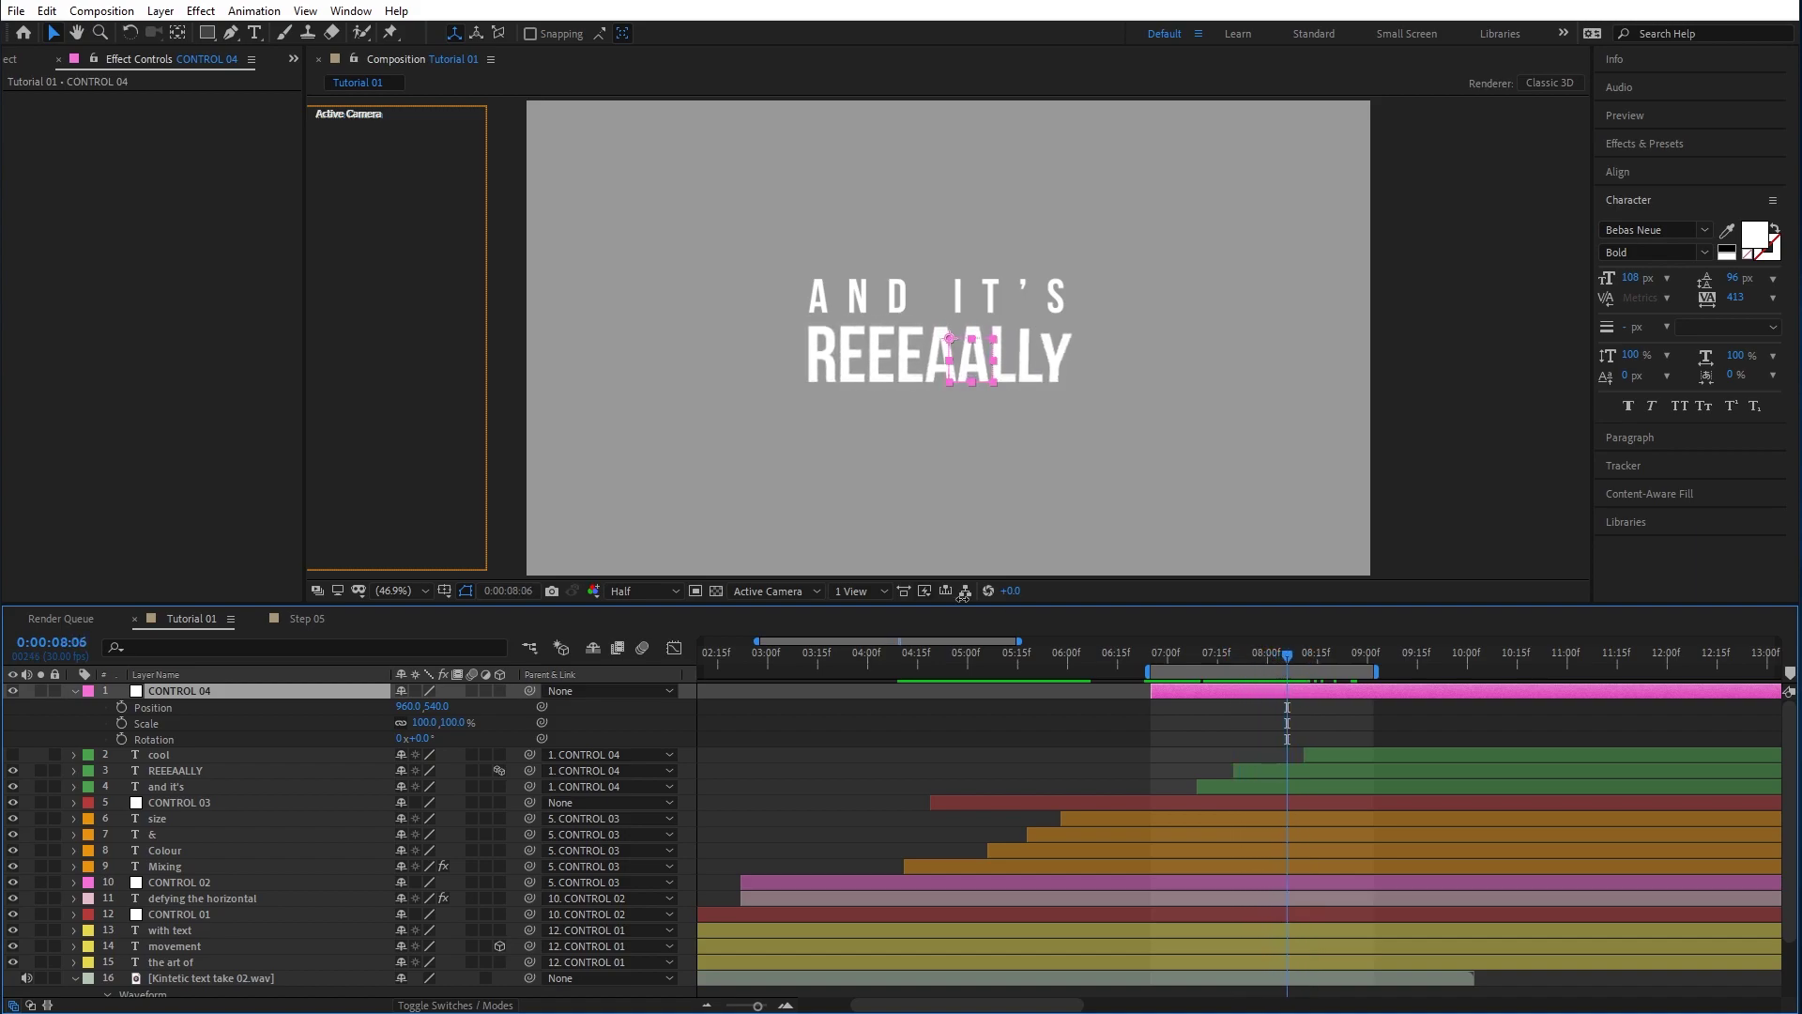
pyautogui.click(122, 707)
pyautogui.click(122, 723)
pyautogui.click(122, 738)
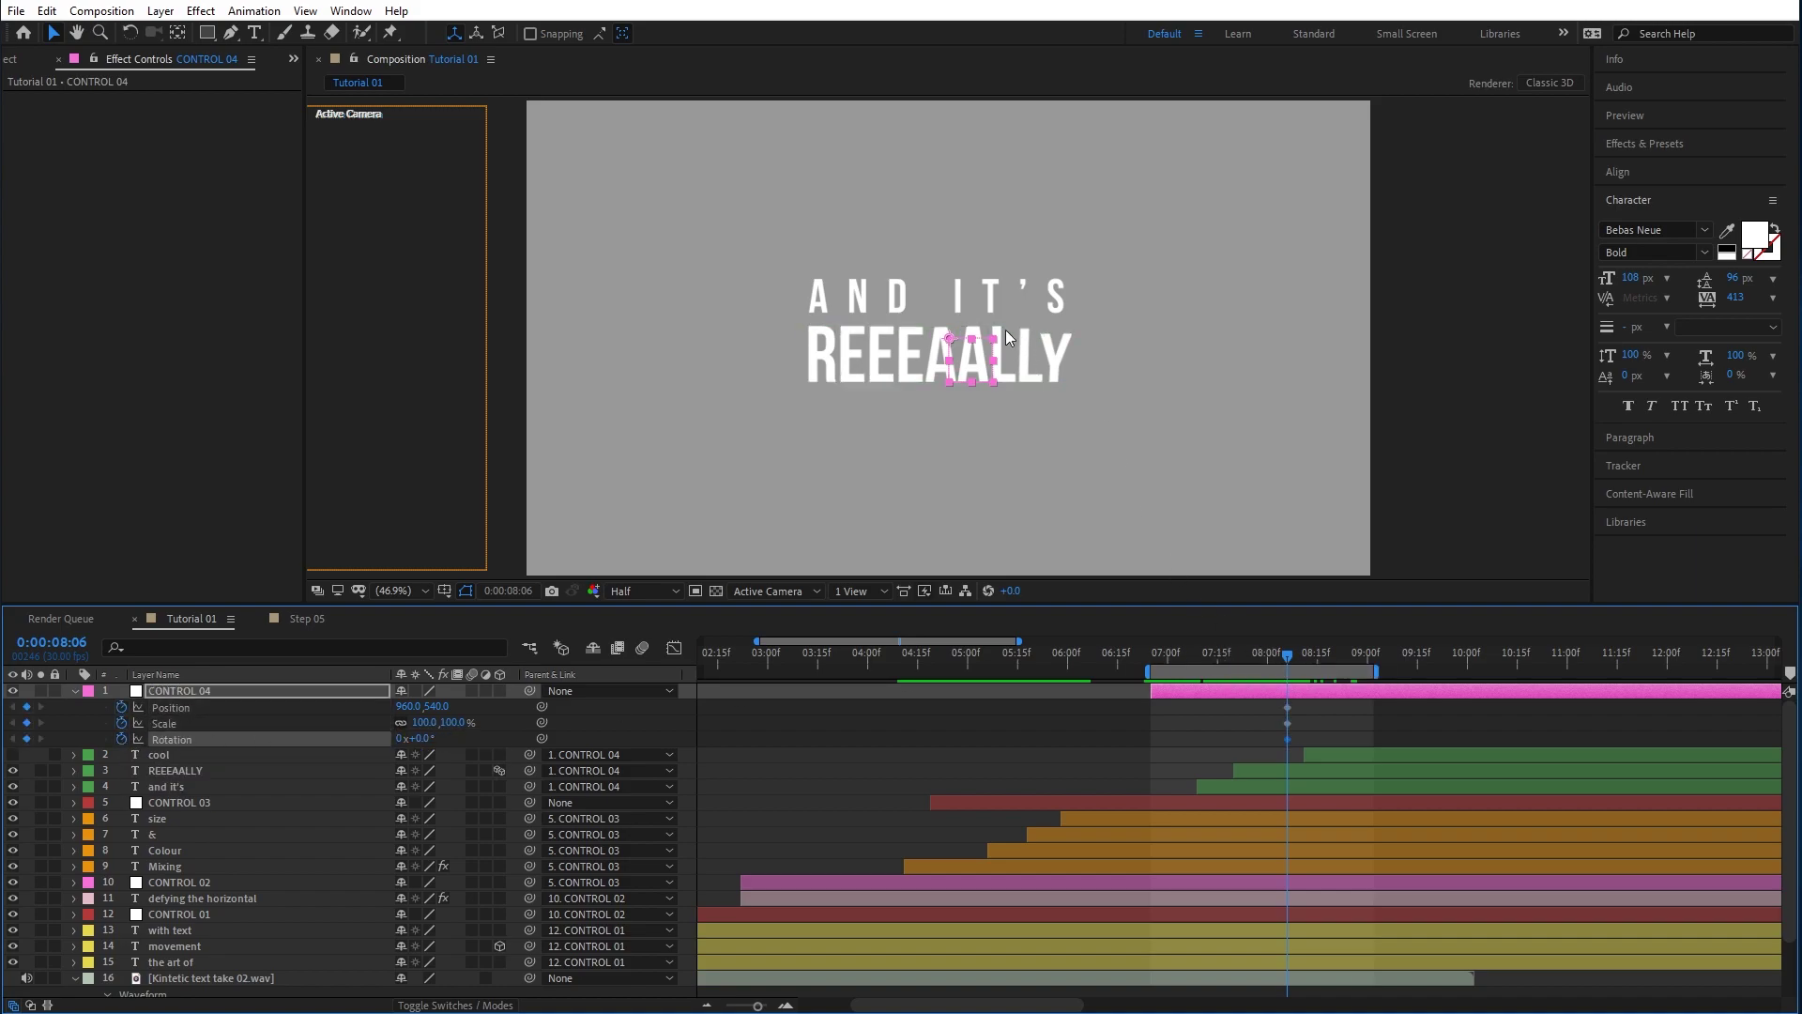
# Set CONTROL 04's Scale keyframe at 0:00:08:06 to 130%.
pyautogui.click(719, 708)
pyautogui.click(425, 722)
pyautogui.write('130')
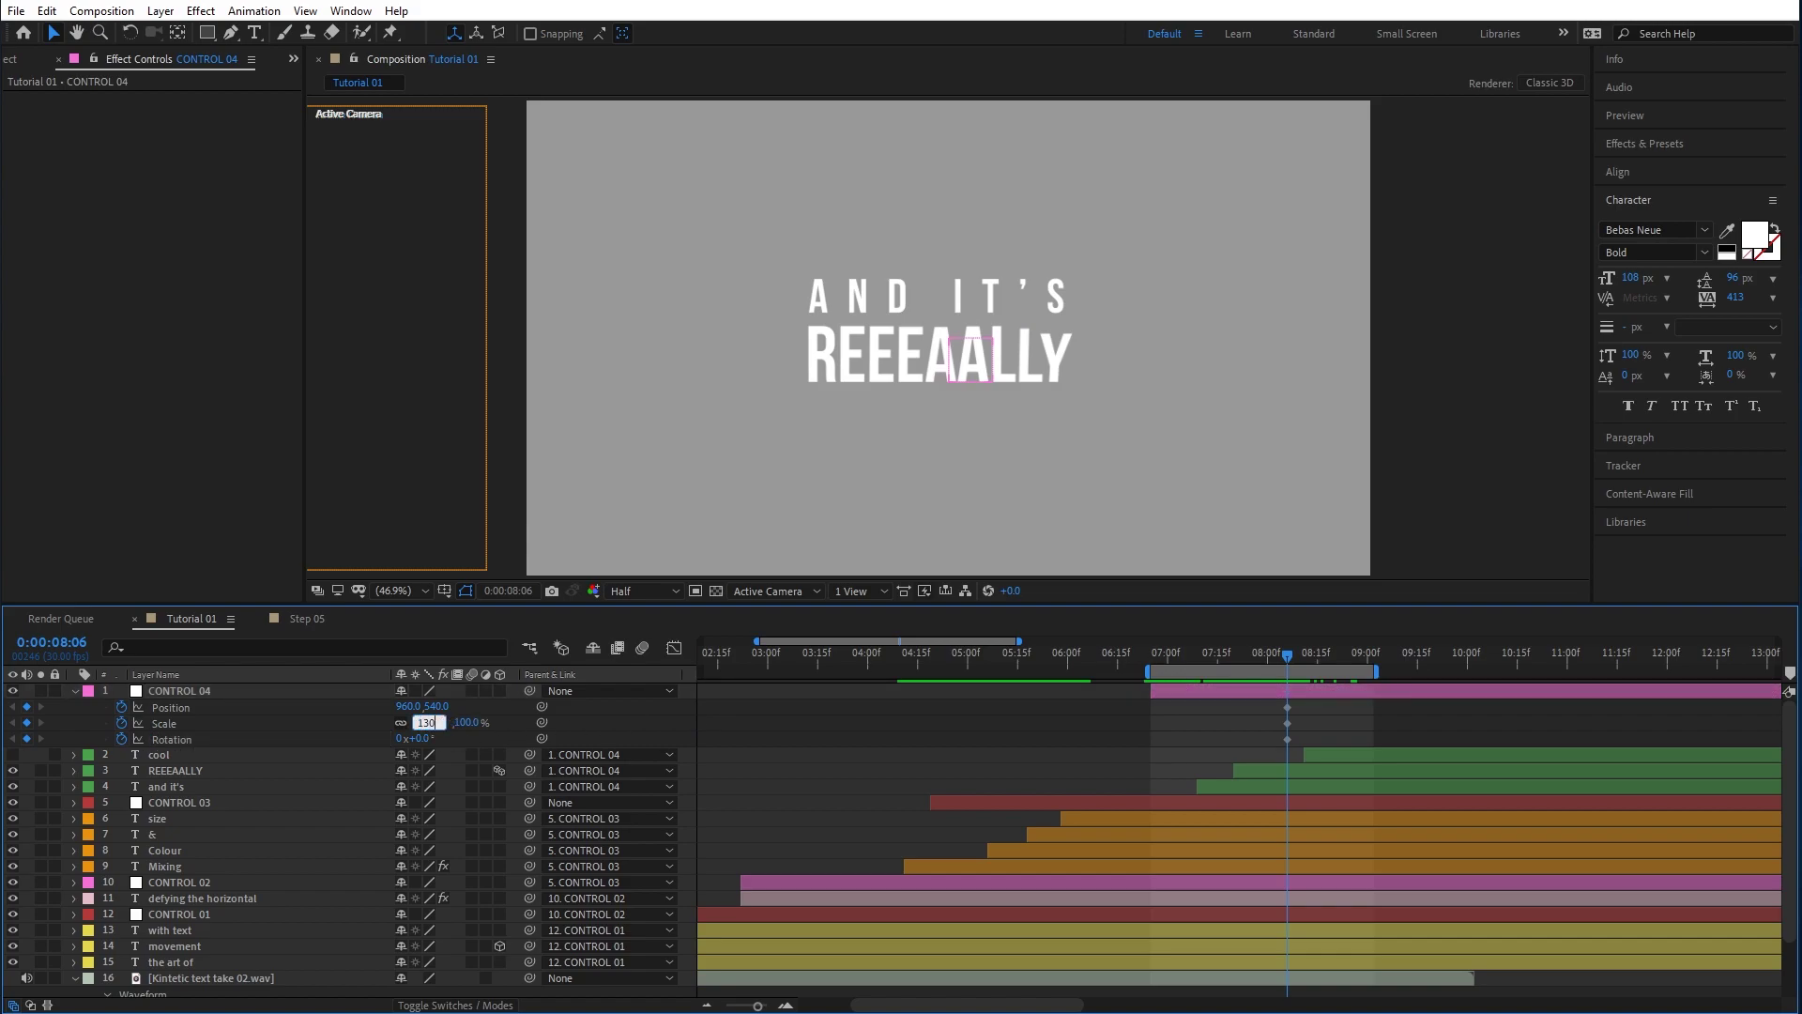
pyautogui.press('Return')
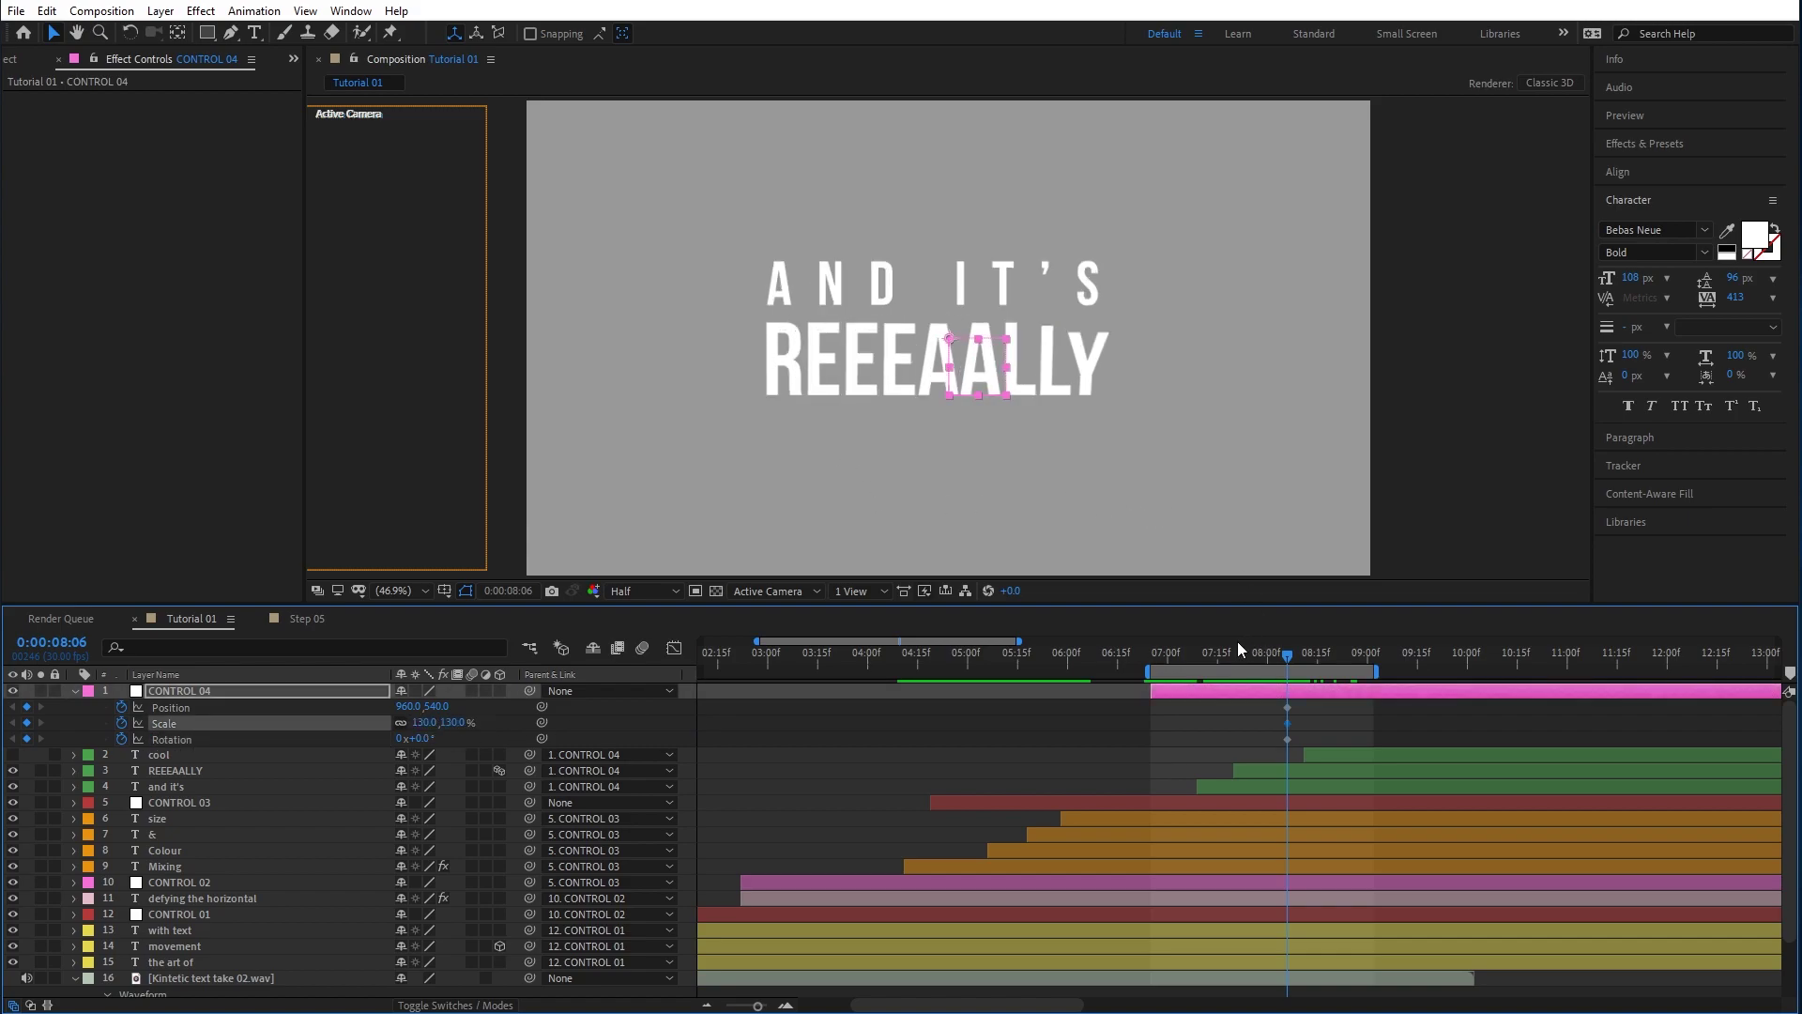
# Set CONTROL 04's Rotation to -90° at 0:00:08:19.
pyautogui.moveTo(1254, 657); pyautogui.dragTo(1280, 657)
pyautogui.moveTo(1303, 668)
pyautogui.mouseDown()
pyautogui.moveTo(1231, 672)
pyautogui.moveTo(1325, 679)
pyautogui.moveTo(1334, 661)
pyautogui.mouseUp()
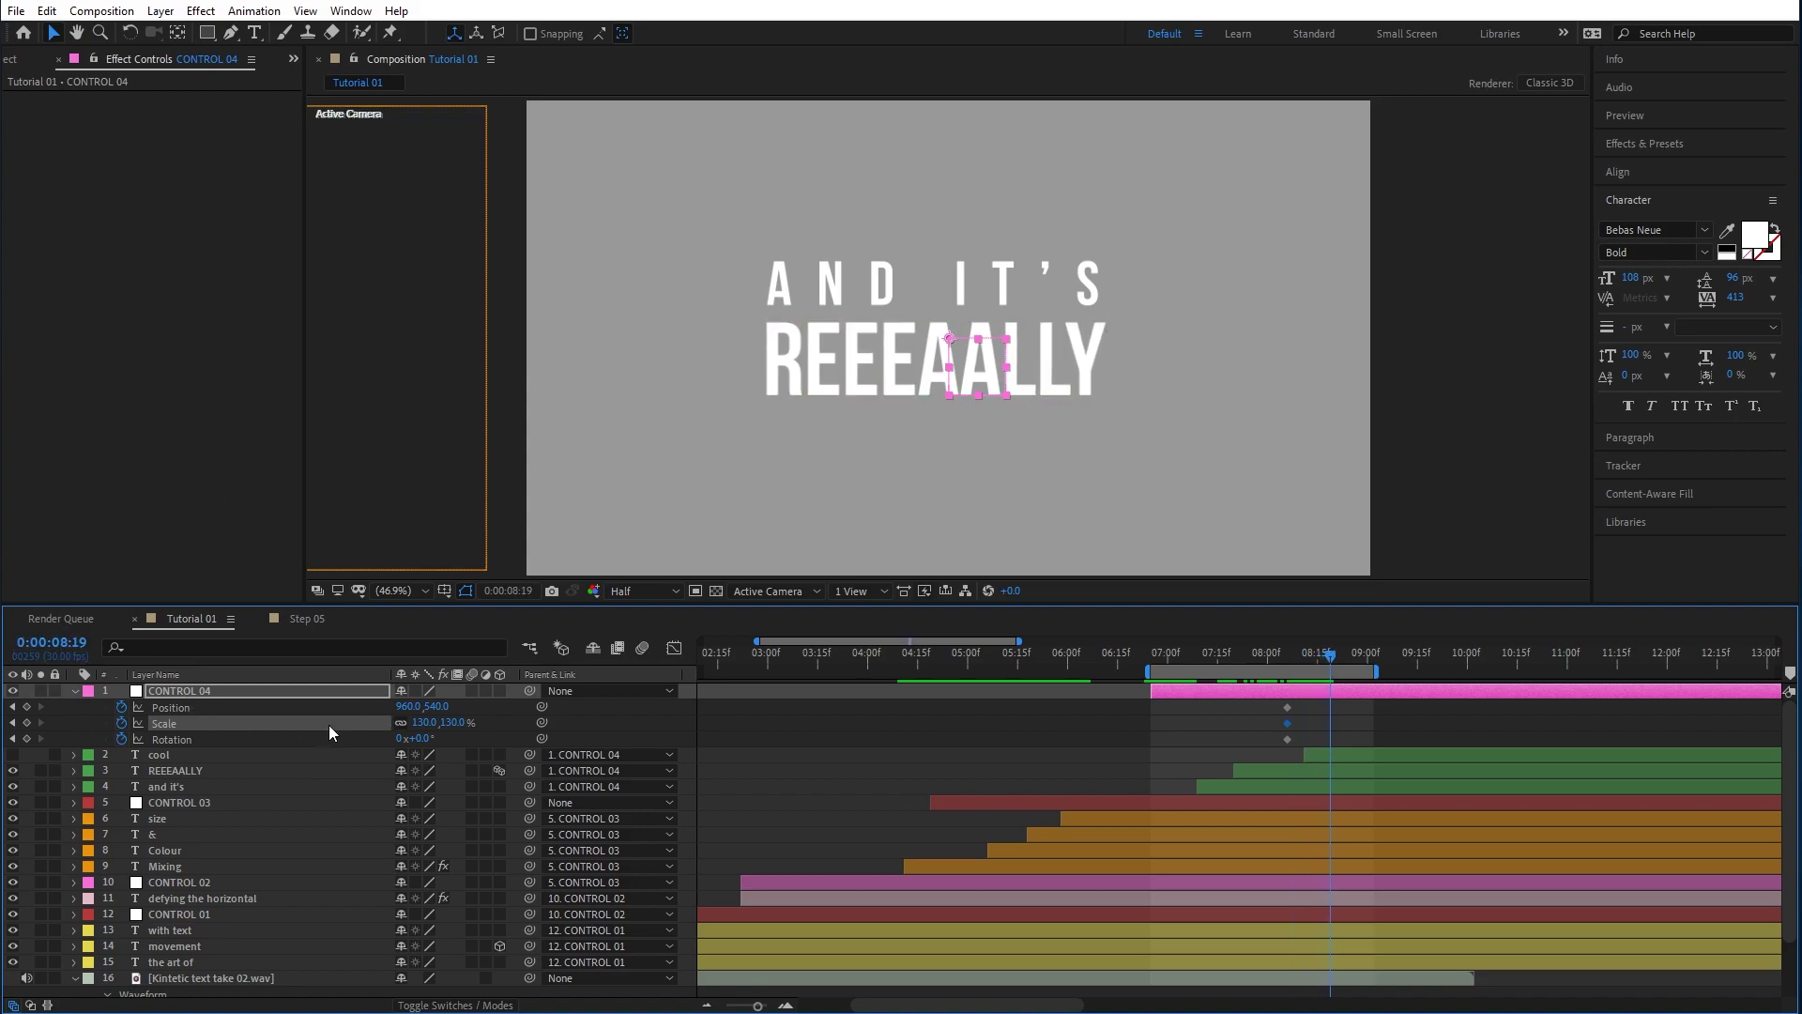
pyautogui.moveTo(429, 748); pyautogui.dragTo(405, 755)
pyautogui.click(424, 739)
pyautogui.write('-90')
pyautogui.press('Return')
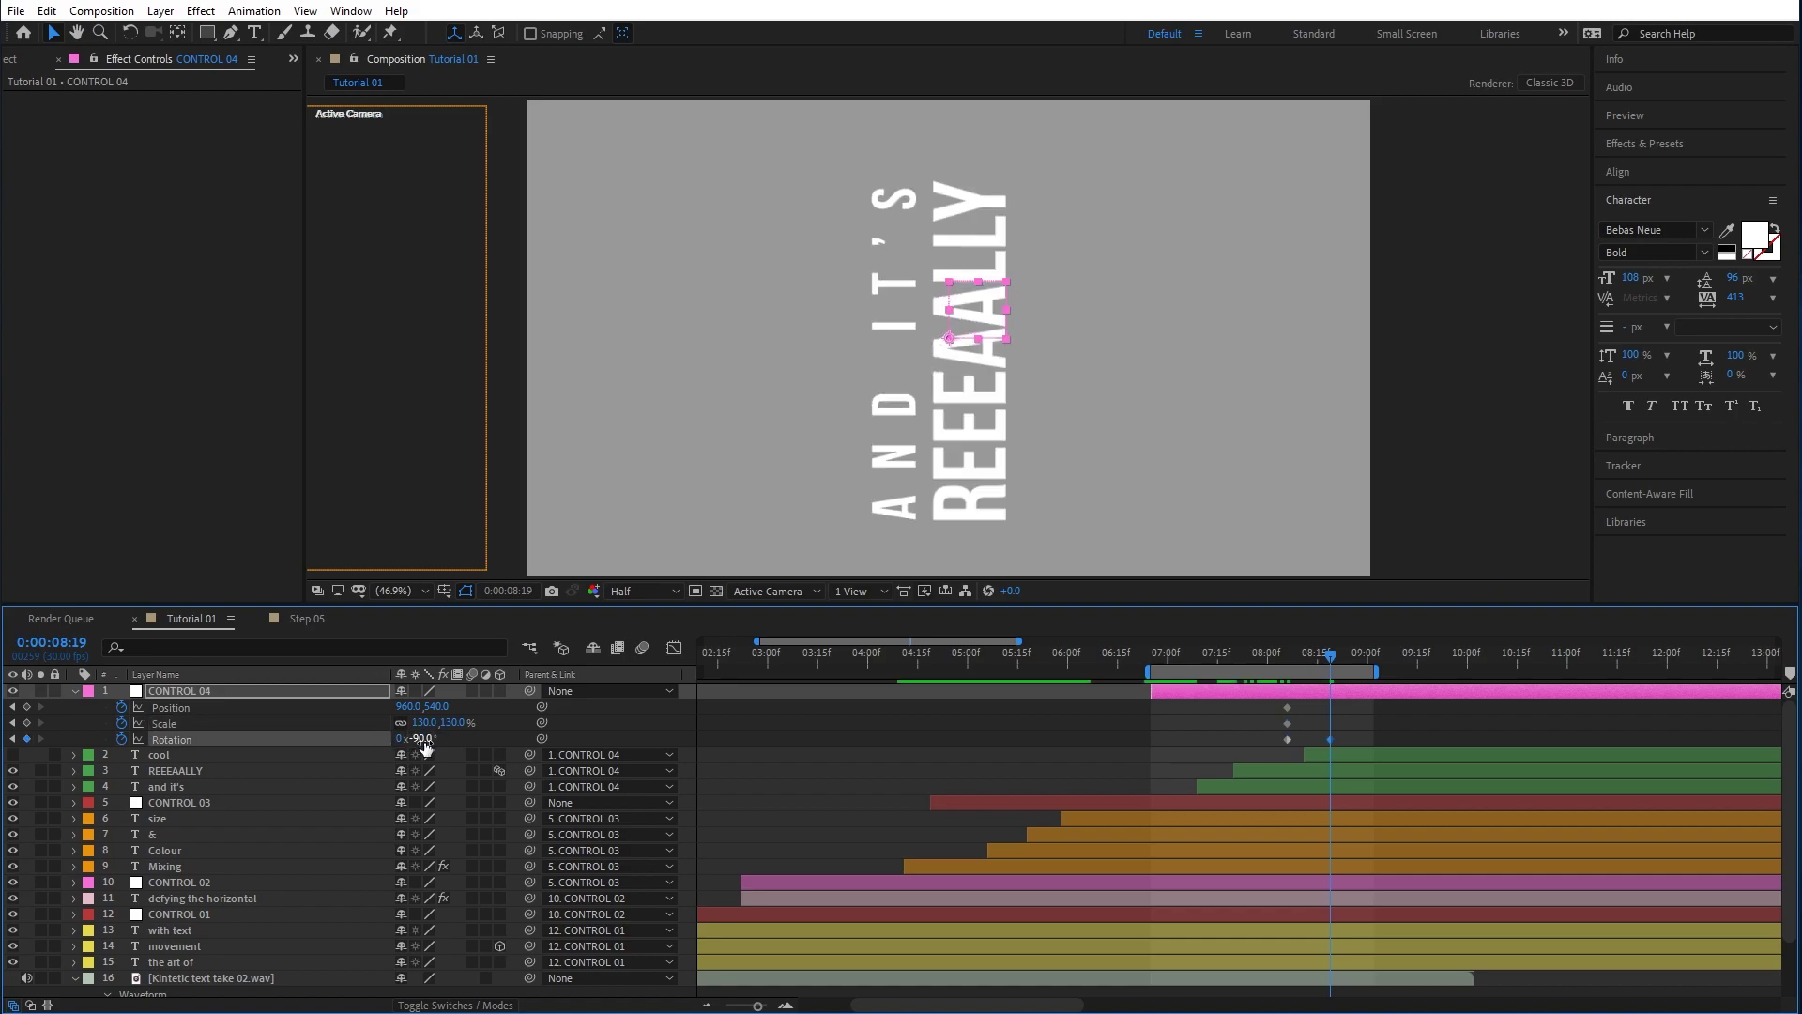
# At 0:00:08:19, move CONTROL 04 left to about 511, 505 and set its Scale to 100%.
pyautogui.moveTo(1004, 352); pyautogui.dragTo(807, 338)
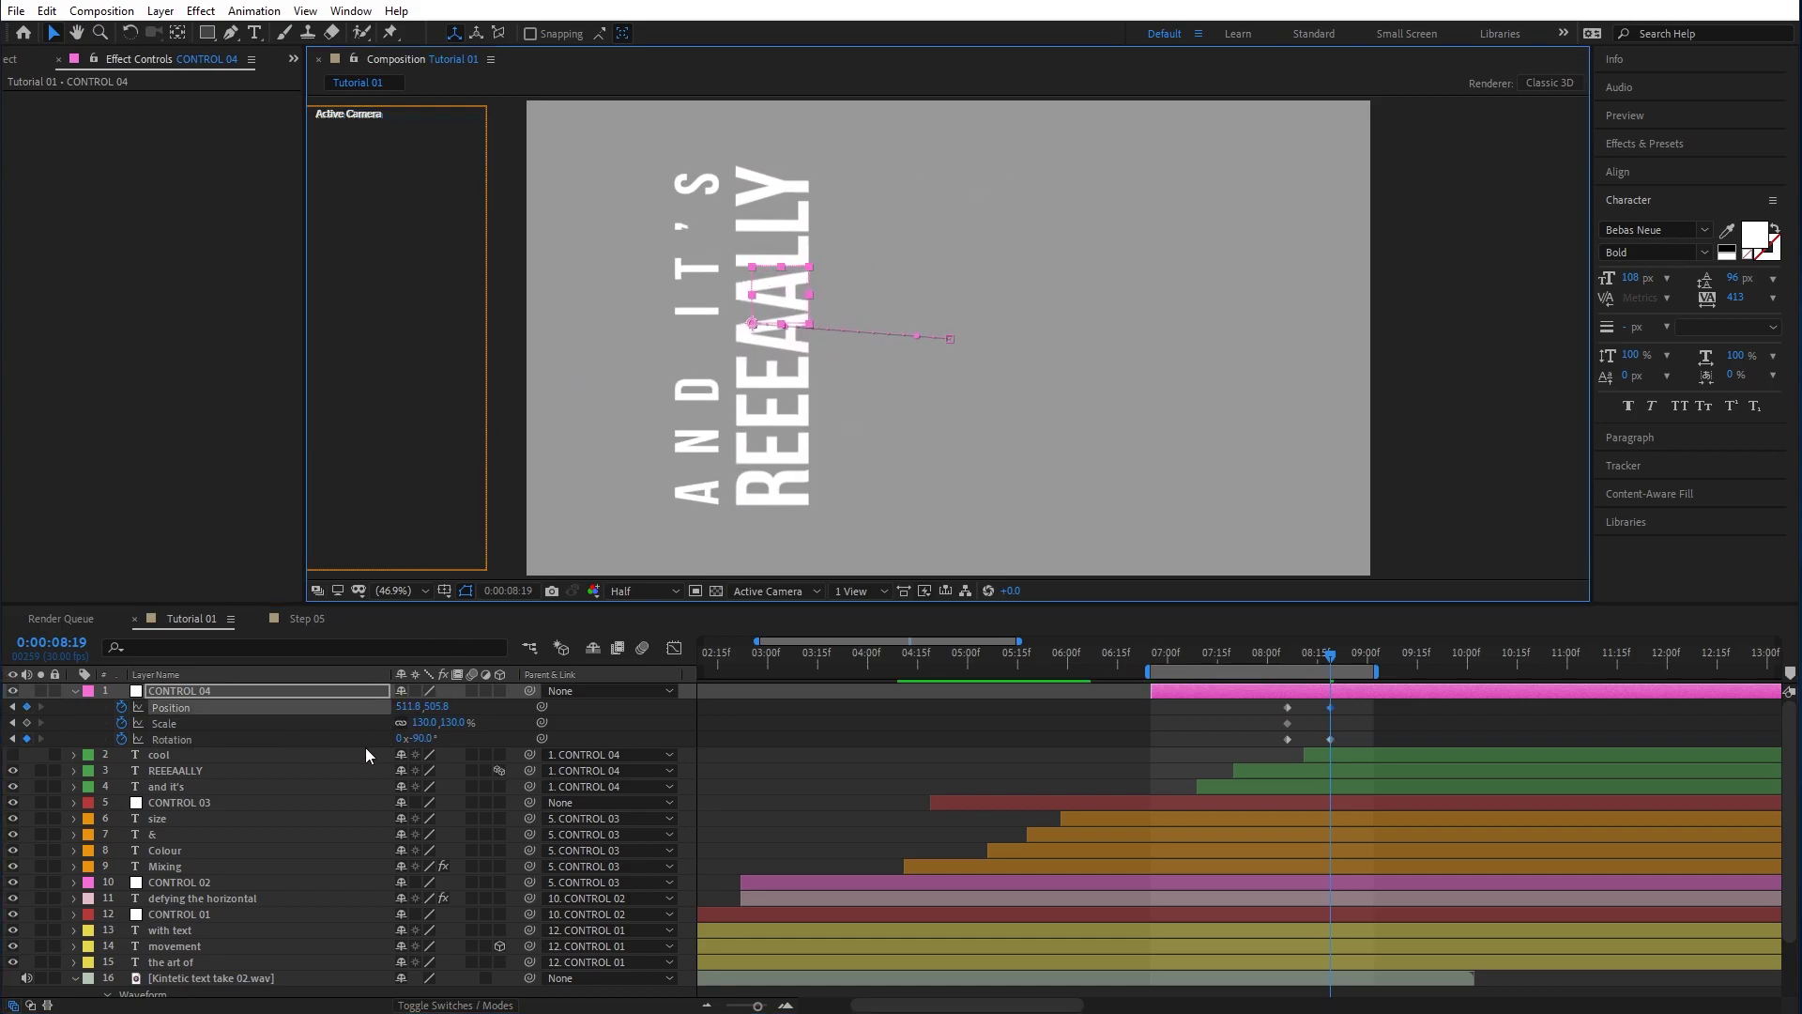
pyautogui.moveTo(427, 723); pyautogui.dragTo(411, 723)
pyautogui.click(420, 723)
pyautogui.press('Return')
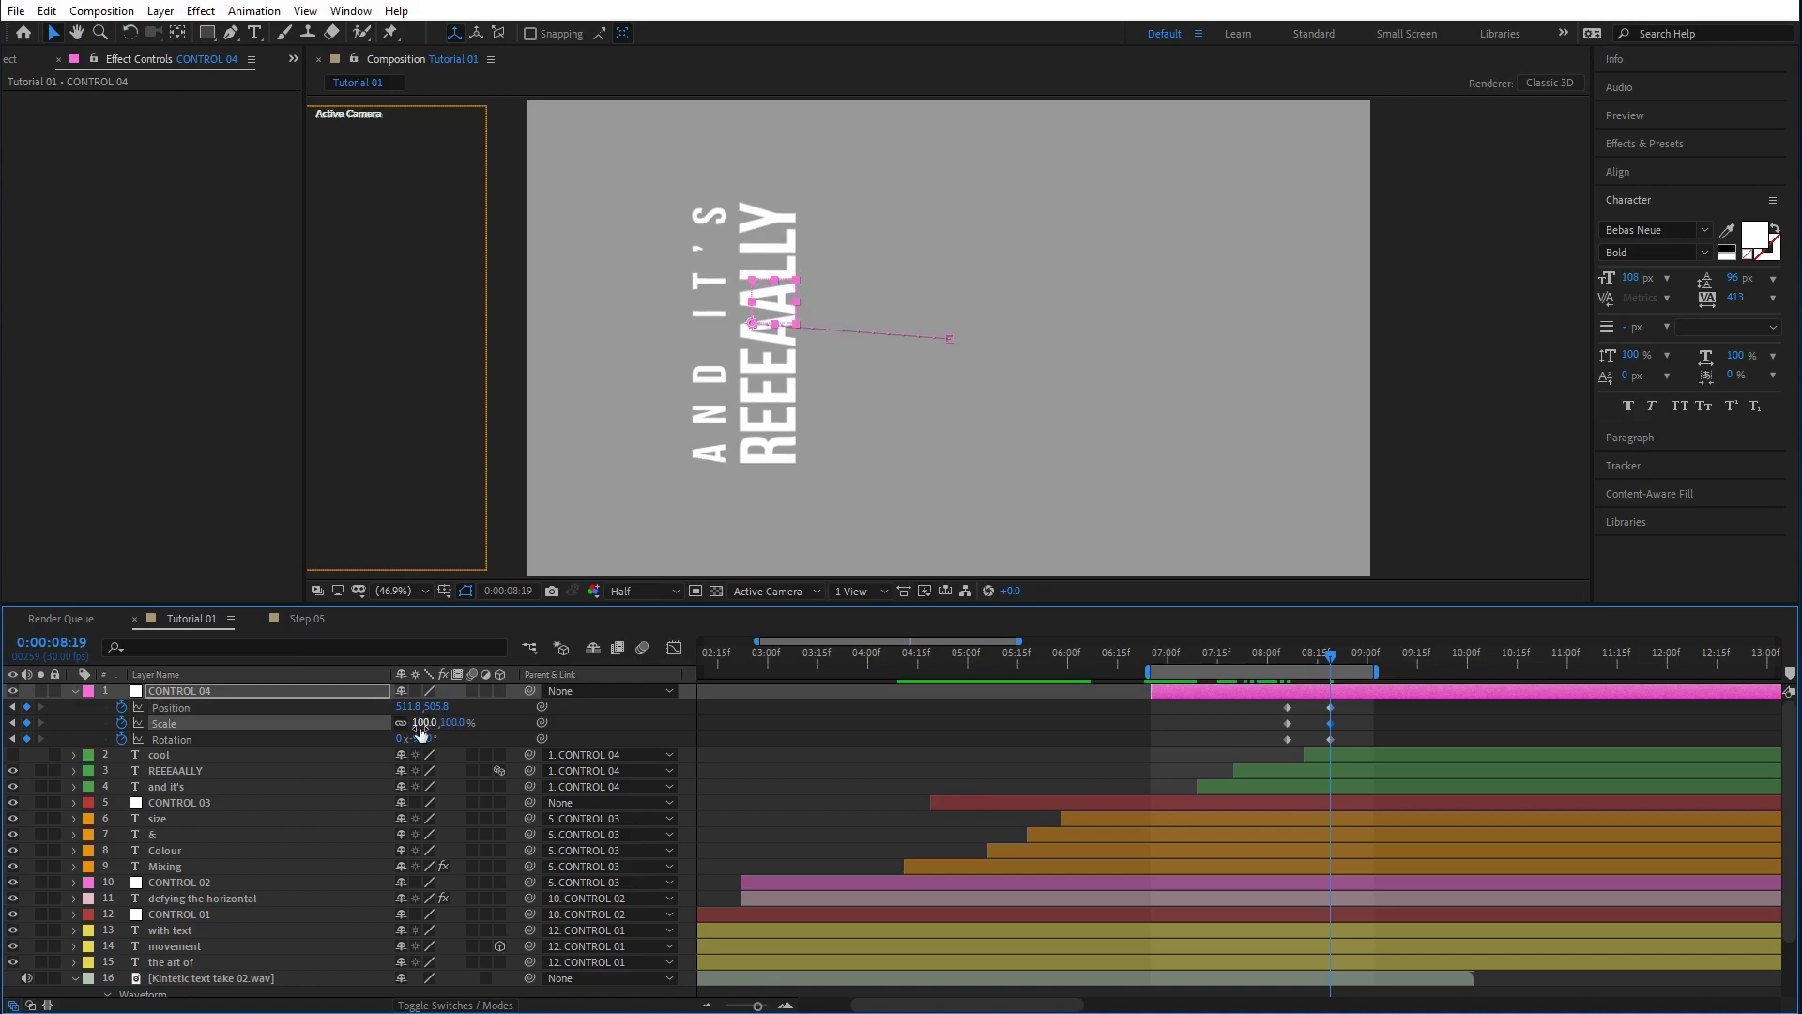
# Reselect CONTROL 04 and shift it further left to about 447.7, 514.4 at 0:00:08:19.
pyautogui.click(786, 369)
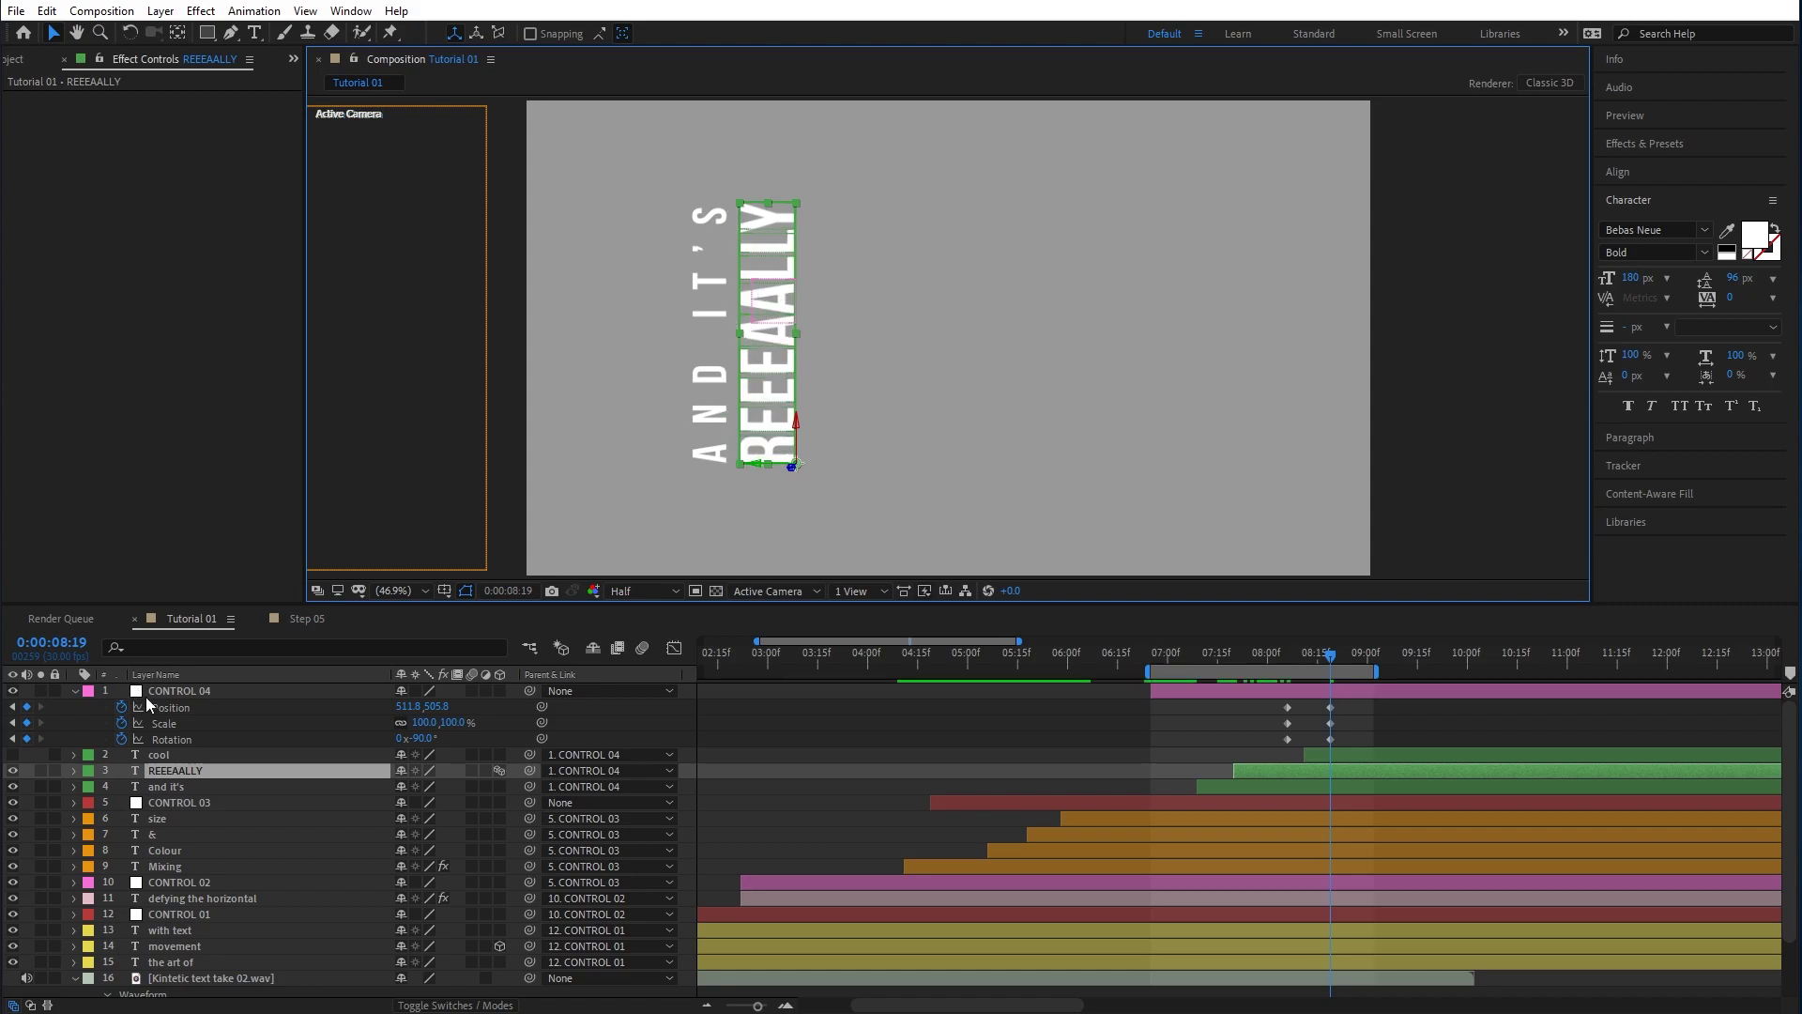
pyautogui.click(175, 691)
pyautogui.moveTo(771, 300); pyautogui.dragTo(744, 298)
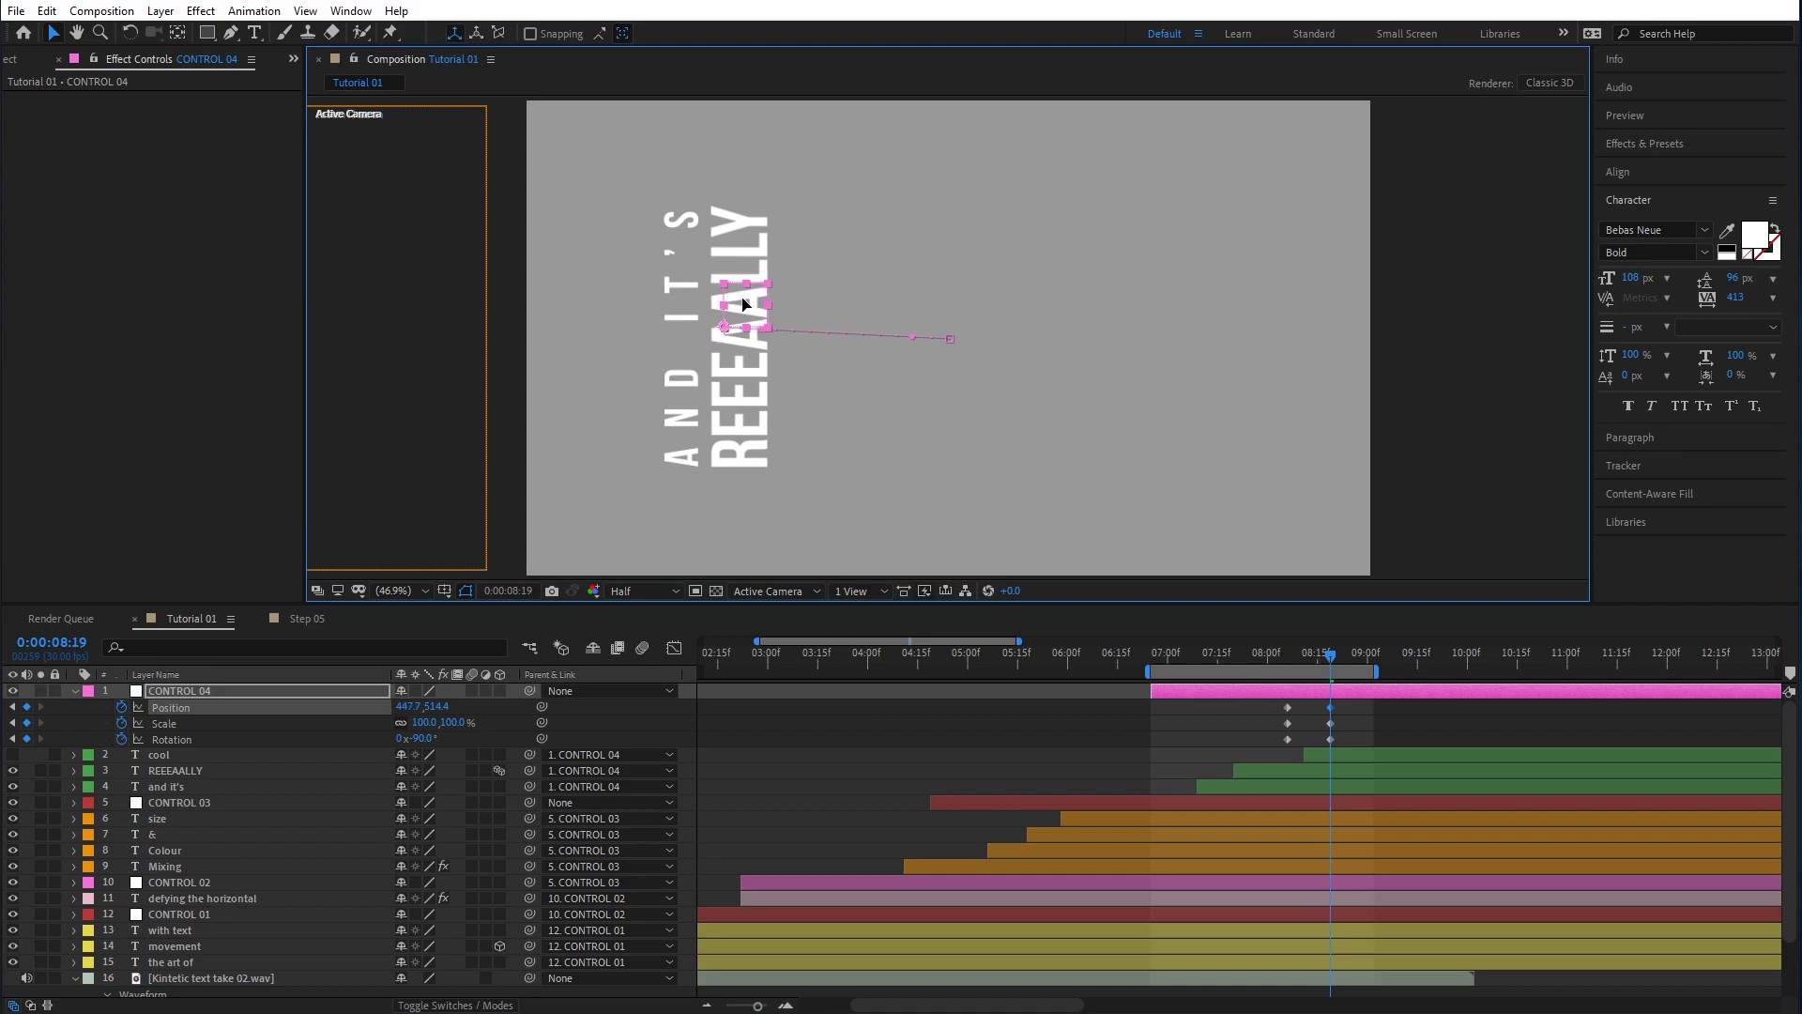
# Shift the cool layer's start to 0:00:08:06 so it begins with CONTROL 04's first keyframes.
pyautogui.moveTo(1243, 654); pyautogui.dragTo(1287, 666)
pyautogui.click(161, 753)
pyautogui.moveTo(1333, 755); pyautogui.dragTo(1313, 754)
pyautogui.moveTo(1269, 657); pyautogui.dragTo(1331, 657)
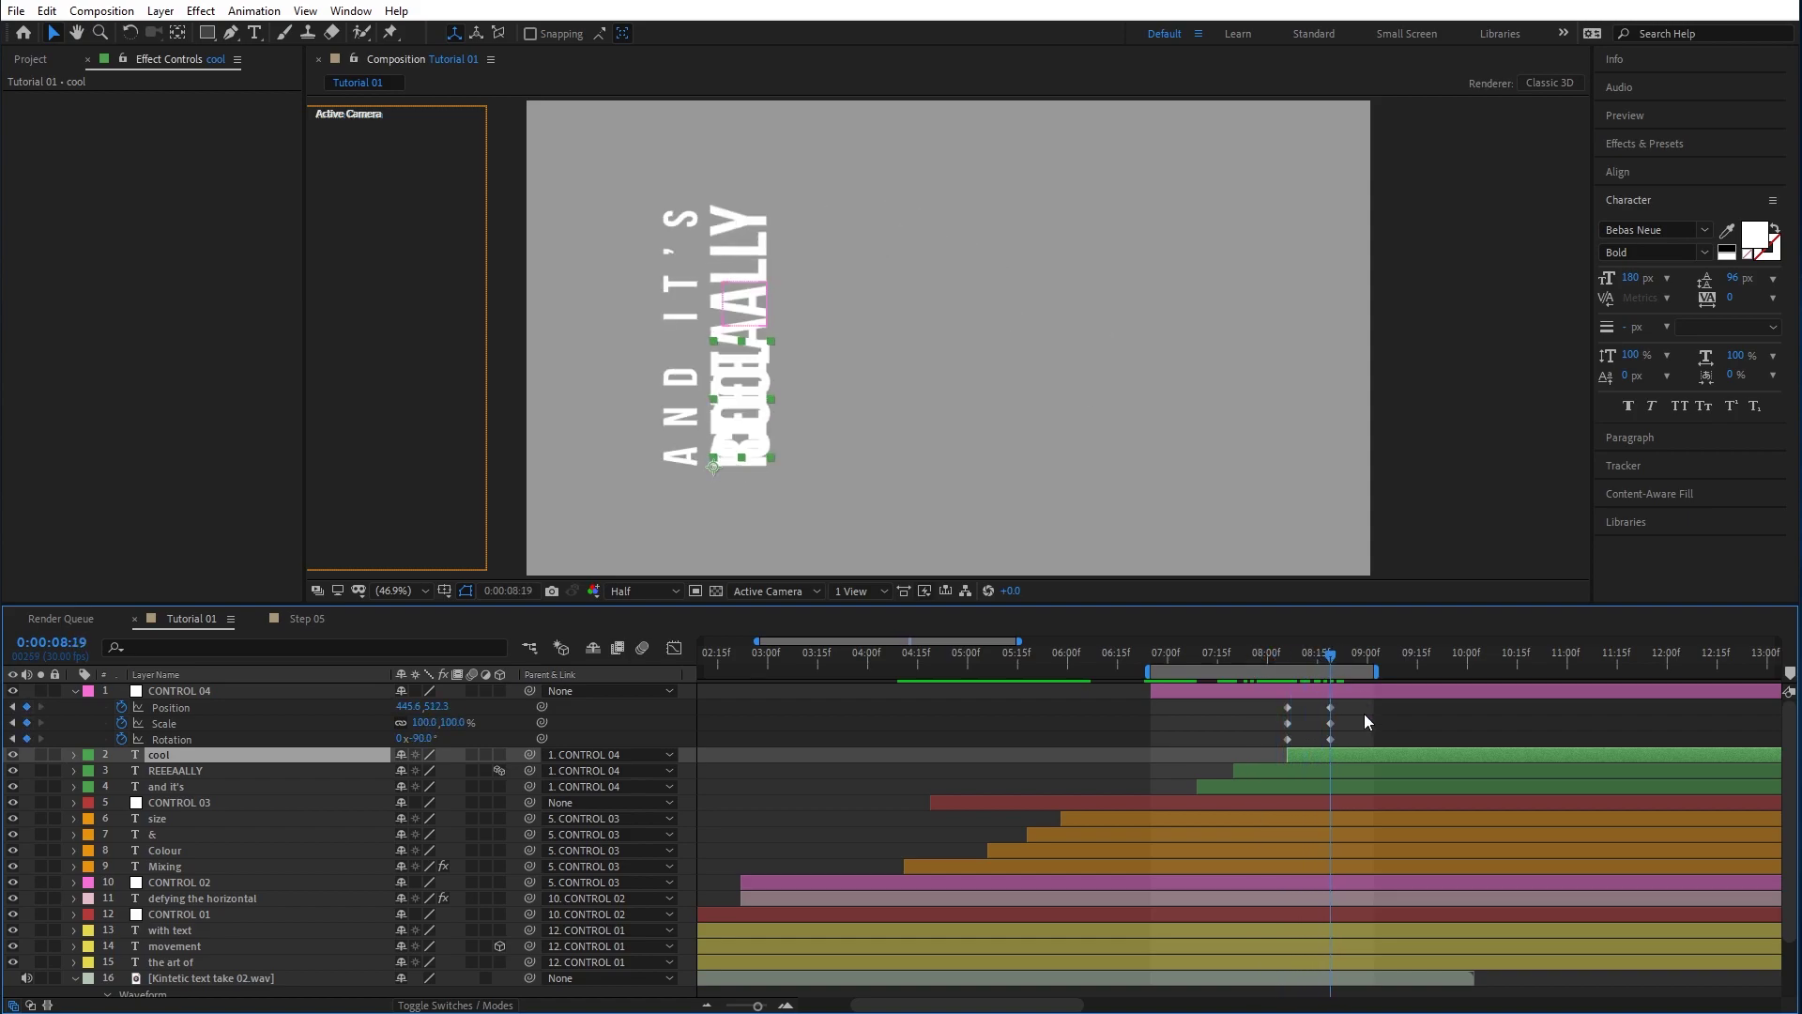
# Set the cool layer's Rotation to 90° and place the word beside the upper end of the vertical REEEAALLY.
pyautogui.moveTo(734, 413); pyautogui.dragTo(870, 371)
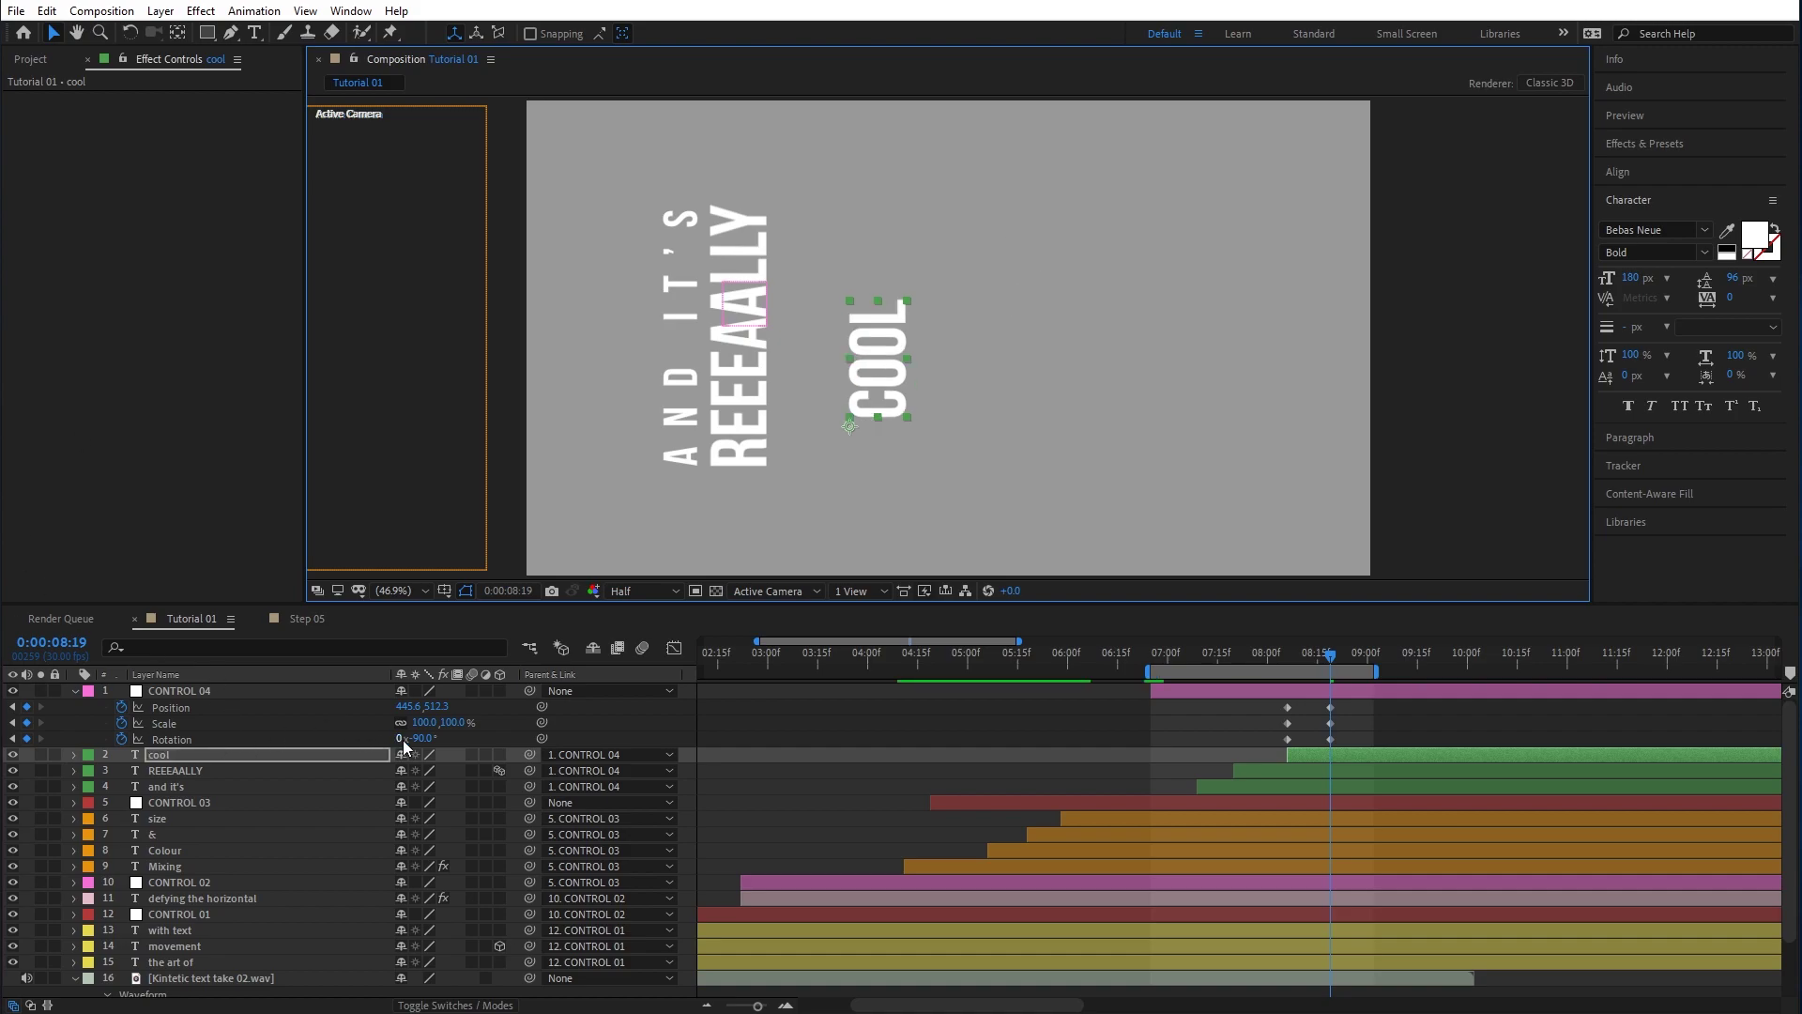
pyautogui.click(227, 753)
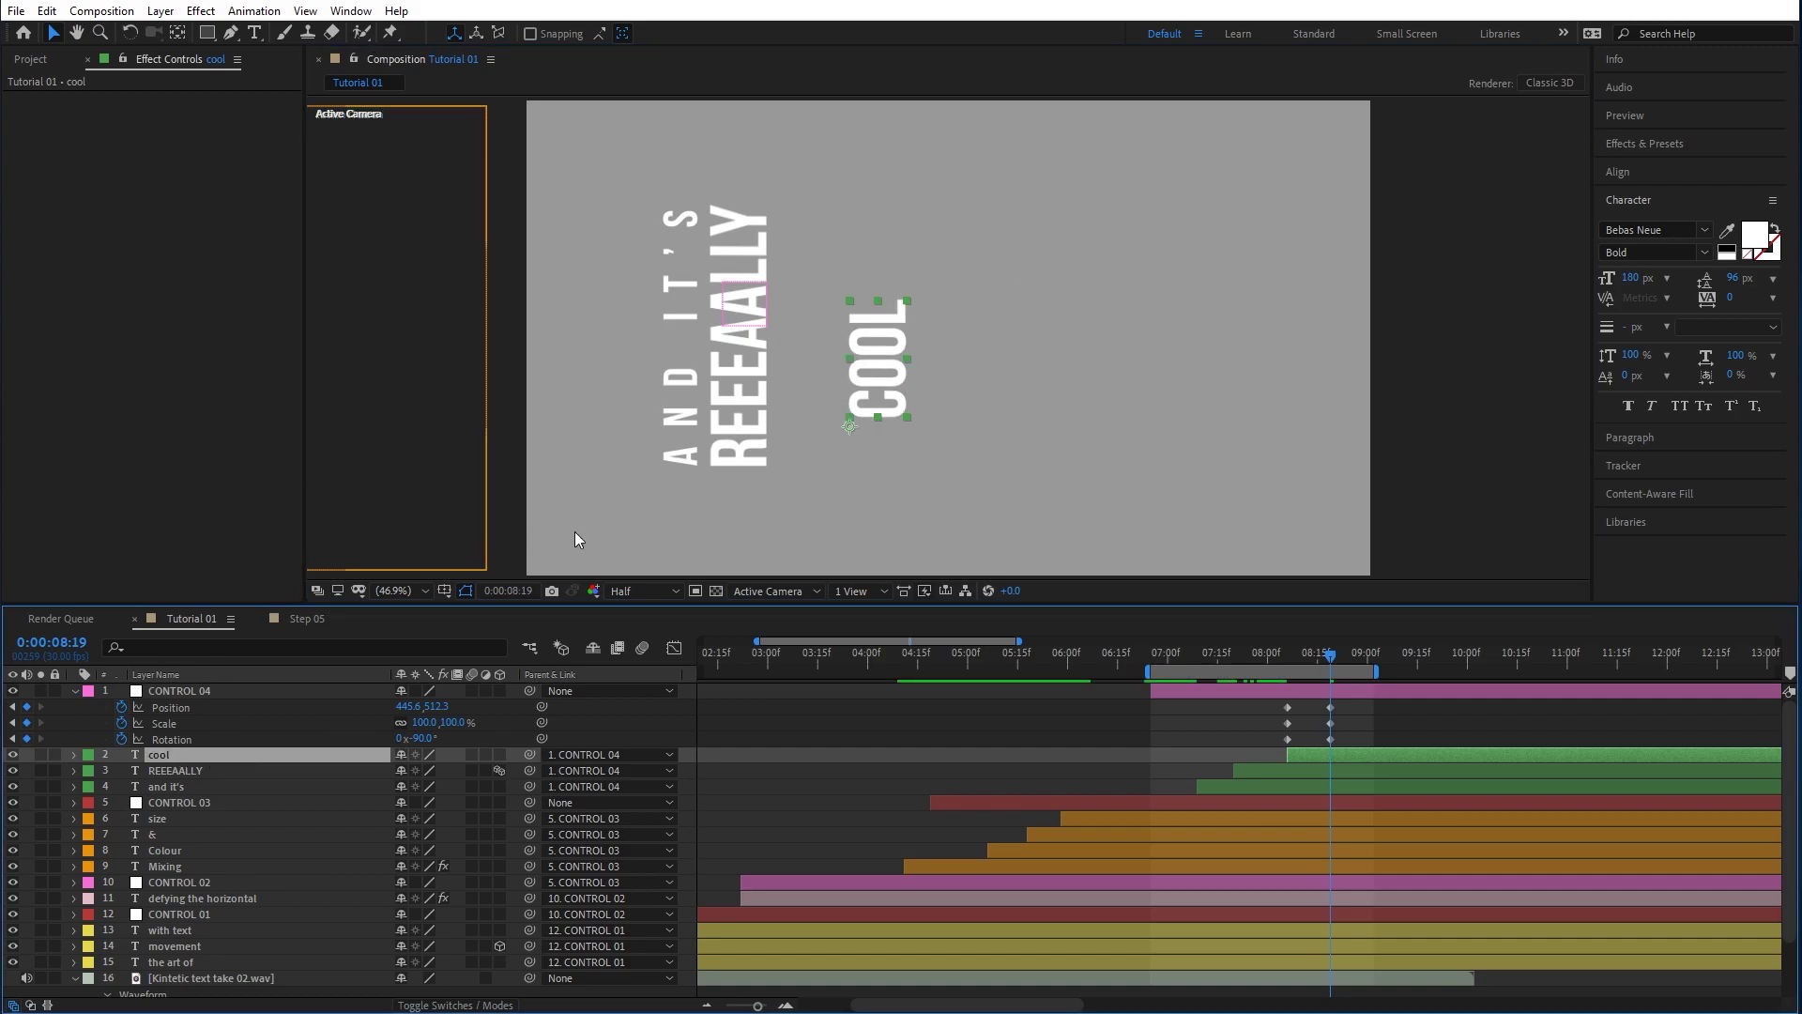
pyautogui.press('r')
pyautogui.moveTo(418, 769); pyautogui.dragTo(894, 381)
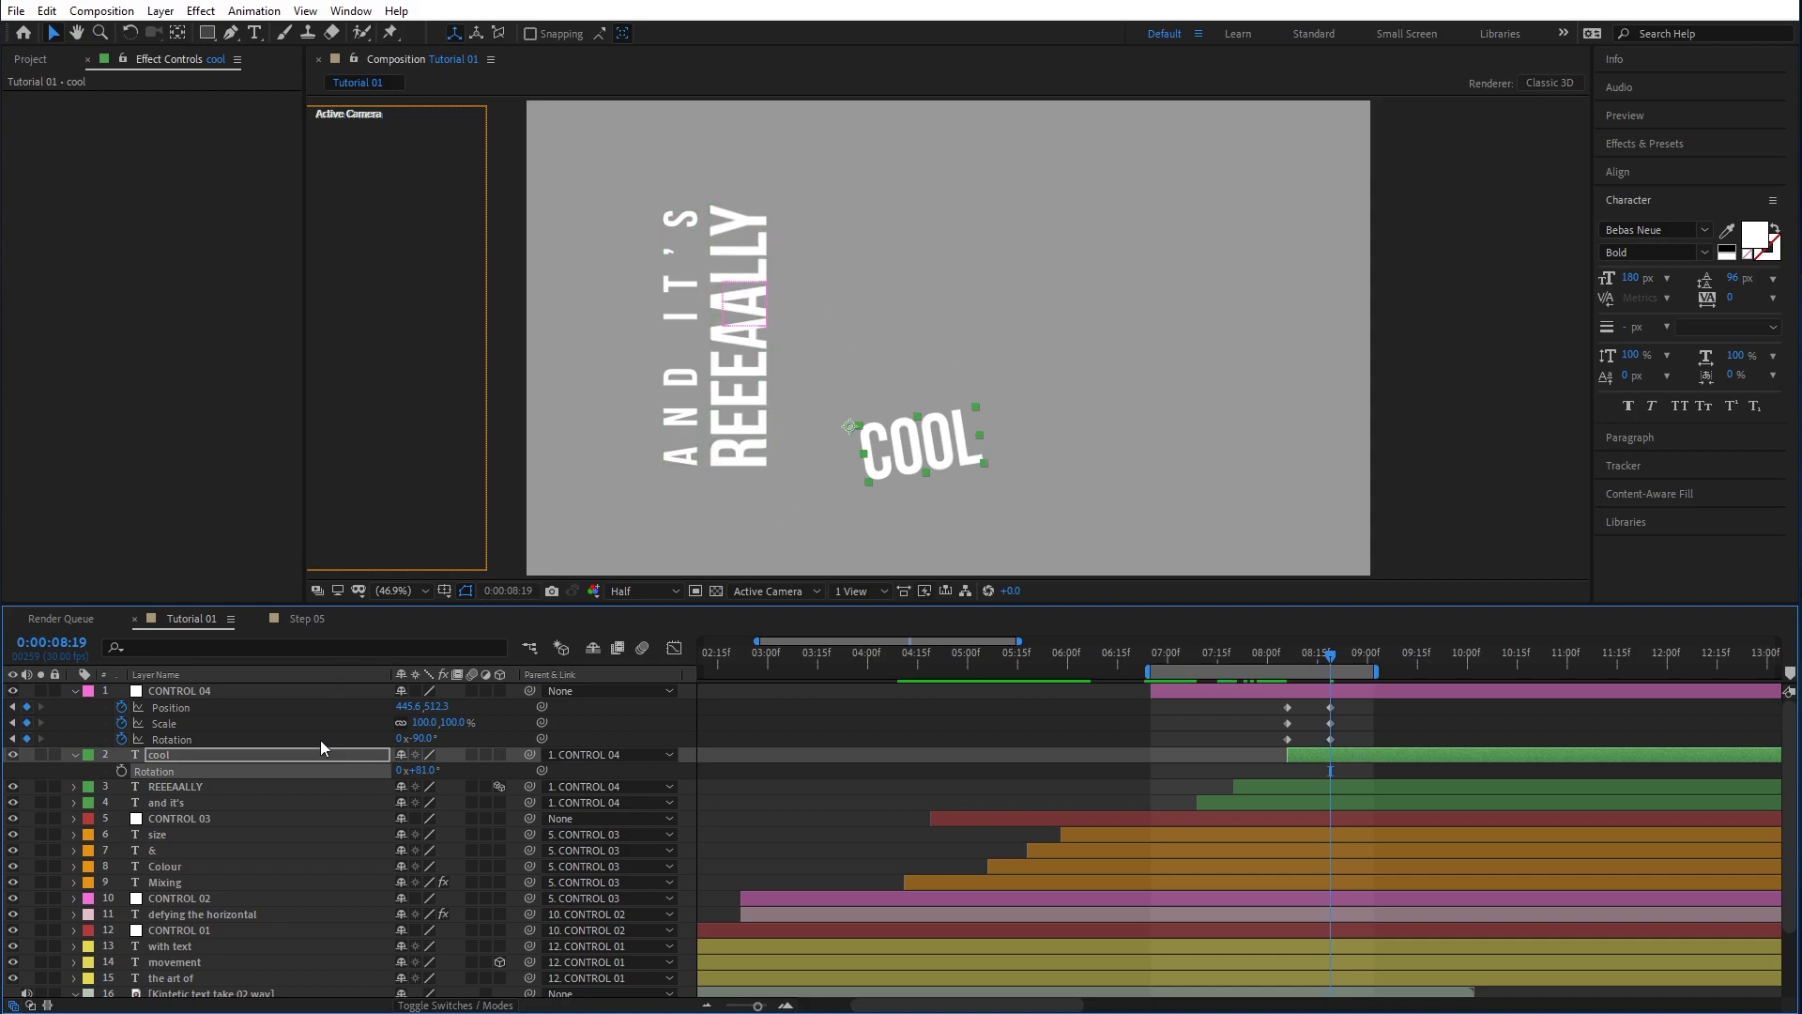
pyautogui.click(442, 769)
pyautogui.write('90')
pyautogui.press('Return')
pyautogui.moveTo(898, 441); pyautogui.dragTo(805, 225)
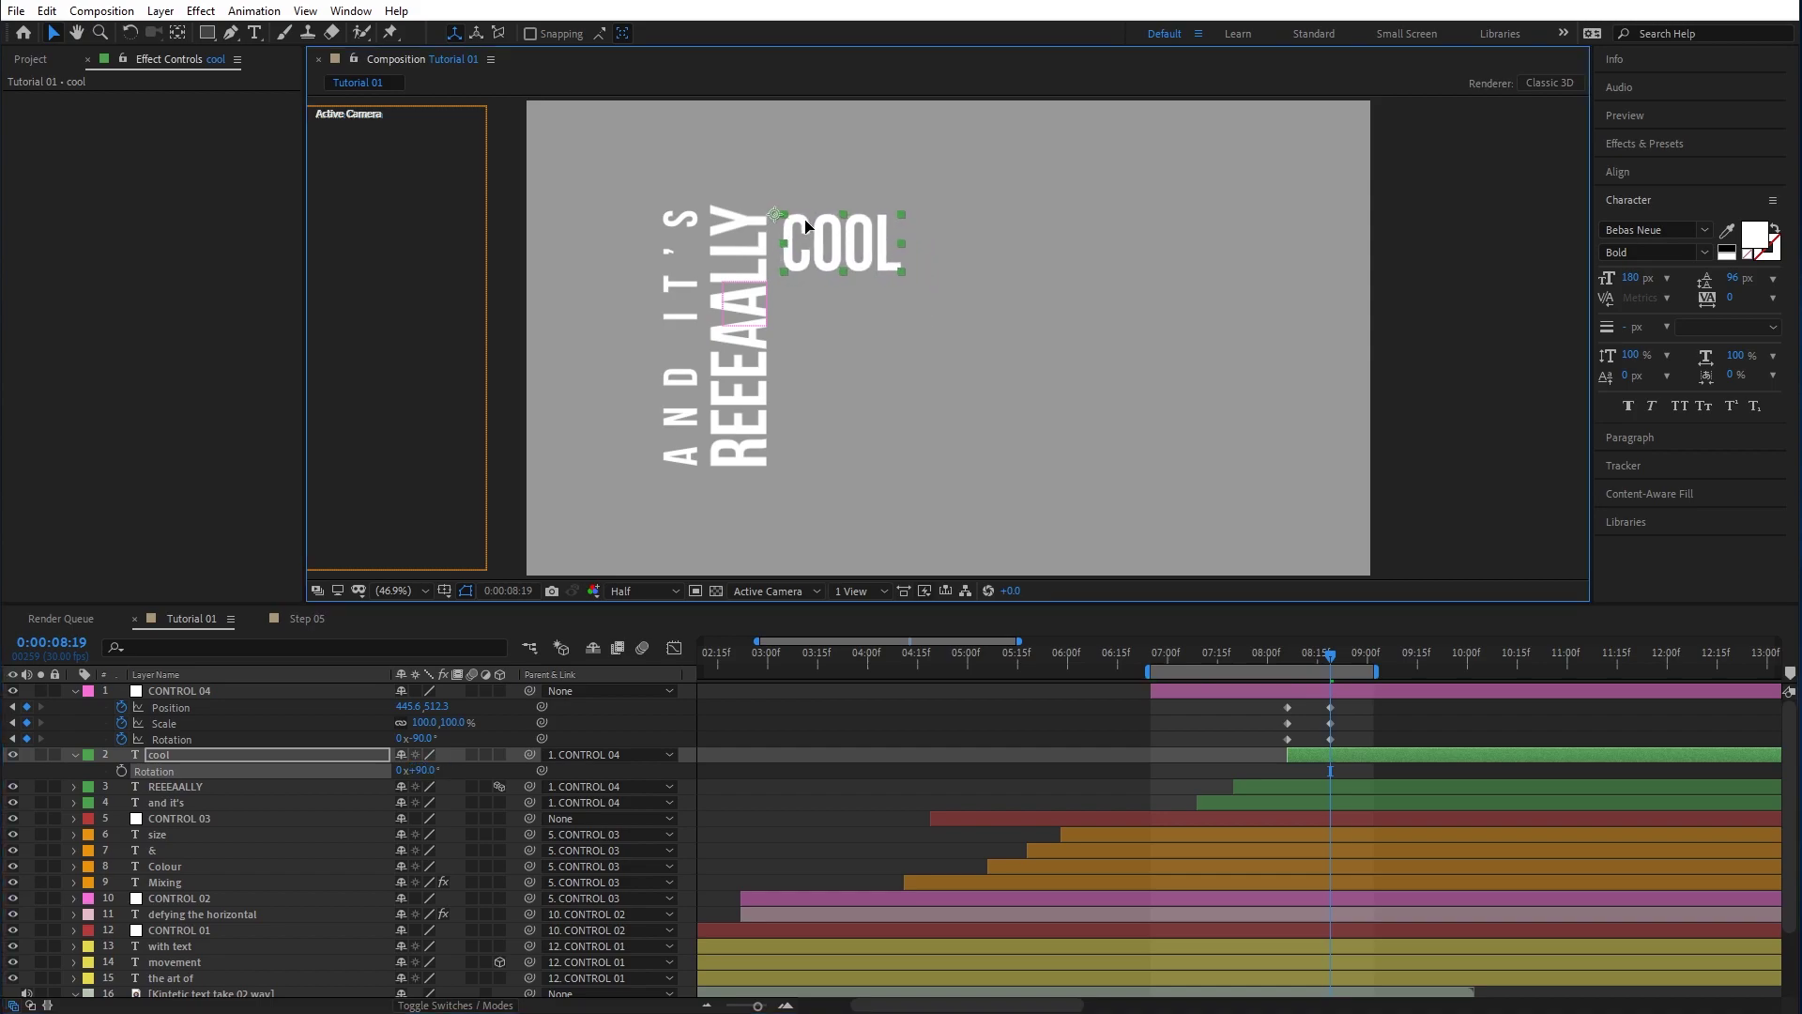
# Enlarge COOL to a font size of 863 px and align it beside REEEAALLY, spanning roughly the same height.
pyautogui.click(1630, 278)
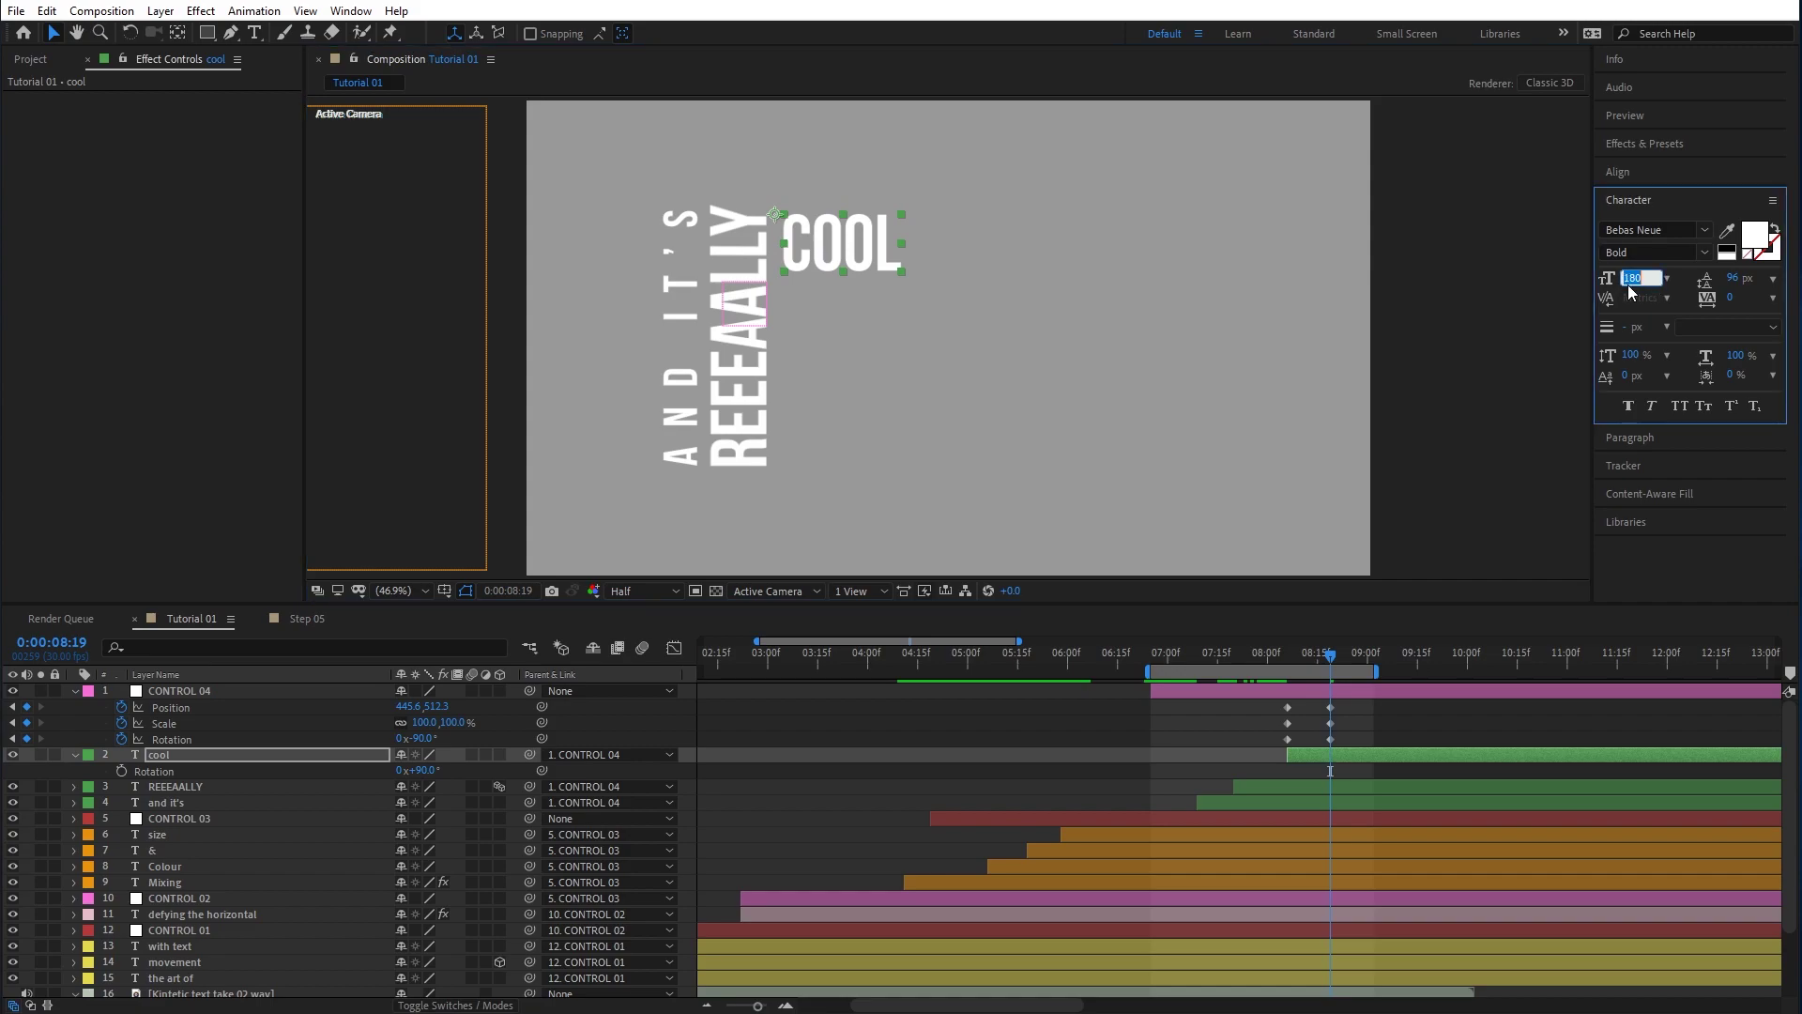
pyautogui.write('400')
pyautogui.press('Return')
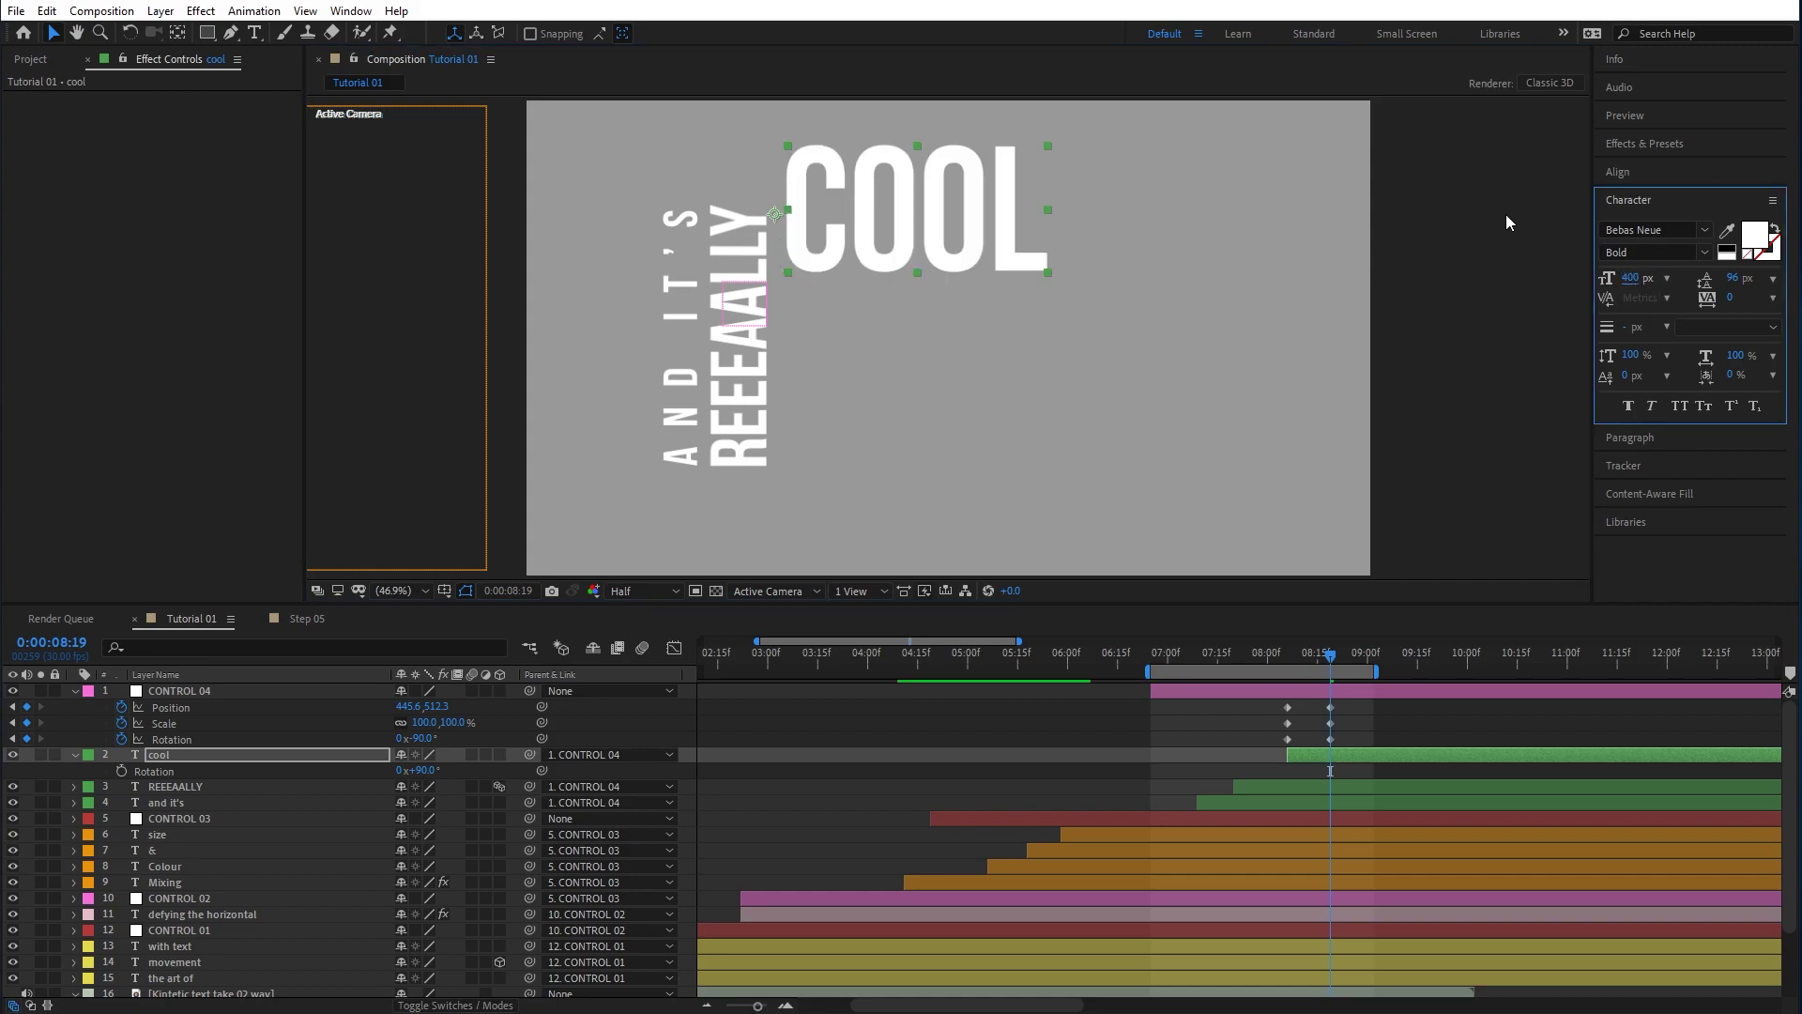
pyautogui.moveTo(1636, 282); pyautogui.dragTo(1738, 281)
pyautogui.moveTo(836, 262); pyautogui.dragTo(818, 382)
pyautogui.click(1631, 278)
pyautogui.moveTo(1631, 277); pyautogui.dragTo(1690, 279)
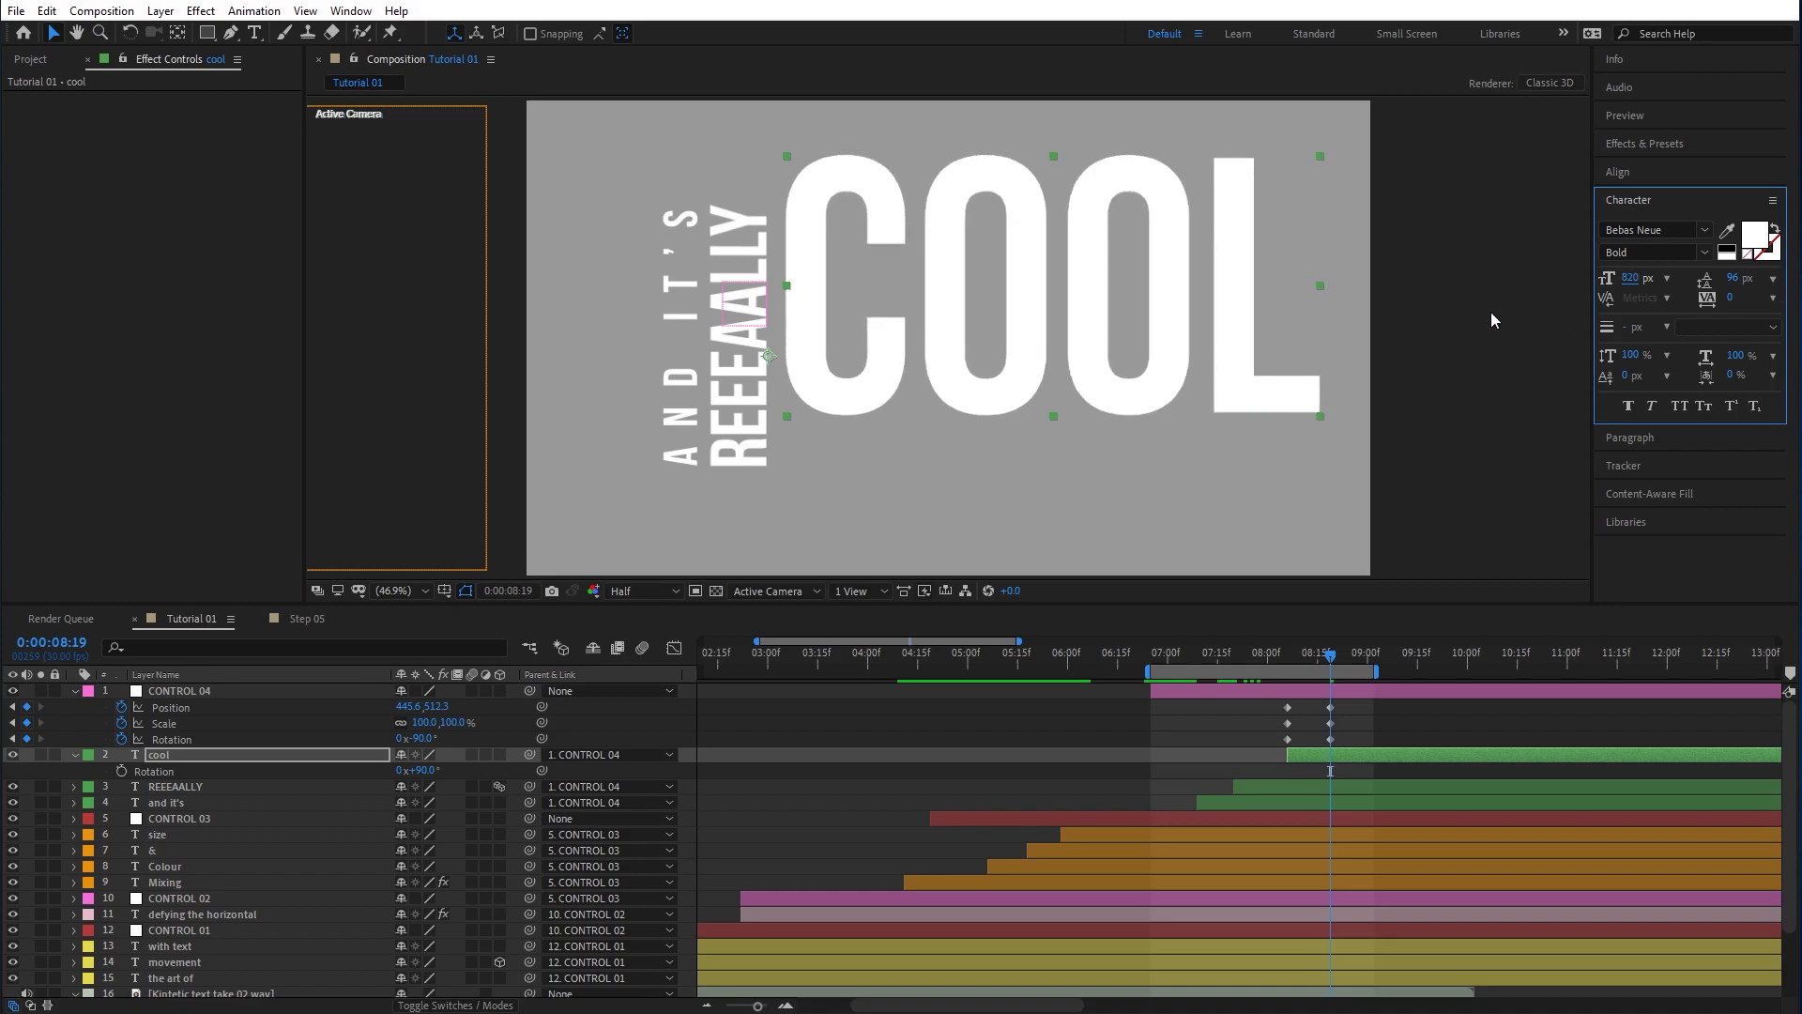
pyautogui.moveTo(835, 205); pyautogui.dragTo(832, 249)
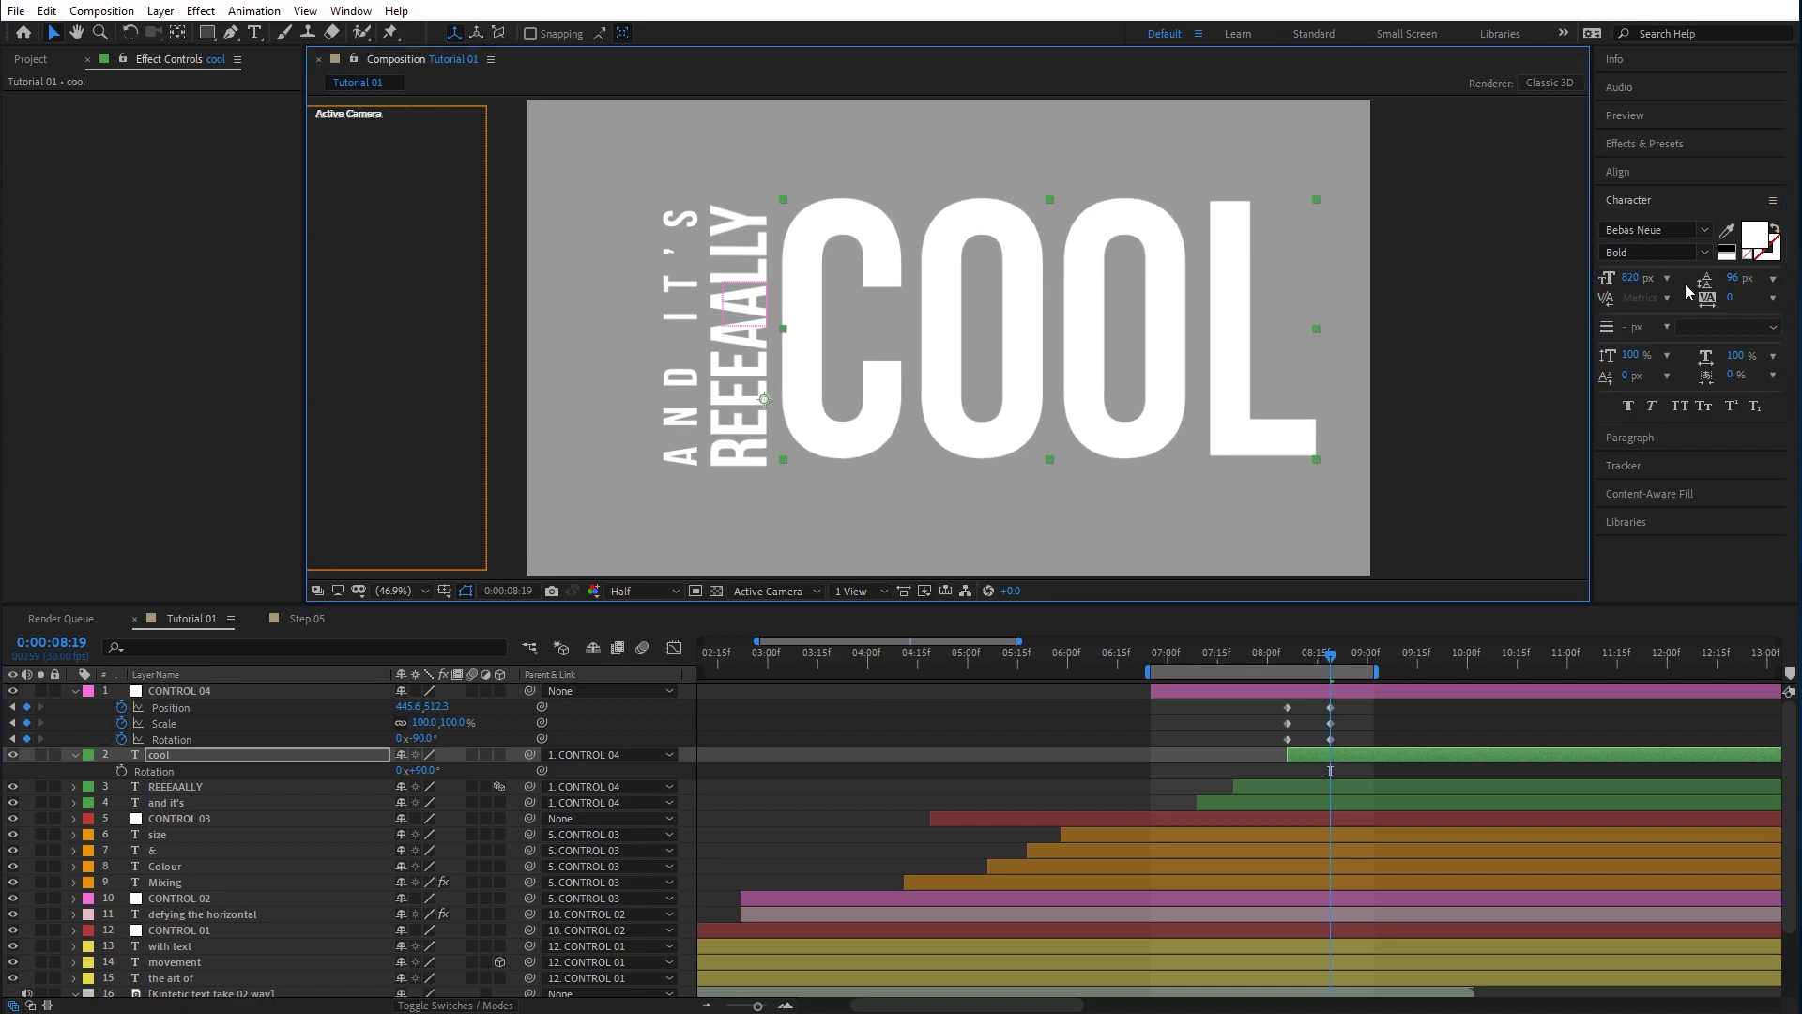
pyautogui.moveTo(1632, 278); pyautogui.dragTo(1671, 278)
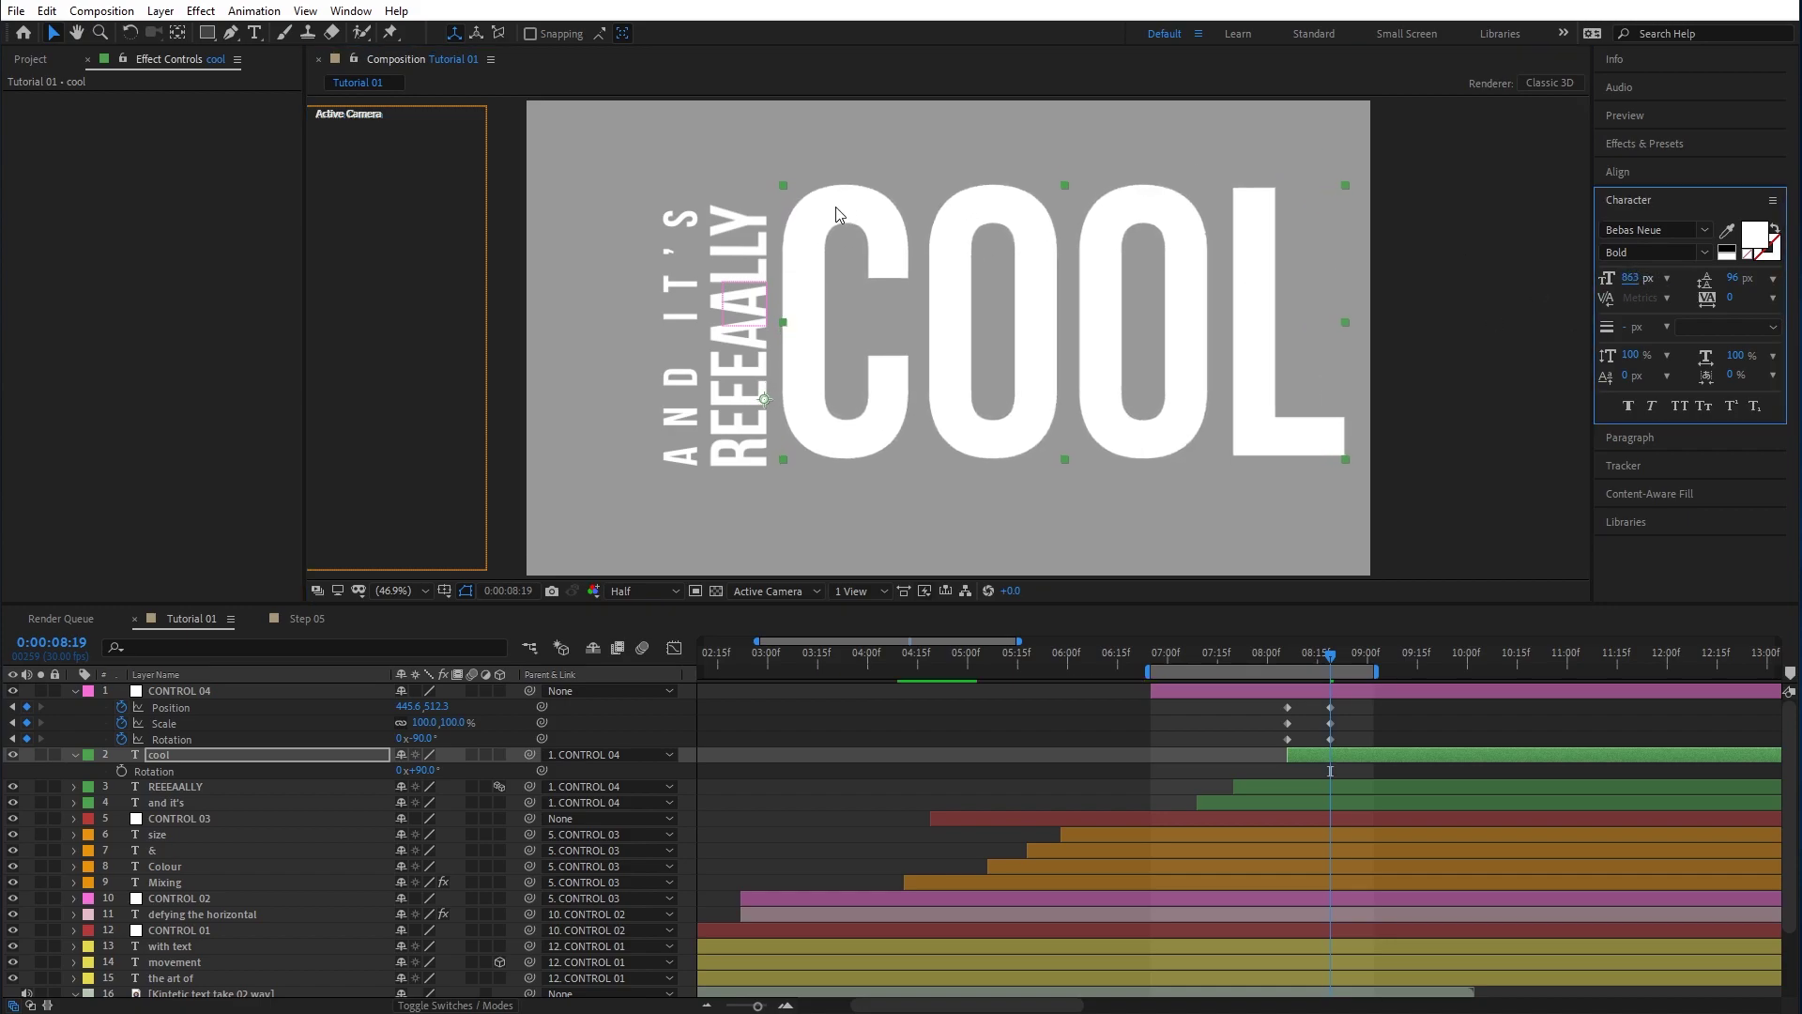
pyautogui.click(835, 206)
pyautogui.moveTo(833, 222); pyautogui.dragTo(836, 223)
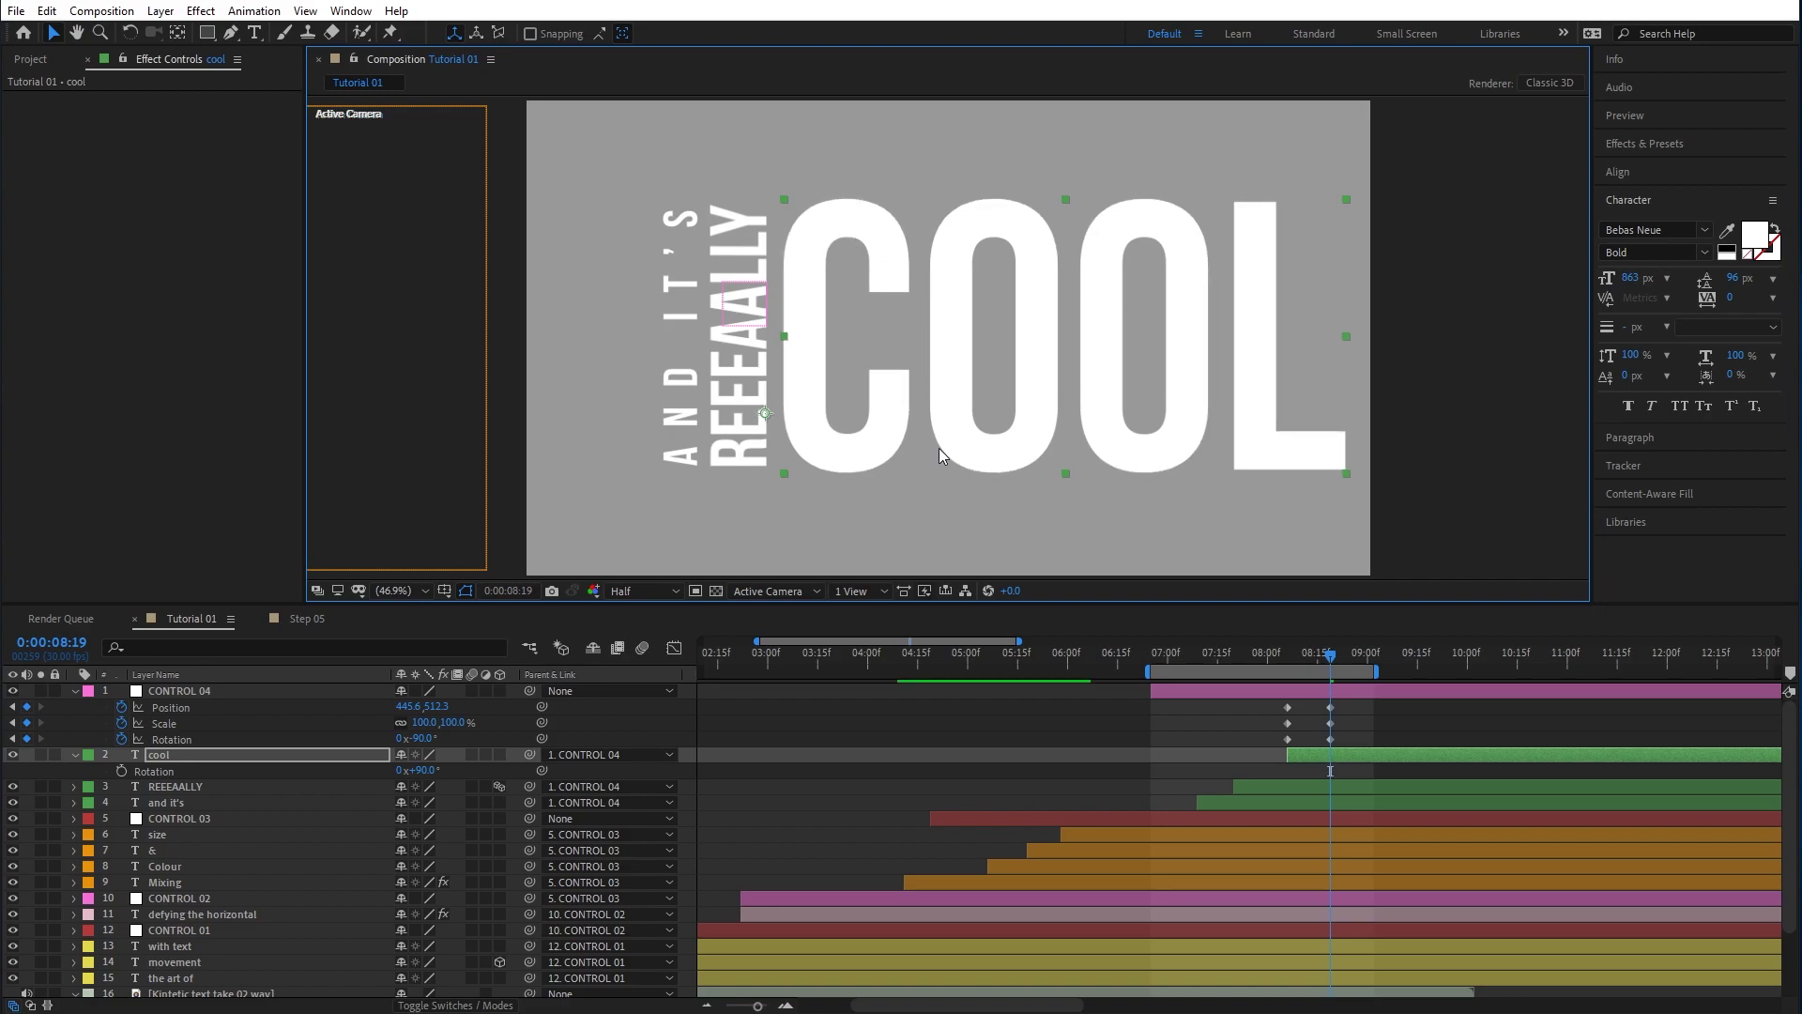
# Fade in the cool layer with Opacity keyframes of 0% at 0:00:08:06 and 100% at about 0:00:08:11.
pyautogui.moveTo(1276, 655)
pyautogui.mouseDown()
pyautogui.moveTo(1353, 669)
pyautogui.moveTo(1269, 668)
pyautogui.moveTo(1287, 668)
pyautogui.mouseUp()
pyautogui.press('Return')
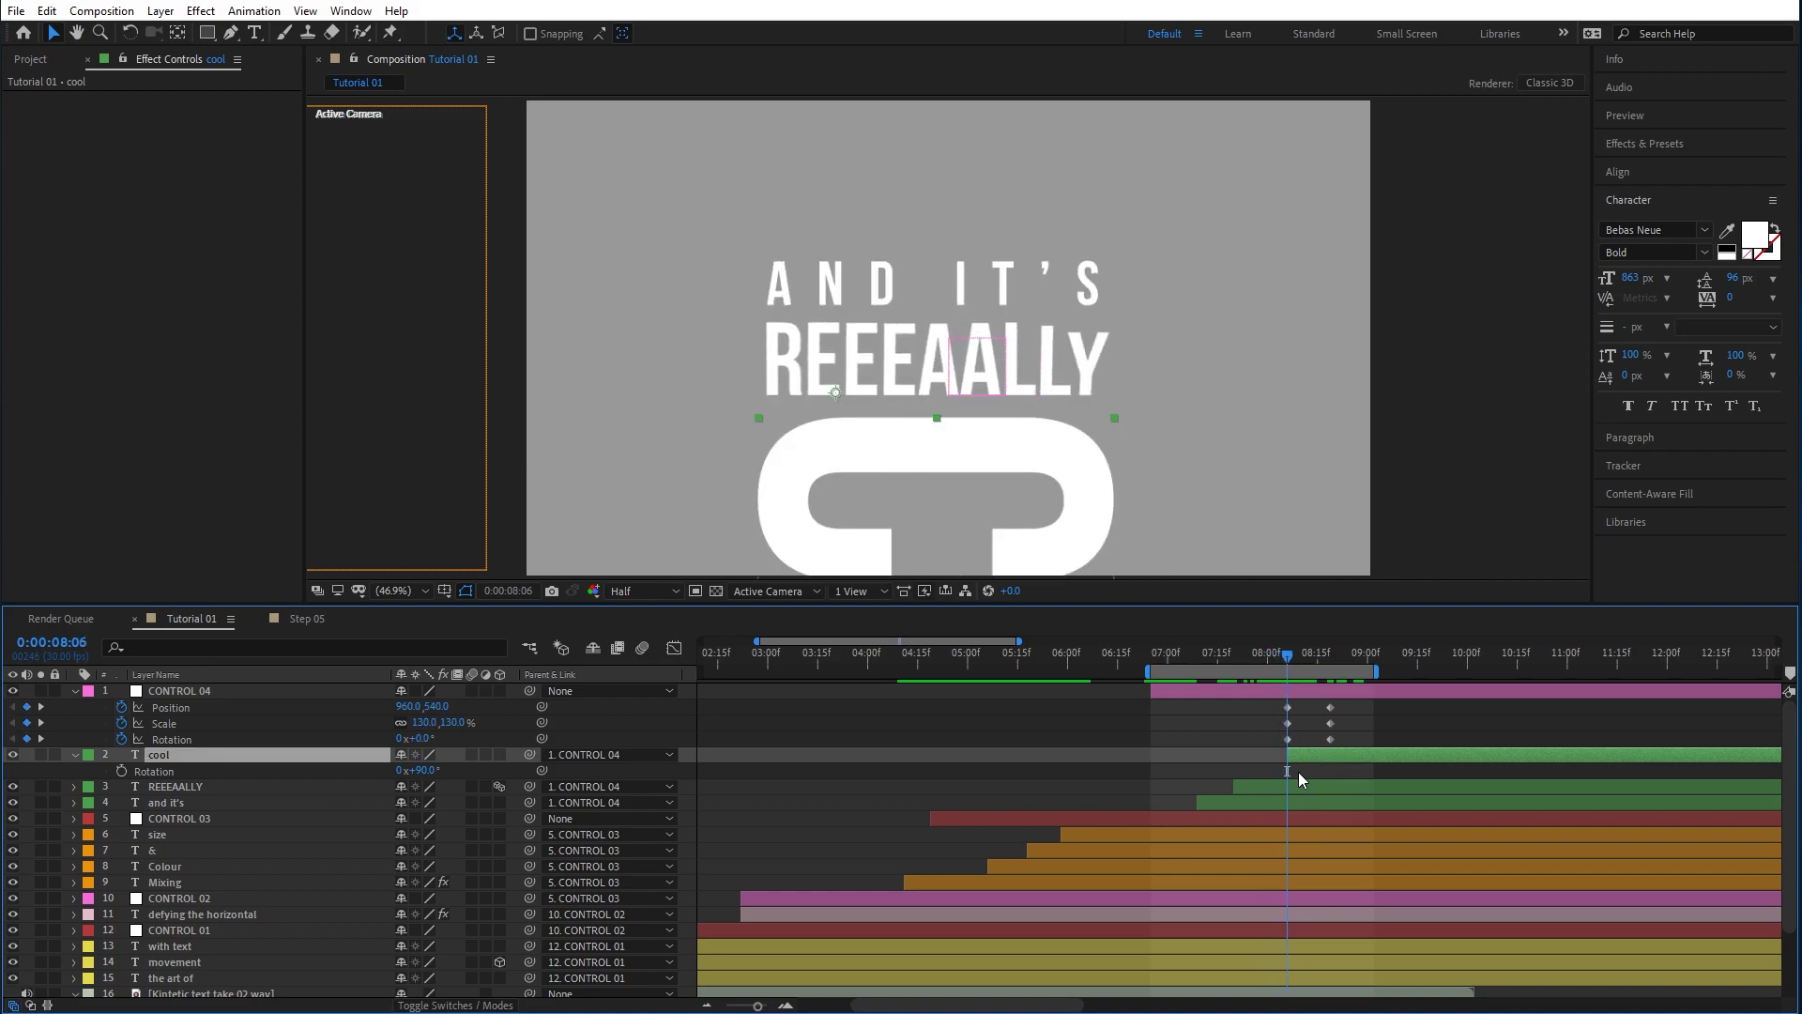
pyautogui.press('t')
pyautogui.click(122, 771)
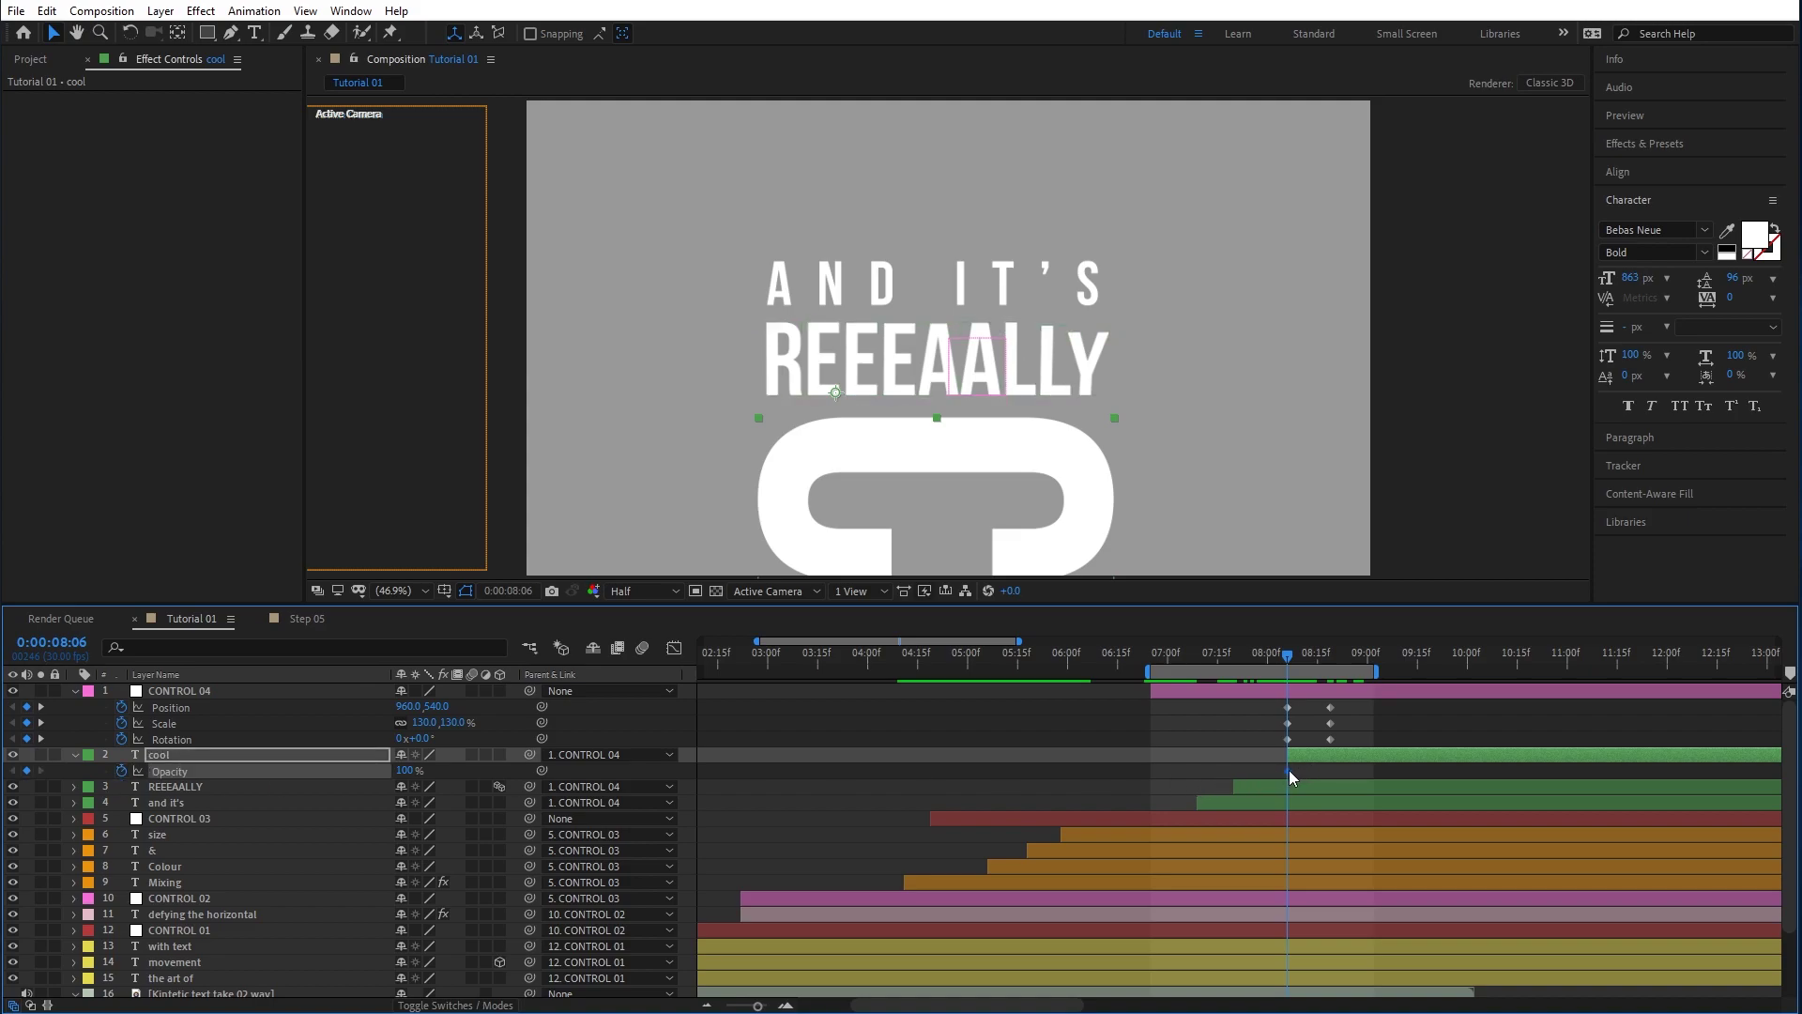
pyautogui.moveTo(1300, 773); pyautogui.dragTo(1305, 773)
pyautogui.moveTo(404, 771); pyautogui.dragTo(251, 767)
# At 0:00:08:19, nudge CONTROL 04 left to 305.6, 512.3 to centre the text group, and check the motion.
pyautogui.moveTo(1295, 663); pyautogui.dragTo(1335, 656)
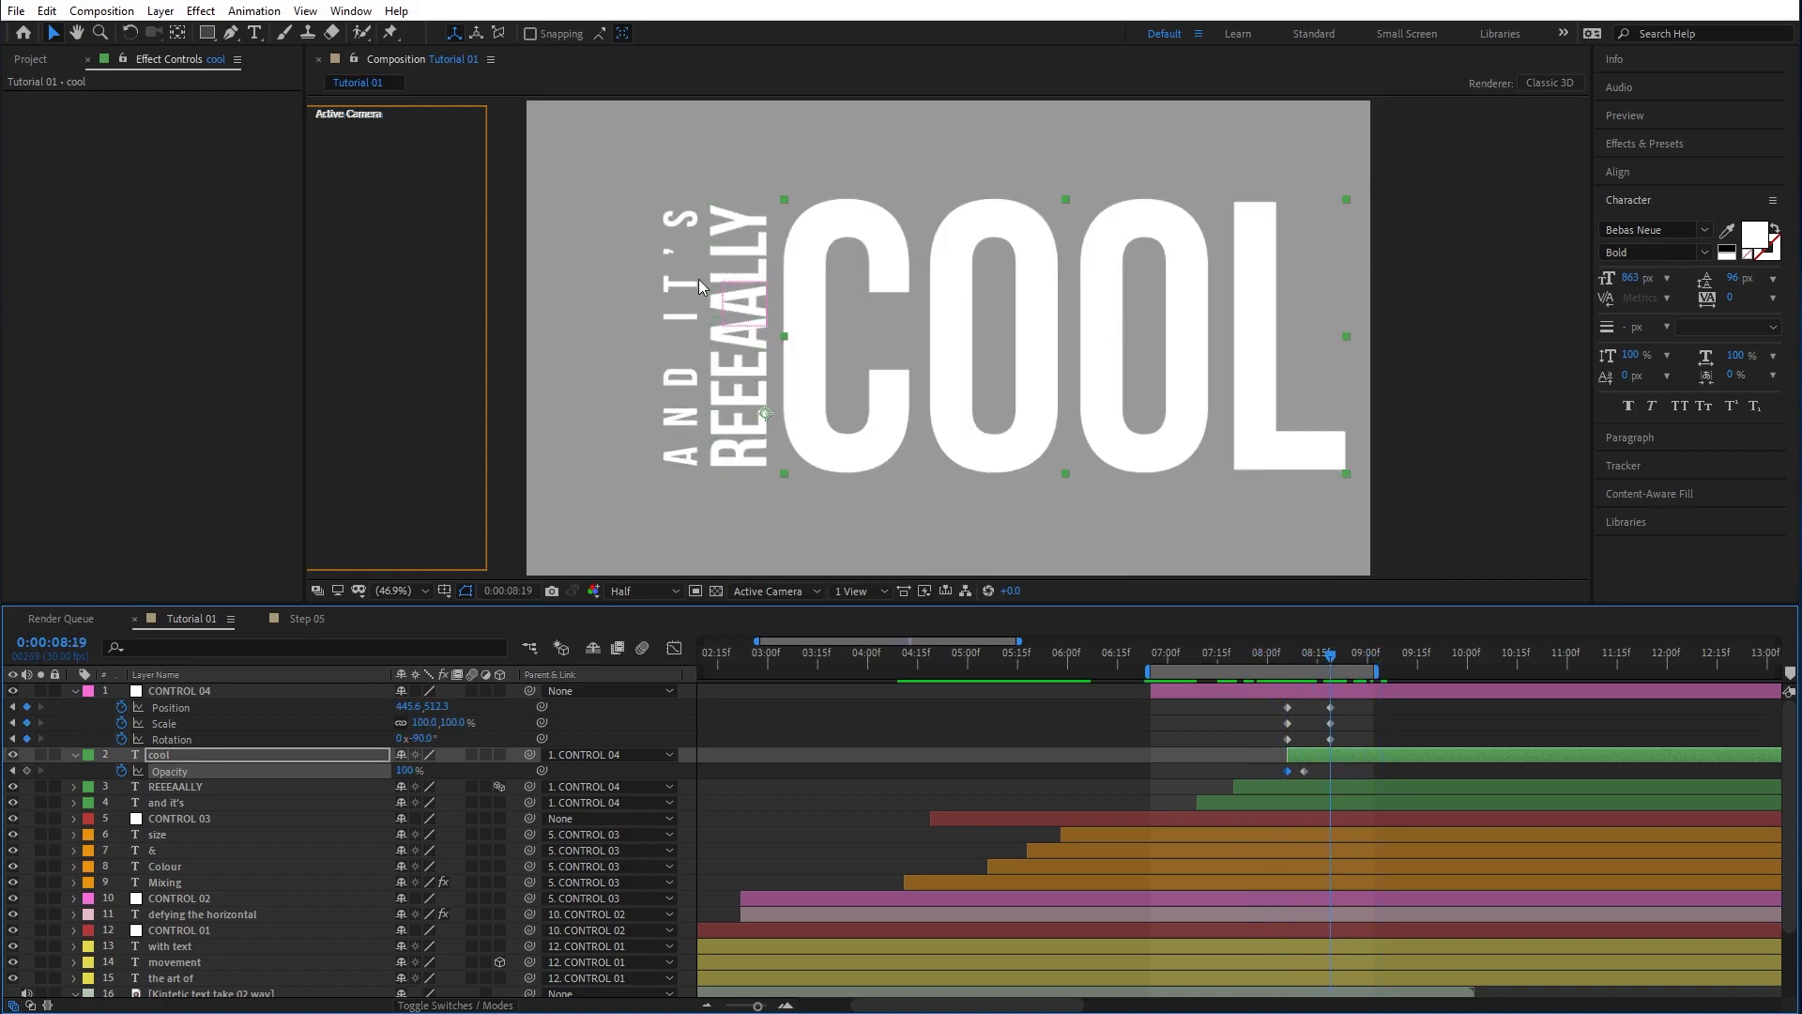
pyautogui.click(760, 307)
pyautogui.hotkey('shift', 'Left')
pyautogui.hotkey('shift', 'Left')
pyautogui.hotkey('shift', 'Left')
pyautogui.hotkey('shift', 'Left')
pyautogui.hotkey('shift', 'Left')
pyautogui.hotkey('shift', 'Left')
pyautogui.hotkey('shift', 'Left')
pyautogui.hotkey('shift', 'Left')
pyautogui.hotkey('shift', 'Left')
pyautogui.hotkey('shift', 'Left')
pyautogui.hotkey('shift', 'Left')
pyautogui.hotkey('shift', 'Left')
pyautogui.hotkey('shift', 'Left')
pyautogui.hotkey('shift', 'Left')
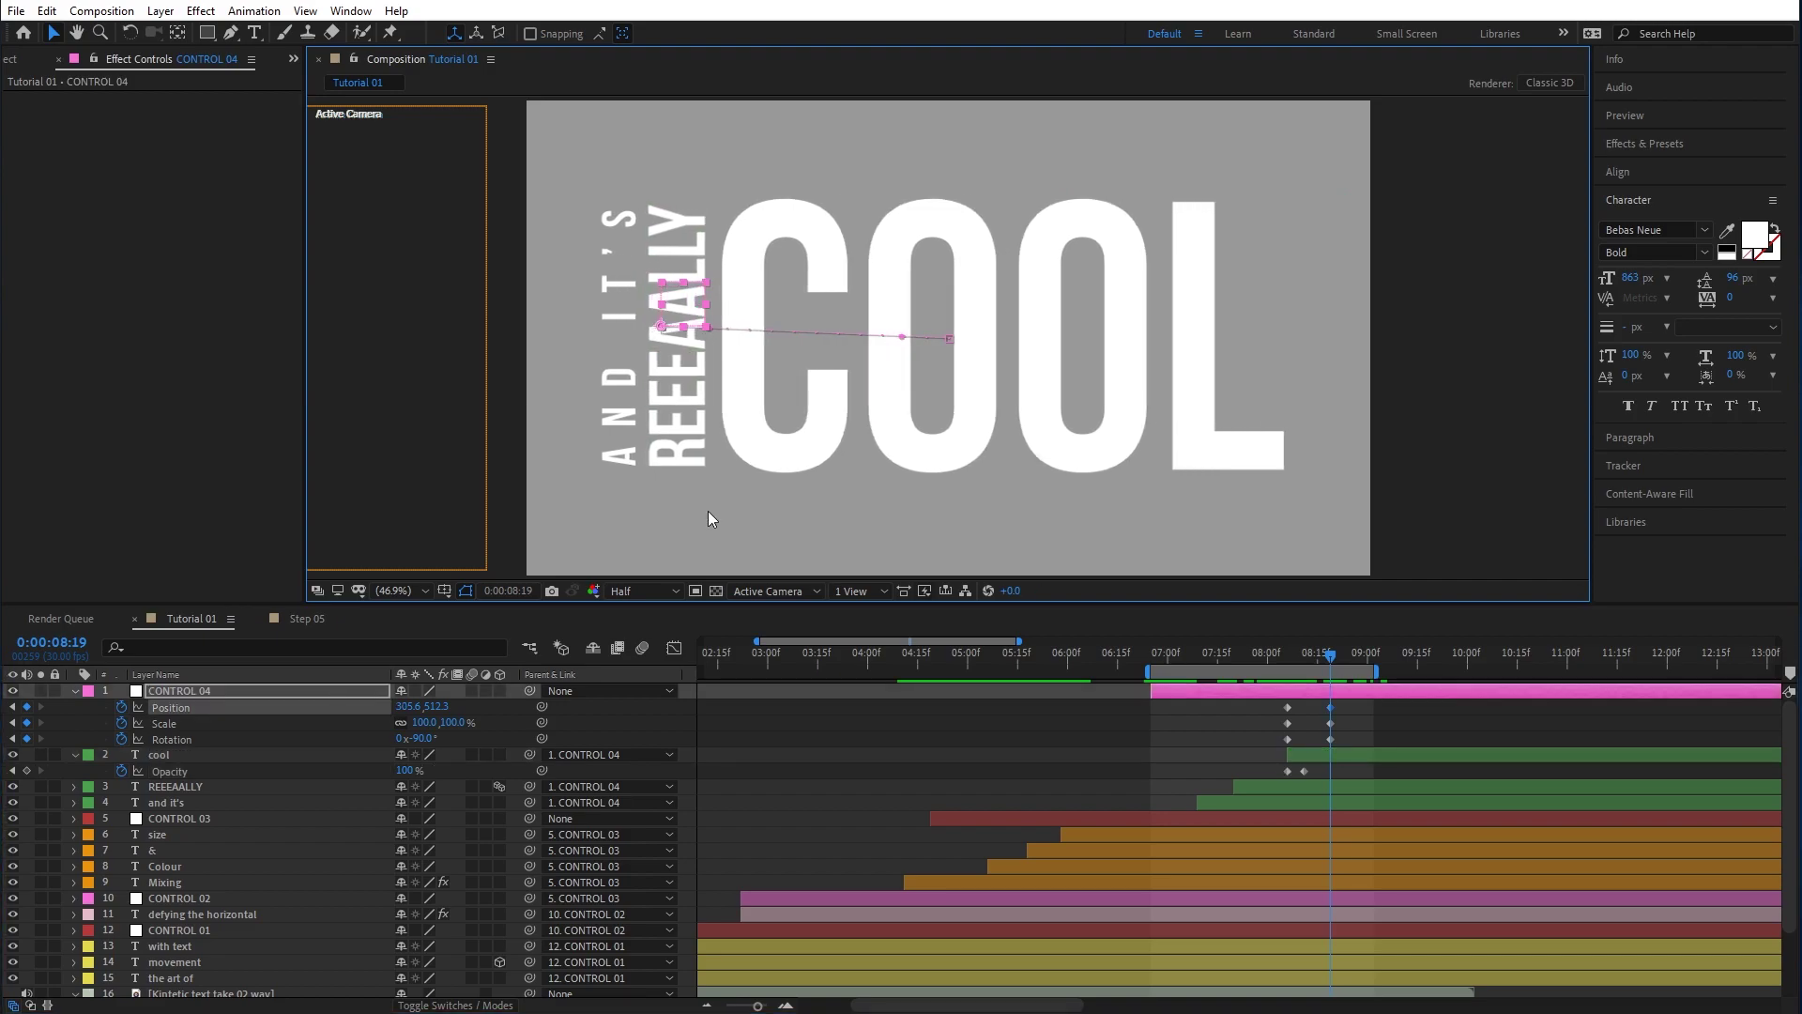
pyautogui.moveTo(1278, 654); pyautogui.dragTo(1339, 673)
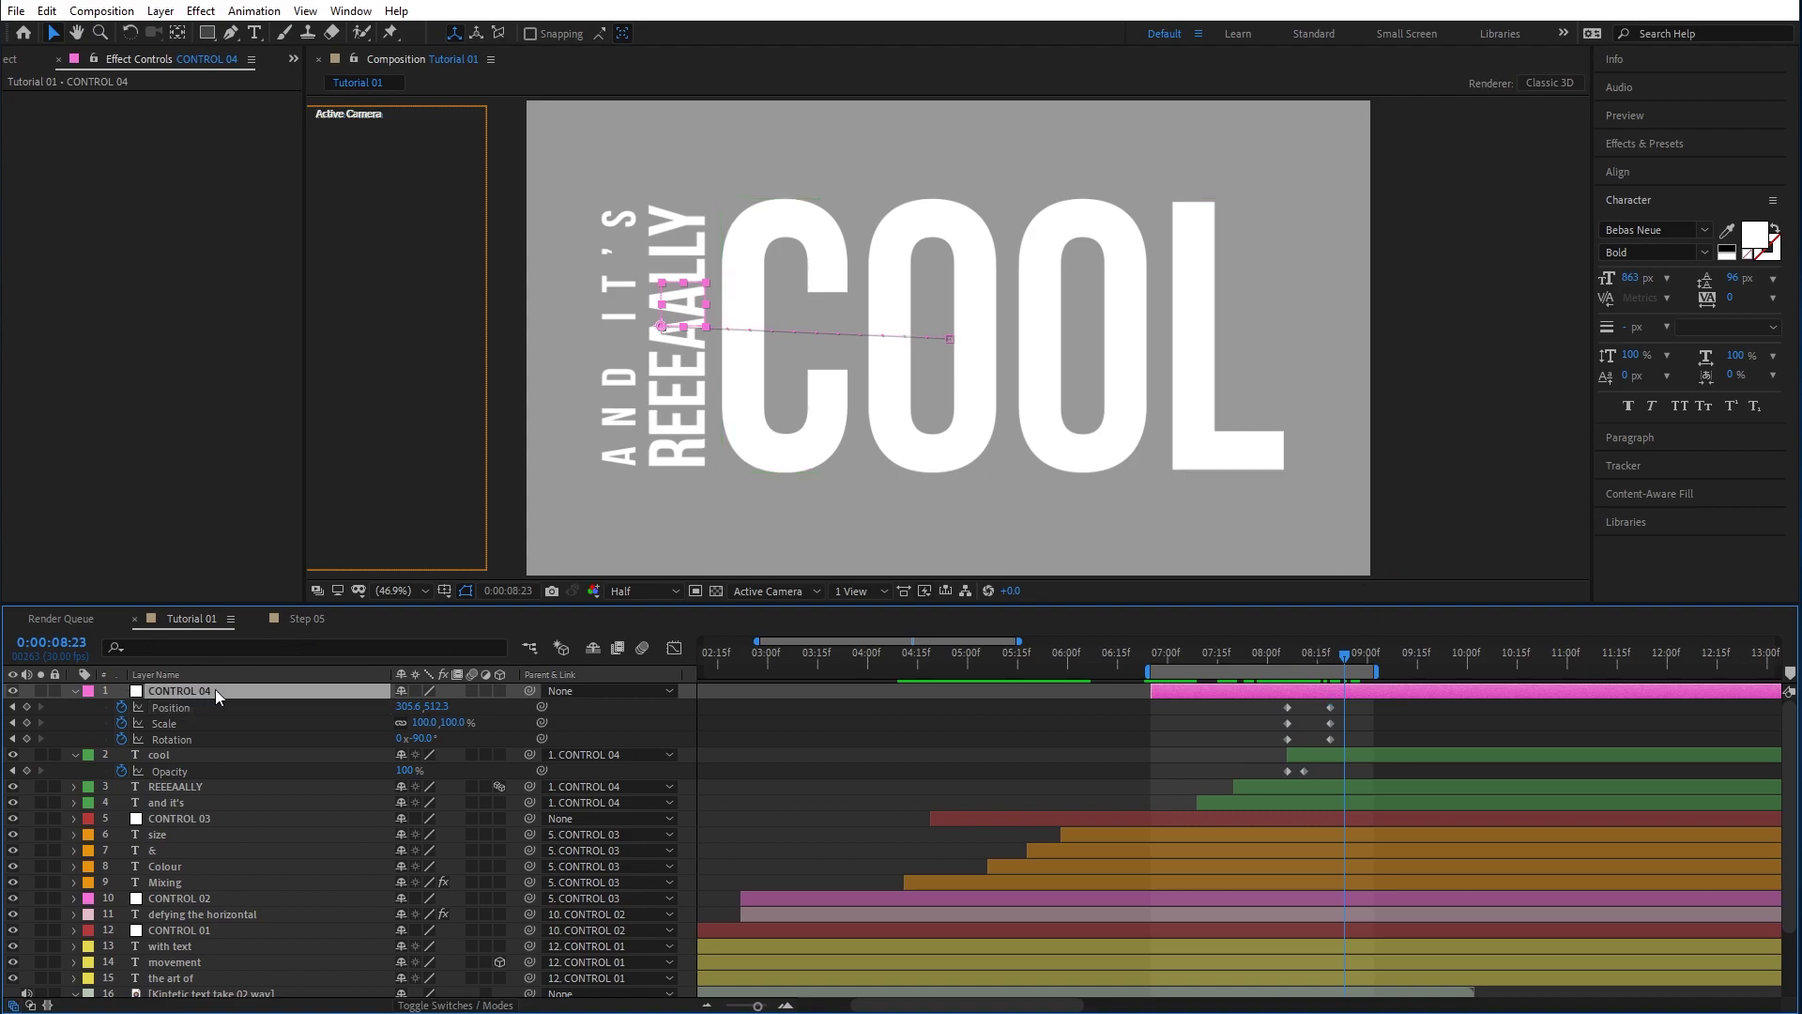
pyautogui.click(1432, 720)
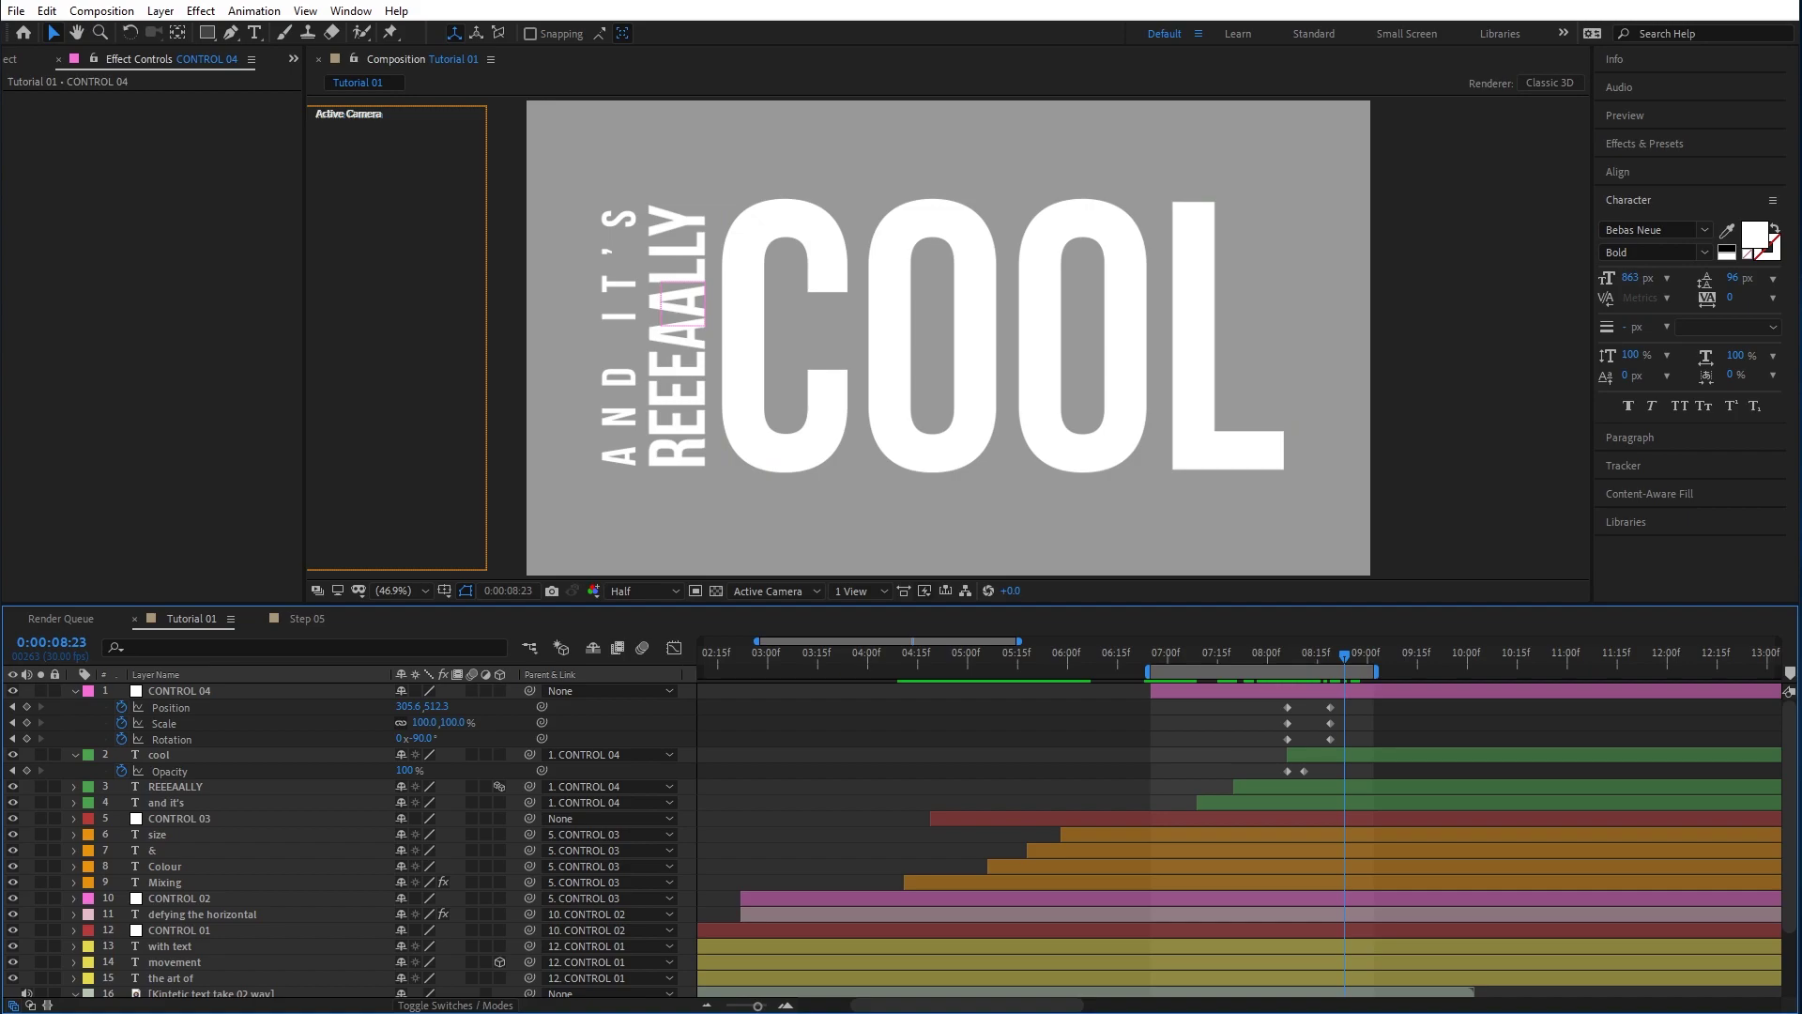
# Copy the bounce expression from Inertia all objects.txt in Notepad and apply it to CONTROL 04's Rotation.
pyautogui.moveTo(1495, 1012)
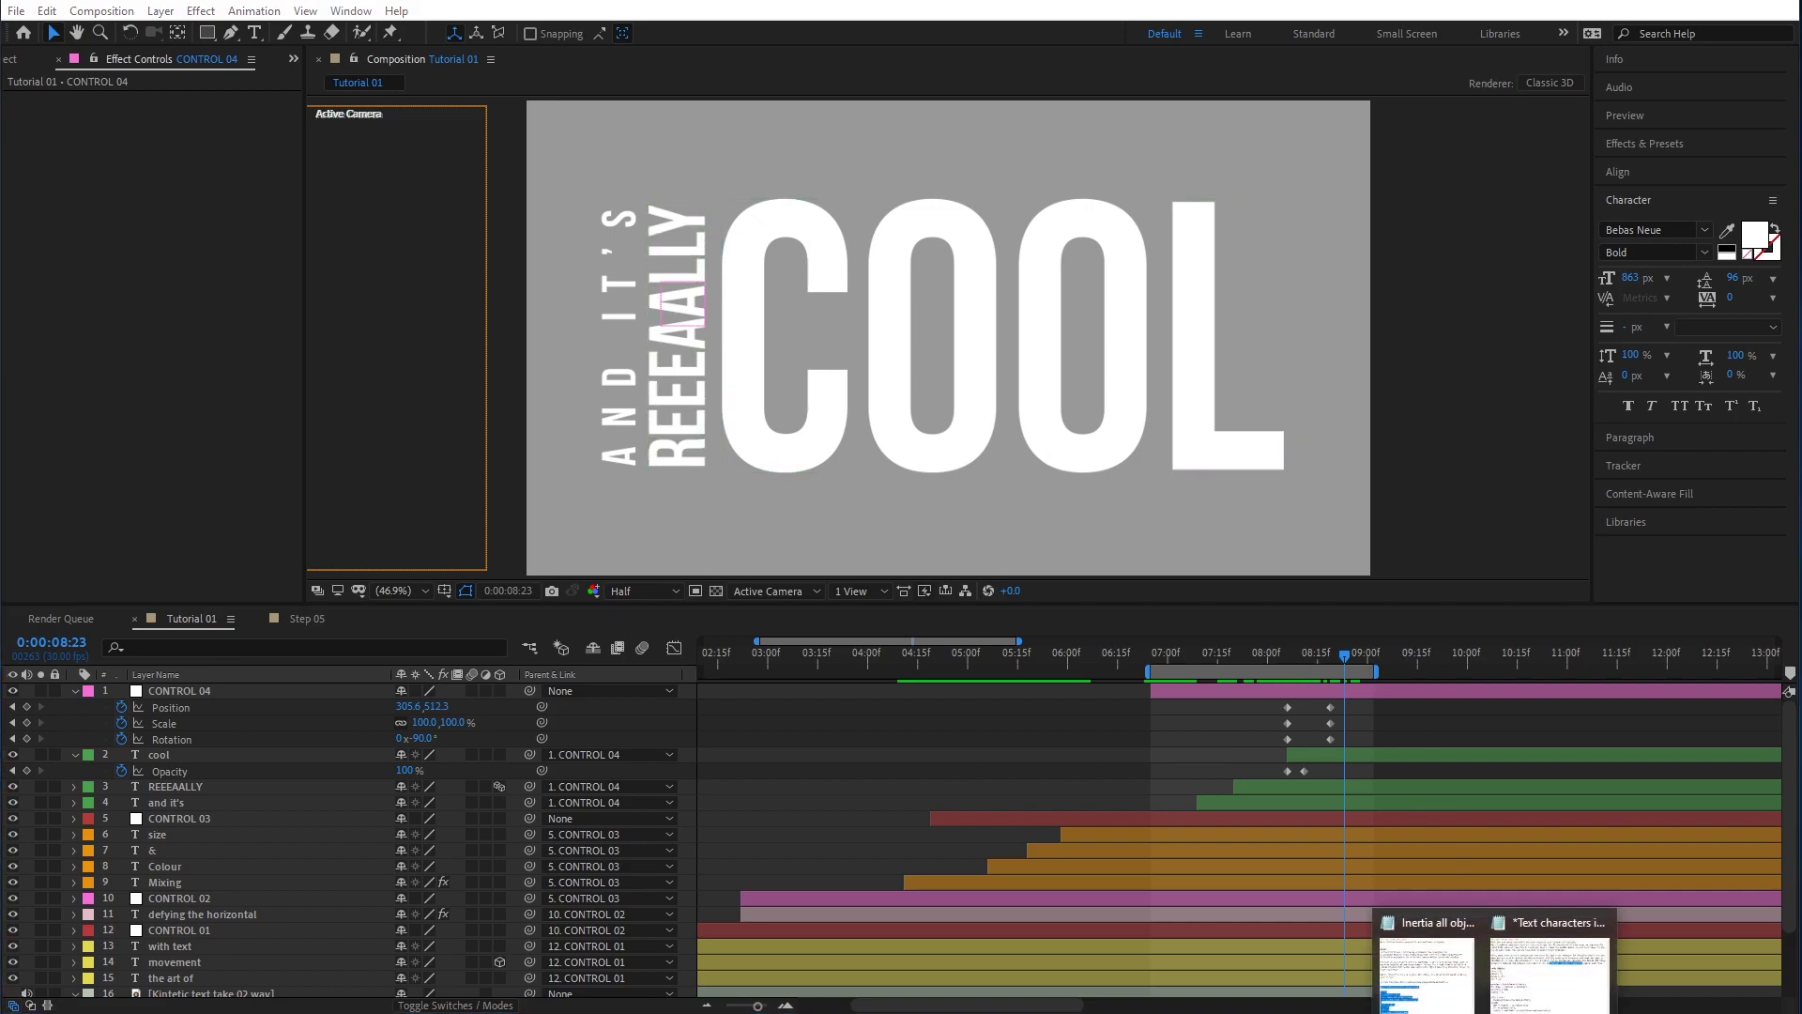
pyautogui.click(1436, 997)
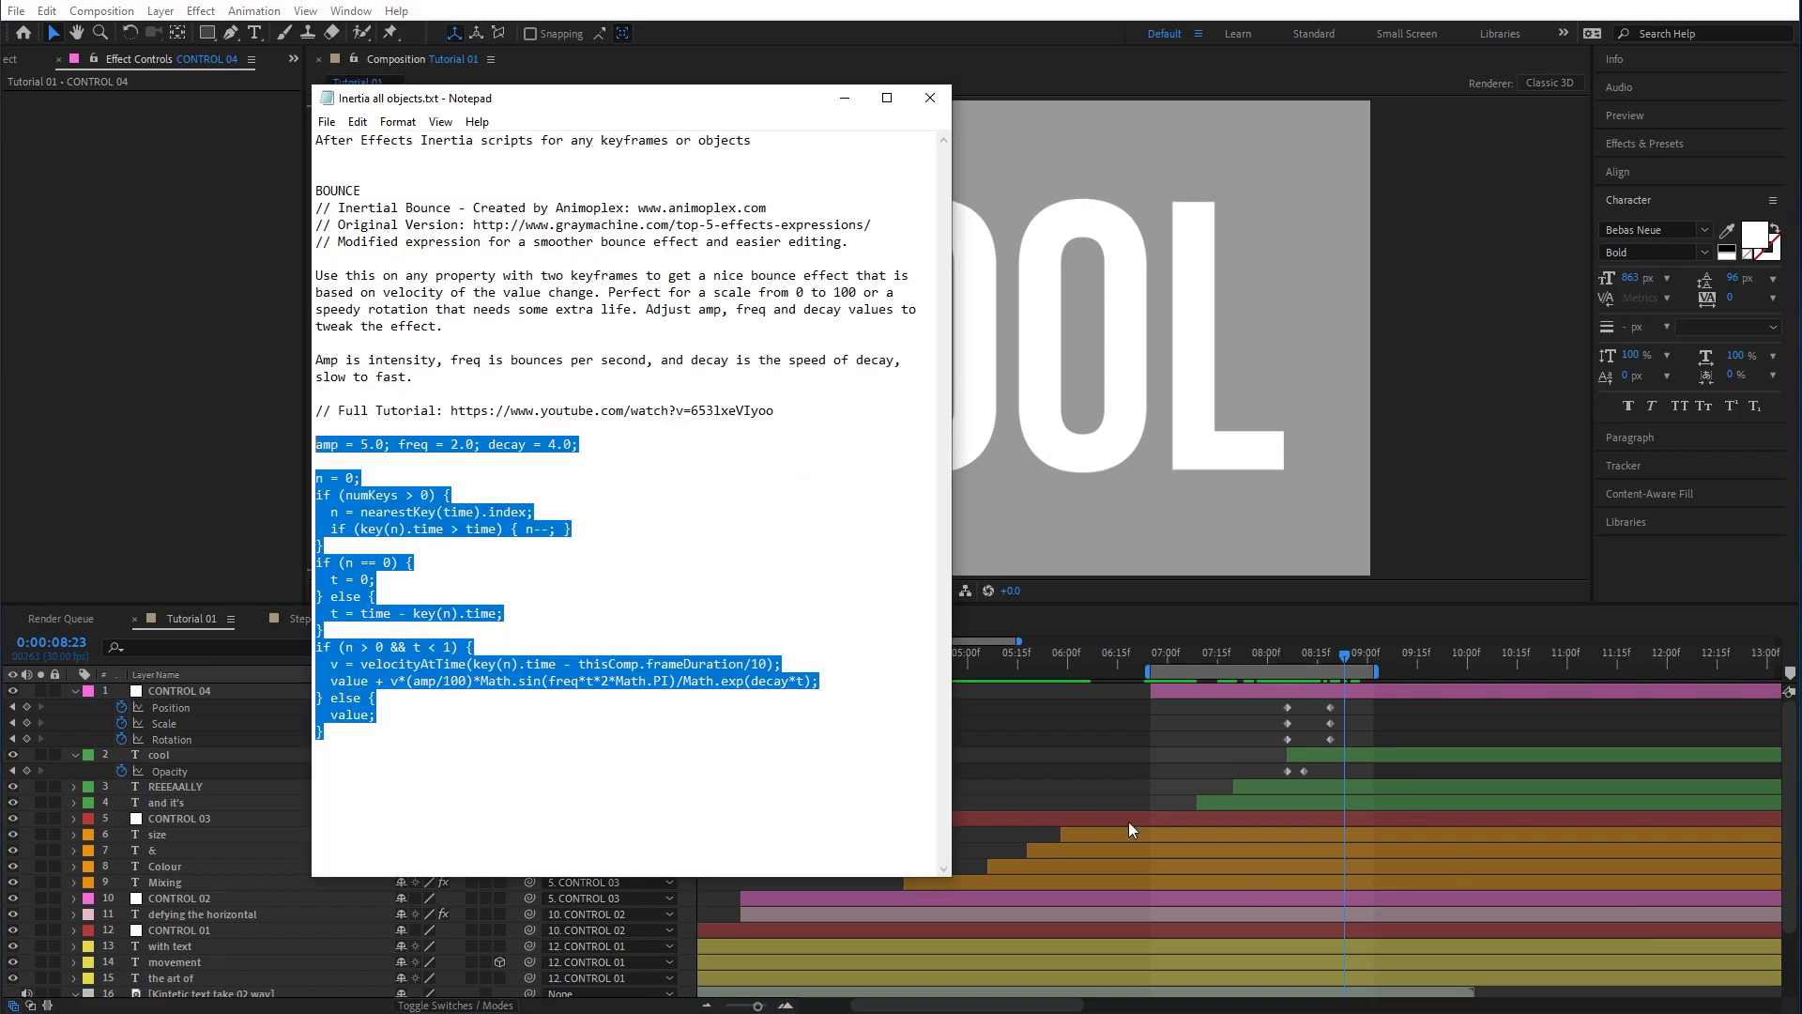
pyautogui.rightClick(394, 441)
pyautogui.click(212, 509)
pyautogui.click(1348, 691)
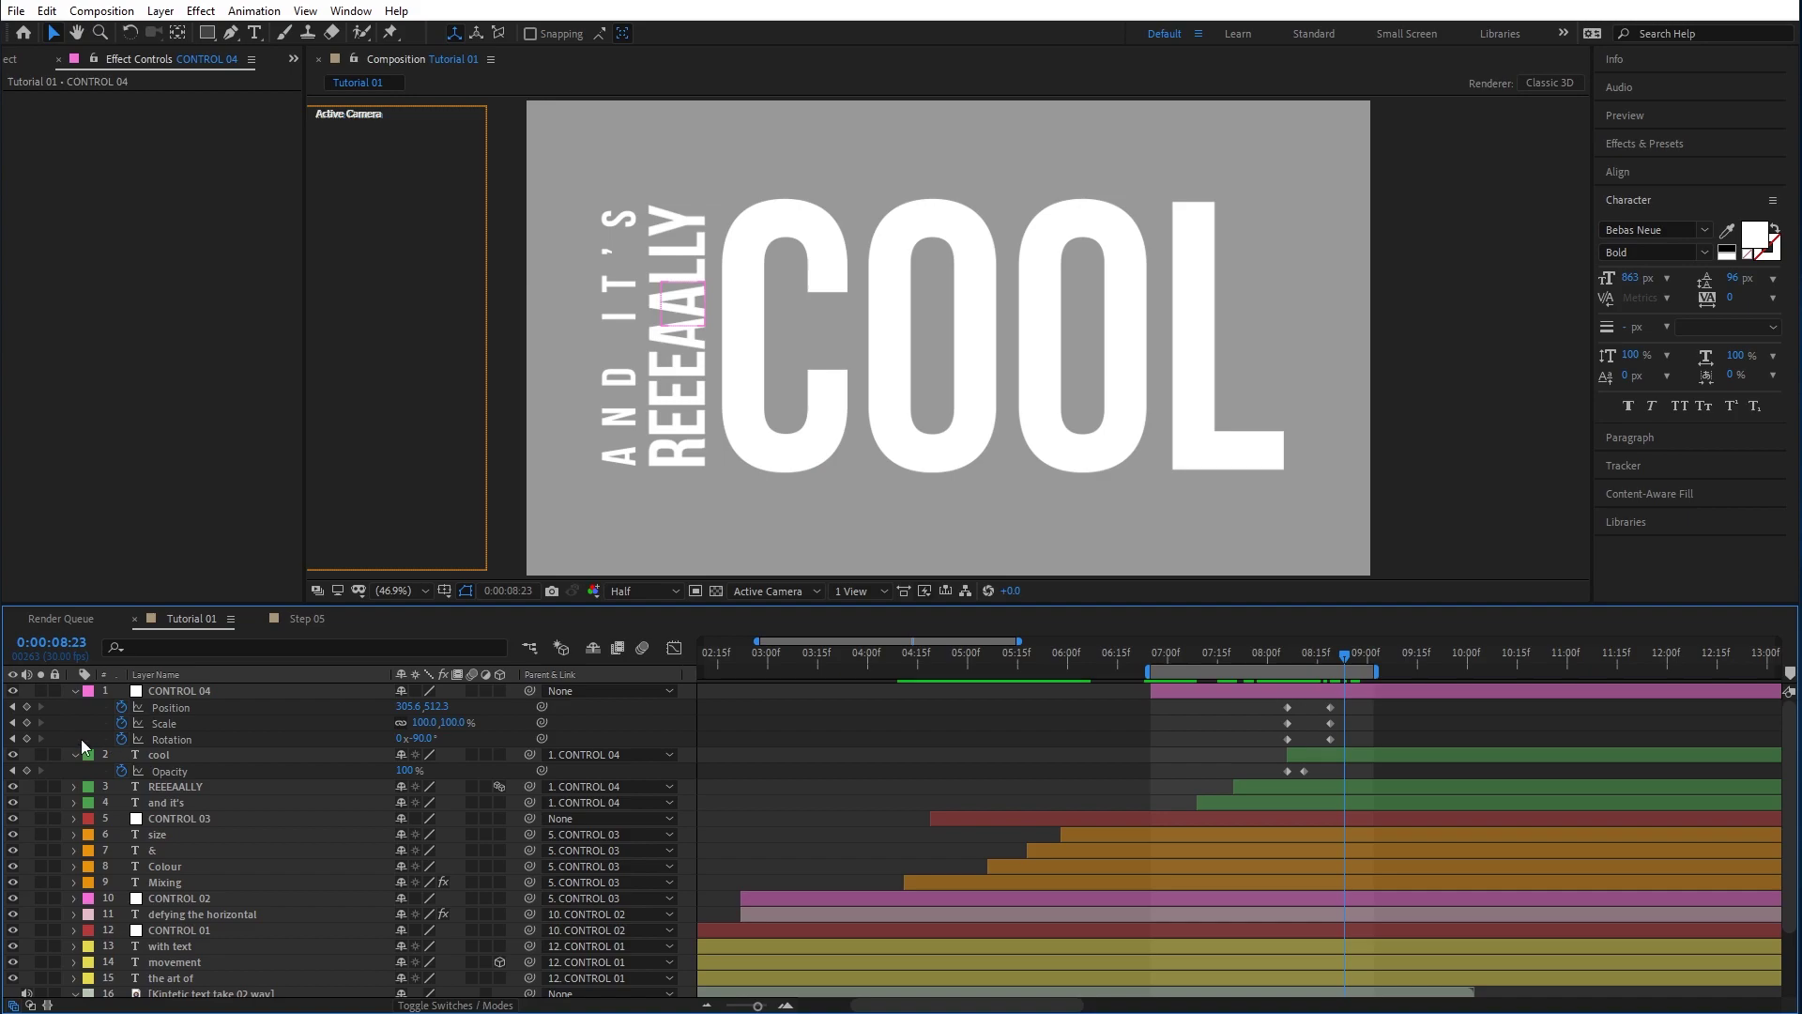
pyautogui.keyDown('alt'); pyautogui.click(122, 741); pyautogui.keyUp('alt')
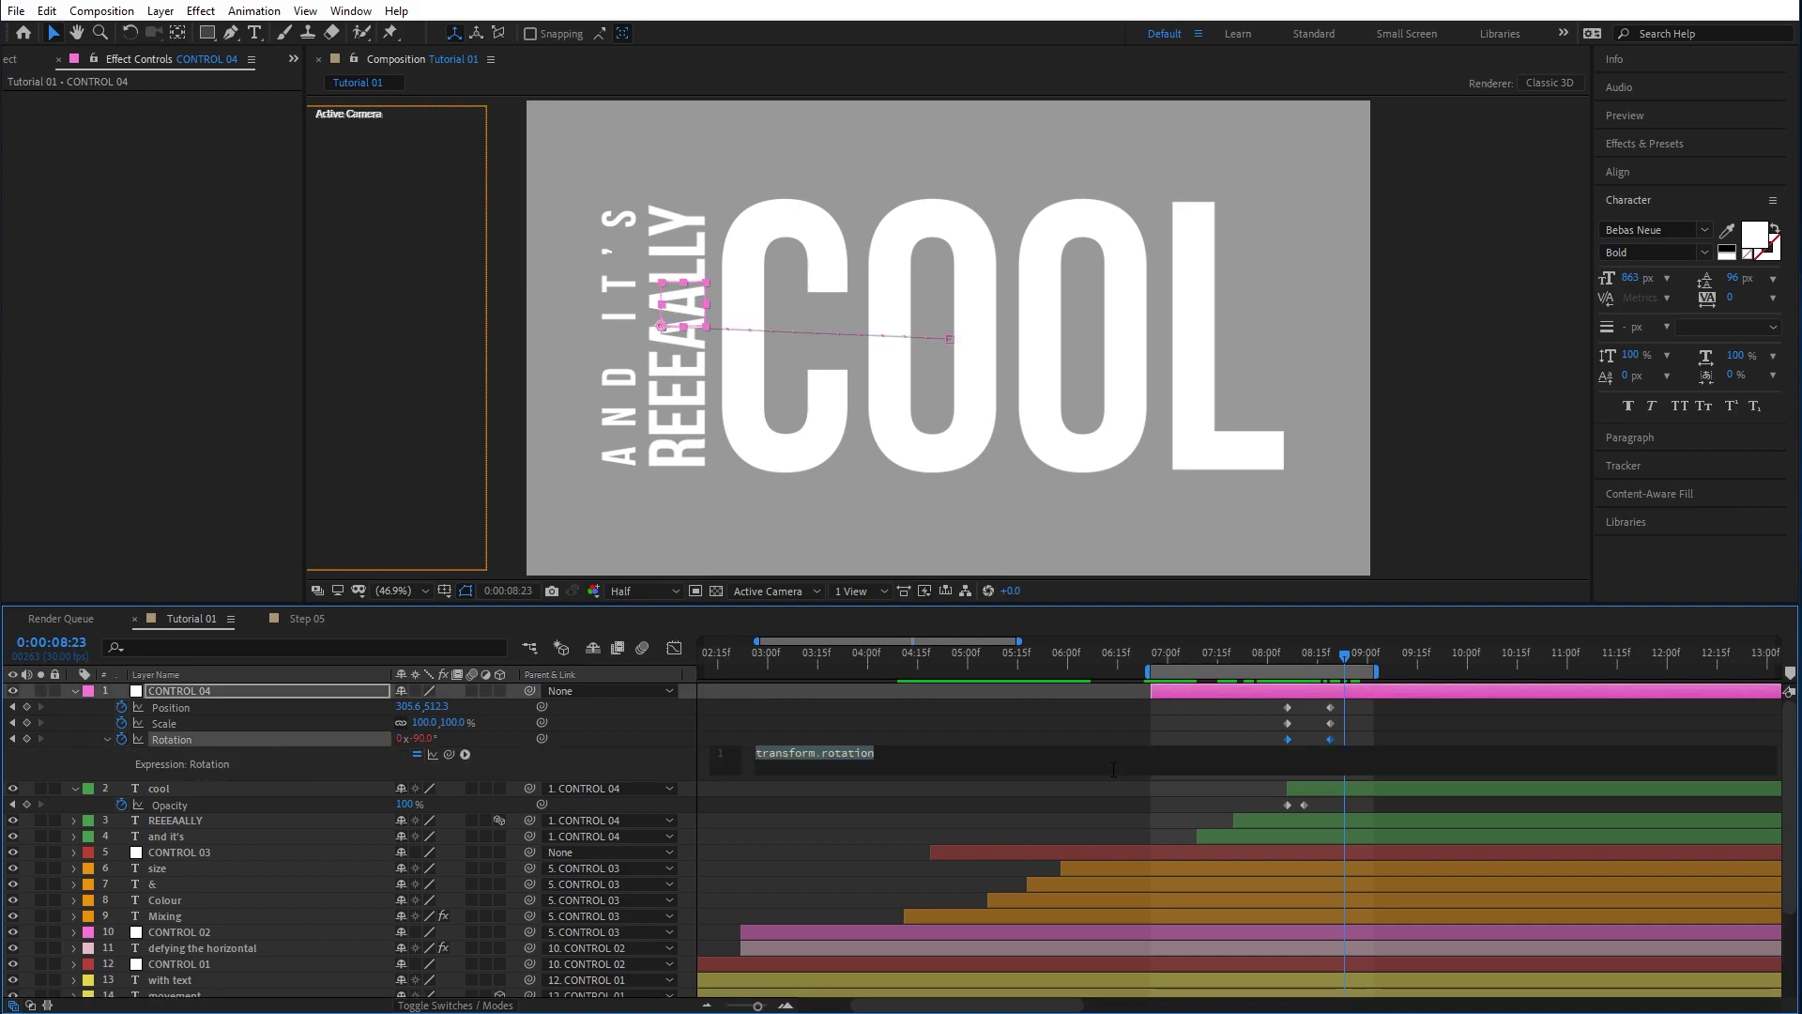
pyautogui.hotkey('ctrl', 'v')
pyautogui.click(1427, 734)
# Extend the work area's end to about 0:00:09:22 and preview the rotation bounce.
pyautogui.moveTo(1380, 668); pyautogui.dragTo(1448, 671)
pyautogui.press('space')
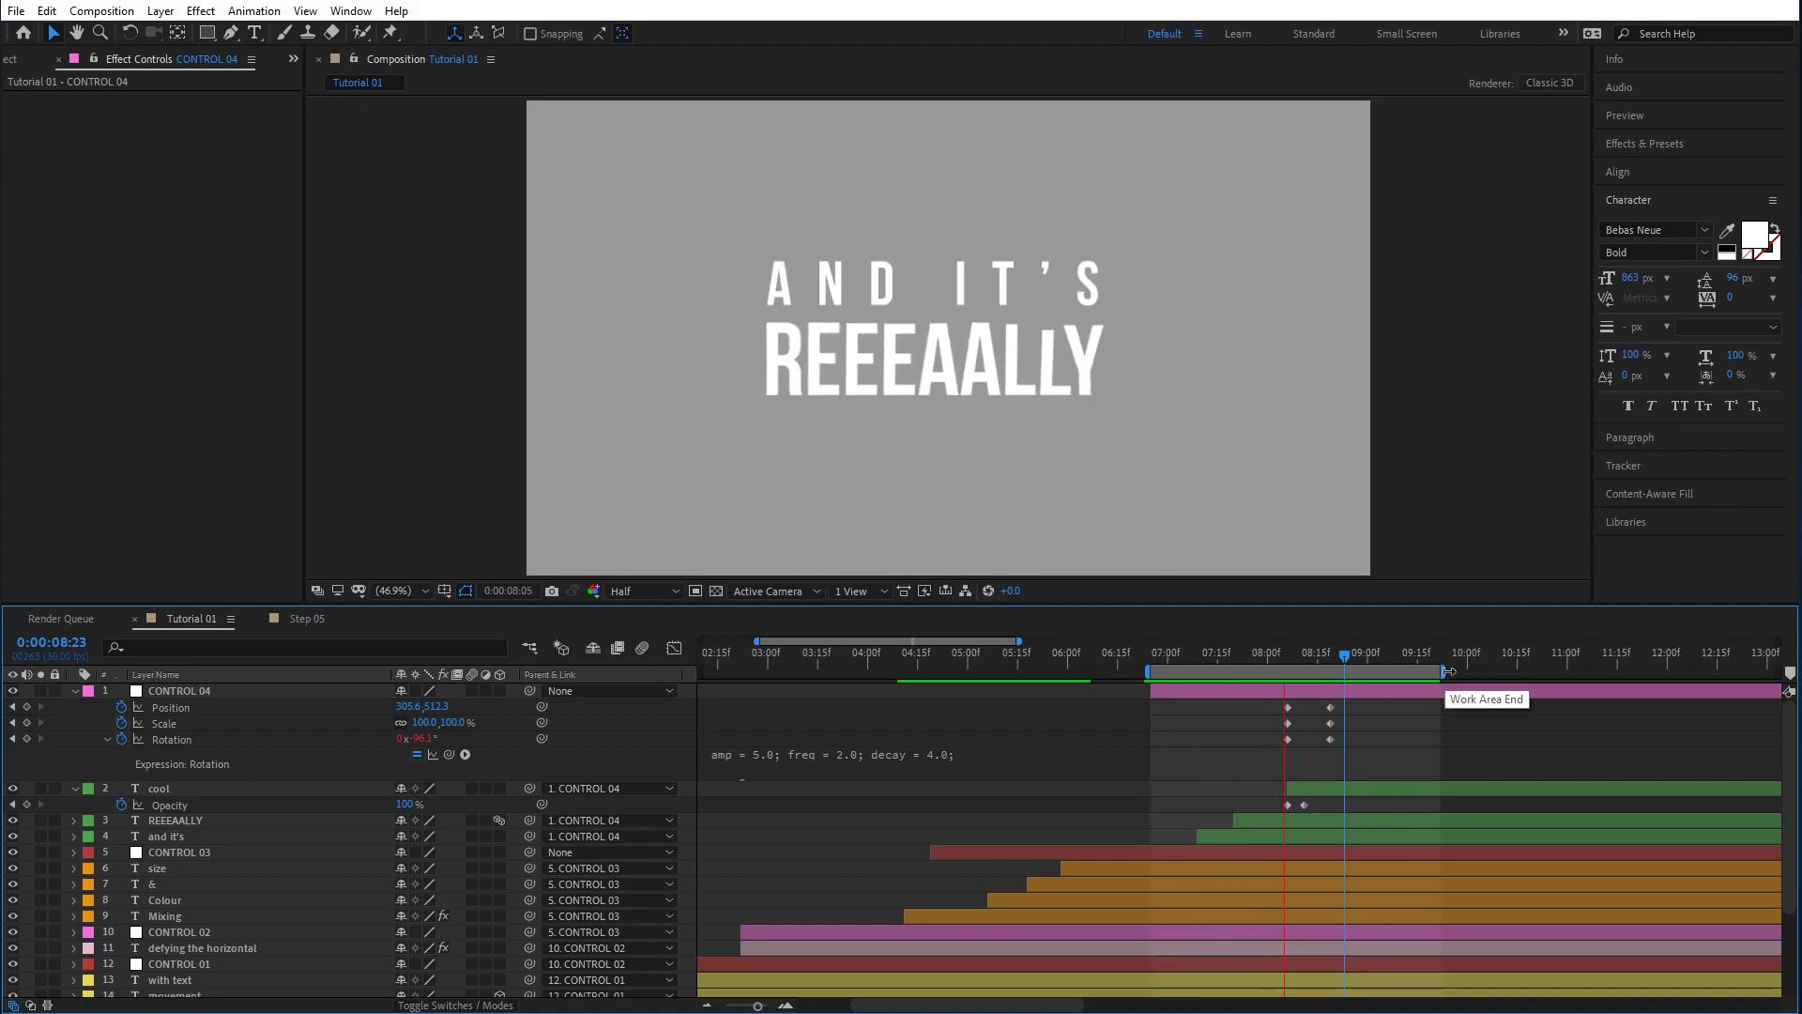
pyautogui.press('space')
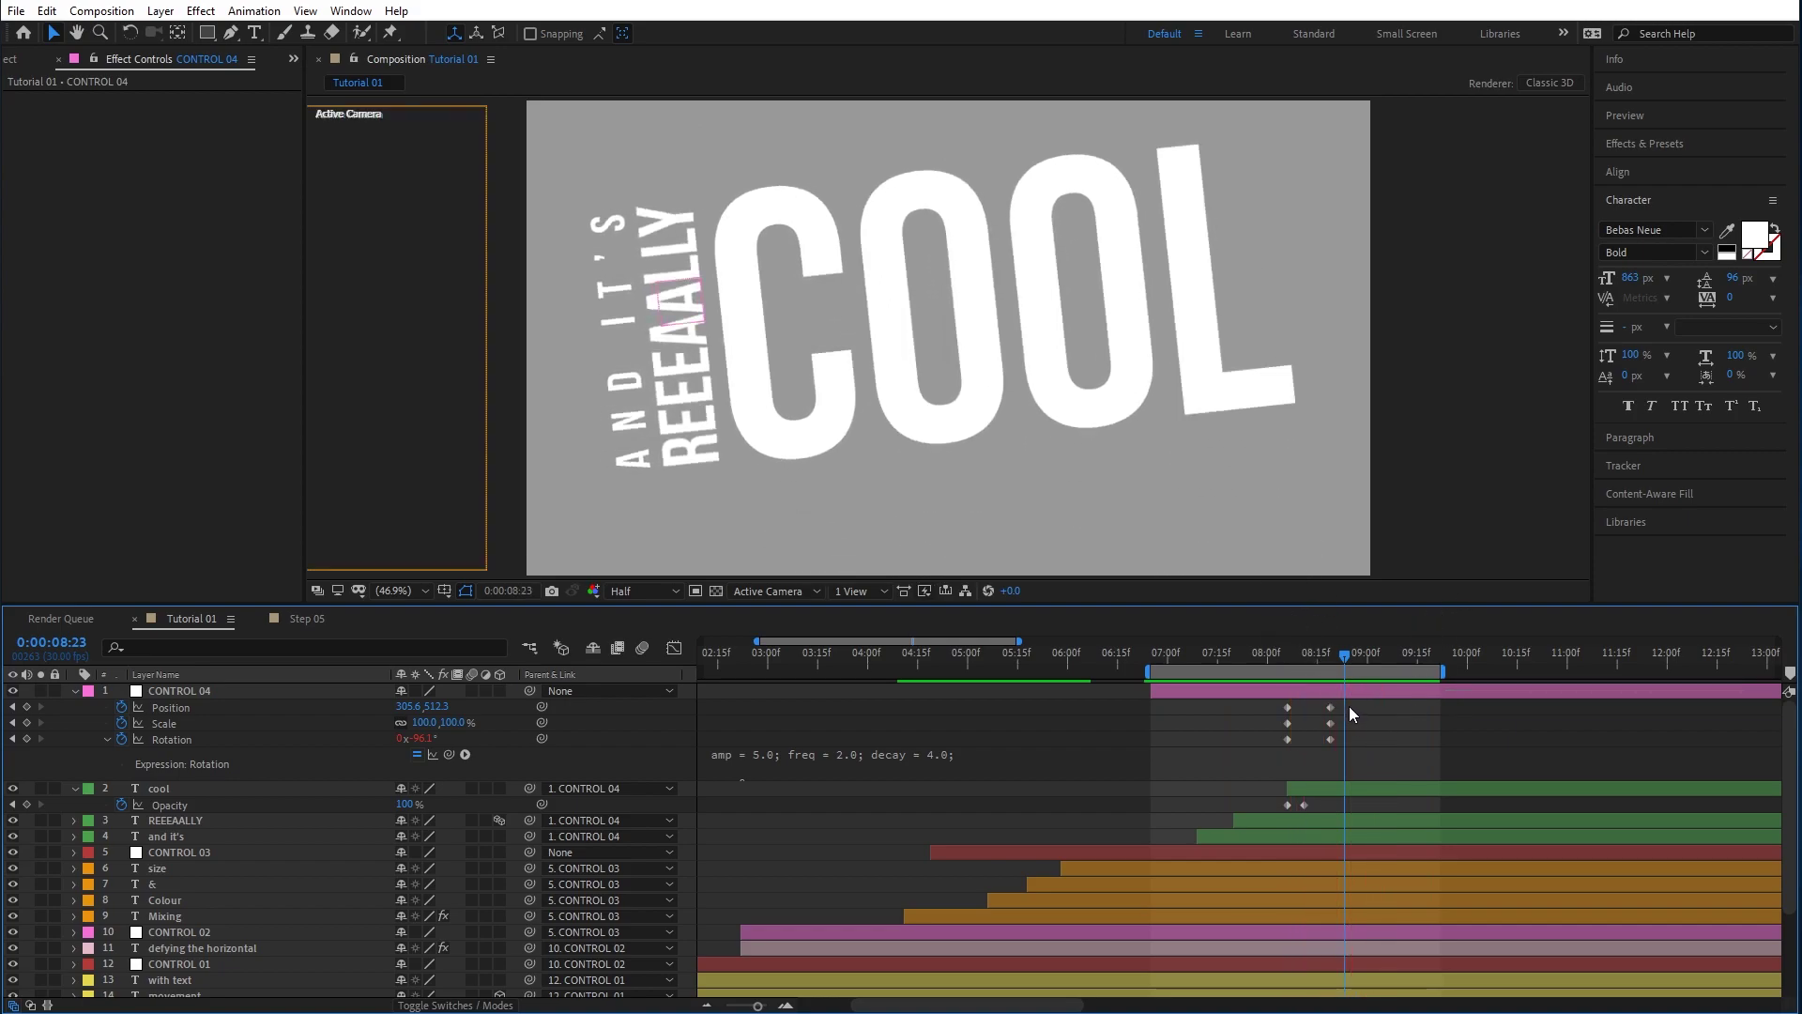
# Move CONTROL 04's ending Position, Scale and Rotation keyframes earlier to about 0:00:08:14 and preview the faster swing.
pyautogui.moveTo(1353, 706); pyautogui.dragTo(1314, 739)
pyautogui.press('space')
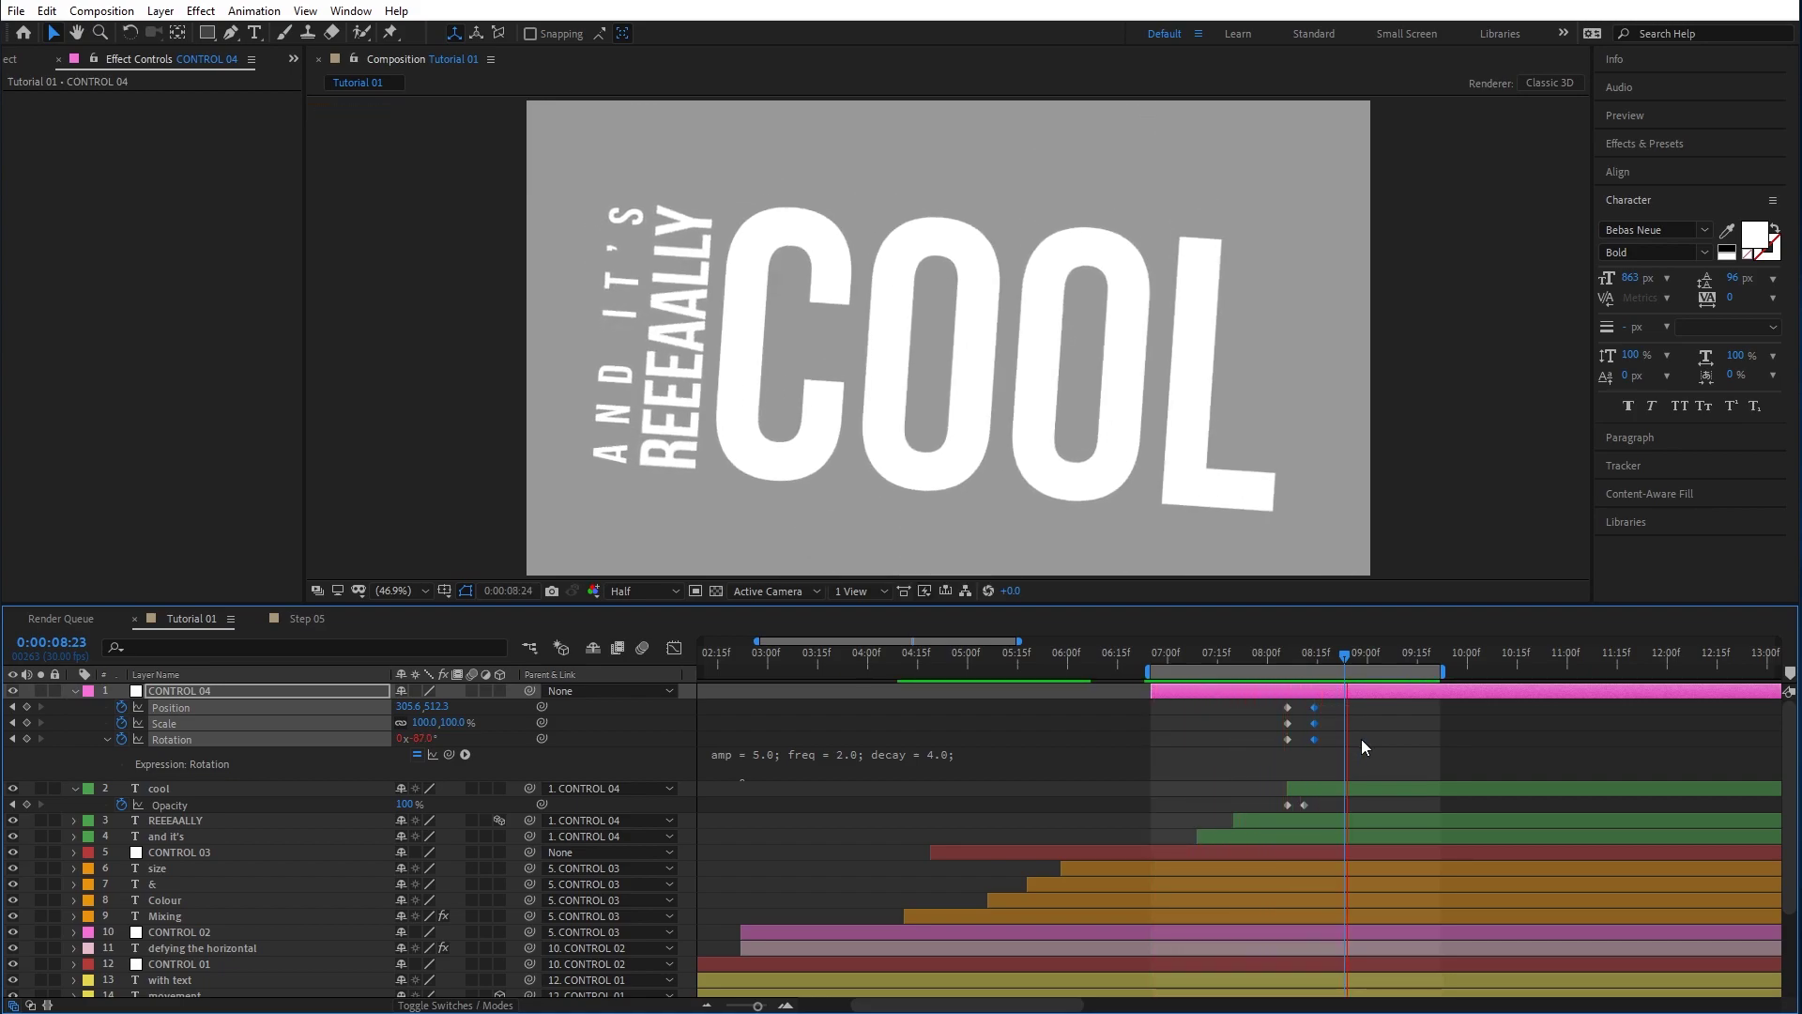
pyautogui.press('space')
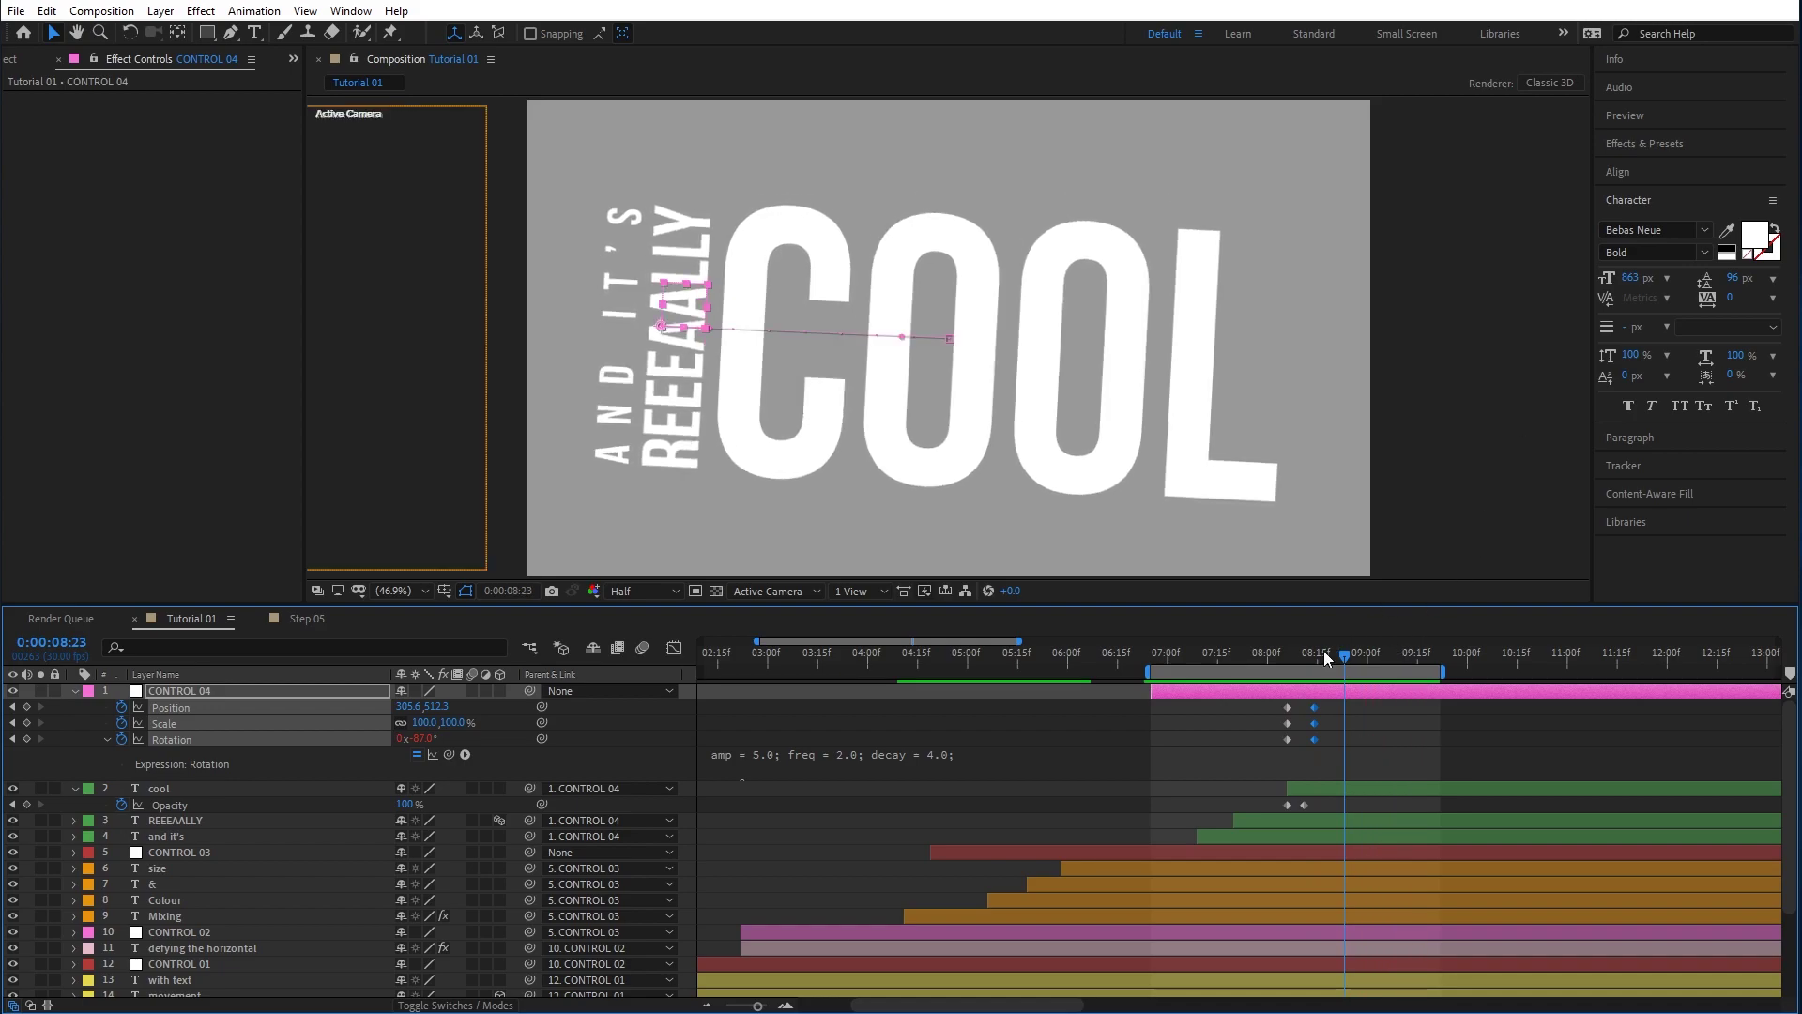
pyautogui.moveTo(1280, 653); pyautogui.dragTo(1259, 652)
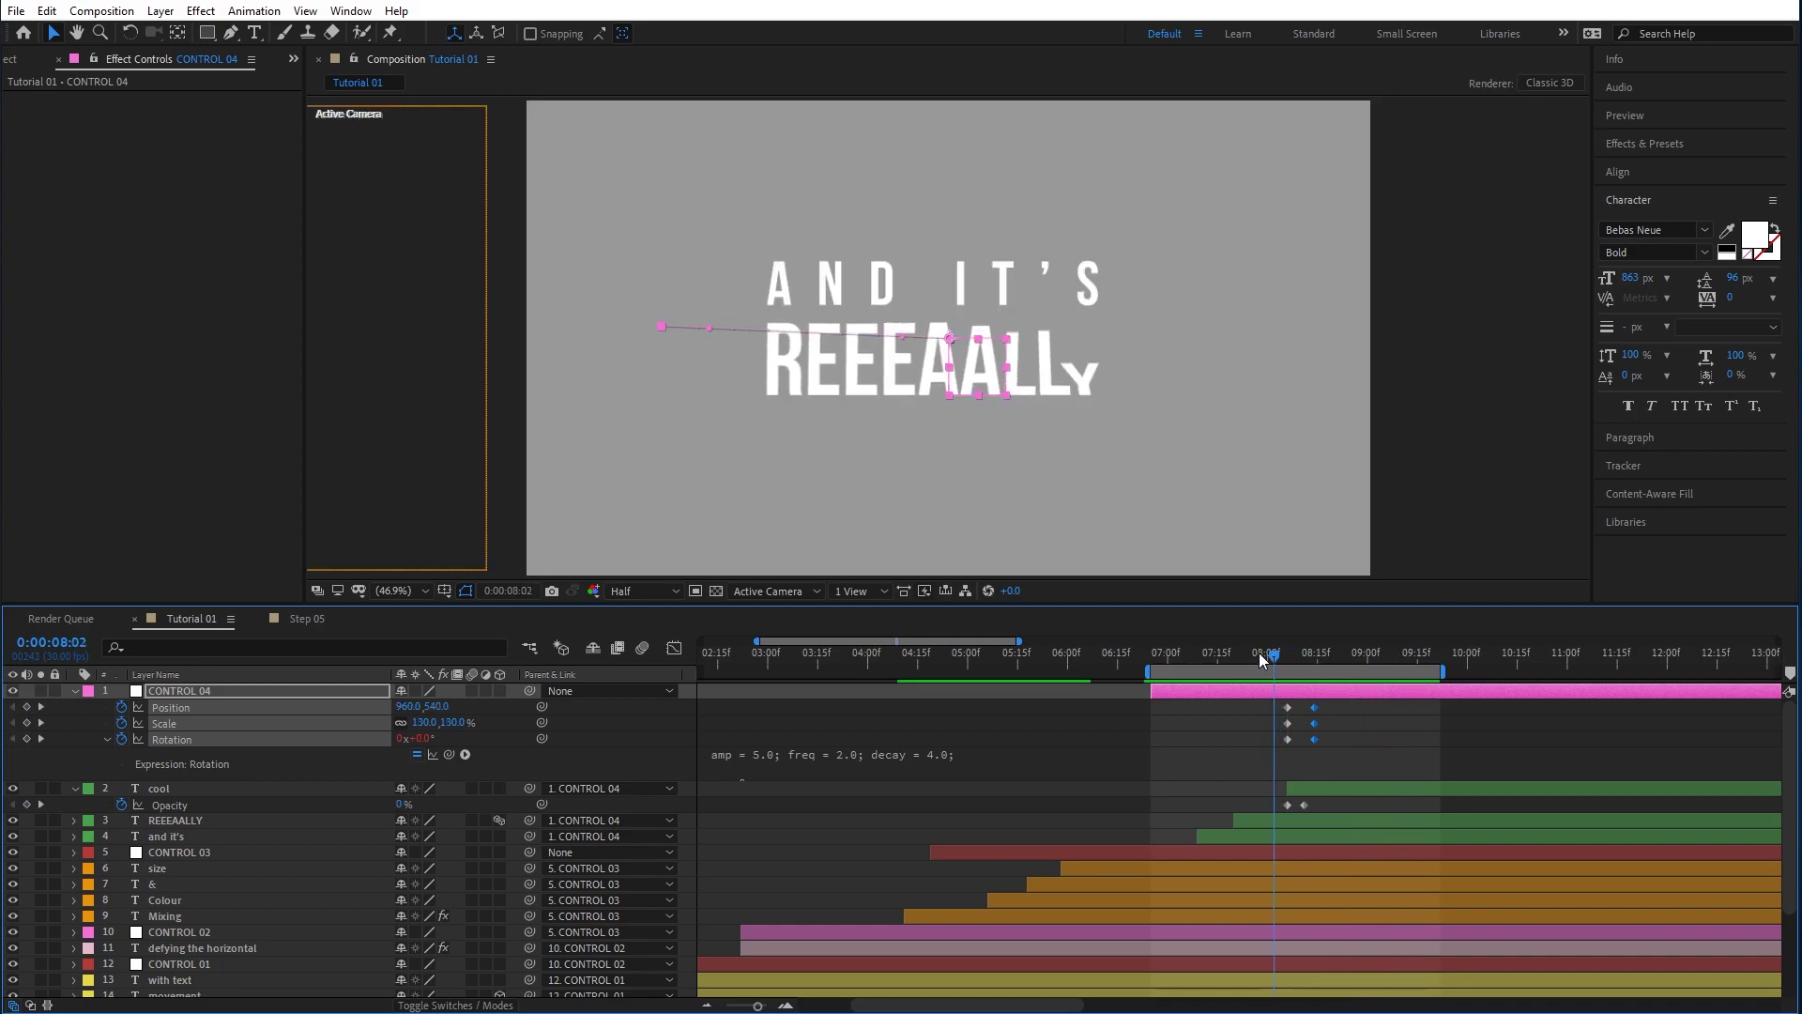
pyautogui.press('space')
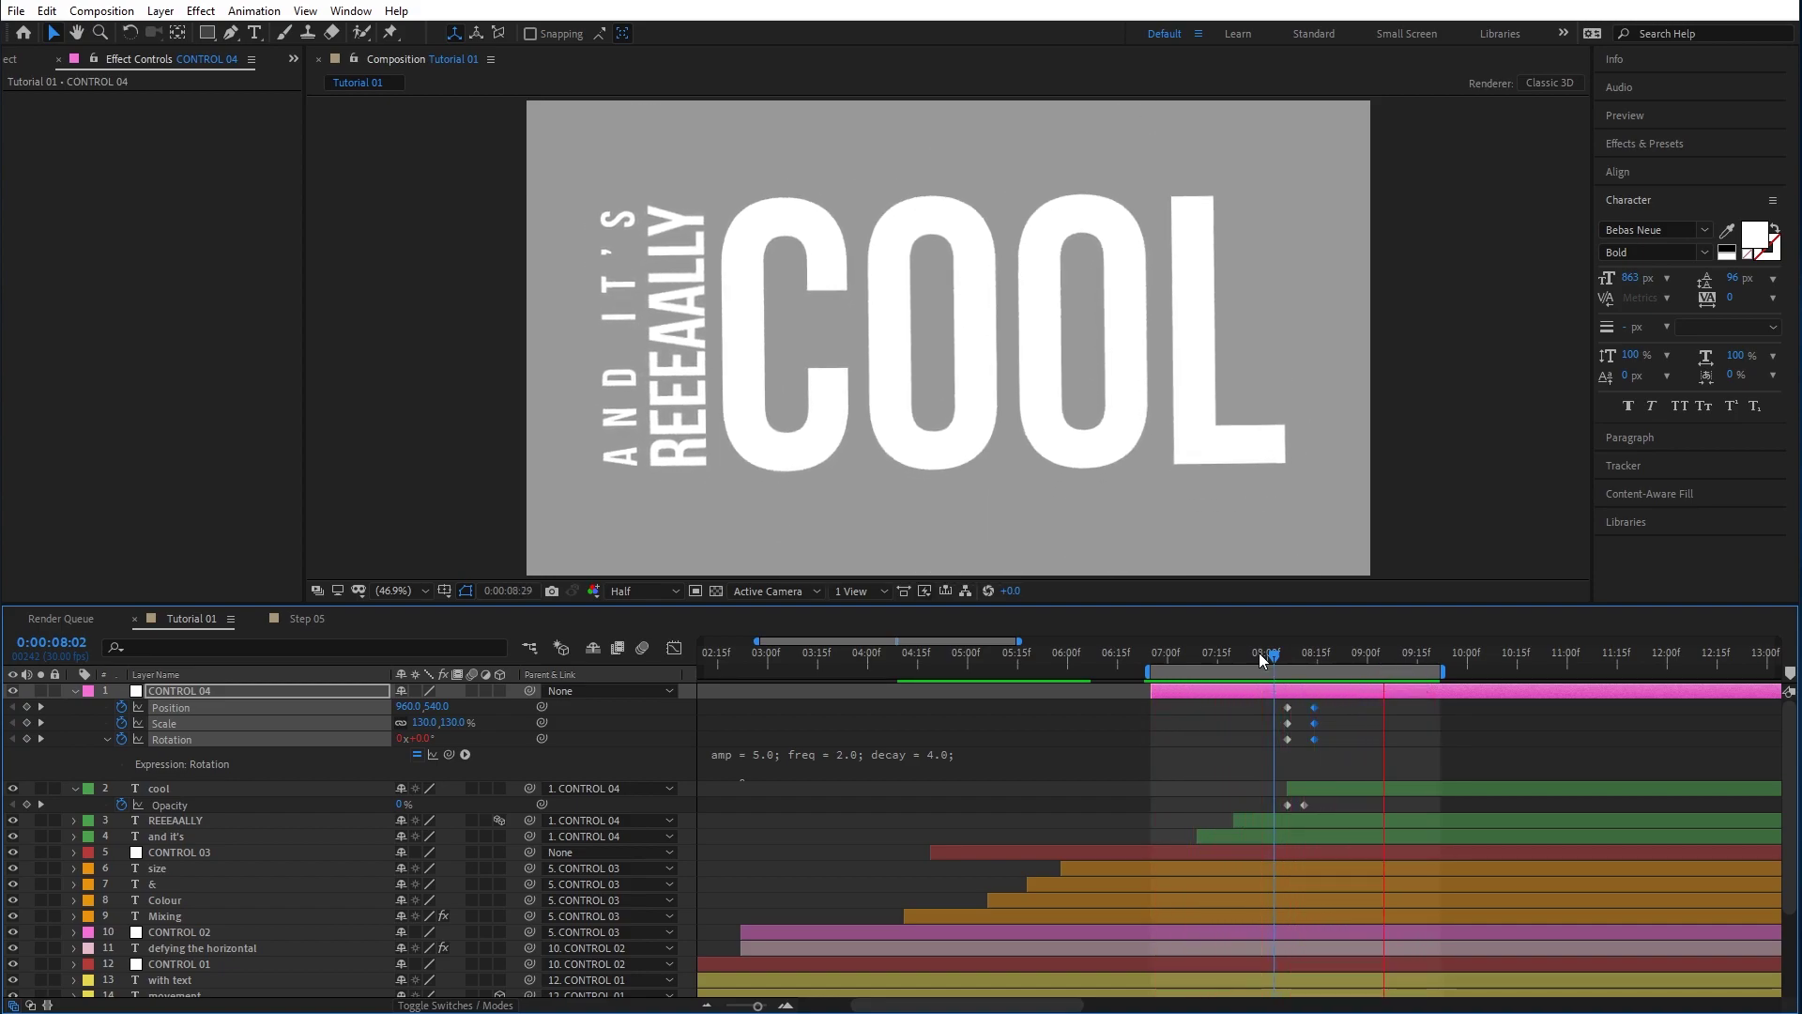
pyautogui.press('space')
pyautogui.moveTo(1216, 651); pyautogui.dragTo(1348, 674)
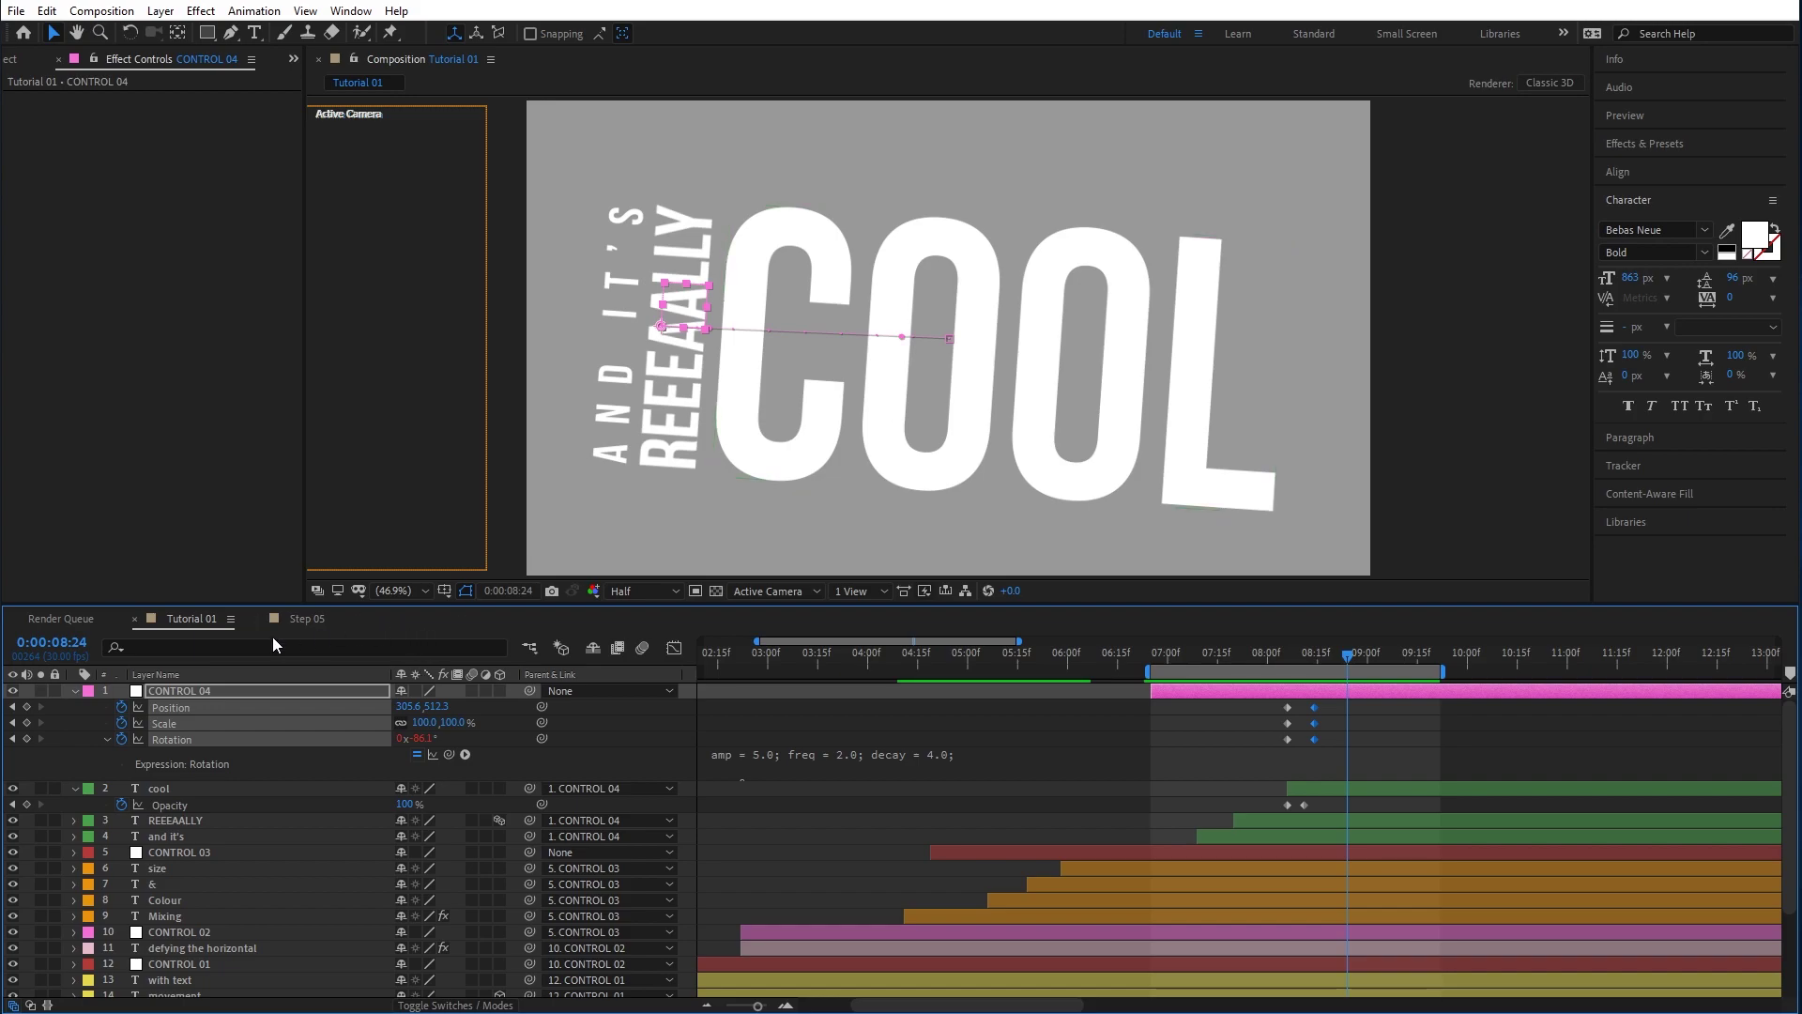
# Review the reference animation in the Step 05 composition from its opening through MIXING COLOUR &.
pyautogui.click(303, 619)
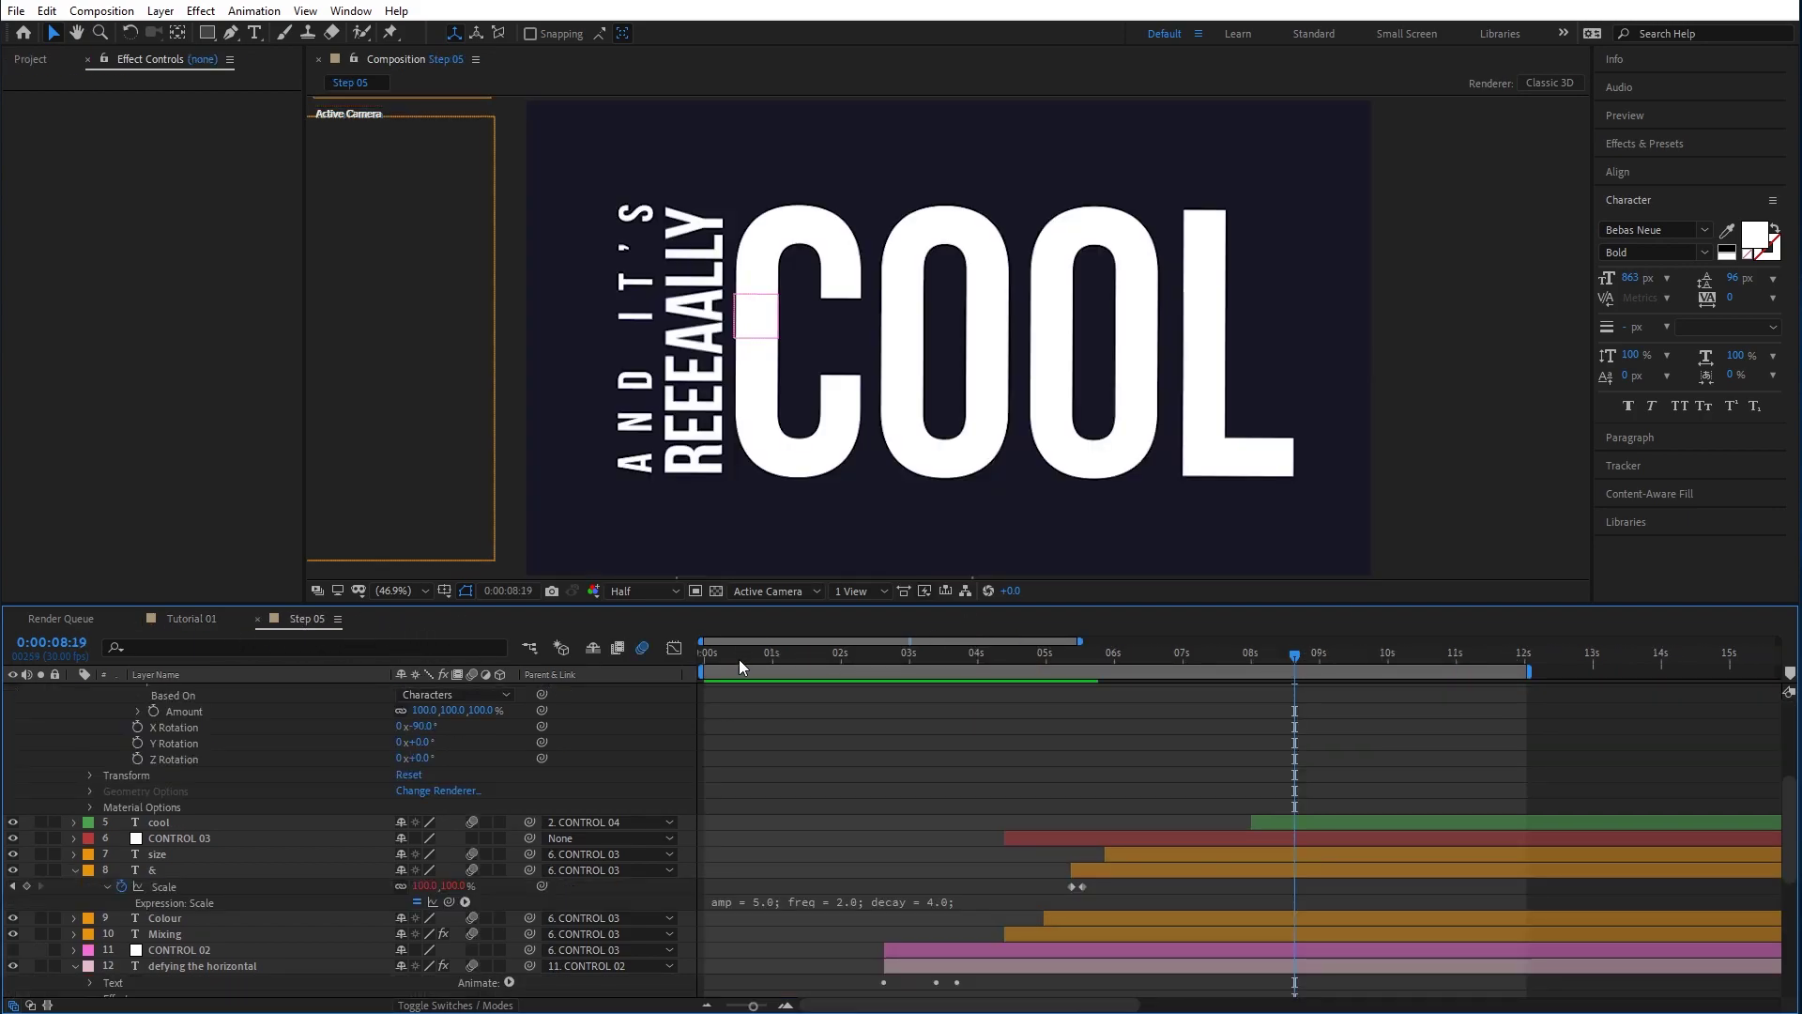
pyautogui.click(772, 655)
pyautogui.moveTo(818, 657); pyautogui.dragTo(949, 675)
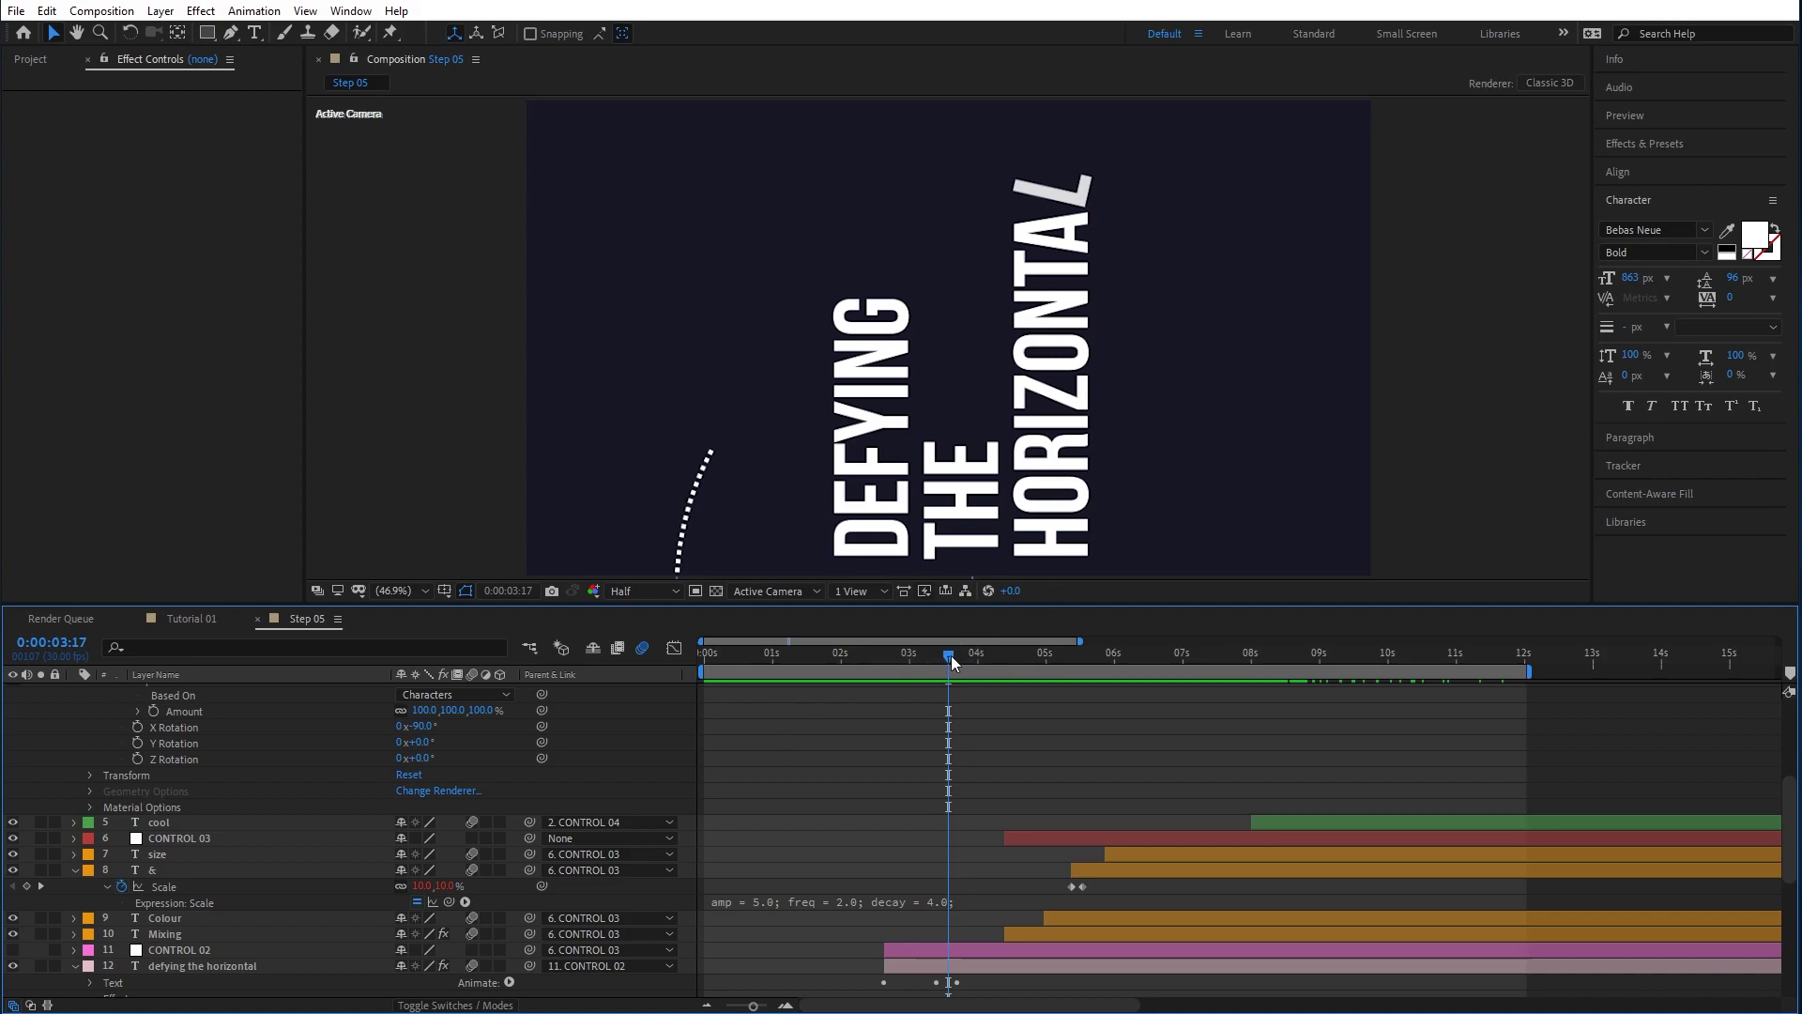
pyautogui.moveTo(763, 653); pyautogui.dragTo(1088, 662)
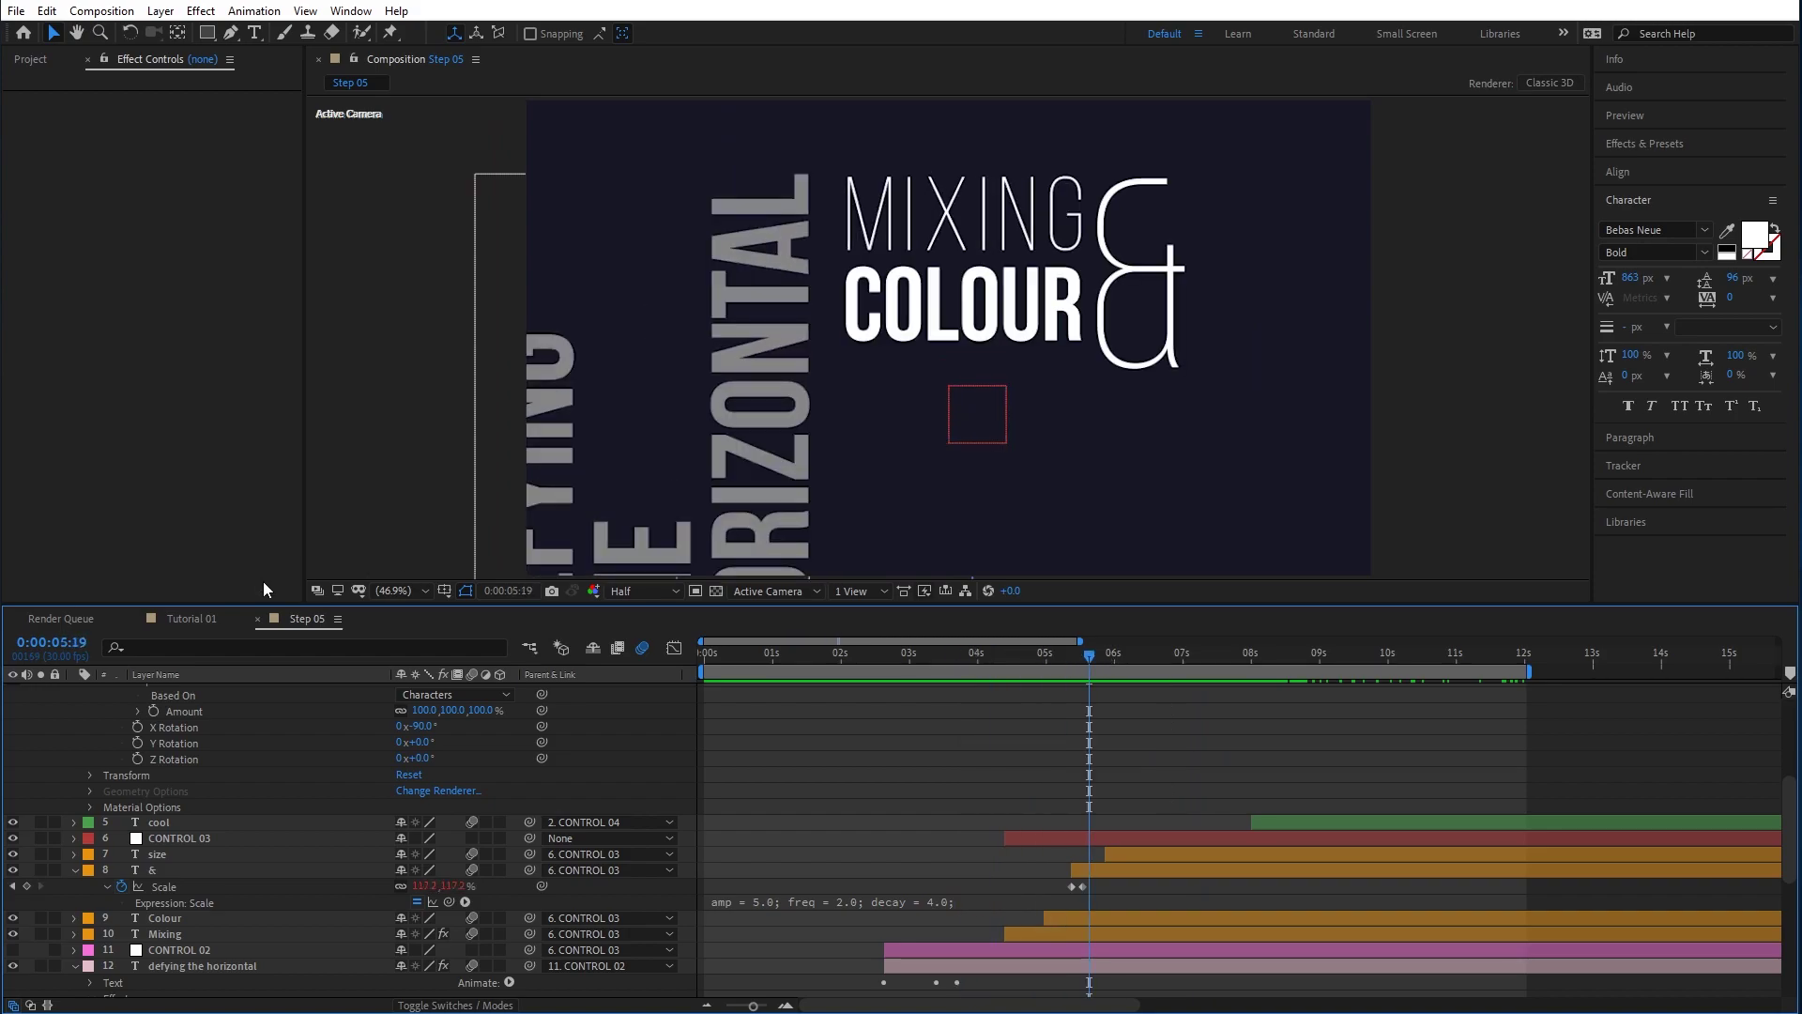
# In Tutorial 01, set the work area from the start to about 12 seconds and preview the whole animation.
pyautogui.click(184, 618)
pyautogui.moveTo(1141, 672); pyautogui.dragTo(702, 672)
pyautogui.moveTo(964, 640)
pyautogui.mouseDown()
pyautogui.moveTo(1251, 640)
pyautogui.moveTo(1190, 672)
pyautogui.moveTo(1262, 672)
pyautogui.mouseUp()
pyautogui.press('space')
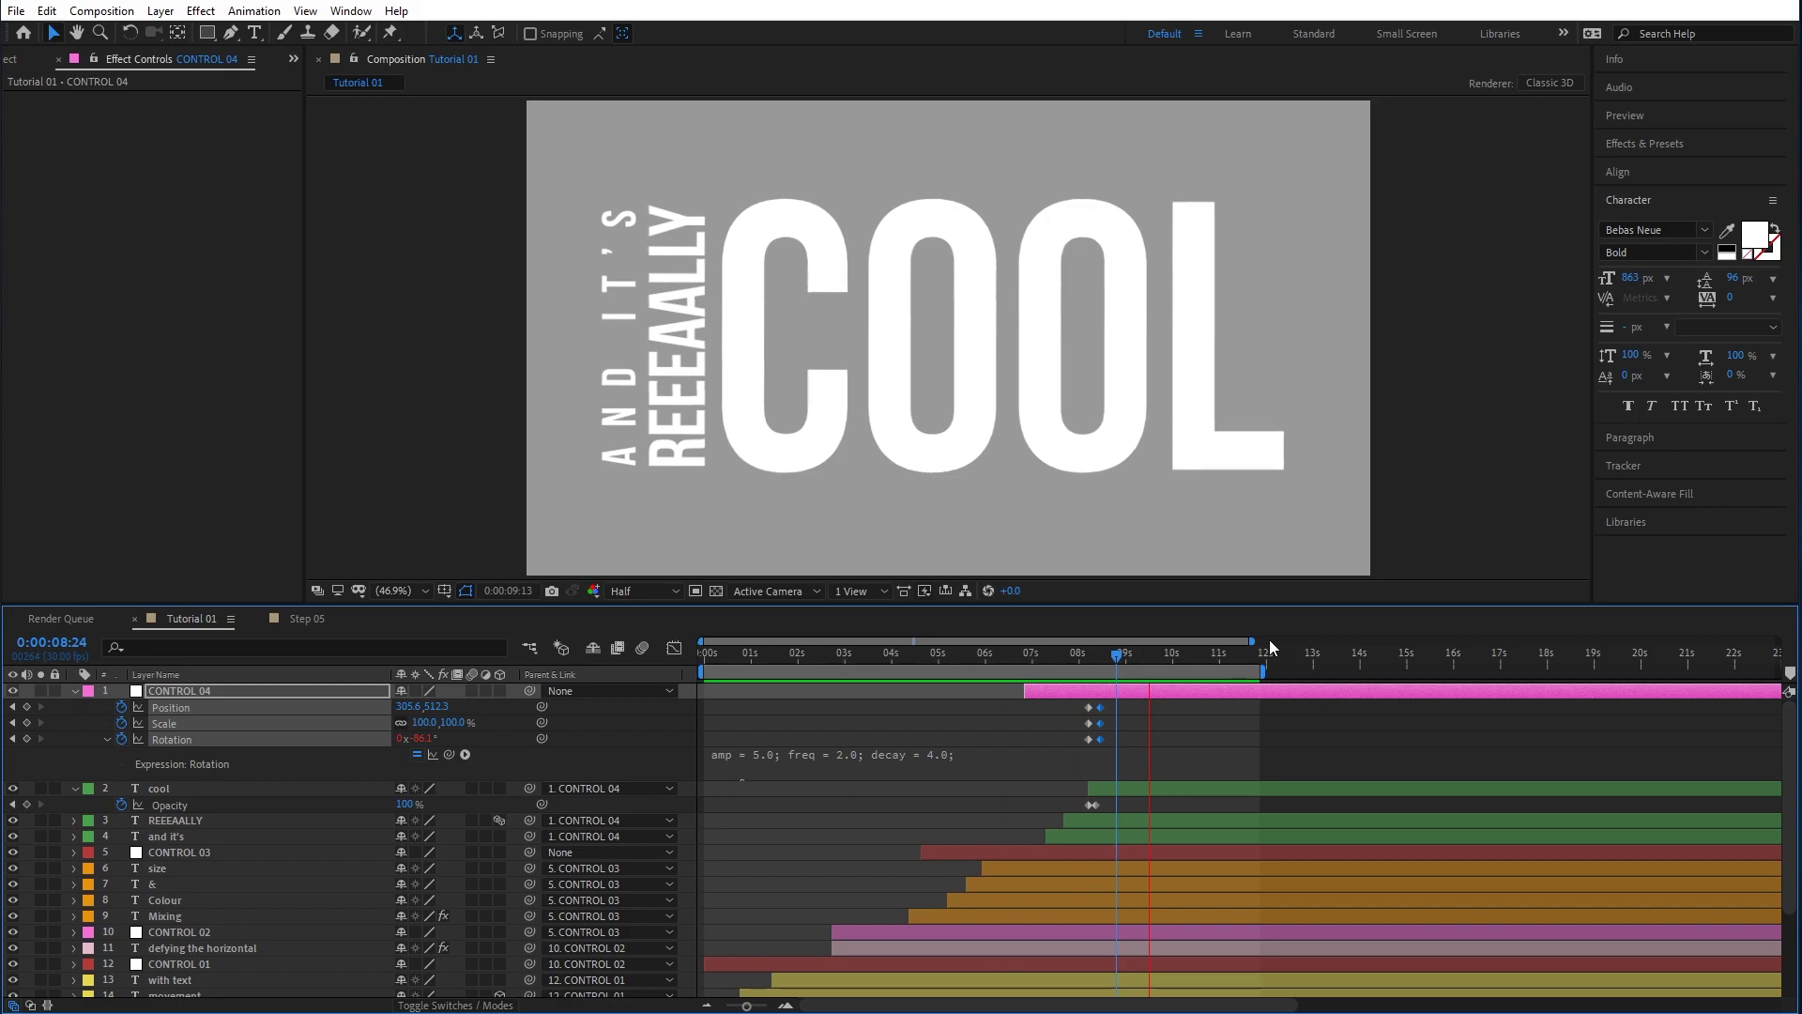
pyautogui.press('space')
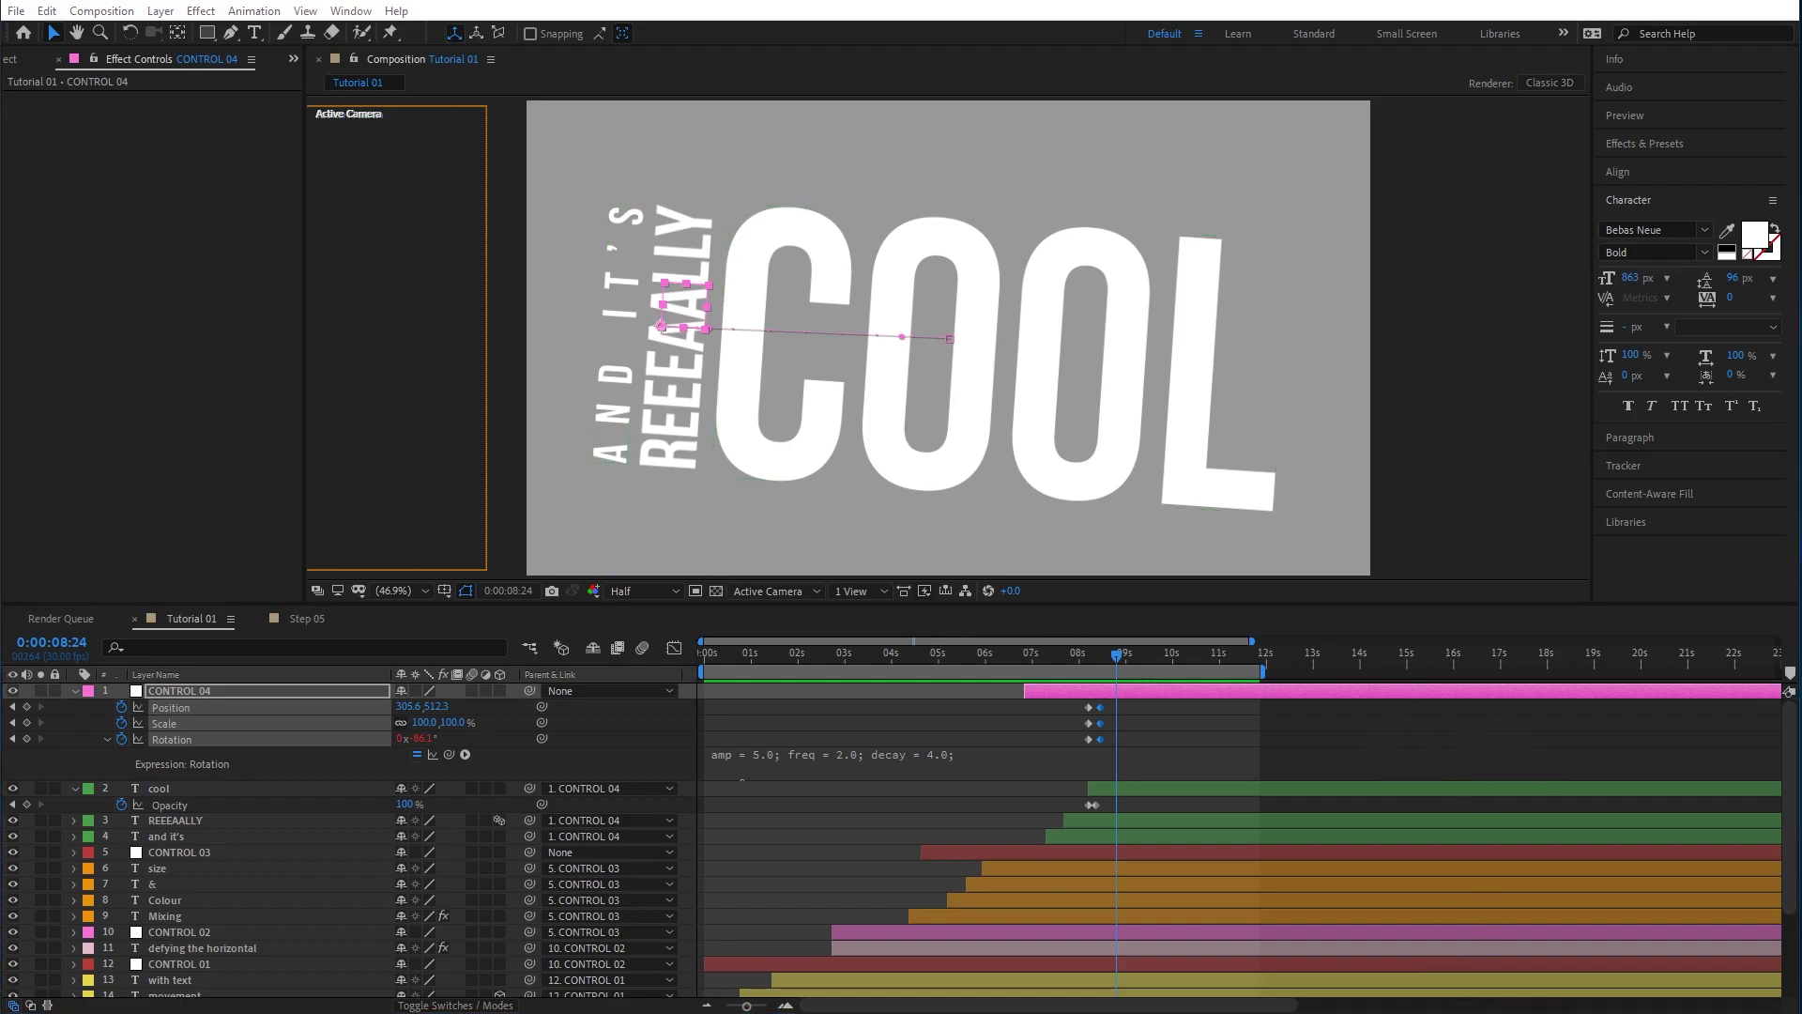
# Switch to the video player and play the rendered Kinetic text anim from the beginning.
pyautogui.hotkey('alt', 'Tab')
pyautogui.click(563, 749)
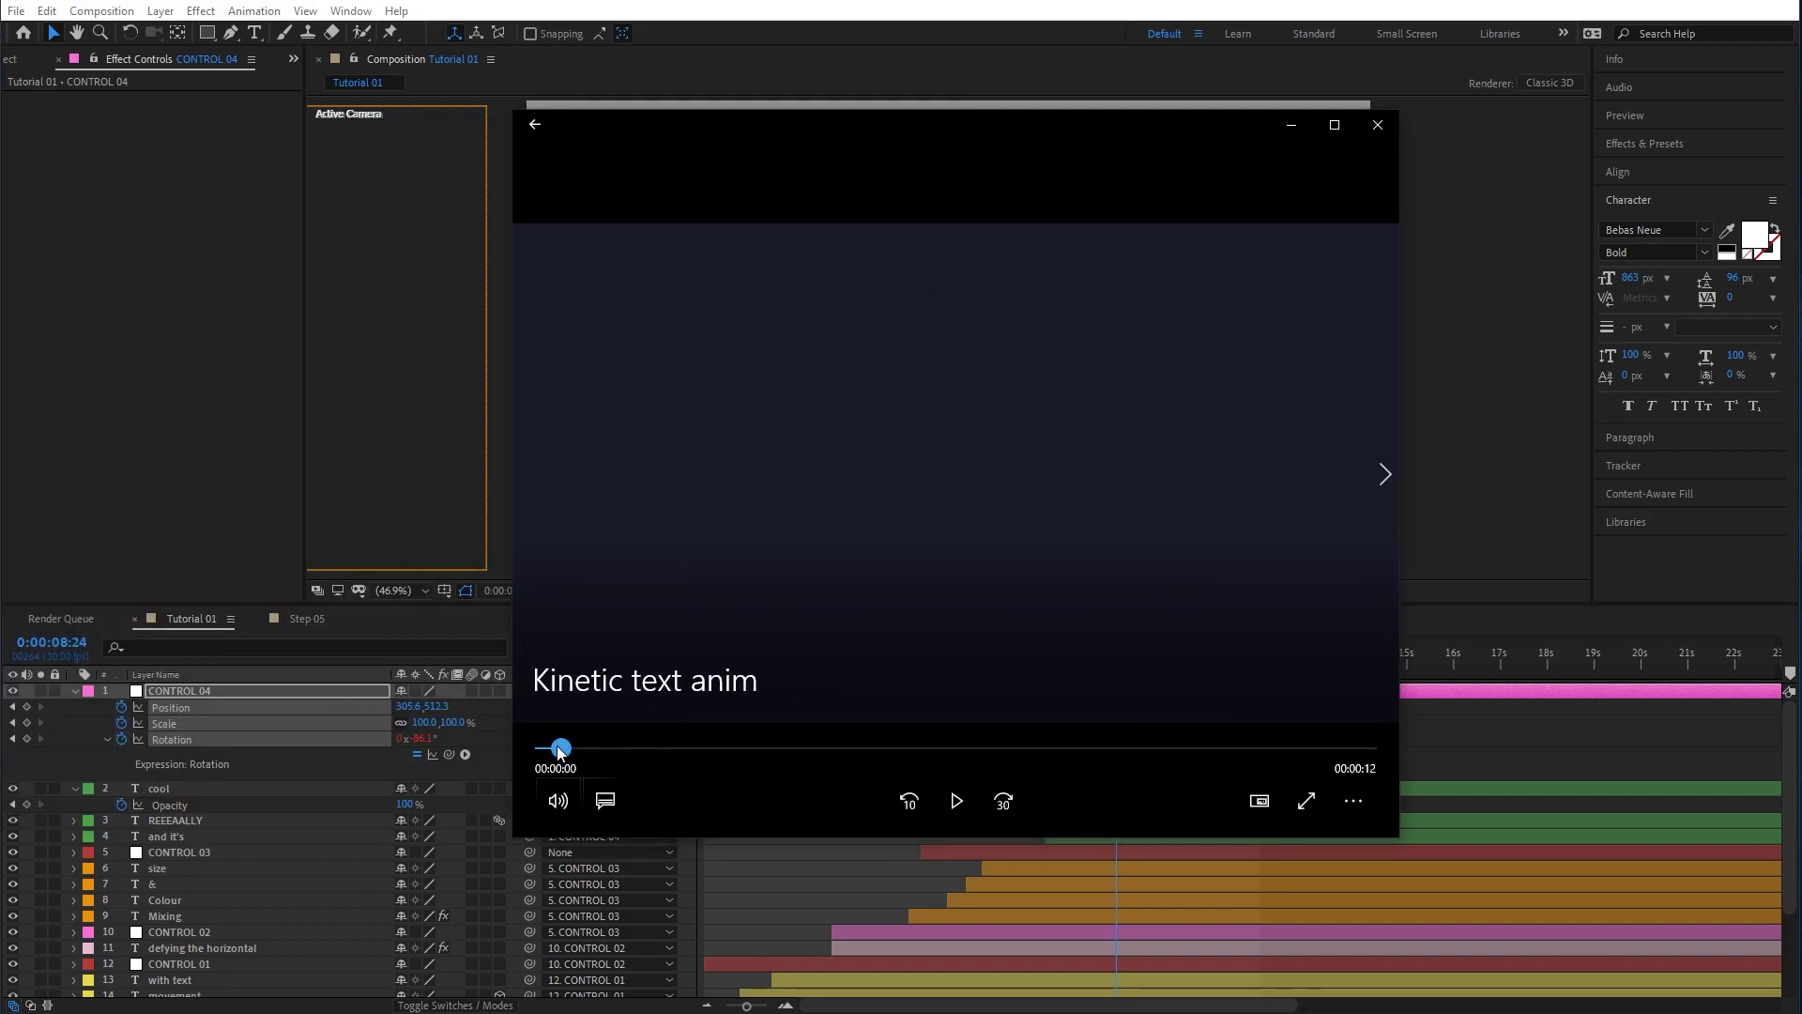
pyautogui.moveTo(564, 751)
pyautogui.mouseDown()
pyautogui.moveTo(701, 748)
pyautogui.moveTo(544, 748)
pyautogui.mouseUp()
pyautogui.click(956, 801)
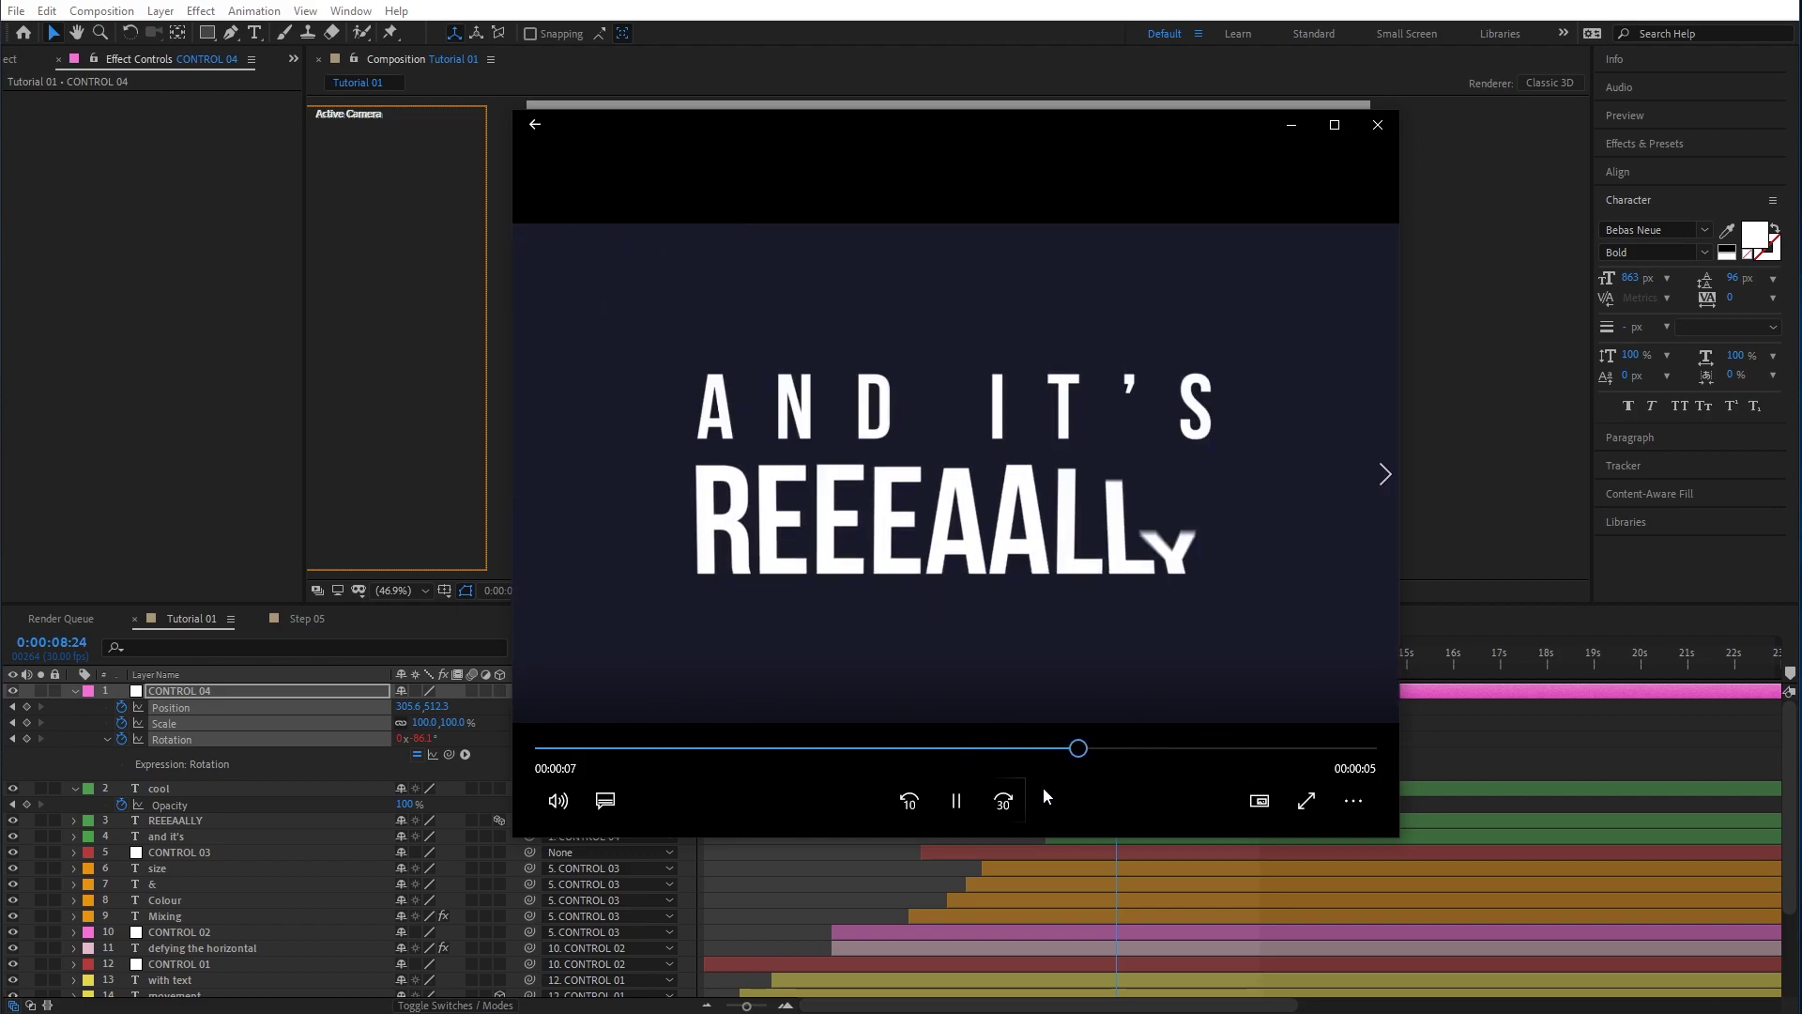
# Return from the video player to Tutorial 01 and enable motion blur for the composition and its text layers.
pyautogui.click(972, 802)
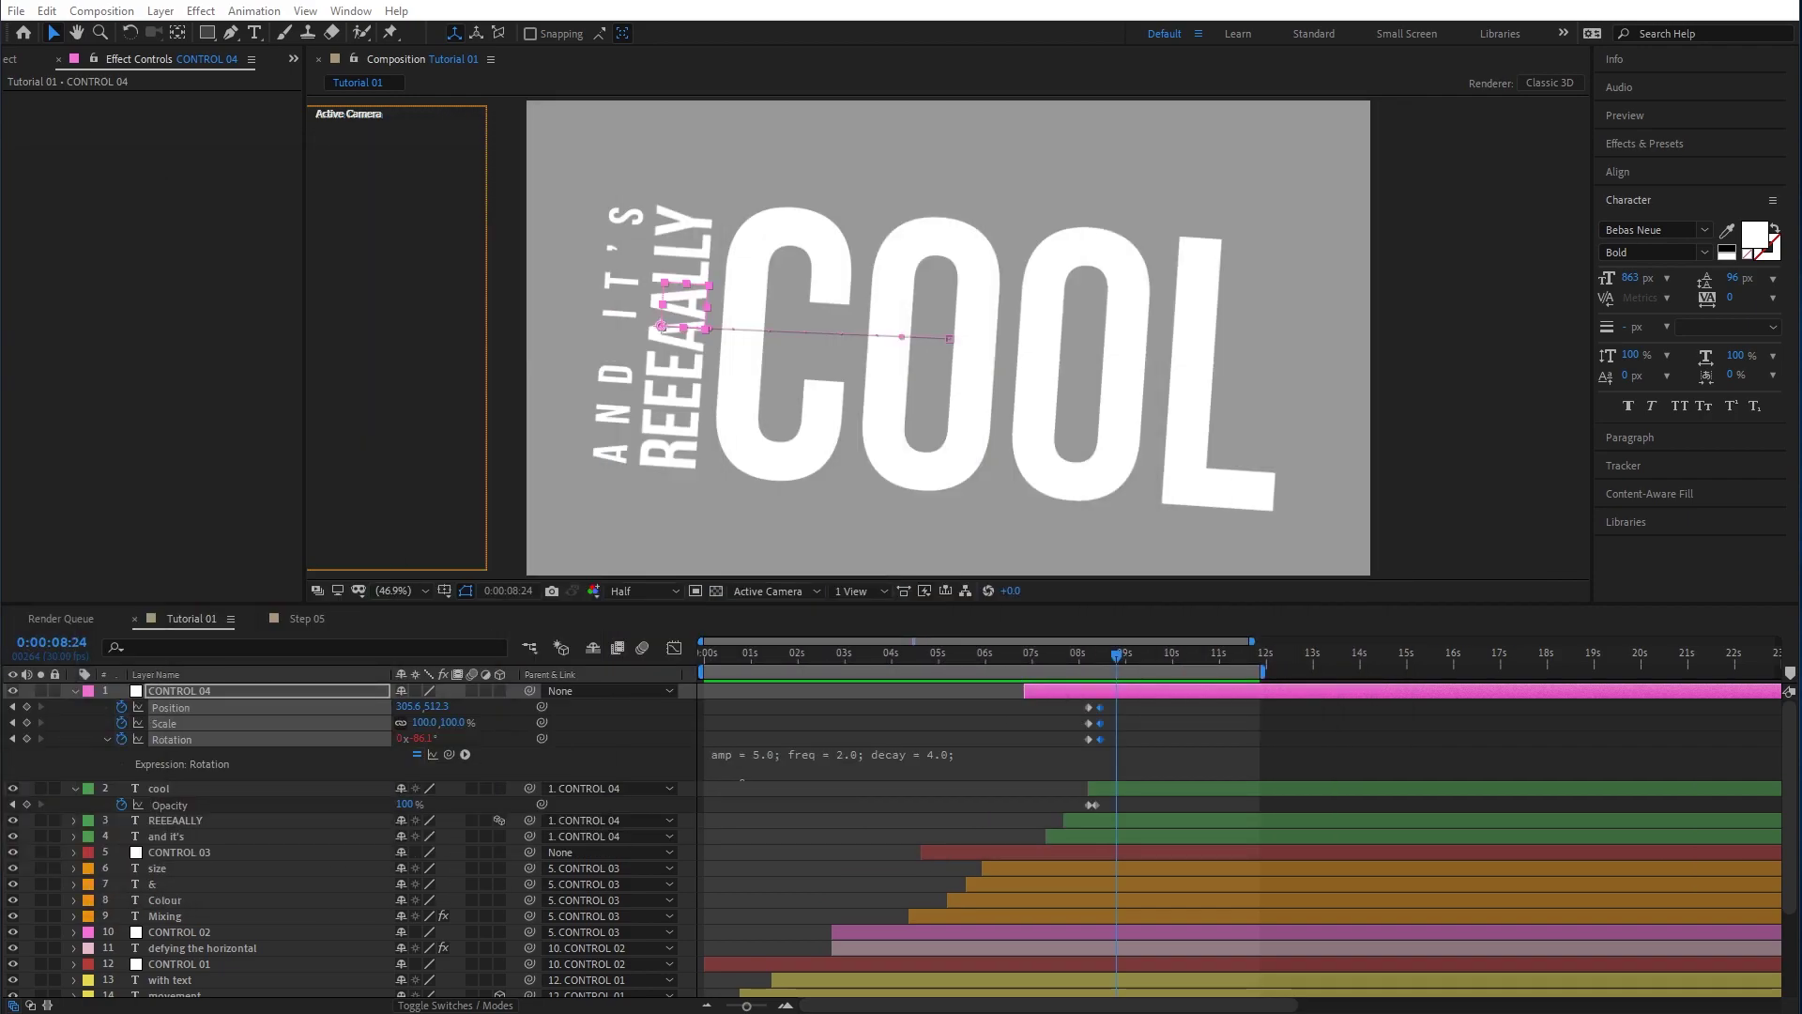
pyautogui.click(642, 647)
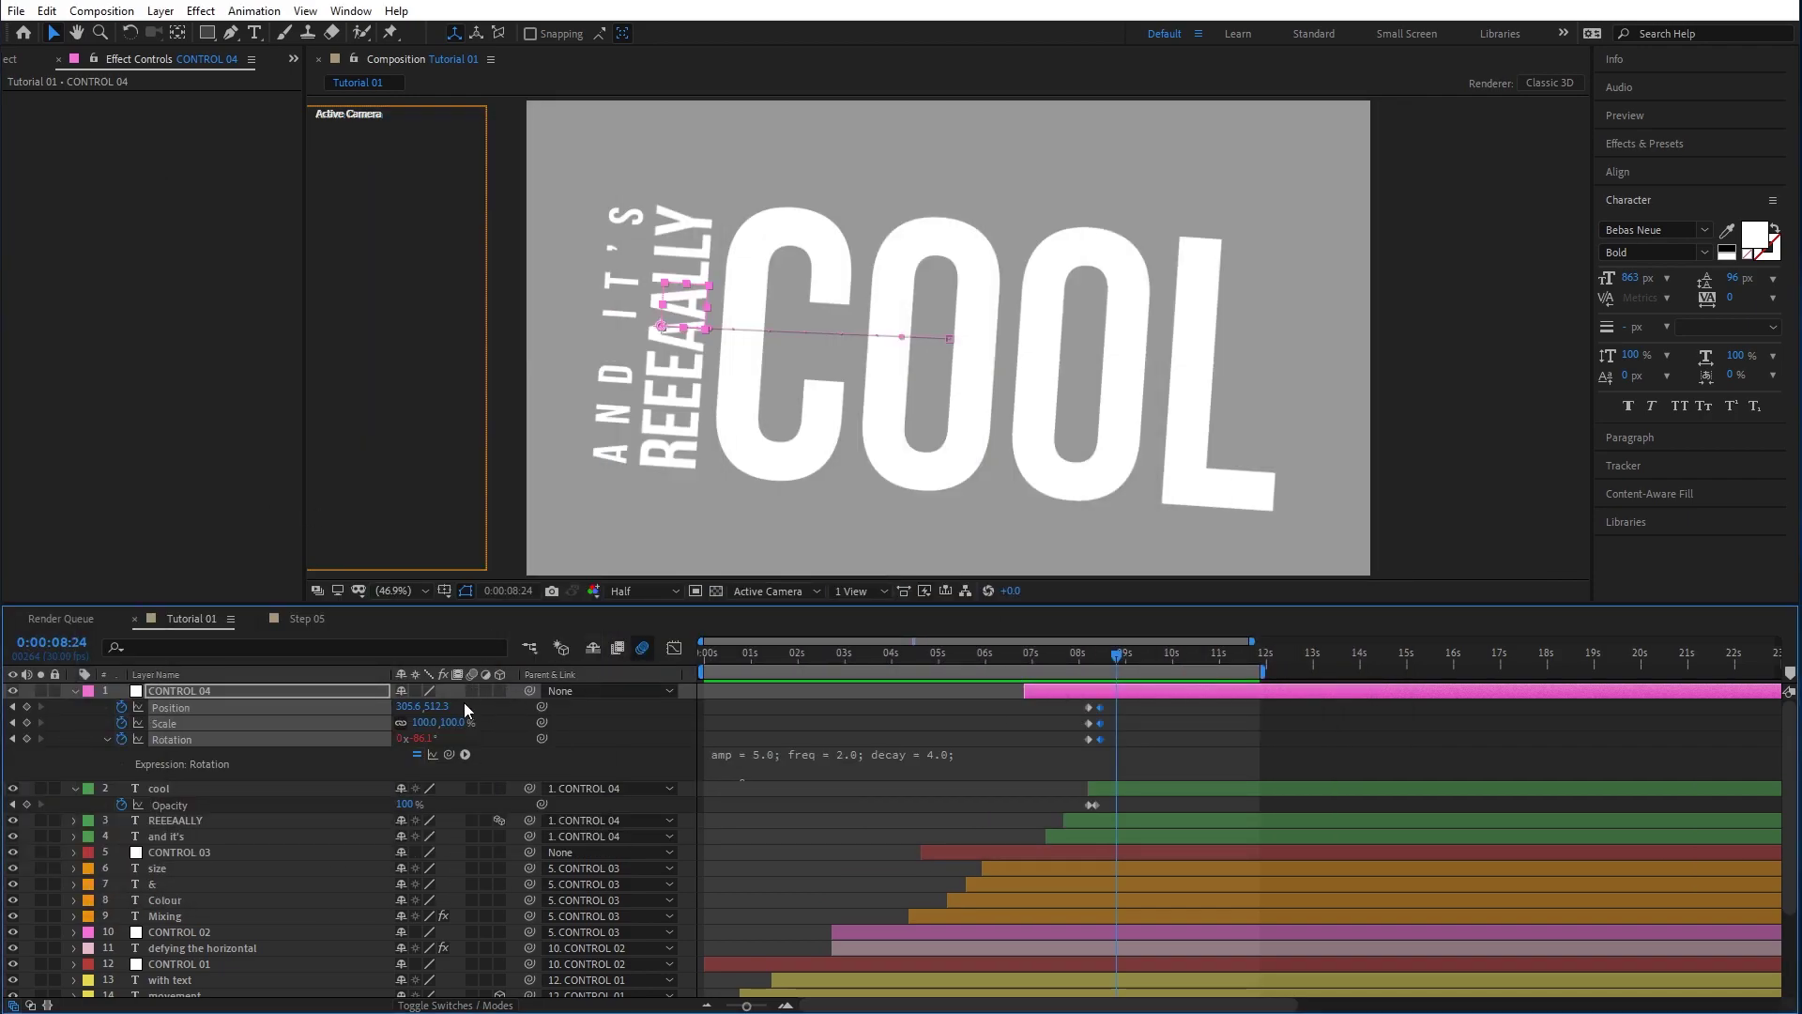
pyautogui.click(75, 691)
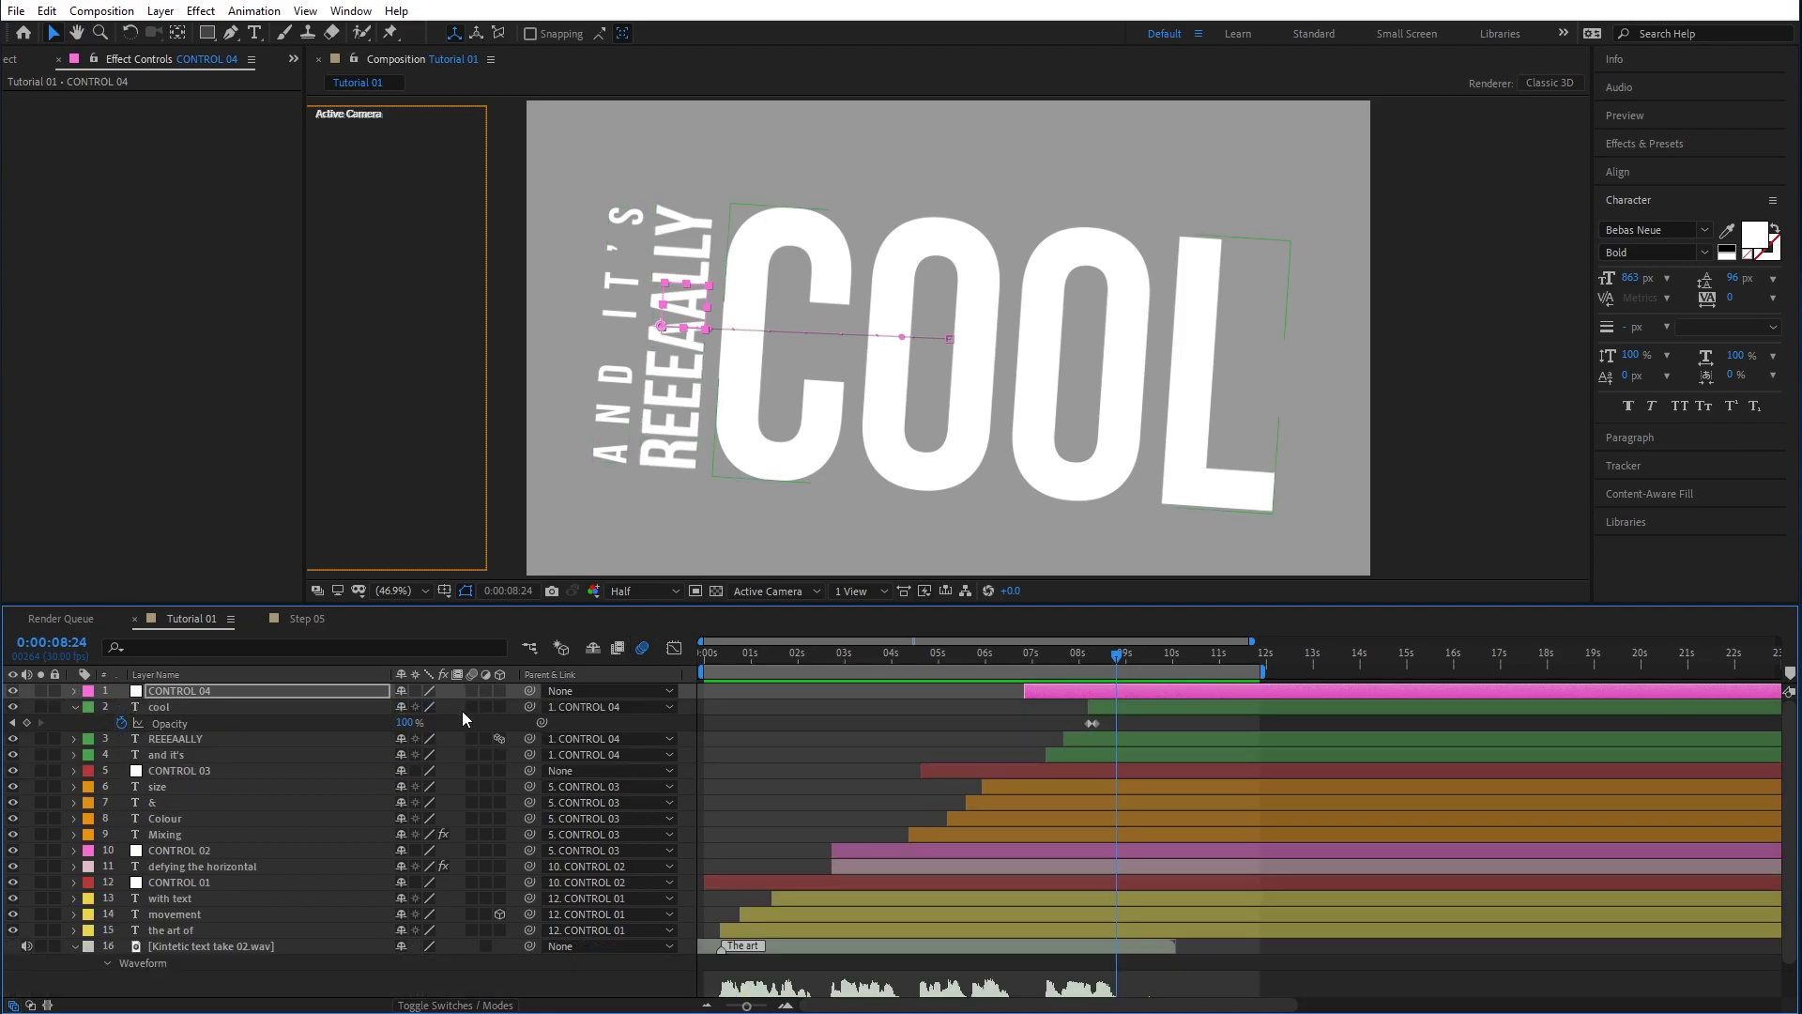
pyautogui.click(75, 707)
pyautogui.moveTo(472, 706); pyautogui.dragTo(473, 731)
pyautogui.click(471, 770)
pyautogui.click(469, 784)
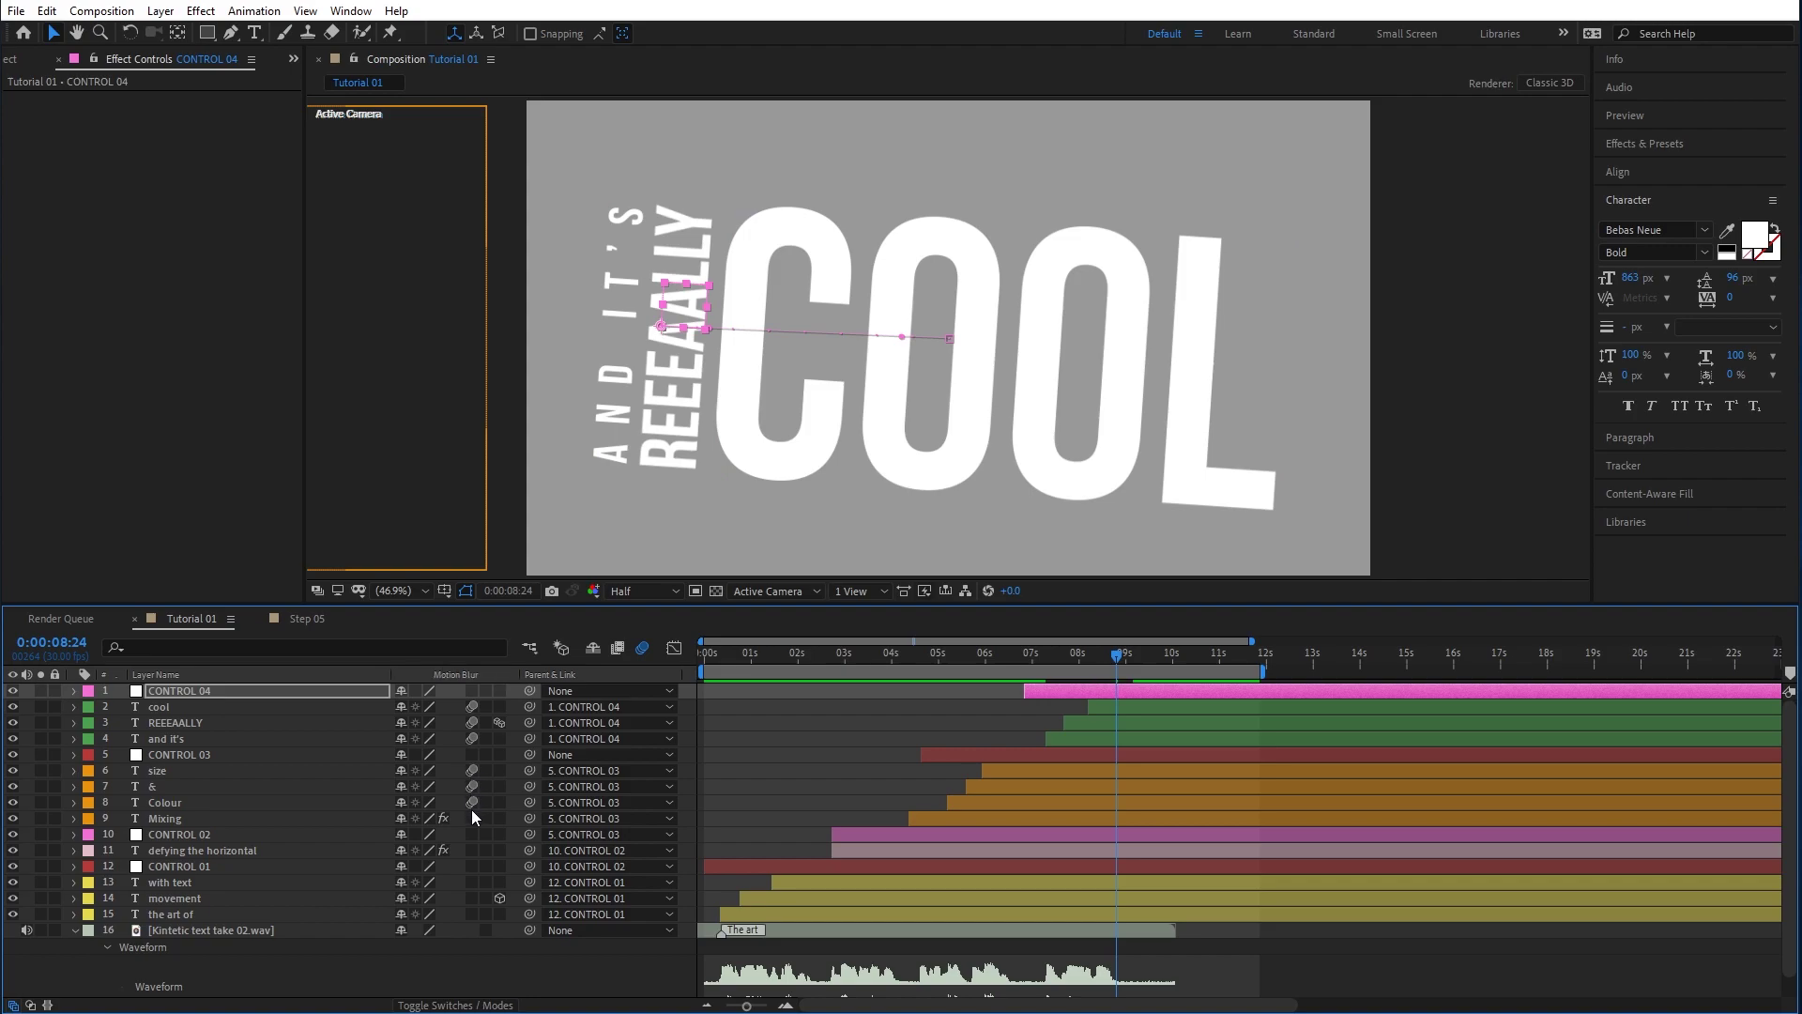
pyautogui.click(471, 815)
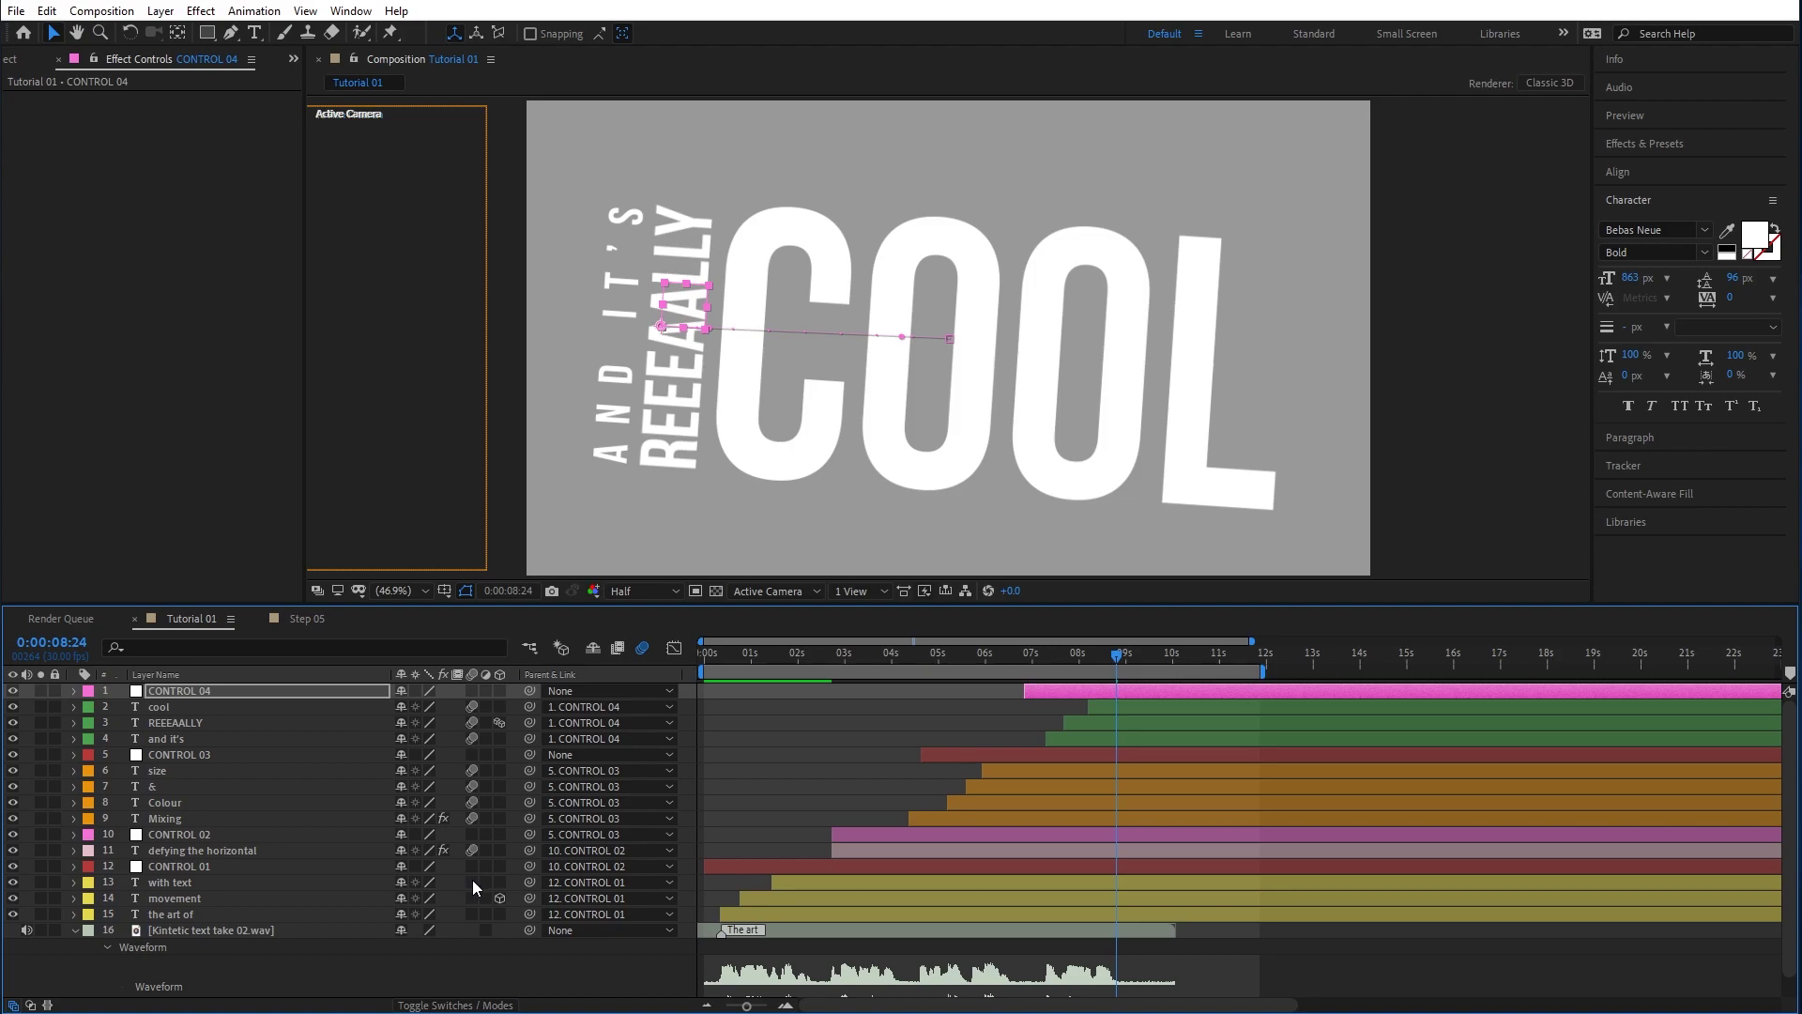
pyautogui.moveTo(472, 881); pyautogui.dragTo(470, 909)
# Scrub through the timeline and preview the Tutorial 01 animation with motion blur from its opening.
pyautogui.moveTo(737, 662); pyautogui.dragTo(847, 656)
pyautogui.click(993, 651)
pyautogui.press('space')
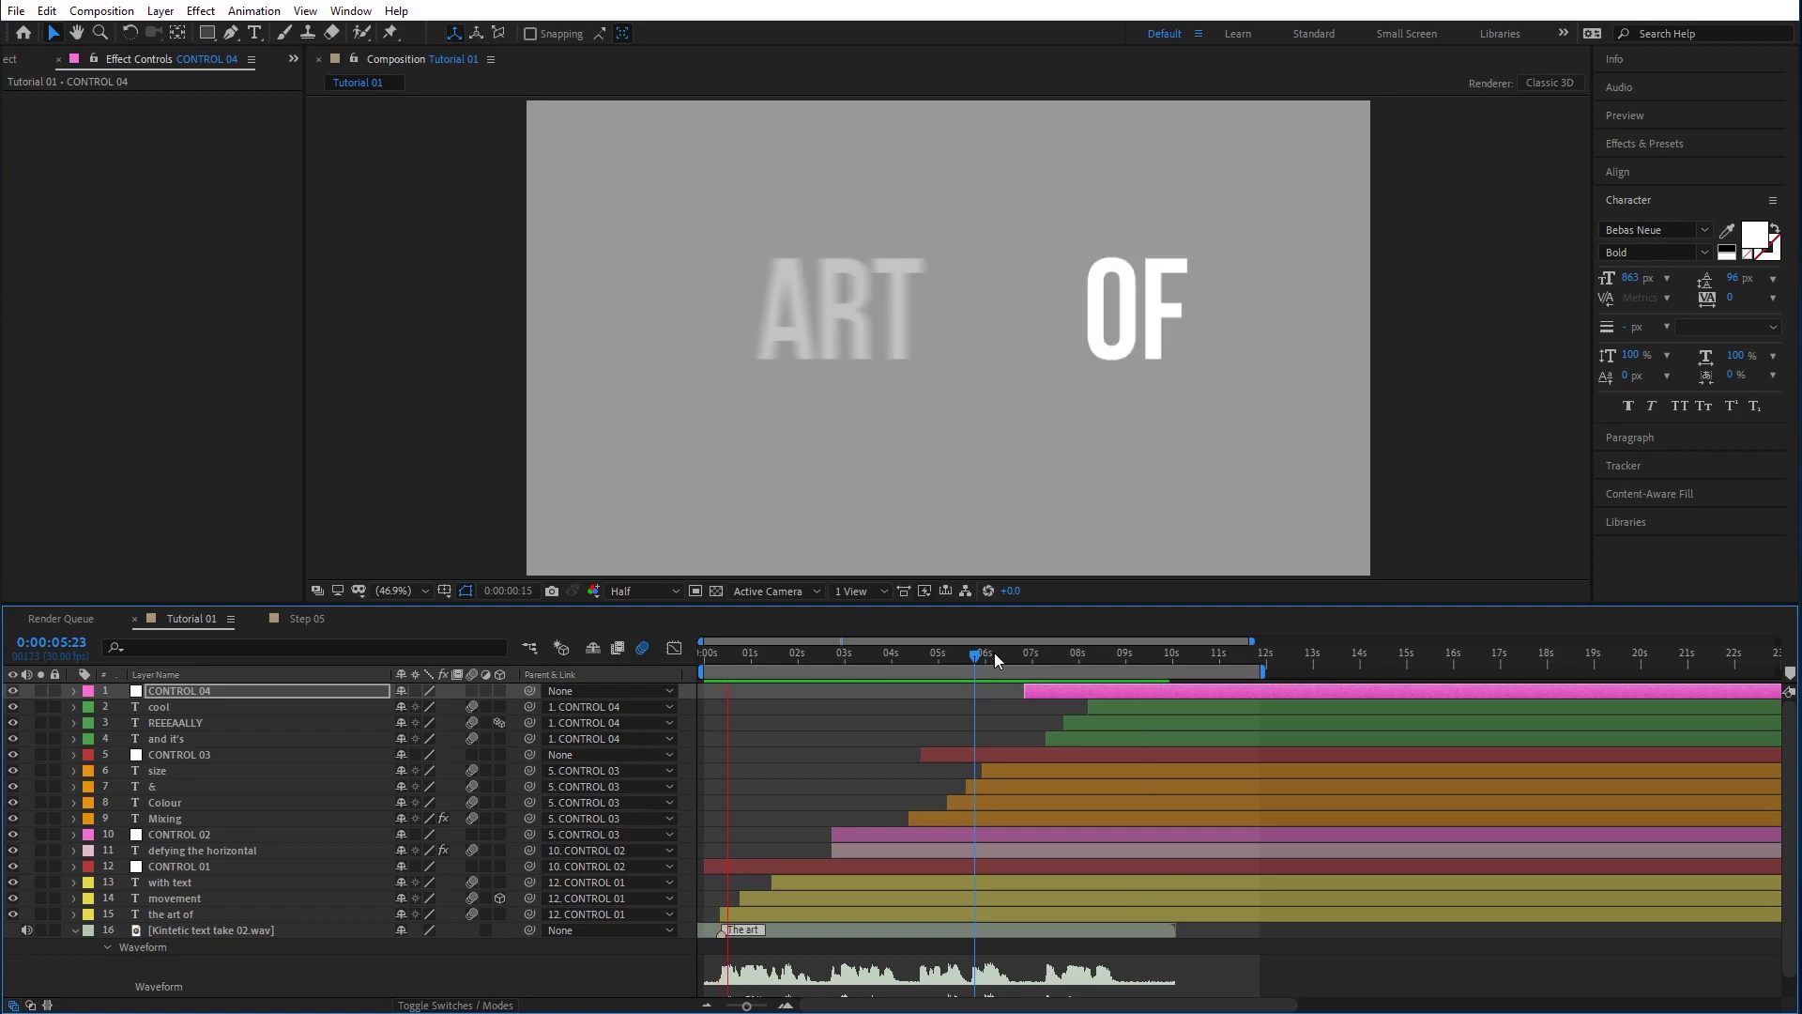
pyautogui.press('space')
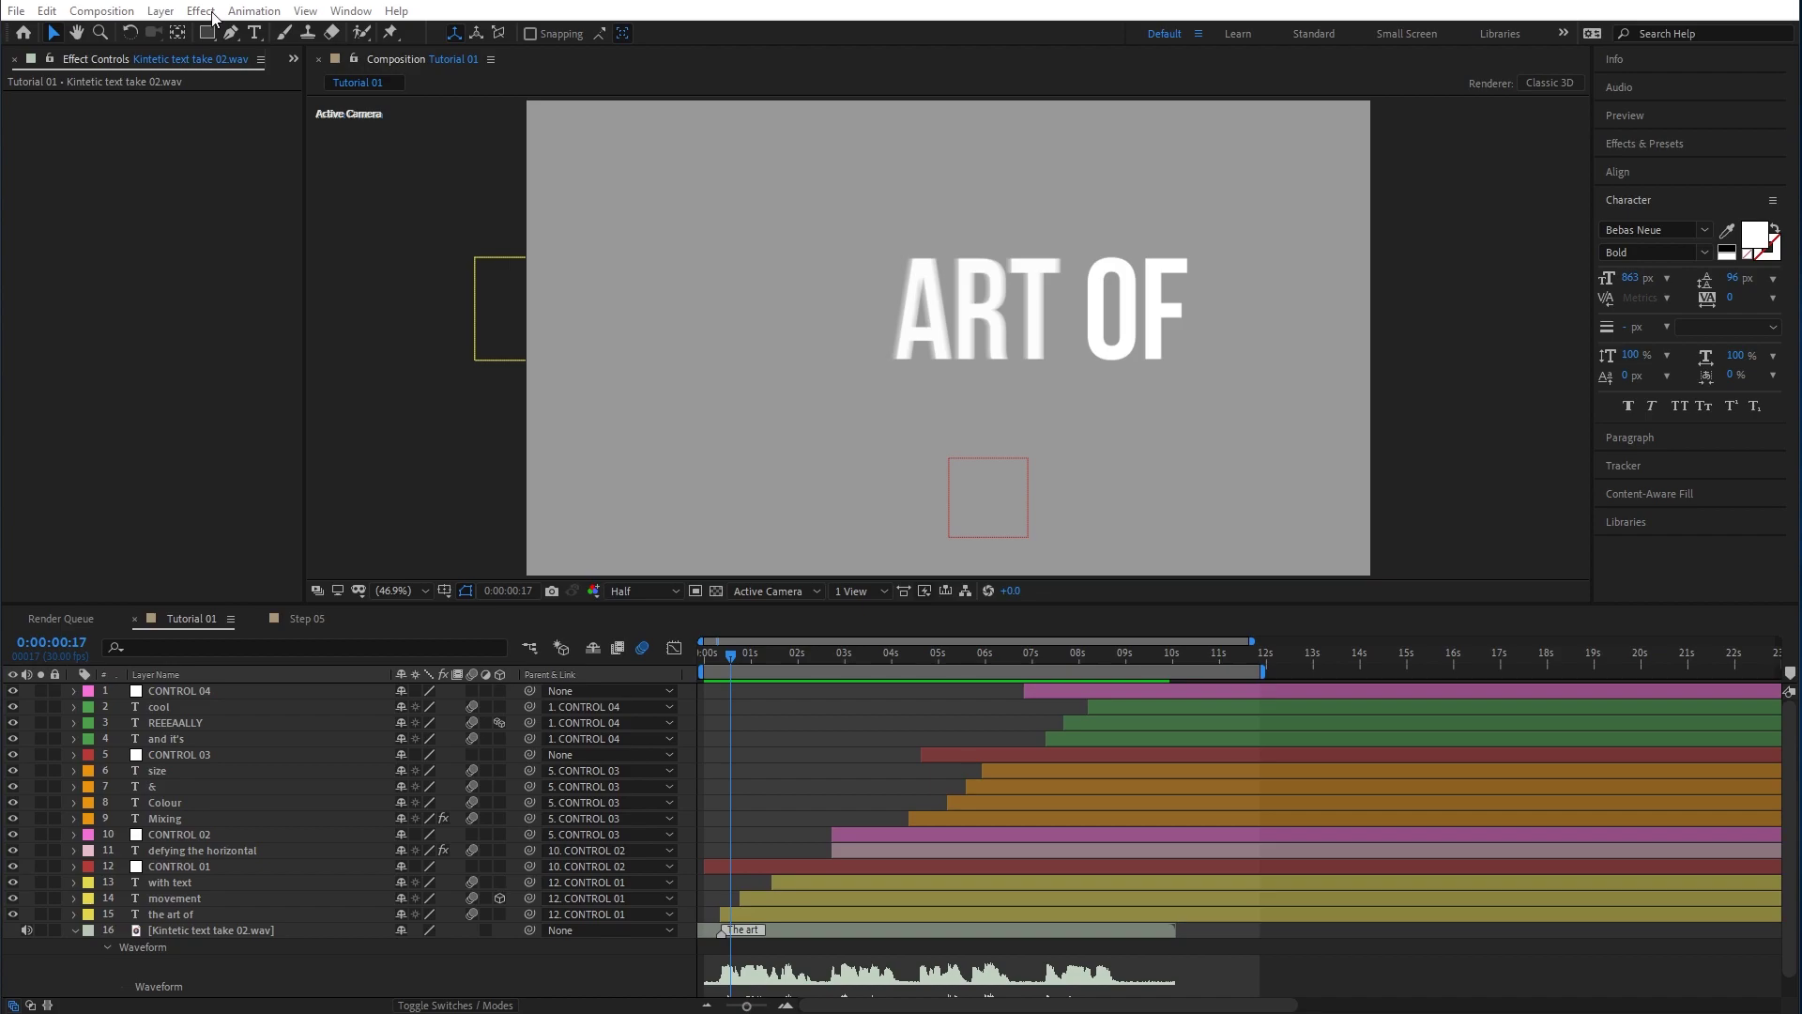
# Create a new 1920 × 1080 px solid layer in deep blue, colour 042475.
pyautogui.click(160, 11)
pyautogui.moveTo(183, 27)
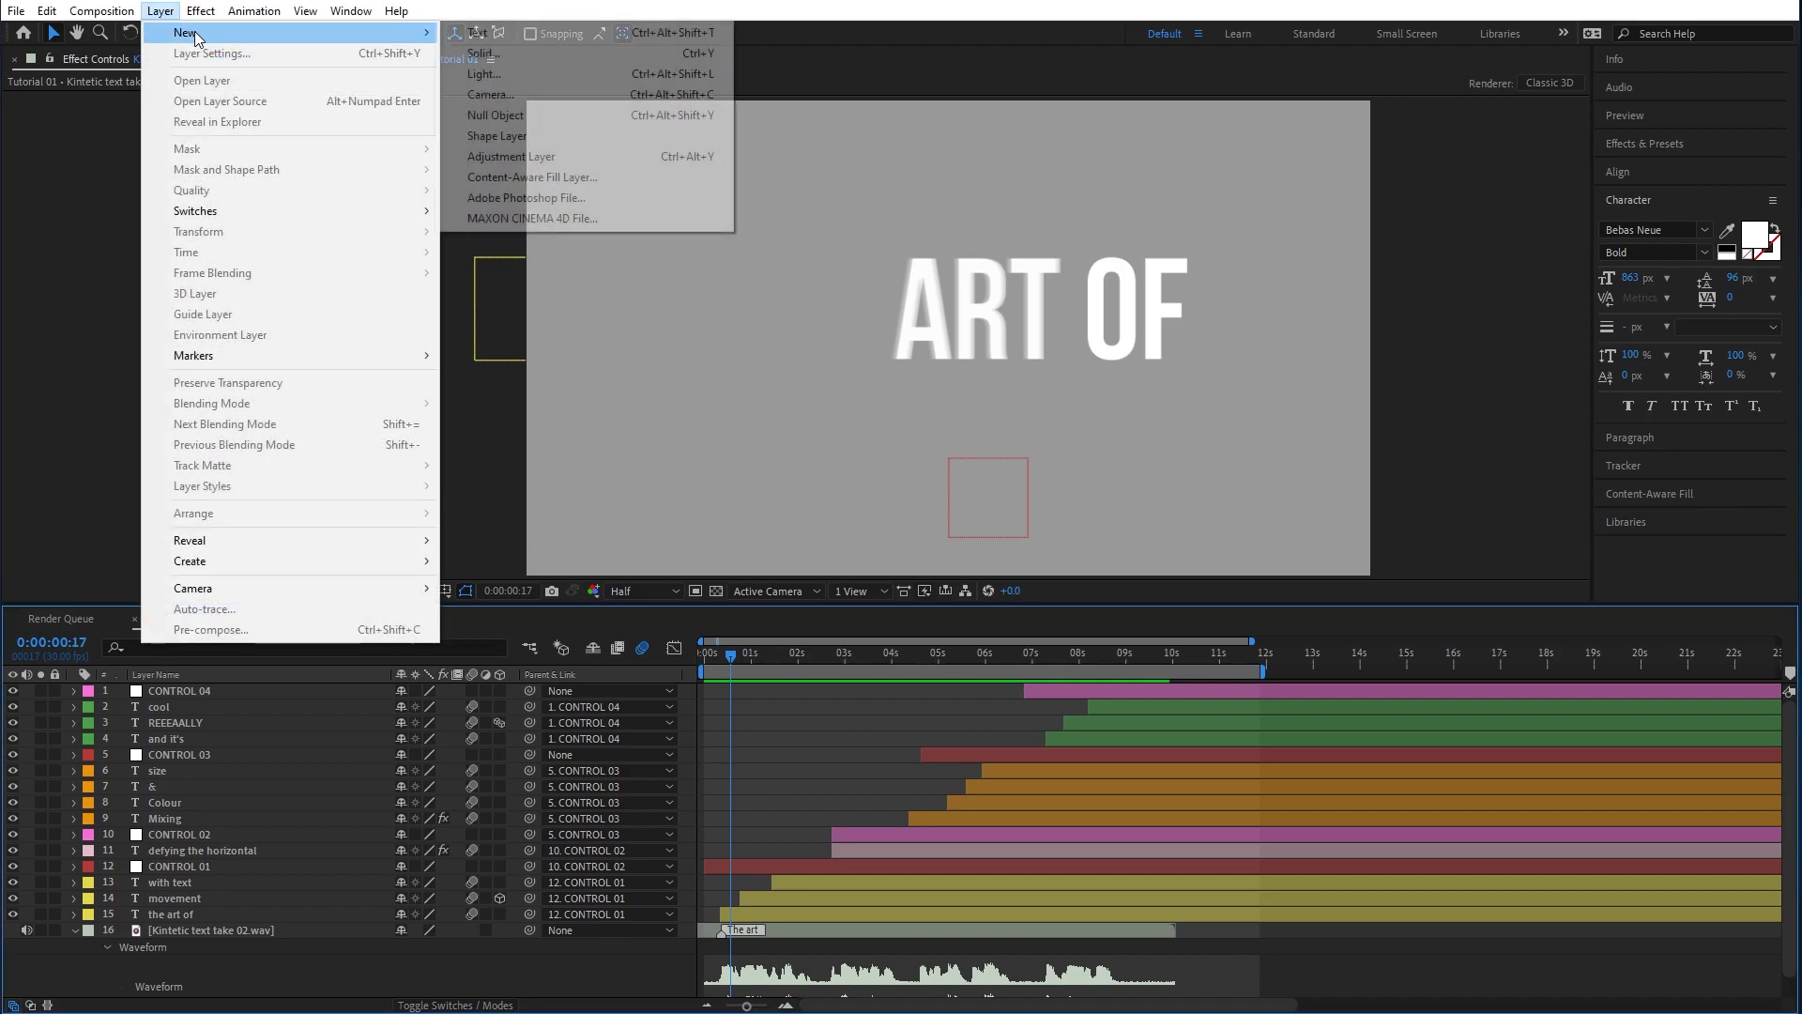
pyautogui.click(563, 54)
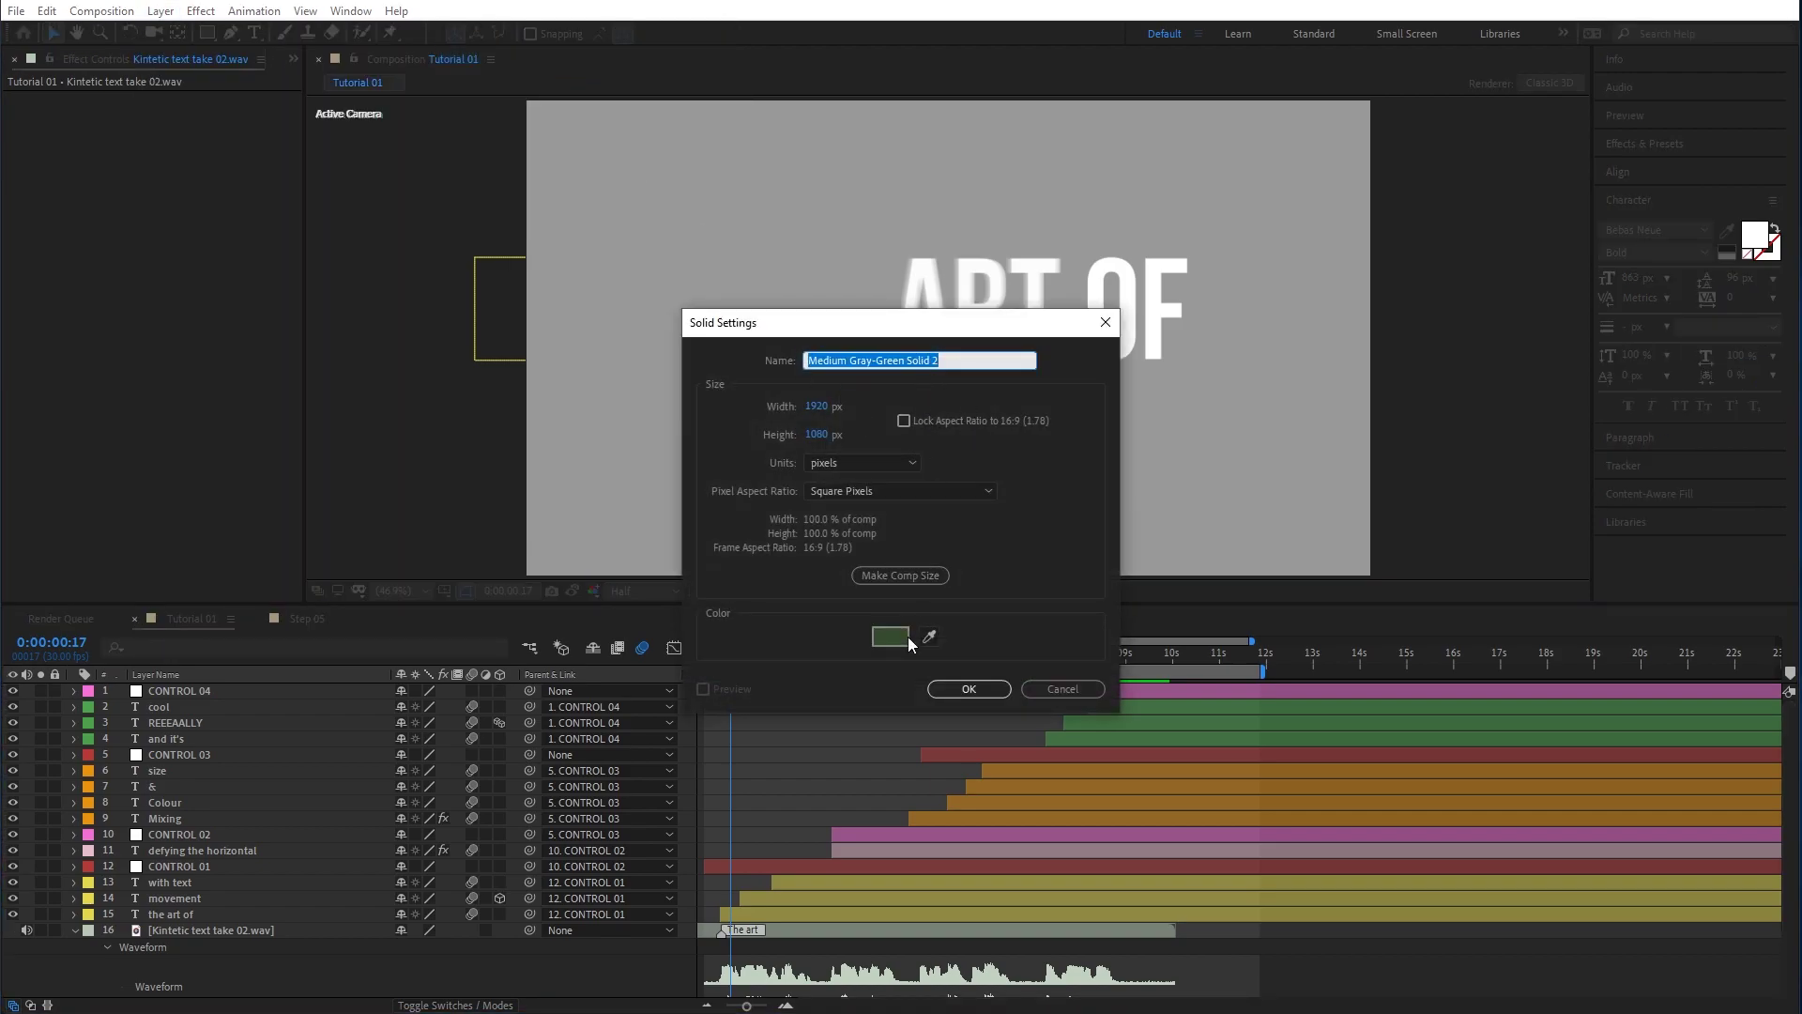
pyautogui.click(908, 633)
pyautogui.click(429, 733)
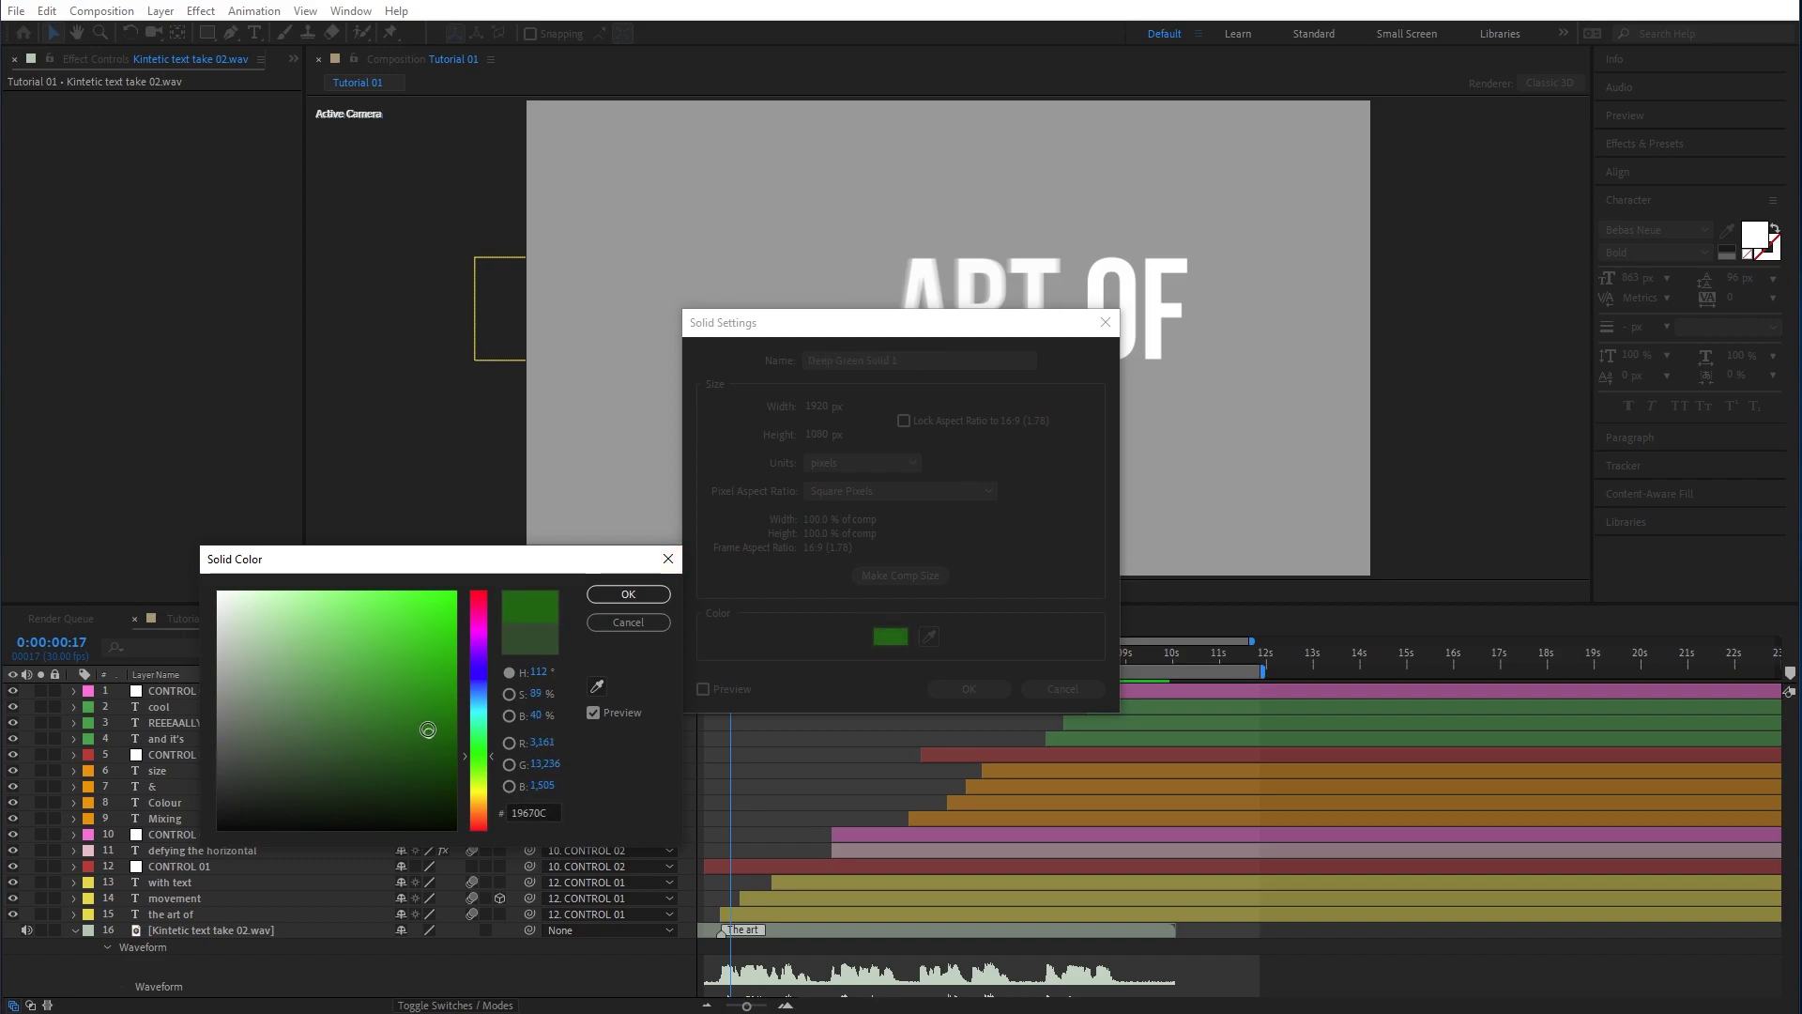
pyautogui.moveTo(428, 733); pyautogui.dragTo(191, 742)
pyautogui.moveTo(472, 697)
pyautogui.mouseDown()
pyautogui.moveTo(450, 672)
pyautogui.moveTo(451, 712)
pyautogui.moveTo(429, 718)
pyautogui.moveTo(448, 720)
pyautogui.mouseUp()
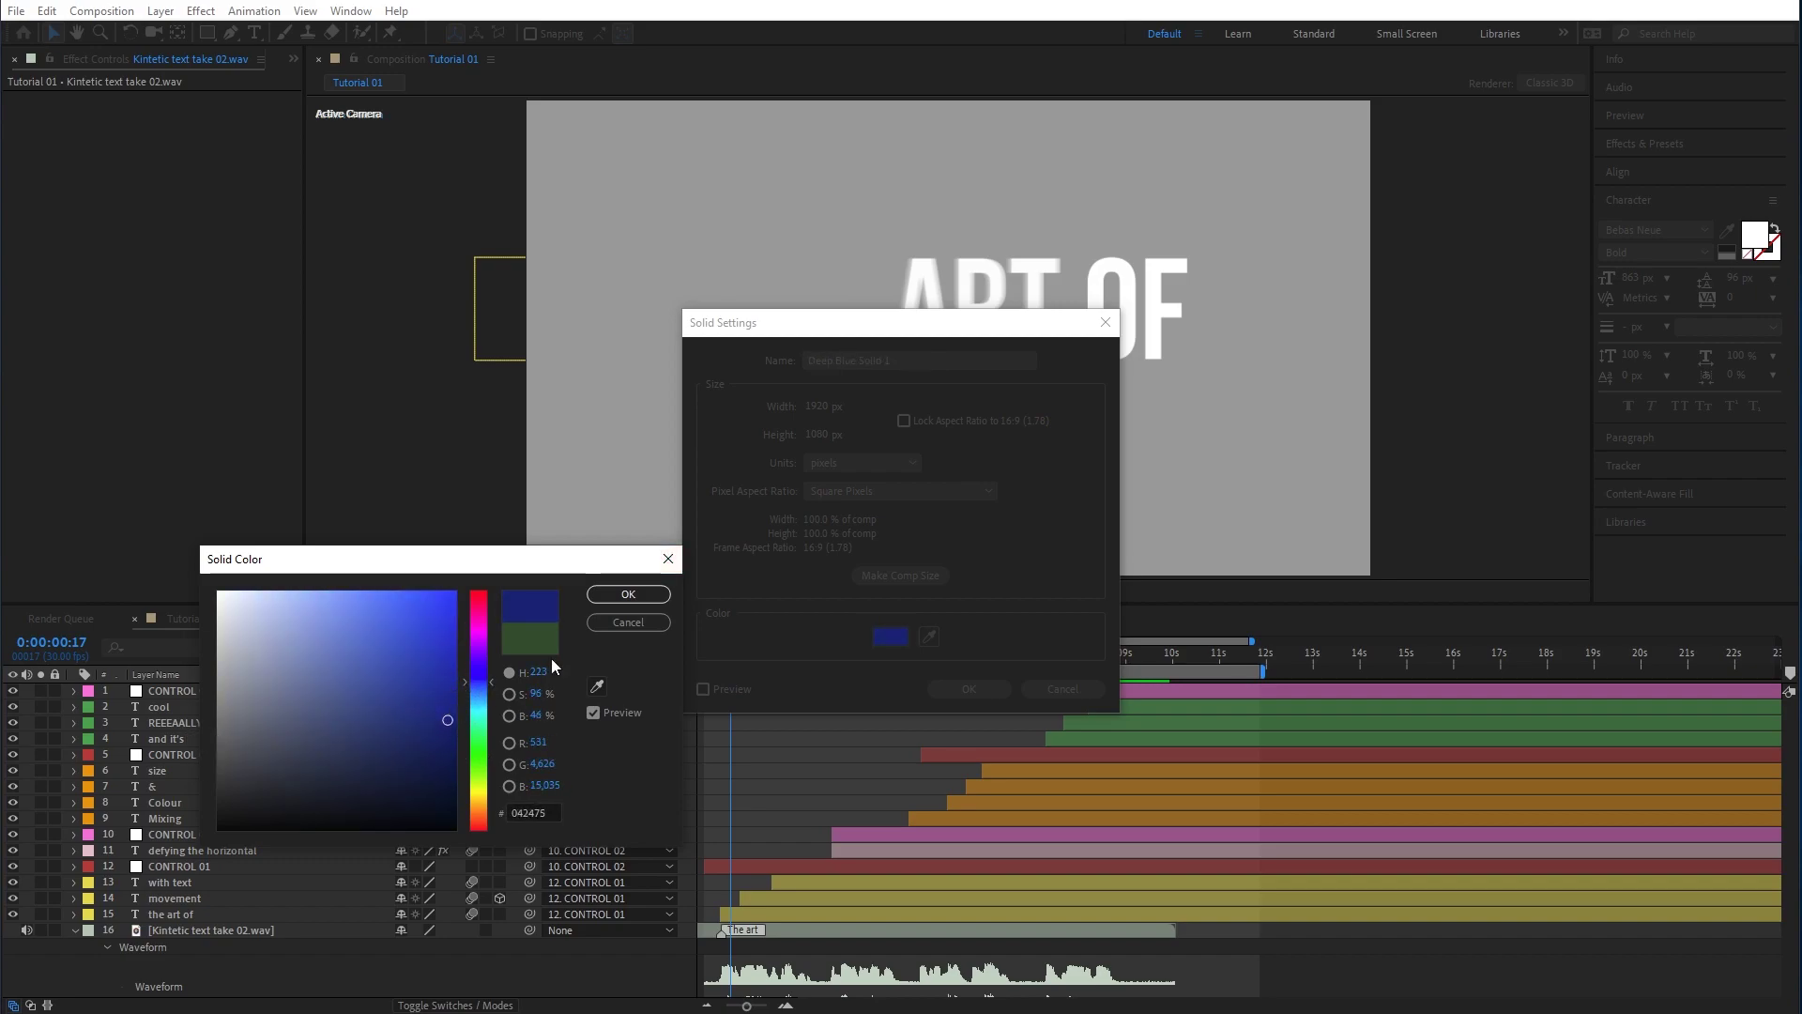
pyautogui.click(628, 595)
pyautogui.click(970, 690)
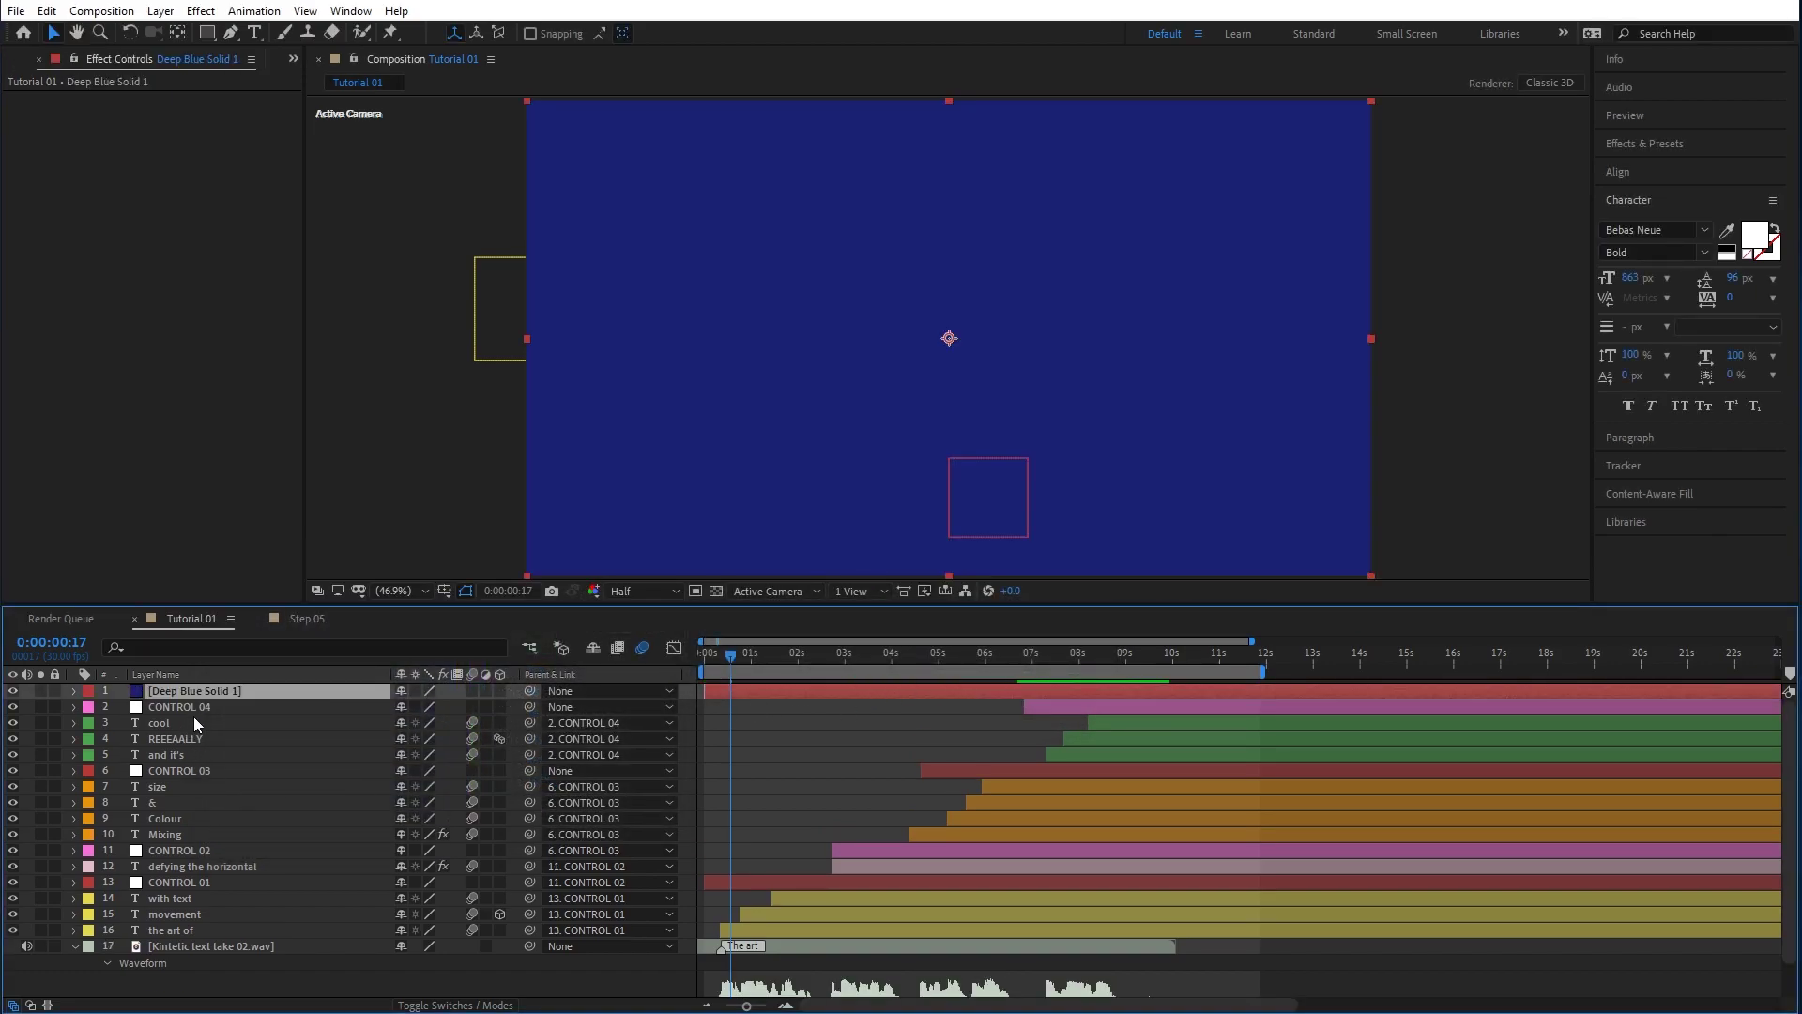
# Move the deep blue solid beneath all the text layers, just above the audio layer, and scrub through the animation to check it.
pyautogui.moveTo(206, 689); pyautogui.dragTo(222, 935)
pyautogui.moveTo(727, 656); pyautogui.dragTo(773, 656)
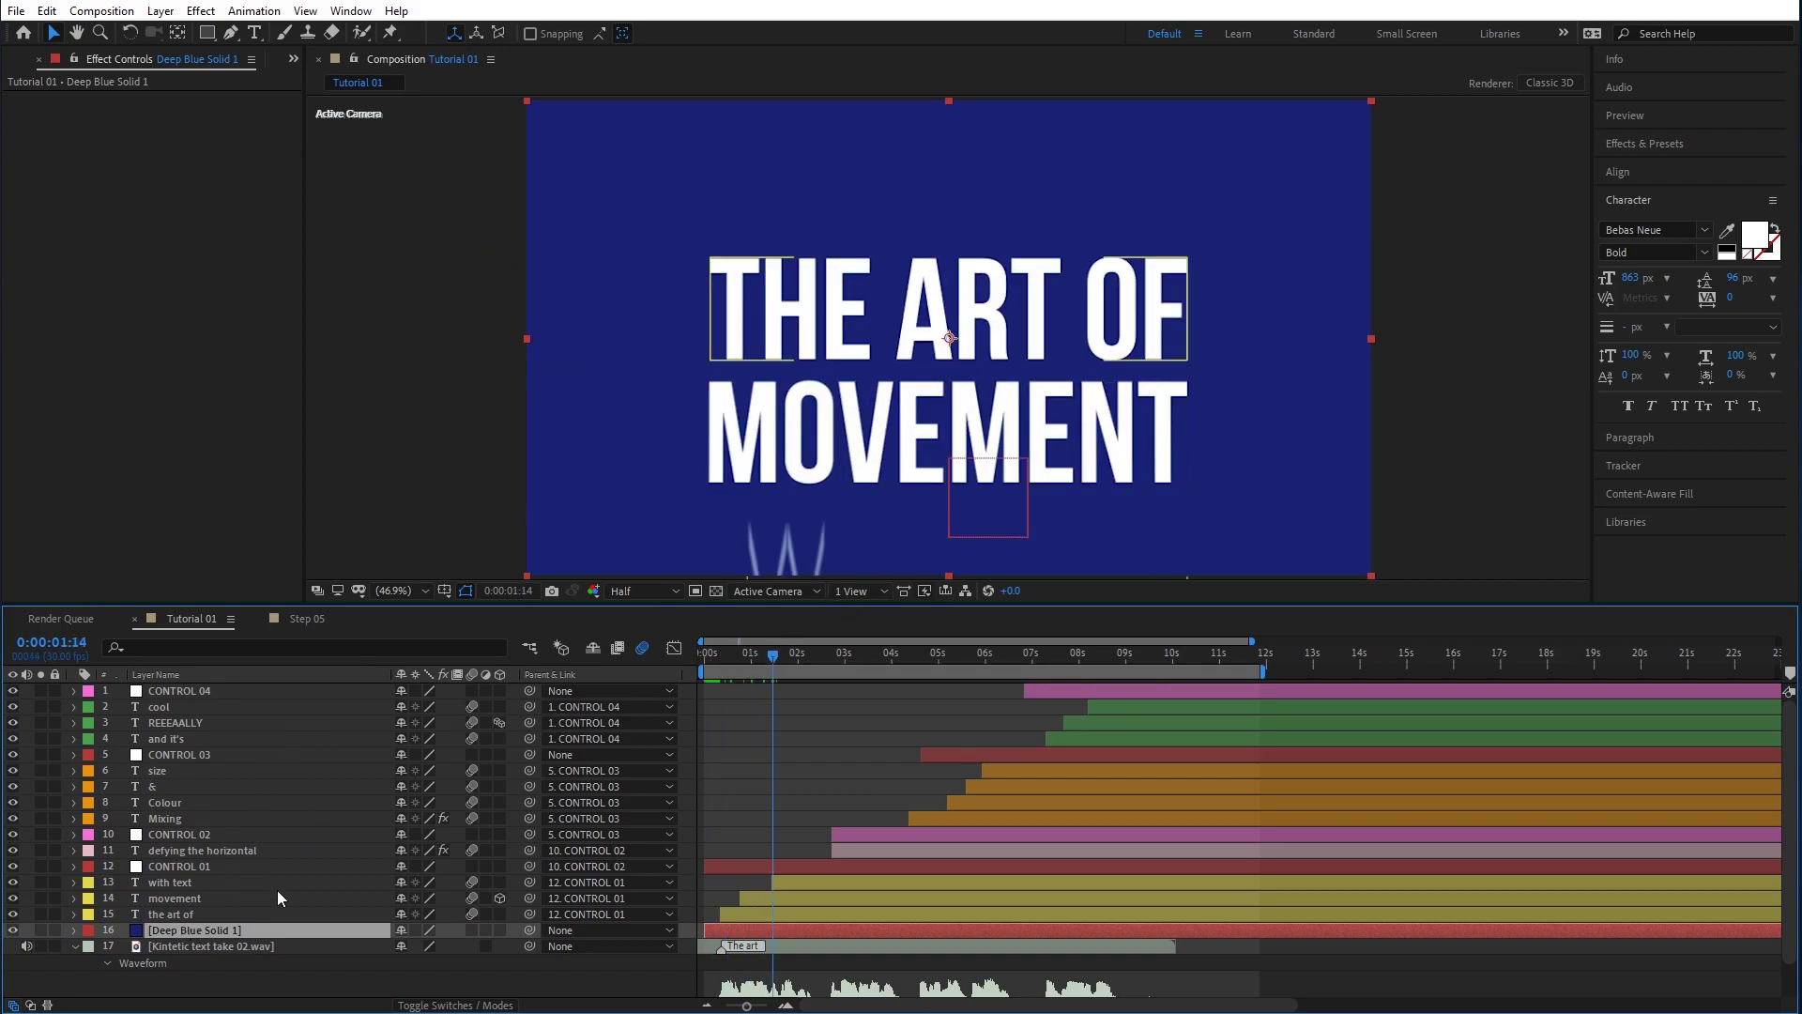
pyautogui.moveTo(713, 666); pyautogui.dragTo(873, 663)
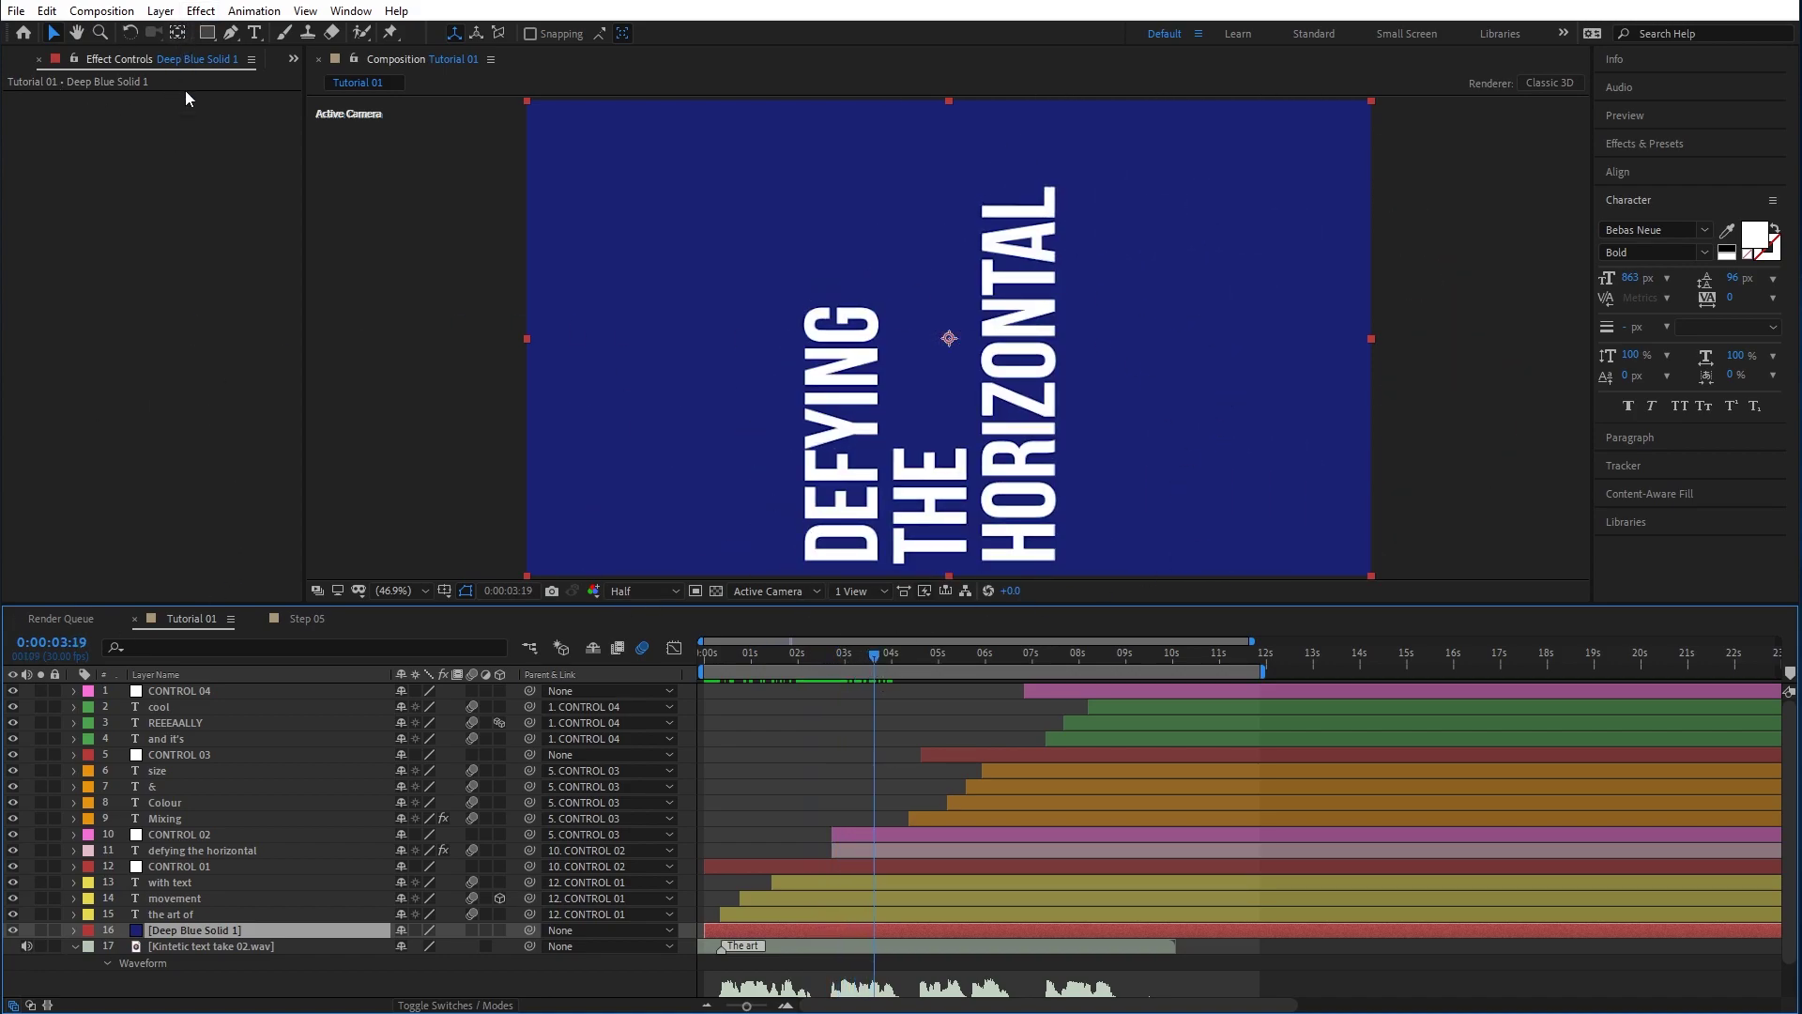
# Add an empty shape layer above CONTROL 04 at the top of the layer stack.
pyautogui.click(199, 690)
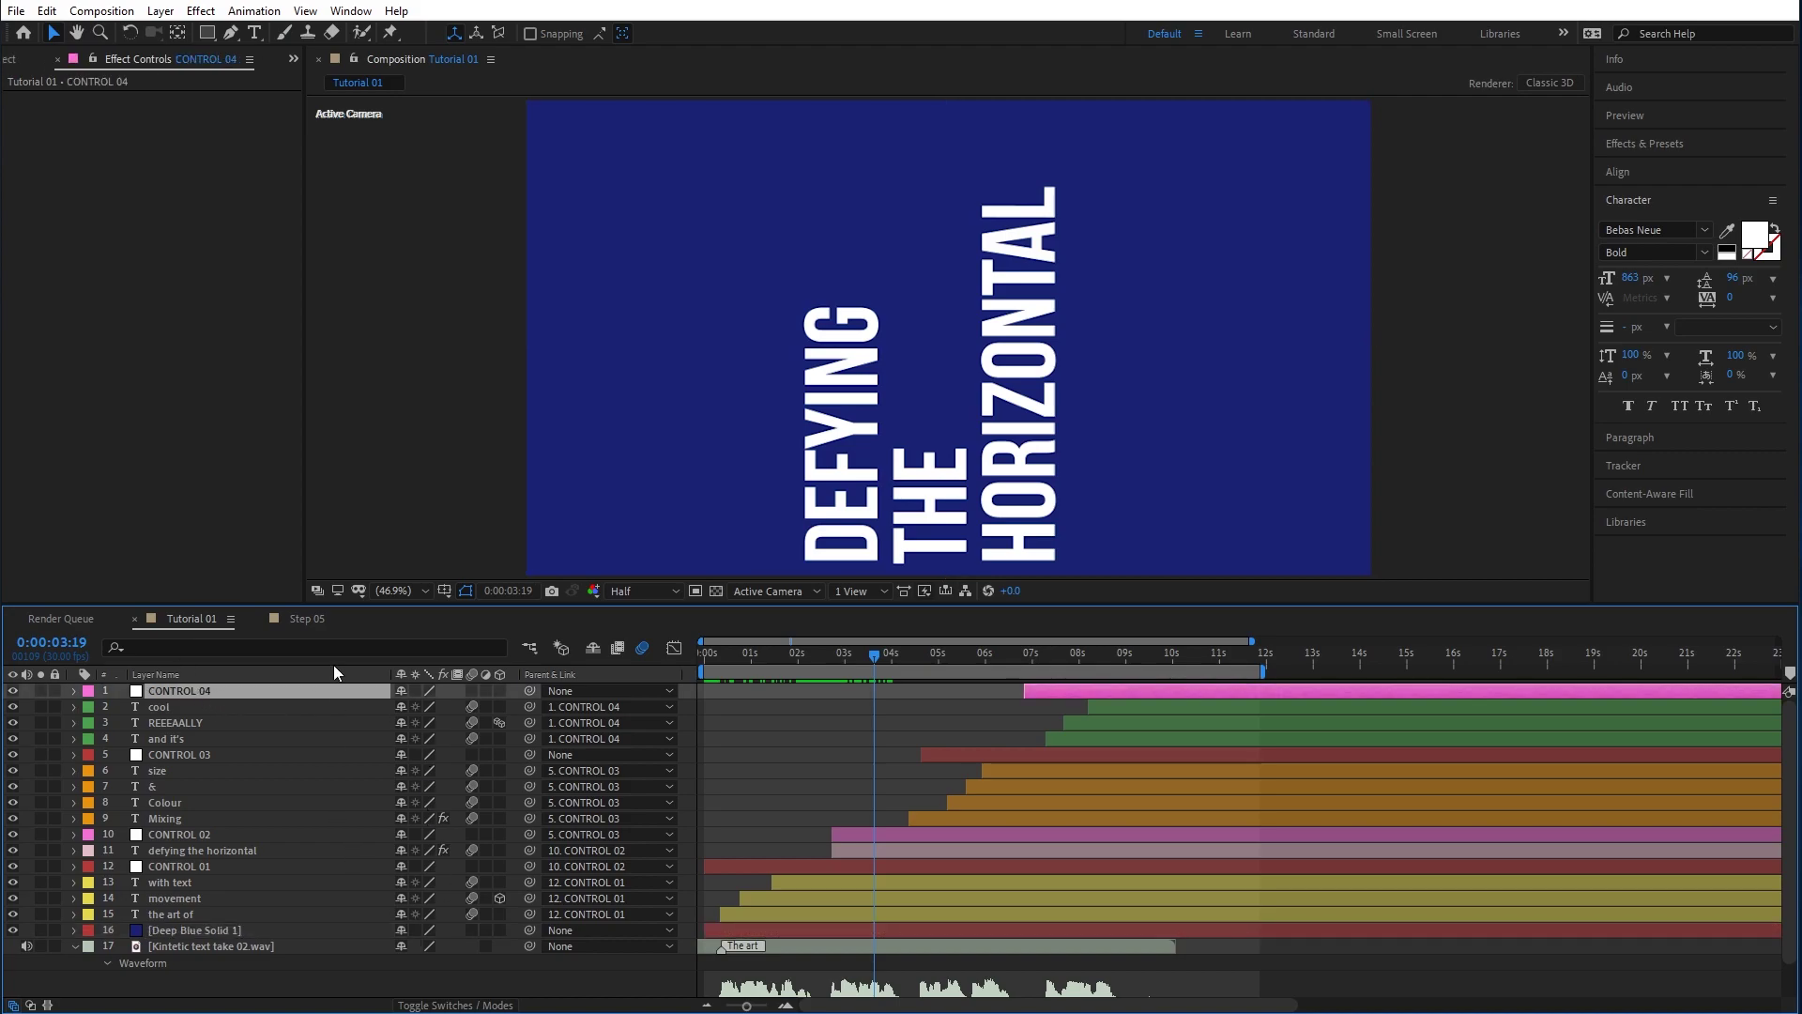
pyautogui.click(161, 11)
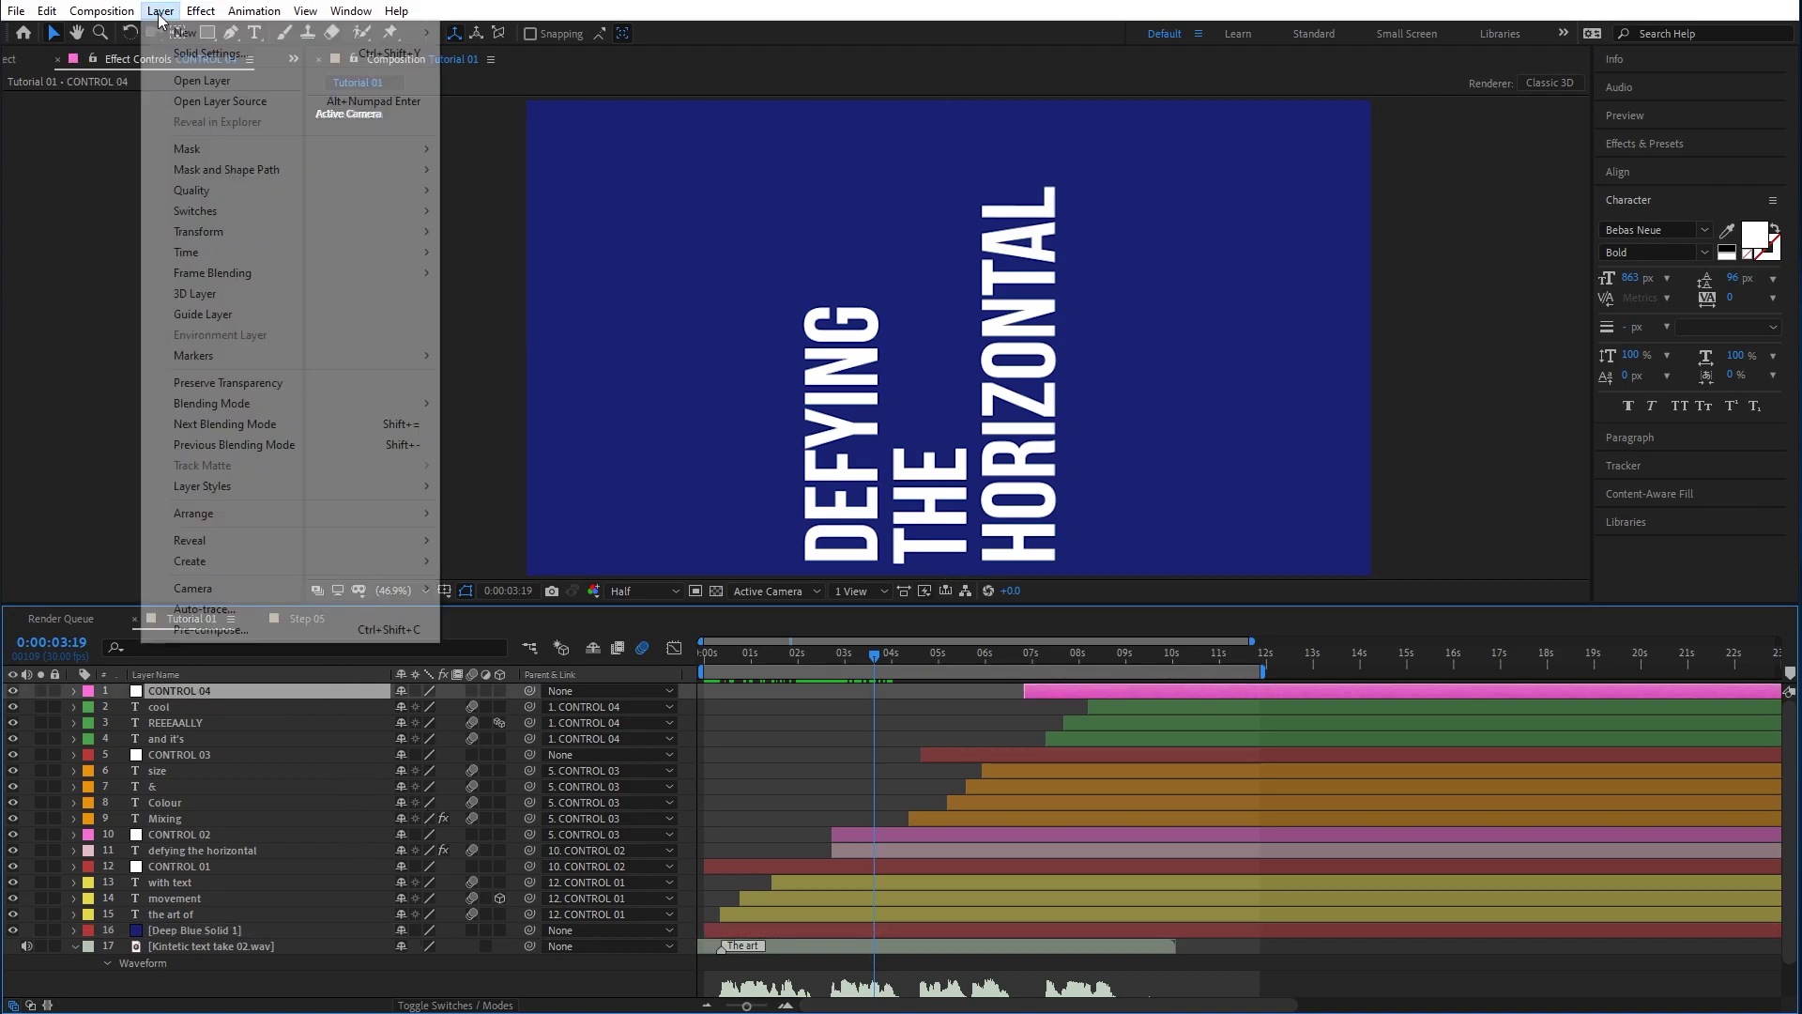
pyautogui.moveTo(194, 34)
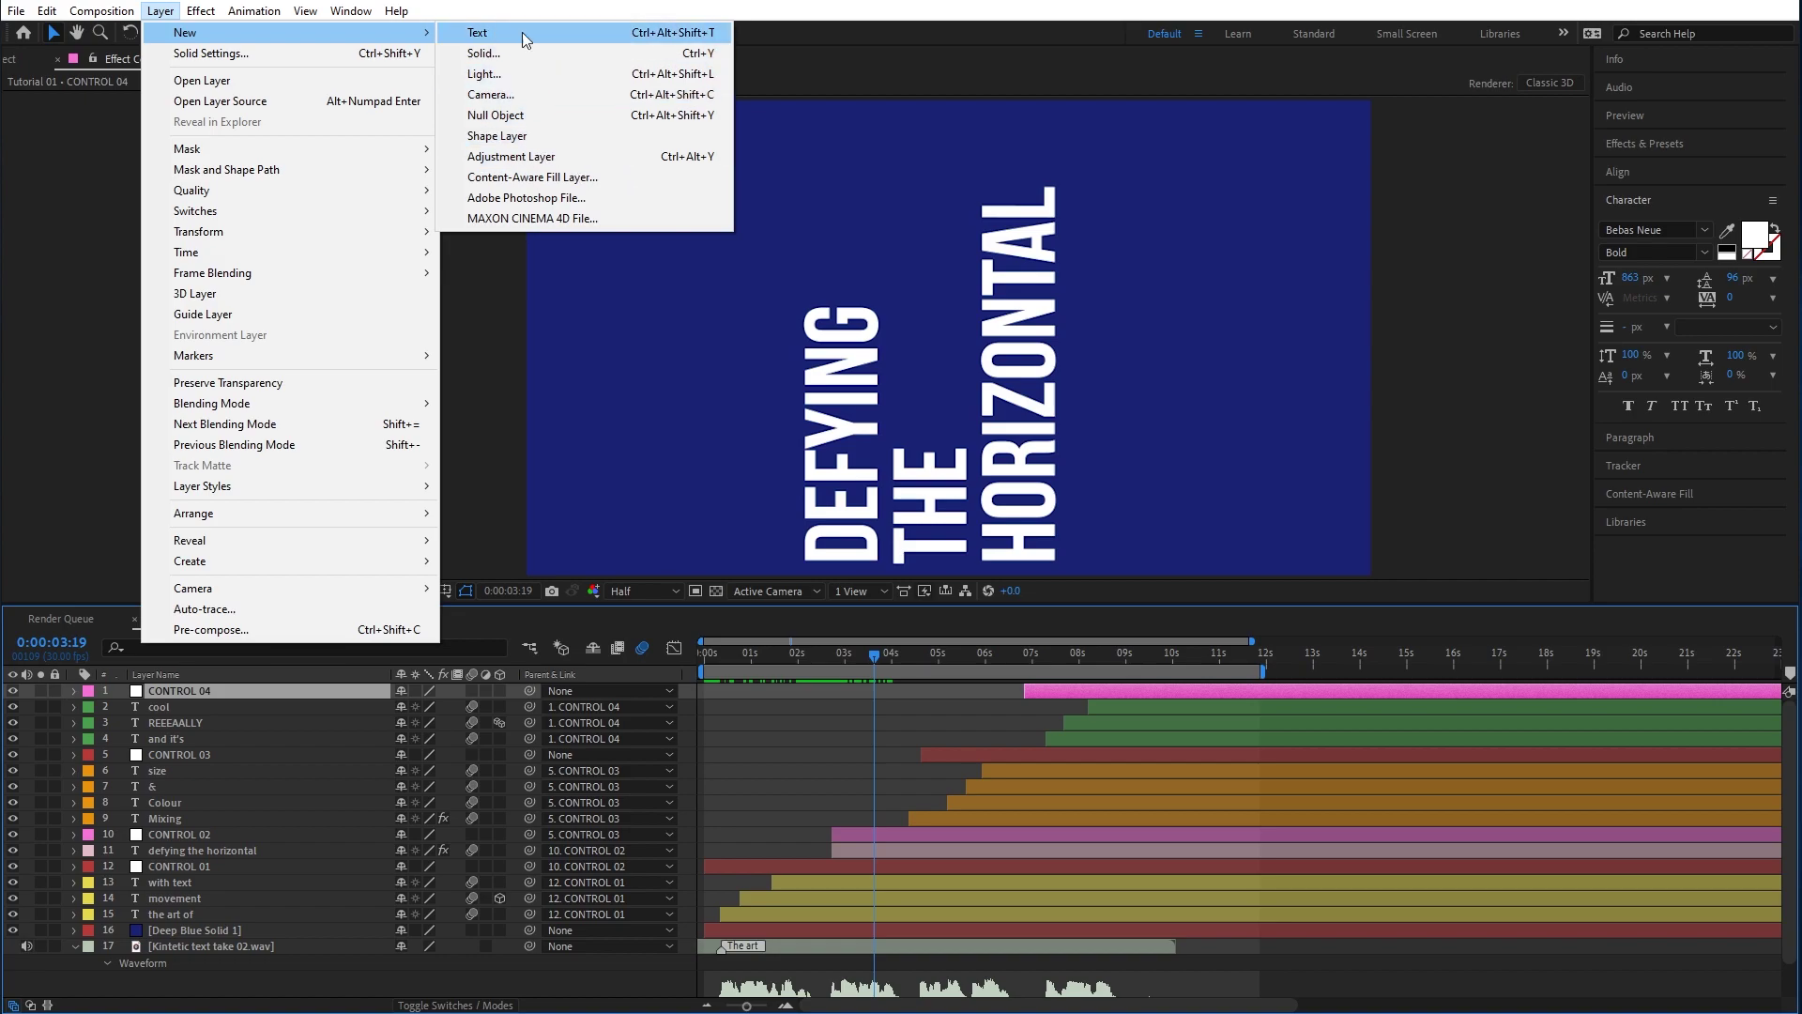
pyautogui.click(519, 141)
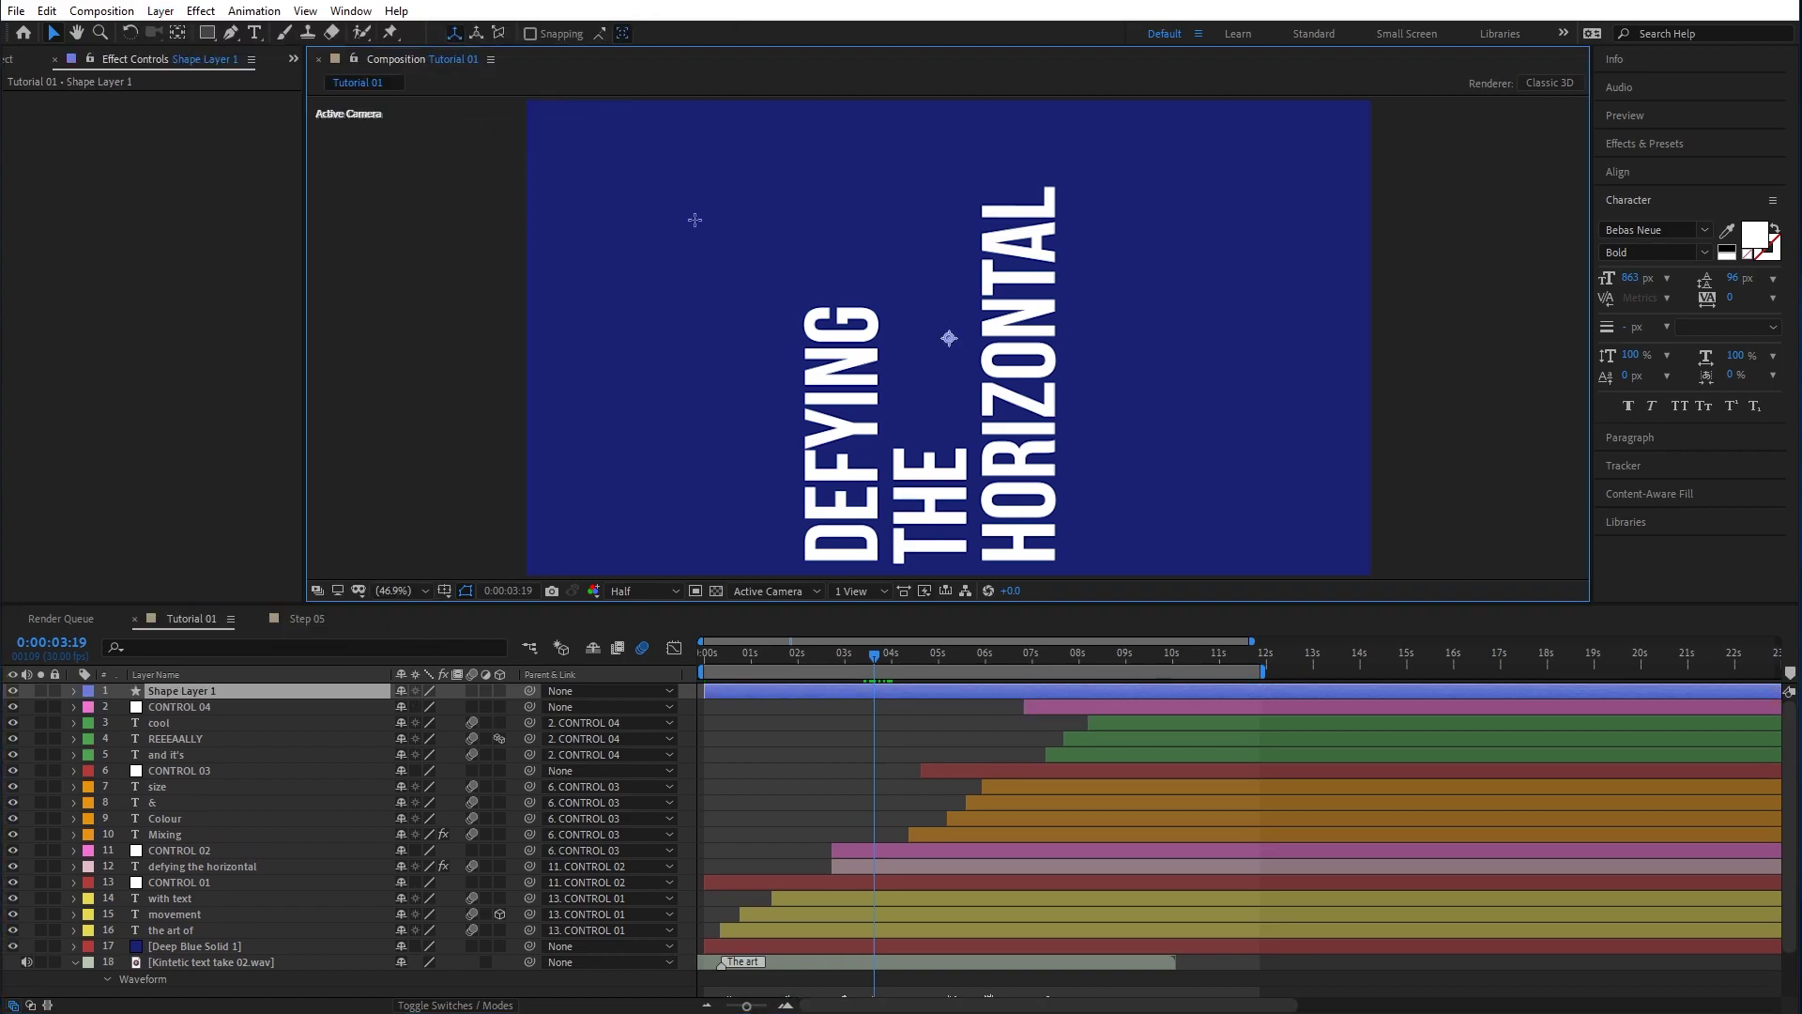
# Draw a two-point quarter-circle arc with the Pen tool on the shape layer, curving around the upper left of DEFYING THE HORIZONTAL.
pyautogui.click(231, 32)
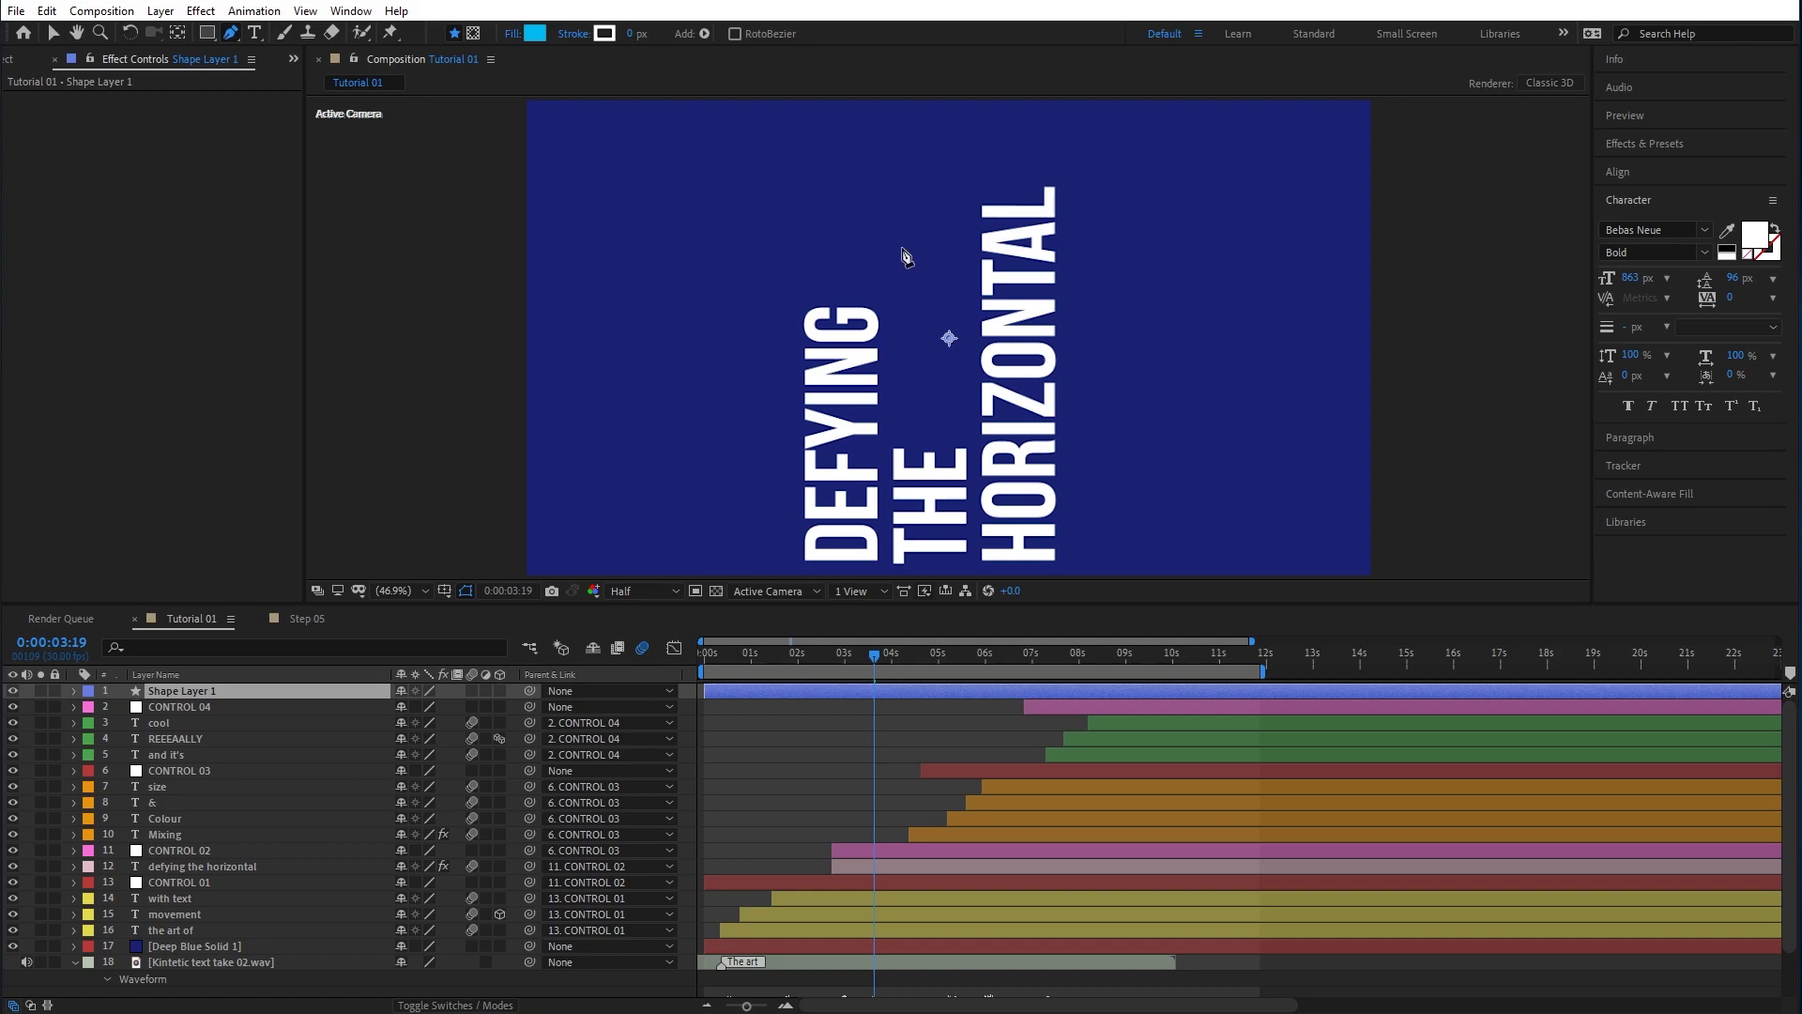
pyautogui.moveTo(929, 232); pyautogui.dragTo(795, 234)
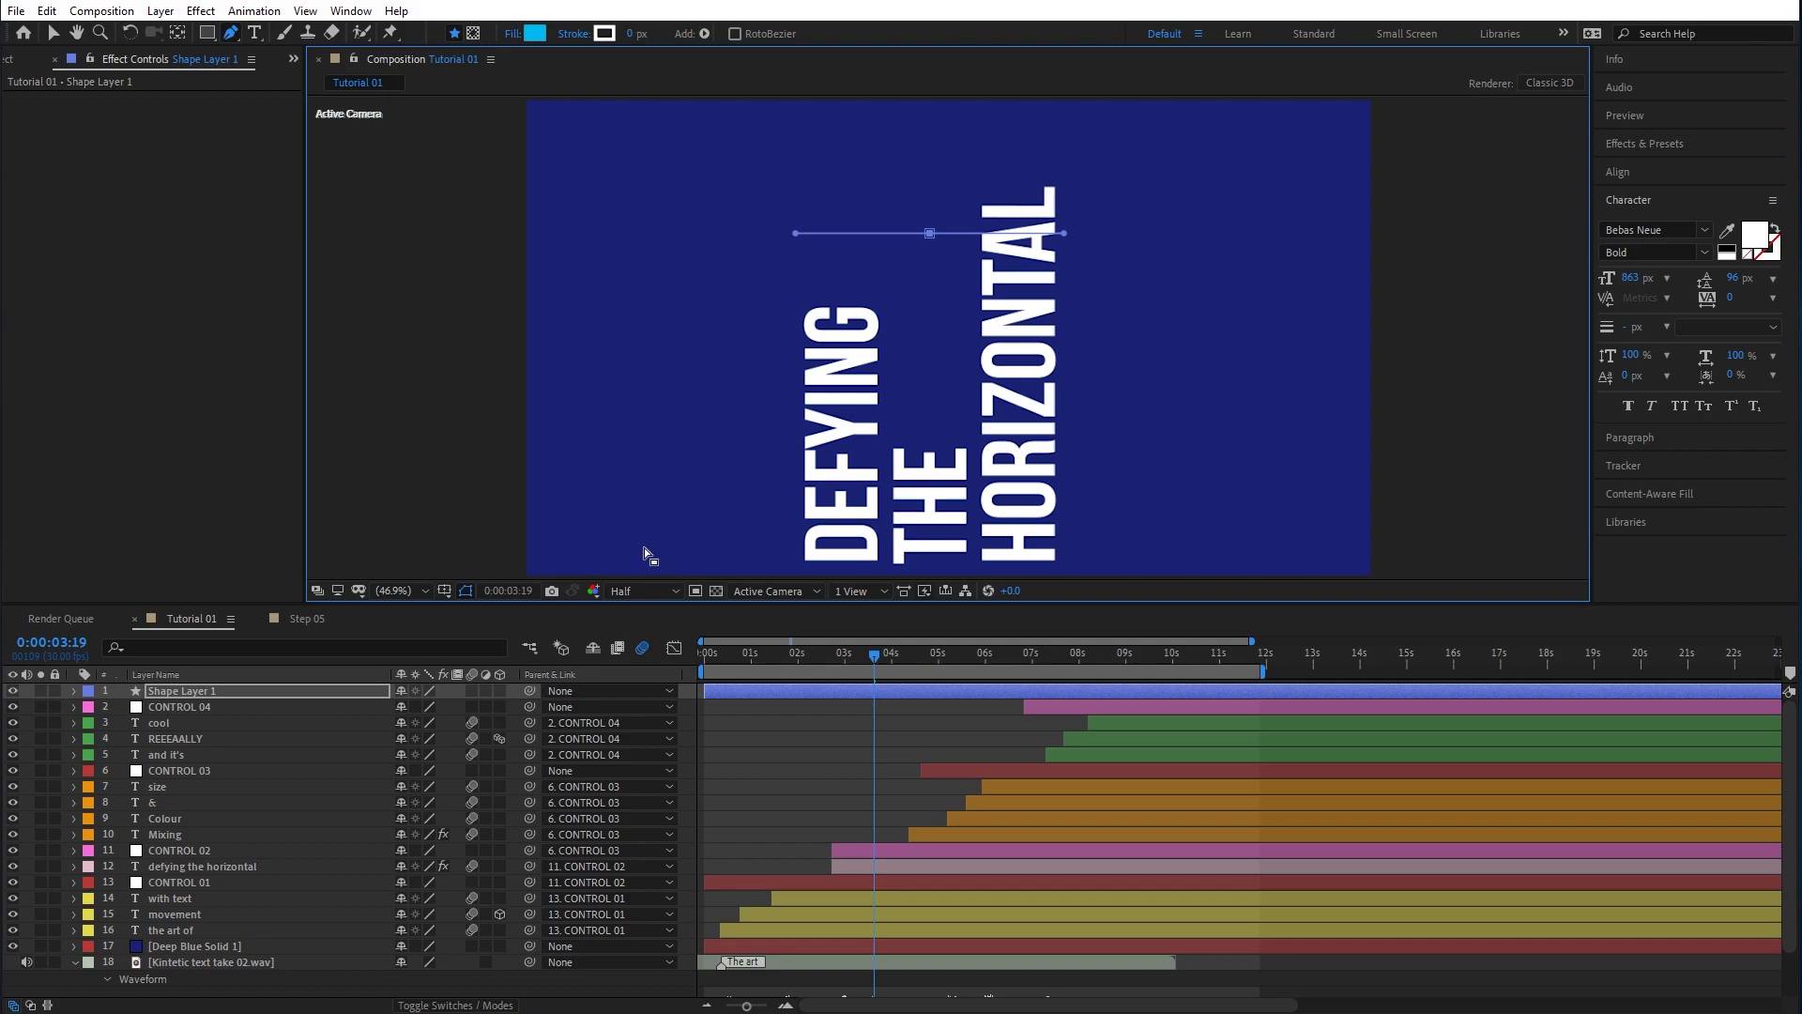
pyautogui.press(',')
pyautogui.press(',')
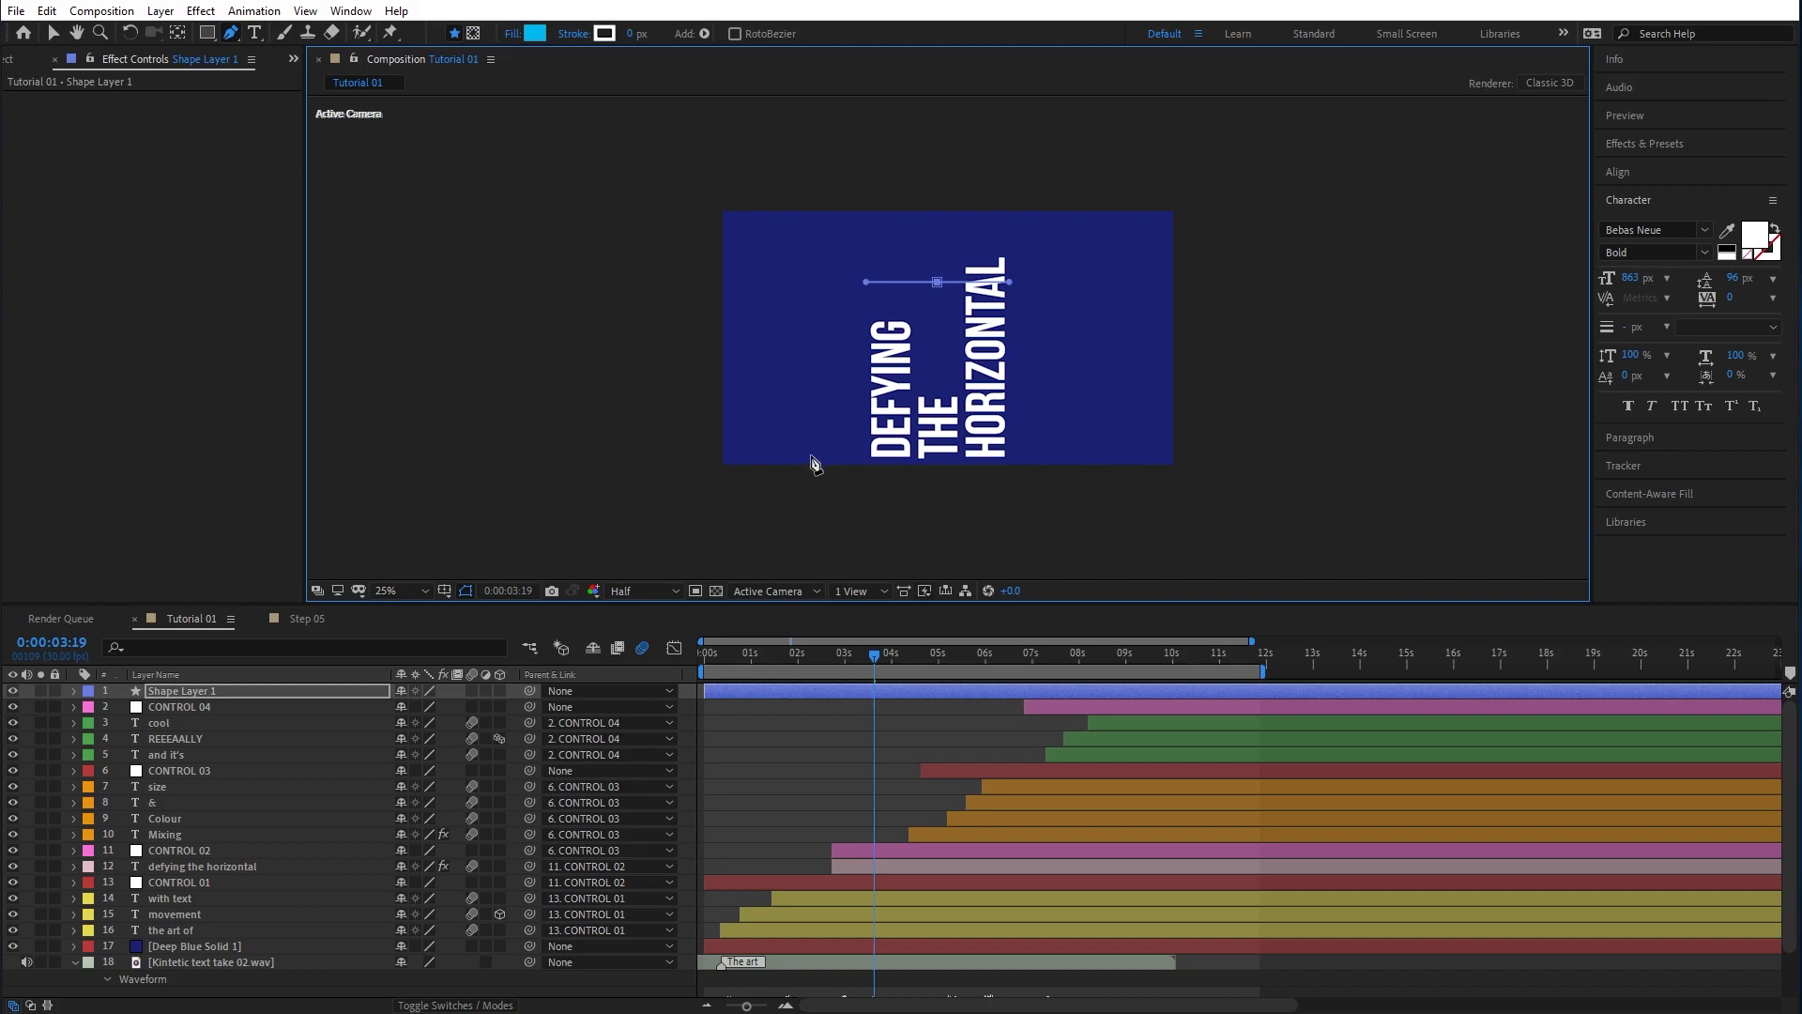
pyautogui.moveTo(803, 415); pyautogui.dragTo(804, 514)
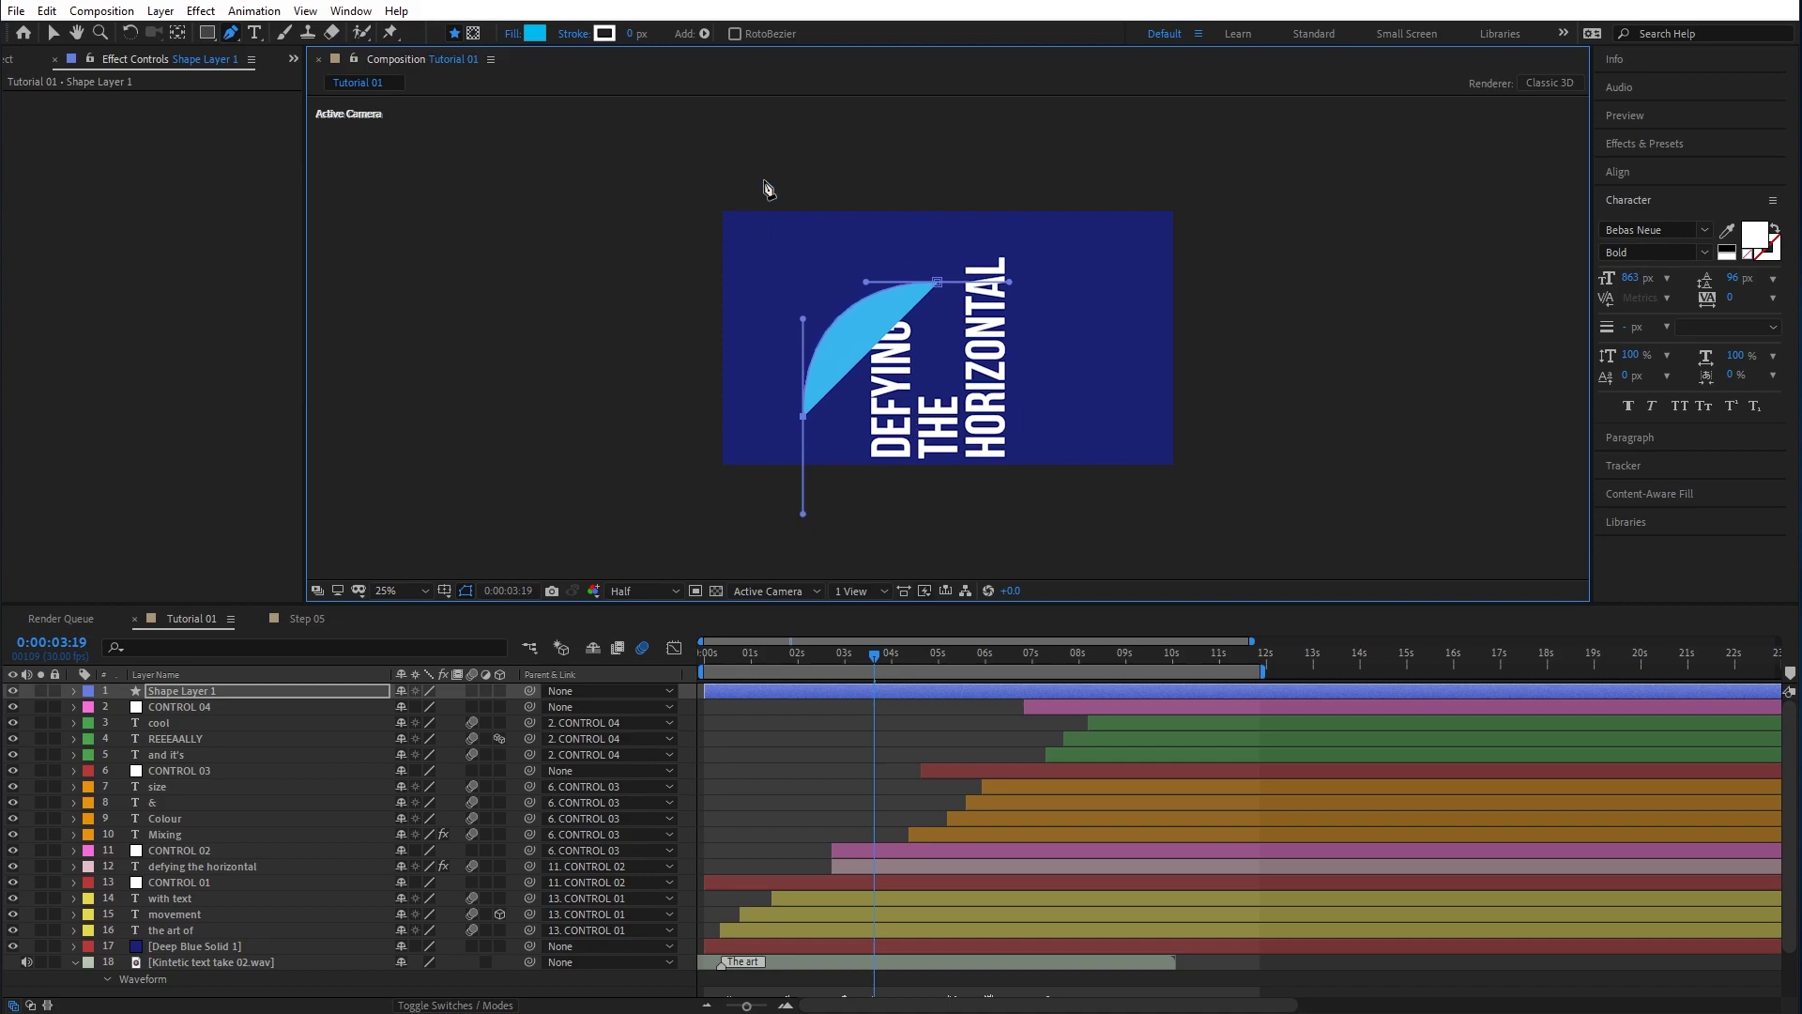
pyautogui.press('.')
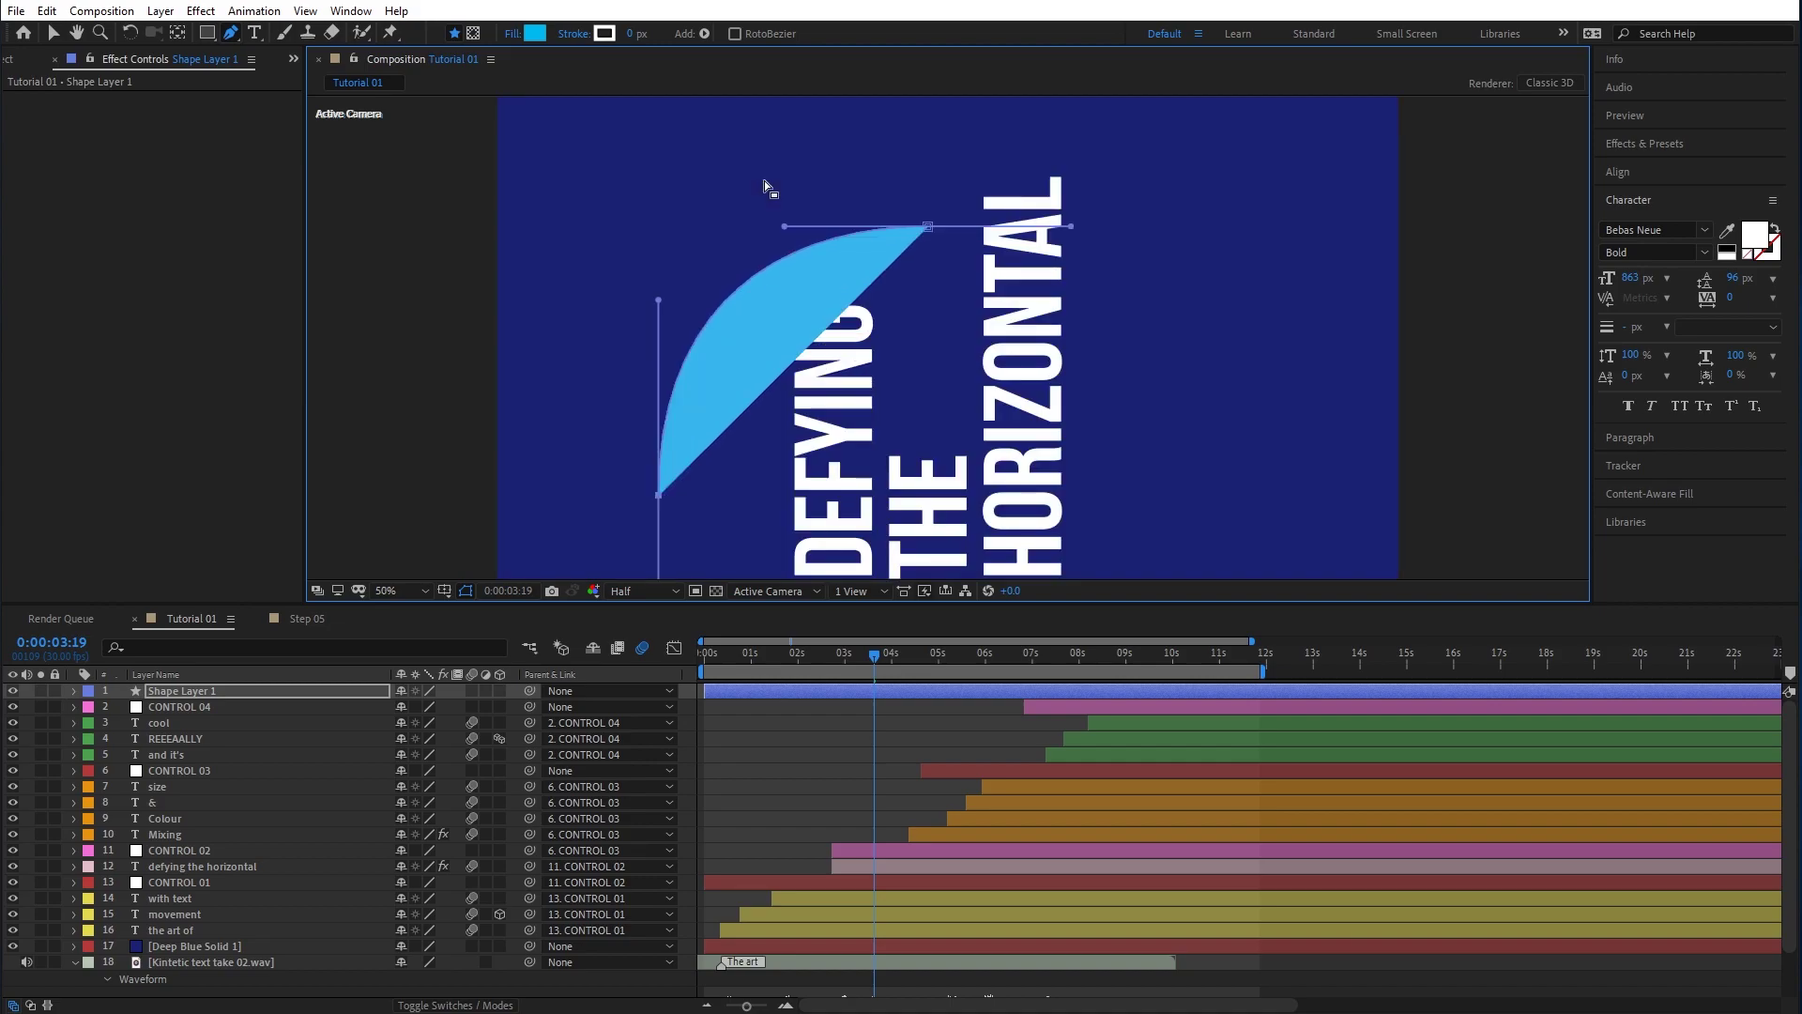
# Set the Fill 1 opacity of the arc in Shape Layer 1 to 0%.
pyautogui.click(74, 691)
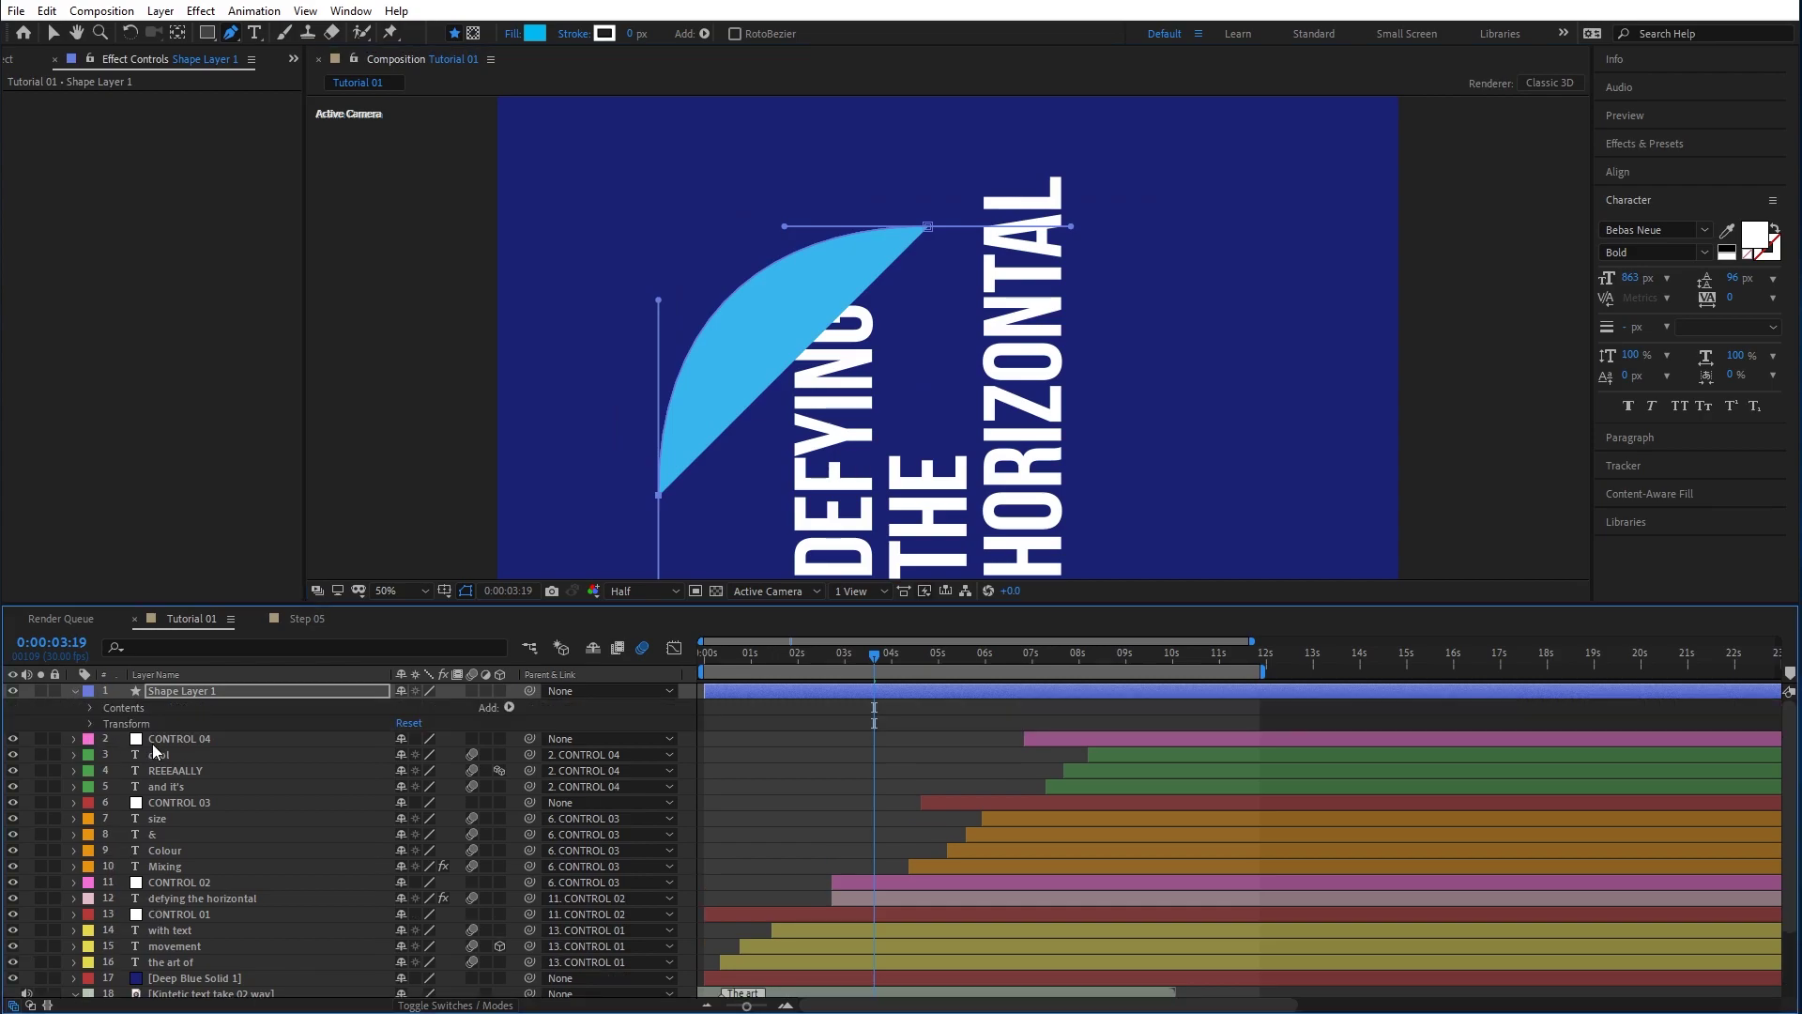
pyautogui.click(89, 707)
pyautogui.click(107, 723)
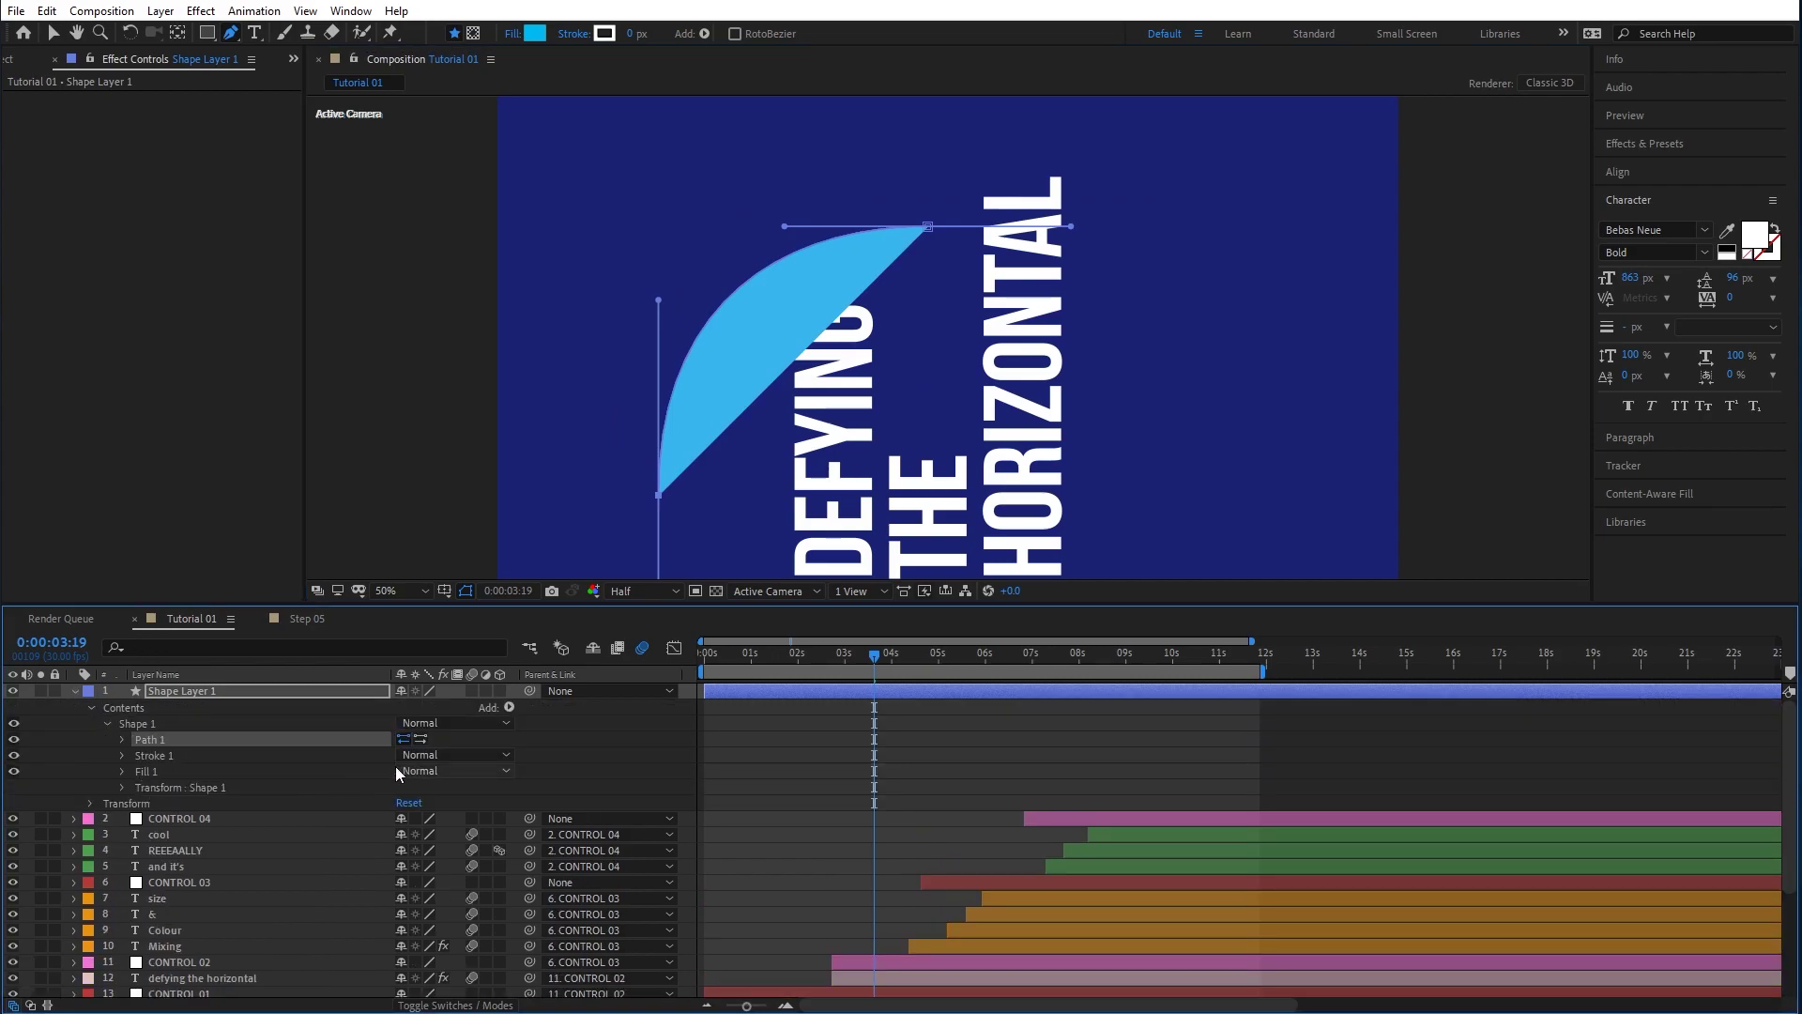
pyautogui.click(123, 770)
pyautogui.click(404, 834)
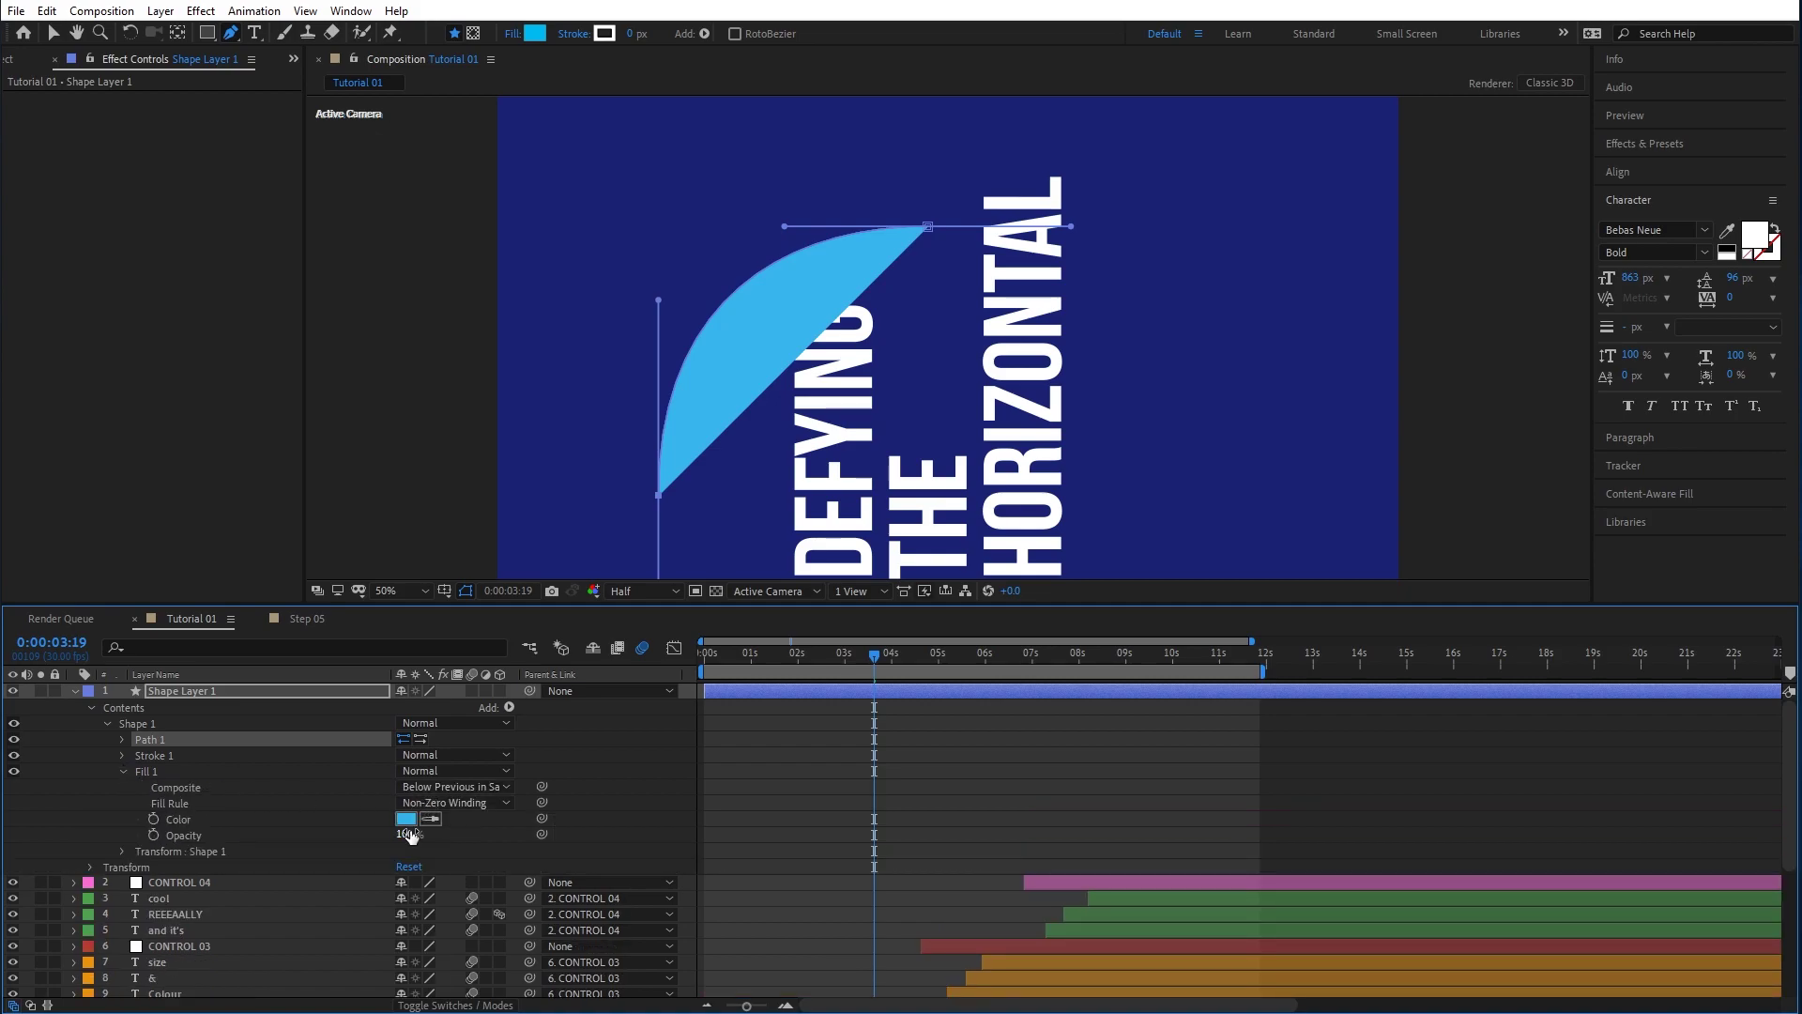
pyautogui.write('0')
pyautogui.press('Return')
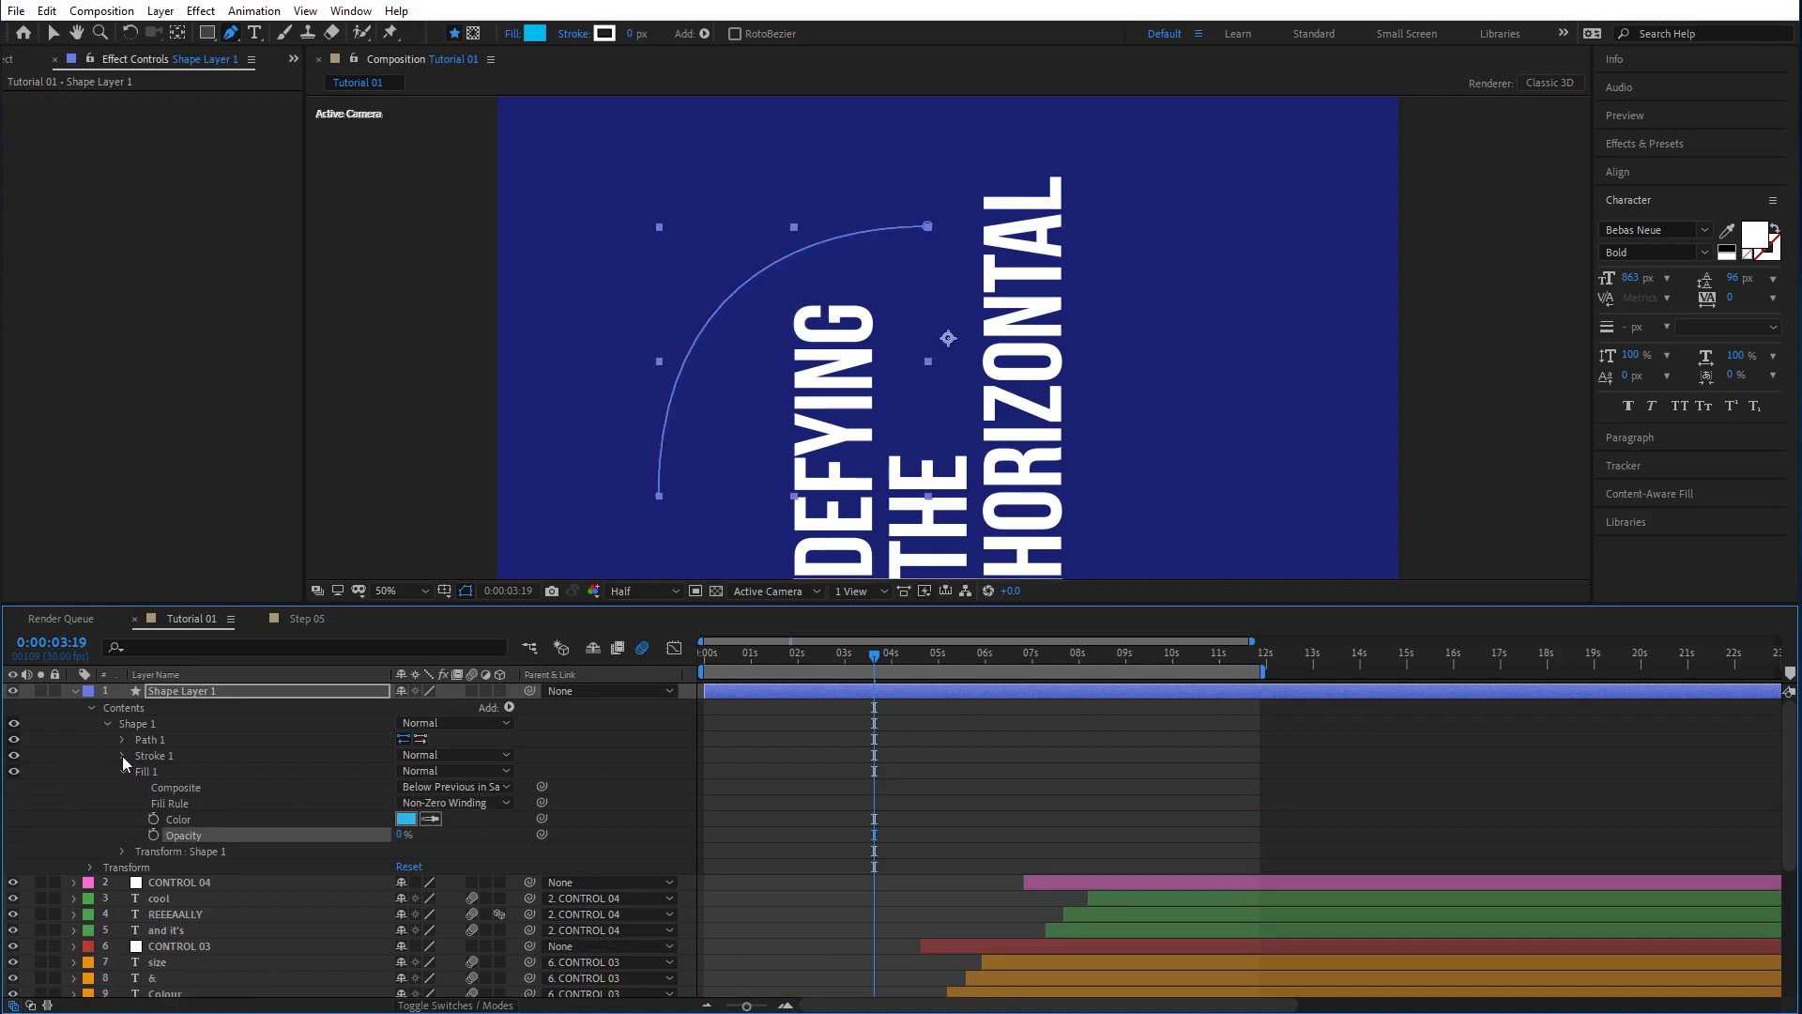
# Set the arc's stroke width to 9 and add a dash of 10 to the stroke.
pyautogui.click(123, 755)
pyautogui.moveTo(403, 818); pyautogui.dragTo(417, 819)
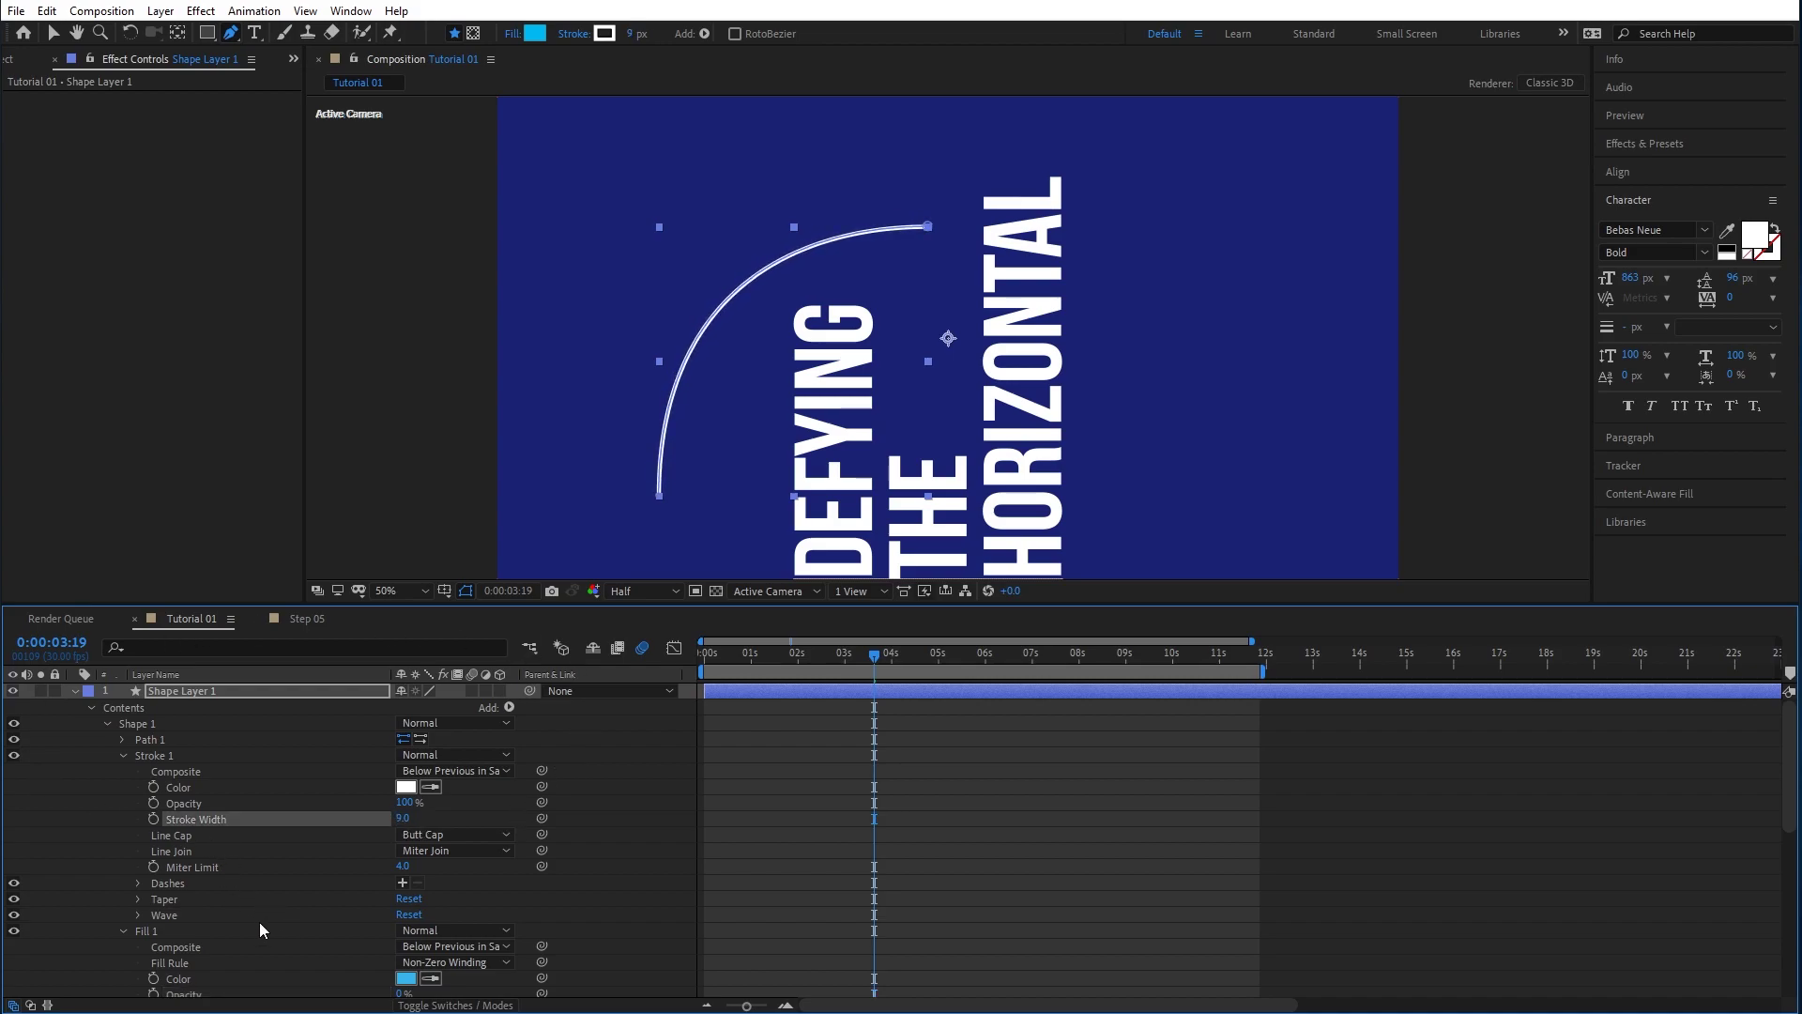
pyautogui.click(402, 883)
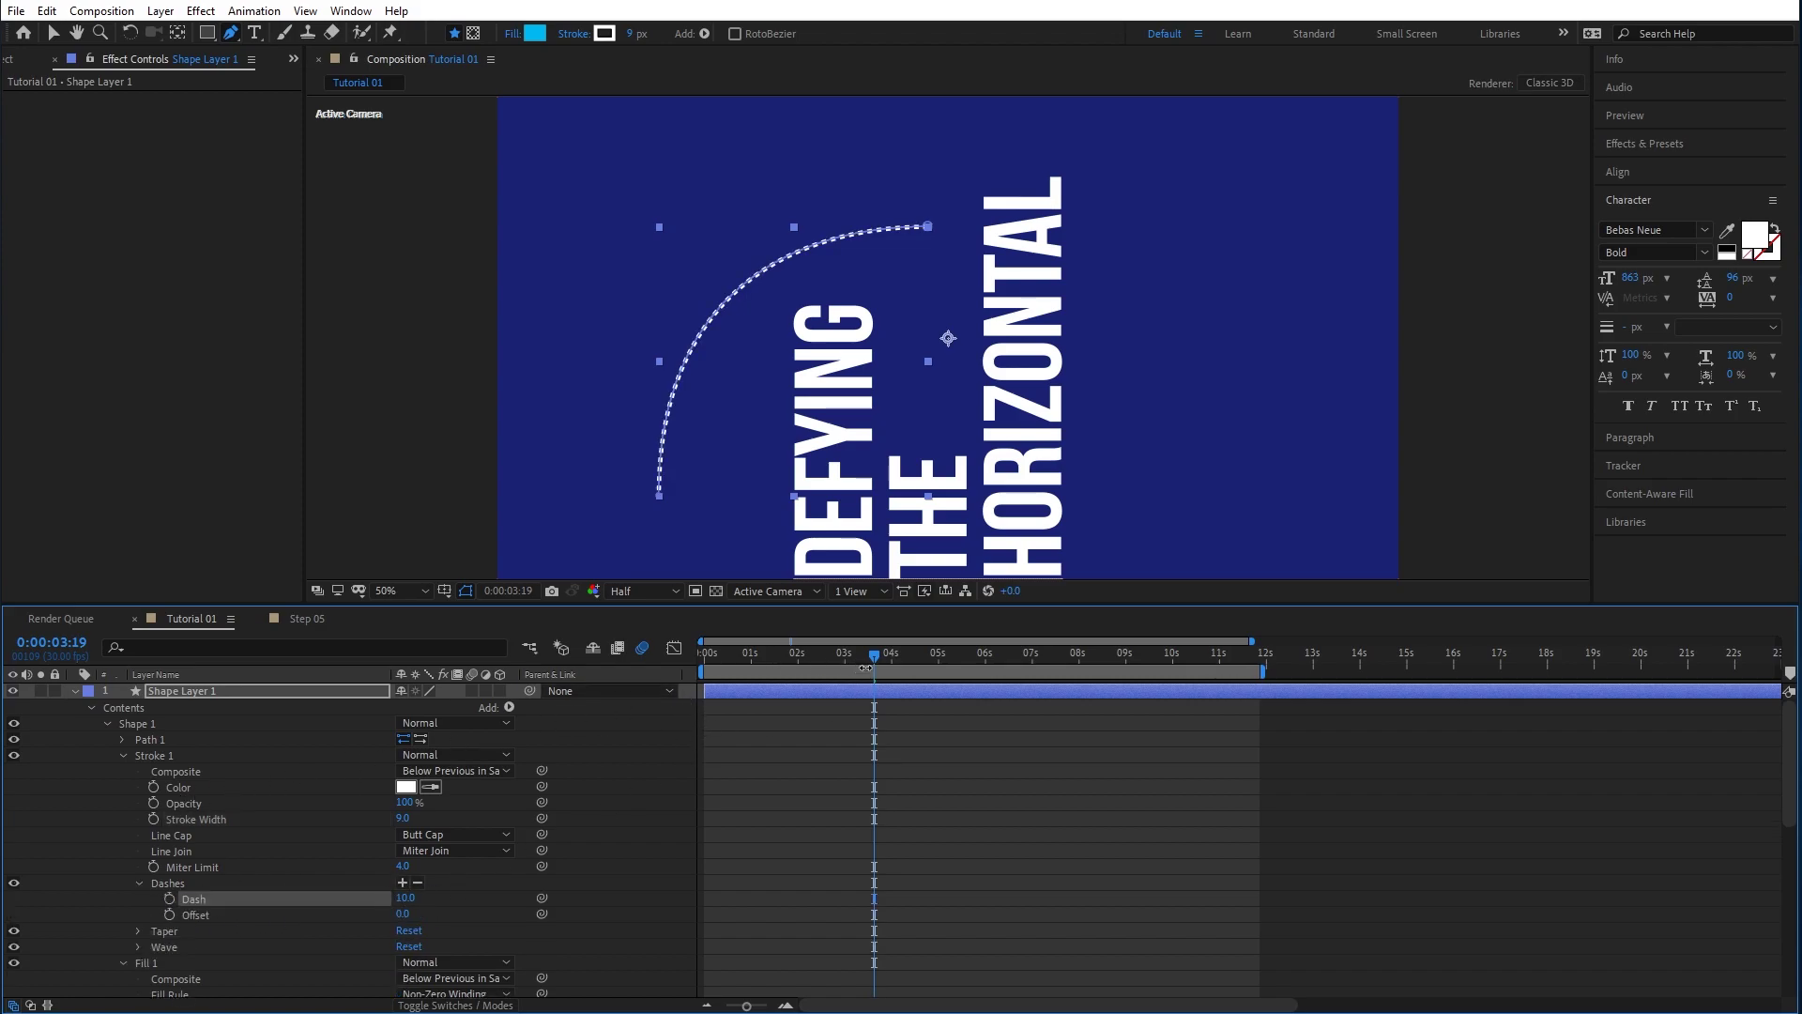
# Add Trim Paths to the arc in Shape Layer 1, with the current time at 0:00:02:22.
pyautogui.moveTo(785, 652); pyautogui.dragTo(831, 667)
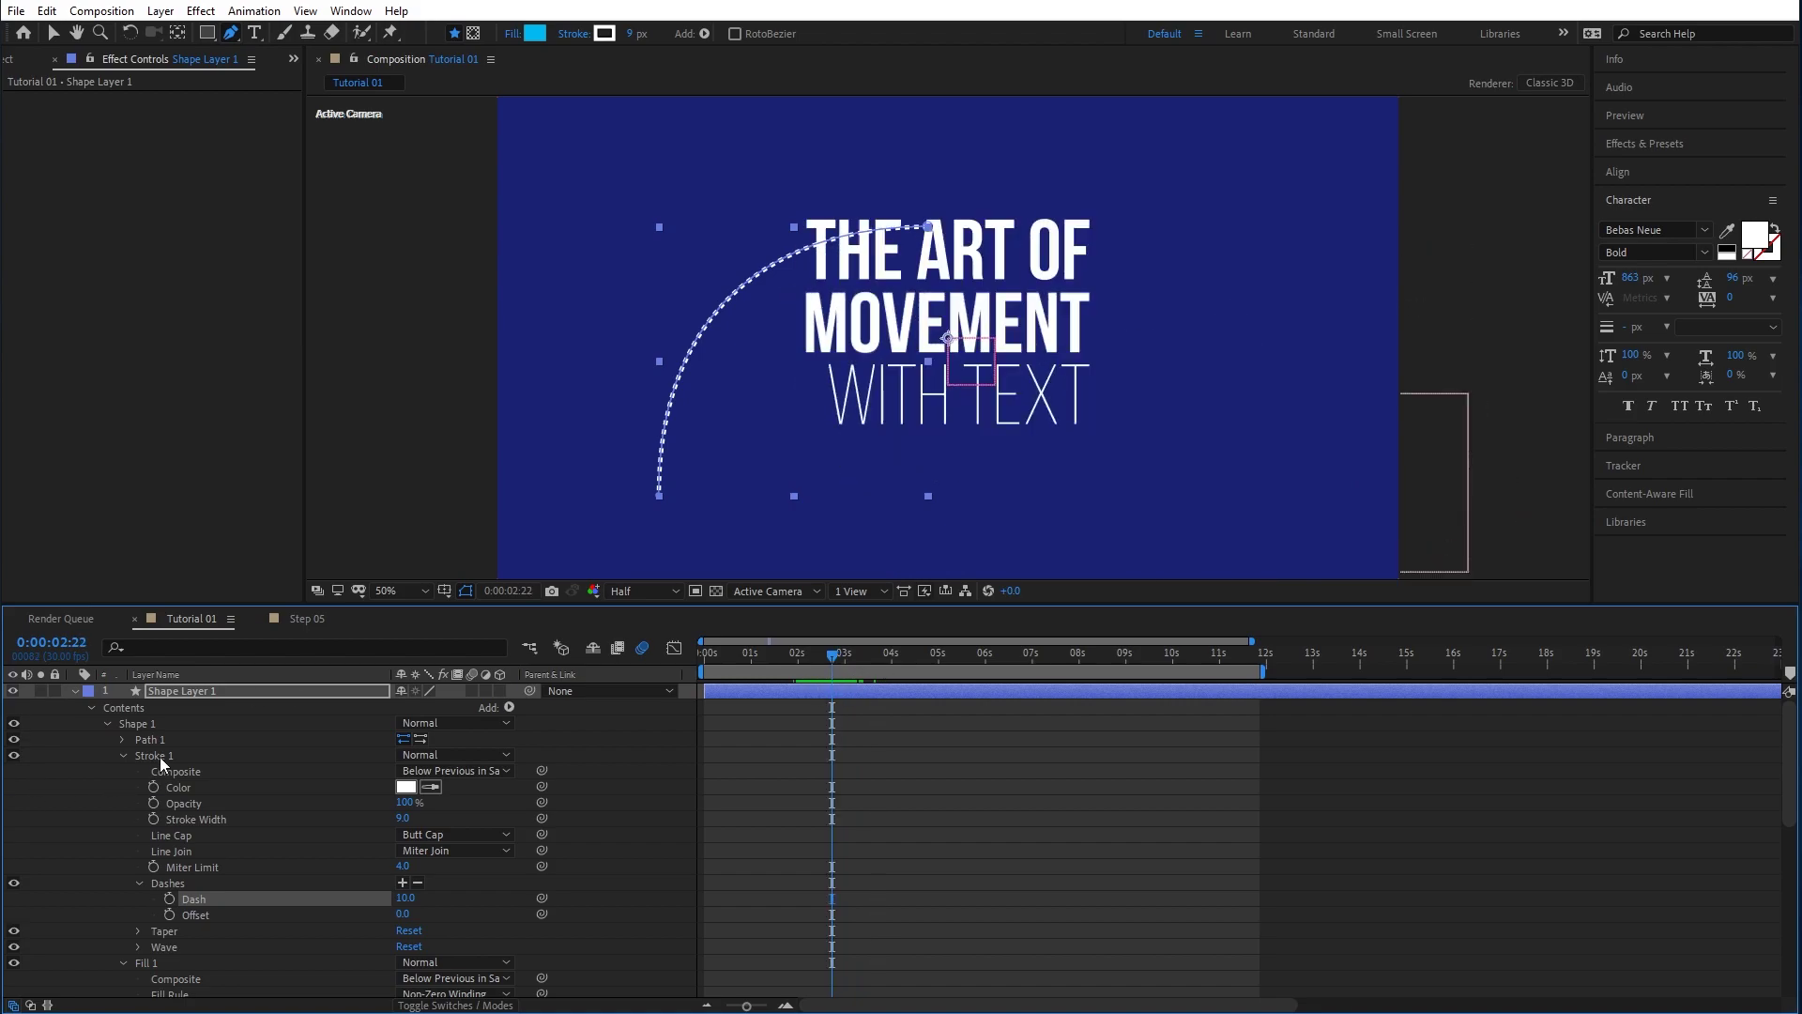
pyautogui.click(122, 756)
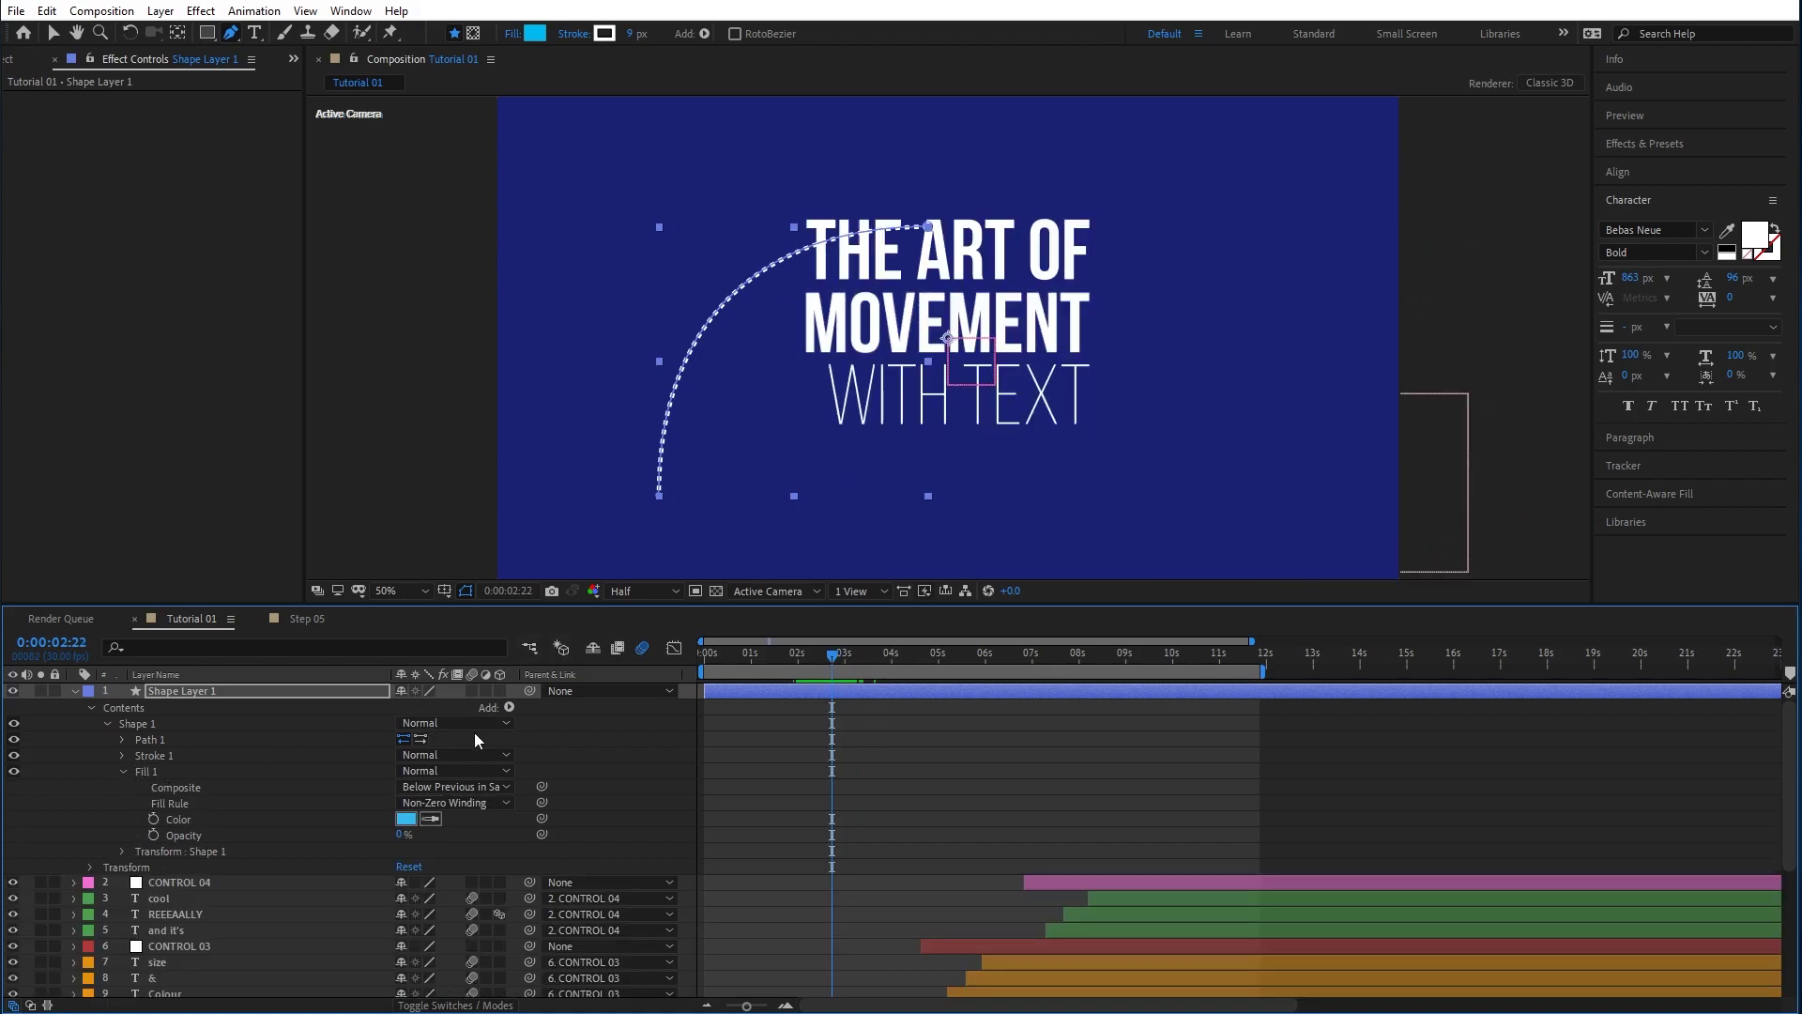
pyautogui.click(509, 707)
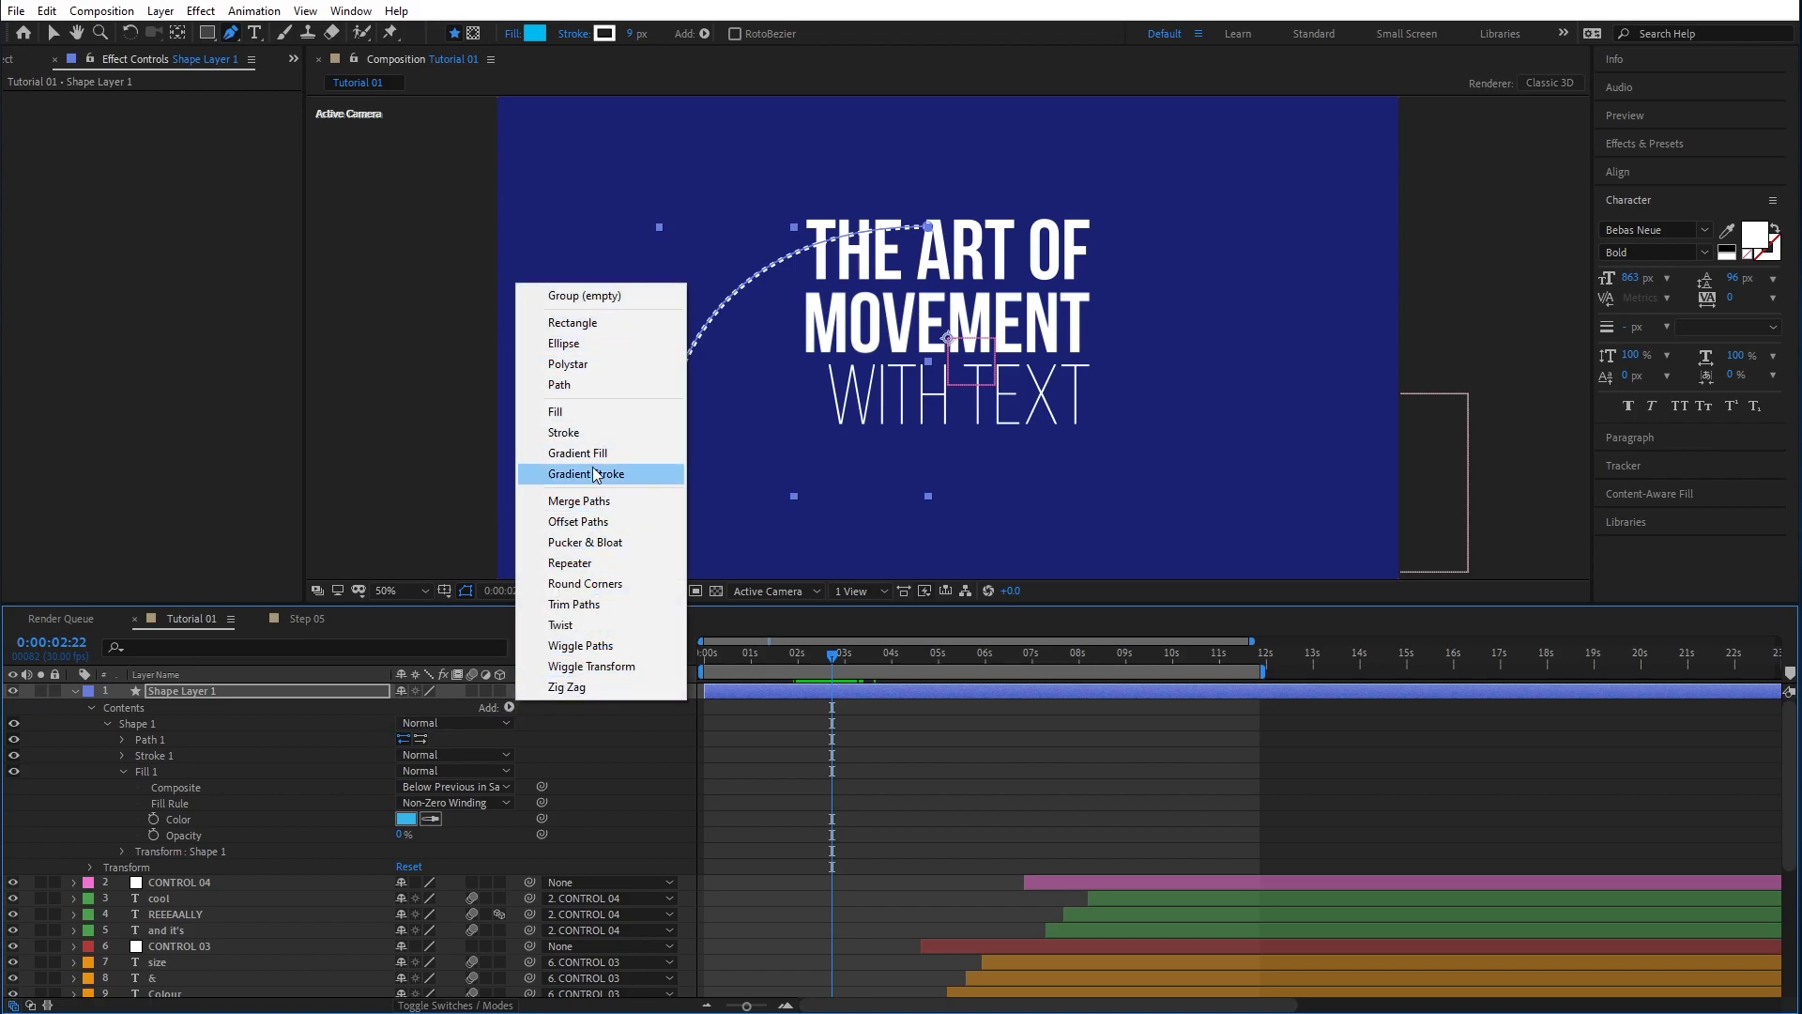
pyautogui.click(586, 607)
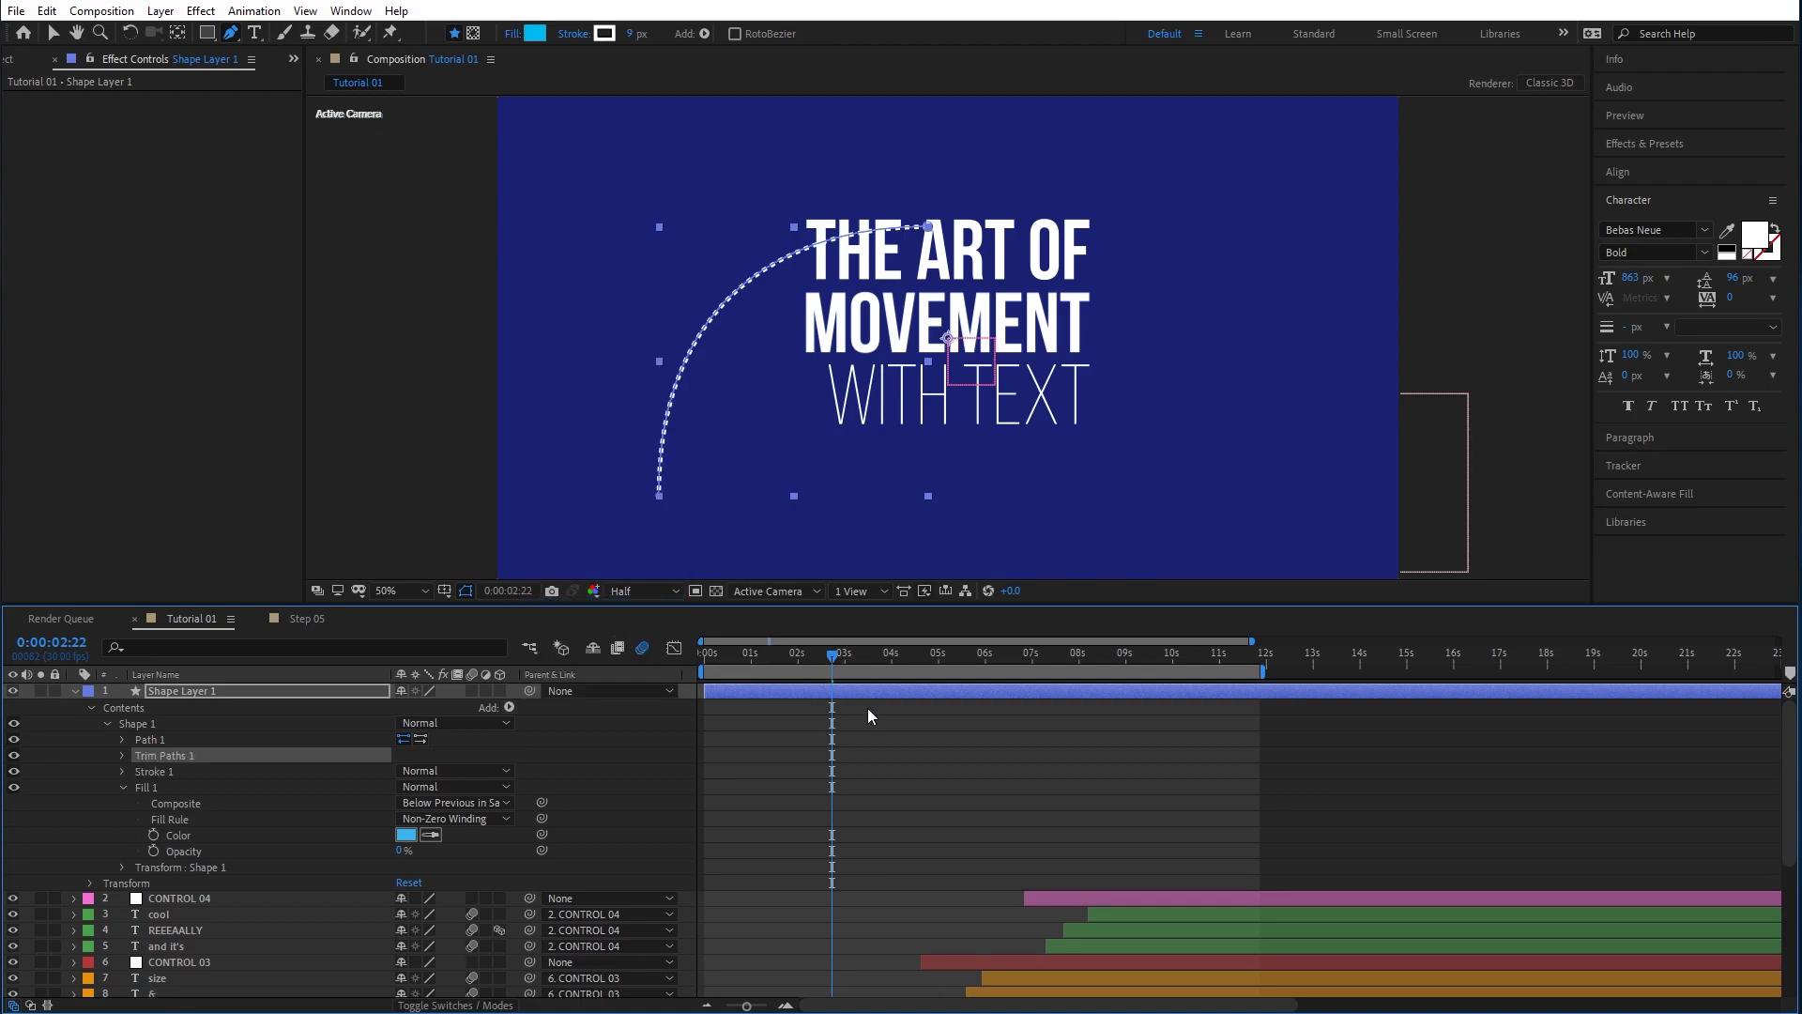
pyautogui.click(121, 754)
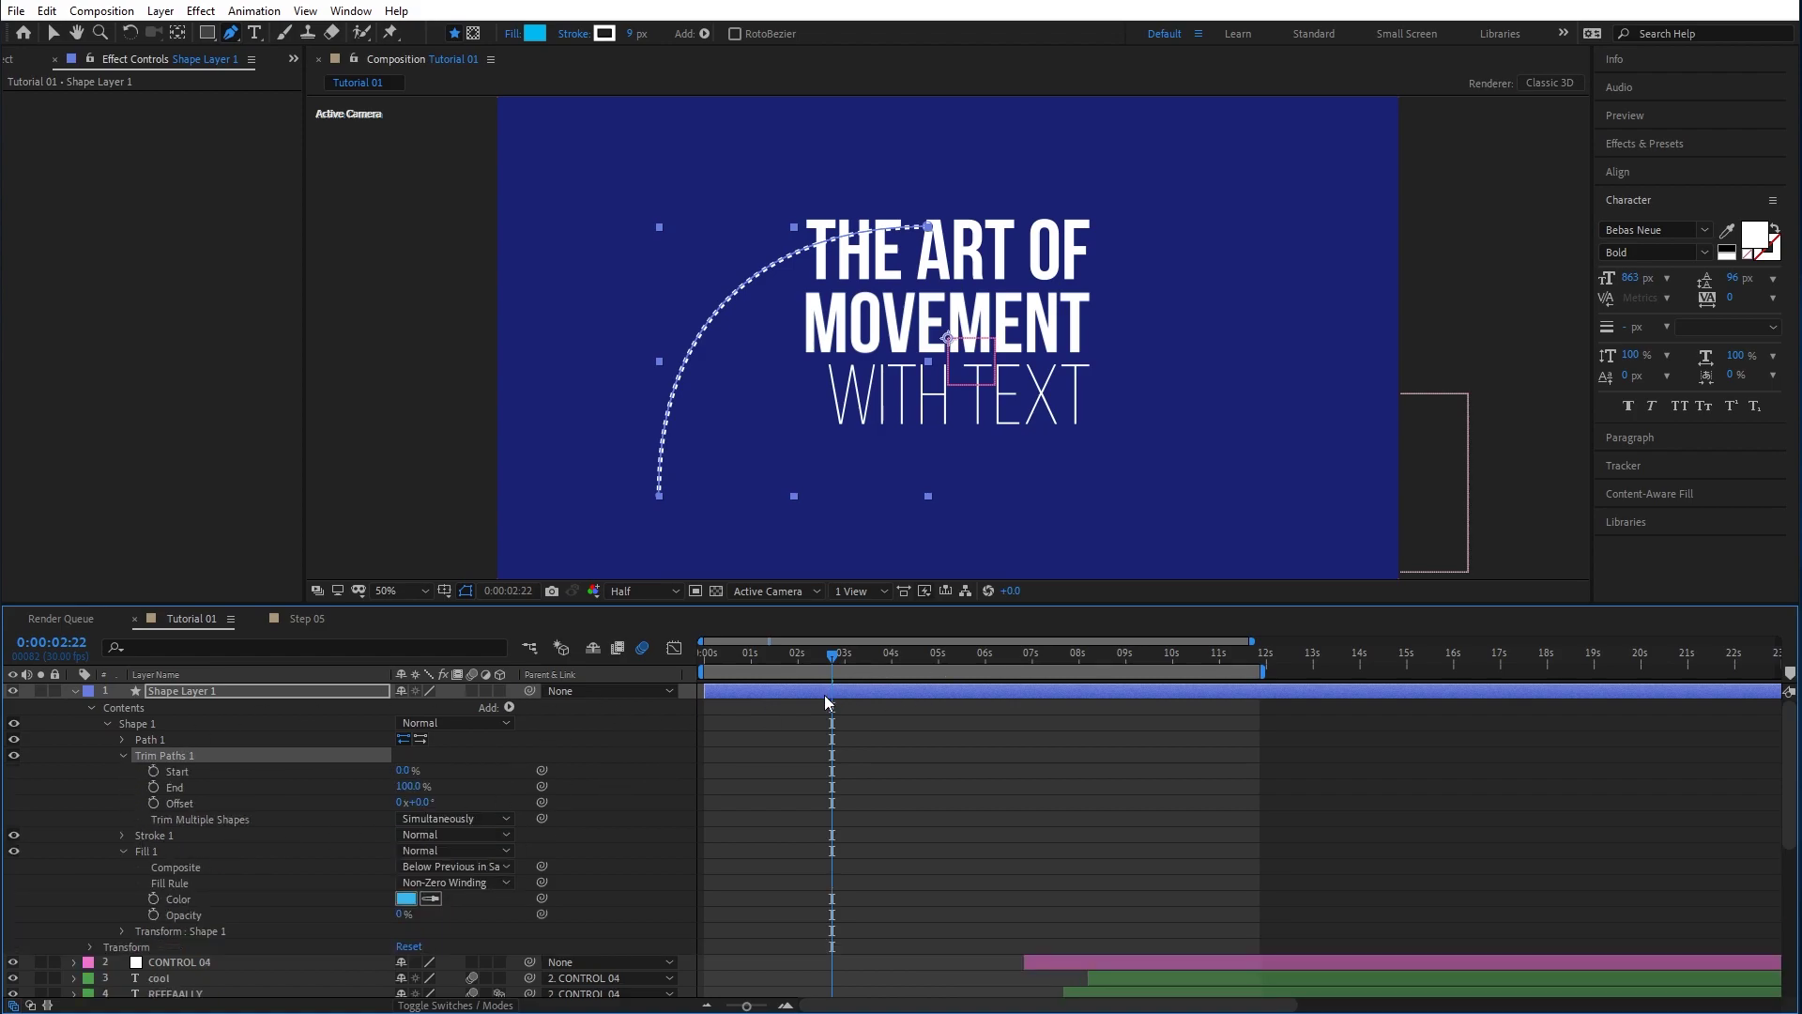
# Animate the Trim Paths End value from 0% at 0:00:02:22 to 100% at 0:00:03:13.
pyautogui.click(385, 769)
pyautogui.moveTo(355, 771); pyautogui.dragTo(334, 771)
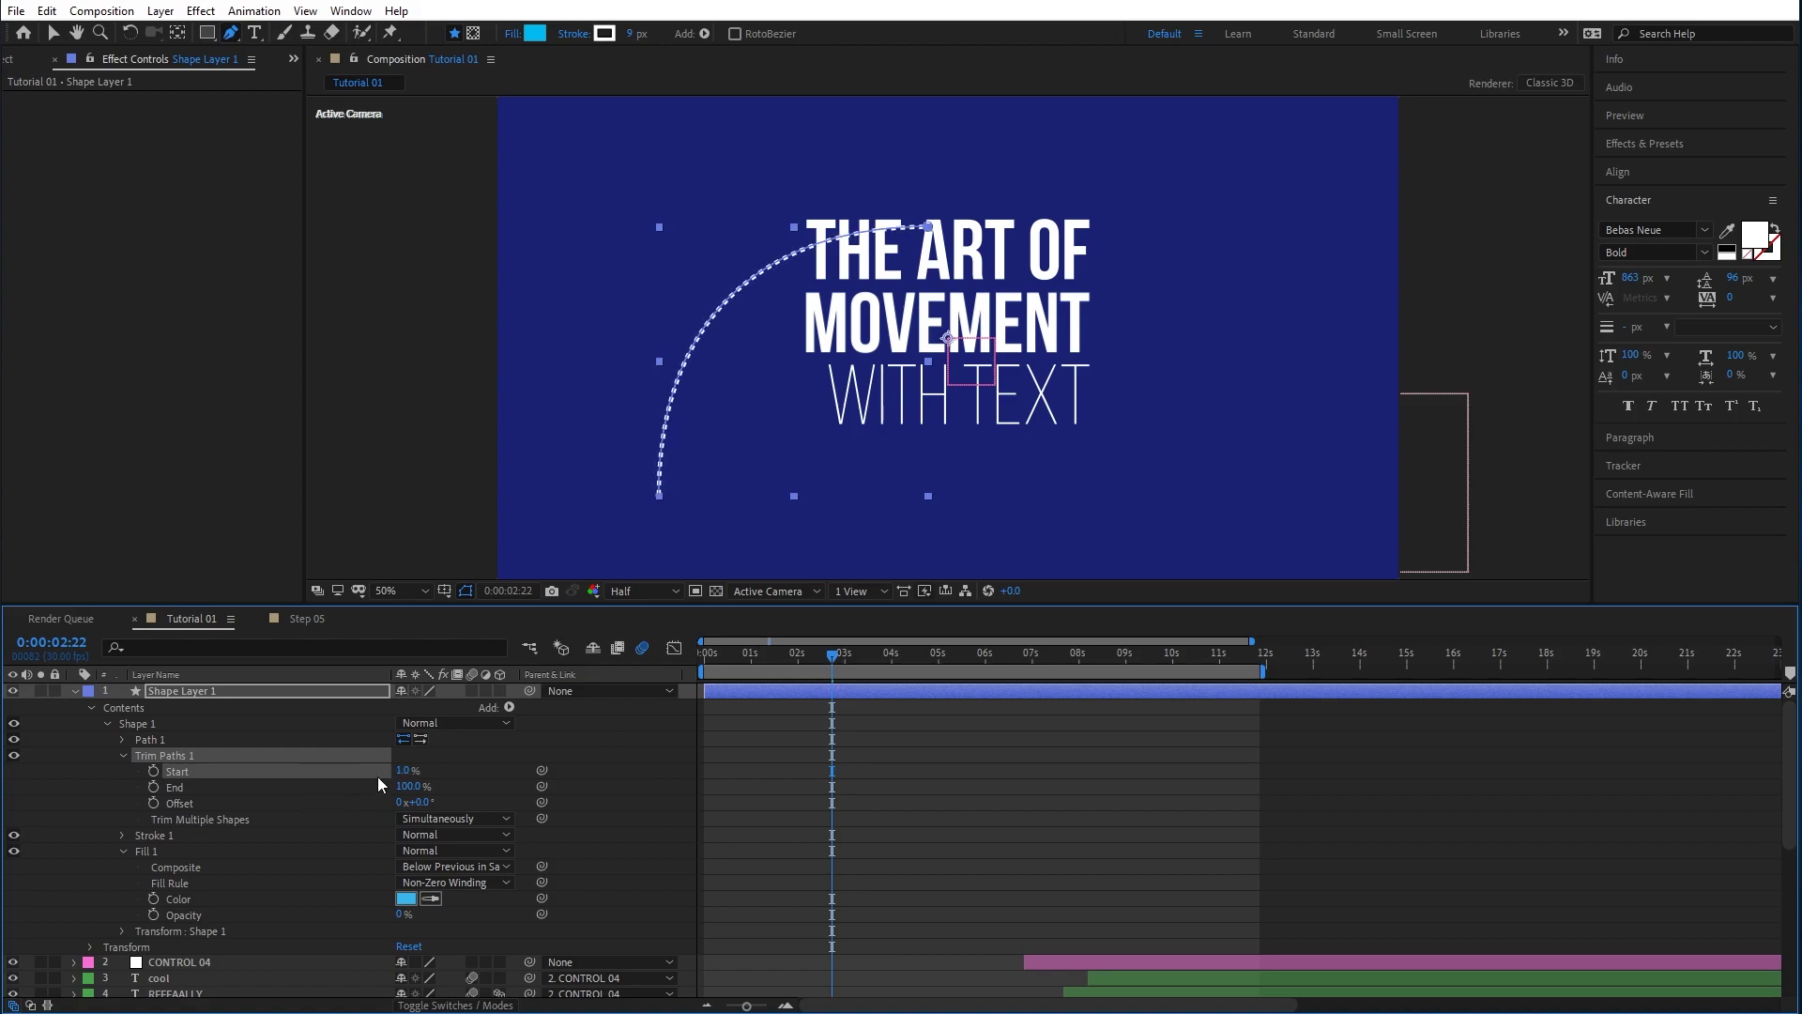
pyautogui.moveTo(407, 787); pyautogui.dragTo(272, 787)
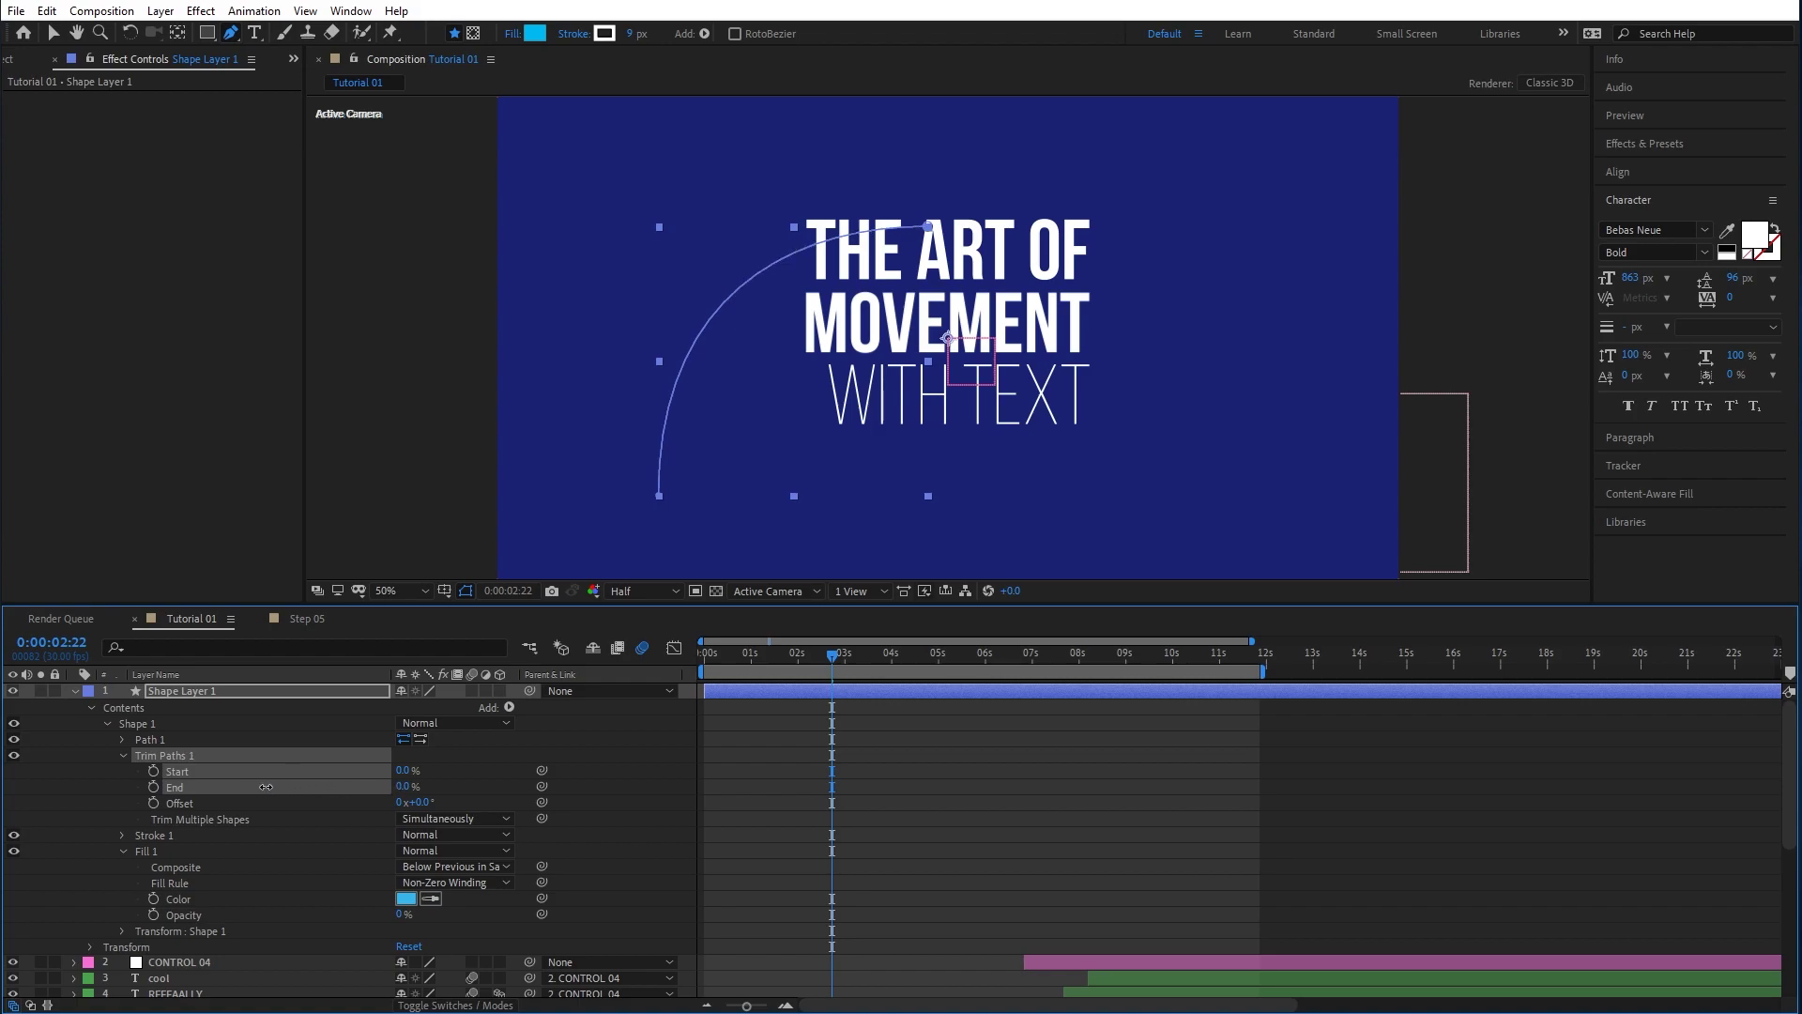
pyautogui.click(154, 787)
pyautogui.moveTo(834, 662); pyautogui.dragTo(863, 668)
pyautogui.click(866, 670)
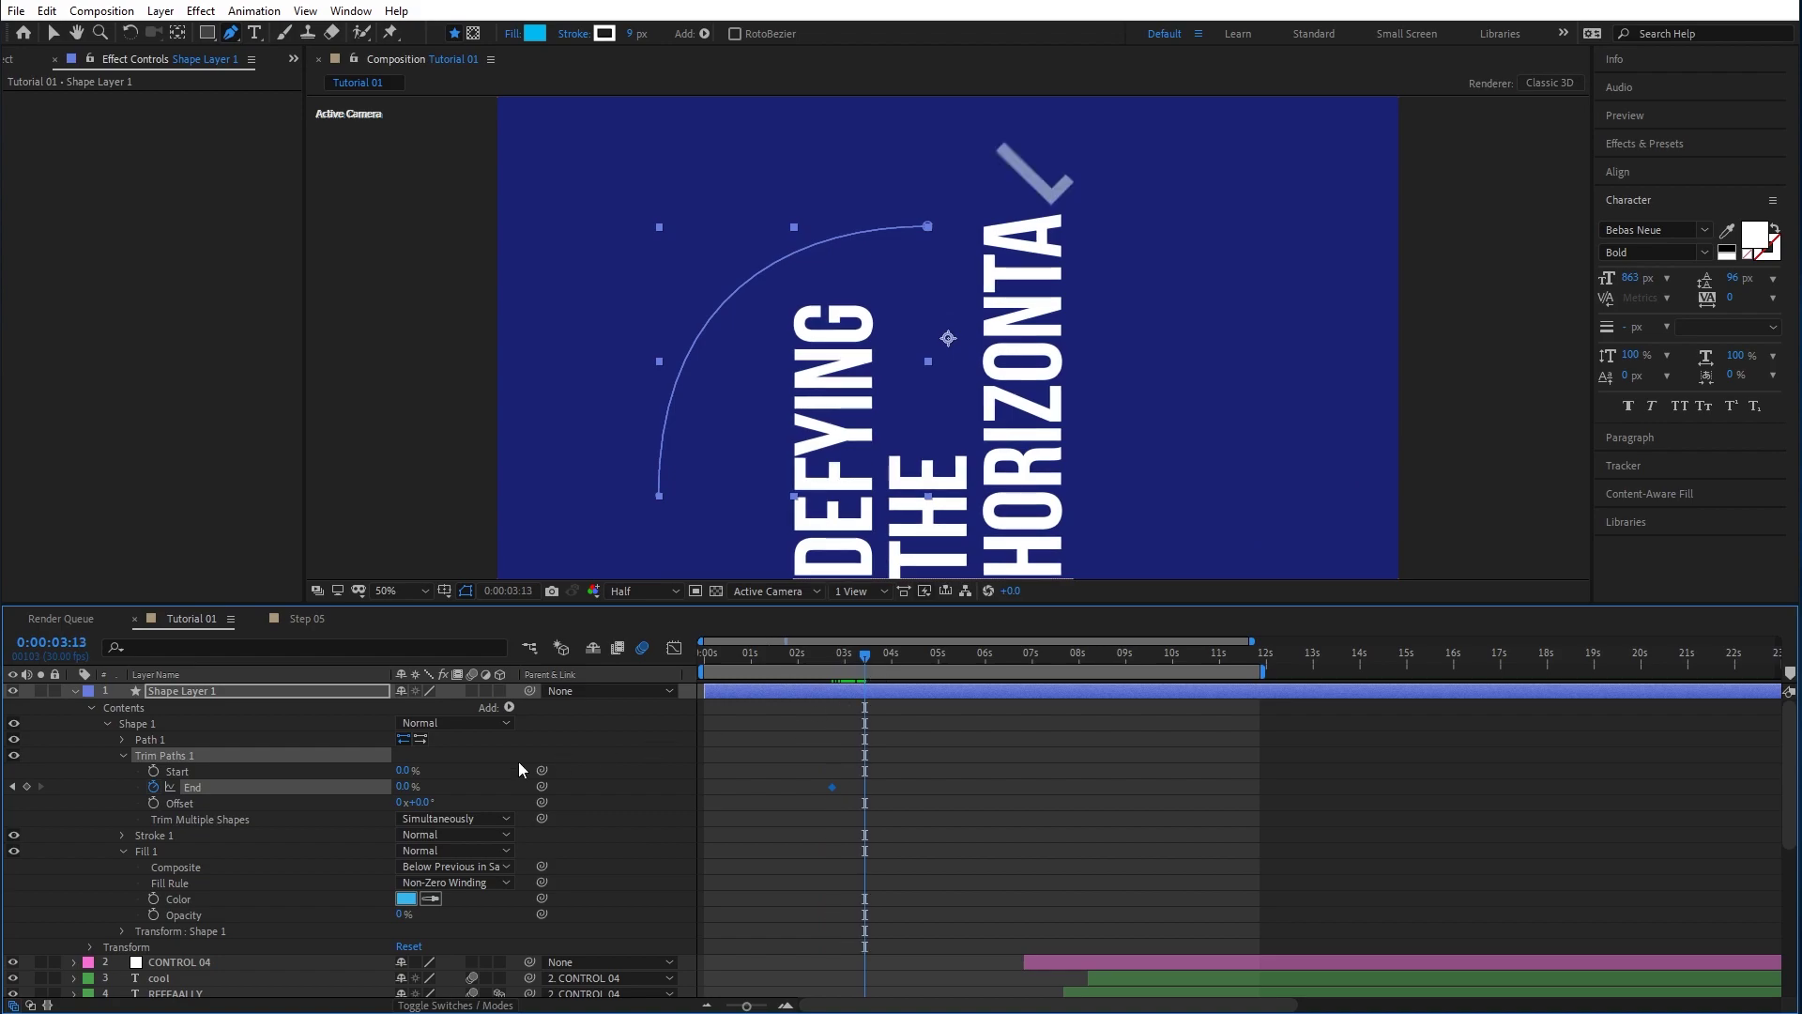
pyautogui.moveTo(439, 788); pyautogui.dragTo(544, 800)
# Set the Trim Paths Start value to 98% at 0:00:04:00 and keyframe it.
pyautogui.moveTo(866, 655); pyautogui.dragTo(890, 659)
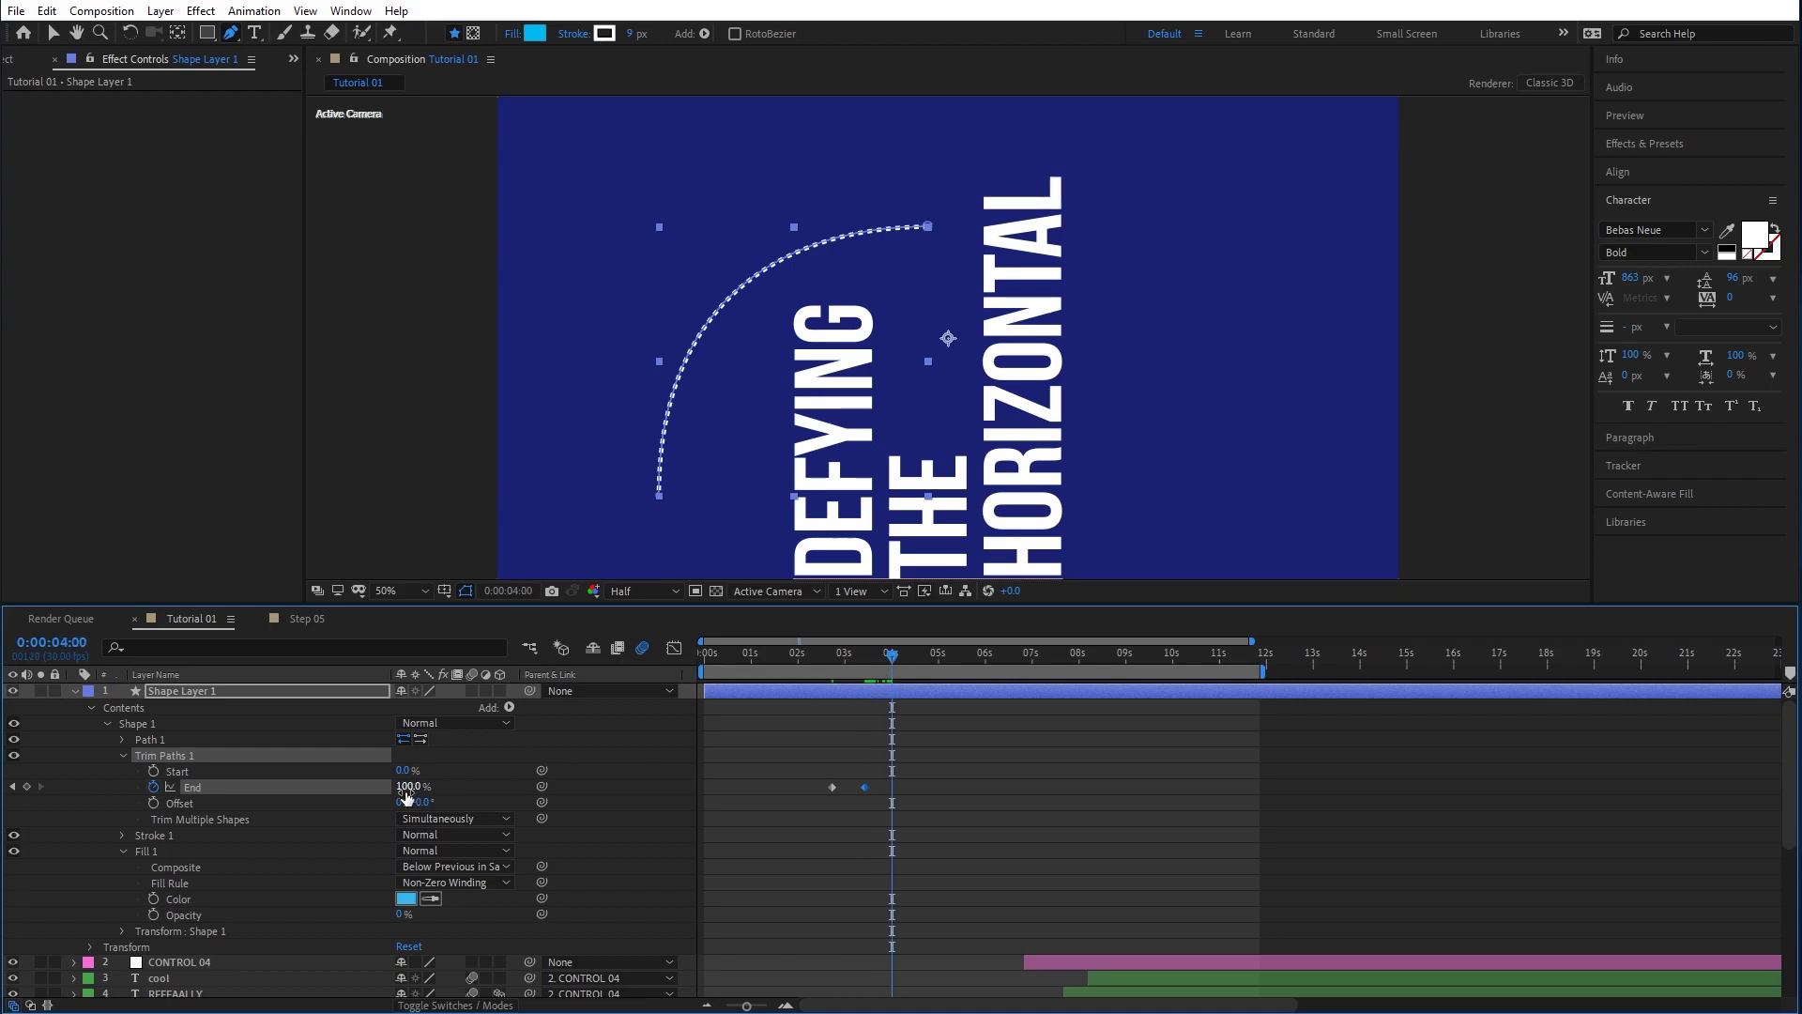
pyautogui.moveTo(403, 771); pyautogui.dragTo(467, 771)
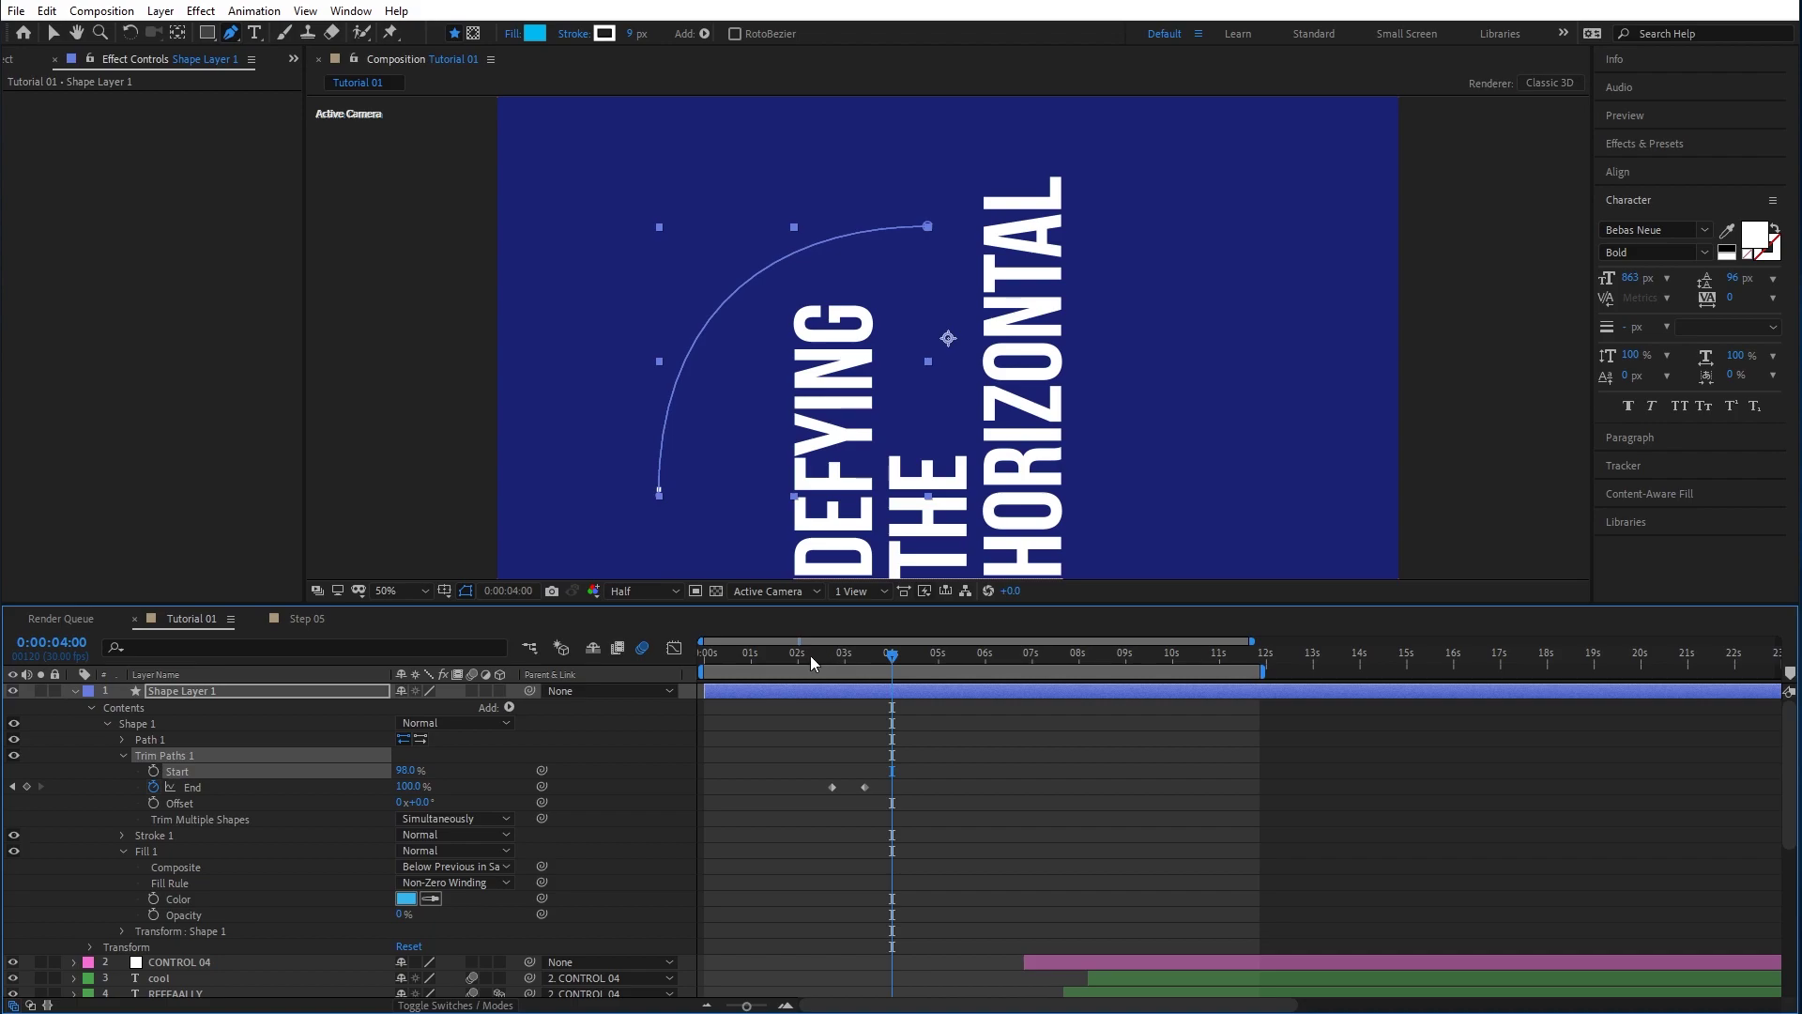
pyautogui.click(154, 772)
# Add Trim Paths Start keyframes of 0% at 0:00:03:13 and at 0:00:02:22.
pyautogui.click(861, 668)
pyautogui.moveTo(860, 668); pyautogui.dragTo(865, 670)
pyautogui.moveTo(405, 769); pyautogui.dragTo(482, 768)
pyautogui.moveTo(815, 655)
pyautogui.mouseDown()
pyautogui.moveTo(898, 662)
pyautogui.moveTo(789, 667)
pyautogui.moveTo(832, 674)
pyautogui.mouseUp()
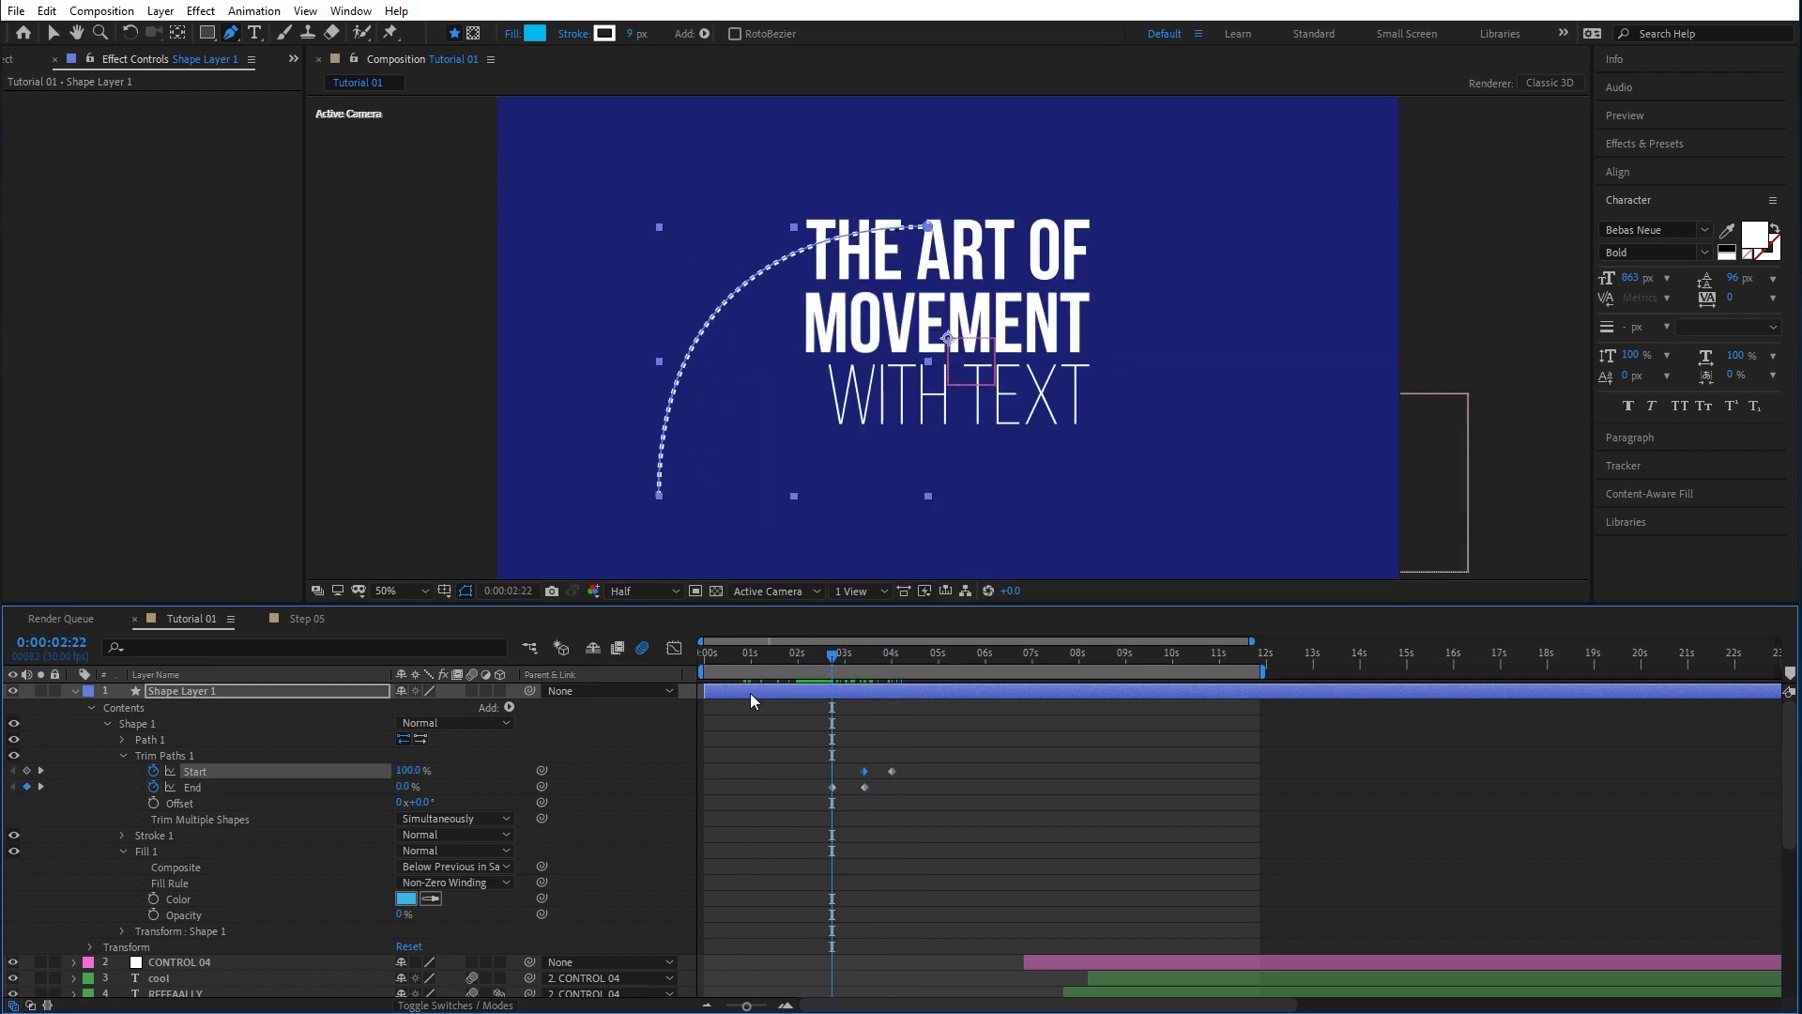
pyautogui.moveTo(379, 770); pyautogui.dragTo(227, 772)
pyautogui.moveTo(830, 655); pyautogui.dragTo(858, 667)
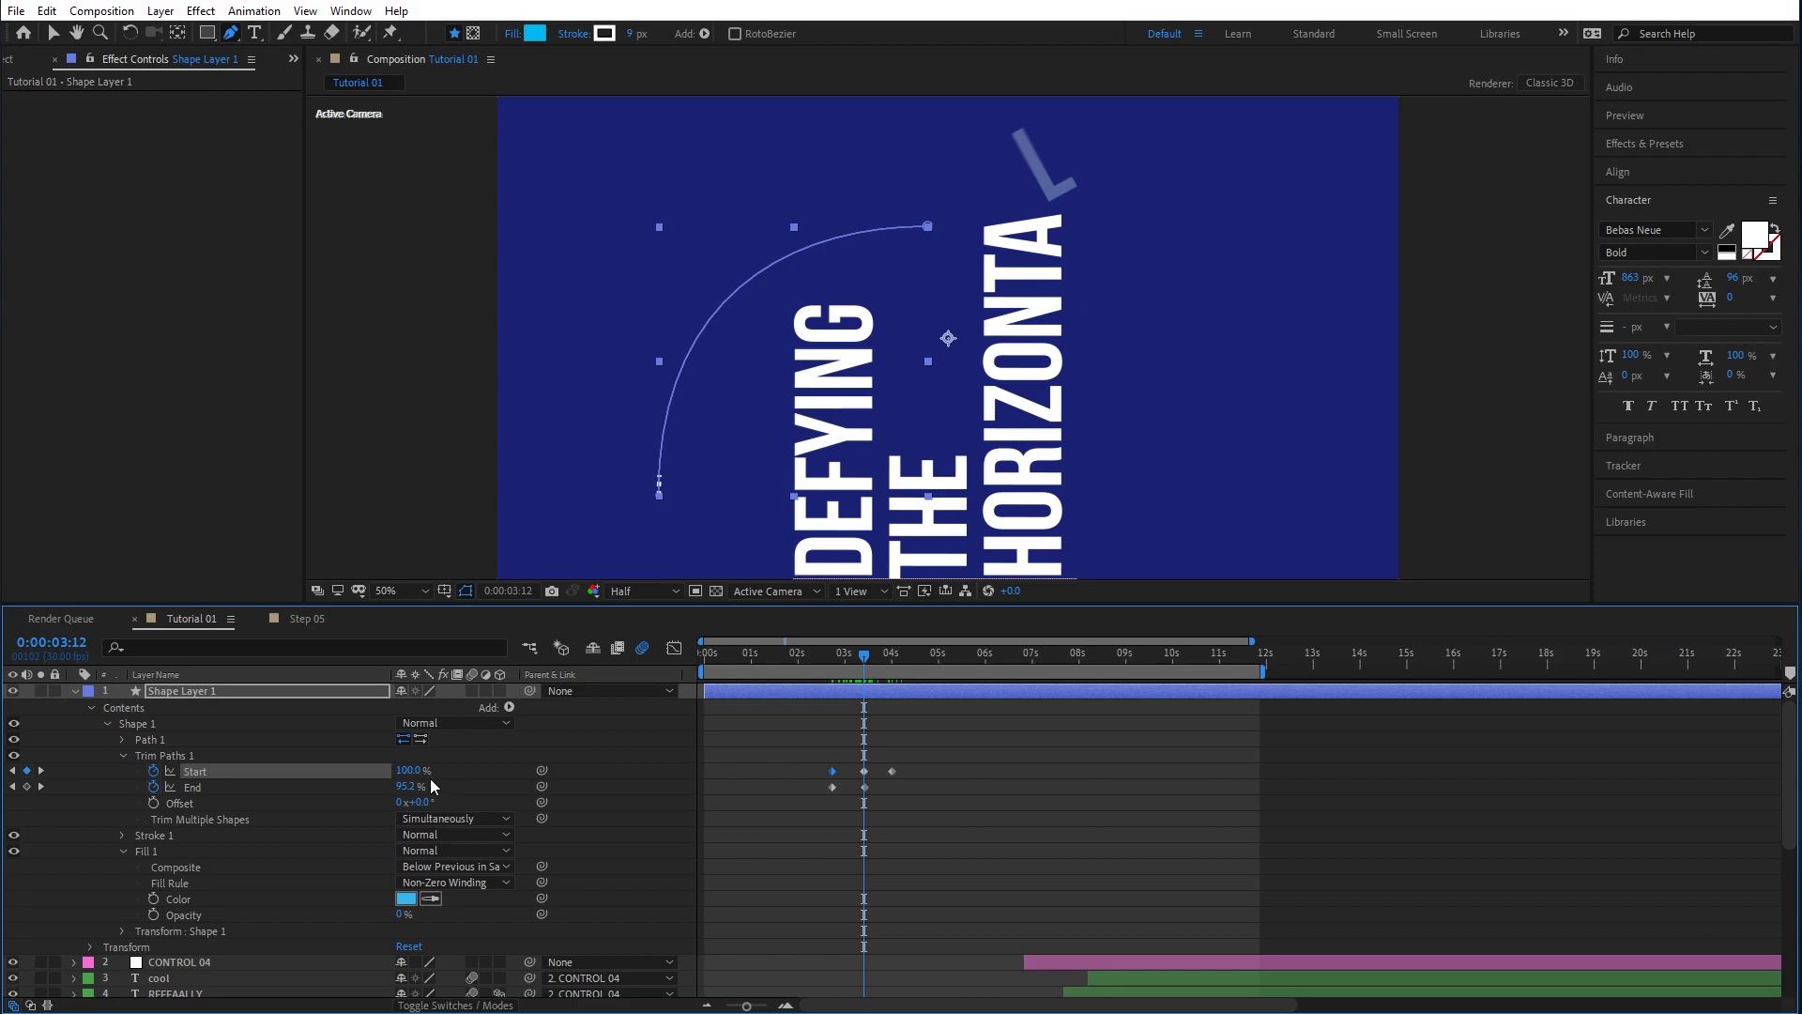
pyautogui.moveTo(392, 771); pyautogui.dragTo(321, 775)
pyautogui.moveTo(801, 658); pyautogui.dragTo(832, 686)
pyautogui.click(1416, 772)
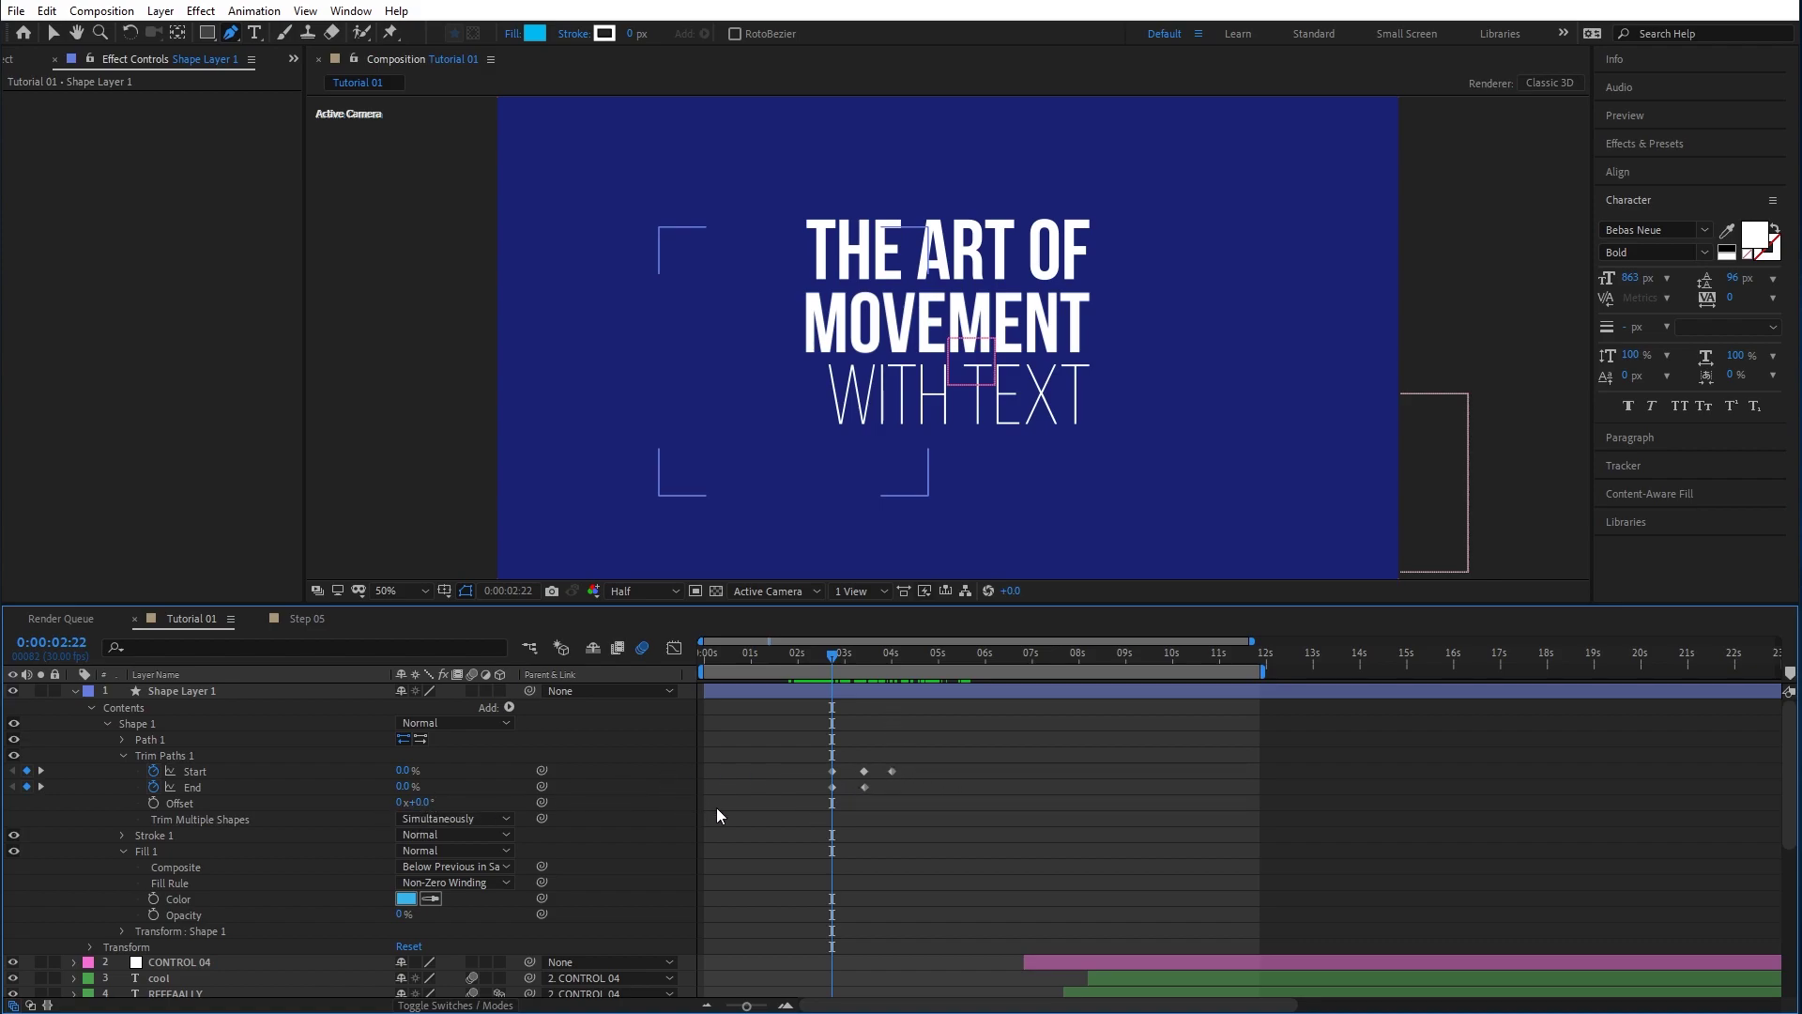
# Try removing the Trim Paths Start keyframes and shifting the trimmed arc with the Offset value instead, then undo it.
pyautogui.moveTo(922, 757); pyautogui.dragTo(816, 776)
pyautogui.press('Delete')
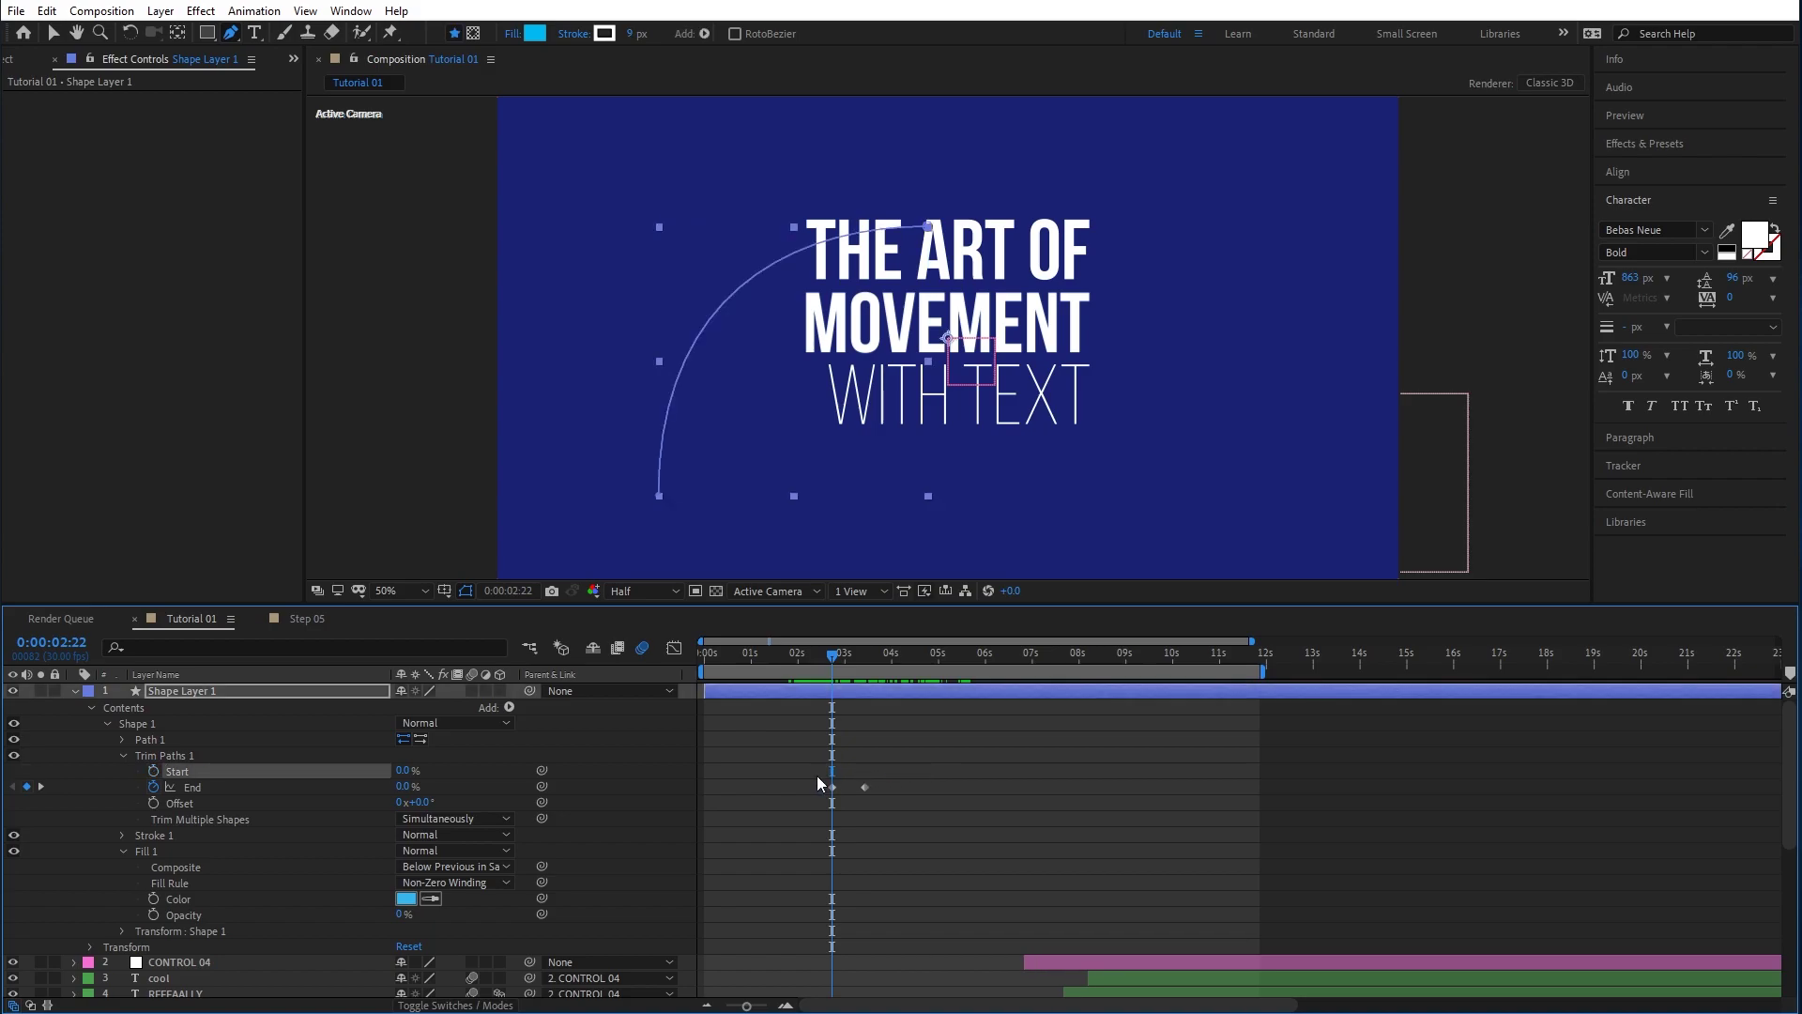
pyautogui.moveTo(836, 651); pyautogui.dragTo(861, 680)
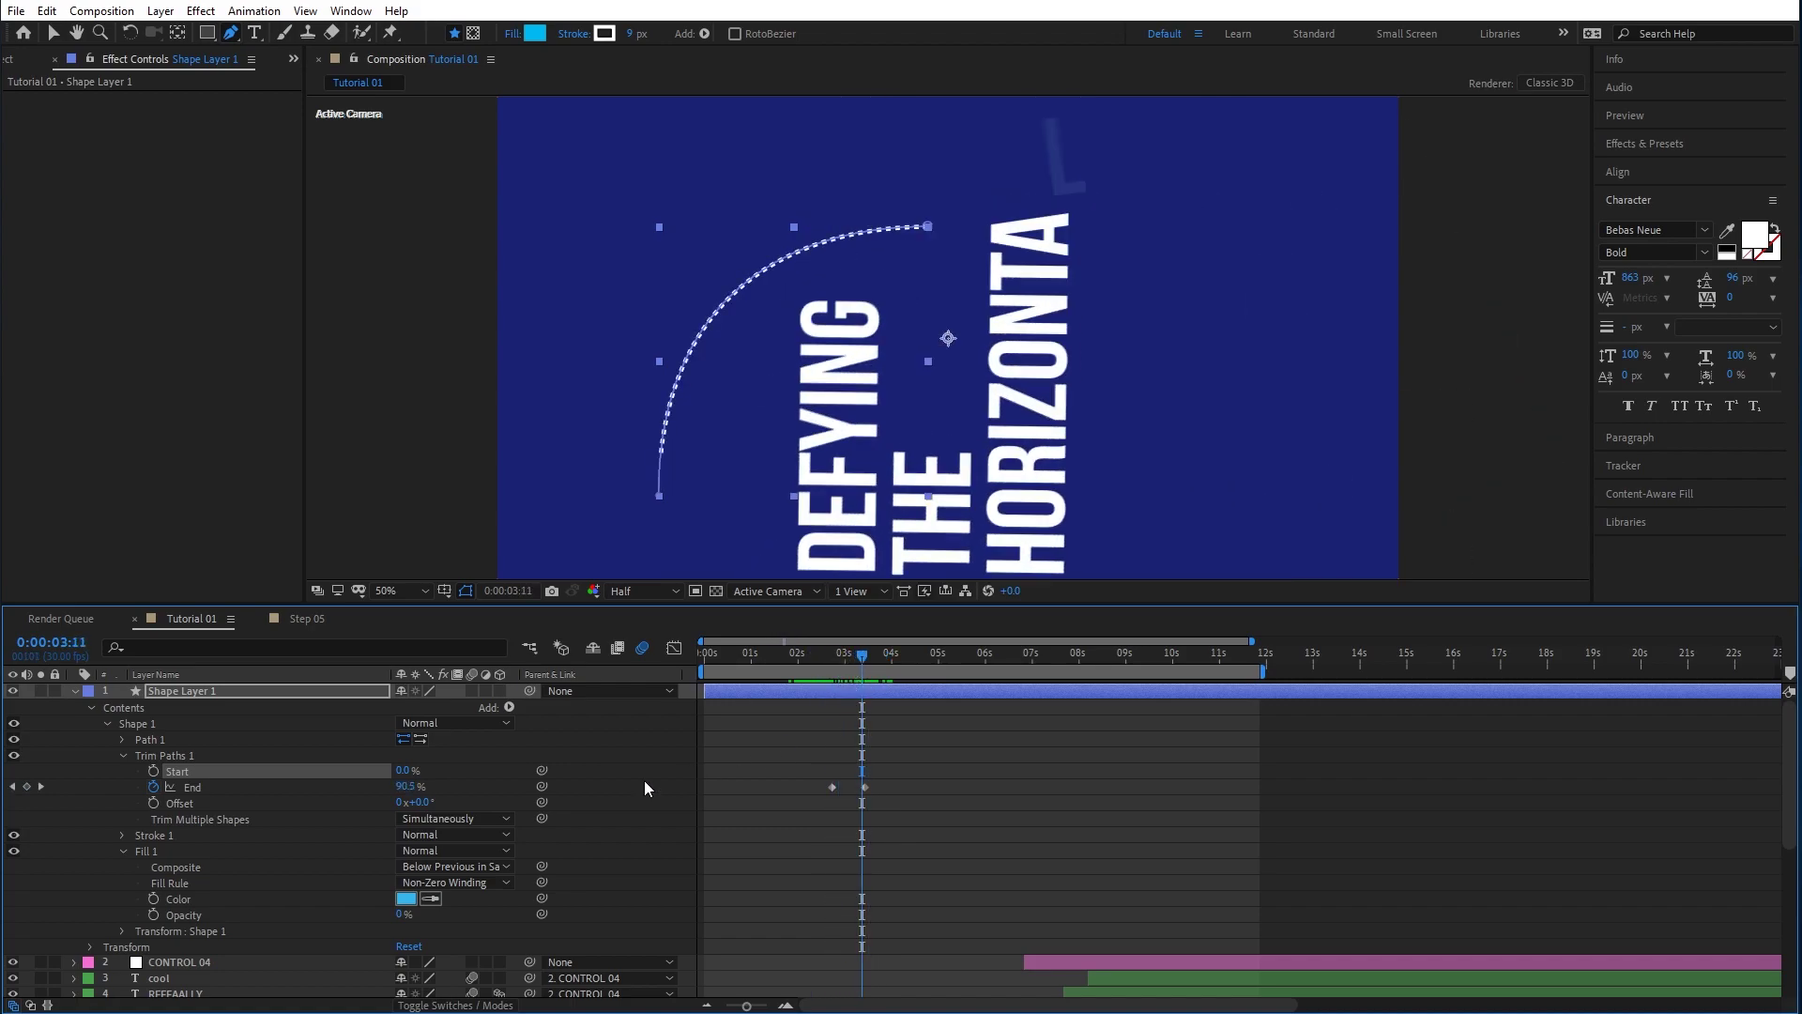
pyautogui.moveTo(425, 803); pyautogui.dragTo(601, 797)
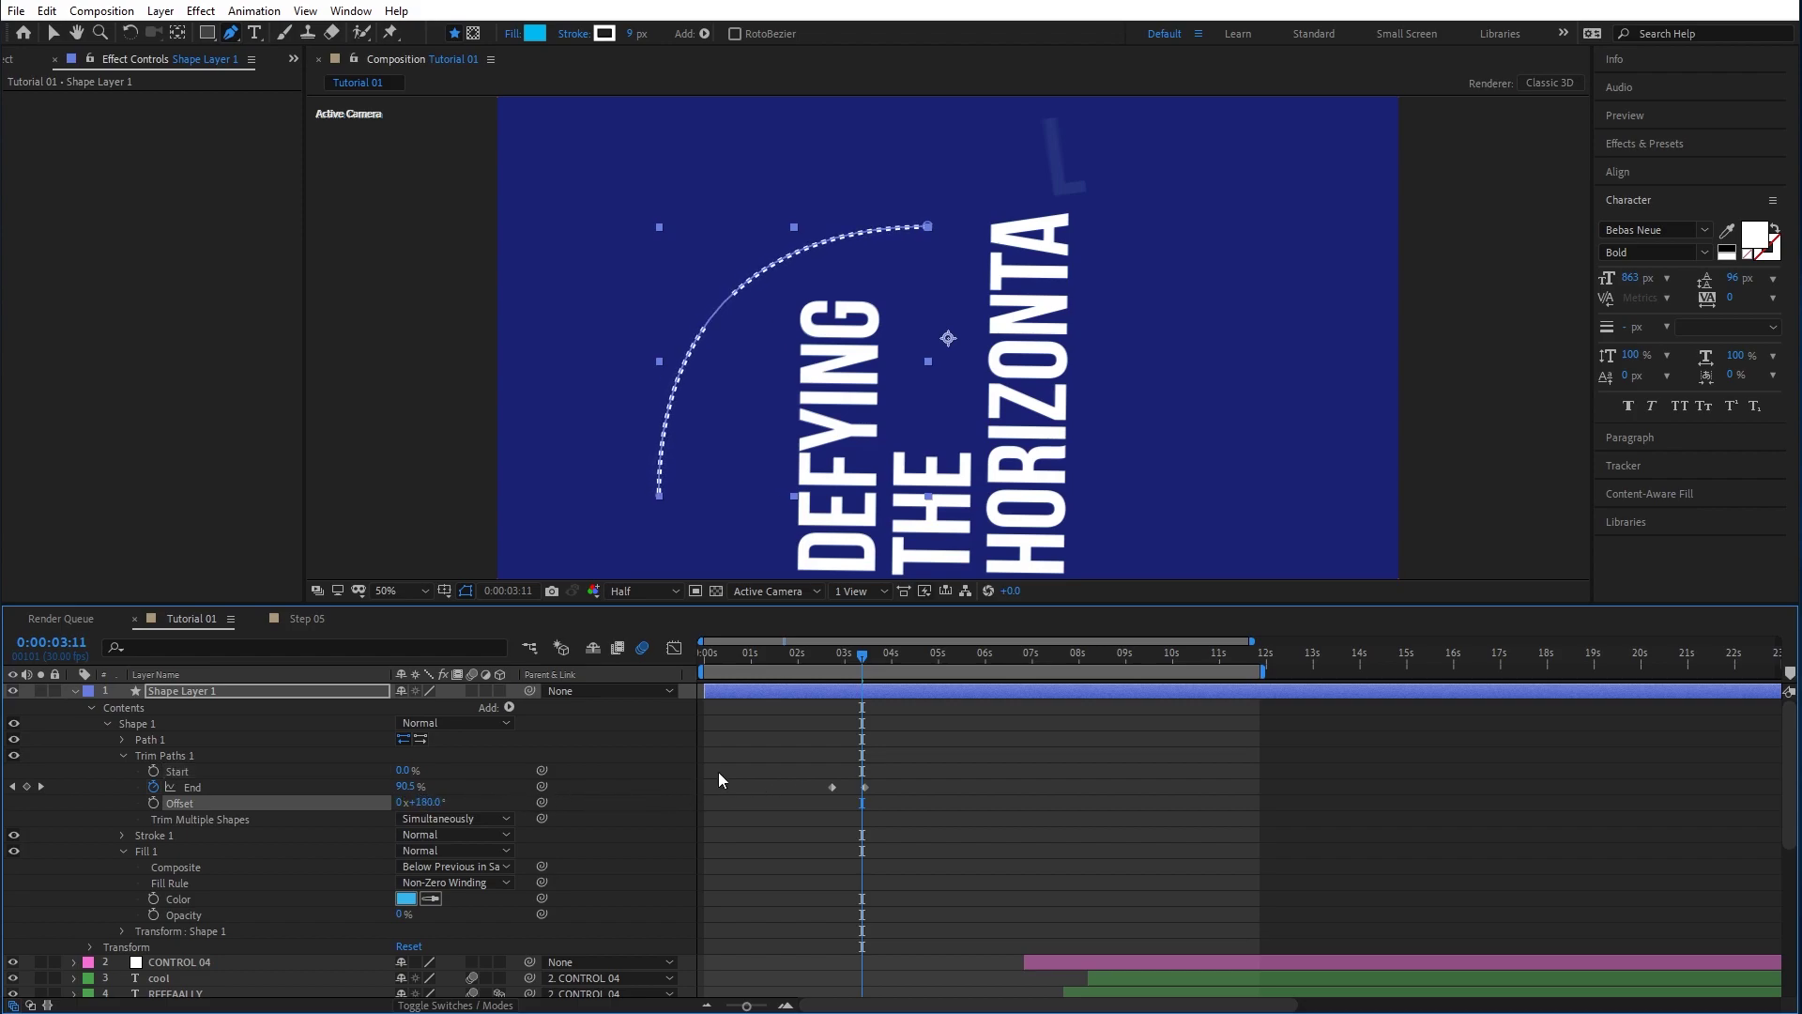
pyautogui.hotkey('ctrl', 'z')
# Start the work area at about 0:00:02:10 and compress the Trim Paths keyframes to between 0:00:02:22 and about 0:00:03:13.
pyautogui.moveTo(1160, 657); pyautogui.dragTo(805, 666)
pyautogui.click(1008, 752)
pyautogui.press('space')
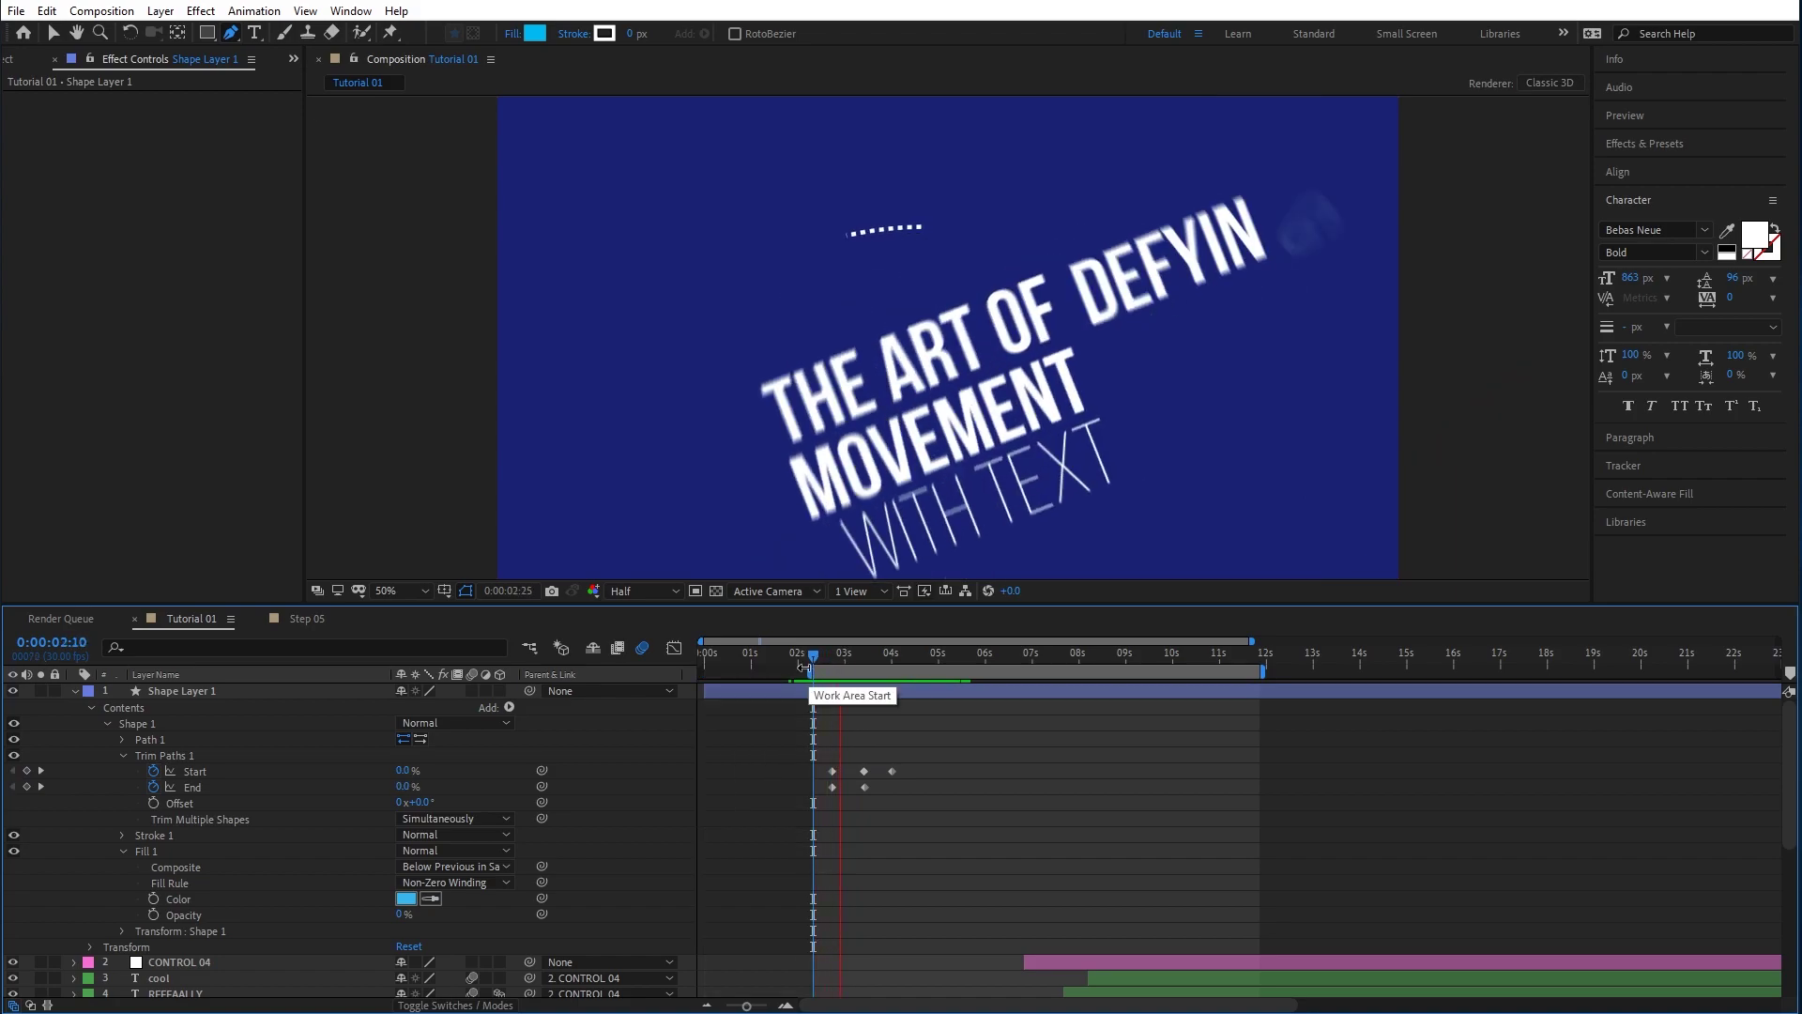
pyautogui.press('space')
pyautogui.moveTo(898, 763)
pyautogui.mouseDown()
pyautogui.moveTo(854, 791)
pyautogui.moveTo(864, 773)
pyautogui.mouseUp()
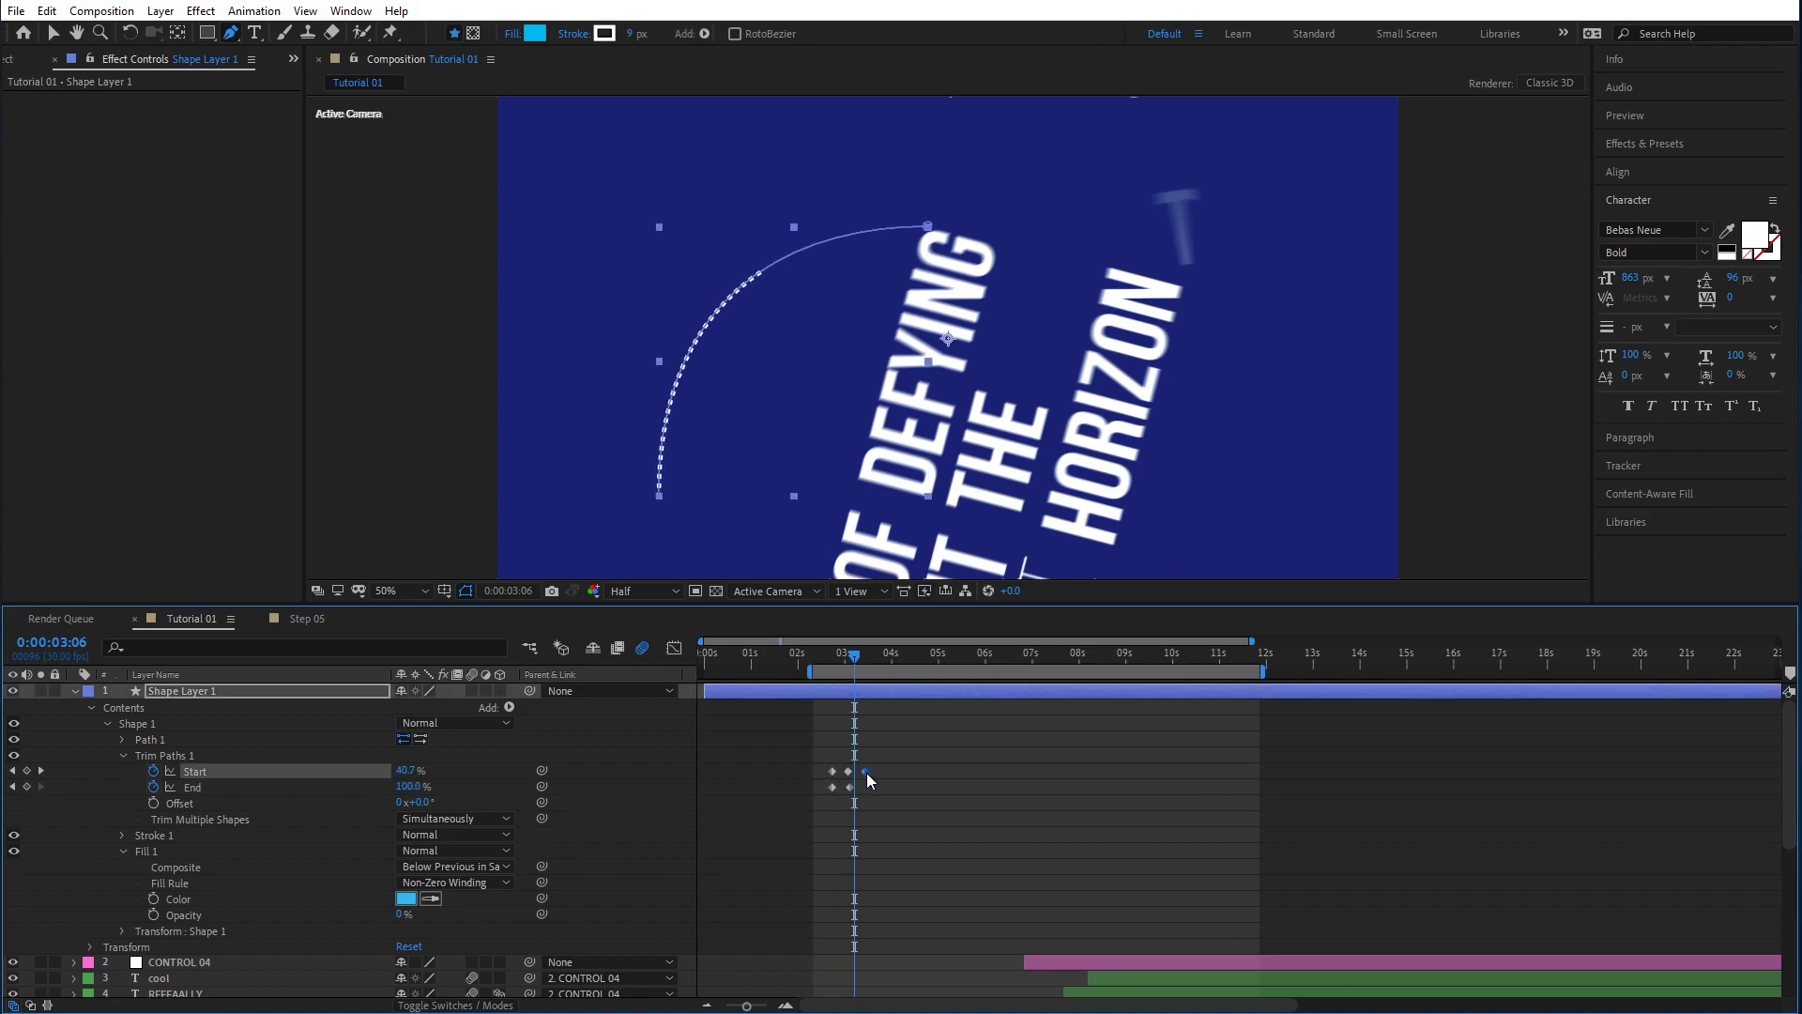
pyautogui.press('space')
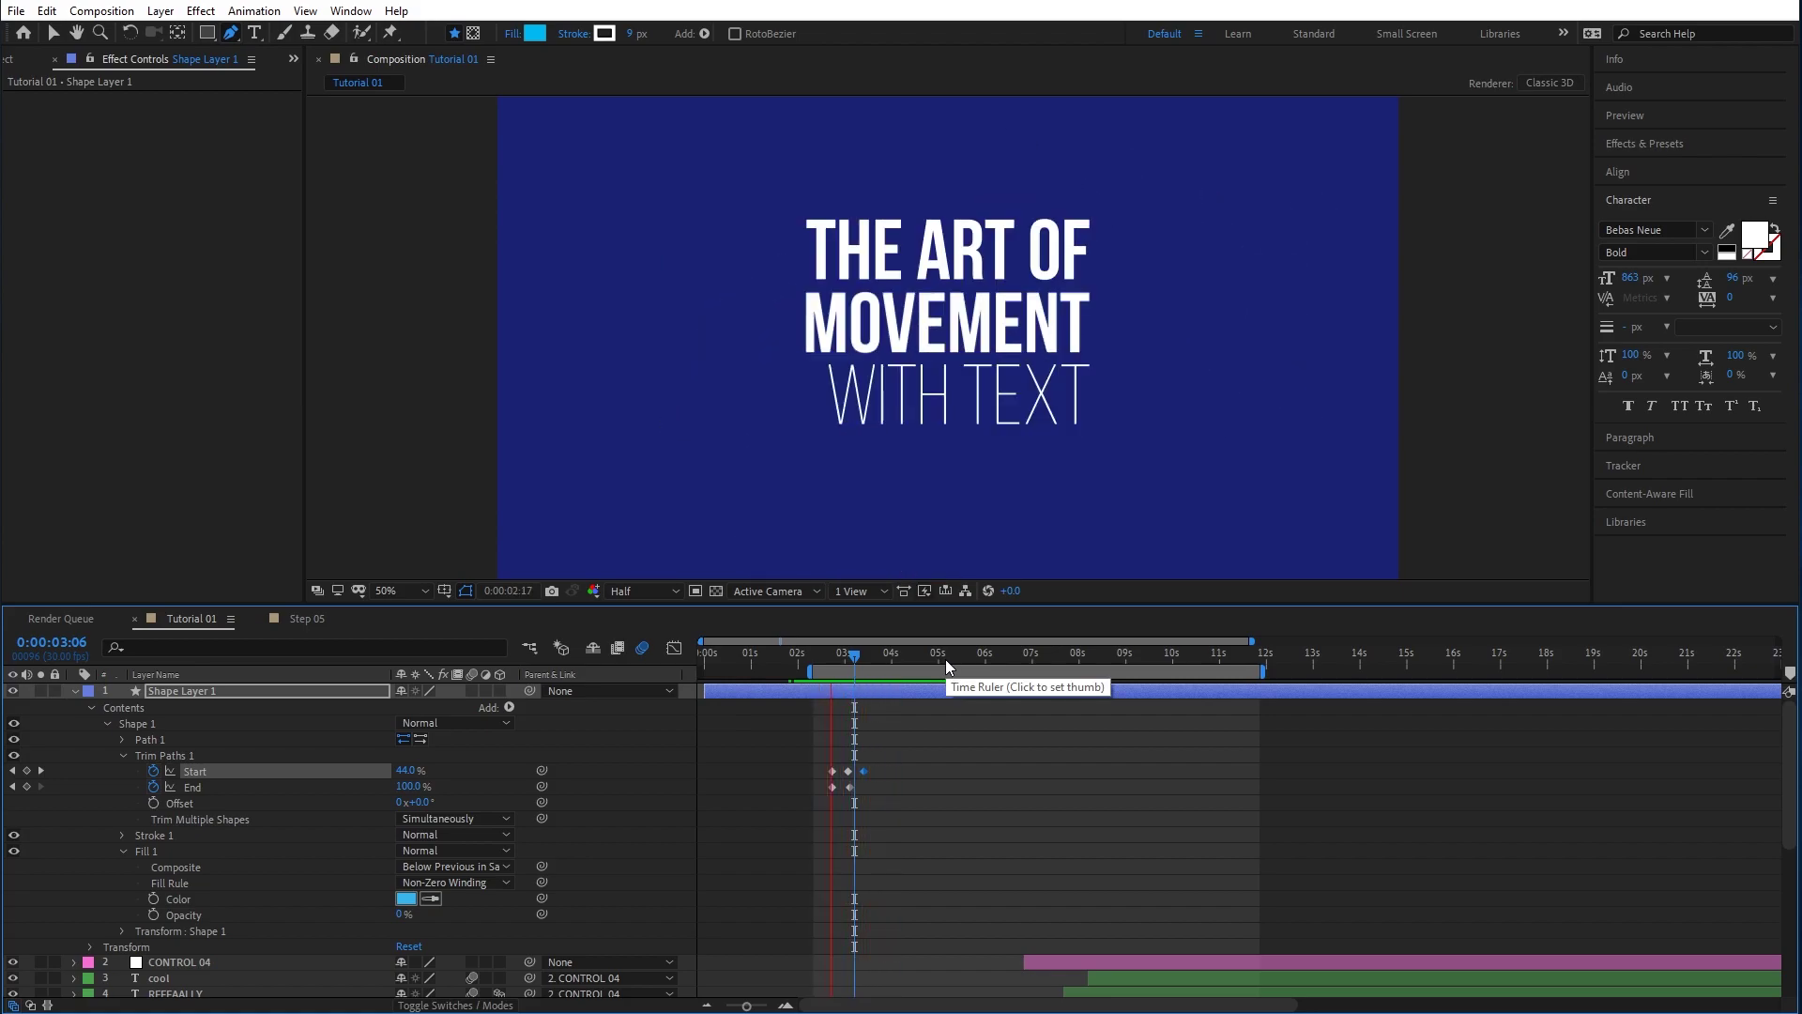
pyautogui.press('space')
# Trim Shape Layer 1 so it runs only from 0:00:02:22 to 0:00:03:15.
pyautogui.click(830, 661)
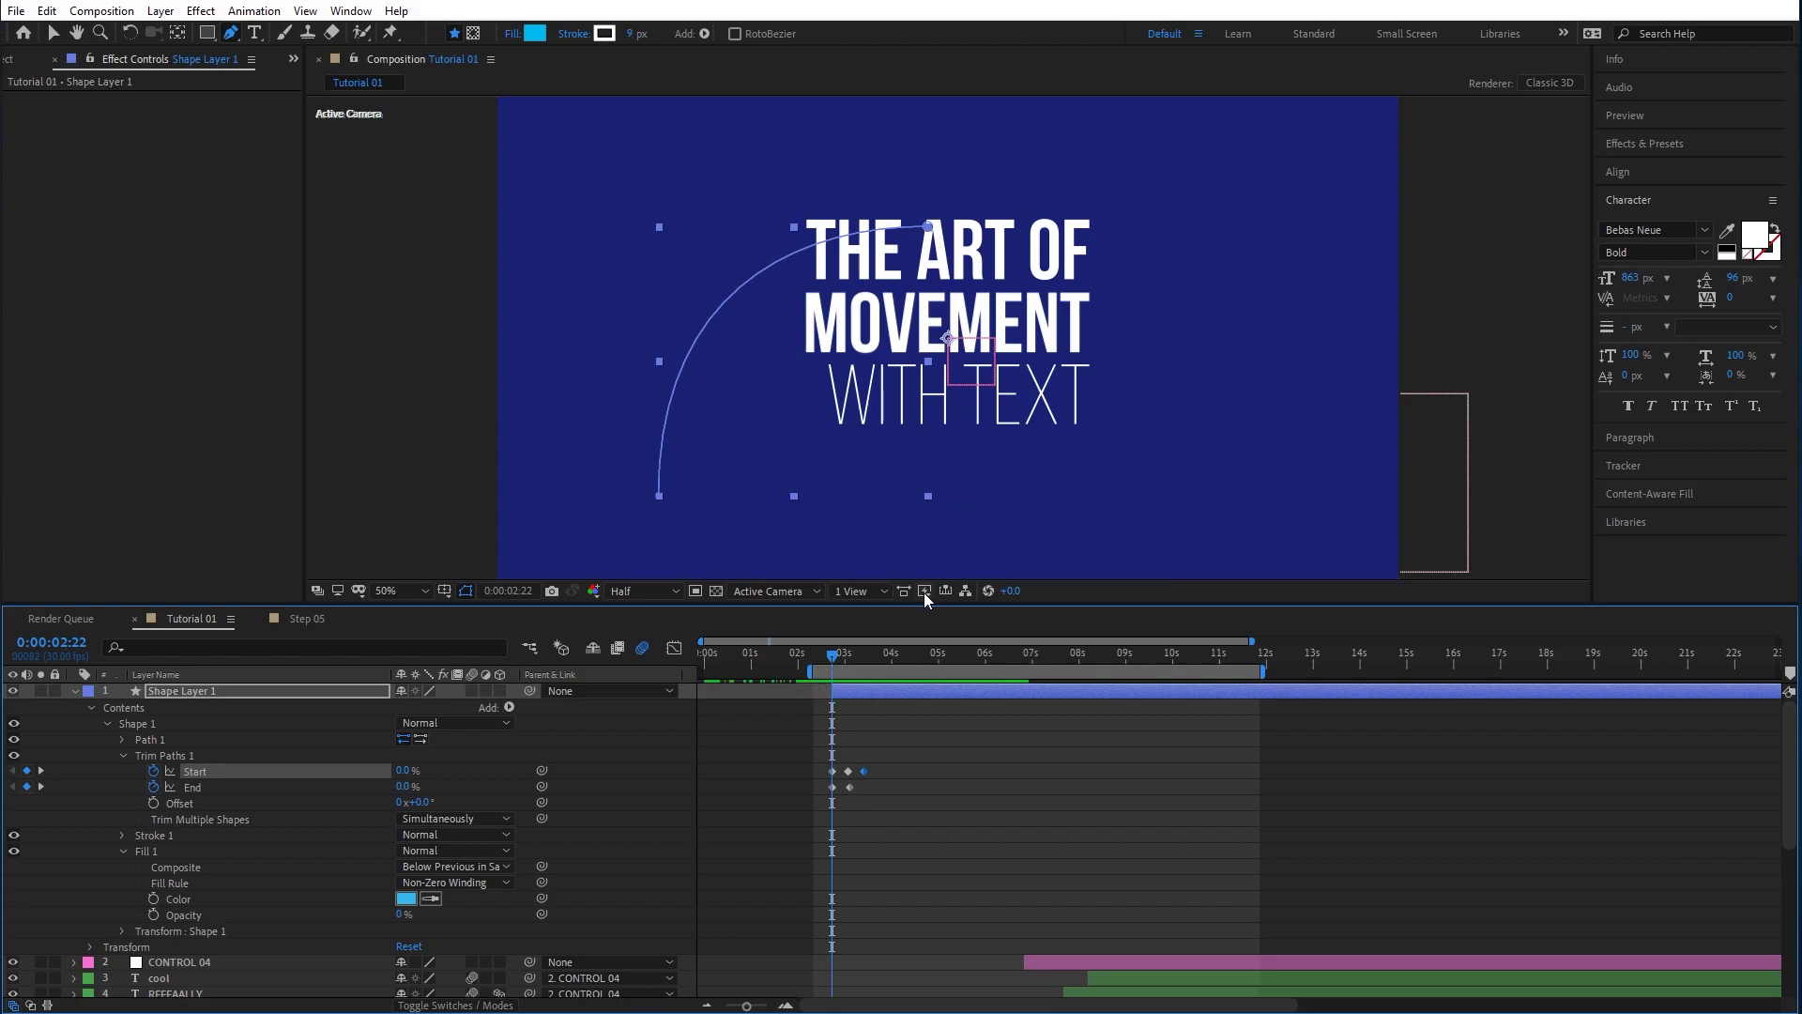
pyautogui.click(870, 654)
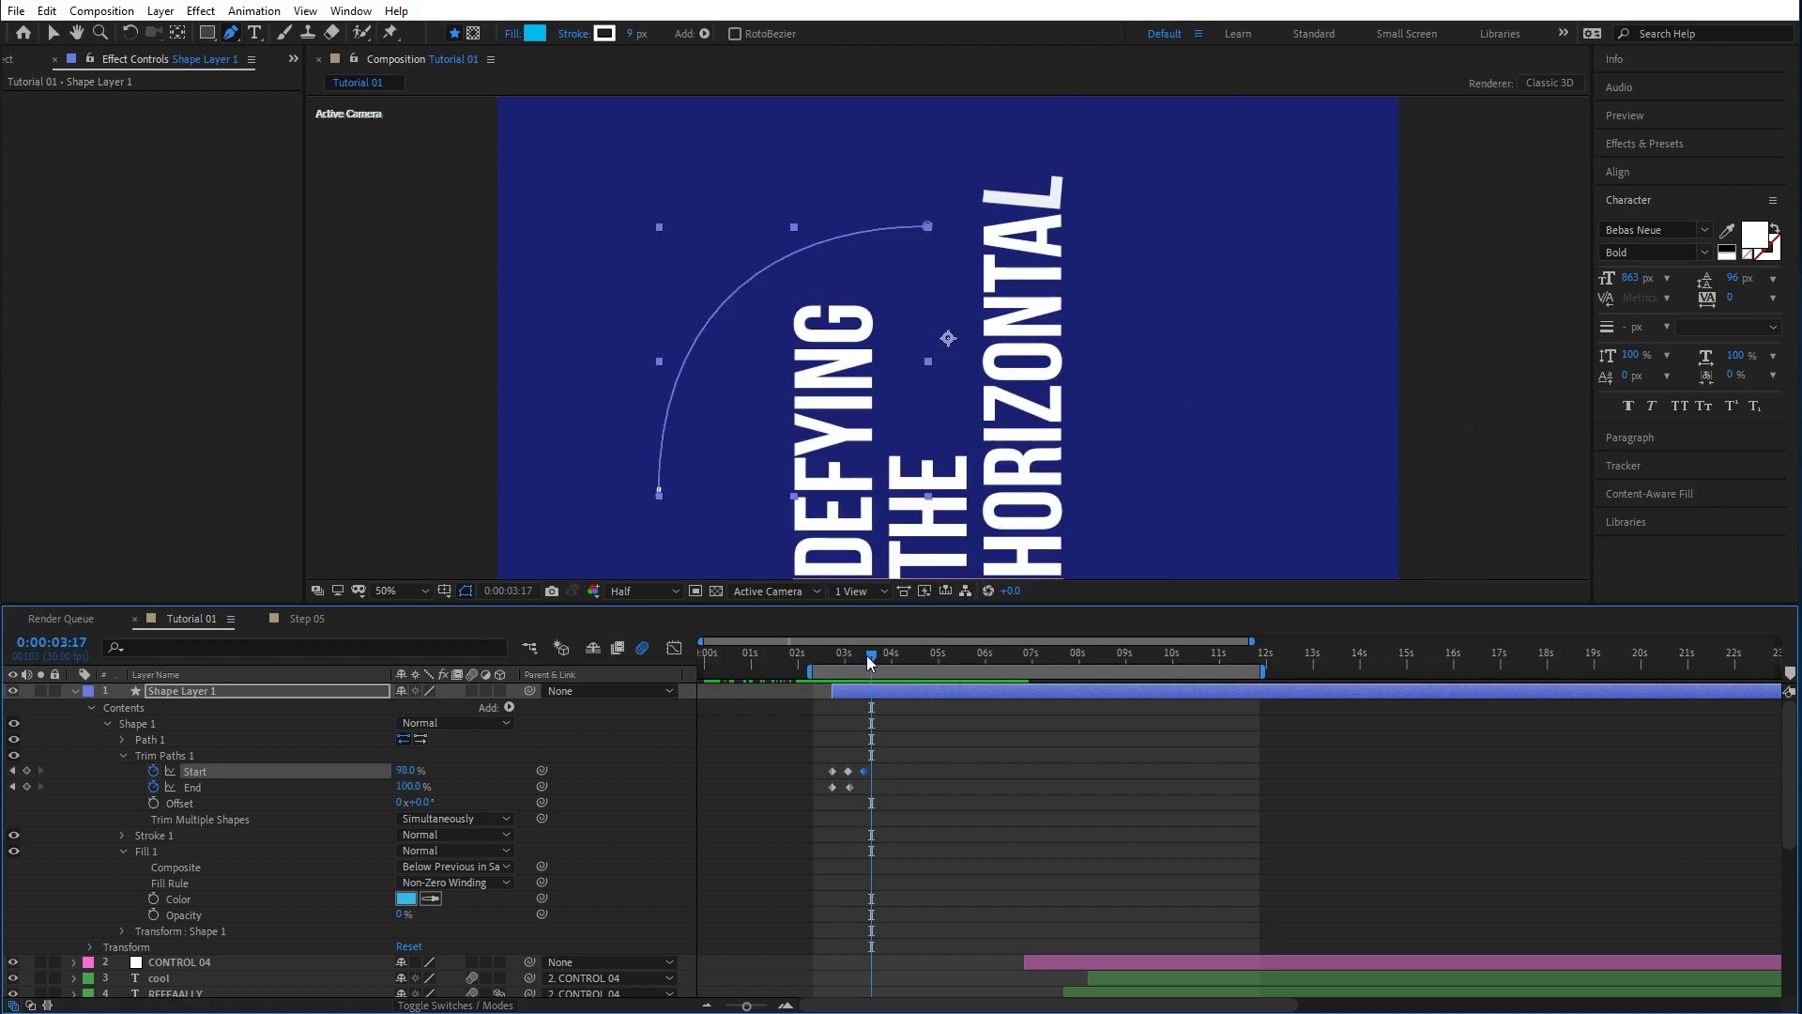
pyautogui.moveTo(865, 655); pyautogui.dragTo(798, 659)
pyautogui.press('space')
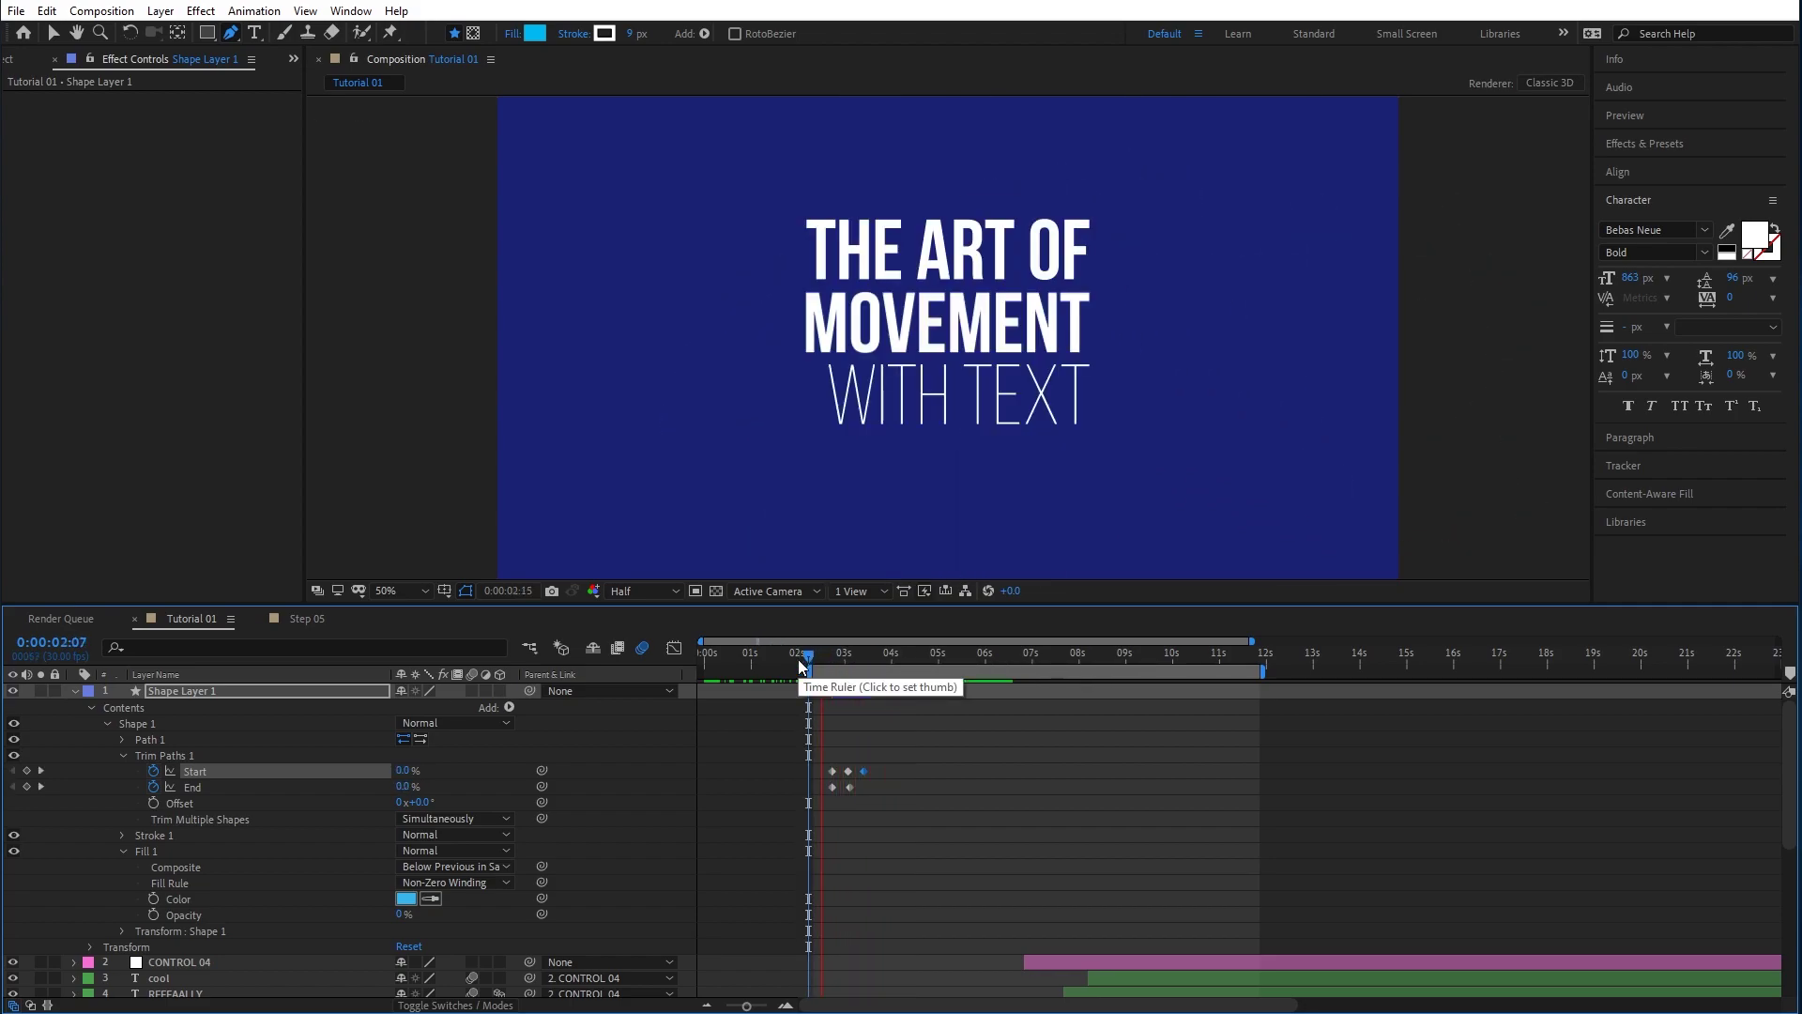
pyautogui.click(863, 652)
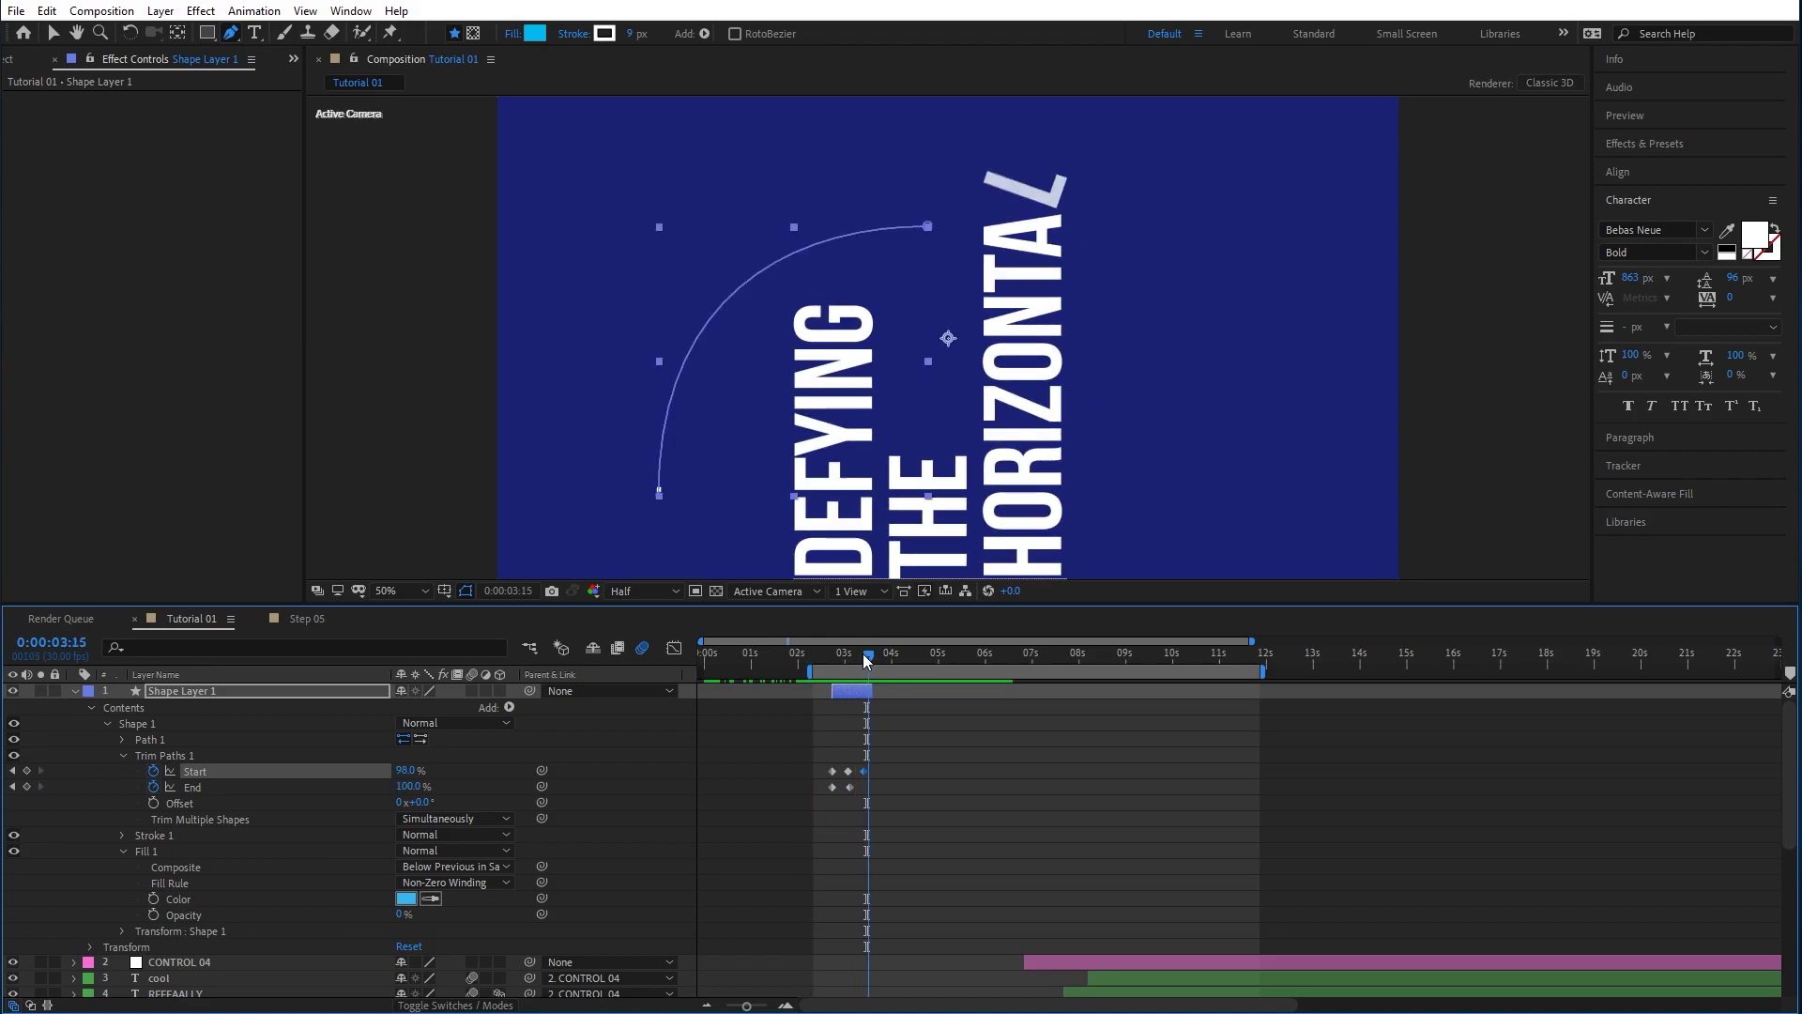
pyautogui.click(869, 693)
# Collapse the properties of Shape Layer 1 and fit the whole composition in the viewer.
pyautogui.moveTo(861, 662); pyautogui.dragTo(937, 672)
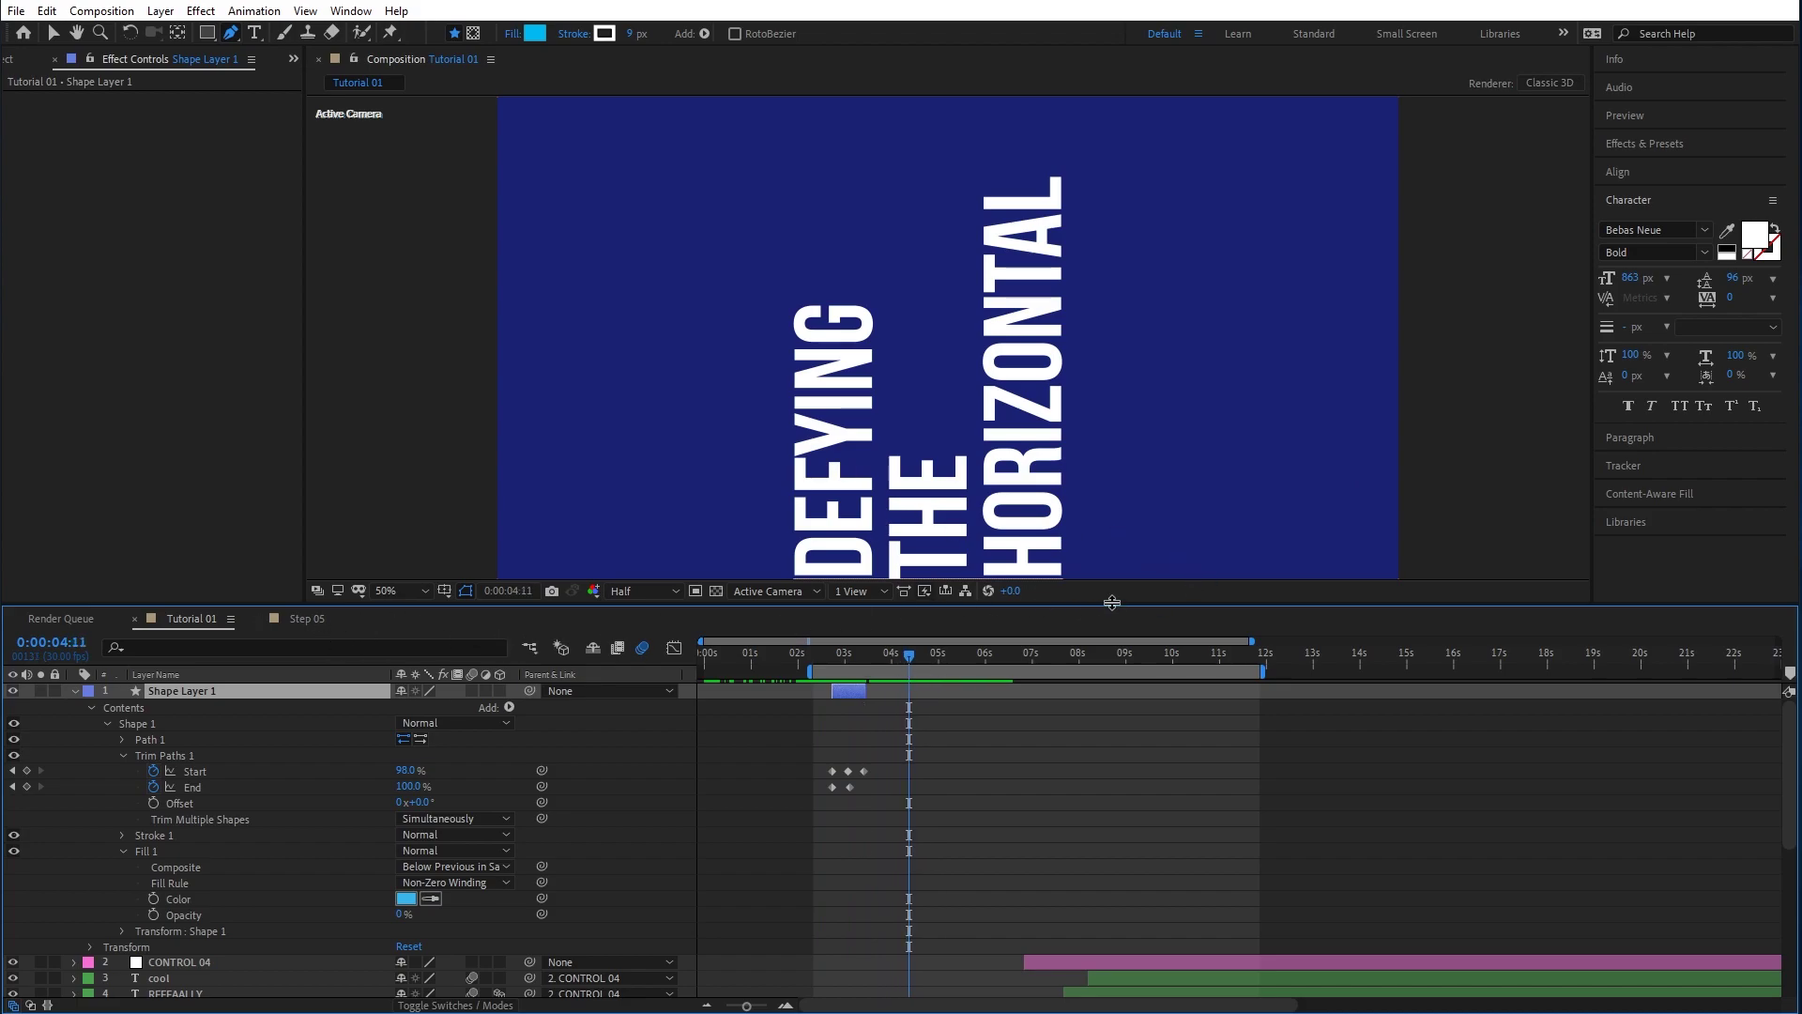
pyautogui.moveTo(1106, 605); pyautogui.dragTo(1113, 450)
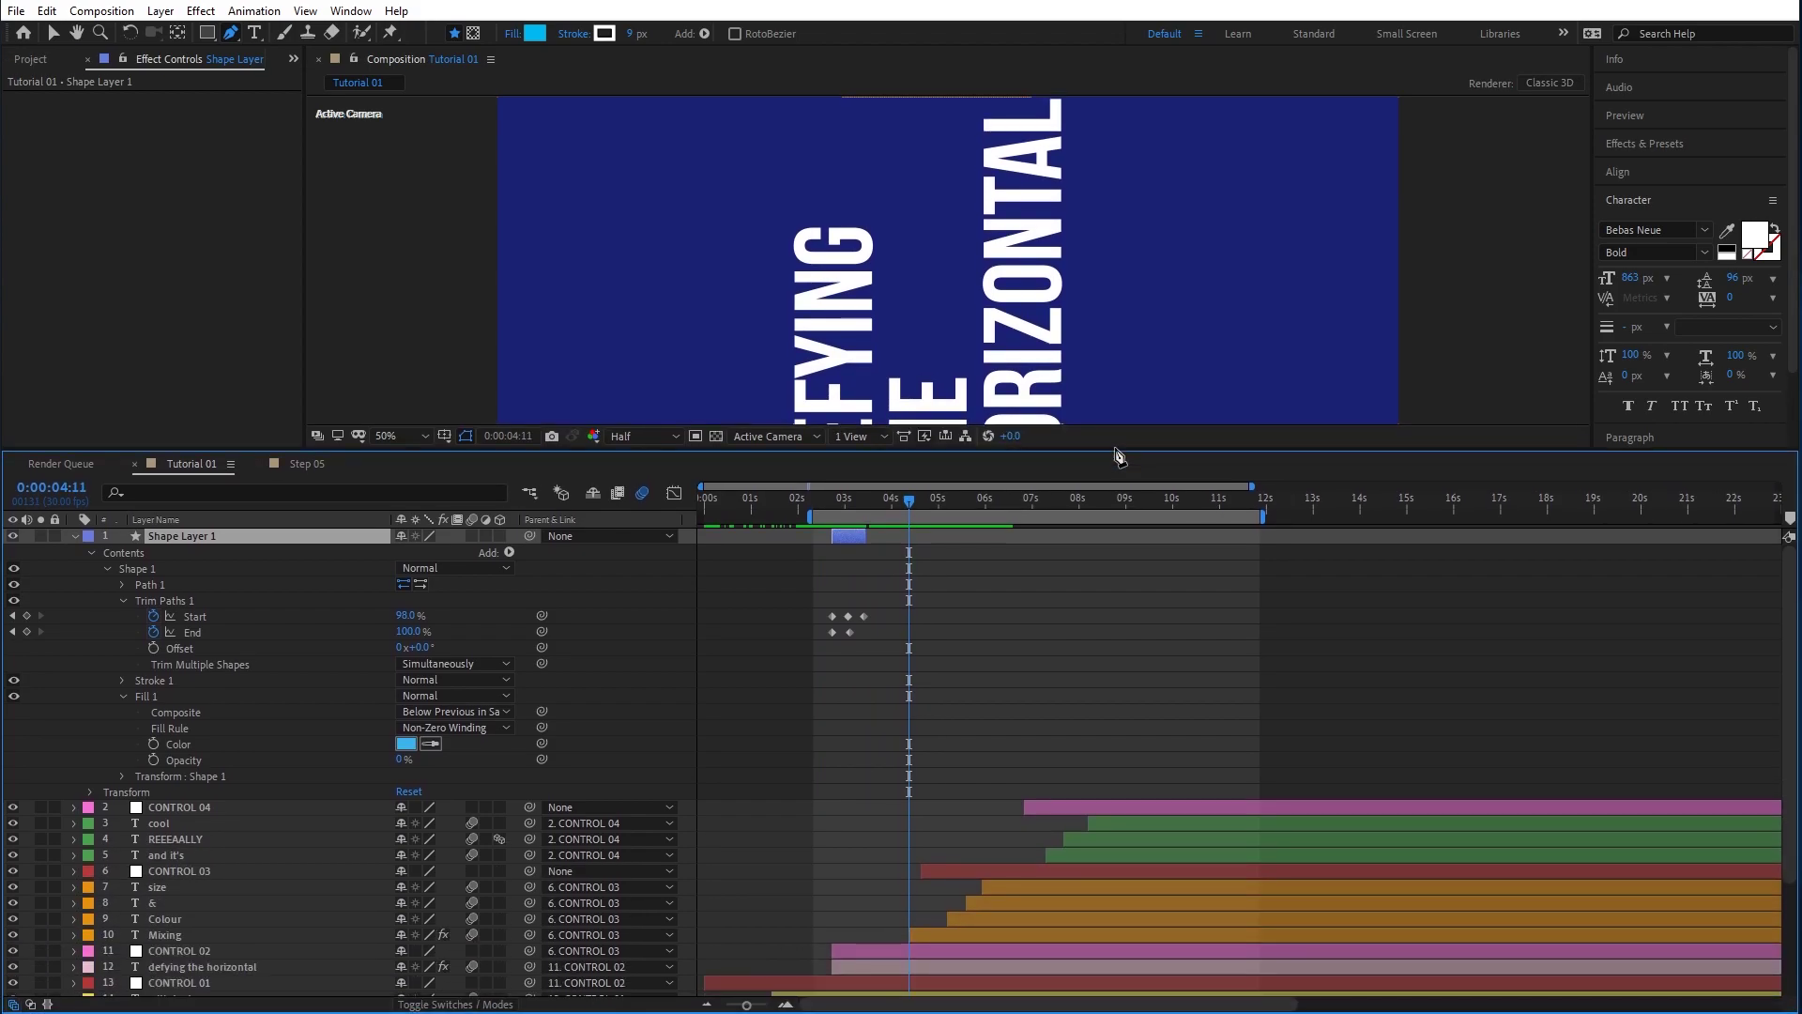
pyautogui.click(75, 535)
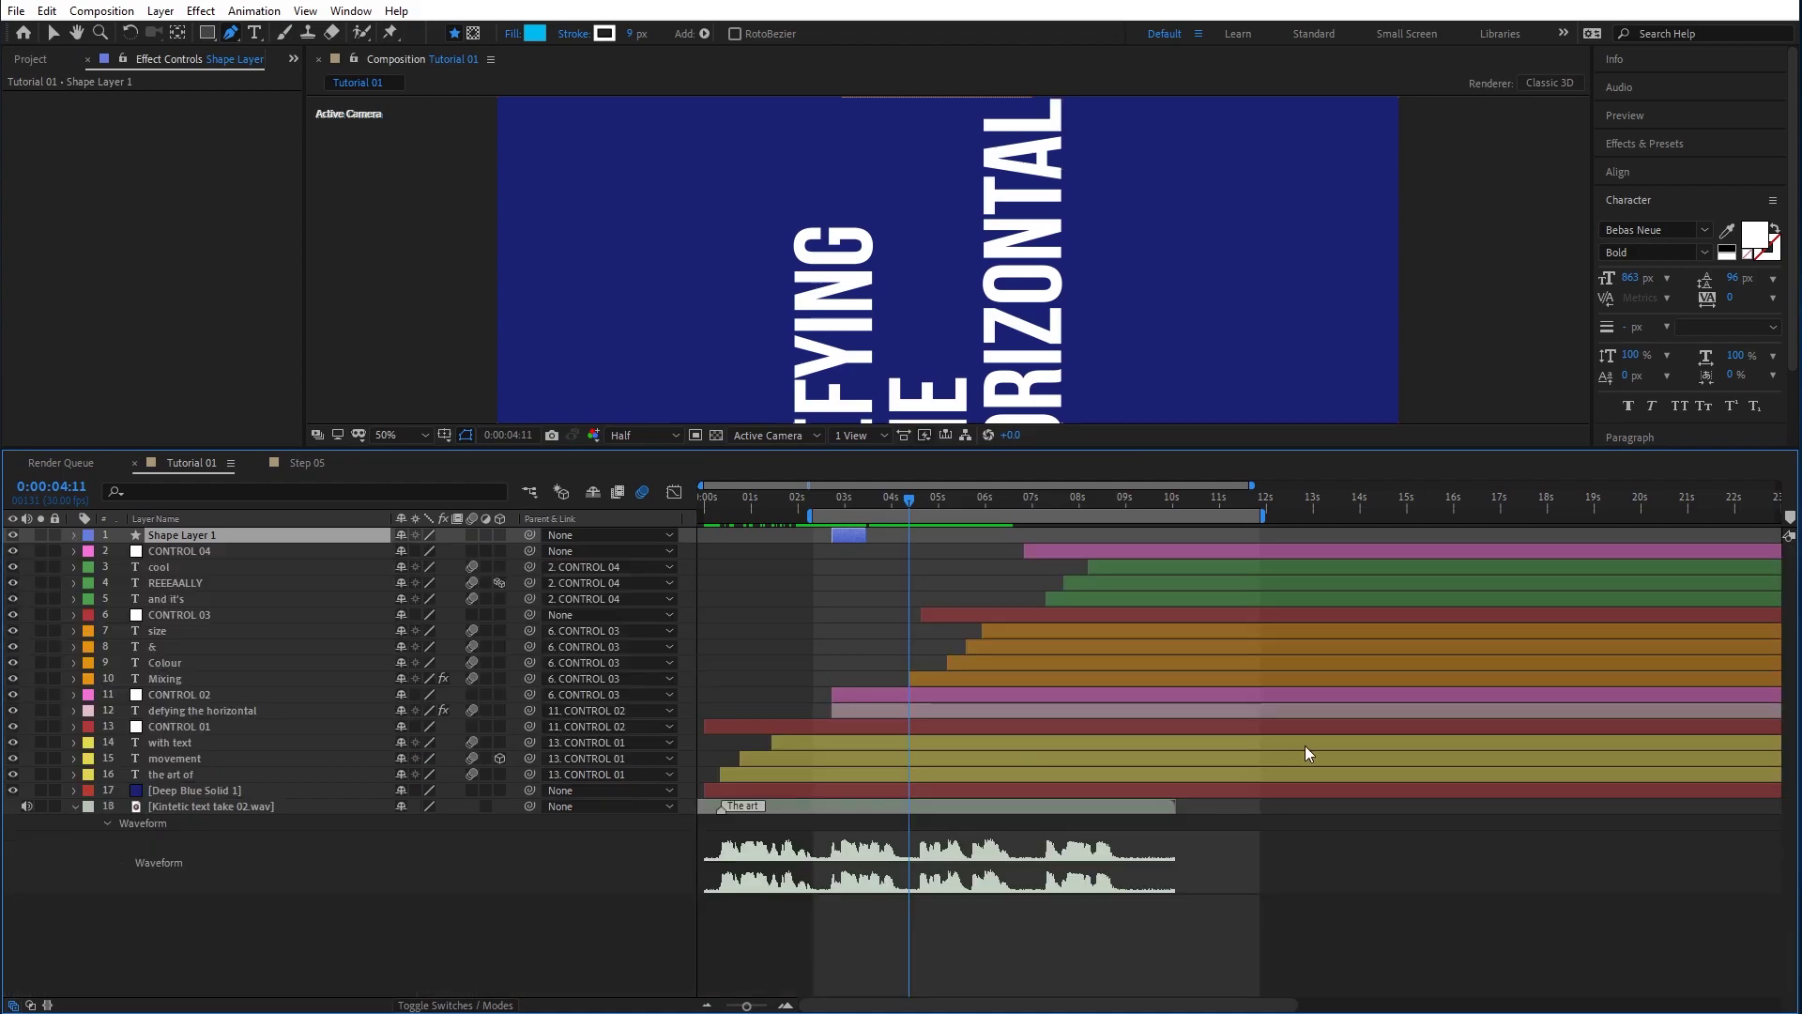
pyautogui.moveTo(924, 488); pyautogui.dragTo(1027, 499)
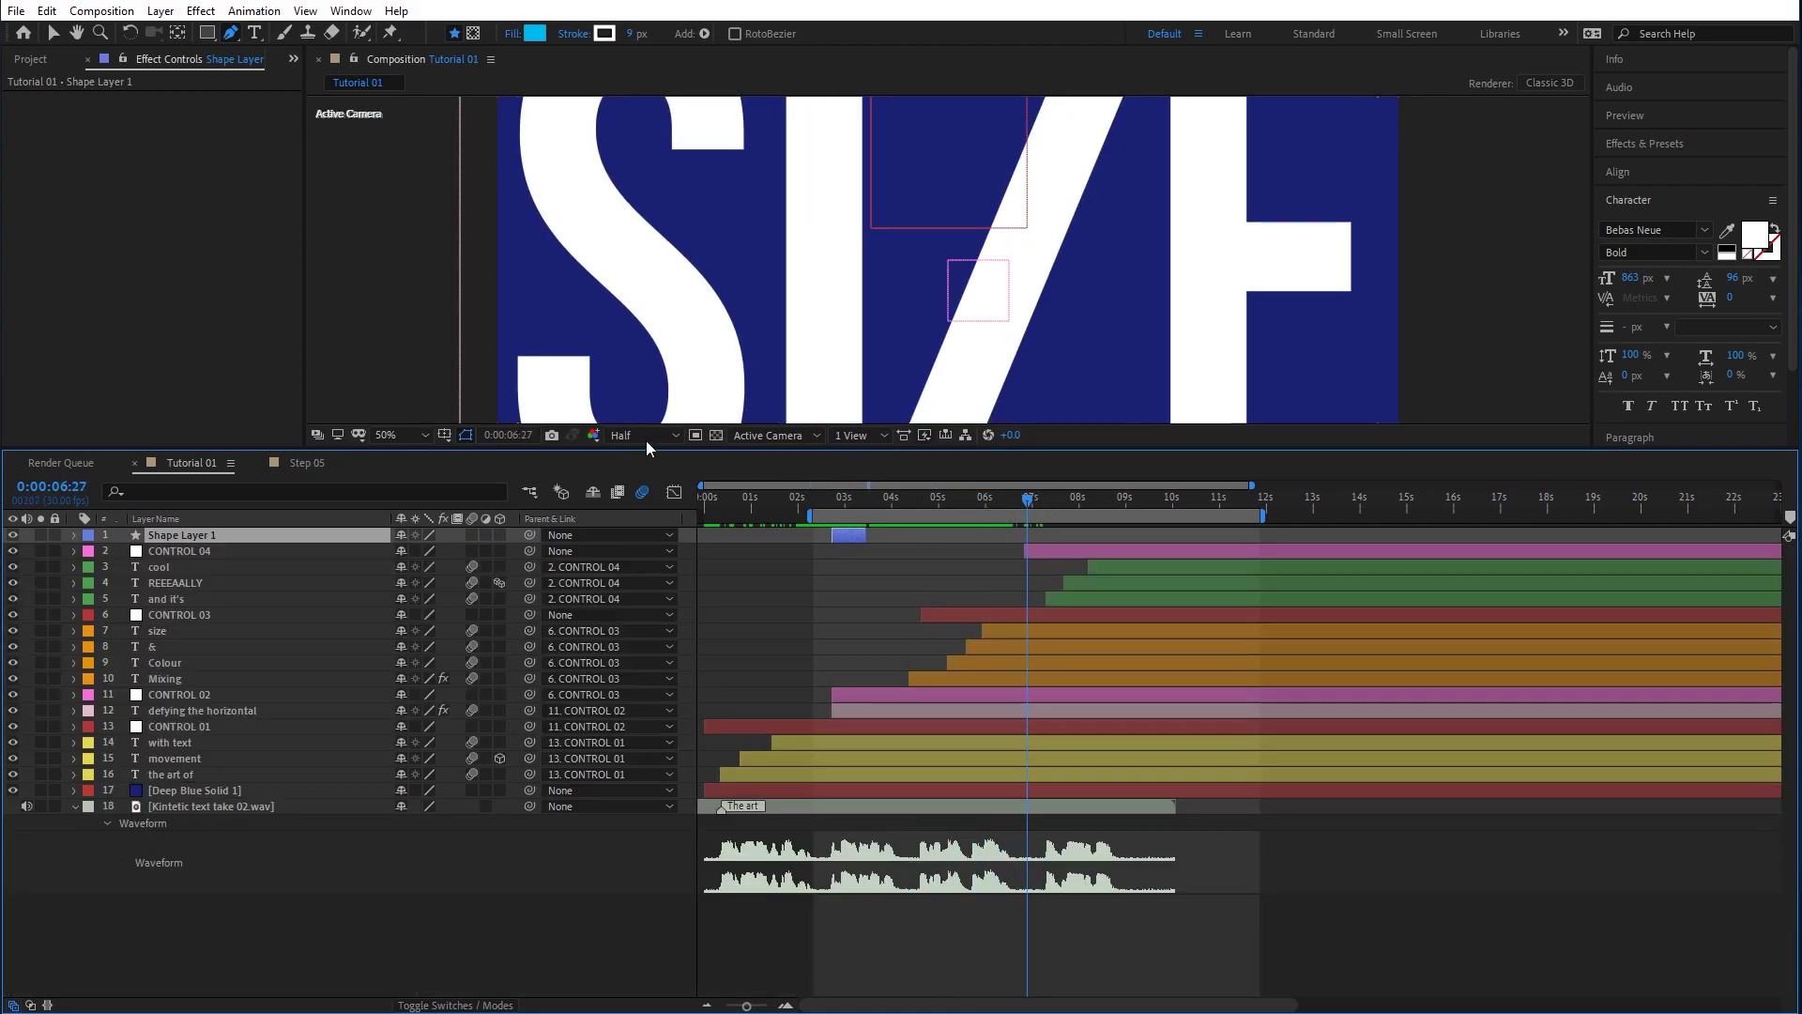
pyautogui.moveTo(644, 446); pyautogui.dragTo(657, 575)
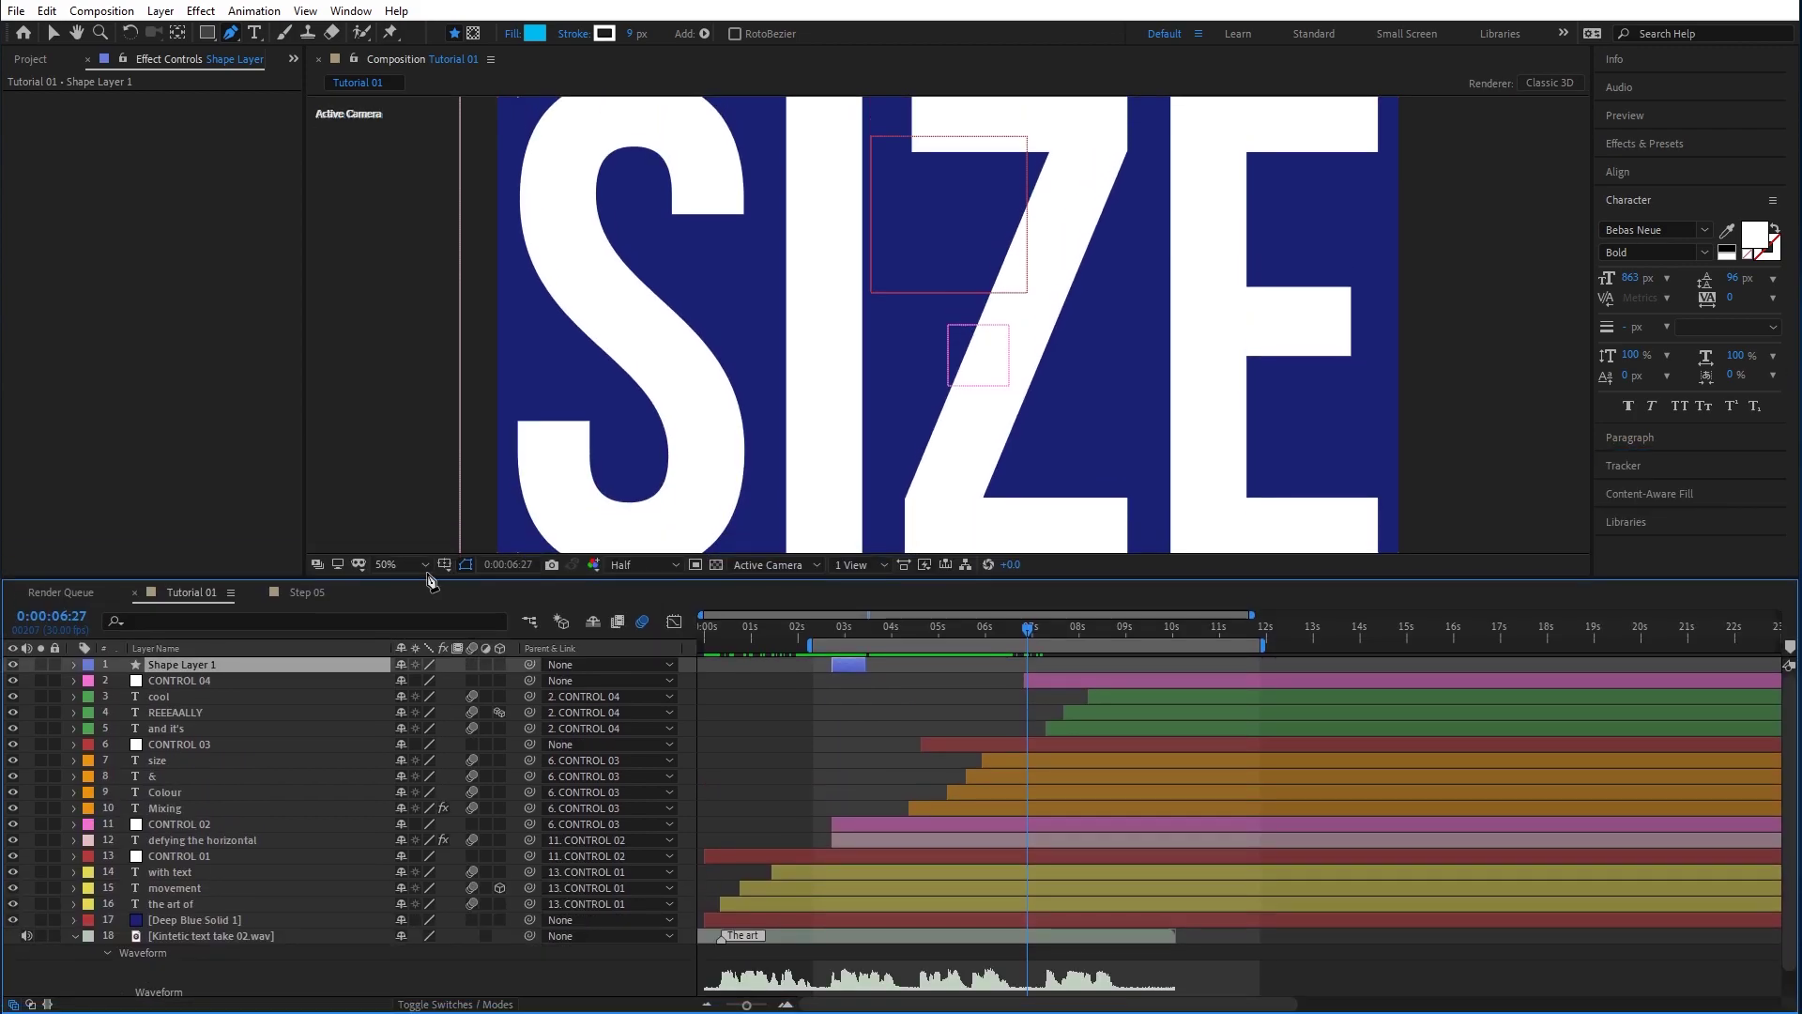
pyautogui.click(402, 563)
pyautogui.click(418, 611)
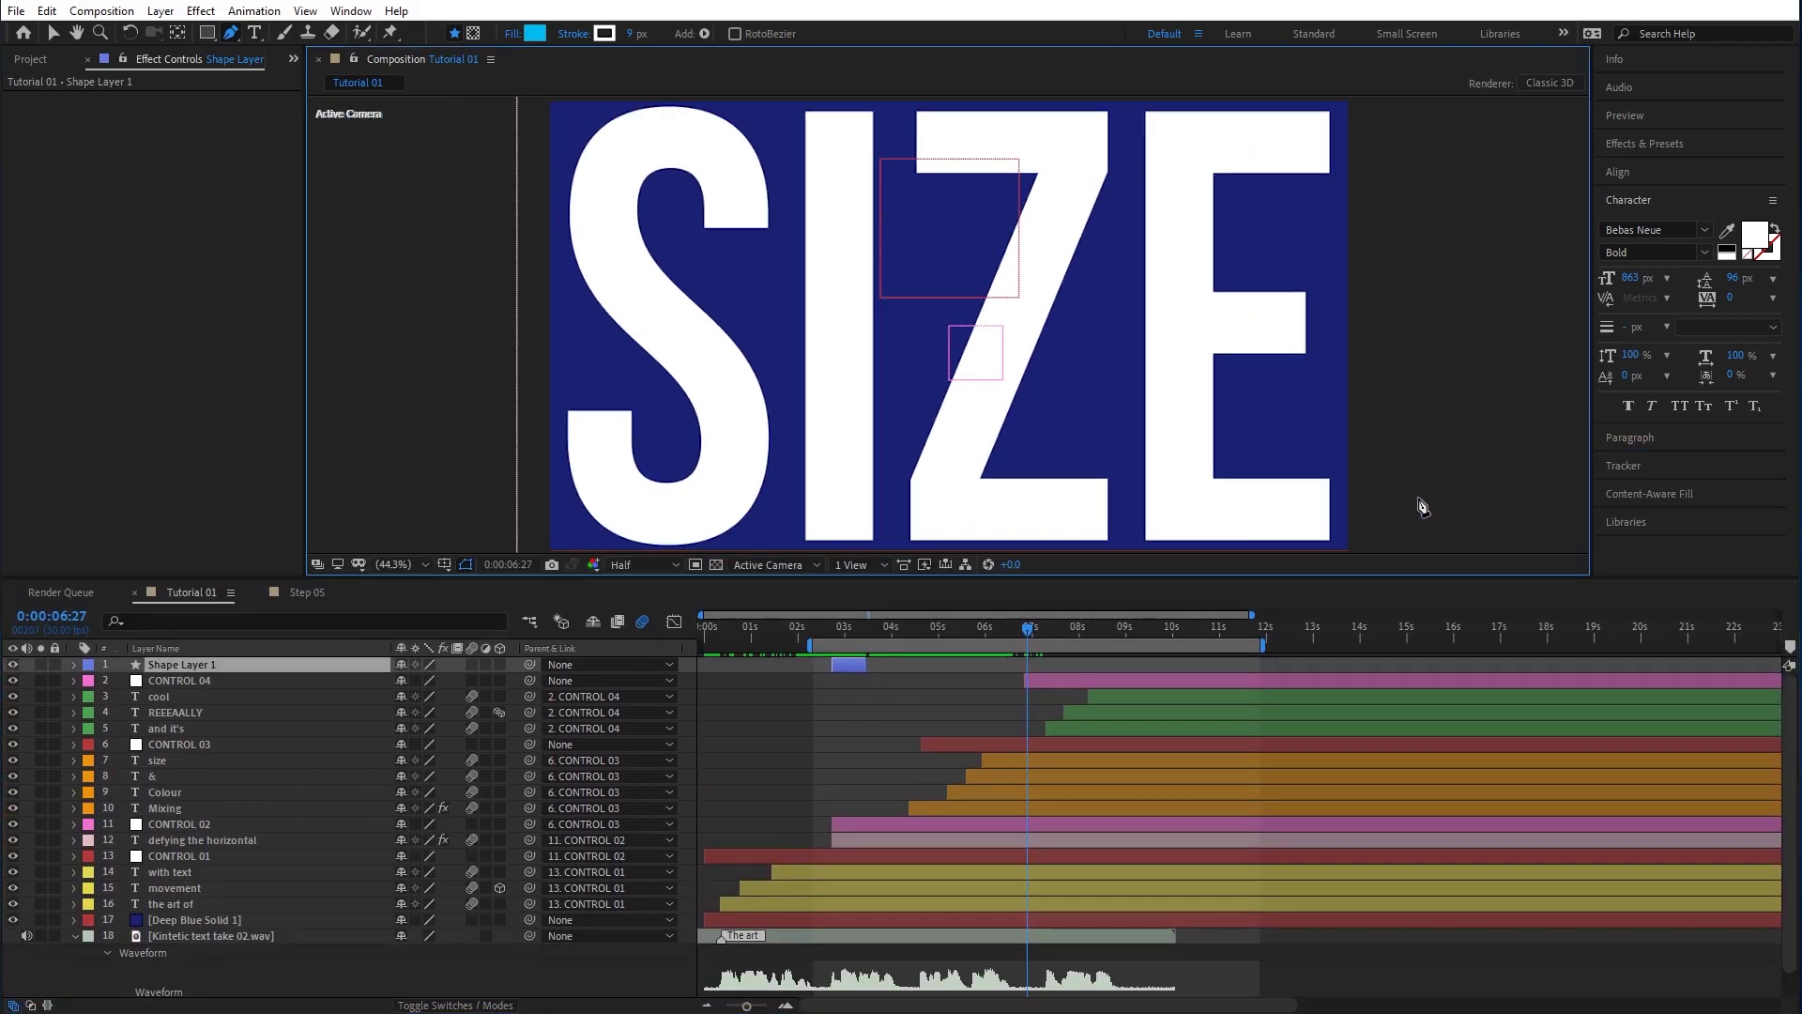
pyautogui.press('v')
pyautogui.moveTo(1032, 628)
pyautogui.mouseDown()
pyautogui.moveTo(1106, 636)
pyautogui.moveTo(1023, 640)
pyautogui.moveTo(1094, 648)
pyautogui.moveTo(1039, 651)
pyautogui.moveTo(1055, 655)
pyautogui.mouseUp()
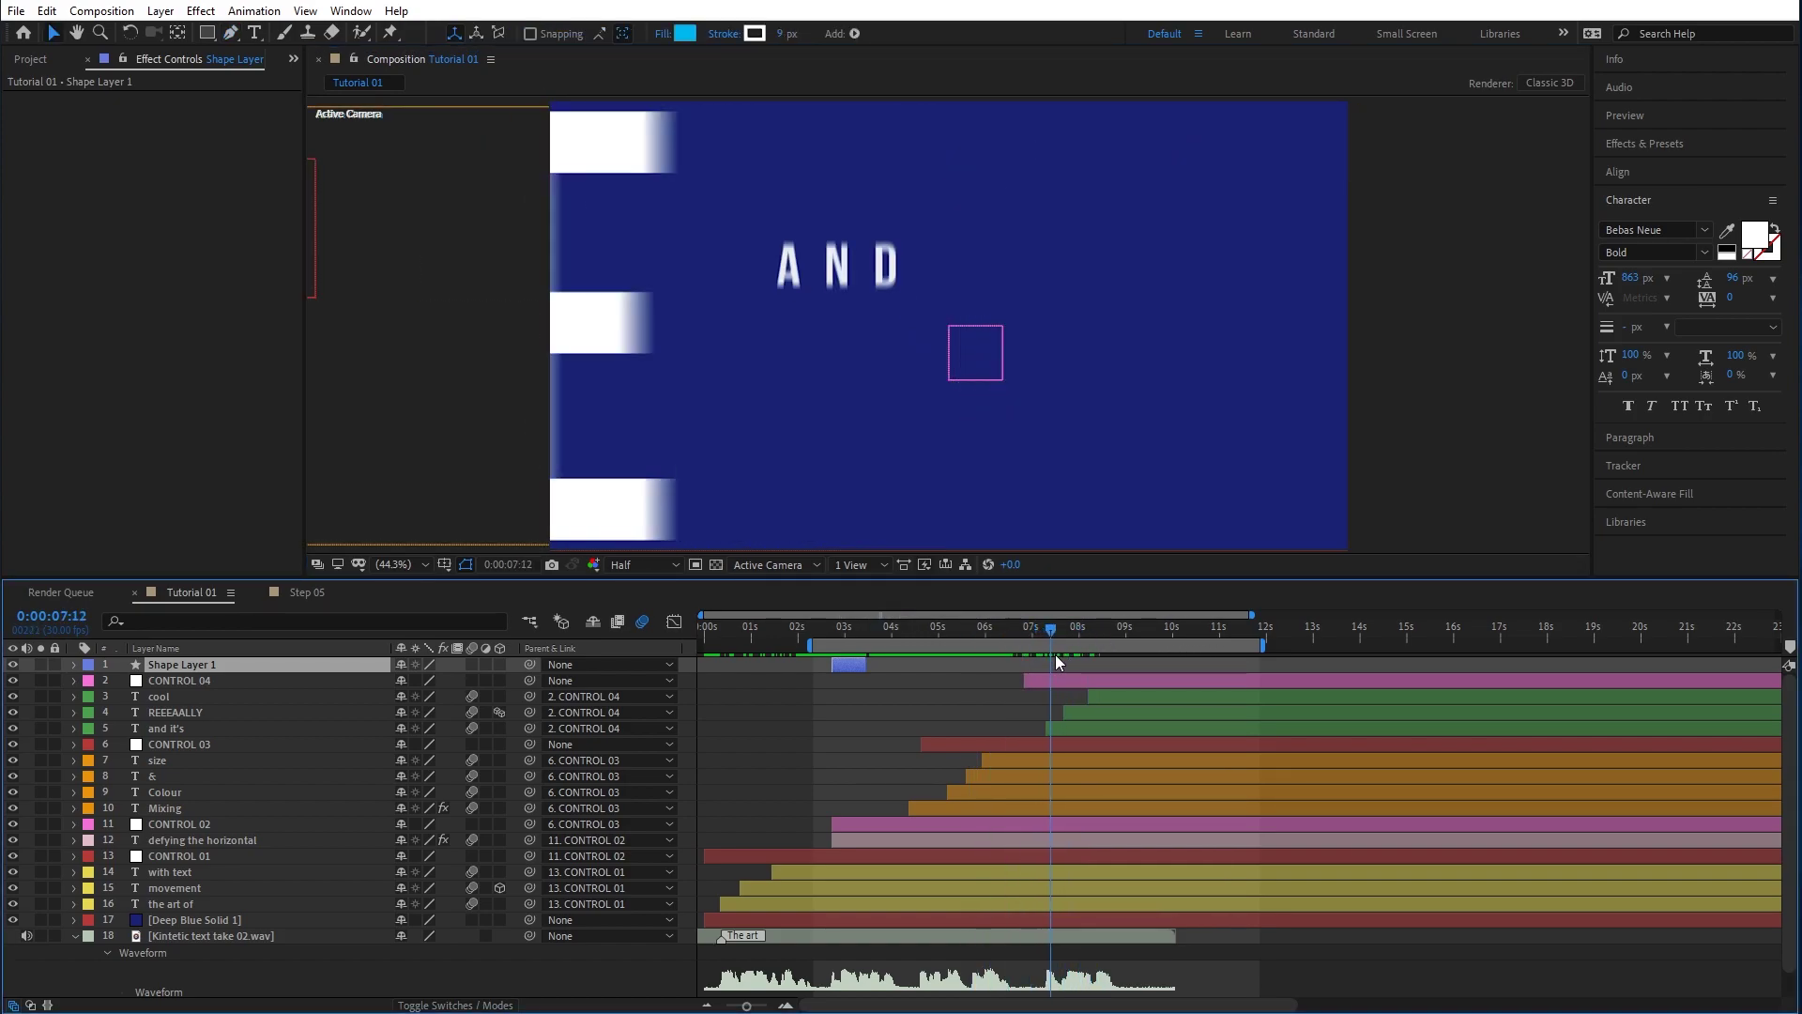
# Apply the Reverb audio effect to the Kintetic text take 02.wav layer and preview the animation.
pyautogui.click(845, 939)
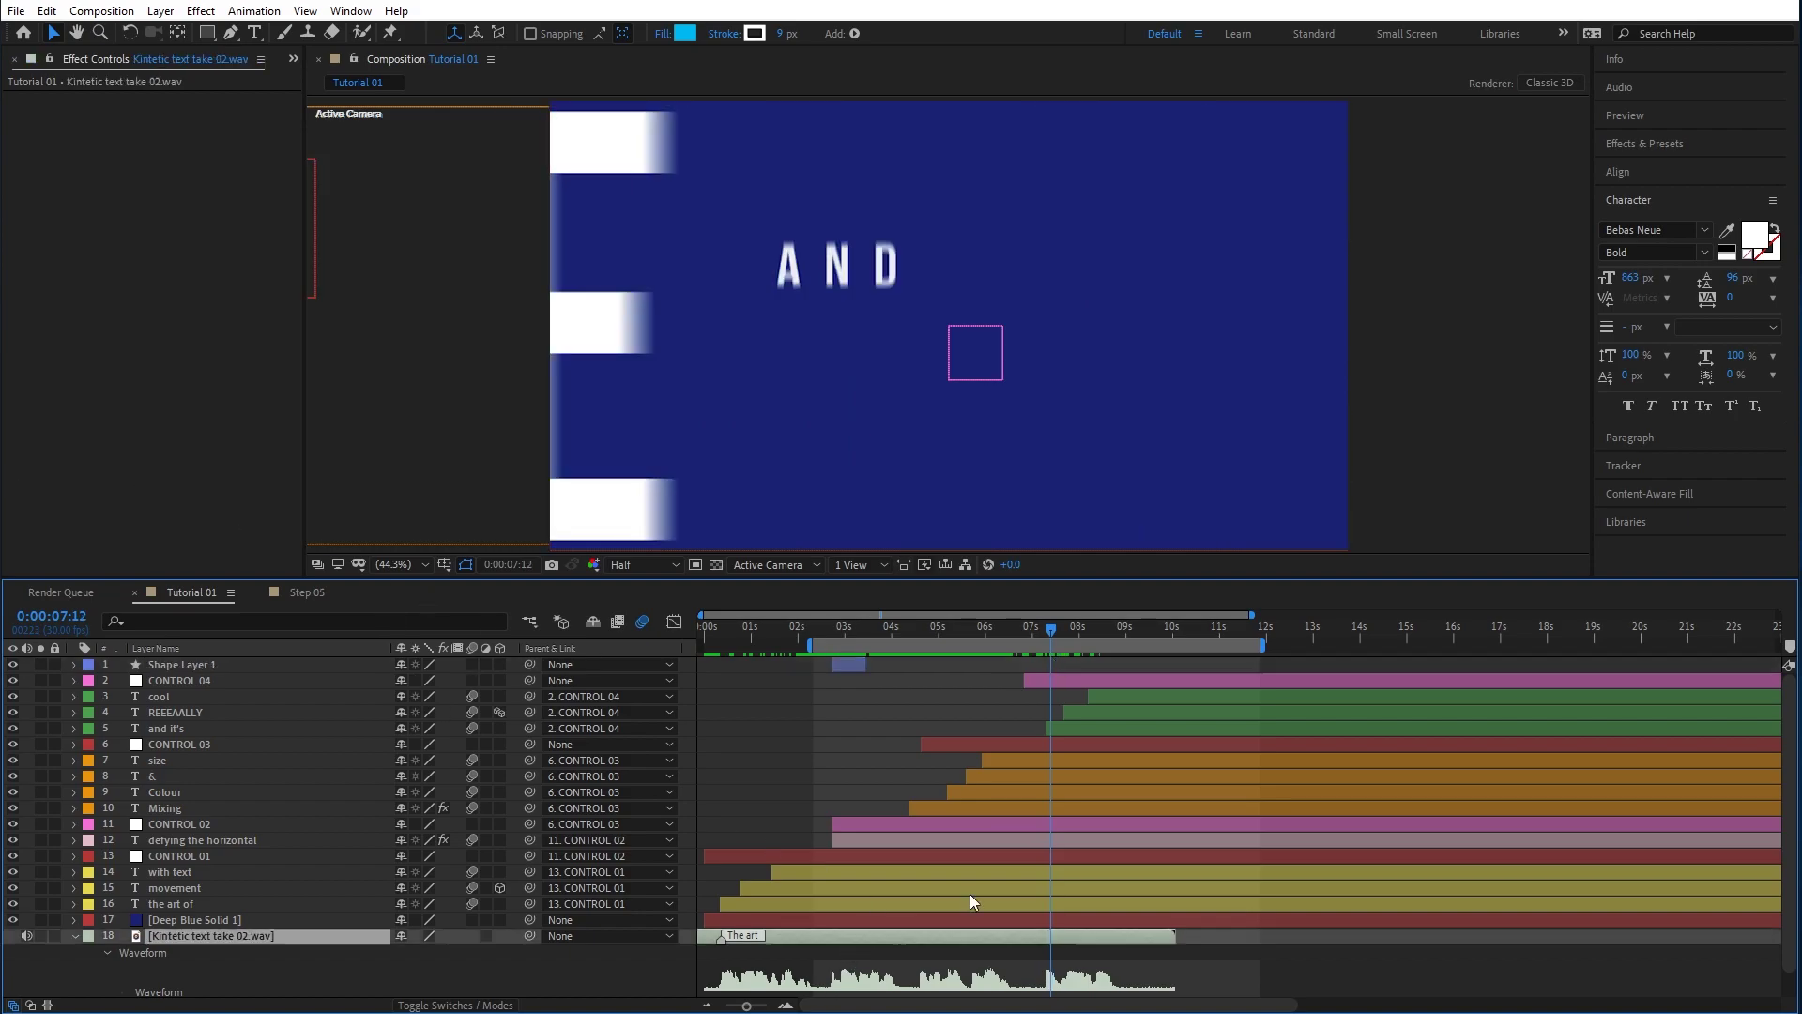
pyautogui.click(1635, 142)
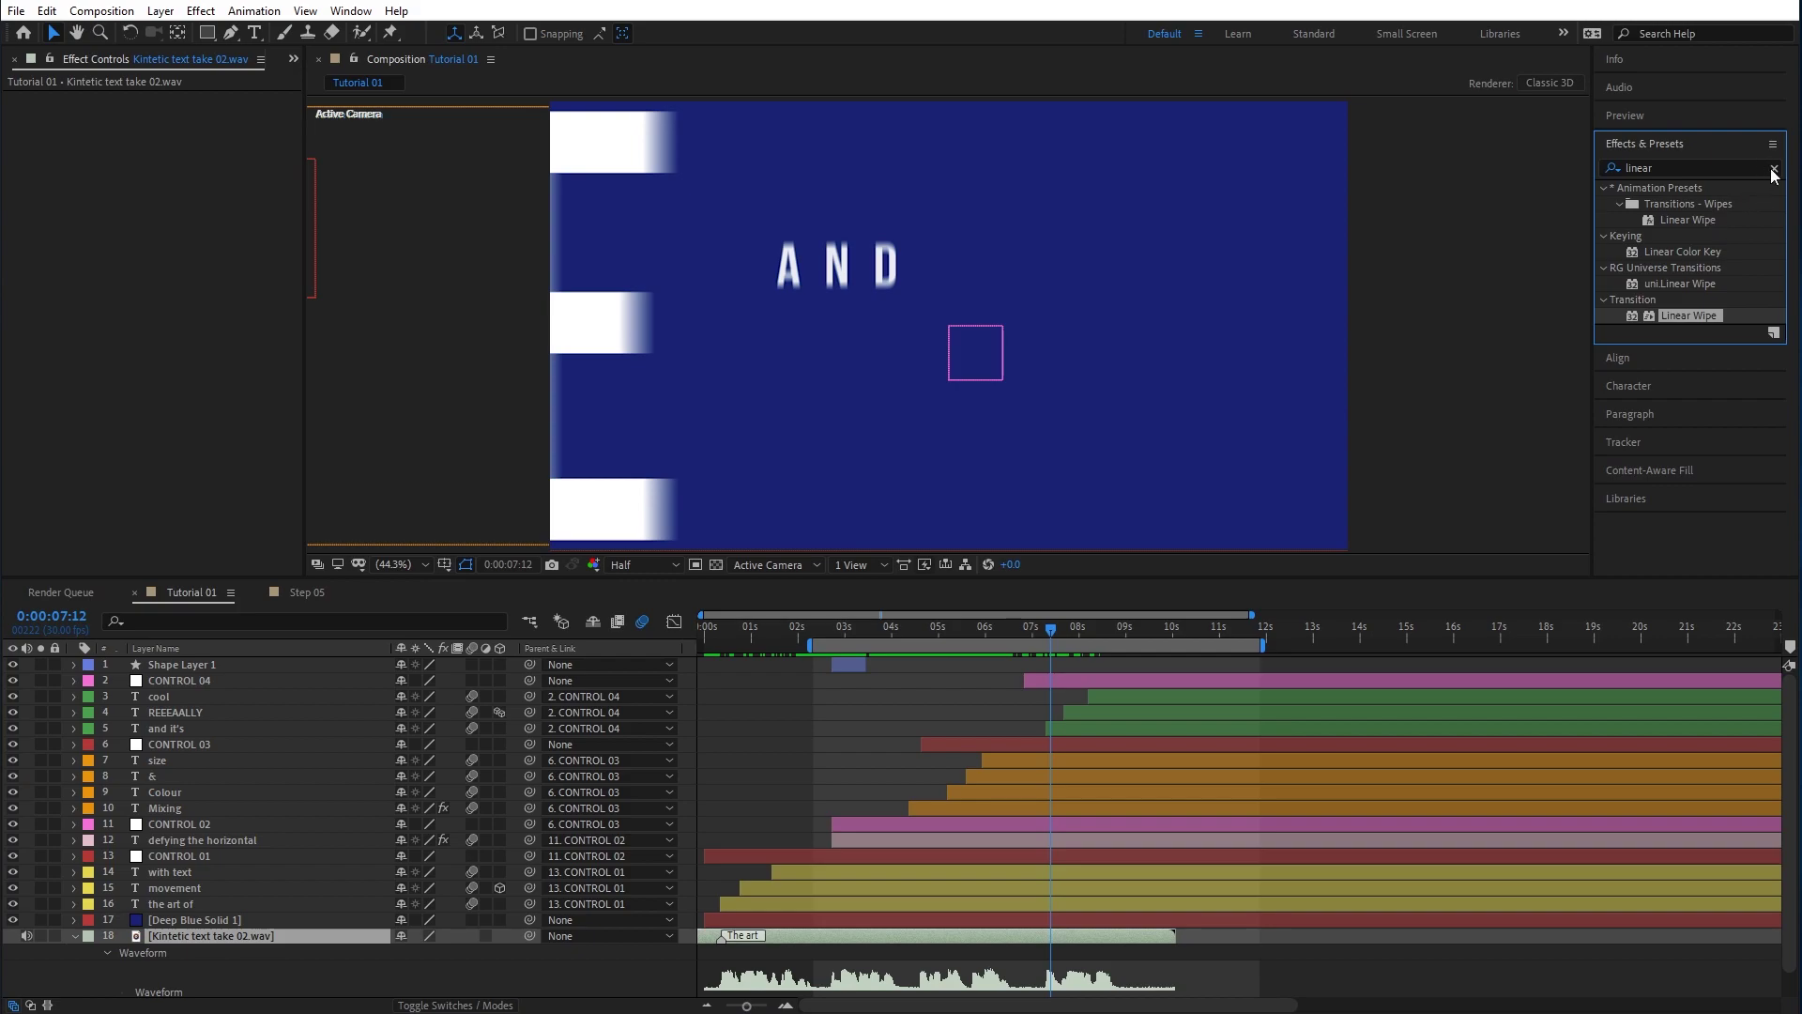
pyautogui.click(1770, 166)
pyautogui.click(1655, 167)
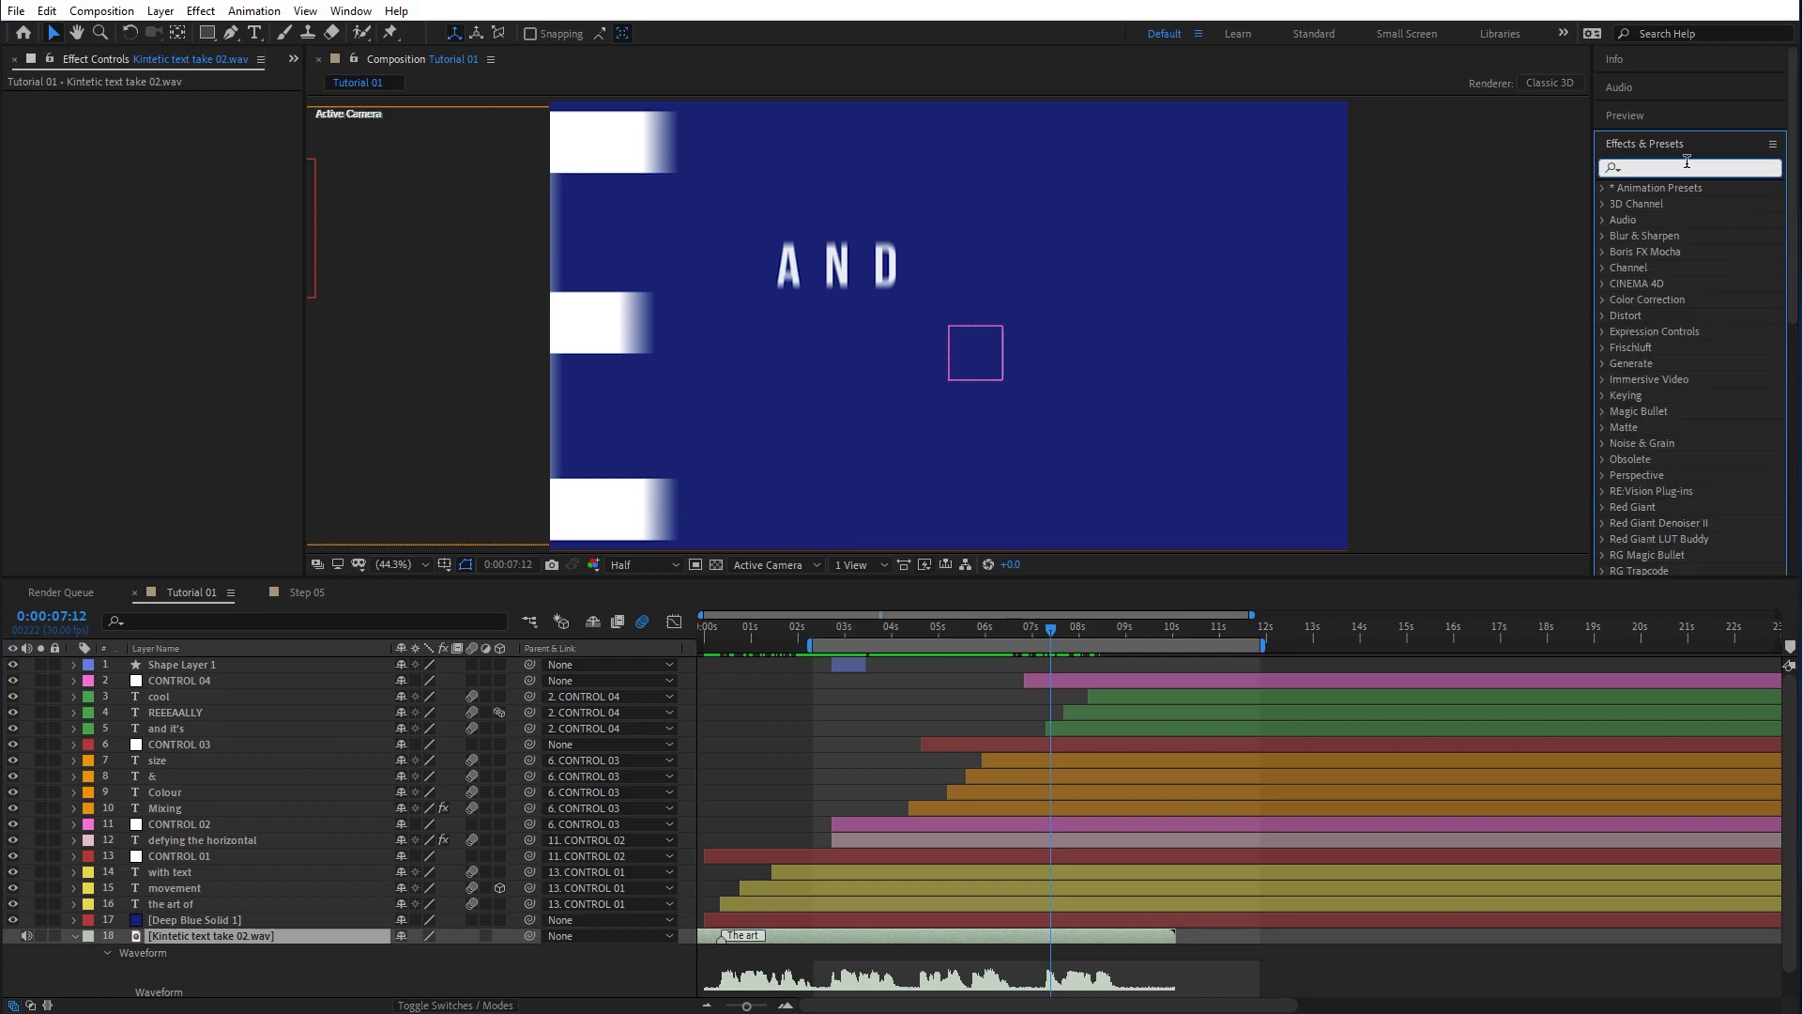
pyautogui.write('rever')
pyautogui.moveTo(1660, 204); pyautogui.dragTo(921, 932)
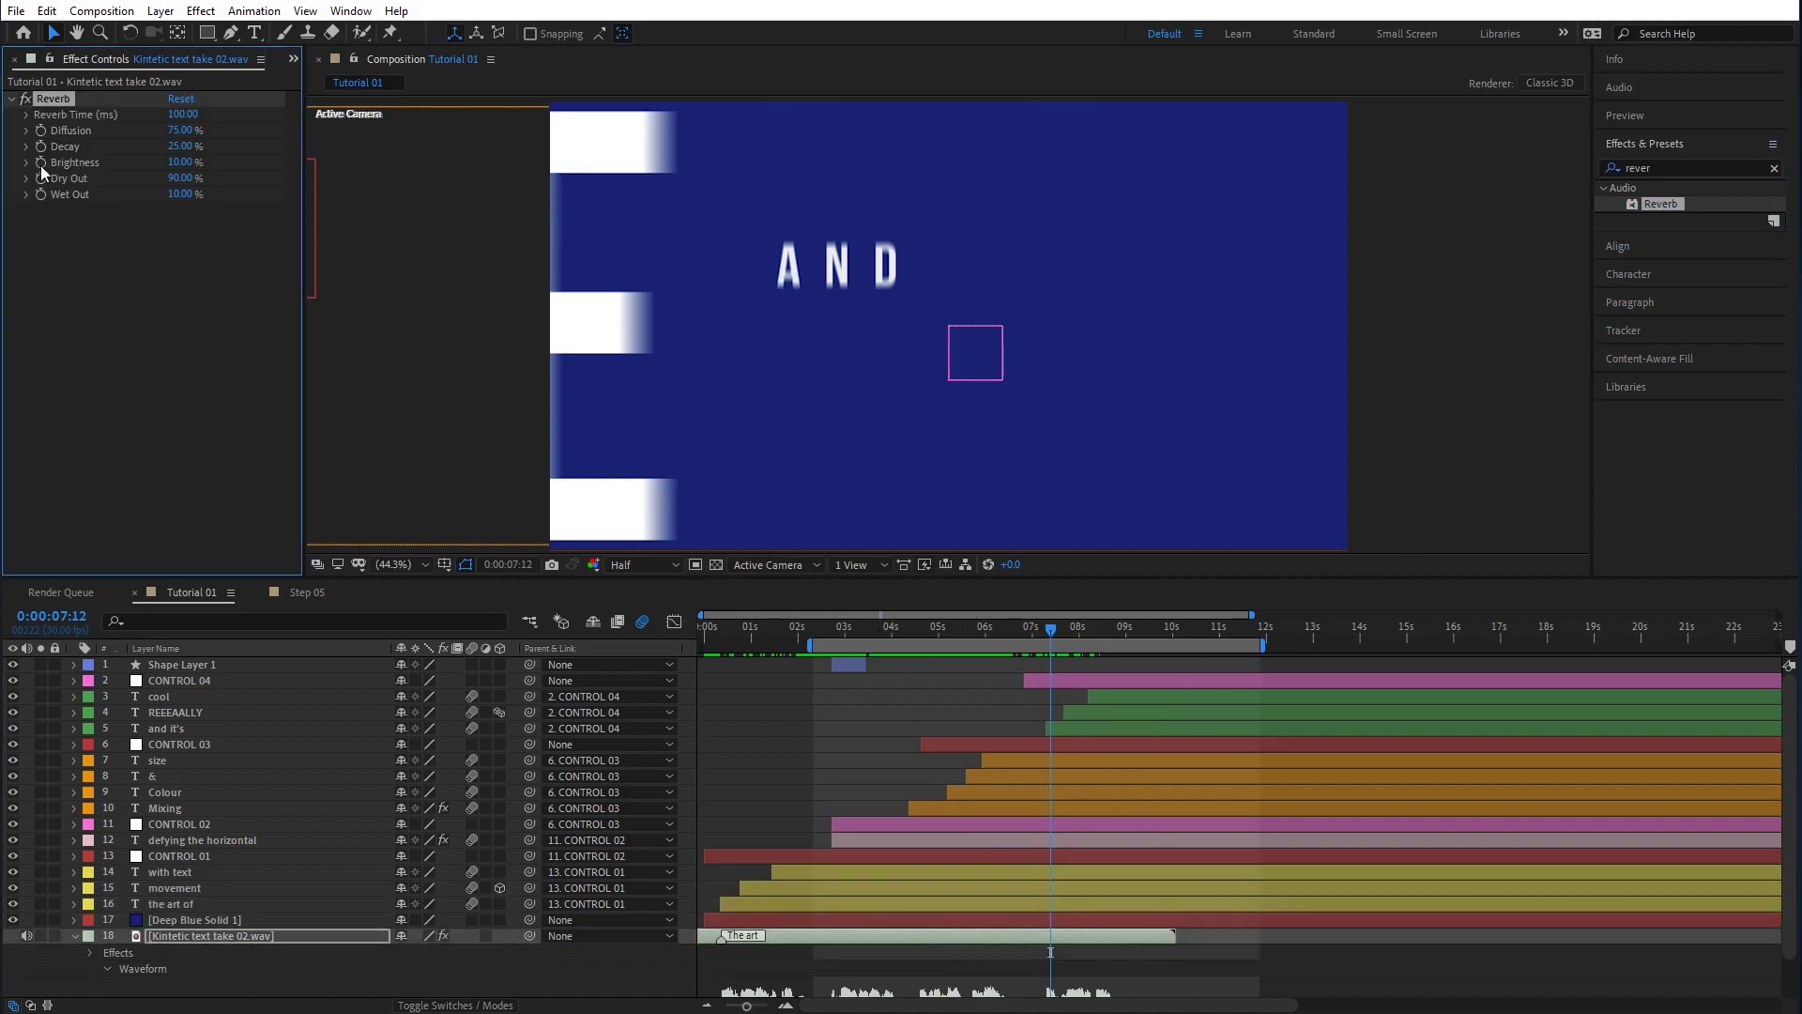
pyautogui.moveTo(1004, 629); pyautogui.dragTo(1052, 640)
pyautogui.press('space')
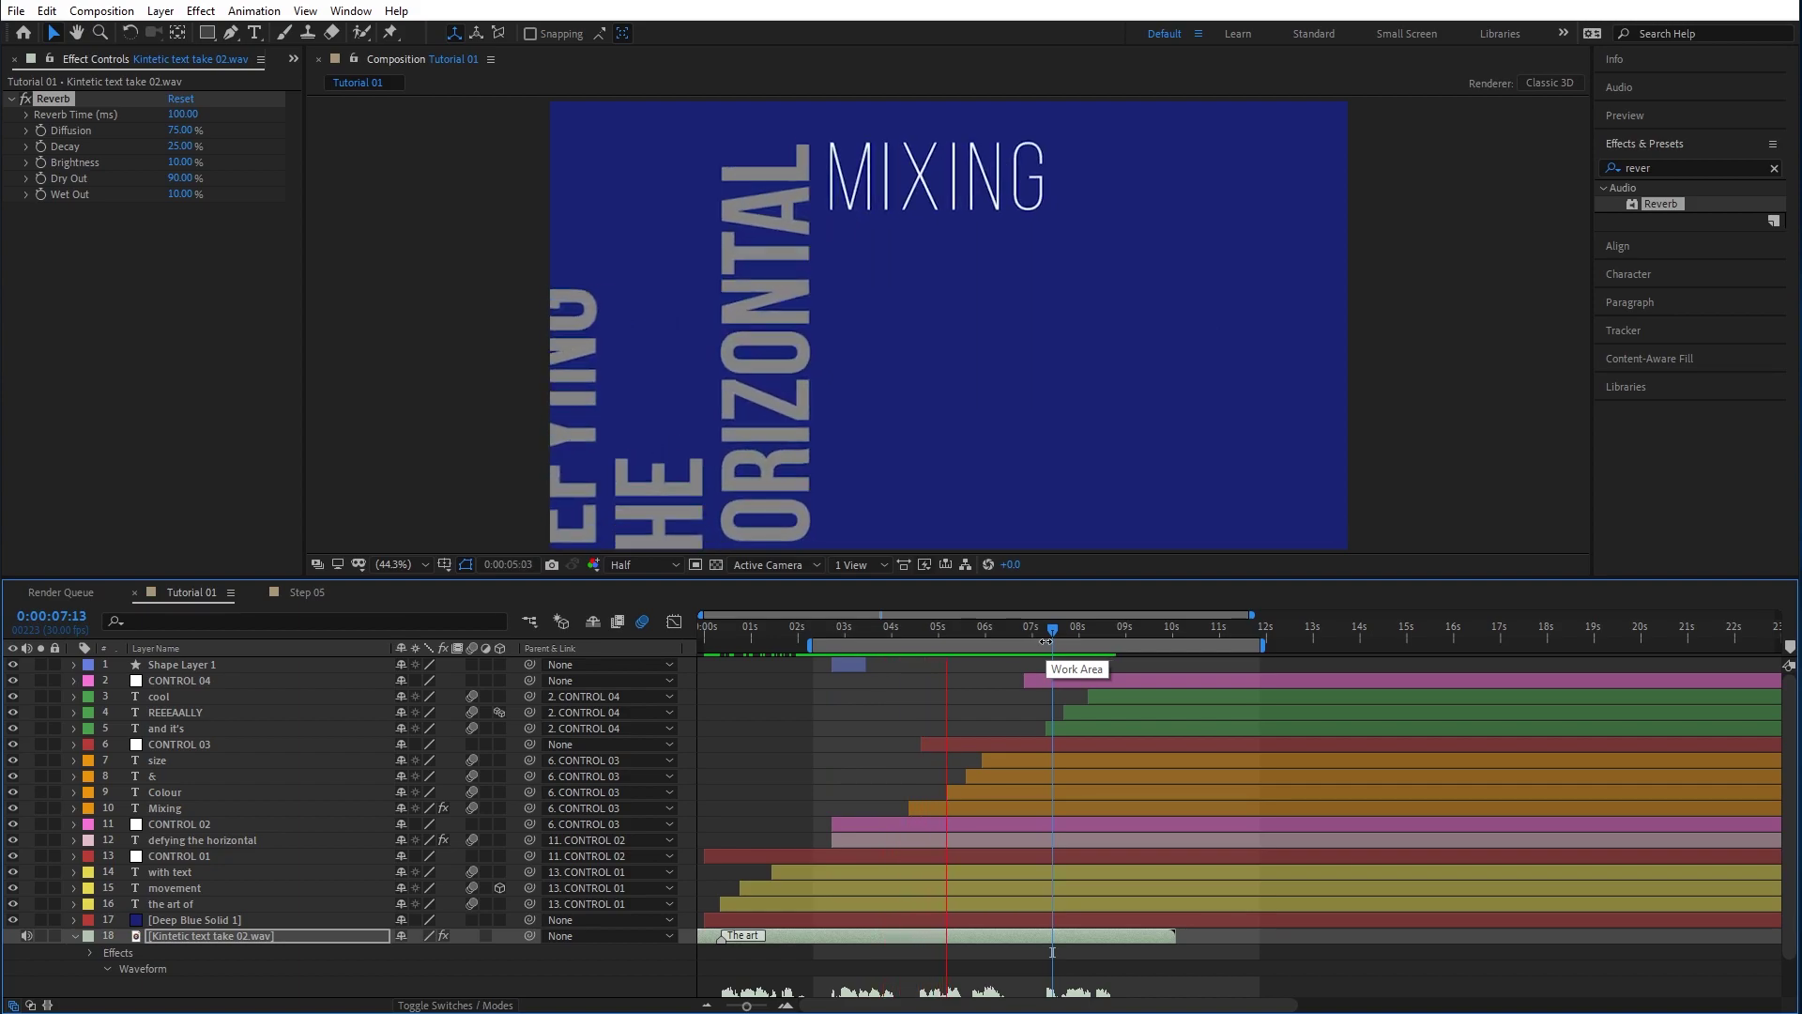
# Enable Reverb Dry Out and Wet Out keyframes on the Kintetic text take 02.wav layer at 0:00:07:09 and reveal them in the timeline.
pyautogui.click(1045, 640)
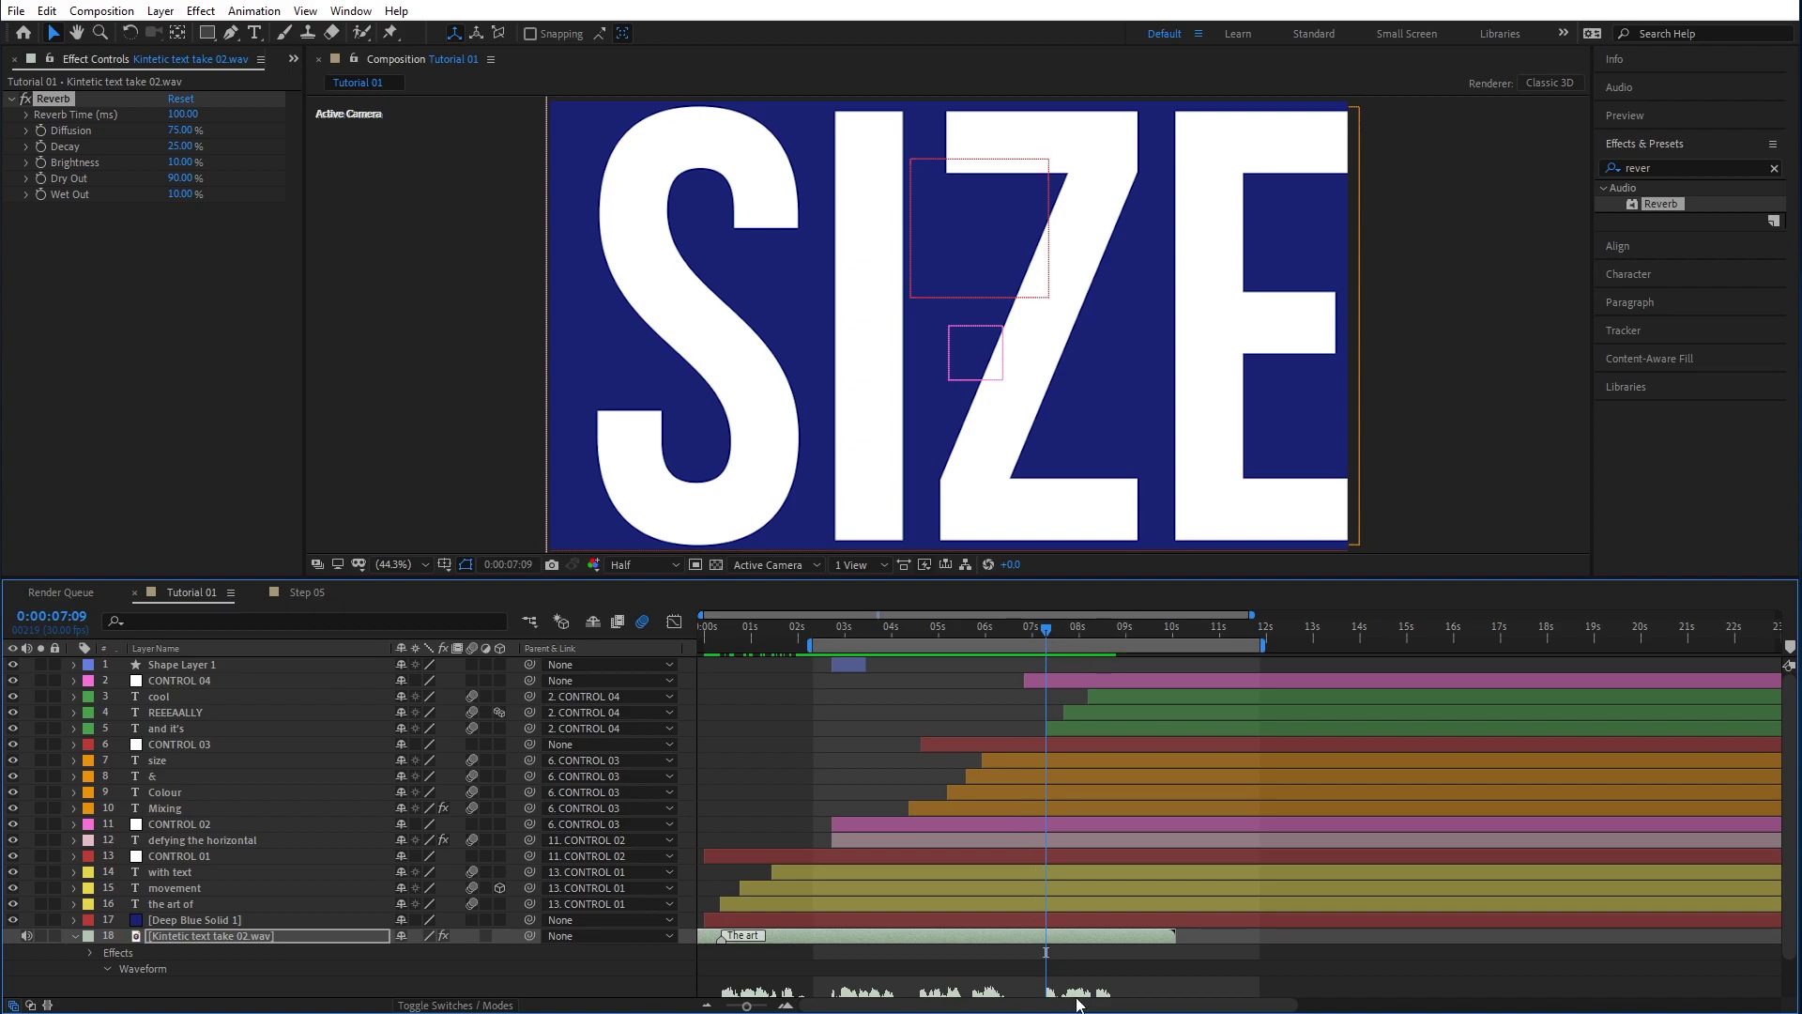
pyautogui.scroll(-2, 1783, 805)
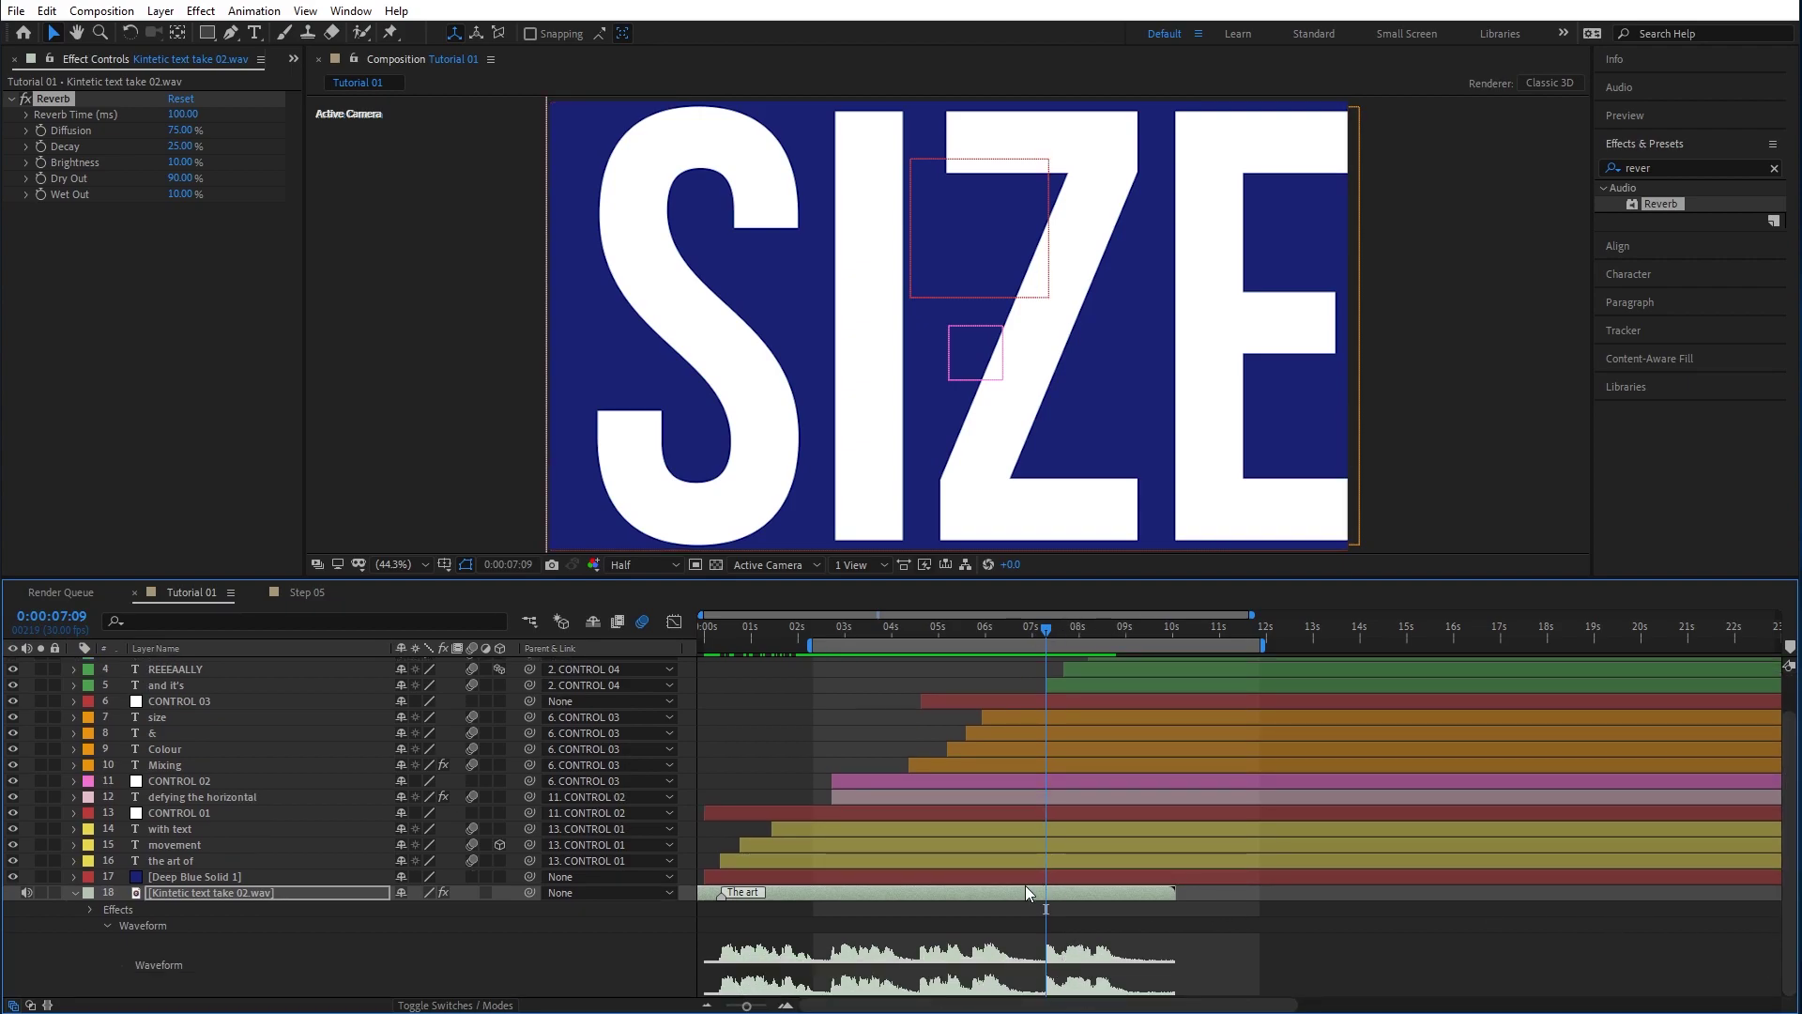
pyautogui.click(40, 178)
pyautogui.click(42, 194)
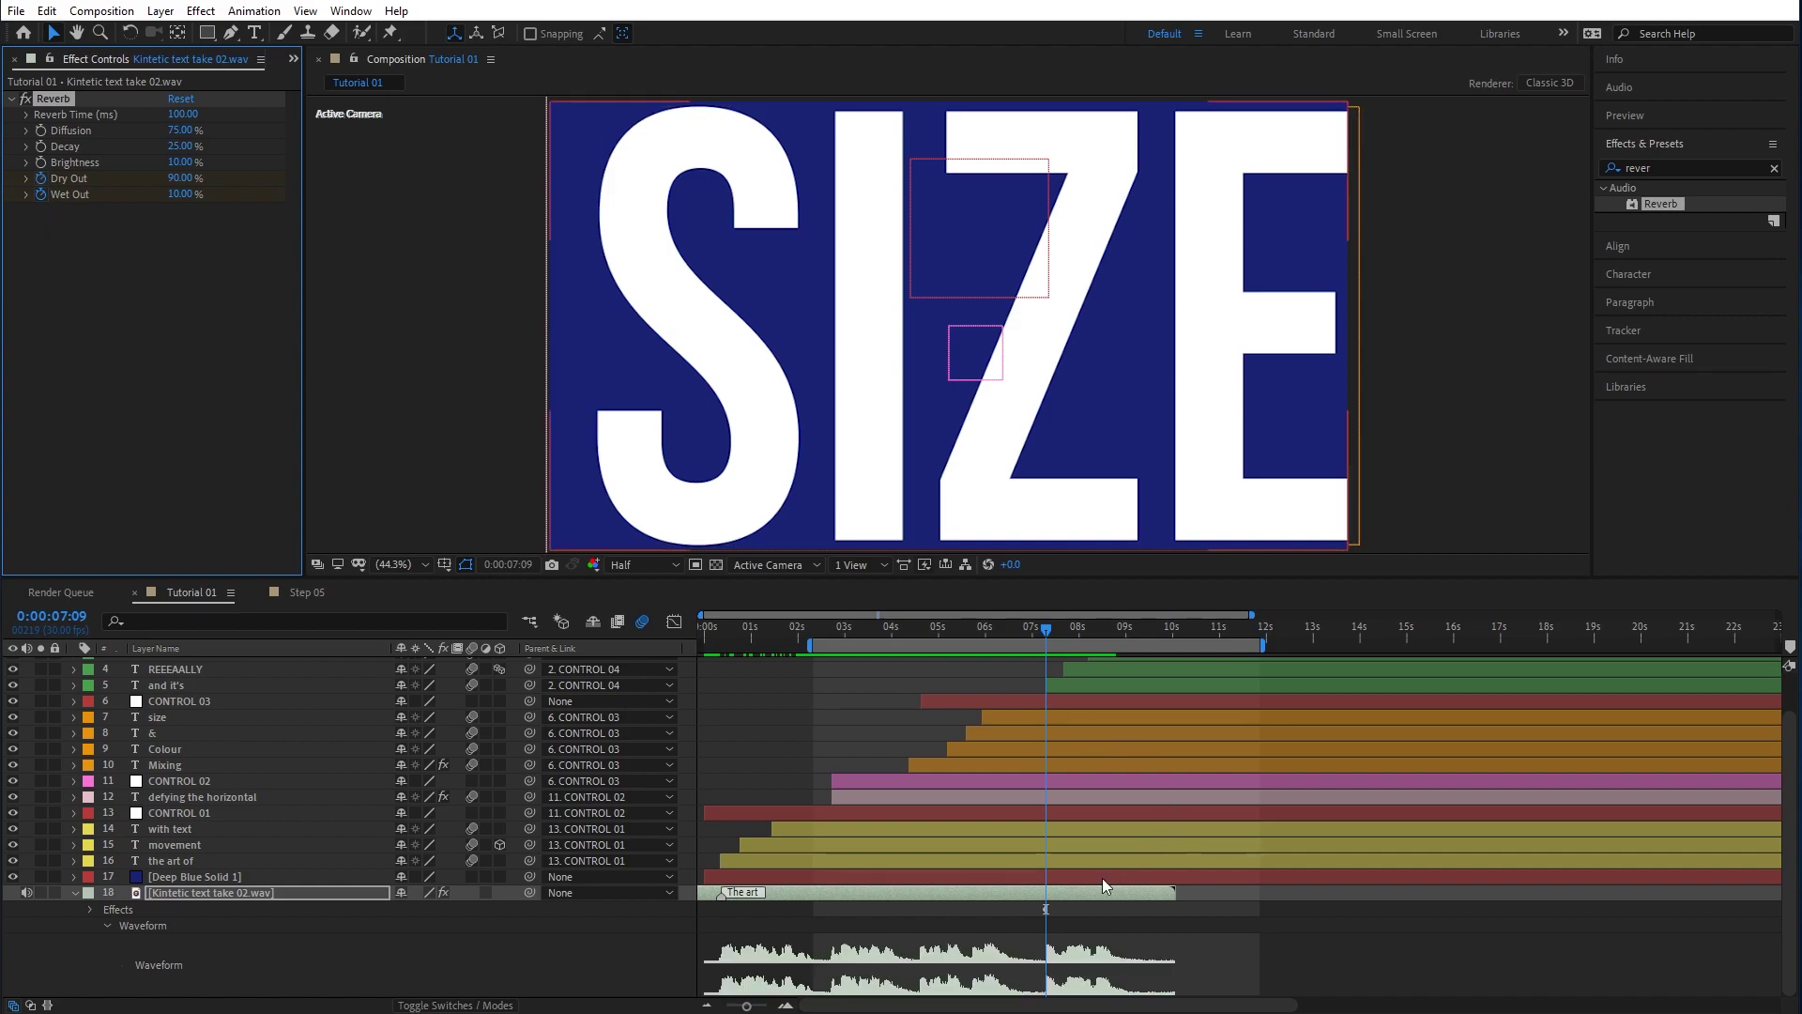
pyautogui.press('u')
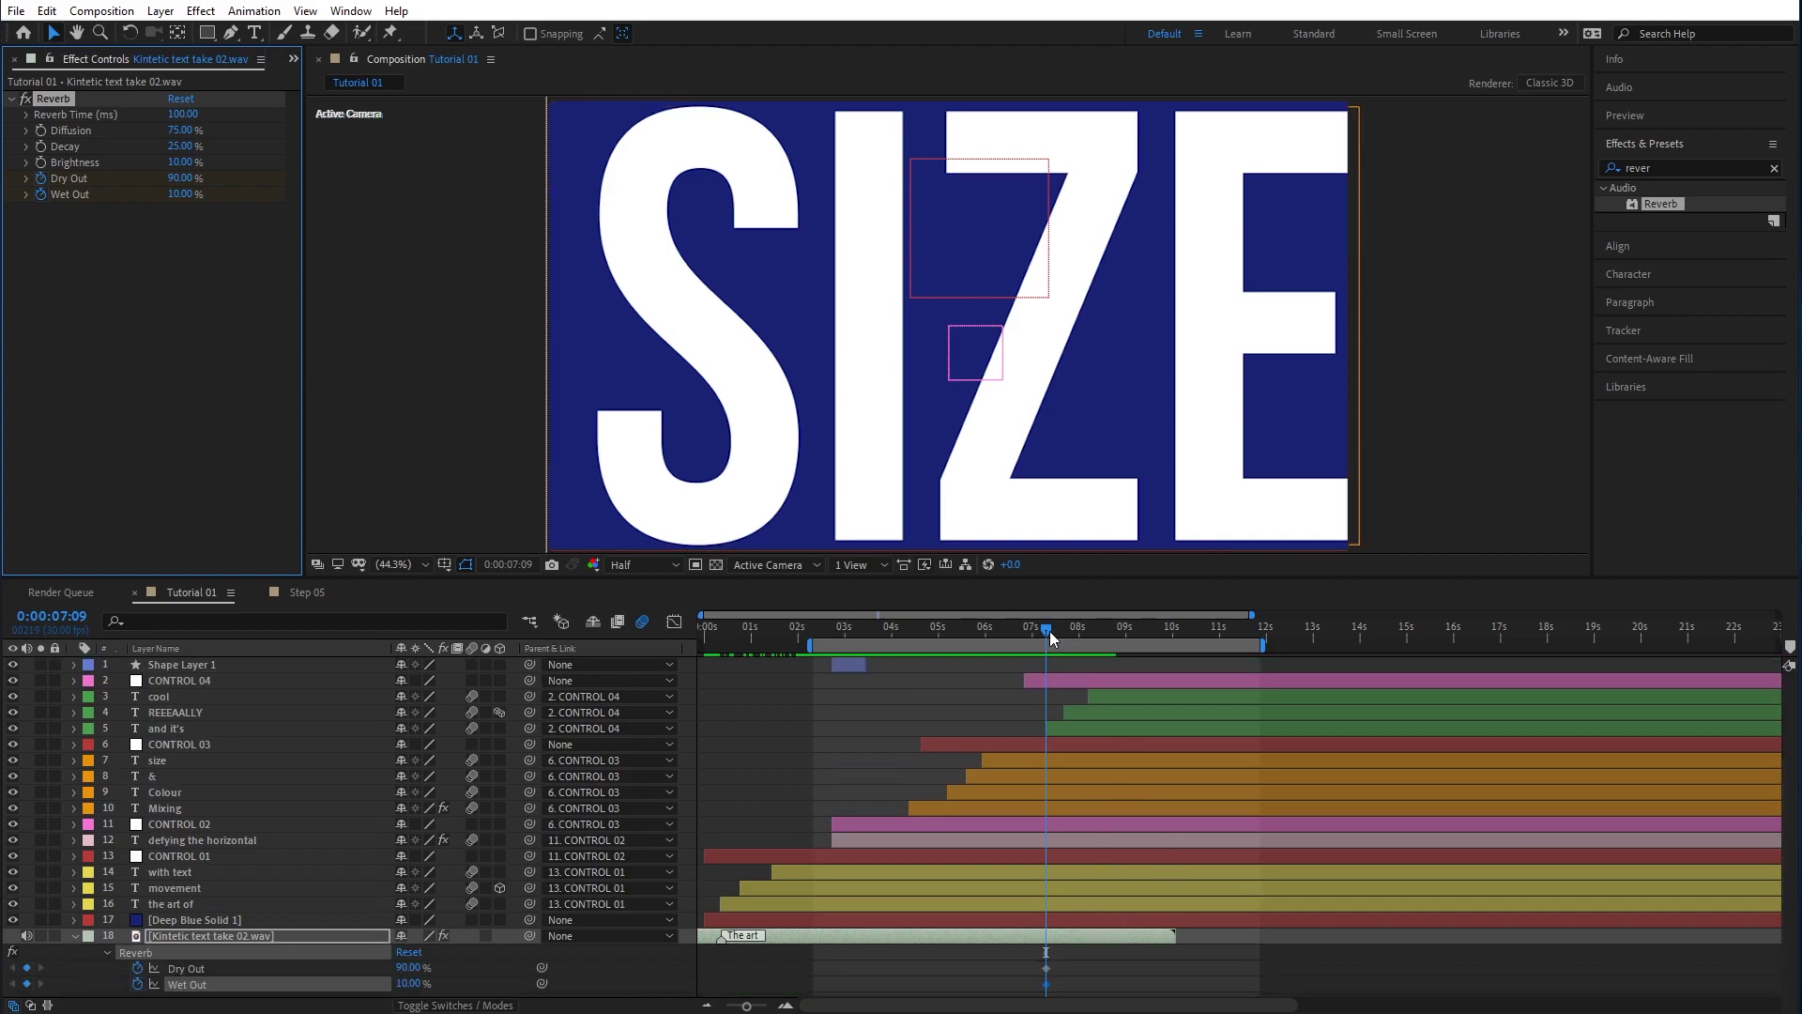
# Move both Reverb keyframes about eight frames later, set Wet Out to 0% at 0:00:07:09, and preview the result.
pyautogui.click(1047, 986)
pyautogui.moveTo(1055, 982); pyautogui.dragTo(1061, 981)
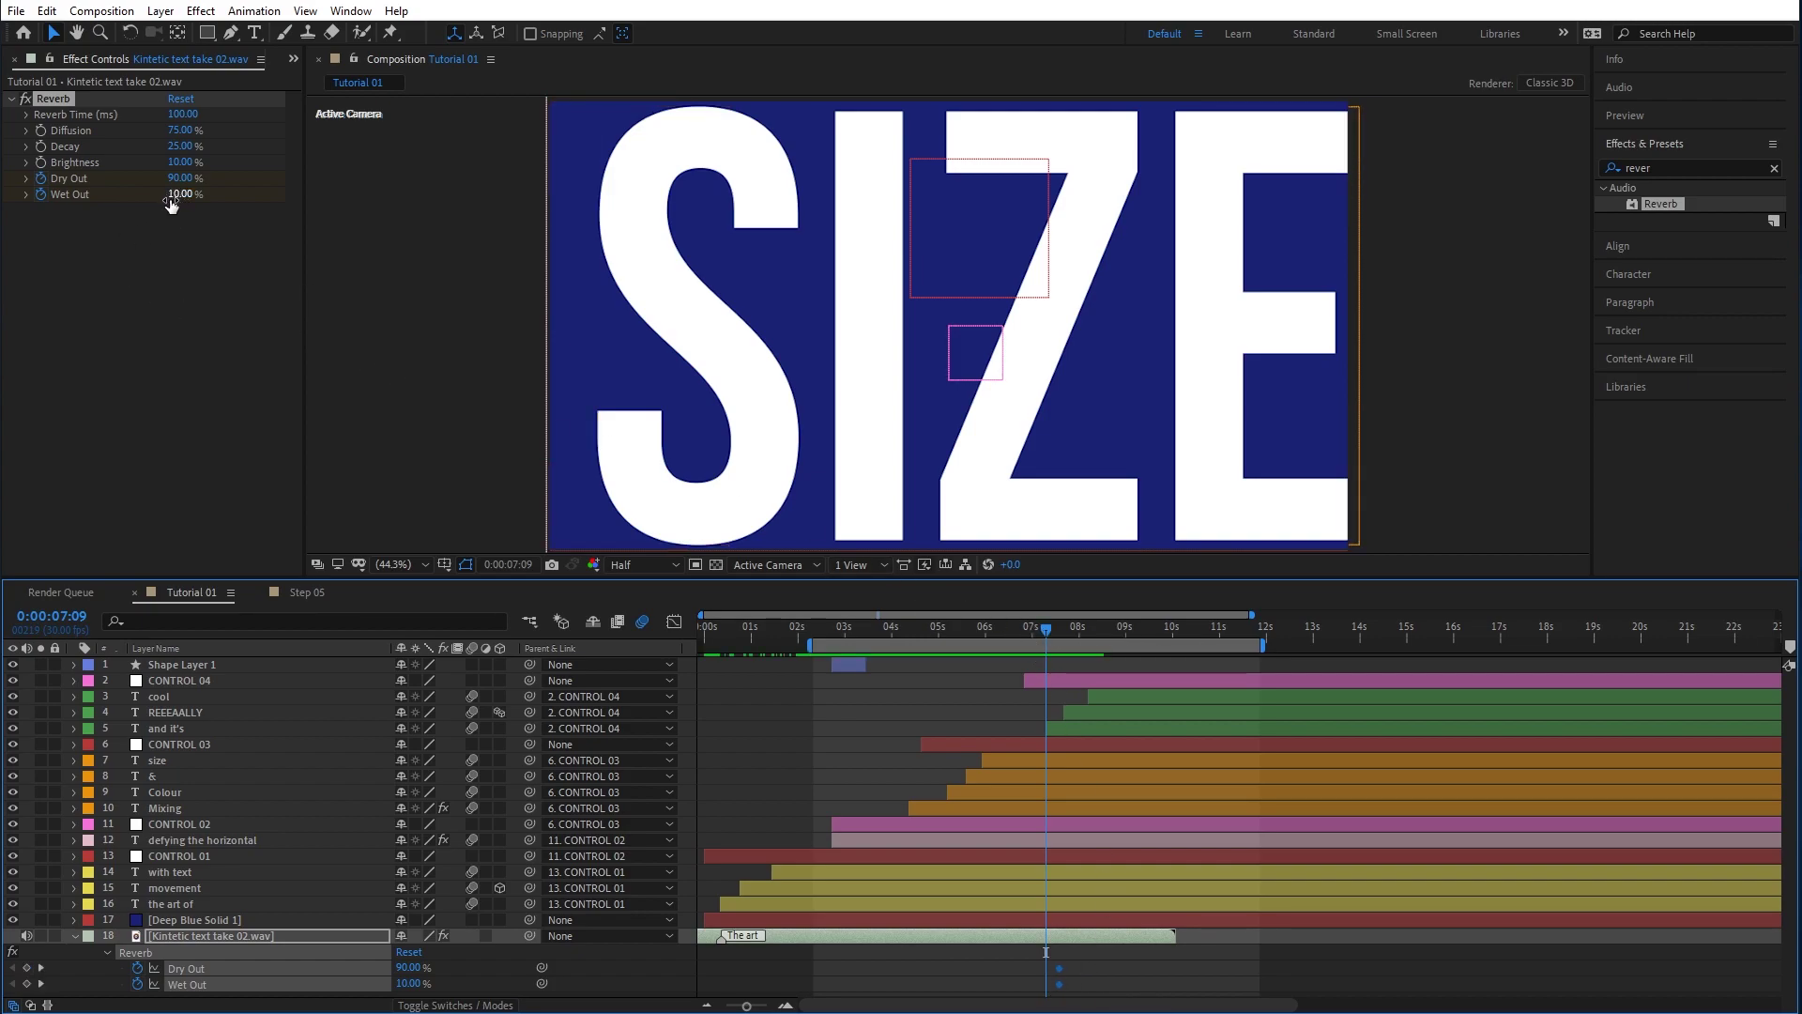
pyautogui.moveTo(178, 198); pyautogui.dragTo(160, 199)
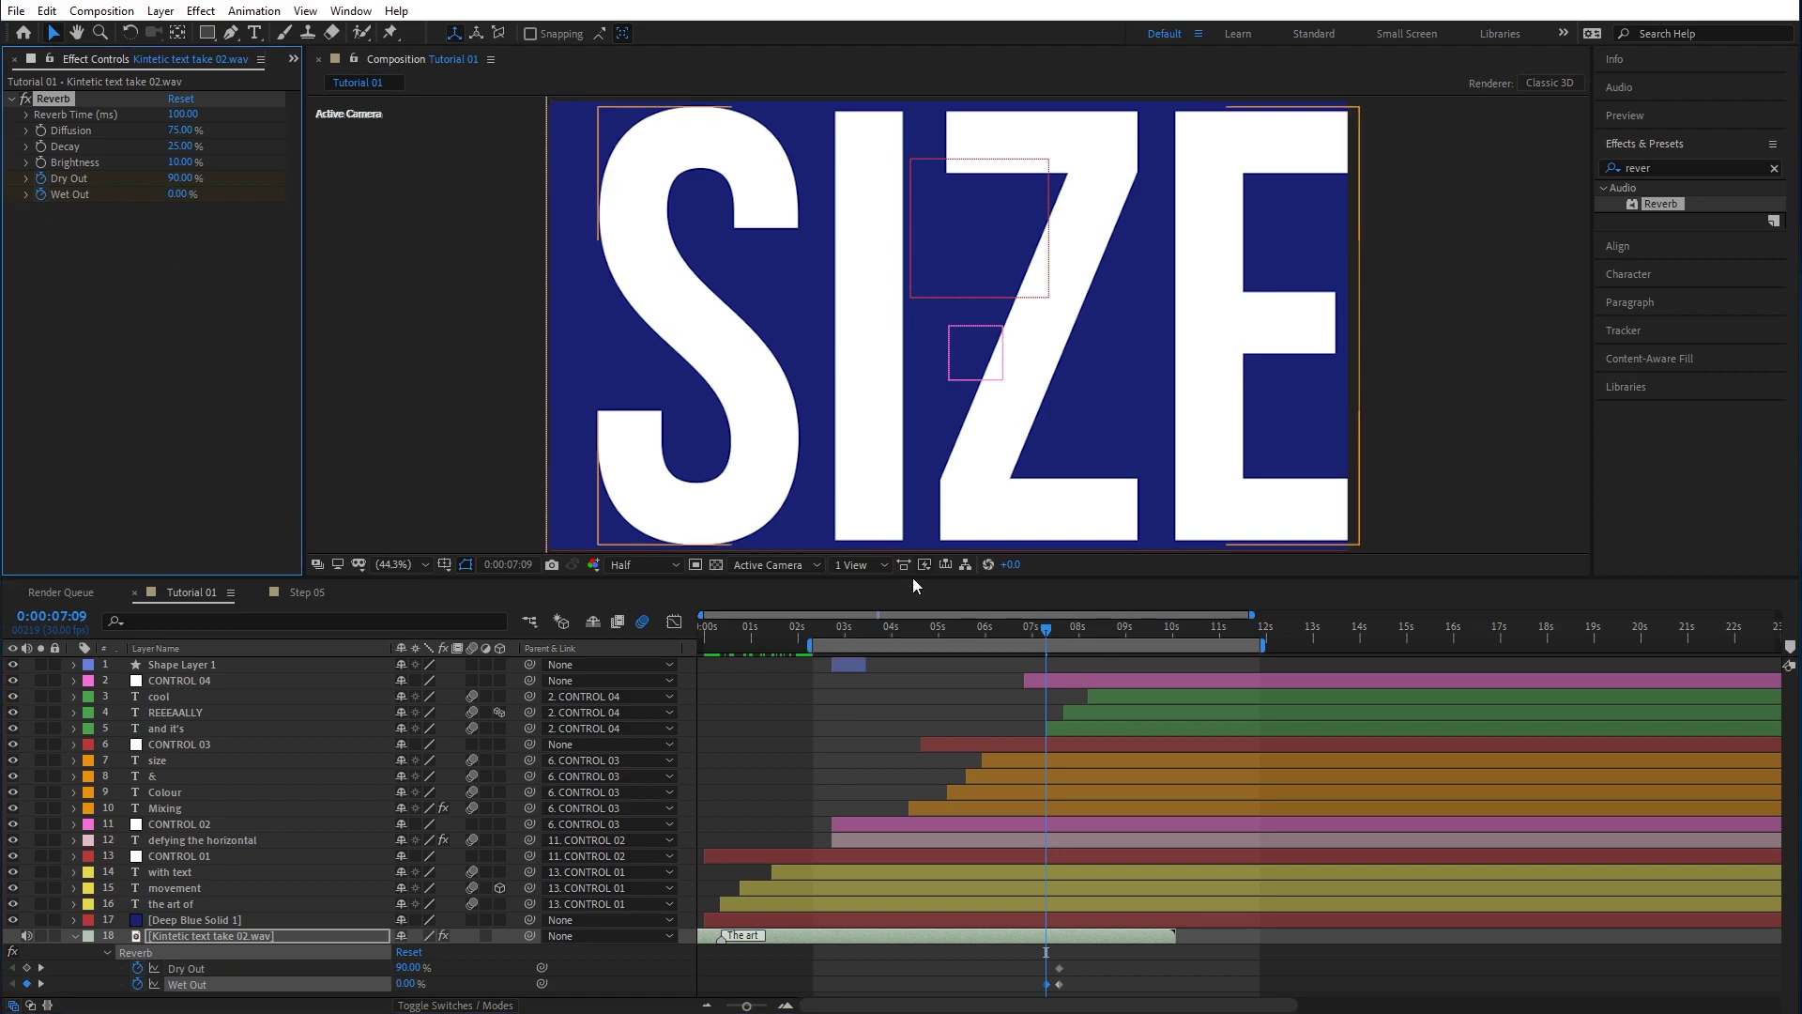
pyautogui.click(965, 635)
pyautogui.press('space')
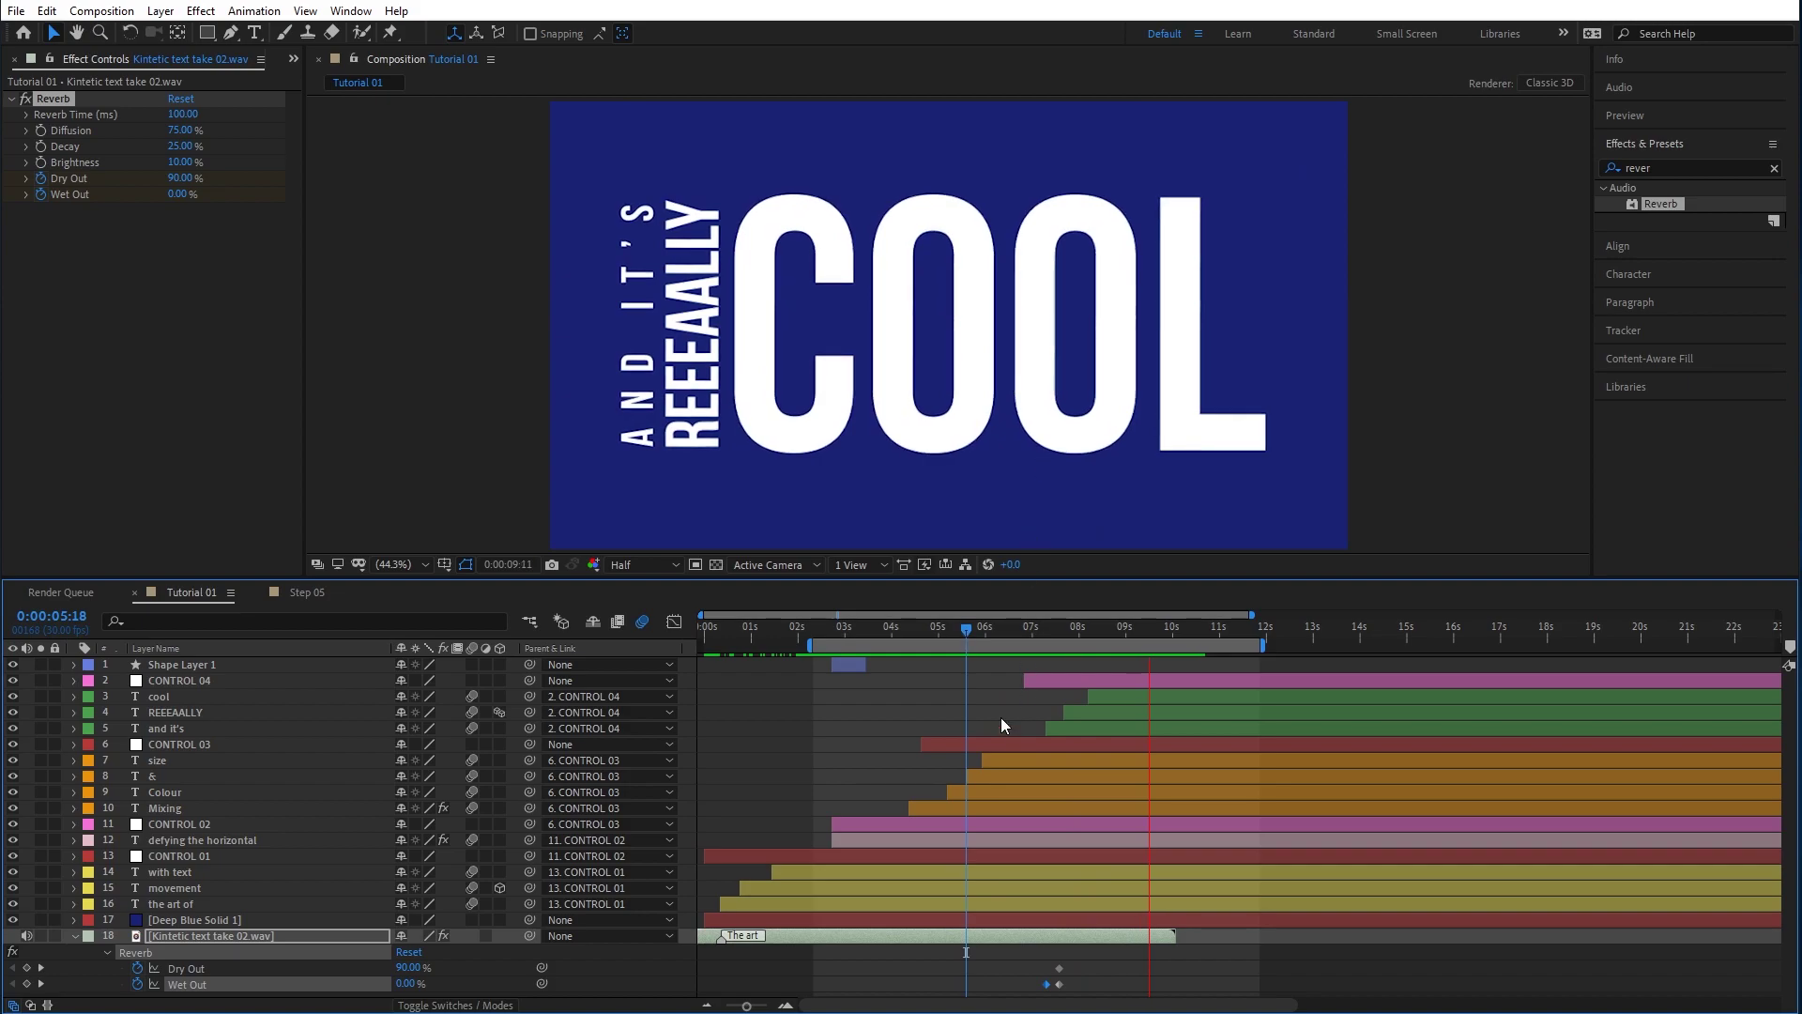
pyautogui.press('space')
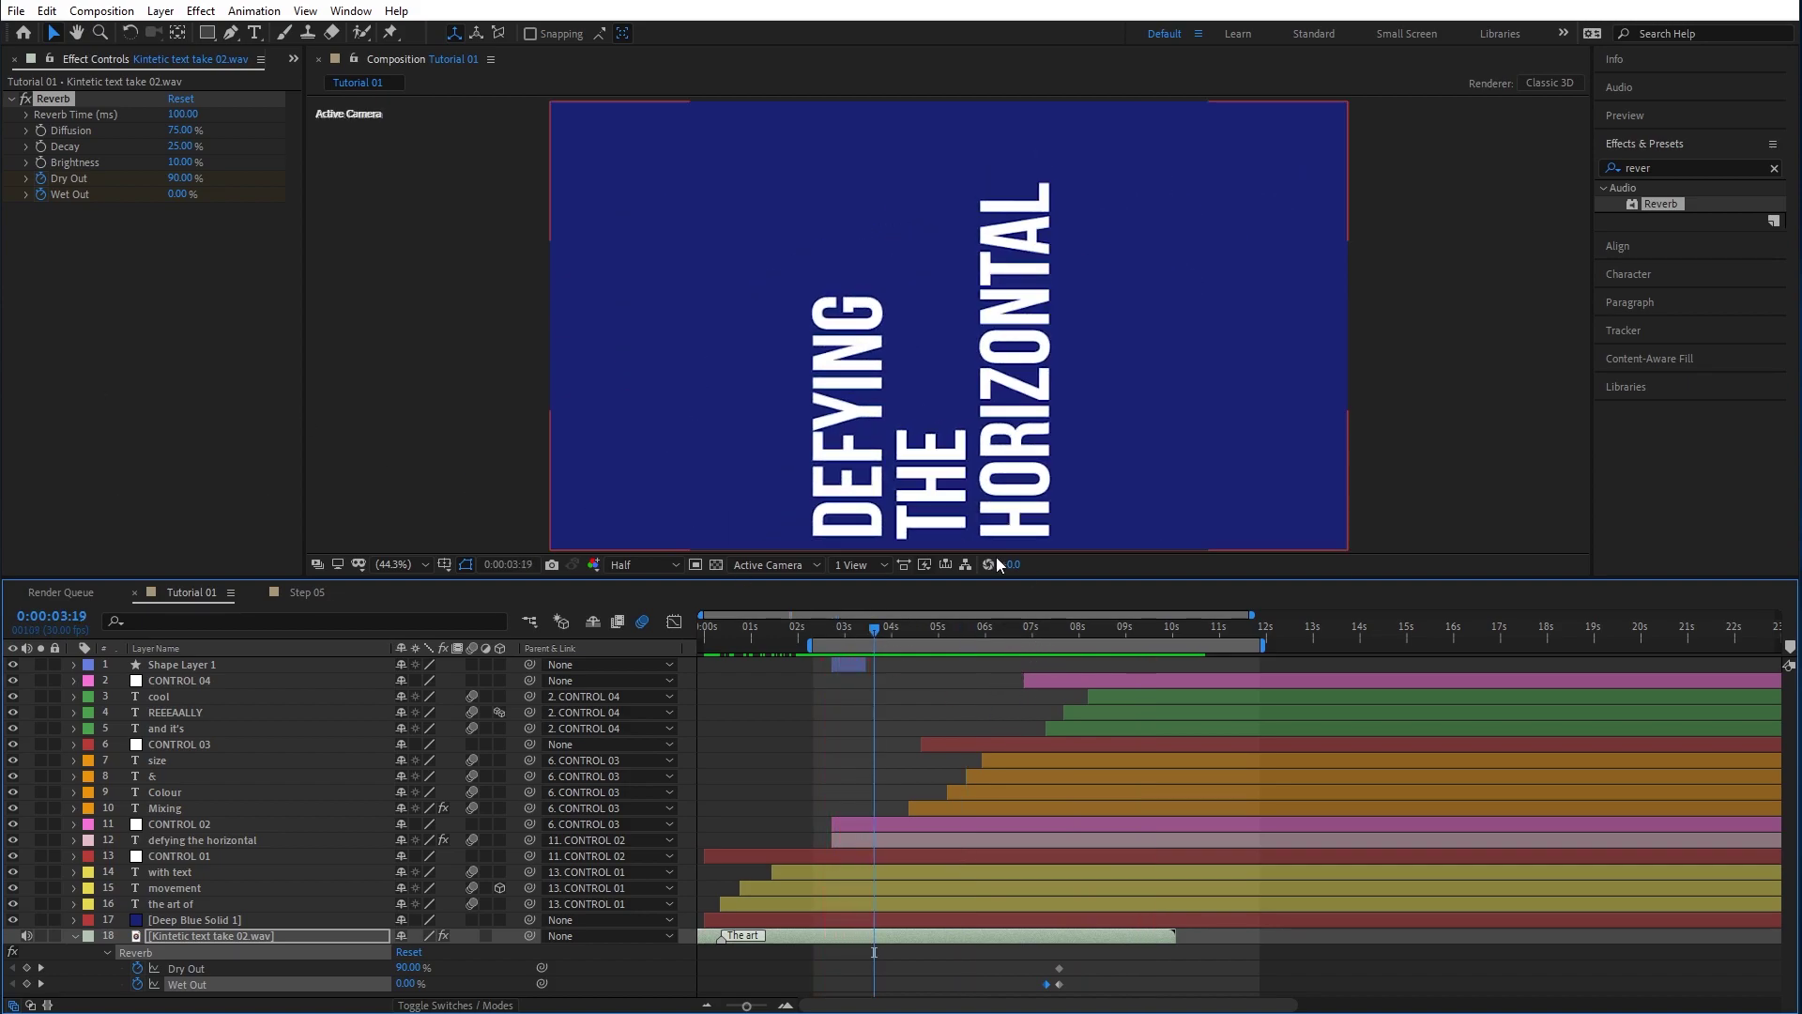
# Copy the High-Low Pass effect from the Kintetic text take 02.wav layer in Step 05 onto the same layer in Tutorial 01.
pyautogui.moveTo(961, 628); pyautogui.dragTo(1045, 635)
pyautogui.click(288, 593)
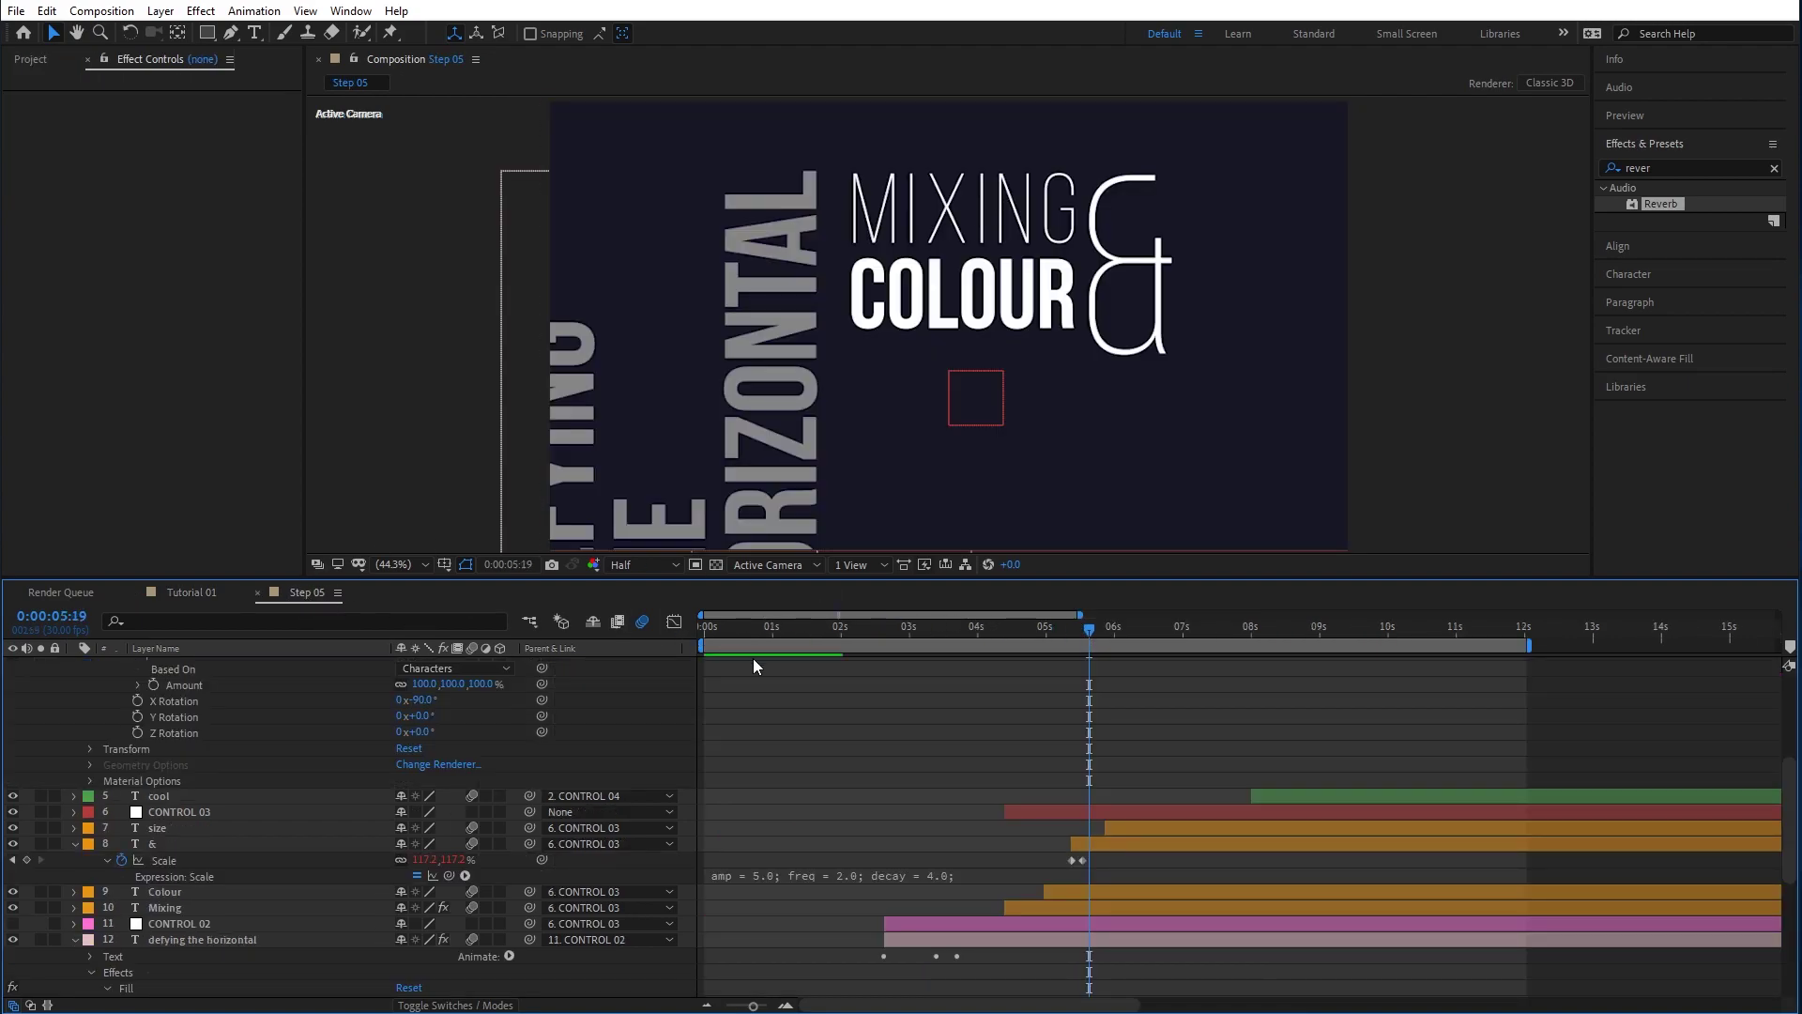
pyautogui.scroll(-6, 939, 919)
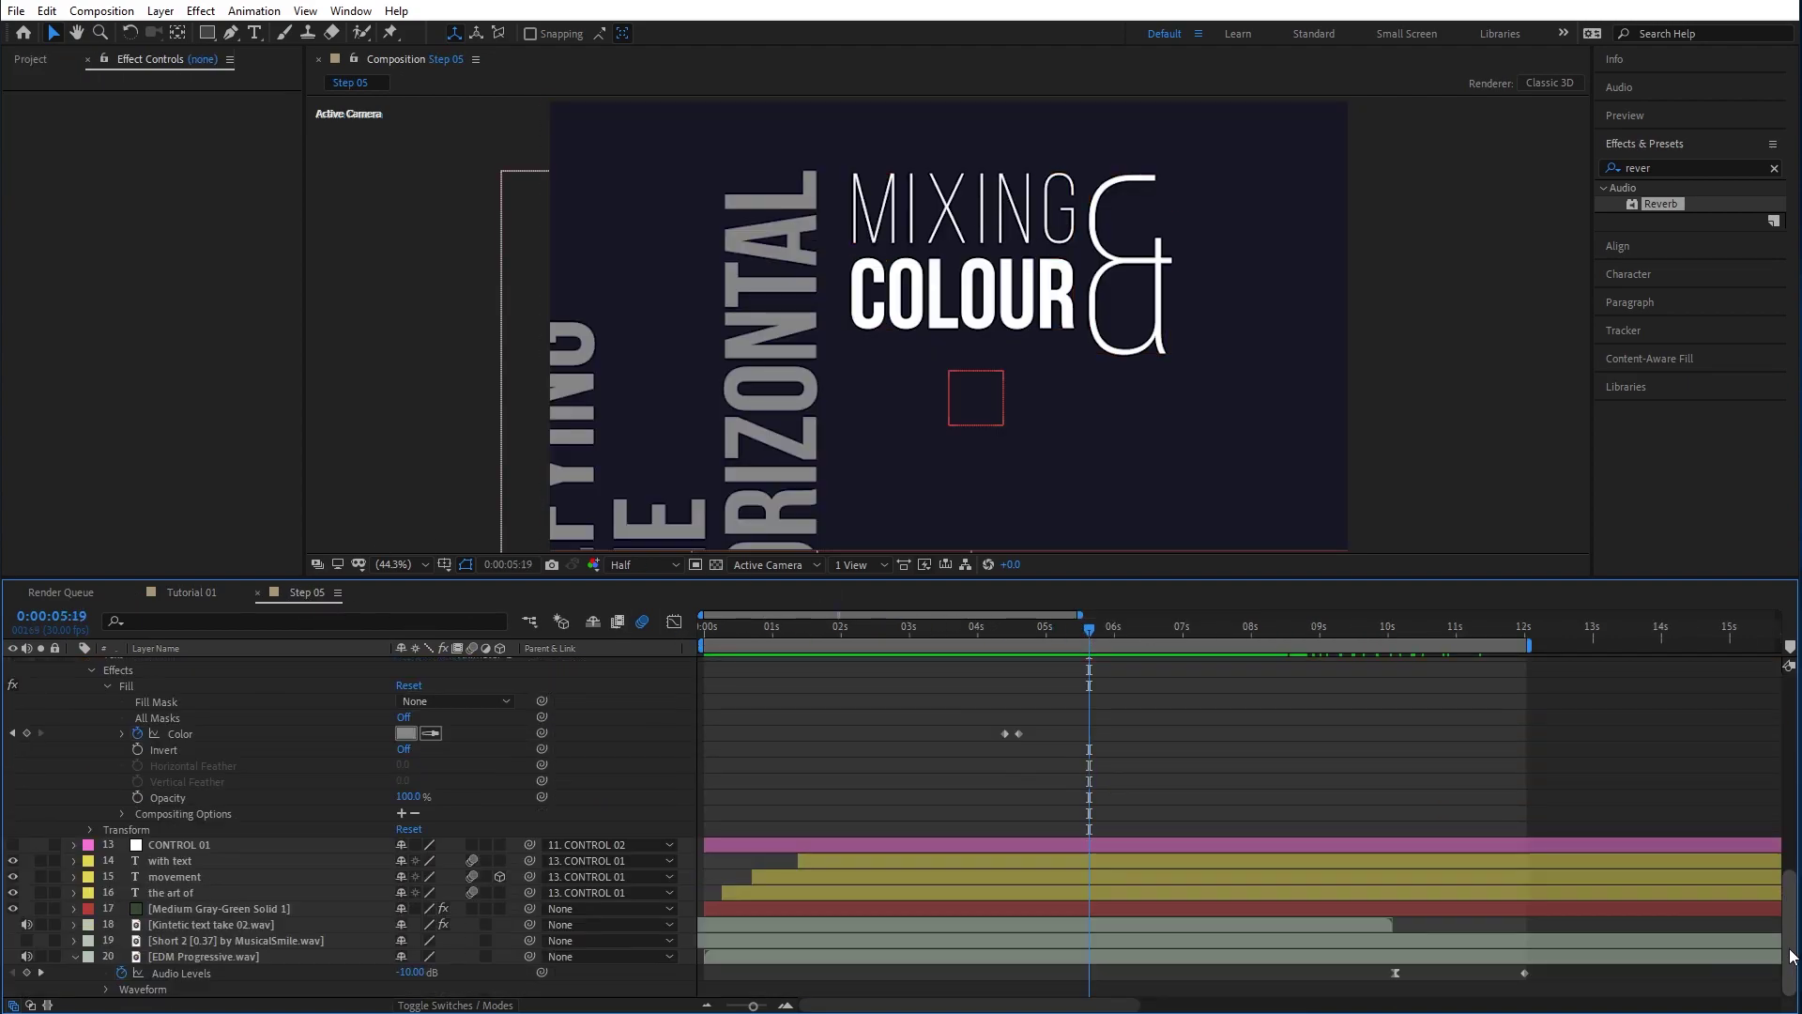
pyautogui.click(212, 956)
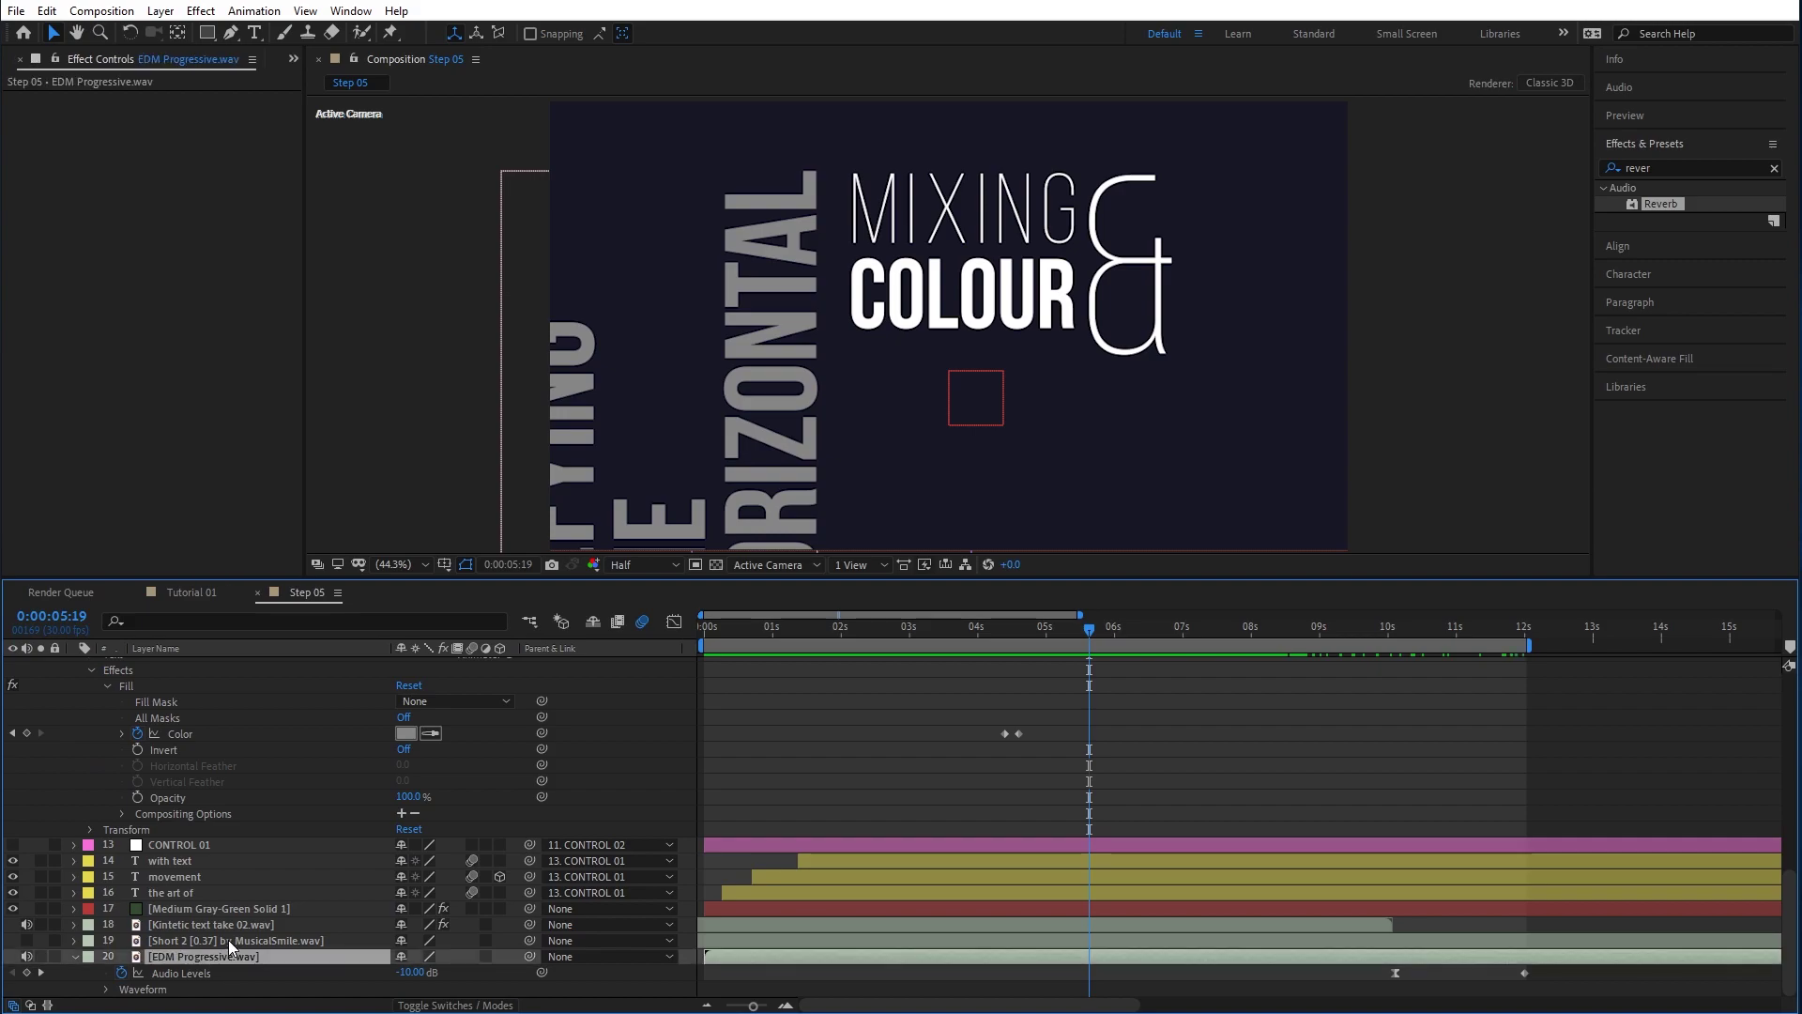
pyautogui.click(228, 938)
pyautogui.click(215, 925)
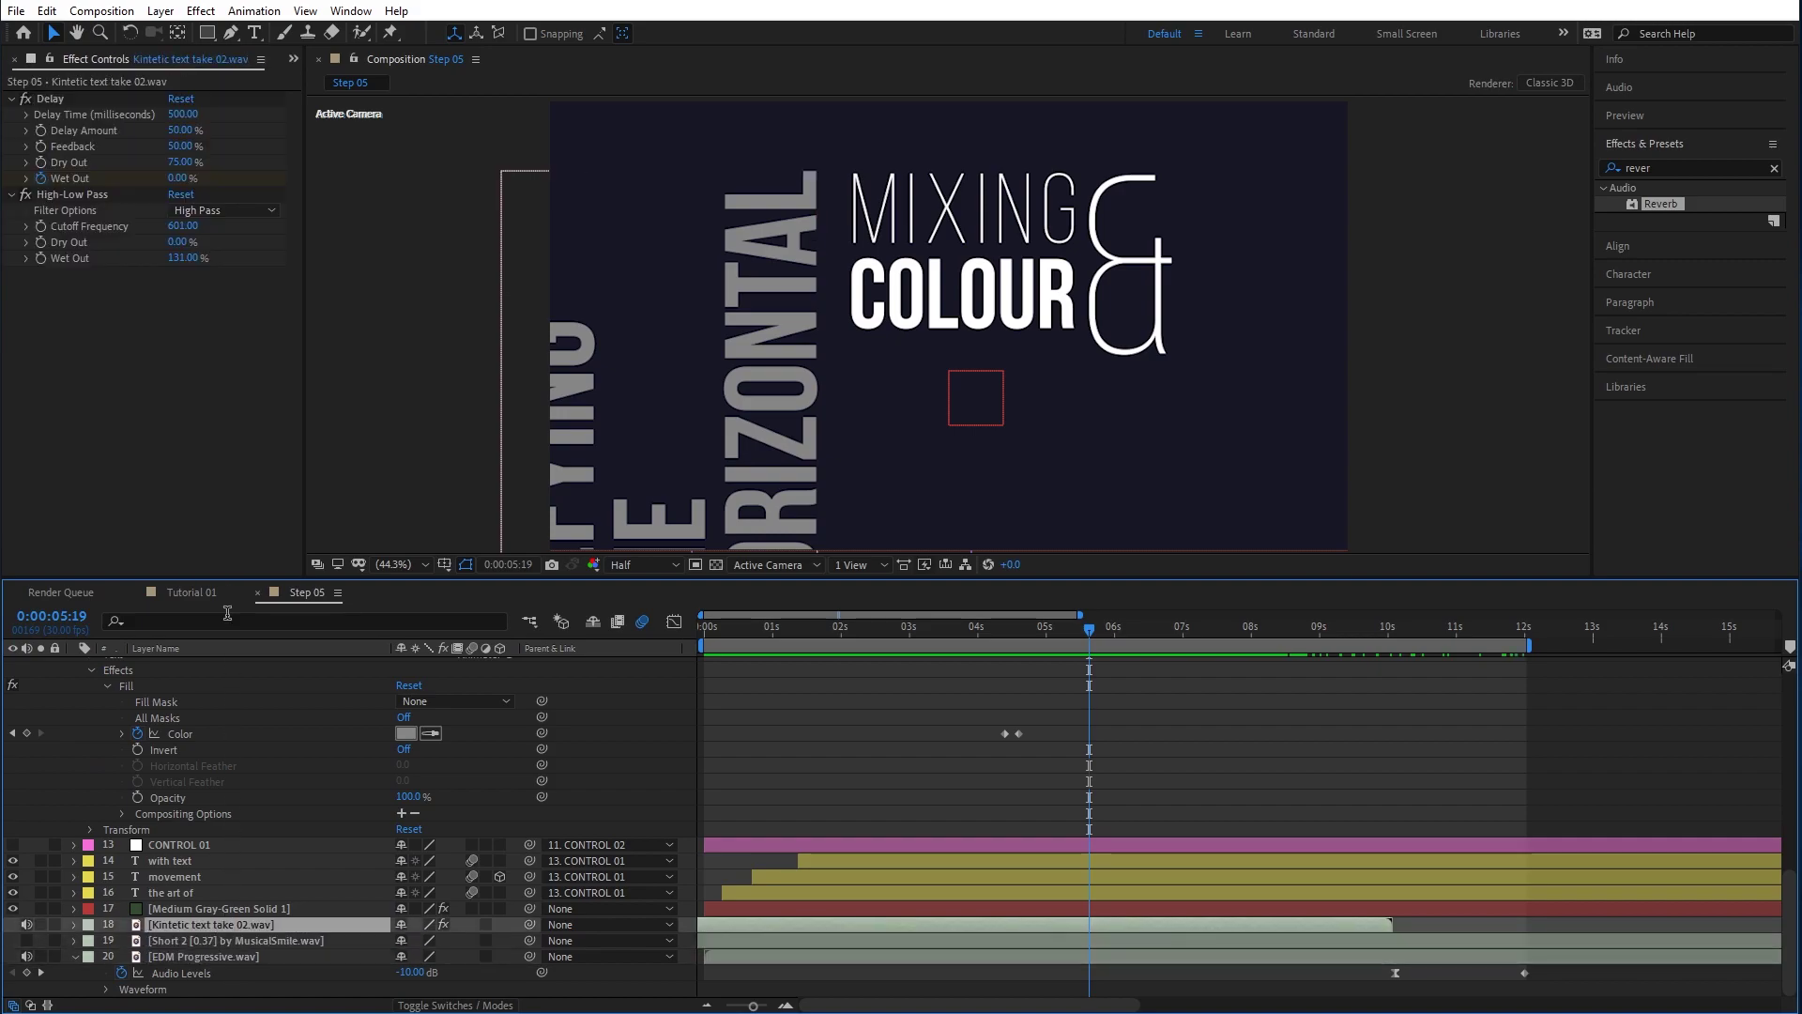
pyautogui.click(94, 196)
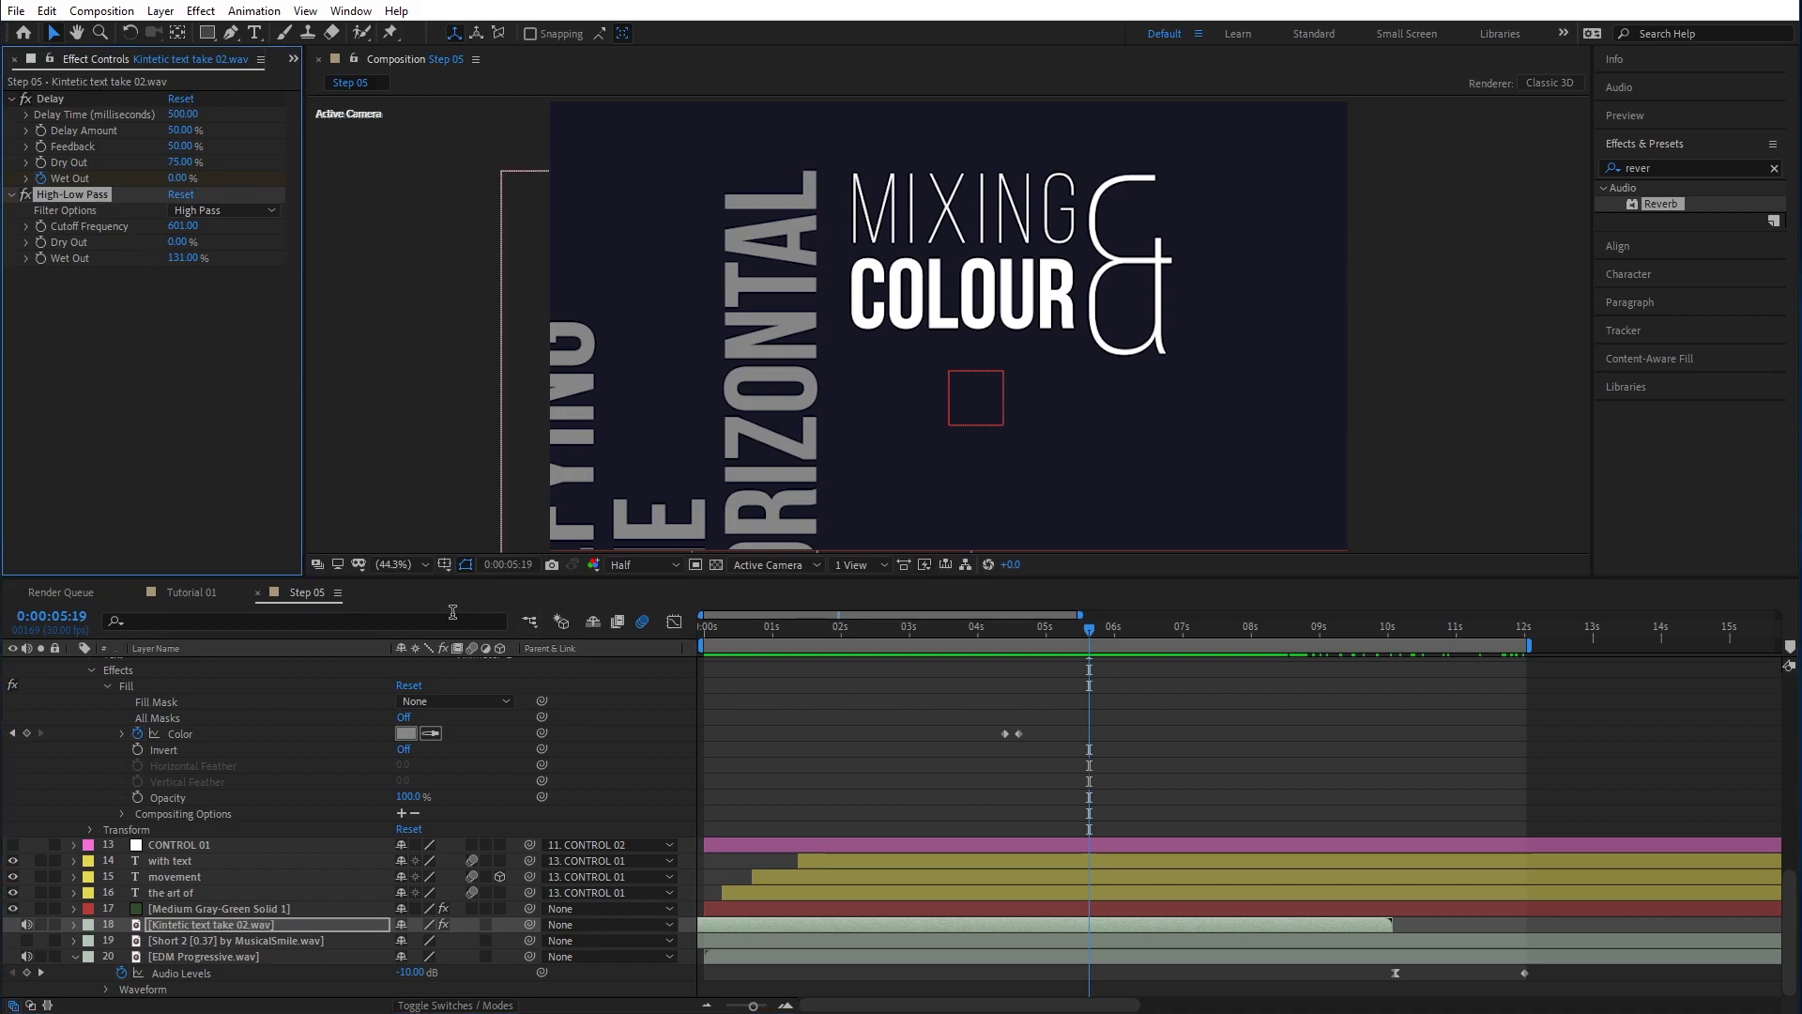
pyautogui.click(206, 592)
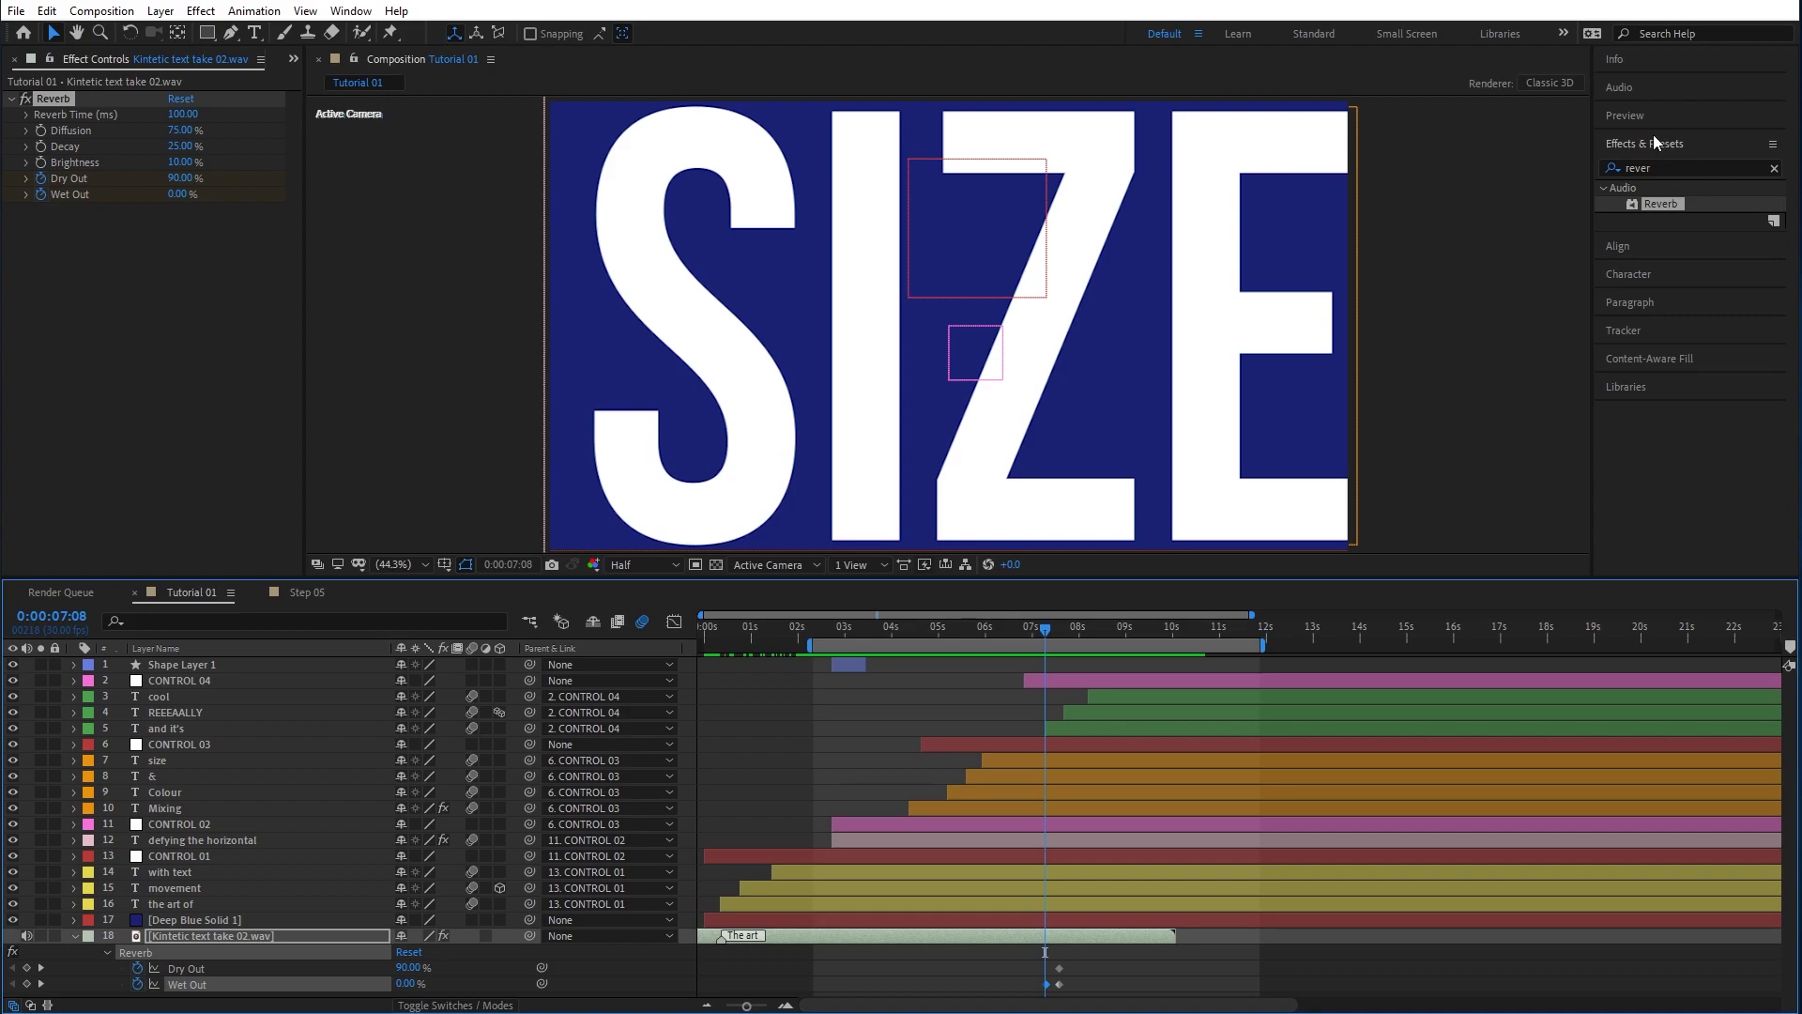
pyautogui.click(206, 935)
pyautogui.hotkey('ctrl', 'v')
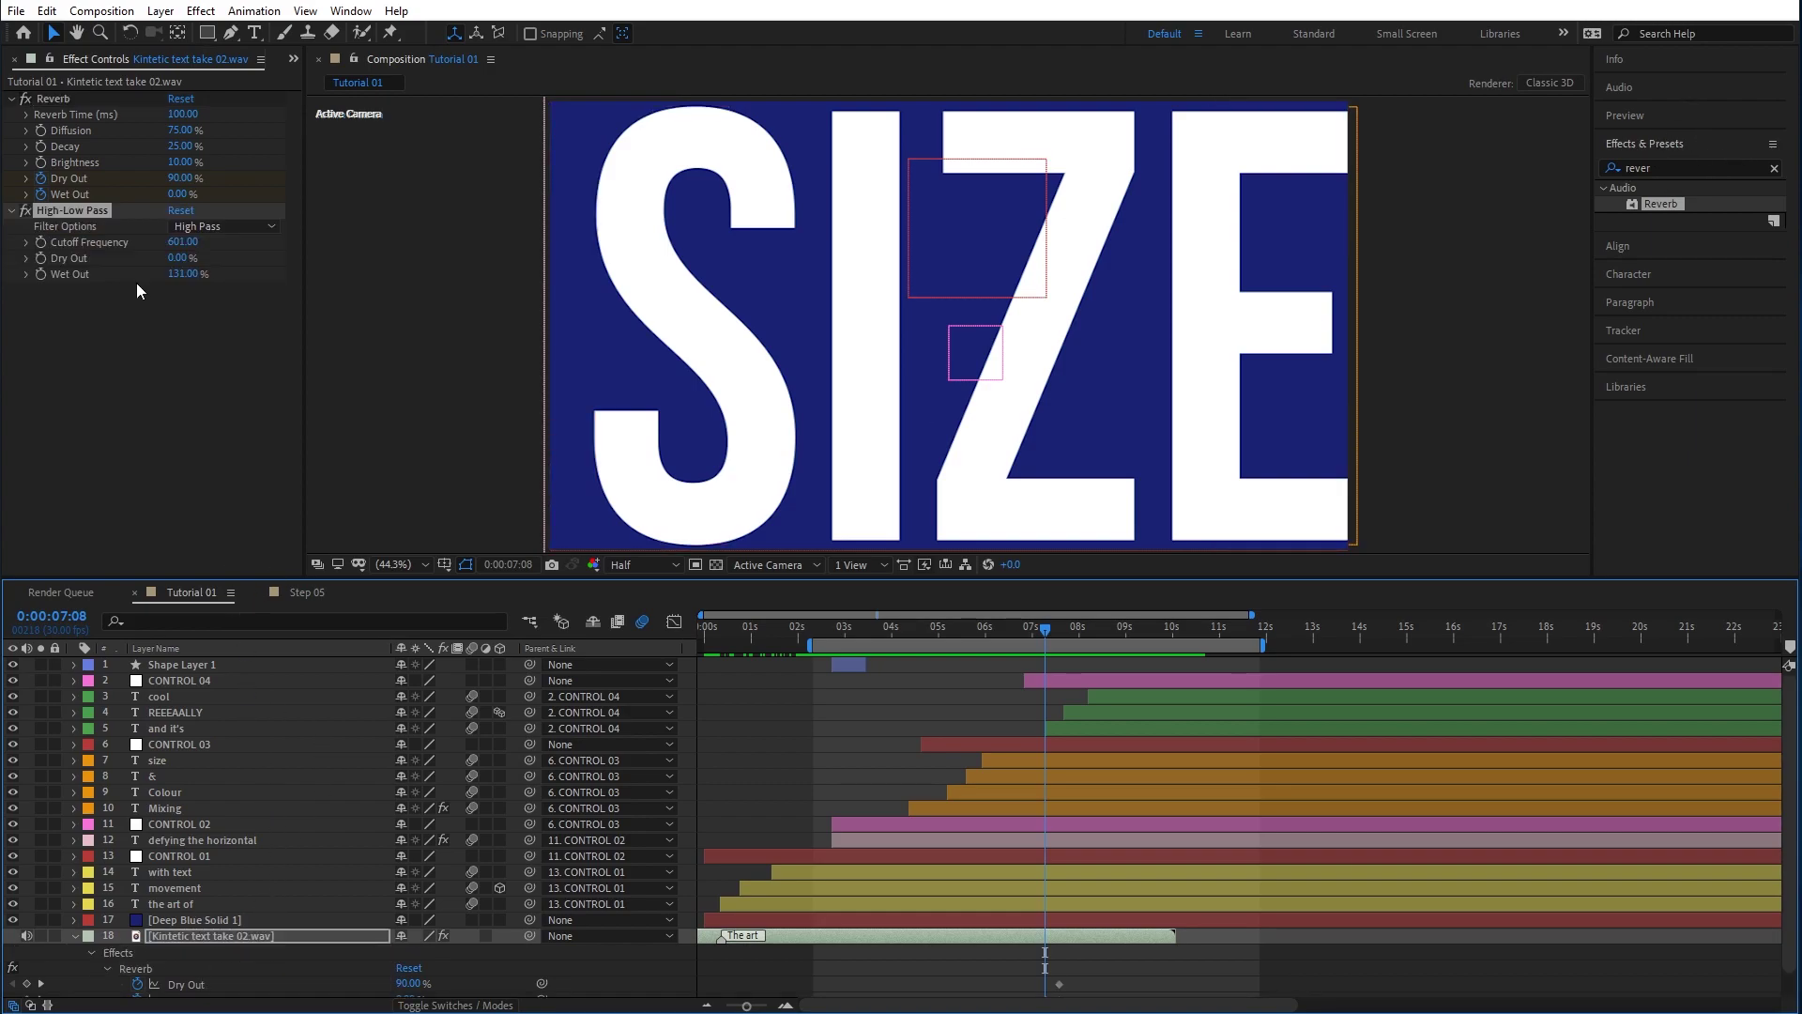
# Check the end of the word SIZE around 0:00:06:24 and preview the work area with the High-Low Pass effect on the voice-over.
pyautogui.moveTo(979, 625); pyautogui.dragTo(1023, 634)
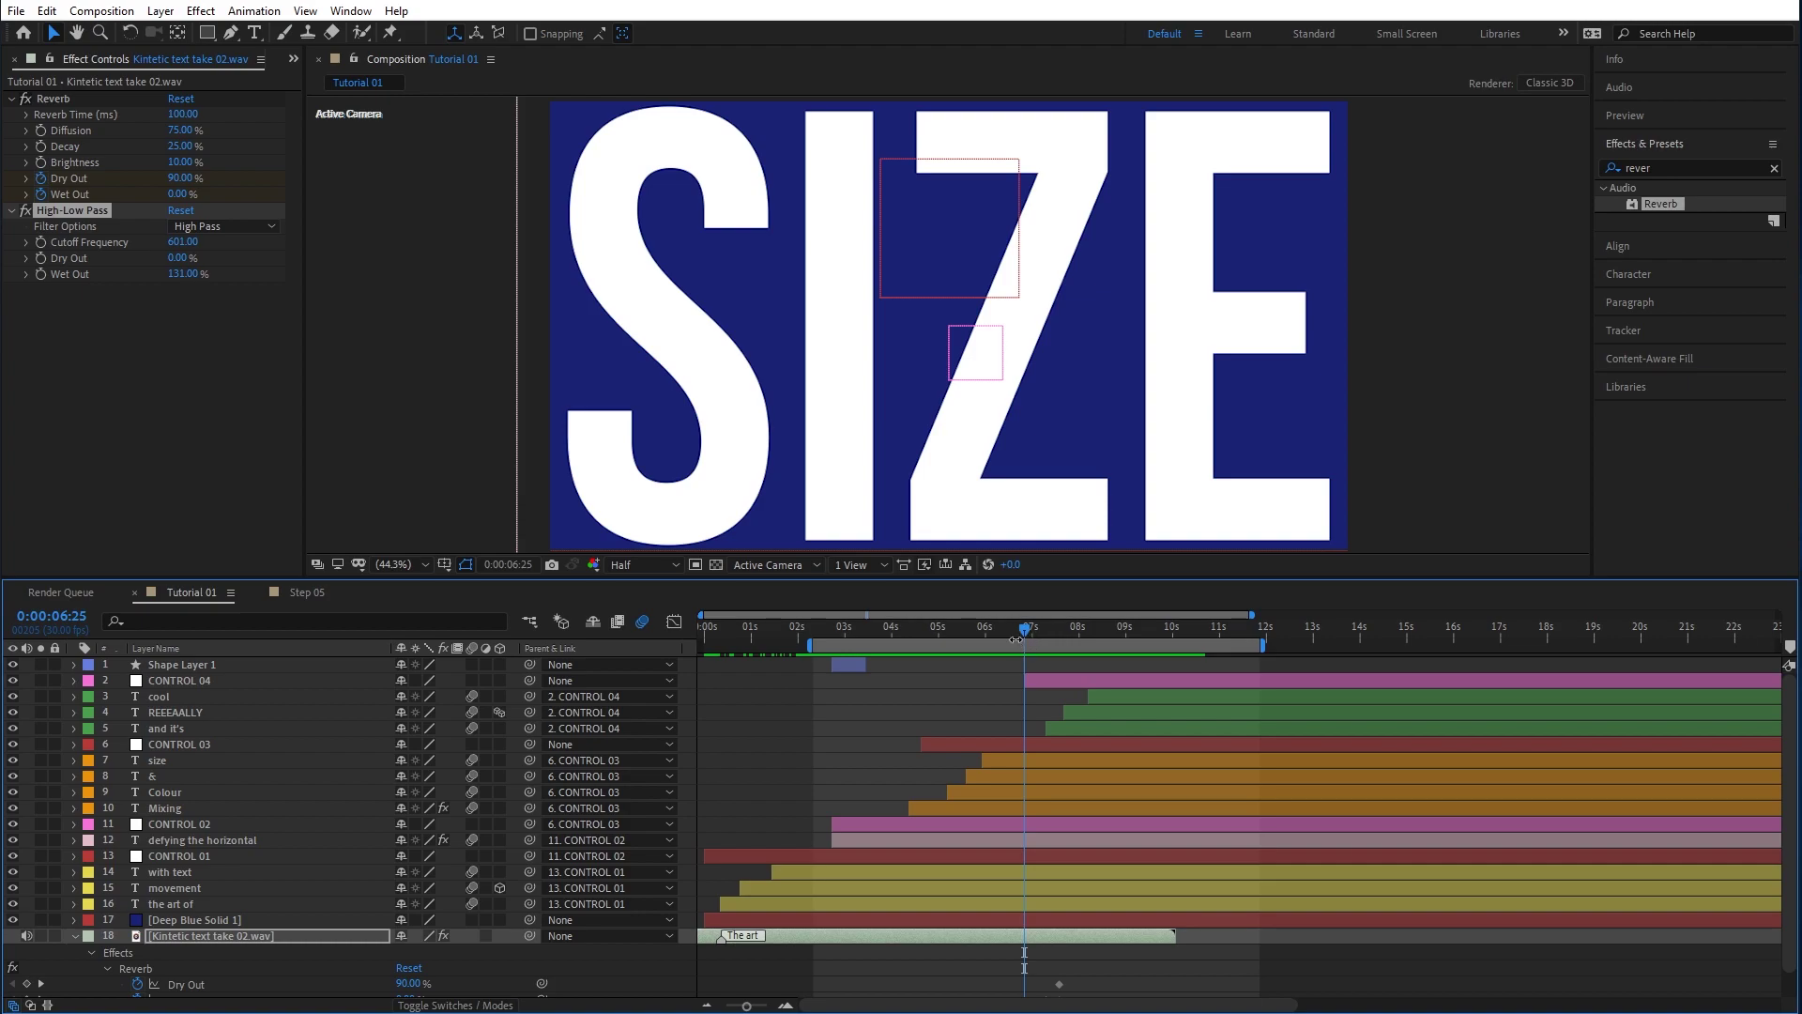
pyautogui.click(1032, 628)
pyautogui.moveTo(1033, 632)
pyautogui.mouseDown()
pyautogui.moveTo(967, 632)
pyautogui.moveTo(1028, 636)
pyautogui.mouseUp()
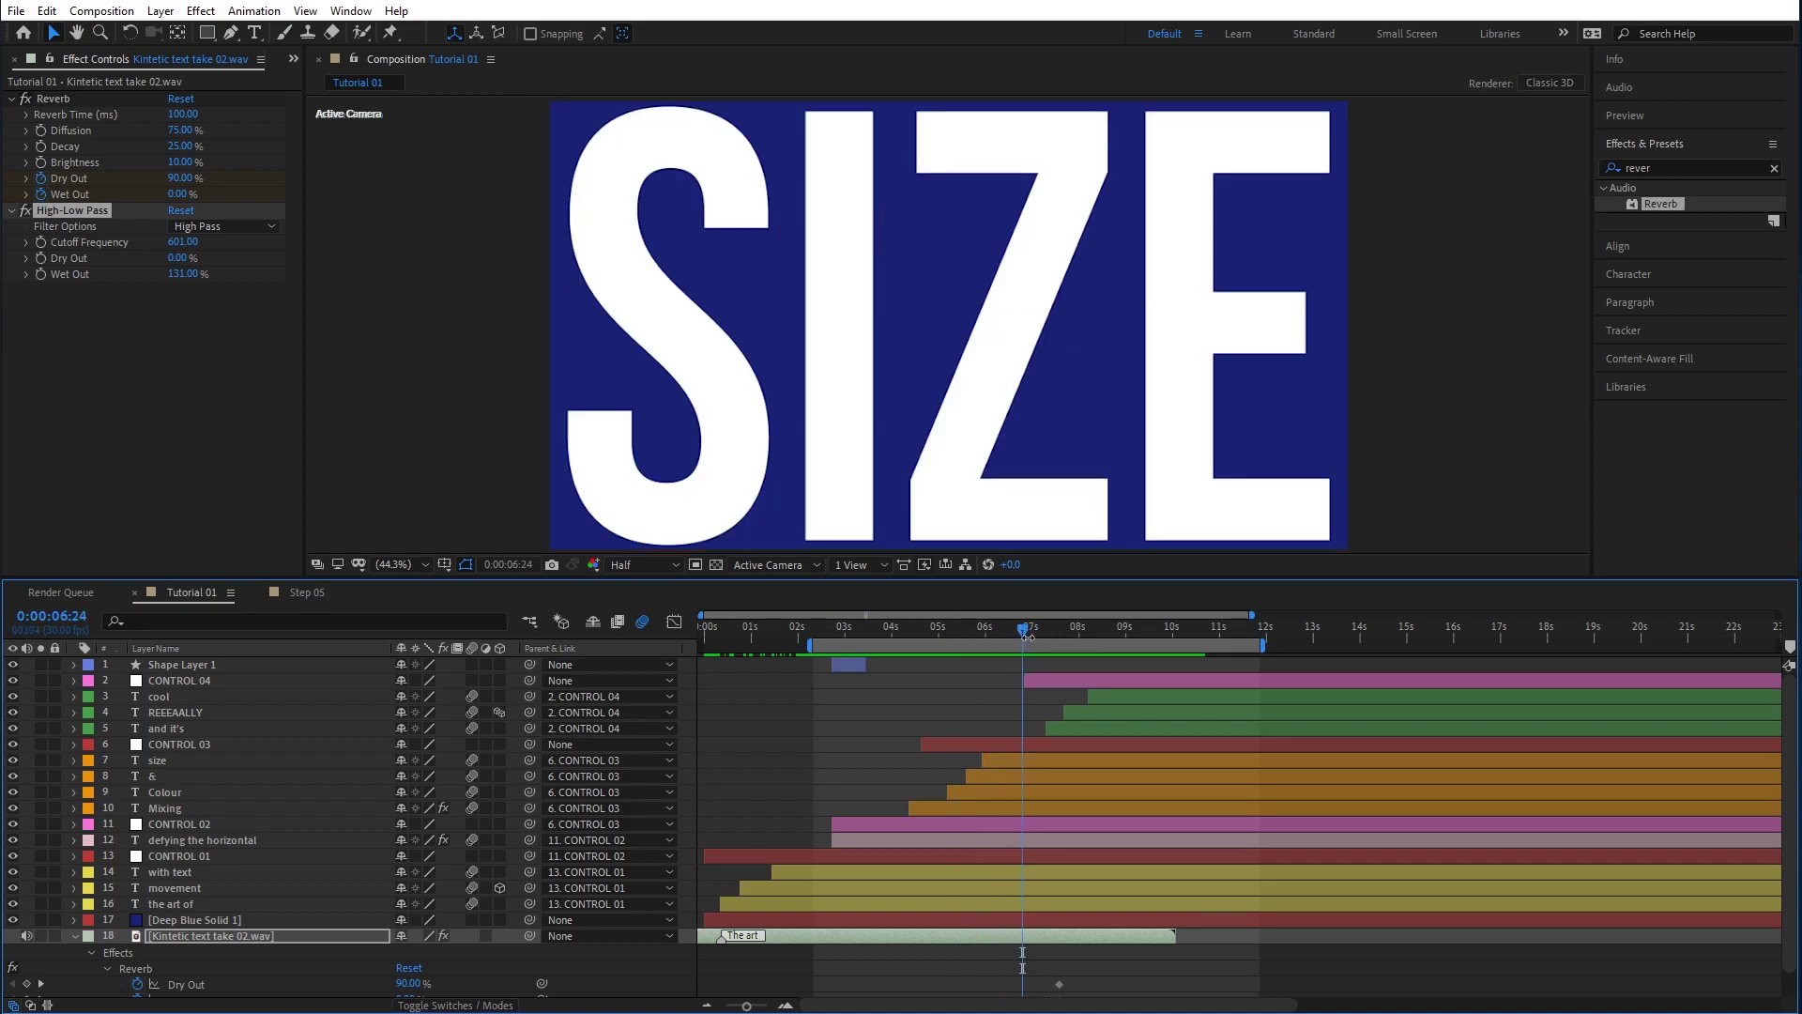
pyautogui.press('space')
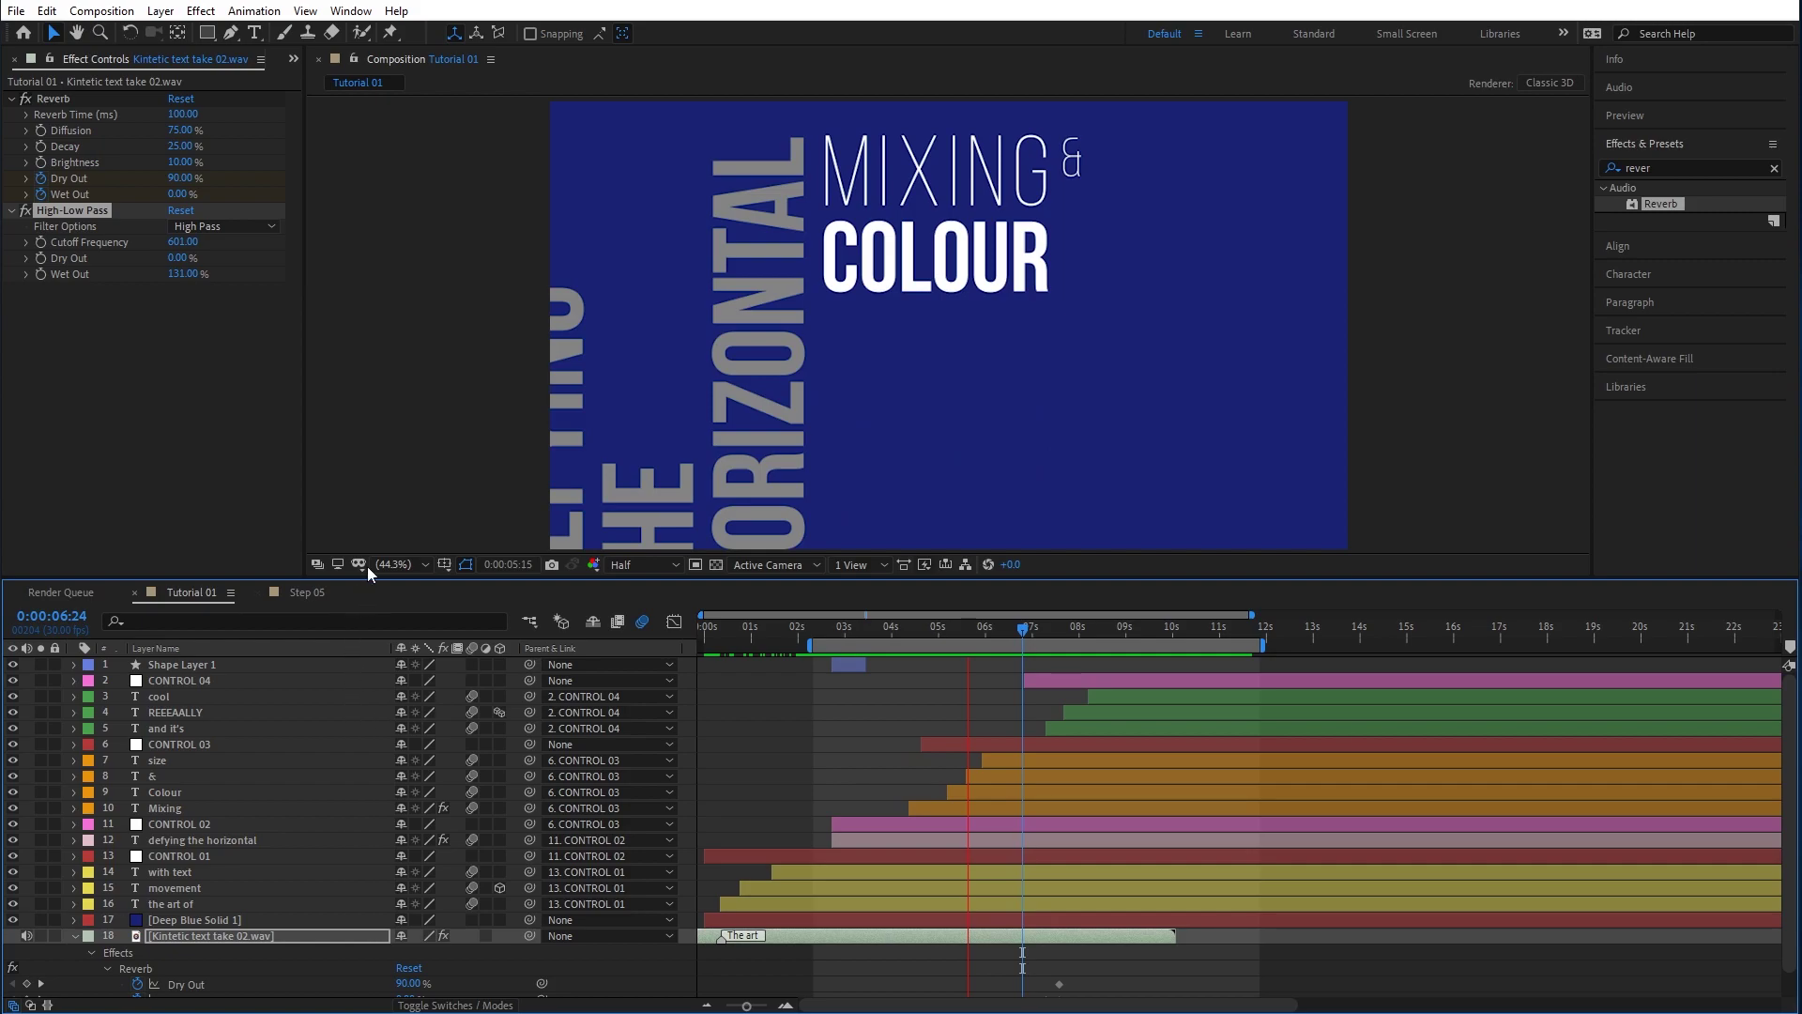
pyautogui.press('space')
pyautogui.press('space')
pyautogui.press('space')
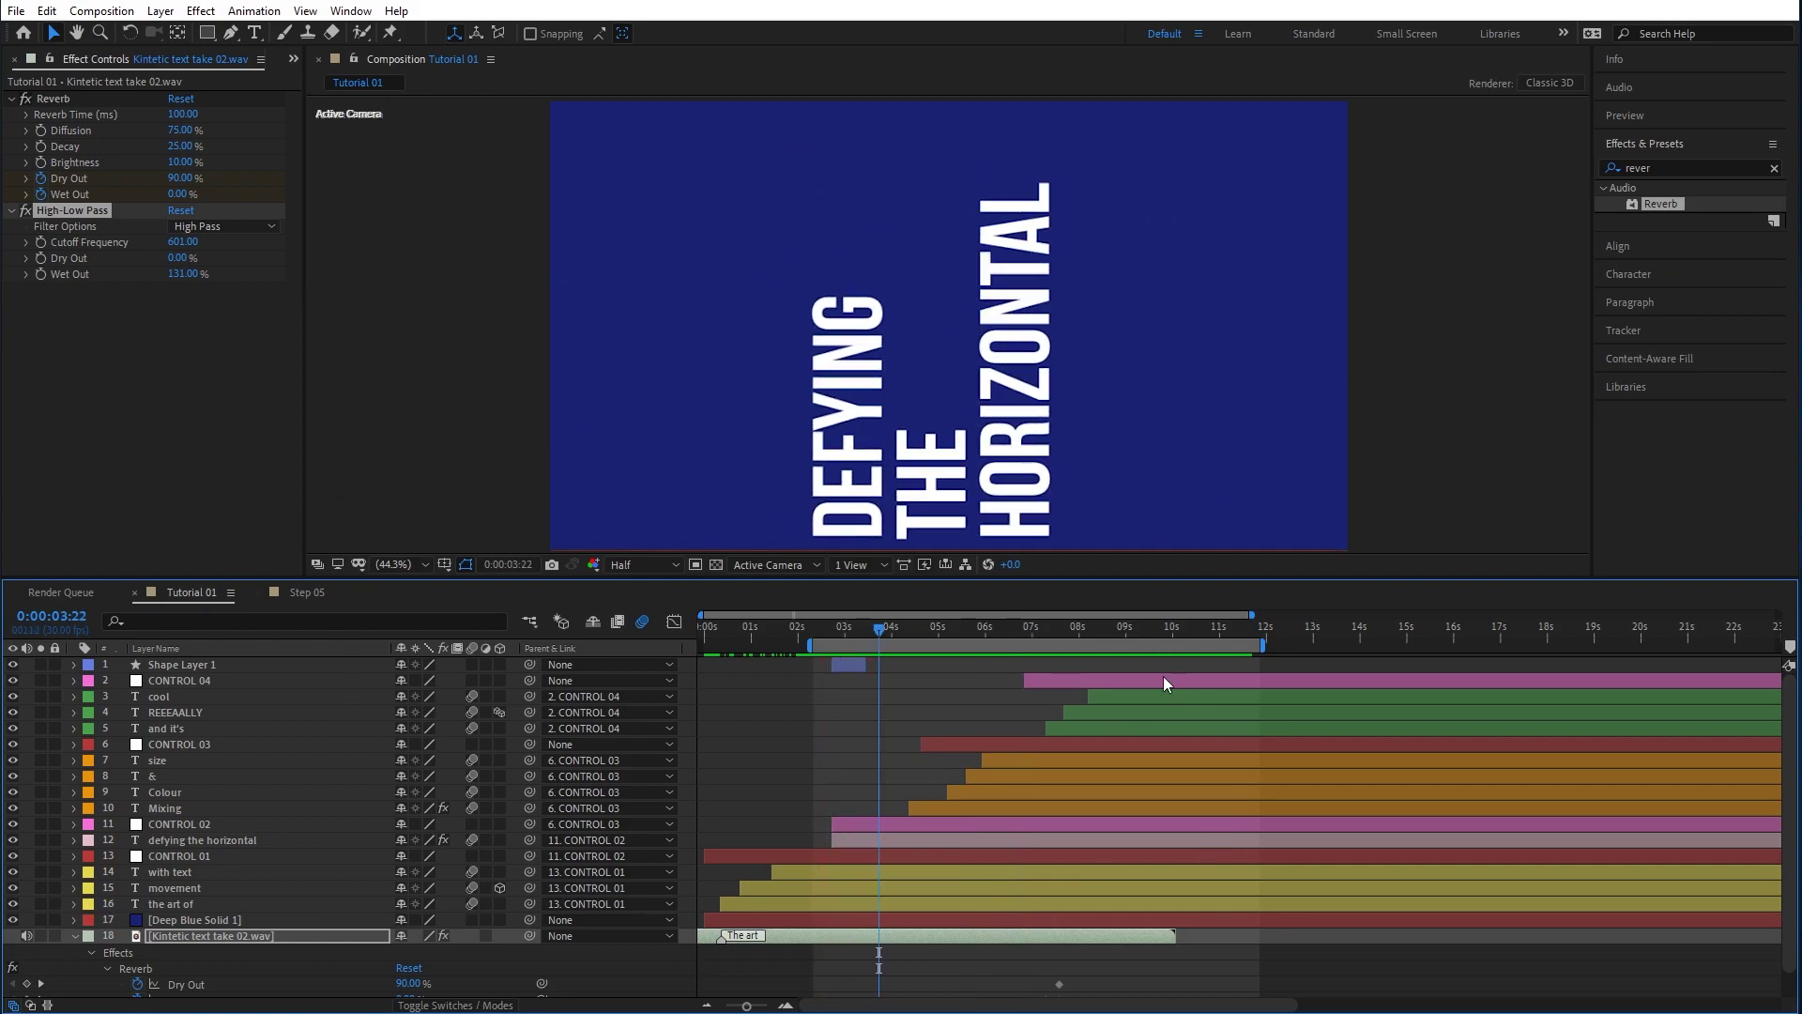
# Extend the work area to run from 0:00:00:00 to about 12 seconds and preview the whole animation from the start.
pyautogui.moveTo(879, 629); pyautogui.dragTo(702, 645)
pyautogui.moveTo(933, 631); pyautogui.dragTo(1140, 634)
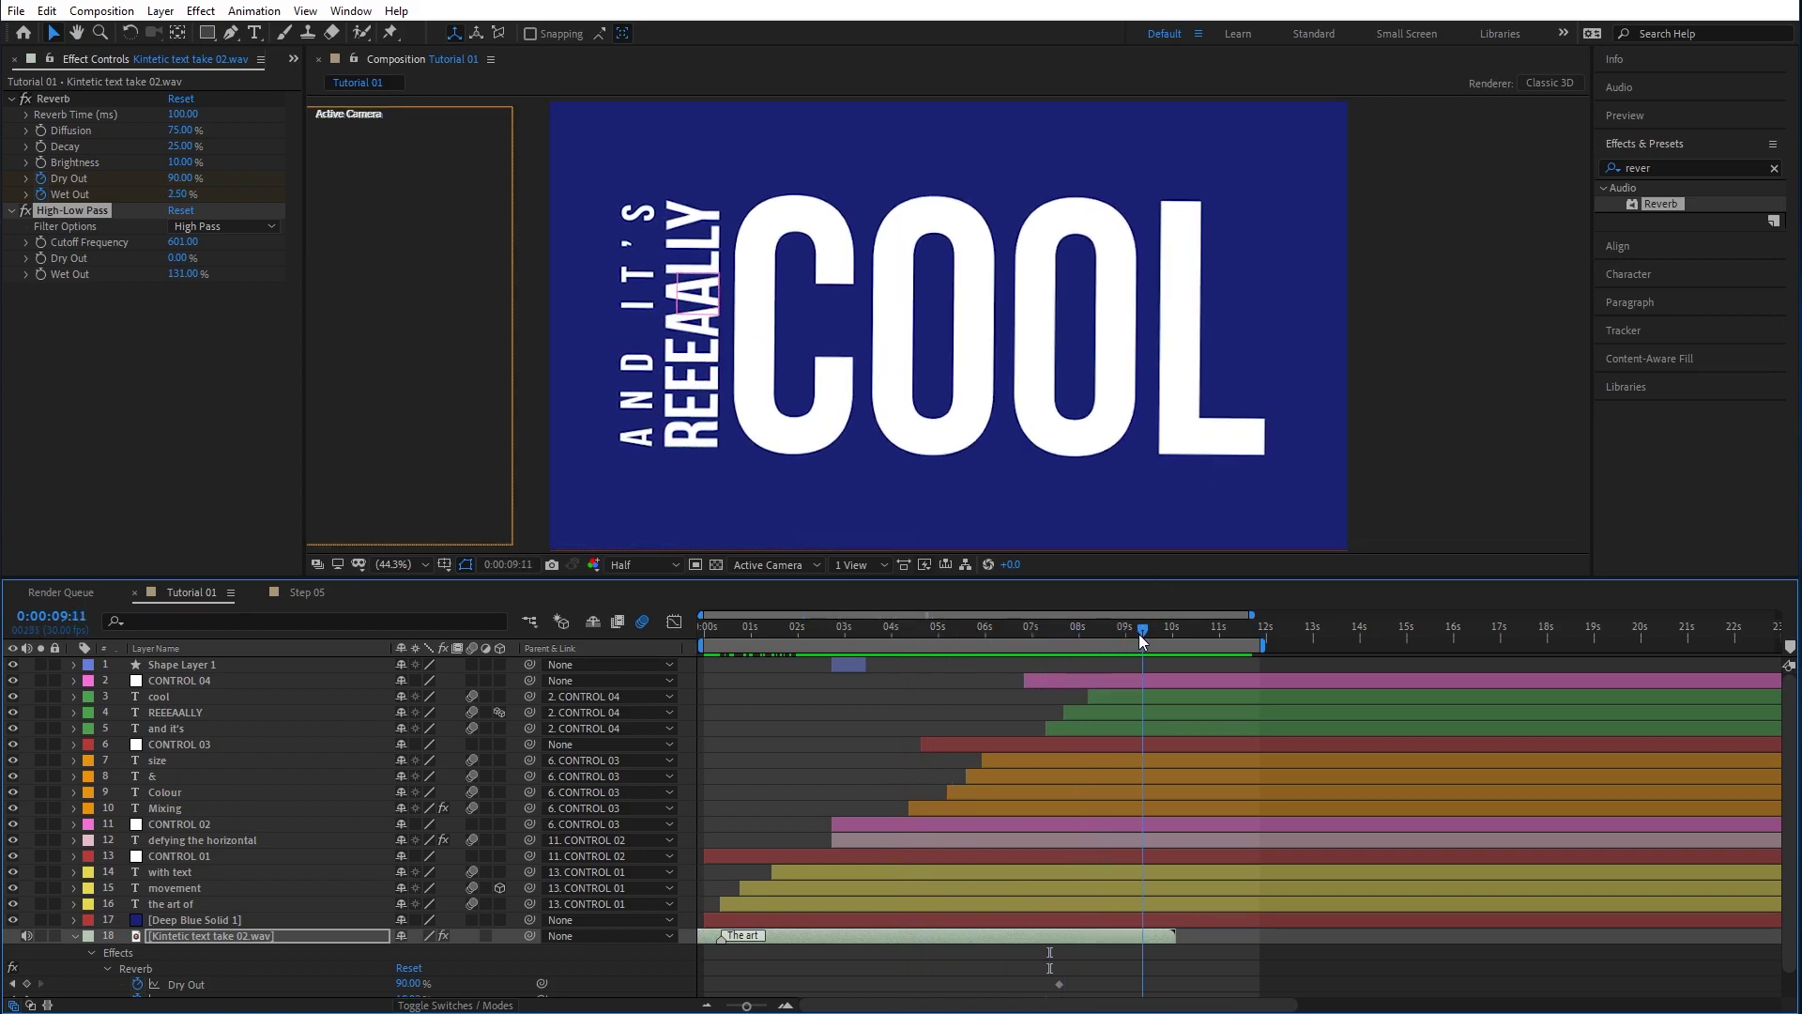
pyautogui.moveTo(1263, 643); pyautogui.dragTo(1265, 638)
pyautogui.moveTo(743, 636); pyautogui.dragTo(695, 630)
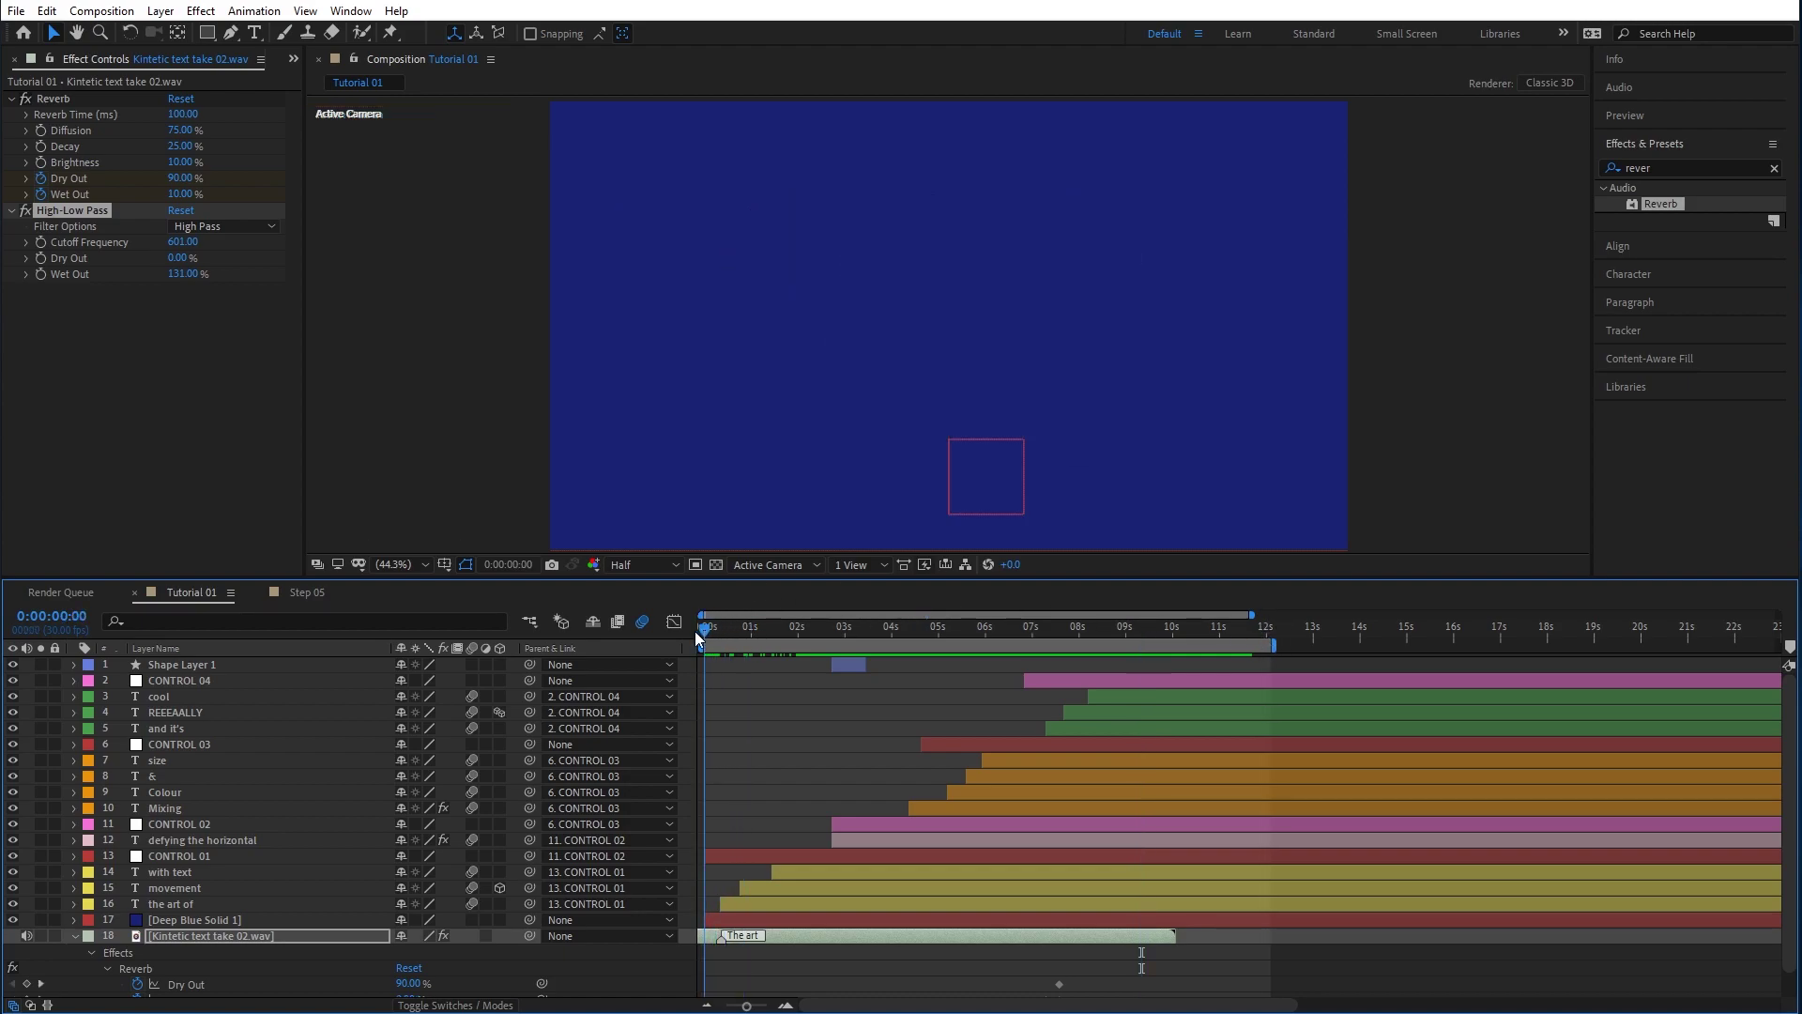
pyautogui.press('space')
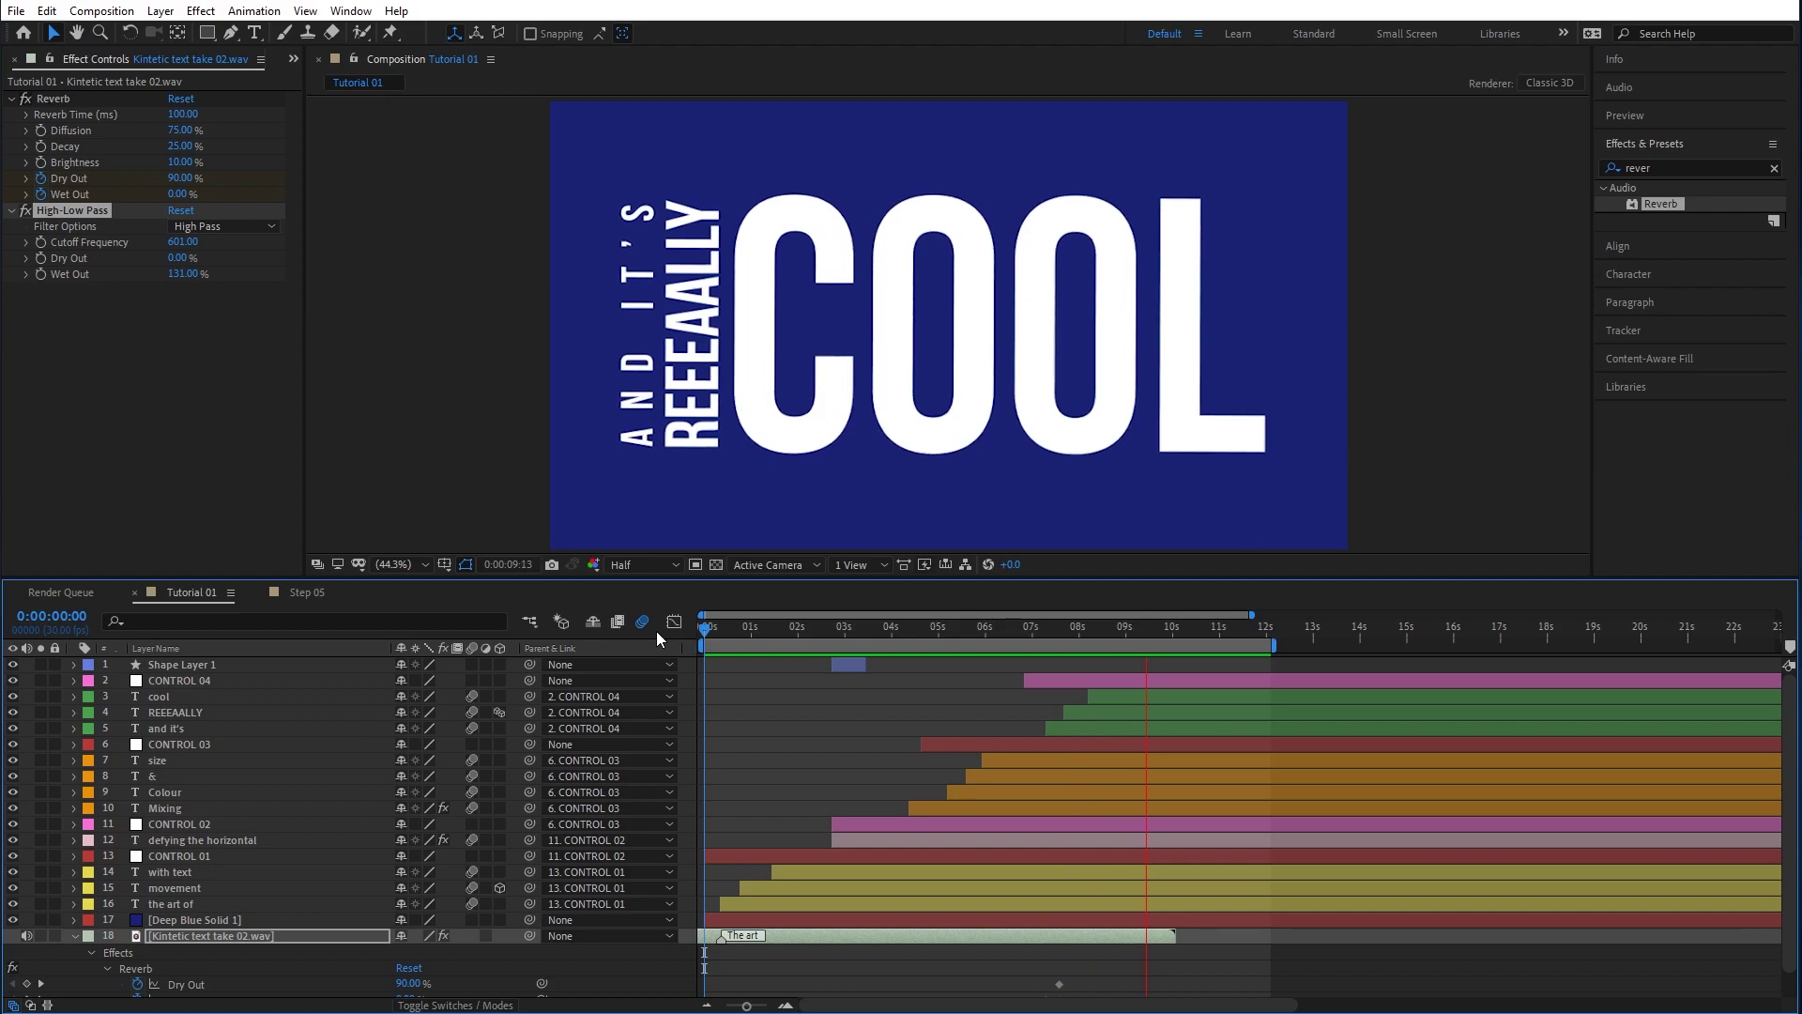
pyautogui.press('space')
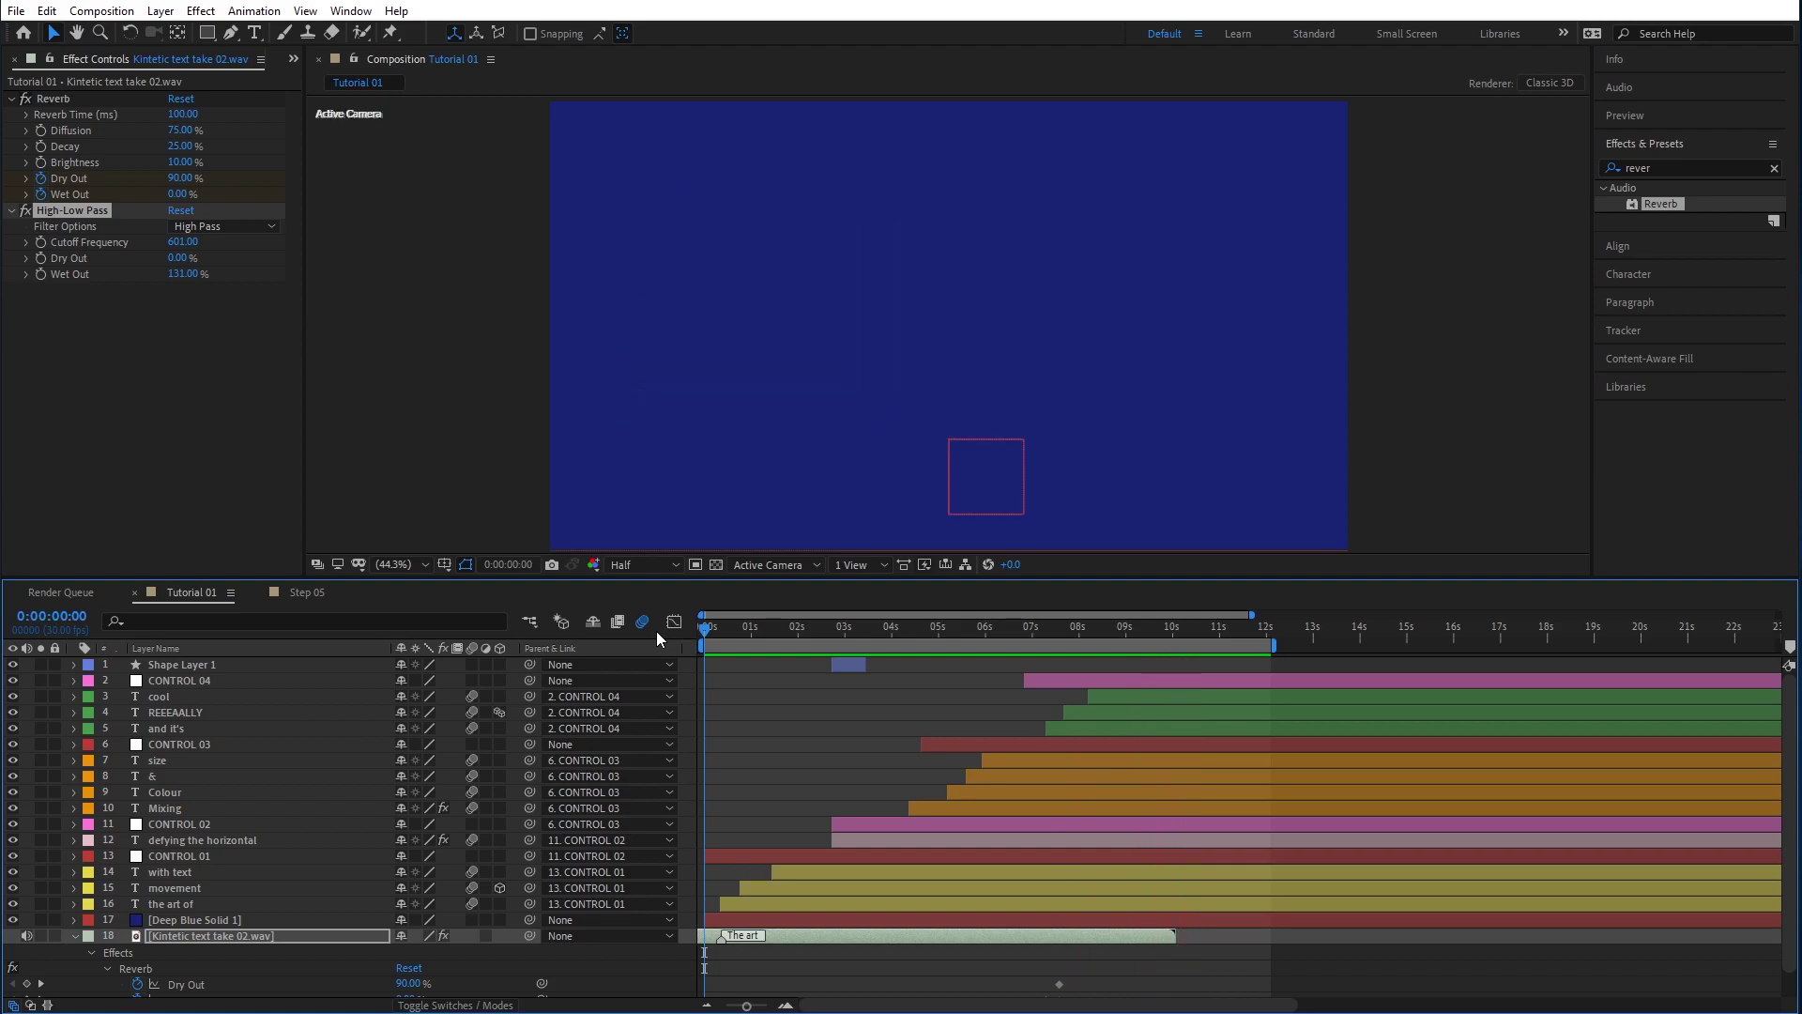